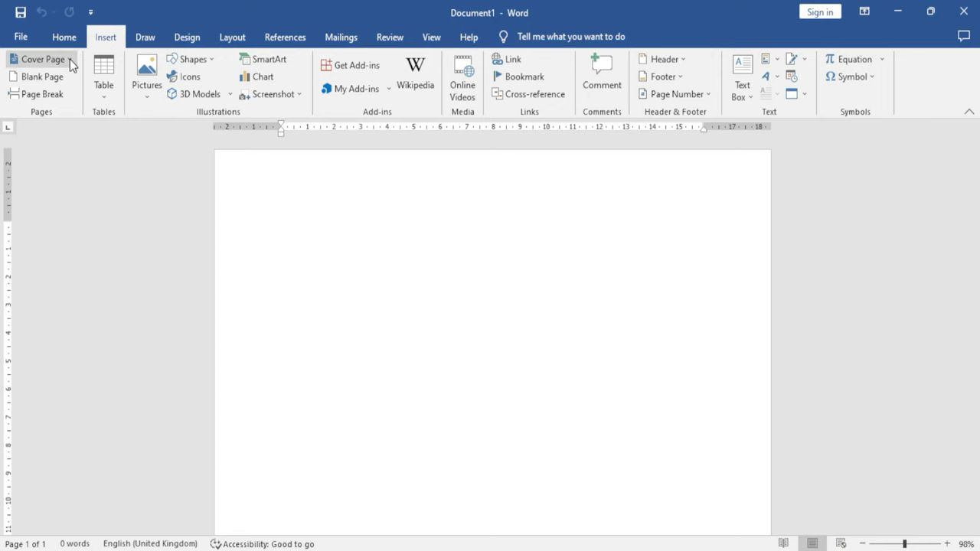
Show the Insert tab's Cover Page gallery of built-in designs such as Austin, Facet and Grid
left_click(70, 59)
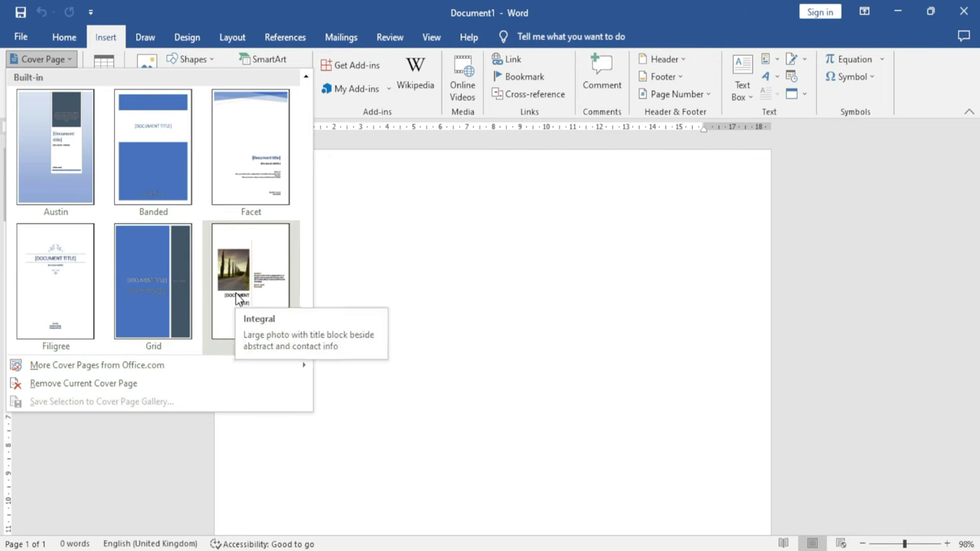
Insert the Facet cover page titled 'EXCEL INFOTECH' with subtitle 'Computer Institute'
left_click(256, 165)
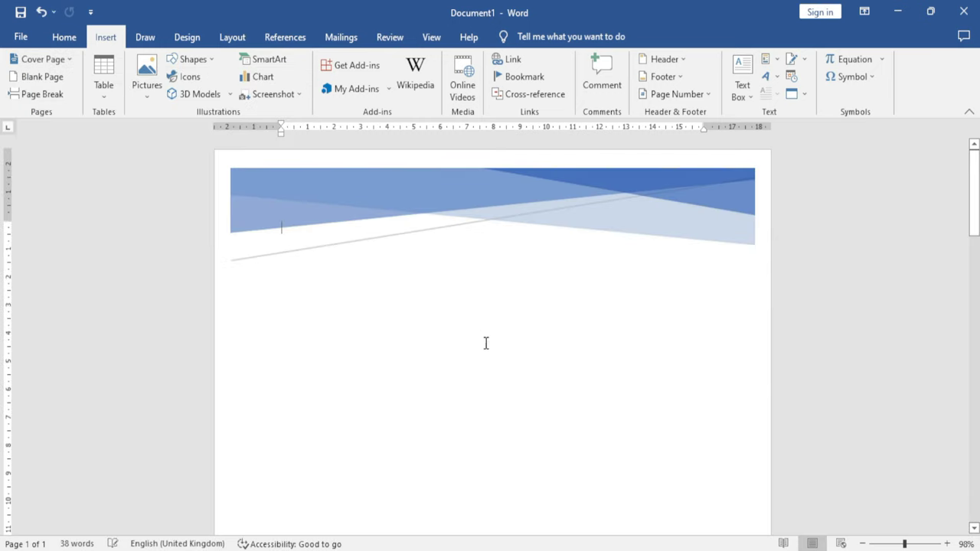
scroll(485, 343, "down", 5)
scroll(474, 364, "down", 1)
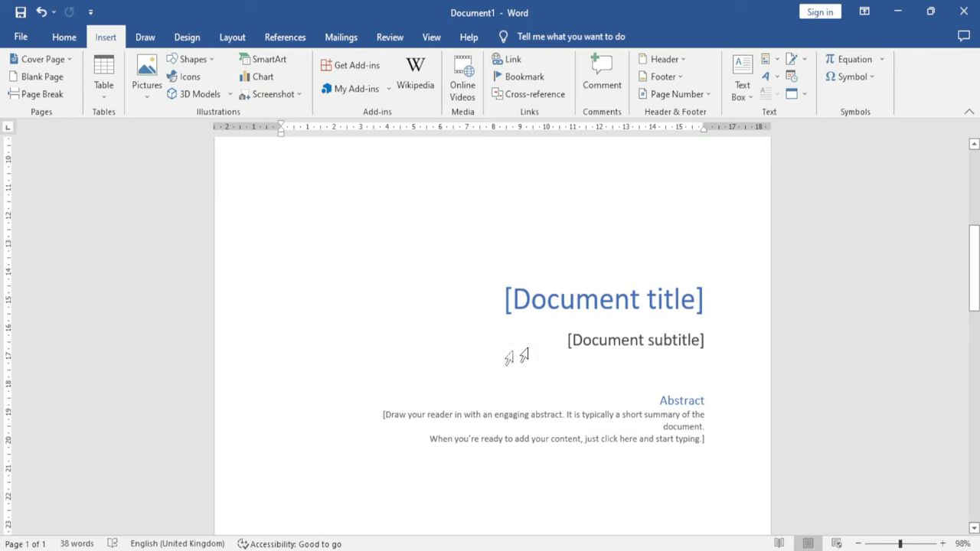
left_click(590, 295)
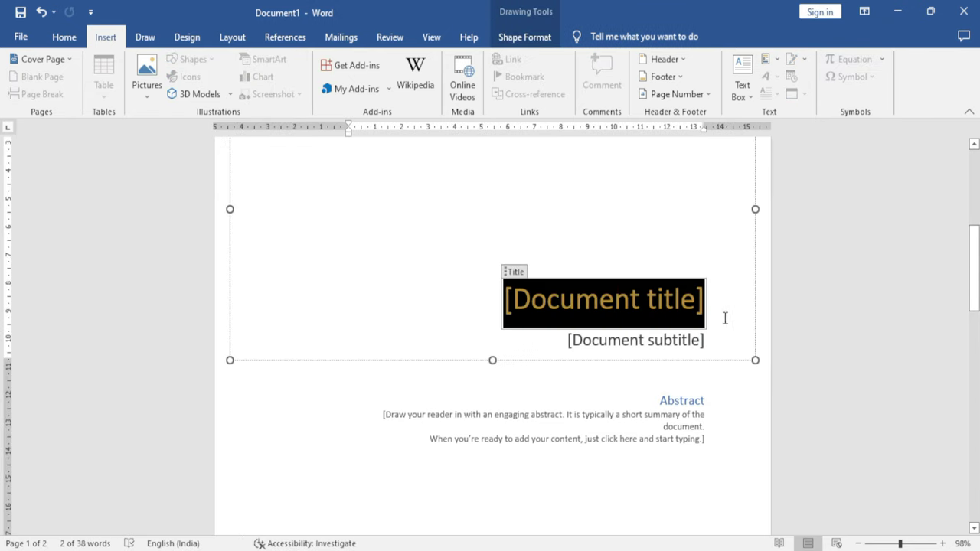
type("EXCEL")
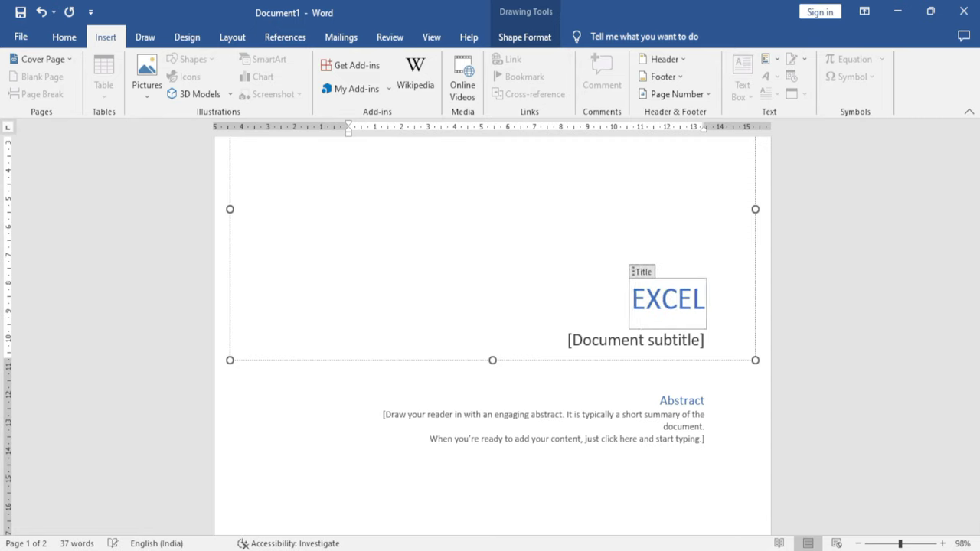
type(" INFOTECH")
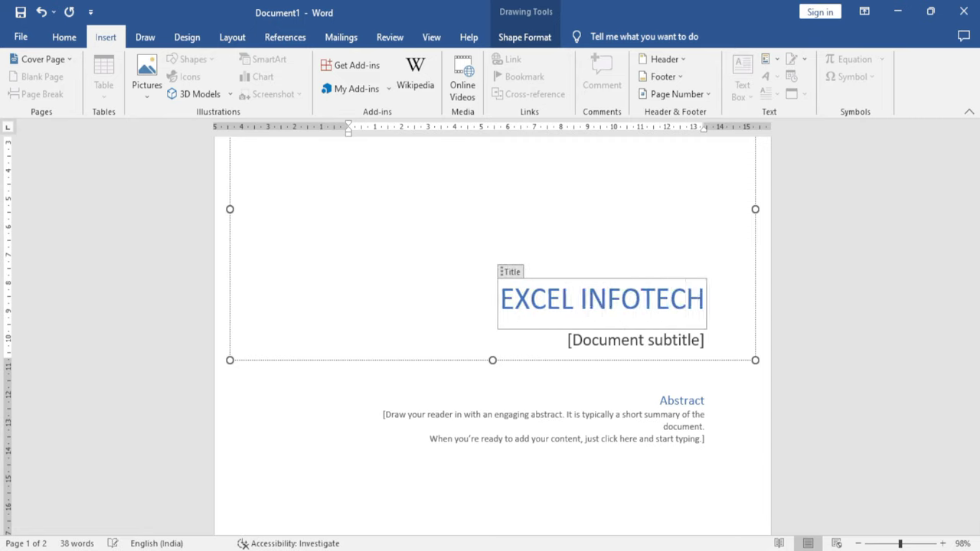
left_click(678, 344)
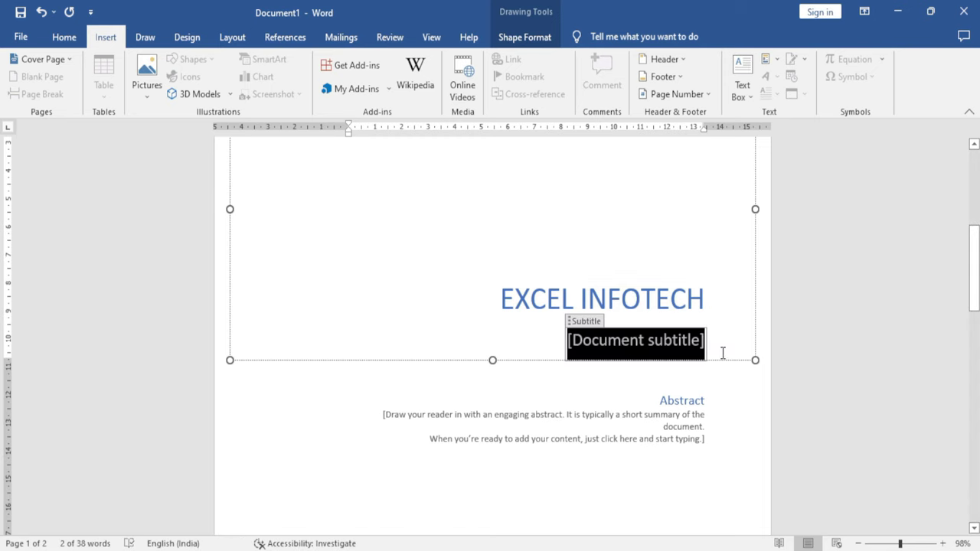
type("Computer In")
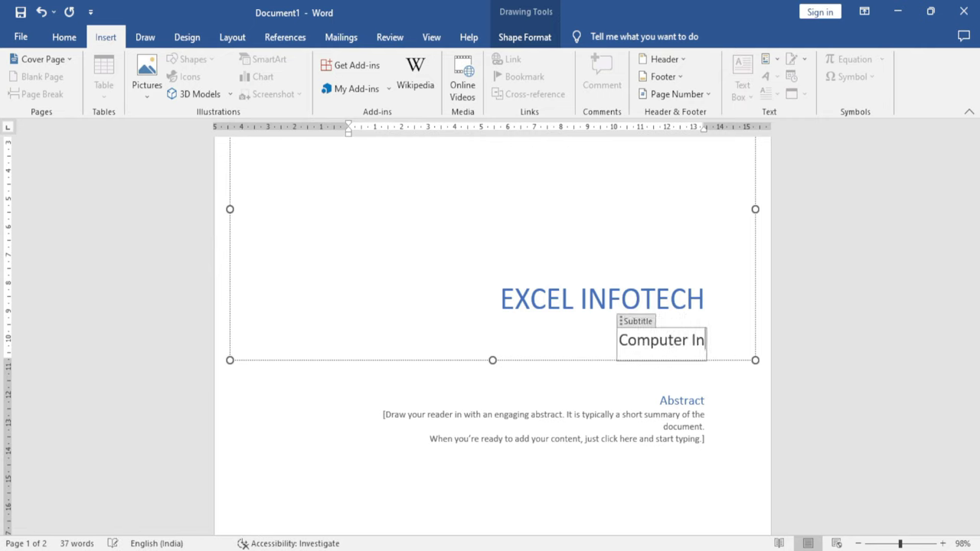
type("stitute")
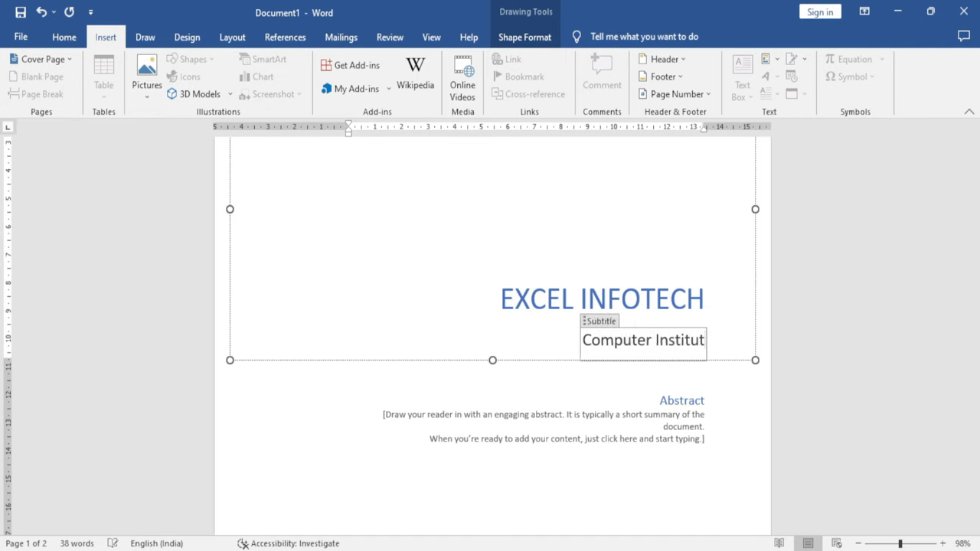
Replace the ADMIN author with the author's full name and fill in the e-mail address line
left_click(646, 439)
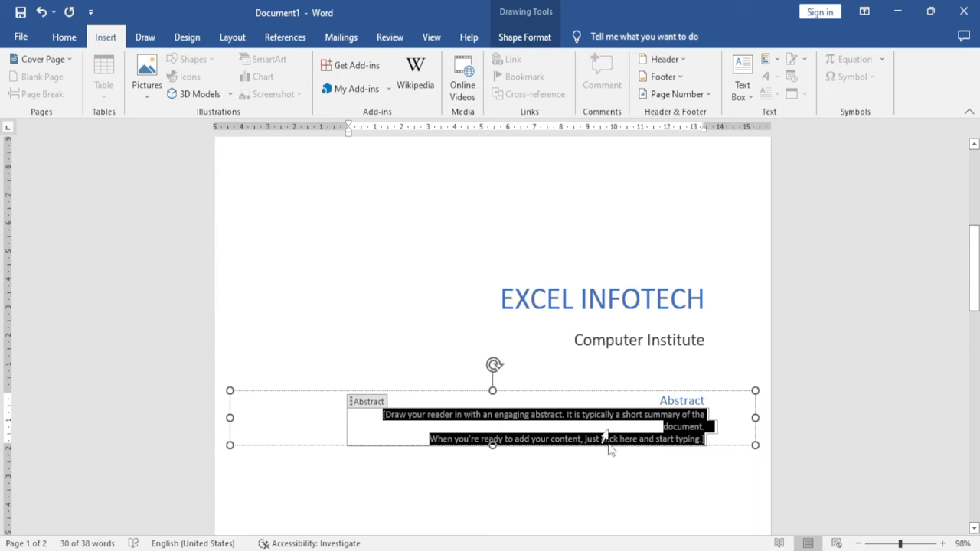
scroll(591, 480, "down", 3)
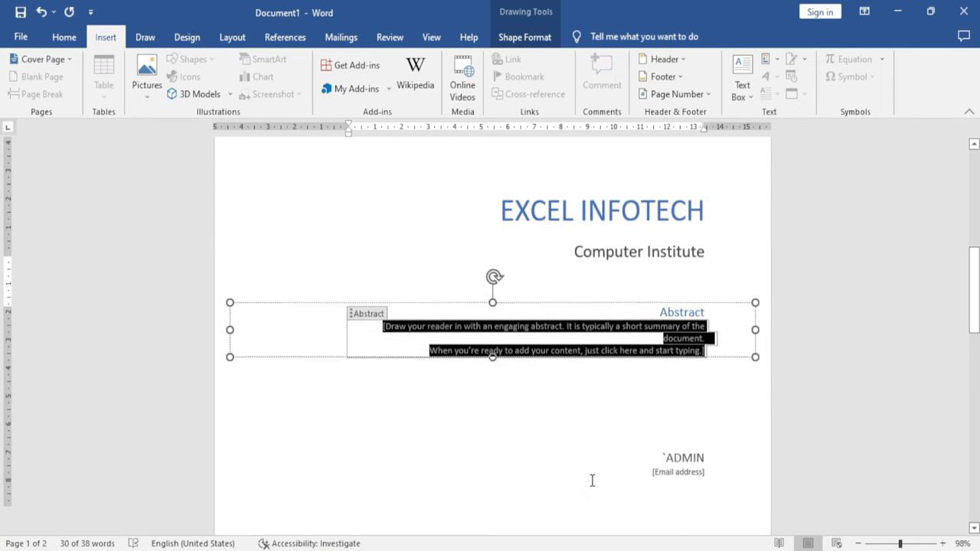
left_click(696, 410)
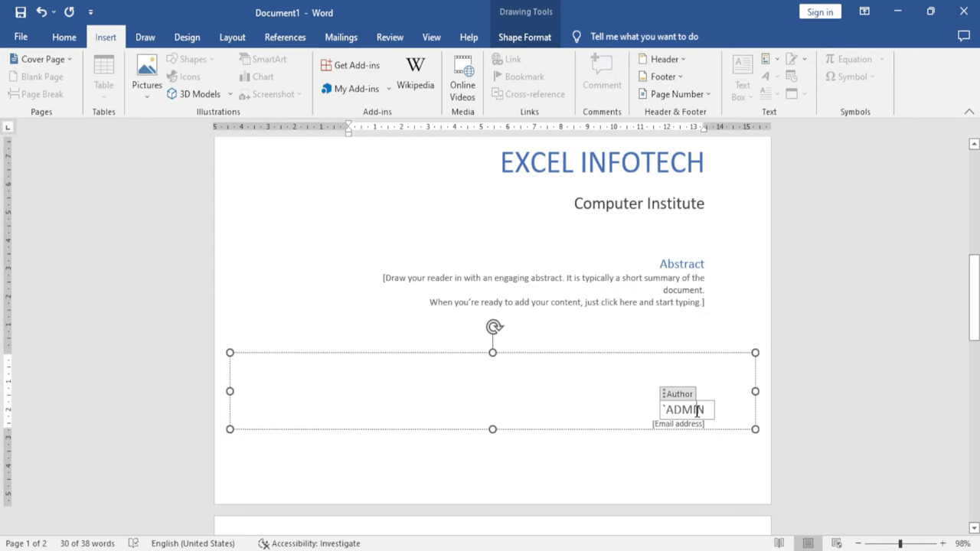
double_click(691, 411)
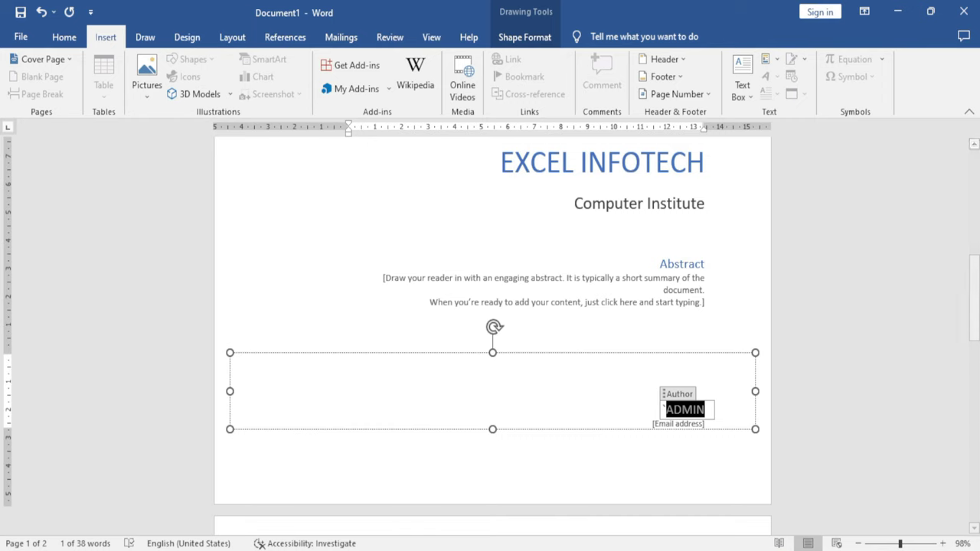
key("Delete")
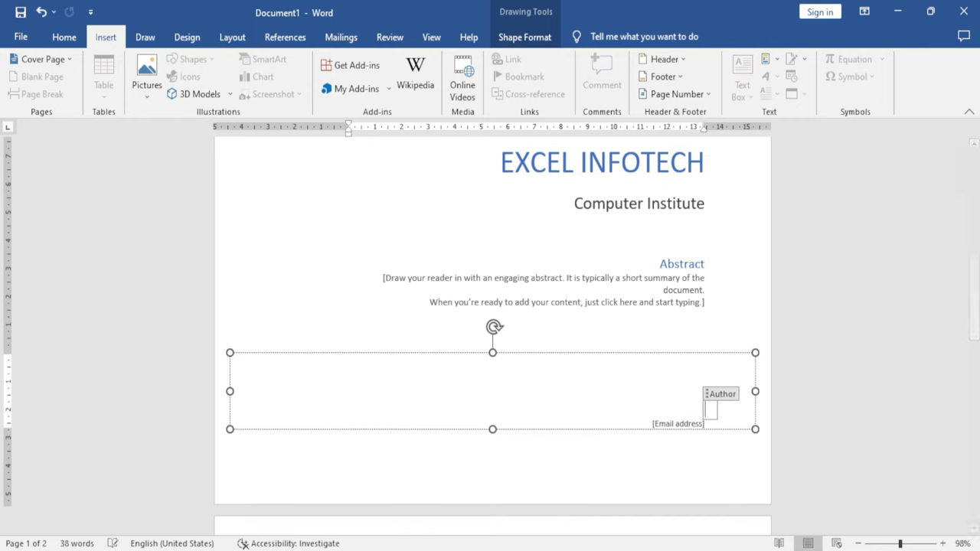
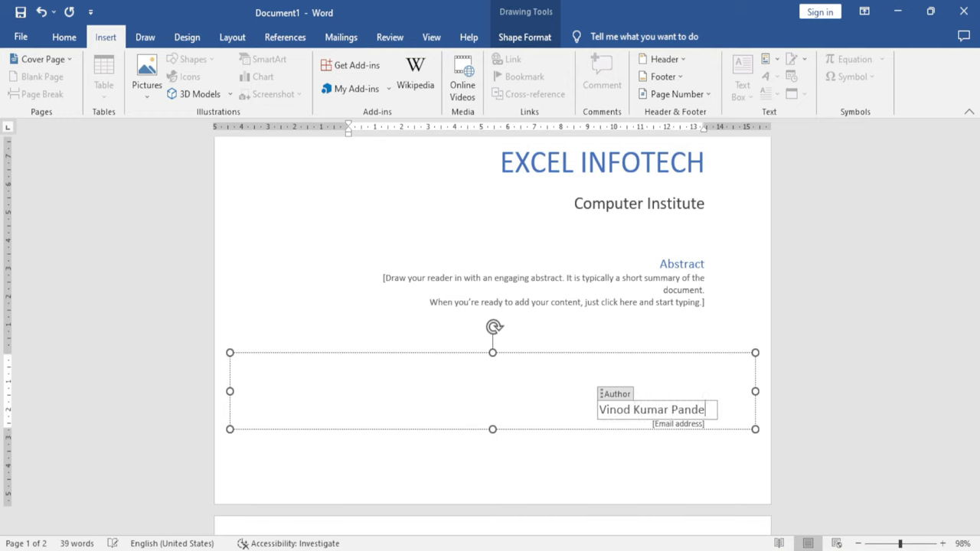
left_click(683, 423)
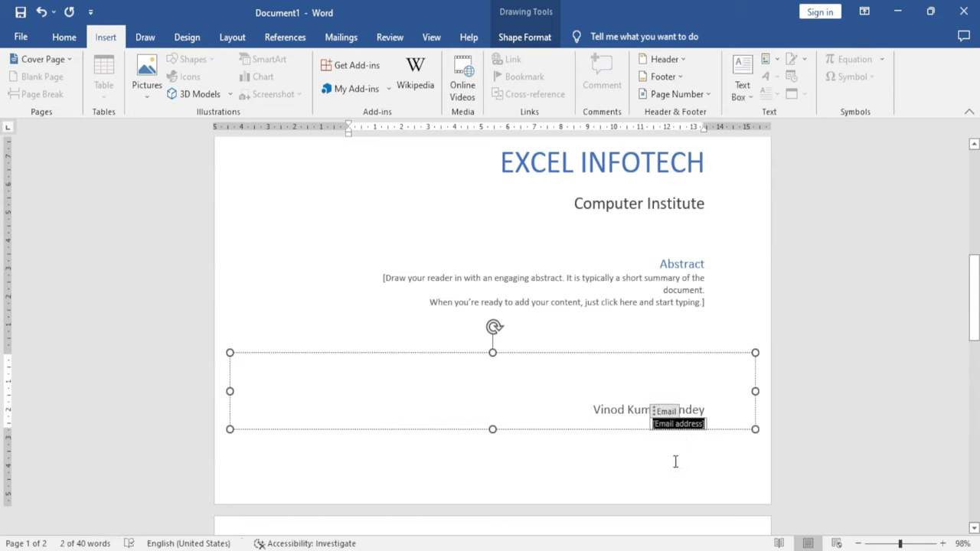
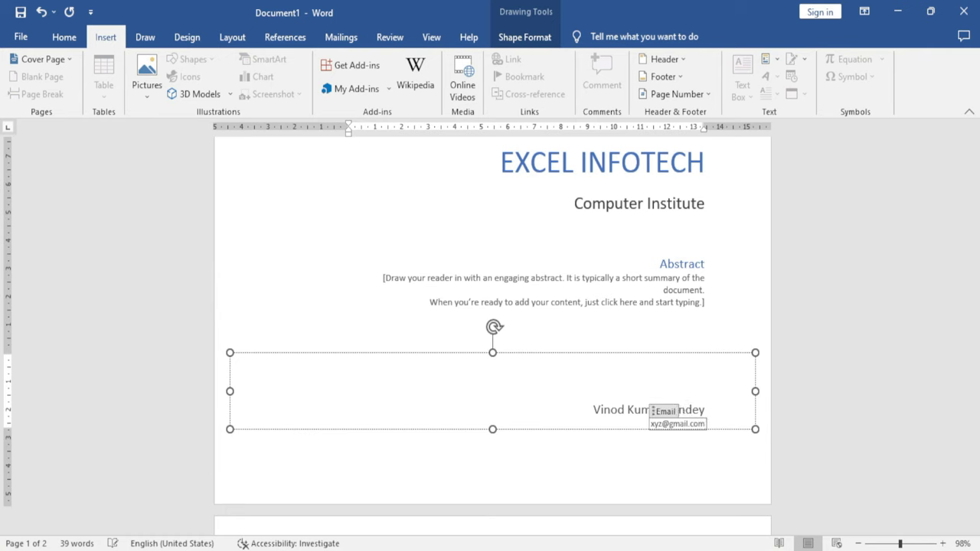
left_click(350, 280)
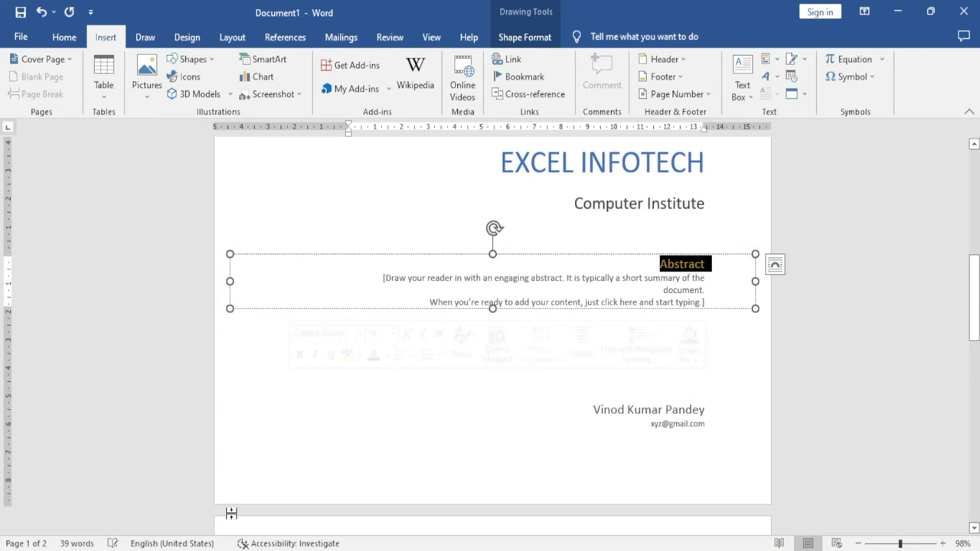
scroll(315, 429, "up", 3)
scroll(314, 429, "up", 6)
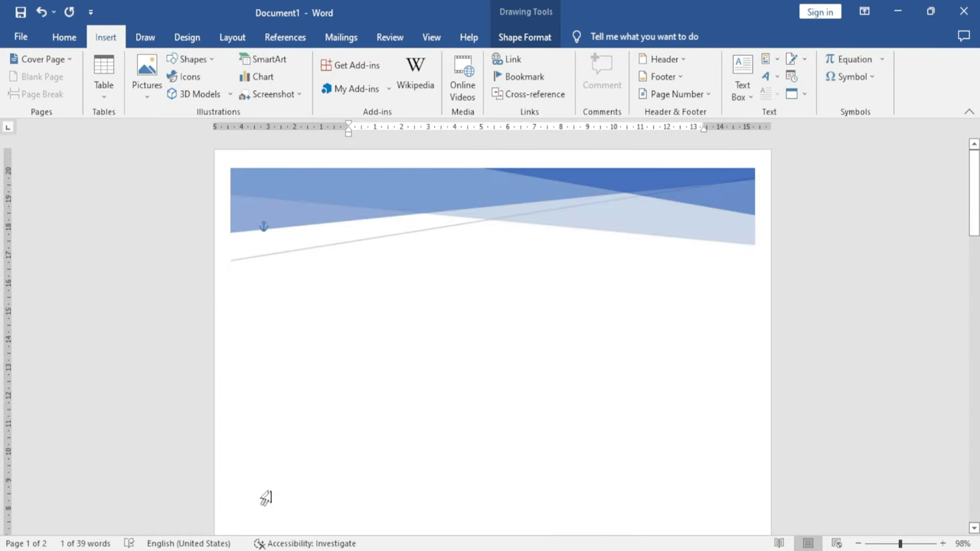
double_click(327, 190)
left_click(274, 99)
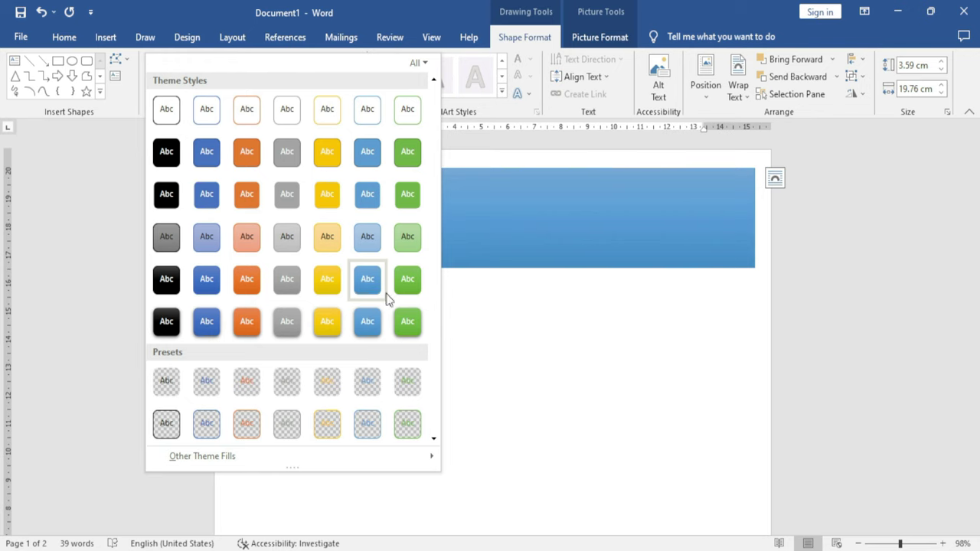
left_click(506, 329)
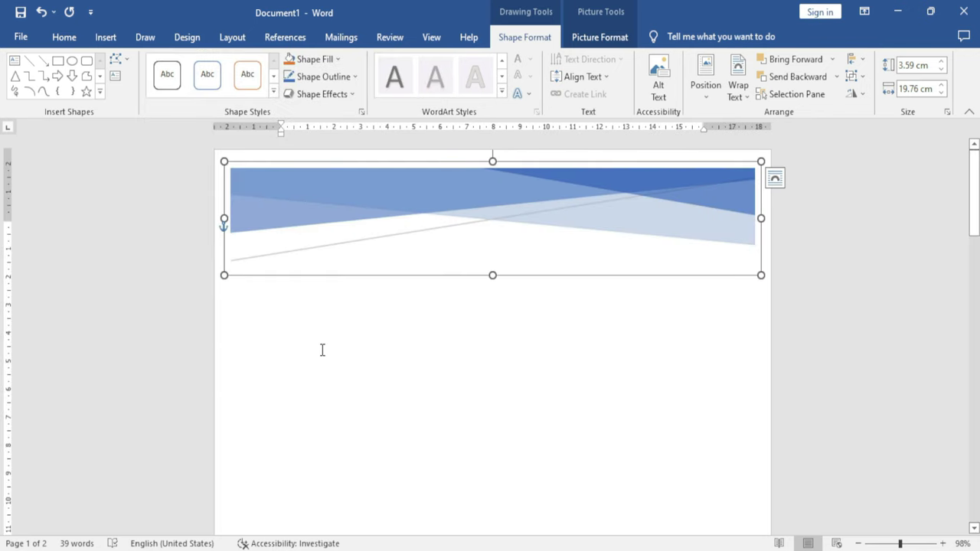
scroll(383, 395, "down", 12)
scroll(385, 398, "down", 5)
scroll(385, 398, "up", 15)
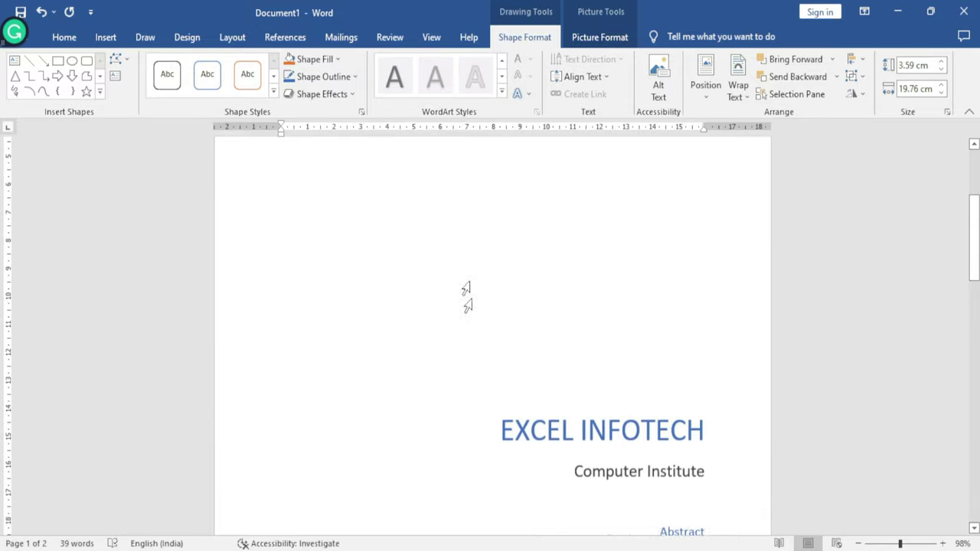
scroll(466, 288, "up", 3)
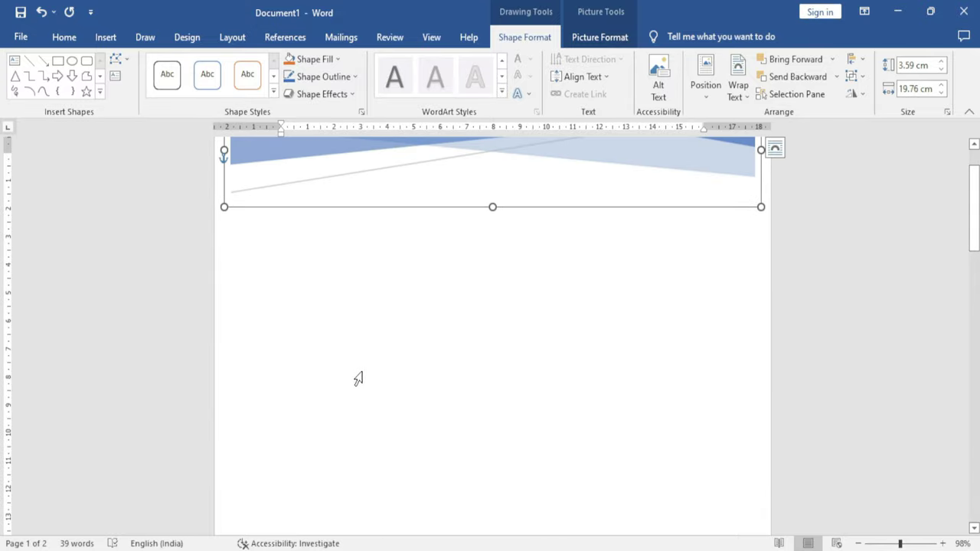
left_click(113, 40)
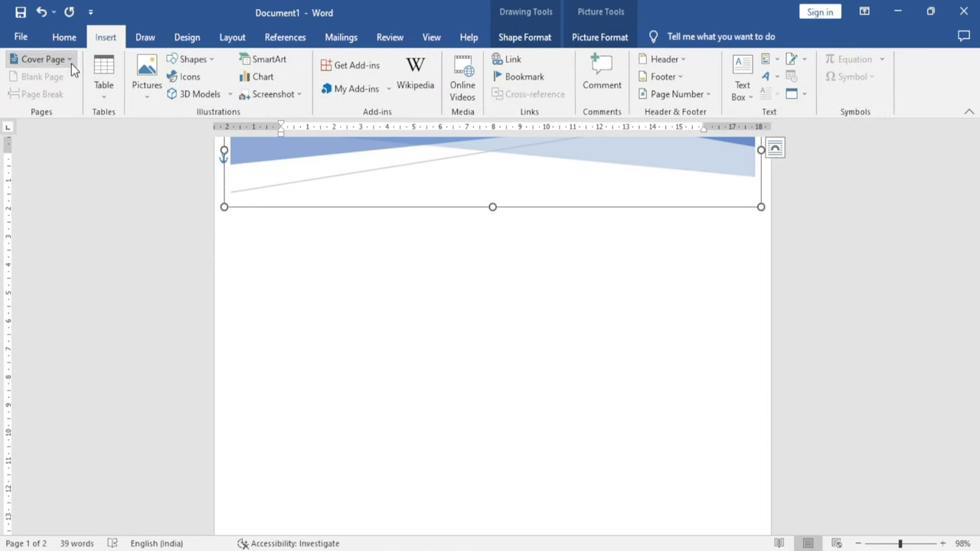
left_click(69, 61)
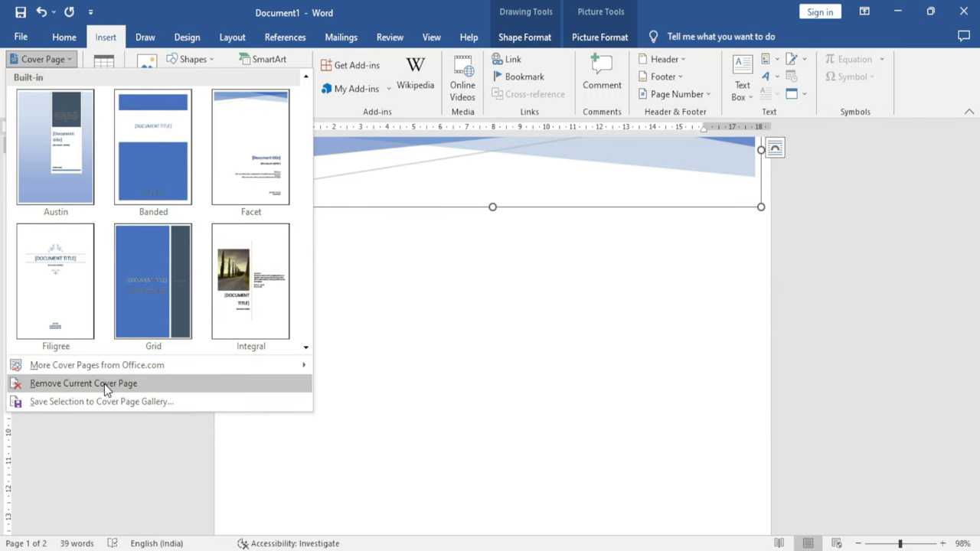
left_click(509, 369)
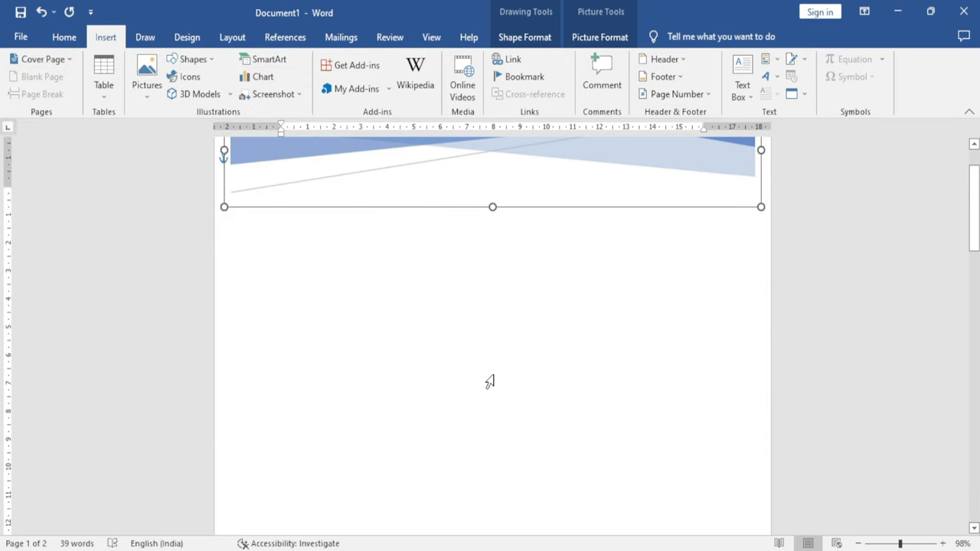
scroll(490, 382, "up", 2)
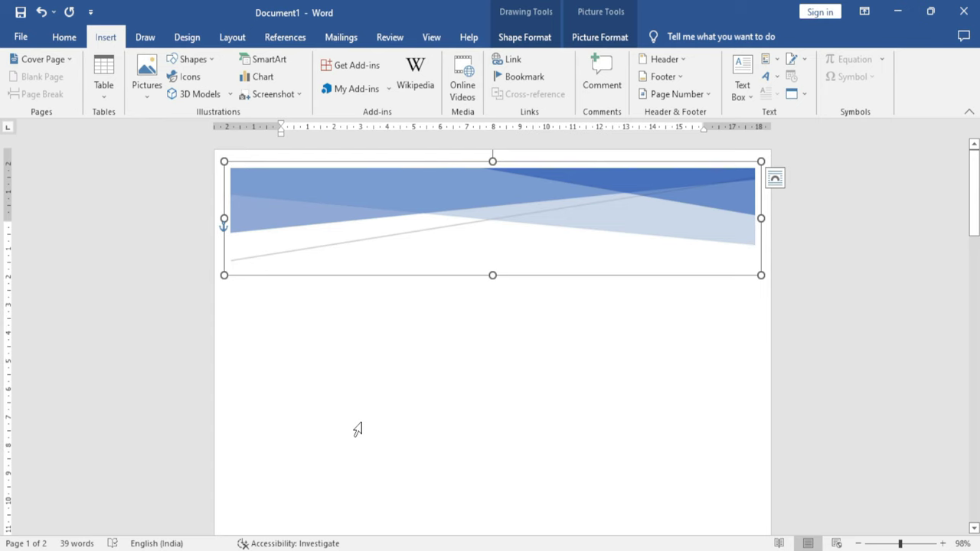
left_click(43, 59)
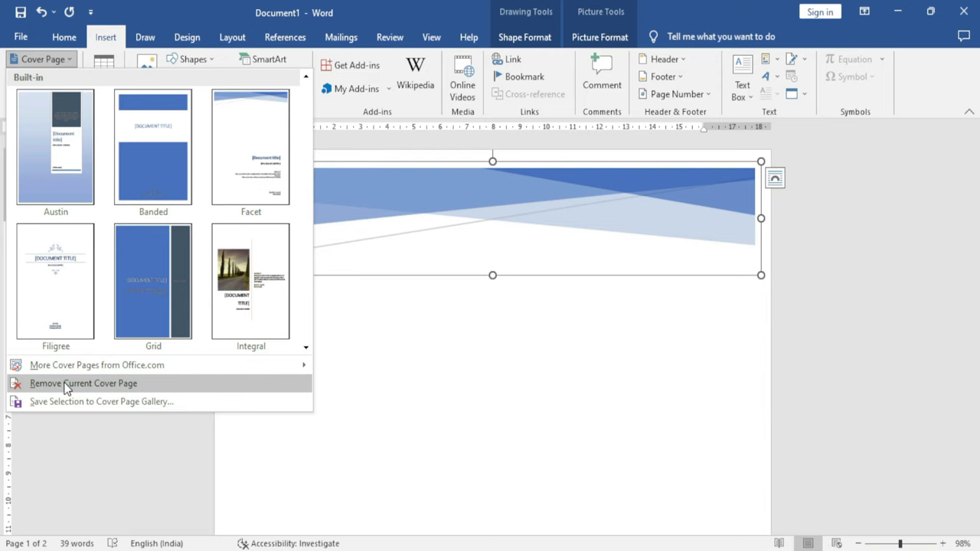
left_click(527, 382)
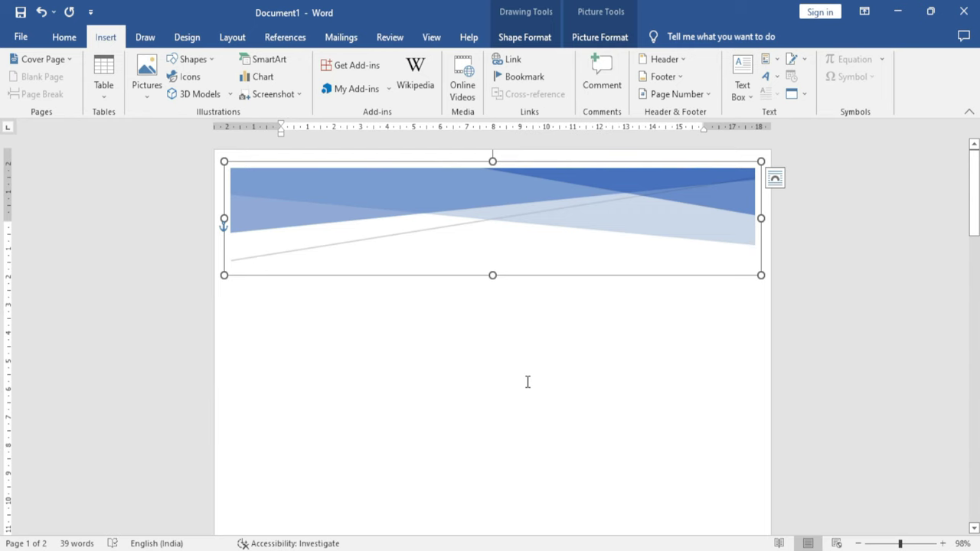
key("ctrl+n")
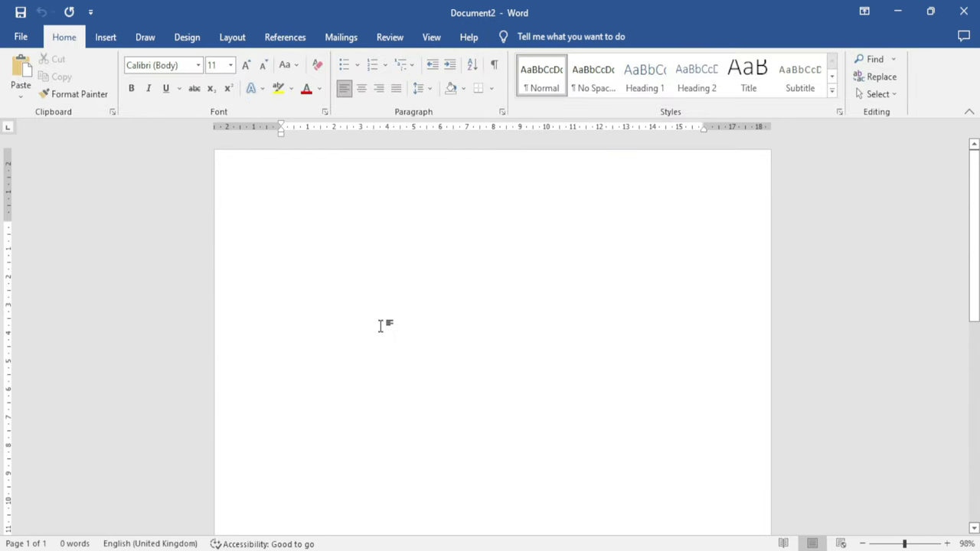
Draw a tall rectangle shape near the top-left of the new blank page
left_click(101, 37)
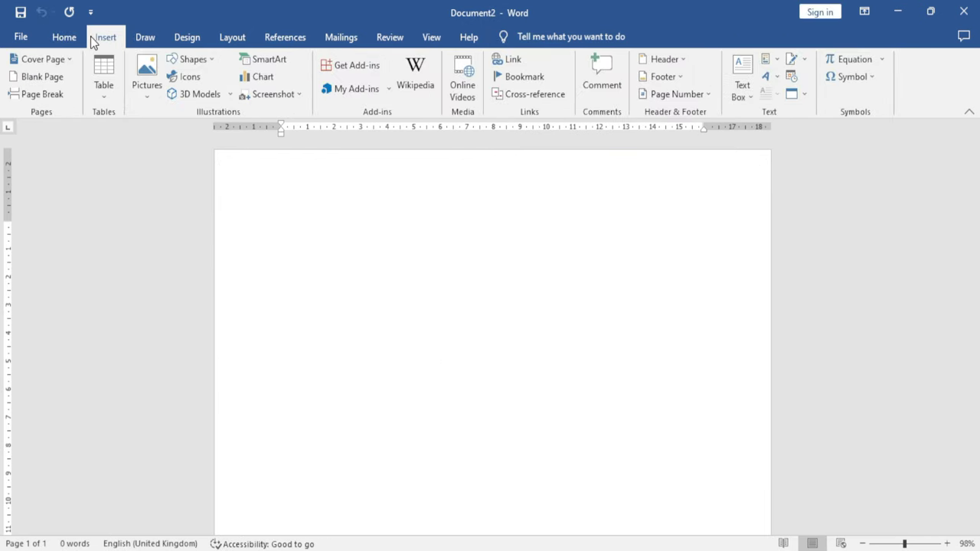
left_click(191, 60)
left_click(216, 95)
left_click_drag(257, 216, 476, 545)
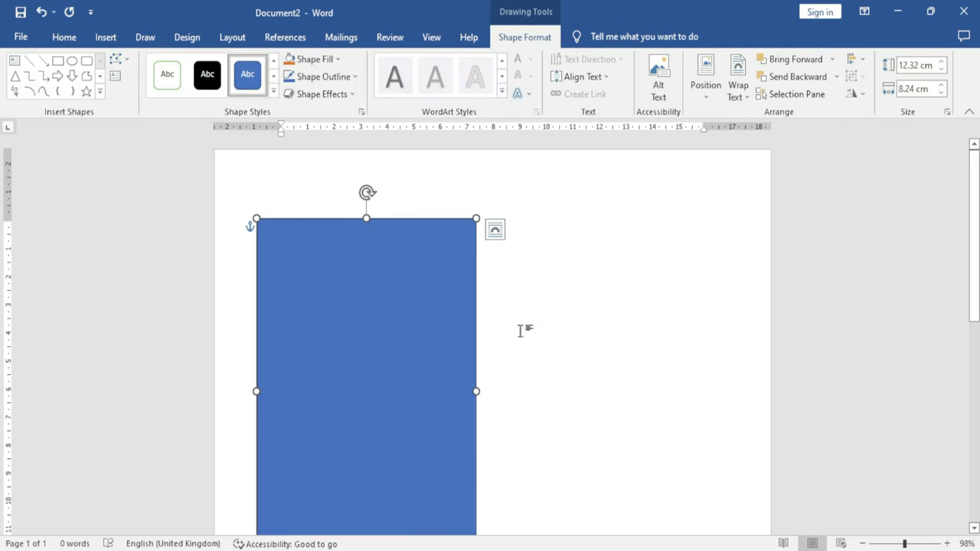
With the rectangle selected, bring up the Insert Cover Page gallery
scroll(497, 332, "down", 3)
scroll(496, 333, "up", 3)
left_click(551, 204)
left_click(466, 308)
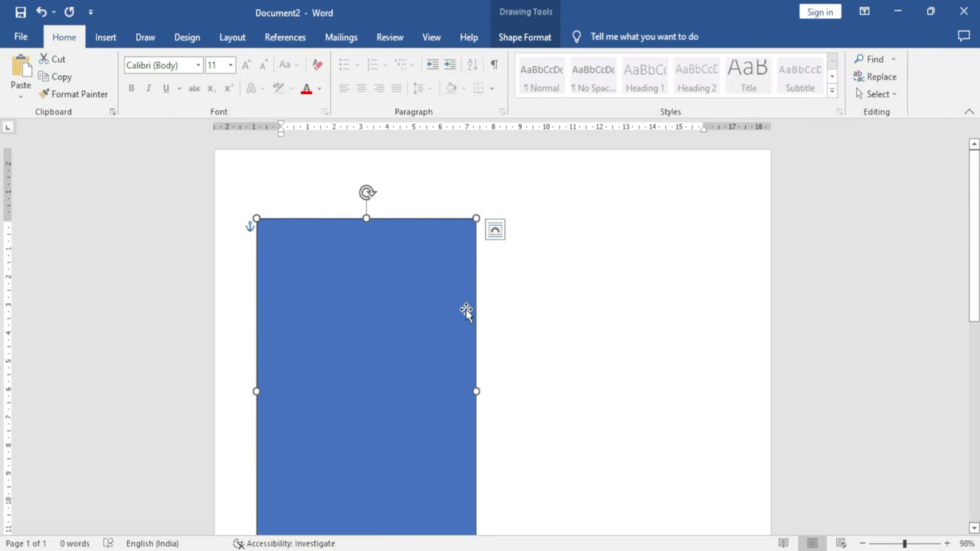
scroll(465, 309, "down", 3)
scroll(466, 309, "up", 3)
scroll(464, 309, "down", 1)
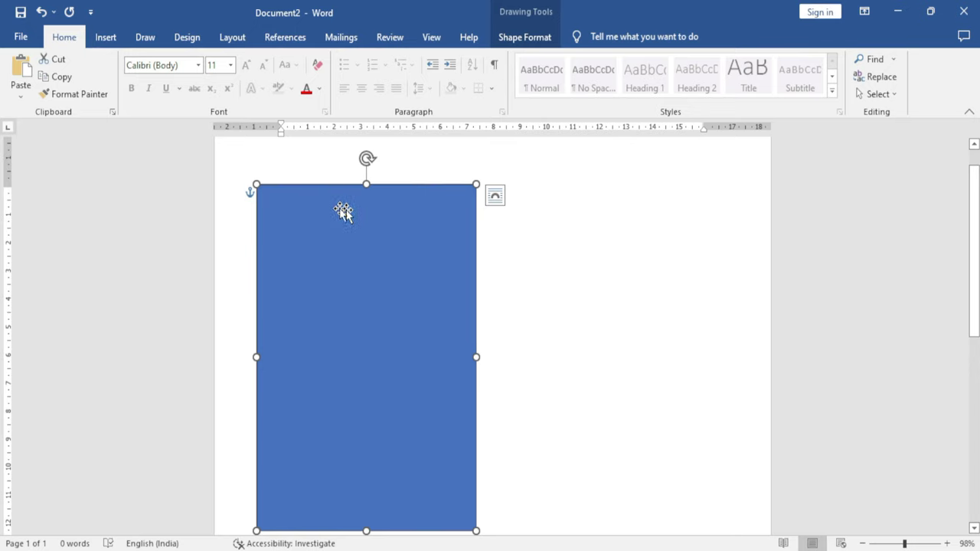
left_click(104, 39)
left_click(62, 60)
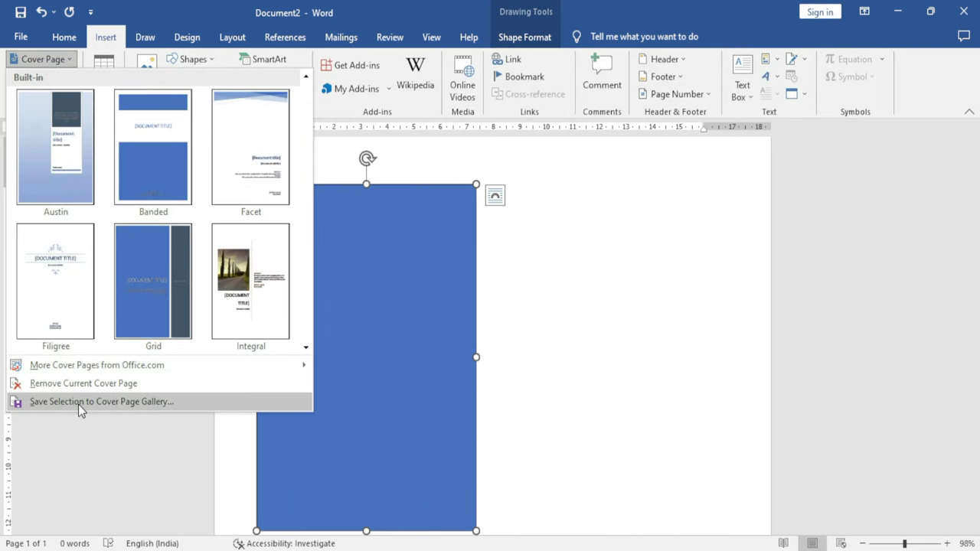
Save the rectangle to the Cover Page gallery as a building block named 'Excel Infotech'
left_click(121, 404)
left_click_drag(421, 184, 506, 260)
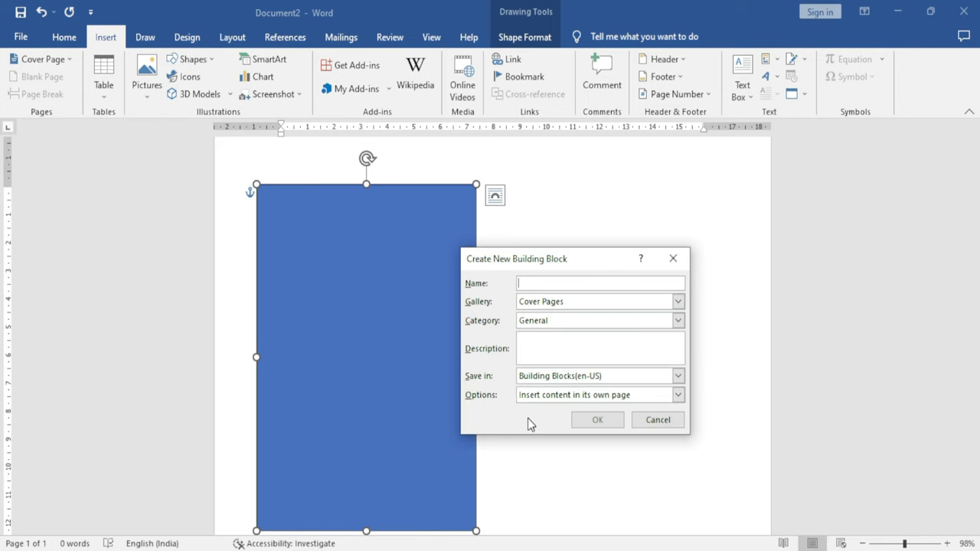
type("Excel Infotech")
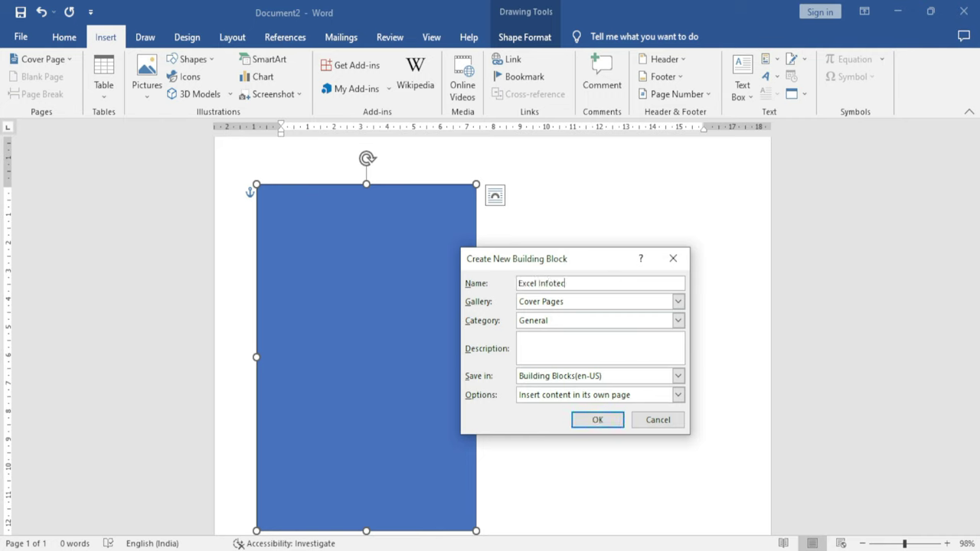
left_click(597, 420)
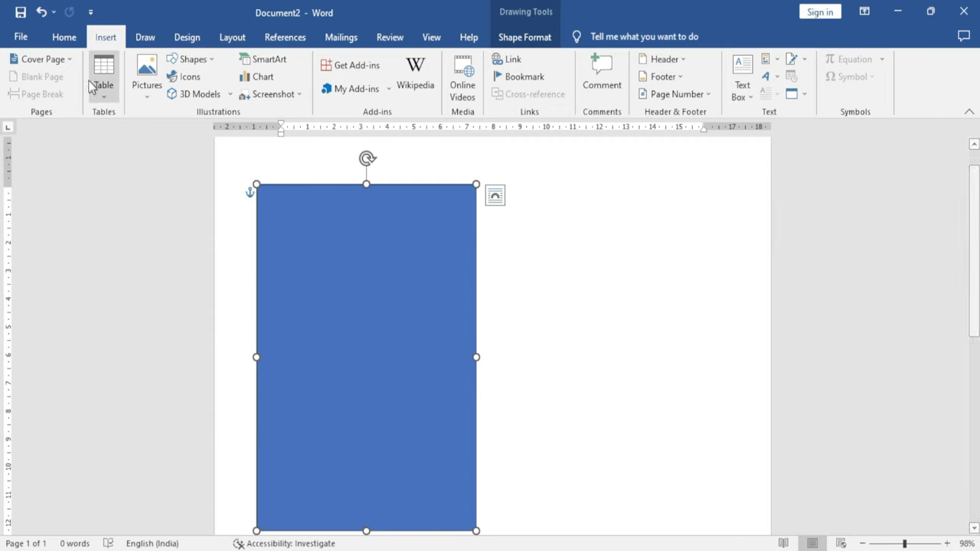
Browse the cover page gallery down to the General section showing Excel Infotech
left_click(72, 60)
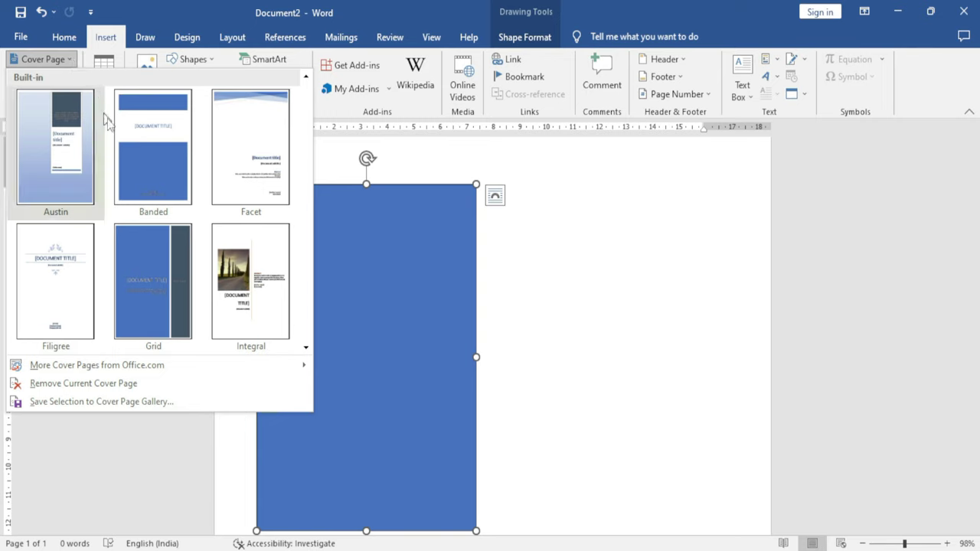
scroll(145, 291, "down", 6)
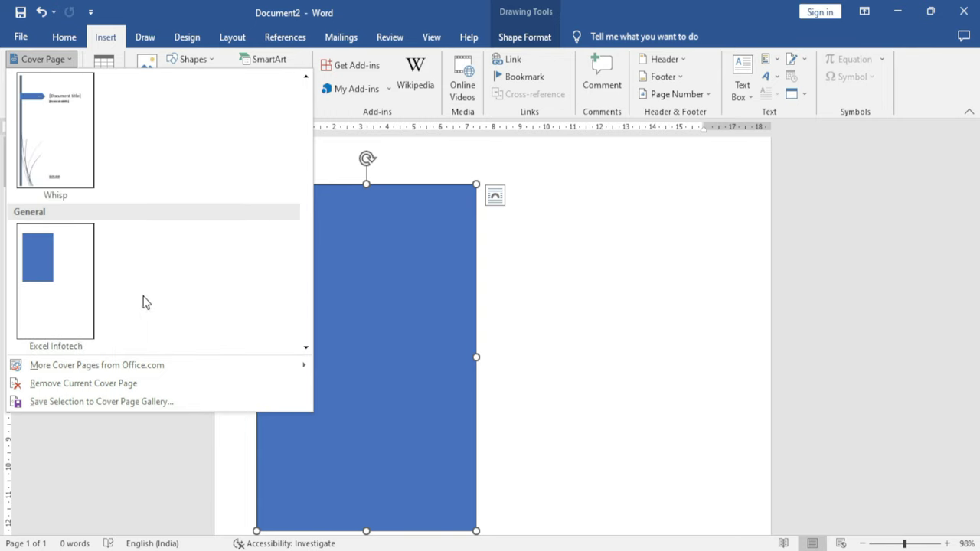
Insert the Excel Infotech cover page, then delete it via the Building Blocks Organizer
left_click(60, 279)
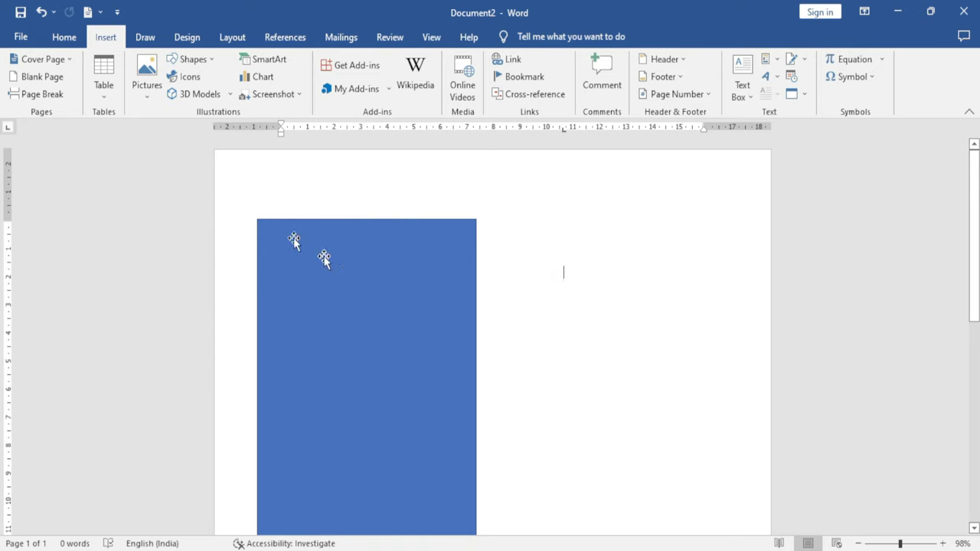
left_click(67, 58)
scroll(76, 268, "down", 10)
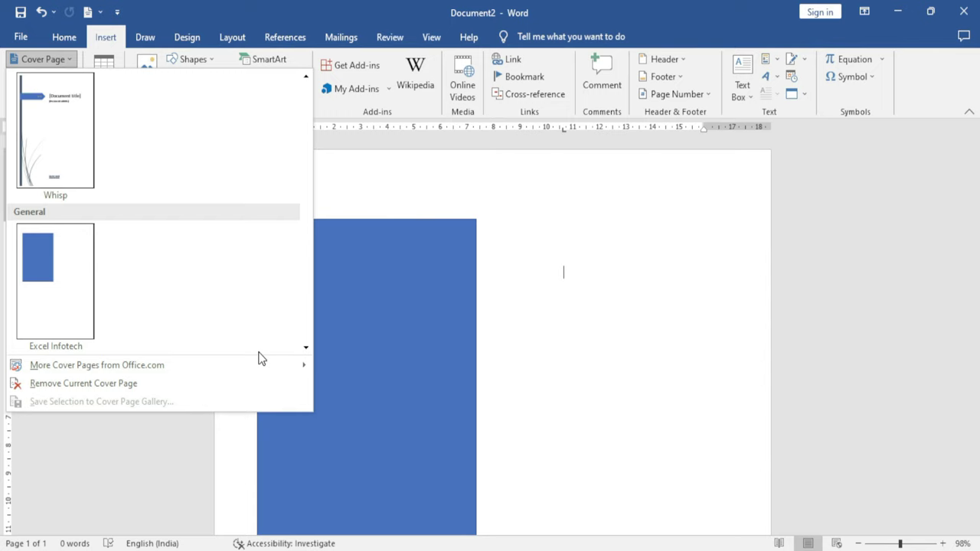
right_click(38, 245)
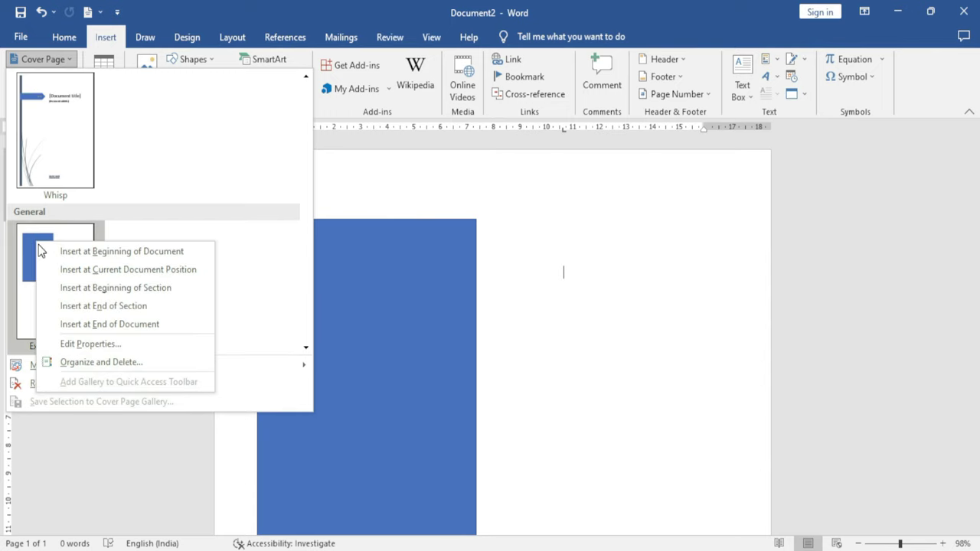
left_click(128, 363)
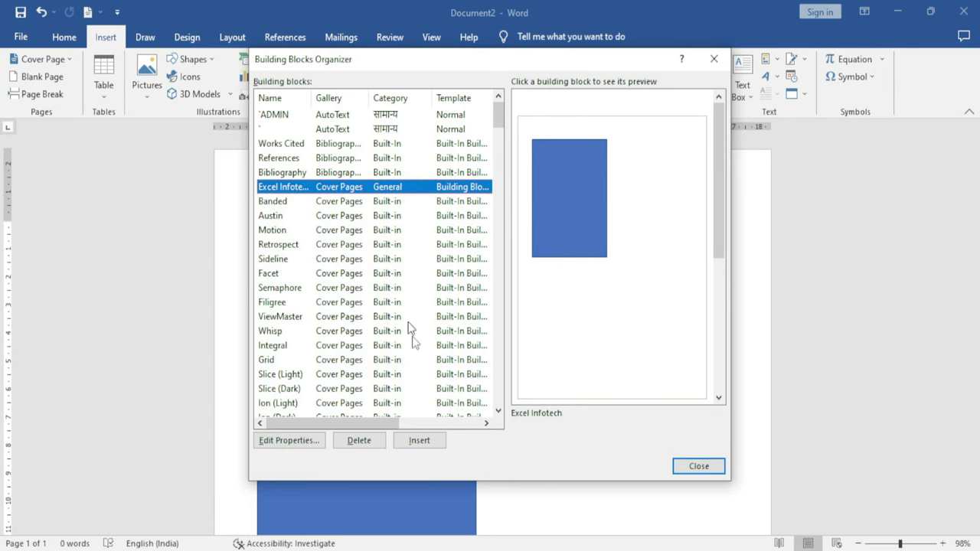
left_click(369, 440)
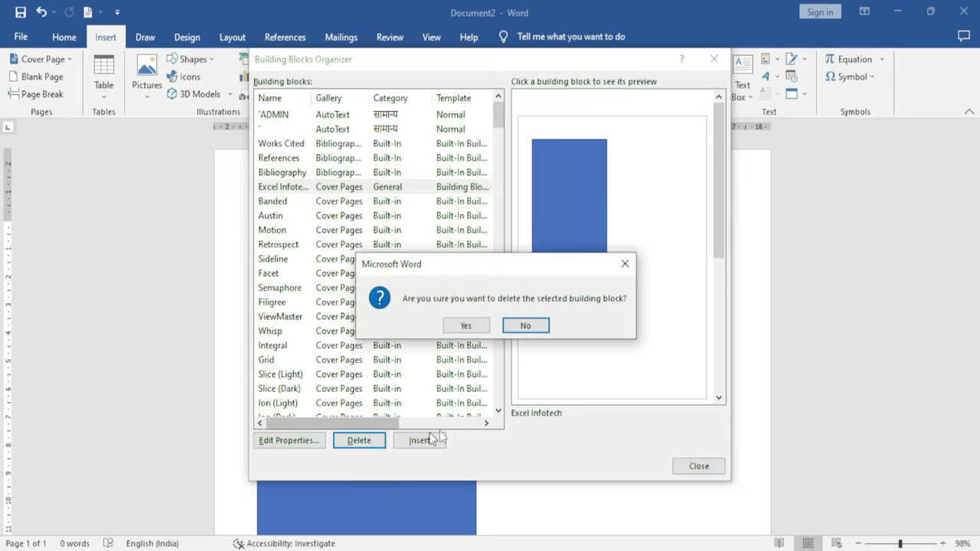
left_click(473, 325)
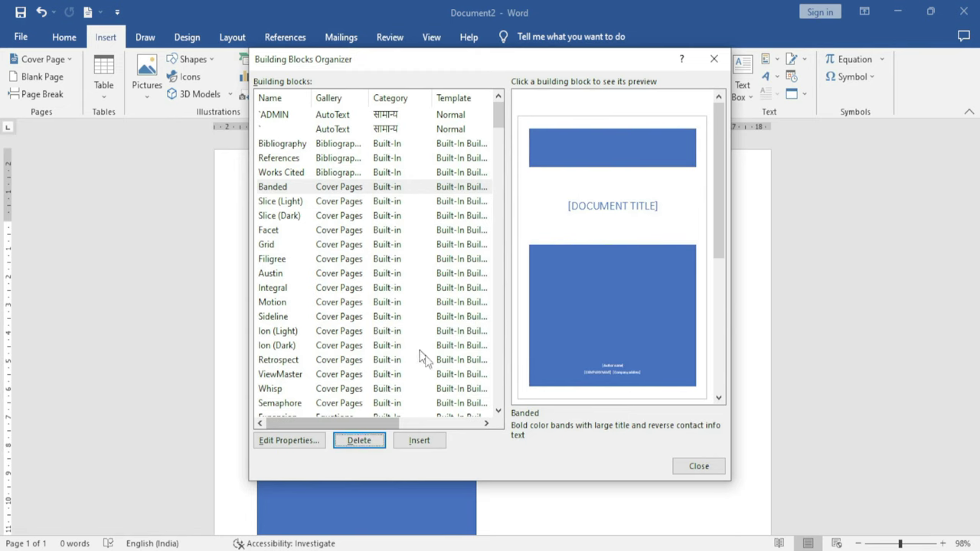
left_click(713, 59)
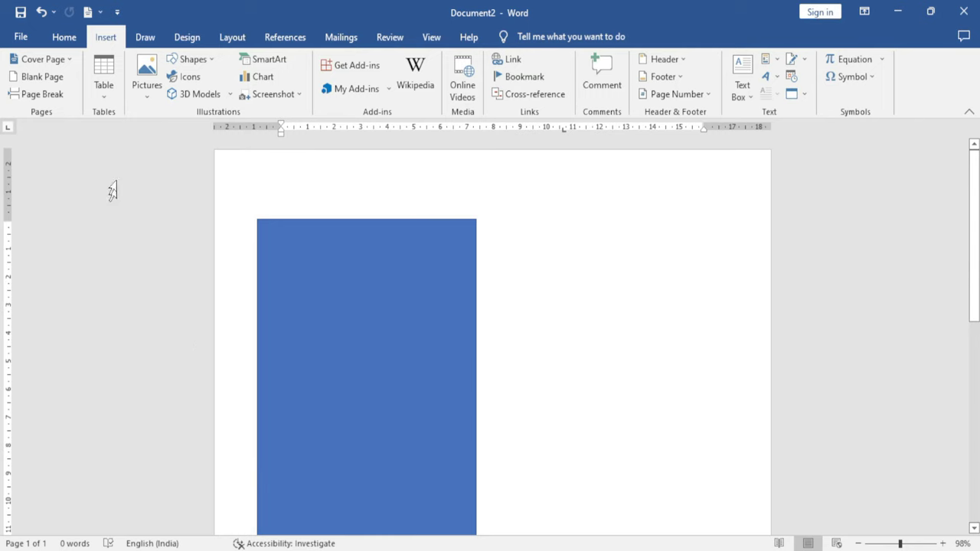
Insert the Insight 1 cover page from More Cover Pages from Office.com
left_click(40, 59)
scroll(100, 253, "down", 5)
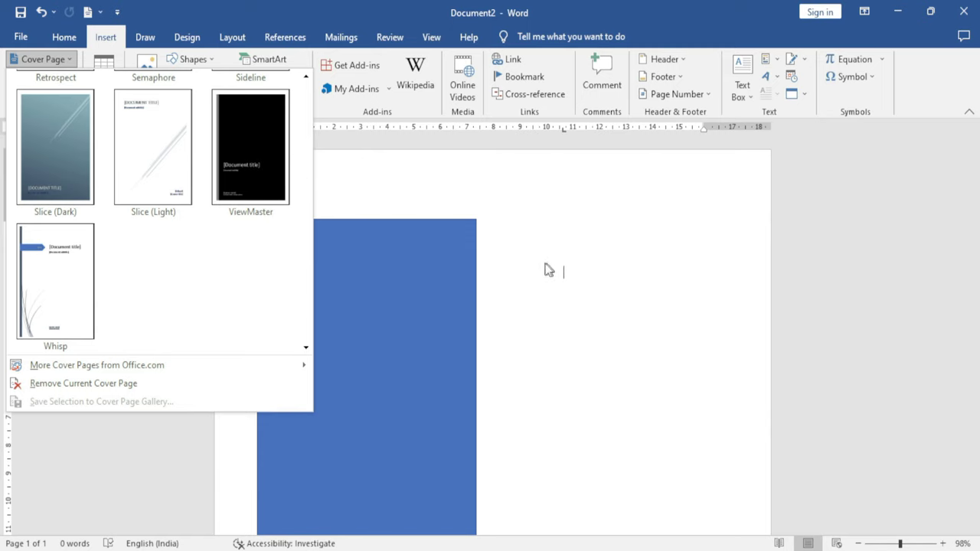
key("Escape")
left_click(46, 59)
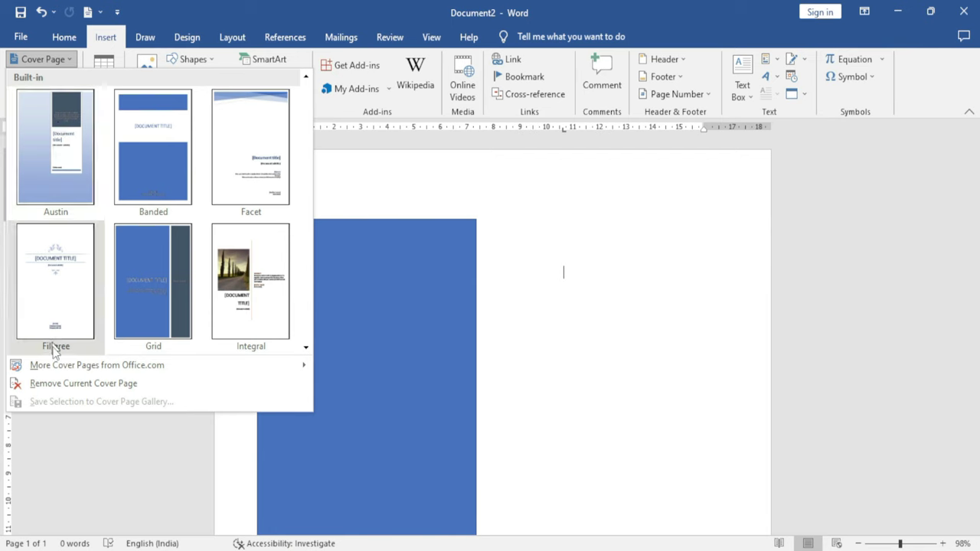
mouse_move(99, 373)
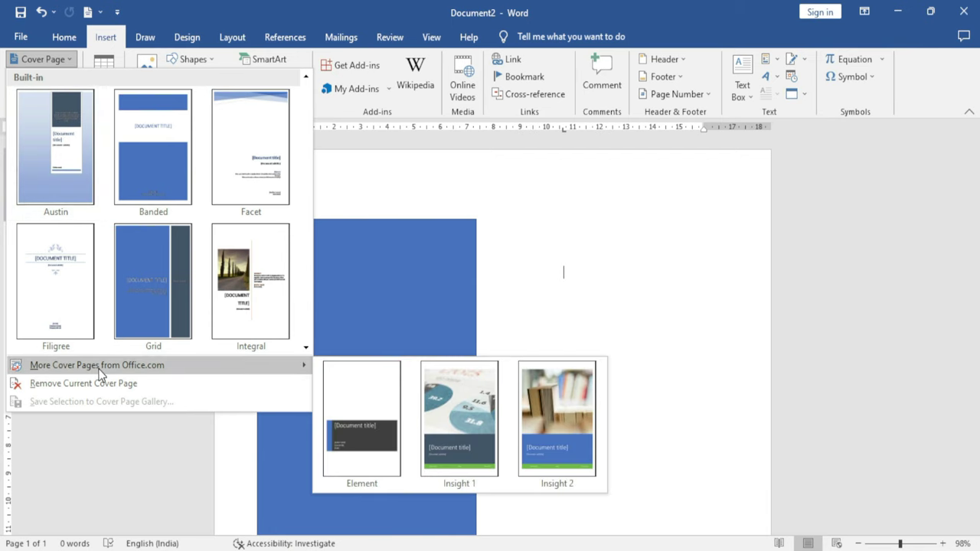
left_click(475, 421)
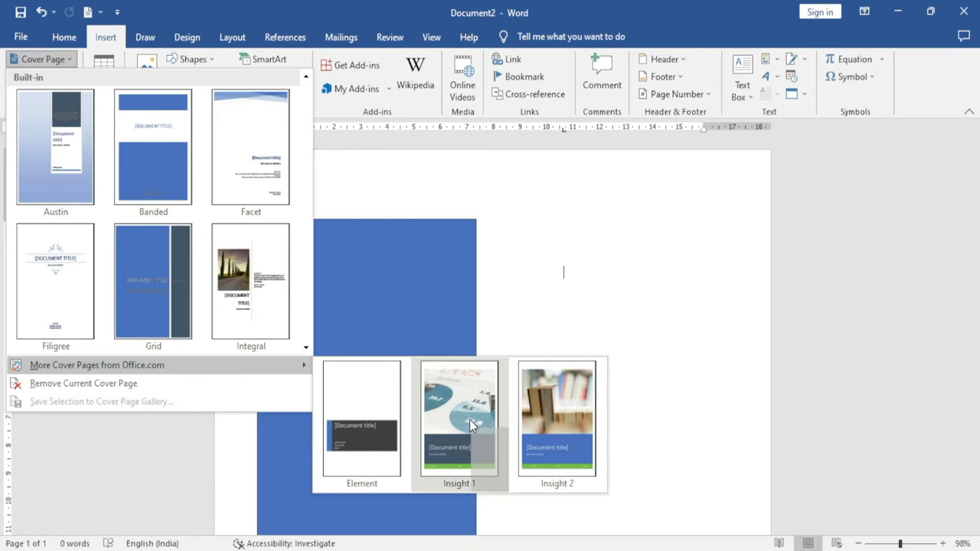
Scroll through the inserted Insight 1 cover page to review its two pages
scroll(470, 420, "down", 2)
scroll(469, 420, "down", 10)
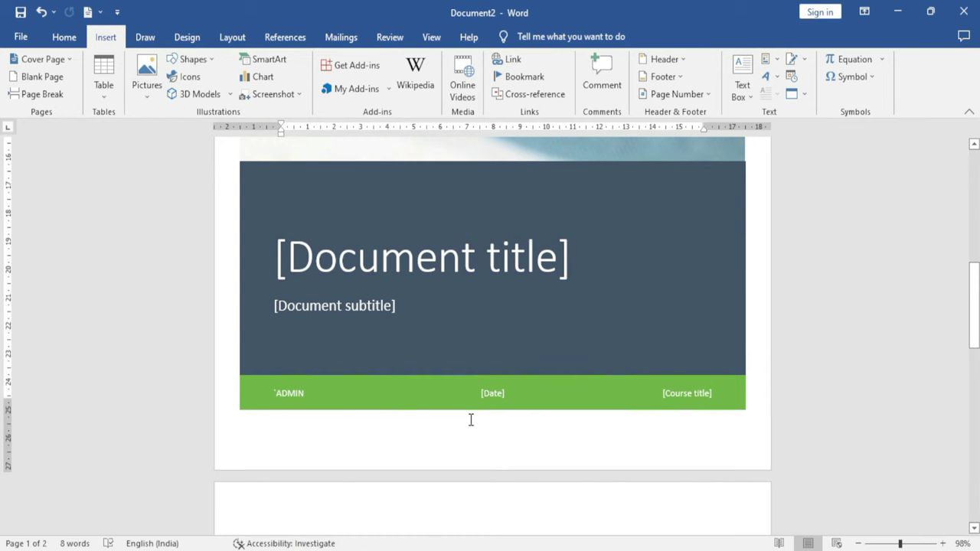
scroll(471, 419, "up", 1)
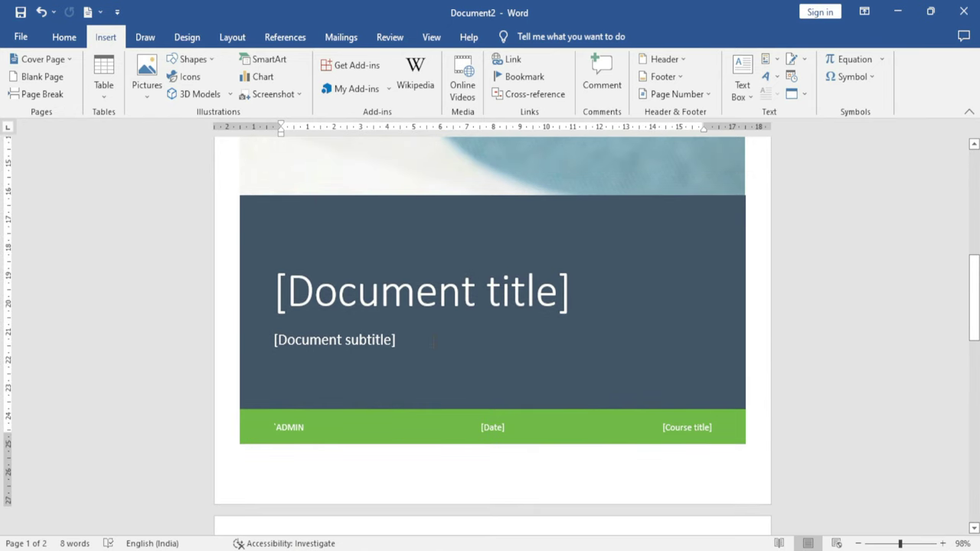
scroll(433, 342, "up", 10)
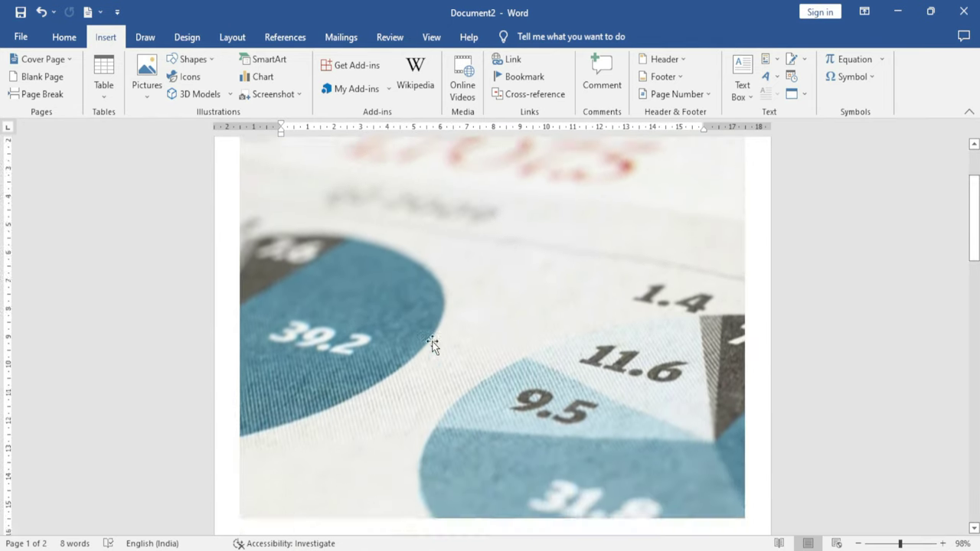
scroll(432, 344, "down", 3)
scroll(431, 341, "down", 5)
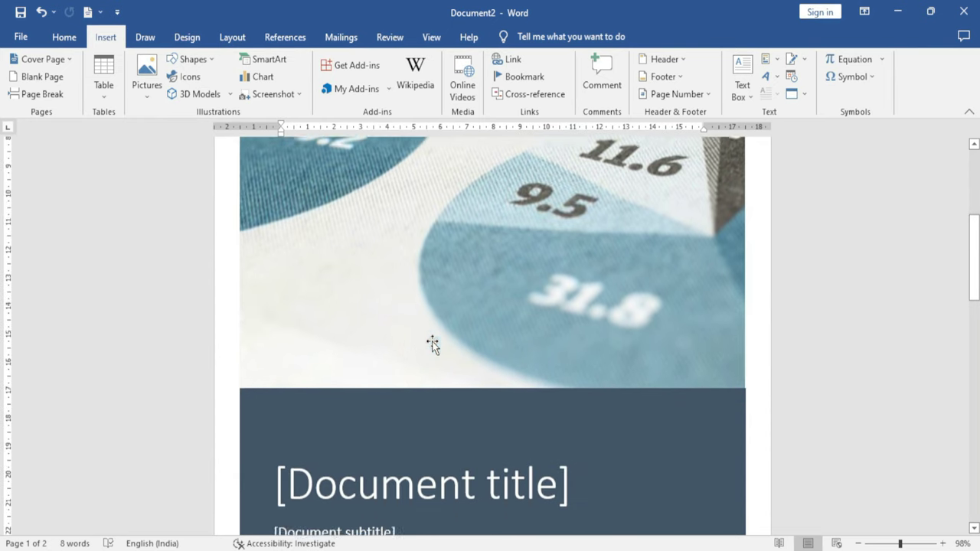
scroll(432, 341, "up", 9)
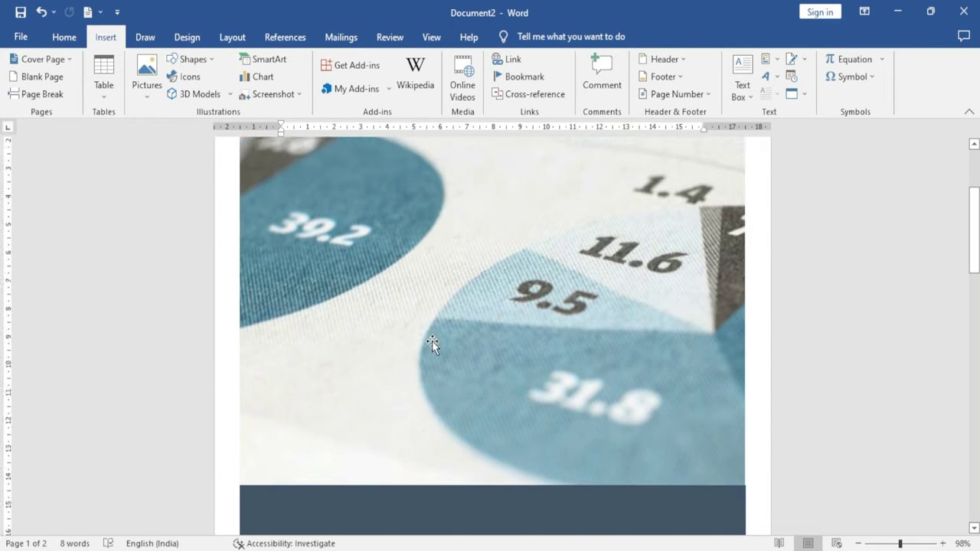
scroll(432, 341, "down", 9)
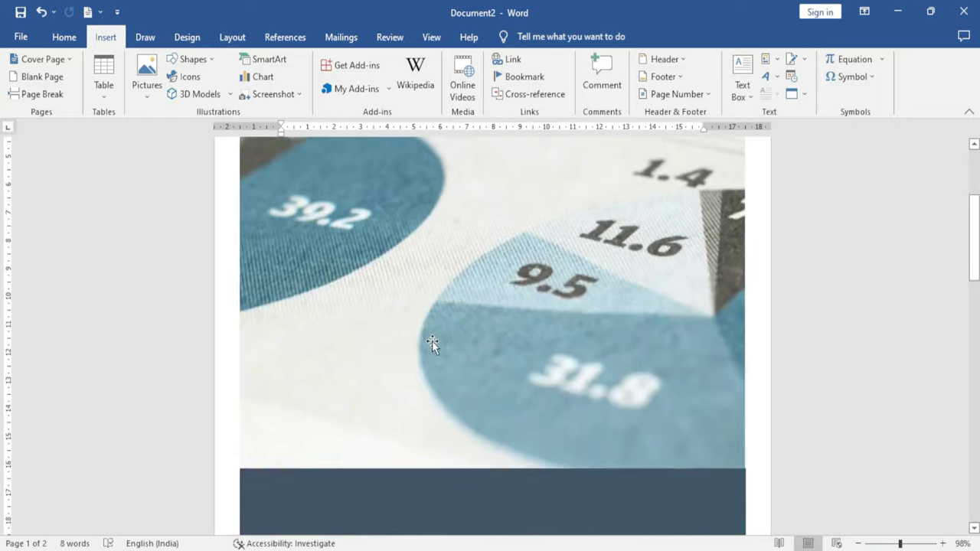
scroll(433, 341, "down", 3)
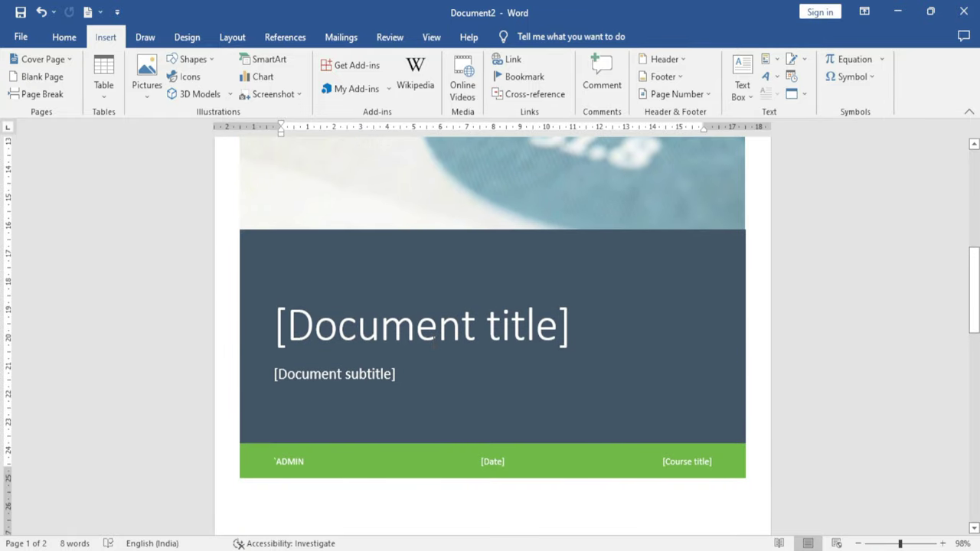
scroll(433, 342, "up", 9)
Zoom out to whole pages and delete the blue rectangle on page 2
left_click(42, 59)
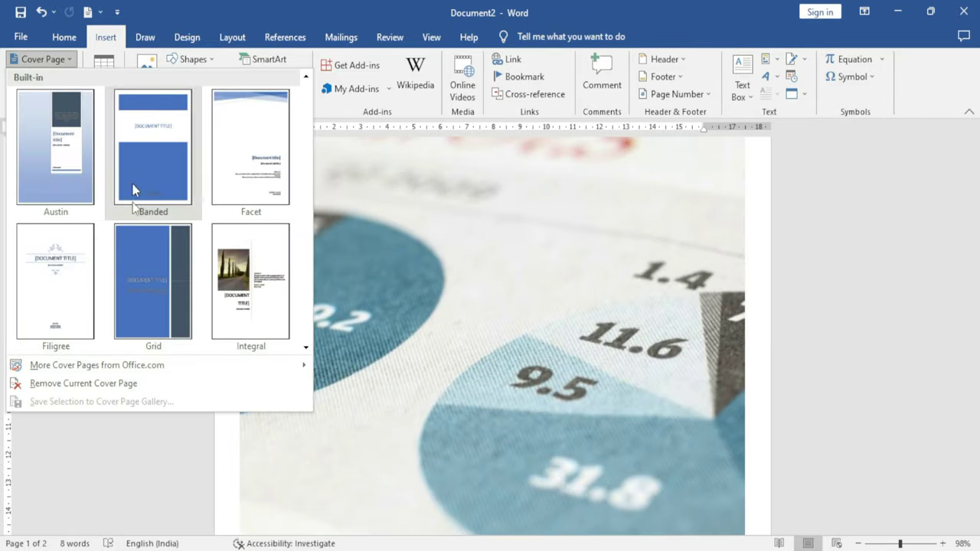
left_click(525, 324)
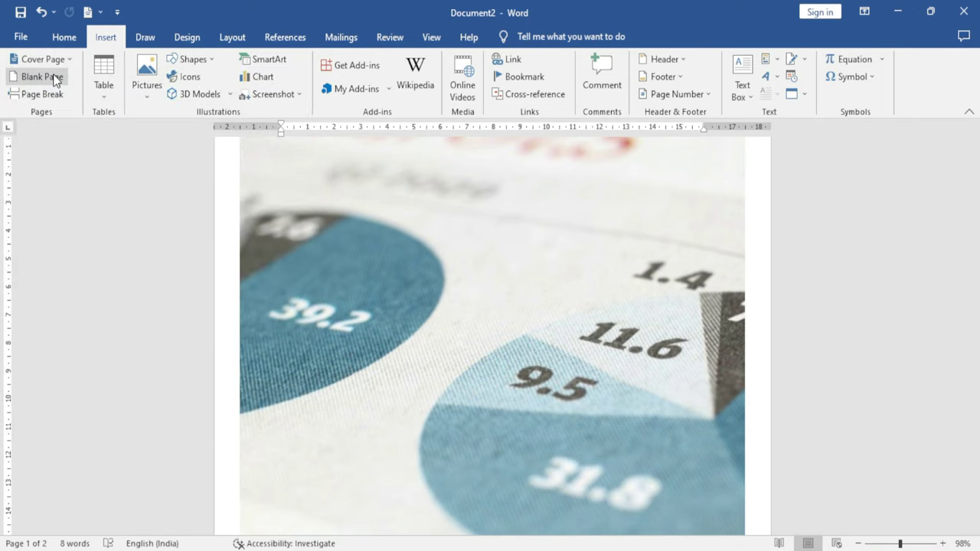
left_click(859, 544)
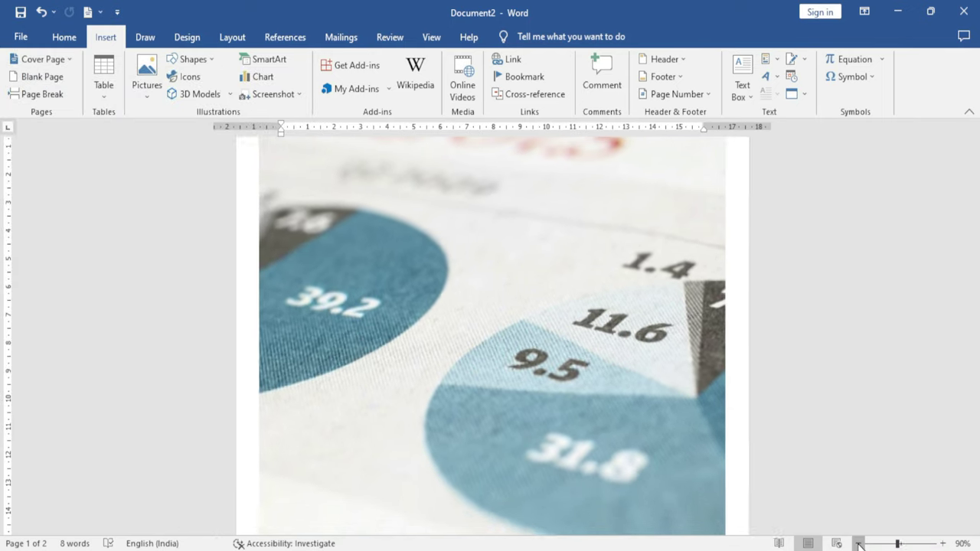
left_click(859, 543)
left_click(859, 544)
left_click(858, 544)
left_click(859, 544)
left_click(859, 544)
left_click(859, 543)
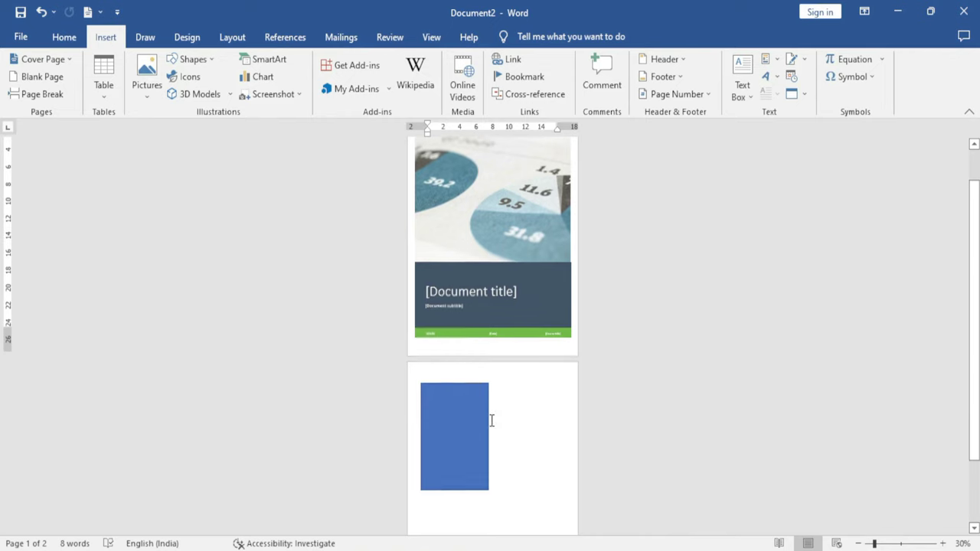
left_click(454, 391)
key("Delete")
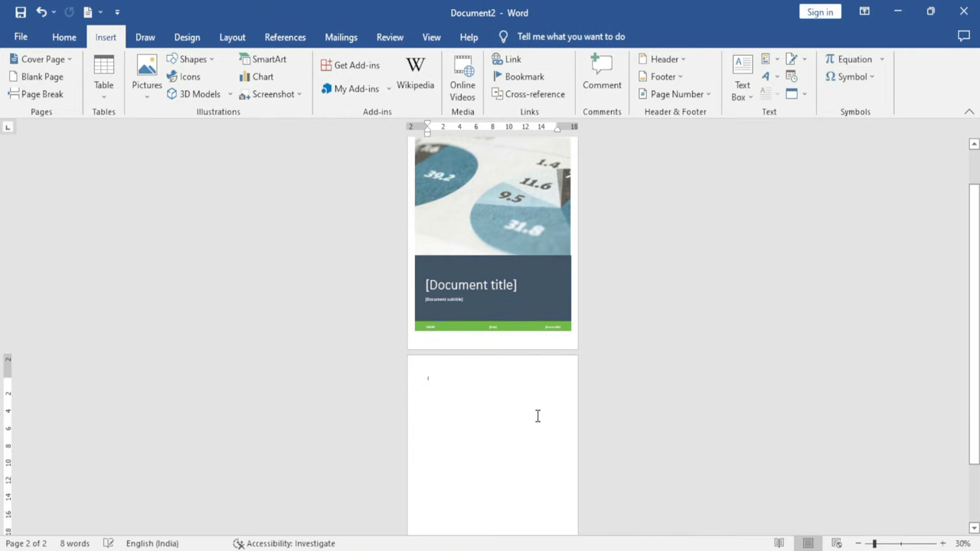
scroll(537, 415, "down", 2)
scroll(532, 419, "up", 1)
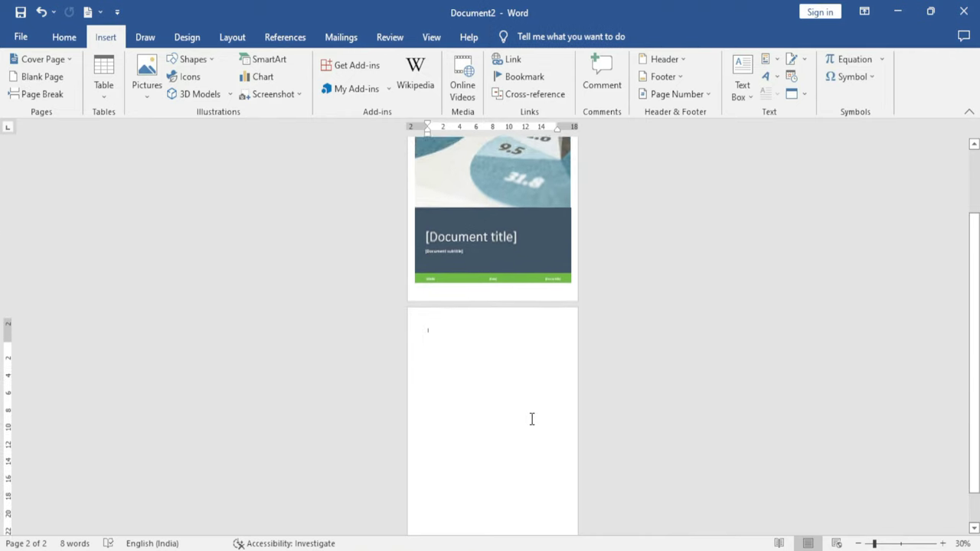
scroll(530, 419, "up", 3)
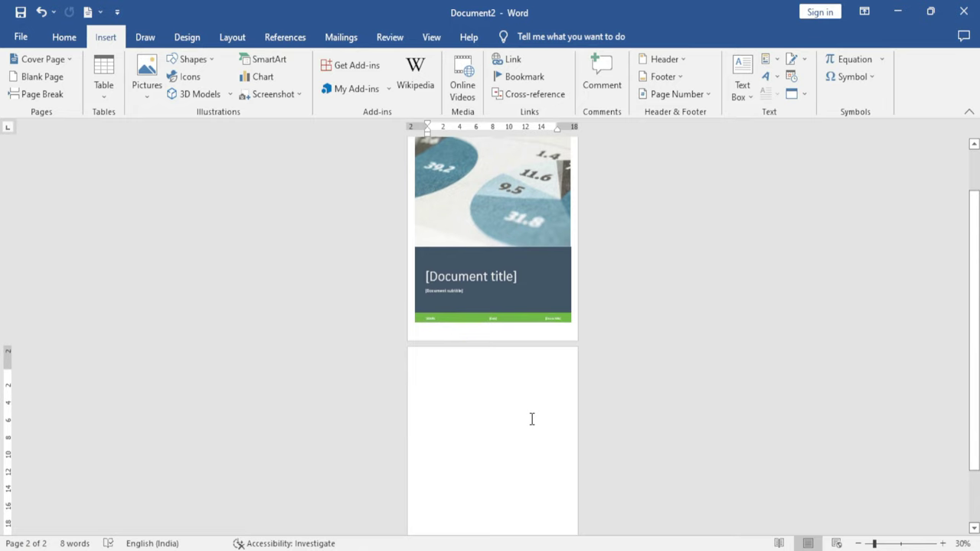
Add two blank pages after the cover, then remove the empty pages with Backspace
left_click(37, 80)
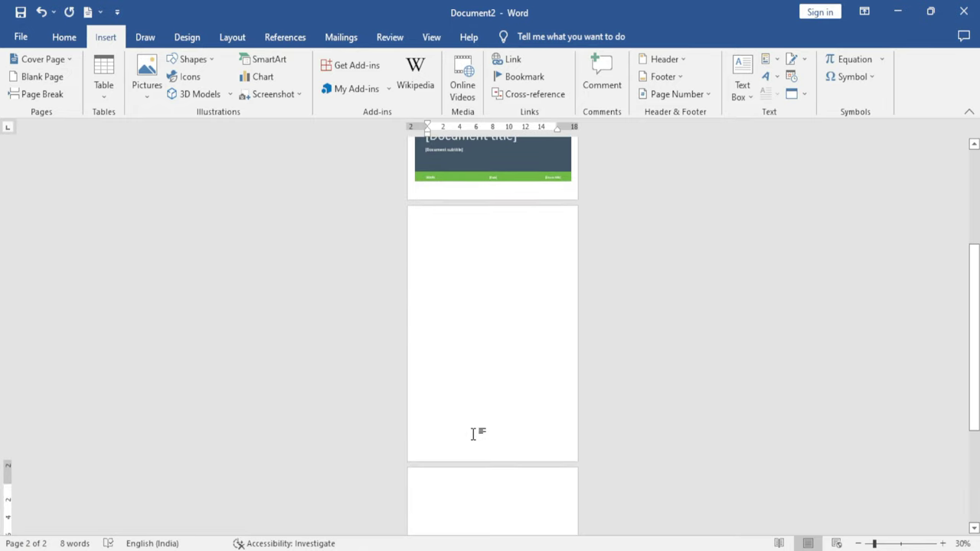
scroll(473, 434, "down", 5)
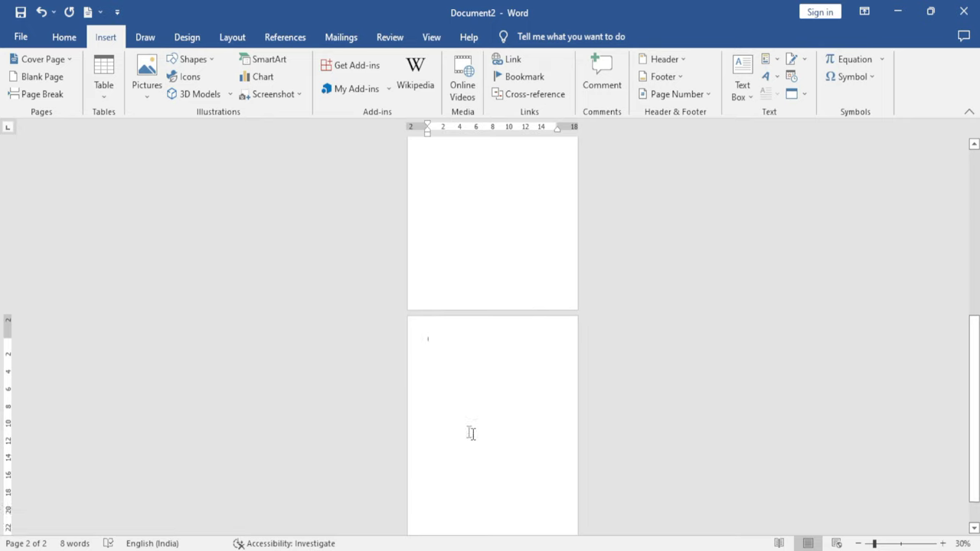
left_click(38, 75)
scroll(469, 319, "down", 2)
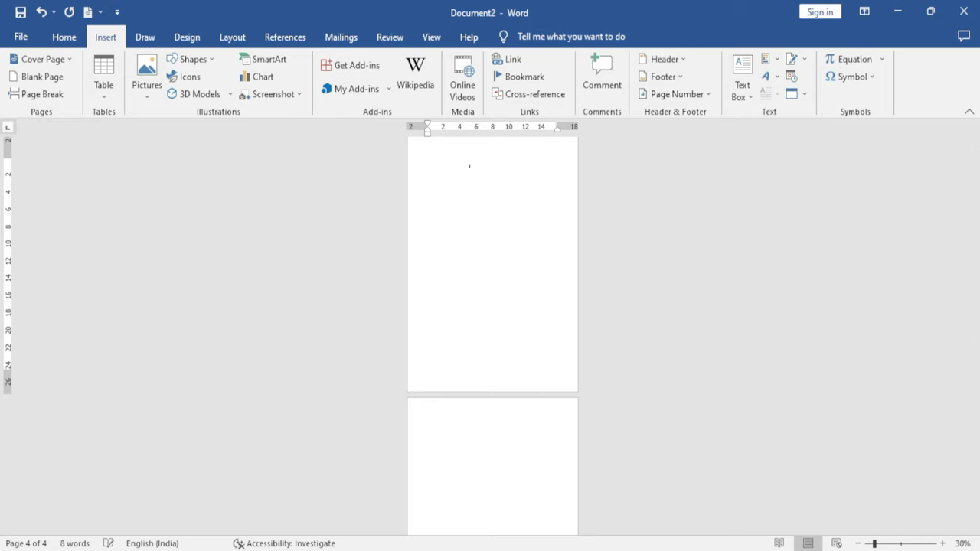
scroll(749, 470, "down", 4)
key("BackSpace")
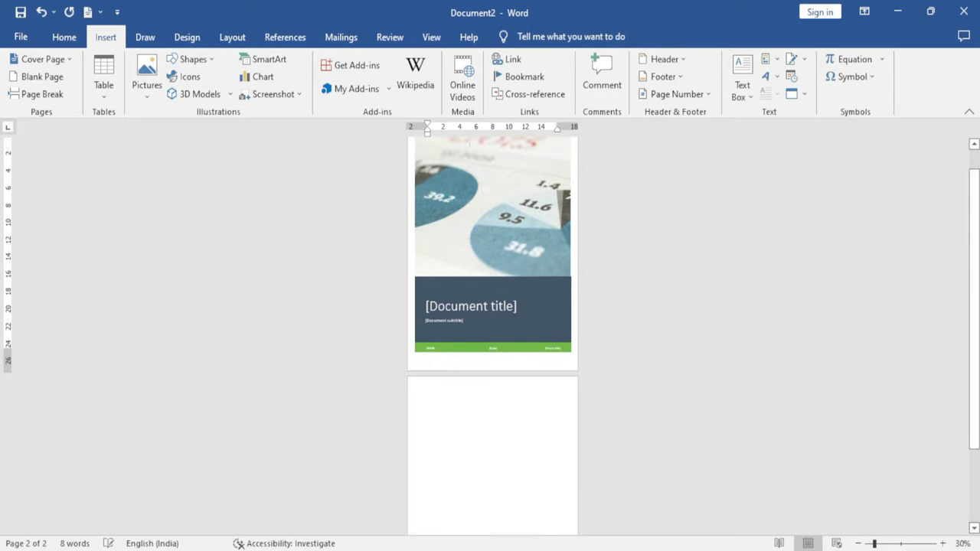
key("BackSpace")
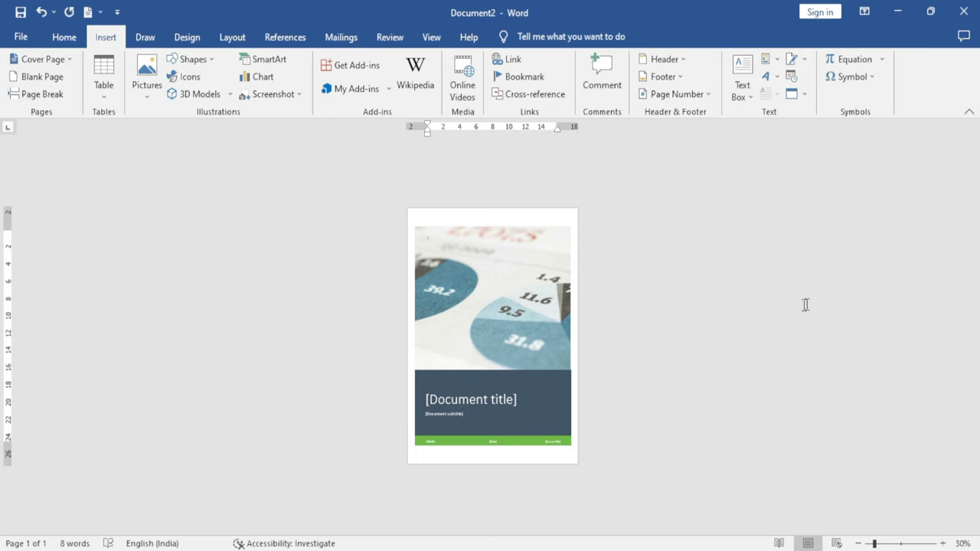
Clear the cover page content and generate sample paragraphs with =rand()
left_click(900, 545)
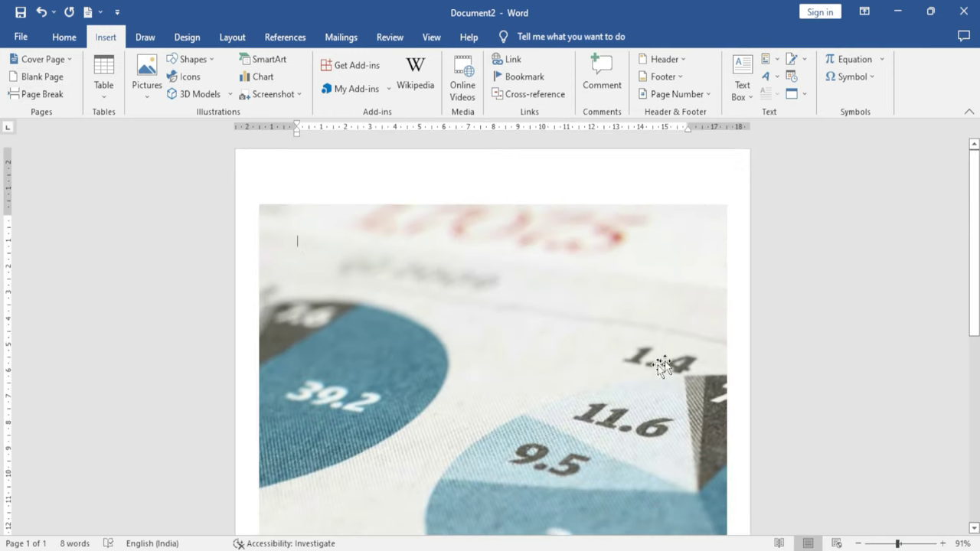
key("ctrl+a")
key("Delete")
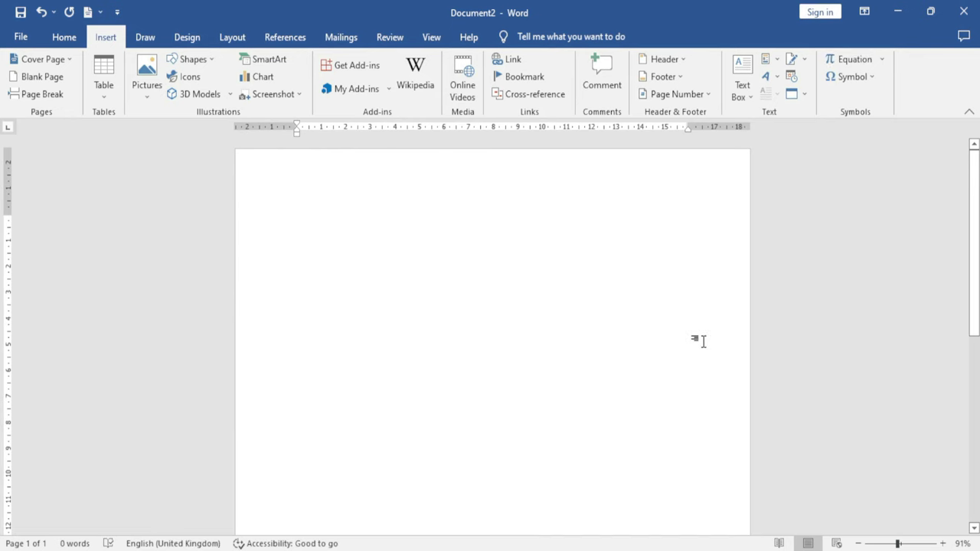
type("=rand()")
key("Return")
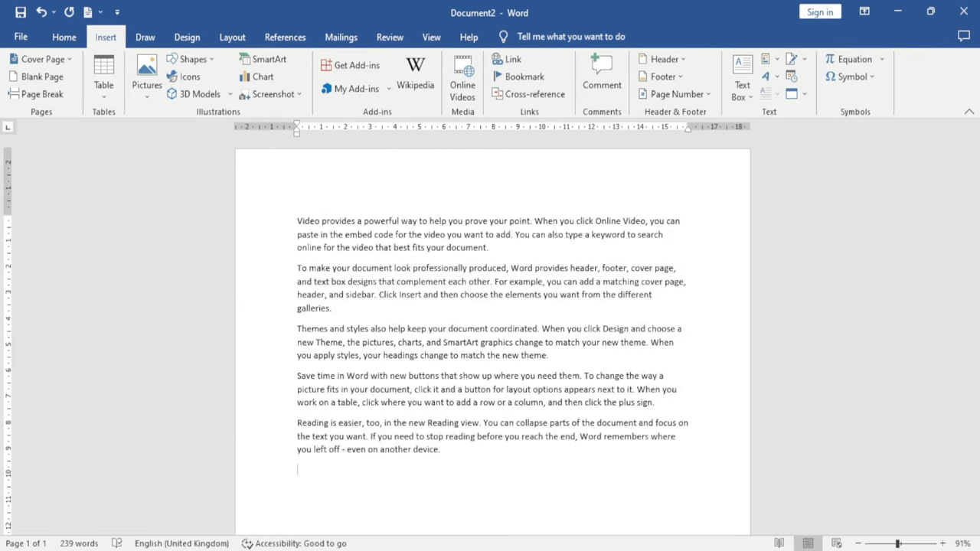
Insert page breaks after 'galleries.' and before 'Save time', spreading text over three pages
left_click(343, 311)
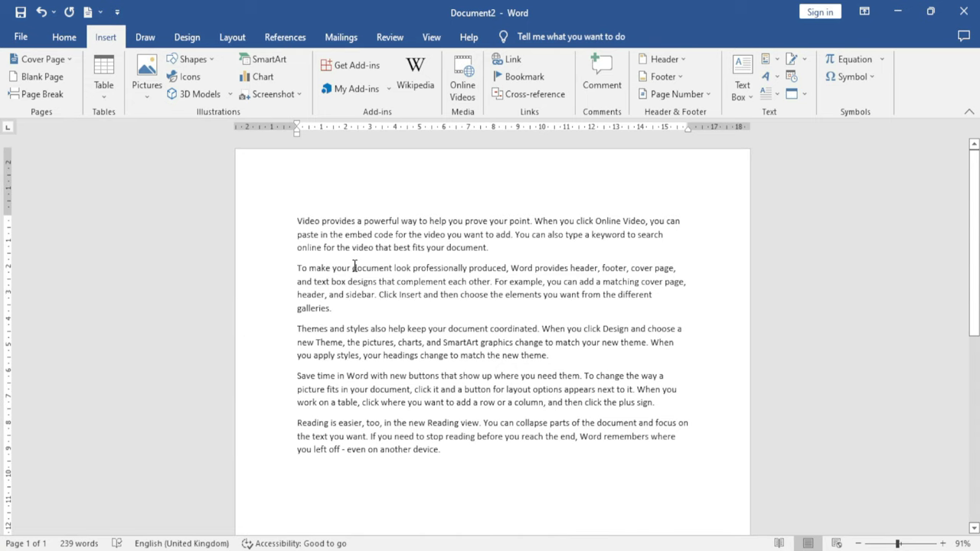
left_click(52, 98)
scroll(444, 455, "up", 10)
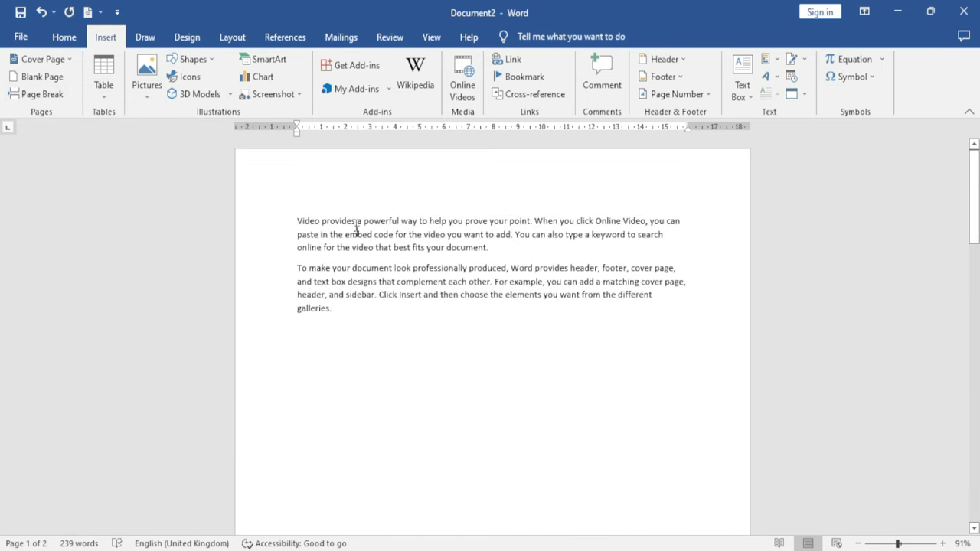
scroll(468, 475, "down", 15)
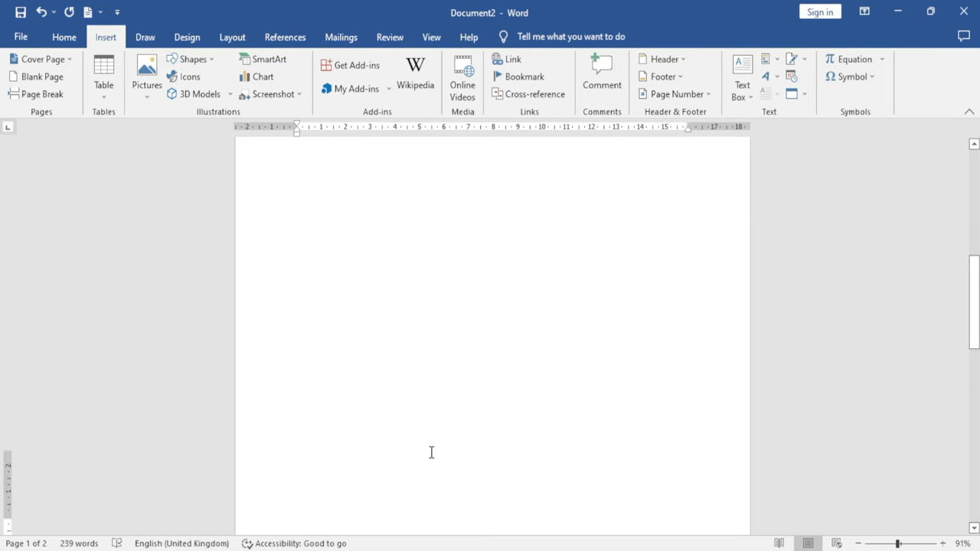
scroll(431, 453, "down", 1)
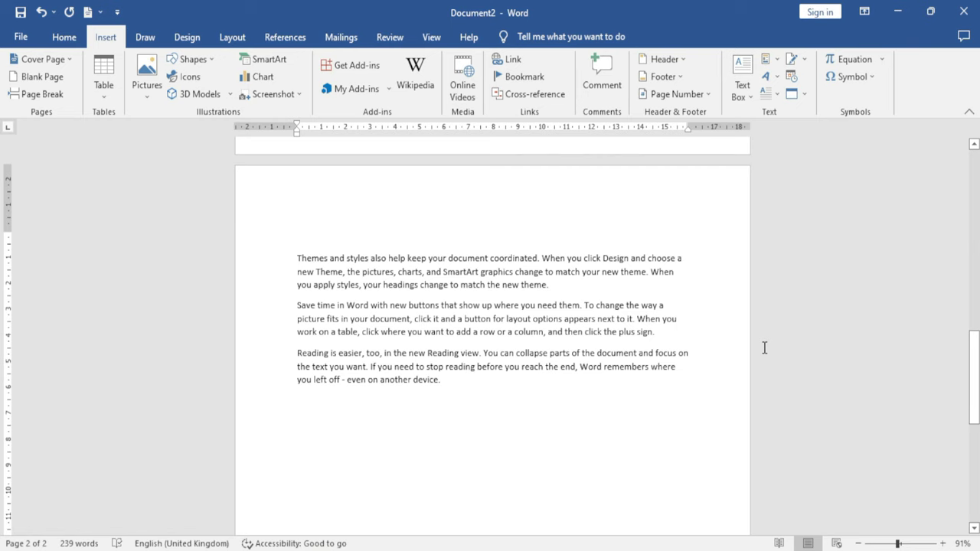
key("ctrl+Return")
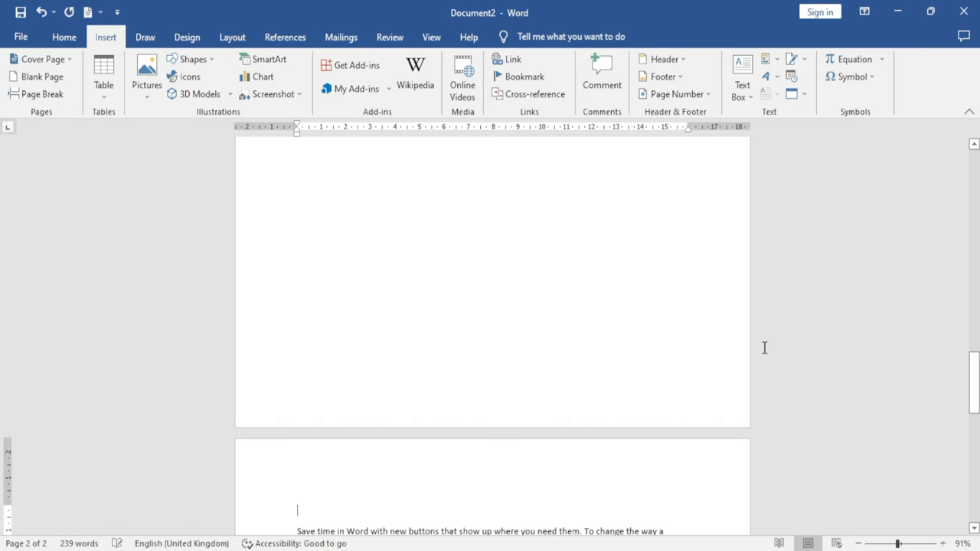
scroll(366, 380, "down", 3)
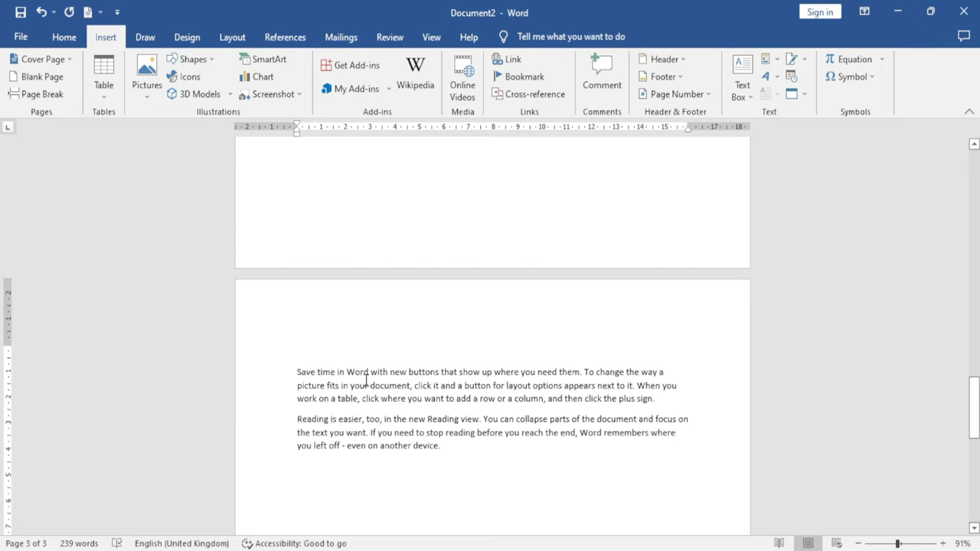
scroll(366, 380, "up", 10)
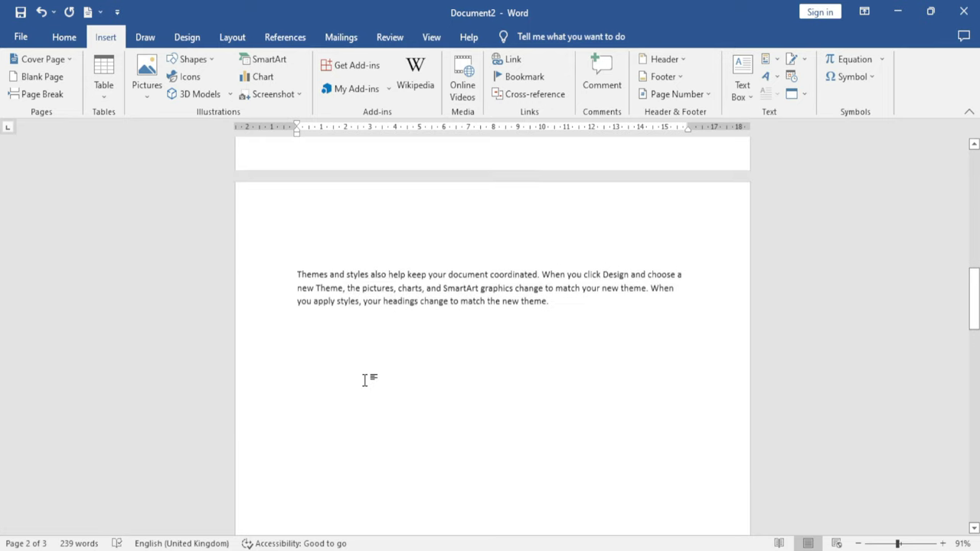
scroll(479, 350, "down", 10)
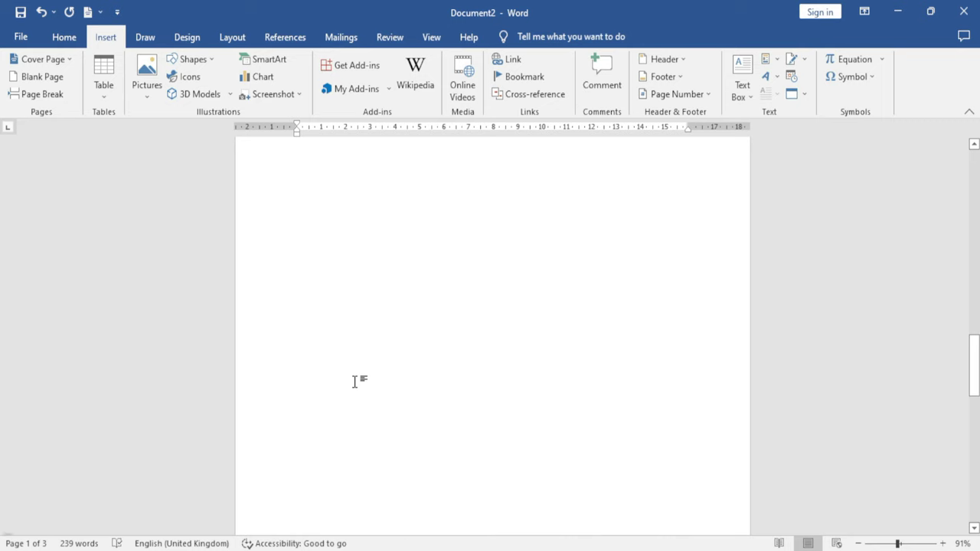
scroll(356, 383, "down", 3)
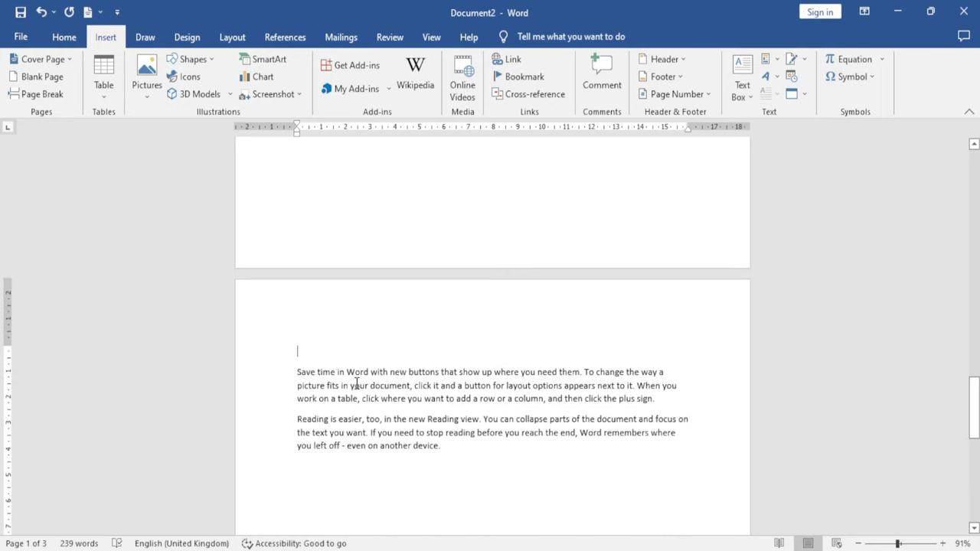
left_click(873, 543)
scroll(523, 434, "down", 5)
Insert an empty 6-column by 5-row table at the top of the page
scroll(523, 433, "up", 3)
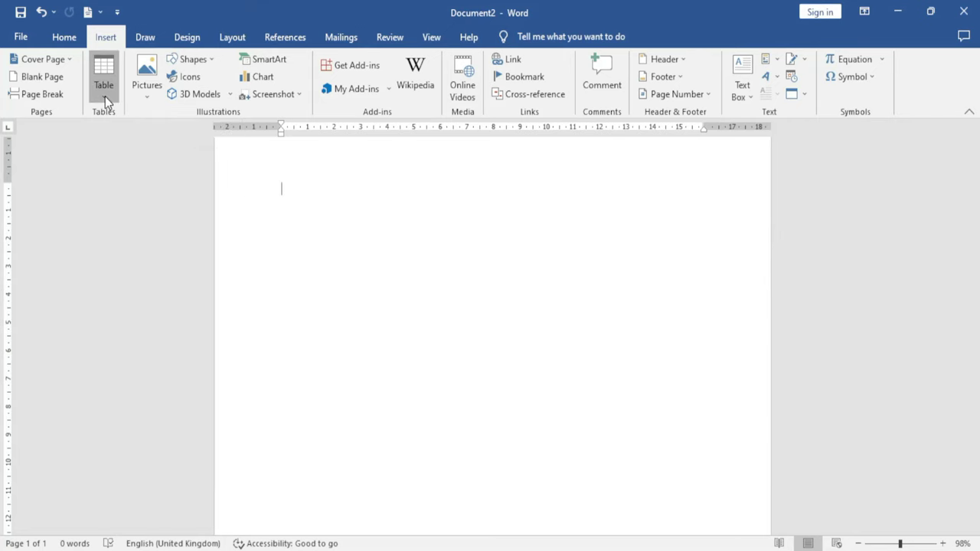
left_click(105, 96)
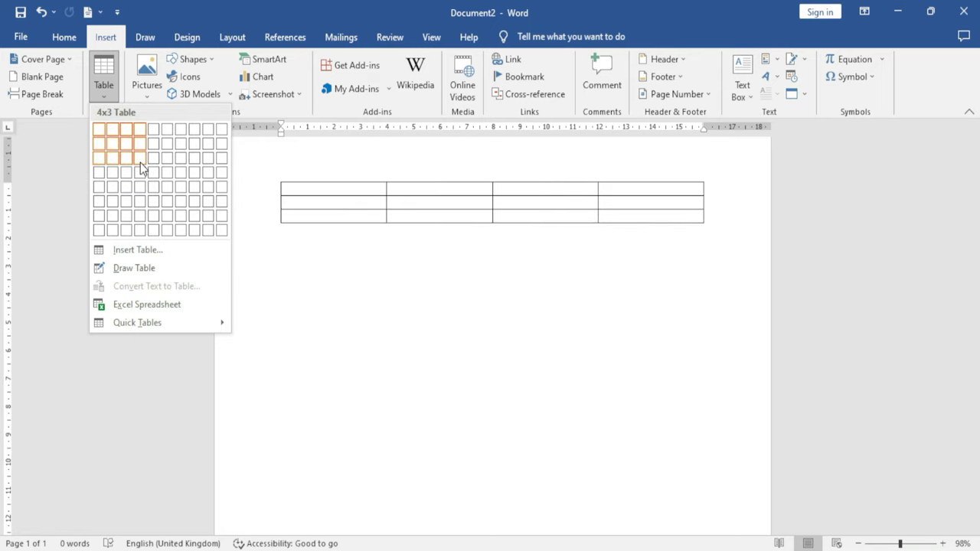
left_click(168, 190)
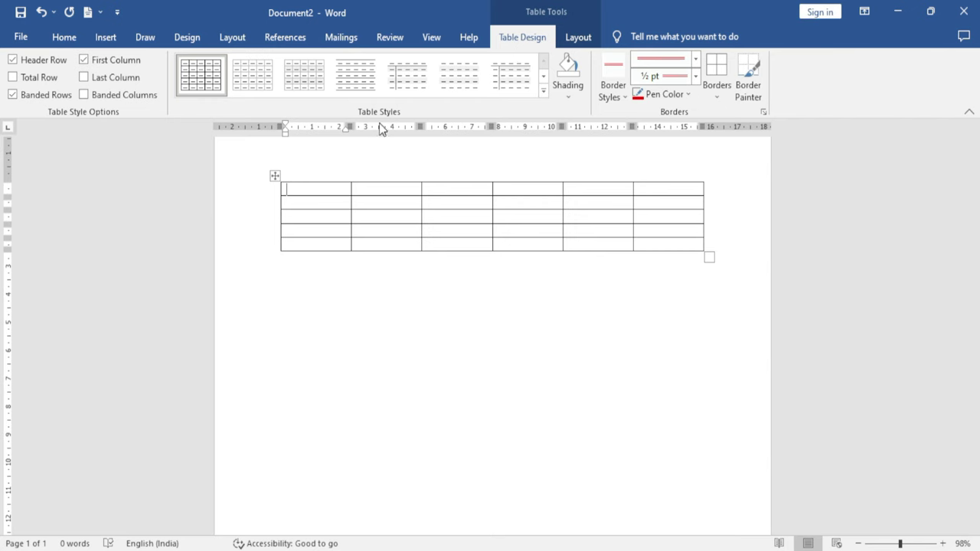
Apply the orange Grid Table style from the full table styles gallery
left_click(542, 90)
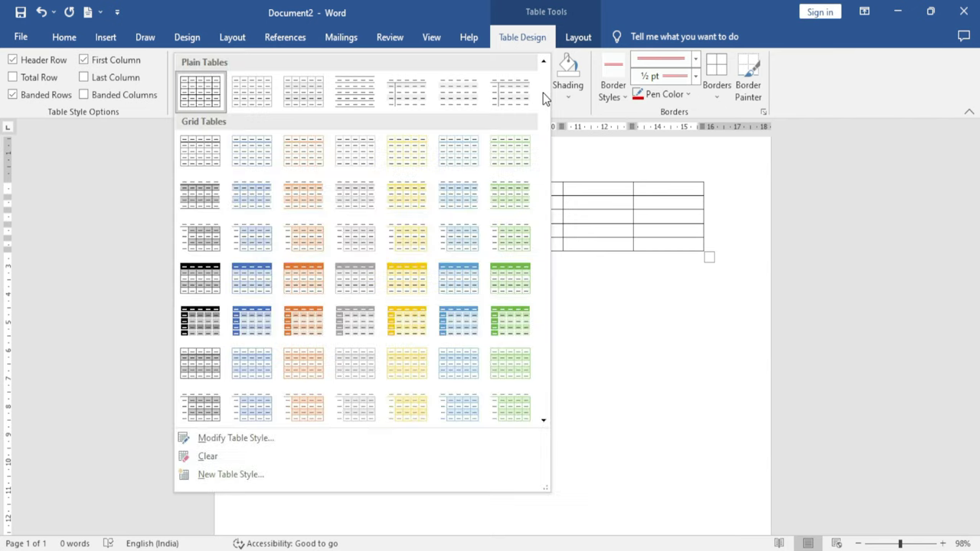
left_click(314, 319)
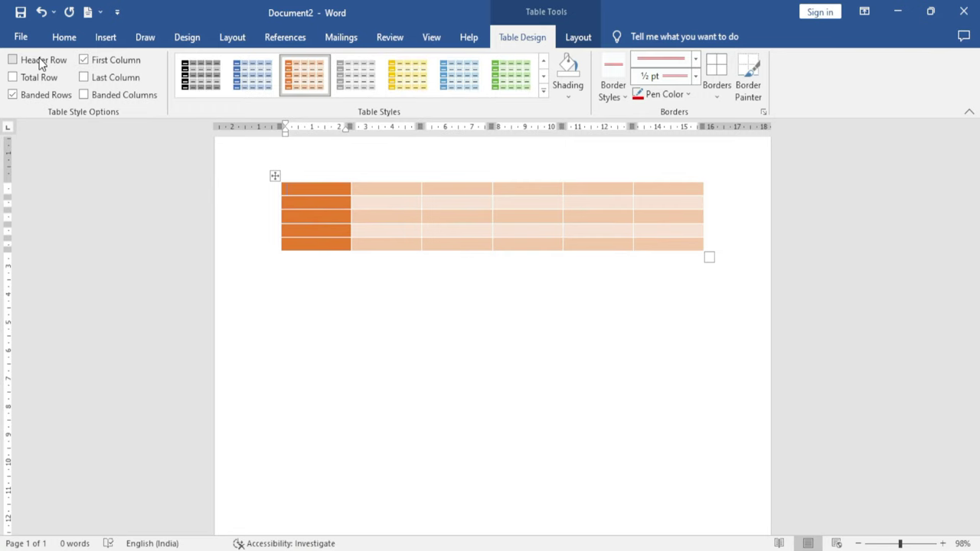
Turn on header row emphasis, then try the total row and leave it off
left_click(41, 61)
left_click(91, 62)
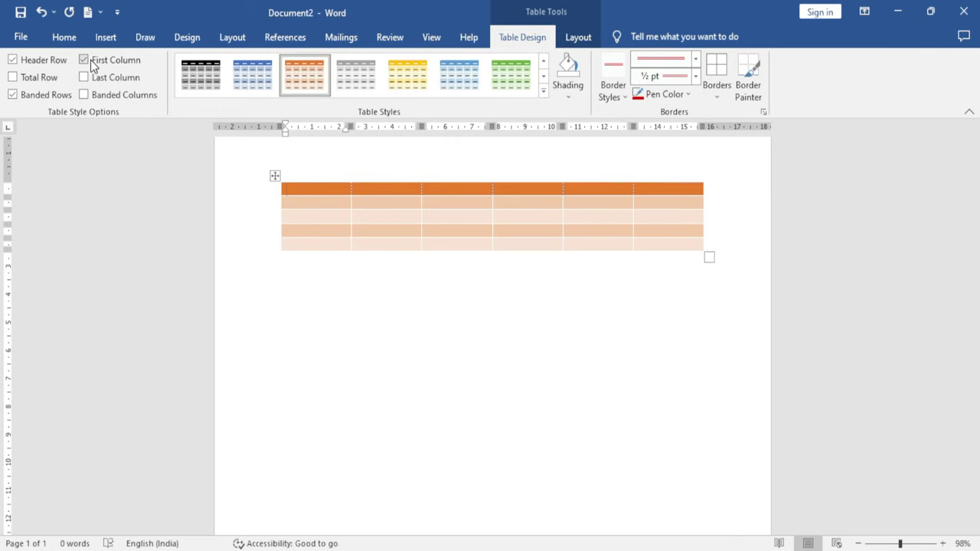
left_click(13, 78)
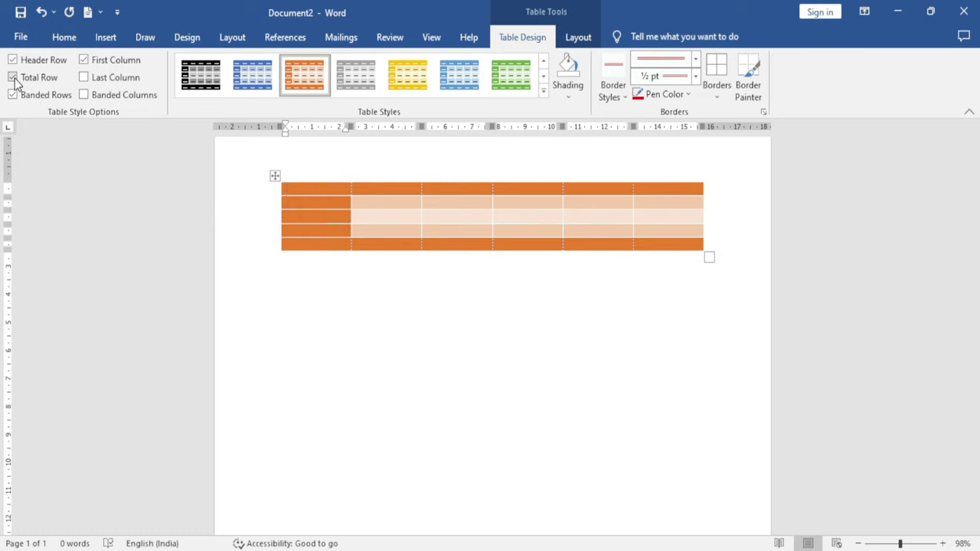
left_click(13, 79)
left_click(13, 79)
left_click(13, 79)
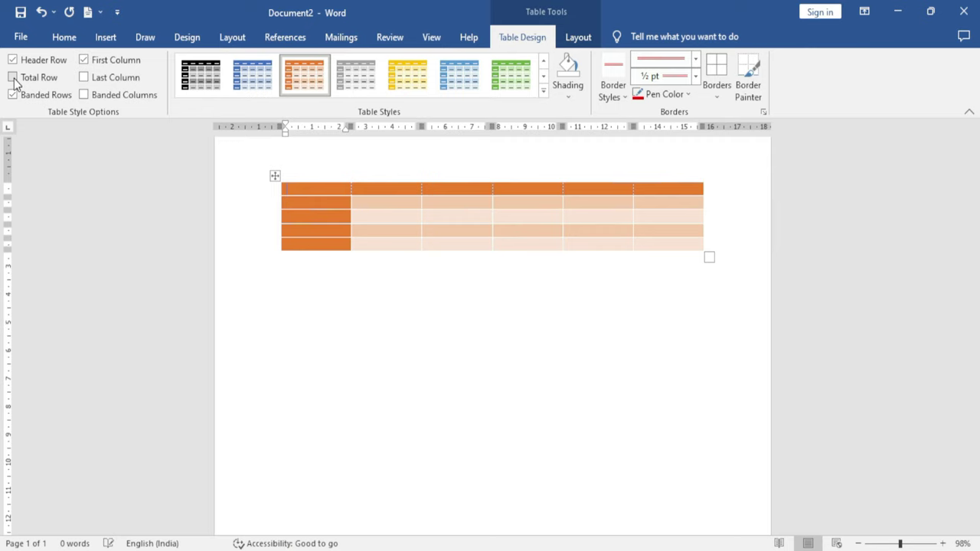
Try last column emphasis and leave it switched off
left_click(89, 80)
left_click(89, 81)
left_click(89, 80)
left_click(88, 80)
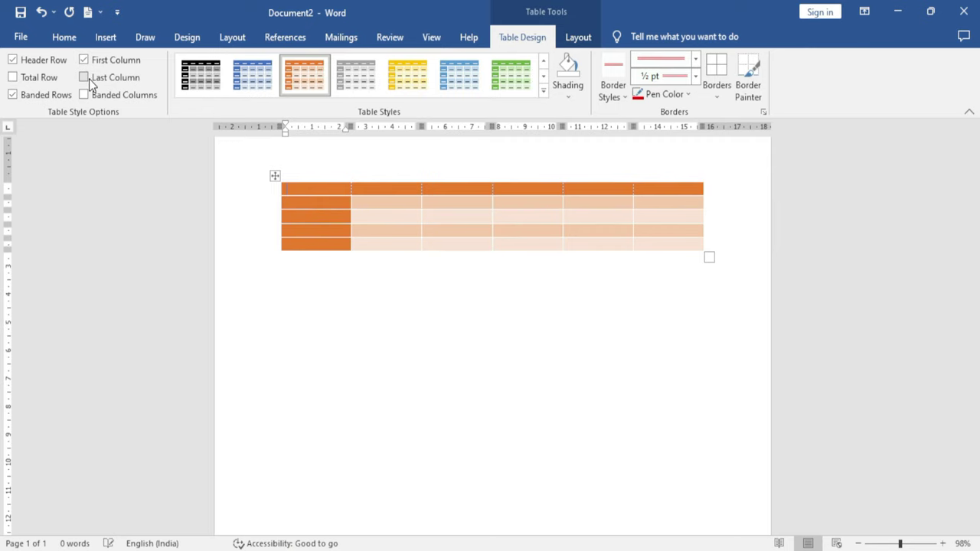
Keep banded rows on and column banding off, then put the cursor in the last row
left_click(12, 96)
left_click(13, 96)
left_click(13, 95)
left_click(13, 96)
left_click(13, 96)
left_click(13, 96)
left_click(84, 94)
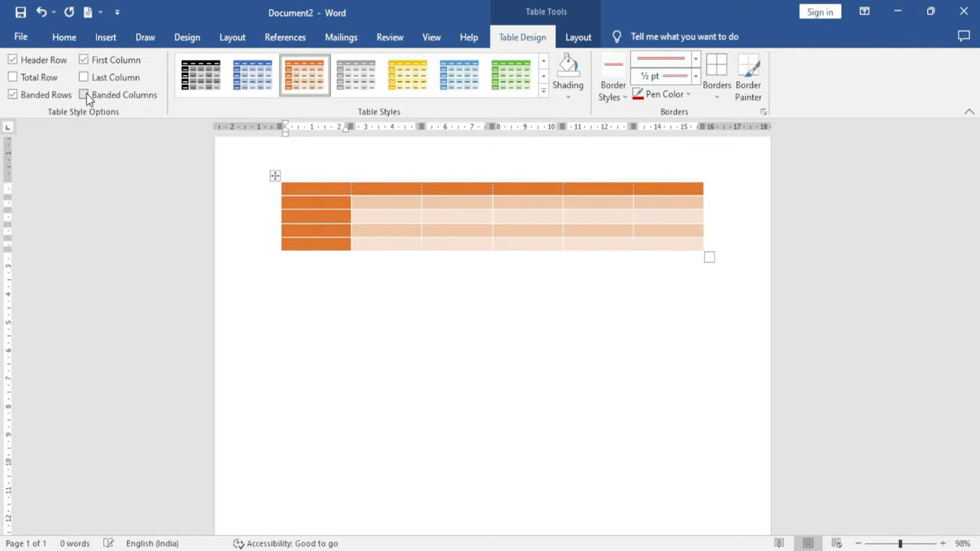
left_click(84, 94)
left_click(84, 94)
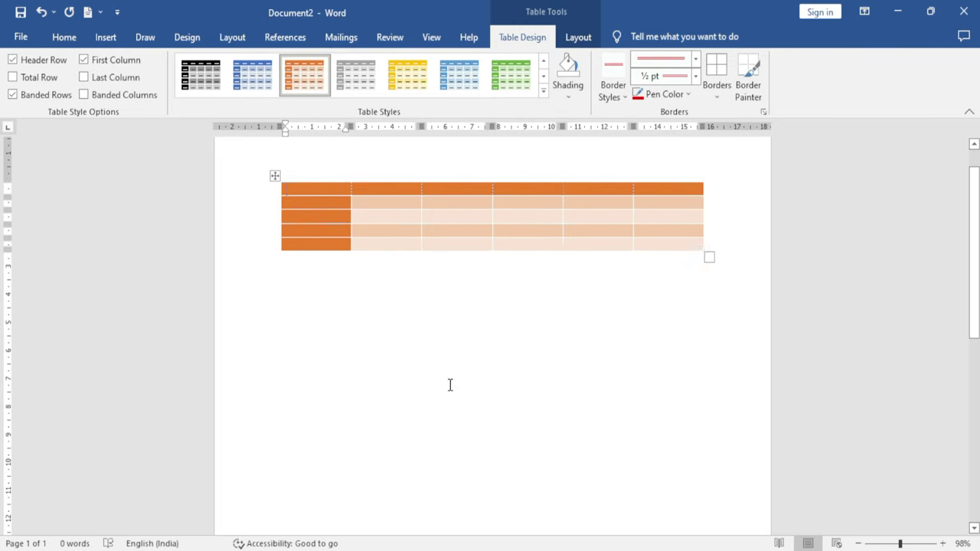
left_click(619, 274)
left_click(647, 248)
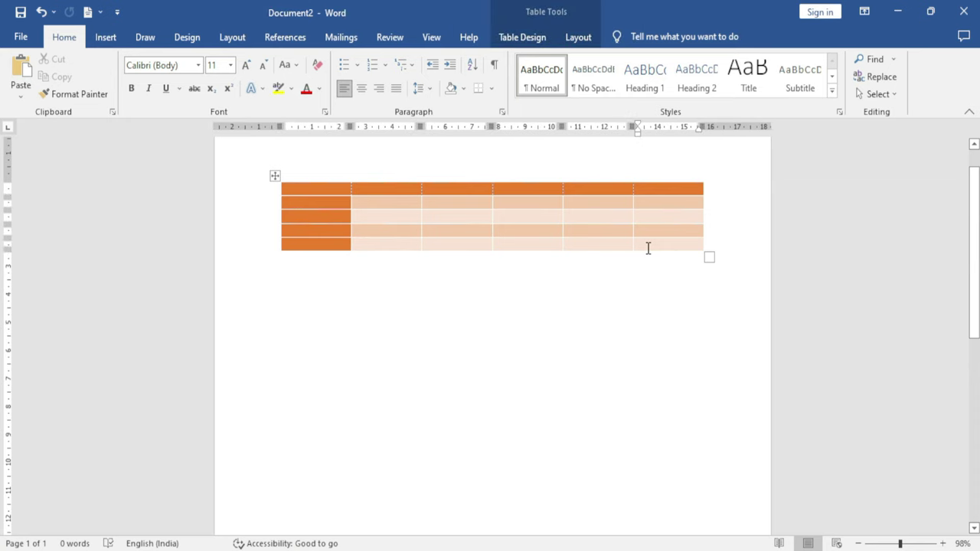
Shade the table's bottom-right cell red from Standard Colors
left_click(514, 40)
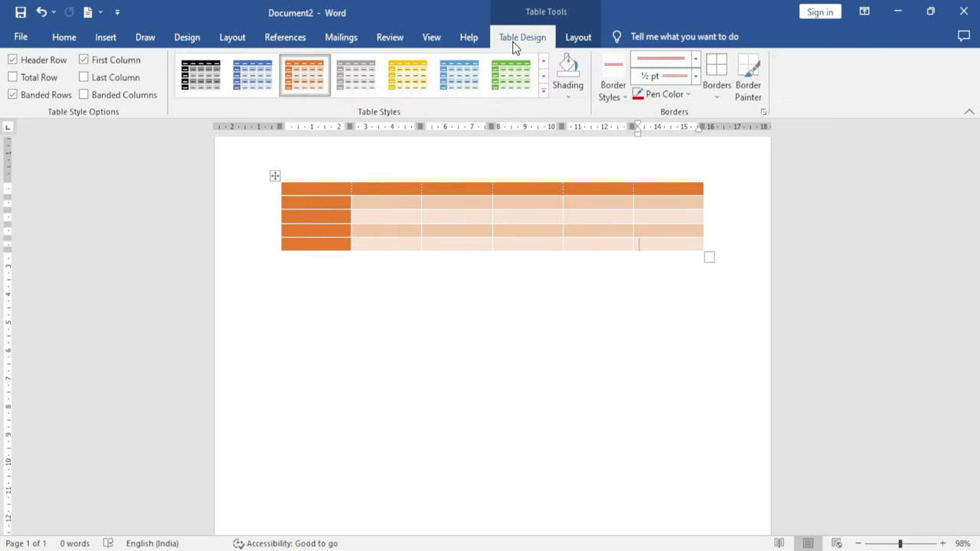
left_click(568, 98)
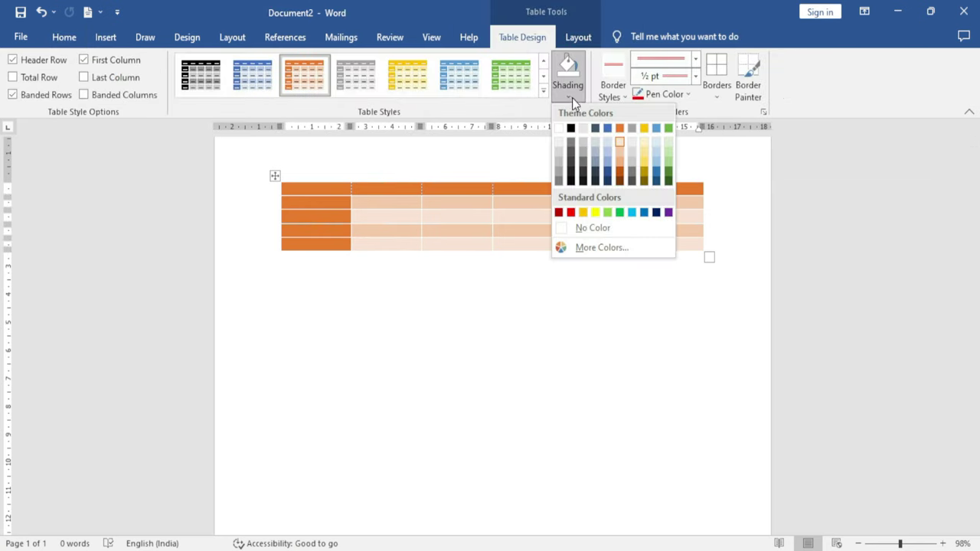
left_click(574, 215)
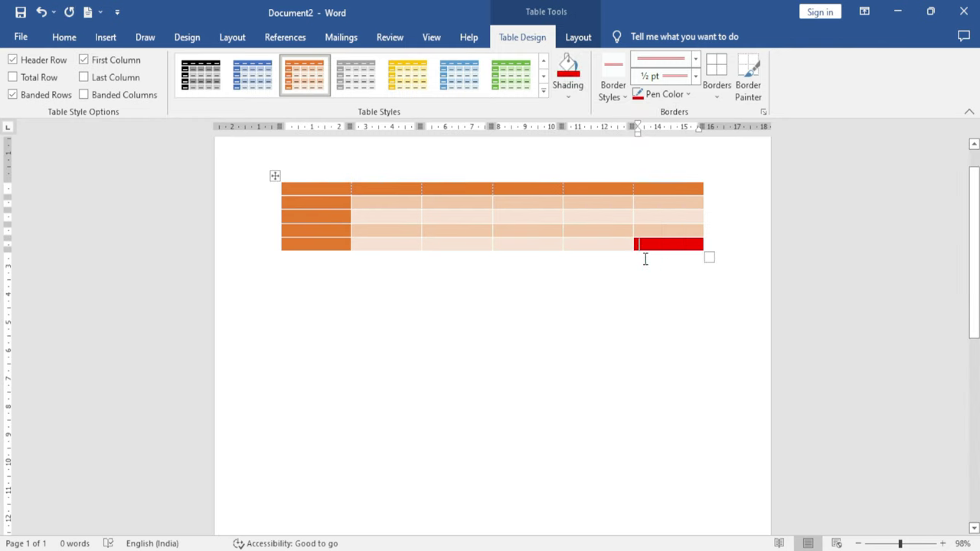
left_click(625, 98)
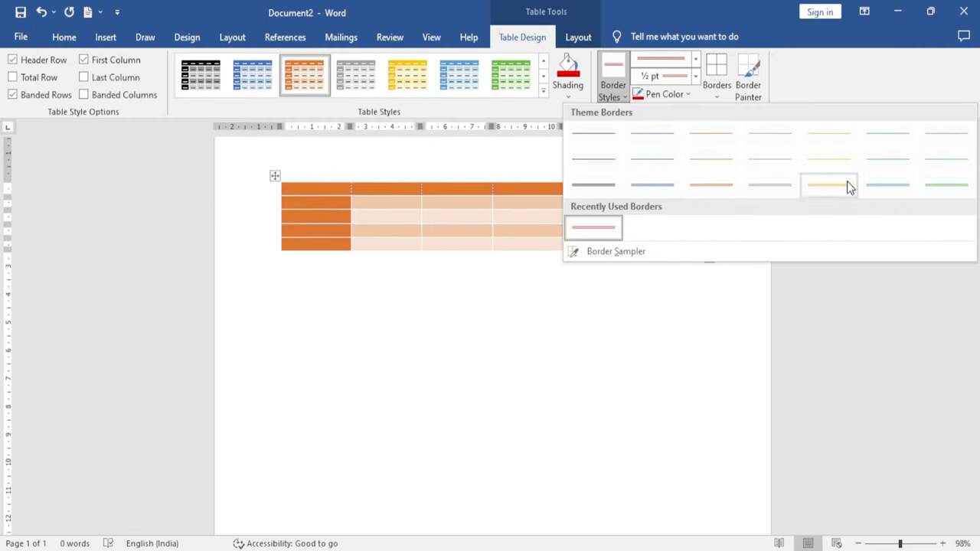
Paint double-line borders on both sides of the fourth column
left_click(601, 188)
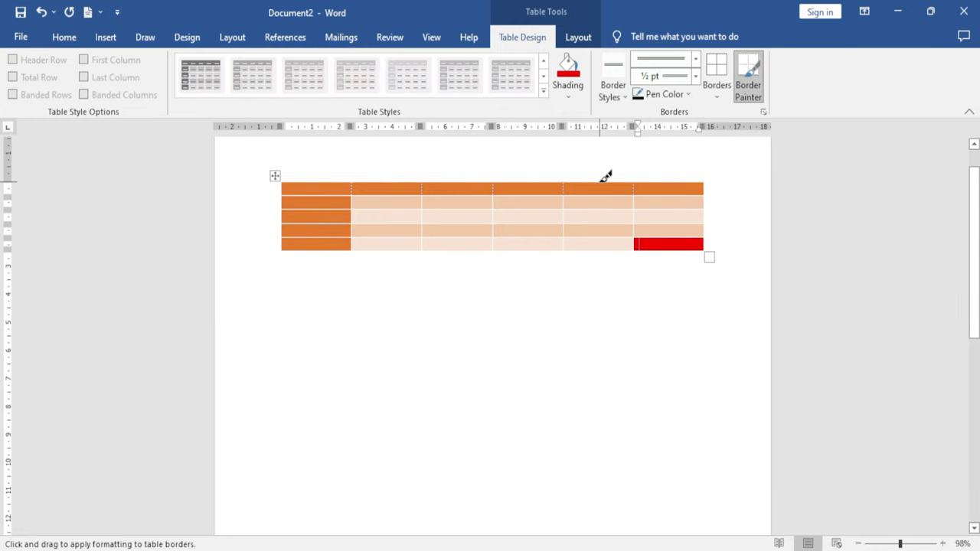
left_click_drag(571, 182, 564, 249)
left_click_drag(498, 187, 501, 252)
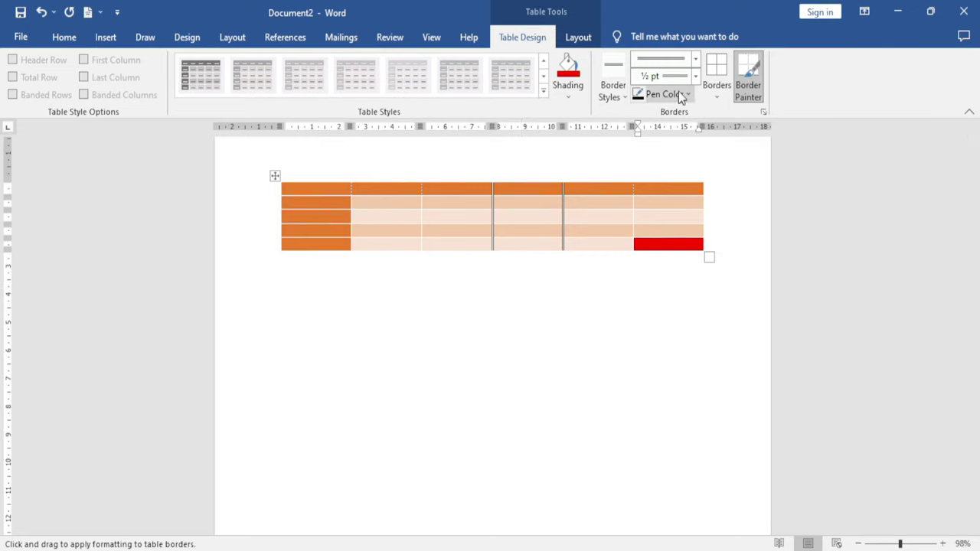
Paint red dashed 1½ pt borders along edges of the third column
left_click(695, 59)
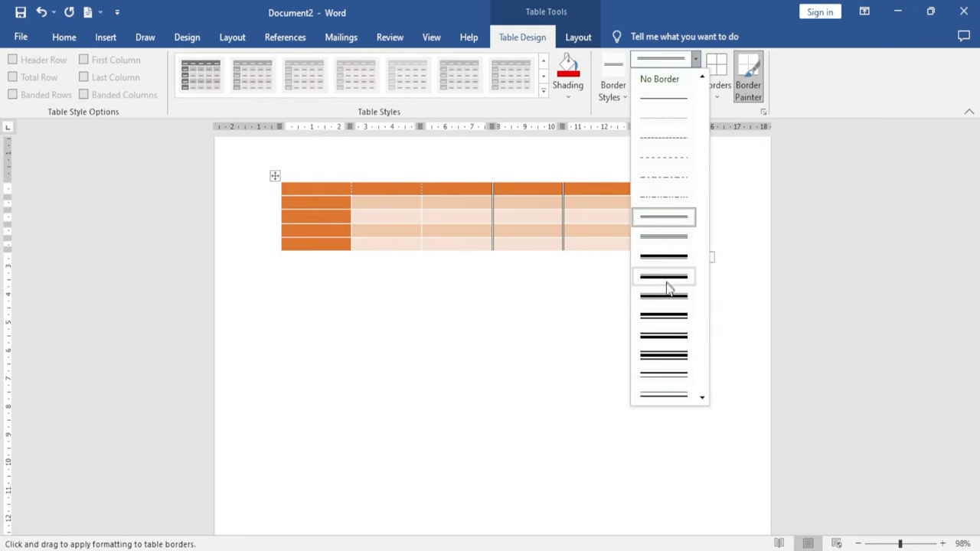
left_click(662, 157)
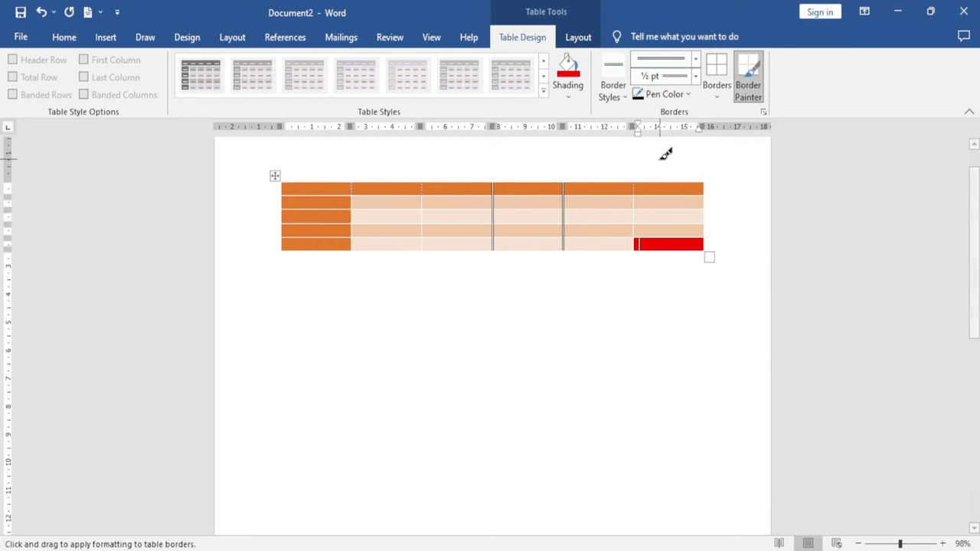
left_click(695, 76)
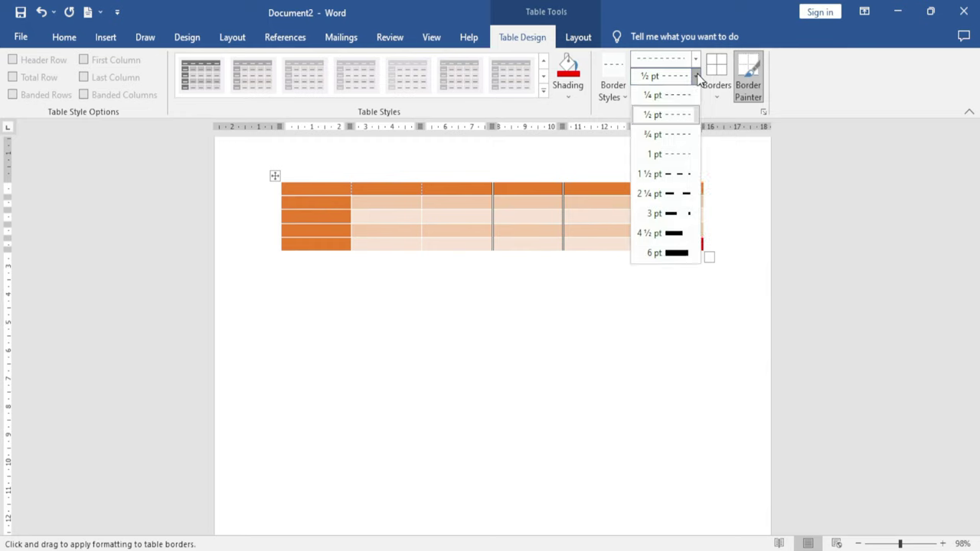
left_click(680, 175)
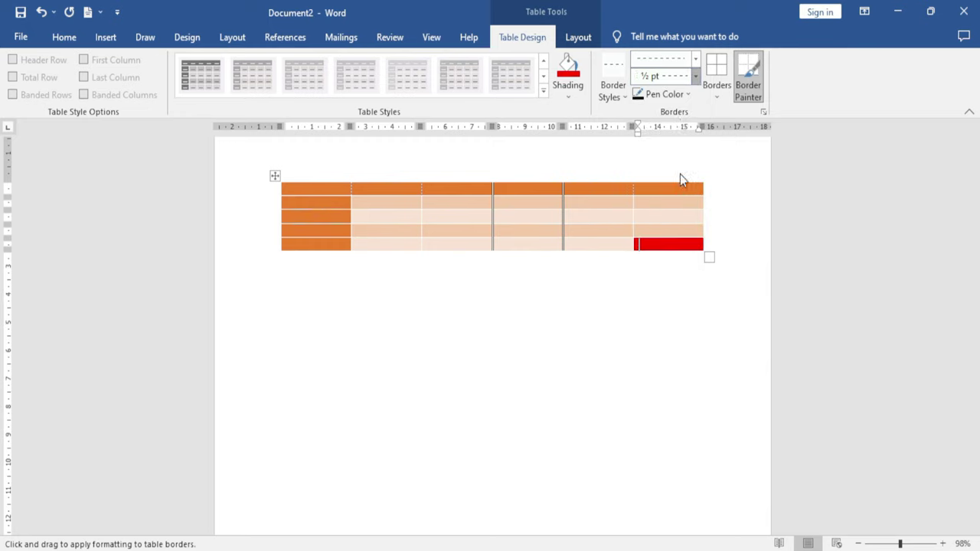
left_click(688, 94)
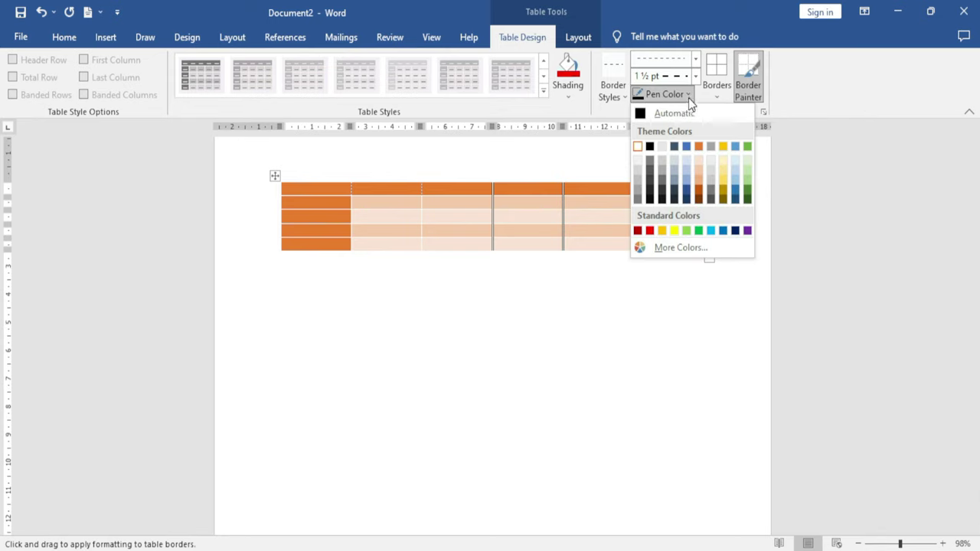
left_click(649, 230)
left_click_drag(427, 201, 433, 248)
left_click_drag(427, 181, 429, 249)
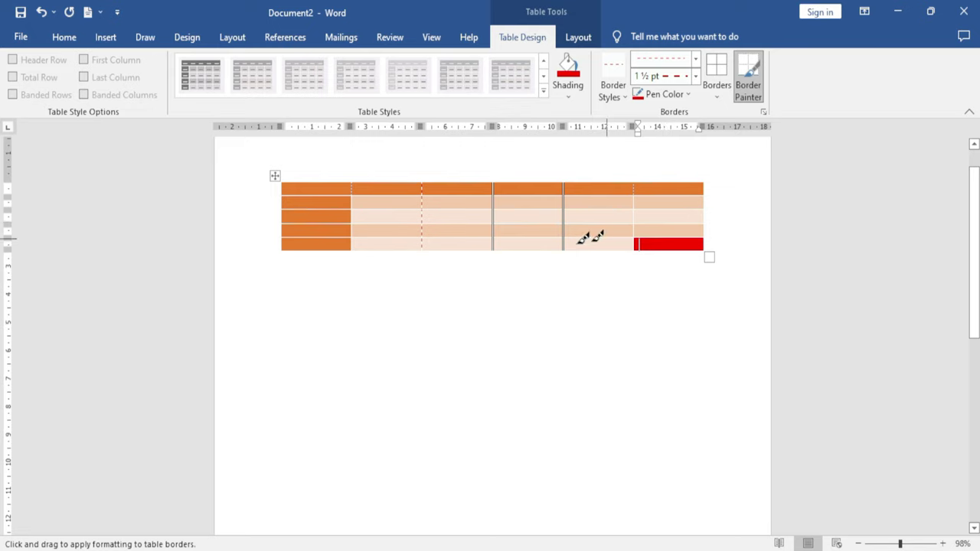
left_click(450, 238)
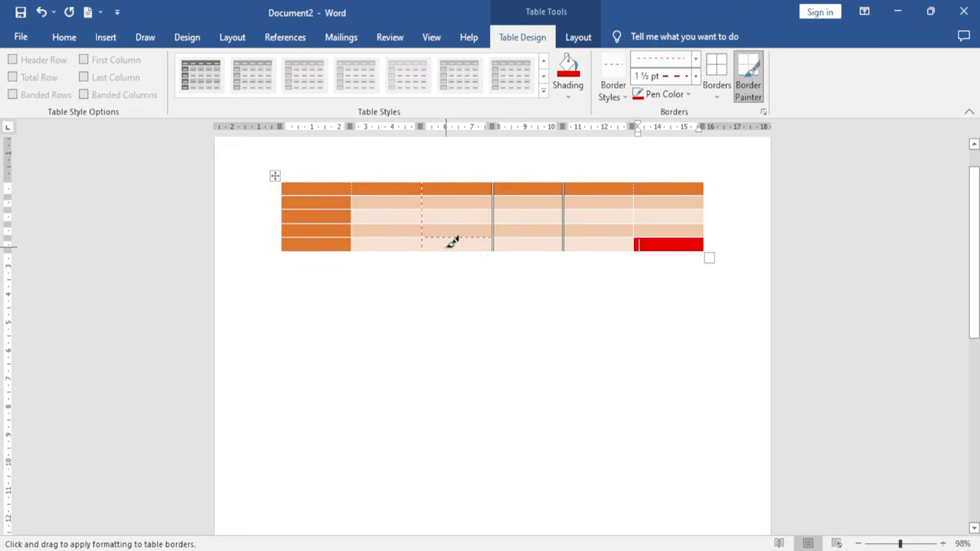
left_click(718, 100)
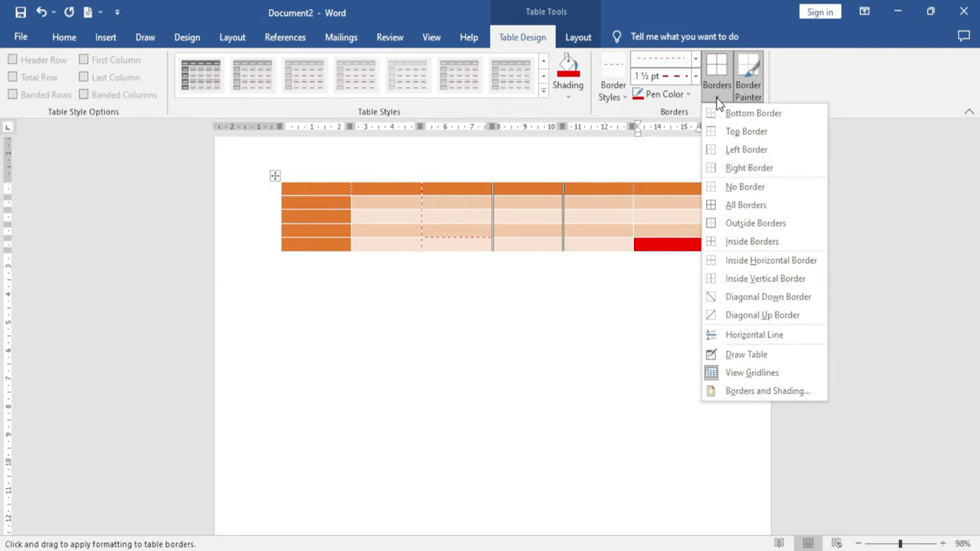
Ring the red bottom-right cell with dashed borders using All Borders
left_click(749, 203)
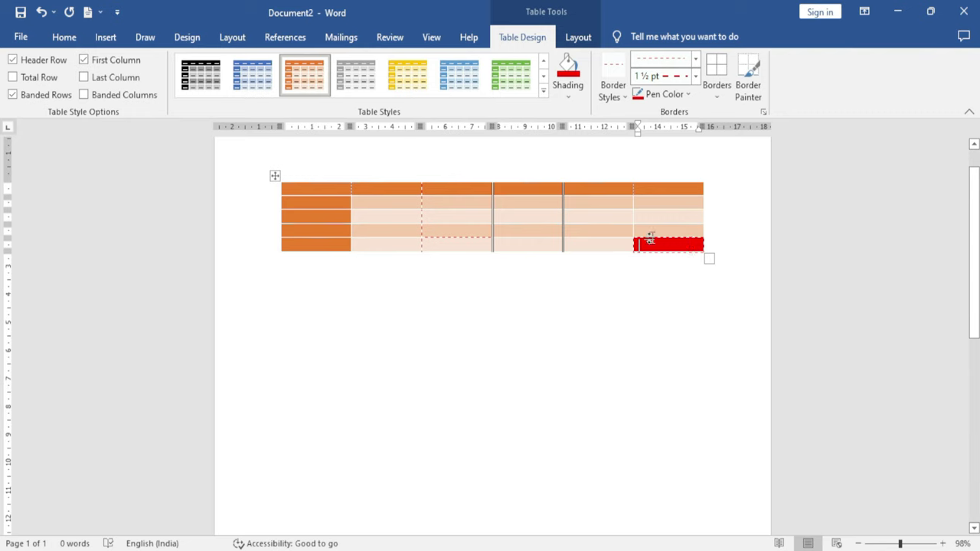
left_click(592, 218)
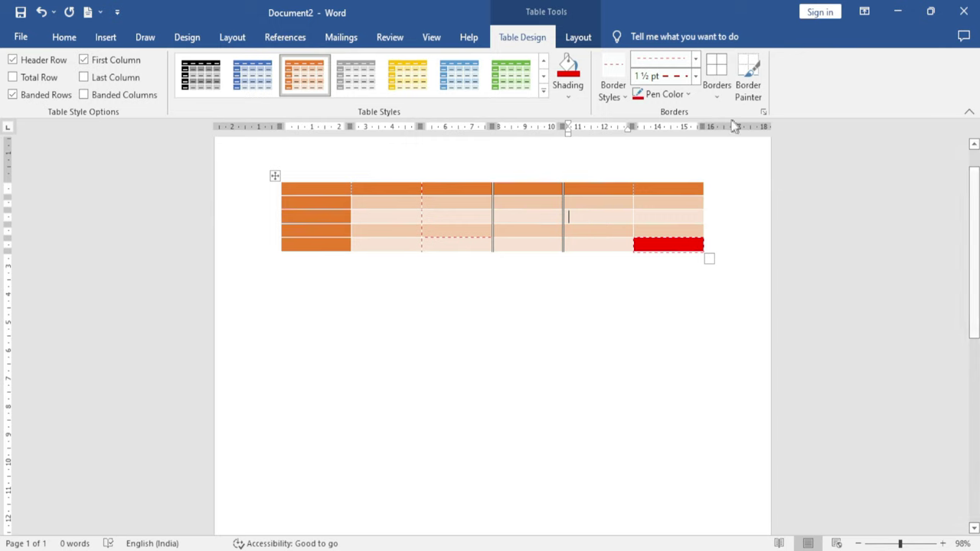
left_click(716, 97)
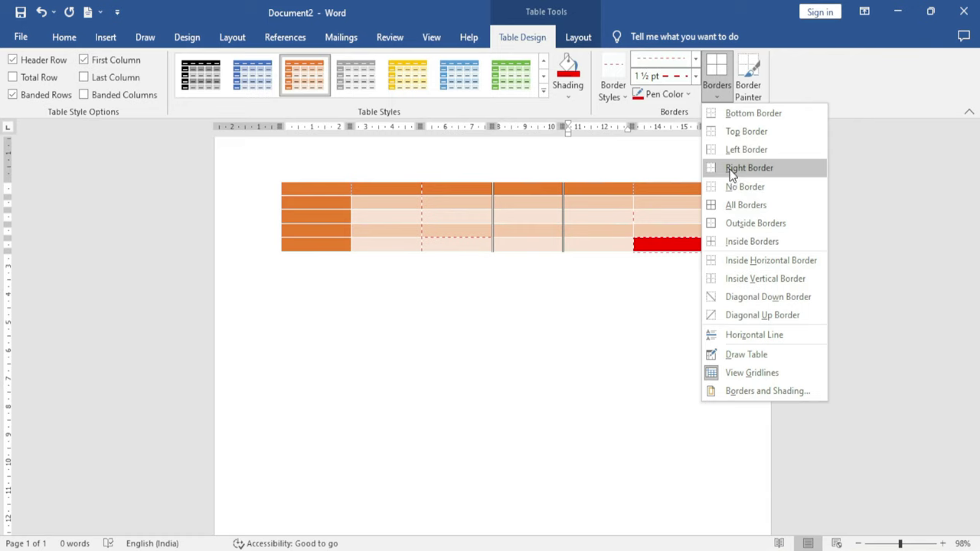
left_click(625, 326)
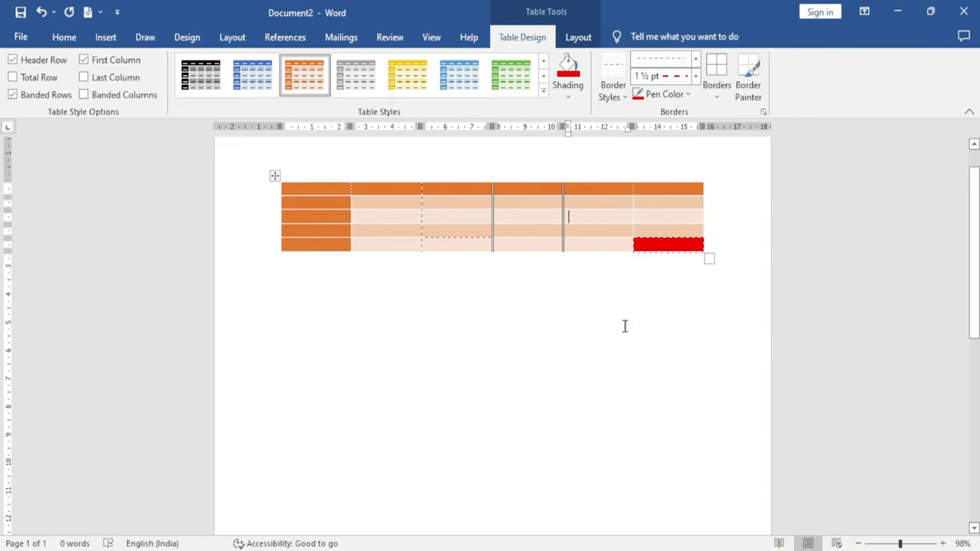
Paint red dashed borders along the top edge and right-hand columns
left_click(758, 104)
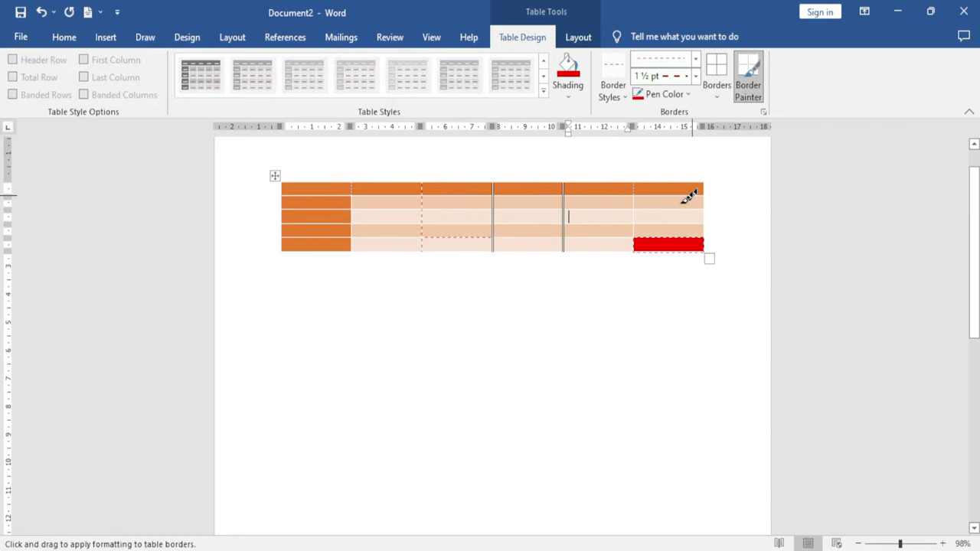
left_click_drag(633, 184, 637, 250)
left_click_drag(432, 183, 701, 182)
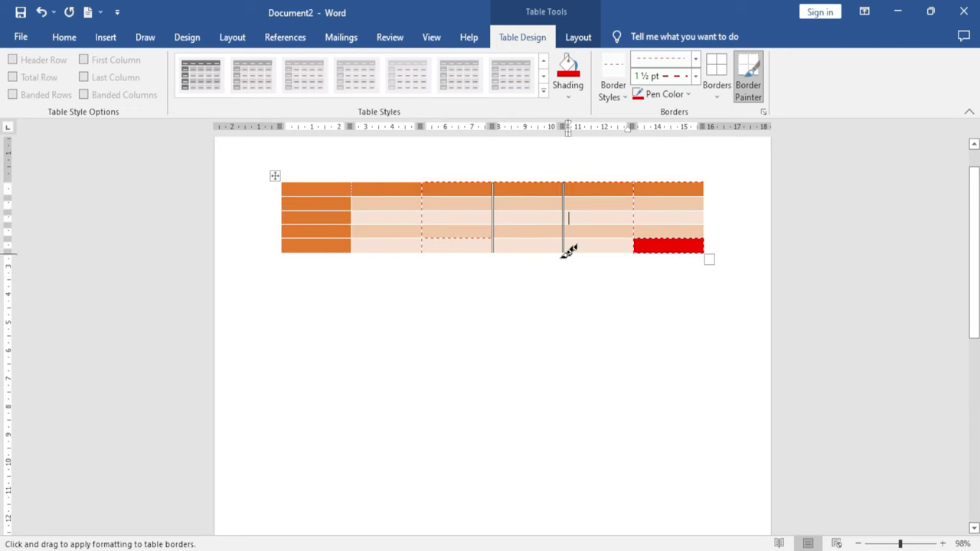
mouse_move(438, 253)
left_mouse_down()
mouse_move(641, 237)
mouse_move(656, 245)
mouse_move(437, 251)
left_mouse_up()
Select everything with Ctrl+A and delete the table, leaving the page empty
left_click(580, 39)
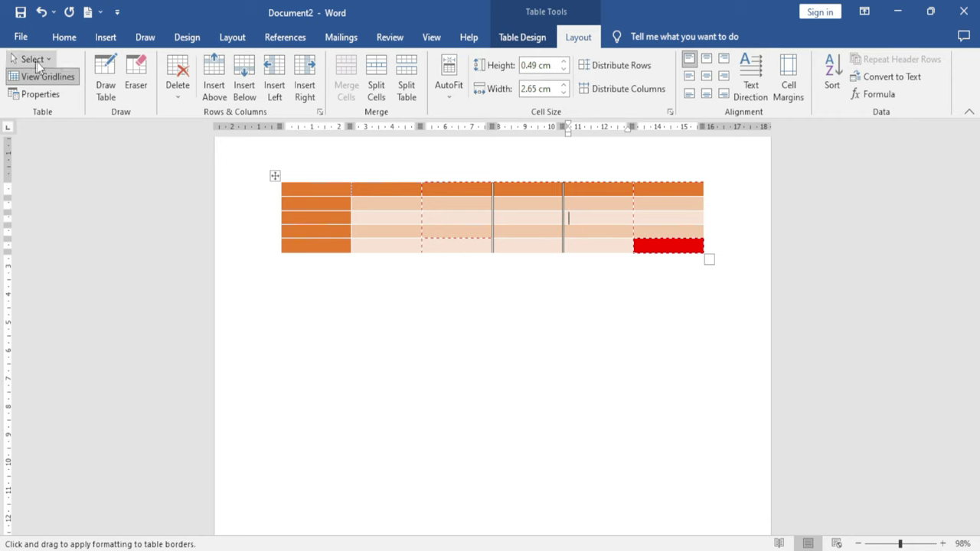
left_click(348, 319)
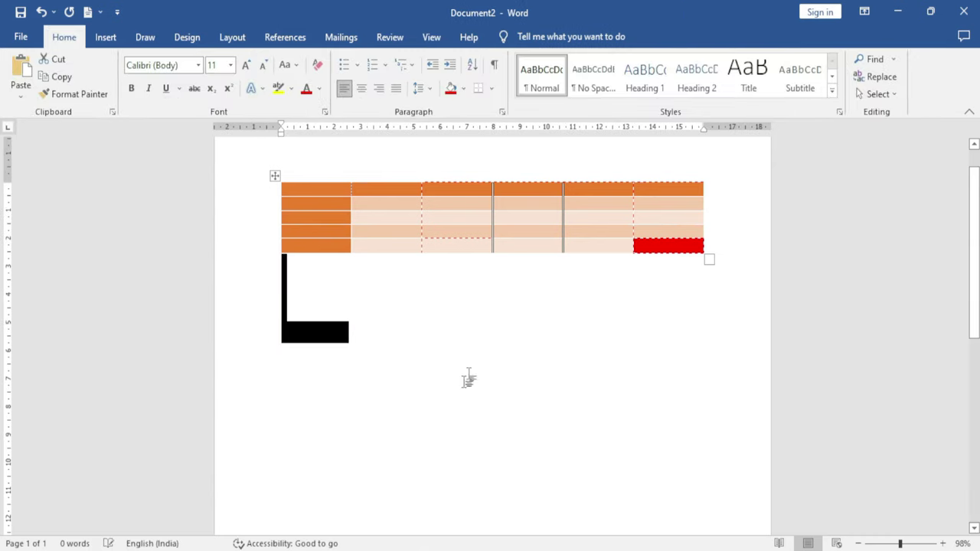
key("ctrl+a")
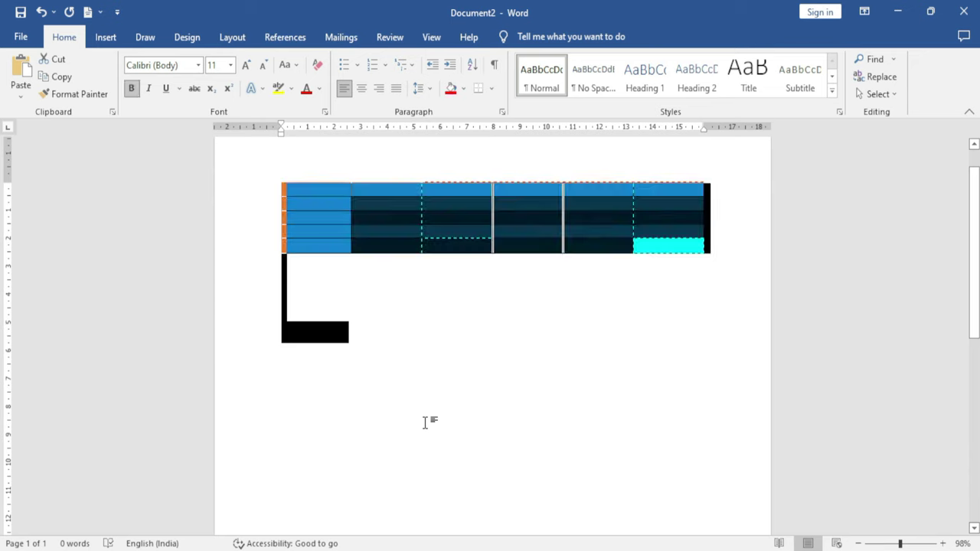
key("Delete")
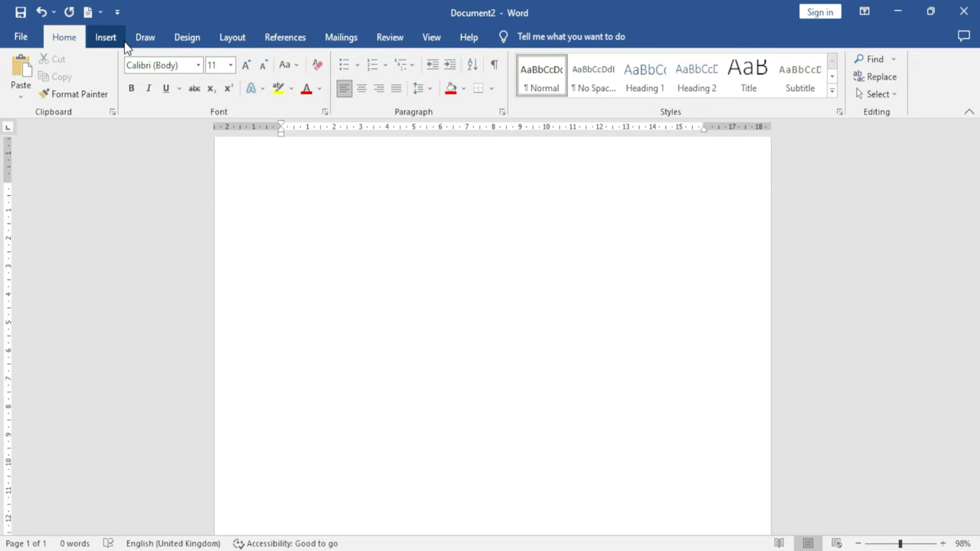
Insert a new plain 7-column by 4-row table
left_click(105, 36)
left_click(107, 98)
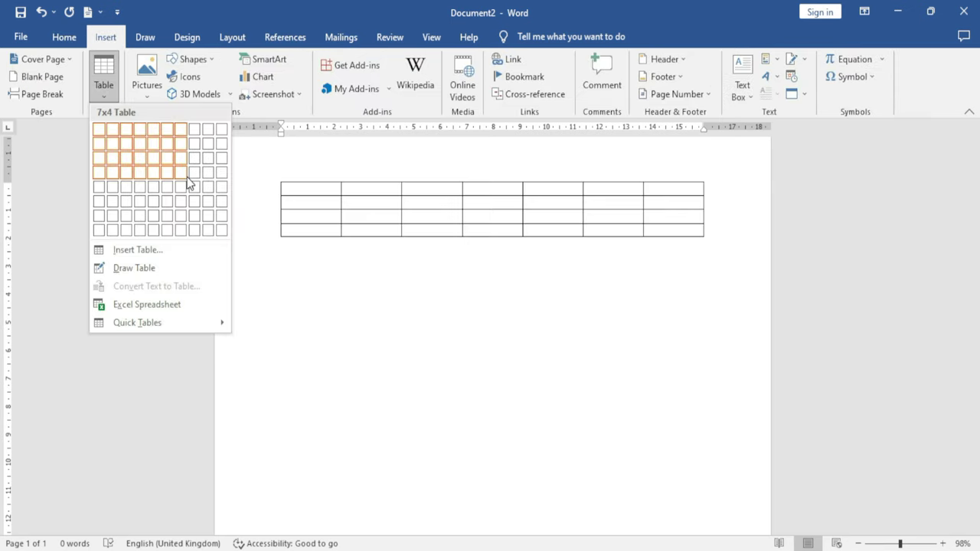
left_click(185, 177)
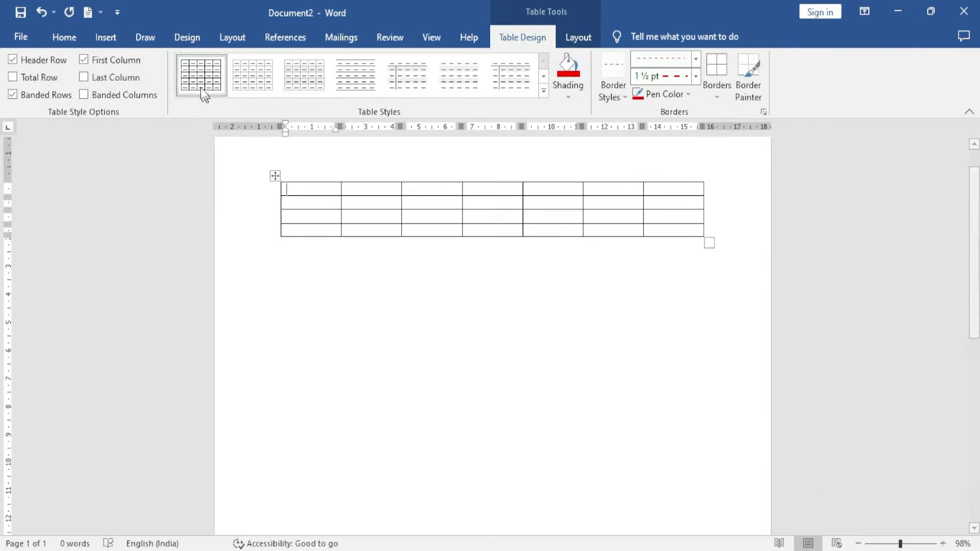
left_click(570, 40)
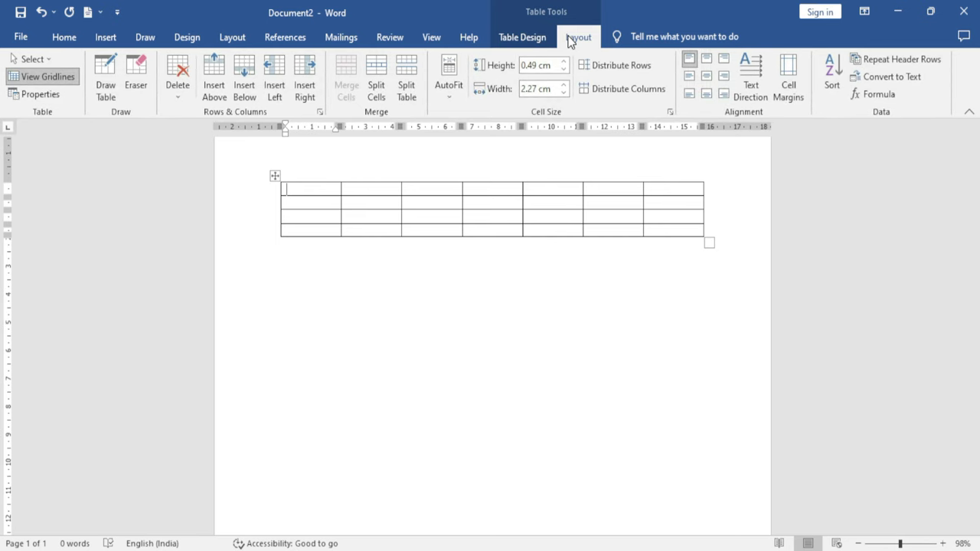
Try the Select menu on the first cell, first column and all rows
left_click(46, 64)
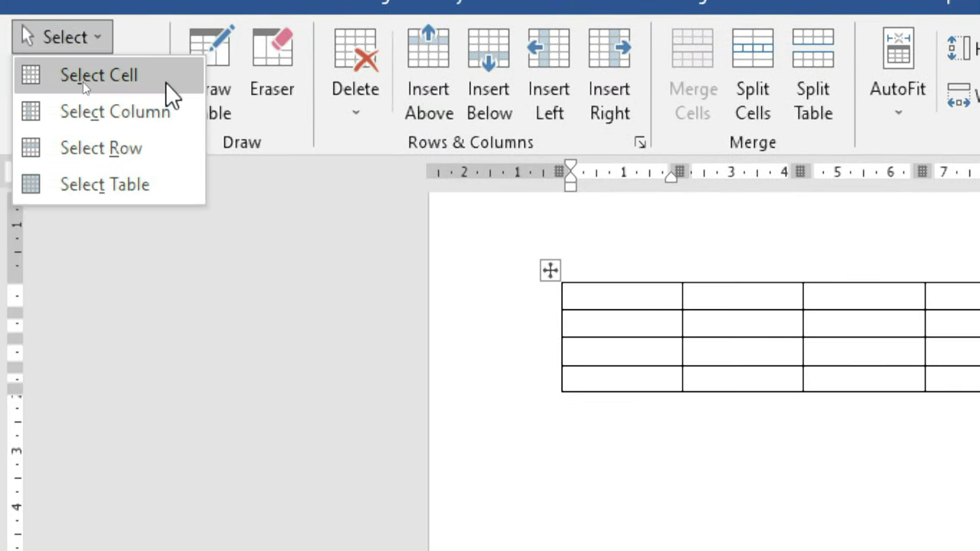
left_click(101, 75)
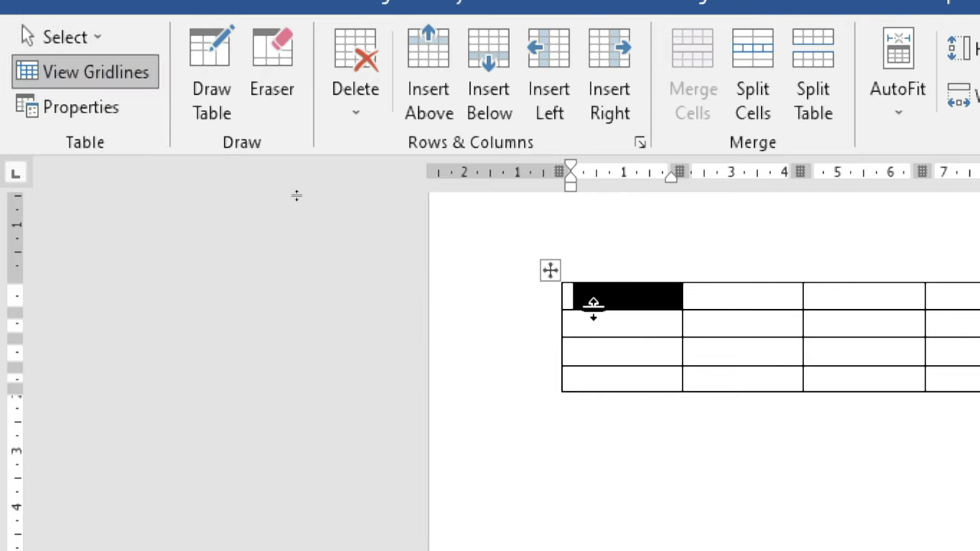
left_click(69, 35)
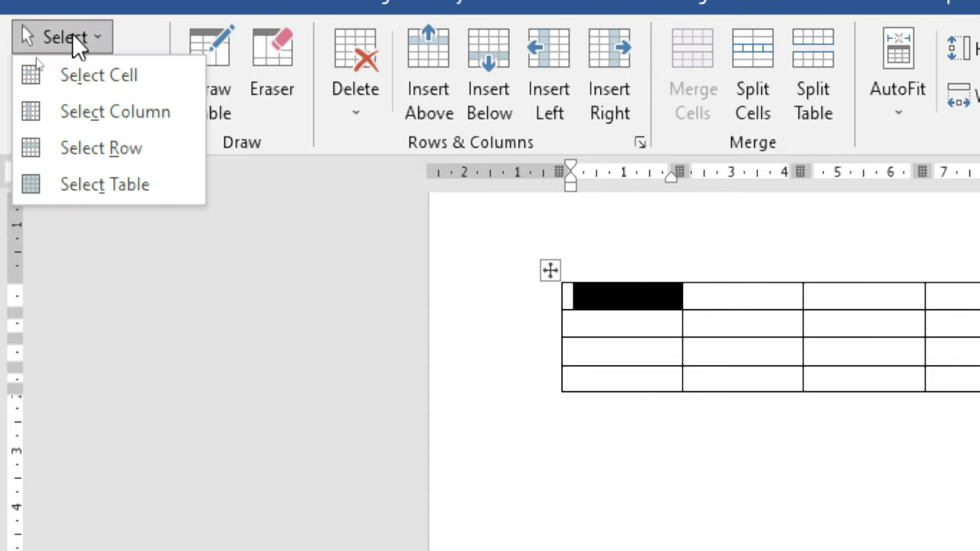
left_click(153, 126)
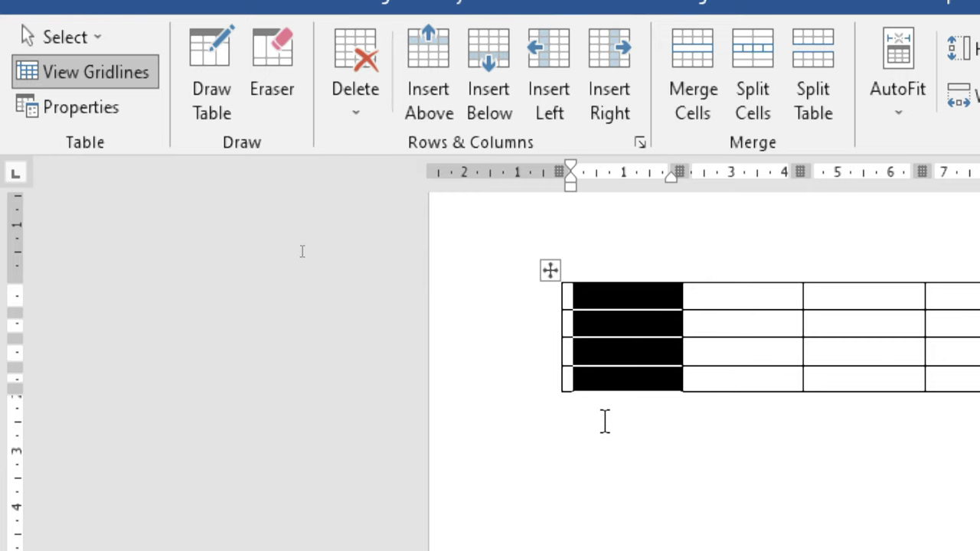
left_click(76, 34)
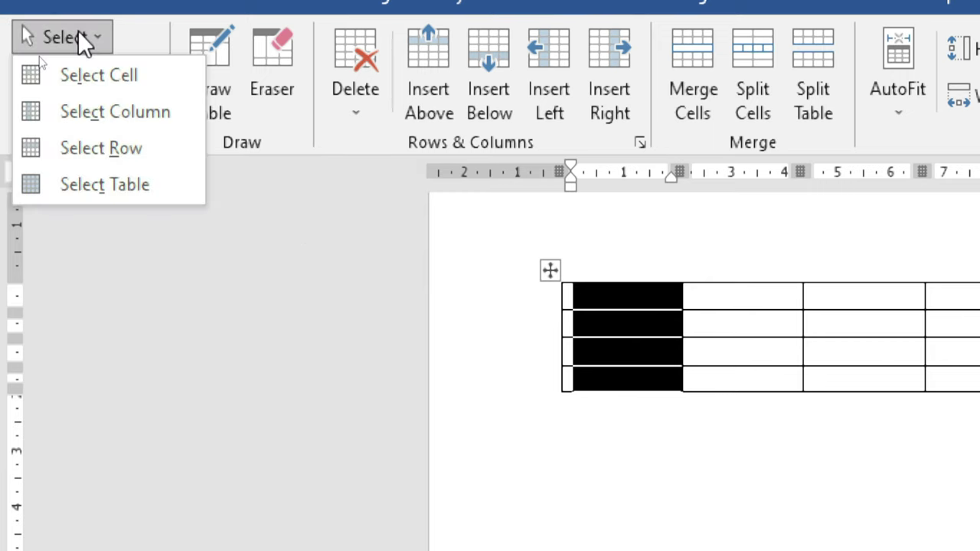
left_click(129, 150)
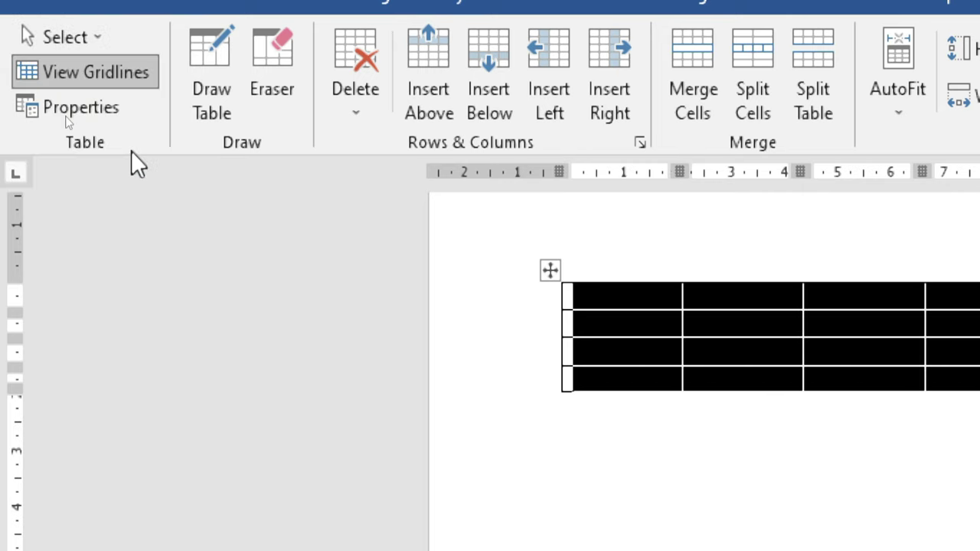
left_click(602, 300)
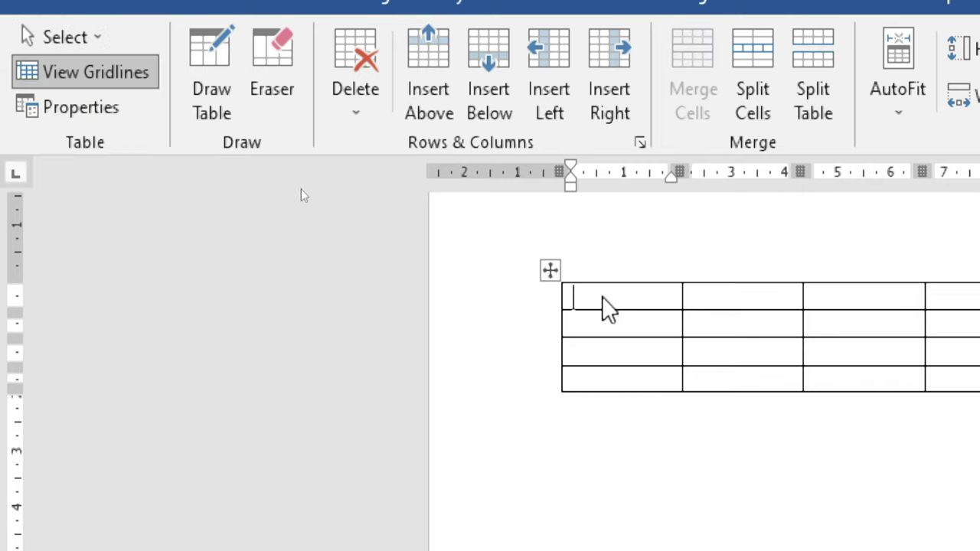
Select the whole table, now six columns of 2.65 cm each
left_click(65, 36)
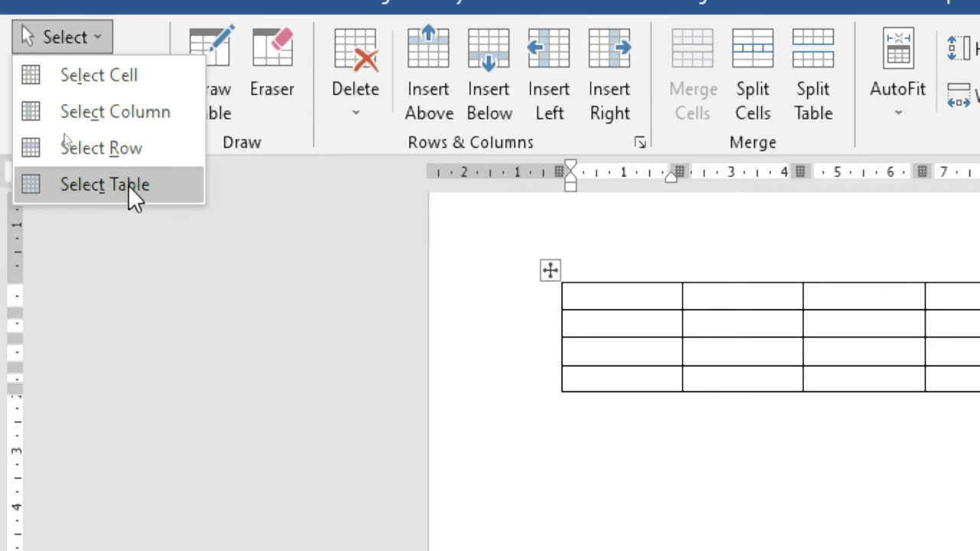
left_click(128, 185)
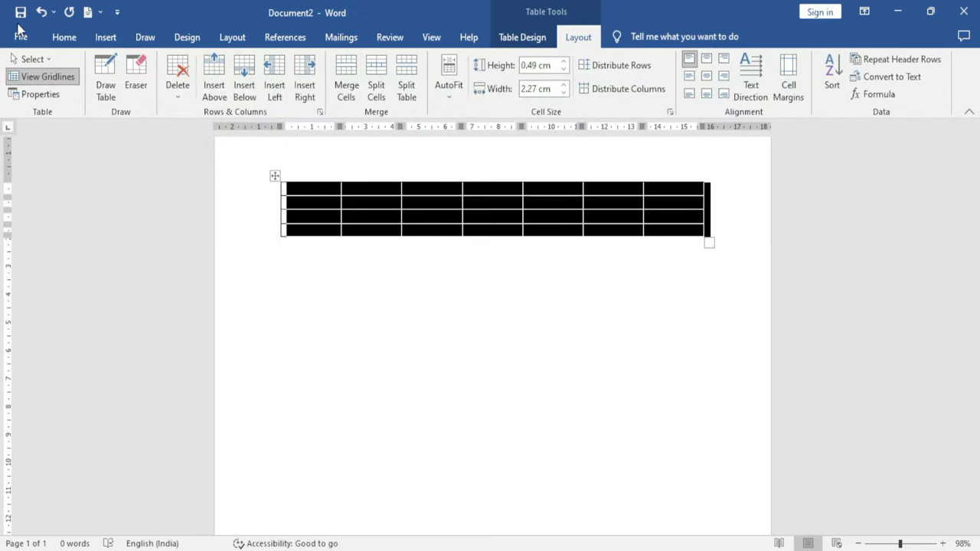
left_click(30, 59)
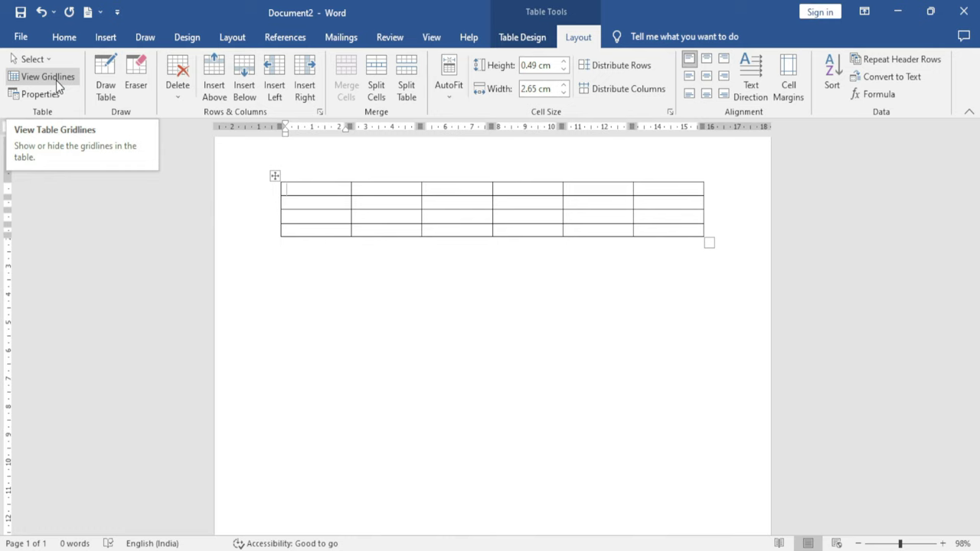
left_click(275, 175)
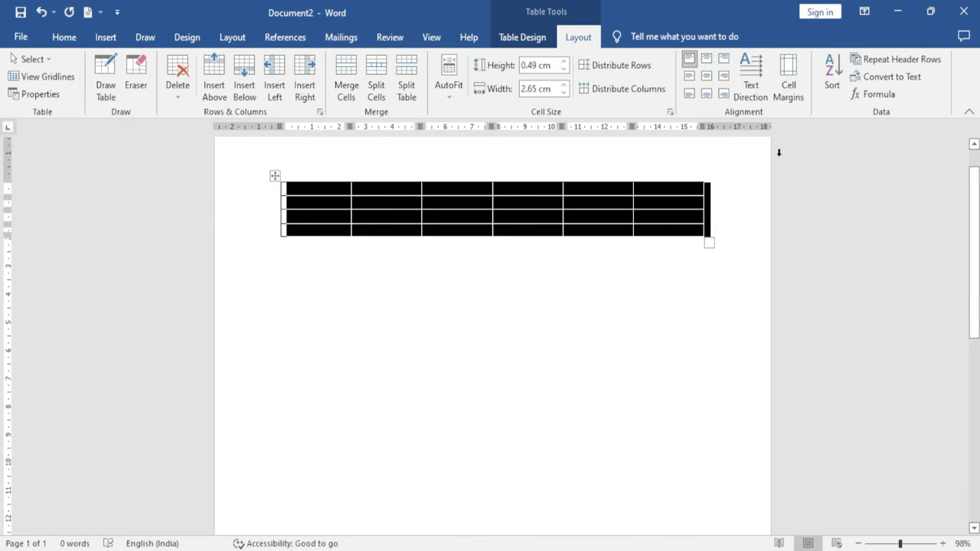
Remove all borders from the table with No Border
left_click(533, 37)
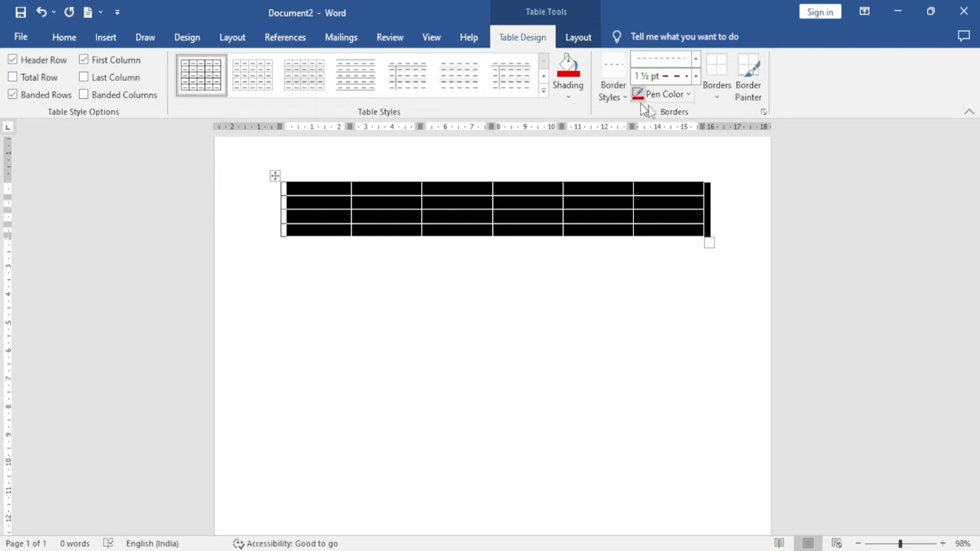
left_click(725, 96)
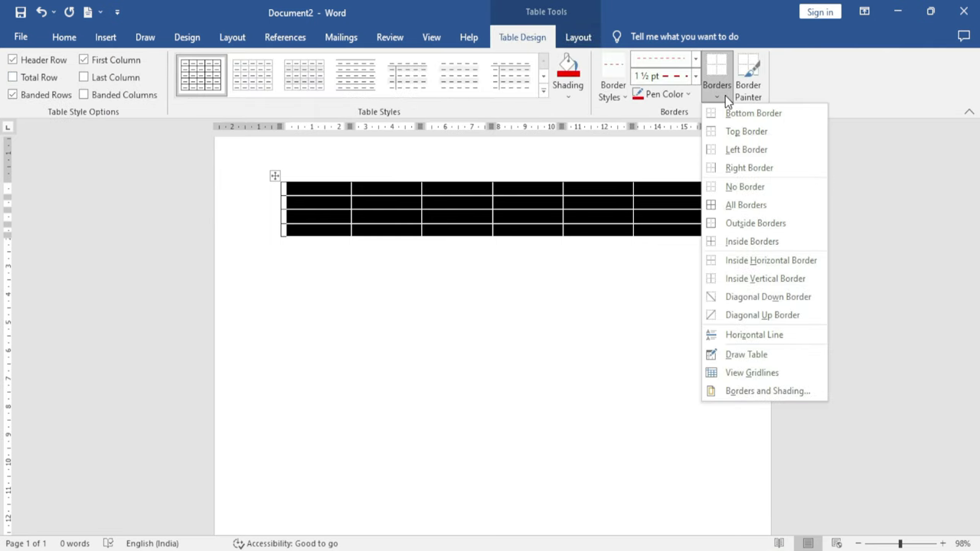
left_click(754, 191)
key("BackSpace")
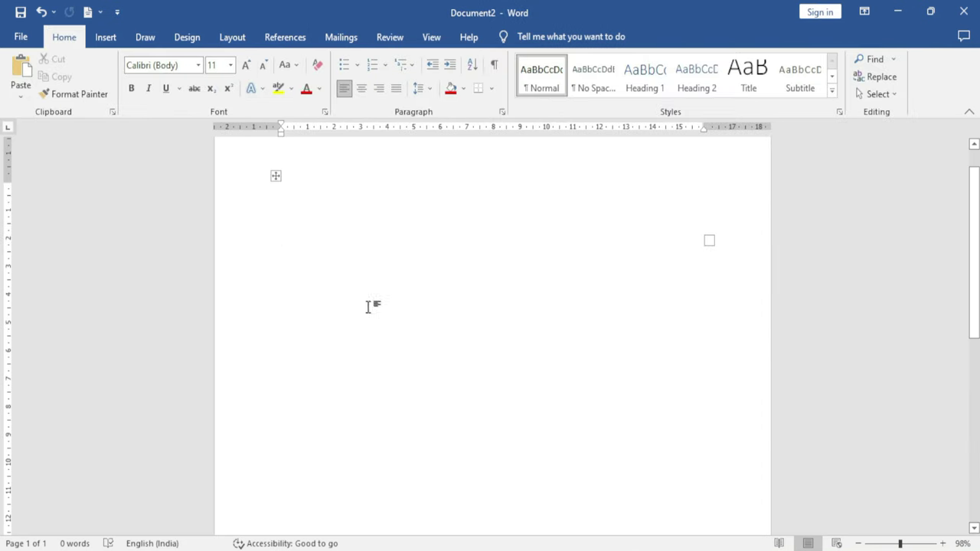
left_click(276, 176)
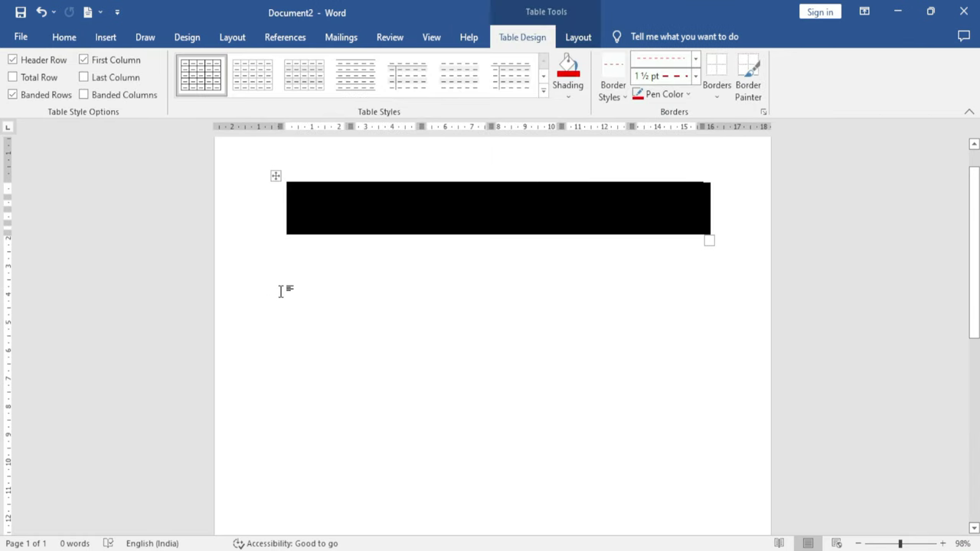
left_click(105, 37)
left_click(461, 199)
Show the dashed View Gridlines inside the borderless table, then hide them again
left_click(580, 40)
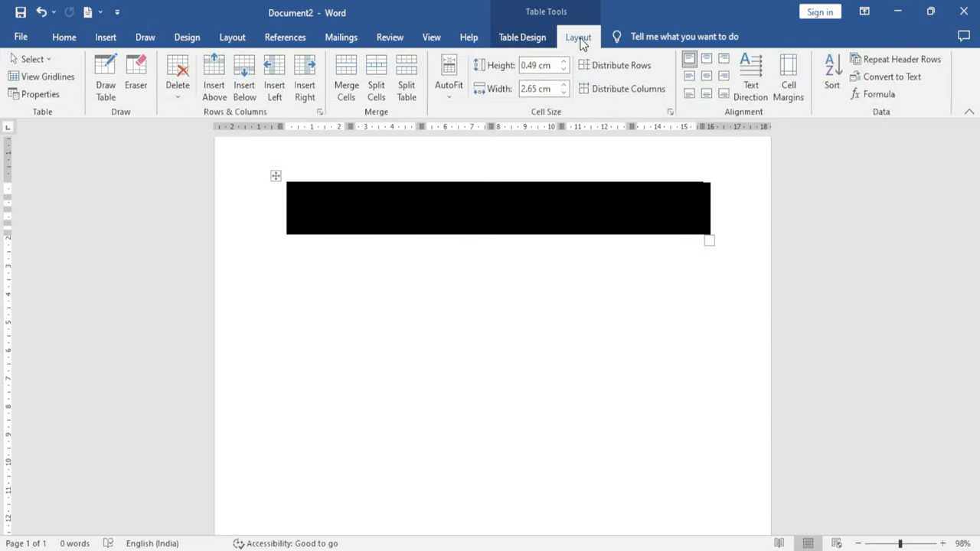
left_click(46, 77)
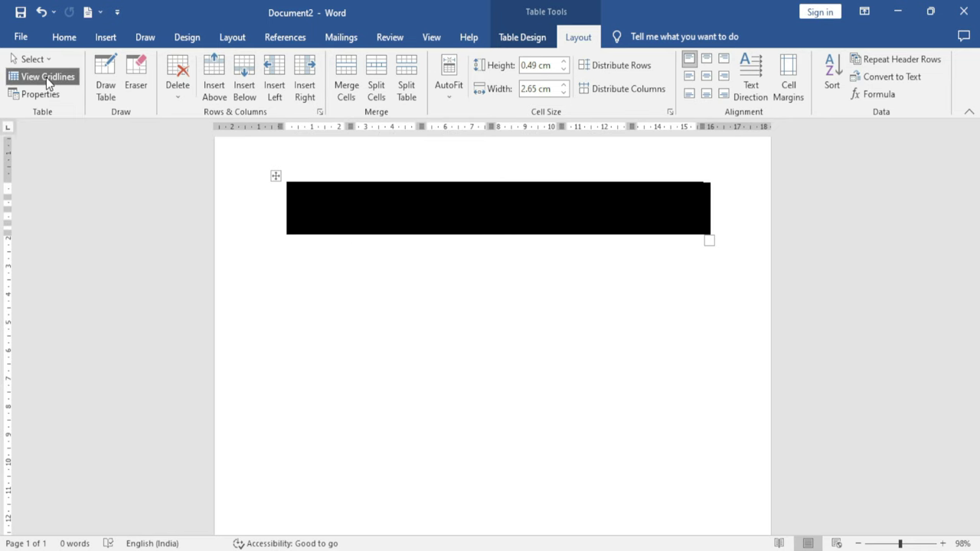
left_click(389, 338)
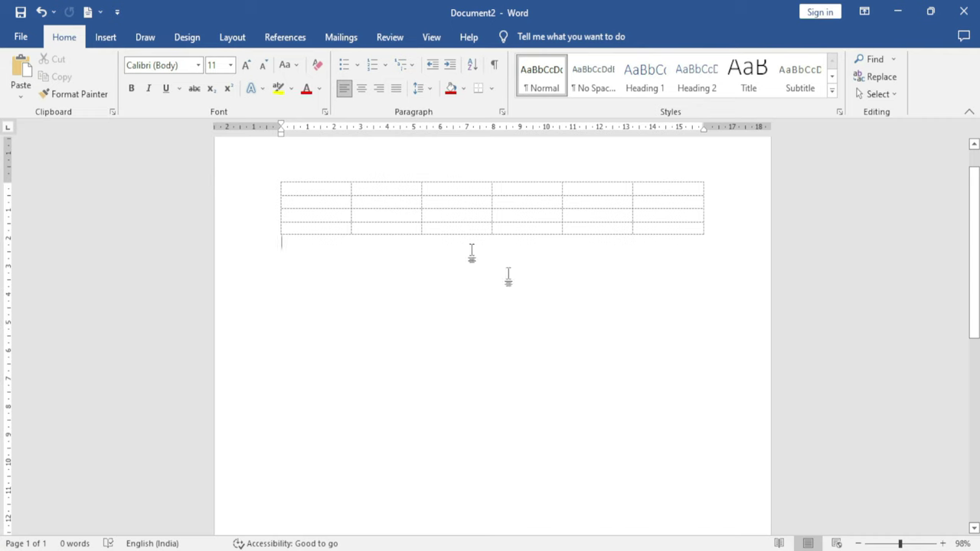
left_click(367, 202)
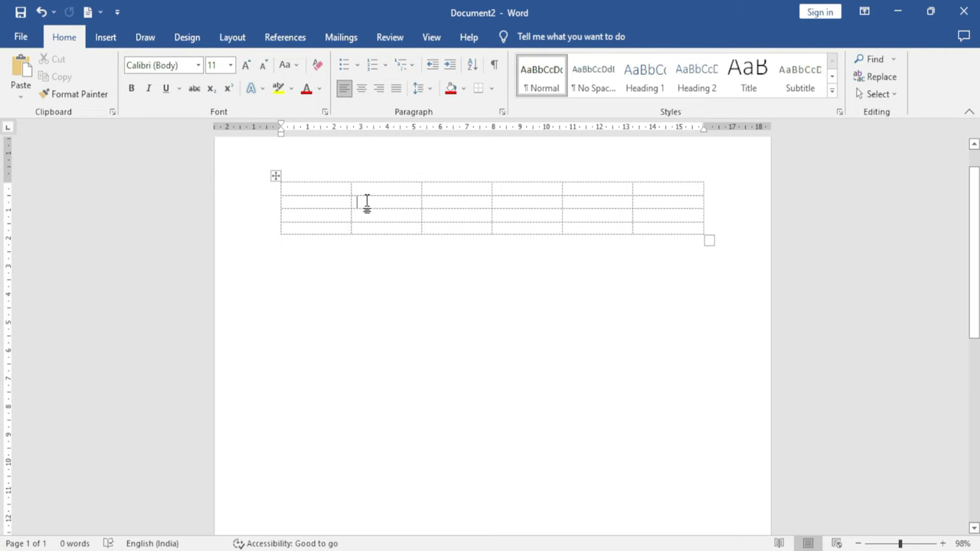
left_click(274, 189)
left_click(276, 176)
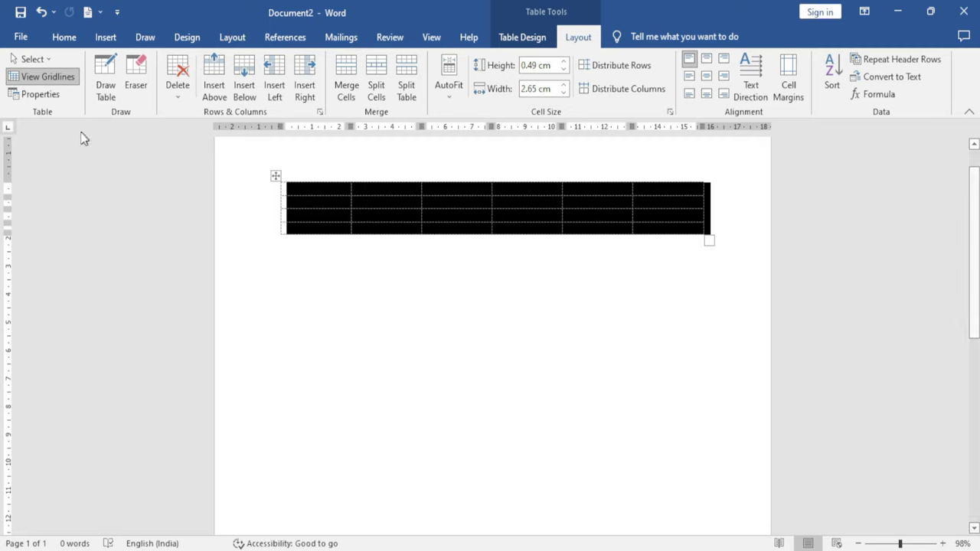
left_click(47, 77)
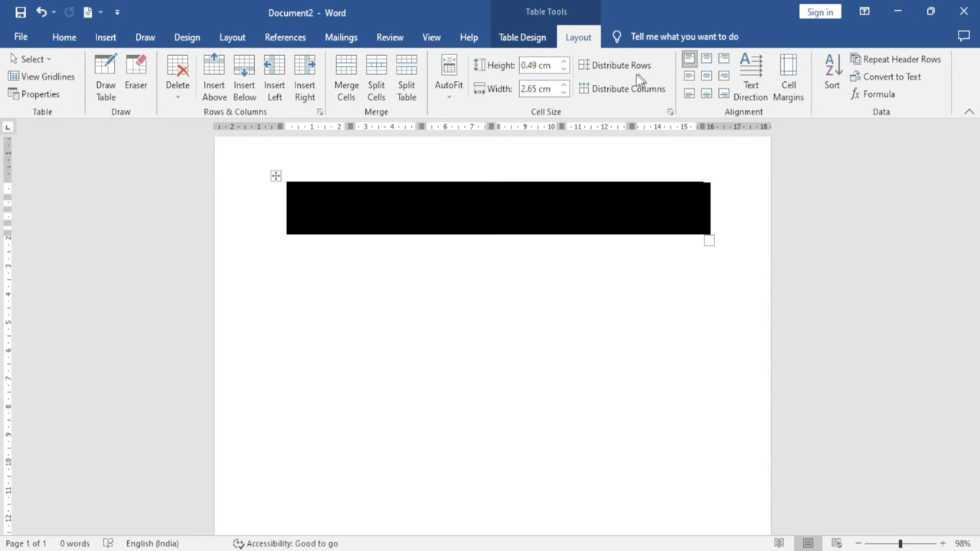
Give all cells red dashed borders, then select all and delete the table
left_click(523, 38)
left_click(716, 98)
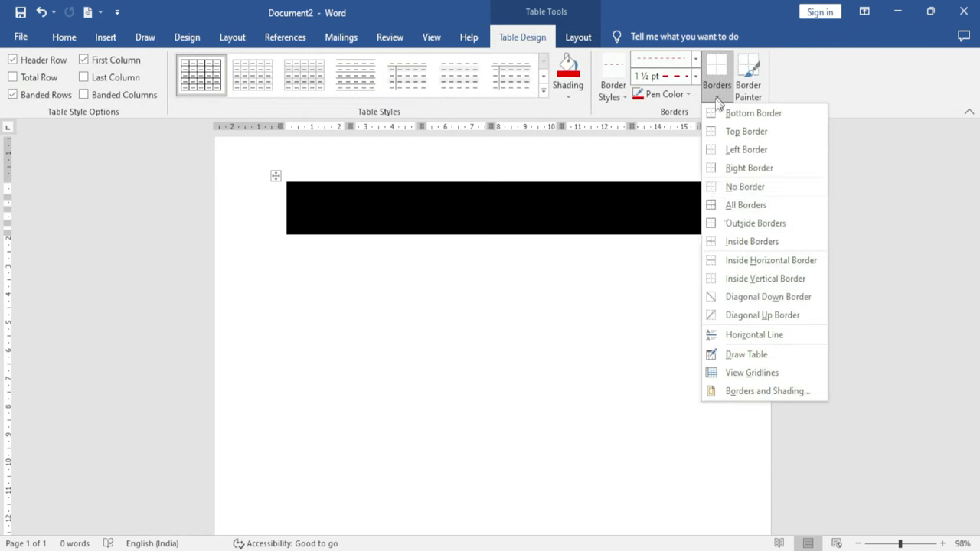
left_click(754, 207)
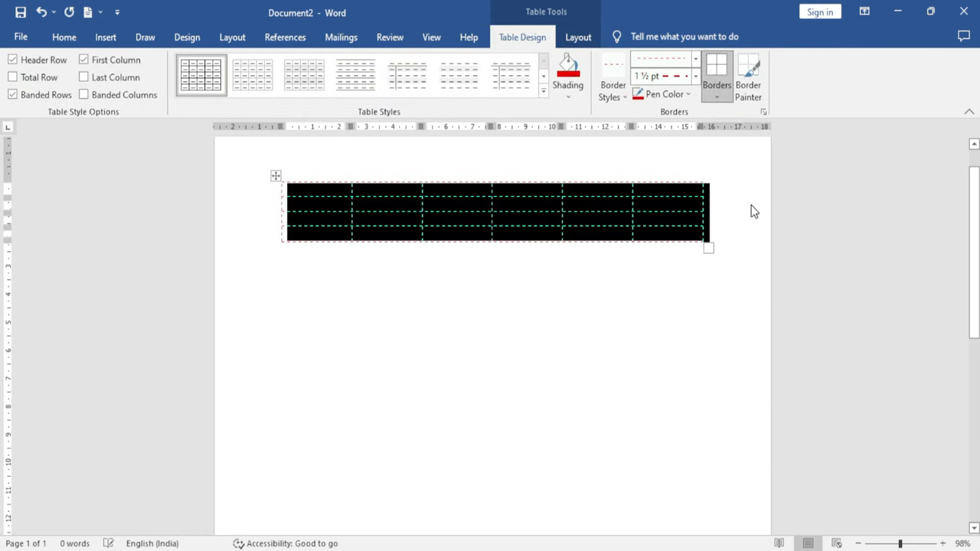
left_click(475, 303)
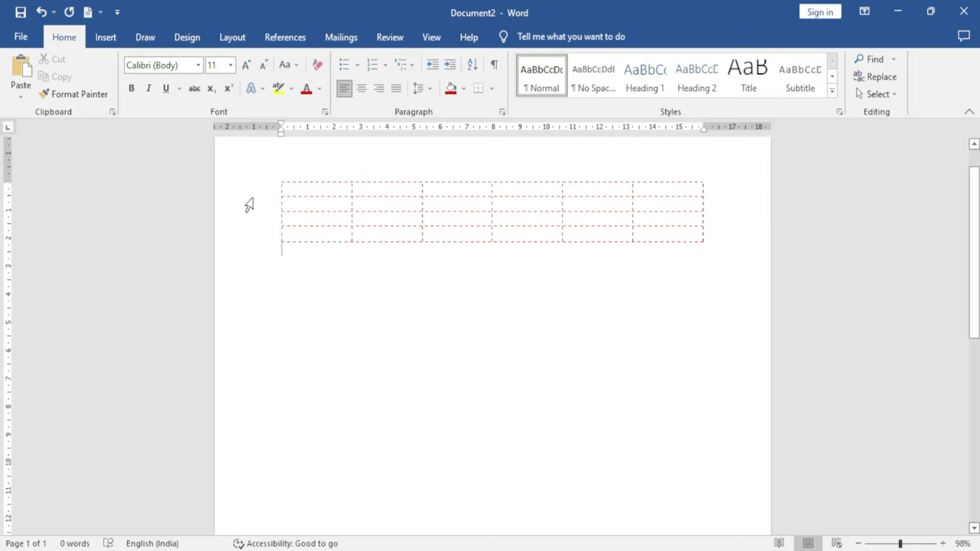
key("ctrl+a")
key("Delete")
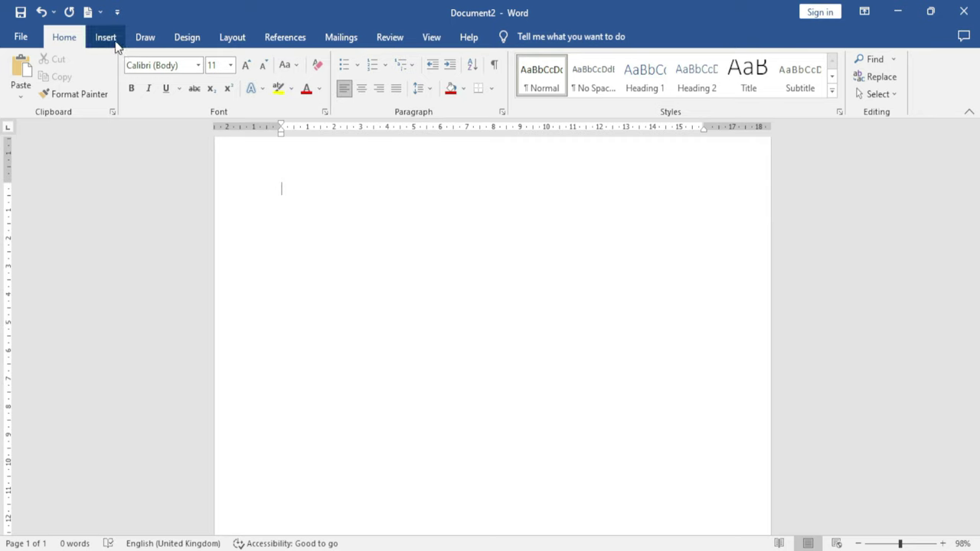
Insert a 7 by 5 table and close Table Properties without changes
left_click(107, 37)
left_click(109, 93)
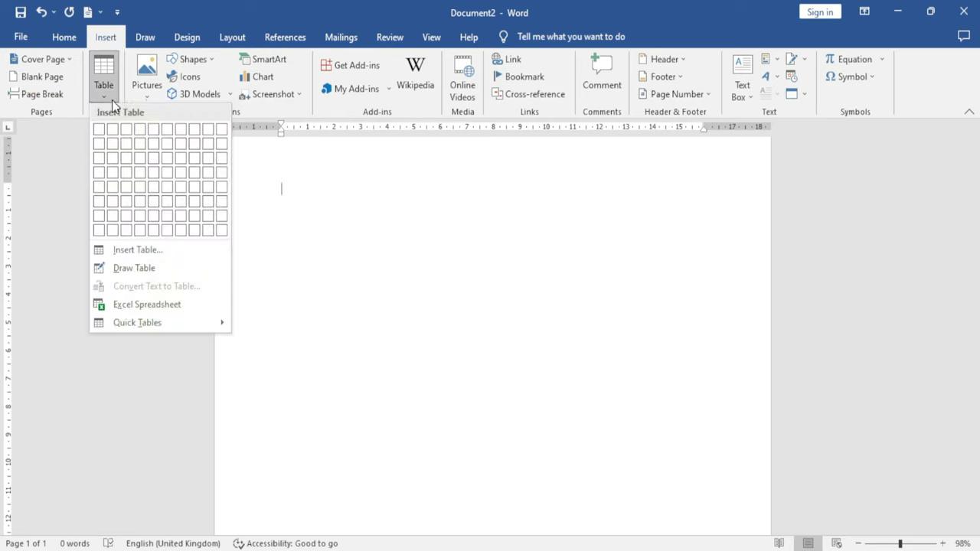
left_click(175, 187)
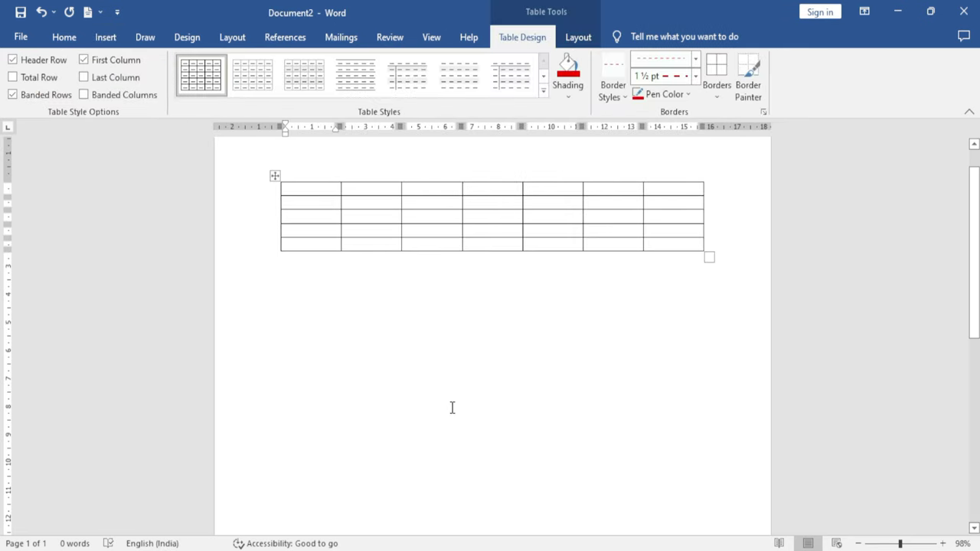
left_click(578, 36)
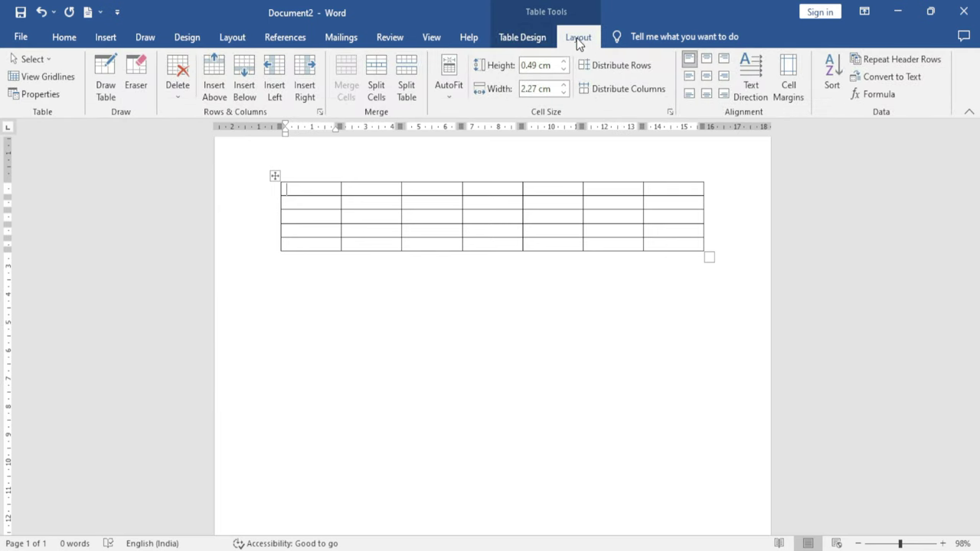
left_click(46, 92)
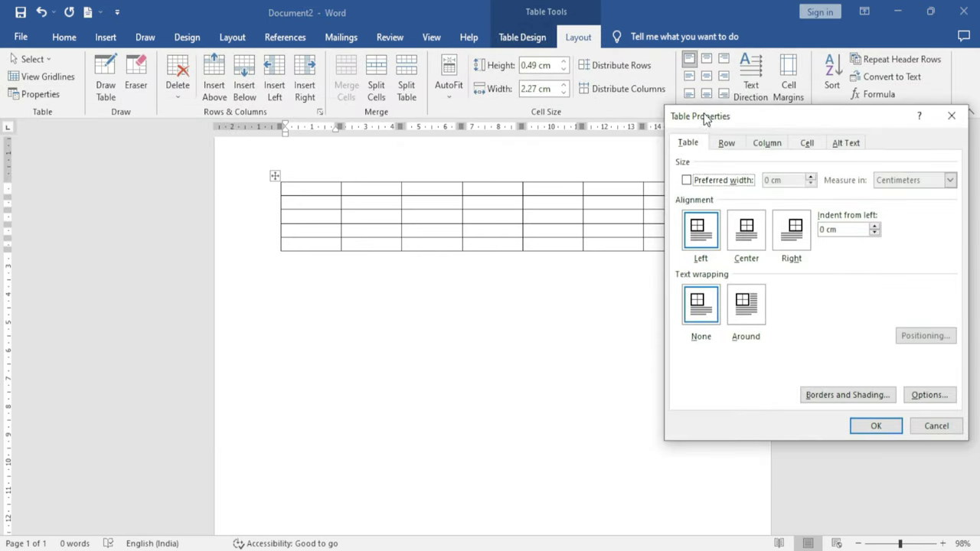
left_click_drag(703, 114, 267, 171)
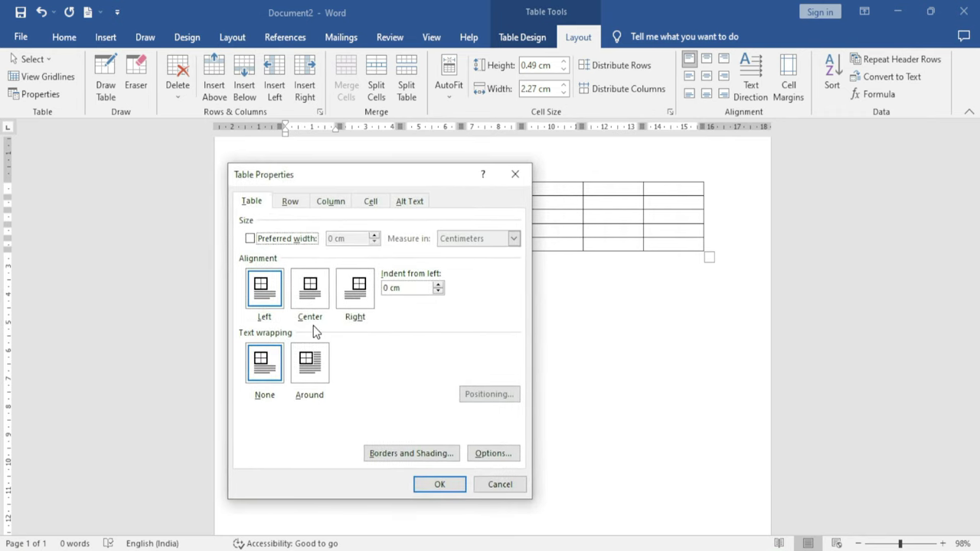
key("Escape")
Below the table, generate sample paragraphs with =rand()
left_click(366, 323)
type("=rand()")
key("Return")
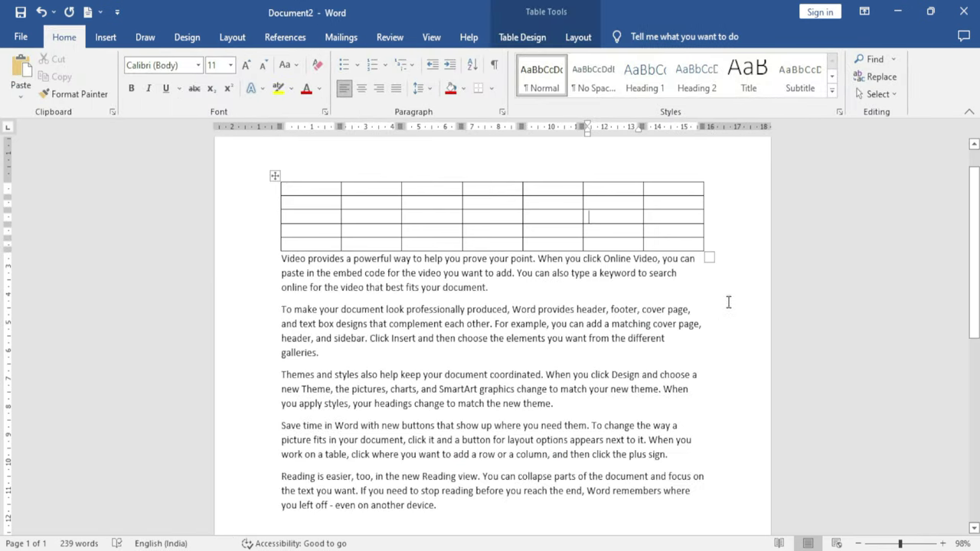
Narrow the table to about half its width and centre it on the page
left_click_drag(711, 260, 516, 258)
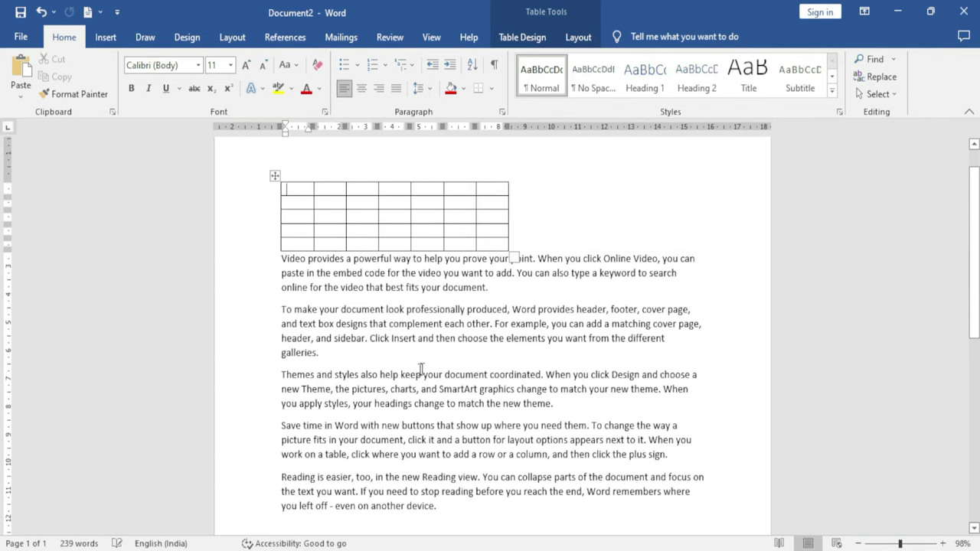
left_click(579, 38)
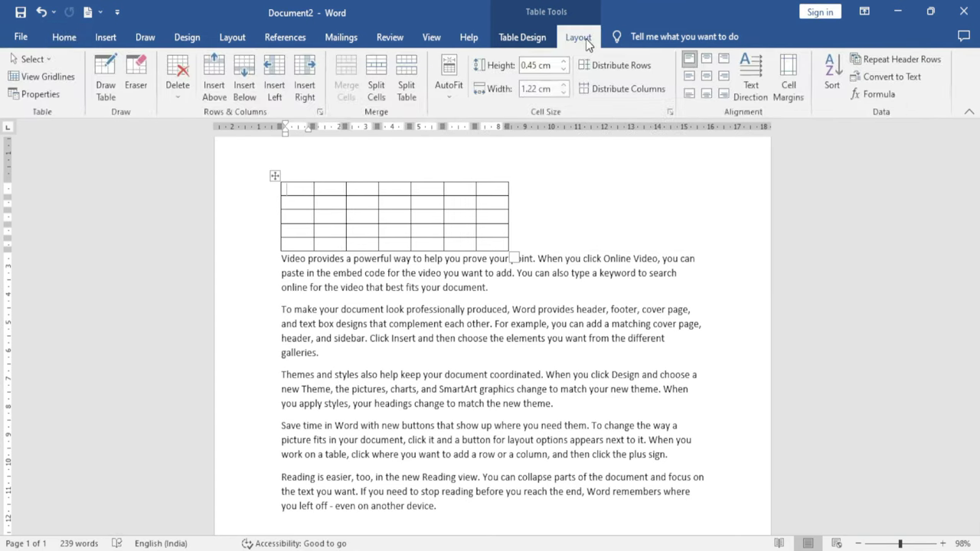
left_click(42, 94)
left_click_drag(375, 166, 762, 153)
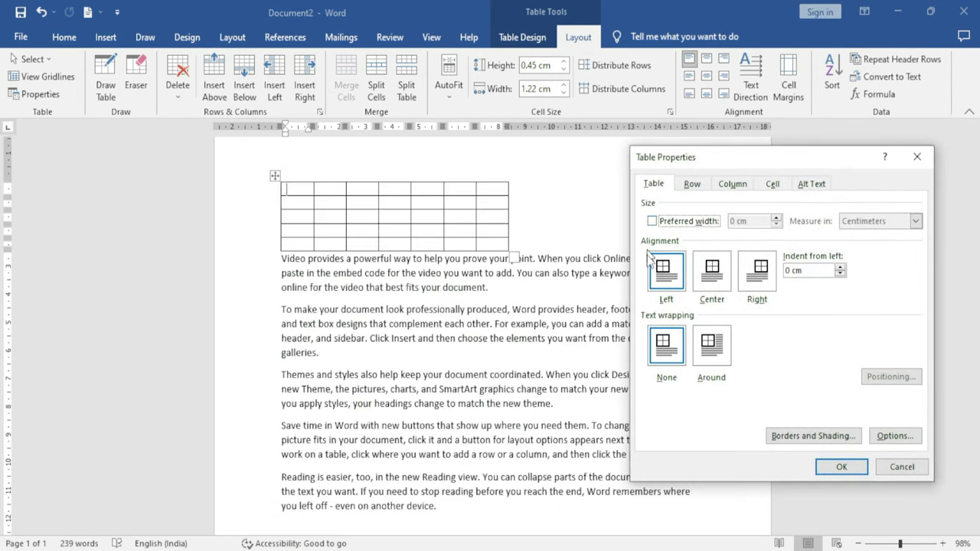
left_click(713, 280)
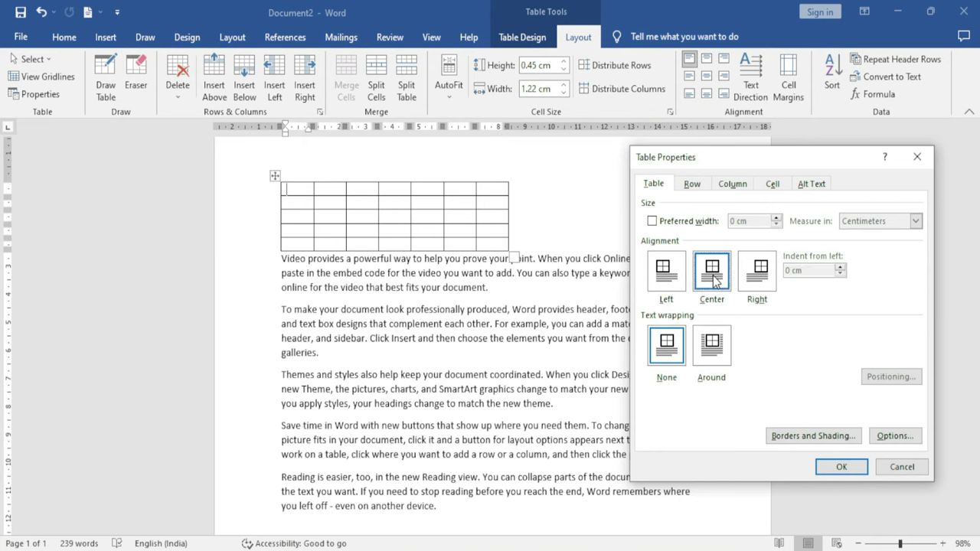
left_click(844, 465)
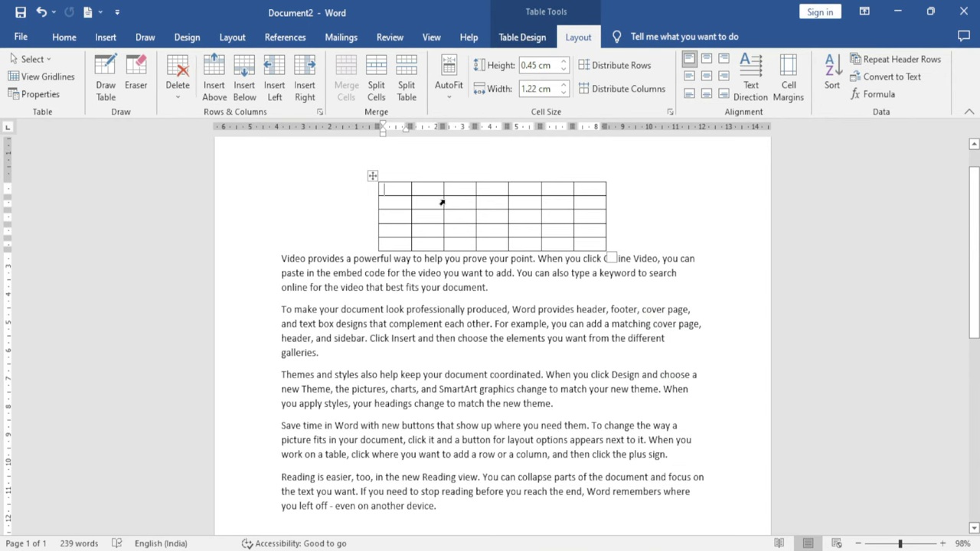
Set the centred table's text wrapping to Around in Table Properties
left_click(35, 94)
left_click_drag(671, 157, 77, 124)
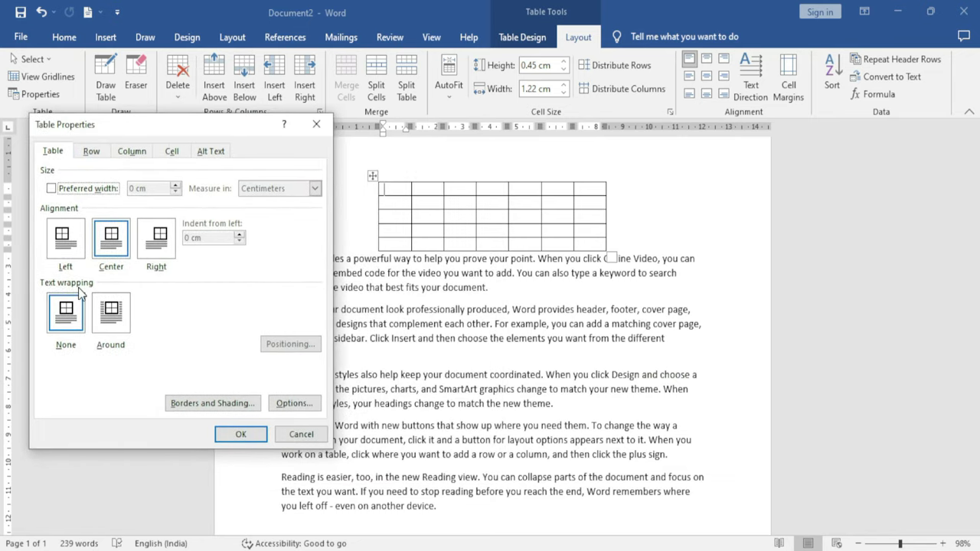
left_click(112, 318)
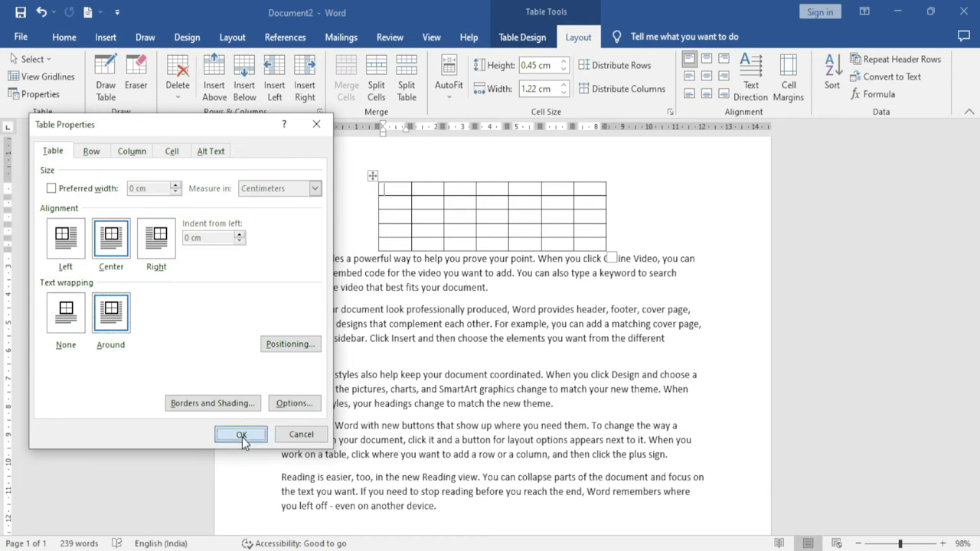
left_click(240, 434)
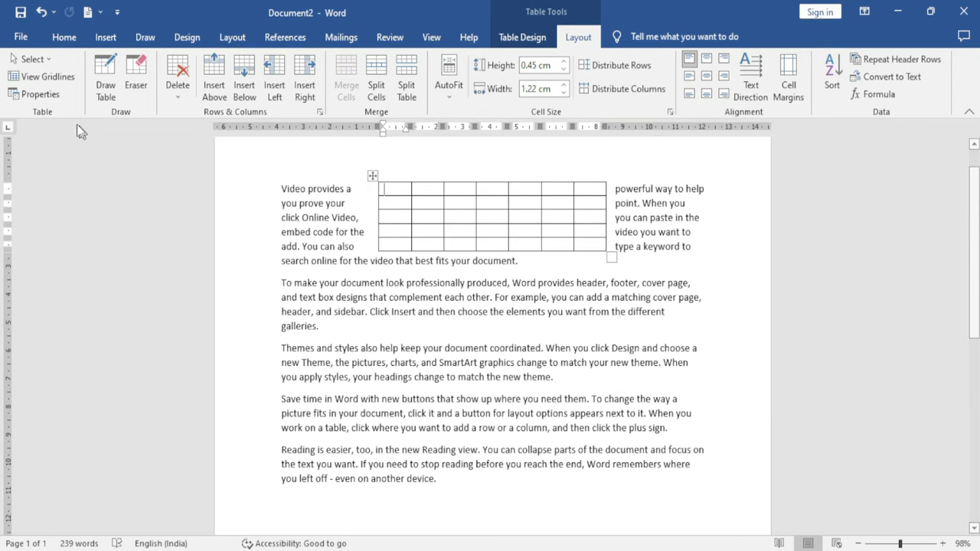
left_click(34, 93)
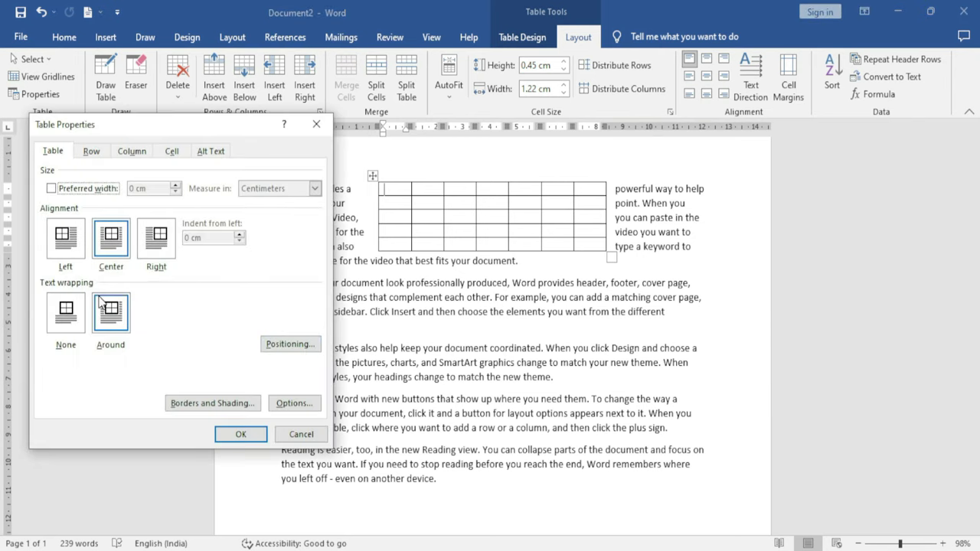
Set the table's row height to 0.9 cm
left_click(101, 152)
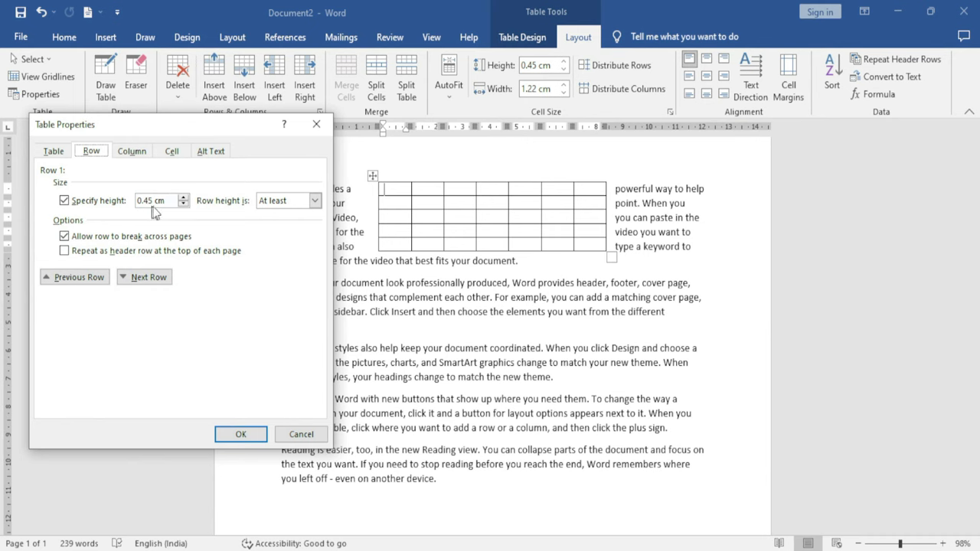
left_click(183, 196)
left_click(241, 435)
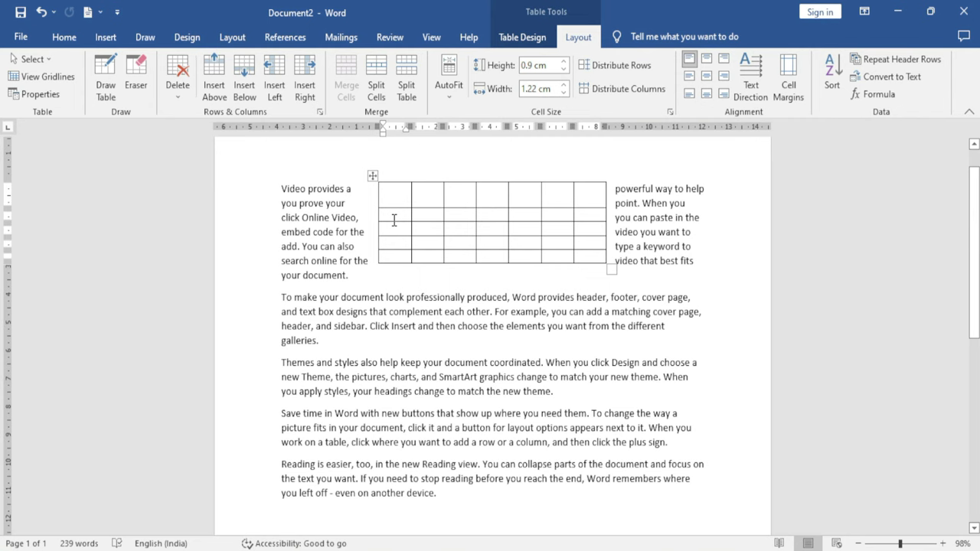
Set the preferred column width to 1.6 cm
left_click(38, 93)
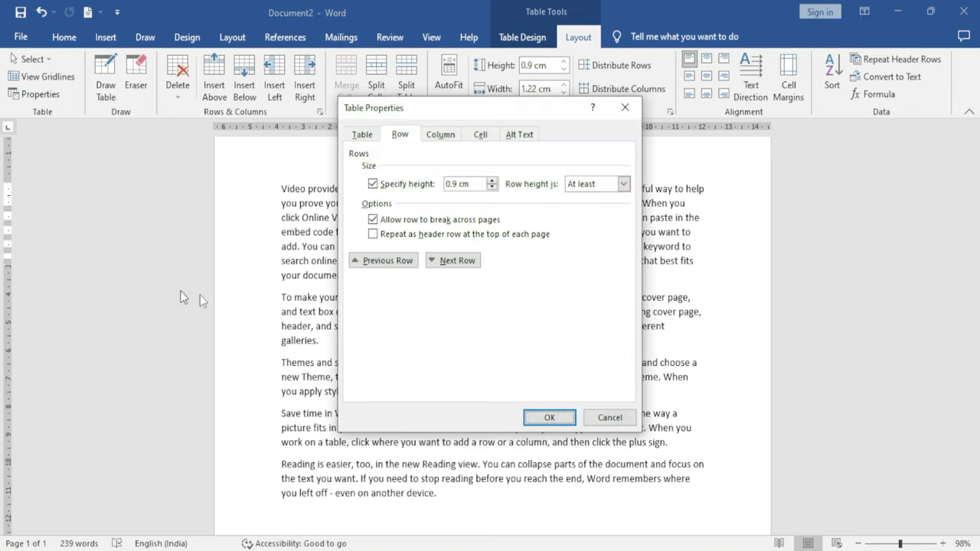
left_click(438, 135)
left_click(496, 181)
left_click(546, 420)
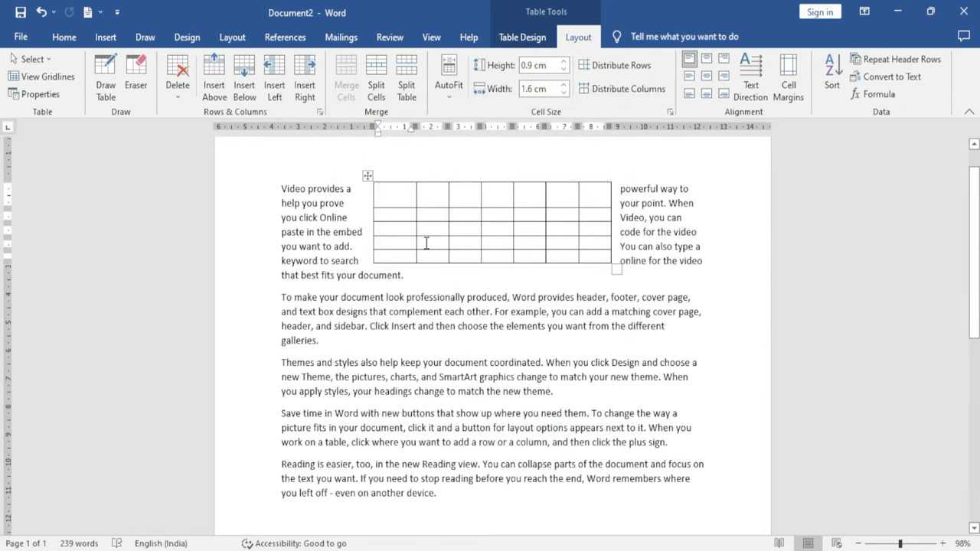
Set the preferred cell width to 2.3 cm
left_click(38, 93)
left_click(480, 135)
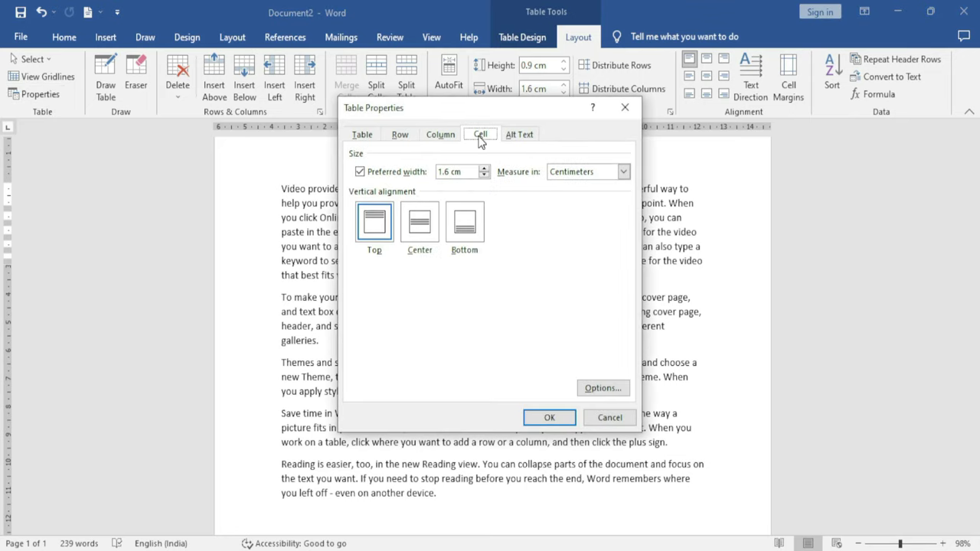
left_click(483, 169)
left_click(483, 169)
left_click(483, 168)
left_click(483, 169)
left_click(483, 168)
left_click(483, 168)
left_click(483, 168)
left_click(551, 418)
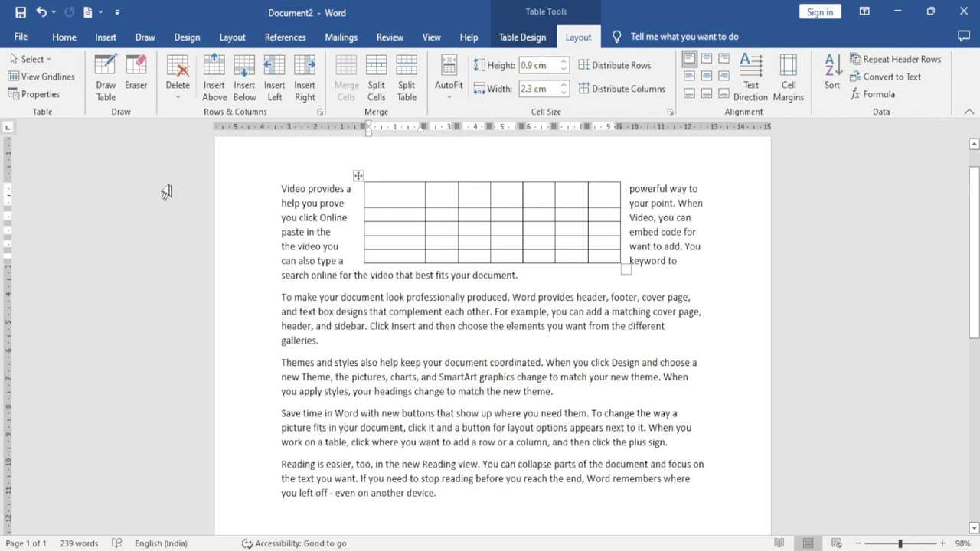
Draw a table outline below the last paragraph with several column and row borders
left_click(112, 90)
scroll(386, 343, "down", 7)
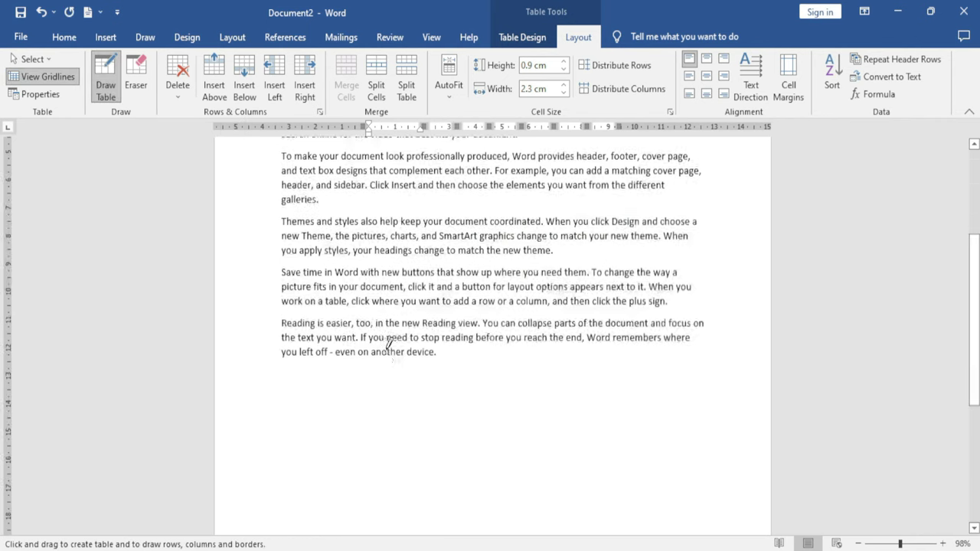
mouse_move(303, 242)
left_mouse_down()
mouse_move(508, 393)
mouse_move(662, 439)
left_mouse_up()
left_click_drag(443, 246, 450, 369)
left_click_drag(539, 246, 539, 378)
left_click_drag(317, 321, 558, 328)
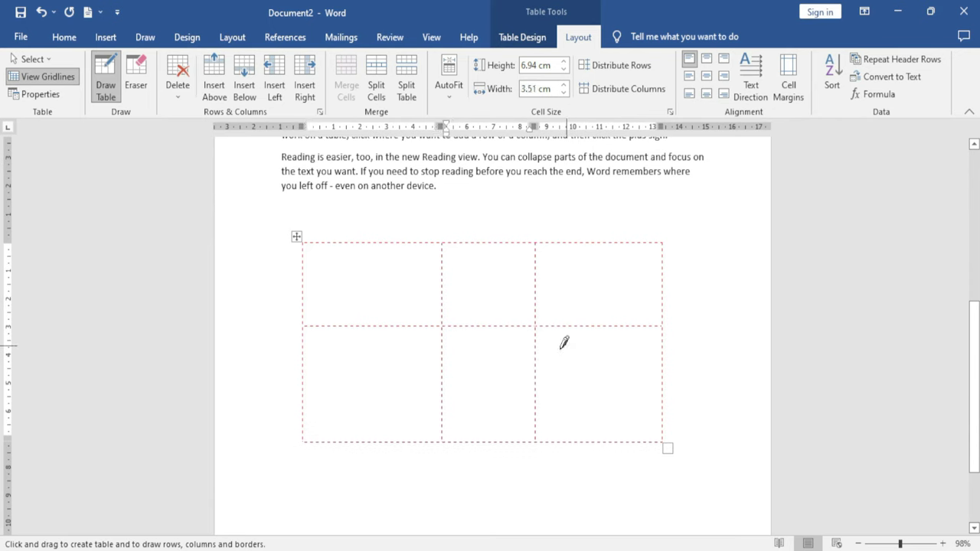
left_click_drag(378, 247, 378, 322)
left_click_drag(315, 384, 403, 382)
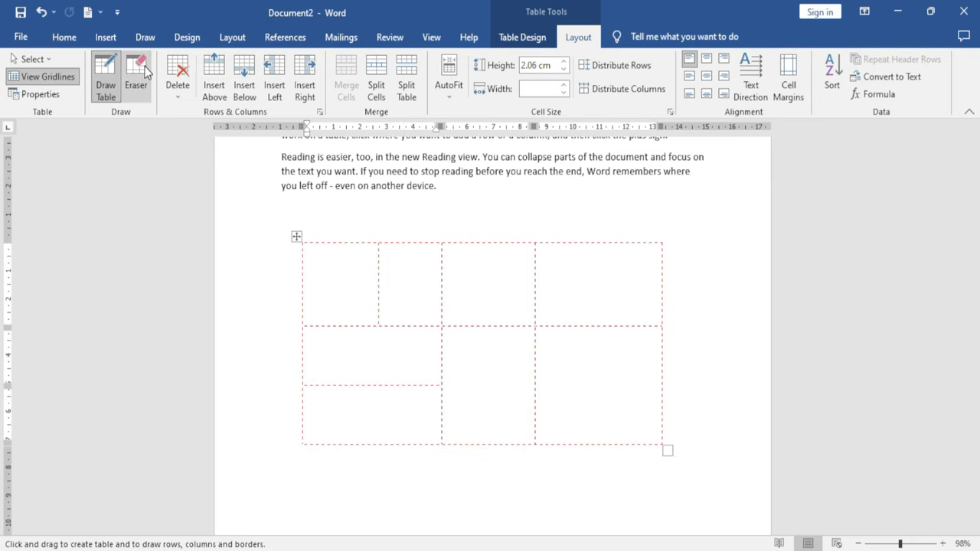
Erase the extra borders, leaving two side-by-side cells
left_click(145, 72)
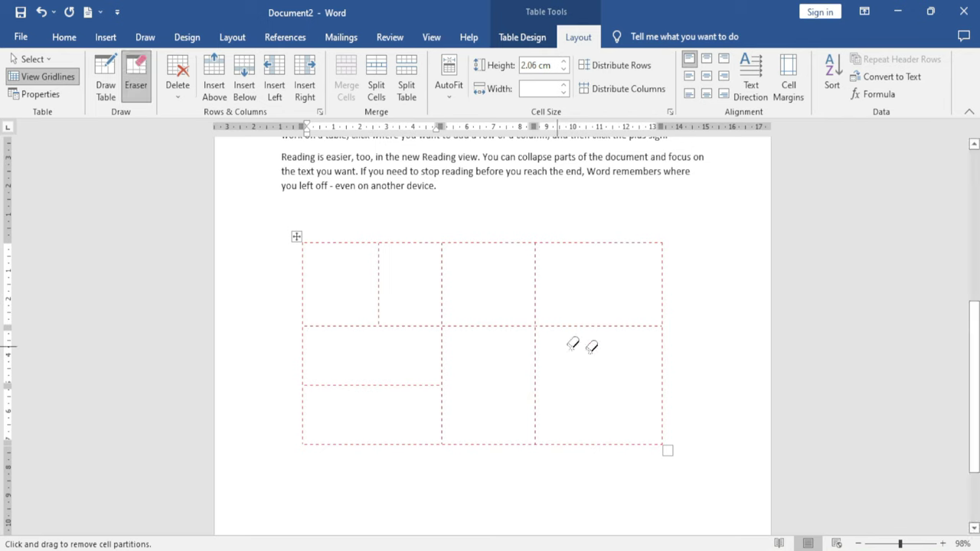
mouse_move(715, 215)
left_mouse_down()
mouse_move(595, 444)
mouse_move(570, 462)
left_mouse_up()
mouse_move(253, 224)
left_mouse_down()
mouse_move(393, 255)
mouse_move(556, 273)
left_mouse_up()
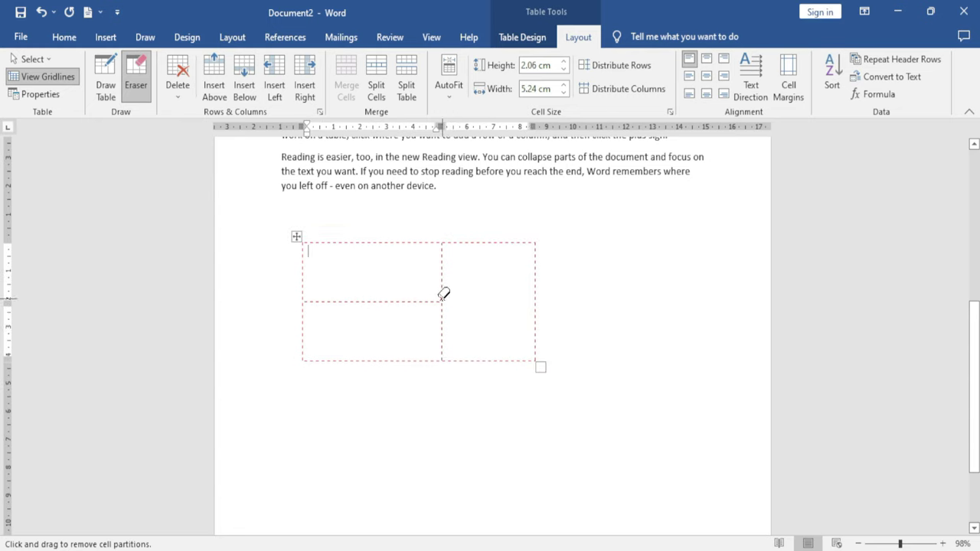
left_click(401, 300)
key("Escape")
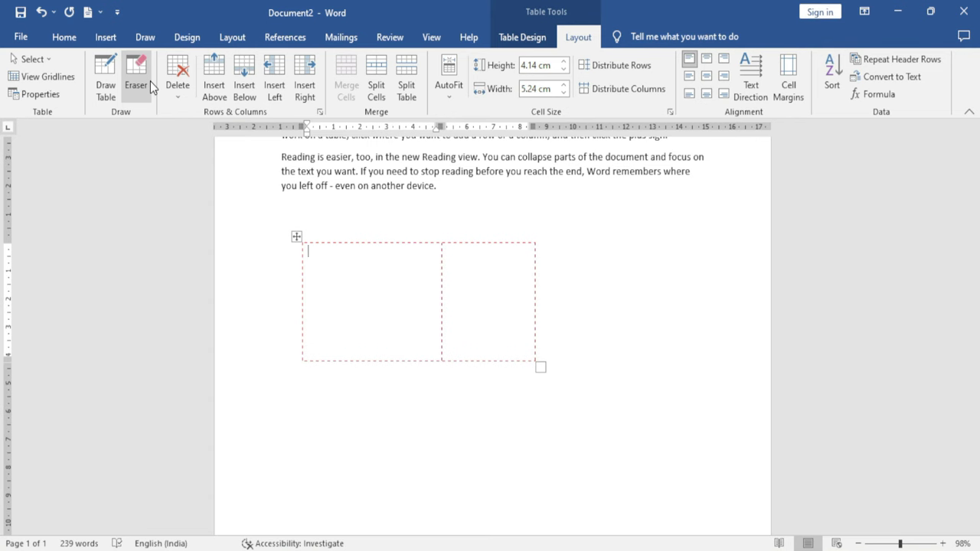
Delete the wrapped table's first cell, shifting cells left
scroll(308, 255, "up", 3)
scroll(307, 256, "up", 5)
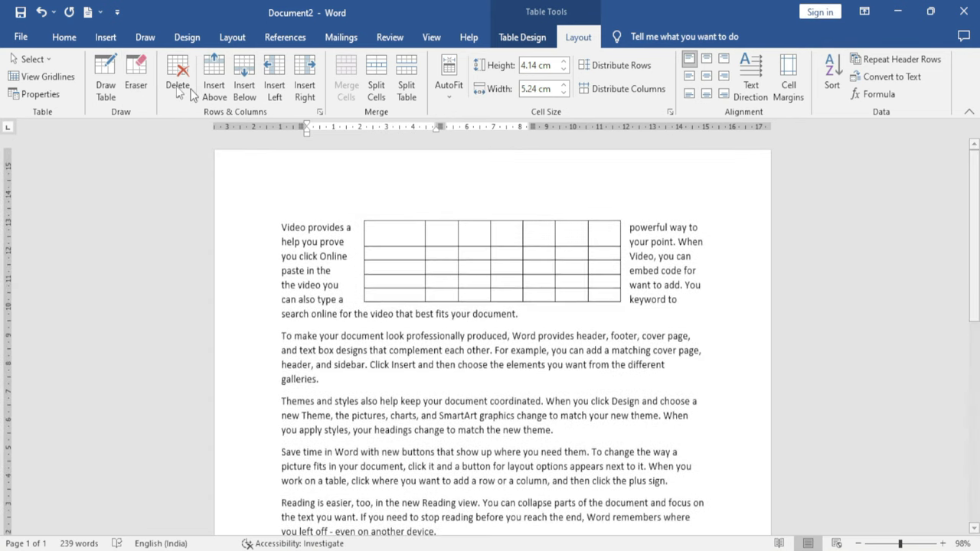
left_click(399, 234)
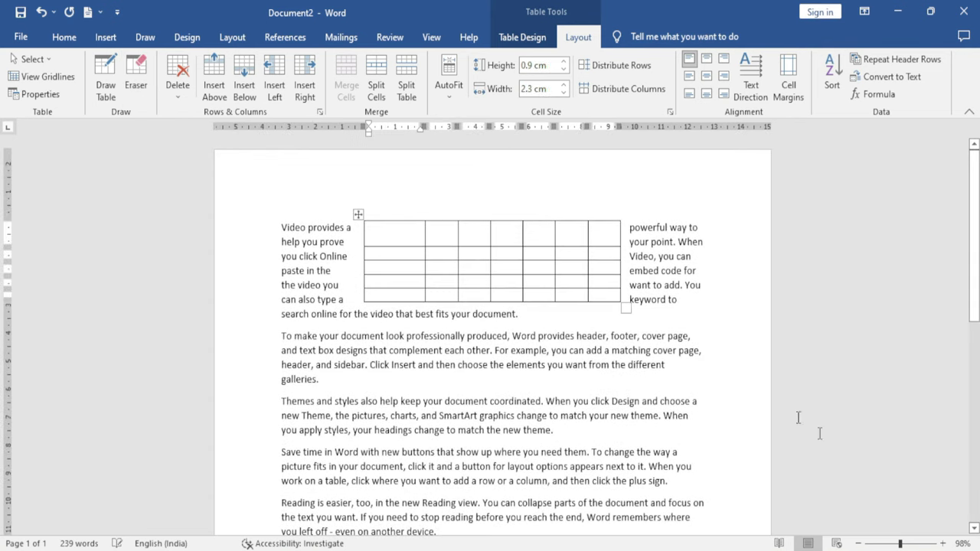
scroll(534, 390, "up", 5, "ctrl")
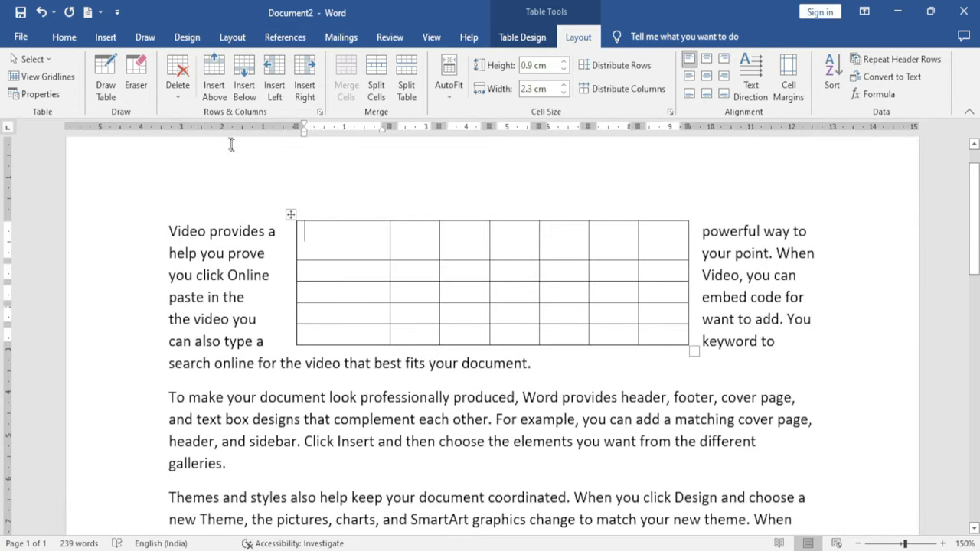
left_click(177, 81)
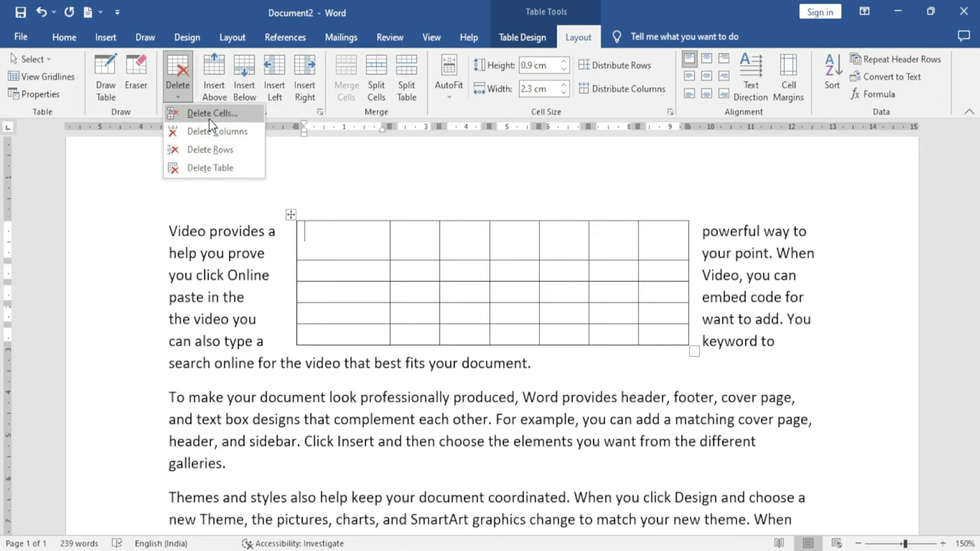
left_click(209, 114)
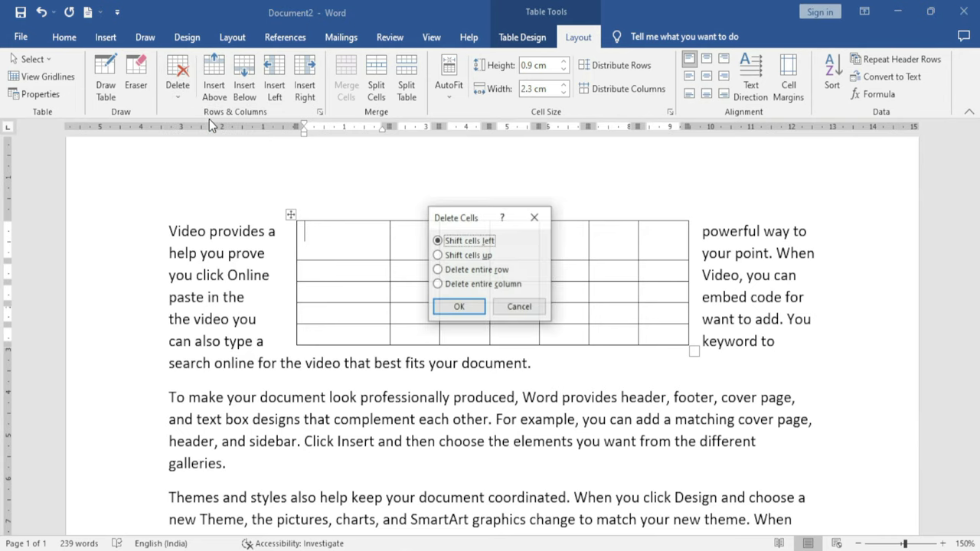
left_click(466, 307)
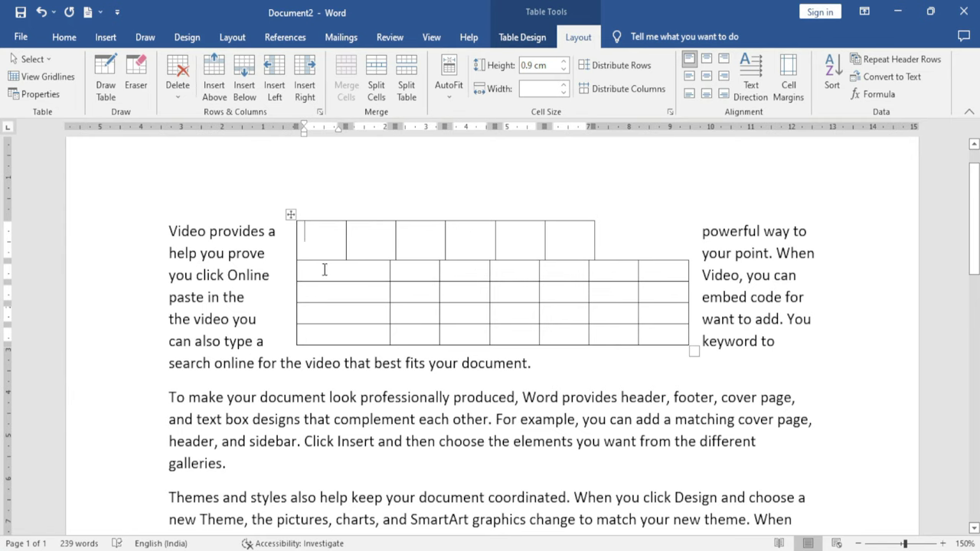
Delete the current column, then the current row, then the whole table
left_click(177, 80)
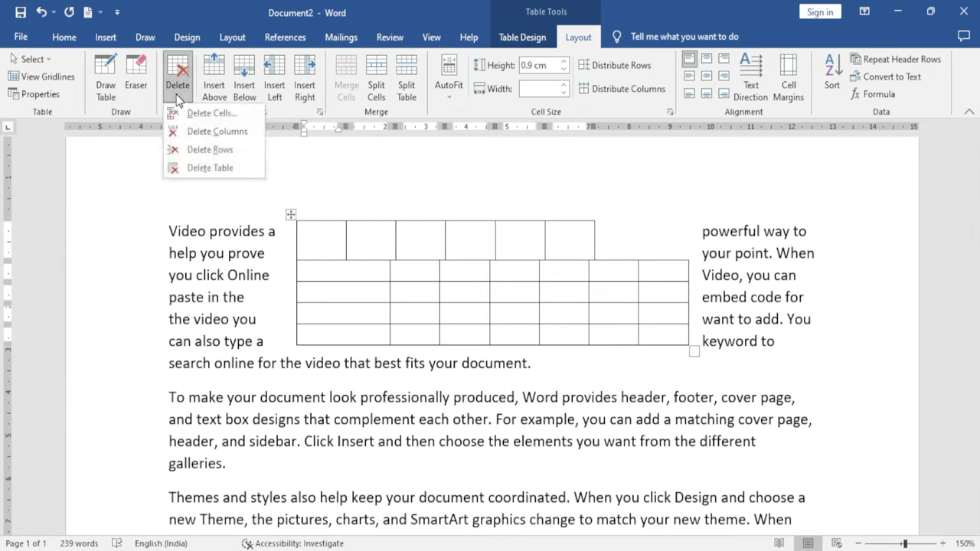
left_click(227, 132)
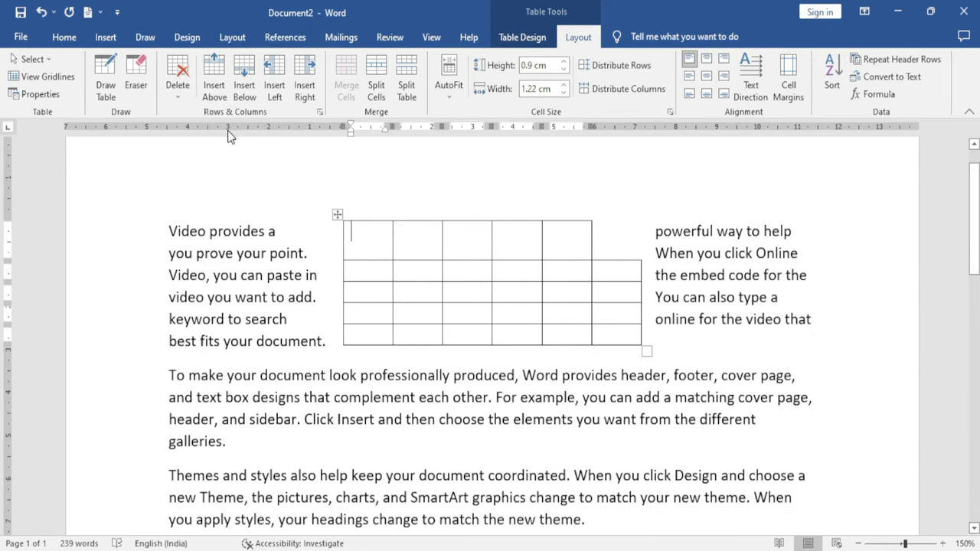
left_click(177, 77)
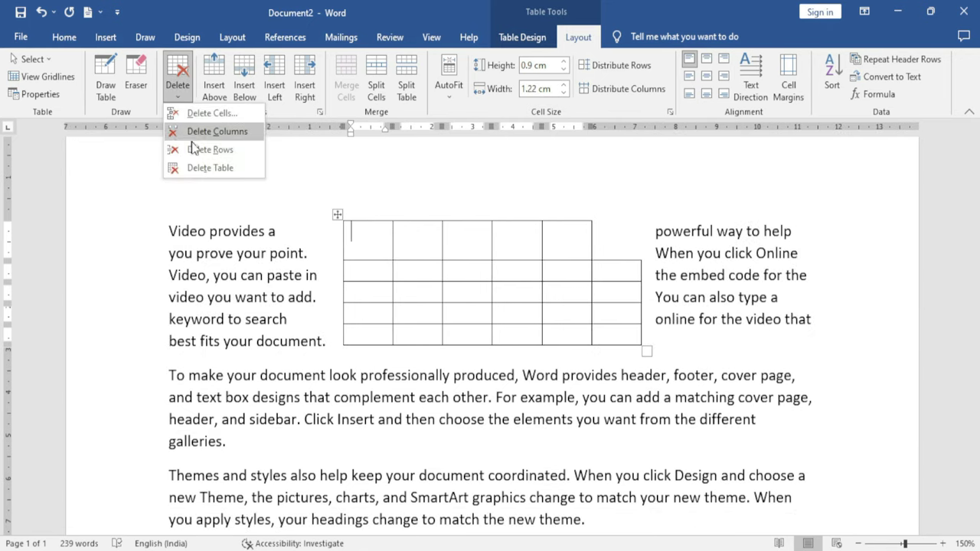
left_click(221, 150)
left_click(177, 80)
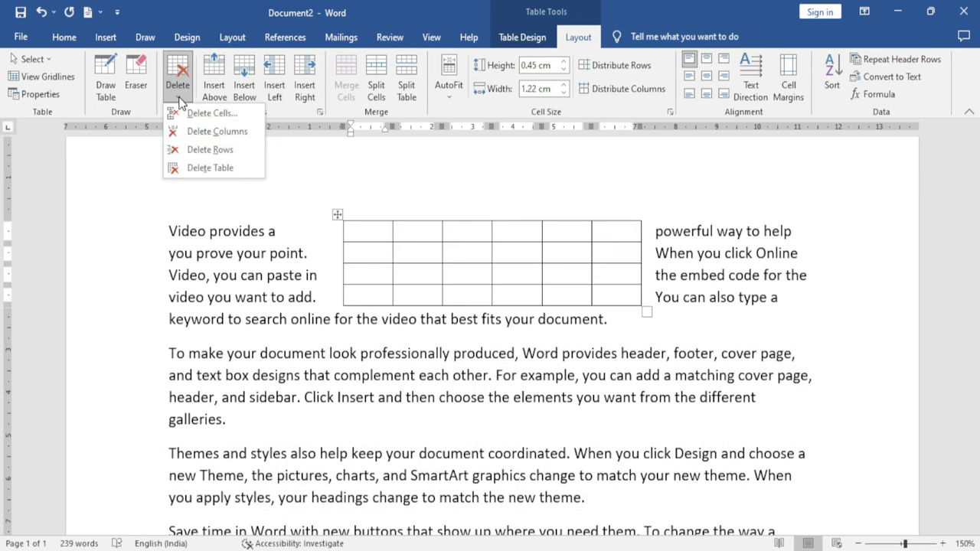
left_click(220, 165)
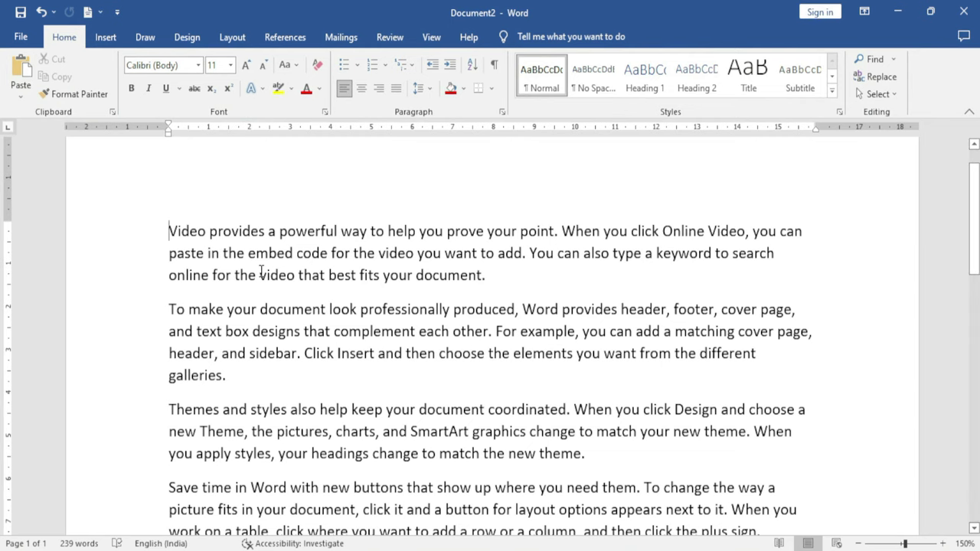
Clear all the document text and insert an empty 7-column, 5-row table
key("ctrl+a")
key("Delete")
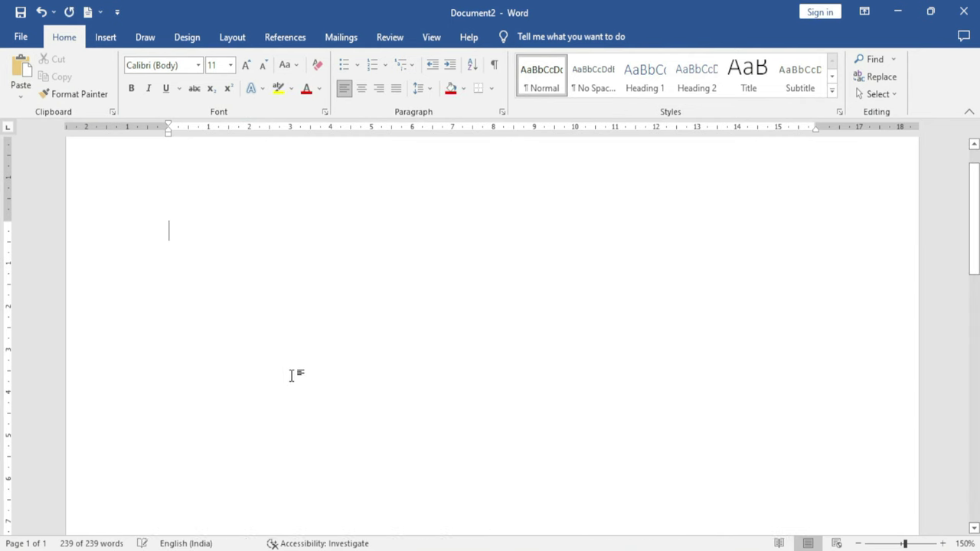
left_click(107, 37)
left_click(103, 88)
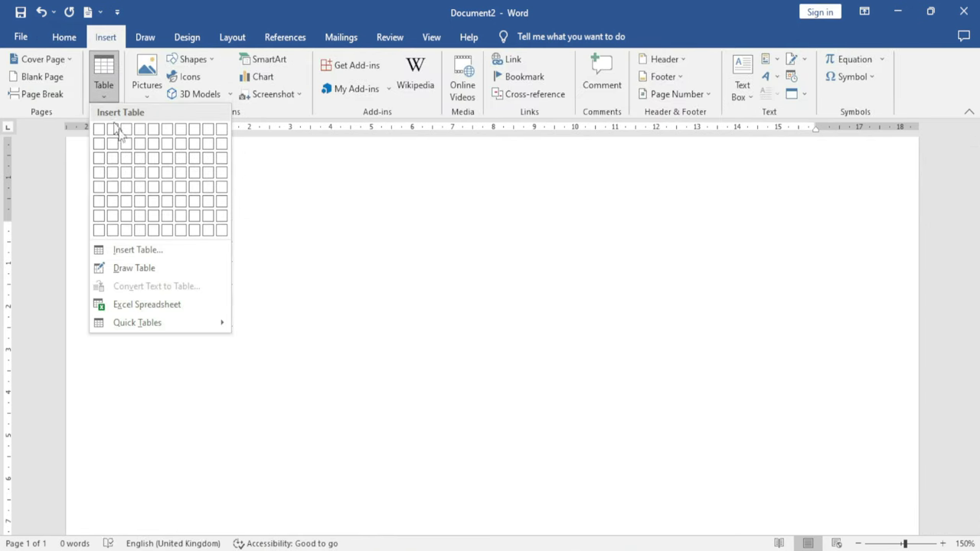
left_click(188, 188)
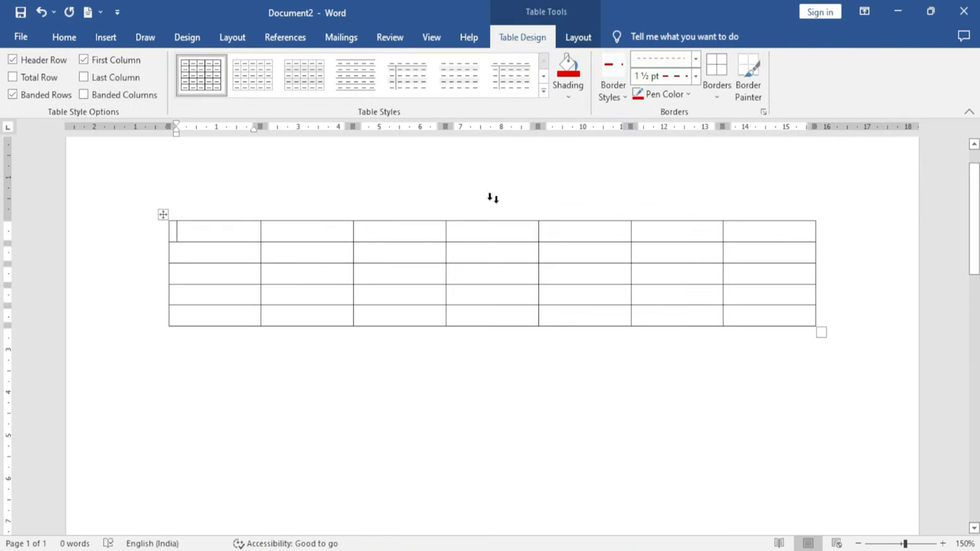
left_click(579, 38)
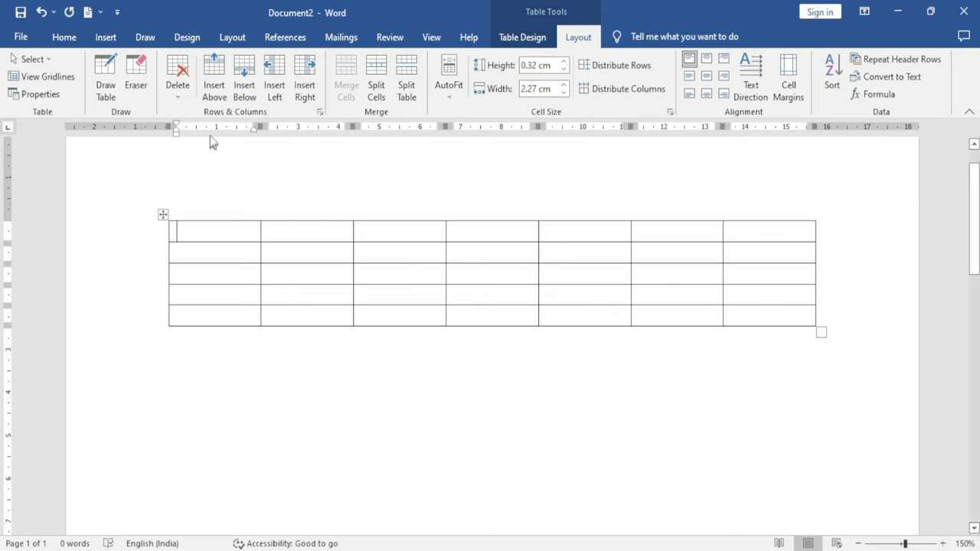
Insert one row above and one row below the first row
left_click(217, 83)
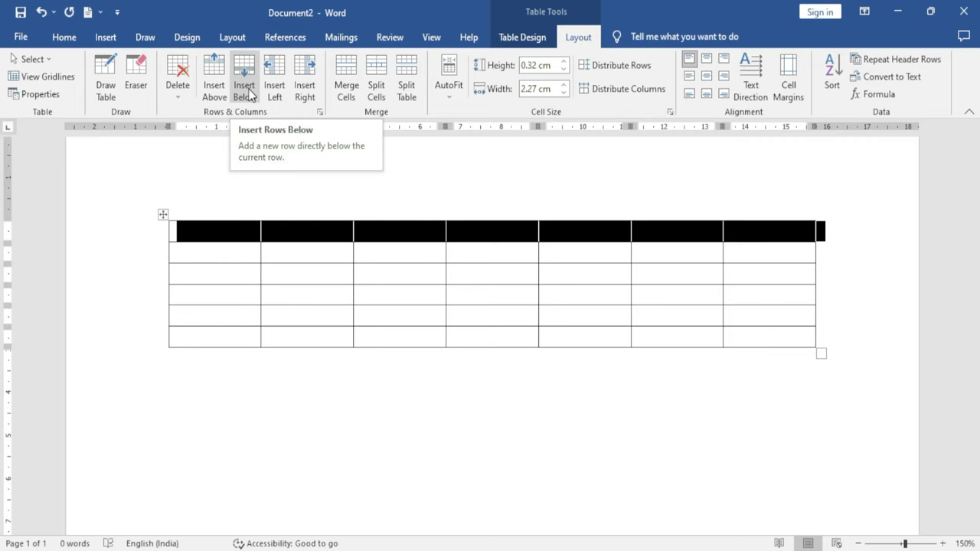
left_click(244, 86)
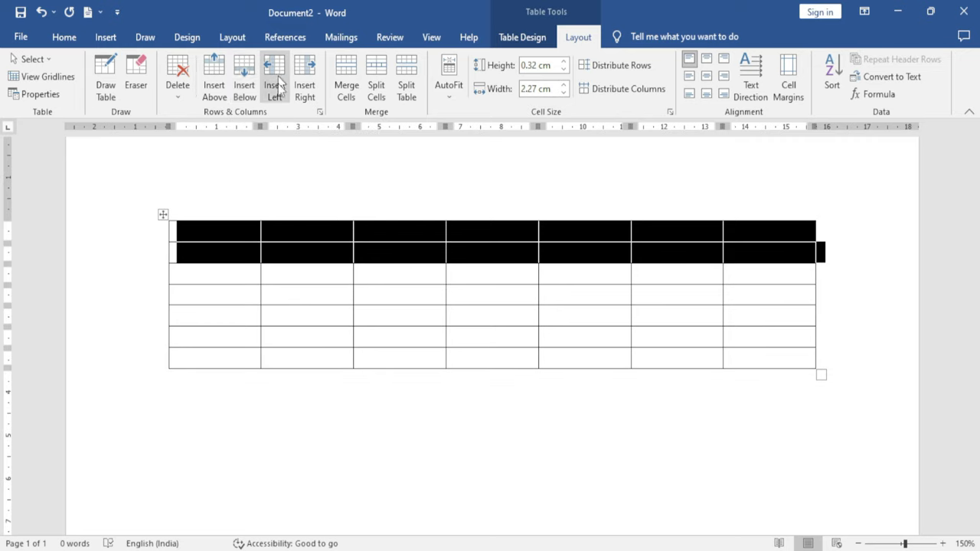
left_click(196, 233)
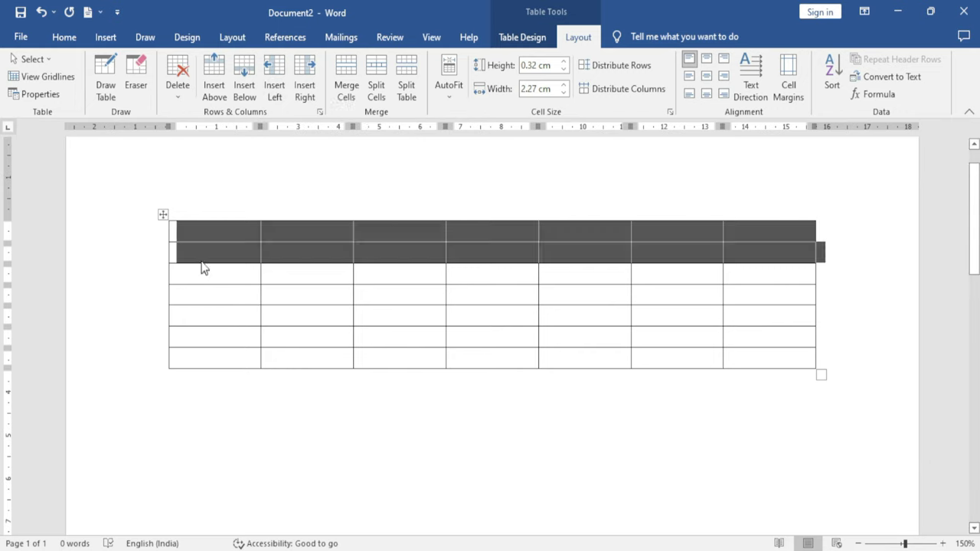
Add a column at the table's left and another right of column 1, then select top-row cells 2–6
left_click(274, 86)
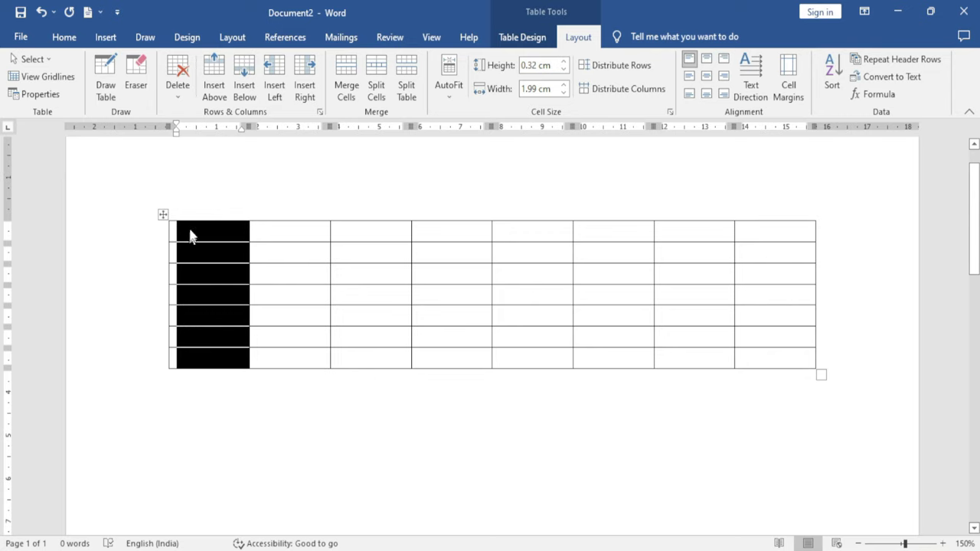
left_click(302, 299)
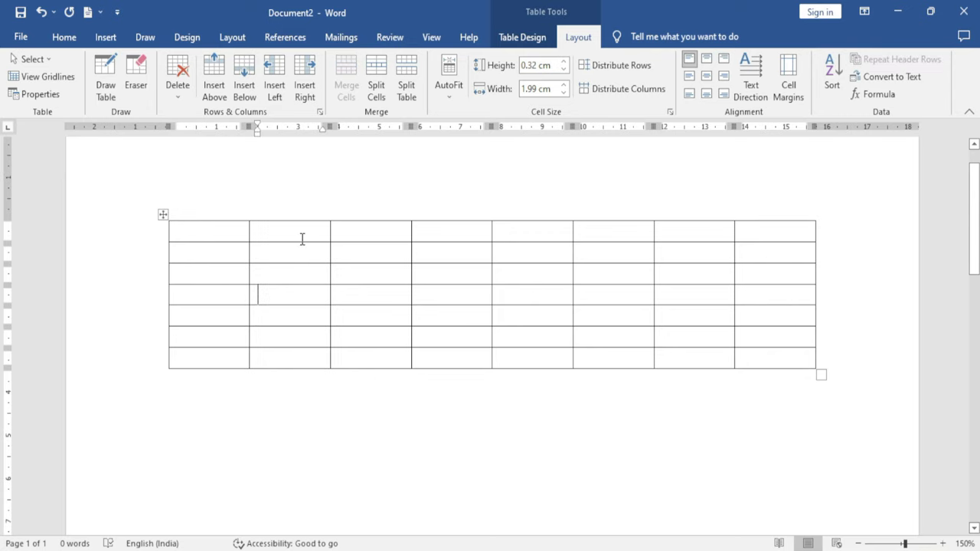
left_click(219, 231)
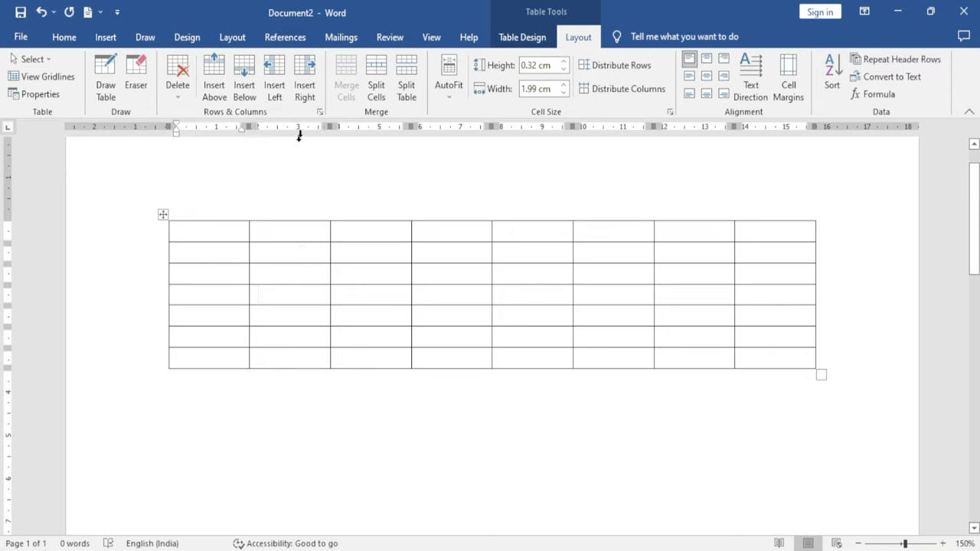
left_click(304, 86)
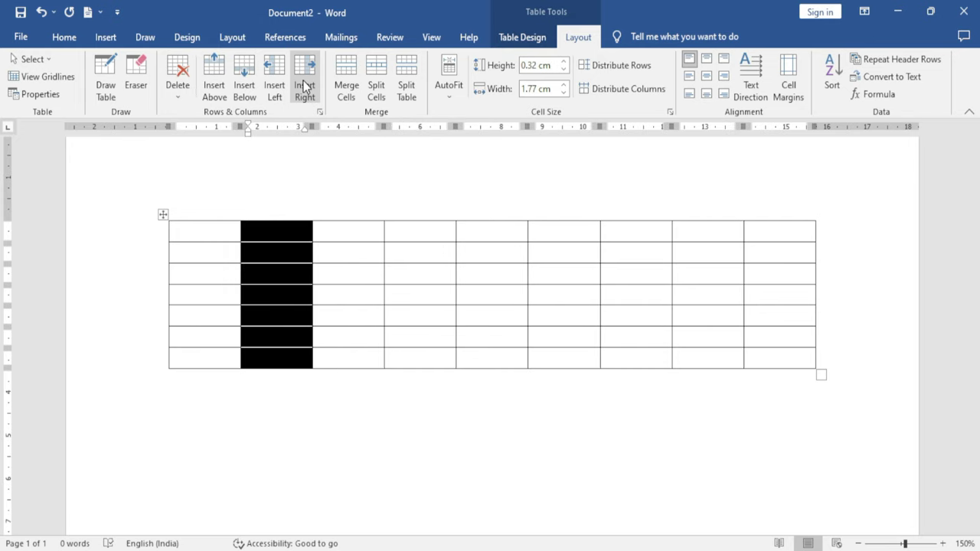
left_click(323, 235)
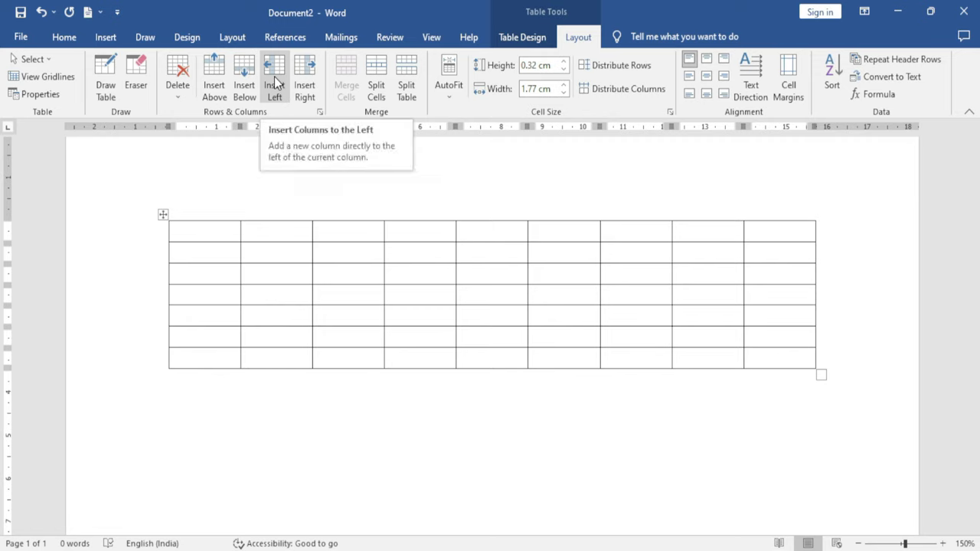
left_click(343, 314)
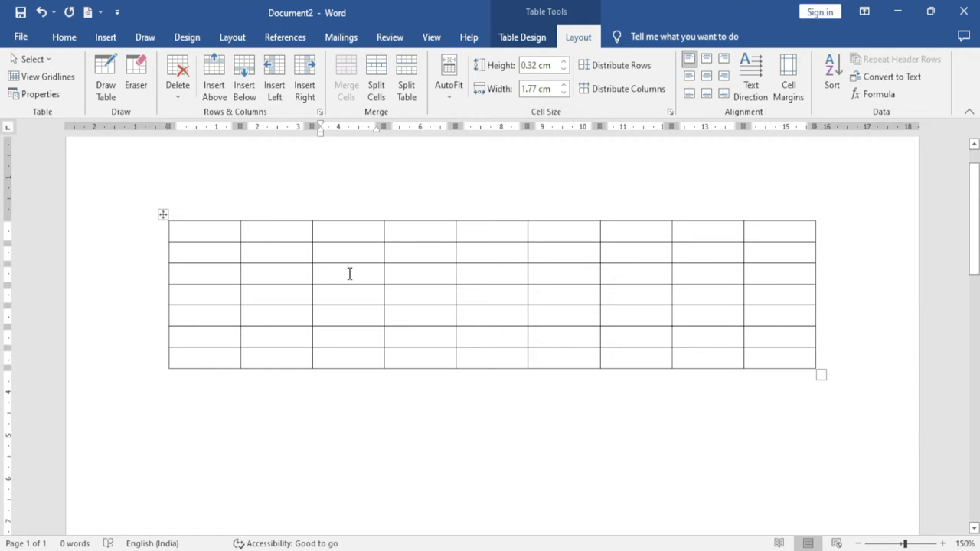
left_click_drag(277, 235, 579, 232)
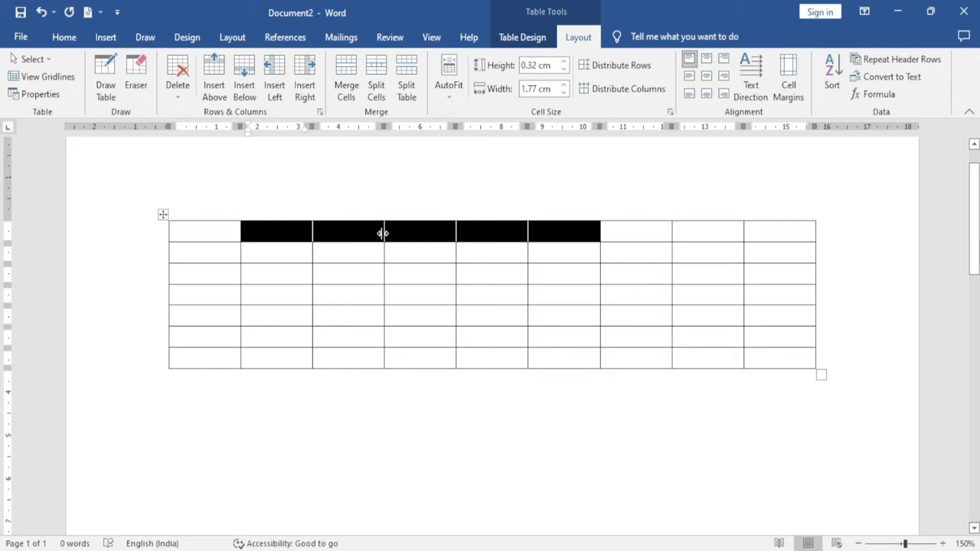
Merge the top row's second to sixth cells into one cell
left_click(347, 76)
left_click(360, 295)
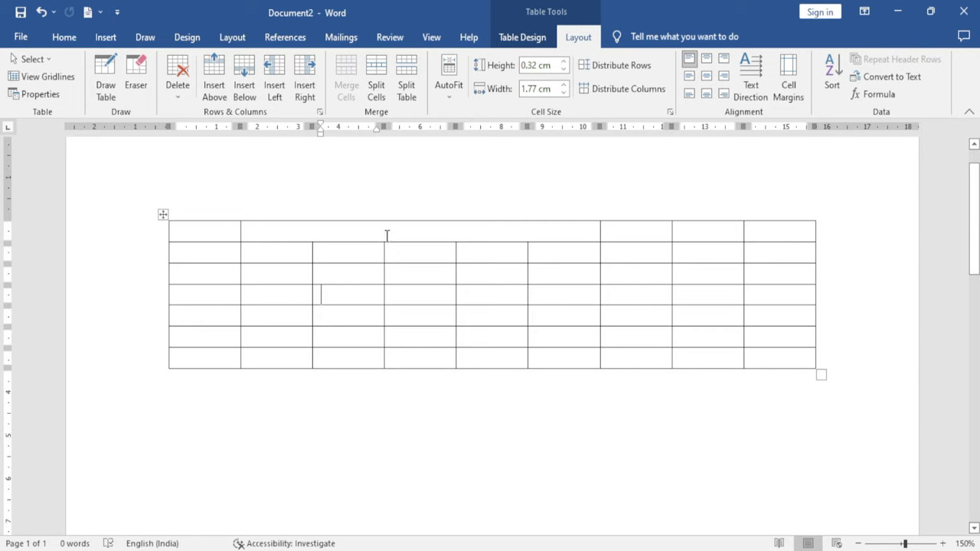
left_click(385, 231)
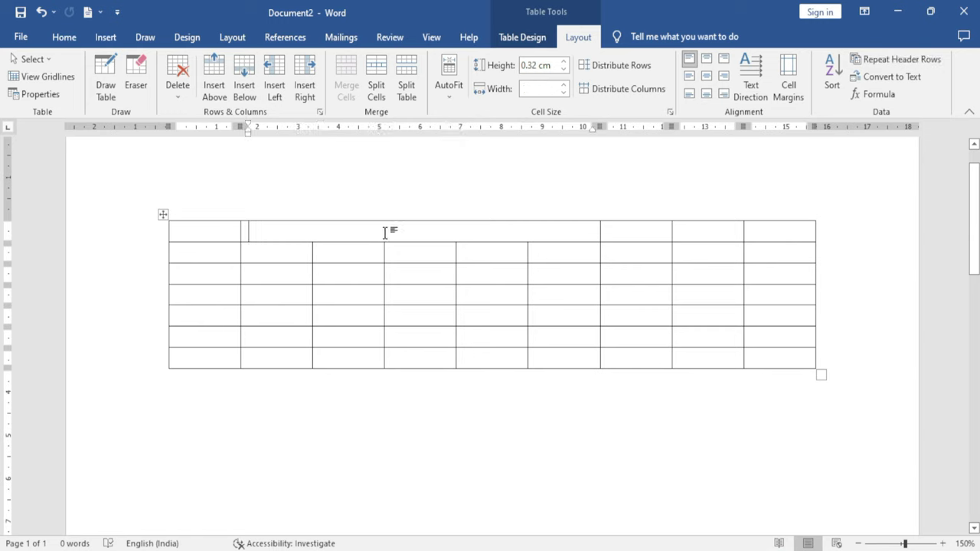
Split the merged cell into 2 columns and 1 row, then split the table at the top row
left_click(375, 76)
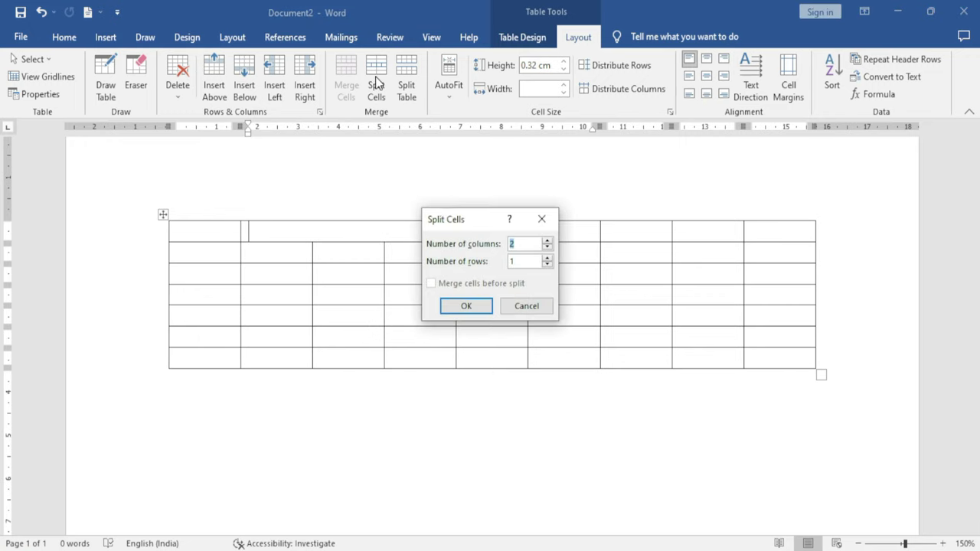
left_click(461, 305)
left_click(452, 358)
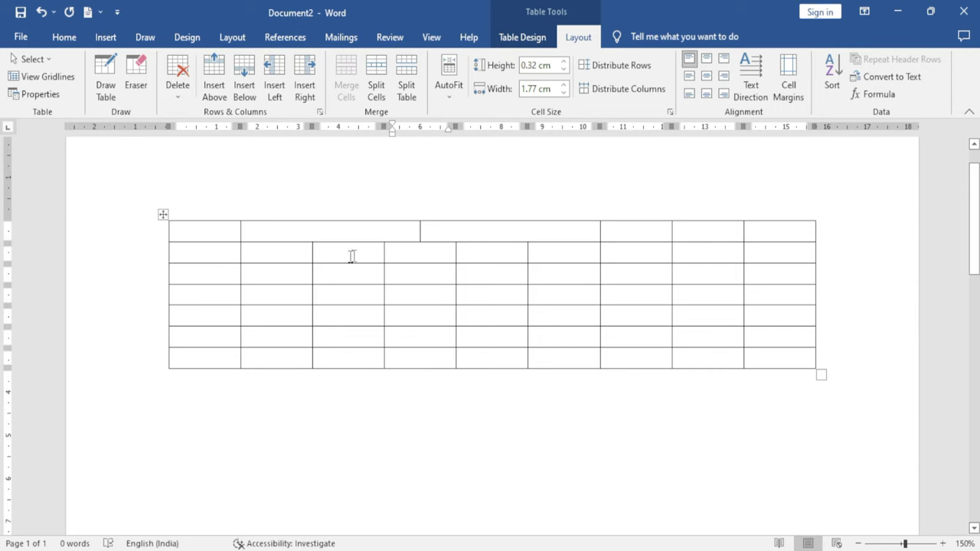
left_click(412, 229)
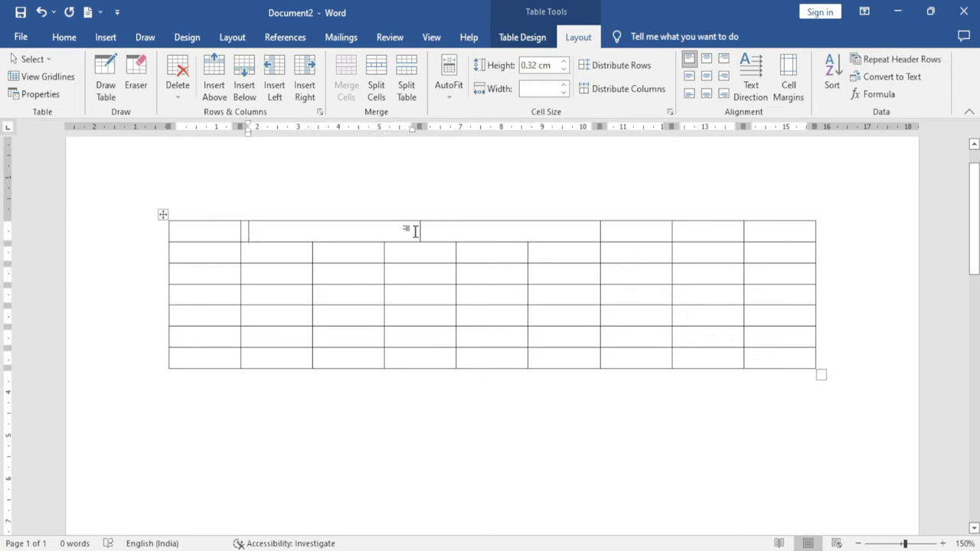
left_click(408, 90)
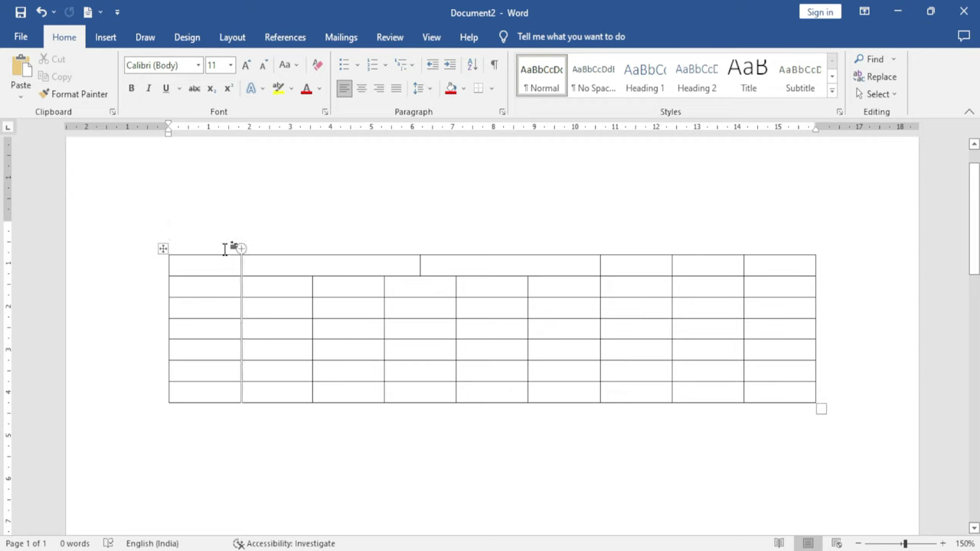
Select the whole table and apply AutoFit Contents
scroll(234, 259, "up", 1)
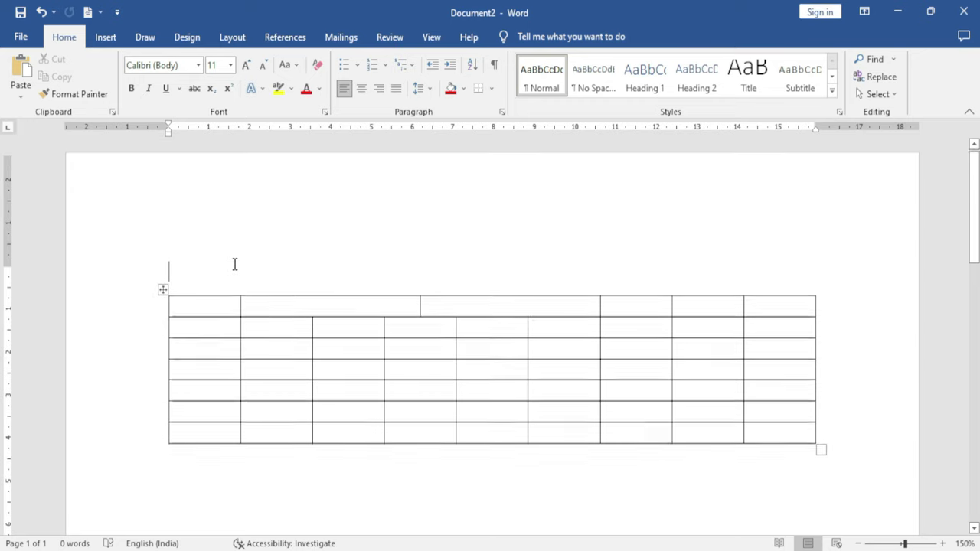
left_click(215, 347)
left_click(201, 311)
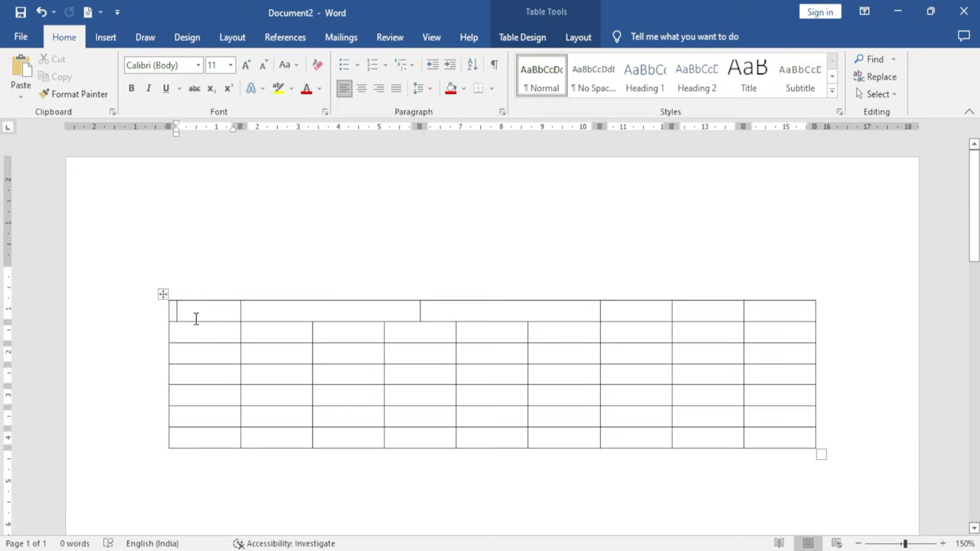
left_click(578, 36)
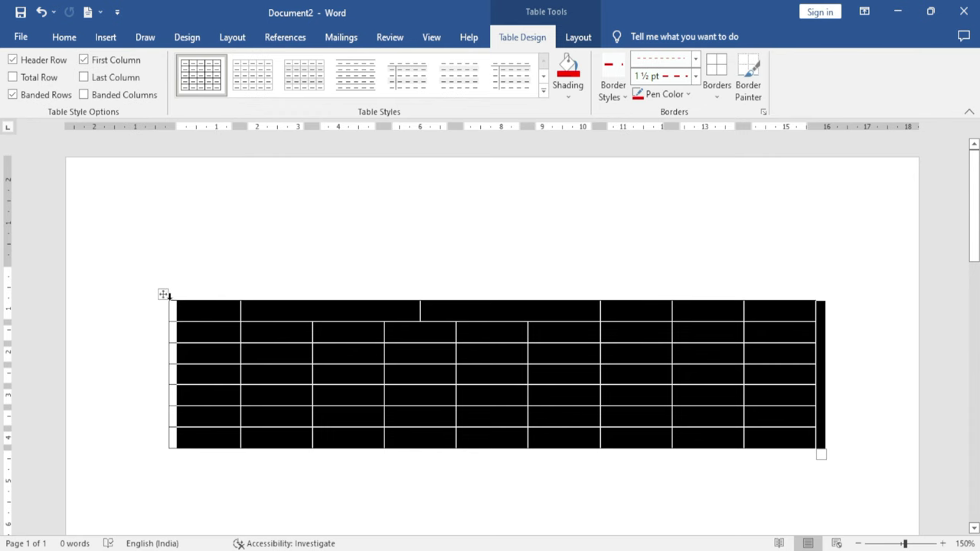
left_click(574, 38)
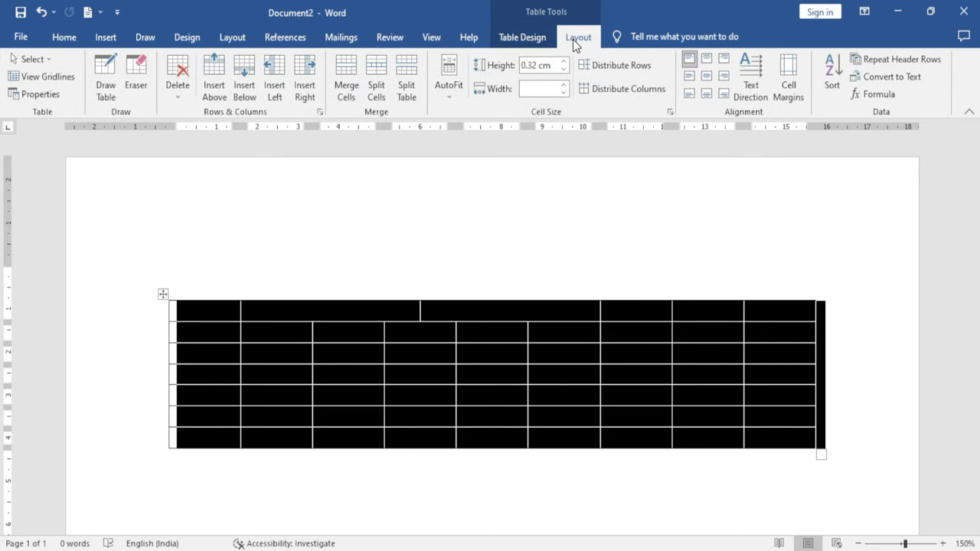
left_click(450, 98)
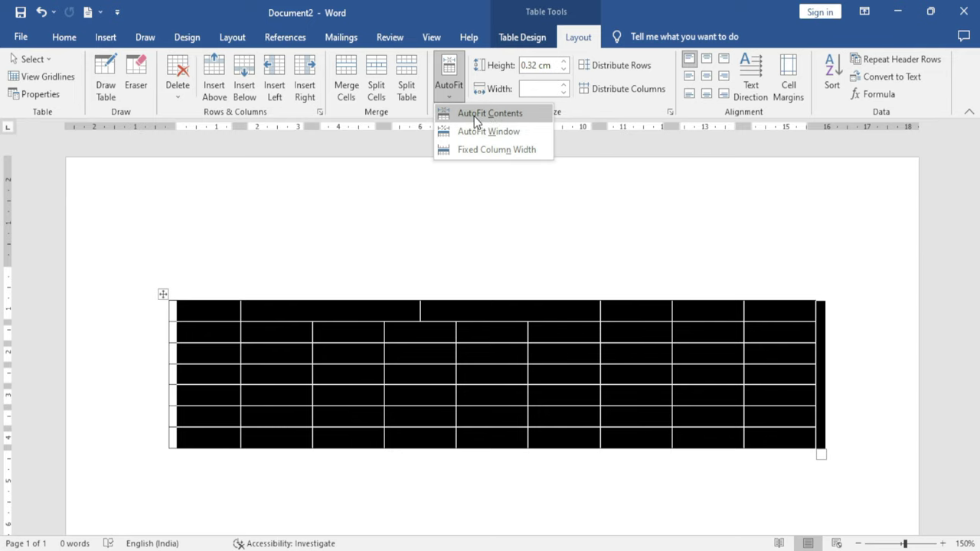
left_click(473, 115)
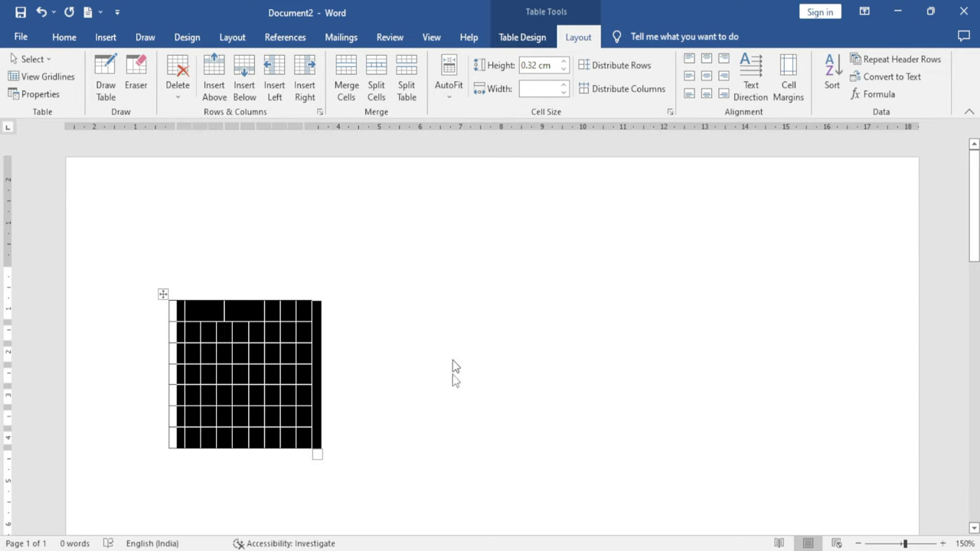
left_click(430, 372)
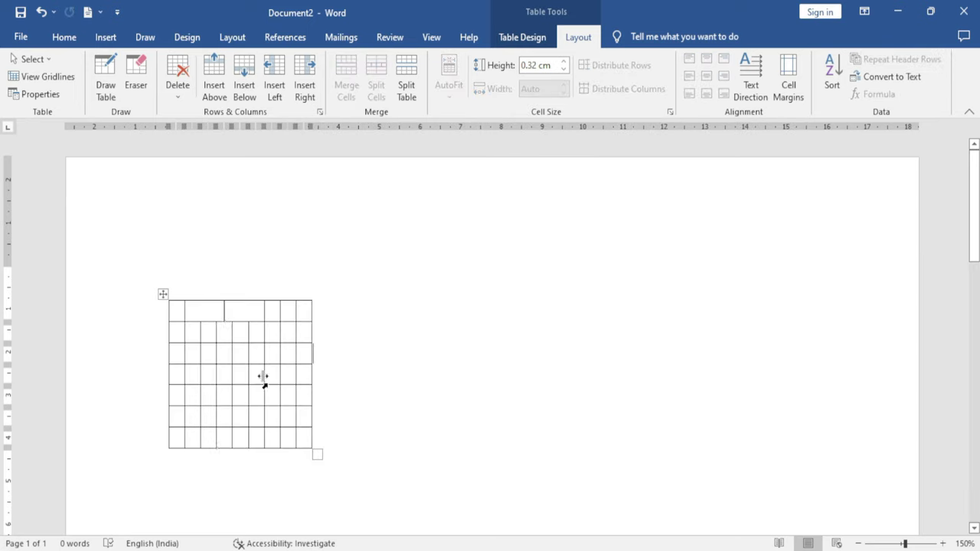
Fill the top-row cells with fsdfsdf, kjhjkhj, jkkj, jhjk, hjk and hjkhjkh
left_click(171, 311)
type("fsdfsdf")
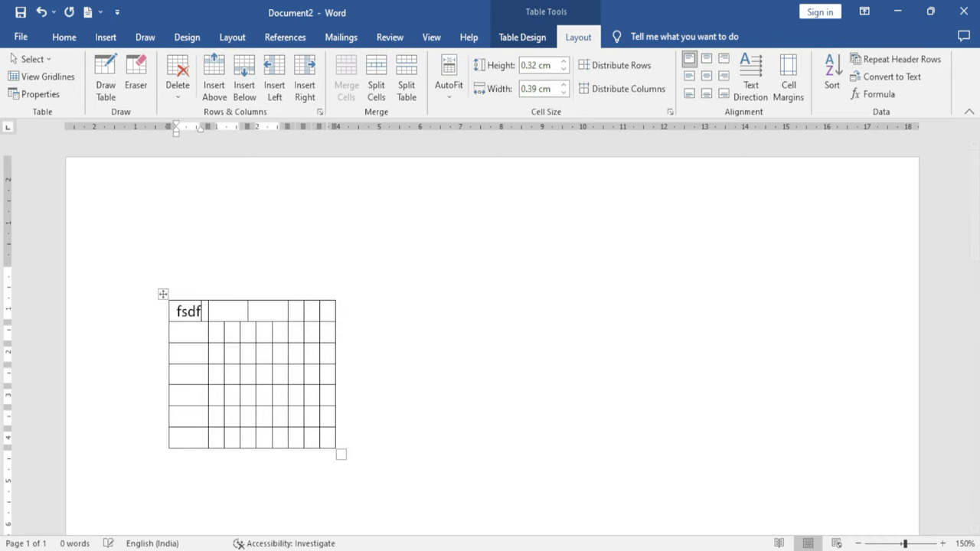
left_click(241, 309)
type("kjhjkhj")
key("Tab")
type("jkkj")
key("Tab")
type("jhjk")
key("Tab")
type("hjk\thjkhjkh")
key("Tab")
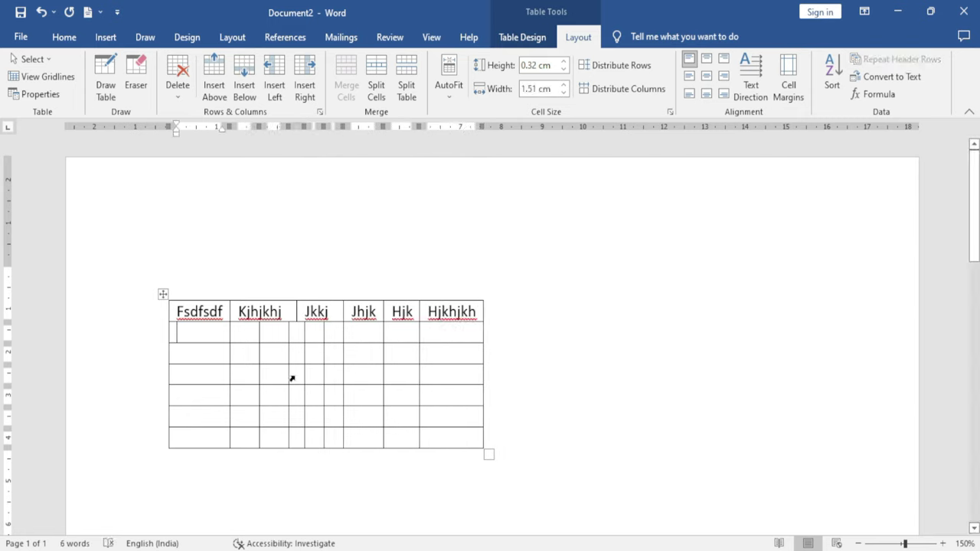
left_click(450, 98)
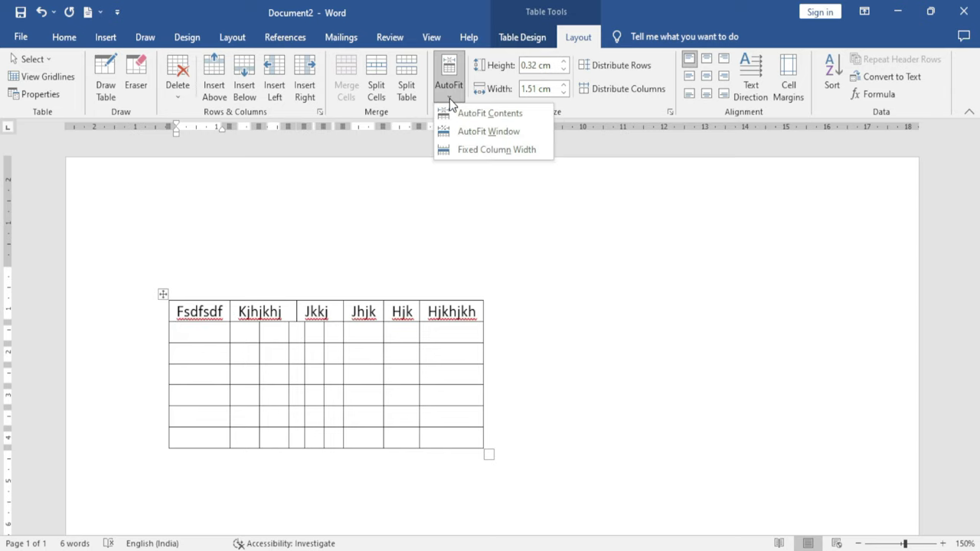
Apply AutoFit Window to span the page width, then Fixed Column Width
left_click(488, 131)
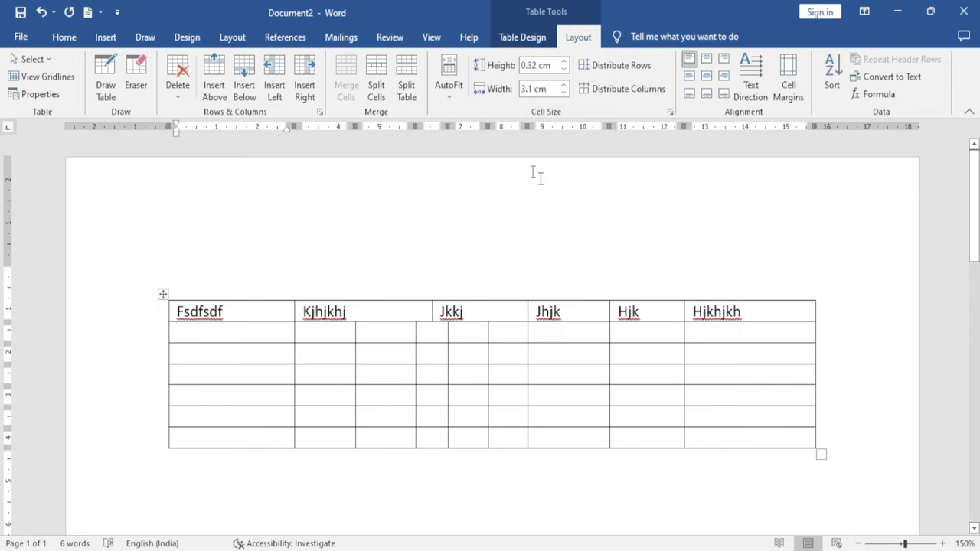
left_click(448, 98)
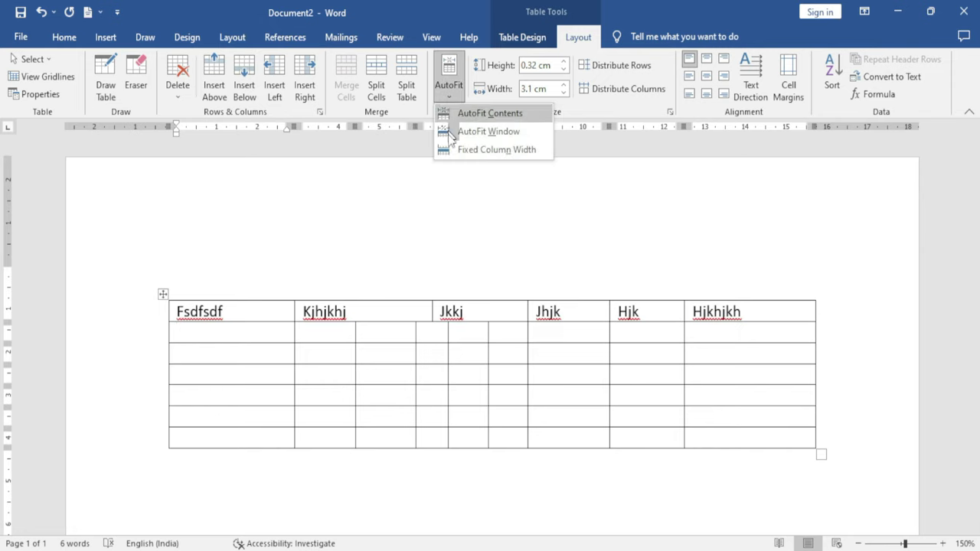
left_click(508, 150)
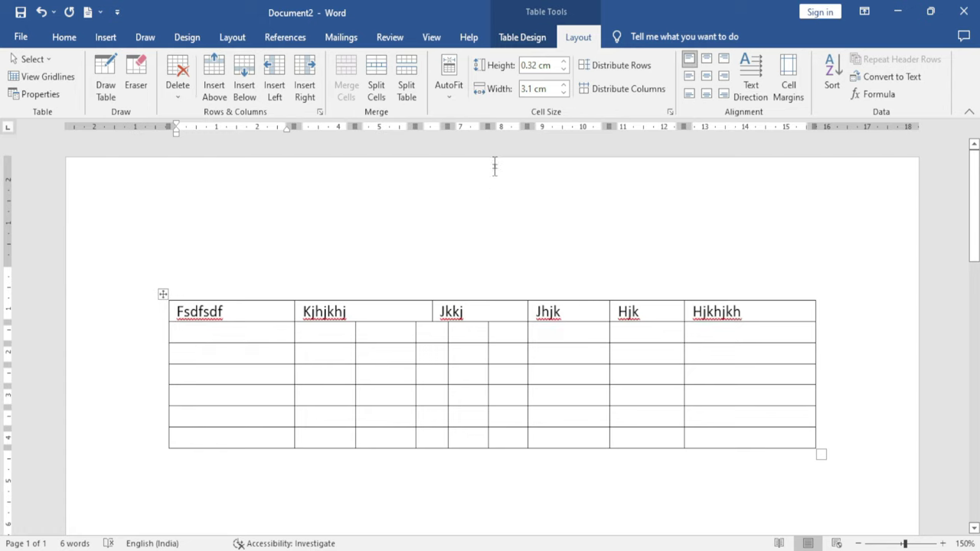
left_click(449, 84)
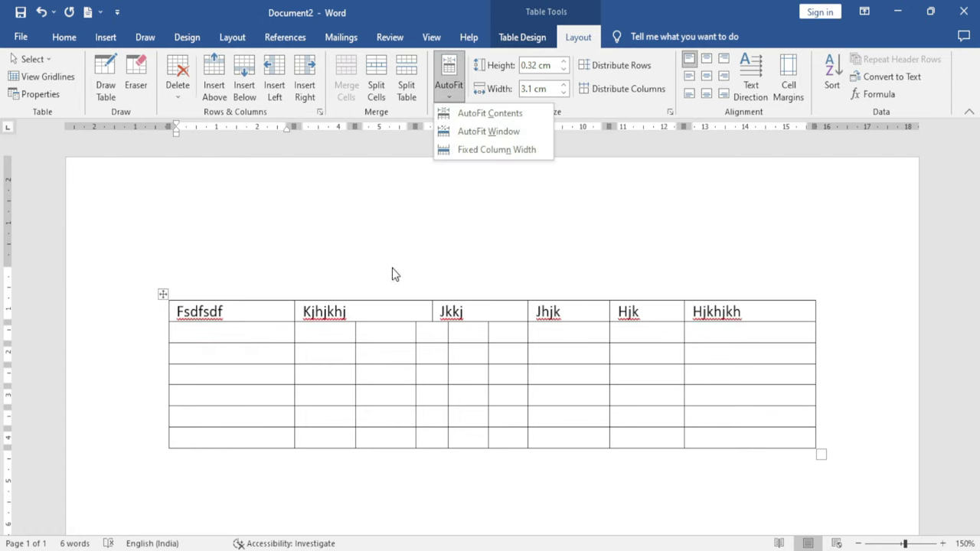
left_click(389, 377)
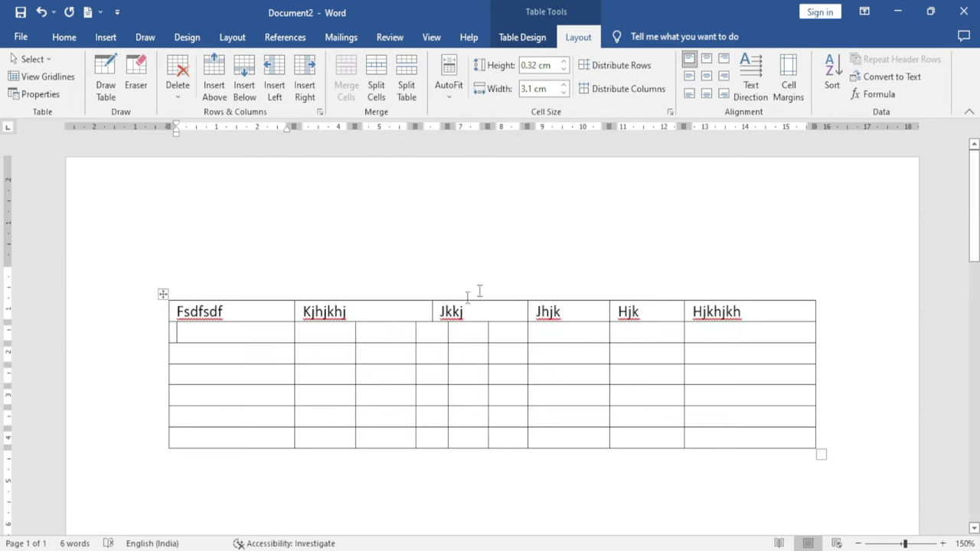
left_click(324, 351)
Increase row 3's height with the row height control
left_click(564, 62)
left_click(563, 62)
left_click(564, 62)
left_click(563, 62)
left_click(564, 62)
left_click(563, 62)
left_click(564, 62)
left_click(564, 62)
left_click(564, 62)
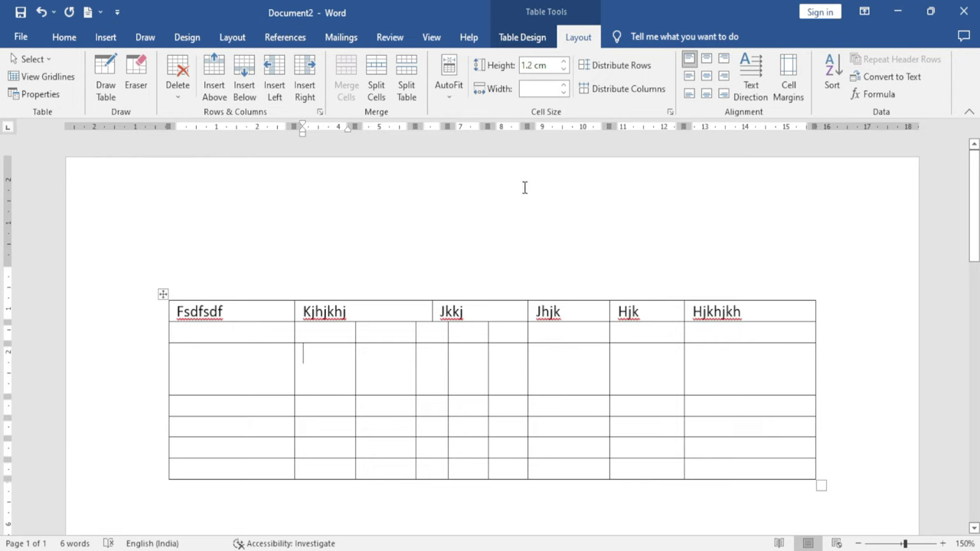
Widen the second column by raising its cell width value
left_click(549, 89)
left_click(562, 86)
left_click(563, 86)
left_click(563, 85)
left_click(562, 86)
left_click(563, 85)
left_click(563, 86)
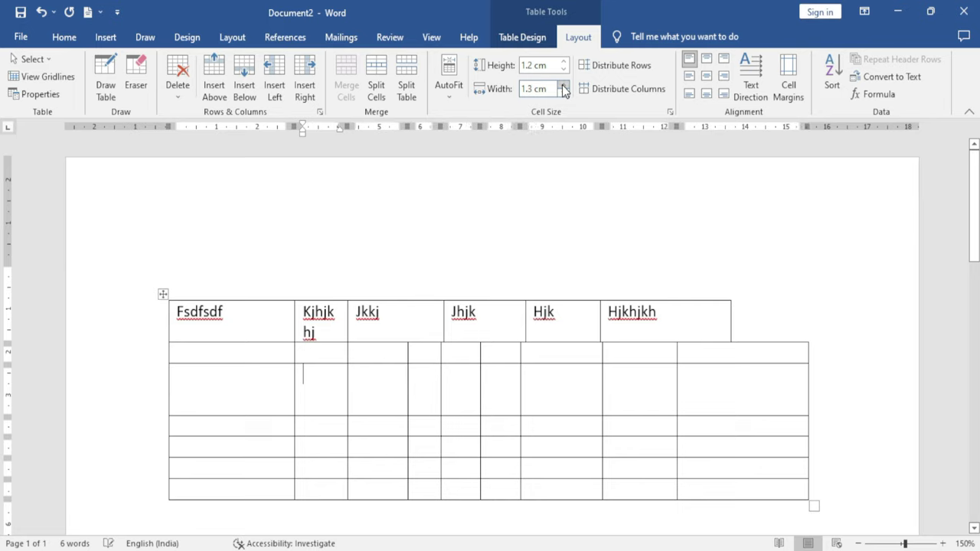
left_click(562, 85)
left_click(563, 86)
left_click(563, 85)
left_click(562, 86)
left_click(563, 86)
left_click(563, 85)
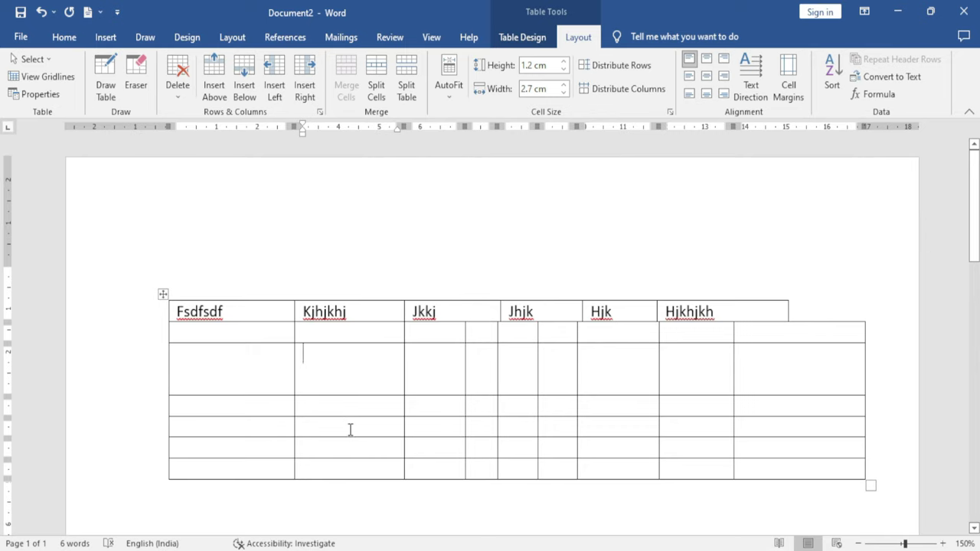
Select the entire table and delete it, leaving an empty page
left_click(164, 332)
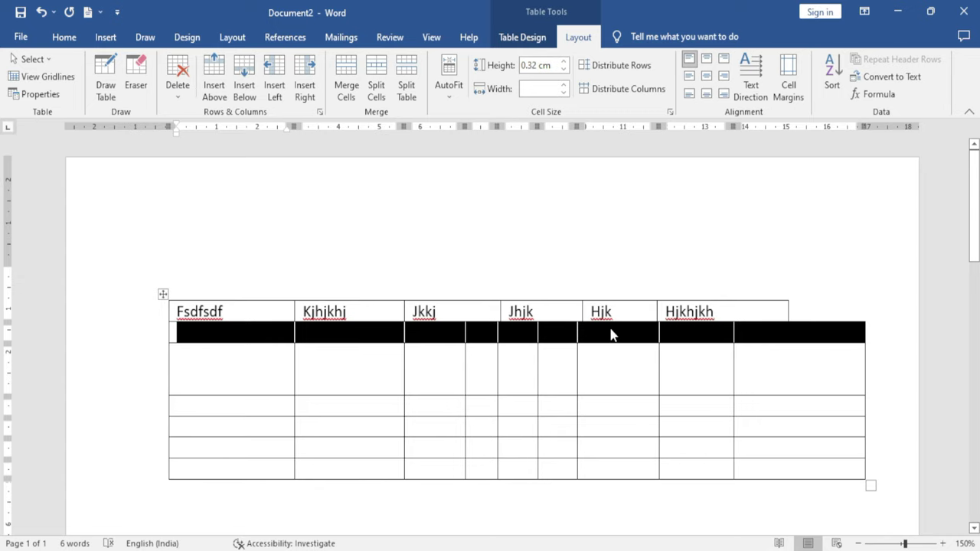
key("ctrl+a")
key("Delete")
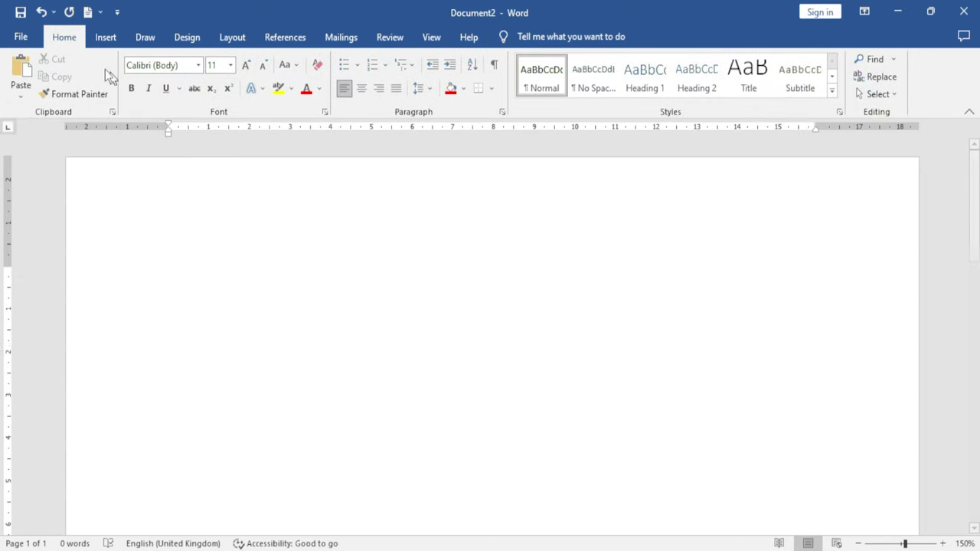
Insert an empty 6x3 table and widen its first column to 4.49 cm, narrowing the second
left_click(106, 37)
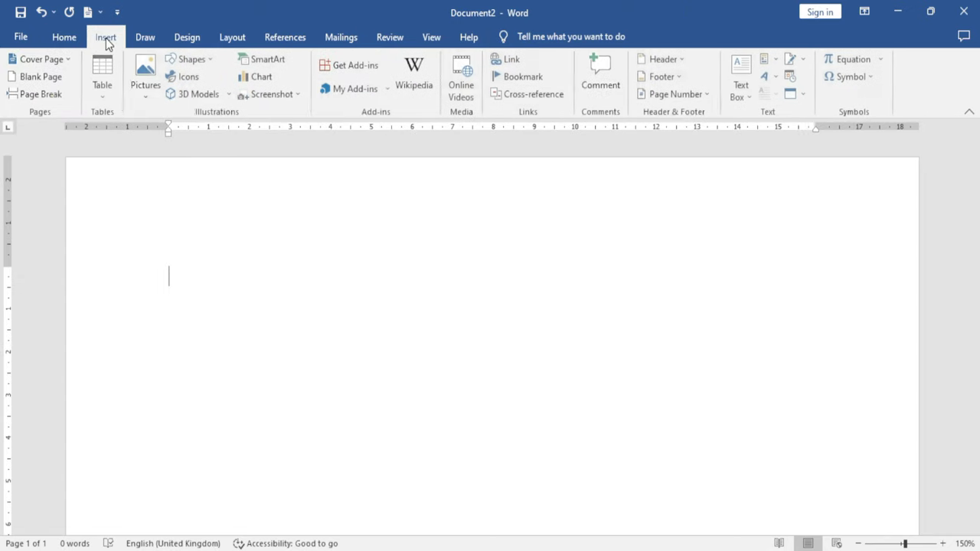
left_click(111, 101)
left_click(170, 160)
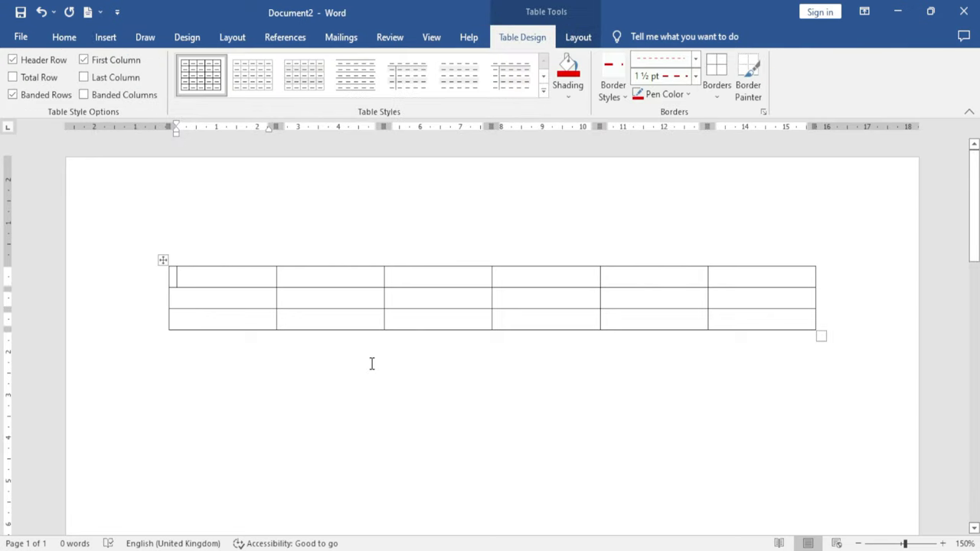
left_click_drag(277, 293, 350, 298)
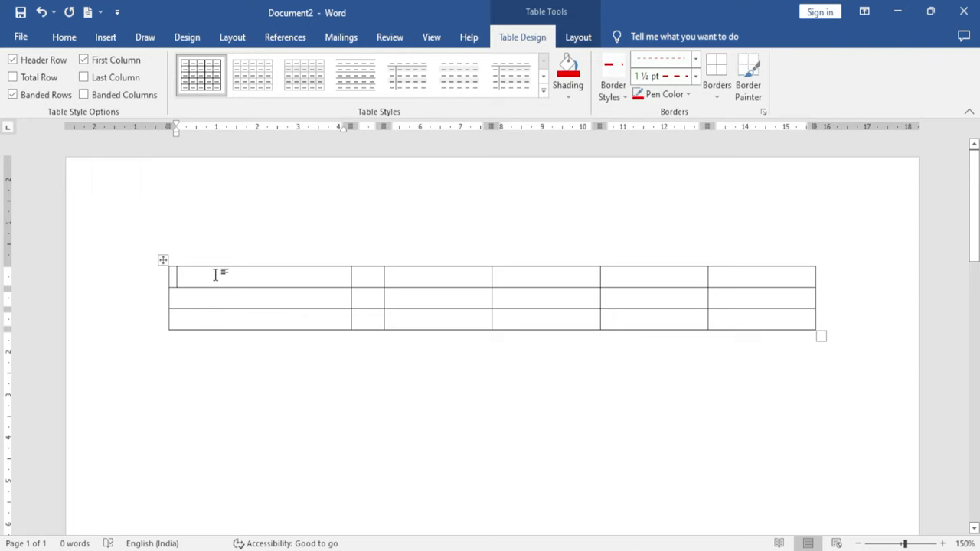
left_click(576, 38)
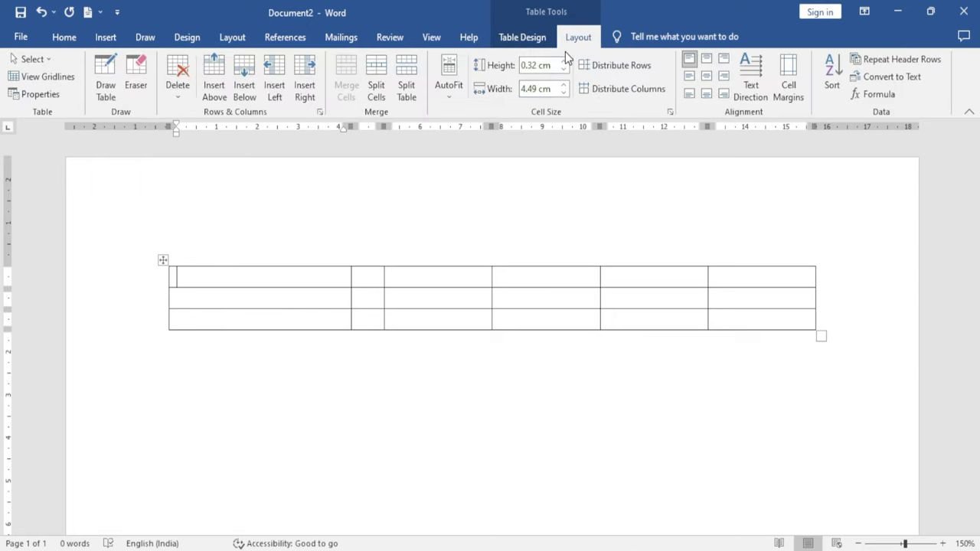
Make all six columns equal width, then stretch the second row and equalise the three row heights
left_click(617, 92)
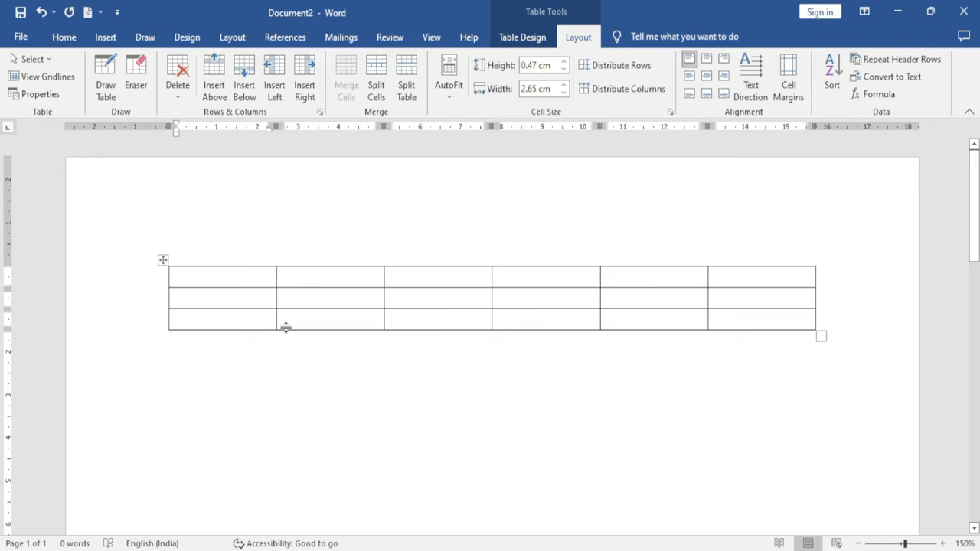
mouse_move(165, 308)
left_click_drag(166, 309, 171, 395)
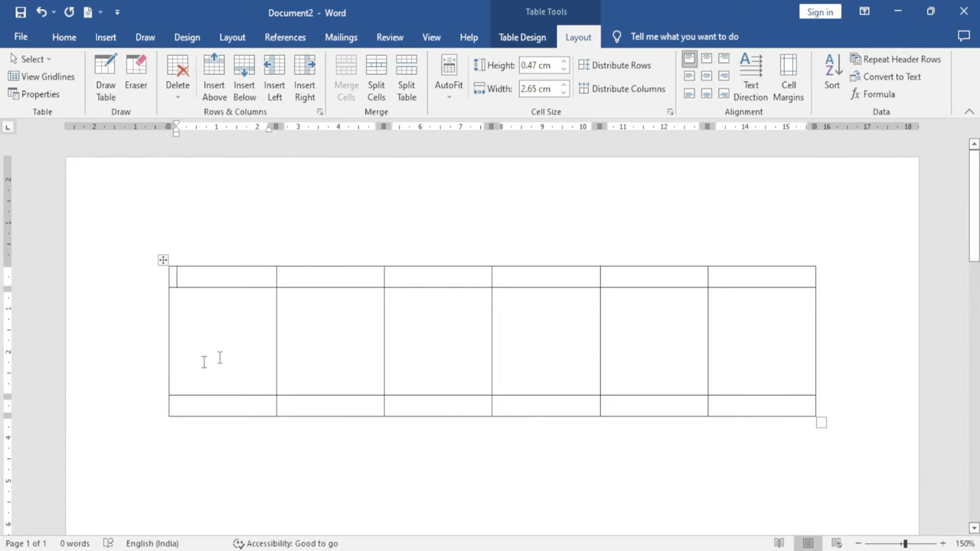
left_click(613, 67)
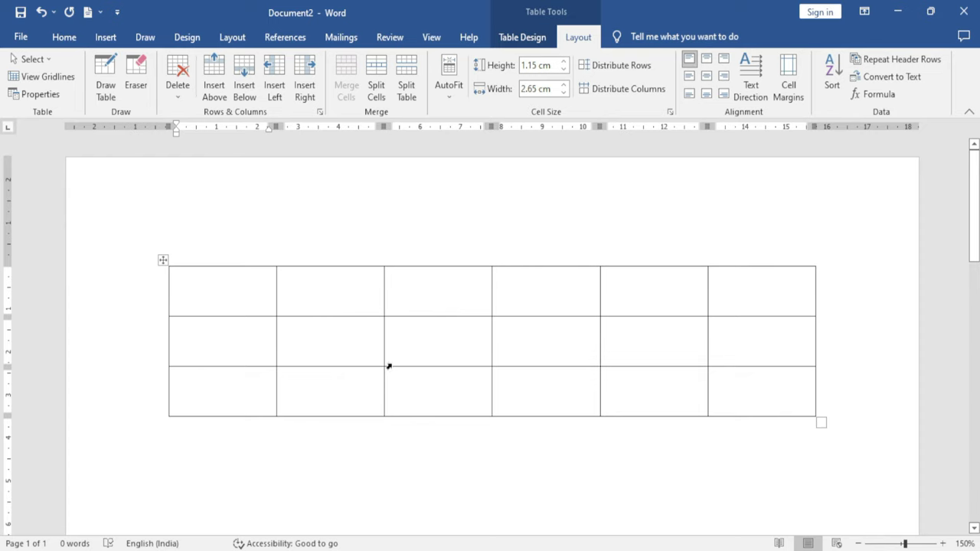
Widen the second column, stretch the first row, and redistribute the three rows evenly at 1.84 cm
left_click_drag(384, 334, 463, 346)
left_click(327, 295)
left_click_drag(173, 316, 180, 407)
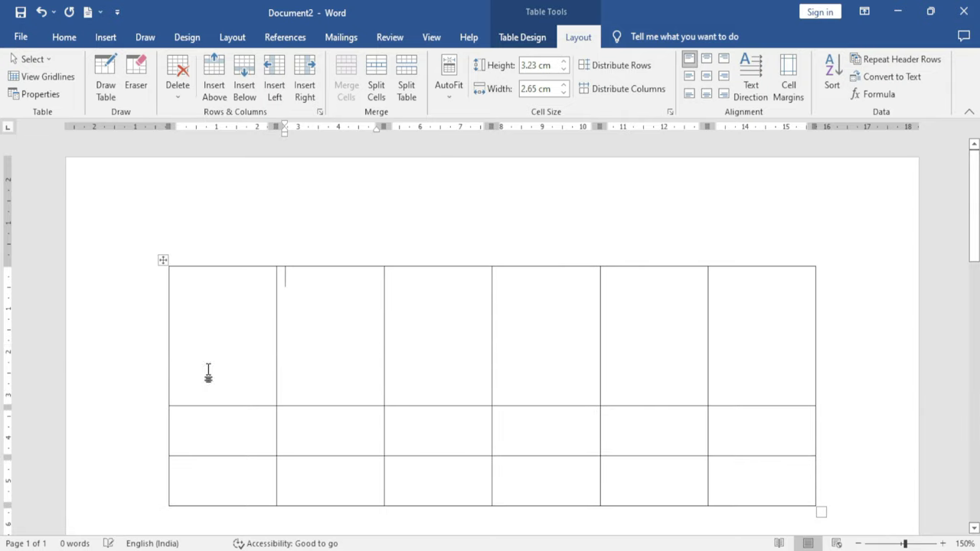
left_click(621, 65)
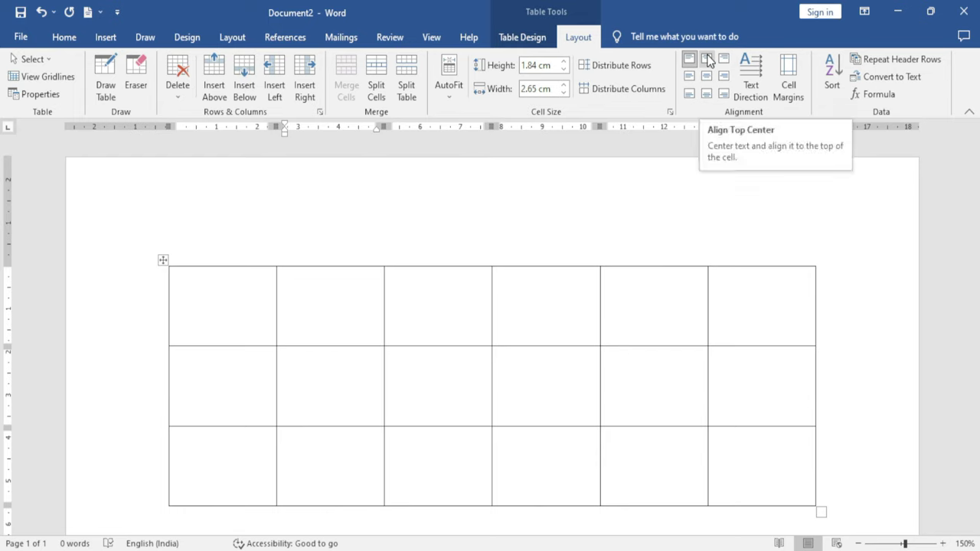
Enter the sample text Dgdfhf and hghfghfghfgh on two lines in the first cell
left_click(204, 302)
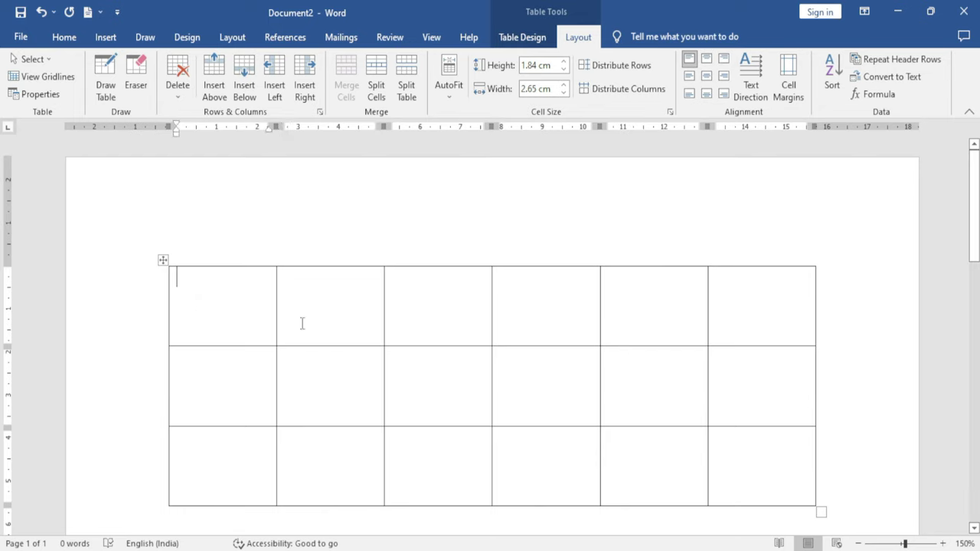
type("dgdfhfghfghfghfgh")
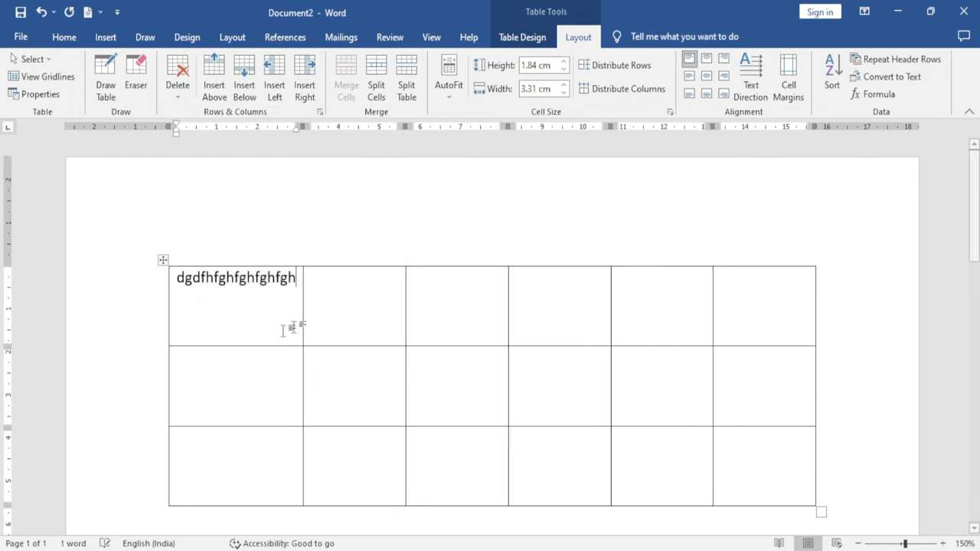
key("Return")
type("h")
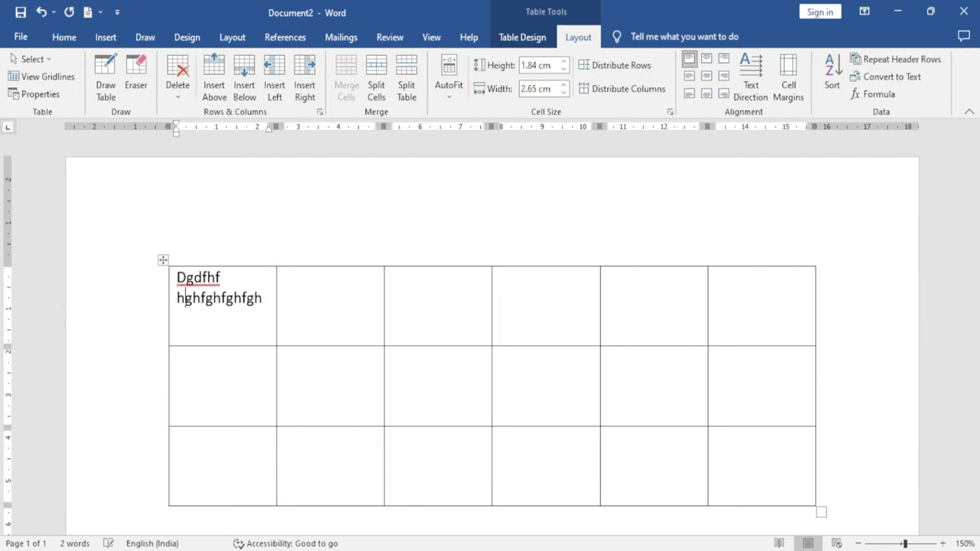
Try the top, centre and bottom alignment positions on the first cell's text
left_click(174, 279)
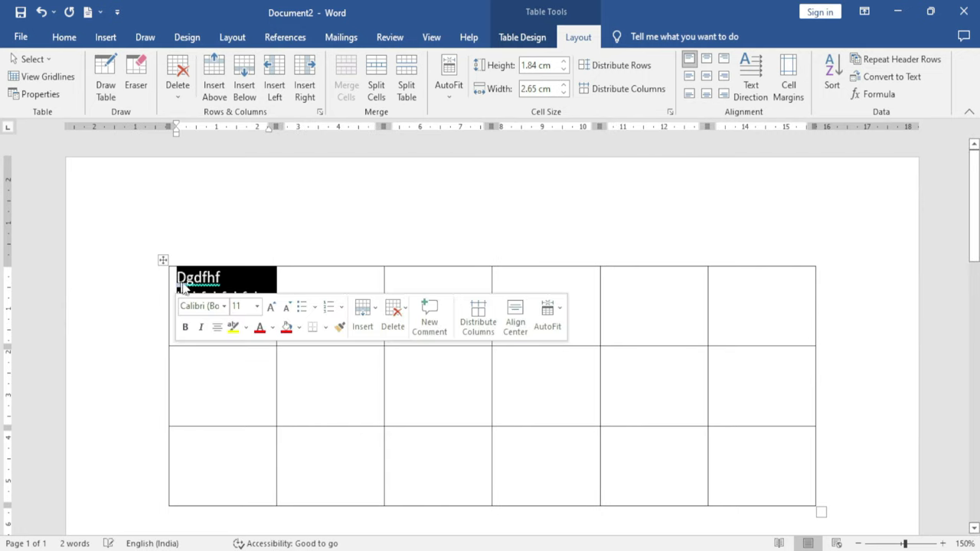
left_click(706, 60)
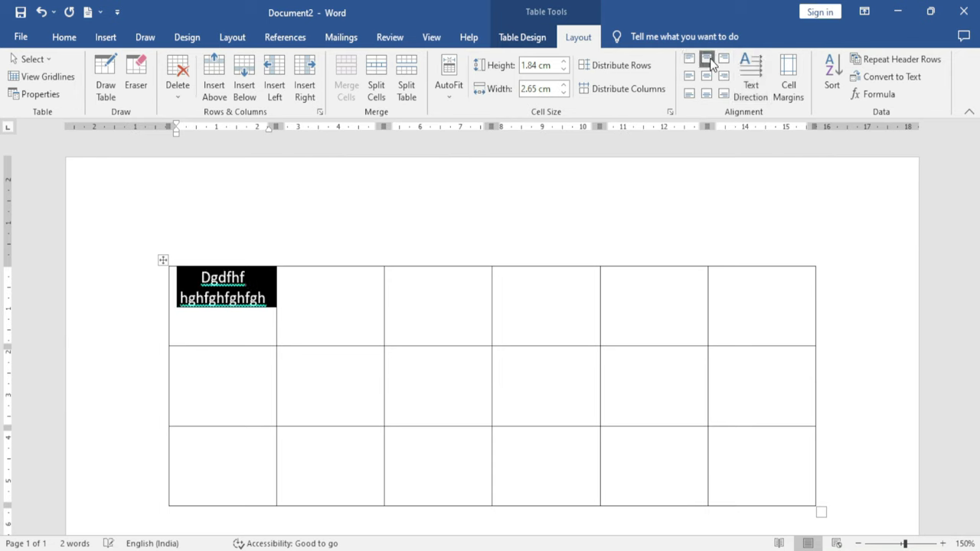
left_click(724, 59)
left_click(724, 76)
left_click(706, 76)
left_click(689, 75)
left_click(689, 94)
left_click(705, 93)
left_click(724, 93)
Return through the right and top positions and settle on Align Center Left for the cell text
left_click(723, 75)
left_click(724, 59)
left_click(705, 60)
left_click(688, 76)
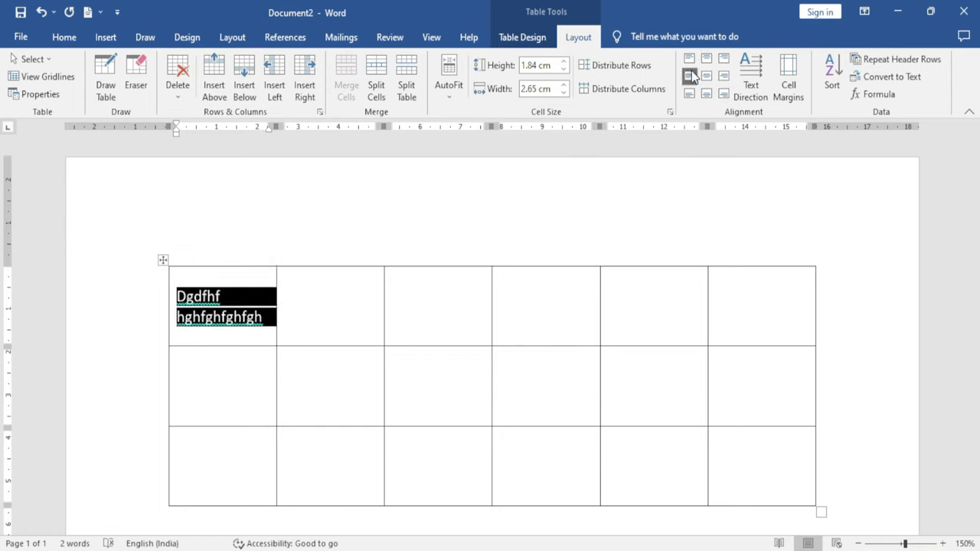
key("BackSpace")
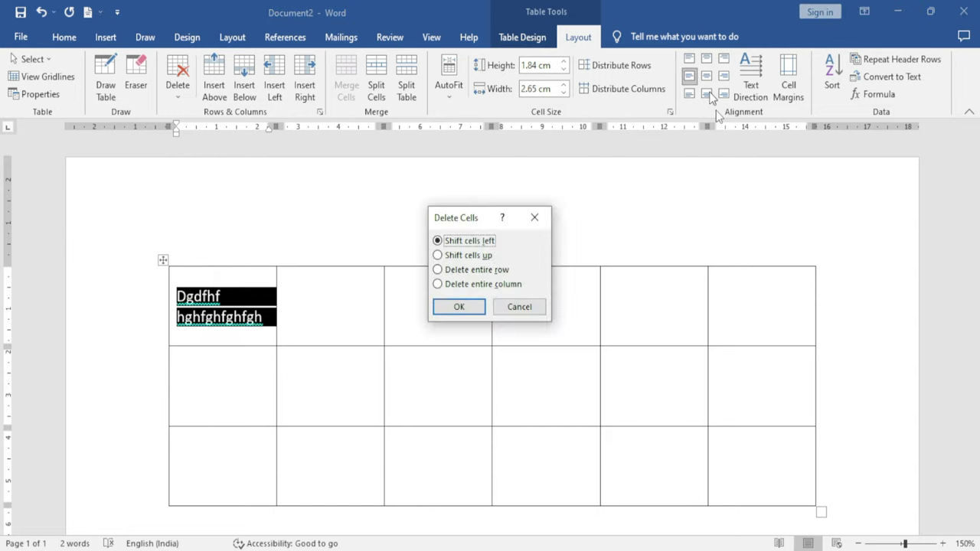
key("Escape")
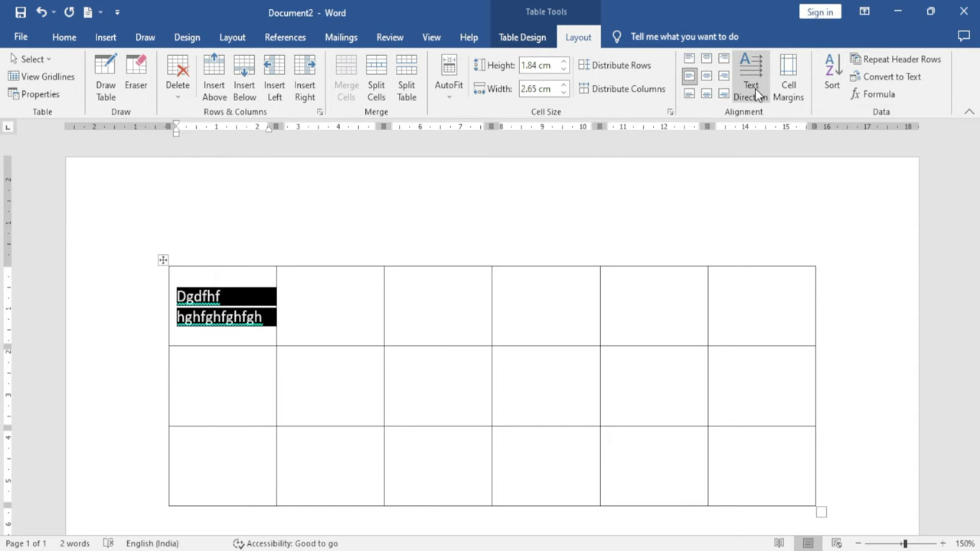
Cycle the first cell's text direction through vertical top-to-bottom and bottom-to-top orientations
left_click(756, 91)
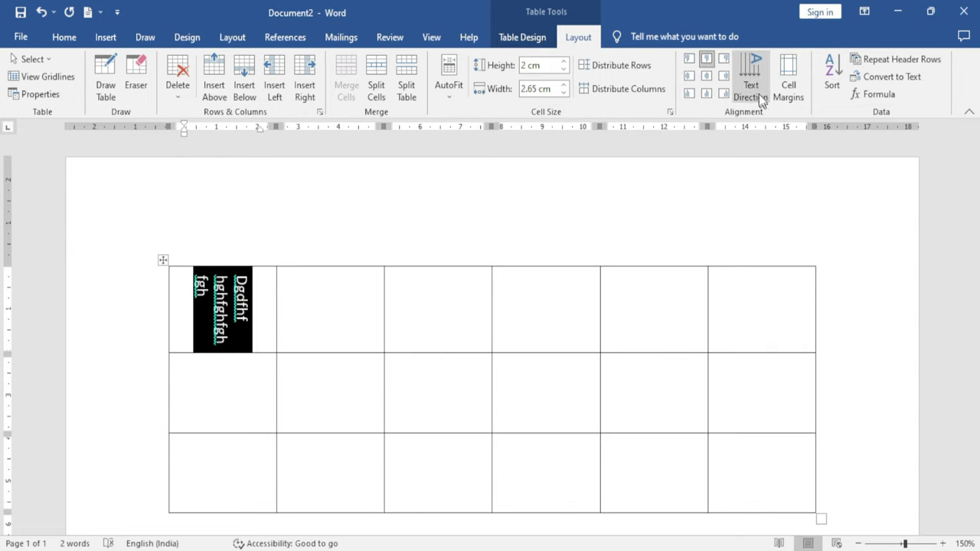
left_click(756, 89)
left_click(756, 89)
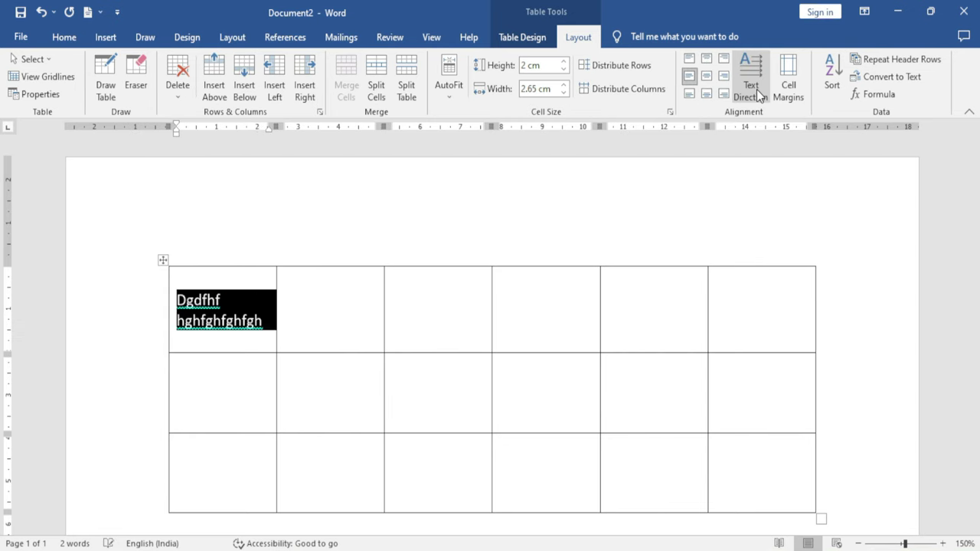
left_click(756, 89)
left_click(756, 89)
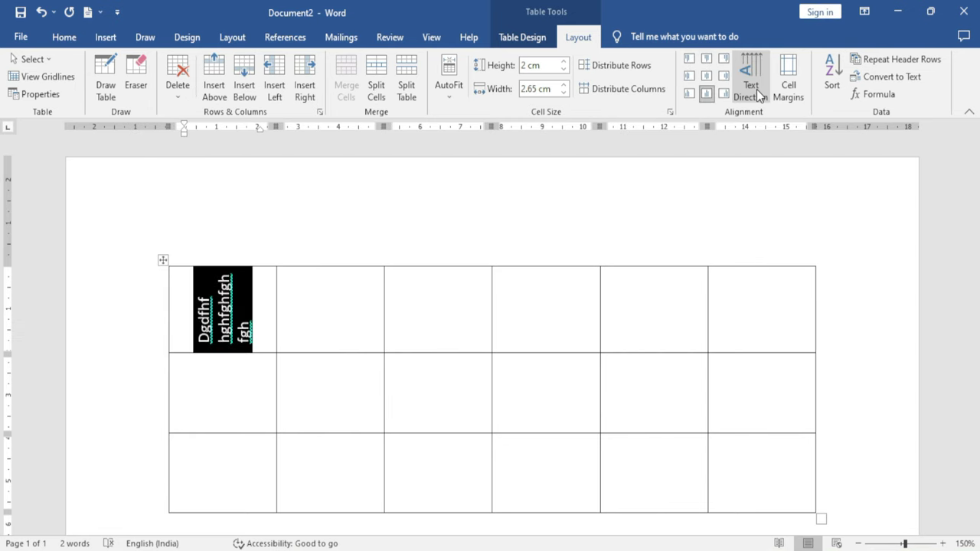
Set the first cell's text direction back to horizontal
left_click(756, 89)
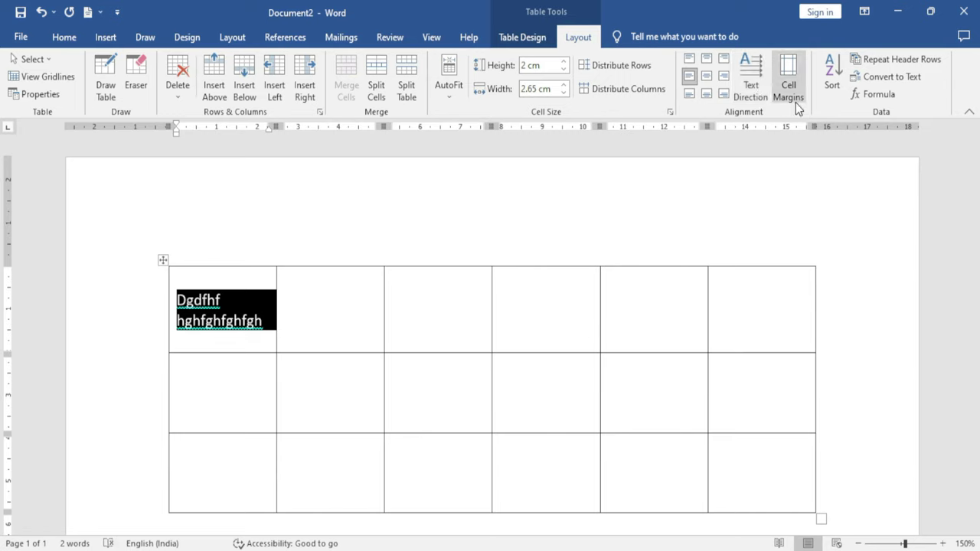
Set the table's default top cell margin to 0.1 cm
left_click(793, 100)
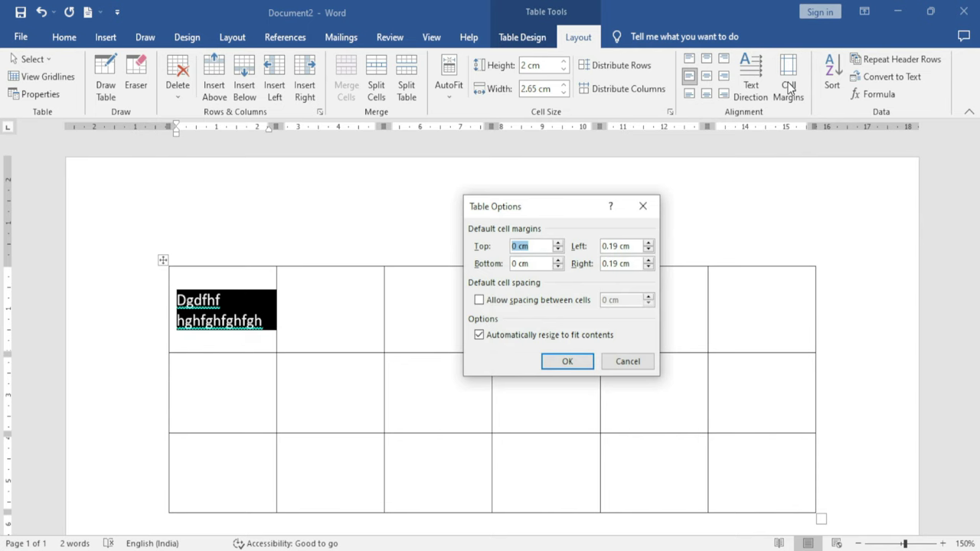
left_click_drag(544, 203, 659, 195)
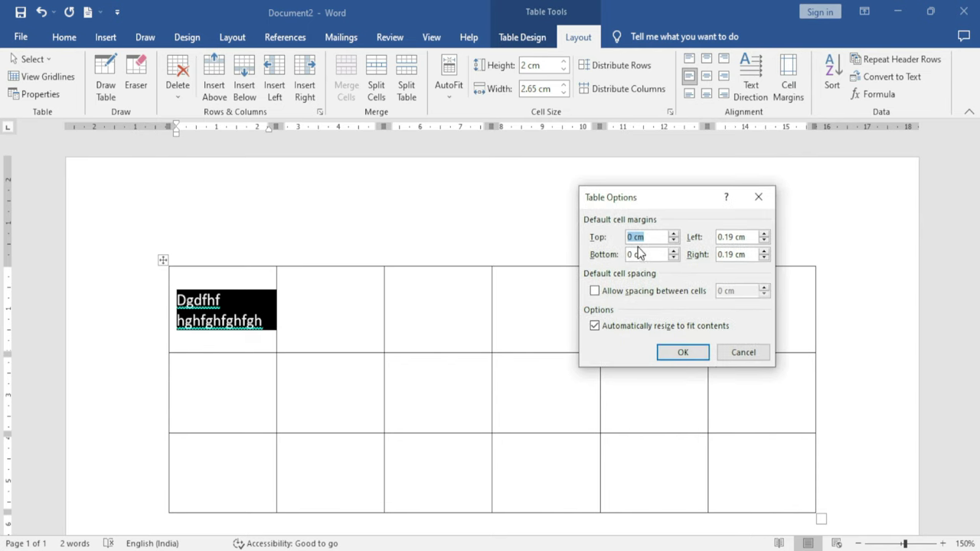
left_click(674, 234)
left_click(683, 355)
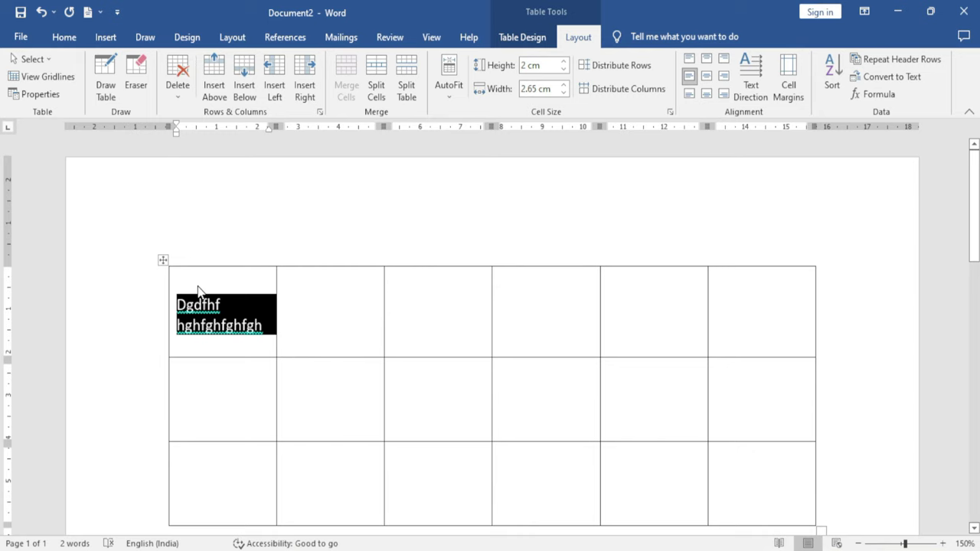
left_click(305, 302)
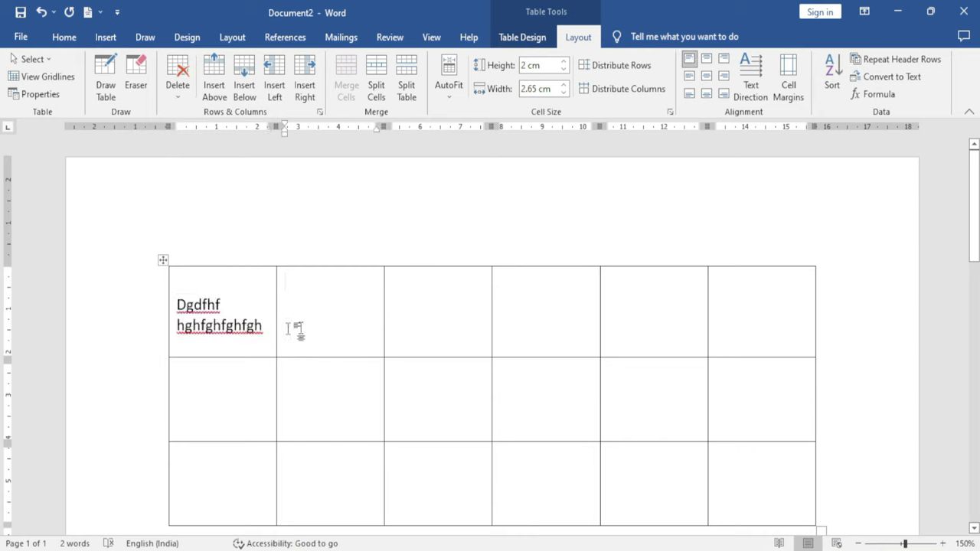
Raise the default top cell margin to 0.25 cm
left_click(789, 85)
left_click_drag(633, 202, 665, 228)
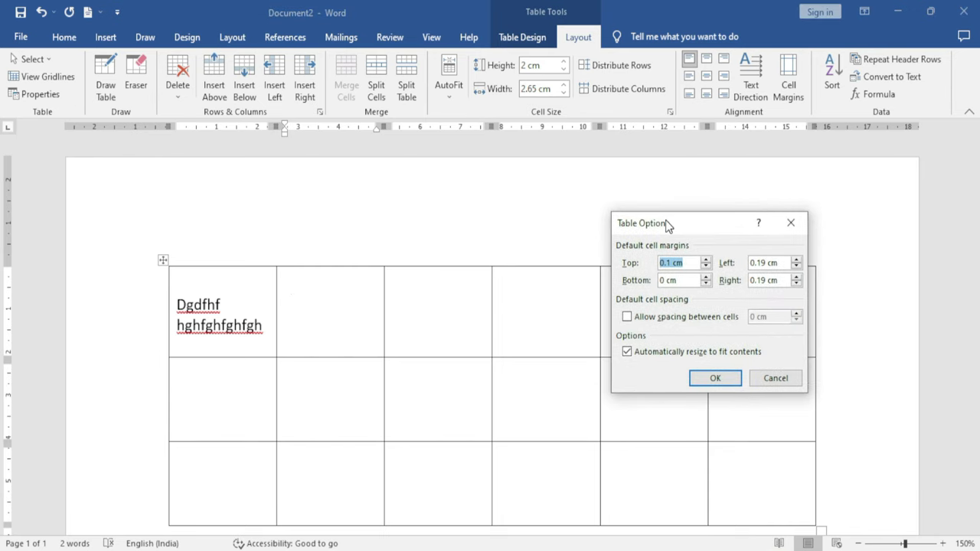
left_click(706, 260)
left_click(706, 259)
left_click(706, 259)
left_click(706, 260)
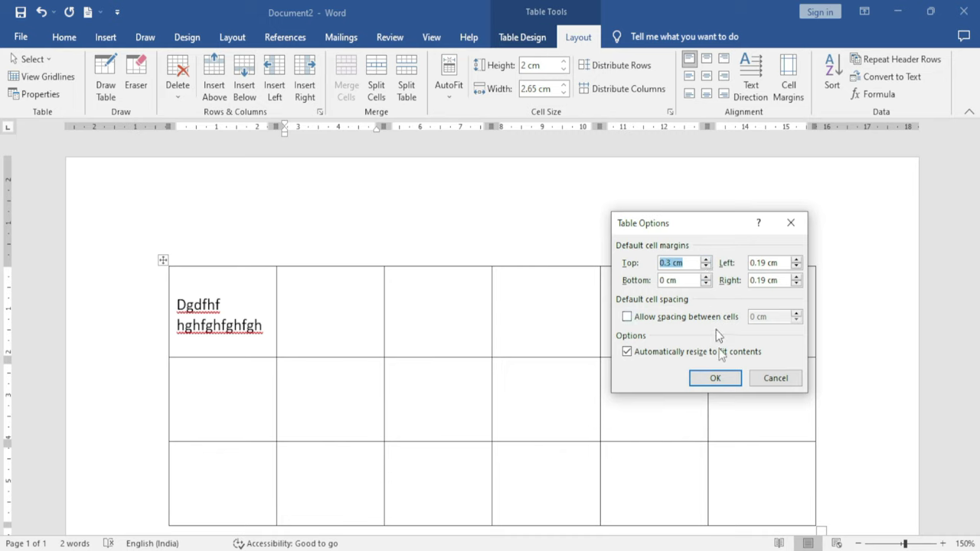
left_click(715, 378)
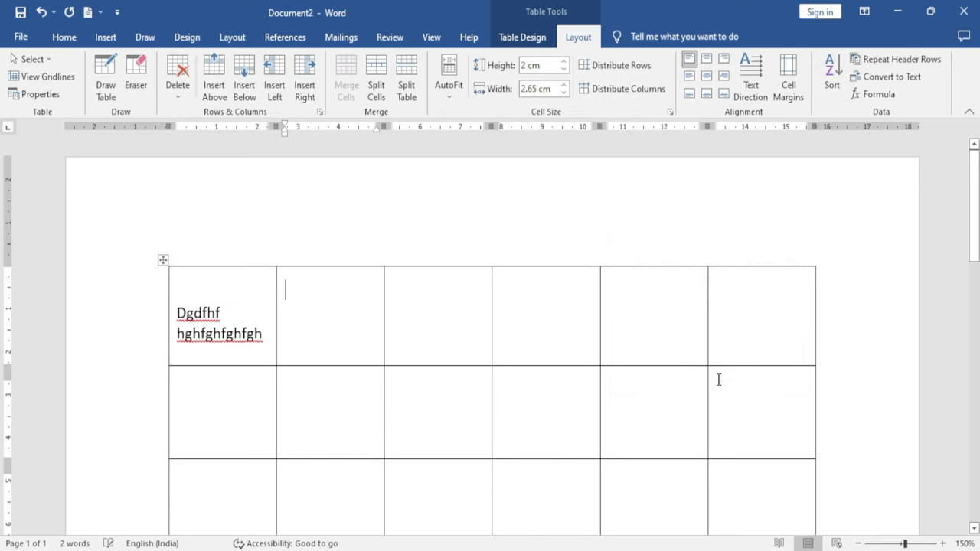
left_click(288, 288)
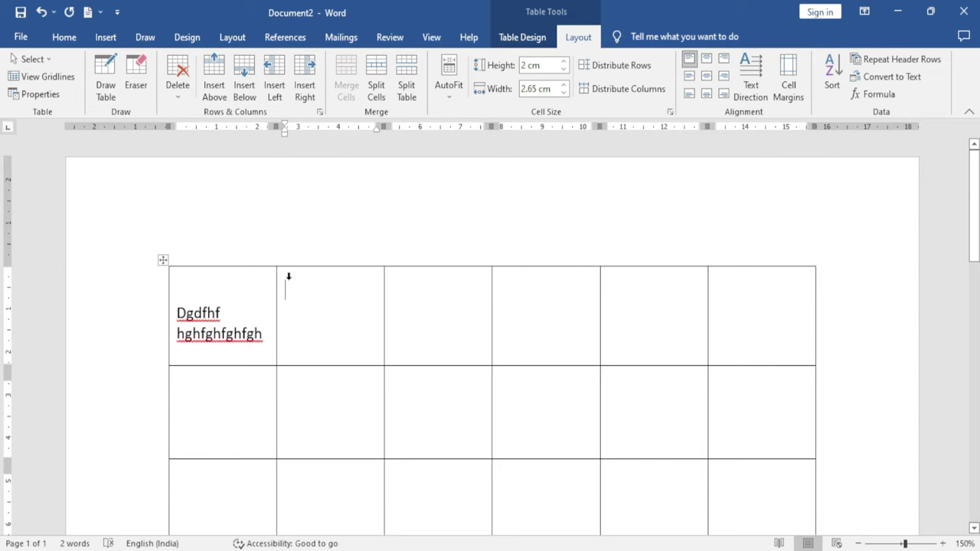
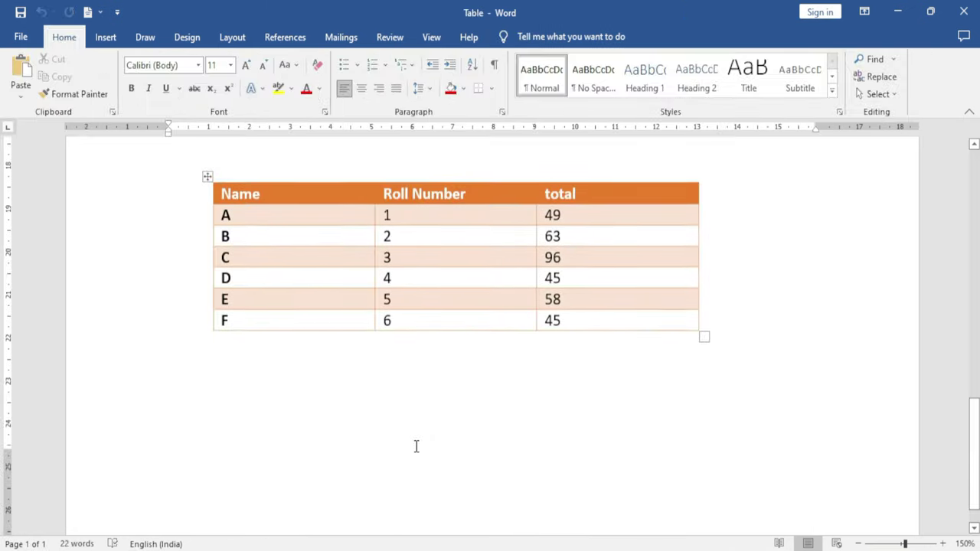
Scroll to the Table document's Name, Roll Number and total table and click inside it
scroll(398, 436, "up", 3)
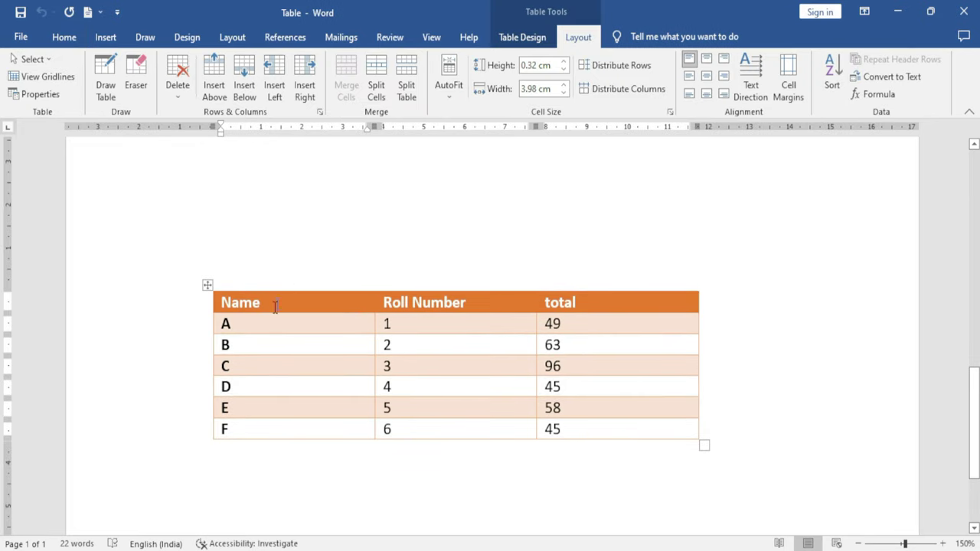
left_click(272, 307)
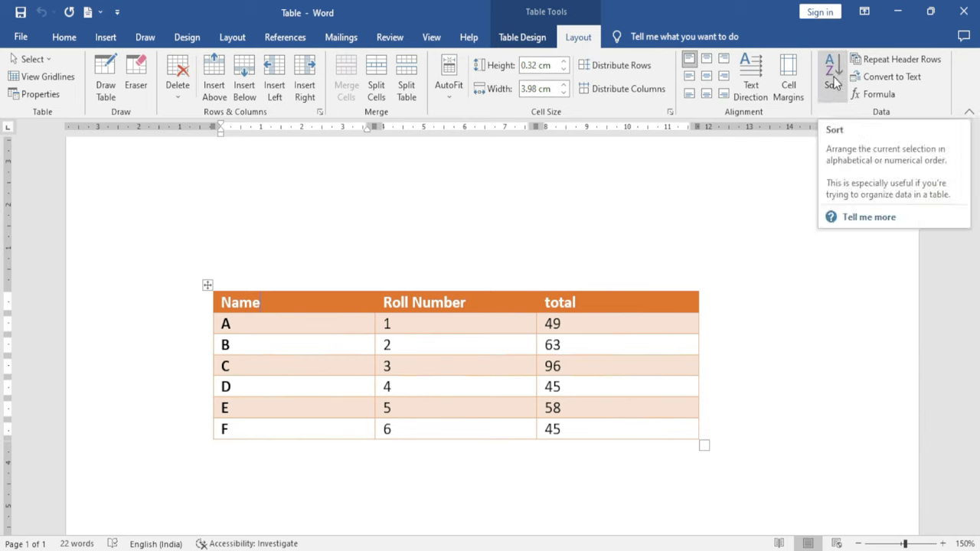
Sort the table by Roll Number, type Number, descending, so rows run F to A
left_click(836, 99)
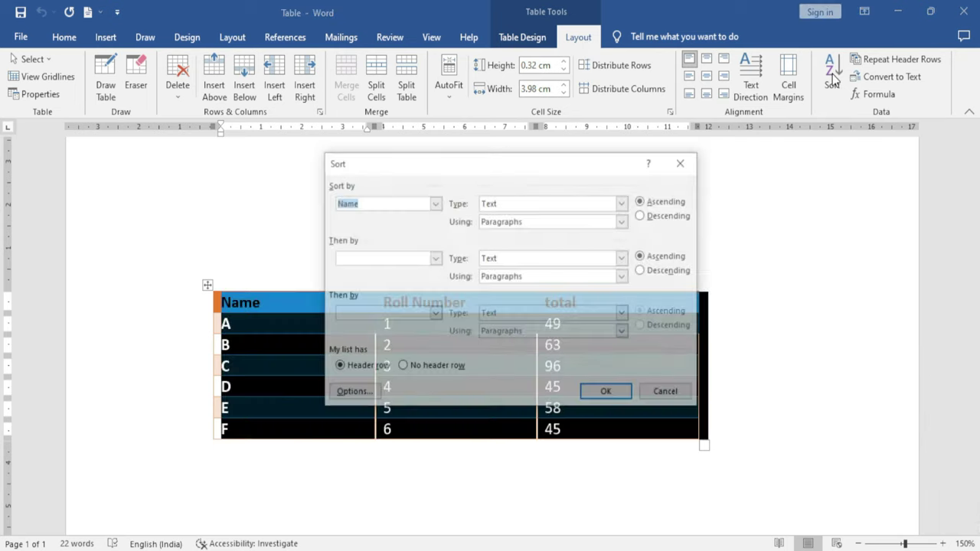
left_click_drag(495, 164, 607, 203)
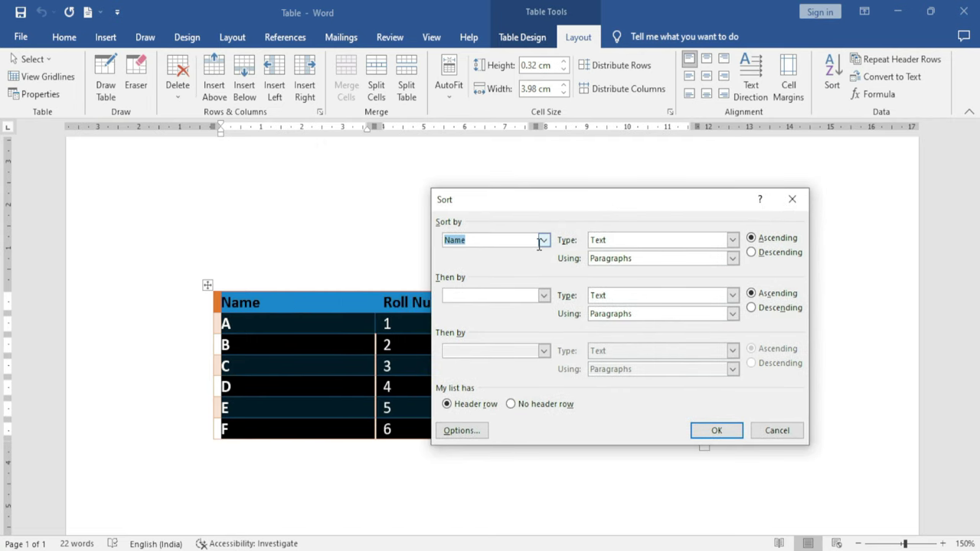
left_click(543, 241)
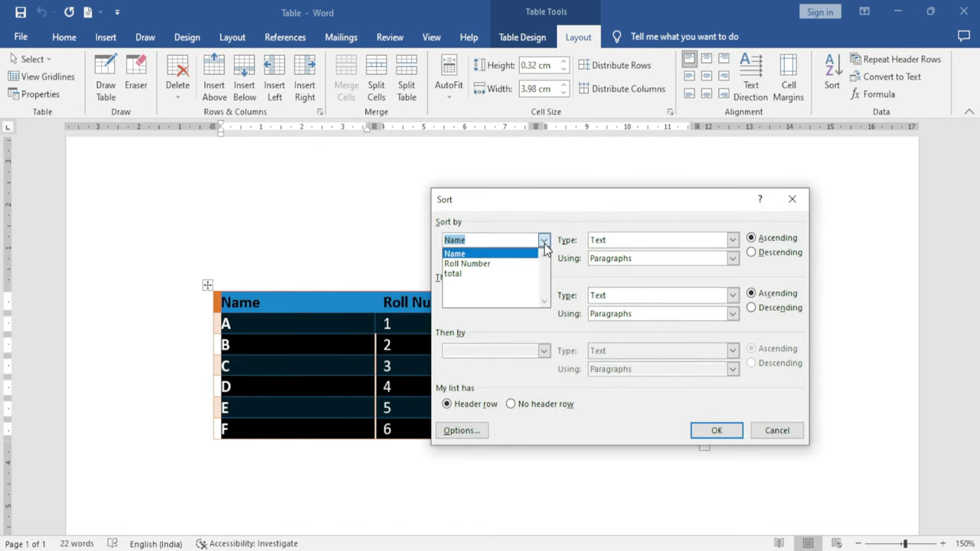
left_click(496, 263)
left_click_drag(611, 207, 660, 82)
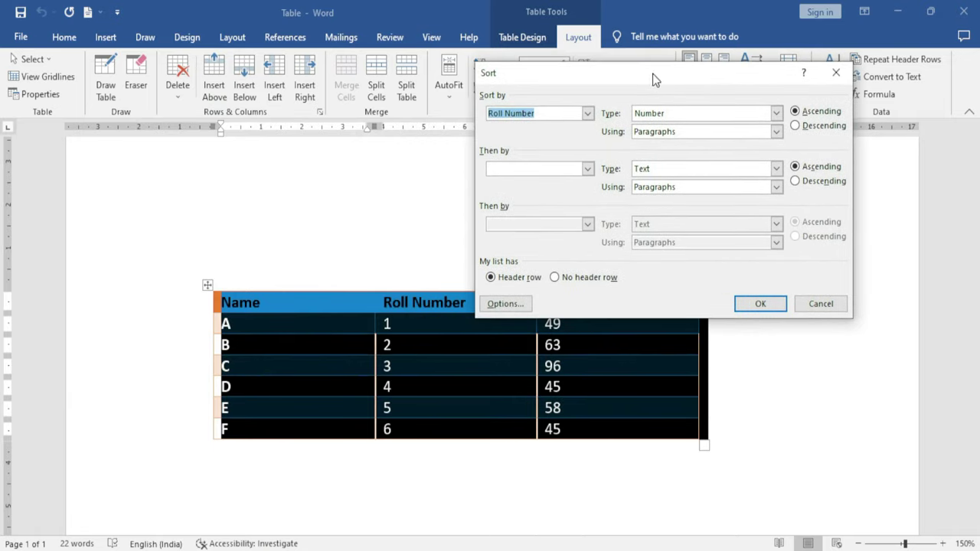
left_click(795, 127)
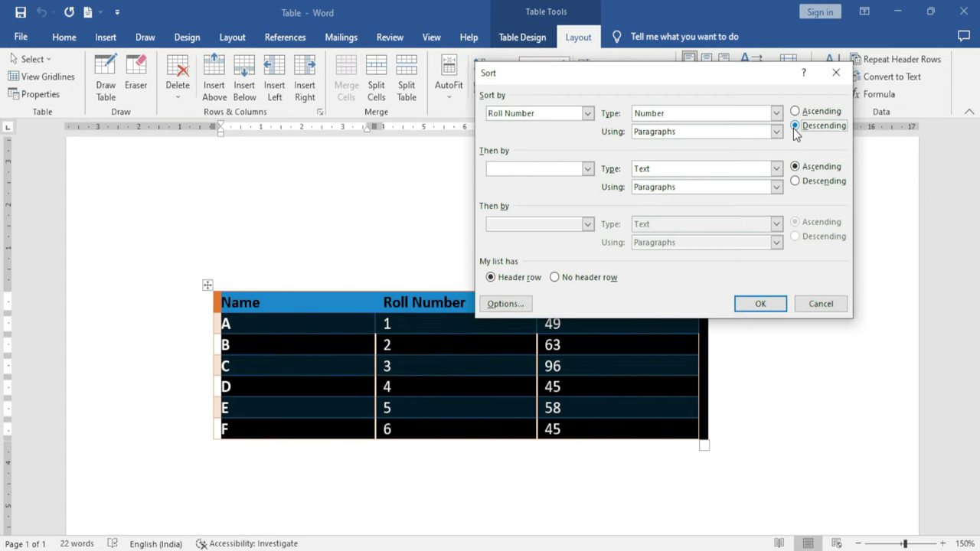
left_click(775, 114)
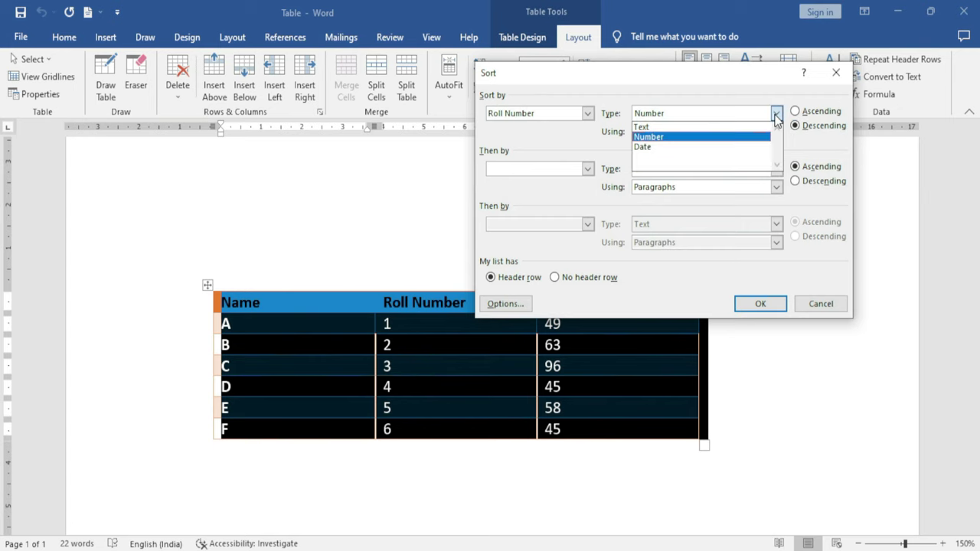
left_click(775, 113)
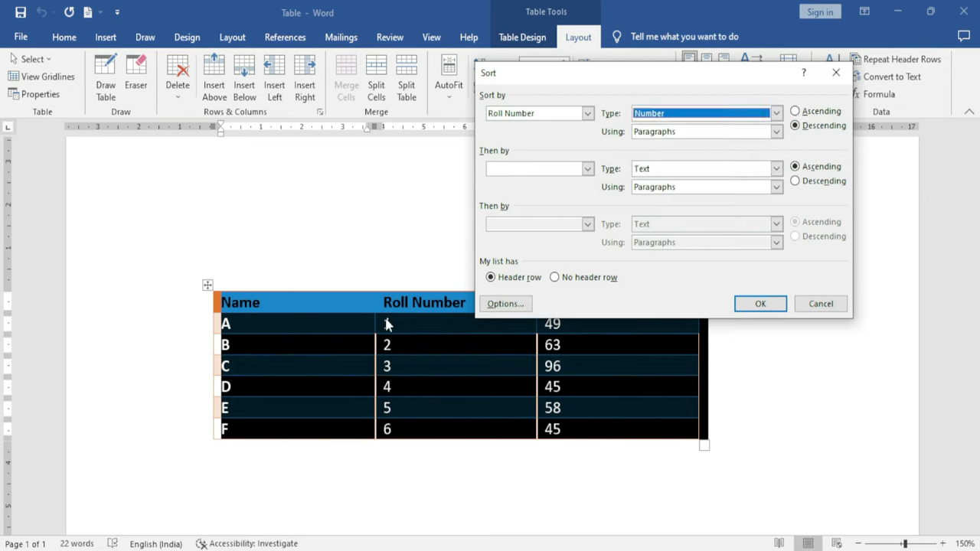
left_click(678, 133)
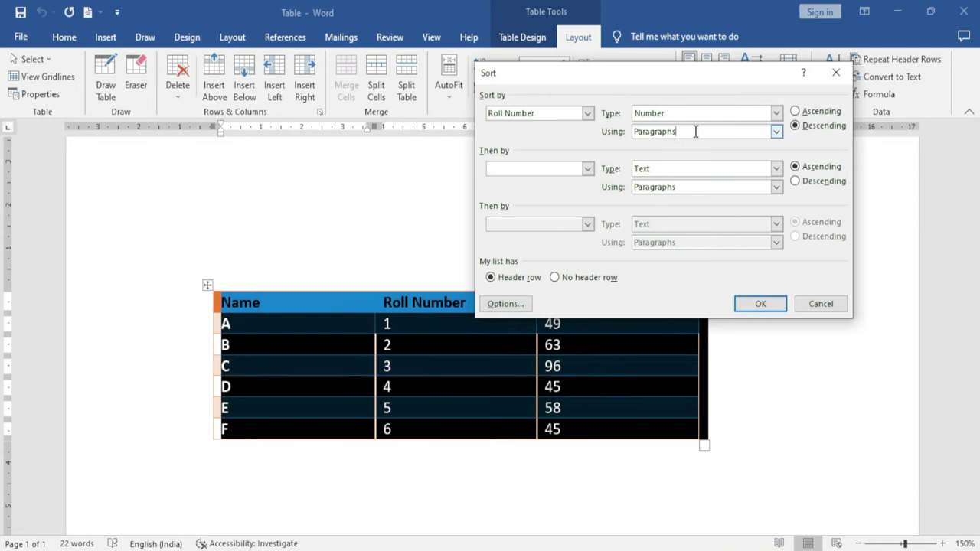
left_click(761, 304)
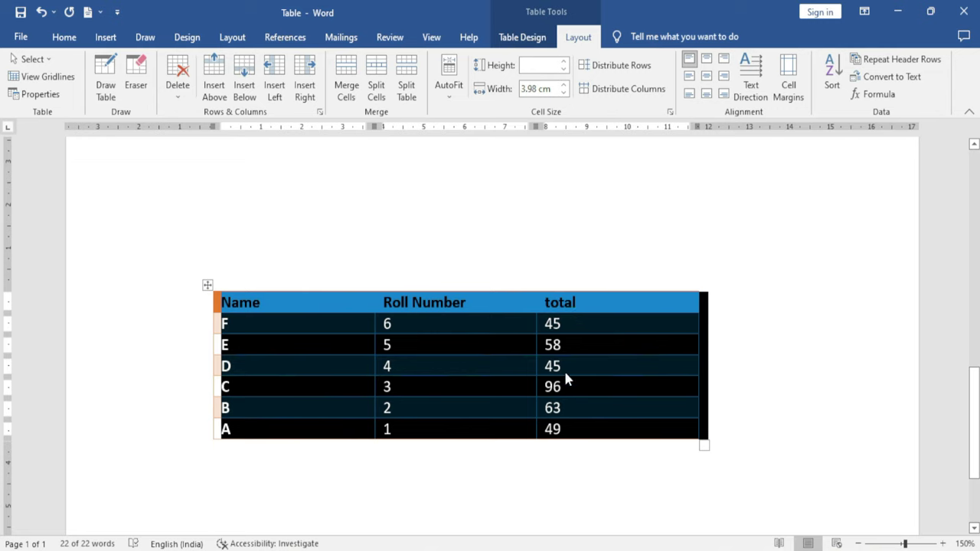
Sort by total descending, then Roll Number descending, giving rows C, B, E, A, F, D
left_click(833, 76)
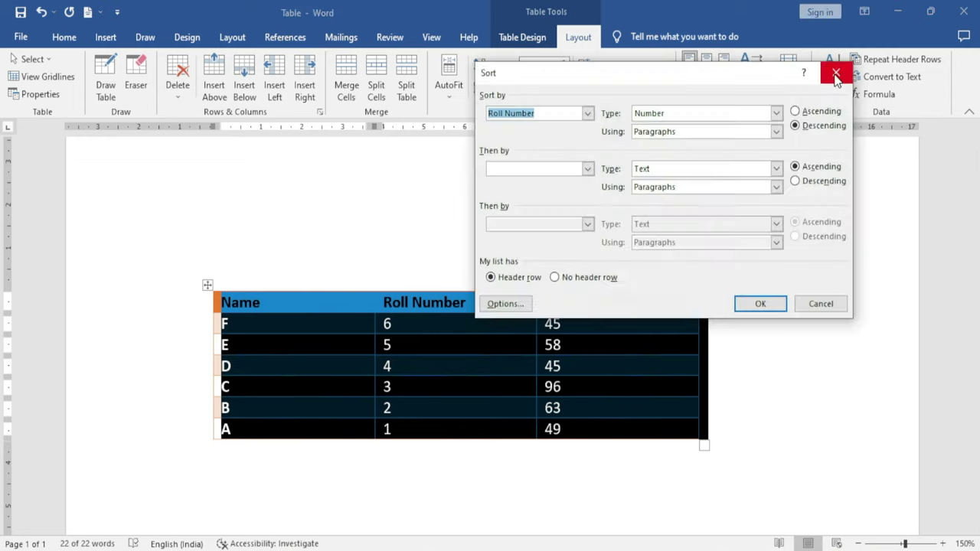
left_click(601, 157)
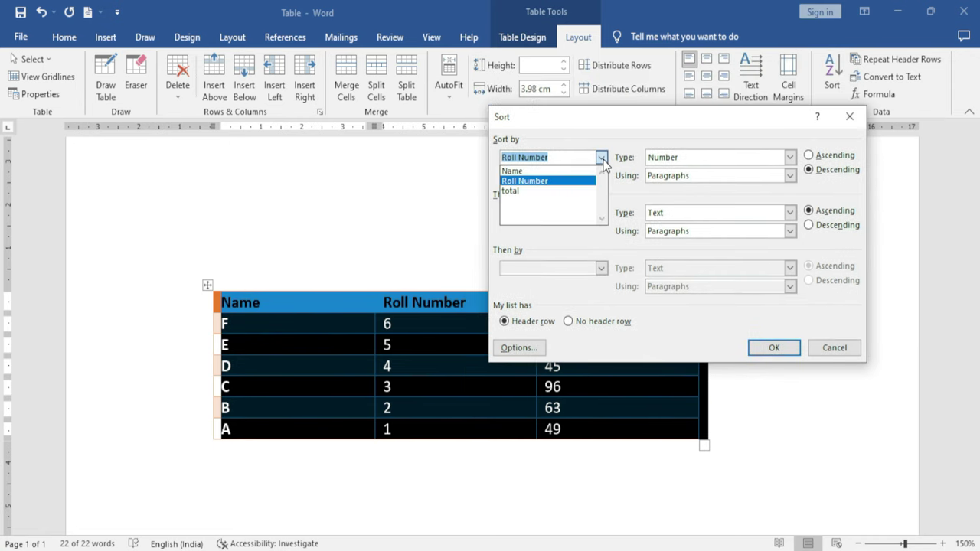
left_click(533, 191)
left_click(601, 213)
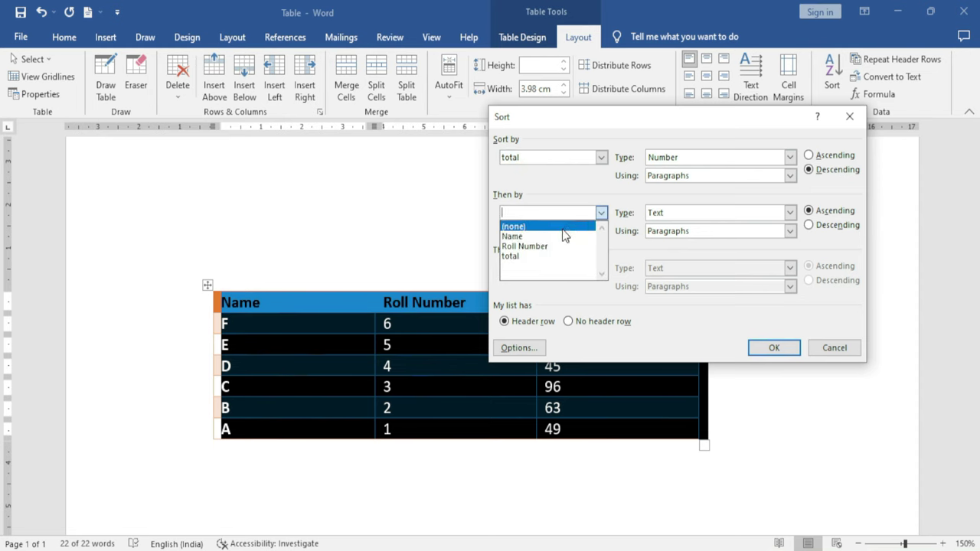
left_click(542, 246)
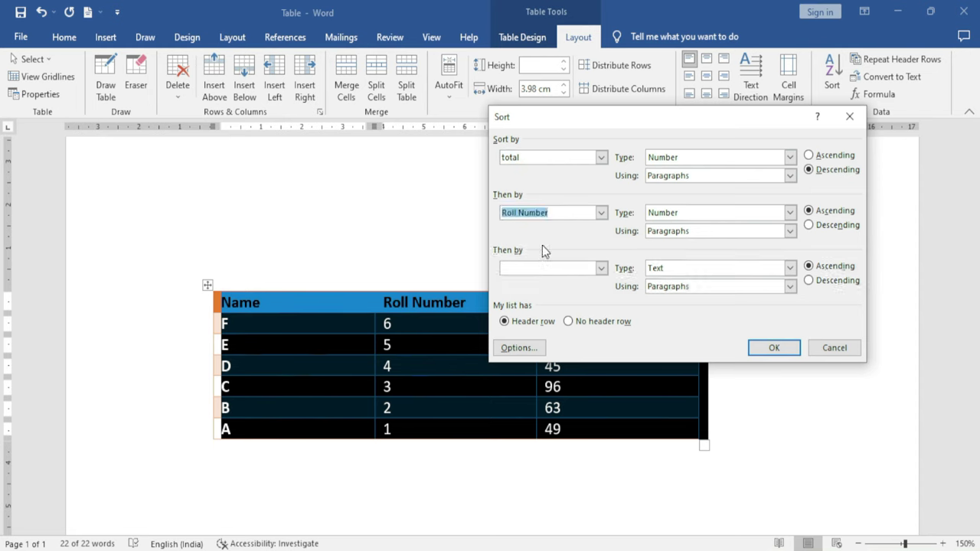
left_click(809, 226)
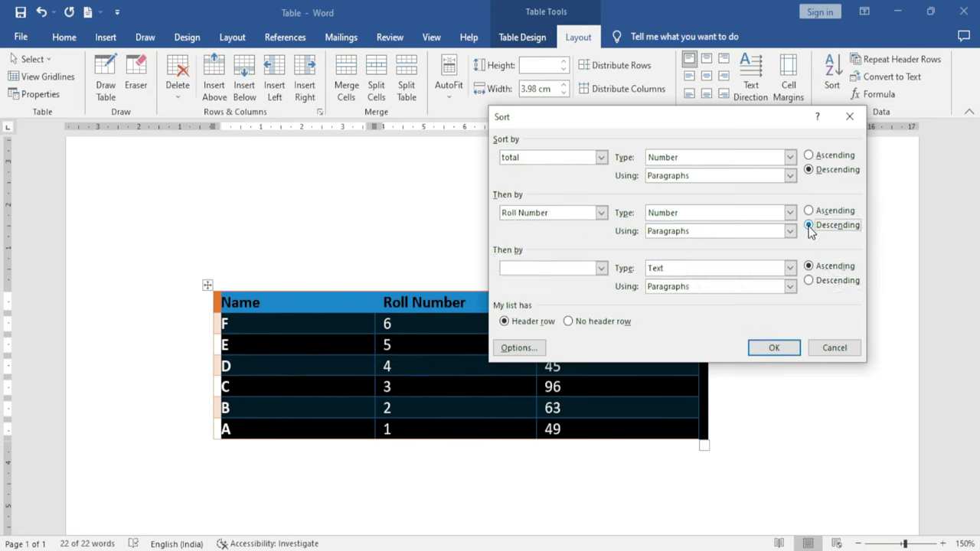
left_click_drag(718, 116, 650, 26)
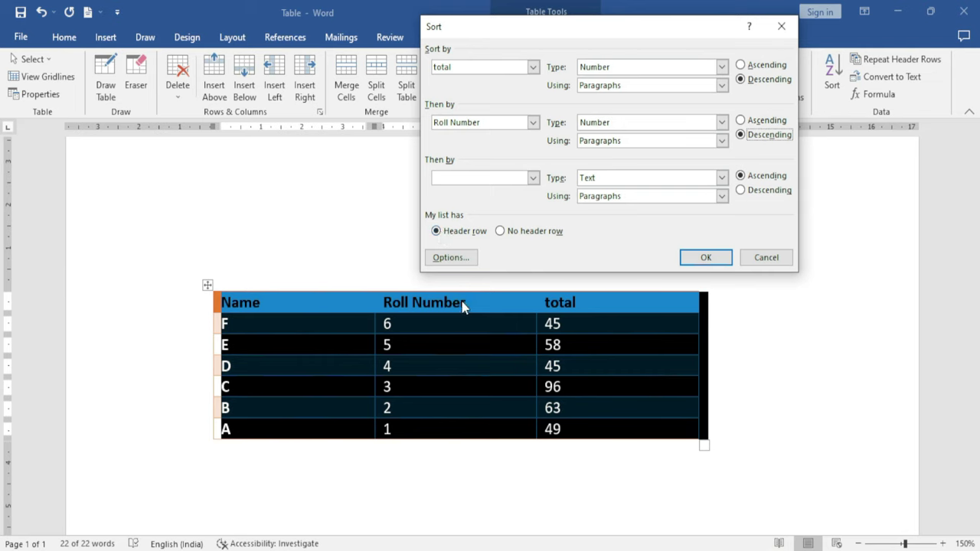
left_click_drag(536, 26, 397, 42)
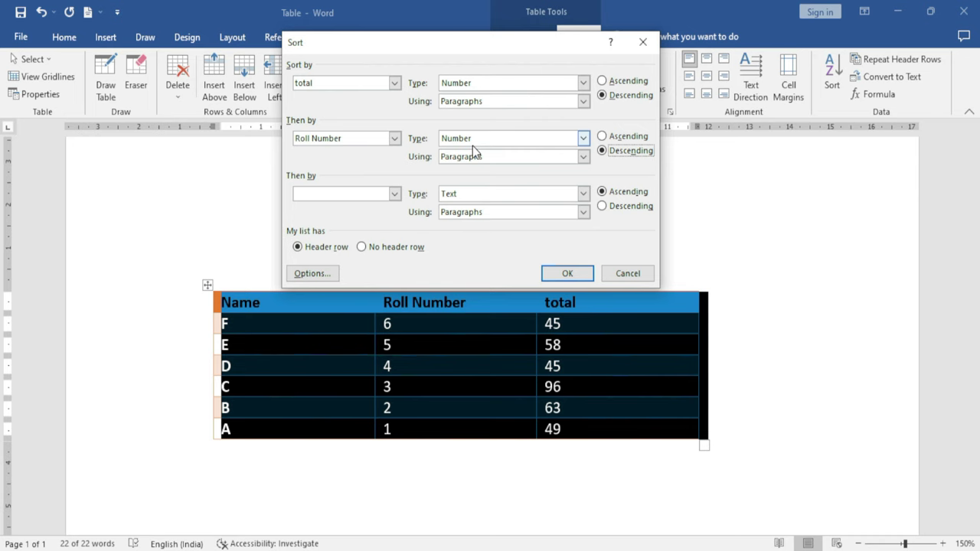
left_click(566, 274)
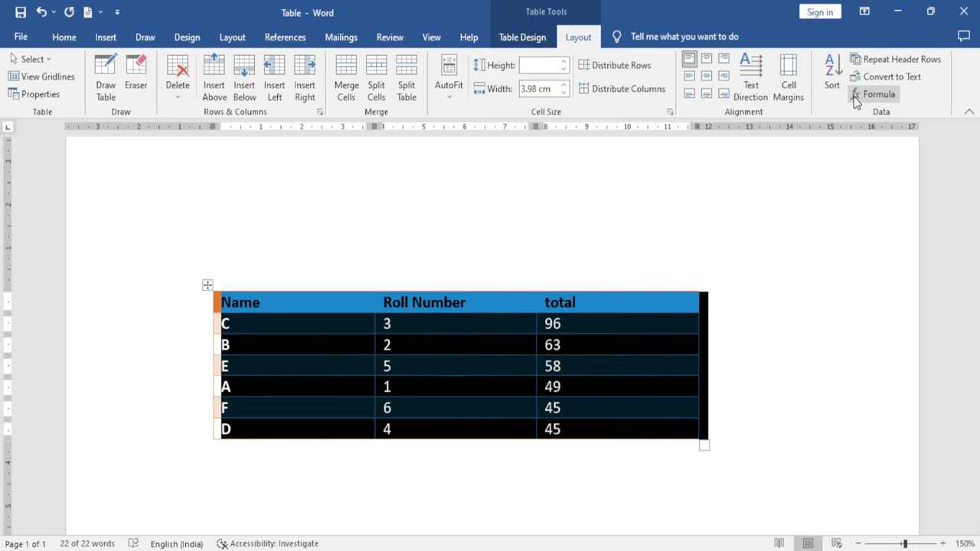
left_click(831, 85)
left_click_drag(479, 43, 687, 46)
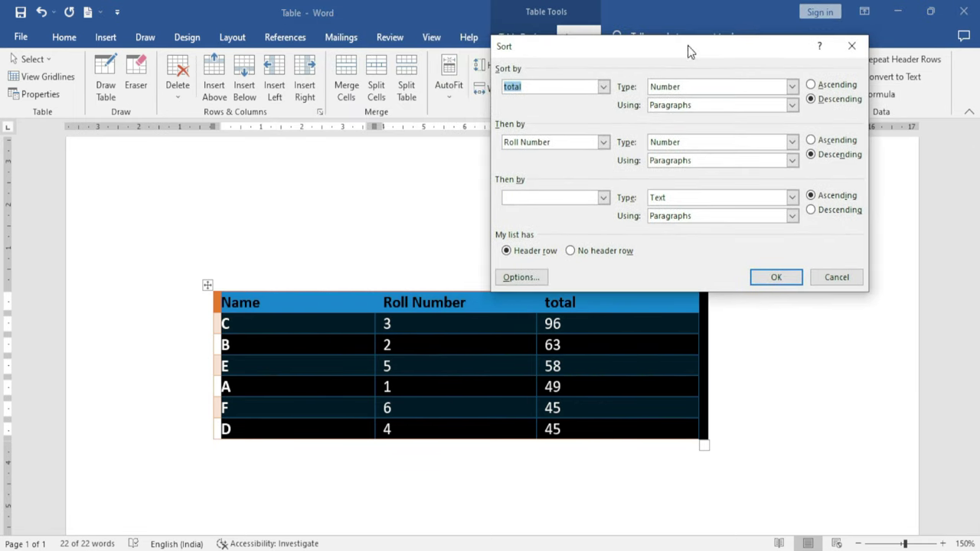
Re-sort by Roll Number ascending with Then by set to (none), restoring rows A to F
left_click(603, 86)
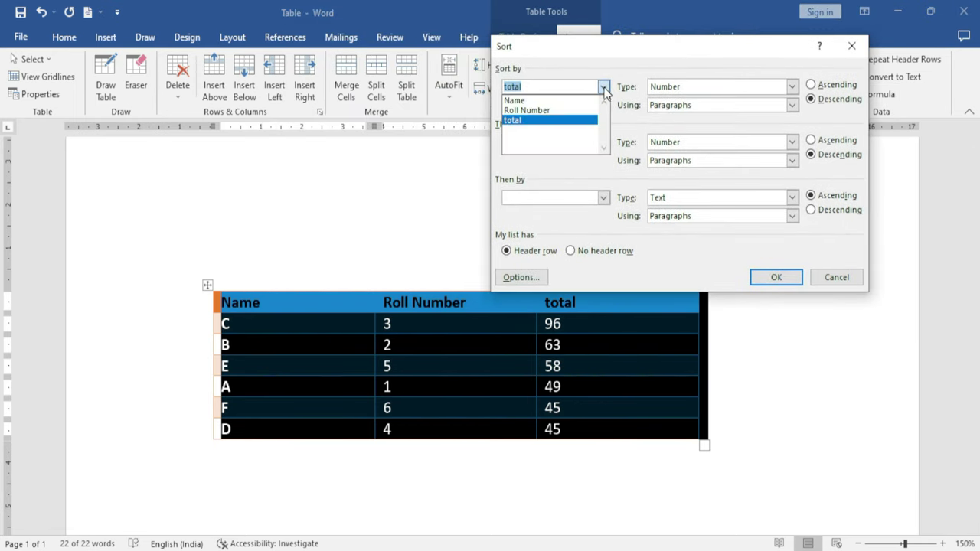
left_click(550, 109)
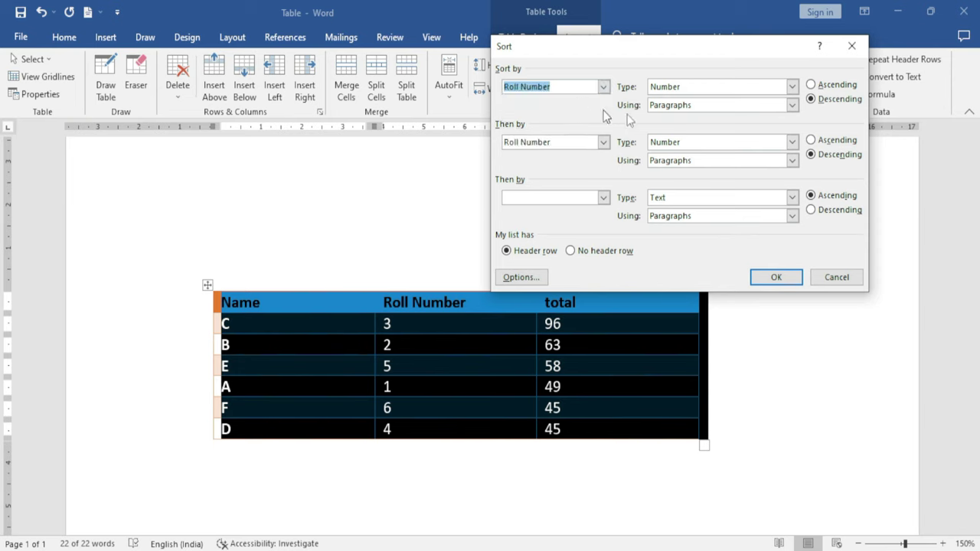
left_click(811, 85)
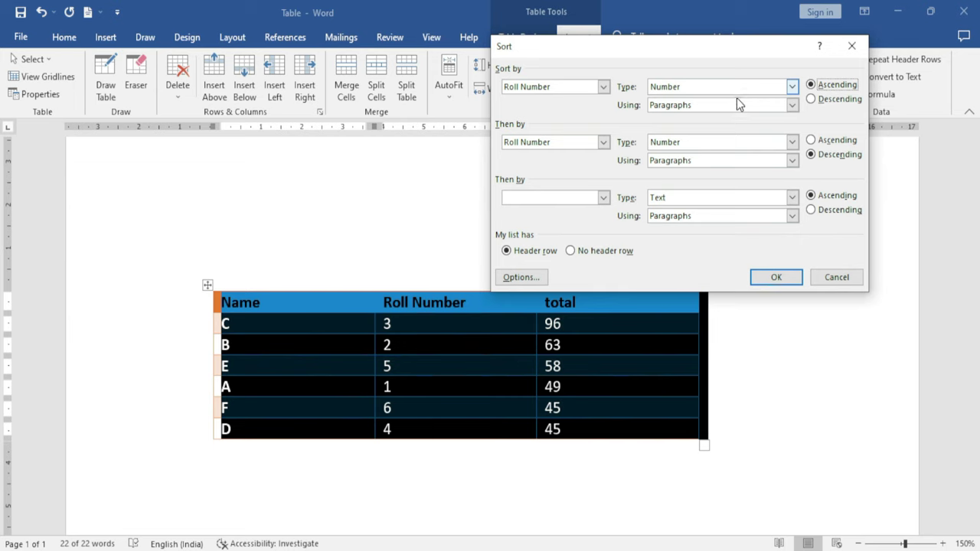
left_click(604, 141)
left_click(544, 155)
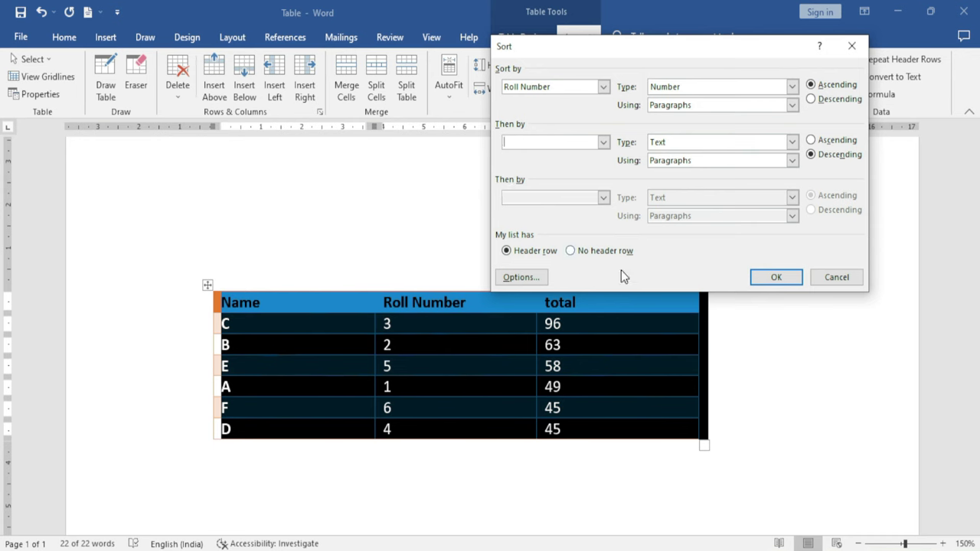
left_click(775, 277)
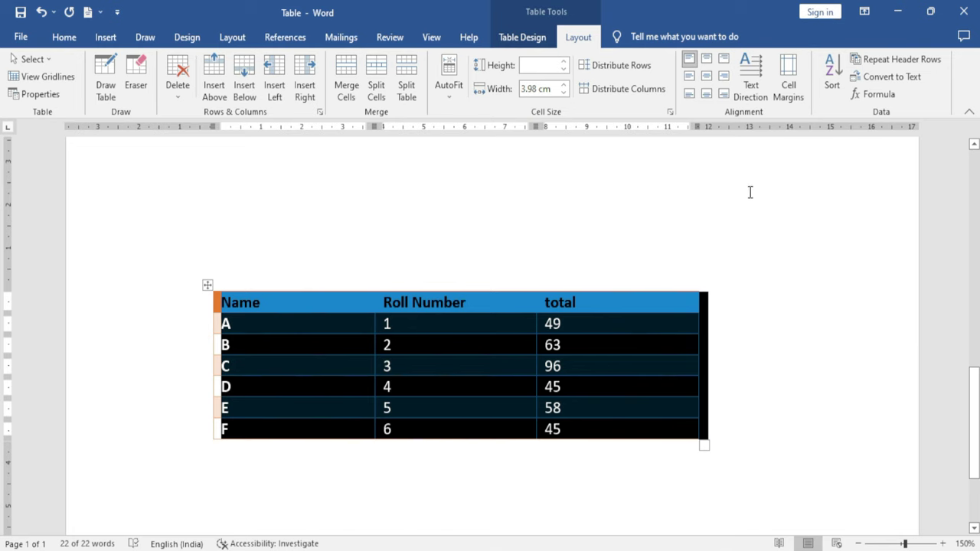
left_click(832, 77)
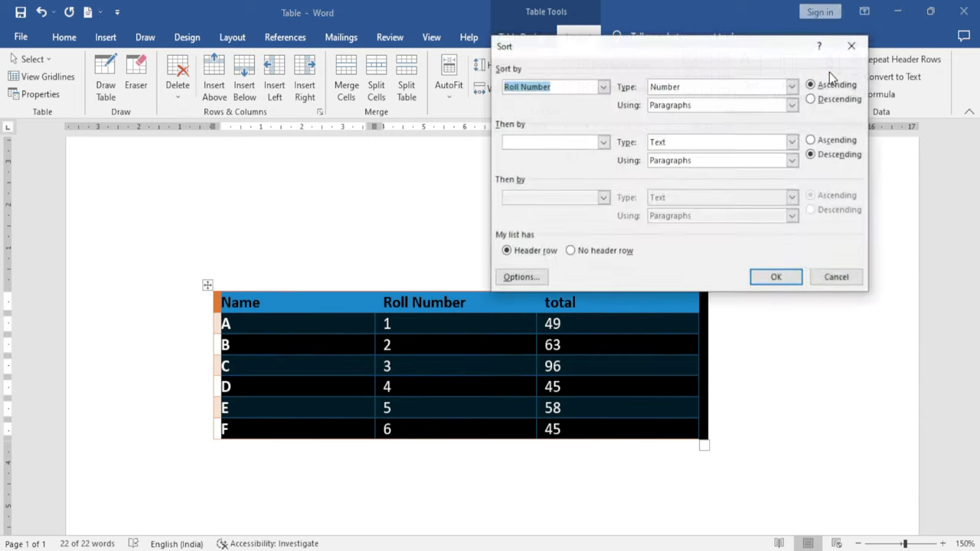
Sort by total ascending, then Roll Number ascending, giving rows D, F, A, E, B, C
left_click(603, 87)
left_click(531, 123)
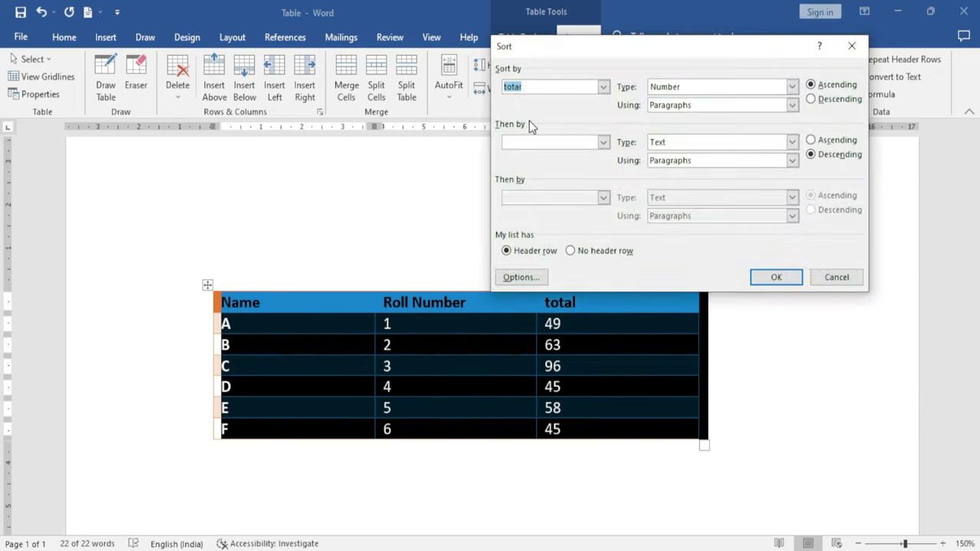
left_click(603, 143)
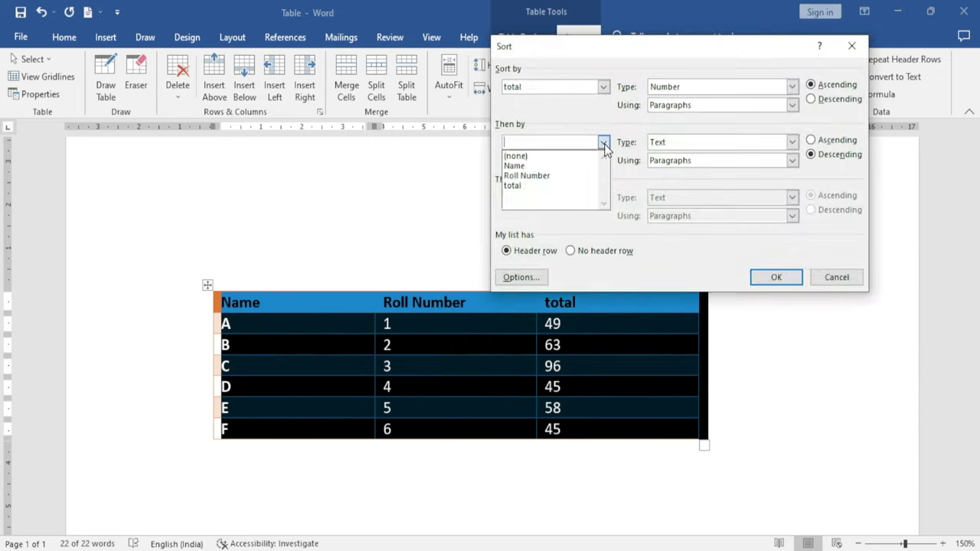
left_click(545, 175)
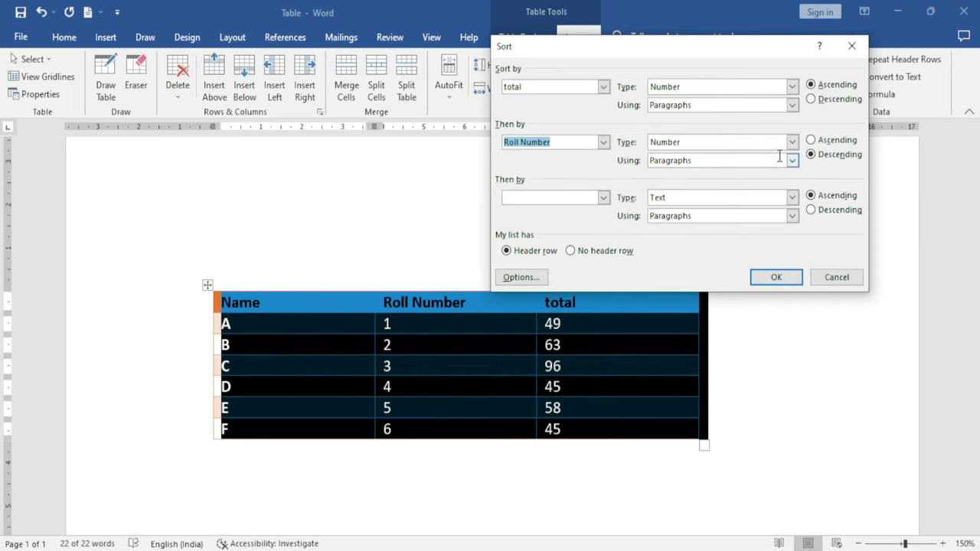
left_click(816, 144)
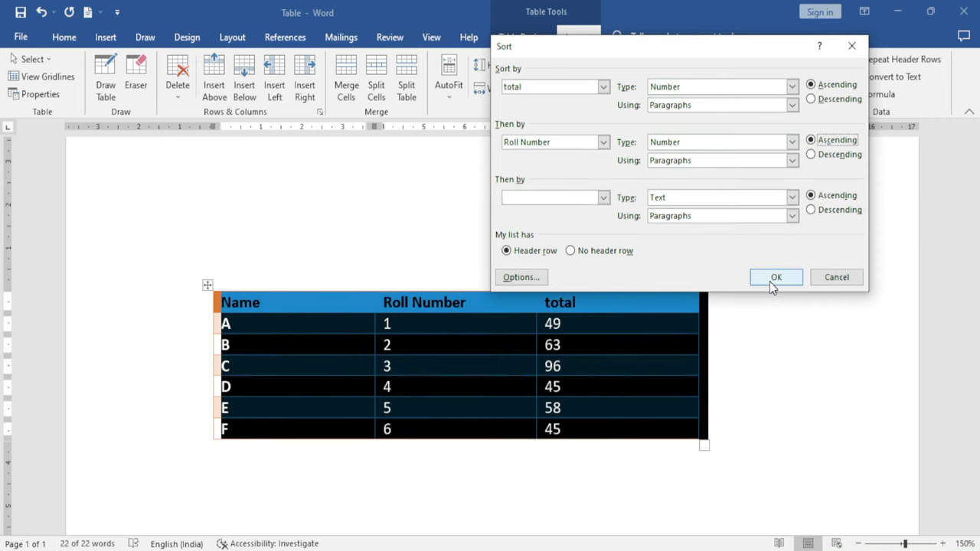
left_click(772, 280)
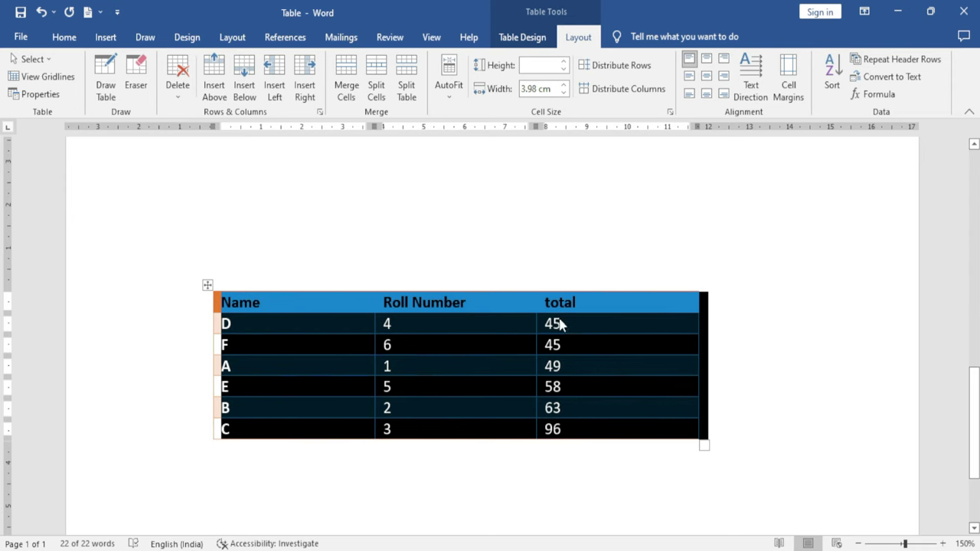
left_click(492, 473)
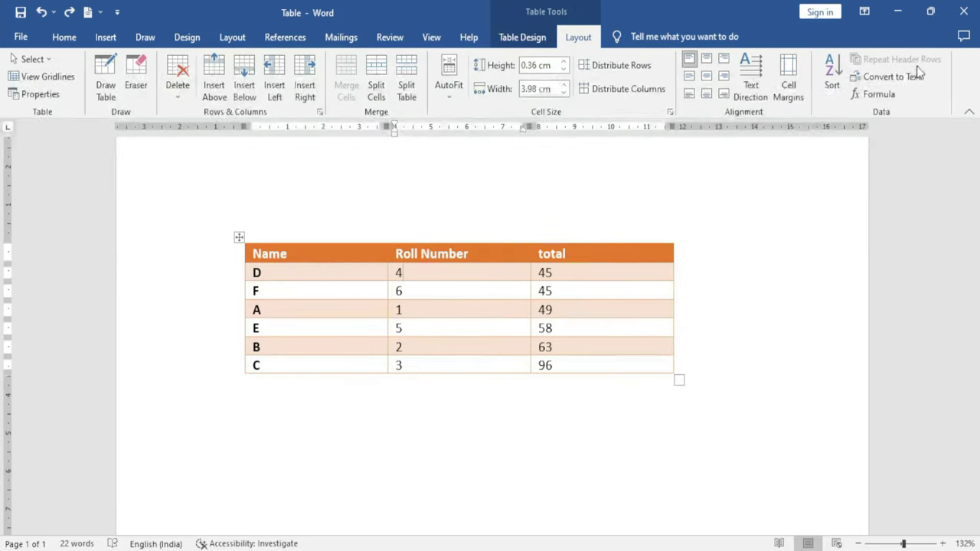
Add empty rows with Tab from the last cell after 96, then click into the header row
left_click(582, 367)
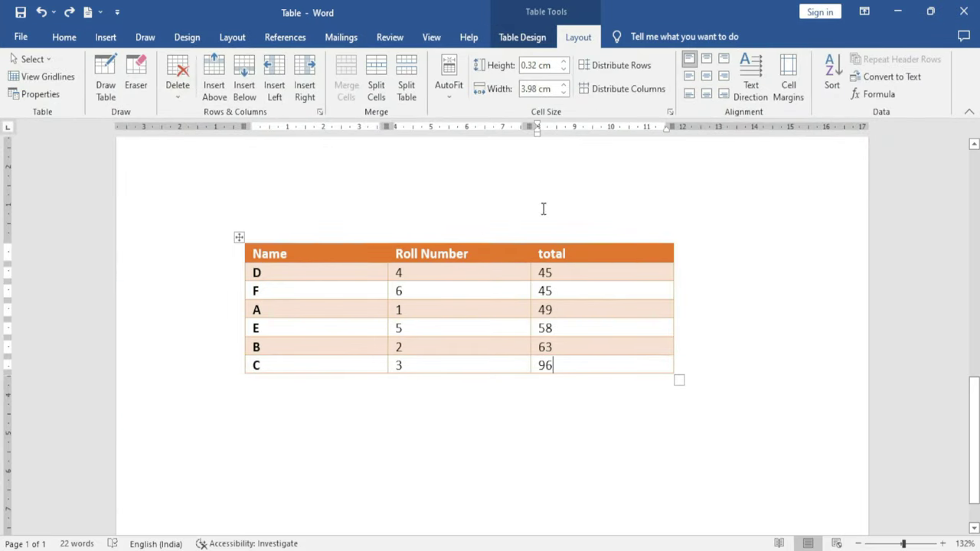
key("Tab")
key("Tab")
key("Tab")
key("Tab")
key("Tab")
key("Tab")
key("Tab")
key("Tab")
key("Tab")
key("Tab")
key("Tab")
key("Tab")
key("Tab")
key("Tab")
key("Tab")
key("Tab")
key("Tab")
key("Tab")
key("Tab")
key("Tab")
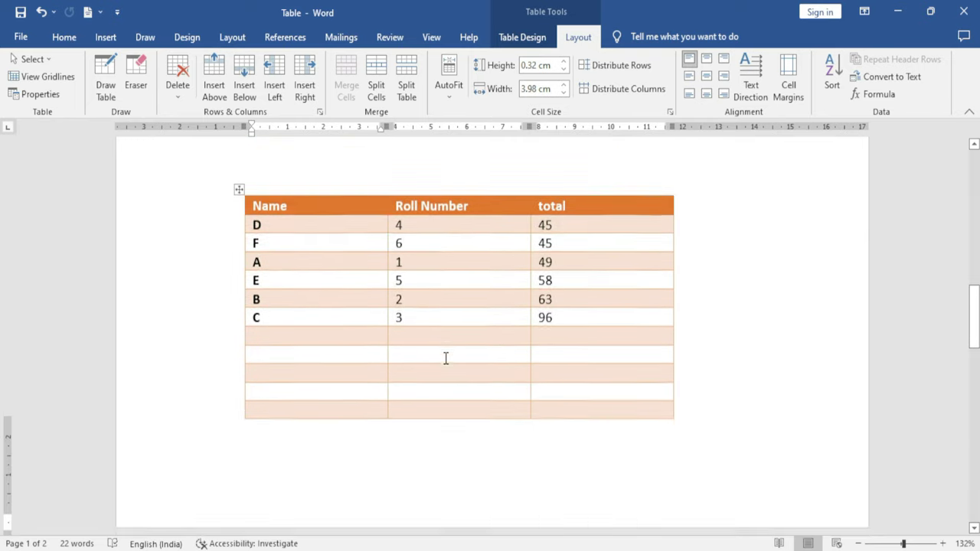
scroll(406, 362, "up", 5)
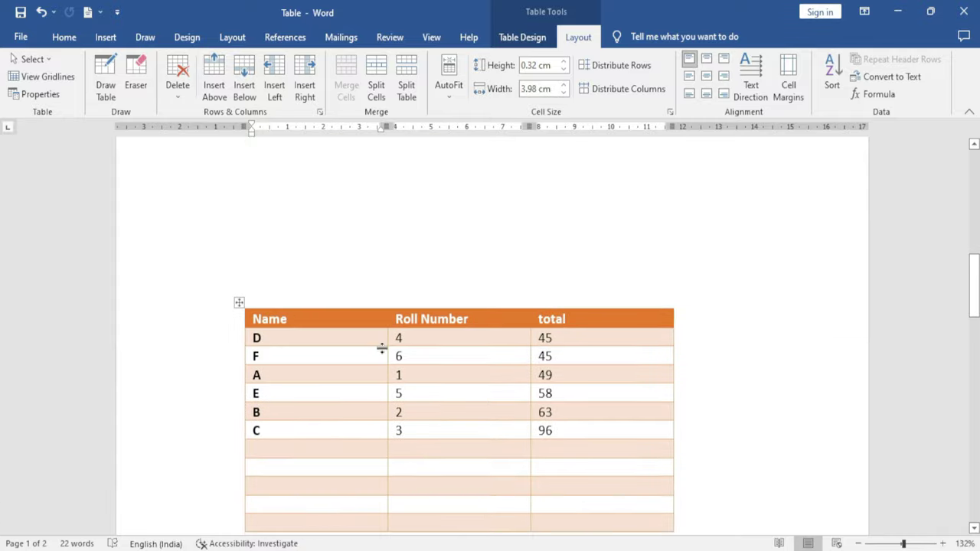
left_click(303, 318)
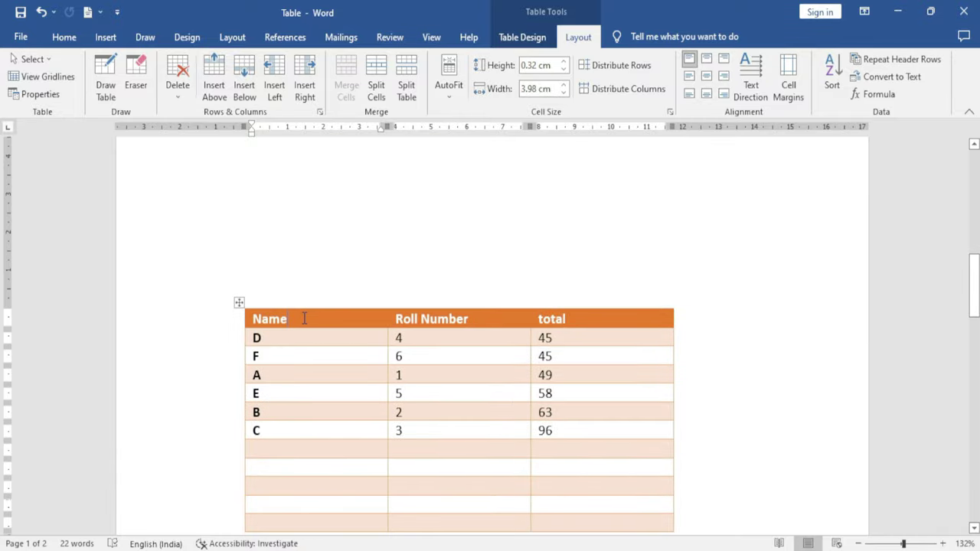
left_click(449, 320)
left_click(571, 318)
Check the new empty three-column rows that now run onto page 2
scroll(383, 376, "down", 6)
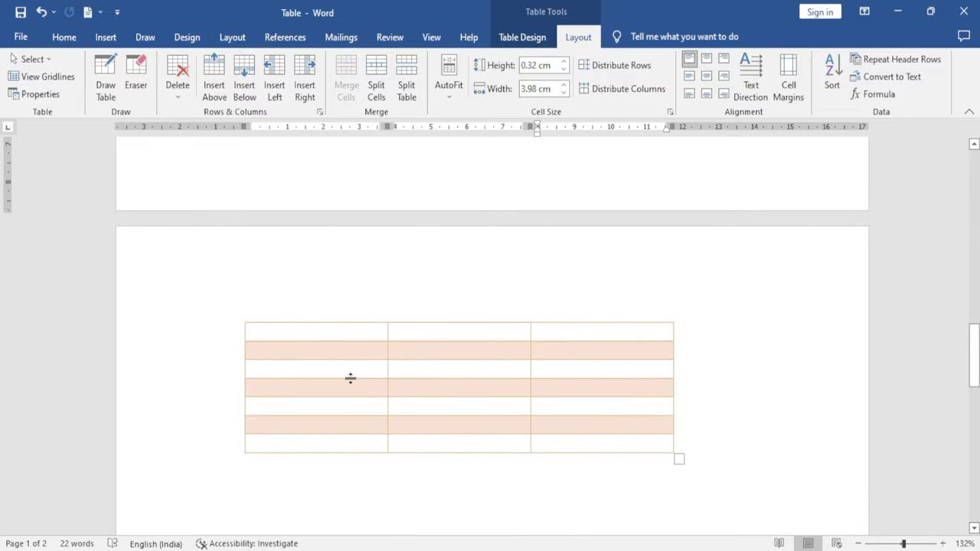
left_click(277, 334)
left_click(453, 335)
left_click(565, 328)
left_click(313, 333)
left_click(420, 334)
left_click(598, 334)
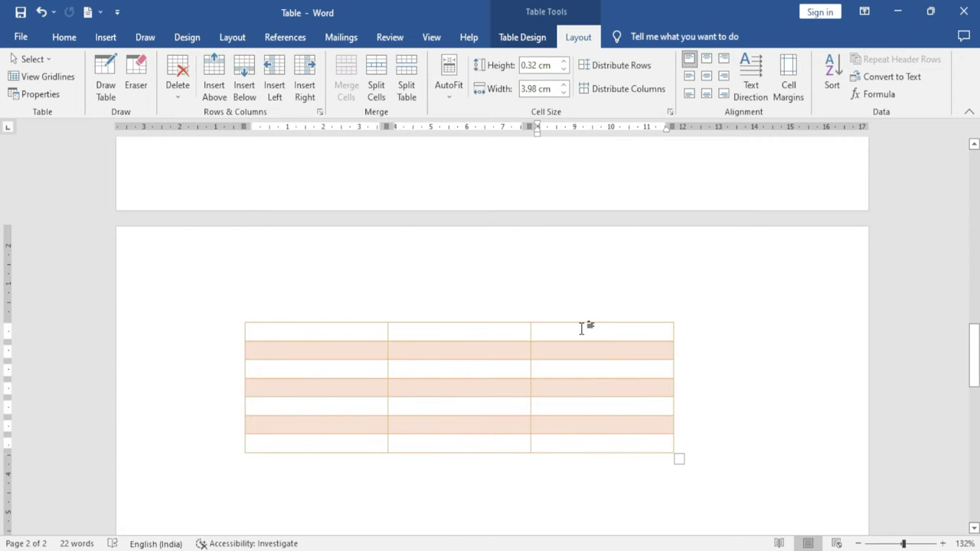
scroll(454, 345, "up", 1)
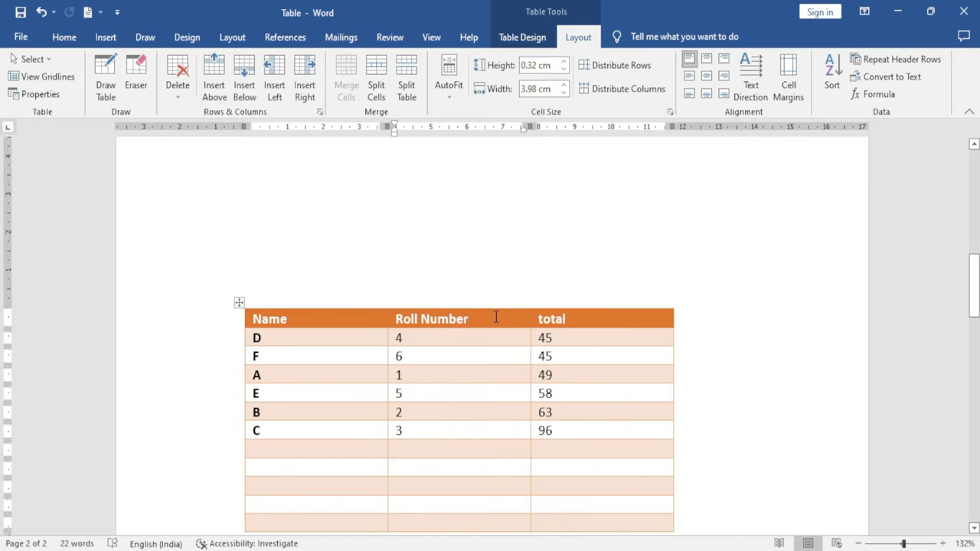
scroll(496, 317, "down", 10)
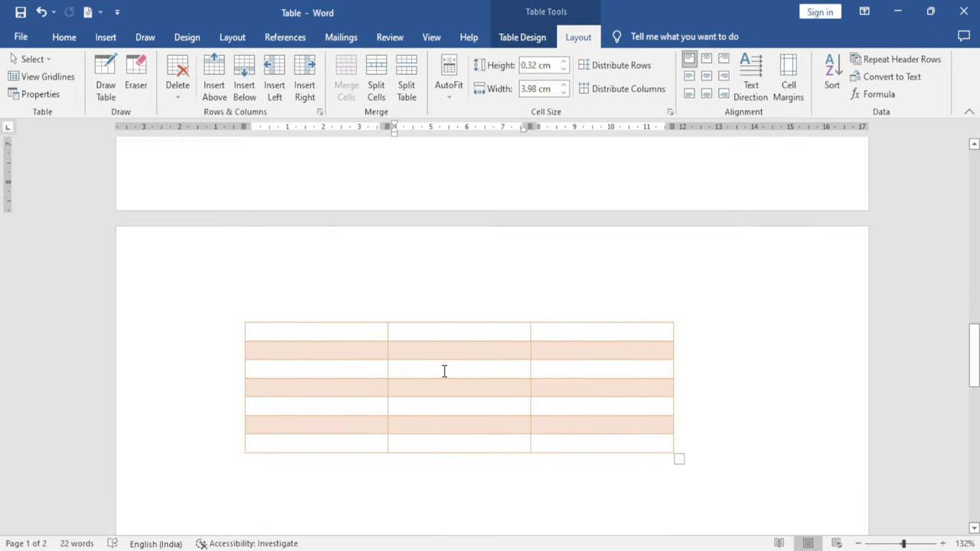
scroll(444, 371, "up", 10)
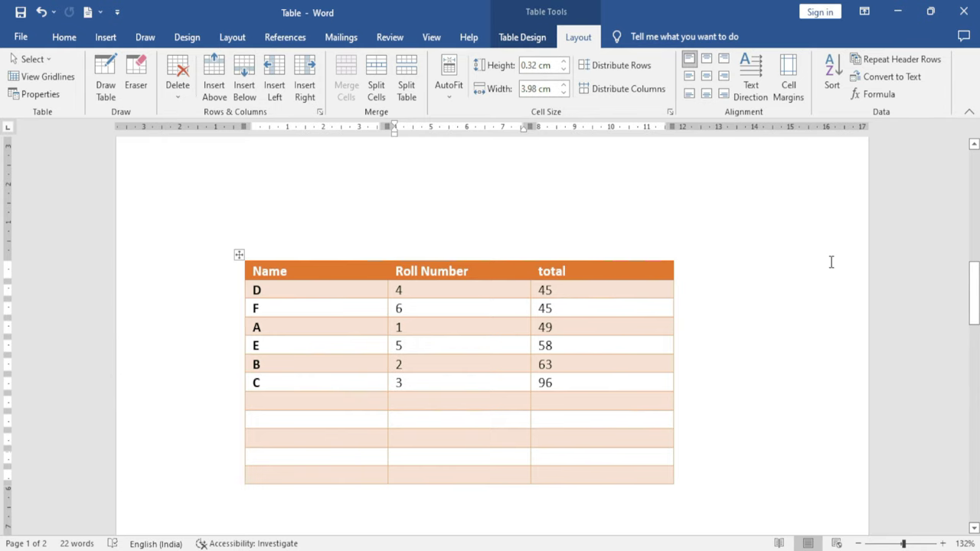
Make the Name, Roll Number, total header repeat on page 2, then select the whole table
left_click(892, 59)
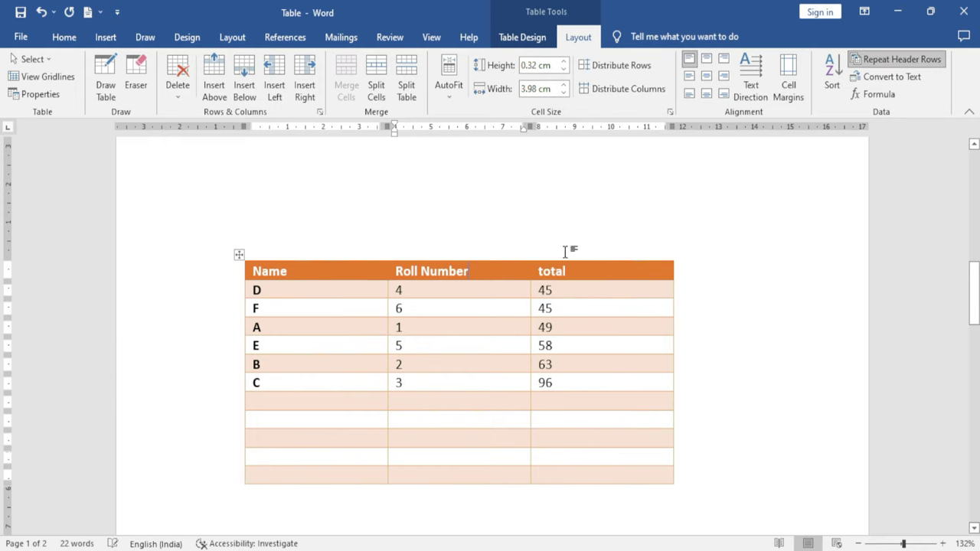
scroll(439, 334, "down", 7)
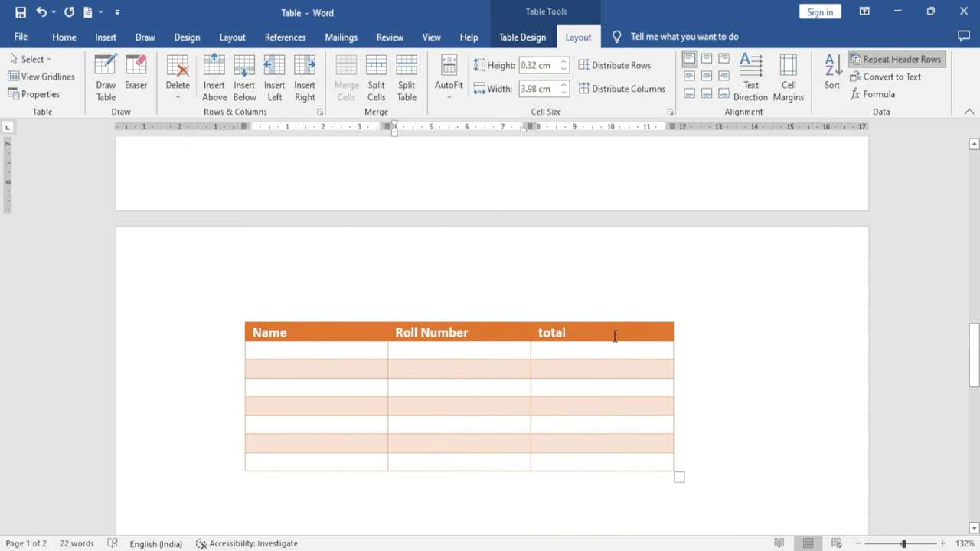
scroll(614, 337, "up", 7)
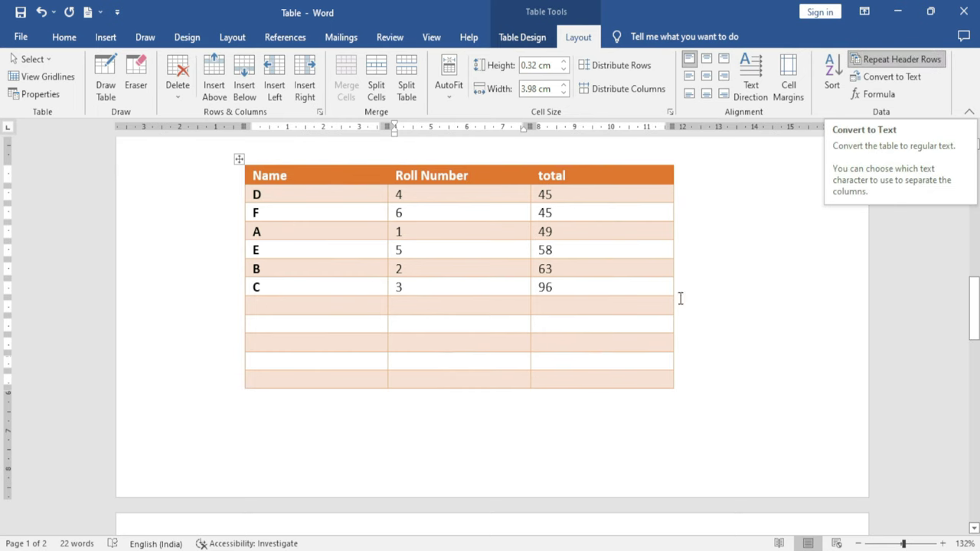
scroll(689, 295, "up", 3)
left_click(555, 365)
scroll(498, 360, "down", 2)
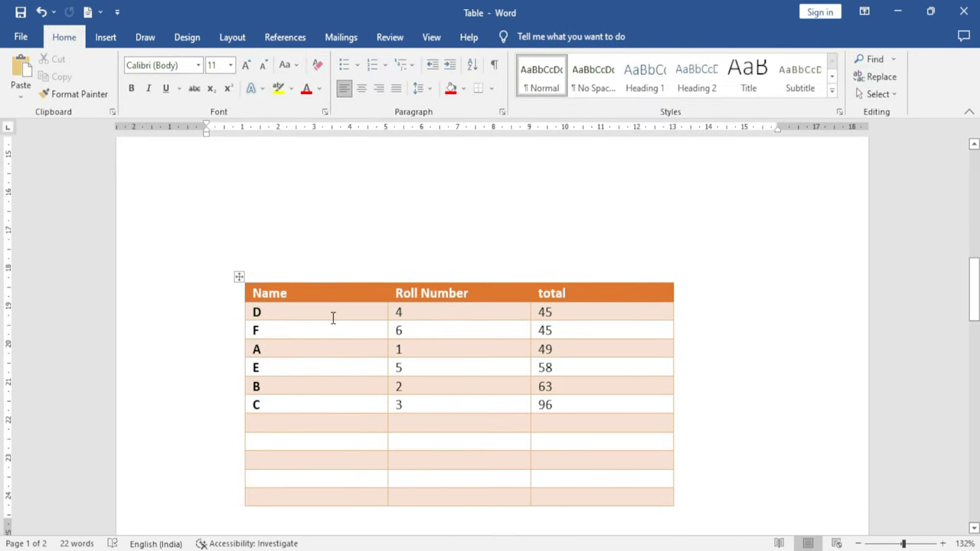
left_click(239, 276)
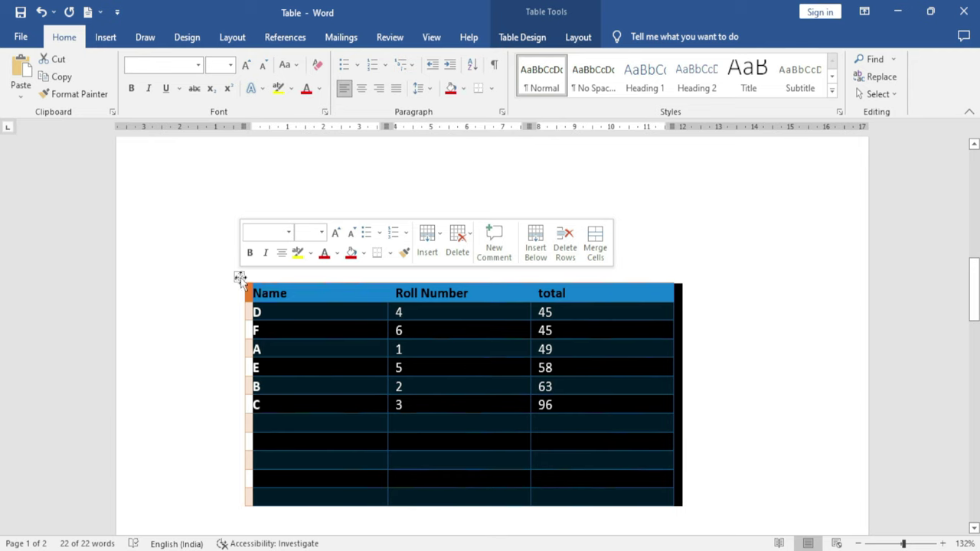
left_click(574, 40)
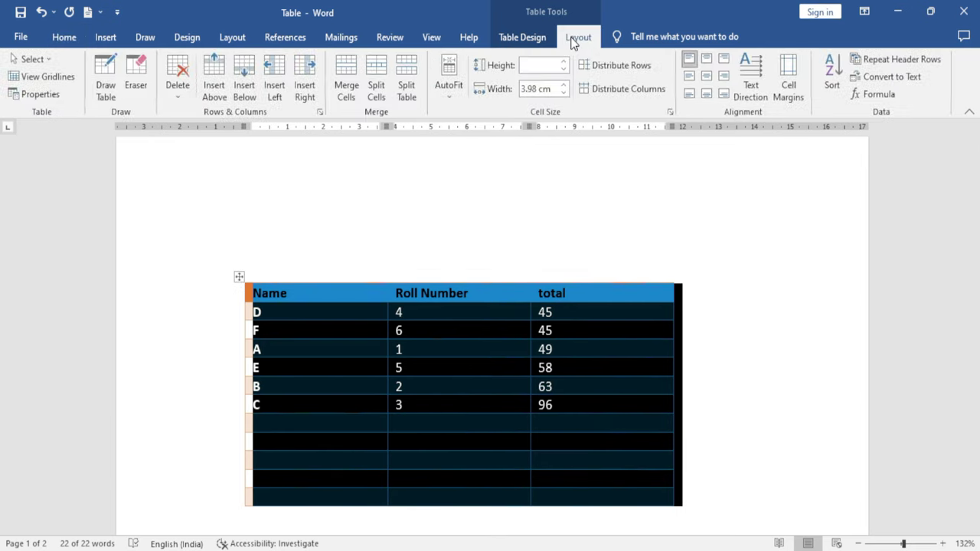
left_click(892, 79)
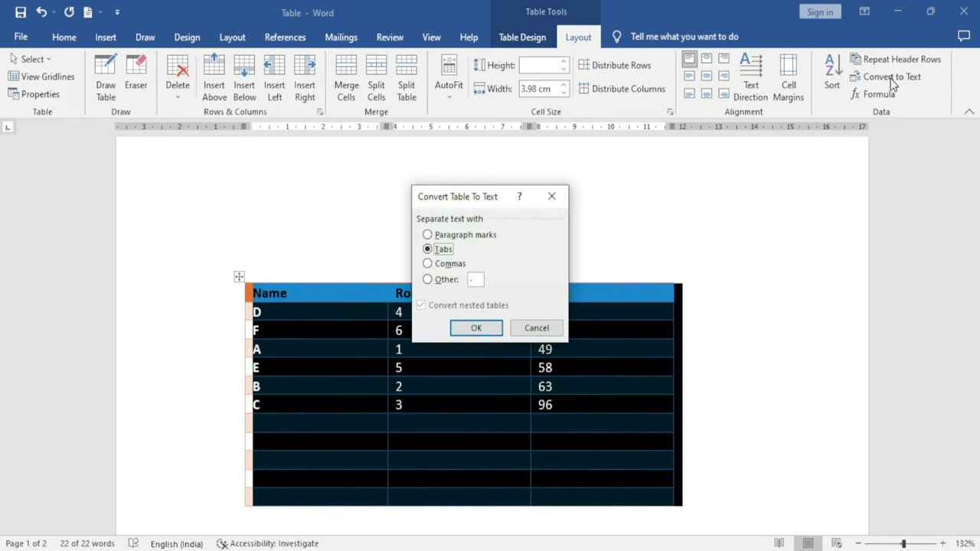
left_click_drag(468, 197, 754, 175)
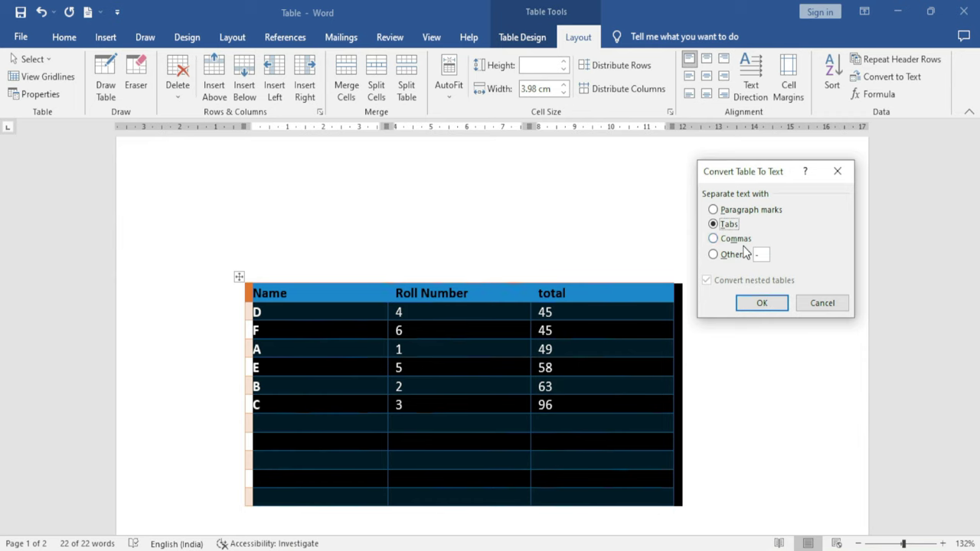
left_click(736, 212)
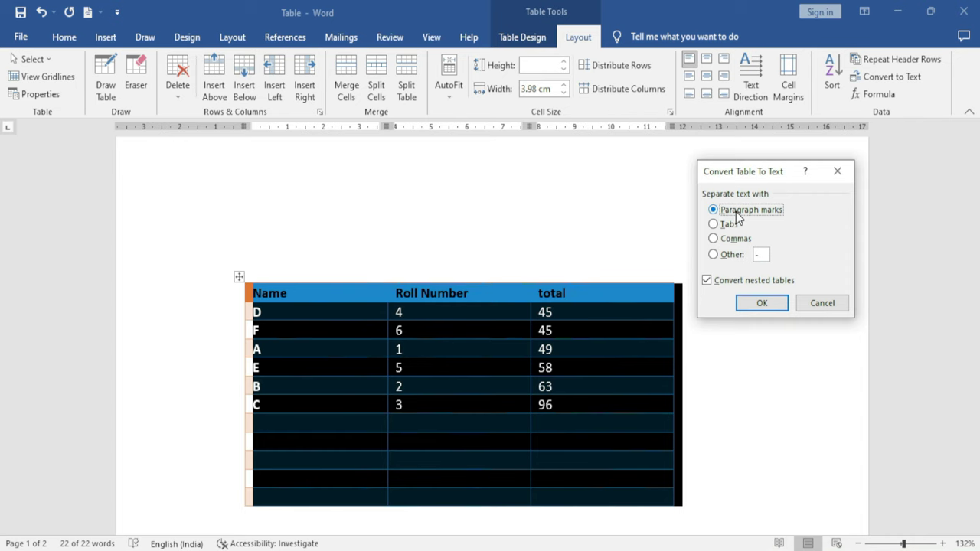
left_click(725, 224)
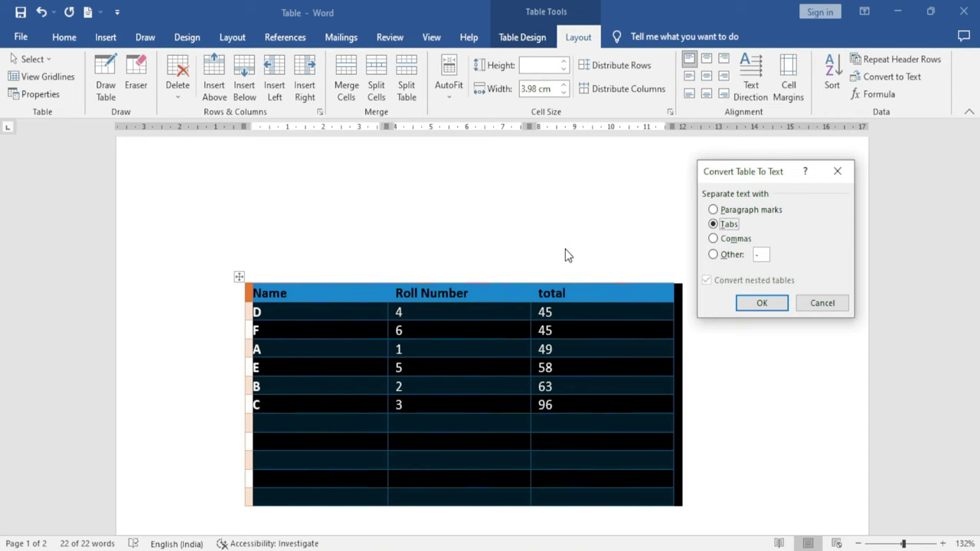
left_click(715, 241)
left_click(727, 257)
left_click(713, 226)
left_click(762, 303)
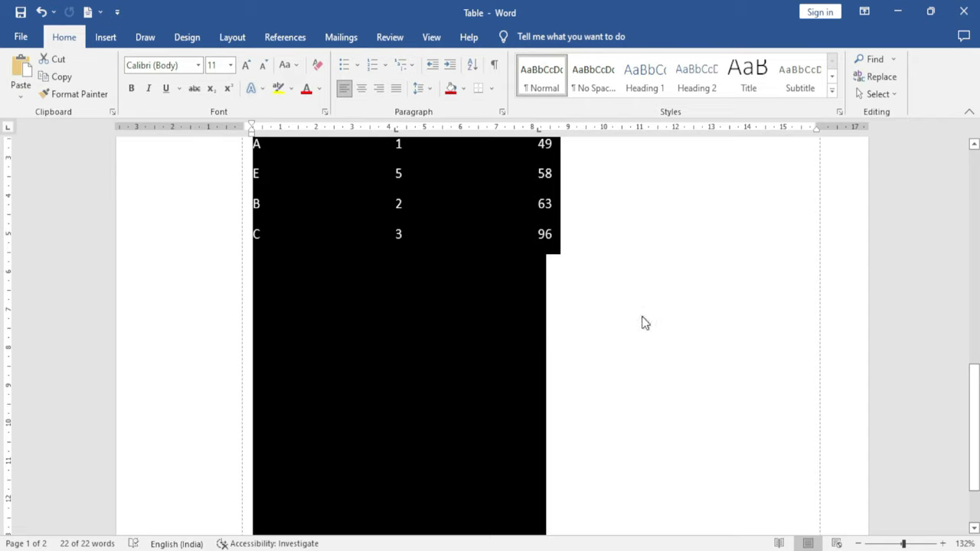
scroll(639, 321, "up", 5)
left_click(659, 338)
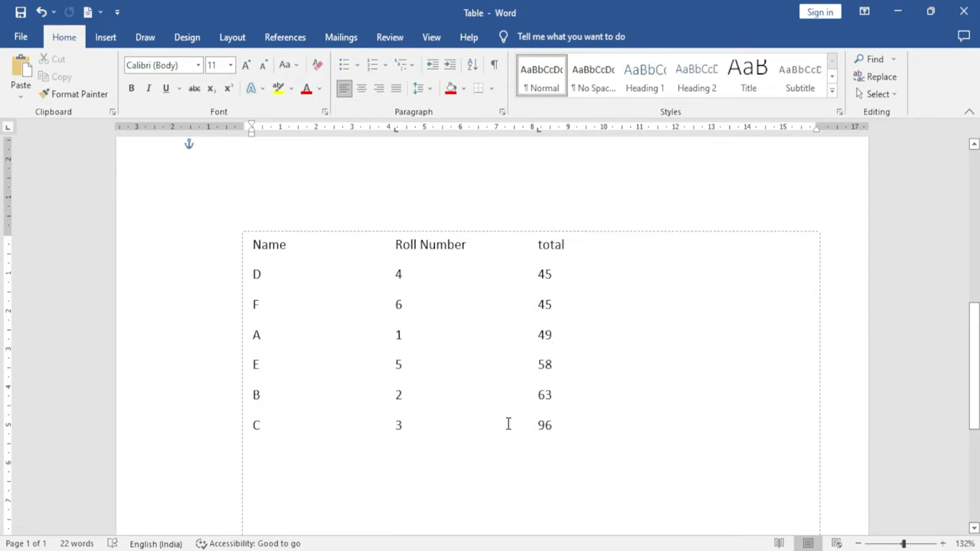
left_click(309, 276)
key("ctrl+z")
Select the whole table to view its Layout tools, then deselect it and return to the top
scroll(372, 334, "down", 5)
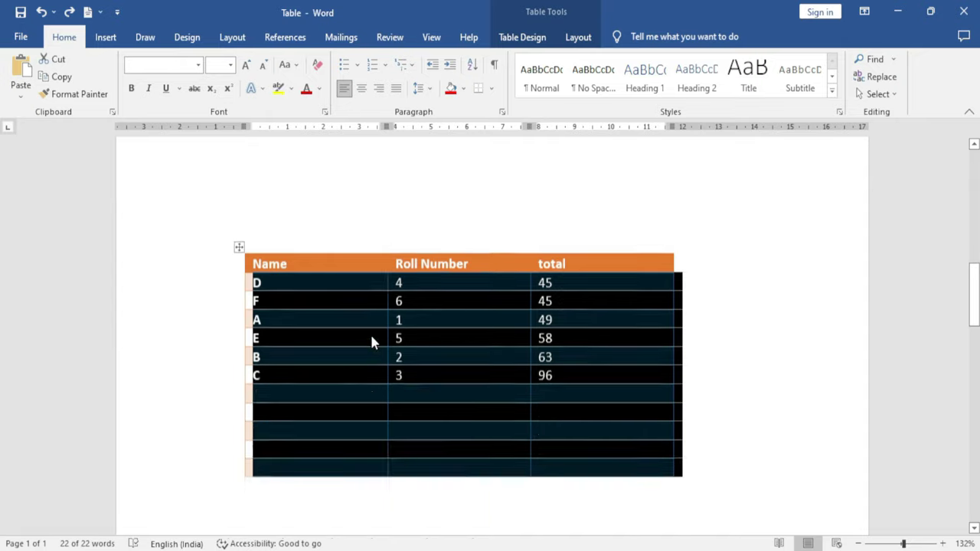
left_click(239, 228)
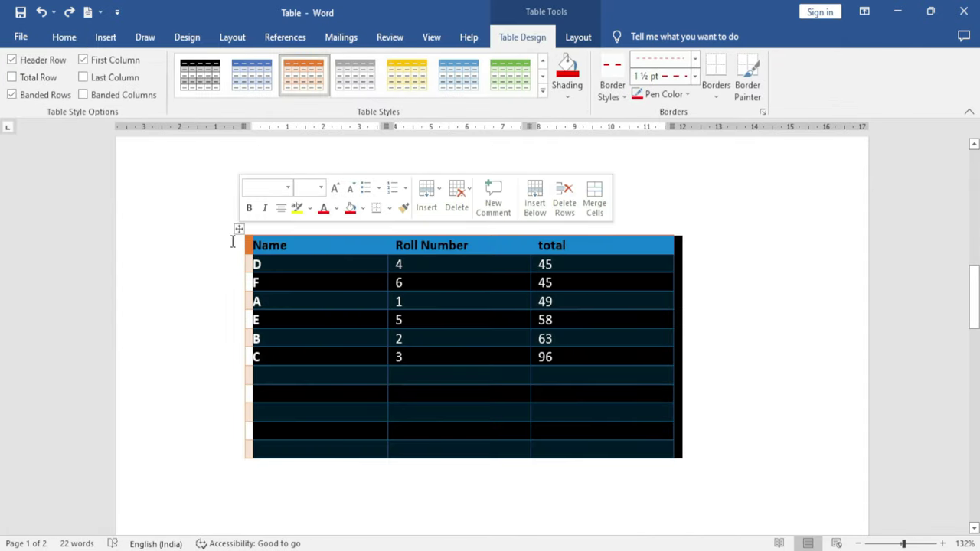
left_click(576, 38)
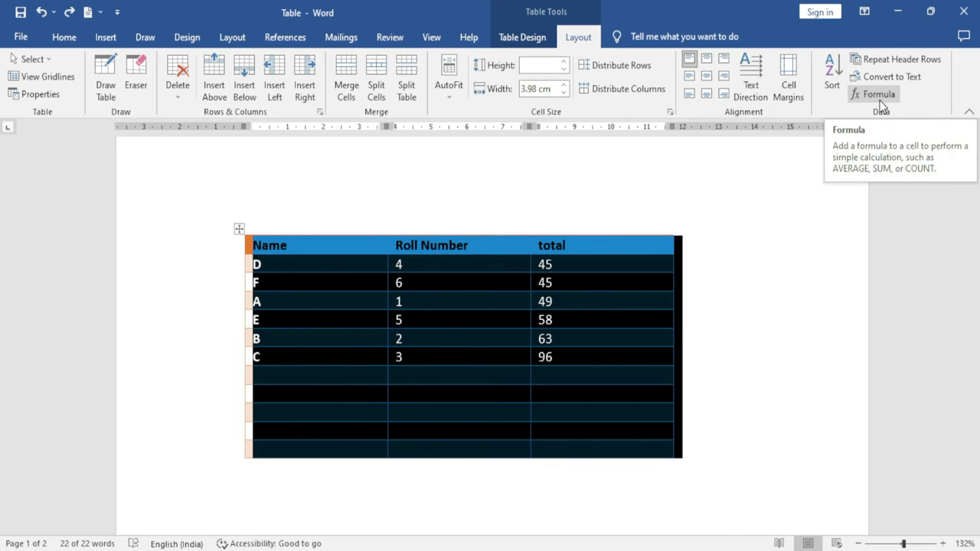
left_click(751, 278)
key("ctrl+Home")
scroll(656, 403, "down", 4)
scroll(625, 414, "down", 4)
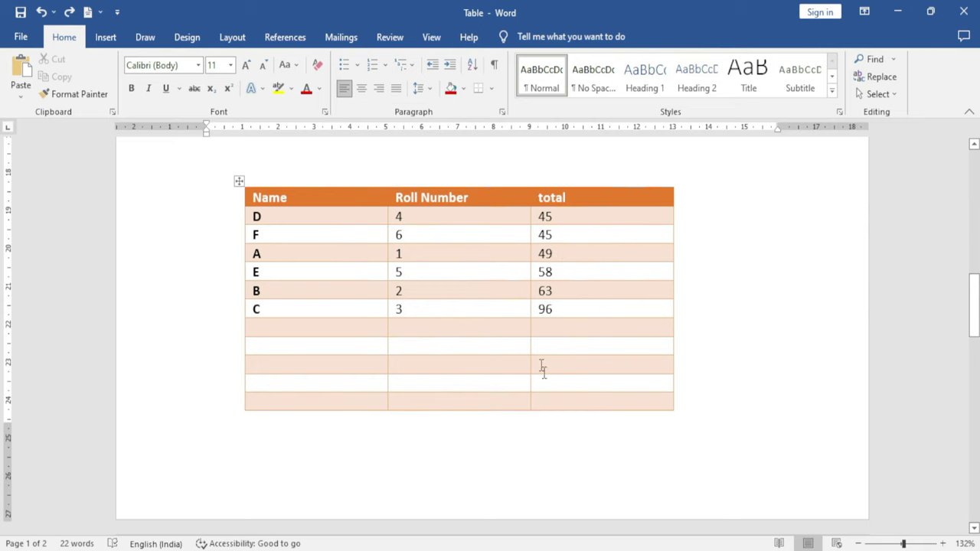
Insert a =SUM(ABOVE) formula in the empty total cell, producing 356
left_click(549, 331)
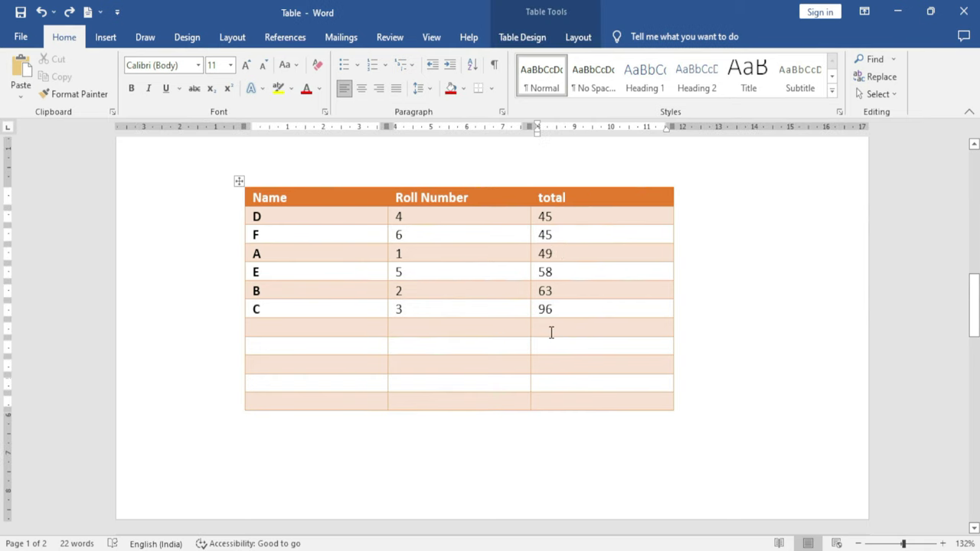
left_click(582, 40)
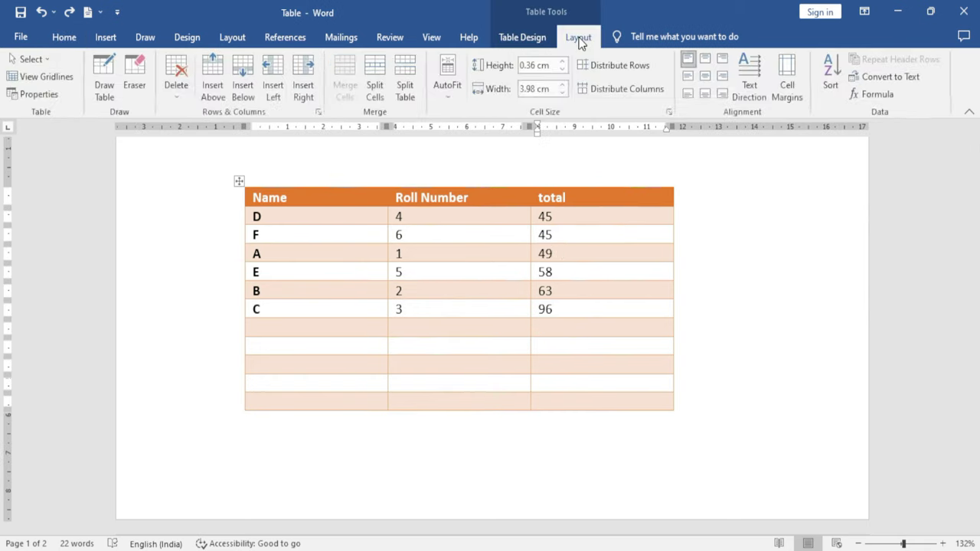
left_click(873, 95)
left_click_drag(706, 234, 725, 141)
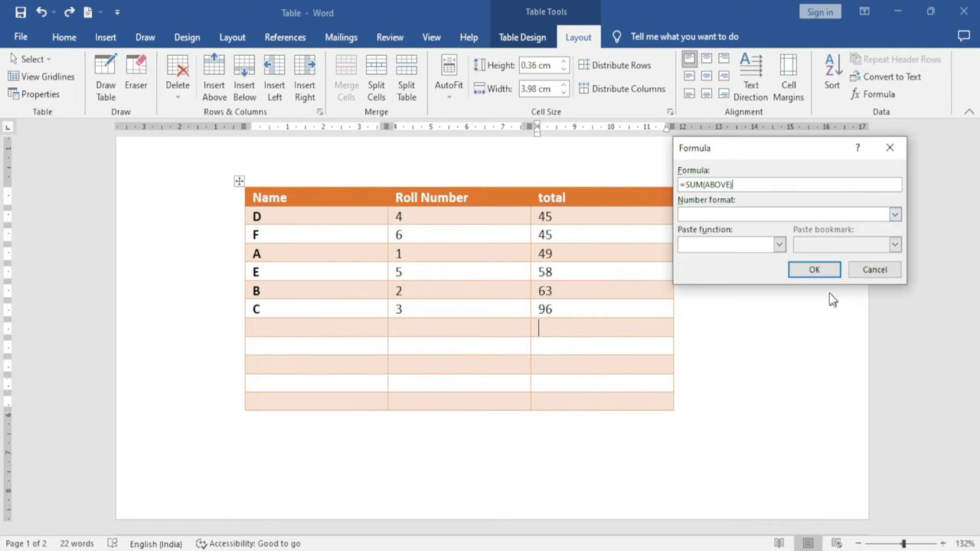
left_click(815, 270)
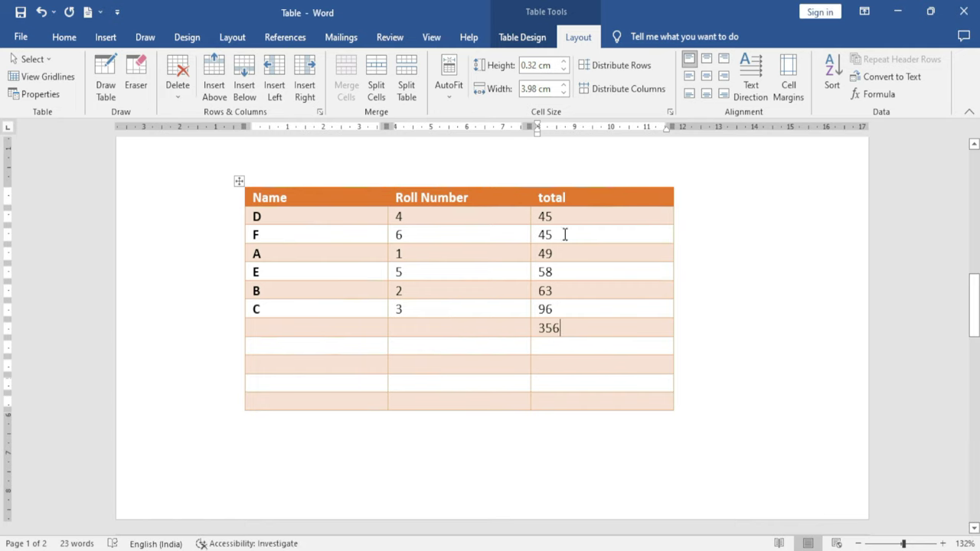
left_click_drag(568, 331, 545, 328)
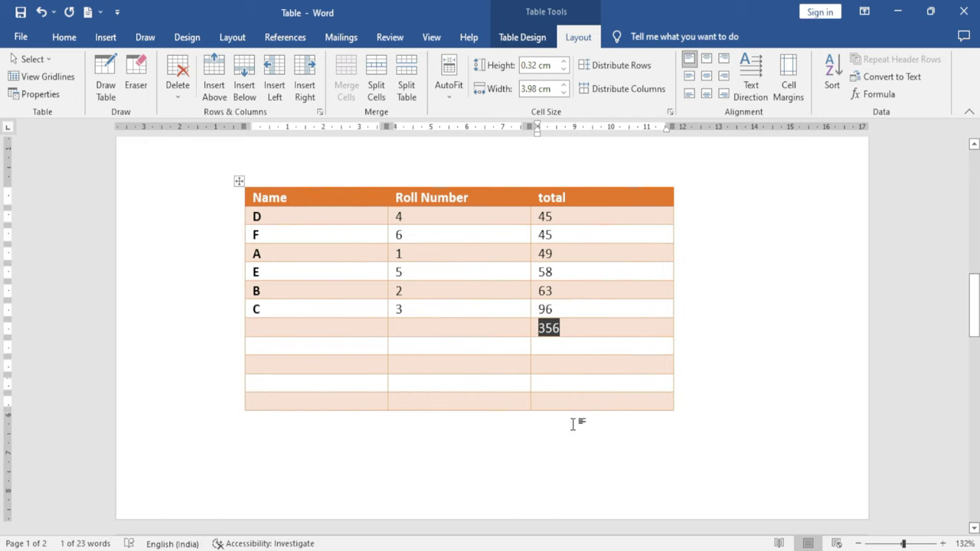
Look at the Insert Table options and close them without choosing anything
left_click(107, 38)
left_click(104, 96)
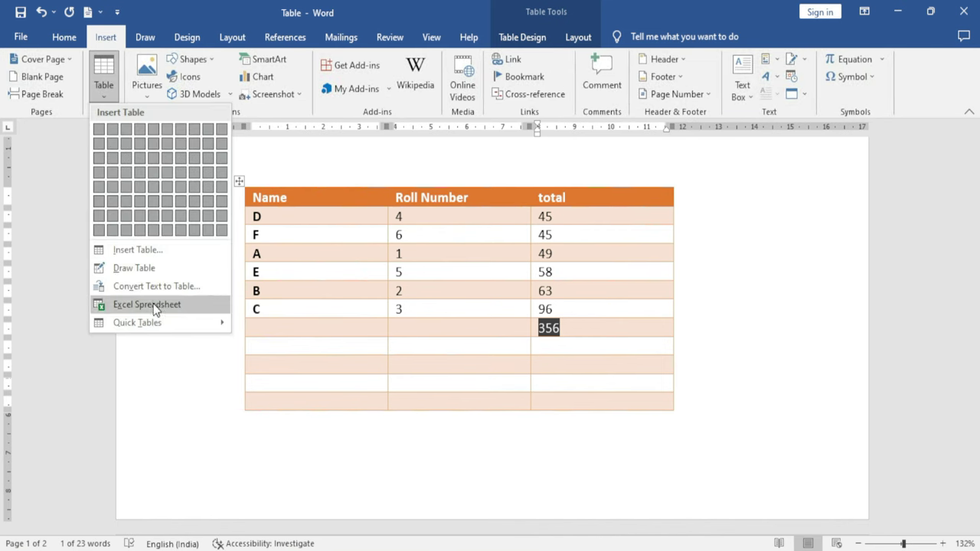
left_click(350, 435)
Delete the scores table and insert an empty table of 5 columns and 5 rows
key("ctrl+a")
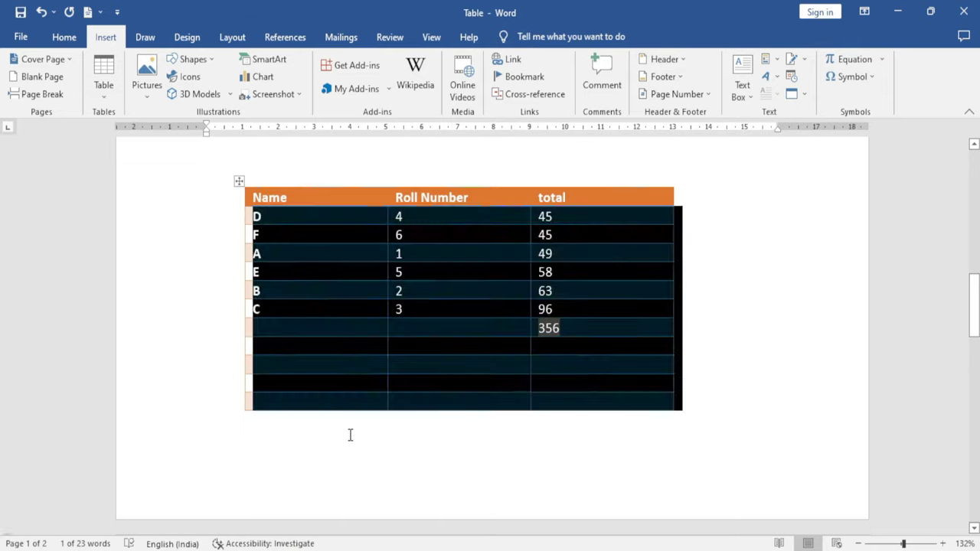
key("Delete")
left_click(104, 96)
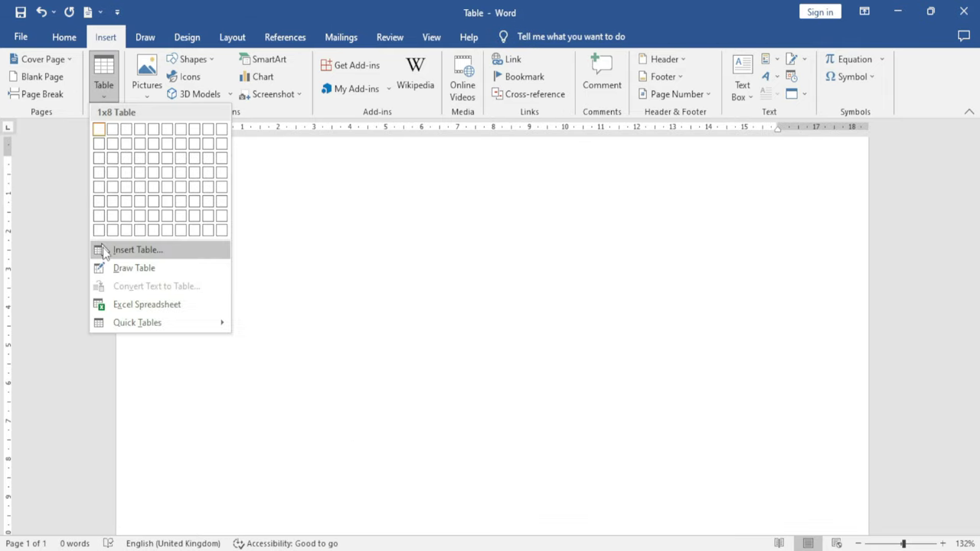
left_click(161, 252)
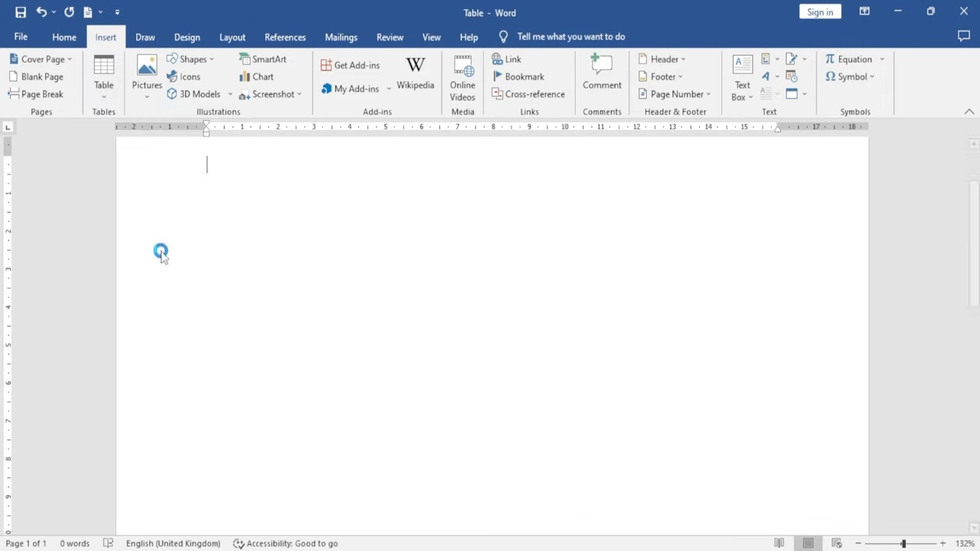
left_click_drag(398, 177, 568, 189)
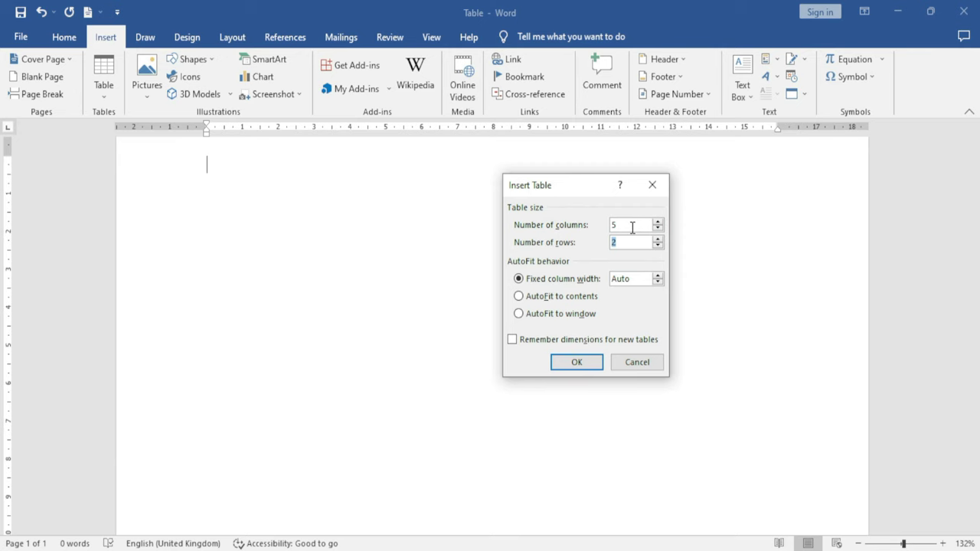
left_click(584, 363)
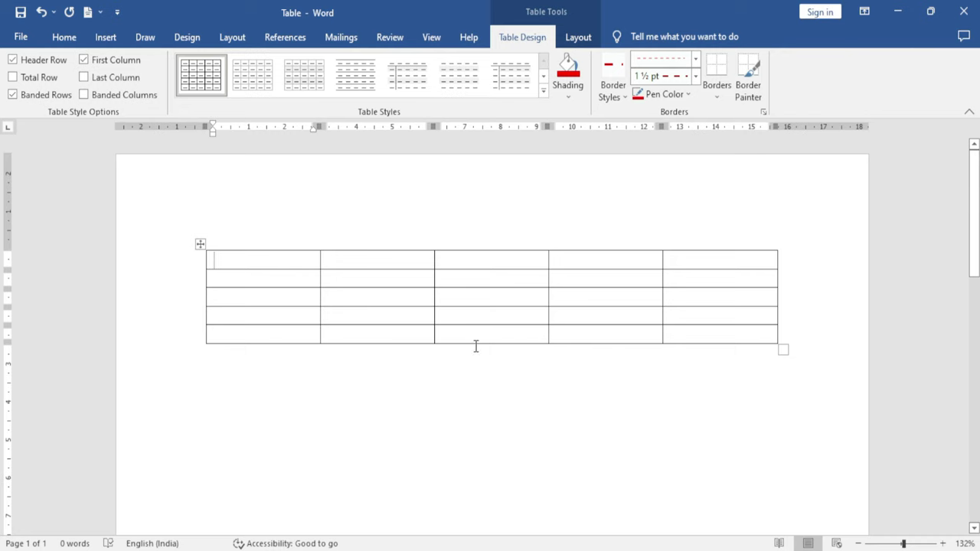
left_click(299, 411)
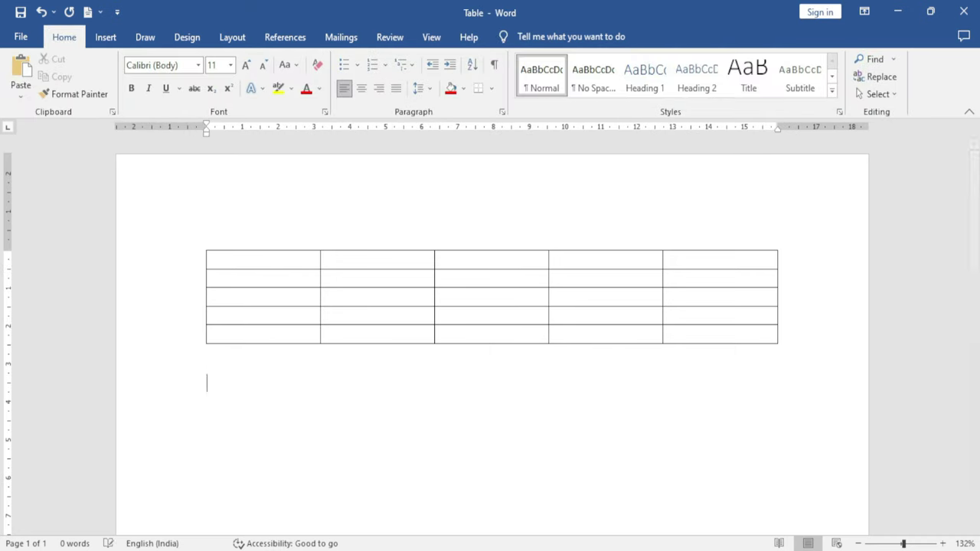
left_click(104, 37)
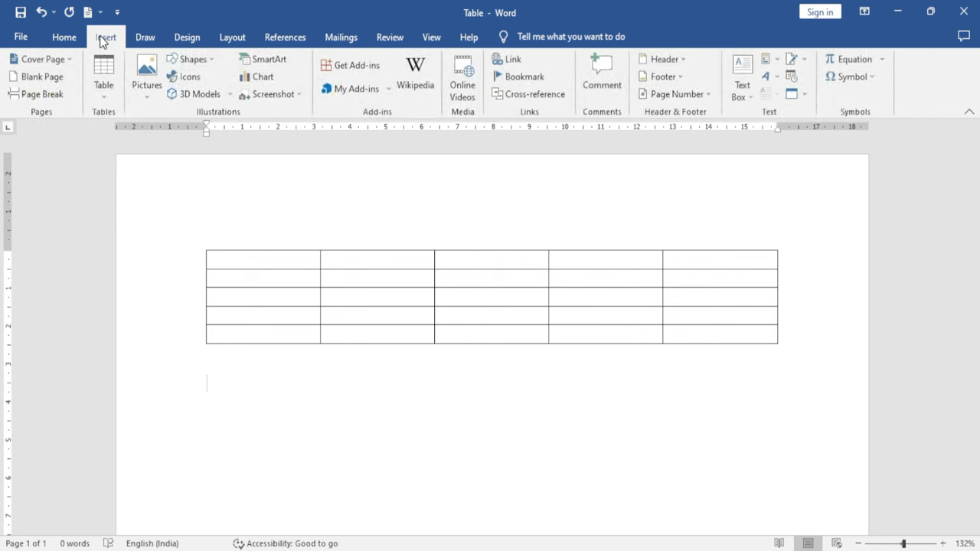
Draw a table below the 5×5 grid, divided into three top cells and two bottom cells
left_click(96, 99)
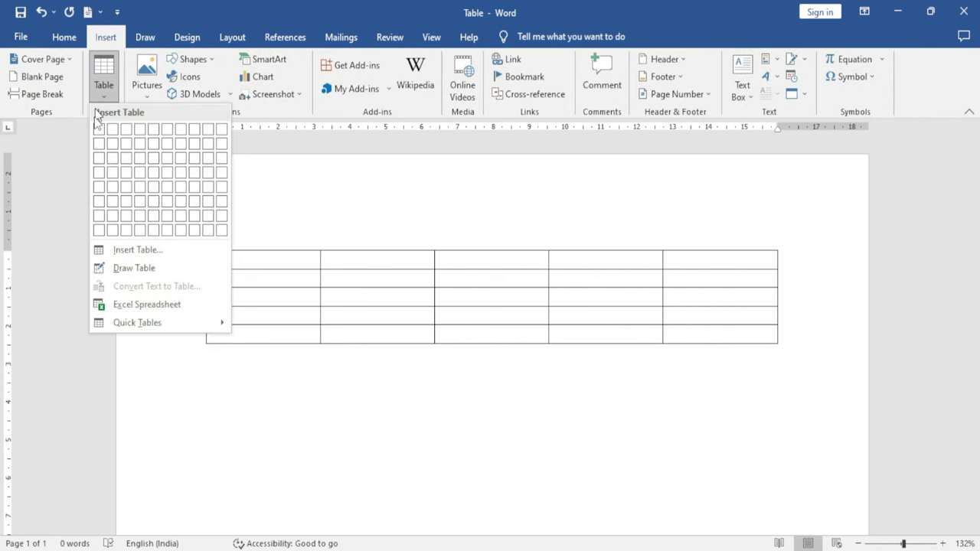
left_click(151, 268)
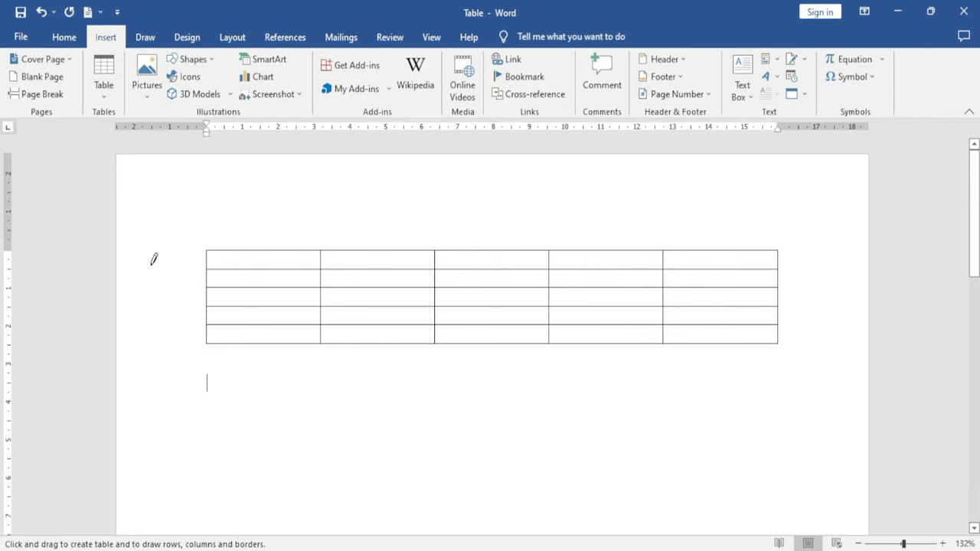
scroll(281, 286, "down", 4)
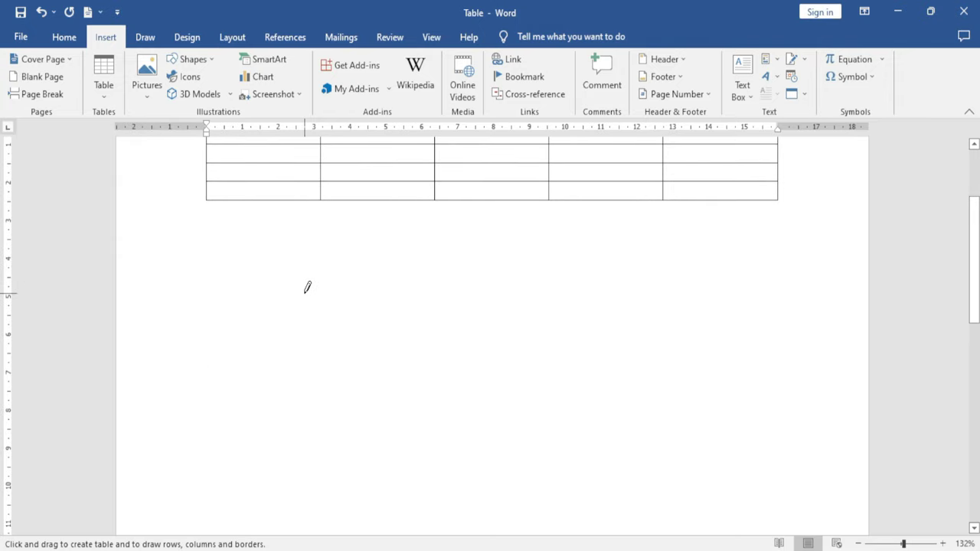
left_click_drag(228, 230, 652, 397)
left_click_drag(453, 231, 452, 397)
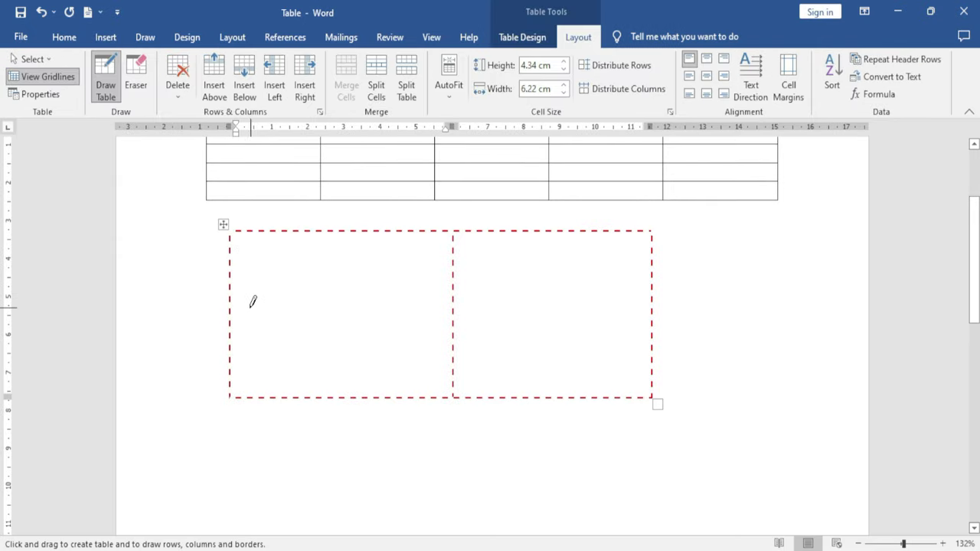
left_click_drag(238, 305, 556, 306)
left_click_drag(338, 238, 339, 284)
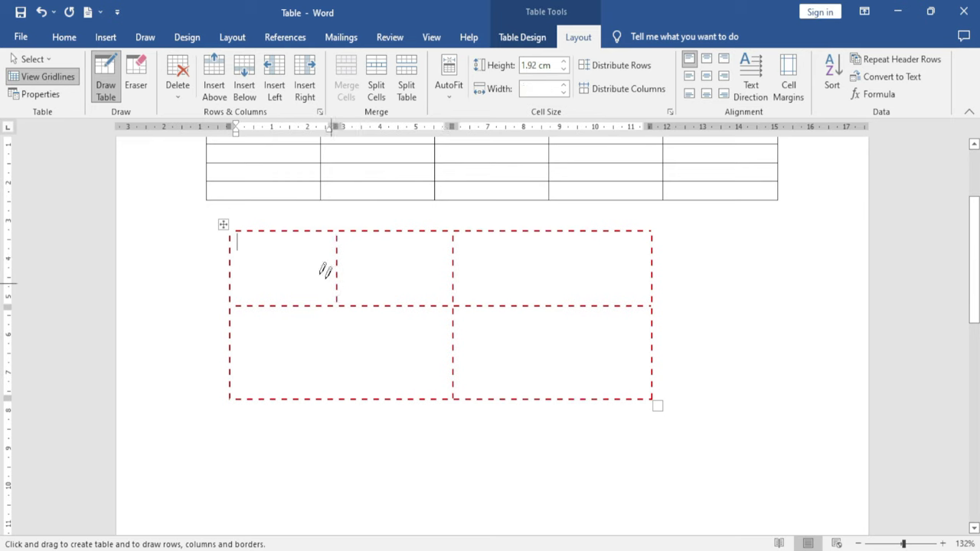
left_click(106, 76)
left_click(105, 38)
left_click(104, 97)
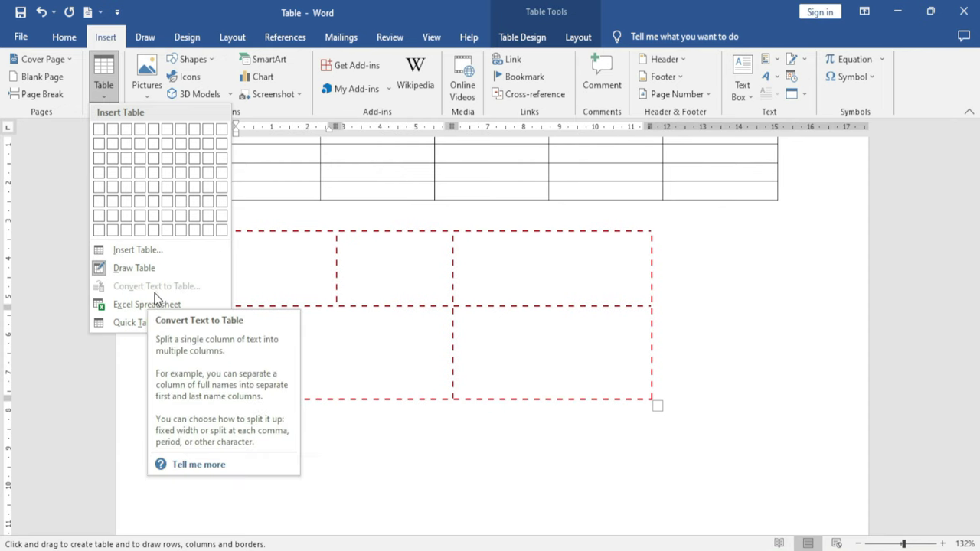
Replace all document content with five paragraphs of =rand() sample text
left_click(569, 474)
key("ctrl+a")
key("Delete")
type("=ran")
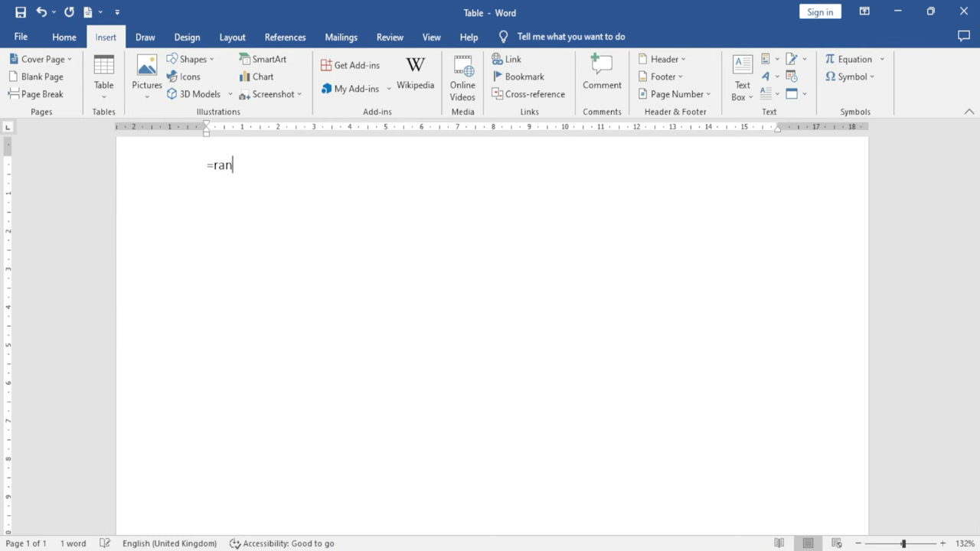
type("d()")
key("Return")
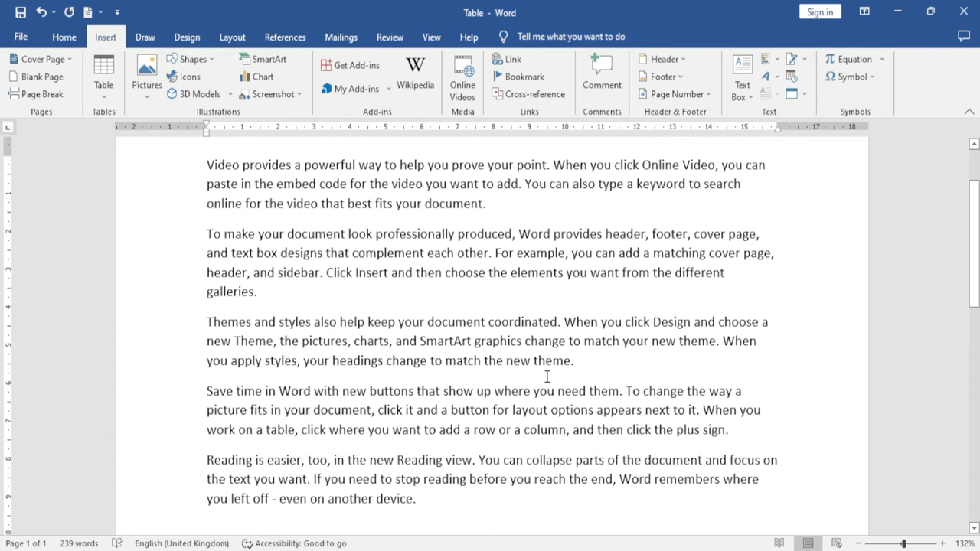
Convert all the sample text into a table, splitting rows at paragraphs
key("ctrl+a")
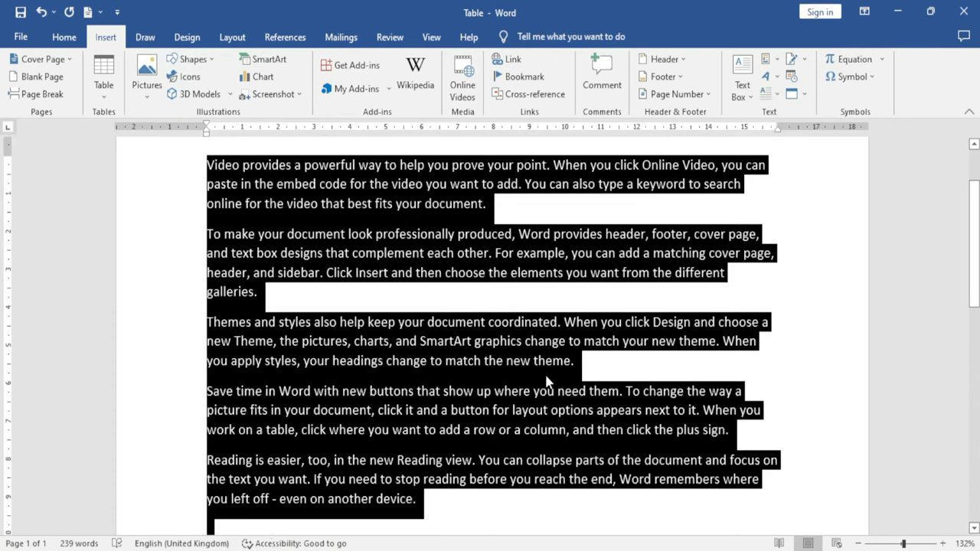
left_click(106, 101)
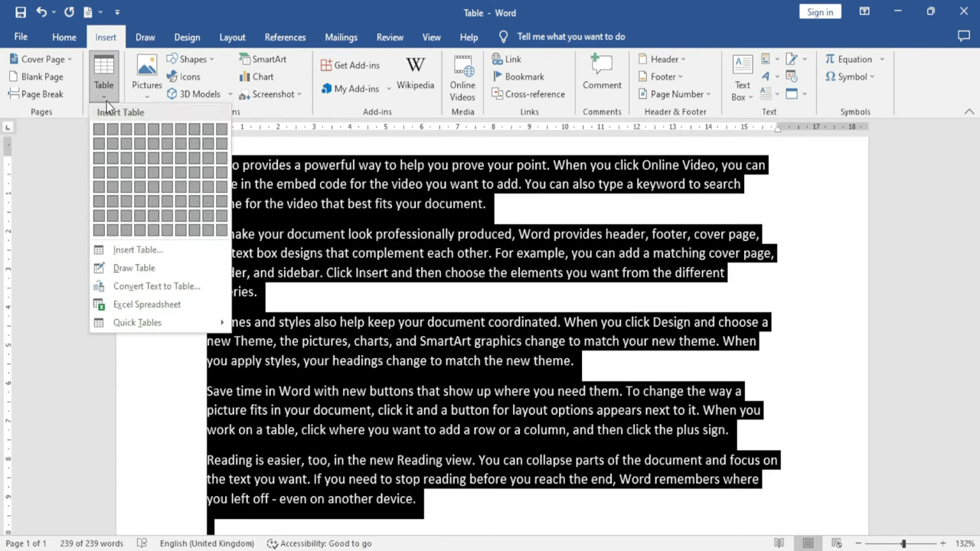
left_click(157, 287)
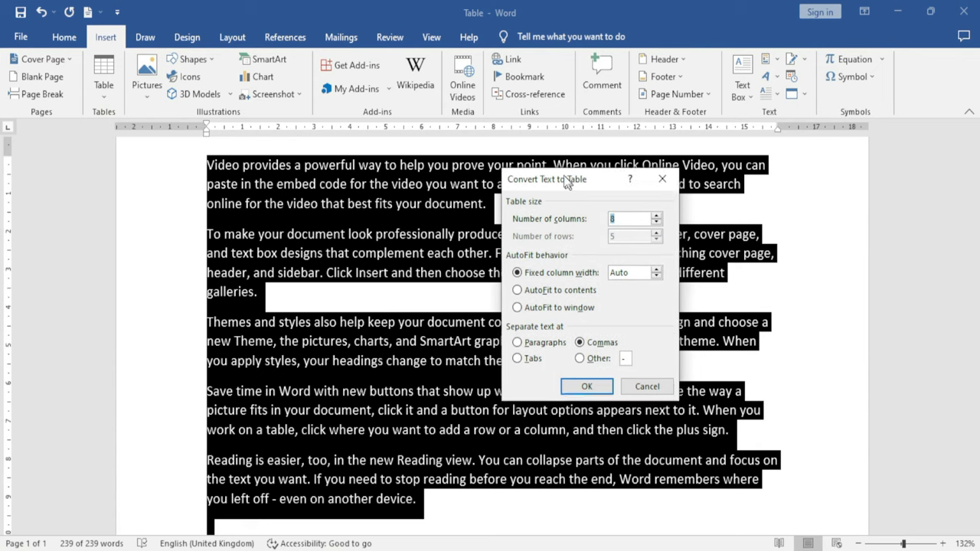
left_click_drag(566, 184, 542, 131)
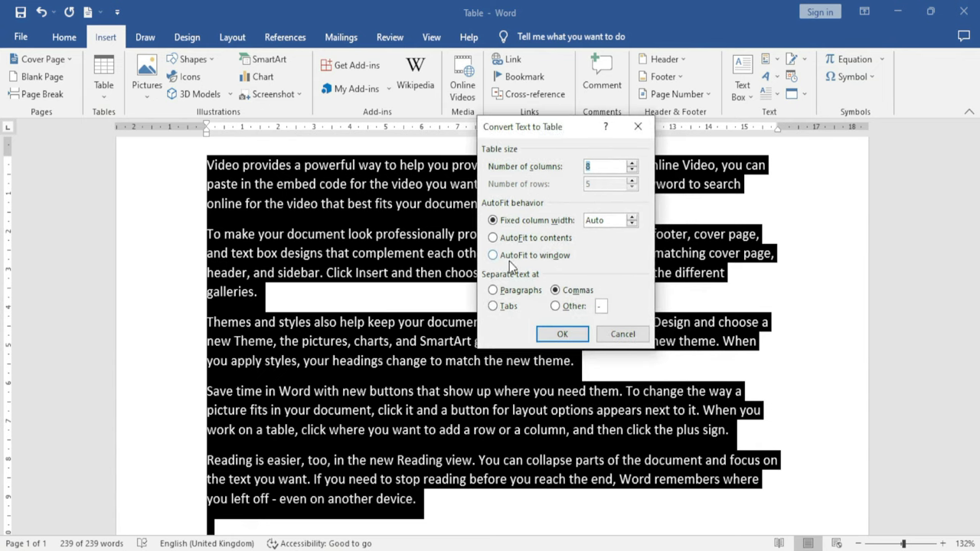
left_click(492, 290)
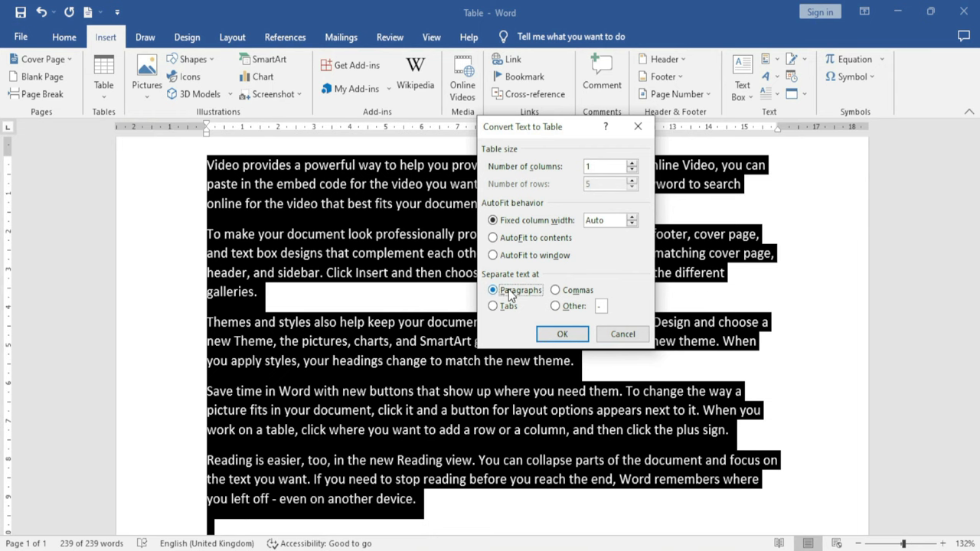
left_click(562, 335)
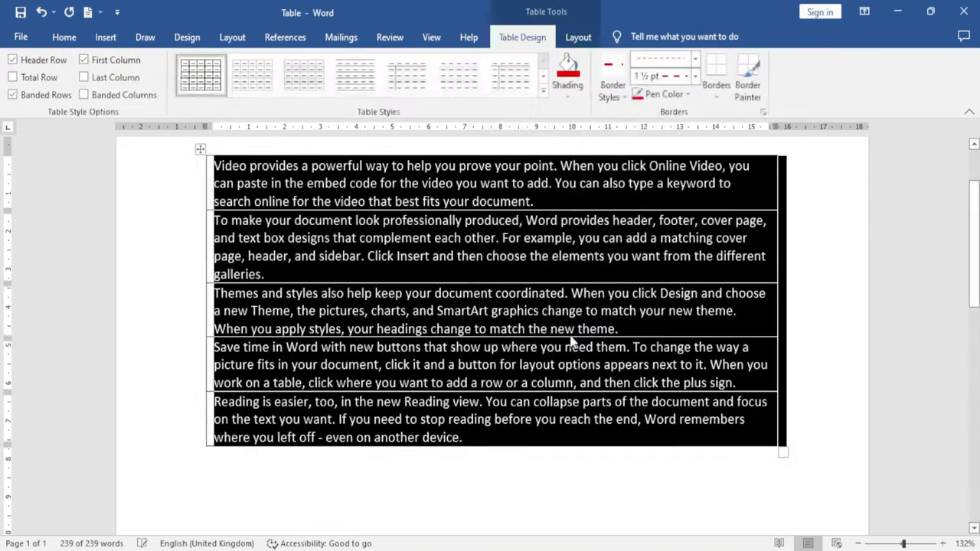
left_click(457, 470)
scroll(440, 434, "up", 1)
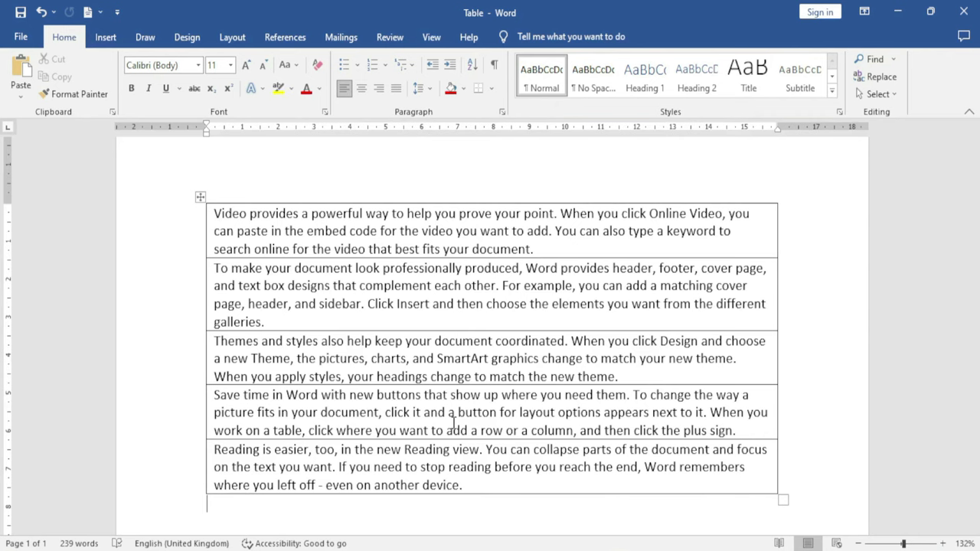
Embed a new Excel spreadsheet below the text table
left_click(105, 40)
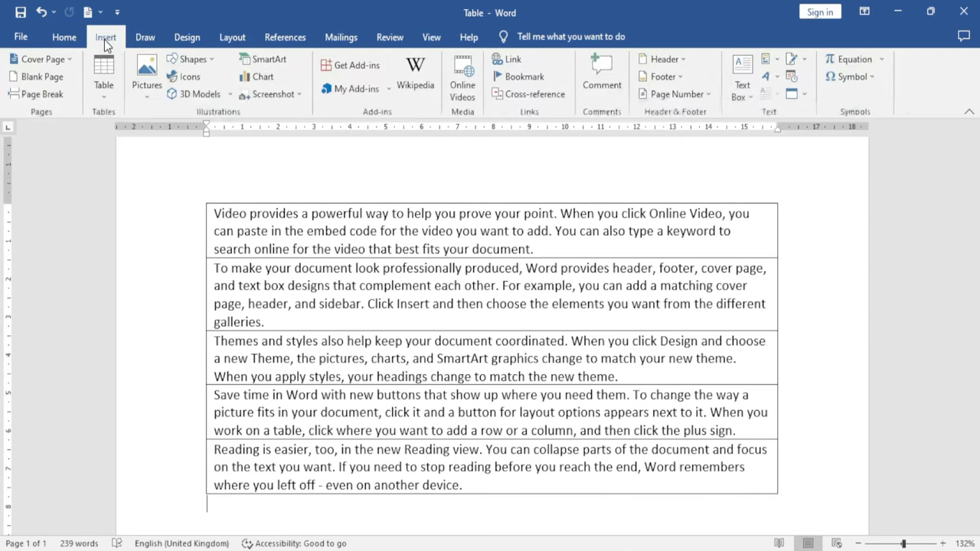
left_click(102, 92)
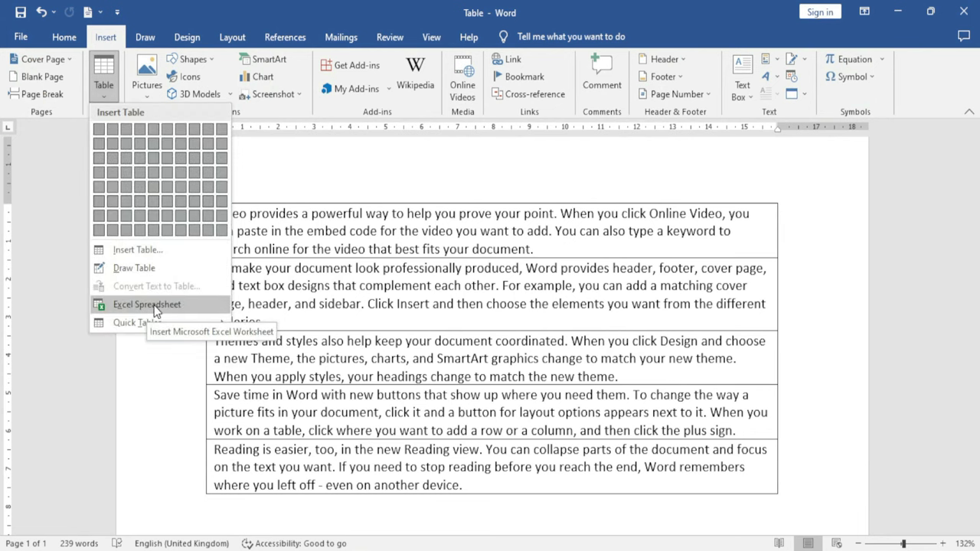
left_click(155, 306)
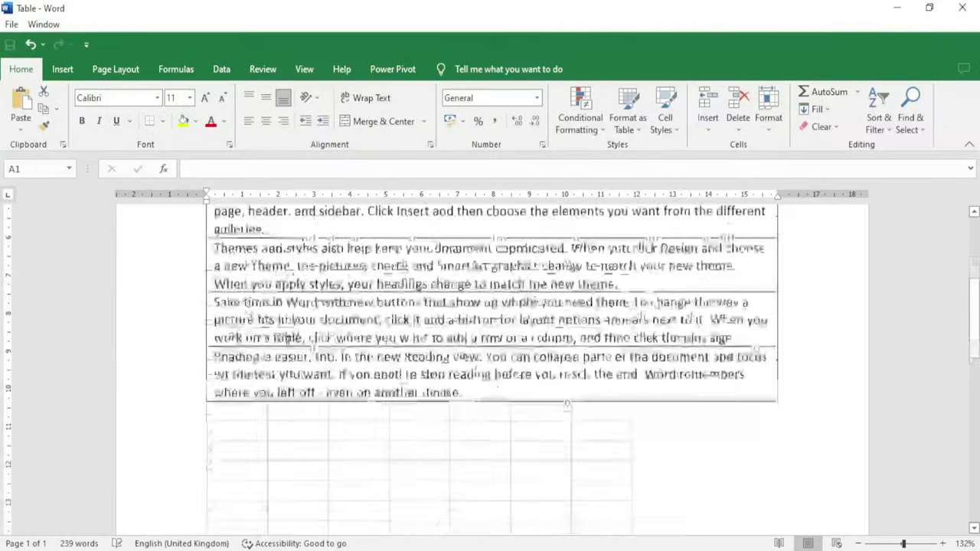
scroll(401, 353, "down", 1)
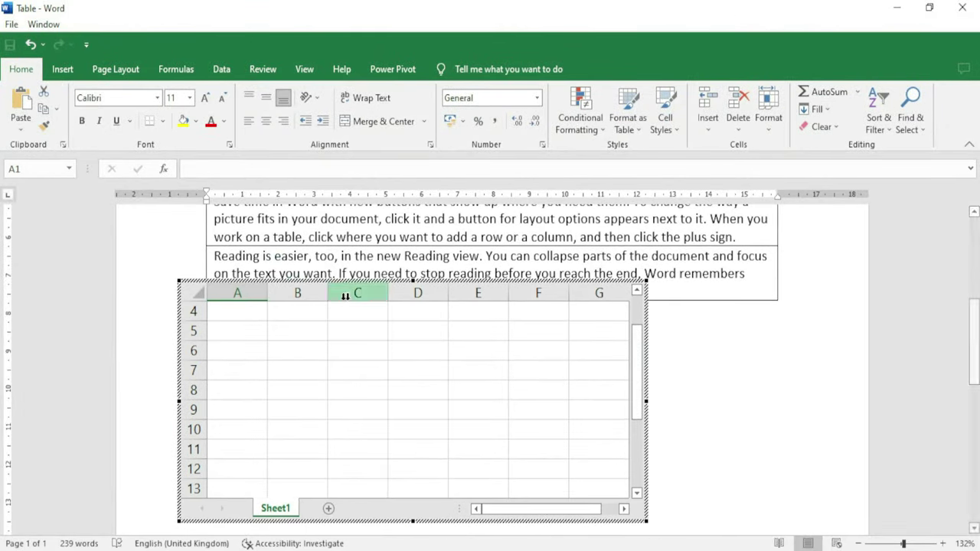
left_click(252, 365)
key("shift+space")
scroll(253, 360, "up", 1)
left_click(253, 349)
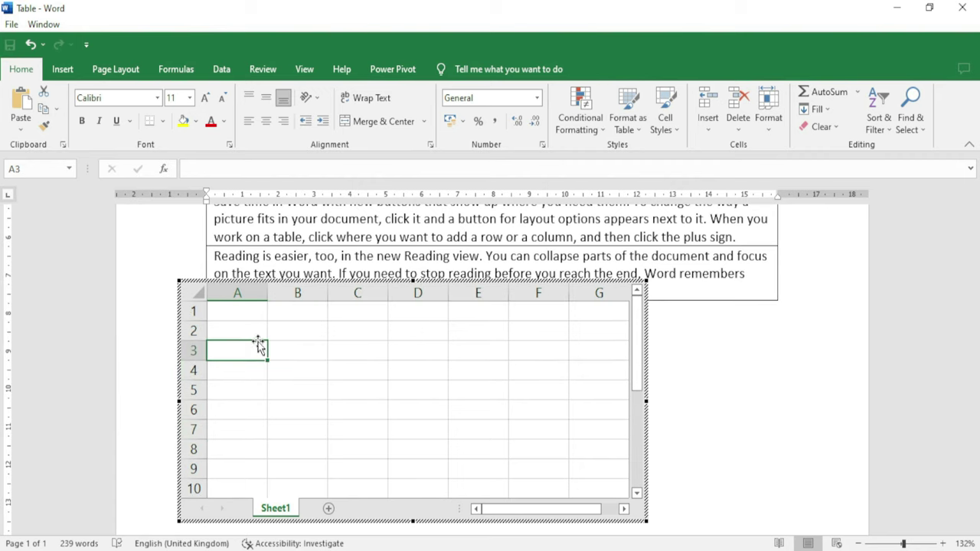
Enter 5454, 545, 45, 45 and 45 into cells A2 to A6
left_click(265, 336)
type("5454")
key("Return")
type("545")
key("Return")
type("45")
key("Return")
type("45 45")
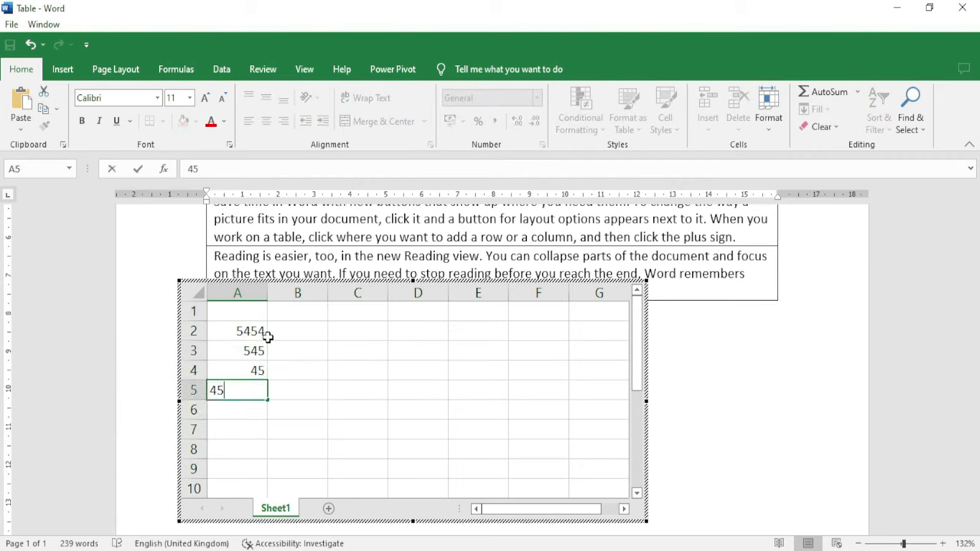
key("Return")
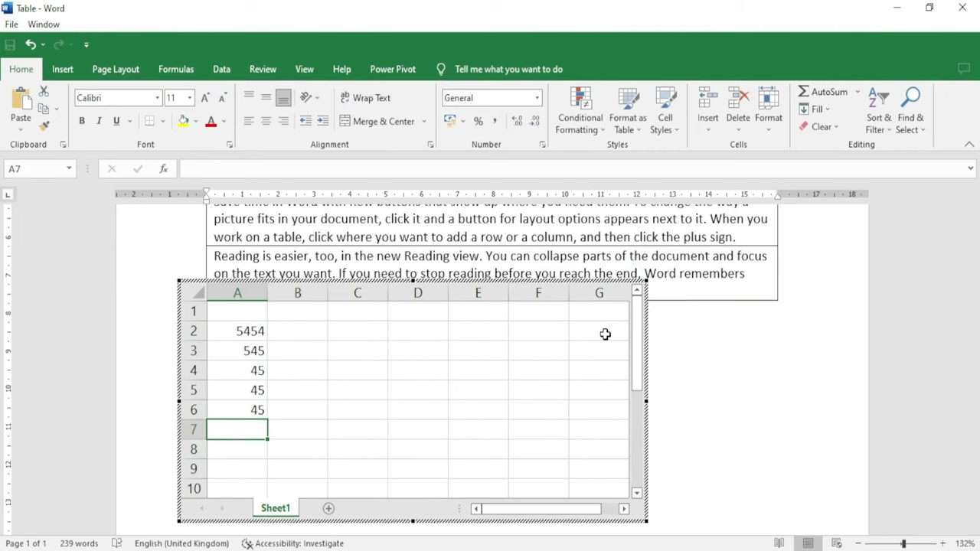
AutoSum A2:A6 into cell A7, giving 6134
scroll(605, 334, "up", 1)
key("alt+=")
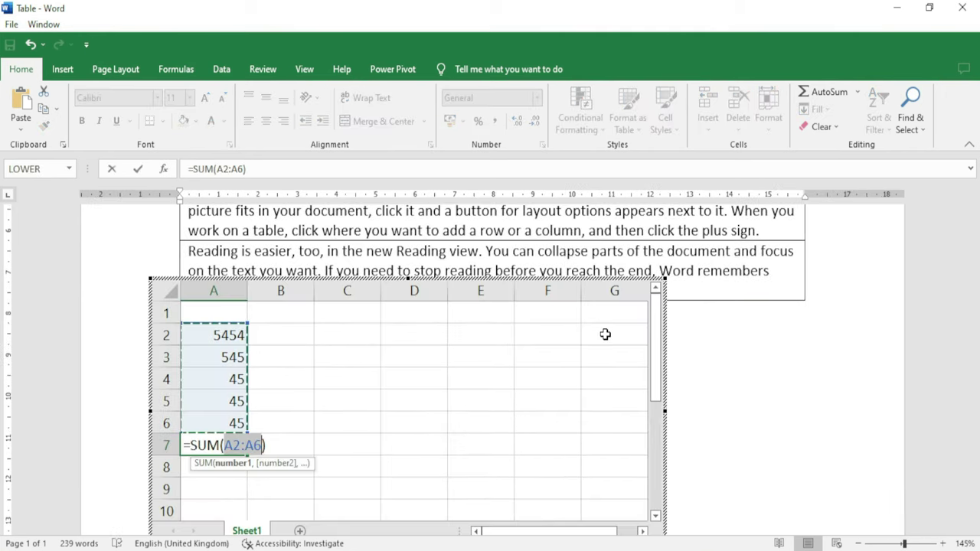
key("Return")
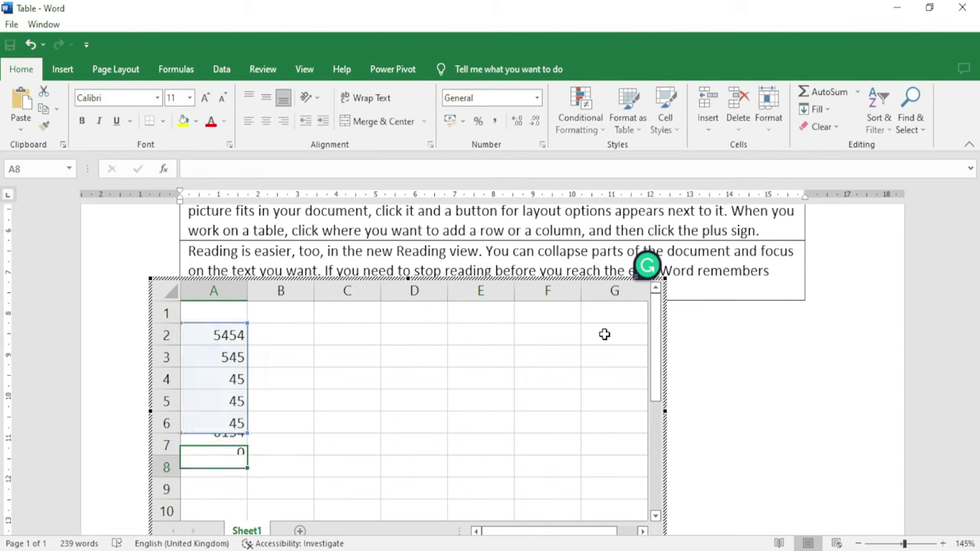
left_click(216, 451)
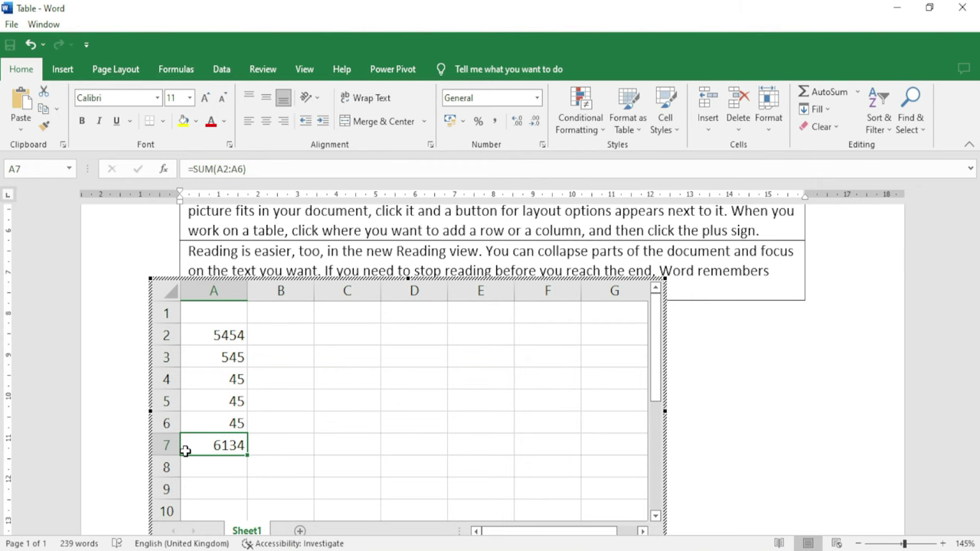
Exit the worksheet, reopen it for editing, then return to Word
left_click(715, 373)
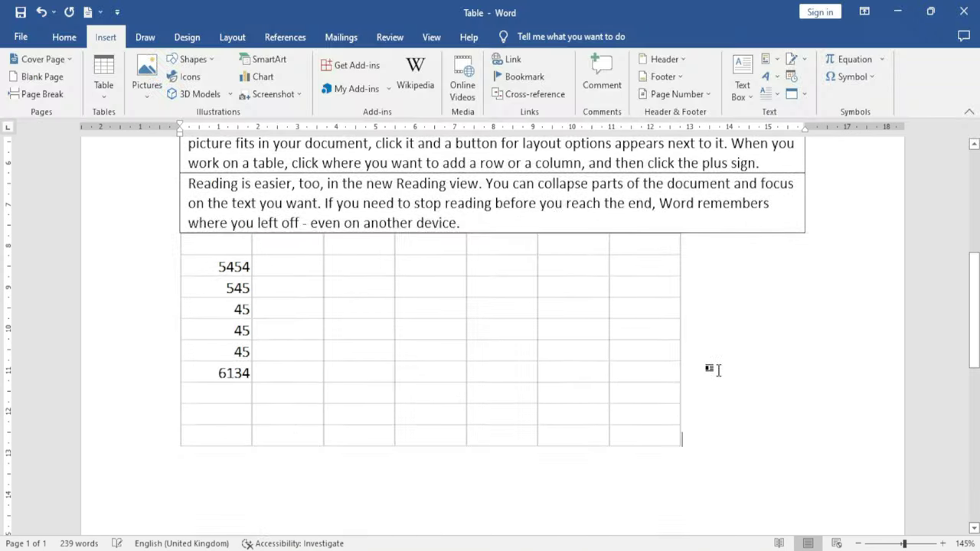
scroll(262, 345, "up", 1)
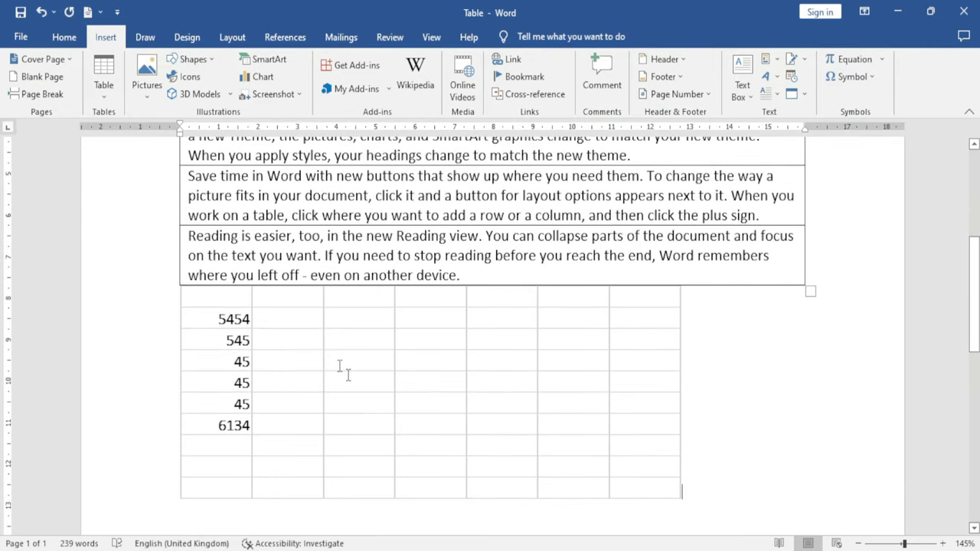
double_click(303, 359)
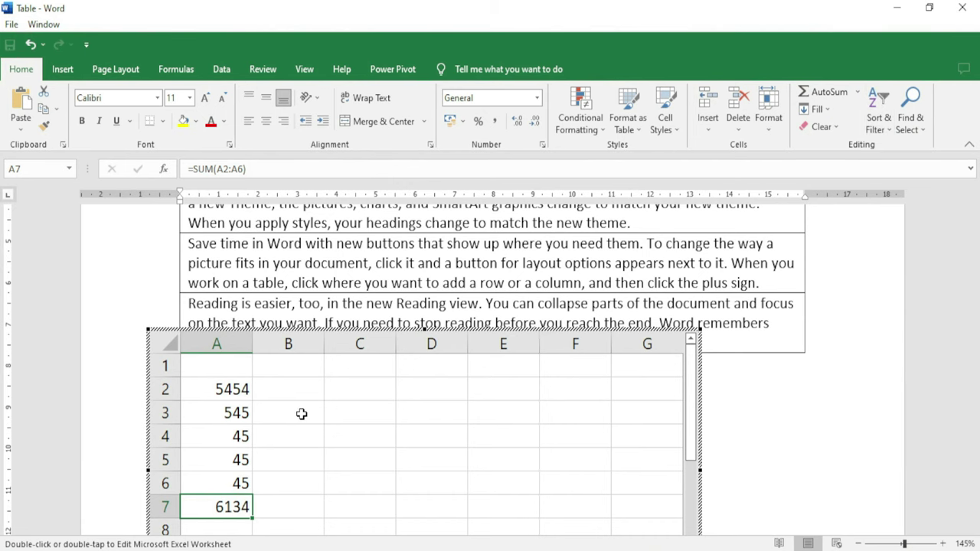
scroll(301, 414, "down", 1)
scroll(302, 413, "up", 1)
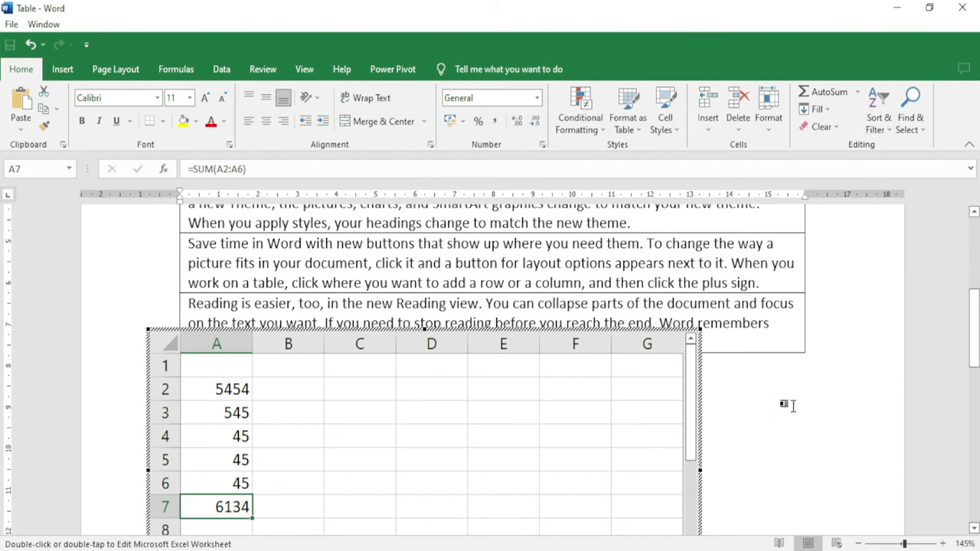
left_click(792, 406)
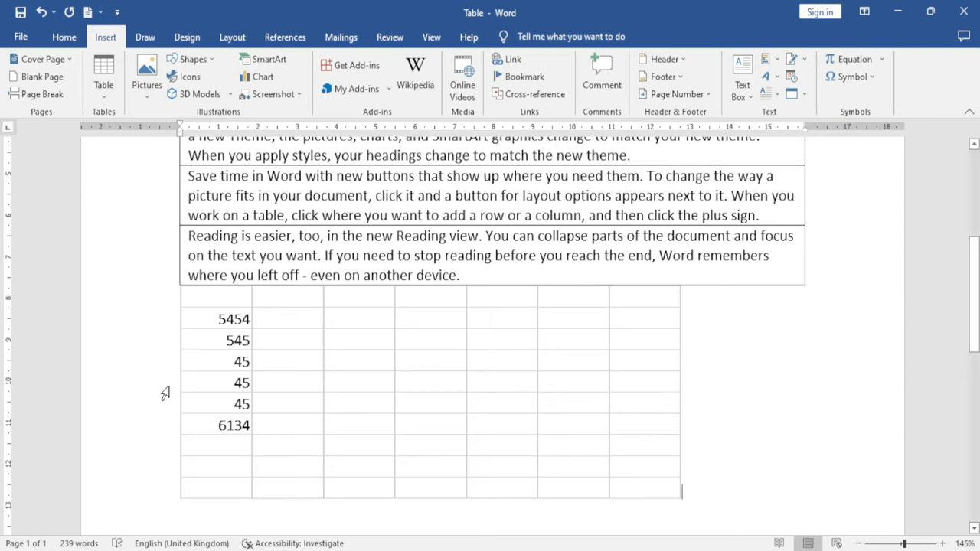
Delete all the text and worksheet content from the document
left_click(102, 81)
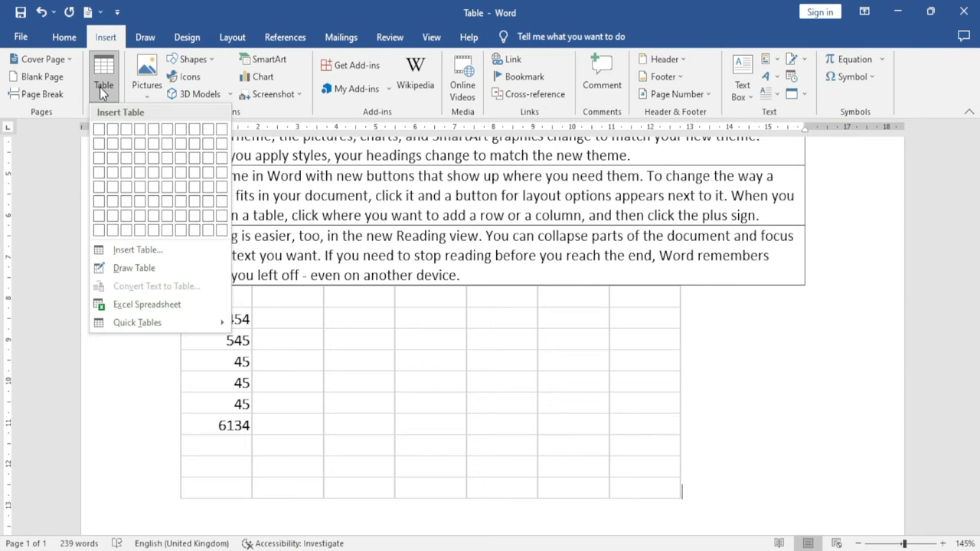
mouse_move(169, 318)
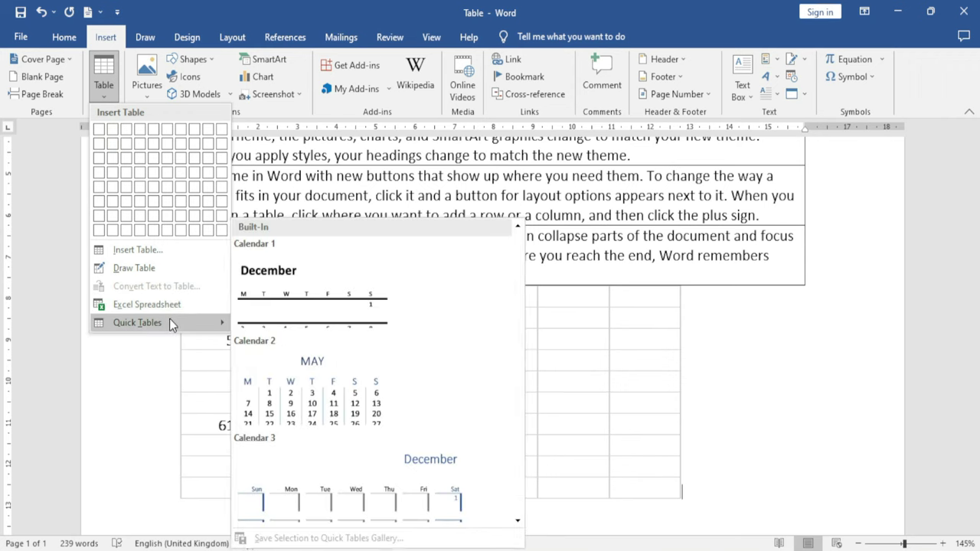
left_click(780, 364)
key("ctrl+a")
key("Delete")
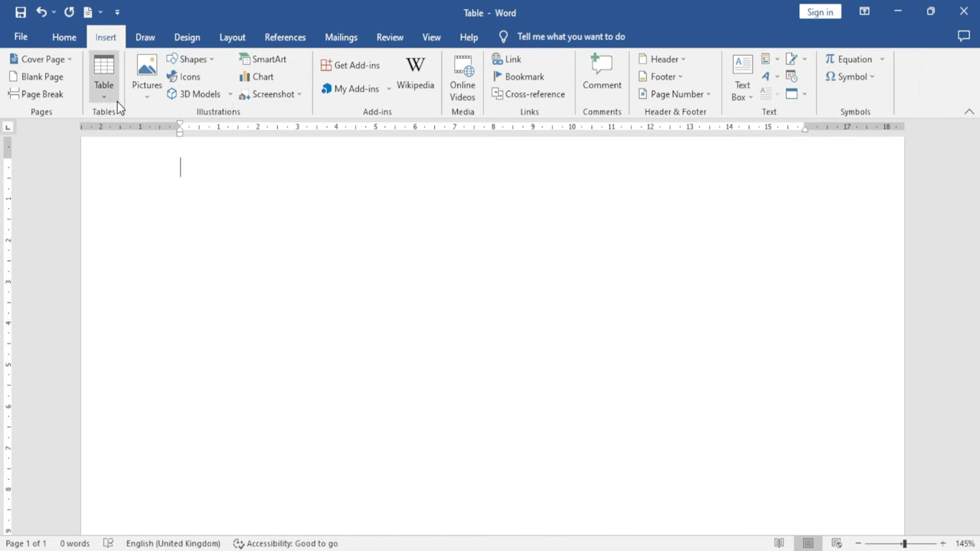
Insert a Tabular List quick table and overwrite its Books cell with 'jkhjhhj'
left_click(116, 102)
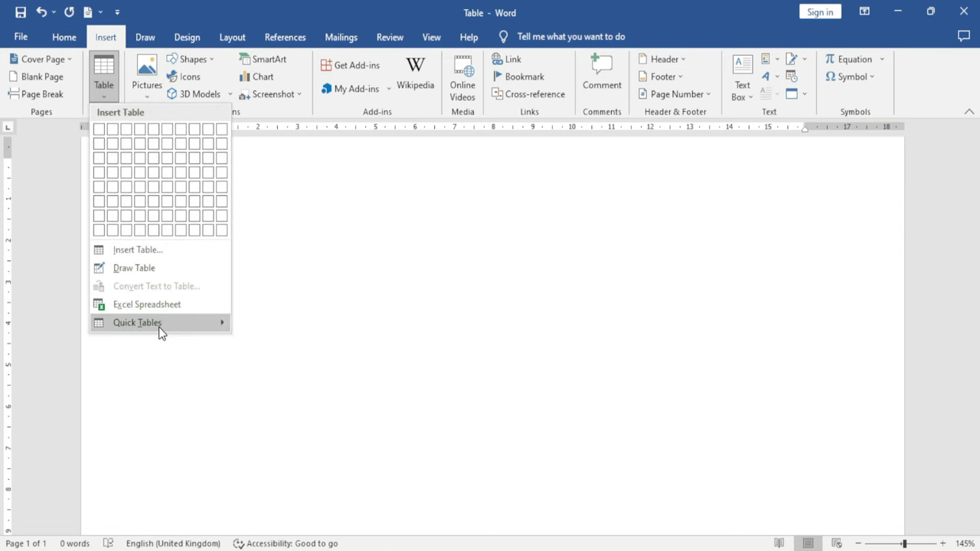
mouse_move(160, 332)
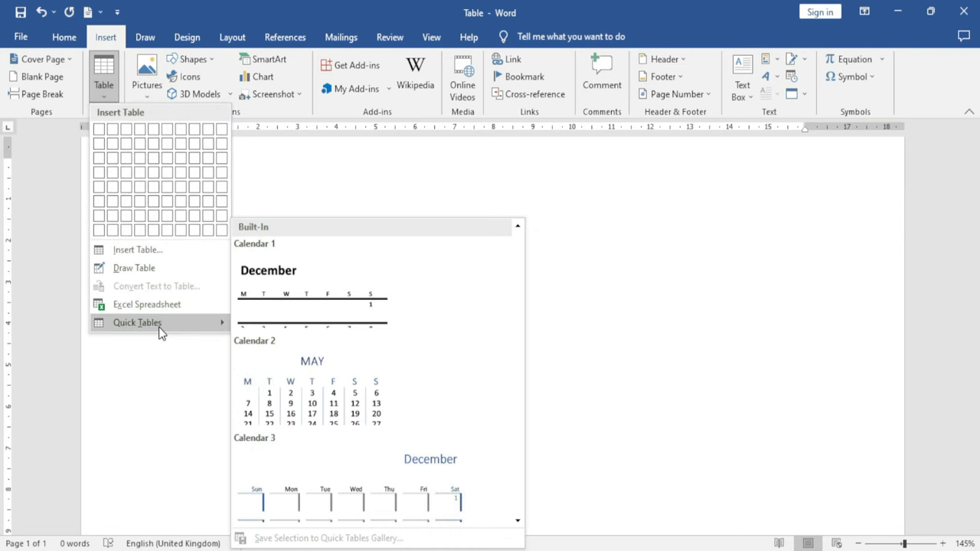
scroll(400, 390, "down", 6)
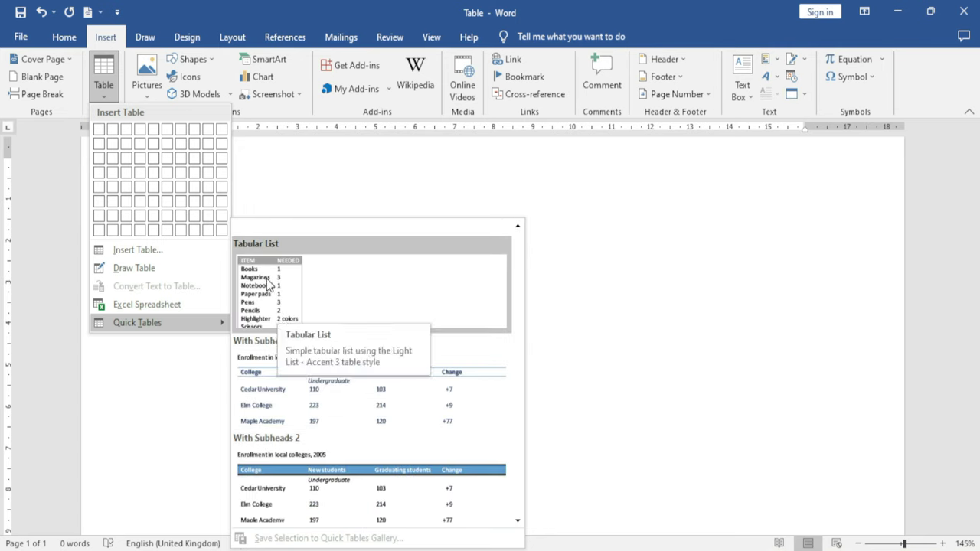
left_click(269, 286)
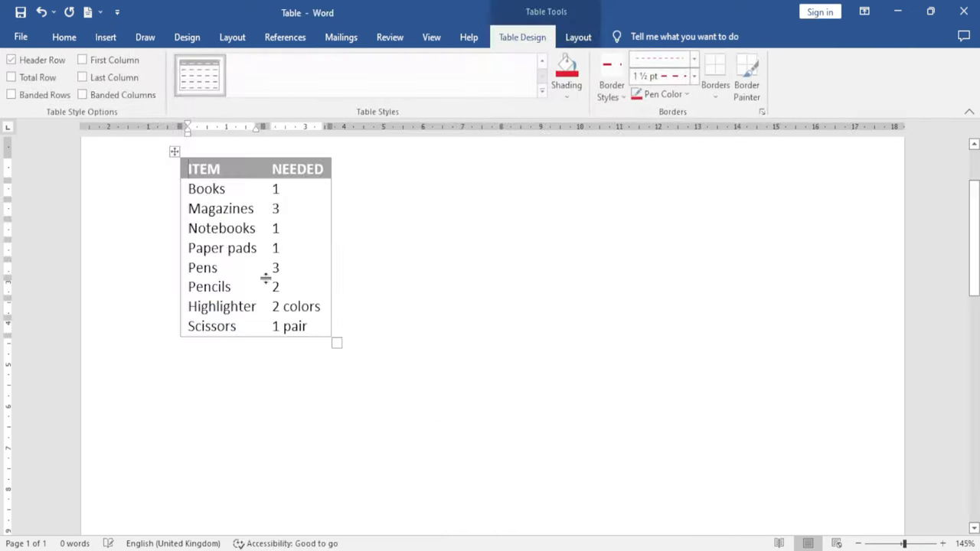
triple_click(204, 188)
type("jkhjhhj")
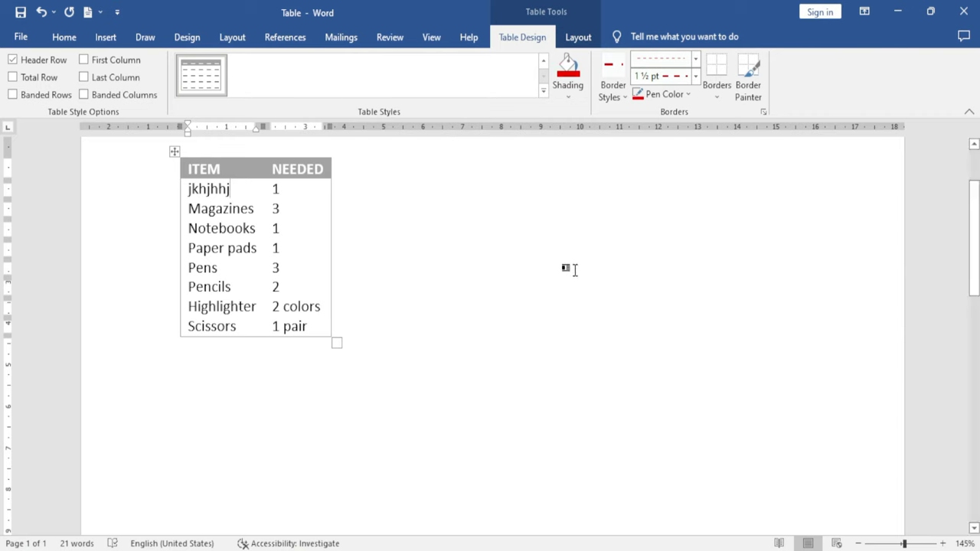
left_click(444, 387)
left_click(106, 37)
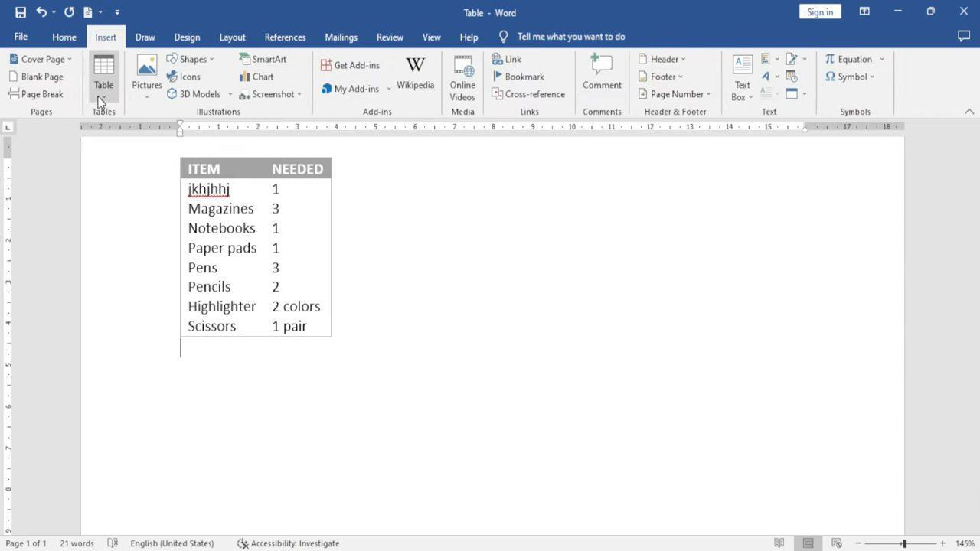
left_click(100, 88)
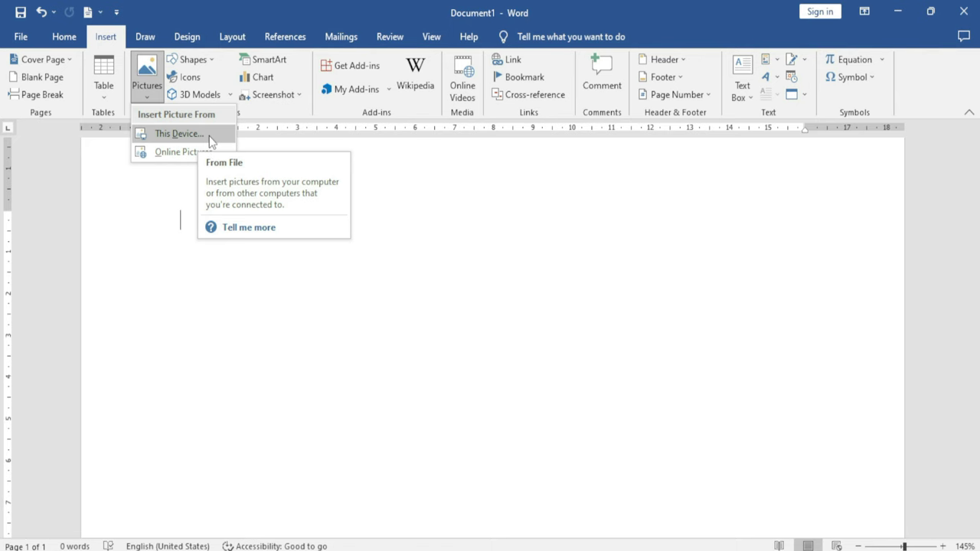
Insert the photo IMG_0288 from this computer into the document
left_click(209, 135)
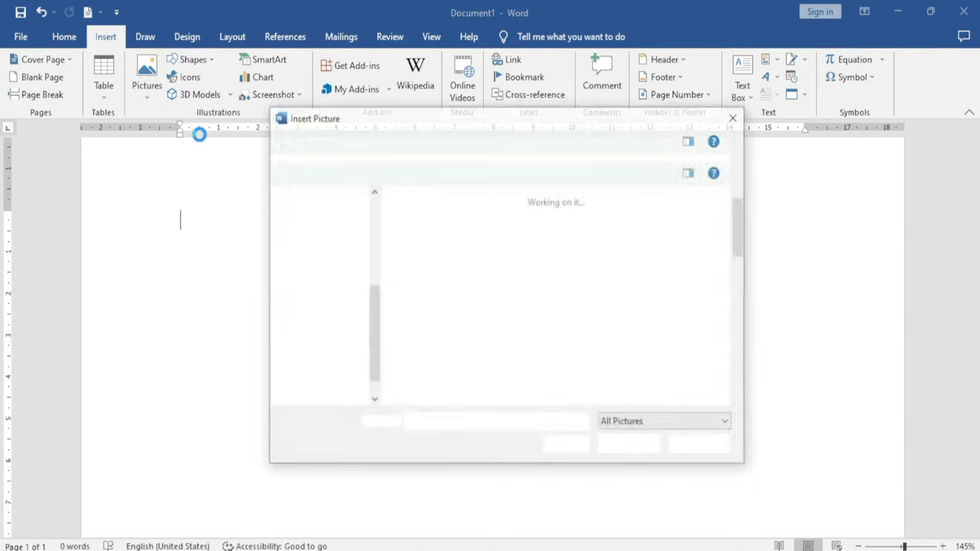
left_click_drag(433, 125, 320, 118)
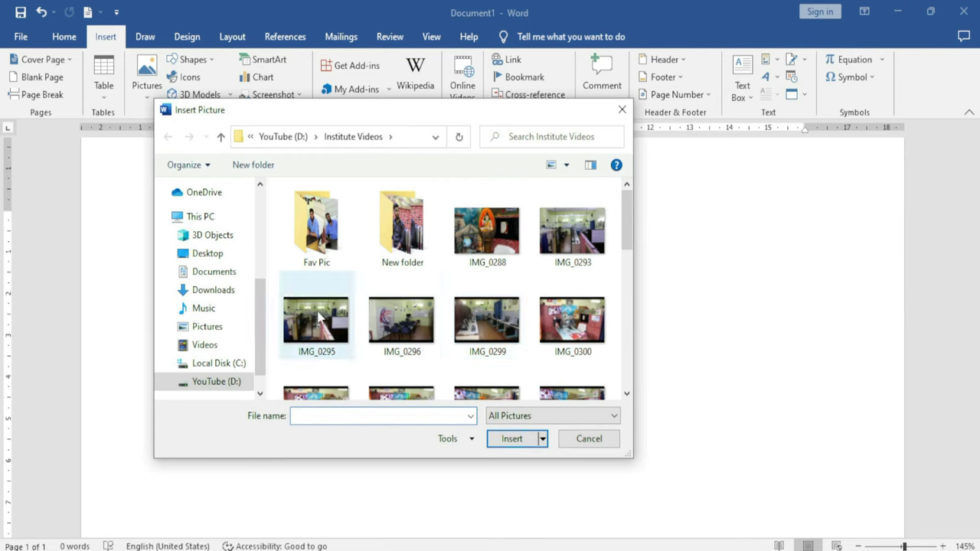
scroll(253, 261, "up", 2)
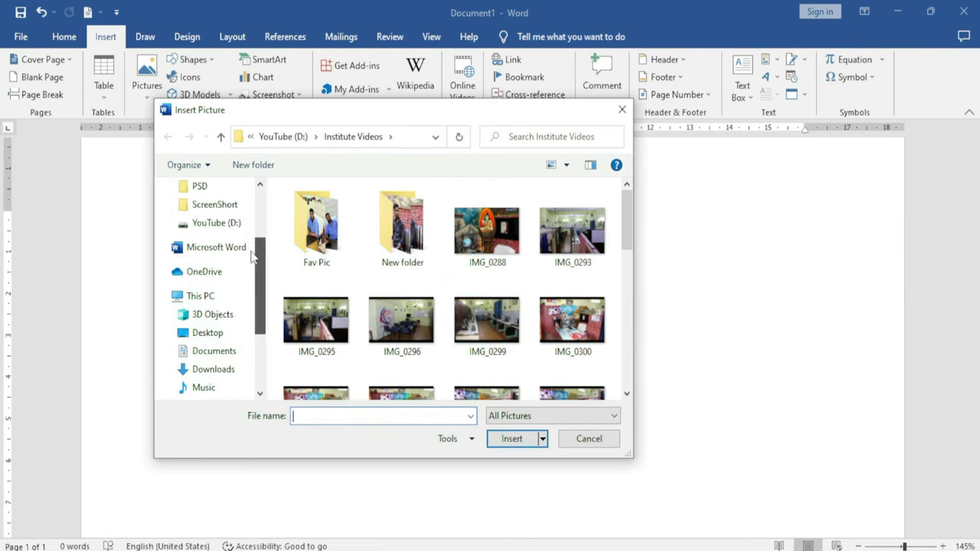
scroll(251, 258, "down", 3)
left_click(483, 245)
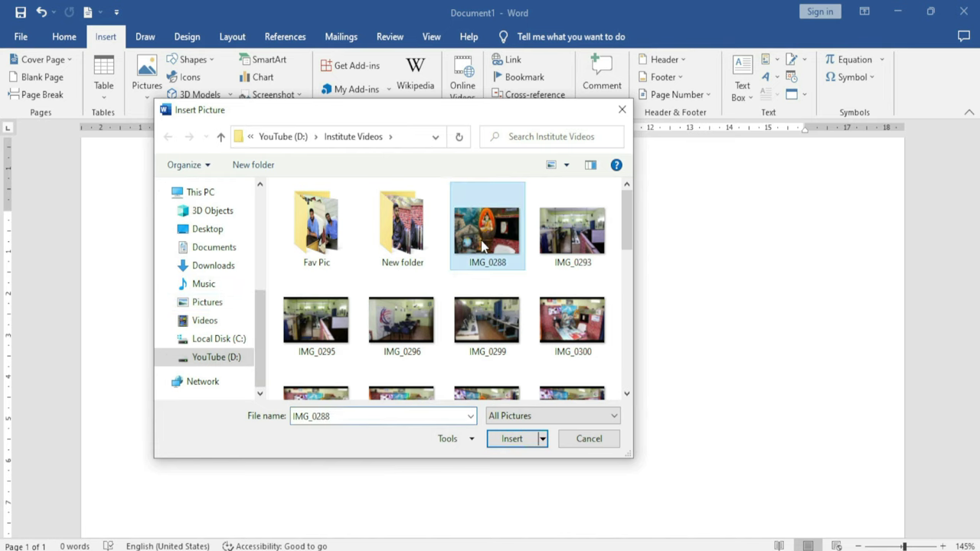
left_click(511, 440)
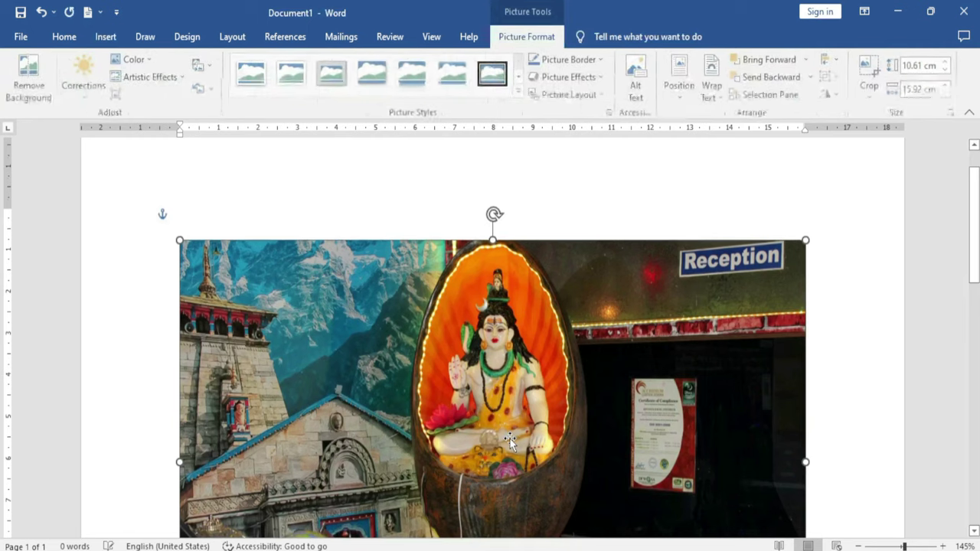
scroll(379, 361, "down", 3)
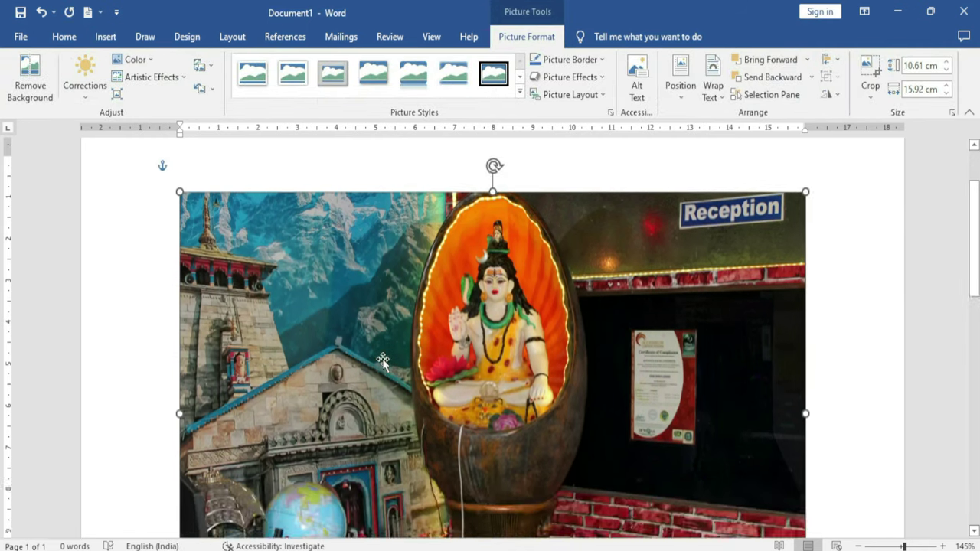
scroll(382, 361, "up", 2)
scroll(383, 360, "up", 1)
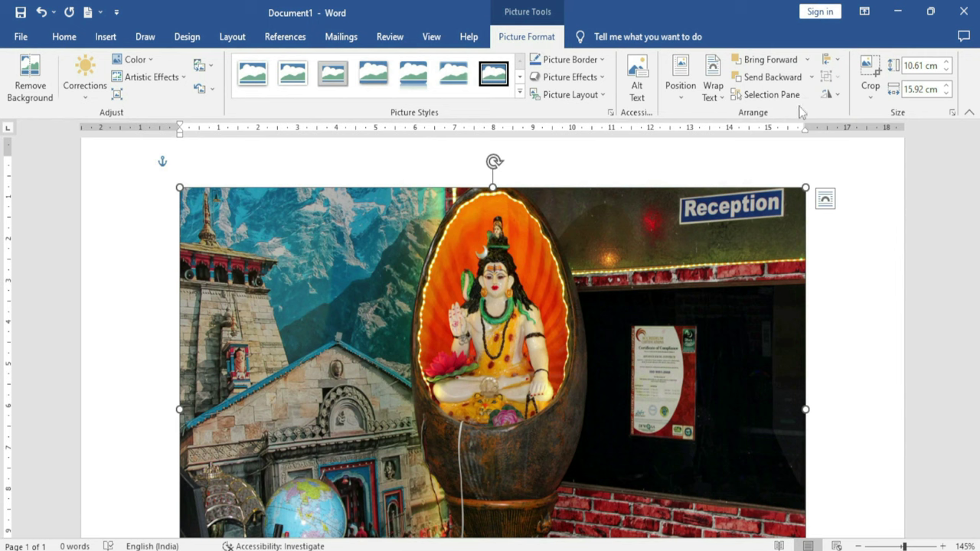
left_click(31, 86)
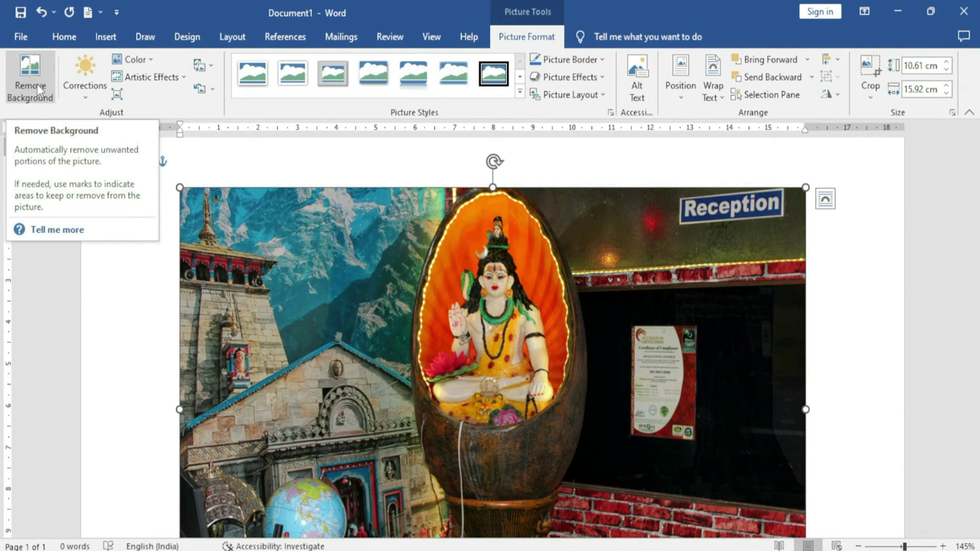
left_click(30, 84)
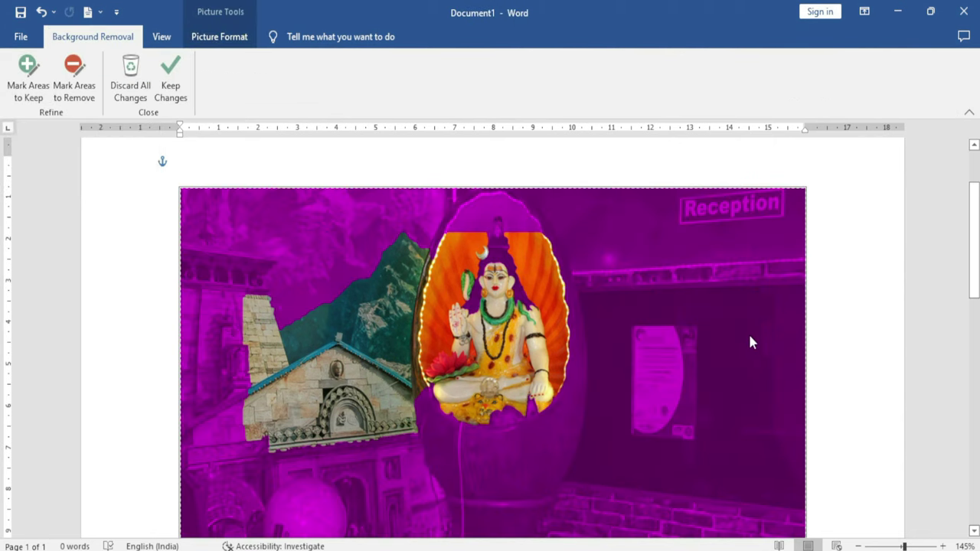
left_click(182, 95)
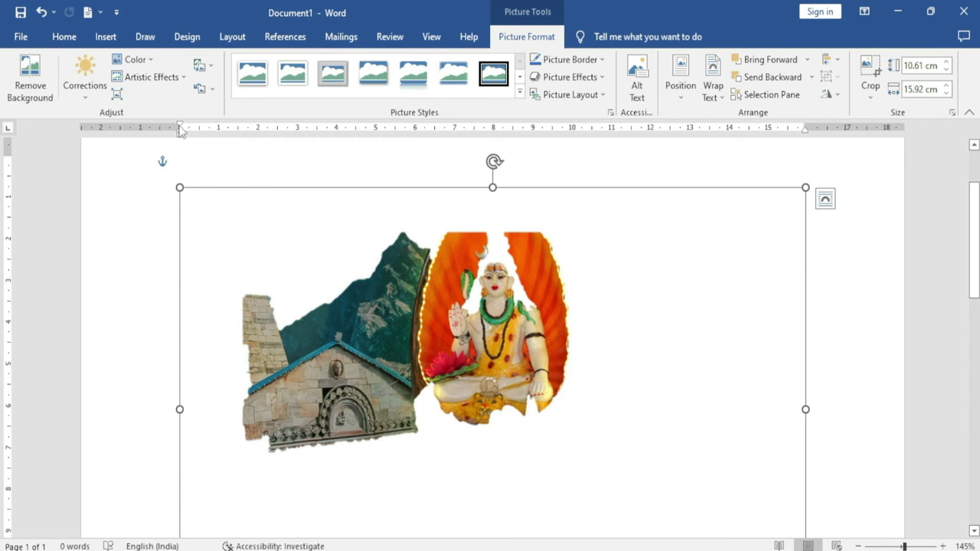
key("ctrl+z")
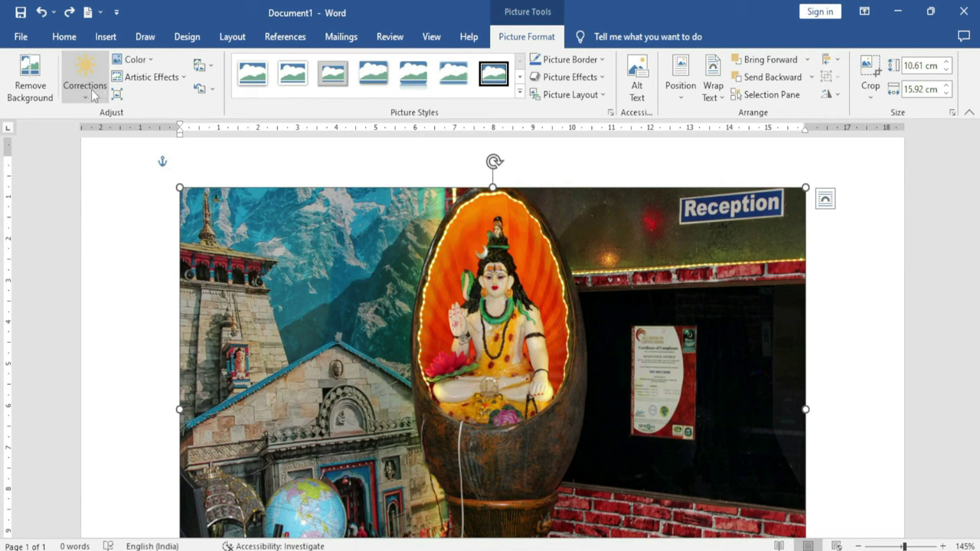
left_click(91, 89)
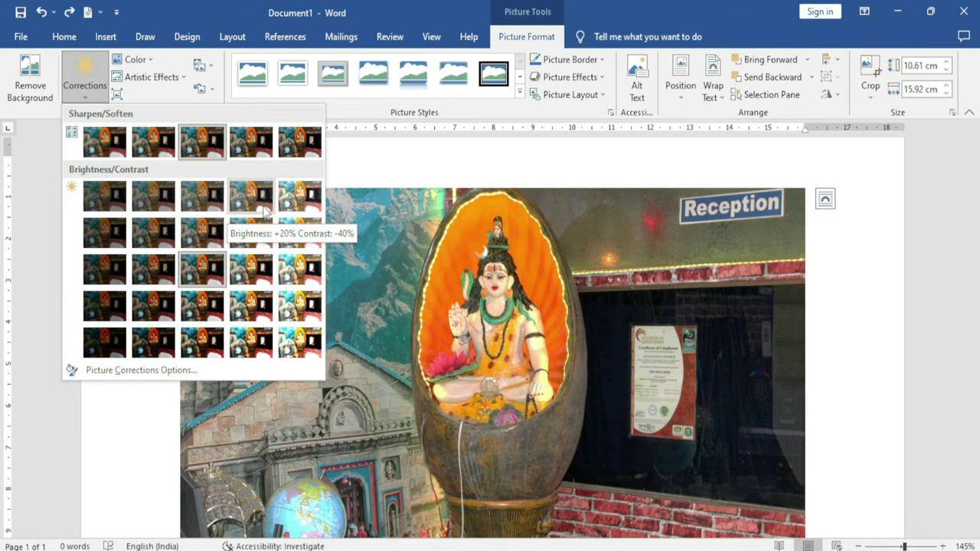
left_click(252, 201)
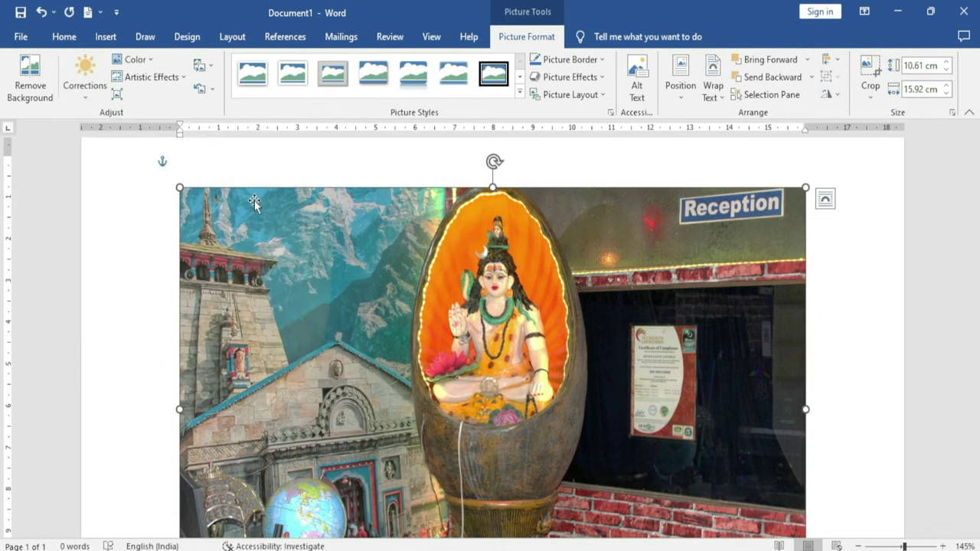
key("ctrl+z")
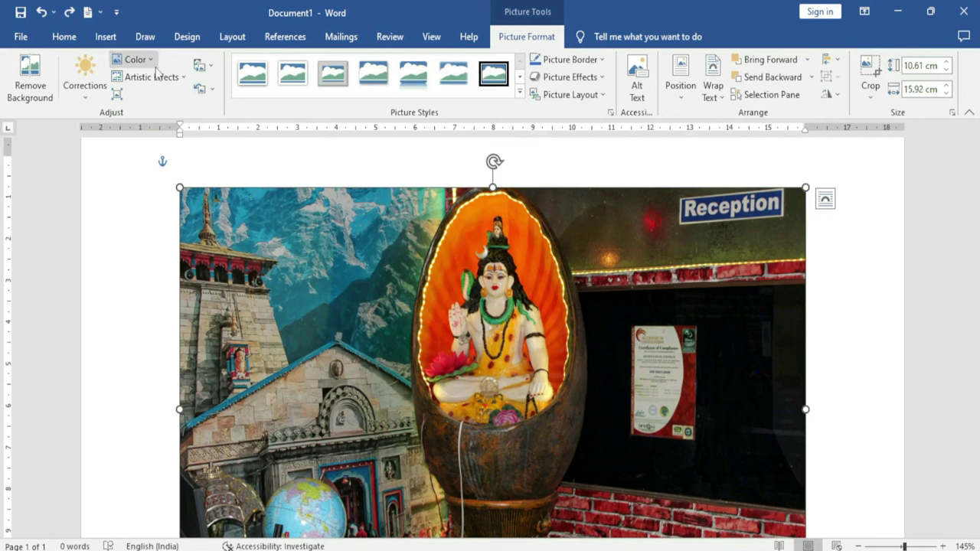
left_click(134, 60)
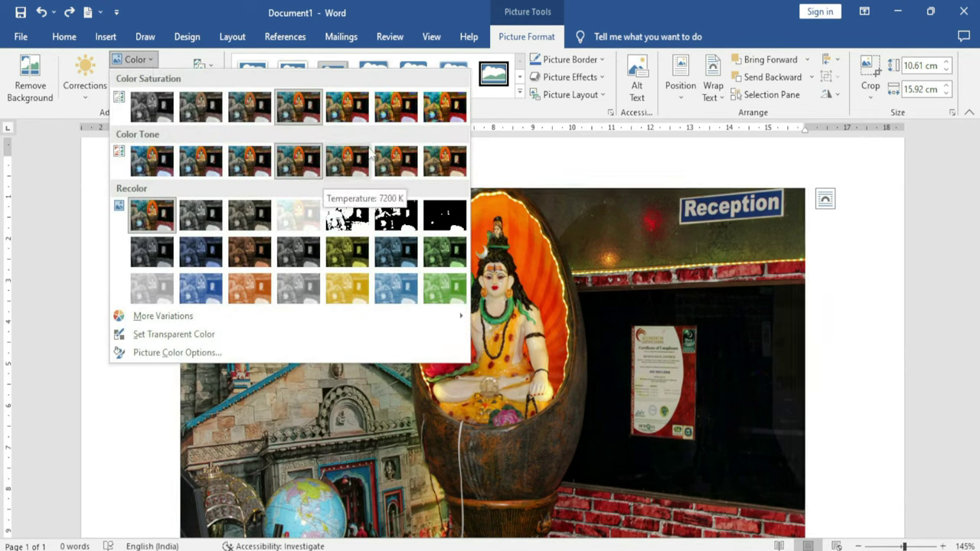
left_click(391, 287)
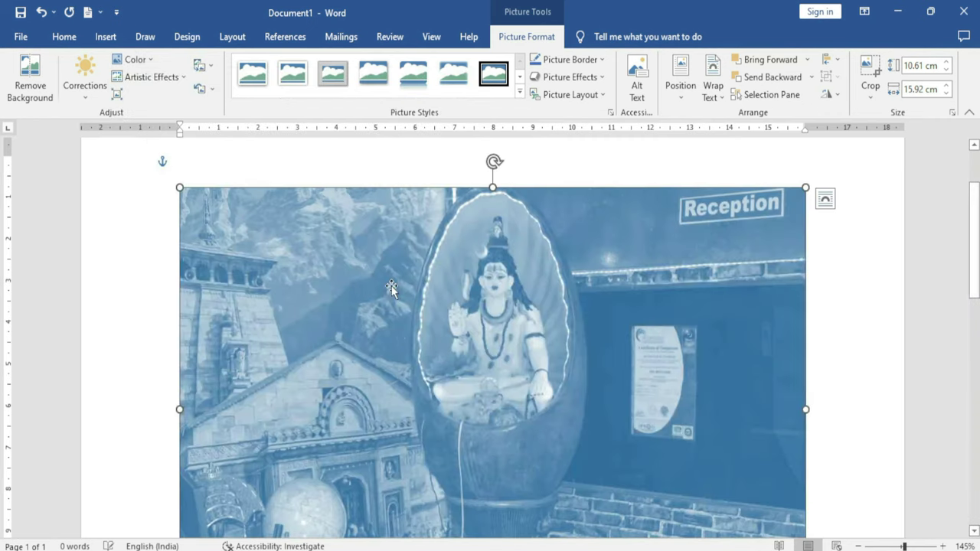
left_click(132, 60)
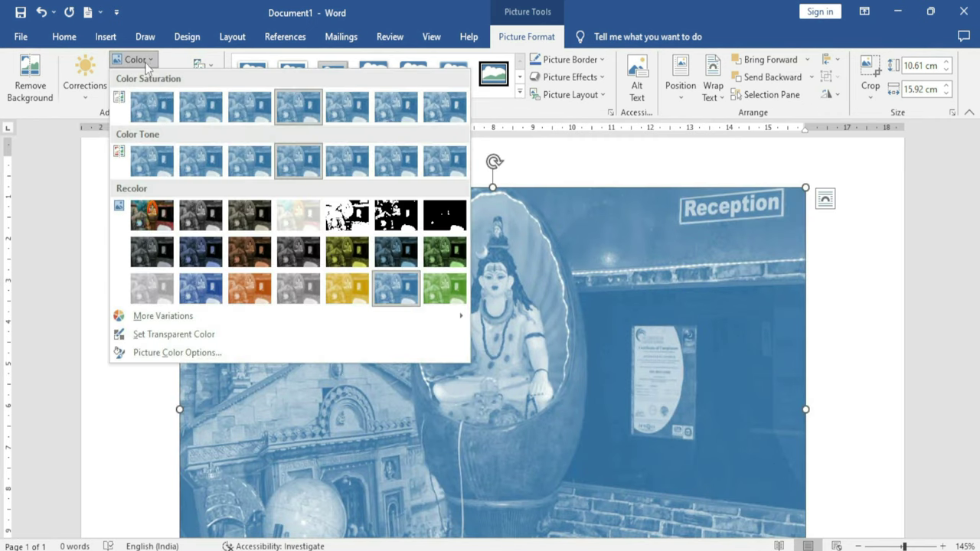
left_click(250, 282)
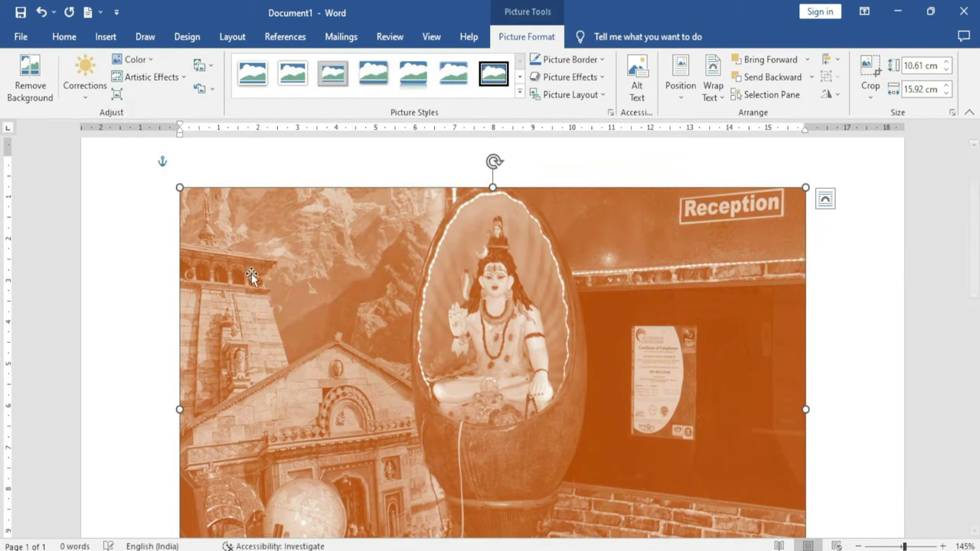
key("ctrl+z")
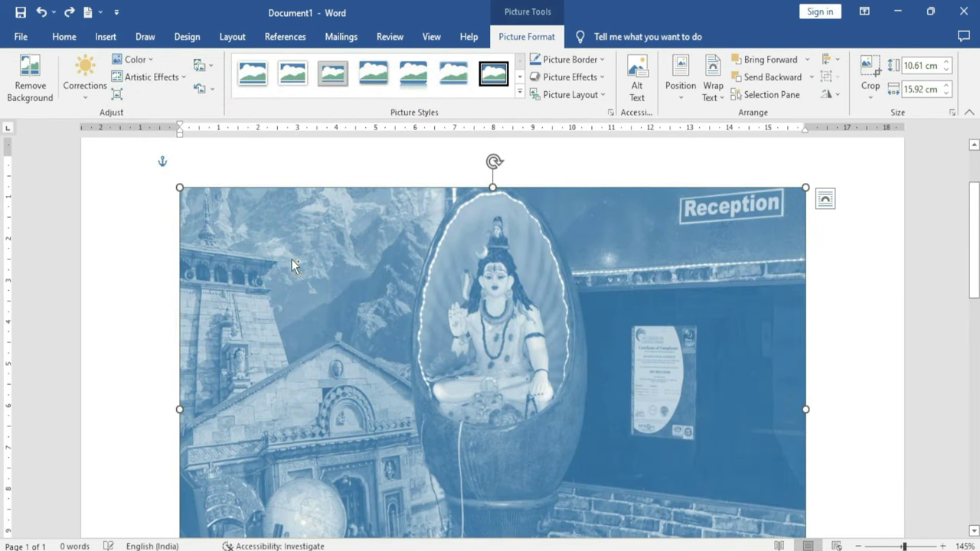
key("ctrl+z")
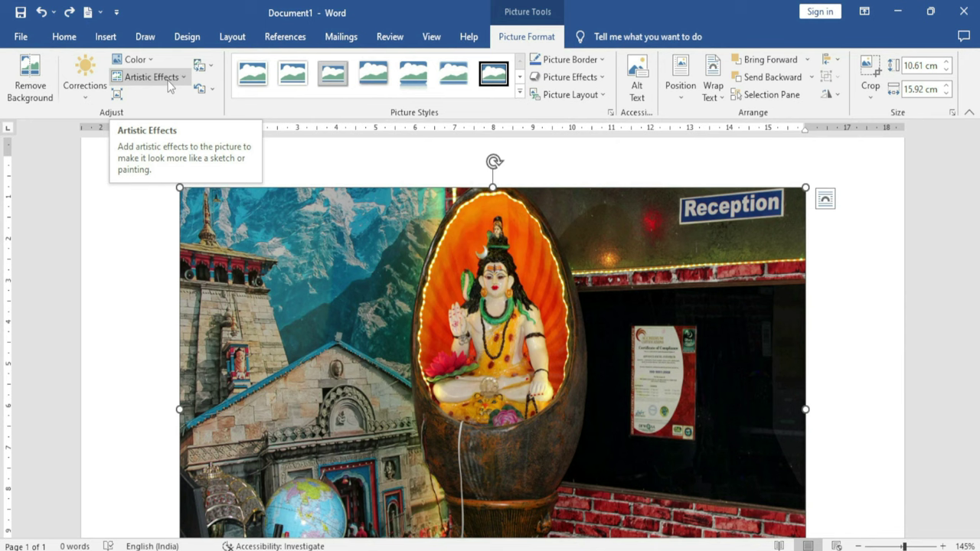
left_click(152, 77)
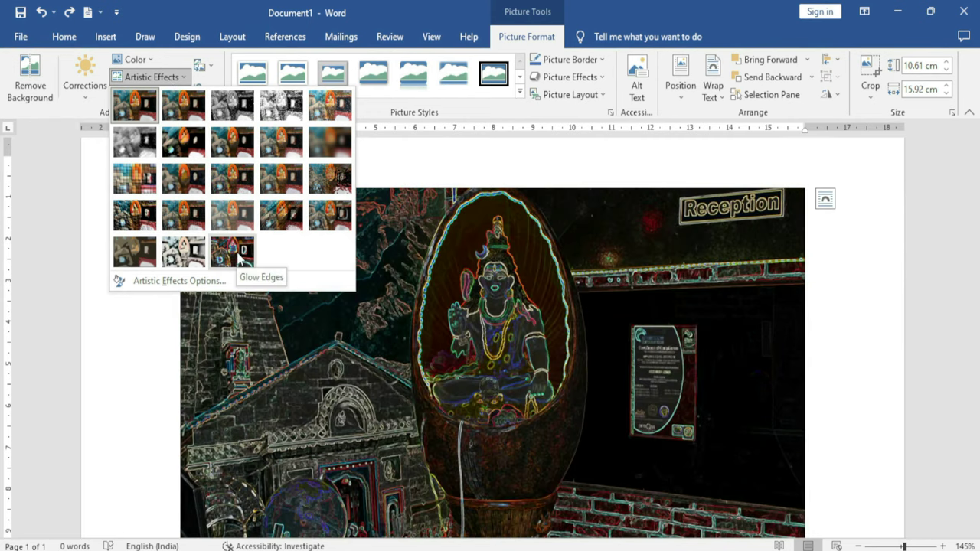
left_click(238, 256)
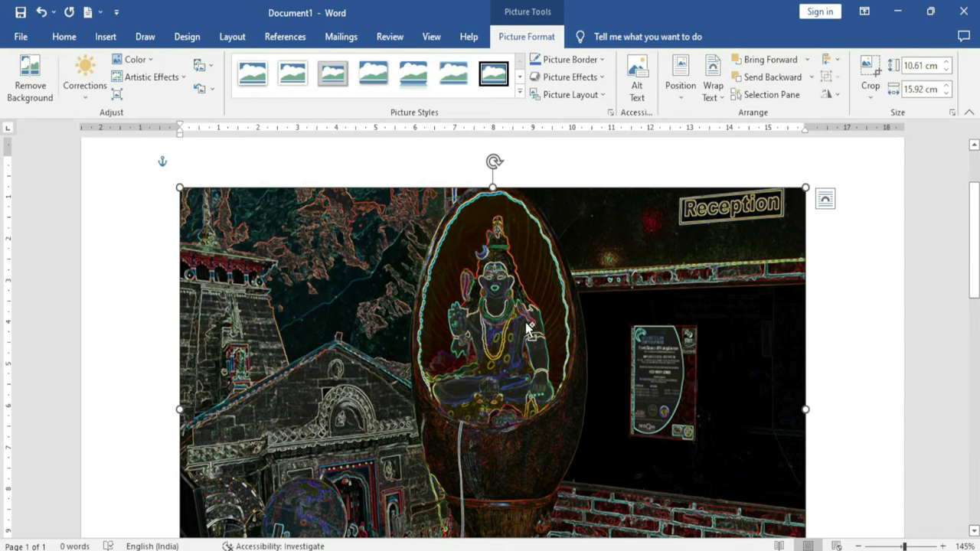
key("ctrl+z")
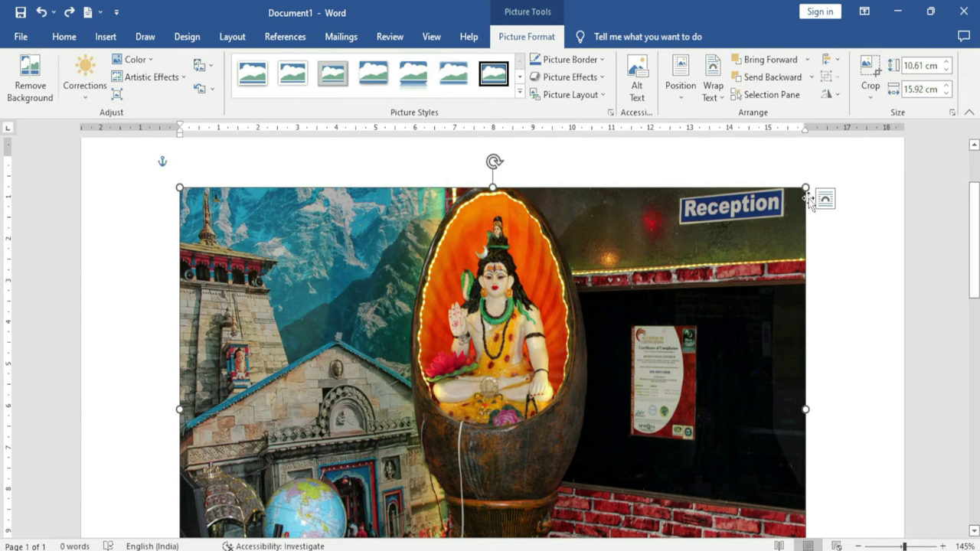
left_click_drag(804, 184, 562, 360)
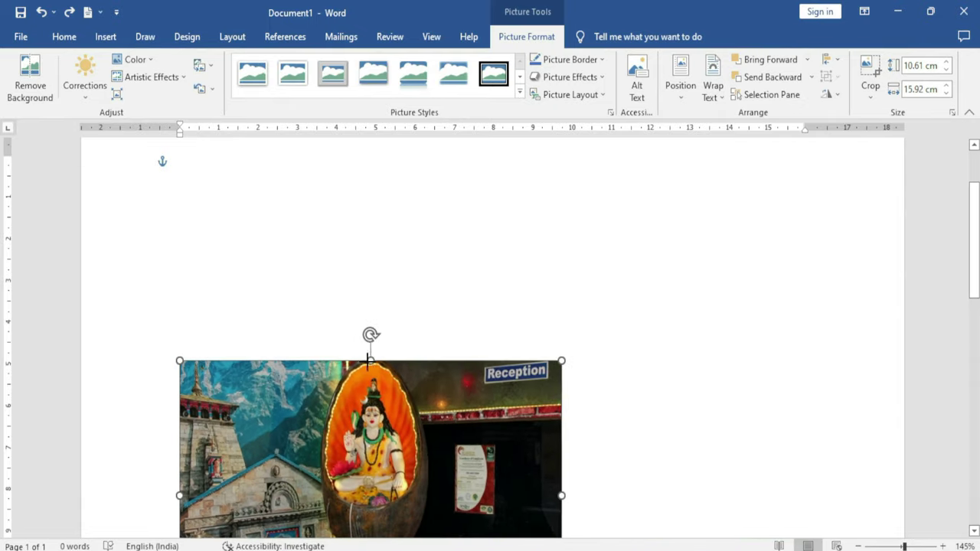
scroll(395, 436, "down", 5)
scroll(417, 390, "up", 3)
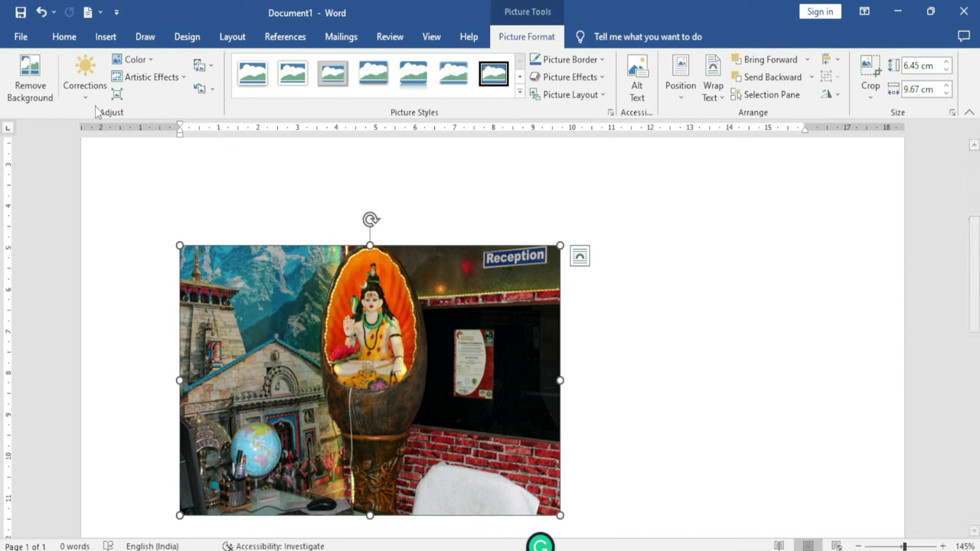
left_click(115, 98)
left_click_drag(410, 182, 488, 167)
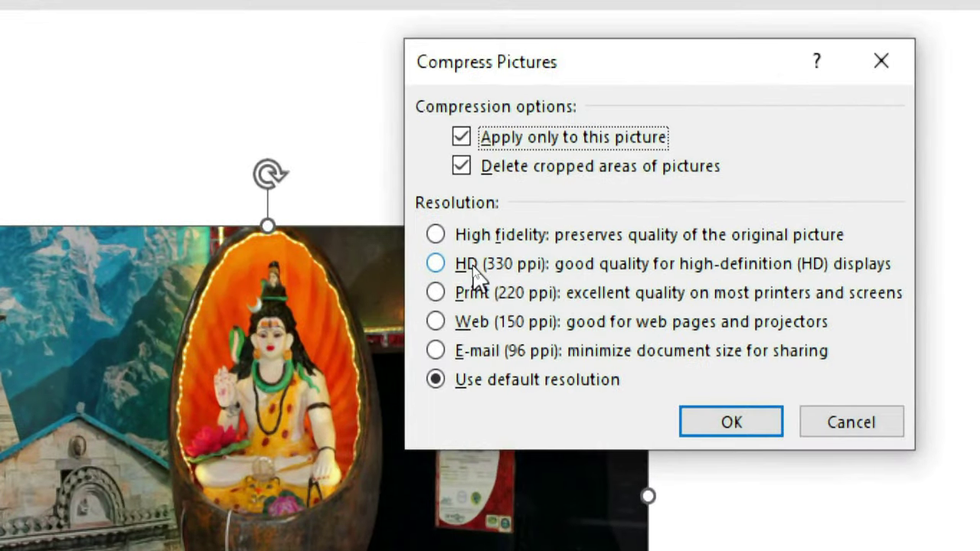
left_click_drag(621, 79, 443, 100)
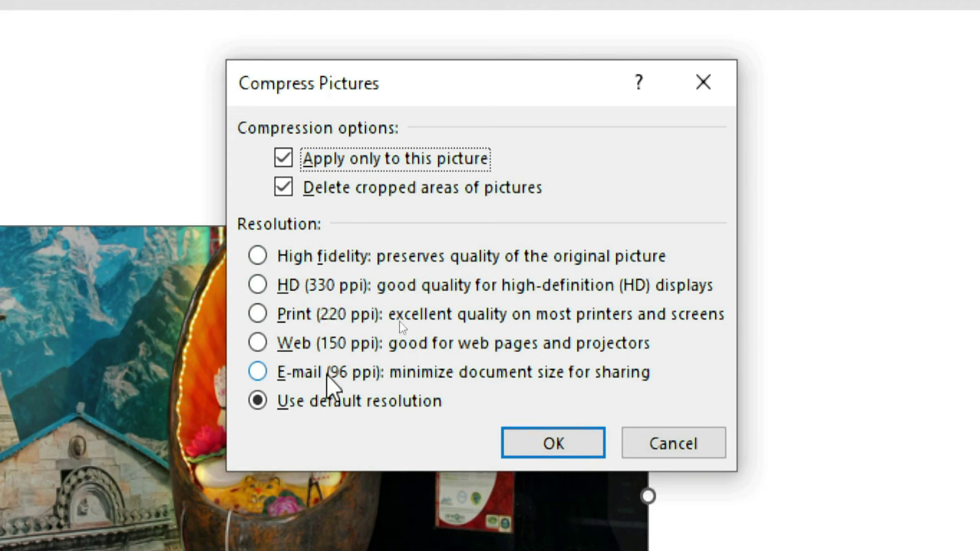
left_click(262, 373)
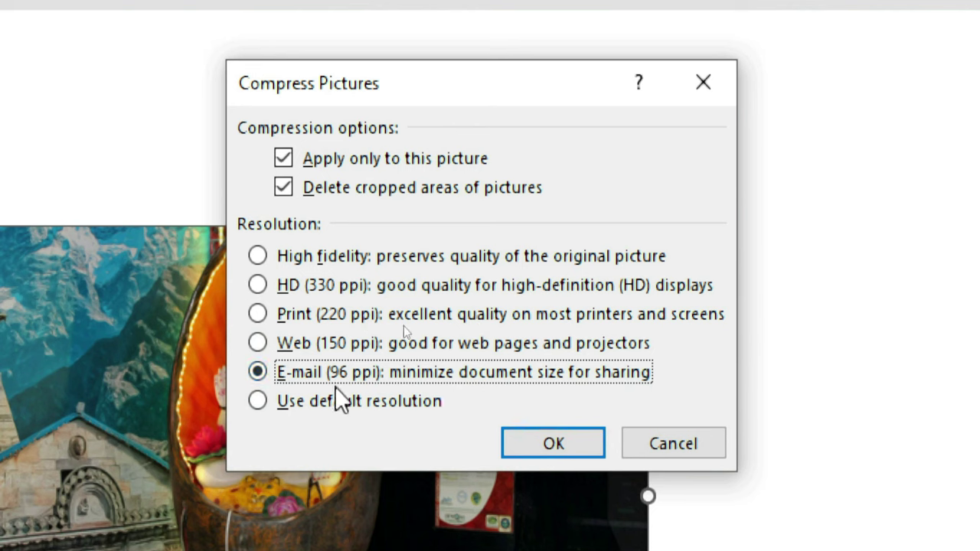
left_click(555, 445)
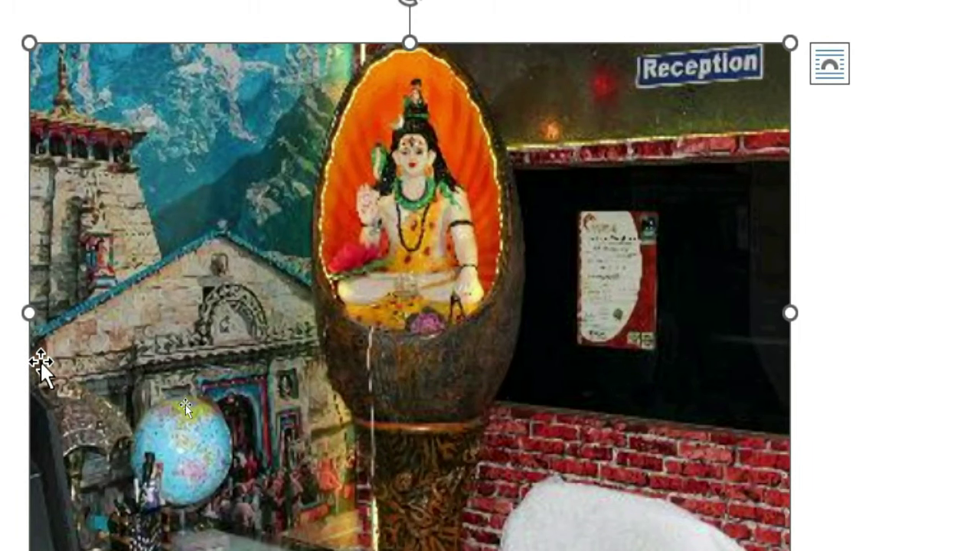
left_click_drag(39, 360, 41, 363)
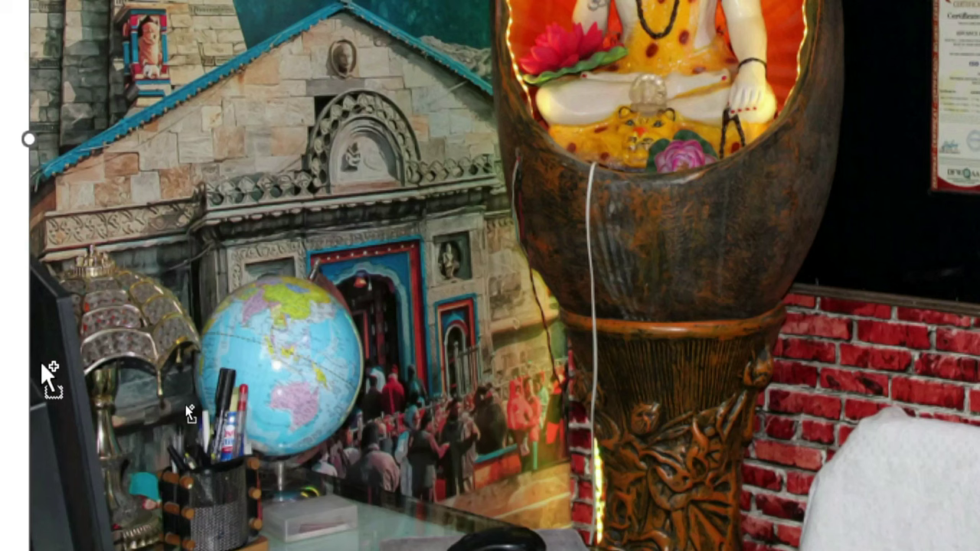
left_click_drag(40, 361, 398, 411)
left_click_drag(612, 291, 659, 471)
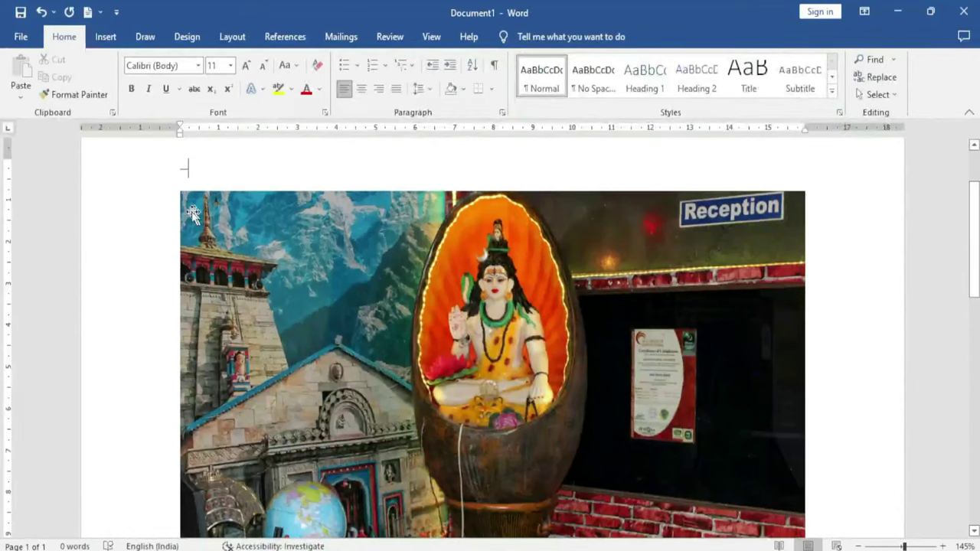
left_click(426, 309)
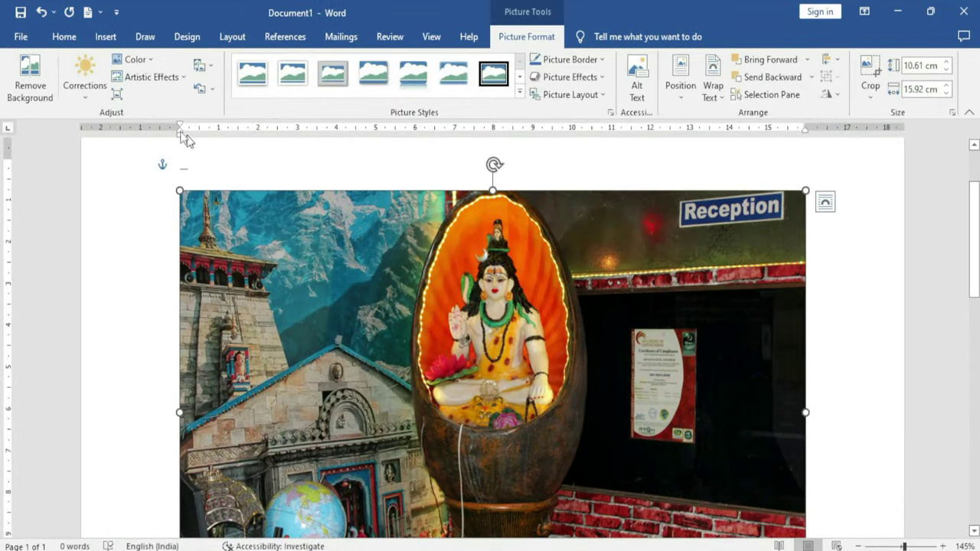
left_click(116, 94)
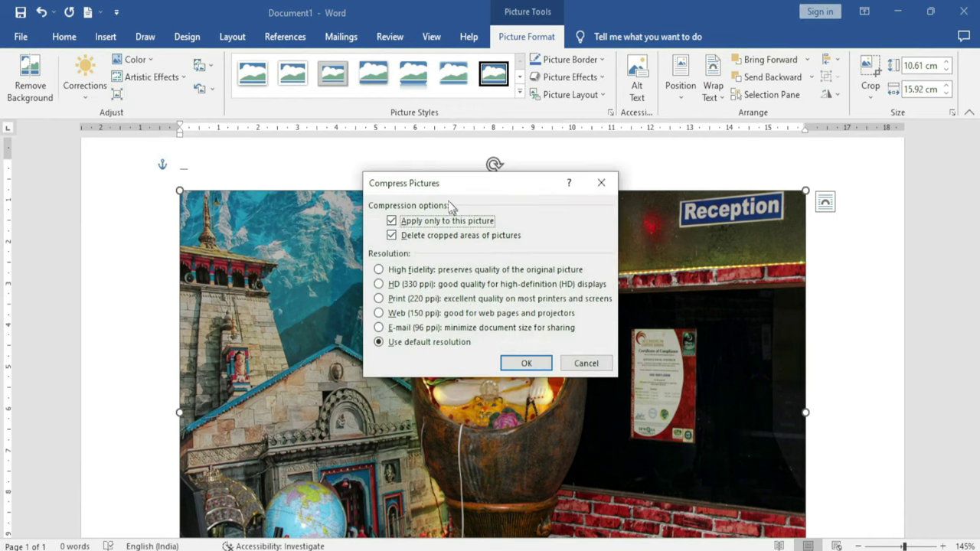
left_click_drag(441, 189, 331, 183)
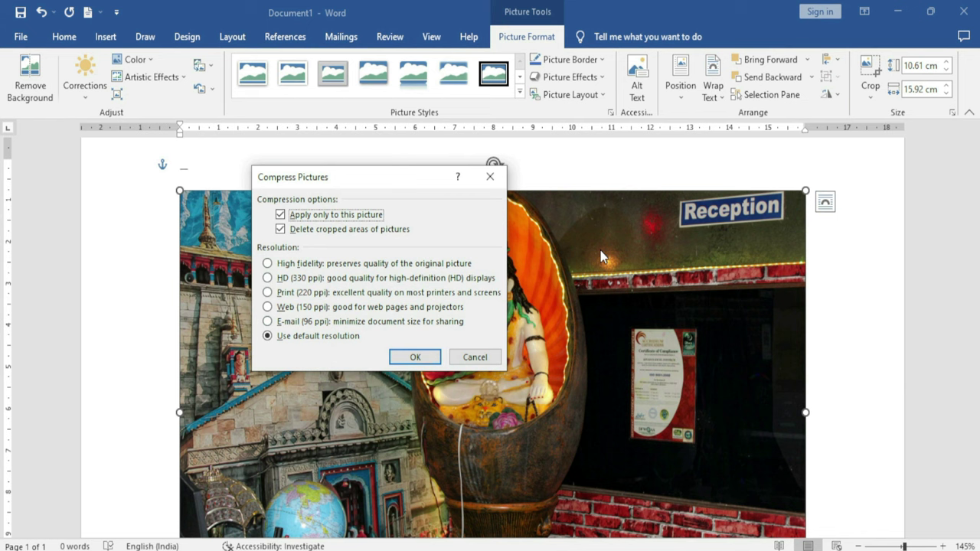
left_click(482, 358)
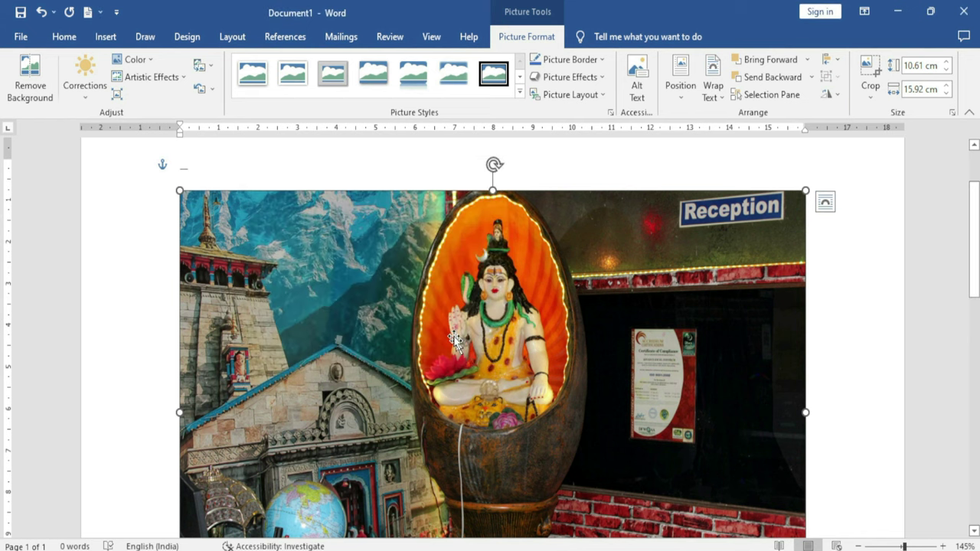
Browse online Birds pictures as a replacement and select the teal-and-green bird photo
left_click(212, 67)
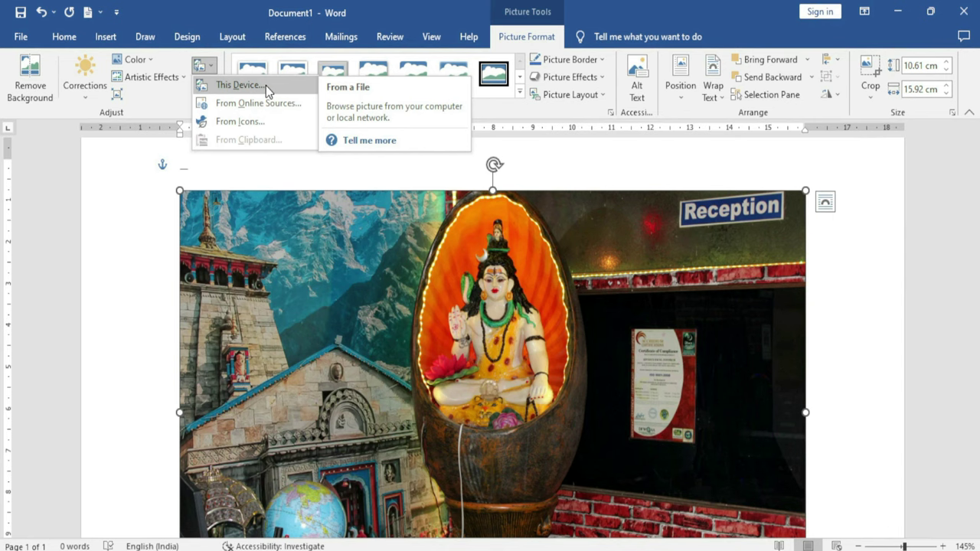
left_click(266, 85)
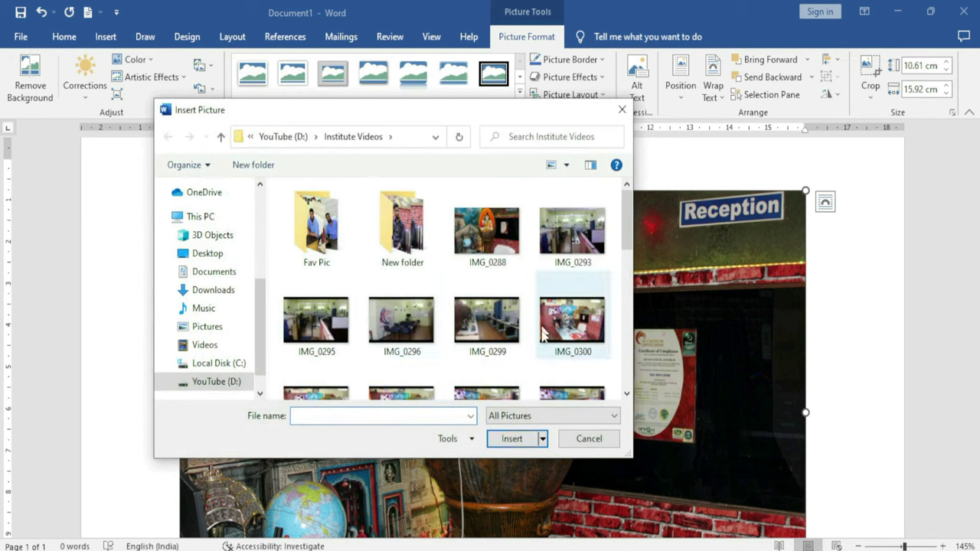
left_click(583, 438)
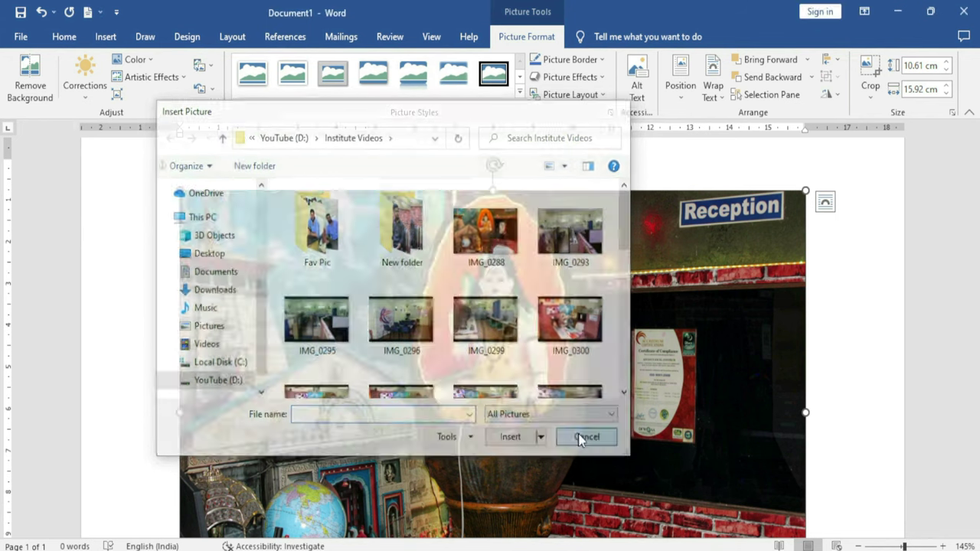
left_click(204, 66)
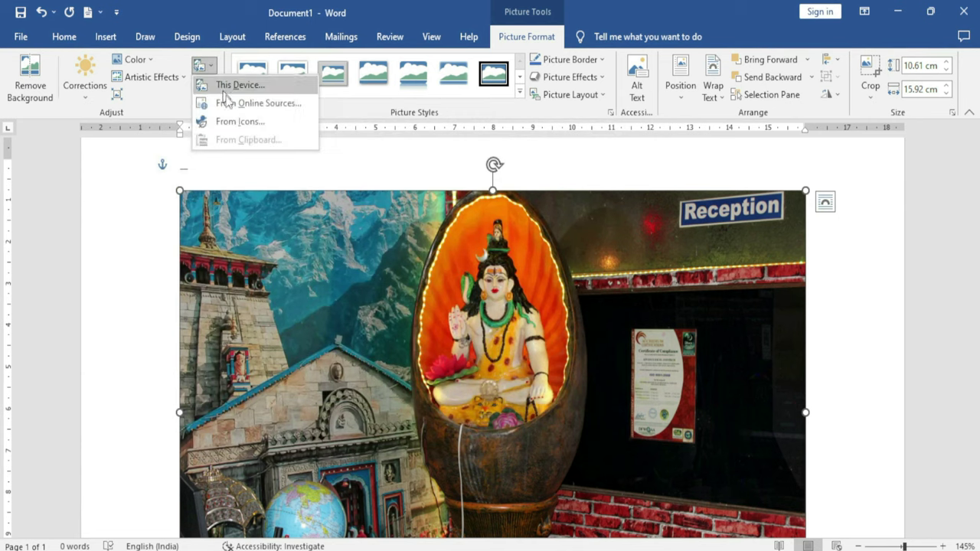
left_click(285, 112)
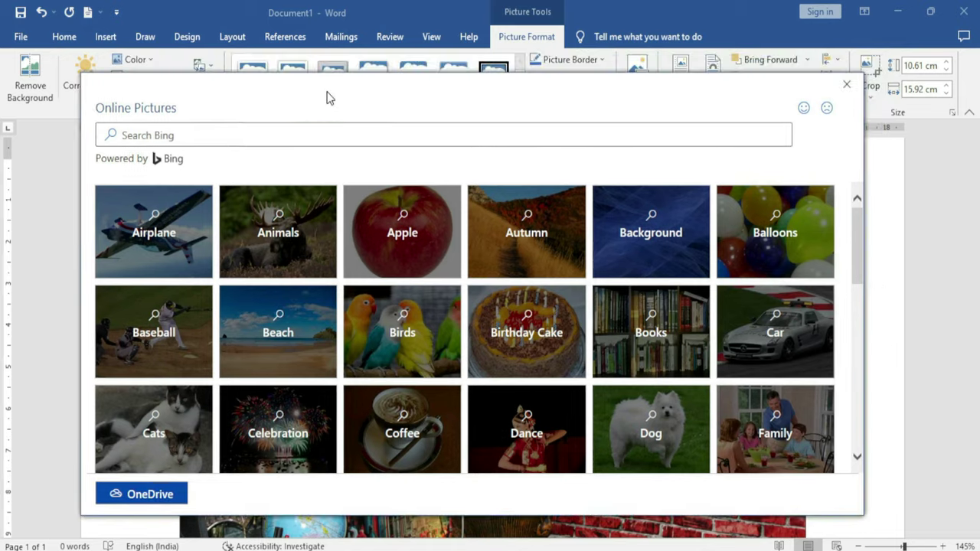
left_click_drag(344, 81, 328, 97)
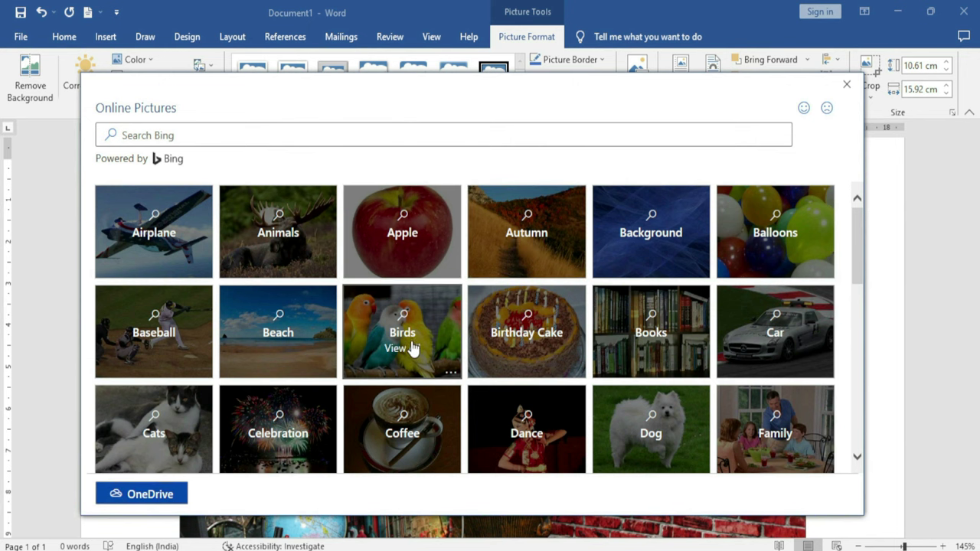
left_click(414, 339)
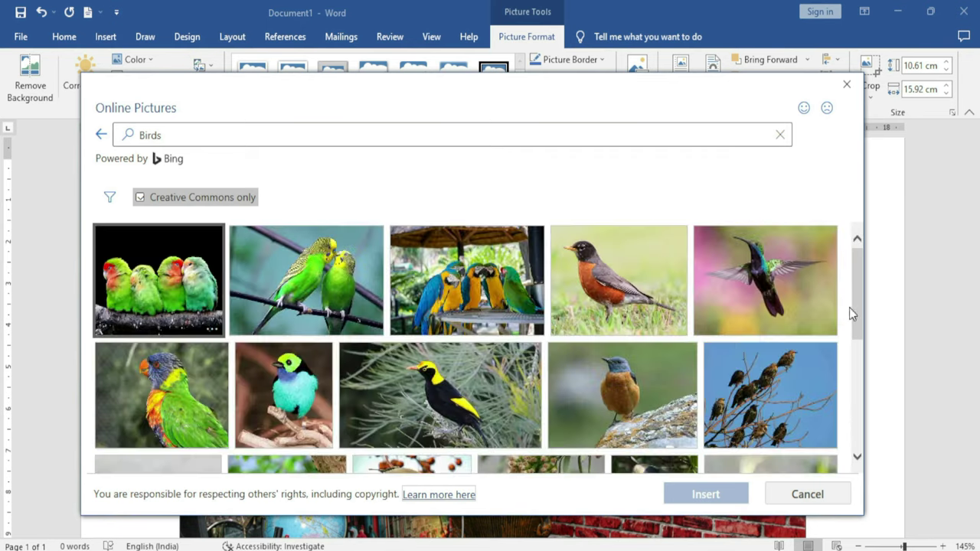
left_click_drag(852, 306, 838, 316)
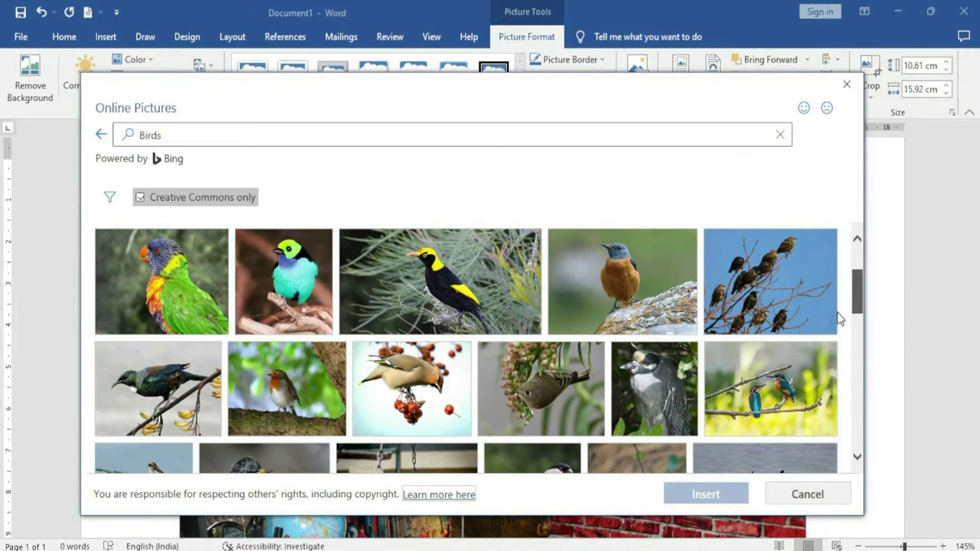
left_click(281, 285)
Replace the photo with the teal bird image and resize it
left_click(706, 494)
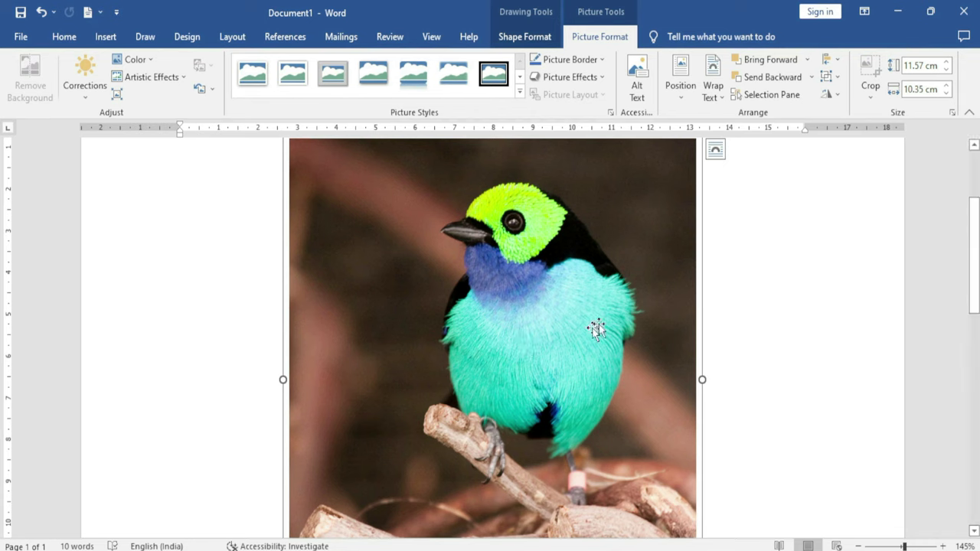
scroll(501, 330, "up", 1)
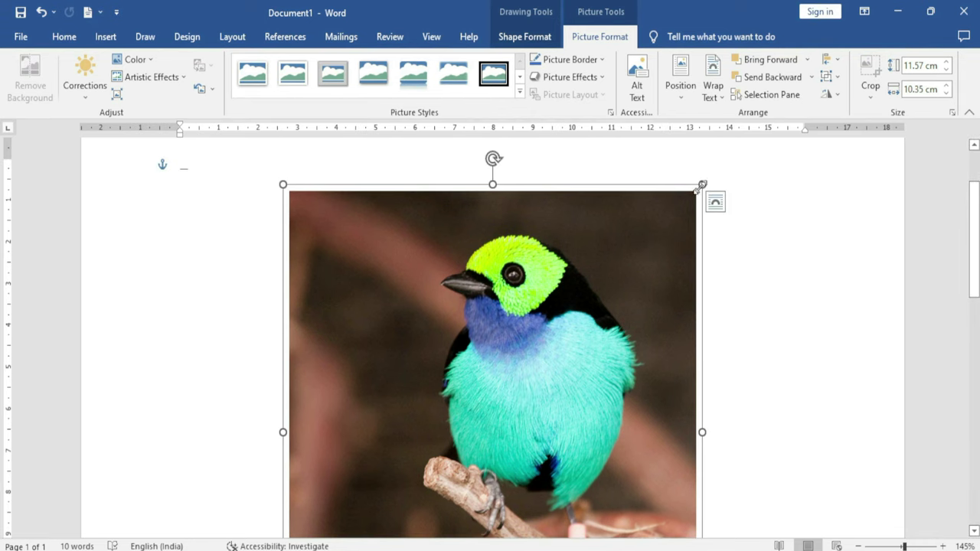
left_click_drag(702, 185, 562, 306)
scroll(496, 357, "down", 3)
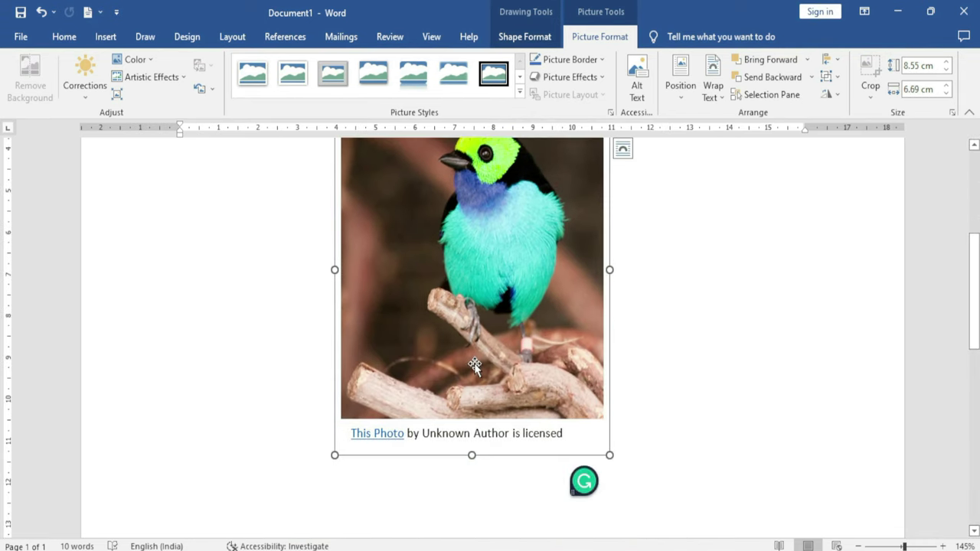
Undo back to the temple photo at 10.61 × 15.92 cm
key("ctrl+z")
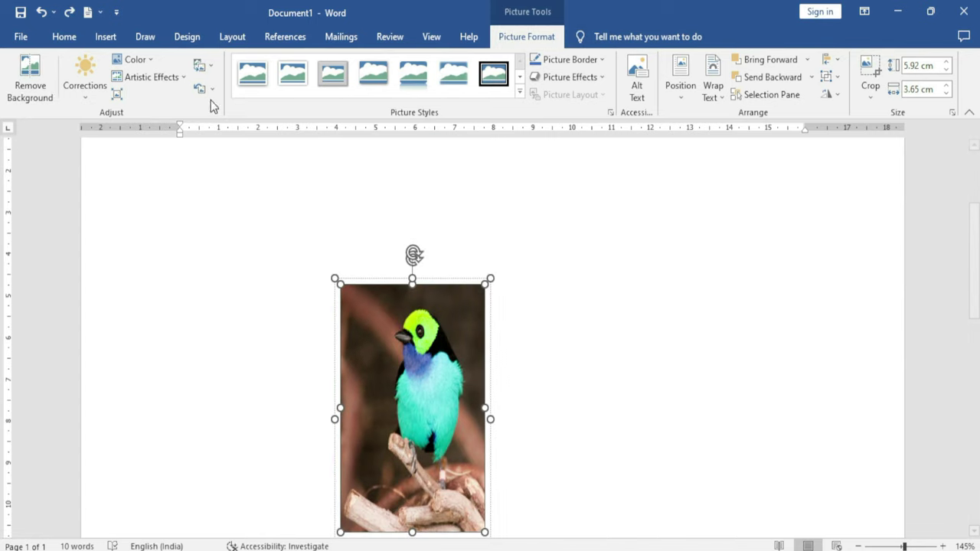
left_click(212, 89)
left_click(163, 349)
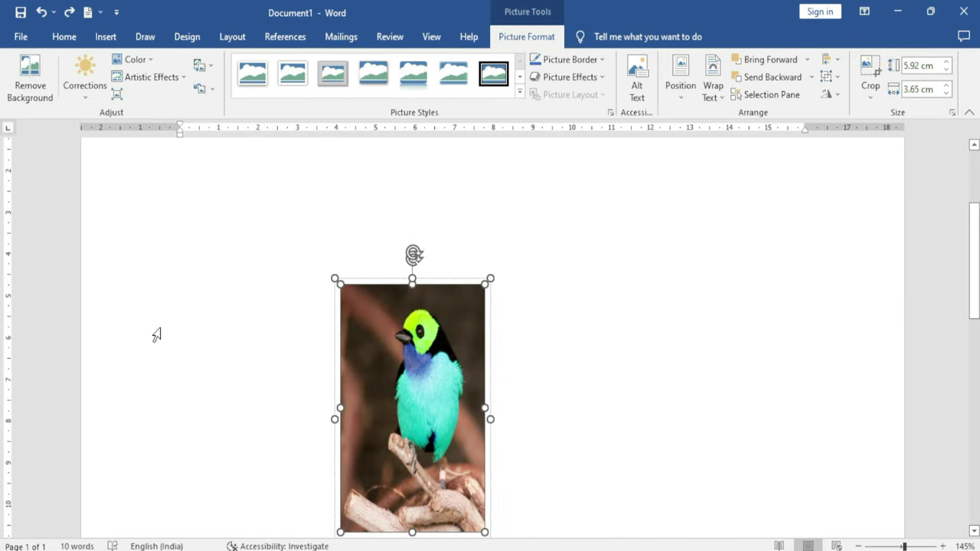
key("ctrl+z")
key("ctrl+z")
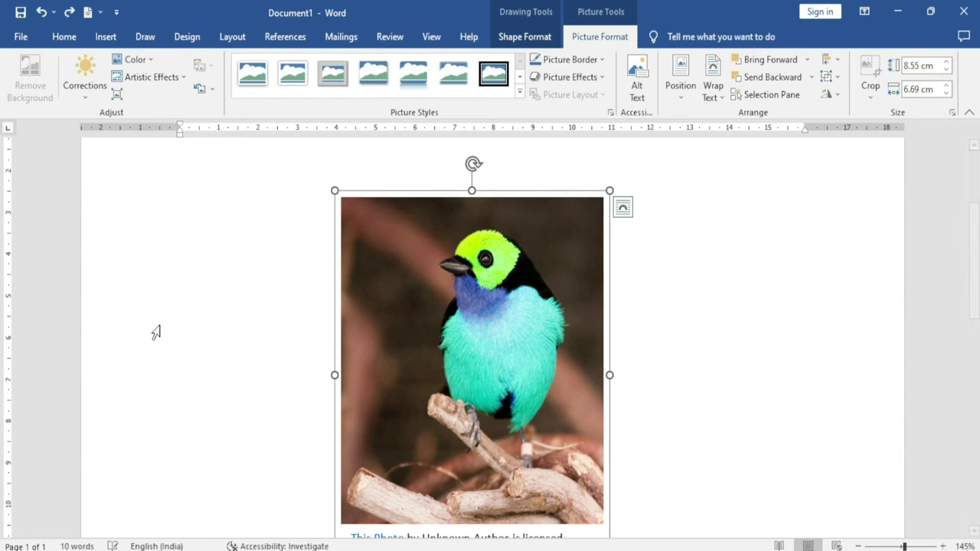
key("ctrl+z")
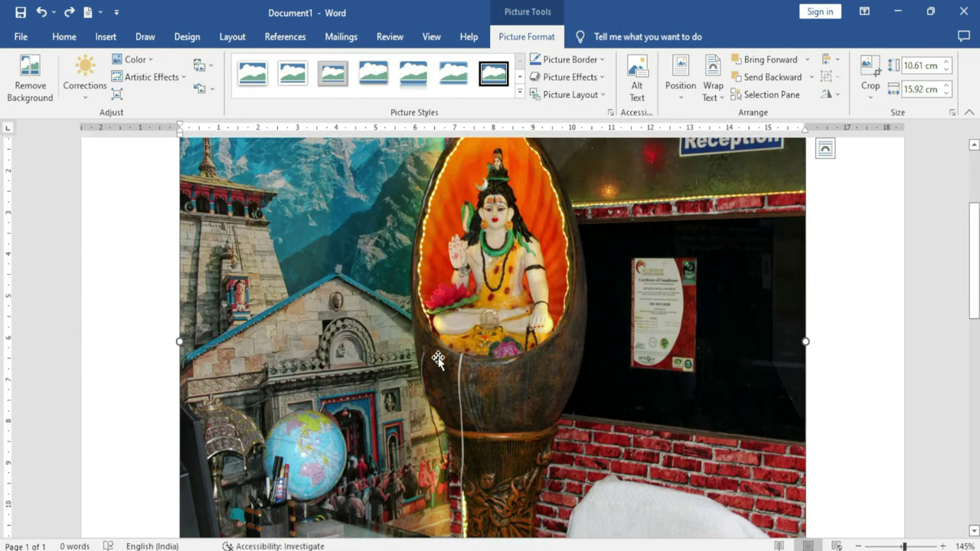
scroll(437, 360, "up", 1)
scroll(437, 360, "down", 1)
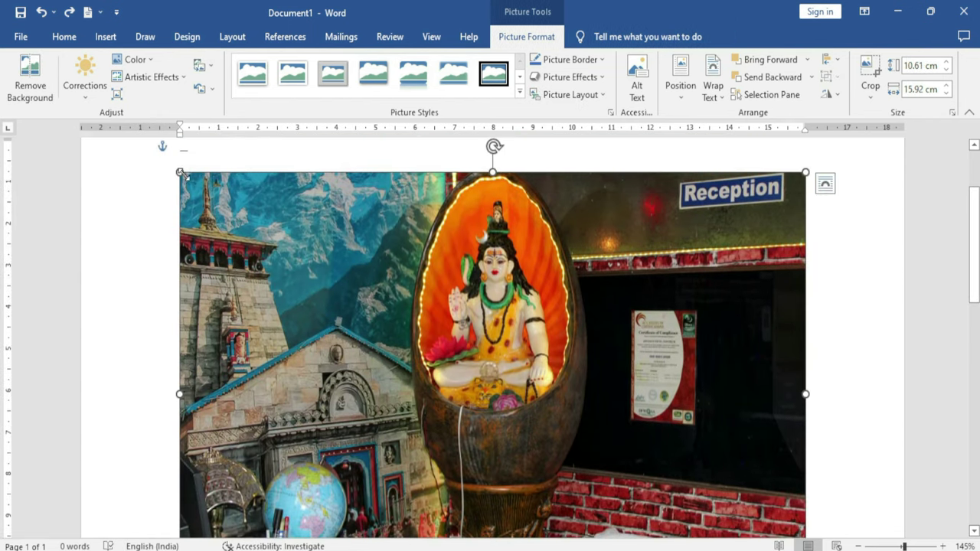
key("ctrl+z")
key("ctrl+z")
key("ctrl+z")
key("ctrl+z")
key("ctrl+z")
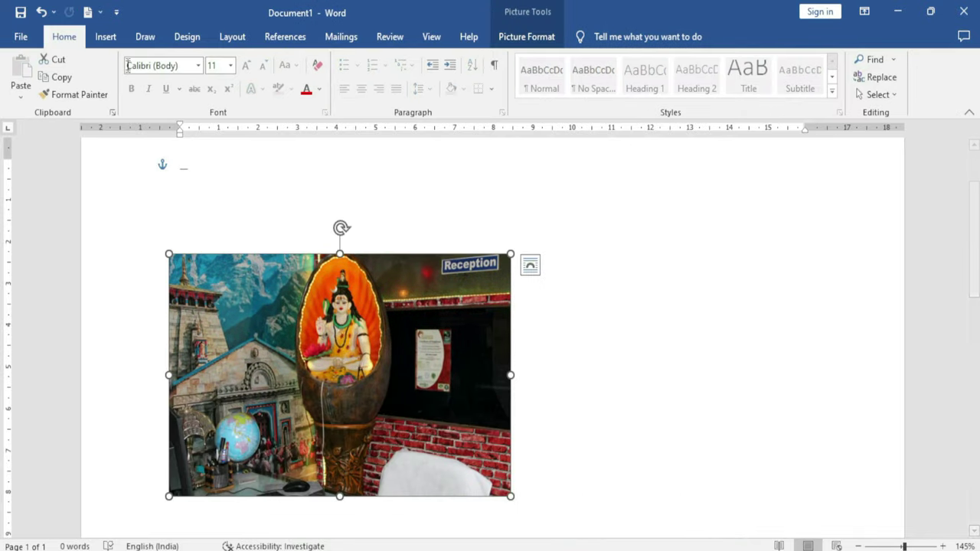
Apply the Brightness +40% Contrast -20% correction to the photo
left_click(545, 46)
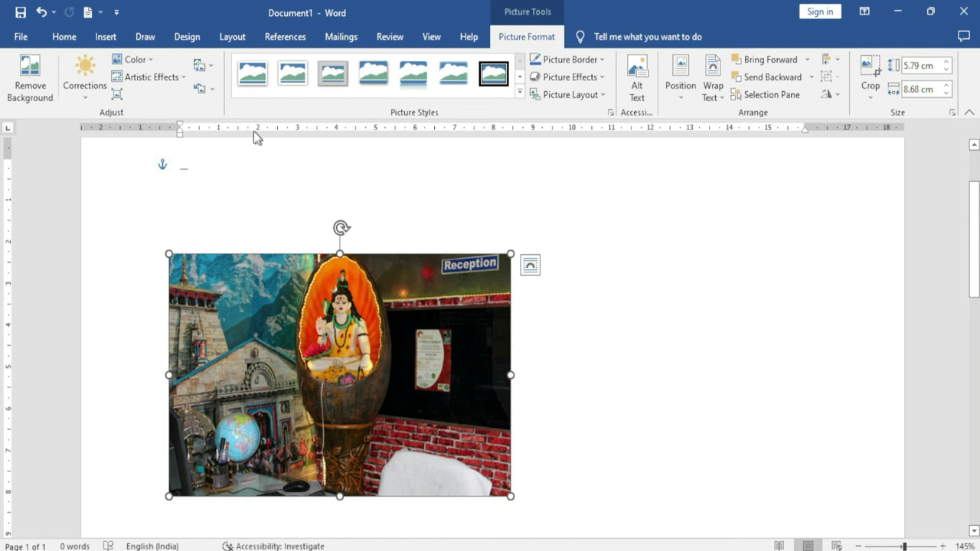
left_click(211, 89)
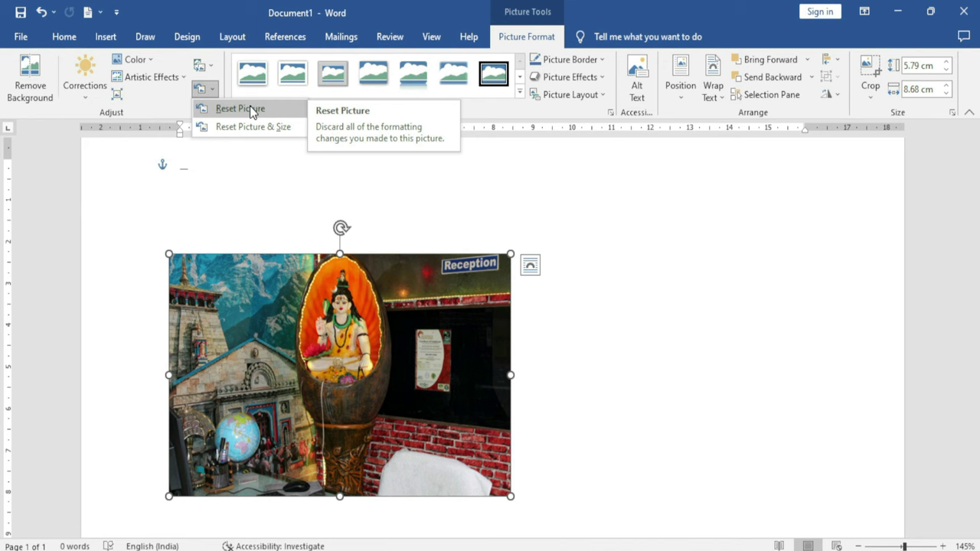
left_click(85, 77)
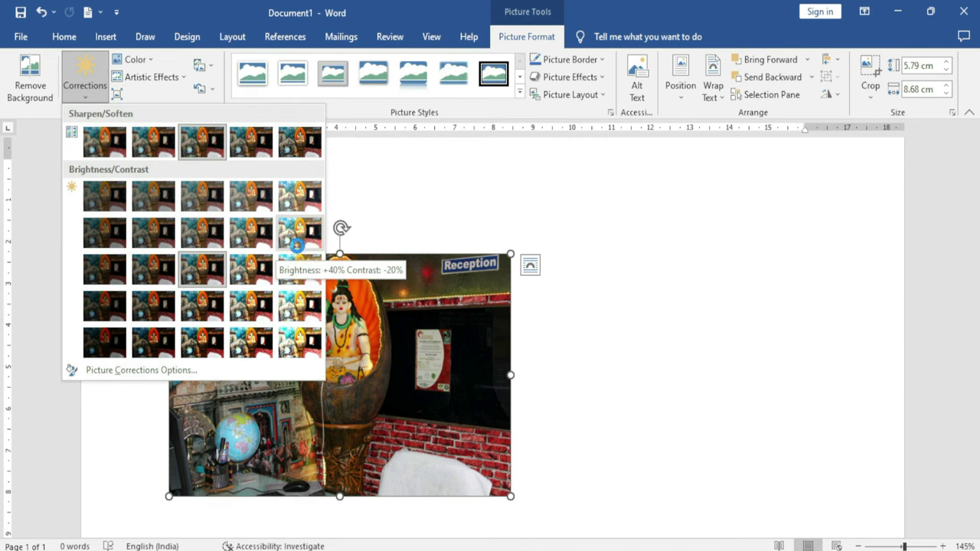
left_click(296, 243)
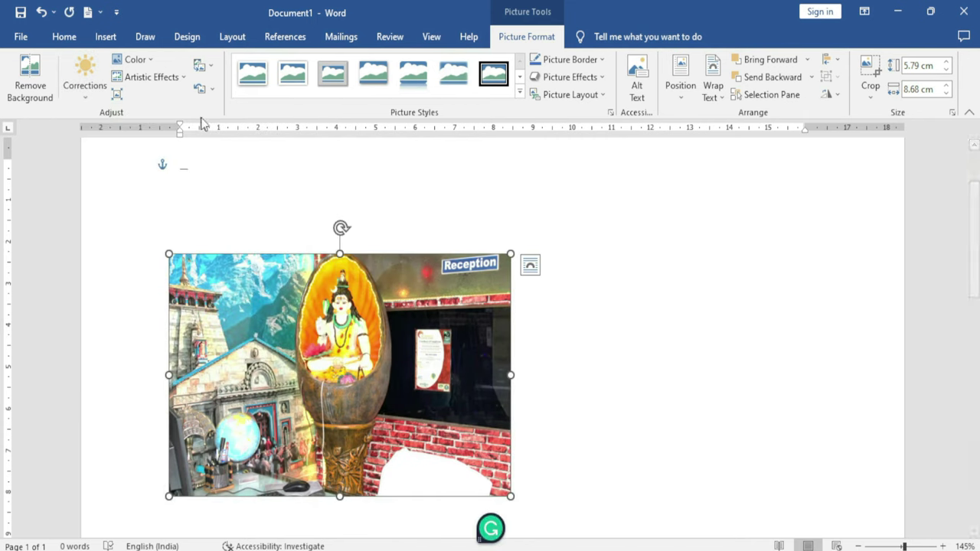
Remove the correction and restore the photo's original 13.68 × 20.53 cm size
left_click(211, 89)
left_click(232, 107)
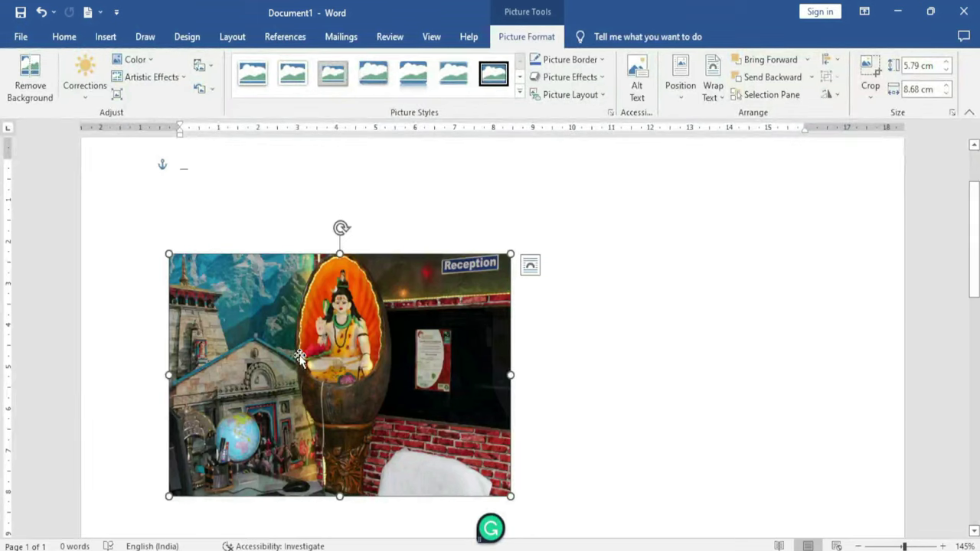
left_click(211, 88)
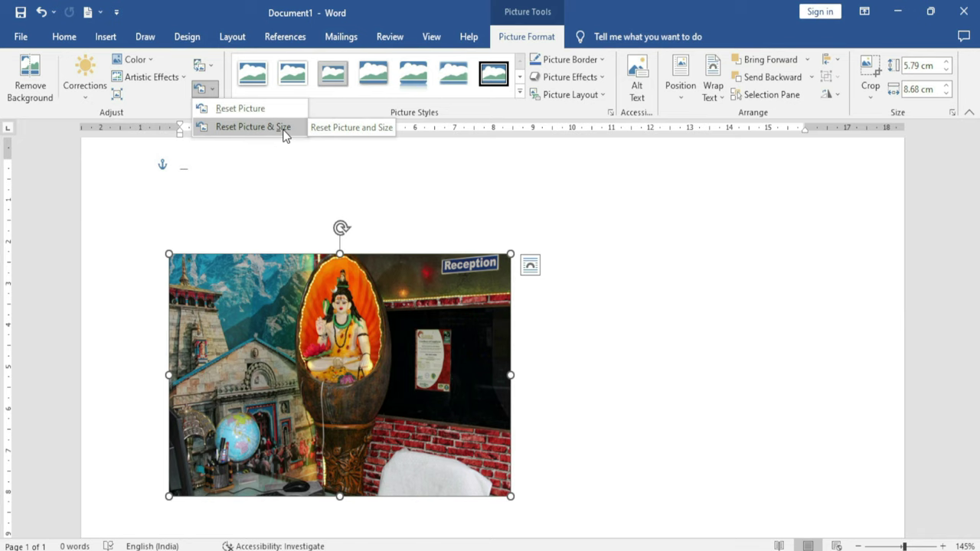
left_click(252, 126)
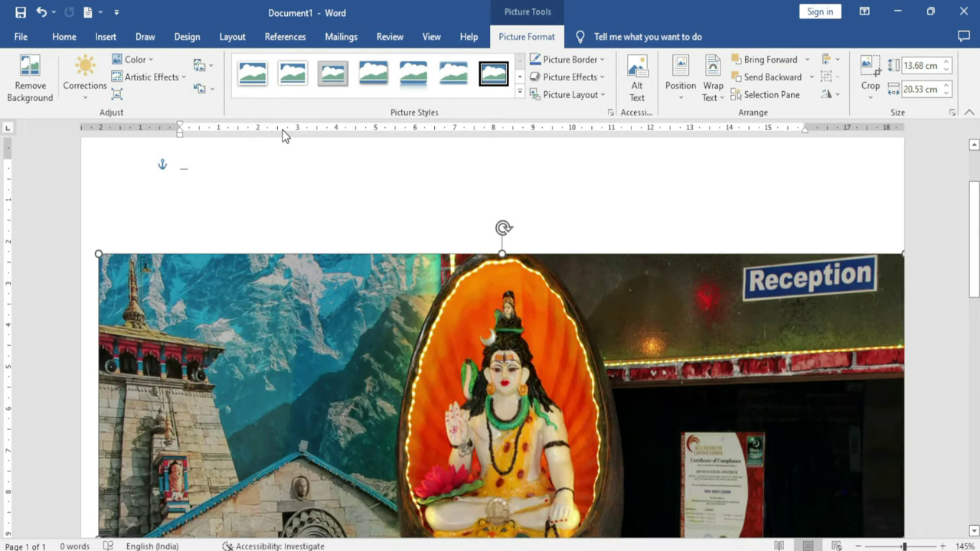
Nudge the photo up the page and apply the Soft Edge Oval picture style
left_click_drag(342, 351, 342, 305)
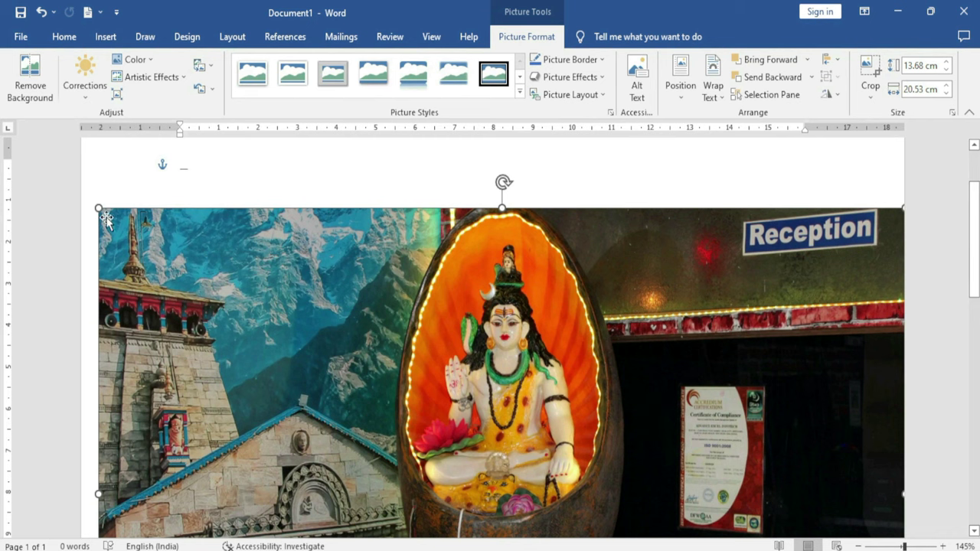
left_click_drag(97, 206, 446, 490)
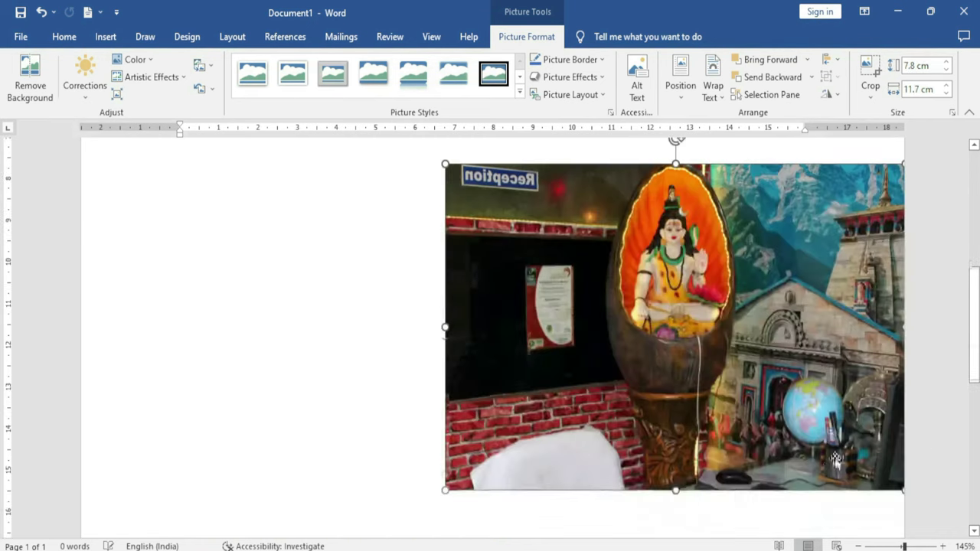
key("ctrl+z")
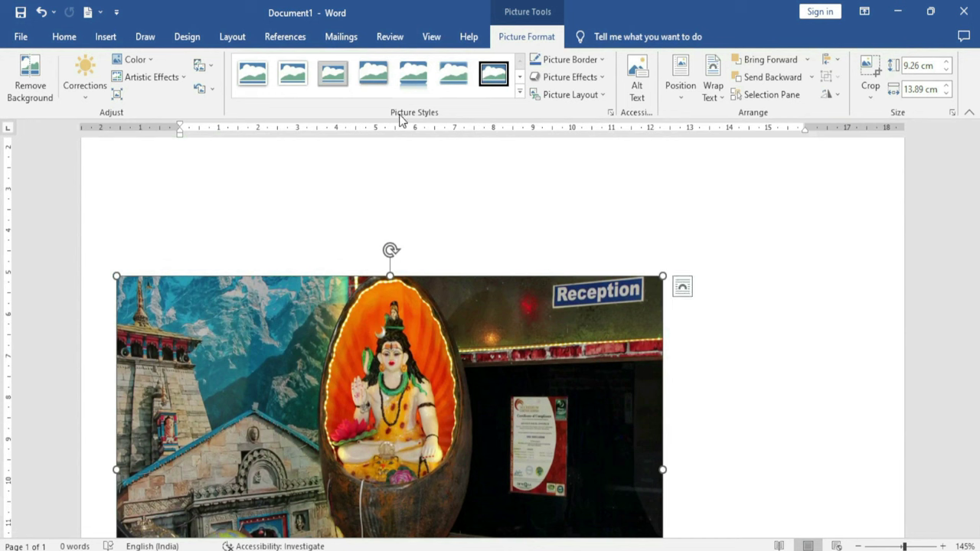
left_click(519, 94)
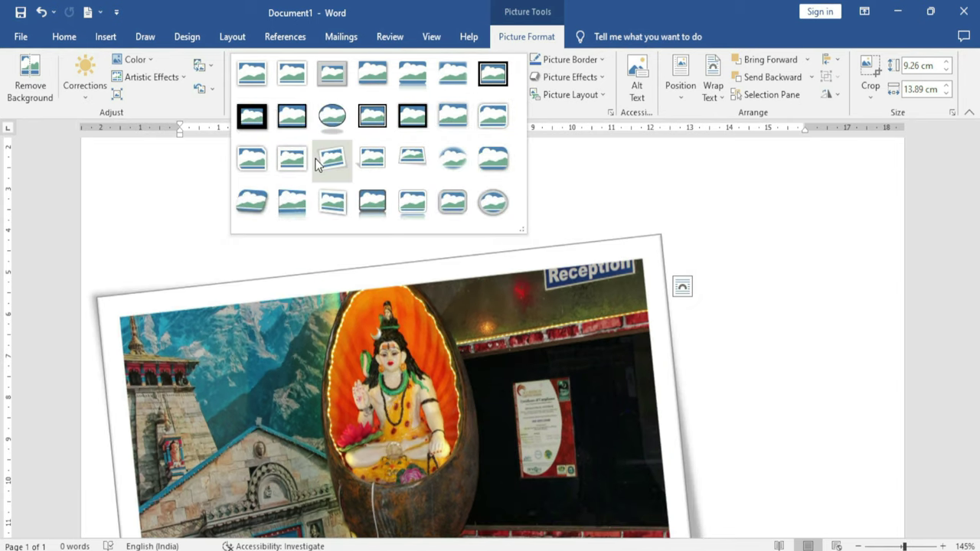
left_click(442, 159)
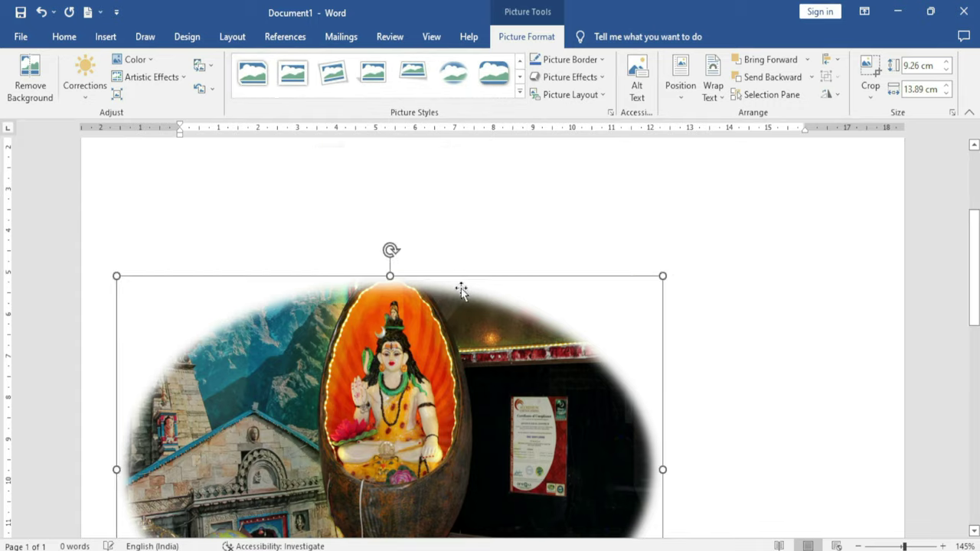
scroll(459, 286, "down", 3)
scroll(458, 290, "up", 3)
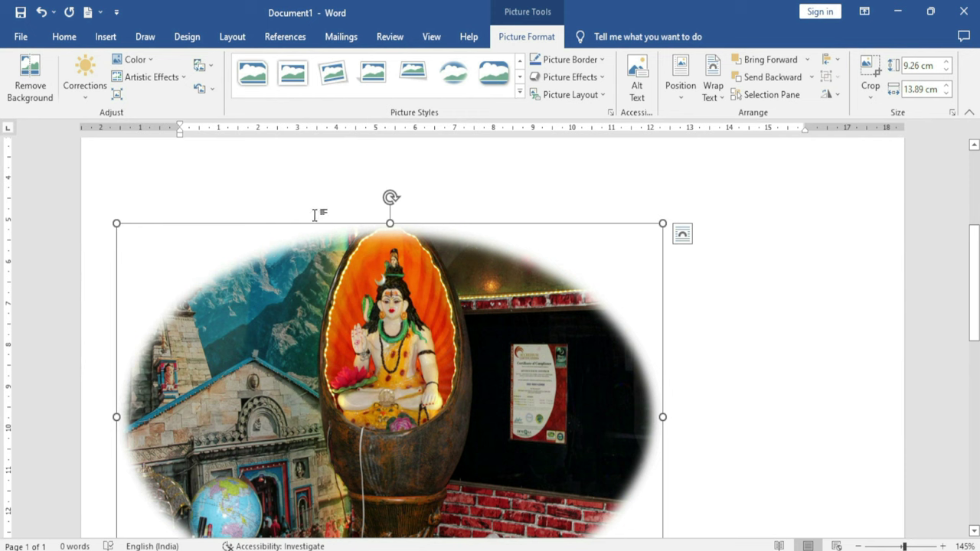
Give the photo a red border and the Reflected Bevel, Black picture style
left_click(603, 63)
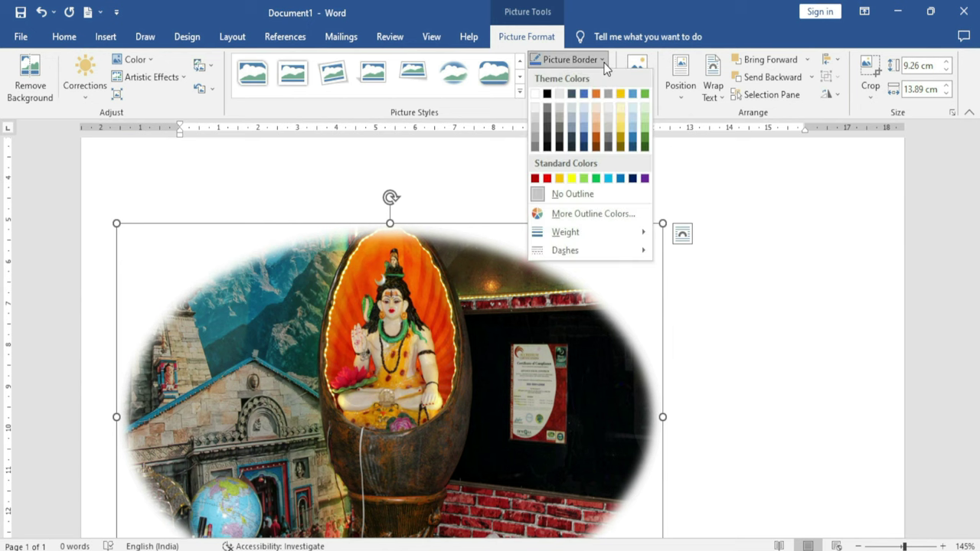
left_click(547, 179)
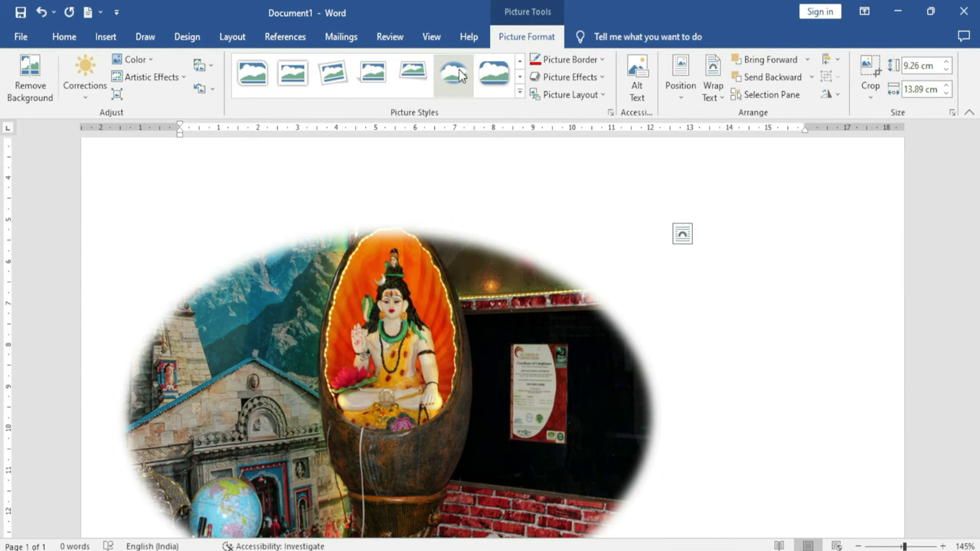
left_click(519, 91)
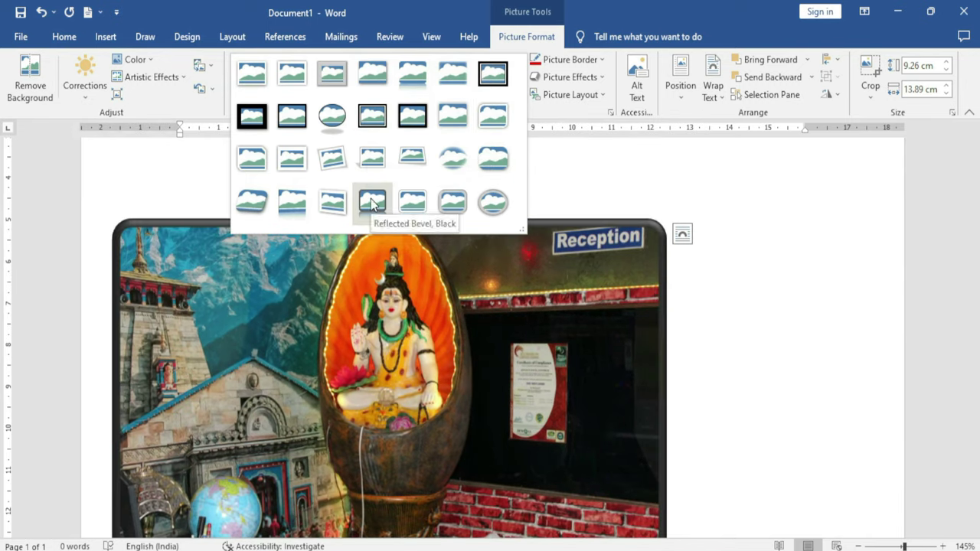
left_click(372, 201)
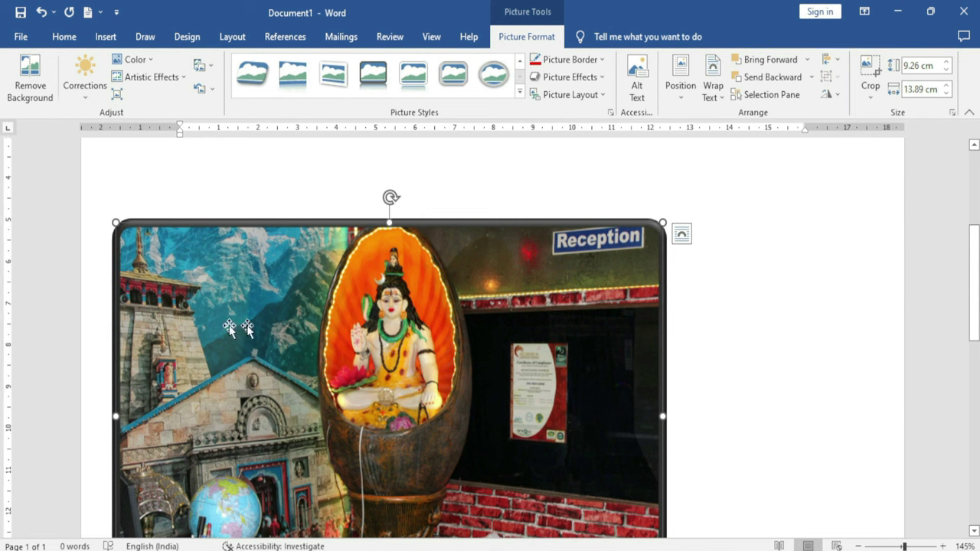
left_click(603, 61)
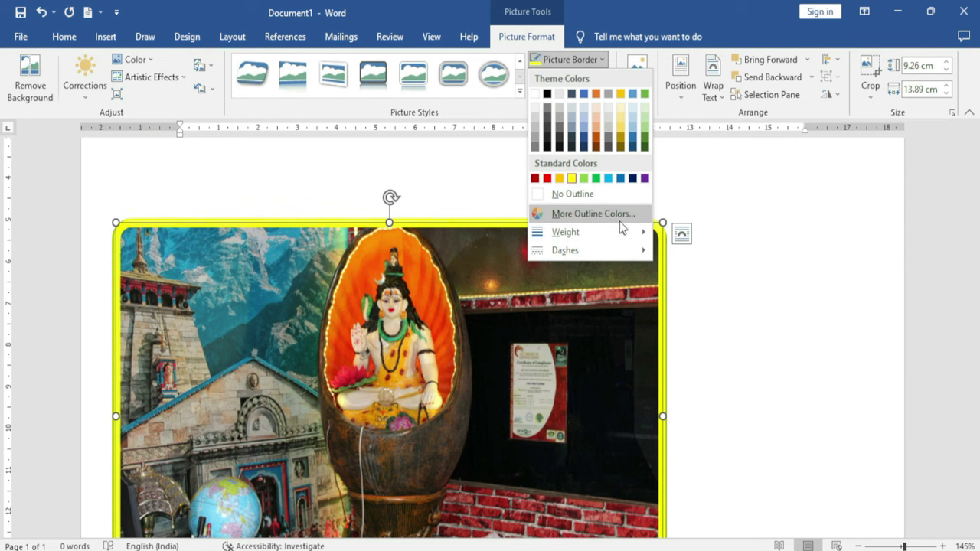
left_click(624, 216)
left_click(457, 232)
left_click(427, 231)
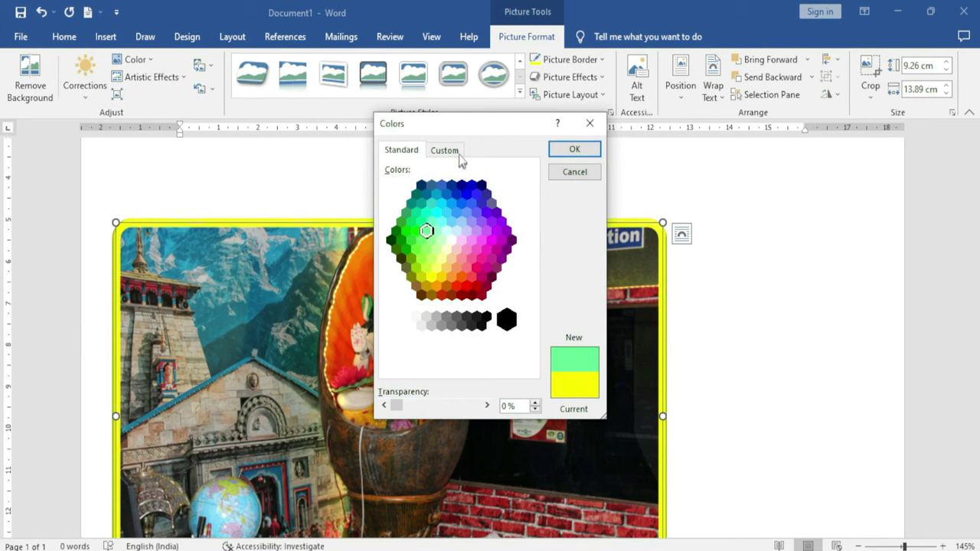
left_click(447, 151)
left_click(490, 197)
left_click(475, 201)
left_click(450, 223)
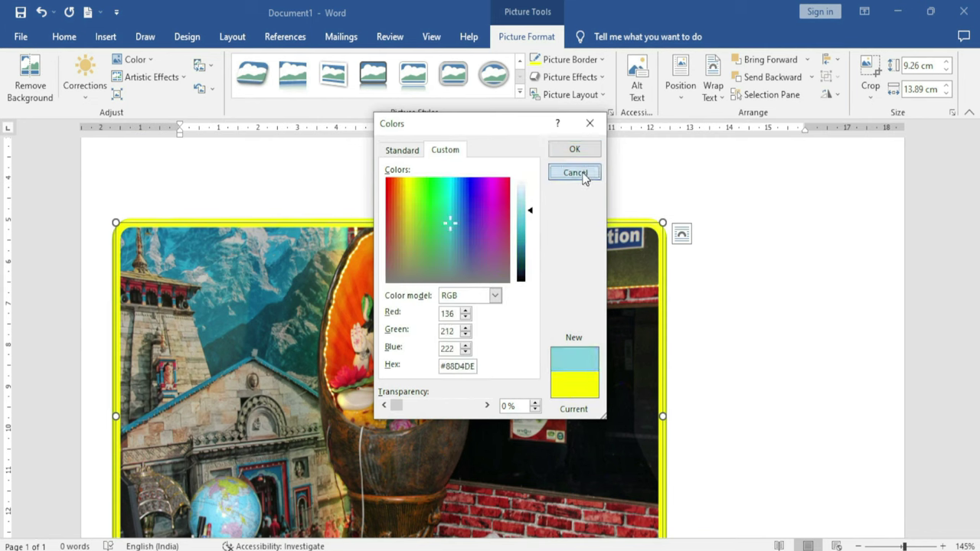
left_click(582, 173)
left_click(603, 60)
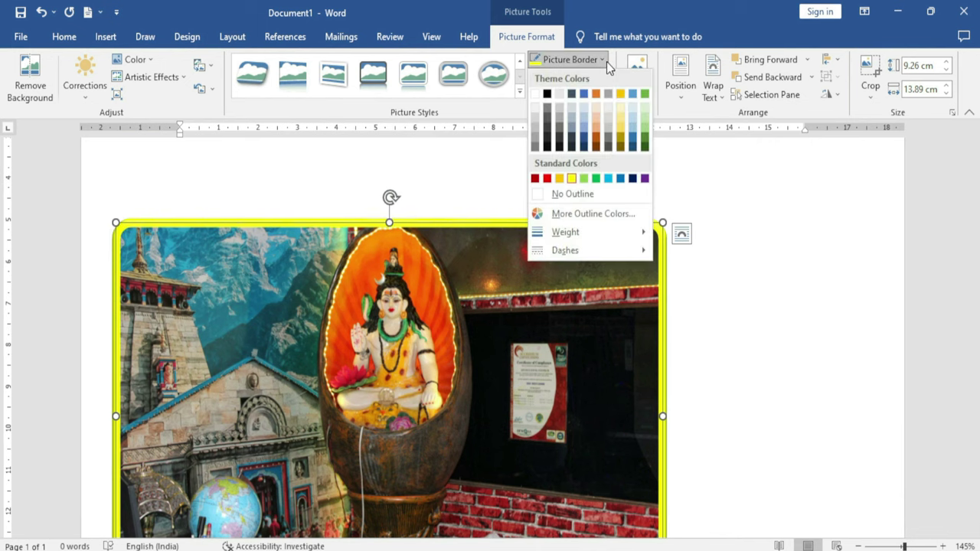
mouse_move(571, 233)
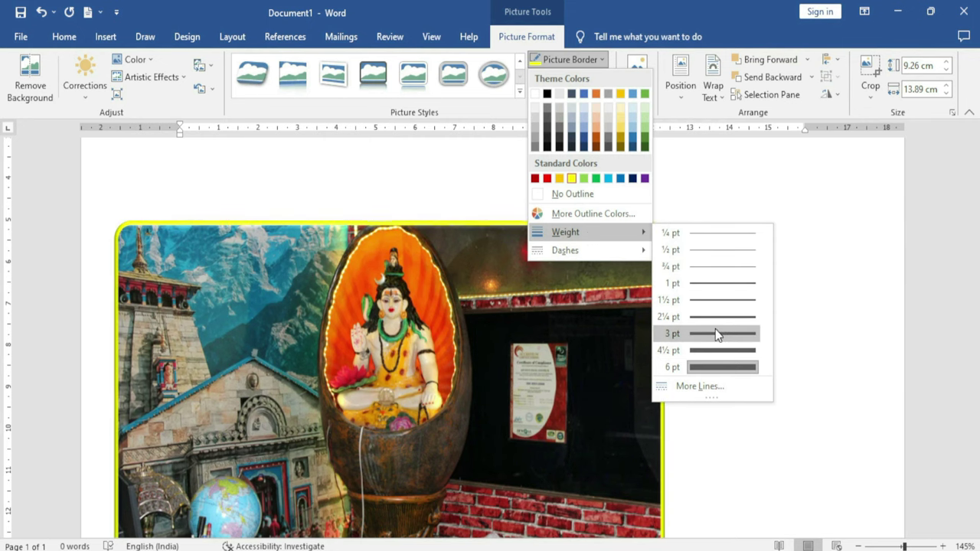
mouse_move(612, 252)
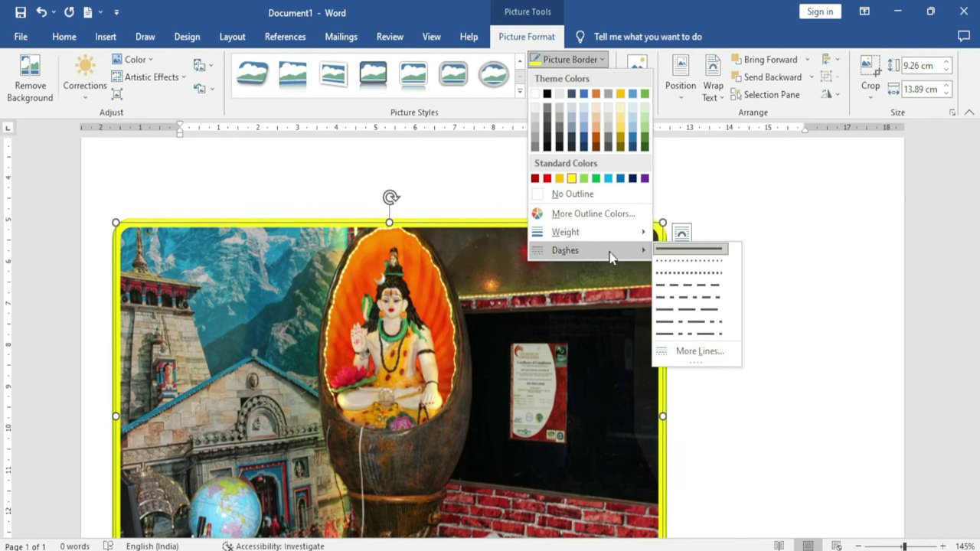
left_click(687, 322)
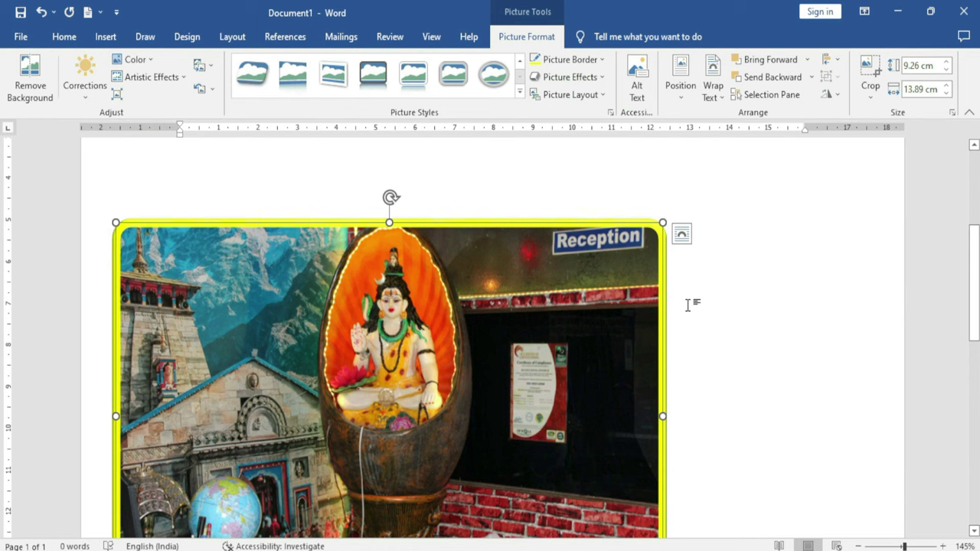
left_click(601, 61)
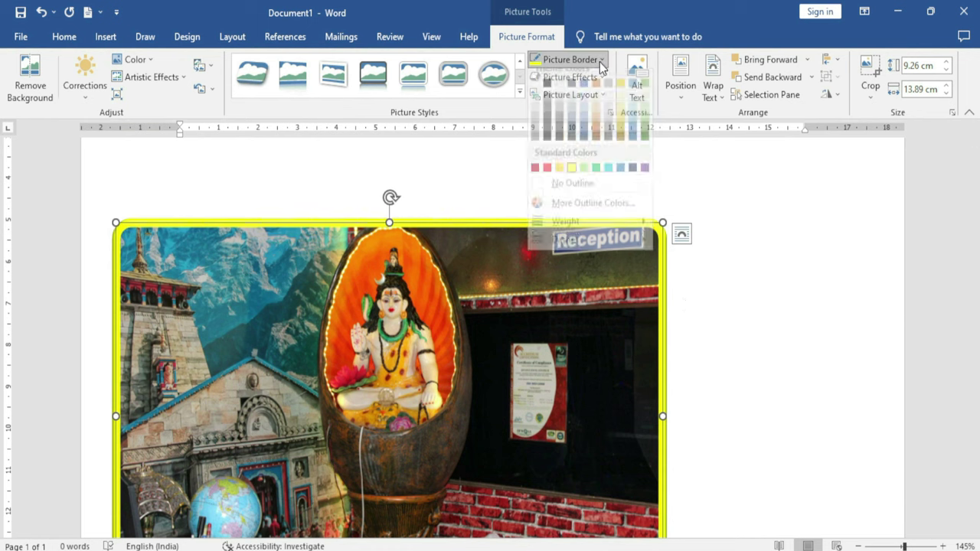
key("Escape")
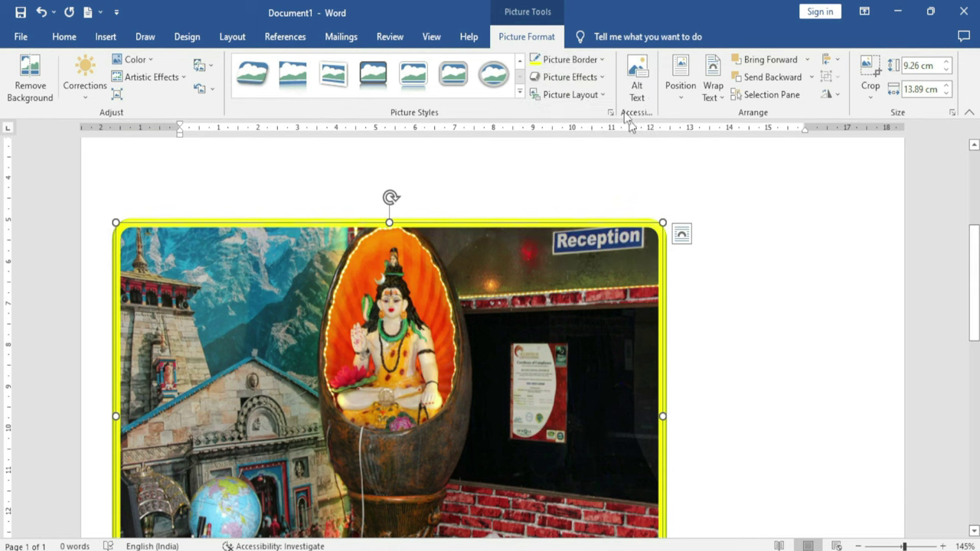
Preview the picture effect categories, then apply 3-D Rotation Perspective: Left
left_click(600, 78)
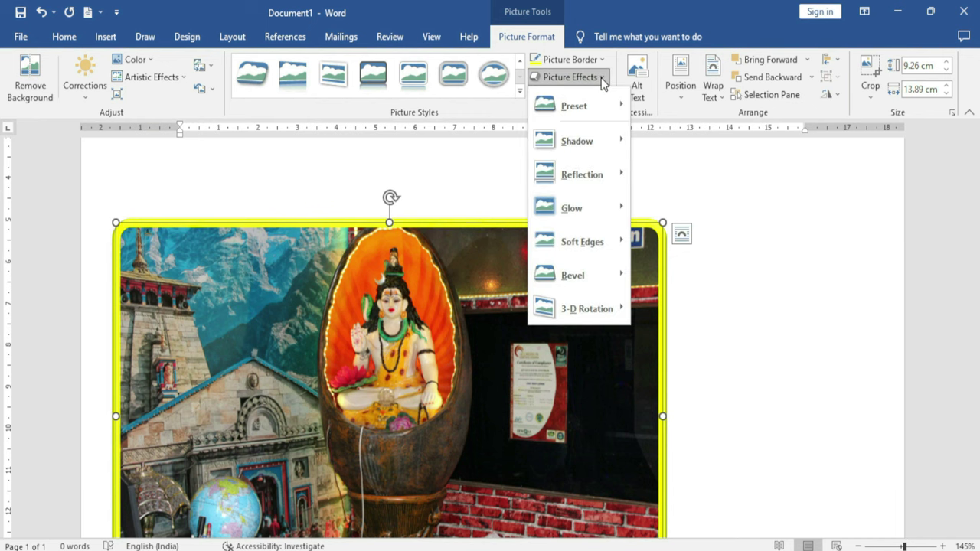
mouse_move(599, 102)
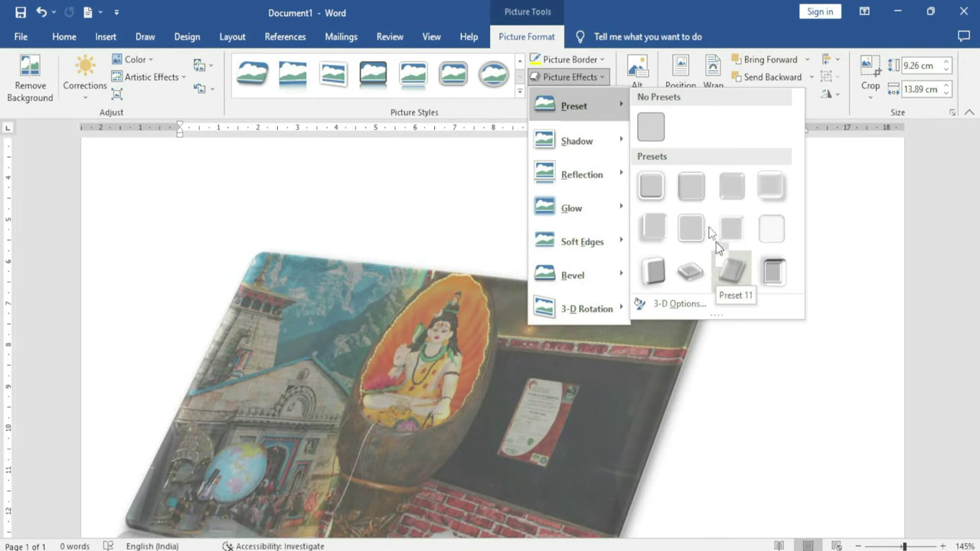
mouse_move(589, 139)
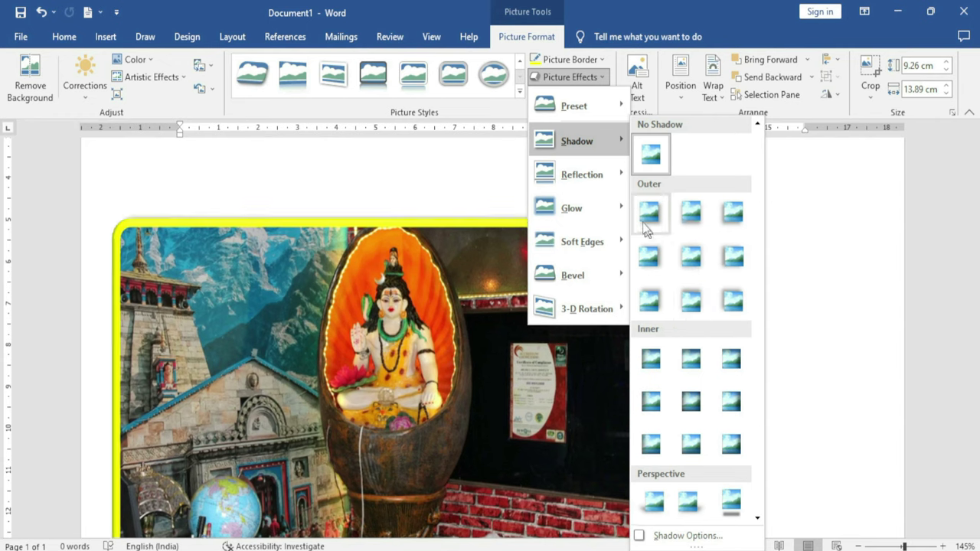
mouse_move(606, 166)
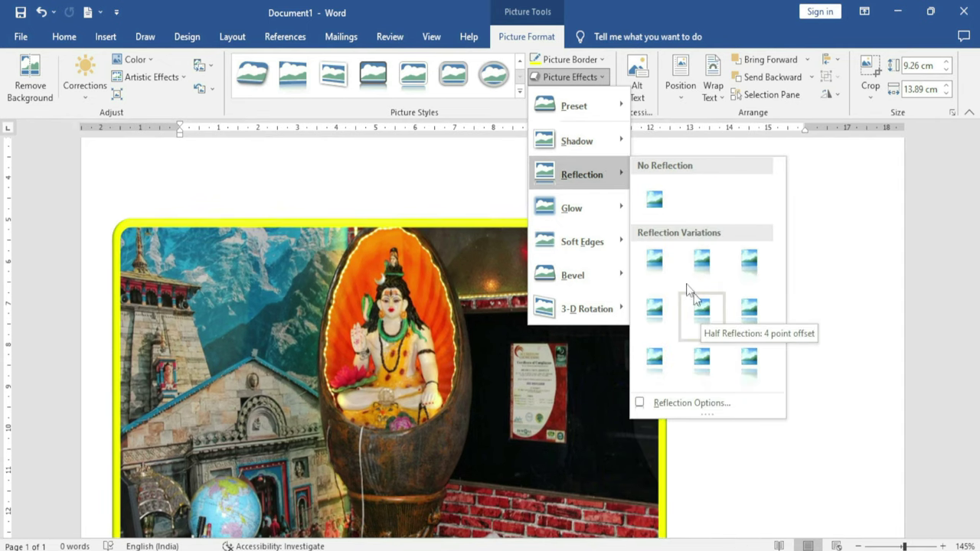
mouse_move(601, 205)
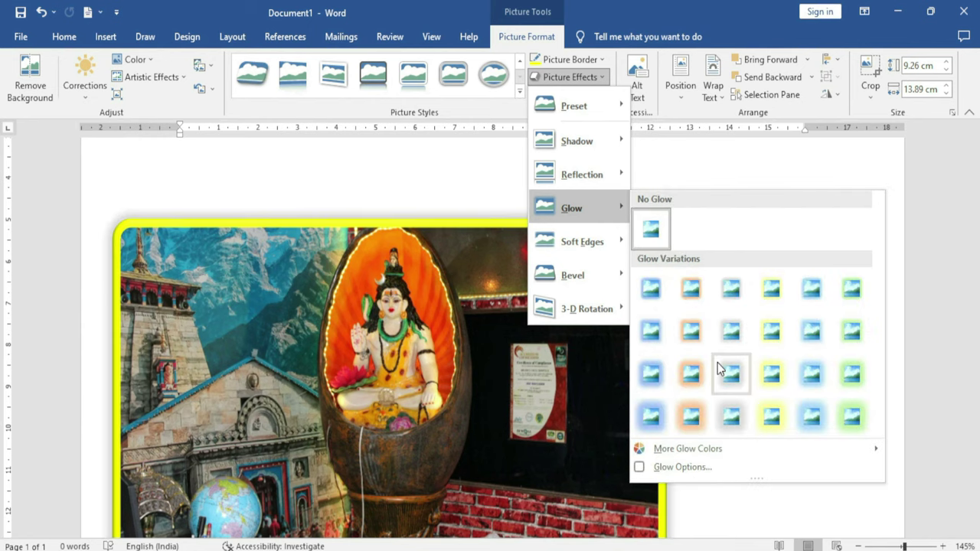
mouse_move(617, 243)
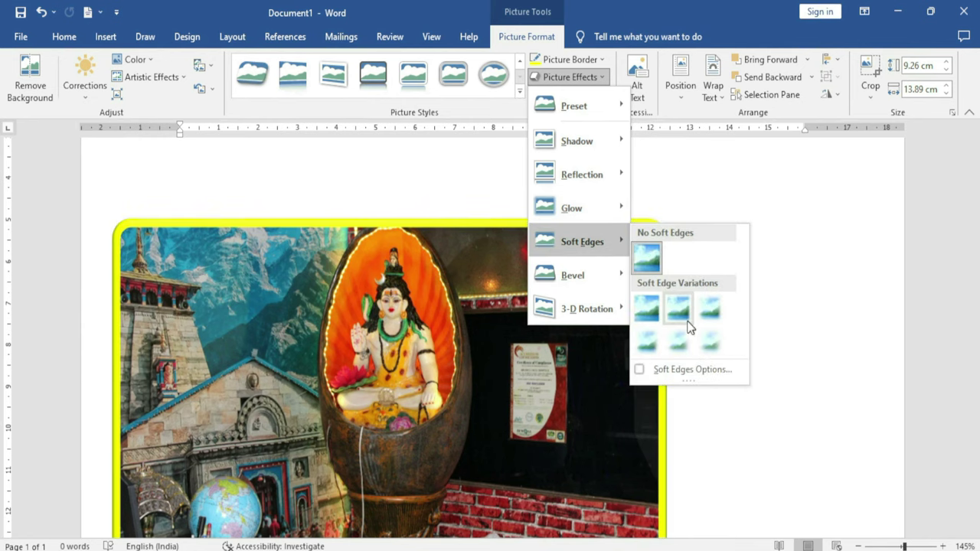
mouse_move(598, 278)
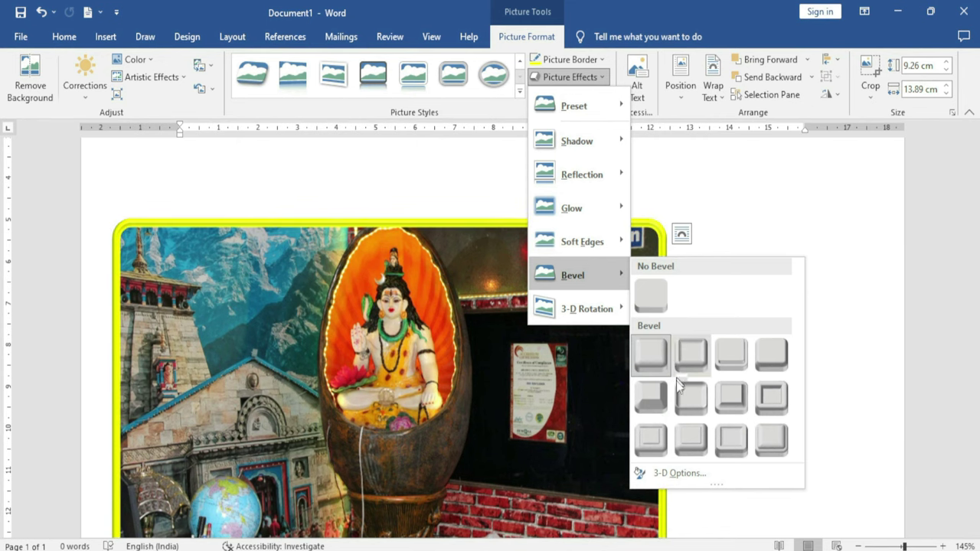
mouse_move(597, 308)
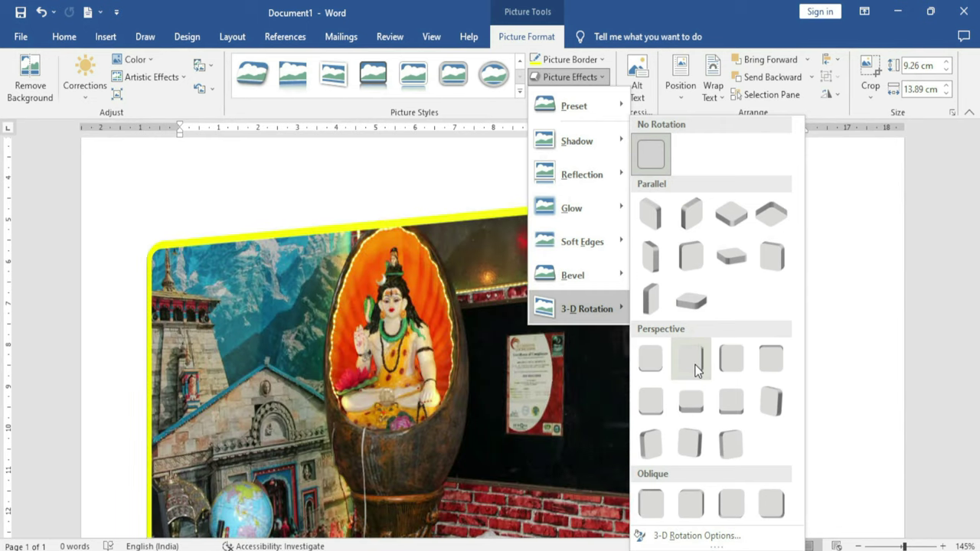
left_click(692, 363)
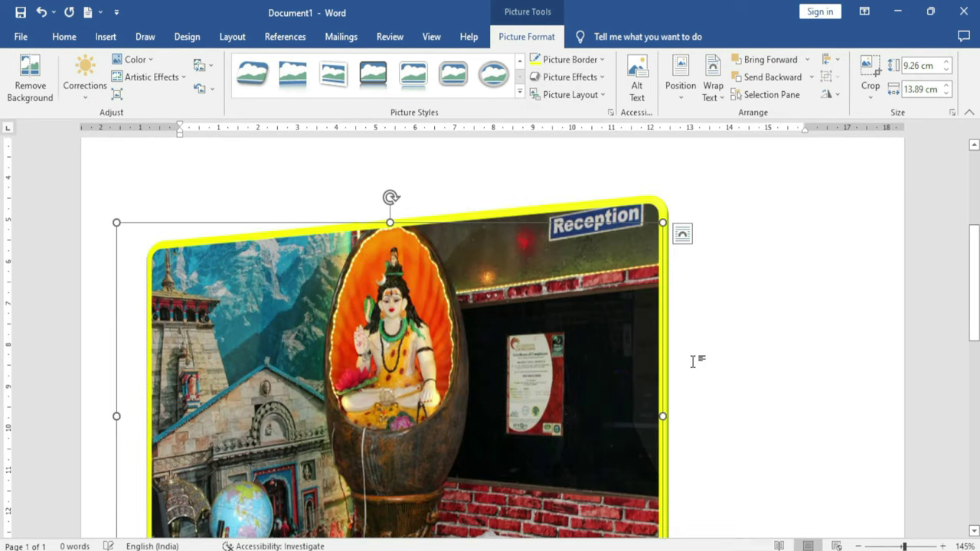
Convert the photo to a Circular Picture Callout SmartArt with the caption 'erty'
left_click(602, 95)
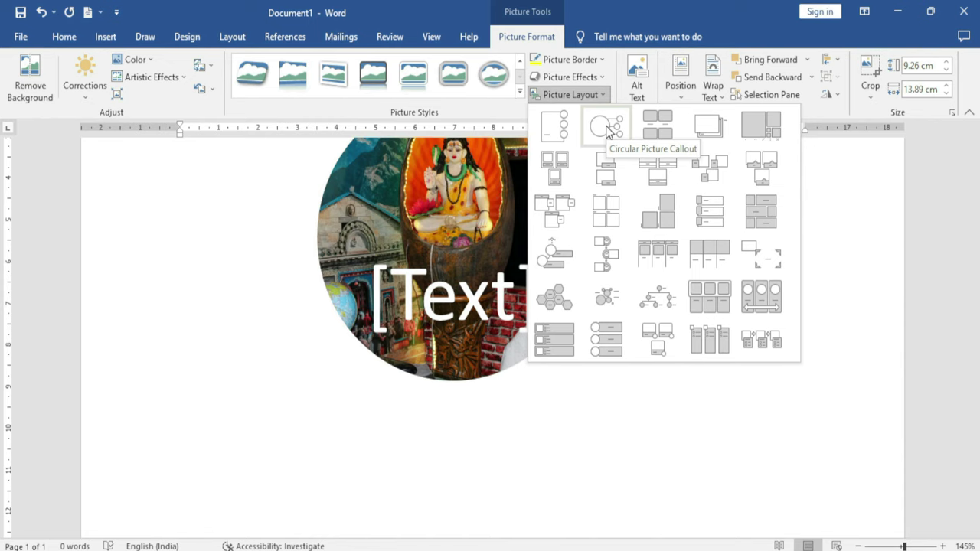
left_click(607, 130)
left_click(479, 303)
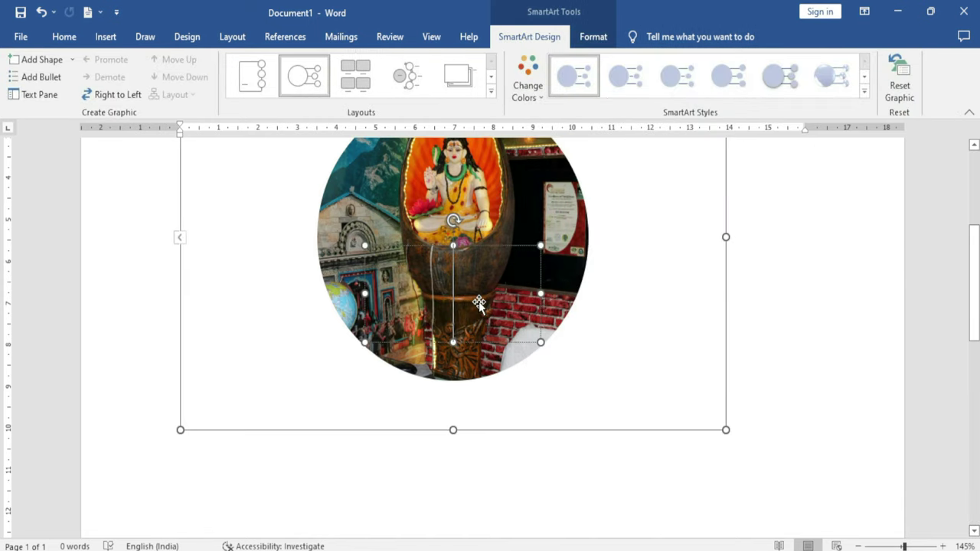
type("erty")
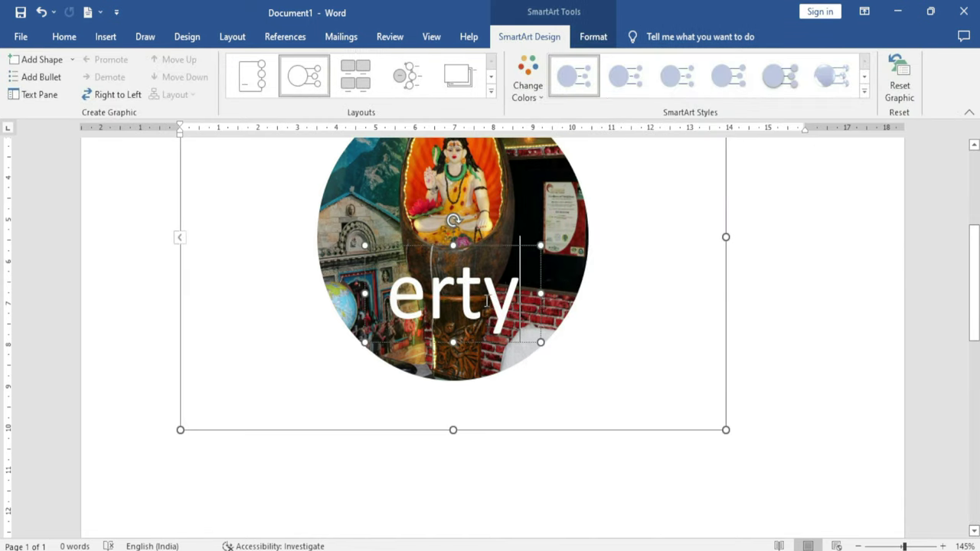
Recolour the SmartArt with Colorful accent colours and switch to the Ascending Picture Accent Process layout
left_click(533, 98)
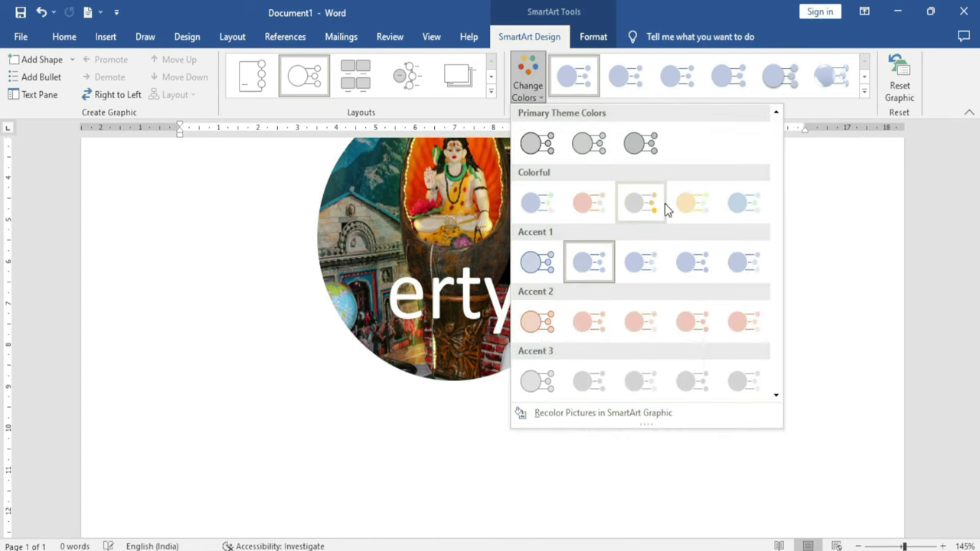
left_click(636, 202)
left_click(864, 92)
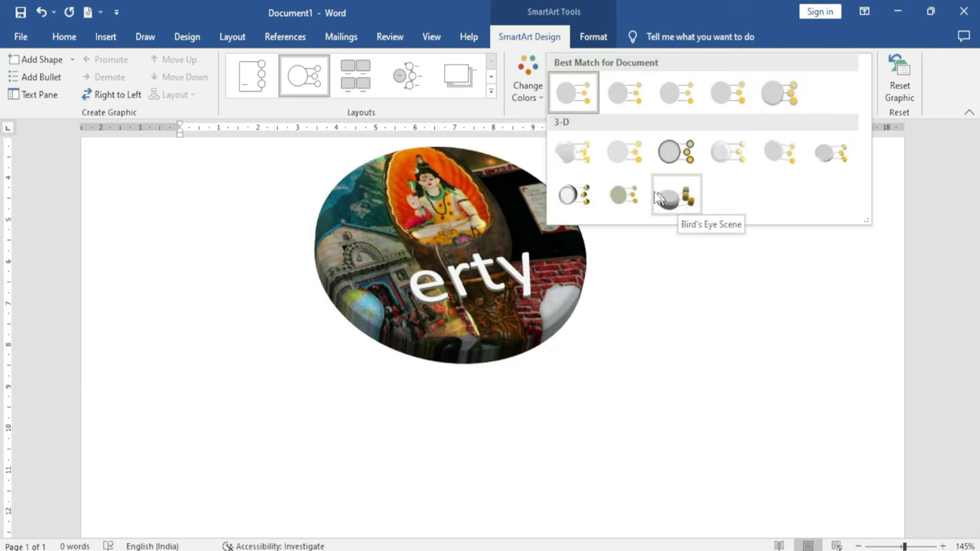
left_click(490, 91)
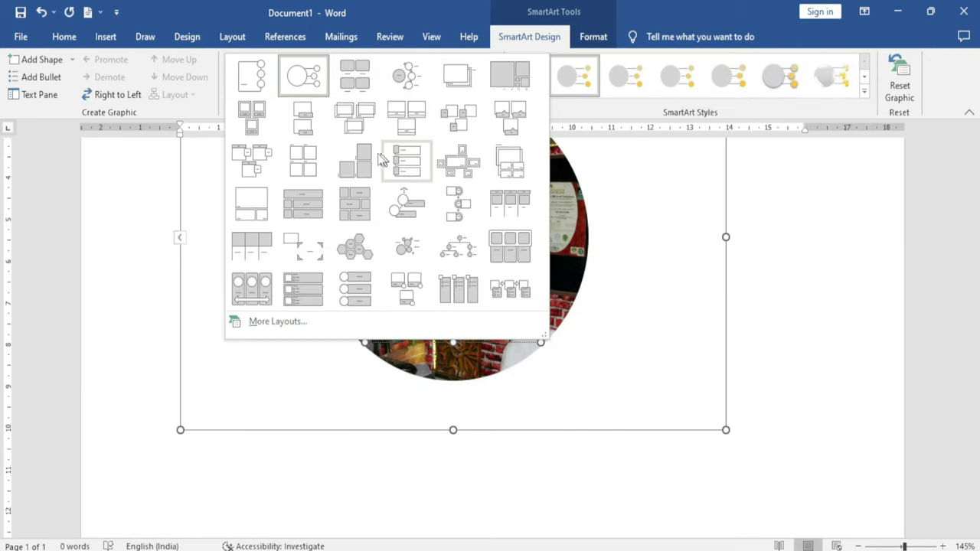
left_click(406, 207)
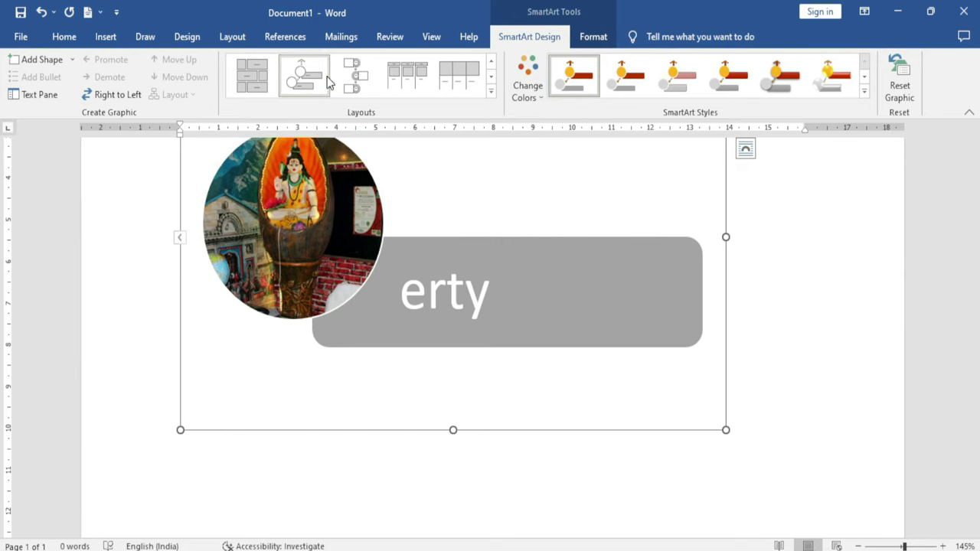
Add a second SmartArt item and type 'nvbnvbnv' in the Text Pane
left_click(40, 60)
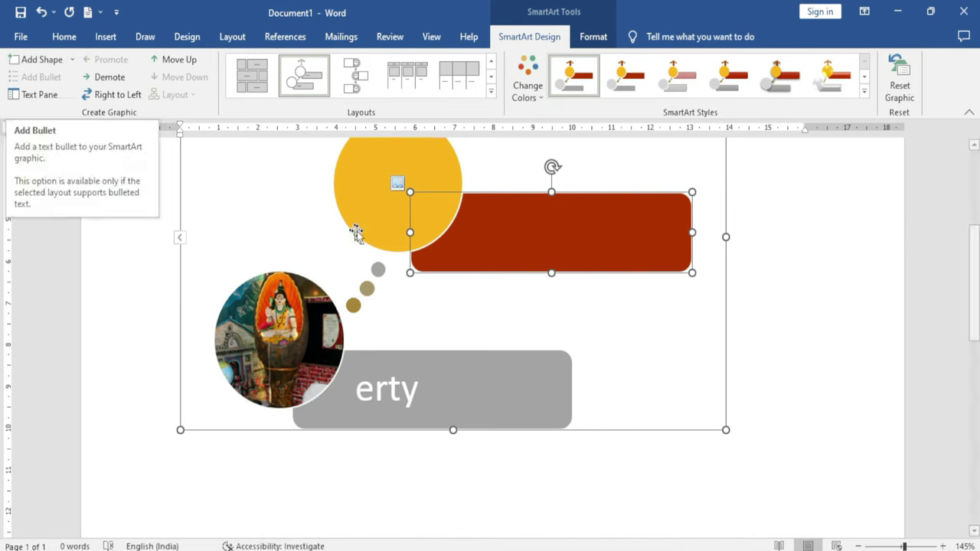
left_click(383, 396)
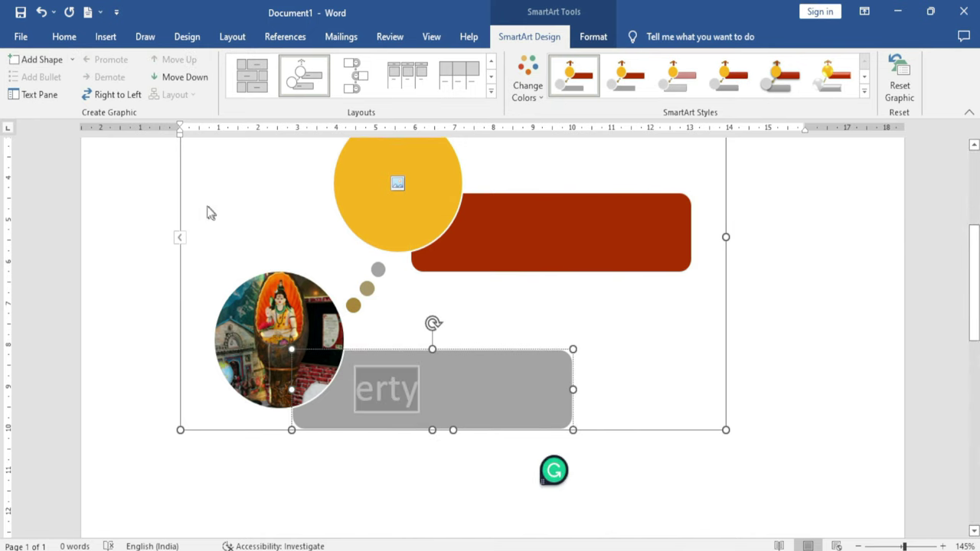
left_click(369, 388)
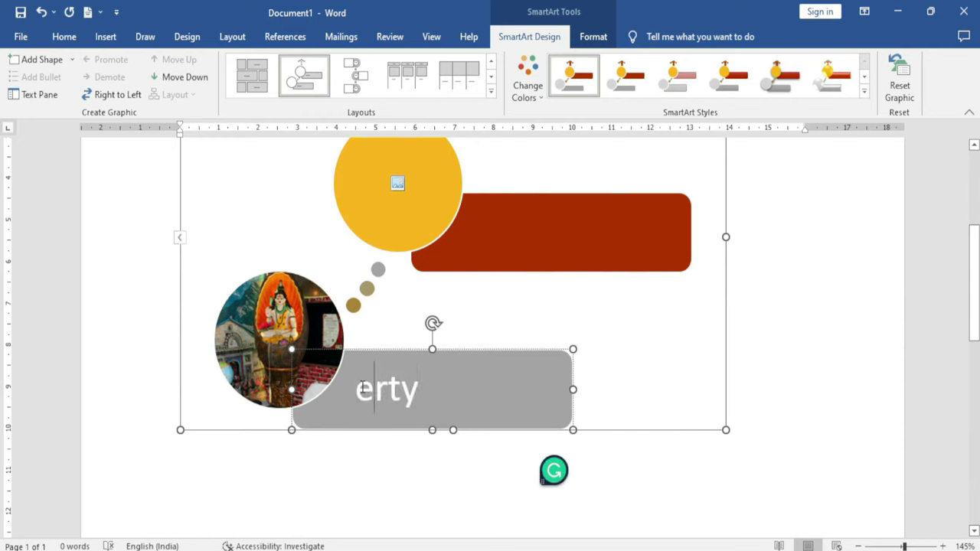
left_click(54, 97)
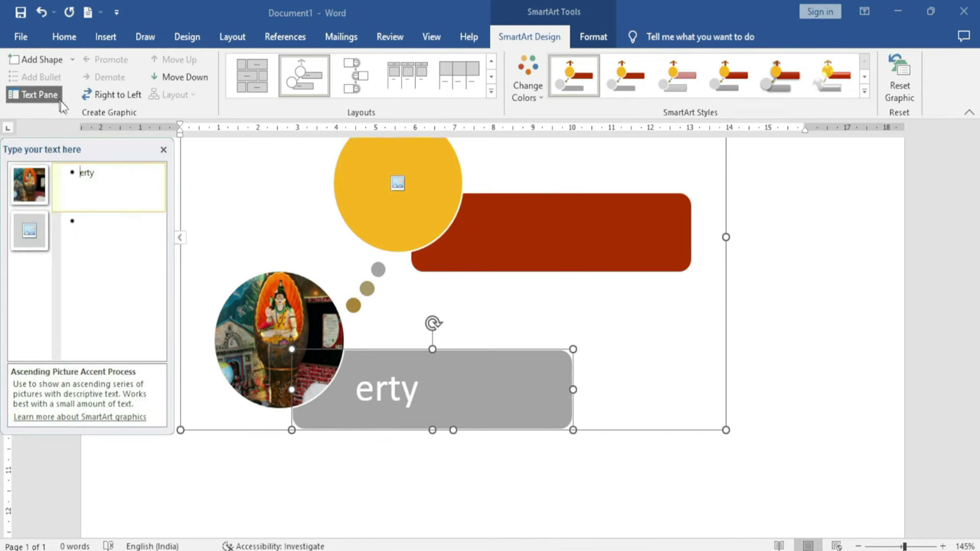
left_click(84, 227)
type("nvbnvbnv")
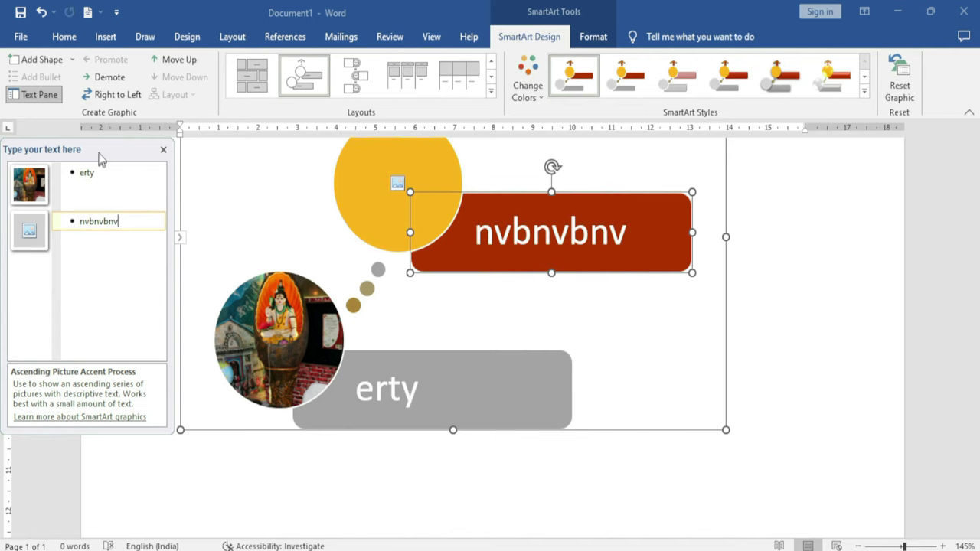
Try Demote/Promote, Right to Left and Move Up/Down on 'nvbnvbnv', then reset the graphic
left_click(109, 77)
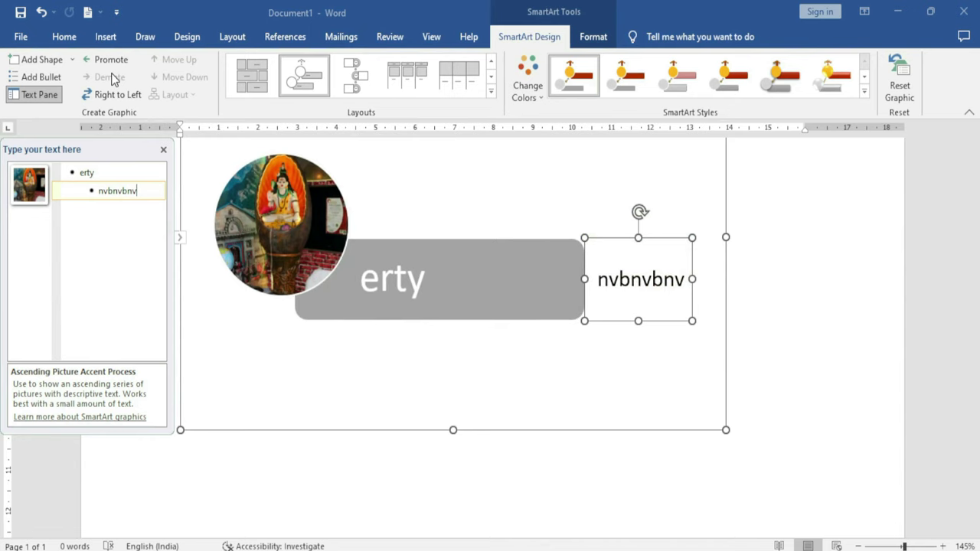
left_click(113, 61)
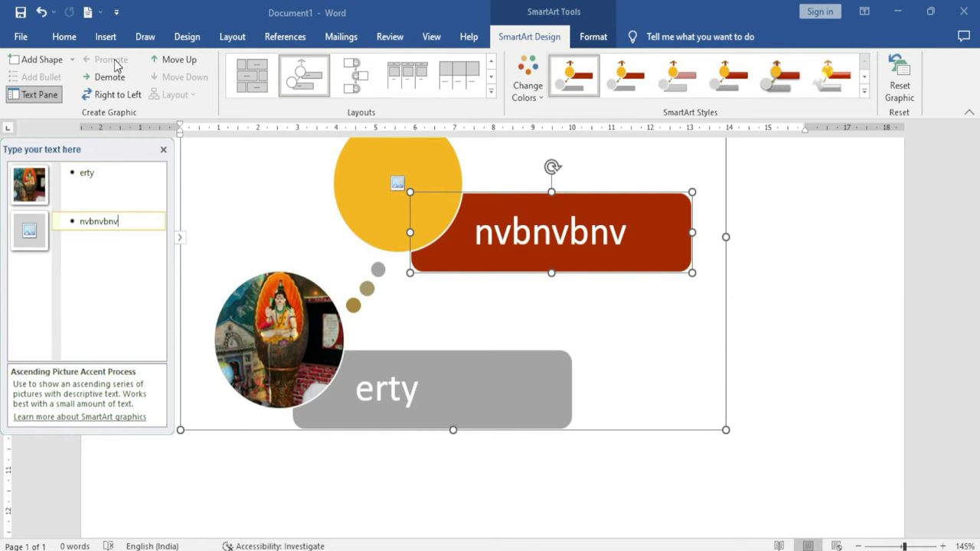
left_click(134, 96)
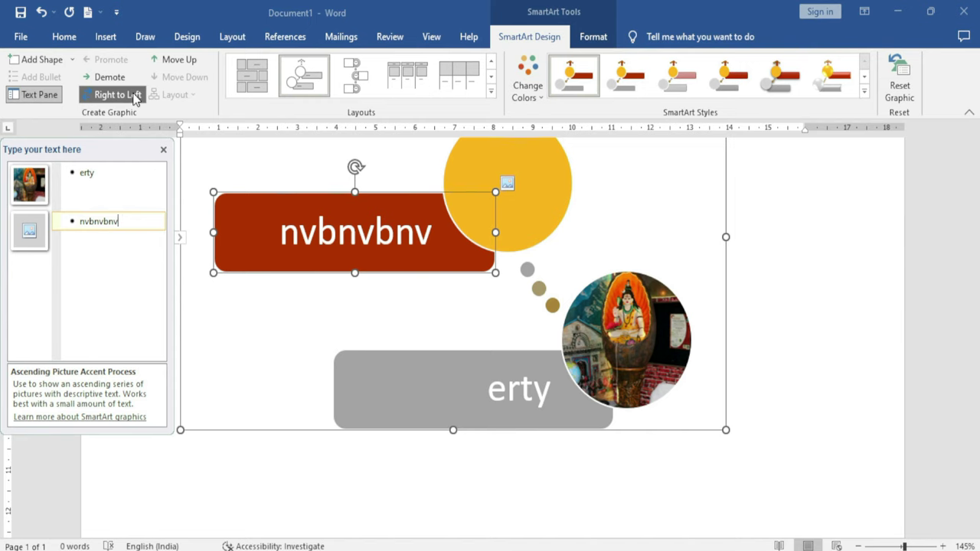
left_click(134, 97)
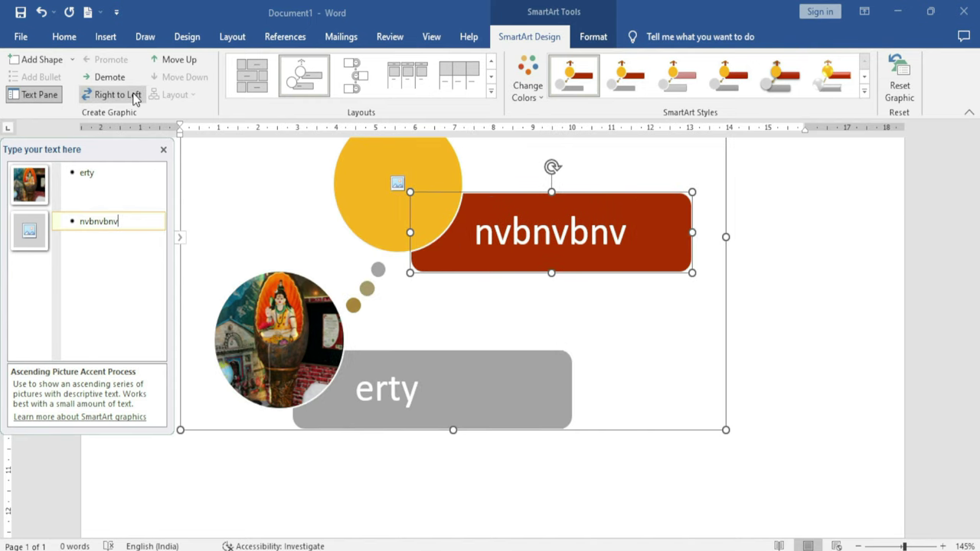
left_click(180, 61)
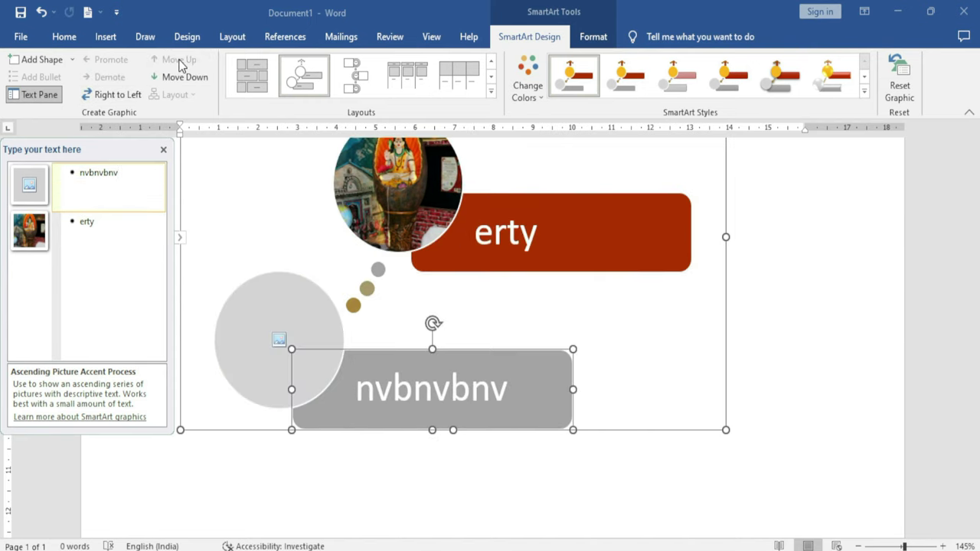
left_click(182, 77)
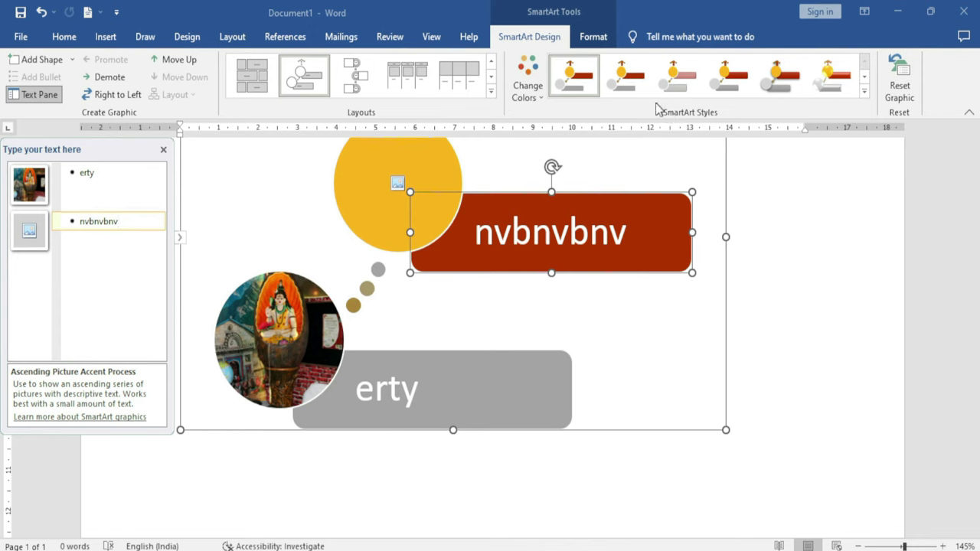
left_click(905, 91)
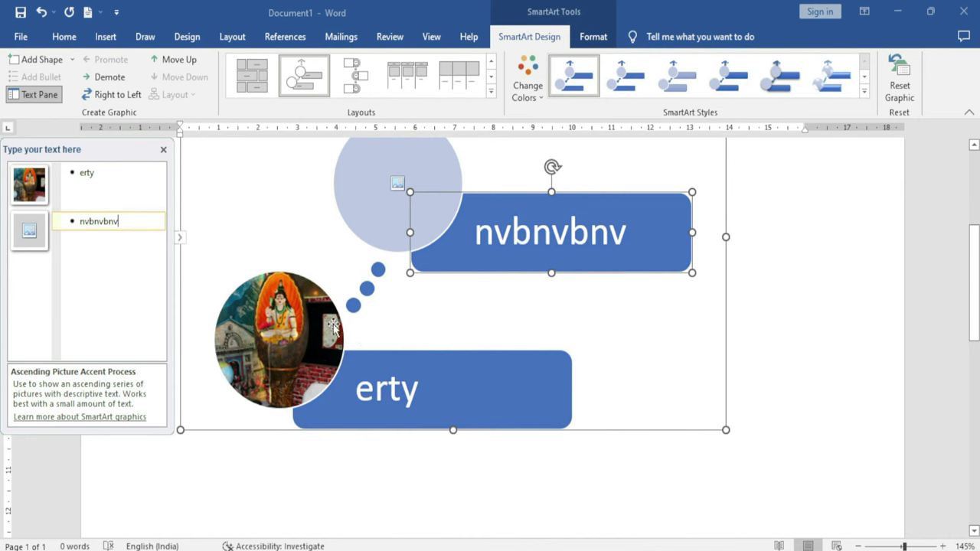
left_click(594, 38)
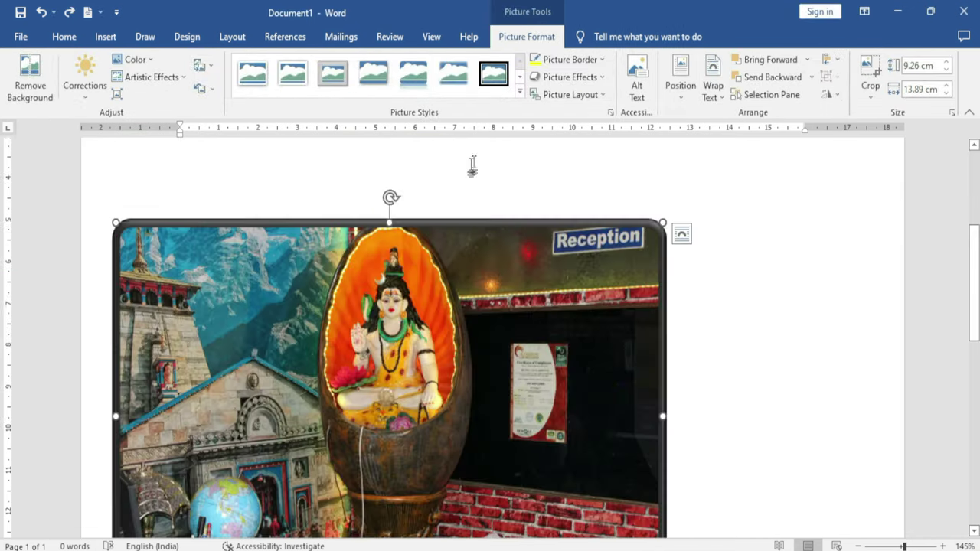
Give the photo the alt text 'Excel Infotech Computer Institute Reception' and recheck it
left_click(642, 101)
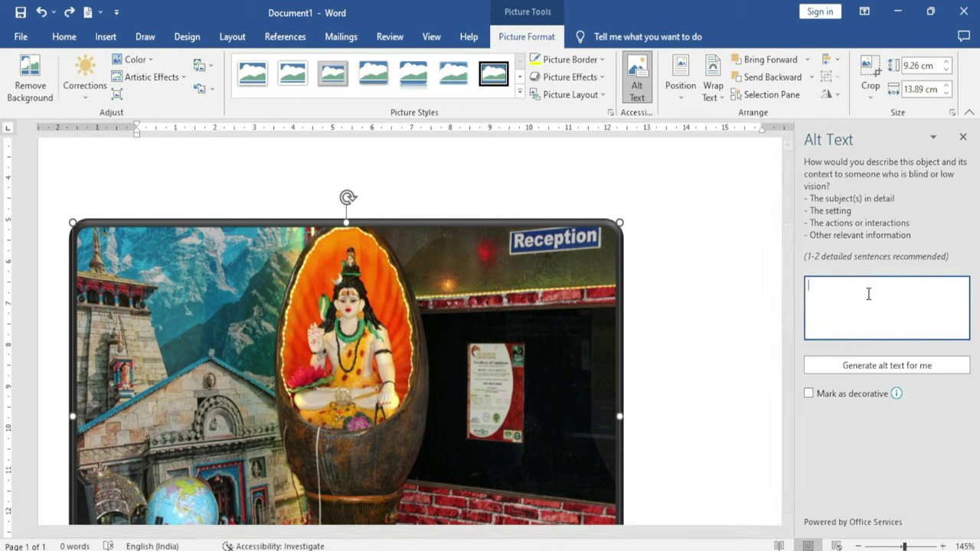
type("Excel Infotech Computer Institute Reception")
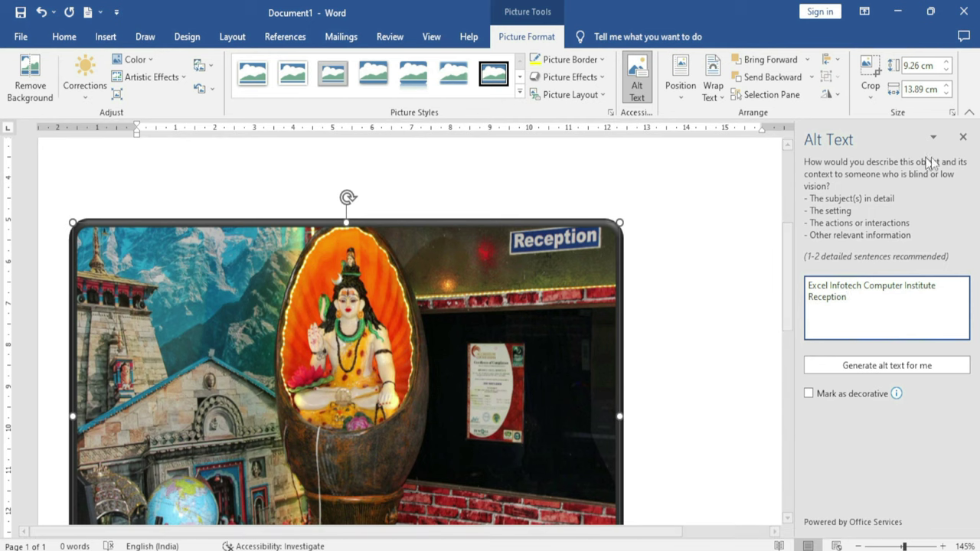
left_click(963, 137)
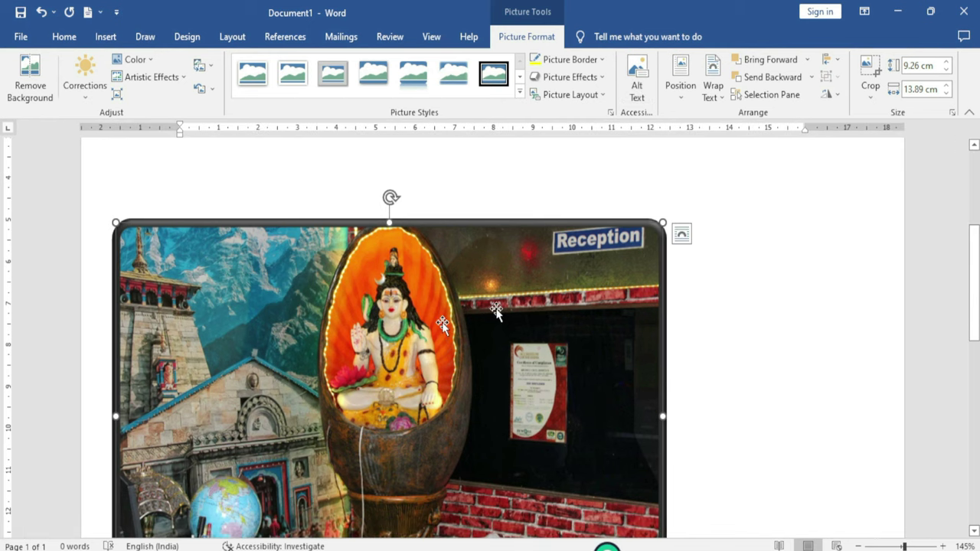
left_click(638, 77)
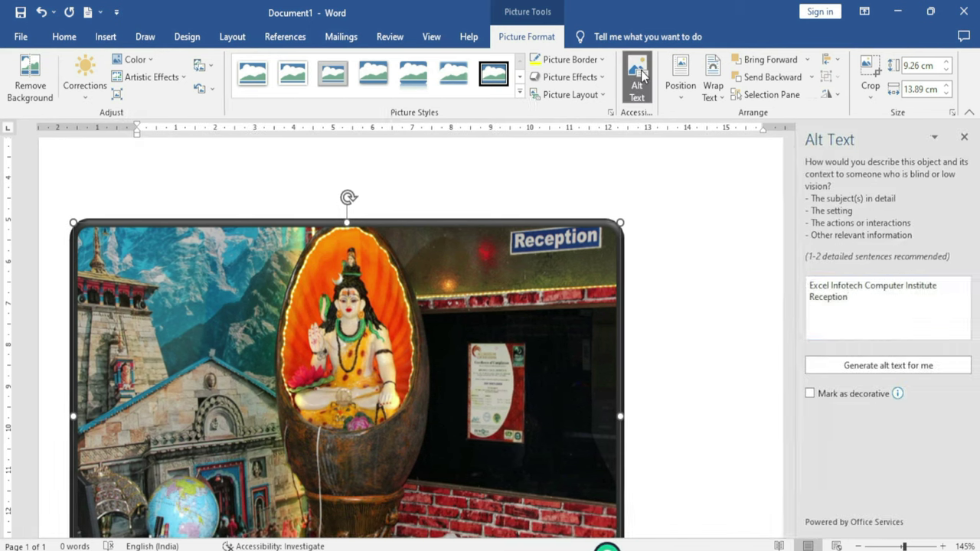
left_click(919, 310)
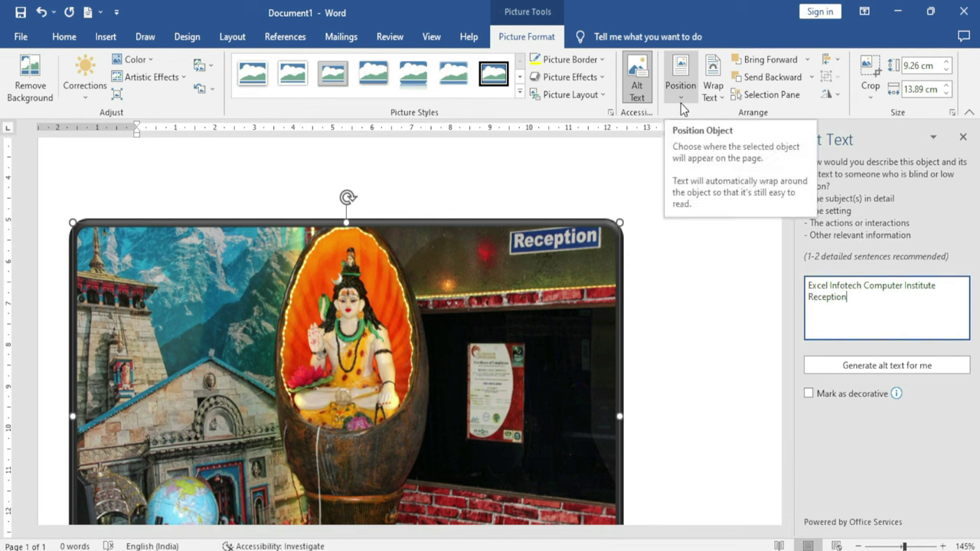
Shrink the photo to 5.38 × 8.07 cm and insert =rand() sample text at the top
left_click(963, 137)
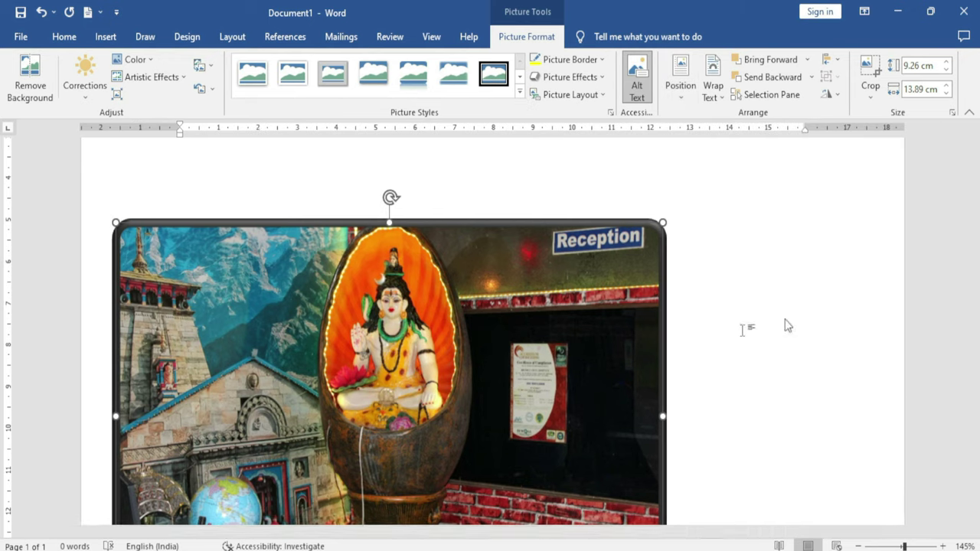
left_click_drag(663, 221, 434, 376)
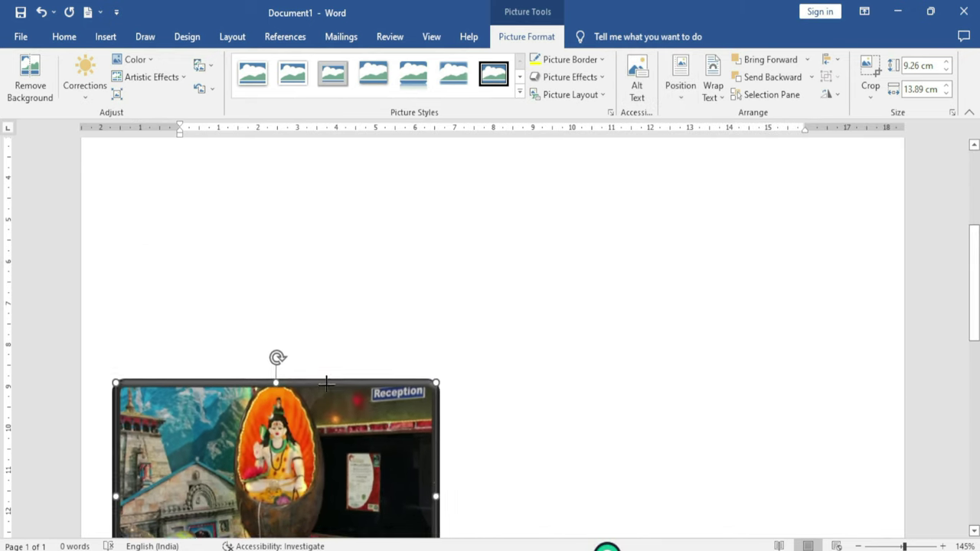
scroll(383, 379, "down", 3)
key("ctrl+Home")
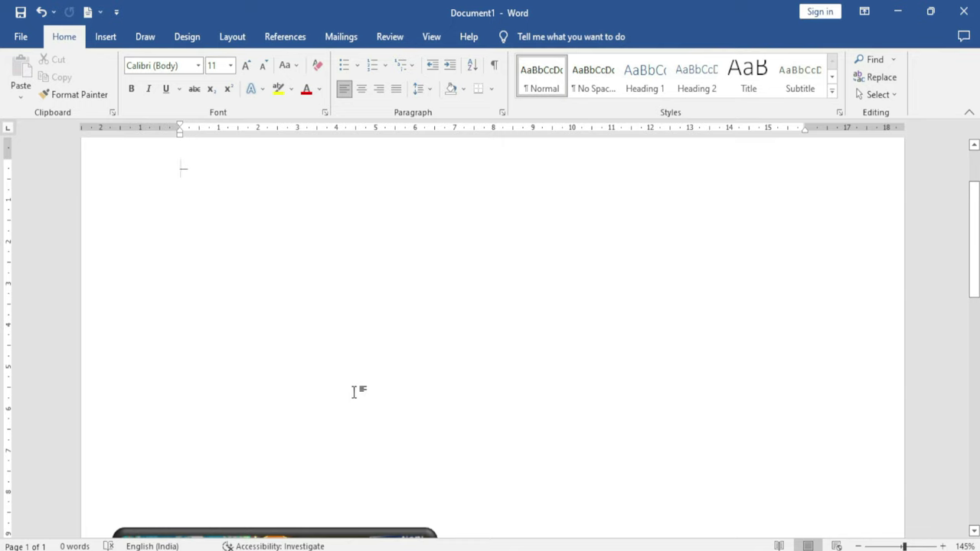
type("=")
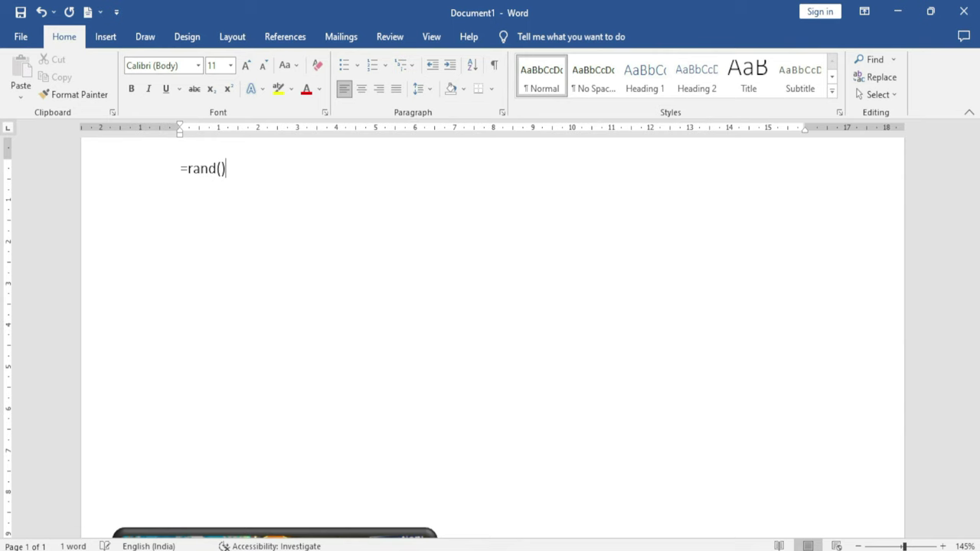
type("rand()")
key("Return")
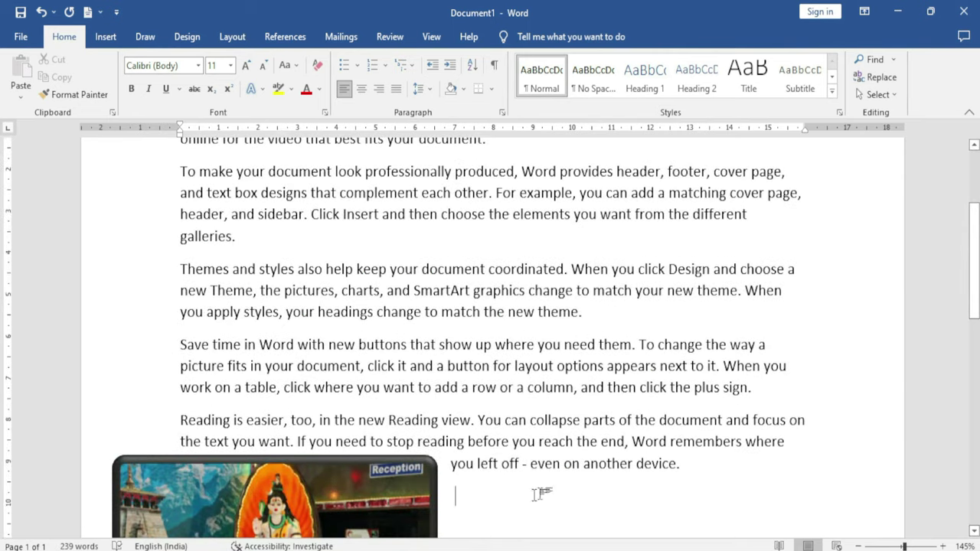
Move the photo up to the page top amid the paragraphs and open its Position options
left_click_drag(389, 485, 509, 210)
scroll(456, 402, "up", 4)
left_click_drag(457, 402, 466, 325)
left_click(441, 352)
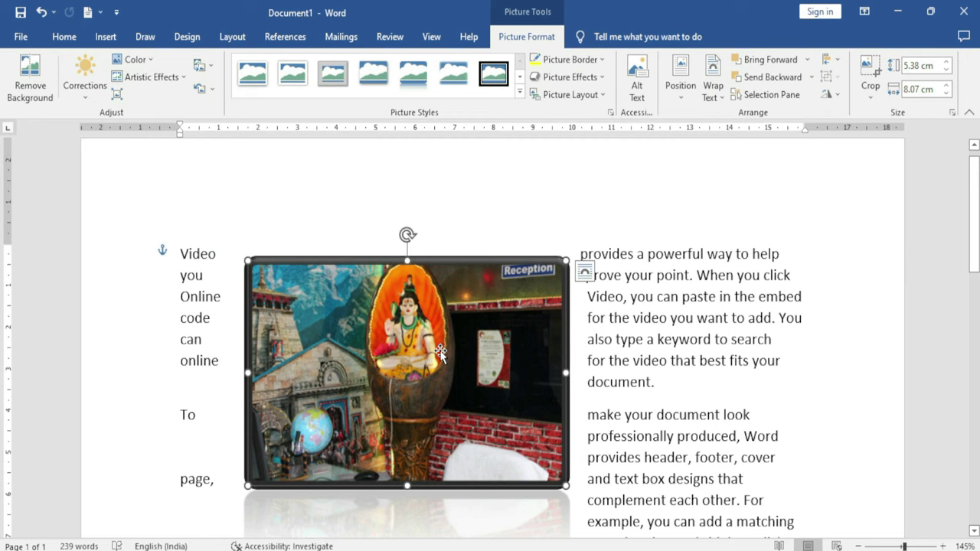
left_click(681, 86)
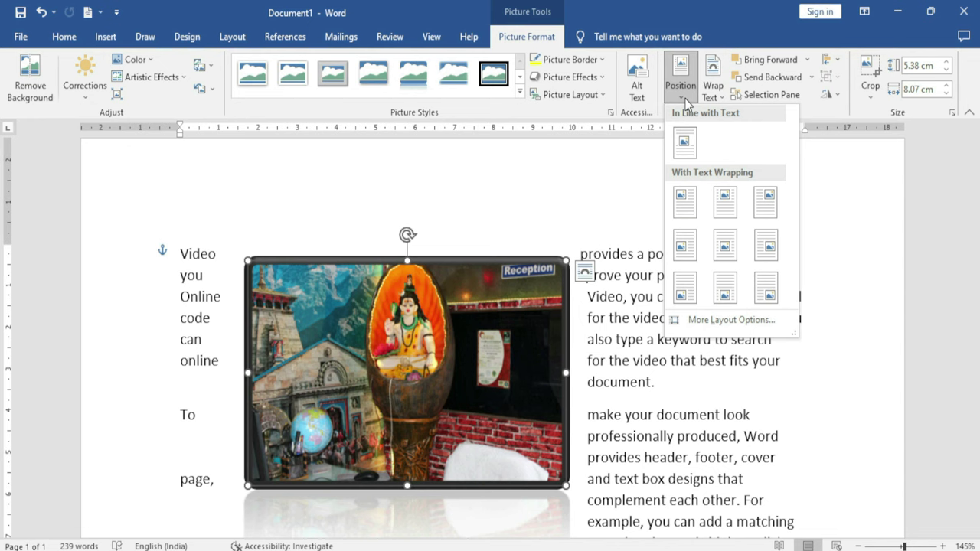
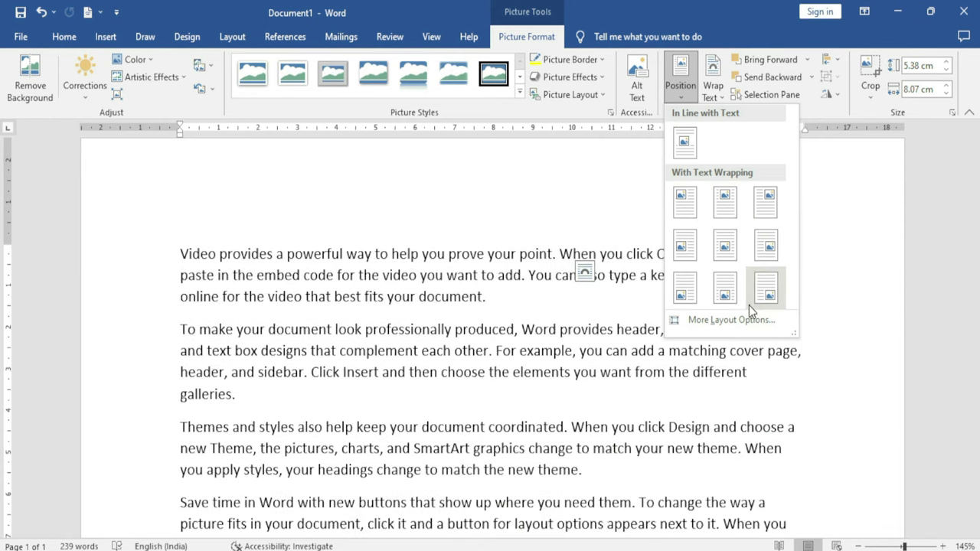
Place the reflected photo top left with text wrapping using a Position preset
left_click(724, 247)
scroll(525, 374, "down", 5)
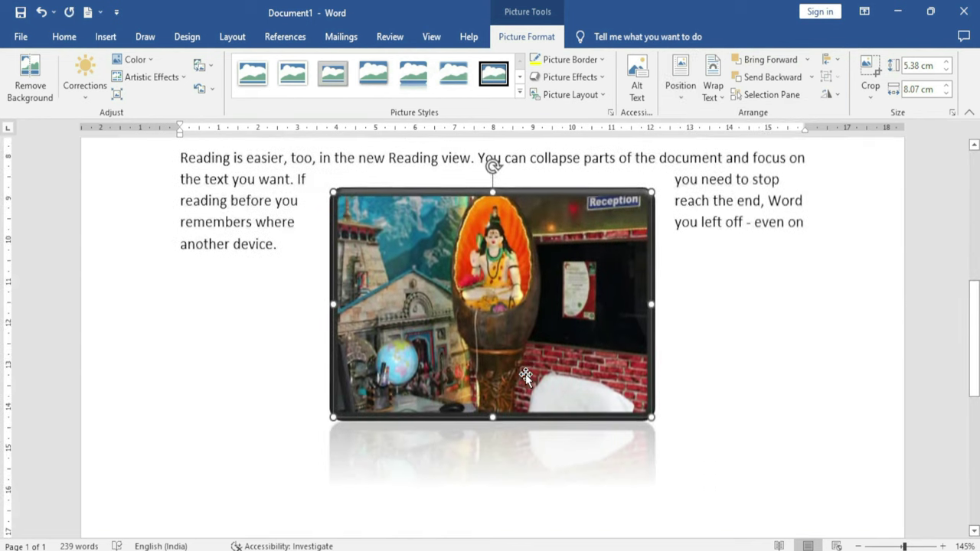
scroll(525, 373, "up", 5)
left_click(682, 102)
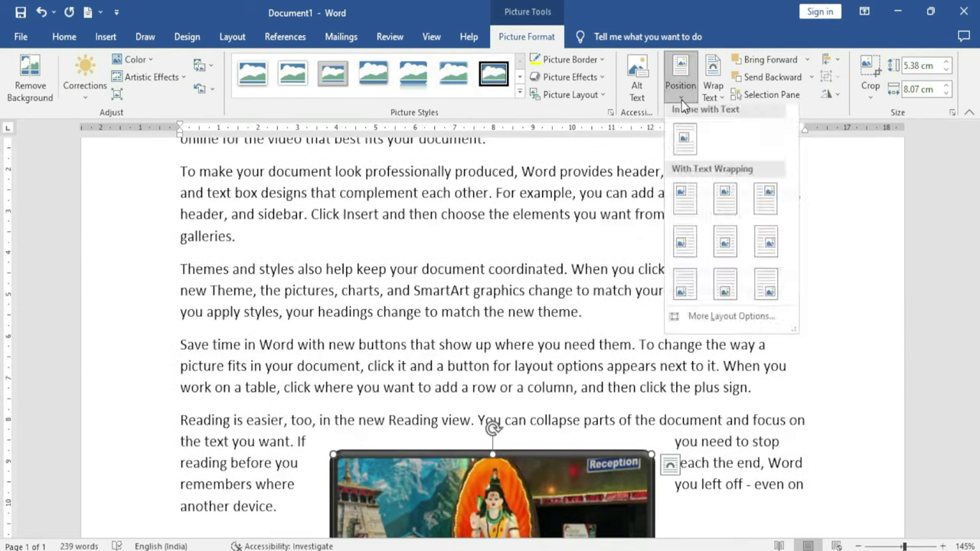
left_click(685, 198)
scroll(511, 291, "up", 3)
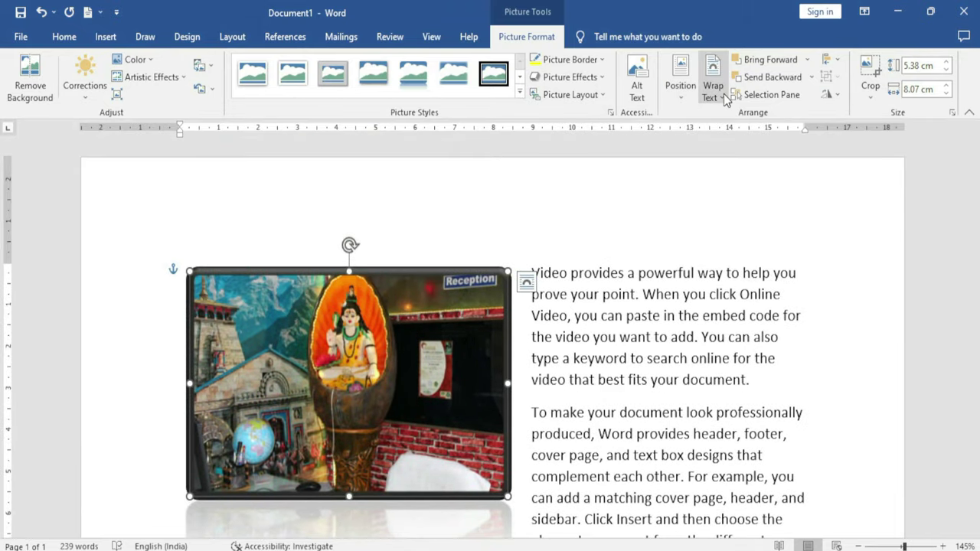
Set the photo to In Line with Text and reselect it
left_click(720, 105)
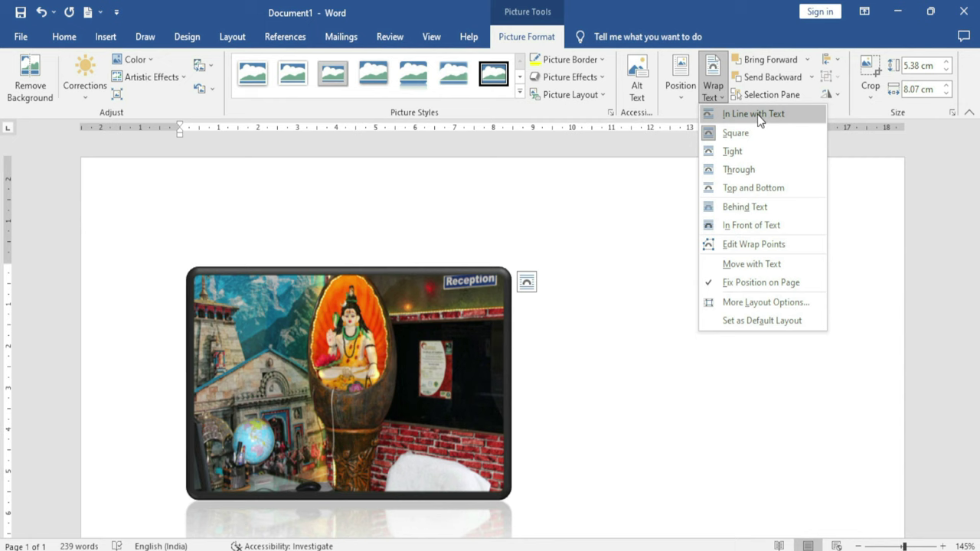
left_click(767, 113)
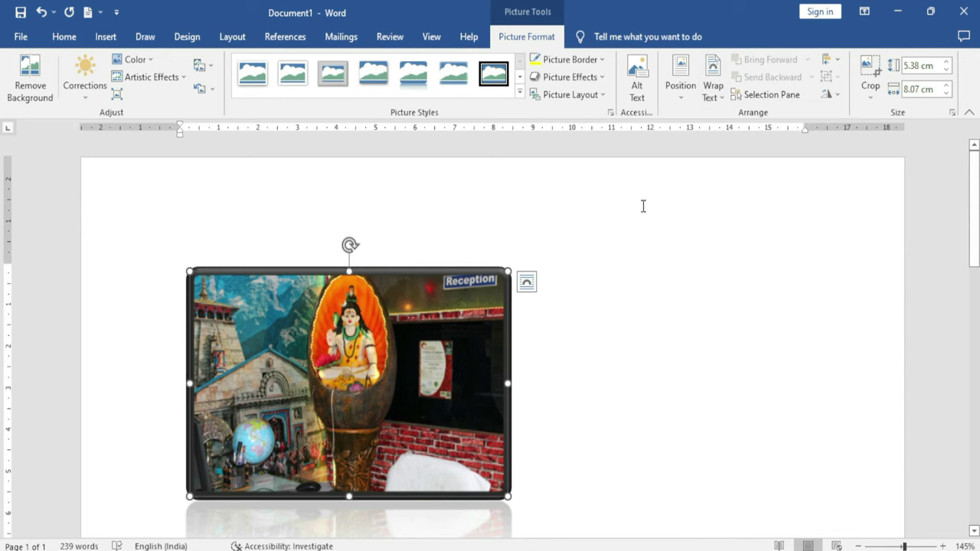
scroll(569, 284, "down", 3)
scroll(528, 305, "up", 1)
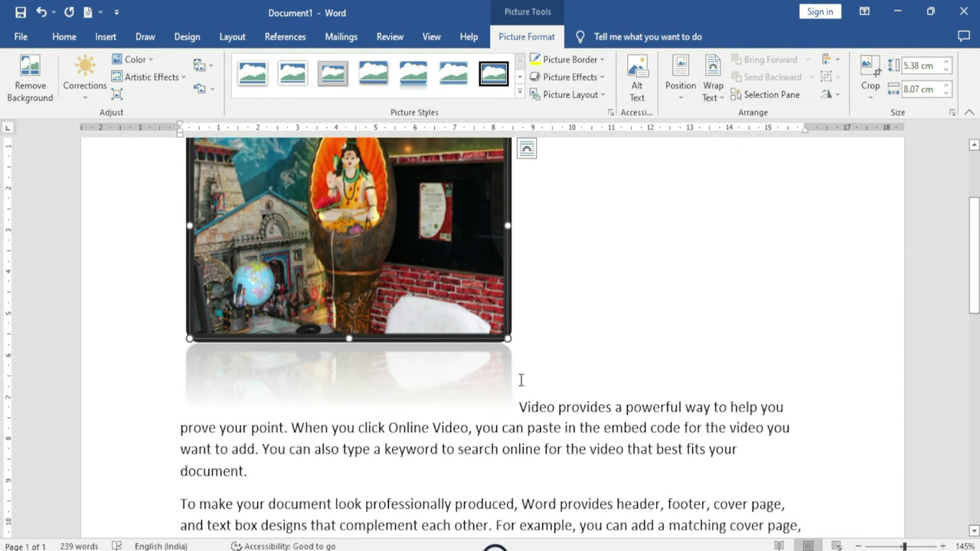
left_click_drag(521, 381, 796, 350)
scroll(595, 364, "up", 1)
scroll(595, 364, "up", 1)
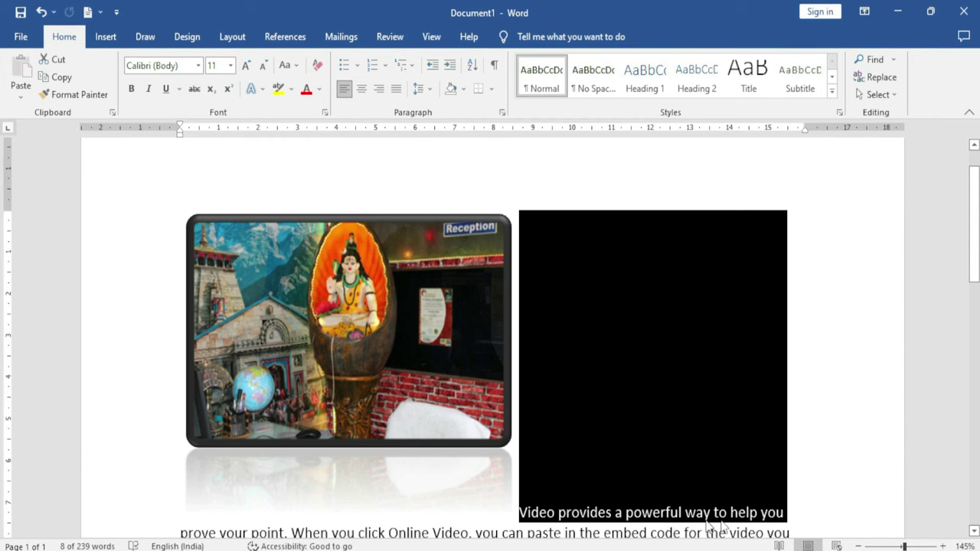
double_click(475, 252)
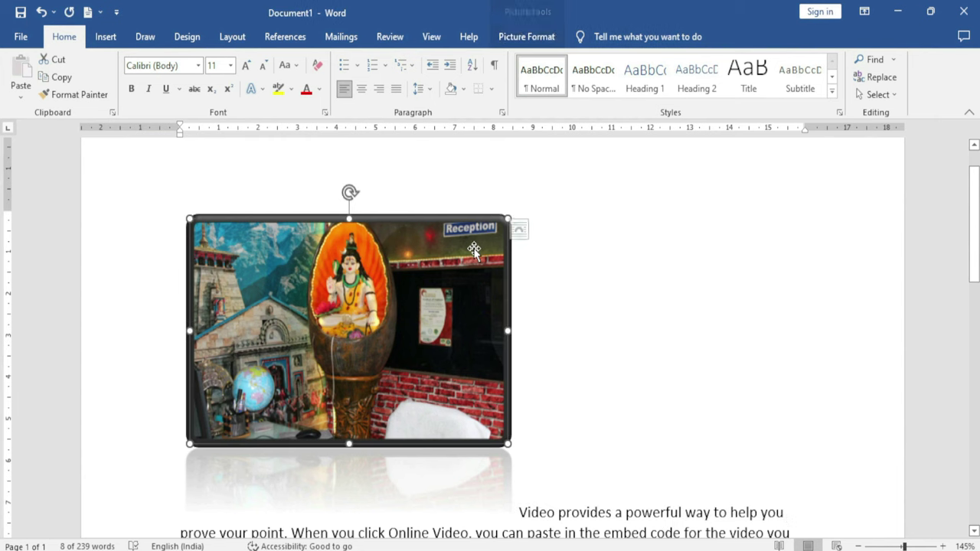
left_click(713, 94)
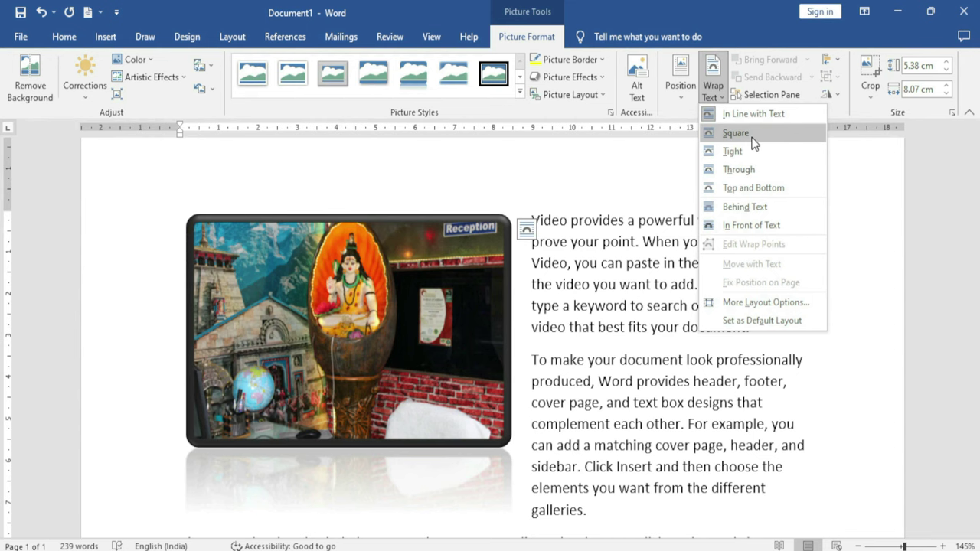
Try Square, then Tight wrapping, moving the photo beside the 'To make your' paragraph
left_click(753, 136)
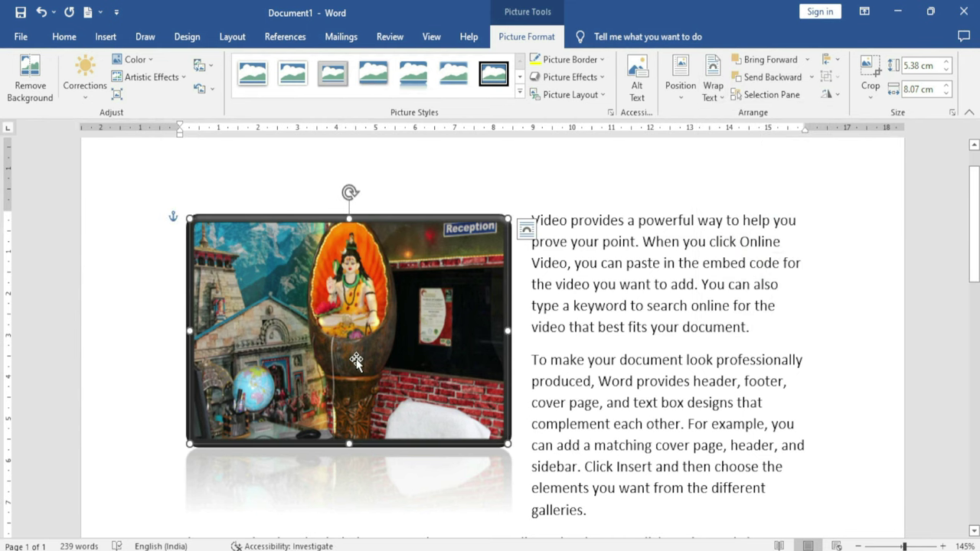
left_click_drag(386, 328, 460, 316)
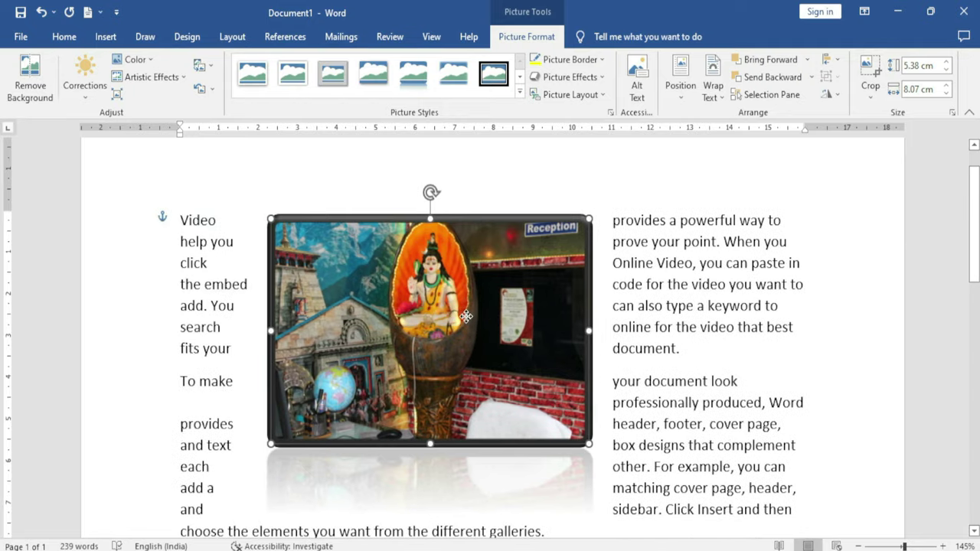
left_click(714, 89)
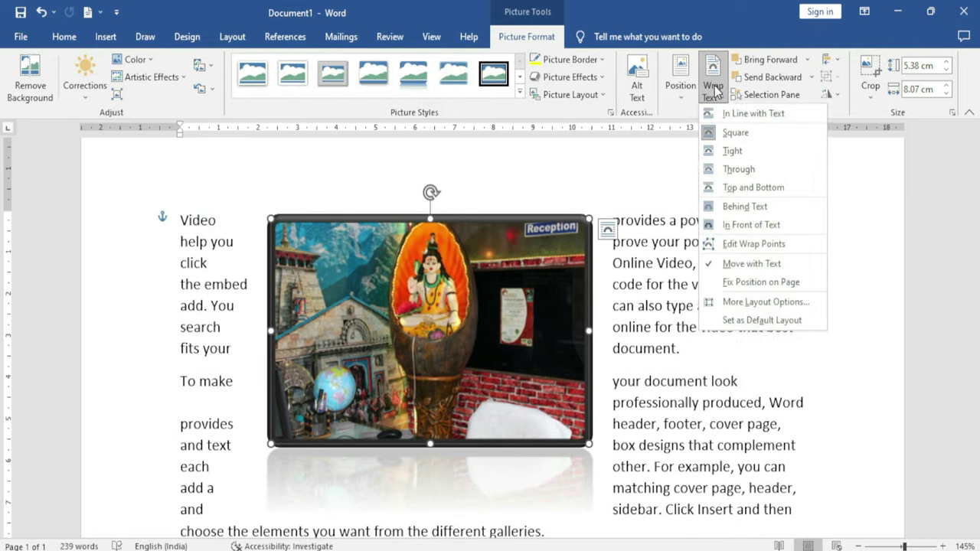
left_click(748, 152)
left_click_drag(455, 306, 504, 321)
scroll(501, 287, "down", 3)
left_click_drag(500, 287, 483, 328)
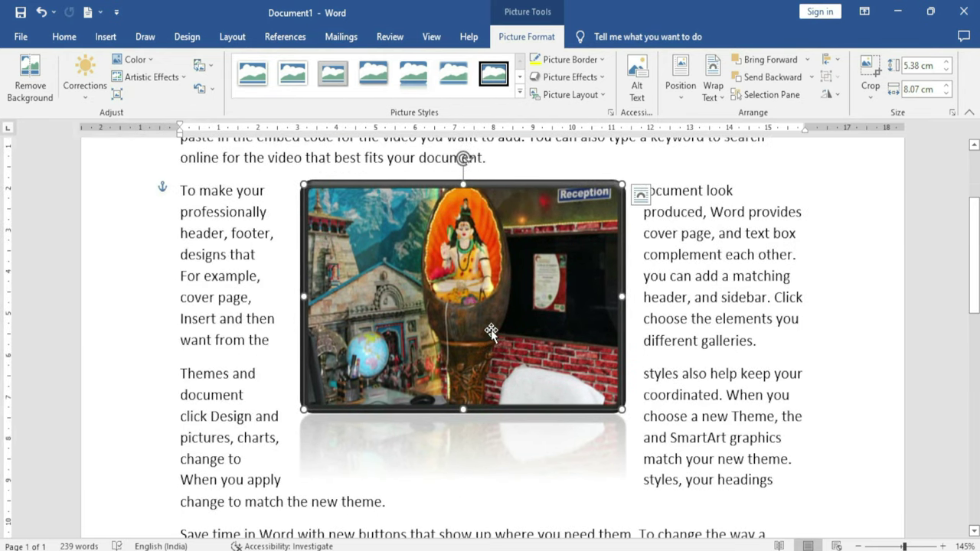
Switch the photo to Through wrapping and shrink it to 2.9 × 4.34 cm
left_click(712, 83)
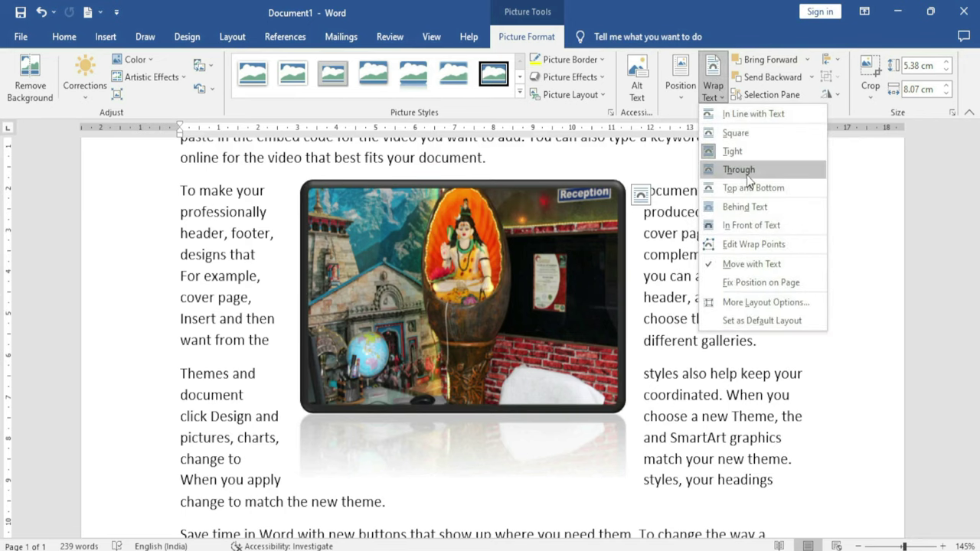
left_click(747, 173)
left_click_drag(579, 375, 459, 314)
left_click(713, 86)
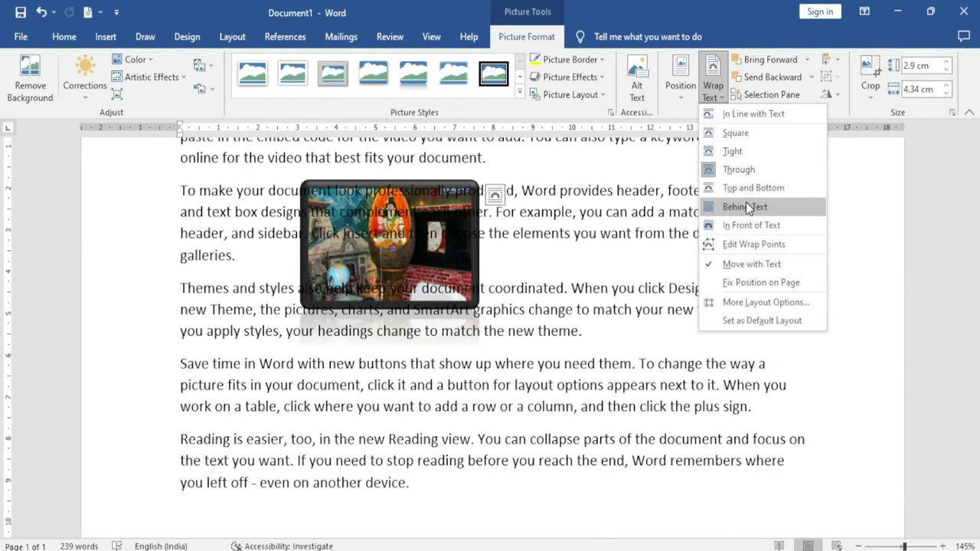
Reshape the photo's wrap points, fix its position on the page, and nudge it right and down
left_click(749, 241)
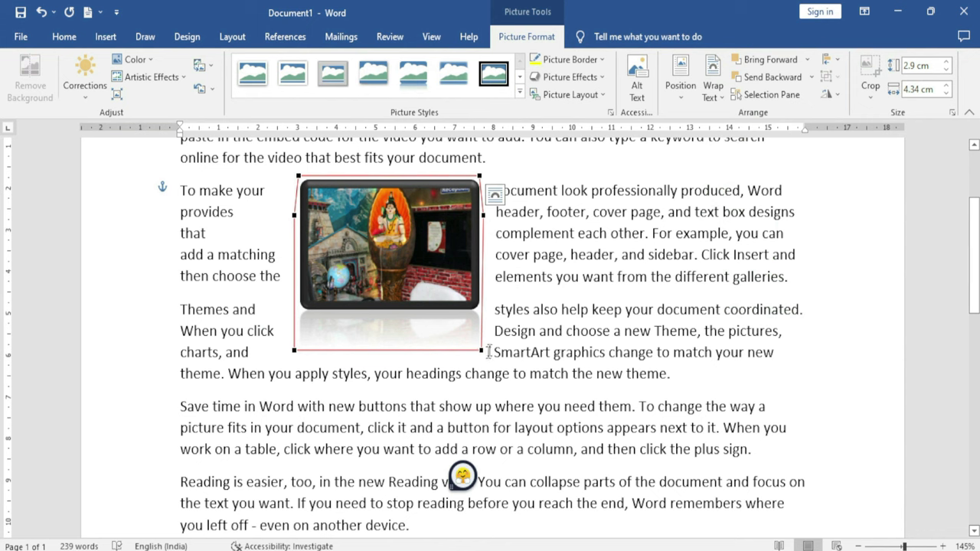
left_click_drag(481, 350, 433, 291)
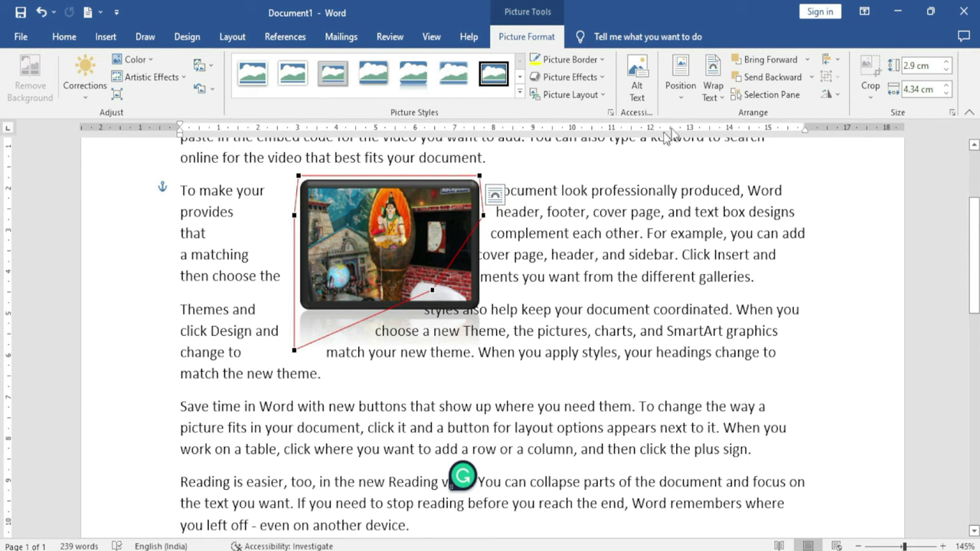
left_click(713, 86)
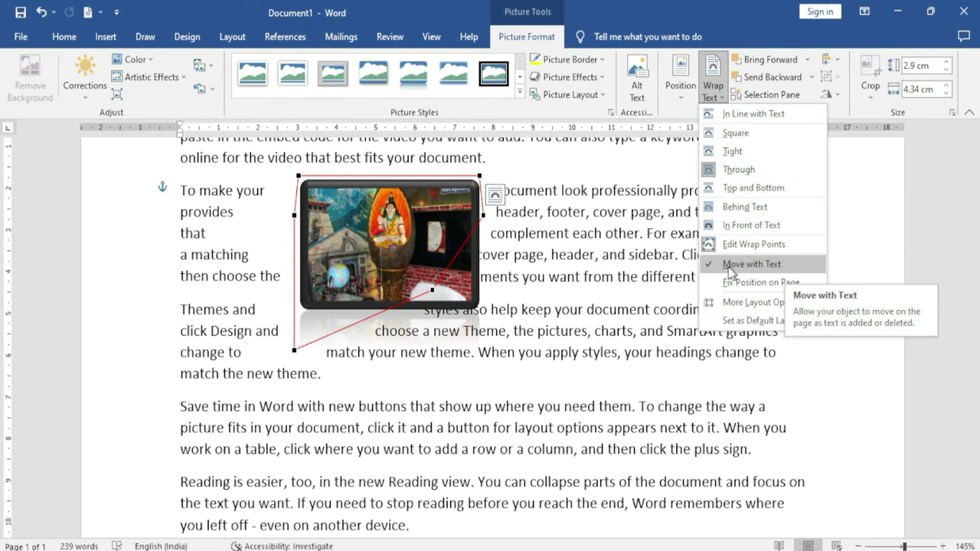
left_click(750, 264)
left_click_drag(440, 245, 460, 272)
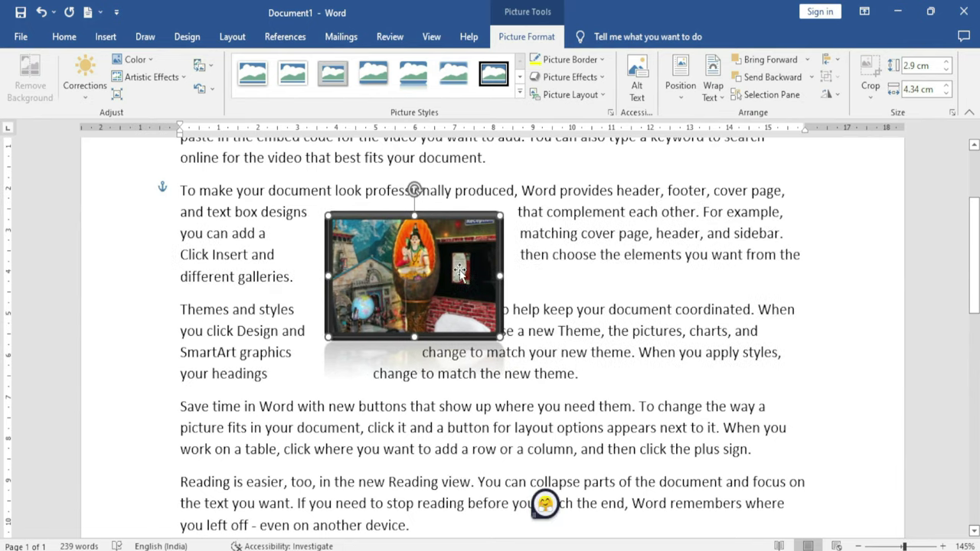
left_click(712, 86)
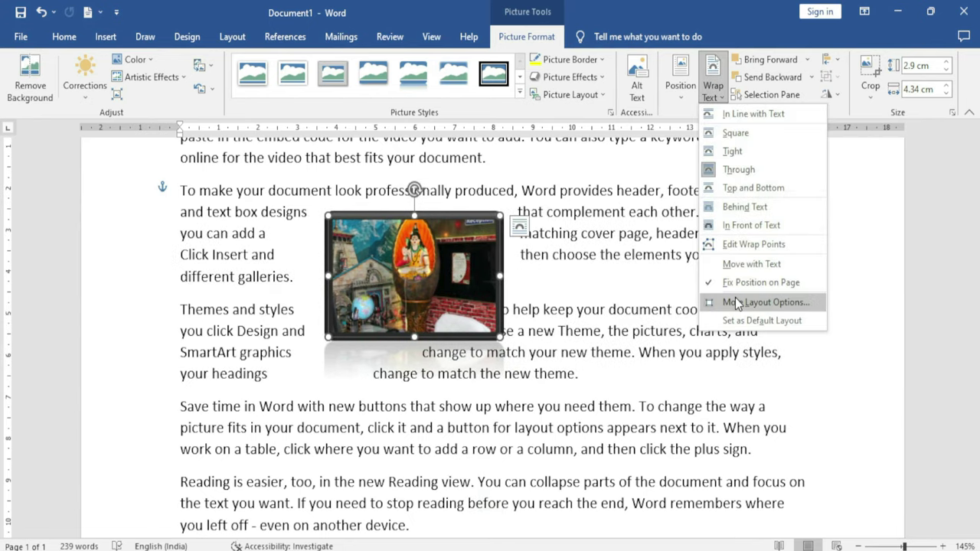
Choose Tight wrapping on the Layout dialog's Text Wrapping tab
left_click(780, 307)
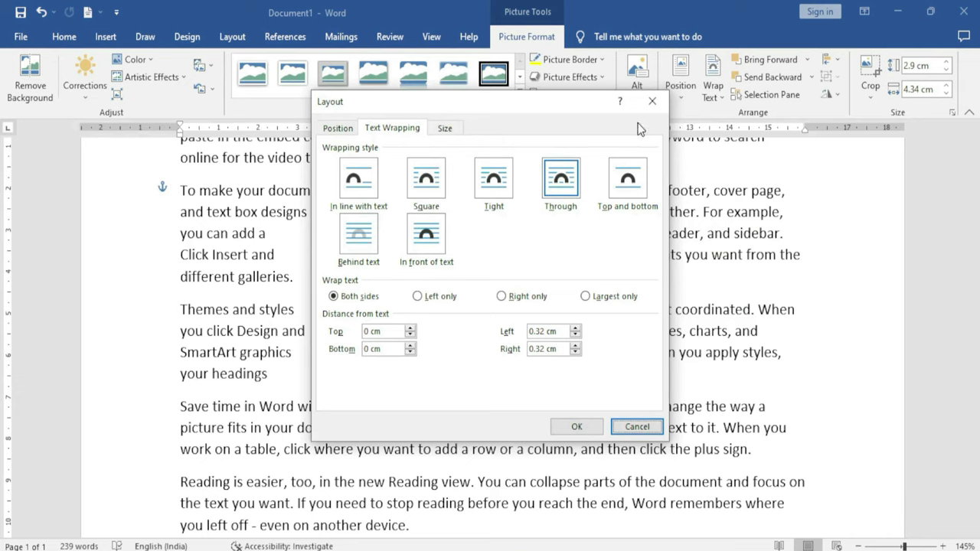
left_click_drag(535, 115, 638, 126)
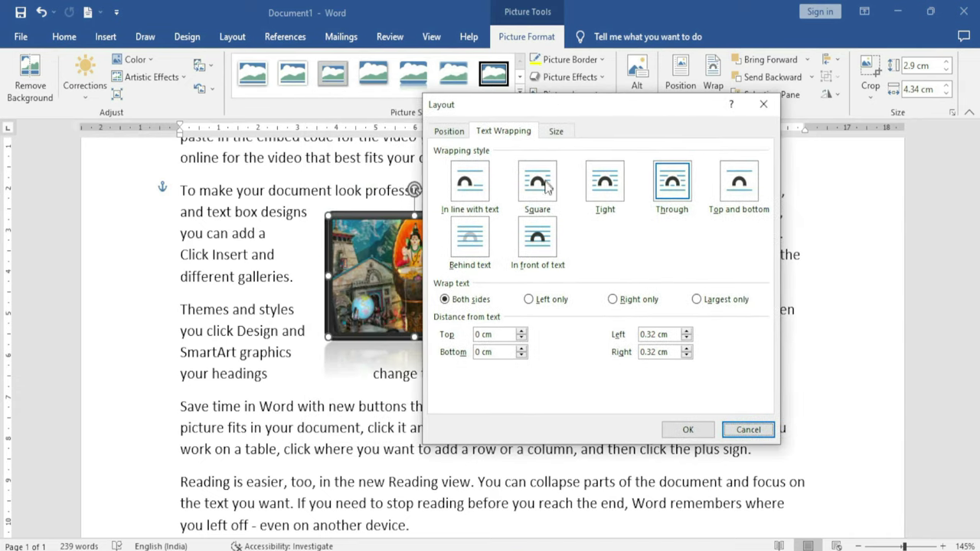
left_click(605, 183)
left_click(688, 429)
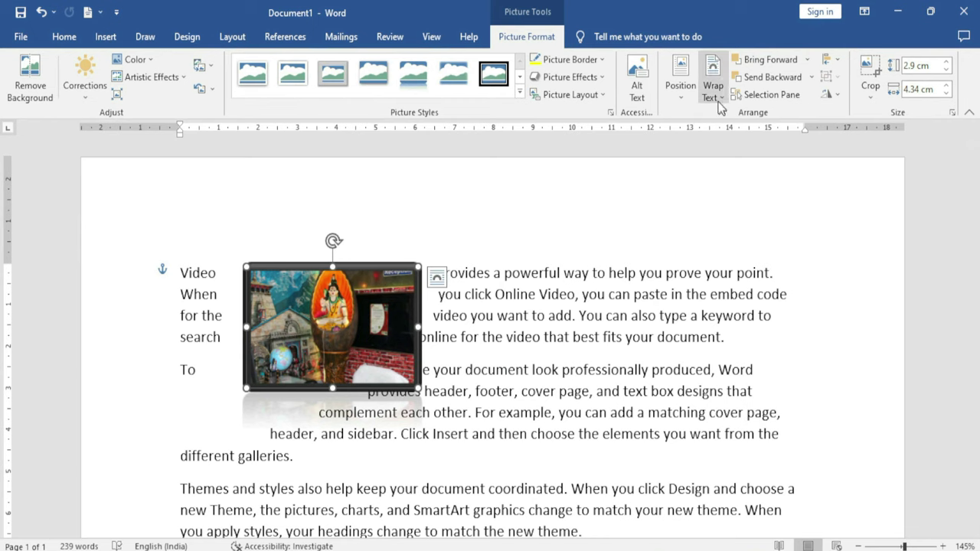
left_click(713, 90)
key("Escape")
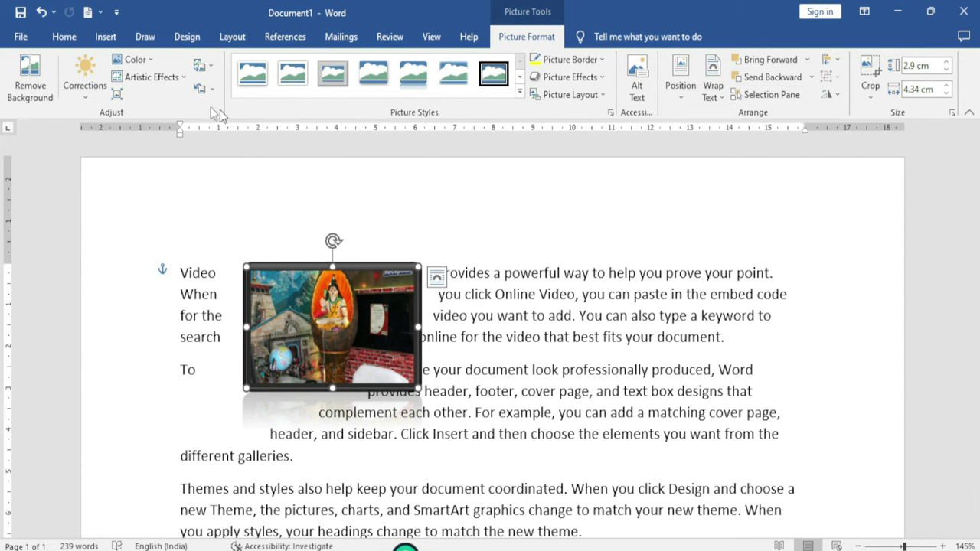
Insert the IMG_0300 photo from this device and shrink it from its corner
left_click(105, 38)
left_click(148, 96)
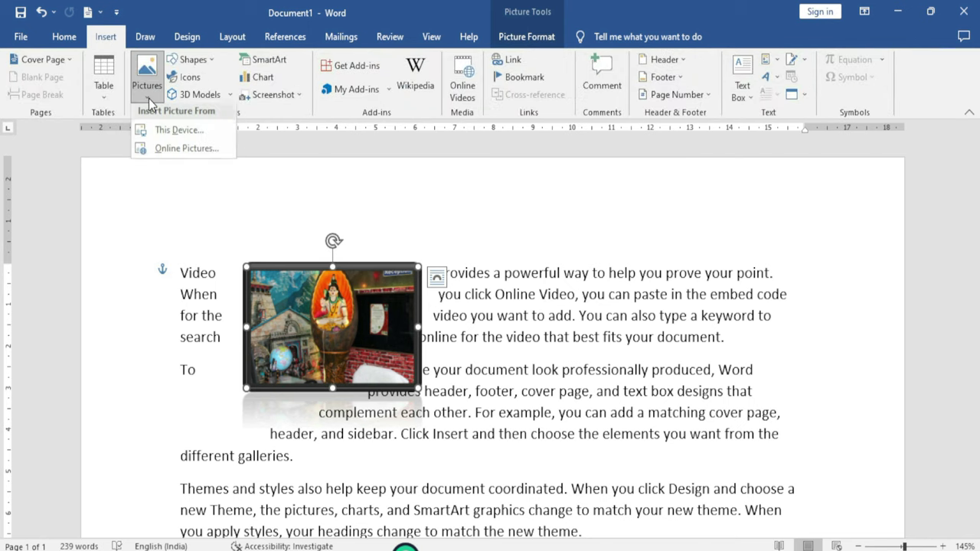
left_click(173, 129)
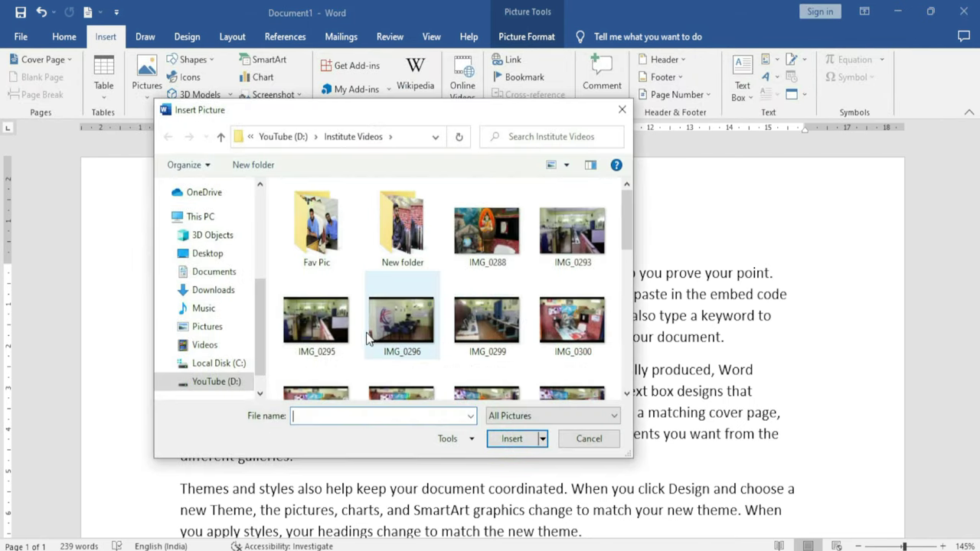
left_click(572, 319)
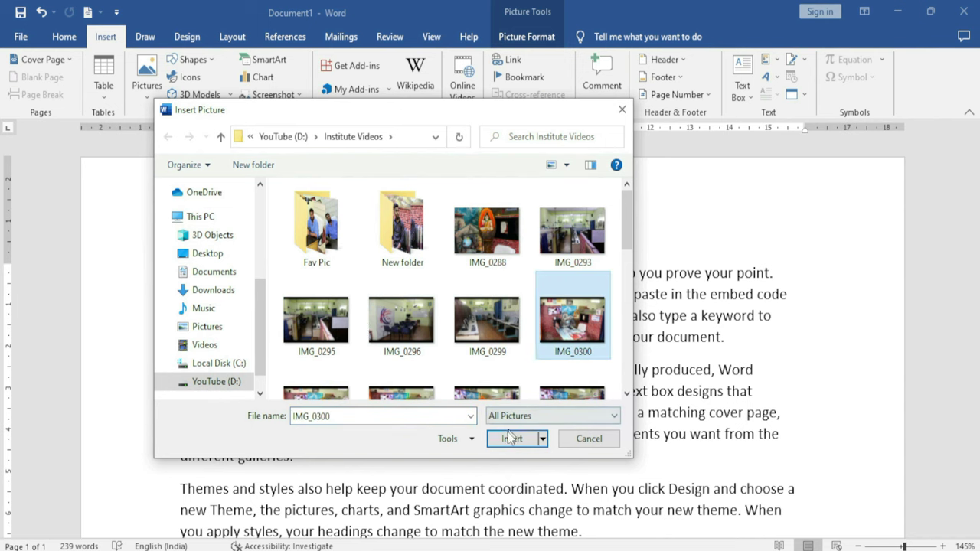
left_click(512, 439)
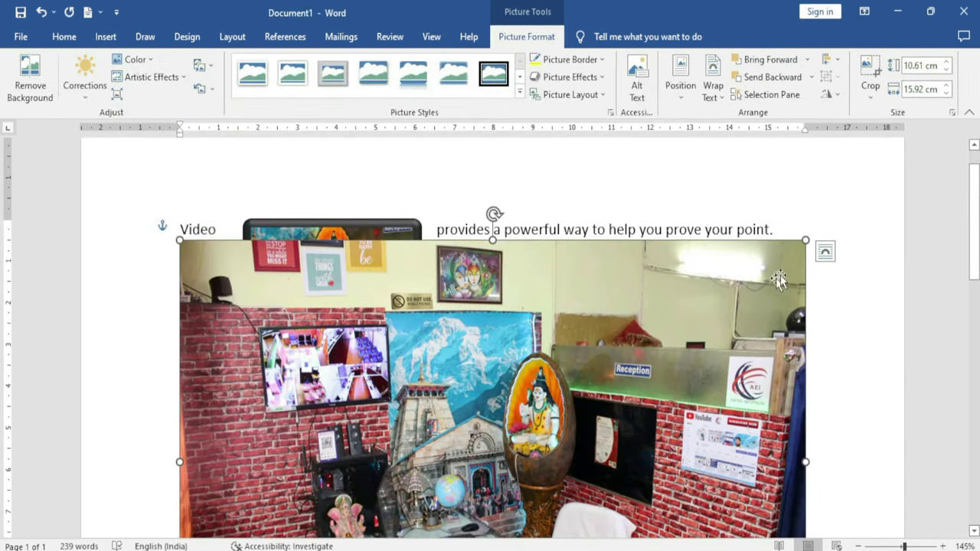
left_click_drag(805, 283, 762, 272)
left_click_drag(659, 285, 568, 340)
scroll(562, 149, "down", 3)
left_click(525, 433)
scroll(457, 385, "up", 2)
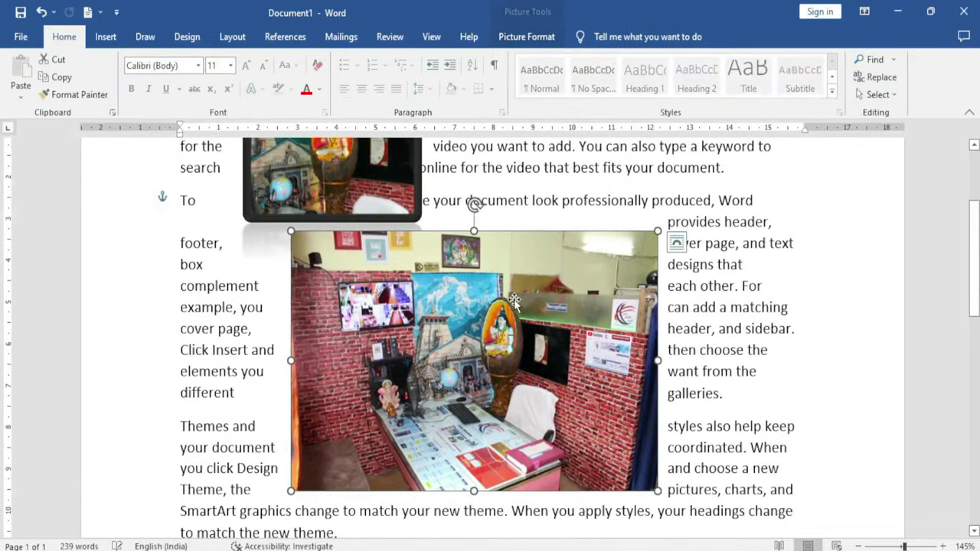
Set both photos to In Front of Text and drag the large photo upward
left_click(527, 36)
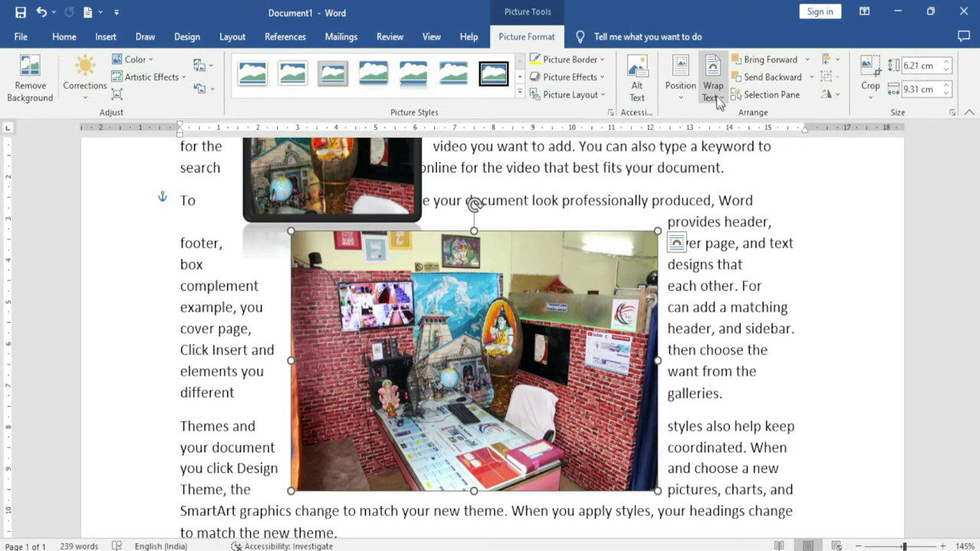
left_click(712, 77)
left_click(739, 227)
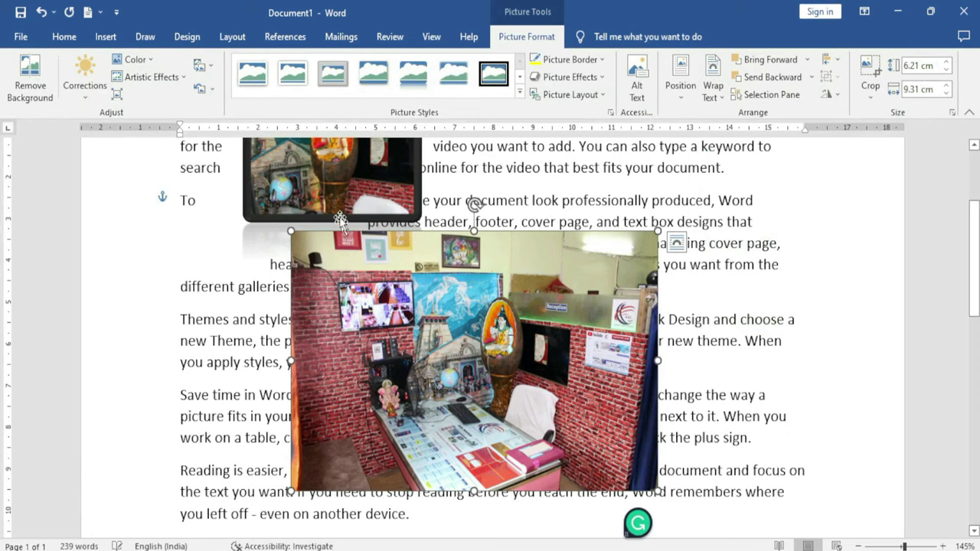
left_click(336, 216)
left_click(712, 84)
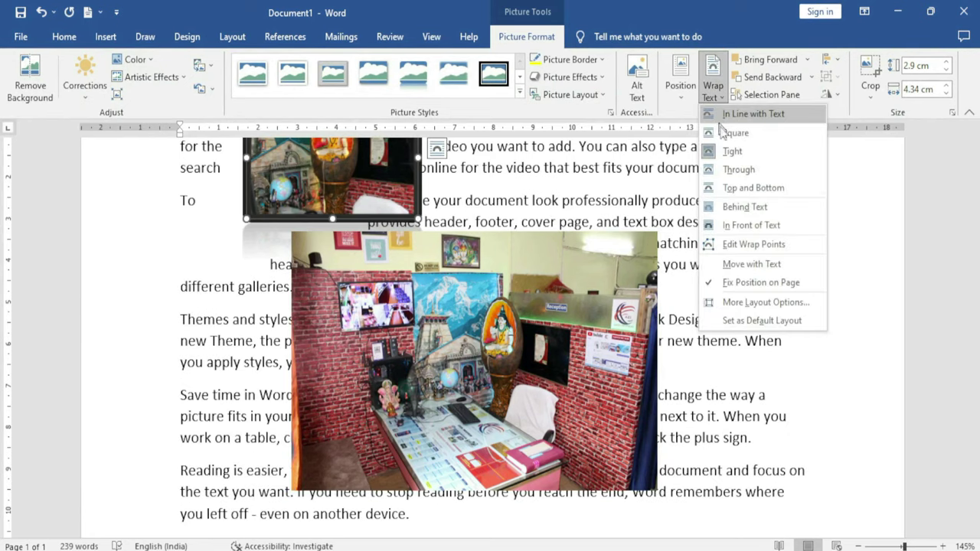
left_click(737, 225)
scroll(490, 345, "up", 3)
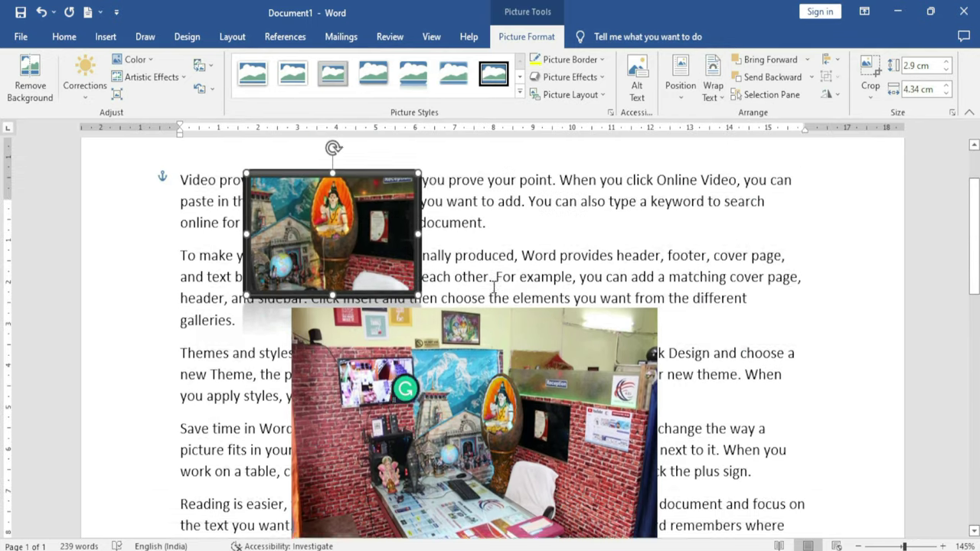
left_click_drag(471, 424, 480, 271)
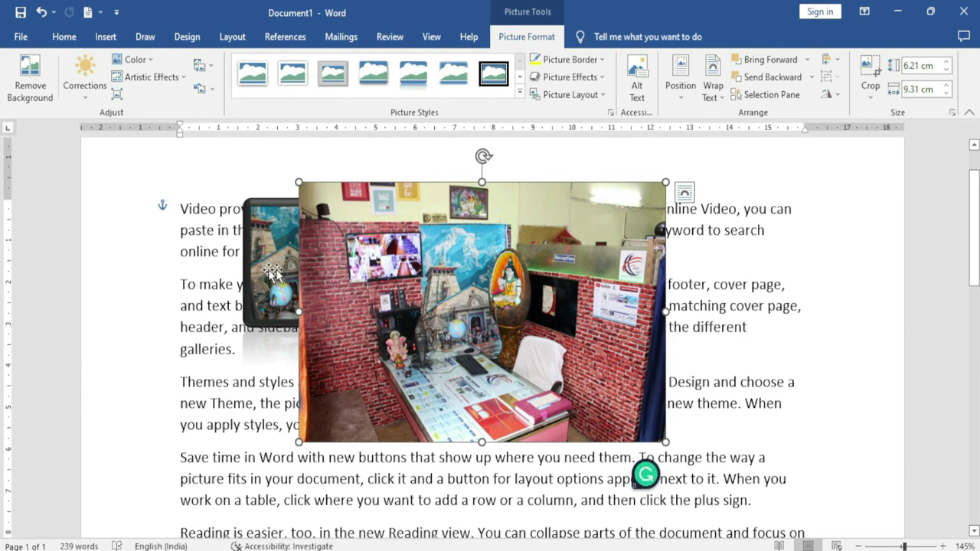
left_click(768, 77)
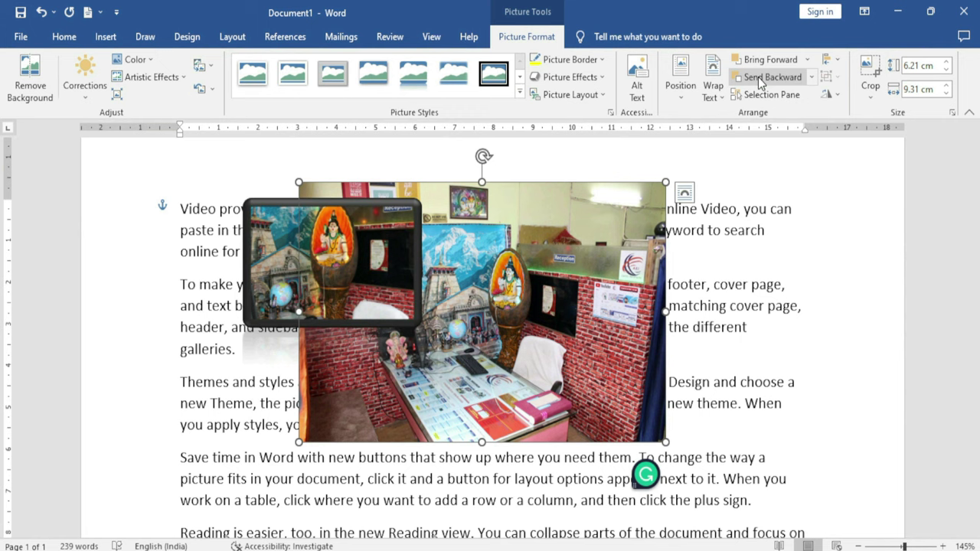
left_click(778, 60)
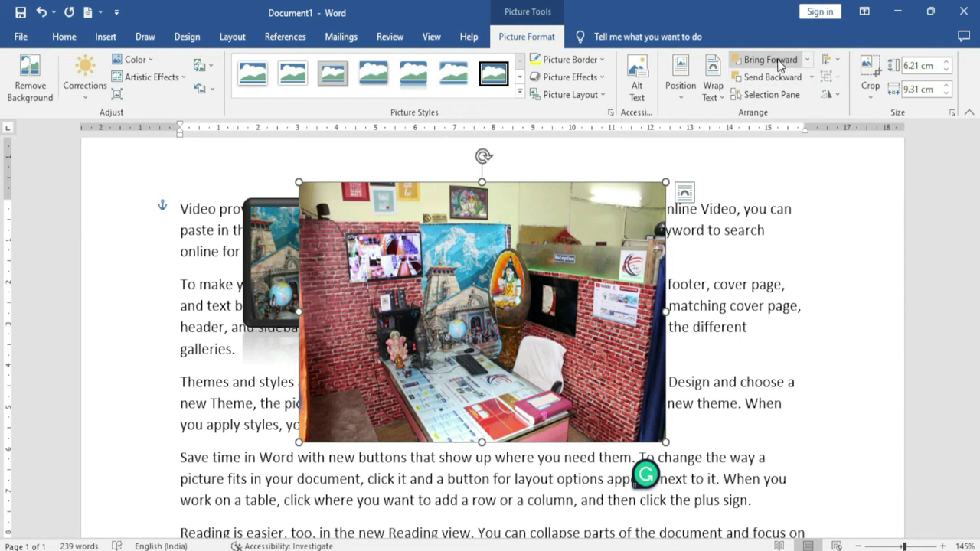
left_click(807, 60)
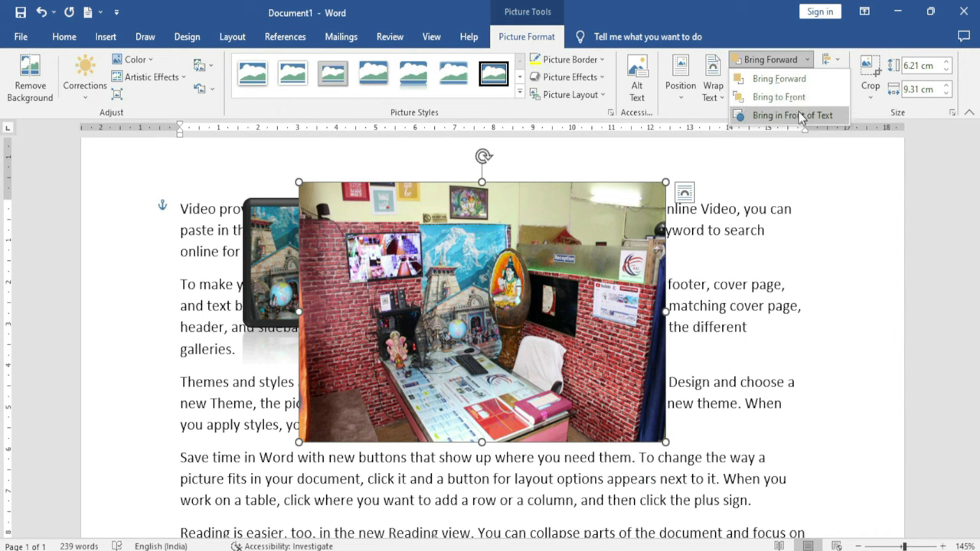
left_click(743, 295)
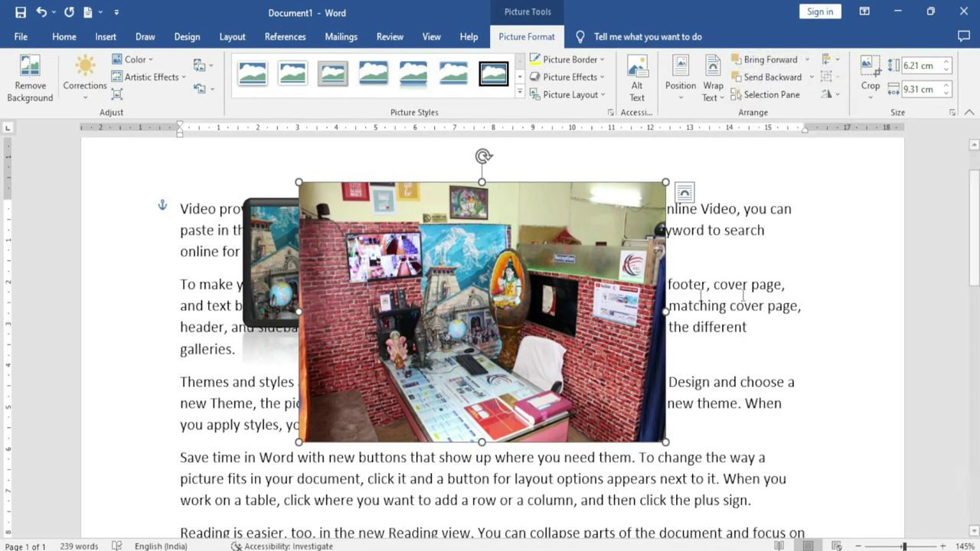
left_click(269, 258)
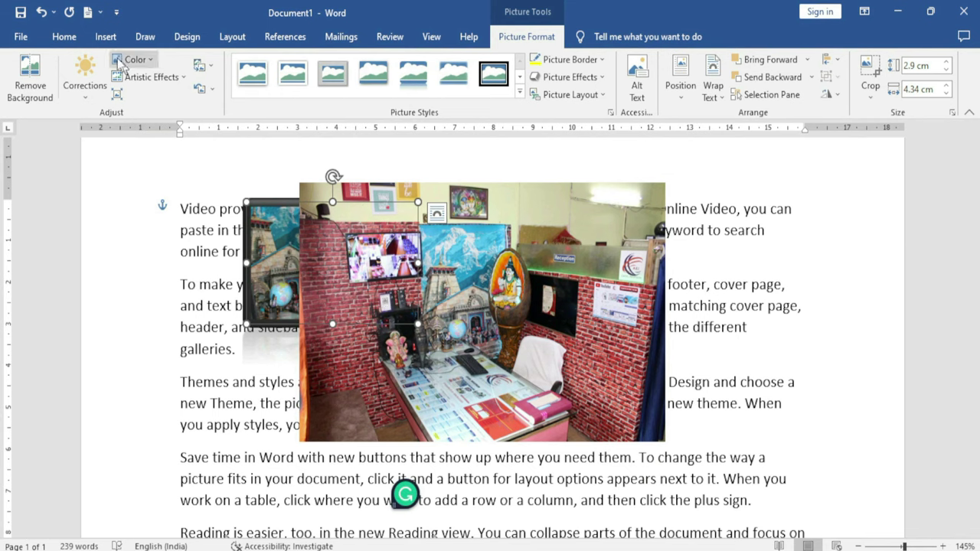
Insert the IMG_0303 photo from this device
left_click(105, 36)
left_click(146, 77)
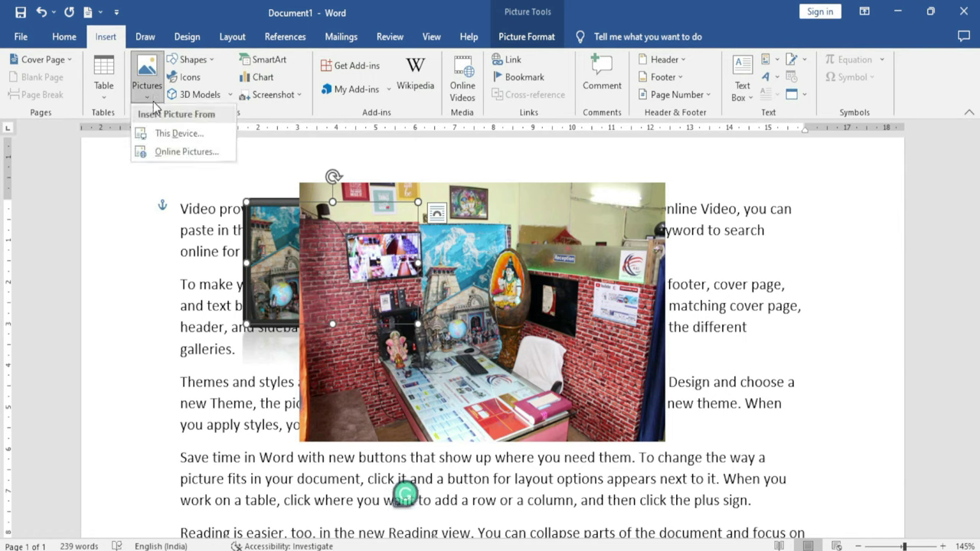
left_click(176, 134)
left_click(478, 320)
left_click_drag(626, 232, 624, 268)
left_click(499, 306)
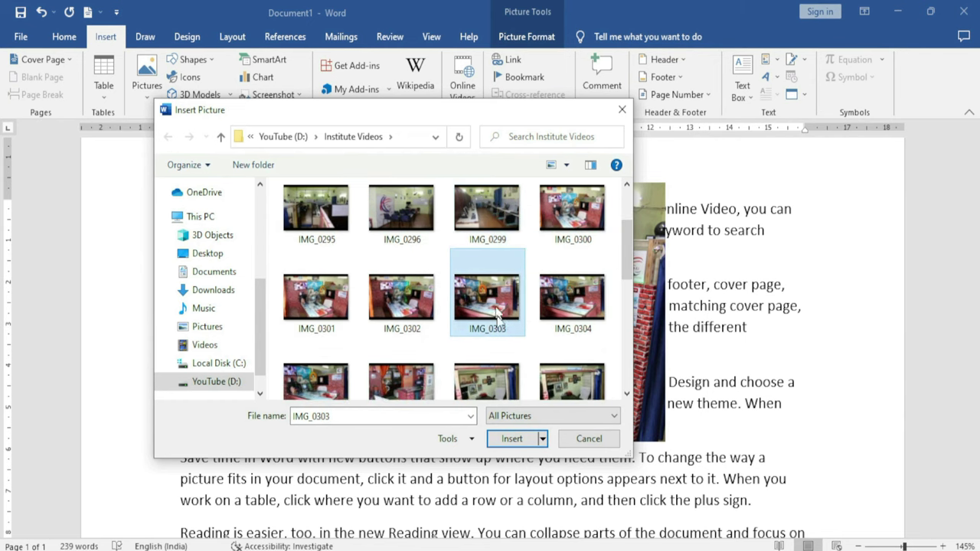
left_click(498, 445)
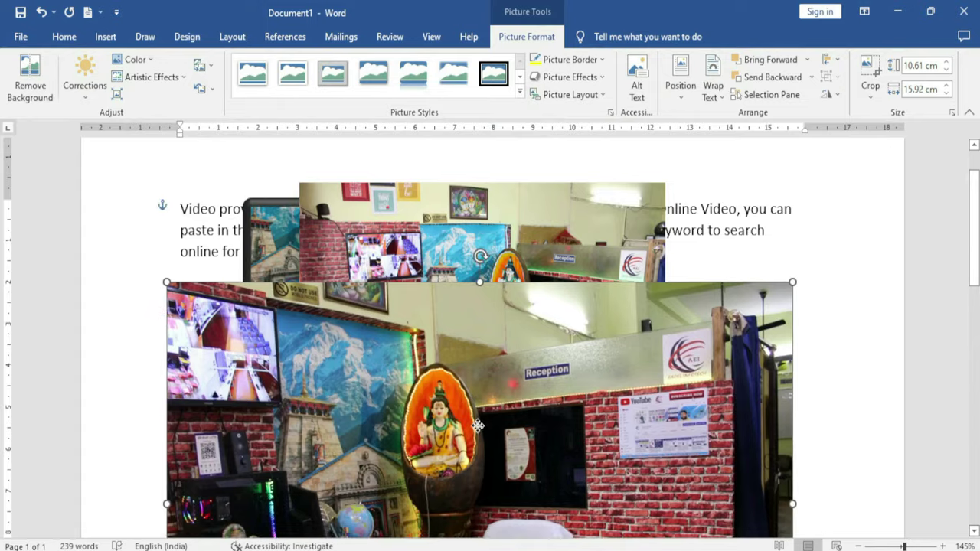
scroll(314, 264, "down", 2)
scroll(684, 229, "up", 2)
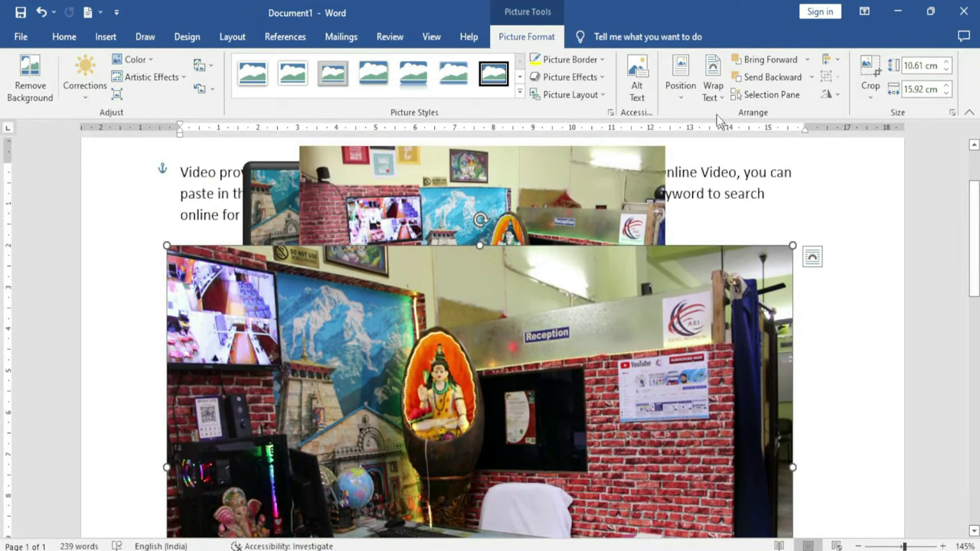
Float IMG_0303 in front of the text, then select the small framed picture
left_click(713, 92)
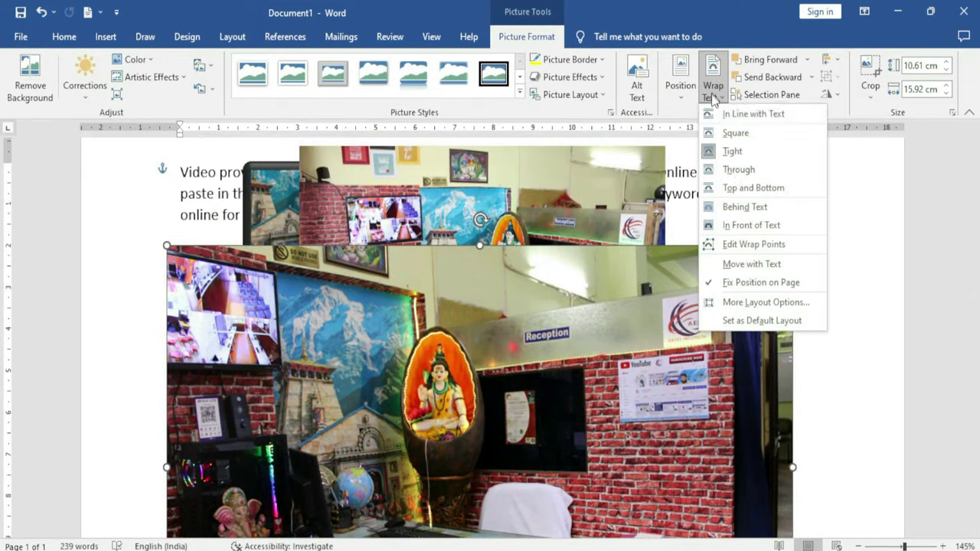
left_click(750, 225)
left_click(282, 211)
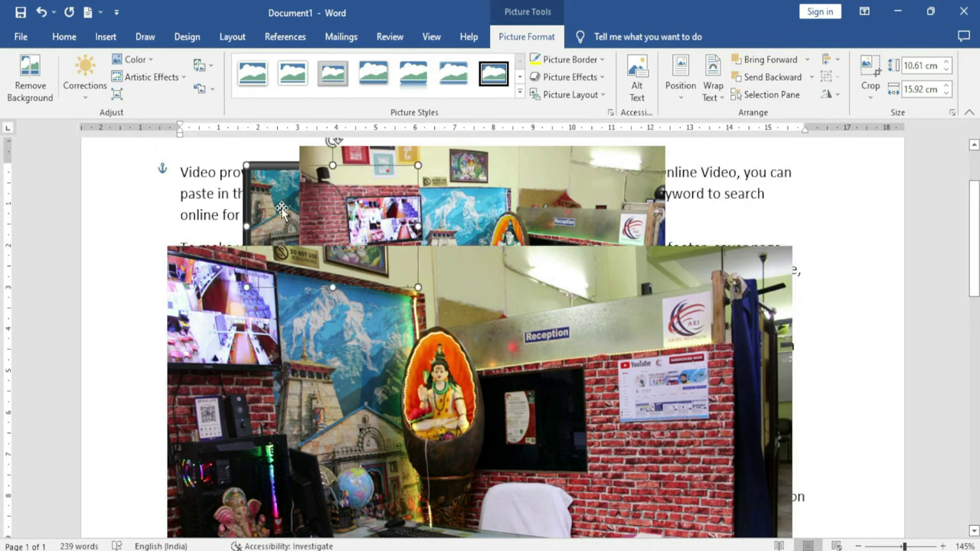
Bring the framed picture to front, enlarge it to 6.15 × 9.2 cm and reposition it
left_click(806, 60)
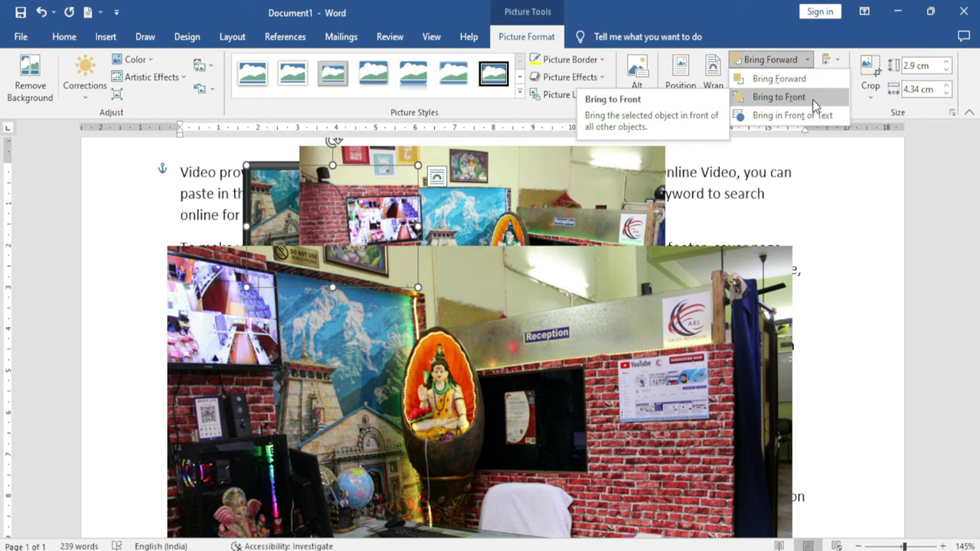
left_click(813, 98)
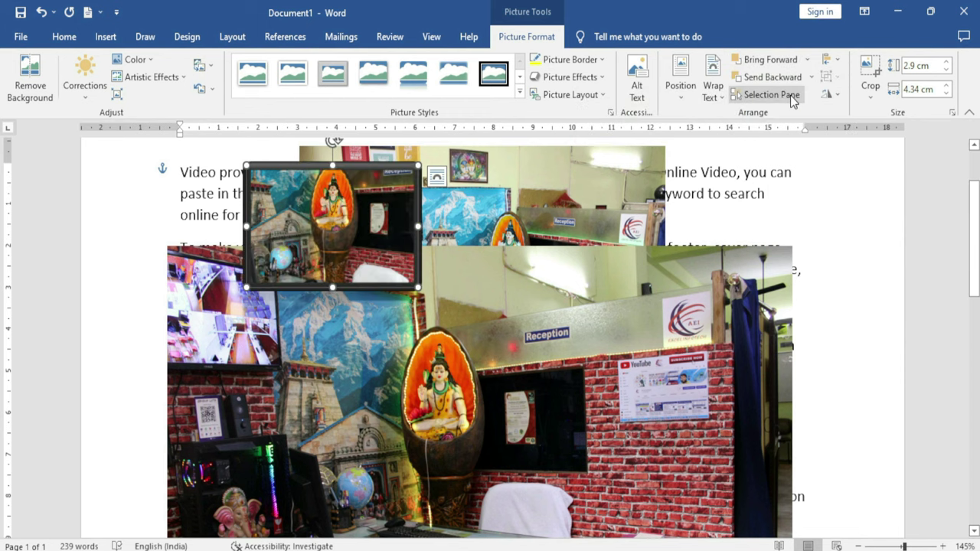
left_click_drag(331, 194, 470, 322)
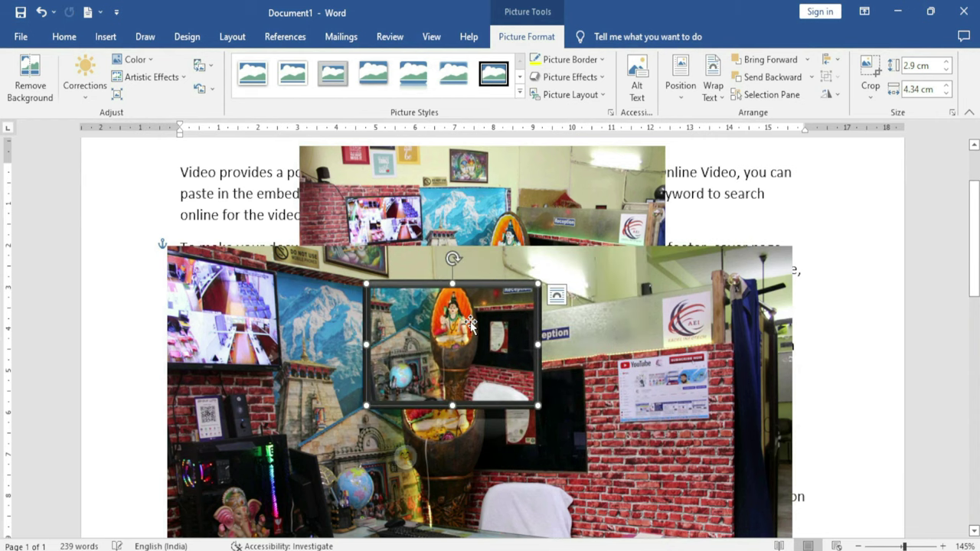
left_click_drag(538, 406, 727, 538)
left_click_drag(632, 431, 455, 289)
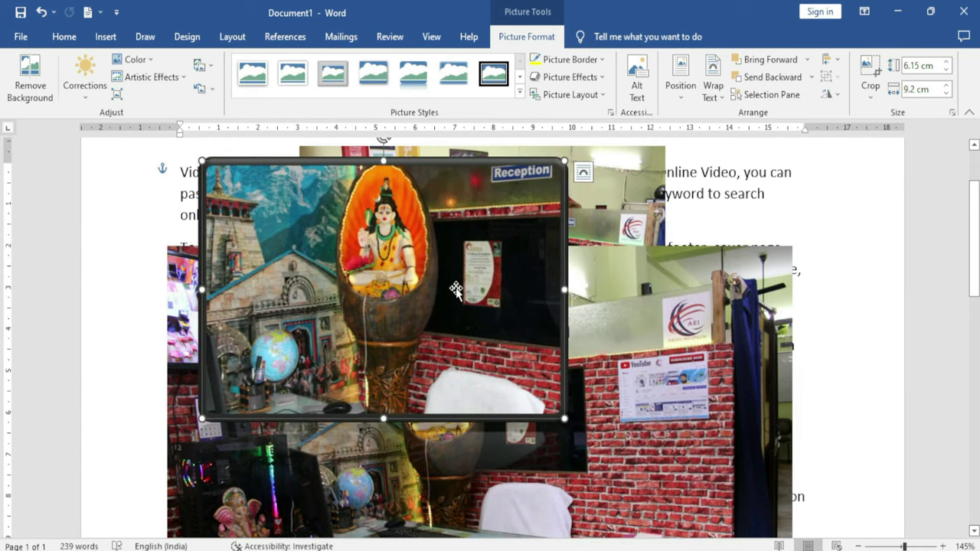
left_click(807, 59)
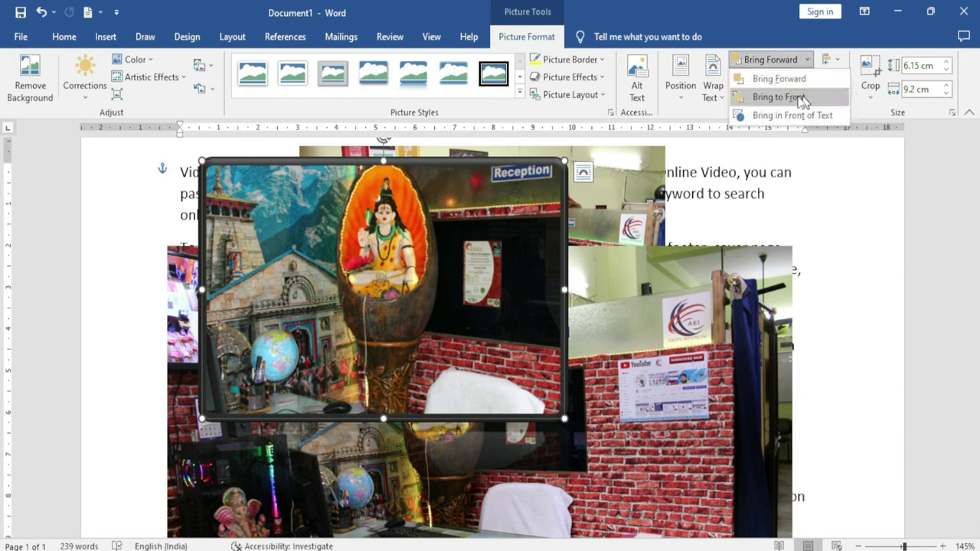
left_click(794, 98)
left_click_drag(494, 344, 451, 297)
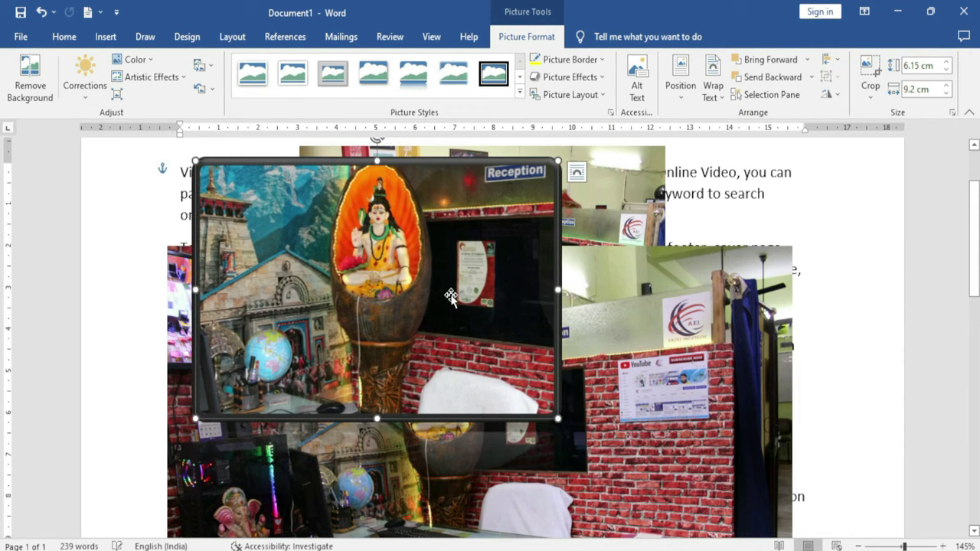
Send the framed picture behind the other pictures and the text, at the top-left
left_click(811, 77)
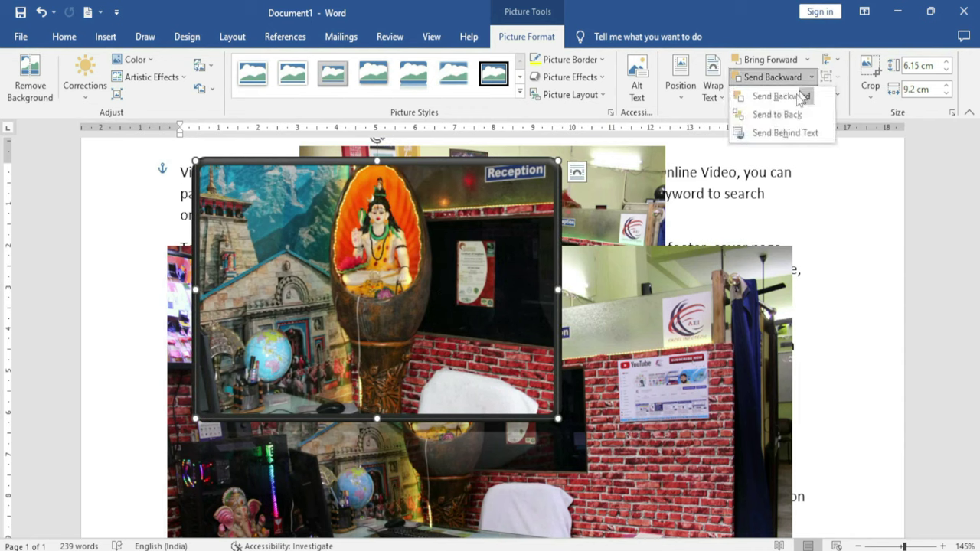
left_click(796, 122)
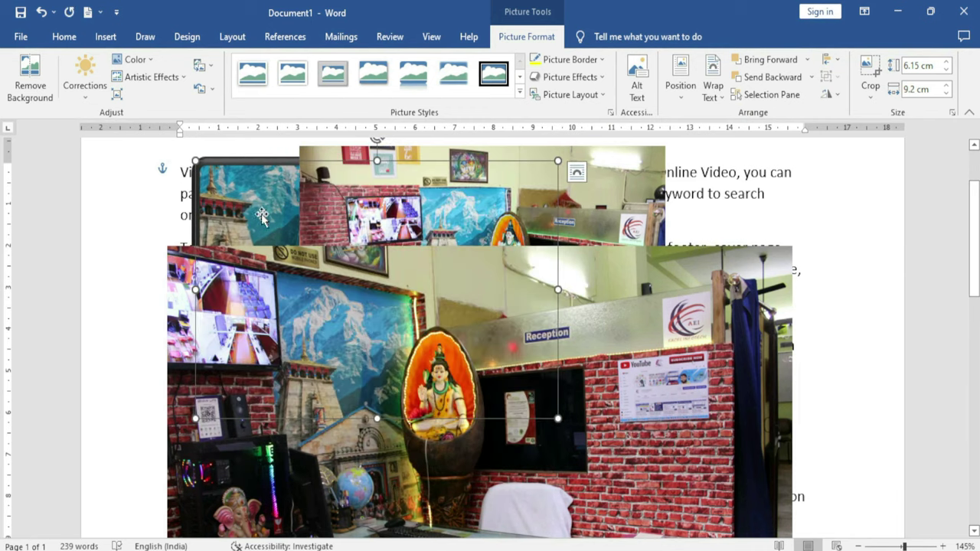
left_click_drag(250, 212, 148, 194)
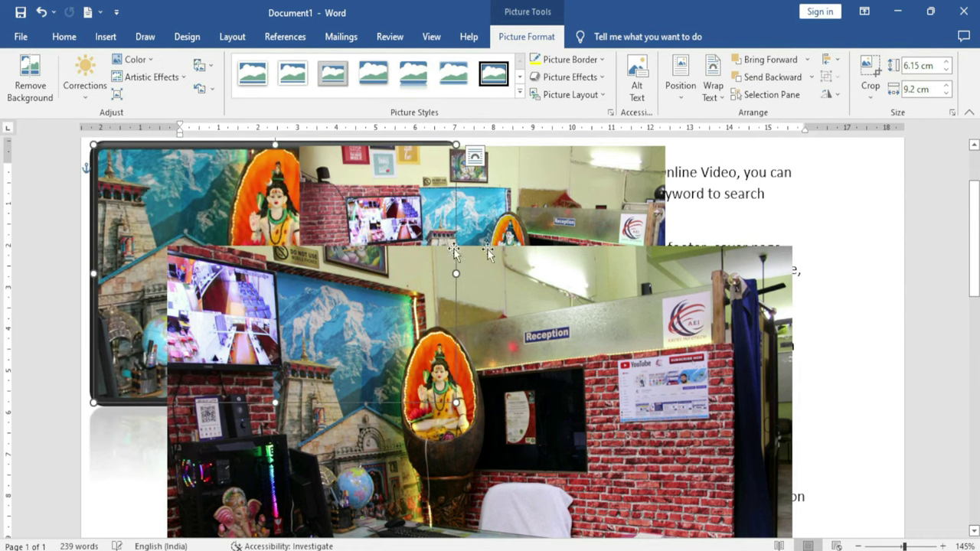
left_click(812, 77)
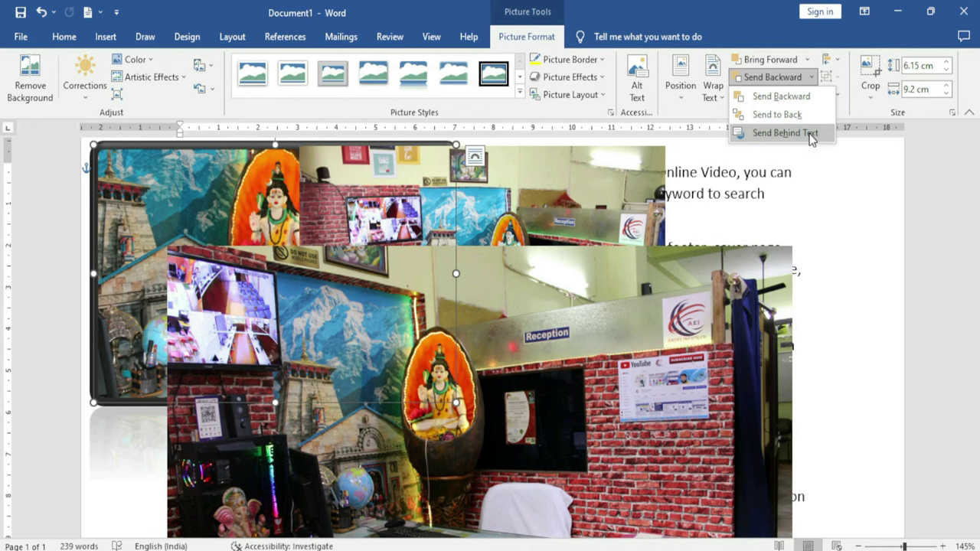
left_click(812, 134)
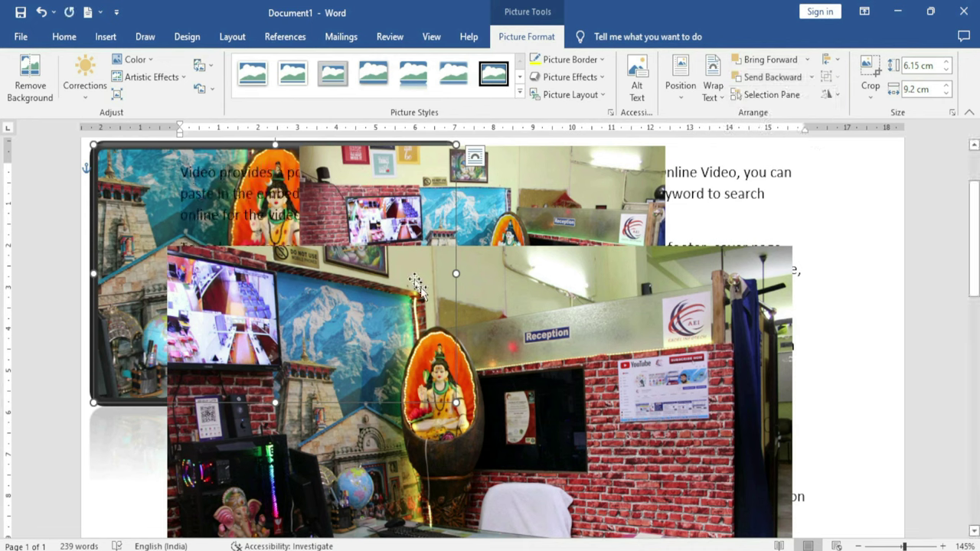
Move the framed picture behind the text lower right, then slightly back up-left
left_click(552, 313)
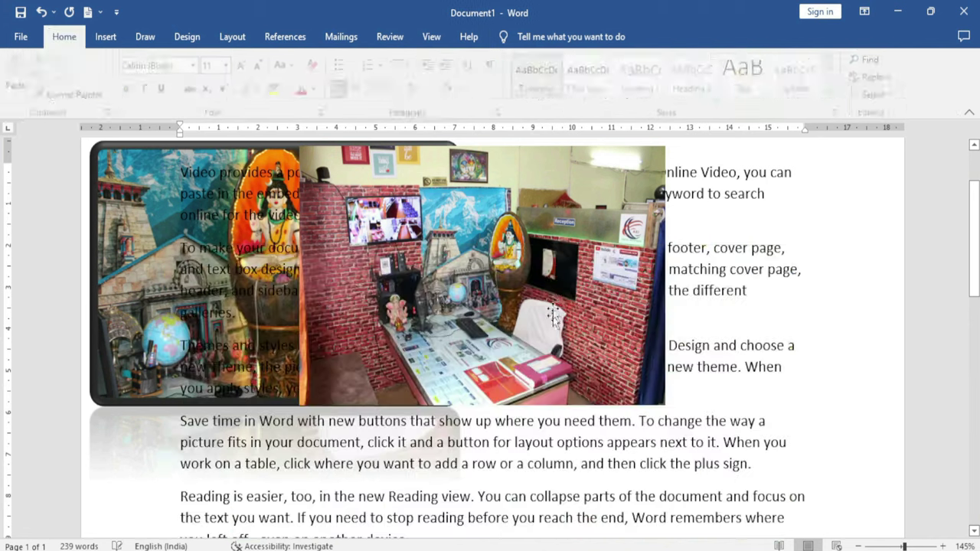
left_click(142, 212)
left_click_drag(141, 212, 384, 248)
left_click_drag(360, 242, 311, 232)
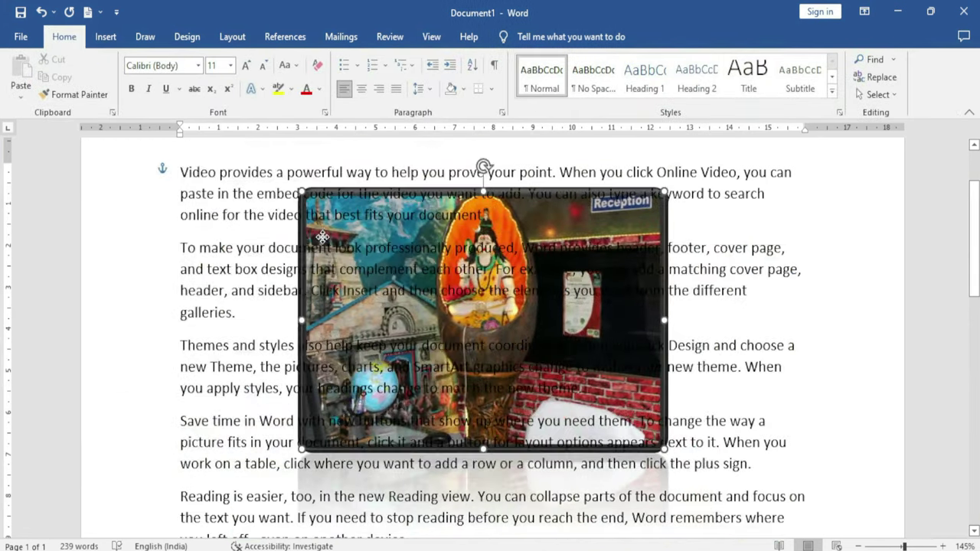
left_click(537, 283)
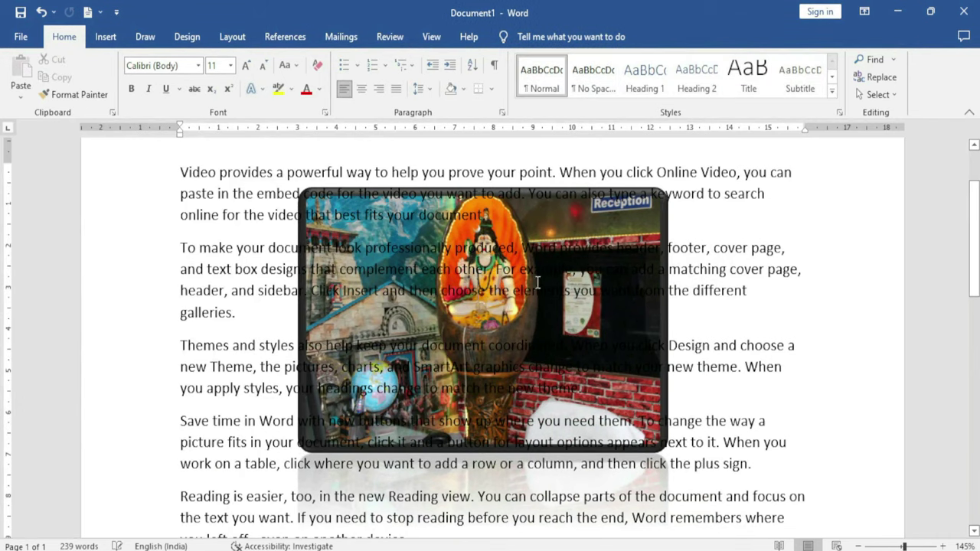
Bring the framed picture in front of the text and shift it slightly down-left
double_click(319, 215)
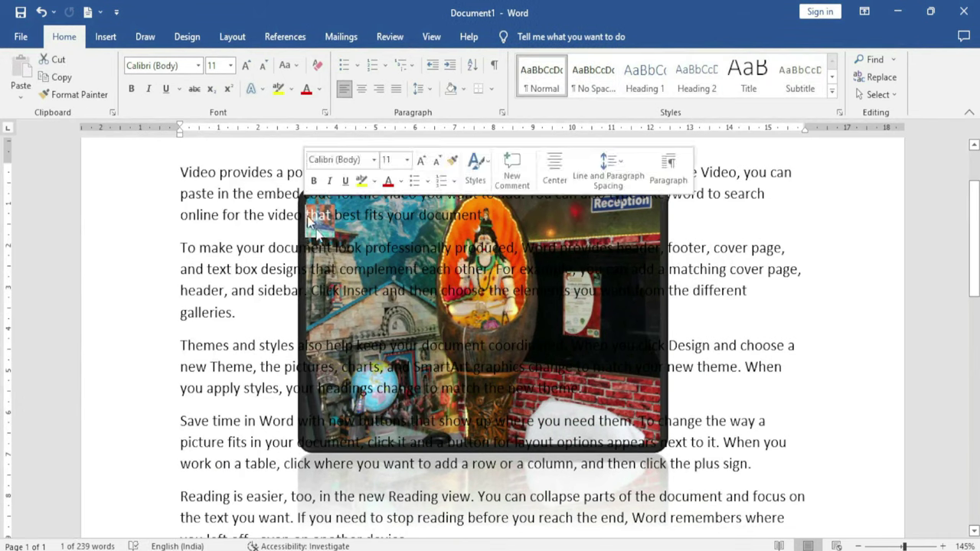
left_click(664, 393)
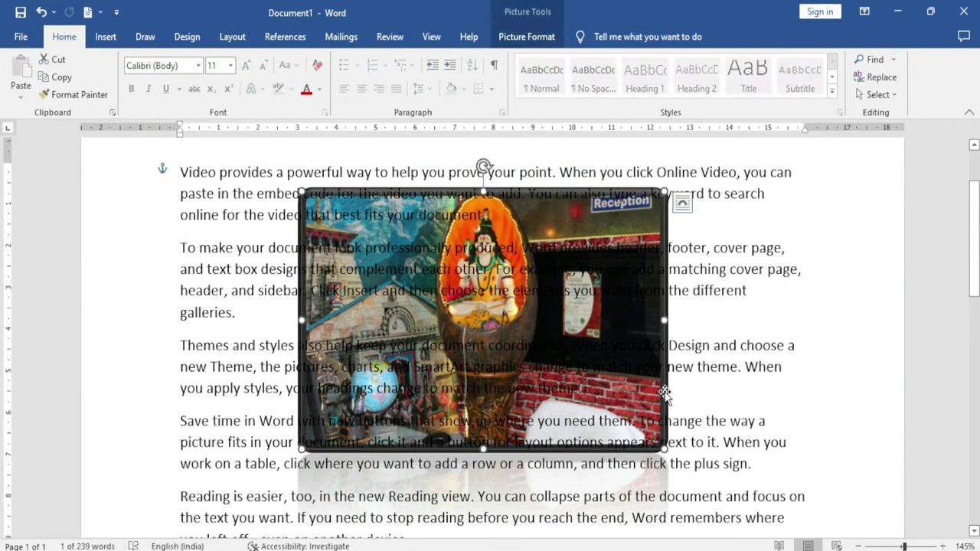
left_click(503, 37)
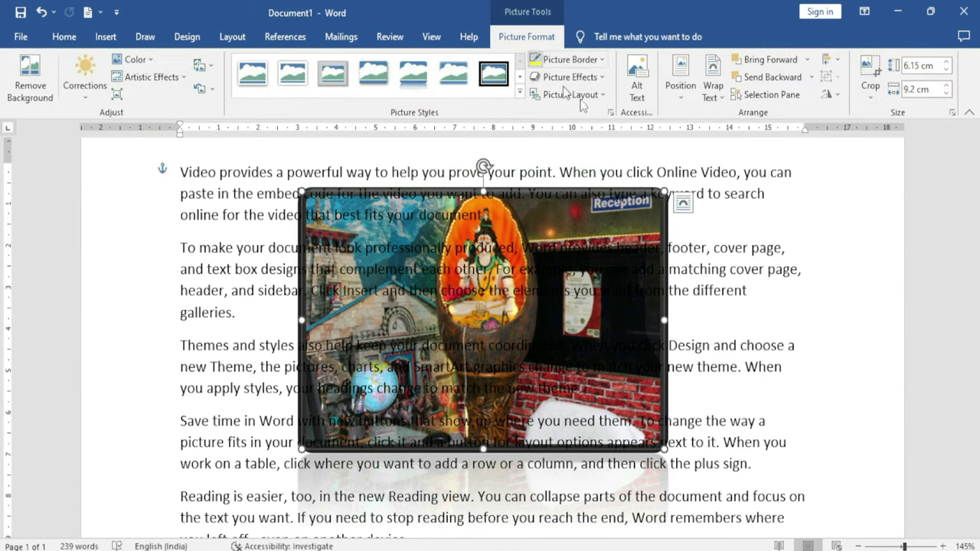
left_click(807, 59)
left_click(825, 115)
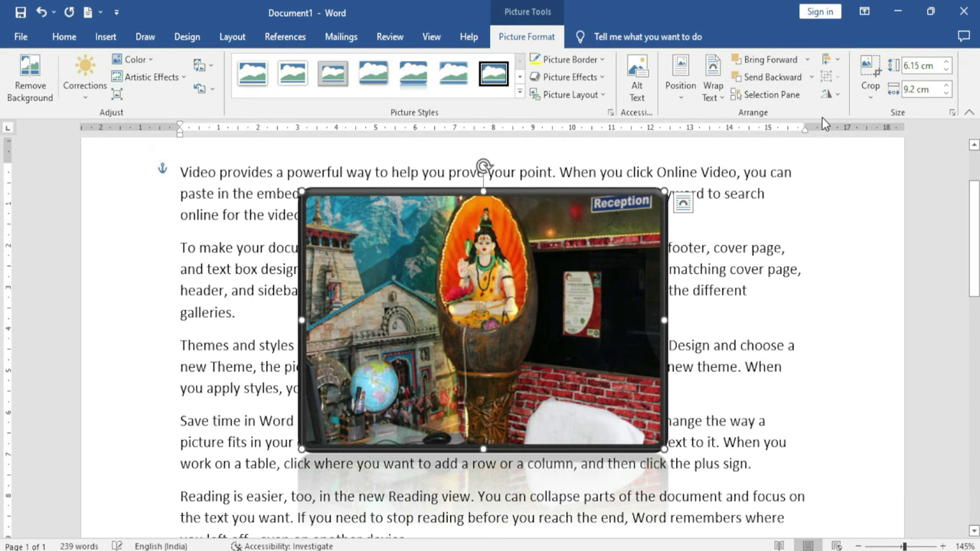
left_click_drag(539, 293, 507, 325)
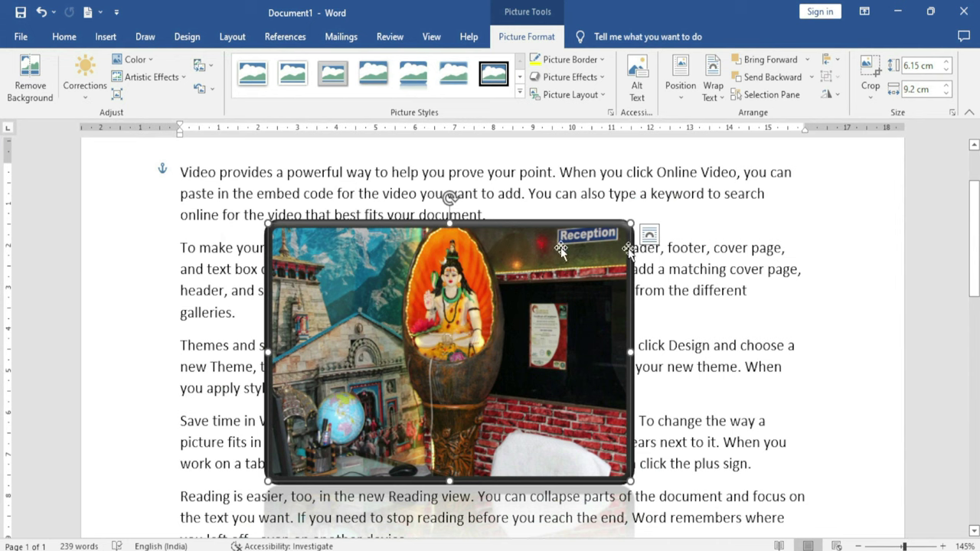
left_click(781, 98)
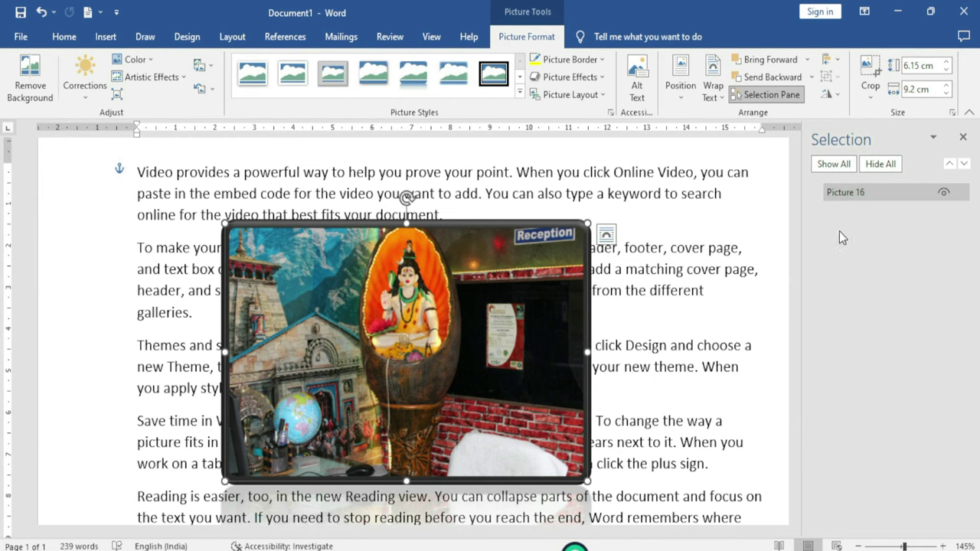
left_click(881, 163)
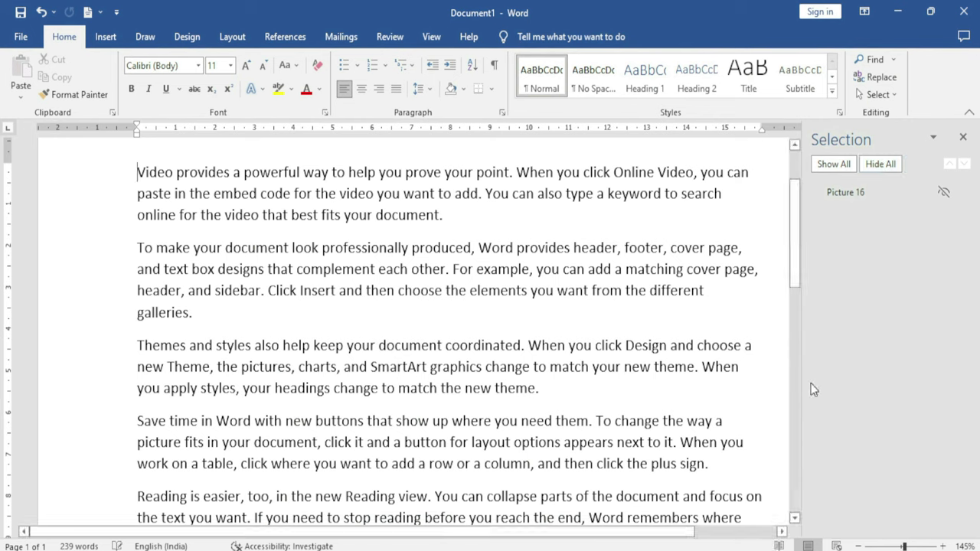
left_click(844, 164)
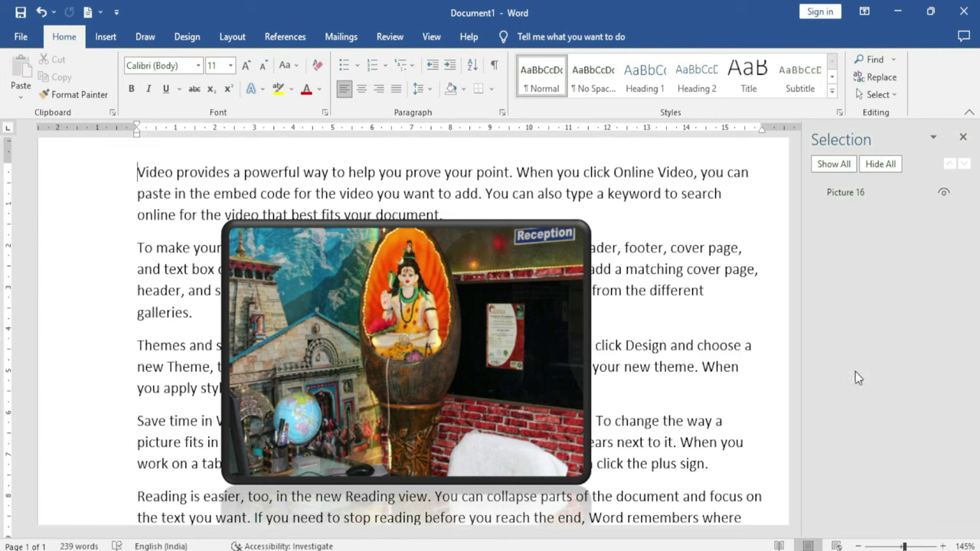
left_click(943, 194)
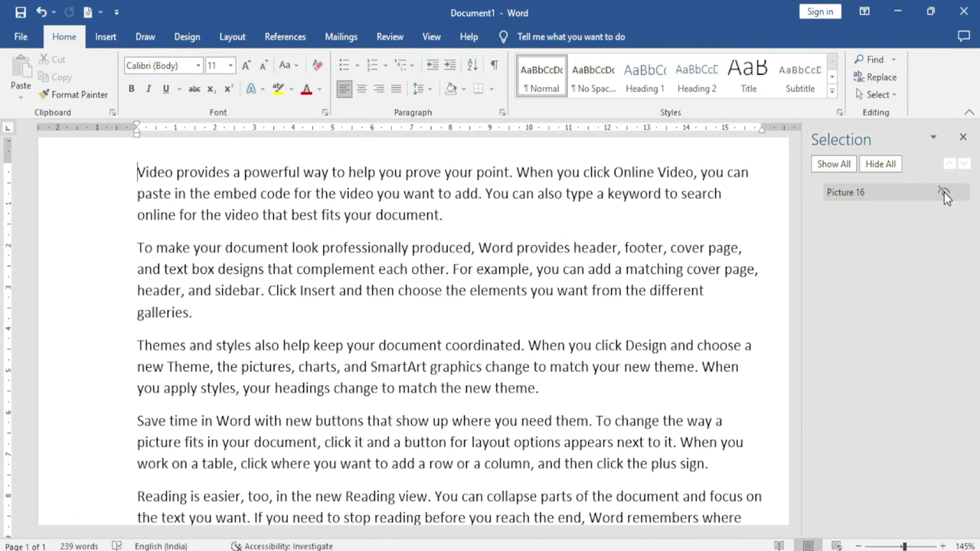
left_click(943, 193)
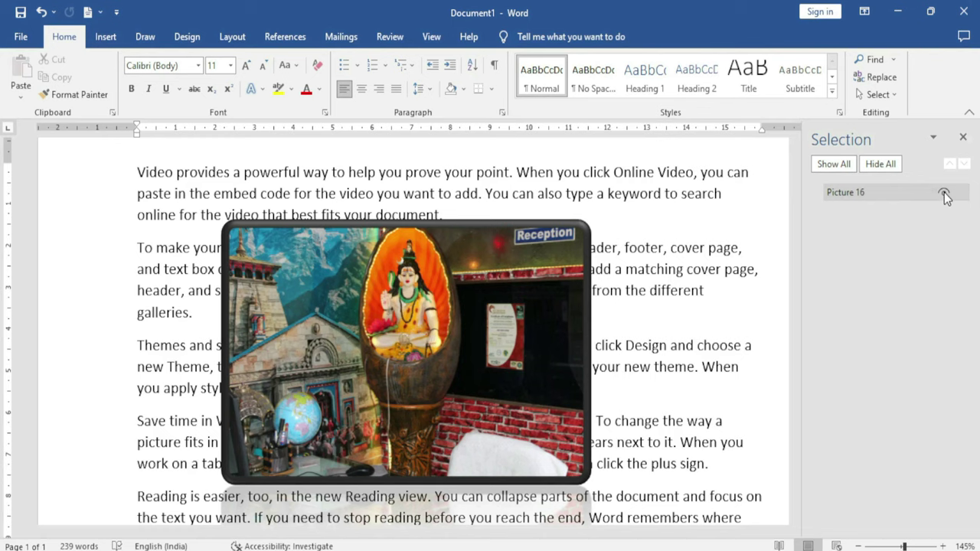
left_click(963, 137)
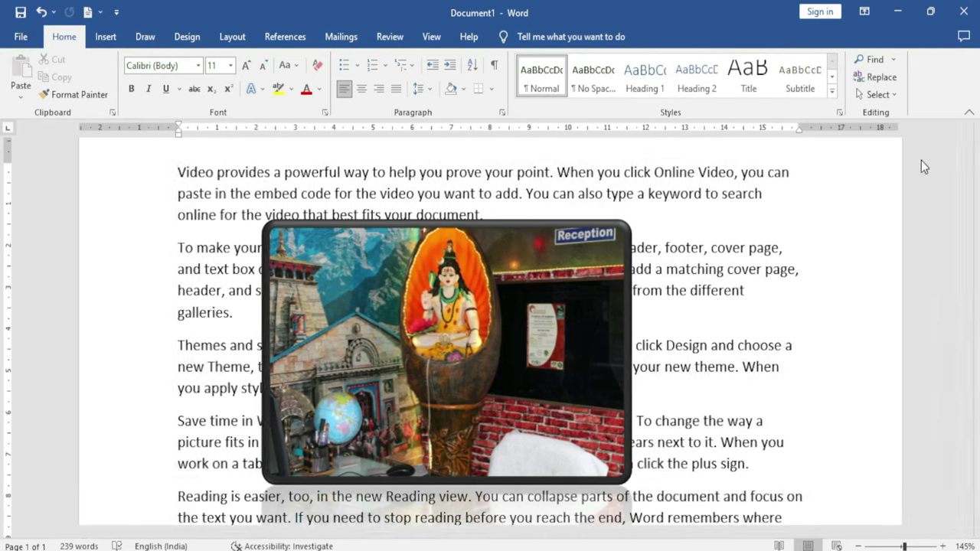
left_click(401, 274)
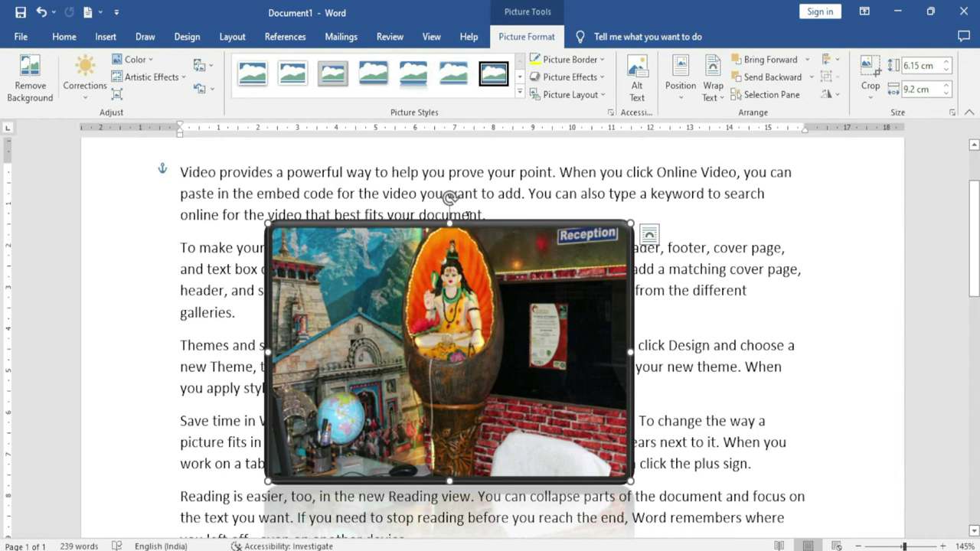
Try aligning the picture left, centre and right, then undo the right alignment
left_click(841, 62)
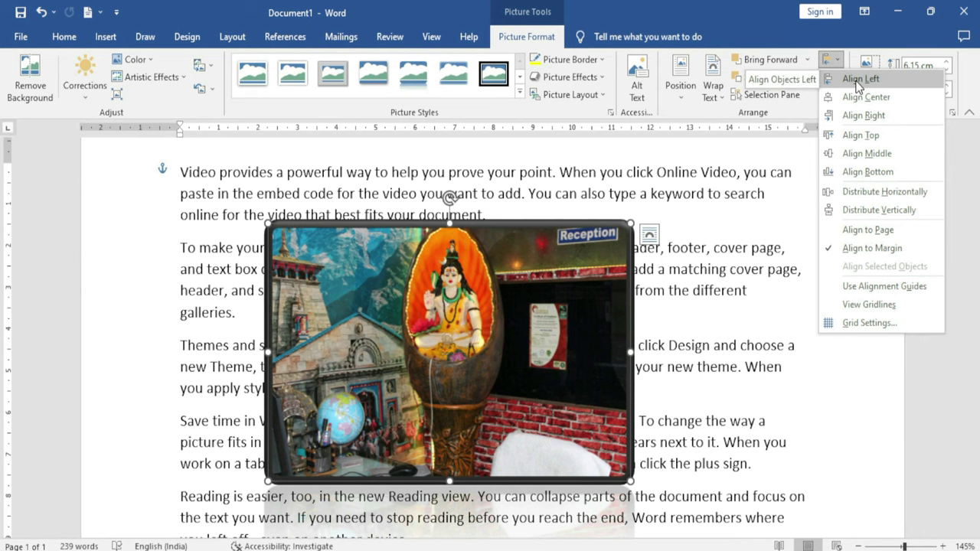
left_click(858, 80)
left_click(833, 60)
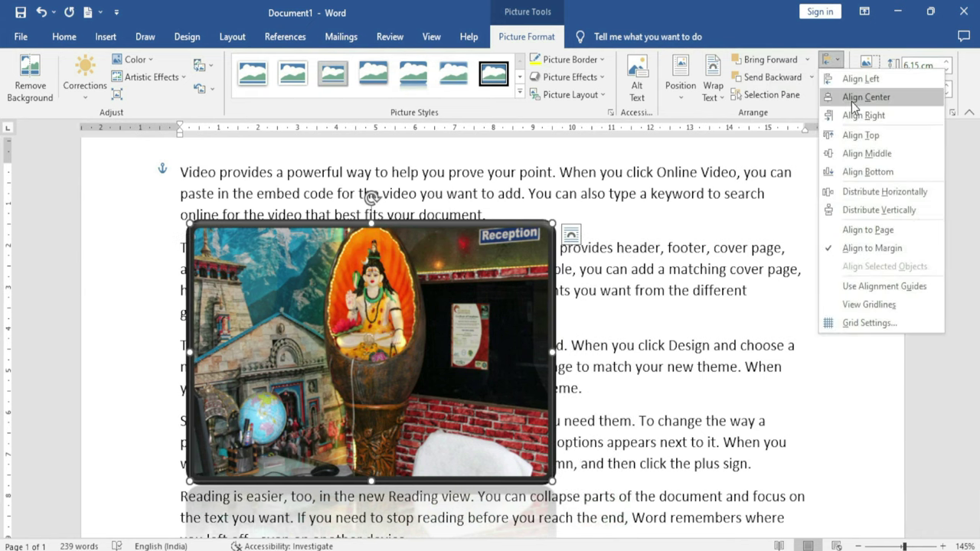
left_click(852, 98)
left_click(830, 60)
left_click(861, 114)
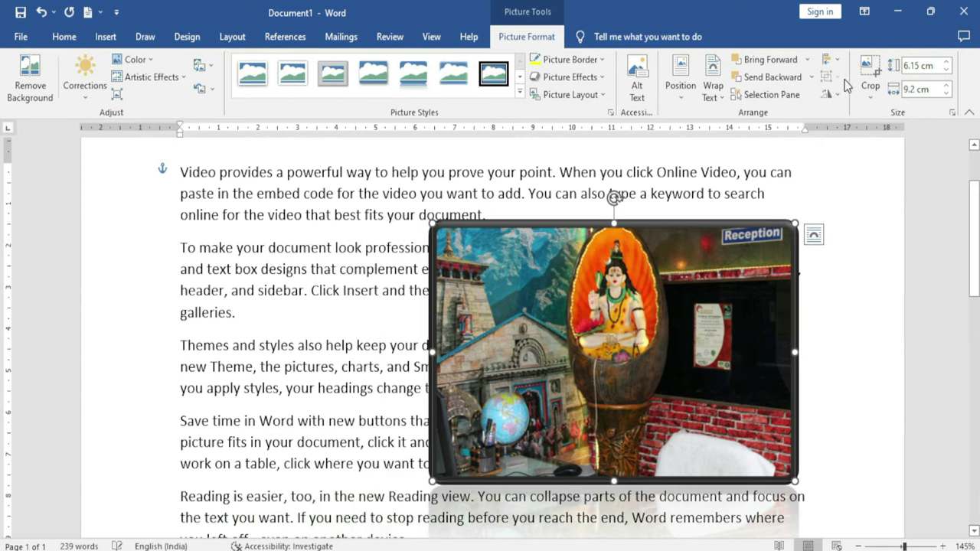
key("ctrl+z")
Align the picture to the top of the page, move it left, then delete it
left_click(840, 63)
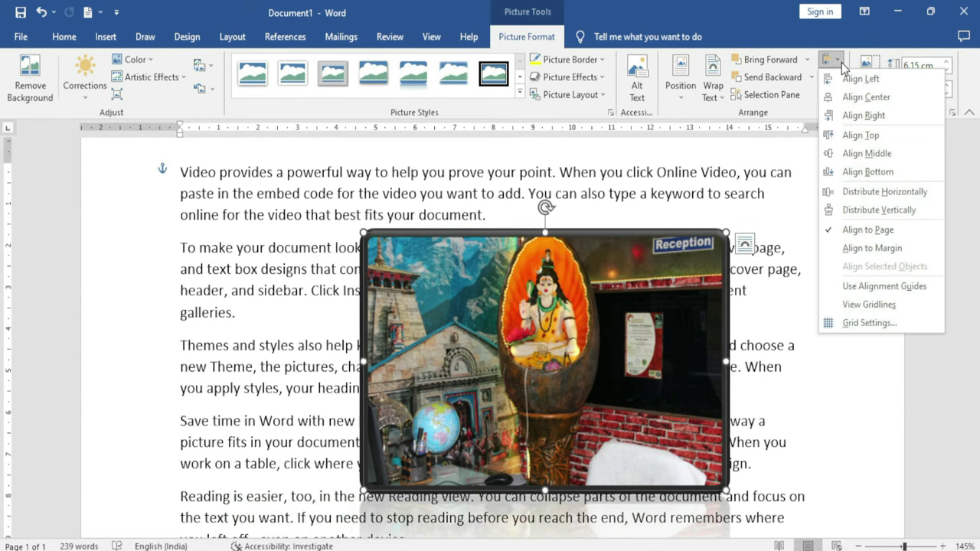
left_click(847, 139)
scroll(788, 200, "up", 3)
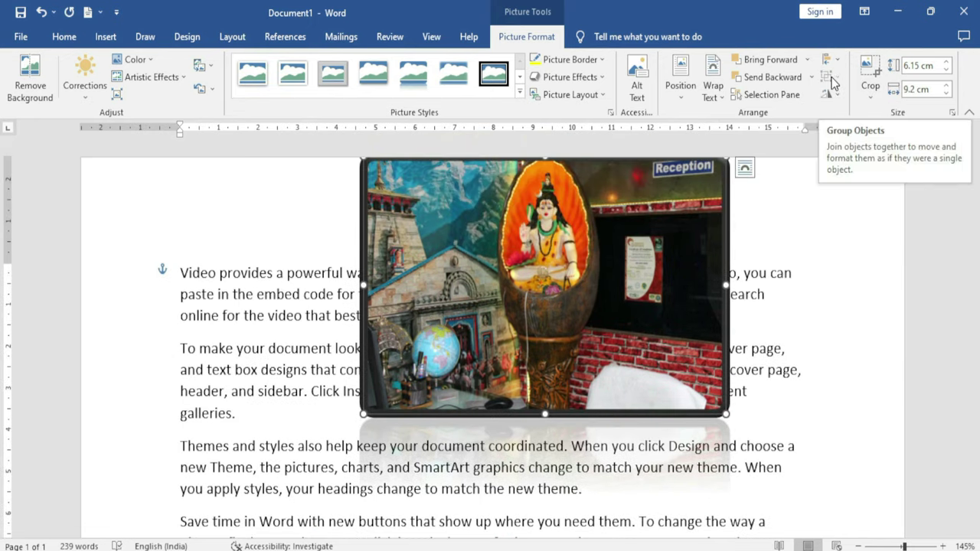
left_click_drag(550, 338, 460, 349)
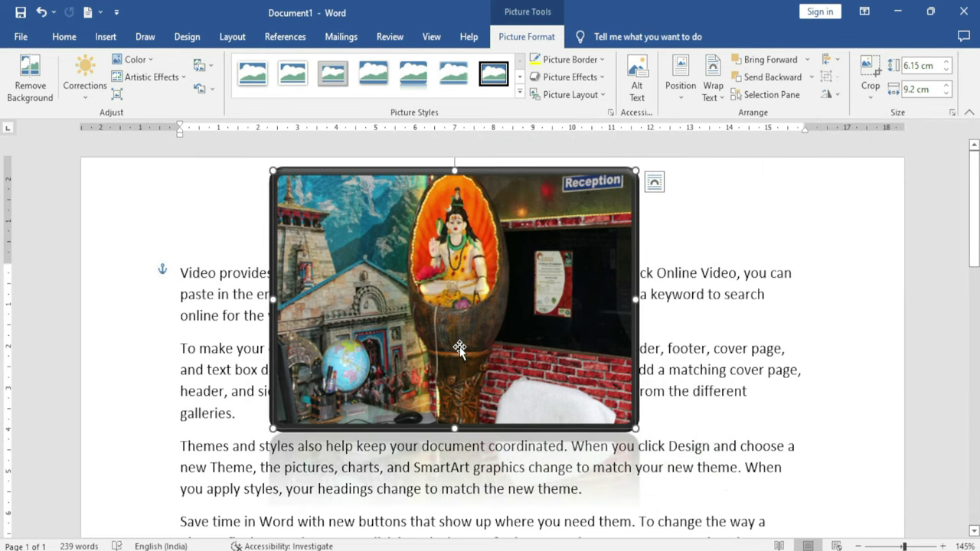
key("Delete")
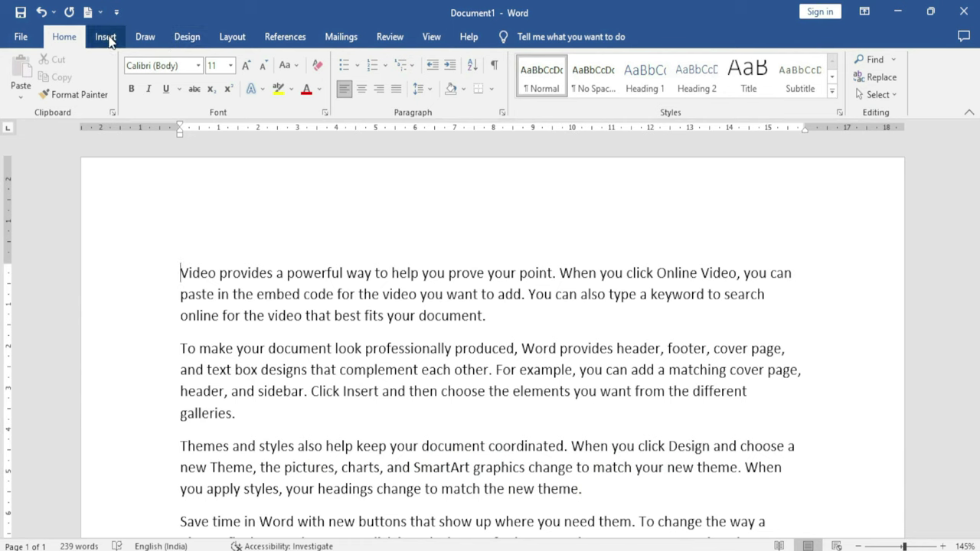
Draw a snipped-corner rectangle and a triangle beside it
left_click(106, 37)
left_click(212, 61)
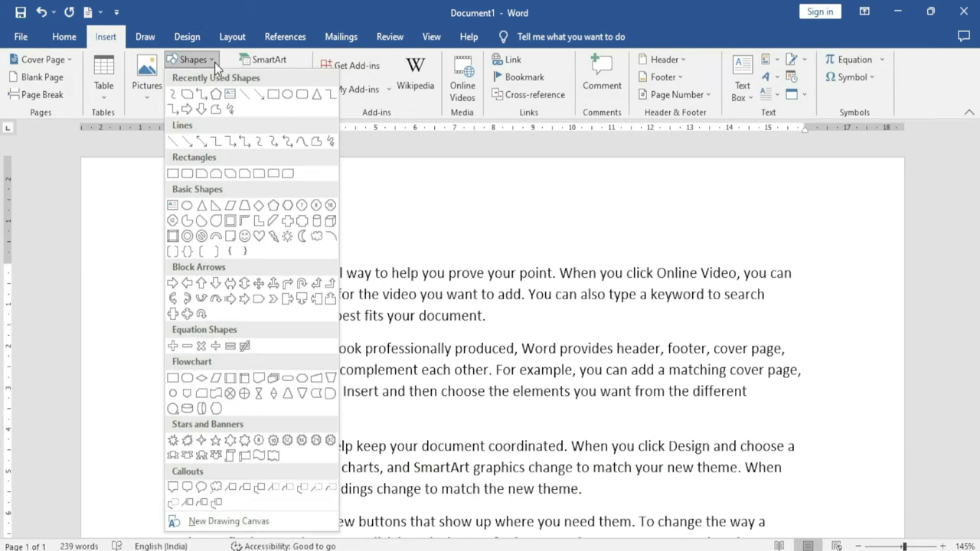
left_click(187, 93)
mouse_move(207, 220)
left_mouse_down()
mouse_move(382, 329)
mouse_move(354, 330)
left_mouse_up()
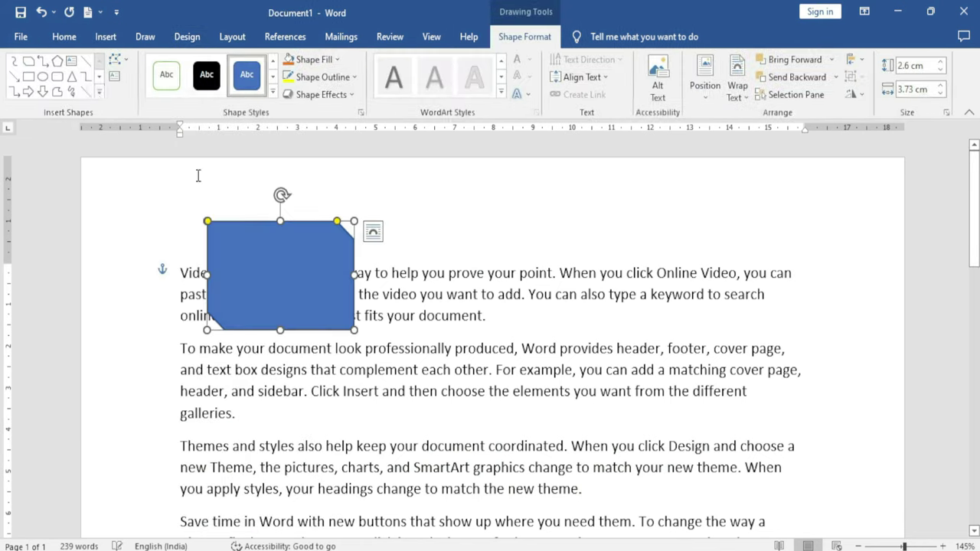
left_click(71, 77)
left_click_drag(368, 265, 509, 370)
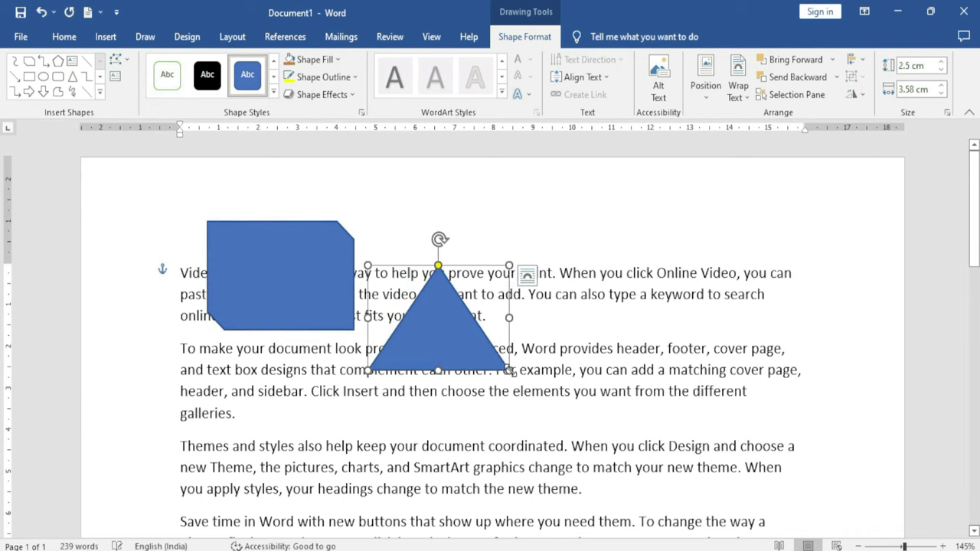
Group the rectangle and triangle and move the group up-left
left_click(304, 294, "shift")
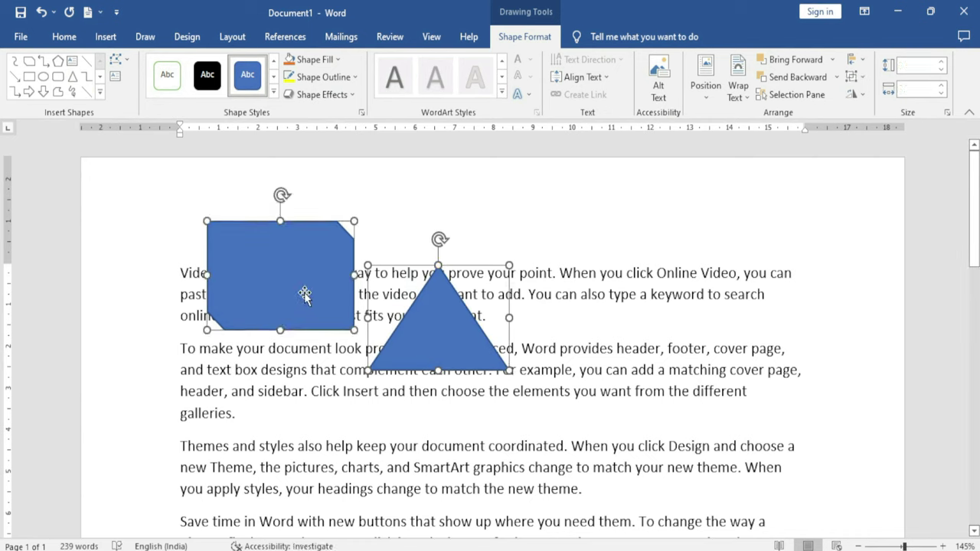
left_click(854, 78)
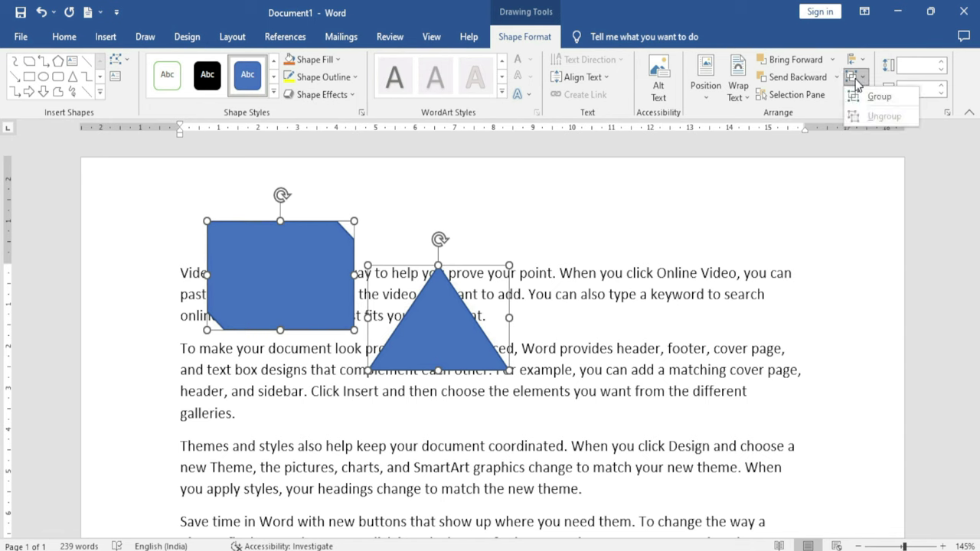
left_click(879, 96)
left_click_drag(592, 329, 576, 307)
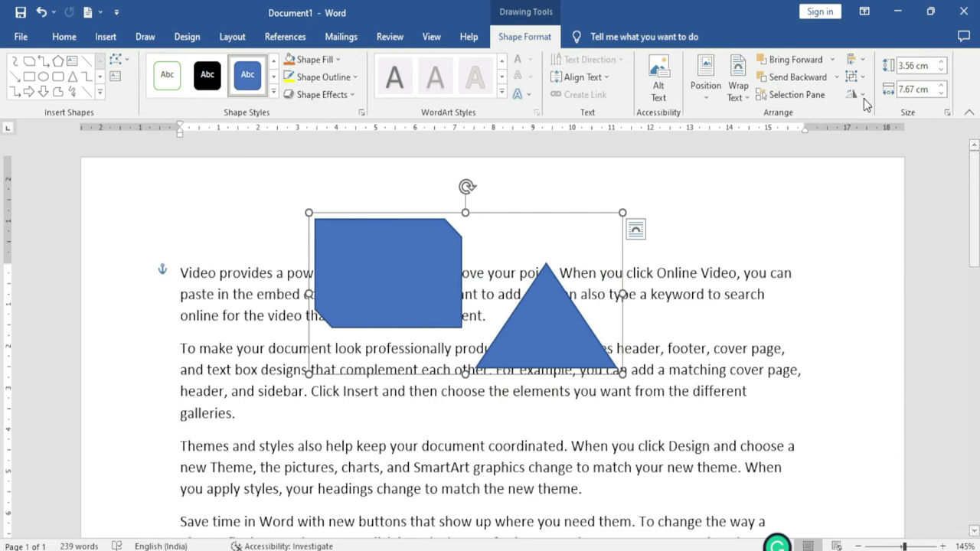
Ungroup the shapes, move the triangle down-right and the rectangle left, then select the triangle
left_click(854, 76)
left_click(878, 117)
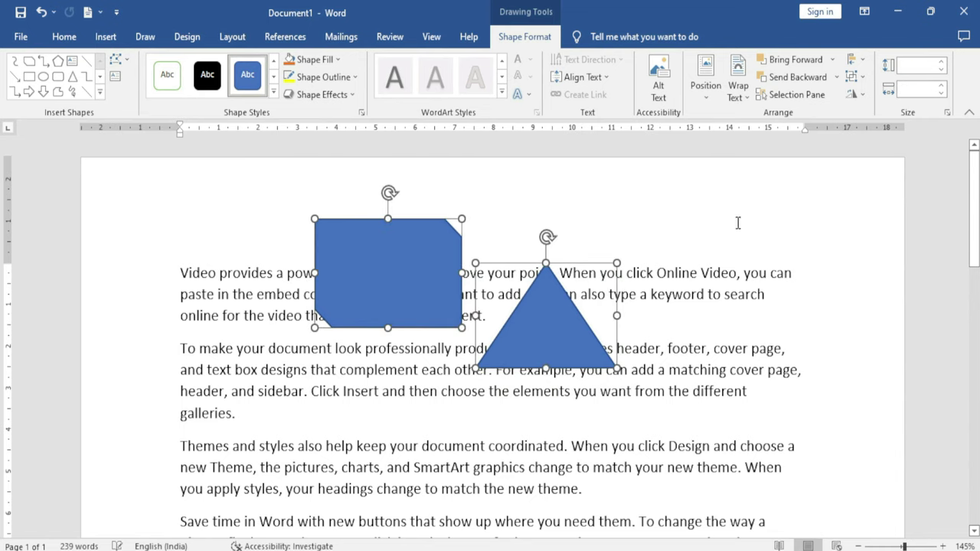
left_click(656, 274)
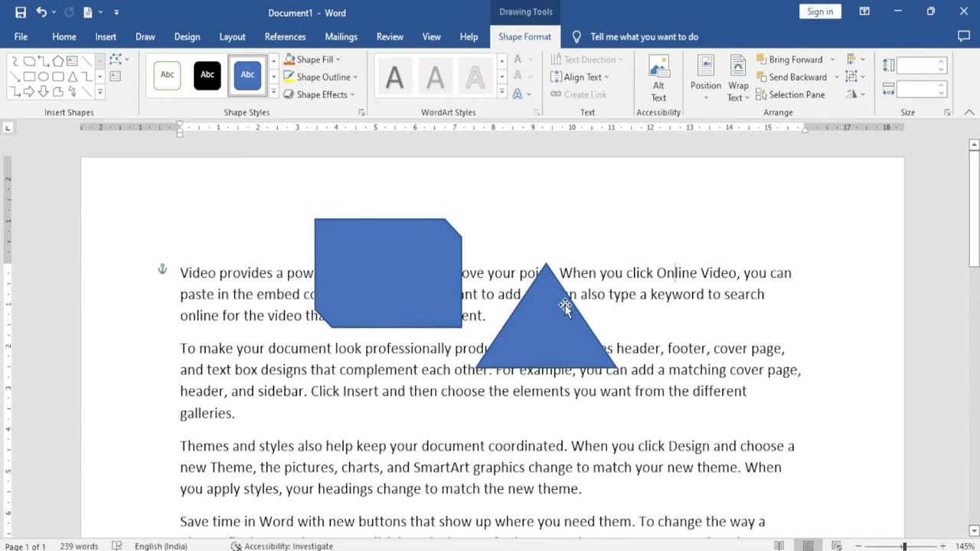
left_click_drag(564, 306, 660, 364)
left_click_drag(395, 290, 229, 281)
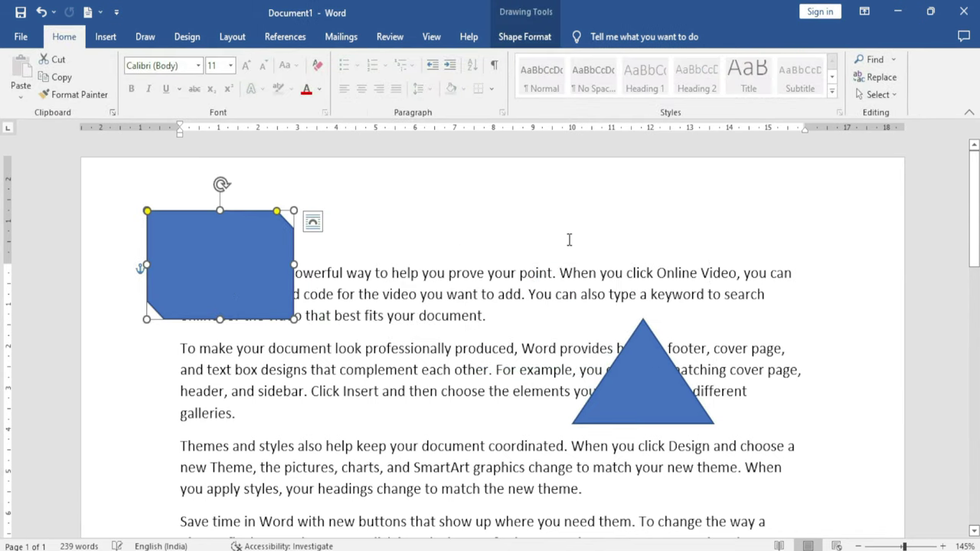
left_click(637, 354)
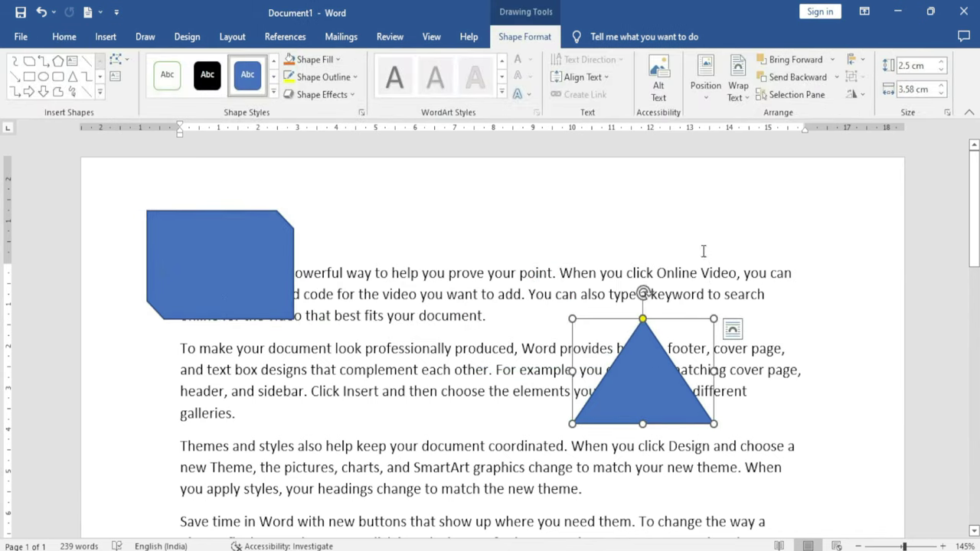
Flip the triangle vertically so it points up and raise its height to 3.3 cm
left_click(854, 97)
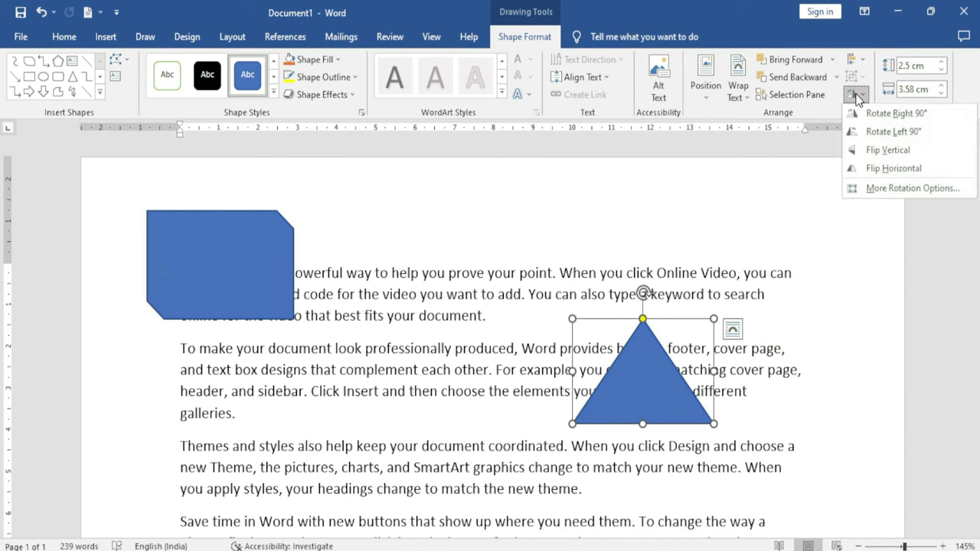
left_click(884, 150)
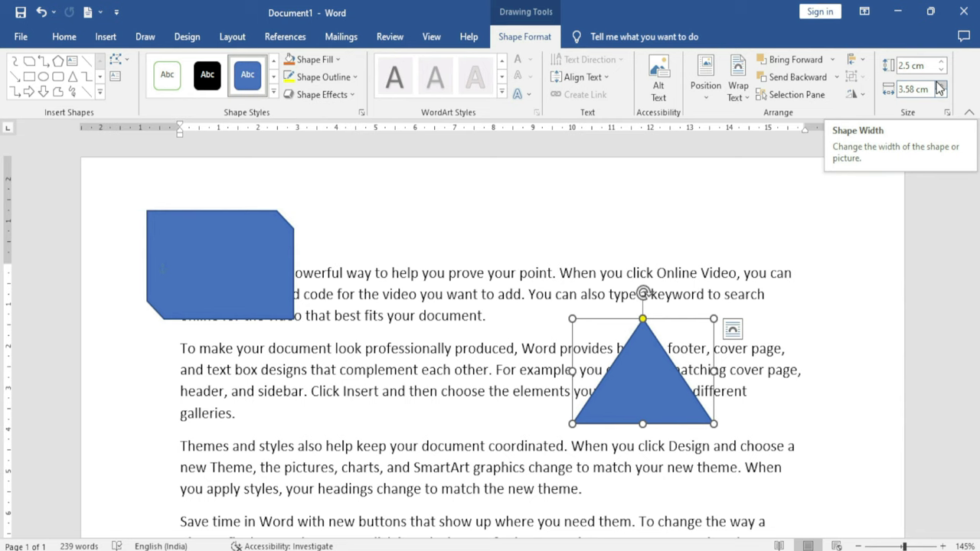
left_click(940, 62)
left_click(940, 62)
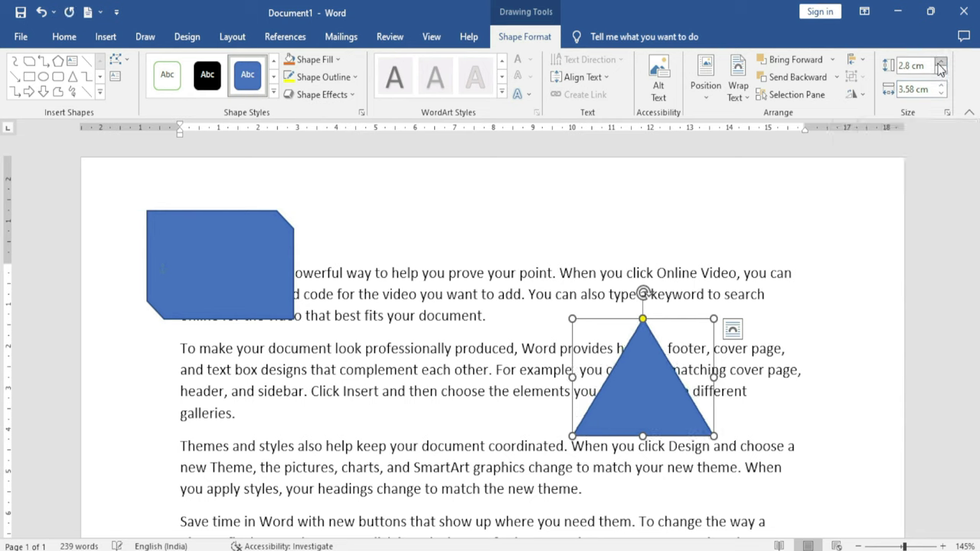
left_click(940, 62)
left_click(940, 63)
left_click(940, 63)
Widen the triangle step by step to 4.4 cm
left_click(941, 86)
left_click(941, 85)
left_click(941, 86)
left_click(941, 86)
left_click(940, 86)
left_click(941, 86)
left_click(940, 86)
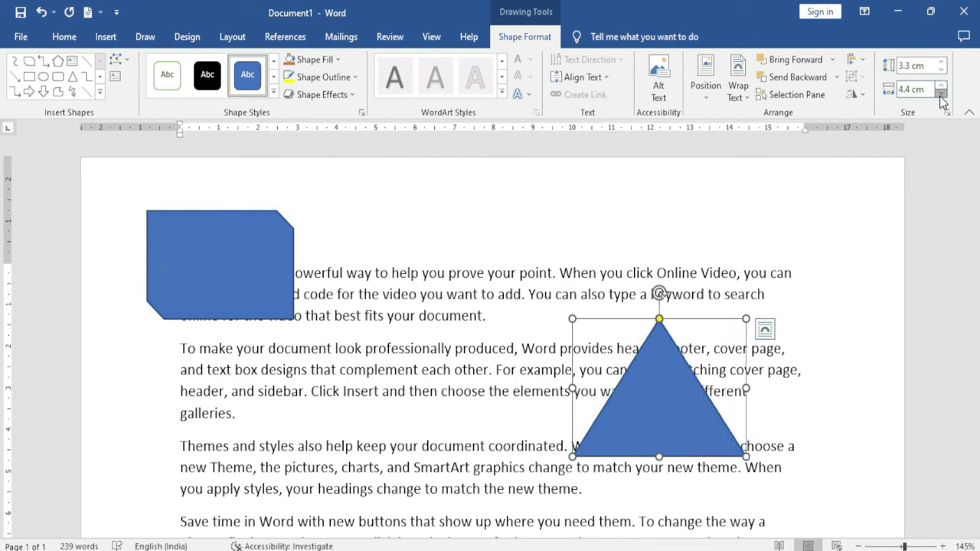
left_click(941, 86)
left_click(940, 85)
Insert a photo of a family sitting together from the online Family pictures and drag it left
left_click(106, 37)
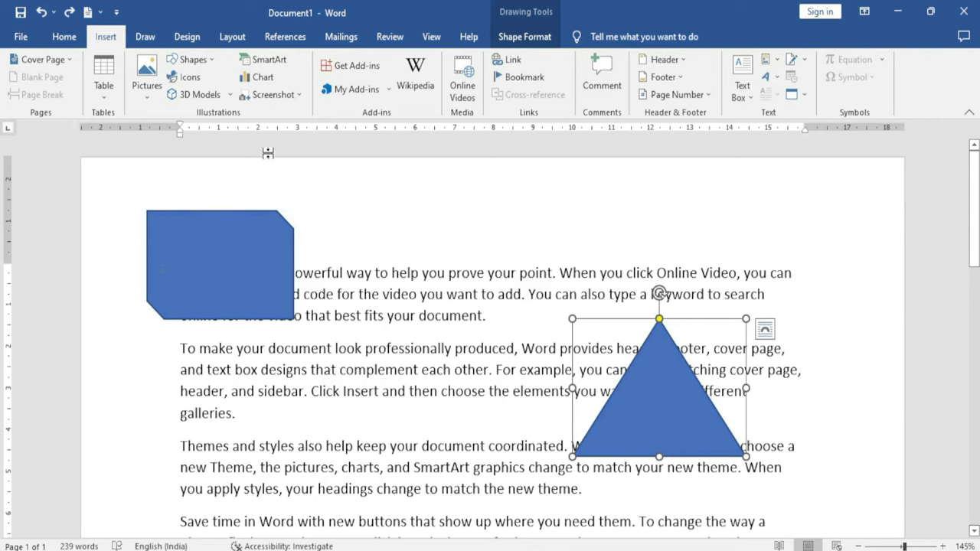
left_click(147, 85)
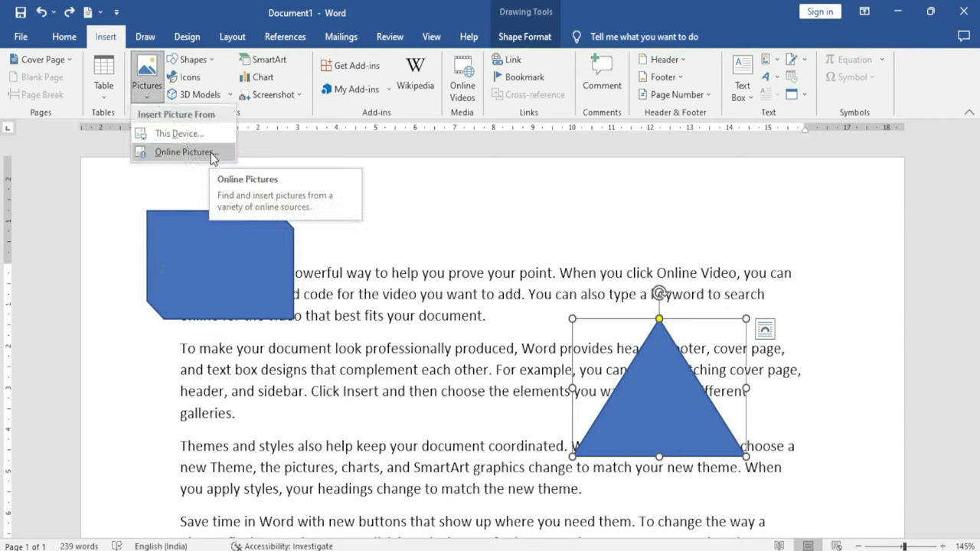
left_click(210, 152)
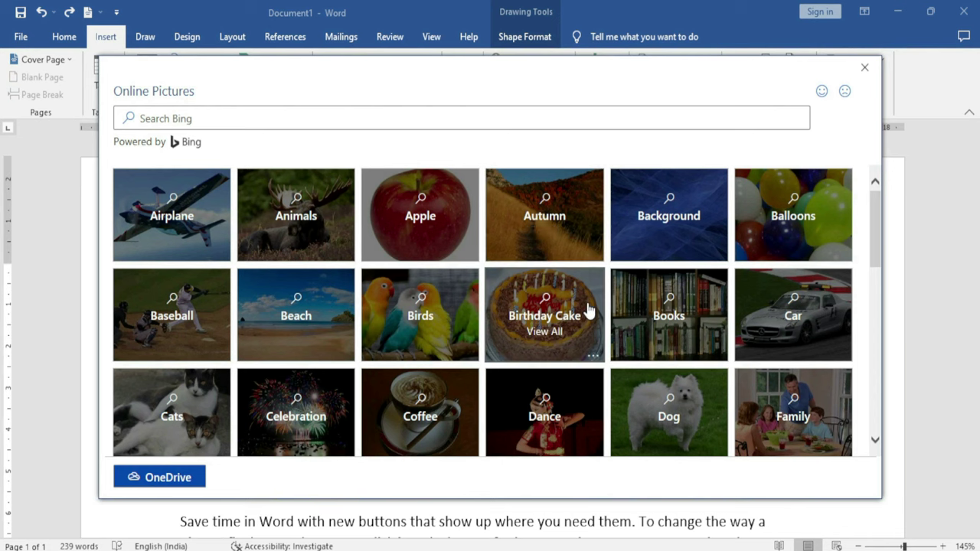
left_click(793, 413)
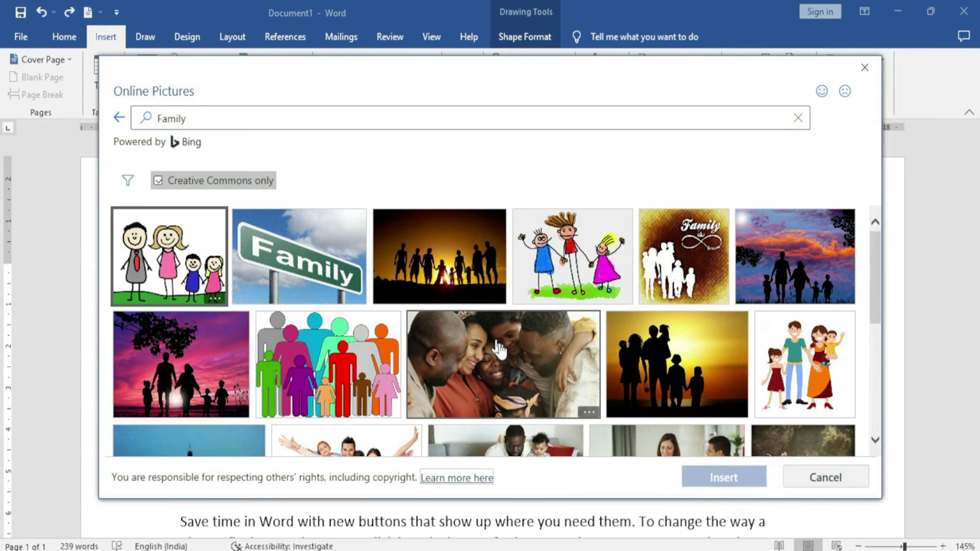
scroll(651, 379, "down", 3)
scroll(475, 365, "down", 1)
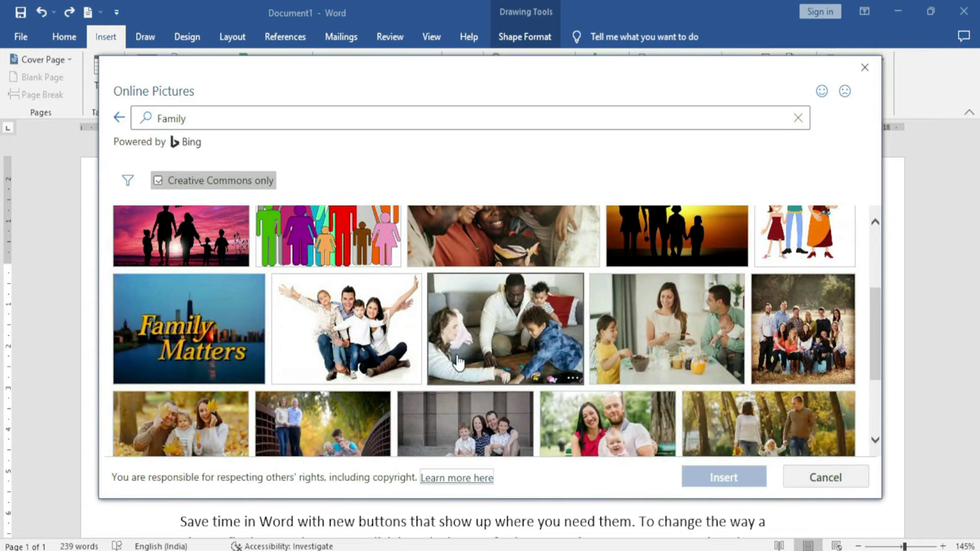
left_click(368, 320)
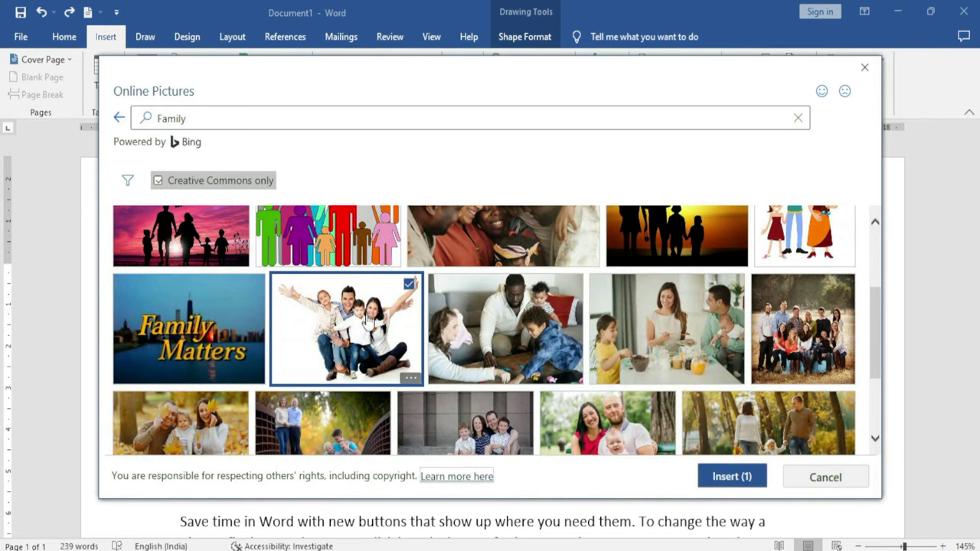
left_click(736, 475)
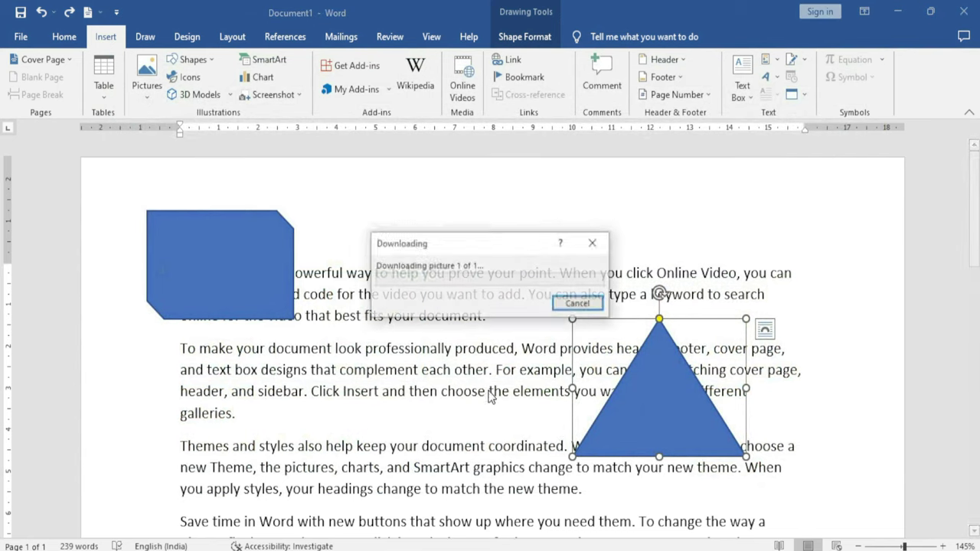
scroll(498, 387, "down", 2)
left_click_drag(511, 370, 496, 339)
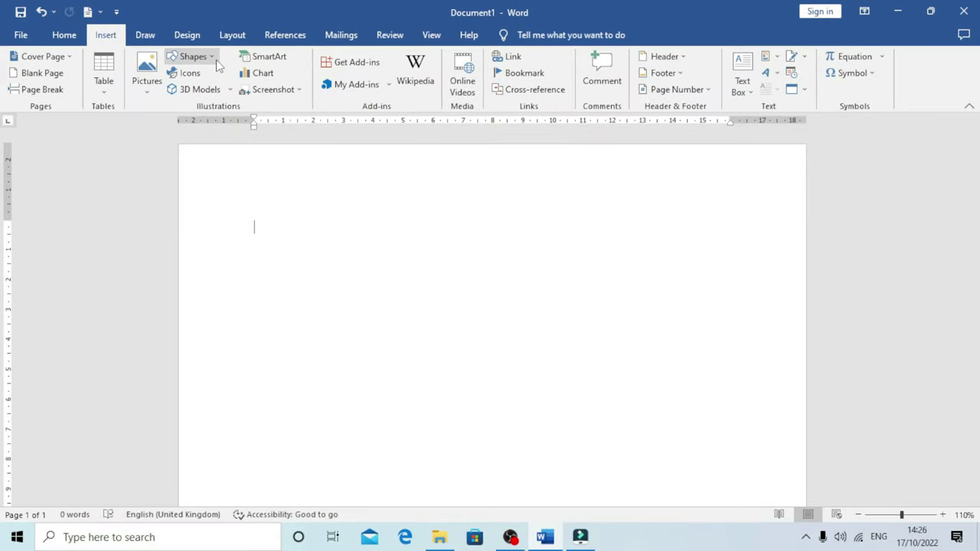
Draw a 4.71 × 6.98 cm rectangle on the blank page
left_click(211, 58)
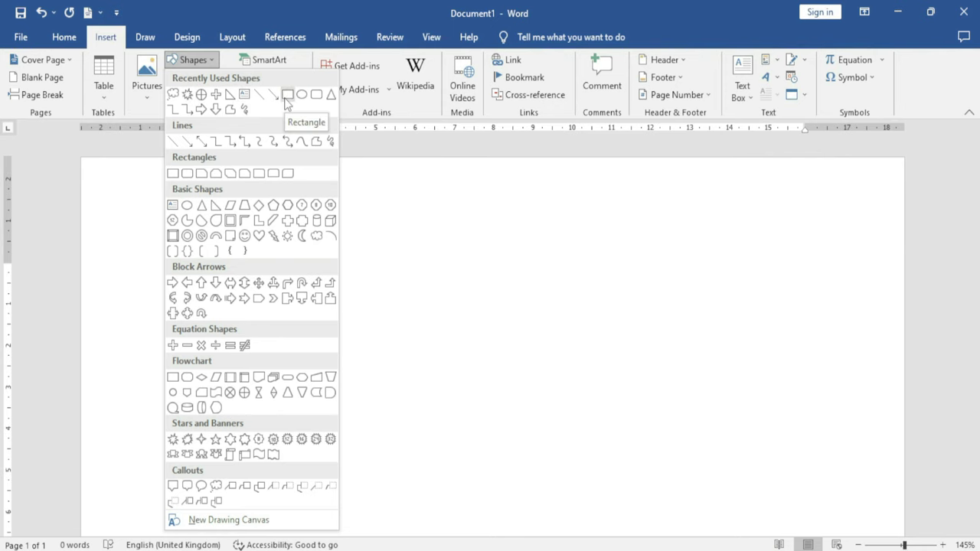
left_click(286, 94)
mouse_move(216, 262)
left_mouse_down()
mouse_move(335, 367)
mouse_move(492, 459)
left_mouse_up()
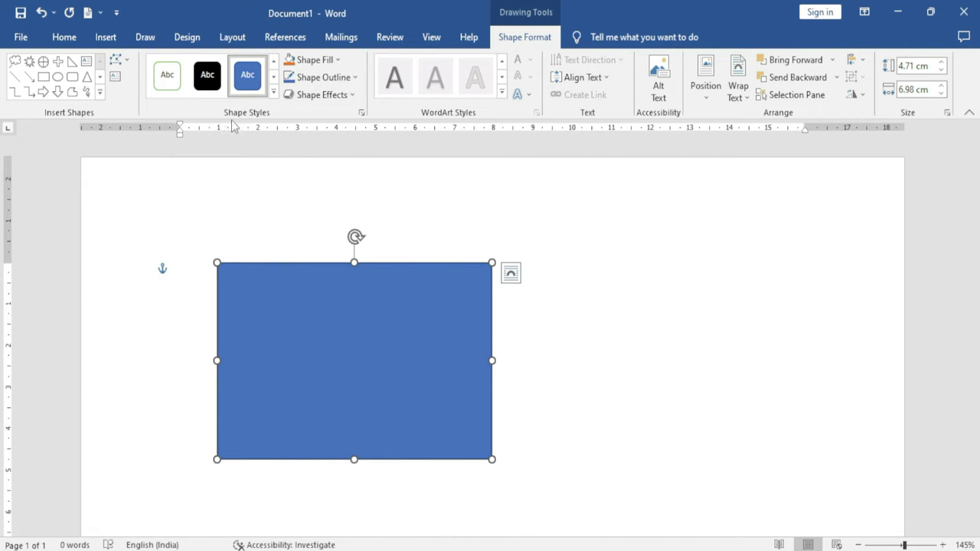
Apply the glossy gold Intense Effect shape style and shift the rectangle up and left
left_click(274, 93)
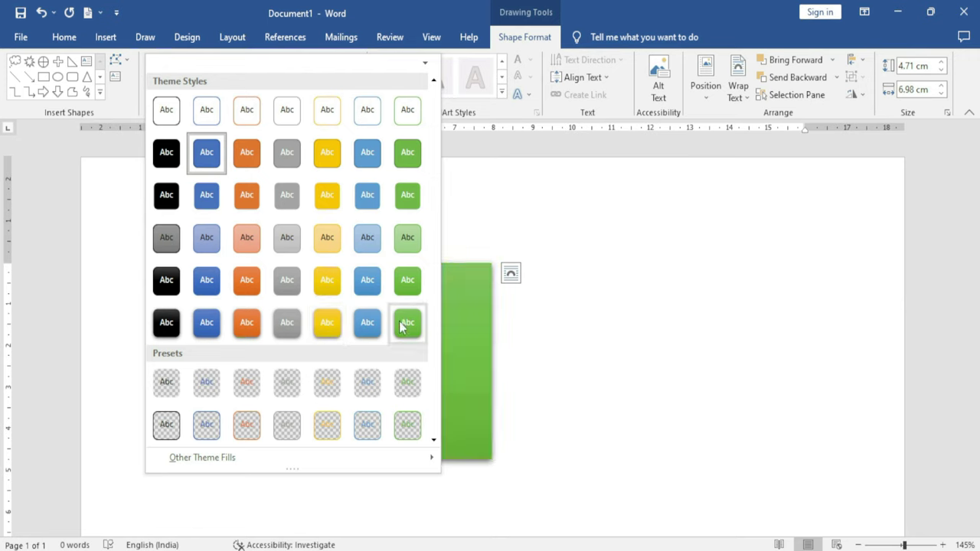
left_click(341, 321)
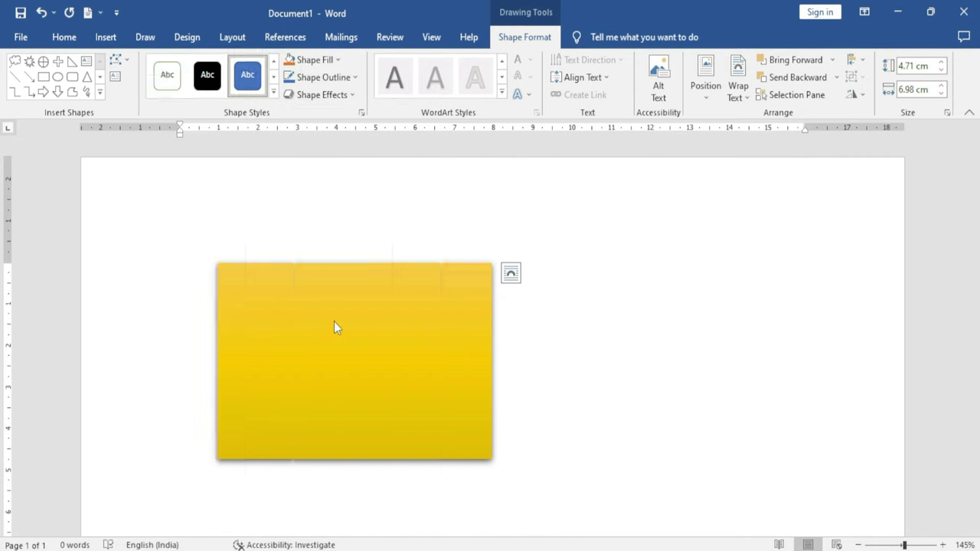
left_click_drag(409, 321, 368, 321)
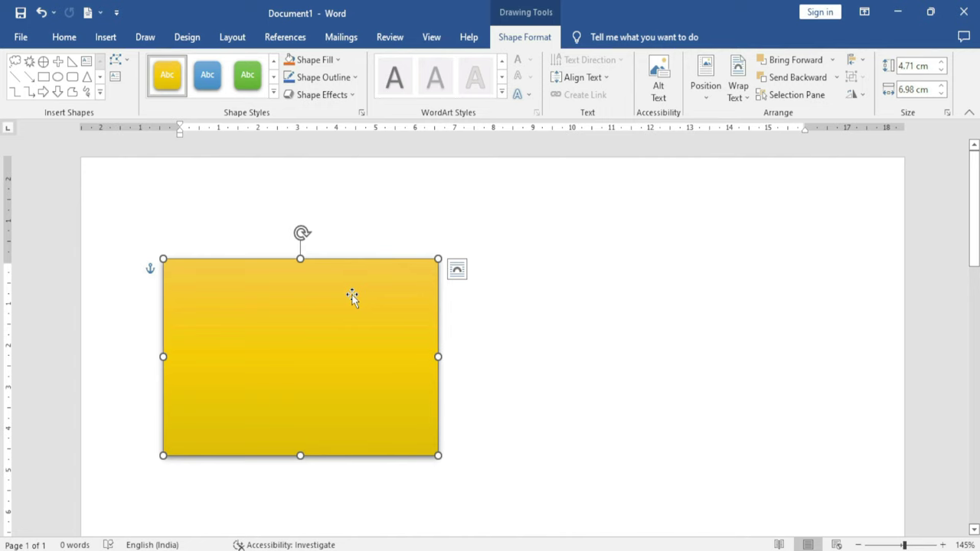
left_click(339, 60)
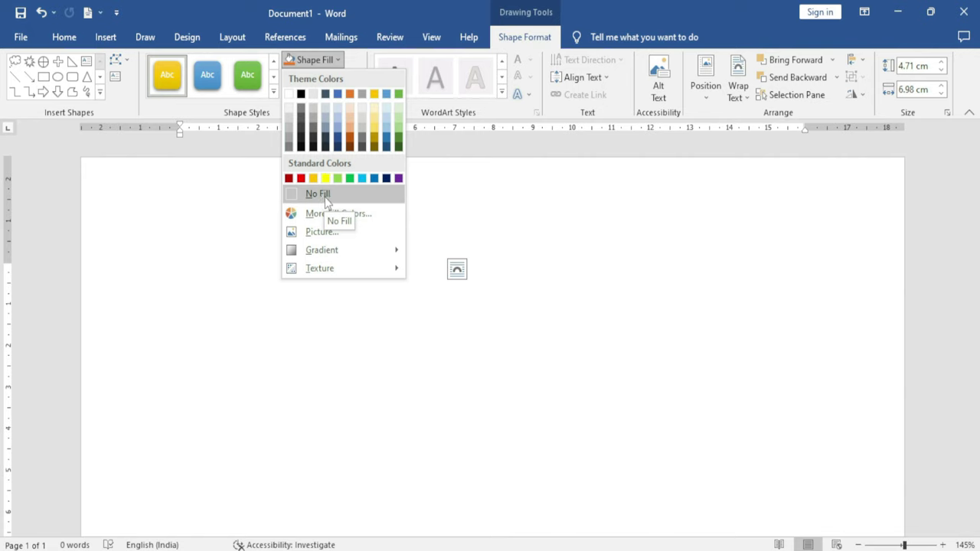
Fill the rectangle with a light green colour from More Fill Colors
left_click(358, 217)
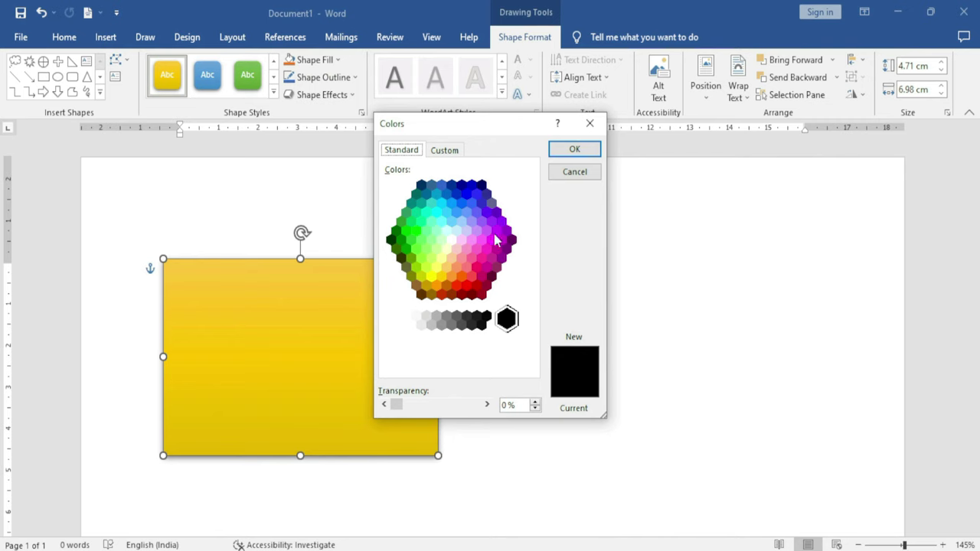
left_click(442, 222)
left_click(421, 239)
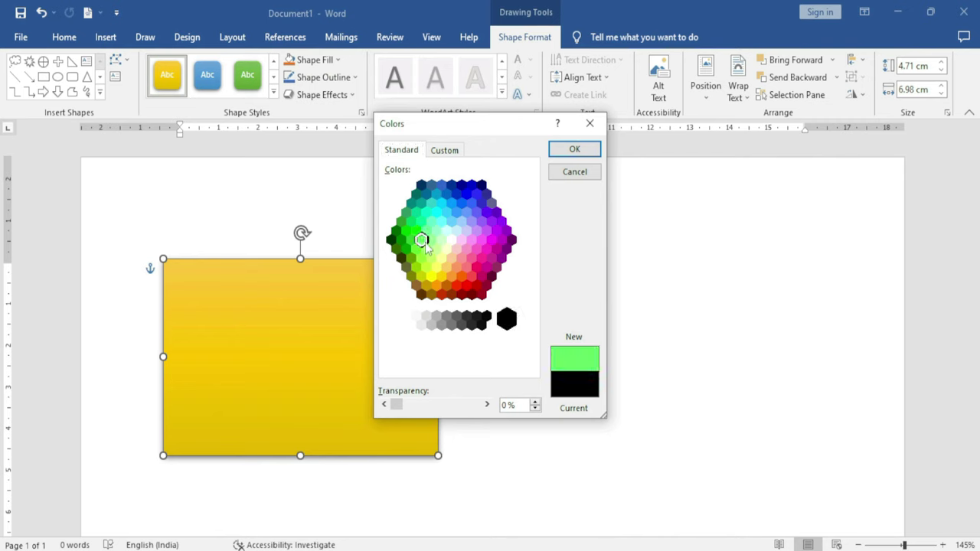
left_click(574, 150)
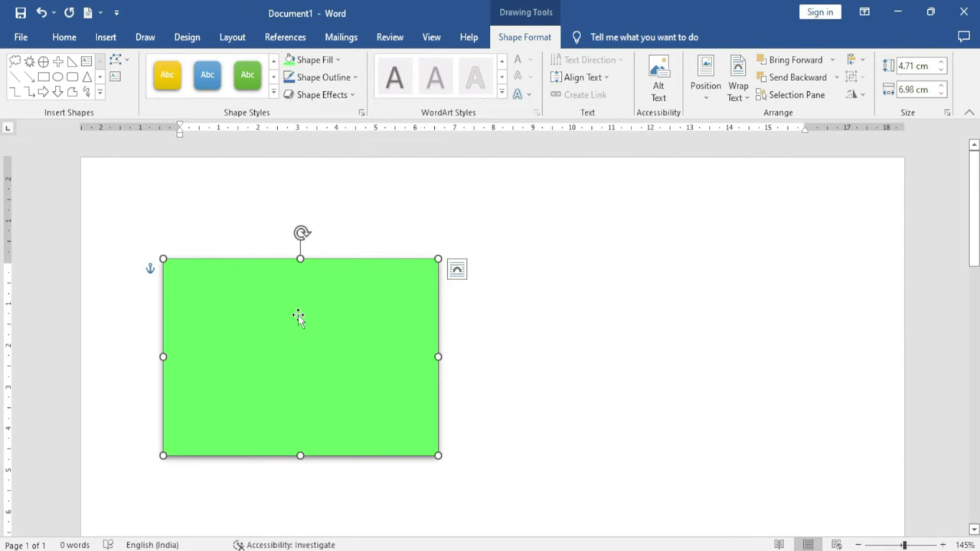
Replace the fill with the dark grey theme fill from the shape styles
left_click(274, 92)
mouse_move(211, 462)
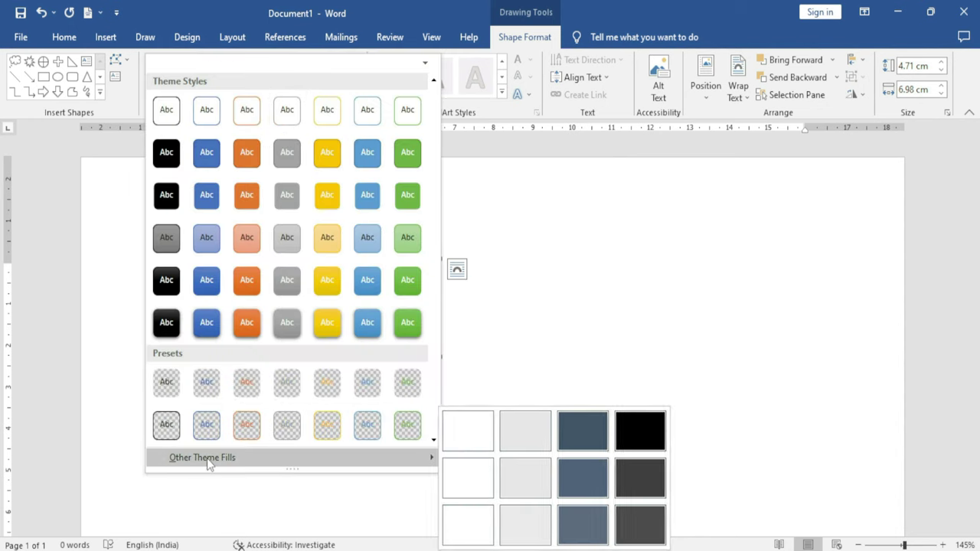
left_click(642, 494)
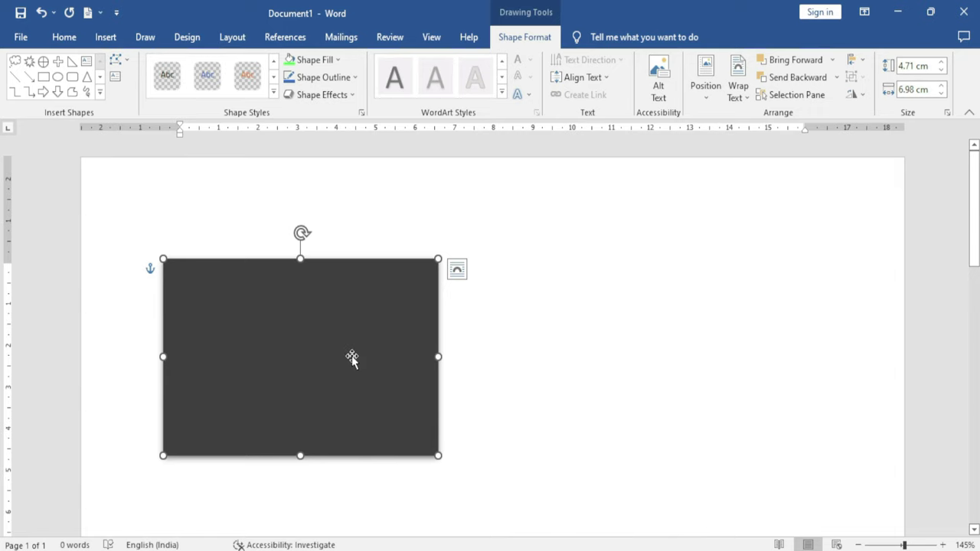
left_click(338, 60)
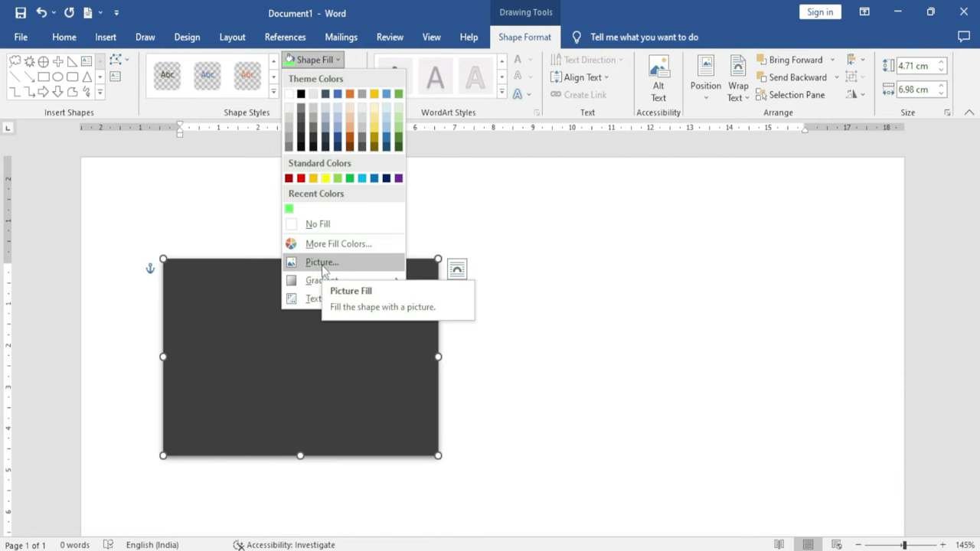
Fill the rectangle with picture IMG_0288 from YouTube (D:) > Institute Videos
left_click(322, 263)
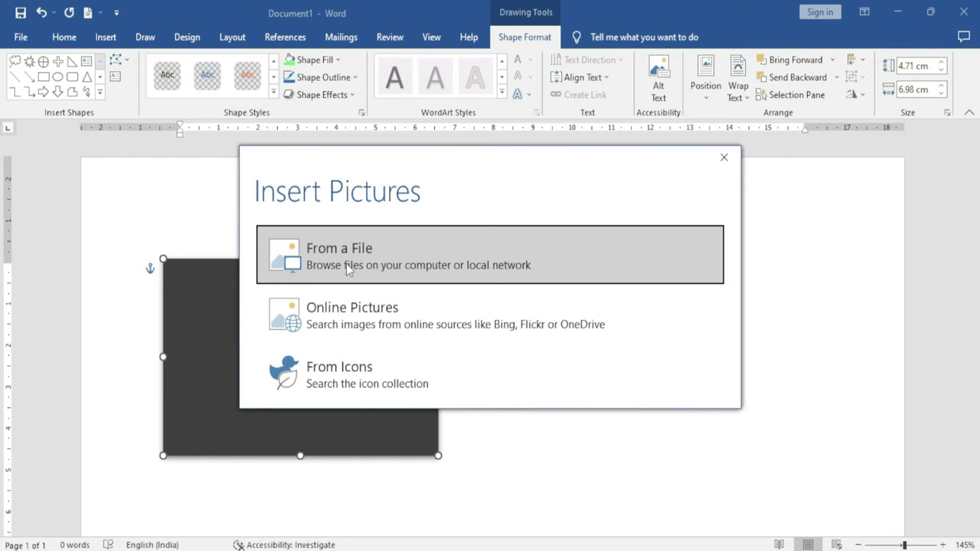
left_click(370, 265)
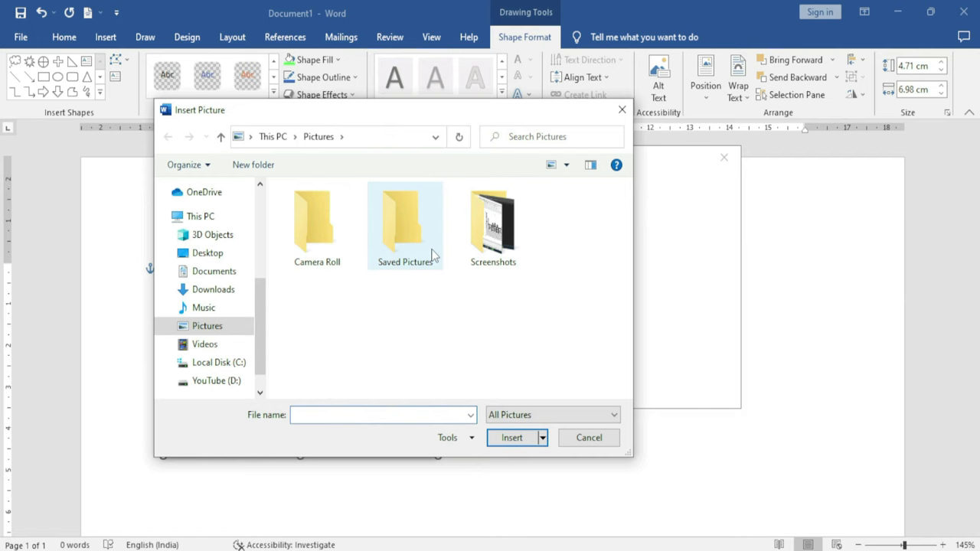
mouse_move(475, 244)
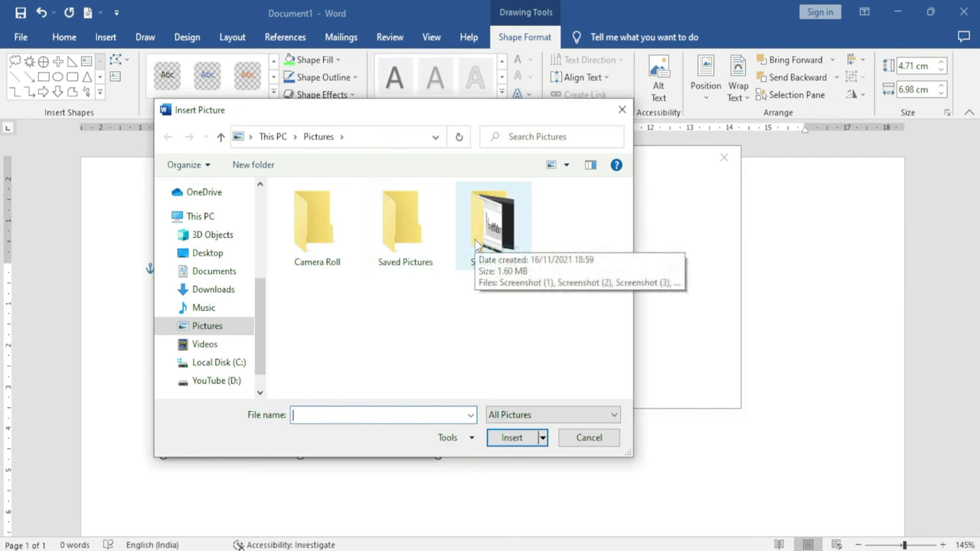
left_click(212, 381)
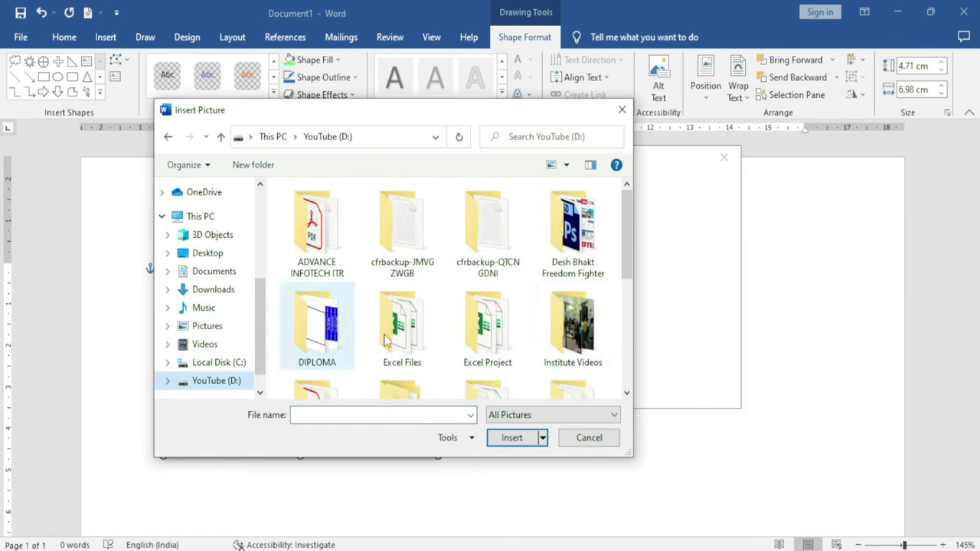
scroll(401, 325, "down", 3)
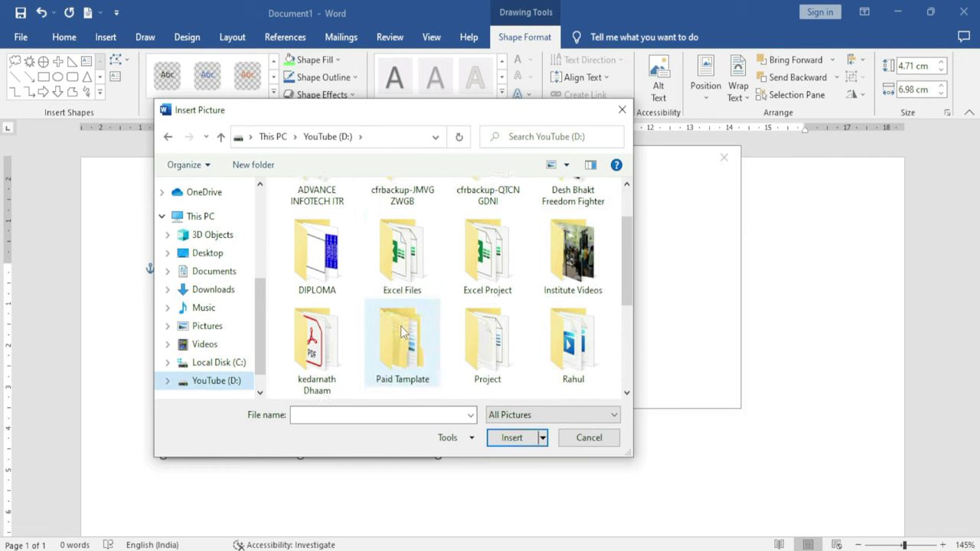
scroll(452, 326, "up", 3)
double_click(578, 331)
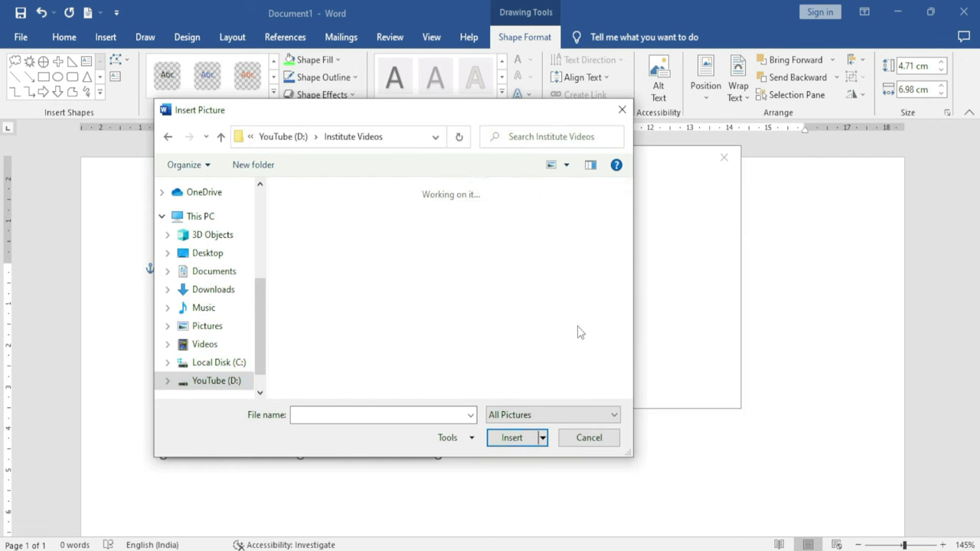
left_click(483, 230)
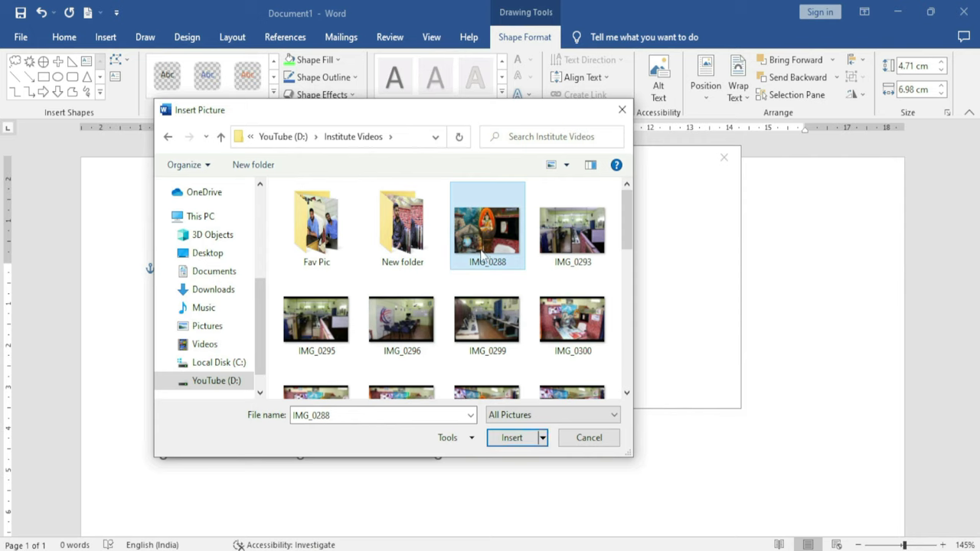
left_click(514, 437)
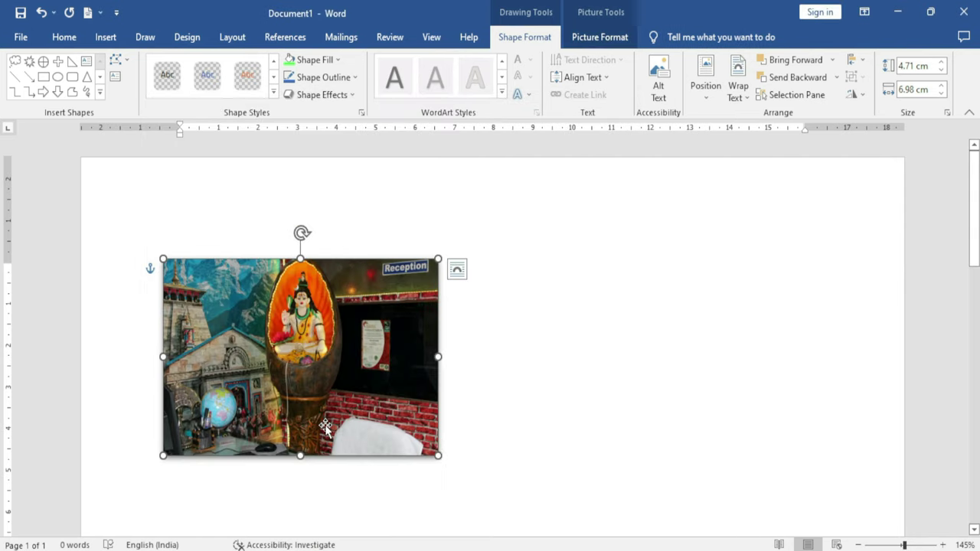
left_click(337, 59)
Fill the rectangle with the online Birds photo of four lovebirds on a branch
left_click(319, 261)
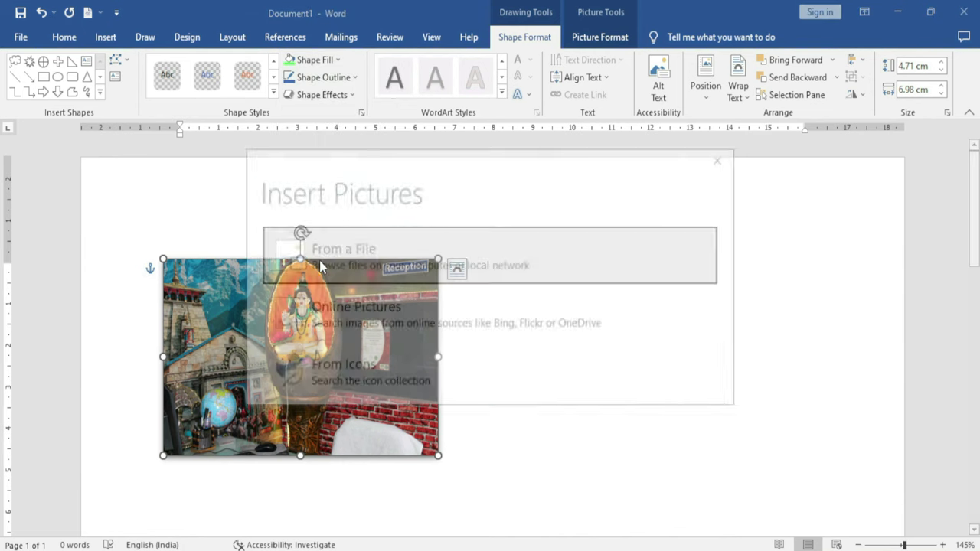
left_click(355, 320)
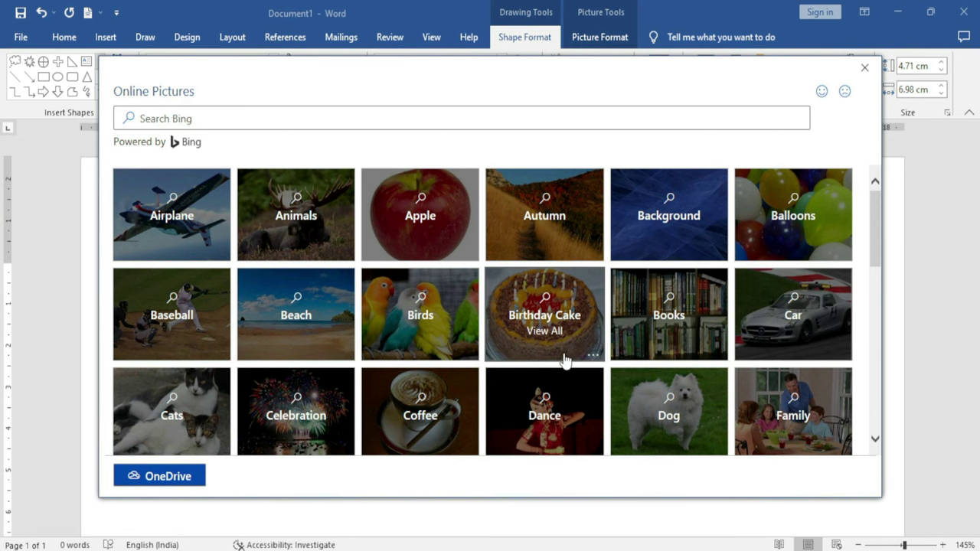
left_click(423, 318)
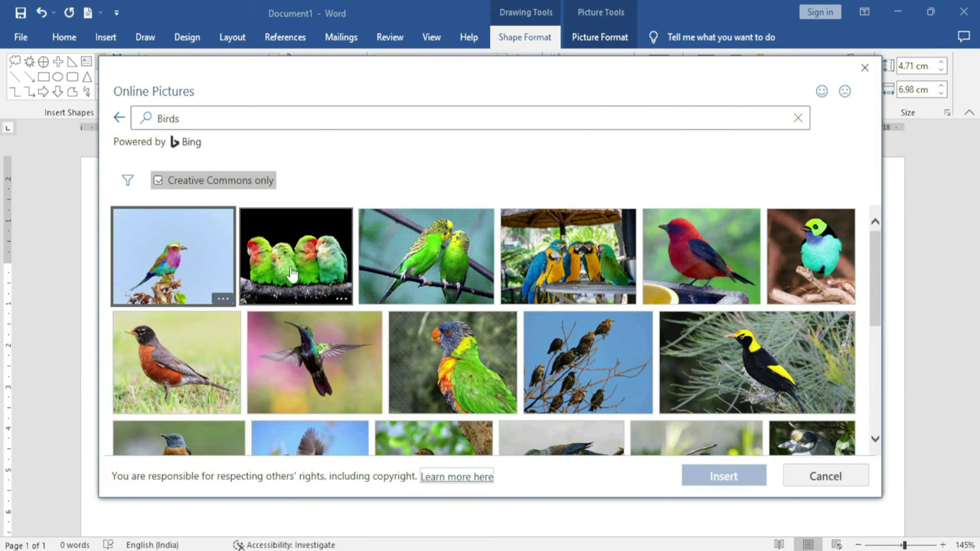
left_click(297, 265)
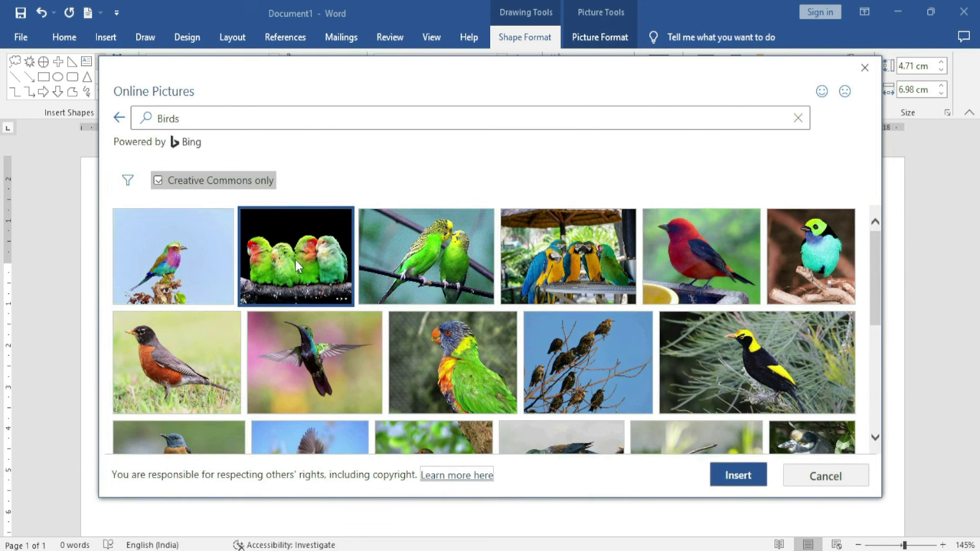
left_click(750, 476)
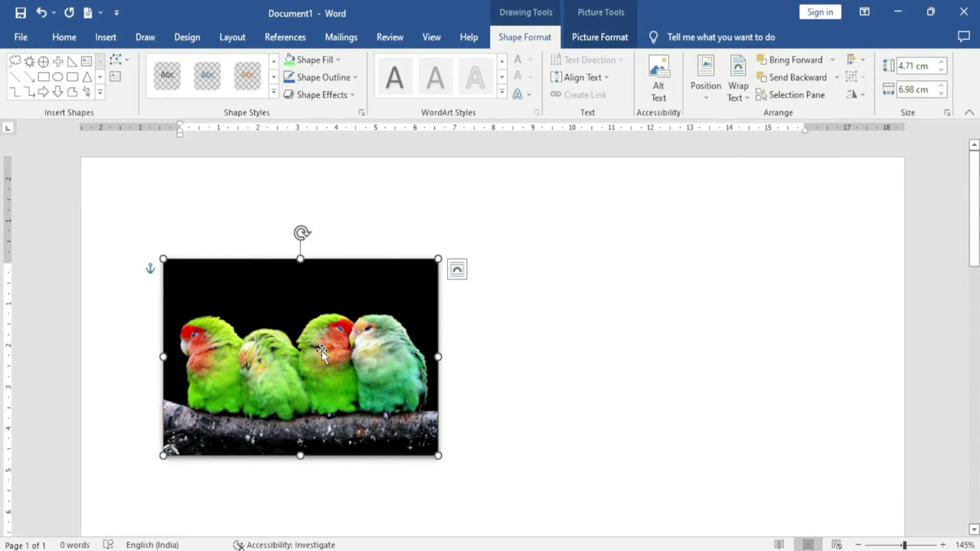
left_click(338, 60)
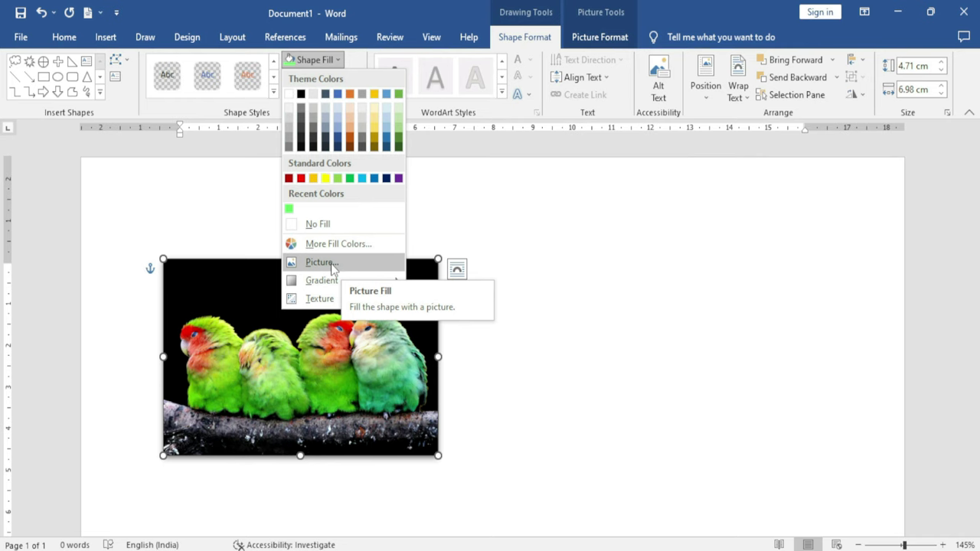
Fill the rectangle with the fingerprint icon from the Body parts icon set
left_click(321, 263)
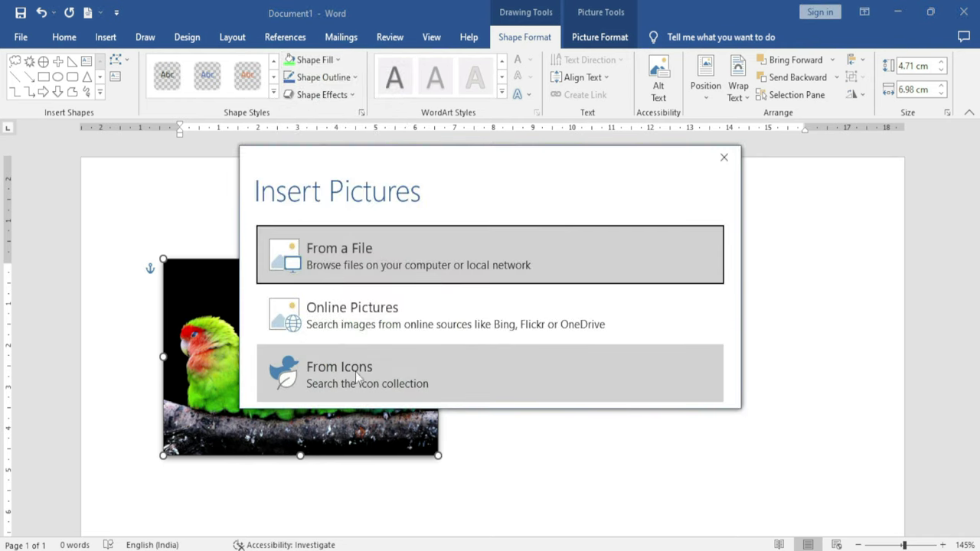
left_click(345, 368)
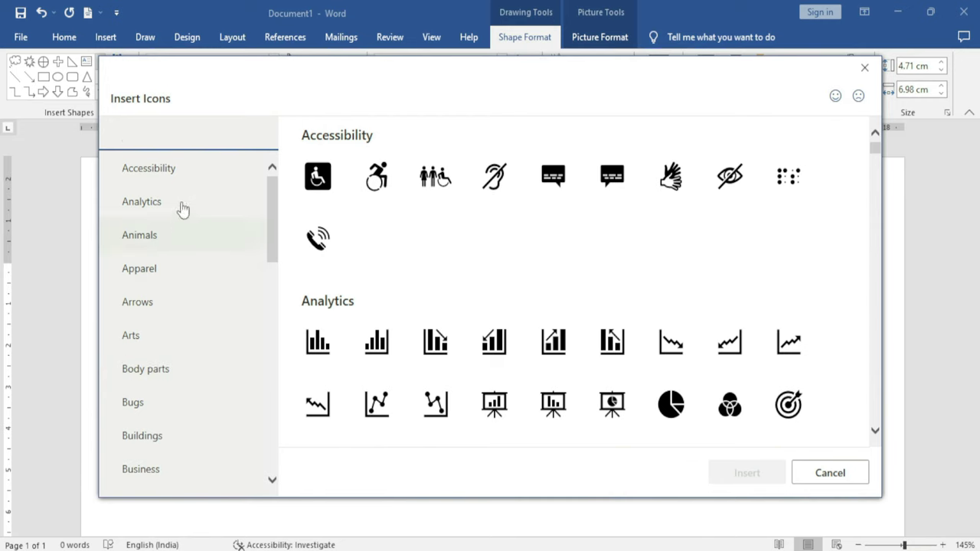
left_click(177, 240)
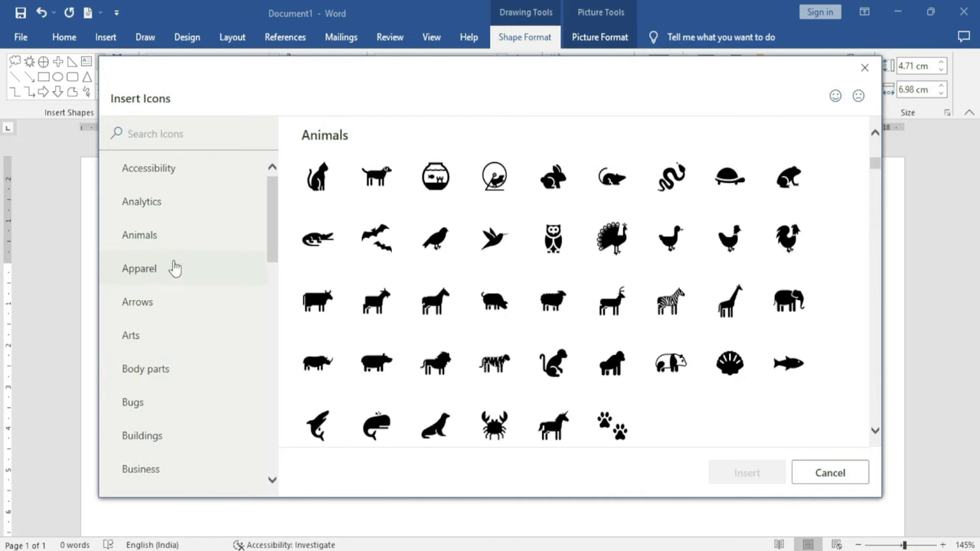
left_click(166, 302)
left_click(158, 340)
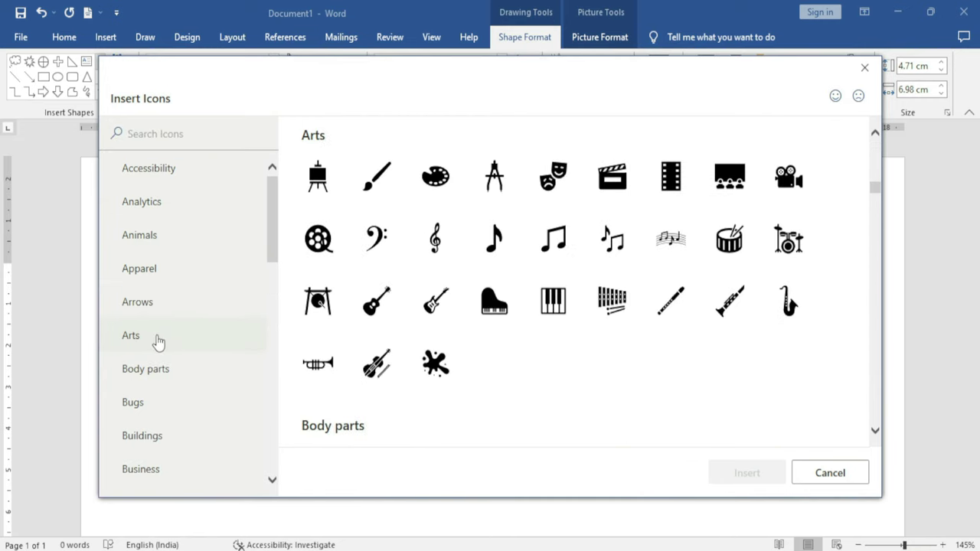
left_click(159, 368)
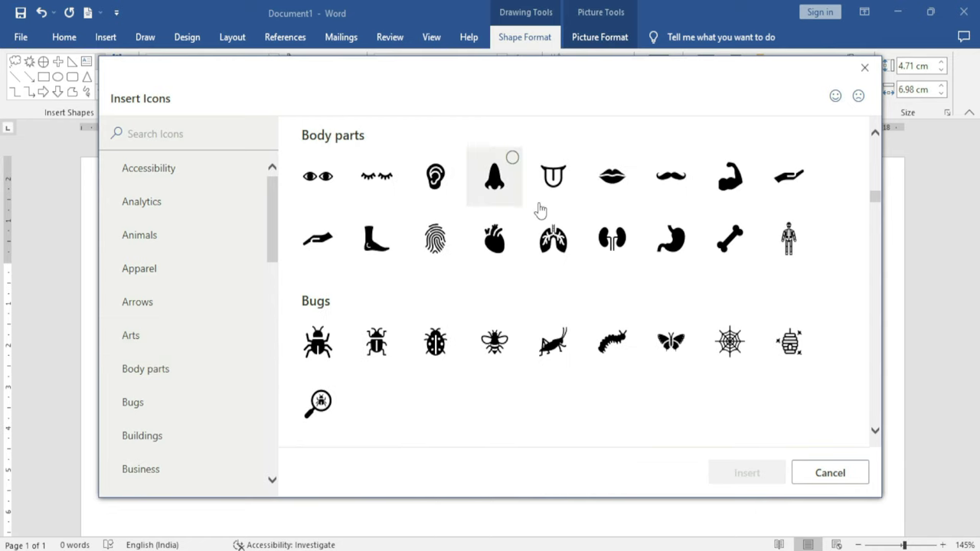
left_click(452, 235)
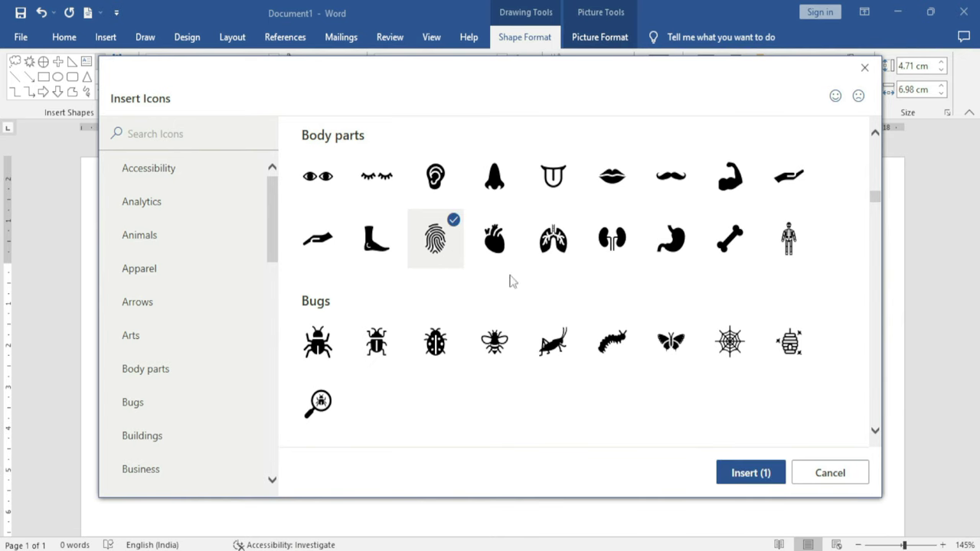
left_click(753, 474)
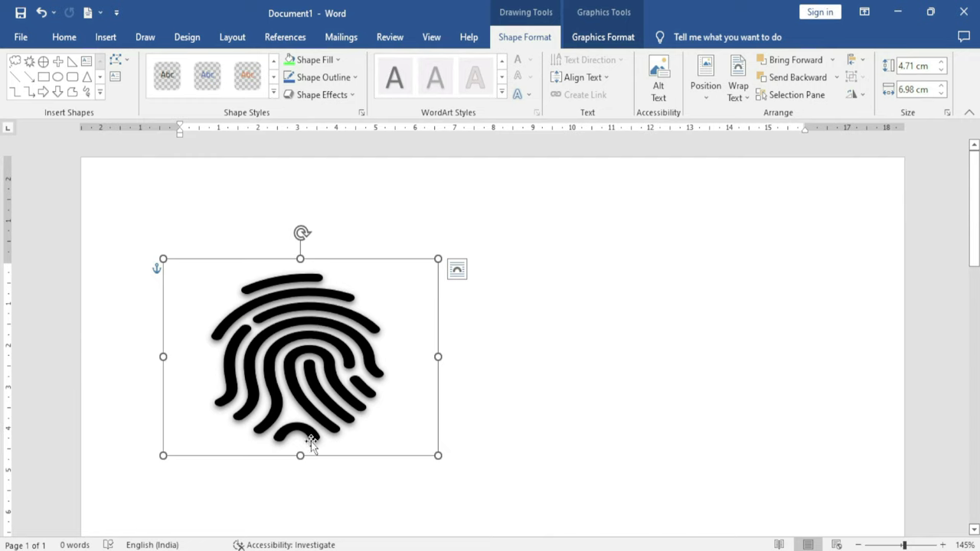
Give the rectangle a dark blue gradient fill from the Dark Variations
left_click(336, 60)
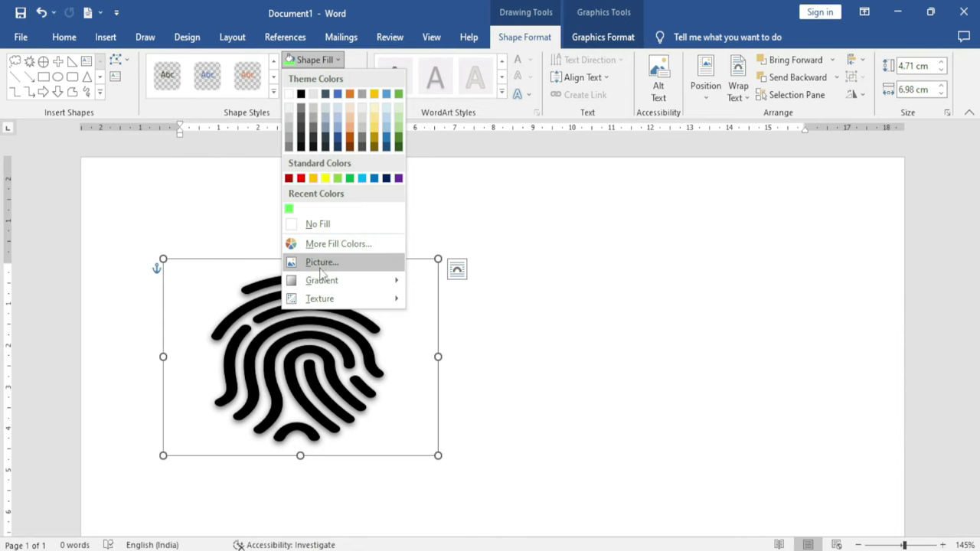
mouse_move(331, 287)
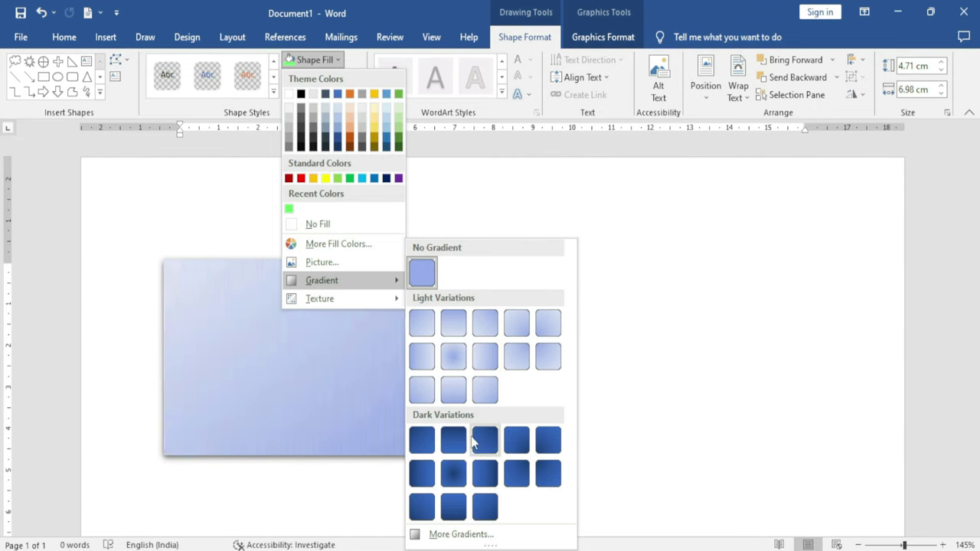
left_click(519, 450)
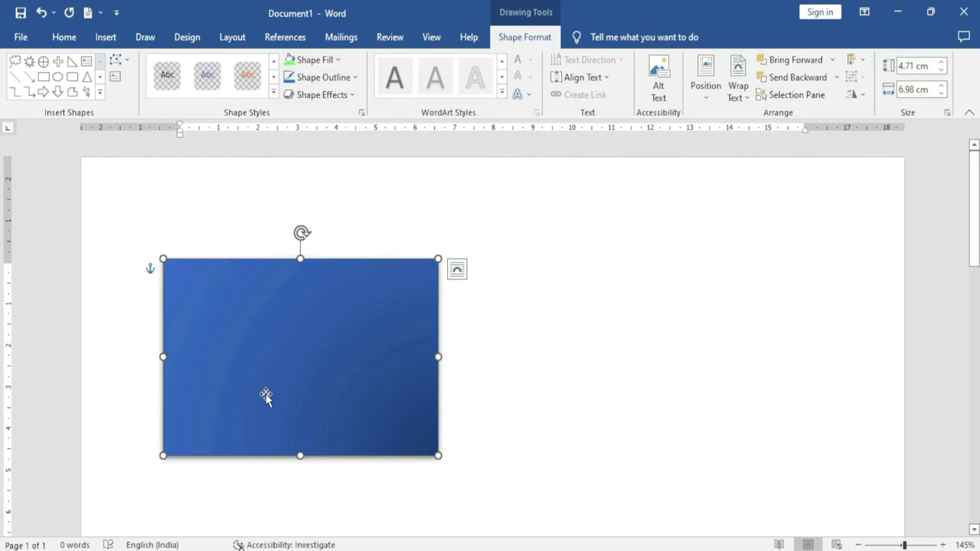
Fill the rectangle with the Woven mat texture
left_click(337, 61)
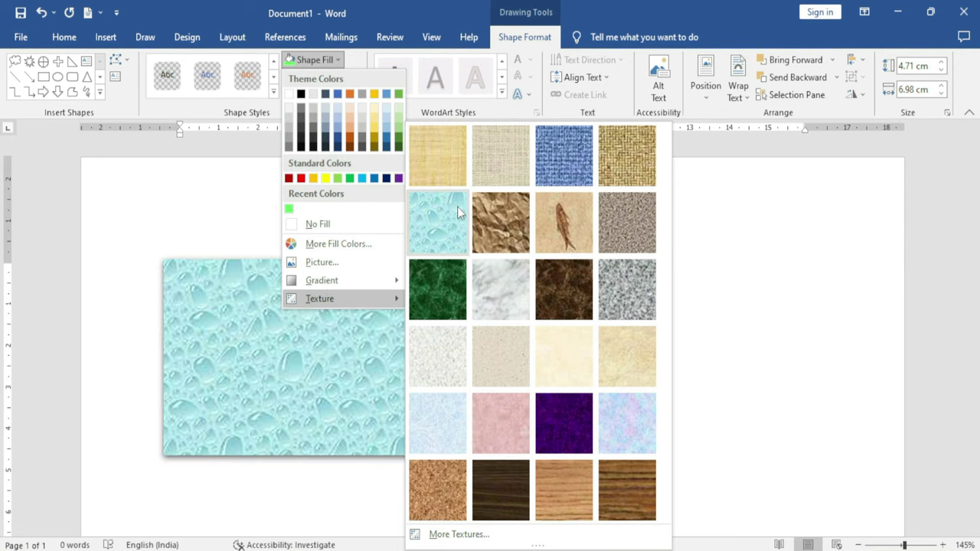
left_click(628, 170)
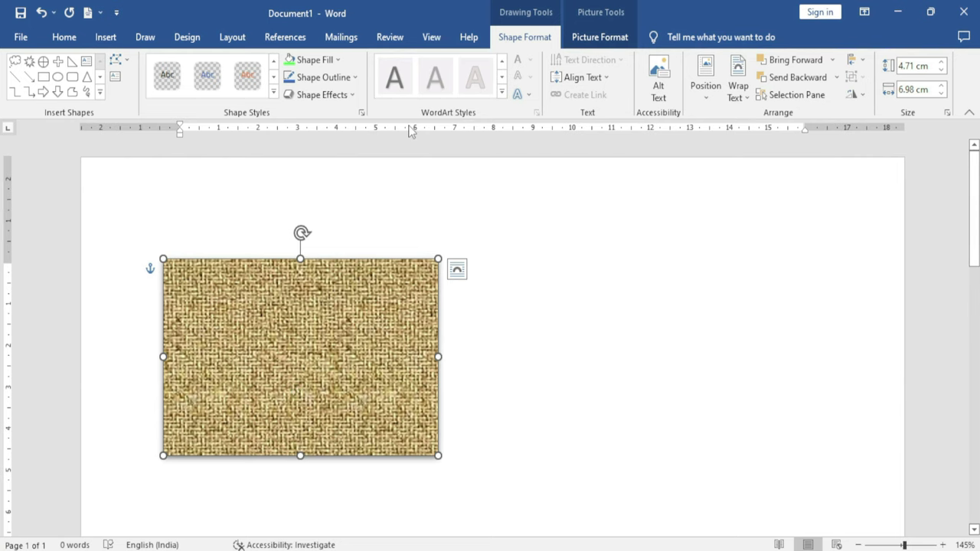
left_click(354, 77)
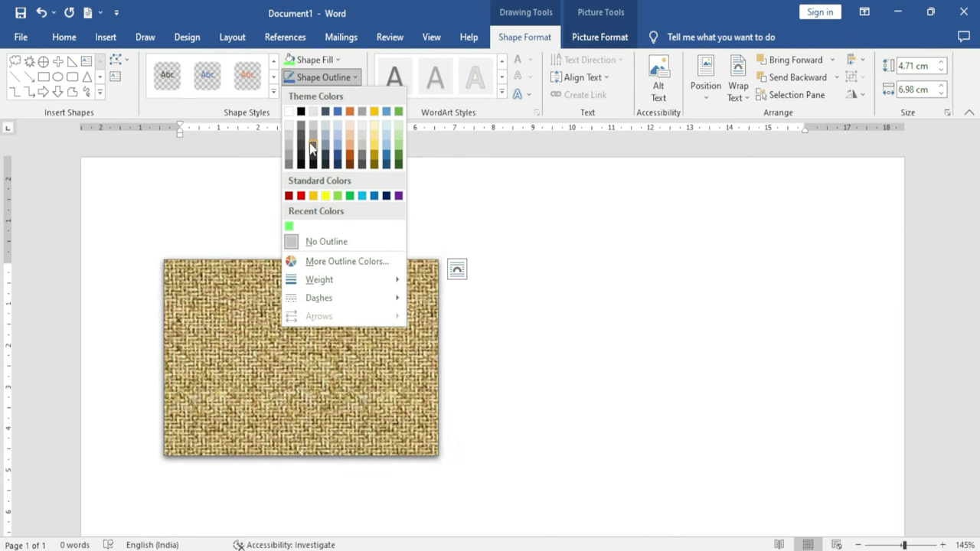
Outline the woven rectangle in red, then switch to custom pink RGB 247,161,206 (#F7A1CE)
left_click(301, 196)
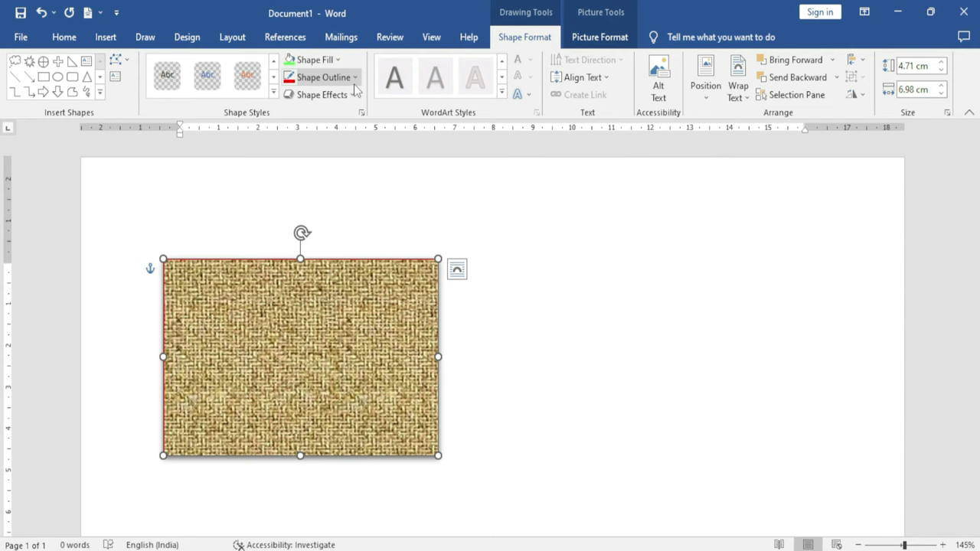
left_click(321, 77)
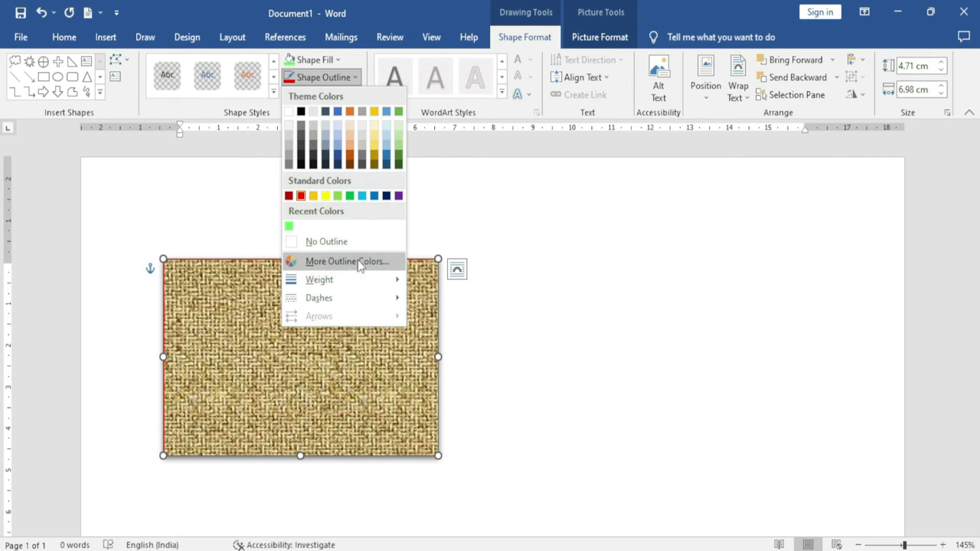
left_click(379, 262)
left_click(438, 241)
left_click(436, 212)
left_click(442, 241)
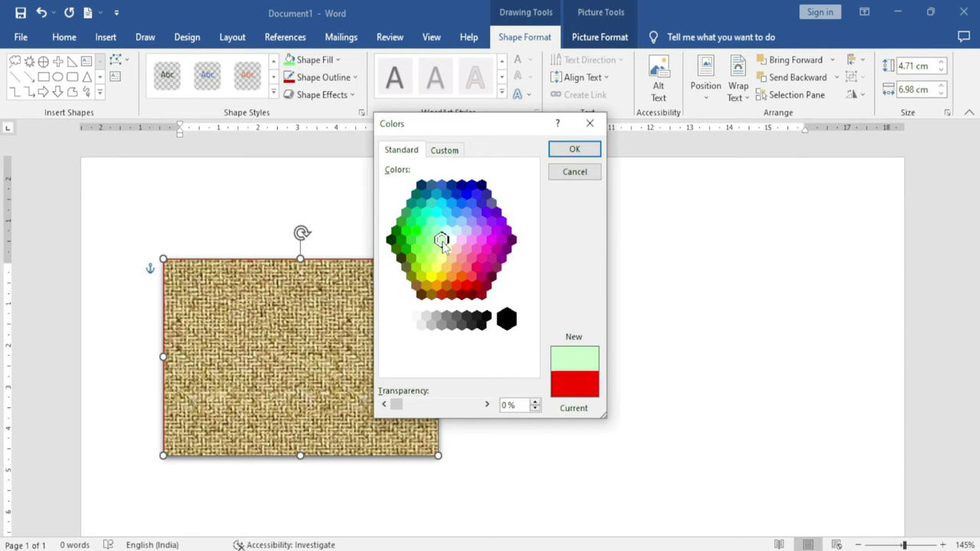
left_click(430, 239)
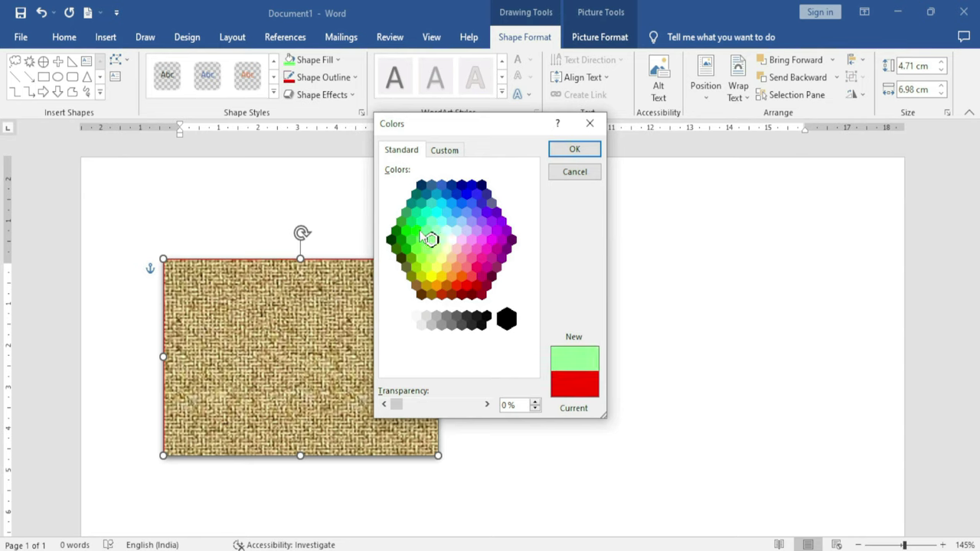
left_click(451, 151)
left_click_drag(448, 184, 502, 201)
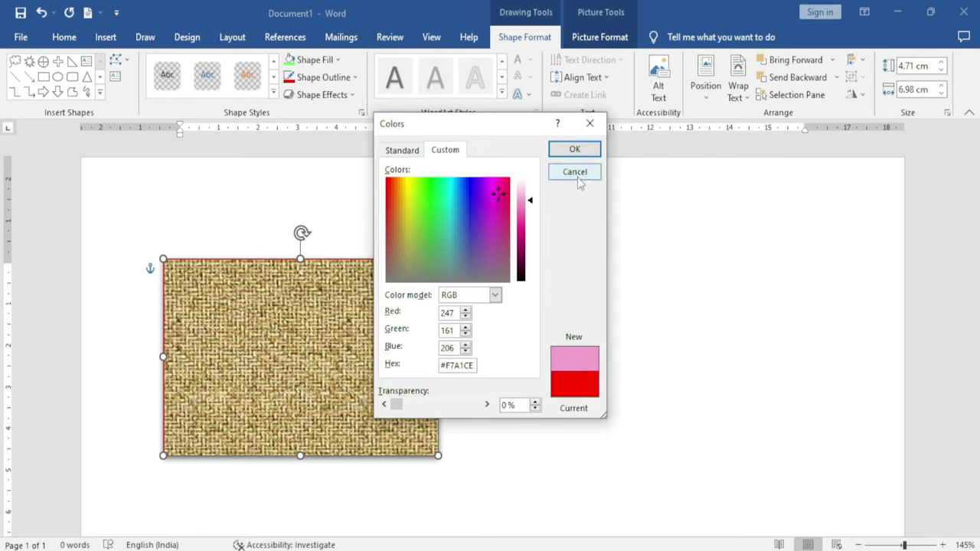
left_click(579, 151)
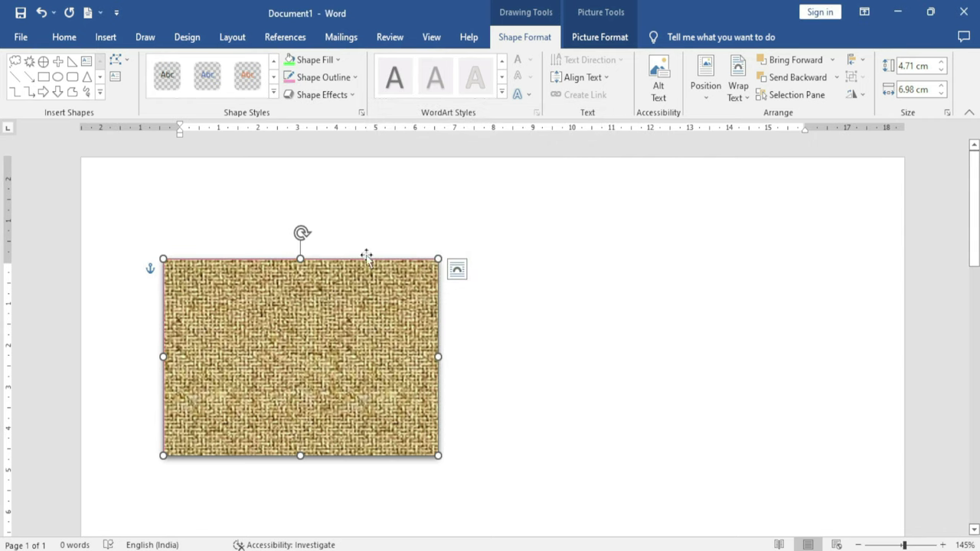
Thicken the rectangle's pink outline to 3 pt and change it to a Dash line
left_click(356, 77)
mouse_move(306, 280)
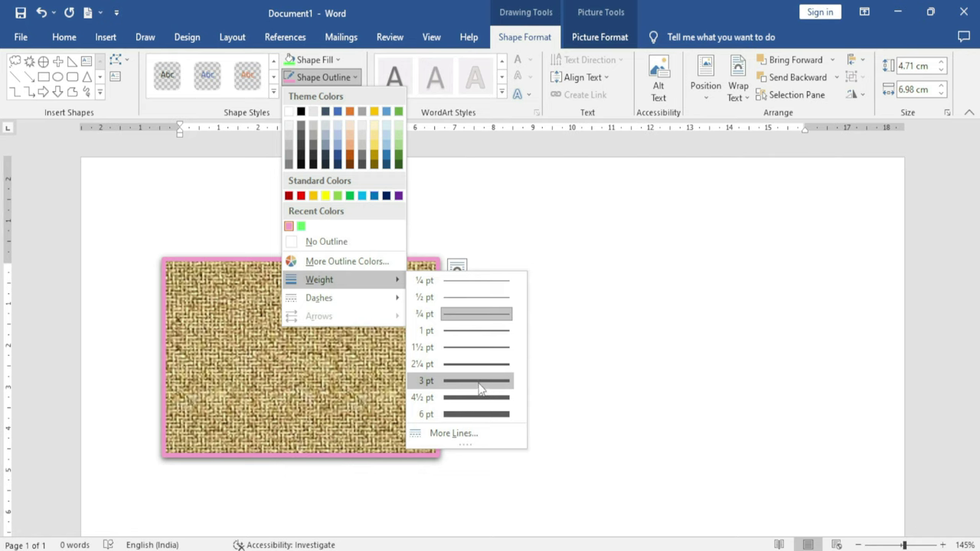
left_click(480, 388)
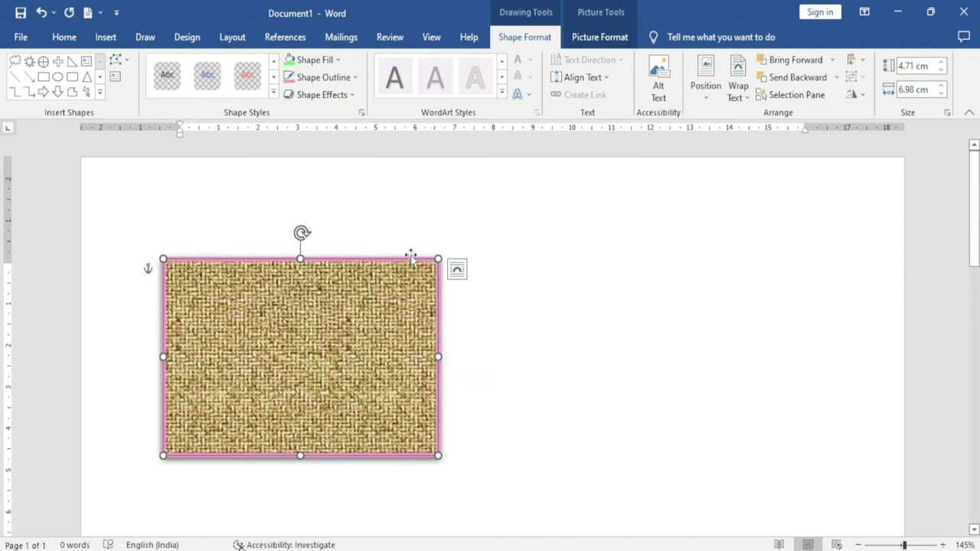
left_click(351, 78)
mouse_move(338, 303)
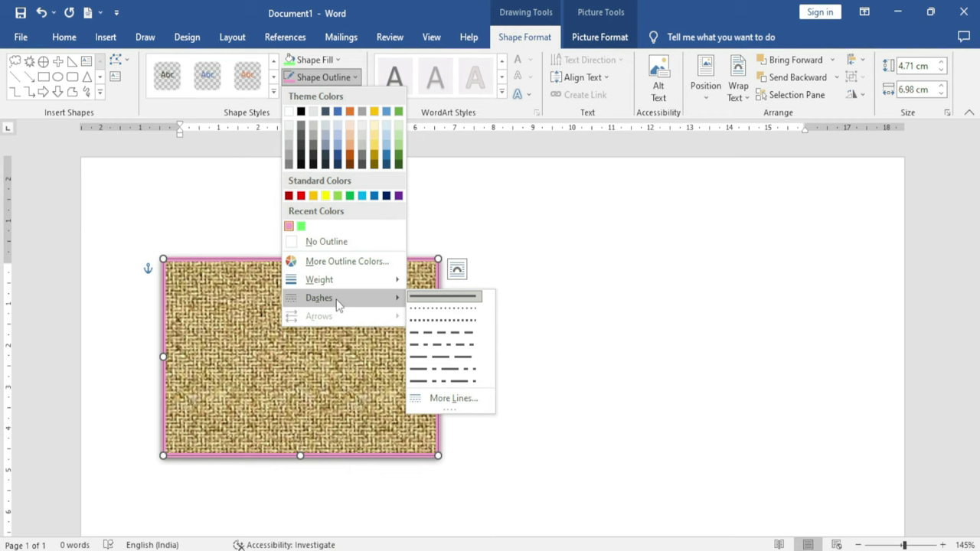
left_click(447, 334)
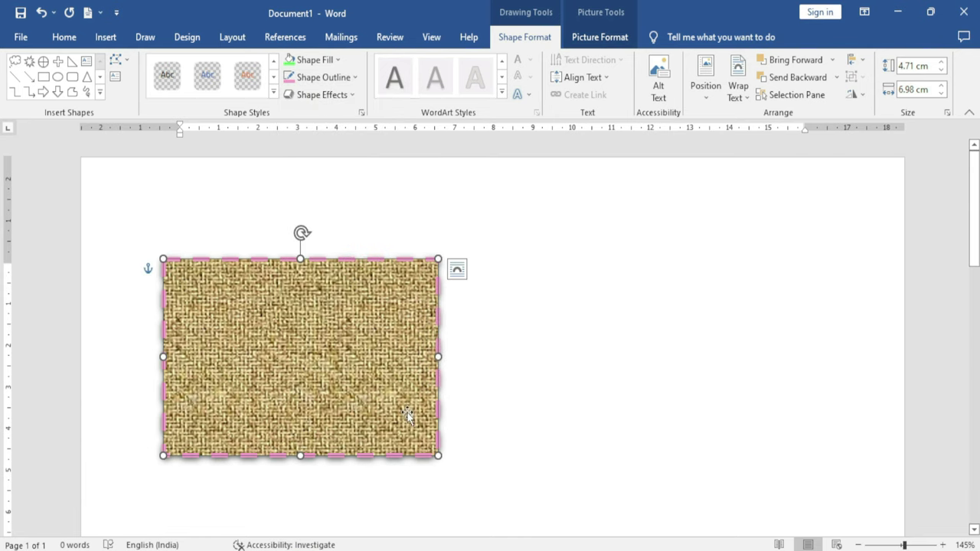
Add a Half Reflection: Touching effect below the rectangle
left_click(350, 101)
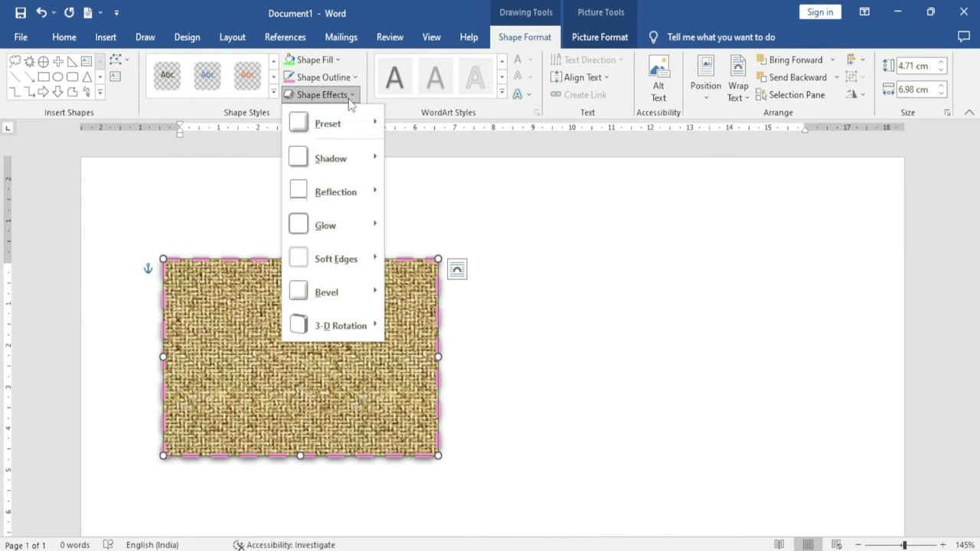
mouse_move(350, 128)
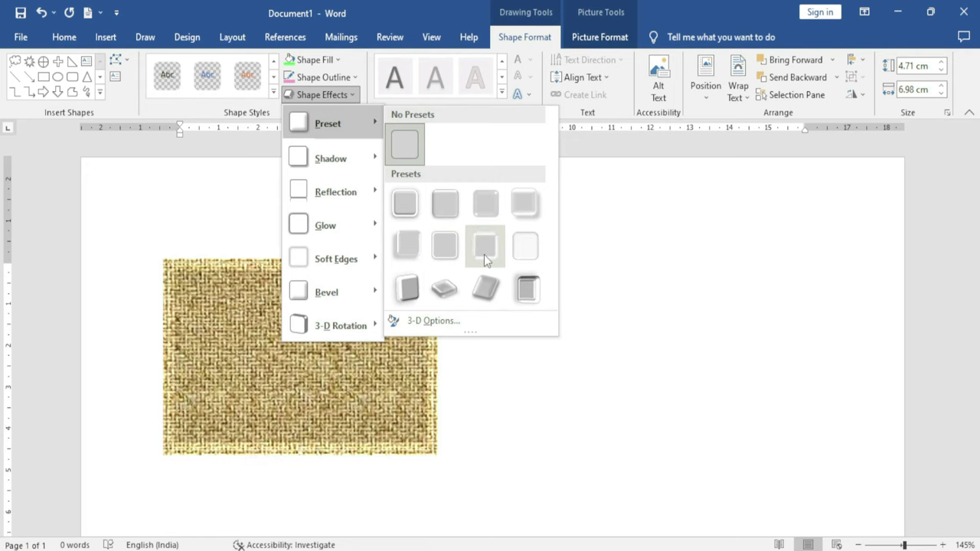
mouse_move(354, 166)
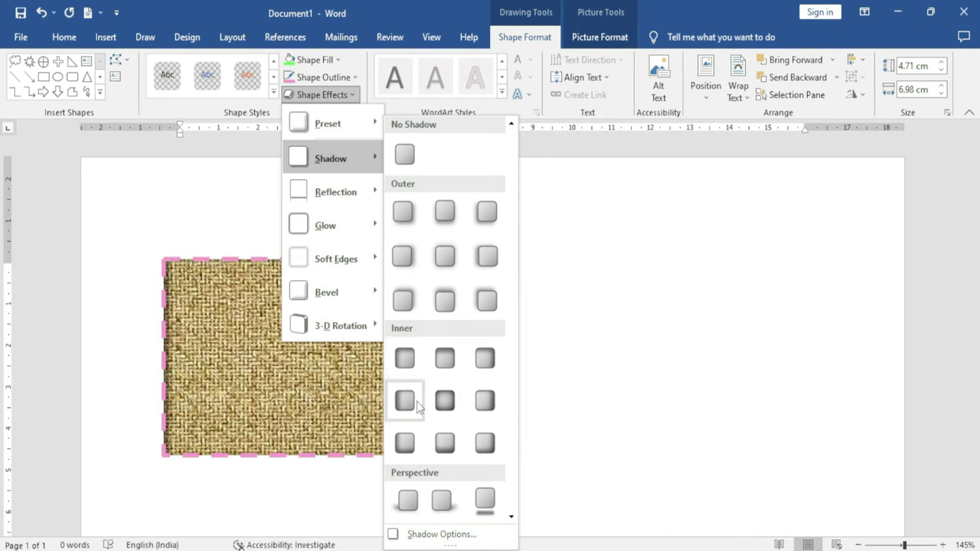
mouse_move(329, 207)
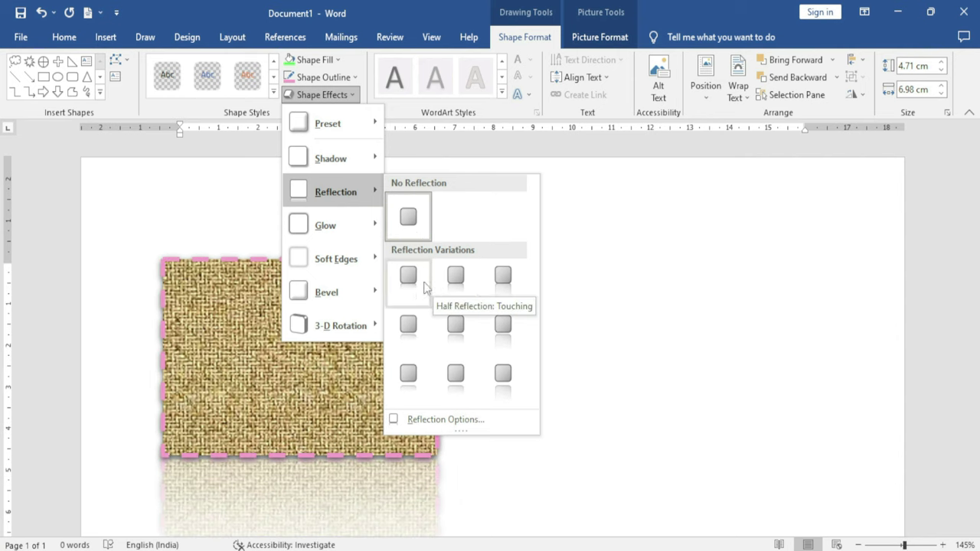
left_click(468, 289)
scroll(507, 425, "down", 3)
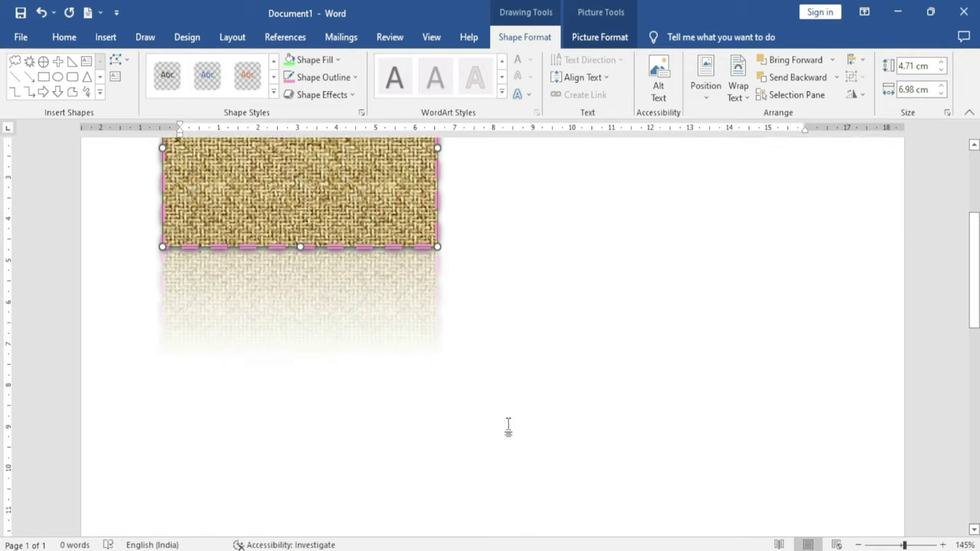
scroll(507, 425, "up", 2)
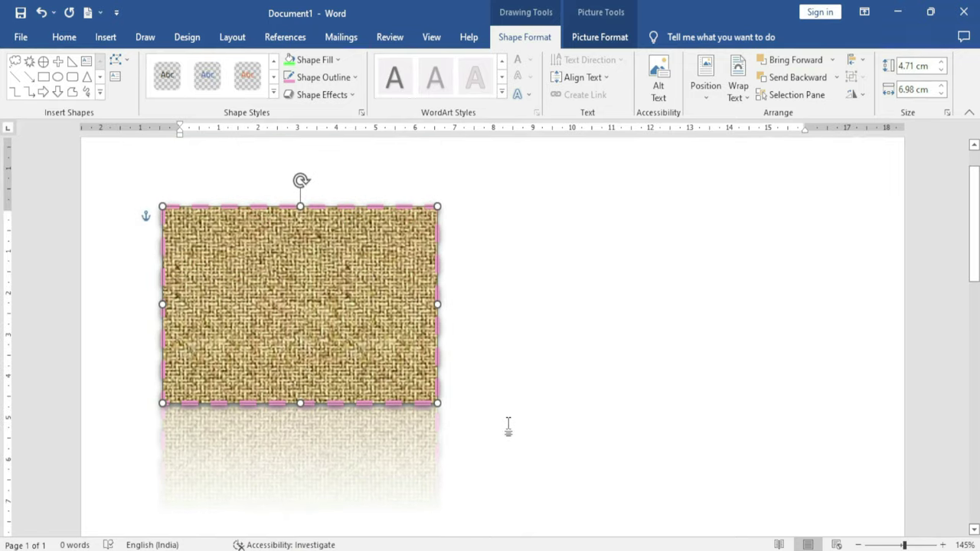
Apply a Parallel 3-D Rotation preset so the rectangle appears tilted
left_click(344, 94)
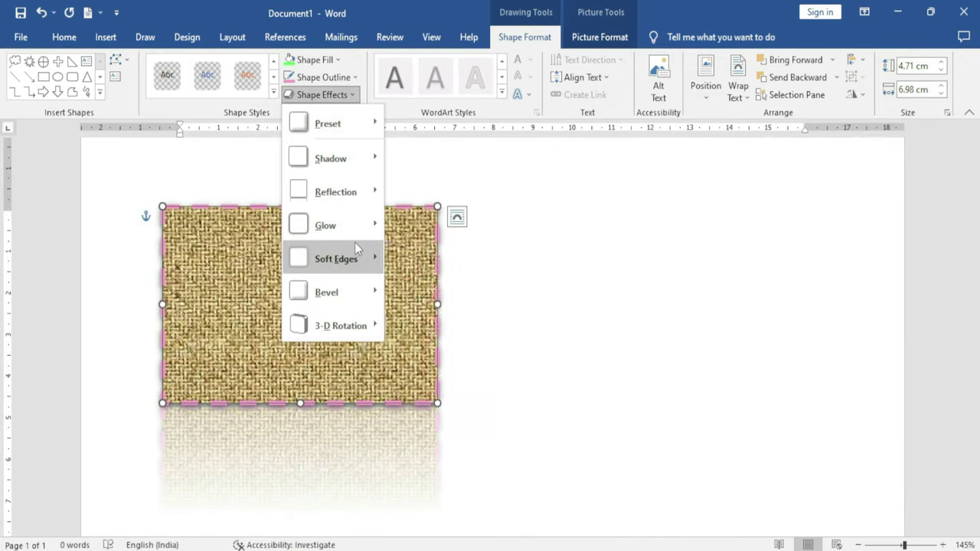
mouse_move(366, 223)
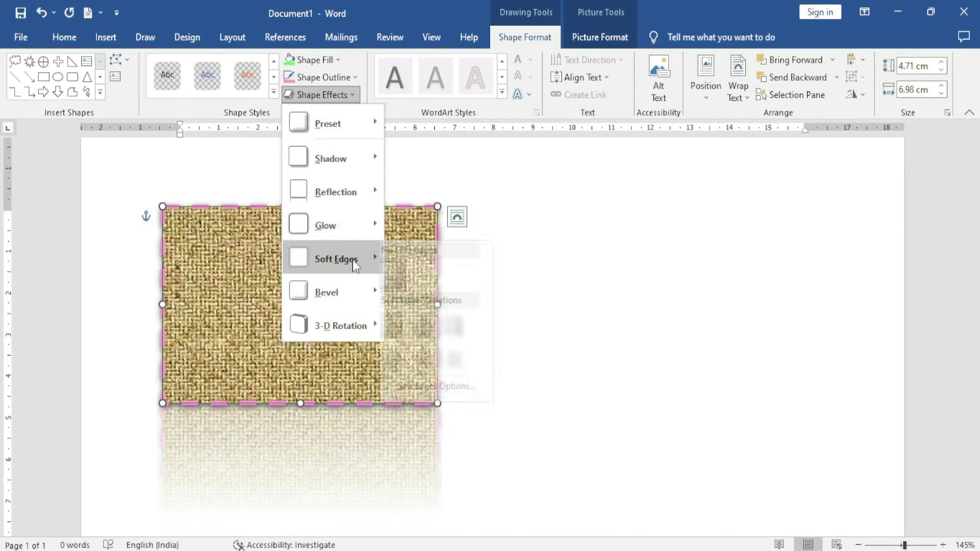
mouse_move(344, 258)
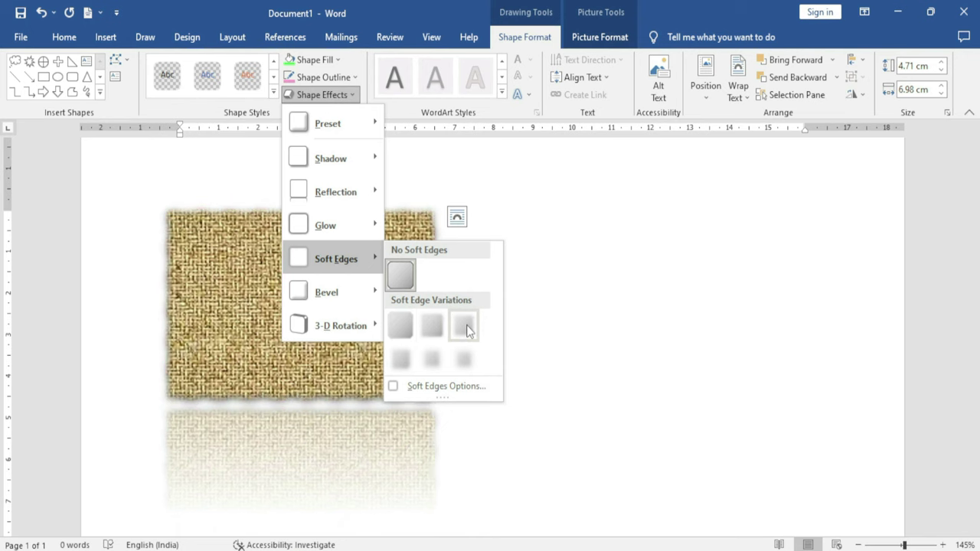
mouse_move(376, 290)
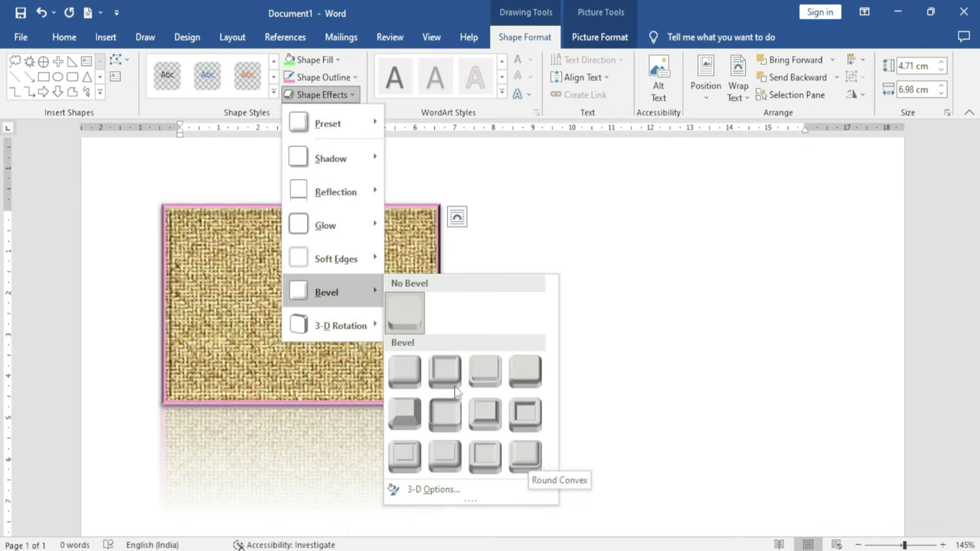
mouse_move(370, 329)
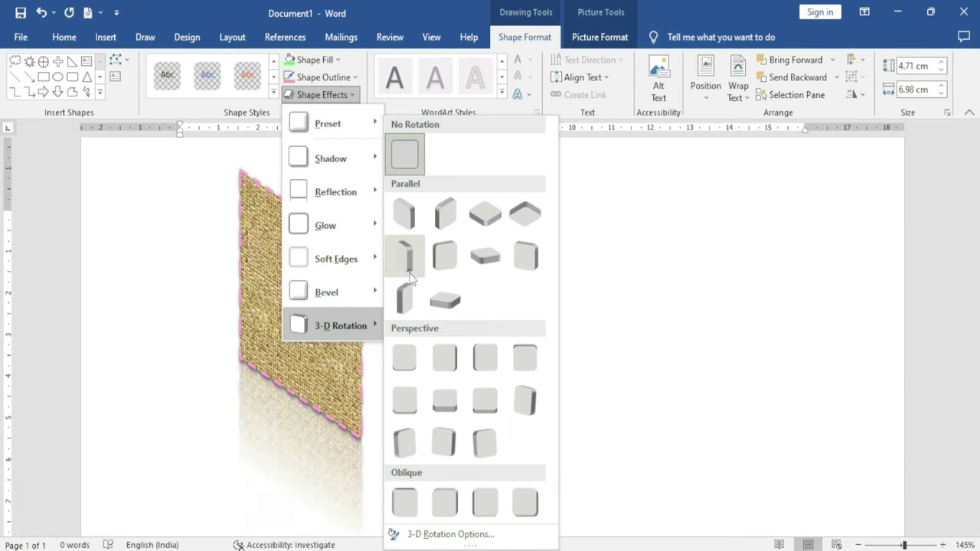
left_click(435, 294)
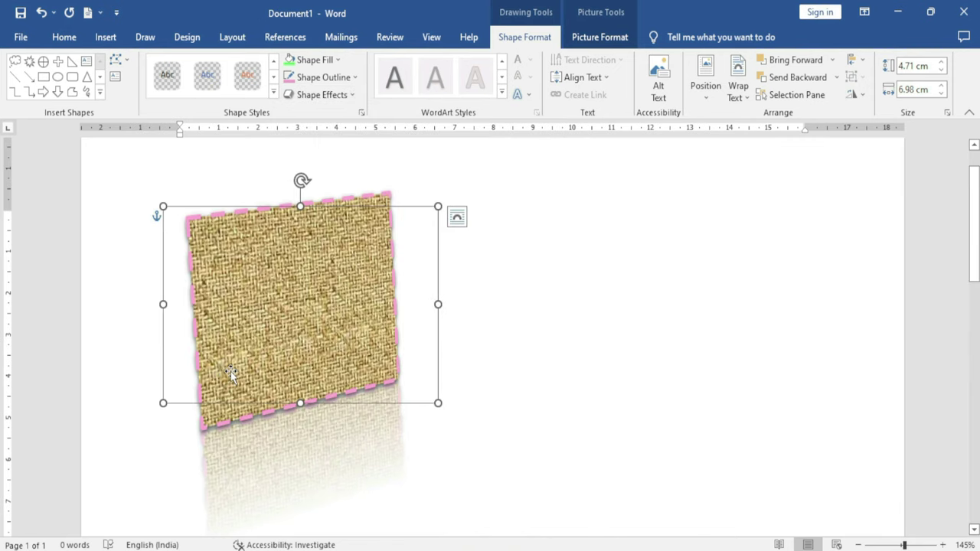
Add the placeholder text 'gjghgjhgjhgj' inside the rectangle
right_click(284, 295)
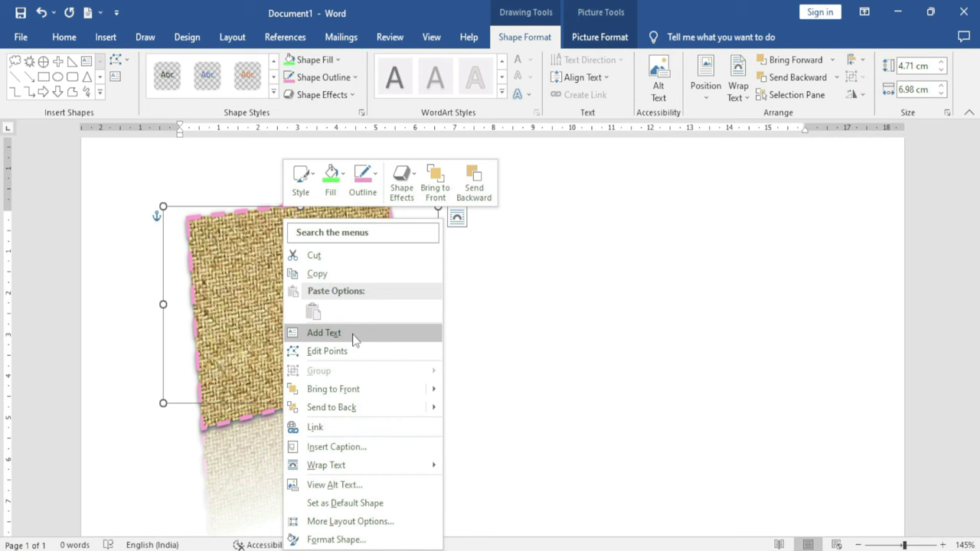
left_click(324, 333)
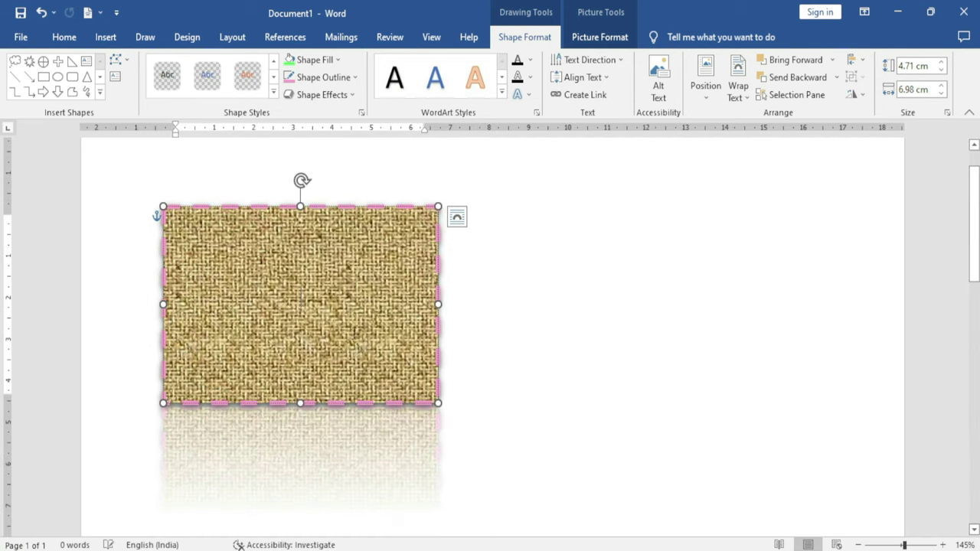
type("gjghgjhgjhgj")
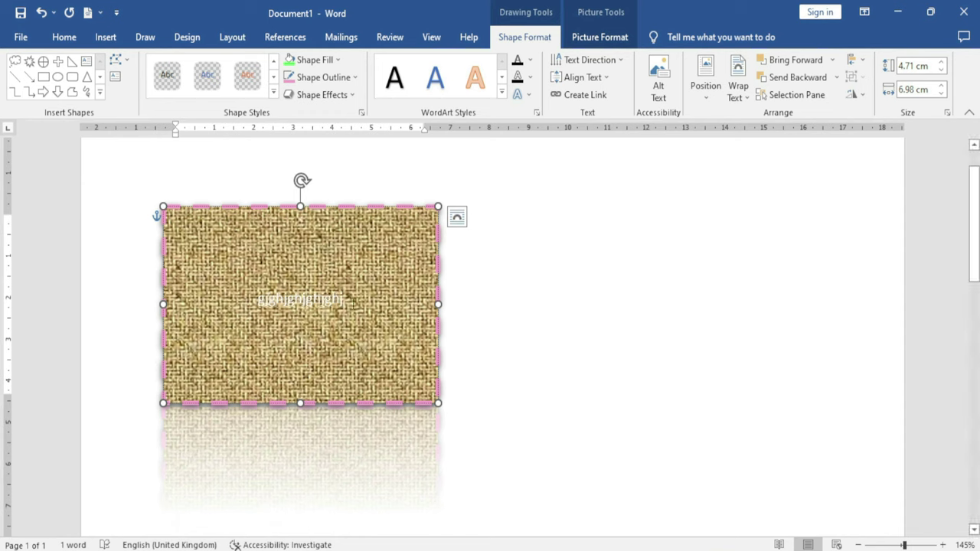
Apply a WordArt style to the text, then reselect the shape
triple_click(273, 303)
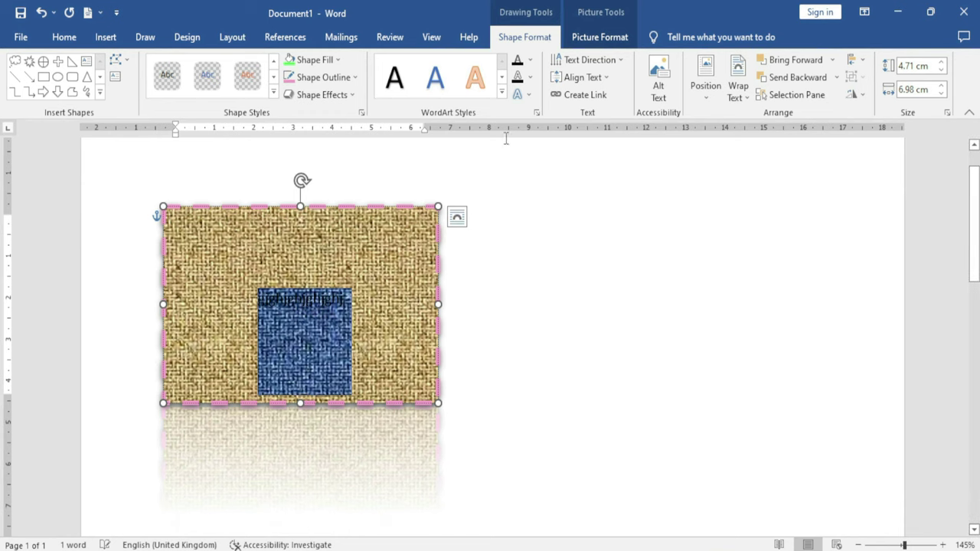
left_click(502, 93)
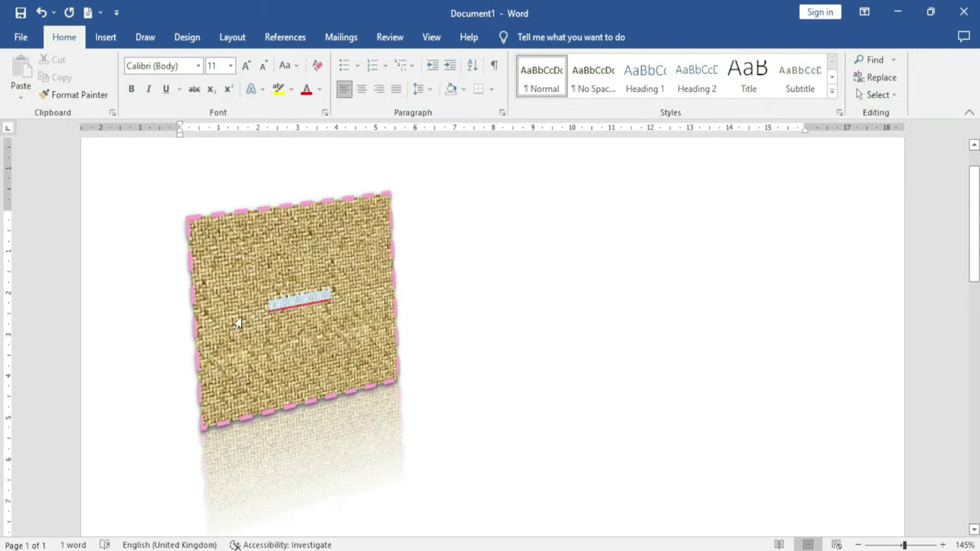
double_click(294, 306)
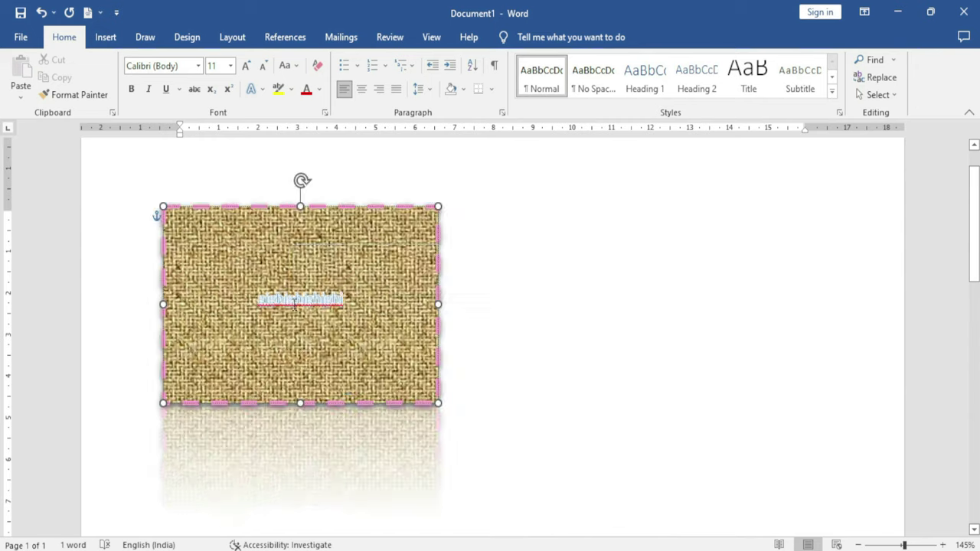
left_click(448, 352)
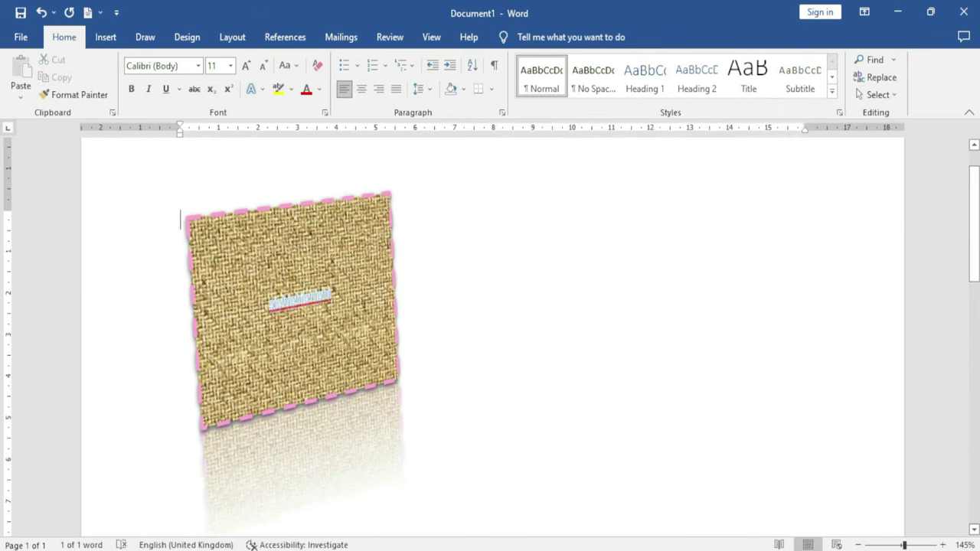
left_click(370, 231)
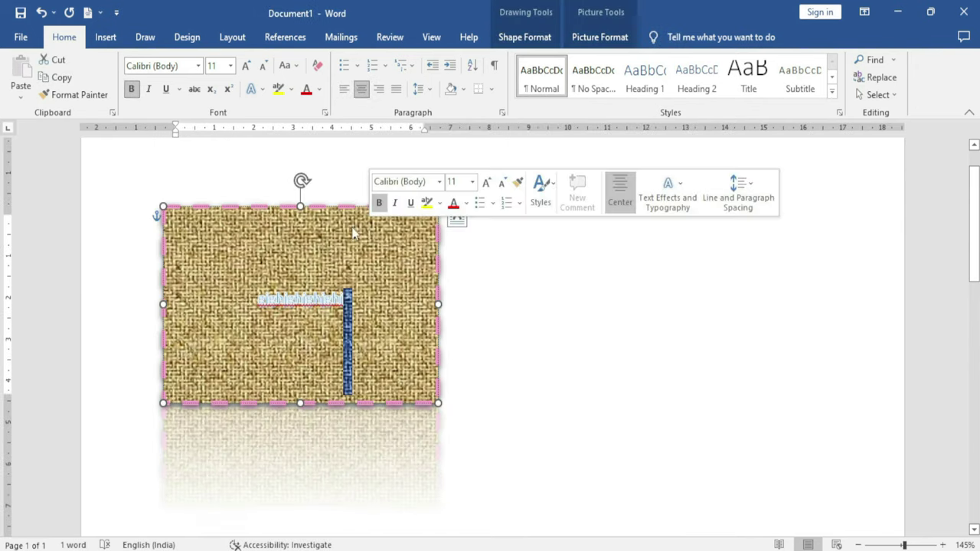
left_click(543, 37)
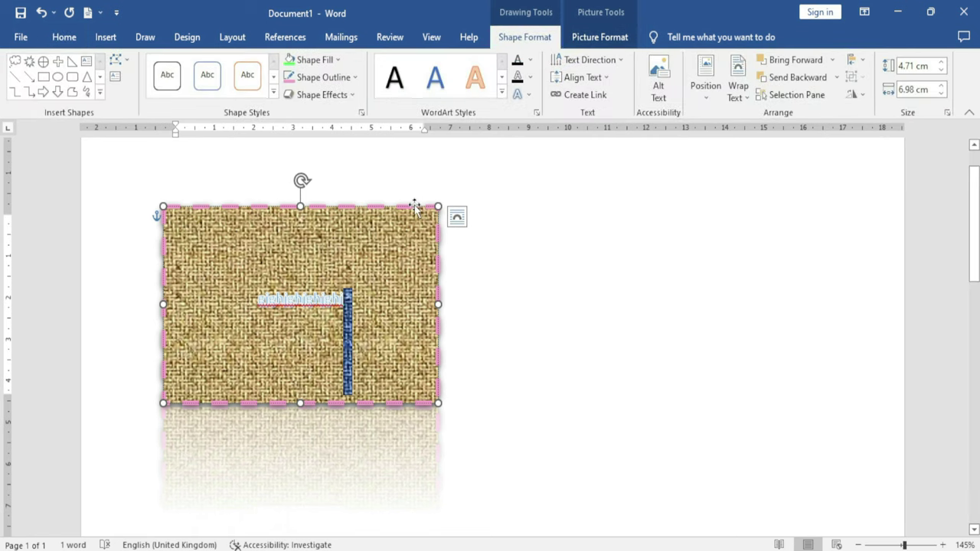
Zoom the page in to 160% and select the burlap-framed picture
left_click(530, 59)
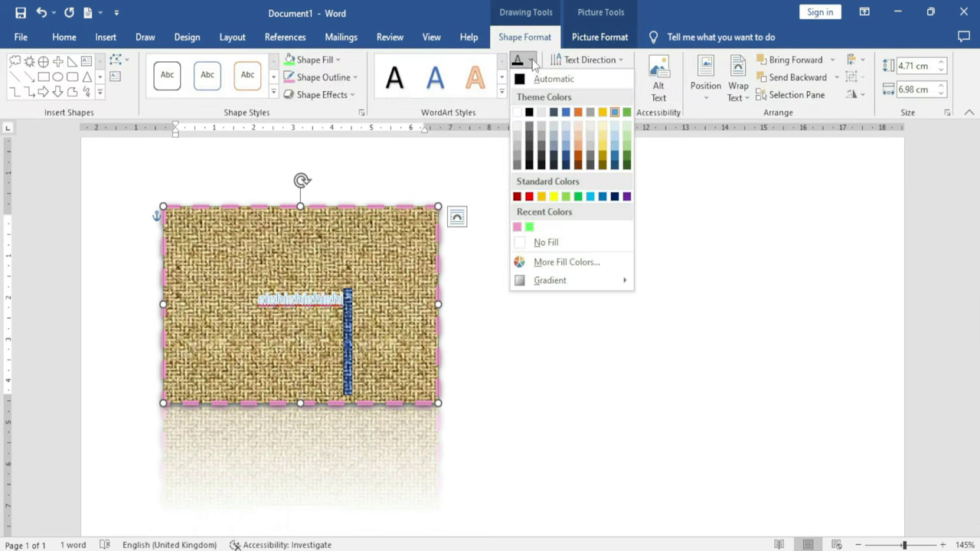
left_click(302, 304)
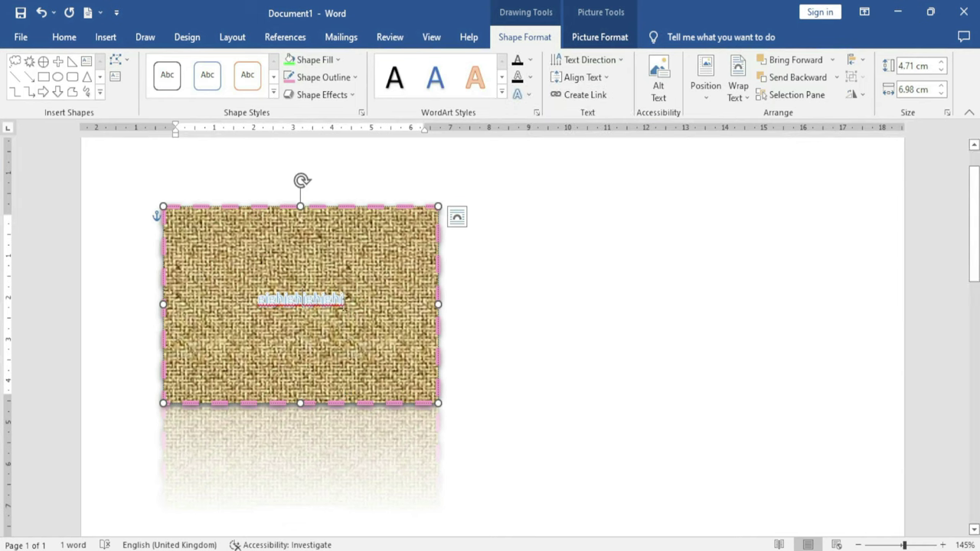
left_click_drag(344, 300, 260, 323)
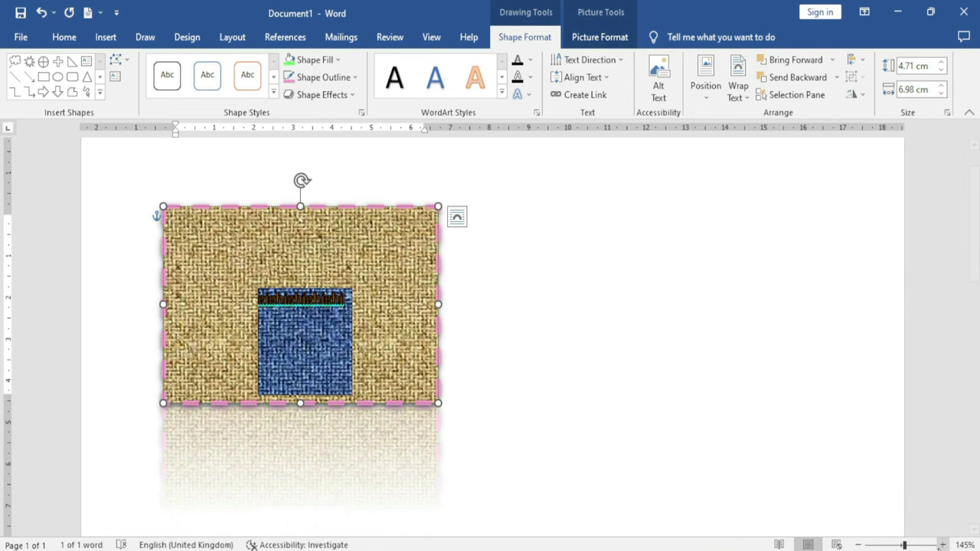
left_click(941, 545)
left_click(942, 544)
left_click(941, 545)
left_click(941, 544)
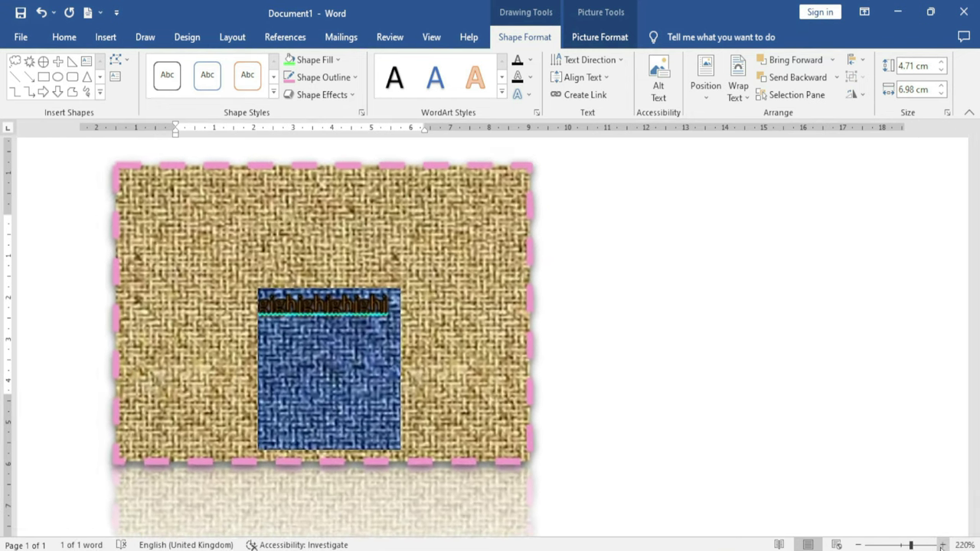
left_click(942, 544)
left_click(942, 544)
left_click(375, 365)
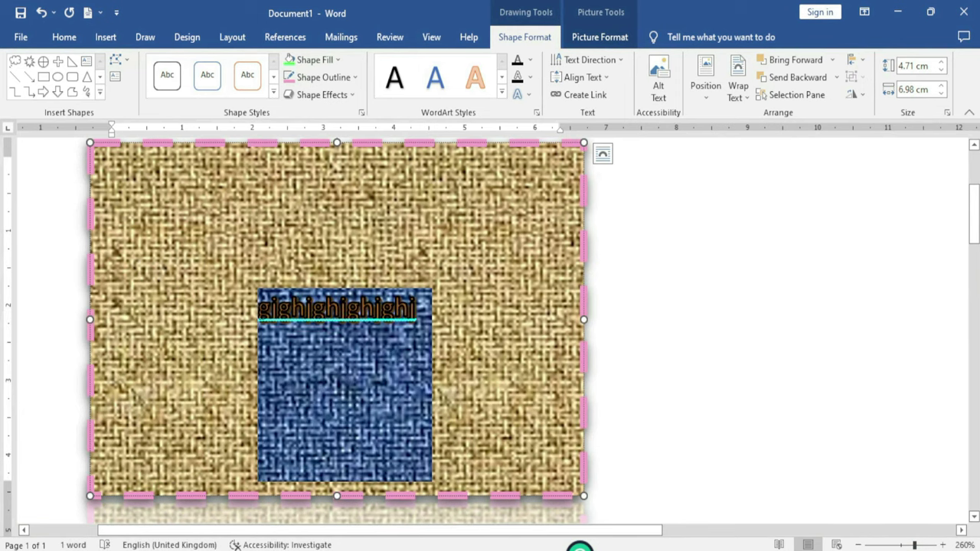
Fill the WordArt text with red, then with a custom cyan colour
left_click(530, 62)
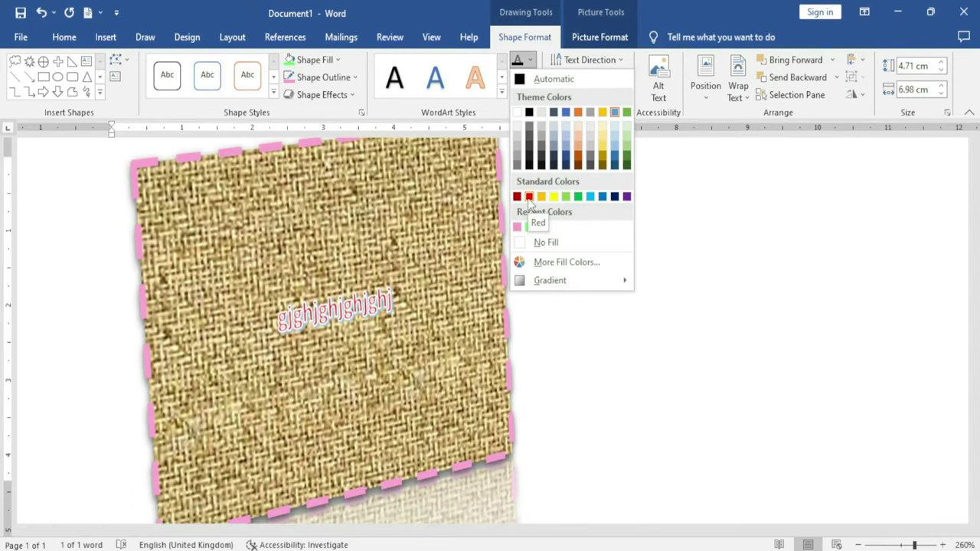
left_click(529, 196)
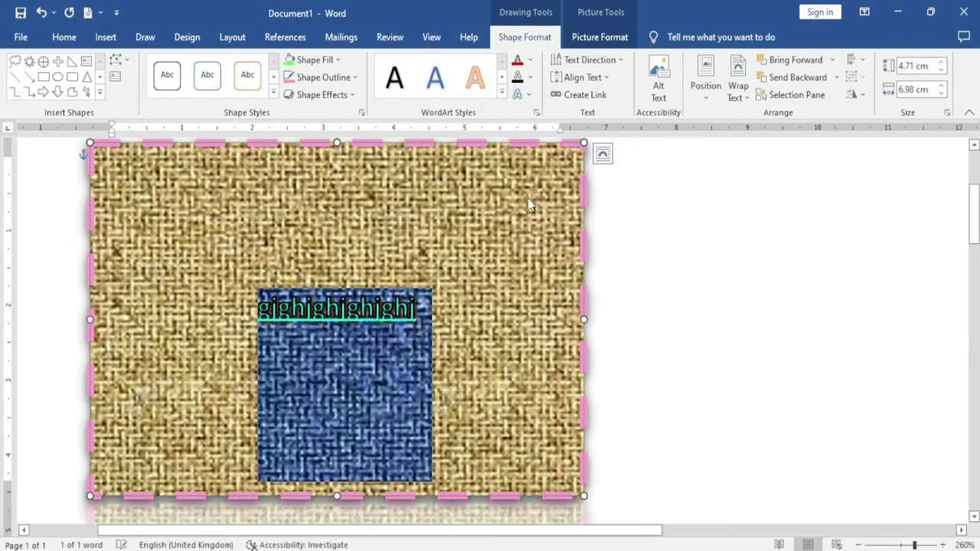
left_click(531, 61)
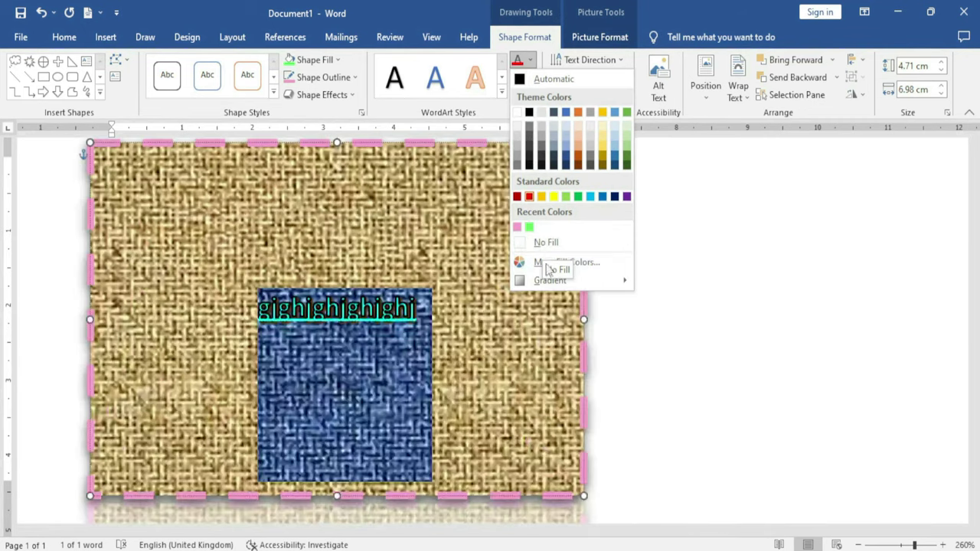
left_click(601, 266)
left_click(463, 248)
left_click(441, 238)
left_click(574, 167)
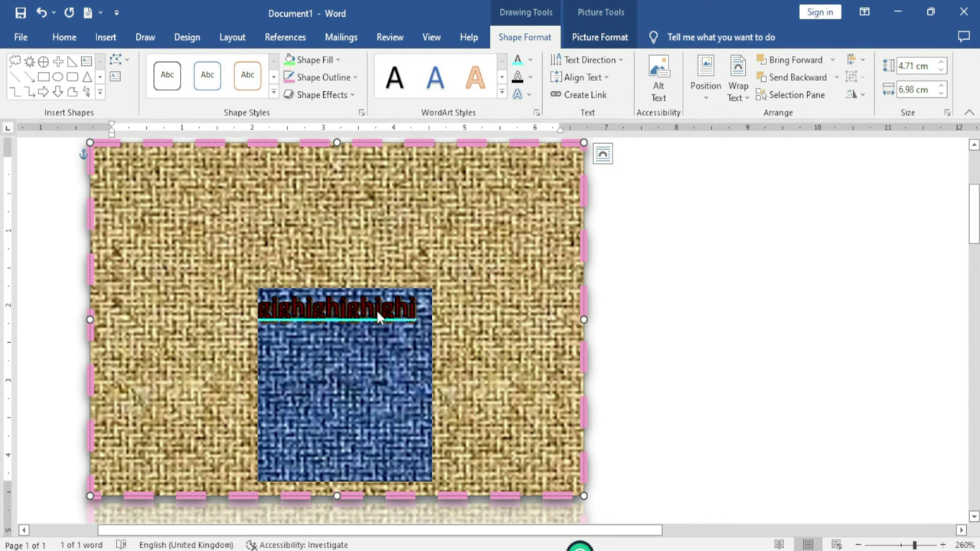
Preview gradient text fills and text outline weights without applying any, then show Text Effects
left_click(530, 60)
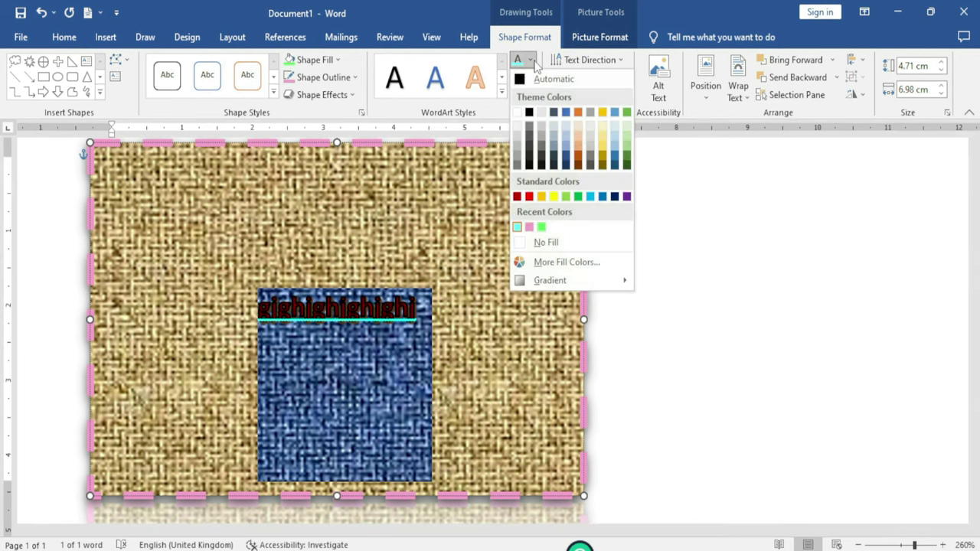
mouse_move(550, 283)
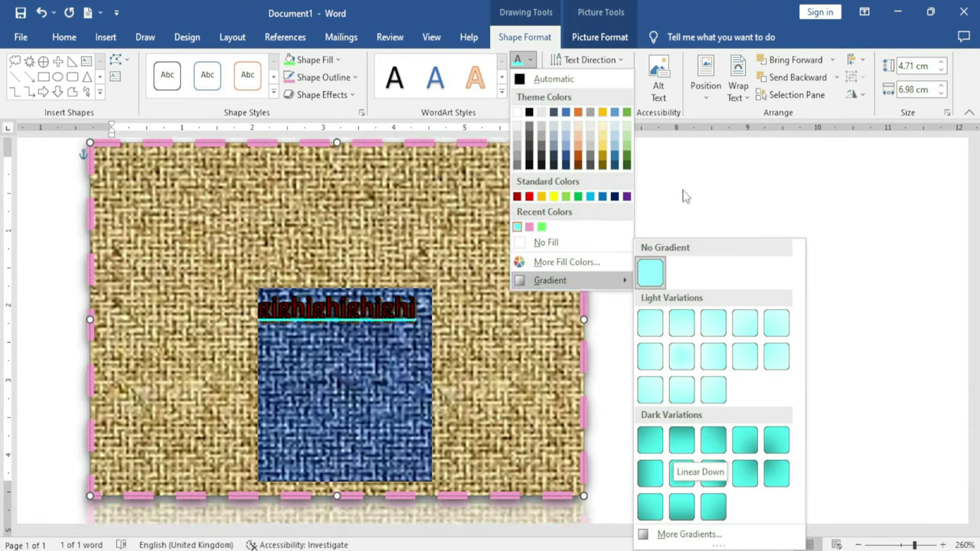
left_click(682, 192)
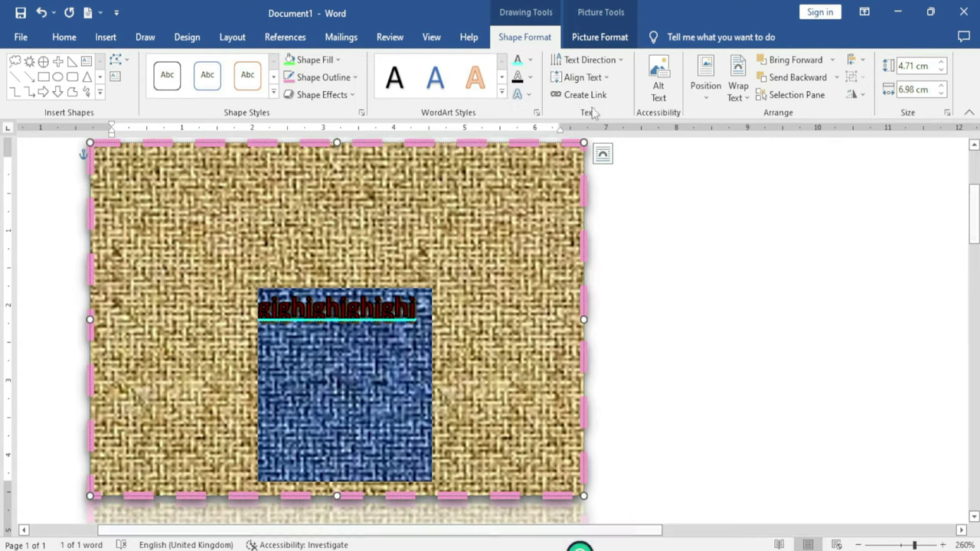
left_click(530, 78)
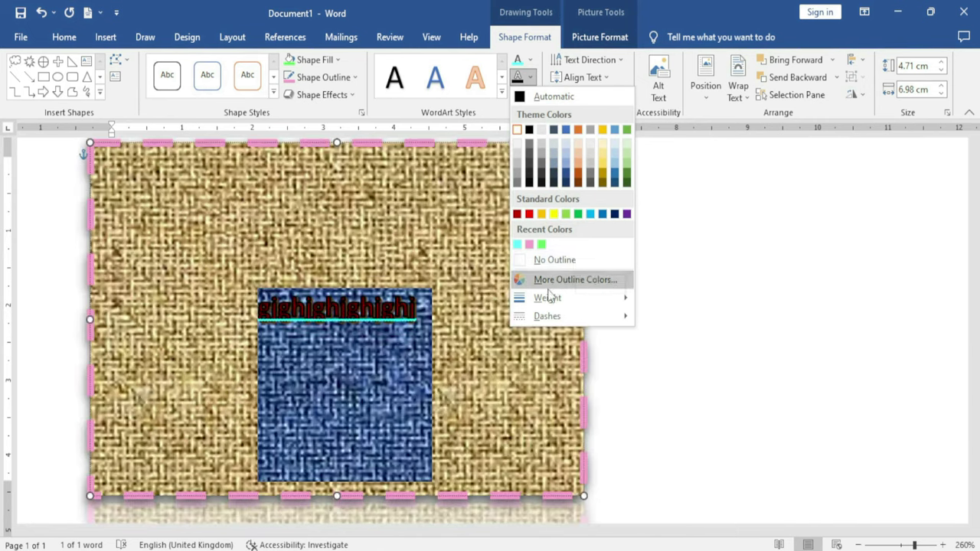
mouse_move(548, 300)
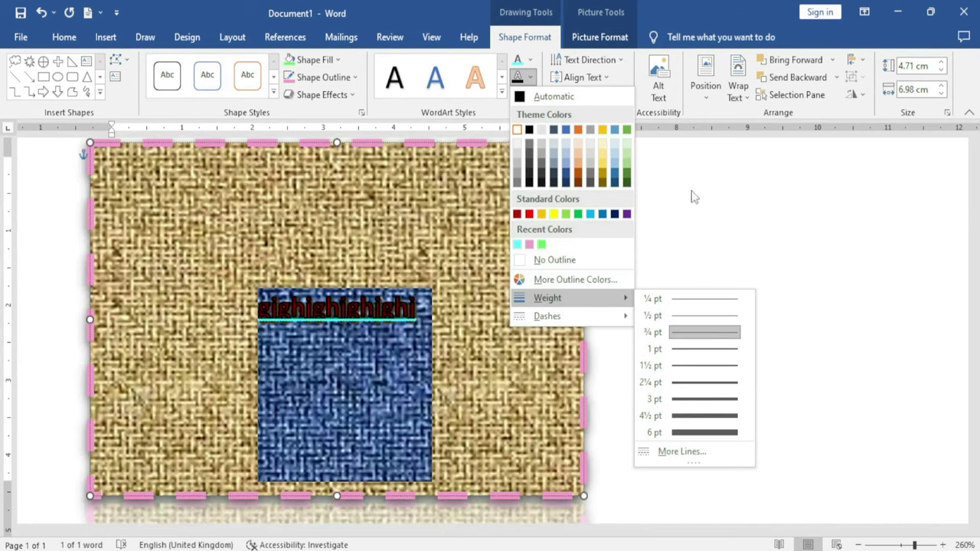
left_click(691, 197)
left_click(532, 97)
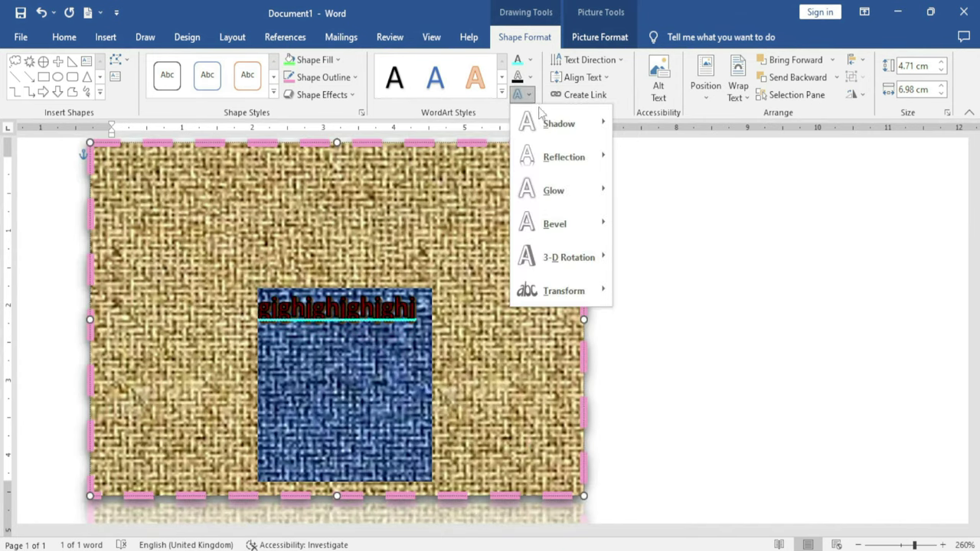
Warp the WordArt text with the Arch transform preset
mouse_move(567, 128)
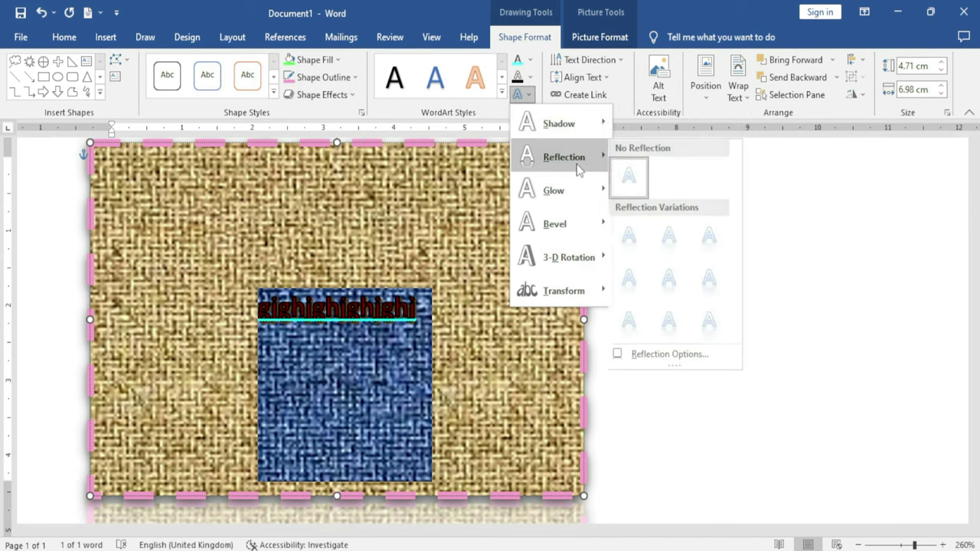
mouse_move(574, 226)
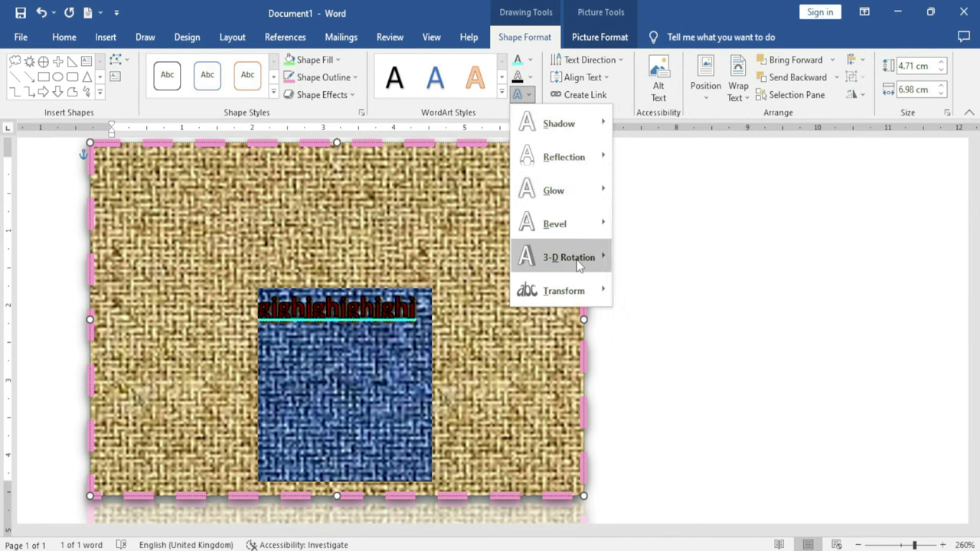
mouse_move(581, 297)
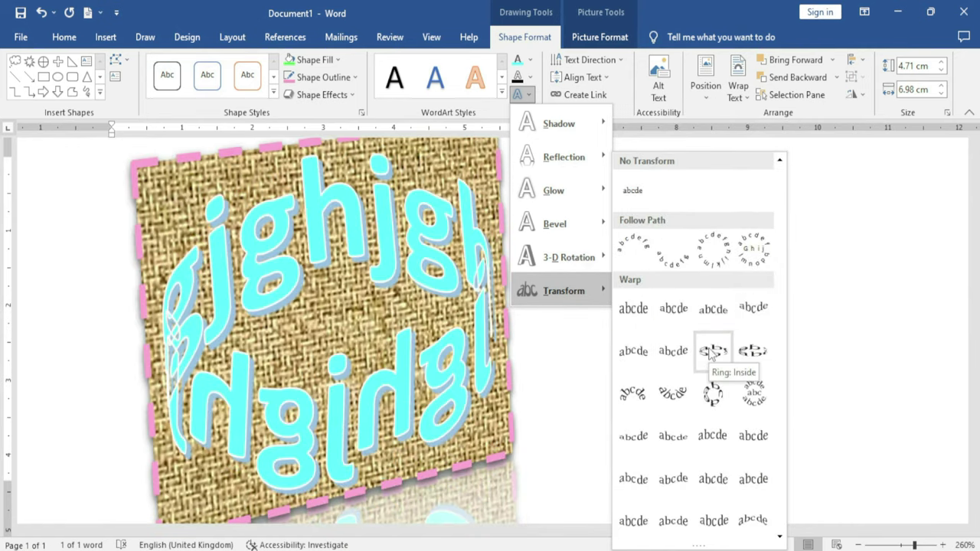
left_click(673, 393)
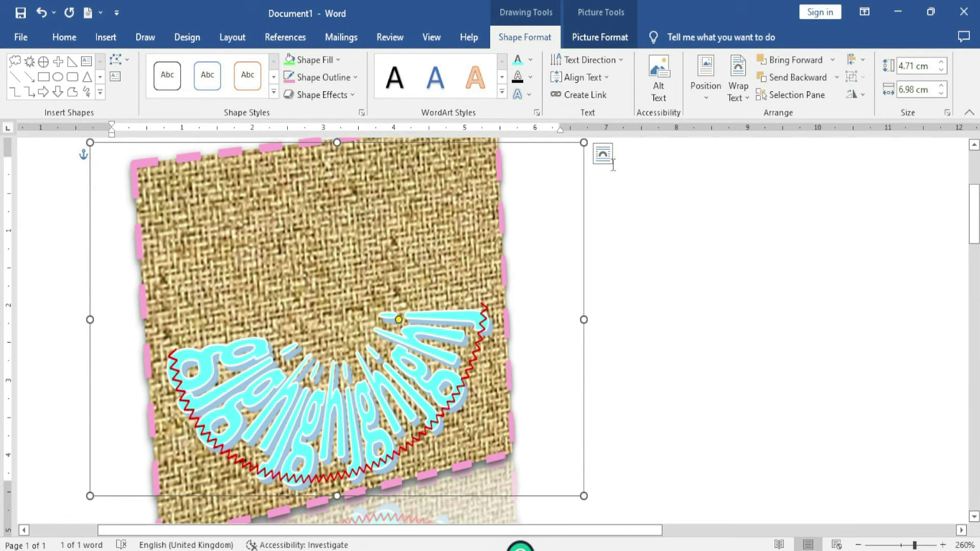
Rotate all the WordArt text 90°, then change the direction to 270°
left_click(620, 61)
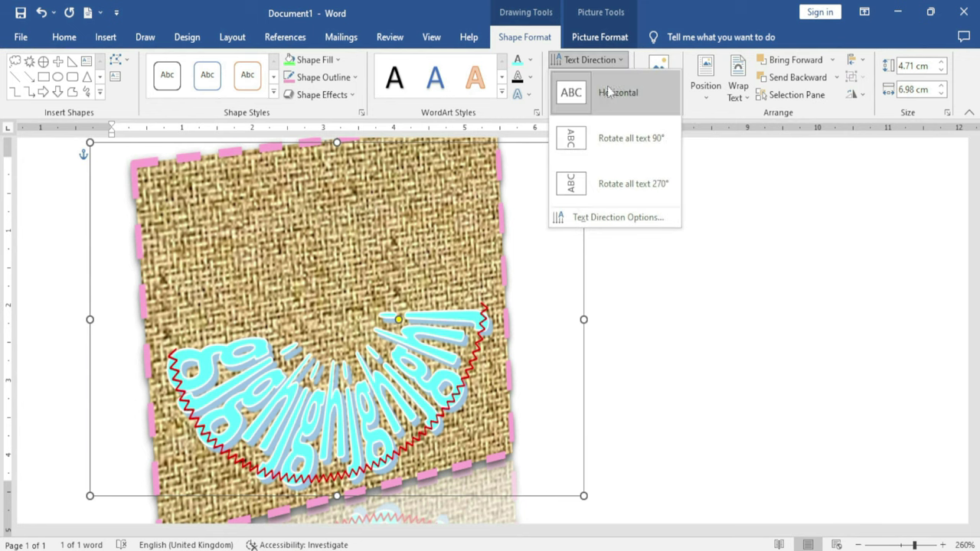
left_click(640, 143)
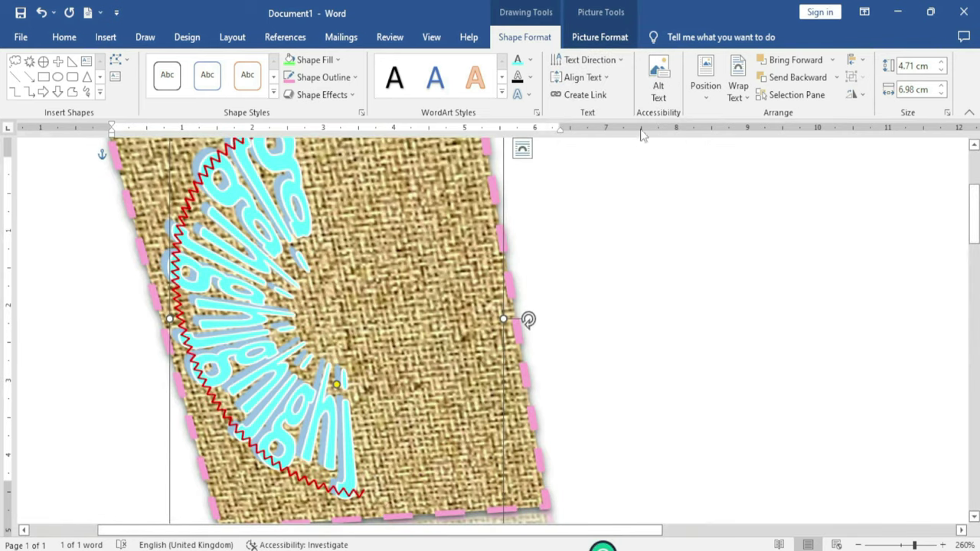
left_click(606, 78)
left_click(589, 60)
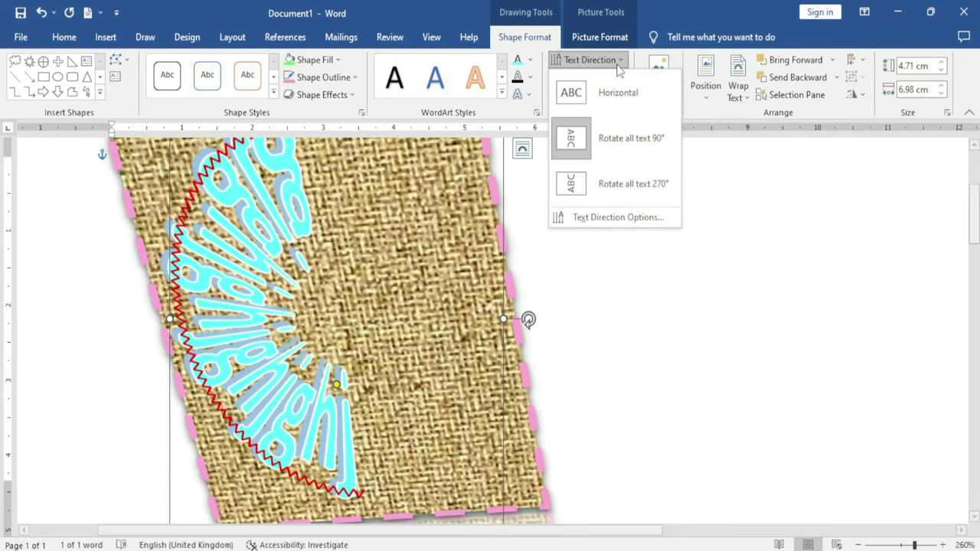
left_click(627, 184)
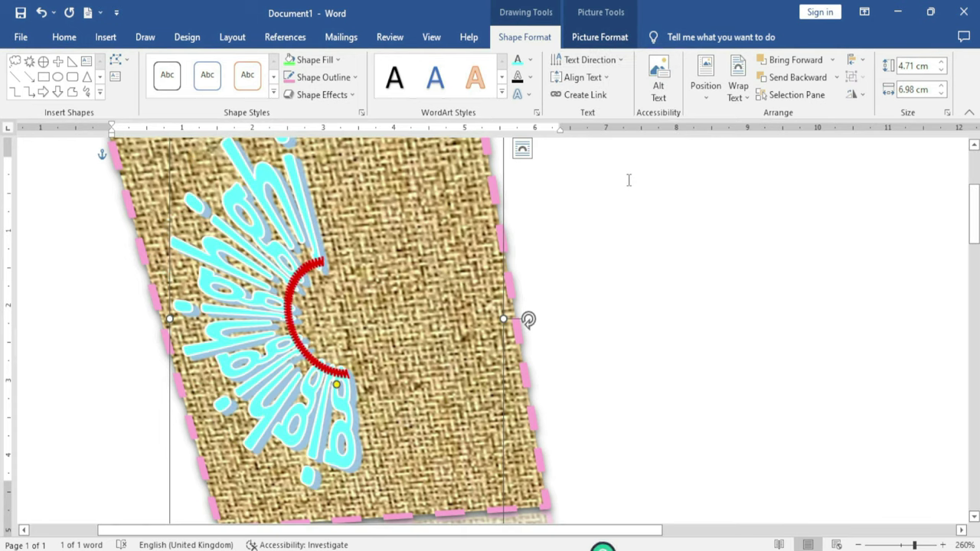
left_click(622, 63)
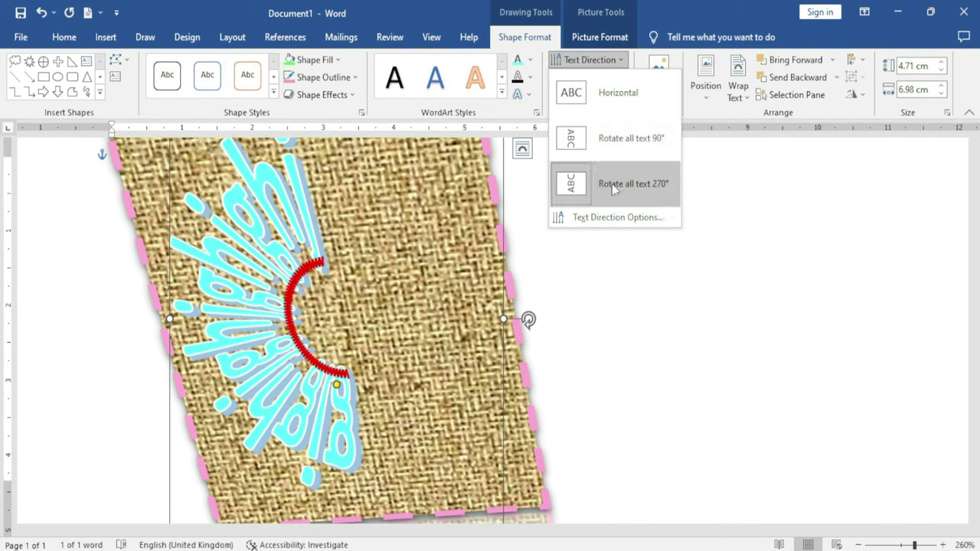
left_click(633, 307)
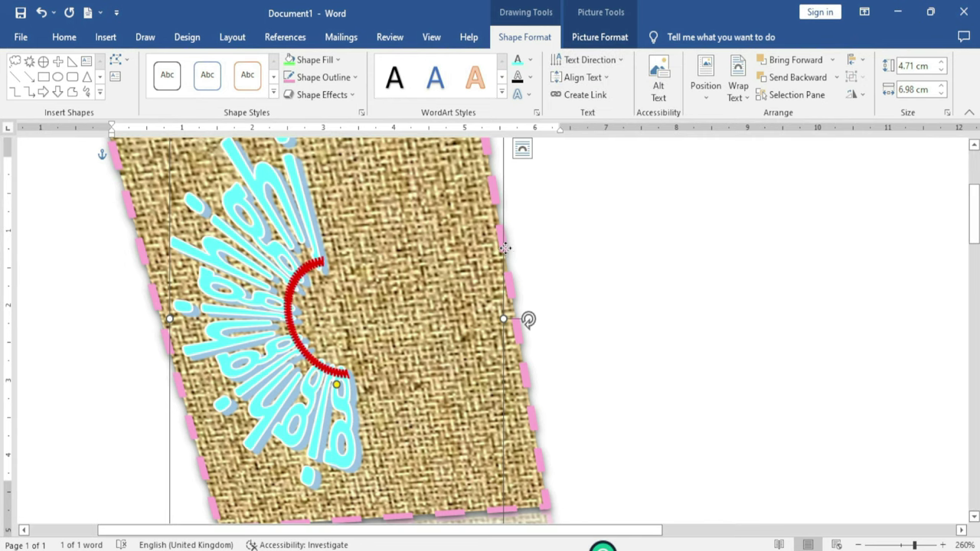
Delete the WordArt picture and draw a new blue rectangle near the page centre
key("Delete")
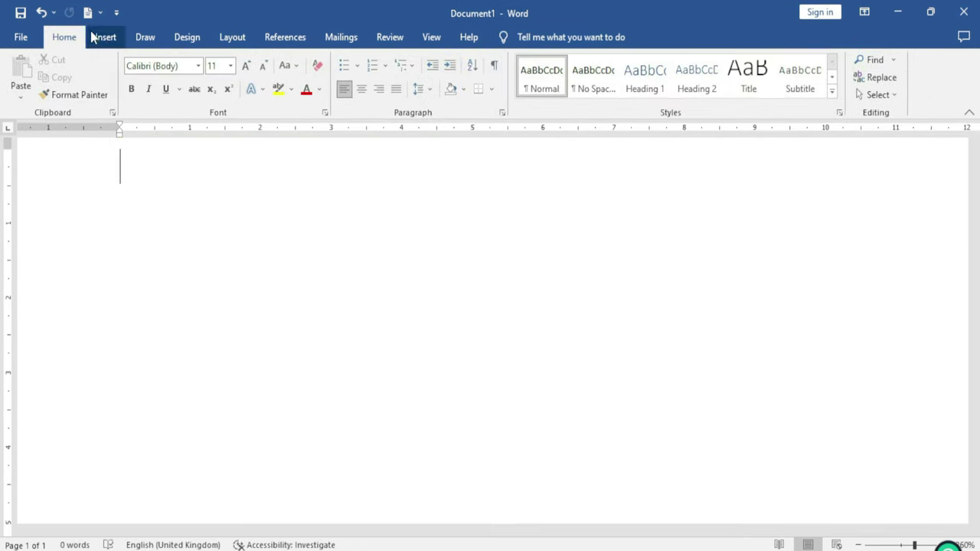
left_click(105, 38)
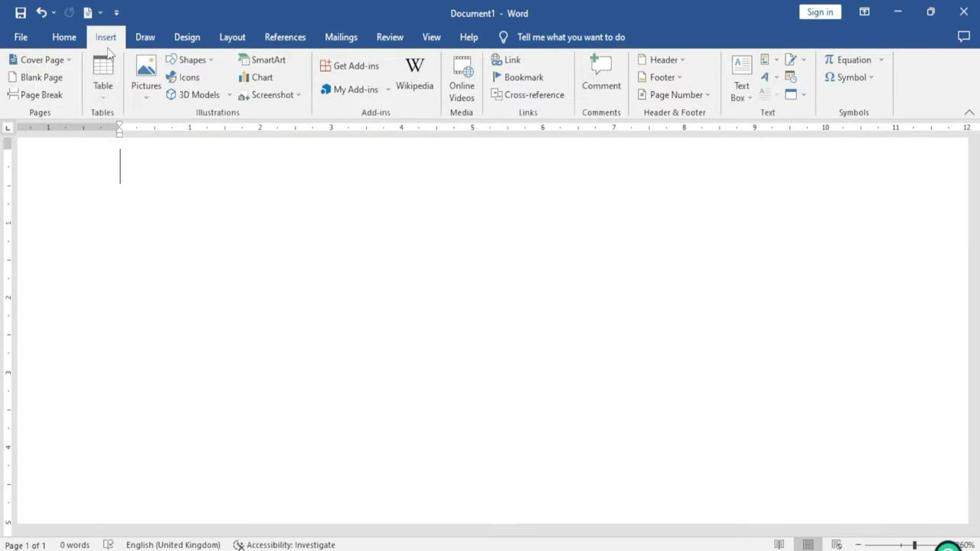
left_click(215, 63)
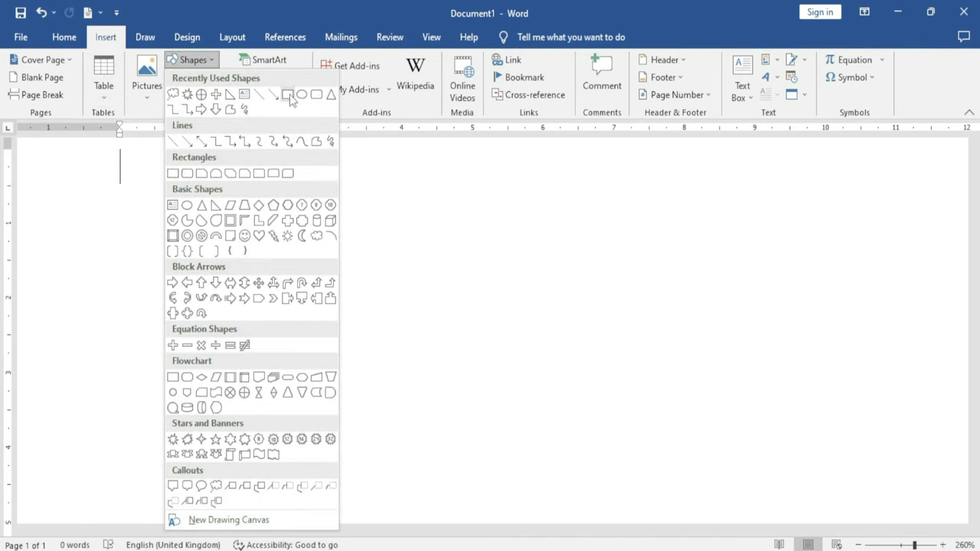
left_click(284, 94)
left_click_drag(277, 209, 578, 431)
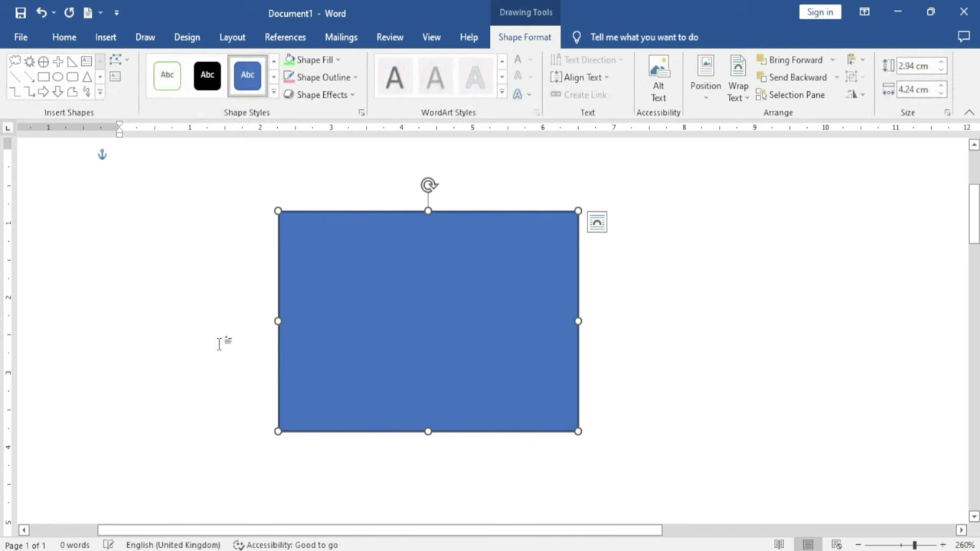
Type 'Excel Infotech' inside the rectangle and select that text
right_click(342, 342)
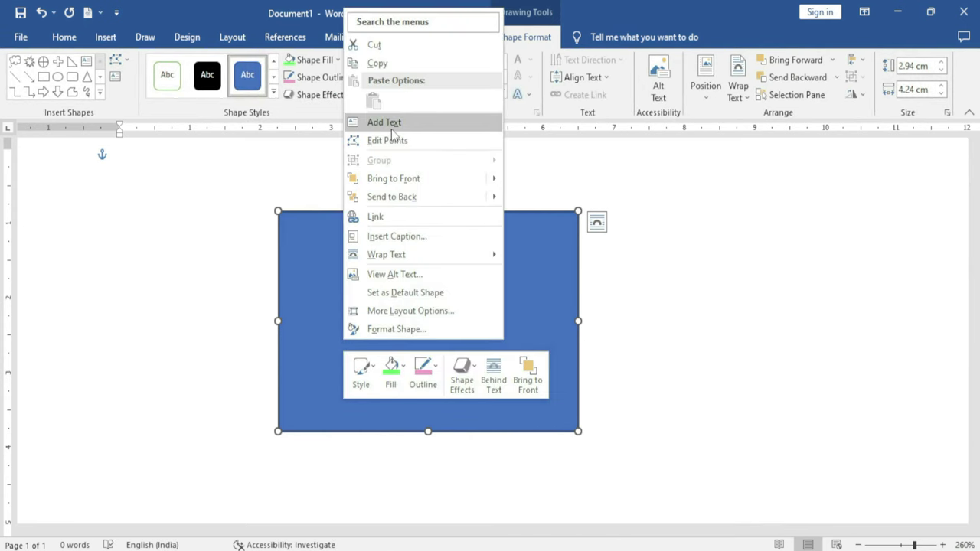
left_click(387, 123)
type("Excel;")
key("BackSpace")
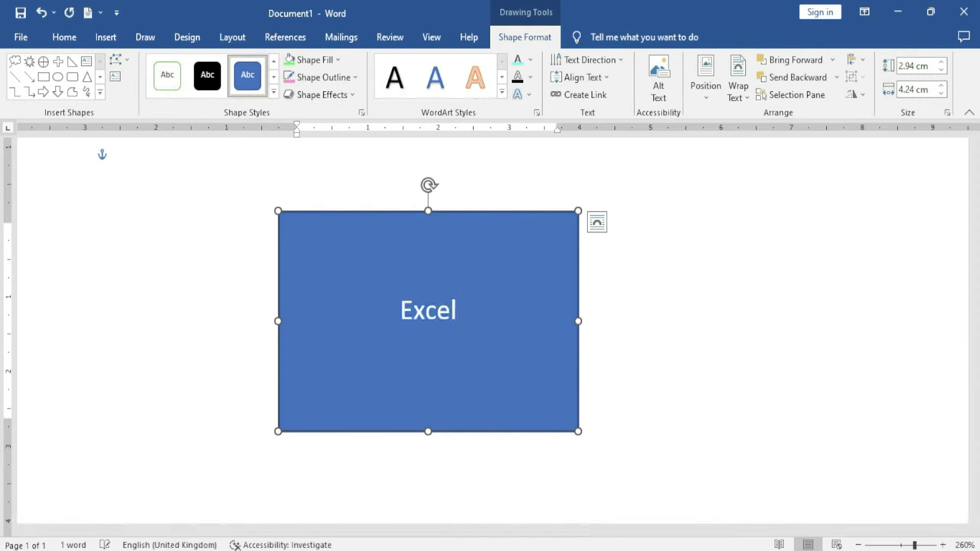
type("Infot")
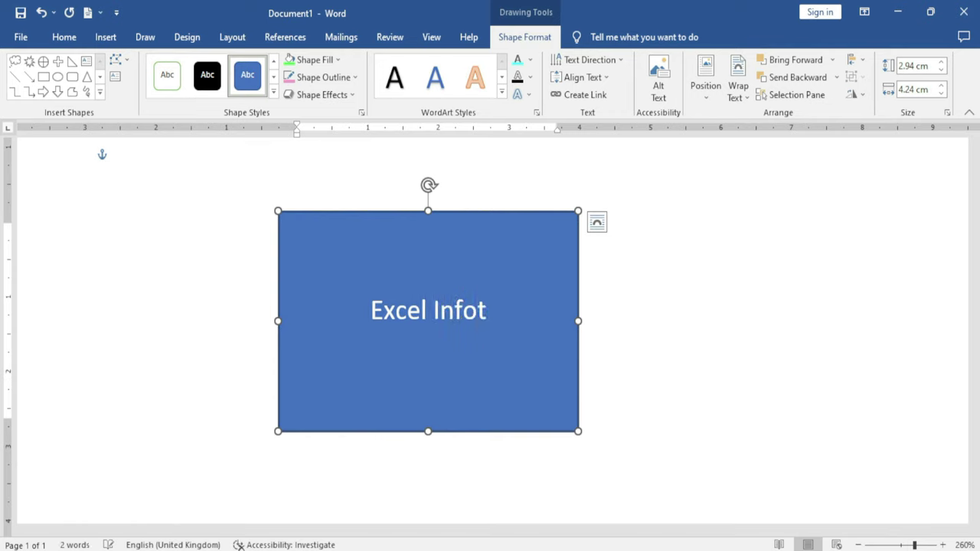
type("ech")
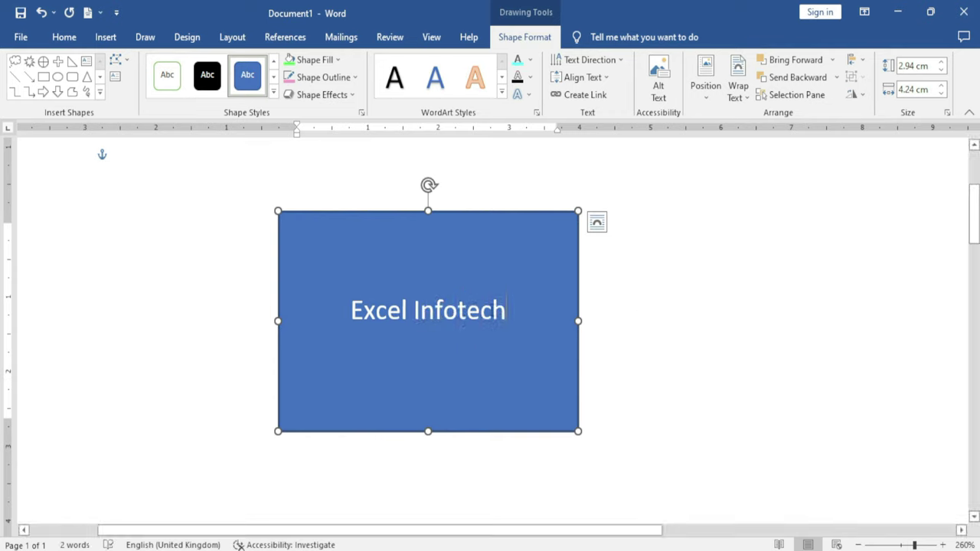
left_click_drag(505, 312, 340, 312)
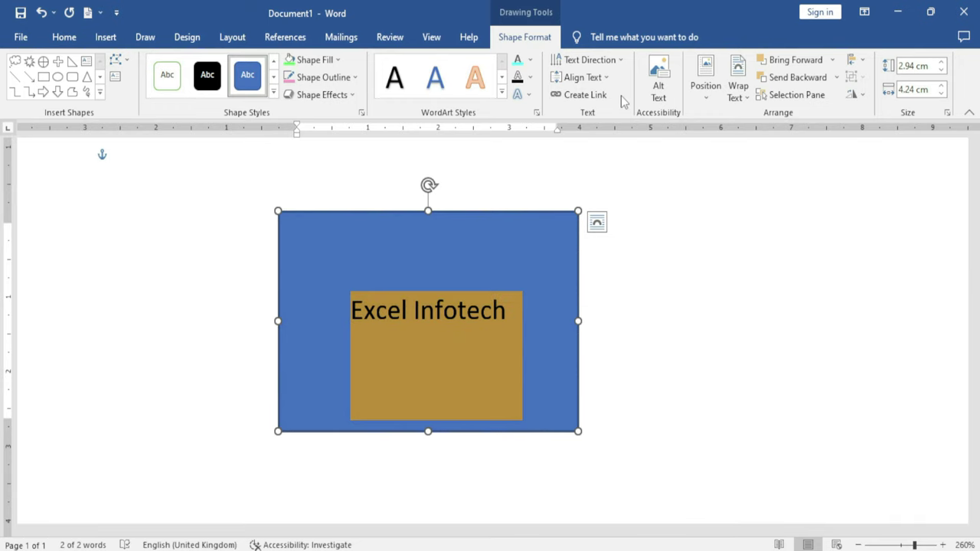
left_click(617, 60)
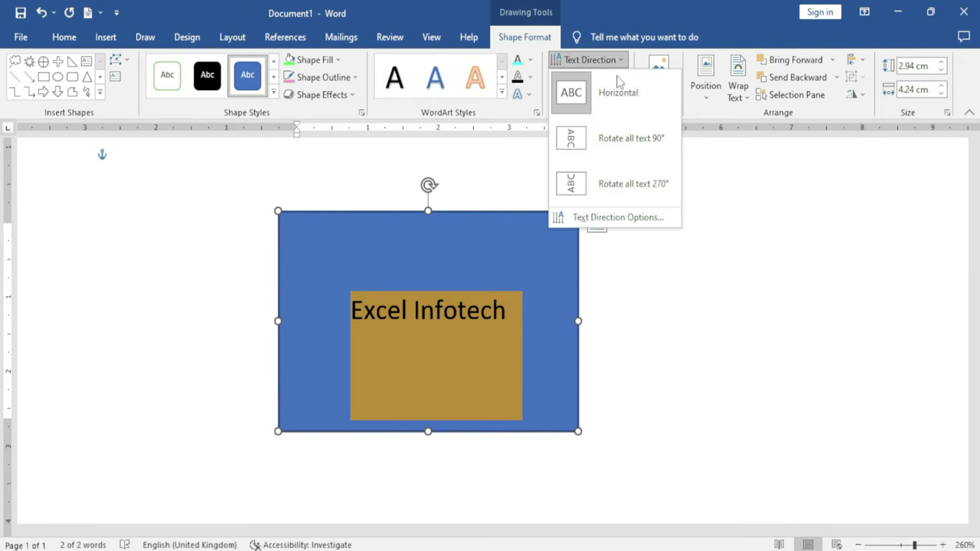
left_click(619, 138)
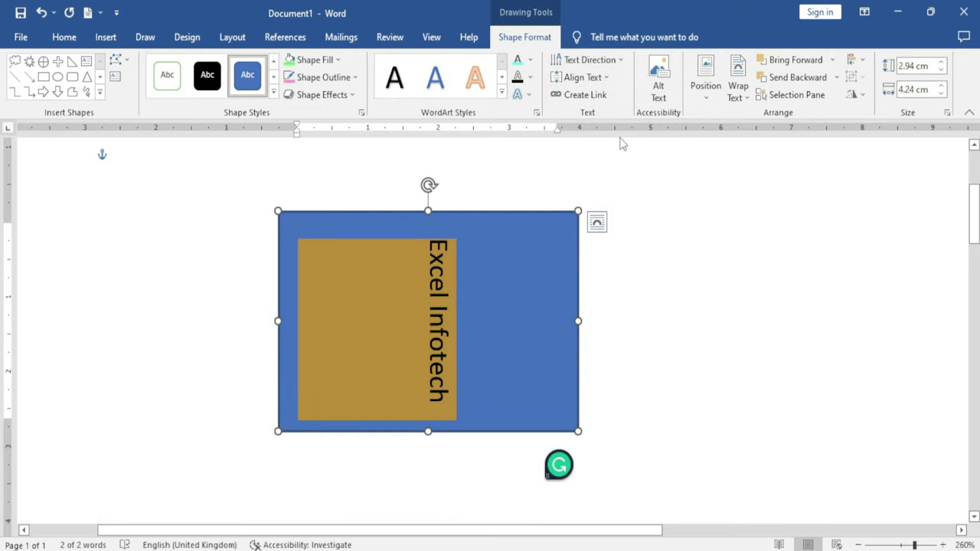
left_click(617, 60)
left_click(617, 186)
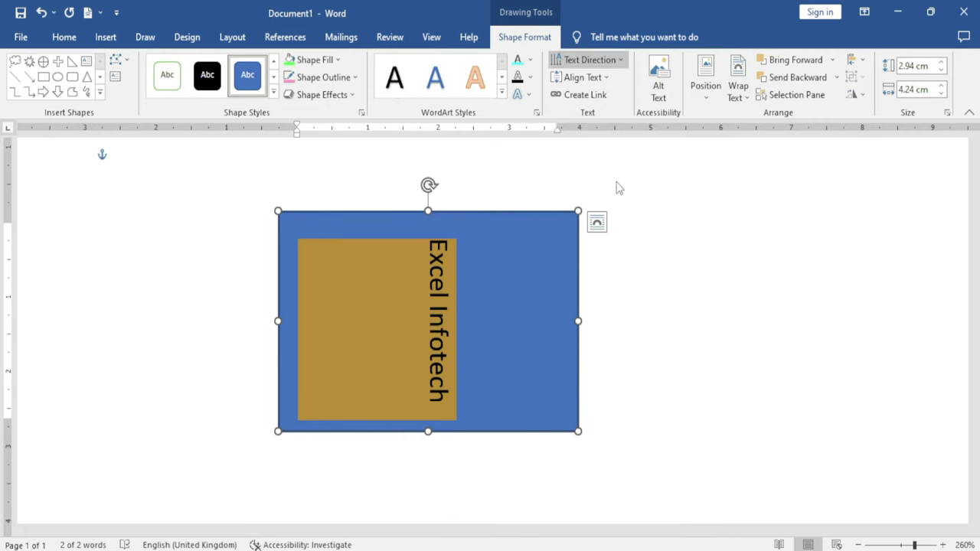
left_click(617, 60)
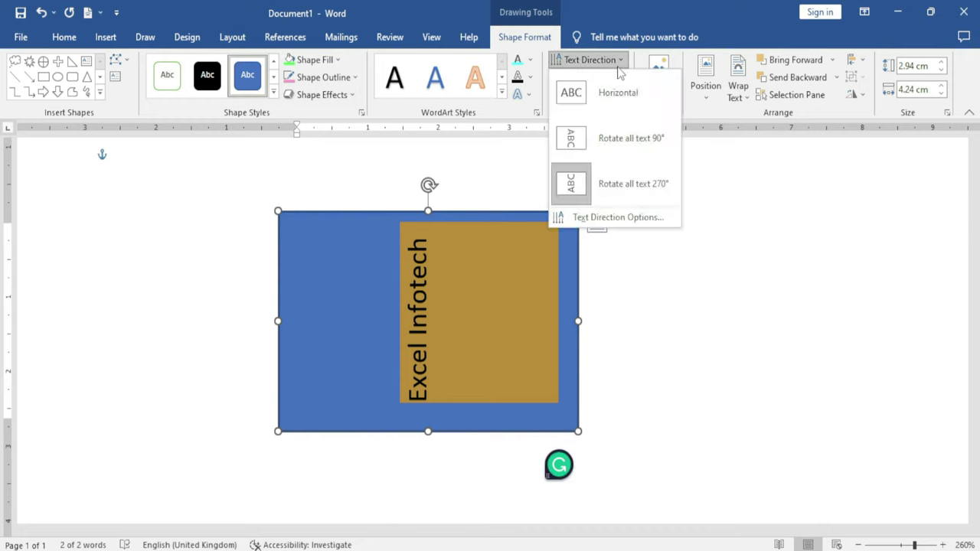
left_click(624, 97)
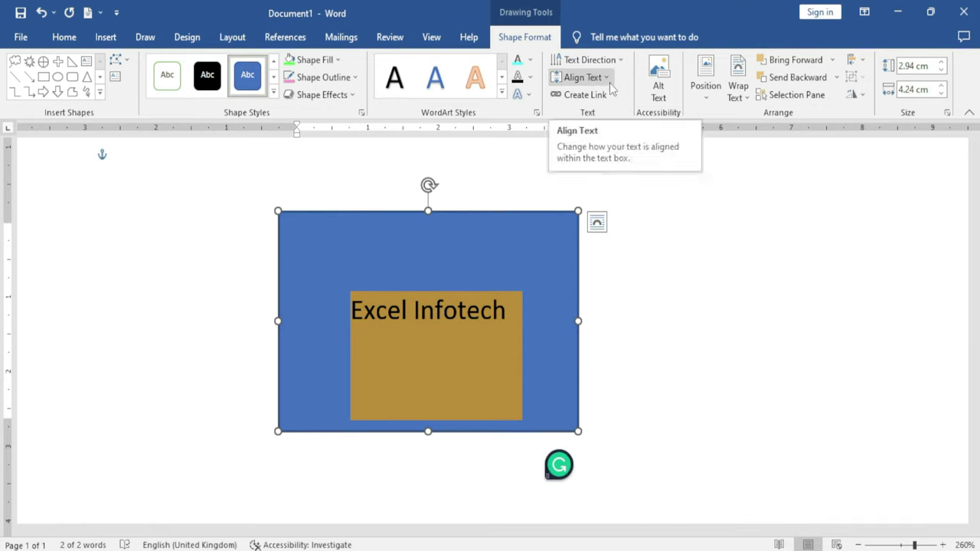
Check the vertical text alignment, then apply a WordArt style from the full gallery to Excel Infotech
left_click(609, 83)
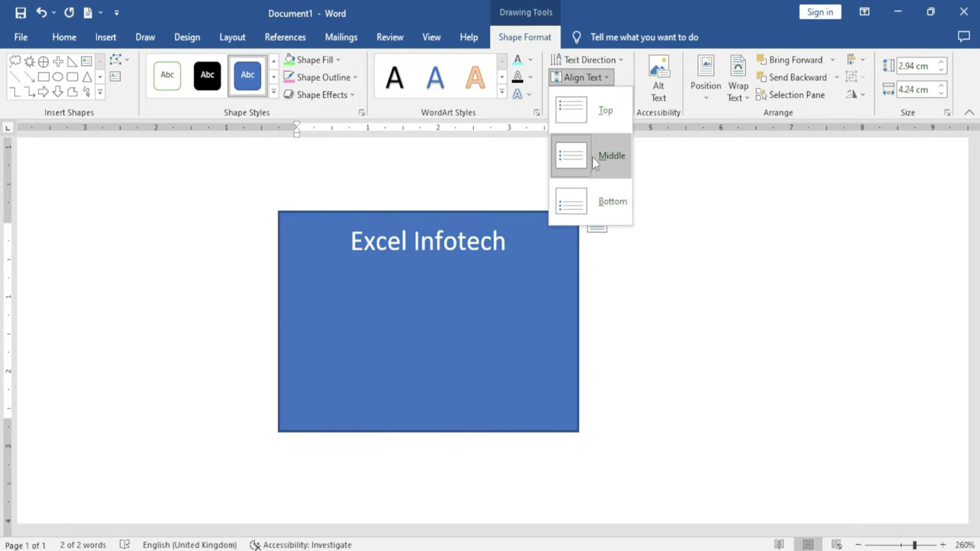
left_click(502, 96)
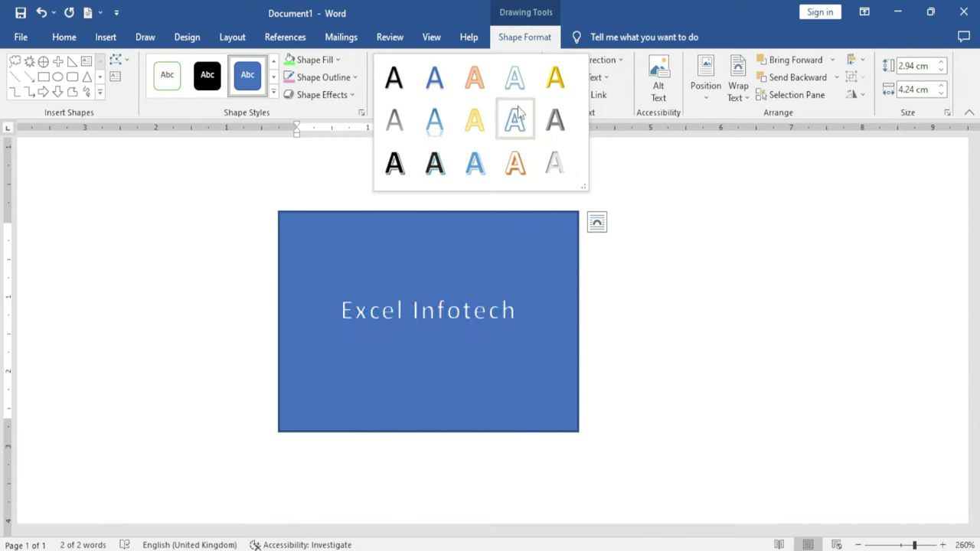
left_click(555, 161)
Preview text fill and outline, then give Excel Infotech an 8 point Gold, Accent color 4 glow
left_click(529, 60)
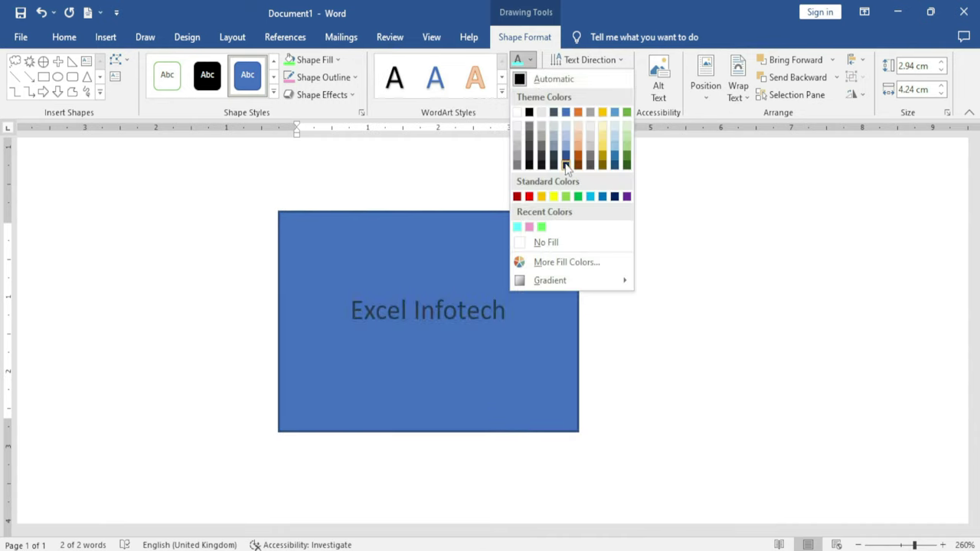
key("Escape")
left_click(530, 77)
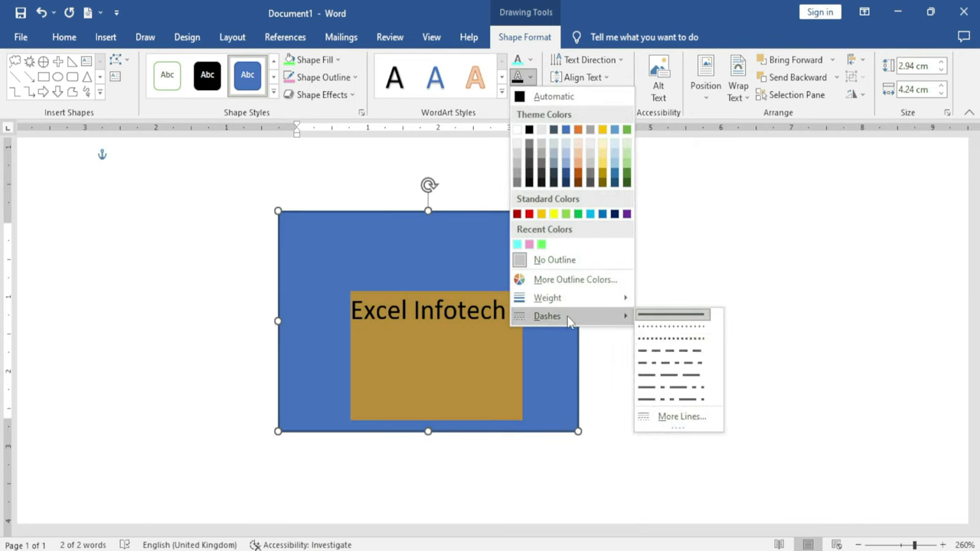
key("Escape")
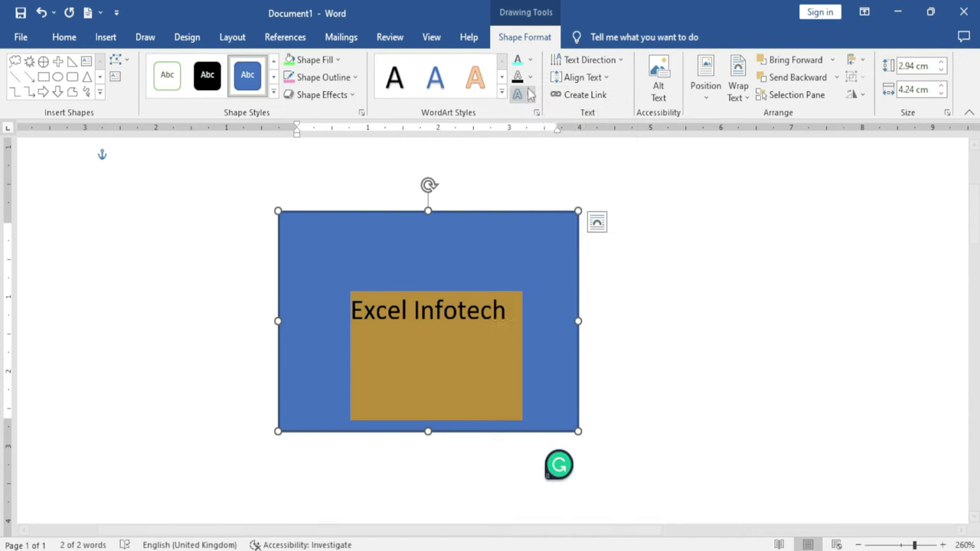
left_click(521, 94)
mouse_move(553, 189)
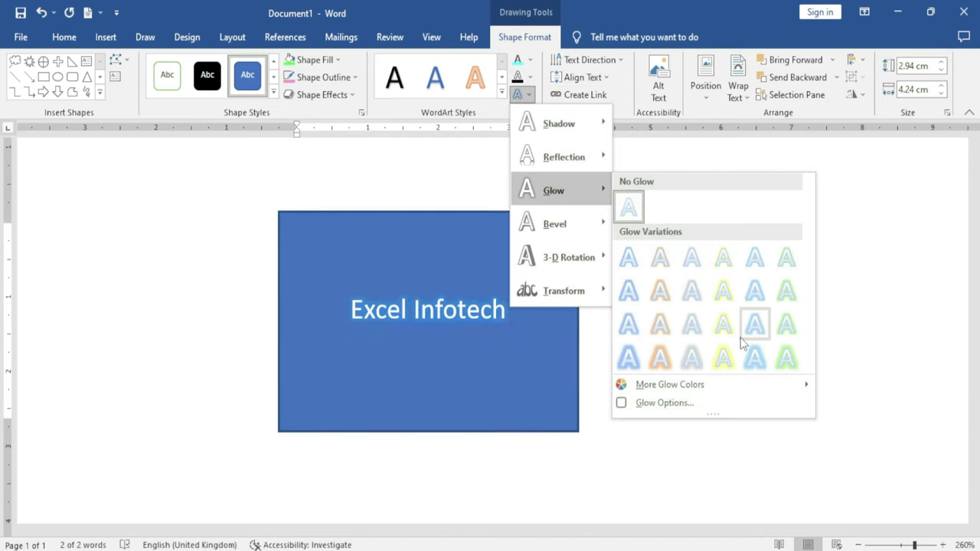
left_click(727, 297)
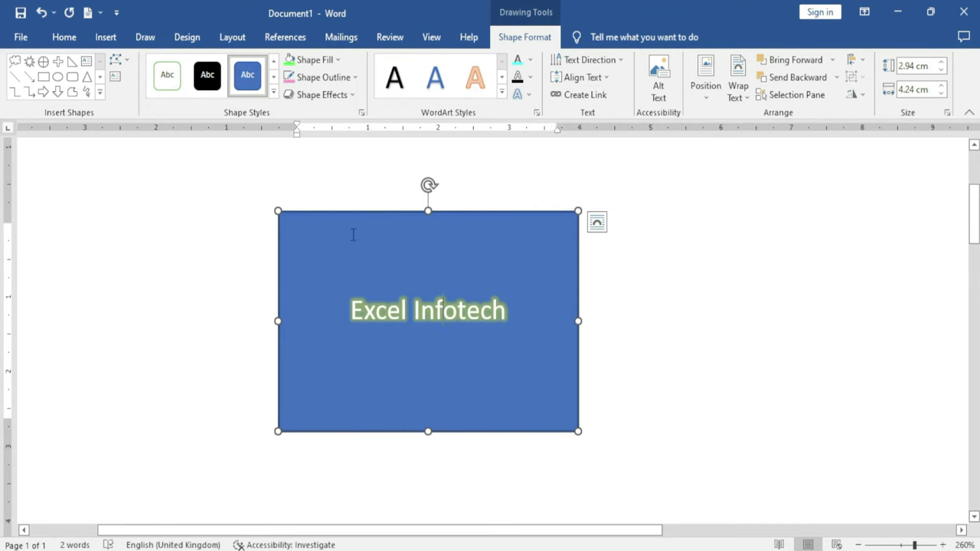
Move the glowing rectangle left and draw a rounded rectangle to its right
left_click_drag(393, 221, 203, 213)
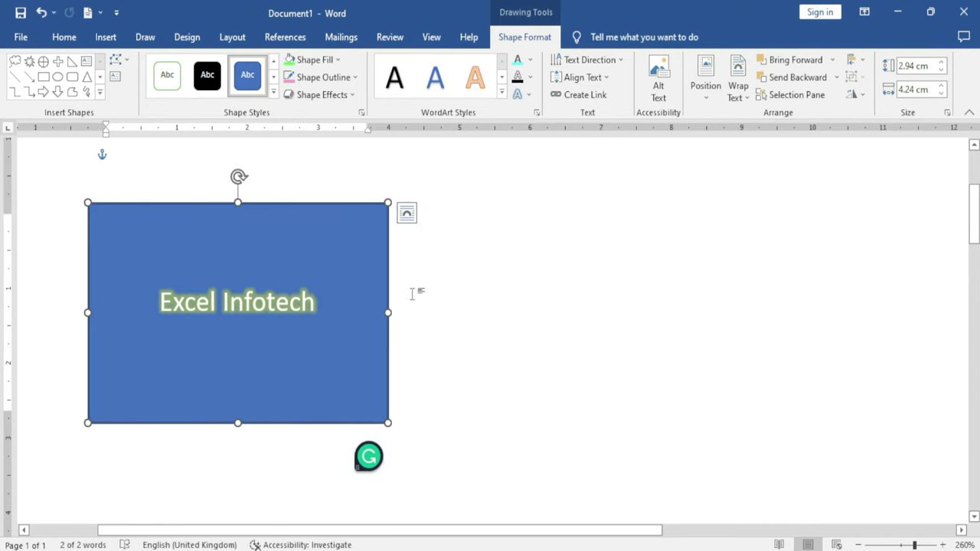
left_click(72, 76)
left_click_drag(536, 234, 761, 428)
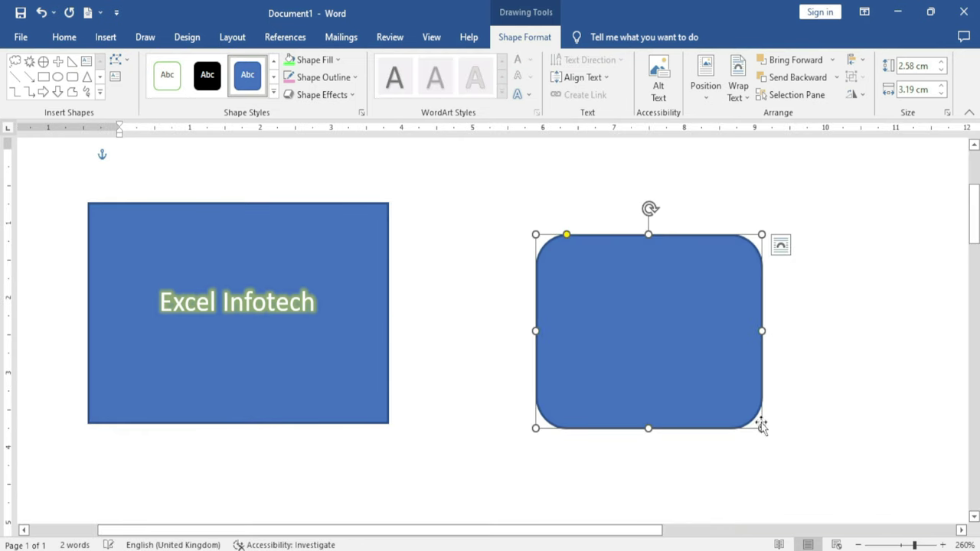
Add text to the rounded rectangle, then select the Excel Infotech rectangle
right_click(631, 307)
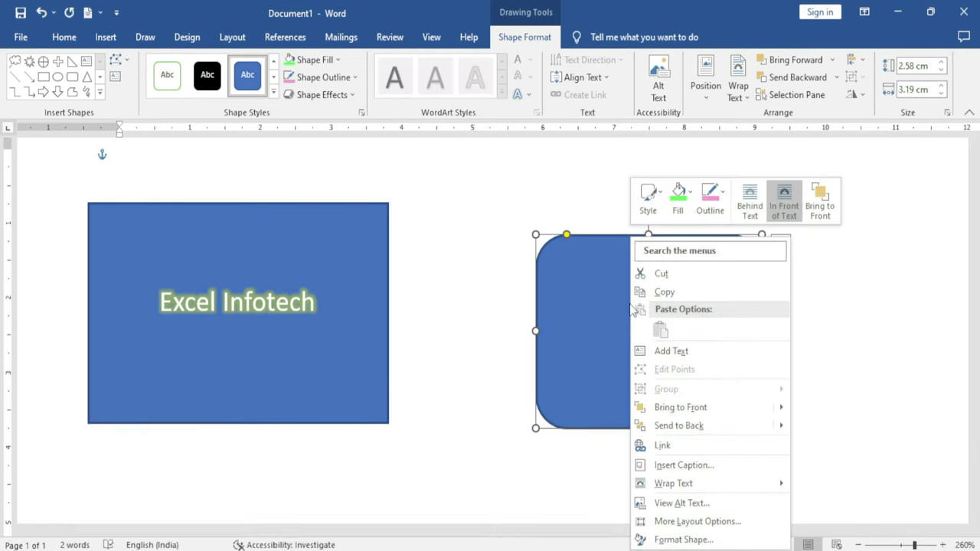
left_click(698, 354)
left_click(316, 306)
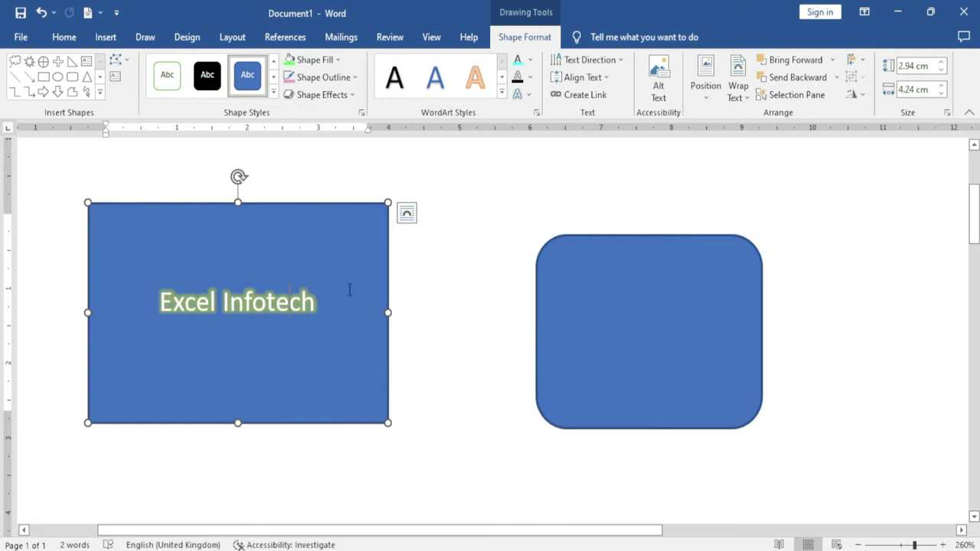
Link the rectangle to the rounded rectangle and add lines 'hfghfgh' and 'fghfgh' below Excel Infotech
left_click(568, 95)
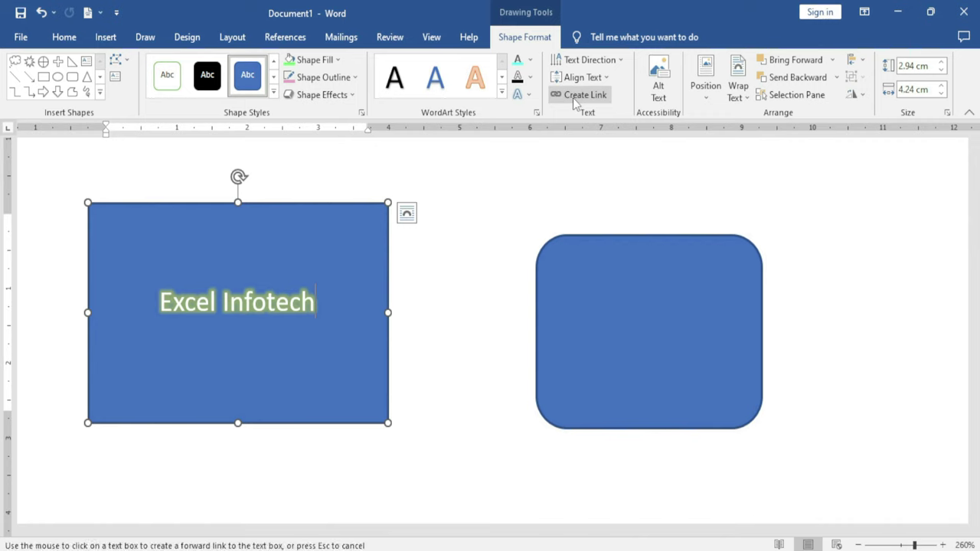
left_click(640, 314)
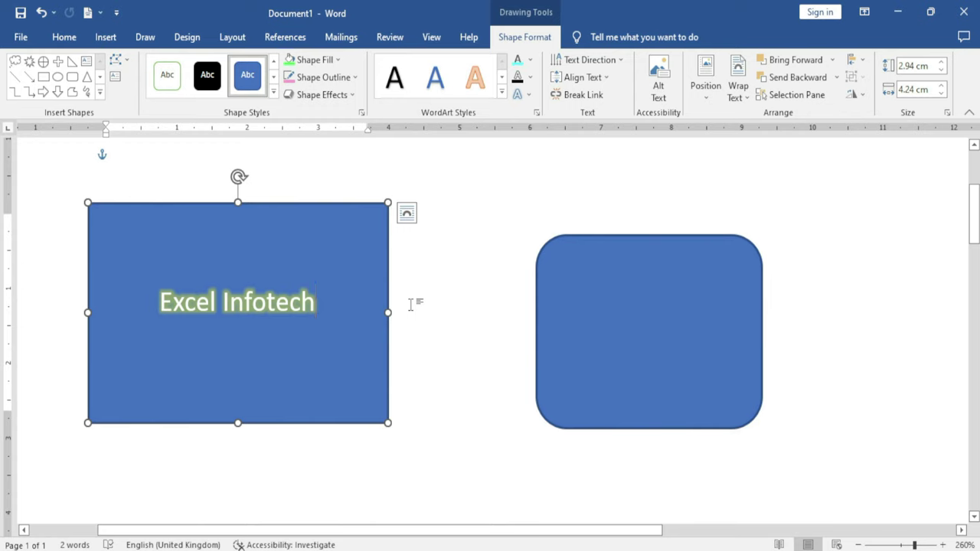
key("Return")
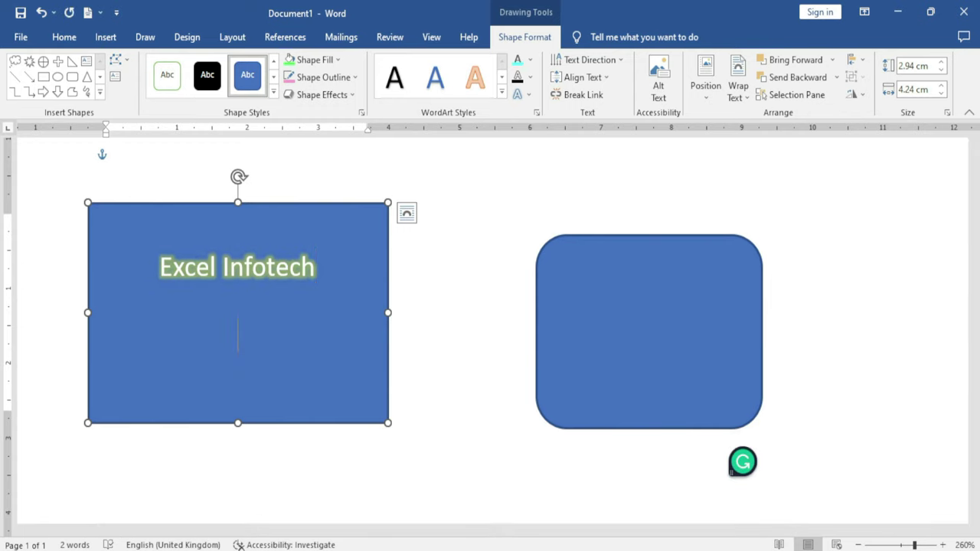
type("hfghfgh")
key("Return")
type("fghfgh")
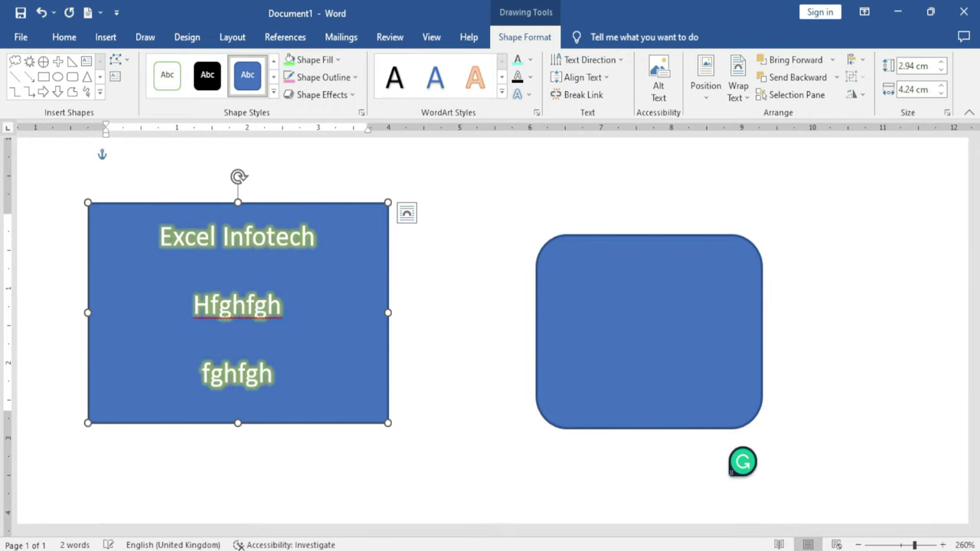
Type the lines 'gfhfgh' and 'fghf' into the rounded rectangle
left_click(648, 331)
type("gfhfgh")
key("Return")
type("fghf")
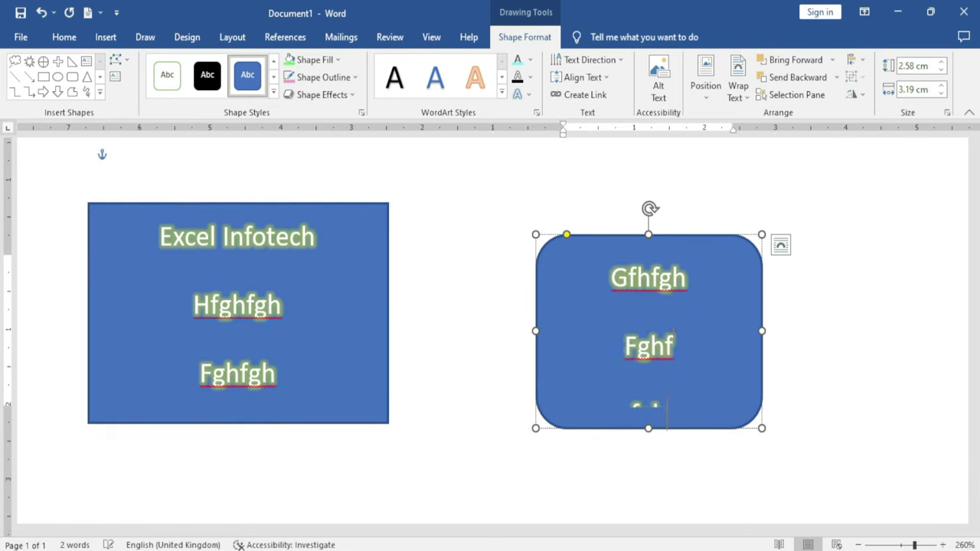
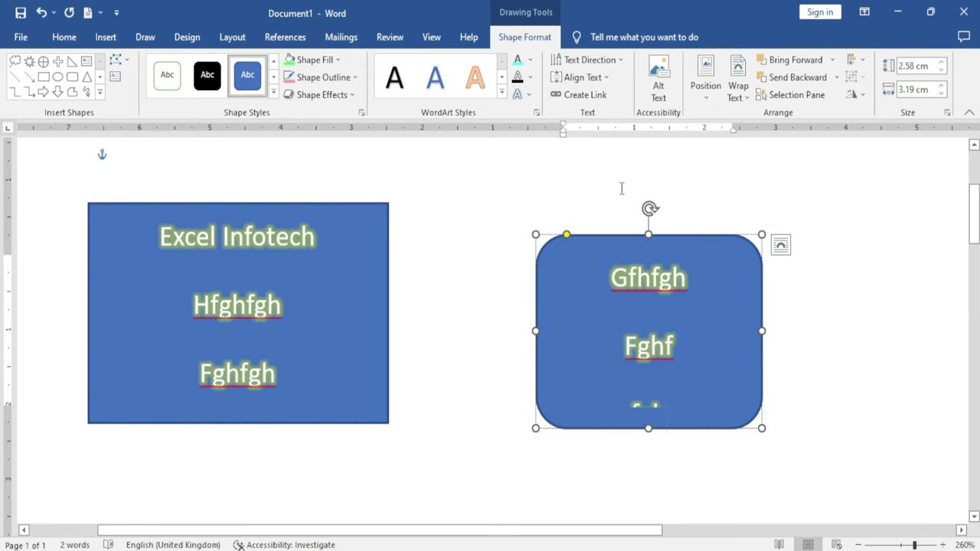
Link the Excel Infotech rectangle as the second text box and open its Alt Text pane
left_click(594, 101)
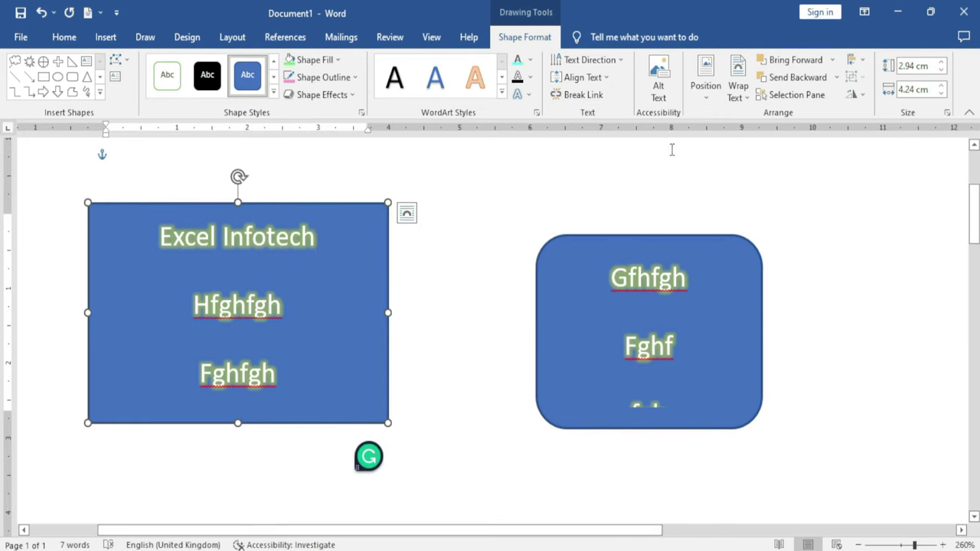
left_click(661, 92)
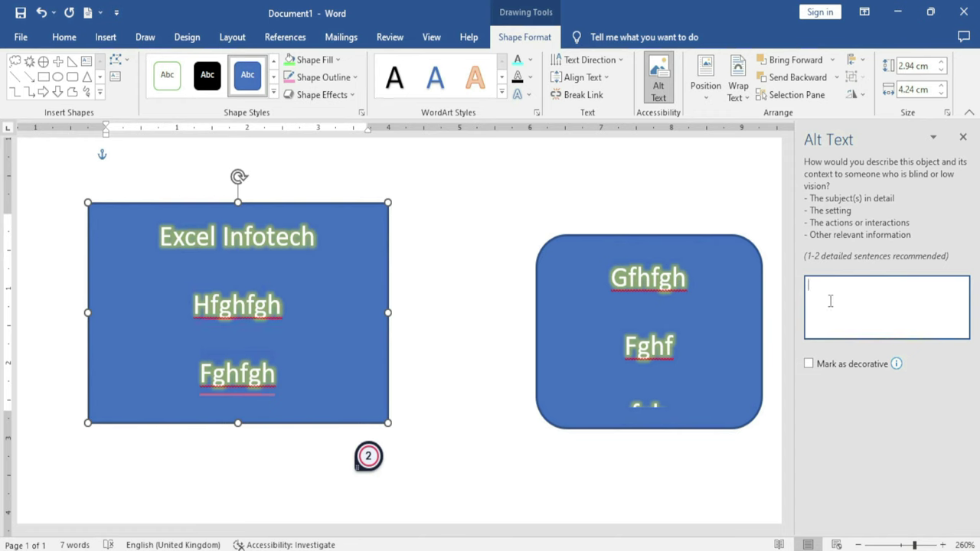
Give the rectangle the alt text 'Example' and close the Alt Text pane
type("Example")
left_click(963, 137)
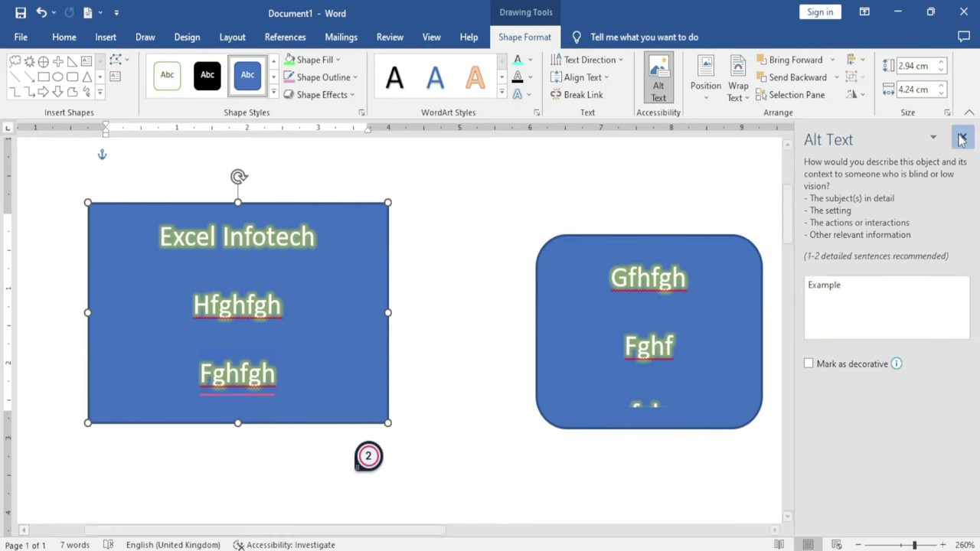
left_click(658, 84)
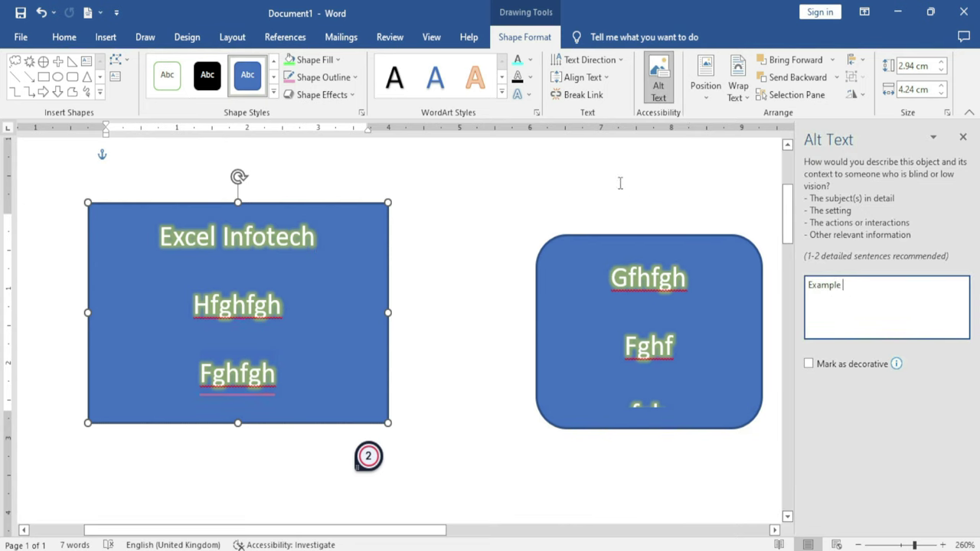
left_click(846, 285)
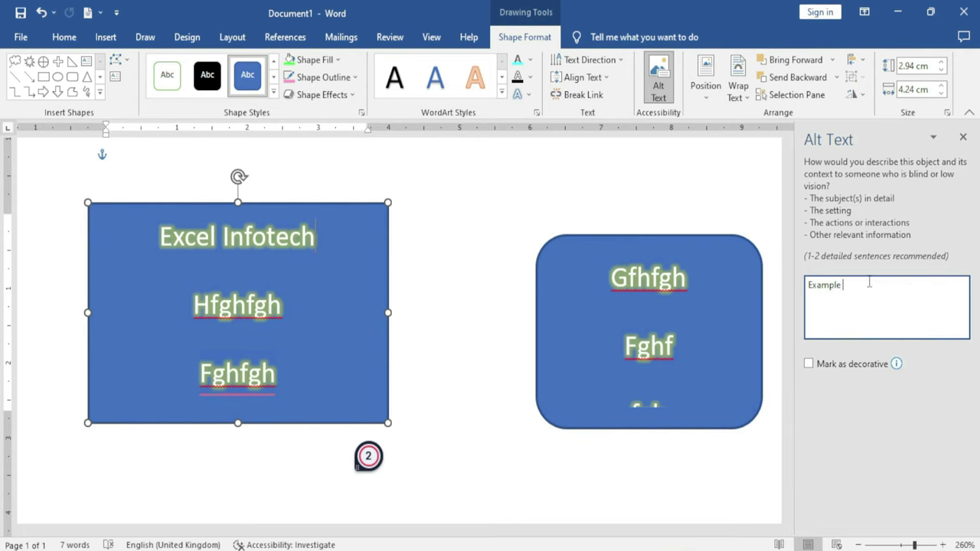
left_click(964, 139)
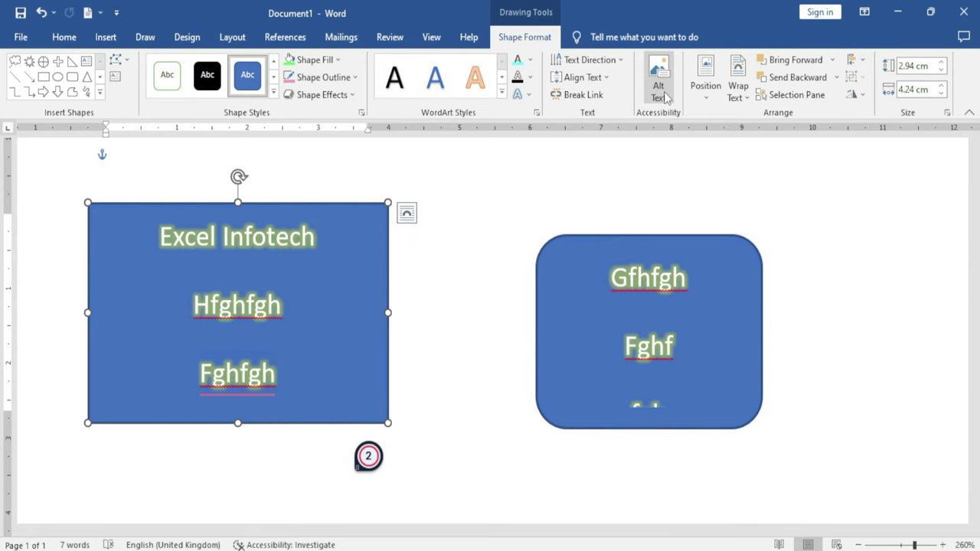
Dismiss the Position options and select all content on the page
left_click(709, 101)
key("Escape")
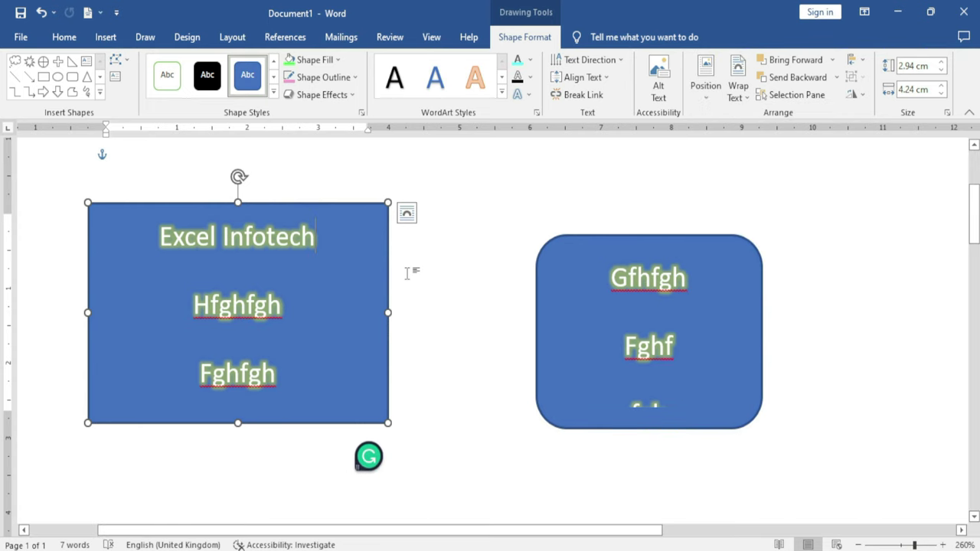
key("ctrl+a")
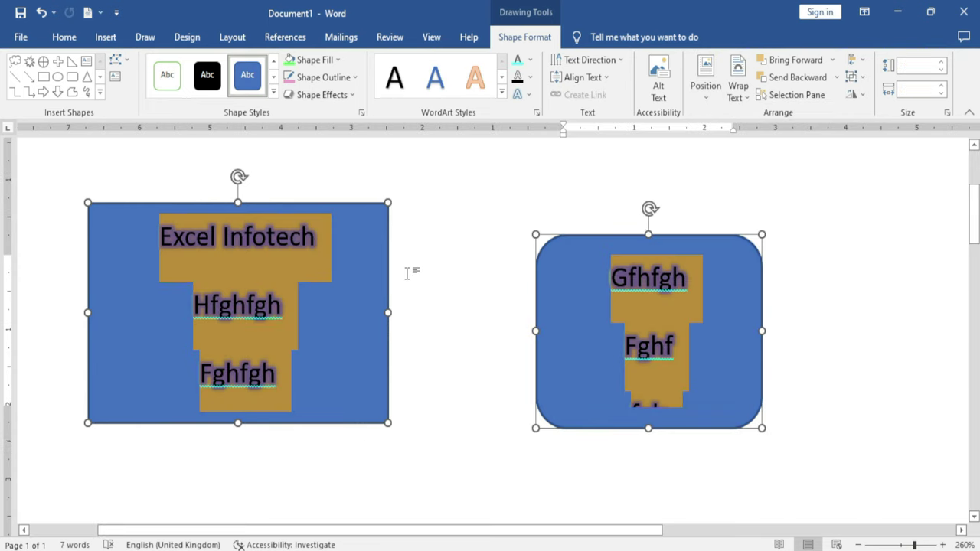
Delete both text boxes and generate five paragraphs of sample text with =rand()
key("Delete")
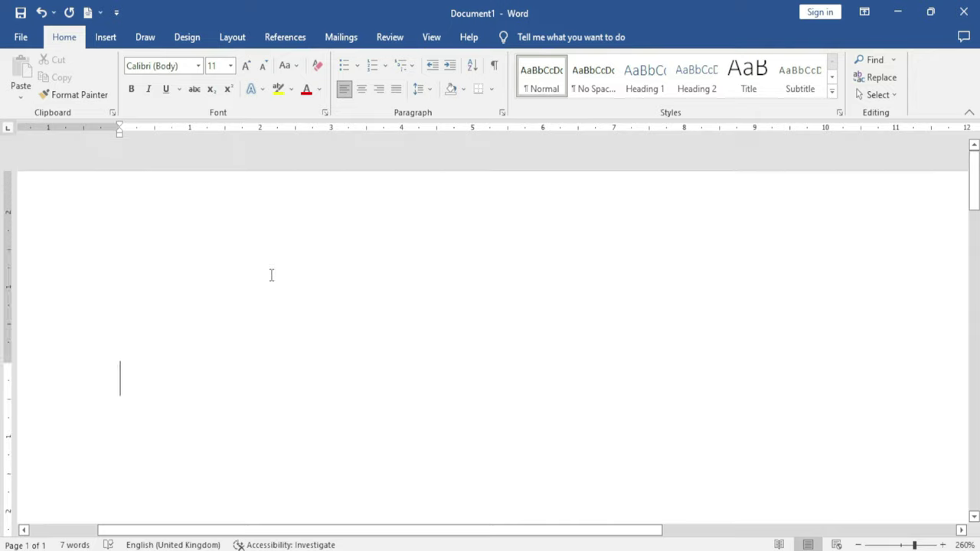
scroll(617, 418, "down", 10)
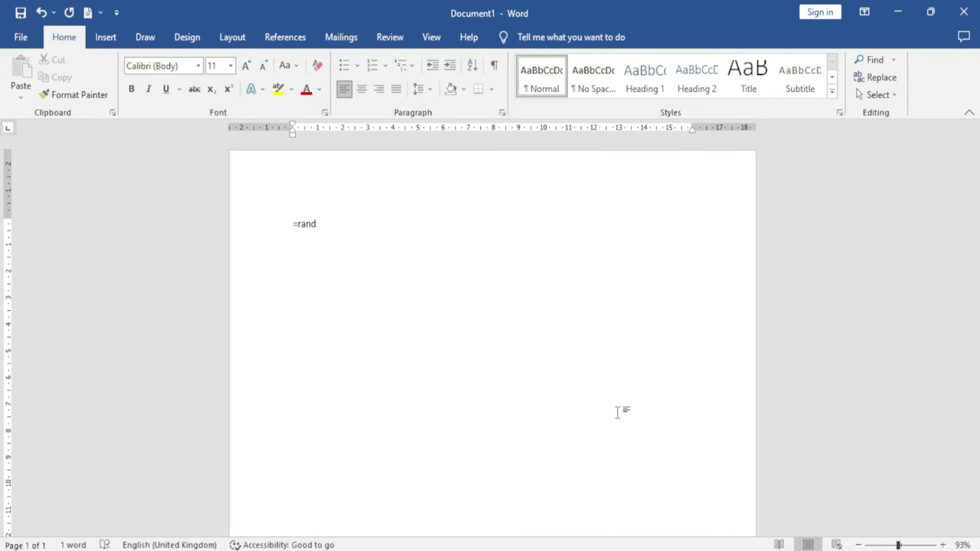
key("Return")
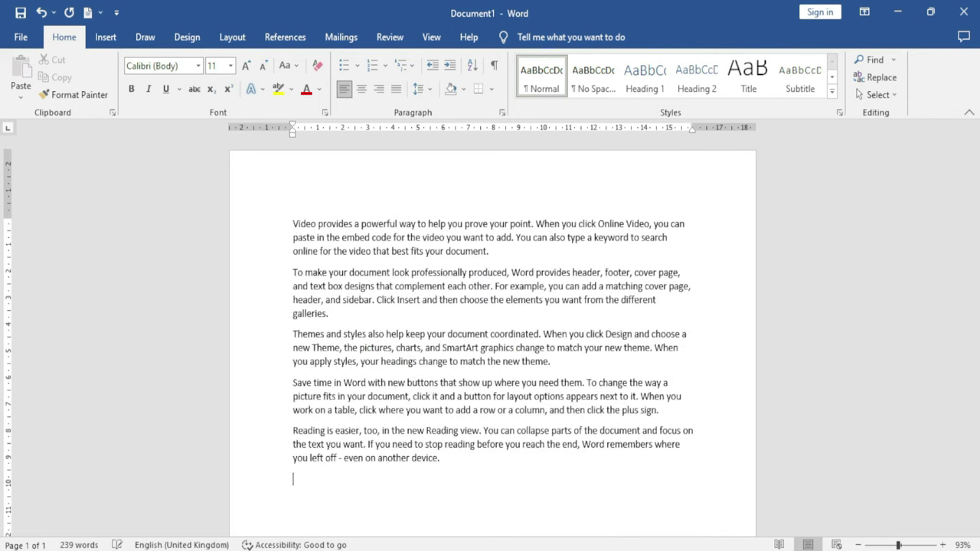
left_click(105, 37)
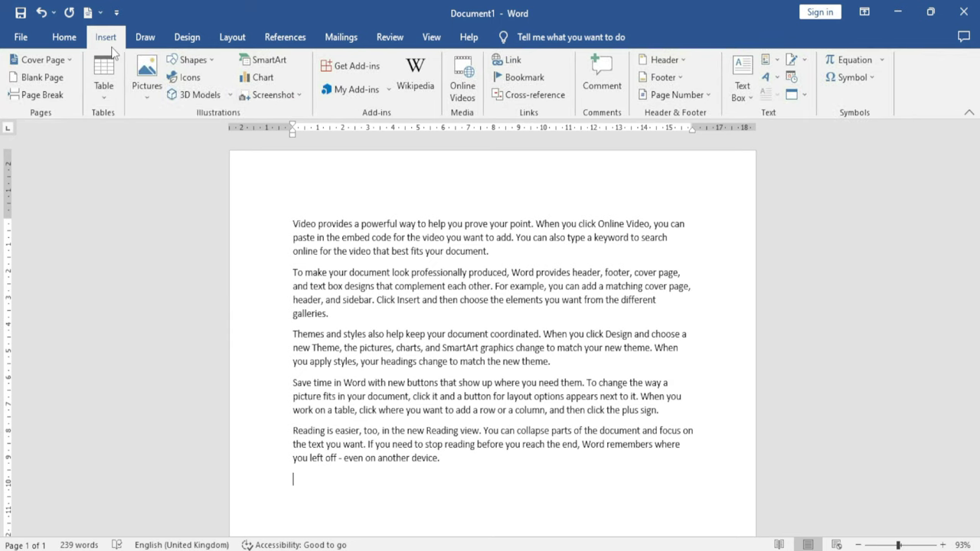
Draw a blue parallelogram over the sample text and nudge it down and left
left_click(203, 61)
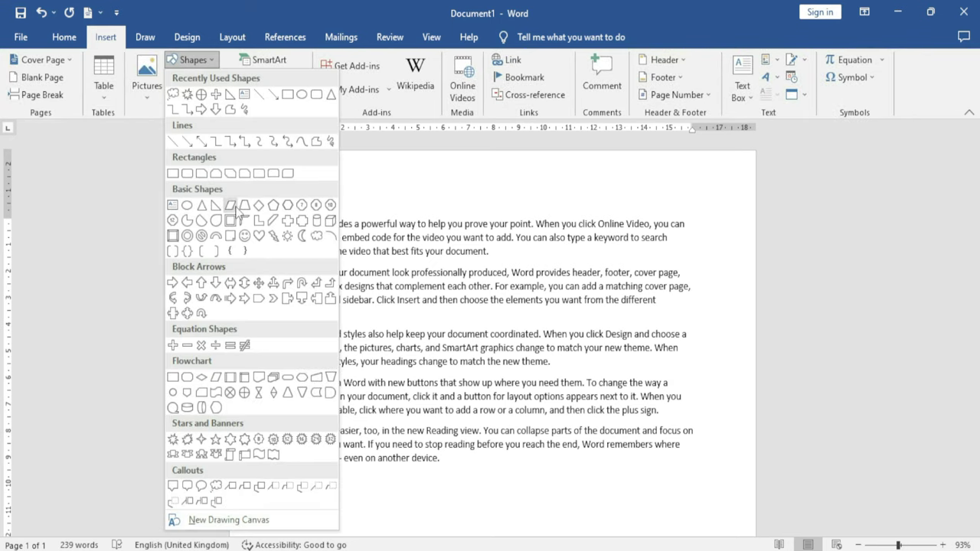
left_click(230, 204)
mouse_move(427, 245)
left_mouse_down()
mouse_move(467, 320)
mouse_move(587, 370)
left_mouse_up()
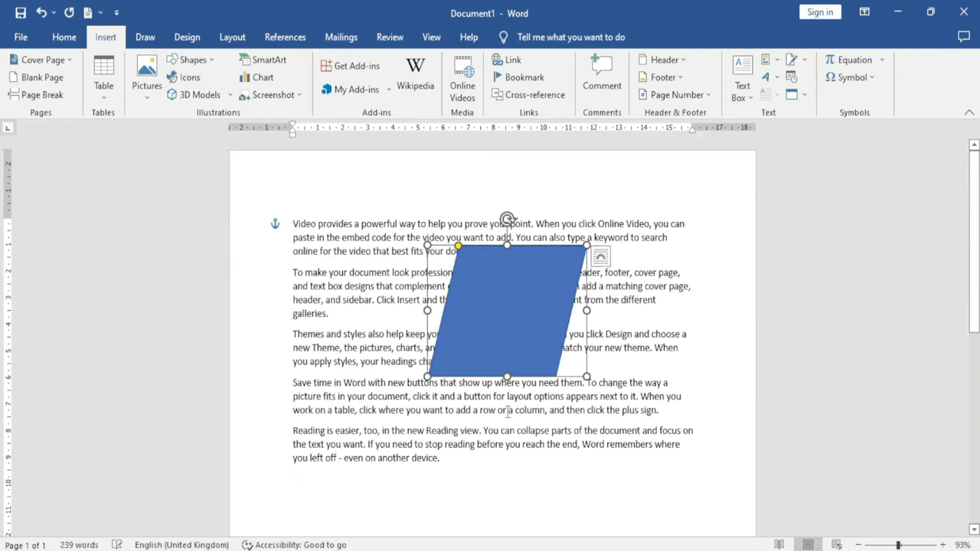
mouse_move(511, 300)
left_mouse_down()
mouse_move(479, 335)
mouse_move(516, 284)
mouse_move(503, 314)
mouse_move(445, 325)
mouse_move(506, 306)
mouse_move(496, 305)
left_mouse_up()
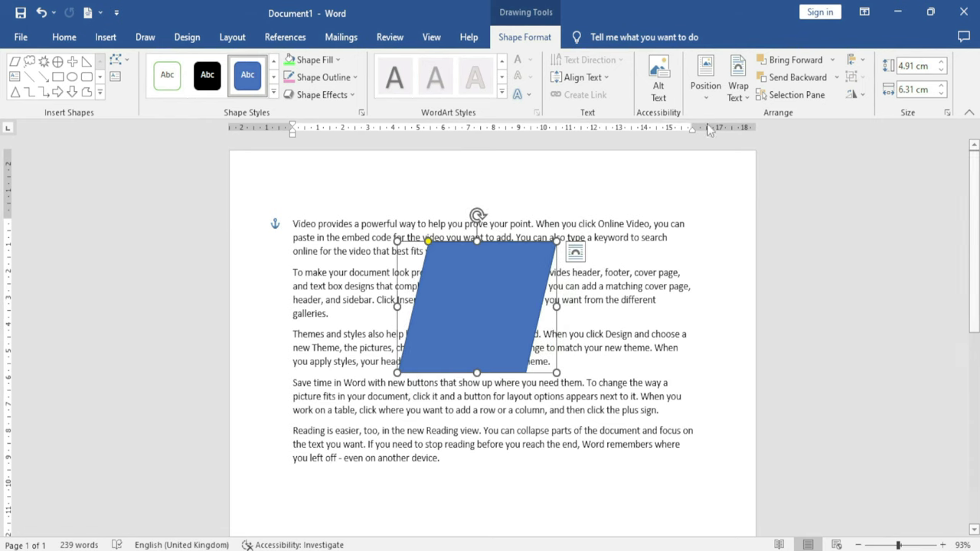
left_click(705, 86)
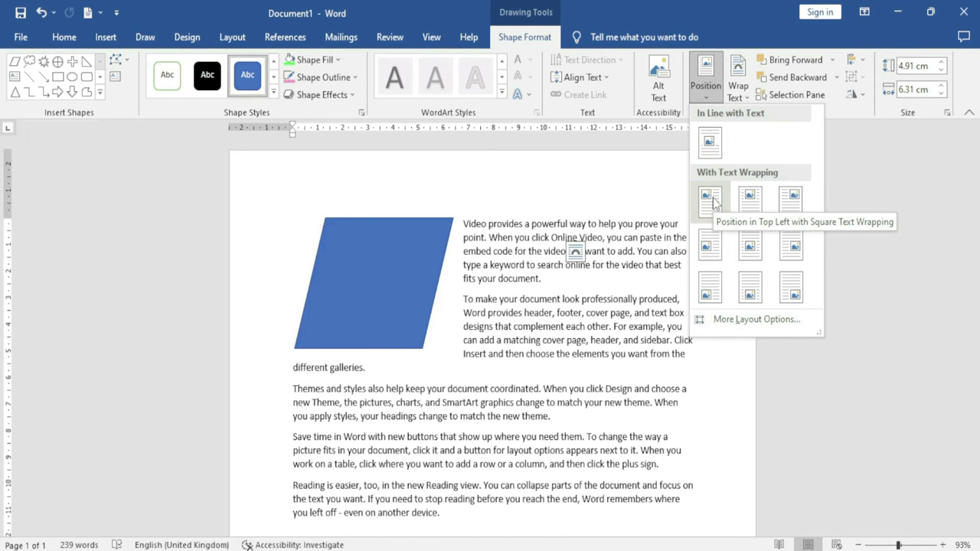
Place the parallelogram top left, switch its wrapping to Tight, and reposition it among the text
left_click(710, 199)
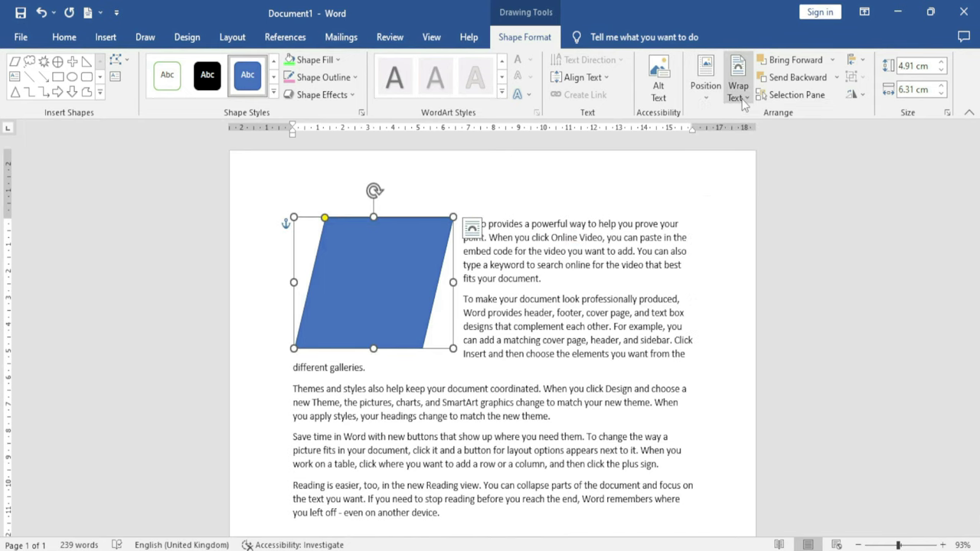
left_click(741, 100)
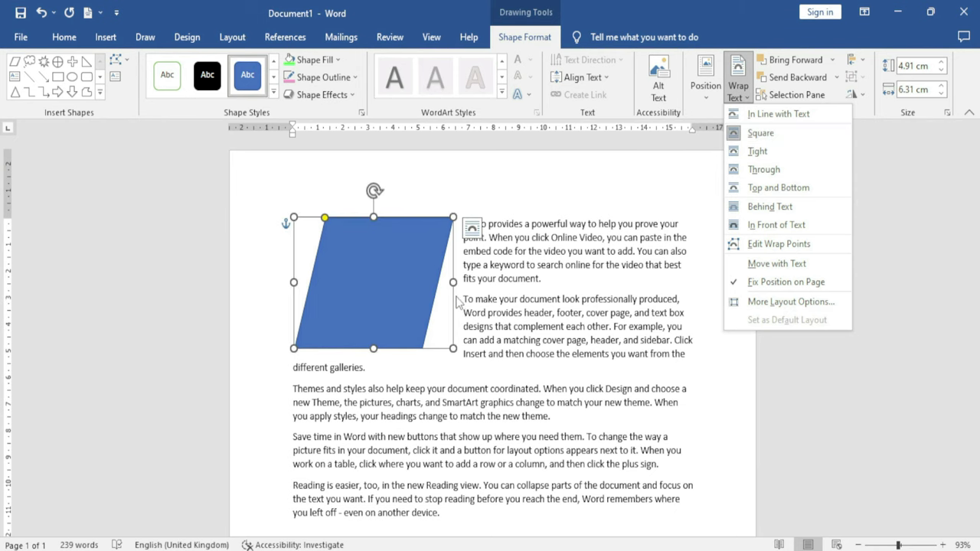
left_click(757, 153)
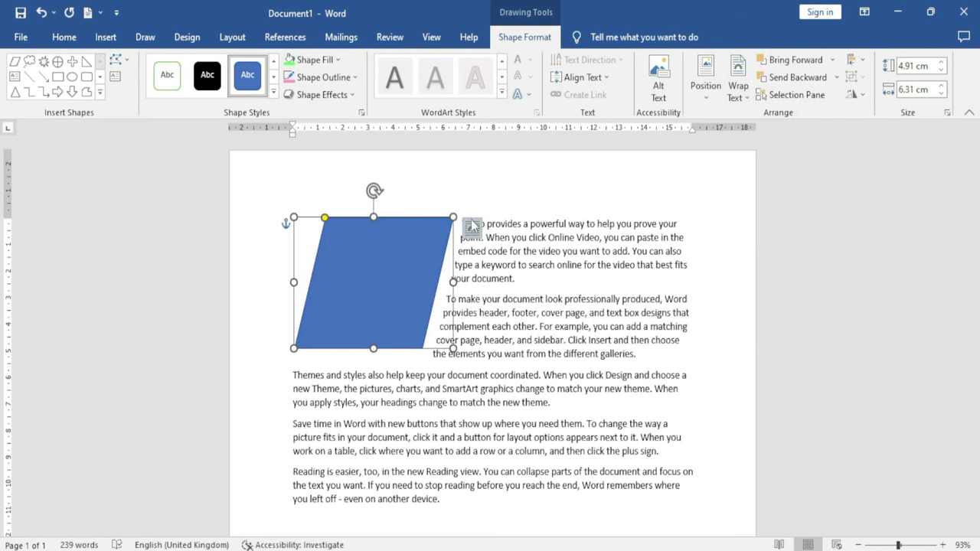
left_click_drag(426, 229, 485, 243)
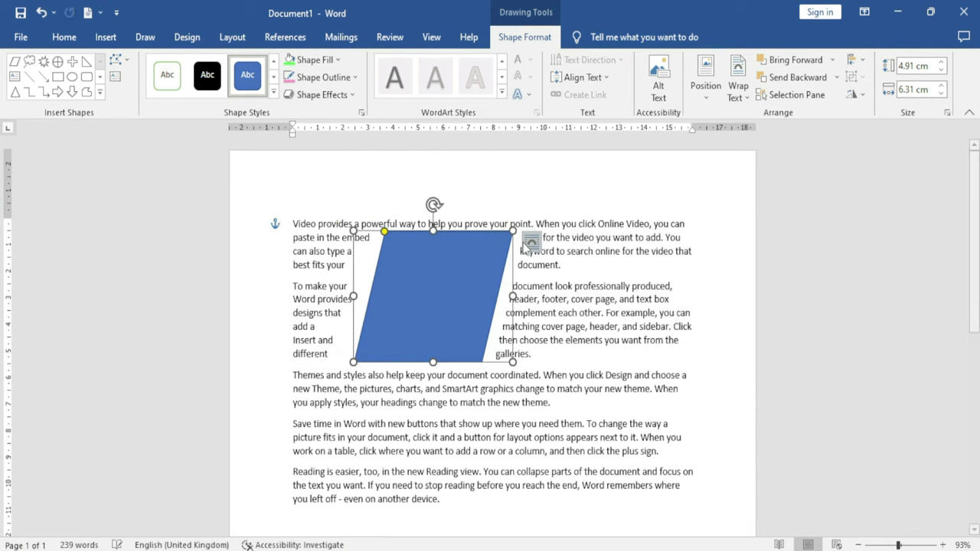
left_click_drag(462, 290, 392, 272)
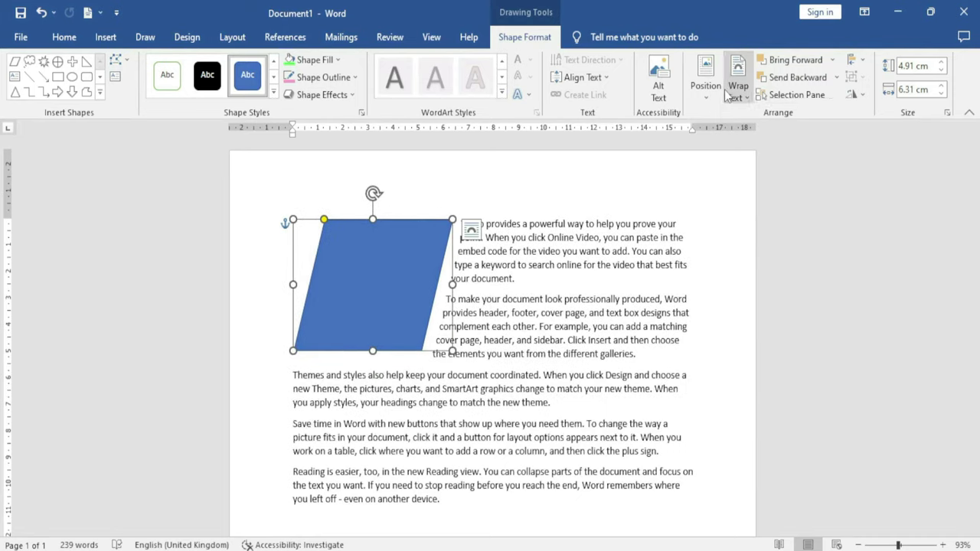
left_click(737, 85)
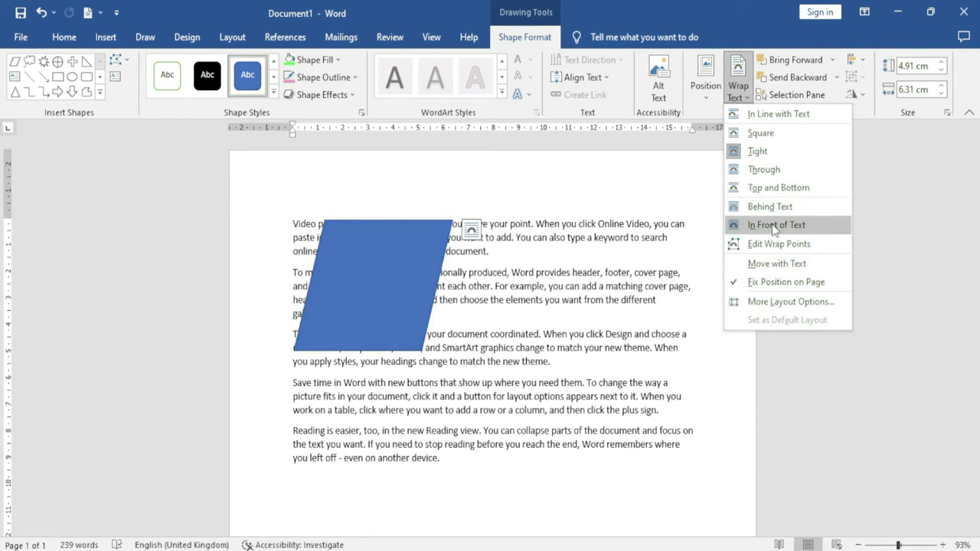
Pull the bottom-right wrap point outward, then set the parallelogram's wrapping to Through
left_click(776, 244)
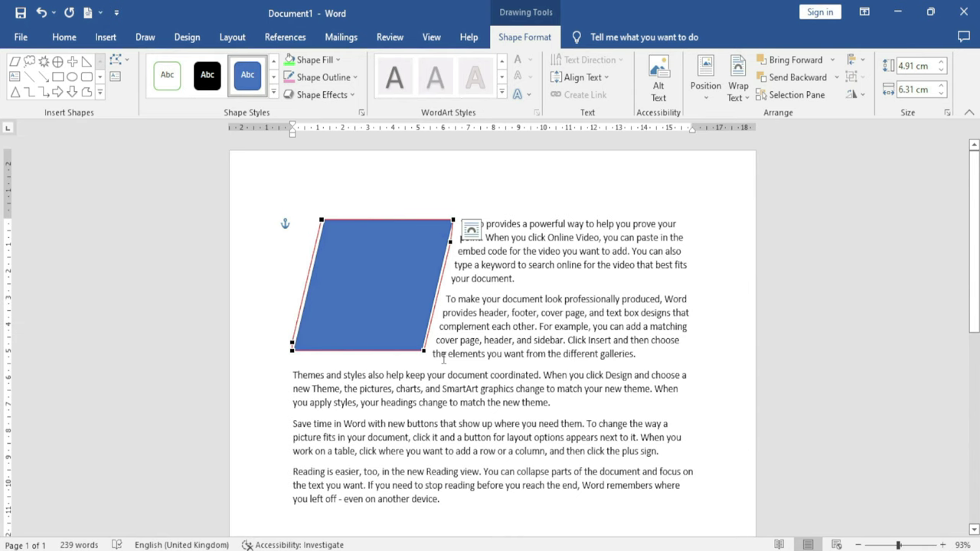
left_click_drag(426, 352, 478, 362)
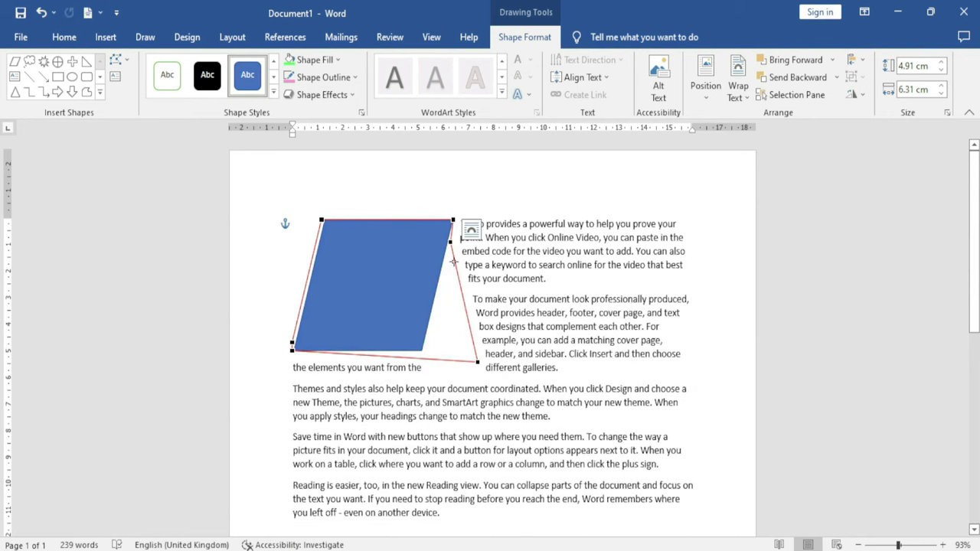
left_click(738, 91)
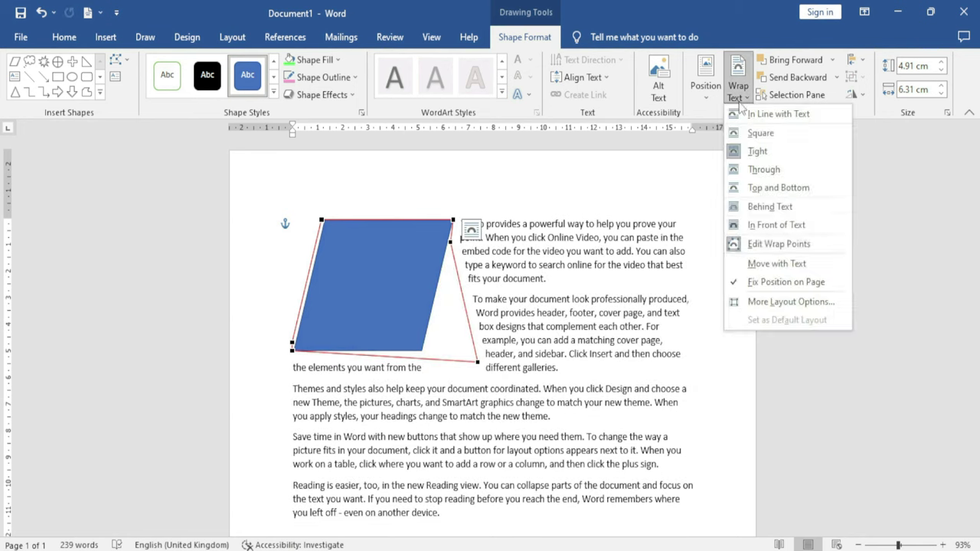
left_click(762, 304)
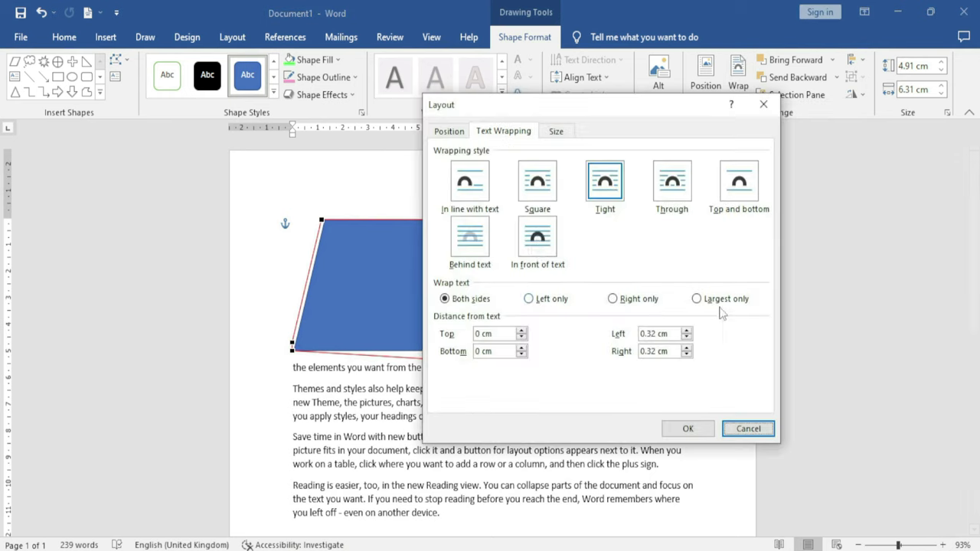
left_click(672, 184)
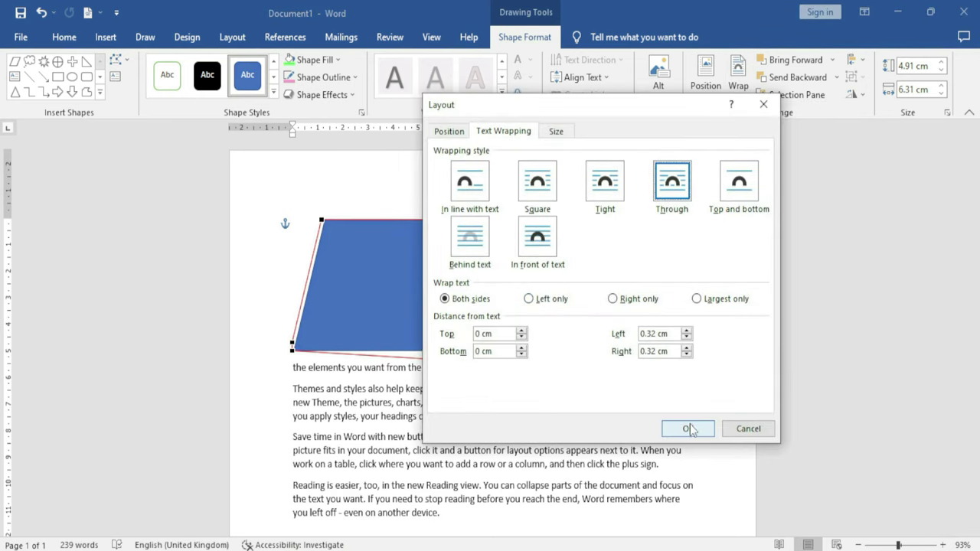
left_click(688, 429)
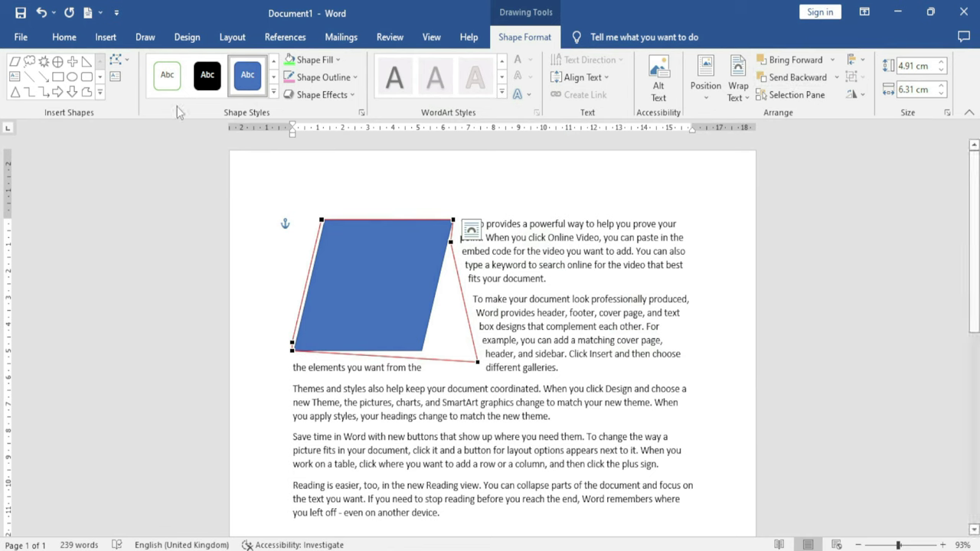
Draw a black-styled rectangle overlapping the parallelogram
left_click(58, 77)
left_click_drag(341, 284, 513, 452)
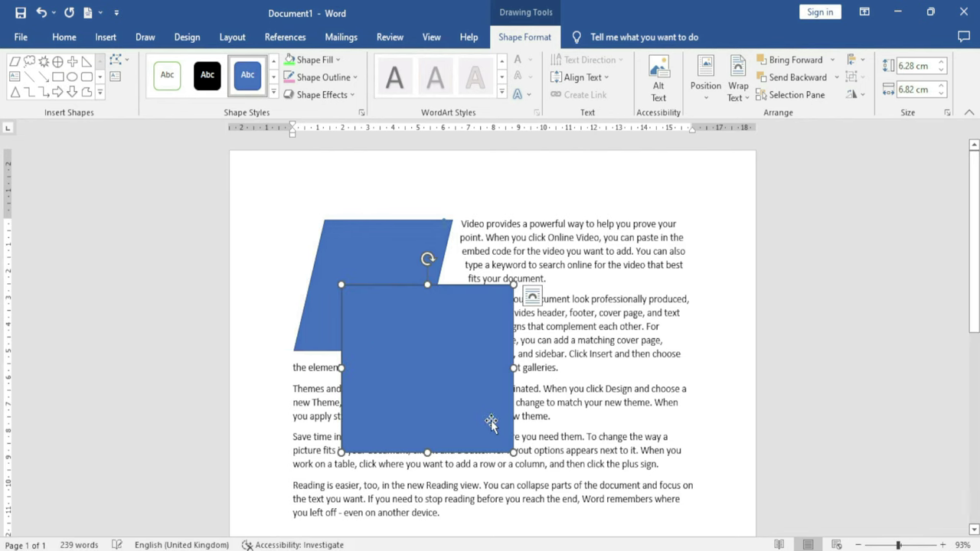
left_click(212, 80)
left_click_drag(433, 329, 472, 322)
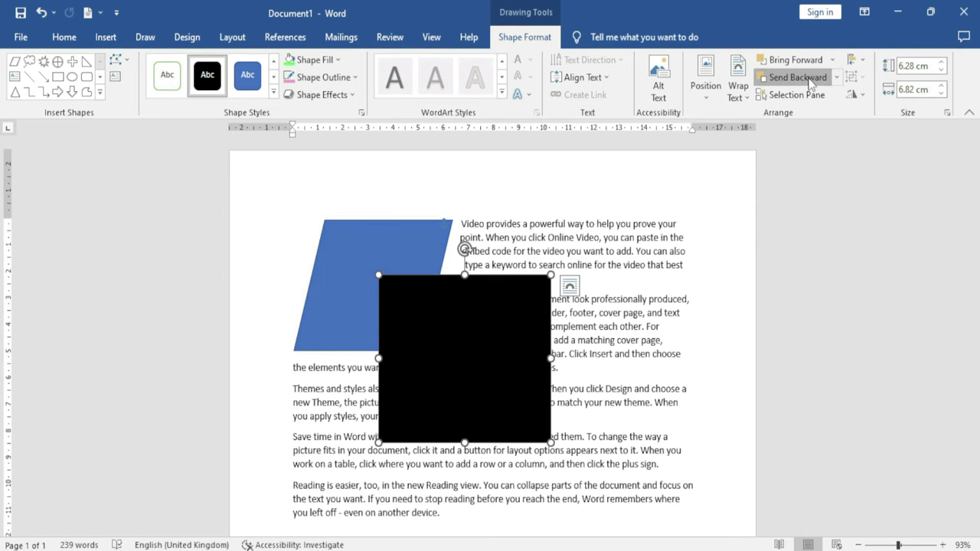
Toggle the black square's stacking order, leaving it behind the parallelogram
left_click(798, 77)
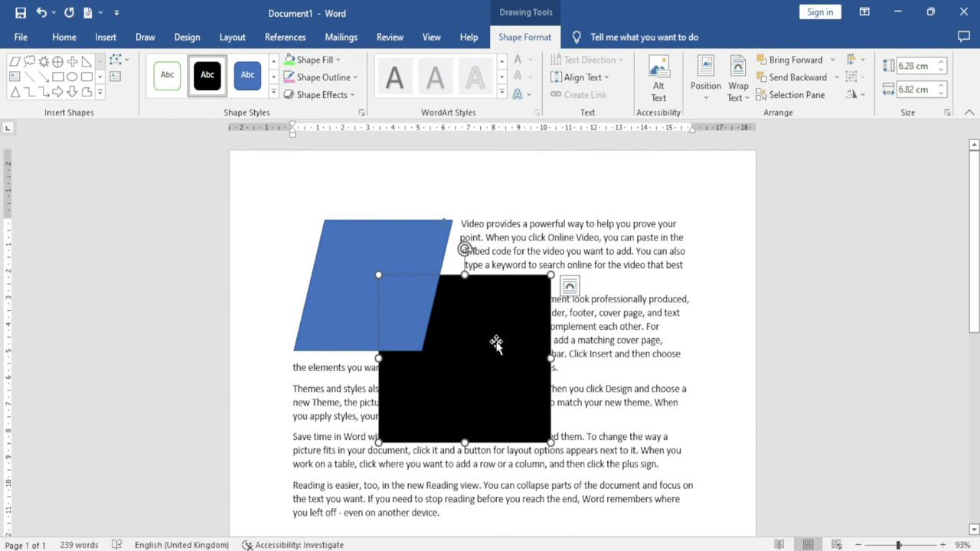
left_click(798, 61)
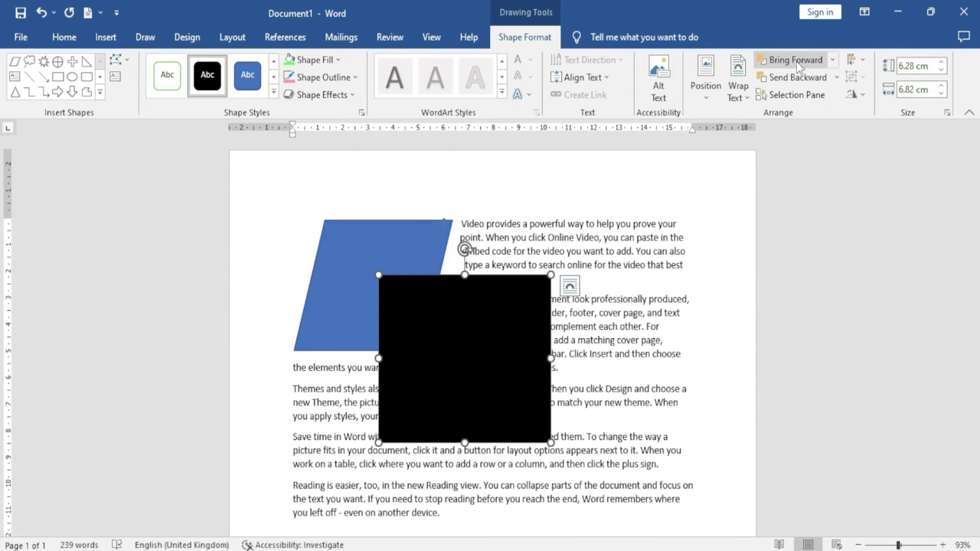
left_click(796, 77)
left_click(794, 61)
left_click(796, 78)
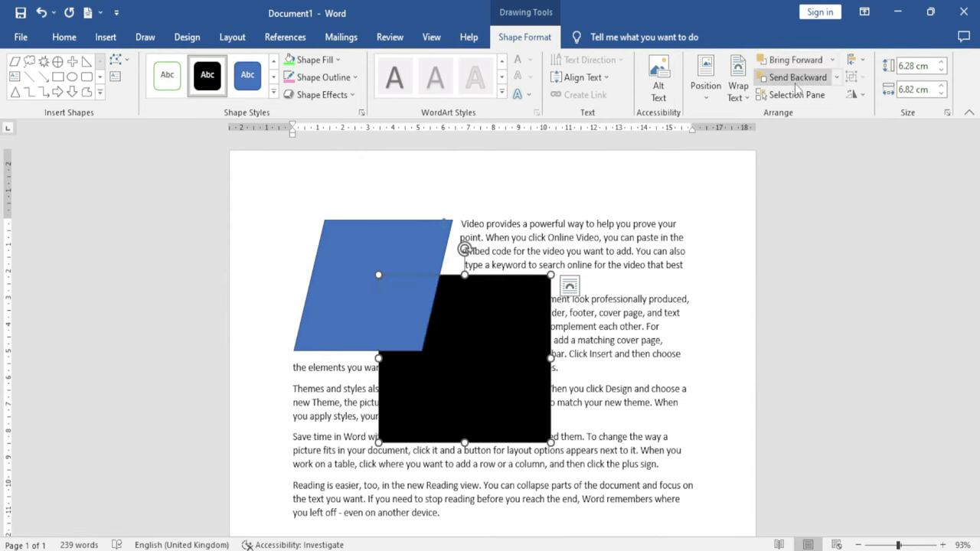
Draw a circle over the shapes and give it an orange shape style
left_click(70, 78)
left_click_drag(313, 230, 493, 428)
left_click_drag(420, 337, 432, 440)
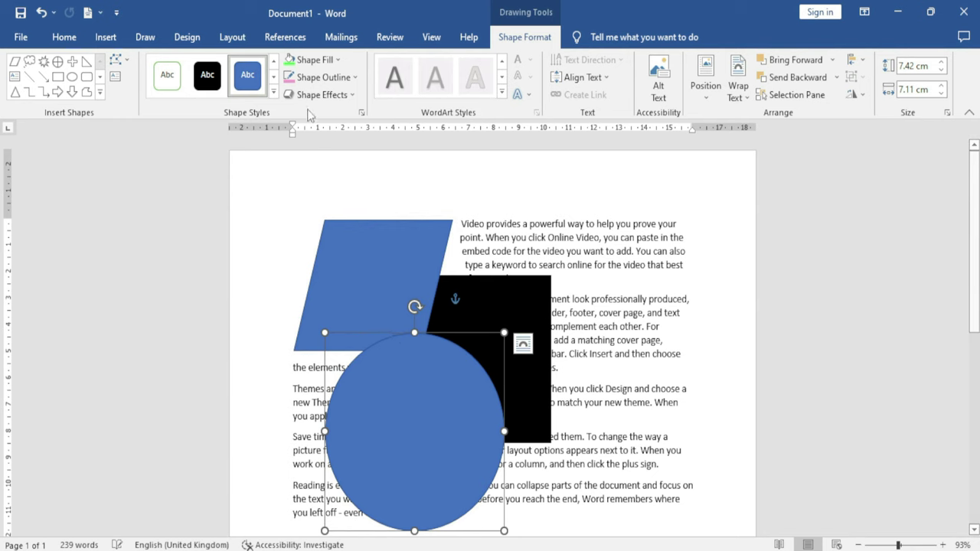
left_click(274, 91)
left_click(240, 255)
left_click_drag(384, 371, 400, 316)
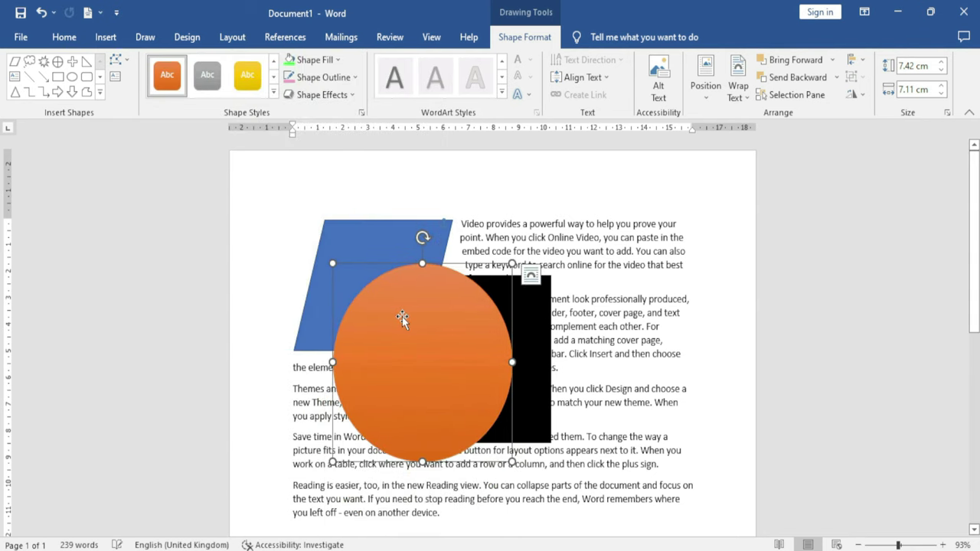
Send the orange circle to the back and move it up-left behind the shapes
left_click(832, 61)
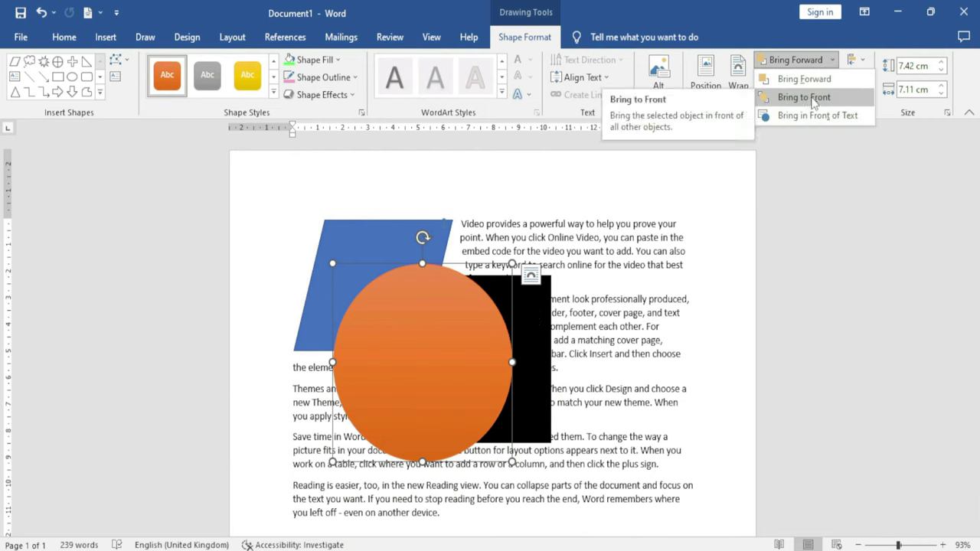
left_click(825, 98)
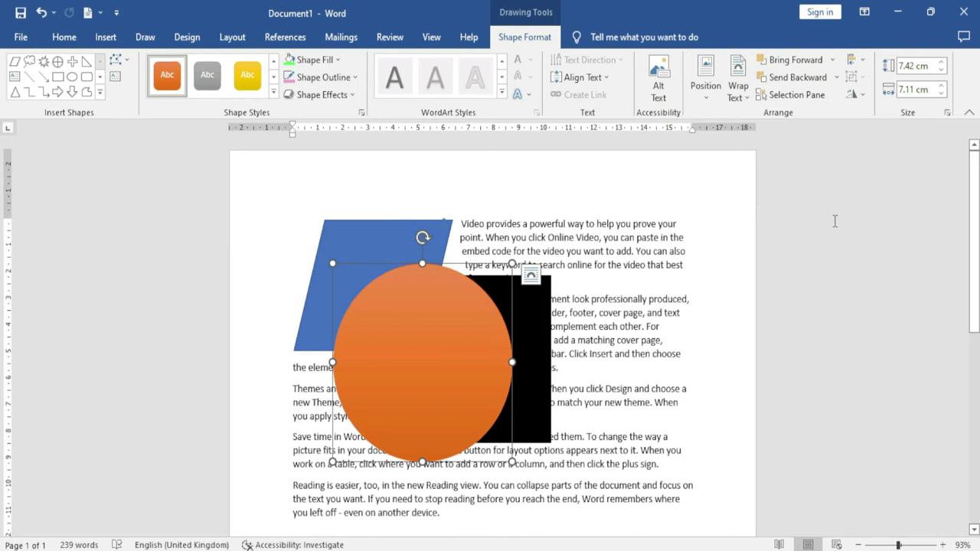
left_click(835, 78)
left_click(814, 116)
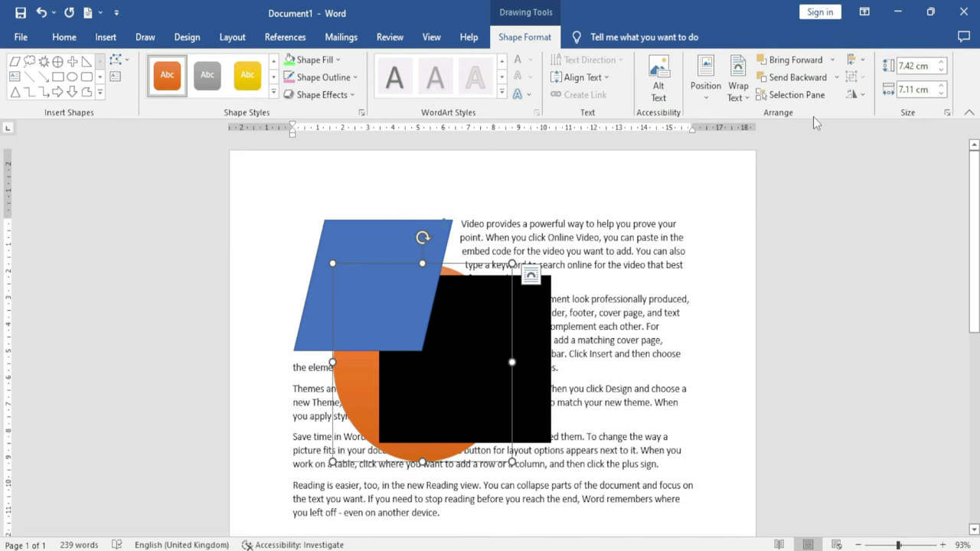
left_click_drag(346, 388, 308, 297)
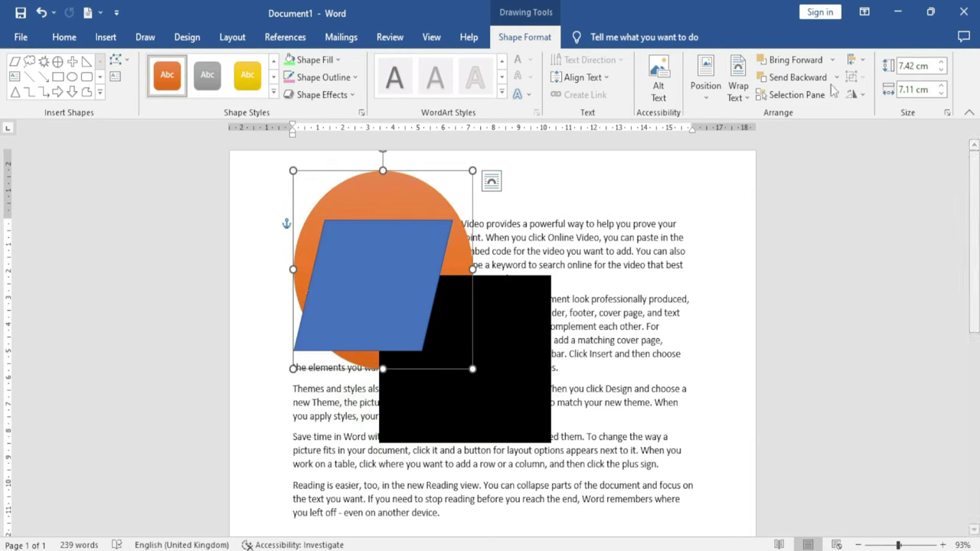
Cycle the circle's layer order, ending with it on top of all shapes
left_click(832, 60)
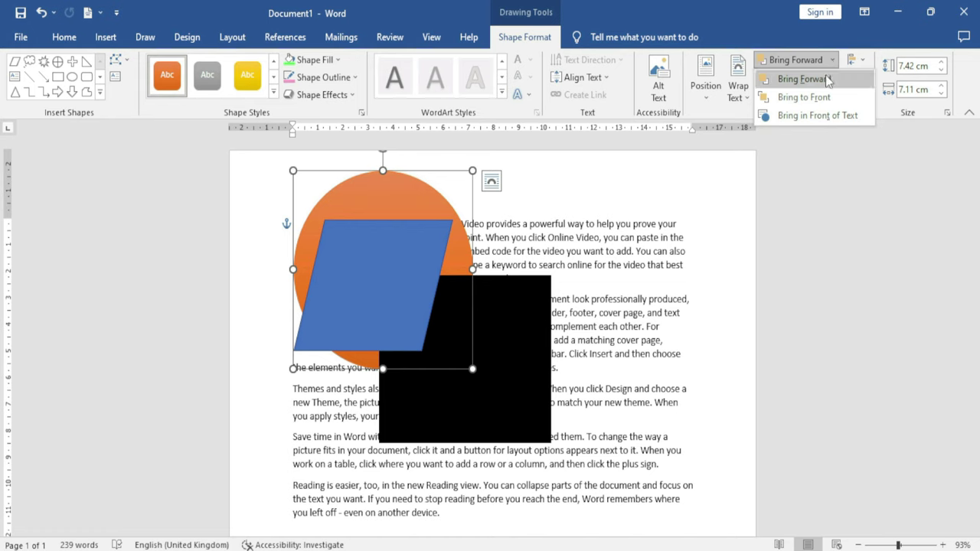
left_click(825, 83)
left_click(832, 60)
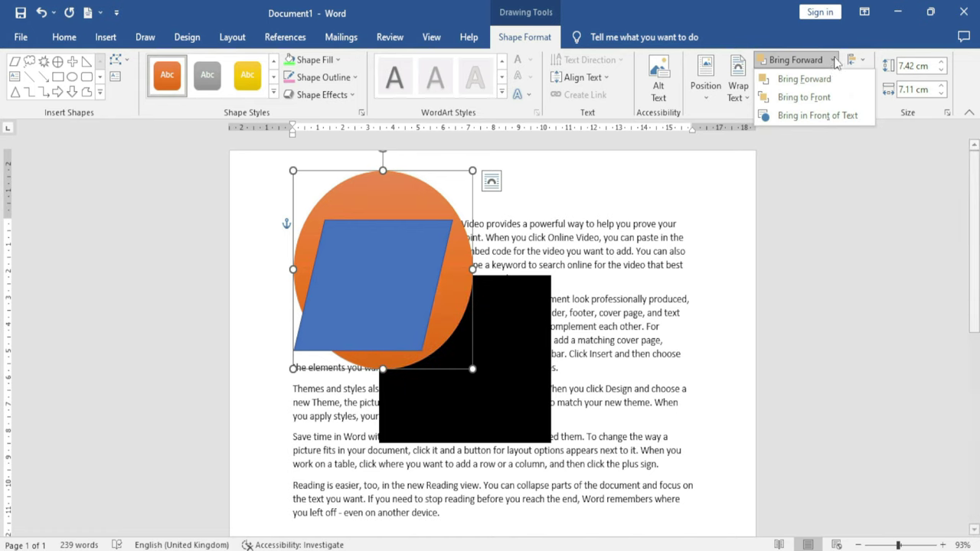
left_click(825, 97)
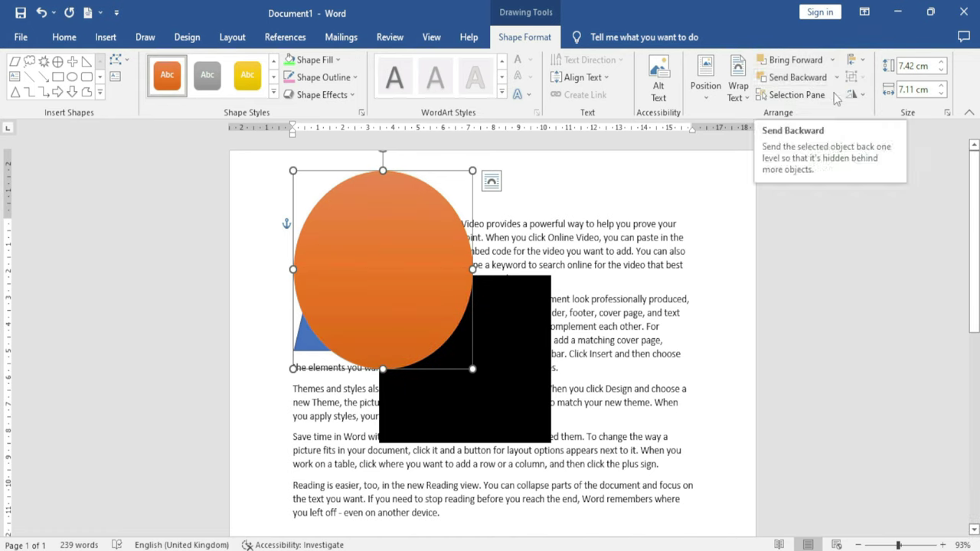
left_click(837, 78)
left_click(834, 97)
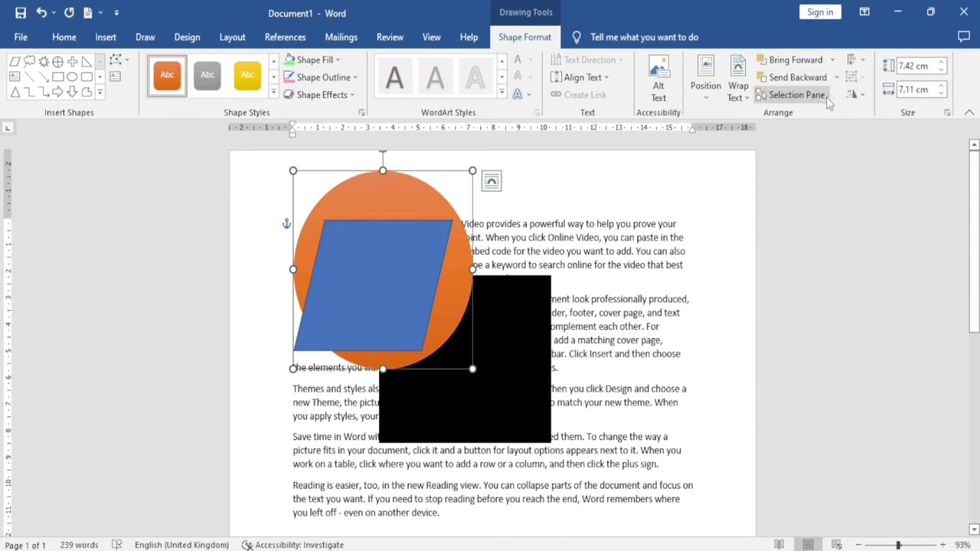
left_click(837, 79)
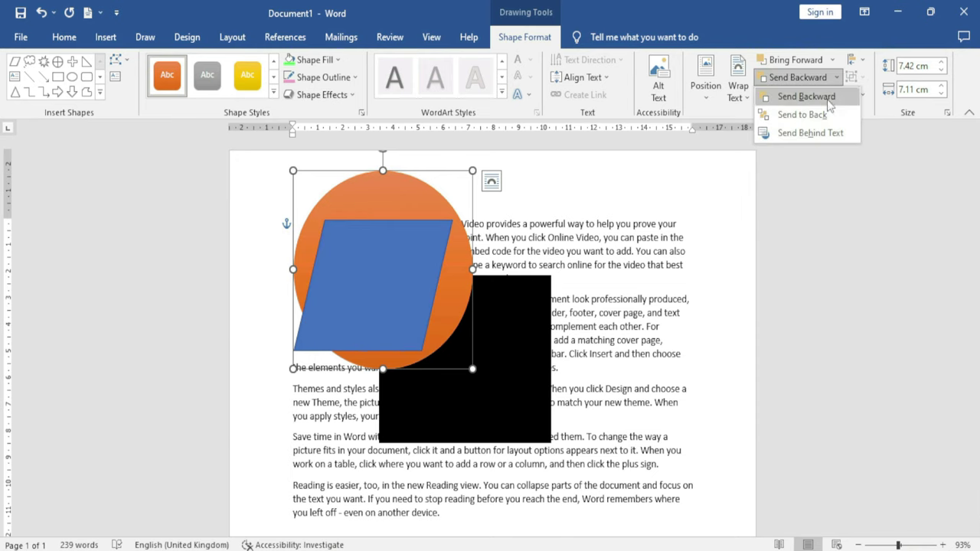
left_click(827, 97)
left_click(832, 60)
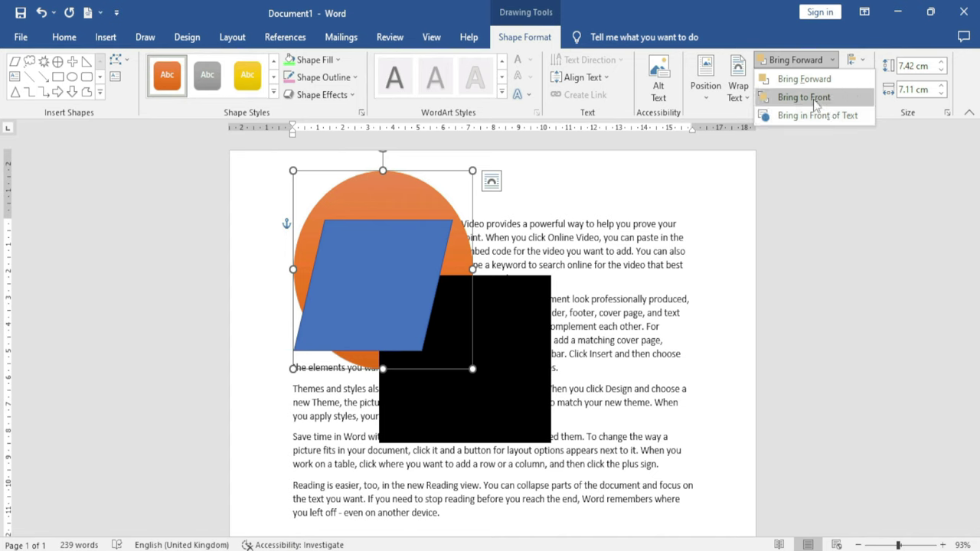
left_click(815, 103)
Move the circle above the parallelogram, trying In Front of Text and Behind Text
left_click_drag(426, 257, 472, 314)
left_click(836, 77)
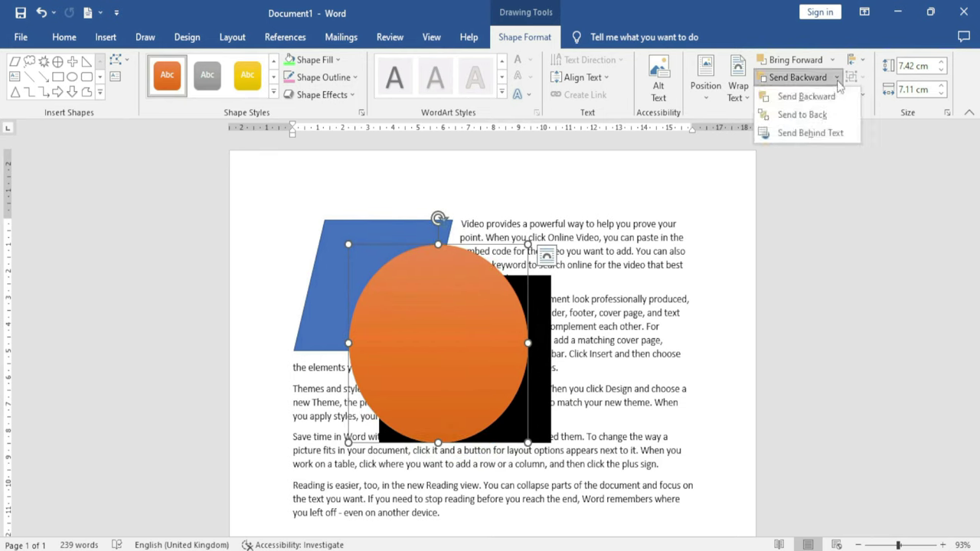
left_click(818, 119)
left_click_drag(467, 264, 494, 177)
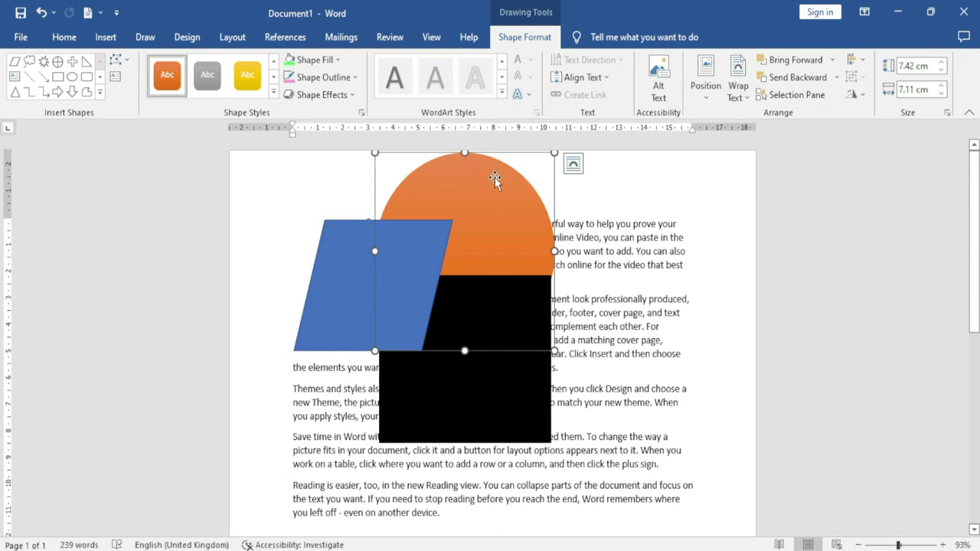
left_click(834, 61)
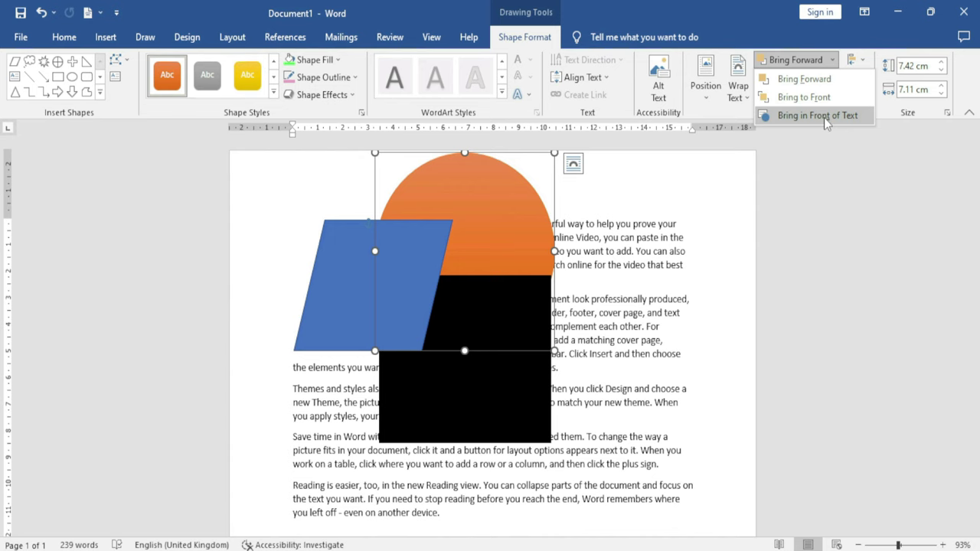
left_click(823, 117)
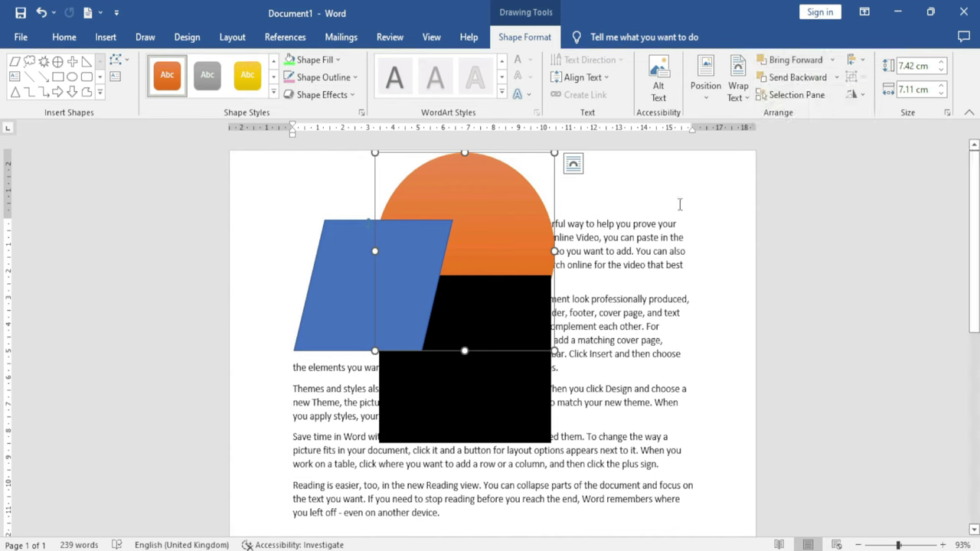
left_click(837, 79)
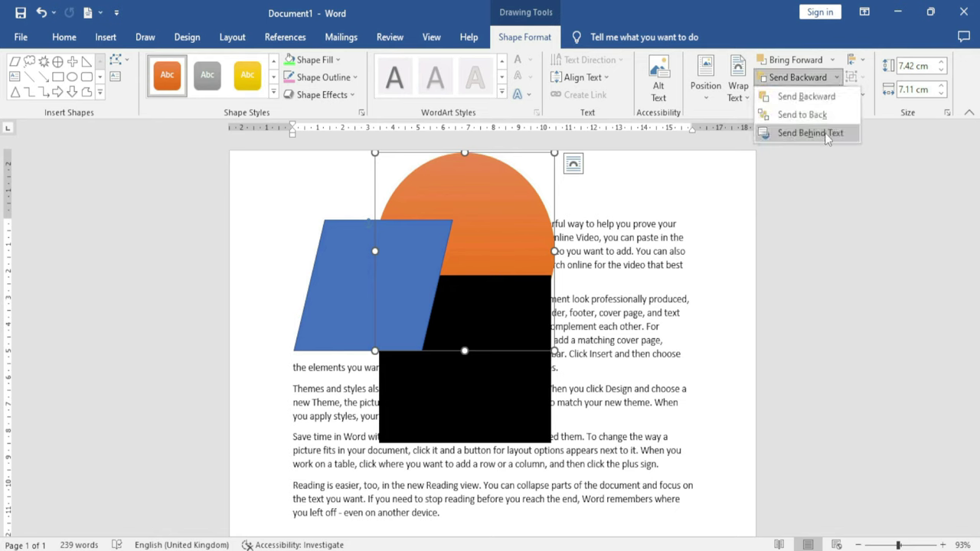
left_click(820, 132)
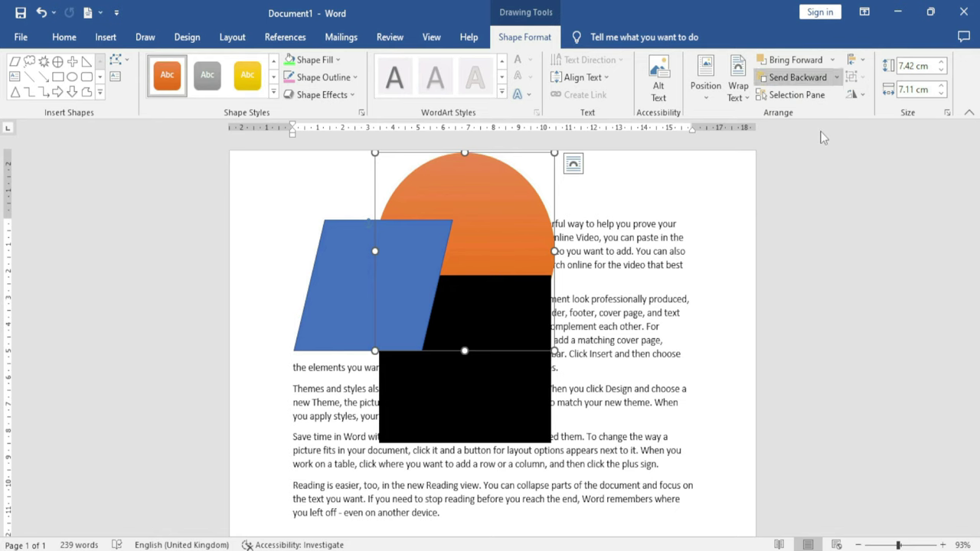
Move the circle to the page's right side in front of text, undoing the final nudge
left_click_drag(464, 196, 633, 245)
left_click_drag(626, 223, 623, 241)
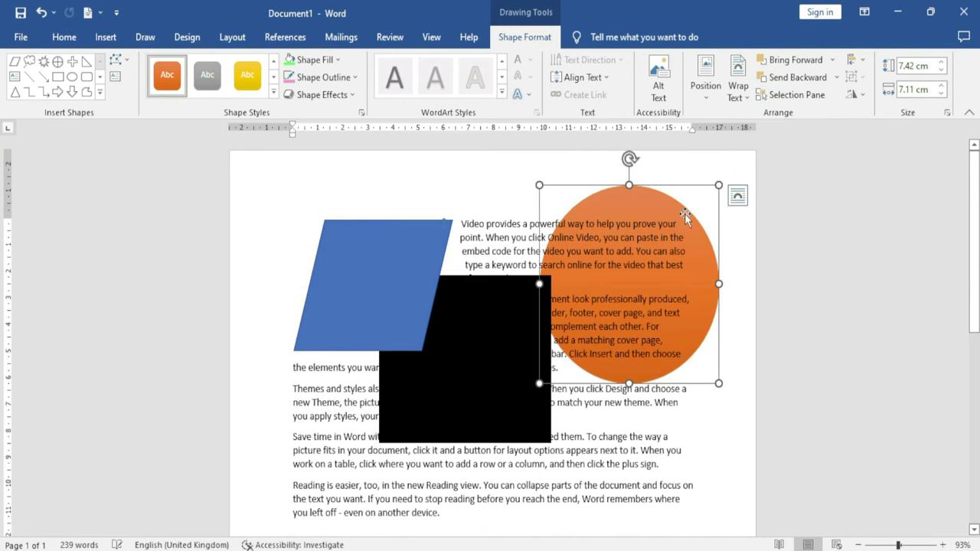
left_click(835, 78)
left_click(832, 60)
left_click(832, 60)
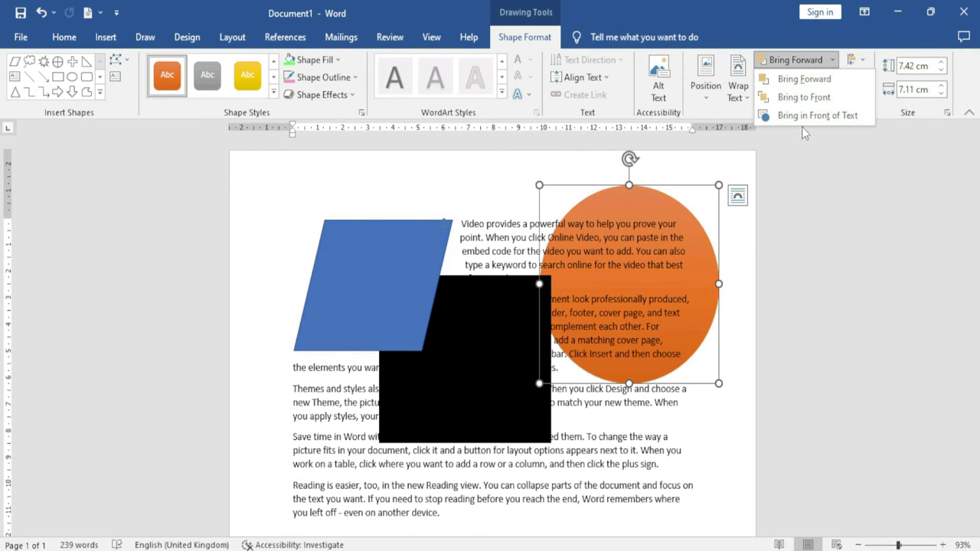
left_click(817, 115)
left_click_drag(626, 251, 633, 207)
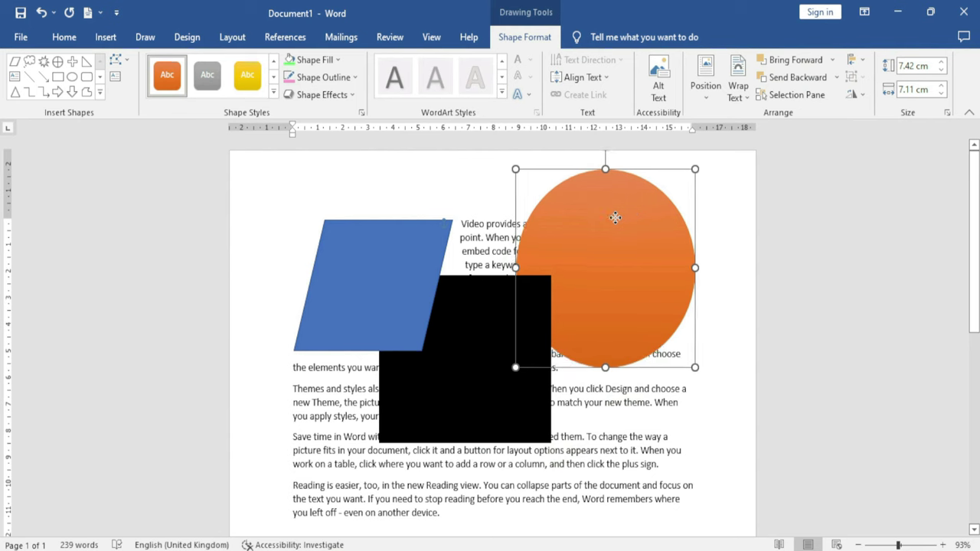
key("ctrl+z")
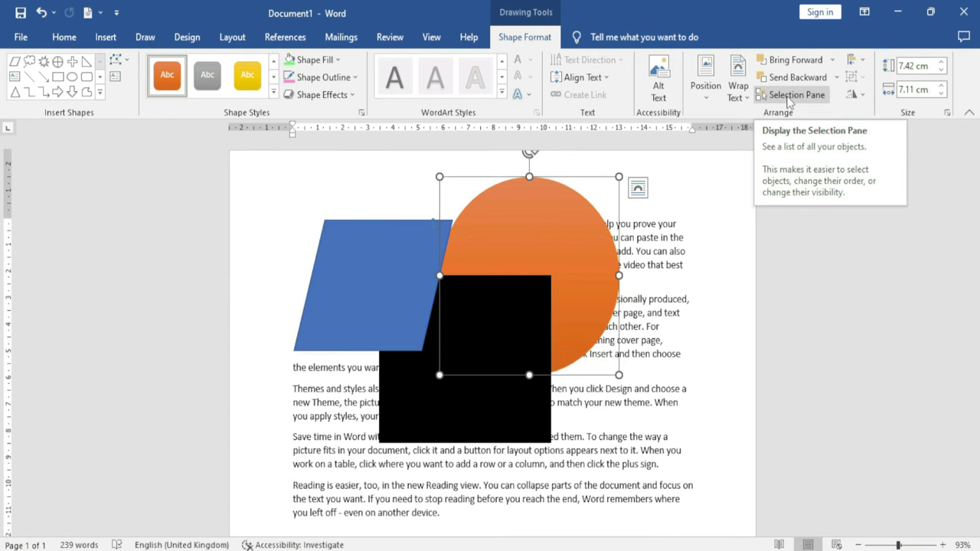
In the Selection Pane, shift Oval 16 right, hide all three shapes, then Show All
left_click(788, 98)
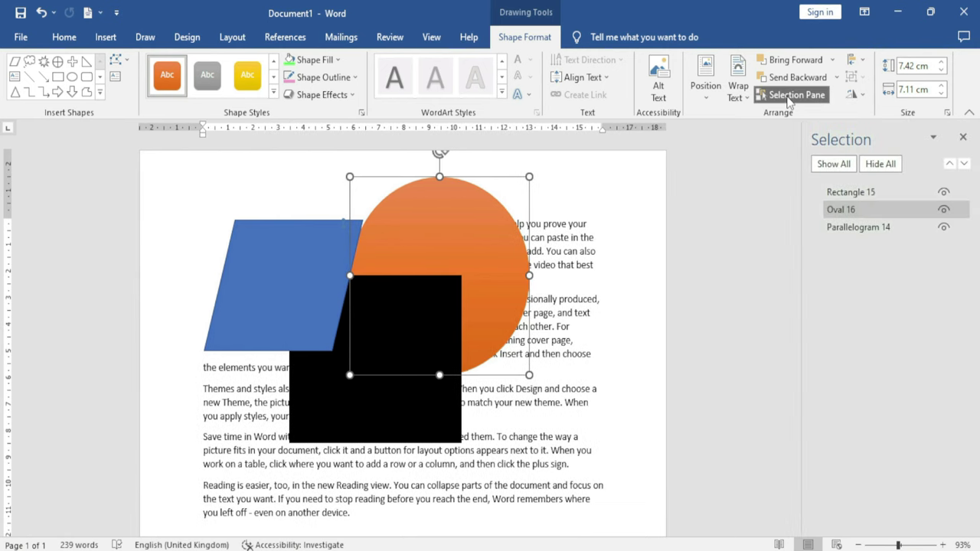
left_click_drag(435, 234, 482, 241)
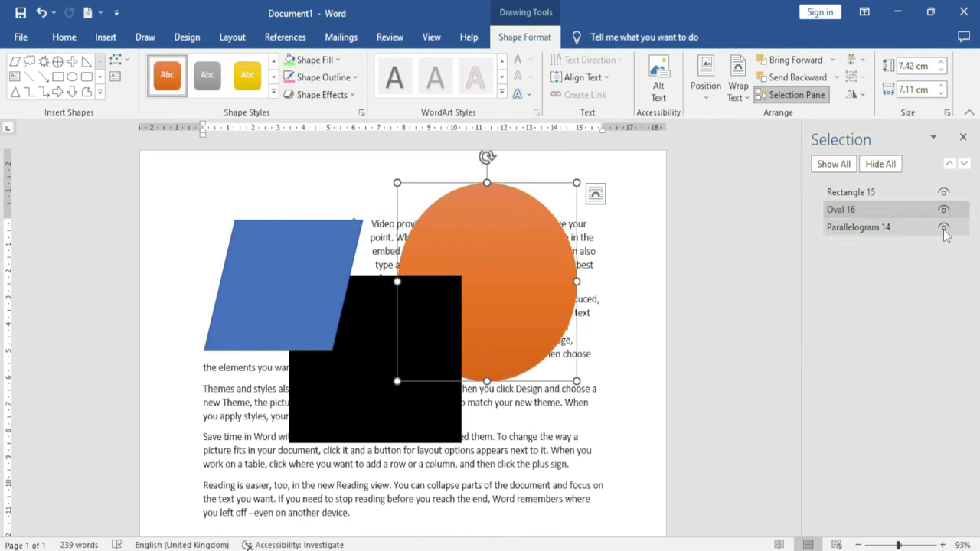
left_click(943, 192)
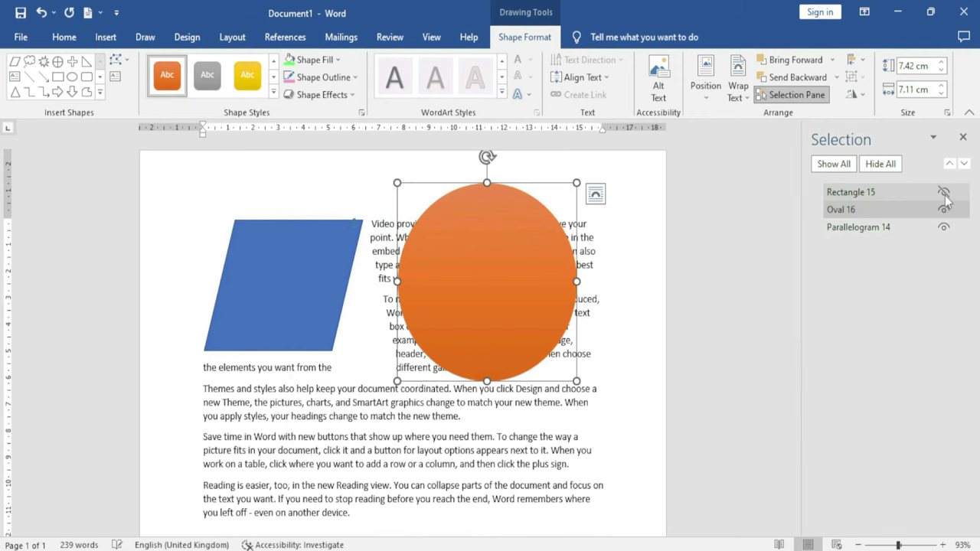
left_click(943, 209)
left_click(943, 228)
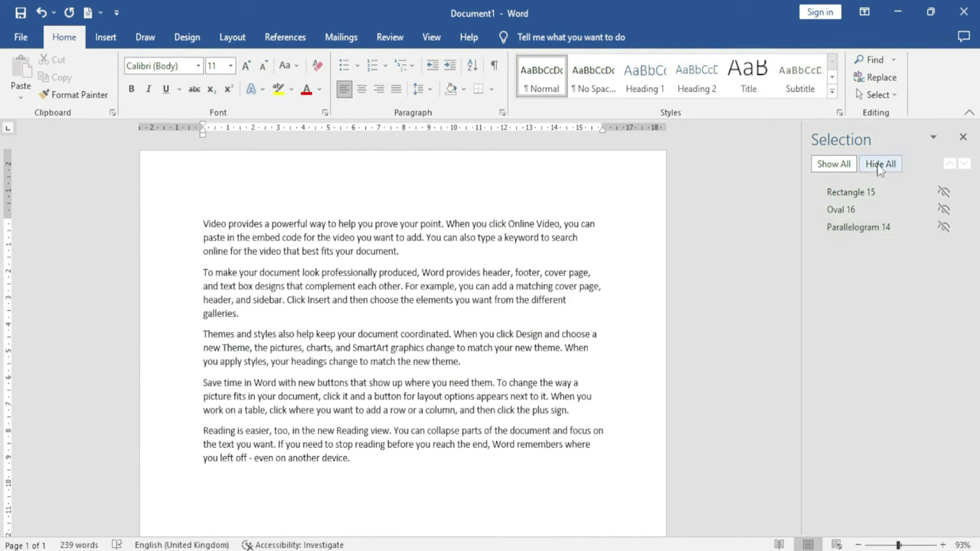
left_click(831, 167)
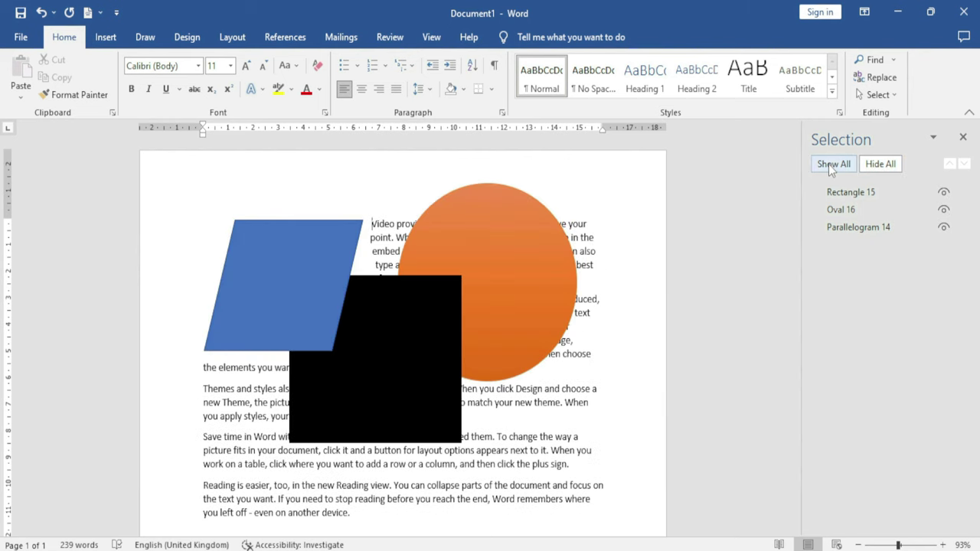
left_click(492, 237)
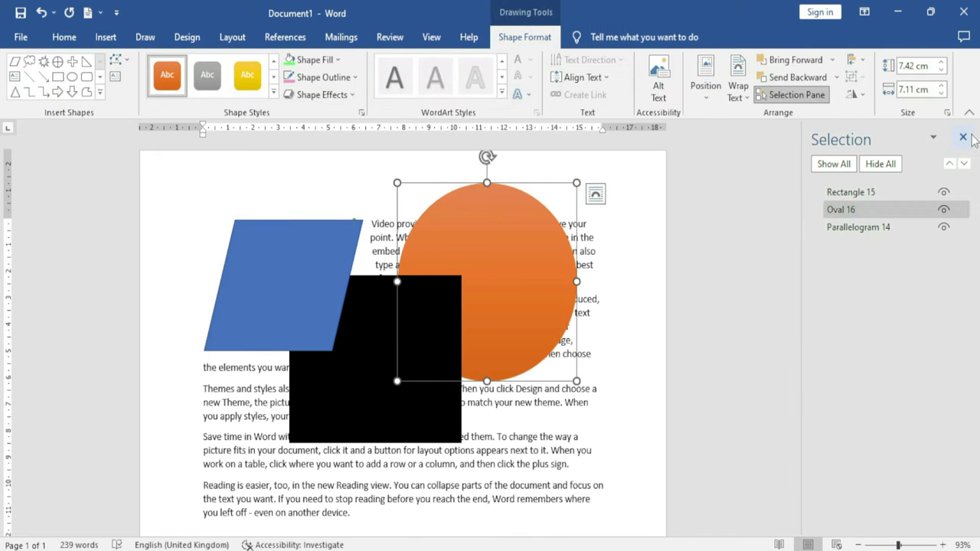
left_click(963, 137)
Try aligning the orange circle left, centred and right between the margins
left_click(859, 61)
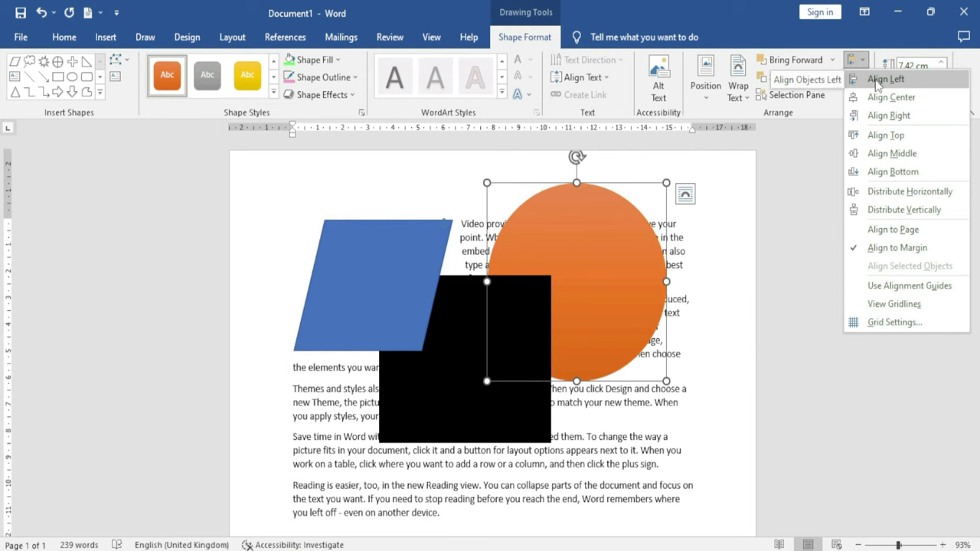
left_click(880, 79)
left_click(865, 65)
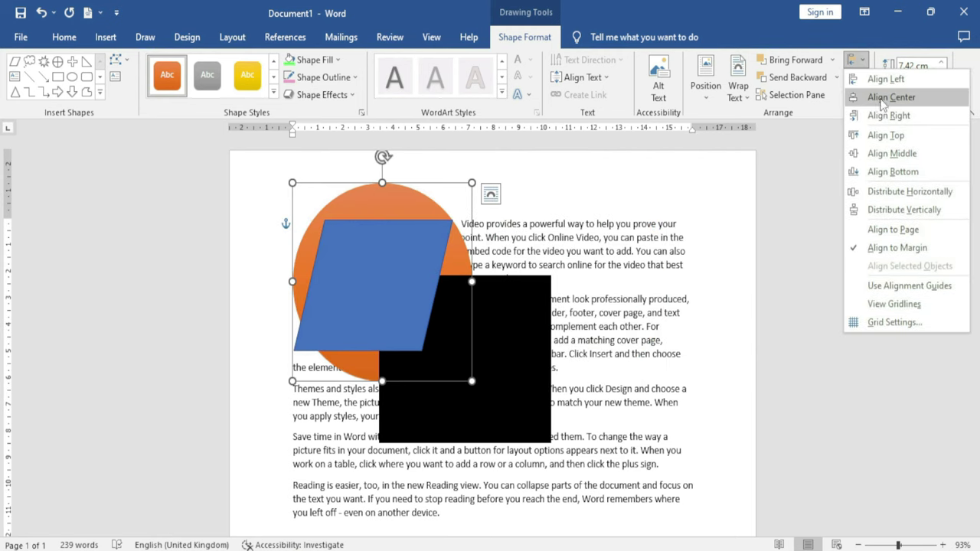
left_click(891, 97)
left_click(863, 63)
left_click(887, 116)
left_click(858, 61)
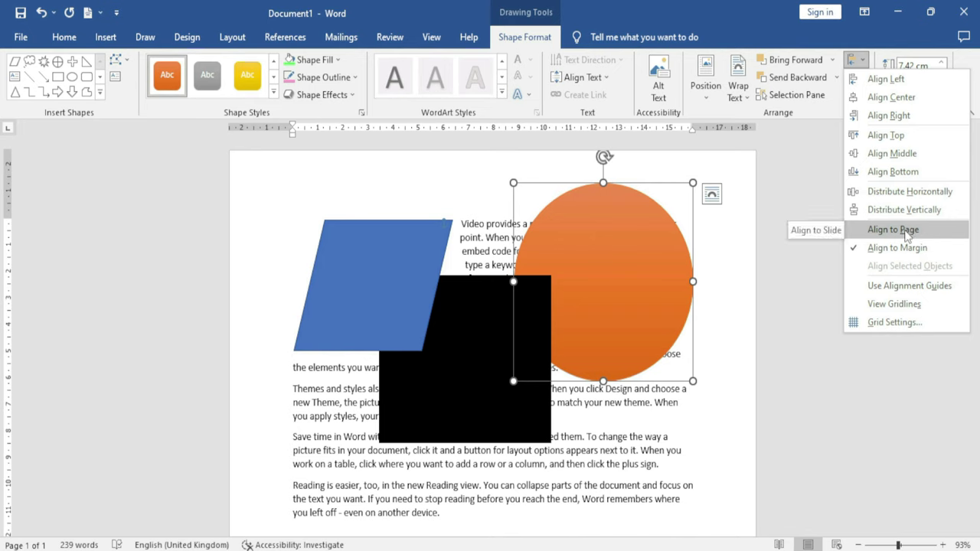
left_click(907, 231)
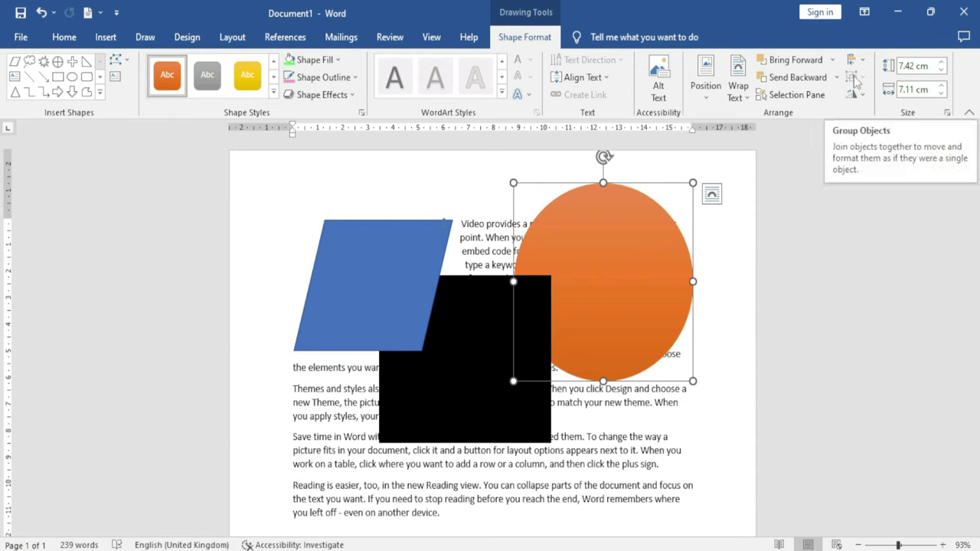
Group the black square with the orange circle and move the group down-right
left_click(454, 352, "shift")
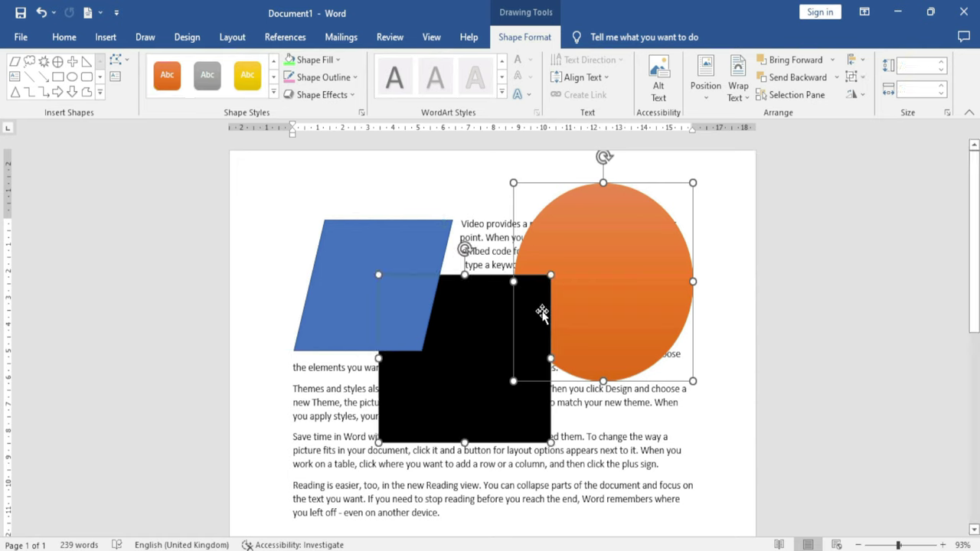
left_click(852, 76)
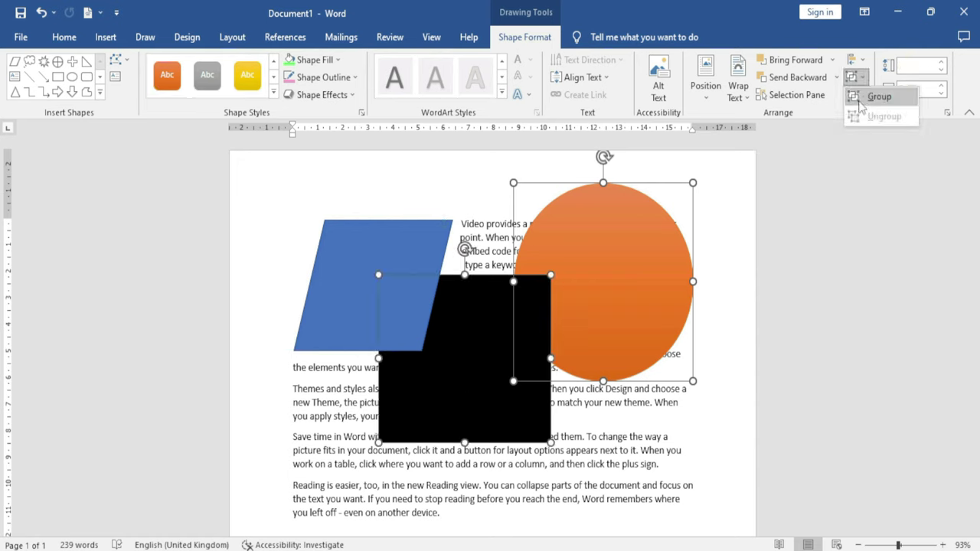
left_click(878, 97)
left_click_drag(584, 205, 608, 269)
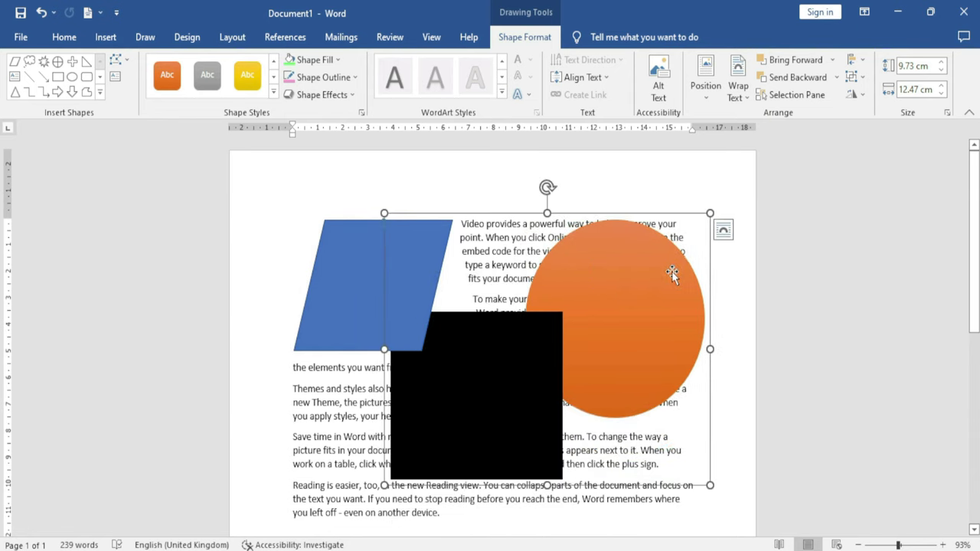
Group all three shapes together and shrink the group from its corner
left_click(361, 272, "shift")
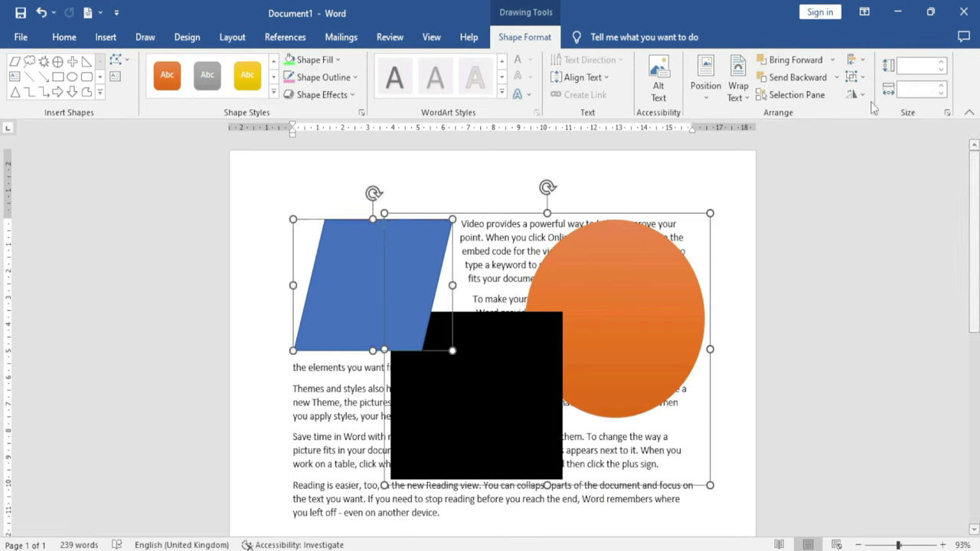
left_click(853, 62)
key("Escape")
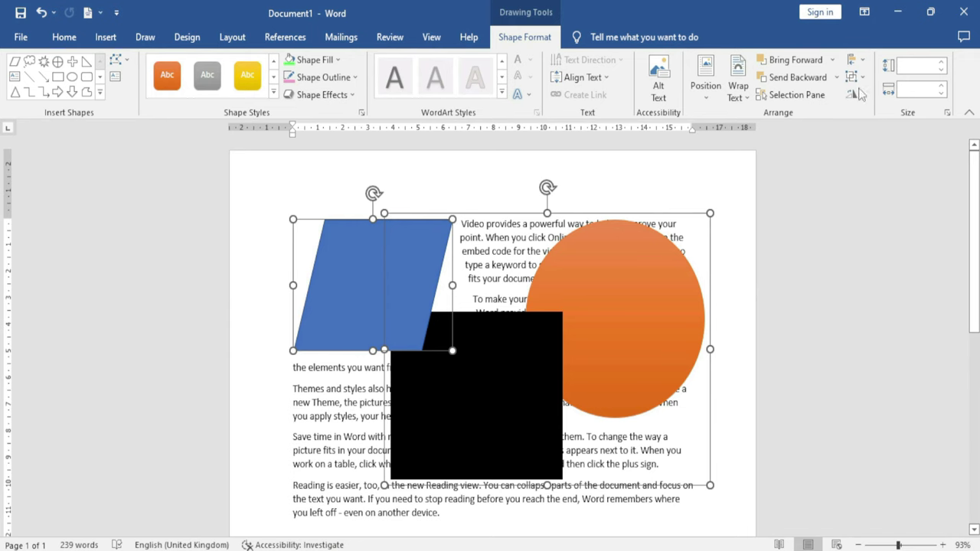
left_click(854, 77)
left_click(878, 98)
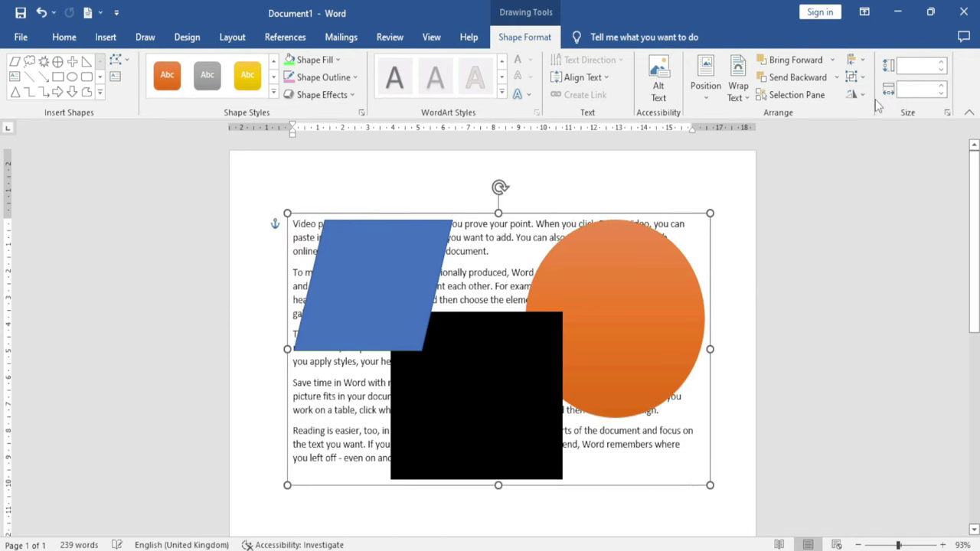
left_click_drag(649, 288, 640, 281)
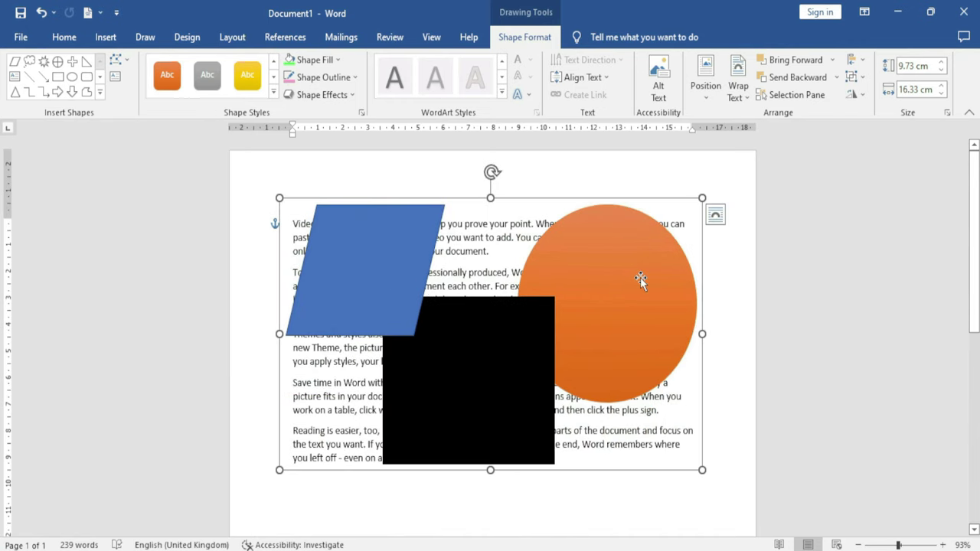
left_click_drag(702, 469, 635, 424)
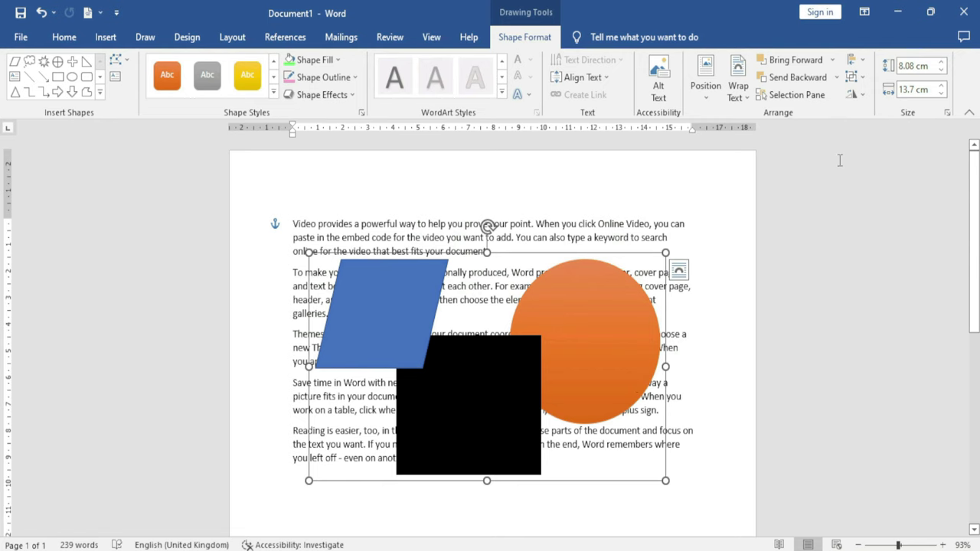
Ungroup the shapes and reposition the square, circle and parallelogram individually
left_click(855, 76)
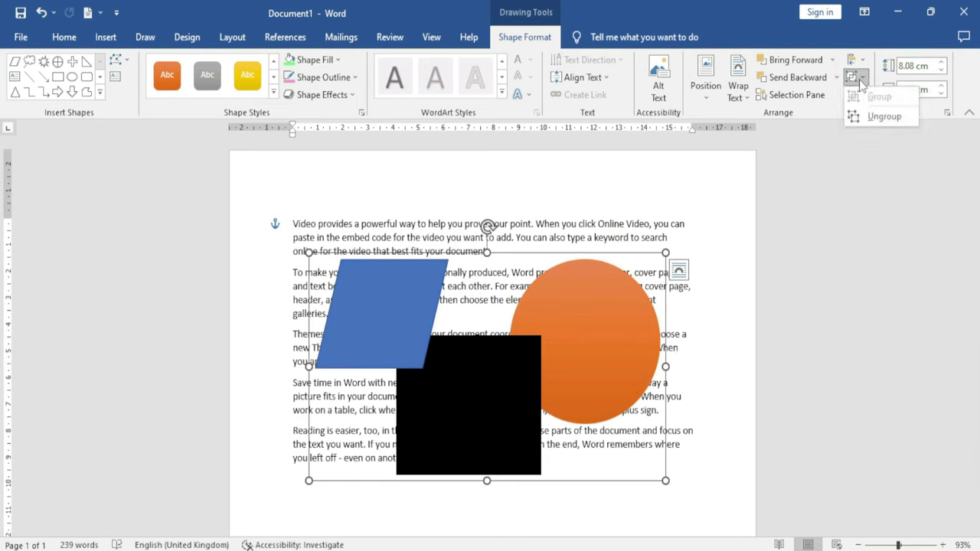
left_click(884, 116)
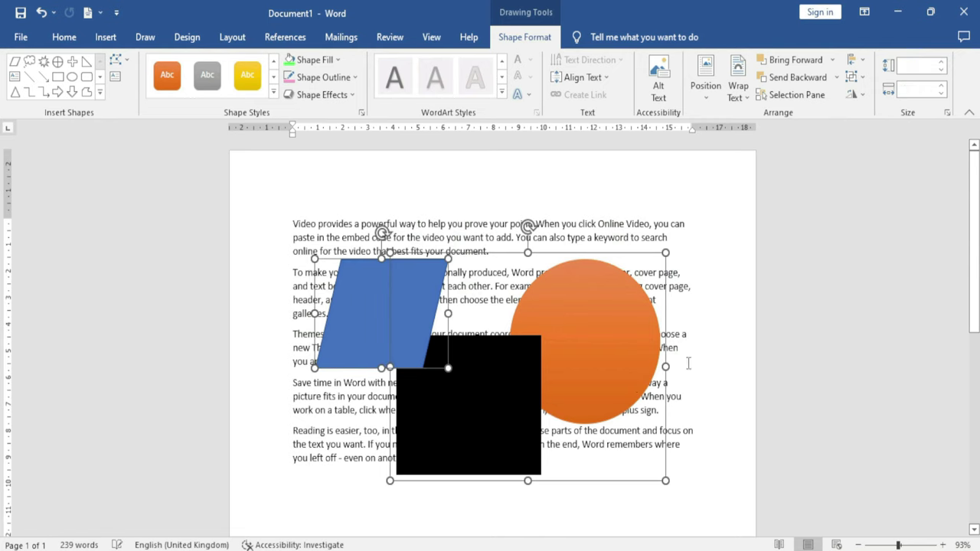
left_click(466, 389)
left_click_drag(465, 389, 474, 438)
left_click_drag(586, 329, 616, 250)
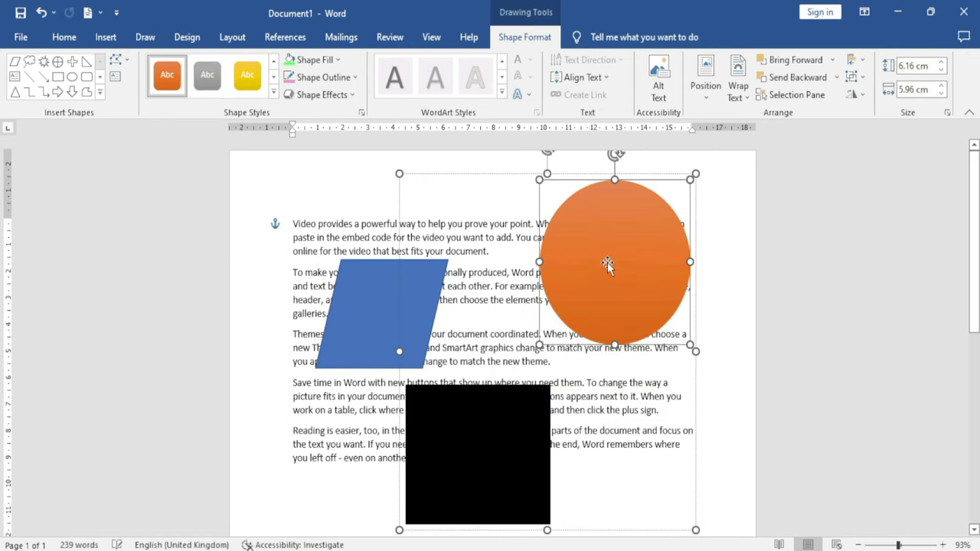
left_click_drag(378, 284, 320, 254)
left_click(617, 294)
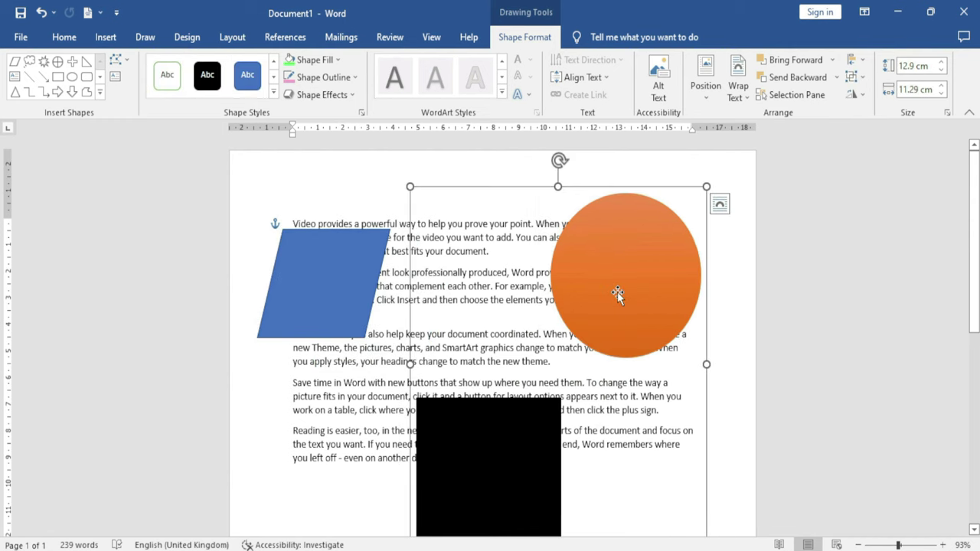
left_click_drag(606, 265, 588, 246)
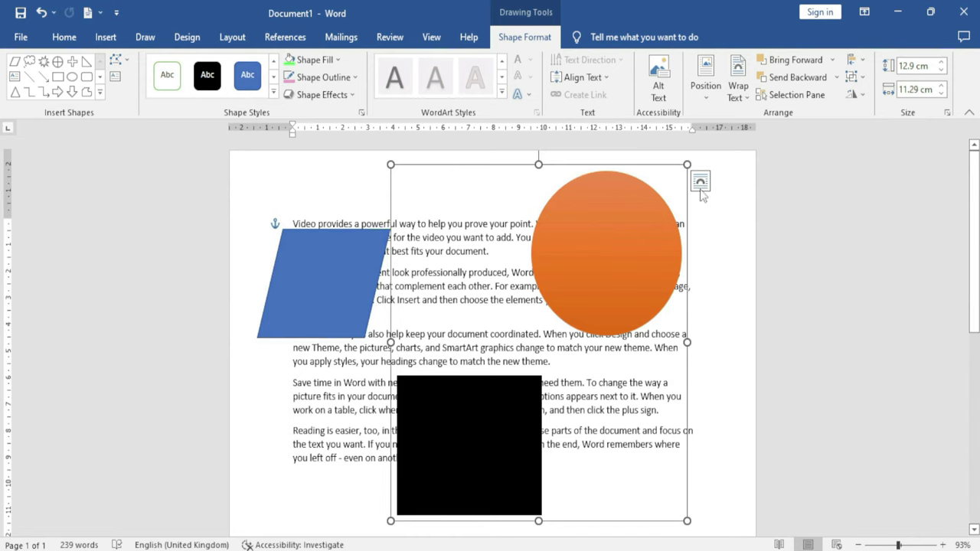
left_click_drag(346, 280, 337, 239)
Ungroup the circle and black square, then place the circle upper right and square lower middle
left_click(600, 292)
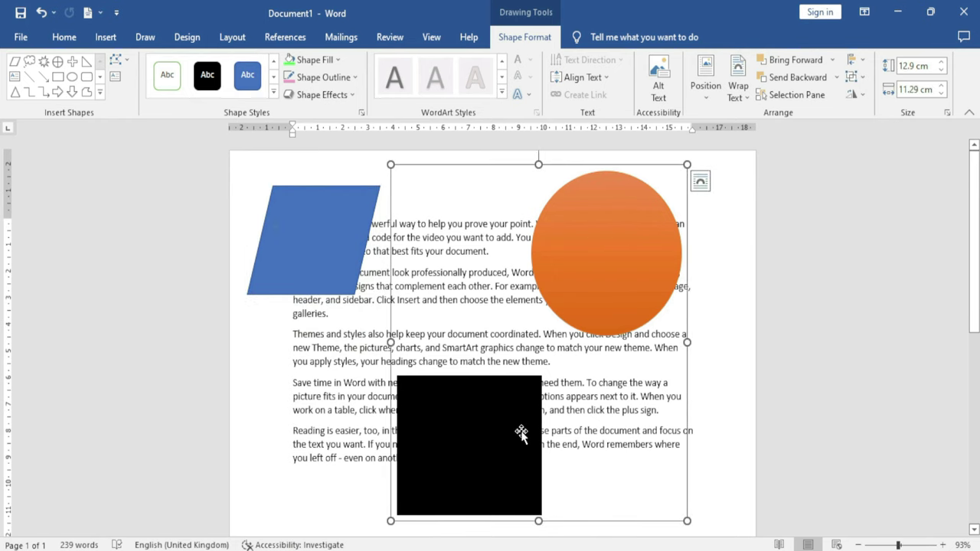
left_click(861, 61)
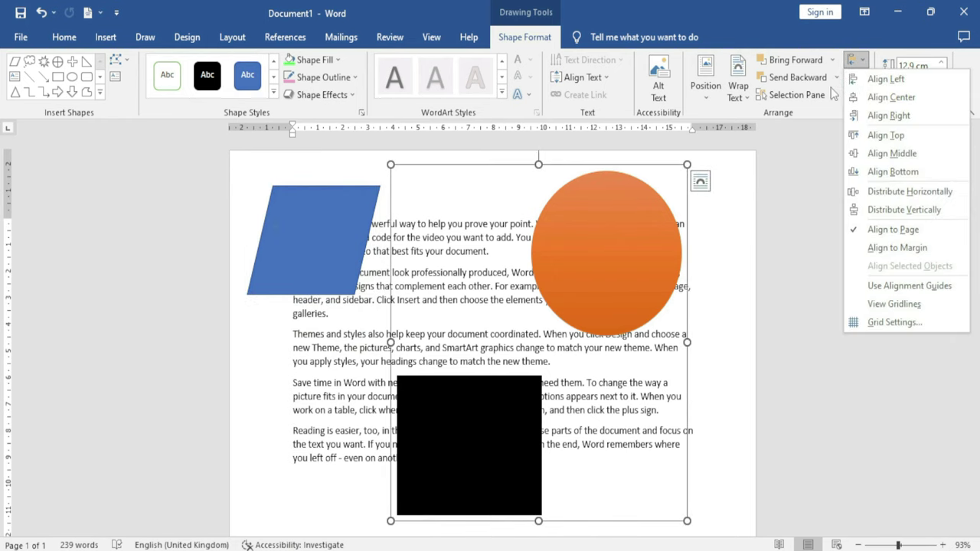
left_click(862, 76)
left_click(880, 116)
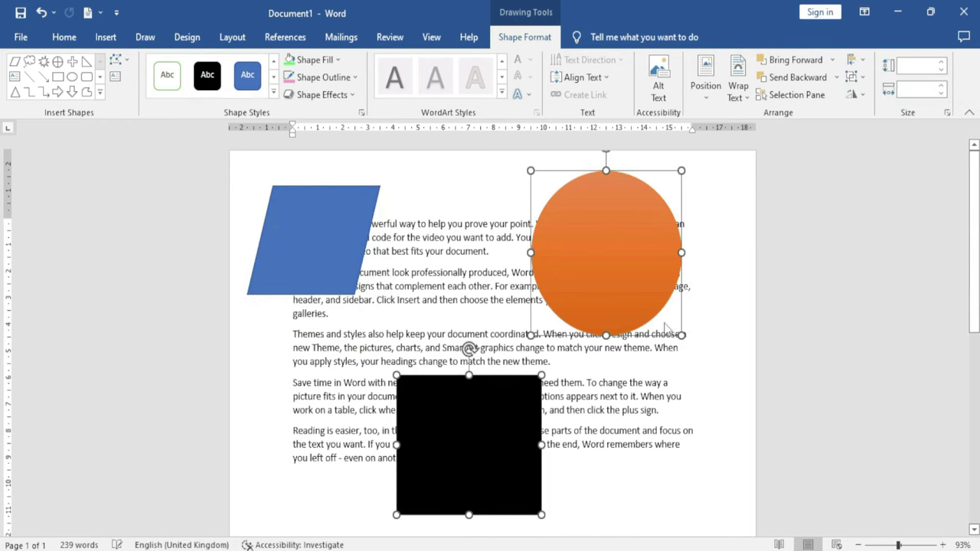
left_click(636, 414)
left_click_drag(623, 291, 660, 254)
left_click_drag(485, 409, 452, 386)
left_click_drag(642, 256, 628, 343)
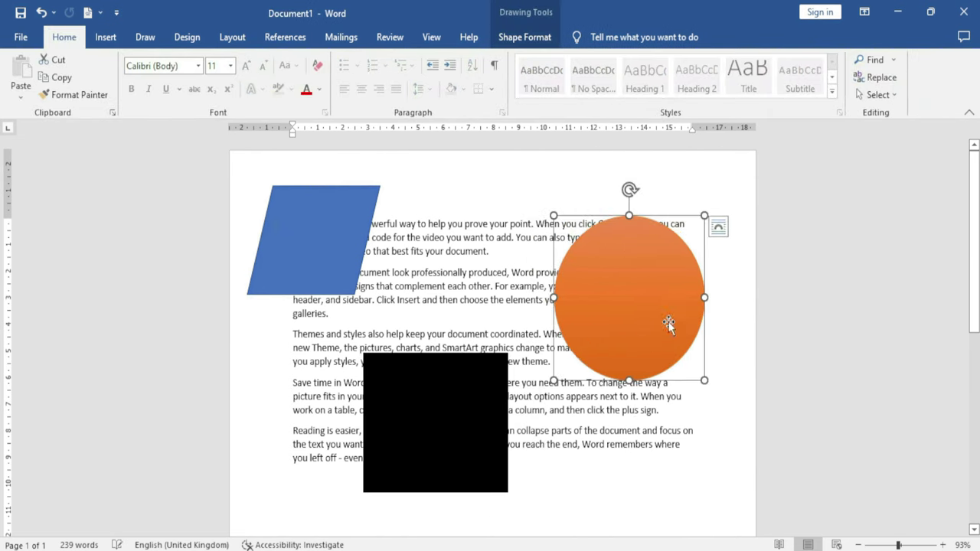
Select the parallelogram and adjust its size with the spinners to about 4 cm tall and 6 cm wide
double_click(653, 266)
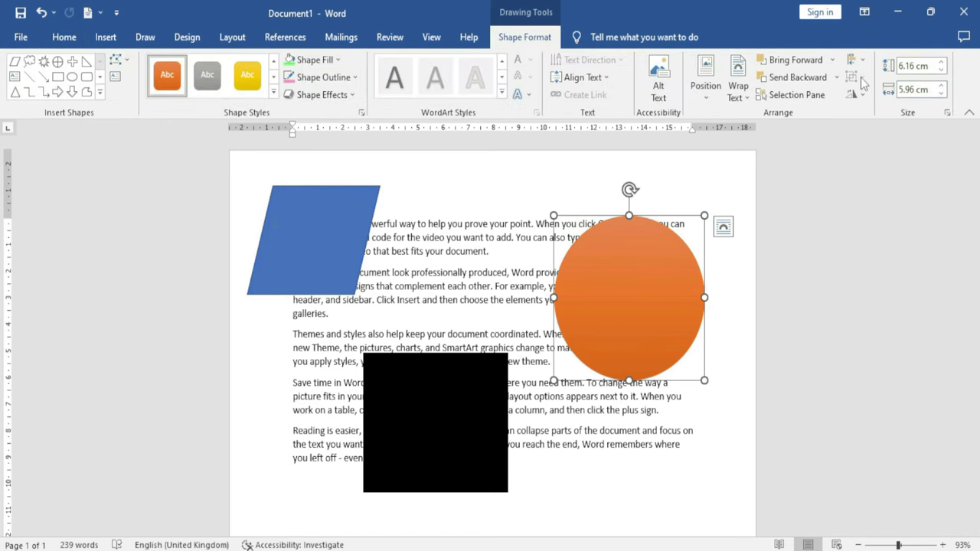
left_click(859, 95)
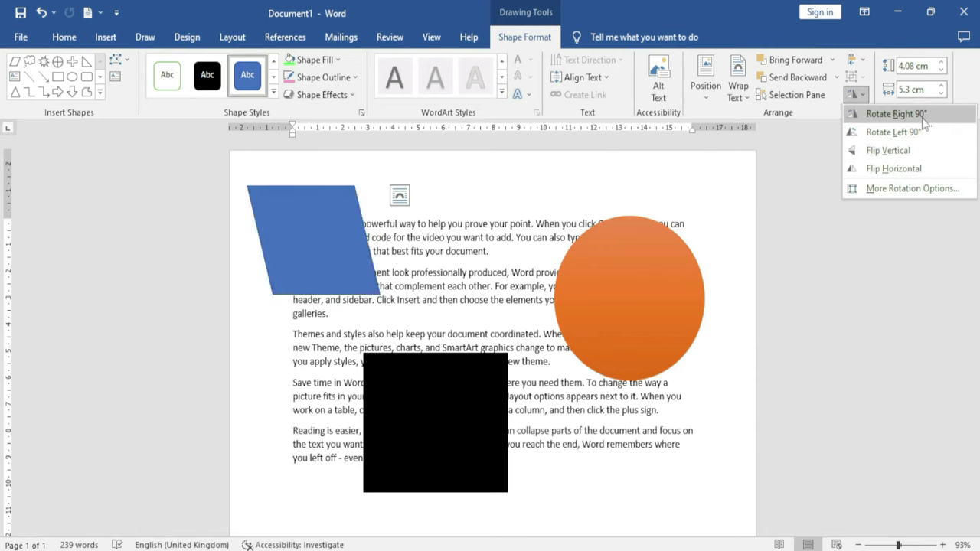
left_click(942, 67)
left_click(942, 66)
left_click(942, 67)
left_click(942, 67)
left_click(942, 66)
left_click(941, 71)
left_click(941, 70)
left_click(941, 71)
left_click(941, 71)
left_click(940, 70)
left_click(940, 70)
left_click(942, 86)
left_click(942, 85)
left_click(942, 85)
left_click(942, 86)
left_click(942, 86)
left_click(941, 86)
left_click(942, 86)
Set the parallelogram's height and width to 5 cm and move it right above the text
left_click_drag(925, 70, 868, 65)
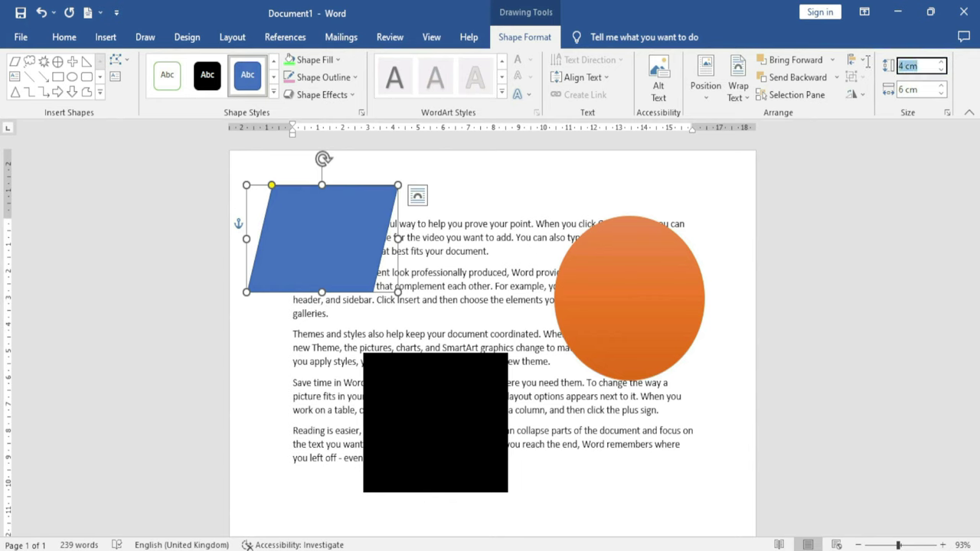
type("5")
key("Tab")
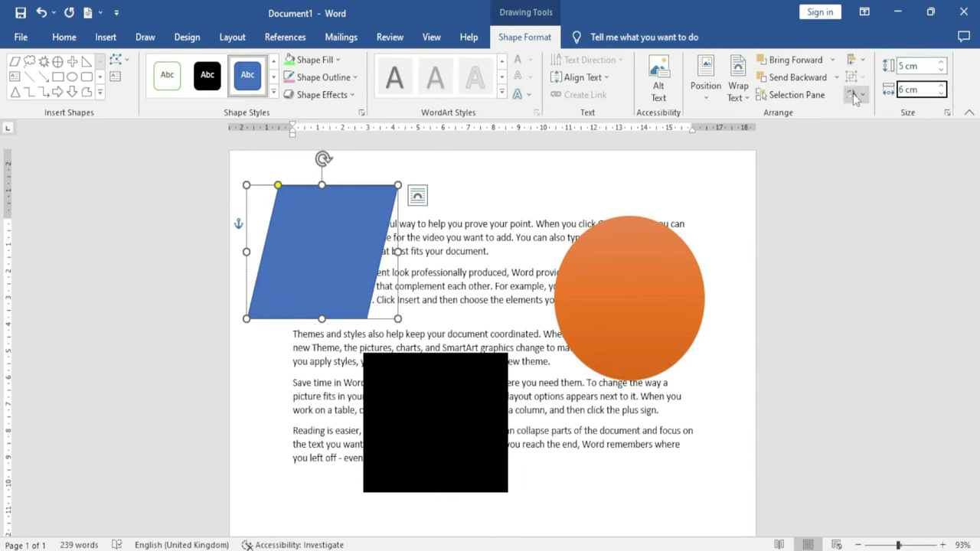
type("5")
key("Return")
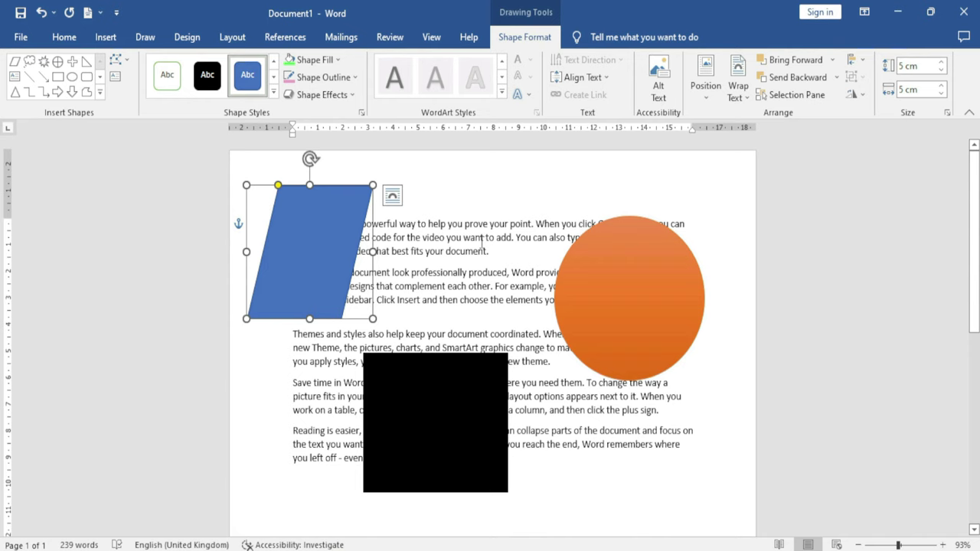
left_click_drag(323, 238, 416, 241)
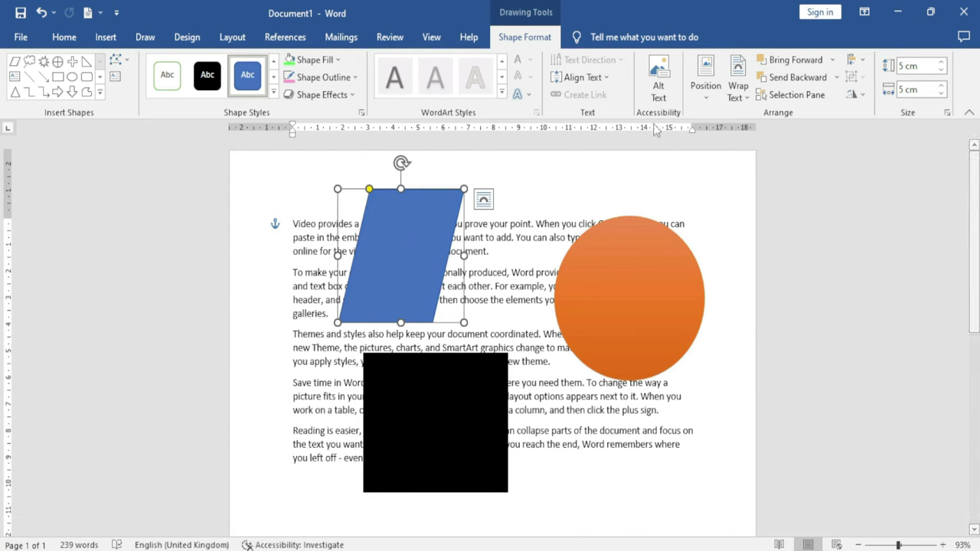
Browse the Edit Shape options without changing anything, then shift the parallelogram slightly right
left_click(125, 62)
mouse_move(158, 85)
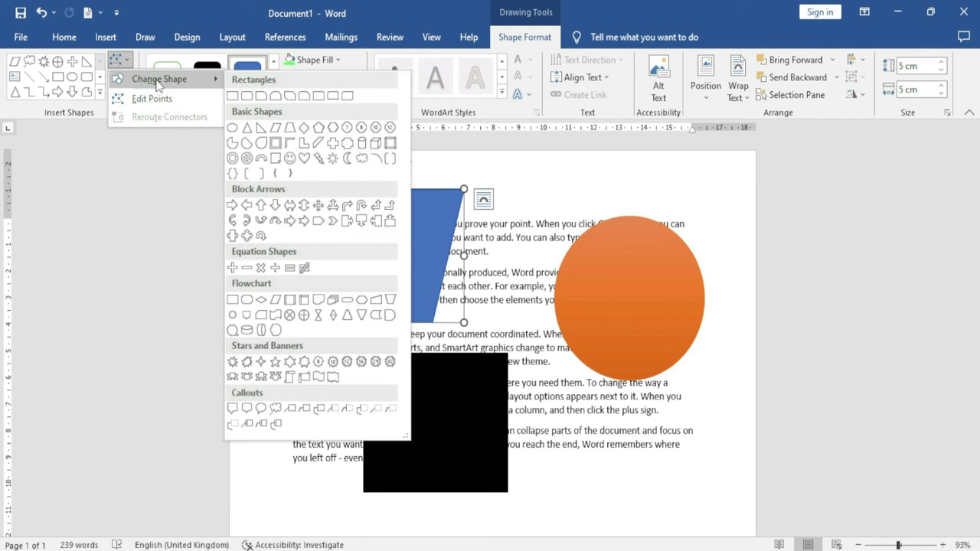
left_click(492, 210)
left_click_drag(387, 240, 414, 240)
Change the parallelogram into a Teardrop shape and move it to the text's upper left
left_click(120, 60)
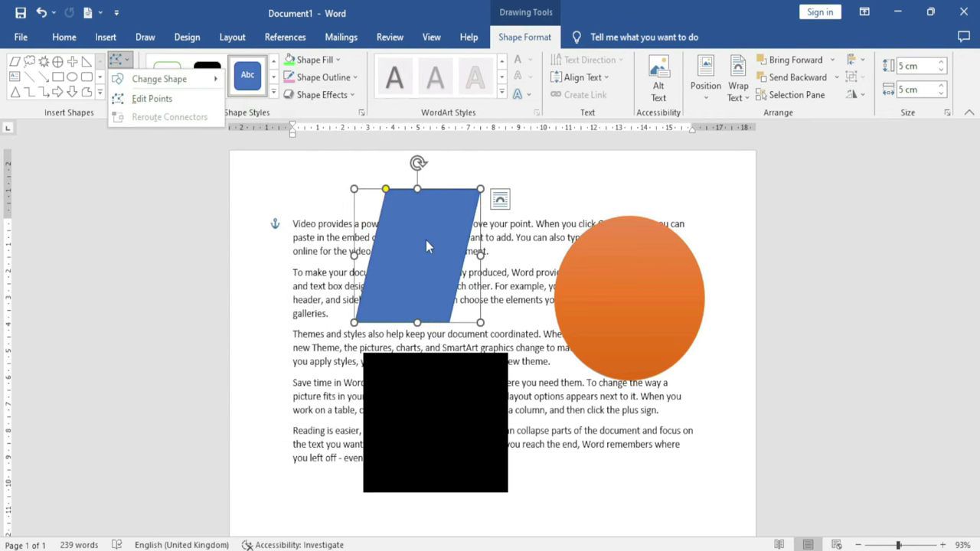
mouse_move(189, 86)
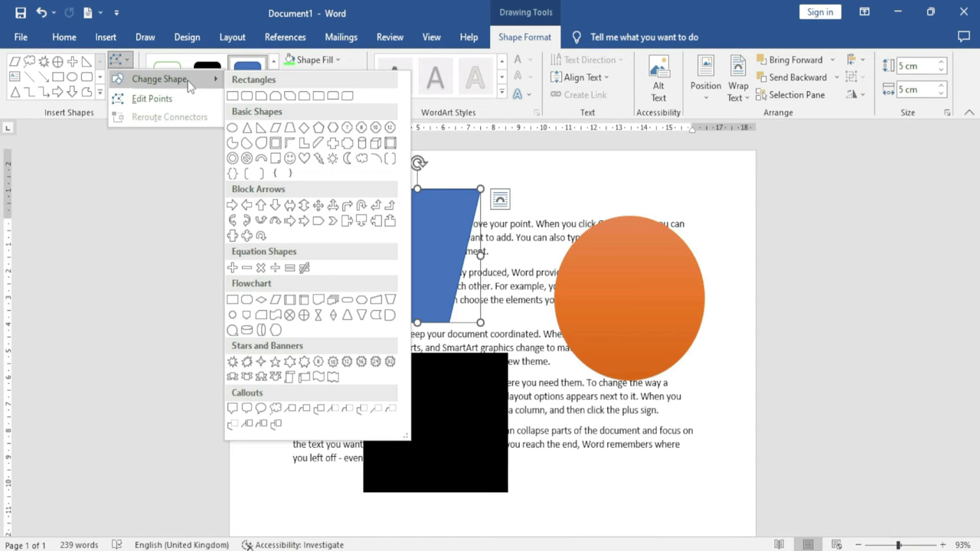
left_click(261, 143)
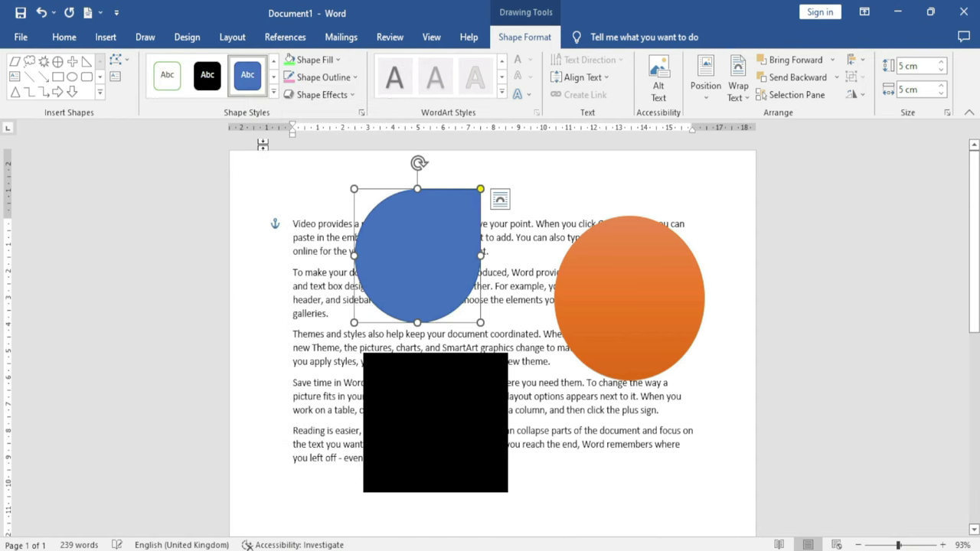
left_click_drag(433, 265, 371, 274)
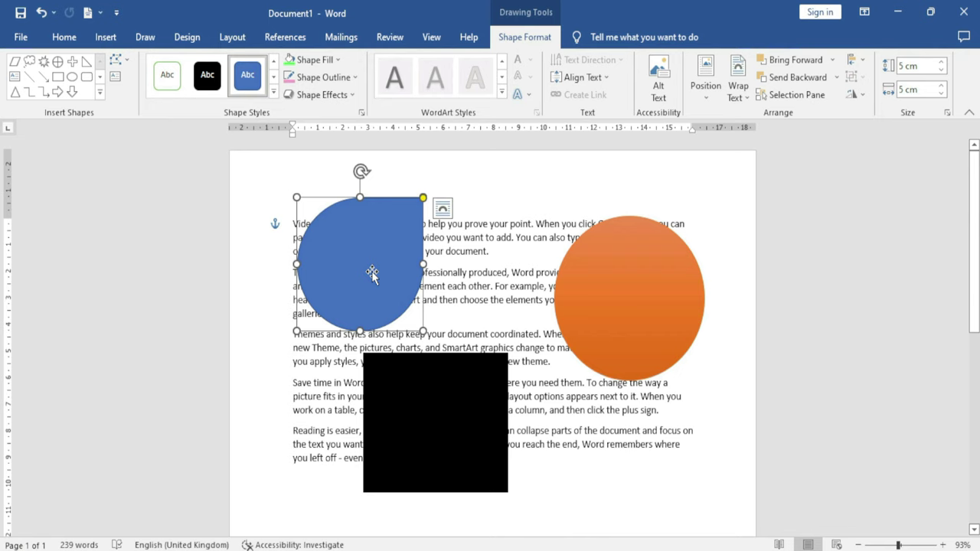
left_click(119, 60)
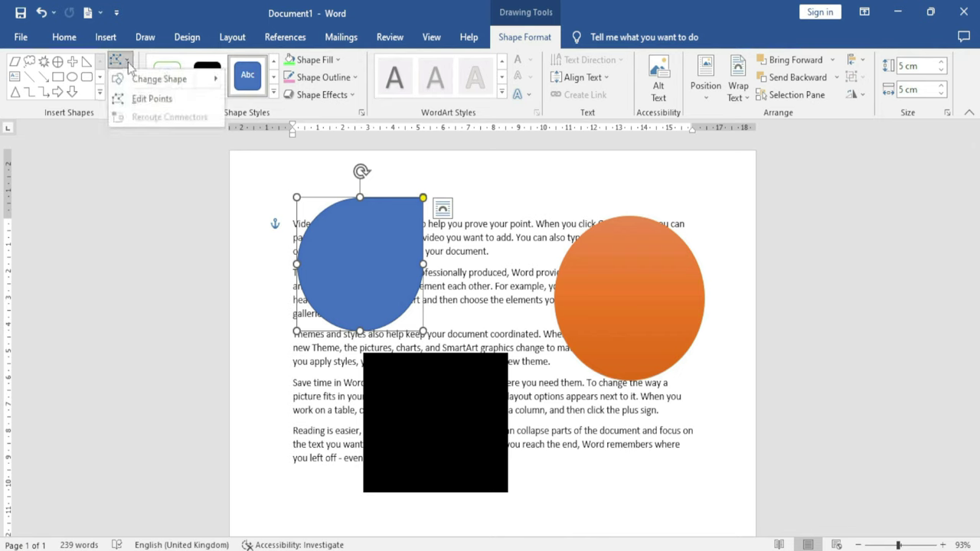
Drag the teardrop's edit points to bulge the right side, dent the top and curve the lower-right edge inward
left_click(143, 100)
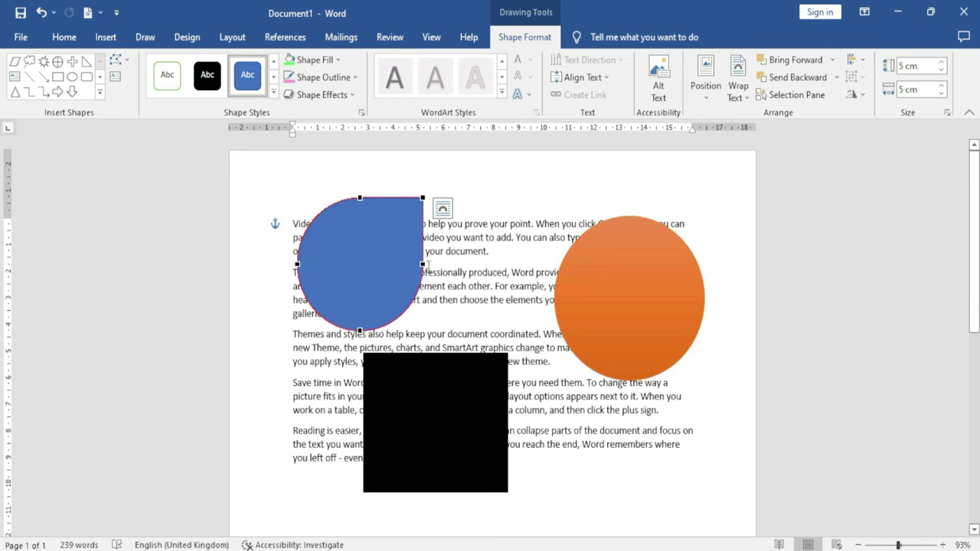
left_click_drag(421, 265, 453, 257)
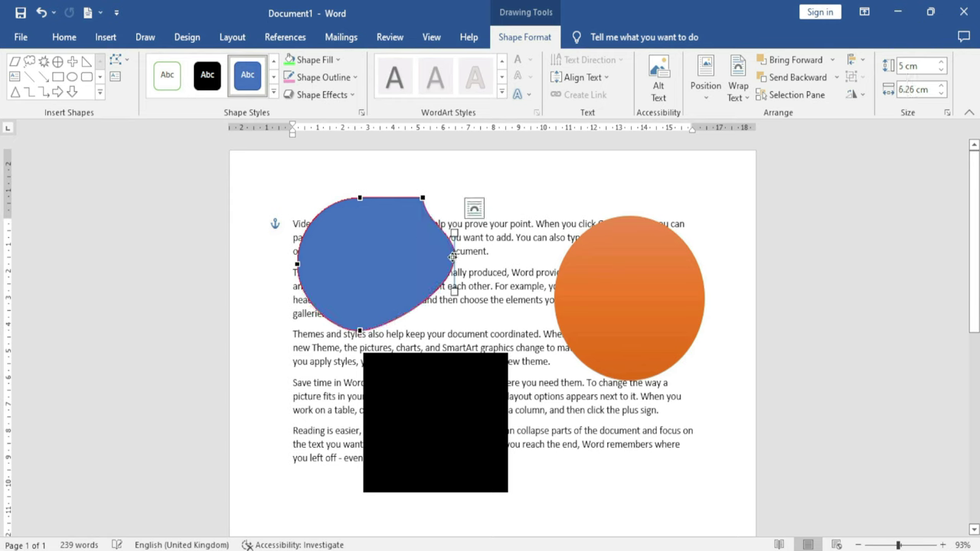
left_click_drag(361, 199, 335, 196)
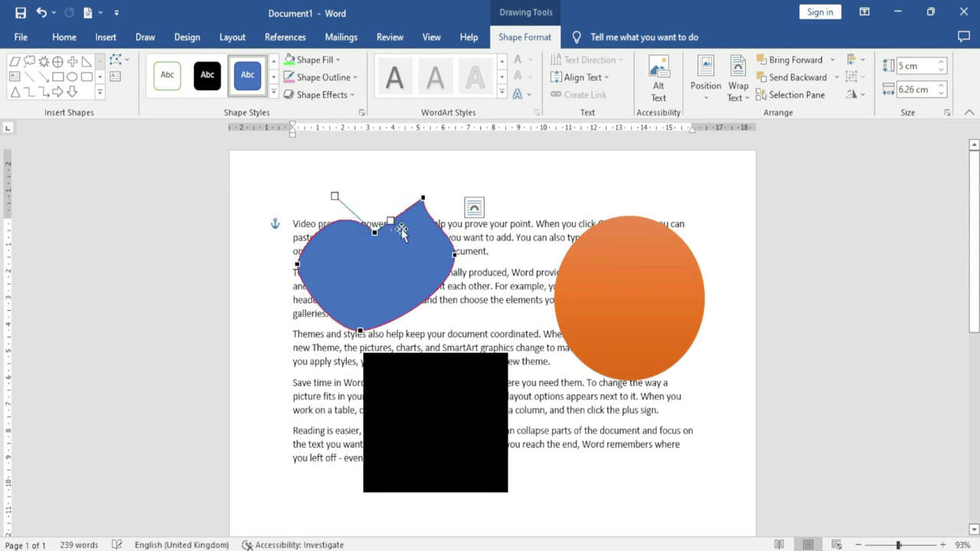
left_click_drag(422, 200, 422, 220)
left_click(456, 255)
left_click_drag(454, 233, 433, 228)
left_click_drag(455, 289, 357, 286)
left_click_drag(374, 232, 365, 255)
Insert a new drawing canvas and draw a blue square inside it
left_click(118, 59)
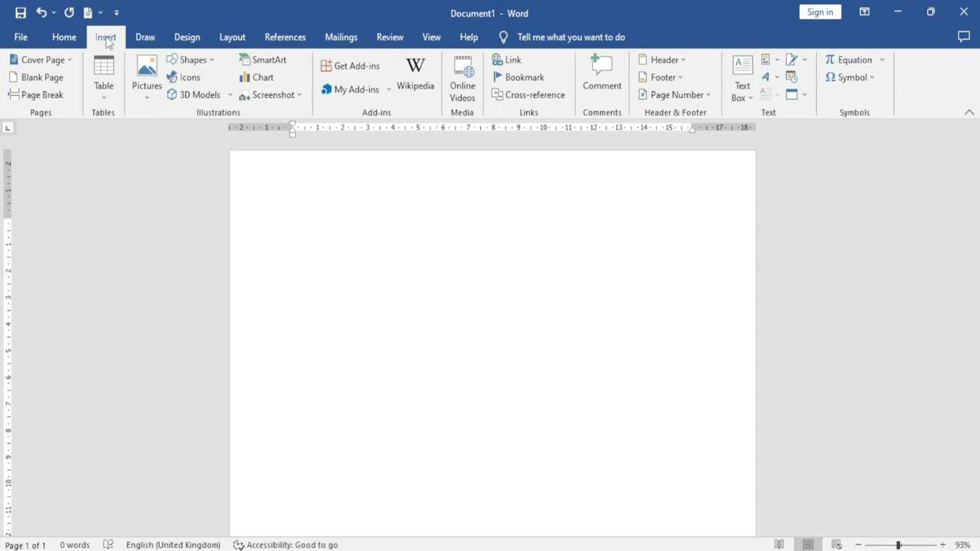
left_click(192, 60)
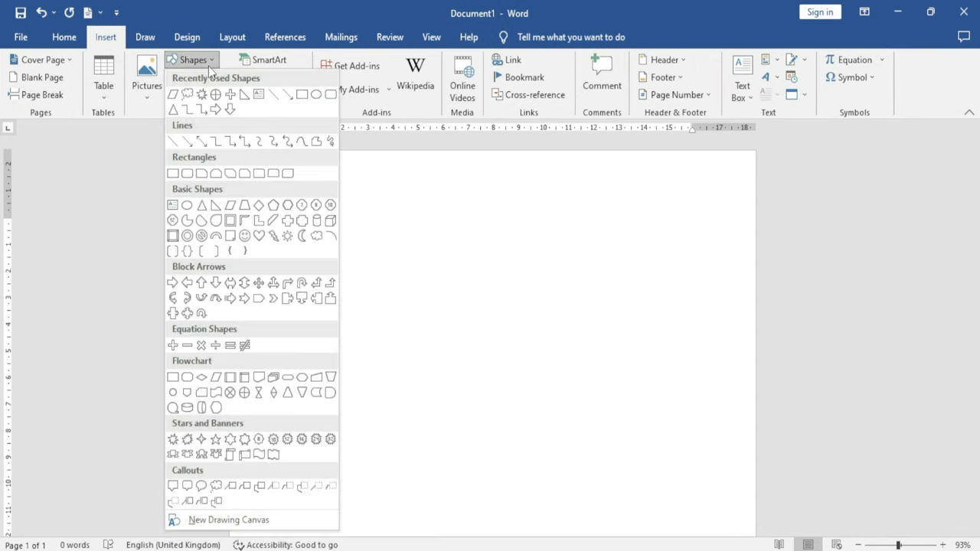
left_click(213, 521)
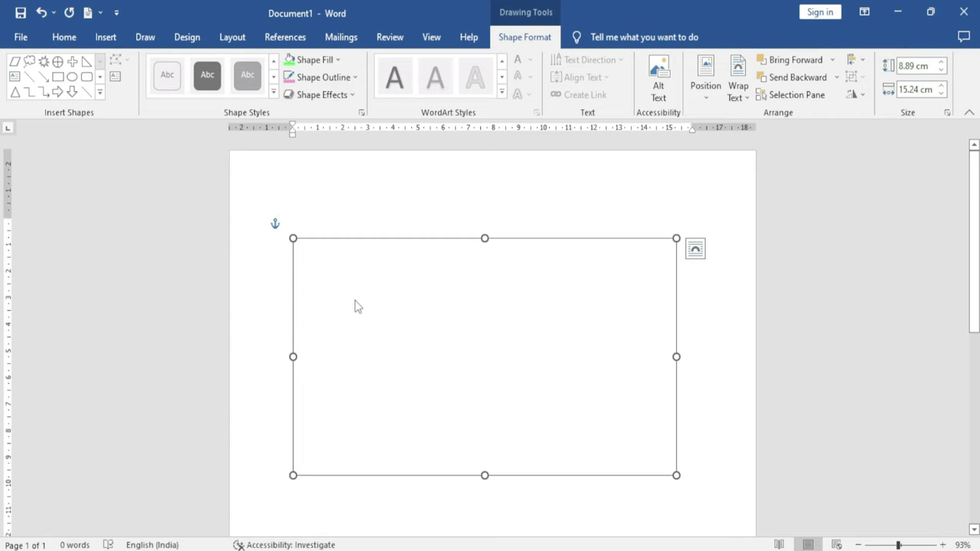
left_click(58, 76)
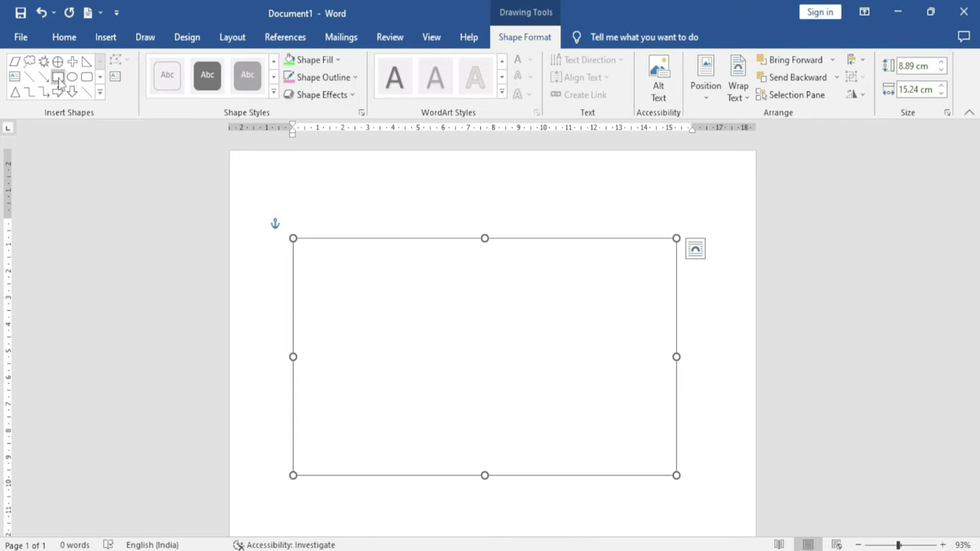
mouse_move(330, 277)
left_mouse_down()
mouse_move(413, 372)
mouse_move(427, 372)
left_mouse_up()
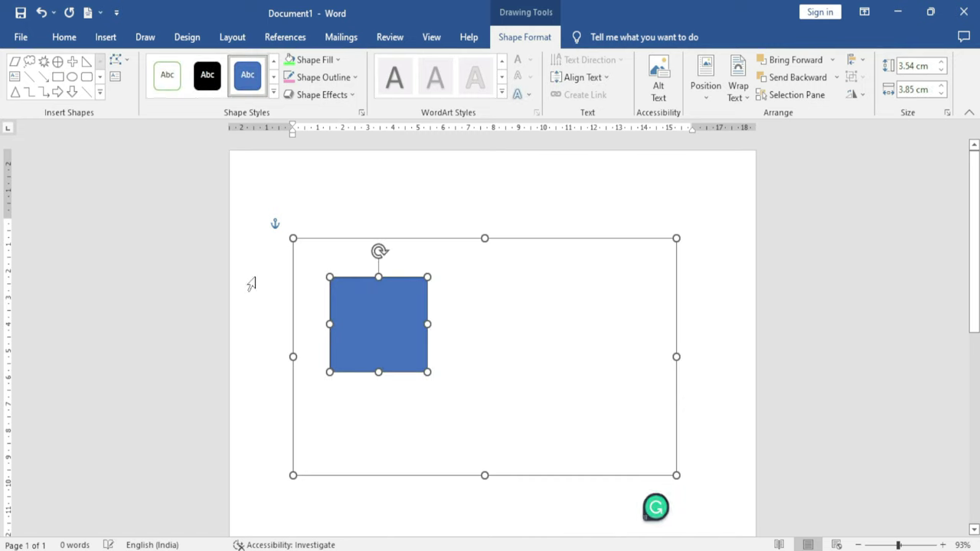
Draw an Up Arrow beside the square in the canvas and adjust both shapes' positions
left_click(99, 92)
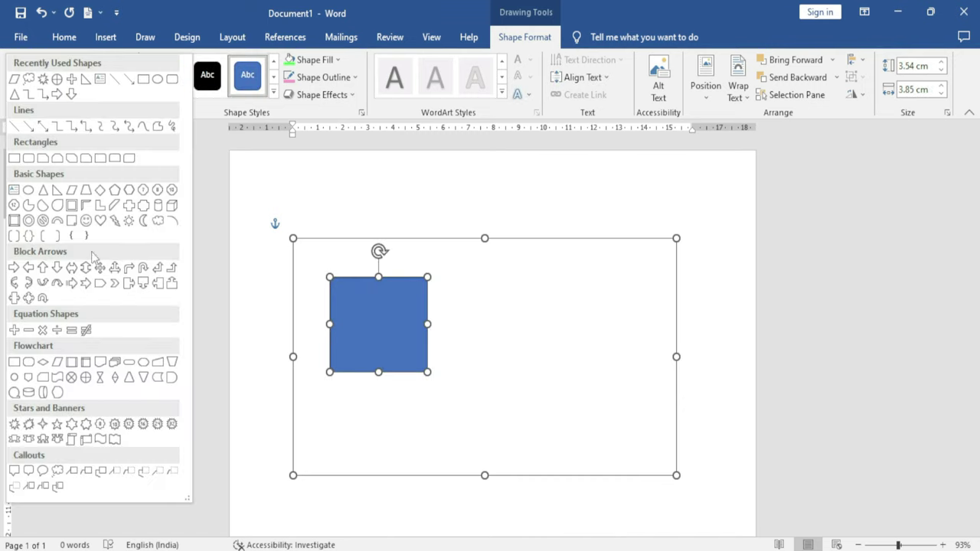
left_click(43, 267)
mouse_move(514, 305)
left_mouse_down()
mouse_move(527, 356)
mouse_move(589, 414)
mouse_move(616, 419)
left_mouse_up()
left_click_drag(571, 381, 544, 398)
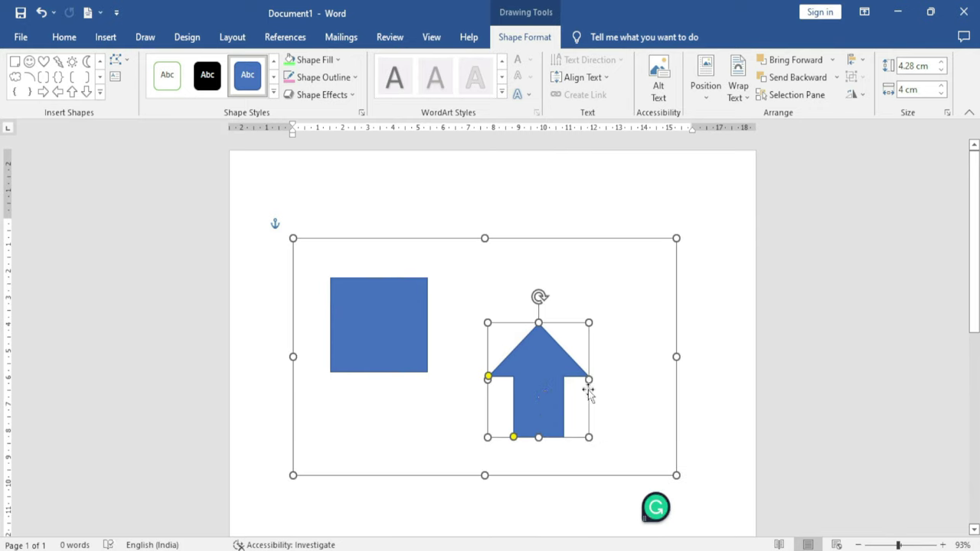
left_click_drag(381, 320, 382, 307)
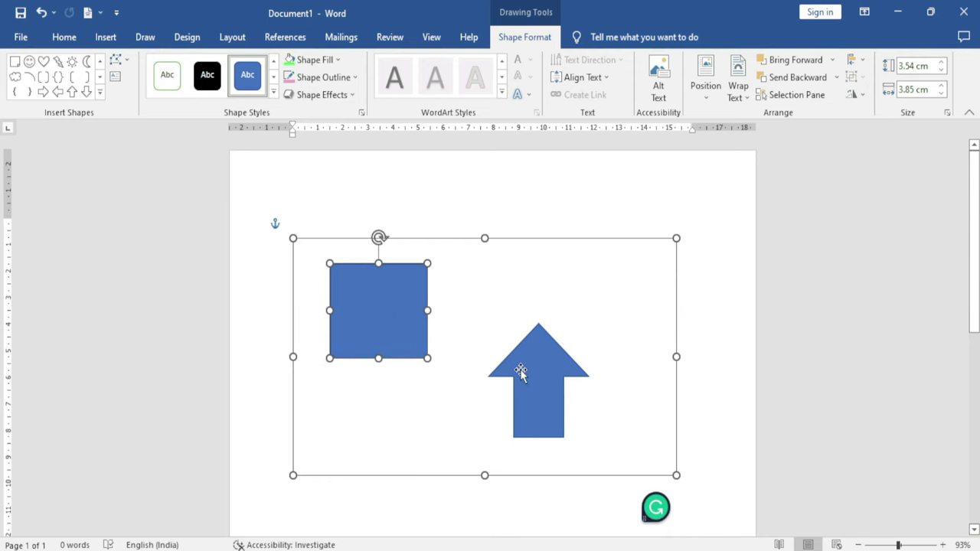
left_click(100, 91)
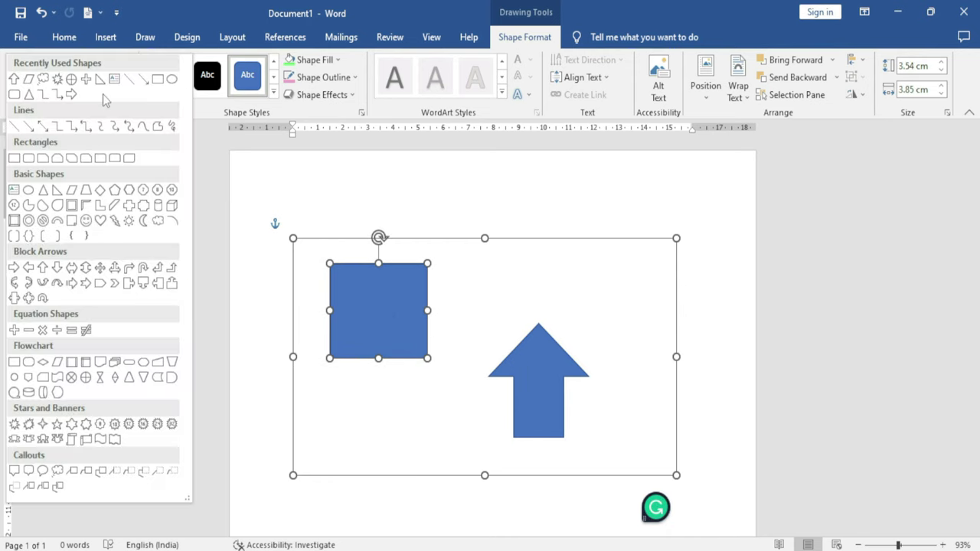
Join the square to the up arrow with an Elbow Connector, move the shapes, and reroute it
left_click(64, 130)
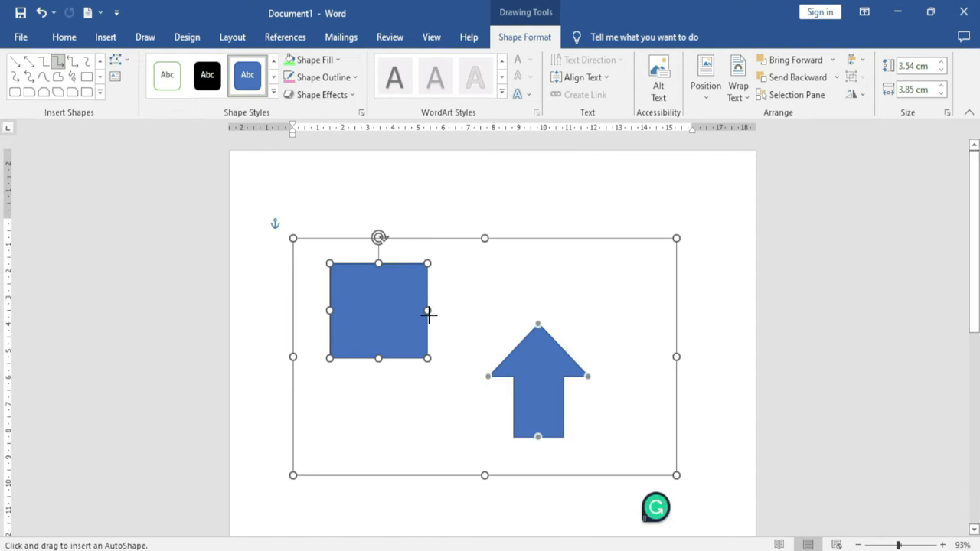
left_click_drag(427, 311, 491, 377)
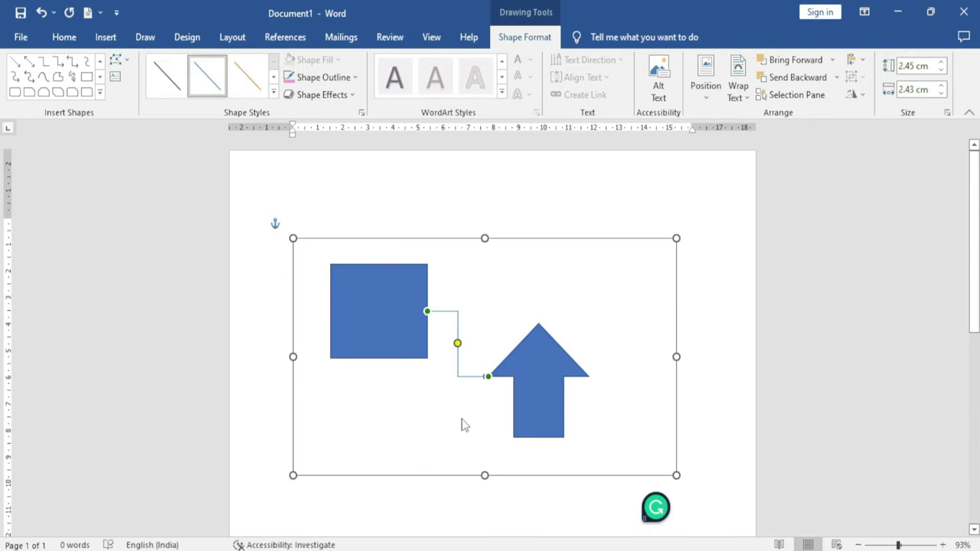
left_click_drag(546, 380, 579, 372)
left_click_drag(420, 355, 407, 331)
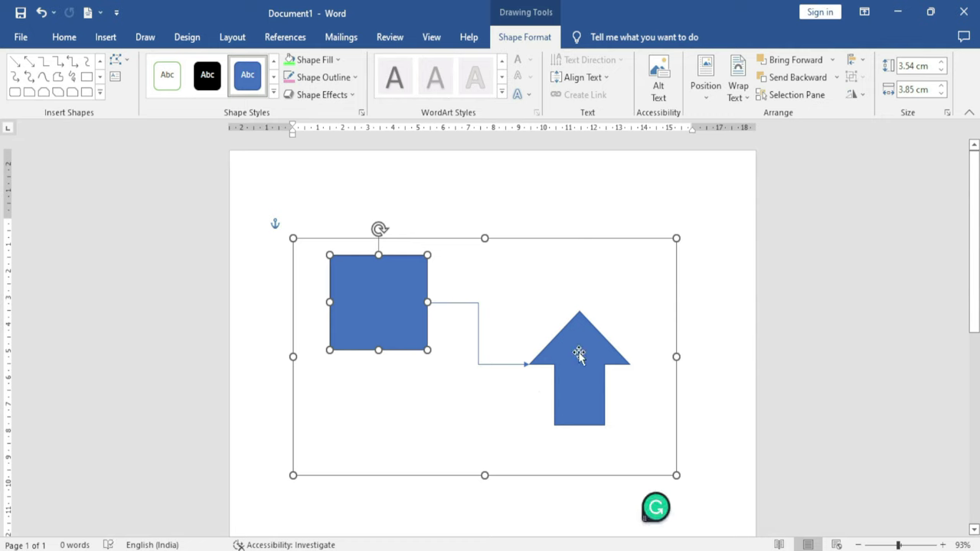
left_click(128, 61)
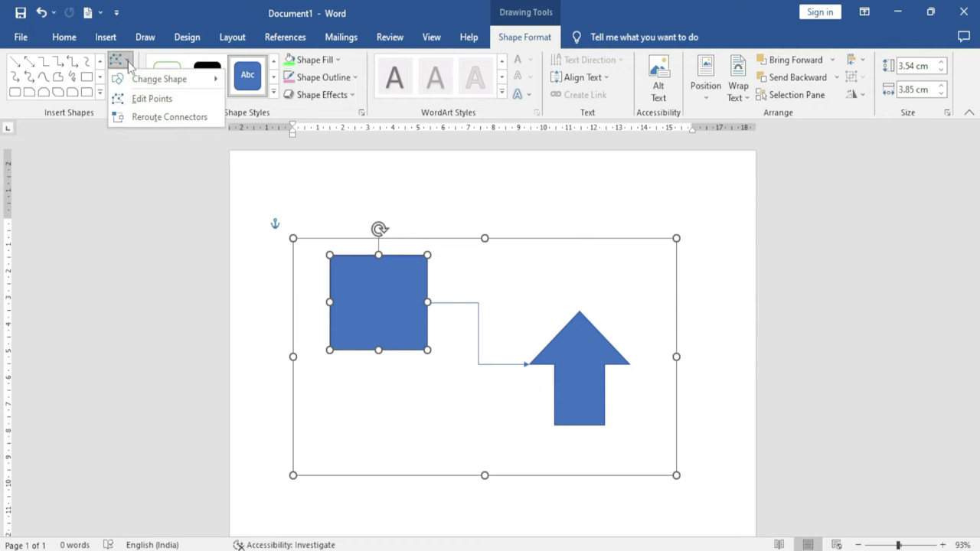
left_click(196, 119)
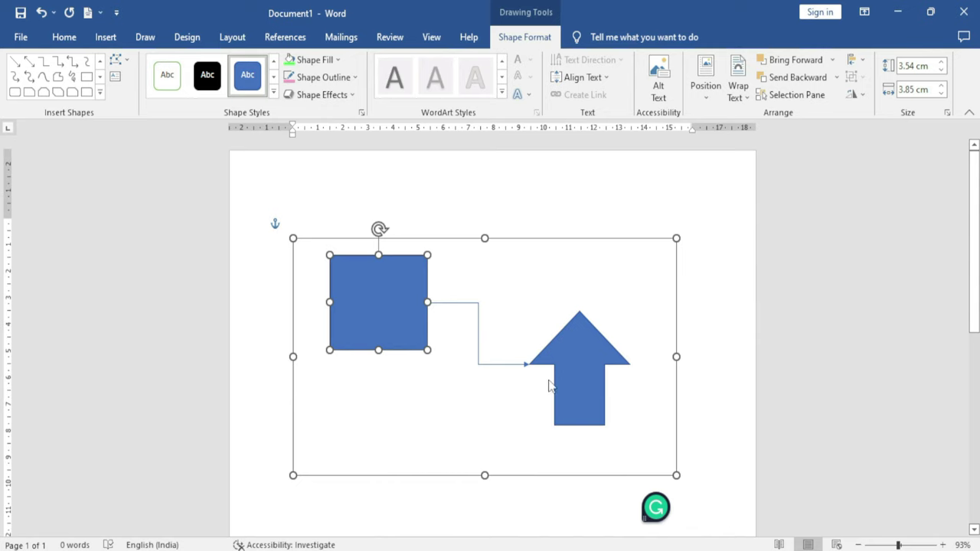
Reposition the square and arrow several times, rerouting the connector to a shorter path after the moves
left_click_drag(585, 368, 579, 314)
left_click_drag(378, 330, 620, 464)
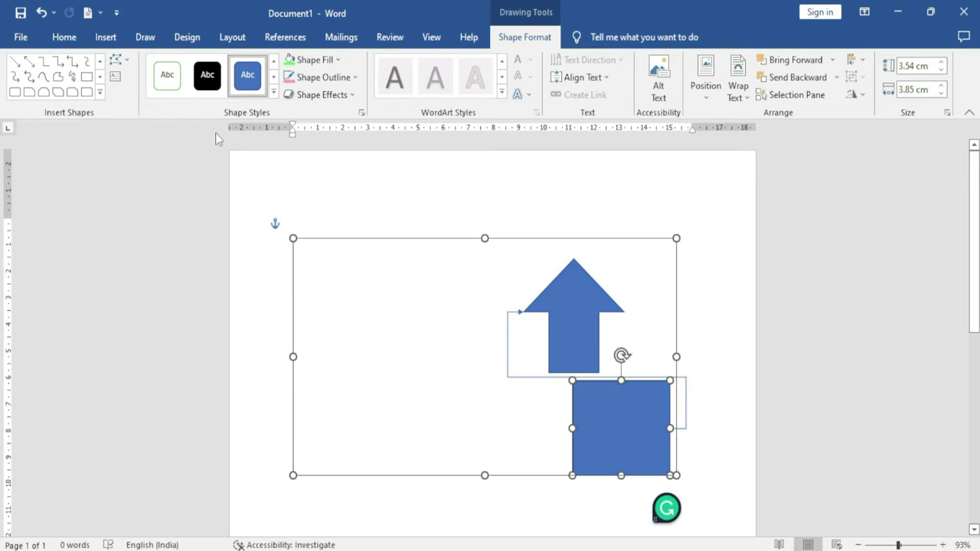
left_click(119, 59)
left_click(144, 117)
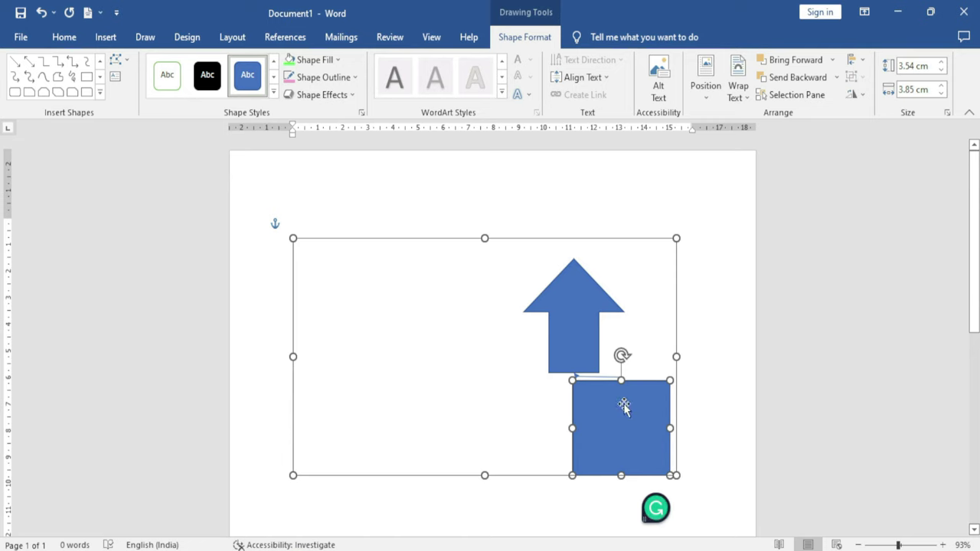
left_click_drag(627, 431, 420, 344)
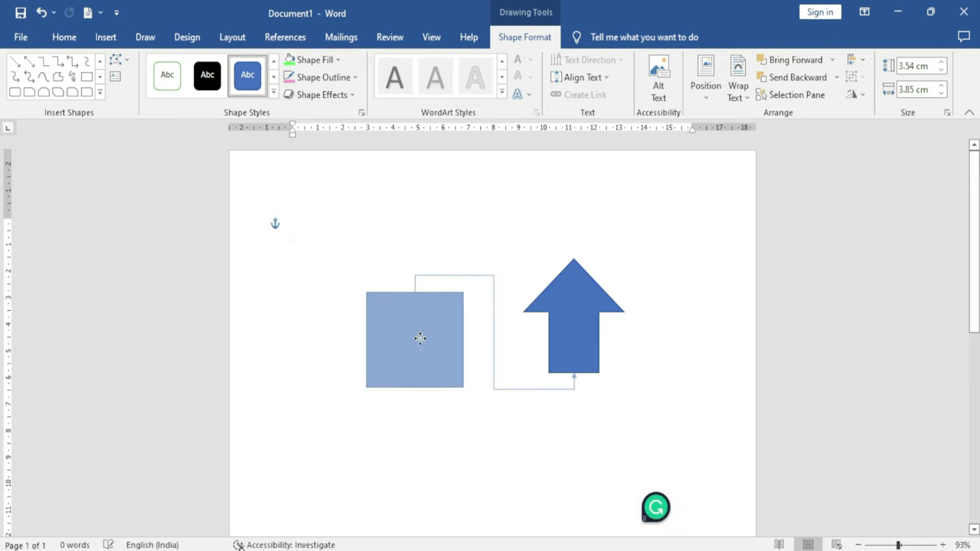
left_click_drag(586, 322, 584, 341)
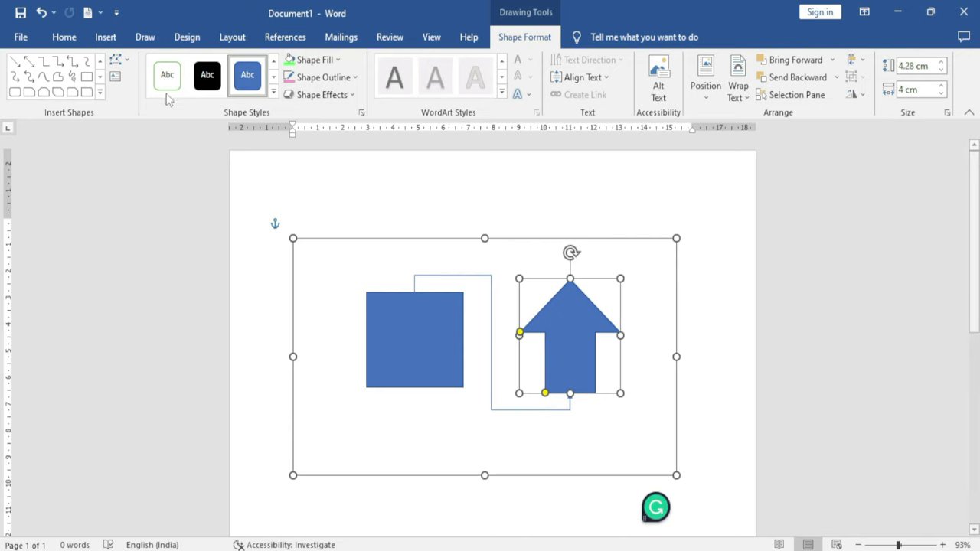
left_click(118, 59)
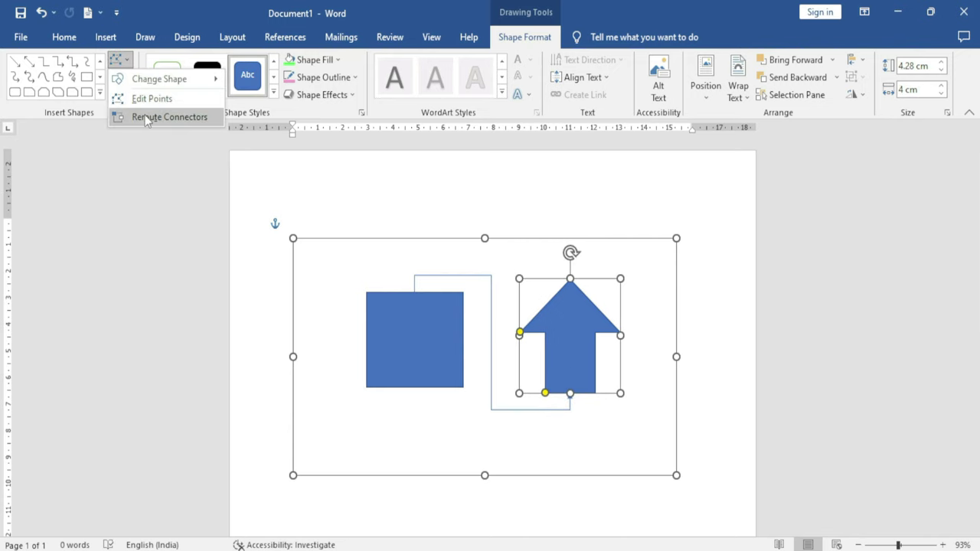
left_click(144, 116)
left_click_drag(563, 323, 559, 370)
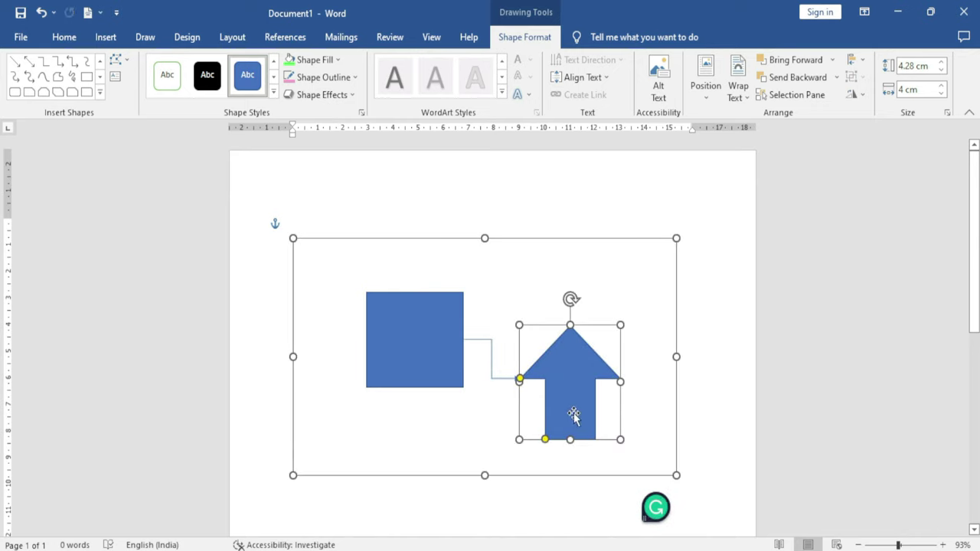
left_click(121, 60)
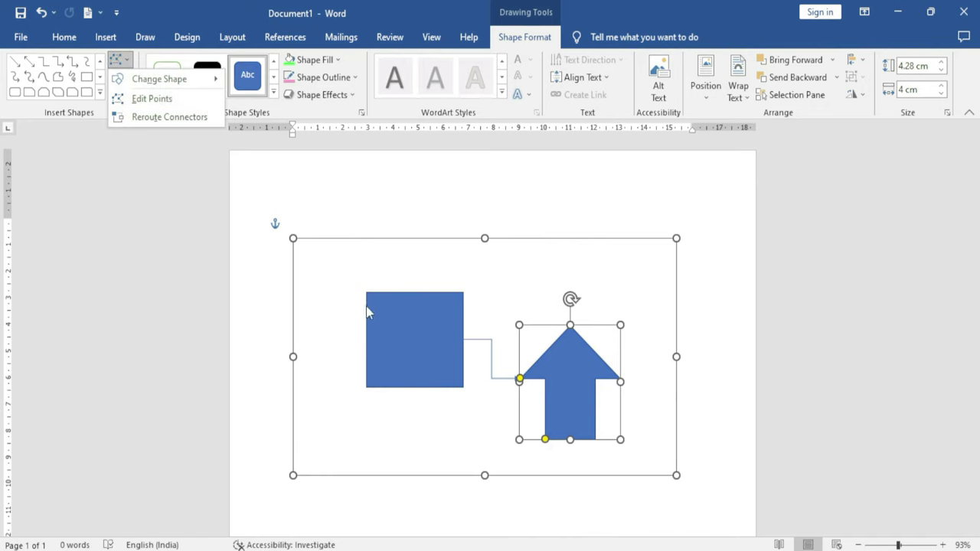
left_click(119, 81)
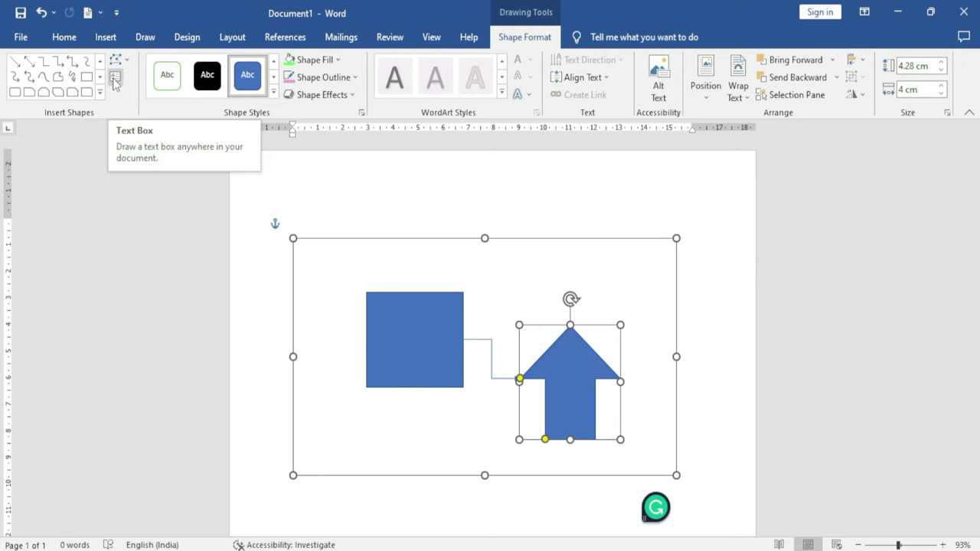
Draw a tall text box and type 'fghnfghjgjghj' and 'ghjghjghj ghjghj' on separate lines
left_click(114, 82)
scroll(405, 245, "down", 10)
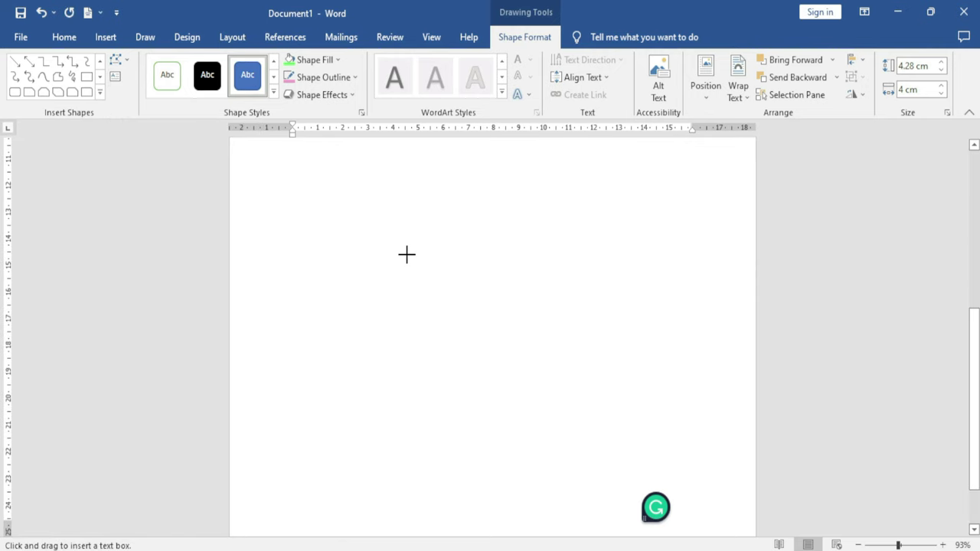
left_click_drag(341, 223, 512, 456)
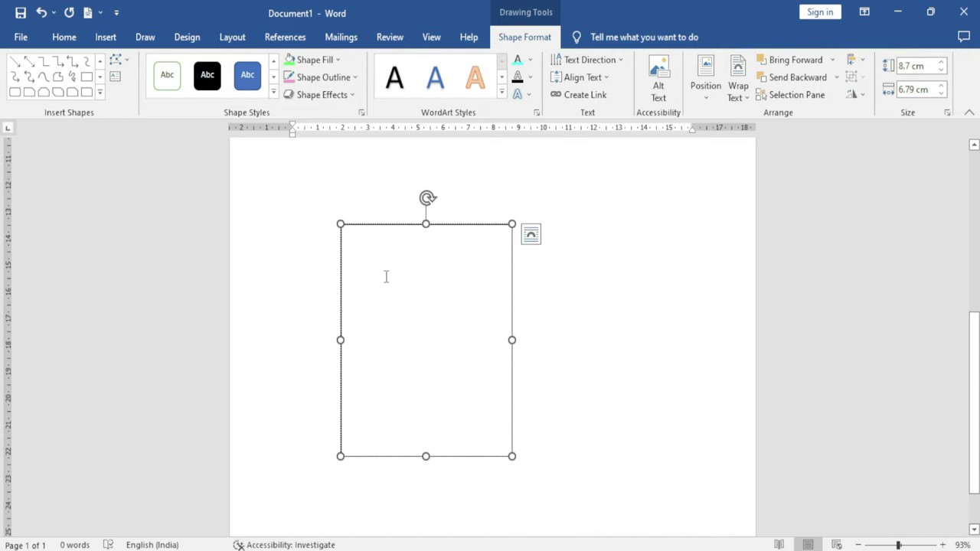
type("fghnfghjgjghj")
key("Return")
type("ghjghjghj ghjghj")
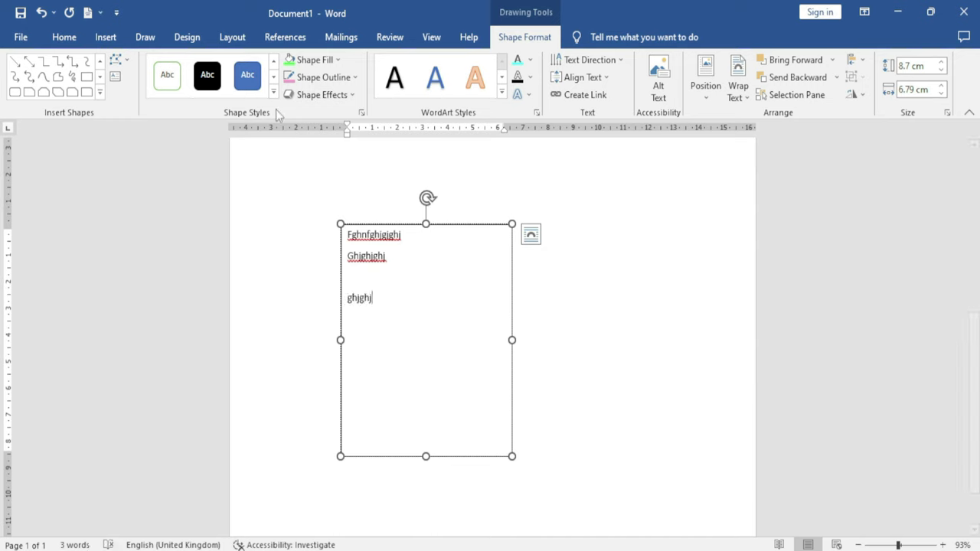
Apply the green fill shape style to the text box
left_click(274, 93)
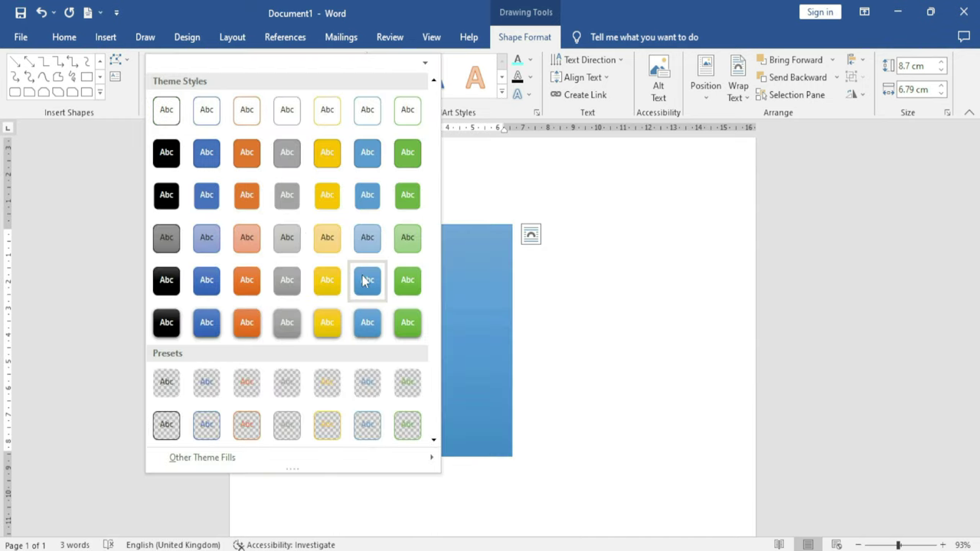
left_click(406, 280)
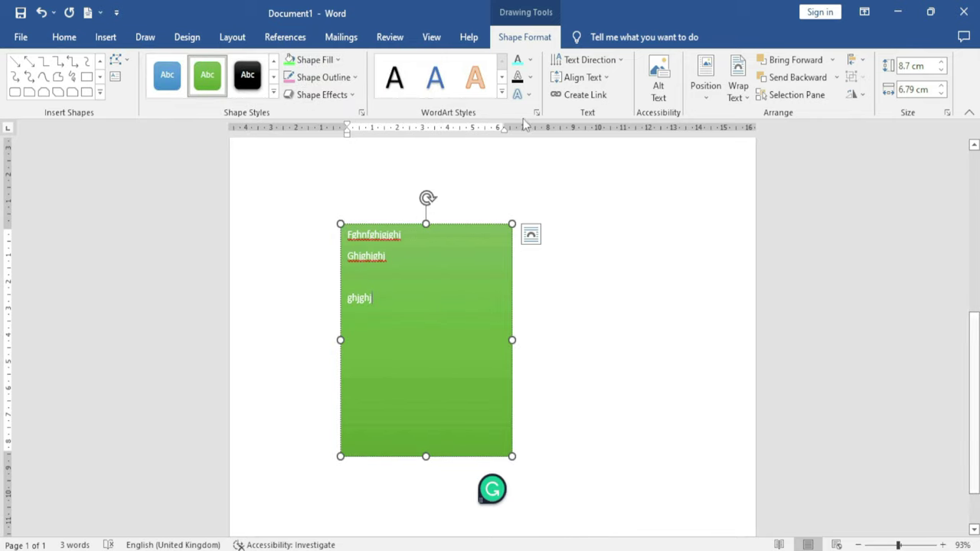
left_click(501, 91)
left_click(472, 163)
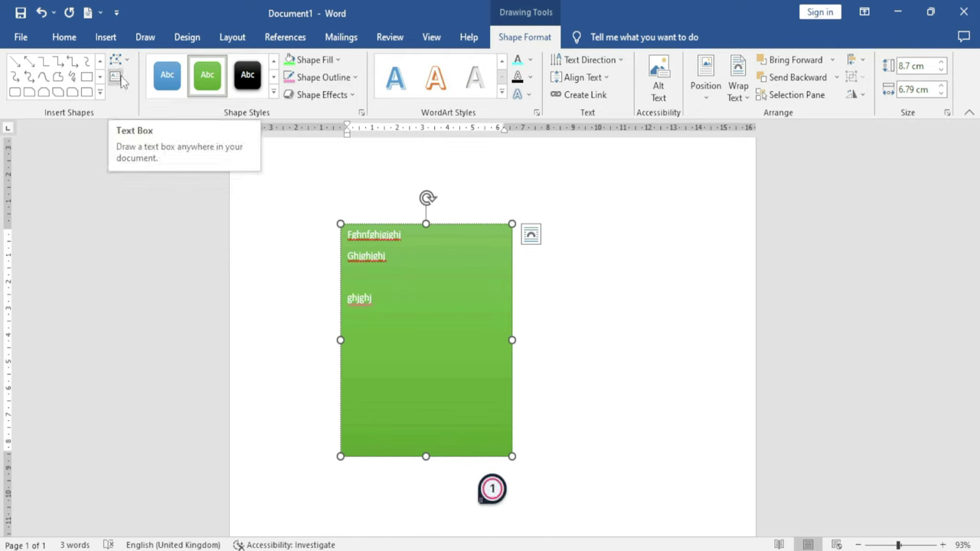
Draw a three-way block arrow beside the text box and a multiplication-sign X below the green box
left_click(99, 92)
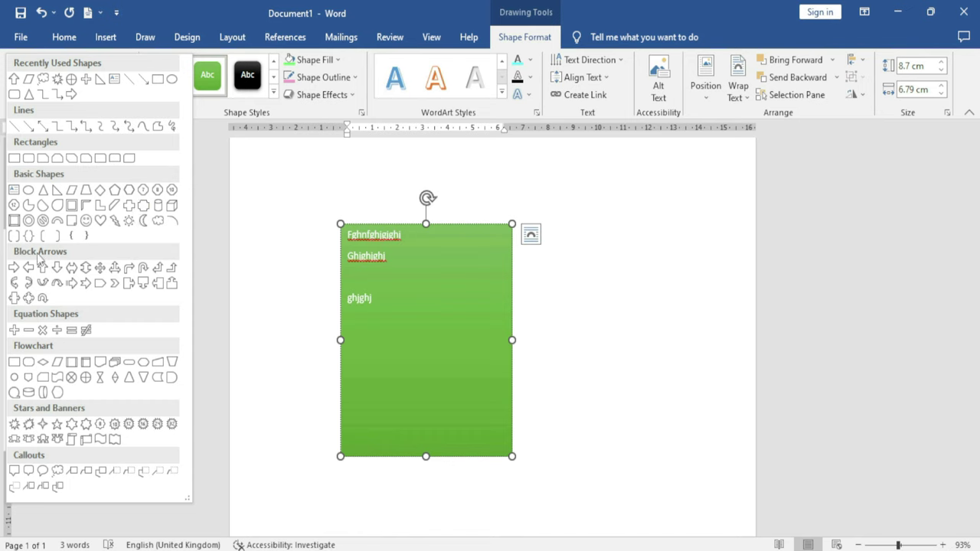
left_click(116, 284)
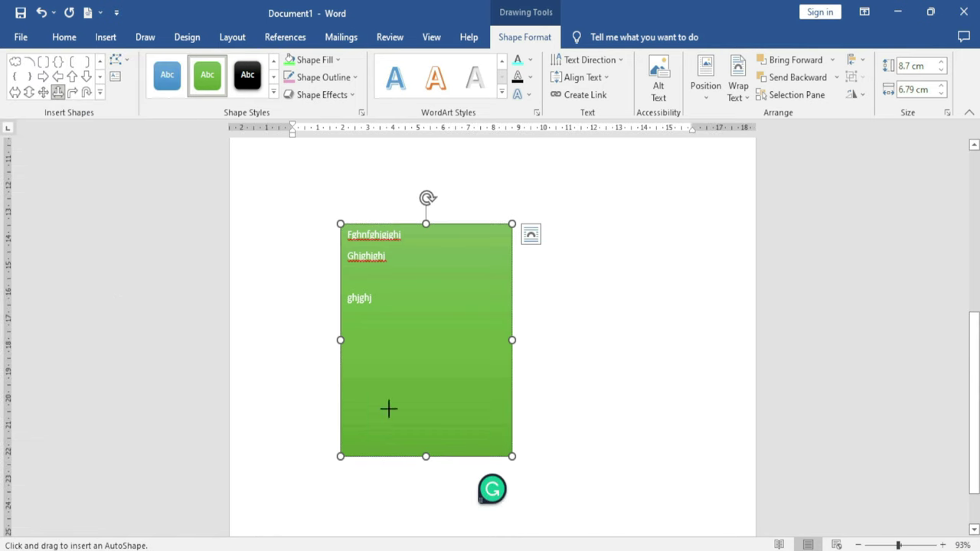
mouse_move(540, 308)
left_mouse_down()
mouse_move(553, 344)
mouse_move(628, 424)
mouse_move(685, 435)
left_mouse_up()
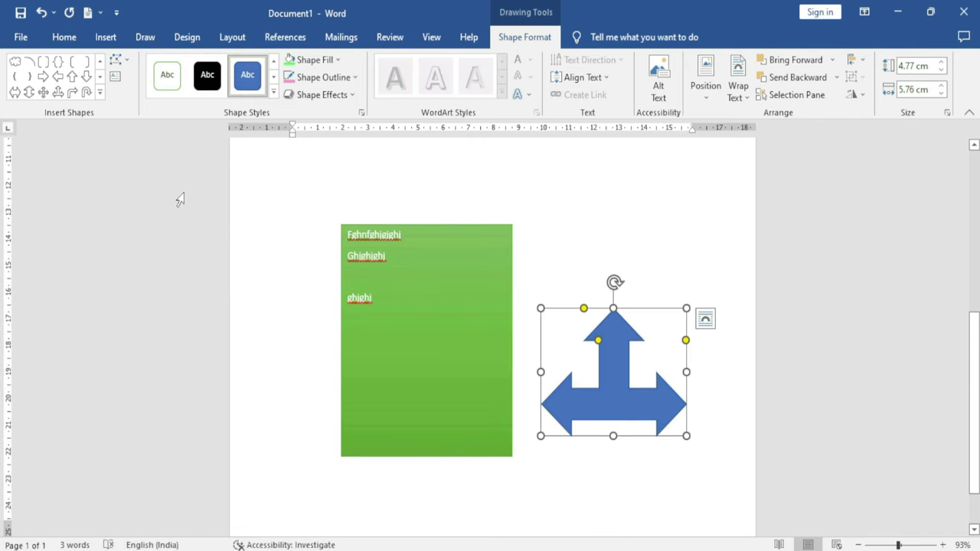
left_click(100, 93)
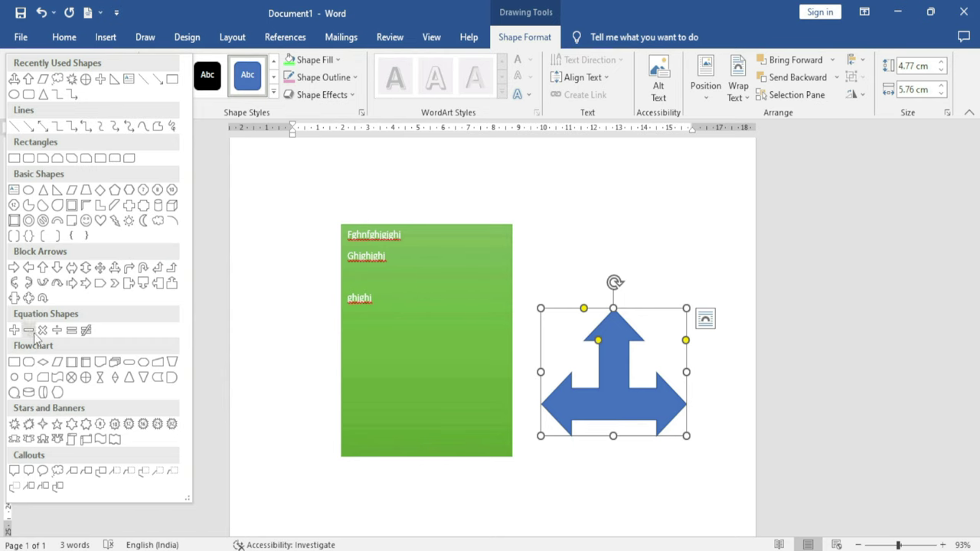
left_click(55, 332)
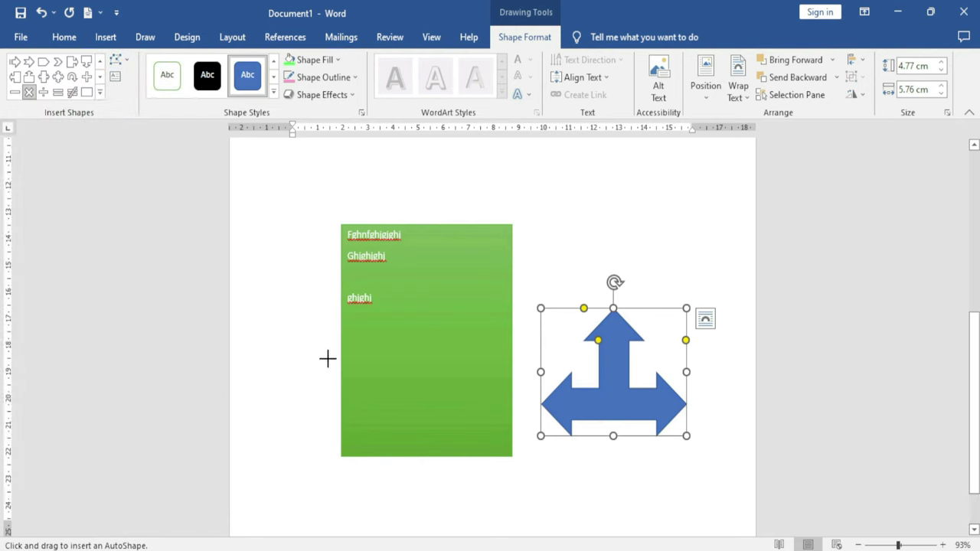
scroll(424, 411, "down", 2)
mouse_move(398, 415)
left_mouse_down()
mouse_move(497, 461)
mouse_move(534, 510)
left_mouse_up()
Draw a scroll banner right of the X and a cloud callout left of it containing 'yjtj'
left_click(100, 92)
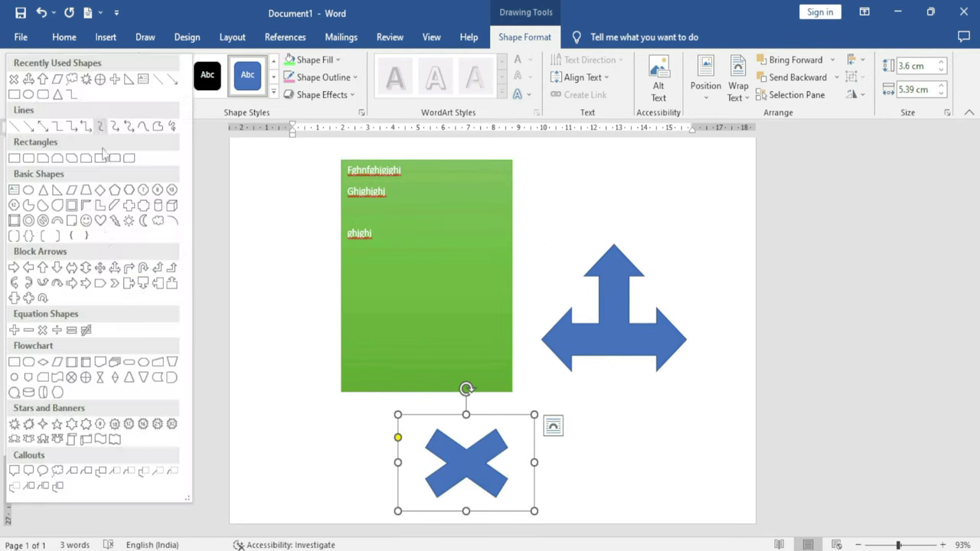
left_click(86, 440)
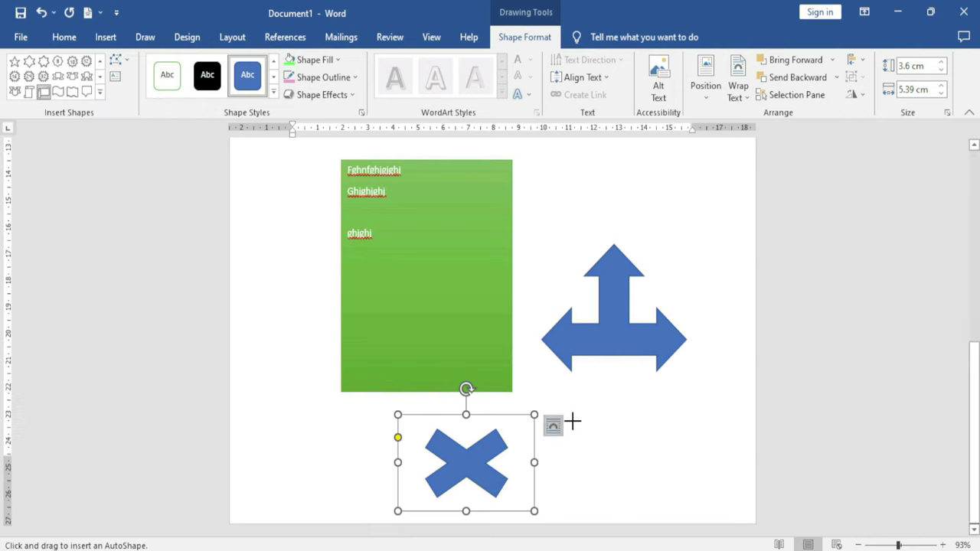
left_click_drag(587, 421, 694, 504)
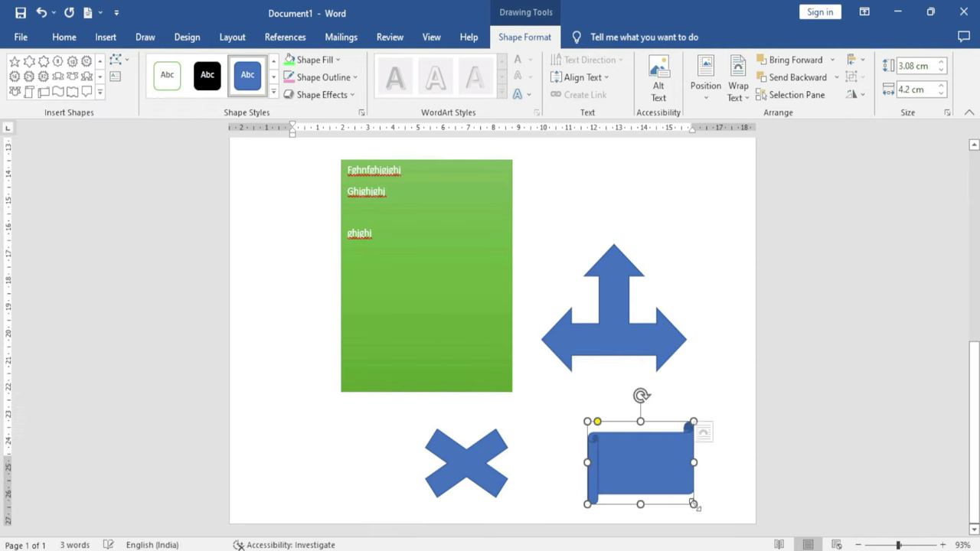
left_click(100, 92)
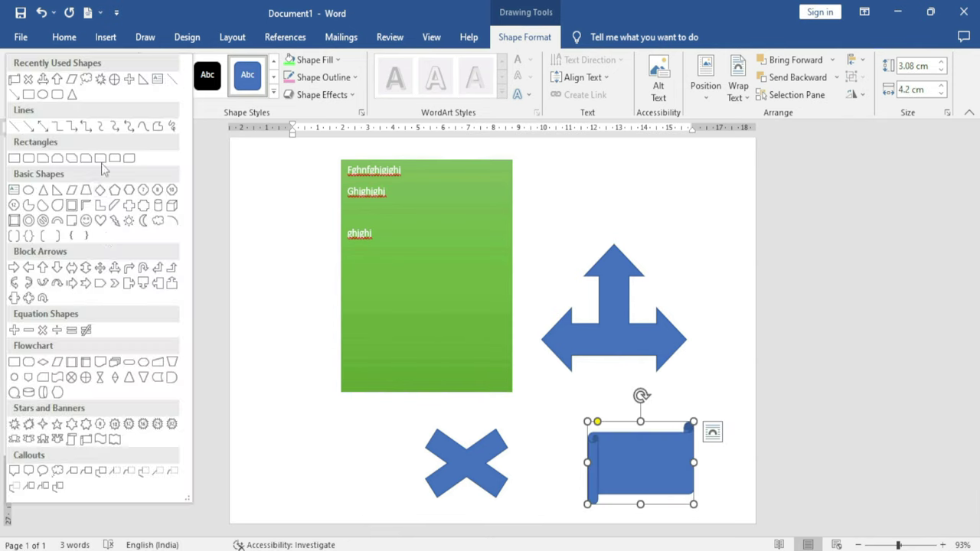
left_click(57, 472)
left_click_drag(274, 431, 366, 498)
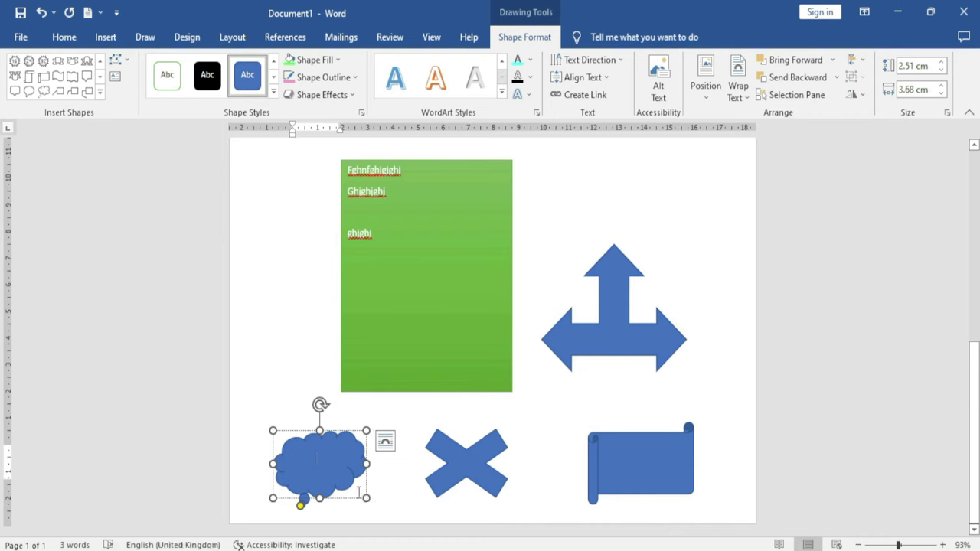
type("yjtjtyj")
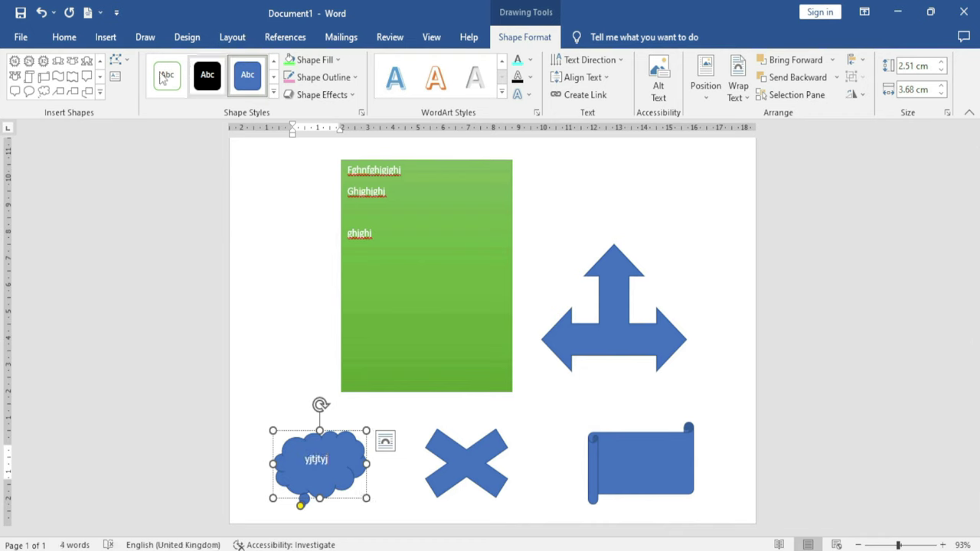
left_click(100, 92)
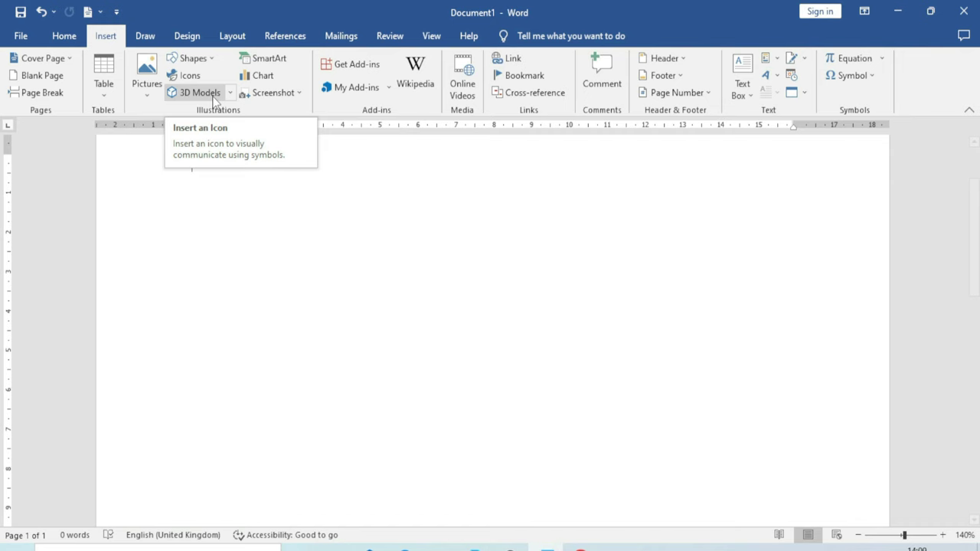
Open the Icons collection and browse the Analytics, Animals, Body parts, Business, Celebration and Commerce categories
left_click(189, 77)
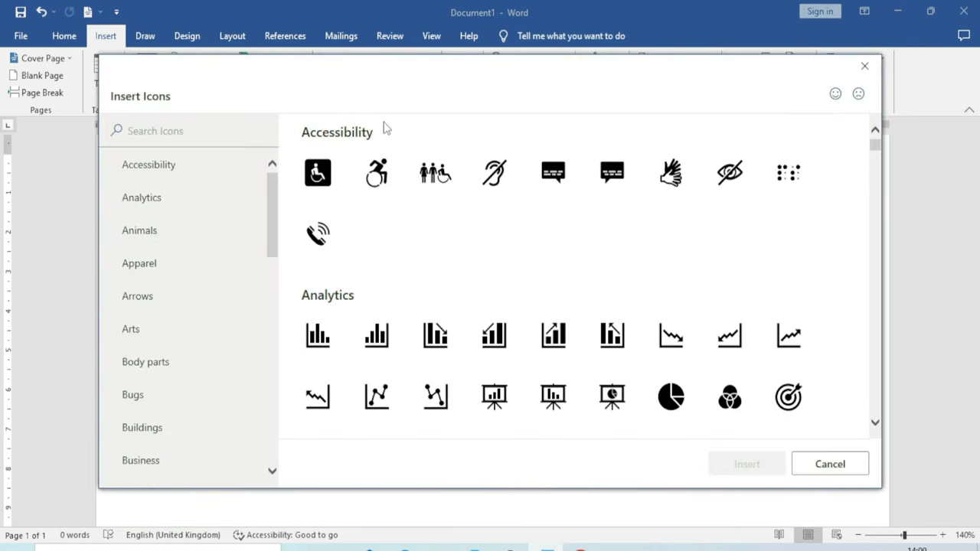
left_click_drag(398, 82, 386, 95)
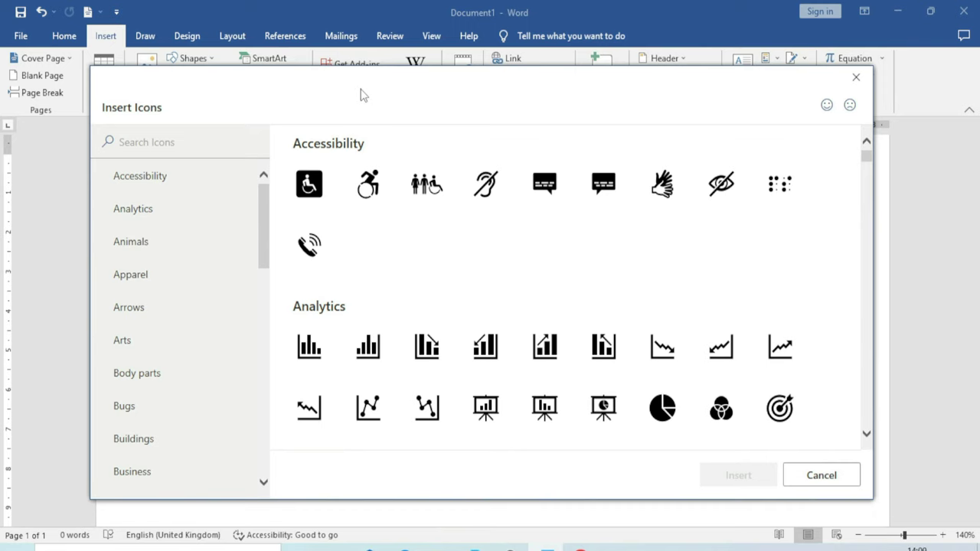
left_click_drag(866, 158, 865, 156)
left_click(164, 212)
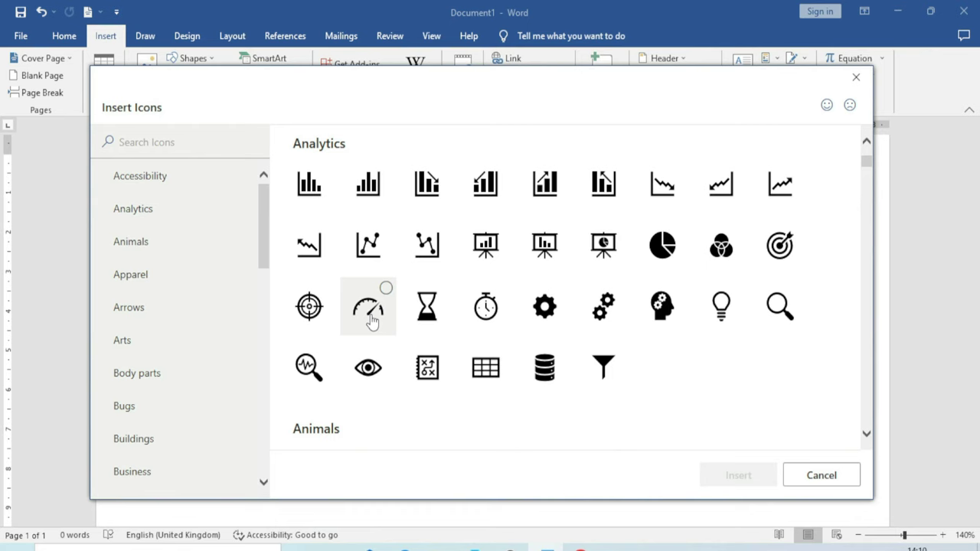
left_click(159, 243)
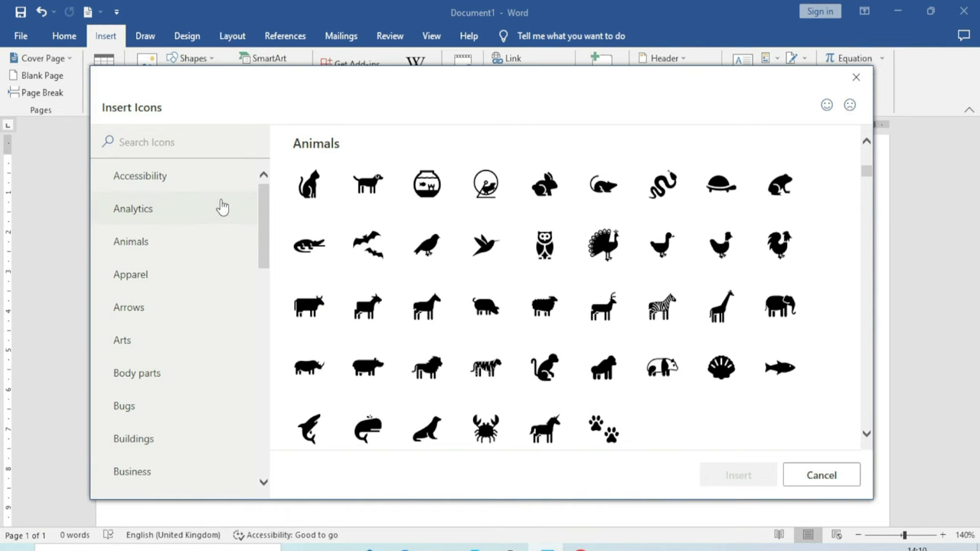
left_click_drag(268, 227, 256, 269)
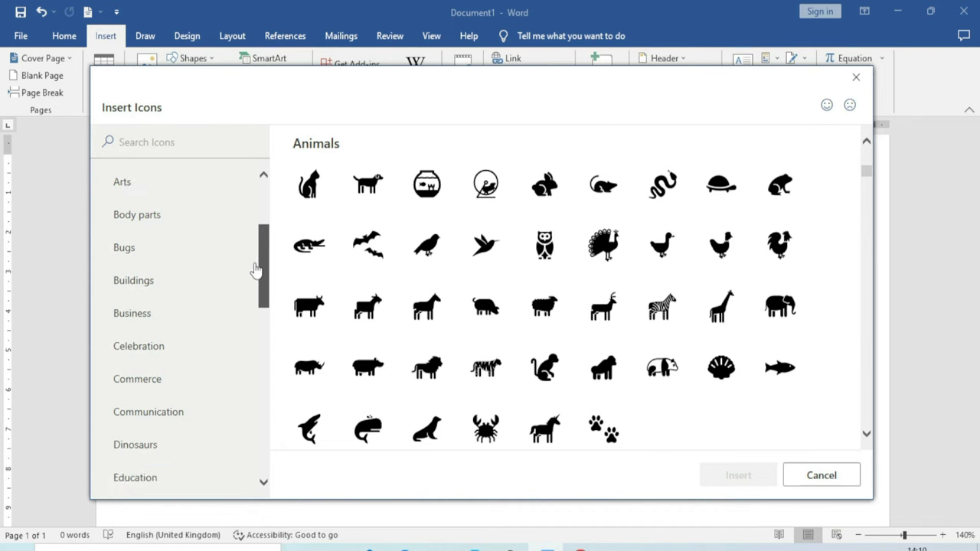
left_click(166, 221)
left_click(156, 314)
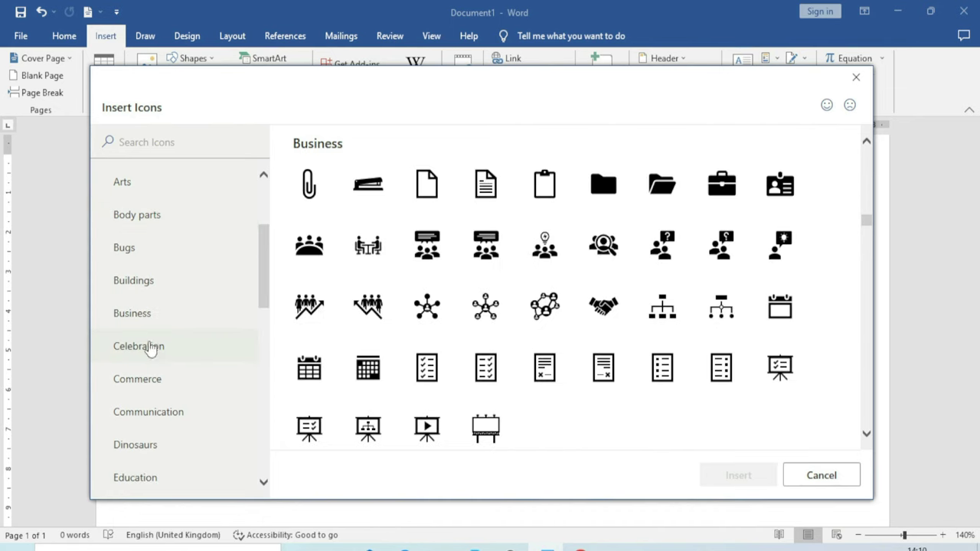
left_click(163, 356)
left_click(170, 385)
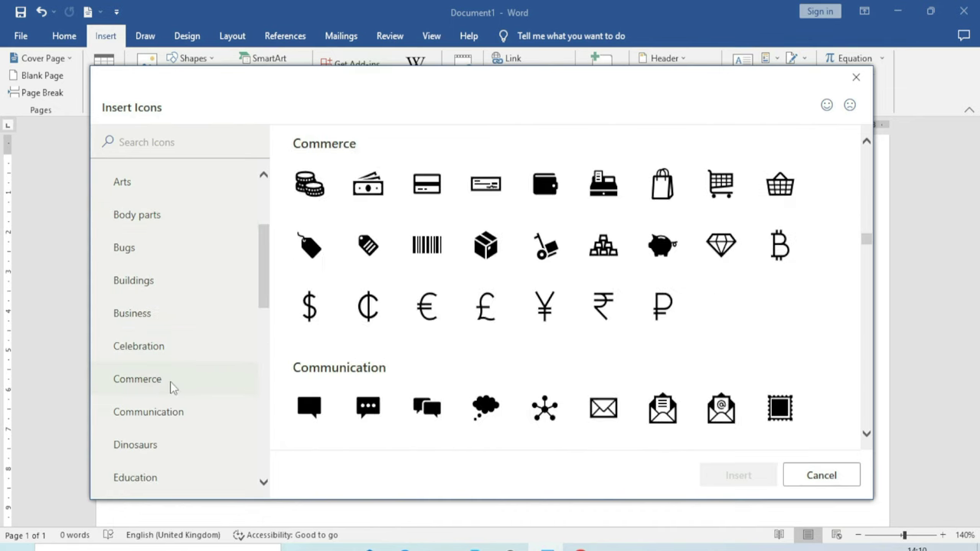
left_click_drag(264, 265, 247, 441)
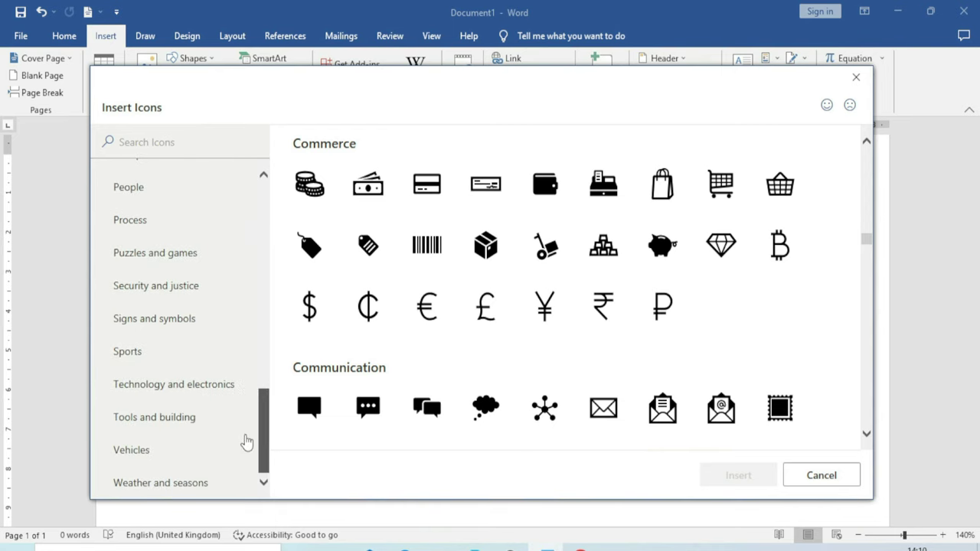
Find the soccer ball in the Sports icons and insert it into the document
left_click(165, 385)
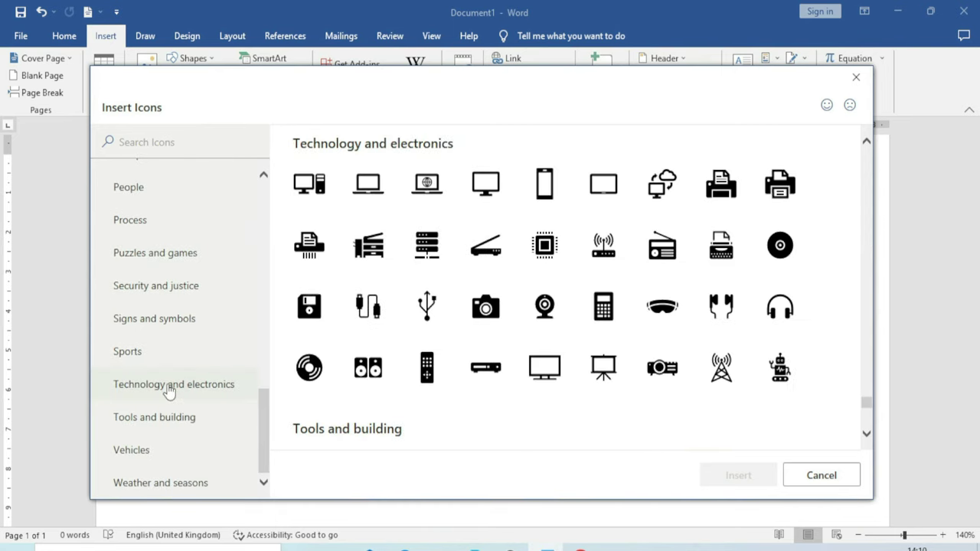
left_click(173, 417)
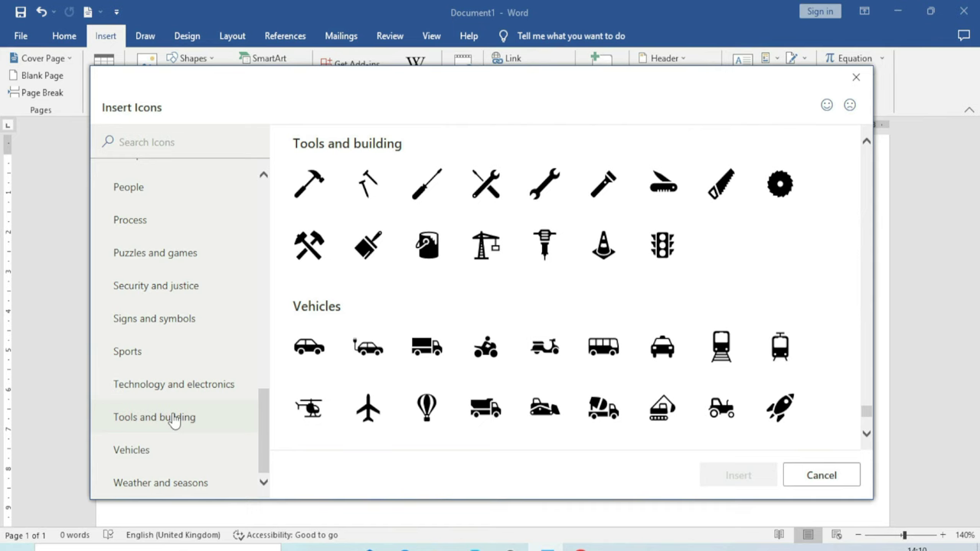
left_click(136, 453)
left_click(161, 355)
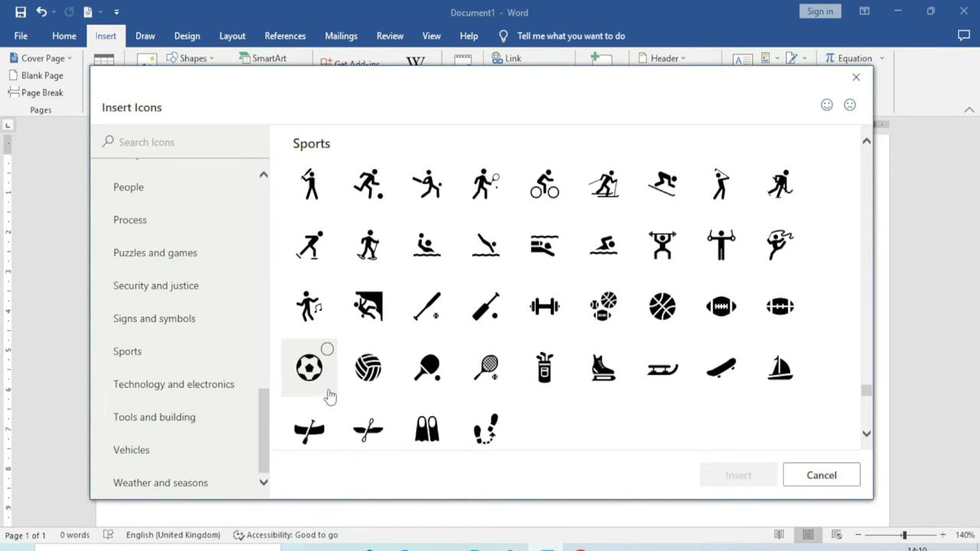
left_click(318, 366)
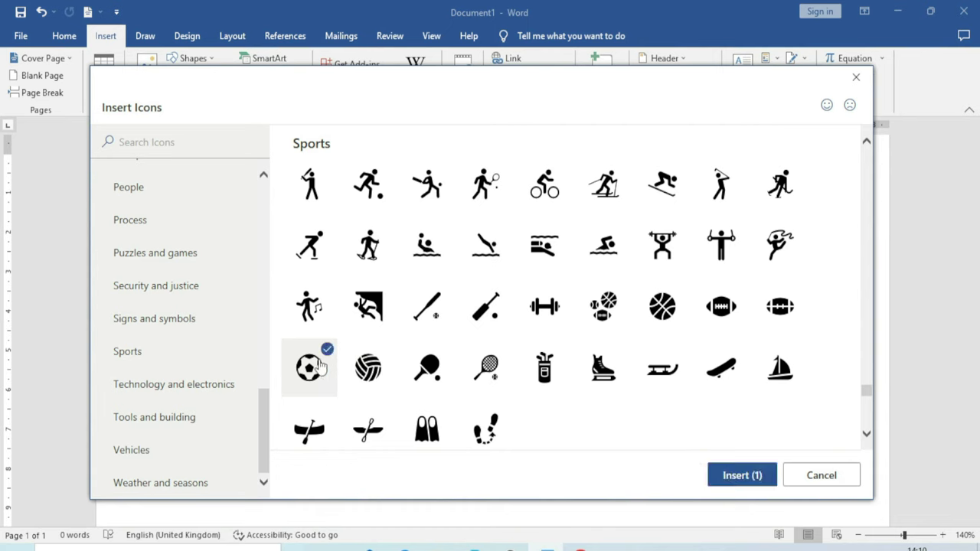
left_click(741, 476)
Move the soccer ball toward the page centre, enlarge it to 4.04 × 4.04 cm, and nudge it up-left
left_click_drag(260, 244, 377, 301)
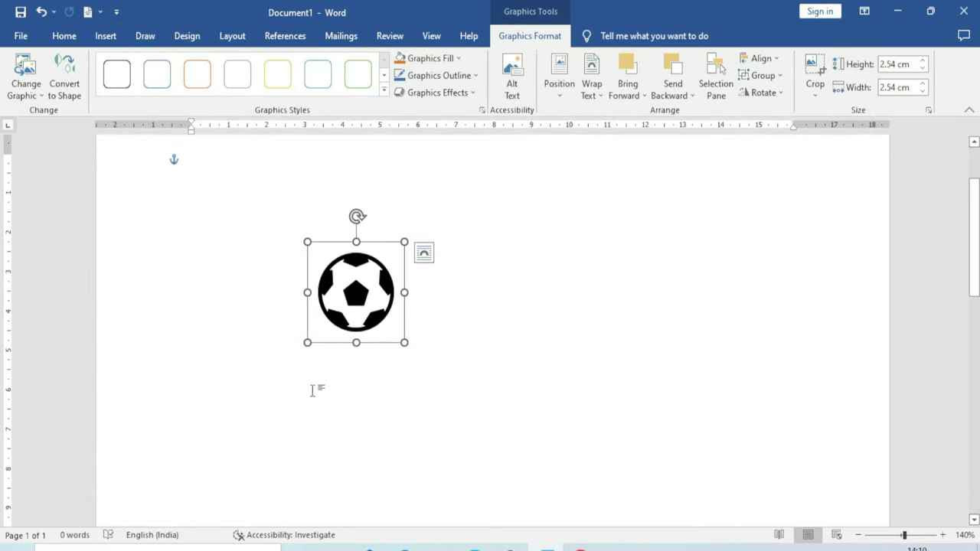
left_click_drag(405, 342, 458, 379)
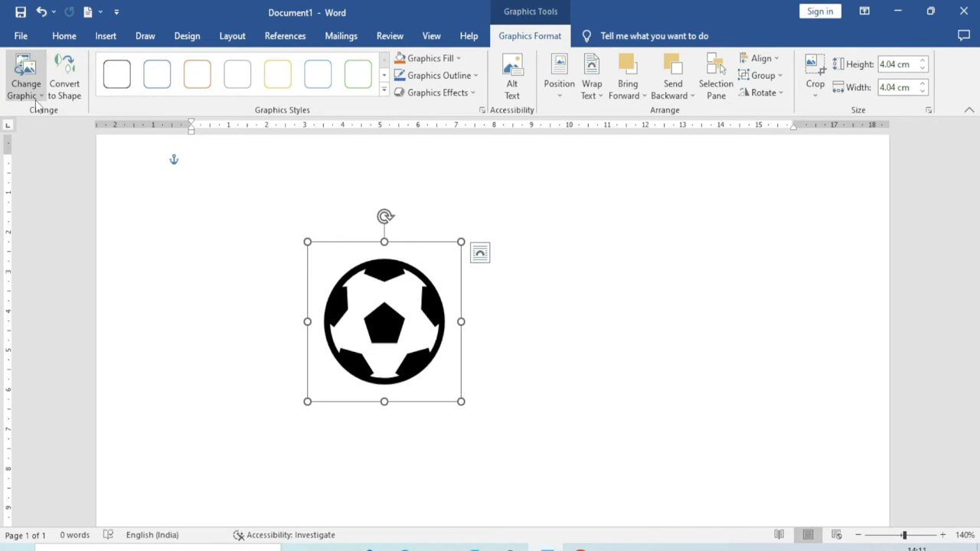
left_click_drag(381, 301, 354, 285)
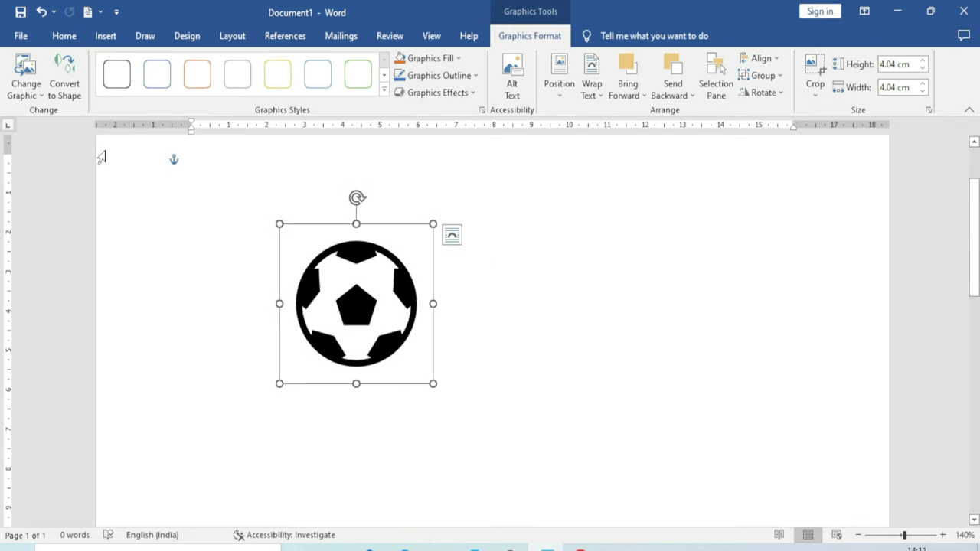
left_click(35, 91)
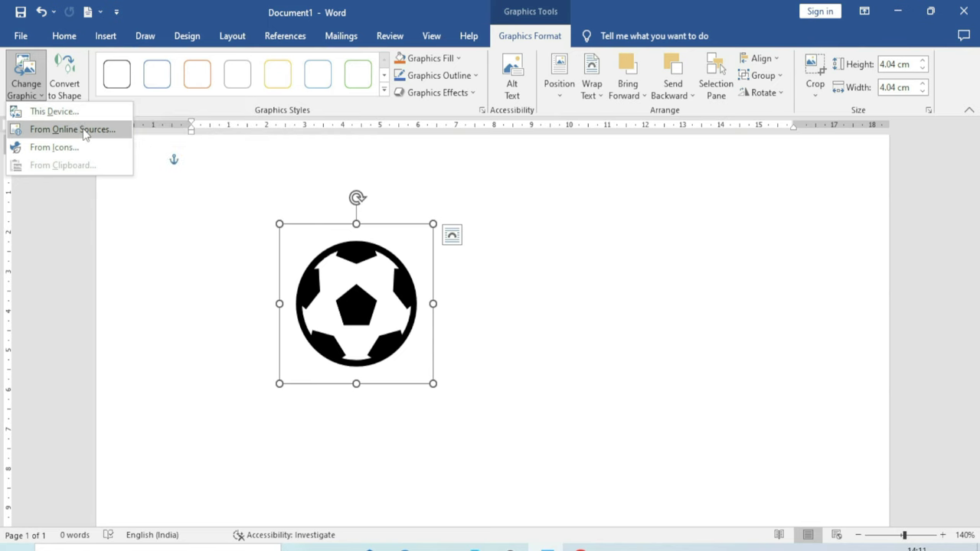
left_click(90, 132)
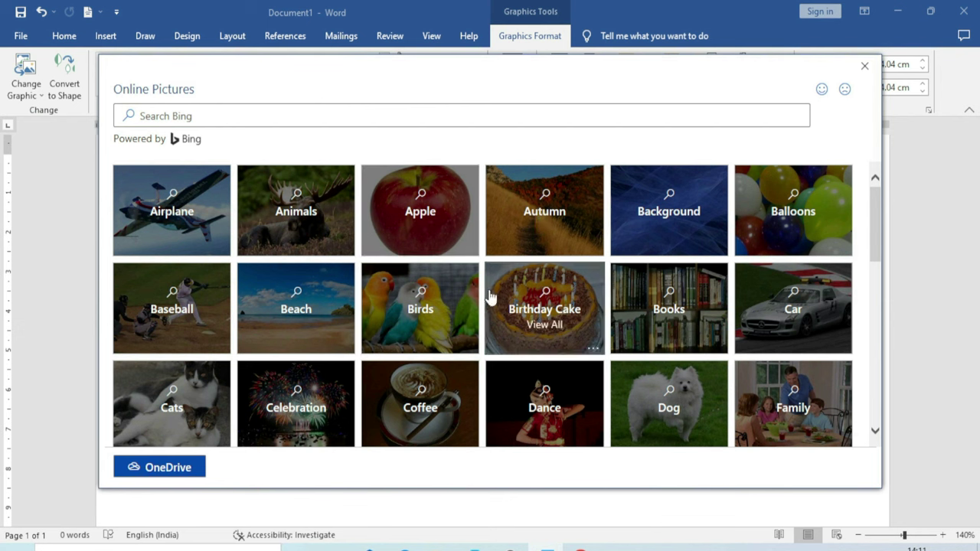
scroll(490, 298, "down", 2)
scroll(472, 313, "up", 2)
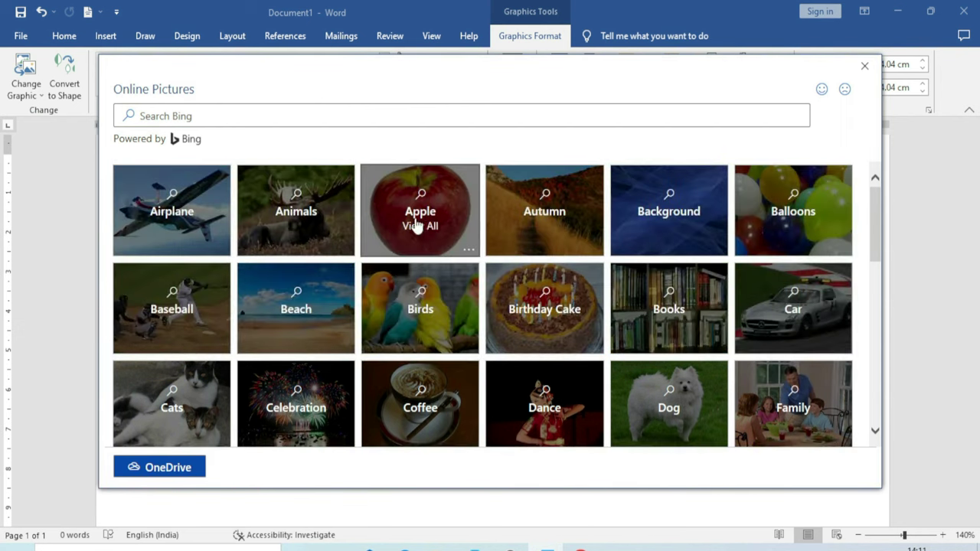
left_click(413, 223)
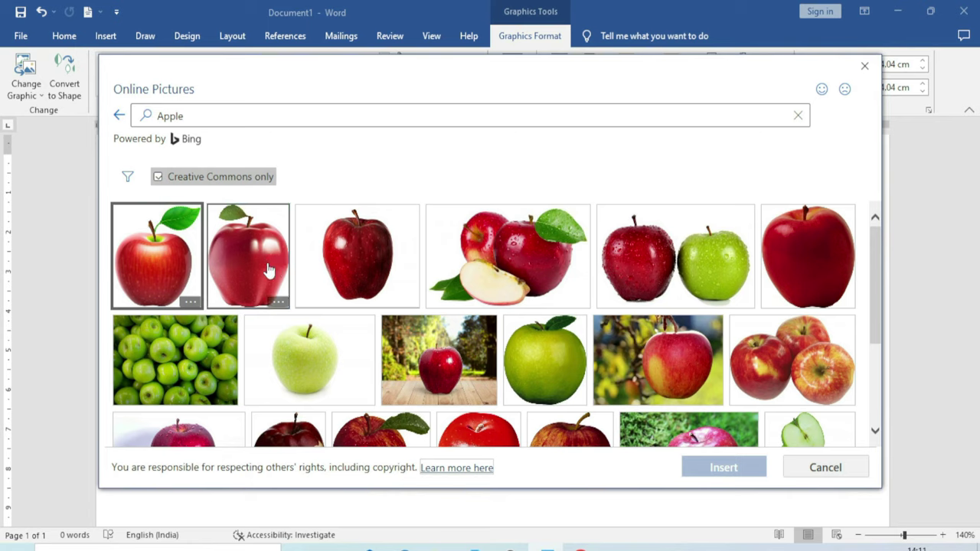
left_click(268, 269)
left_click(746, 470)
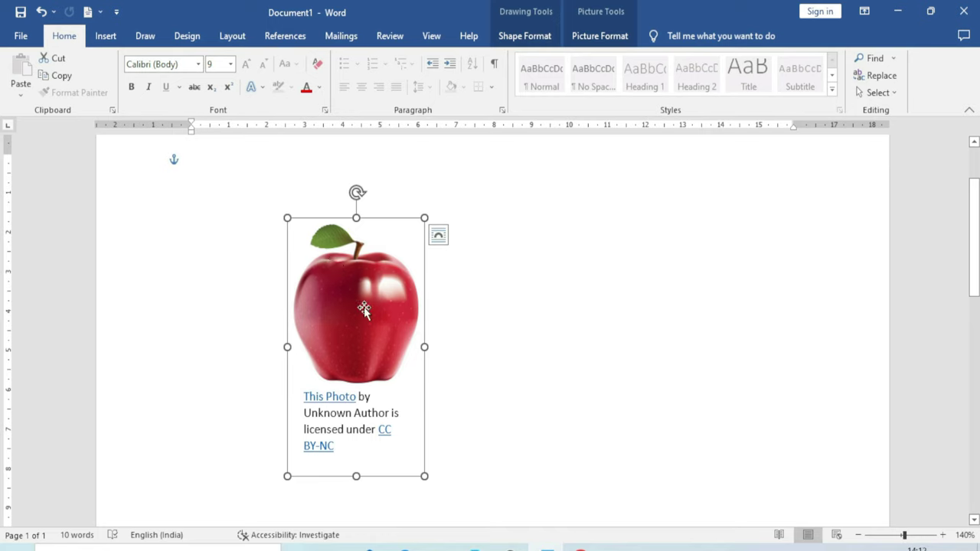
key("ctrl+z")
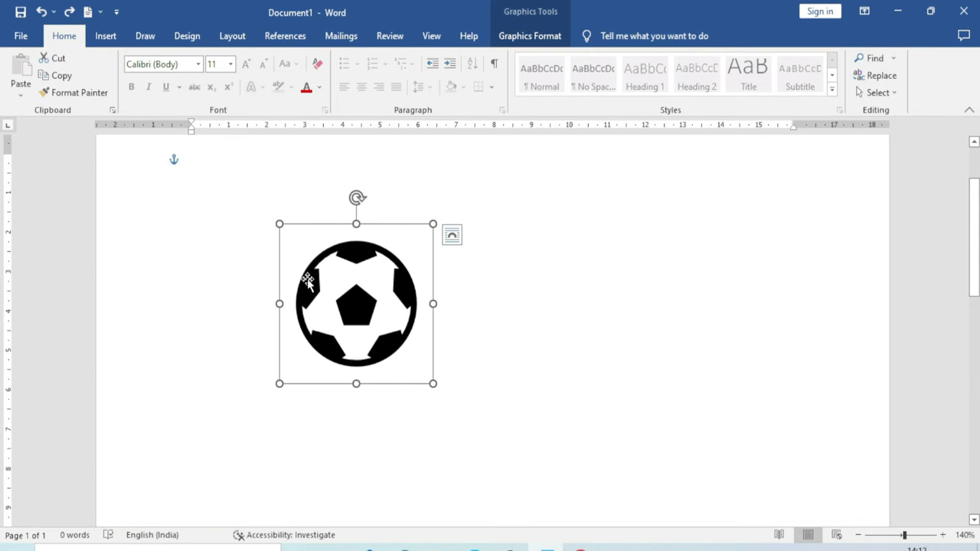
left_click(528, 36)
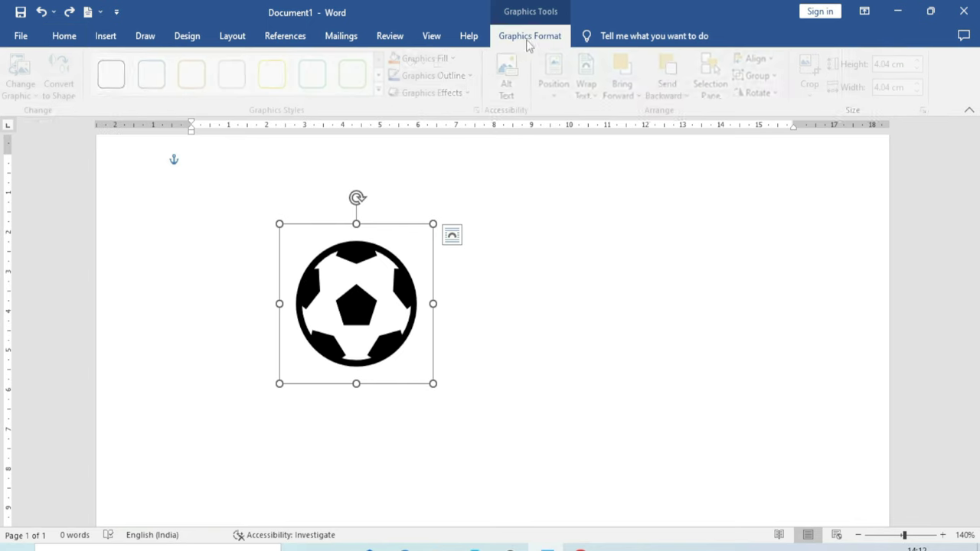
left_click(27, 95)
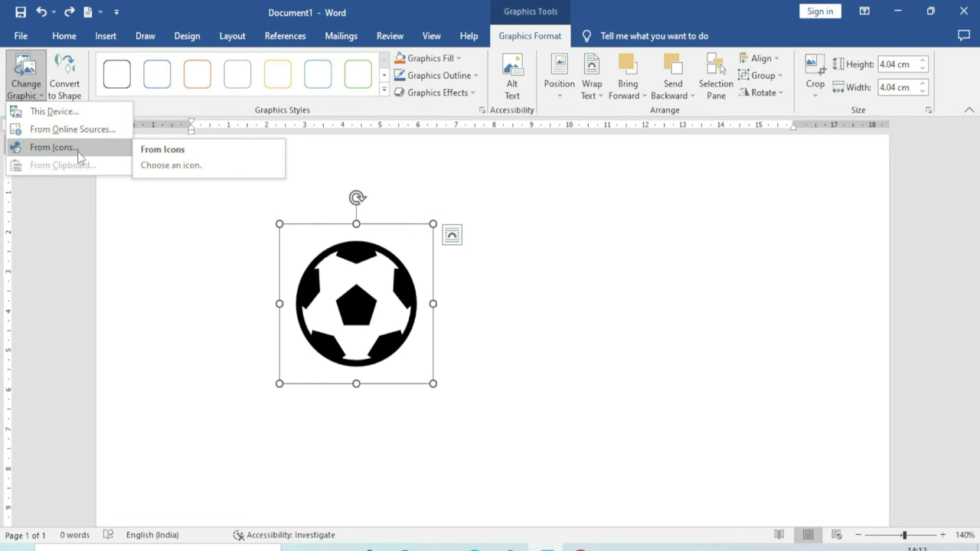
left_click(54, 147)
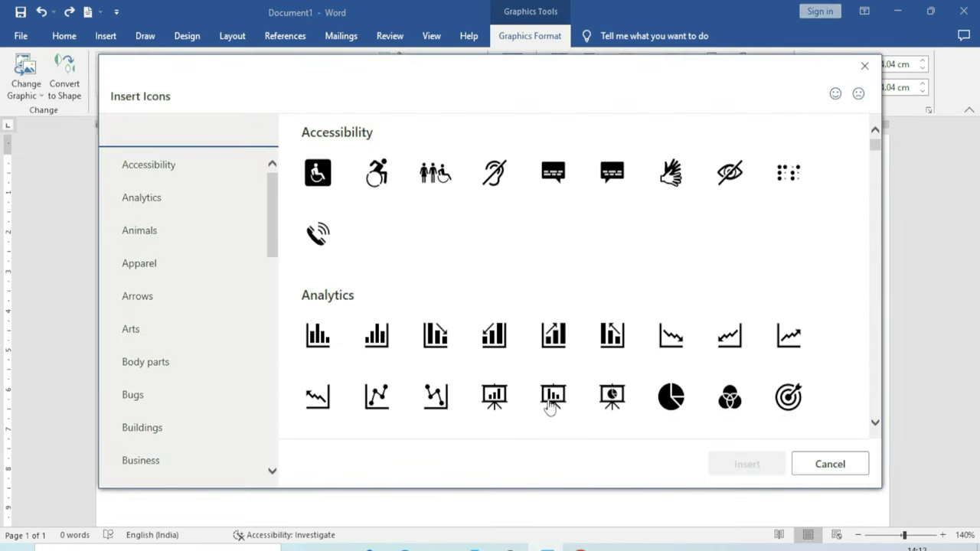
left_click(856, 468)
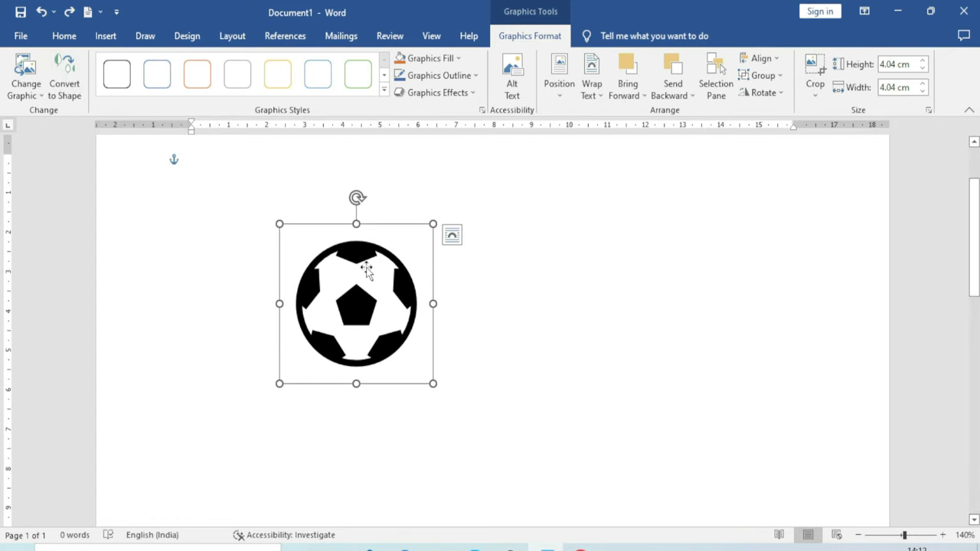
left_click(69, 88)
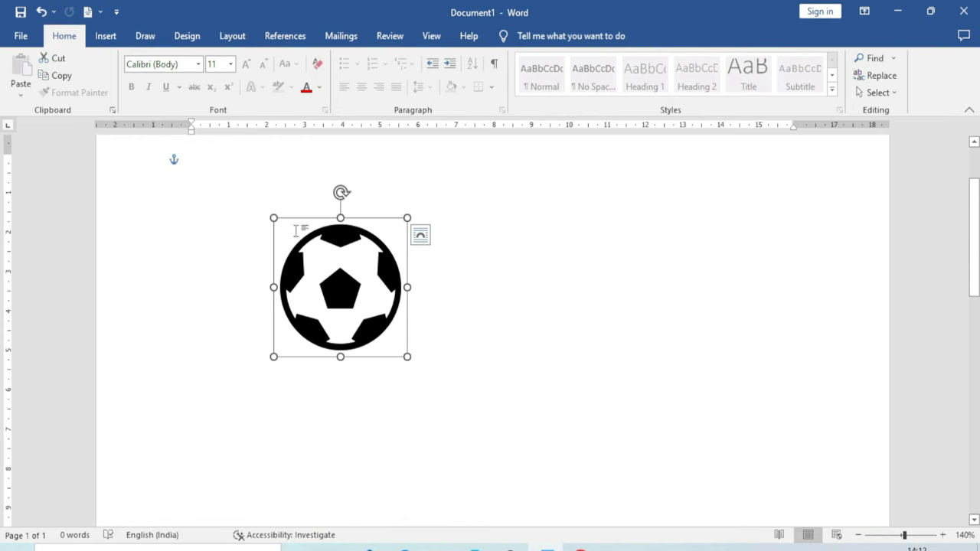
left_click(339, 289)
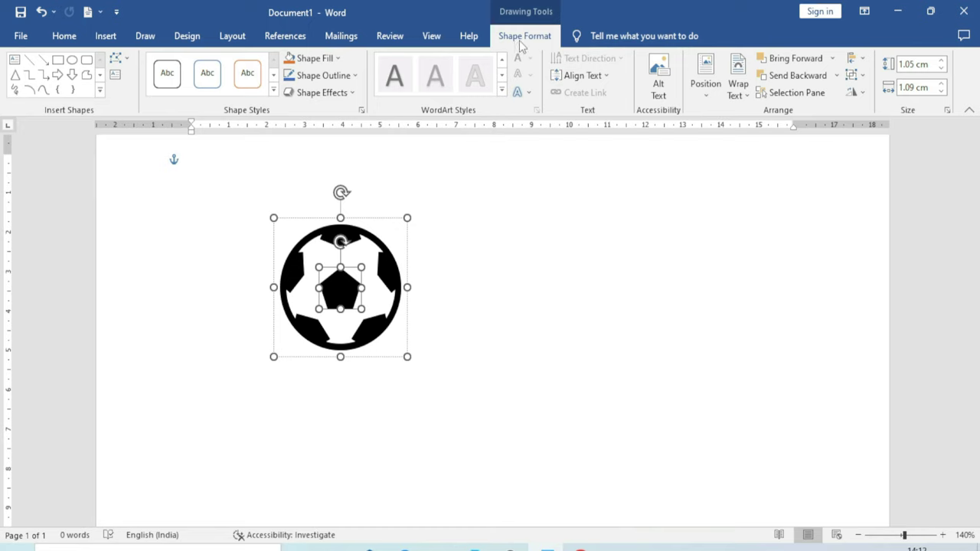
left_click(508, 306)
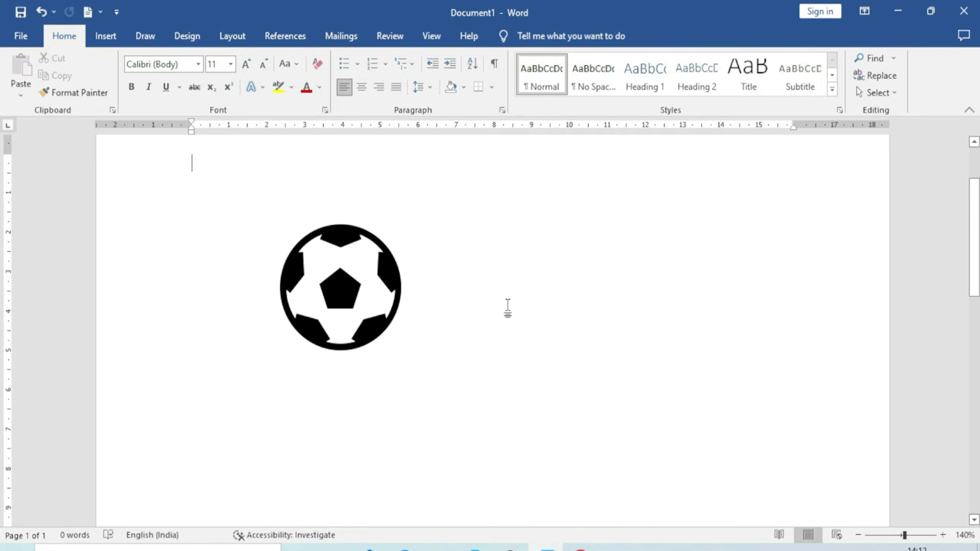
key("ctrl+z")
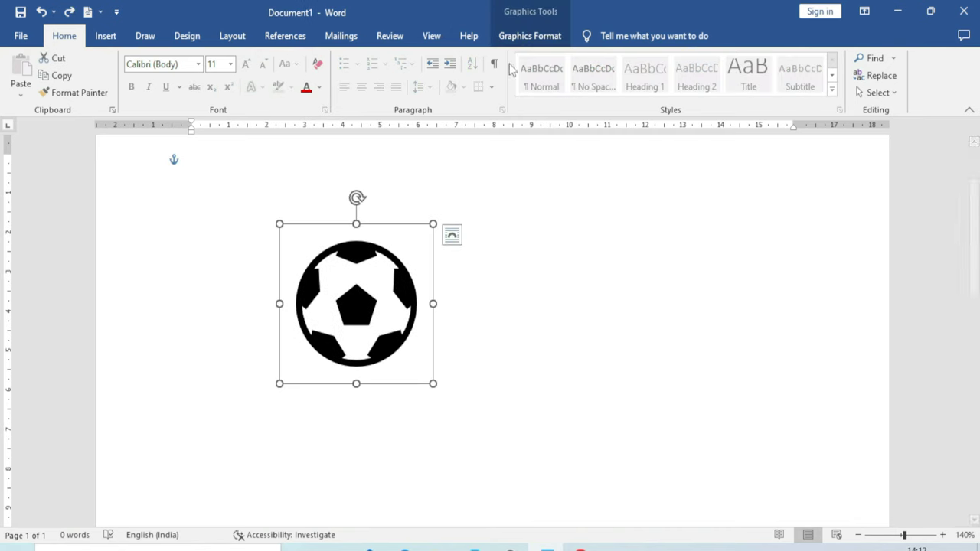
Apply the blue filled graphics style preset to the soccer ball icon
left_click(518, 39)
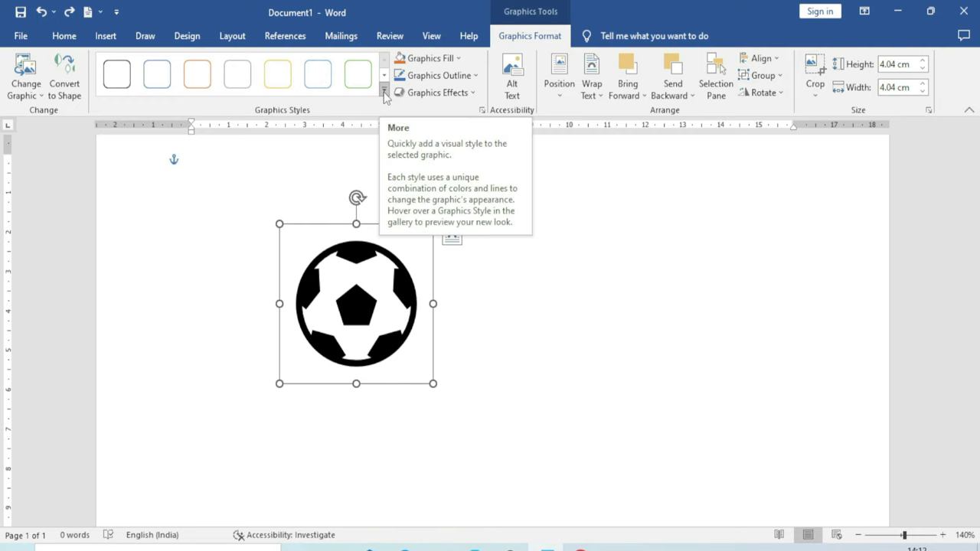
left_click(384, 92)
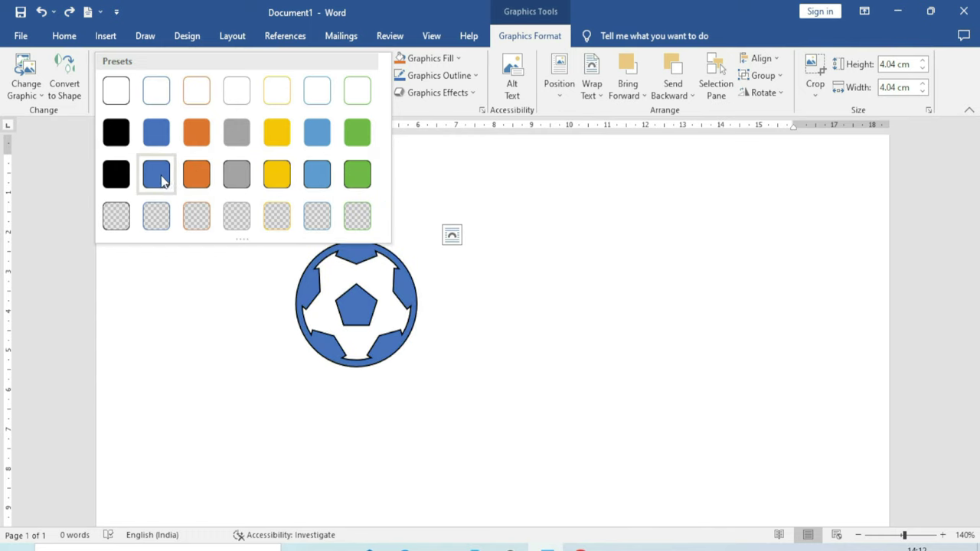
left_click(161, 181)
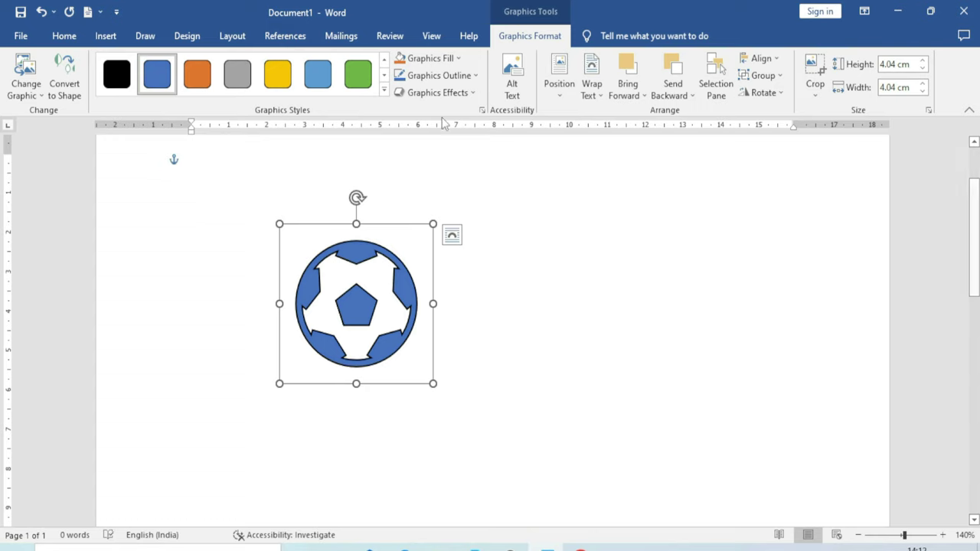
Give the soccer ball a custom light blue #1FA6E9 fill
left_click(458, 60)
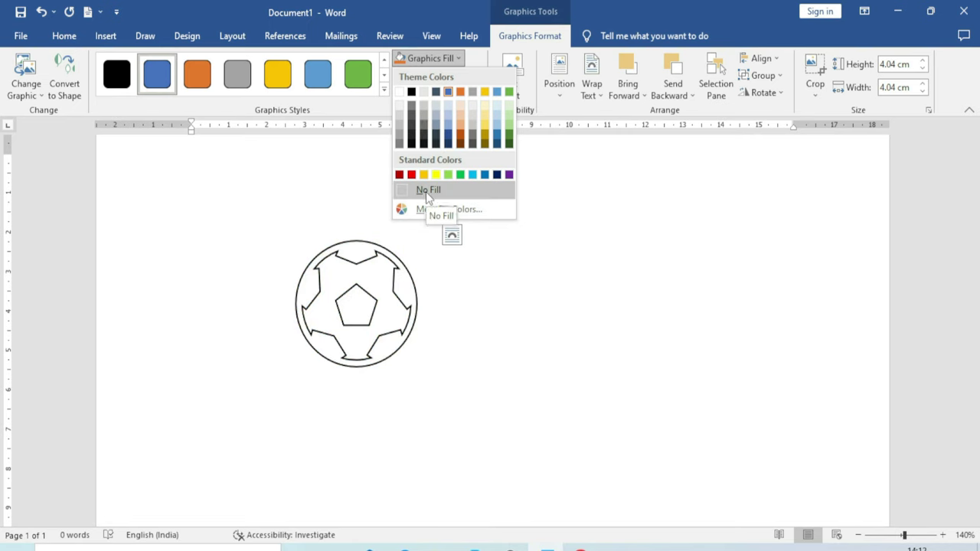
left_click(457, 211)
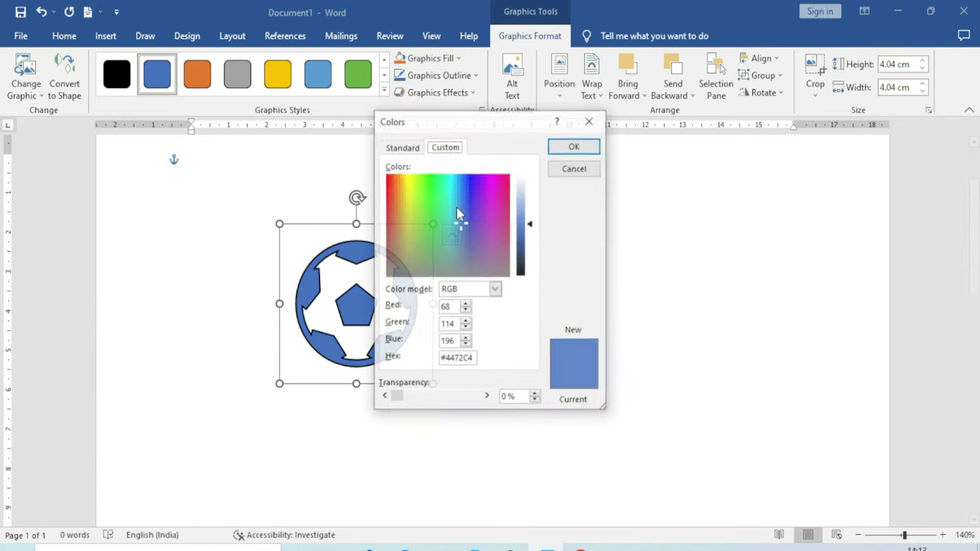
left_click_drag(519, 130, 652, 143)
left_click(592, 198)
left_click(571, 212)
left_click(587, 204)
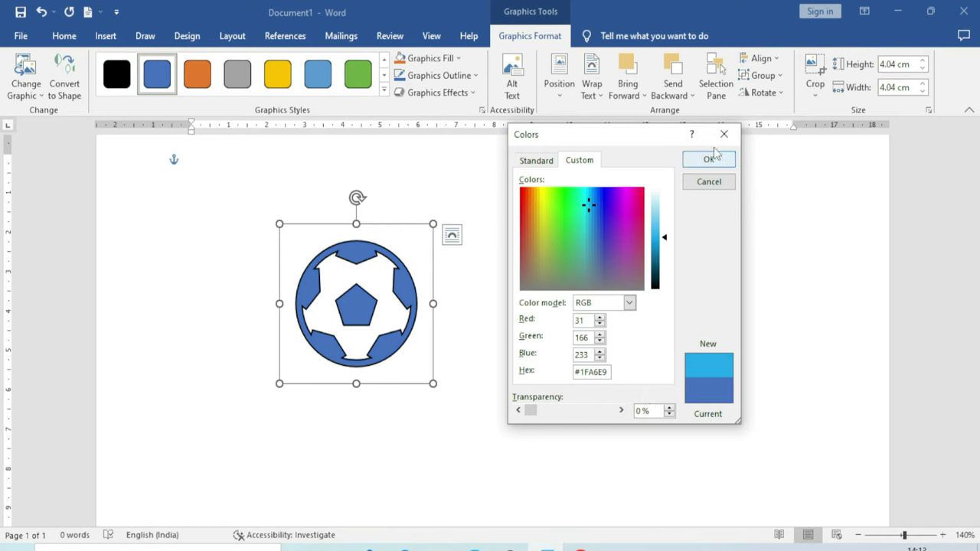
left_click(711, 157)
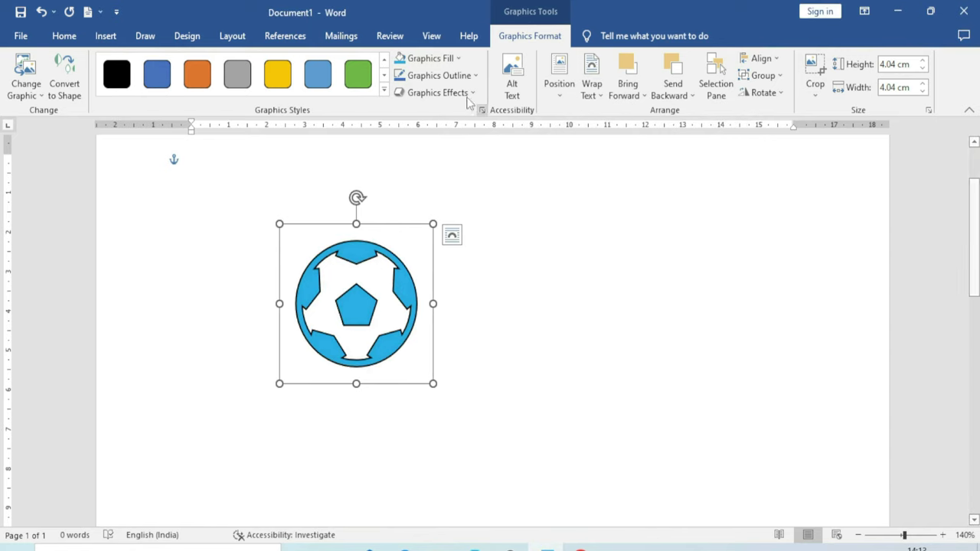
left_click(476, 76)
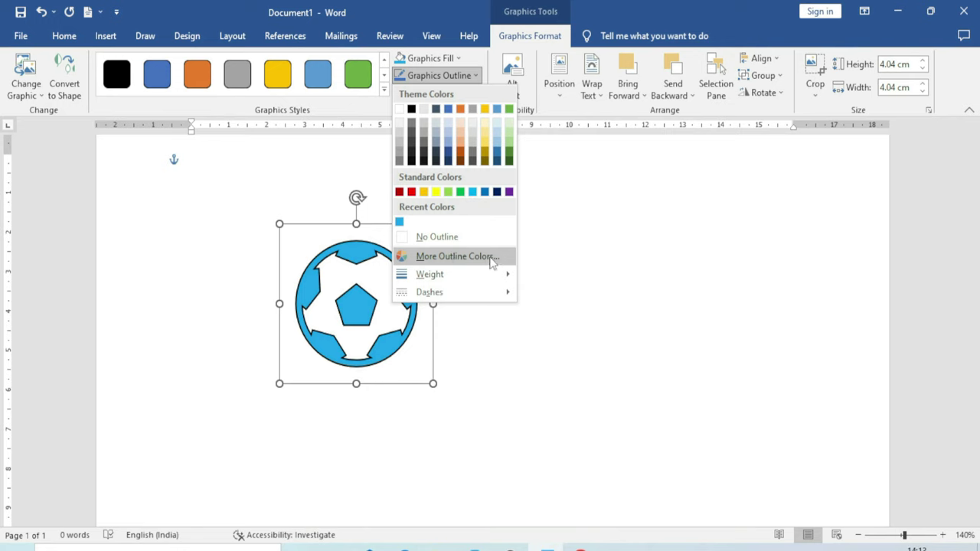
mouse_move(455, 280)
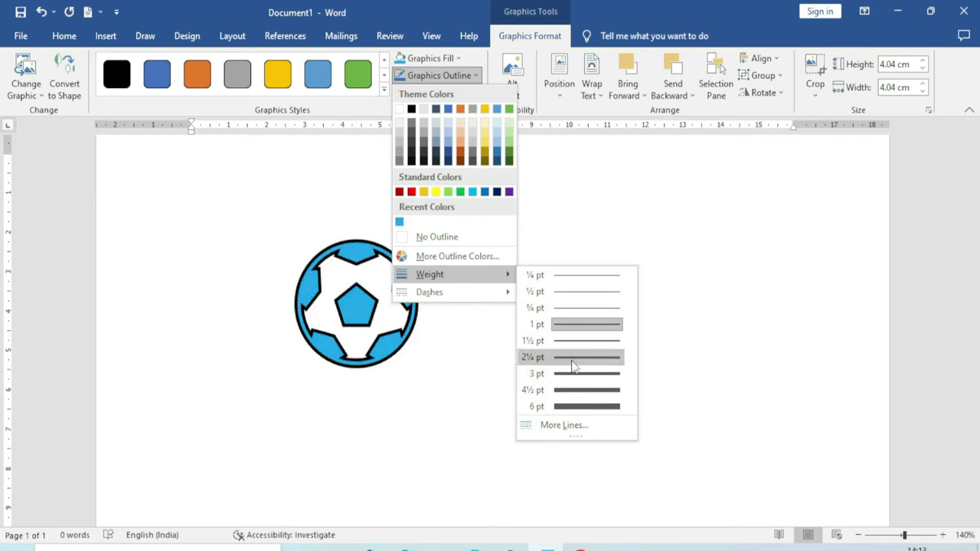
mouse_move(469, 296)
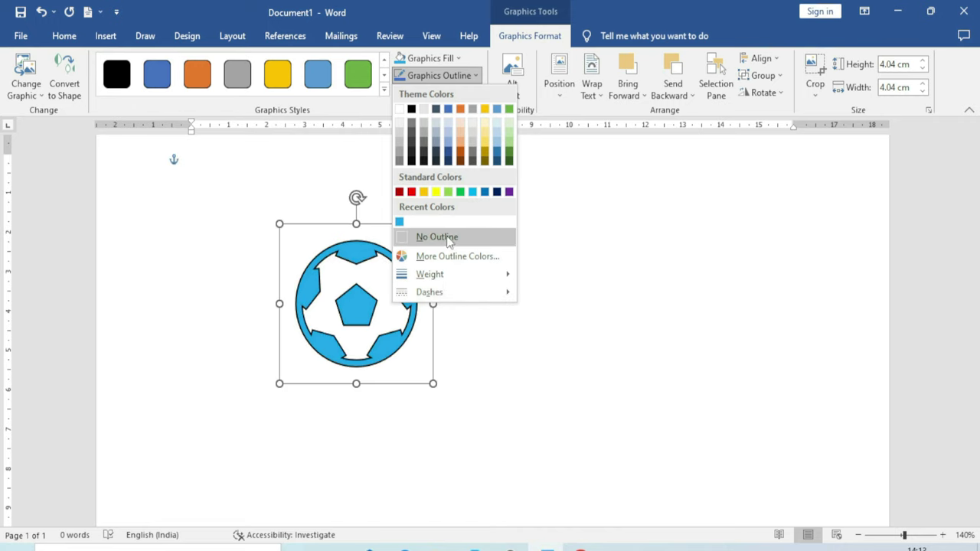
left_click(561, 247)
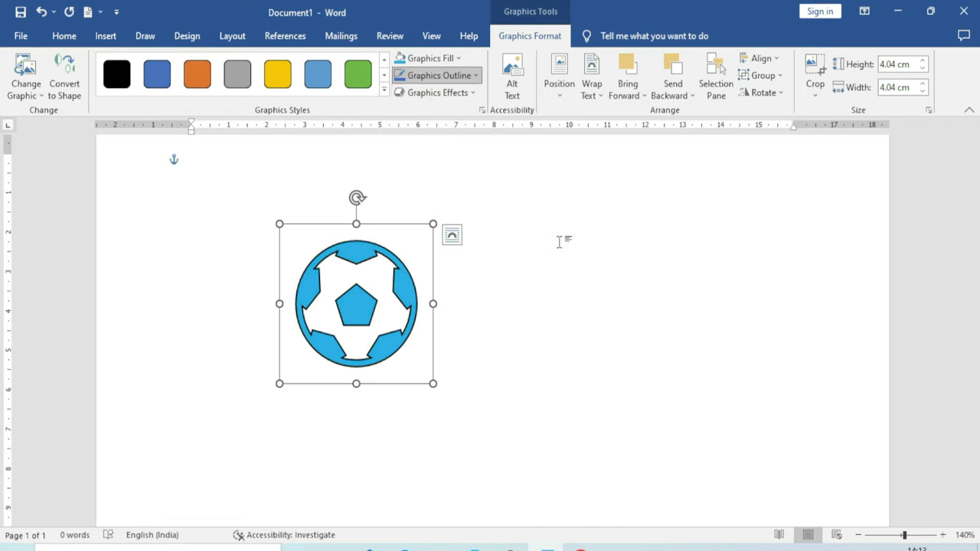
left_click(472, 95)
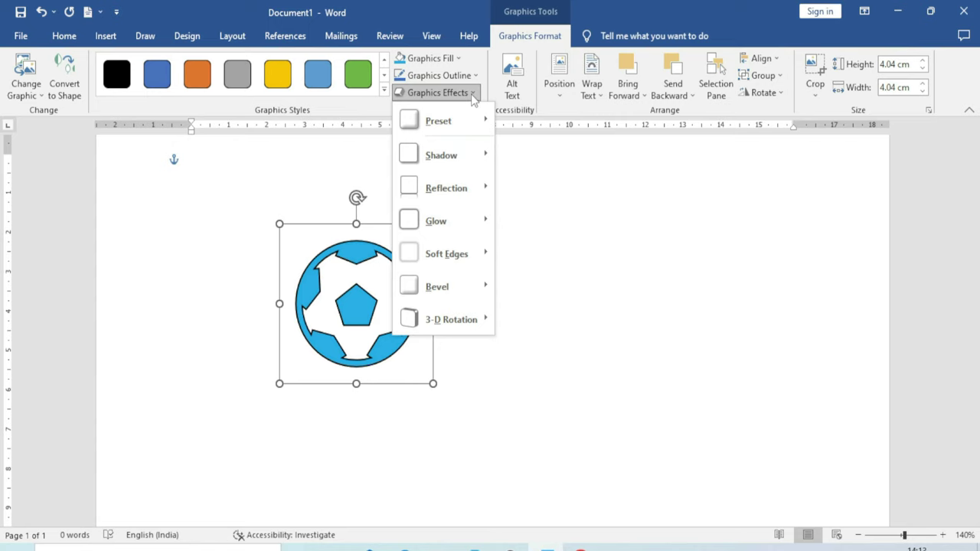
mouse_move(459, 121)
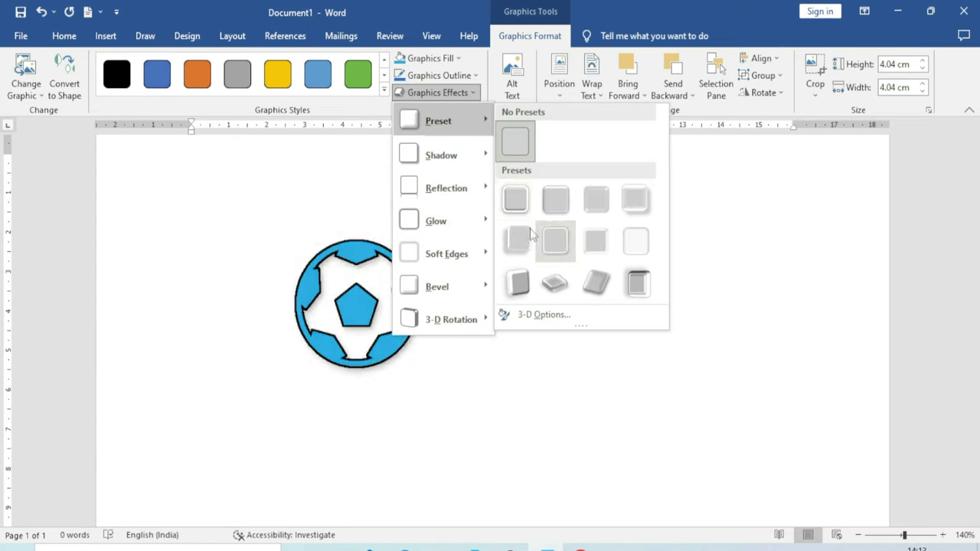
mouse_move(481, 167)
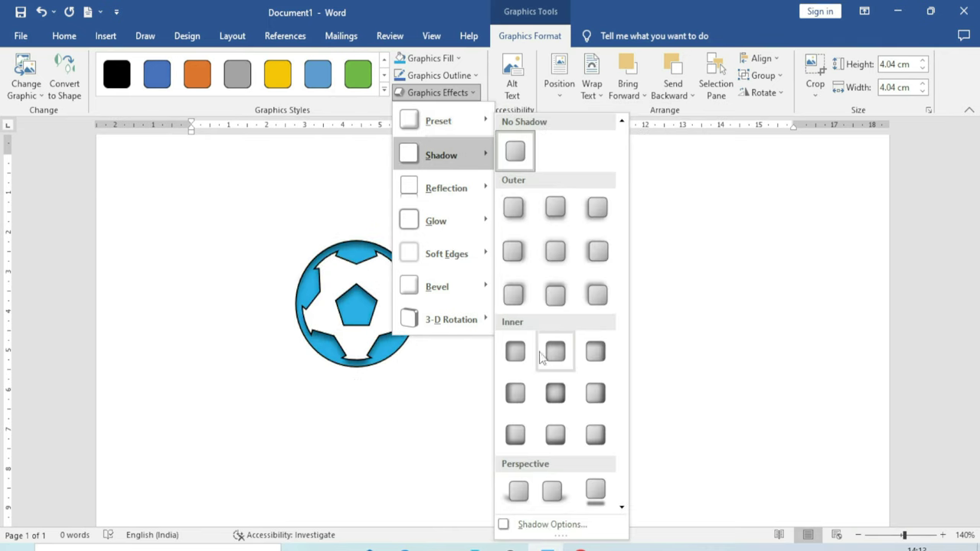
mouse_move(464, 190)
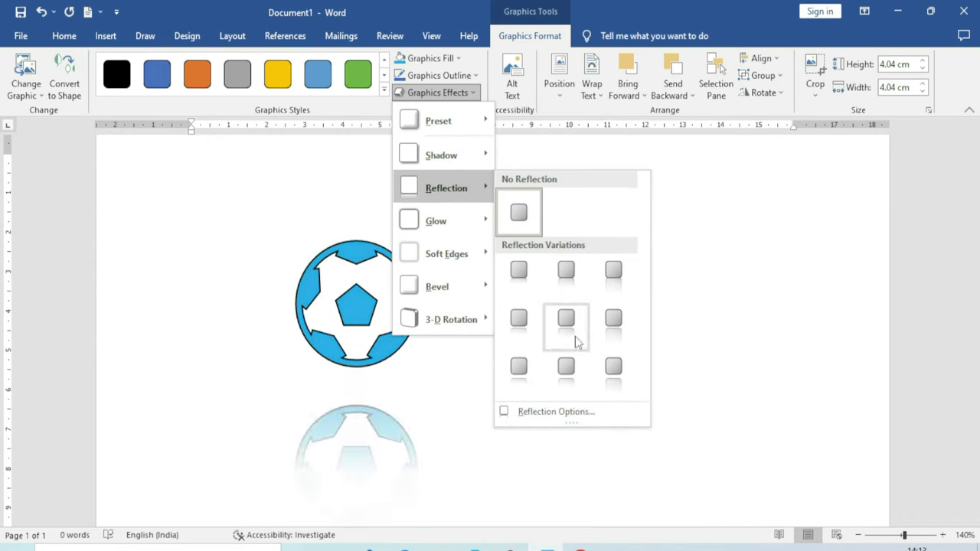
mouse_move(460, 221)
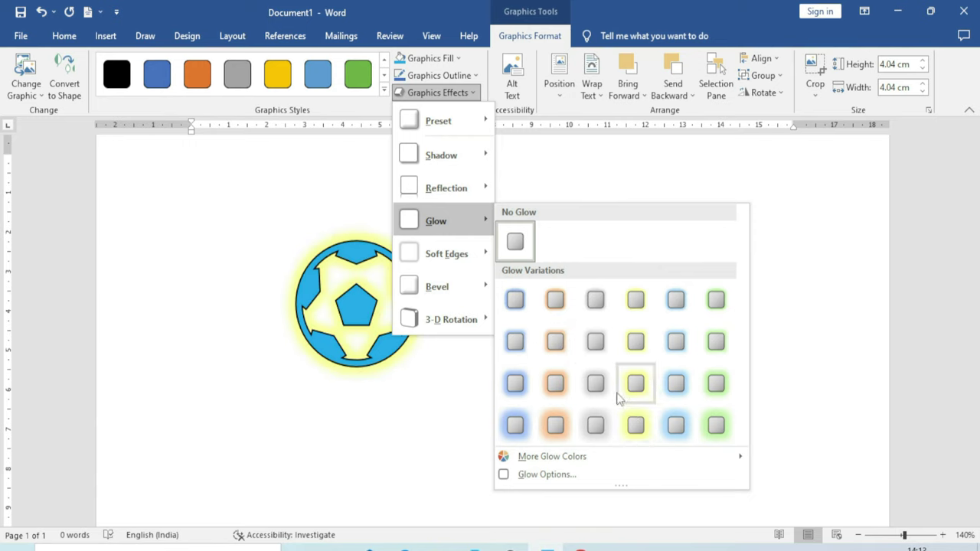
mouse_move(467, 253)
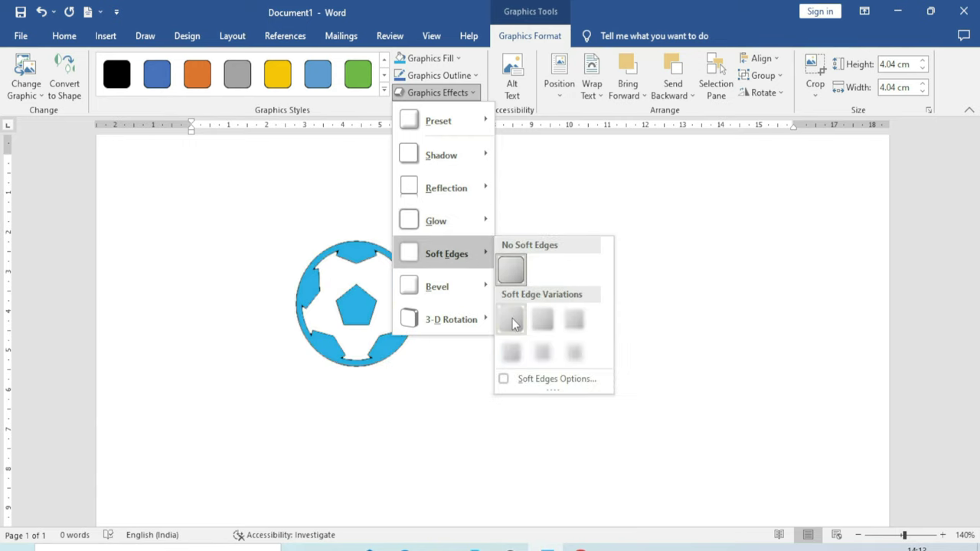
mouse_move(484, 291)
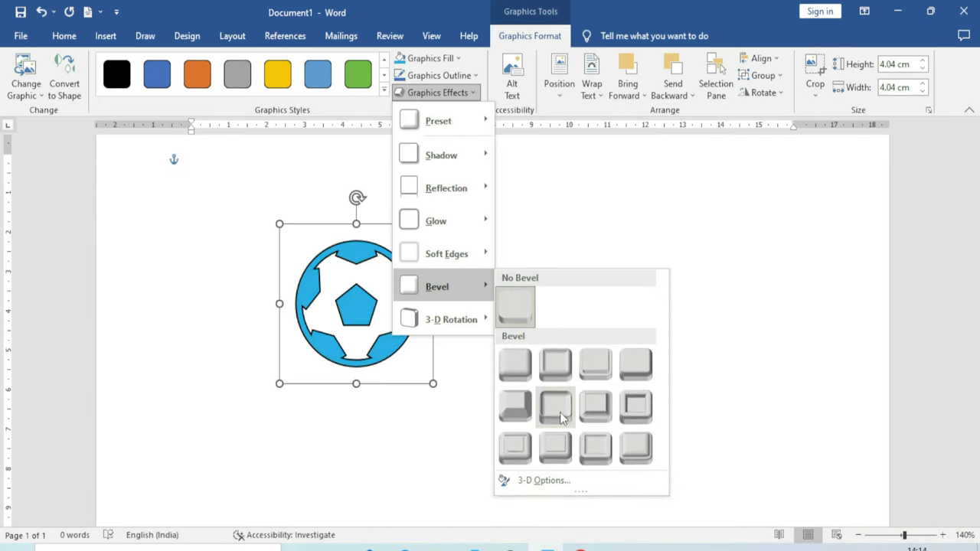
mouse_move(472, 334)
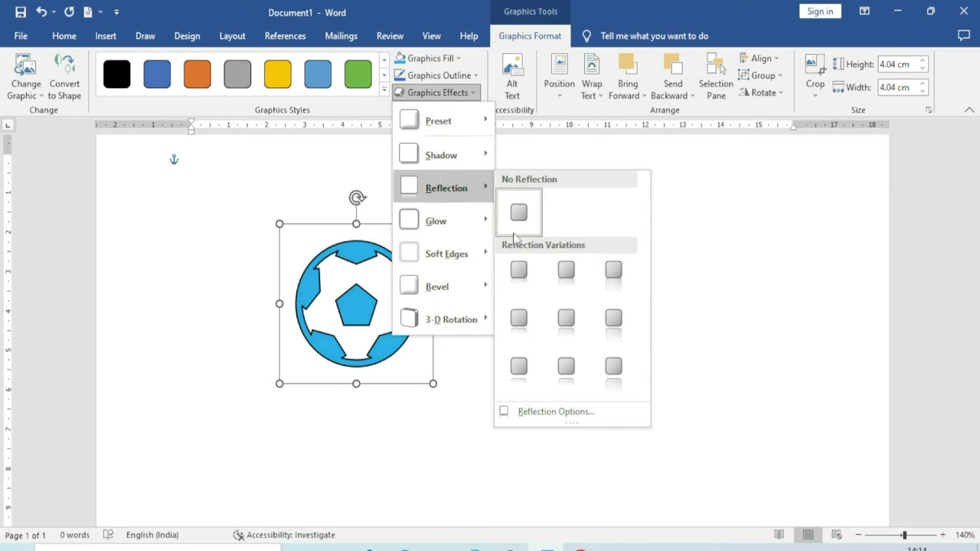
left_click(704, 218)
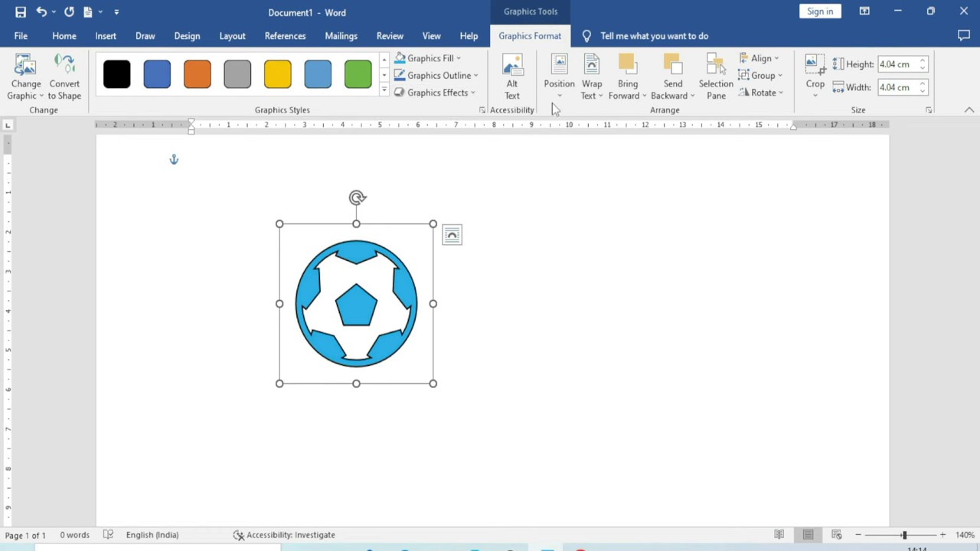
left_click(512, 73)
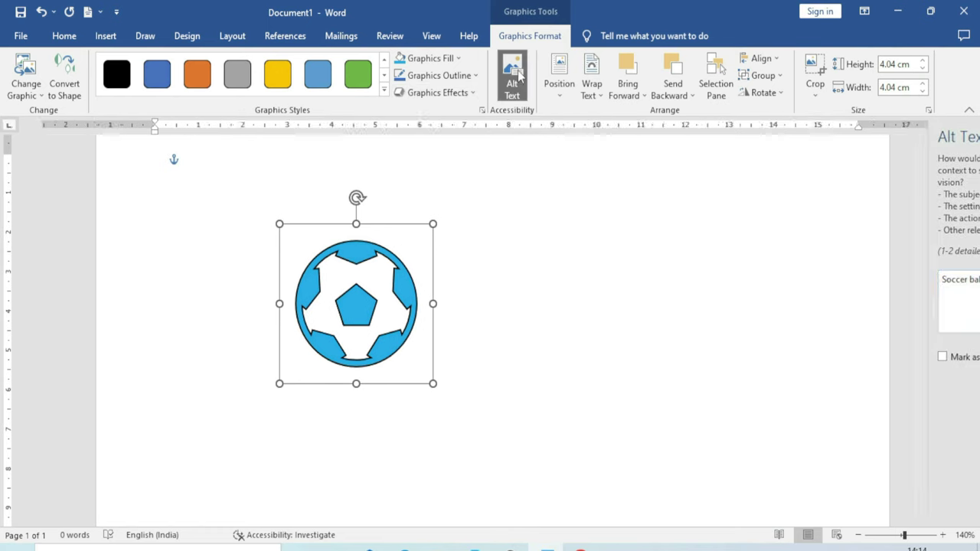
left_click_drag(866, 280, 825, 281)
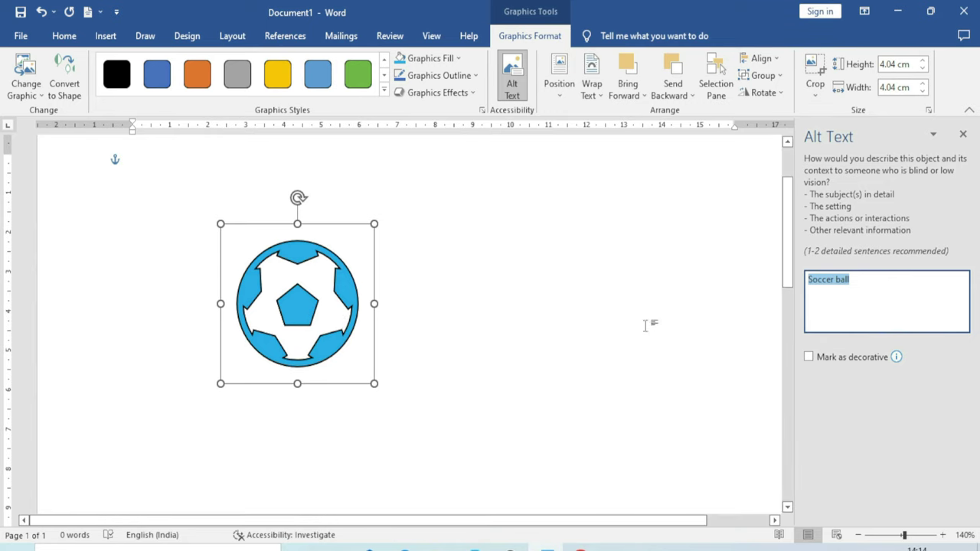
left_click(963, 135)
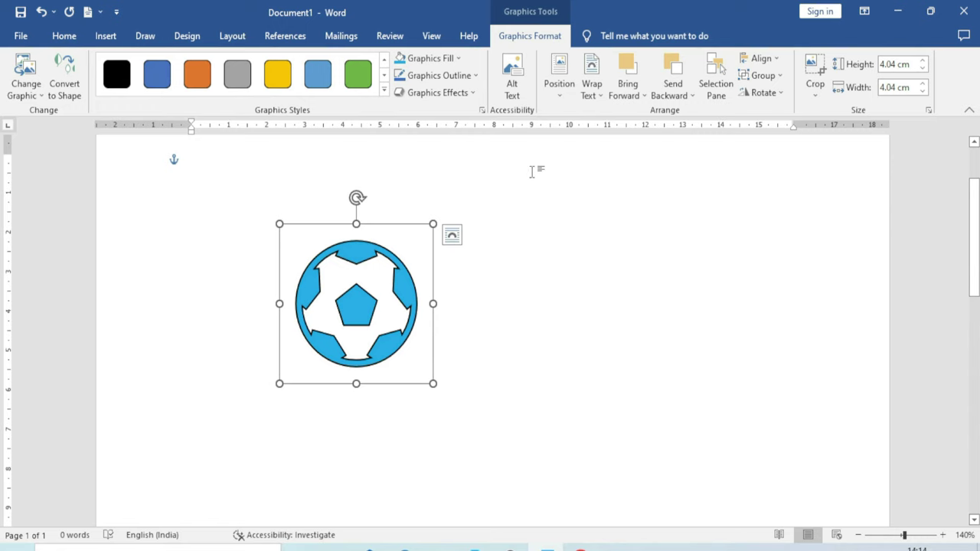
Review the ball's Position and Wrap Text choices without changing them, then deselect it
left_click(560, 86)
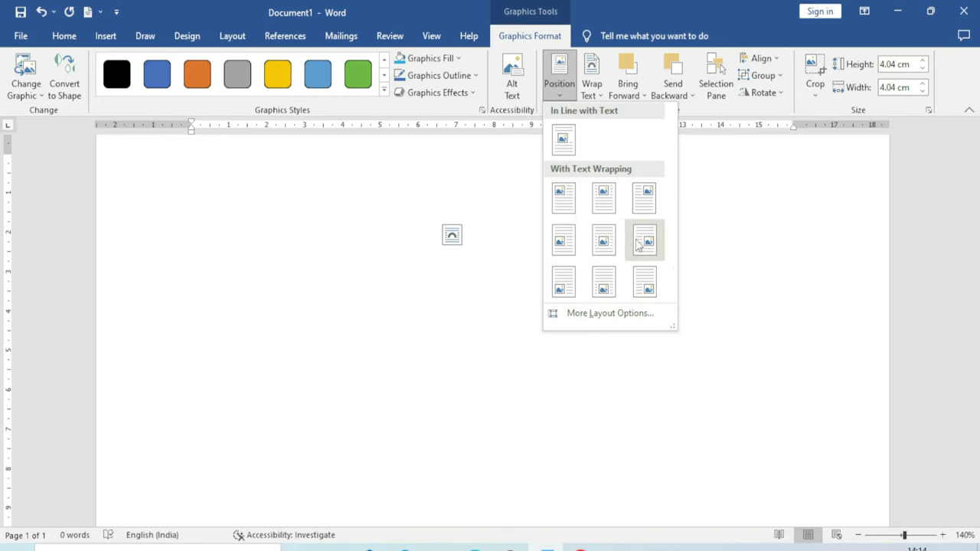
key("Escape")
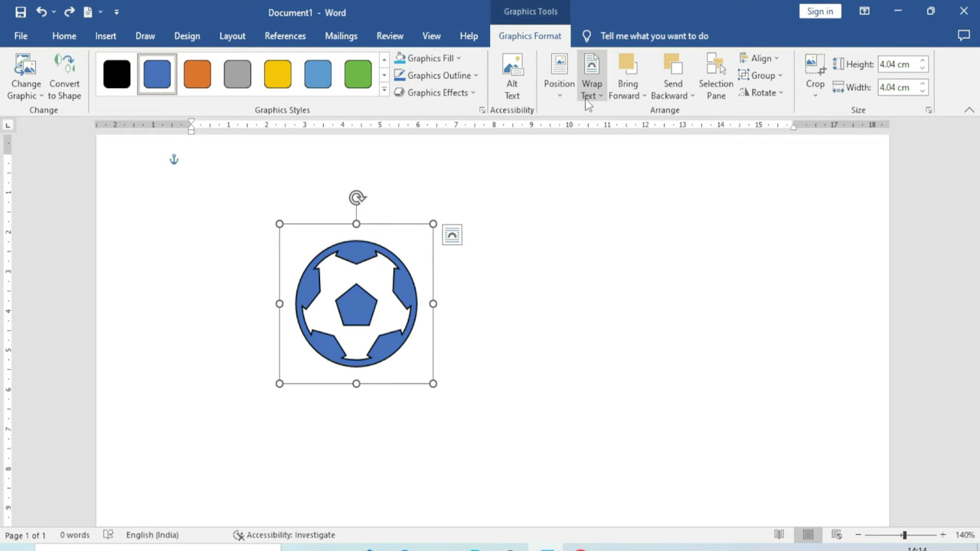
left_click(592, 98)
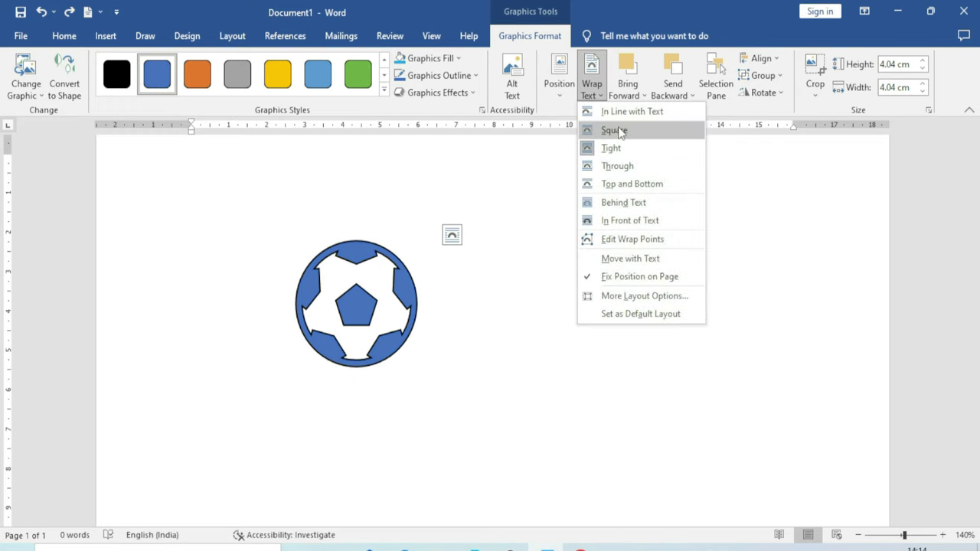
key("Escape")
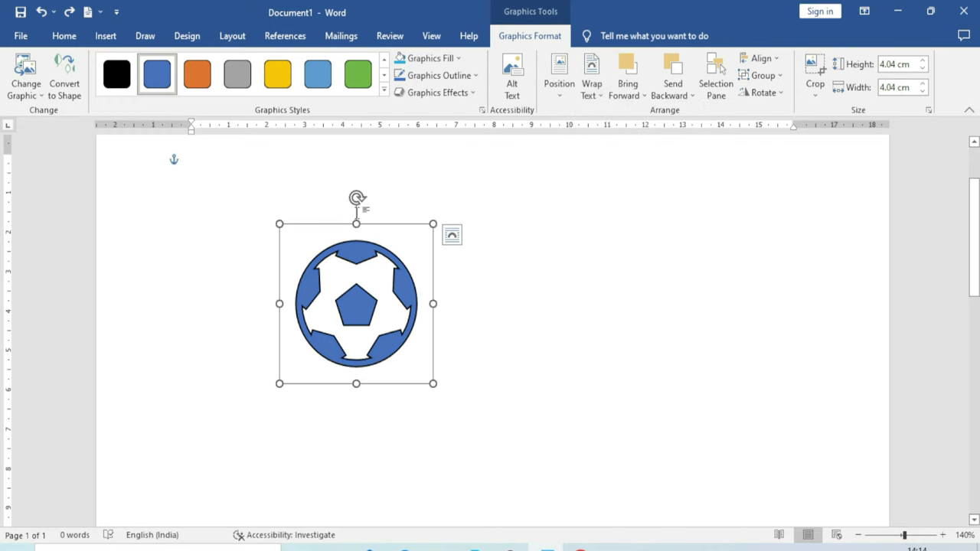
left_click(246, 227)
Generate sample paragraphs with =rand() and drag the soccer ball up into the text
type("=")
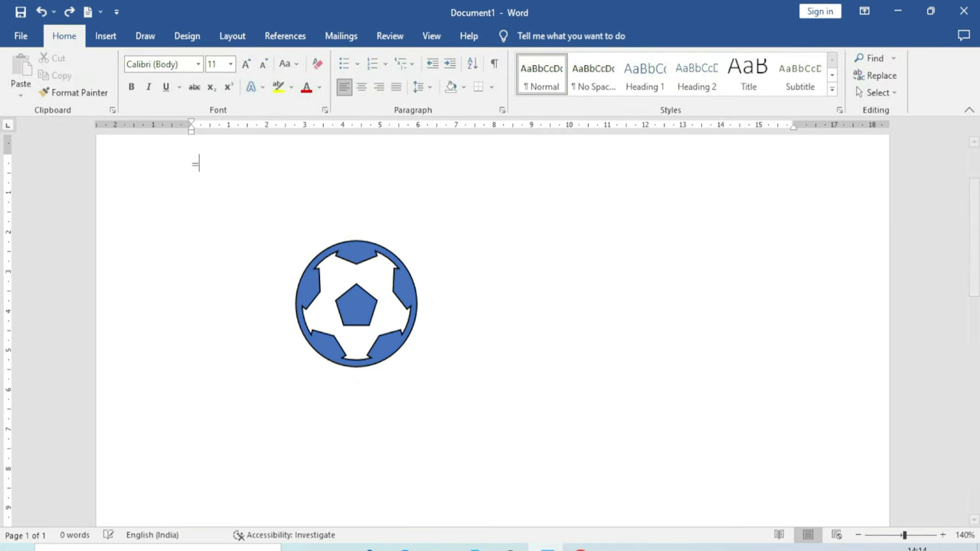
type("rand()")
key("Return")
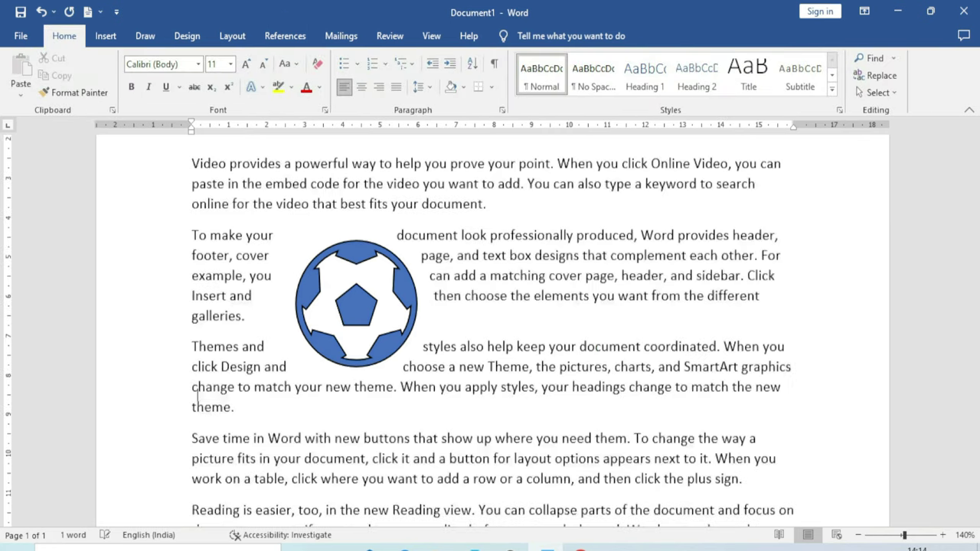
scroll(295, 320, "up", 5)
left_click_drag(296, 320, 407, 300)
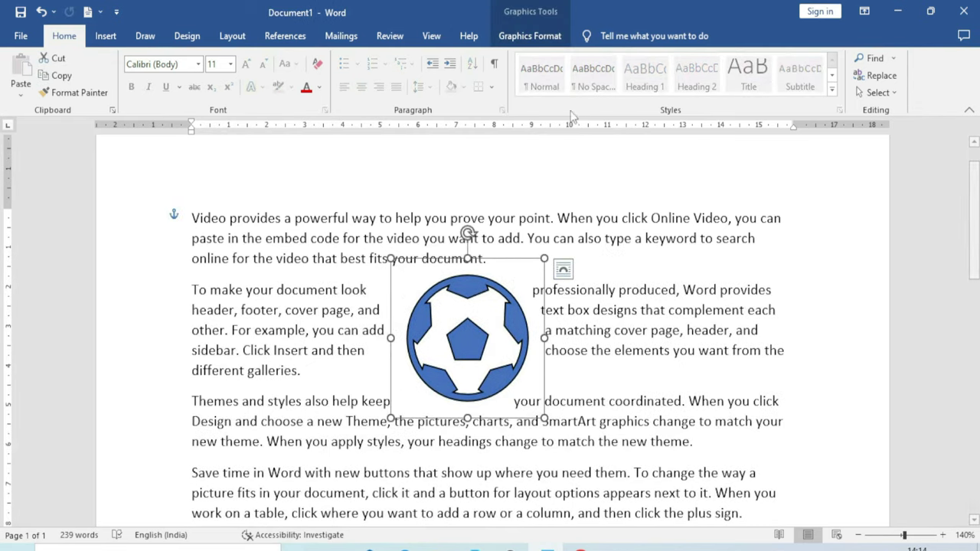
Set the ball In Line with Text and open the Selection Pane listing Graphic 5
left_click(530, 35)
left_click(591, 84)
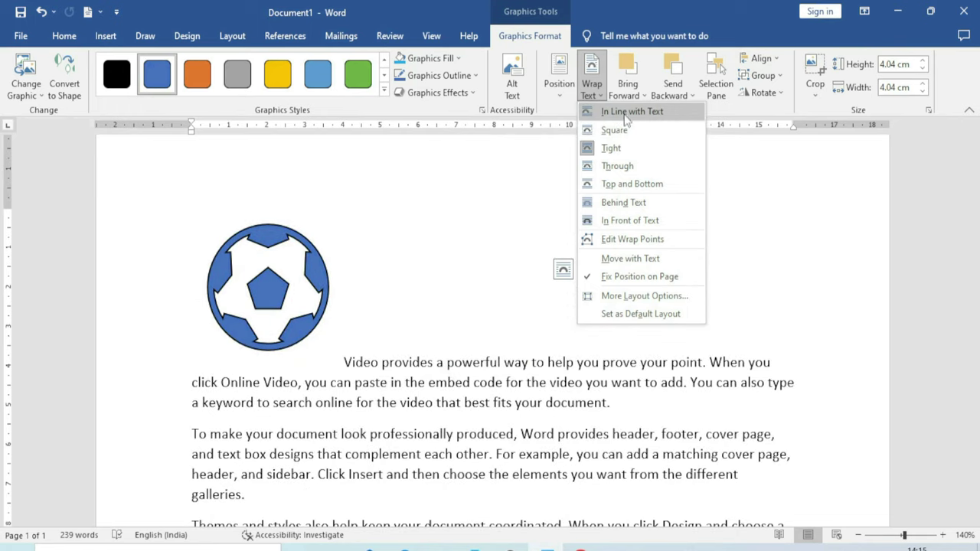
left_click(631, 112)
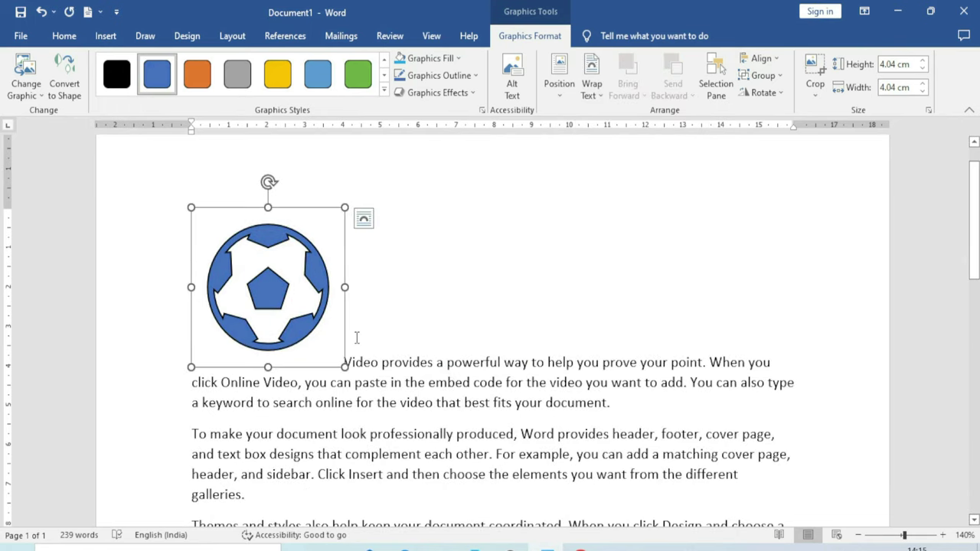
left_click_drag(359, 330, 640, 306)
left_click(305, 270)
left_click(596, 92)
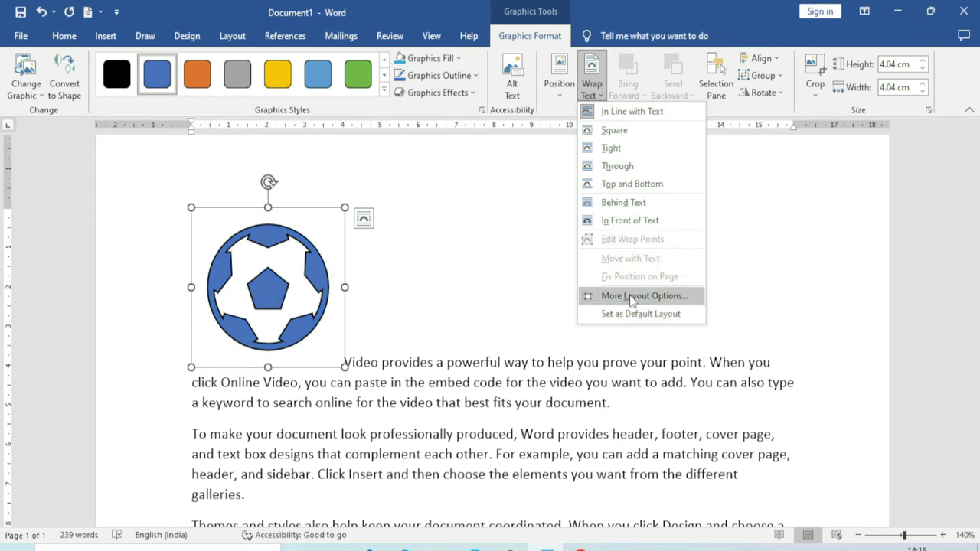
left_click(450, 228)
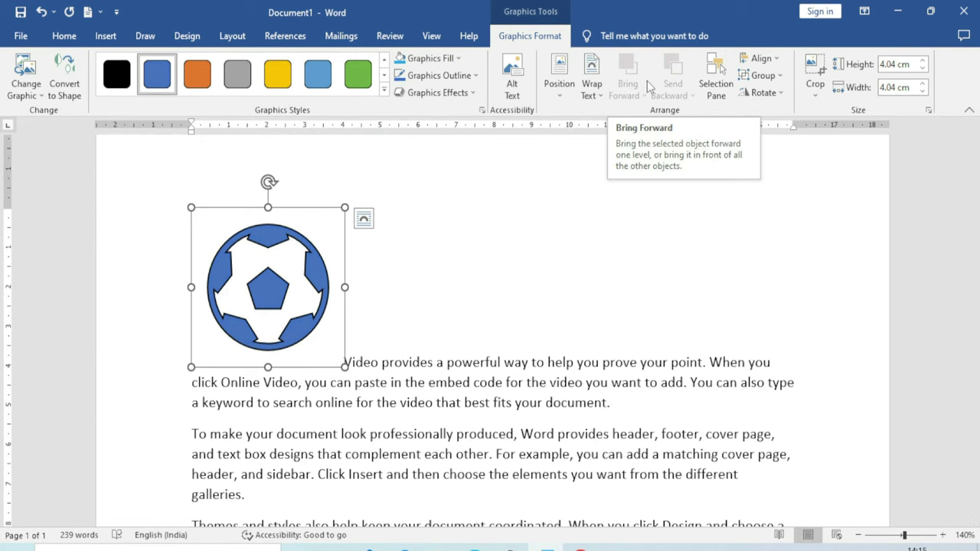
left_click(715, 77)
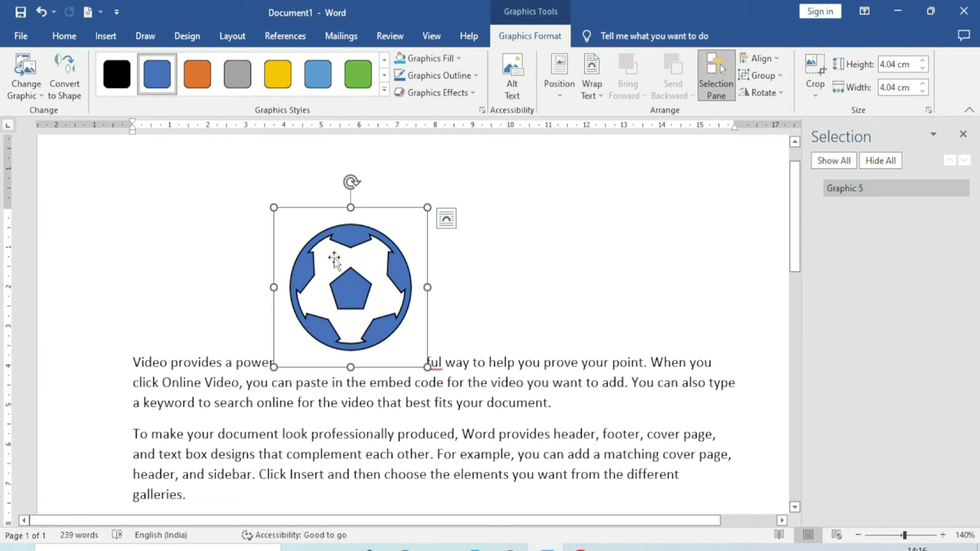
Convert the ball graphic to shapes and toggle the pentagon and ball shapes' visibility
left_click(65, 89)
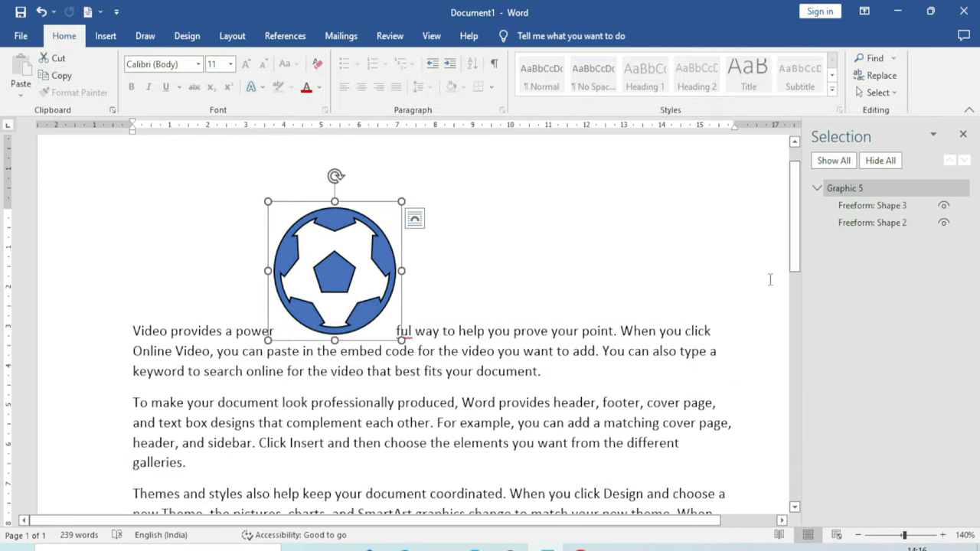
left_click(943, 205)
left_click(943, 205)
left_click(943, 222)
left_click(944, 222)
left_click(943, 205)
left_click(943, 205)
left_click(944, 222)
left_click(944, 223)
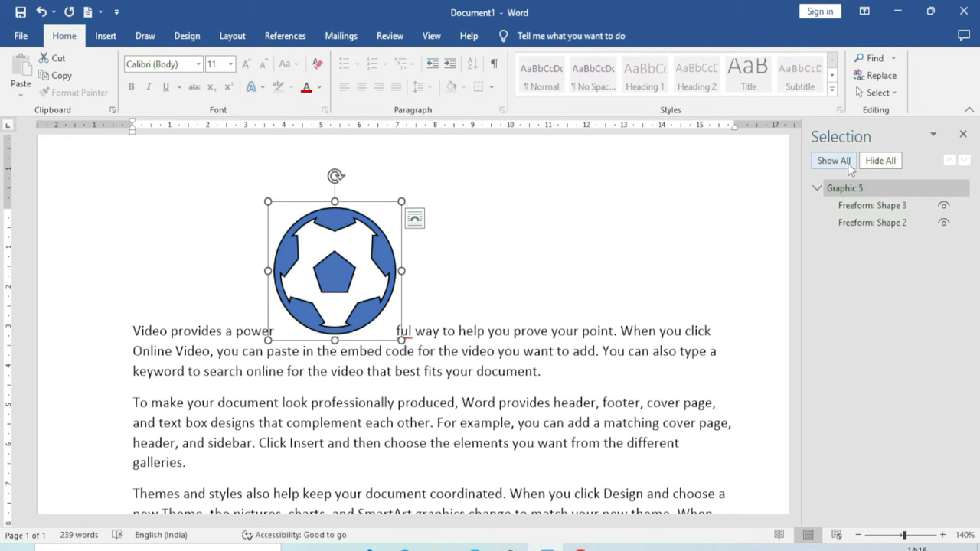
Select the inner pentagon shape and raise its height to 3.5 cm
left_click(335, 272)
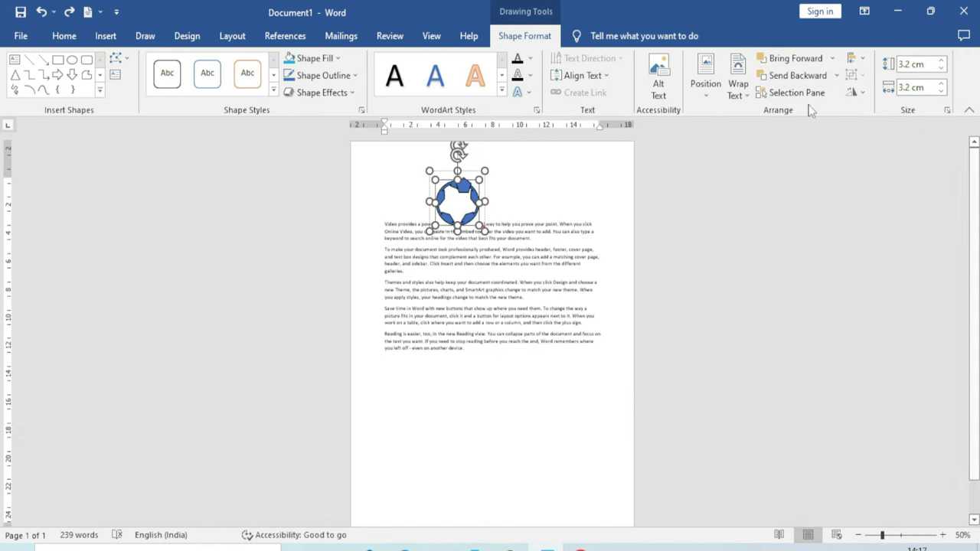
left_click(863, 60)
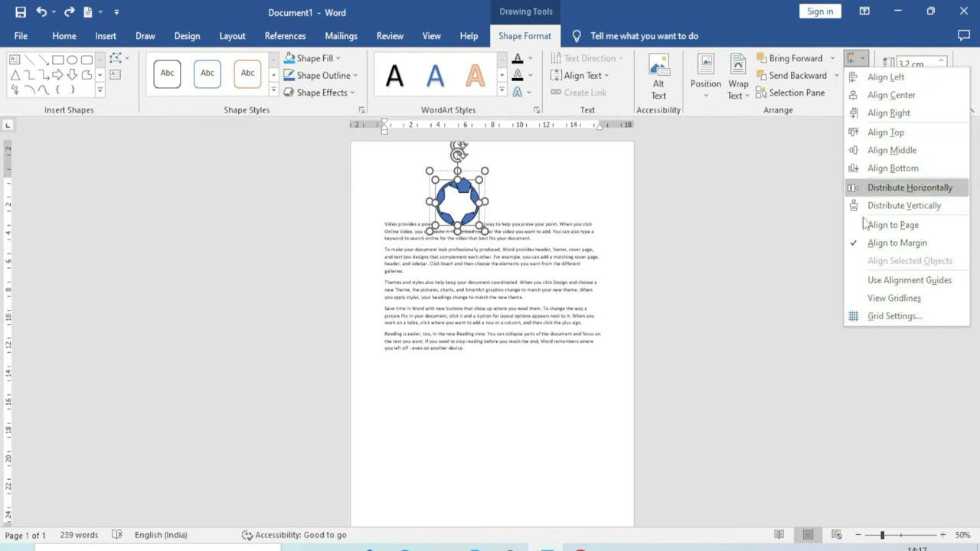
left_click(733, 258)
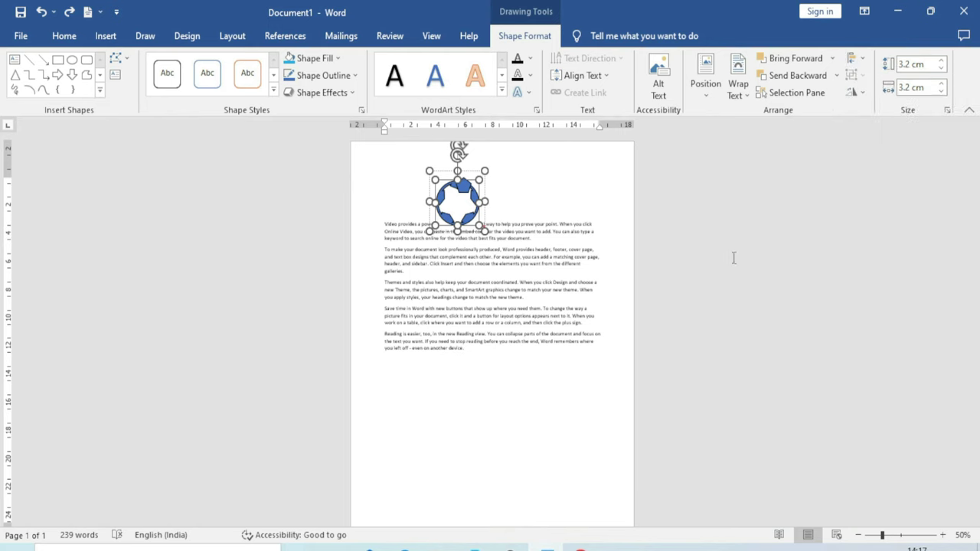
left_click(942, 61)
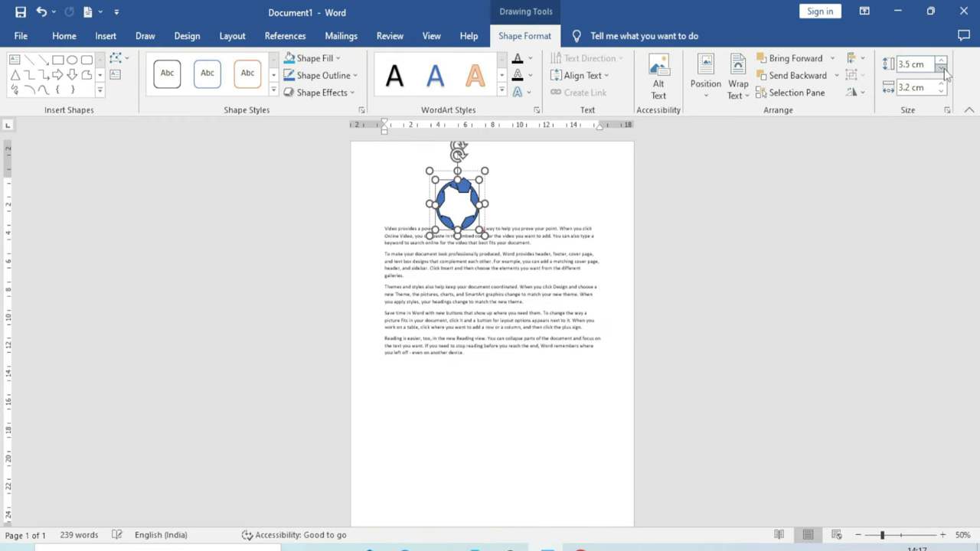
left_click(511, 293)
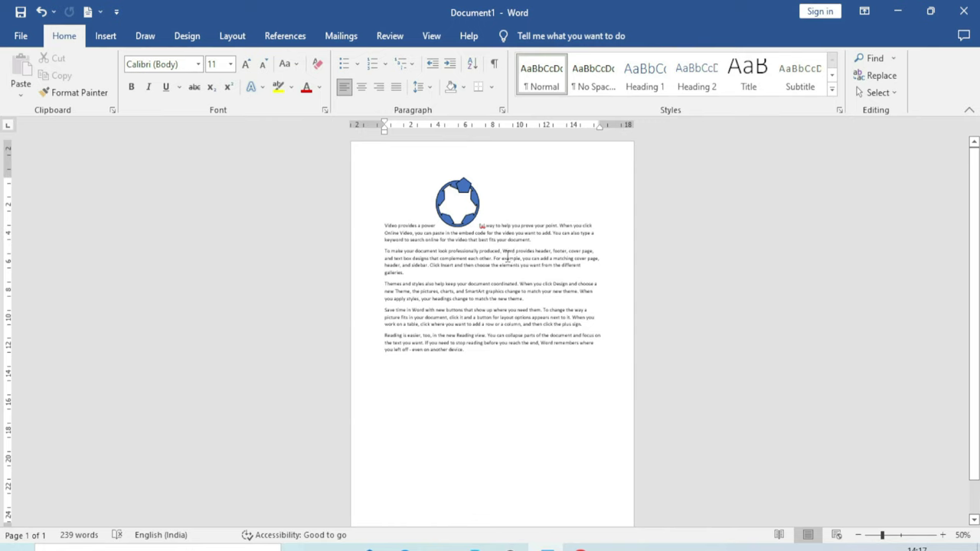
Delete all document content and zoom the page to 100%
key("ctrl+a")
key("Delete")
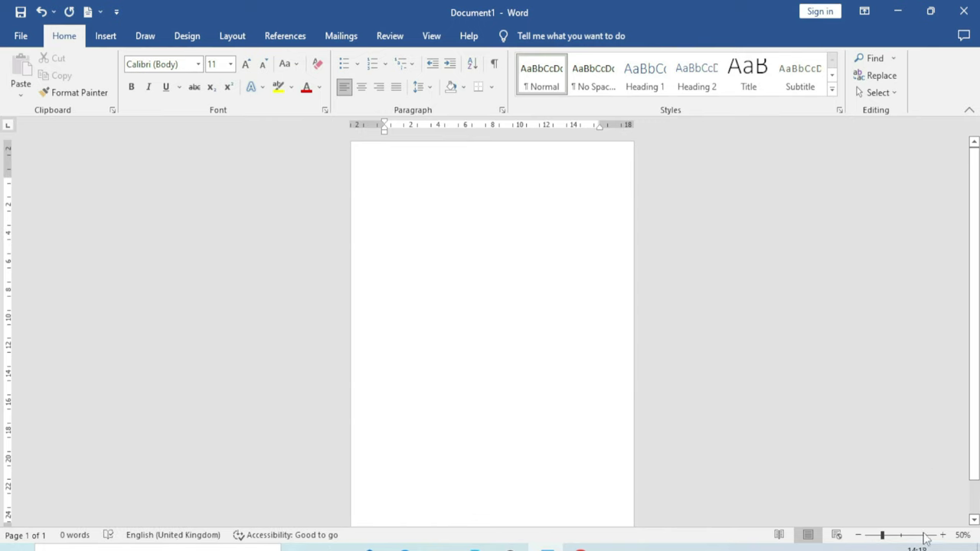
left_click(900, 535)
Insert the film reel icon from the Icons library and enlarge it to 9.84 cm
left_click(121, 38)
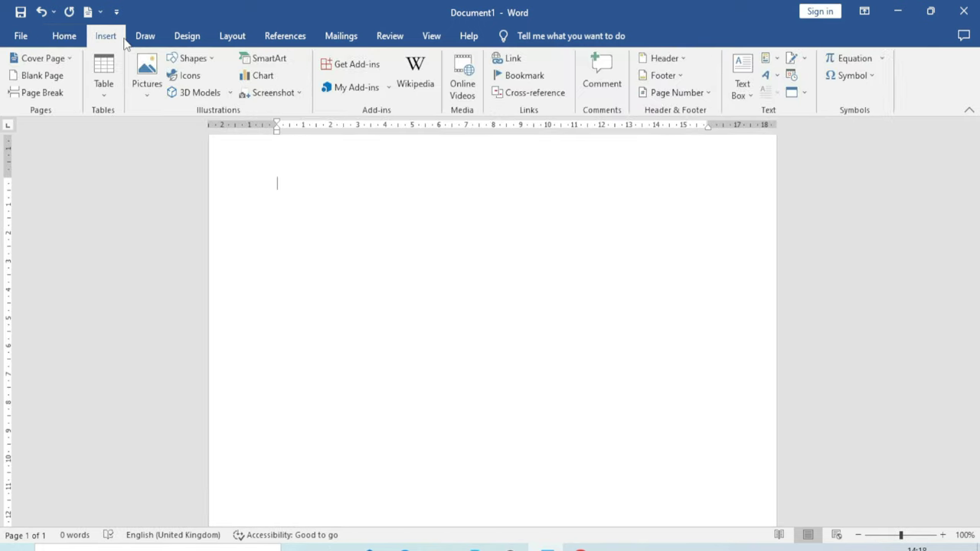
left_click(178, 75)
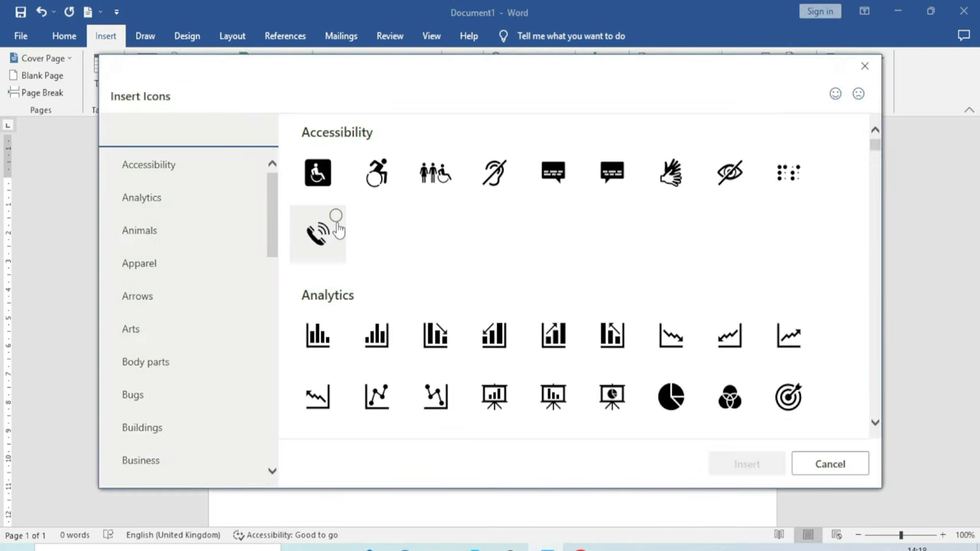
scroll(383, 284, "down", 5)
scroll(386, 297, "down", 7)
scroll(386, 297, "down", 5)
left_click(317, 197)
left_click(755, 464)
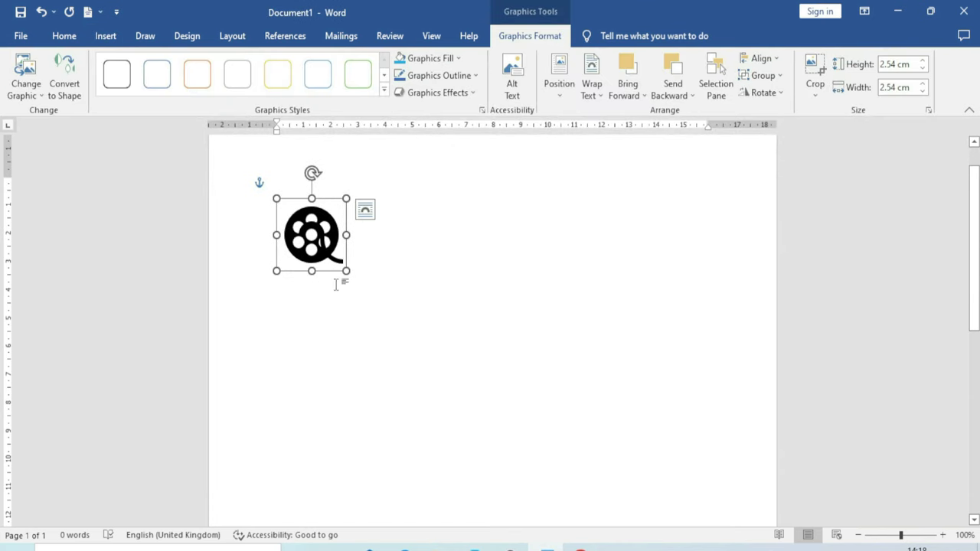
left_click_drag(346, 271, 544, 477)
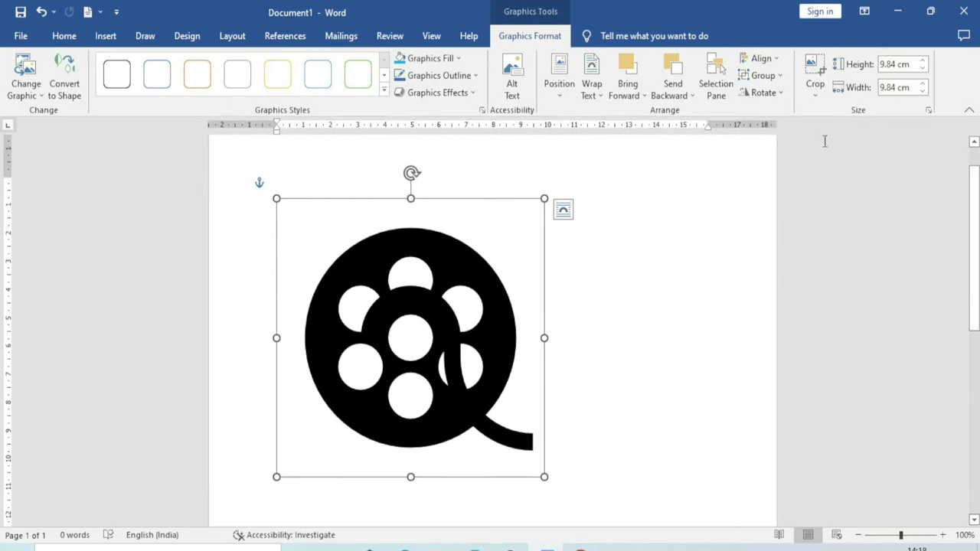
Align the film reel Center and Top, then undo back to 5.11 cm
left_click(778, 63)
left_click(779, 62)
left_click(780, 59)
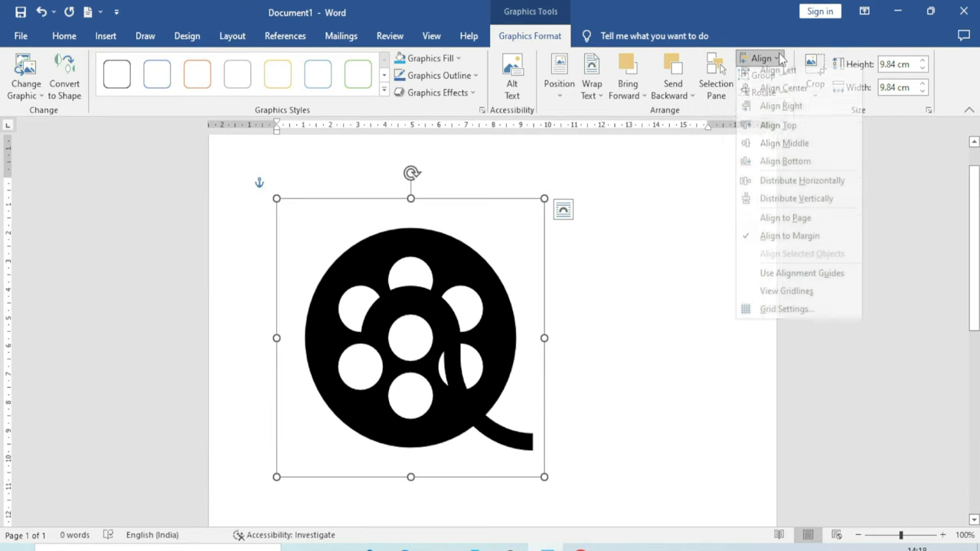
left_click(789, 98)
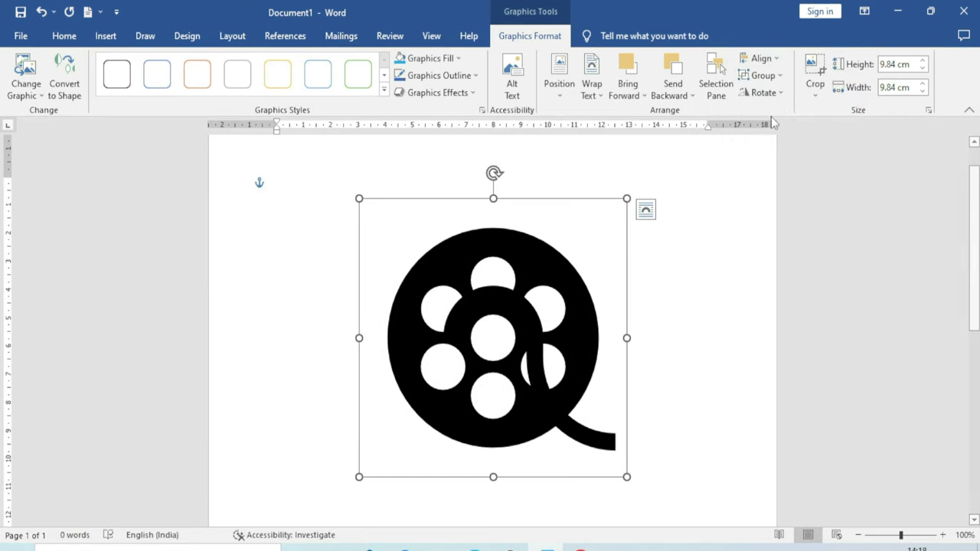
left_click(759, 58)
left_click(789, 135)
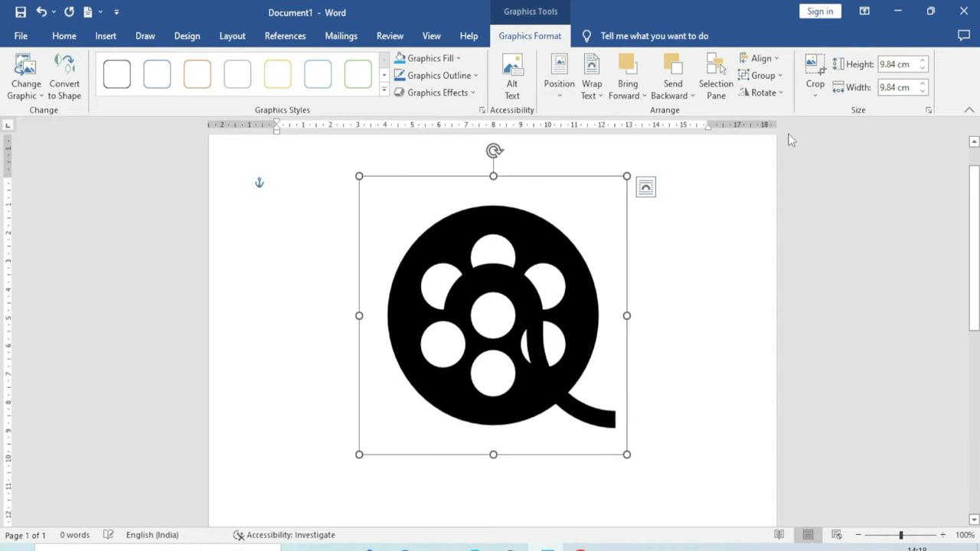
key("ctrl+z")
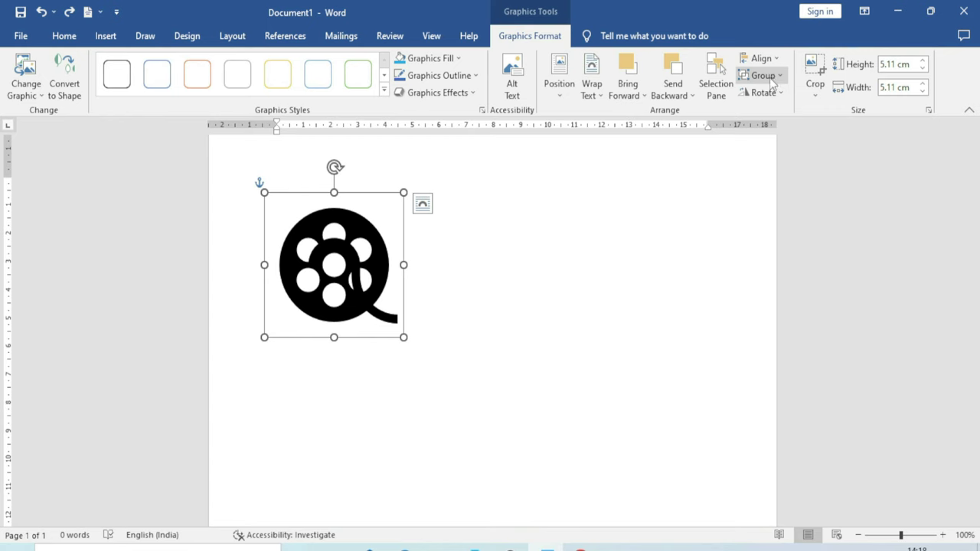
Insert the database icon and enlarge it to 4.82 cm
left_click(106, 36)
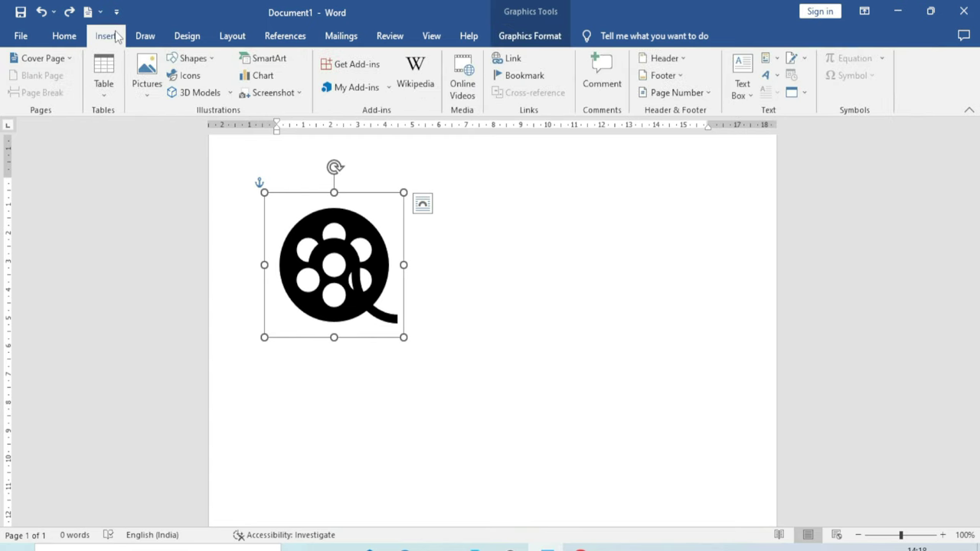
left_click(502, 273)
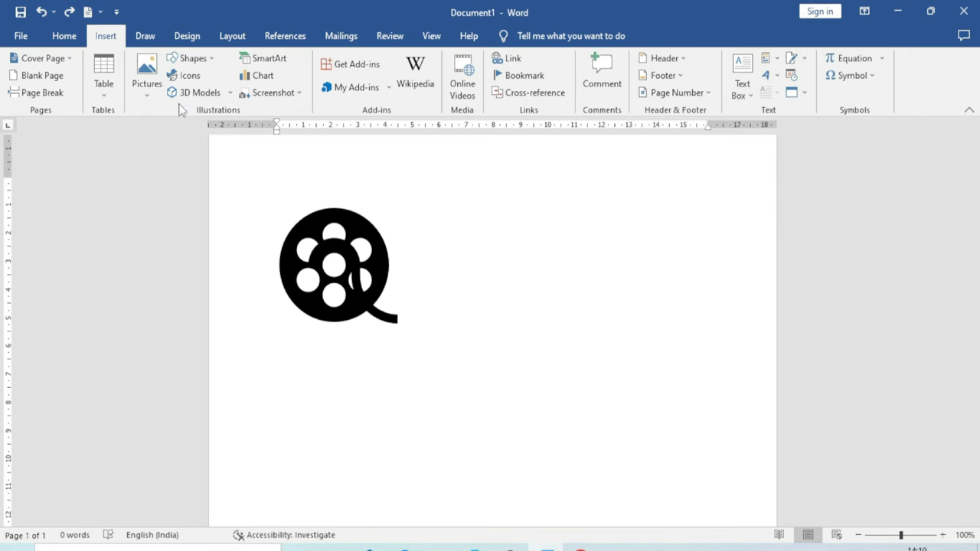
left_click(183, 75)
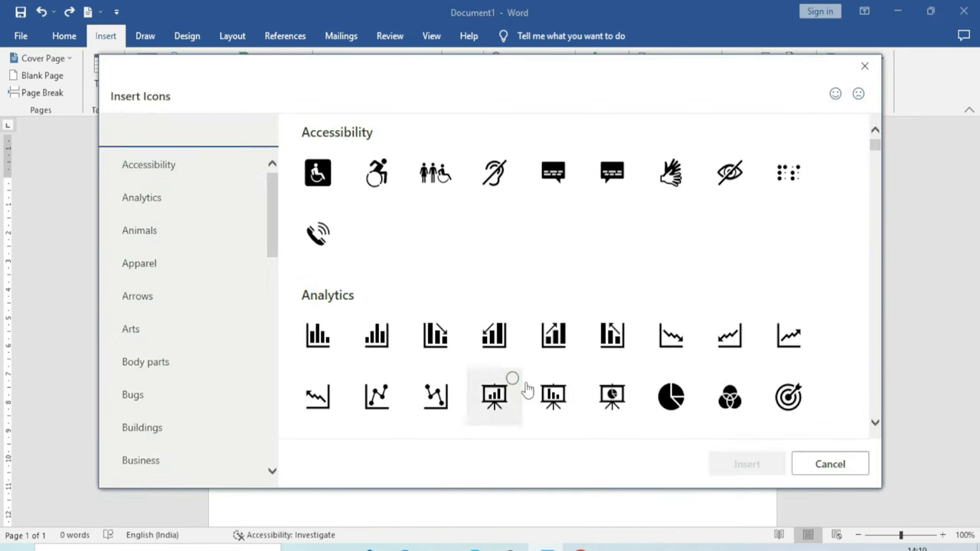
scroll(551, 378, "down", 3)
left_click(564, 327)
left_click(746, 464)
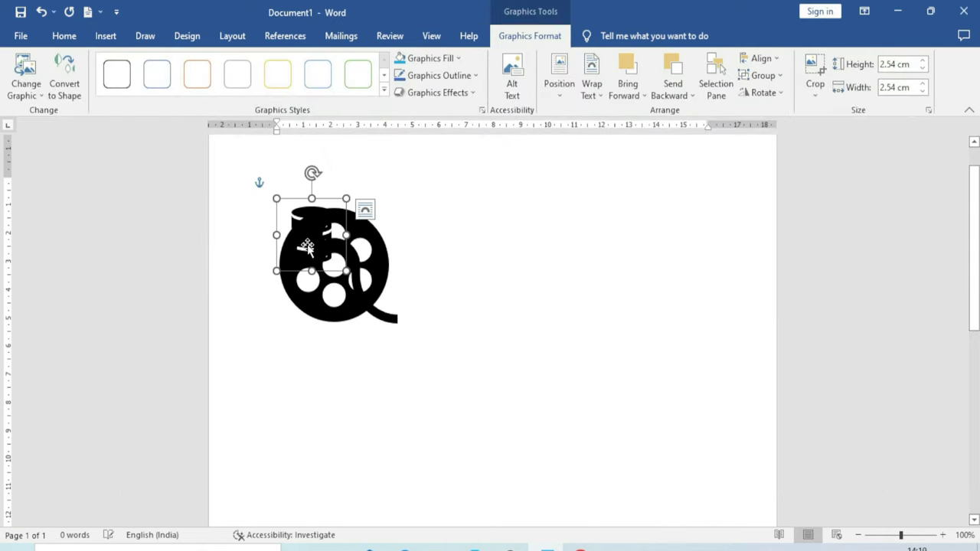
left_click(575, 388)
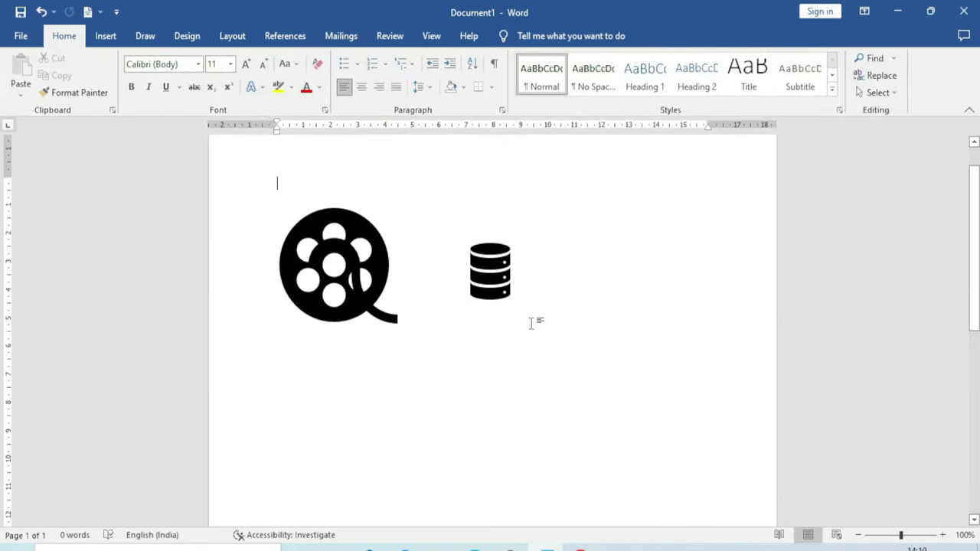
left_click(502, 292)
left_click_drag(525, 308, 587, 371)
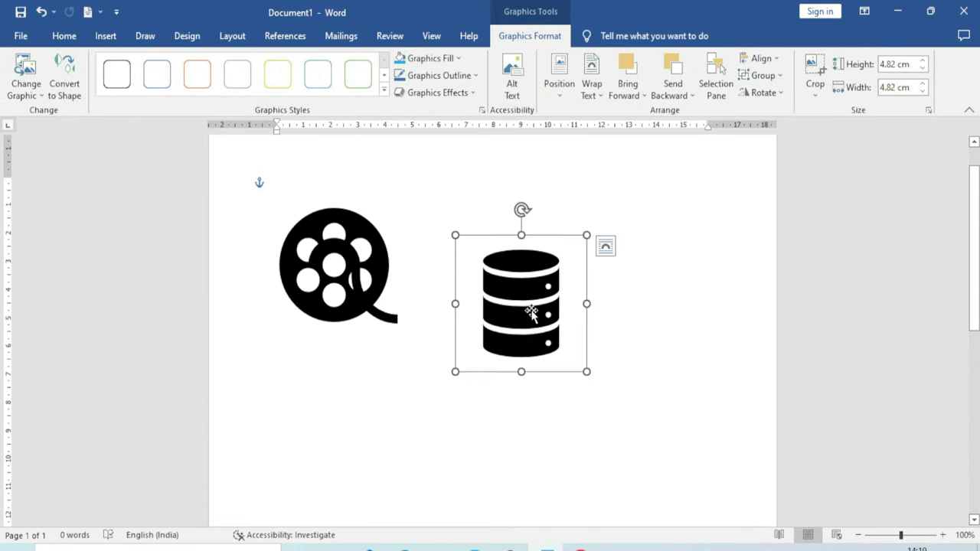
Group the film reel and database icons and move the group slightly right and down
left_click(396, 289, "shift")
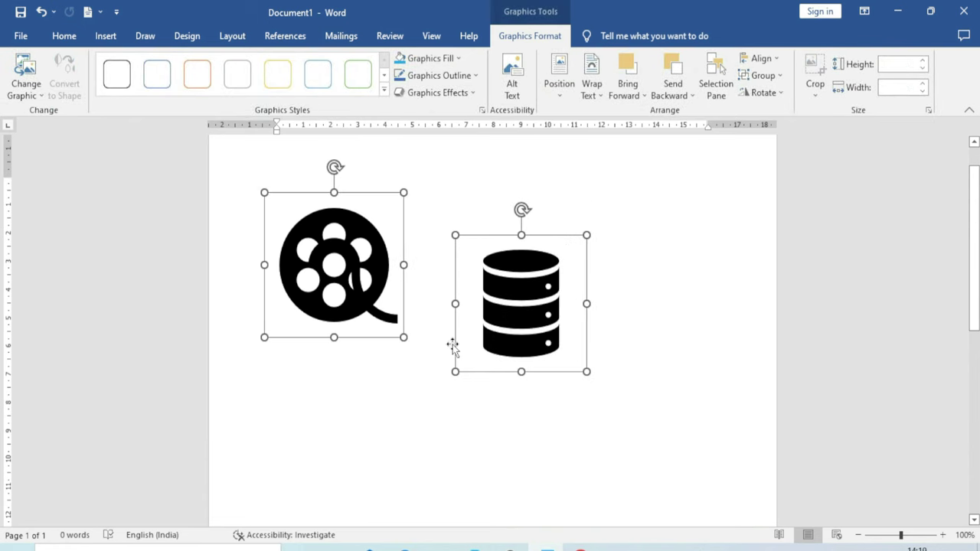
left_click(773, 75)
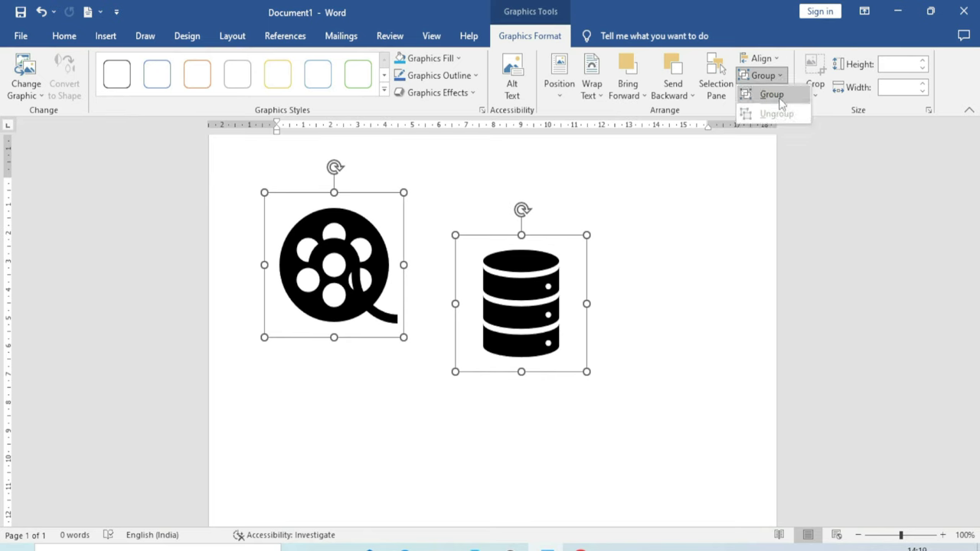
left_click(775, 95)
left_click_drag(564, 286, 614, 319)
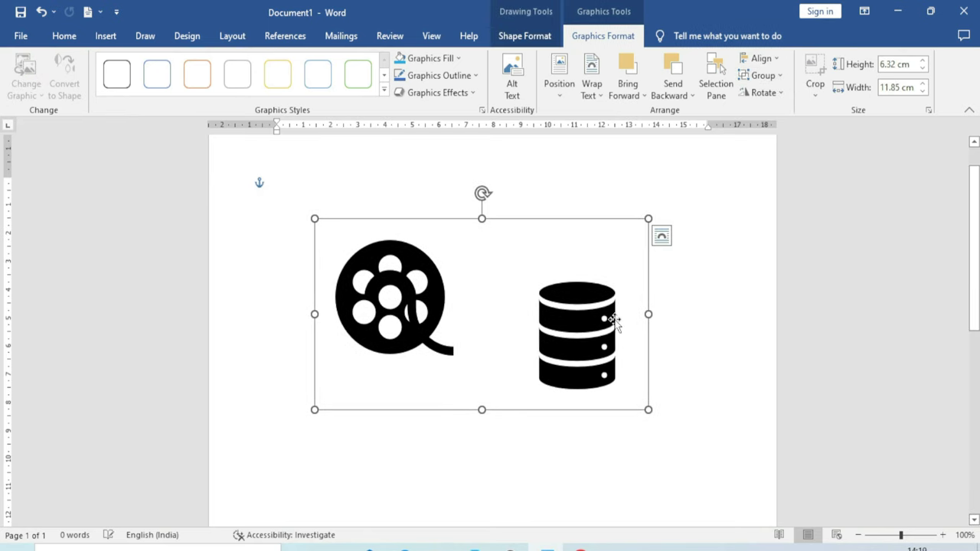
Ungroup the icons, move the database icon lower, and select the film reel
left_click(762, 75)
left_click(773, 114)
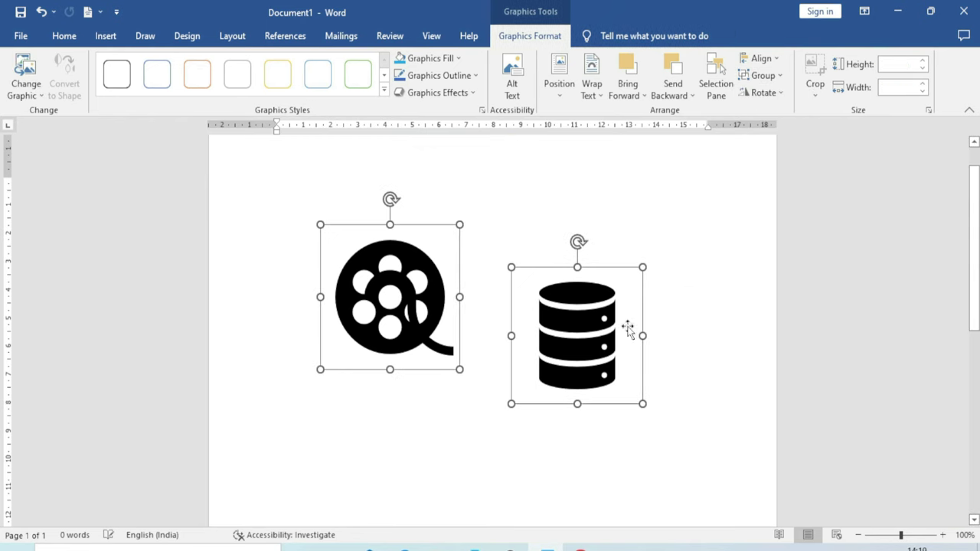
left_click(662, 291)
left_click_drag(584, 376, 584, 421)
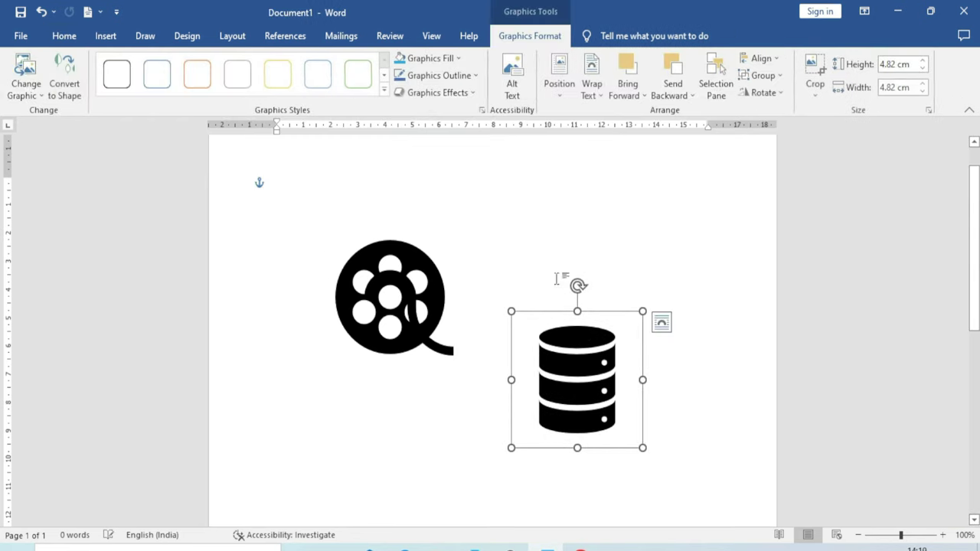
left_click(414, 297)
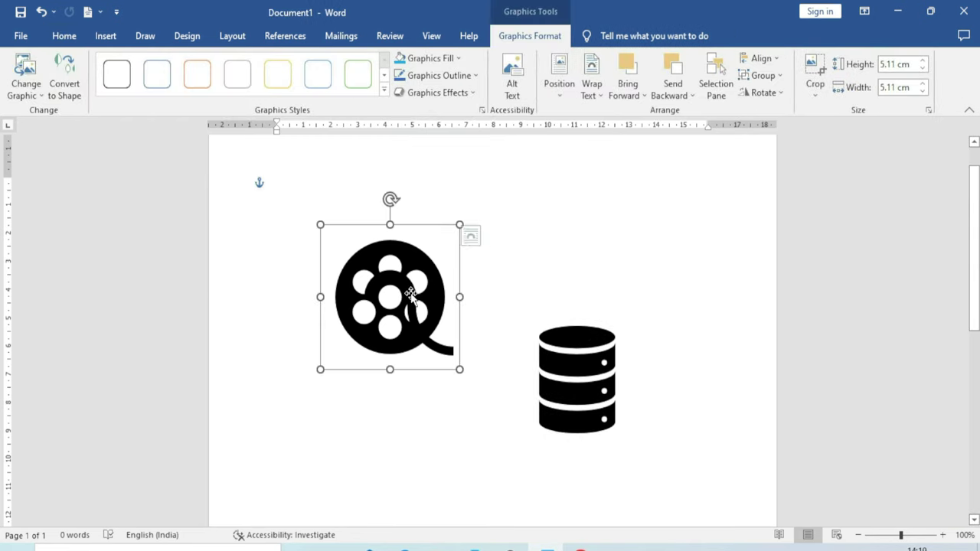
Trial-crop the film reel from its bottom-right corner, then undo the crop
left_click(774, 100)
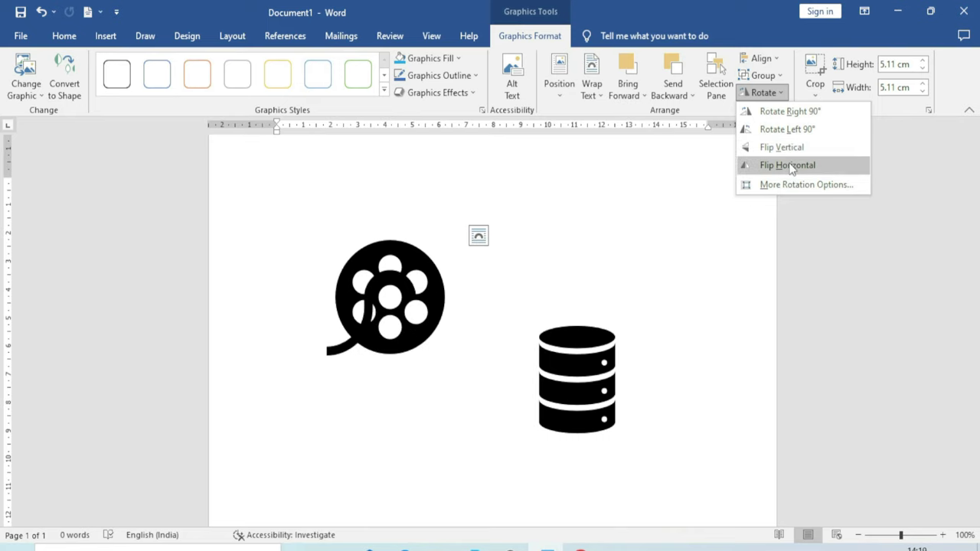
left_click(823, 95)
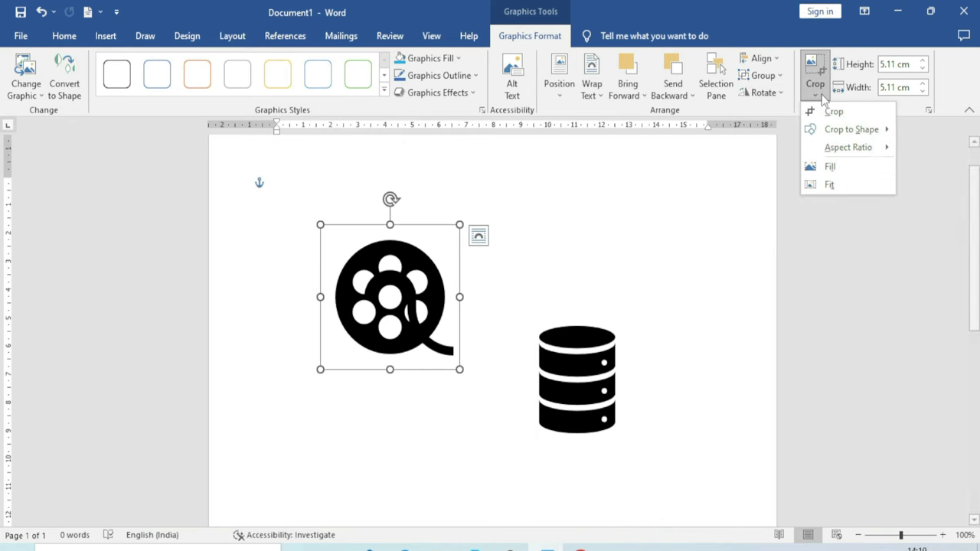
left_click(833, 112)
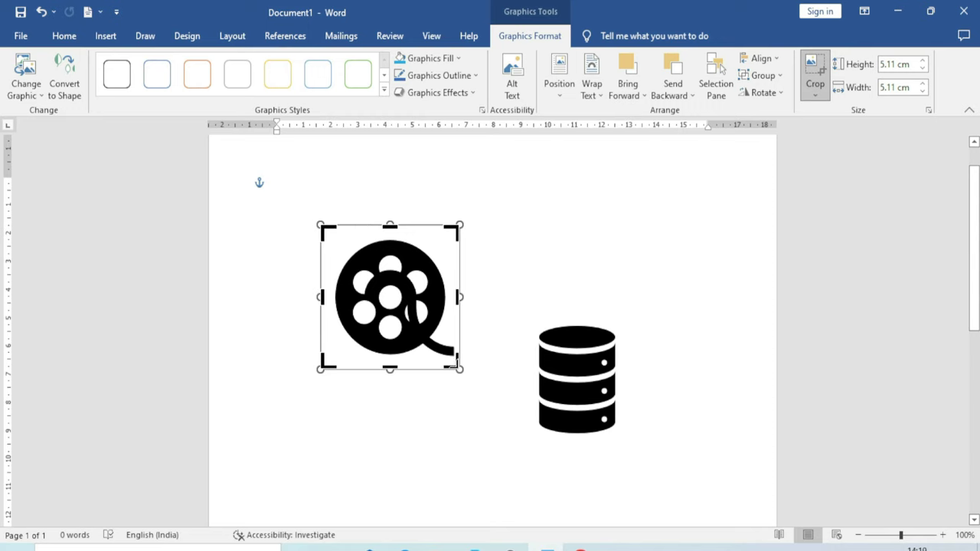
left_click_drag(452, 365, 429, 333)
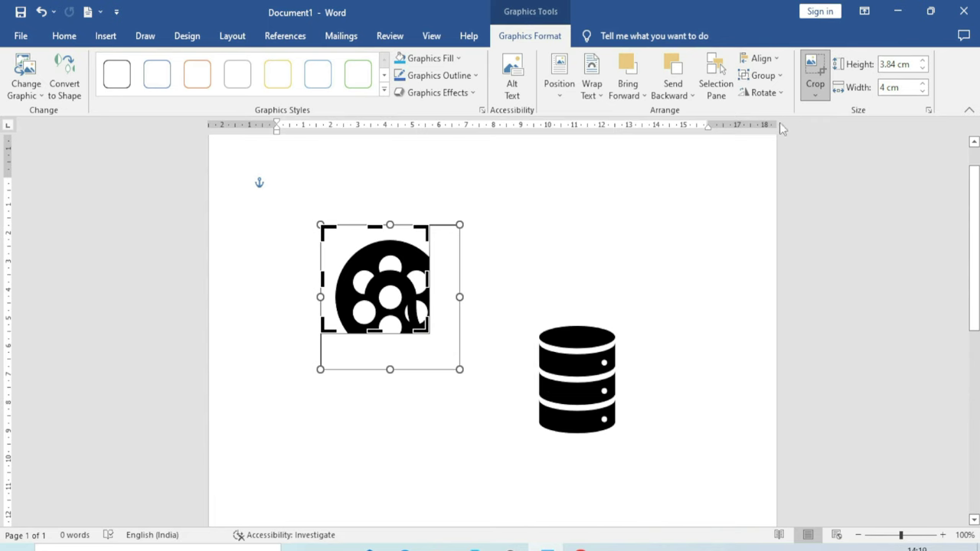
left_click(815, 93)
mouse_move(887, 134)
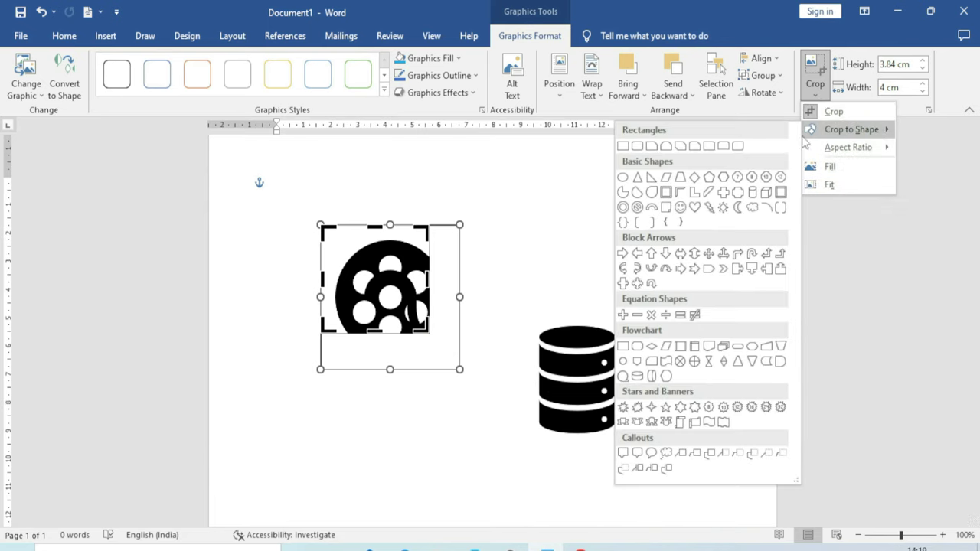
left_click(536, 261)
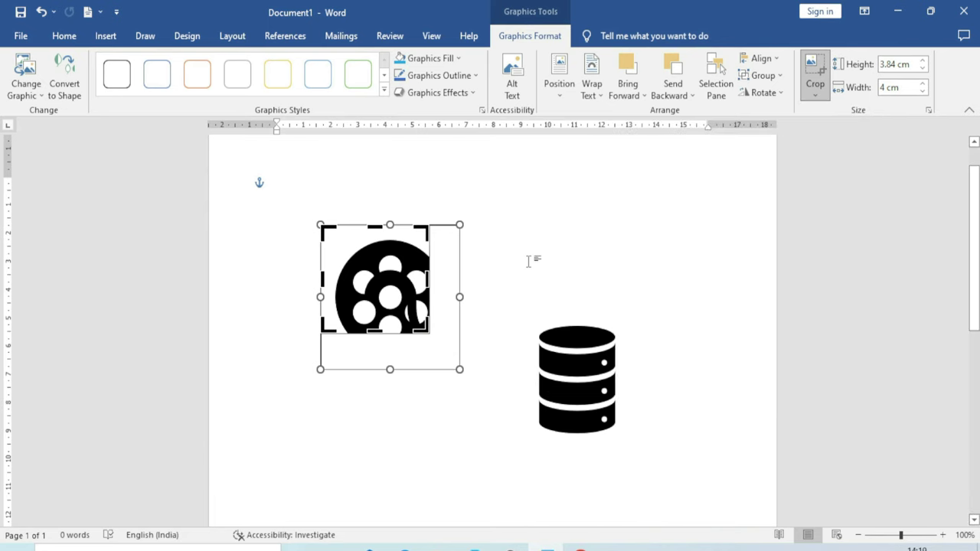
key("ctrl+z")
left_click(569, 256)
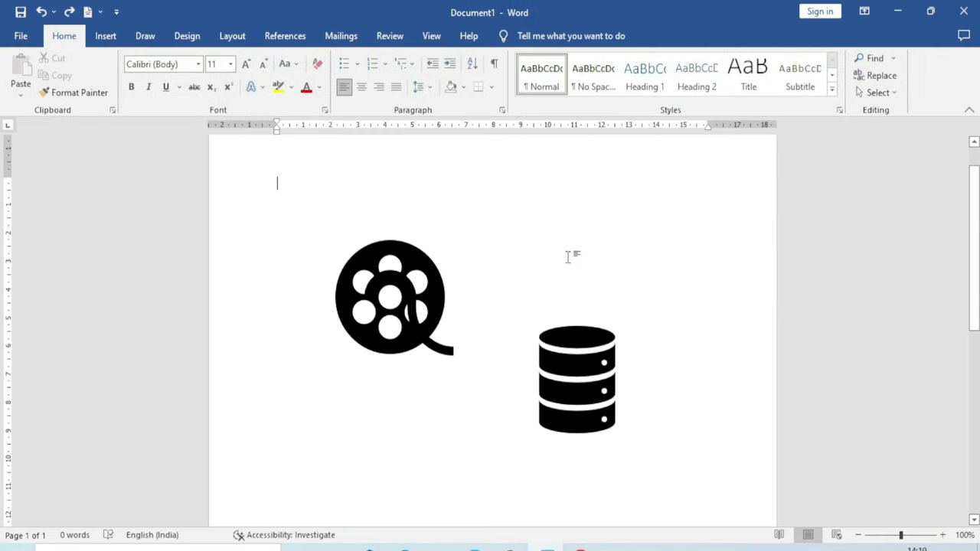
Crop the film reel to two different basic shapes using Crop to Shape
left_click(417, 287)
left_click(815, 89)
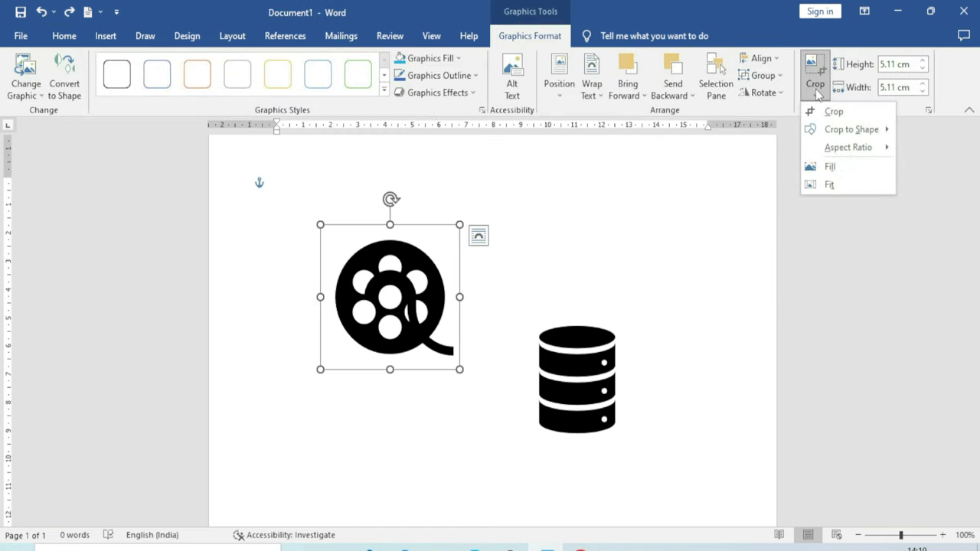
mouse_move(852, 132)
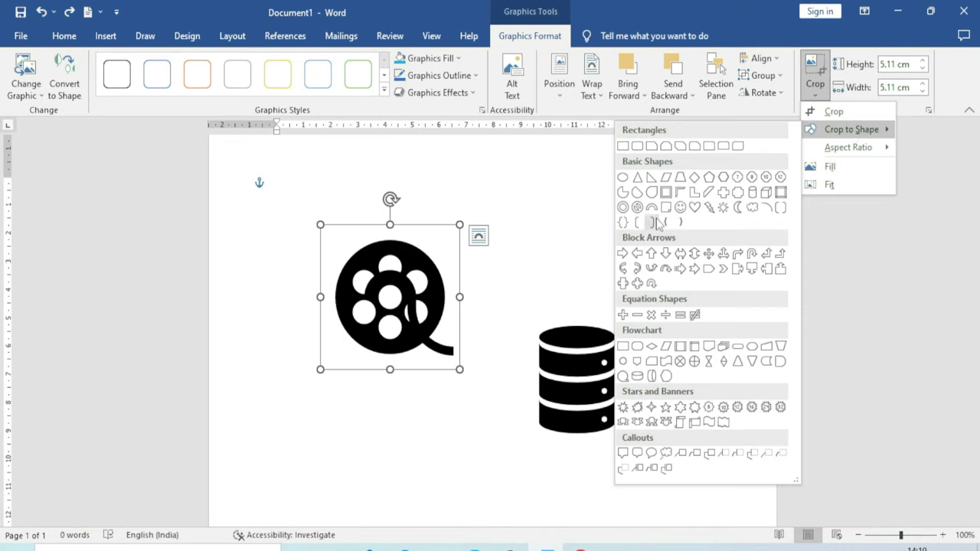
left_click(653, 194)
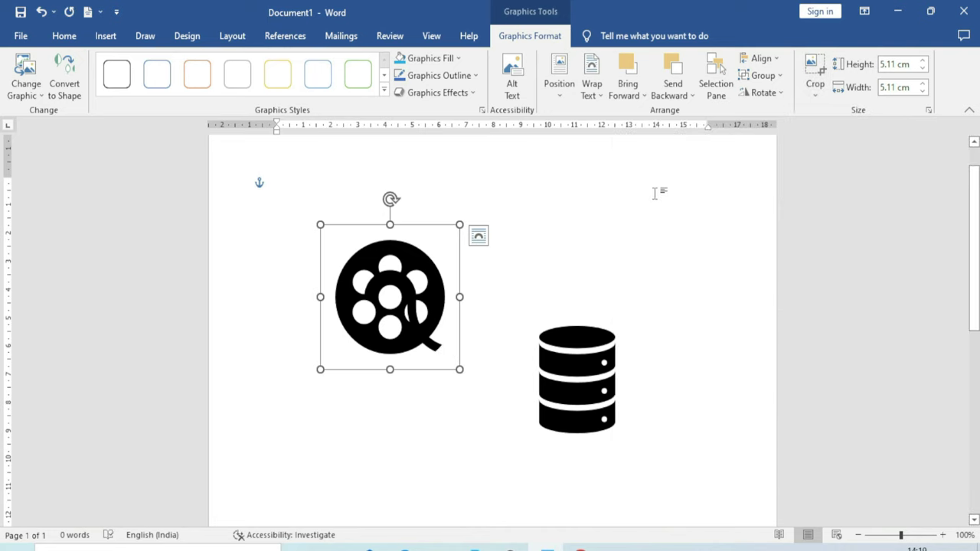
left_click(815, 87)
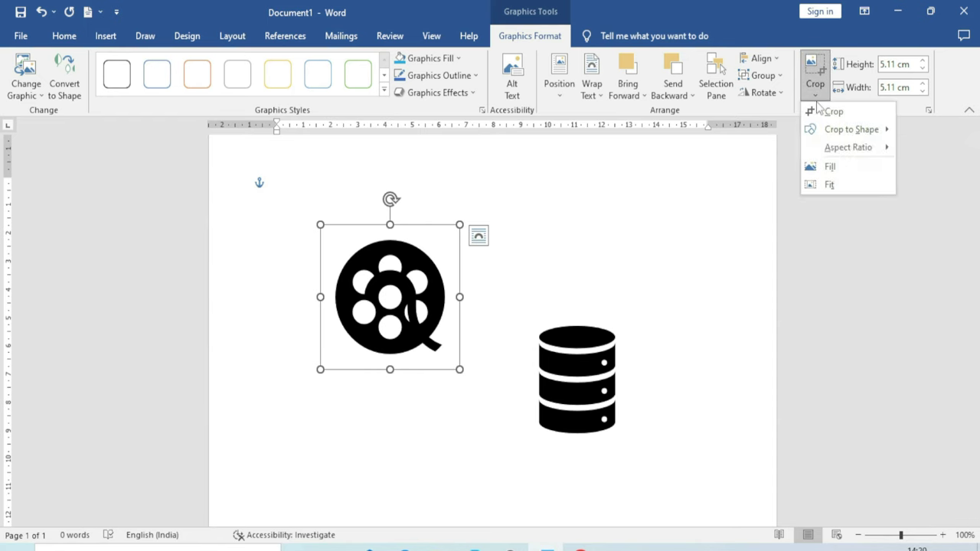
mouse_move(829, 138)
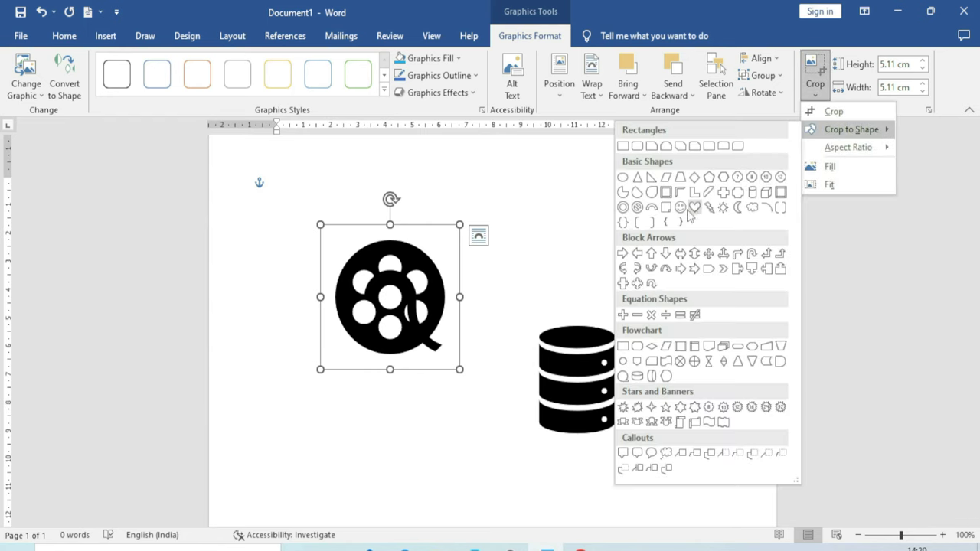
left_click(680, 253)
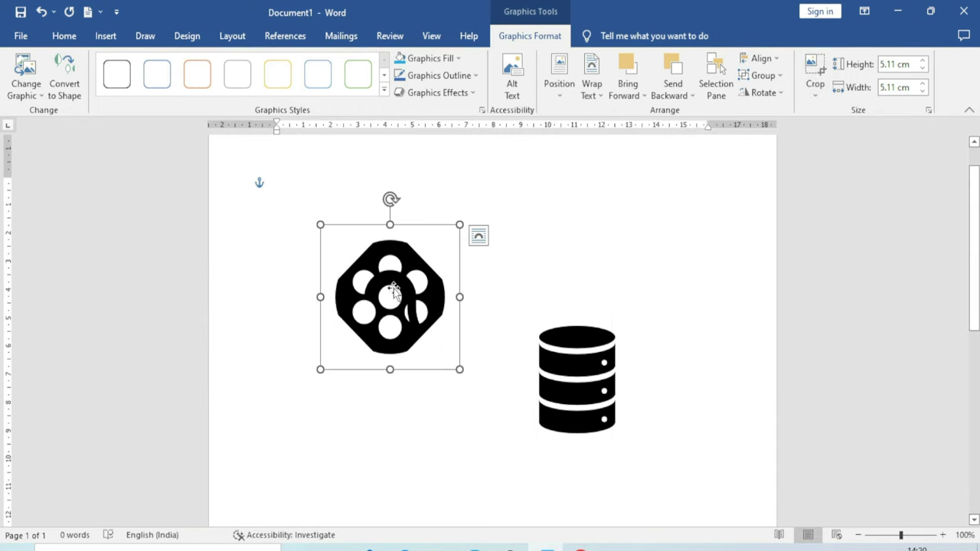
Crop the reel to a 3:4 aspect ratio, undo it, and nudge its size up
left_click(815, 98)
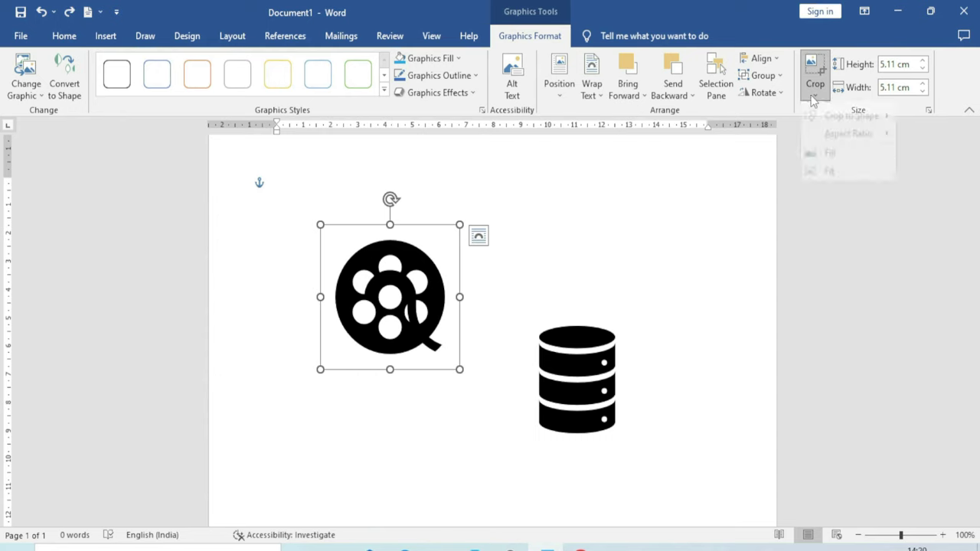
mouse_move(843, 156)
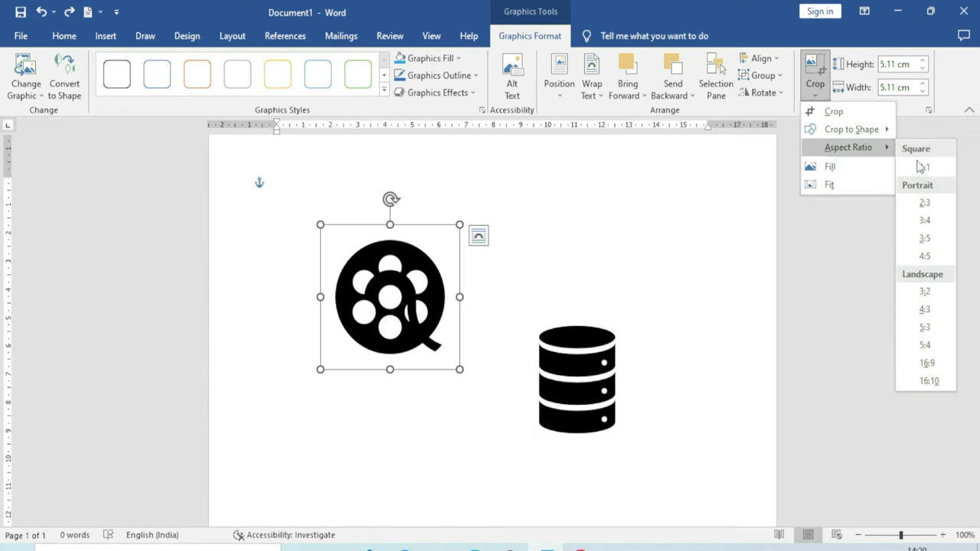
left_click(925, 221)
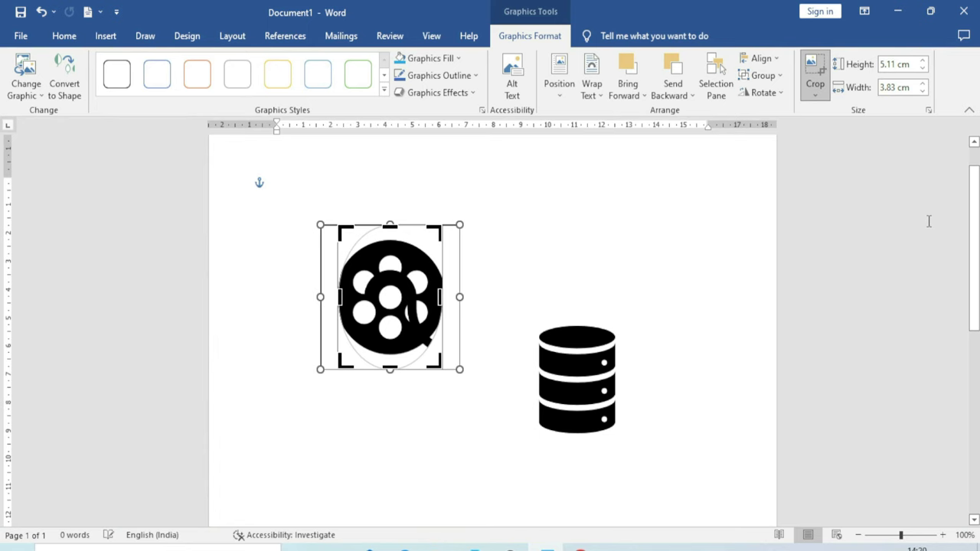
left_click(928, 222)
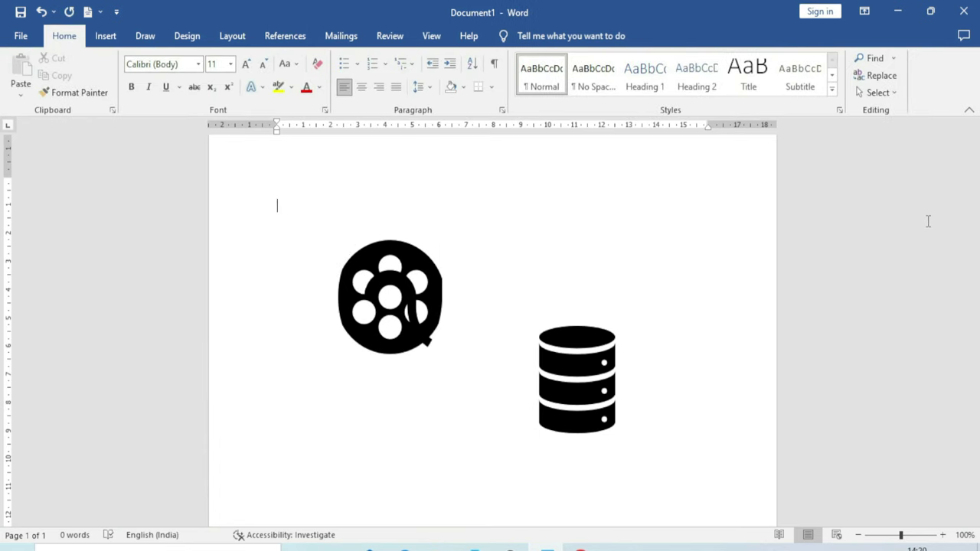
key("ctrl+z")
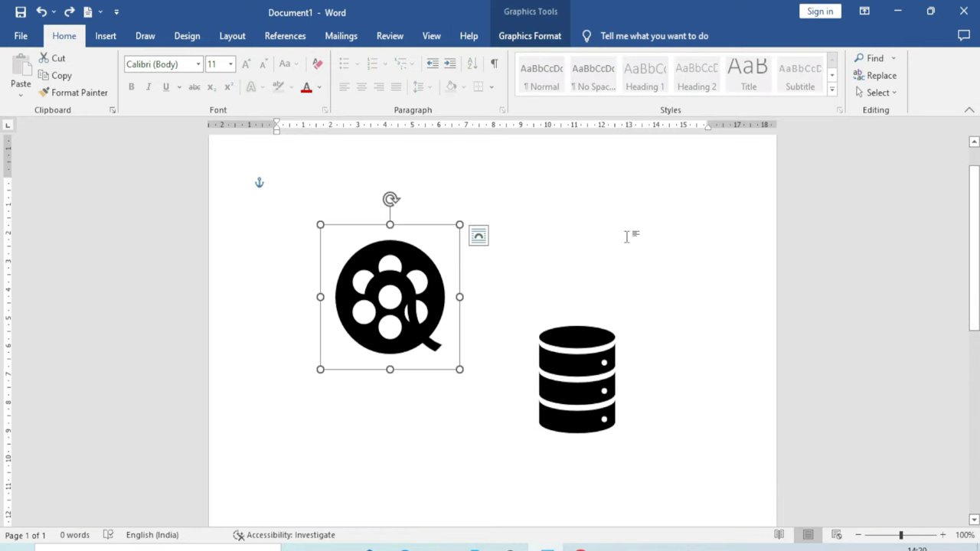
left_click(509, 36)
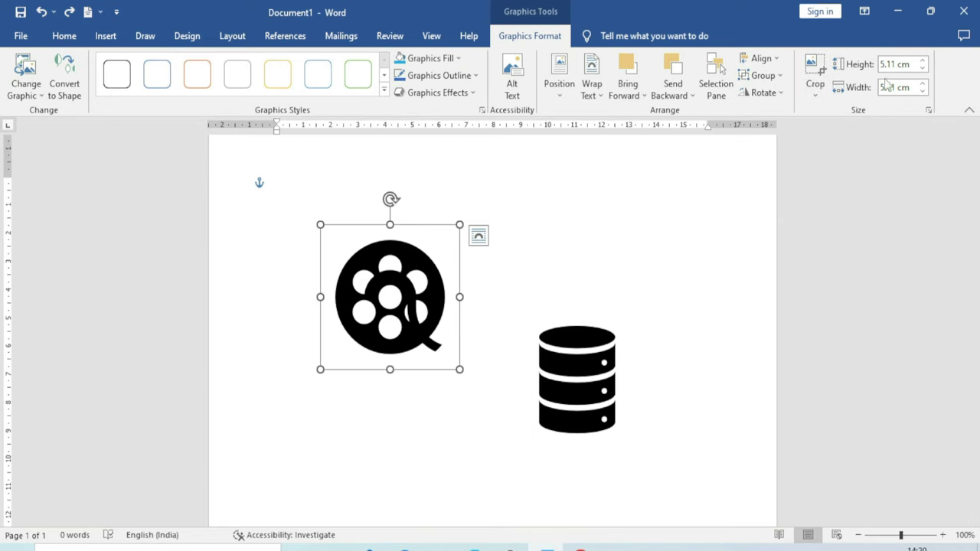
left_click(923, 61)
Grow the film reel to 5.6 cm, check the 3D Models options, then clear the whole document
left_click(922, 61)
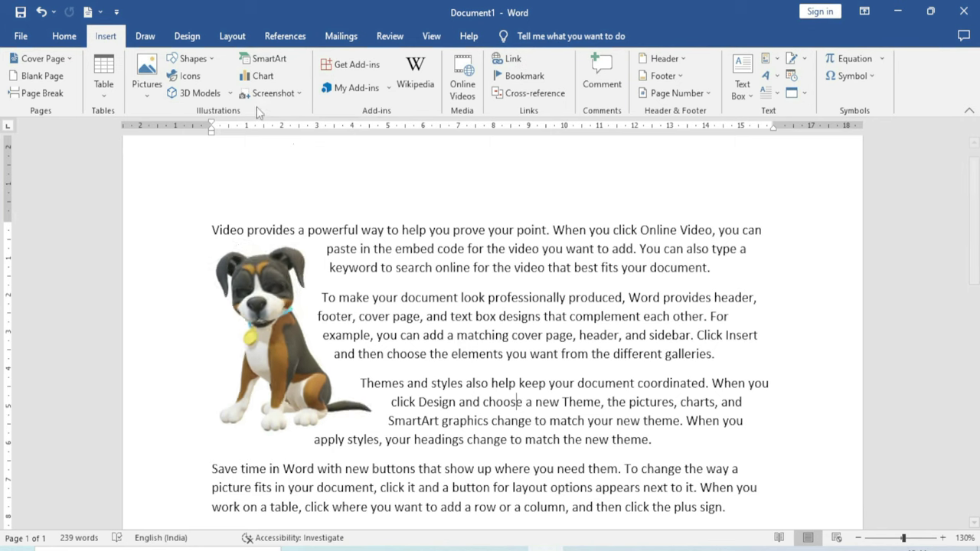
left_click(229, 94)
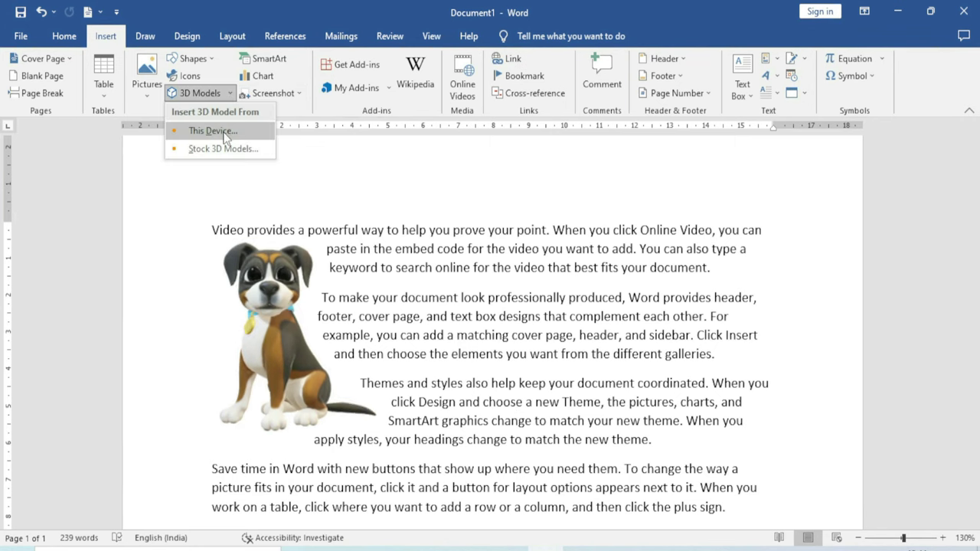
left_click(449, 297)
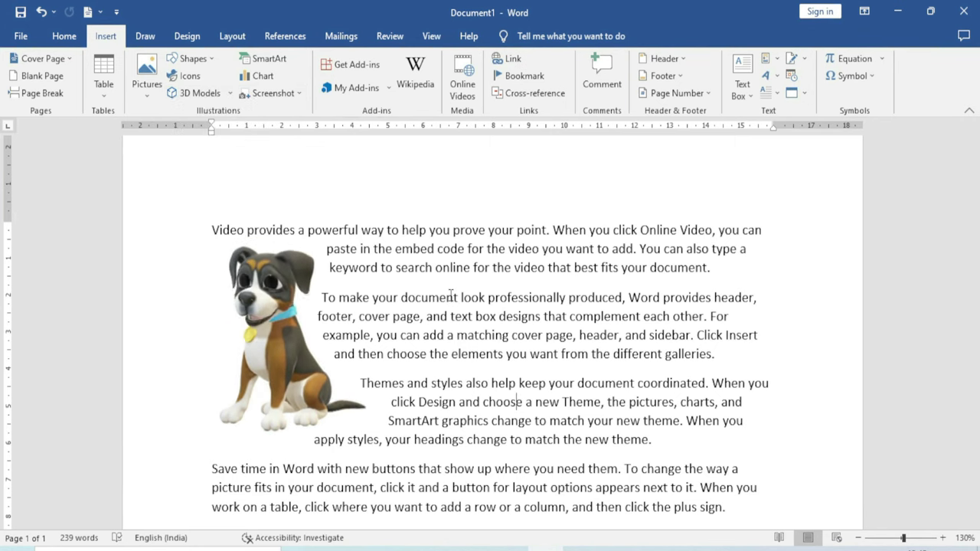
key("ctrl+a")
key("Delete")
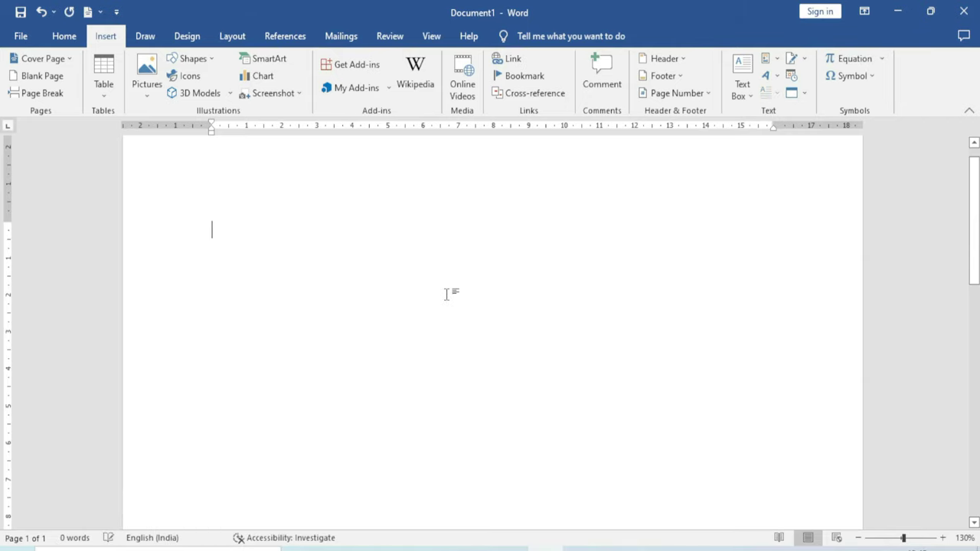
Try inserting a 3D model From This Device, cancel the file dialog, and reopen the 3D Models list
left_click(231, 93)
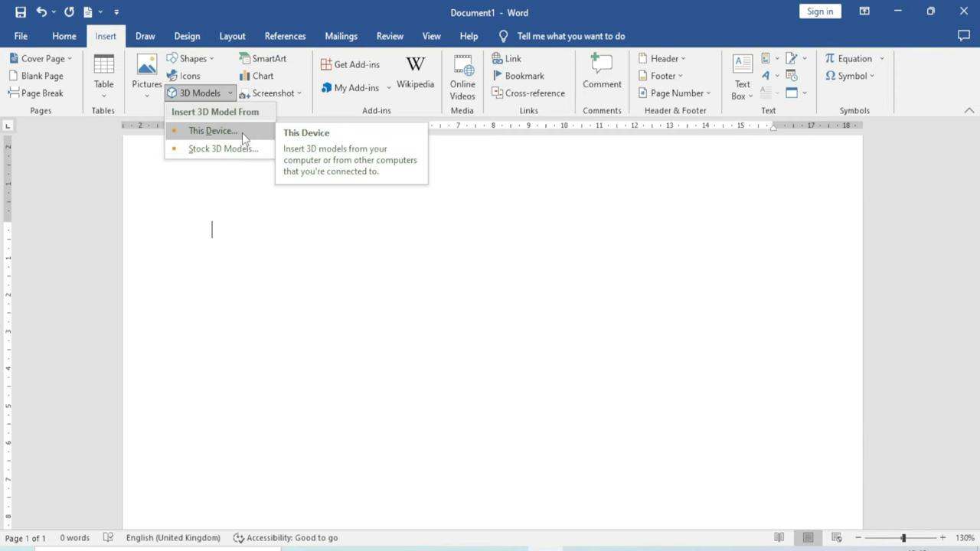
left_click(242, 132)
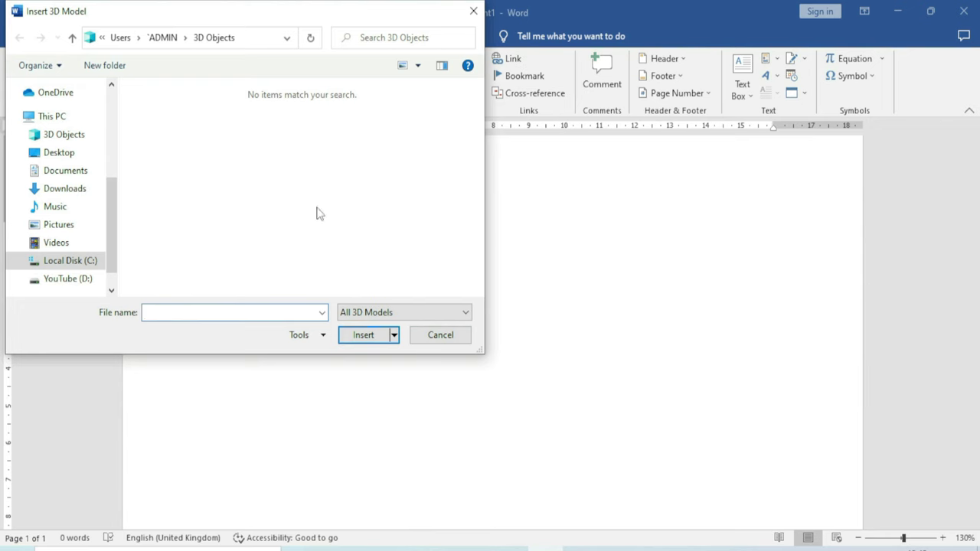
left_click(426, 337)
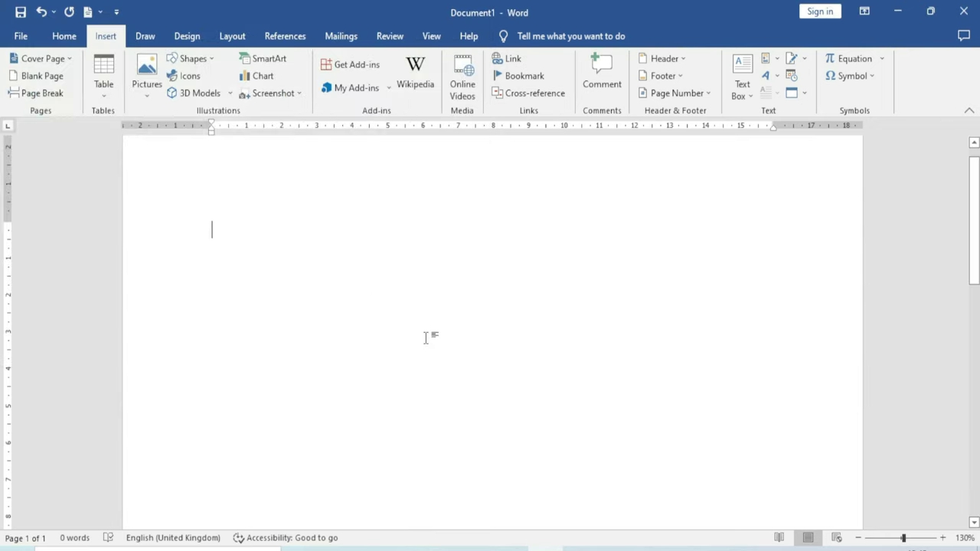
left_click(229, 93)
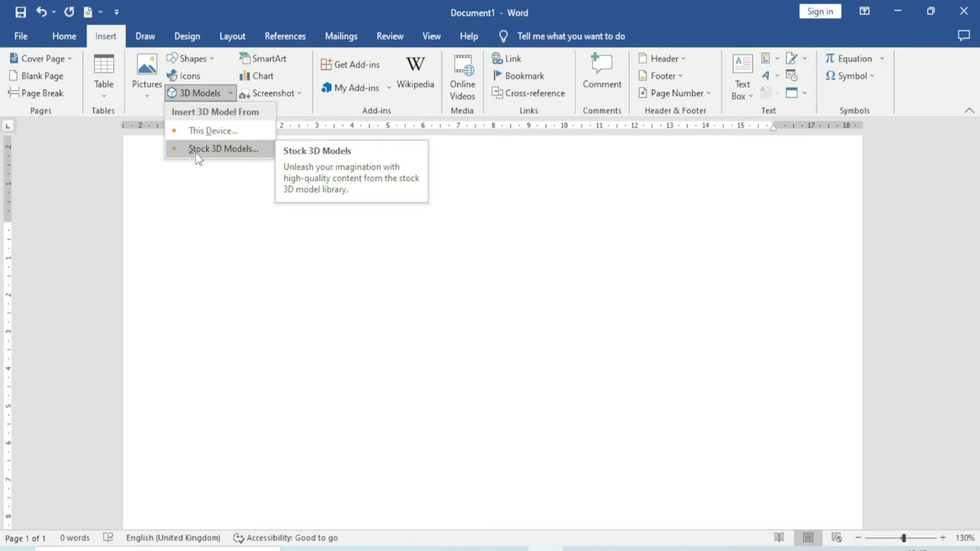
Browse the Stock 3D Models library and open the Animals category
left_click(223, 148)
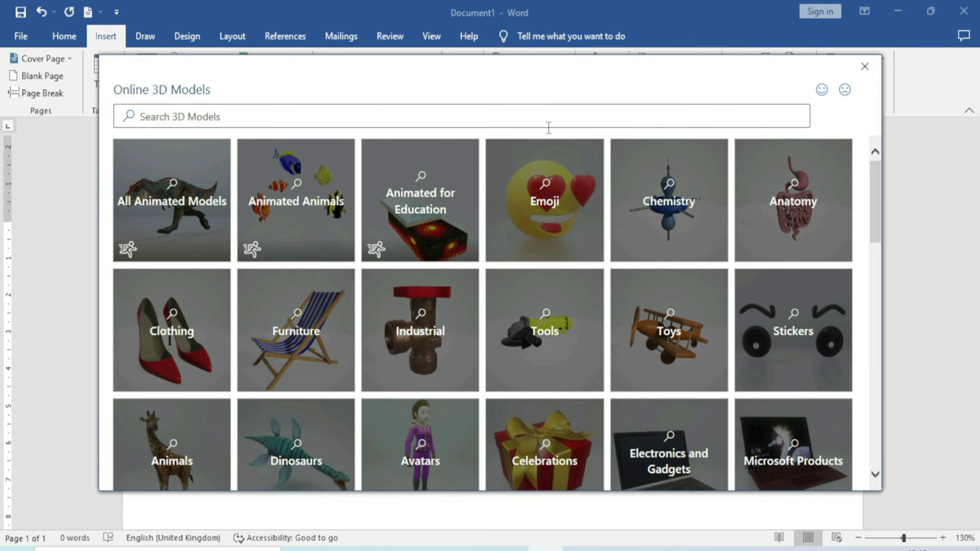
scroll(434, 327, "down", 5)
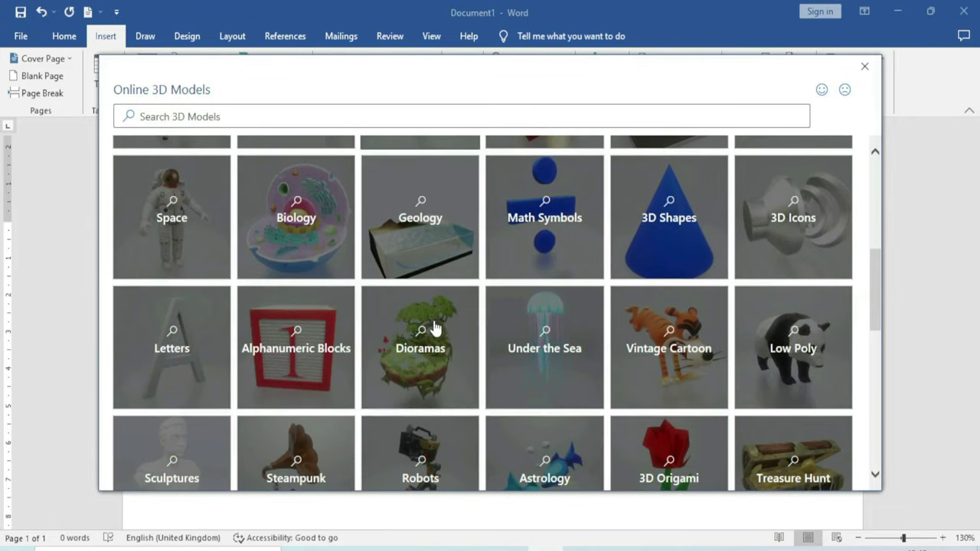
scroll(434, 327, "down", 3)
scroll(434, 327, "down", 2)
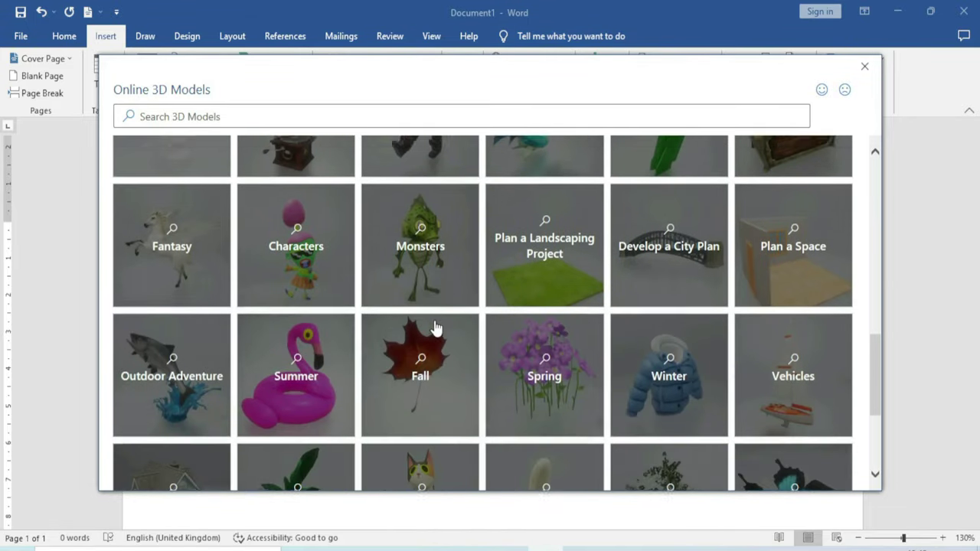
scroll(434, 328, "down", 2)
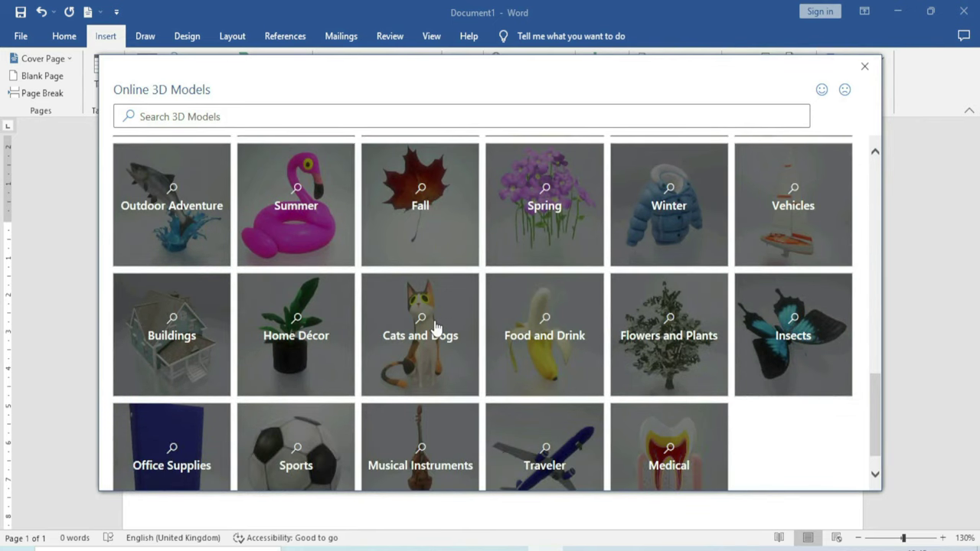
scroll(434, 328, "up", 10)
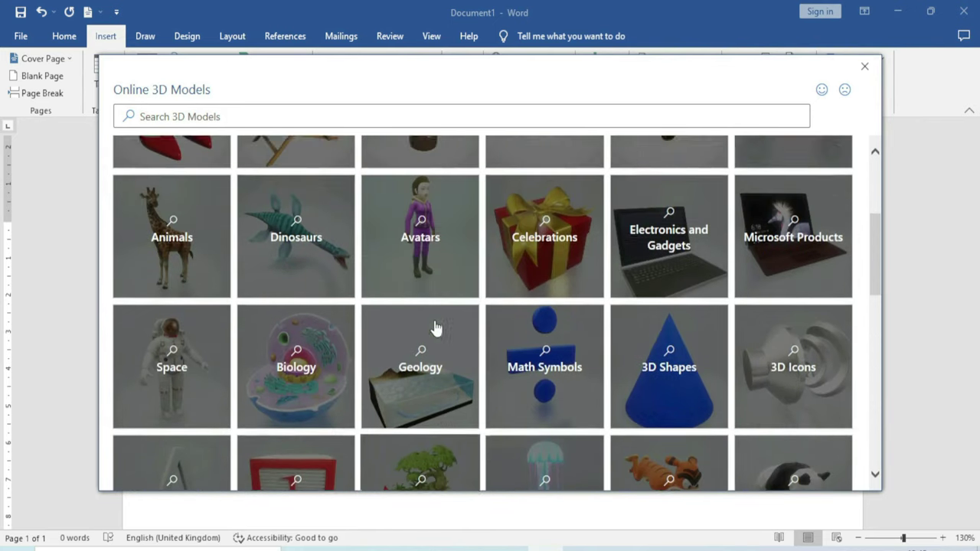
scroll(221, 427, "down", 1)
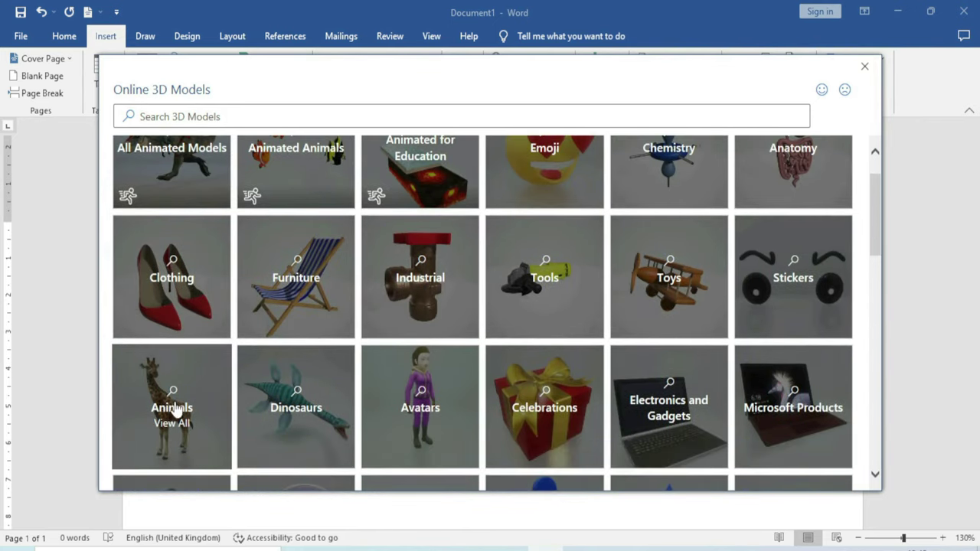
left_click(175, 406)
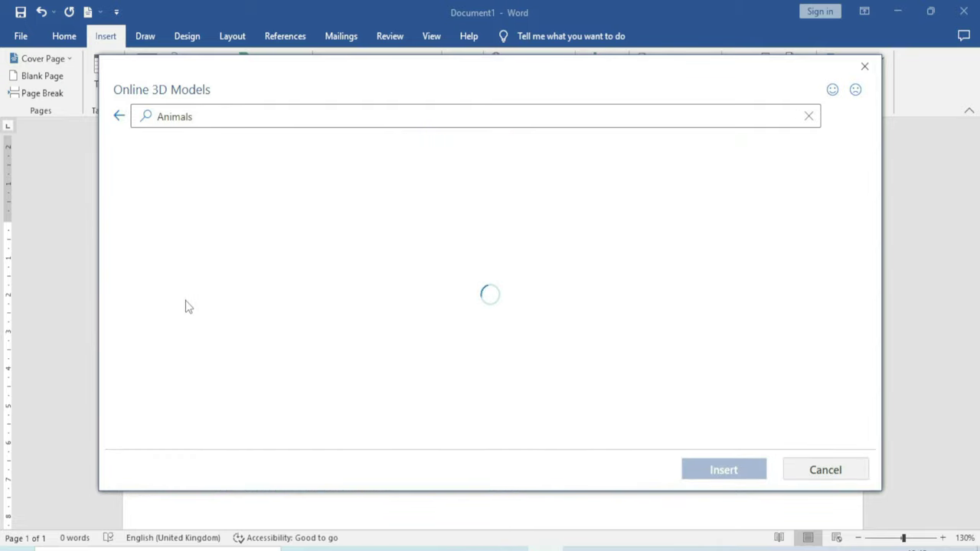
Choose the chimpanzee model and insert it into the document
scroll(567, 283, "down", 5)
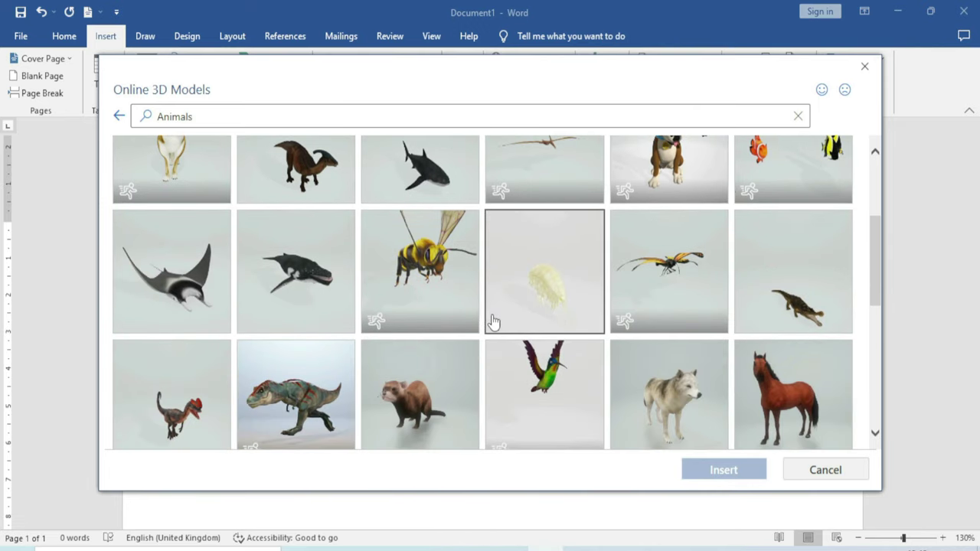
scroll(492, 321, "down", 7)
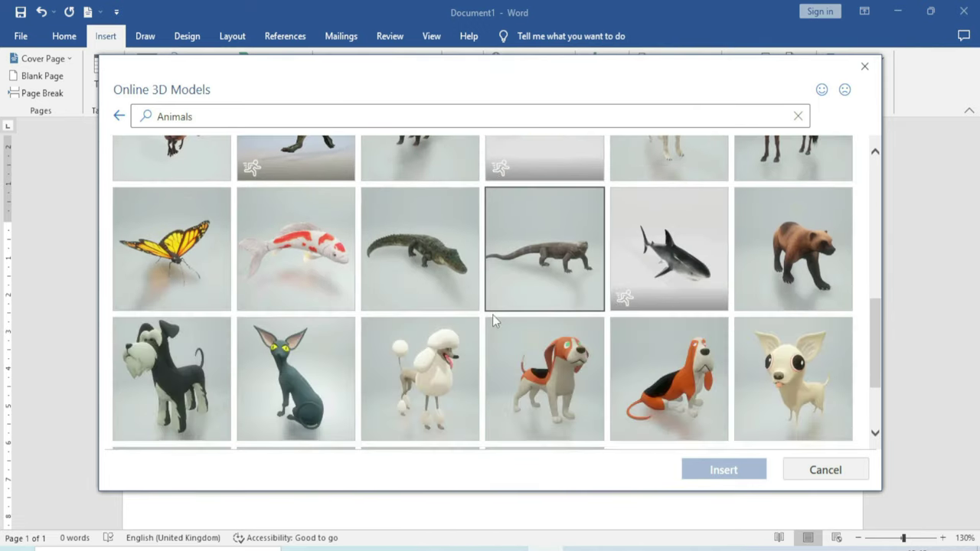
scroll(492, 318, "down", 5)
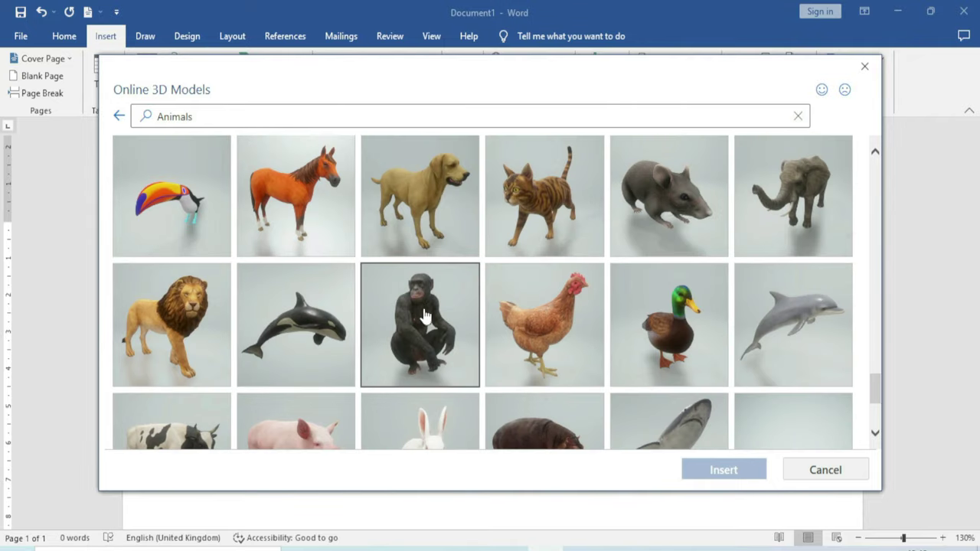
left_click(427, 321)
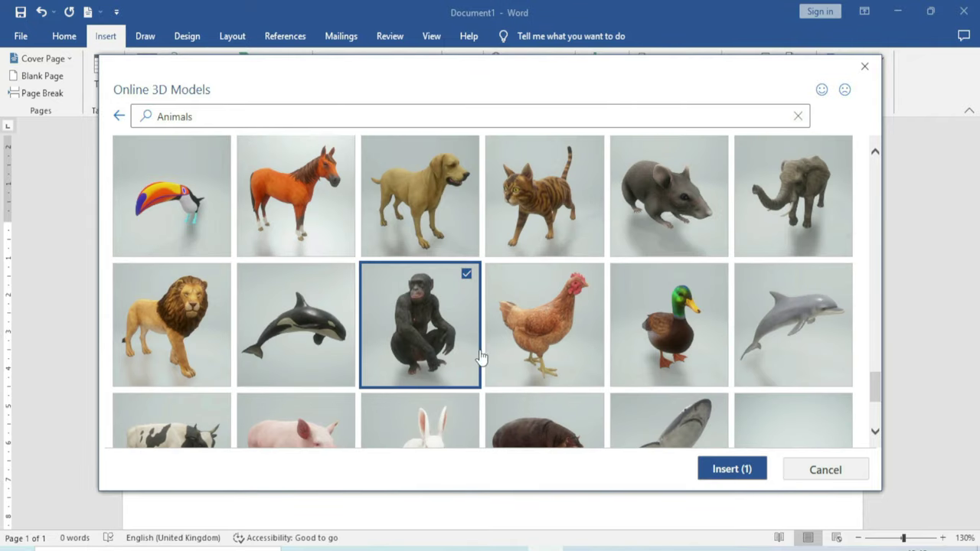
left_click(733, 469)
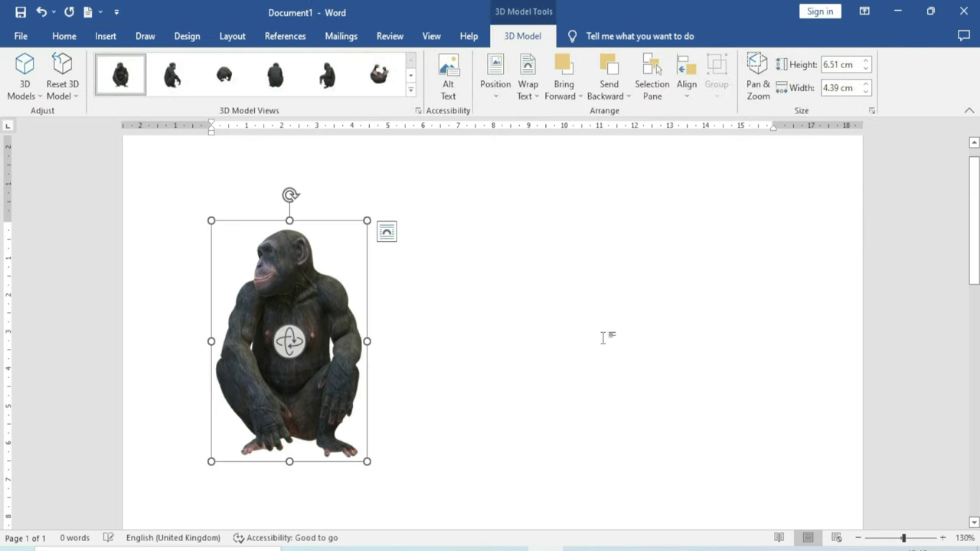
Reposition the chimpanzee model and turn it slightly with its 3D rotate handle
left_click_drag(461, 261, 409, 265)
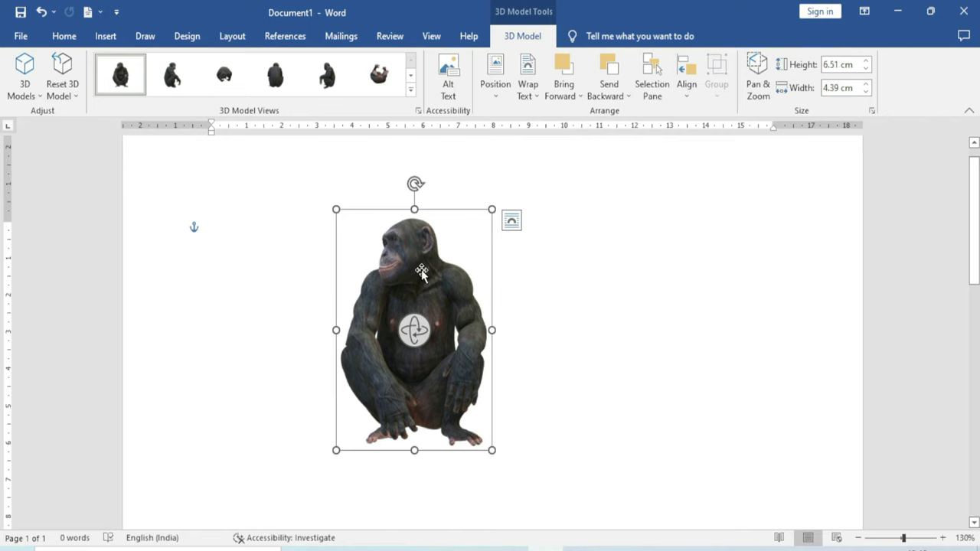
left_click_drag(422, 274, 305, 270)
left_click(462, 344)
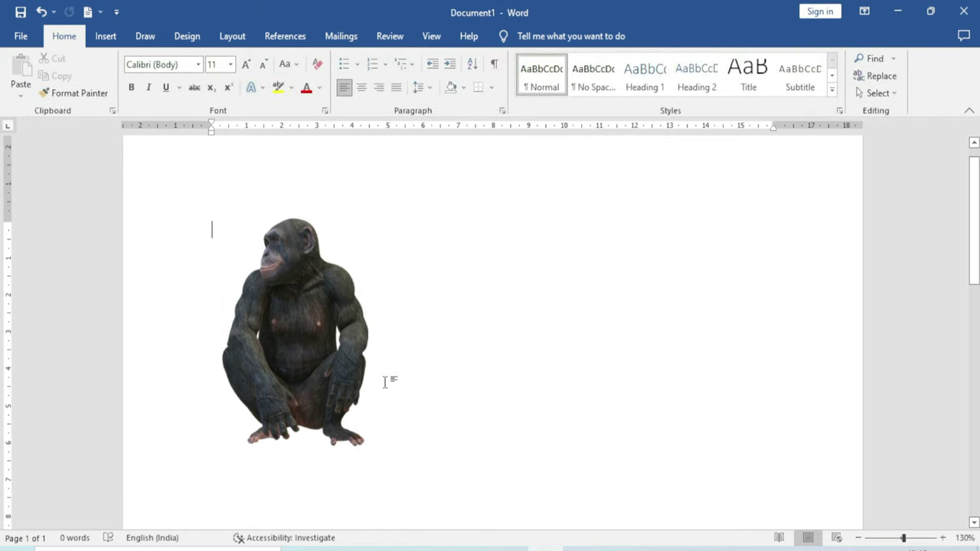
left_click_drag(312, 305, 384, 301)
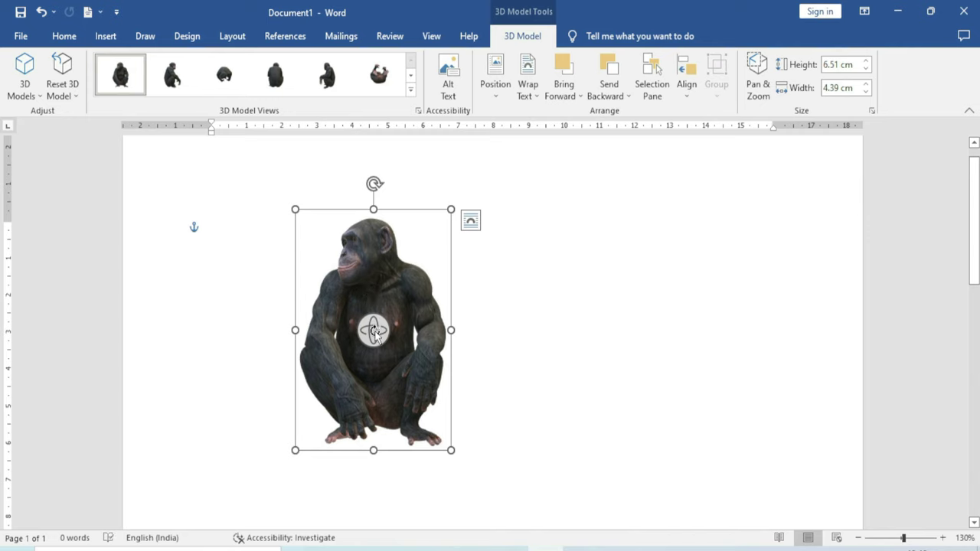
left_click_drag(393, 330, 352, 420)
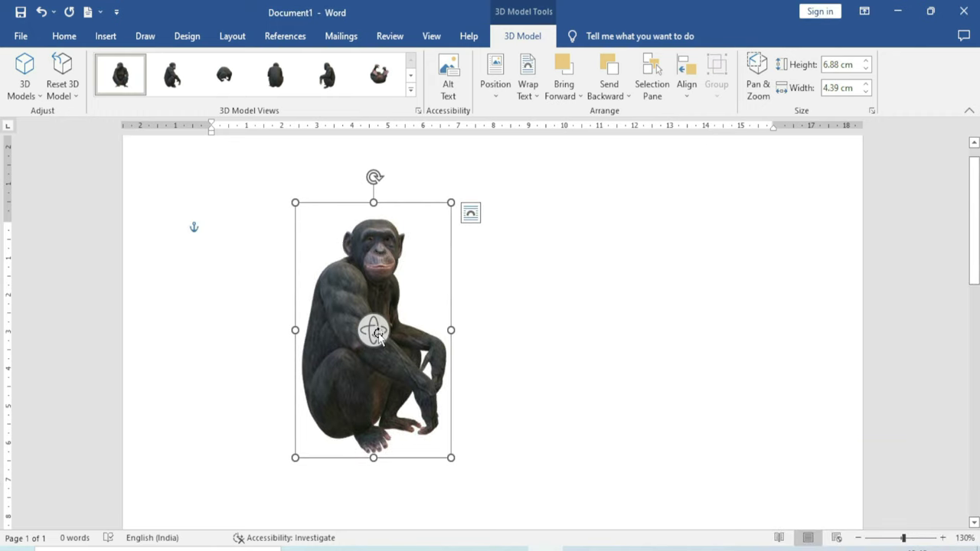
left_click_drag(375, 330, 377, 330)
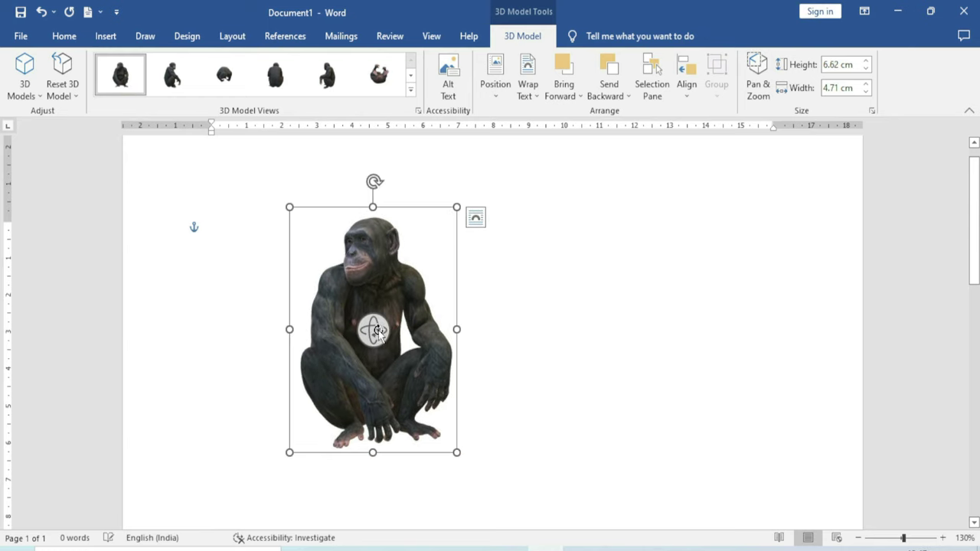
Enlarge the chimpanzee to 9.19 × 6.54 cm and move it up toward the page top
left_click_drag(457, 453, 522, 505)
key("Escape")
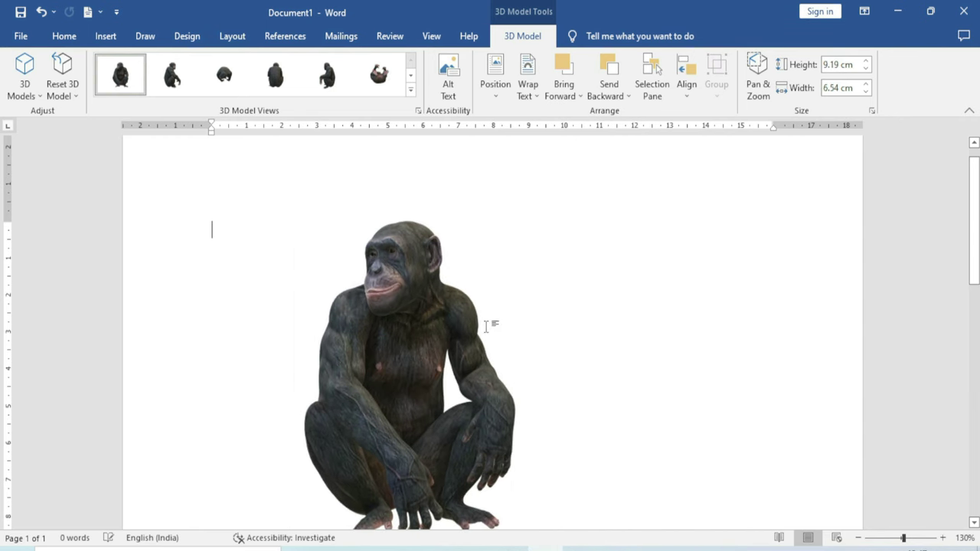
left_click_drag(387, 332, 331, 288)
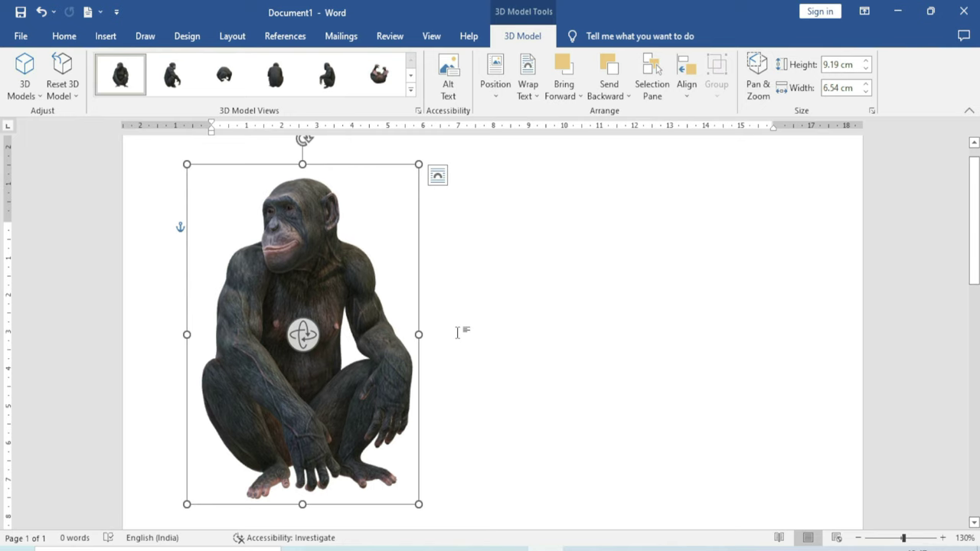
From Stock 3D Models, browse the Animals category and select the boxer dog model
left_click(38, 98)
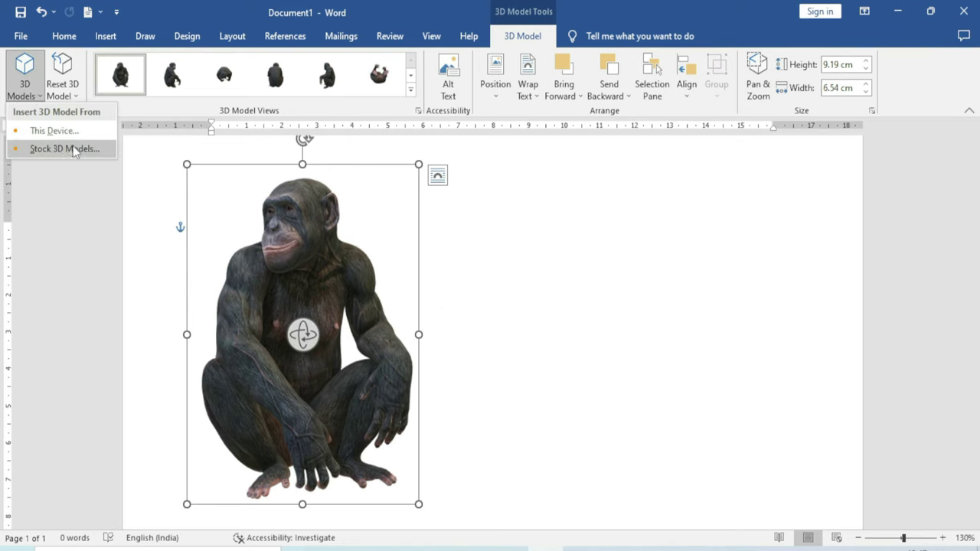
left_click(73, 147)
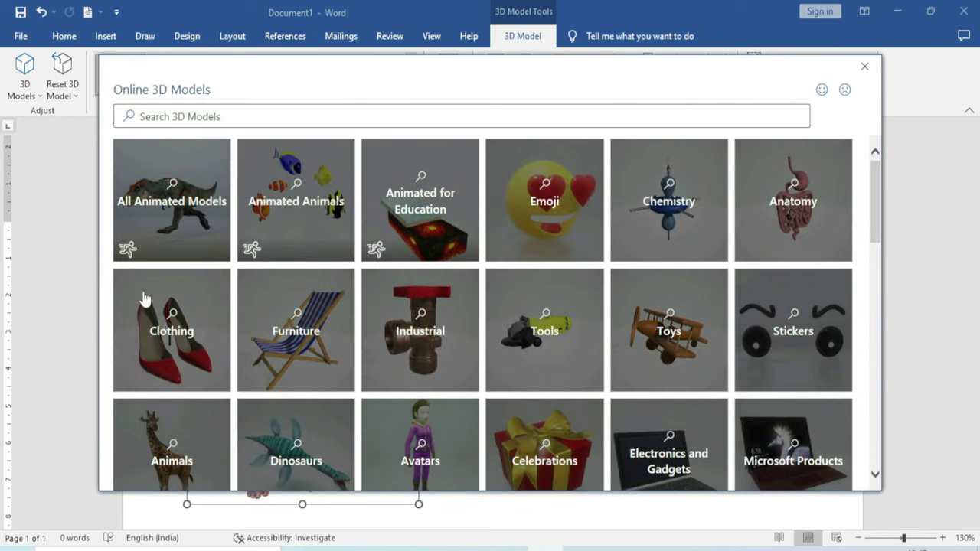
left_click(173, 438)
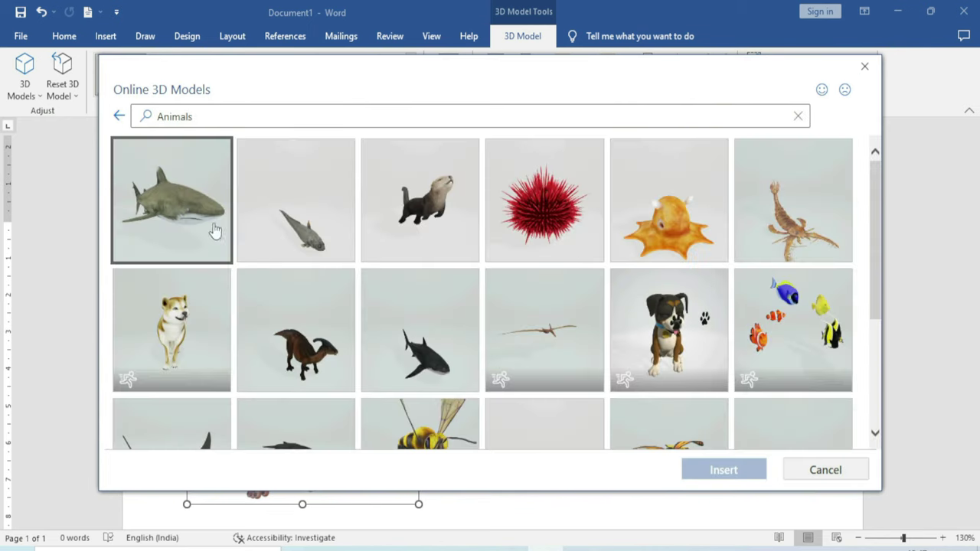
scroll(516, 360, "down", 3)
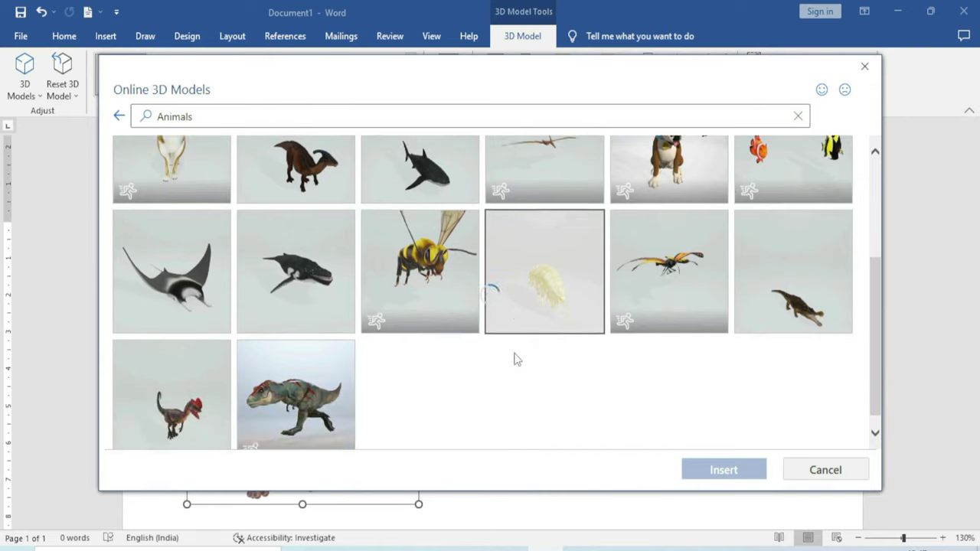
scroll(516, 360, "down", 1)
scroll(516, 365, "up", 2)
left_click(668, 236)
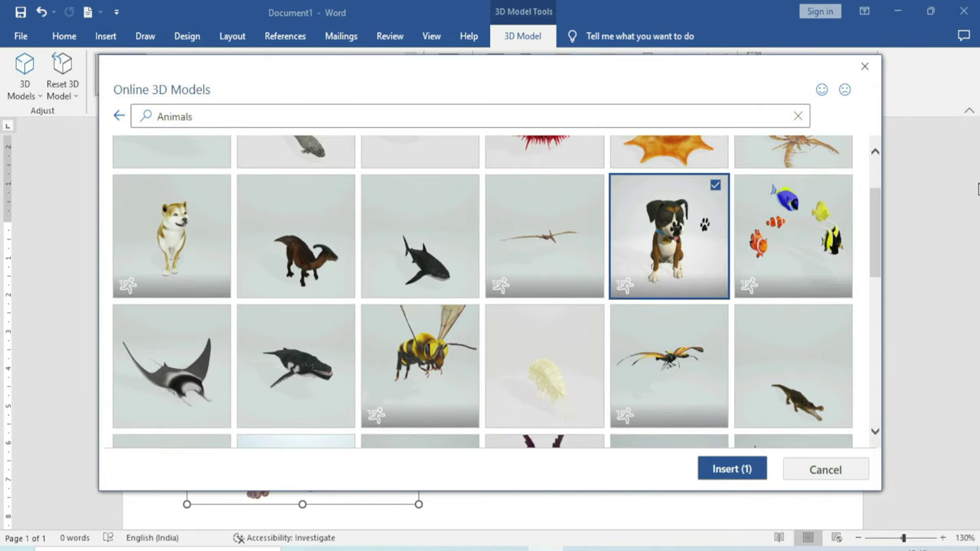
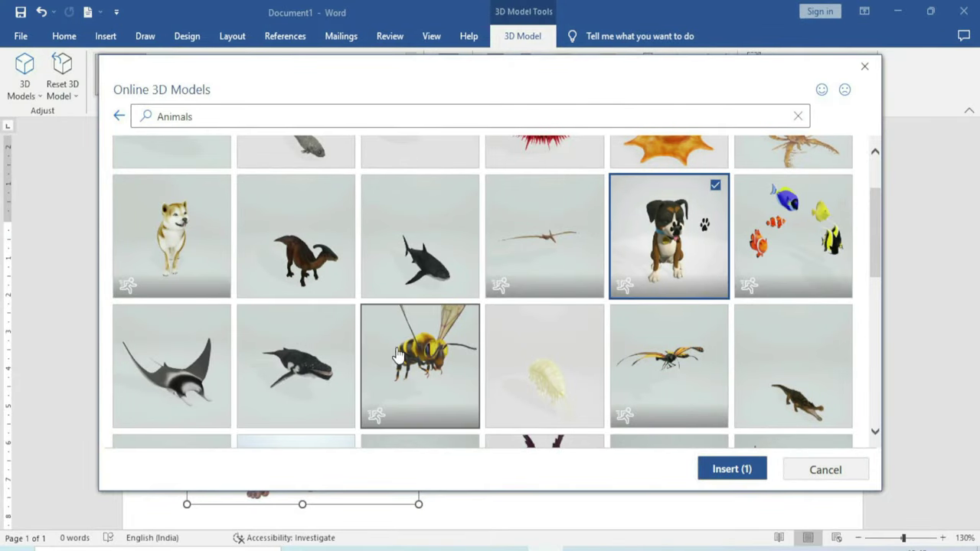
Insert the boxer dog and Shiba dog models from Online 3D Models
scroll(536, 337, "up", 1)
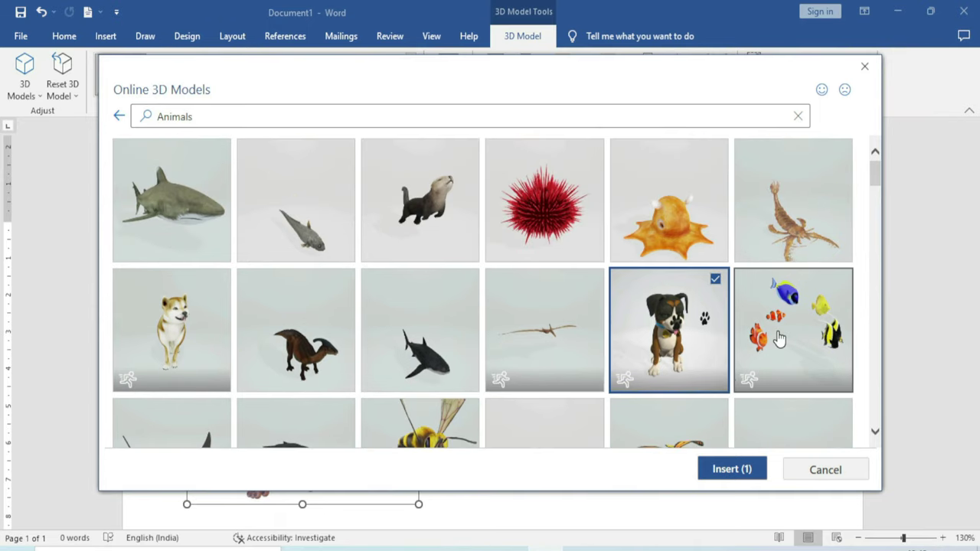
left_click(168, 331)
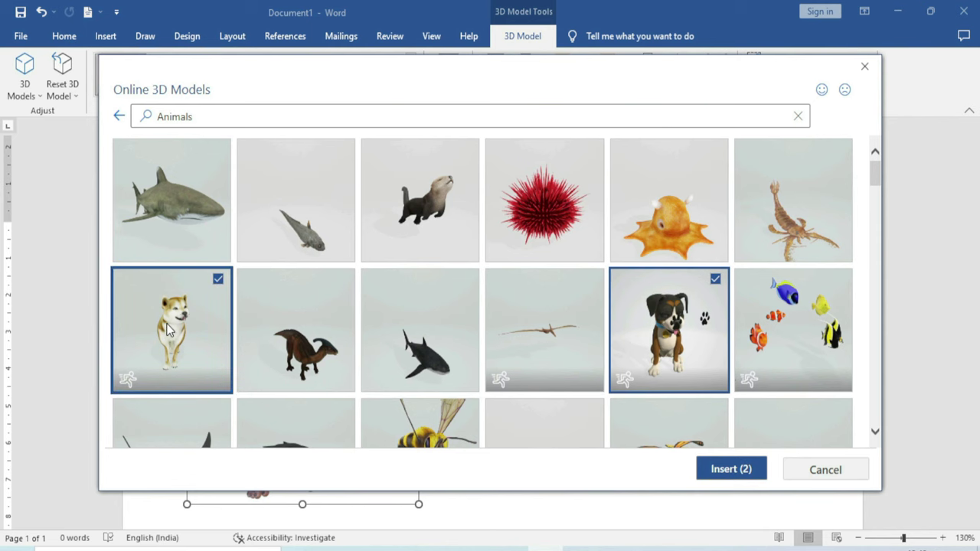
left_click(730, 470)
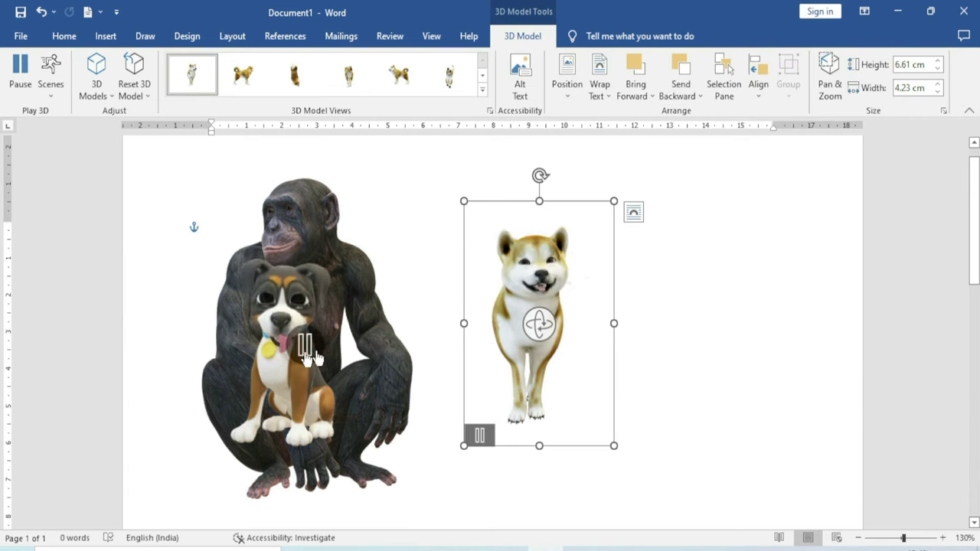
Arrange the Shiba and boxer dogs in a row to the right of the chimpanzee
left_click_drag(548, 266, 752, 238)
left_click_drag(282, 310, 531, 265)
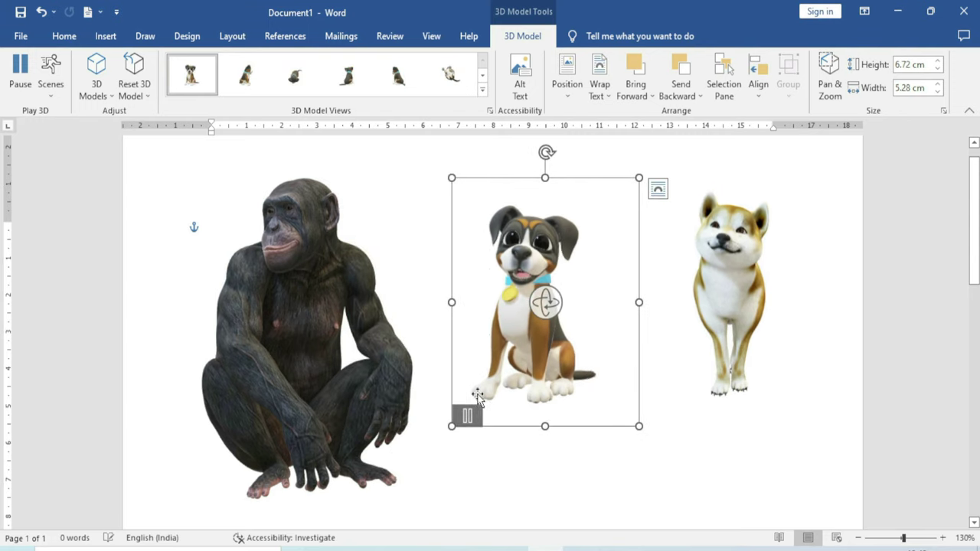
left_click(655, 431)
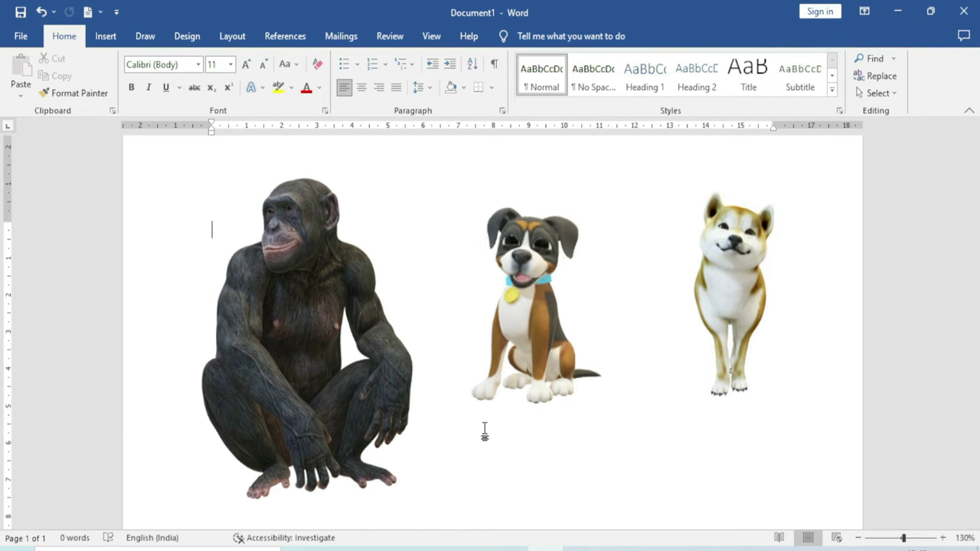
left_click(302, 279)
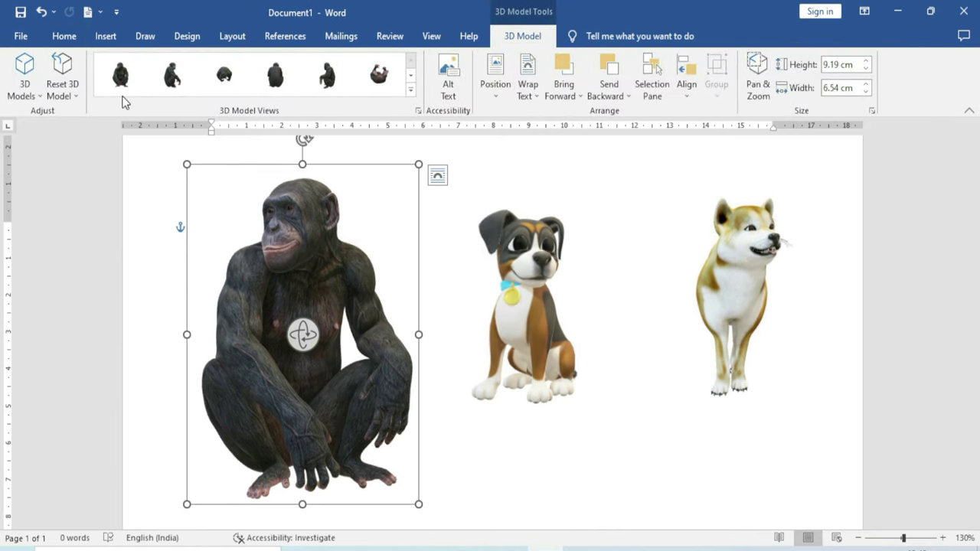
Turn the chimpanzee model to a back view and enlarge it
left_click(40, 97)
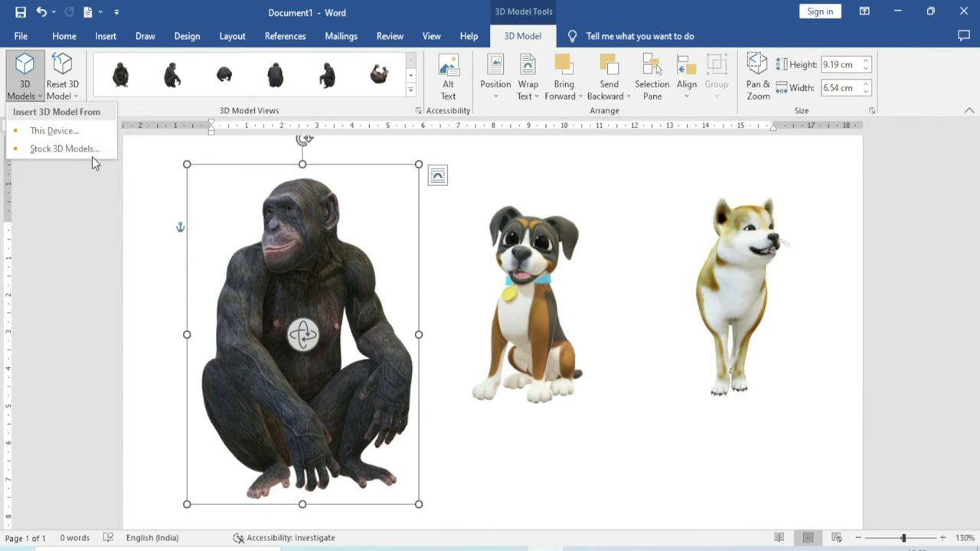
left_click(68, 96)
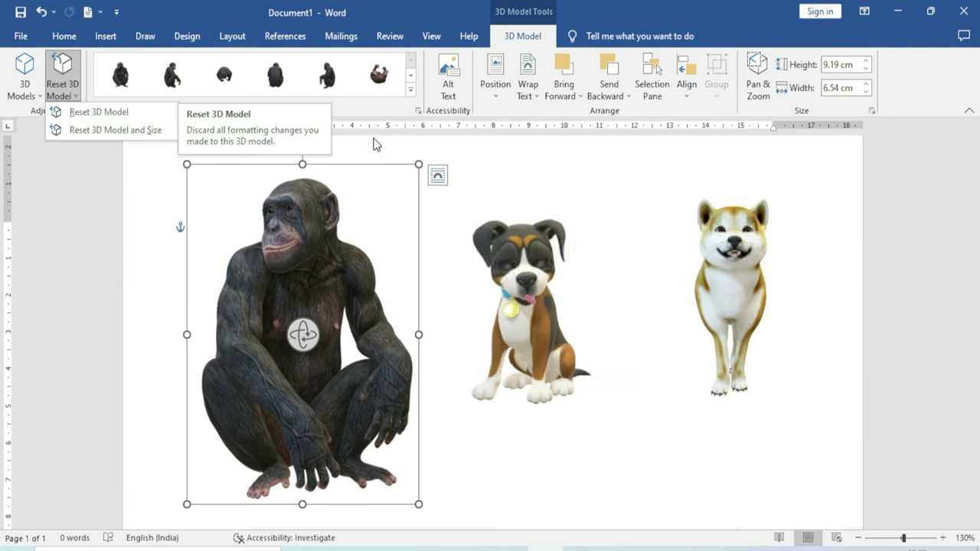
left_click(327, 74)
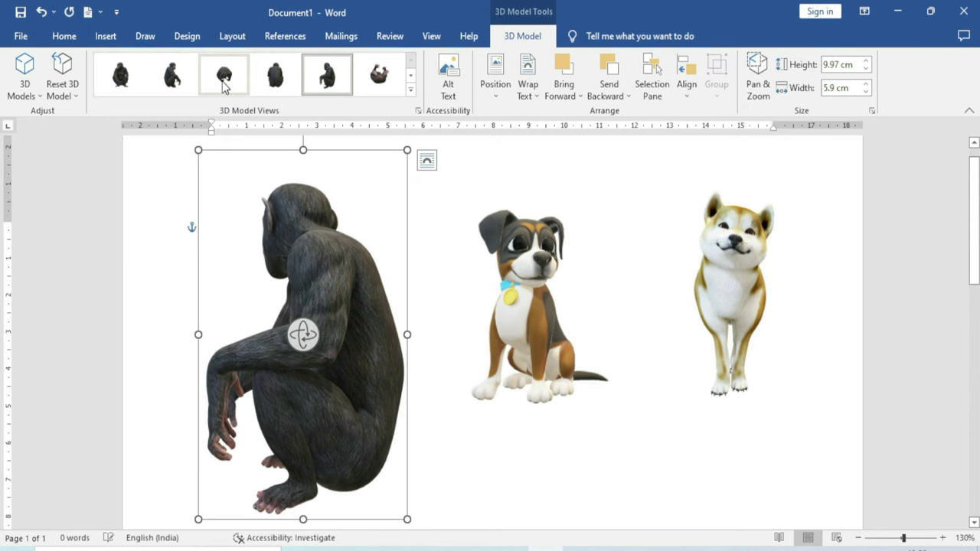
left_click_drag(406, 150, 391, 162)
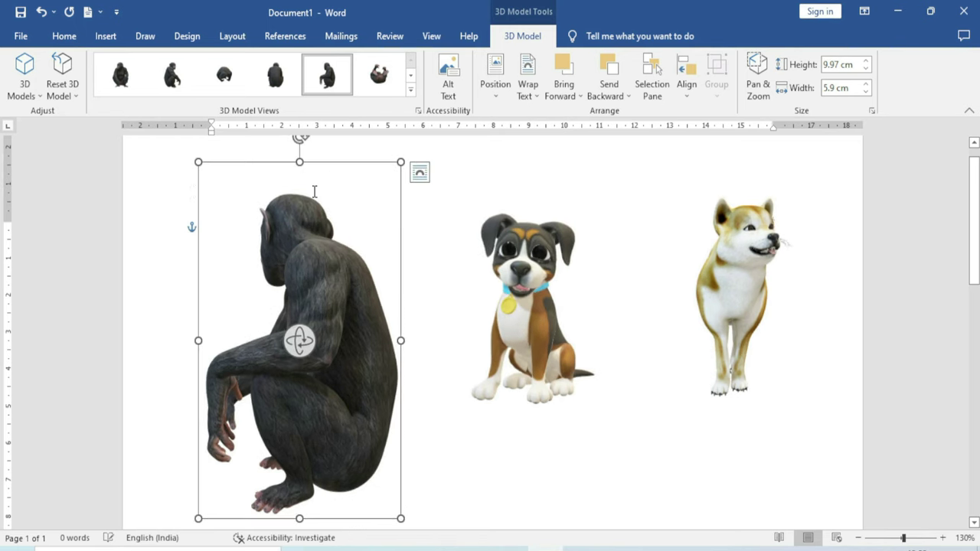
Reset the chimp's rotation, then reset 3D model and size to 6.49 × 4.33 cm
left_click(80, 96)
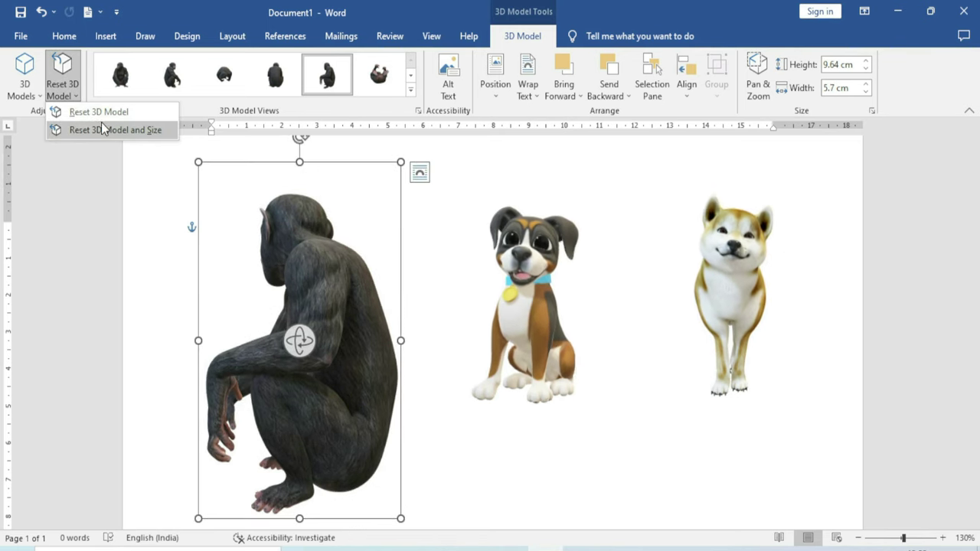
left_click(131, 114)
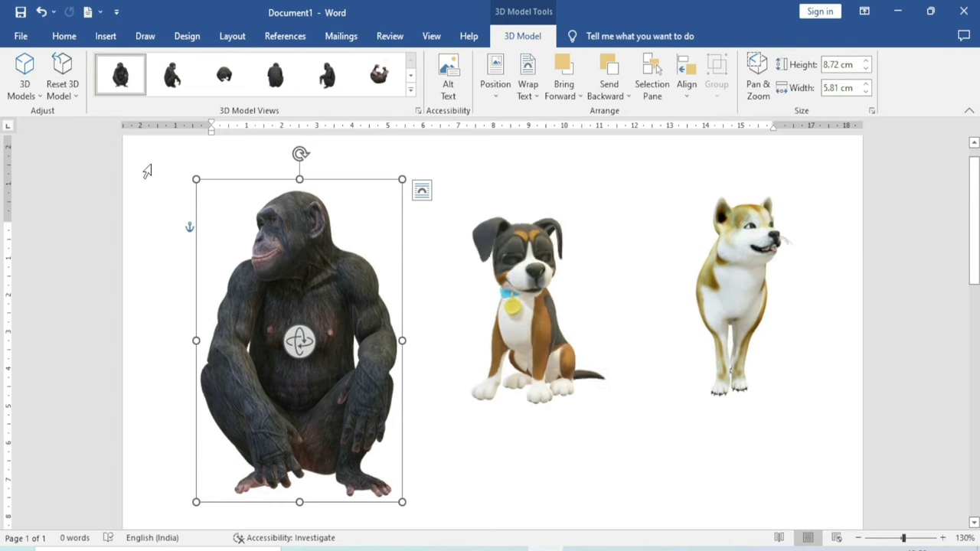
left_click(63, 90)
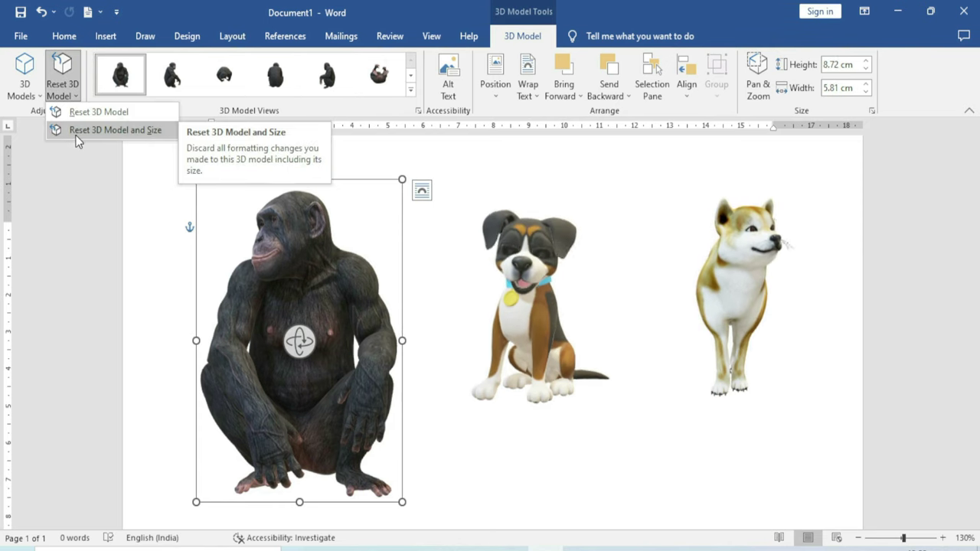
left_click(140, 132)
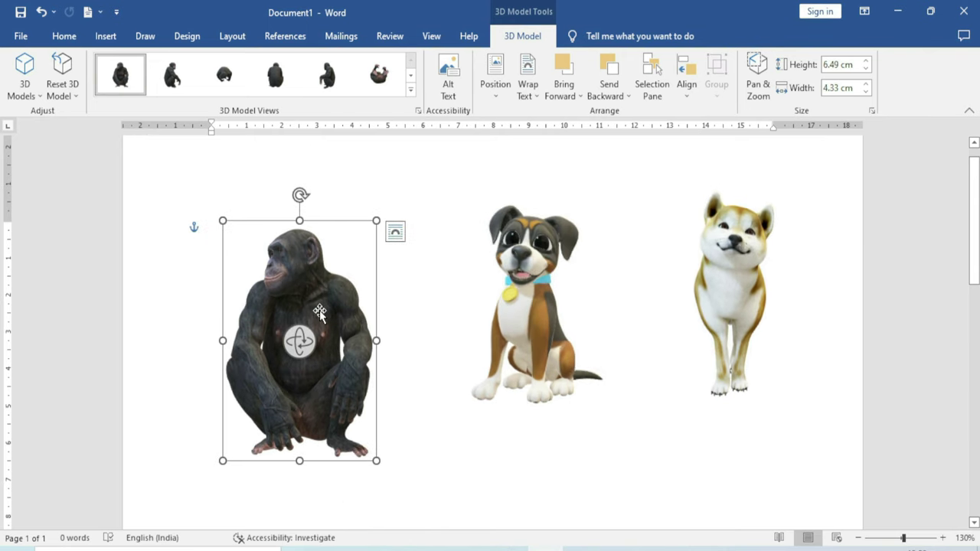
Apply the Above Front Right preset view to the chimp, leaving Position settings unchanged
left_click(410, 90)
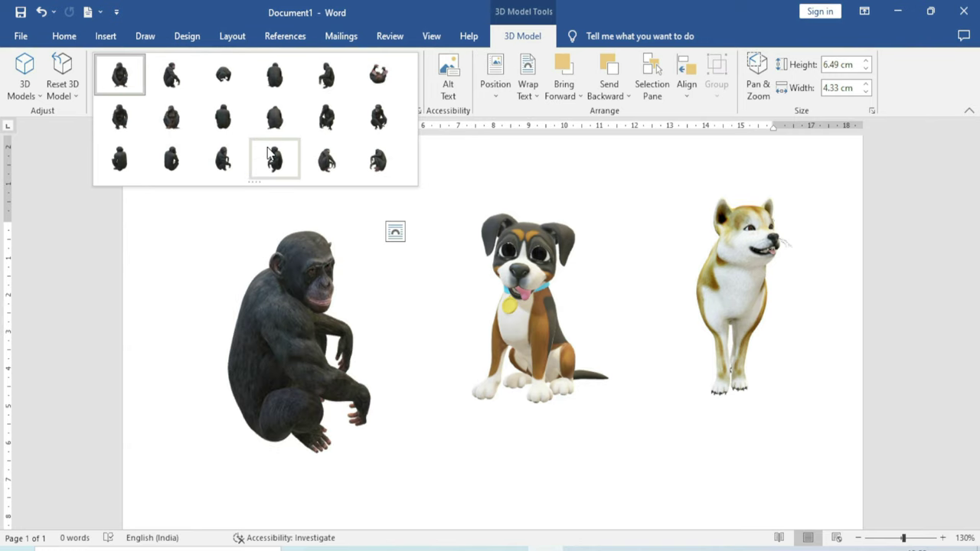
left_click(328, 129)
left_click(276, 372)
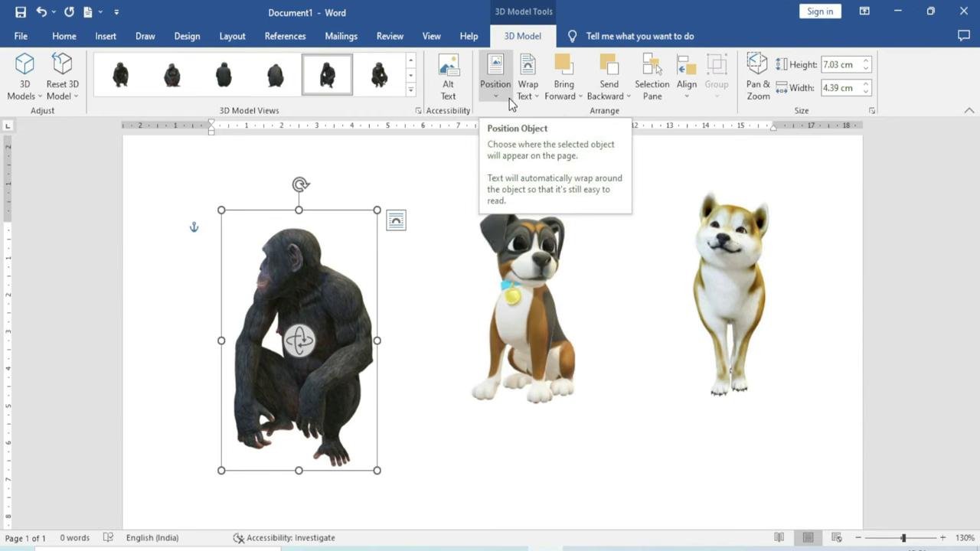
mouse_move(484, 220)
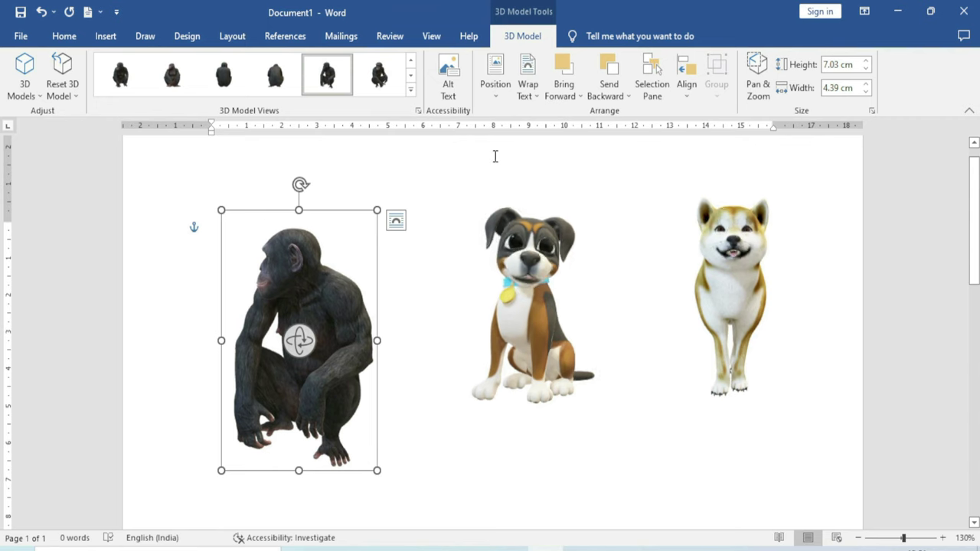
left_click(501, 98)
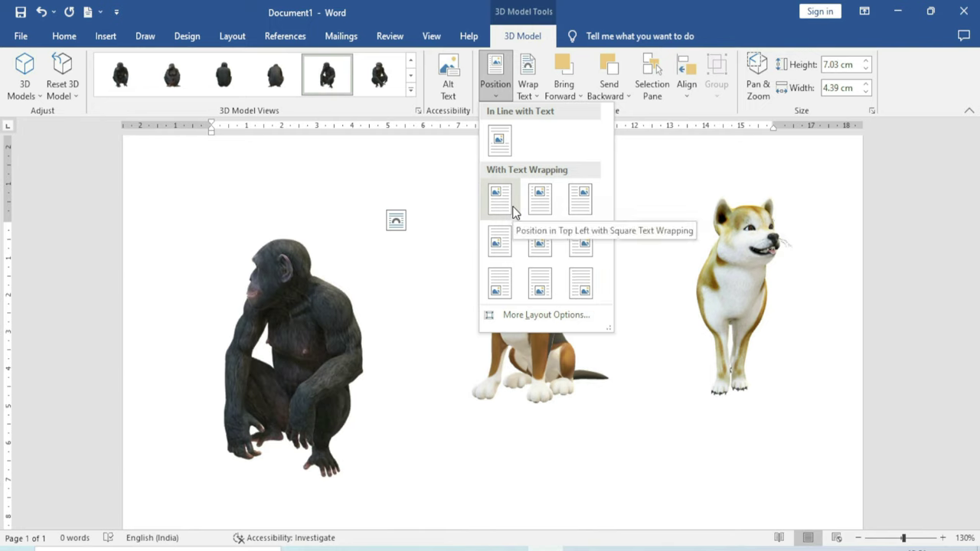
left_click(279, 188)
Fill the page with sample paragraphs using =rand()
left_click(221, 201)
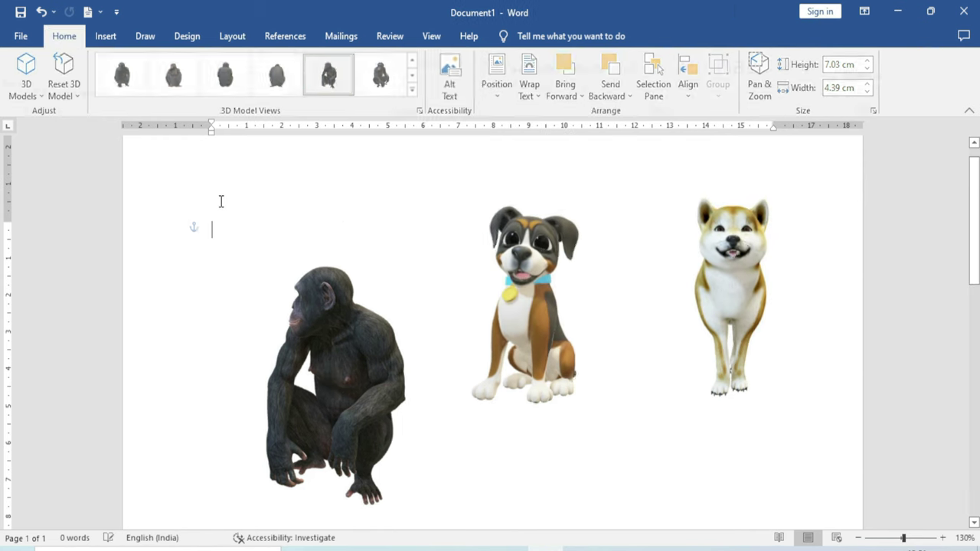
type("=rand()")
key("Return")
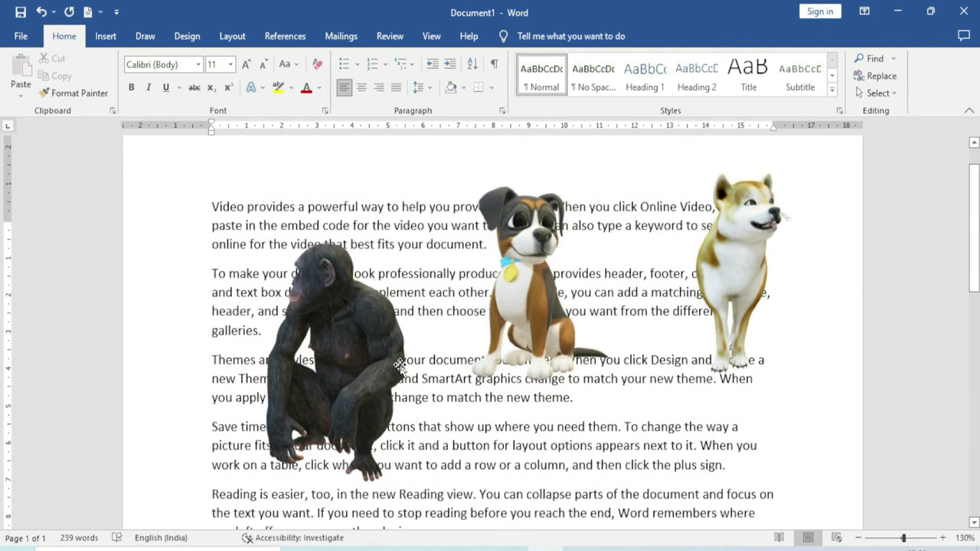
scroll(400, 365, "up", 1)
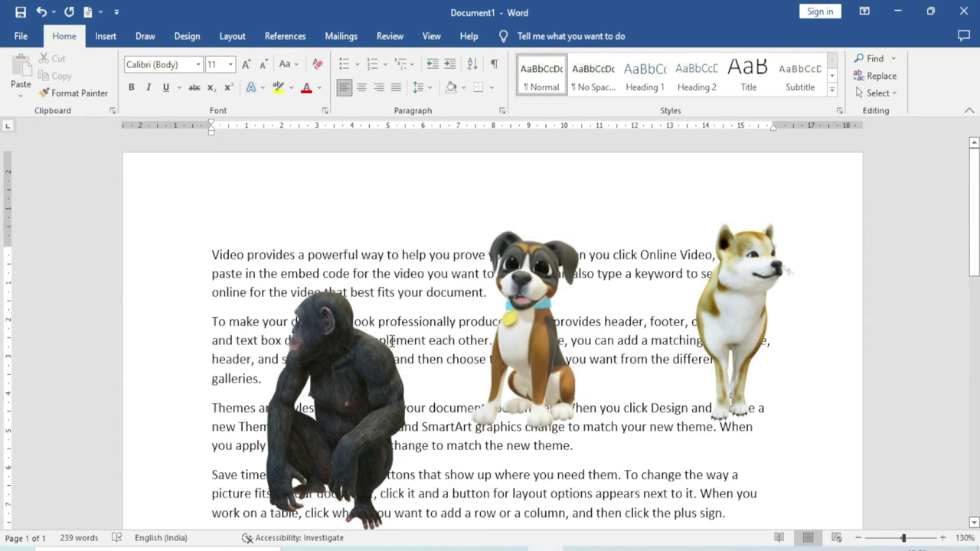
Set the chimpanzee's text wrapping to Tight and nudge it slightly right
left_click(355, 368)
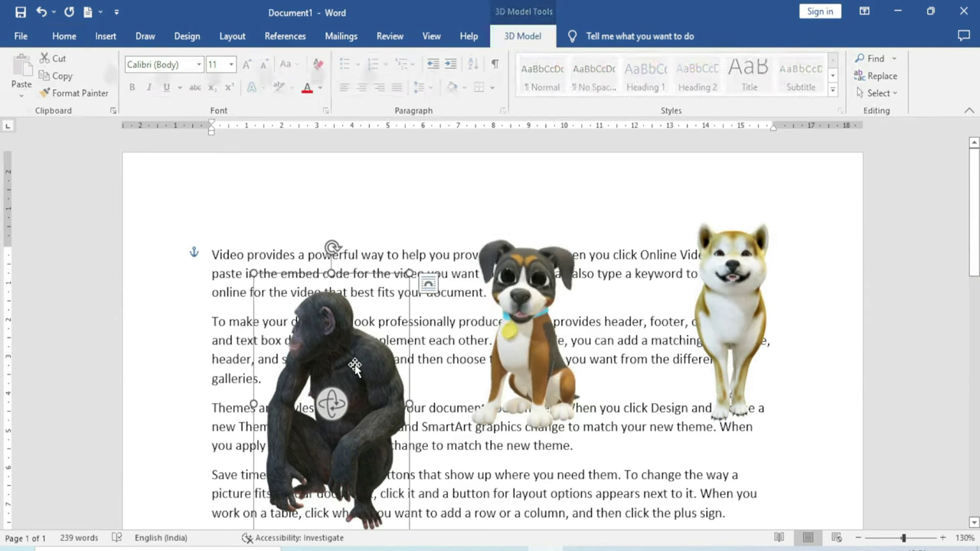
left_click(531, 36)
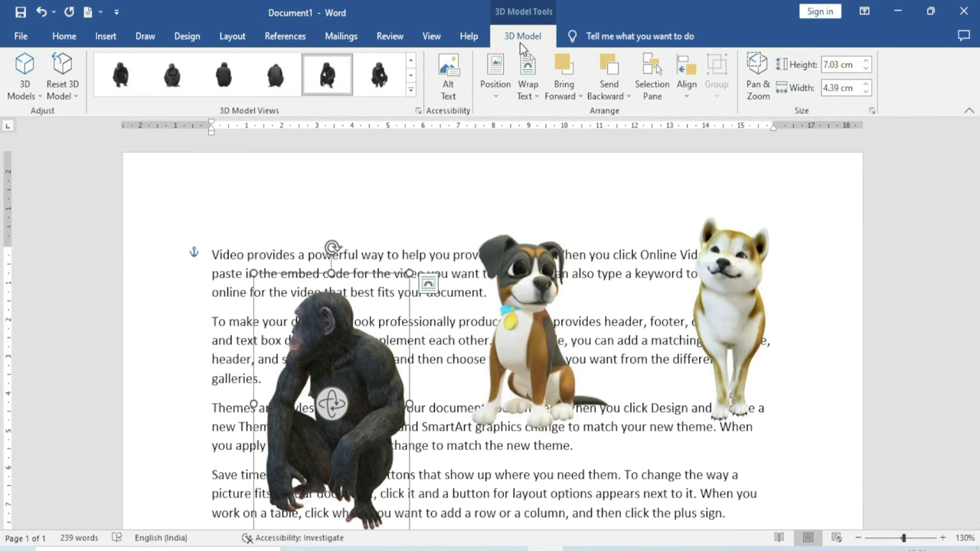
left_click(536, 97)
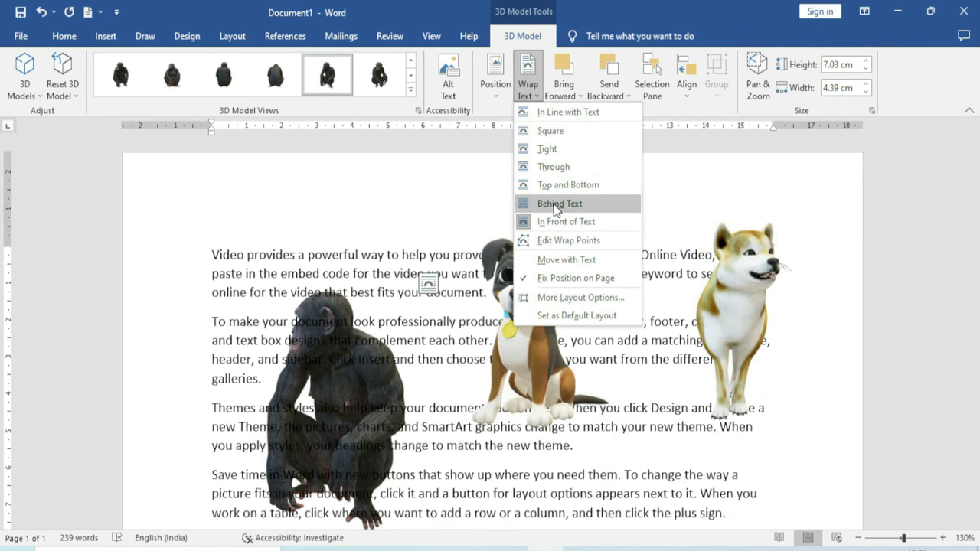
left_click(548, 149)
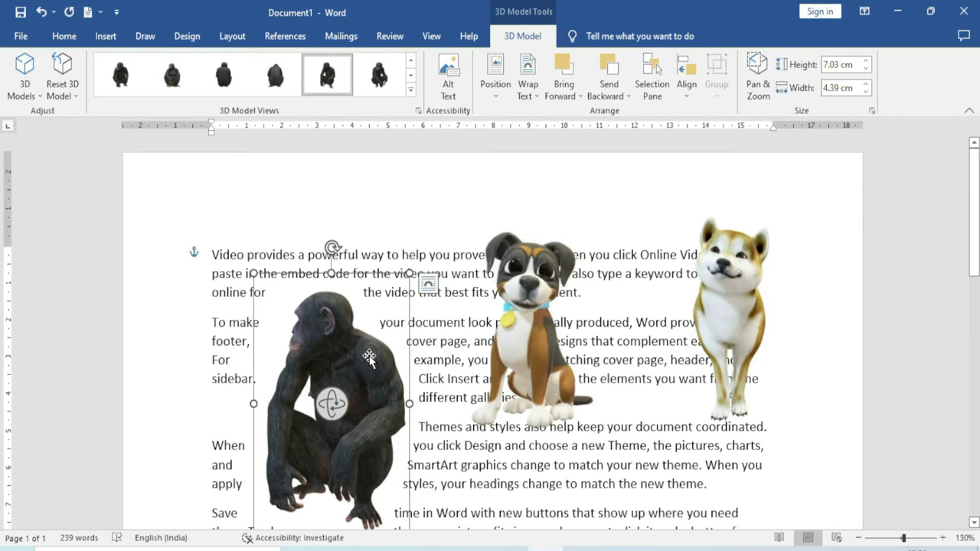
left_click_drag(362, 355, 354, 350)
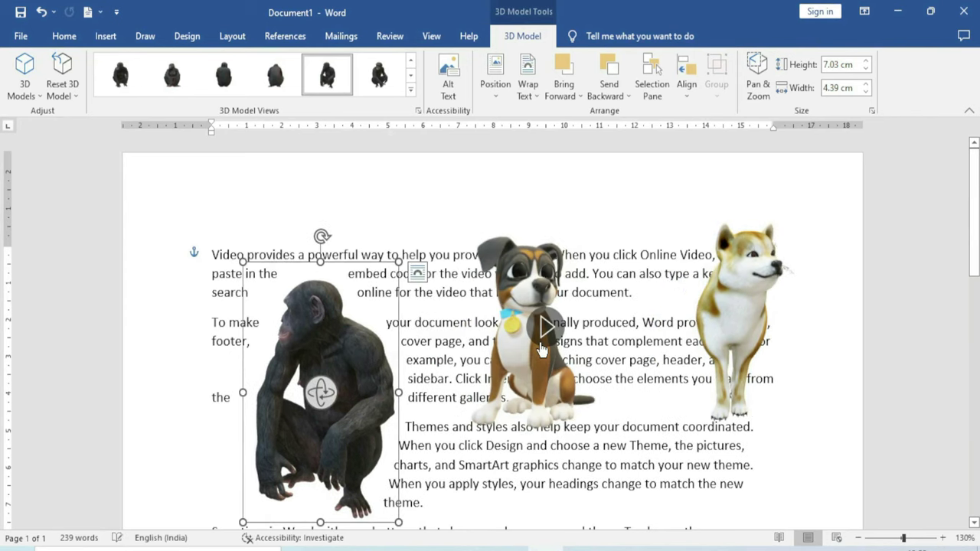
Set Tight text wrapping on both the boxer dog and Shiba dog models
left_click(531, 365)
left_click(607, 83)
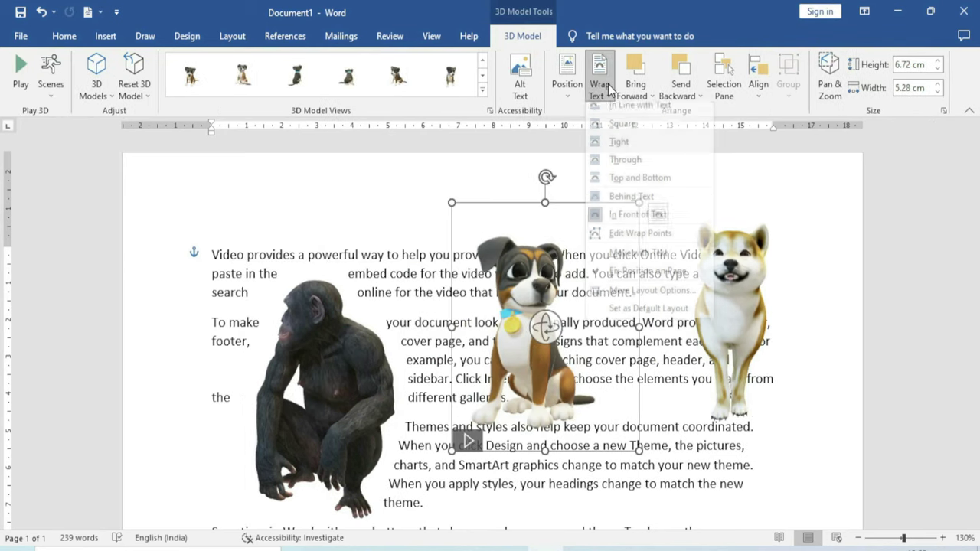
left_click(624, 149)
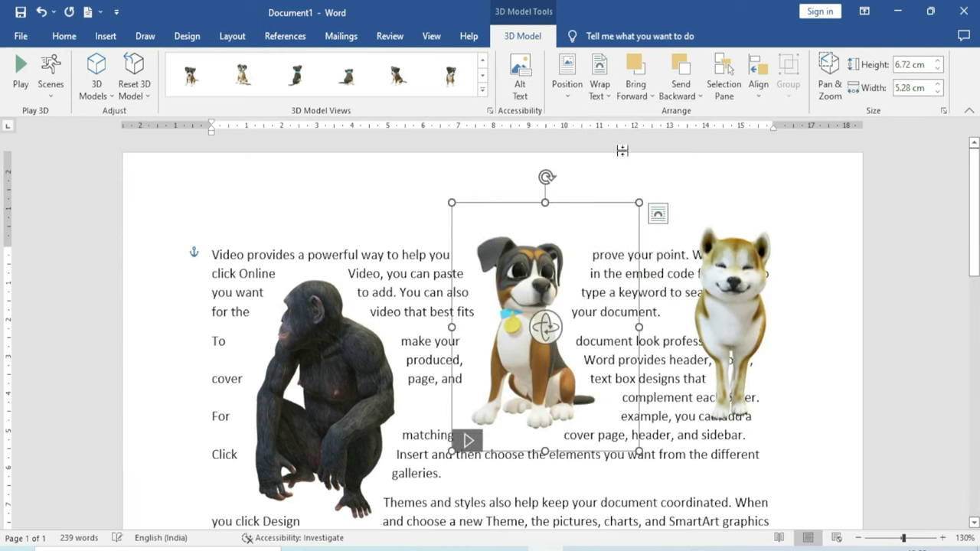
left_click(704, 280)
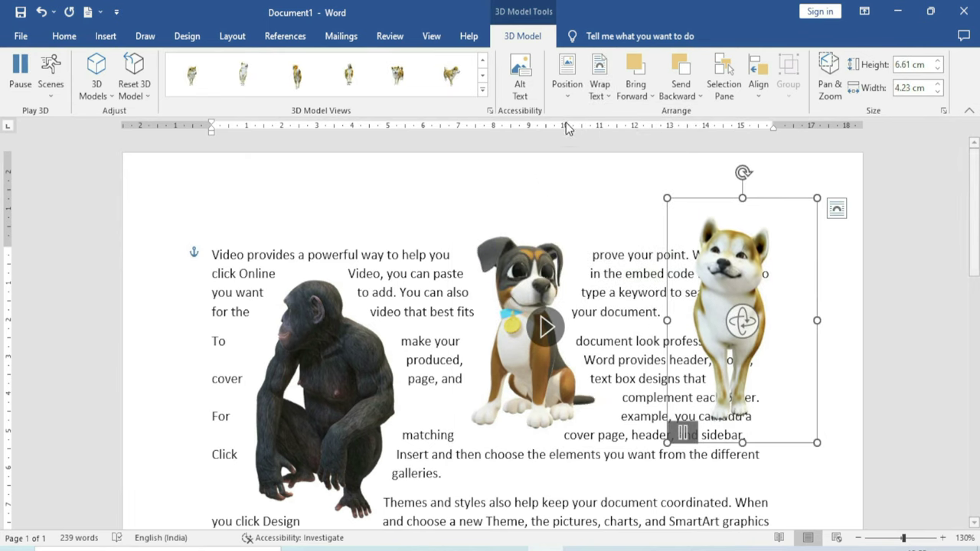
left_click(599, 84)
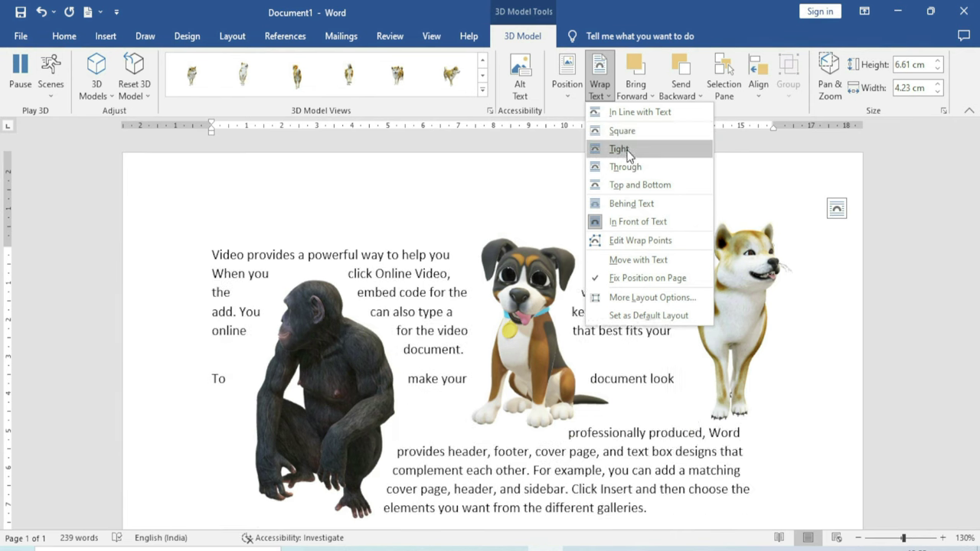
left_click(619, 148)
Move the Shiba model lower on the page and rotate the boxer dog to a side view
left_click_drag(674, 344, 590, 426)
scroll(605, 345, "down", 3)
left_click_drag(614, 229, 649, 346)
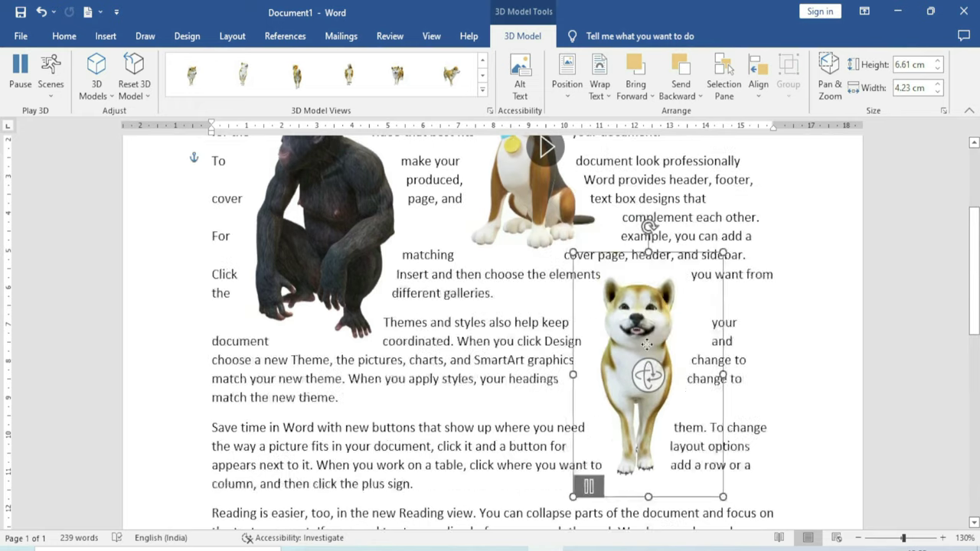
scroll(511, 260, "up", 2)
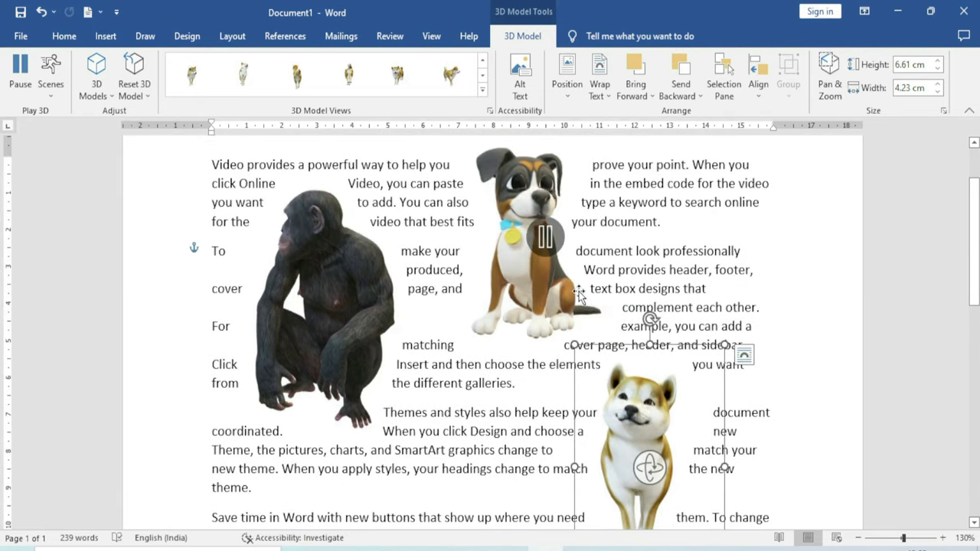
scroll(521, 244, "up", 1)
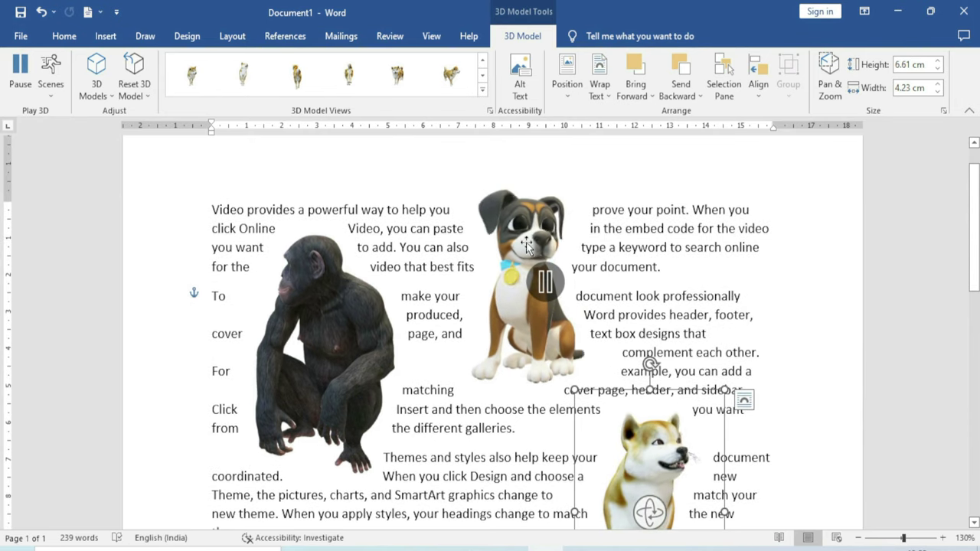
left_click(521, 244)
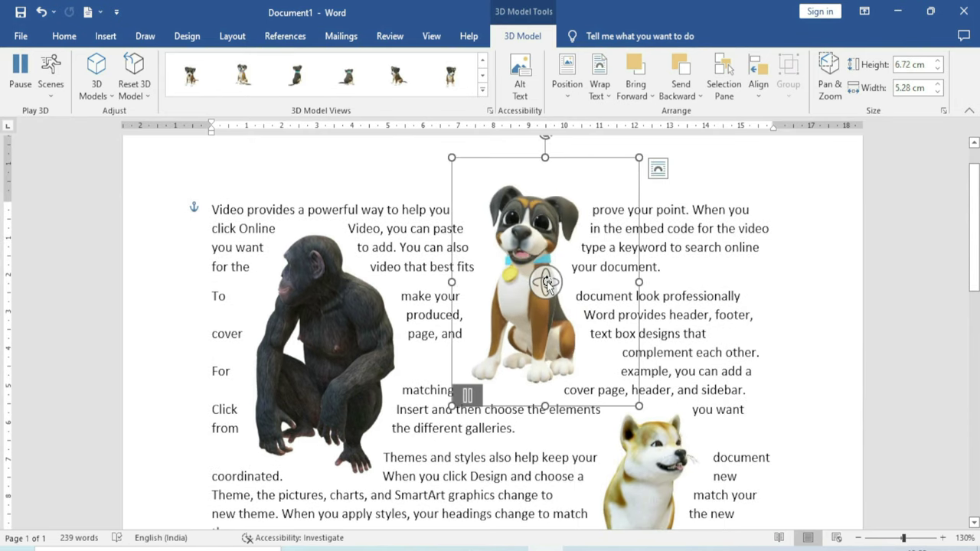
left_click_drag(555, 295, 547, 300)
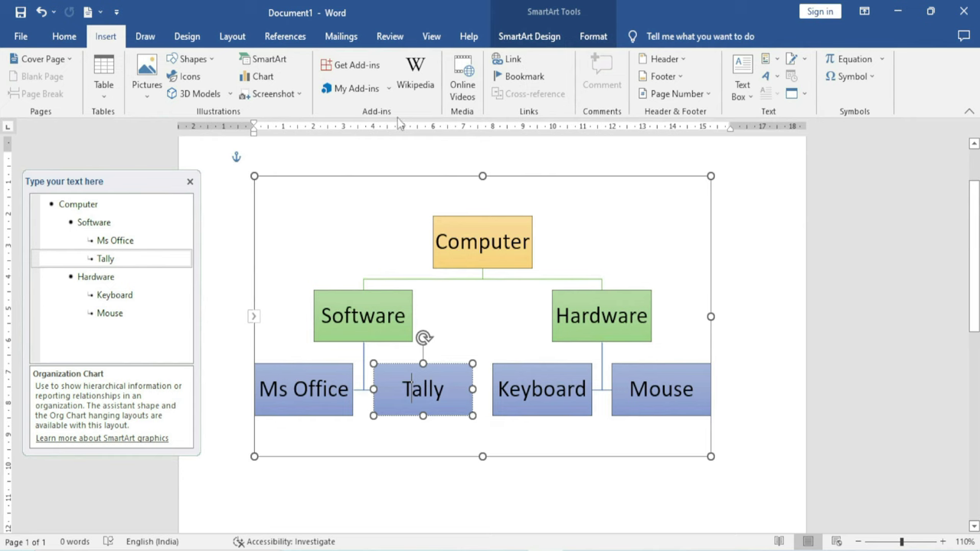
left_click(282, 65)
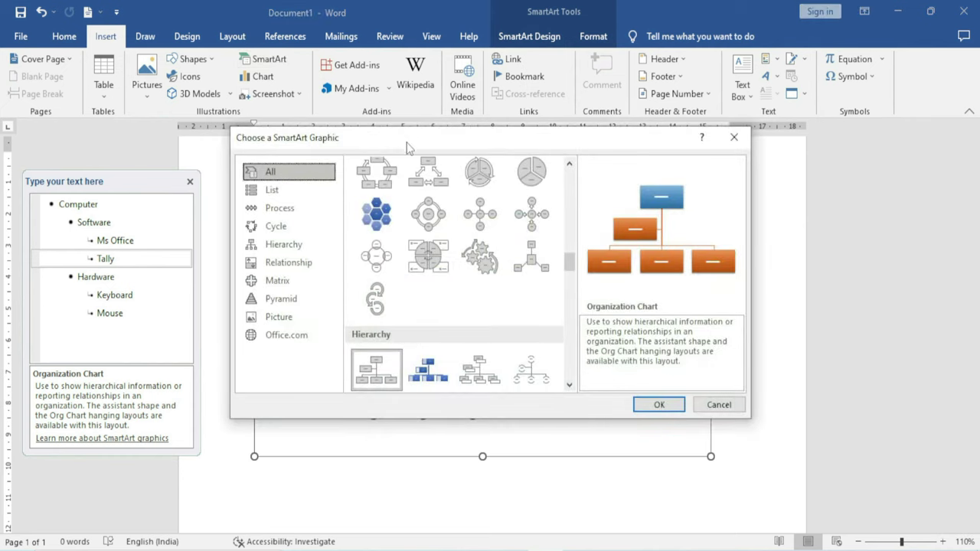
left_click_drag(406, 140, 326, 138)
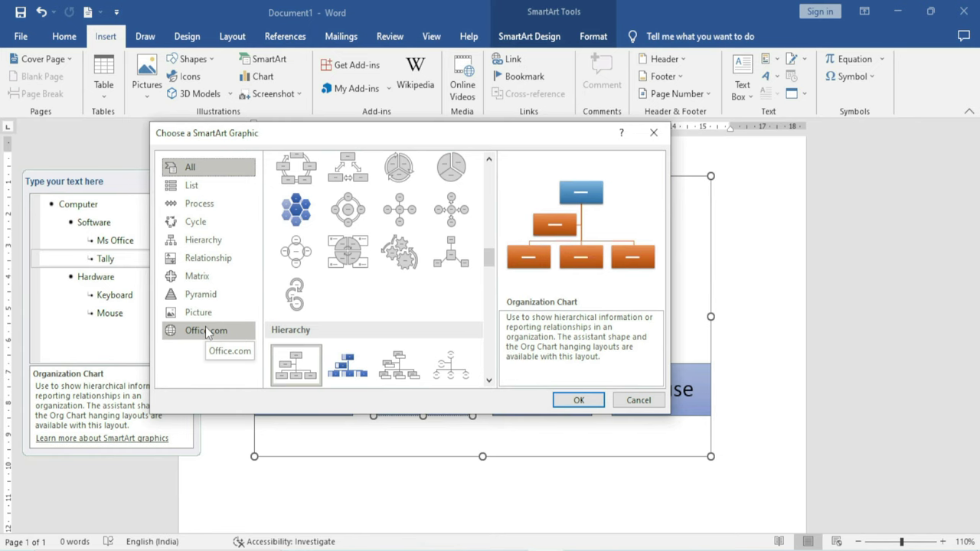
left_click(208, 193)
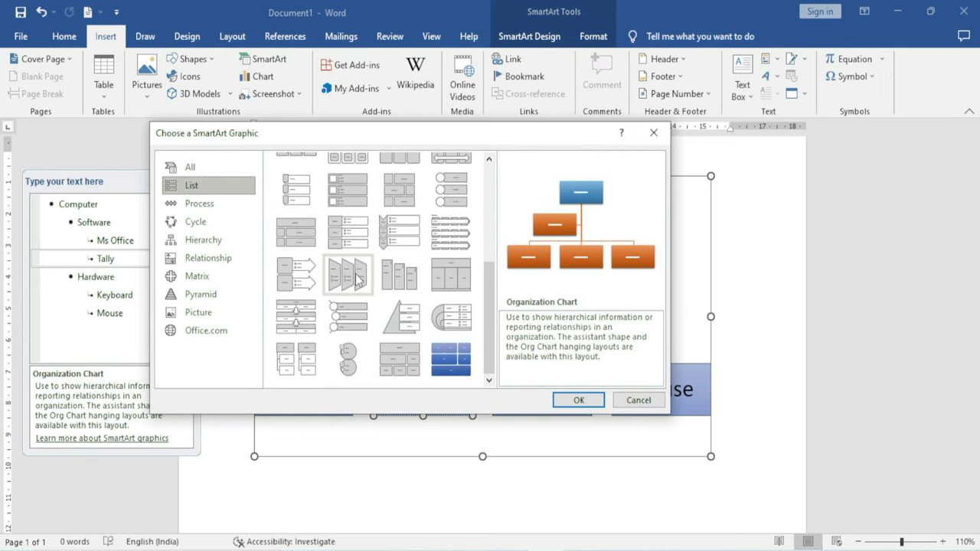
scroll(356, 280, "up", 3)
scroll(356, 280, "down", 3)
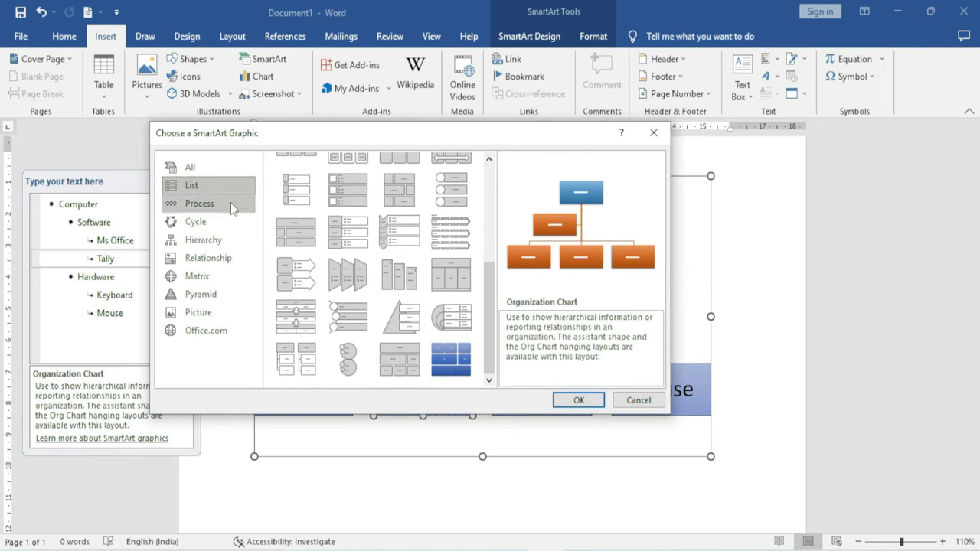
left_click(348, 231)
left_click(214, 210)
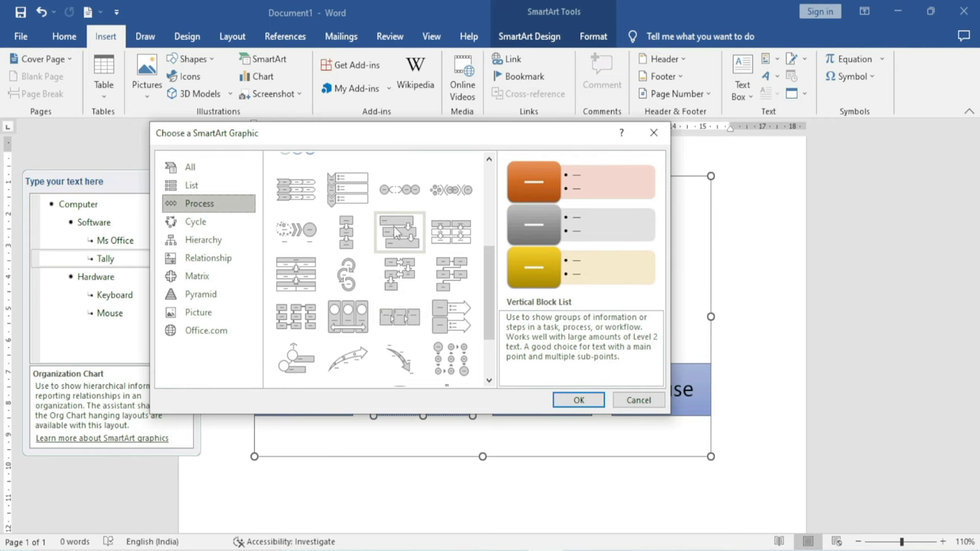
left_click(399, 230)
left_click(382, 274)
left_click(303, 293)
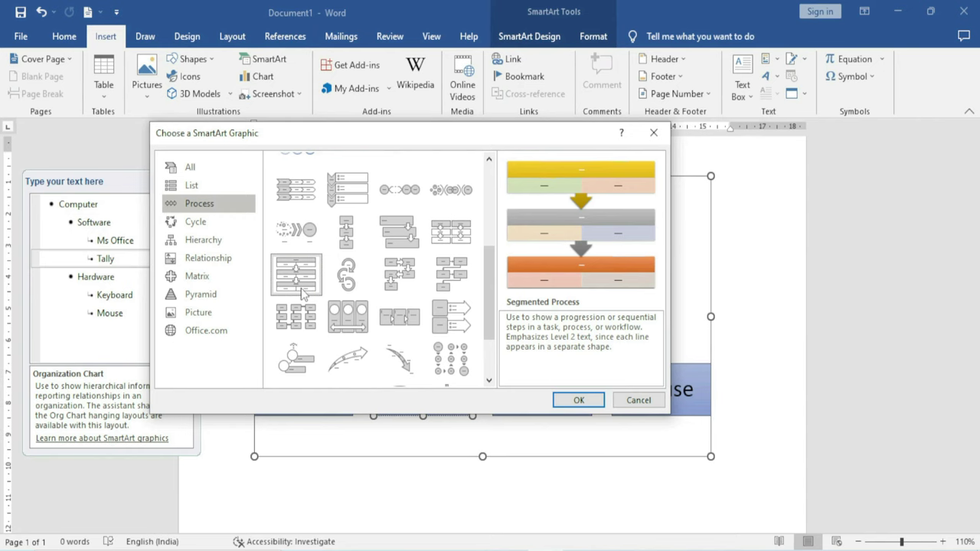
left_click(230, 224)
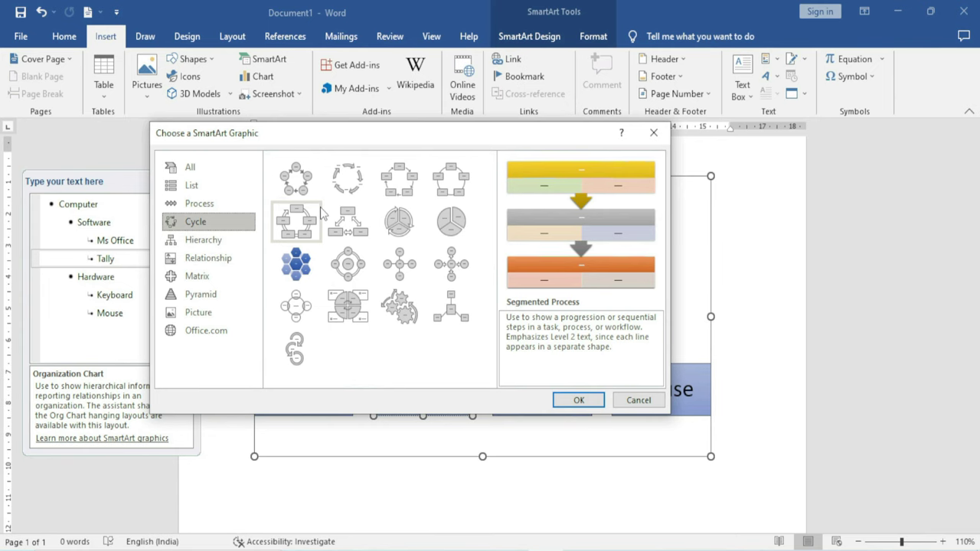
left_click(295, 178)
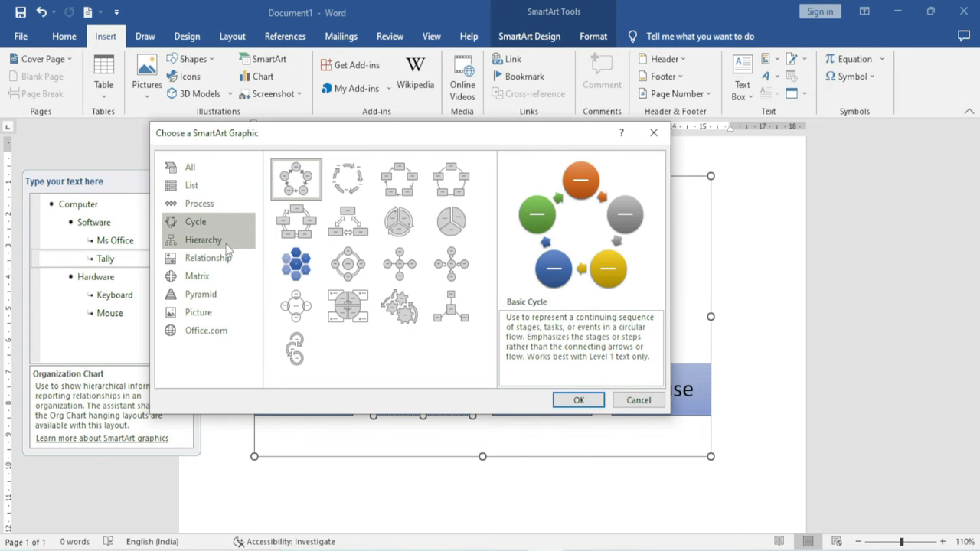
left_click(228, 249)
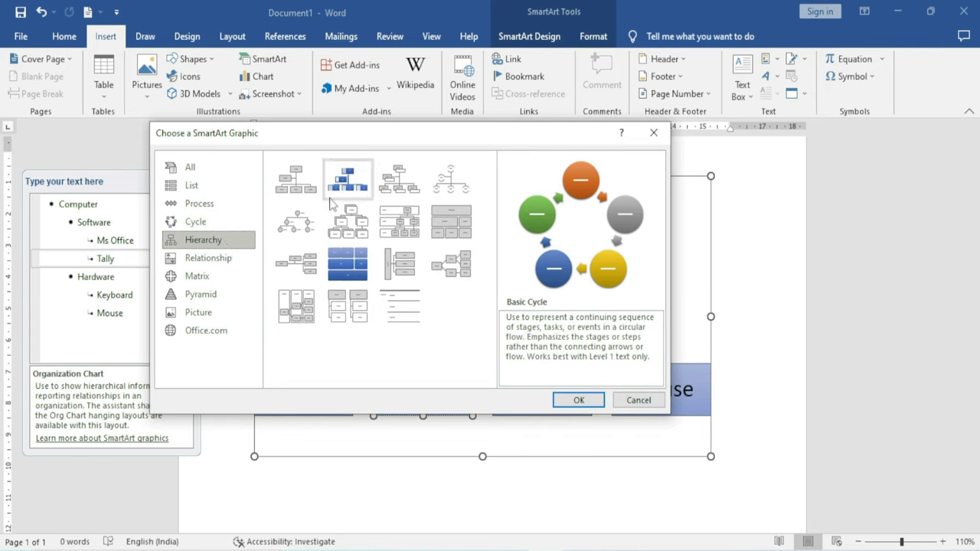
left_click(347, 186)
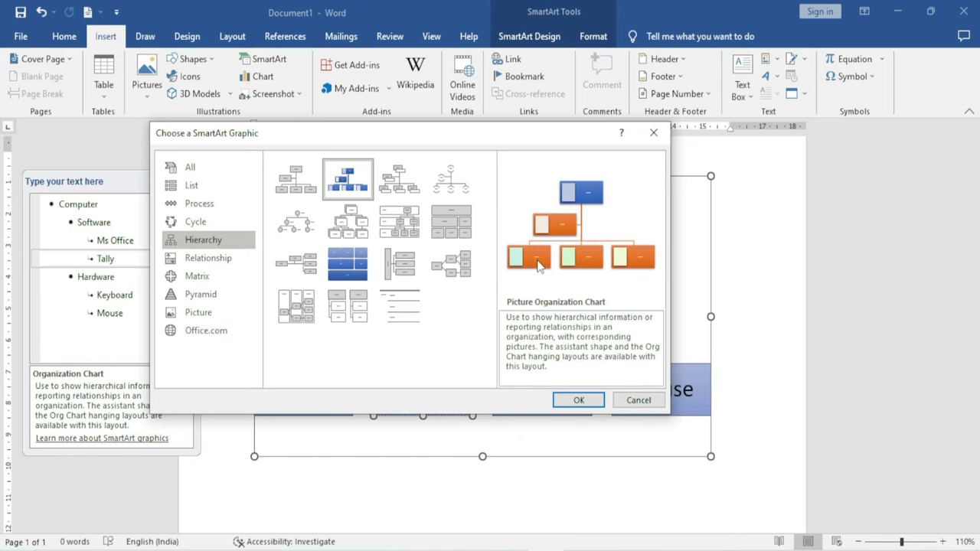
left_click(232, 262)
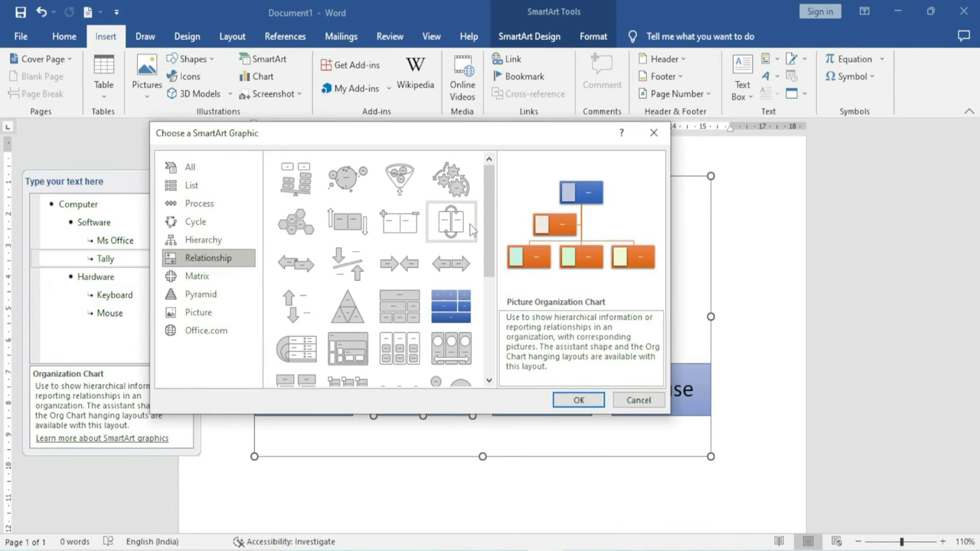
left_click(451, 179)
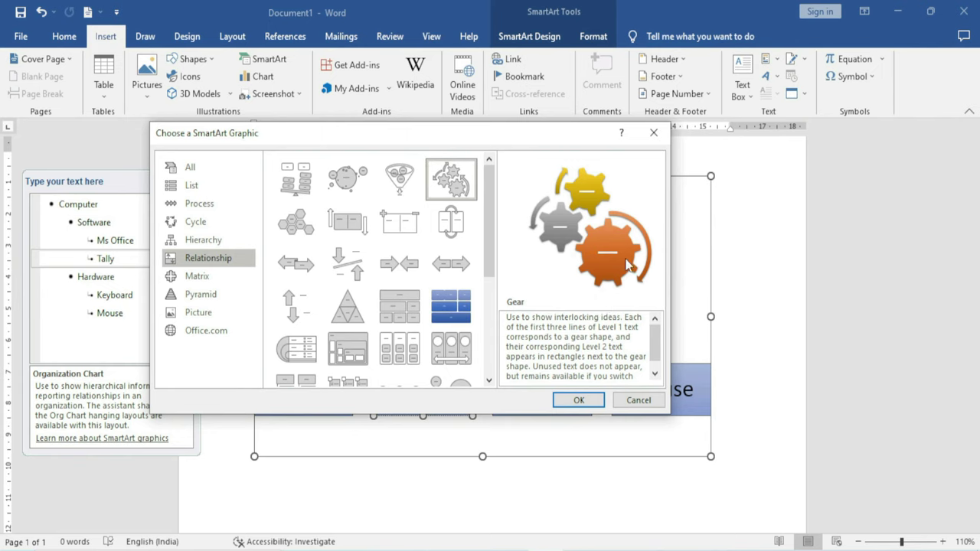
left_click(219, 279)
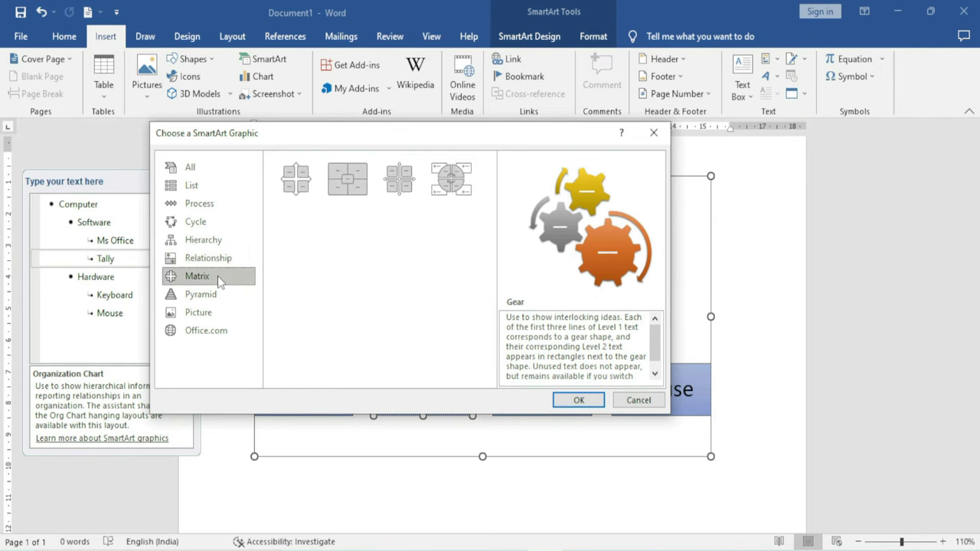
left_click(444, 190)
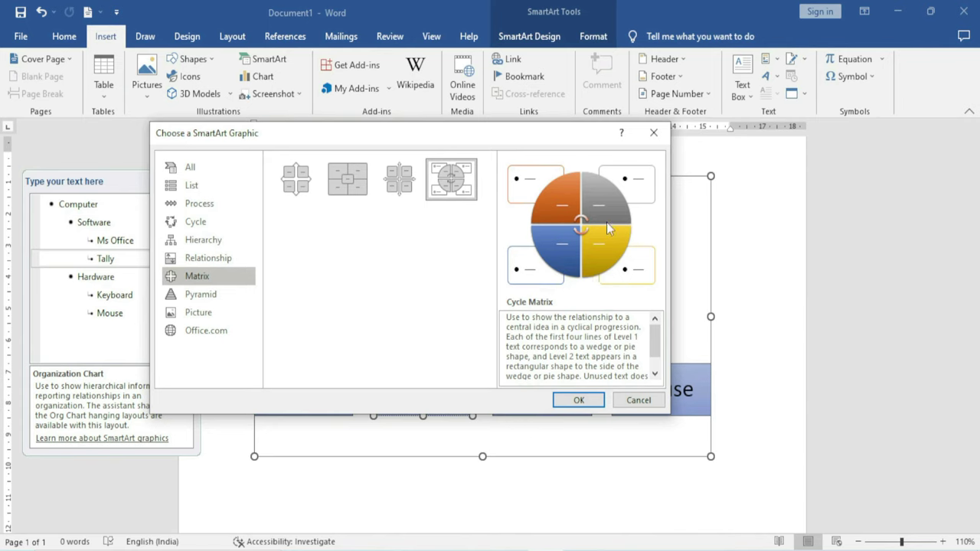
left_click(222, 302)
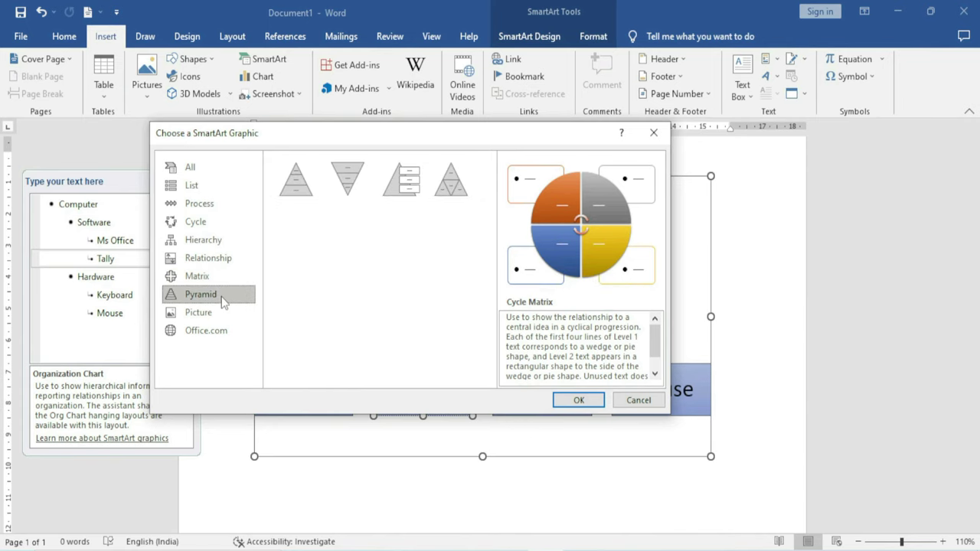
left_click(349, 184)
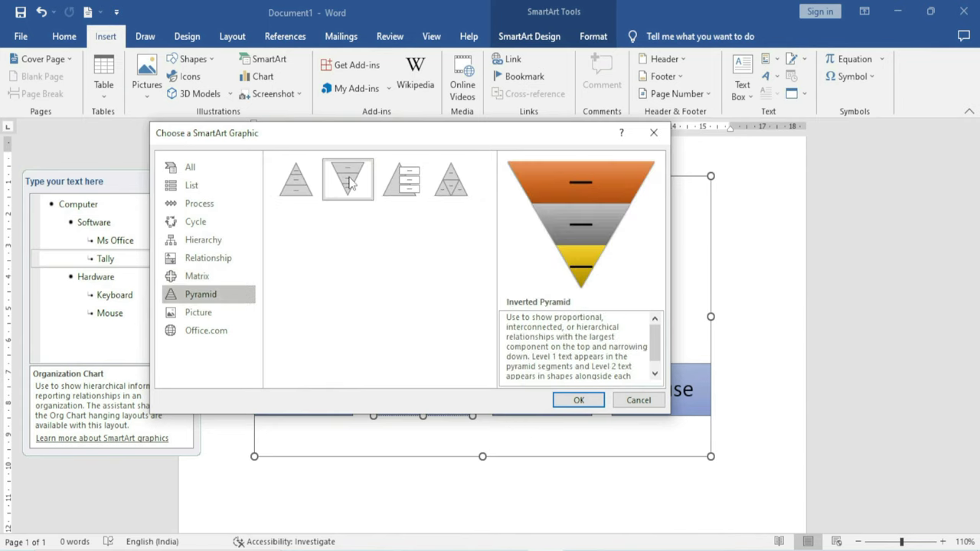
left_click(304, 191)
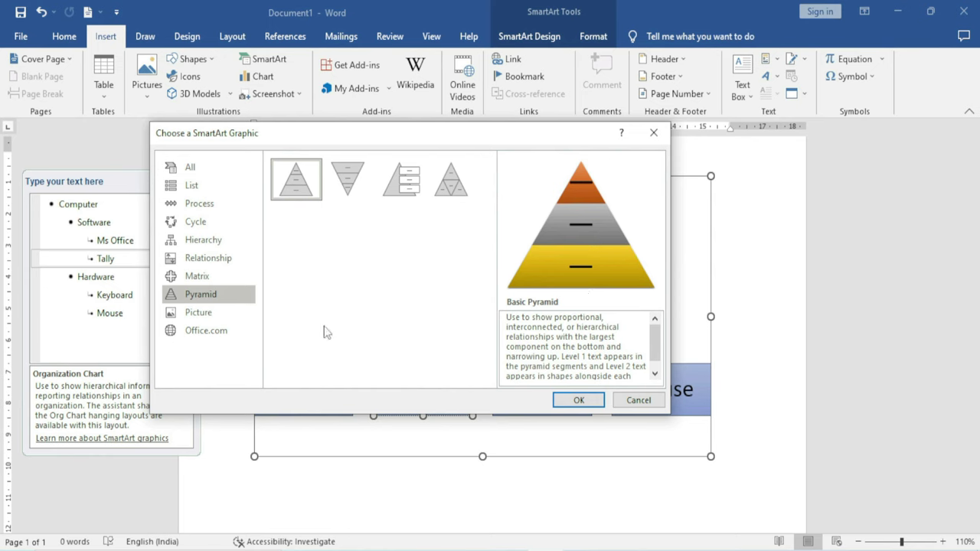
left_click(208, 316)
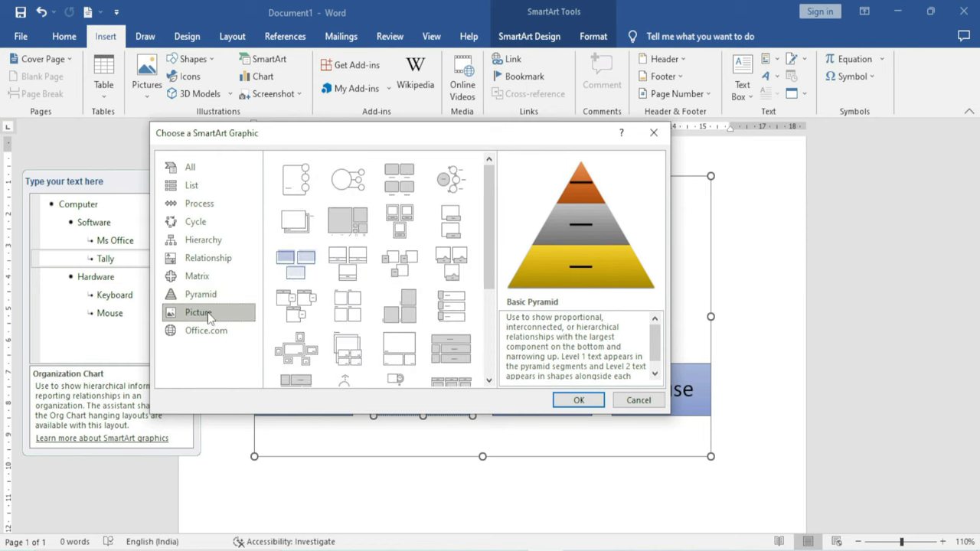
left_click(448, 255)
scroll(446, 256, "down", 3)
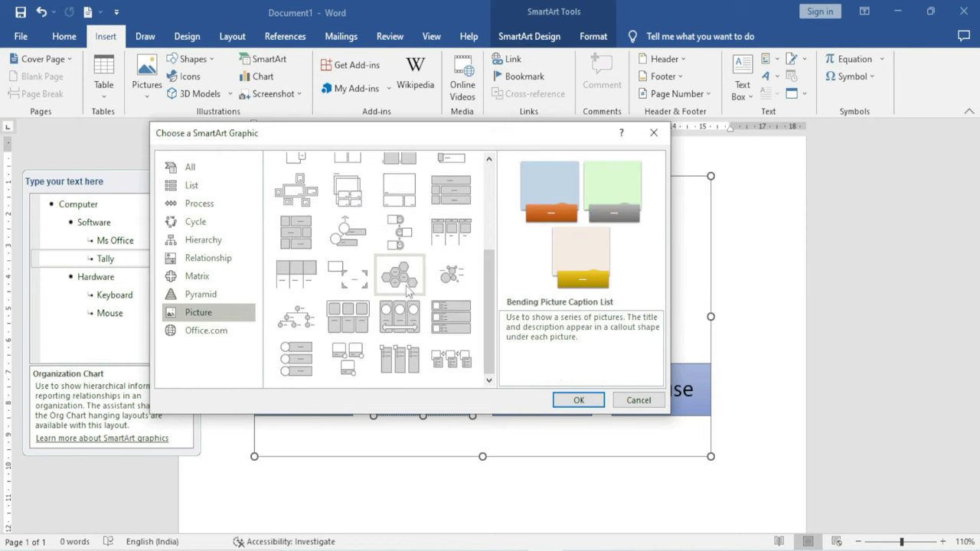
left_click(406, 283)
scroll(406, 283, "up", 3)
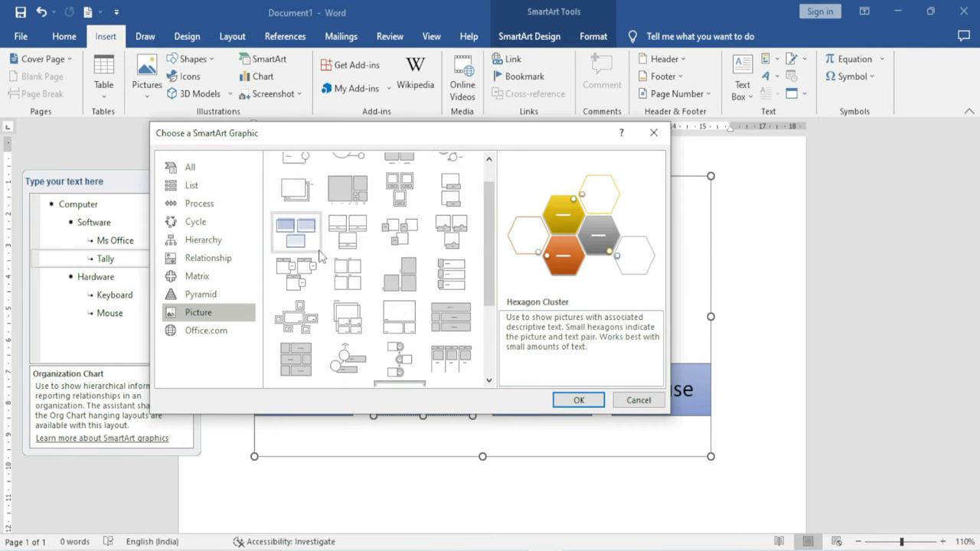
left_click(212, 333)
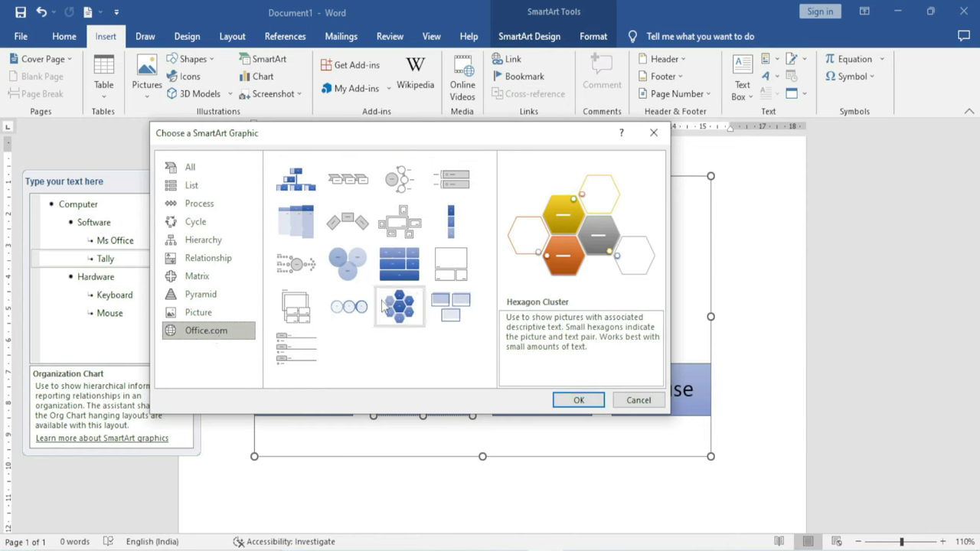
left_click(451, 264)
left_click(405, 312)
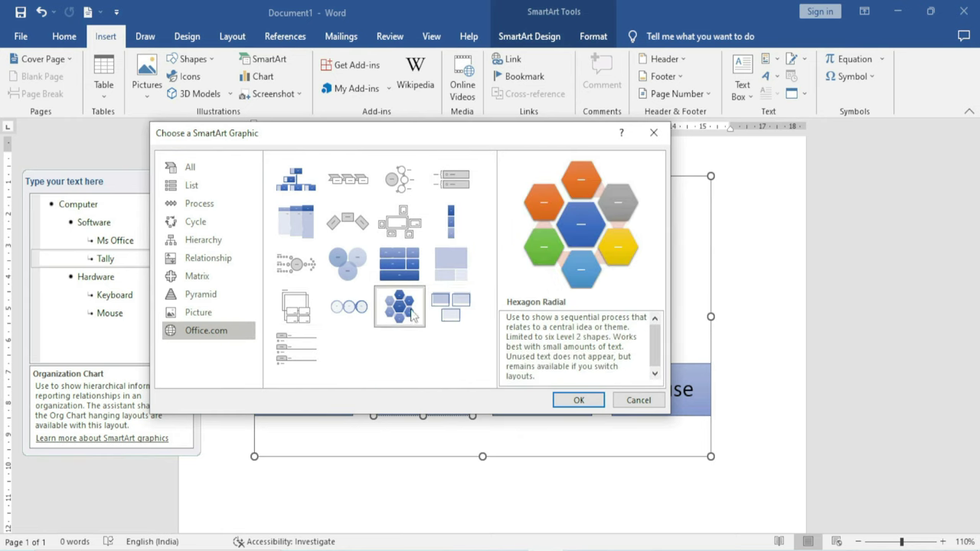
left_click(447, 310)
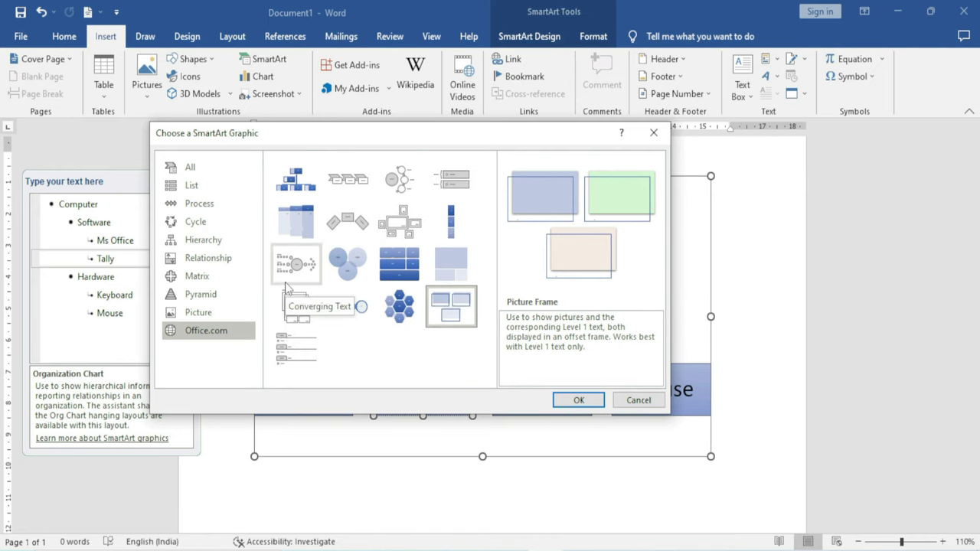
left_click(644, 404)
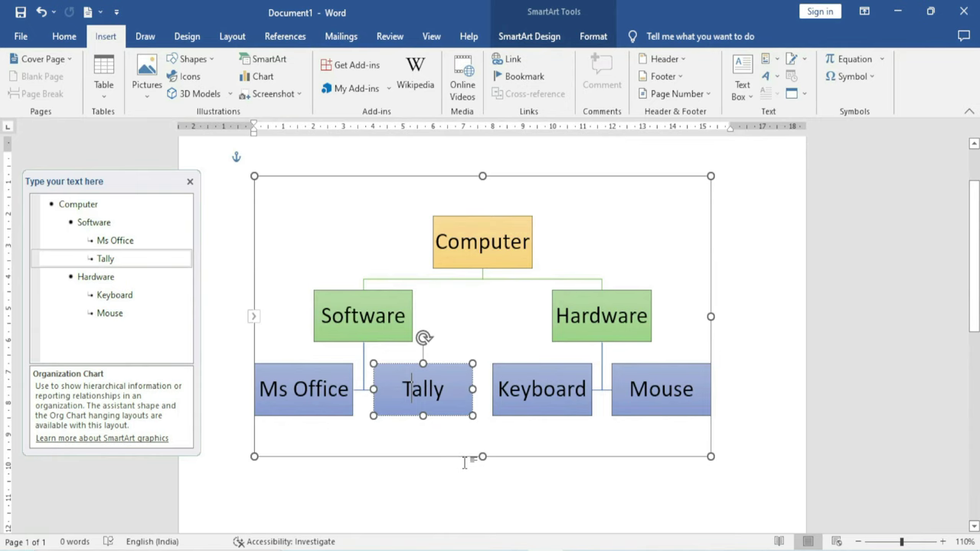
Deselect the Computer org chart by clicking on the page
left_click(382, 478)
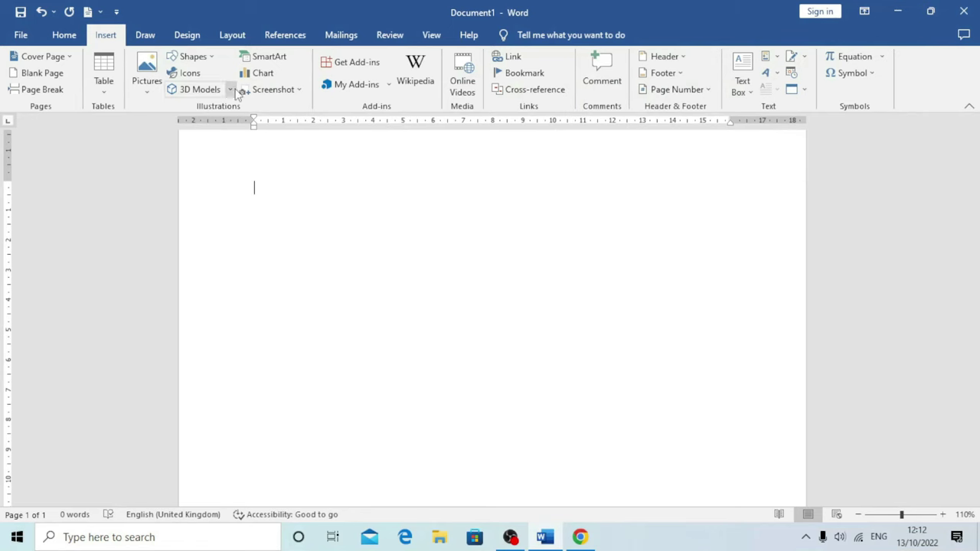
Insert a top-to-bottom Hierarchy SmartArt graphic
left_click(287, 60)
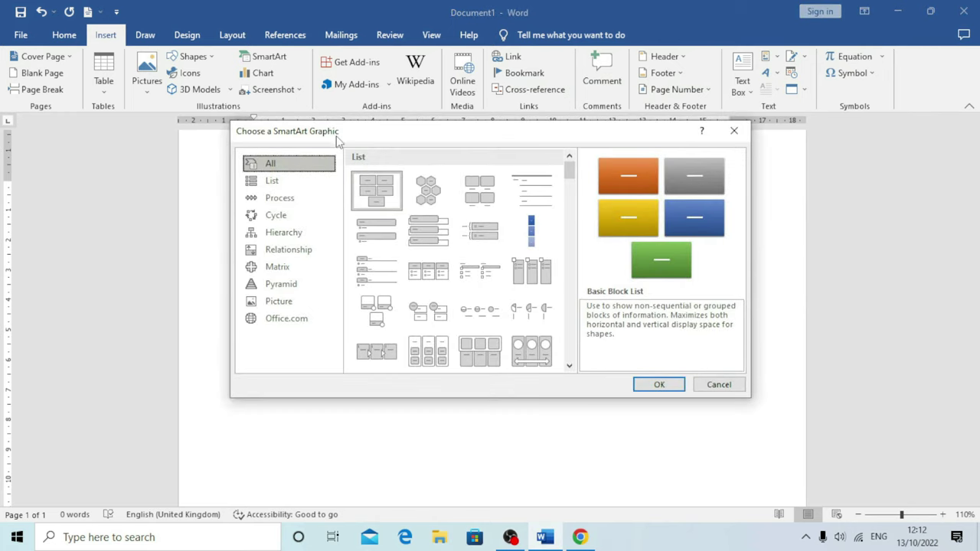
left_click_drag(368, 133, 325, 132)
left_click(236, 232)
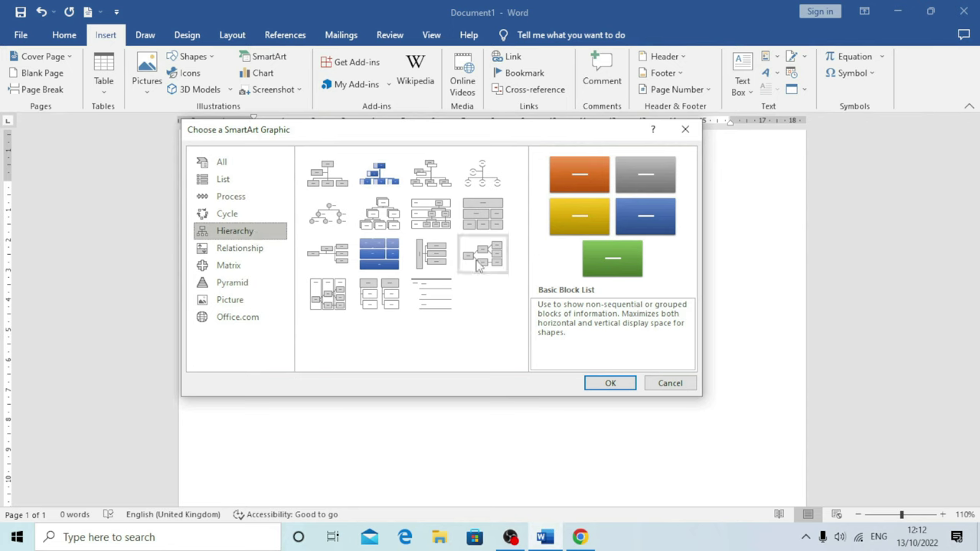
left_click(387, 222)
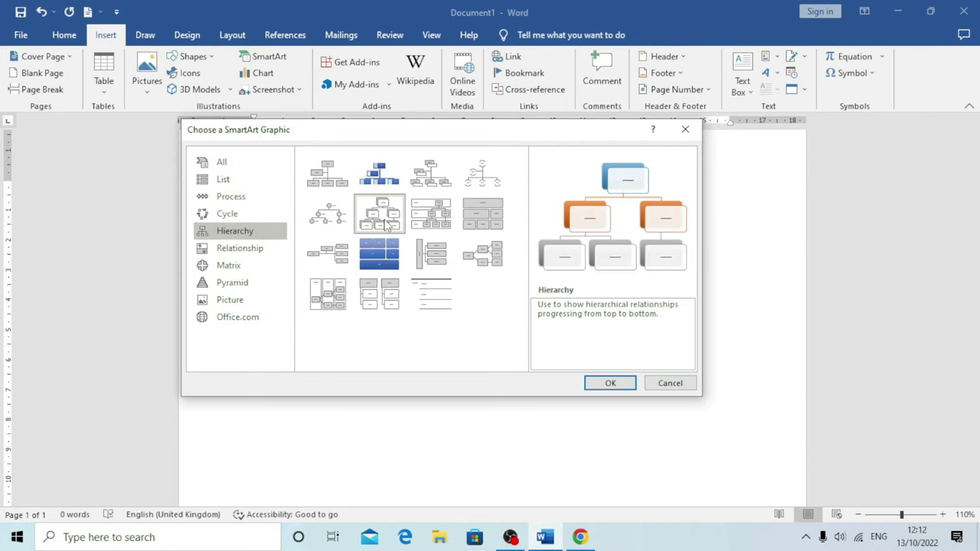
left_click(604, 384)
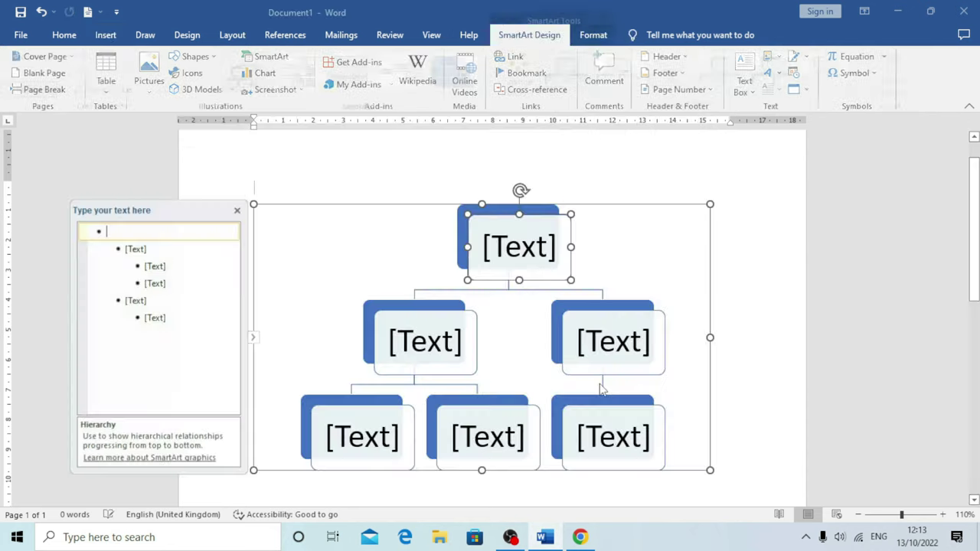
Delete the extra placeholder bullets in the Text Pane, leaving one empty shape
scroll(470, 400, "down", 1)
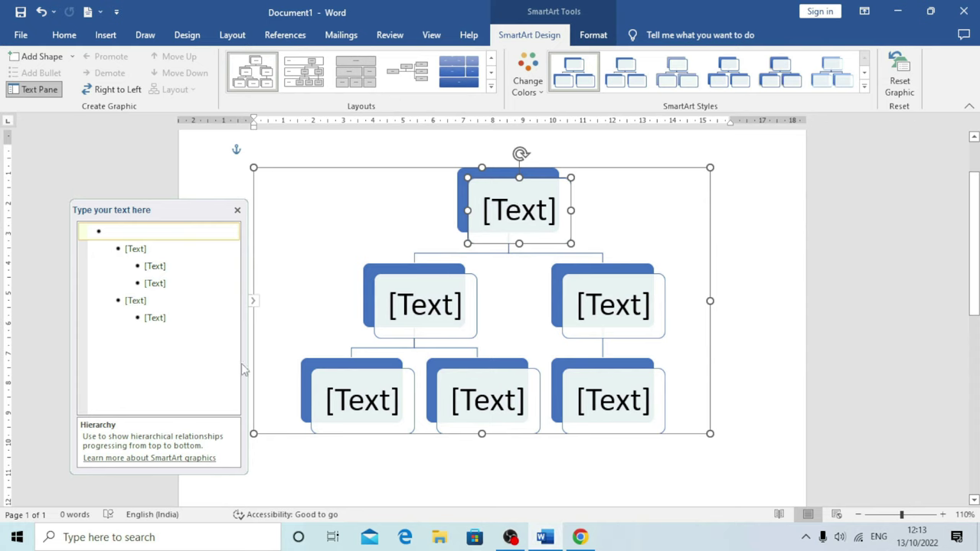
left_click(156, 317)
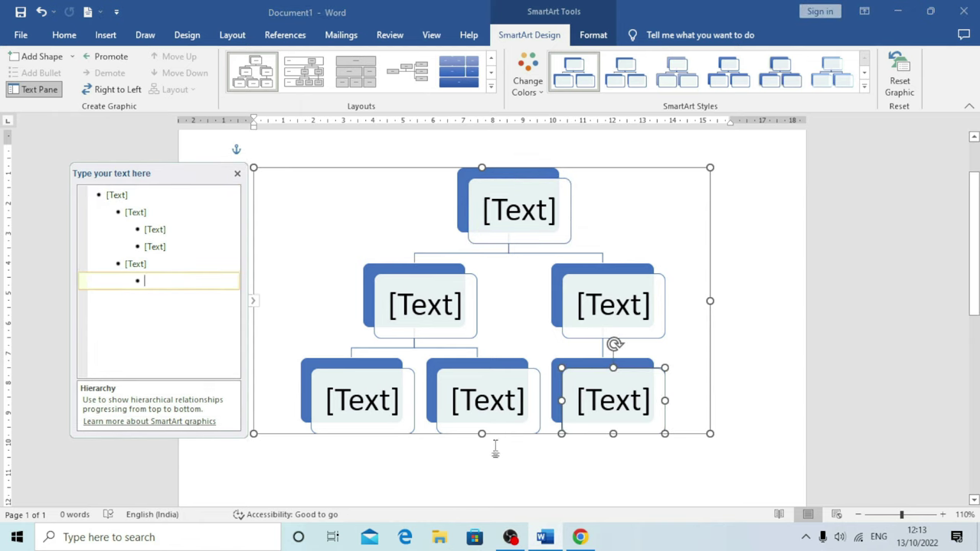
key("shift+Tab")
key("BackSpace")
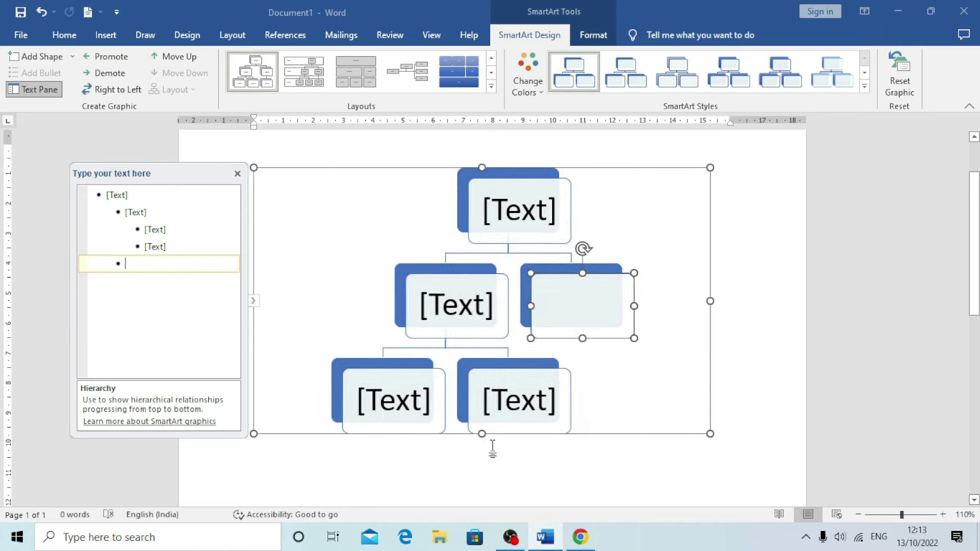
key("shift+Tab")
key("BackSpace")
key("BackSpace")
key("BackSpace")
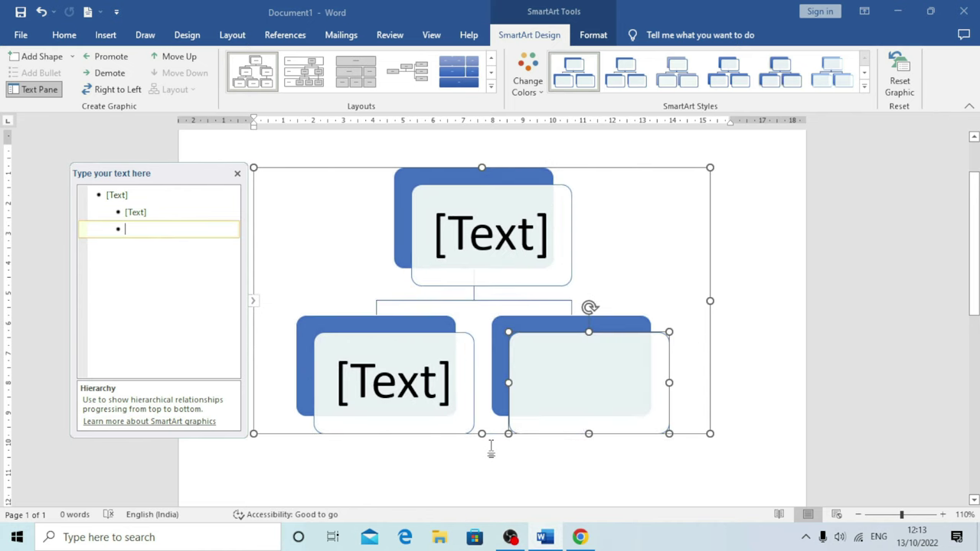
key("BackSpace")
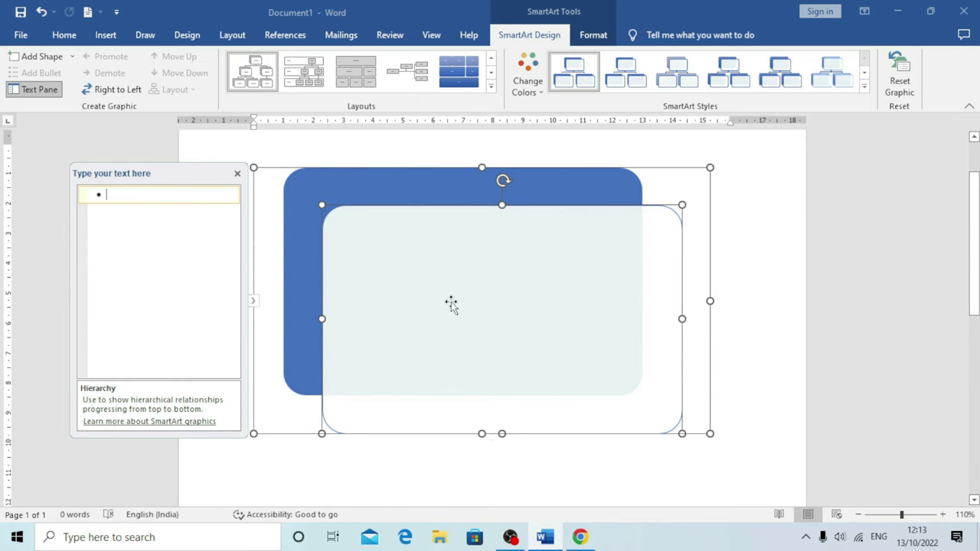
Enter Computer as the top shape with Hardware and Software as its children
type("Computer")
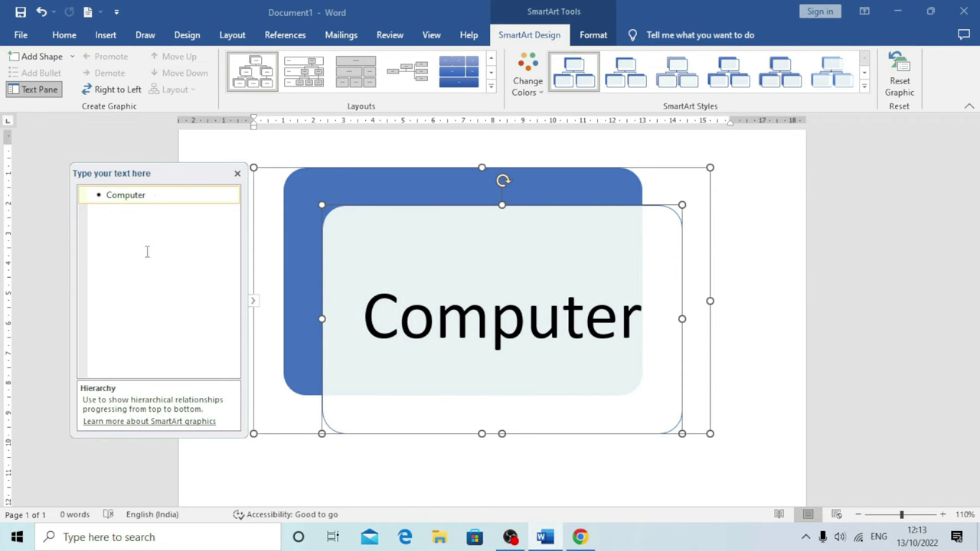
key("Return")
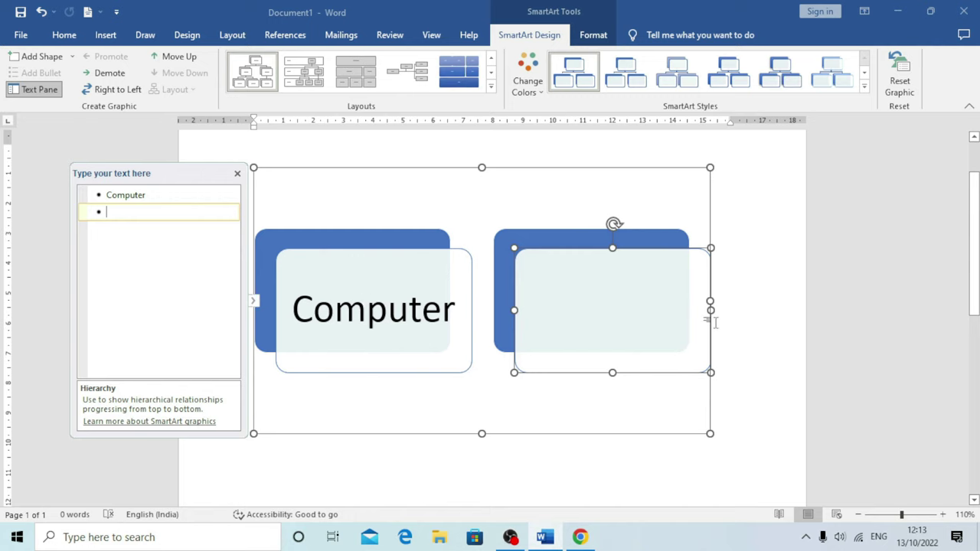
key("Tab")
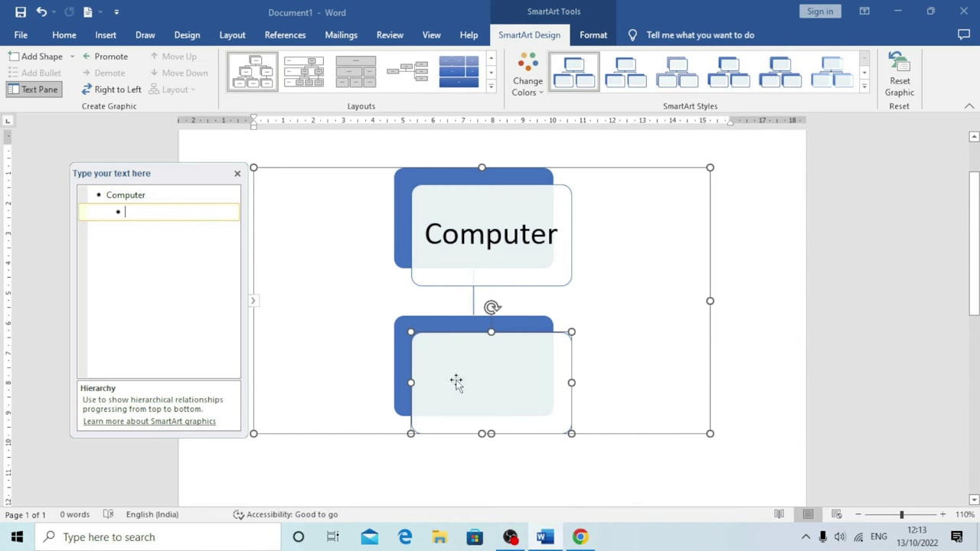
type("Hardware")
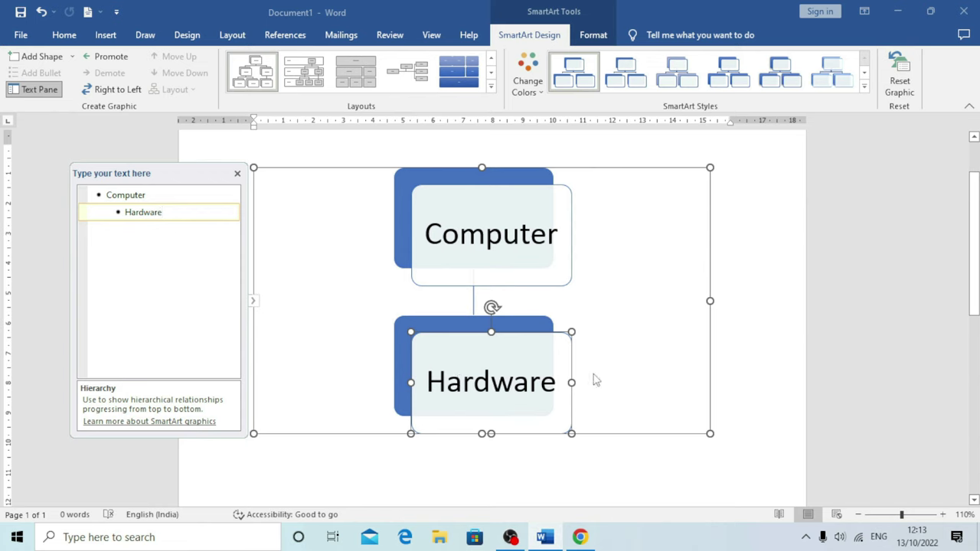
key("Return")
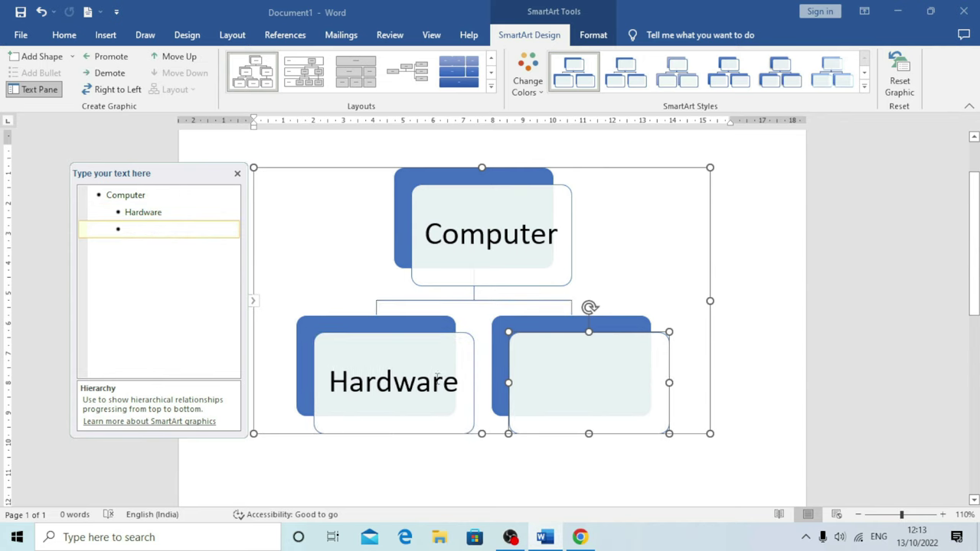
left_click(578, 389)
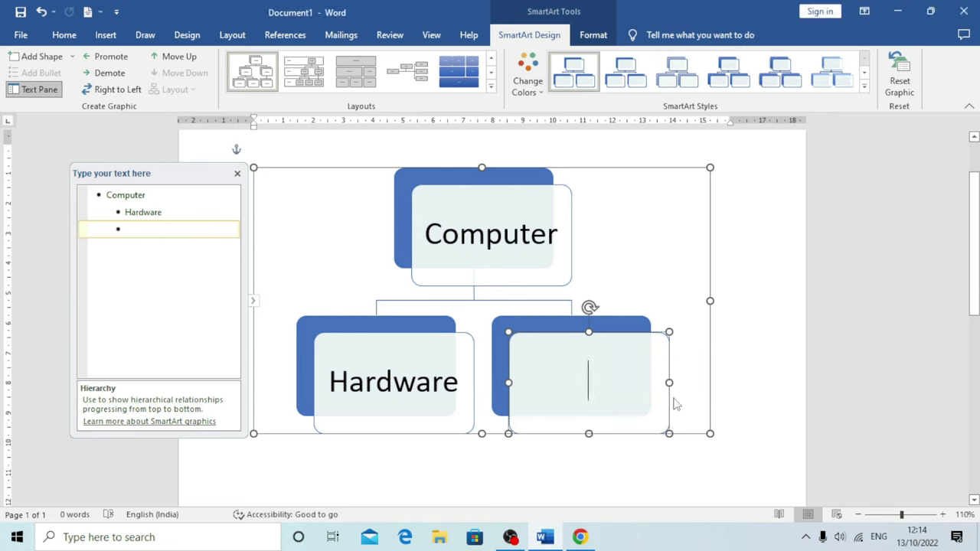
type("Software")
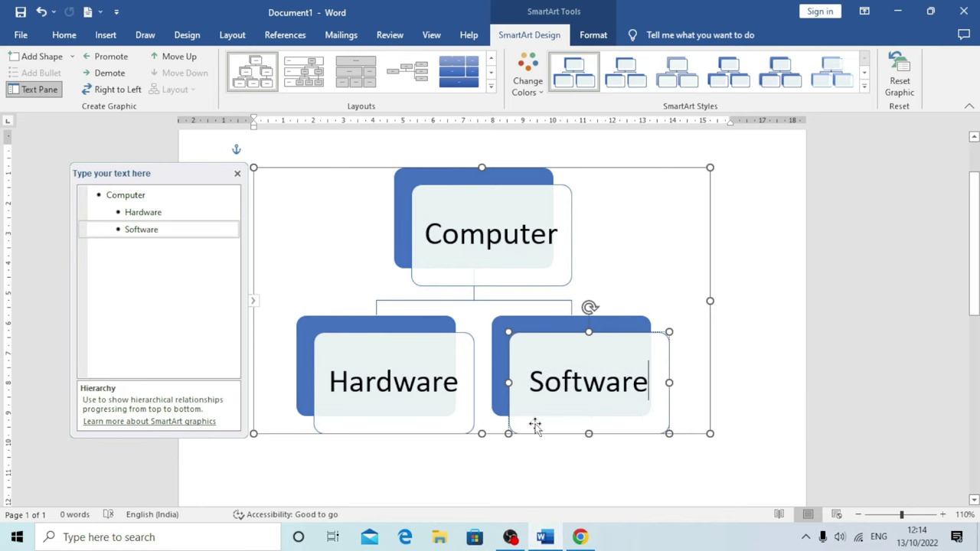
left_click(434, 373)
scroll(433, 373, "down", 1)
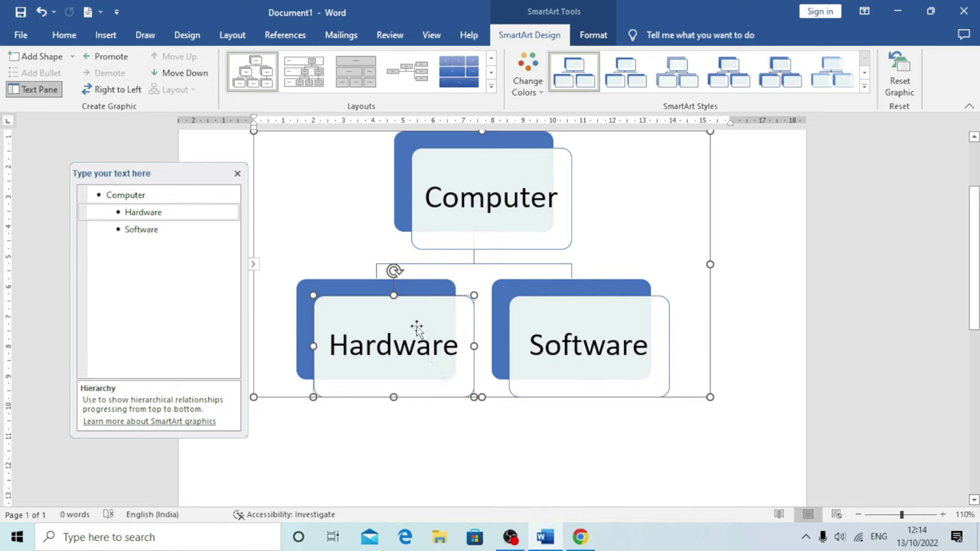
Add Keyboard below Hardware, then Mouse after Keyboard
left_click(73, 58)
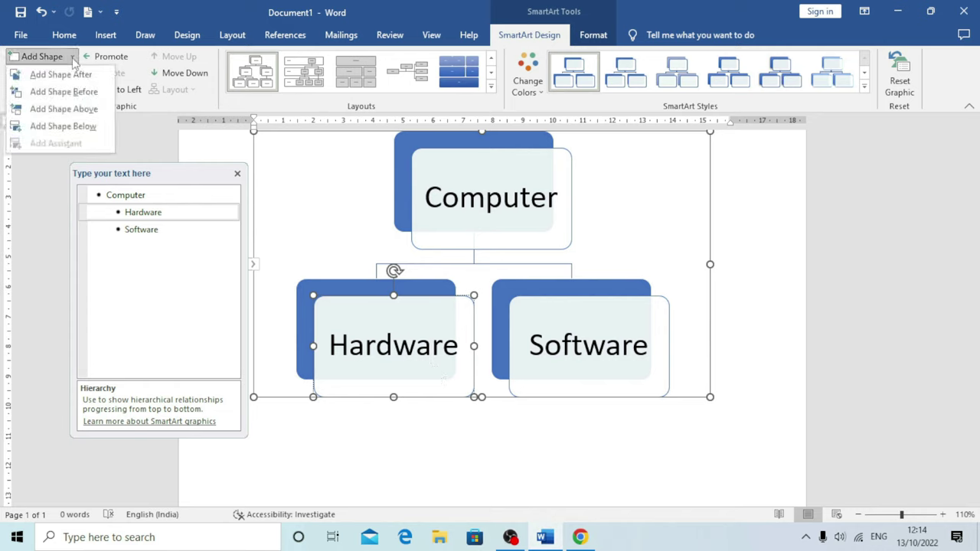
left_click(92, 132)
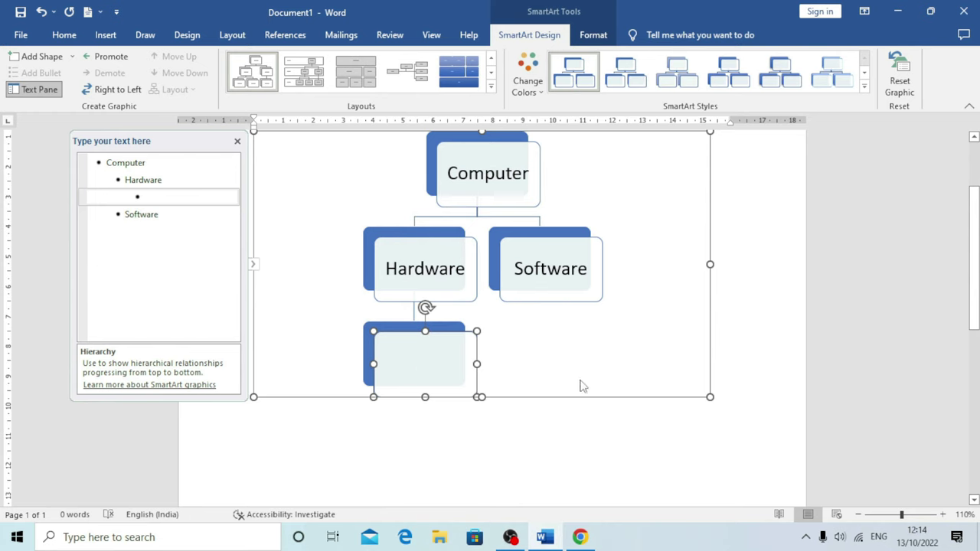
type("Key")
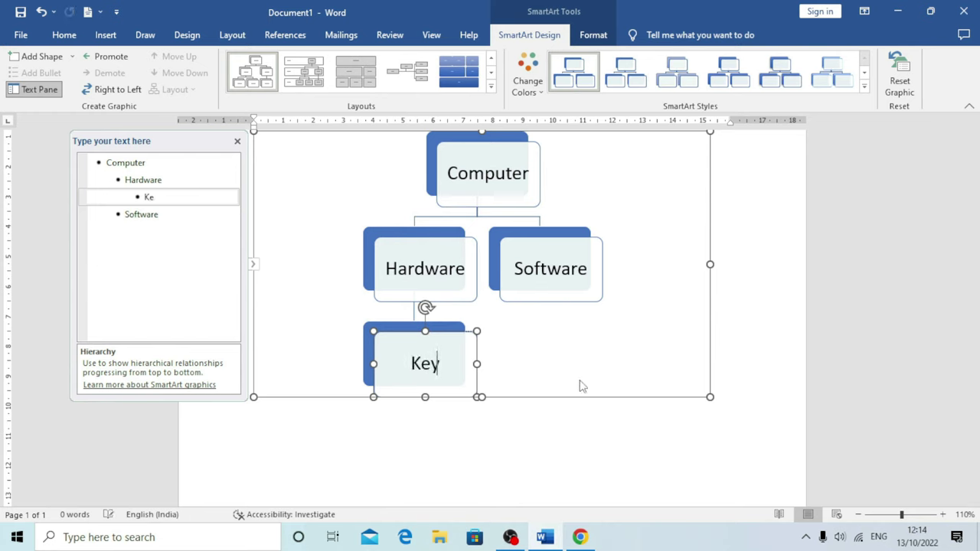
type("board")
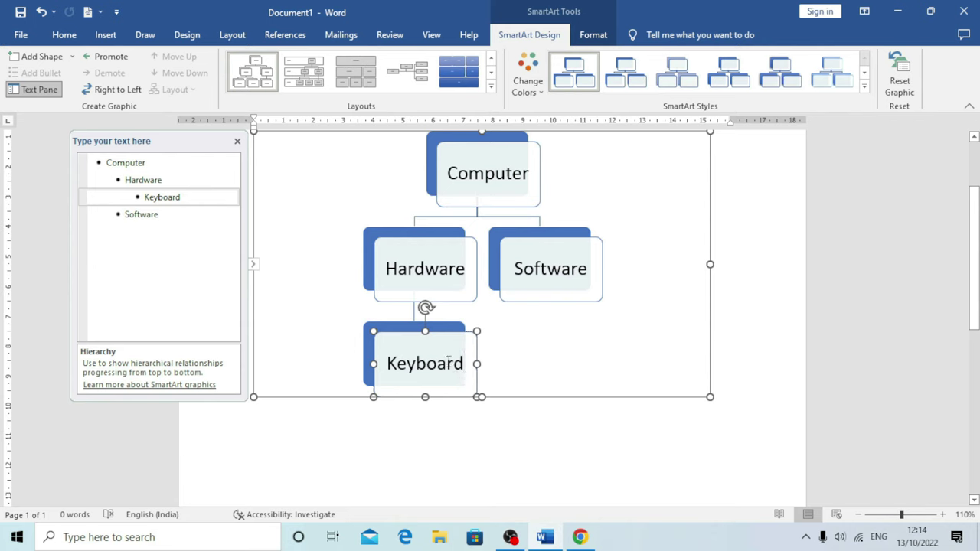
left_click(71, 58)
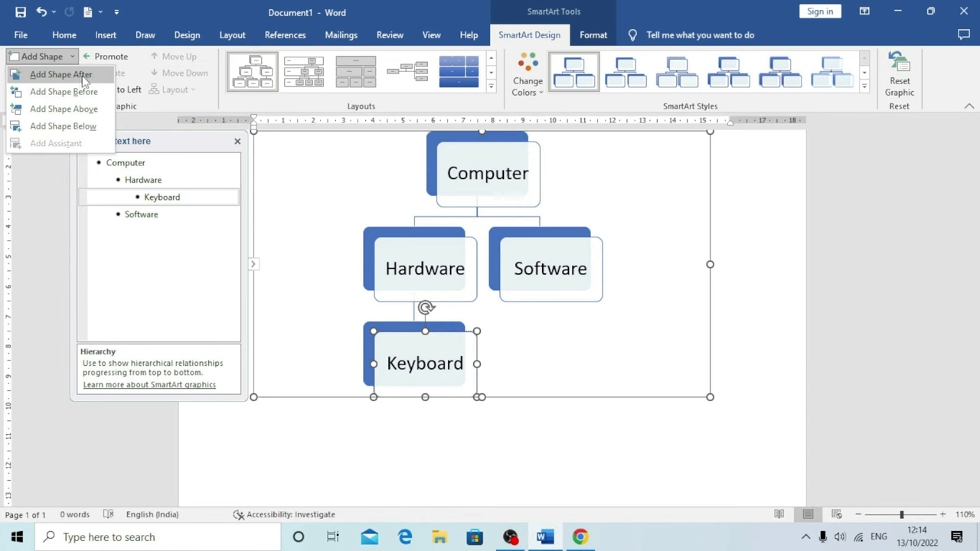
left_click(84, 80)
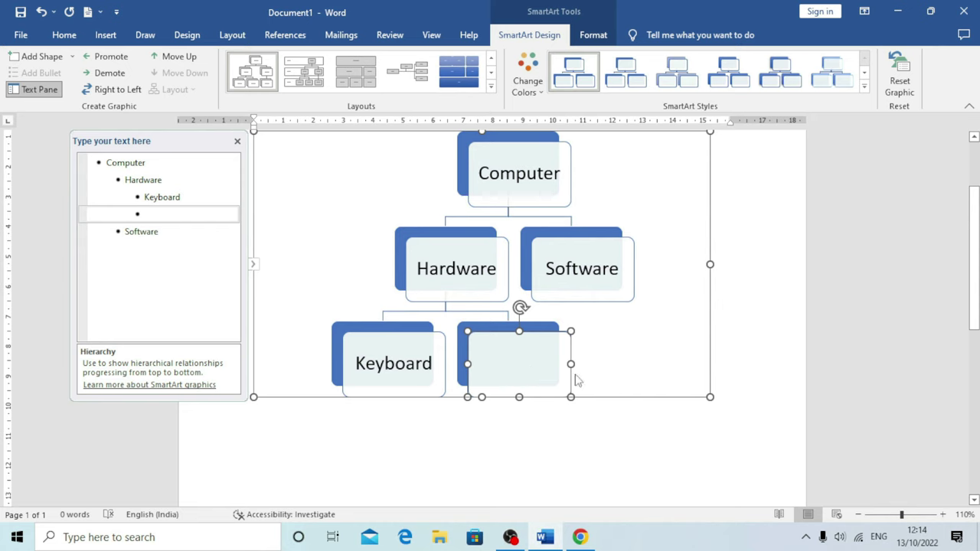
type("Mouse")
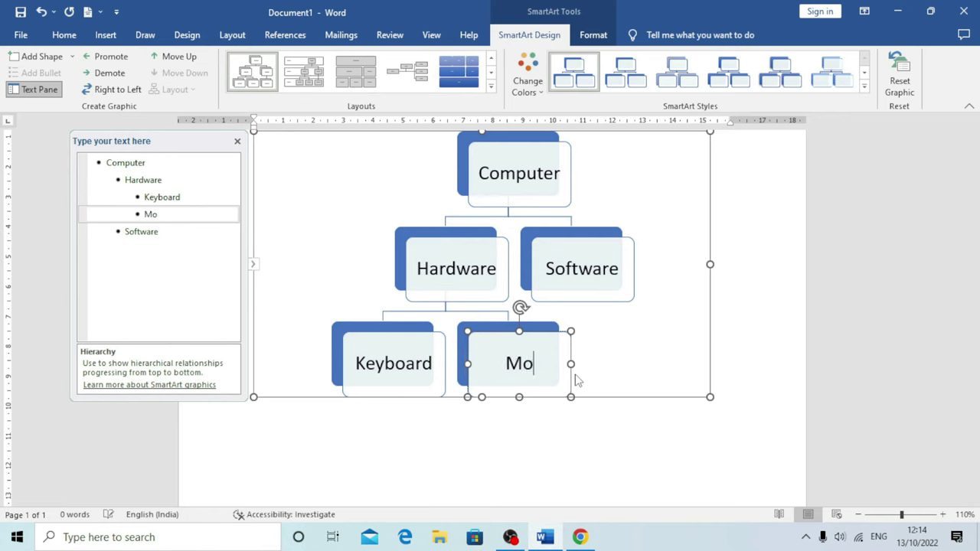
left_click(583, 271)
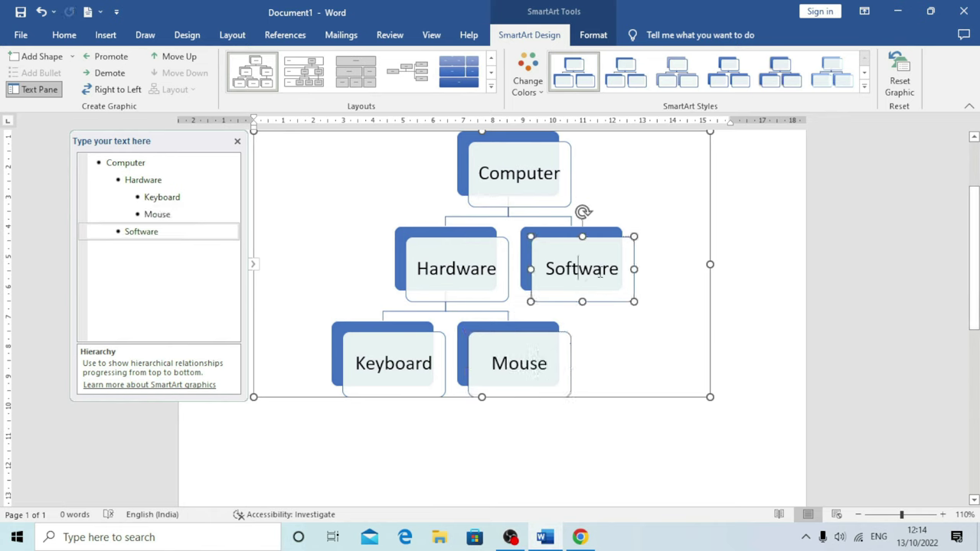
Add Ms Office below Software and Tally after it, then show the Add Shape options
left_click(72, 56)
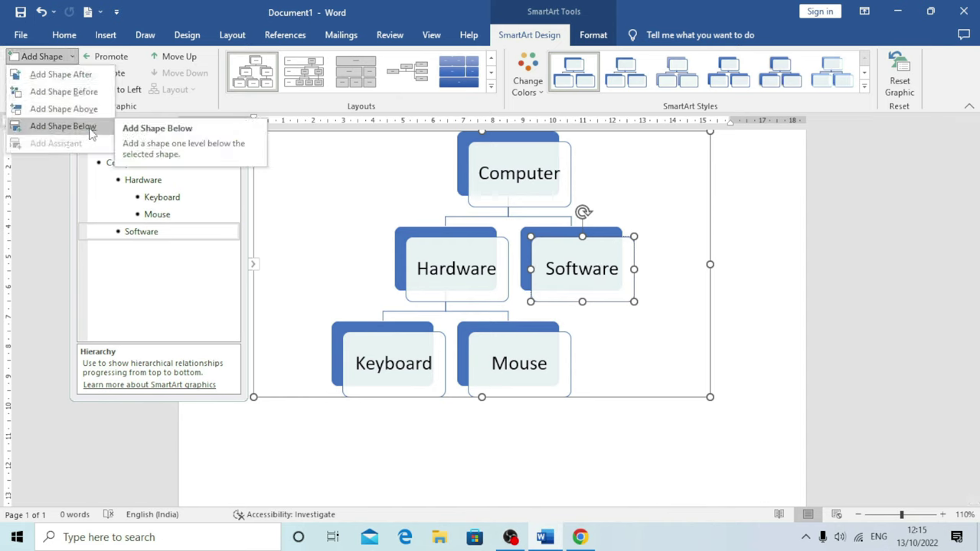
left_click(63, 126)
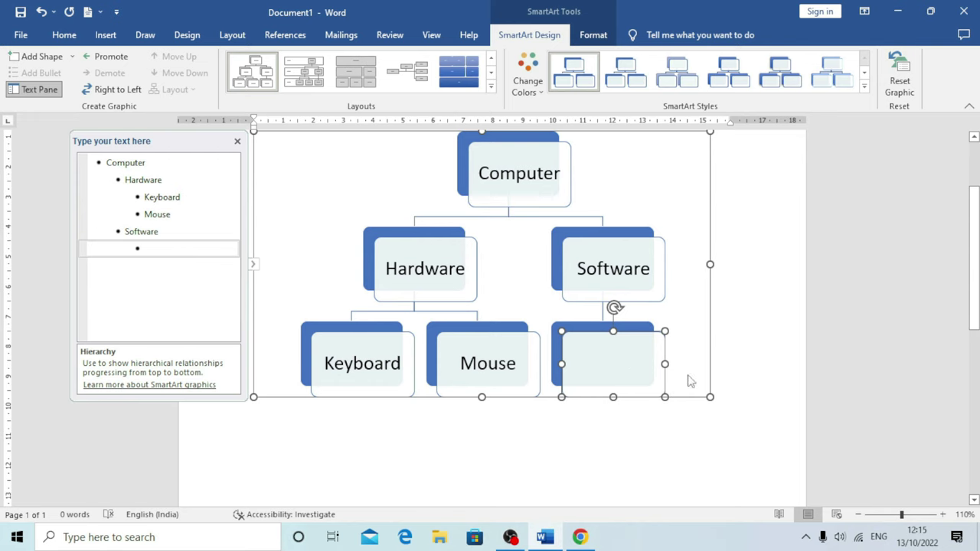
type("Ms Of")
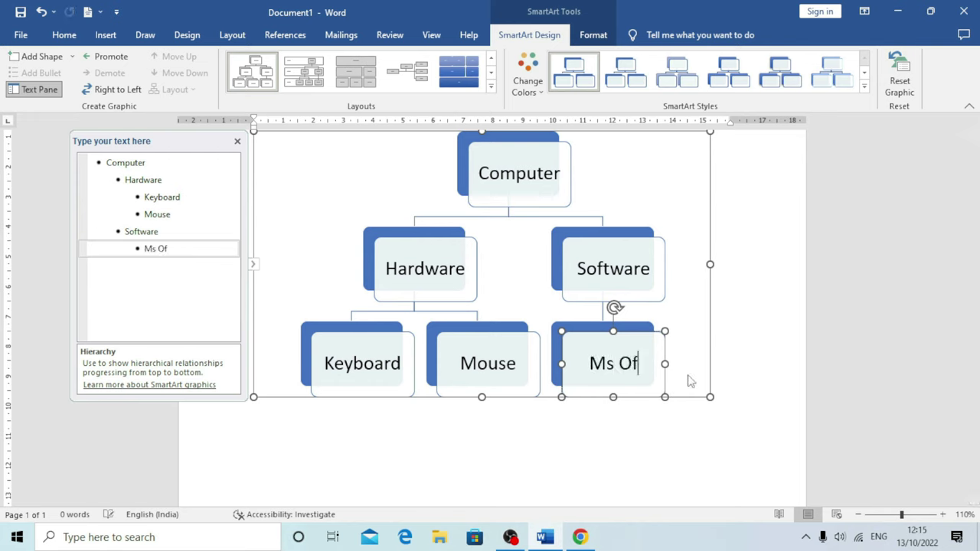
type("fice")
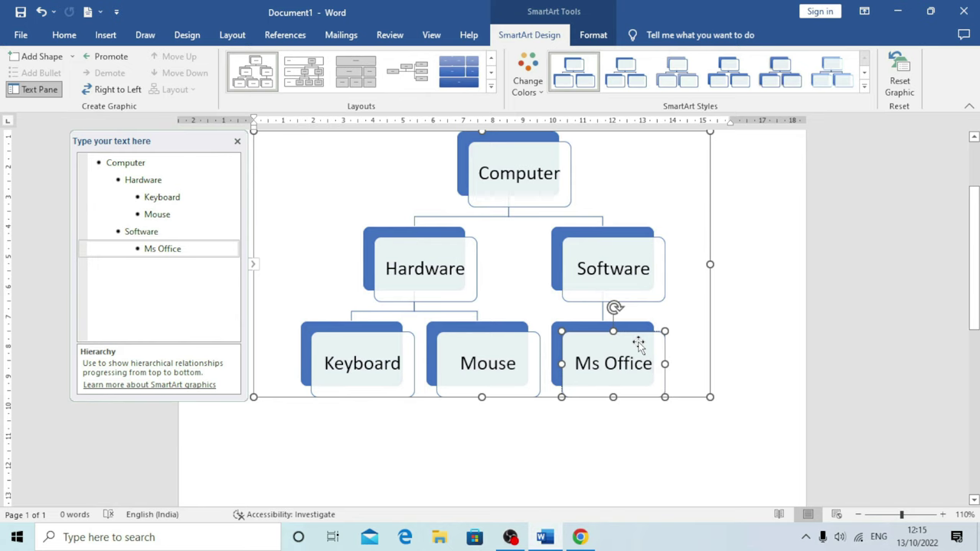
left_click(72, 56)
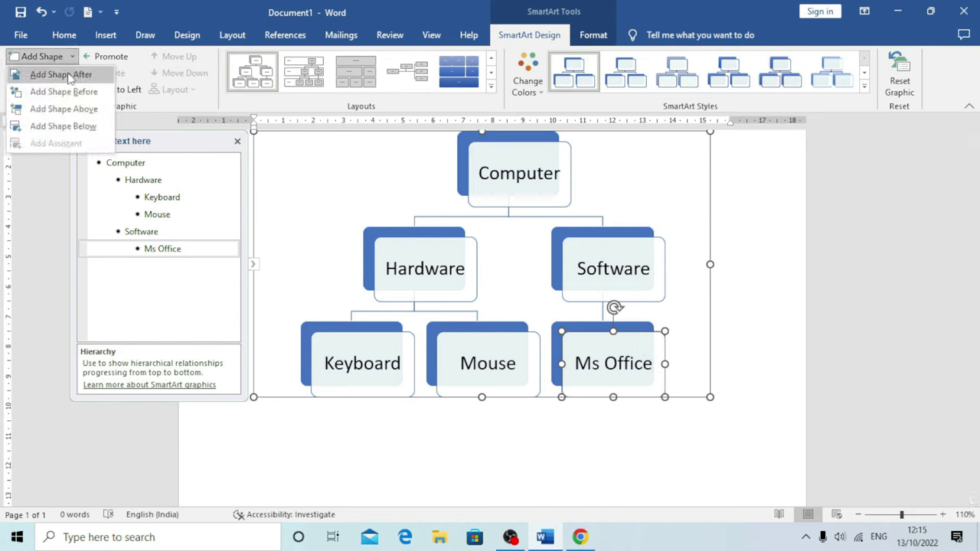
left_click(70, 78)
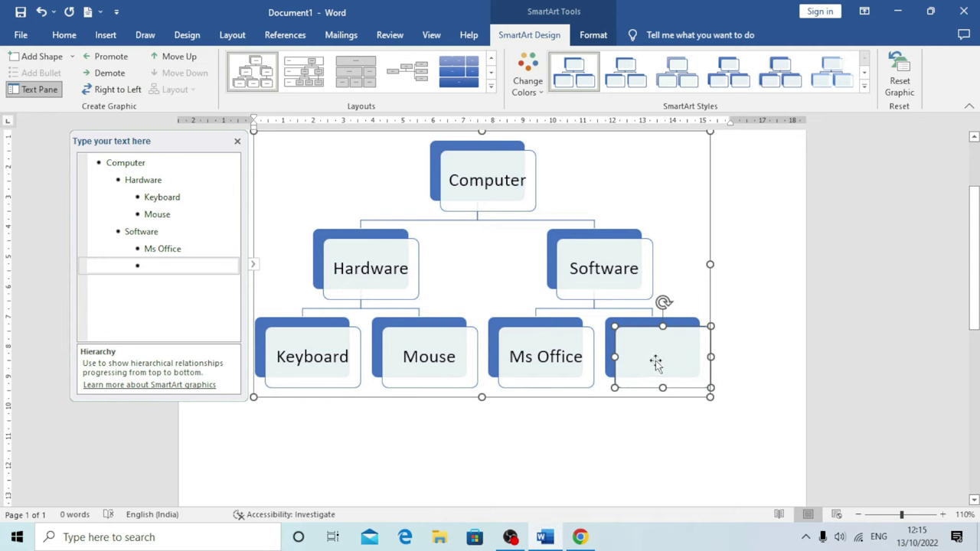
type("Tally")
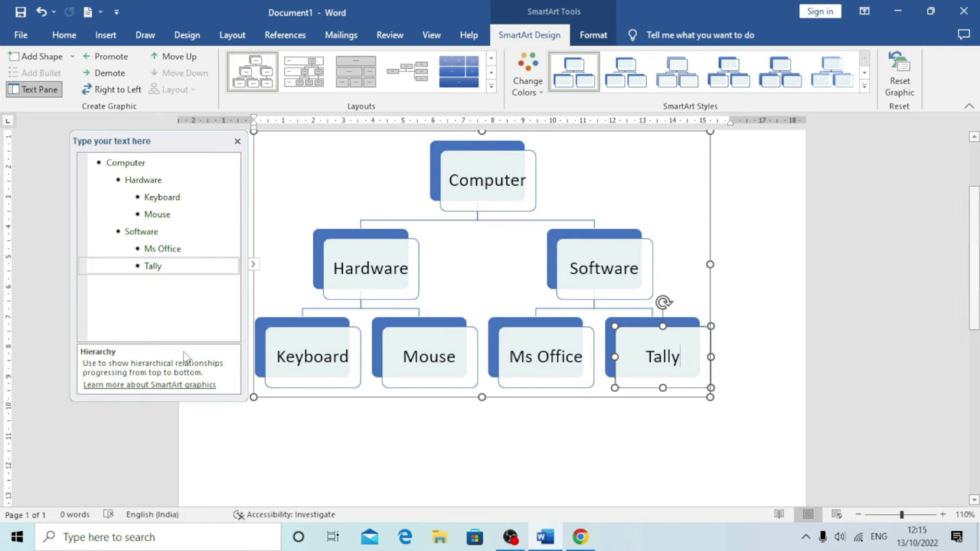
scroll(293, 281, "up", 1)
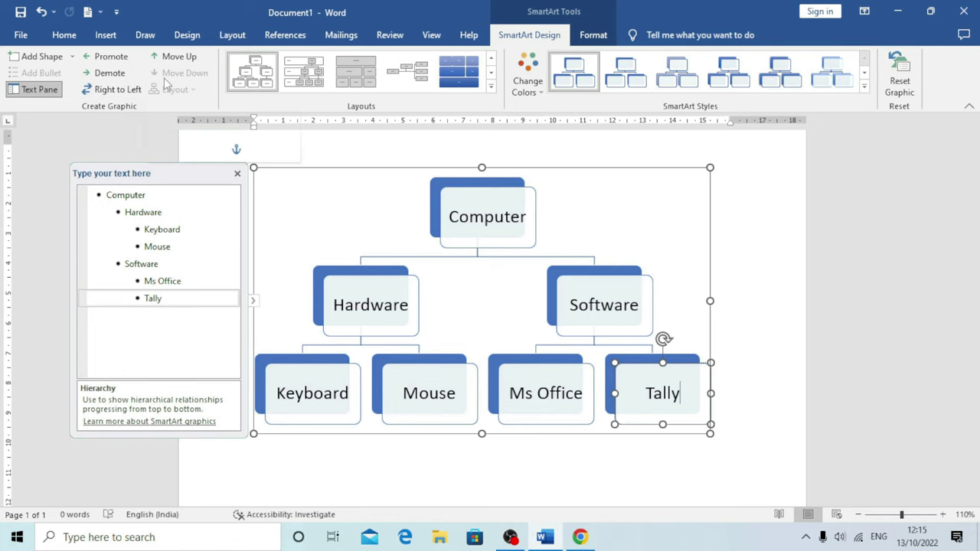
left_click(72, 57)
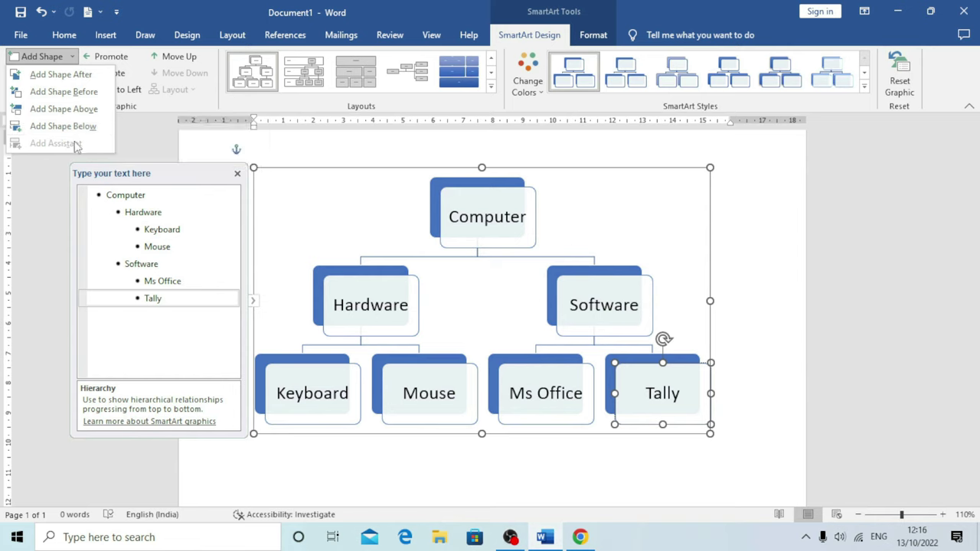
Toggle the add-shape options and text pane on and off, with Computer selected
left_click(262, 221)
left_click(42, 56)
left_click(473, 222)
left_click(463, 213)
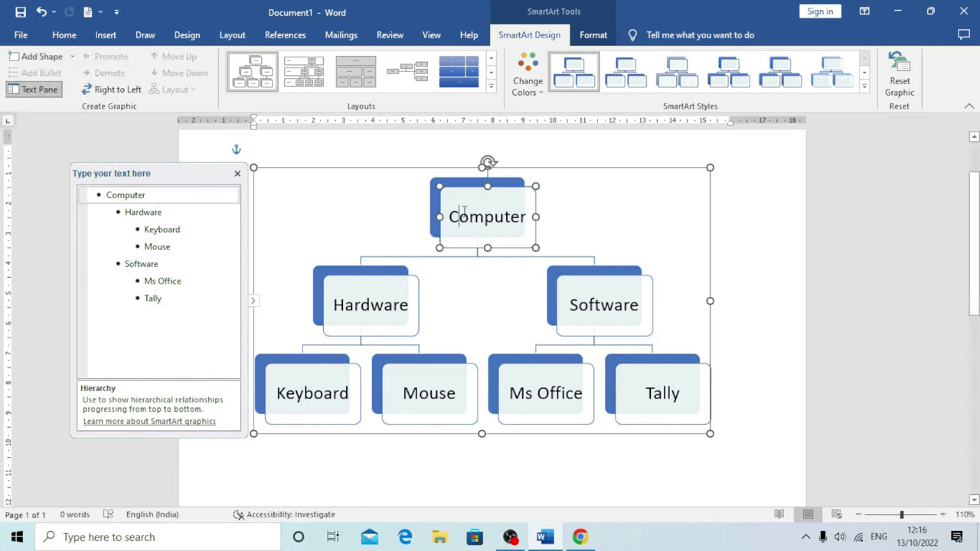
left_click(71, 56)
left_click(307, 207)
left_click(40, 90)
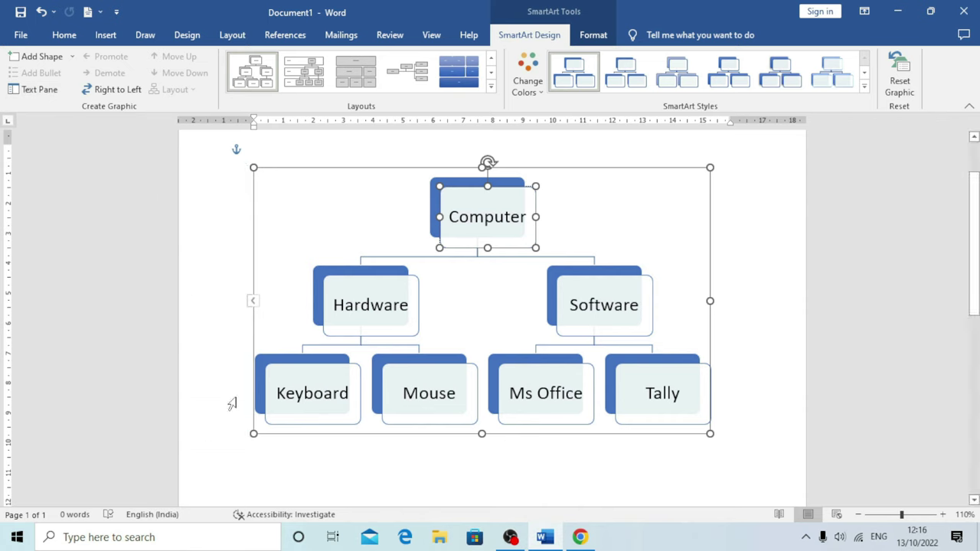
left_click(32, 89)
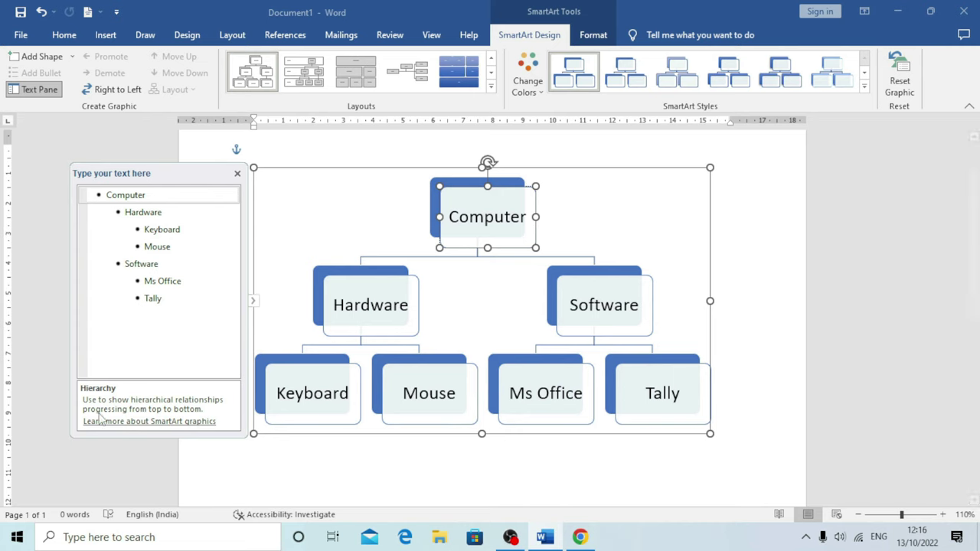
Promote and demote Hardware, toggle Right to Left twice, then move Hardware down and up
left_click(371, 300)
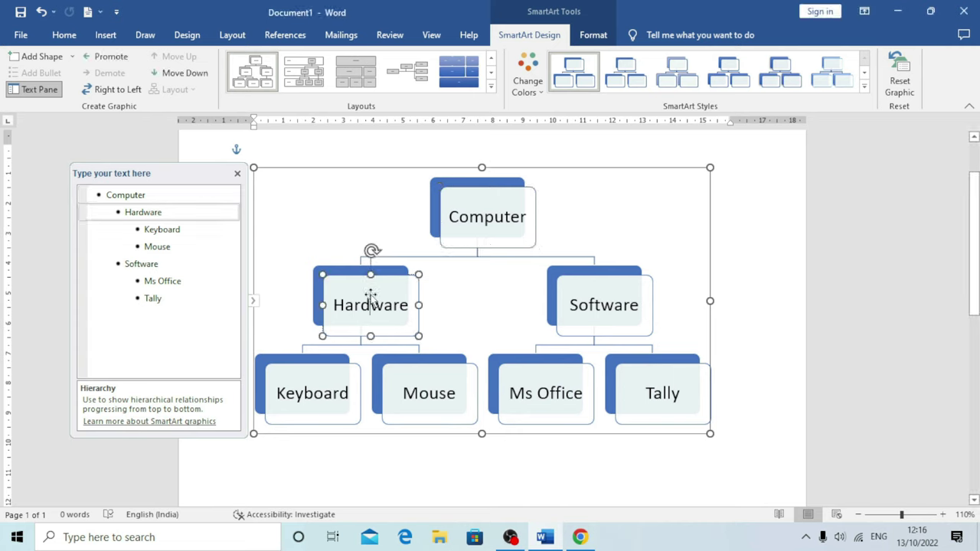
left_click(109, 57)
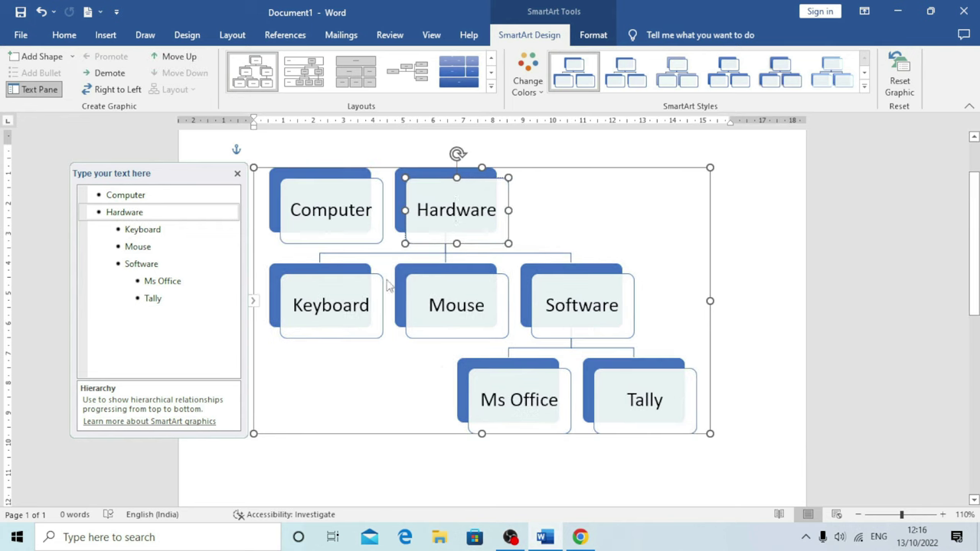
left_click(107, 73)
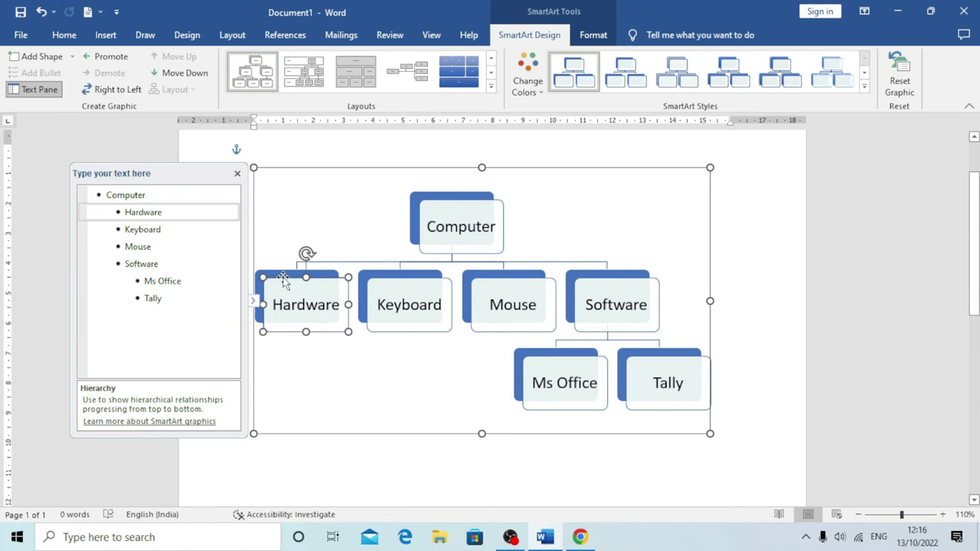
left_click(113, 89)
left_click(112, 89)
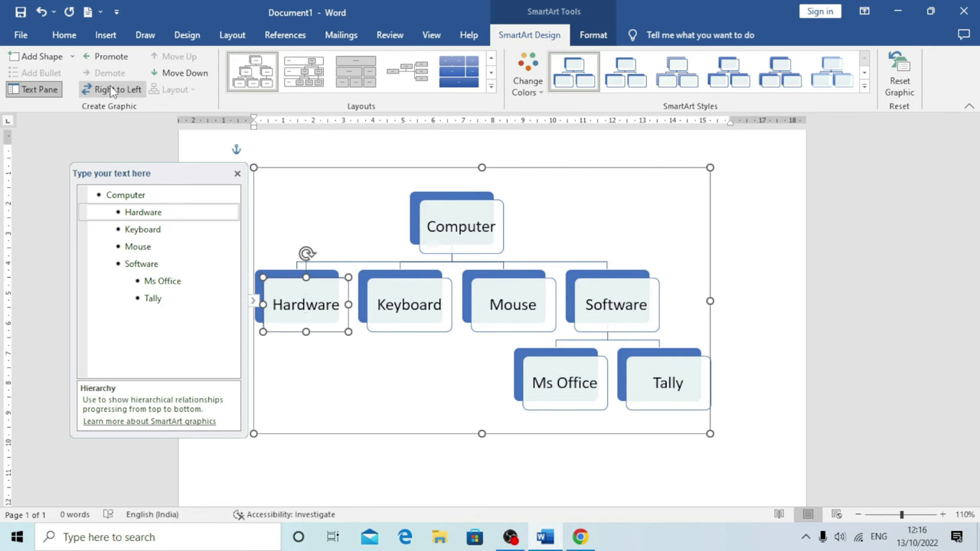
left_click(185, 74)
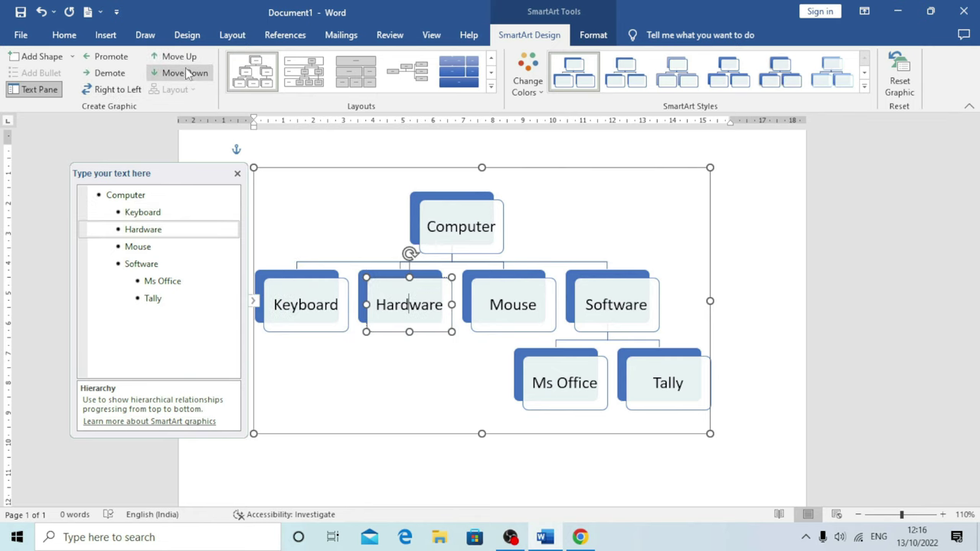
left_click(184, 58)
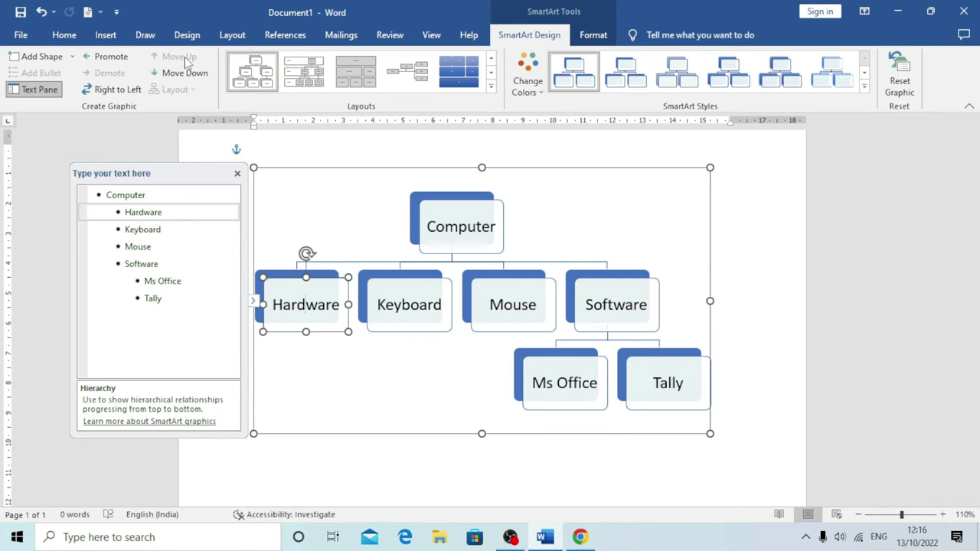
Apply the Labeled Hierarchy layout, orange Accent 2 colours and a 3-D cube SmartArt style
left_click(491, 87)
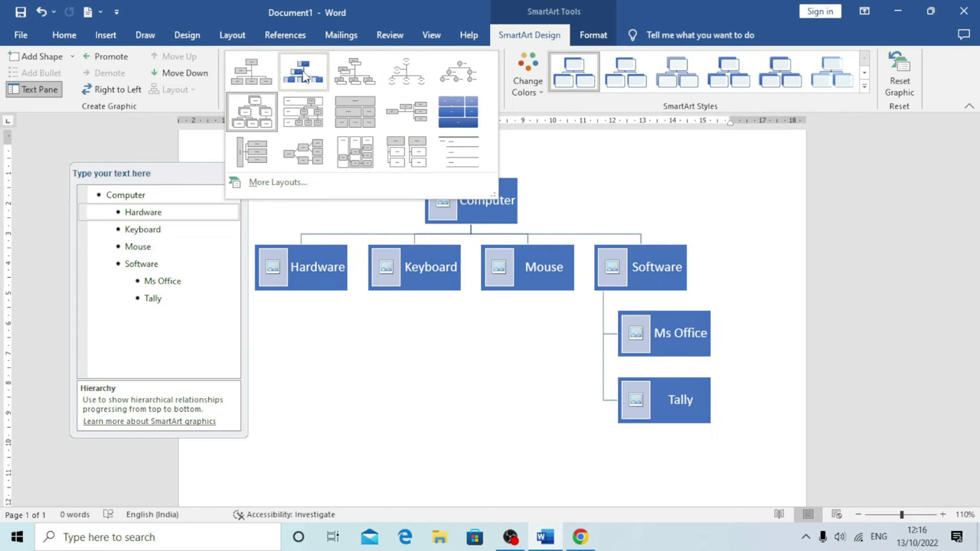
left_click(303, 124)
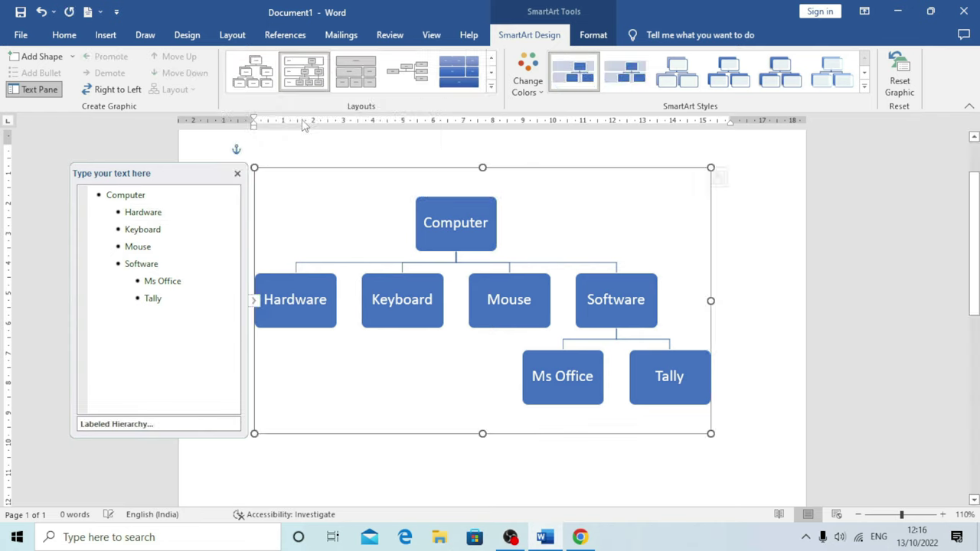
left_click(528, 81)
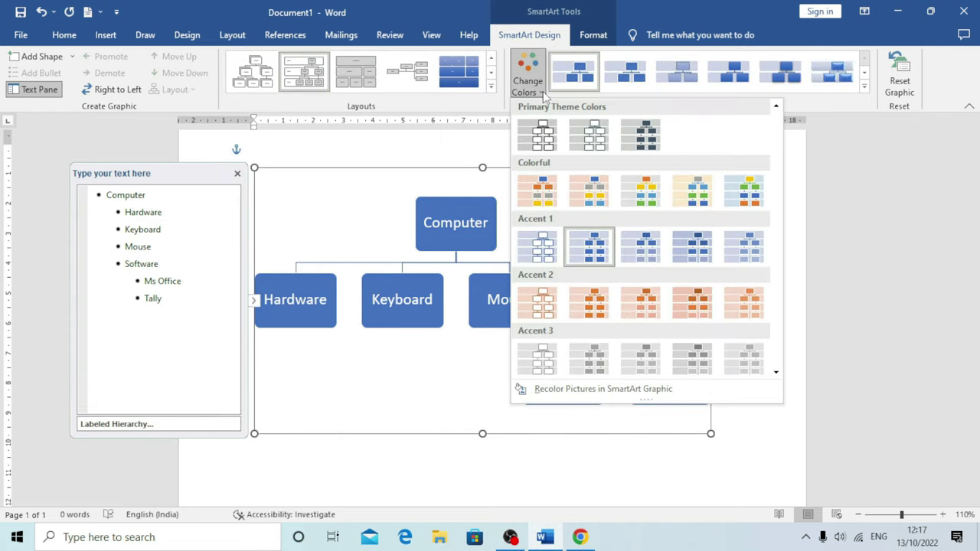
left_click(600, 308)
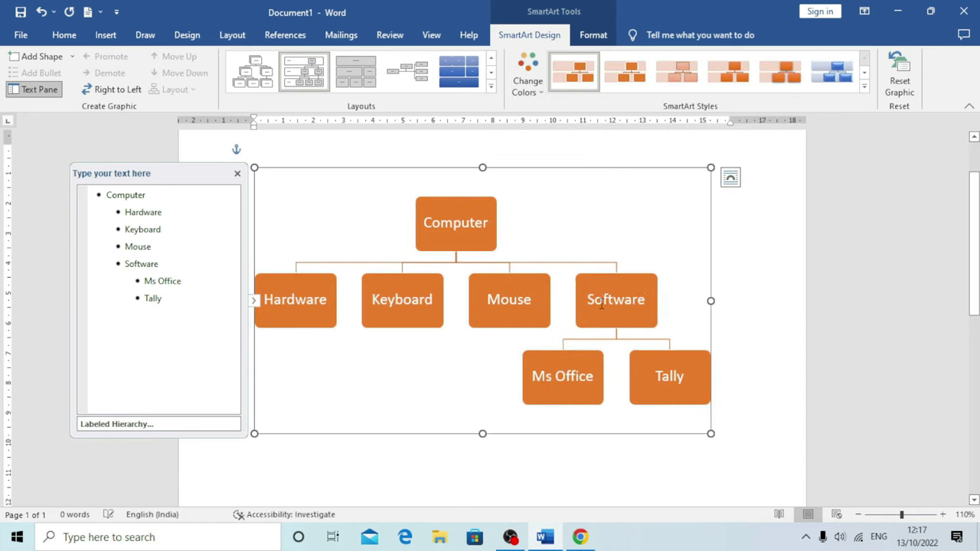
left_click(865, 87)
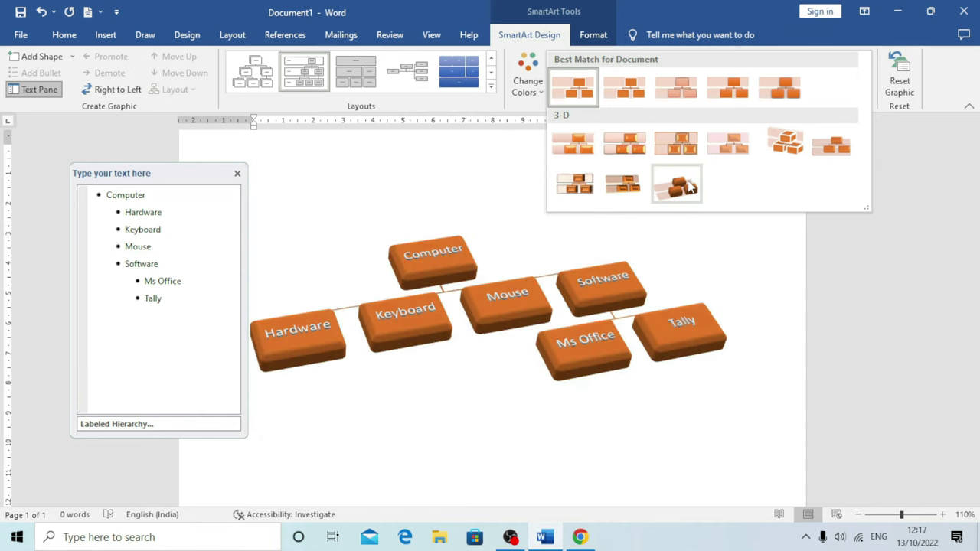
left_click(785, 141)
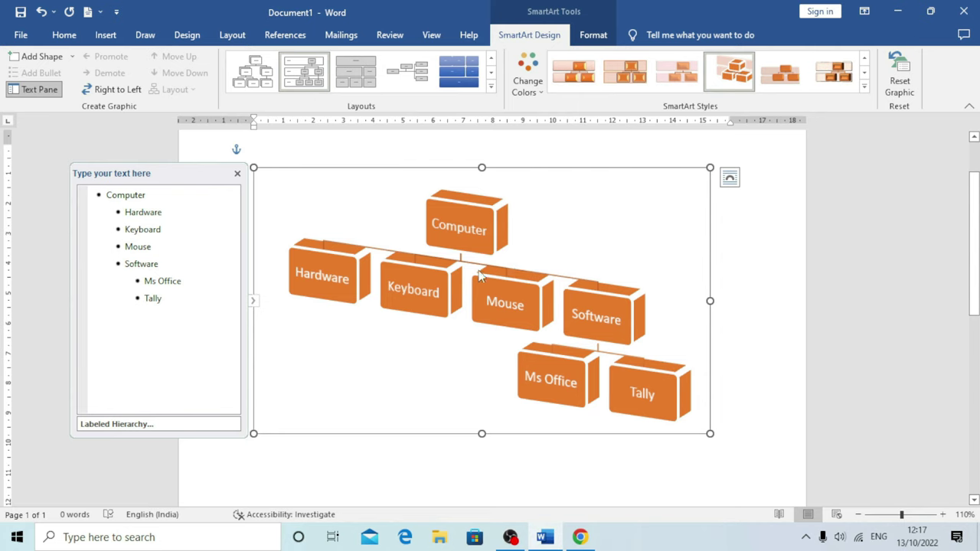
Change the Computer box's shape to a trapezoid
left_click(595, 36)
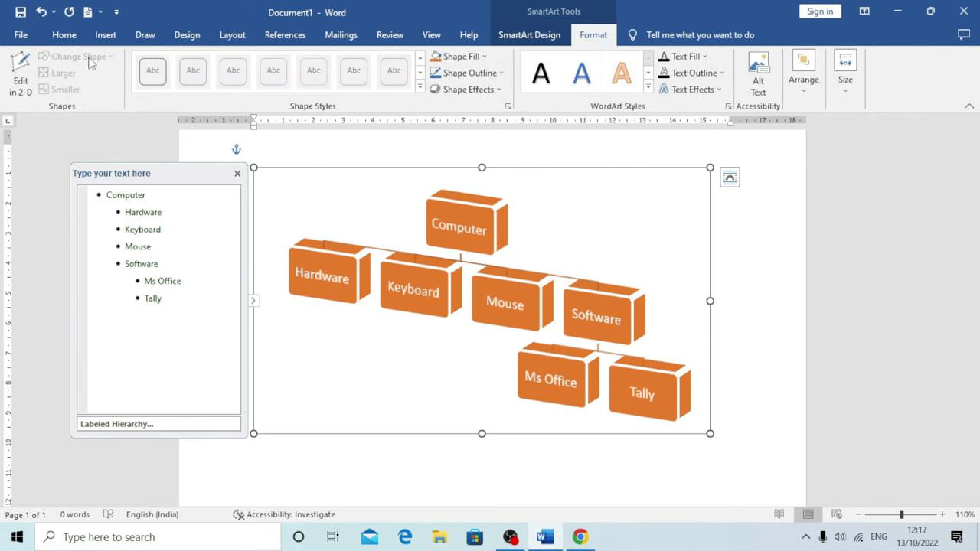
left_click(460, 216)
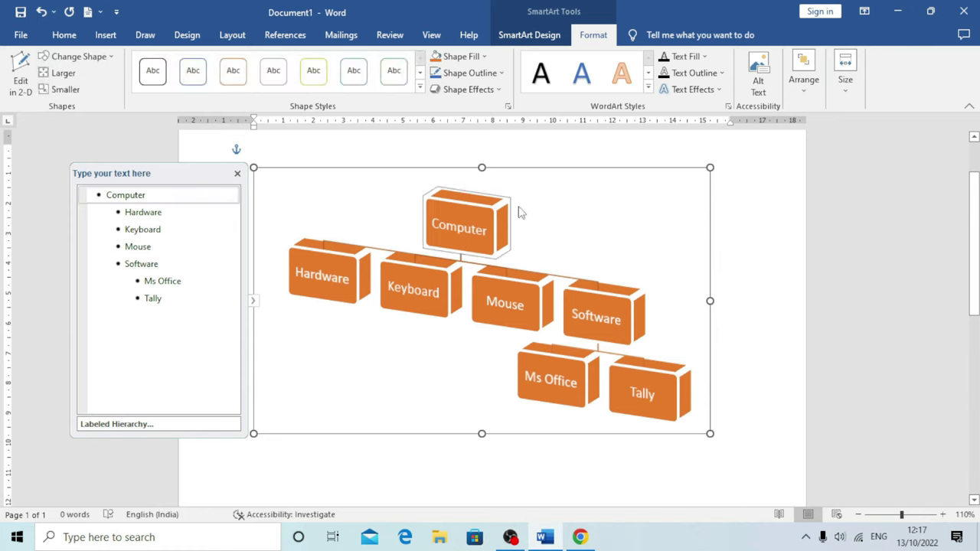
left_click(115, 56)
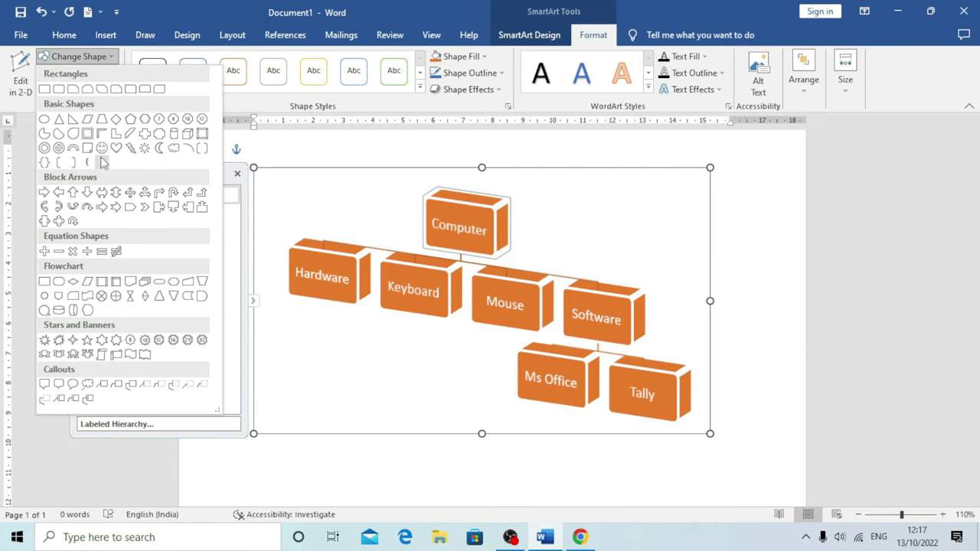
left_click(88, 150)
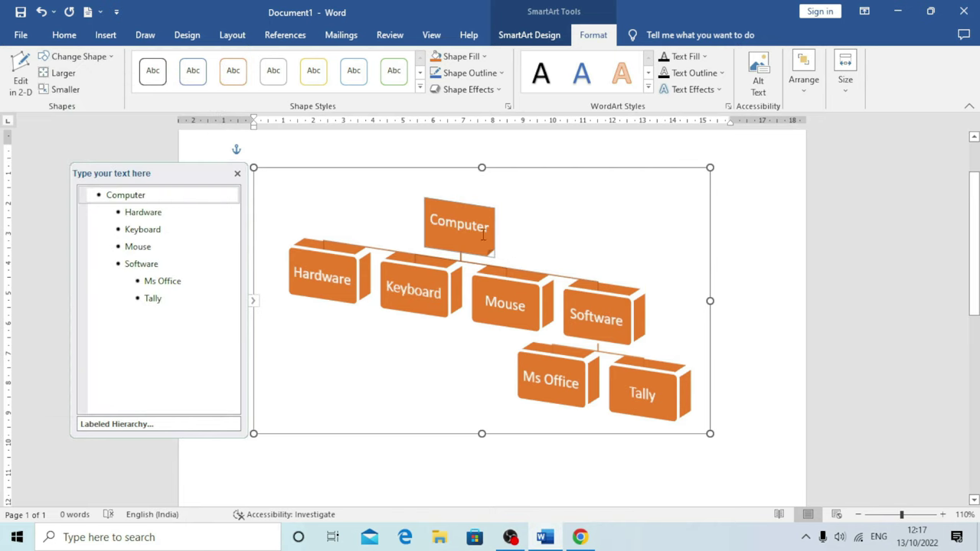
left_click(75, 56)
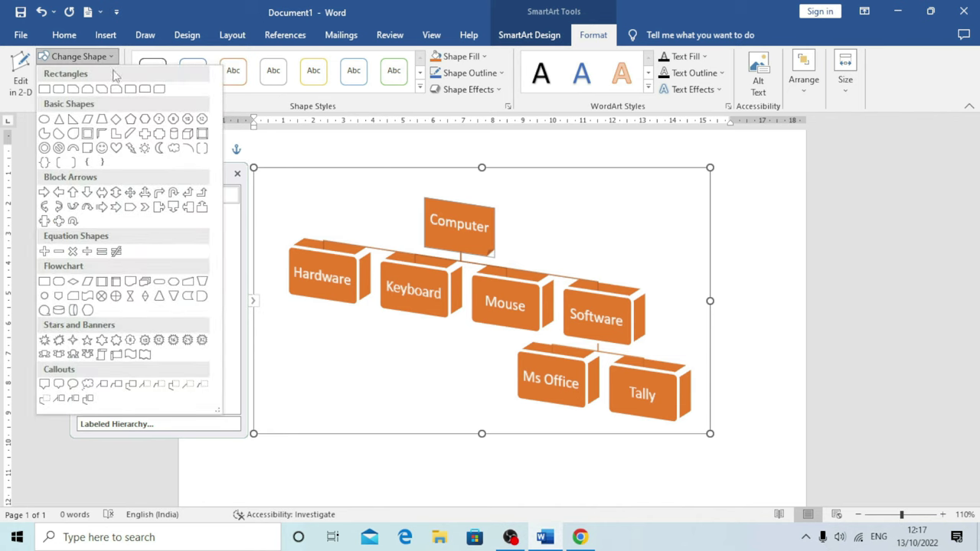
left_click(101, 119)
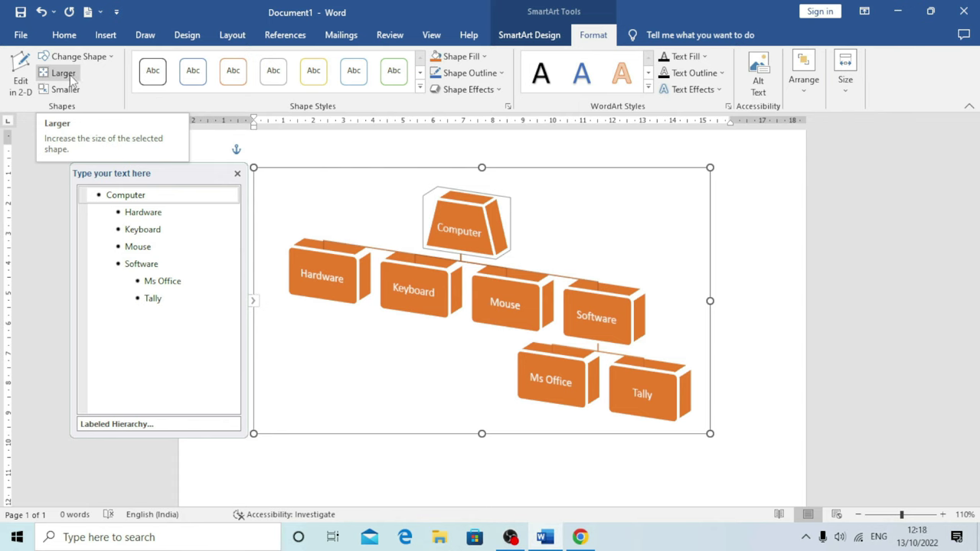
Enlarge the Computer trapezoid four steps and shrink it three, leaving it slightly larger
left_click(72, 77)
left_click(72, 78)
left_click(71, 78)
left_click(72, 78)
left_click(71, 91)
left_click(71, 91)
left_click(71, 91)
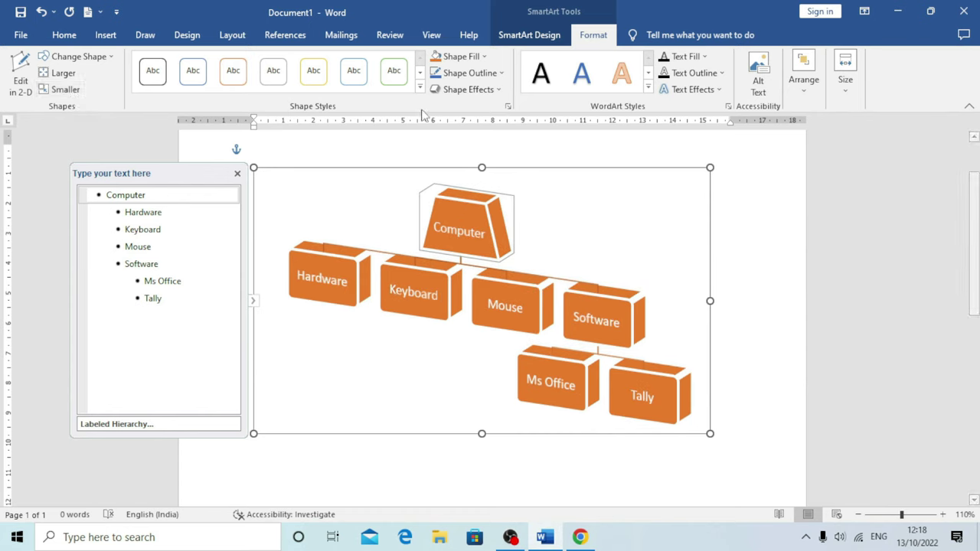
left_click(419, 87)
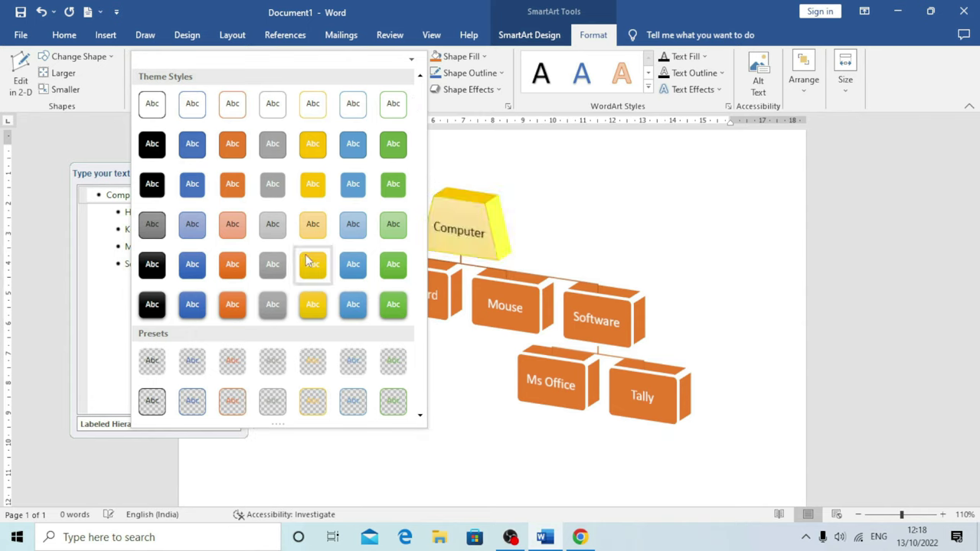
Fill the Computer shape dark blue
left_click(545, 173)
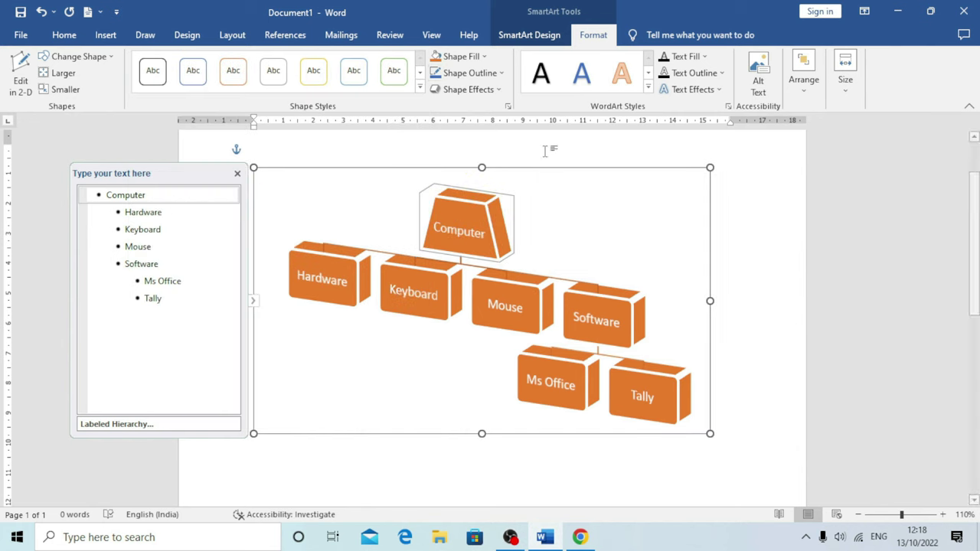
left_click(484, 57)
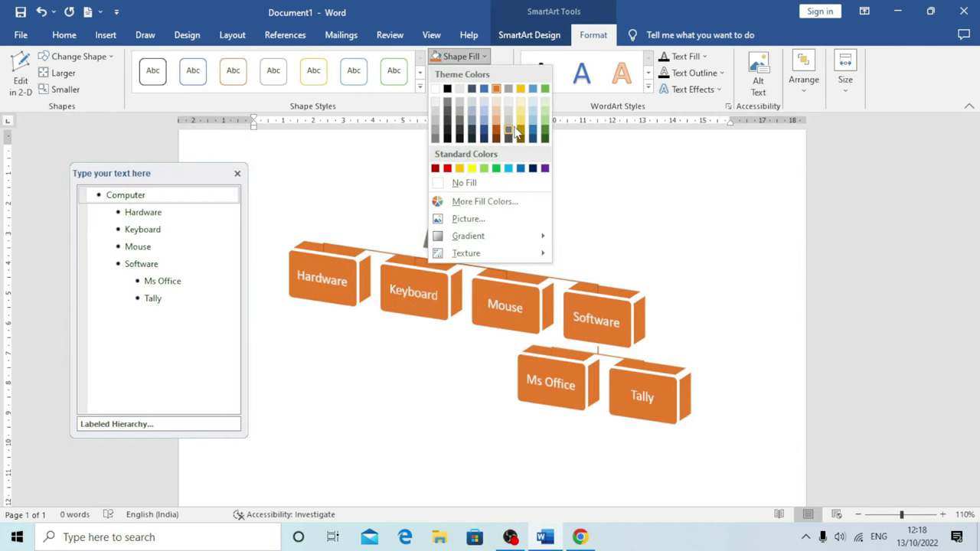
left_click(484, 130)
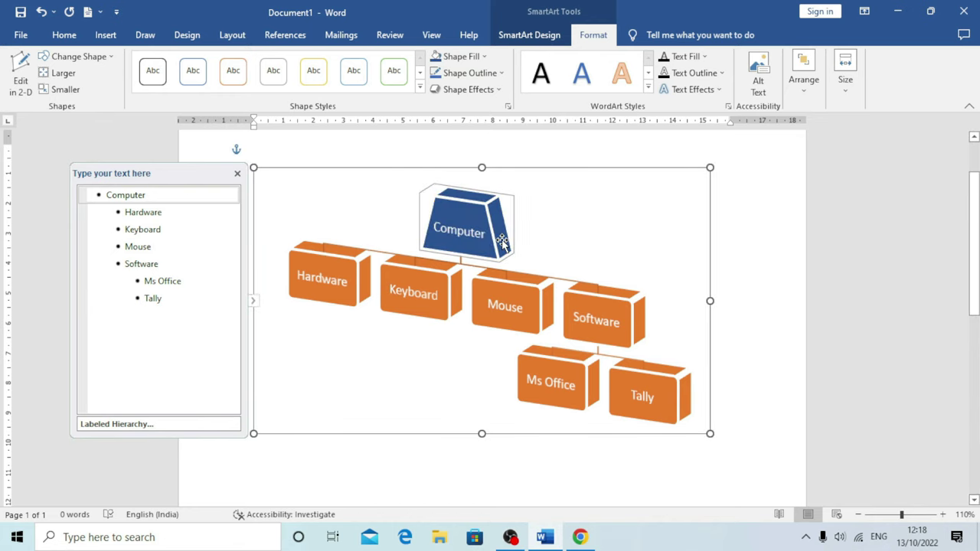
Give the Computer shape a custom bluish-green fill from the Colors dialog
left_click(484, 57)
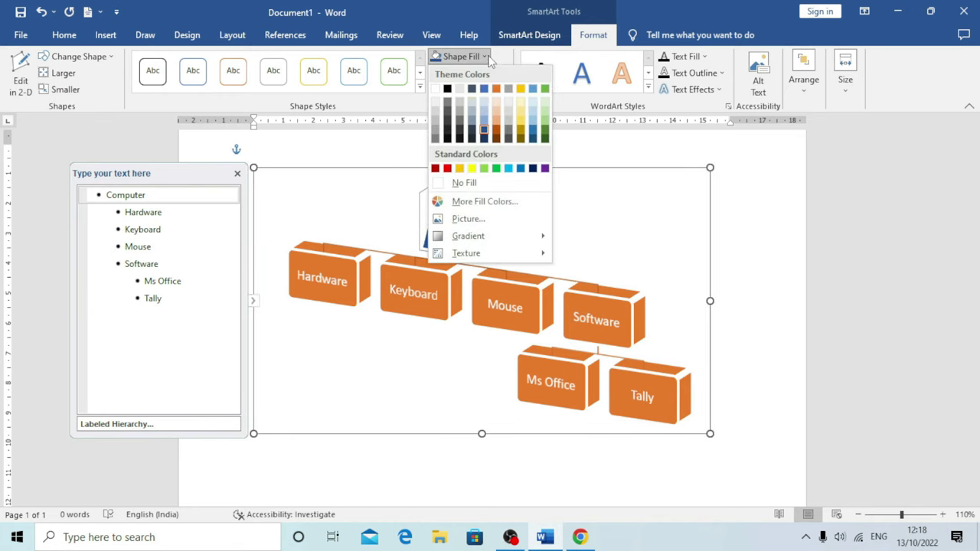
left_click(490, 202)
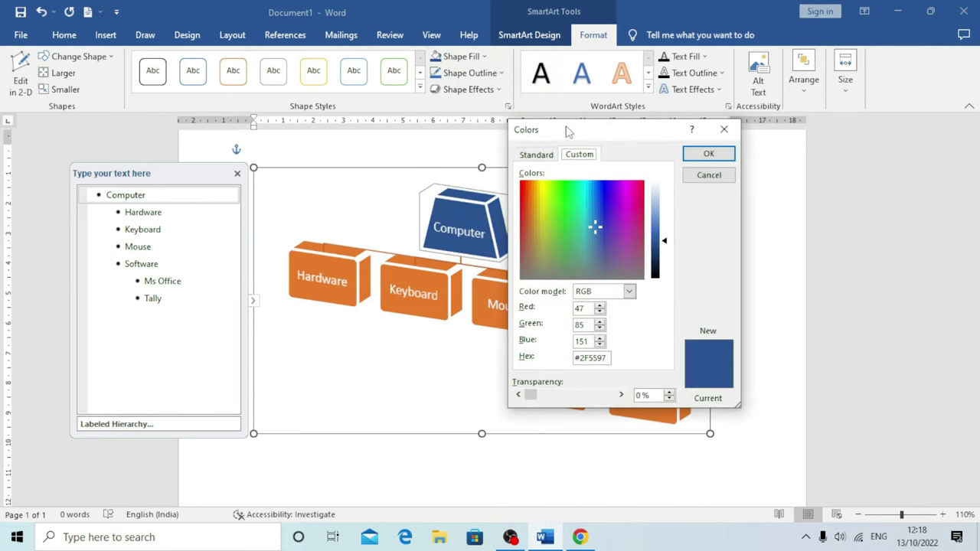
left_click_drag(642, 135, 815, 140)
left_click(721, 205)
left_click_drag(722, 207, 719, 213)
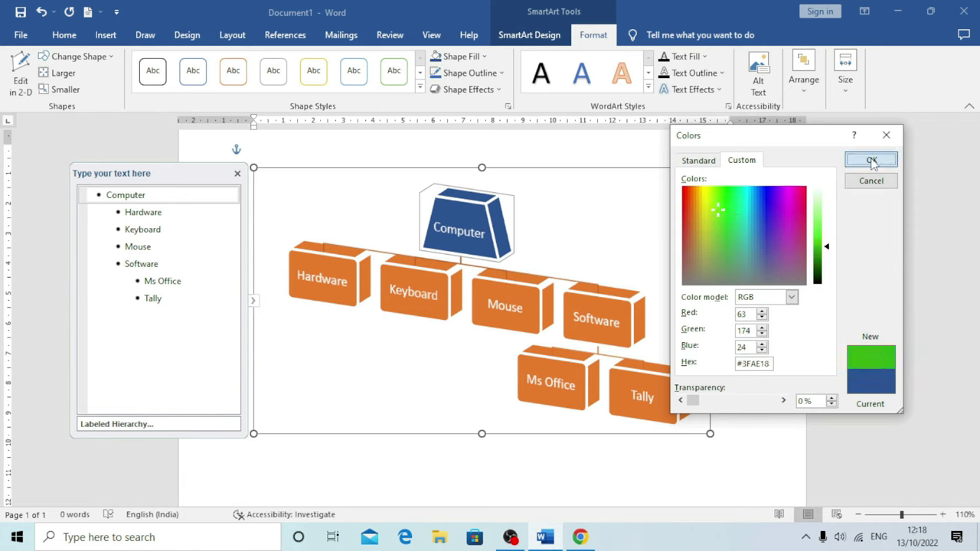
left_click(870, 159)
Open Insert Pictures to choose a picture fill for the Computer shape
left_click(461, 56)
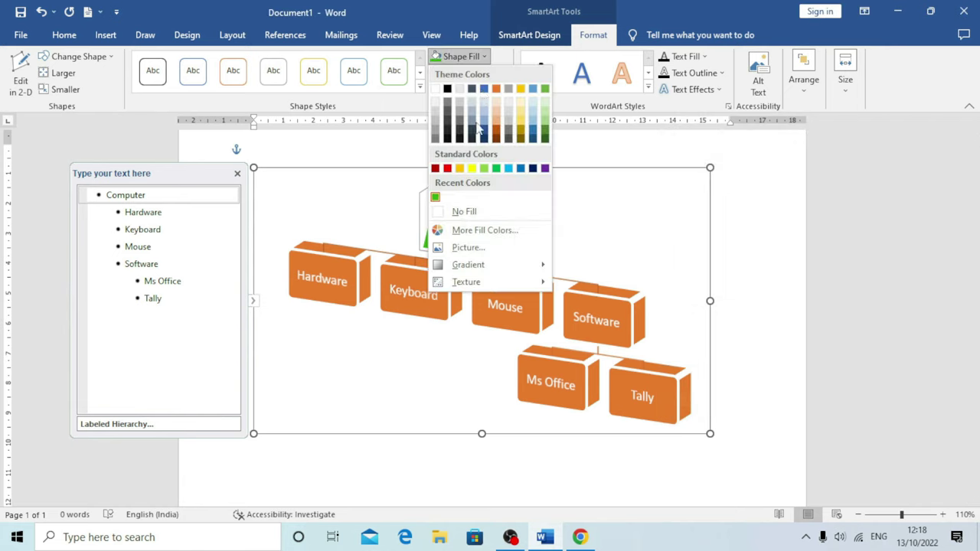
left_click(484, 249)
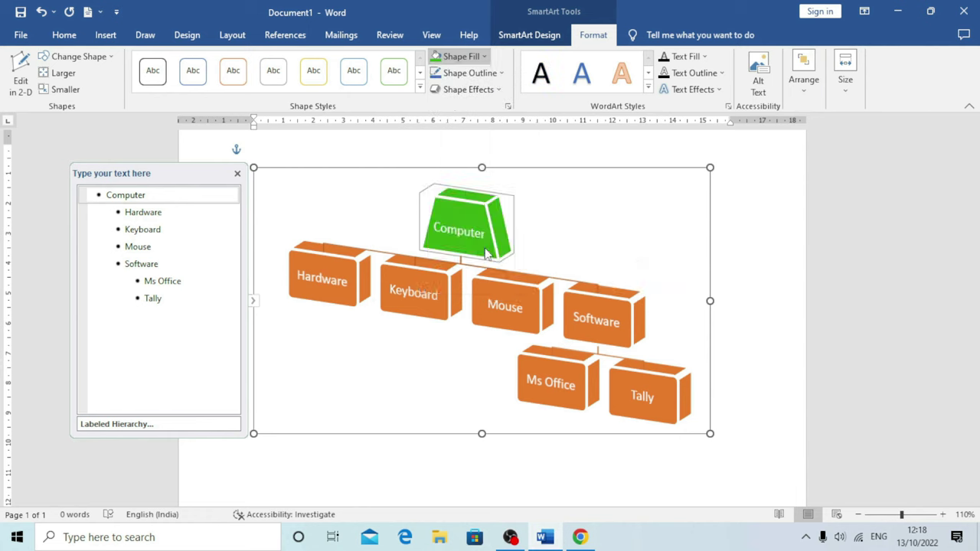
left_click_drag(374, 155, 444, 147)
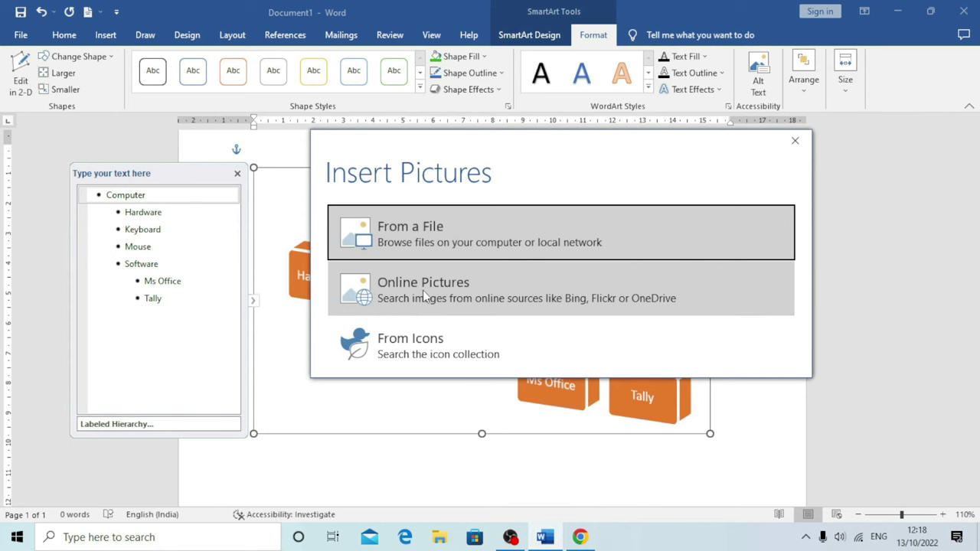
Fill the Computer shape with the first online 'Apple' picture, then undo it
left_click(422, 291)
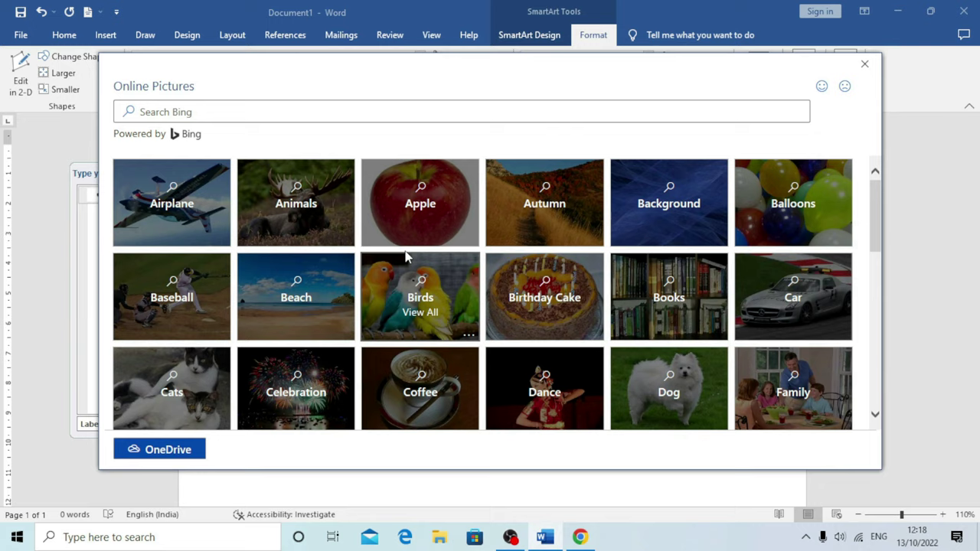
left_click(415, 219)
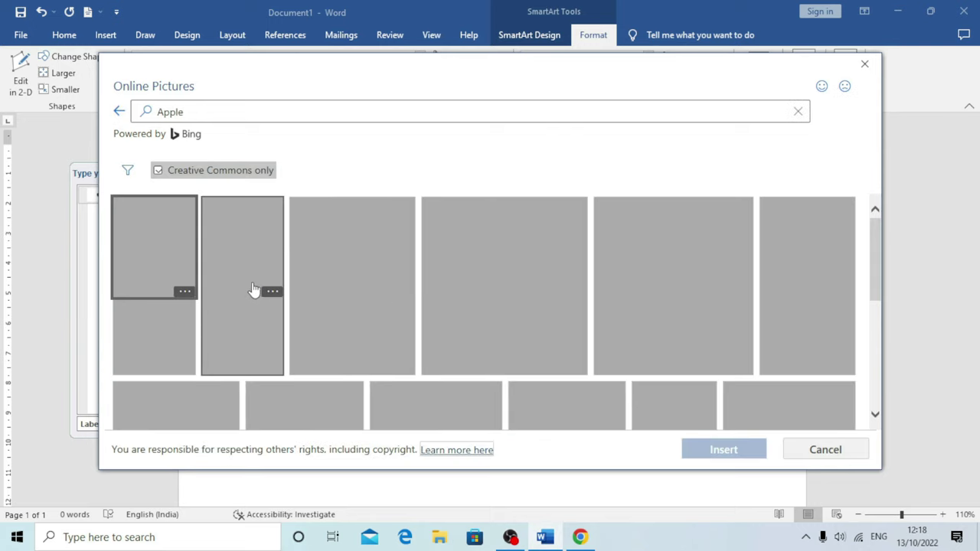
left_click(161, 246)
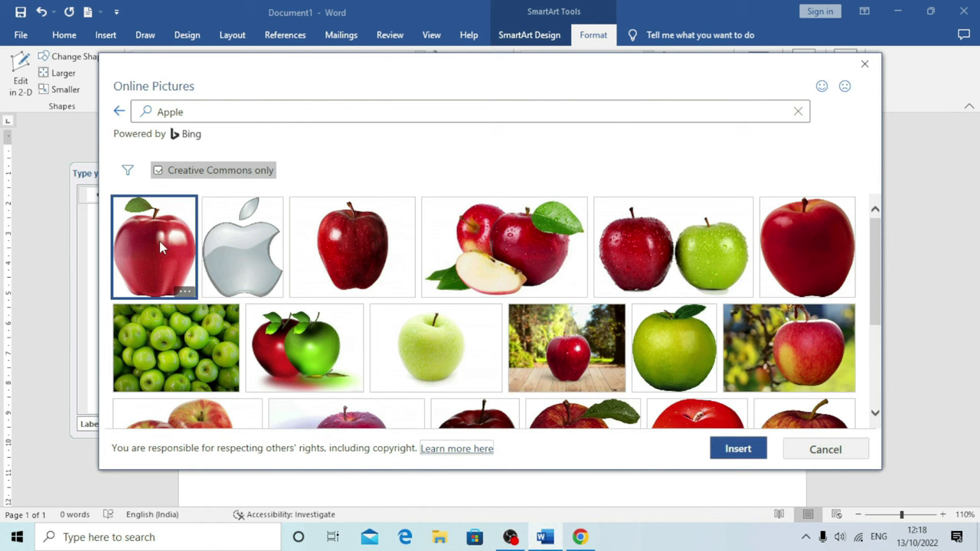
left_click(737, 449)
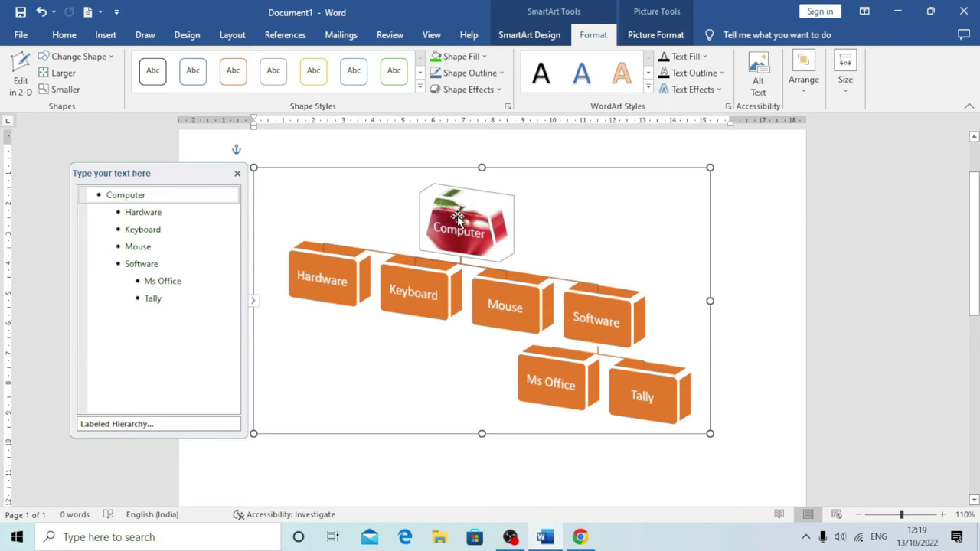
key("ctrl+z")
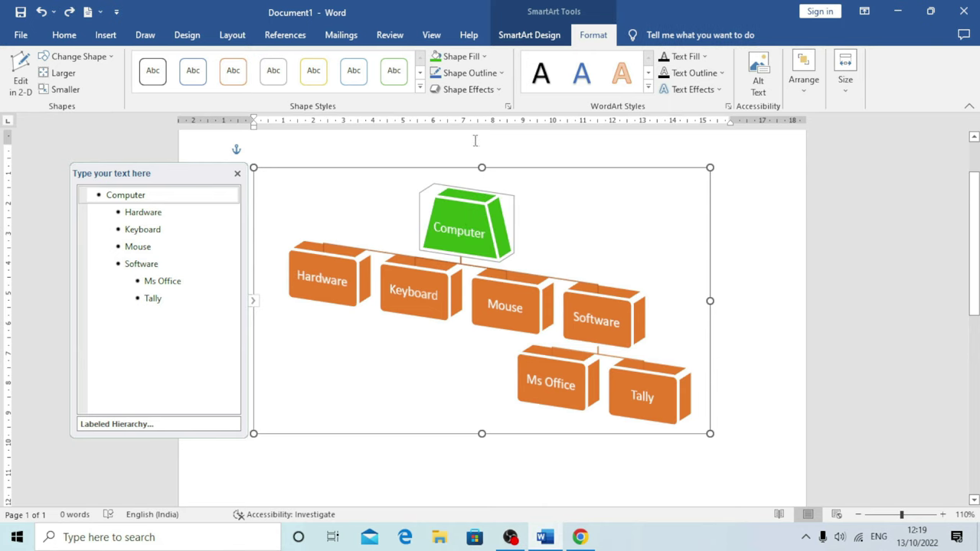
Give the Computer shape a dark green gradient fill
left_click(459, 56)
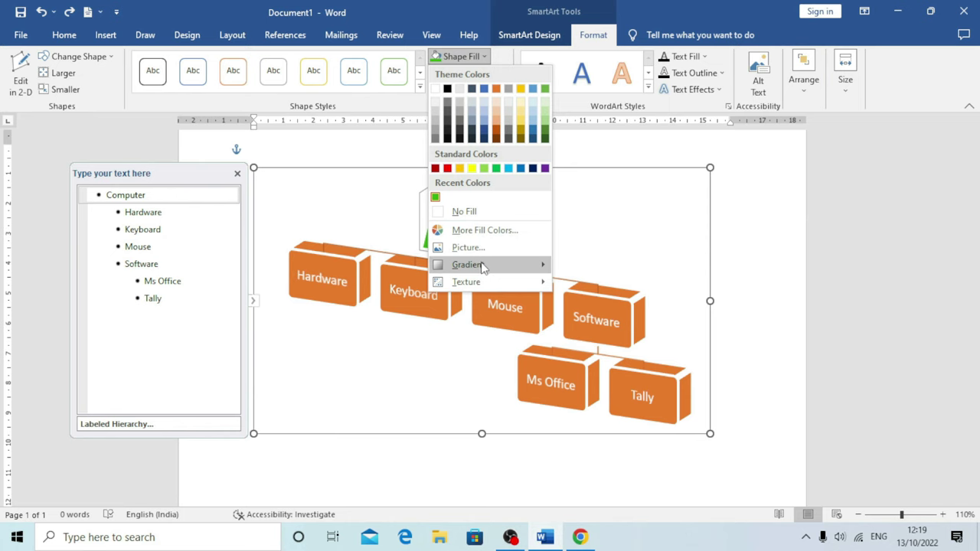
mouse_move(482, 266)
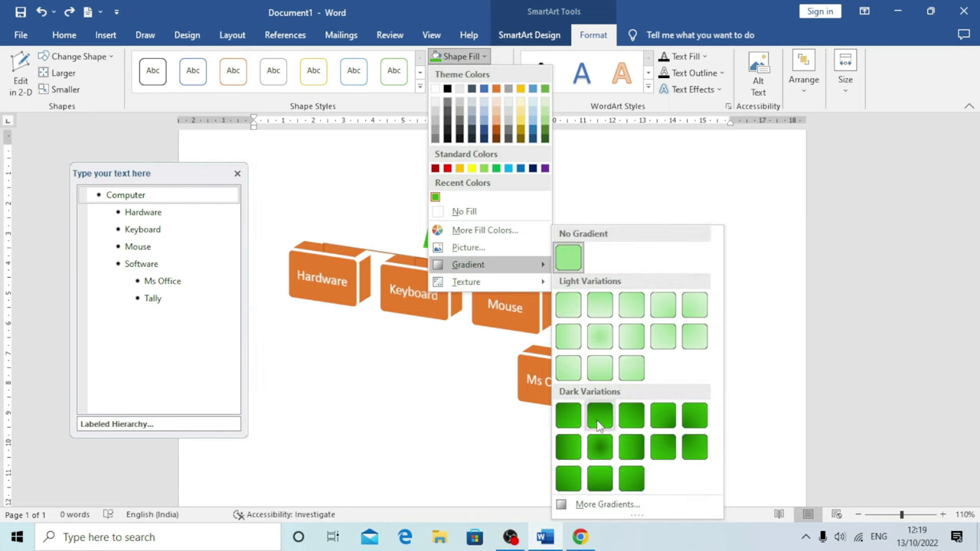
left_click(662, 418)
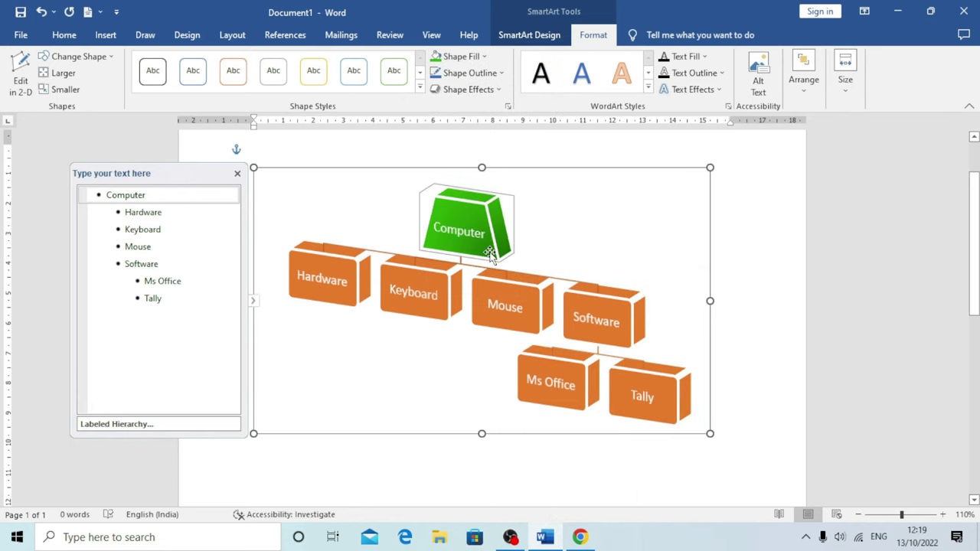
Replace the gradient with the white speckled texture fill
left_click(484, 57)
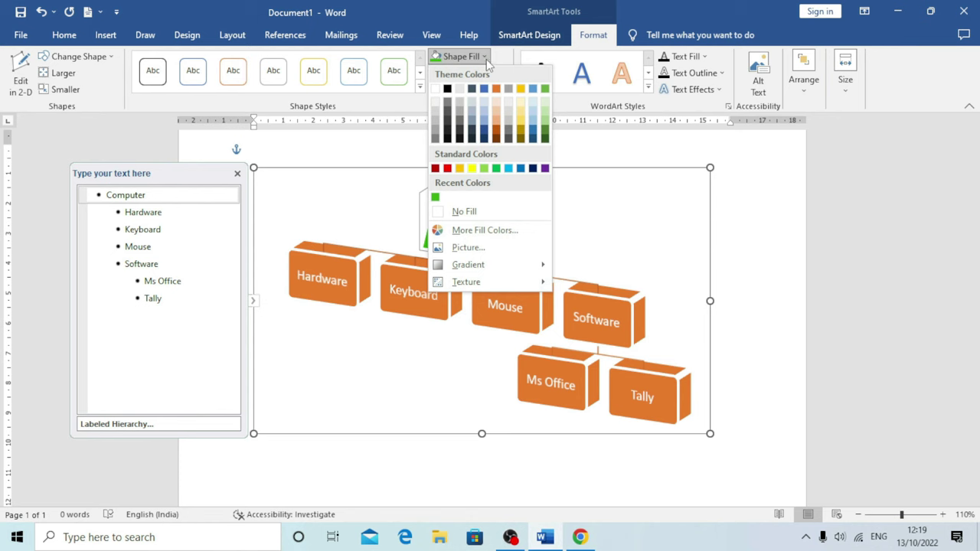
mouse_move(476, 281)
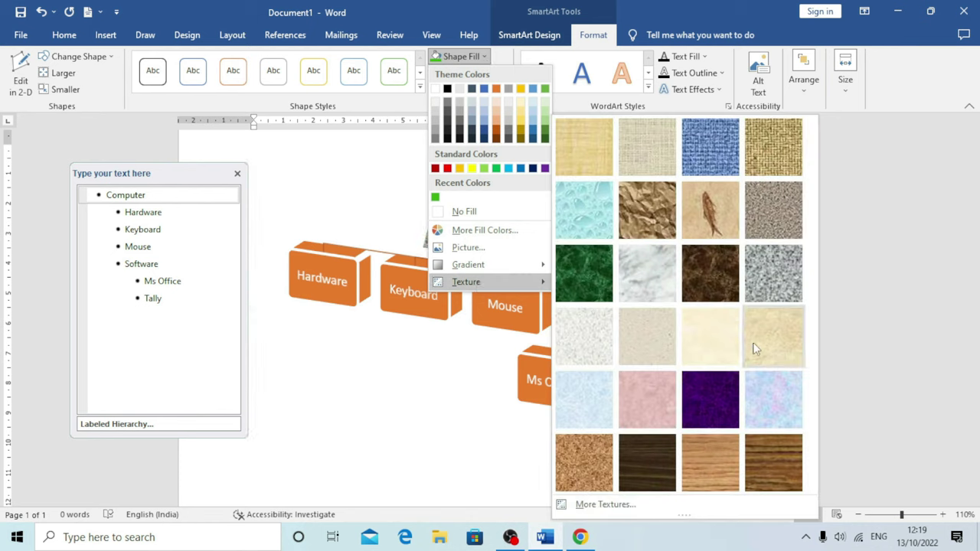
left_click(588, 334)
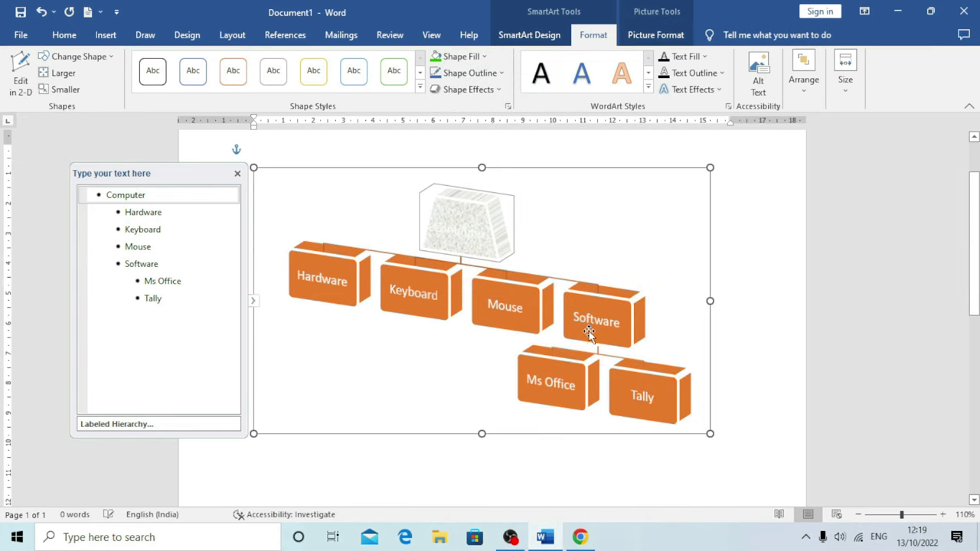
Undo the texture fill, then try a dark blue outline on Computer and remove it
key("ctrl+z")
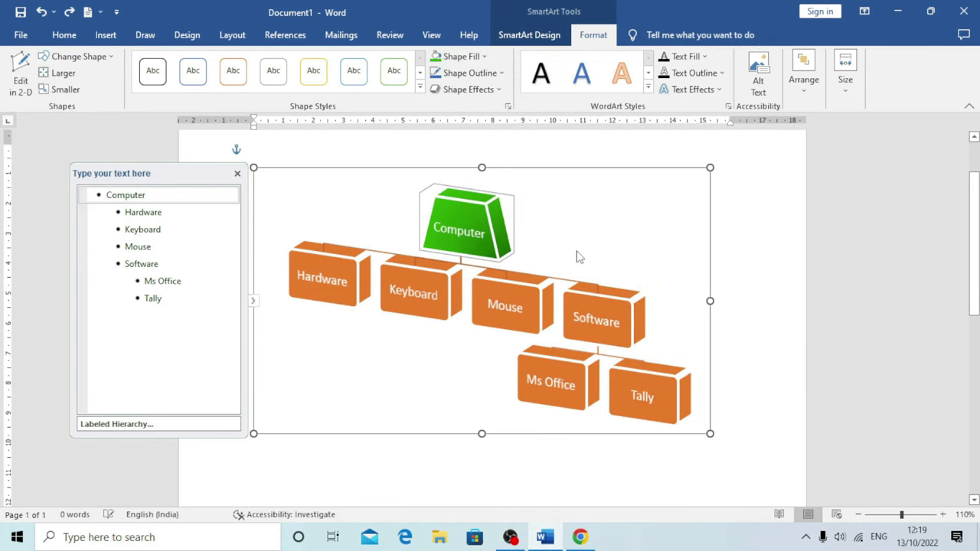
left_click(503, 73)
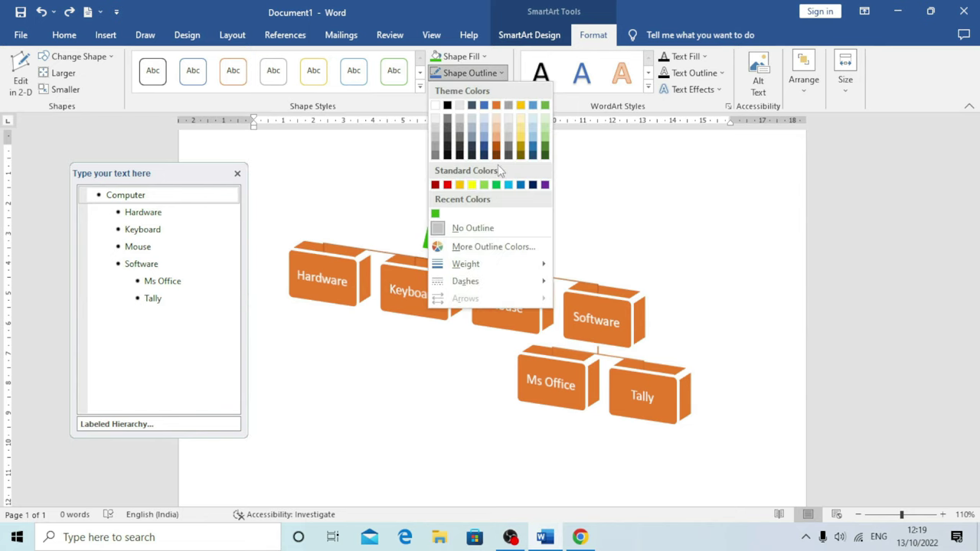
left_click(534, 187)
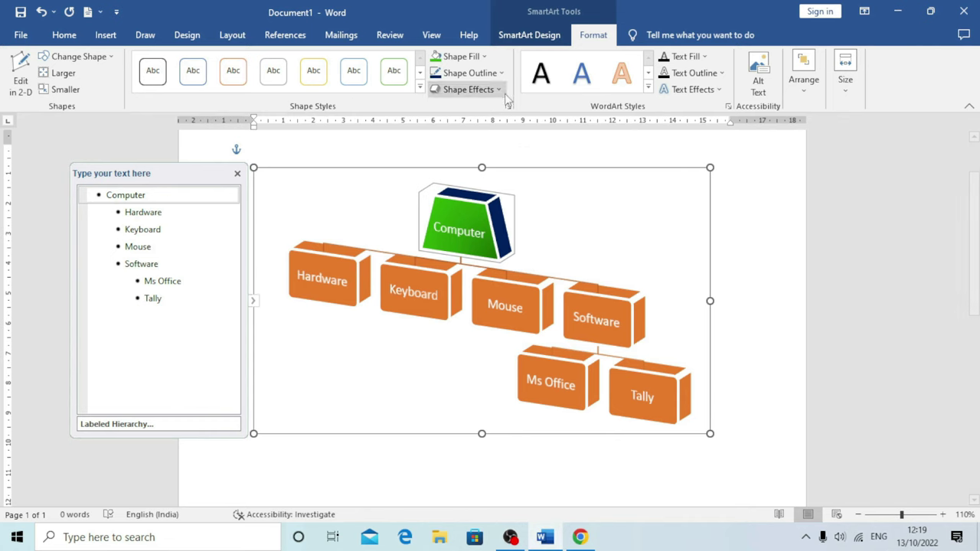
left_click(502, 74)
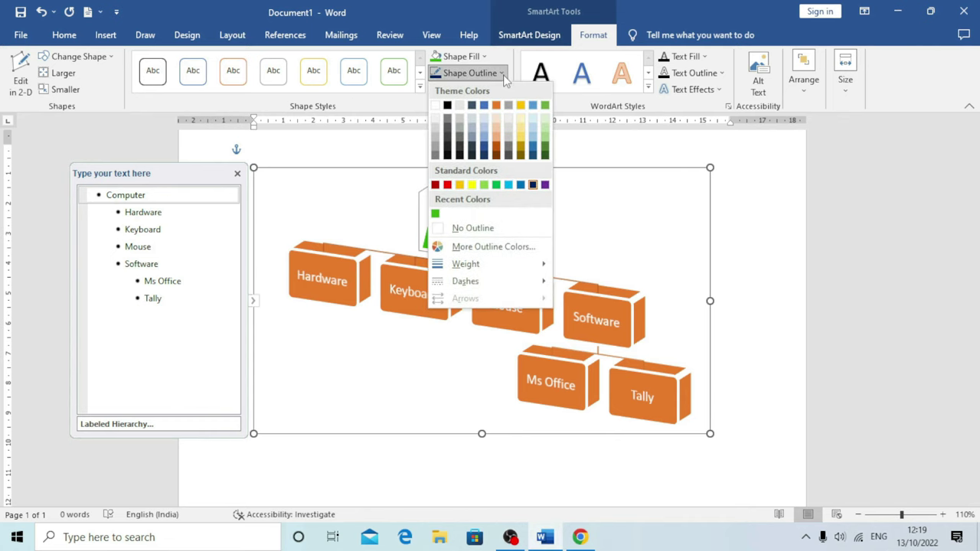
left_click(483, 228)
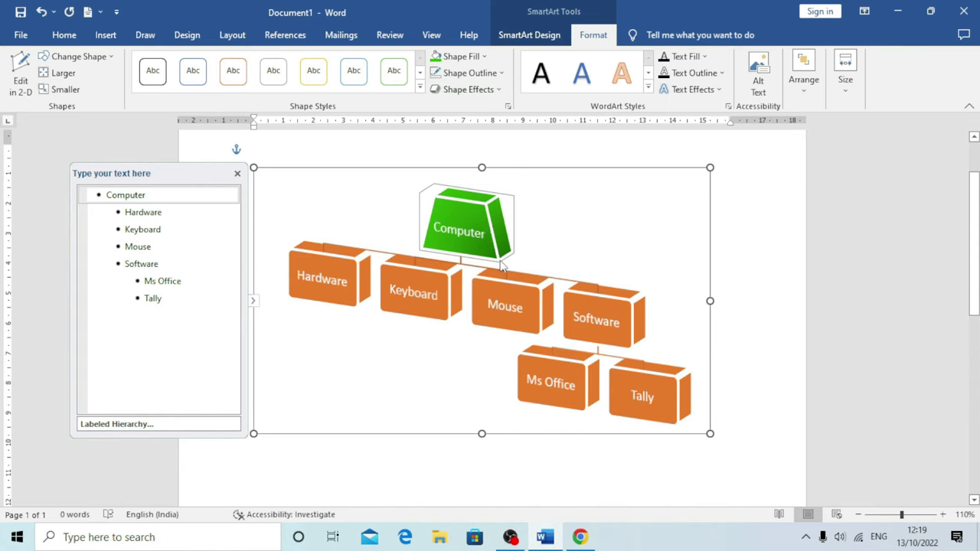
Give the Computer shape a custom light green #B7EEAA outline and reselect it
left_click(504, 75)
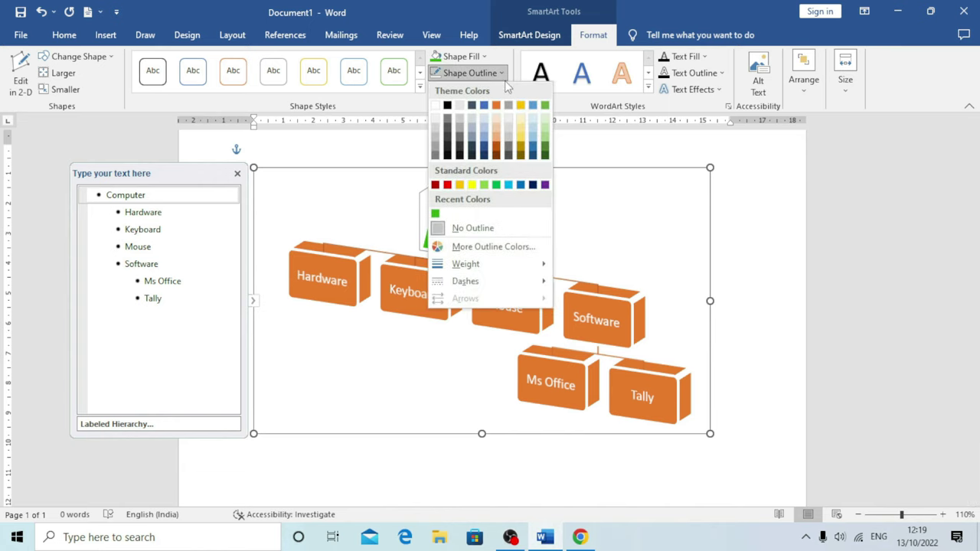
left_click(490, 248)
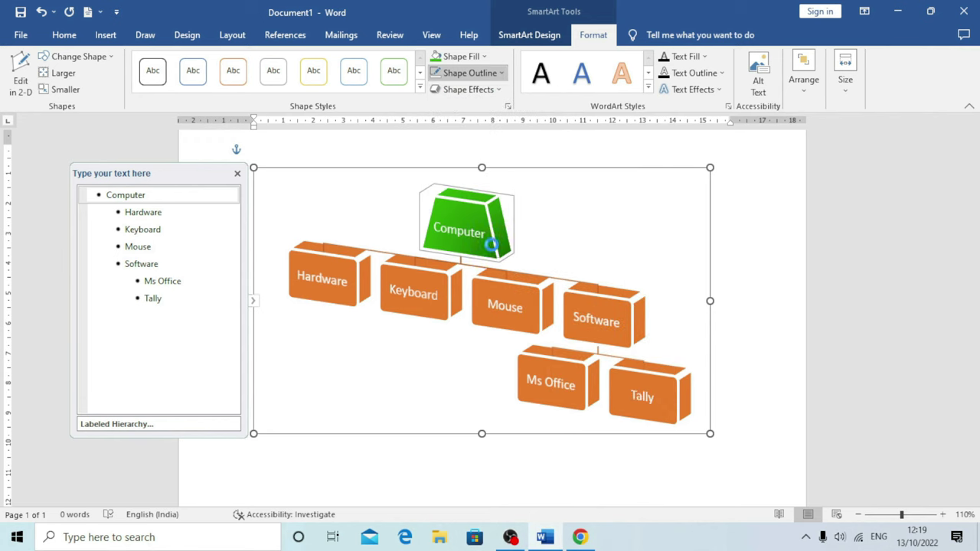
left_click(727, 229)
left_click(740, 214)
left_click(771, 233)
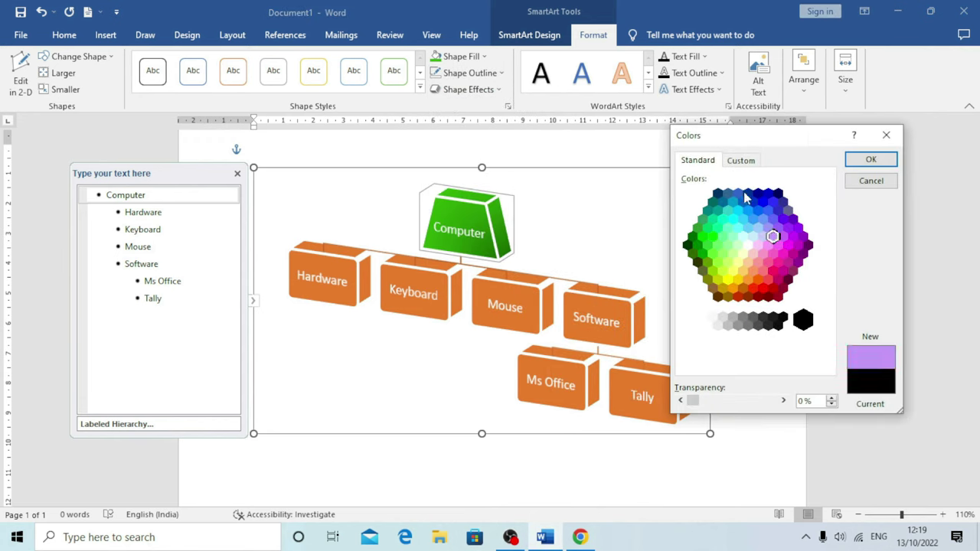
left_click(741, 161)
left_click(718, 219)
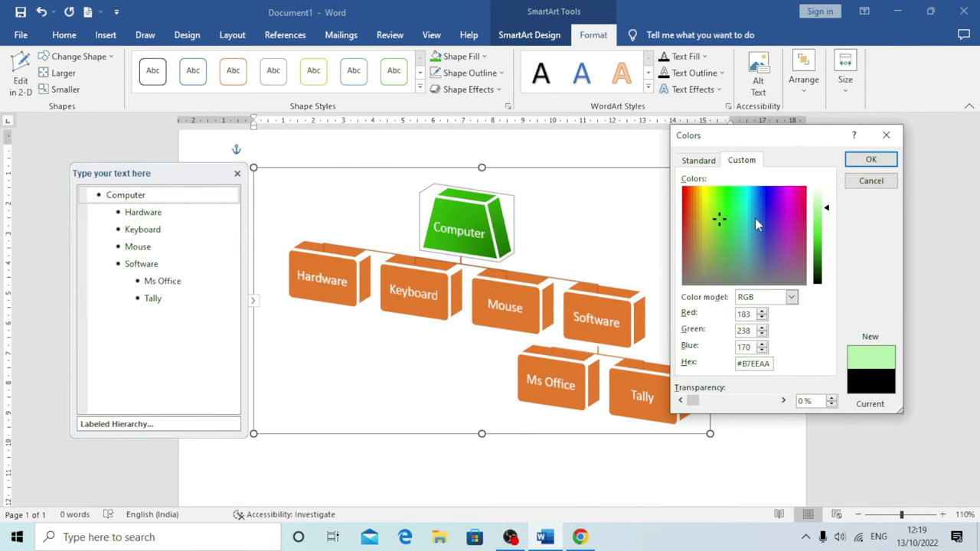
left_click(873, 161)
left_click(871, 160)
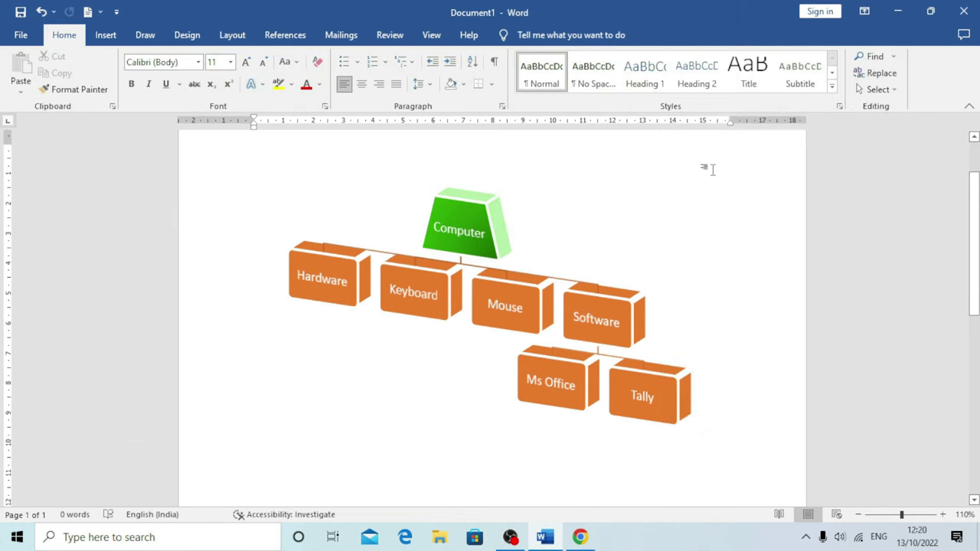
left_click(471, 226)
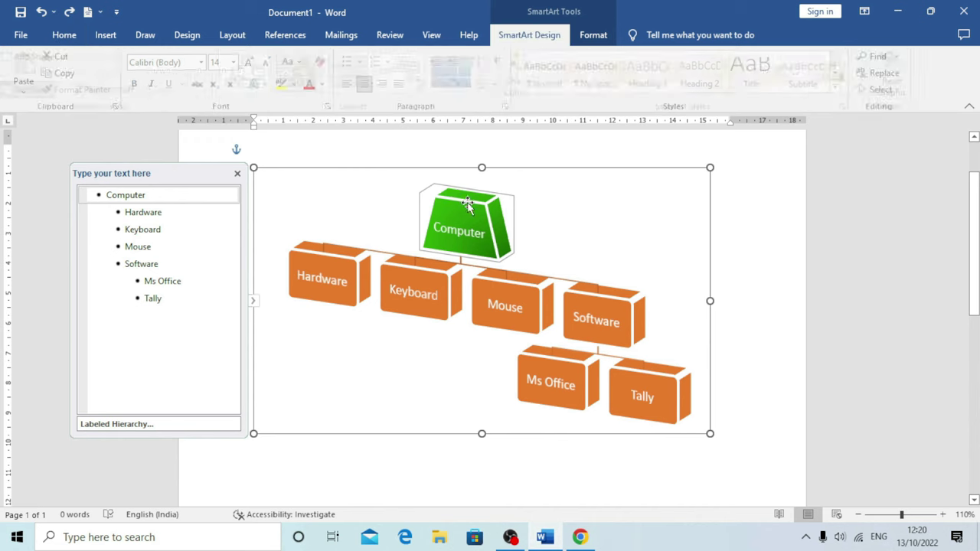
left_click(594, 34)
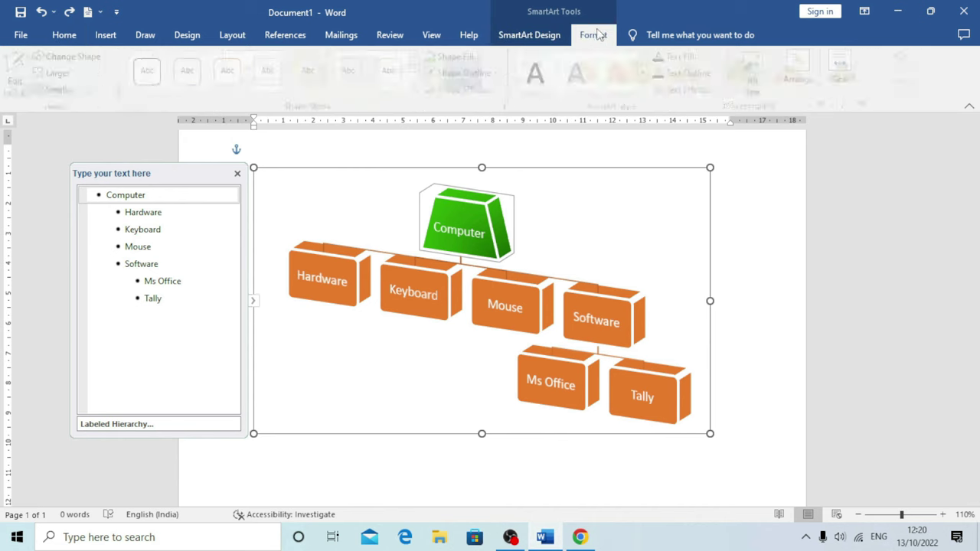
left_click(503, 74)
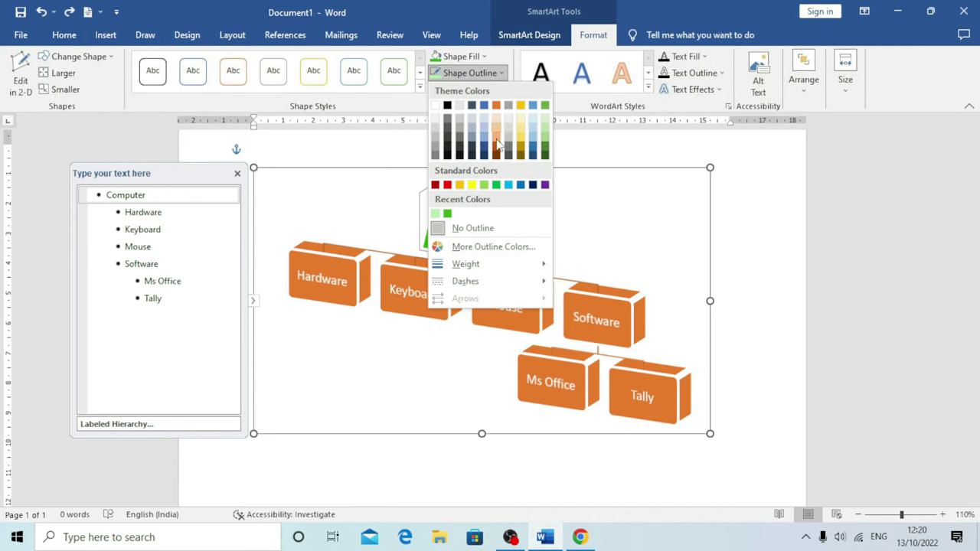
mouse_move(476, 265)
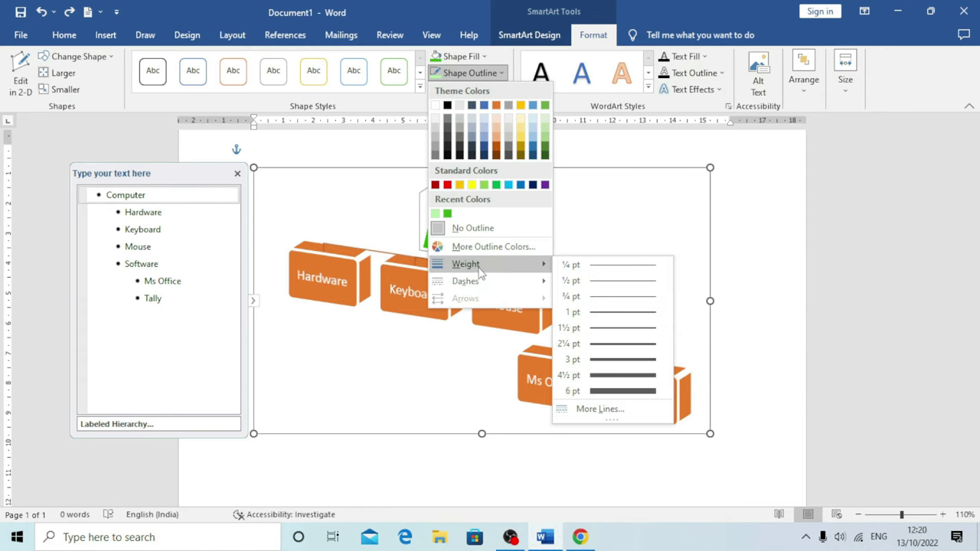
left_click(610, 366)
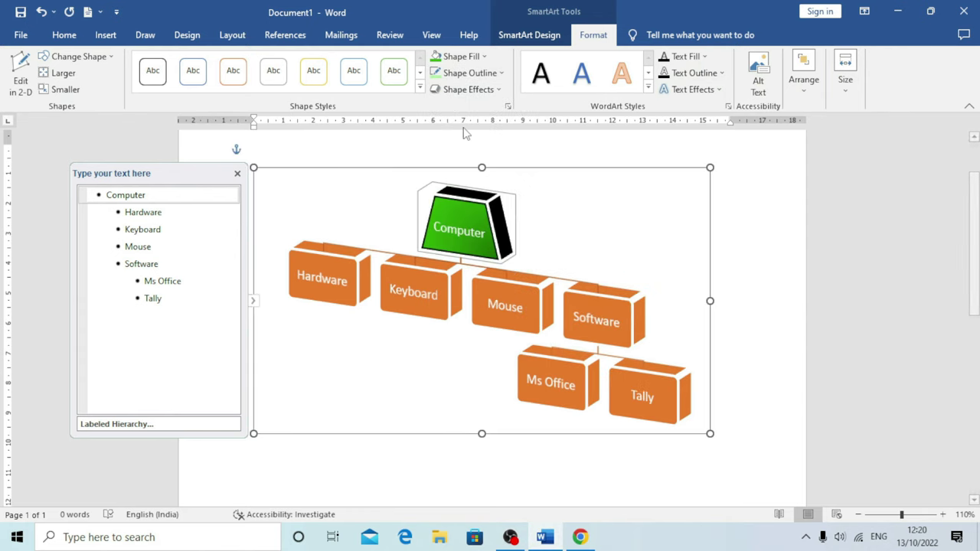
left_click(503, 74)
mouse_move(484, 267)
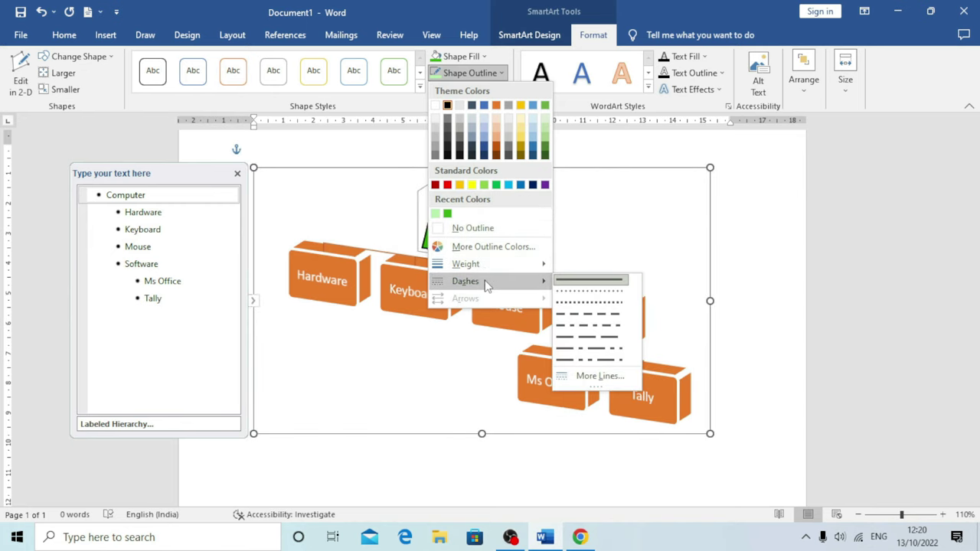
left_click(581, 306)
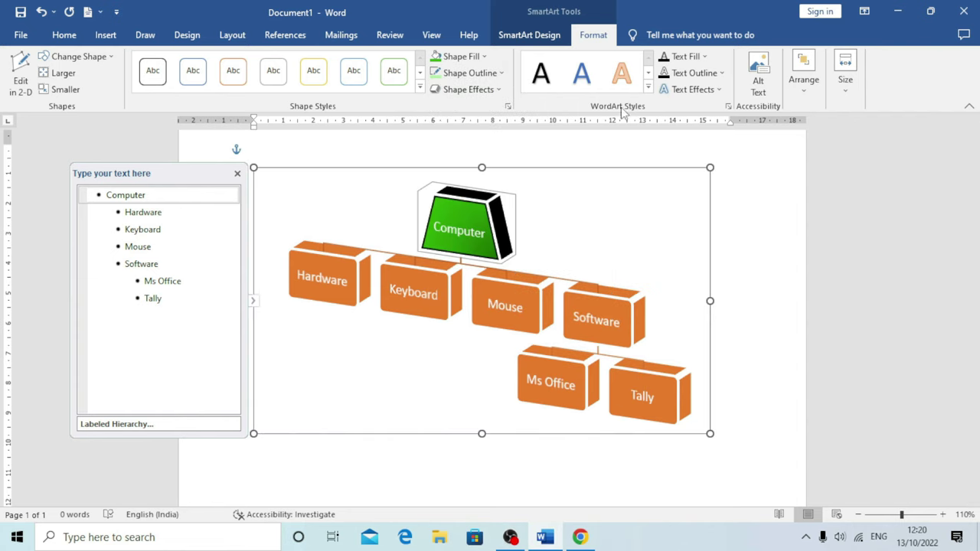
Apply the orange hard-shadow WordArt style to Computer, then undo it
left_click(648, 86)
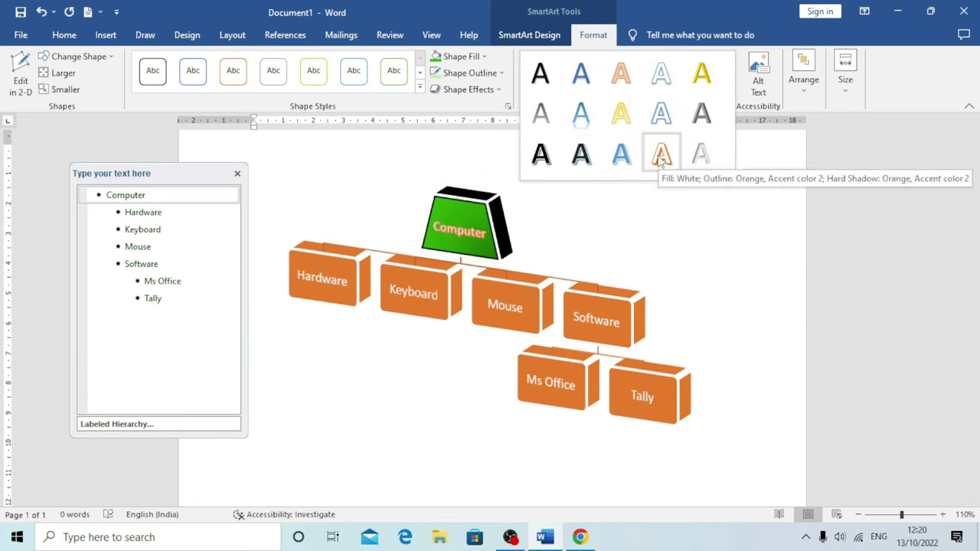
left_click(660, 156)
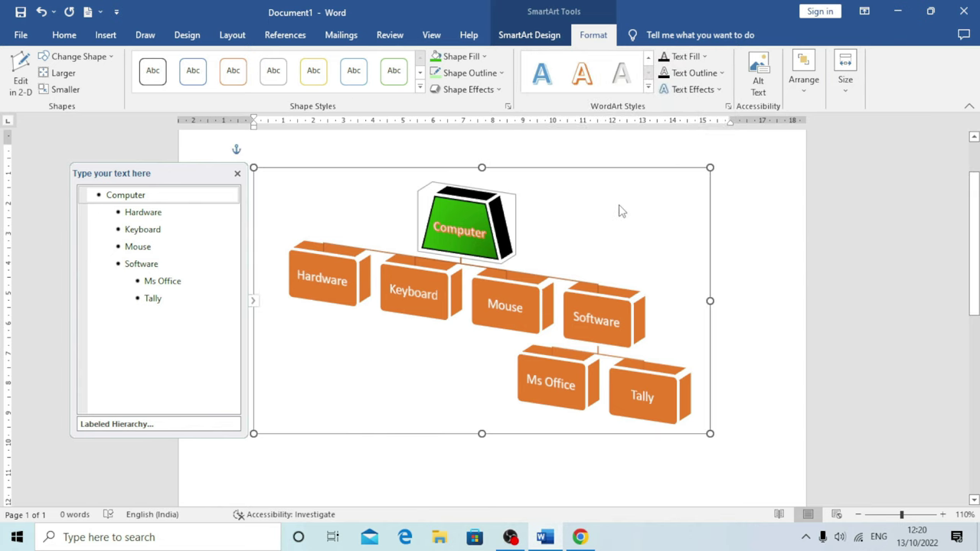
key("ctrl+z")
Try a textured fill on the Computer text and undo it
left_click(705, 58)
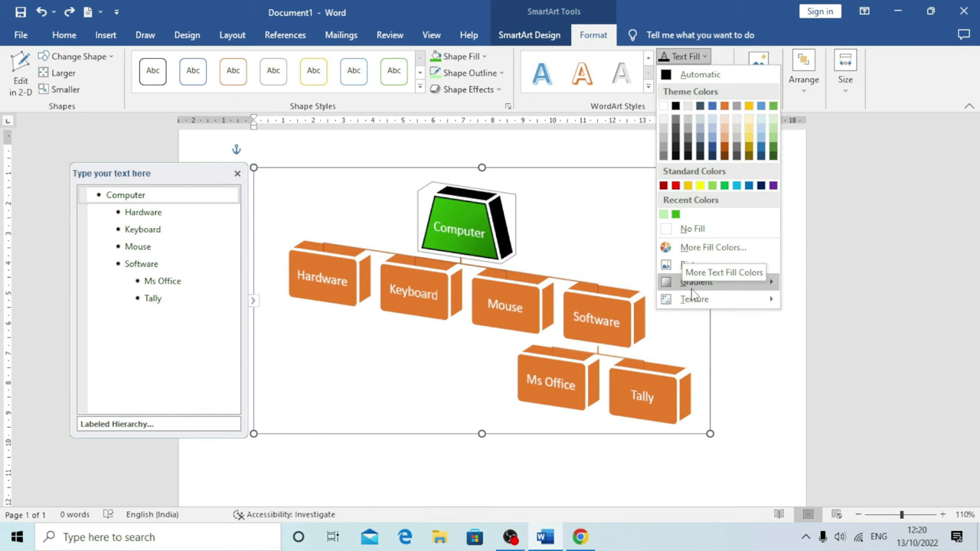
mouse_move(692, 299)
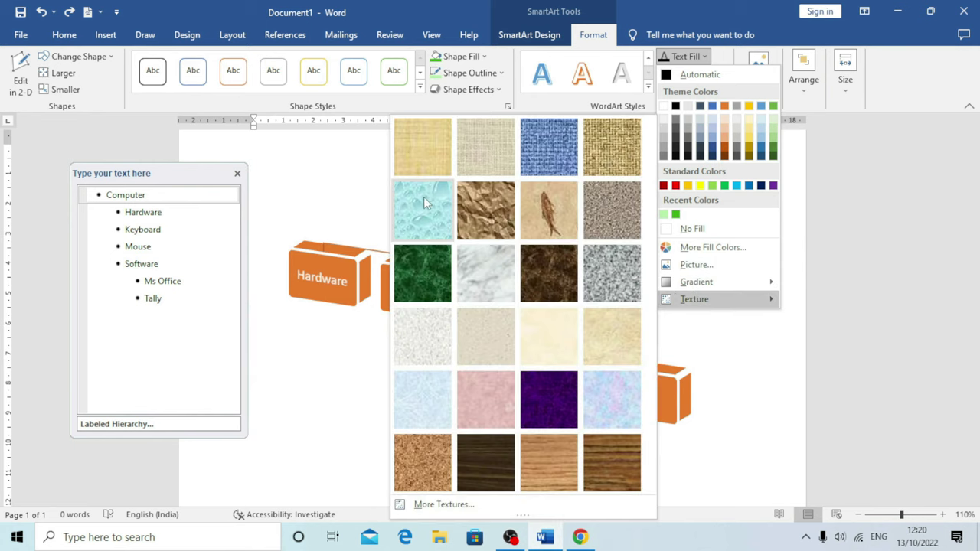
left_click(423, 197)
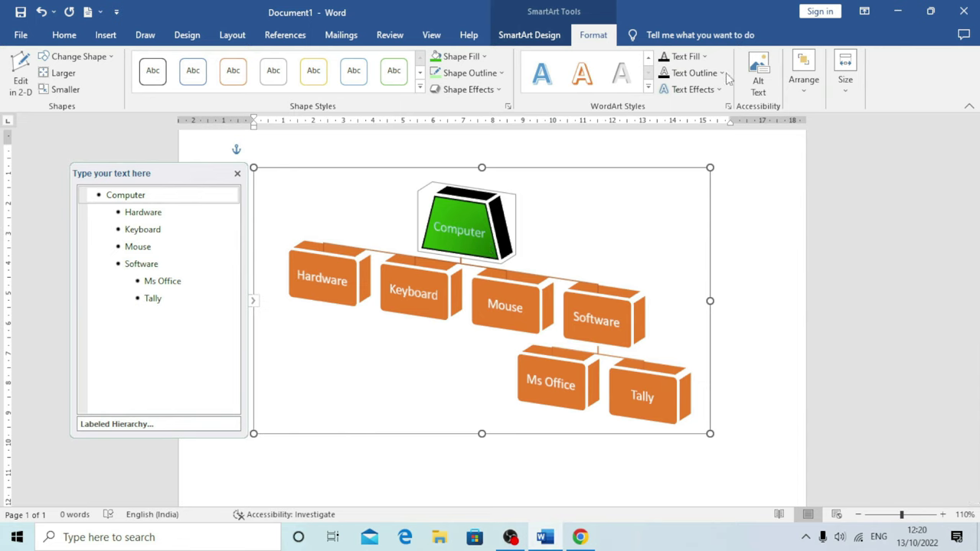
key("ctrl+z")
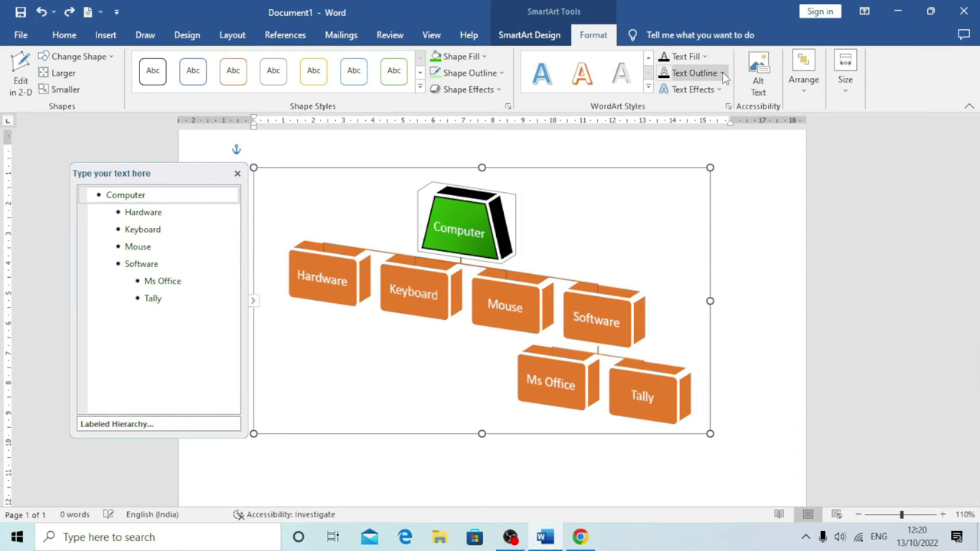
left_click(723, 74)
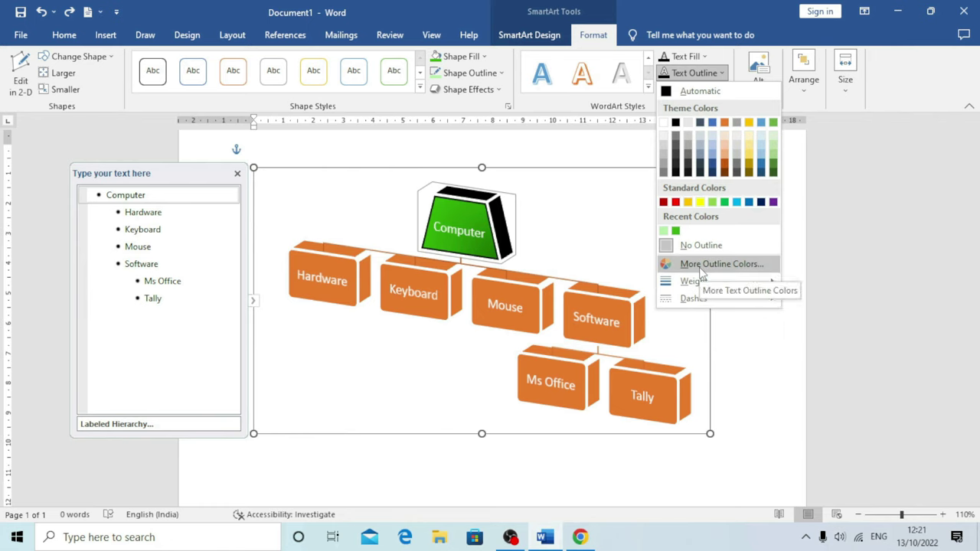
Add a Tight Reflection with 4 pt offset to the Computer label
left_click(693, 73)
left_click(724, 91)
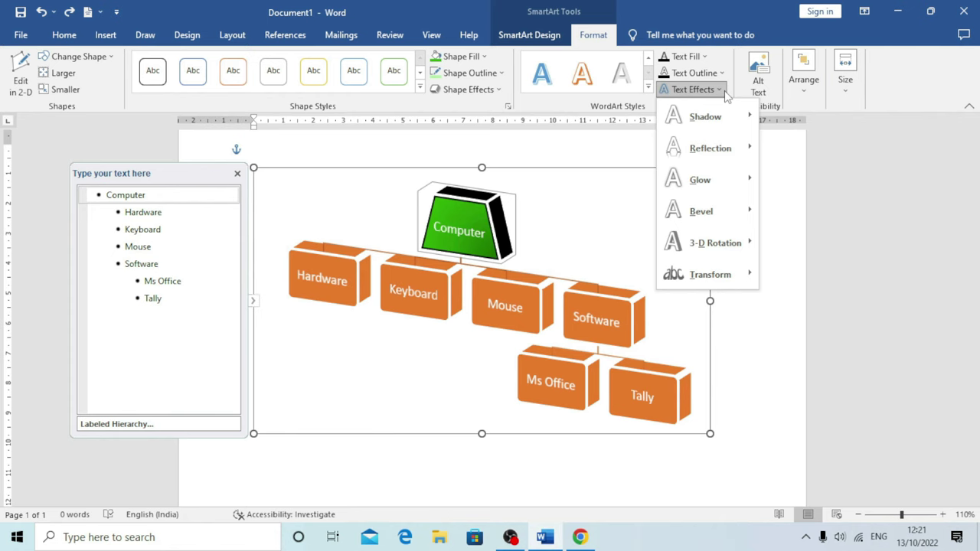
mouse_move(712, 117)
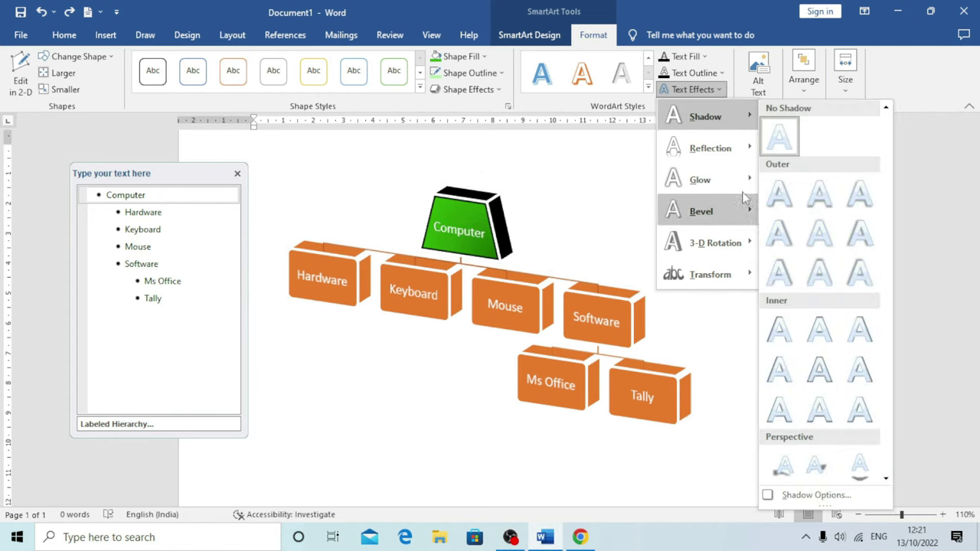
mouse_move(712, 149)
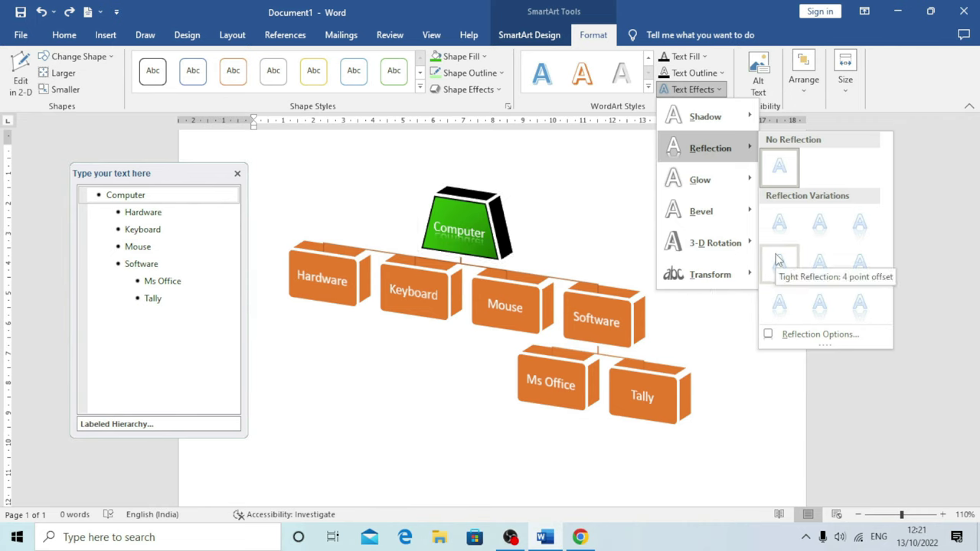
left_click(778, 260)
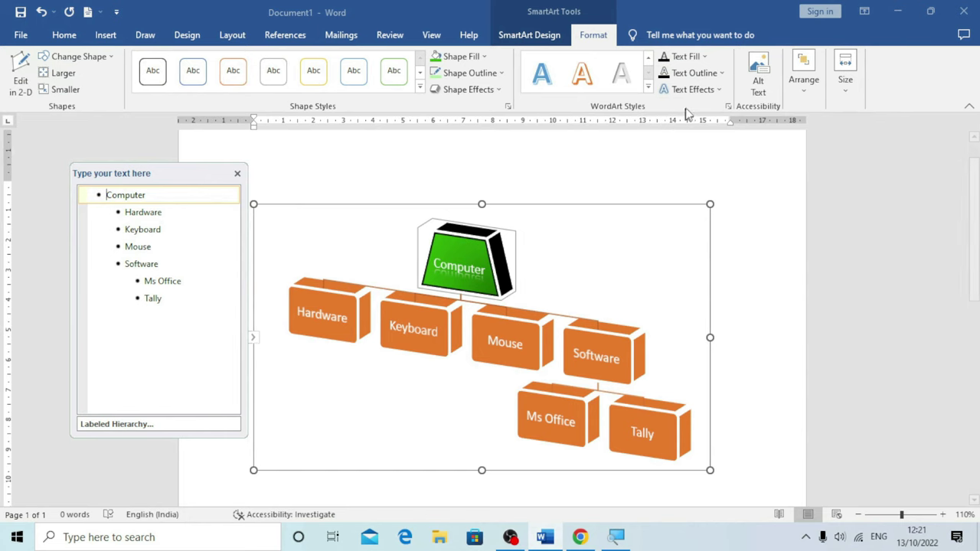
Browse the Bevel and 3-D Rotation text effects without applying any
left_click(716, 89)
mouse_move(703, 211)
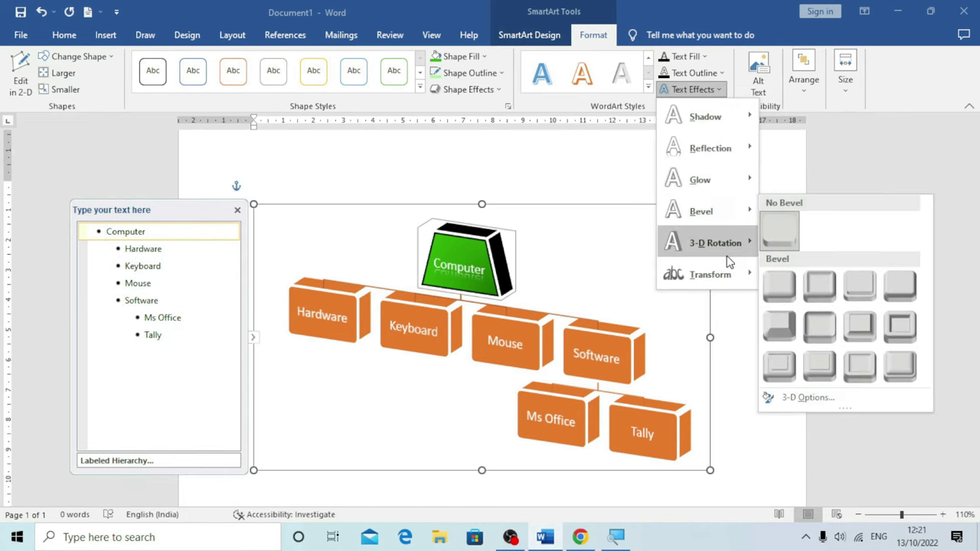
mouse_move(750, 243)
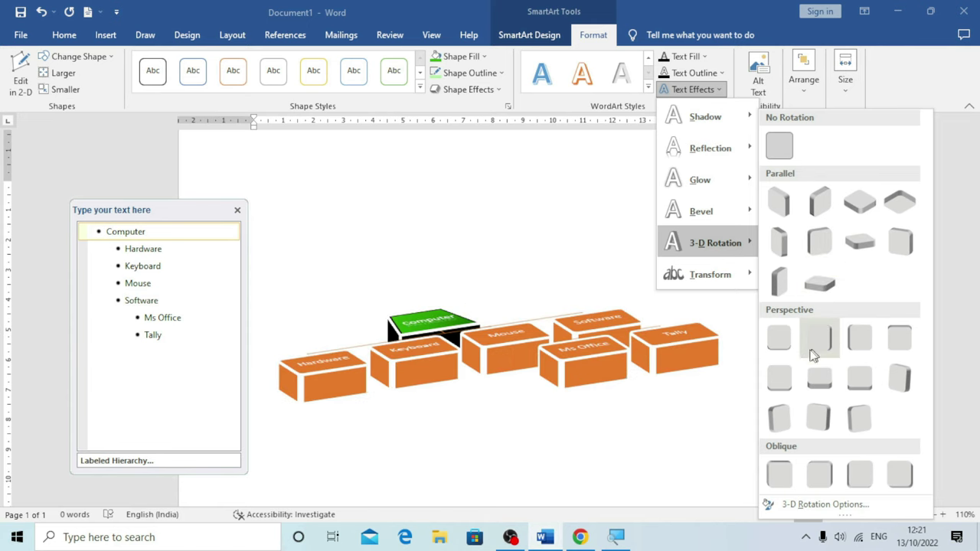
left_click(583, 174)
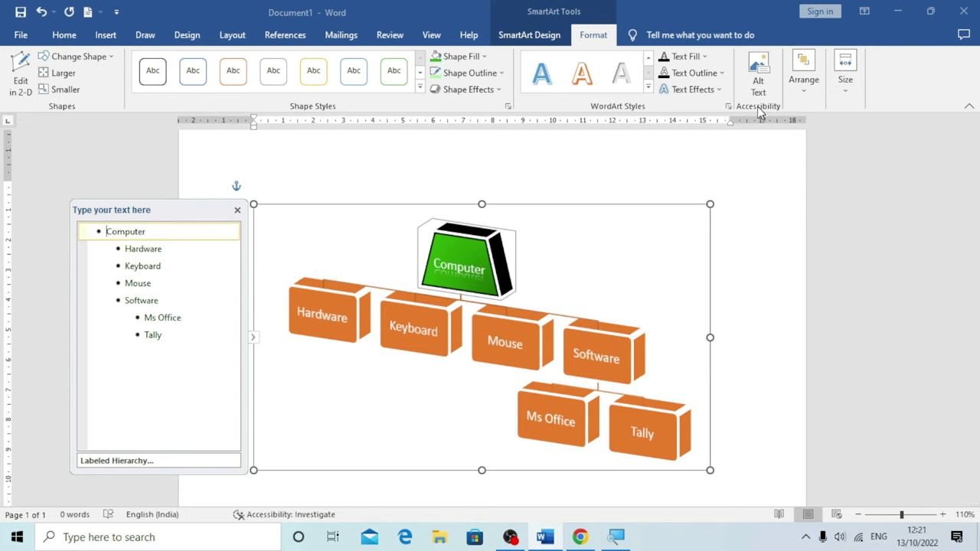
Check the diagram's arrangement options and its 2.01 cm by 3.02 cm size
left_click(802, 98)
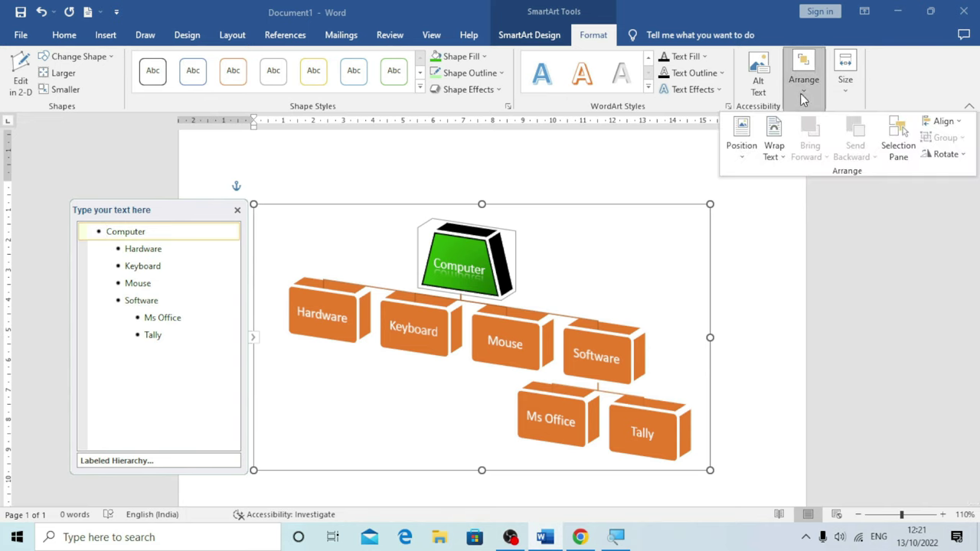
left_click(843, 93)
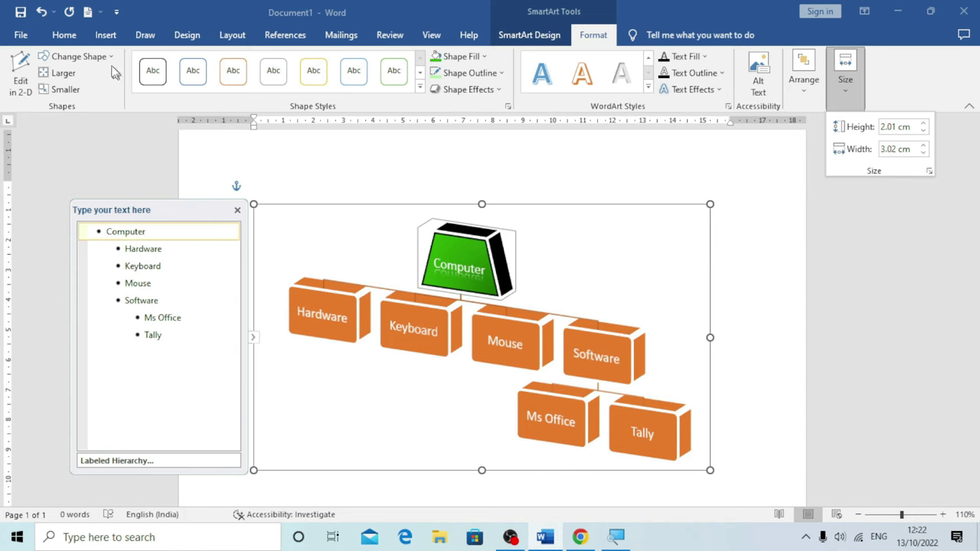
left_click(103, 38)
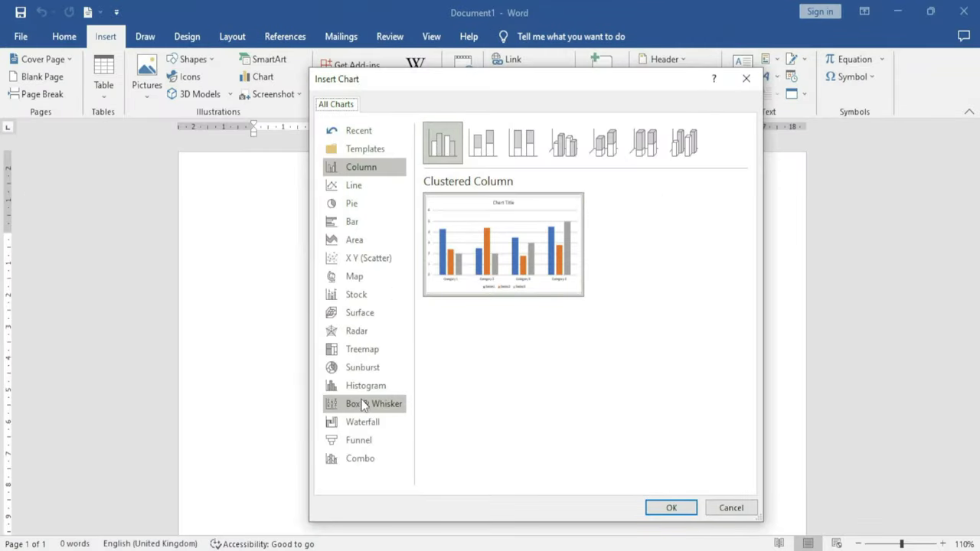
Preview the Line, Pie, Bar and Area chart types, briefly returning to Column
left_click(362, 182)
left_click(358, 201)
left_click(359, 224)
left_click(360, 241)
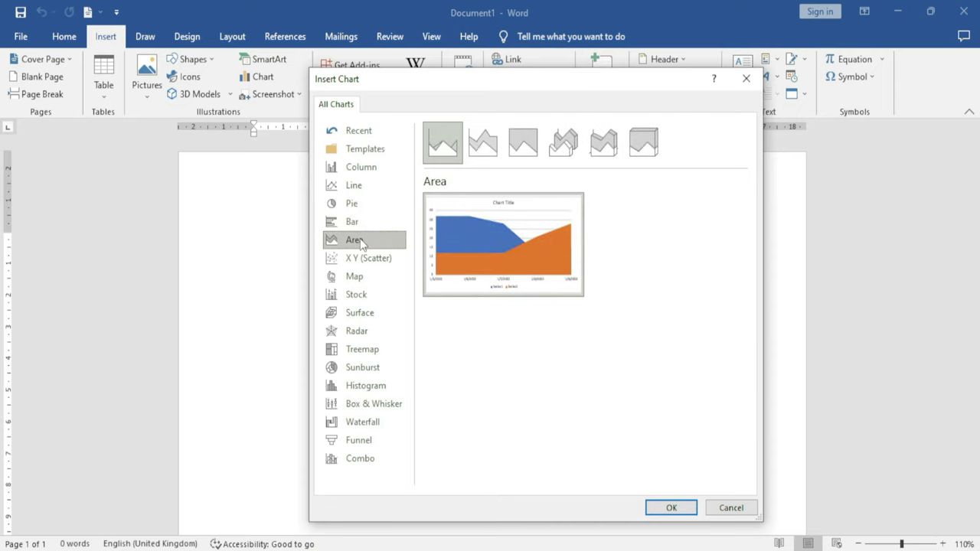
left_click(361, 171)
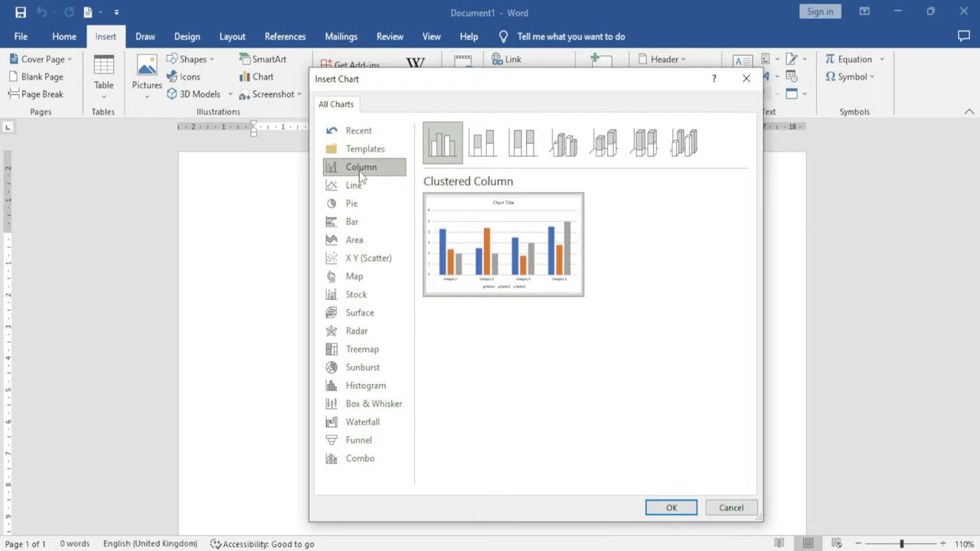
mouse_move(484, 253)
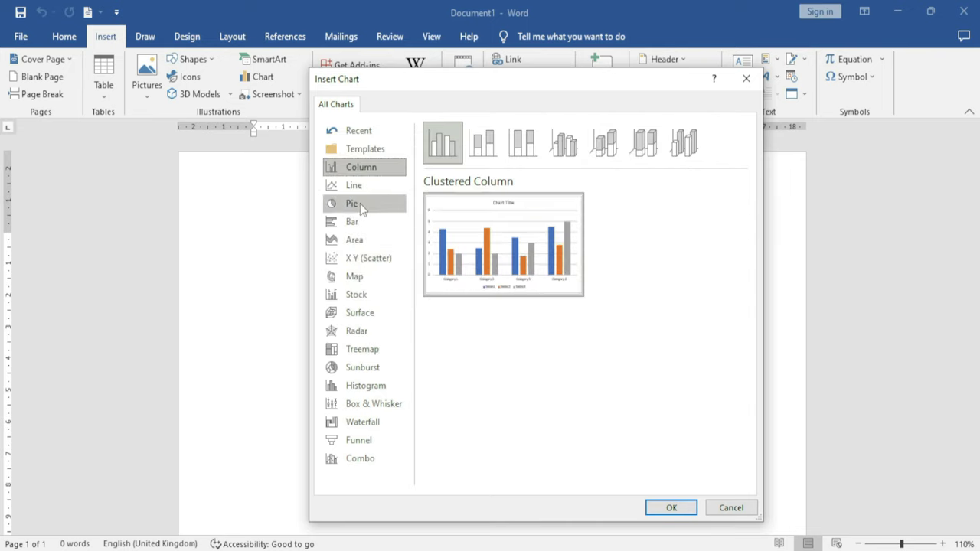
left_click(364, 187)
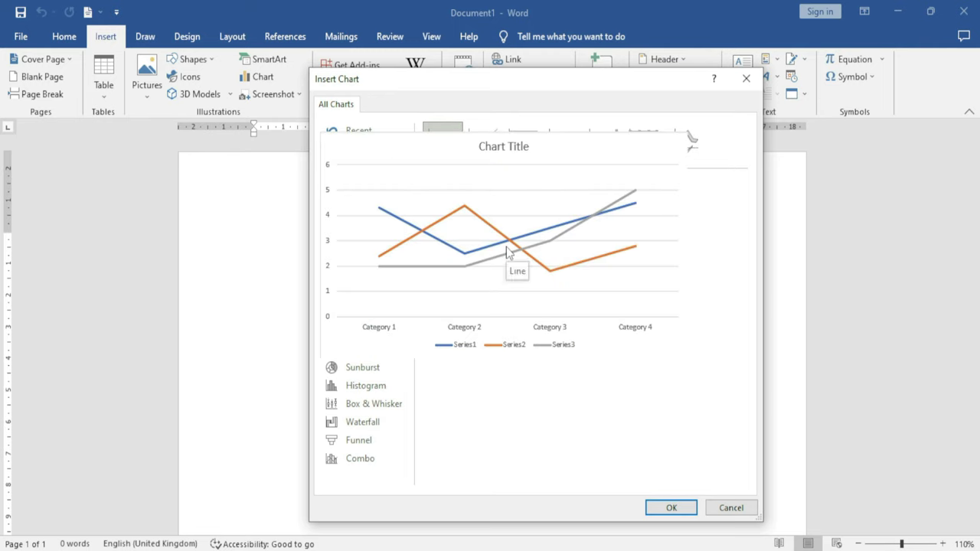
left_click(355, 205)
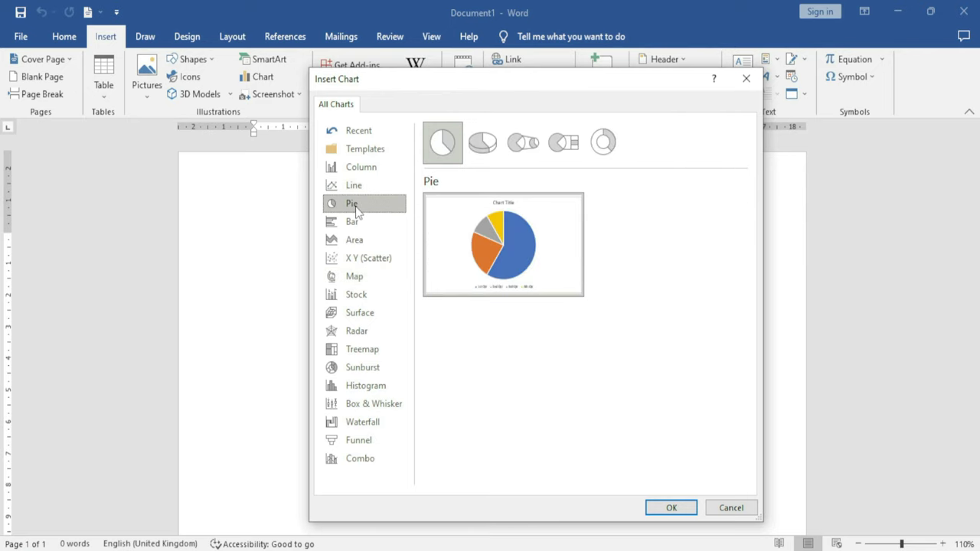
mouse_move(494, 250)
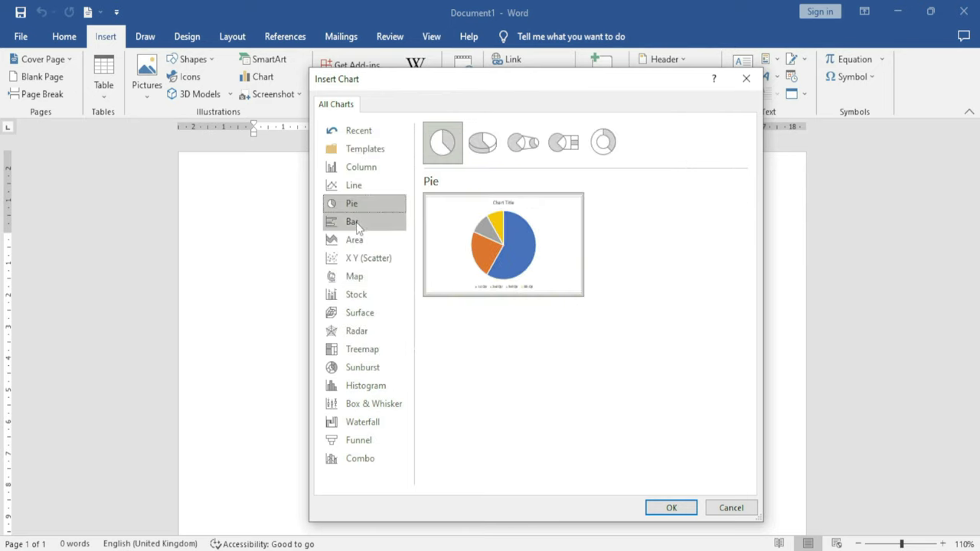
left_click(356, 223)
mouse_move(531, 291)
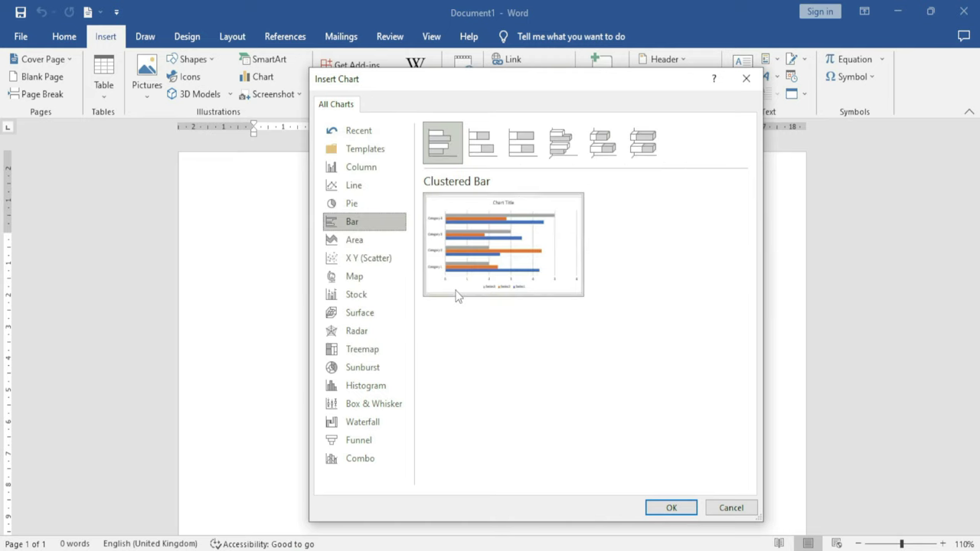
left_click(352, 240)
Preview the X Y (Scatter), Map, Stock, Surface and Radar chart types
mouse_move(483, 261)
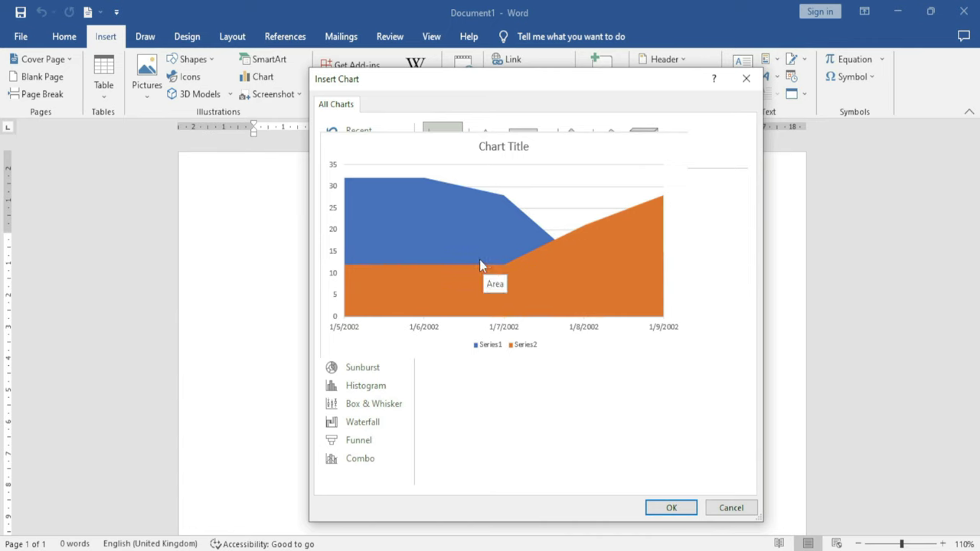
left_click(372, 263)
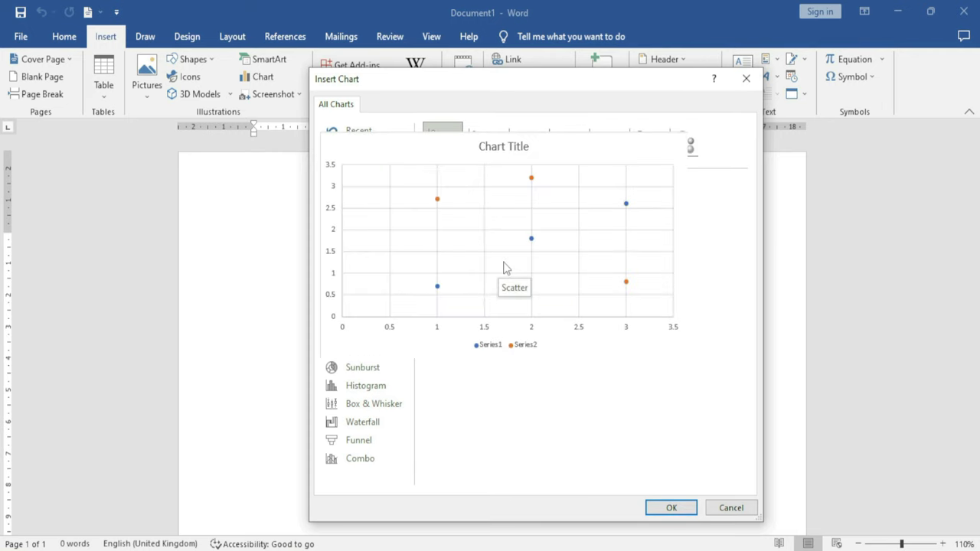
left_click(368, 278)
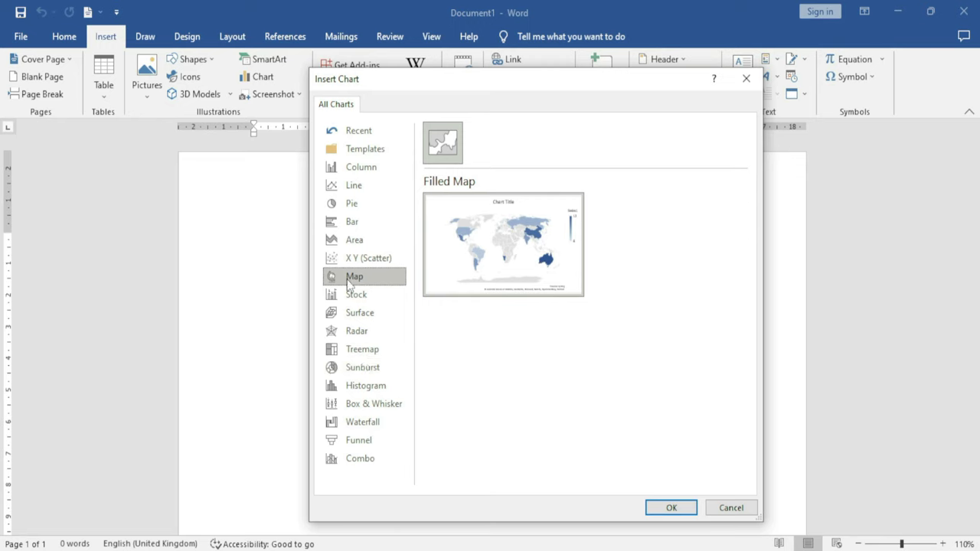
mouse_move(453, 292)
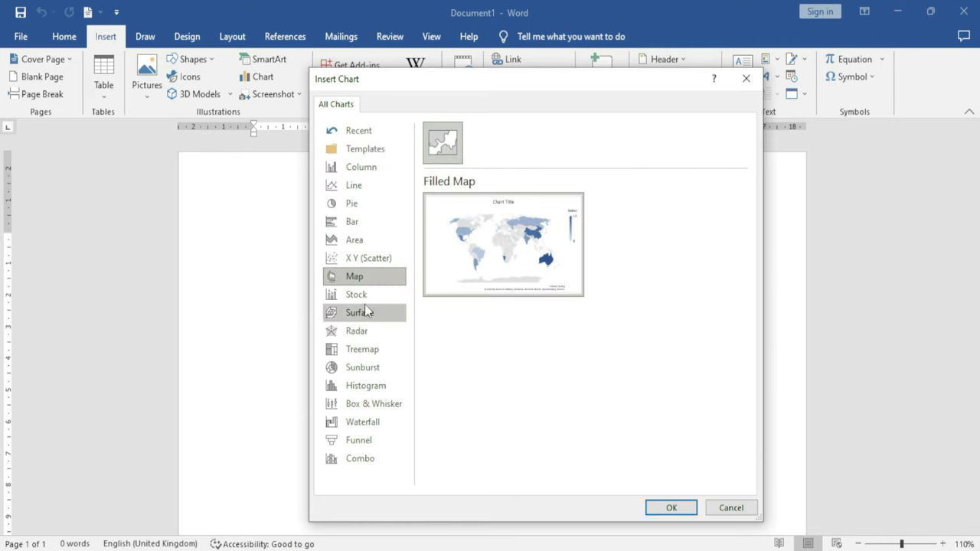
left_click(360, 296)
mouse_move(493, 272)
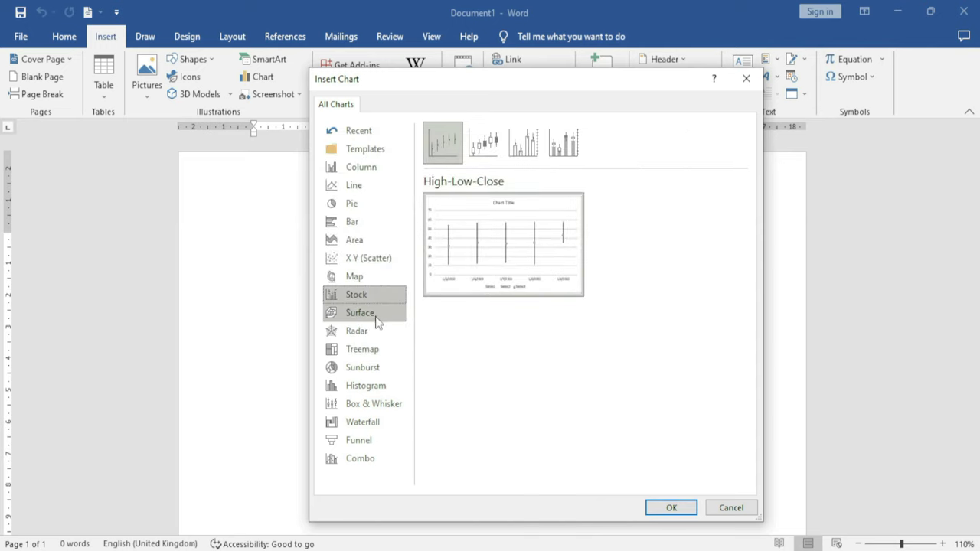
left_click(376, 319)
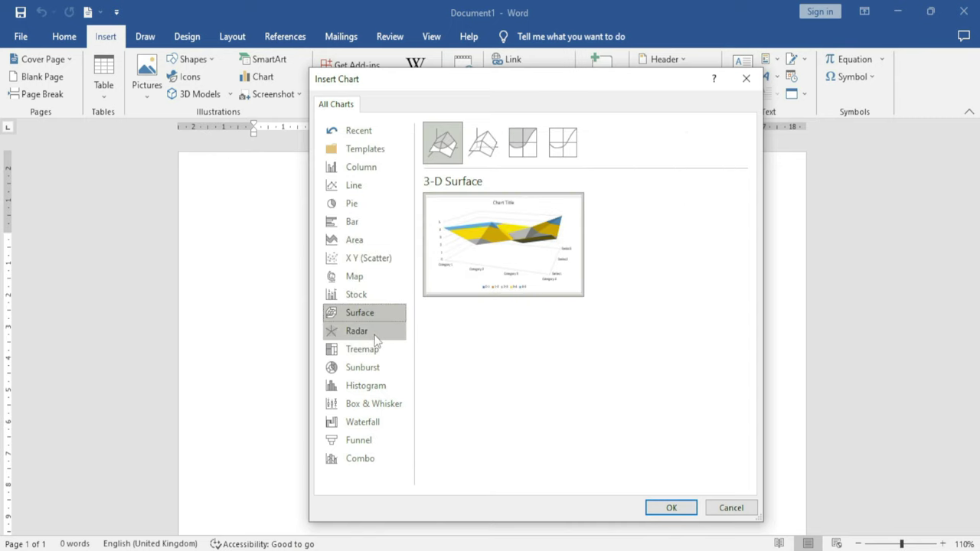
left_click(375, 337)
Preview Treemap, Sunburst, Histogram, Box & Whisker, Waterfall and Funnel, then select Combo
mouse_move(558, 261)
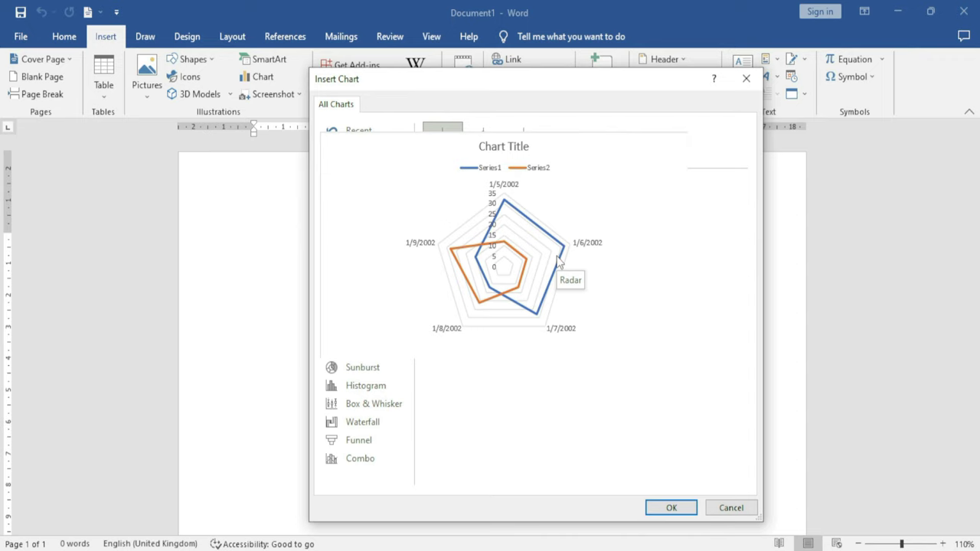
left_click(375, 352)
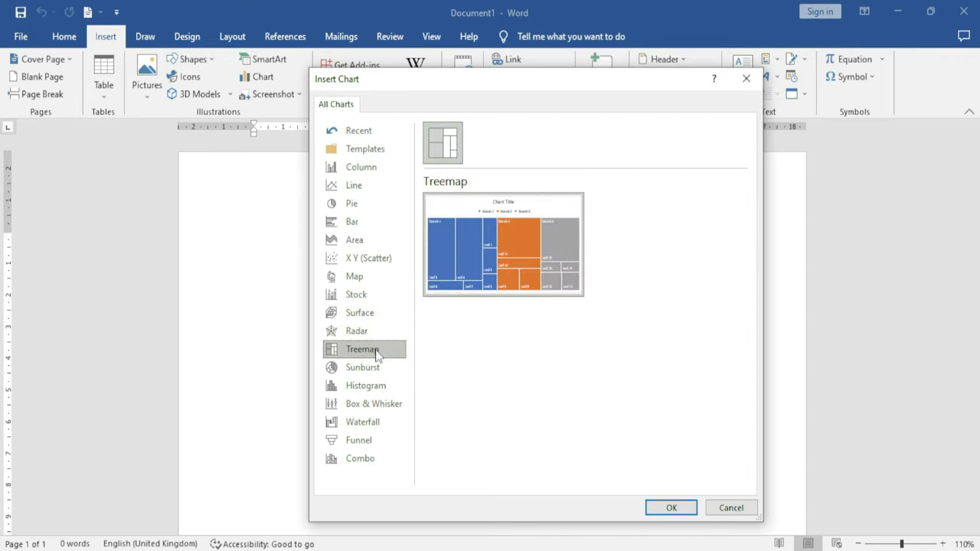
mouse_move(498, 284)
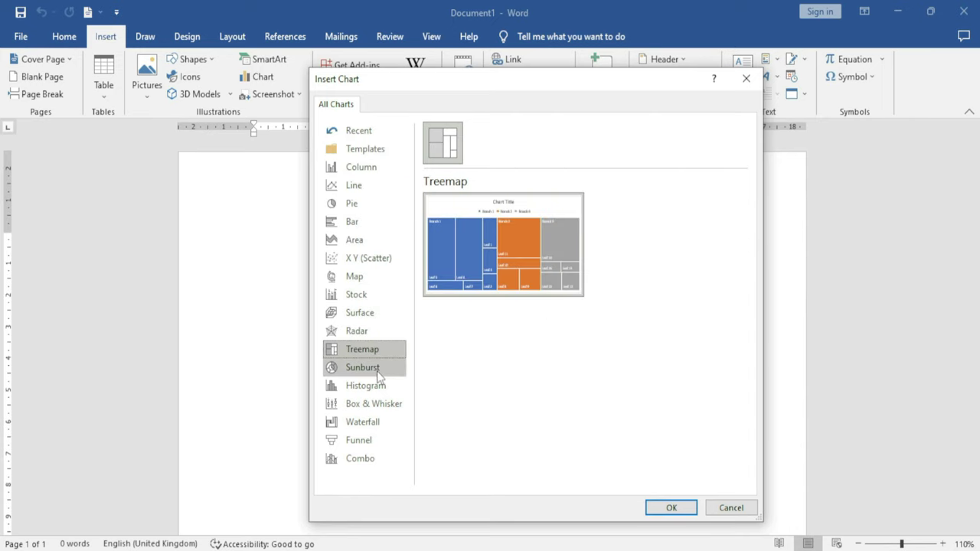
left_click(376, 375)
mouse_move(515, 285)
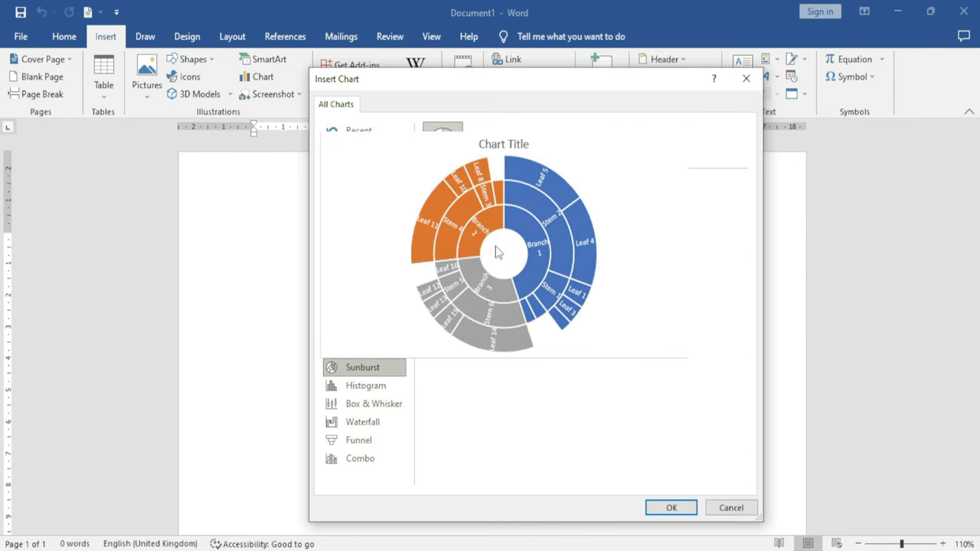
left_click(382, 391)
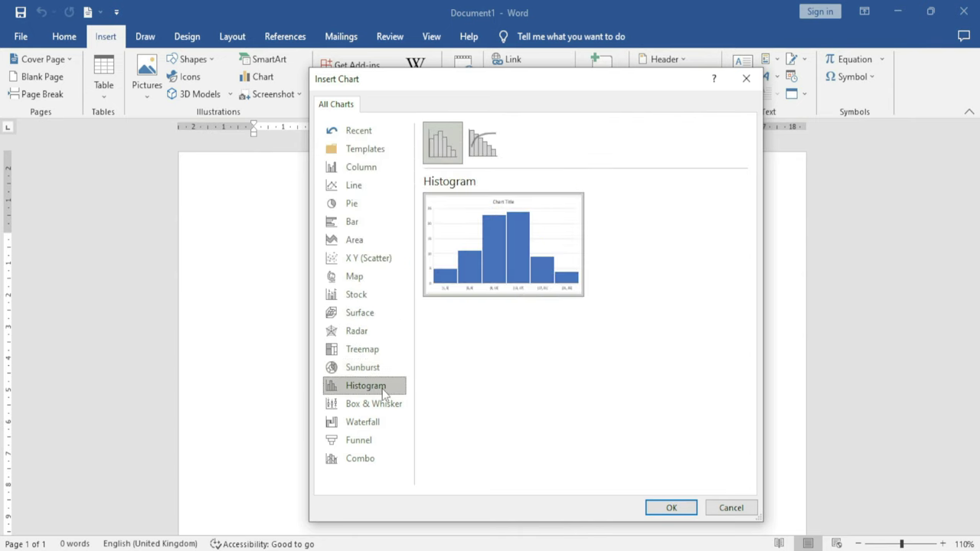
mouse_move(529, 269)
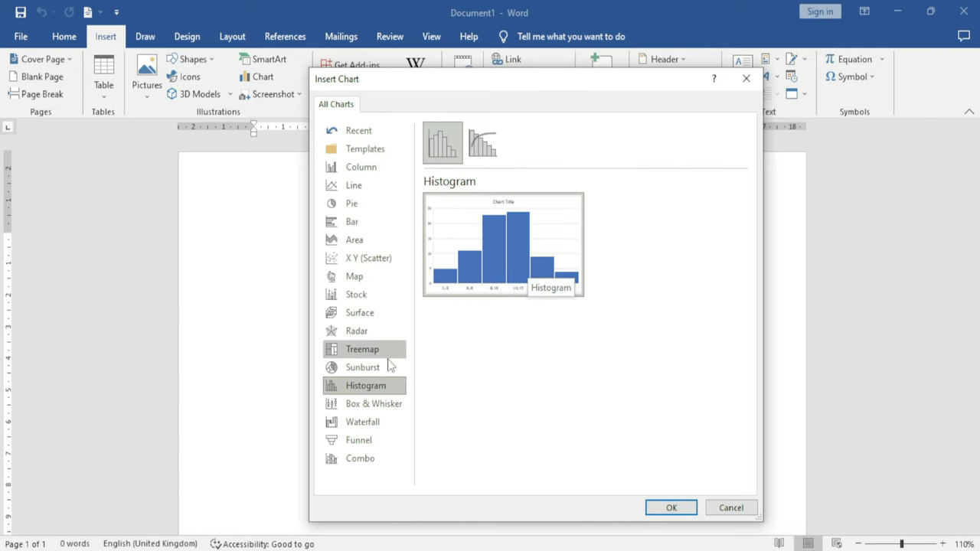
left_click(382, 404)
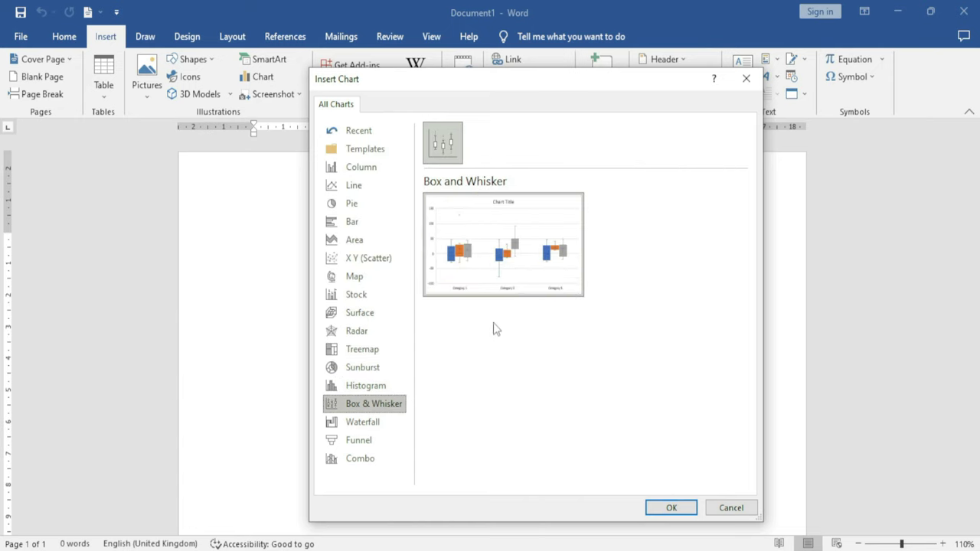
mouse_move(523, 263)
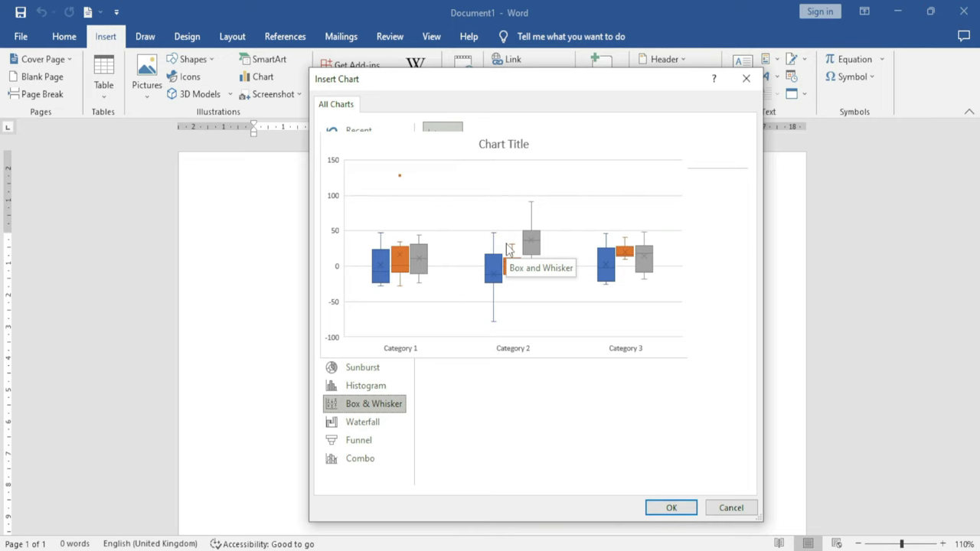
left_click(381, 420)
mouse_move(511, 254)
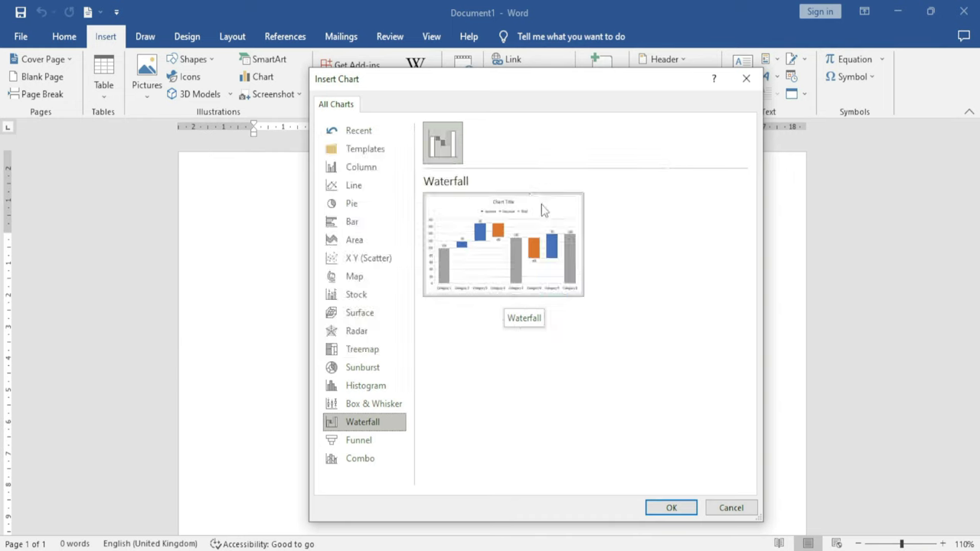
left_click(372, 442)
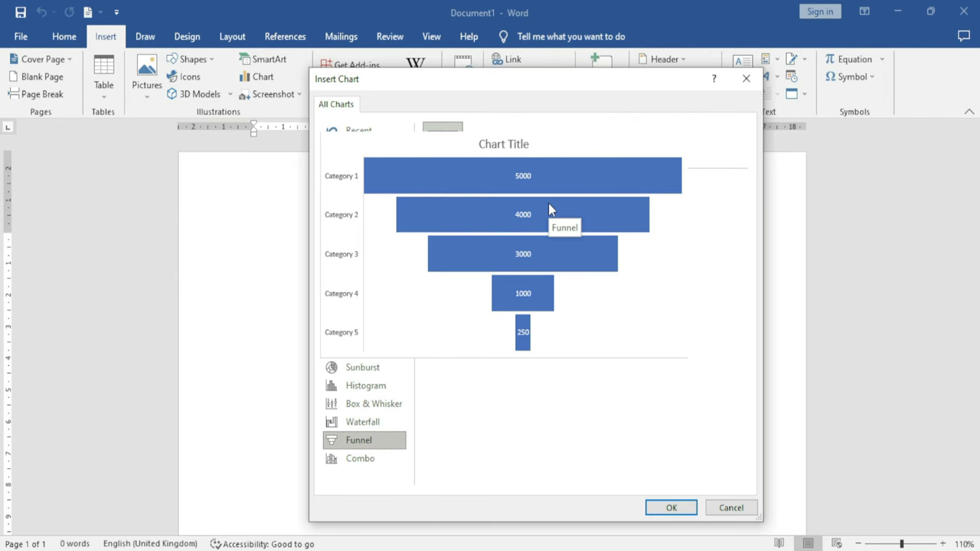
left_click(372, 459)
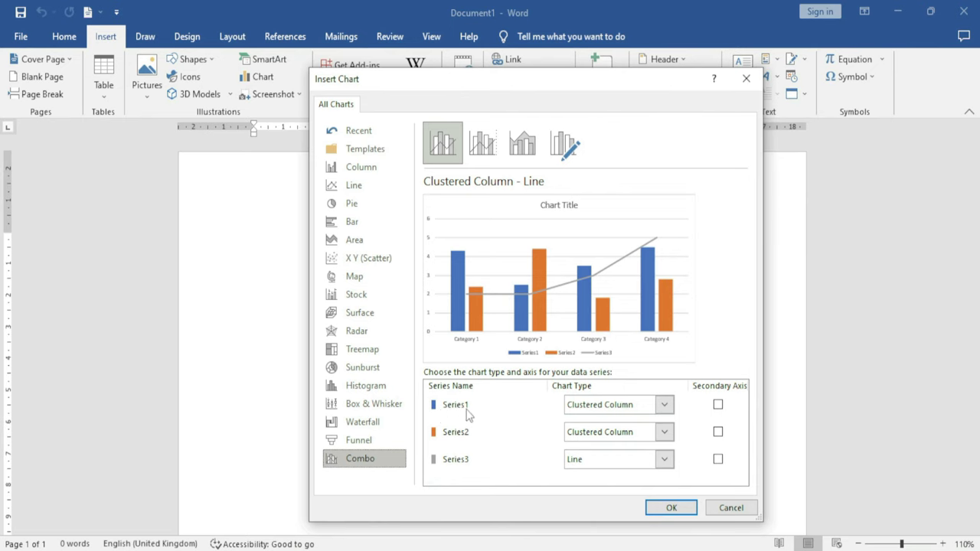
Set Series1 and Series3 to Stacked Line and Series2 to 100% Stacked Column
left_click(665, 404)
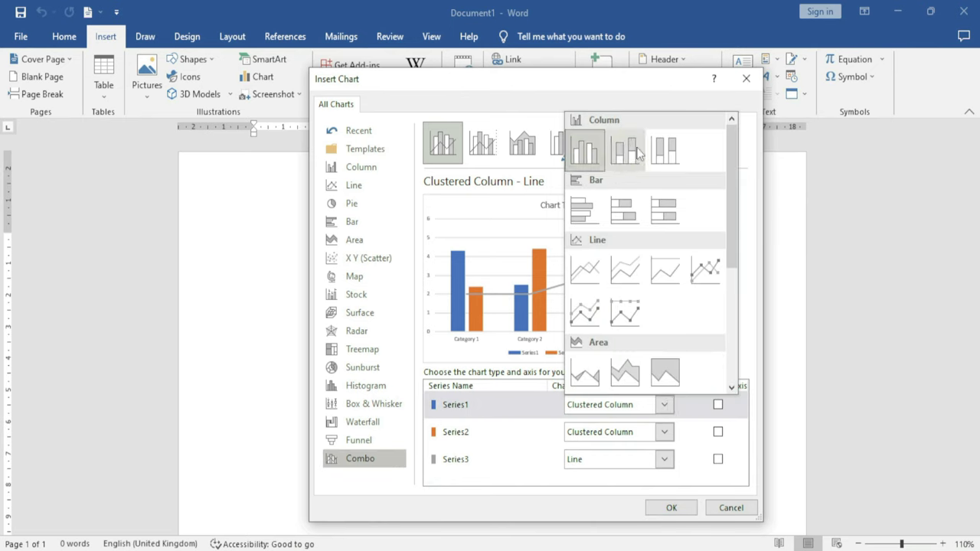
left_click_drag(737, 231, 731, 238)
left_click(629, 244)
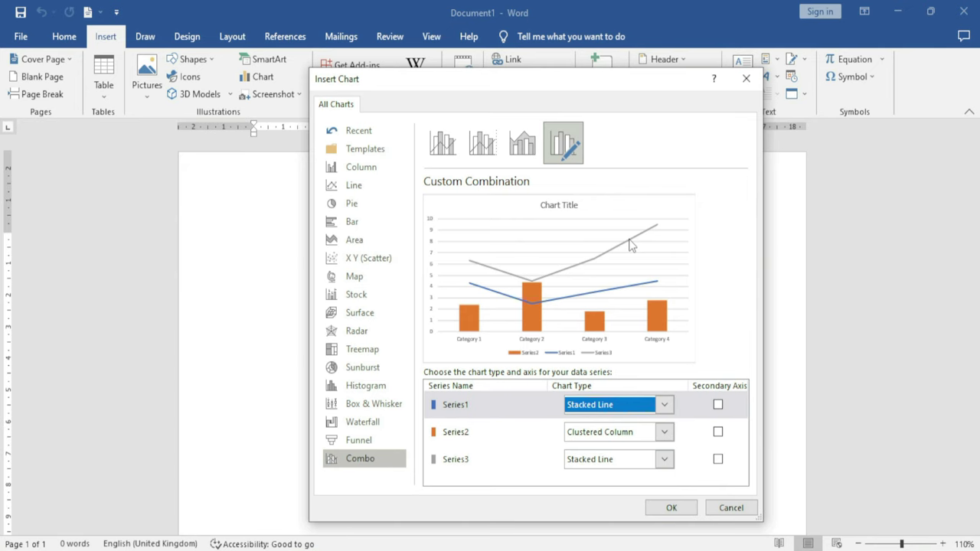
left_click(663, 433)
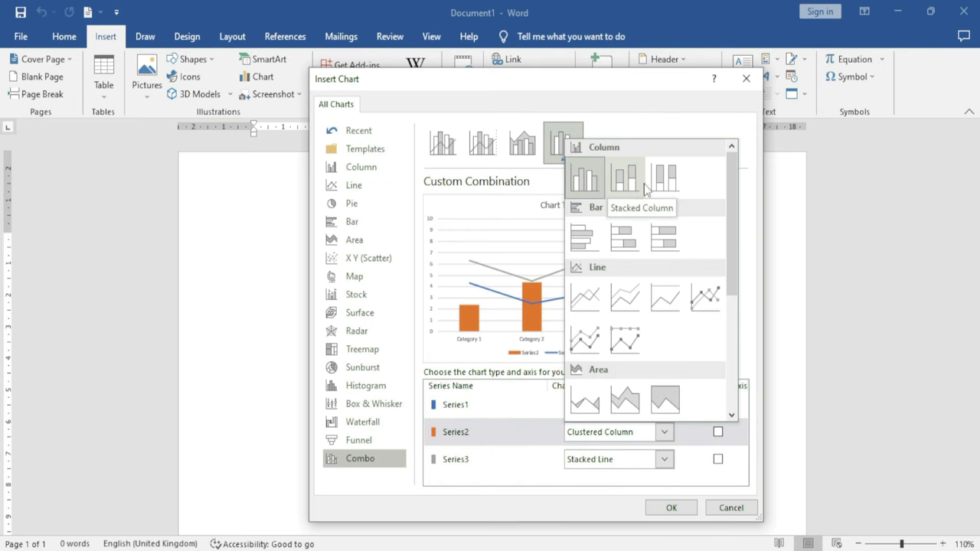
left_click(664, 178)
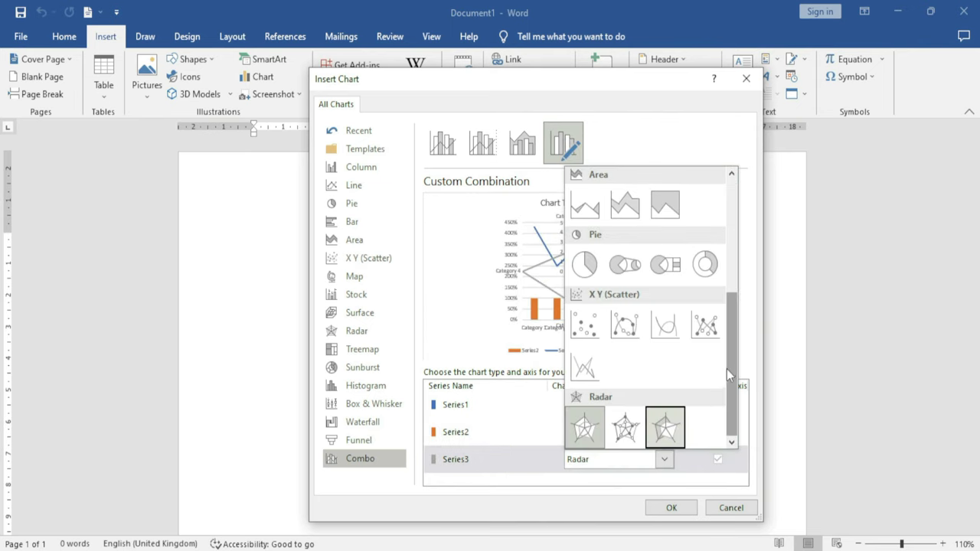
left_click_drag(727, 369, 739, 307)
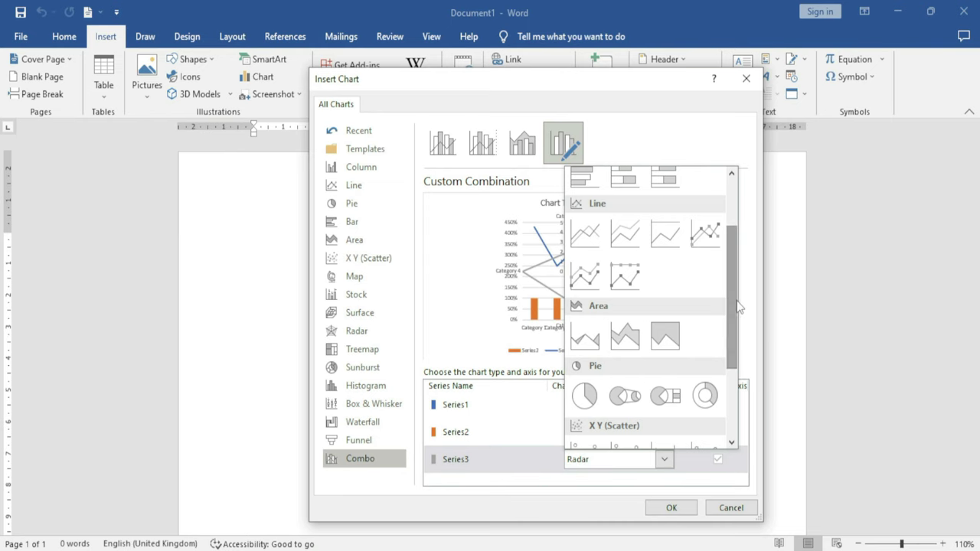
left_click(624, 229)
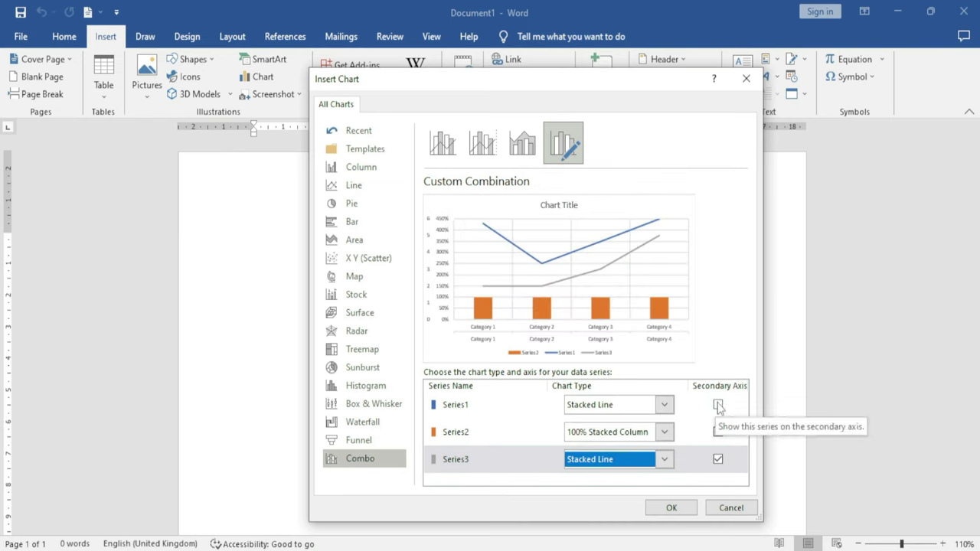
Plot Series1 on the secondary axis and shift the dialog slightly left
left_click(718, 405)
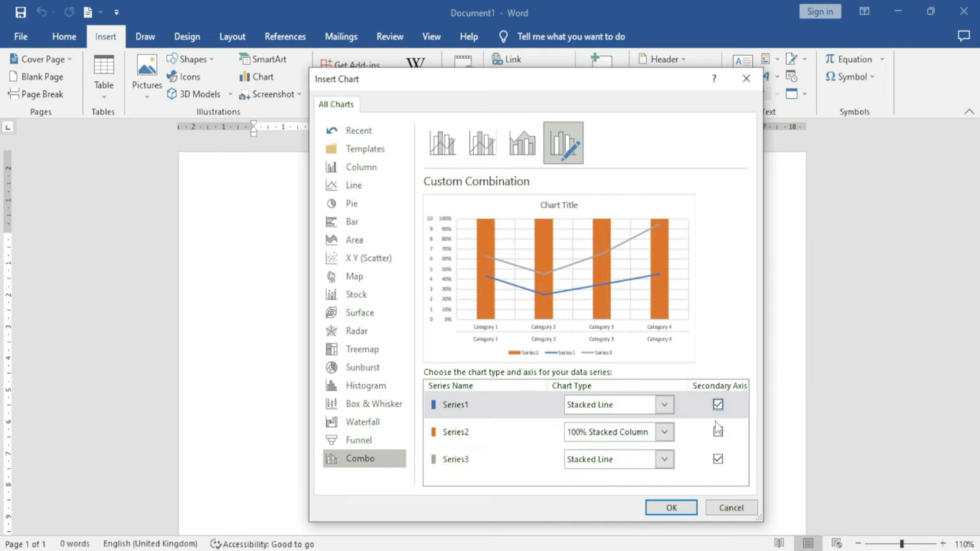
left_click(718, 432)
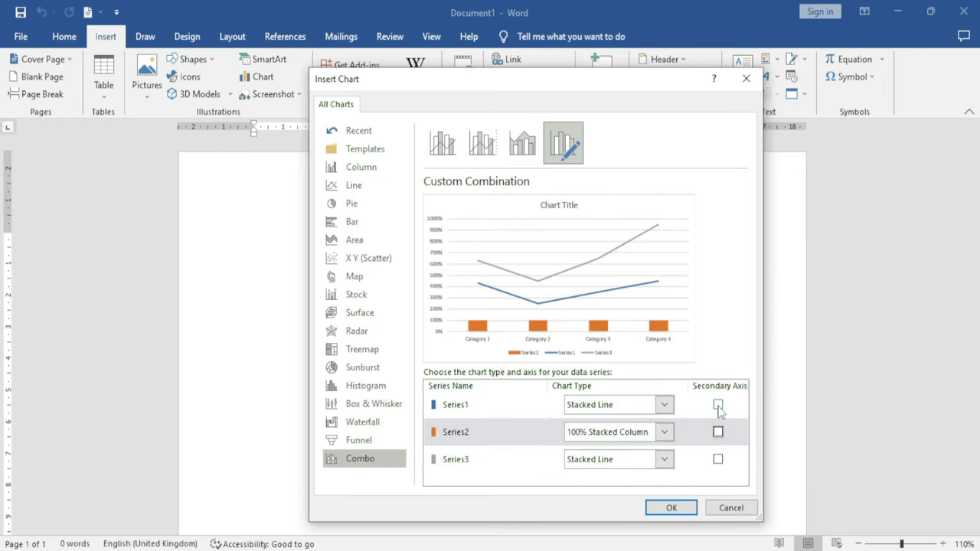
left_click(718, 405)
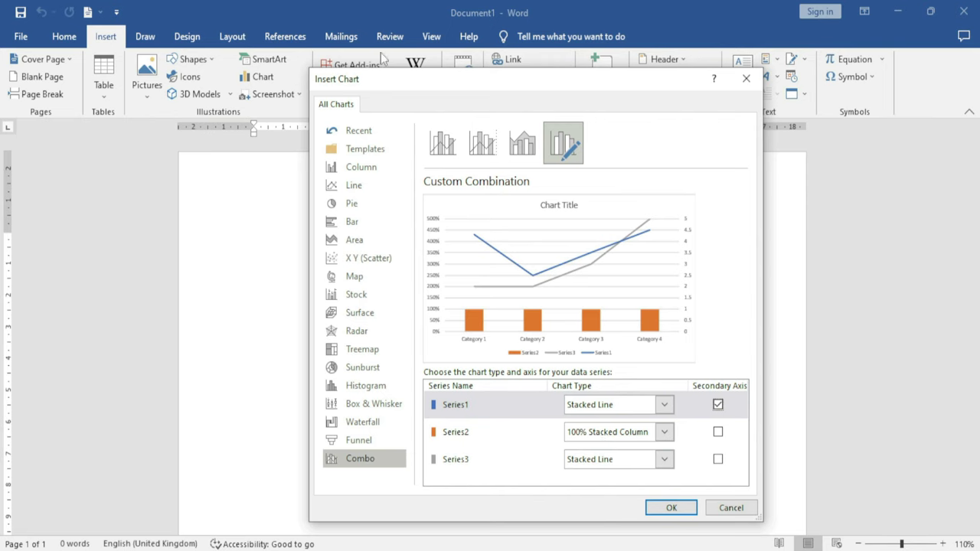
left_click_drag(518, 92, 500, 85)
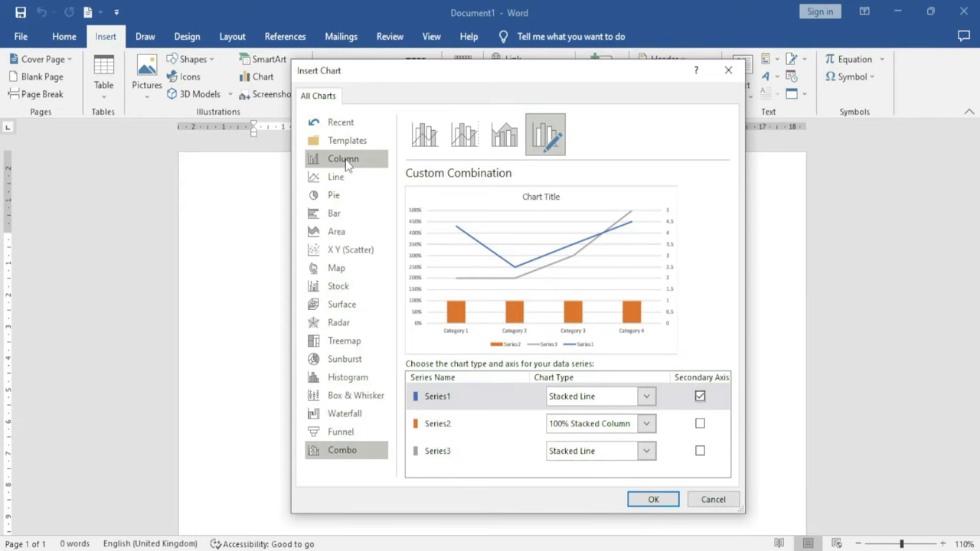
Return to the Column category to show the Clustered Column preview
left_click(344, 160)
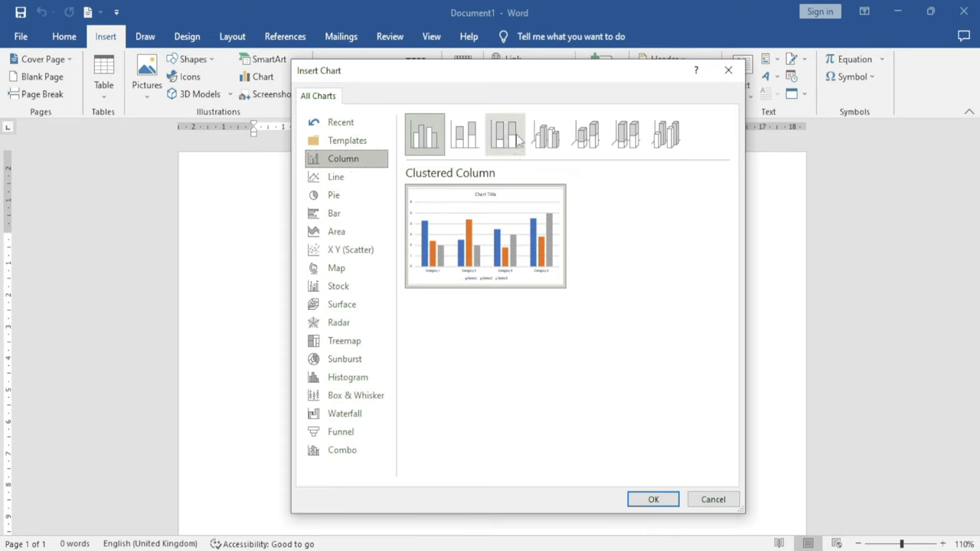
Compare the 3-D variant, then insert the flat Clustered Column chart
left_click(545, 137)
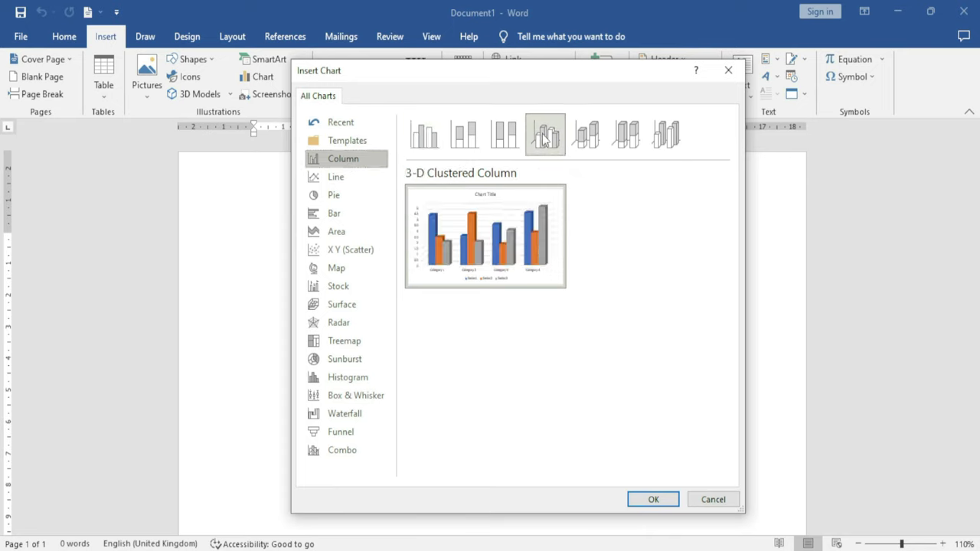
left_click(423, 136)
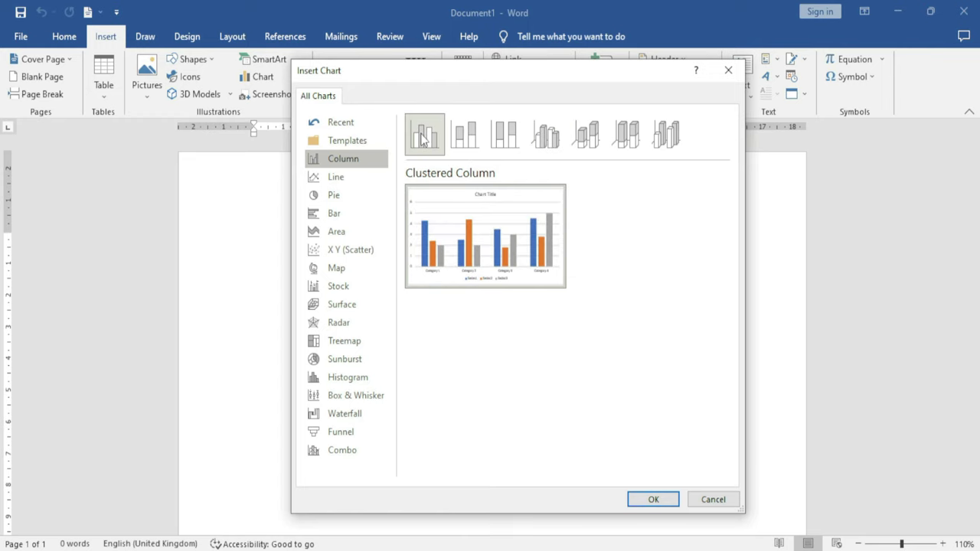
left_click(649, 500)
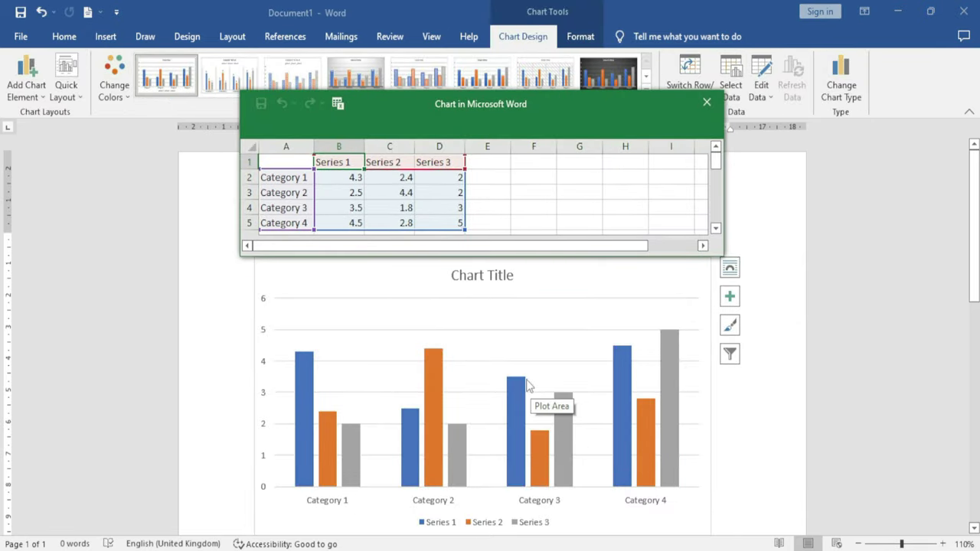
Move and enlarge the chart's data sheet window so the chart stays visible
left_click_drag(487, 113, 502, 116)
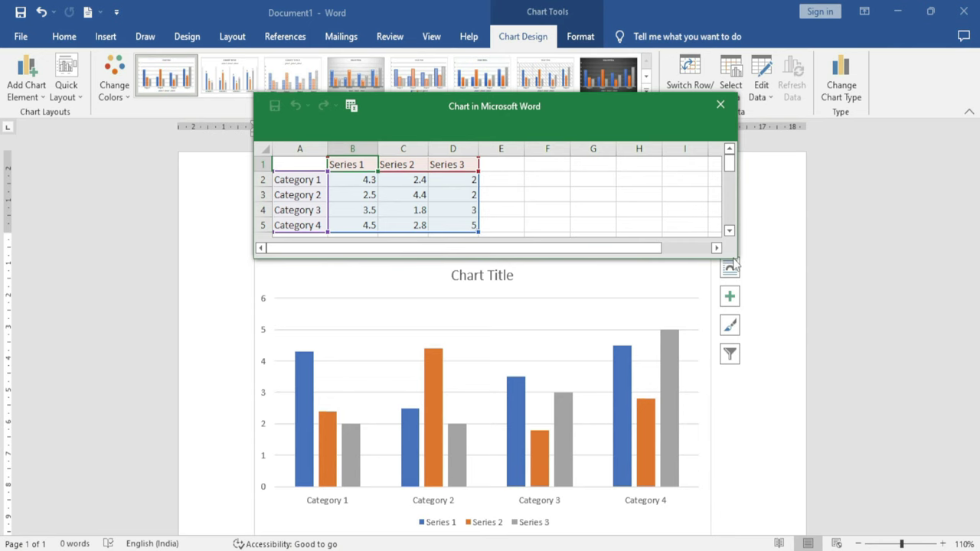
left_click_drag(733, 262, 867, 352)
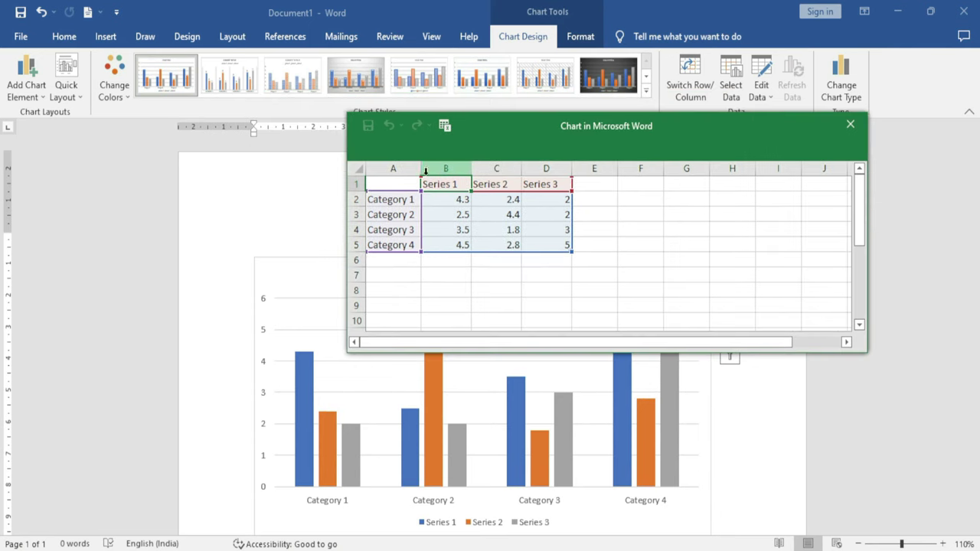
left_click_drag(521, 134, 472, 100)
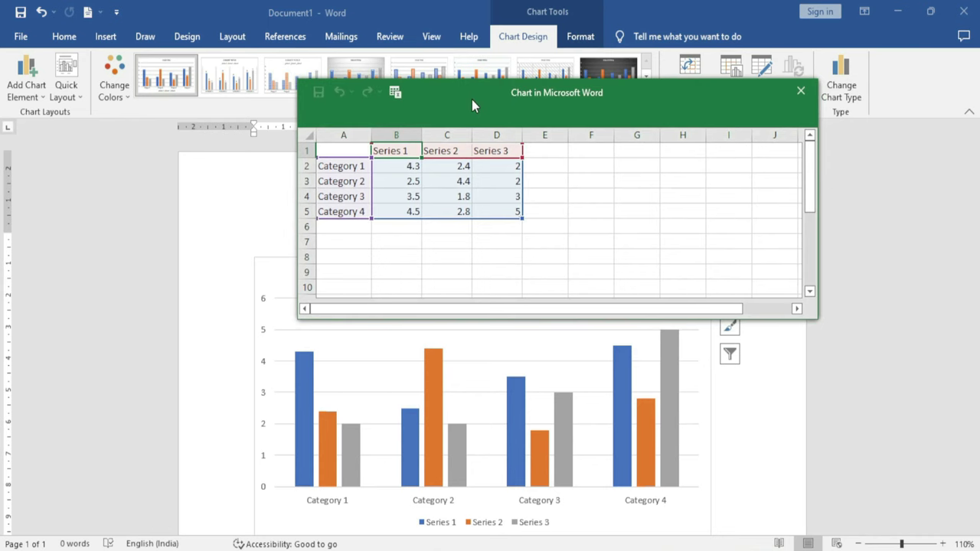
left_click(481, 385)
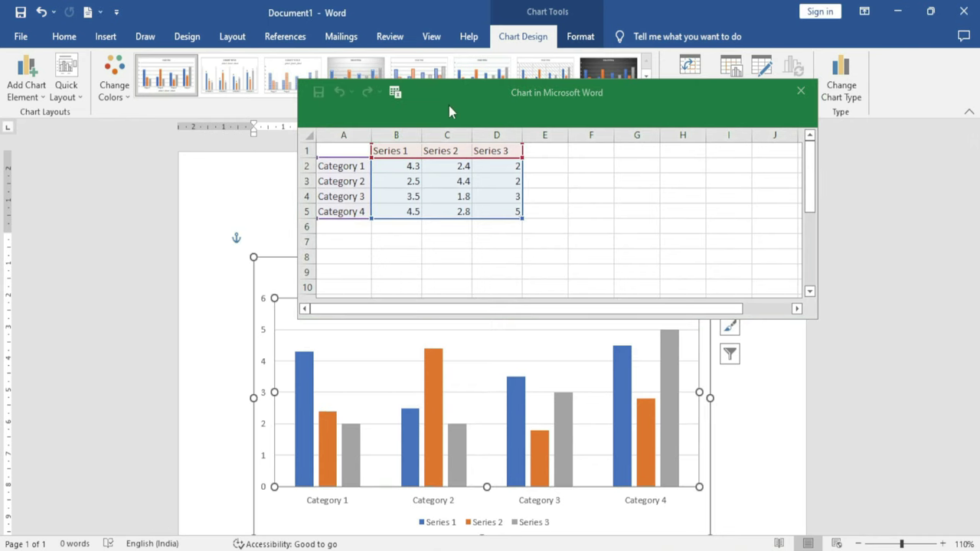
left_click_drag(449, 111, 518, 110)
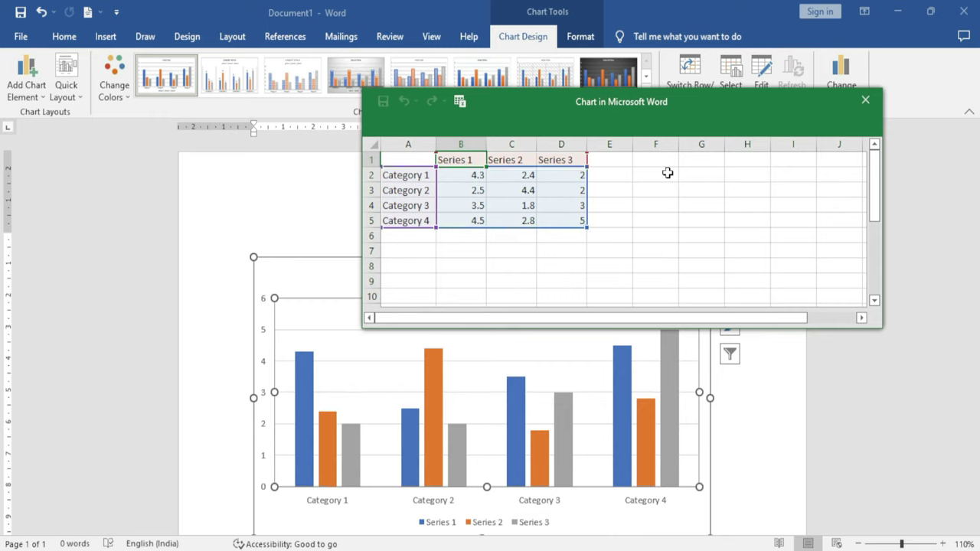
Name the three data series Hindi, Eng and Pol in the header row
type("Hin")
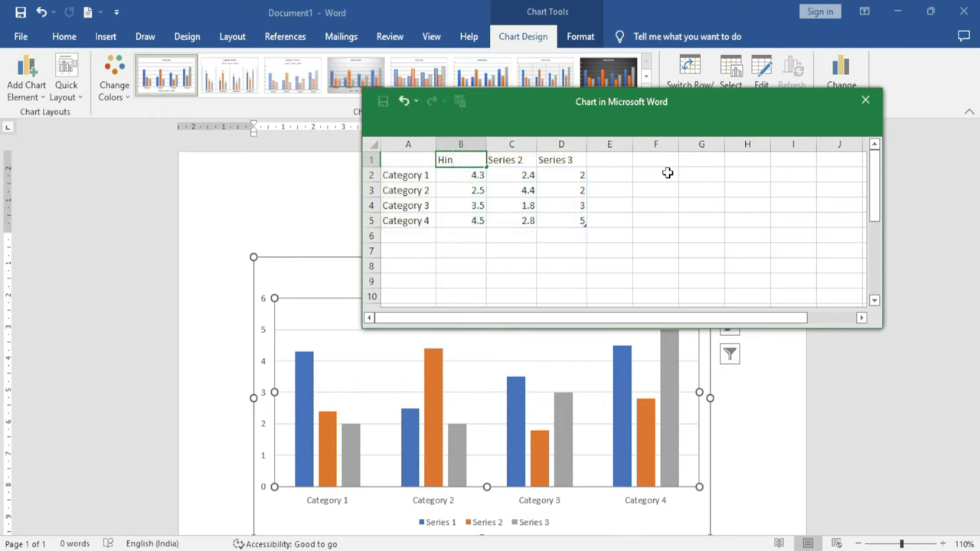
type("di")
key("Return")
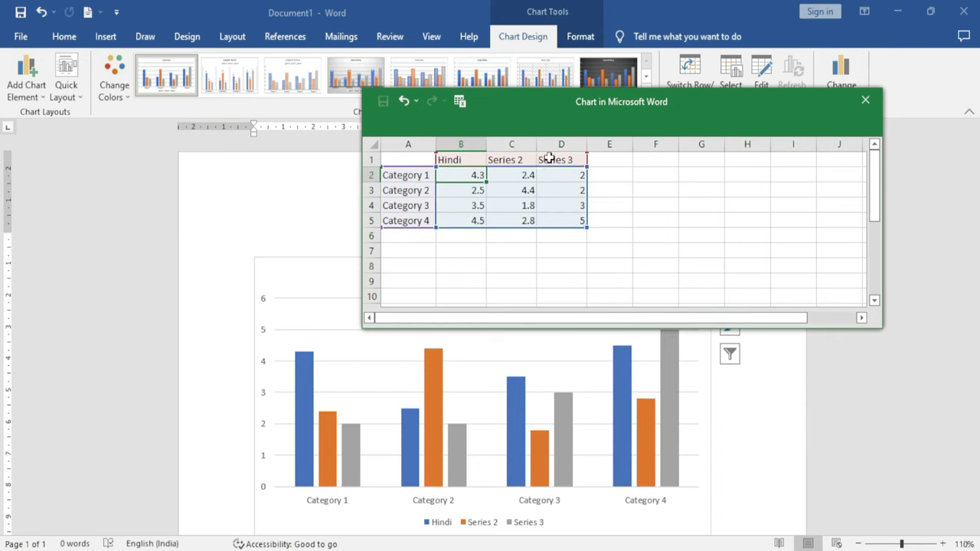
left_click(505, 159)
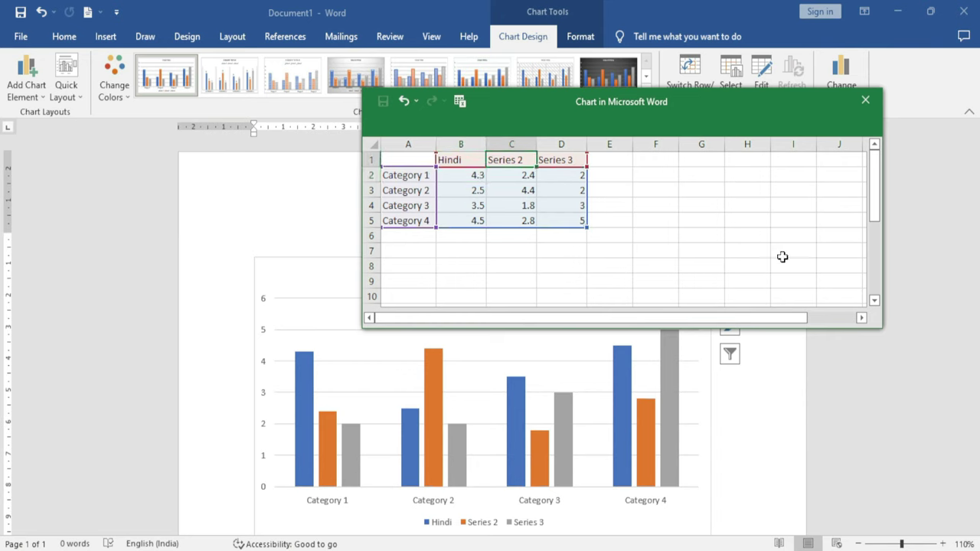
type("Eng")
key("Tab")
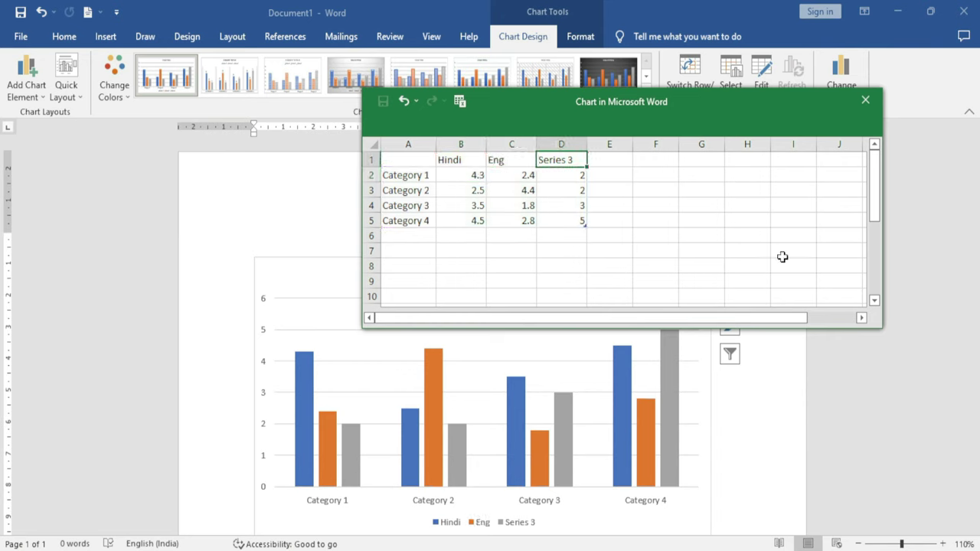
type("Pol")
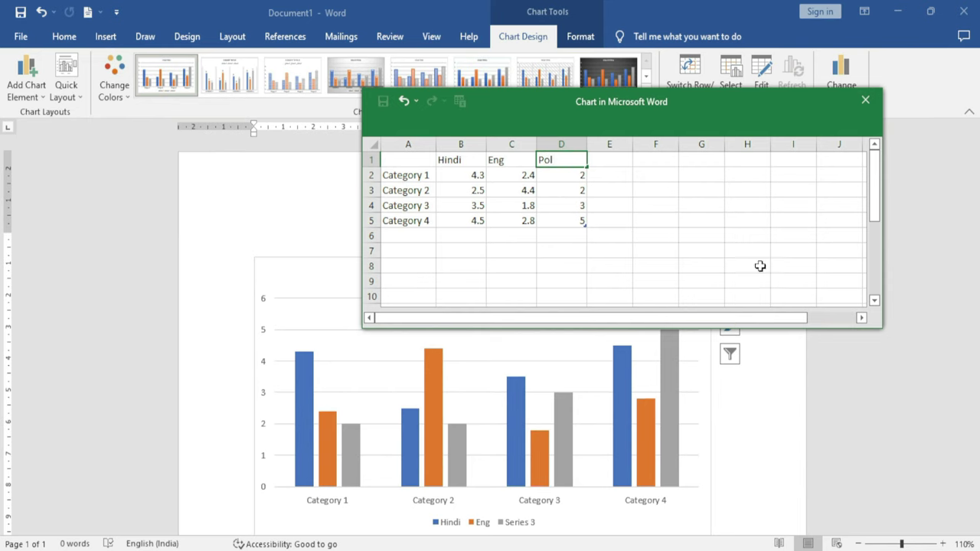
left_click(609, 235)
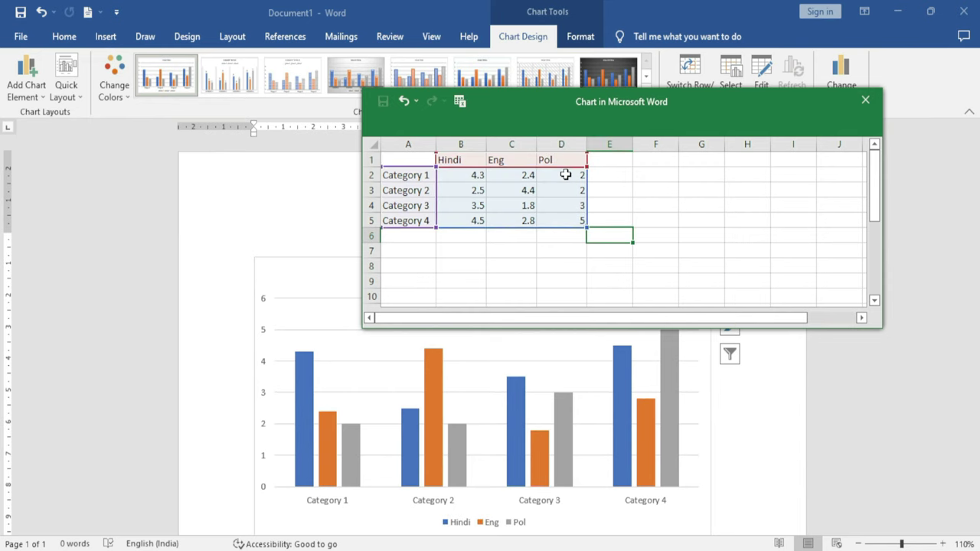
left_click_drag(677, 109, 525, 117)
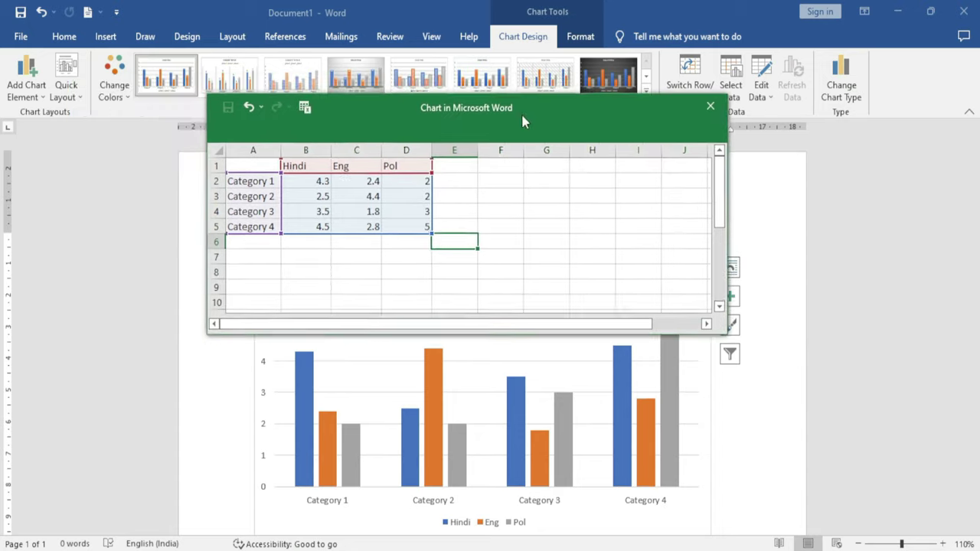
scroll(476, 424, "down", 3)
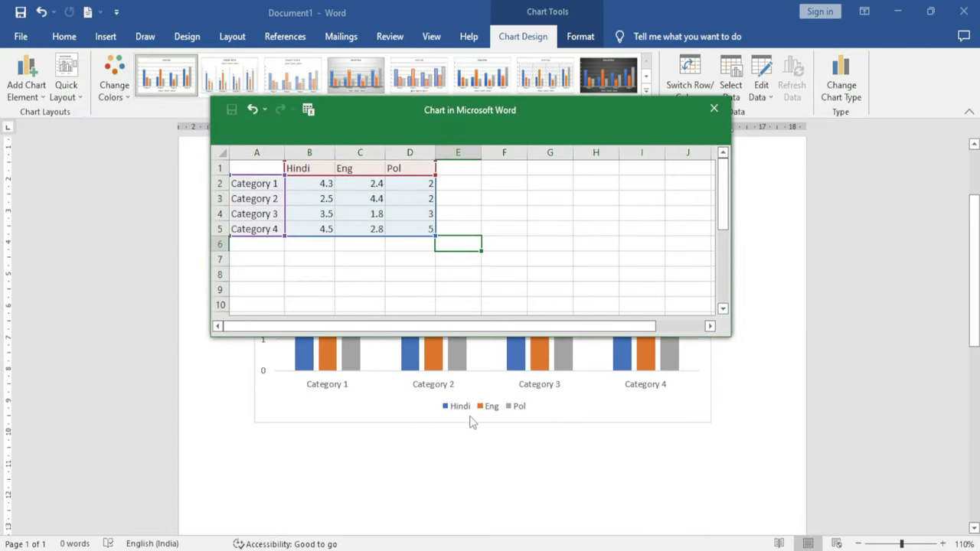
left_click_drag(458, 108, 652, 109)
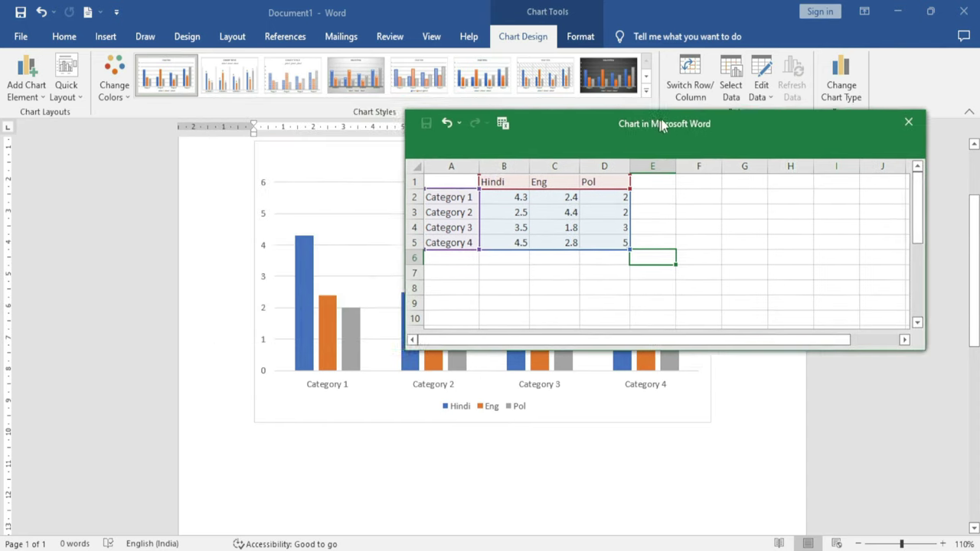
Replace Category 1–4 in A2:A5 with the four students' names
left_click(452, 191)
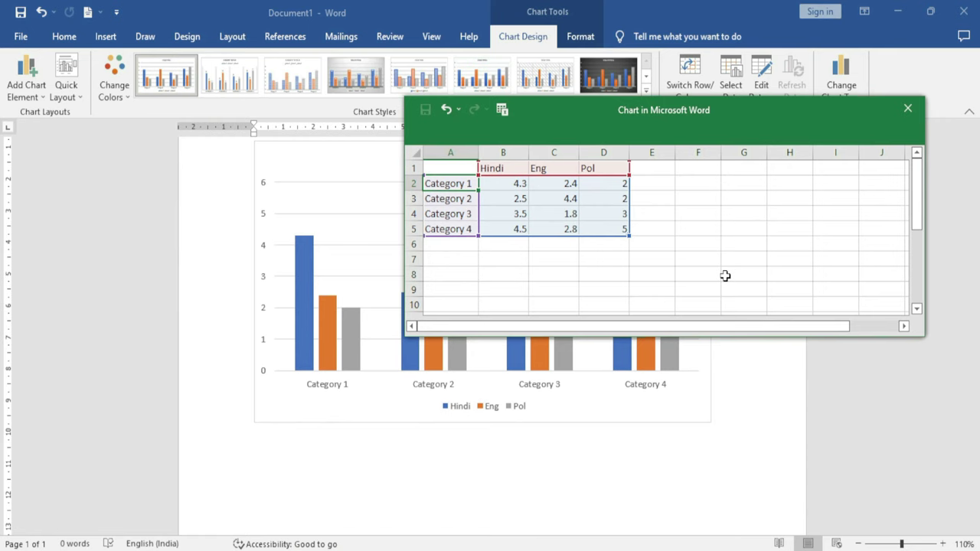
type("Aman")
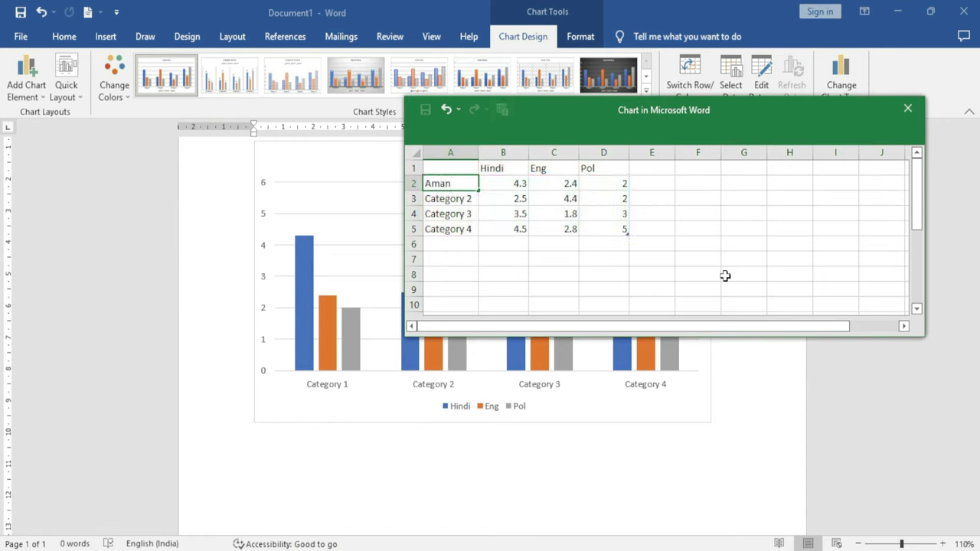
key("Return")
type("Ka")
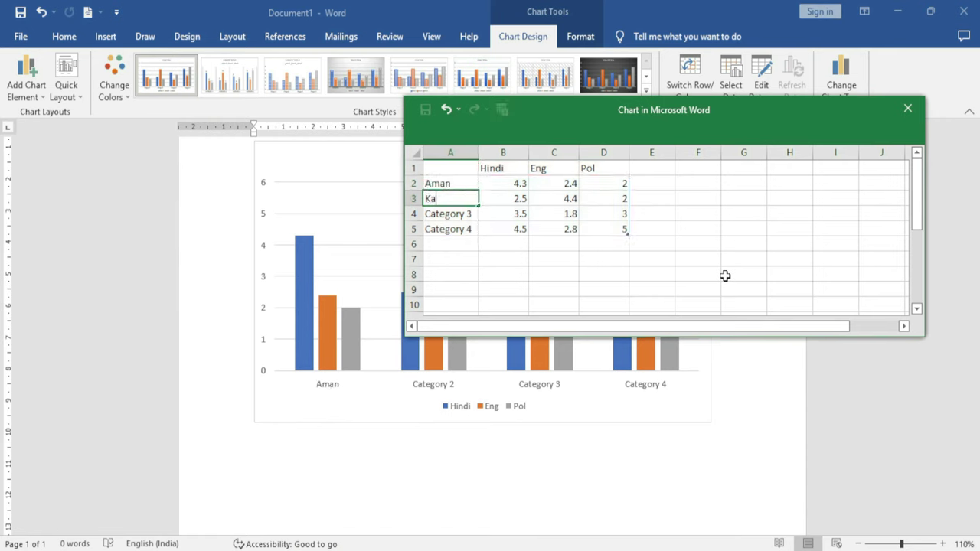
type("mal")
key("Return")
type("Deepak")
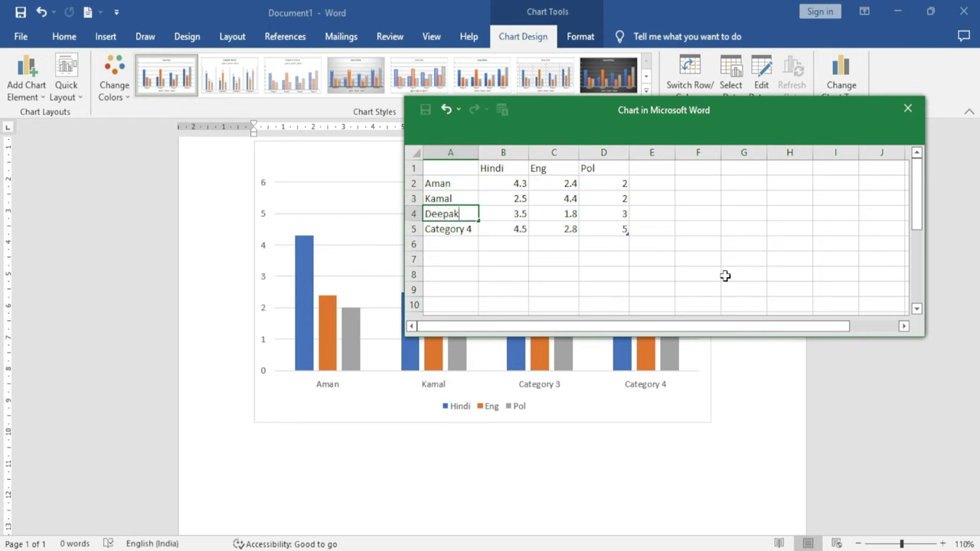
key("Return")
type("Aditya")
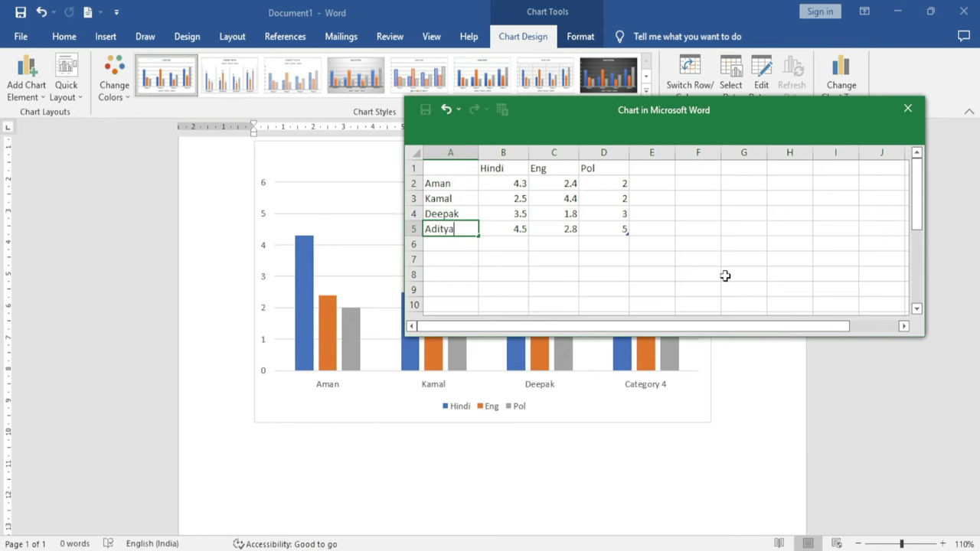
key("Return")
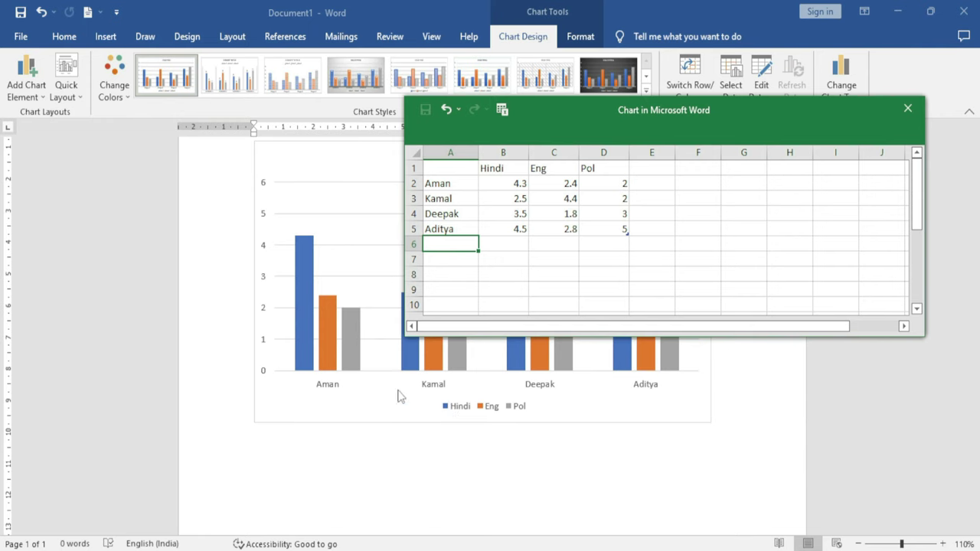
left_click_drag(560, 117, 643, 60)
left_click(602, 129)
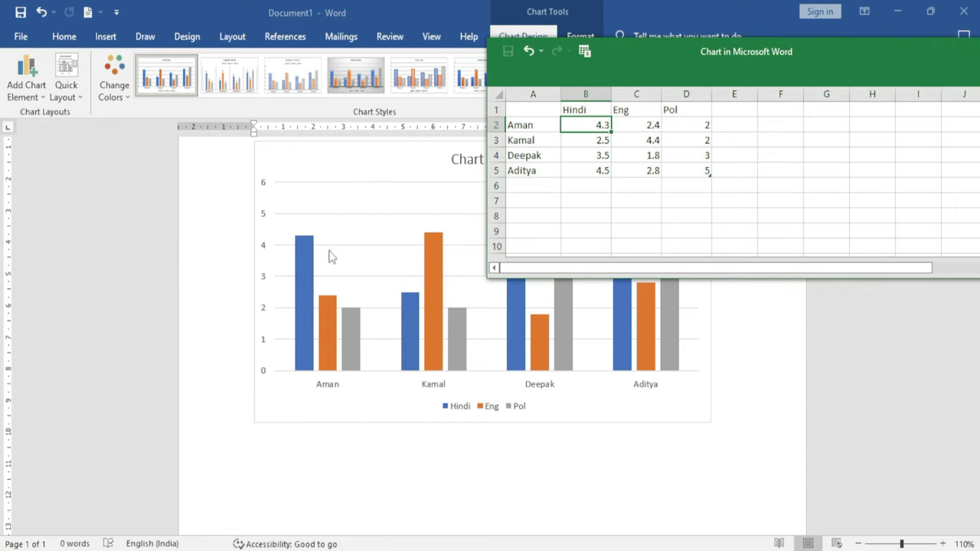
Enter the first student's marks: Hindi 69, Eng 98, Pol 25
scroll(331, 257, "up", 2)
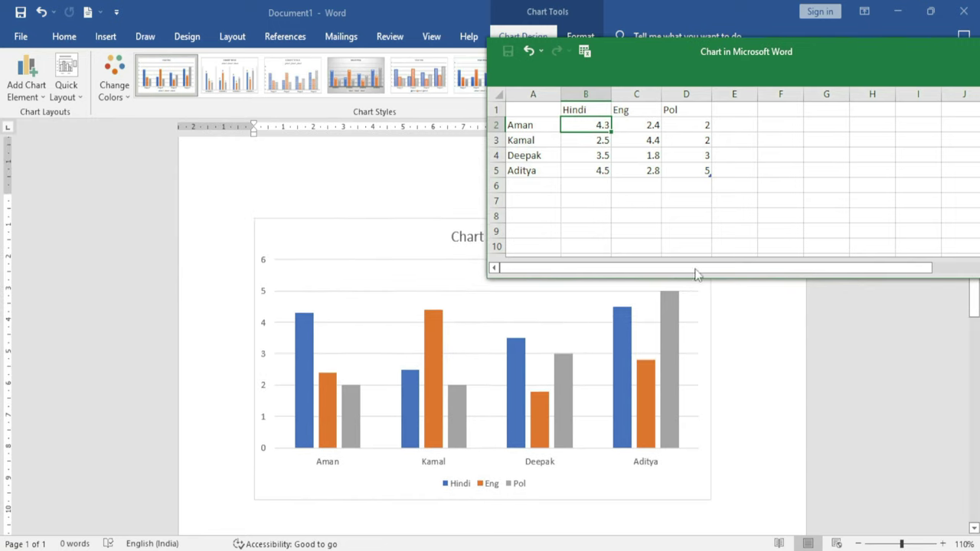
left_click_drag(646, 70, 551, 40)
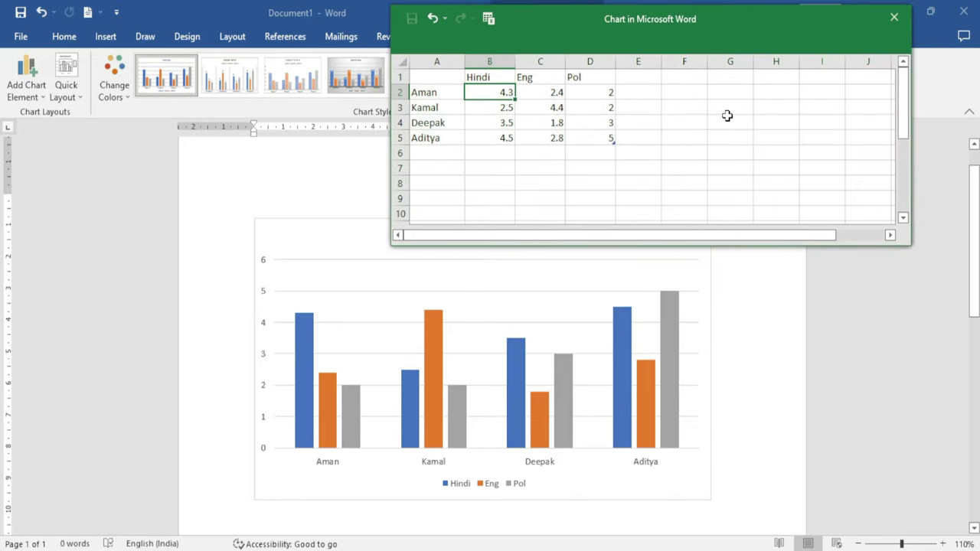
type("6")
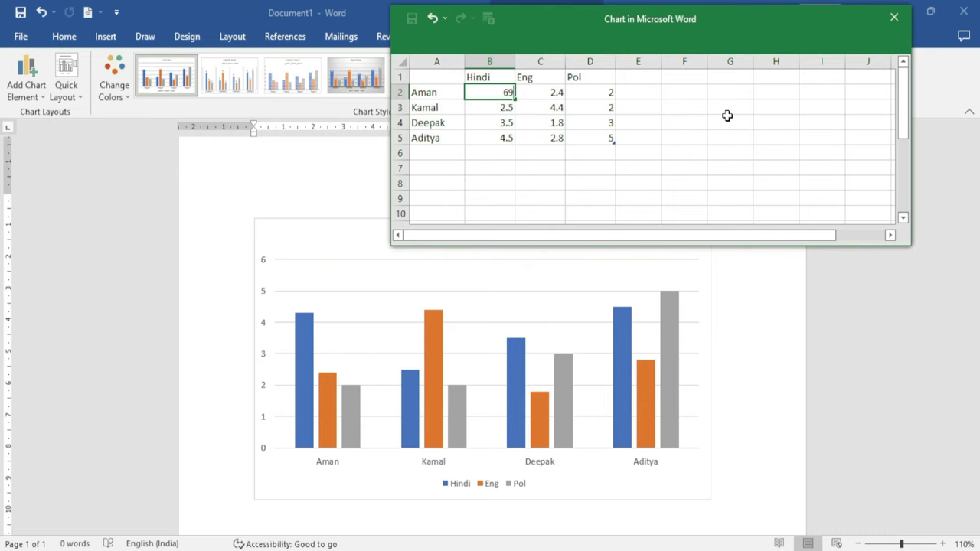
type("9")
key("Return")
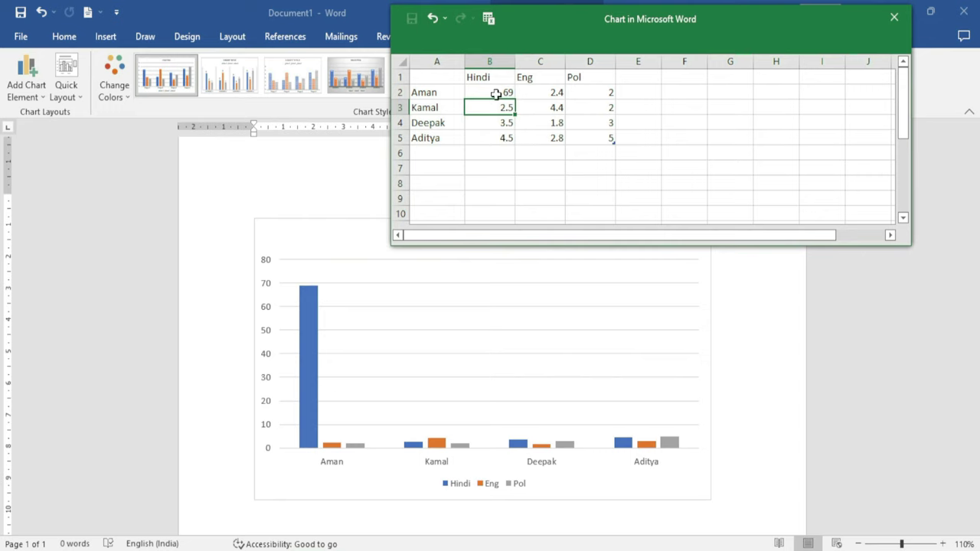
left_click(542, 93)
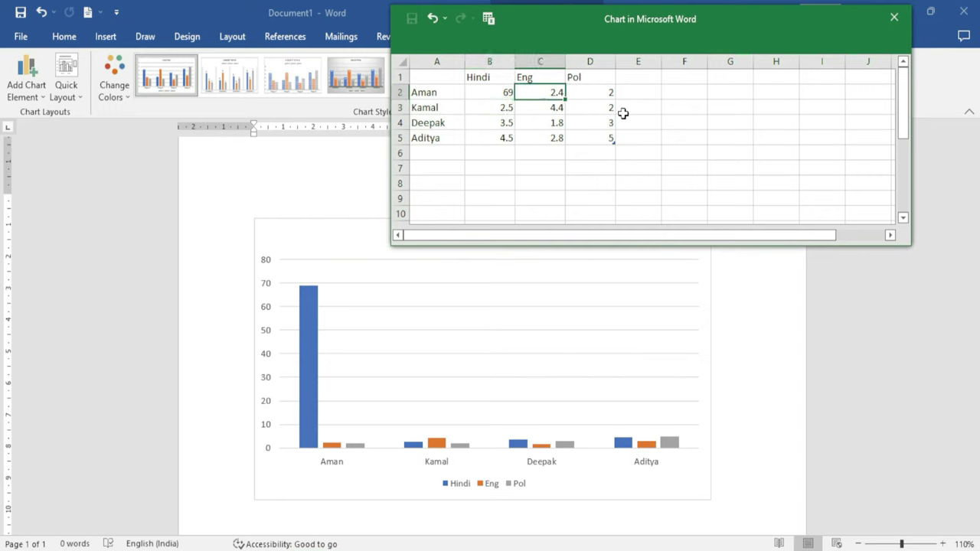
type("98")
key("Return")
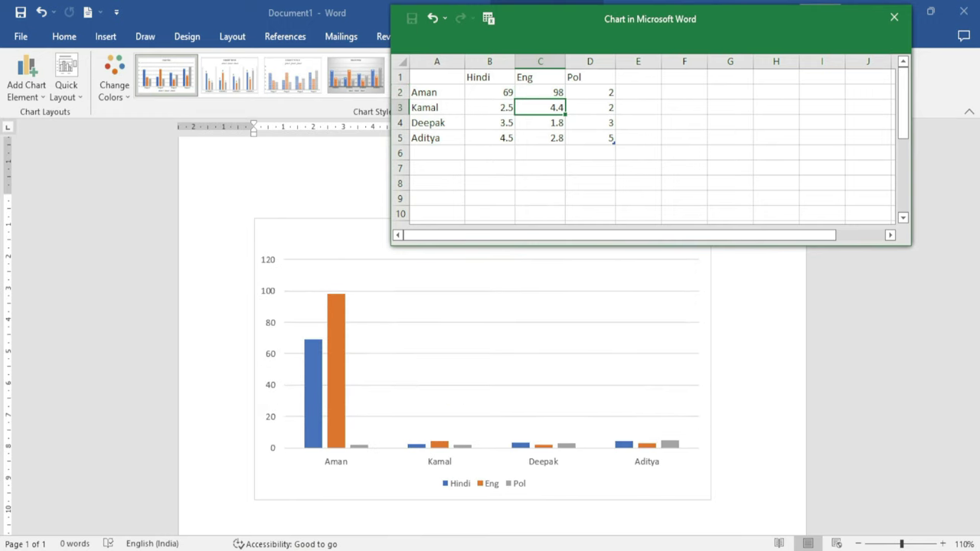
left_click(602, 92)
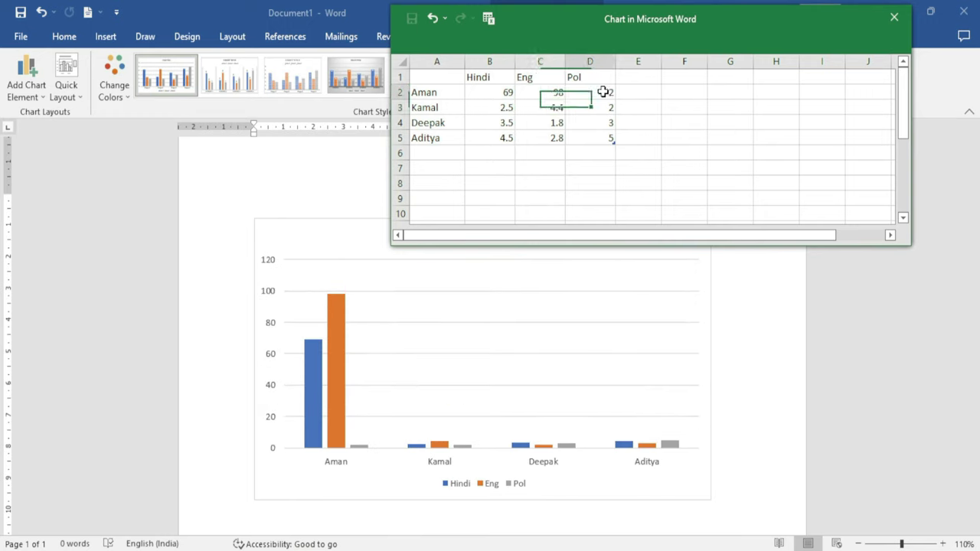
type("25")
key("Return")
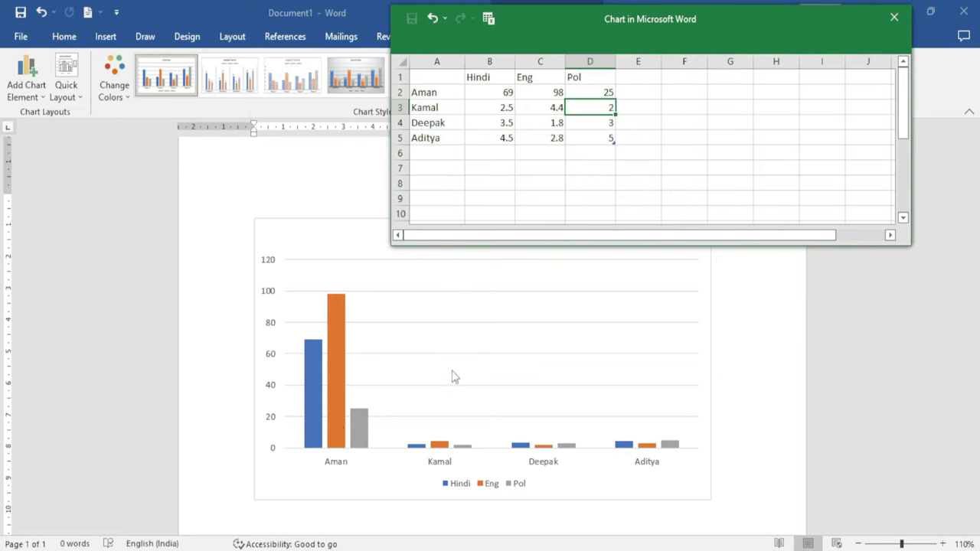
Select the second student's Hindi cell, then close the chart data window
left_click(504, 108)
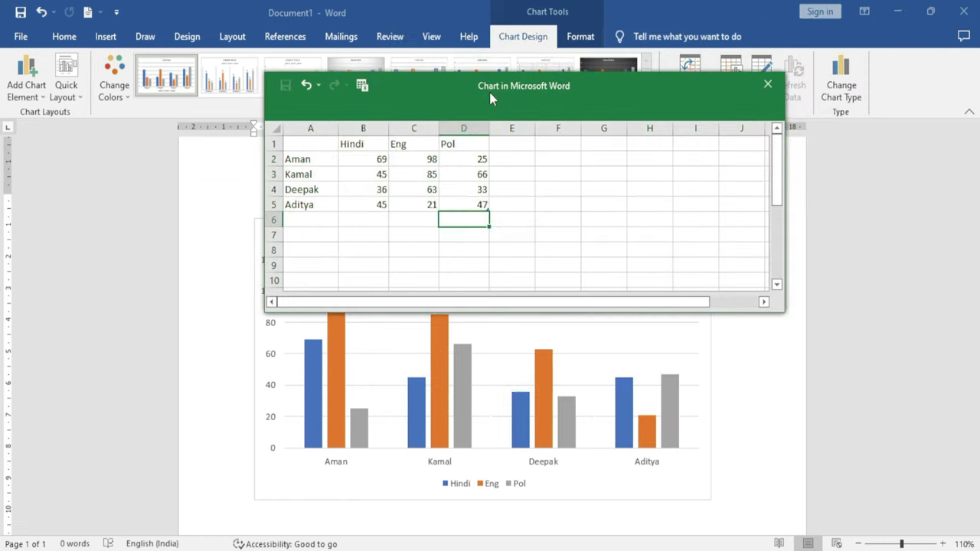
left_click_drag(489, 91, 458, 134)
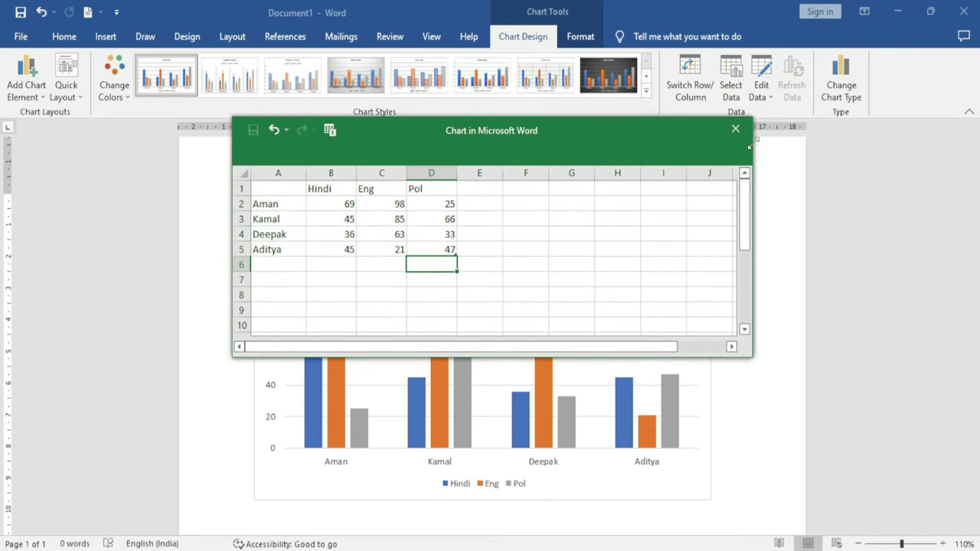
left_click(735, 130)
left_click(617, 416)
scroll(612, 413, "down", 2)
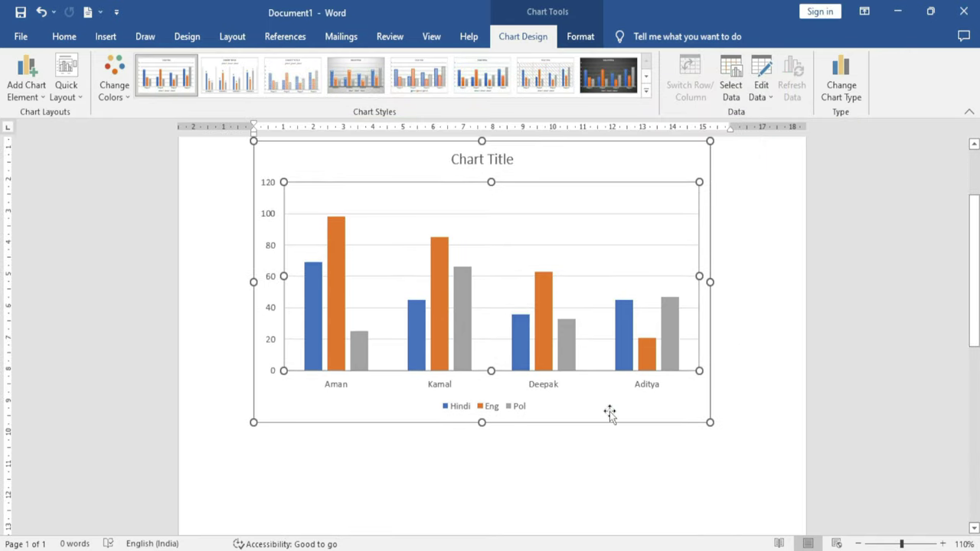
scroll(610, 413, "up", 2)
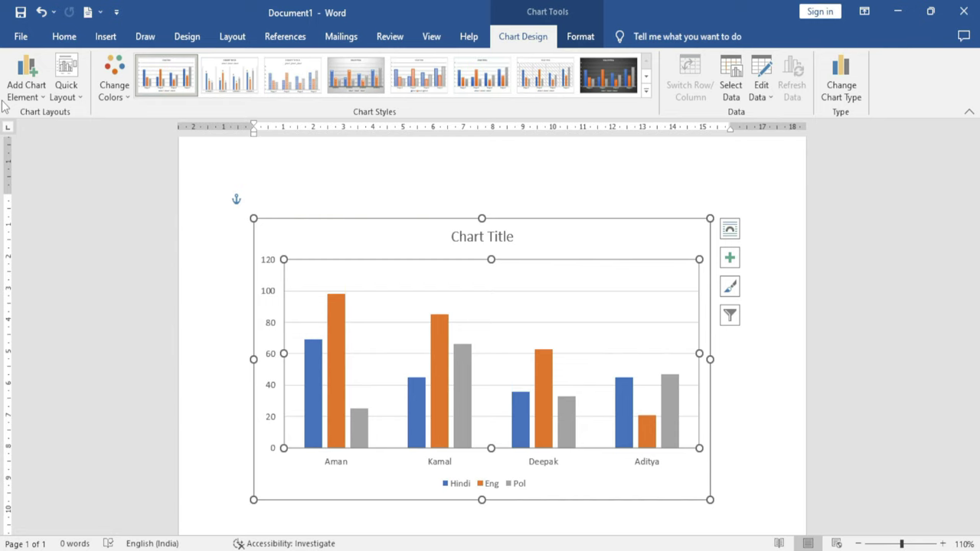
left_click(44, 104)
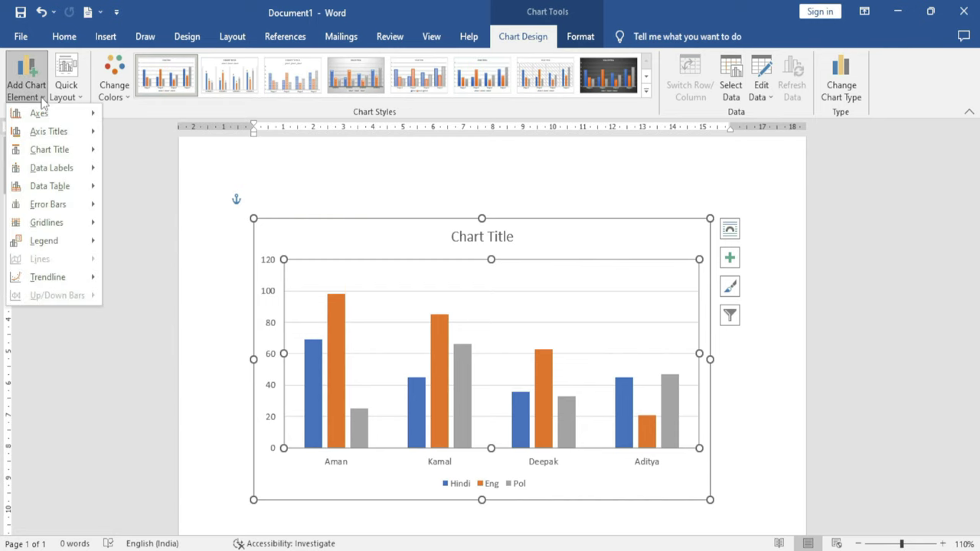
mouse_move(46, 115)
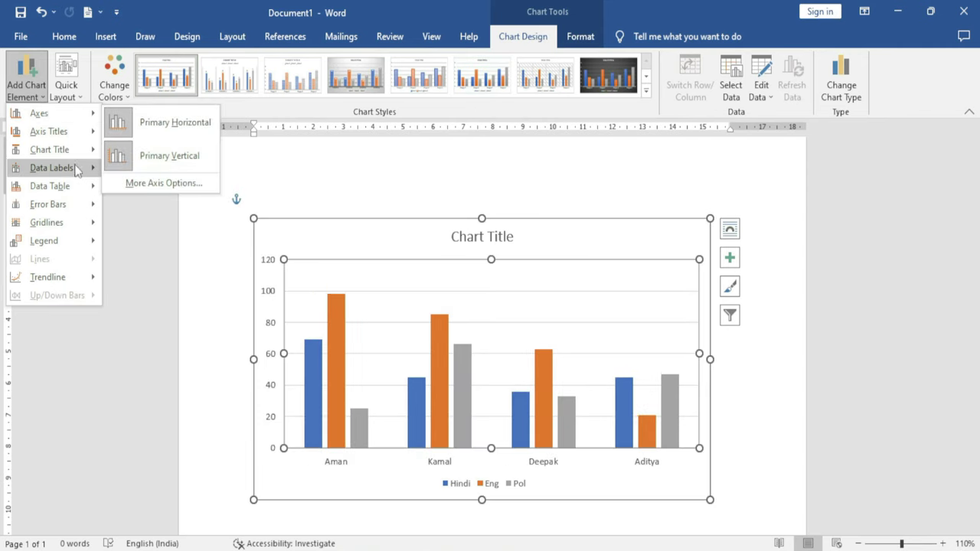
mouse_move(56, 133)
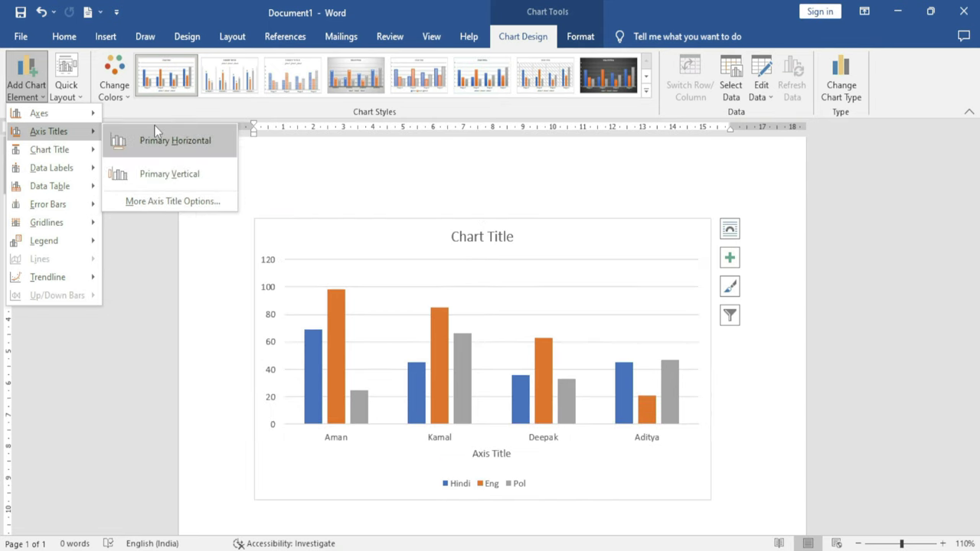
mouse_move(59, 169)
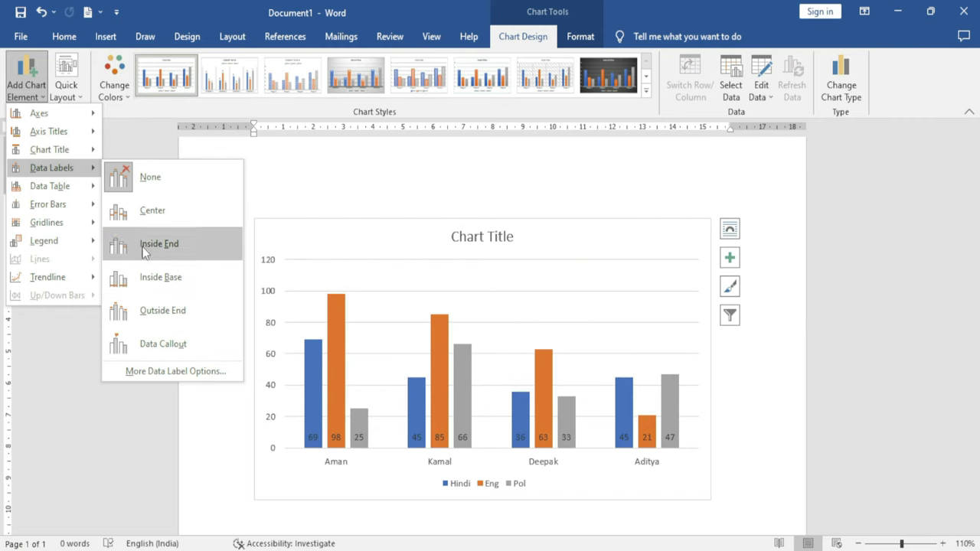
mouse_move(81, 193)
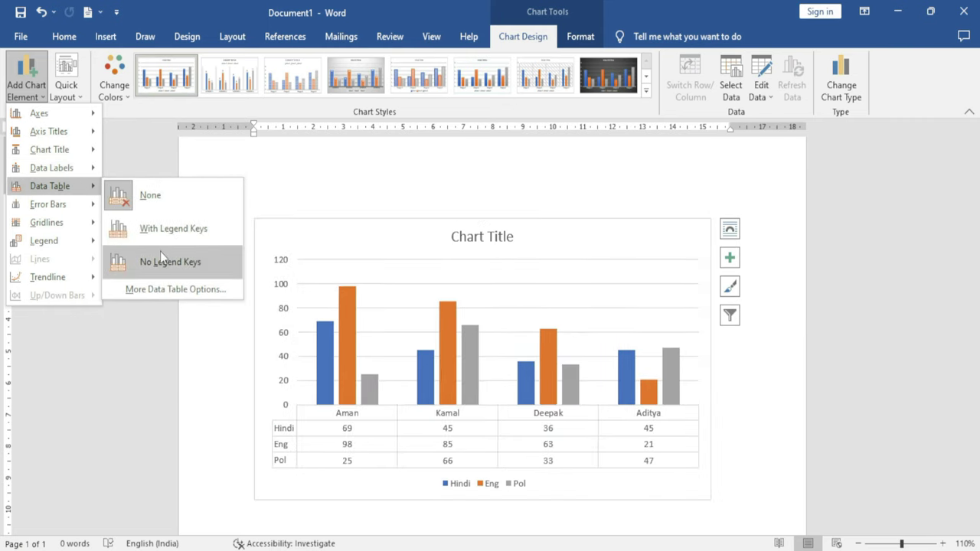
mouse_move(54, 222)
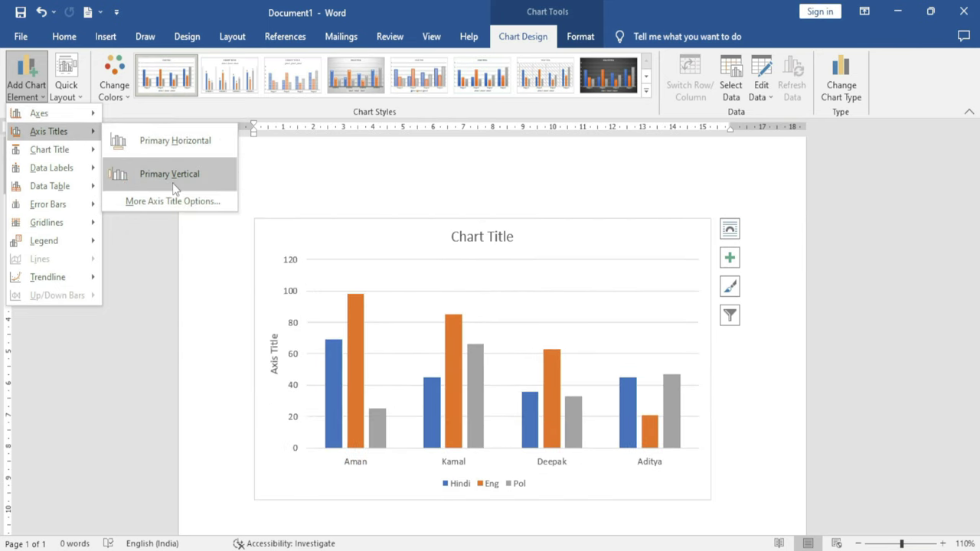
mouse_move(53, 149)
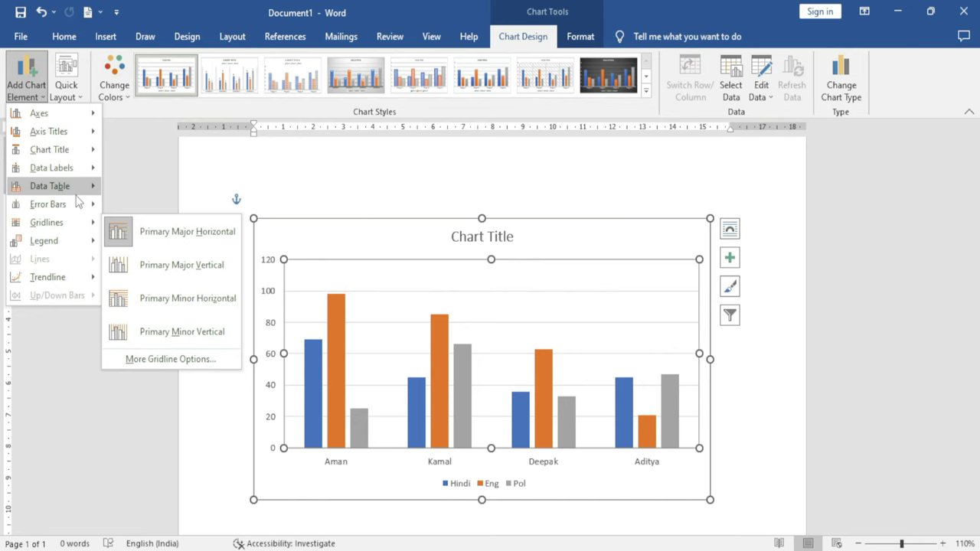
key("Escape")
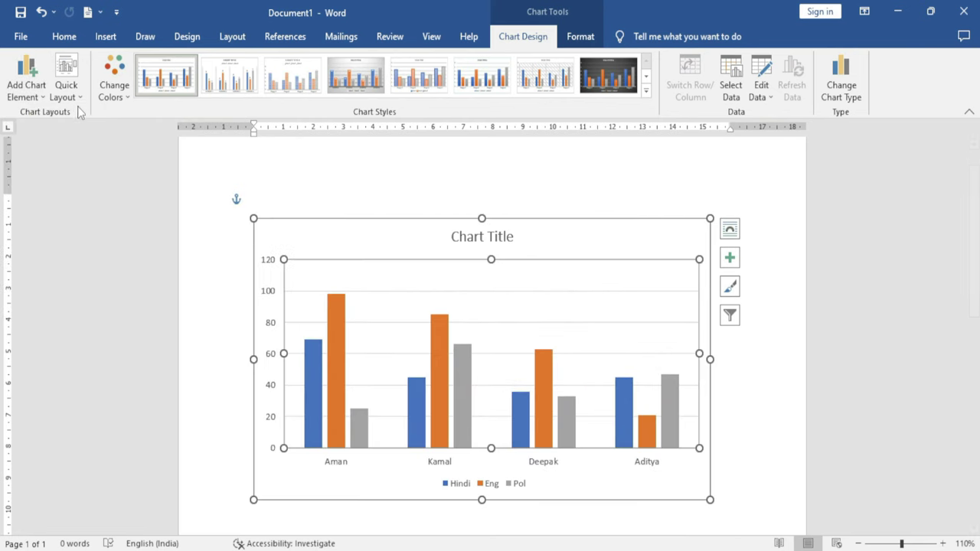
Recolor the chart with the orange, yellow and green Colorful Palette 3
left_click(76, 103)
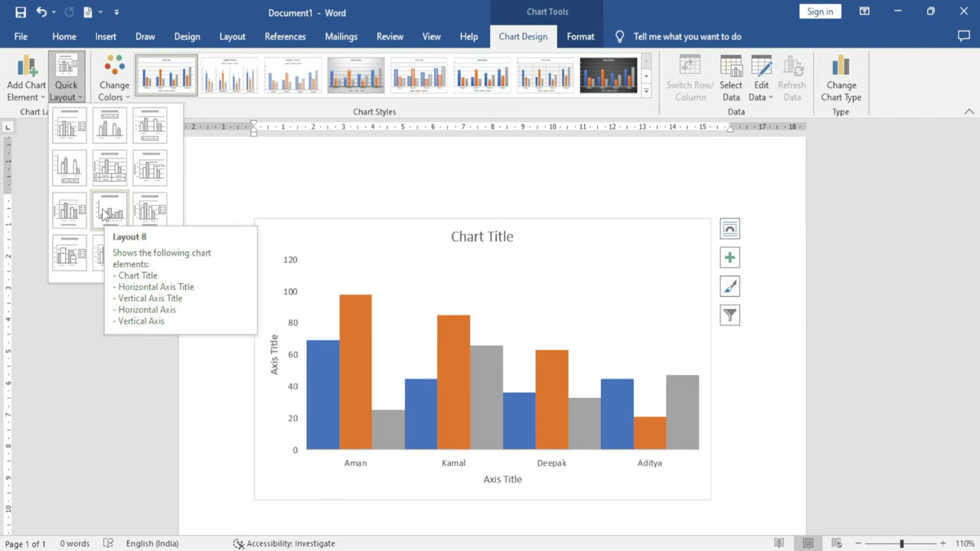
left_click(210, 150)
left_click(125, 98)
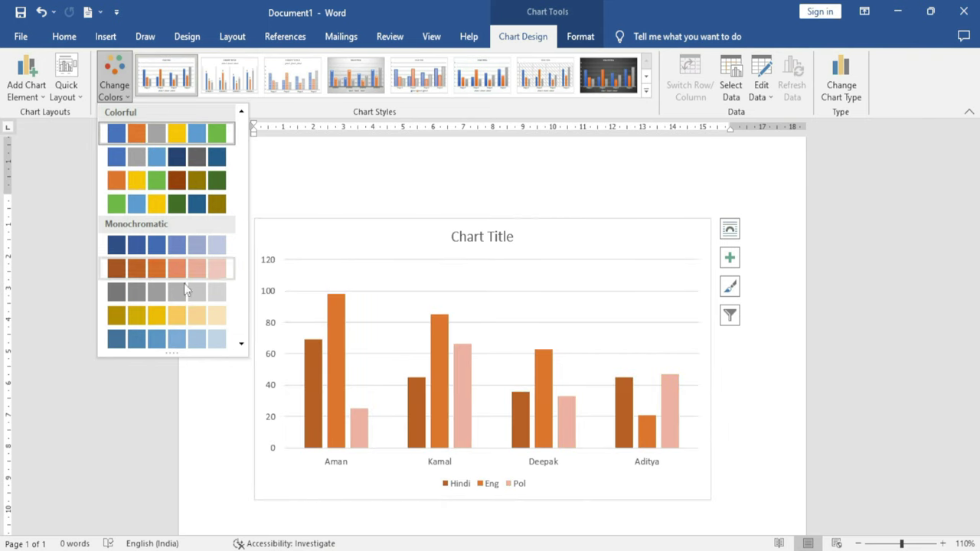
left_click(163, 184)
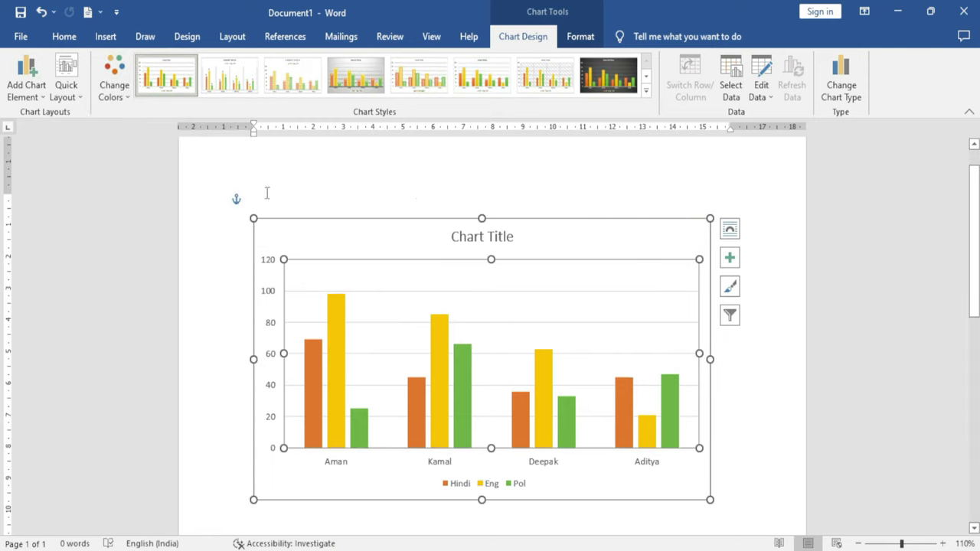
Apply the dark chart style with glowing outlined columns
left_click(646, 91)
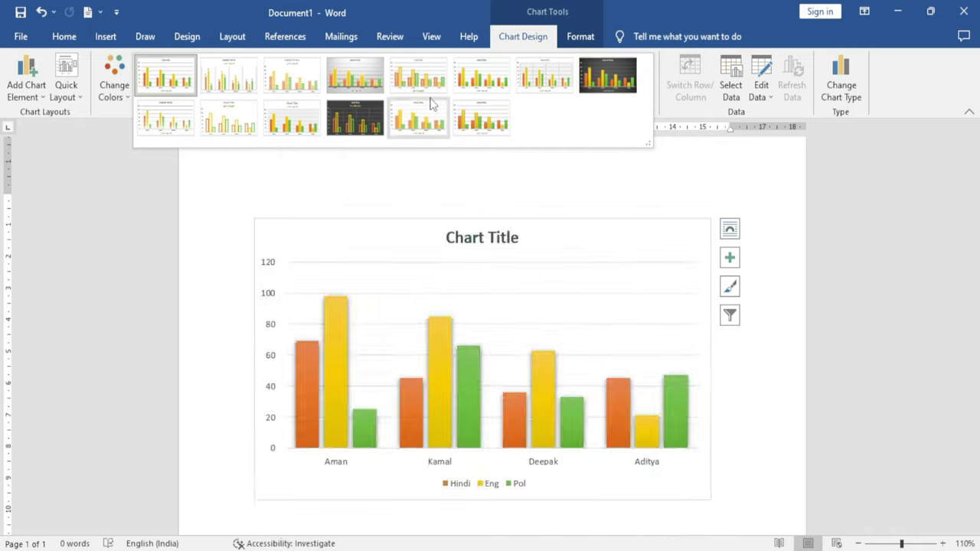
left_click(359, 124)
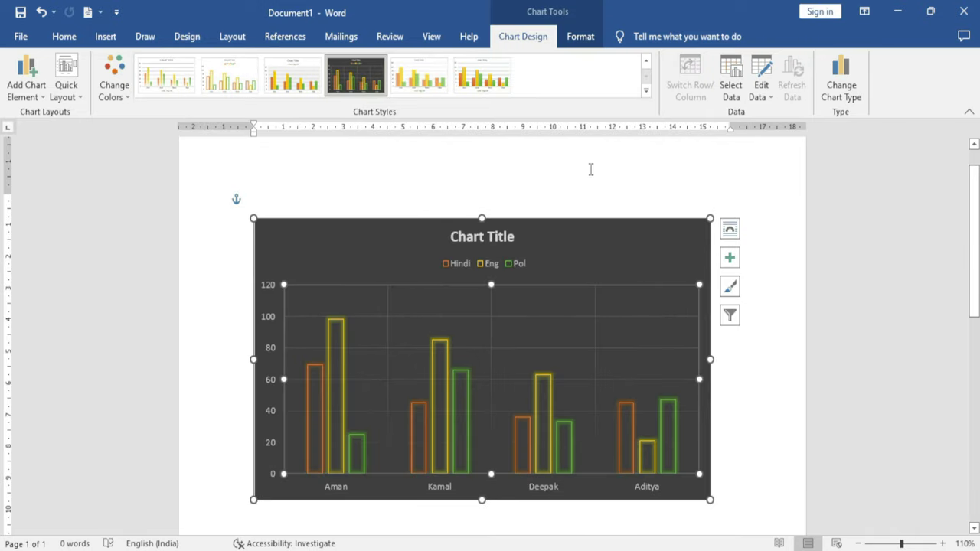
left_click(739, 88)
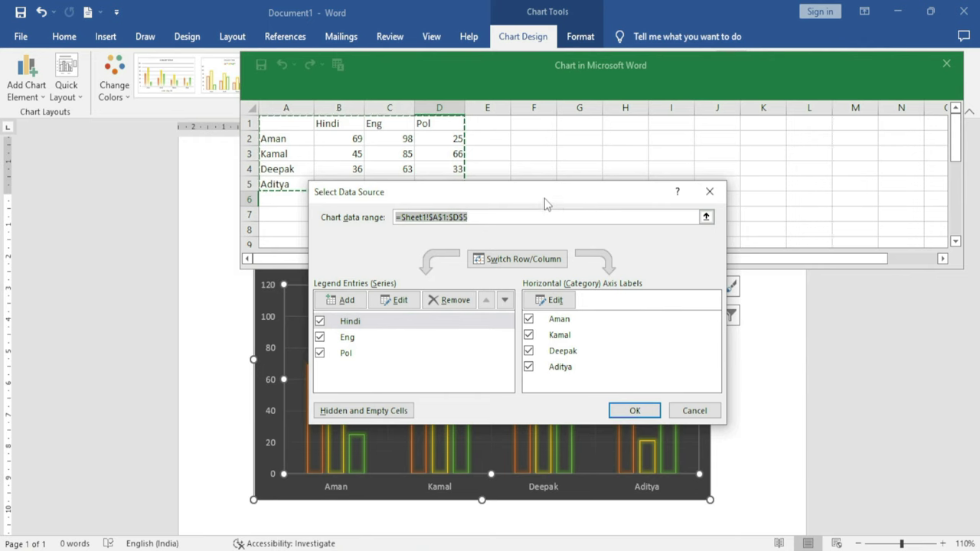
Try extending the data range to A1:F6, cancel, and reopen Select Data Source
left_click_drag(531, 198, 713, 153)
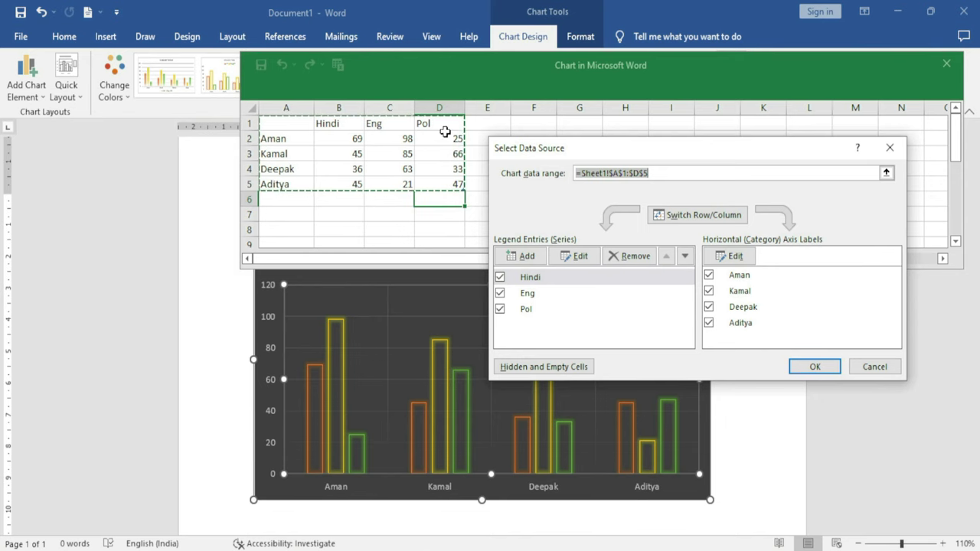
left_click_drag(571, 148, 544, 266)
left_click_drag(276, 125, 534, 201)
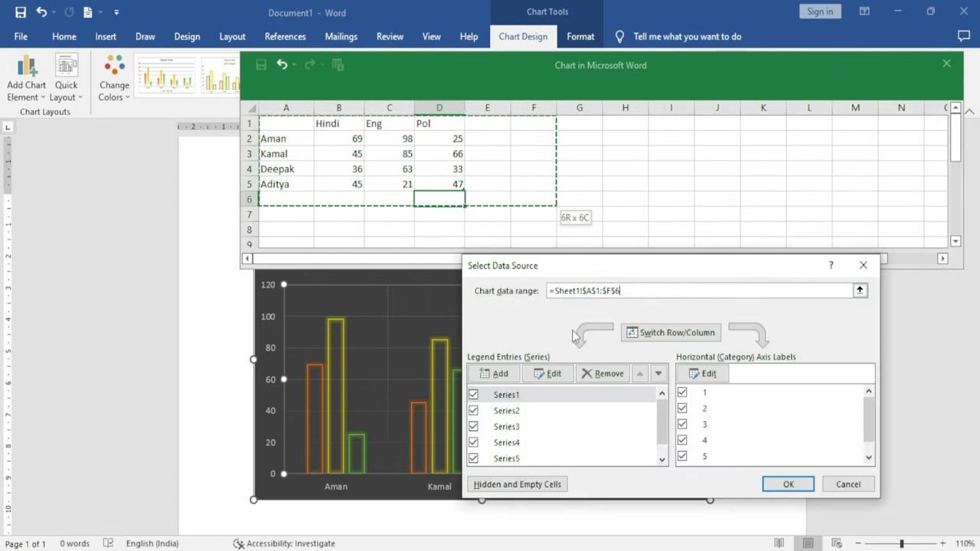
scroll(525, 426, "down", 2)
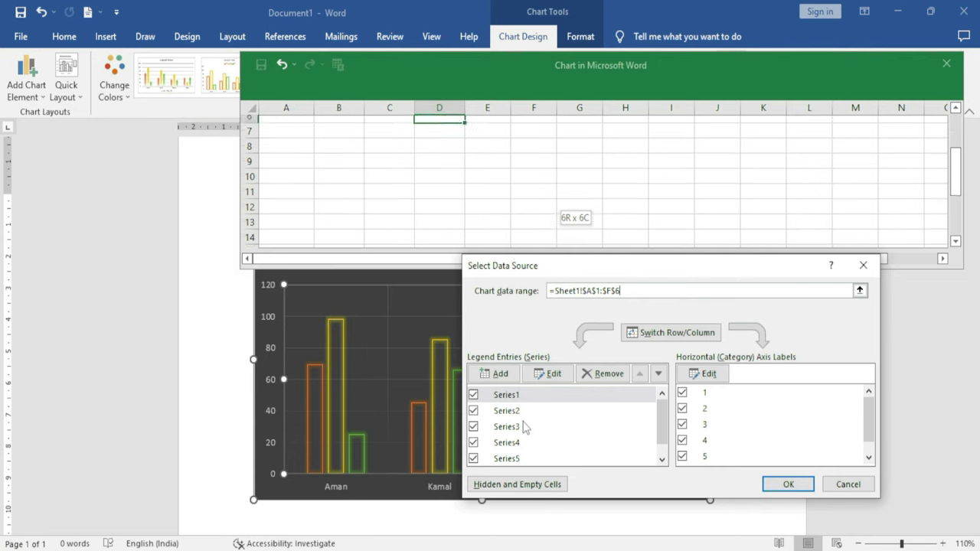
scroll(529, 411, "up", 2)
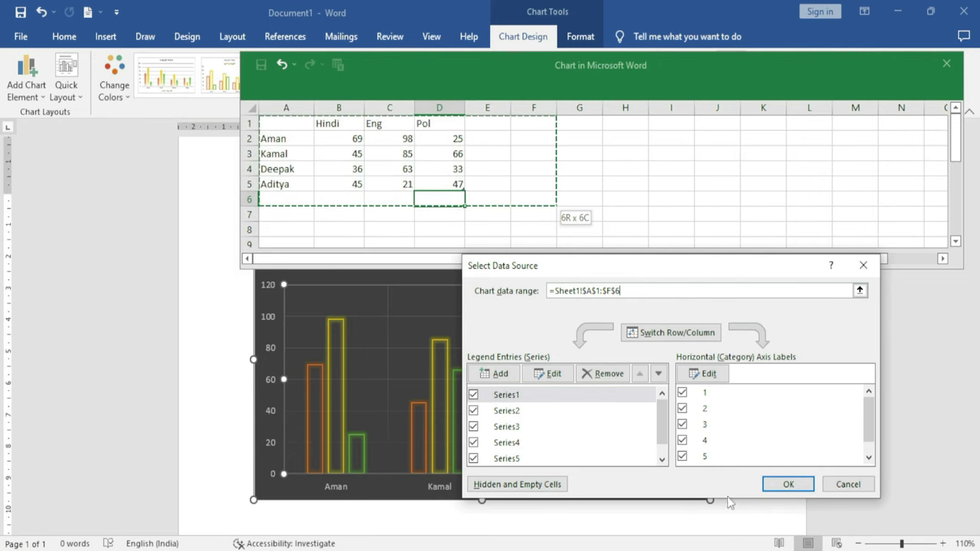
left_click(848, 484)
left_click(733, 97)
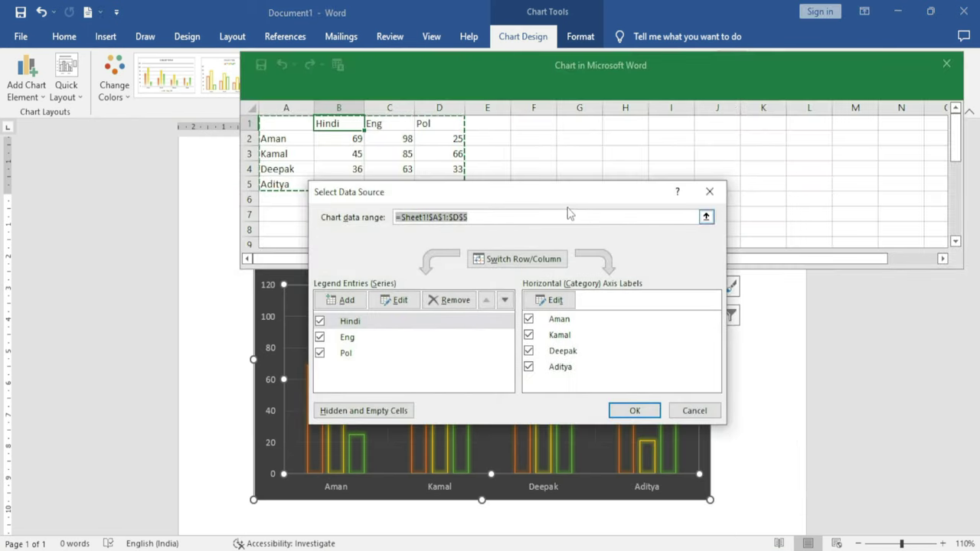
left_click_drag(567, 193, 755, 141)
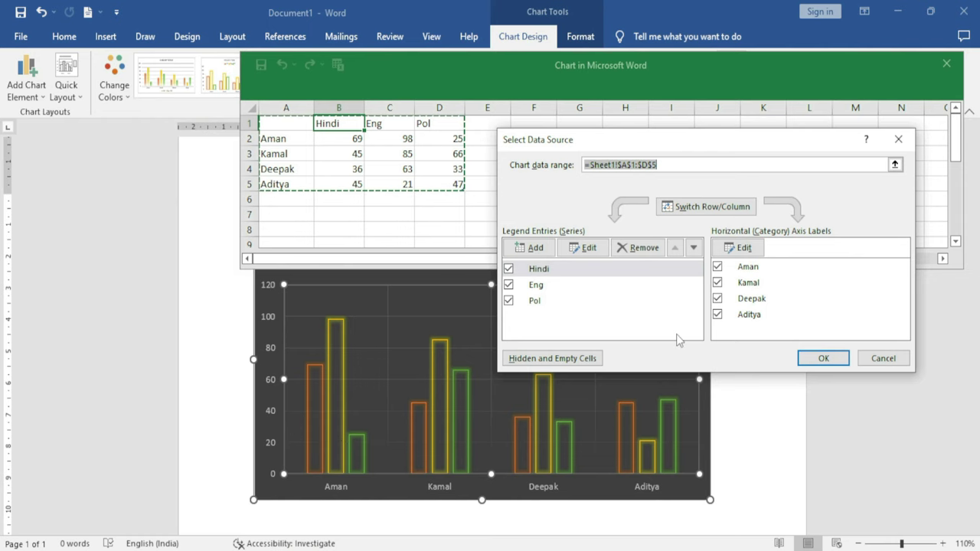
Switch rows and columns in Select Data Source so subjects become the categories
left_click(711, 208)
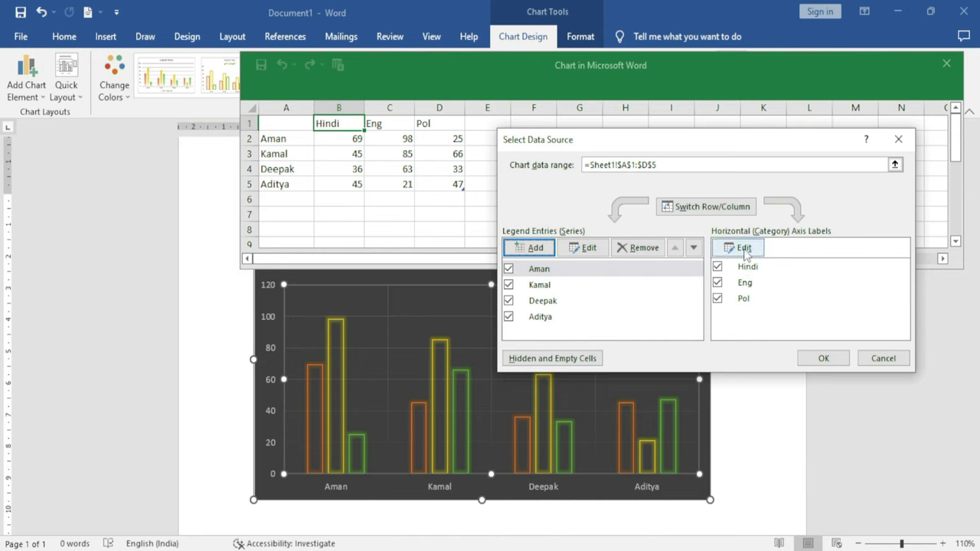
left_click(826, 360)
left_click_drag(526, 401, 573, 464)
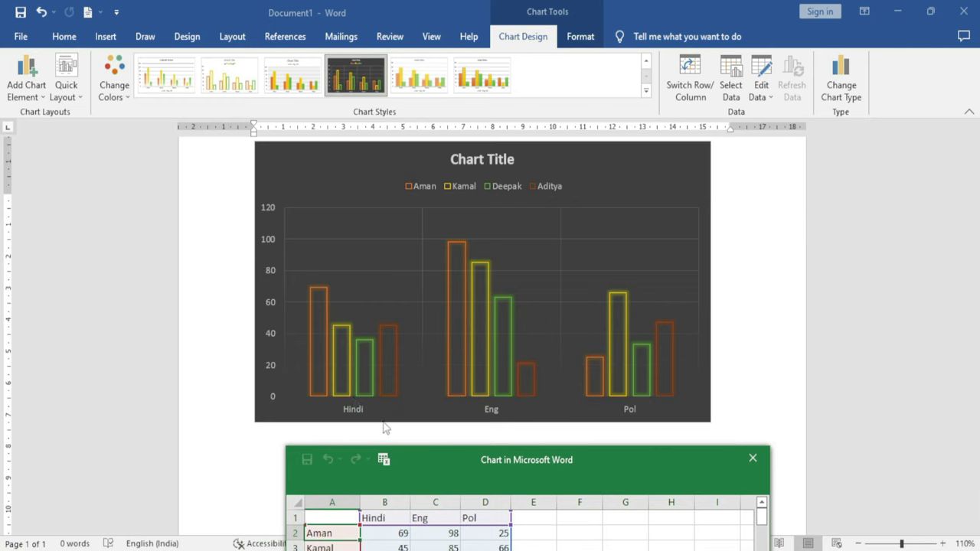
left_click_drag(550, 470, 480, 427)
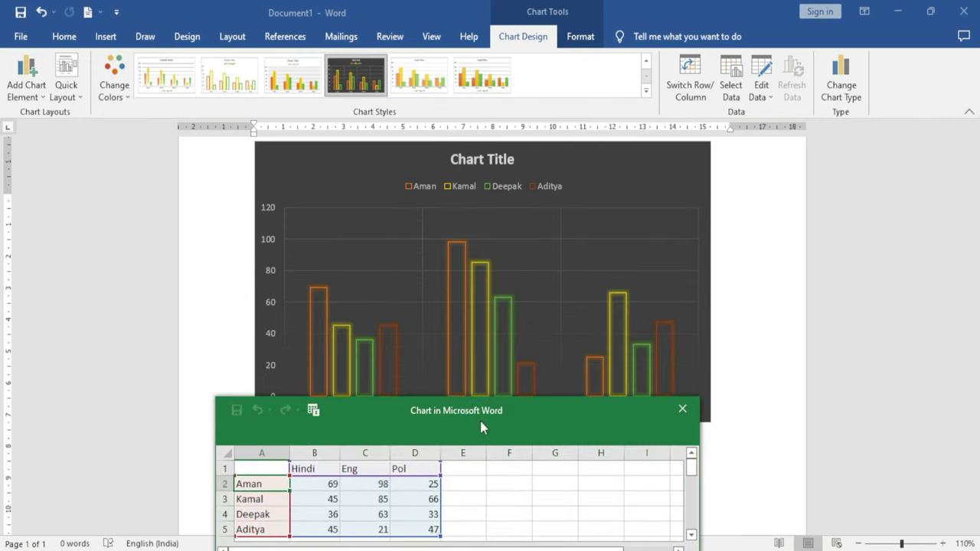
Switch Row/Column back to group columns by student, then close the data sheet
left_click(689, 87)
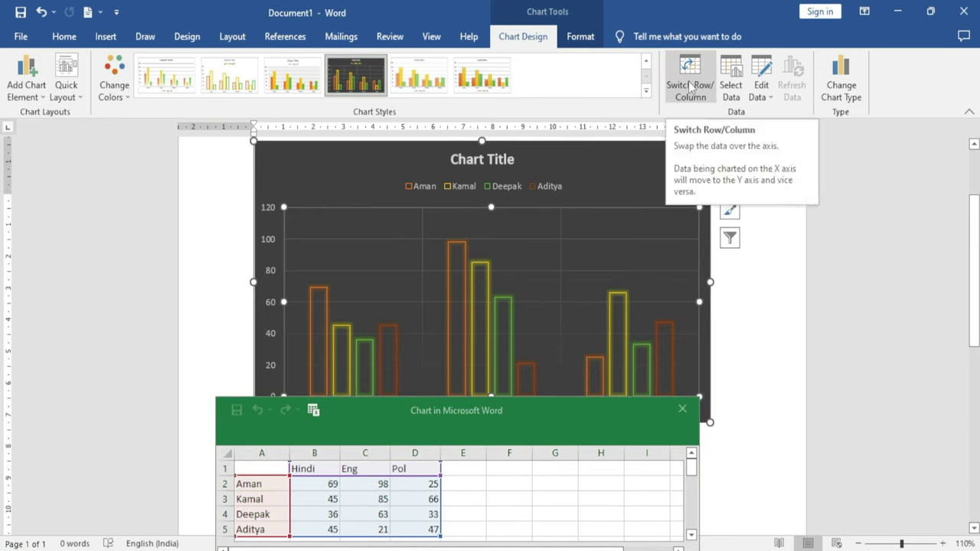
left_click(690, 87)
left_click_drag(526, 417, 587, 489)
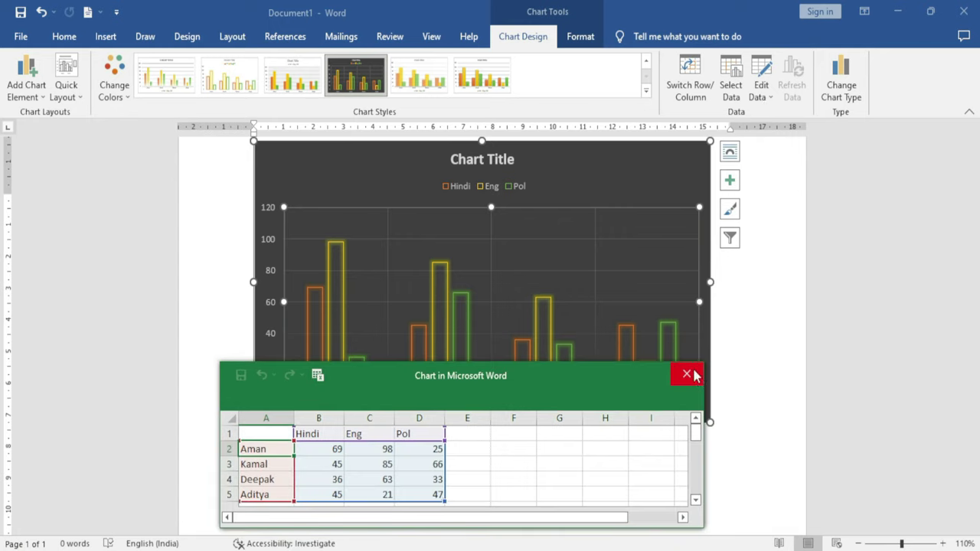
left_click(688, 375)
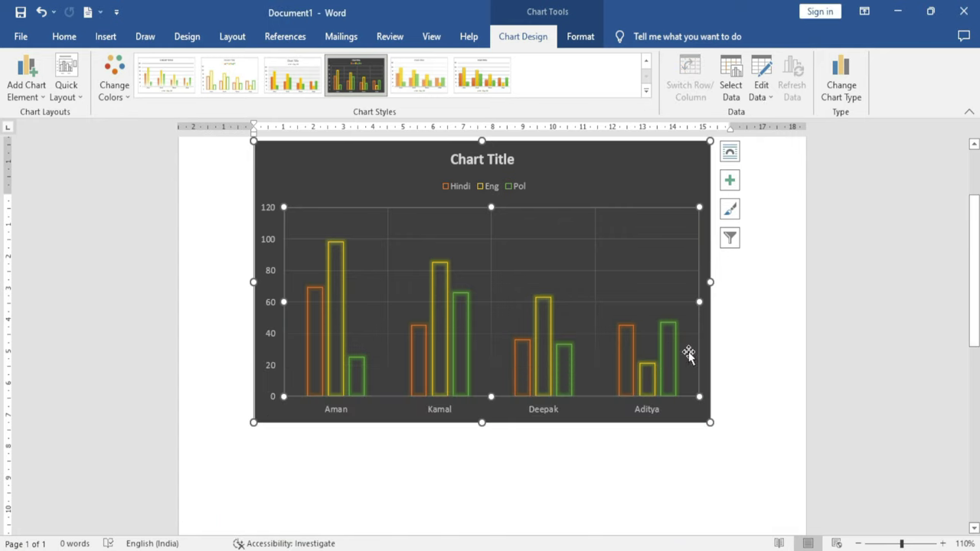
Through Edit Data, change the second student's Hindi mark in B3 from 45 to 99
left_click(762, 93)
left_click(782, 114)
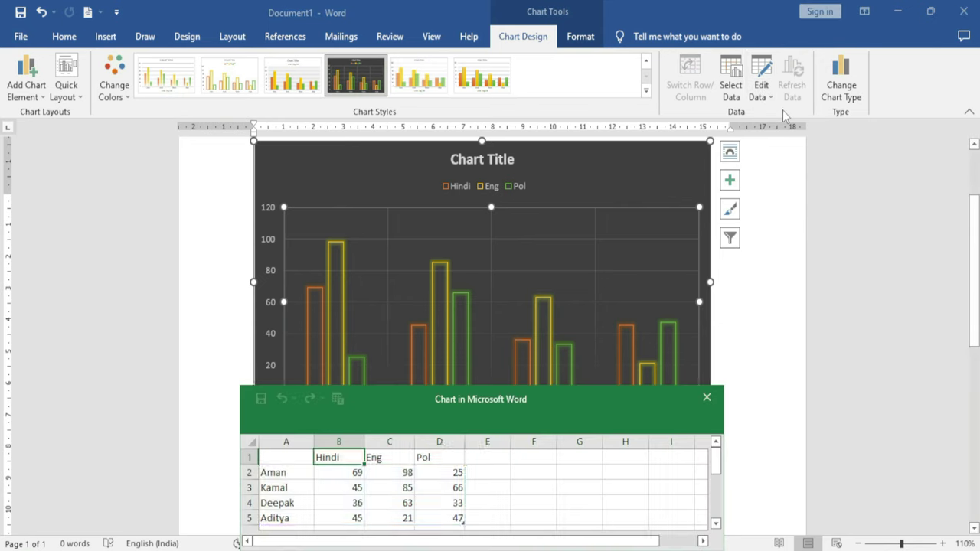
left_click_drag(539, 405, 613, 250)
left_click(412, 326)
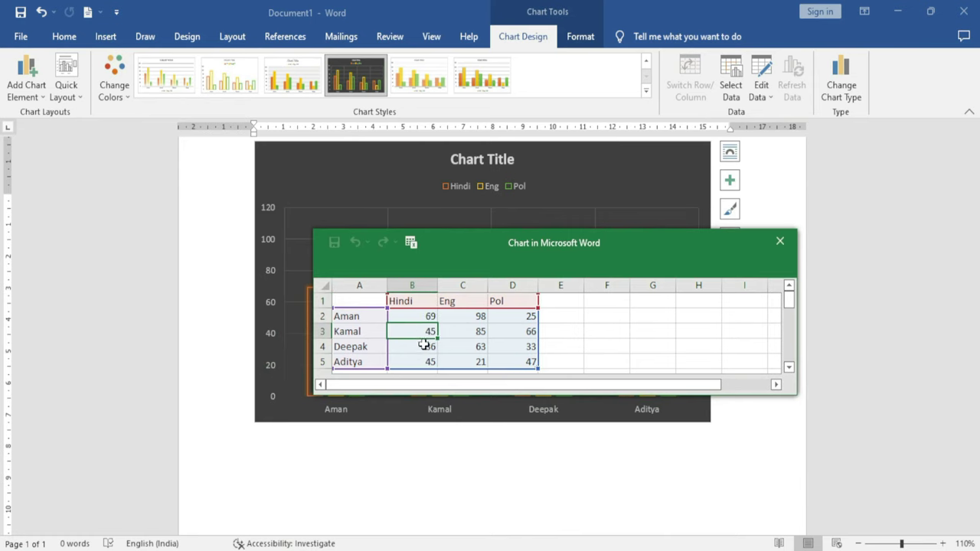
left_click_drag(540, 252, 582, 363)
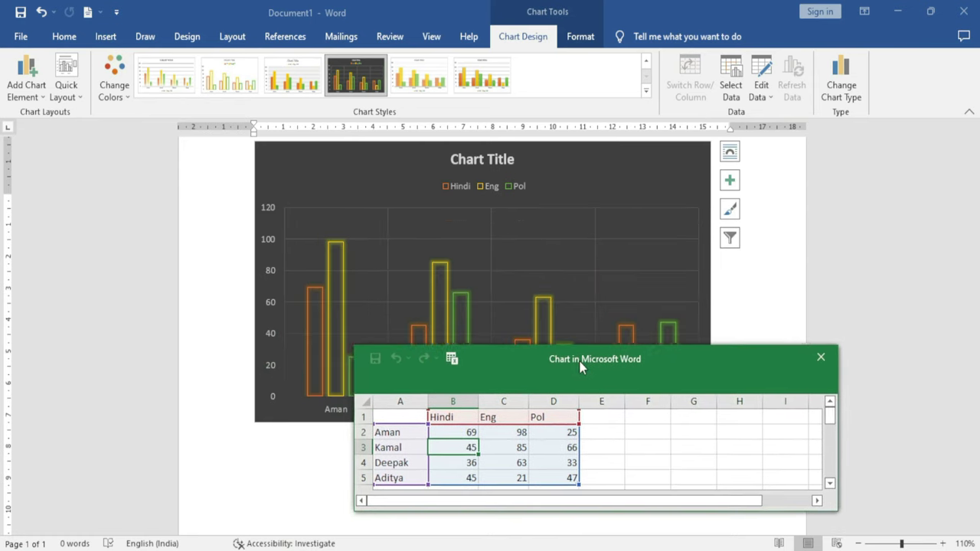
type("99")
key("Return")
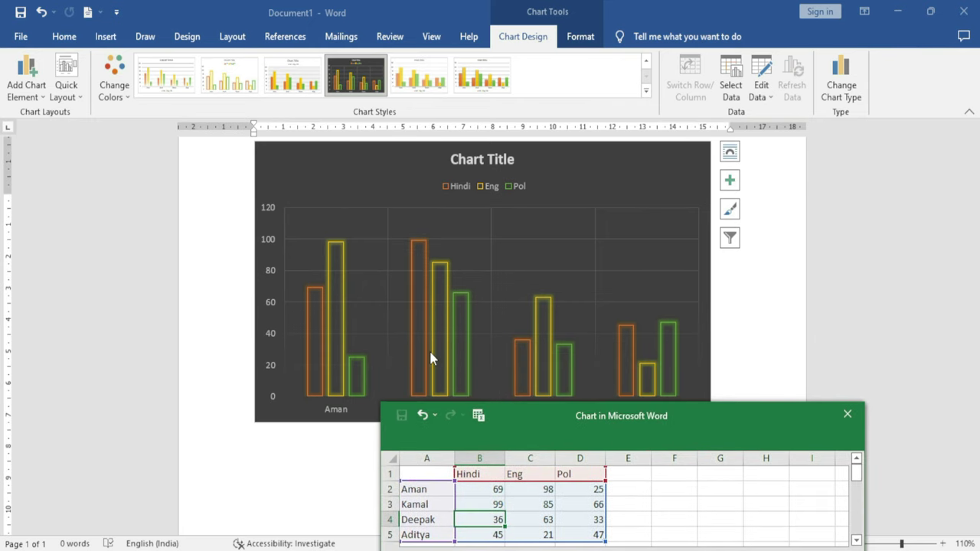
left_click(847, 413)
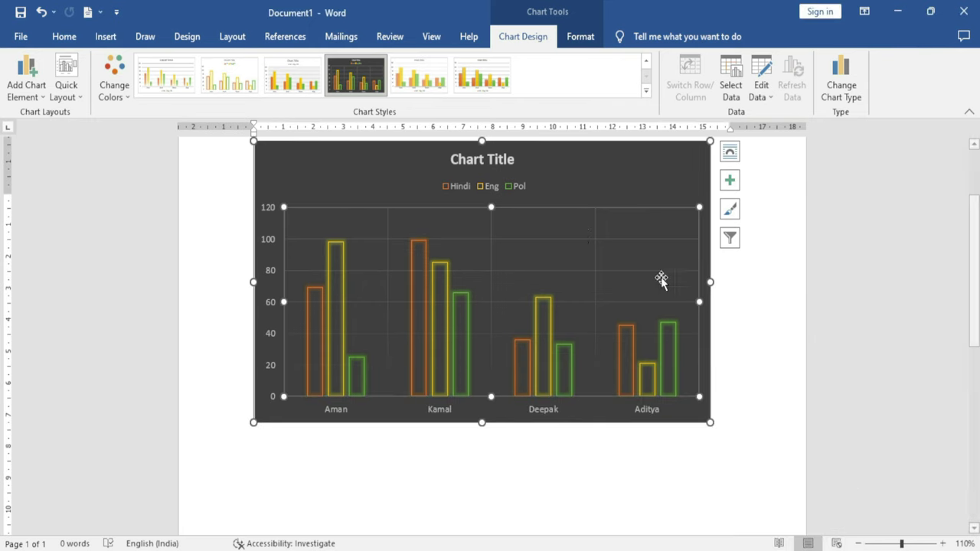
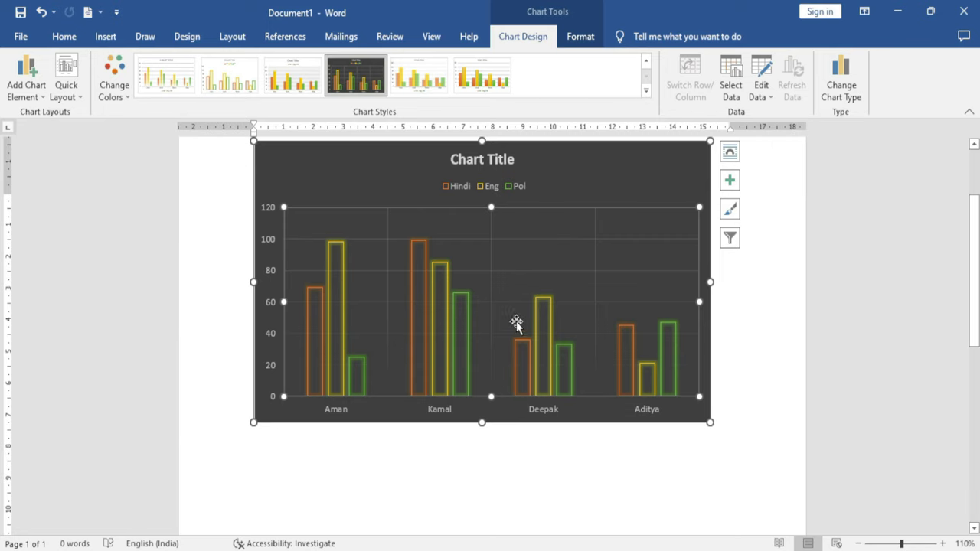
Add a fourth chart series named Geo through Select Data so it appears in the legend
left_click(733, 93)
left_click_drag(601, 320, 682, 129)
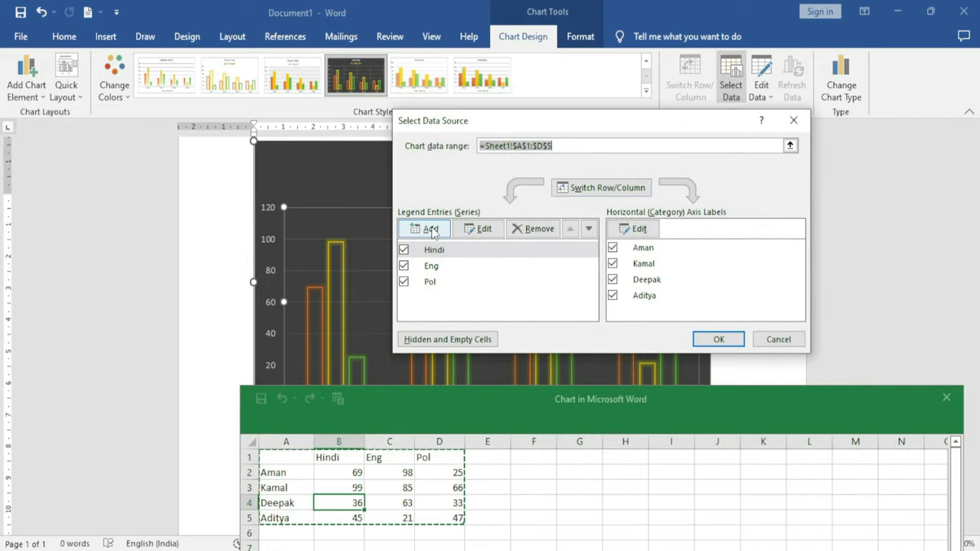
left_click(431, 230)
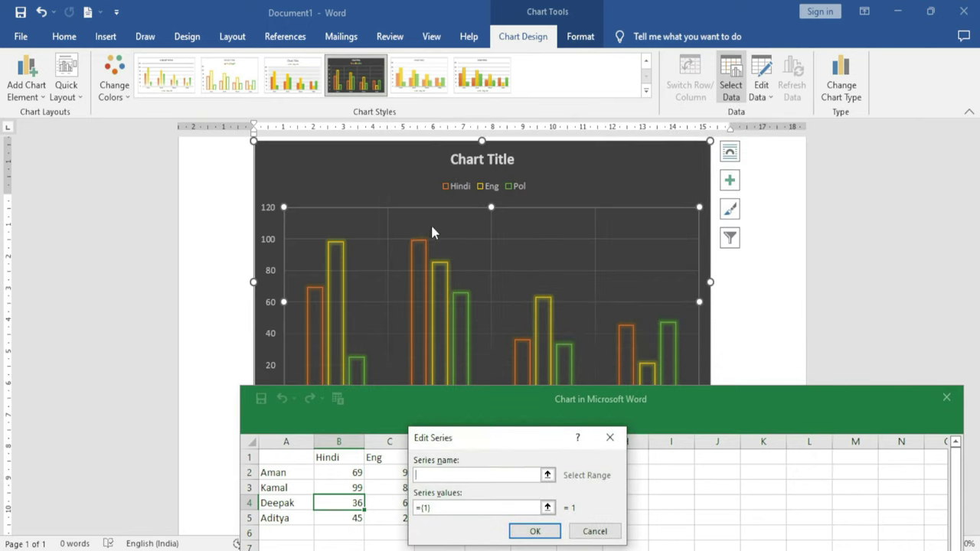
left_click_drag(483, 438, 624, 241)
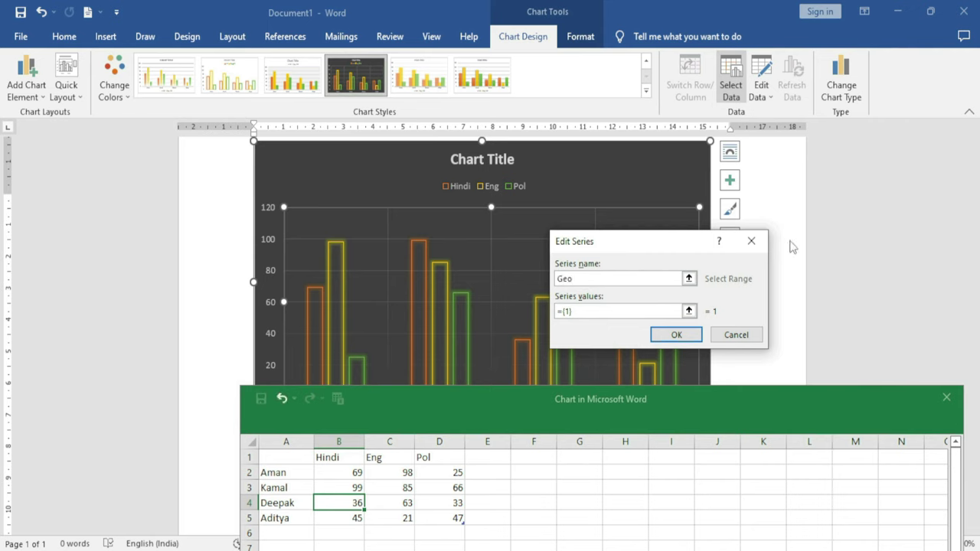
left_click(675, 336)
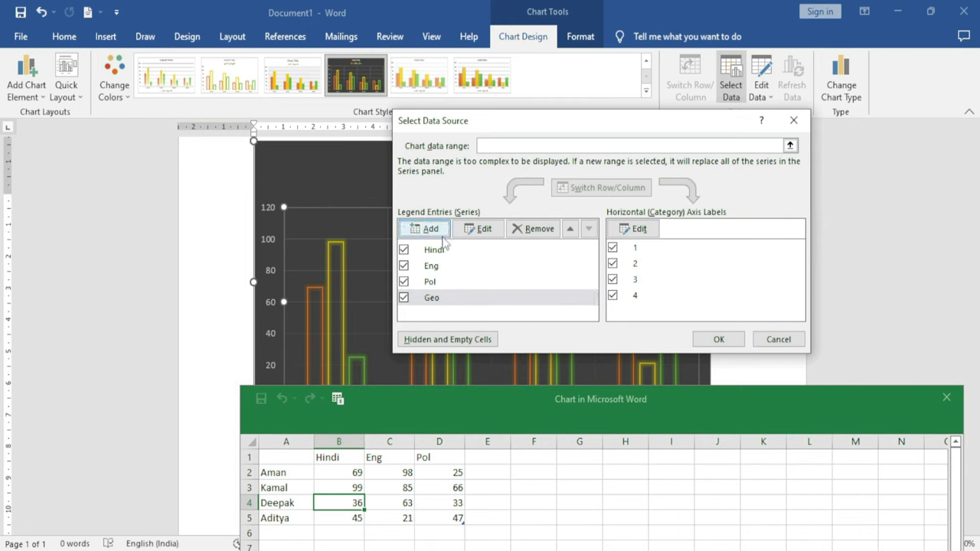
left_click(481, 230)
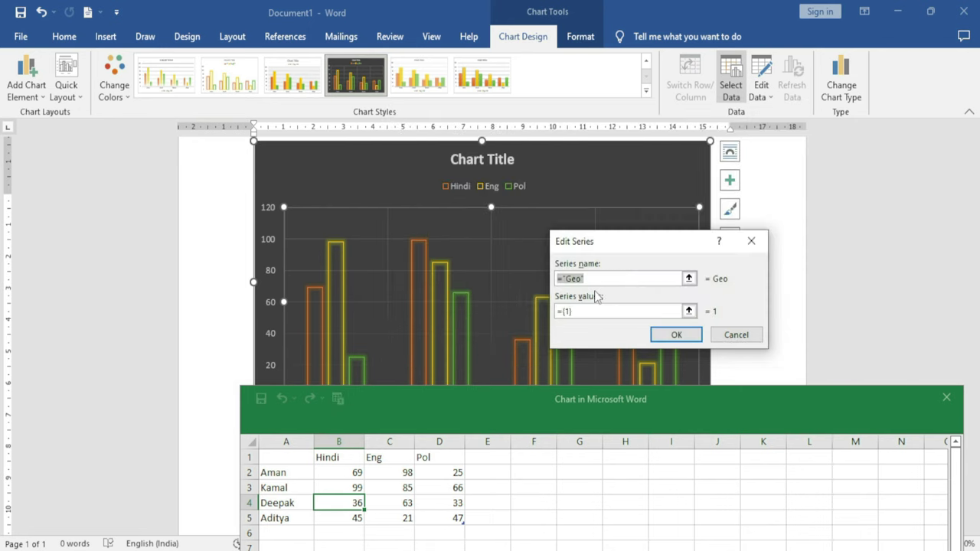
left_click(748, 341)
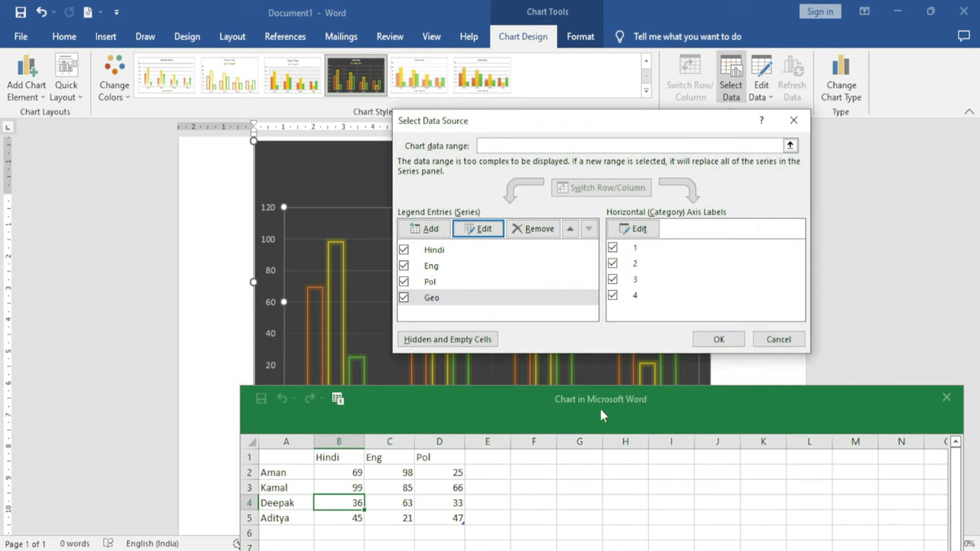
left_click_drag(682, 123, 456, 75)
left_click(493, 291)
left_click_drag(665, 413, 476, 448)
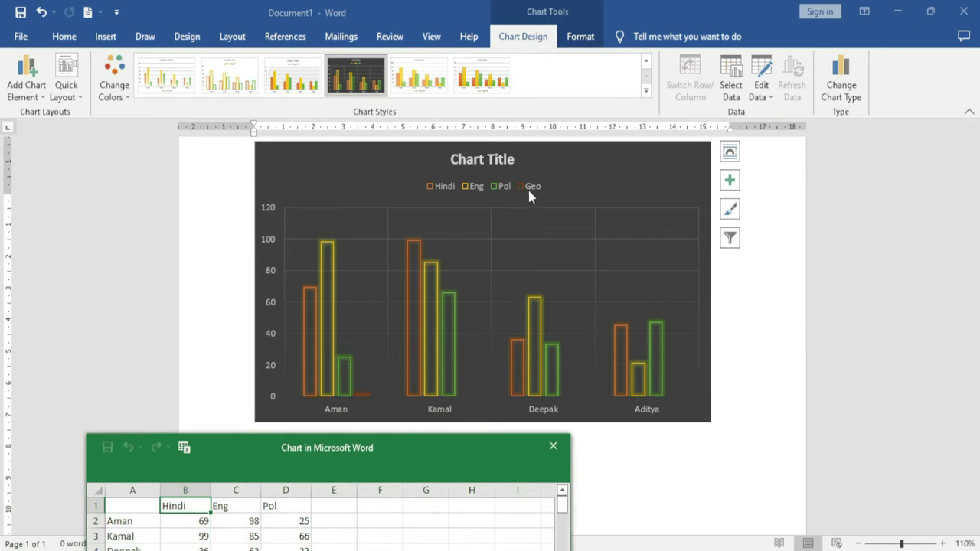
Enter the geo heading in cell E1 of the chart data sheet
left_click_drag(449, 434, 613, 311)
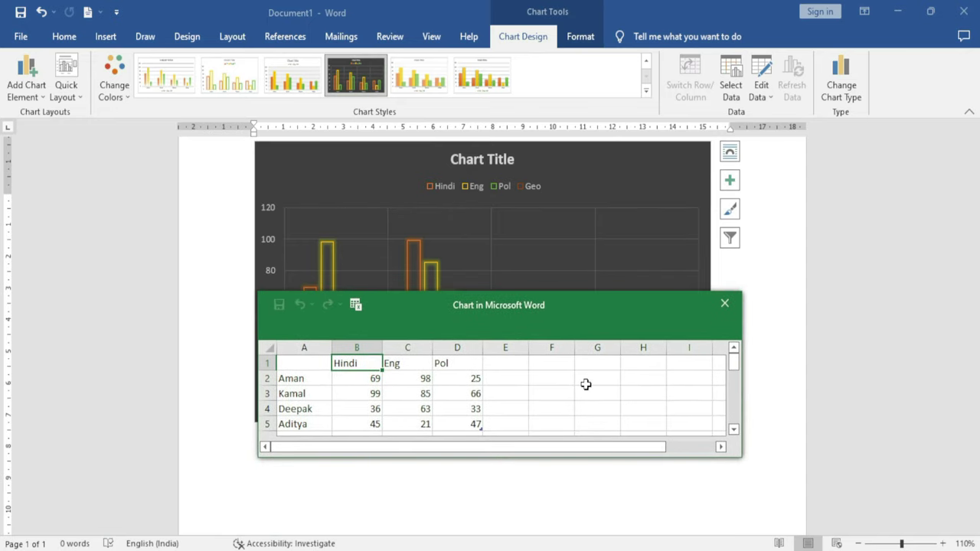
left_click(517, 366)
type("geo")
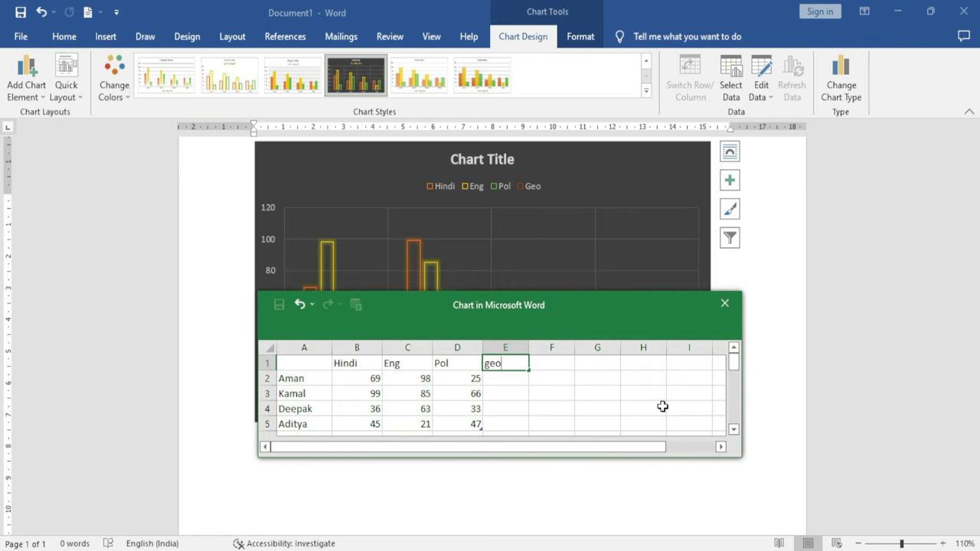
key("Return")
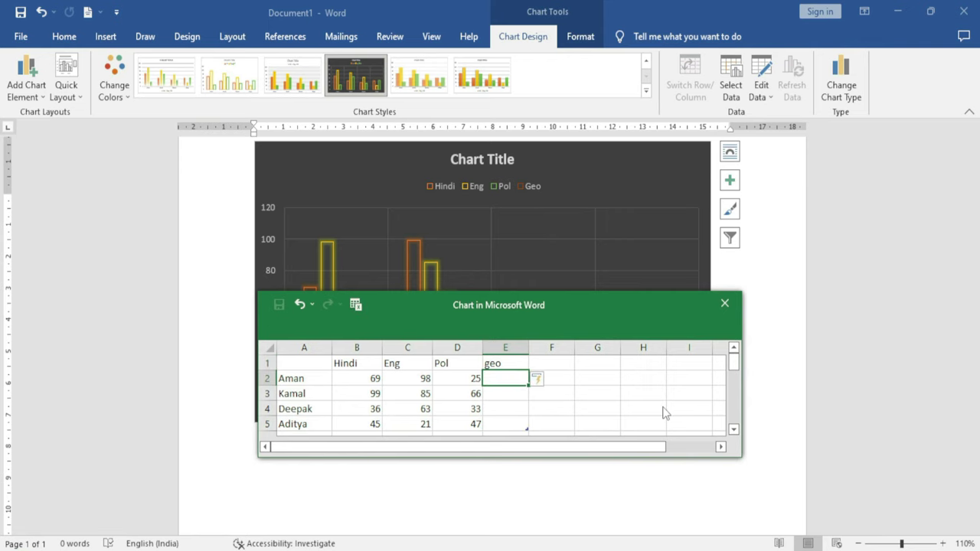
left_click_drag(523, 304, 421, 454)
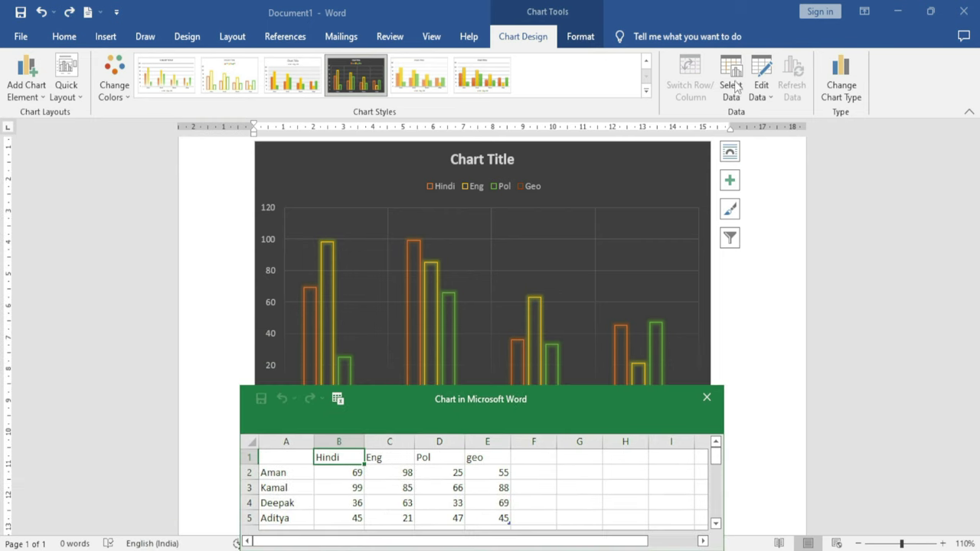
Review the Geo series settings without changes, then remove the Geo series in Select Data
left_click(731, 86)
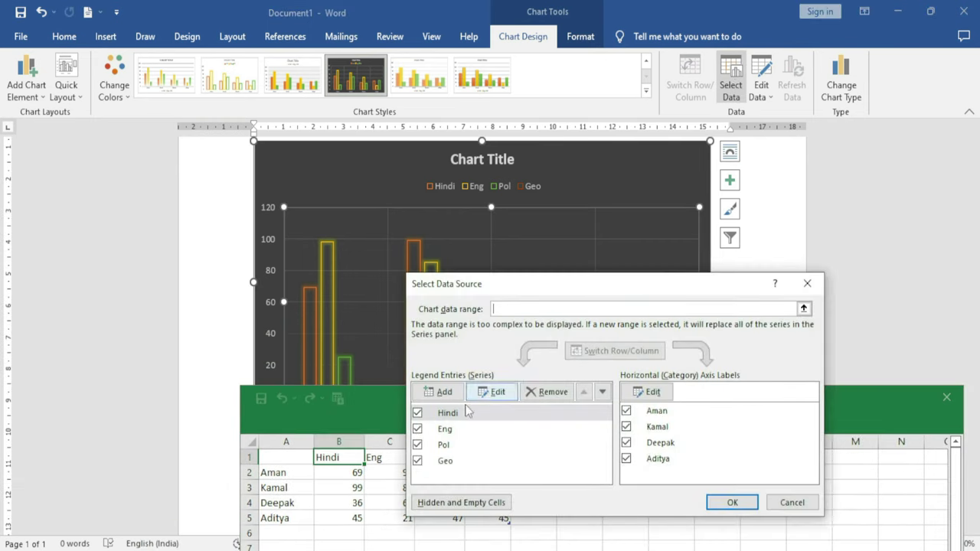
left_click(438, 461)
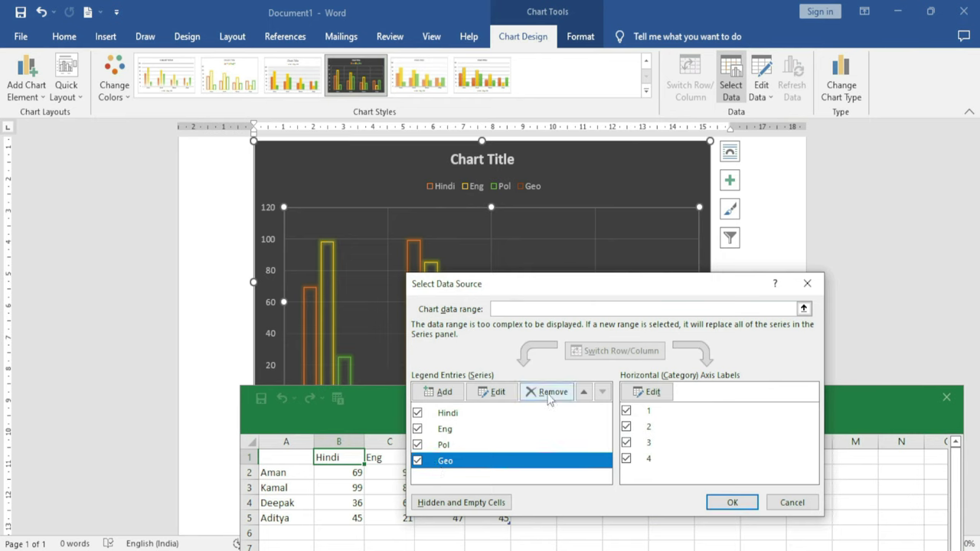
left_click(496, 393)
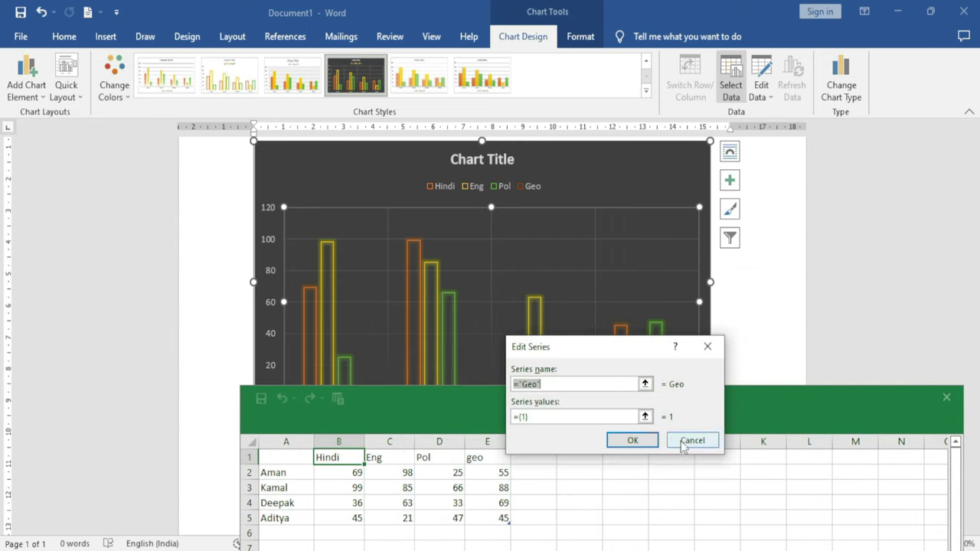
left_click(685, 443)
left_click(459, 463)
left_click(547, 392)
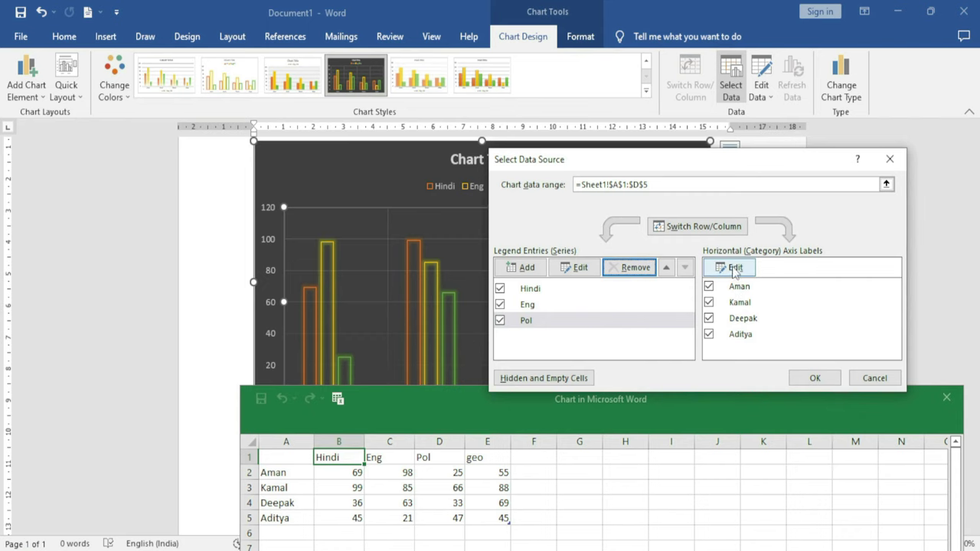
Extend the category axis labels to A2:A6, then close the data source dialog and data sheet
left_click(733, 269)
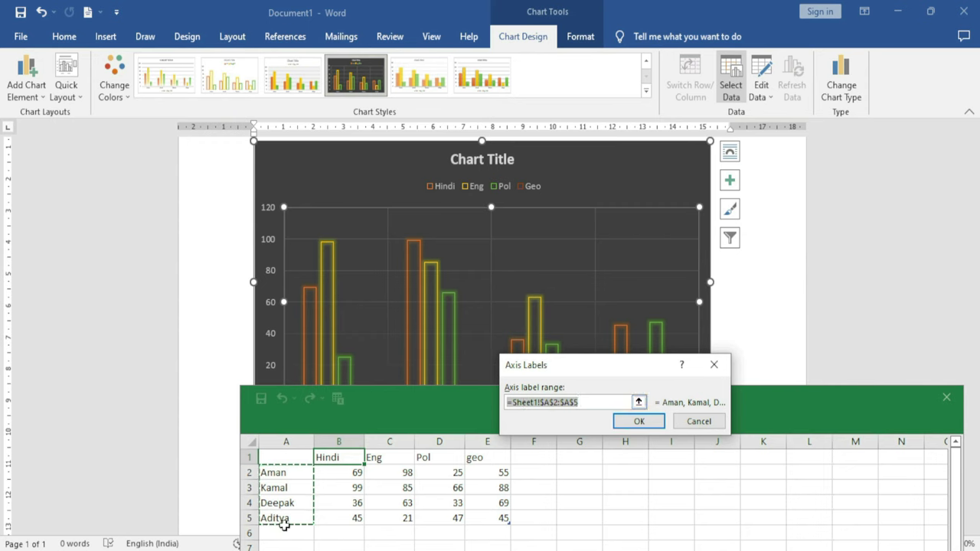
left_click_drag(284, 472, 284, 530)
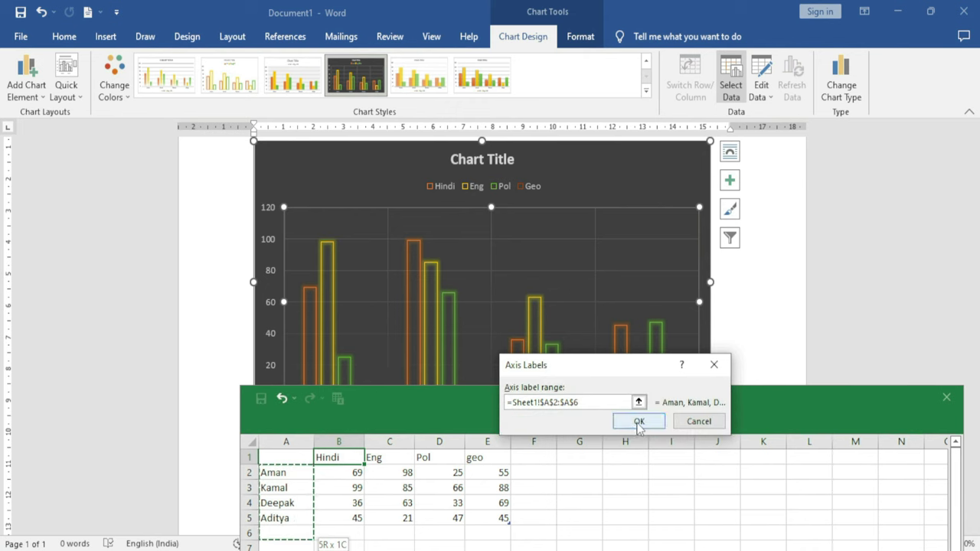
left_click(635, 421)
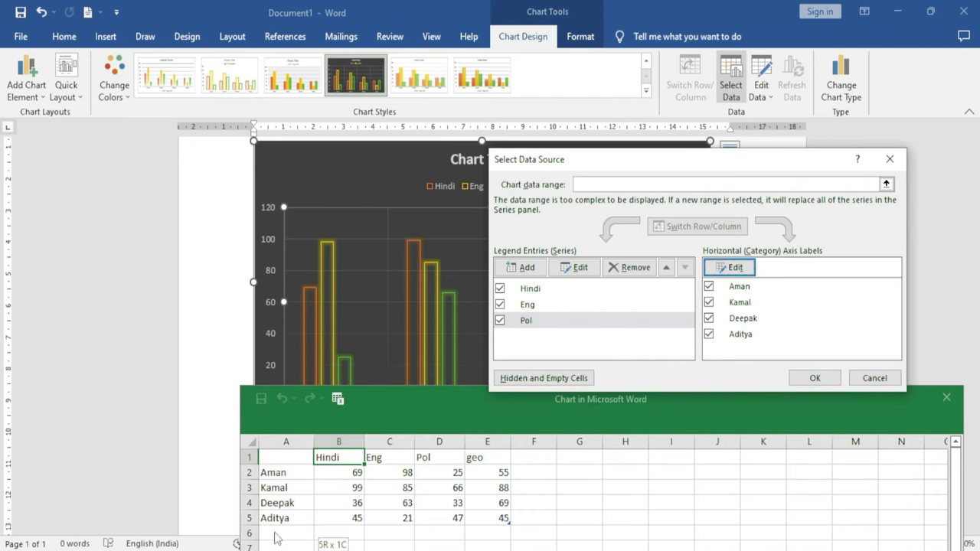
left_click_drag(665, 173, 574, 215)
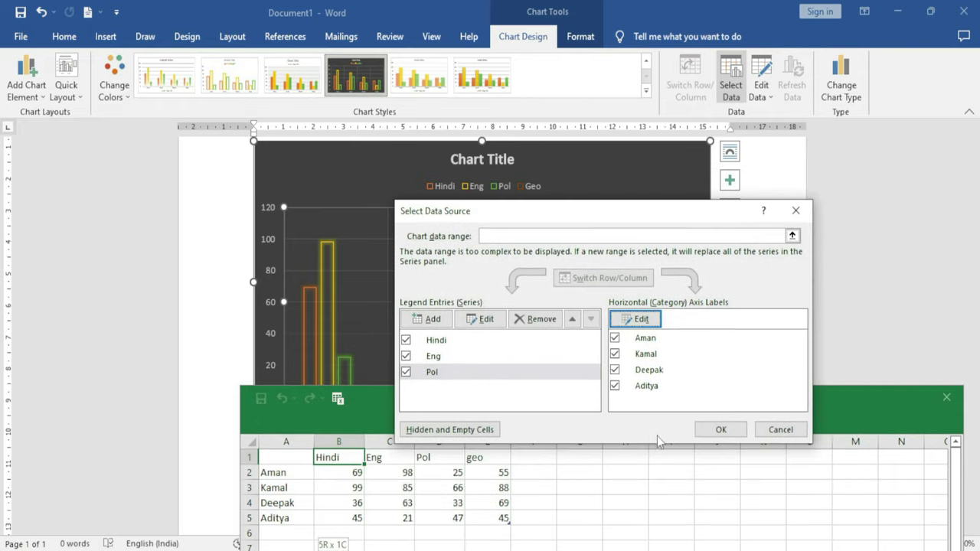
left_click(721, 429)
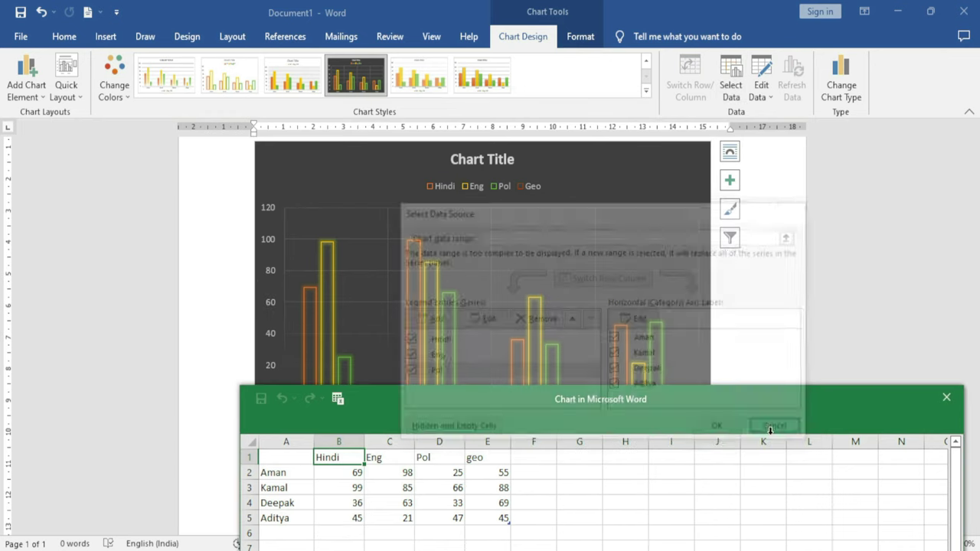
left_click_drag(717, 398, 569, 318)
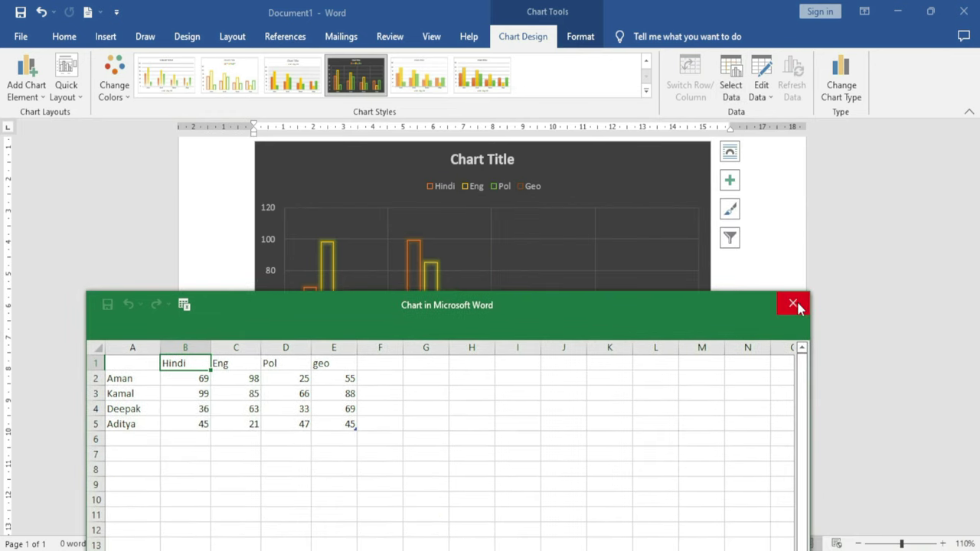
left_click(795, 306)
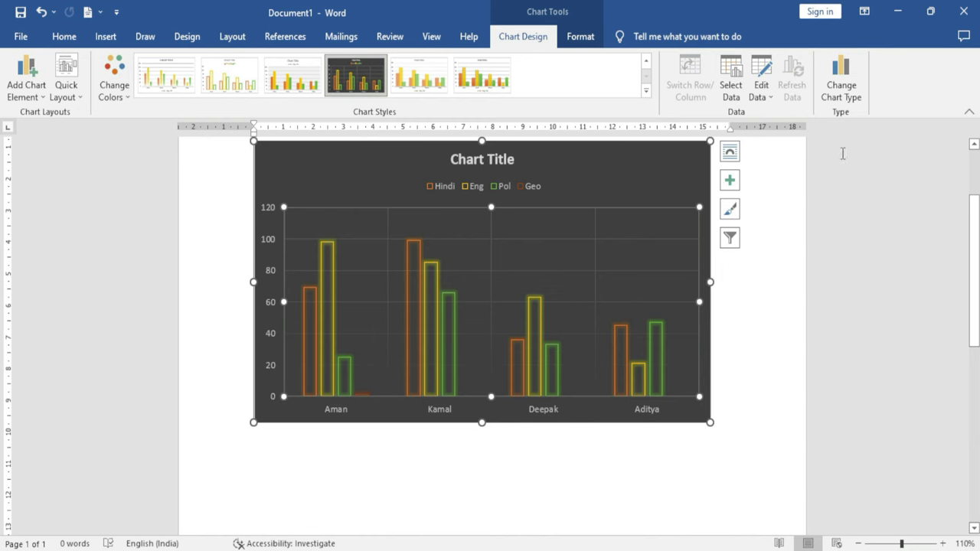
Change the chart type to Line with Markers
left_click(852, 102)
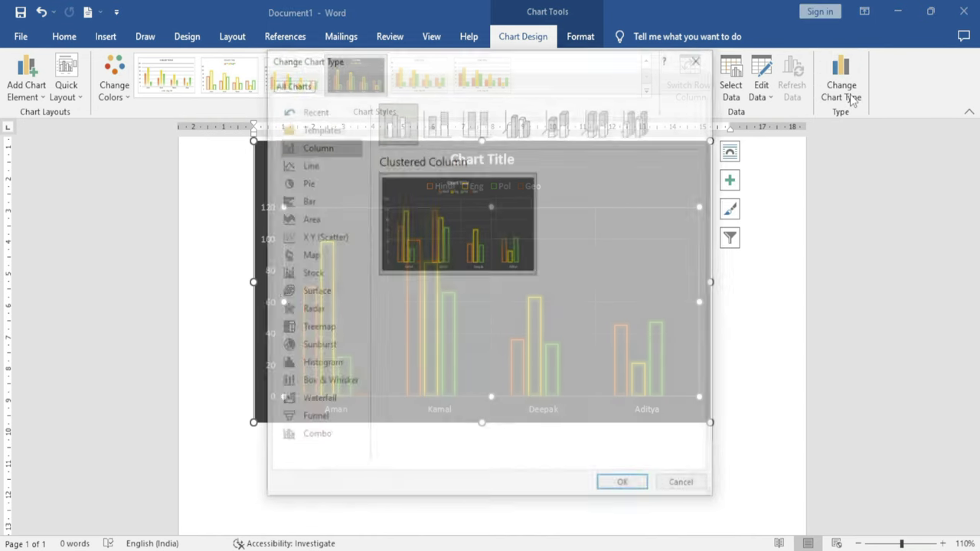
left_click_drag(564, 65, 813, 60)
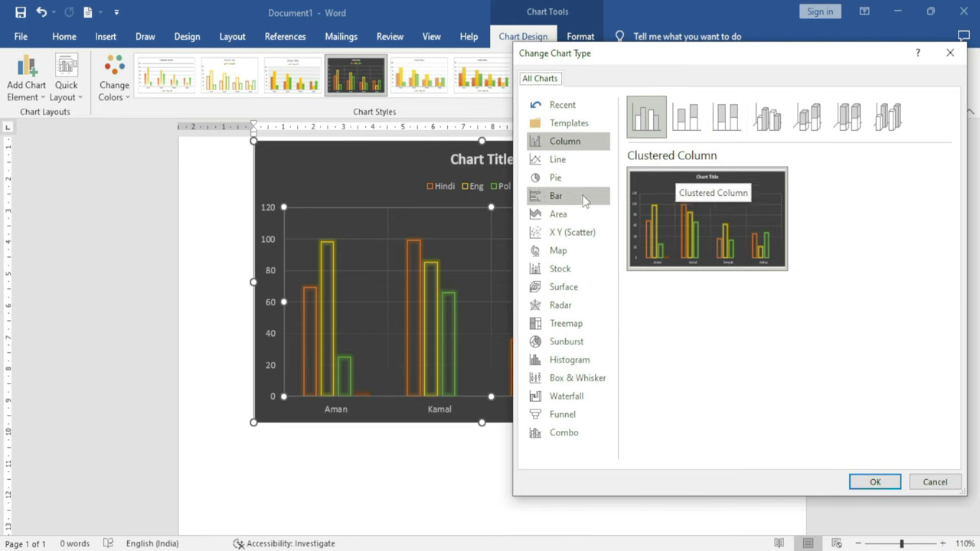
left_click(565, 159)
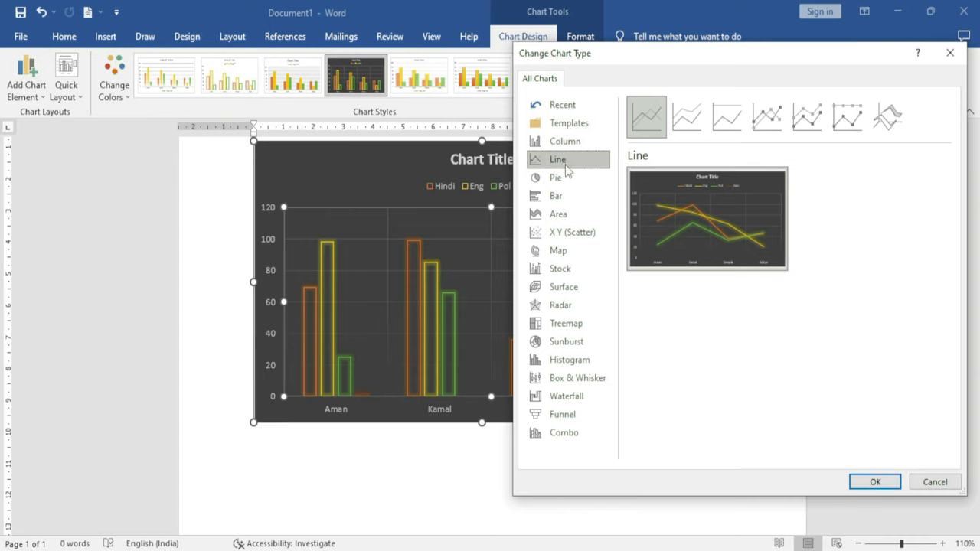
left_click(769, 123)
left_click(805, 121)
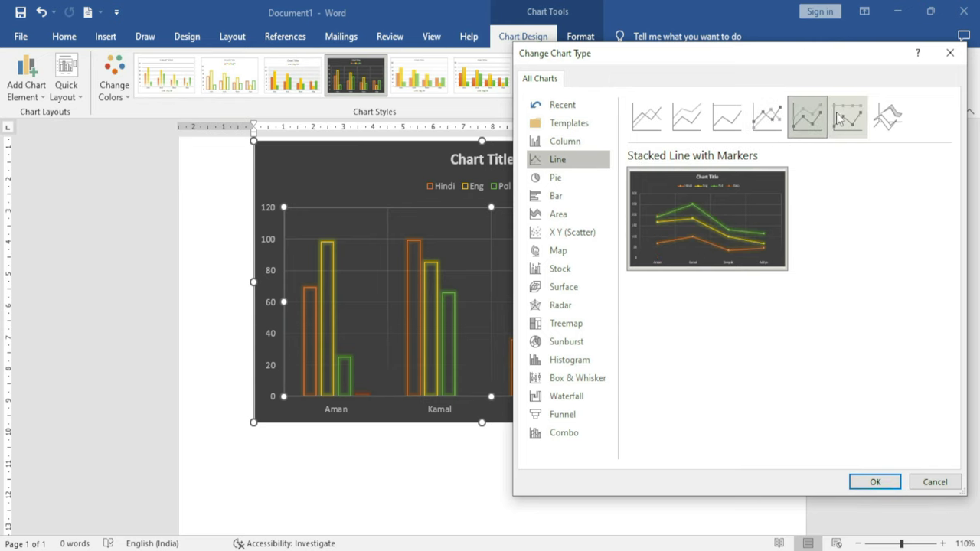
left_click(769, 117)
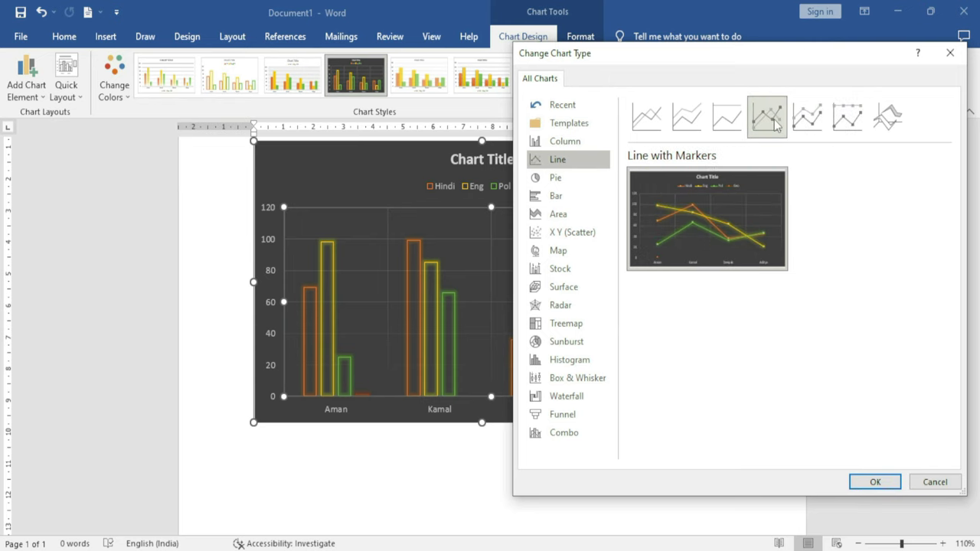
left_click(875, 481)
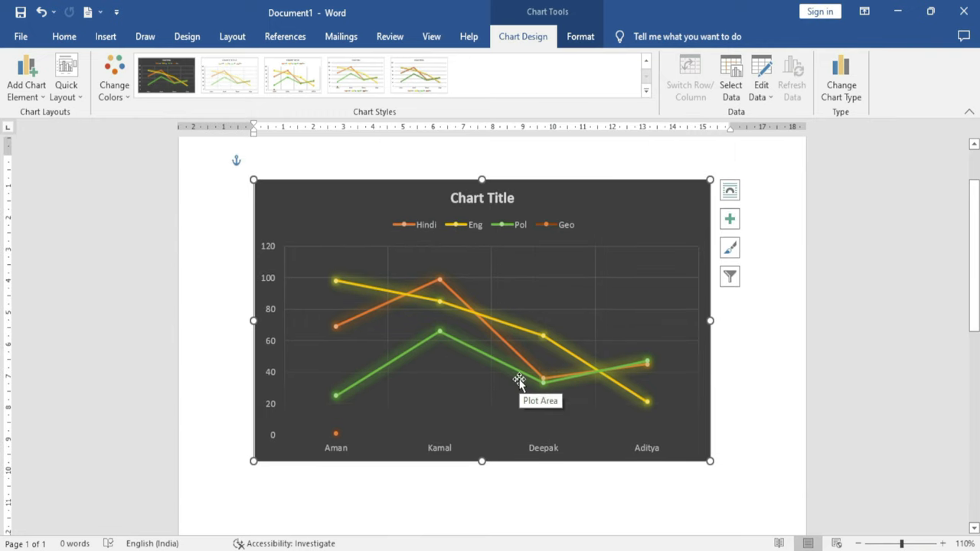
Browse the Add Chart Element list and dismiss it without adding anything
left_click(38, 95)
mouse_move(62, 130)
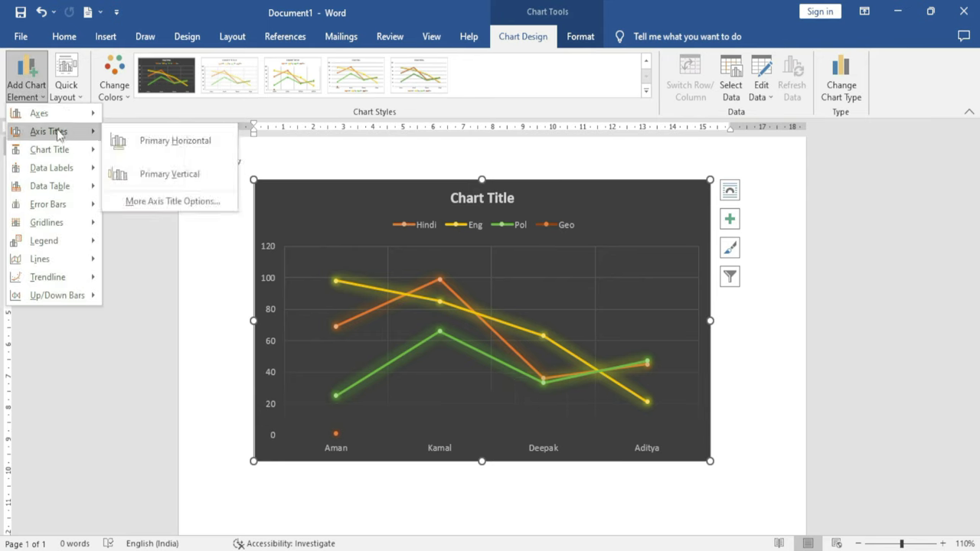
mouse_move(35, 186)
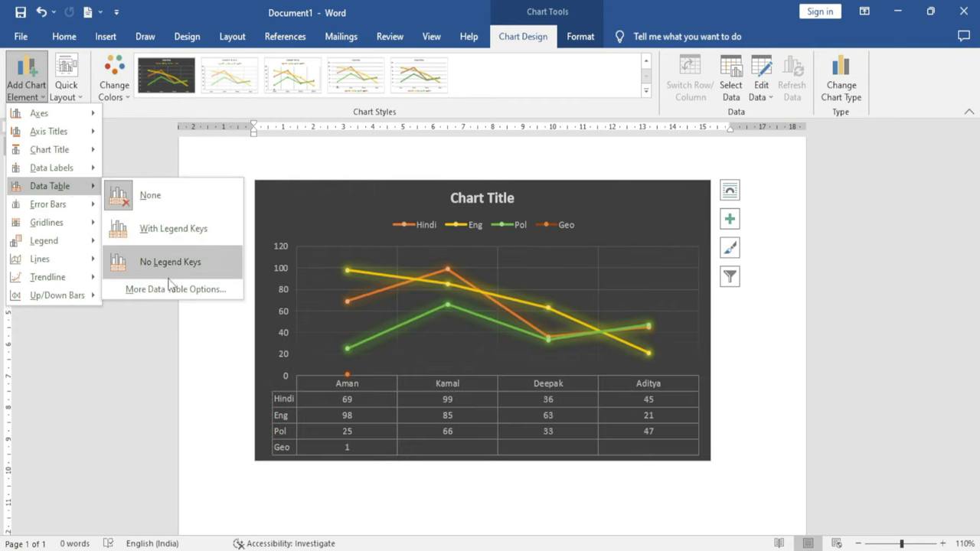
mouse_move(46, 240)
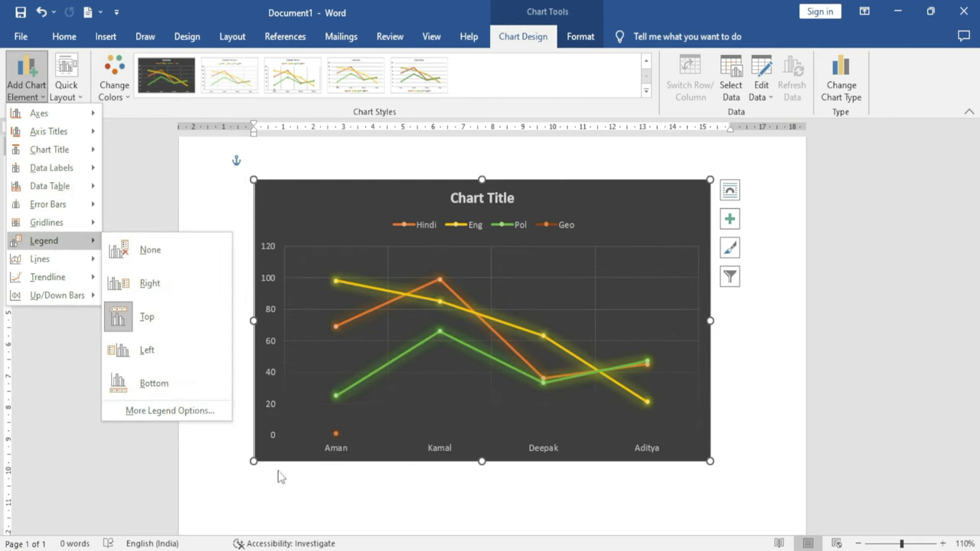
left_click(482, 499)
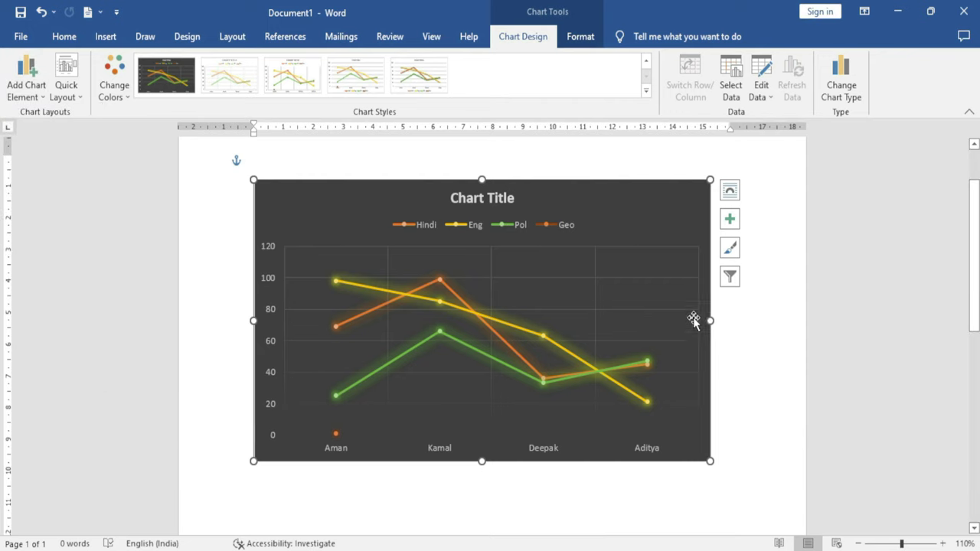
Add a data table, data labels, axis titles, error bars and a linear Hindi trendline, leaving up/down bars off
left_click(730, 221)
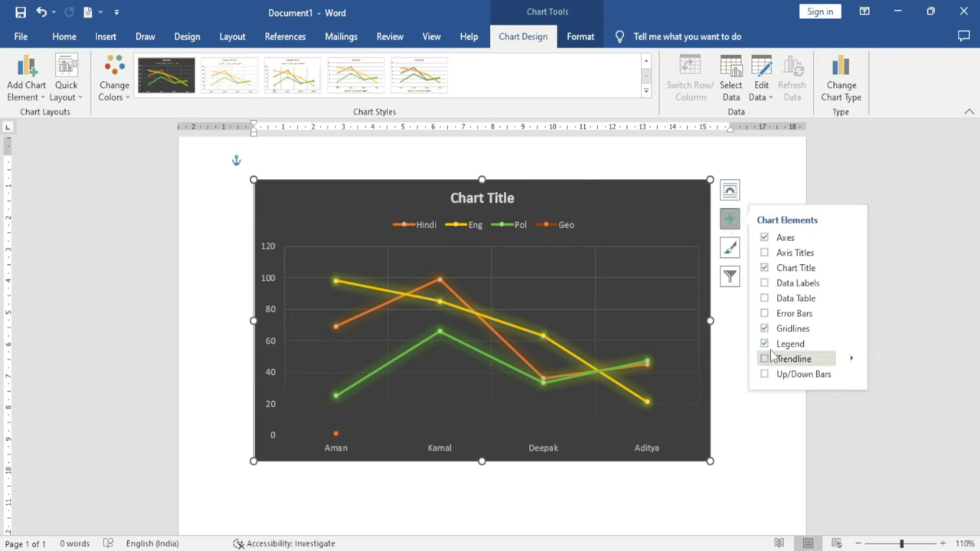
left_click(764, 299)
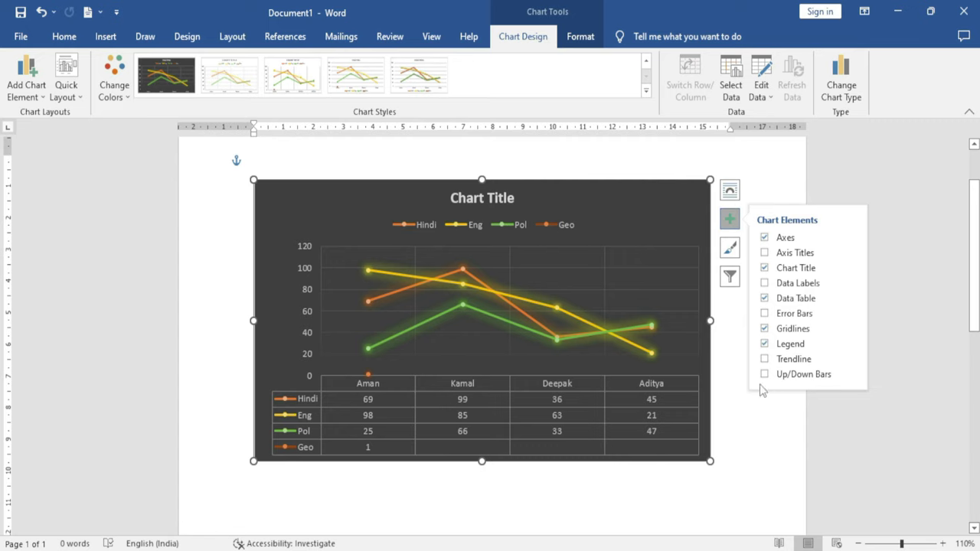
left_click(763, 285)
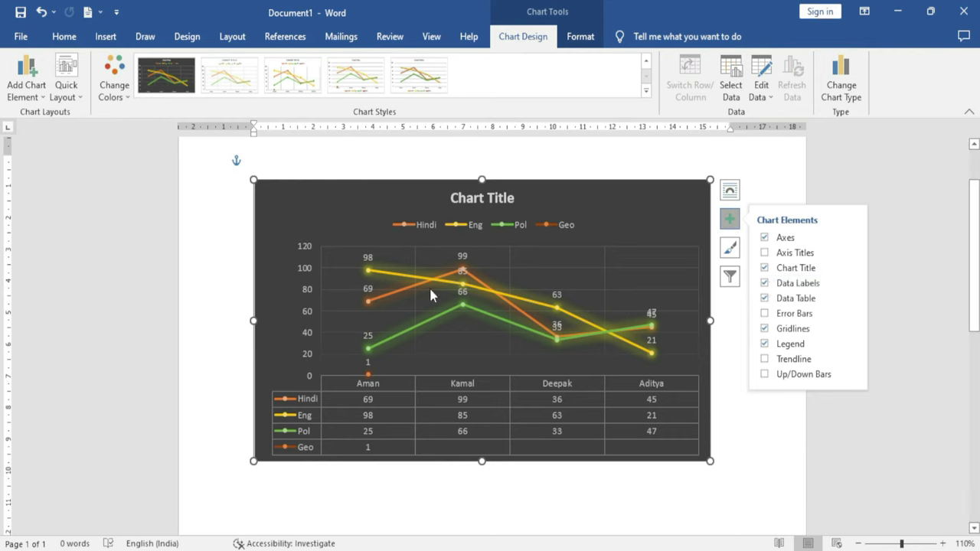
left_click(764, 253)
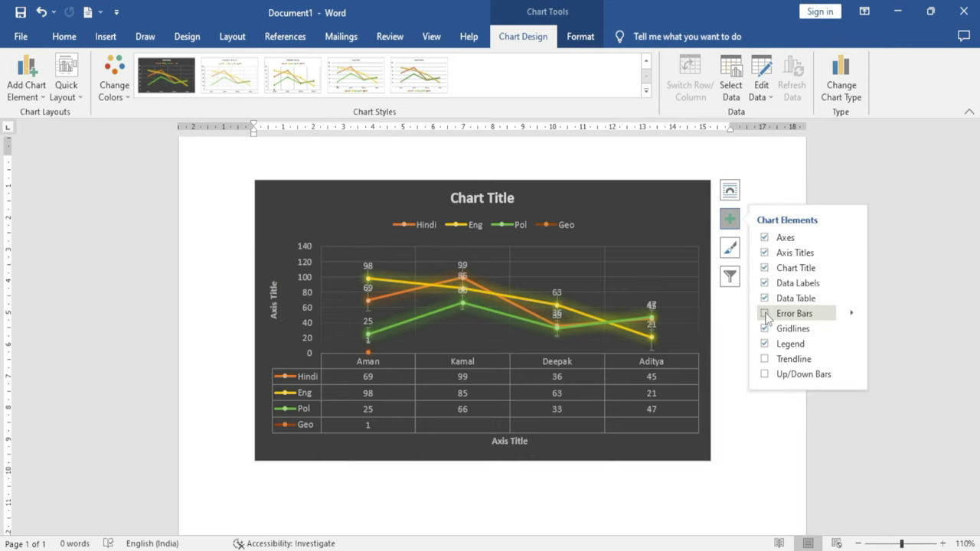
left_click(765, 314)
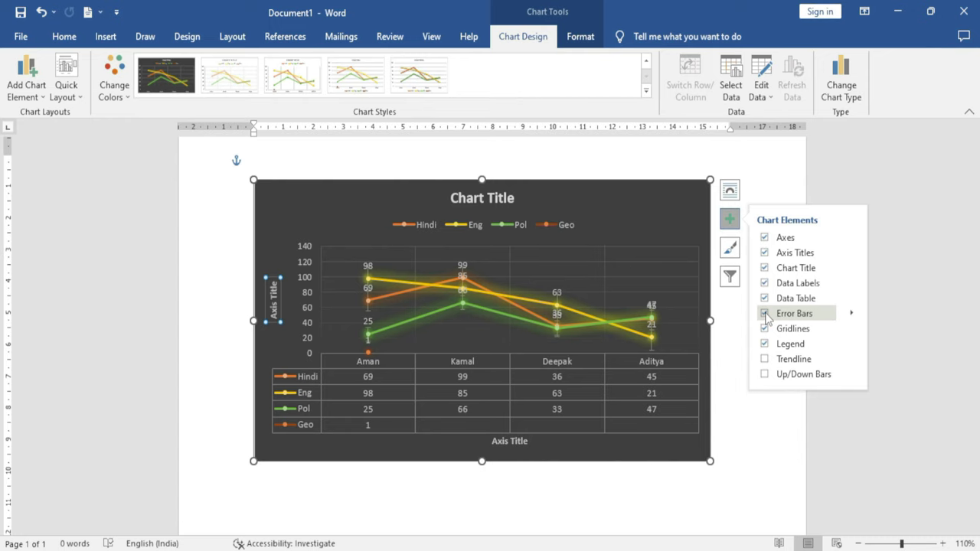
left_click(764, 359)
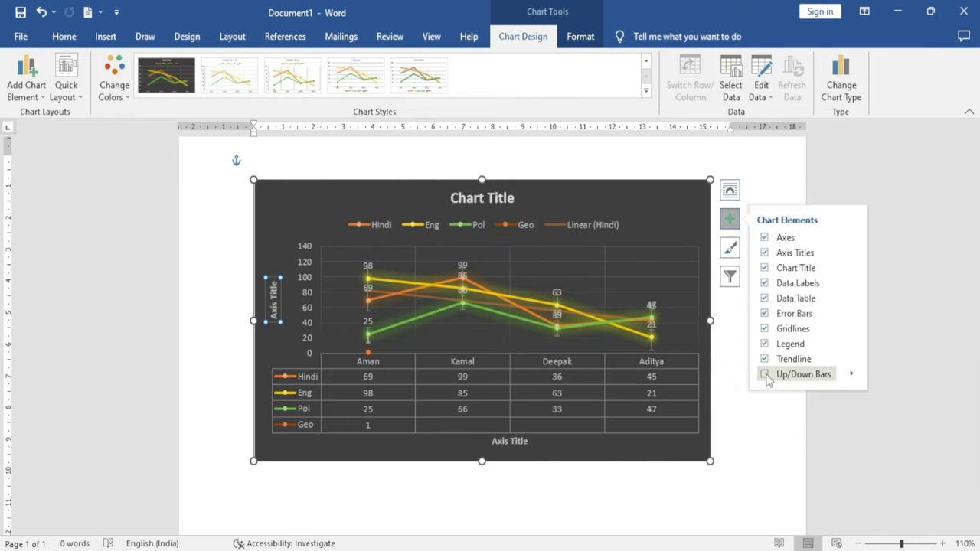
left_click(764, 374)
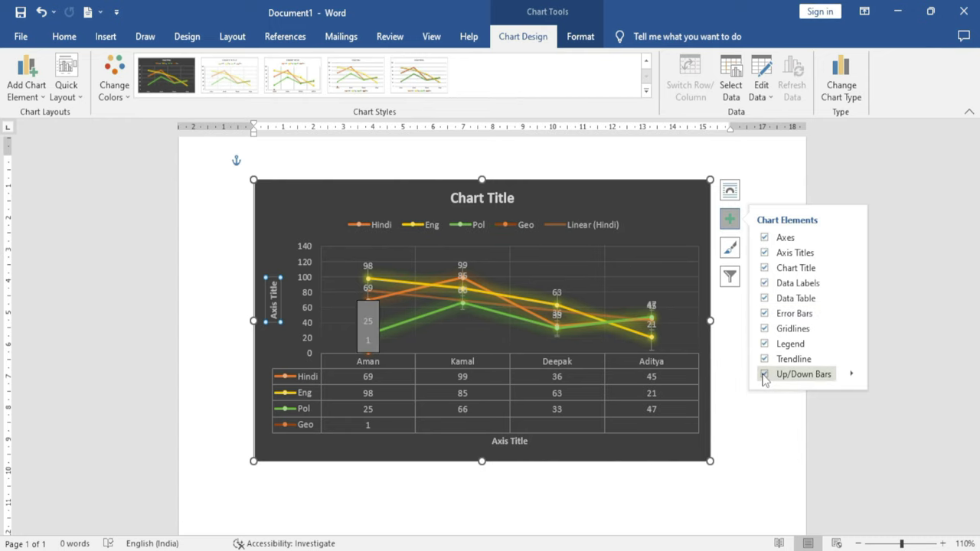
left_click(763, 375)
left_click(763, 375)
left_click(763, 375)
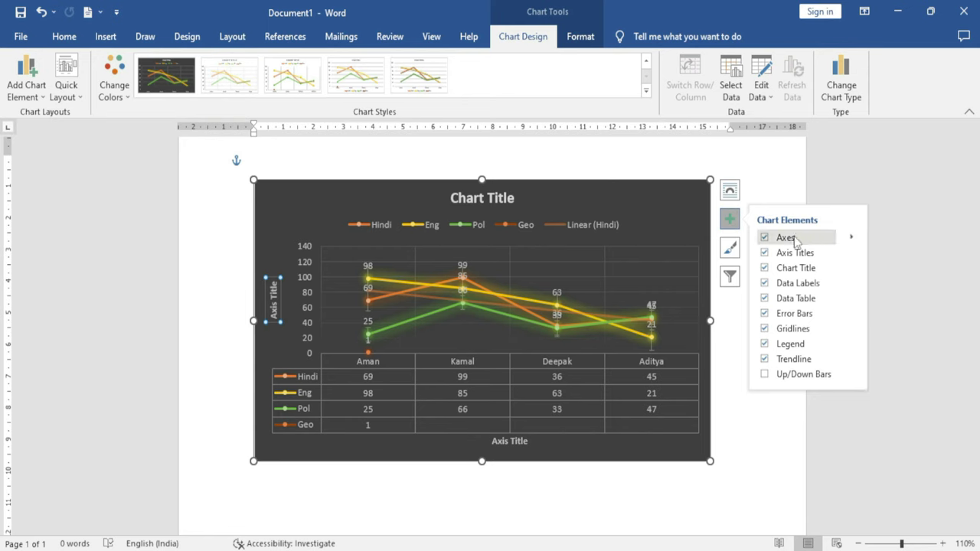
Apply a light chart style with the legend at the bottom
left_click(734, 251)
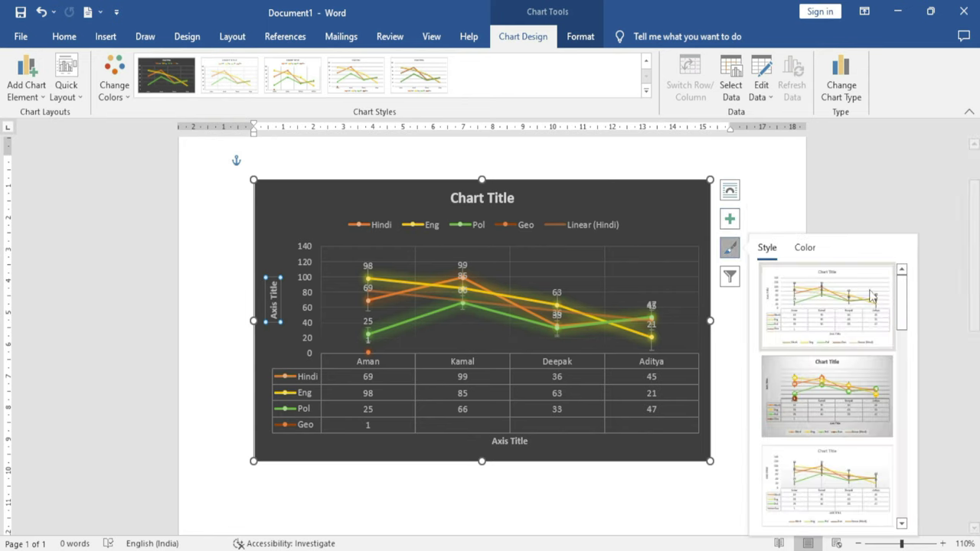
left_click_drag(902, 304, 902, 347)
left_click(833, 363)
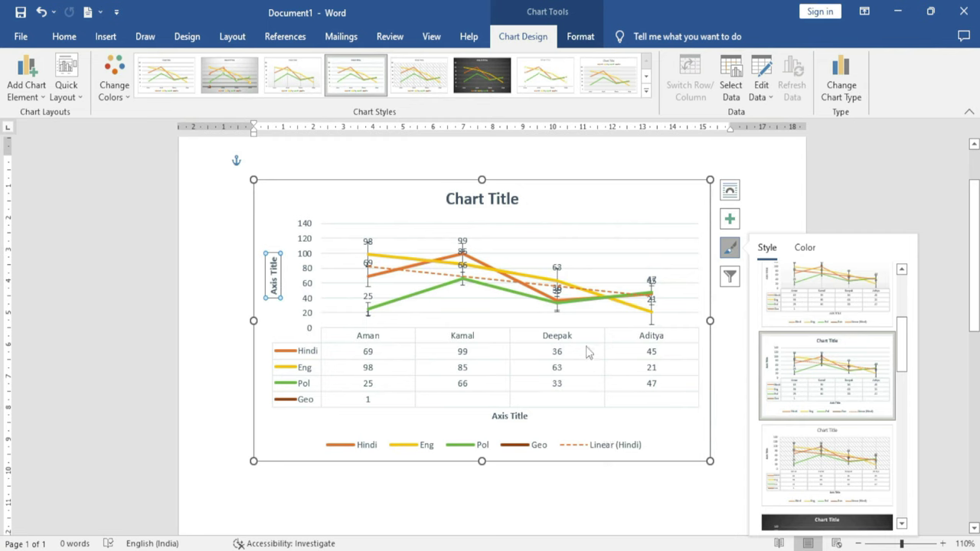
Recolour the chart with a colourful palette giving green, blue and yellow series lines
left_click(804, 247)
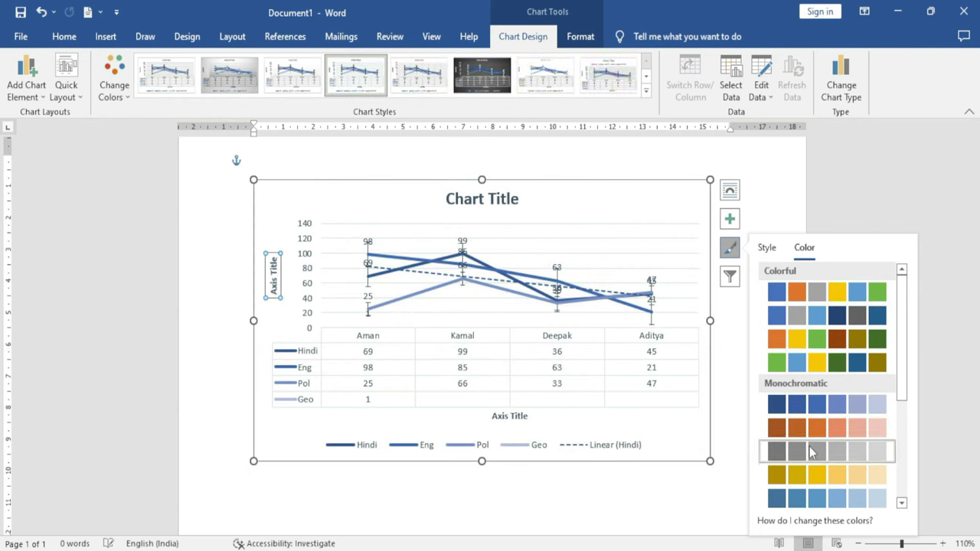
left_click(819, 319)
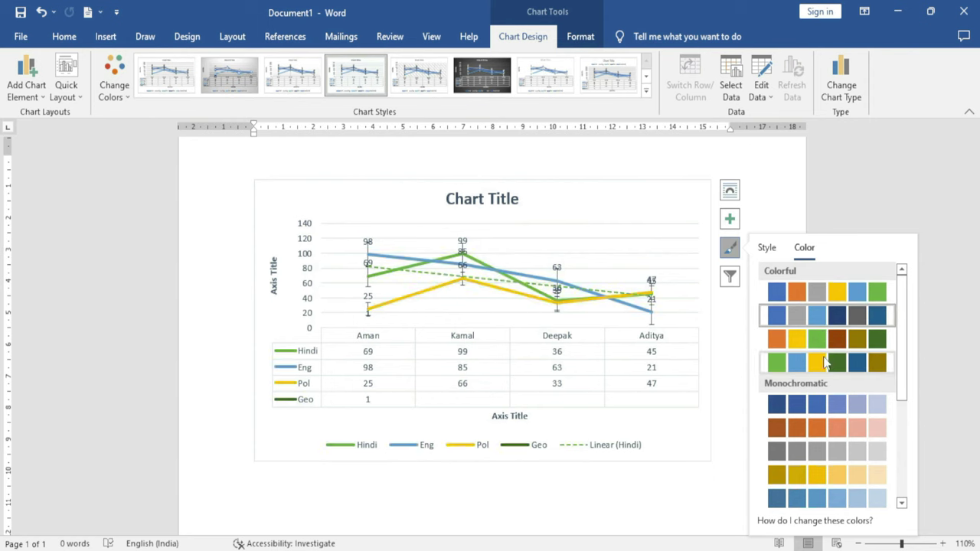
left_click(825, 361)
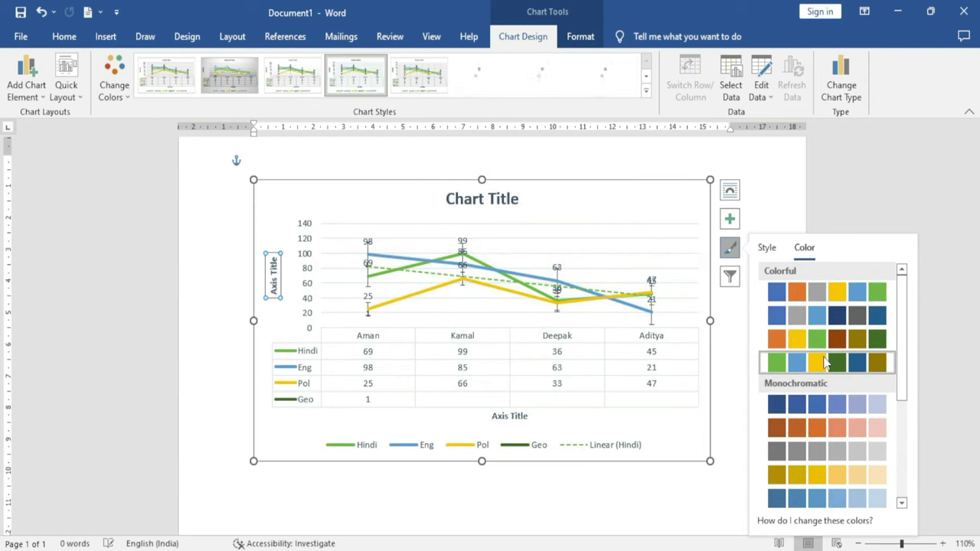
left_click(729, 277)
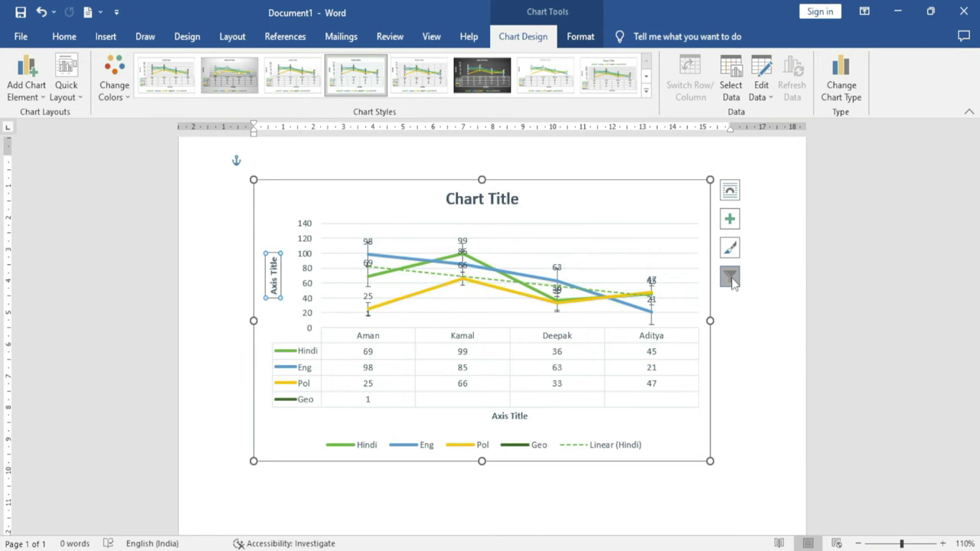
left_click(729, 277)
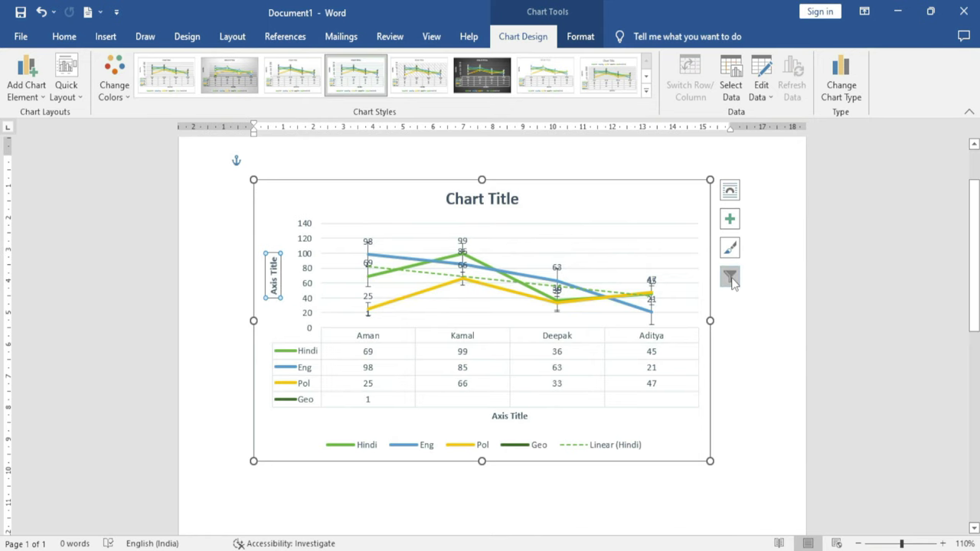
In Chart Filters, toggle the Hindi, Eng, Pol and Geo series checkboxes to preview each series
left_click(731, 278)
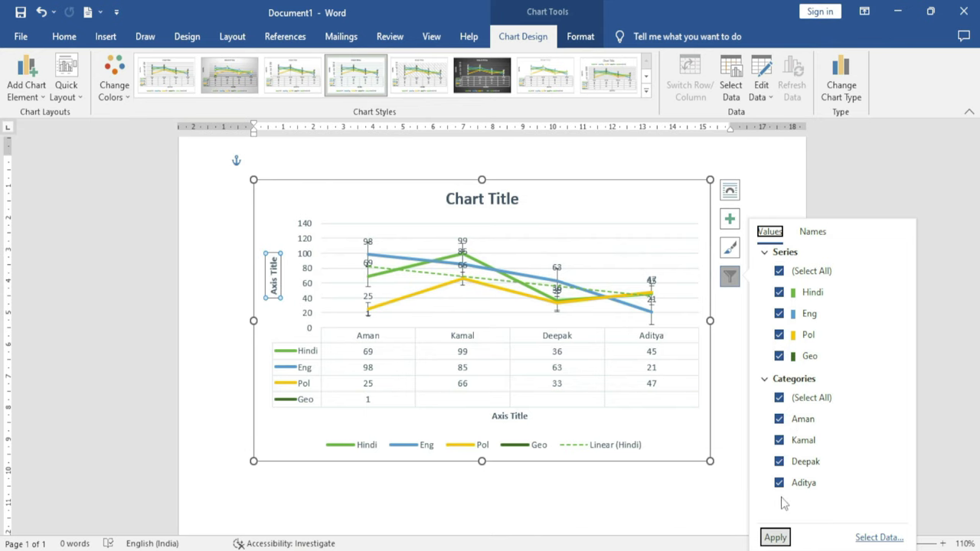
left_click(780, 292)
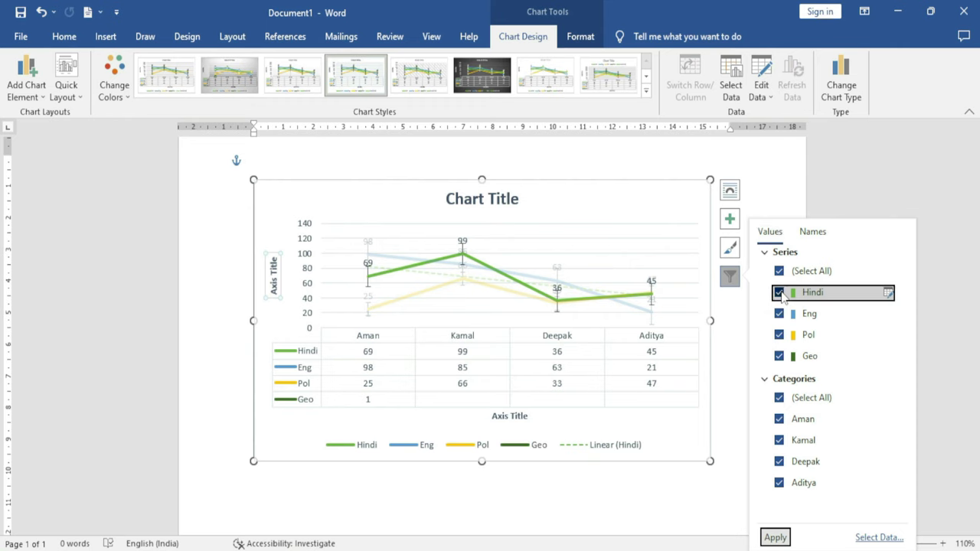
left_click(780, 314)
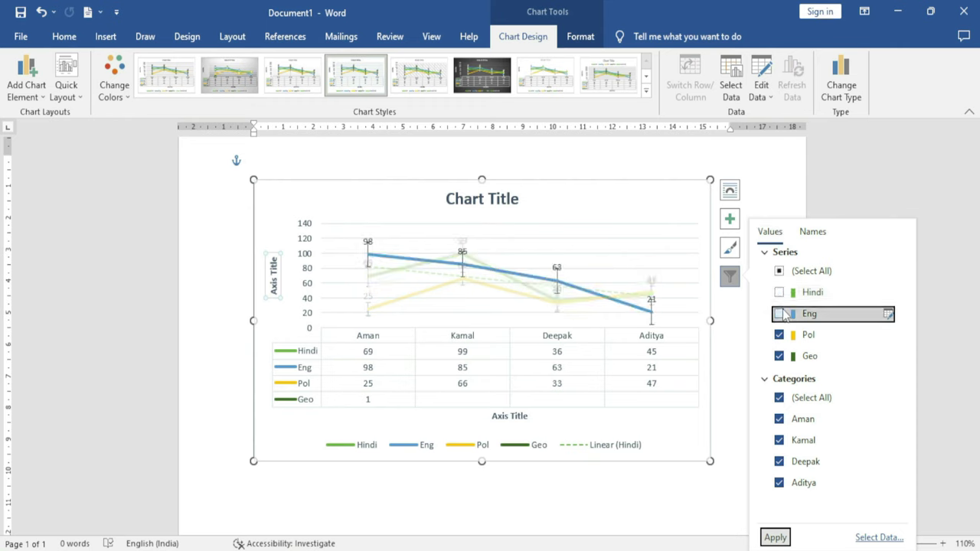
left_click(779, 336)
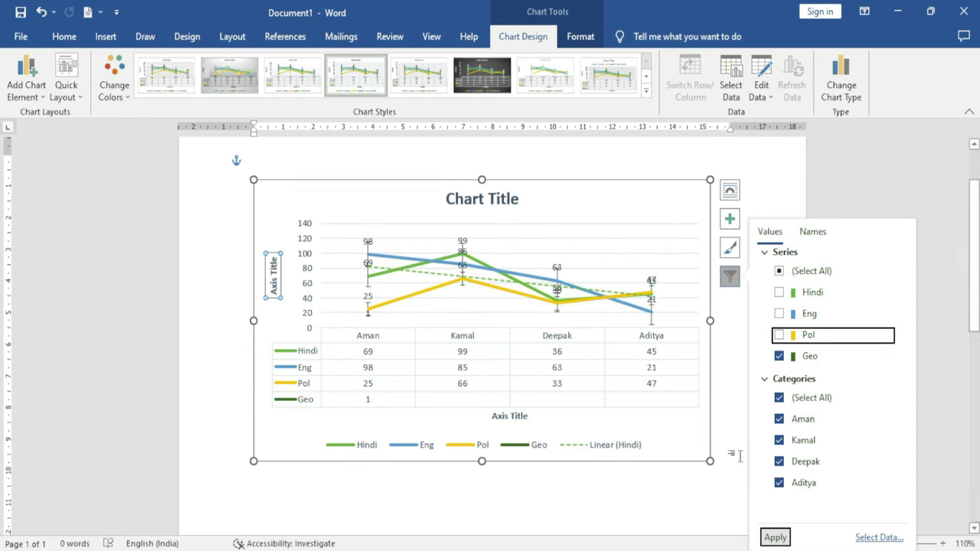
left_click(779, 357)
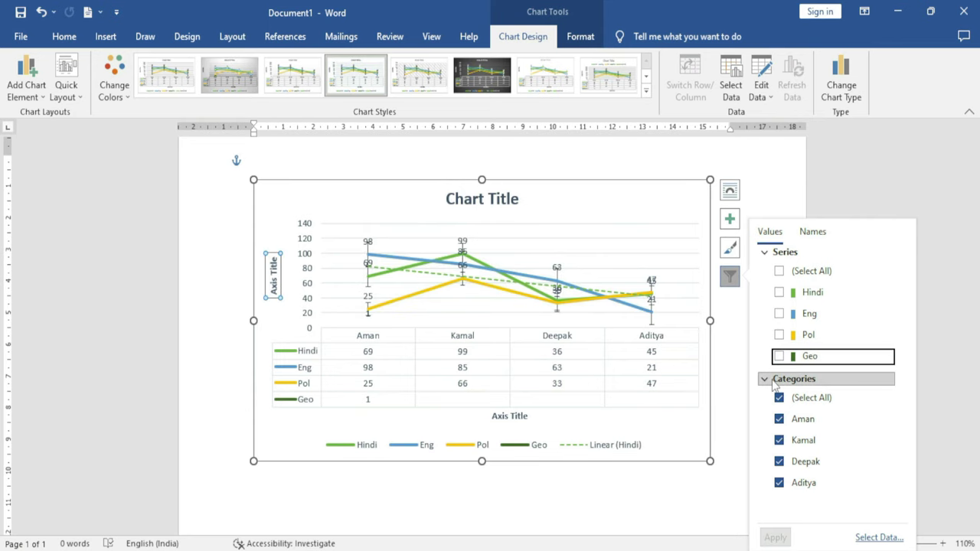
left_click(779, 293)
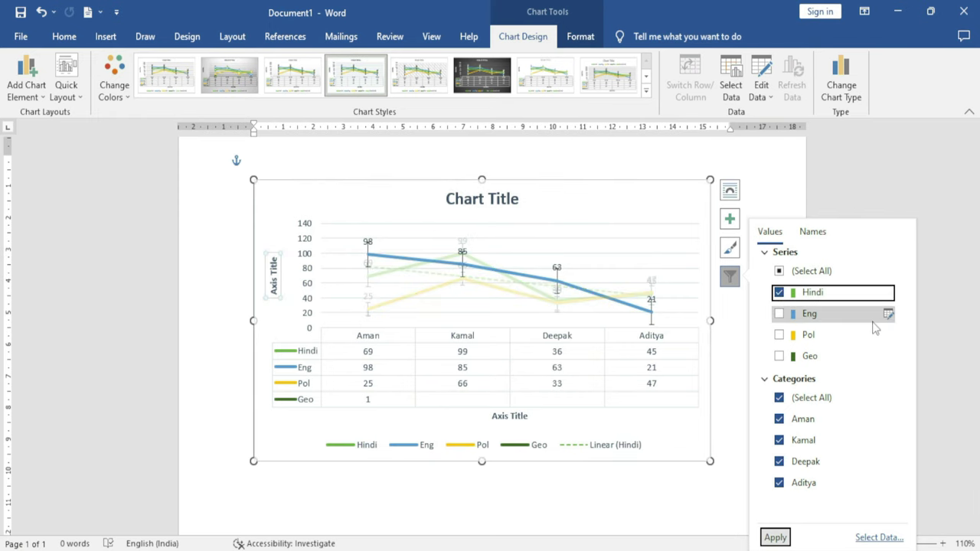
left_click(779, 293)
left_click(779, 314)
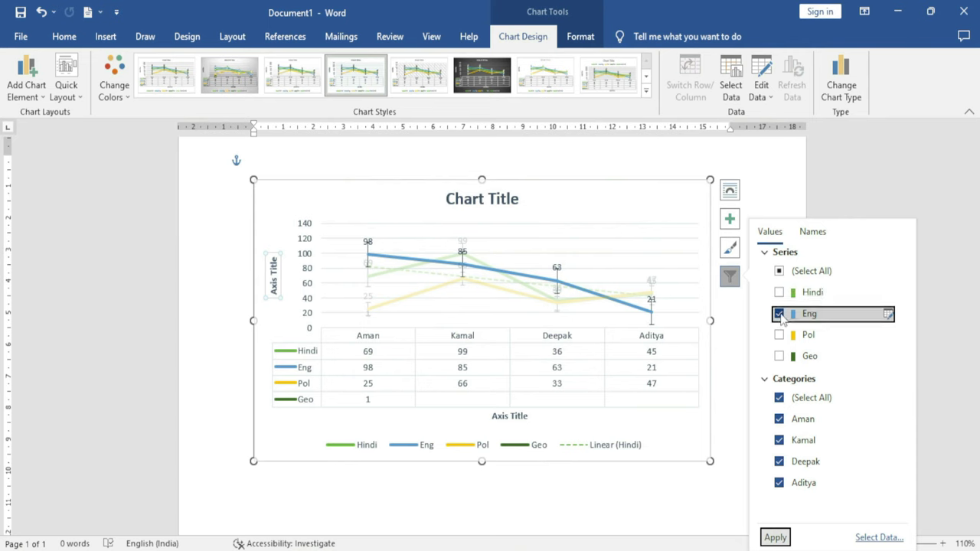
left_click(779, 313)
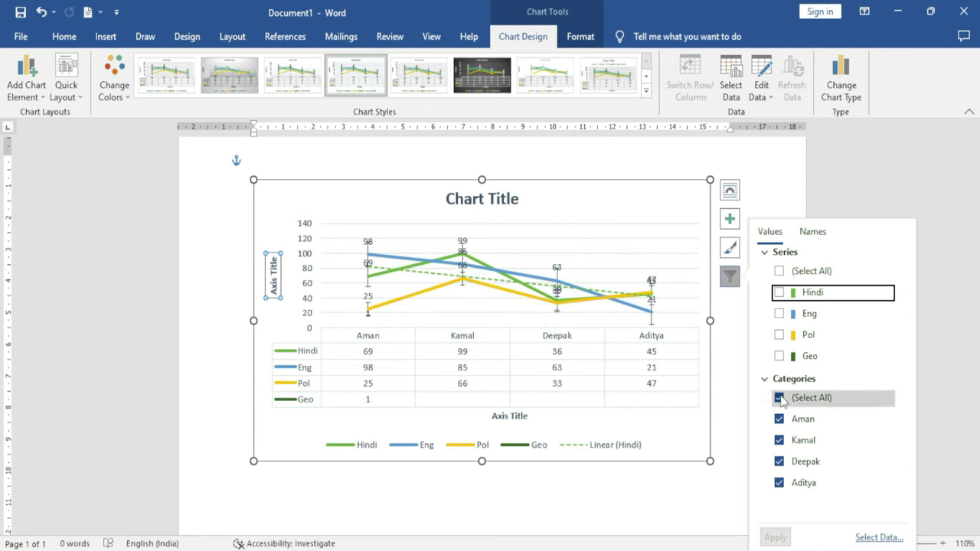
Filter the chart to show only the Kamal category, then restore all four student categories
left_click(780, 272)
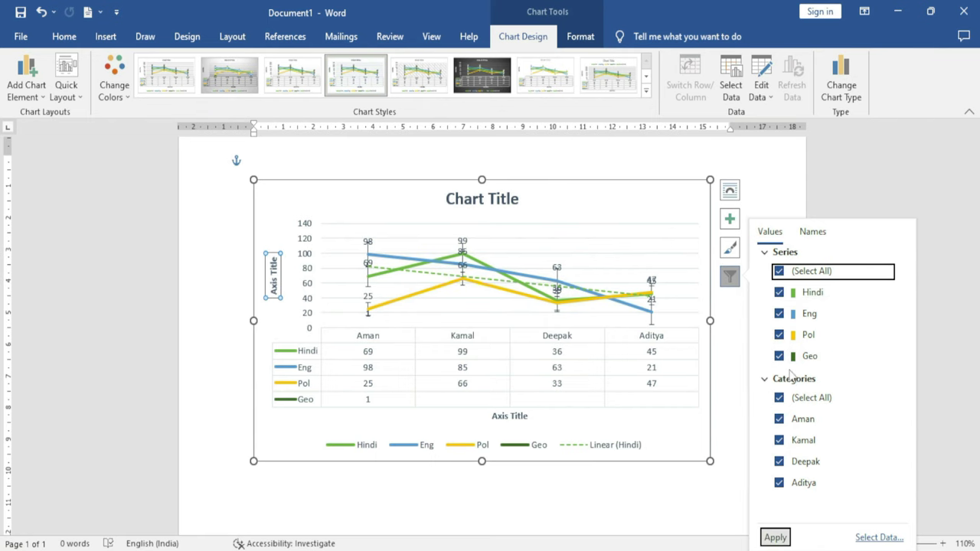
left_click(778, 398)
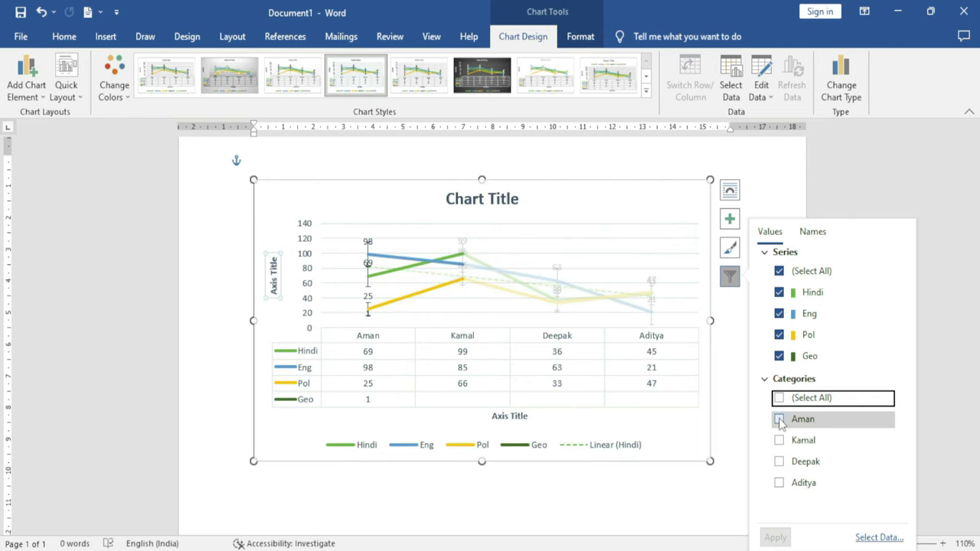
left_click(779, 420)
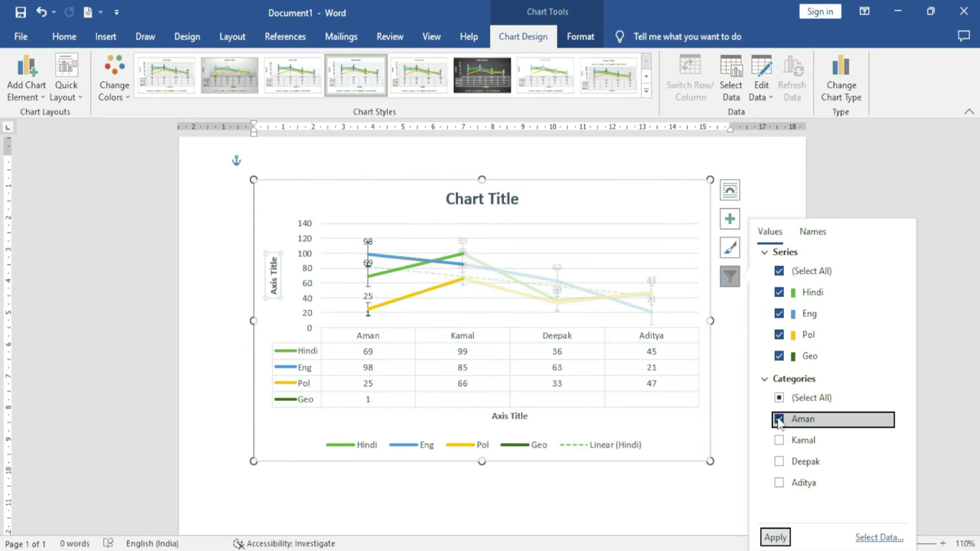
left_click(779, 420)
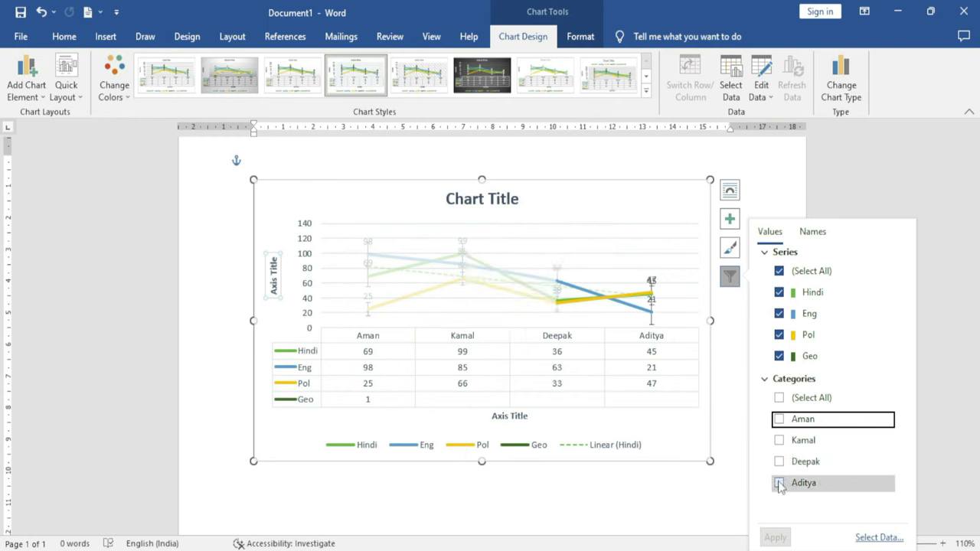
left_click(778, 442)
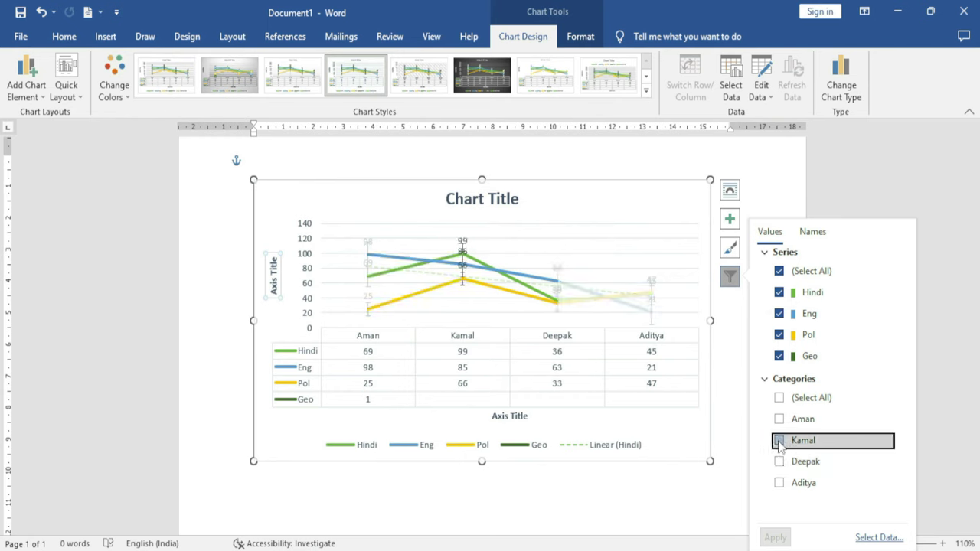
left_click(774, 538)
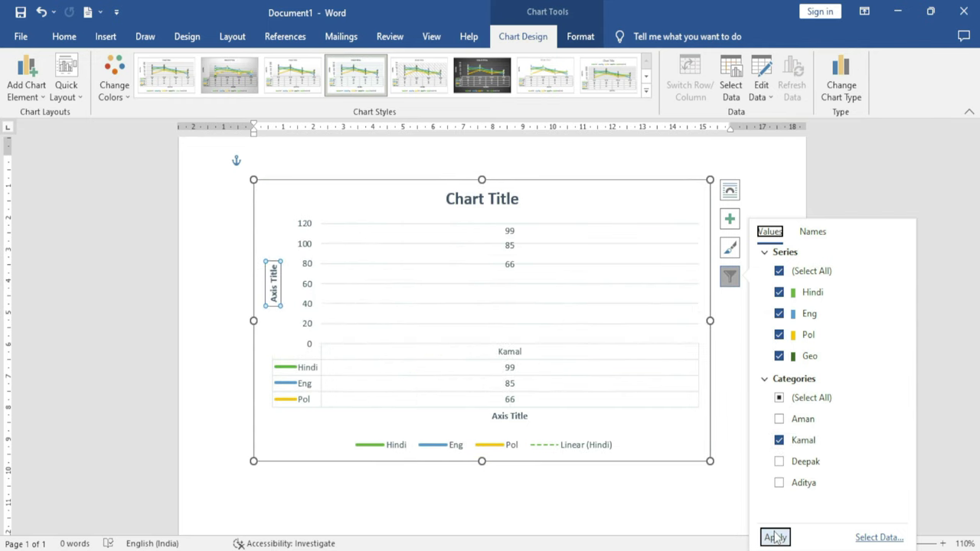
left_click(778, 440)
left_click(778, 398)
left_click(775, 537)
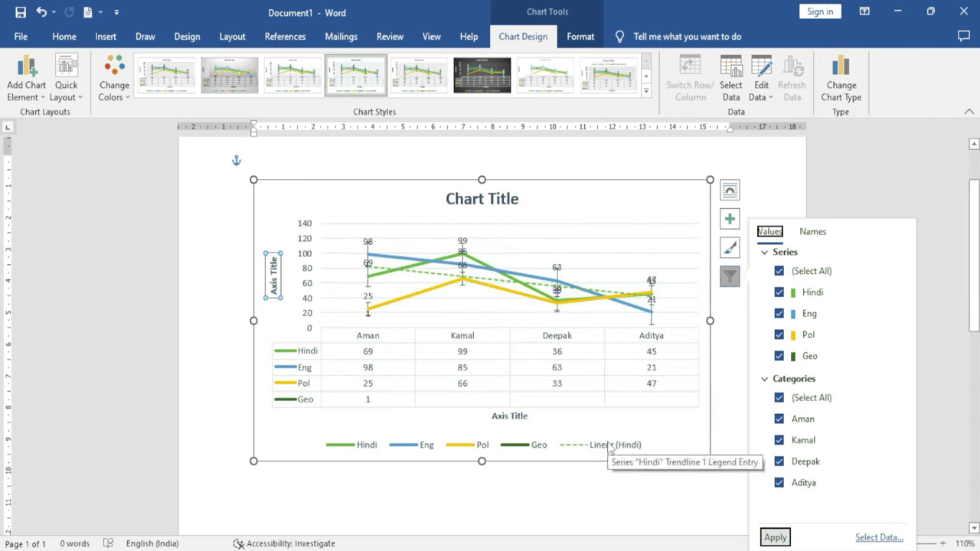
Filter the chart to only Pol and Geo, then restore all series and show only Aman
left_click(778, 291)
left_click(779, 313)
left_click(775, 537)
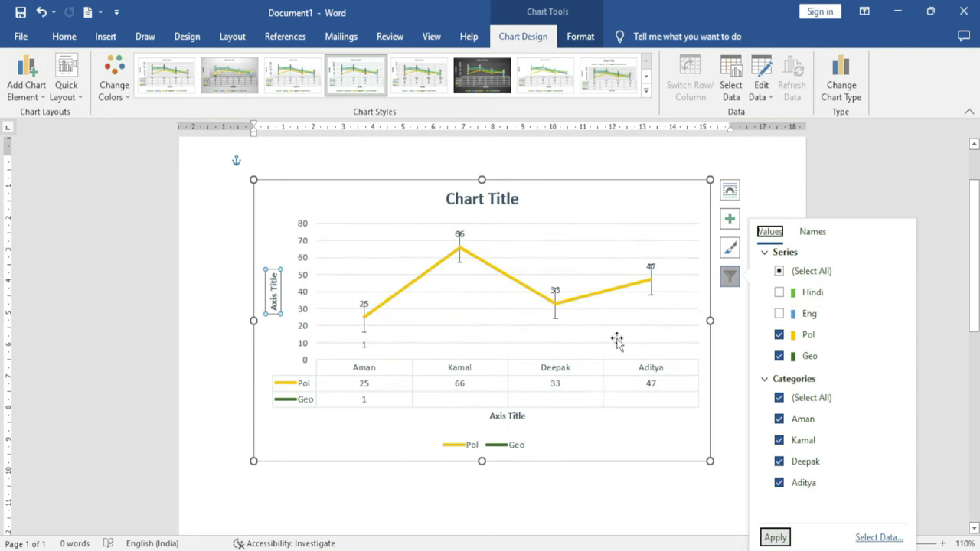
left_click(779, 291)
left_click(778, 314)
left_click(778, 398)
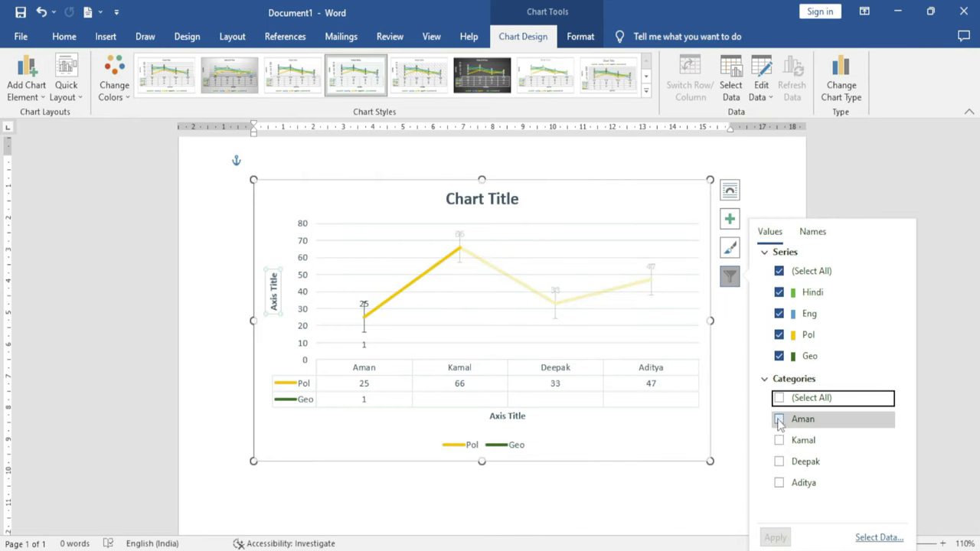
left_click(778, 419)
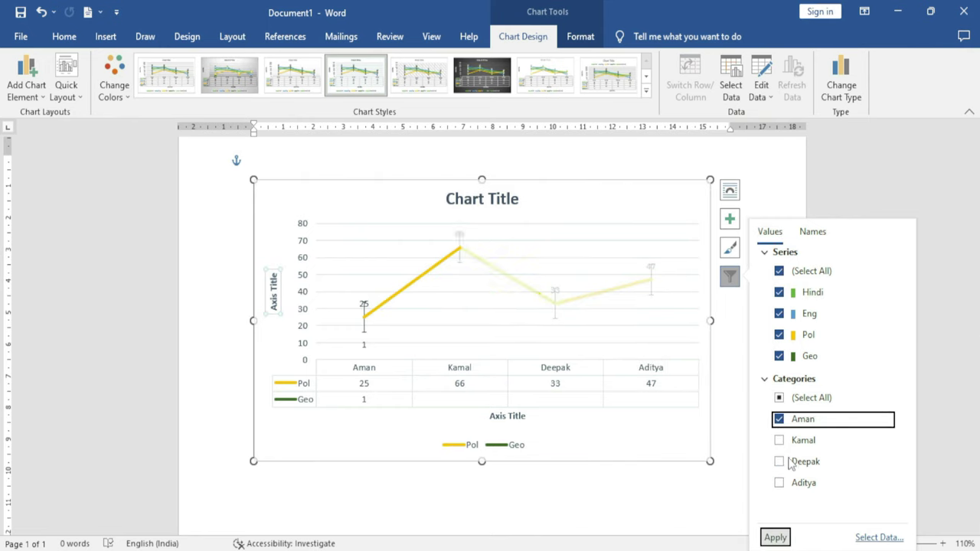
left_click(778, 539)
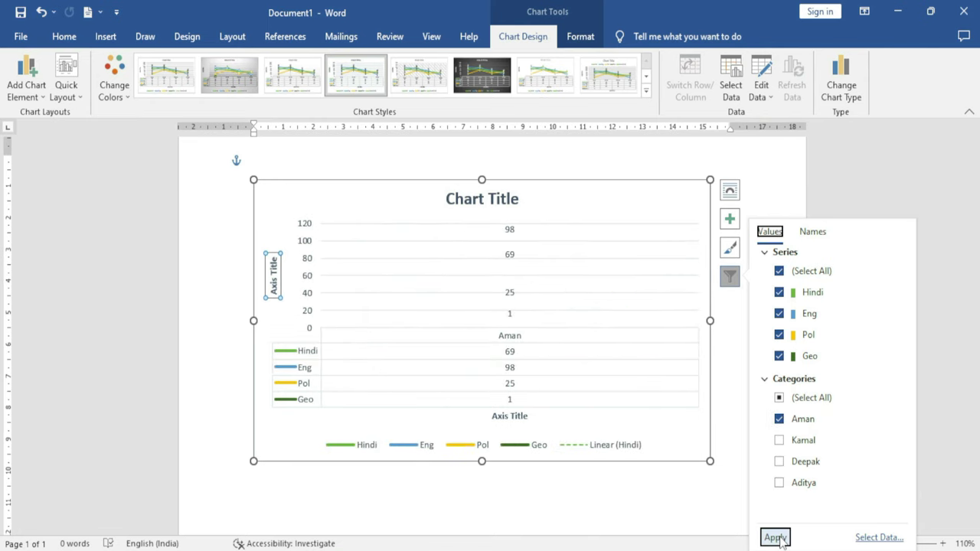
left_click(736, 372)
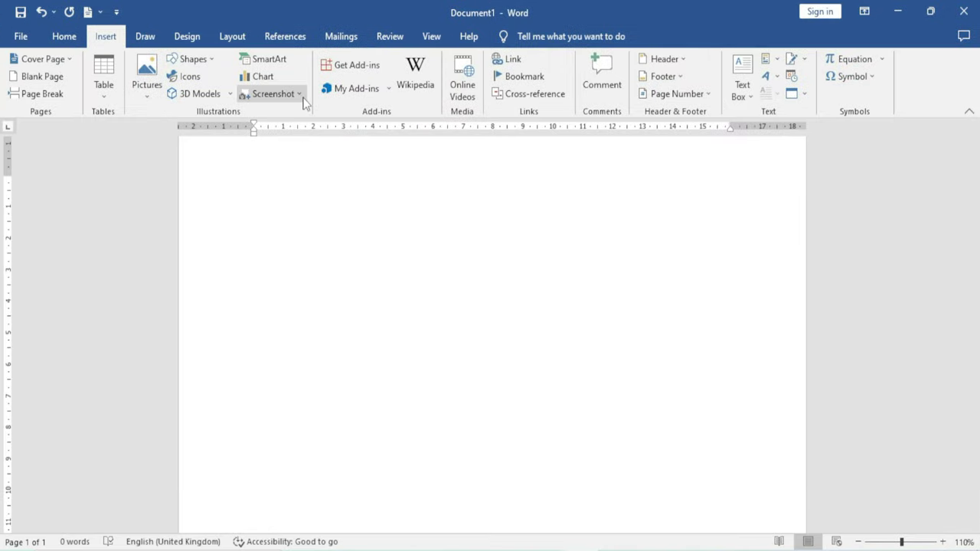
Insert a screenshot of the Google Chrome window showing google.com into the document
left_click(300, 94)
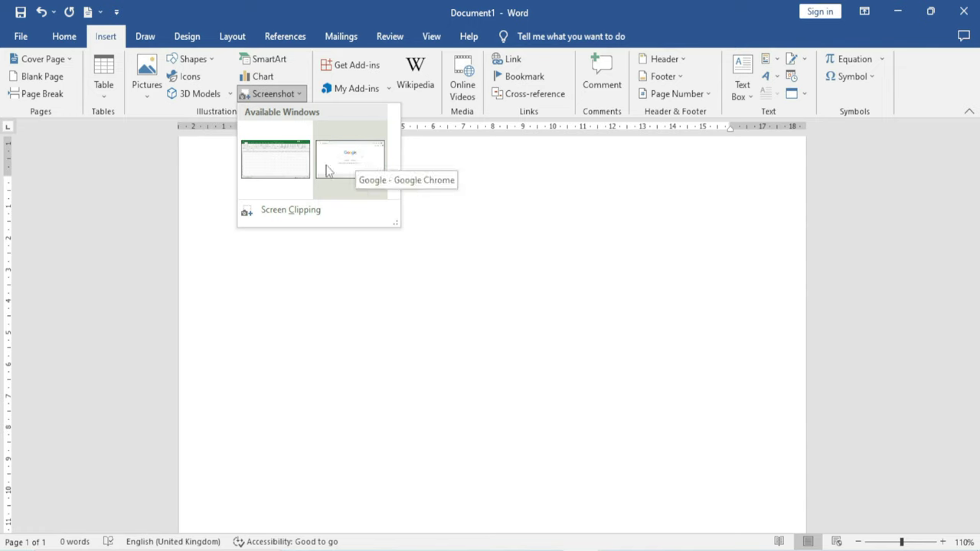
left_click(571, 550)
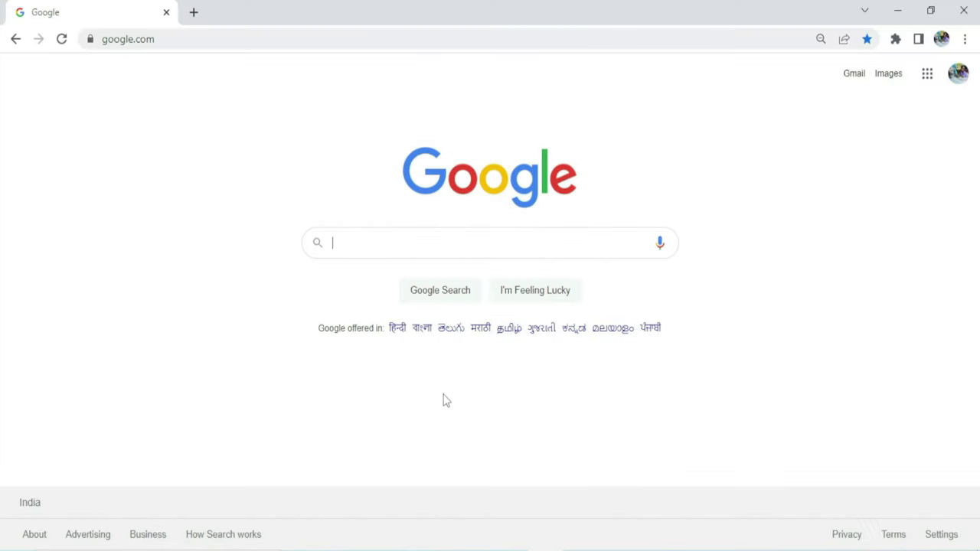
key("alt+Tab")
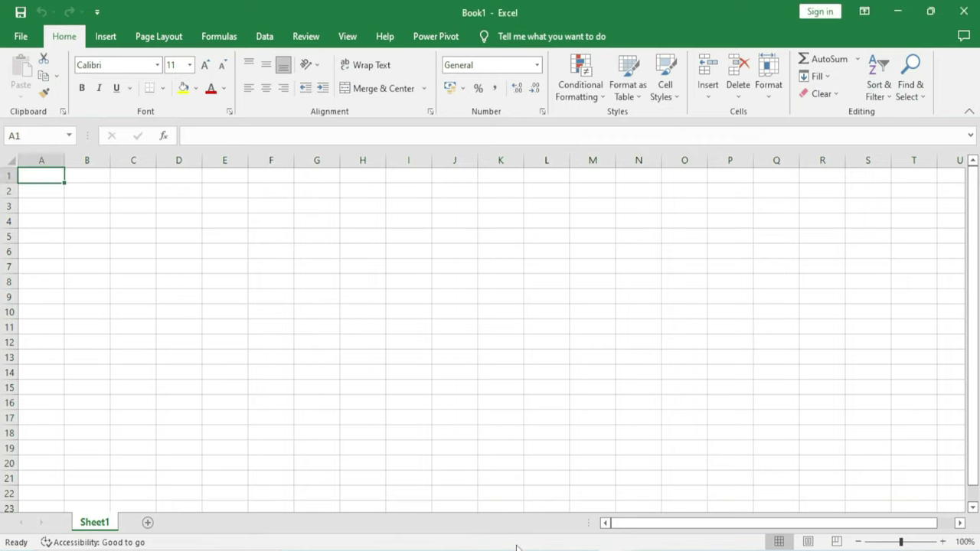
key("alt+Tab")
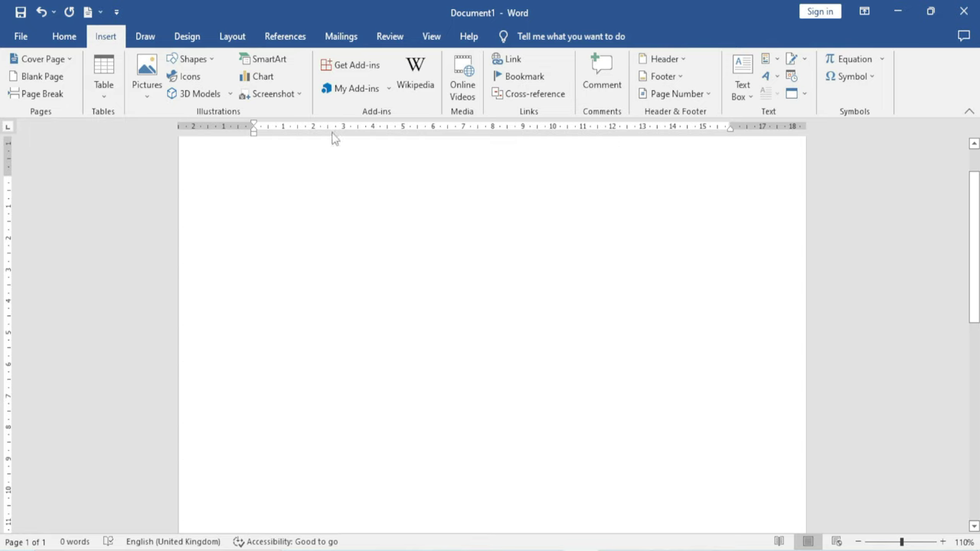
left_click(302, 94)
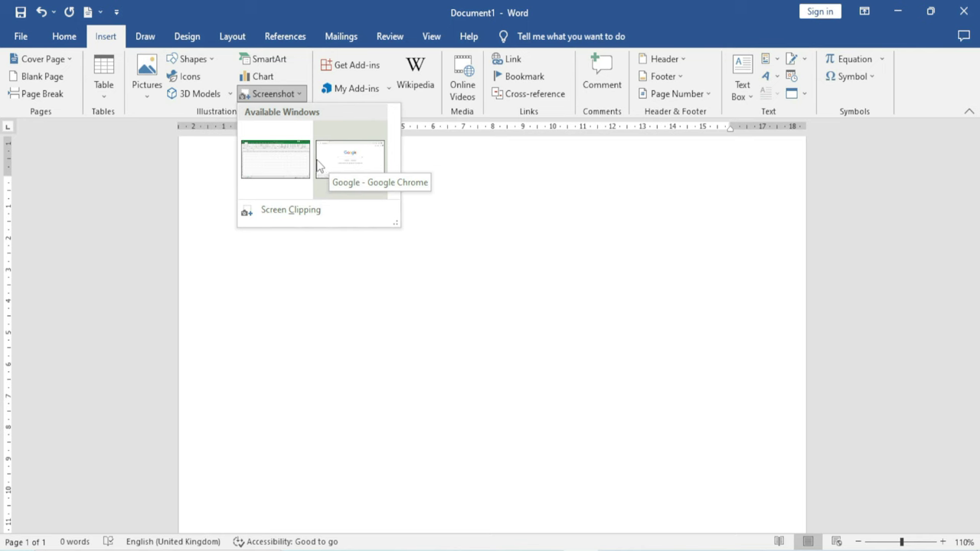
left_click(346, 168)
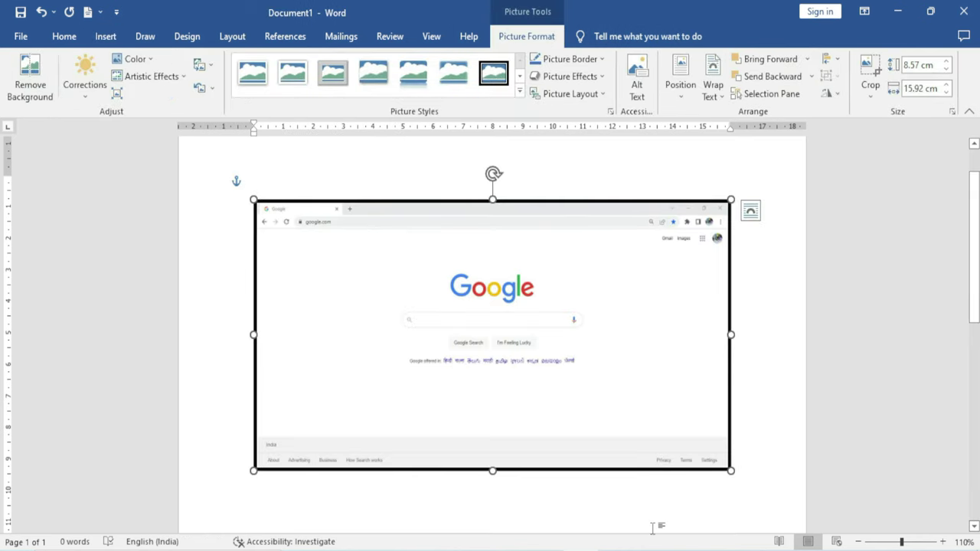
Remove the Google screenshot and insert a screenshot of the Excel window instead
key("Delete")
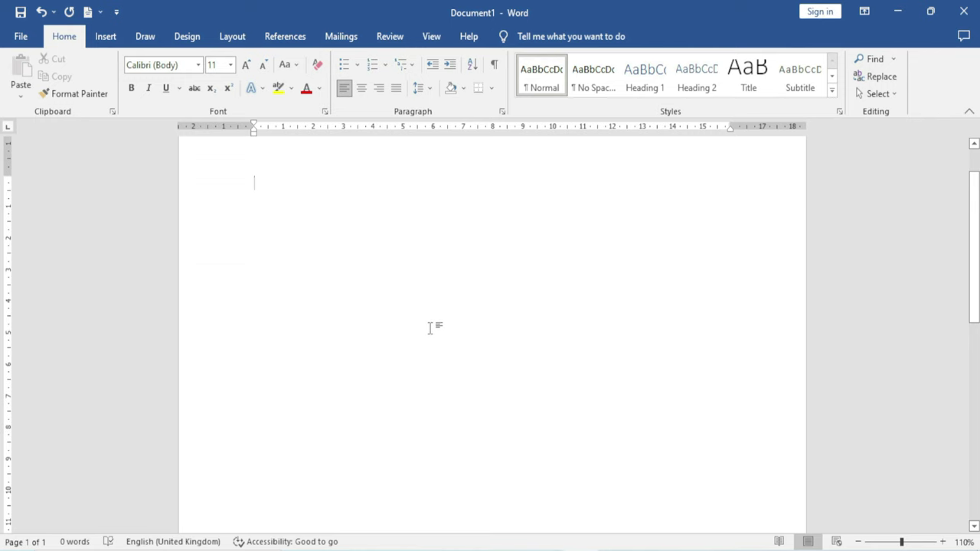
left_click(106, 36)
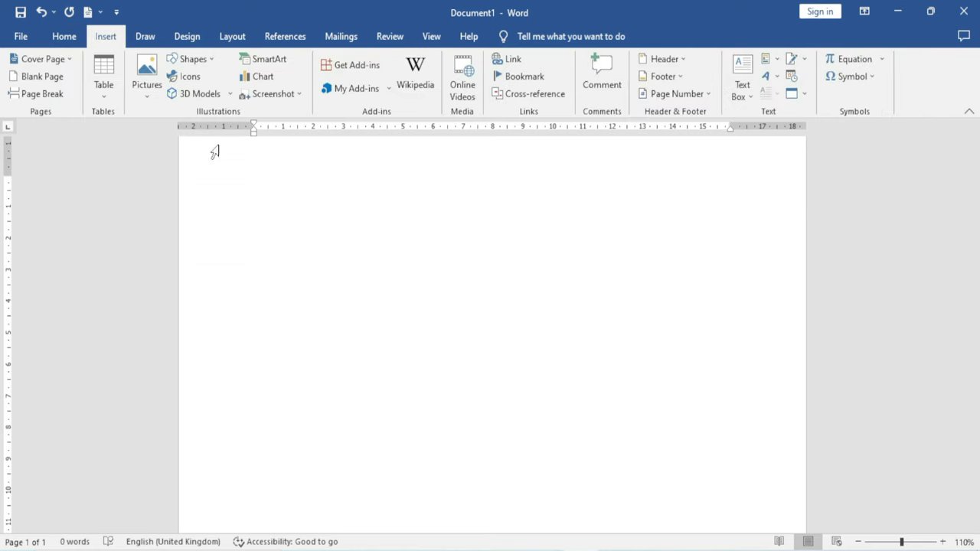
left_click(304, 97)
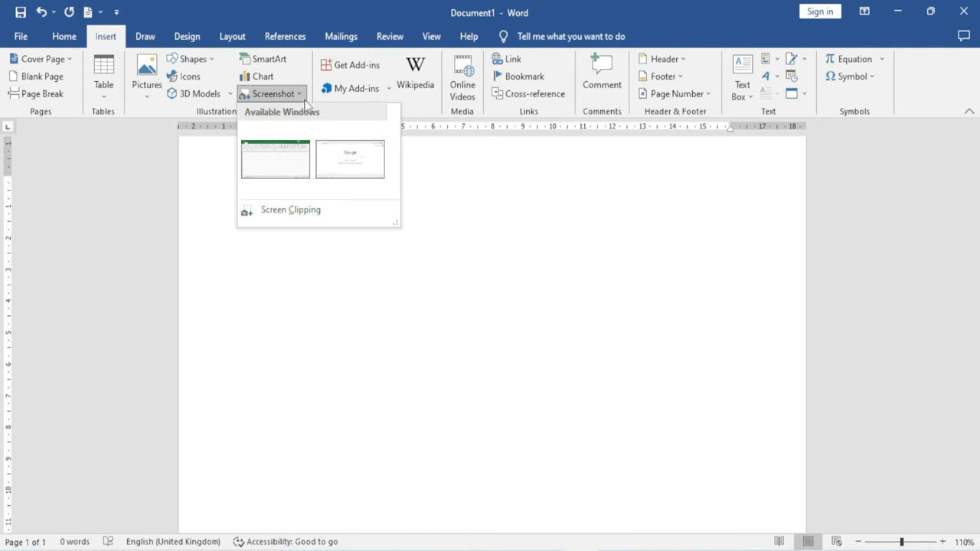
left_click(279, 164)
Select and delete the Excel screenshot, leaving the page blank
left_click(233, 253)
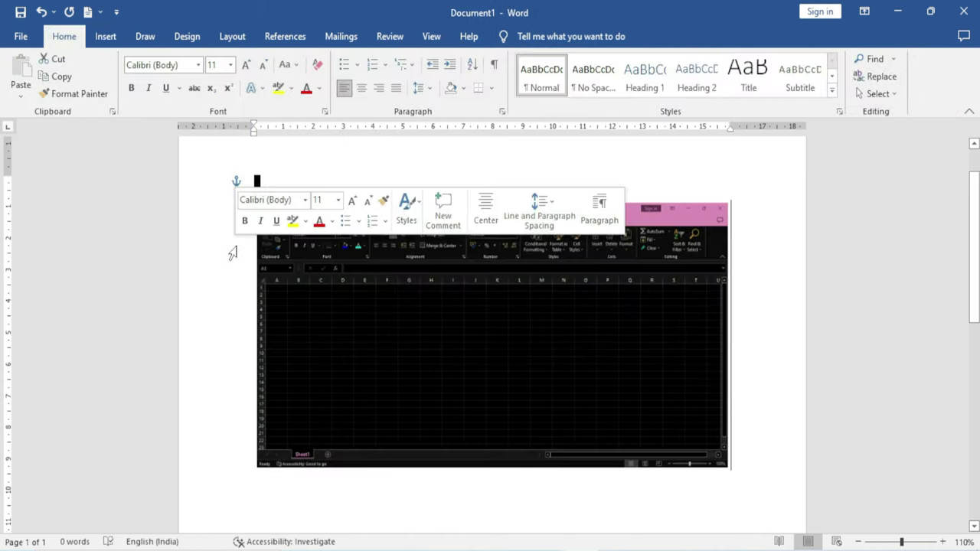
left_click(761, 377)
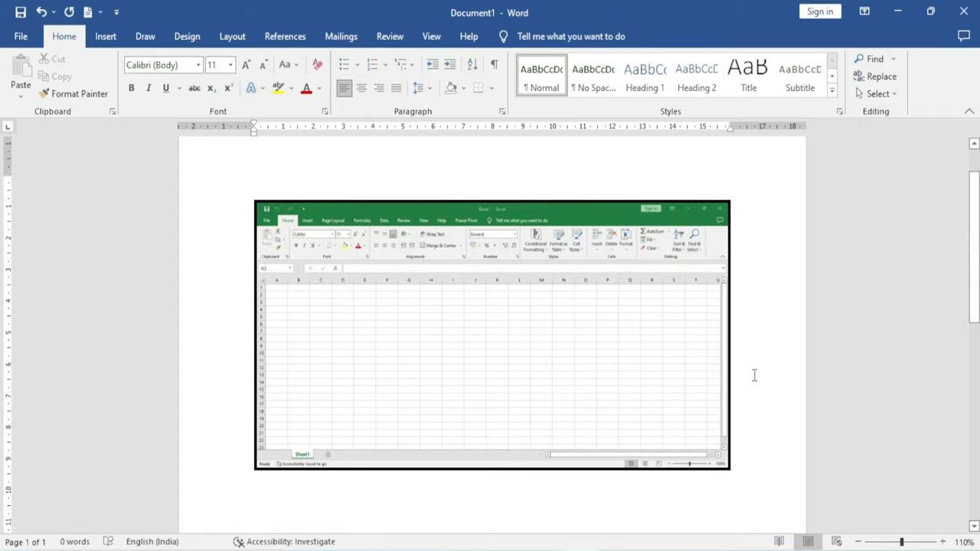
left_click(753, 374, "shift")
key("Delete")
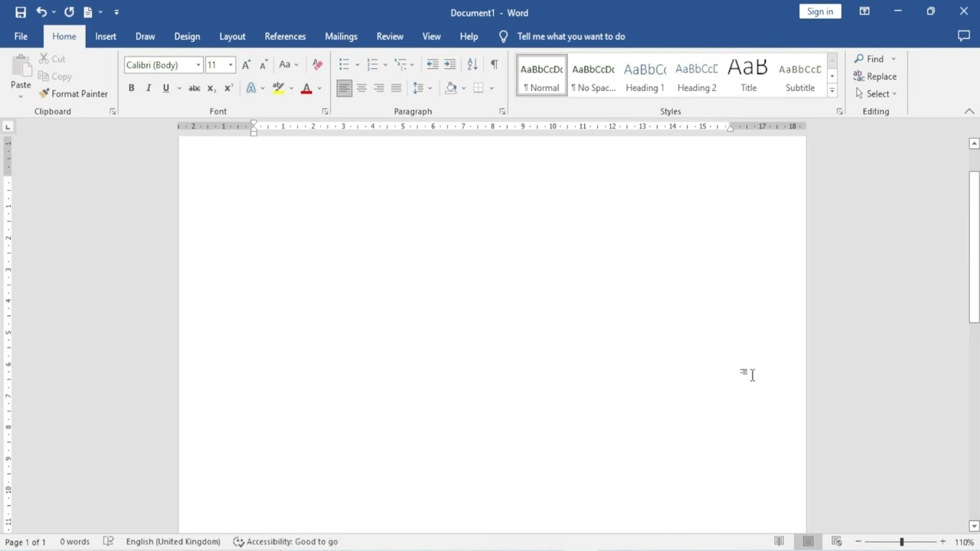
left_click(105, 38)
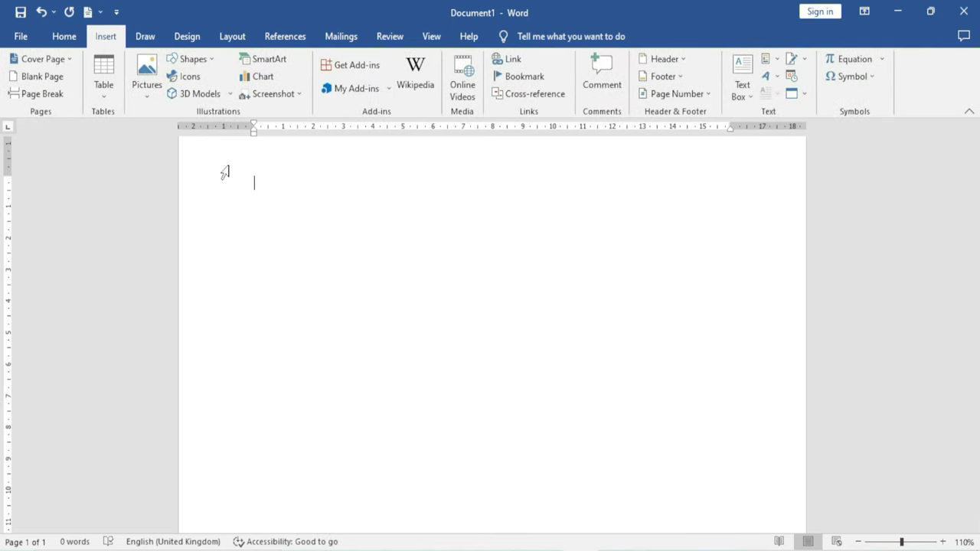
Insert a screen clipping of the top-left area of the Excel window
left_click(299, 97)
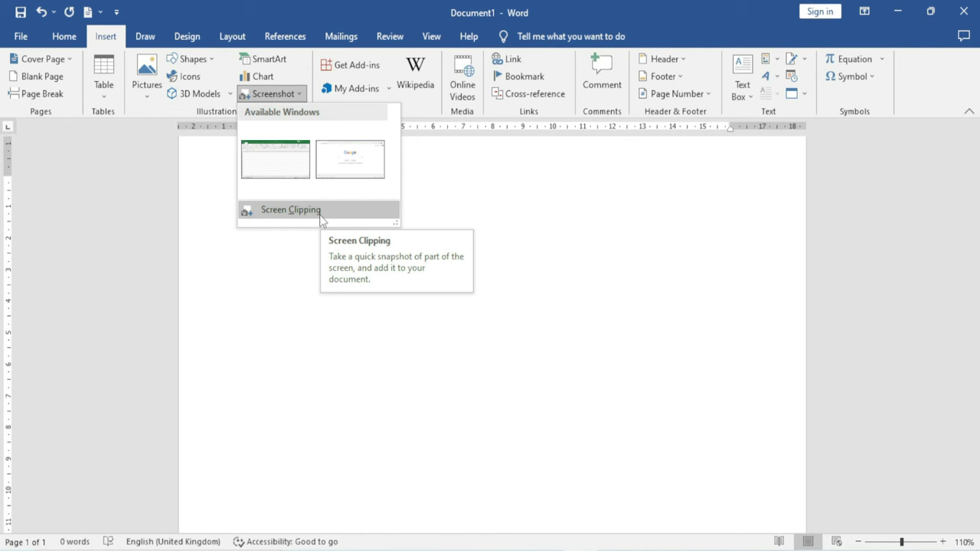
left_click(306, 211)
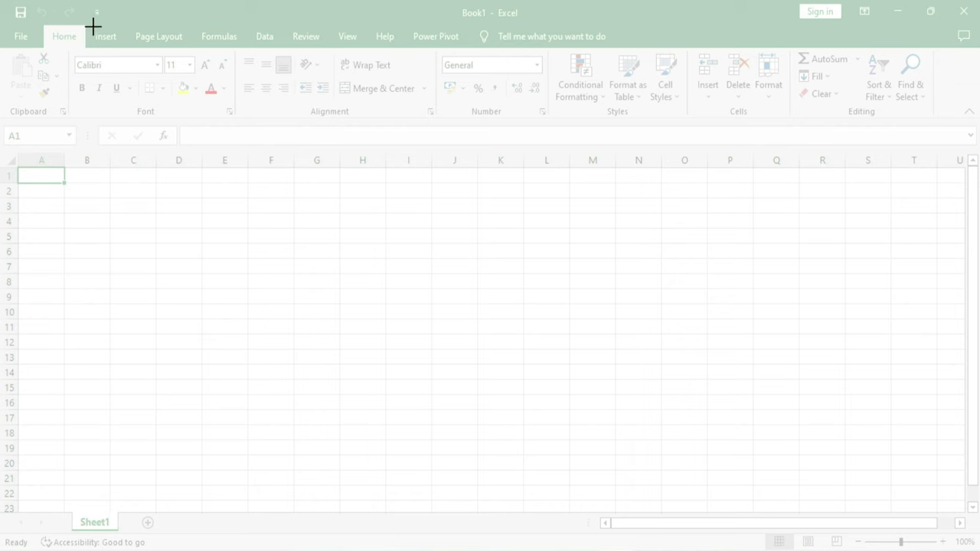
left_click_drag(1, 2, 452, 446)
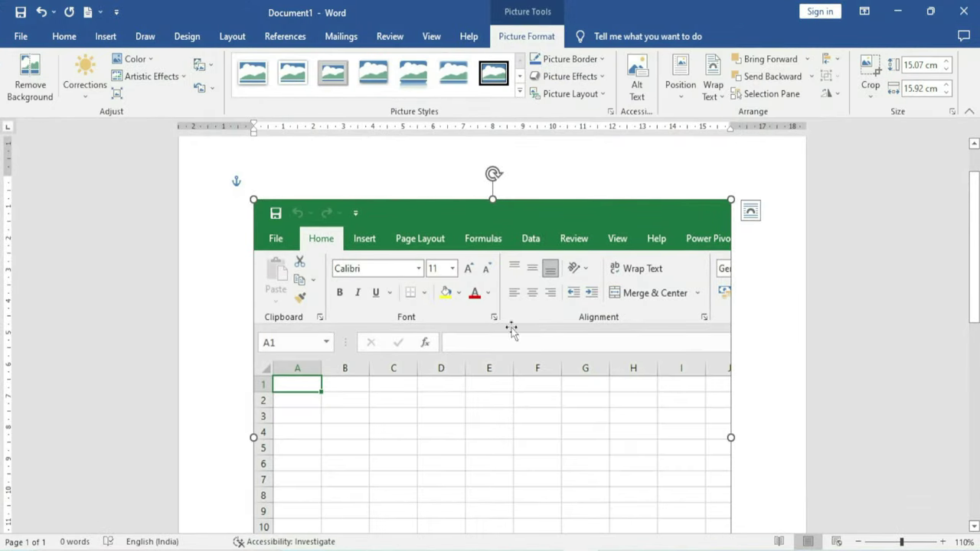
scroll(438, 354, "down", 2)
scroll(441, 356, "up", 3)
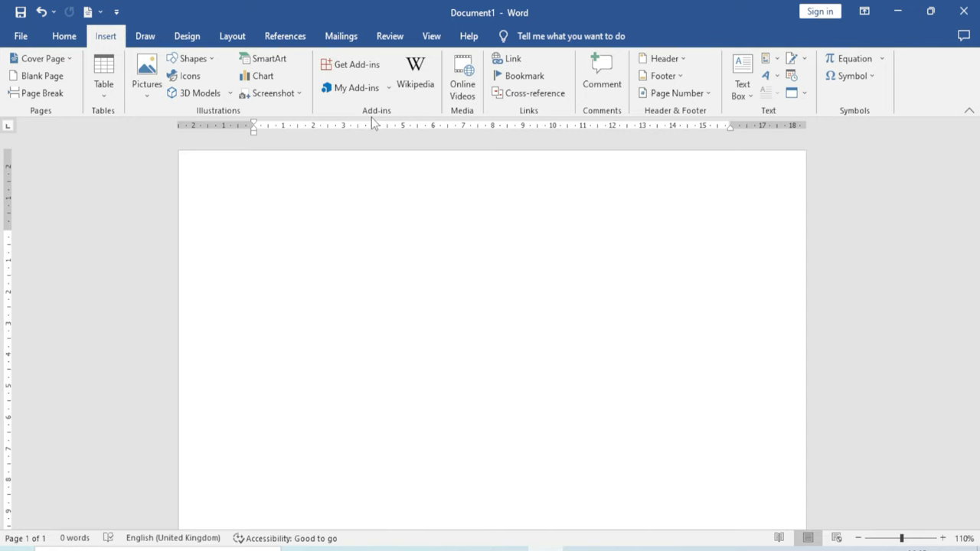
left_click(368, 74)
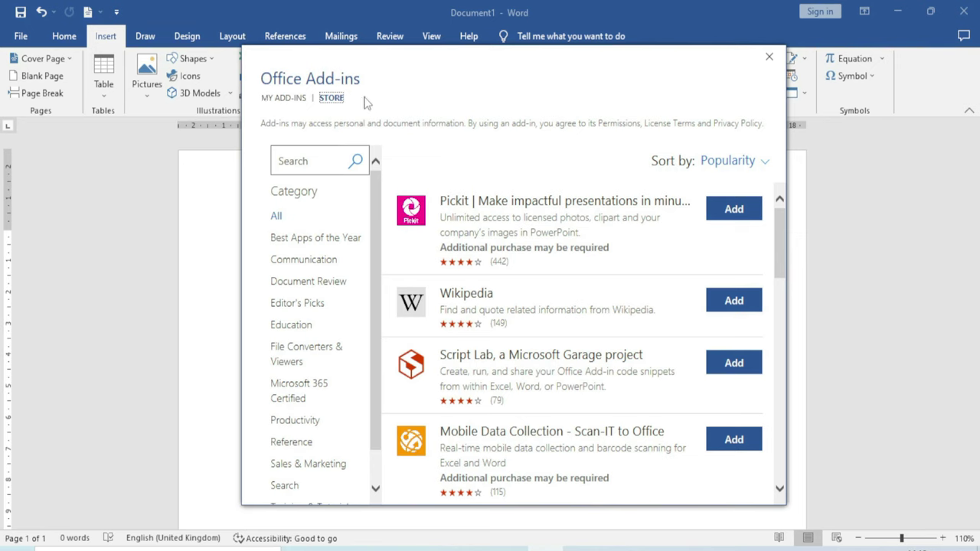
left_click_drag(451, 87, 405, 58)
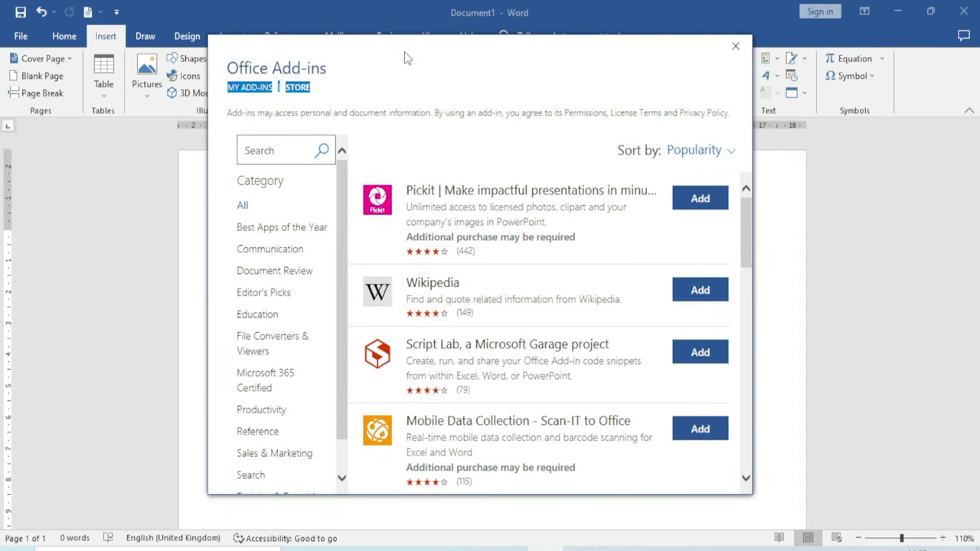
left_click(348, 80)
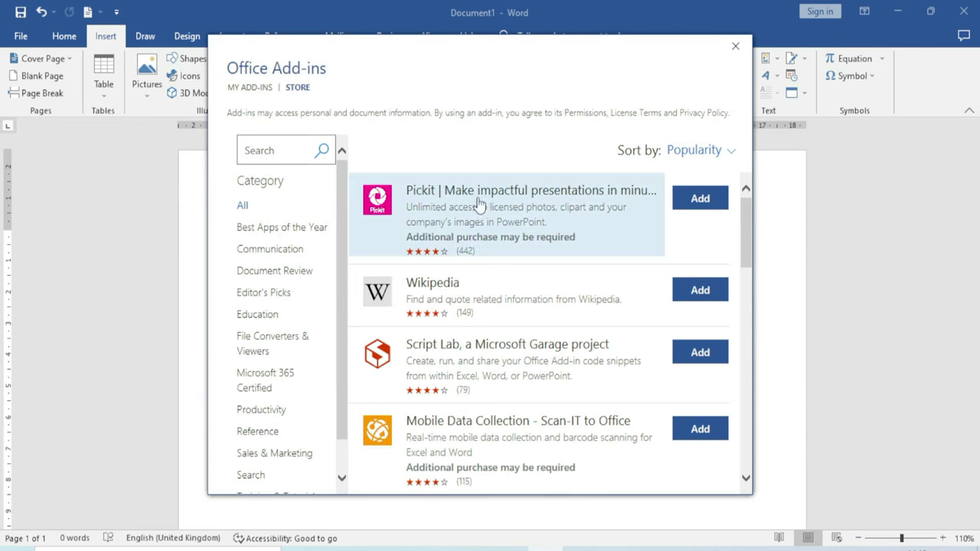
scroll(488, 276, "down", 5)
scroll(488, 276, "down", 9)
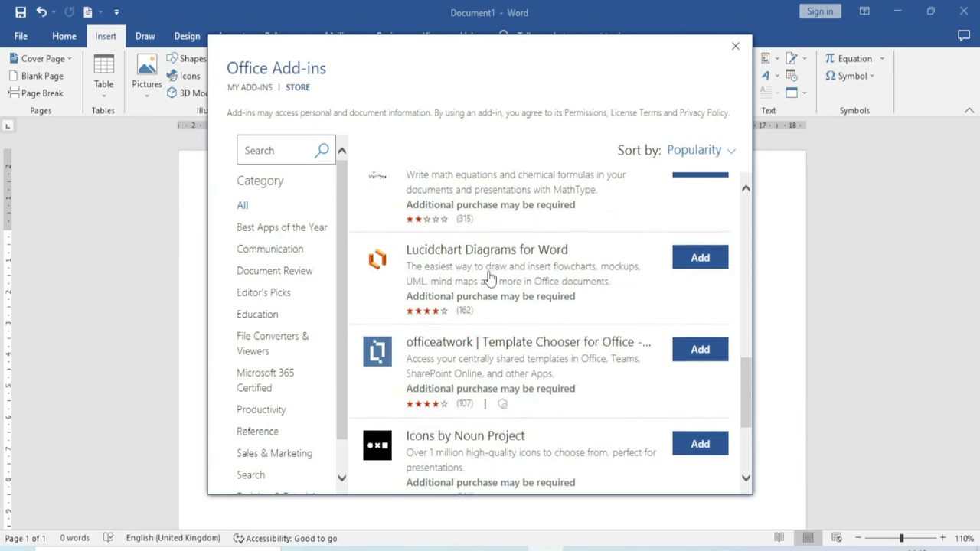
scroll(490, 276, "up", 8)
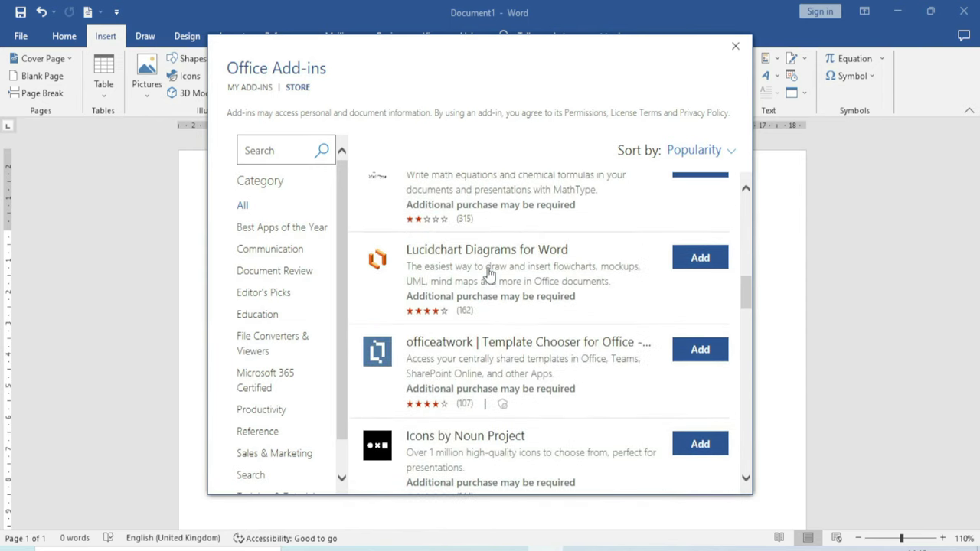
scroll(488, 274, "up", 3)
left_click_drag(459, 51, 465, 67)
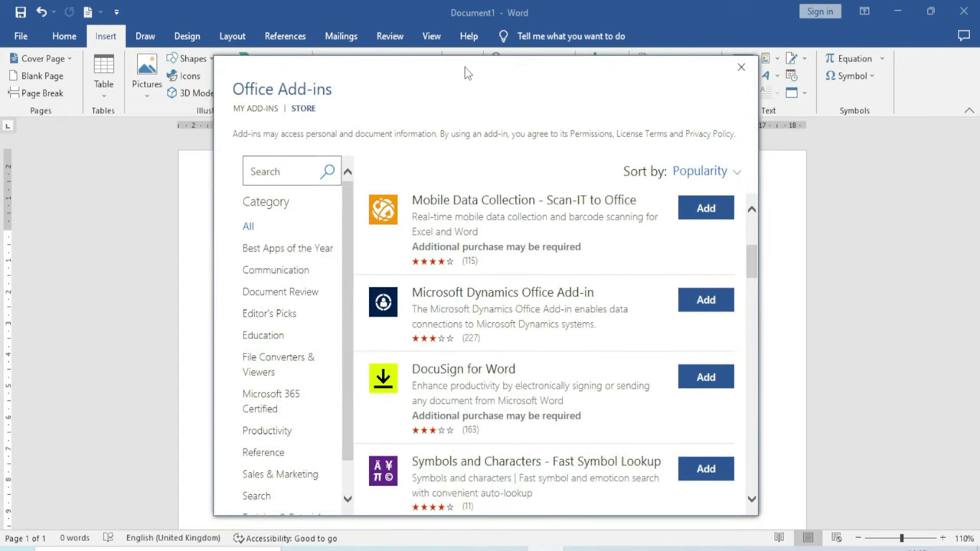
left_click_drag(421, 97, 446, 76)
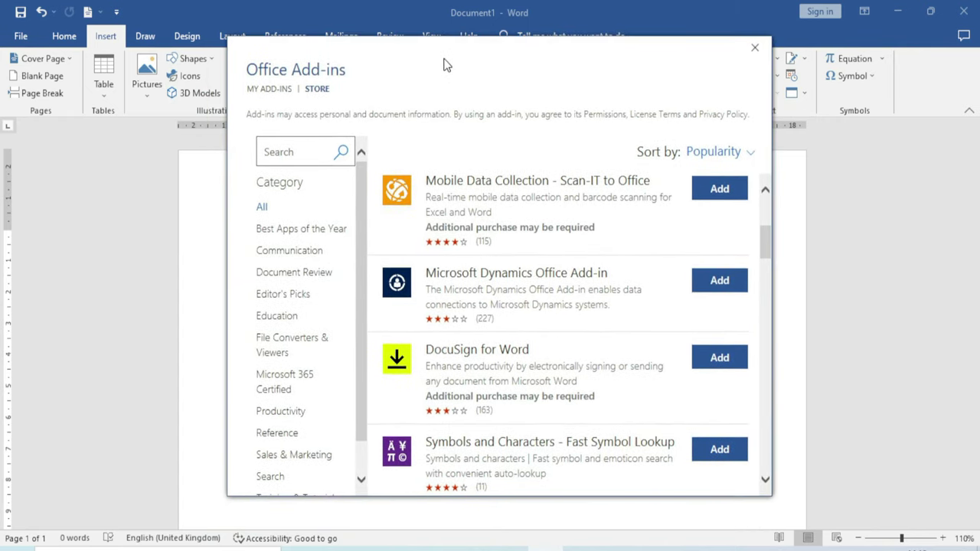
Search the add-in store for 'qr4' and install QR4Office, accepting its licence terms
left_click(297, 151)
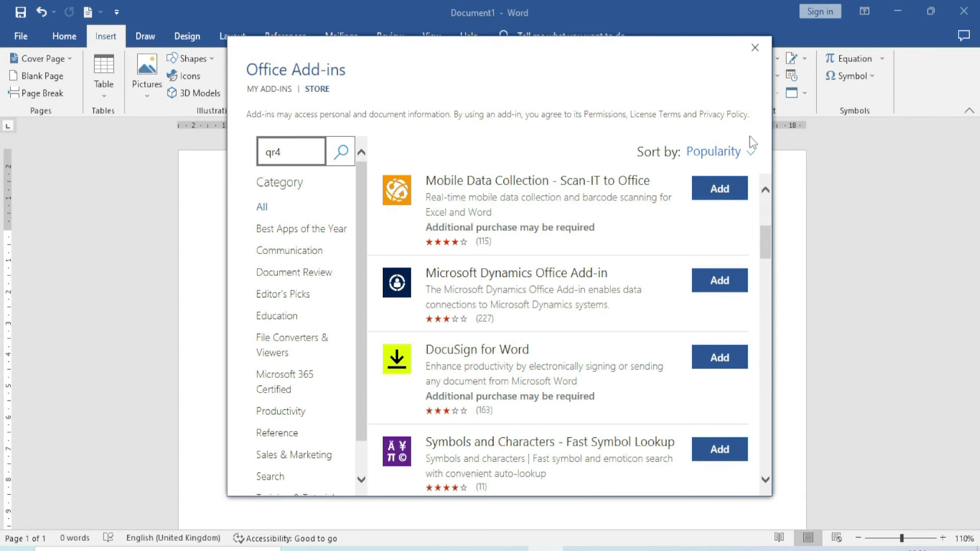
key("Return")
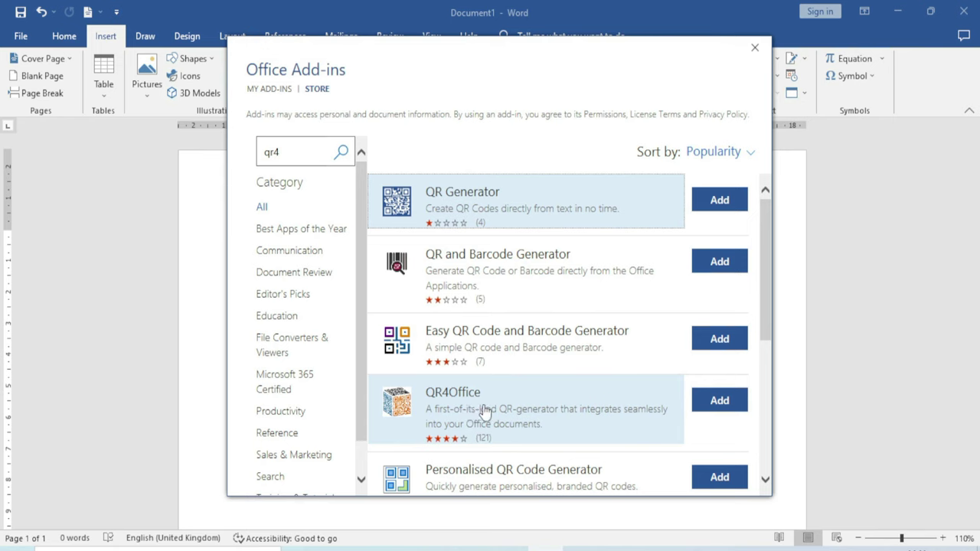
left_click(719, 401)
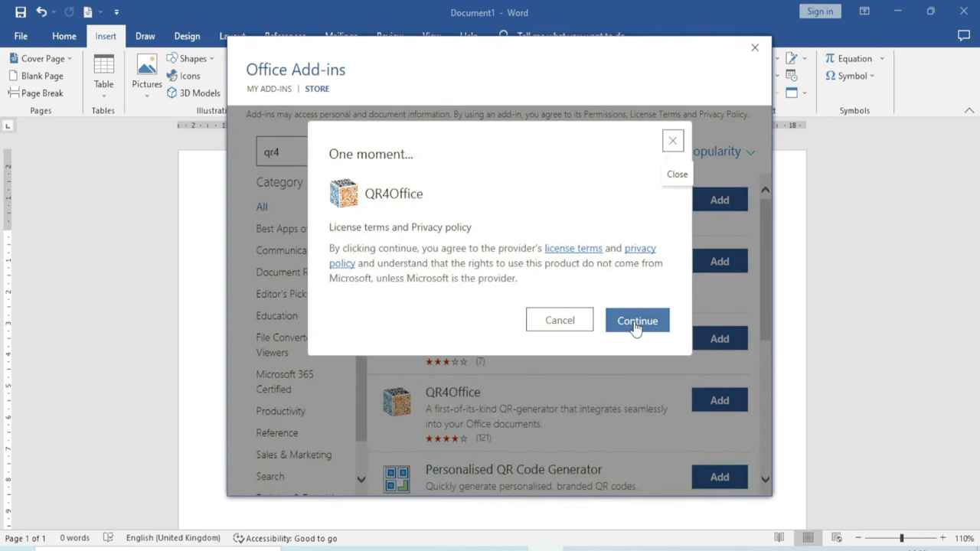
left_click(634, 322)
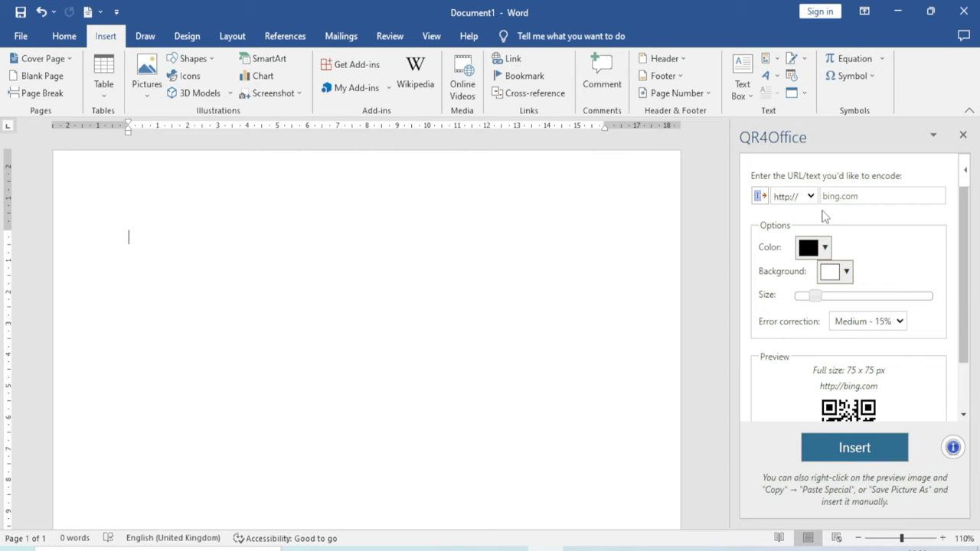
left_click(811, 197)
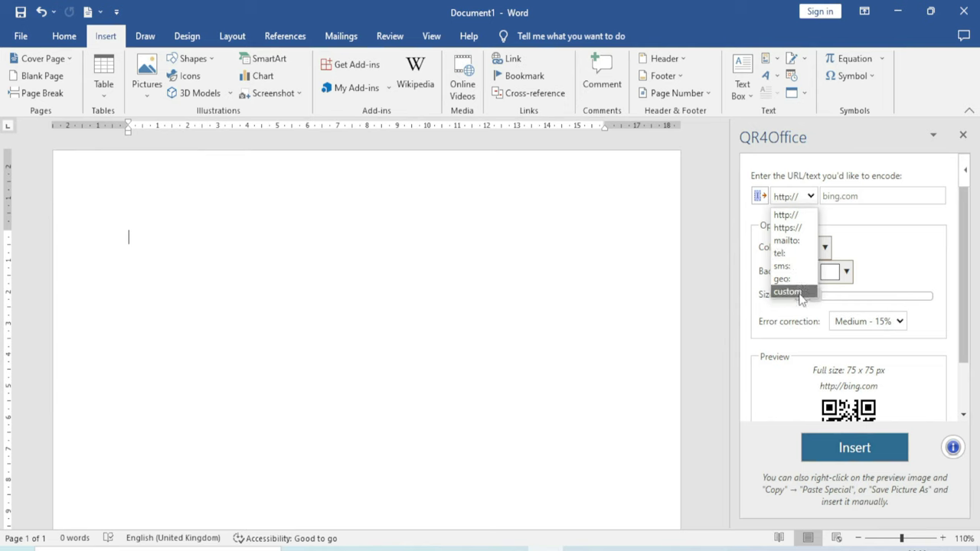
left_click(806, 234)
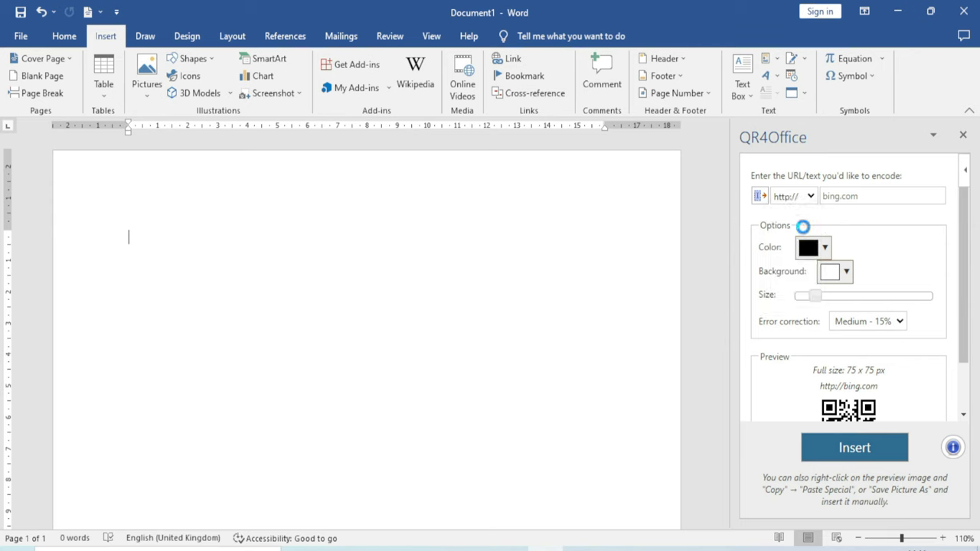
left_click(837, 199)
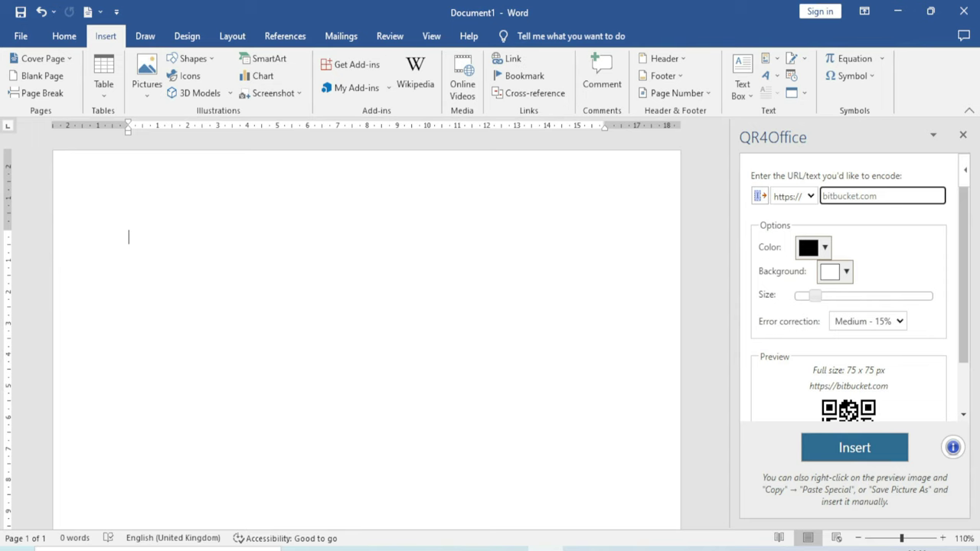
type("excel-infotech.com")
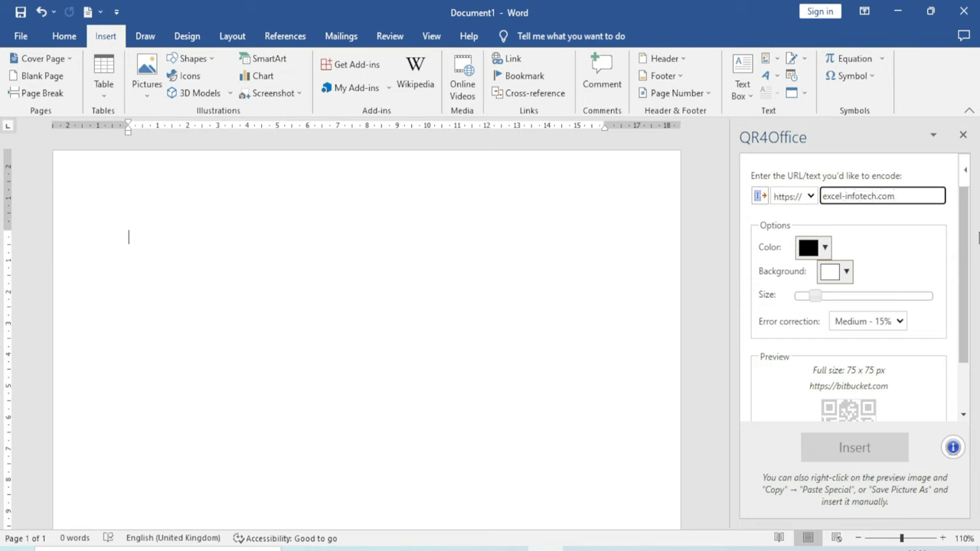
left_click(862, 448)
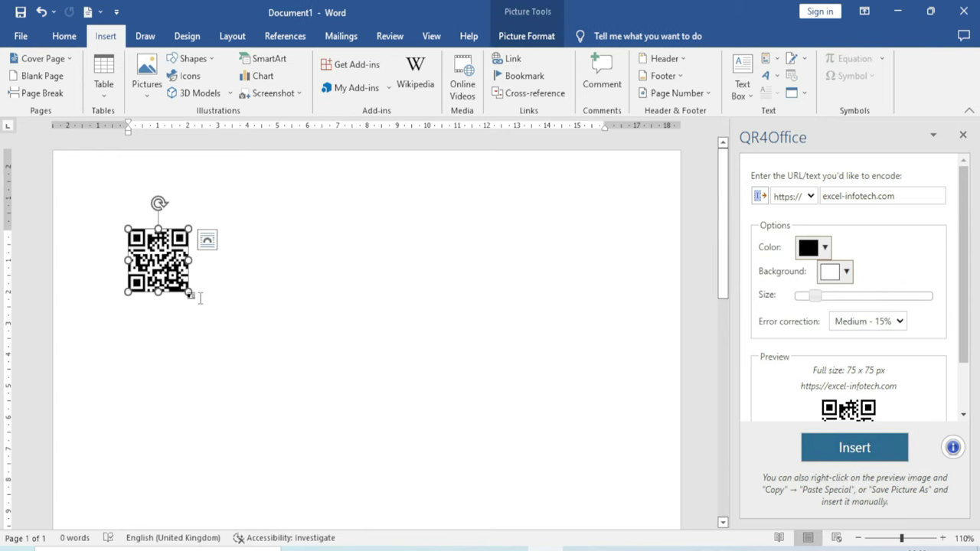
Resize the black QR code picture and try a larger QR size setting
left_click_drag(190, 293, 259, 365)
scroll(890, 372, "down", 3)
scroll(894, 372, "up", 3)
left_click_drag(815, 297, 822, 299)
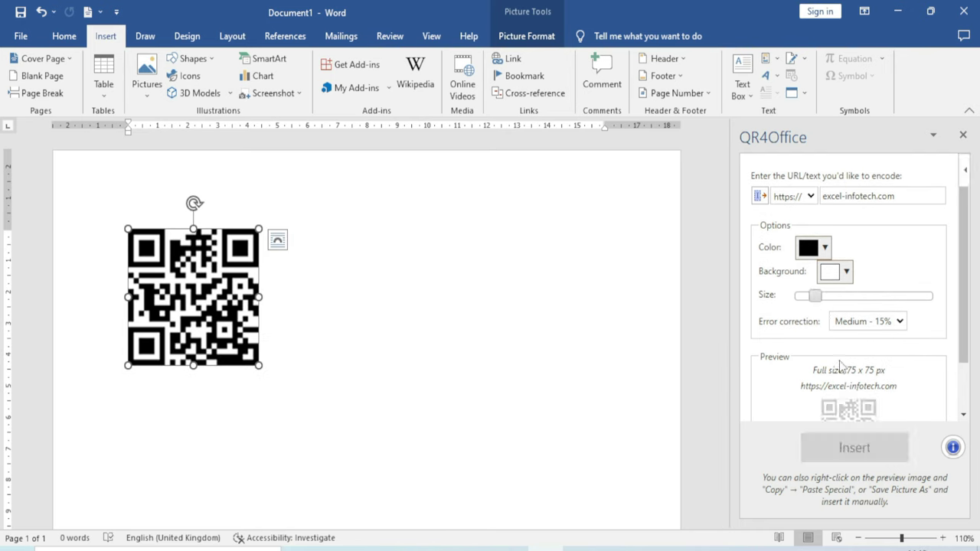
Insert a light-red QR code and enlarge it to about 132 px square
left_click(824, 252)
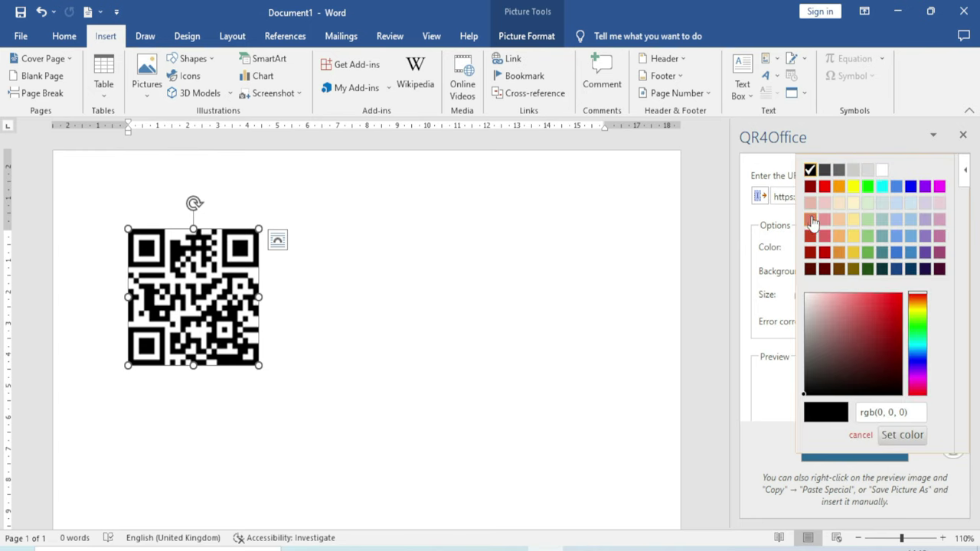
left_click(810, 219)
left_click(854, 449)
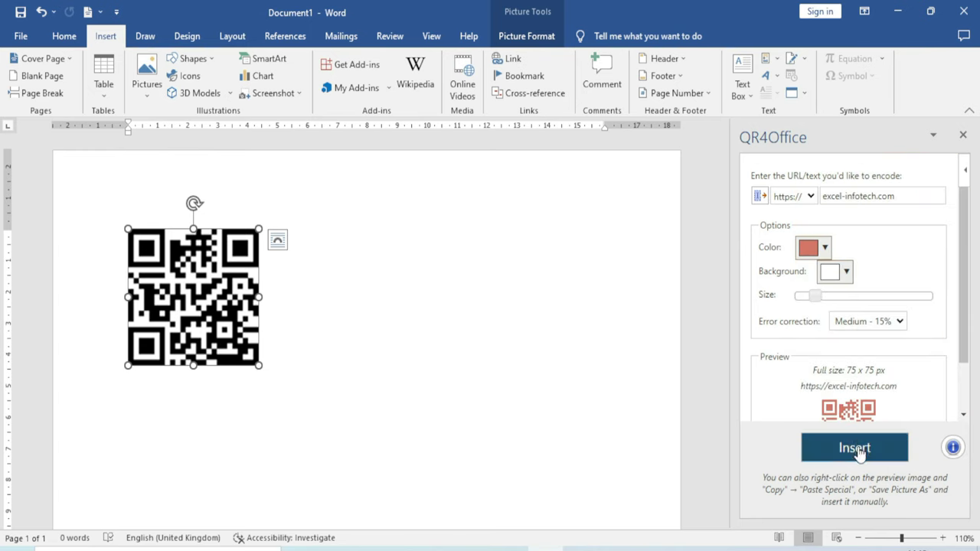
left_click_drag(189, 292, 246, 357)
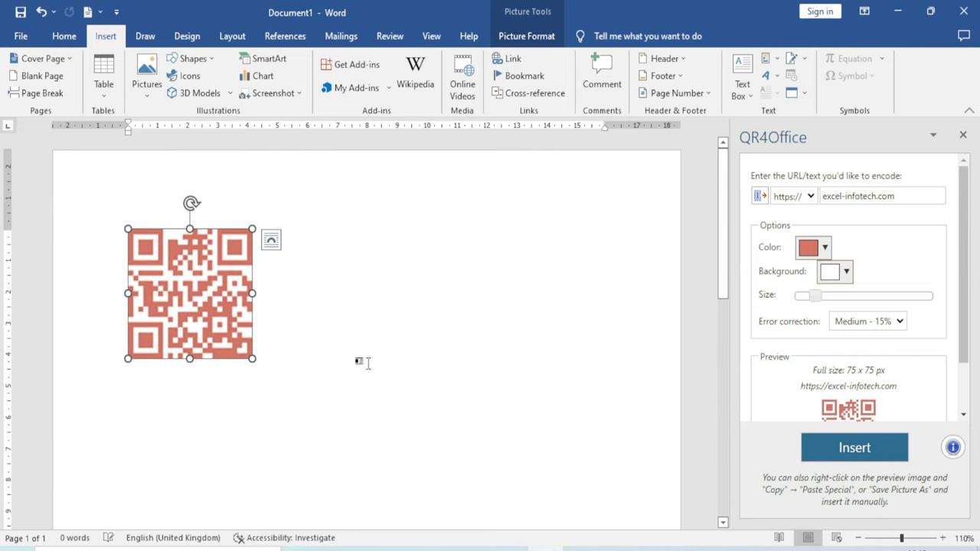
Insert a pure red QR code, enlarge it to about 145 px, then delete it
left_click(825, 248)
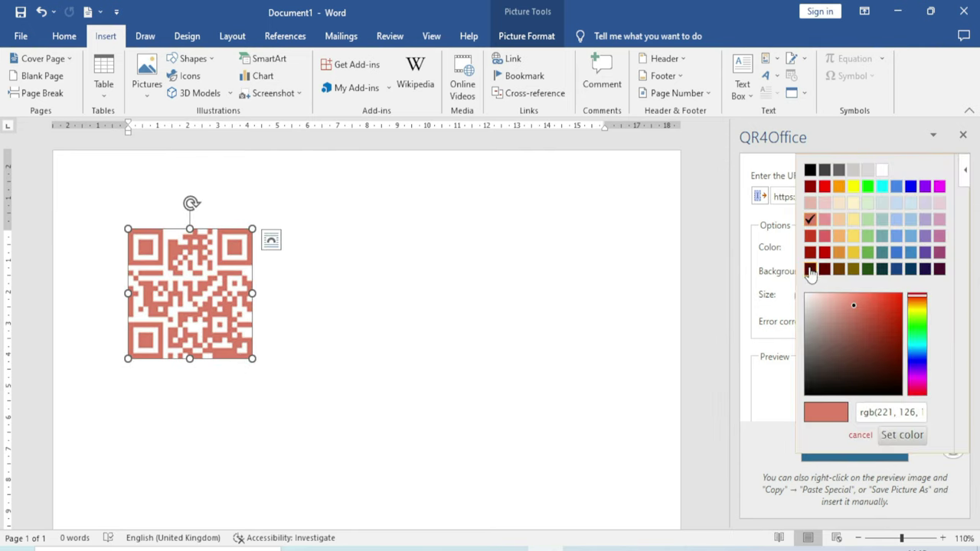
left_click(825, 187)
left_click(854, 448)
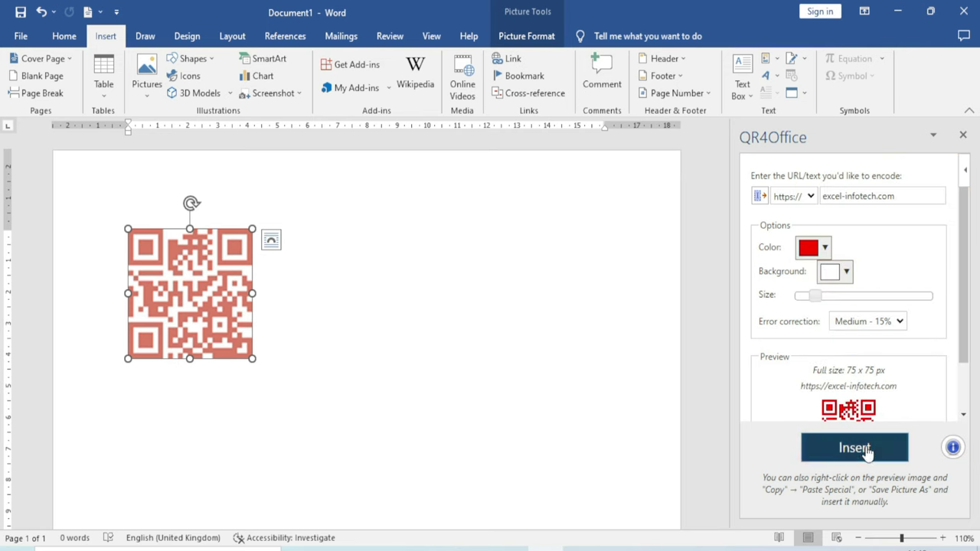
left_click_drag(190, 292, 237, 341)
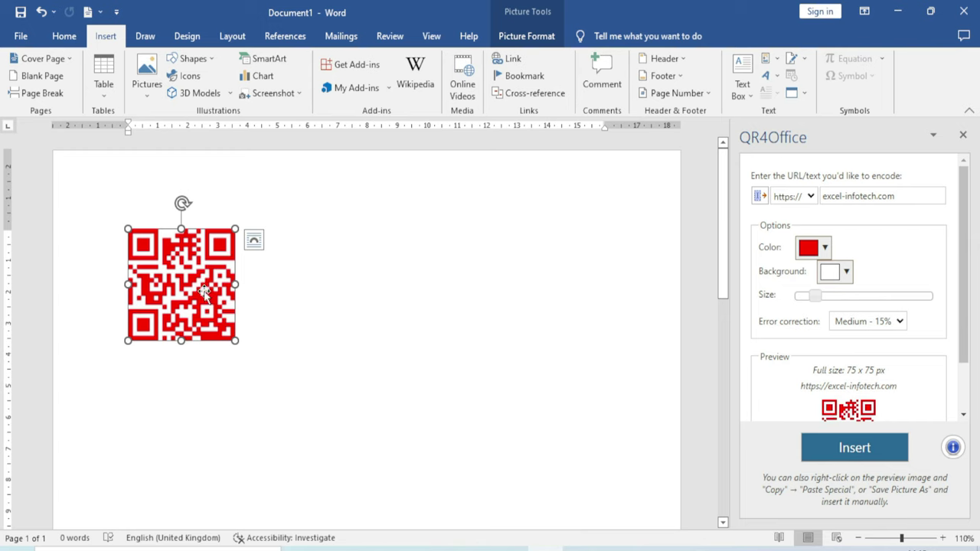
key("Delete")
Close QR4Office, search the store for 'imoji', and install Emoji Keyboard, accepting its terms
left_click(963, 134)
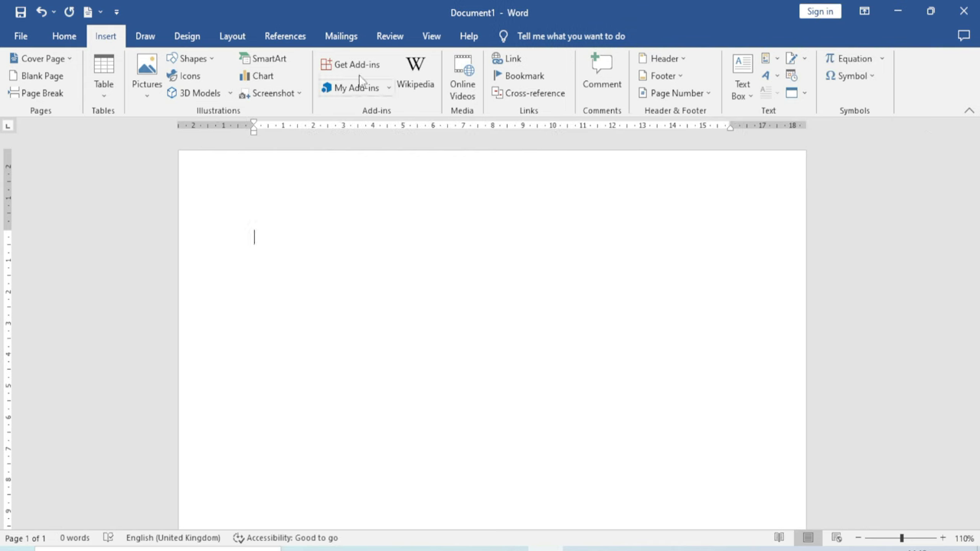
left_click(358, 70)
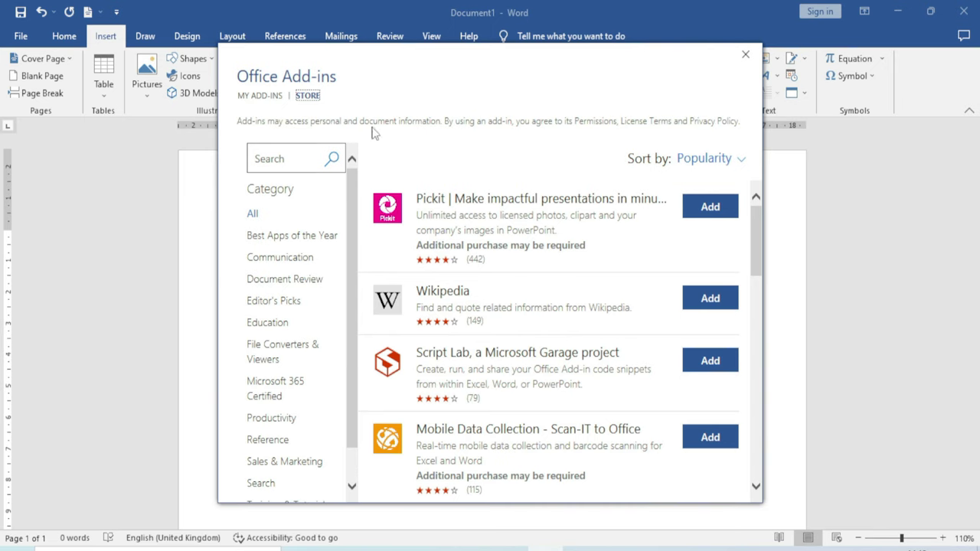
left_click(289, 160)
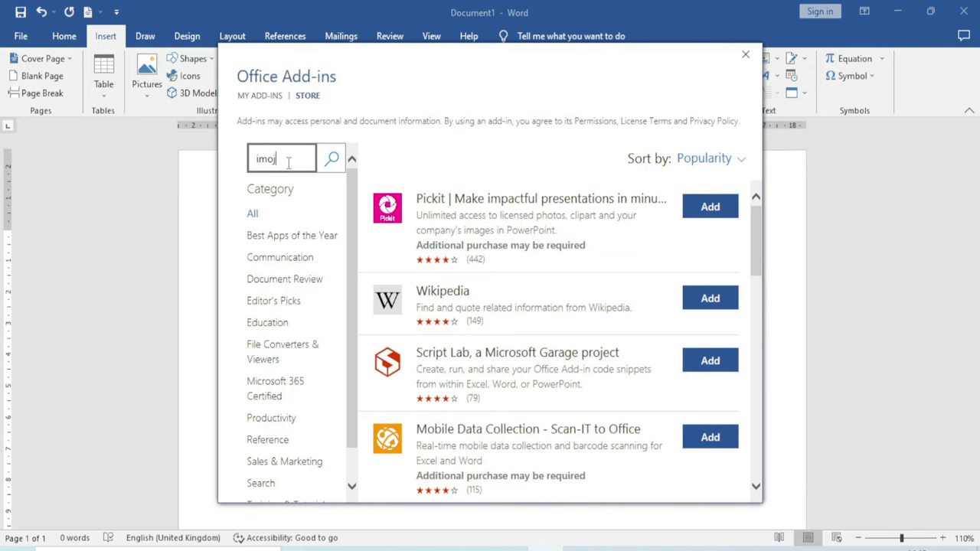
type("imoji")
key("Return")
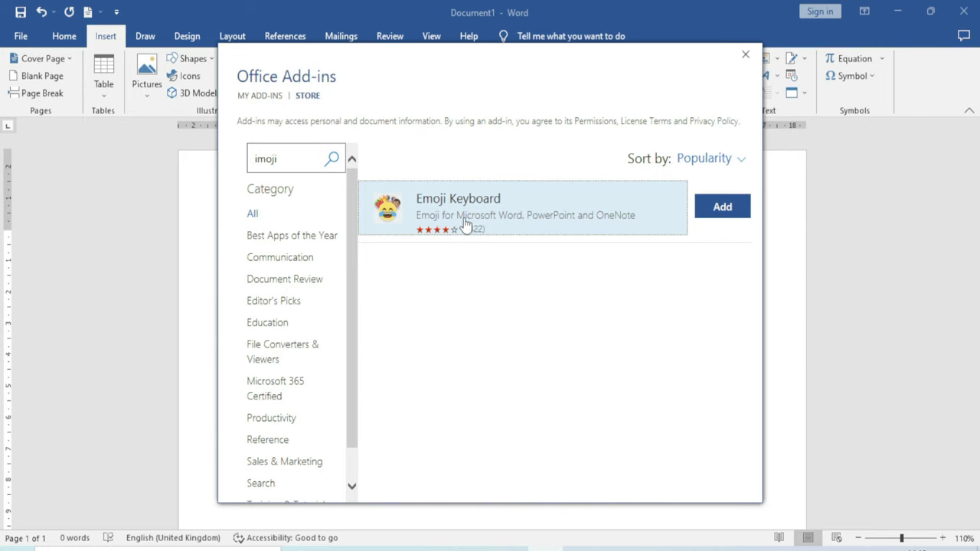
left_click(723, 208)
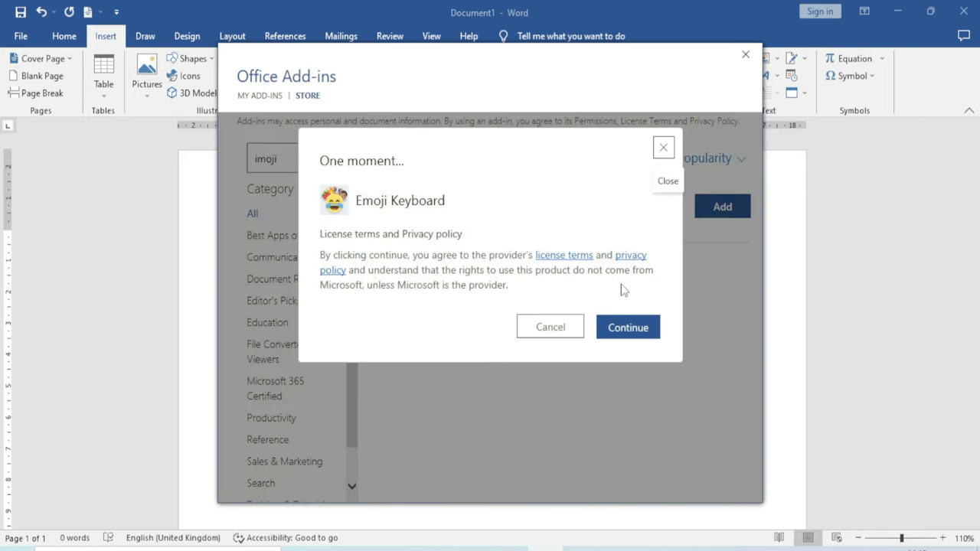
left_click(630, 330)
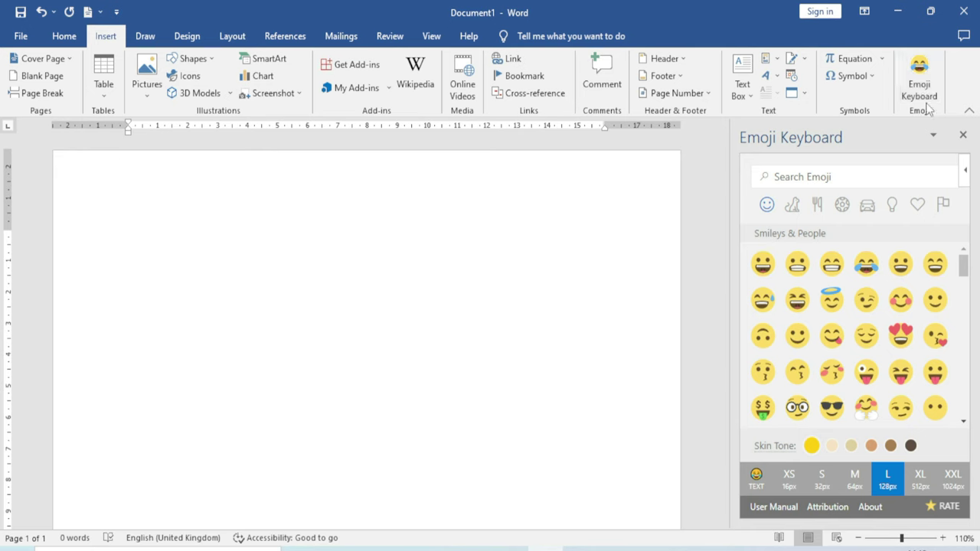
Insert the smiley emoji from Emoji Keyboard and enlarge the picture
scroll(849, 325, "down", 3)
scroll(850, 325, "down", 3)
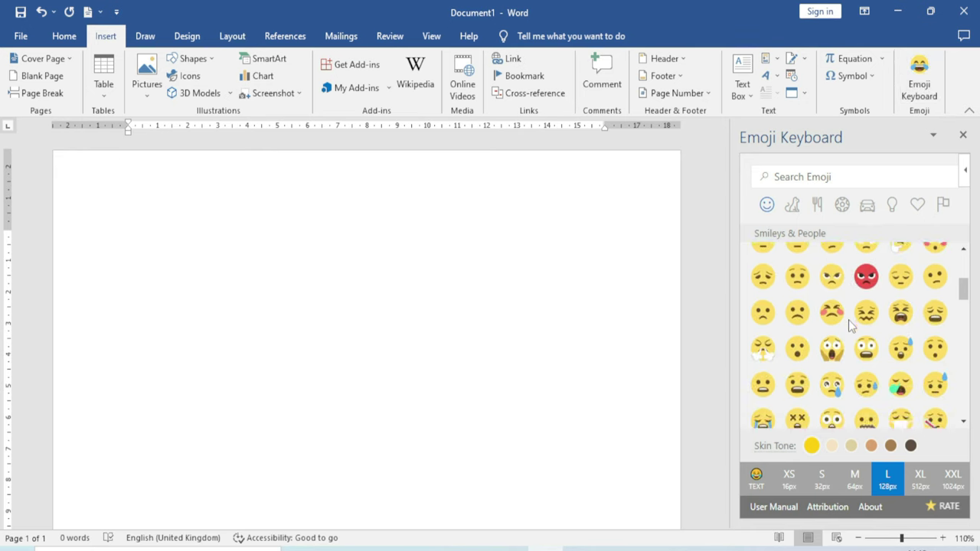
scroll(849, 325, "down", 3)
scroll(847, 327, "down", 3)
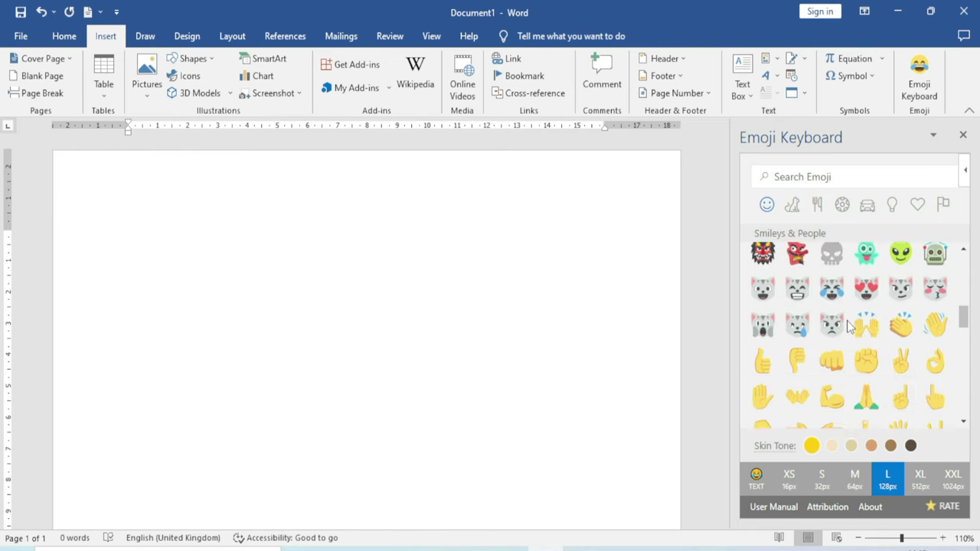
scroll(848, 327, "up", 6)
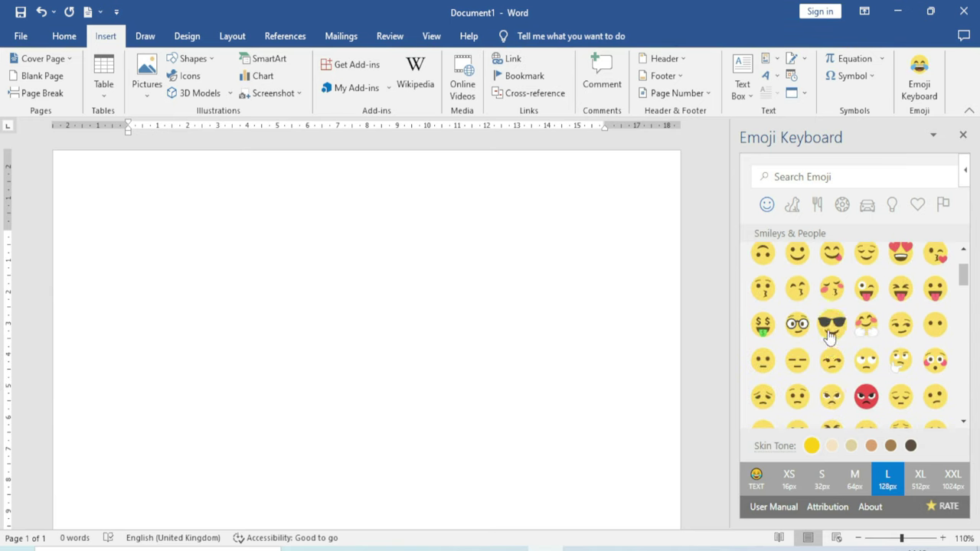
scroll(817, 321, "up", 1)
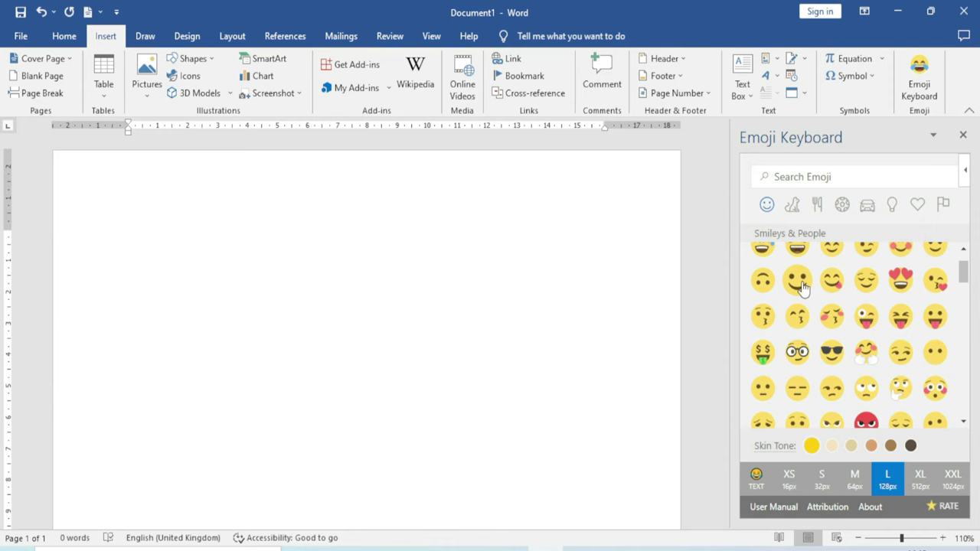
left_click(799, 282)
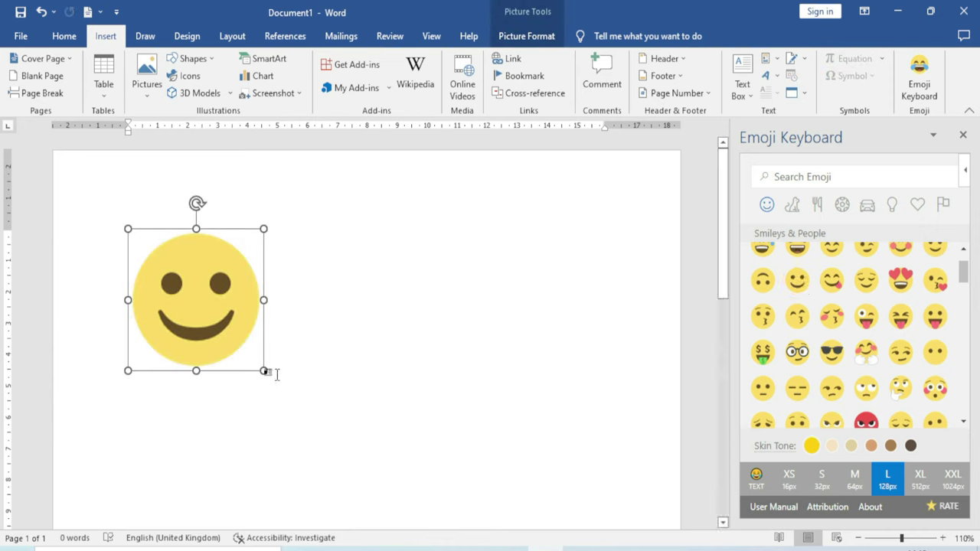
left_click_drag(263, 370, 280, 388)
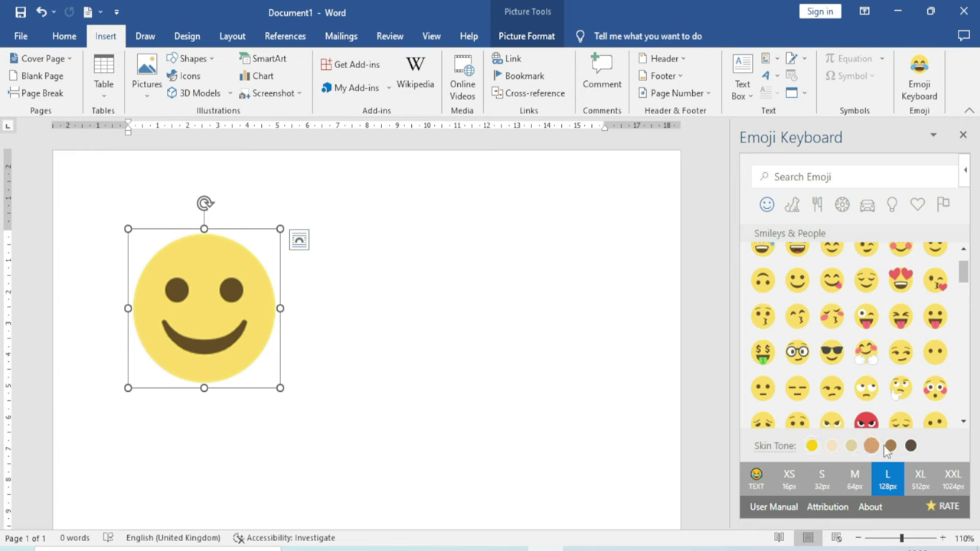
Switch the emojis to a darker skin tone and close the Emoji Keyboard pane
left_click(890, 447)
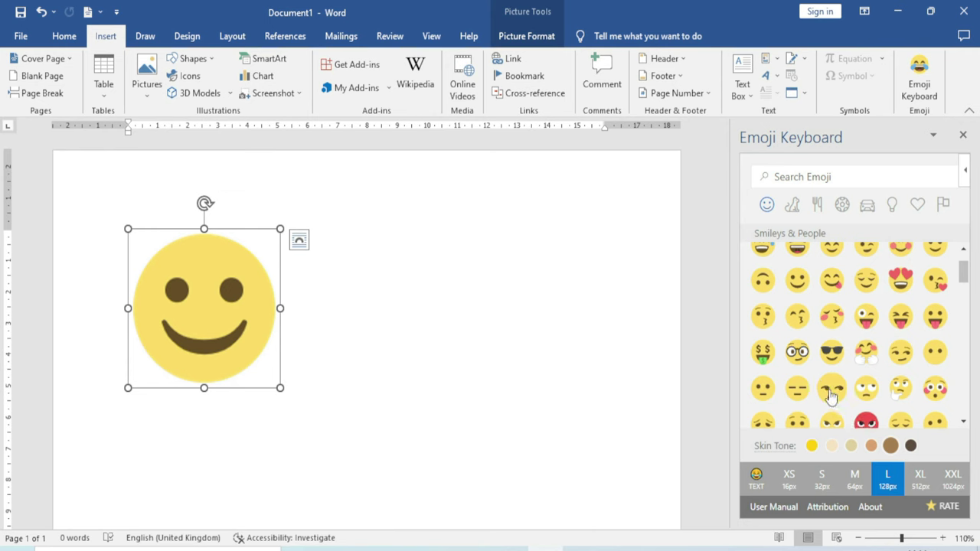
scroll(833, 392, "down", 3)
left_click_drag(832, 394, 437, 345)
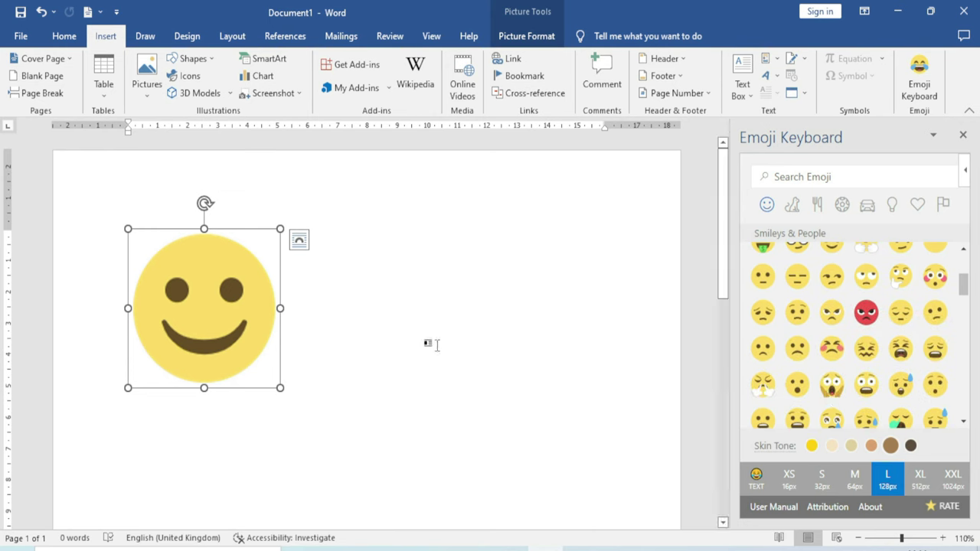
left_click(964, 136)
Delete the smiley picture, then trust and update the Wikipedia add-in
key("Delete")
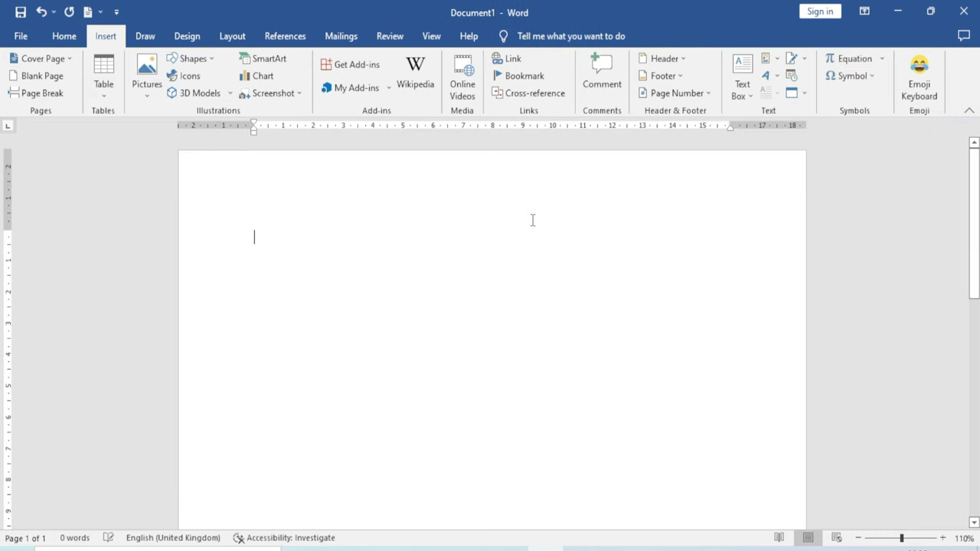
left_click(415, 82)
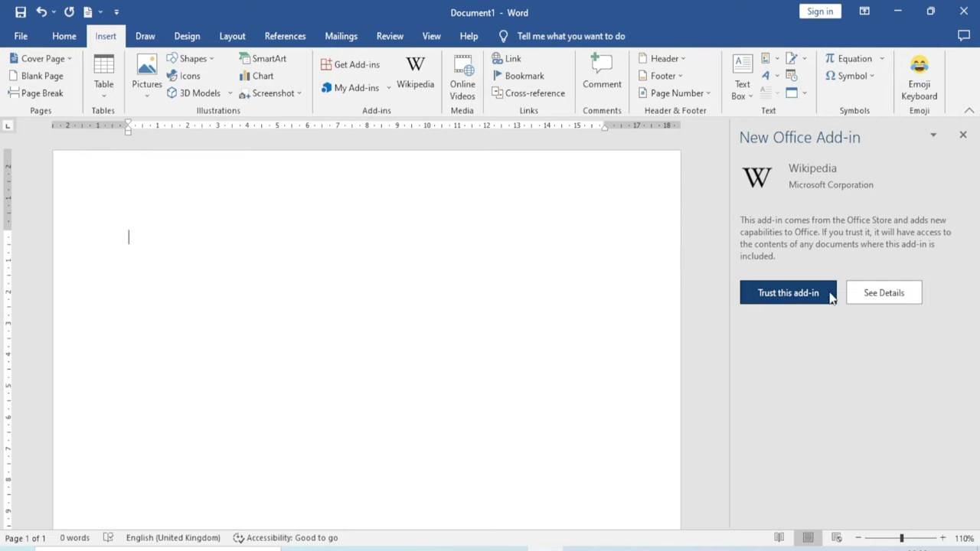
left_click(797, 299)
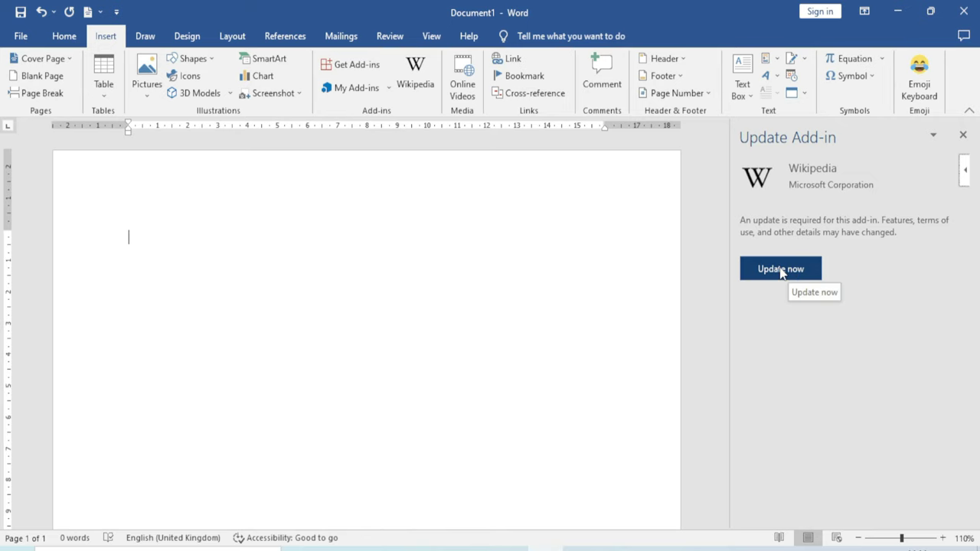
left_click(780, 270)
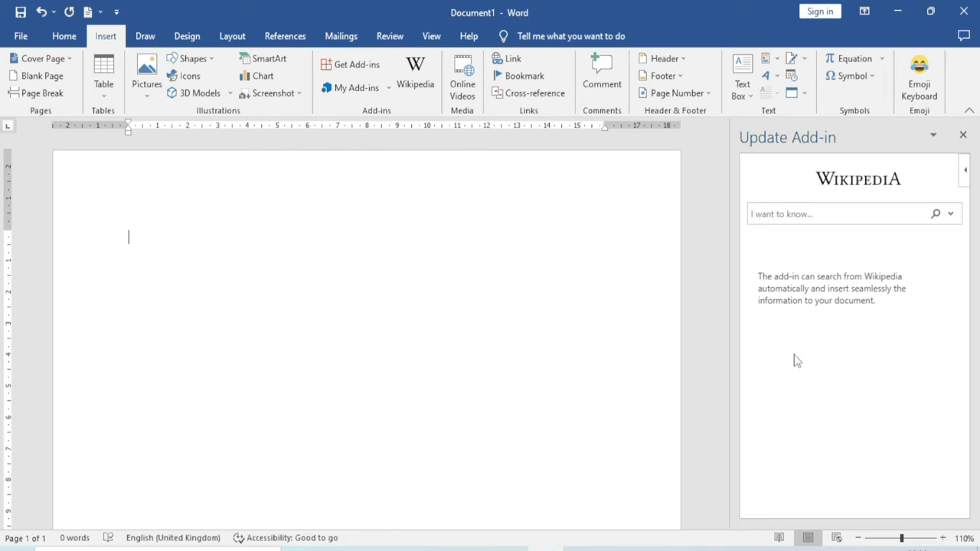
Look up 'india' in the Wikipedia pane, read through the article, and close the pane
left_click(777, 222)
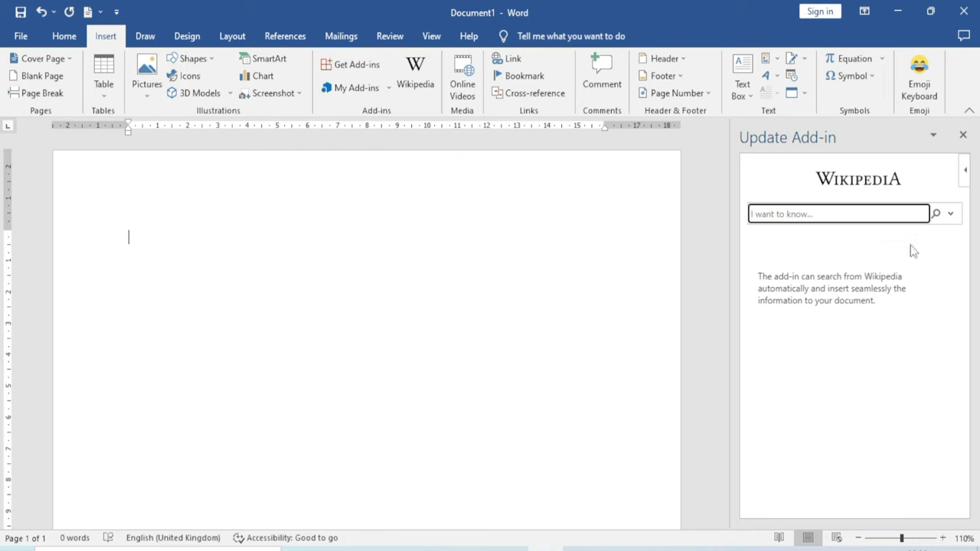
type("india")
key("Return")
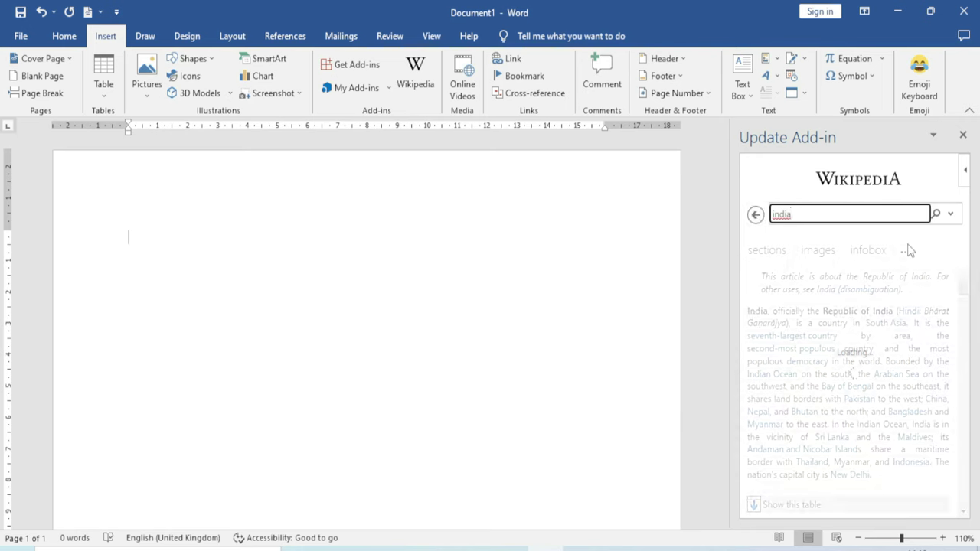
scroll(873, 310, "down", 8)
scroll(869, 317, "down", 20)
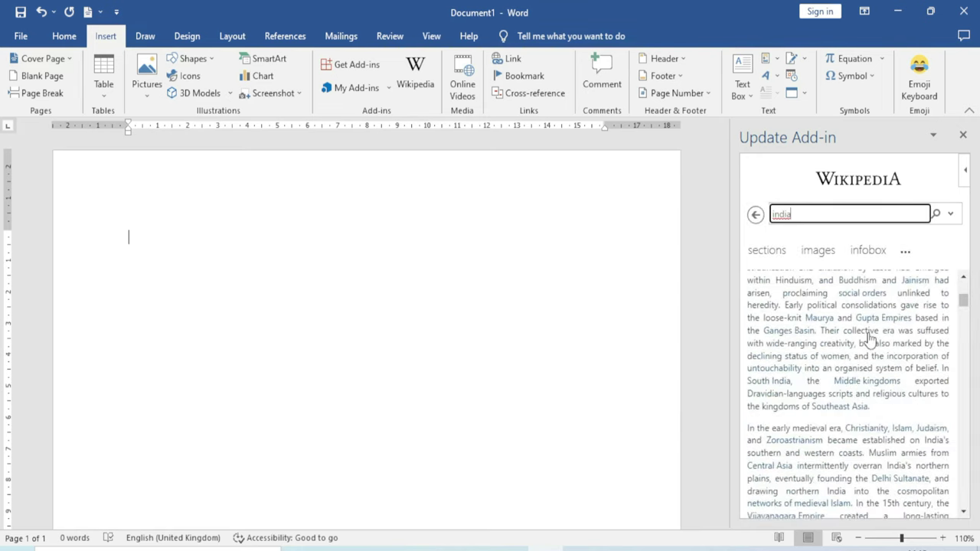
scroll(870, 341, "down", 4)
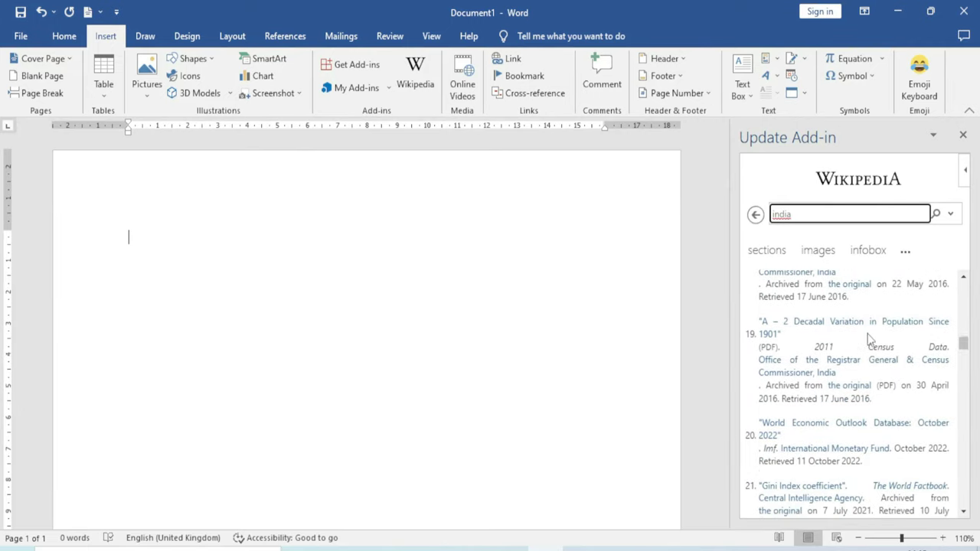
scroll(870, 341, "down", 5)
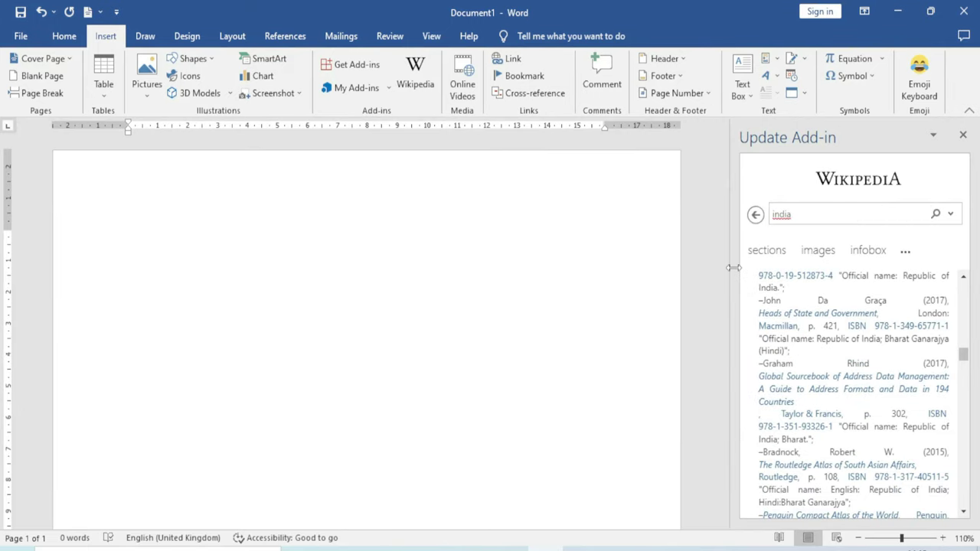
left_click(963, 135)
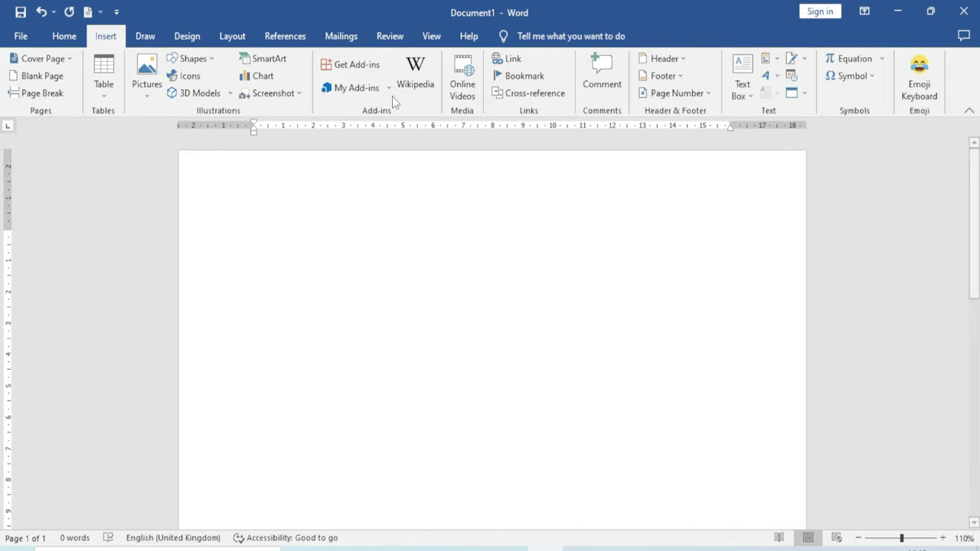
left_click(369, 67)
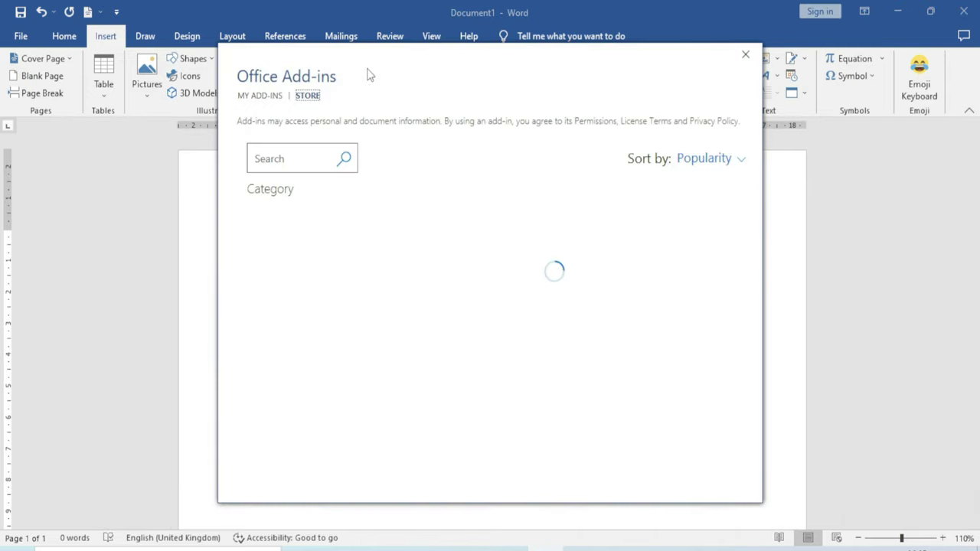
Install CartoonStock from a 'cartoon' store search and browse its Agriculture category
left_click(301, 153)
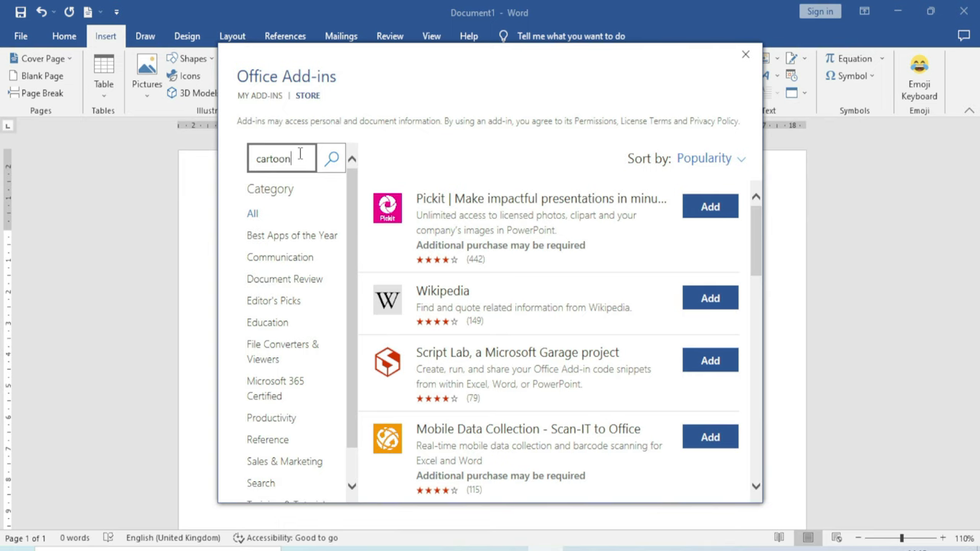
type("cartoon")
key("Return")
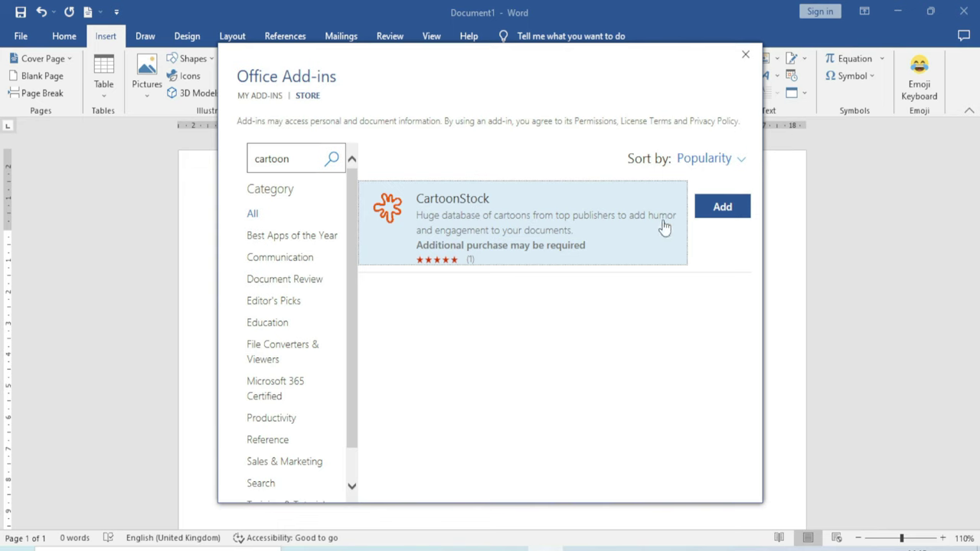
left_click(722, 205)
left_click(624, 331)
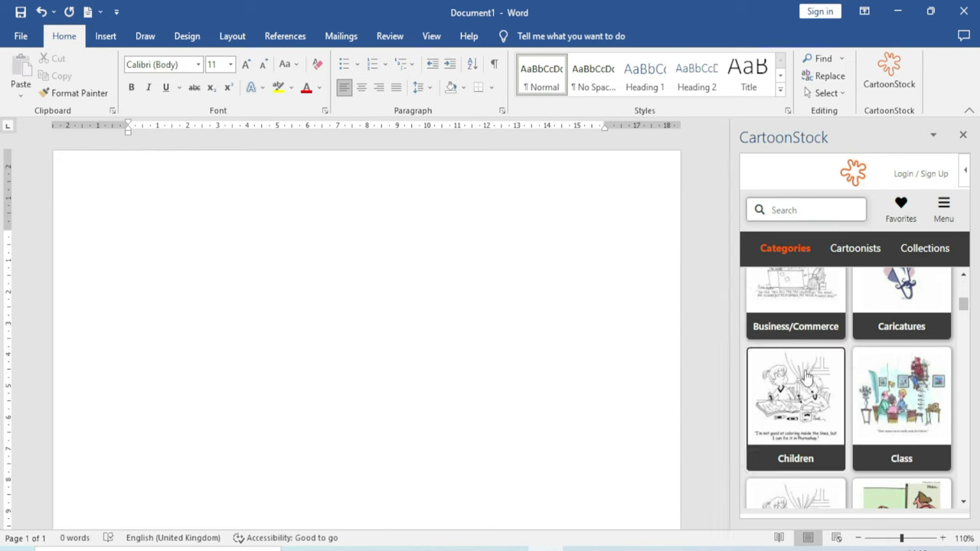
scroll(806, 375, "up", 5)
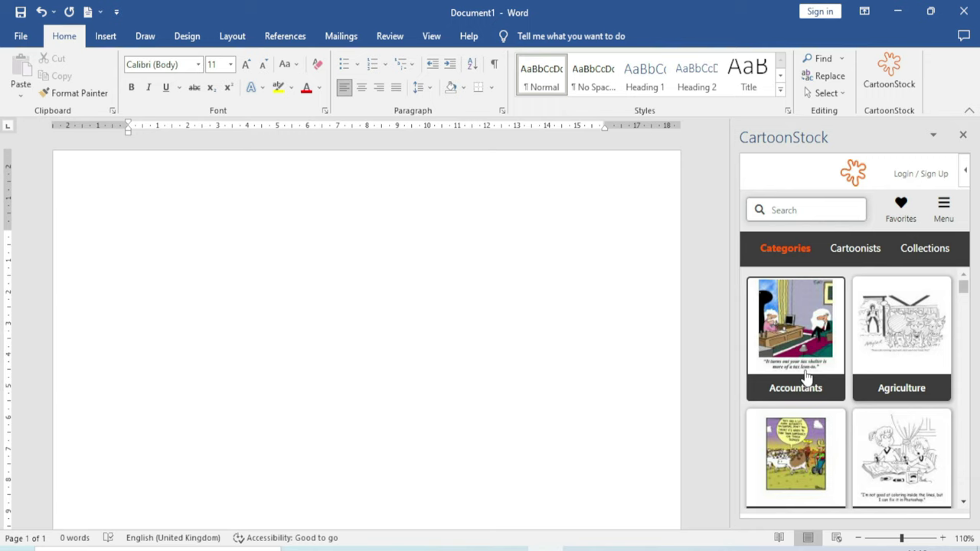
left_click(898, 334)
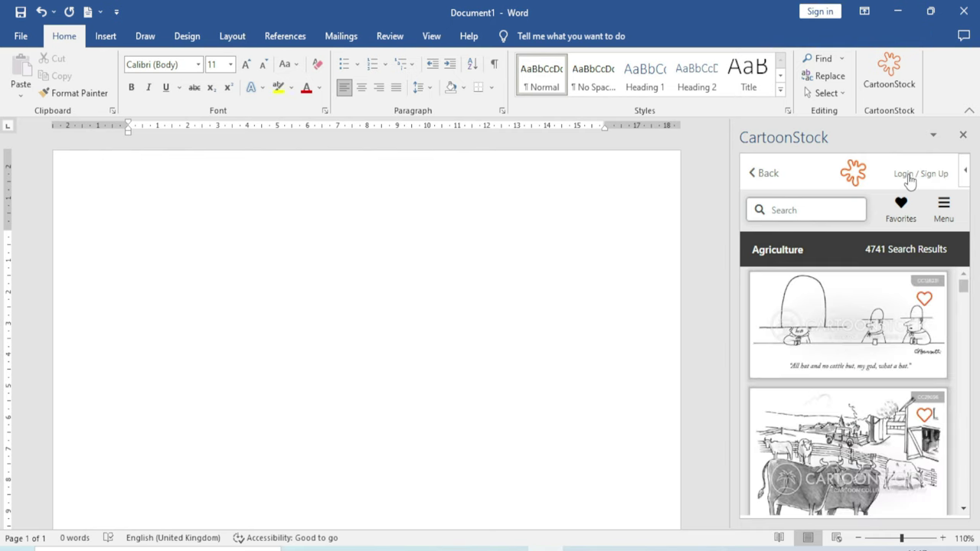
Open the cows cartoon and try Insert Trial, reaching the login form's e-mail and password fields
scroll(865, 427, "down", 3)
scroll(862, 424, "up", 1)
left_click(859, 380)
scroll(850, 399, "down", 2)
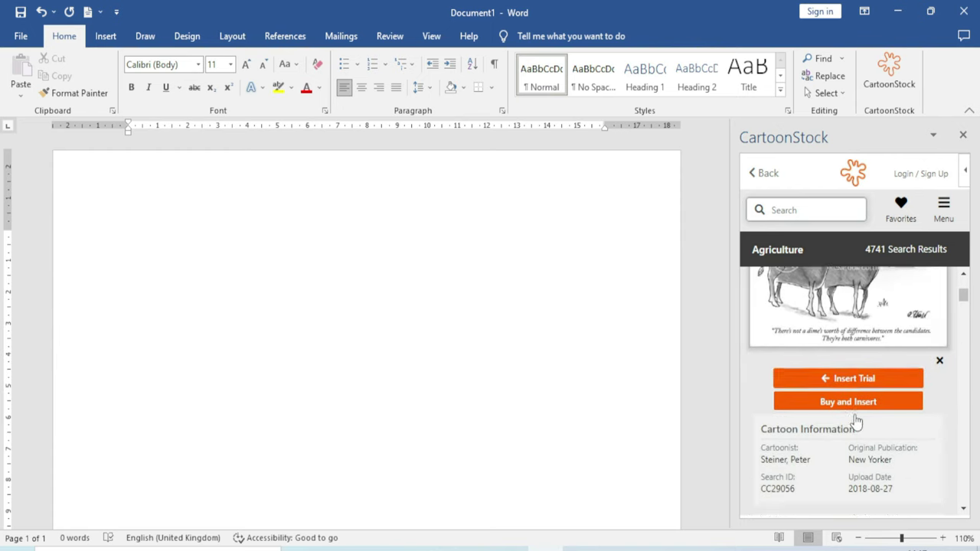
scroll(856, 421, "down", 1)
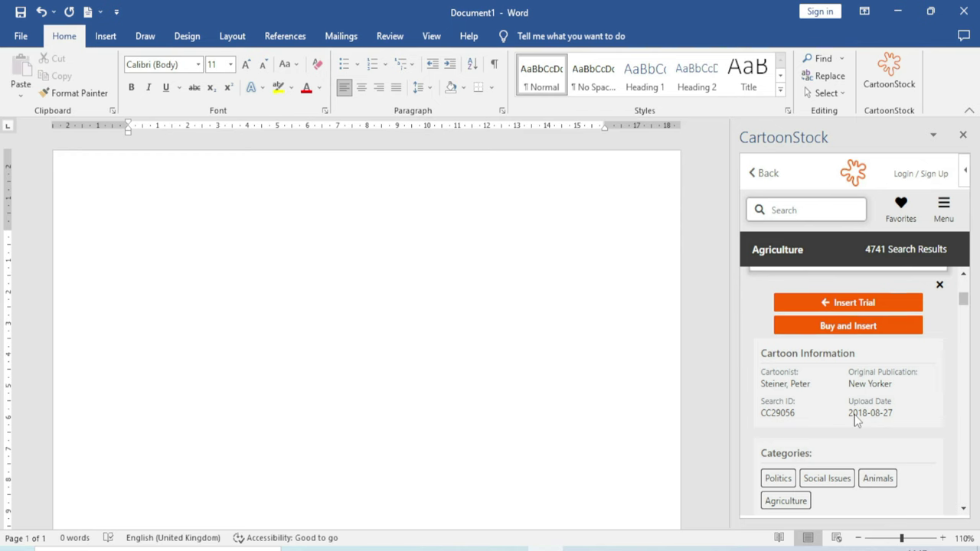
scroll(856, 420, "up", 2)
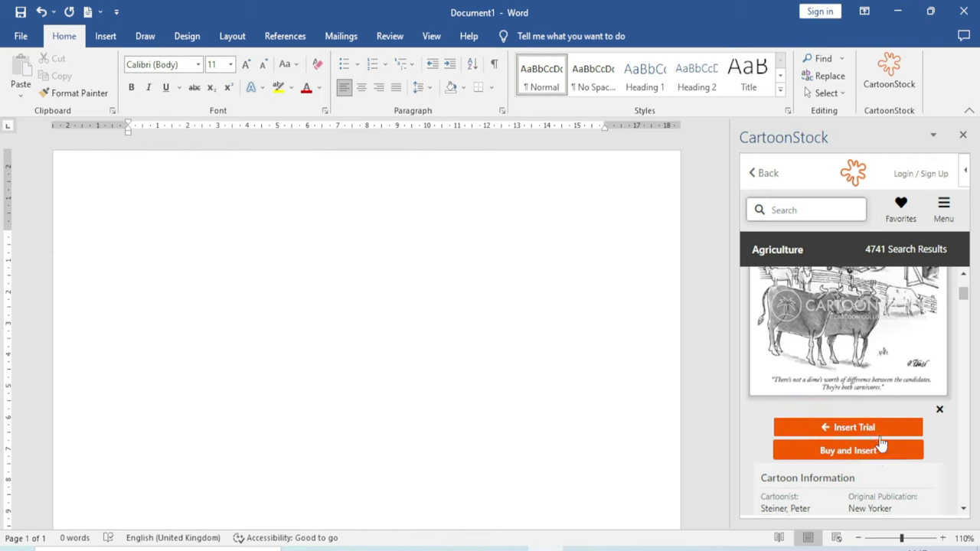
left_click(882, 444)
left_click(868, 400)
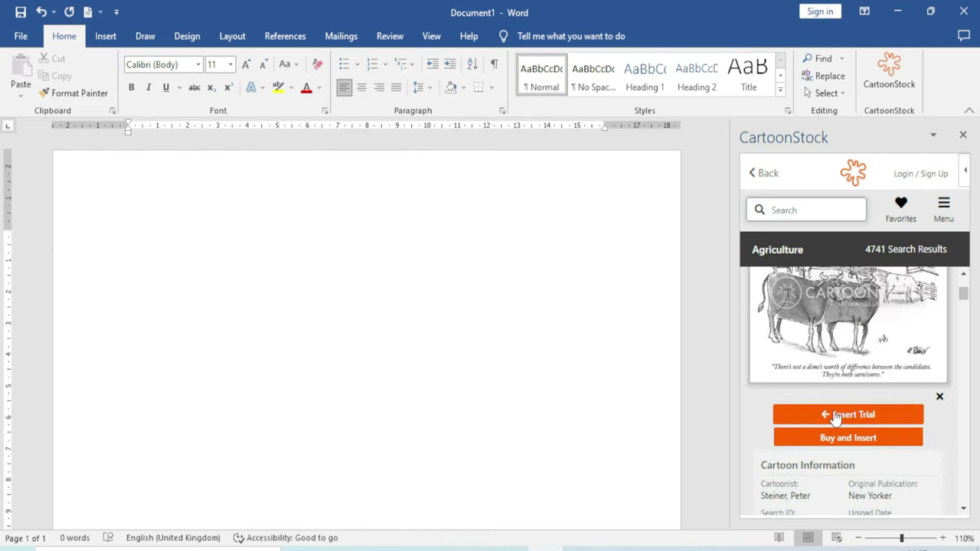
left_click(863, 416)
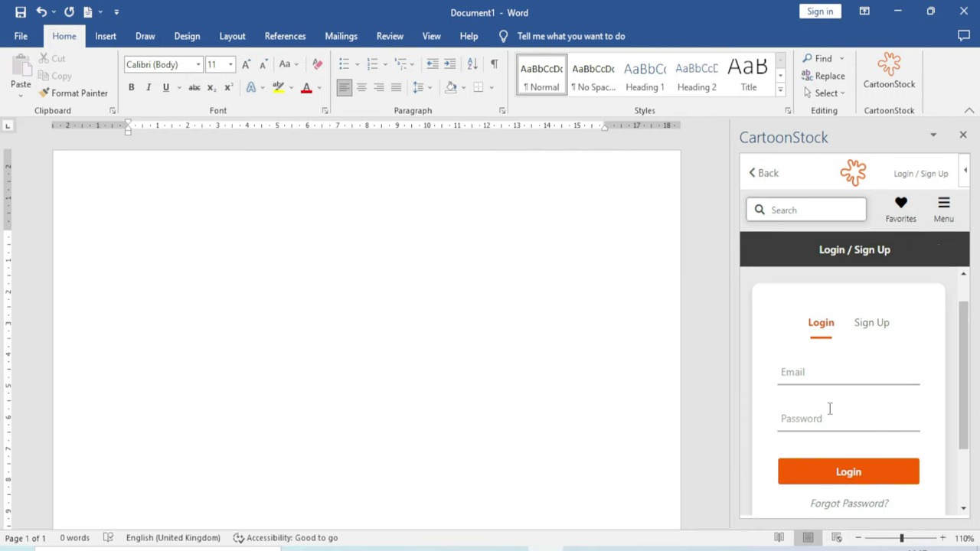
left_click(801, 372)
left_click(805, 417)
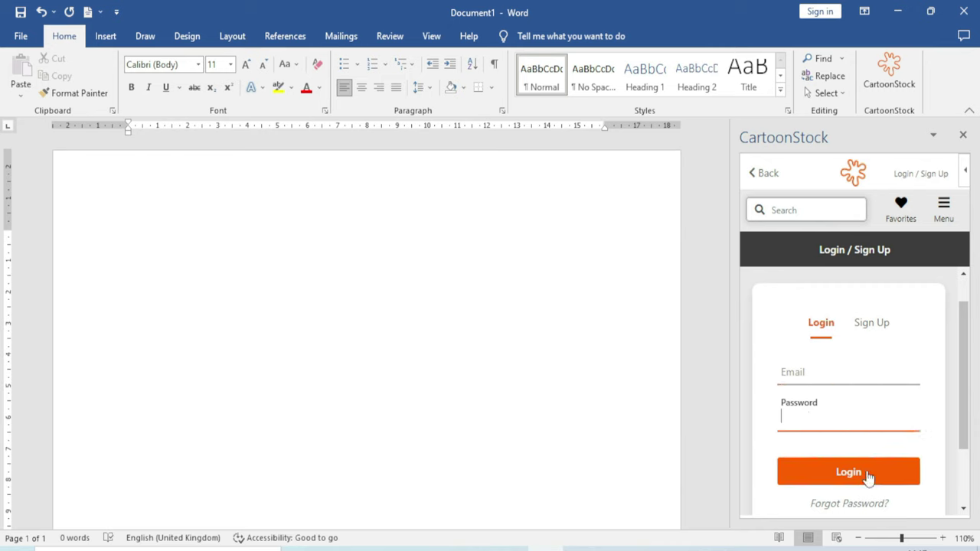
scroll(819, 433, "down", 1)
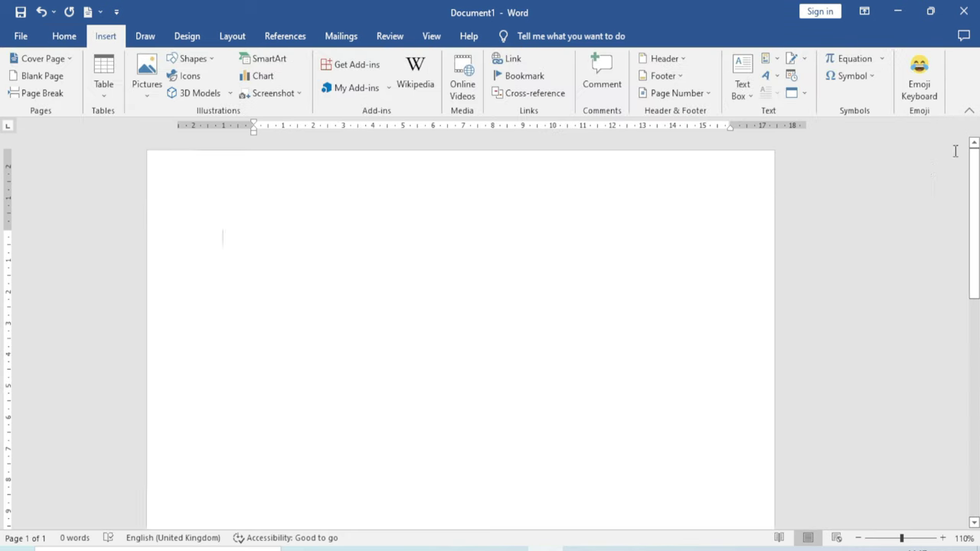
Browse the store's Best Apps, Communication, Document Review and Editor's Picks categories
left_click(360, 87)
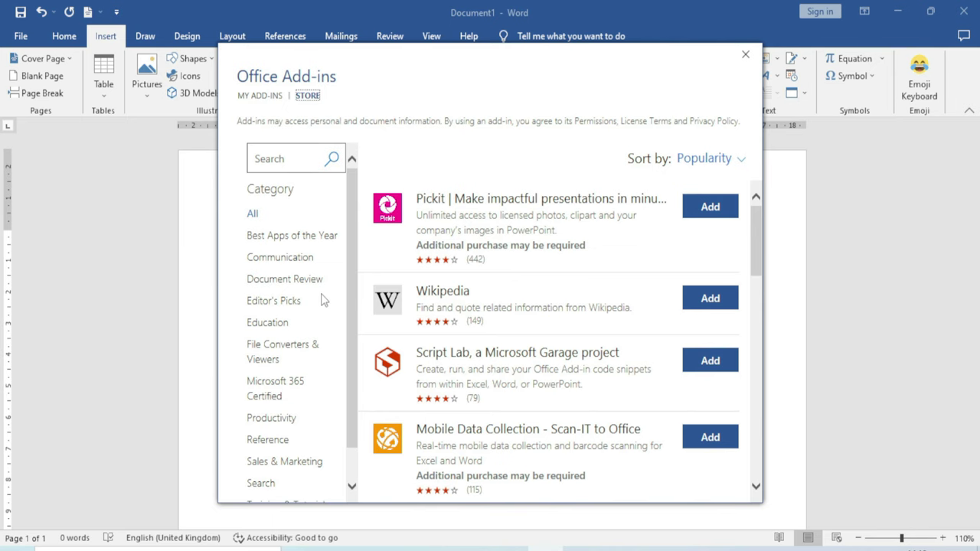
scroll(332, 268, "down", 1)
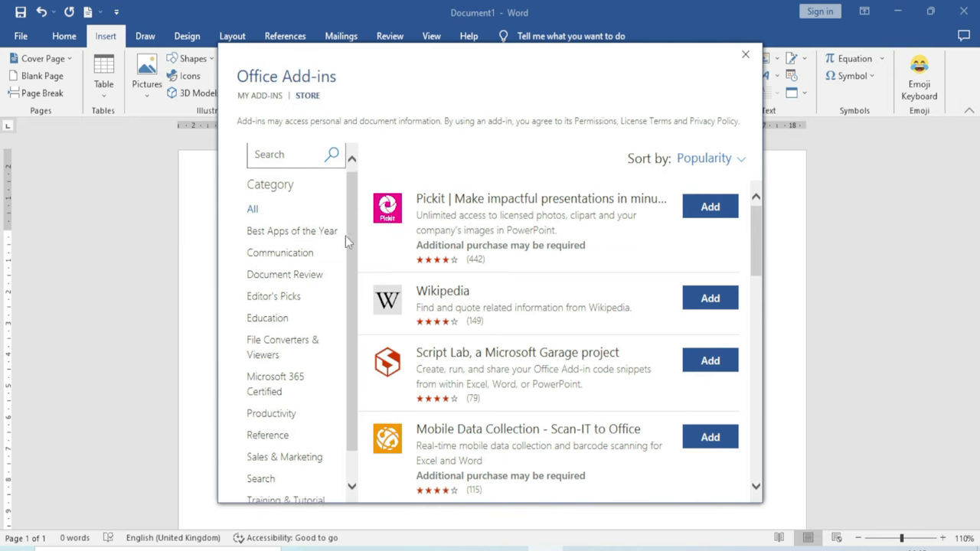
scroll(341, 245, "down", 2)
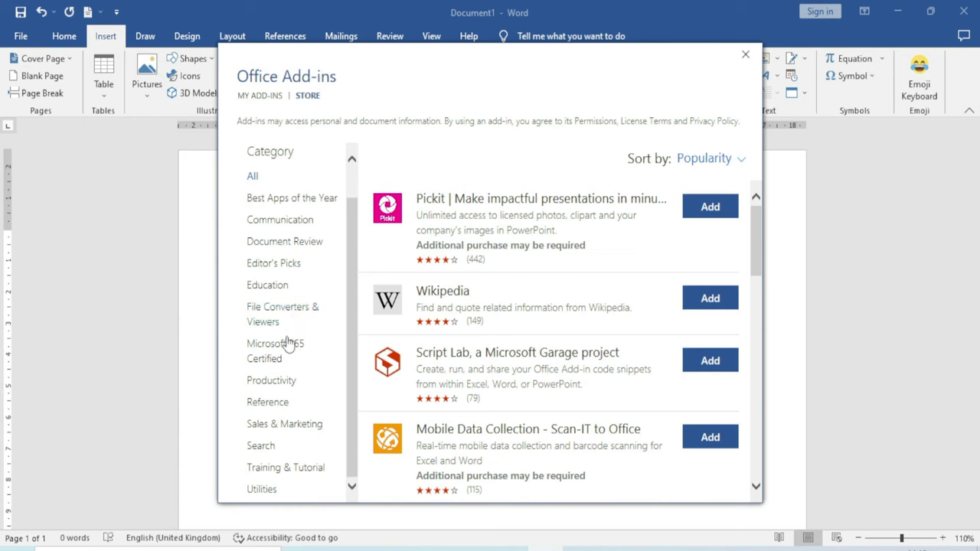
scroll(281, 414, "up", 2)
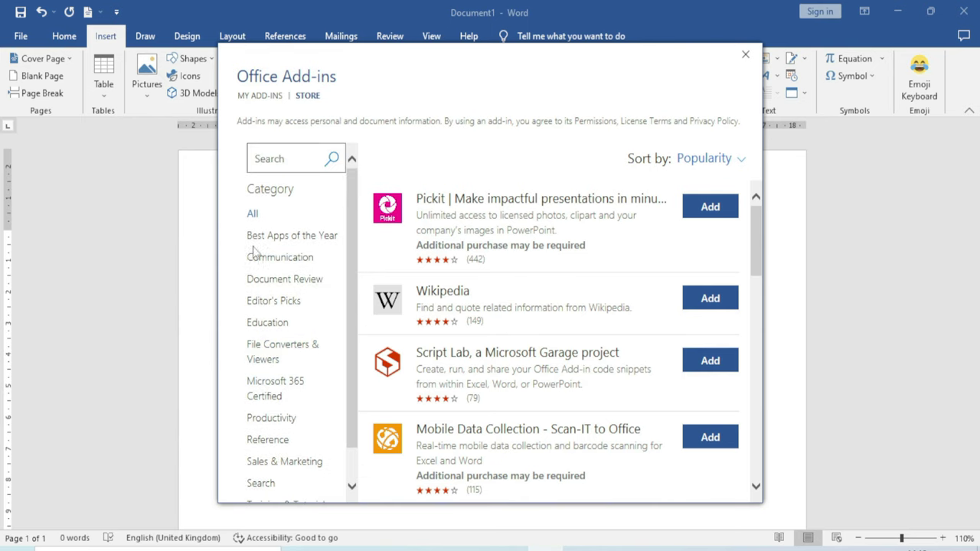
left_click(304, 243)
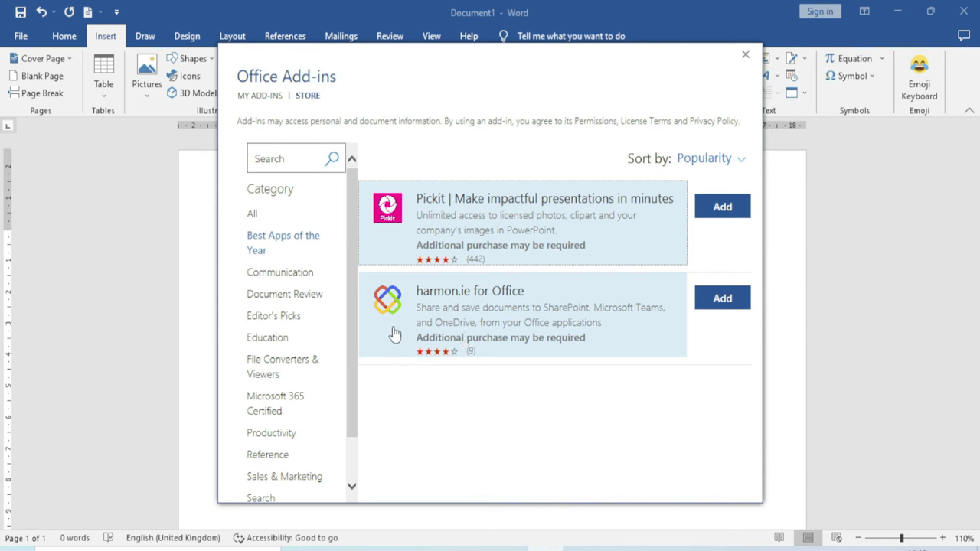
left_click(289, 274)
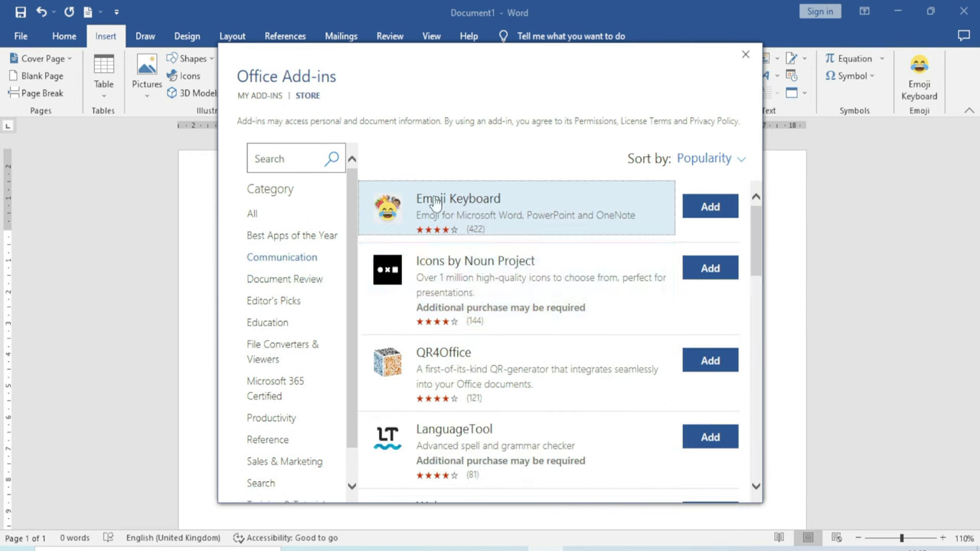
scroll(436, 200, "down", 5)
scroll(457, 303, "down", 3)
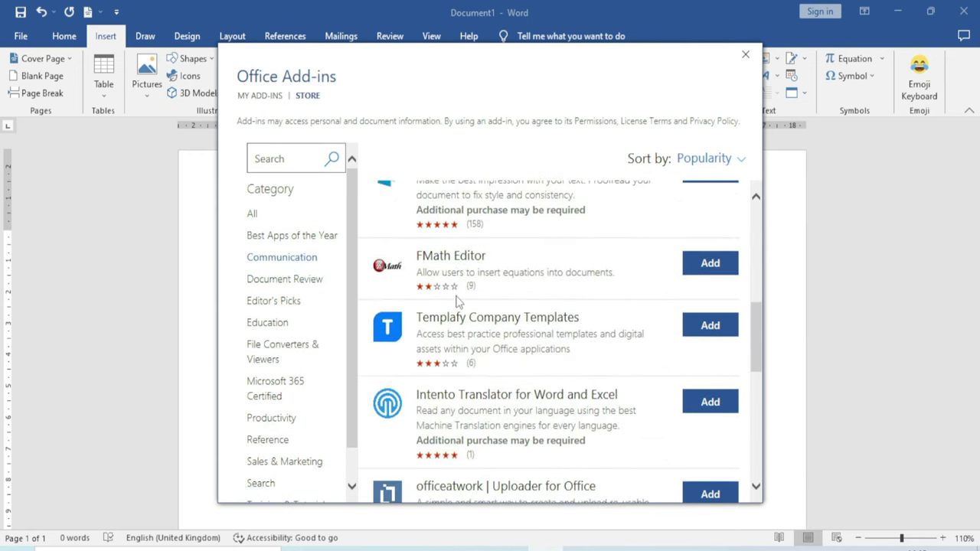
left_click(324, 286)
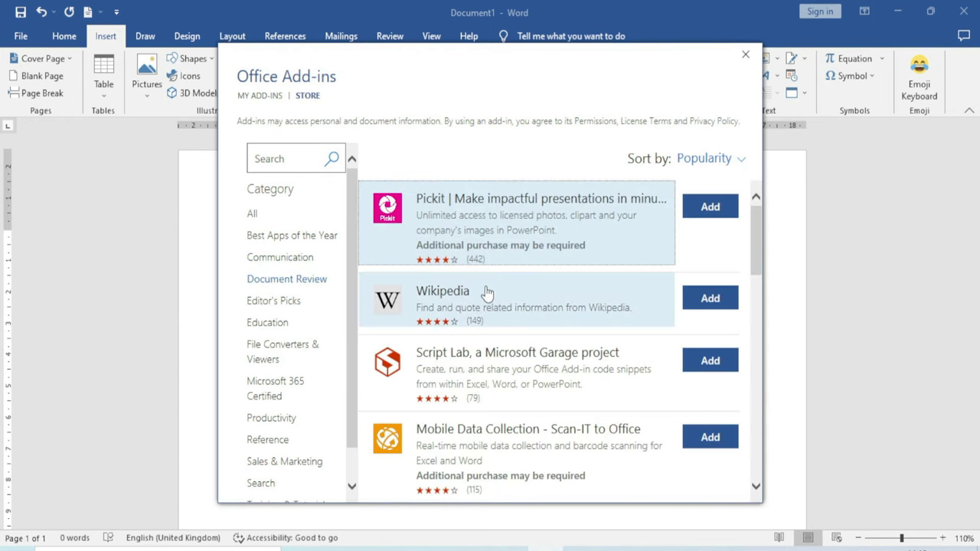
scroll(485, 291, "down", 5)
left_click(294, 301)
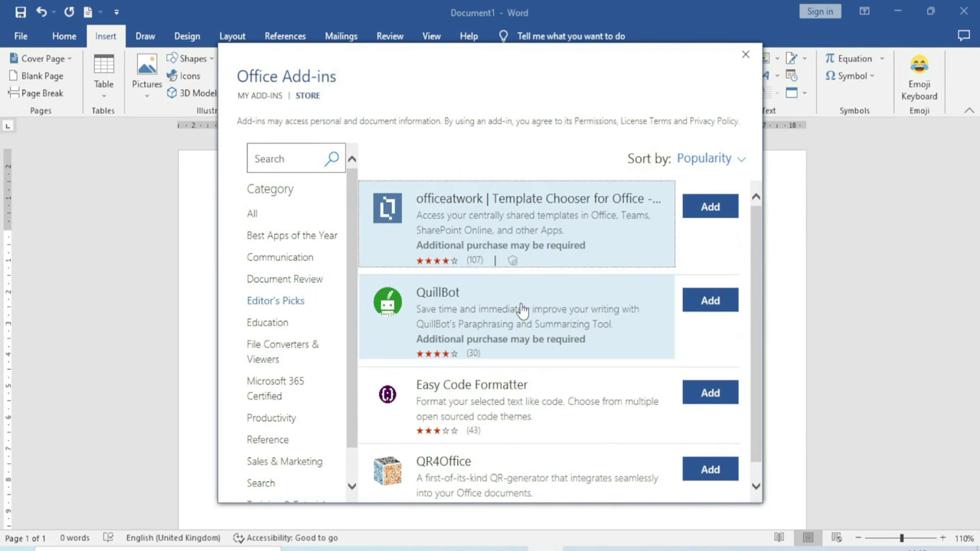
scroll(522, 310, "down", 1)
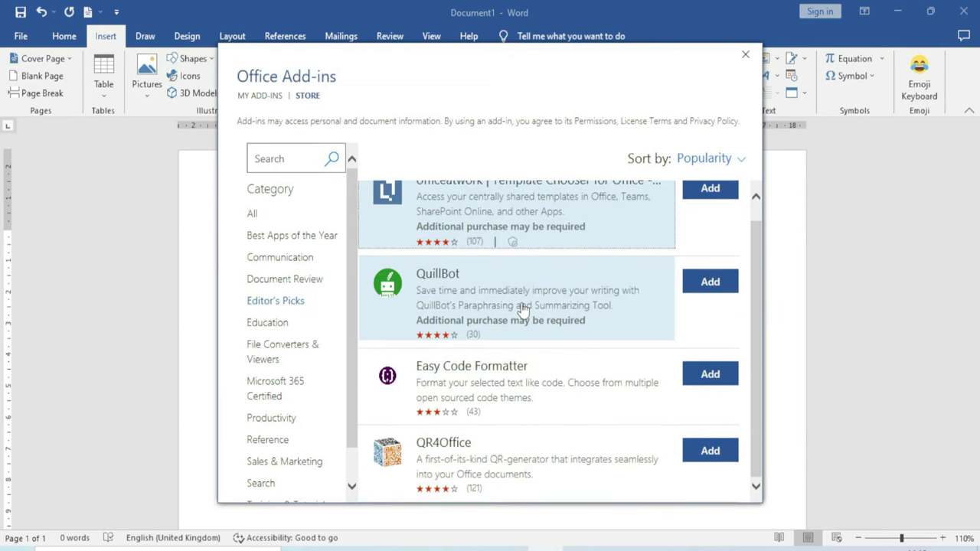
Browse Education through Utilities categories, then close the Office Add-ins store
left_click(281, 325)
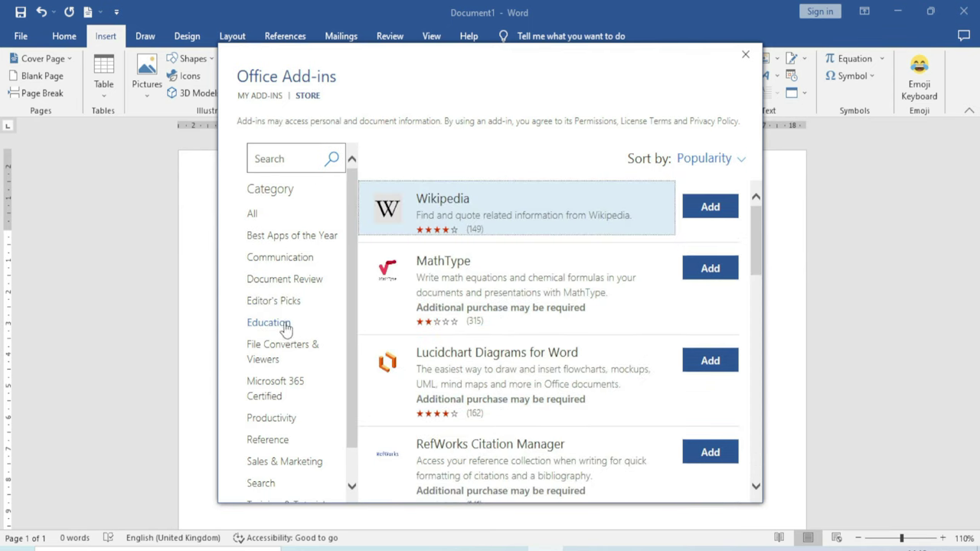
left_click(273, 352)
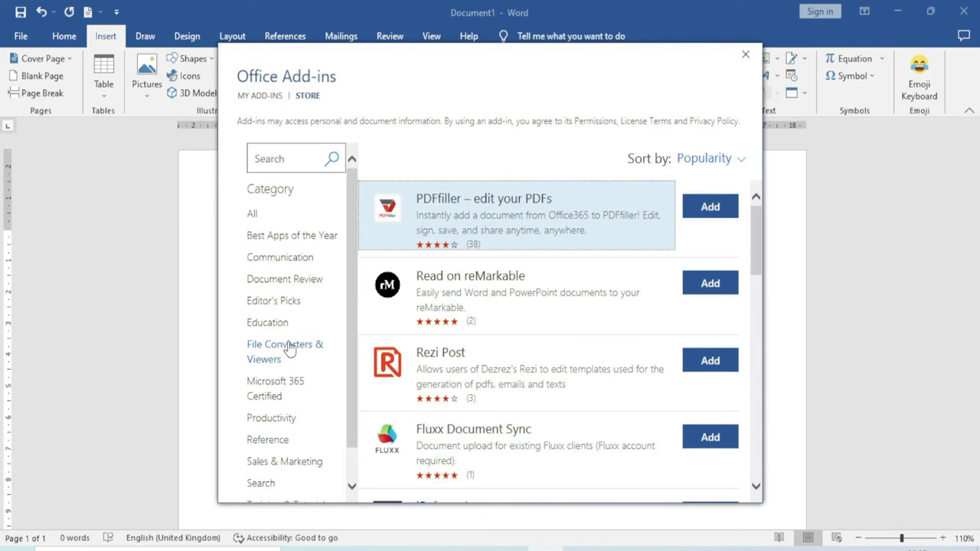
scroll(286, 346, "down", 2)
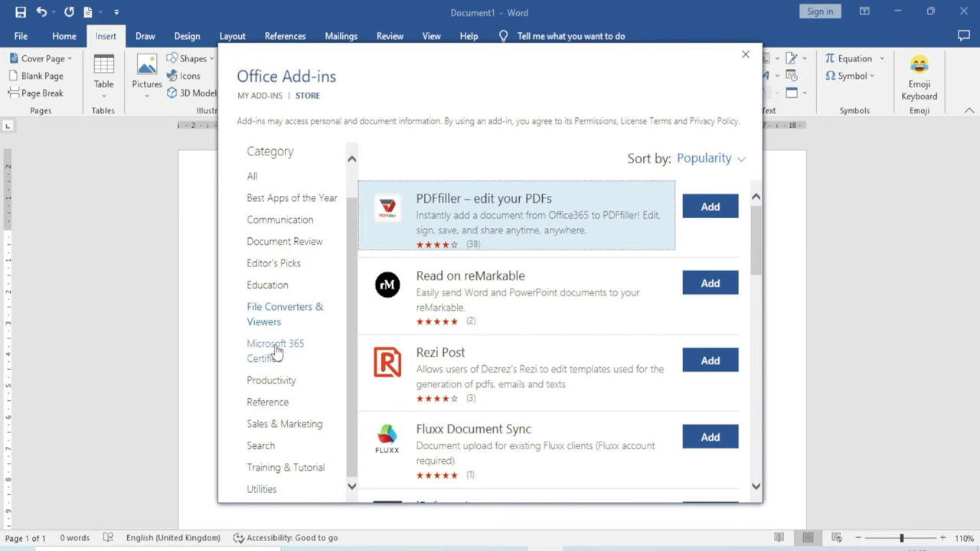
left_click(282, 352)
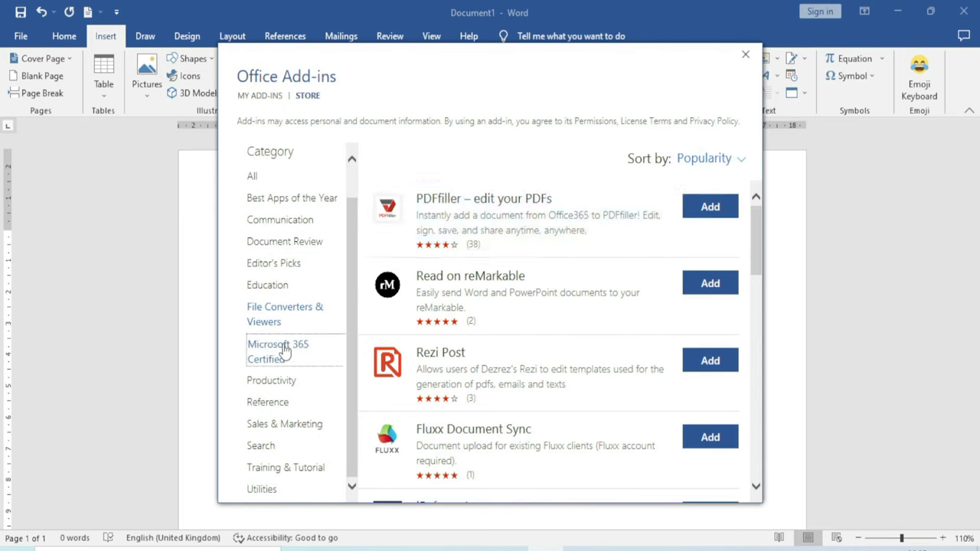
left_click(295, 383)
left_click(323, 399)
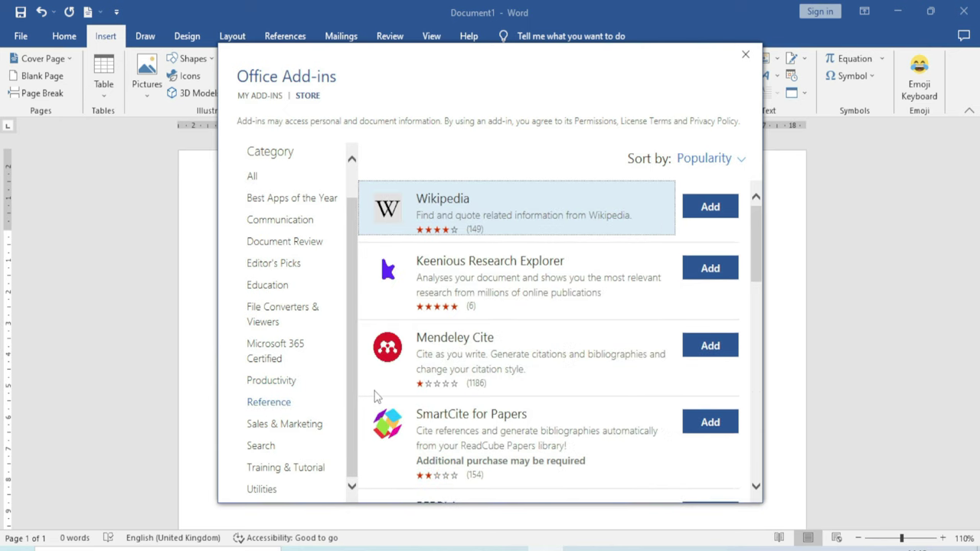
scroll(376, 396, "down", 3)
left_click(312, 426)
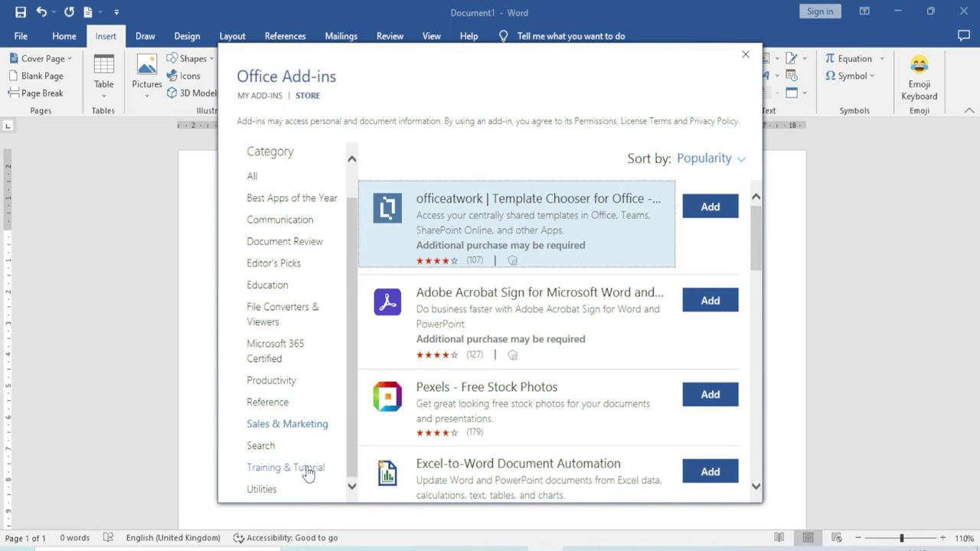
left_click(275, 490)
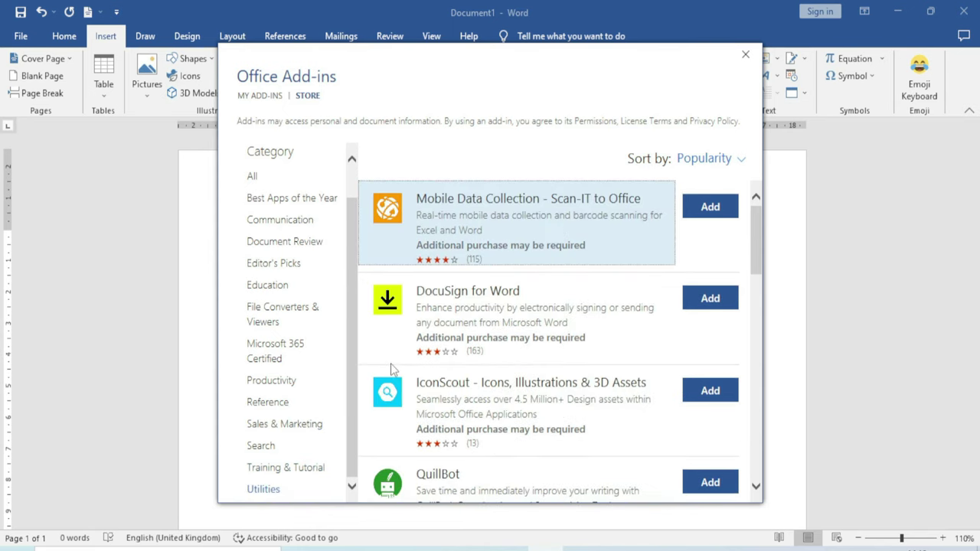
scroll(392, 369, "down", 3)
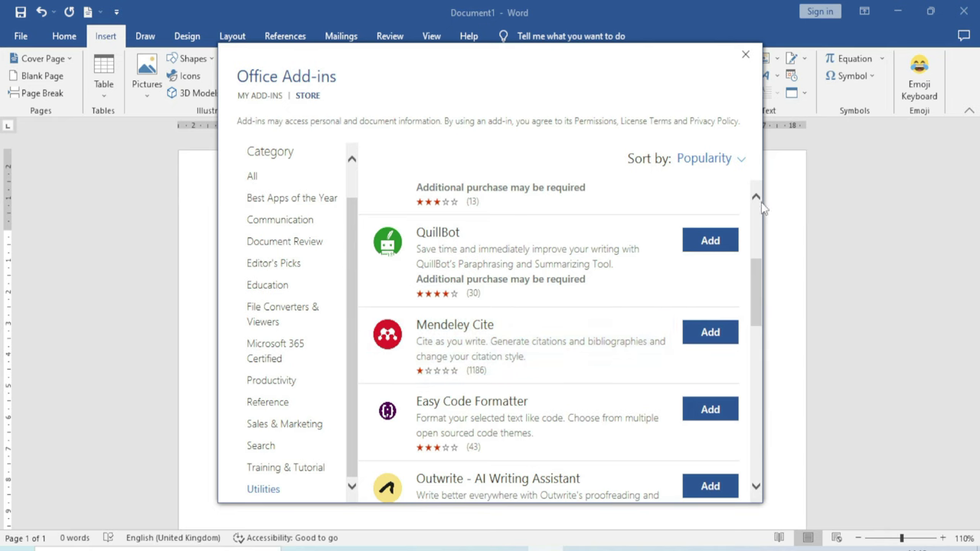
left_click(745, 54)
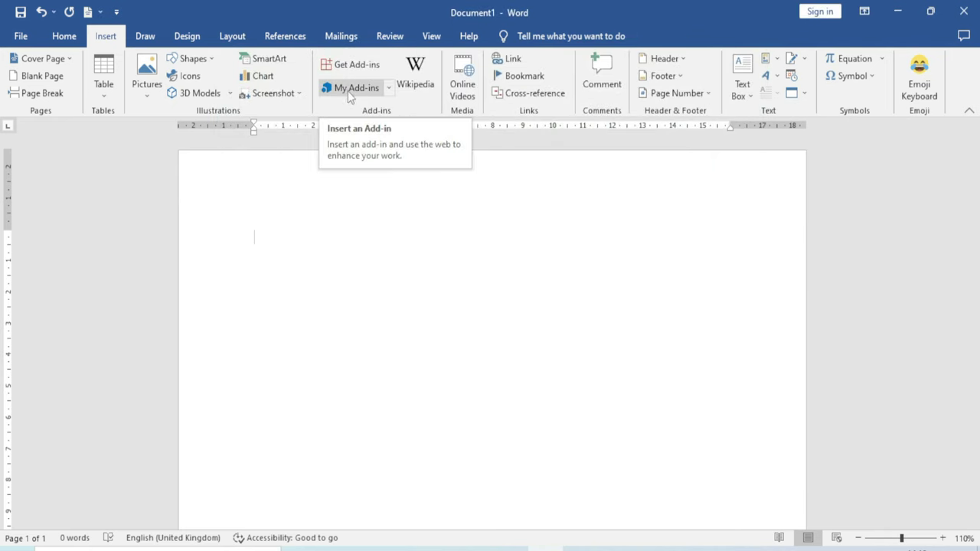
Remove the Emoji Keyboard add-in from My Add-ins, keeping CartoonStock, QR4Office and Wikipedia
left_click(388, 89)
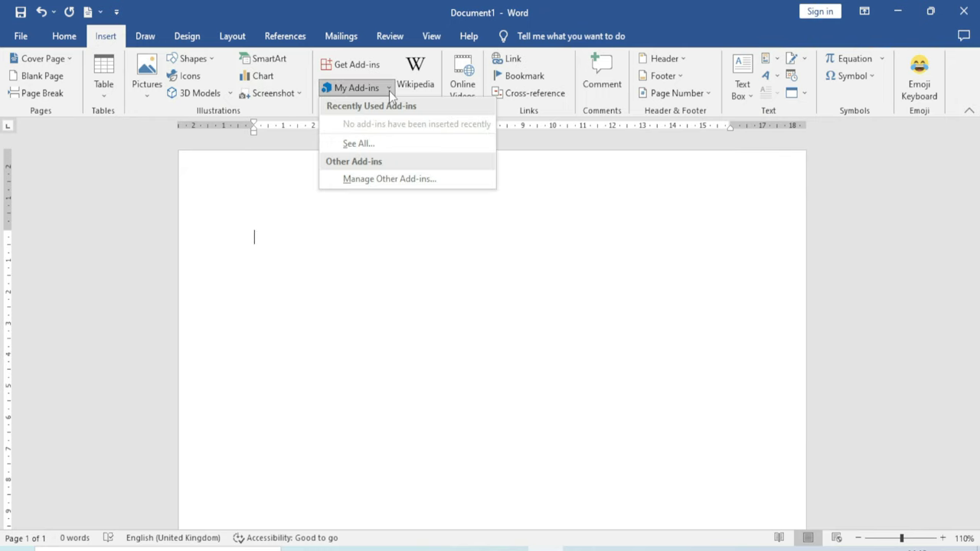
left_click(360, 145)
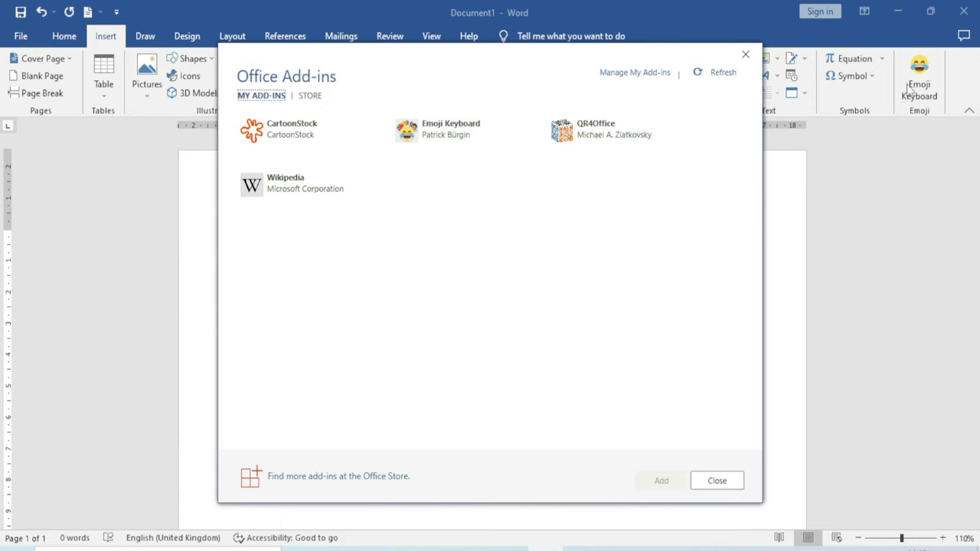
mouse_move(476, 140)
left_click(521, 129)
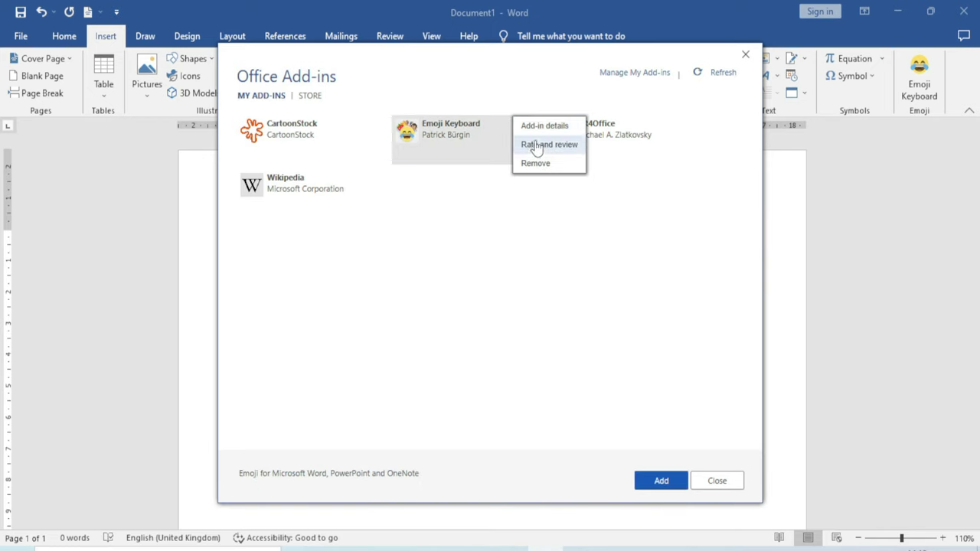
left_click(485, 219)
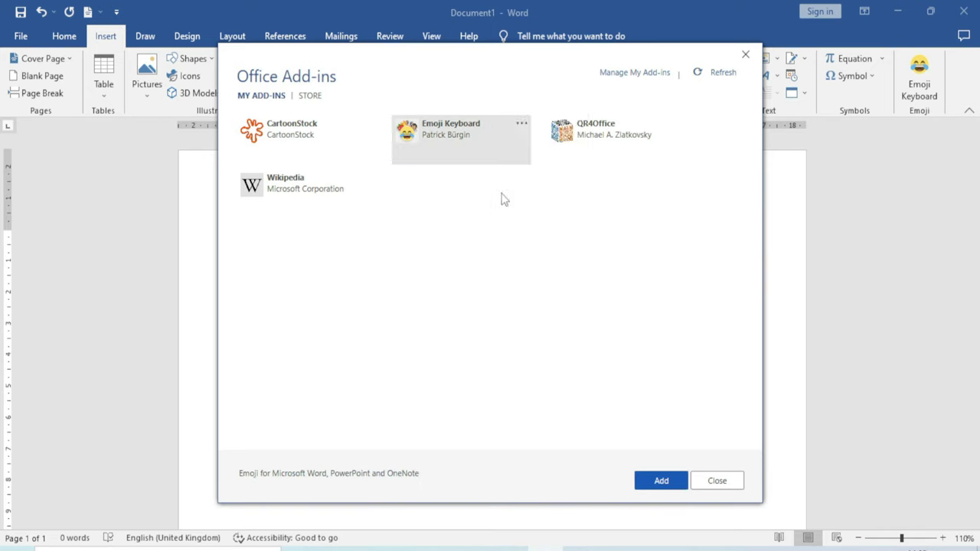
left_click(521, 127)
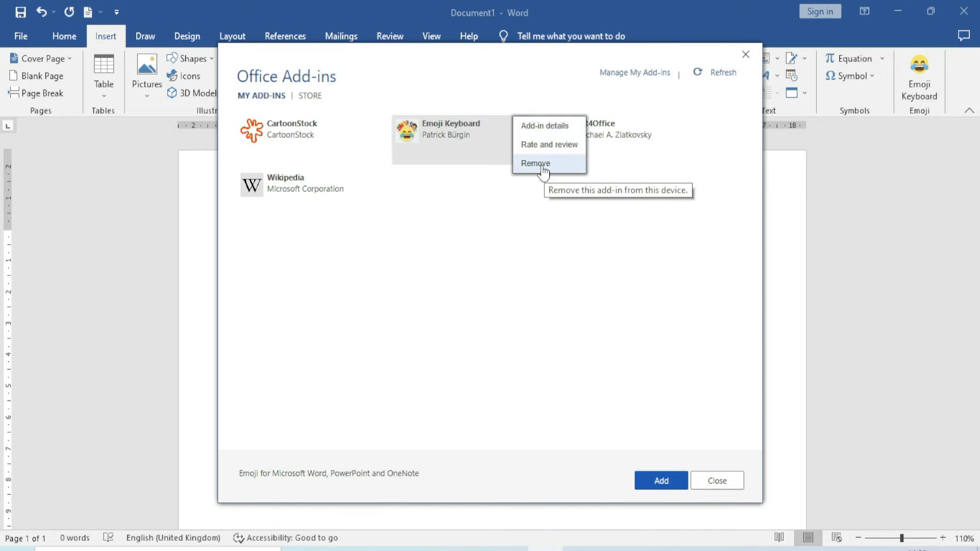
left_click(542, 166)
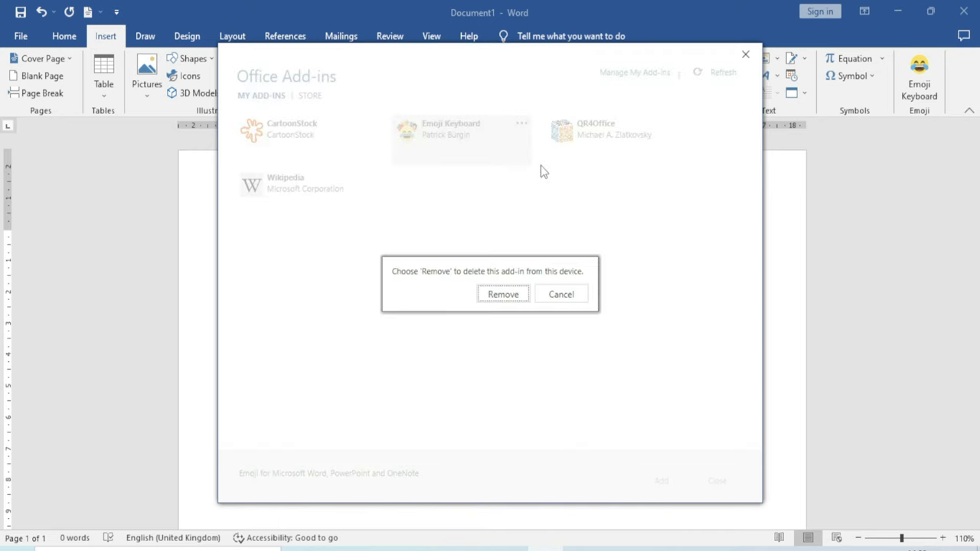
left_click(504, 295)
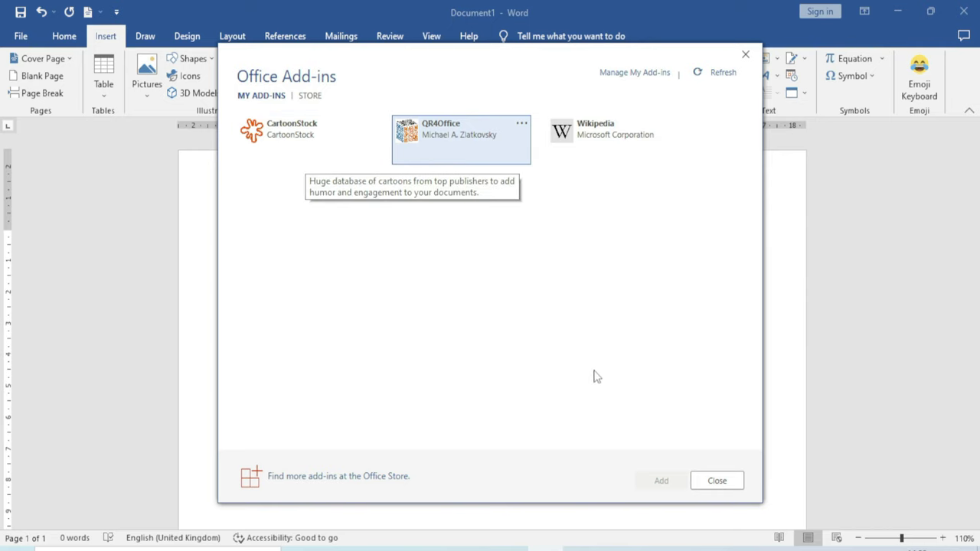
left_click(713, 484)
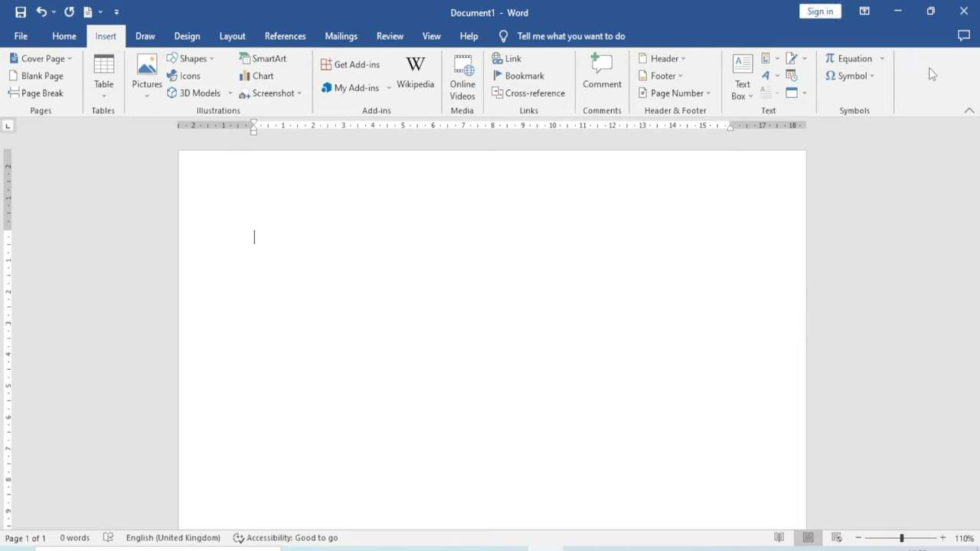
View all installed add-ins, browse the Office Add-ins Store, then close the store
left_click(388, 89)
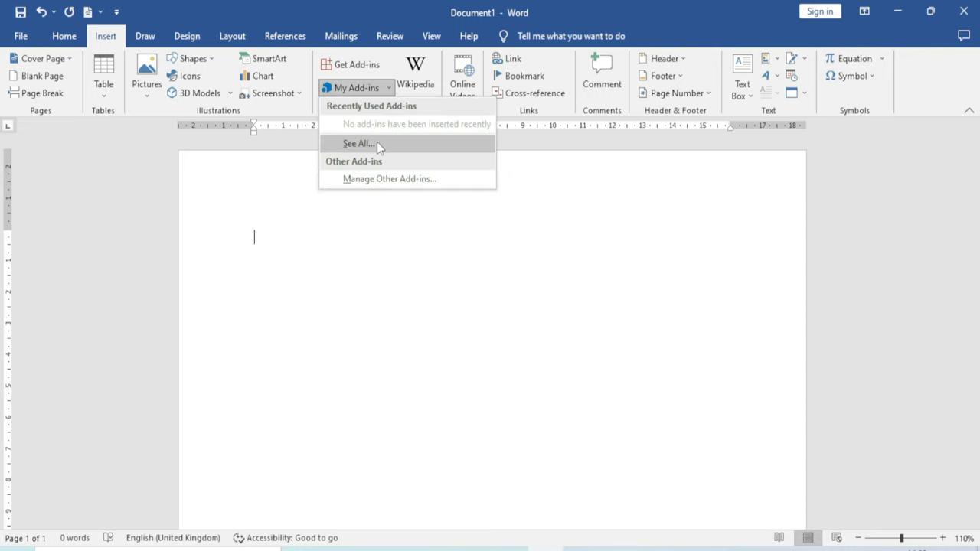
left_click(377, 142)
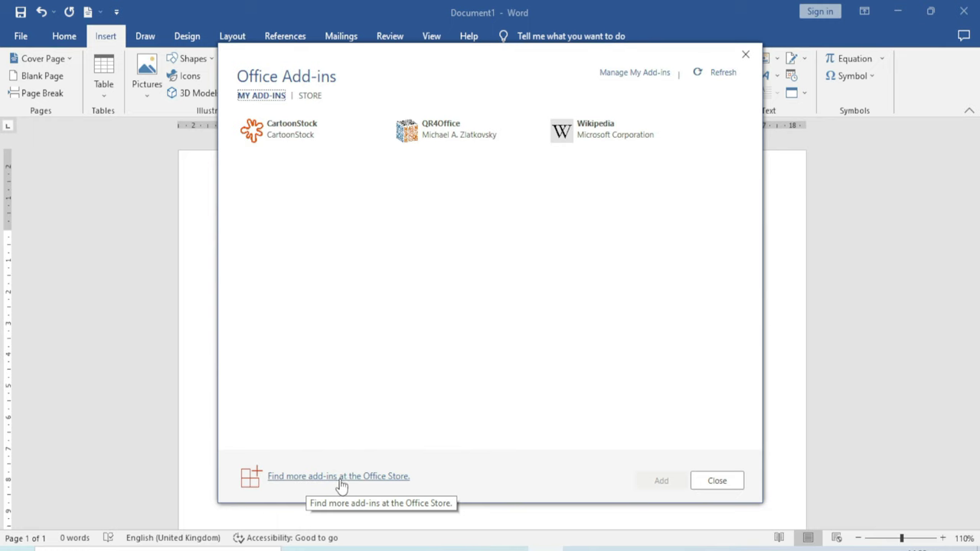
left_click(258, 484)
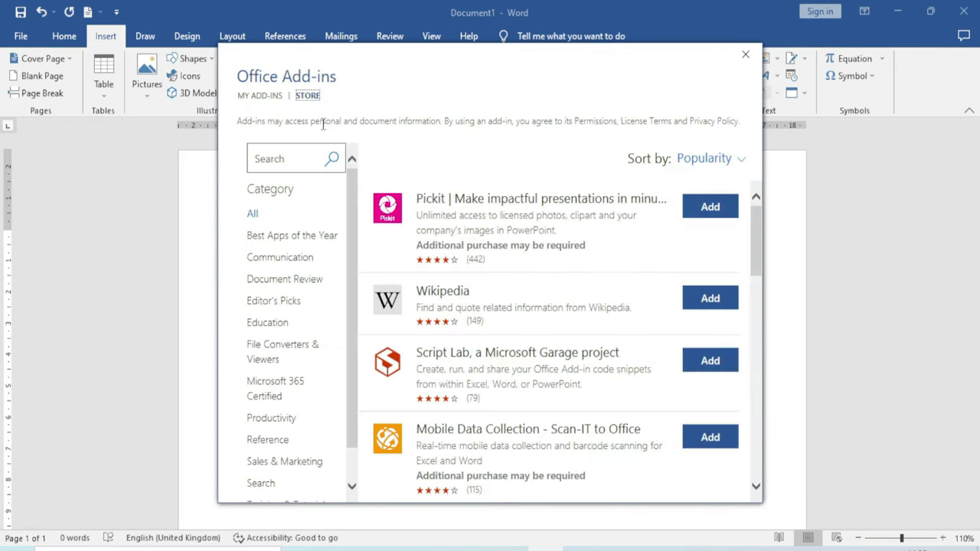
scroll(494, 354, "down", 3)
scroll(493, 353, "down", 4)
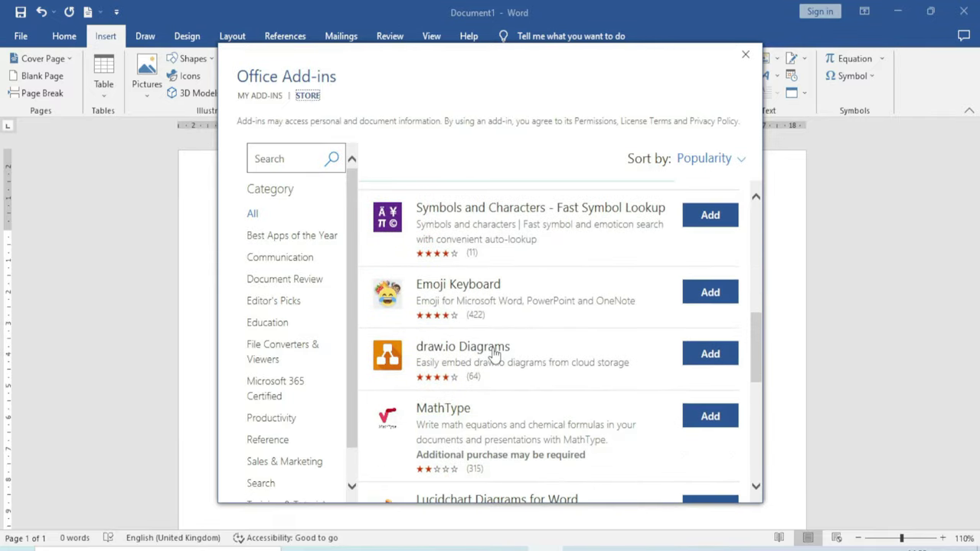
key("Escape")
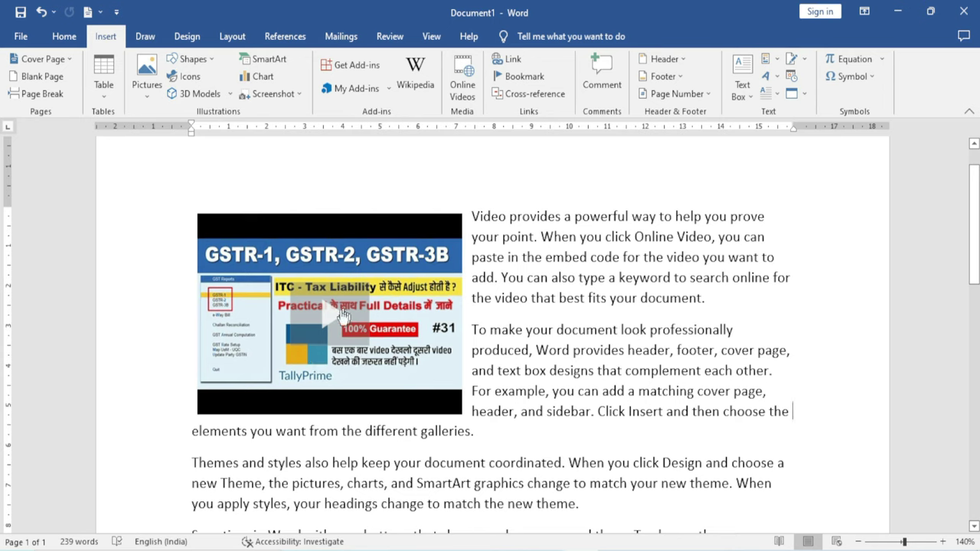
left_click(329, 318)
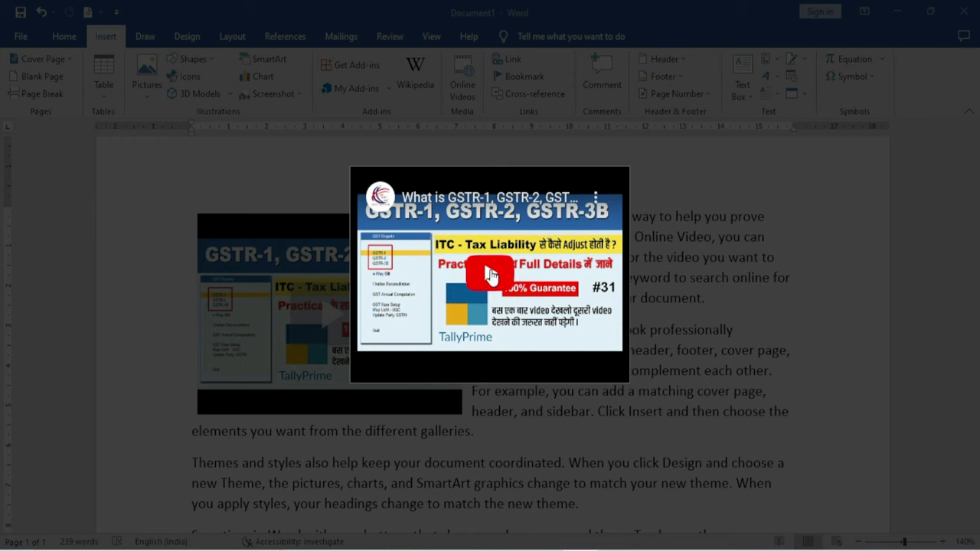
left_click(491, 275)
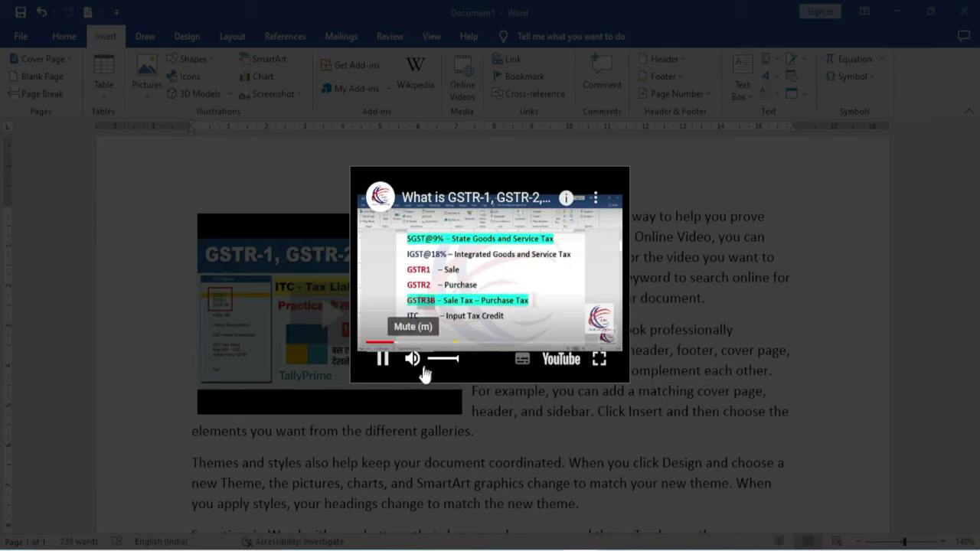
left_click(384, 360)
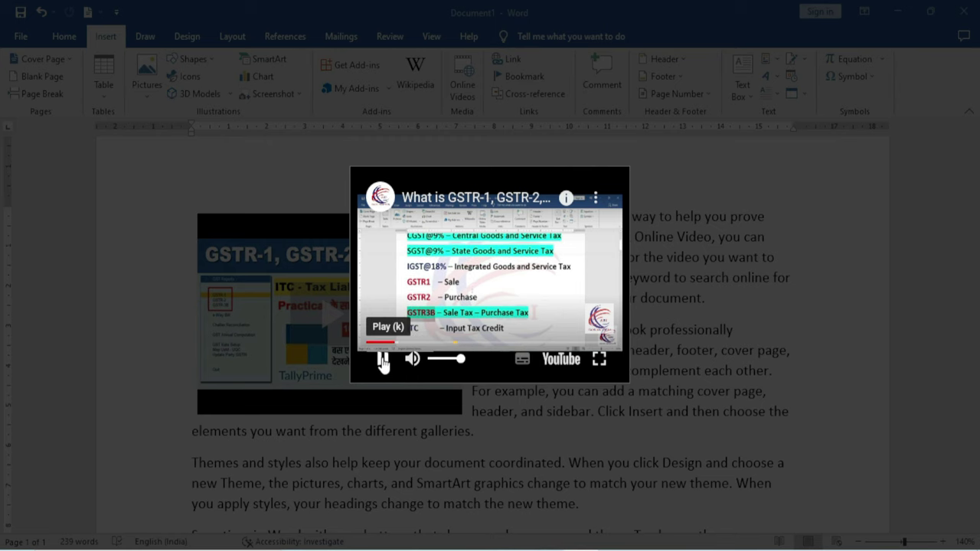
left_click(577, 462)
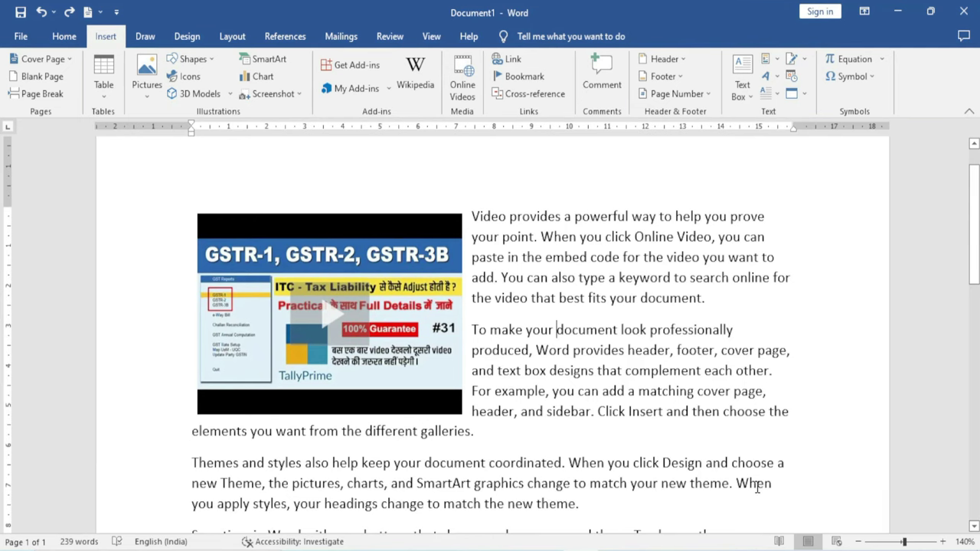
Replace the document's content with =rand() sample paragraphs and start inserting an online video
key("ctrl+a")
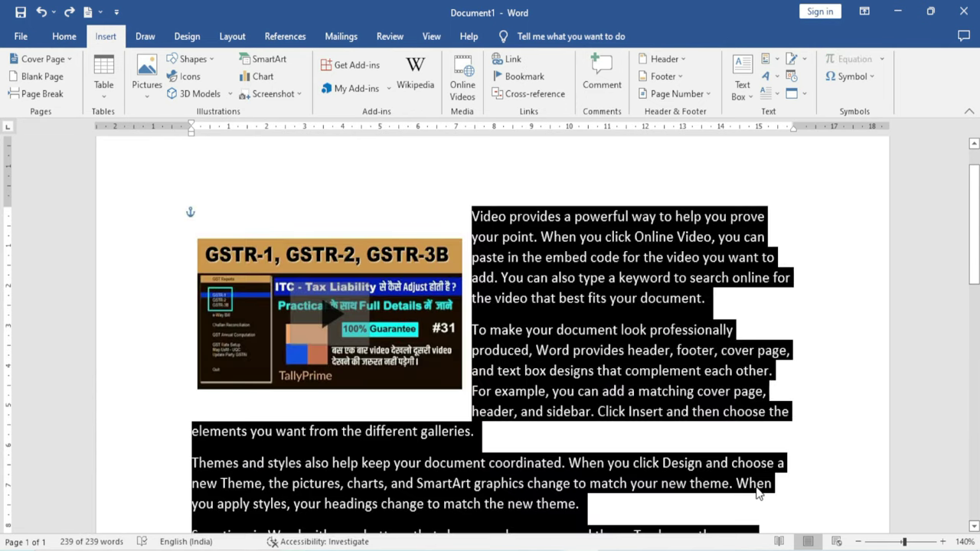
key("Delete")
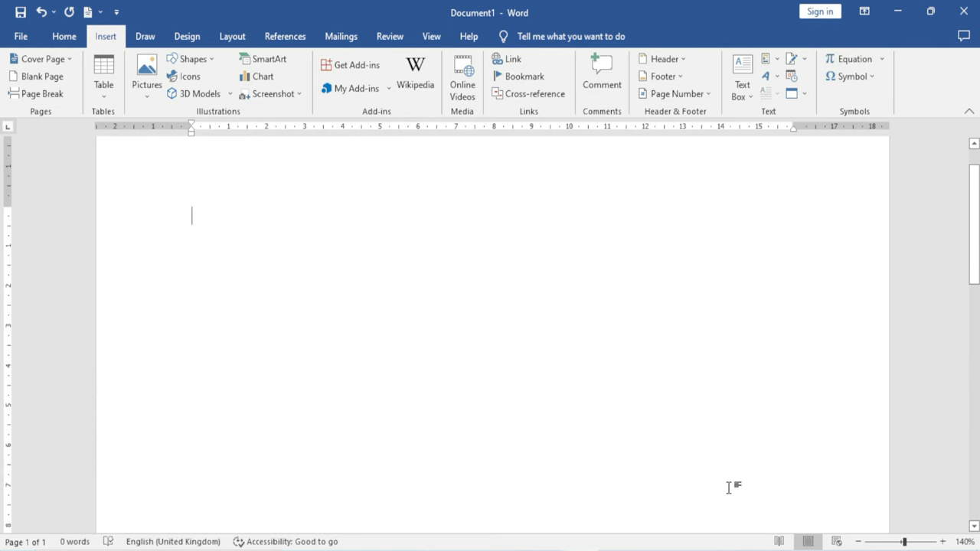
type("=")
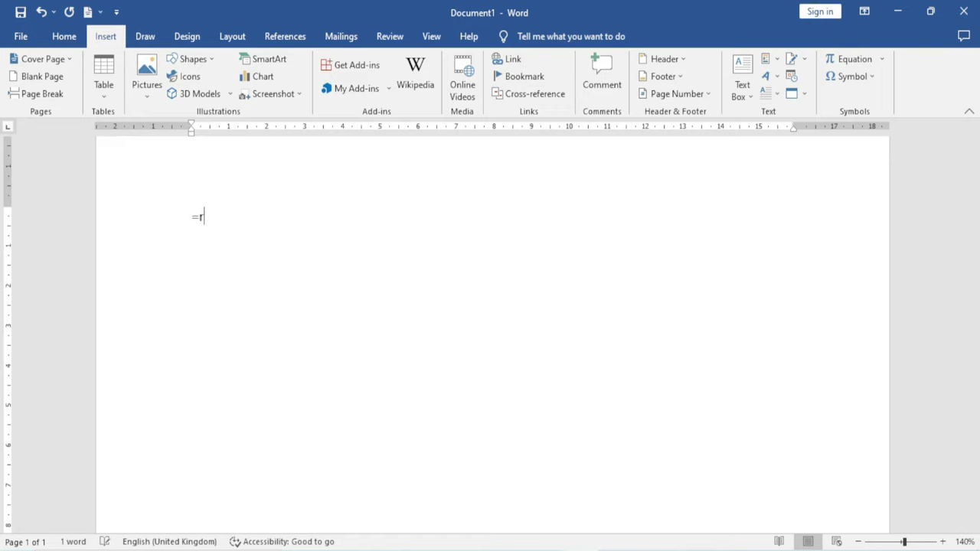
type("rand()")
key("Return")
scroll(376, 407, "up", 2)
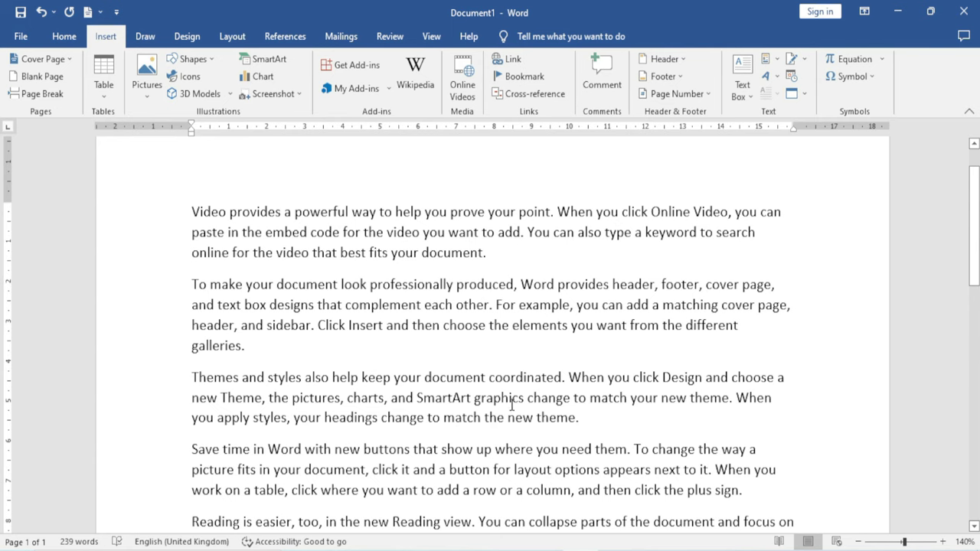
left_click(464, 88)
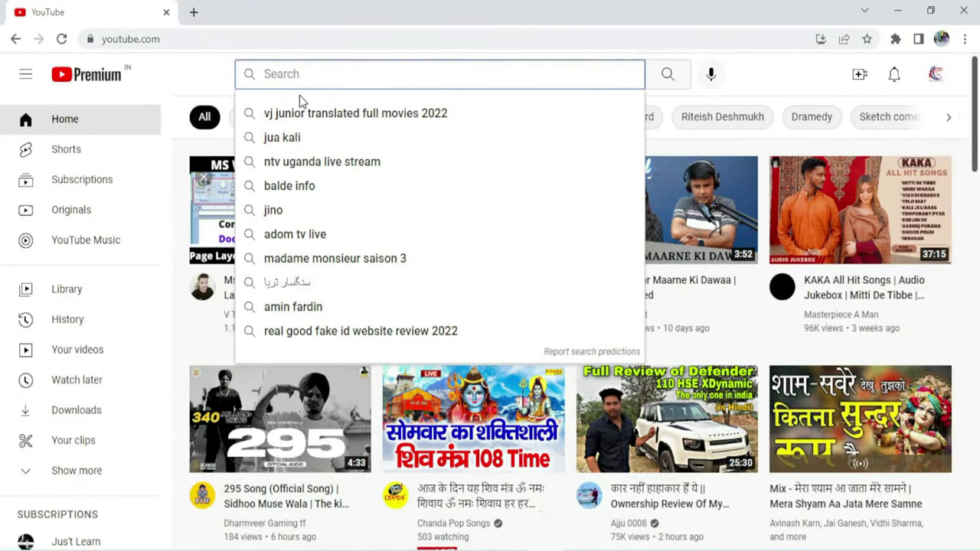
Search YouTube for 'gst', then open and pause the GSTR-1, GSTR-2, GSTR-3B video
type("gst")
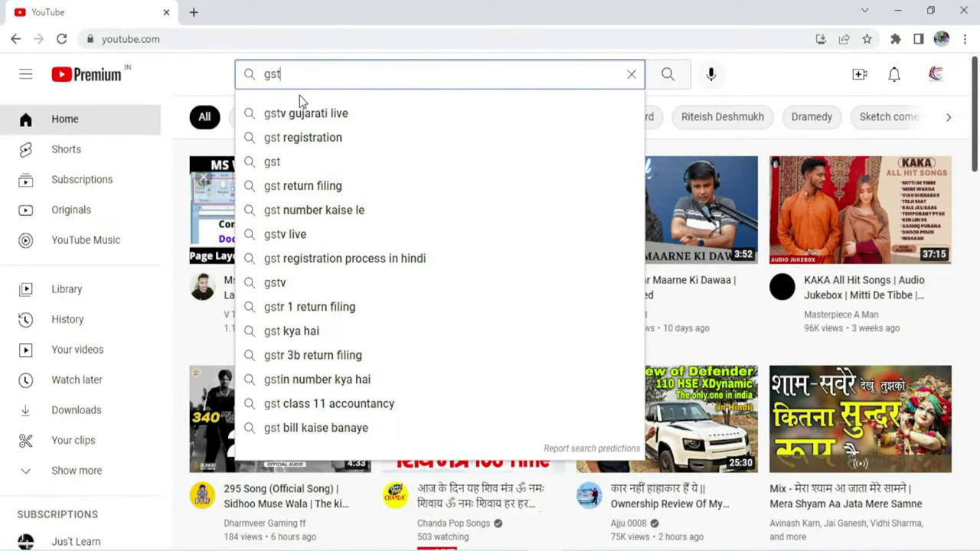
key("Return")
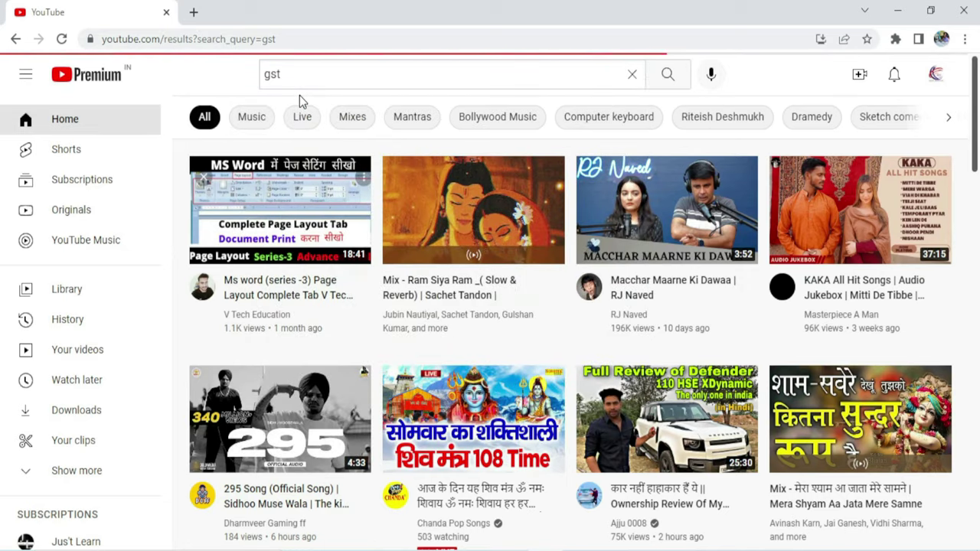
scroll(320, 316, "down", 4)
scroll(321, 344, "up", 4)
scroll(322, 340, "down", 4)
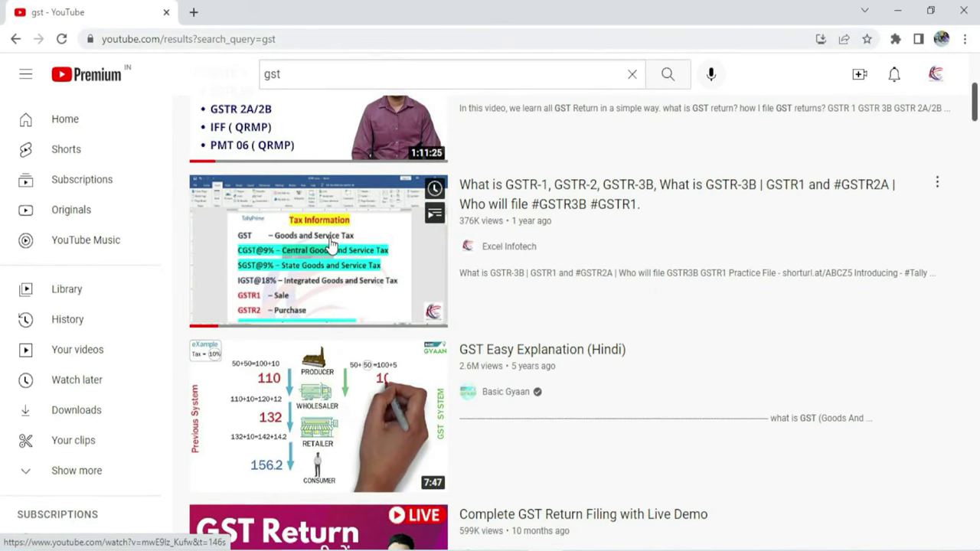
left_click(327, 245)
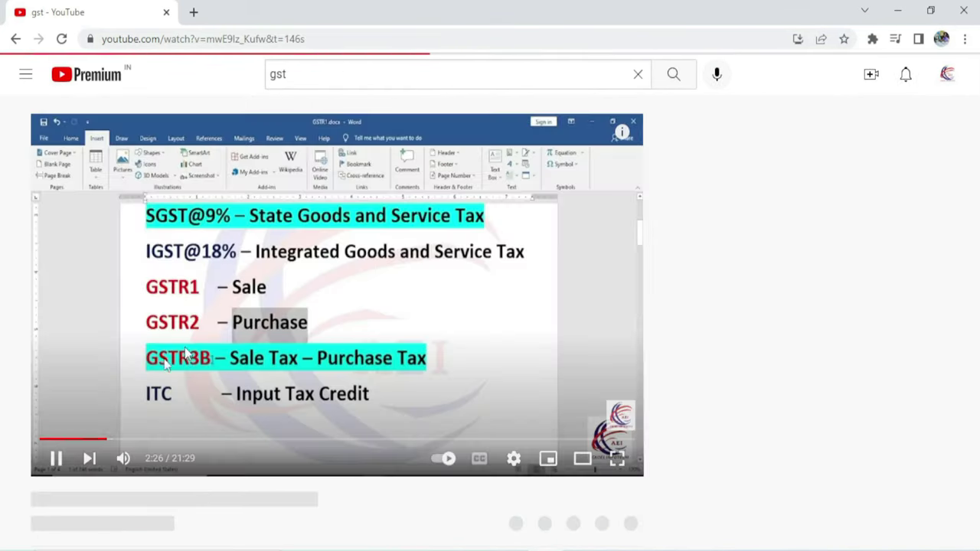
left_click(50, 456)
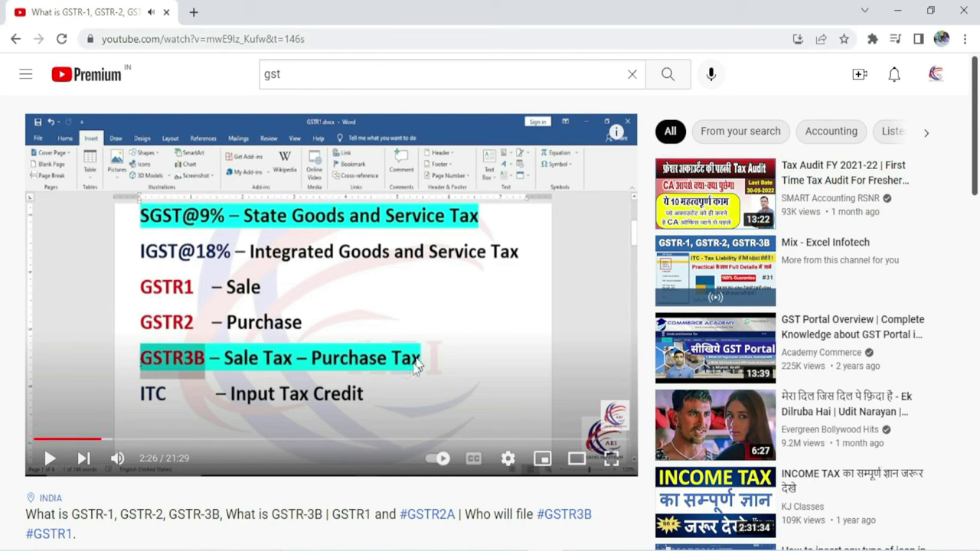
Copy the GSTR video's web address and return to Word
left_click(322, 38)
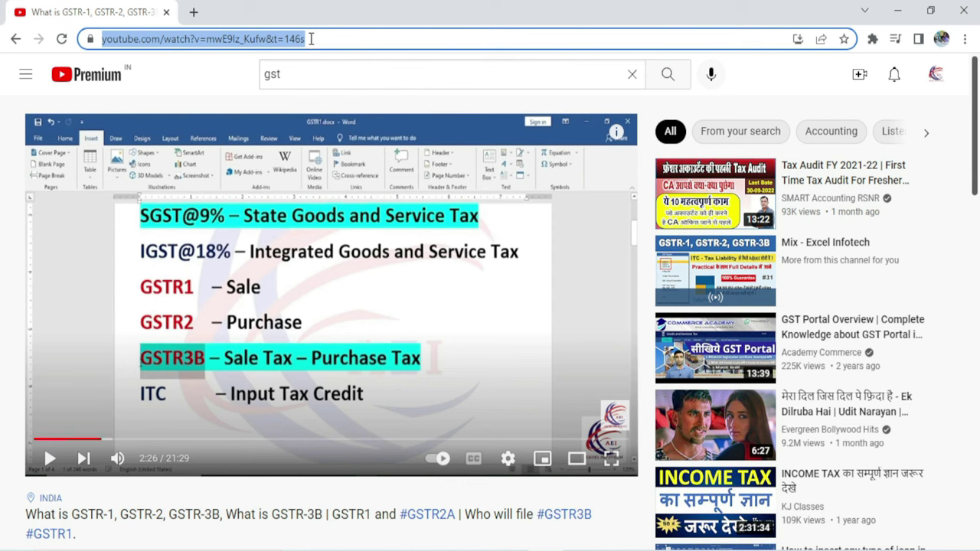
right_click(295, 39)
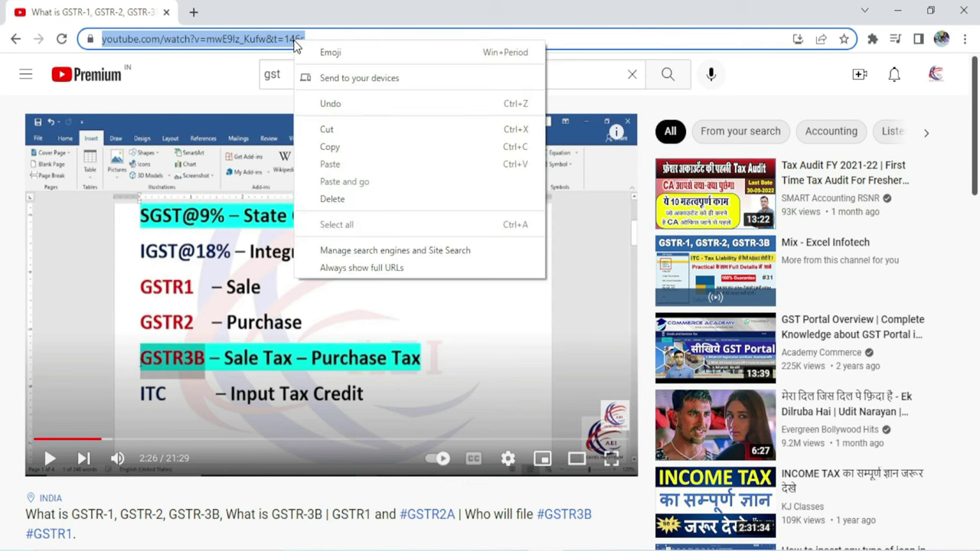
left_click(330, 146)
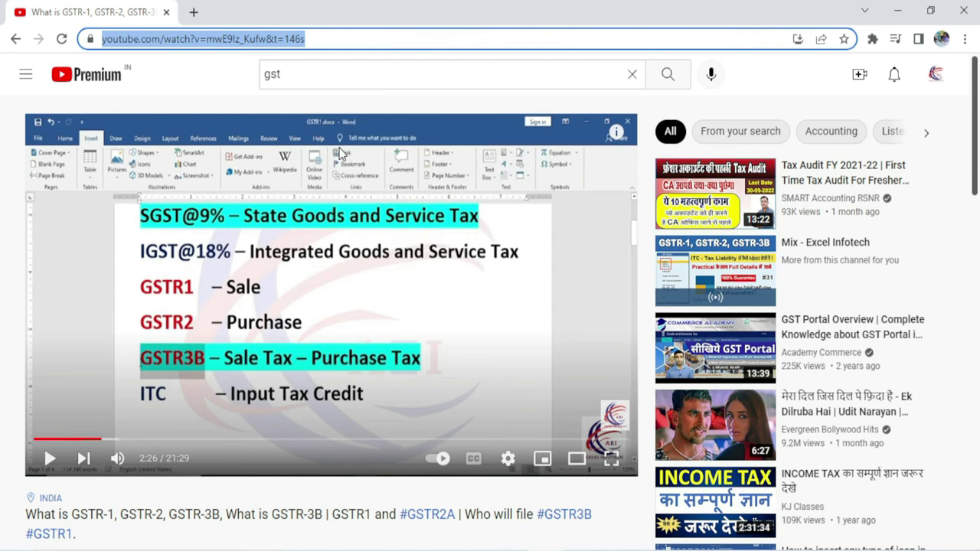
key("alt+Tab")
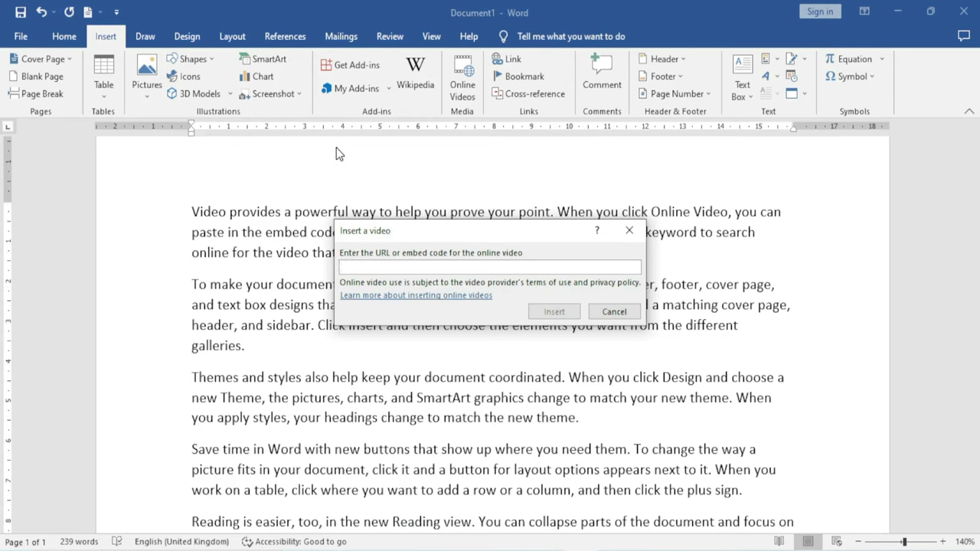
Paste the GST video's URL into the Insert a video dialog and insert it
key("ctrl+v")
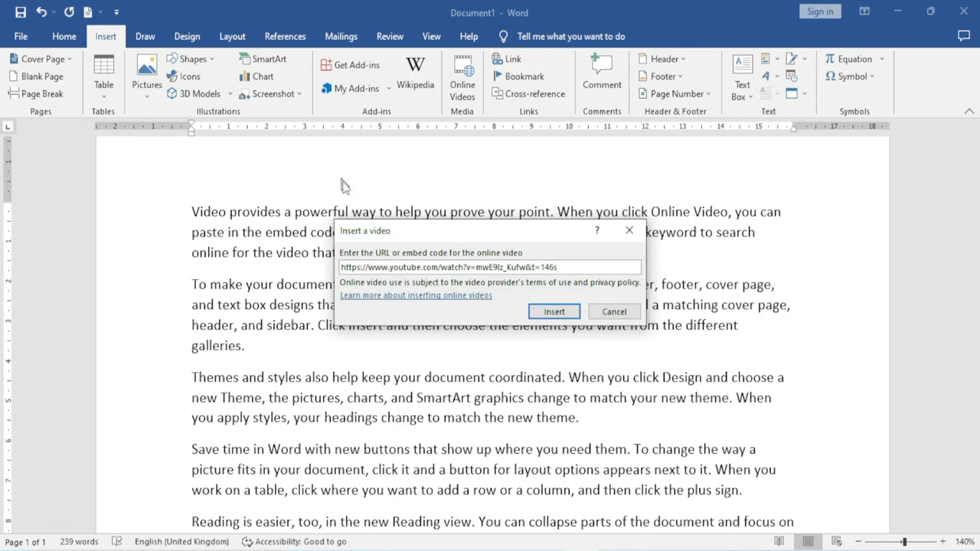
left_click(552, 312)
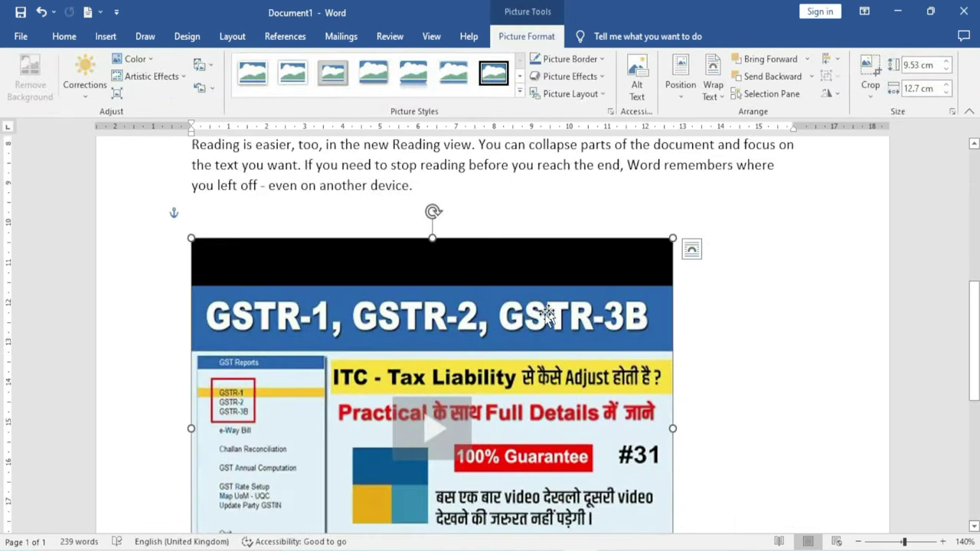
scroll(459, 344, "down", 4)
scroll(401, 410, "up", 2)
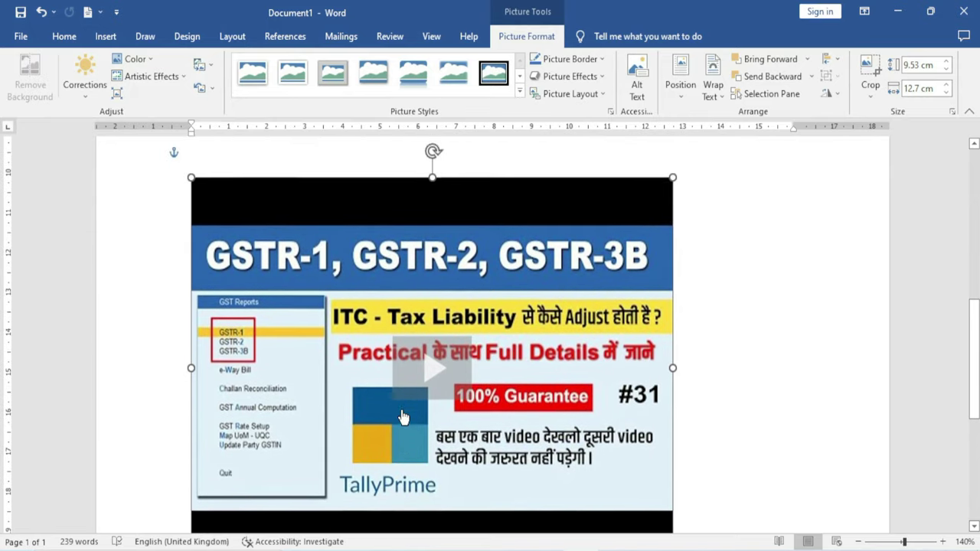
Resize the video to 6.66 × 8.88 cm and position it within the first paragraph
left_click_drag(190, 187, 335, 277)
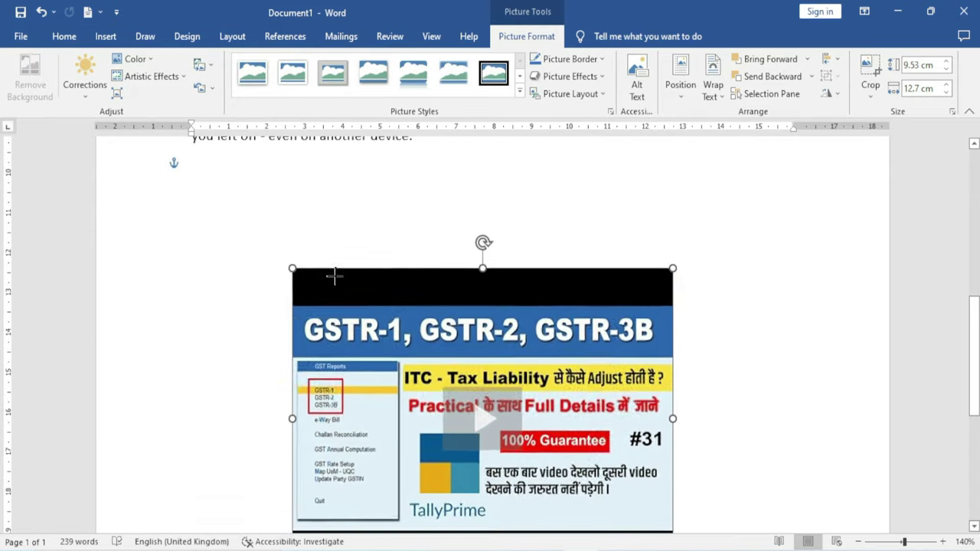
scroll(493, 376, "up", 3)
scroll(505, 414, "down", 1)
left_click_drag(505, 413, 370, 253)
scroll(413, 441, "up", 3)
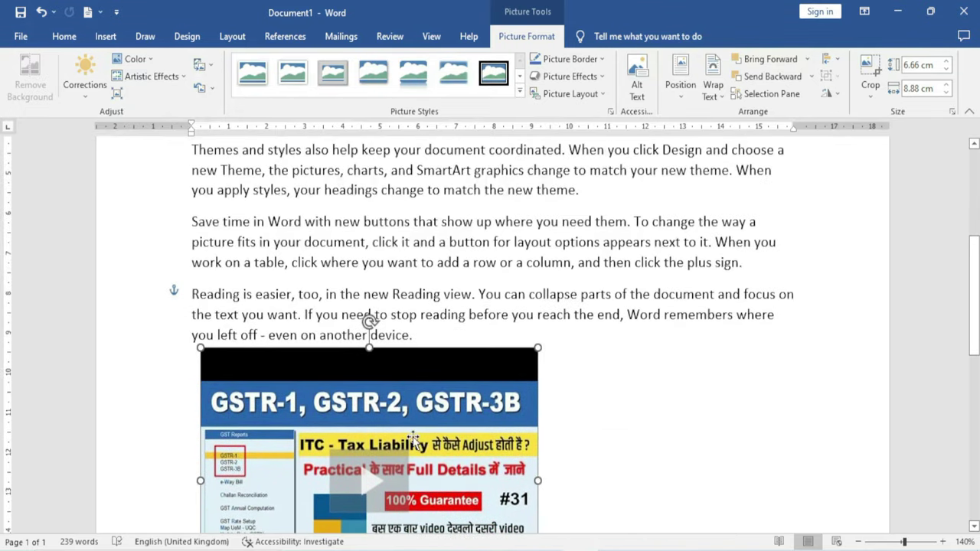
left_click_drag(413, 440, 431, 284)
scroll(429, 344, "up", 3)
left_click_drag(411, 386, 386, 248)
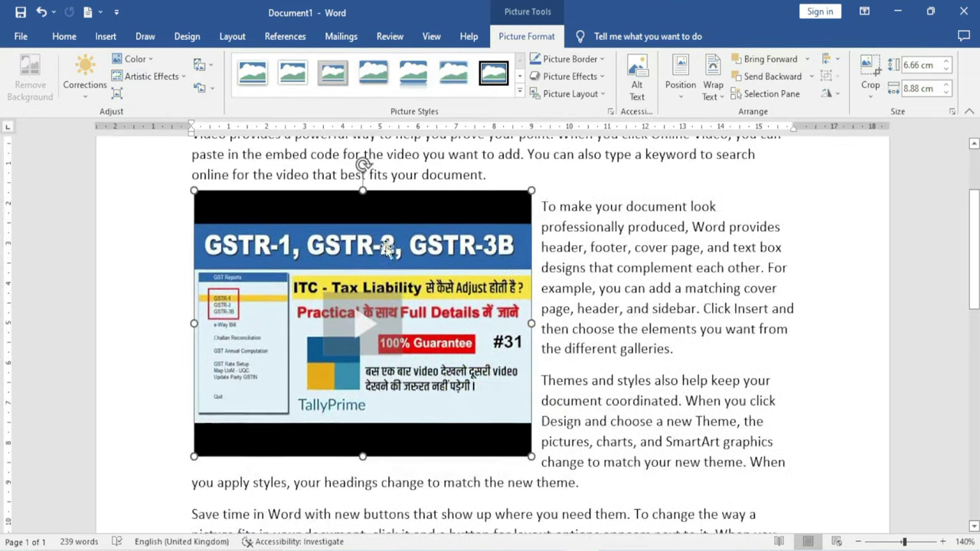
scroll(387, 247, "up", 3)
left_click_drag(382, 378, 402, 325)
scroll(589, 308, "down", 1)
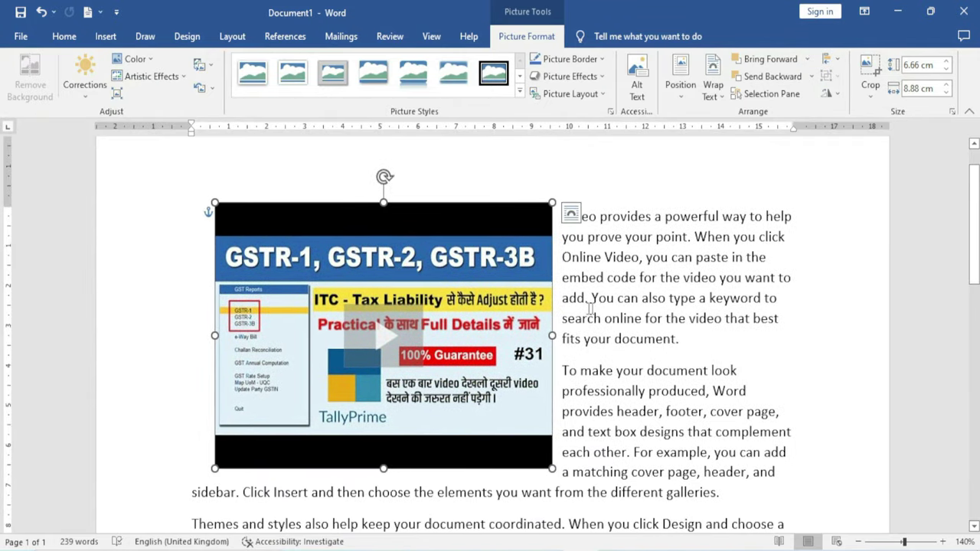
left_click_drag(476, 297, 476, 307)
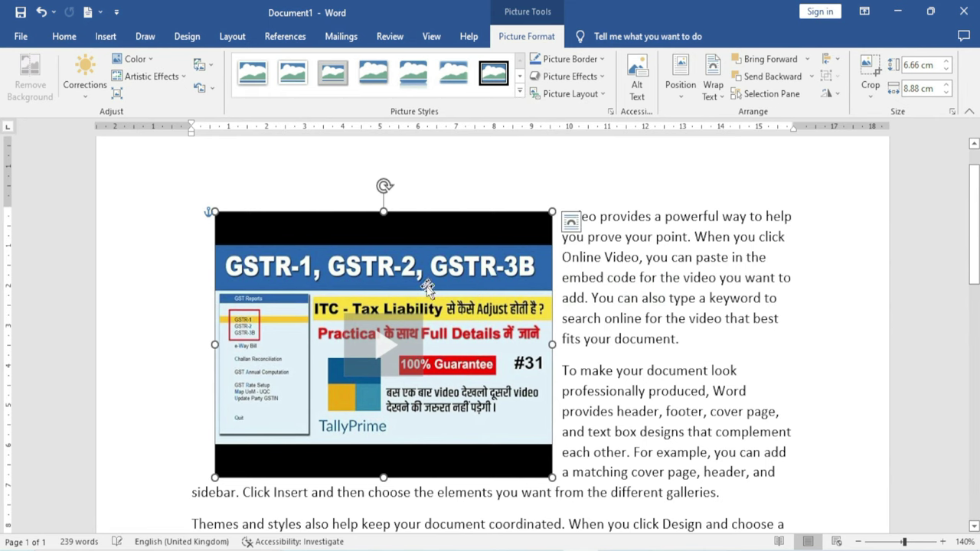
Play the embedded GSTR video and pause it around 2:26
left_click(384, 351)
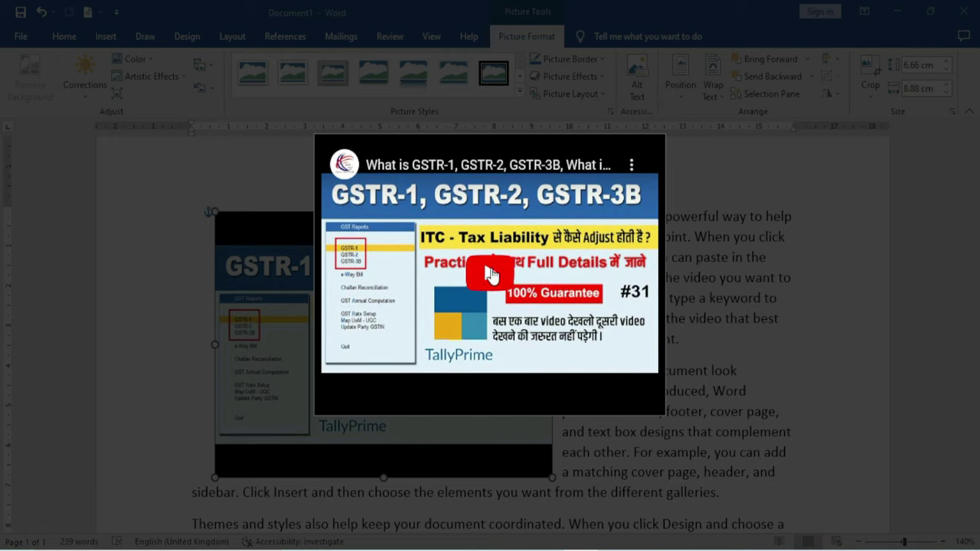
left_click(491, 269)
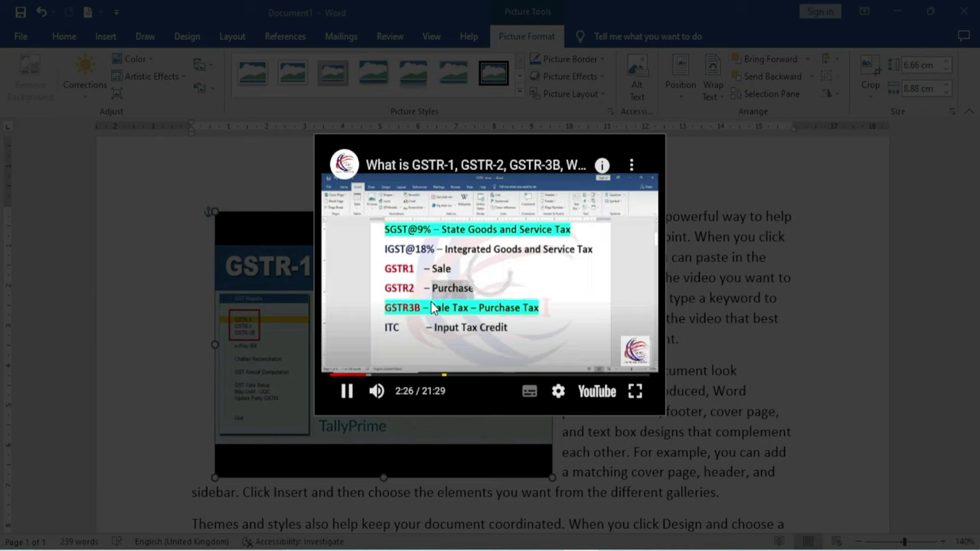
left_click(428, 327)
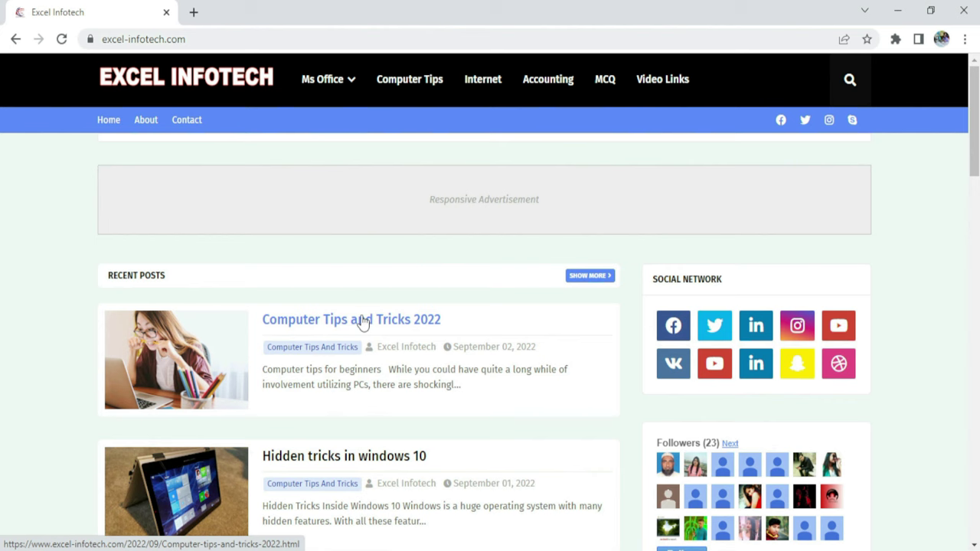
Open the 'Computer Tips and Tricks 2022' post and scroll down through the article
left_click(356, 326)
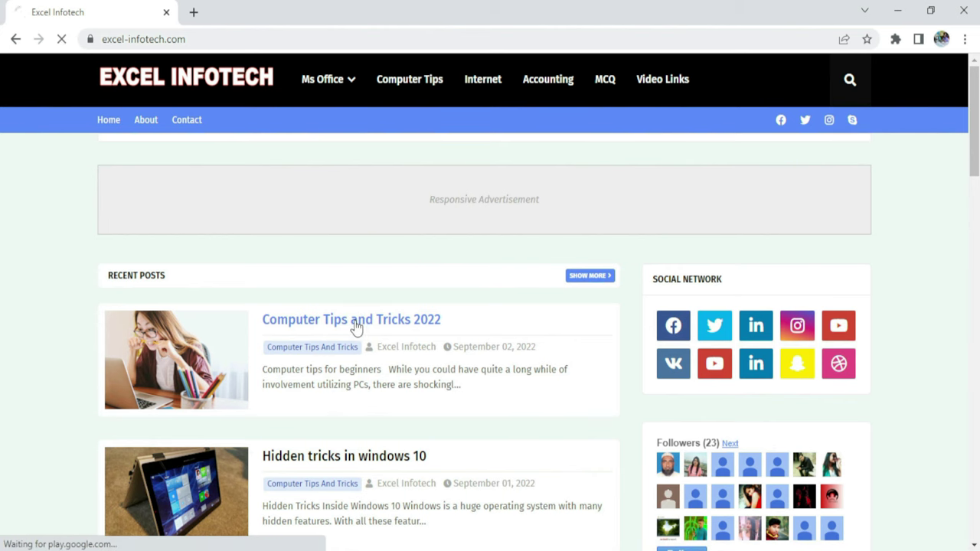
scroll(263, 326, "down", 1)
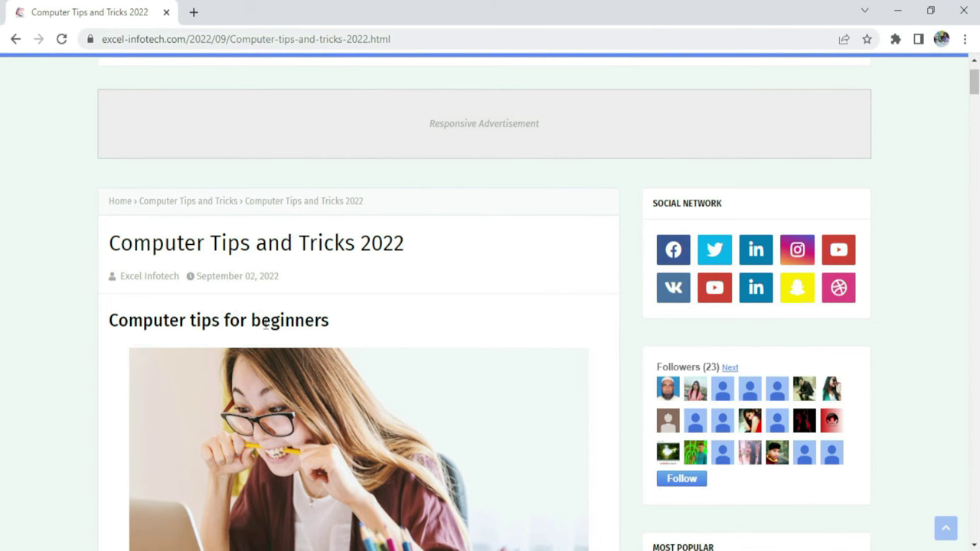
scroll(265, 325, "down", 8)
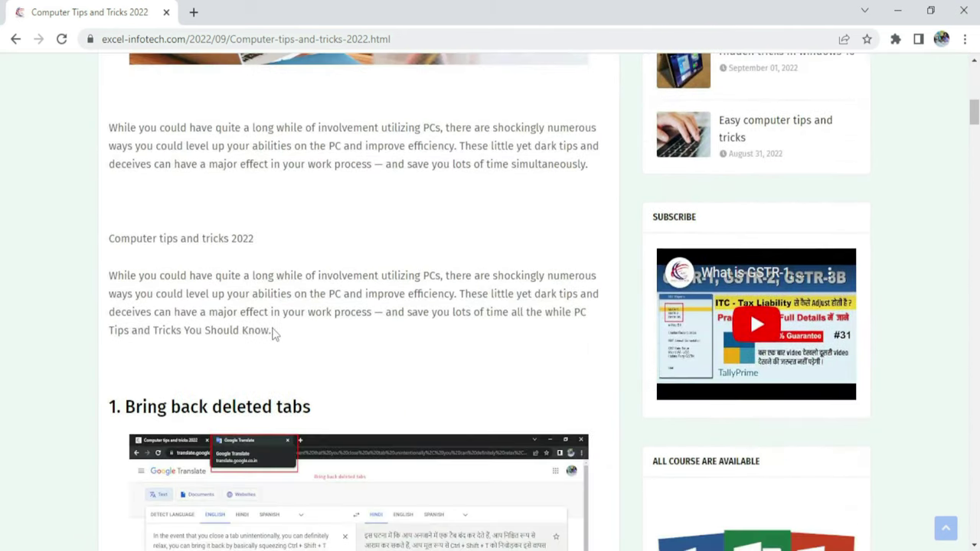
scroll(276, 336, "down", 9)
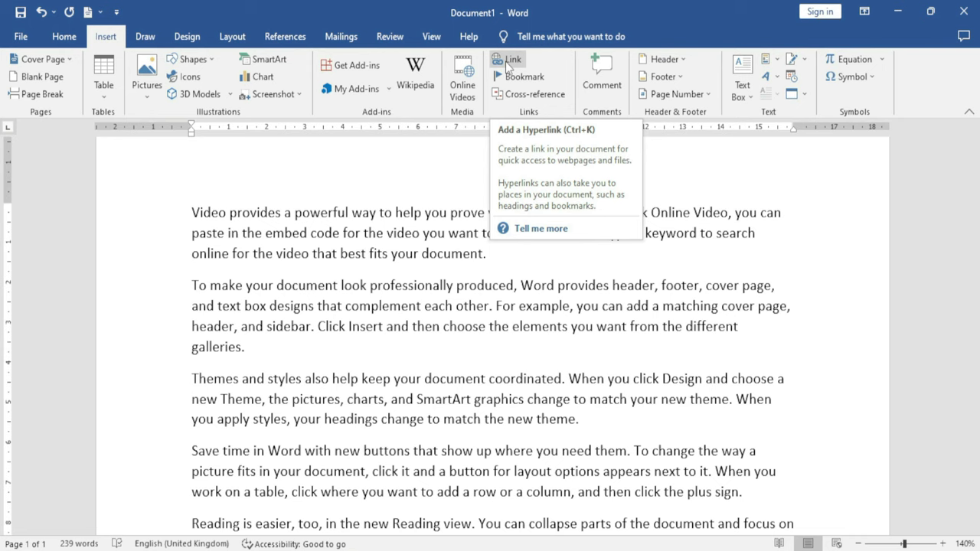
Hyperlink the word 'provides' to the Downloads folder
double_click(257, 212)
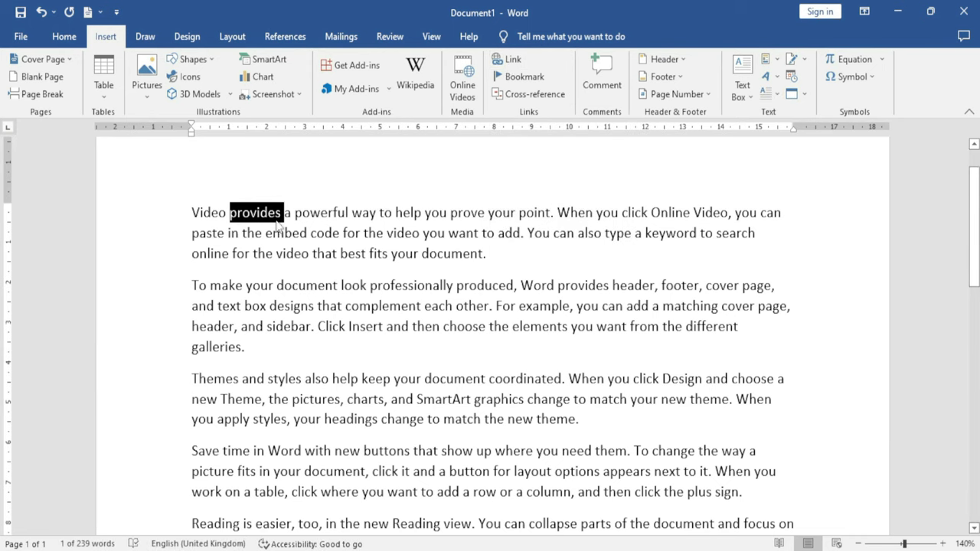
left_click(508, 60)
left_click_drag(384, 161, 474, 218)
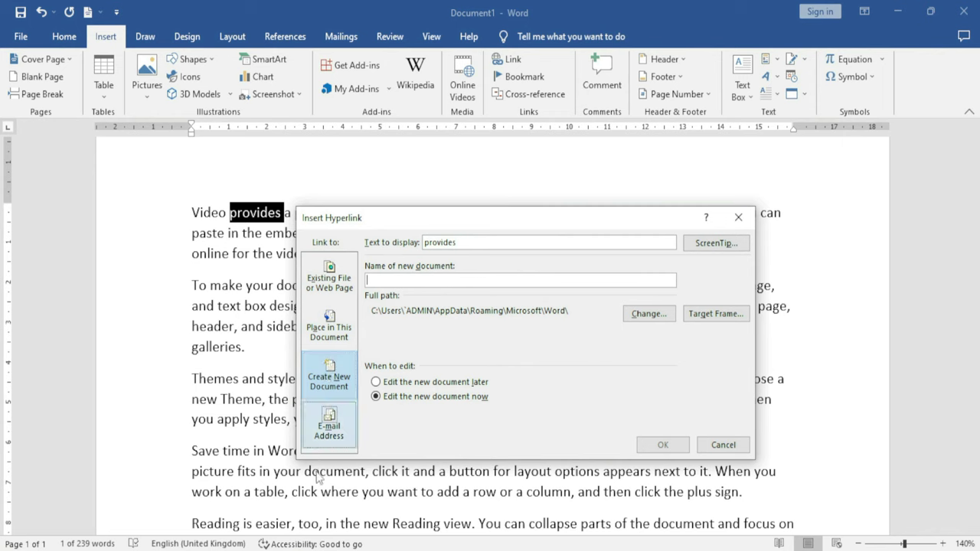
left_click(324, 295)
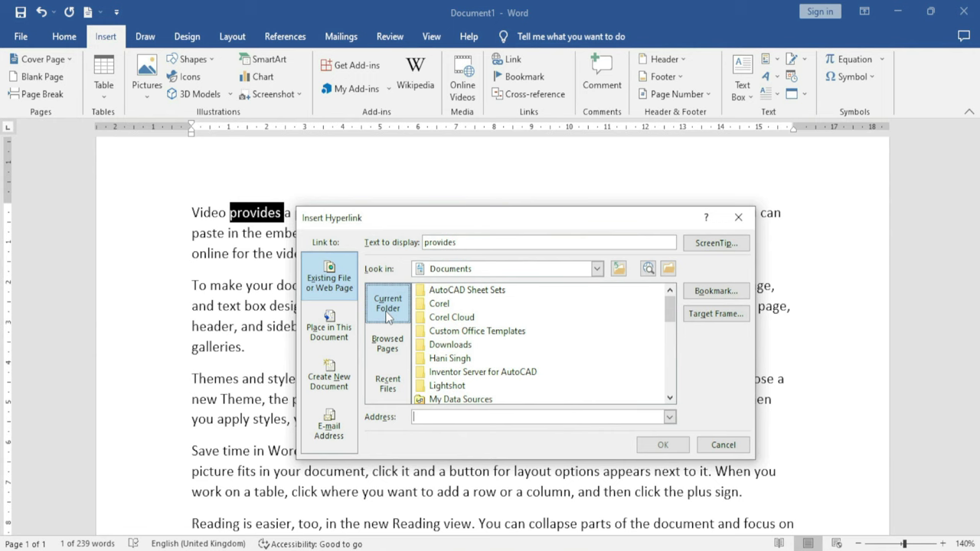
left_click(387, 344)
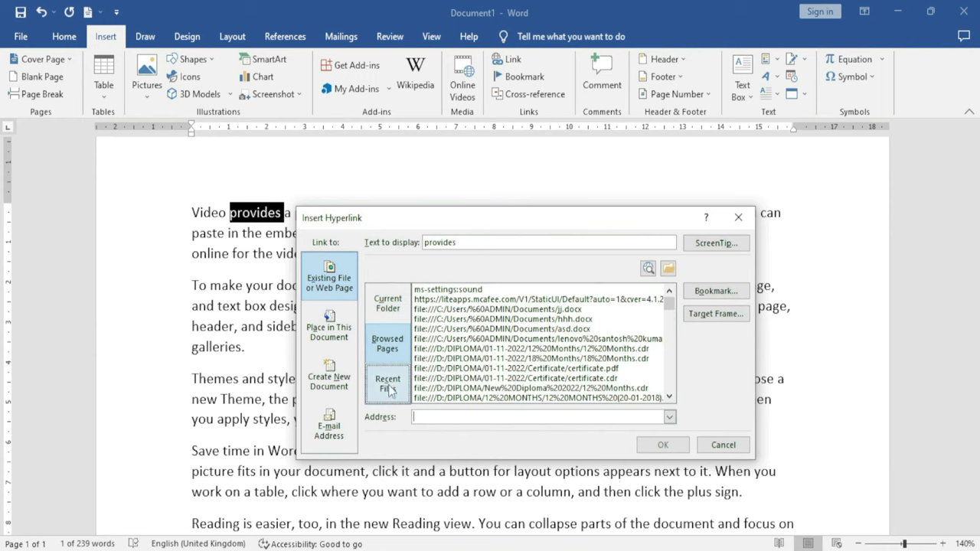
left_click(388, 384)
left_click(389, 316)
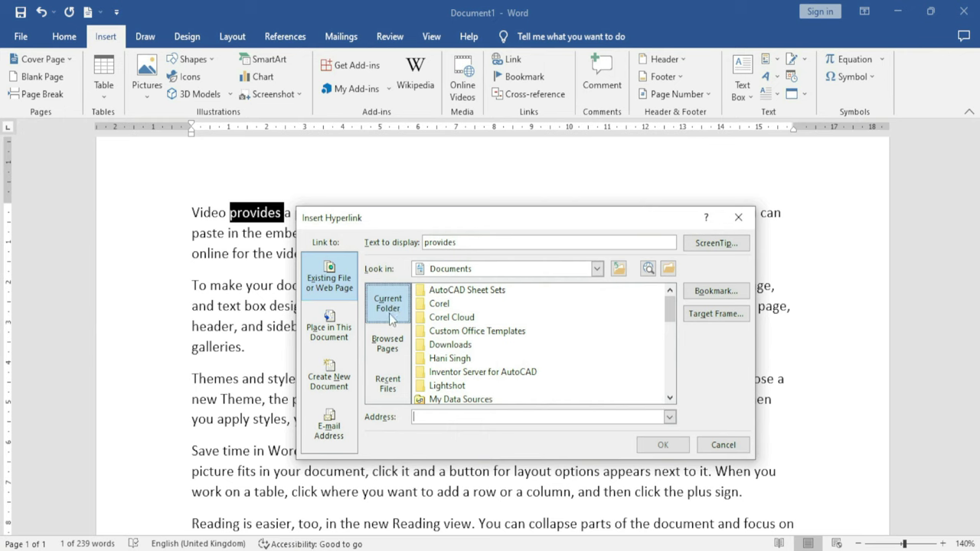
left_click_drag(668, 307, 669, 343)
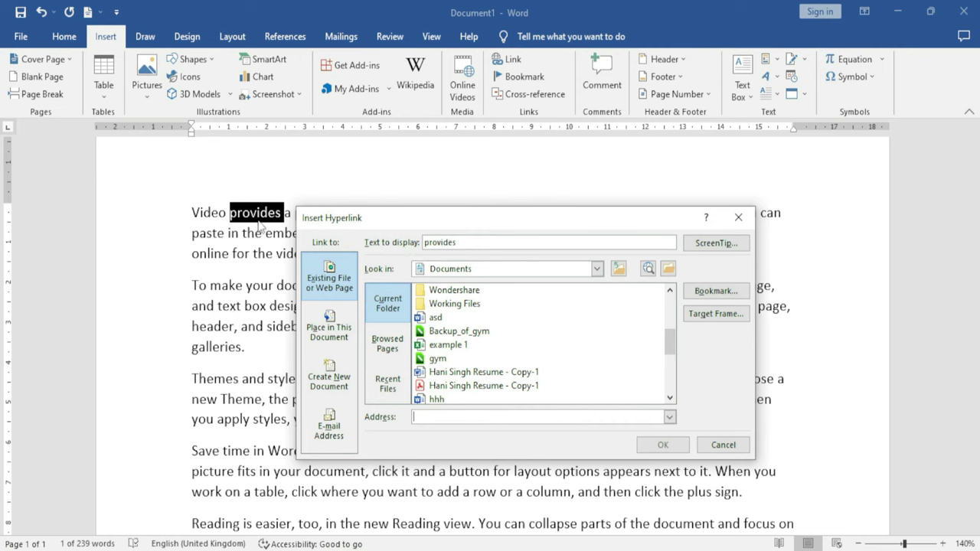
left_click_drag(466, 243, 423, 245)
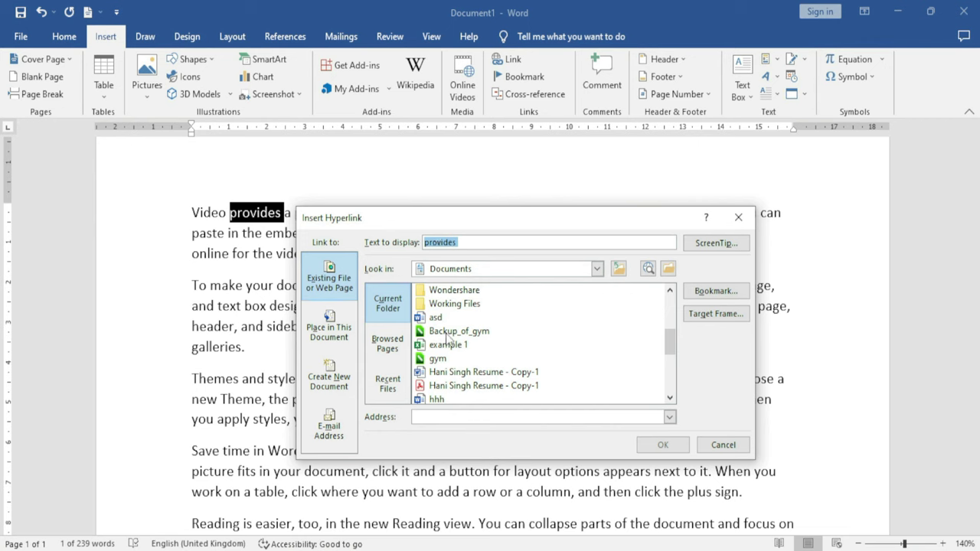
scroll(450, 339, "up", 2)
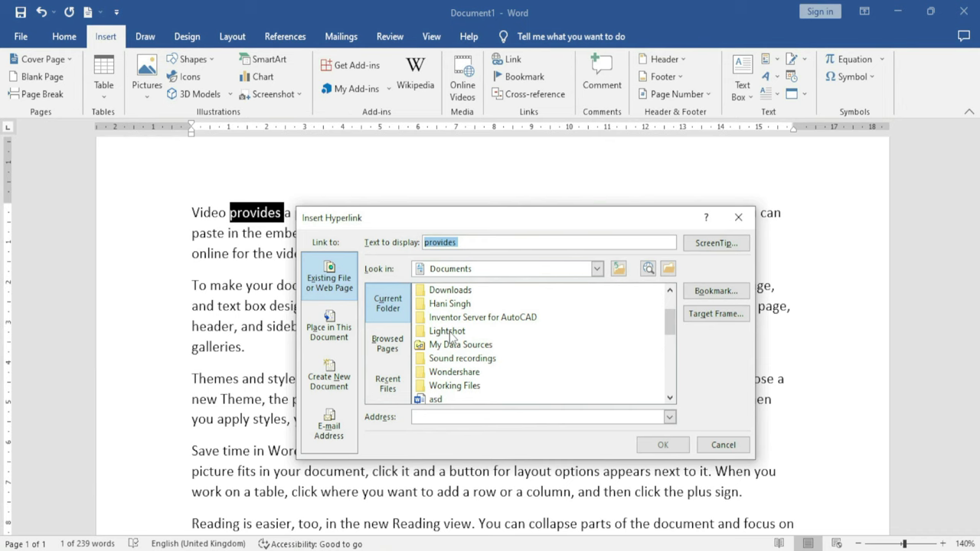
left_click(444, 295)
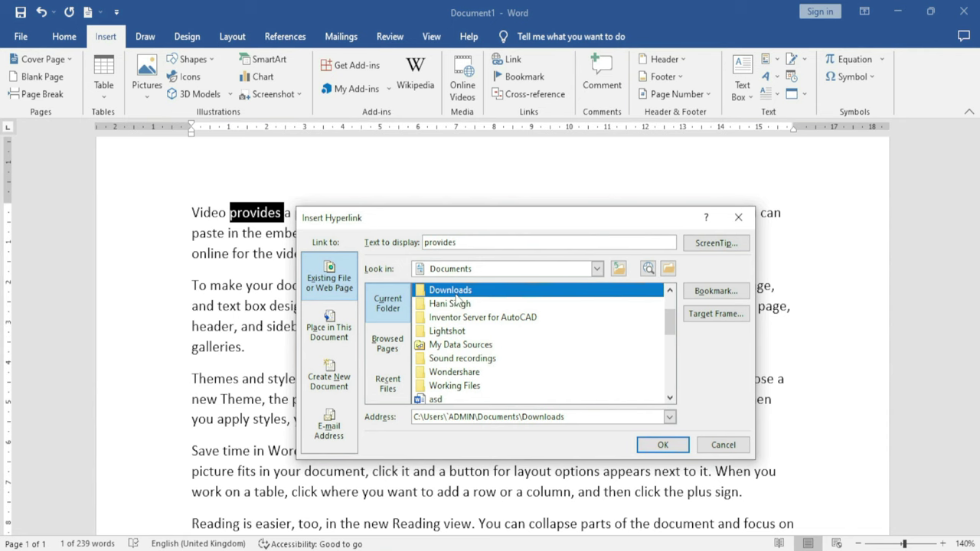
left_click(662, 445)
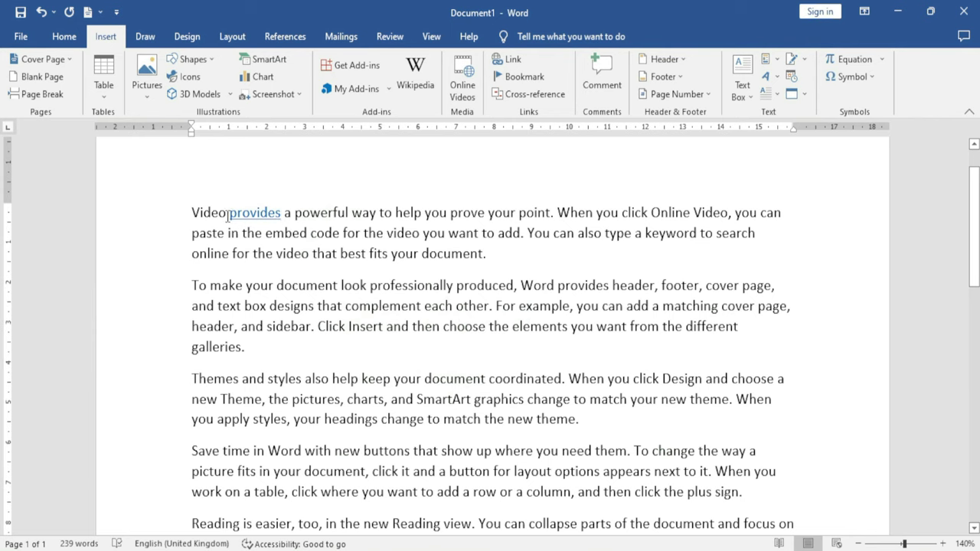
Follow the 'provides' link, bringing up a security warning about the Downloads location
mouse_move(257, 219)
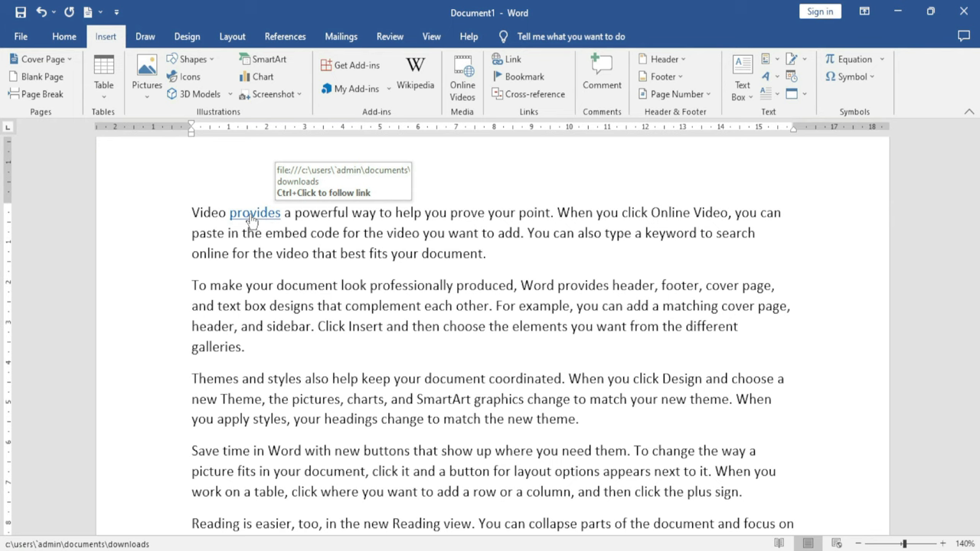
left_click(251, 219, "ctrl")
left_click_drag(438, 193, 407, 191)
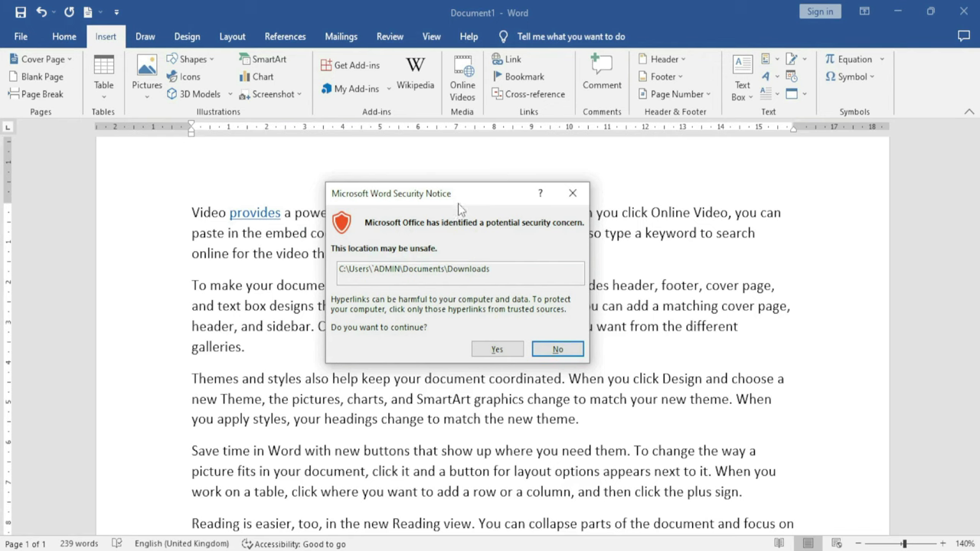
Accept the security notice, then close the empty Downloads folder window
left_click(497, 350)
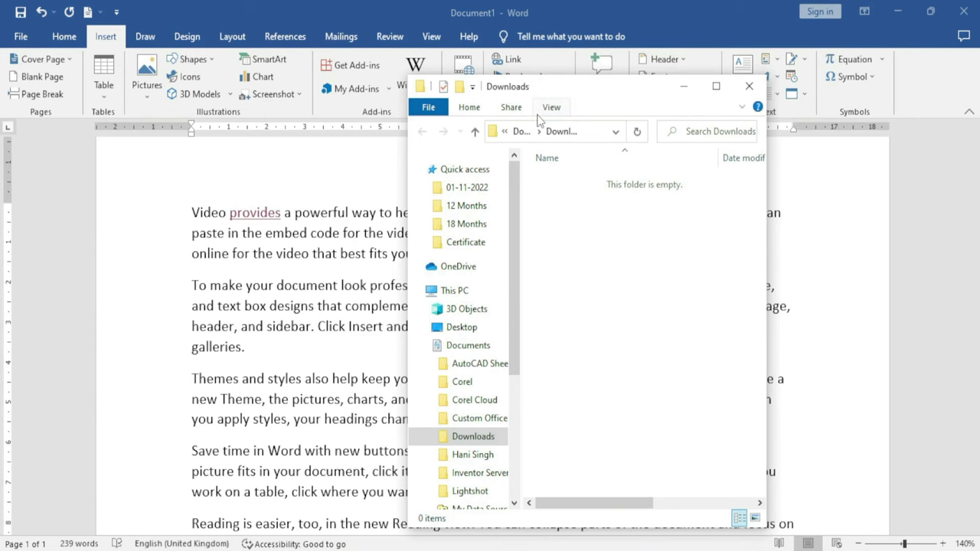
left_click(750, 86)
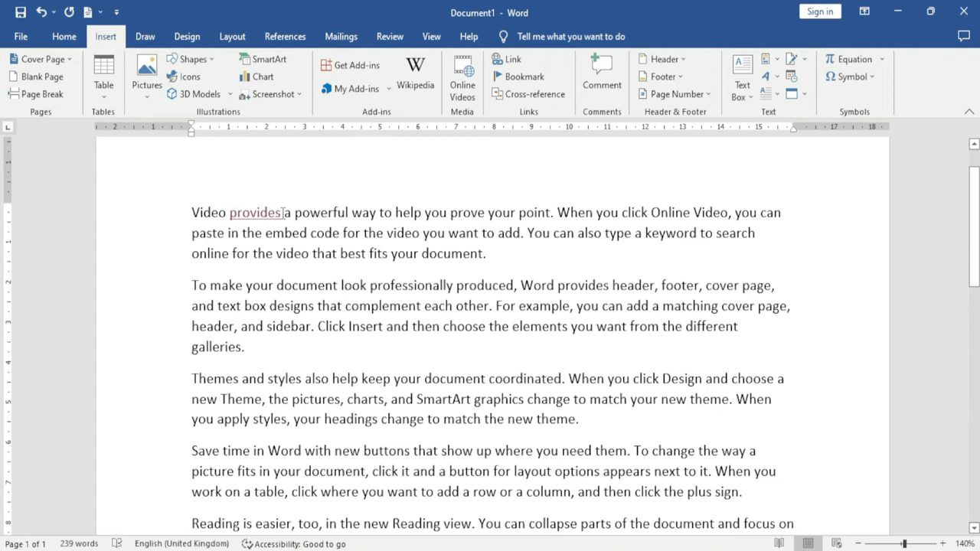
Remove the hyperlink from the word 'provides'
mouse_move(261, 215)
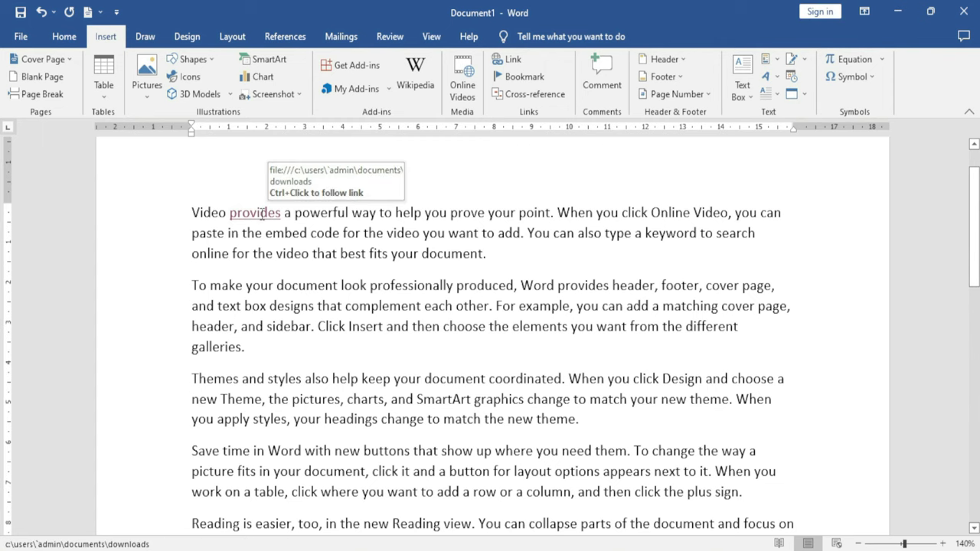
right_click(257, 215)
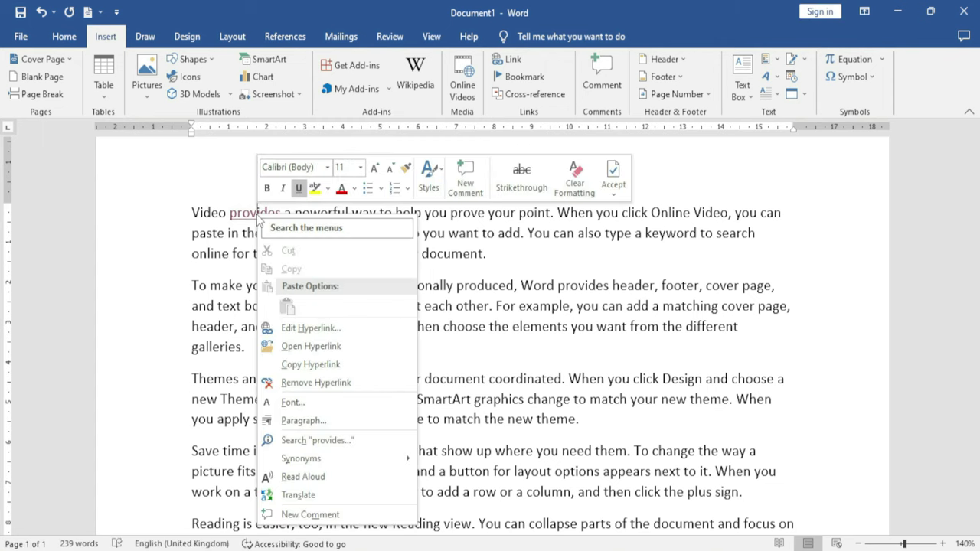
left_click(339, 386)
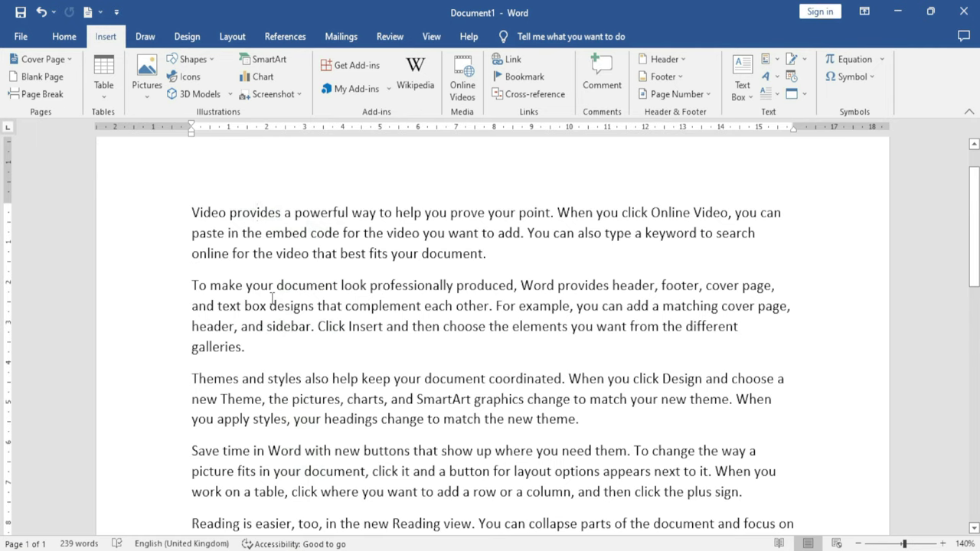
Link 'provides' to the D:\YouTube\Data folder and follow the new link
double_click(260, 211)
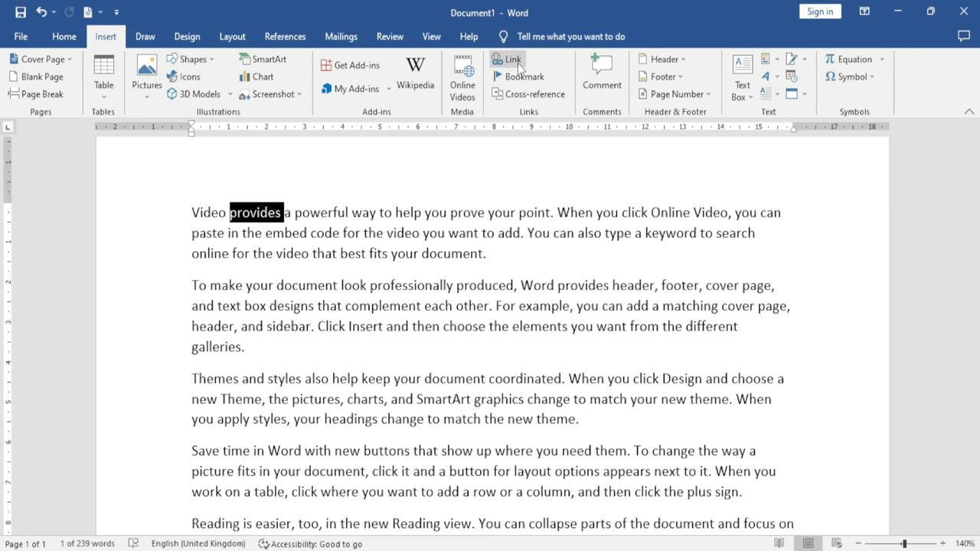
left_click(517, 61)
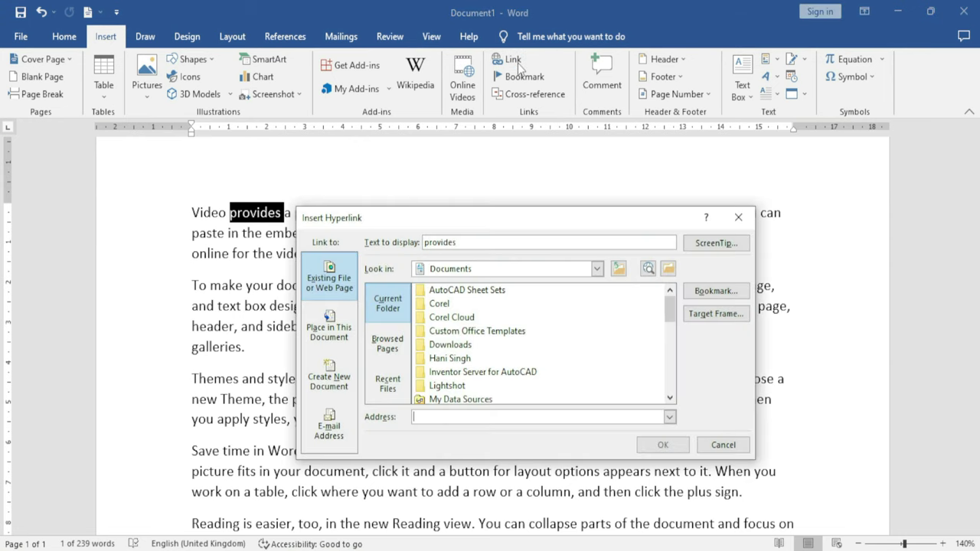
left_click(395, 354)
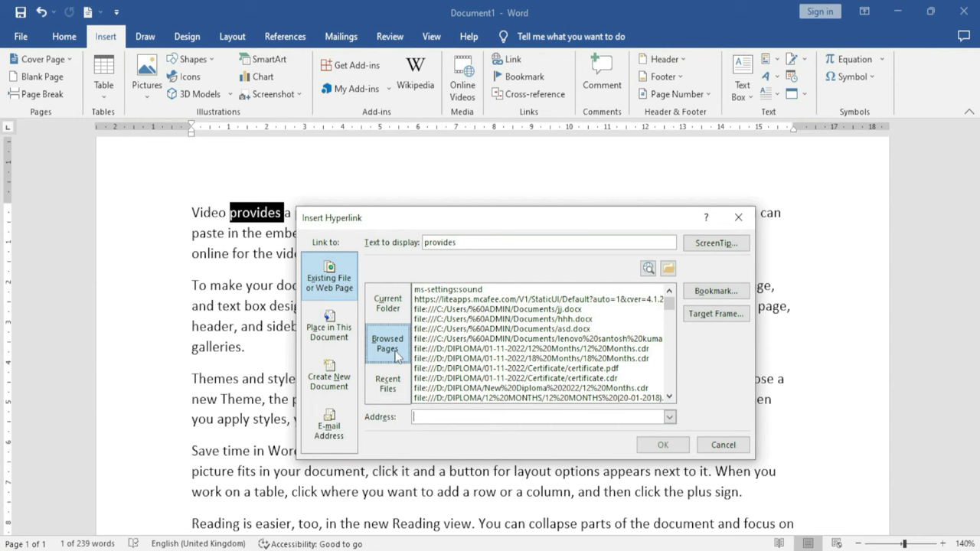
left_click(515, 338)
scroll(487, 366, "down", 2)
scroll(484, 368, "down", 1)
scroll(485, 369, "down", 3)
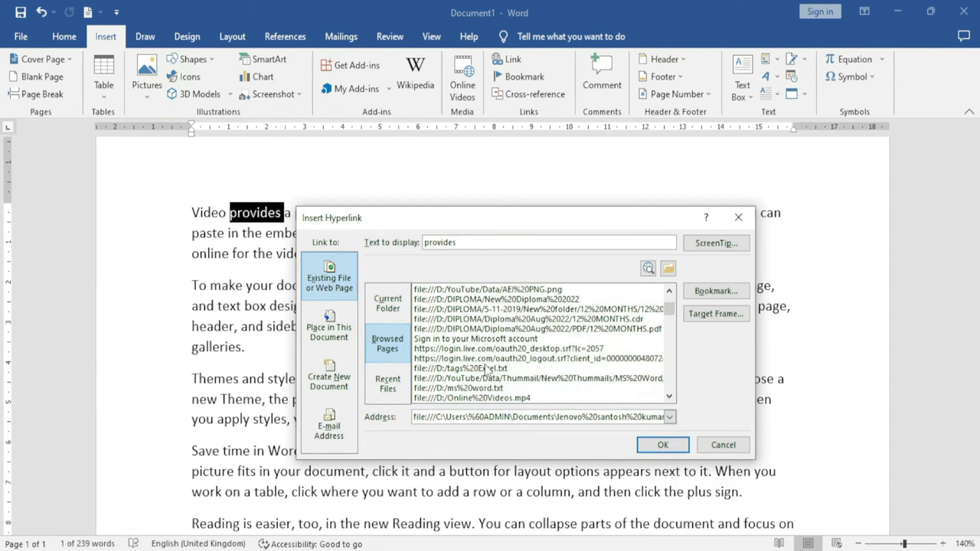
scroll(487, 369, "down", 3)
scroll(487, 370, "down", 3)
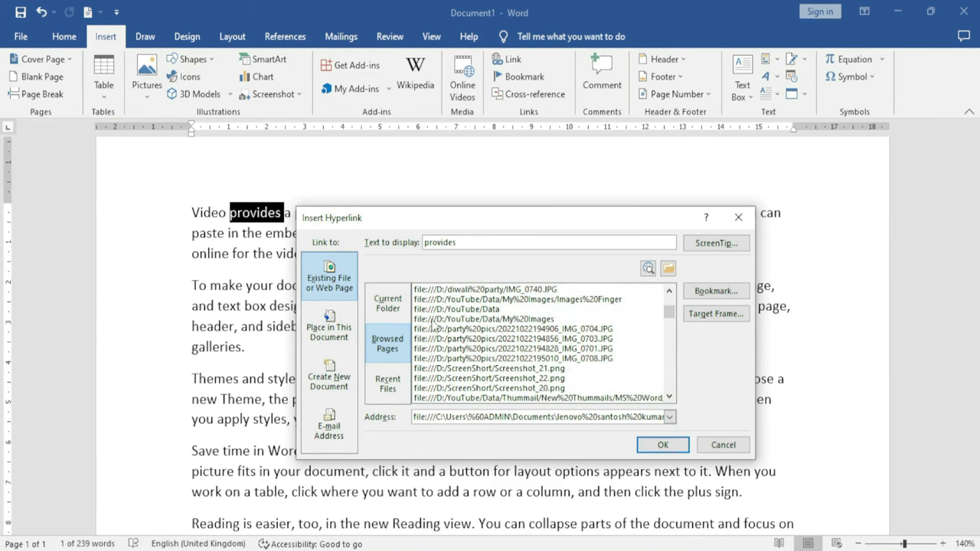
left_click(457, 309)
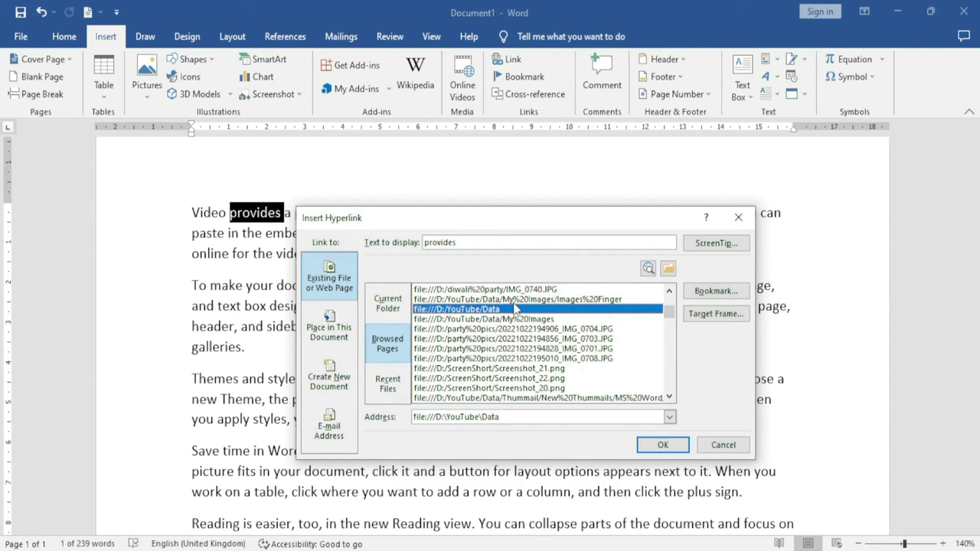
left_click(670, 447)
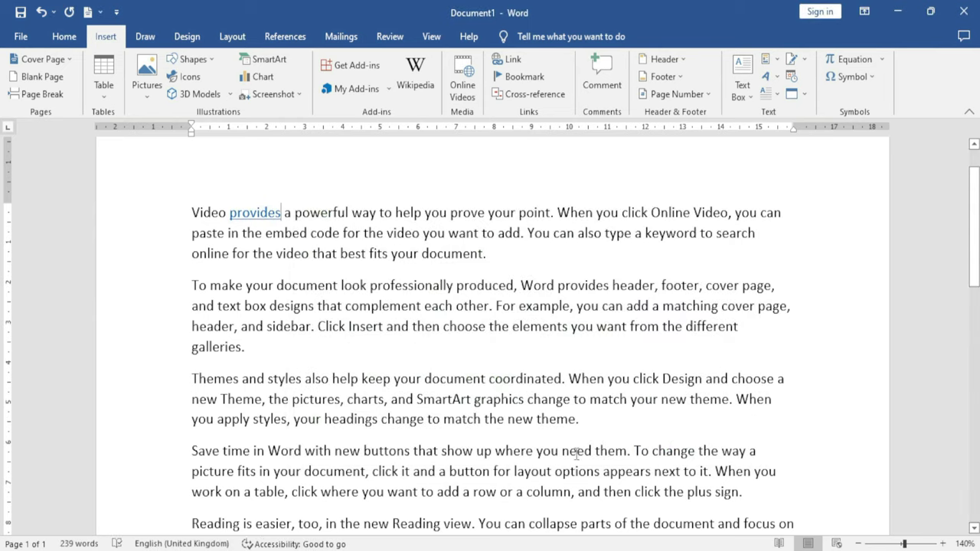
mouse_move(258, 222)
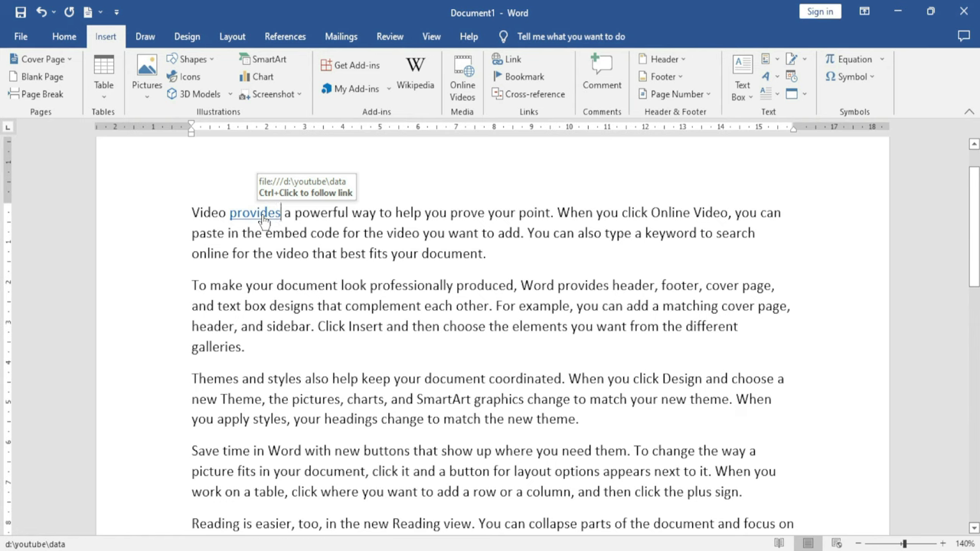
left_click(262, 220, "ctrl")
left_click(555, 349)
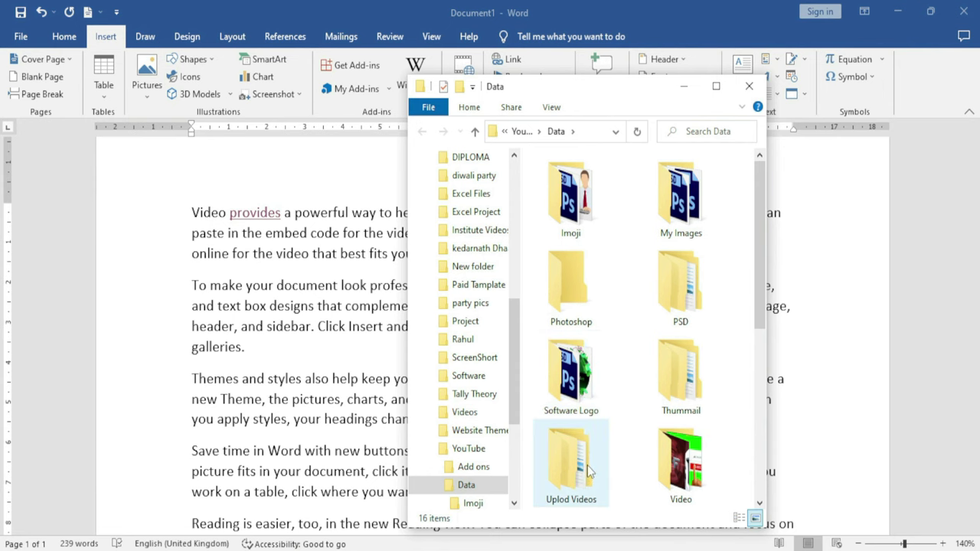
key("alt+F4")
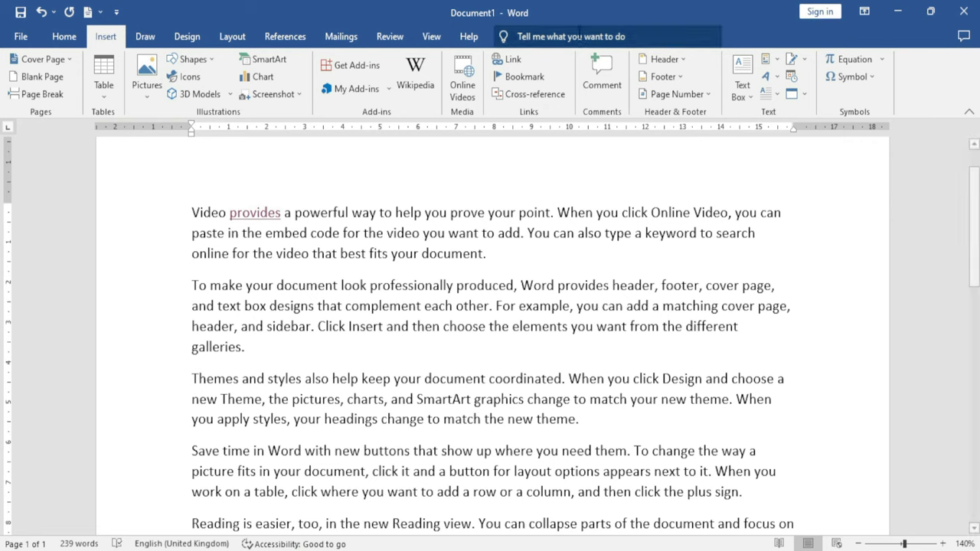
Retarget the 'provides' hyperlink to the recent file D:\Institute Videos\IMG_0303.JPG
left_click(513, 64)
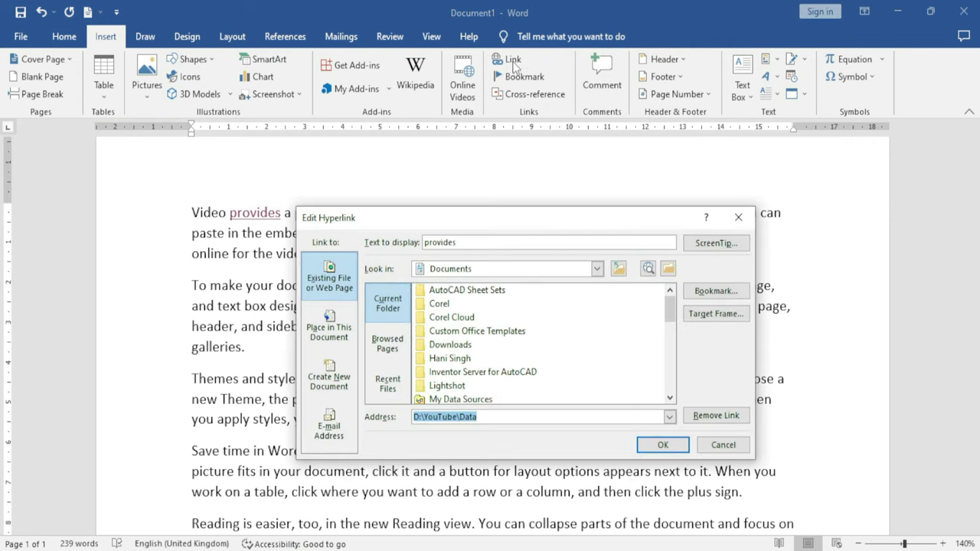
left_click(388, 385)
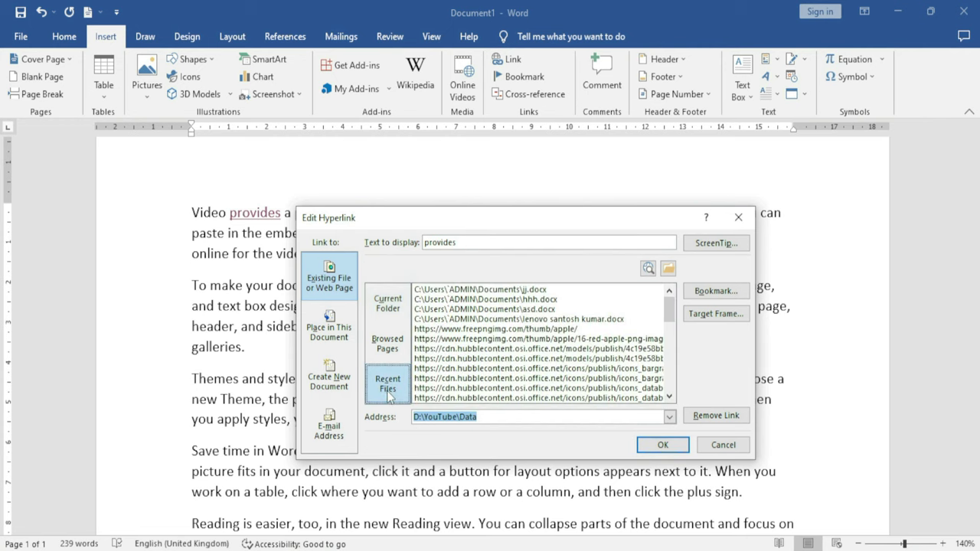
scroll(520, 367, "down", 8)
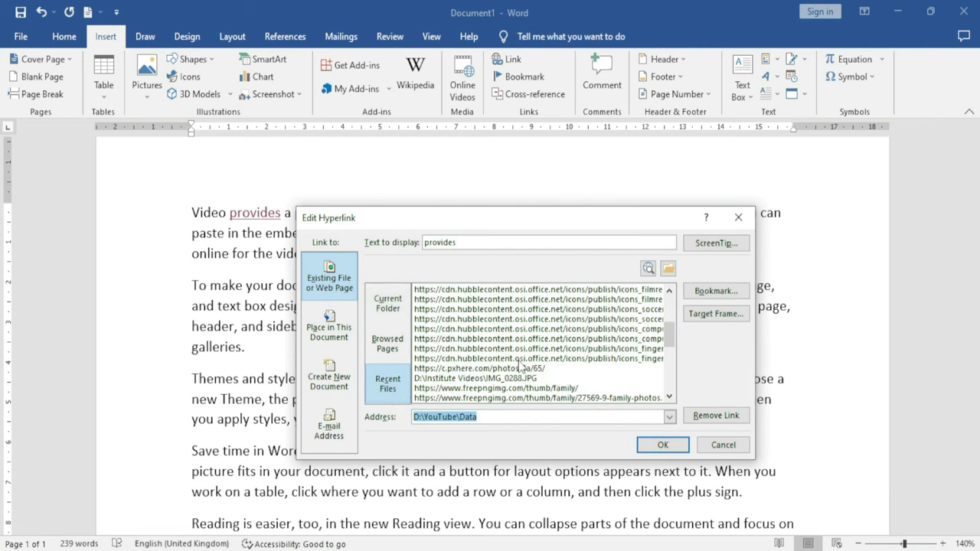
scroll(519, 369, "down", 4)
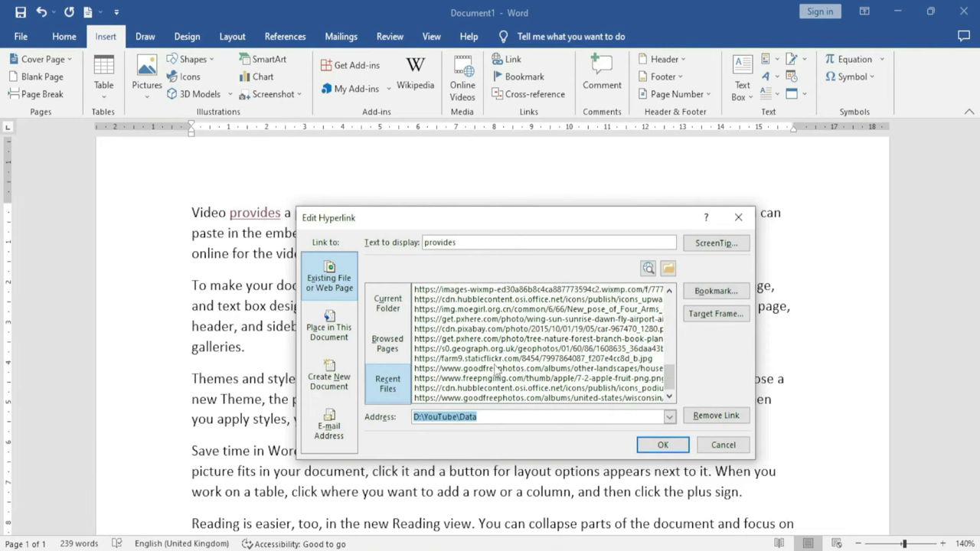
left_click(521, 369)
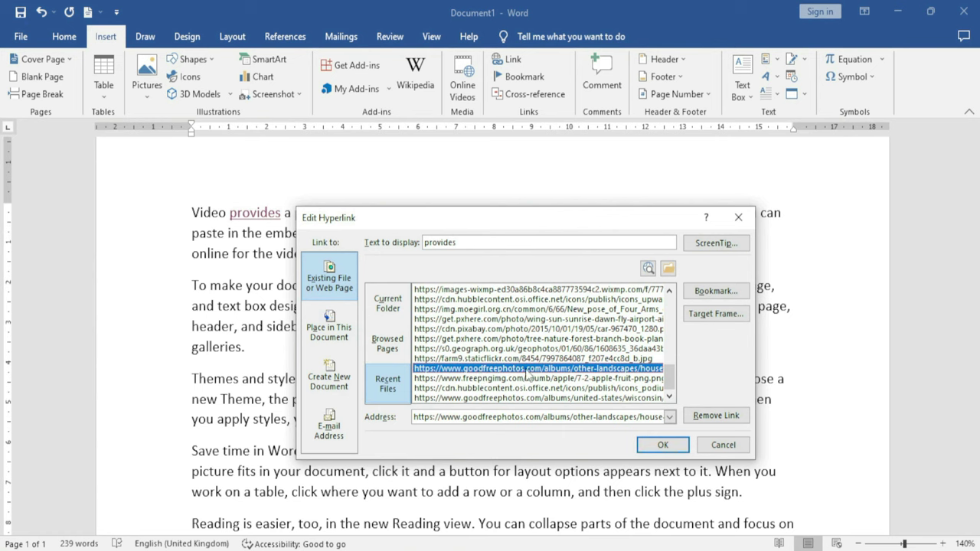
scroll(526, 372, "down", 3)
scroll(520, 371, "up", 5)
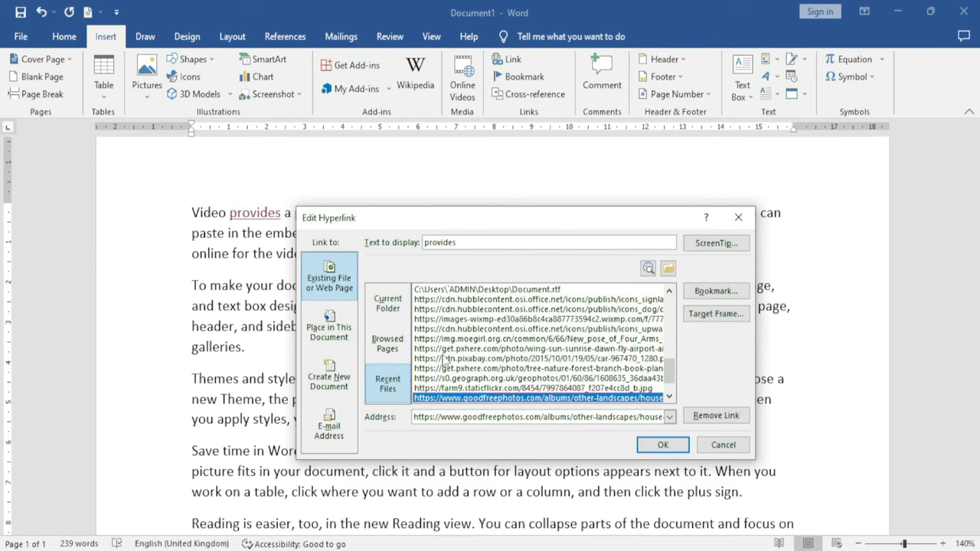
scroll(462, 358, "up", 3)
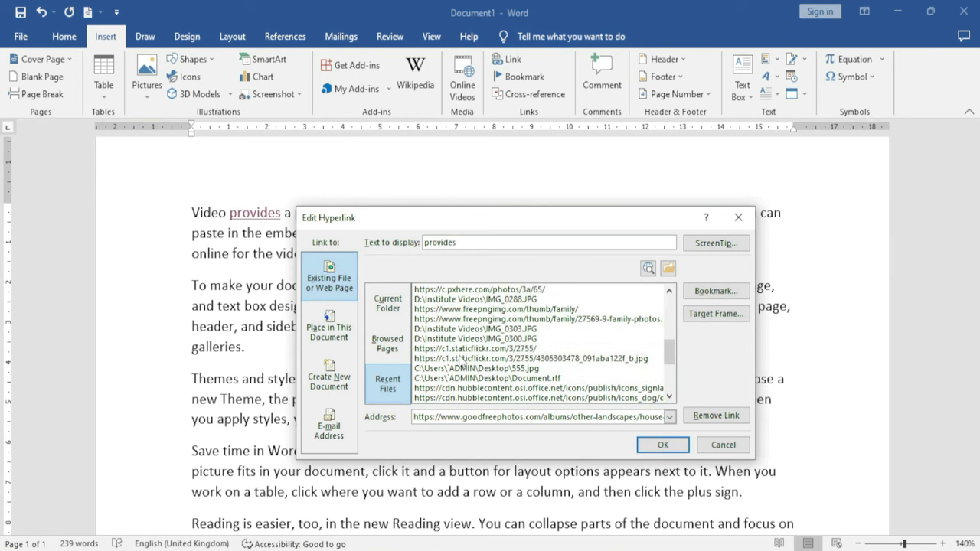
left_click(471, 329)
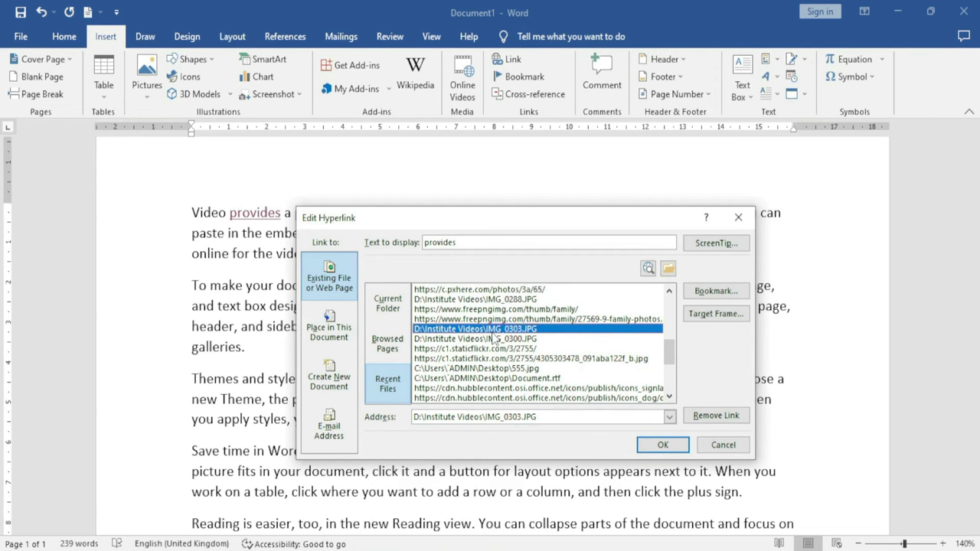
left_click(663, 445)
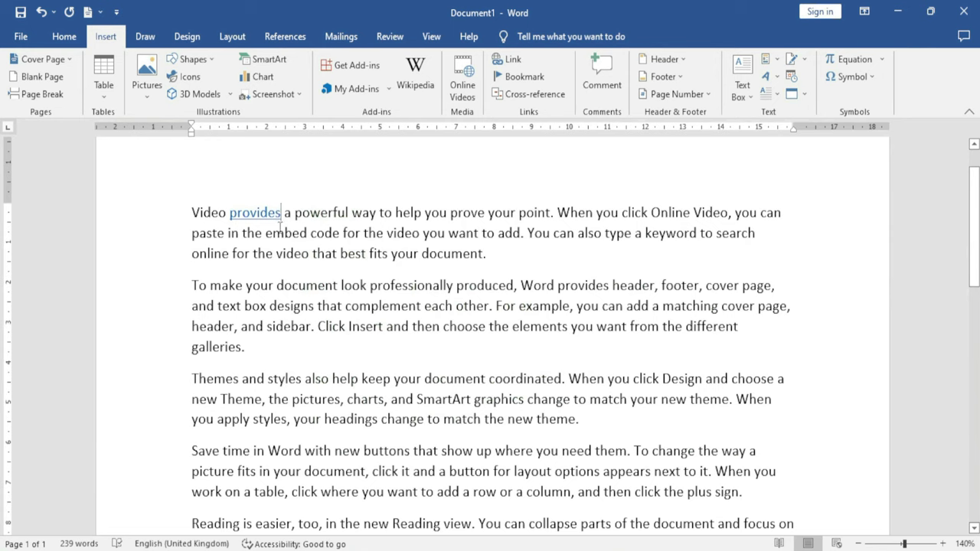
left_click(325, 253)
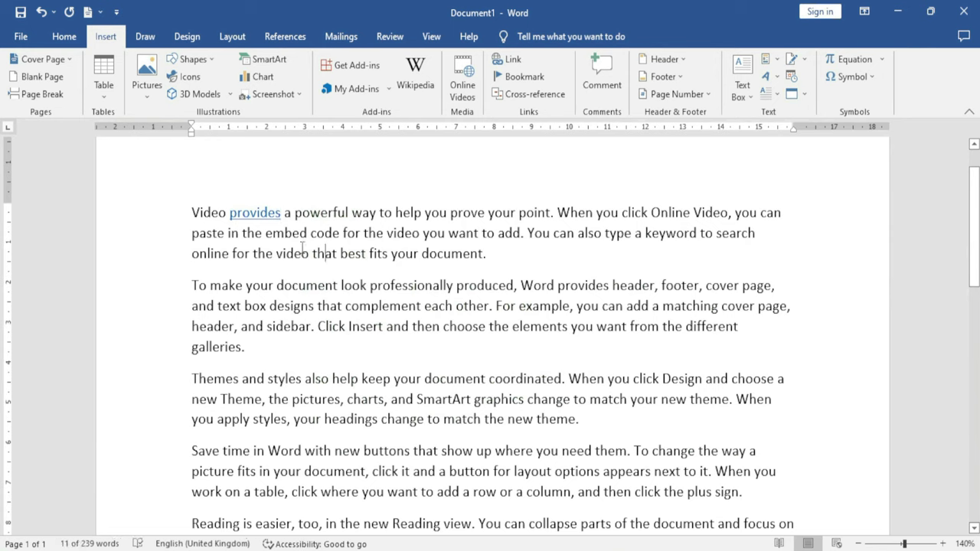
left_click(260, 221, "ctrl")
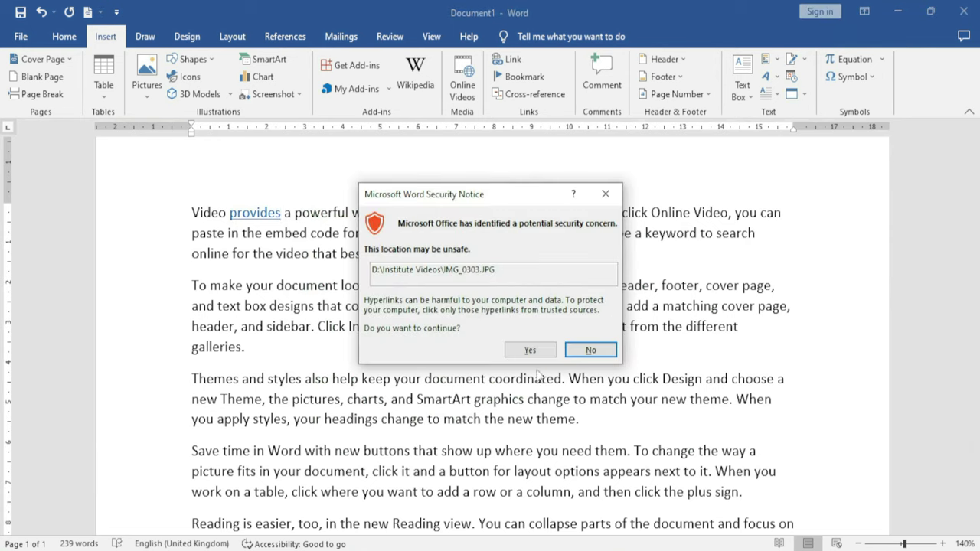
left_click(535, 356)
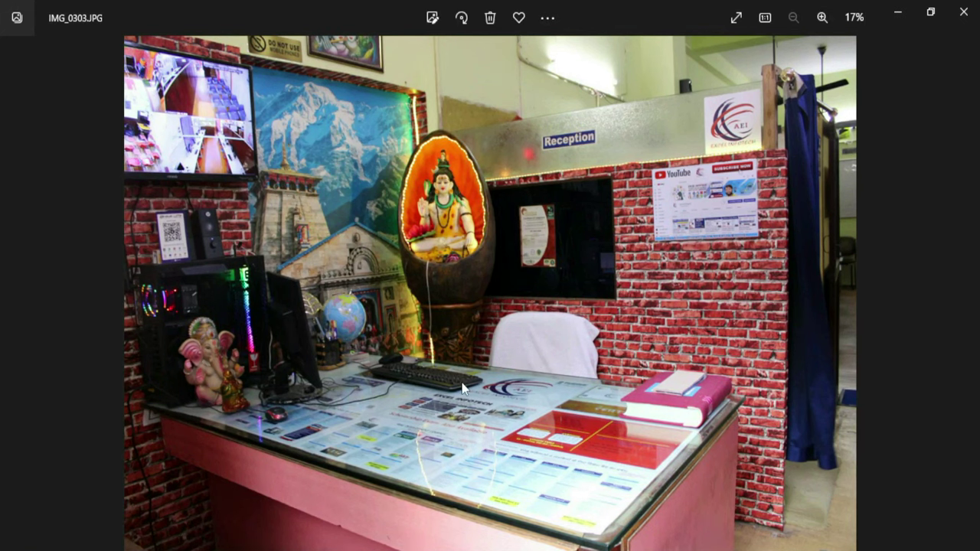
left_click(963, 11)
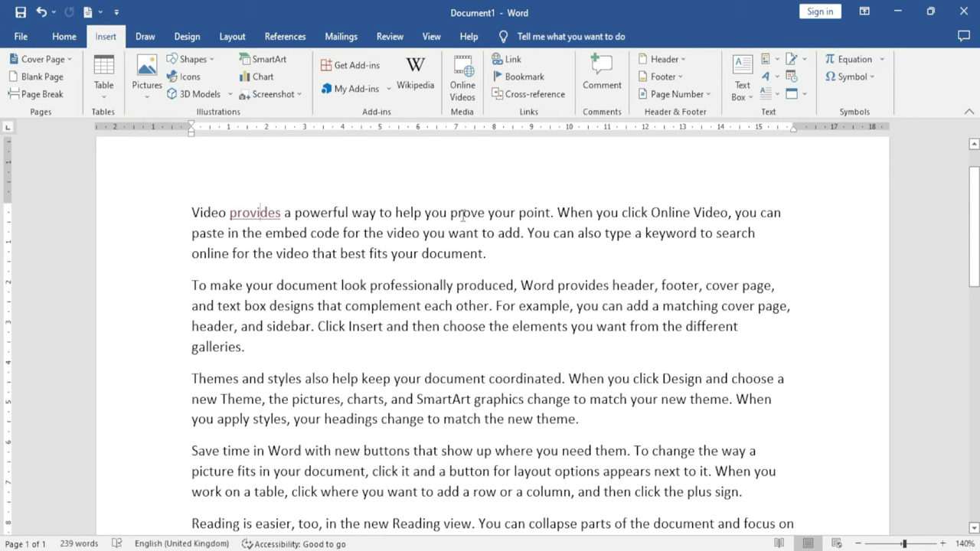
double_click(463, 213)
left_click(510, 59)
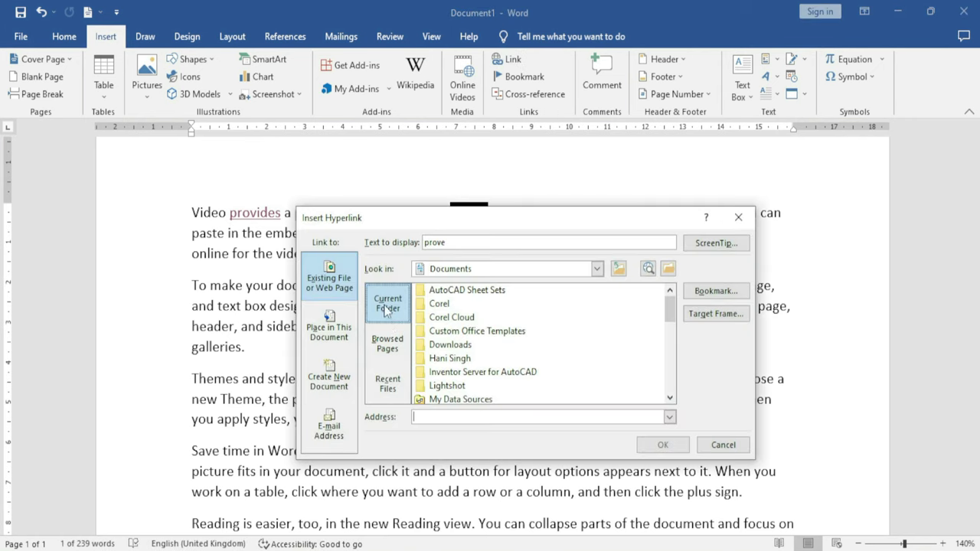
left_click(331, 337)
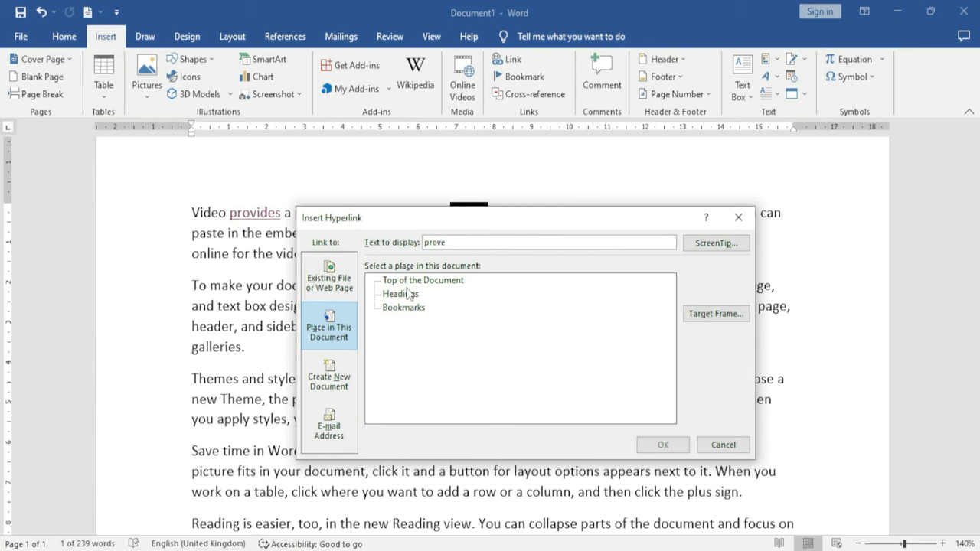
left_click(735, 447)
scroll(372, 335, "down", 3)
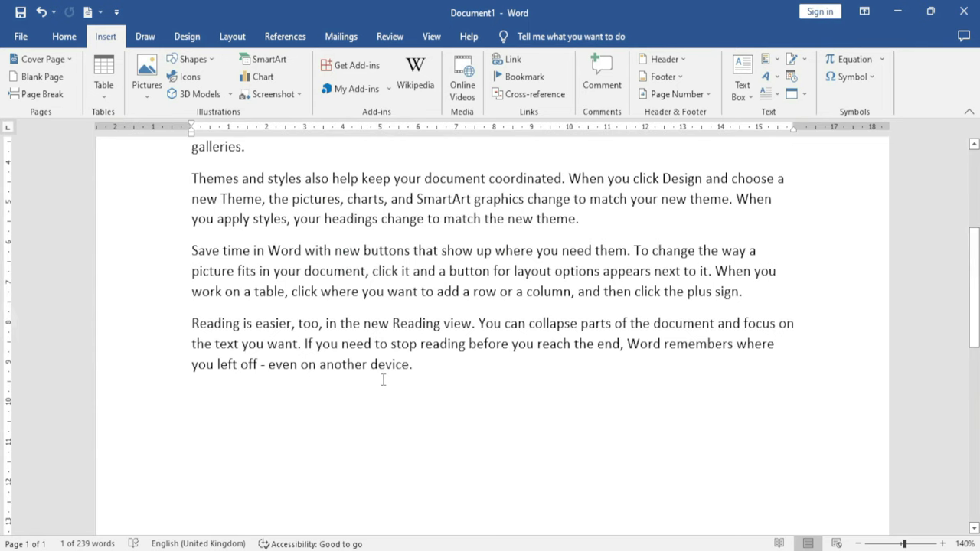
Link the word 'device' in the last paragraph to Top of the Document
left_click(387, 392)
double_click(389, 365)
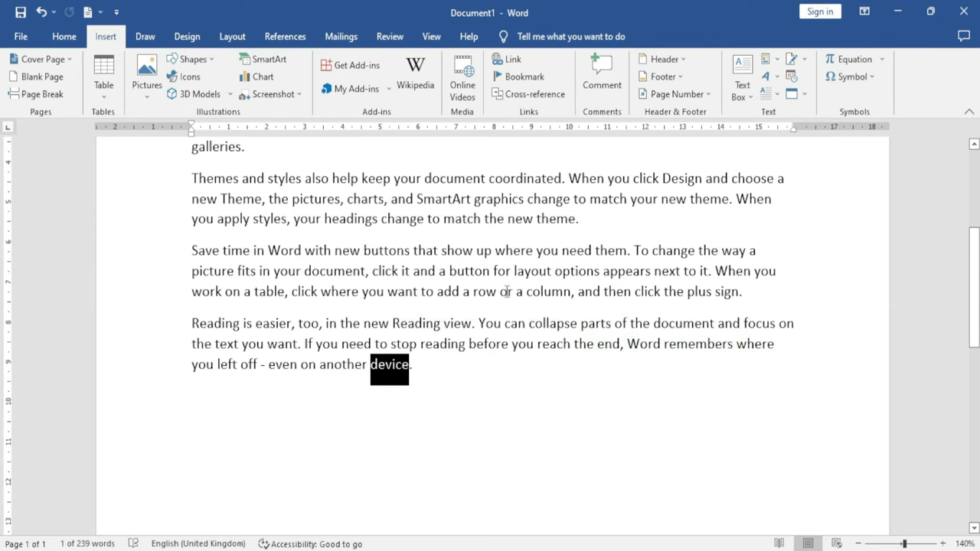
left_click(518, 65)
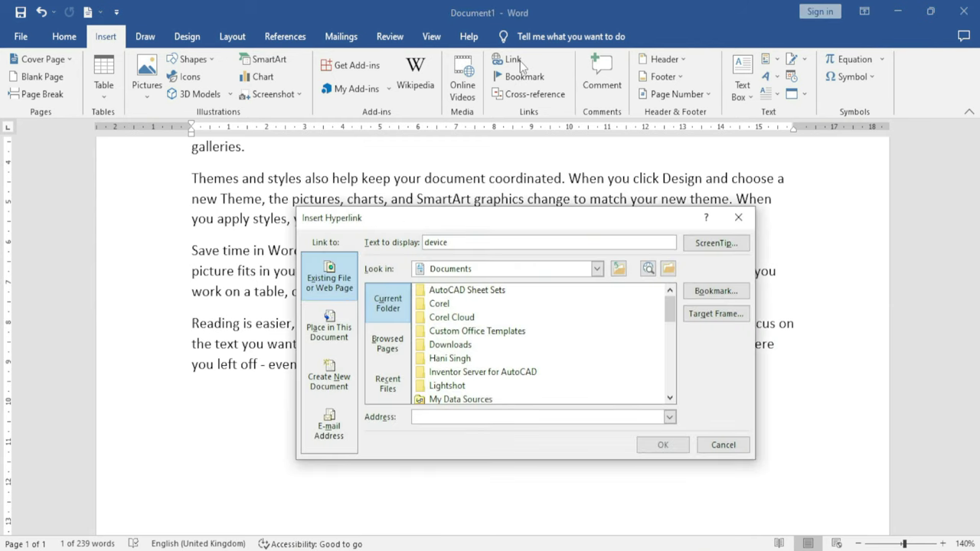
left_click_drag(488, 226, 601, 118)
left_click(447, 222)
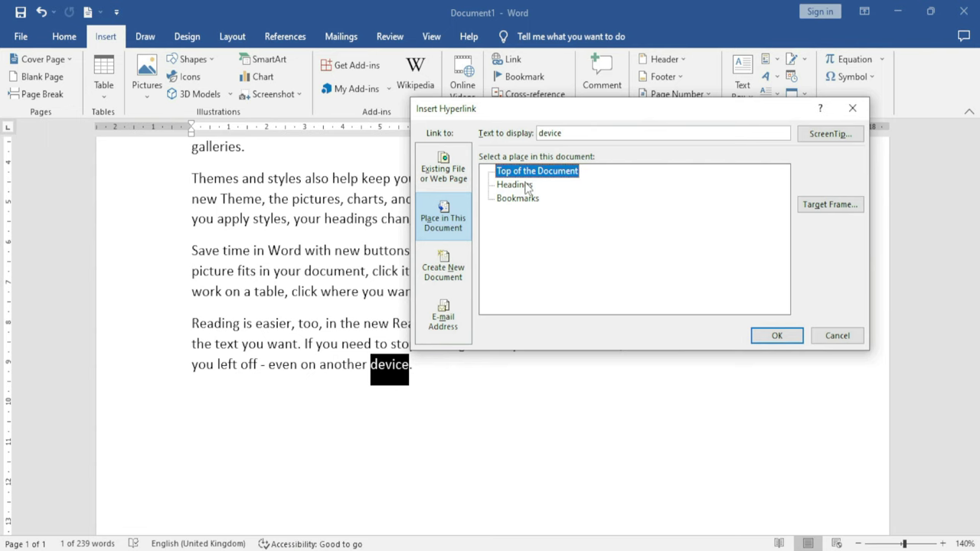
left_click(777, 337)
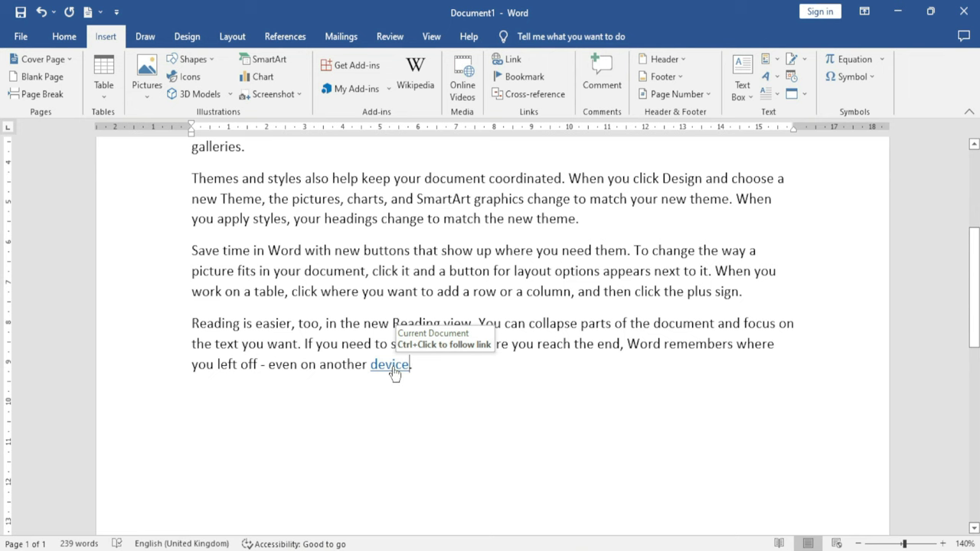
Follow the 'device' link twice to confirm it jumps to the top, then select 'Video'
left_click(394, 373, "ctrl")
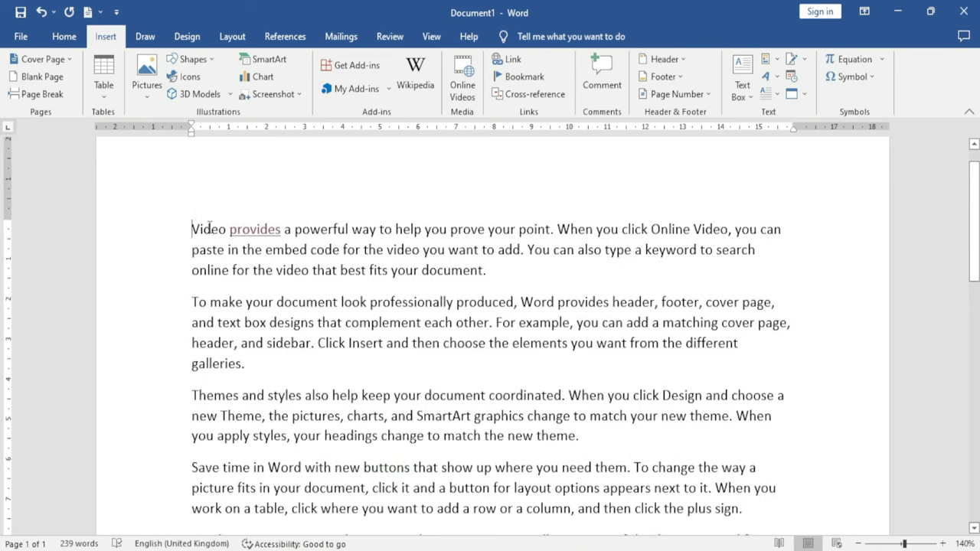
scroll(434, 381, "down", 5)
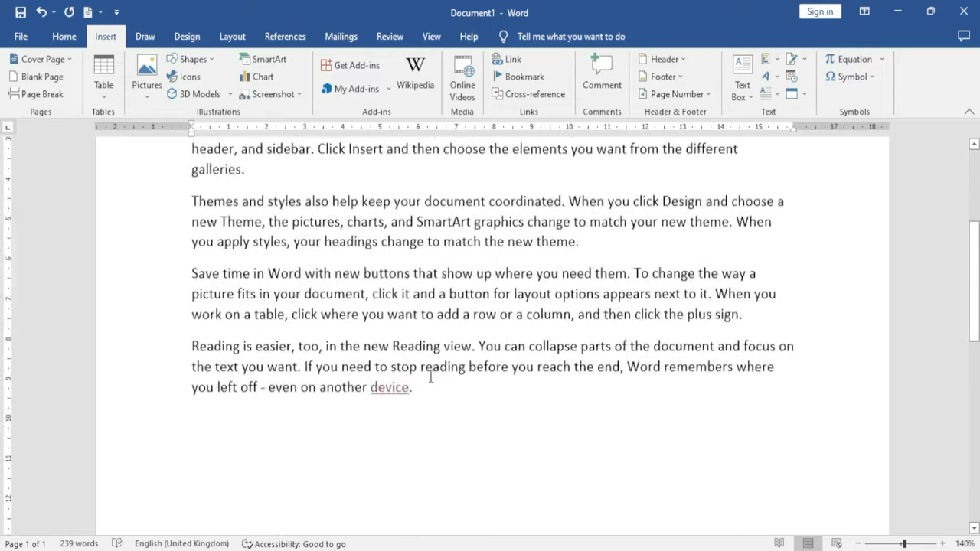
scroll(434, 381, "down", 1)
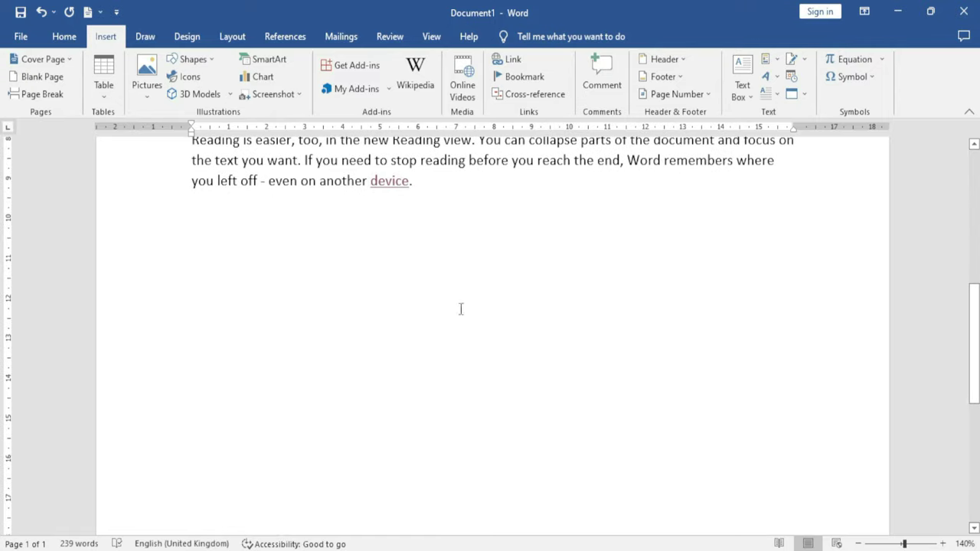
left_click(390, 183, "ctrl")
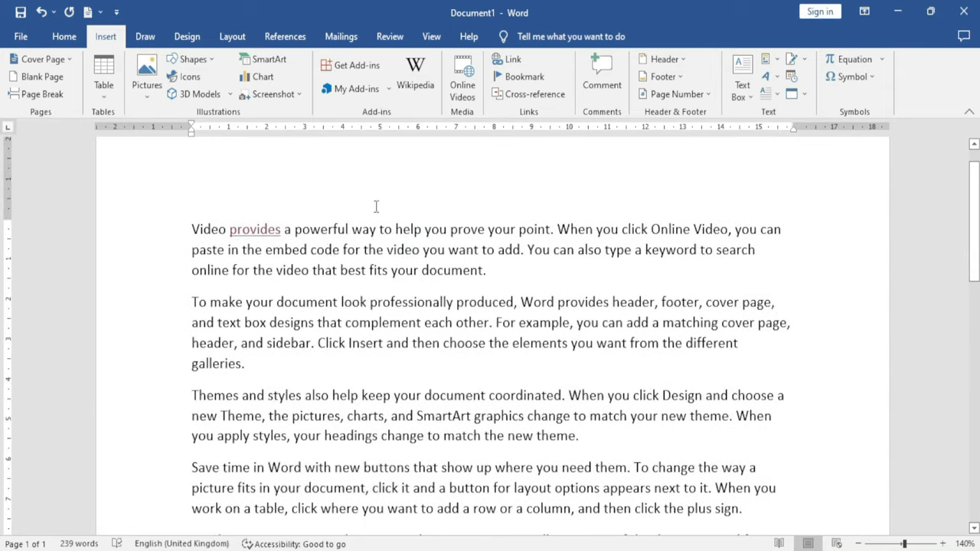
double_click(196, 229)
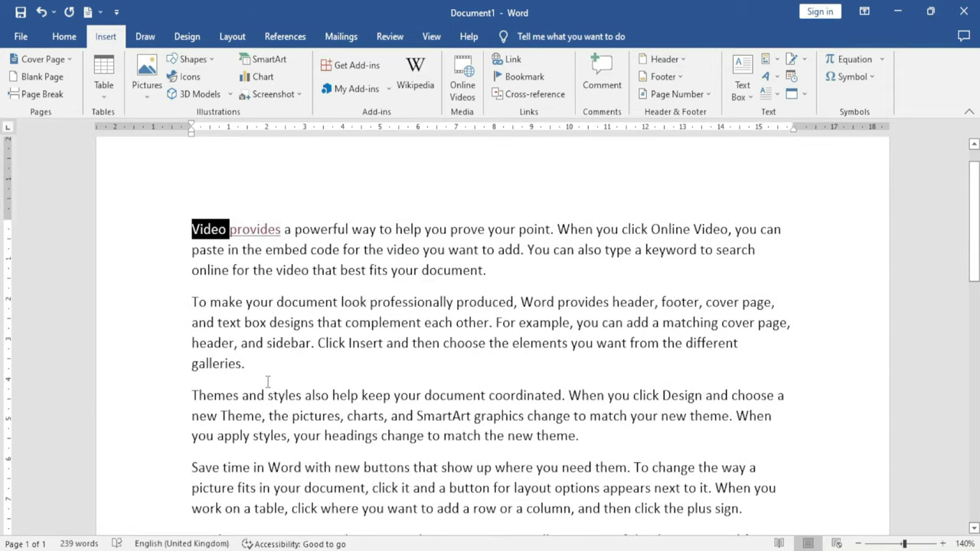
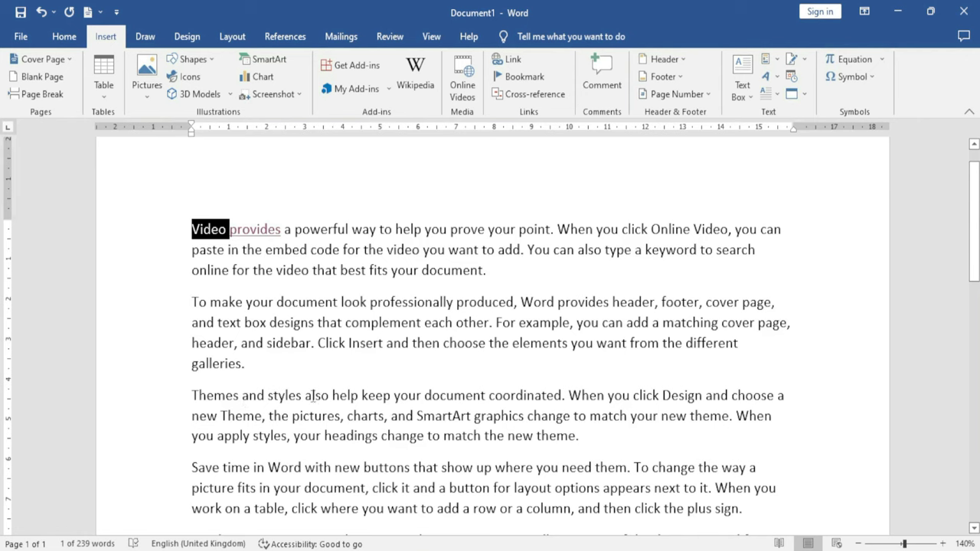
Split 'Themes and styles' onto its own line and apply the Heading 1 style to it
left_click(304, 396)
key("Return")
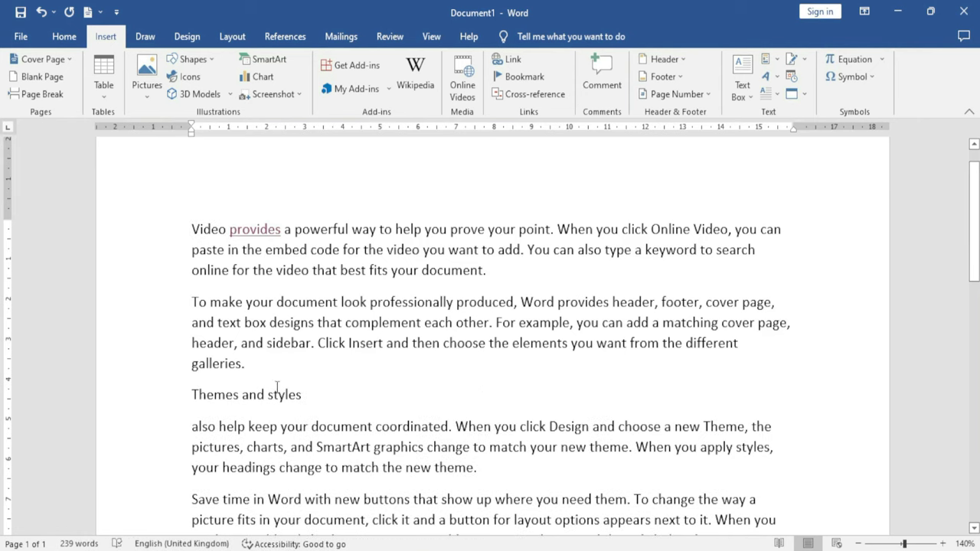
left_click_drag(186, 396, 311, 399)
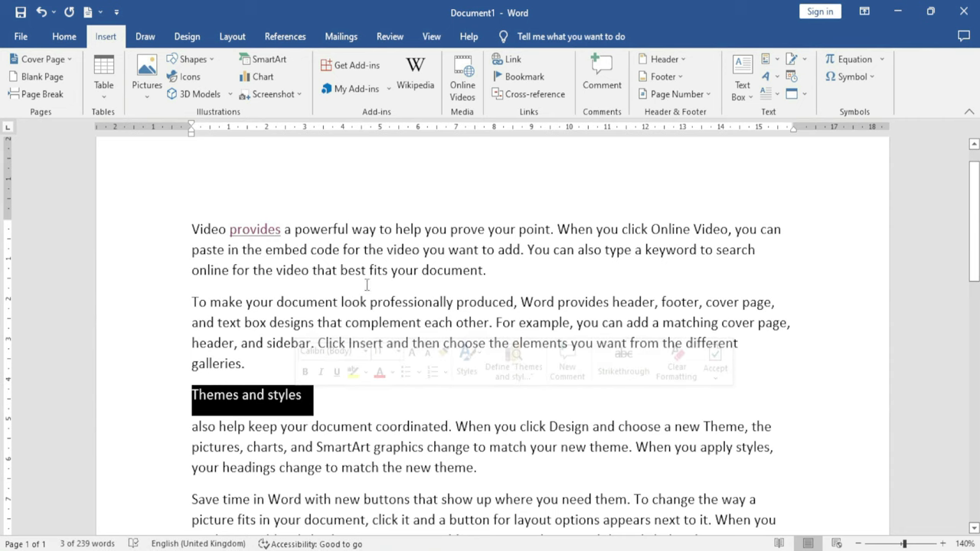
left_click(66, 36)
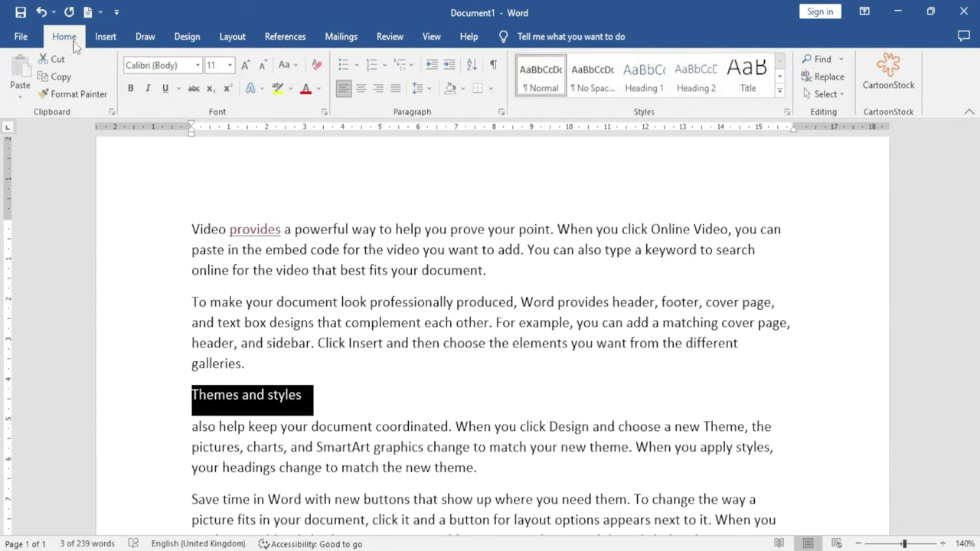
left_click(648, 74)
left_click(424, 395)
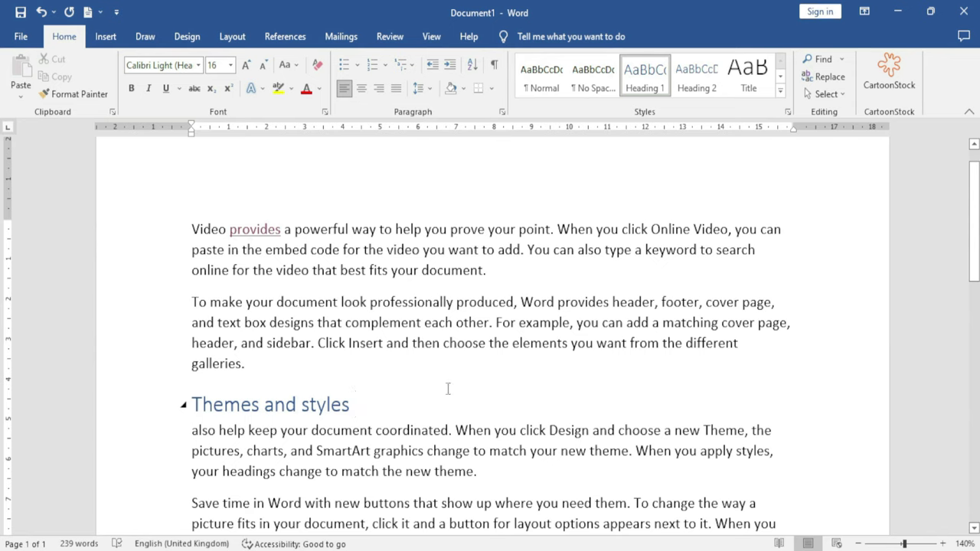
left_click(103, 39)
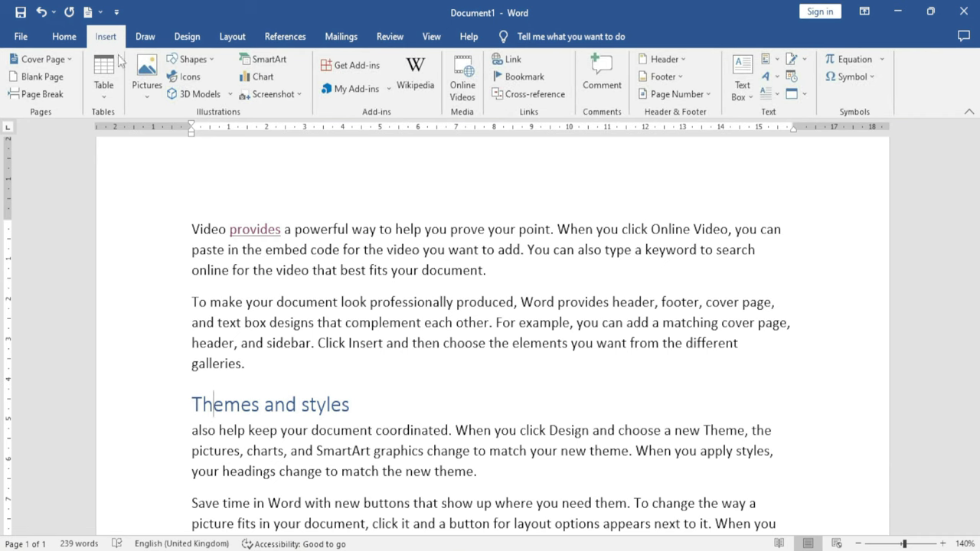
Add an 'Excel Infotech' line above the first paragraph
left_click(509, 62)
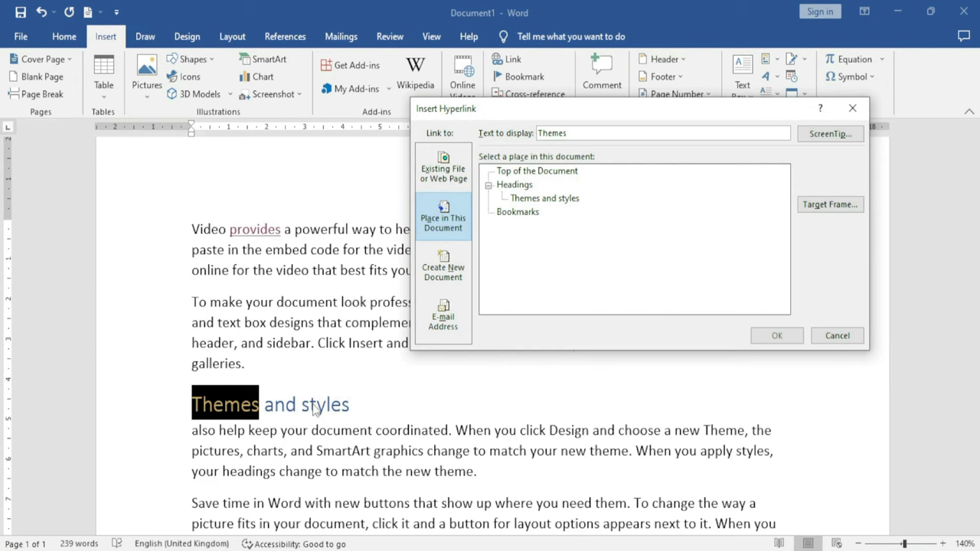
left_click(842, 338)
scroll(214, 243, "up", 1)
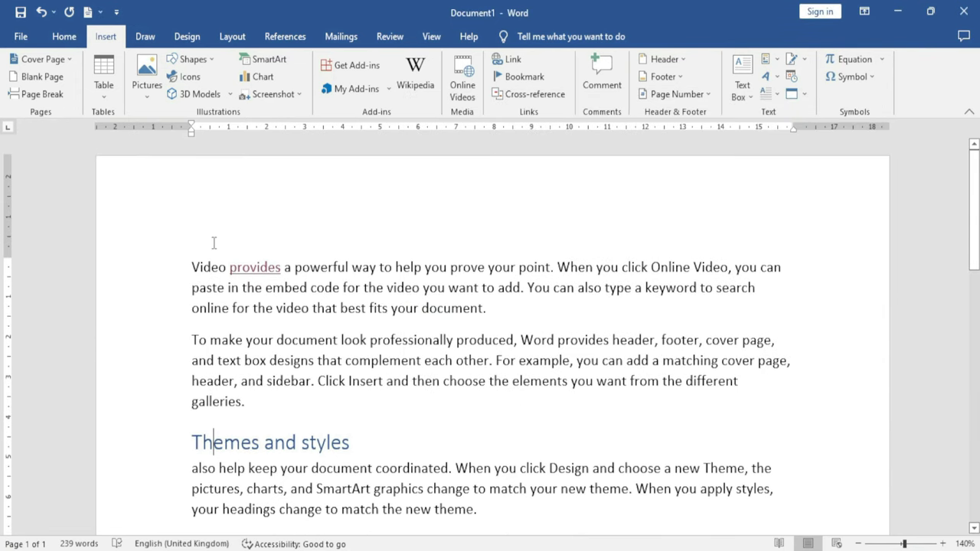
left_click(193, 268)
key("Return")
key("Return")
key("Up")
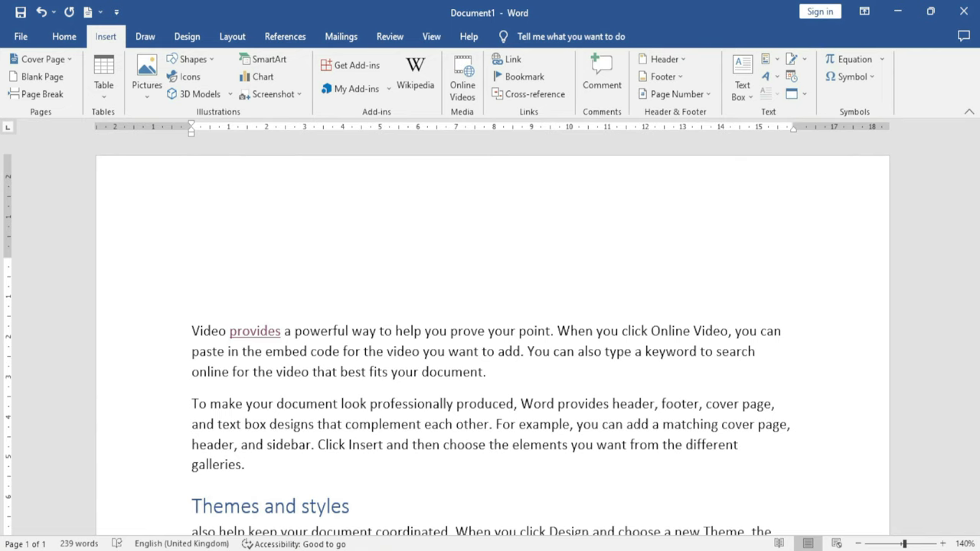
type("Excel Infotech")
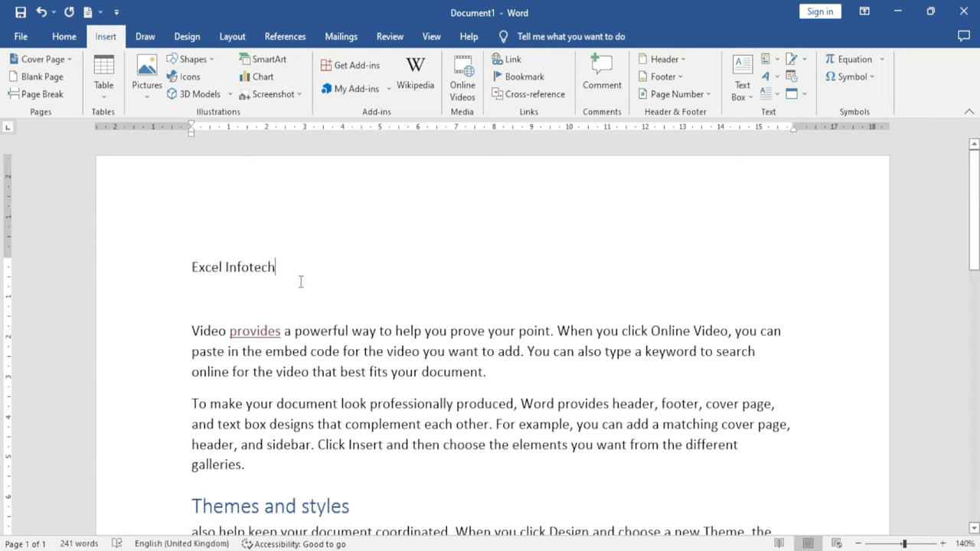
Link 'Excel Infotech' to the 'Themes and styles' heading and follow the link
left_click_drag(276, 267, 196, 260)
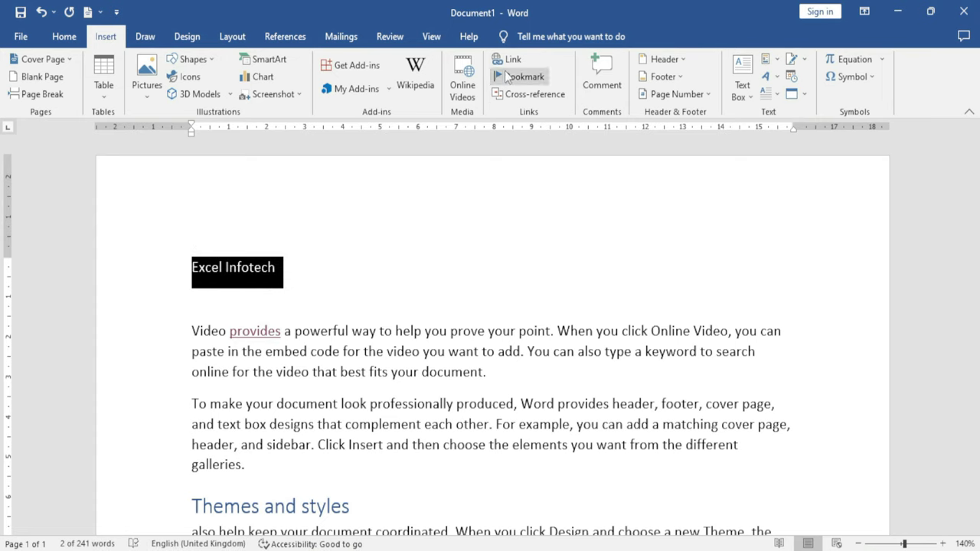
left_click(508, 63)
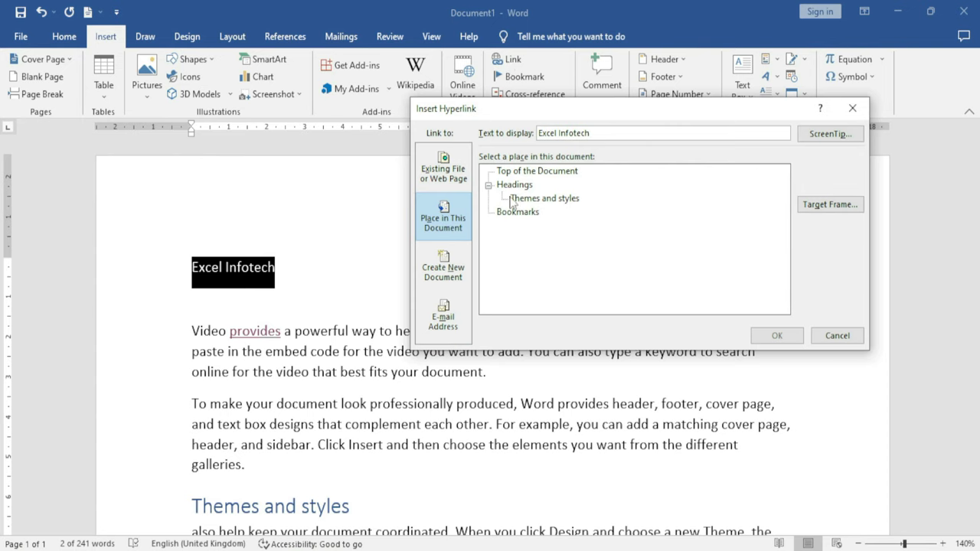
left_click(538, 201)
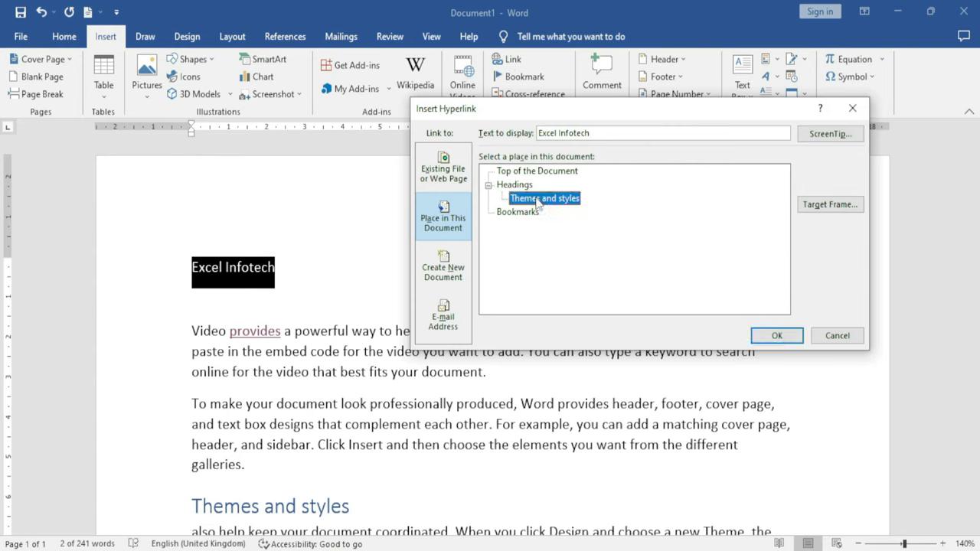
left_click(776, 335)
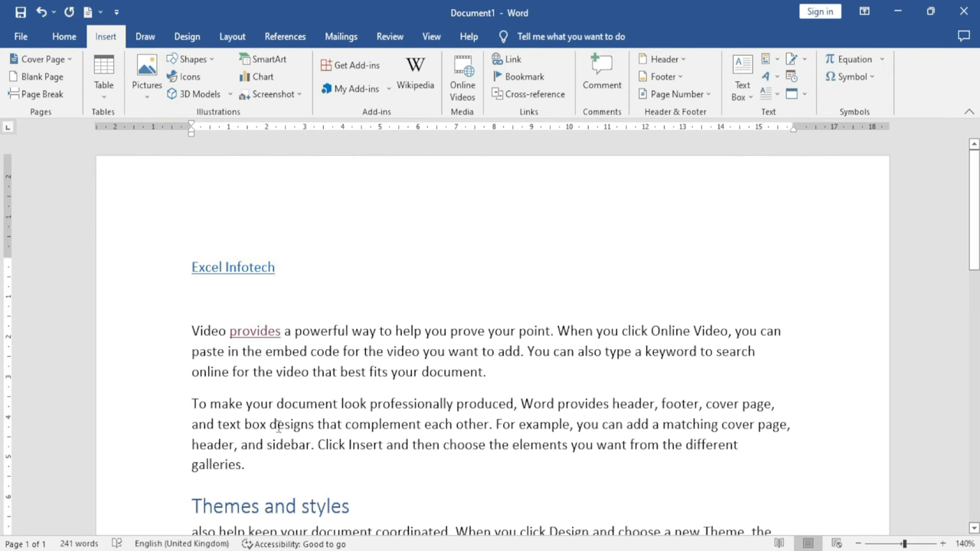
left_click(239, 275, "ctrl")
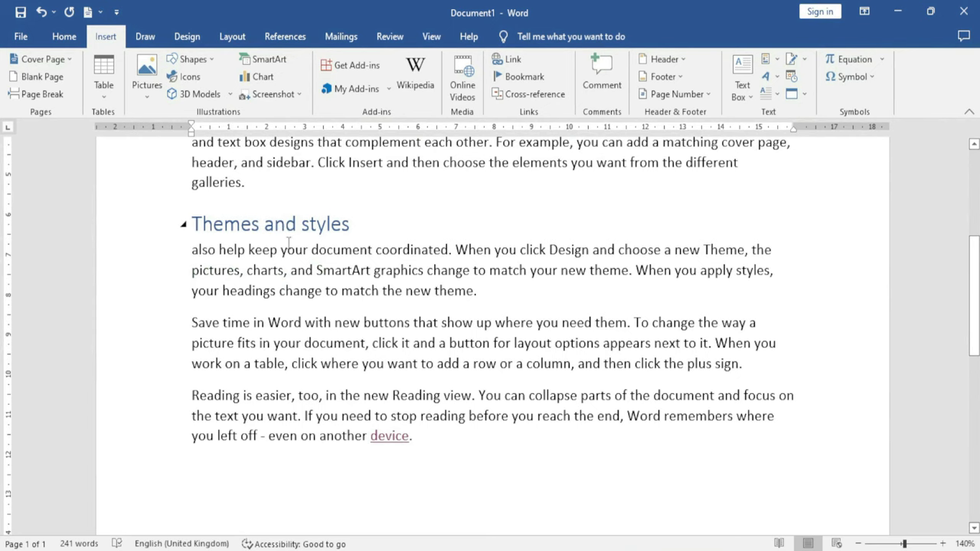
Insert an empty paragraph after the paragraph ending 'new theme.'
scroll(288, 242, "up", 5)
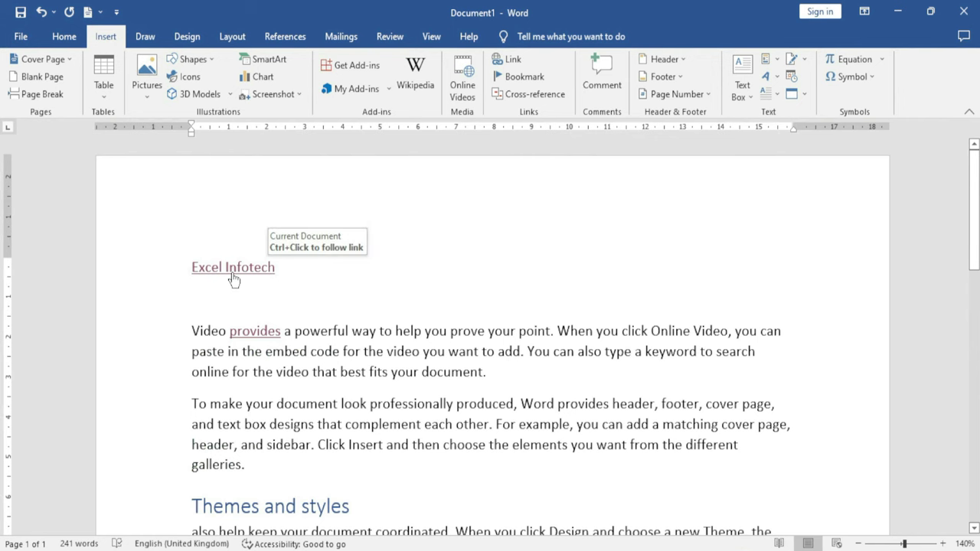
scroll(230, 276, "down", 5)
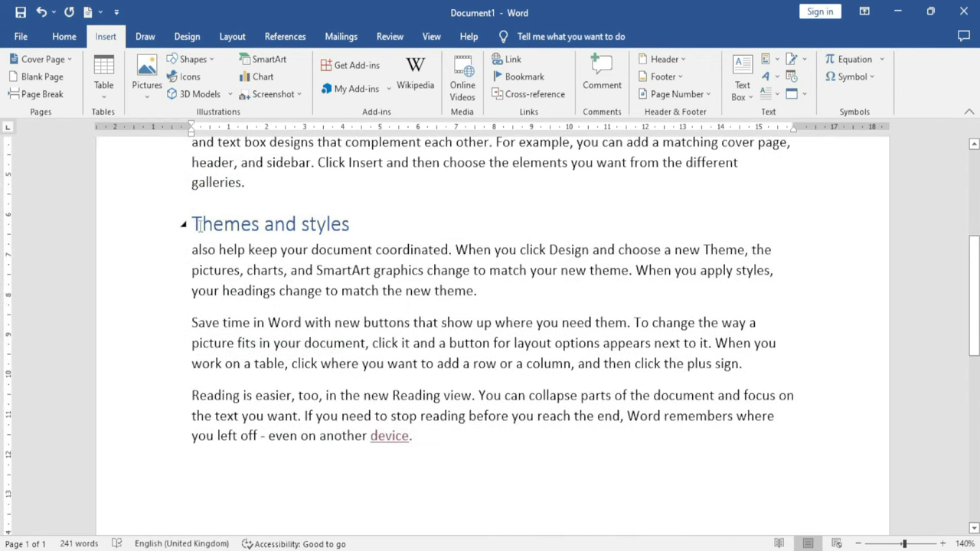
left_click(257, 222)
left_click(484, 292)
key("Return")
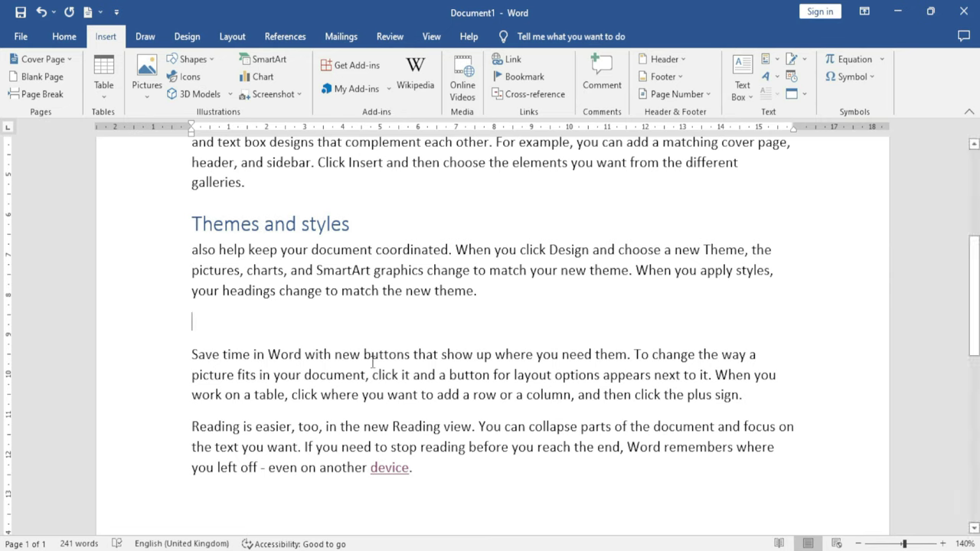
left_click_drag(479, 294, 435, 295)
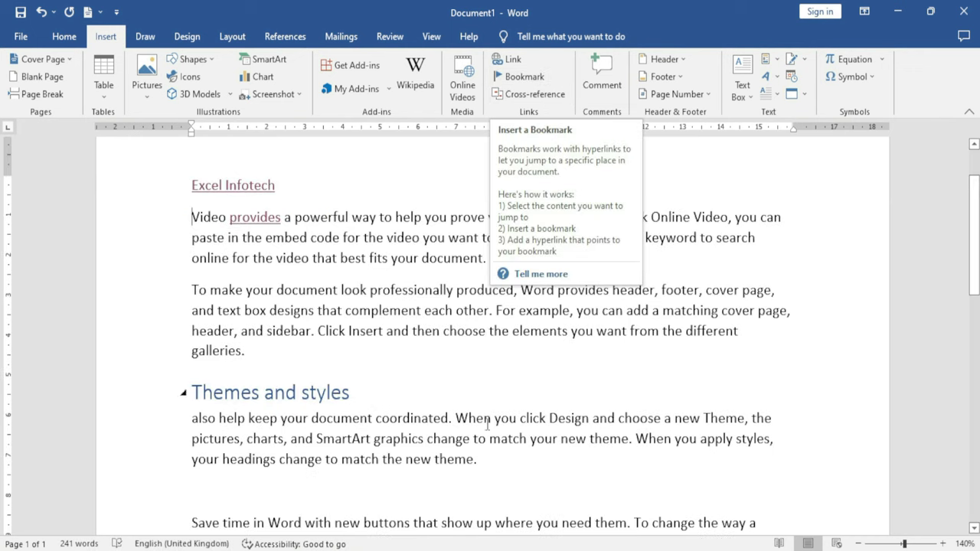
scroll(631, 448, "down", 3)
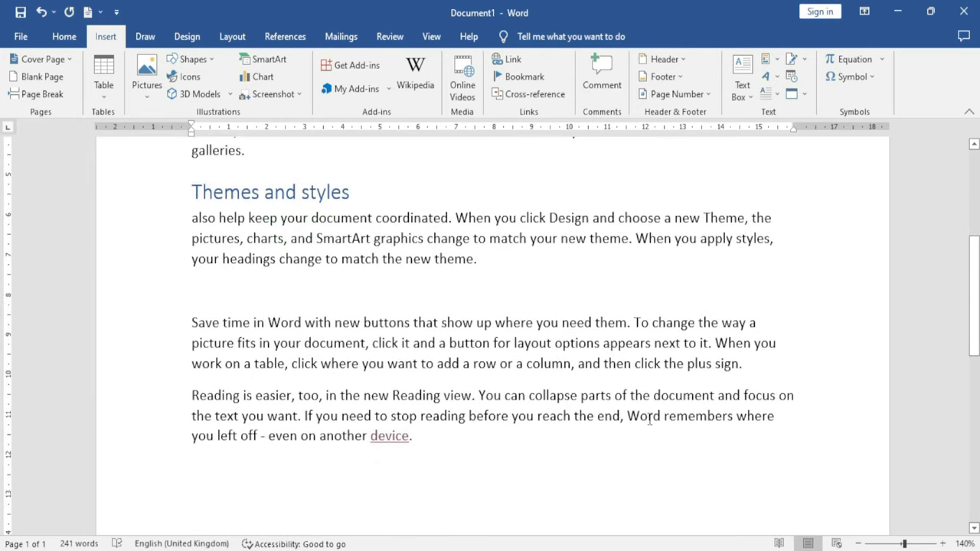
Bookmark the word 'remembers' under the name 'a'
double_click(697, 418)
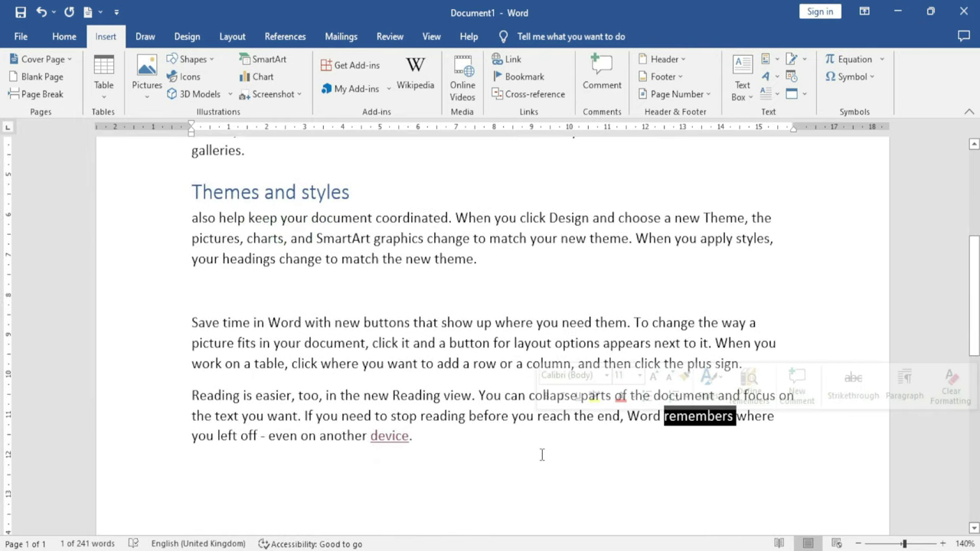
left_click(522, 78)
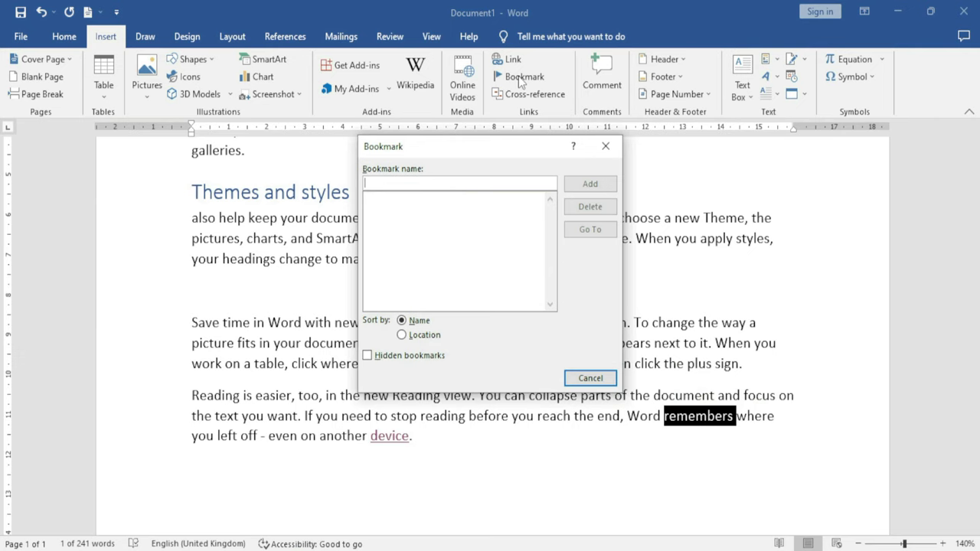
left_click_drag(445, 147, 449, 223)
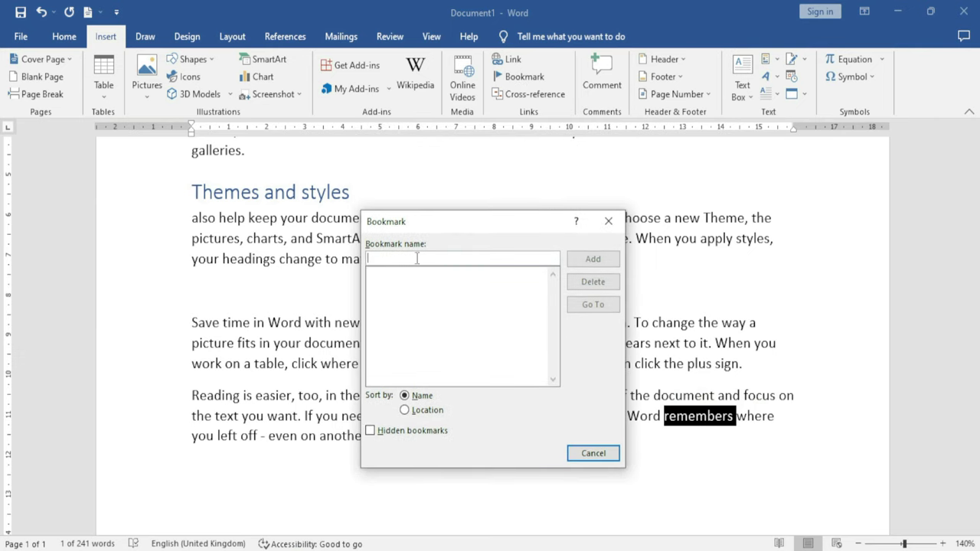
type("a")
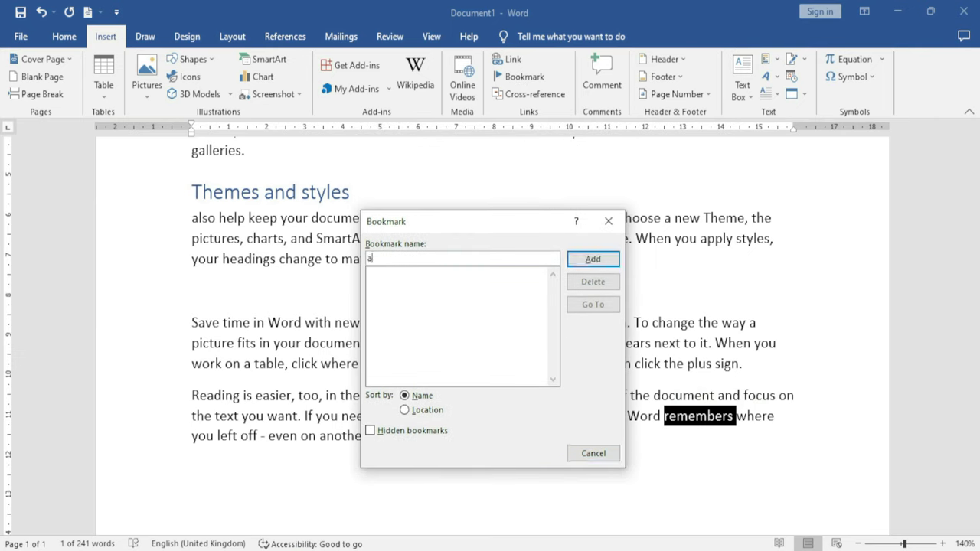
left_click(590, 260)
Go to bookmark 'a' from the Bookmark list, then open the hyperlink window for 'remembers'
scroll(431, 389, "up", 3)
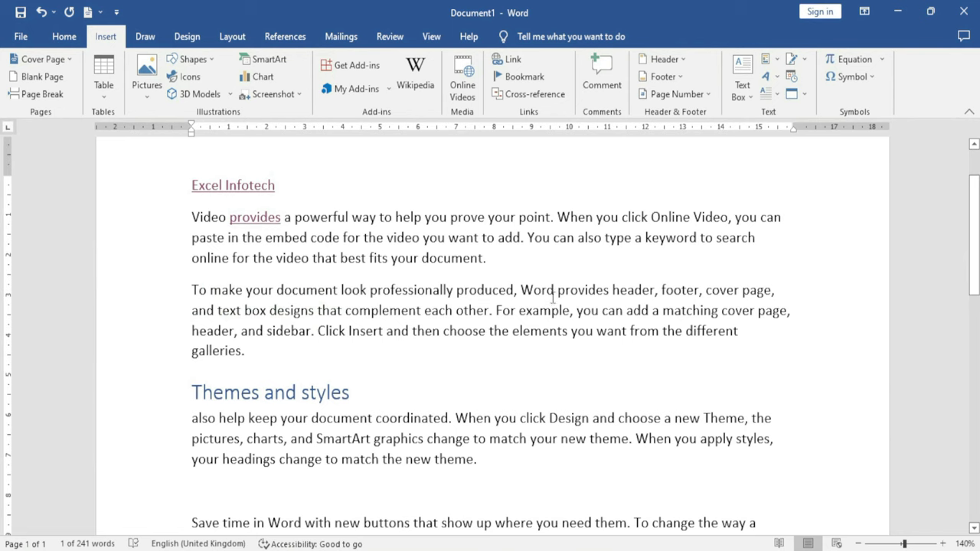
left_click(519, 79)
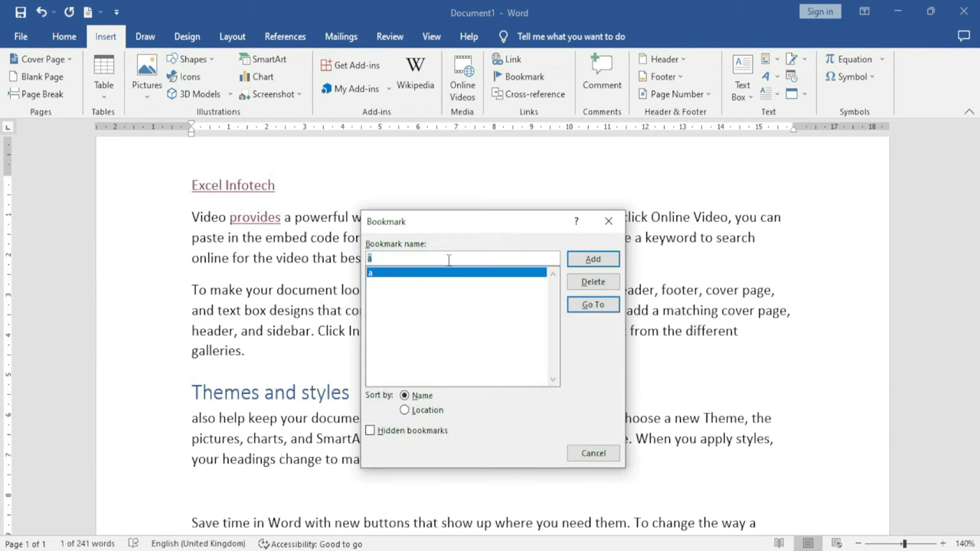
left_click(594, 306)
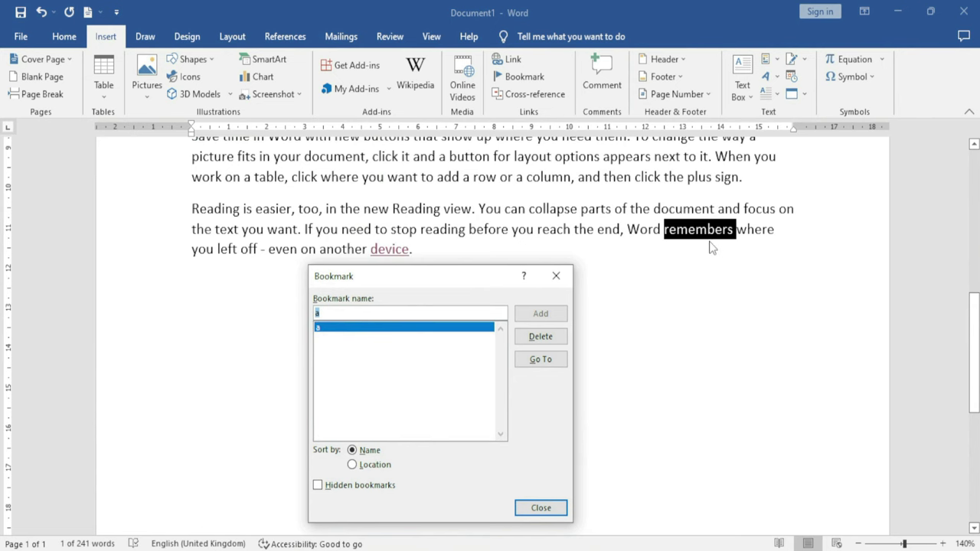
left_click(547, 490)
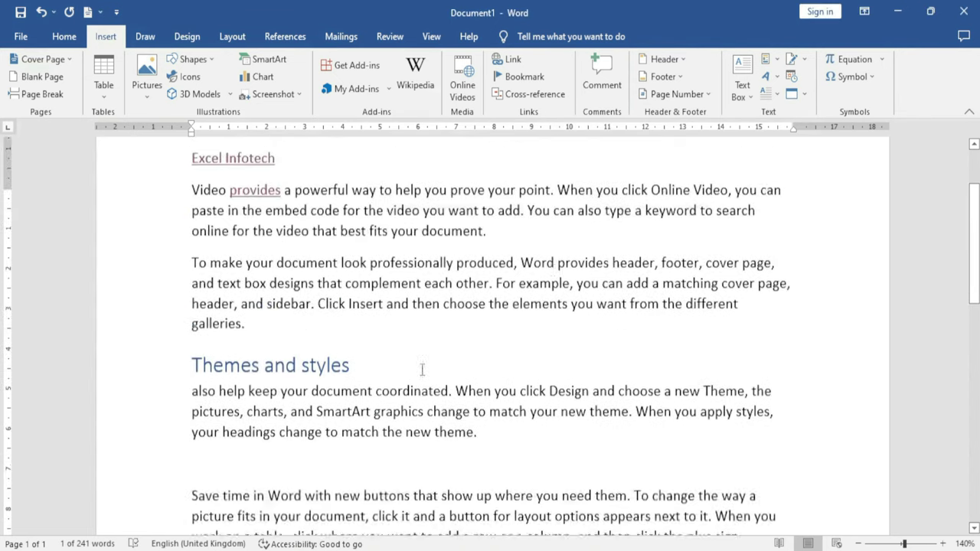
left_click(510, 61)
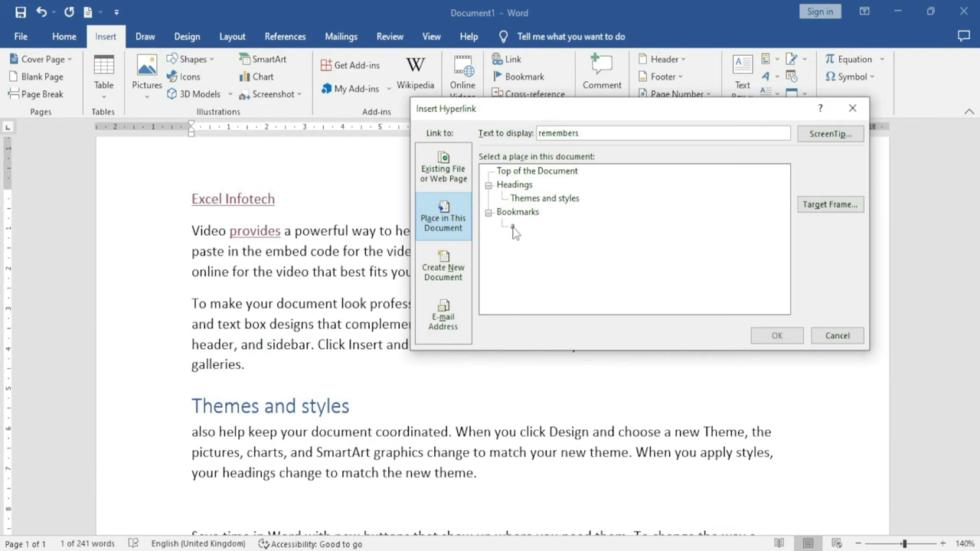
Add a 'Book1' line below 'Excel Infotech'
left_click(838, 335)
left_click(276, 199)
key("Return")
type("Book1")
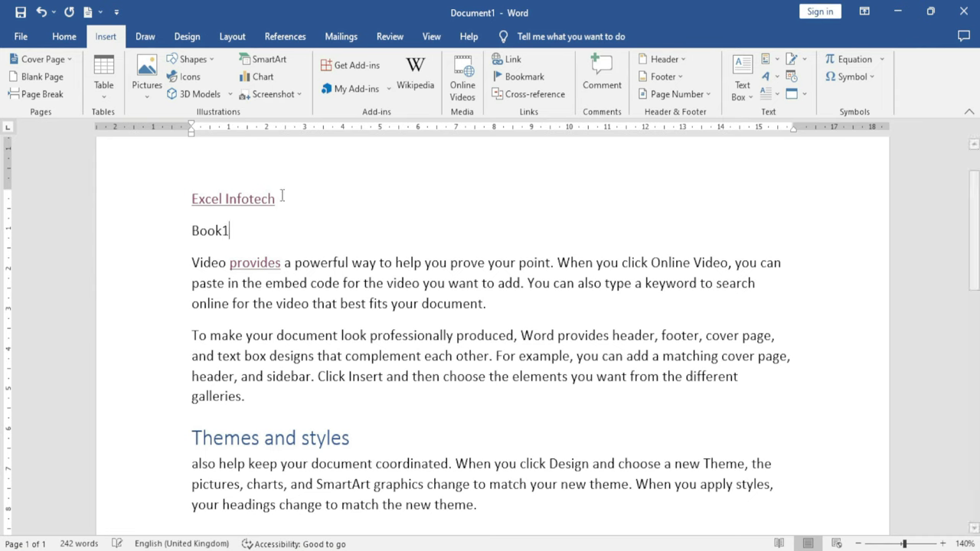
Link 'Book1' to bookmark 'a' and follow the link
left_click_drag(229, 230, 192, 231)
left_click(509, 61)
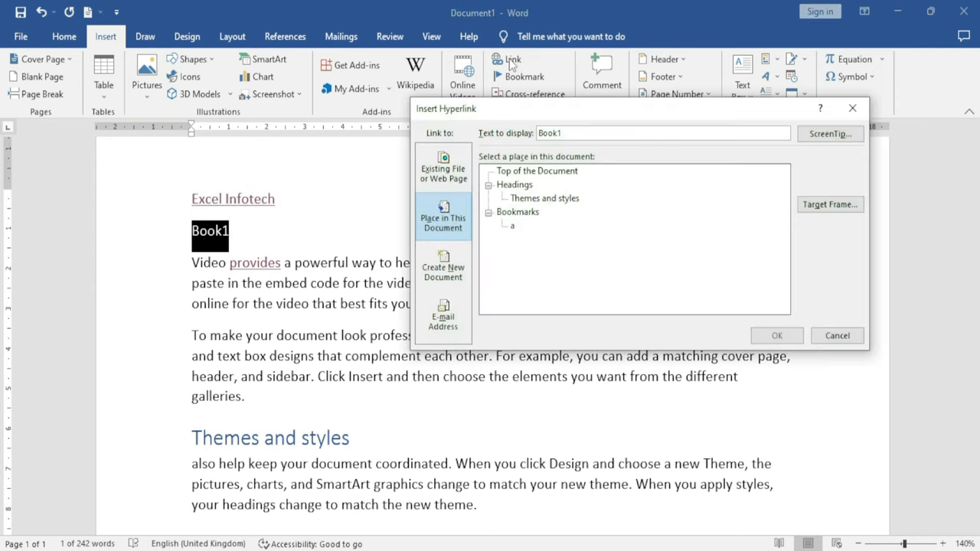
left_click(517, 229)
left_click(777, 335)
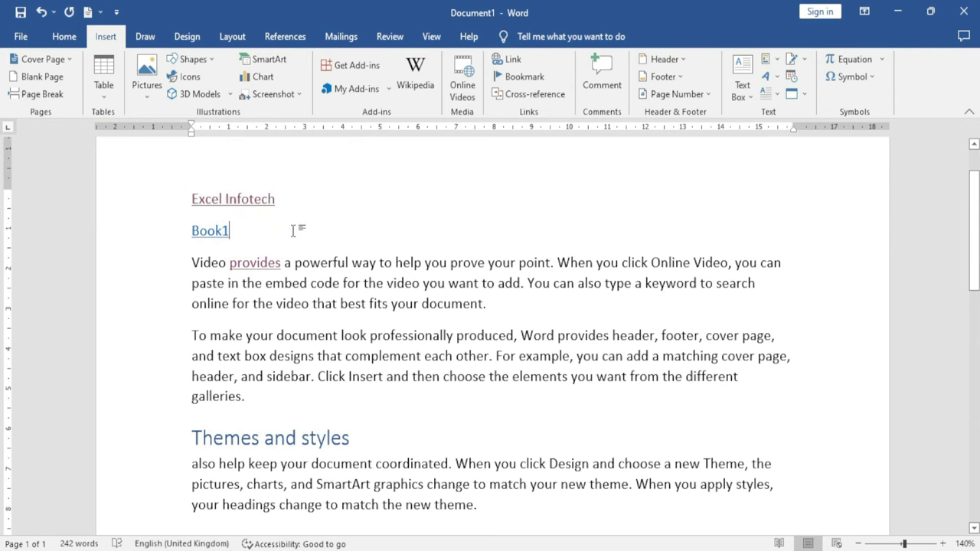
left_click(208, 234, "ctrl")
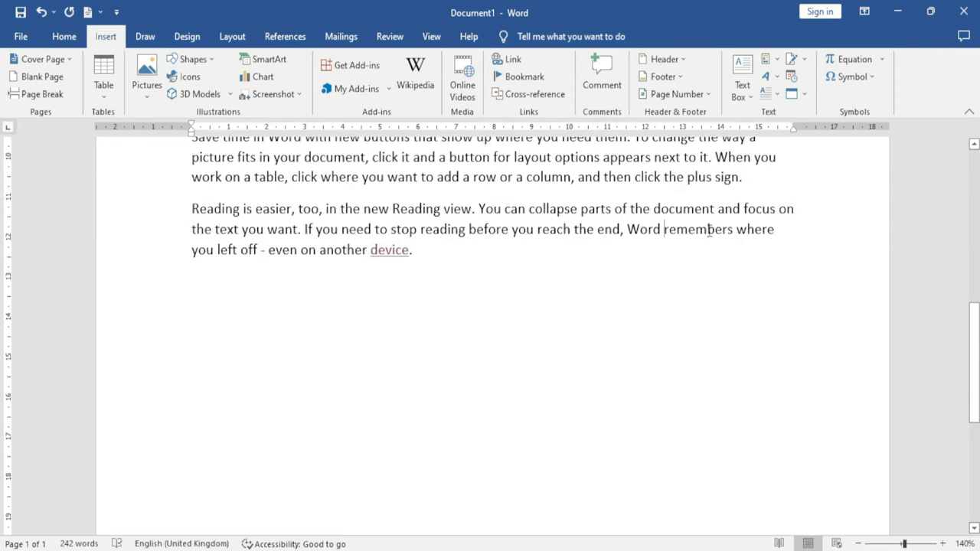
scroll(364, 355, "up", 10)
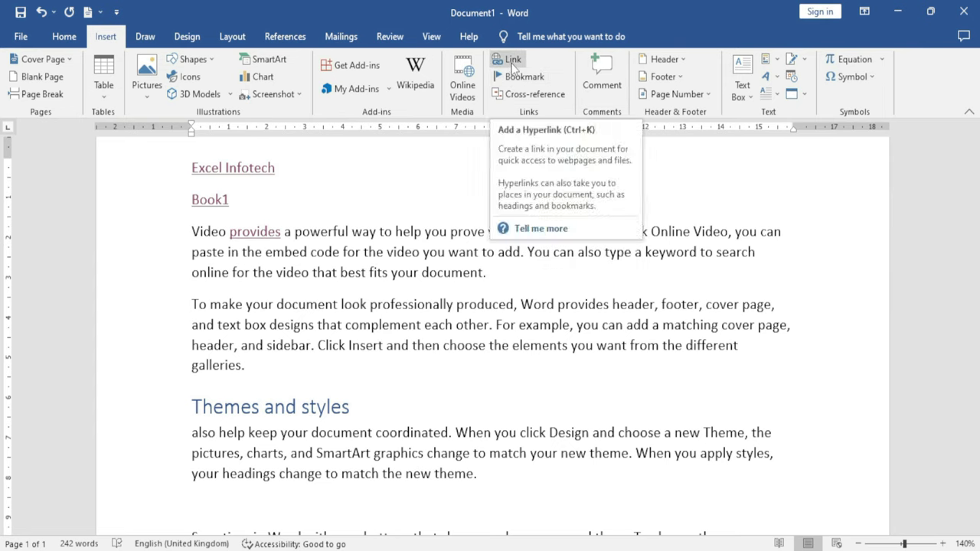
left_click(511, 66)
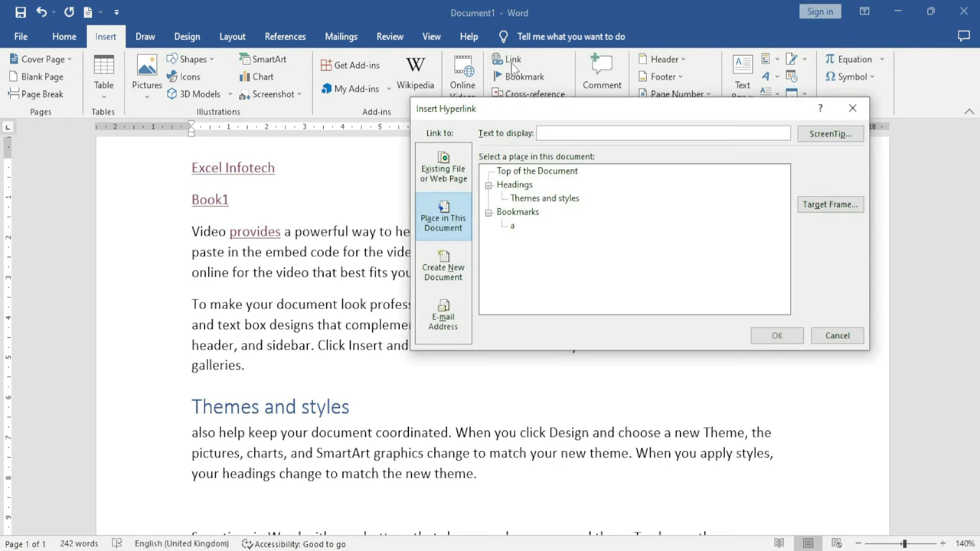
left_click(447, 276)
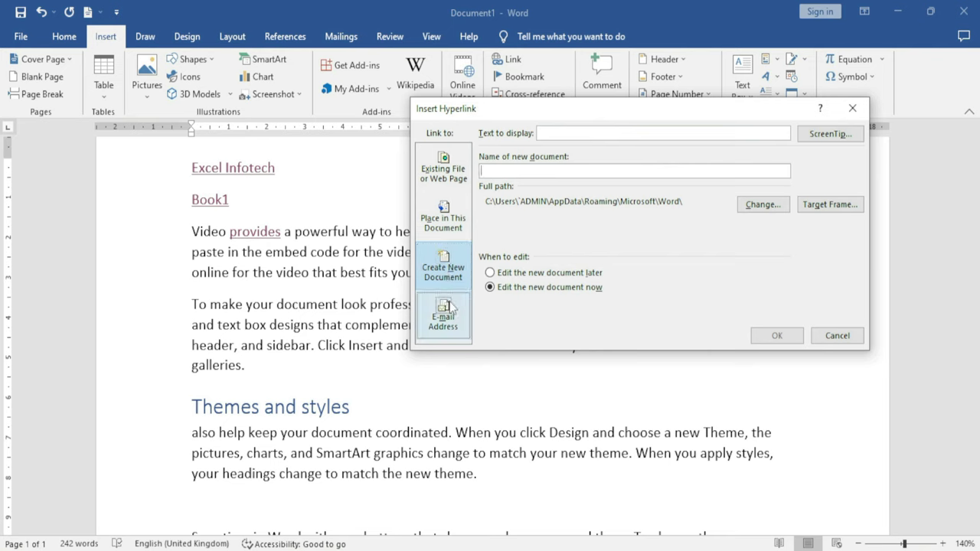
left_click(446, 251)
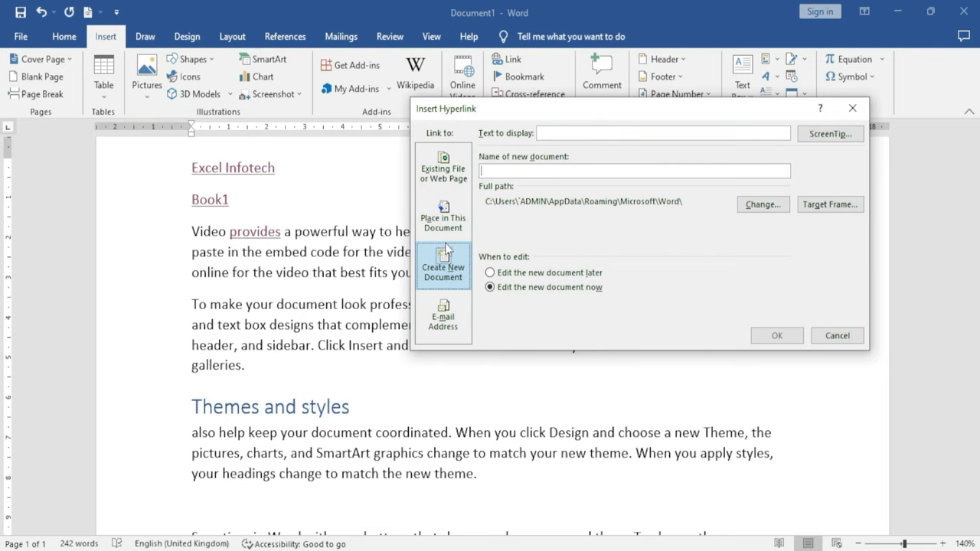
left_click_drag(544, 115, 429, 221)
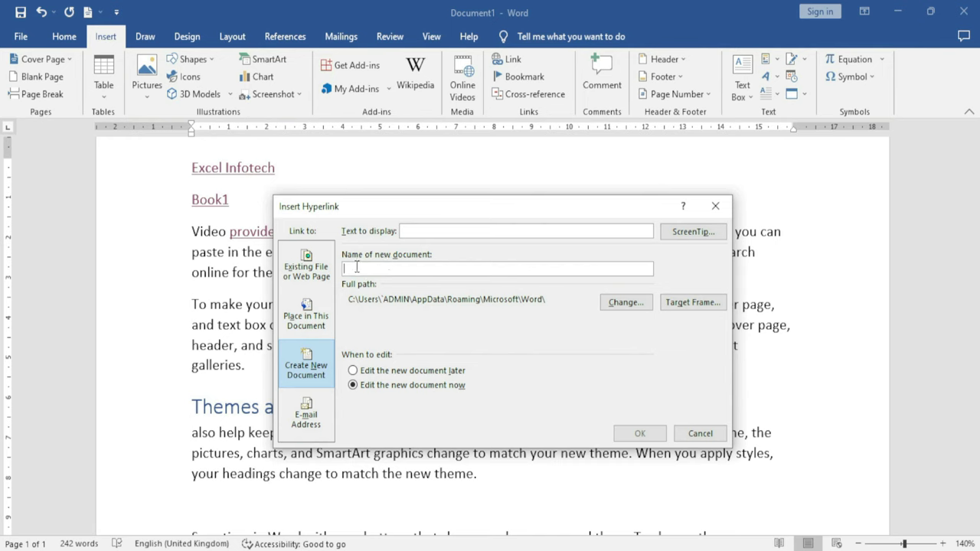
left_click(697, 432)
double_click(546, 325)
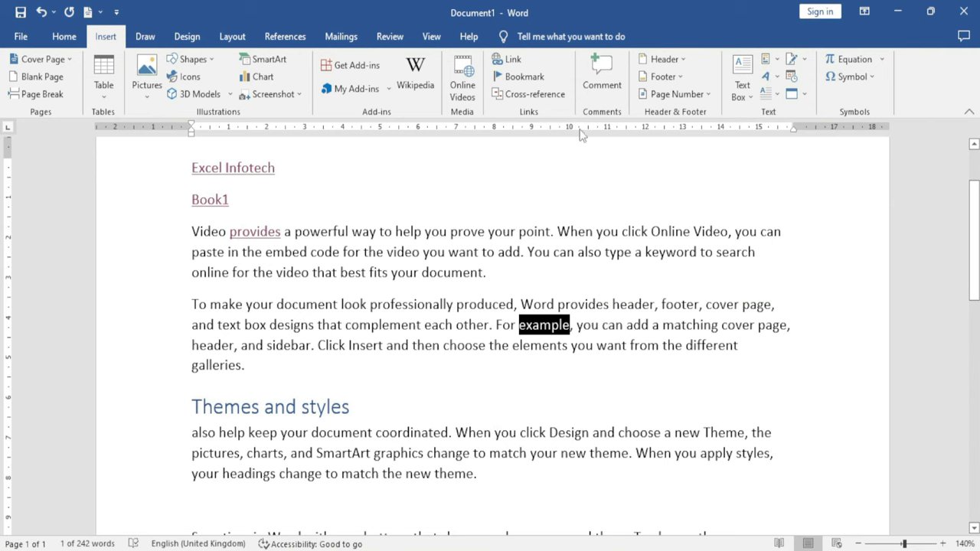
Set the link for 'example' to create a new document named 'excel infotech'
left_click(511, 61)
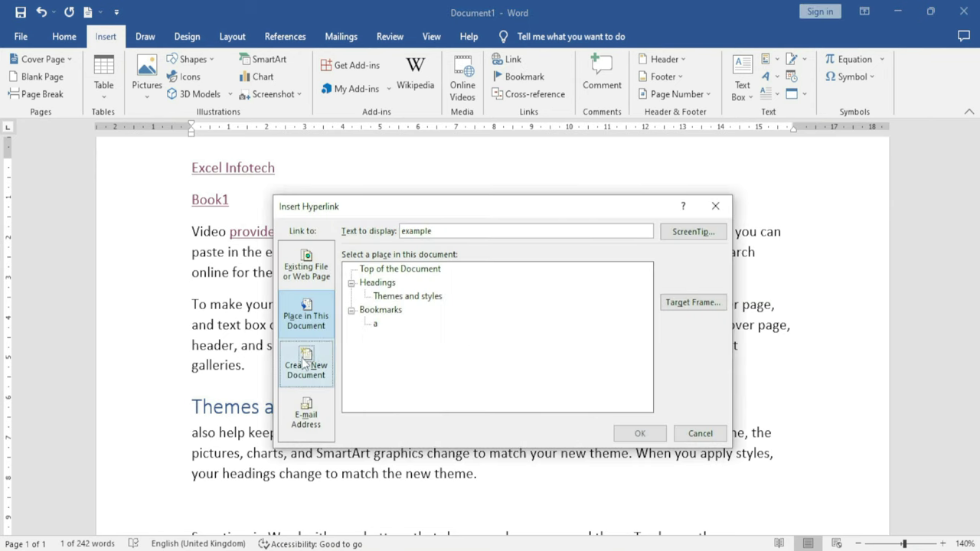
left_click(303, 364)
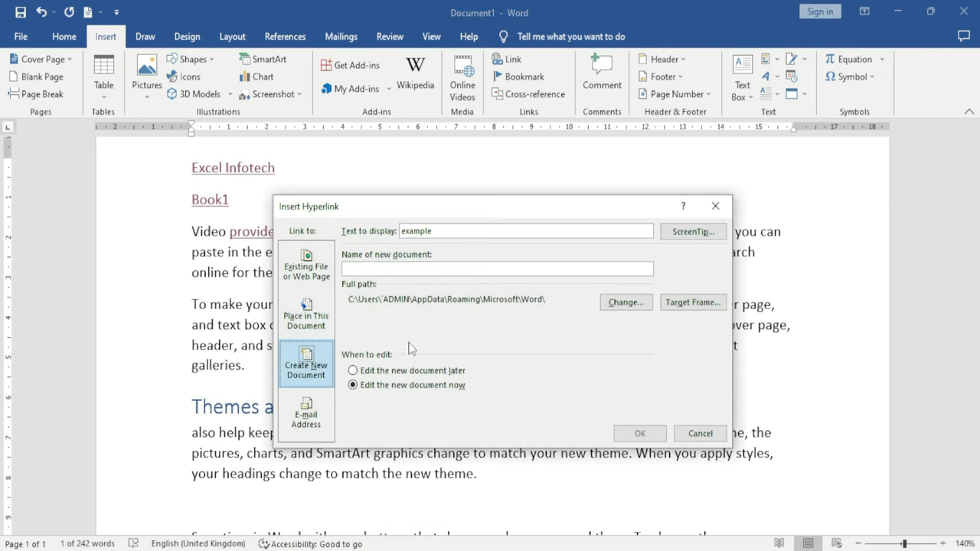
double_click(423, 232)
left_click(375, 270)
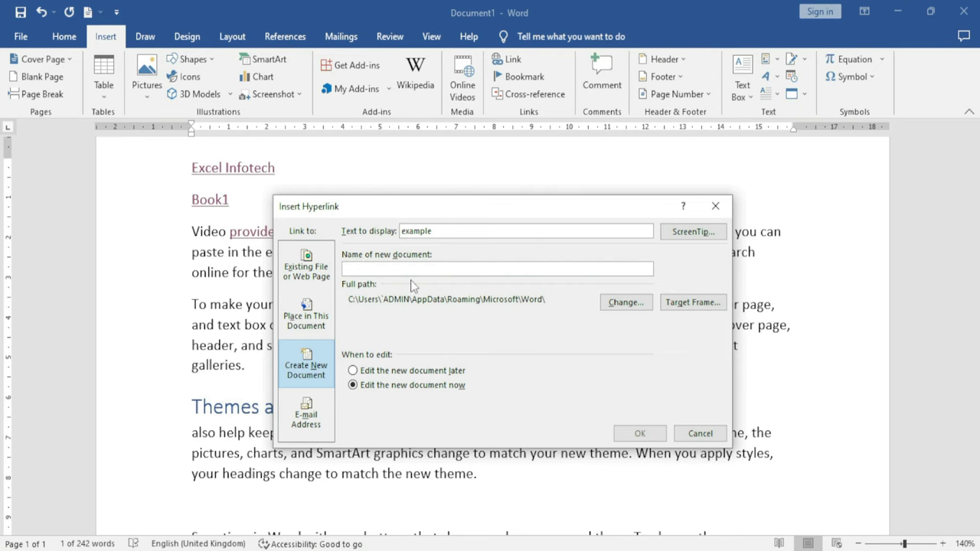
type("excel i")
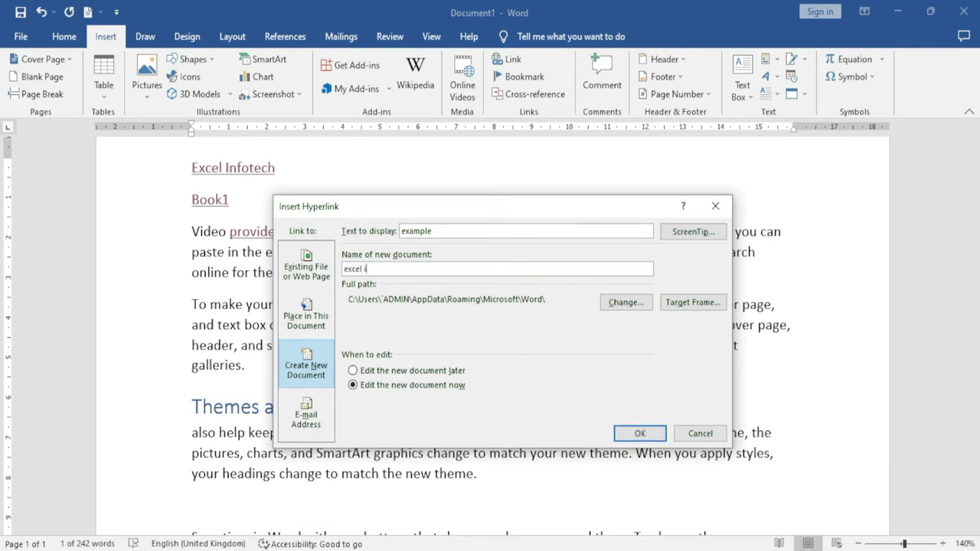
type("nfotech")
Review the new document's save location and file types, leaving them unchanged
left_click(621, 303)
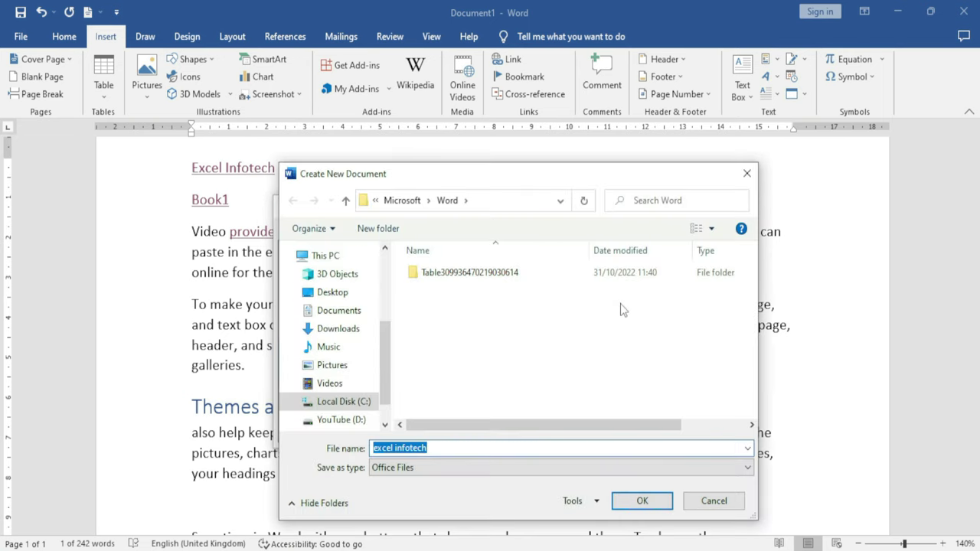
left_click(427, 469)
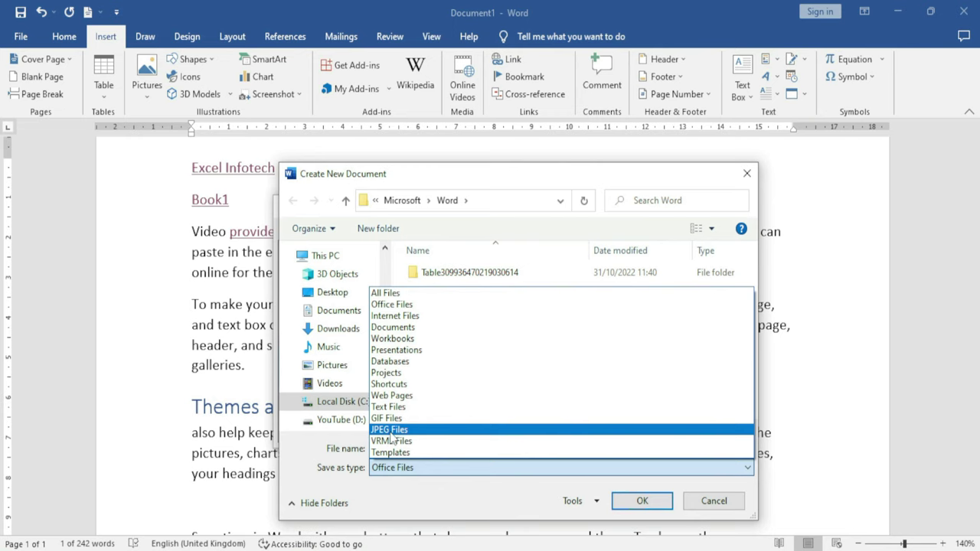
left_click(714, 505)
left_click(714, 504)
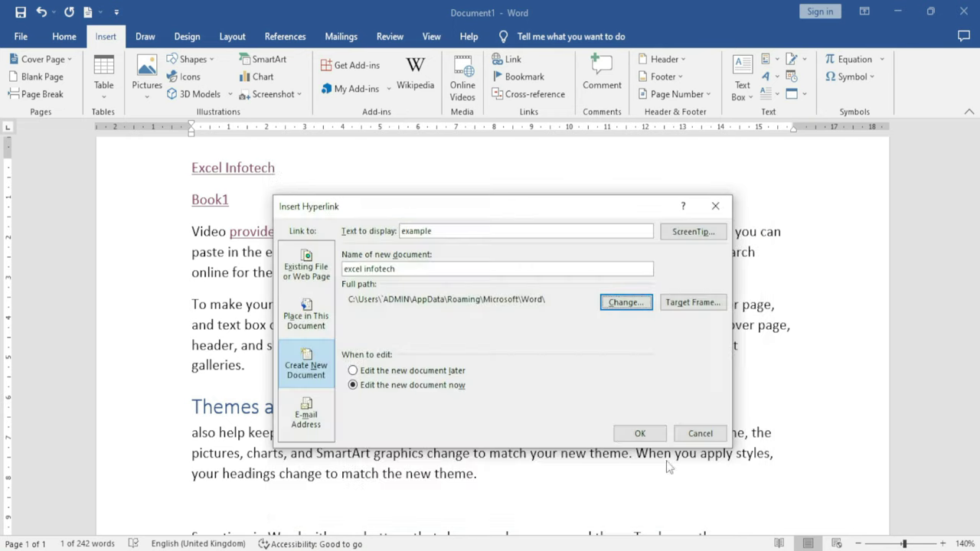
Check the Target Frame options without changes and reselect the display text 'example'
left_click(691, 302)
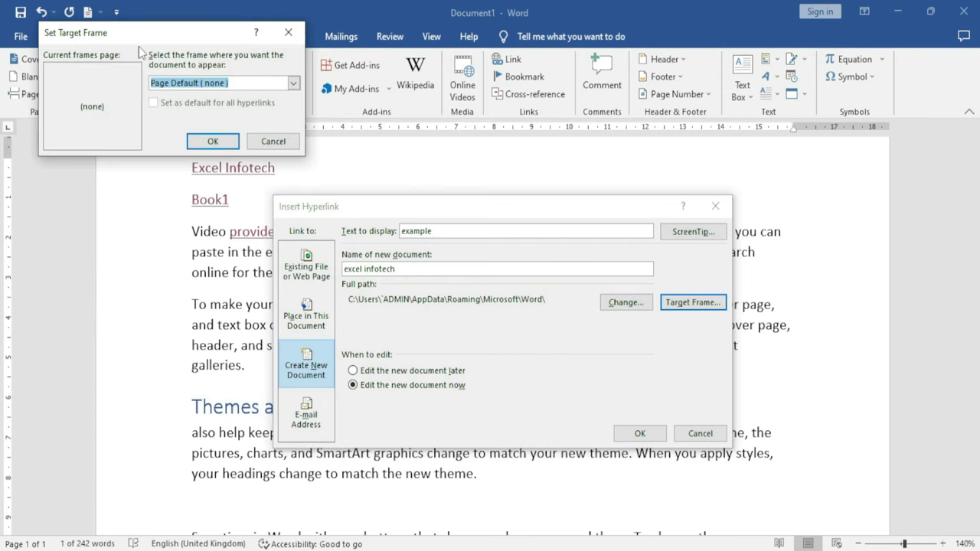
left_click(316, 200)
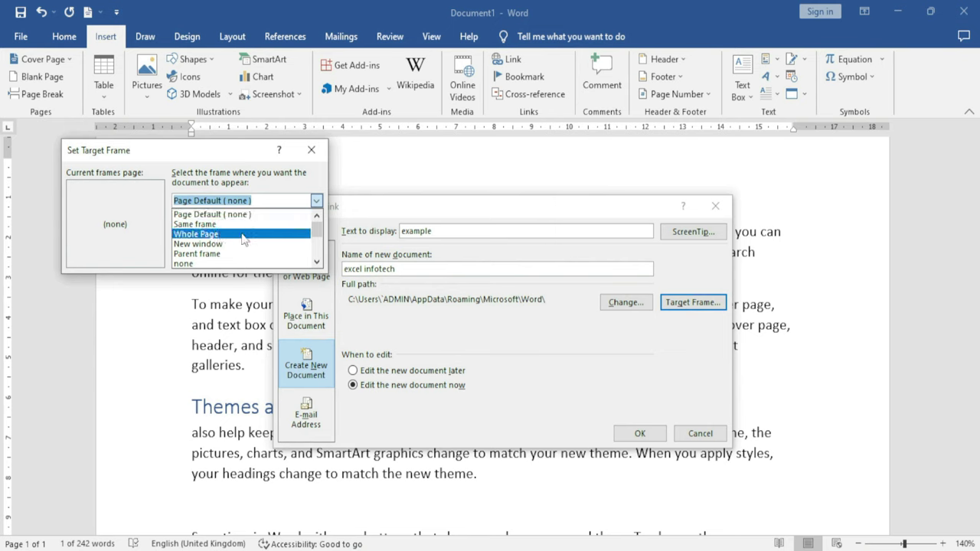
left_click(306, 150)
left_click(307, 150)
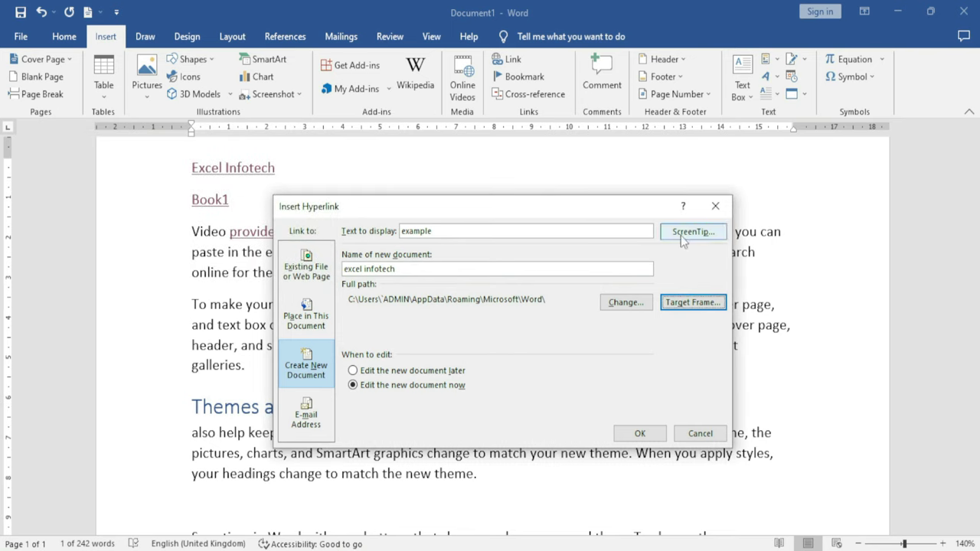
left_click(443, 231)
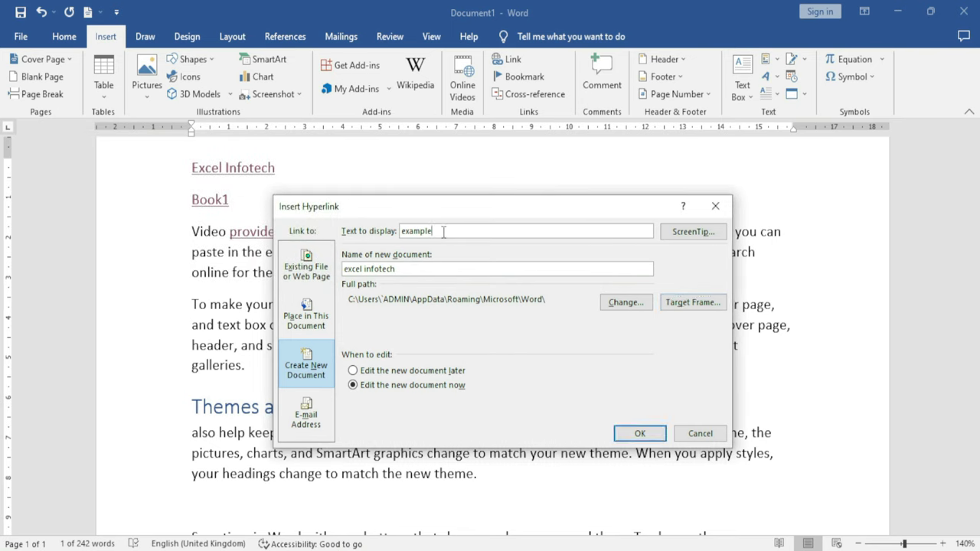
left_click_drag(431, 230, 395, 230)
Give the 'example' link the ScreenTip 'Excel1' and confirm it, opening the new 'excel infotech' document
left_click(693, 233)
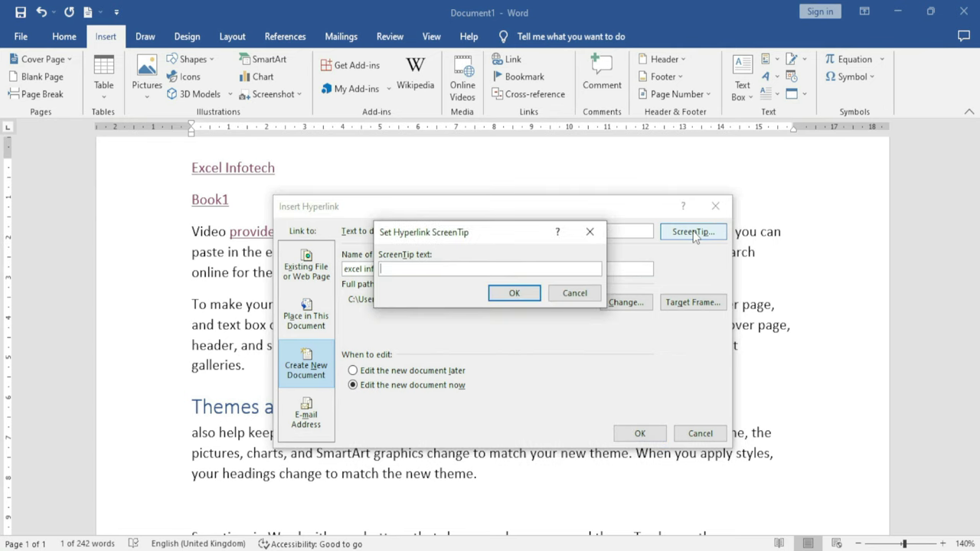
left_click_drag(422, 232, 429, 303)
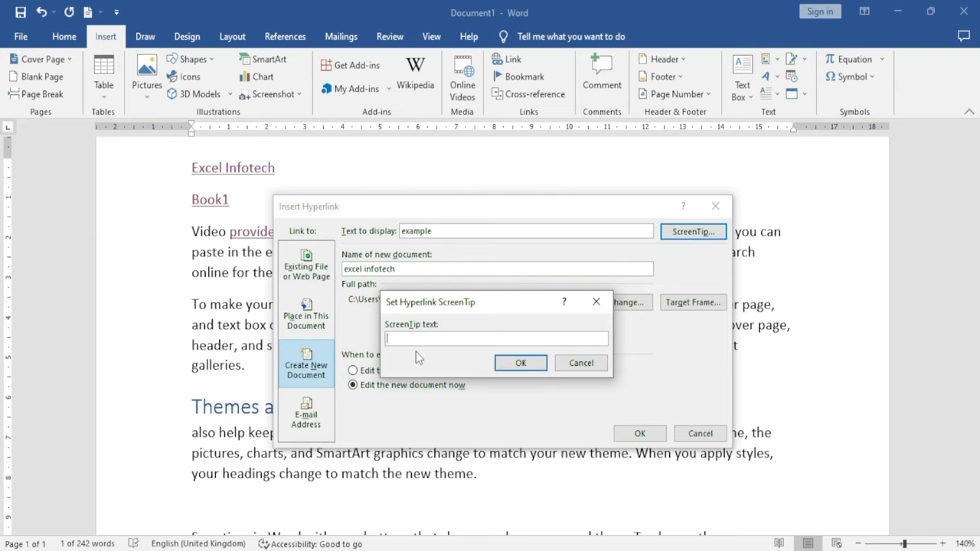
type("Excel1")
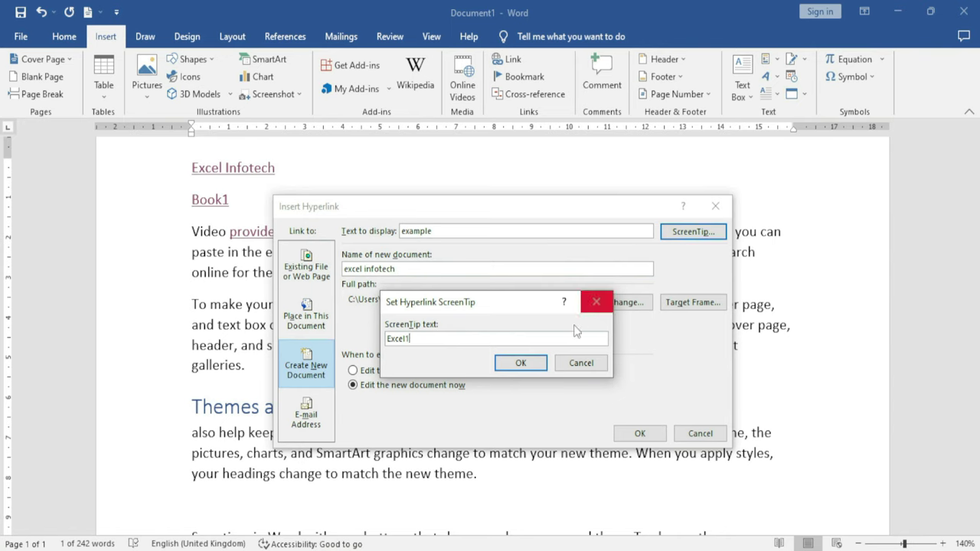
left_click(521, 363)
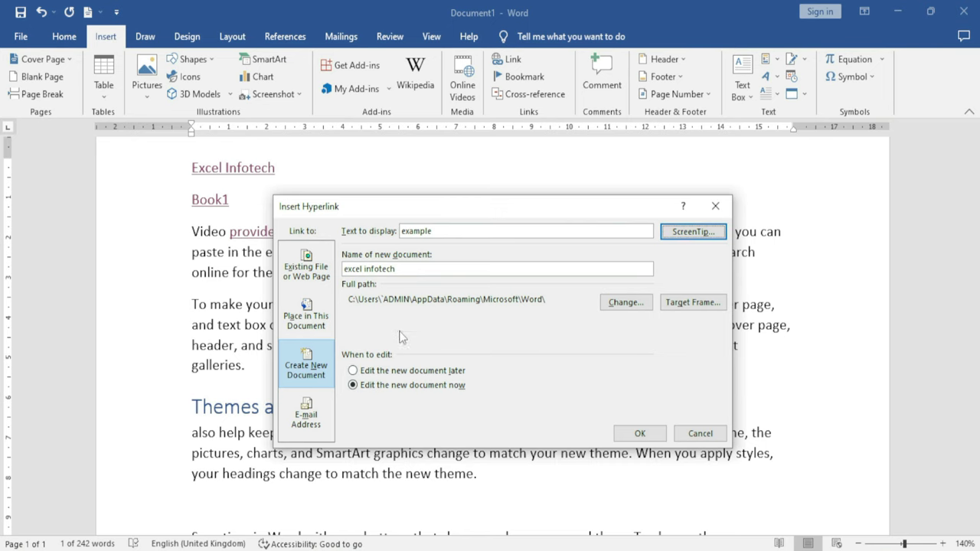
left_click(634, 434)
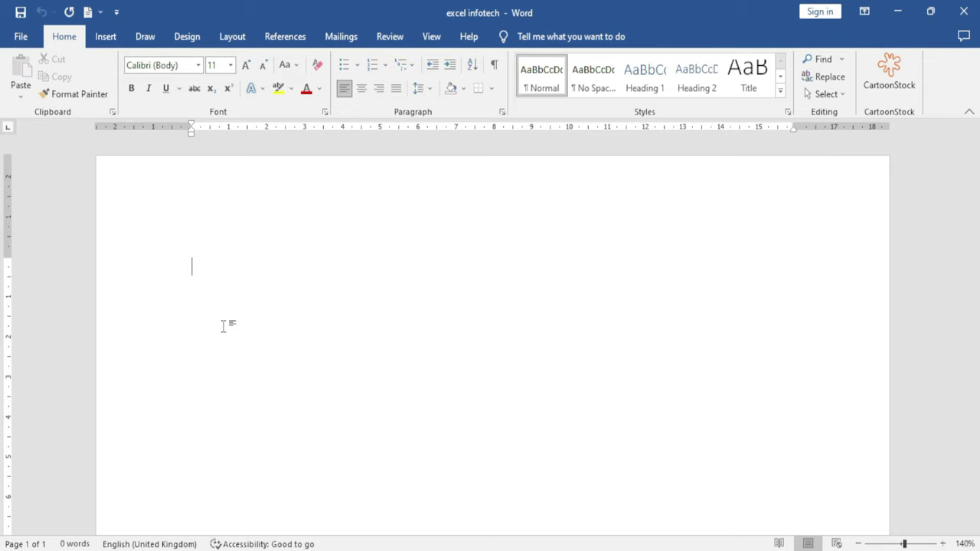
Close the blank 'excel infotech' window and reopen the hyperlink dialog in Document1
left_click(963, 11)
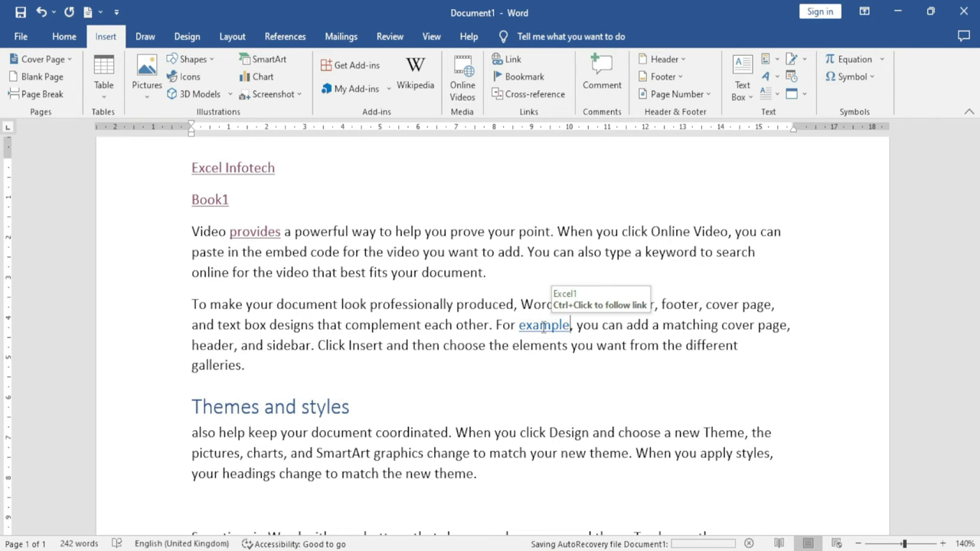
left_click(513, 61)
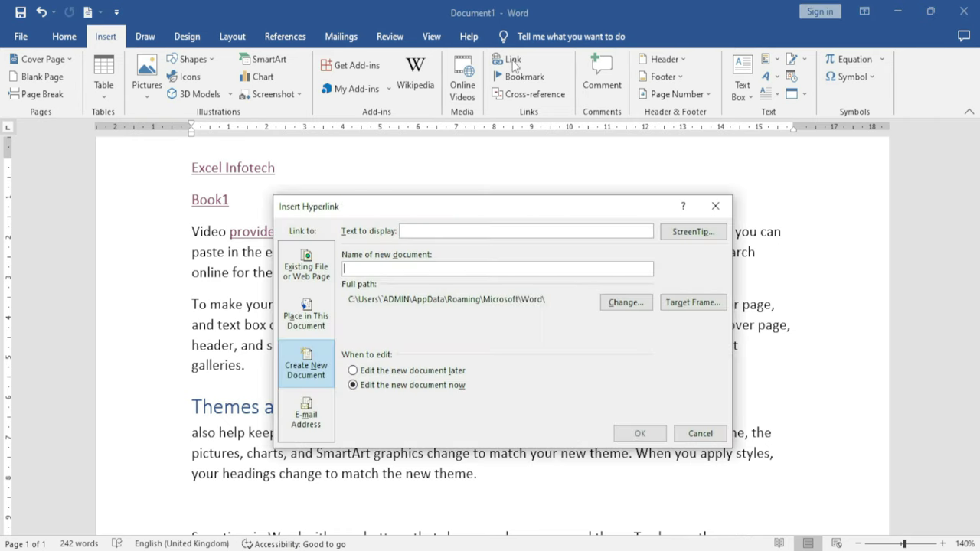
Add an 'Email' line below the last paragraph
left_click(325, 417)
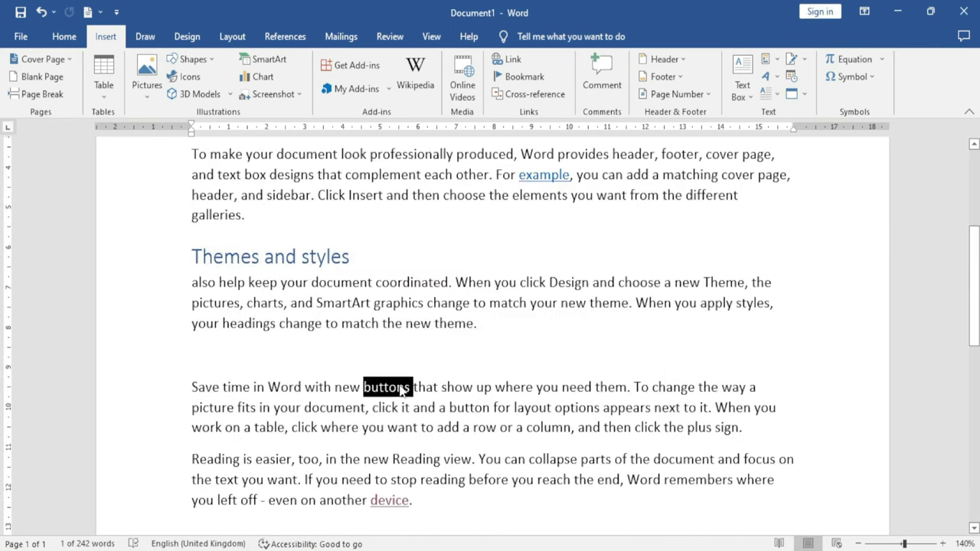
left_click(395, 387)
scroll(447, 405, "down", 1)
left_click(444, 449)
key("Return")
type("Email")
Link 'Email' to the recently used e-mail address with subject 'Excel'
scroll(331, 451, "down", 1)
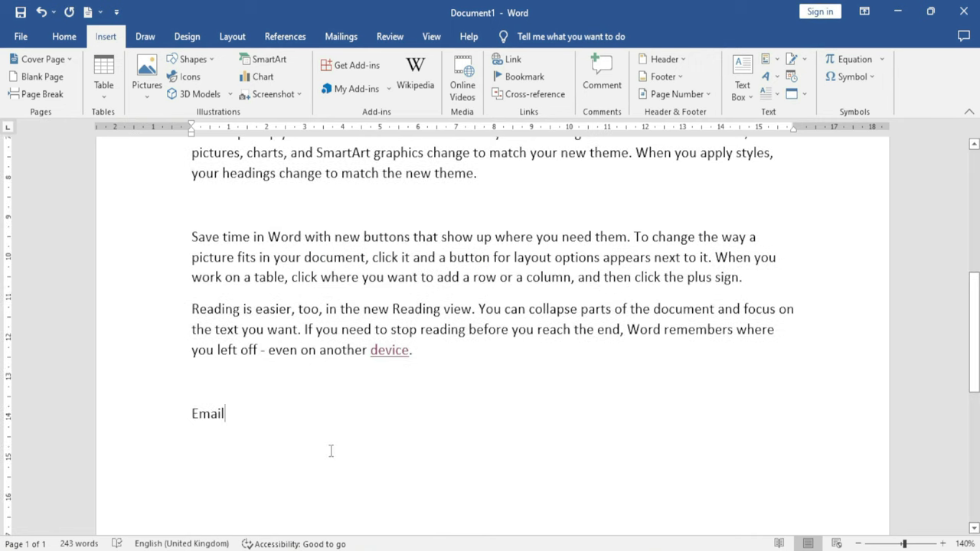
double_click(223, 414)
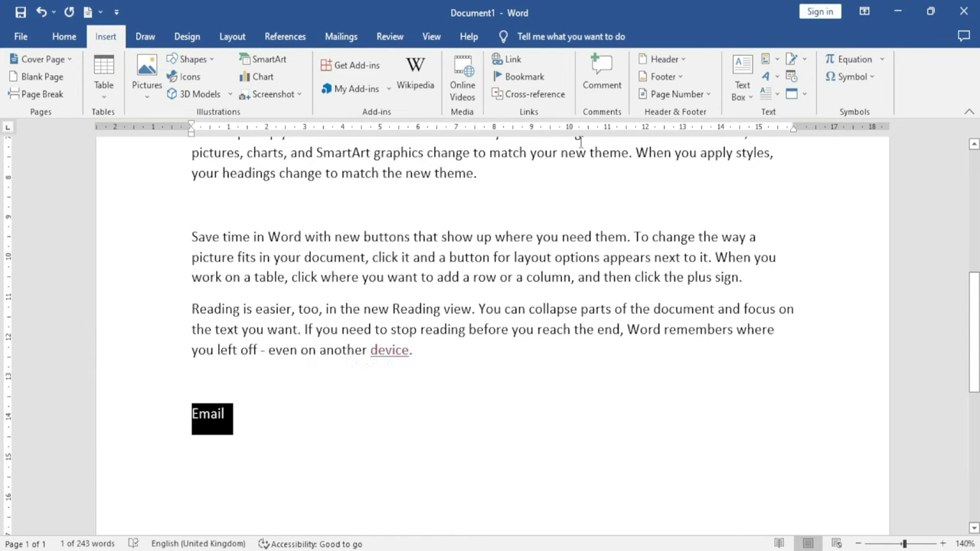
left_click(509, 60)
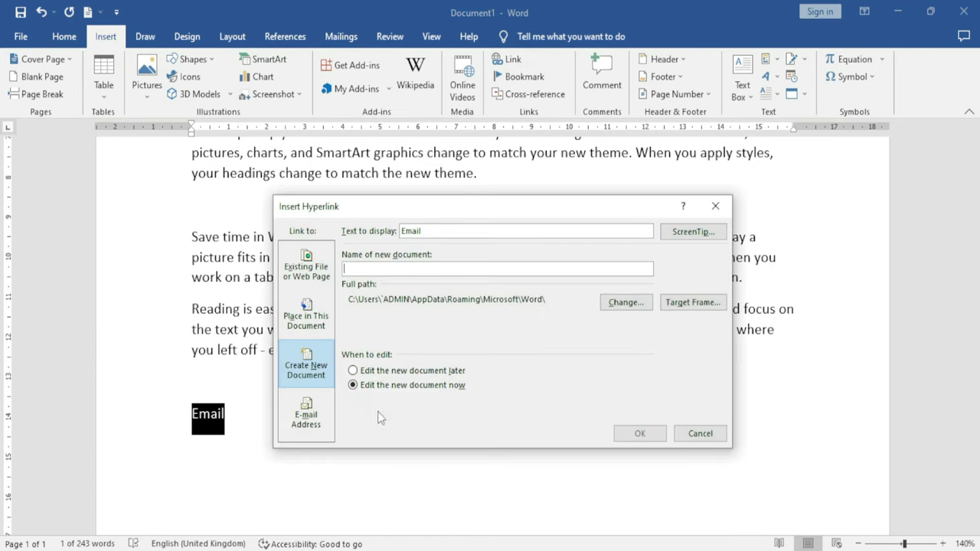
left_click(306, 416)
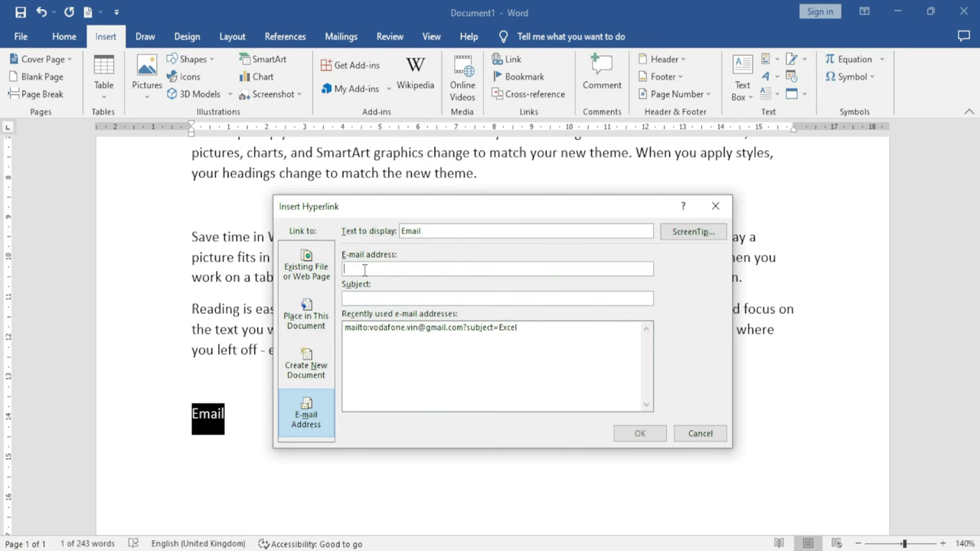
left_click(423, 328)
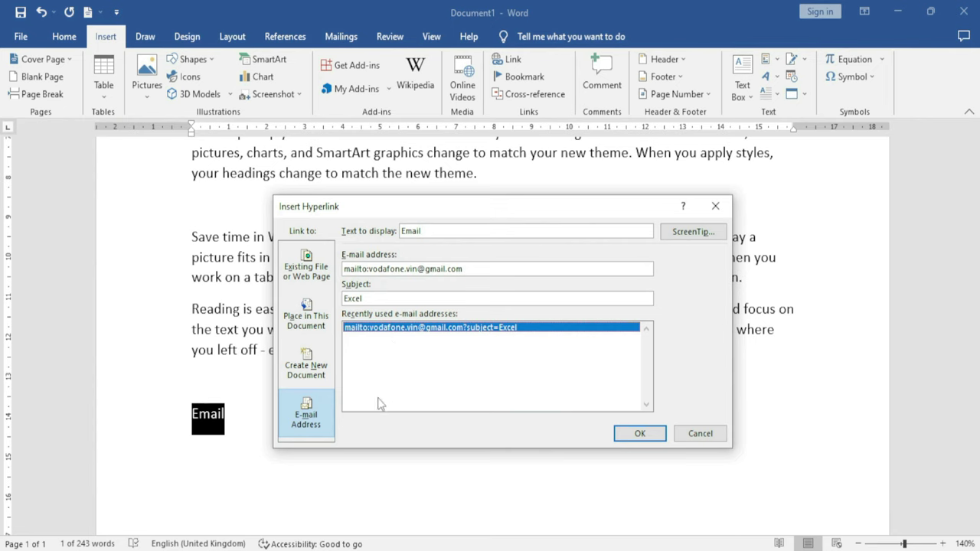
right_click(363, 299)
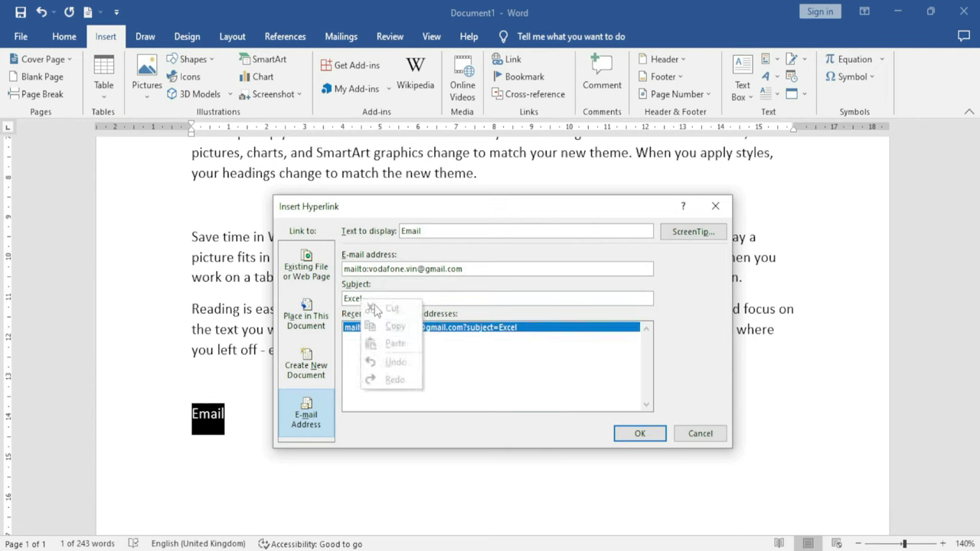
left_click(432, 298)
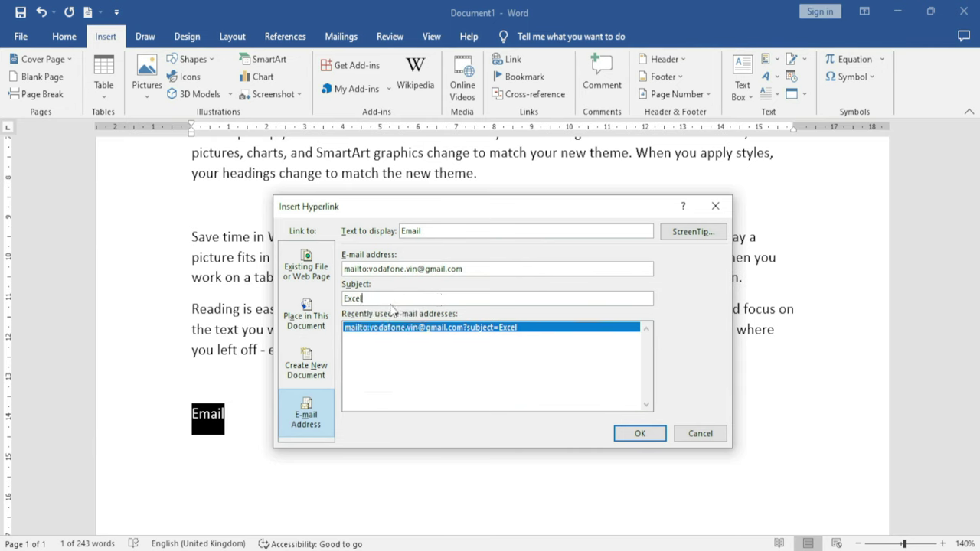
left_click_drag(366, 299, 331, 298)
left_click(640, 434)
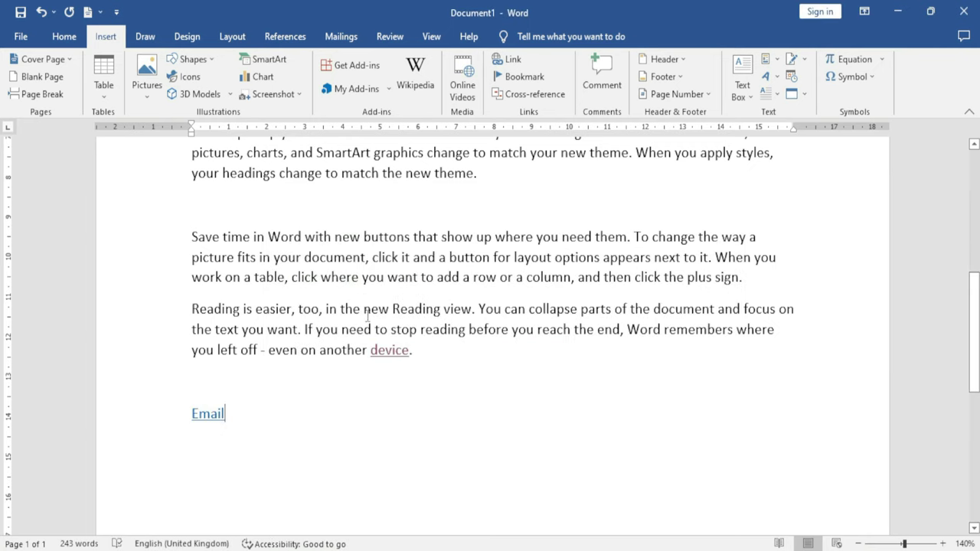
mouse_move(207, 415)
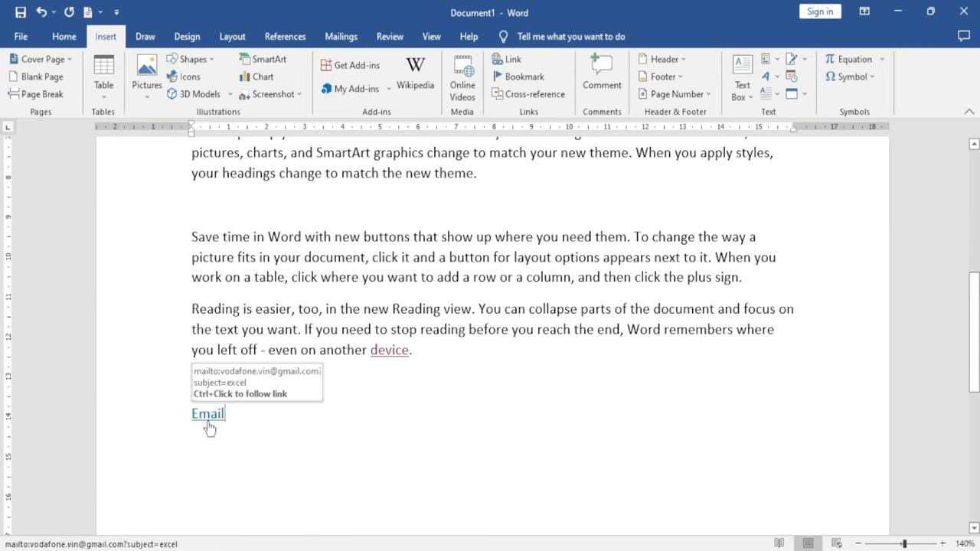
left_click(207, 420, "ctrl")
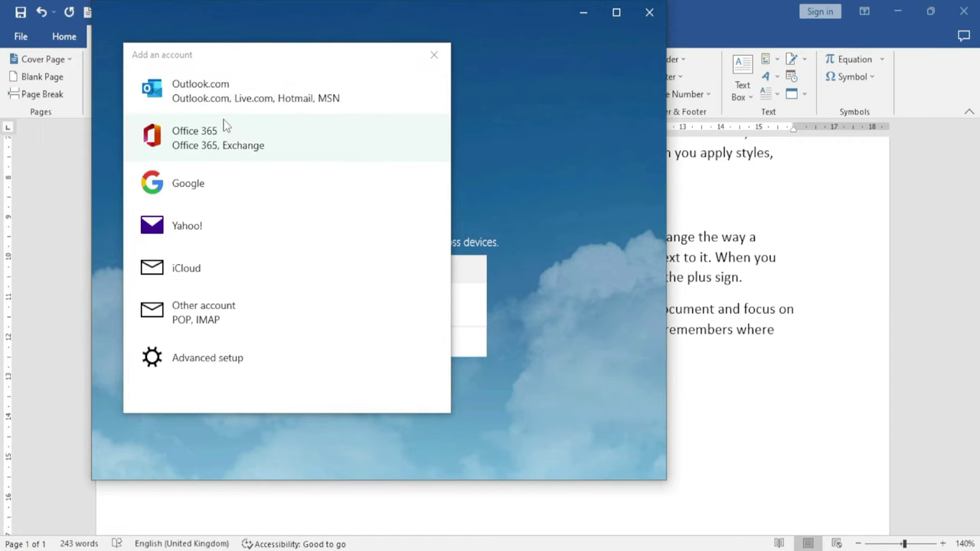
left_click(203, 192)
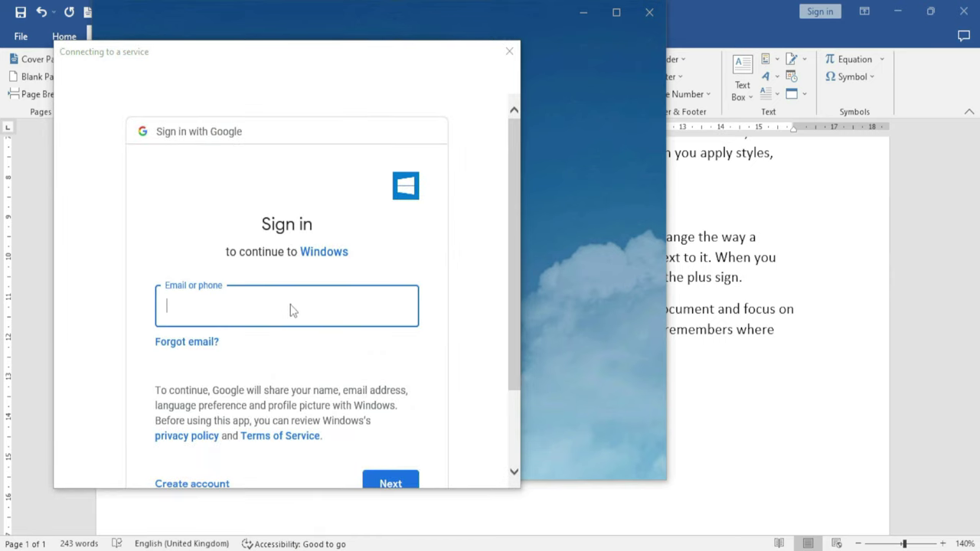
scroll(296, 313, "down", 2)
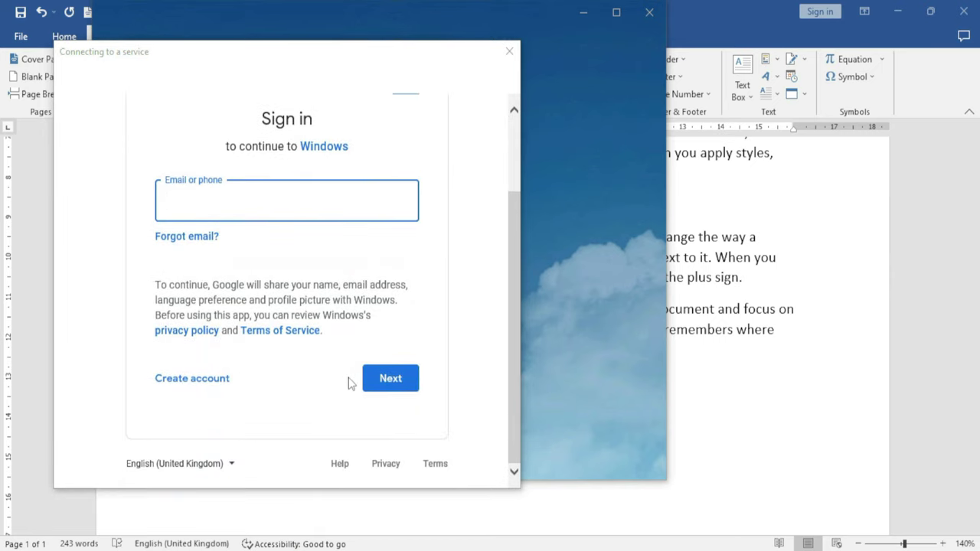
scroll(356, 390, "up", 1)
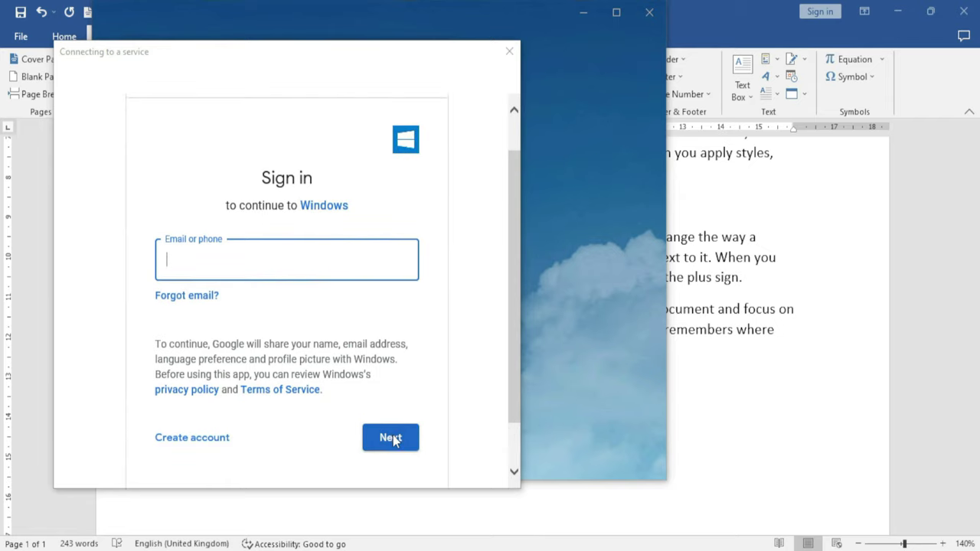
scroll(391, 433, "up", 1)
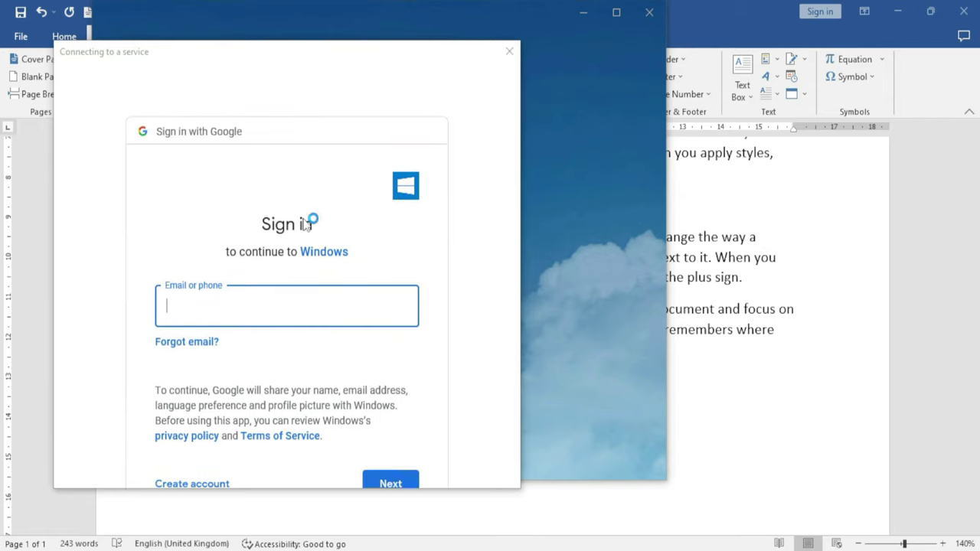
scroll(305, 233, "down", 2)
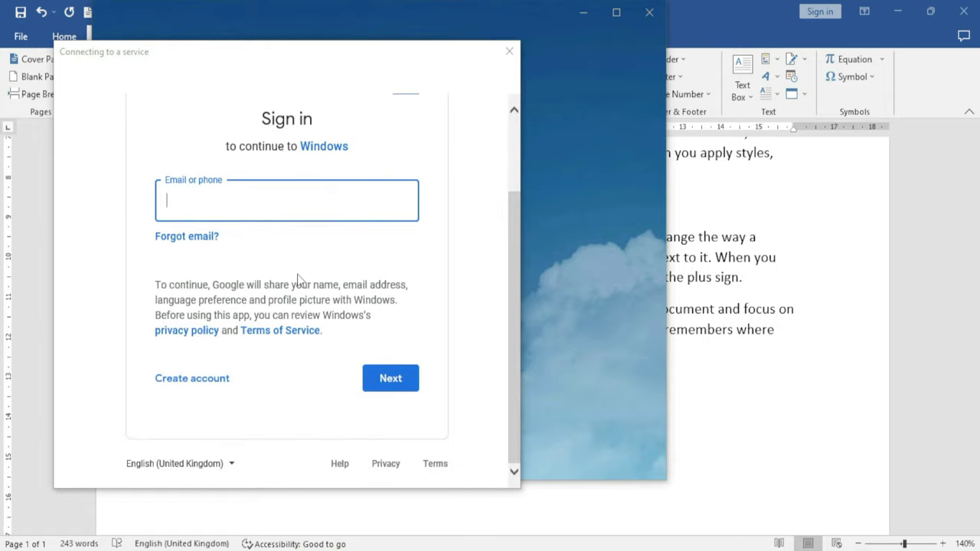
scroll(389, 210, "up", 2)
left_click(509, 51)
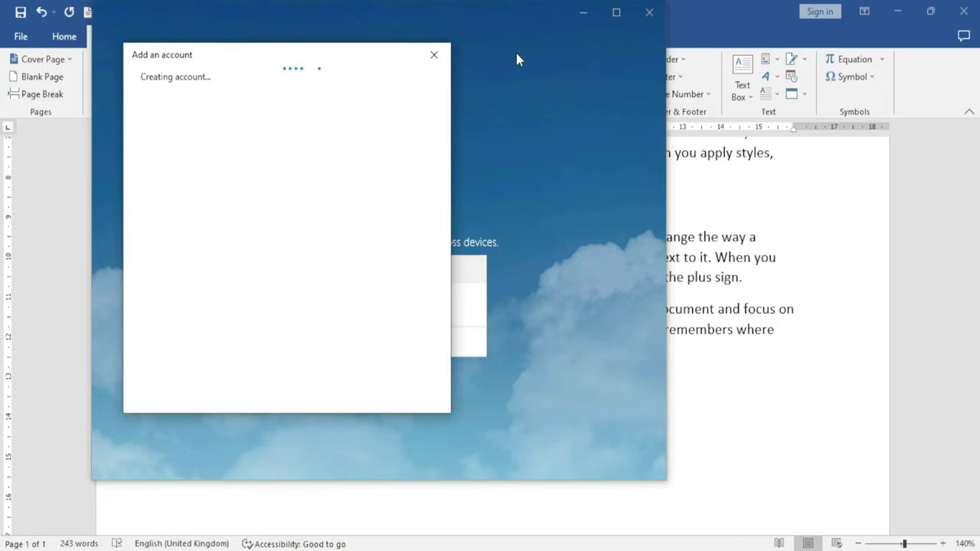
left_click(434, 56)
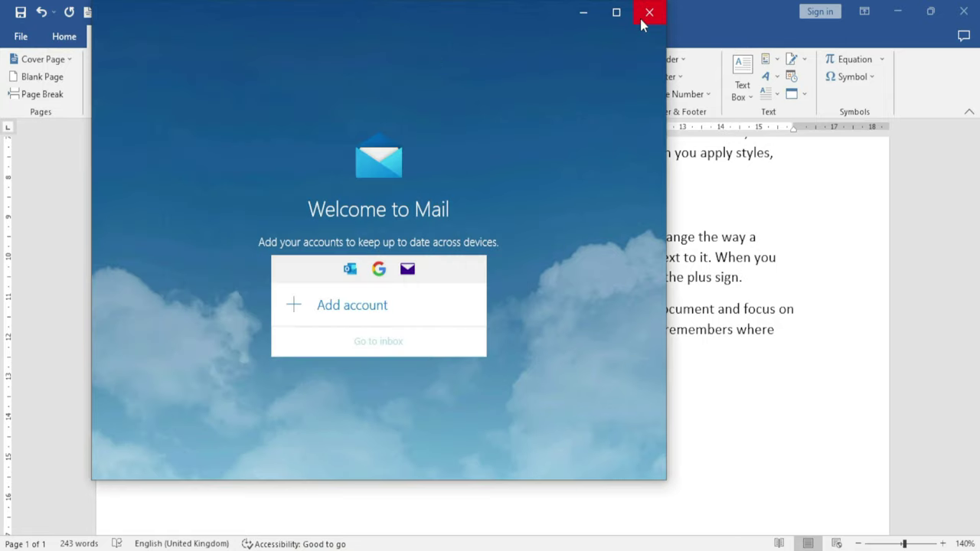
left_click(340, 306)
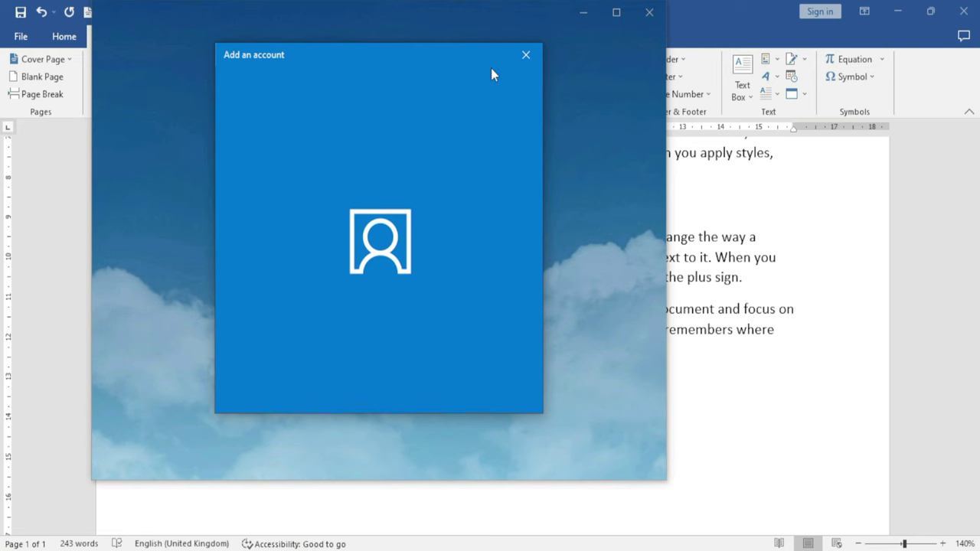
left_click(526, 54)
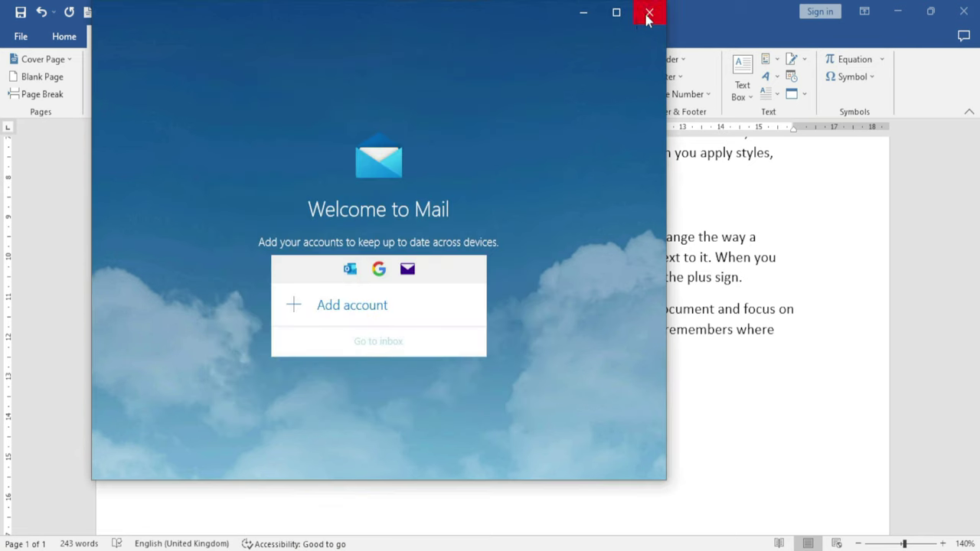
left_click(648, 14)
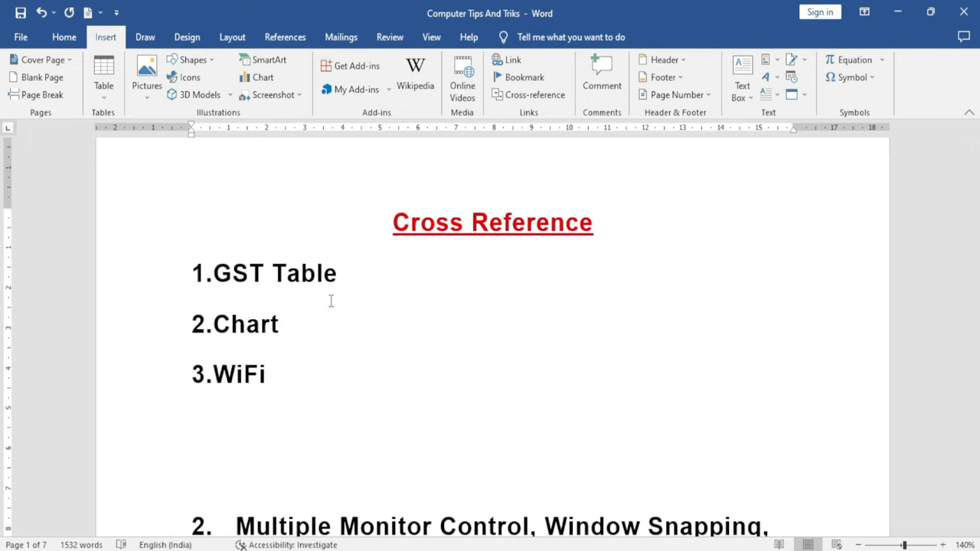
Scroll through the Computer Tips And Triks document from its Cross Reference list
key("Down")
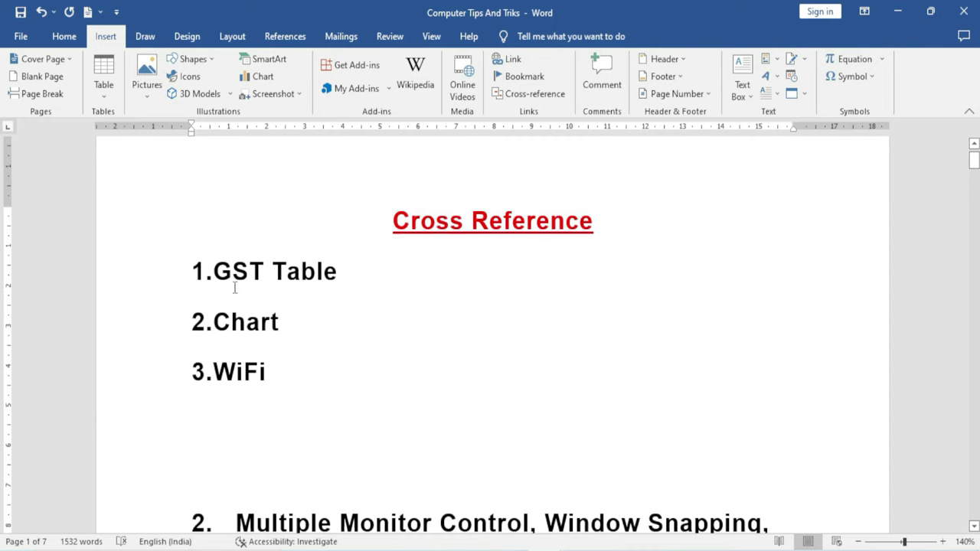
left_click_drag(214, 274, 325, 278)
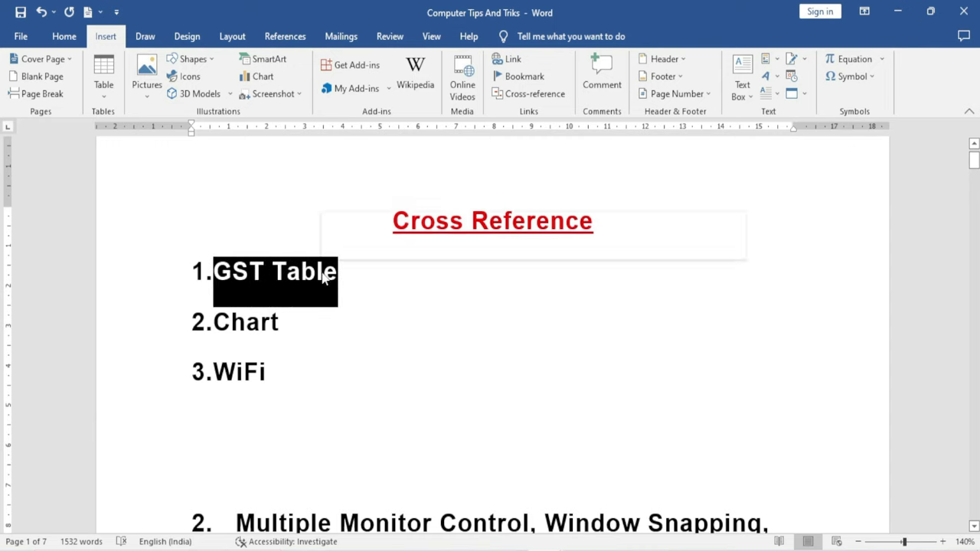
left_click(337, 334)
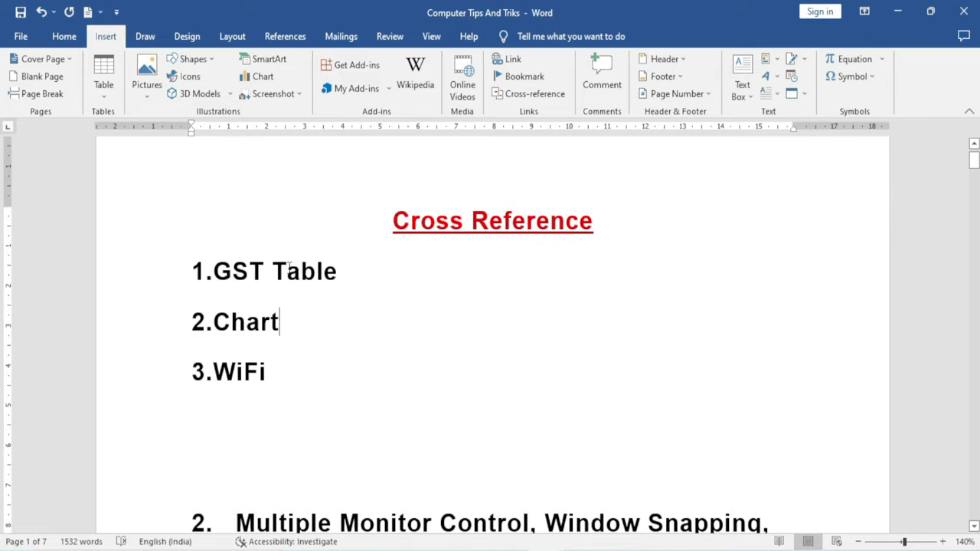
scroll(335, 368, "down", 10)
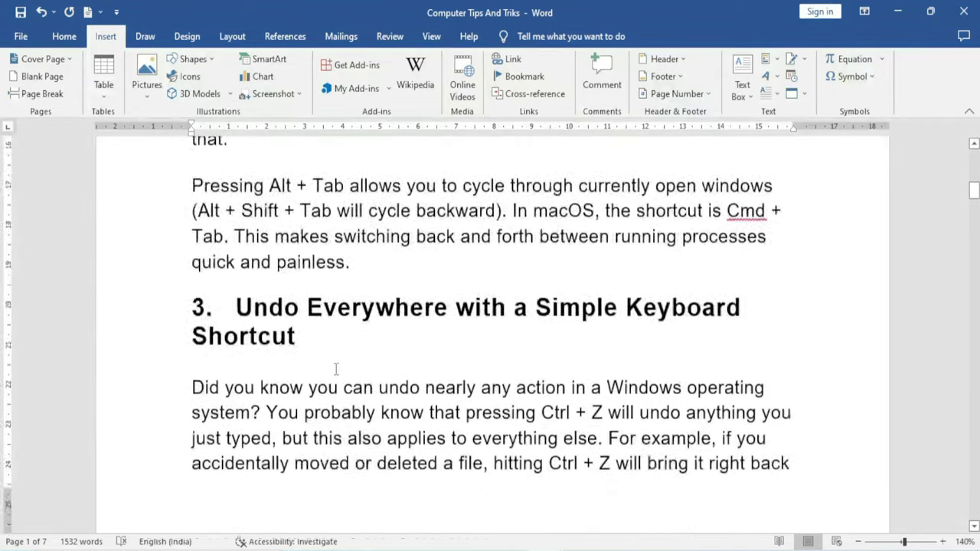
scroll(335, 369, "down", 8)
scroll(335, 367, "up", 2)
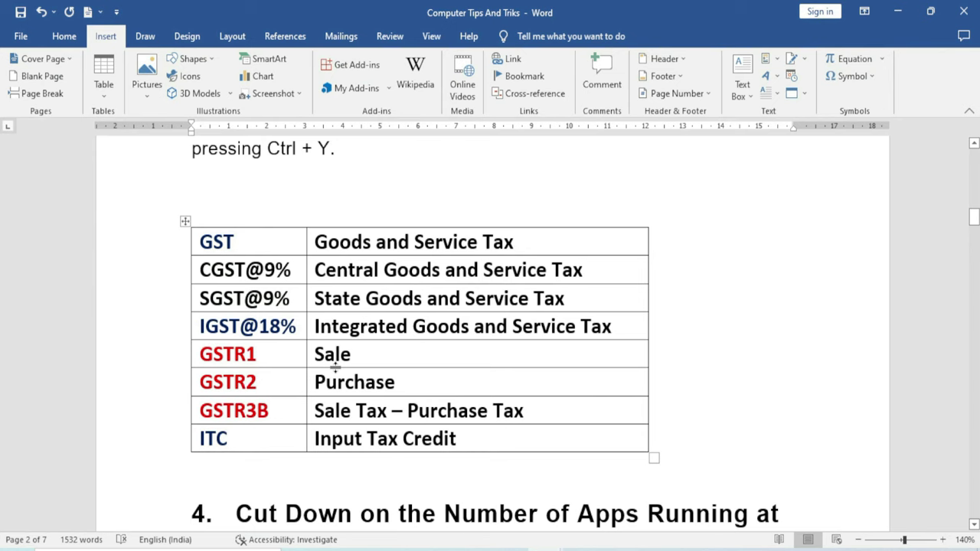
scroll(335, 368, "up", 15)
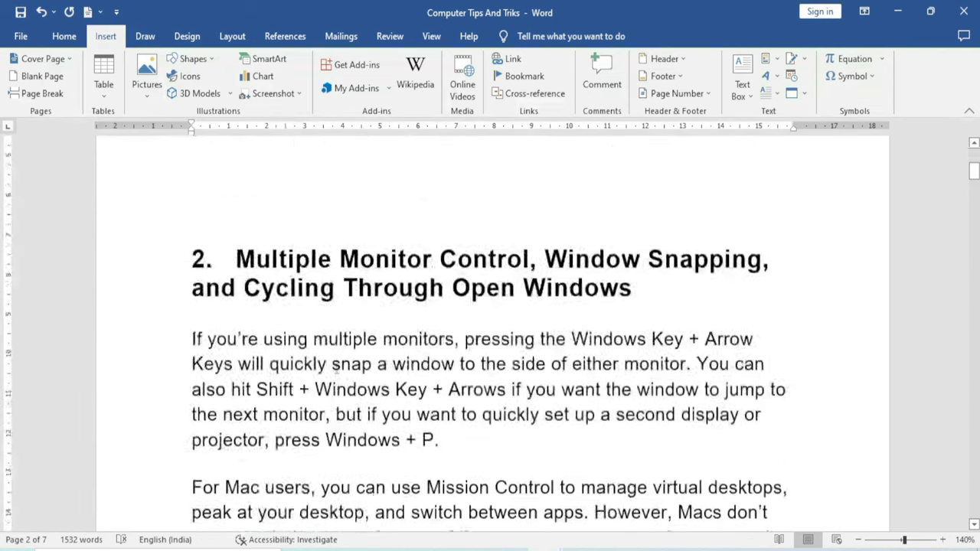
scroll(336, 368, "up", 1)
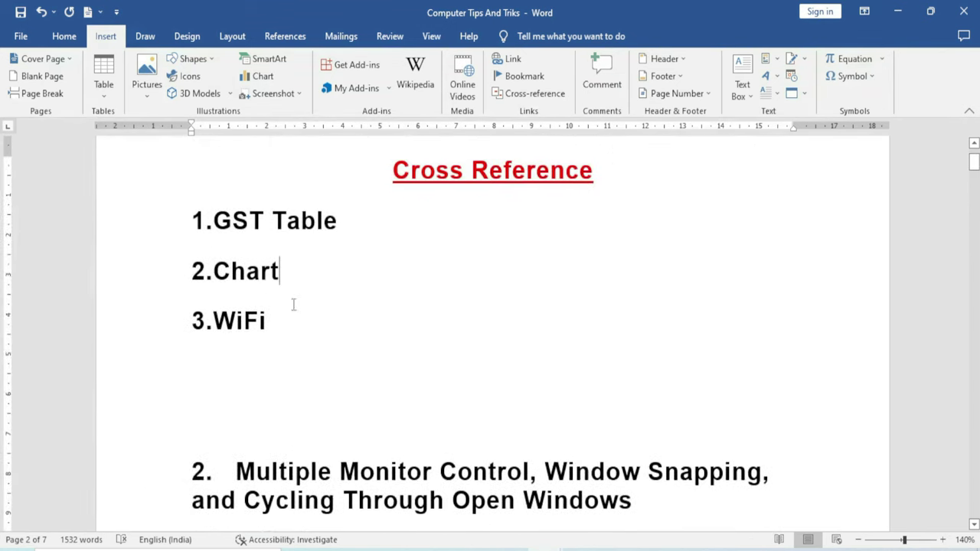
Select 'Chart' and return to the Cross Reference list with Shift+F5
double_click(246, 283)
scroll(360, 363, "down", 15)
scroll(367, 382, "up", 2)
scroll(378, 413, "down", 4)
scroll(378, 413, "down", 12)
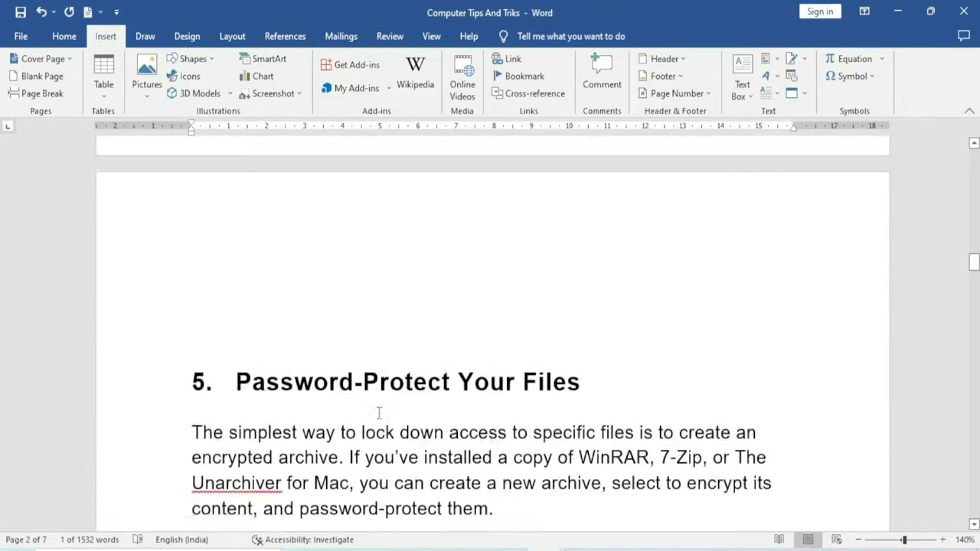
scroll(378, 414, "down", 12)
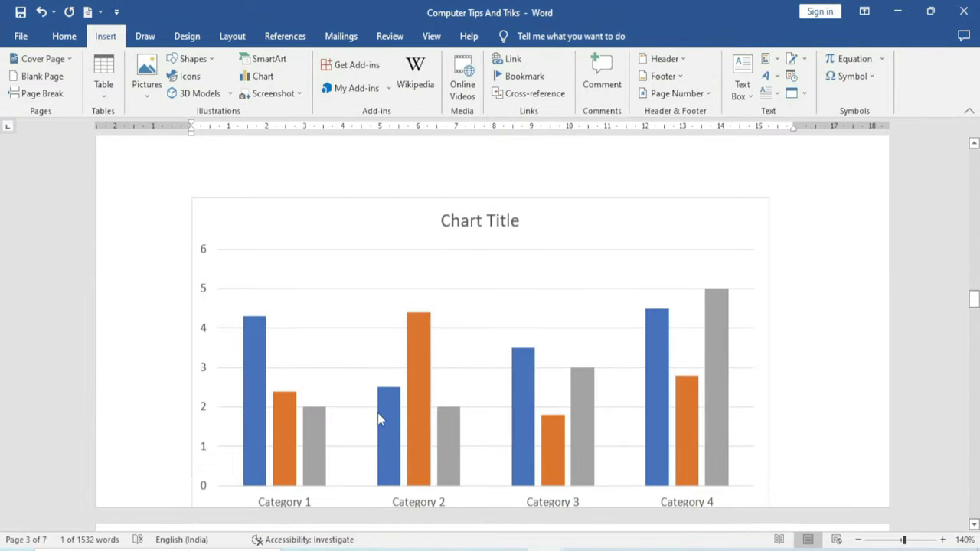
key("shift+F5")
key("Right")
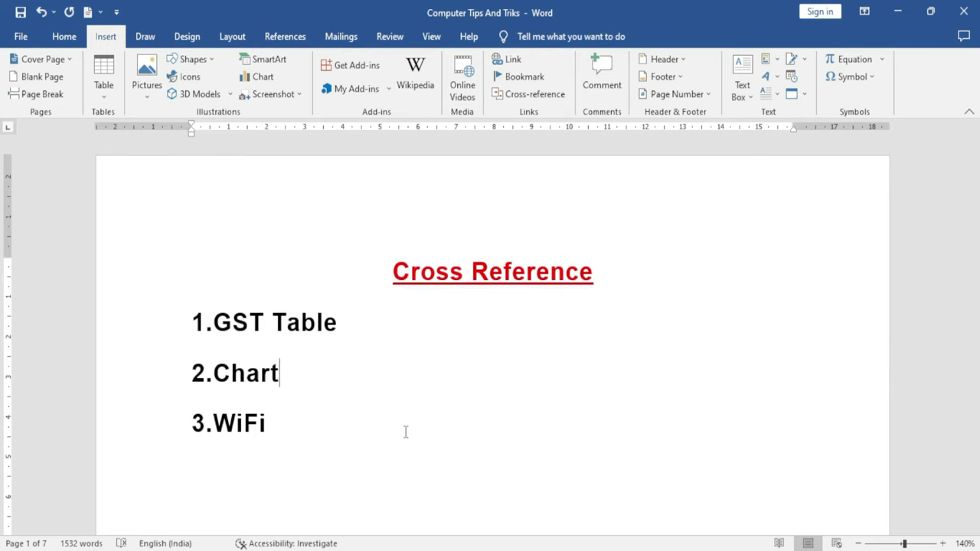
Select the whole GST table with its move handle
scroll(406, 431, "down", 20)
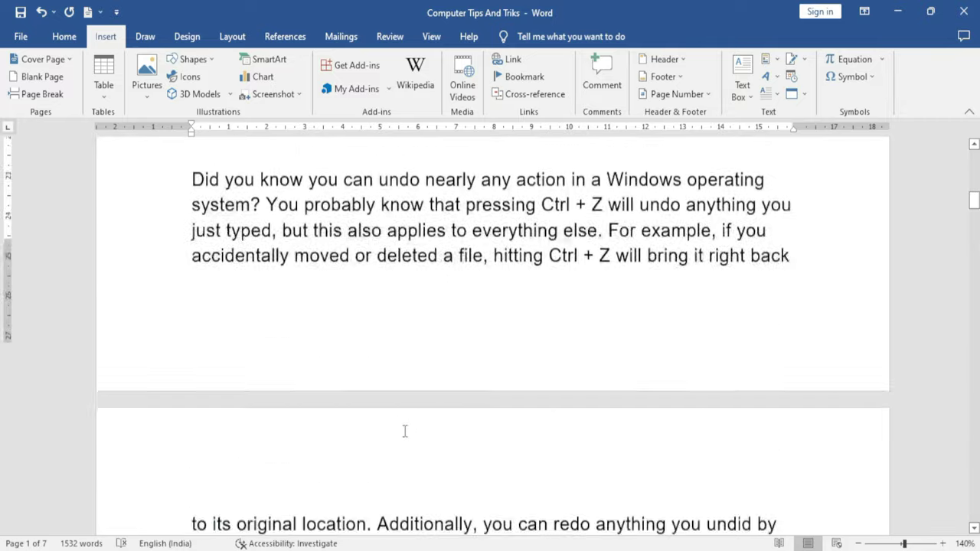
scroll(406, 431, "down", 1)
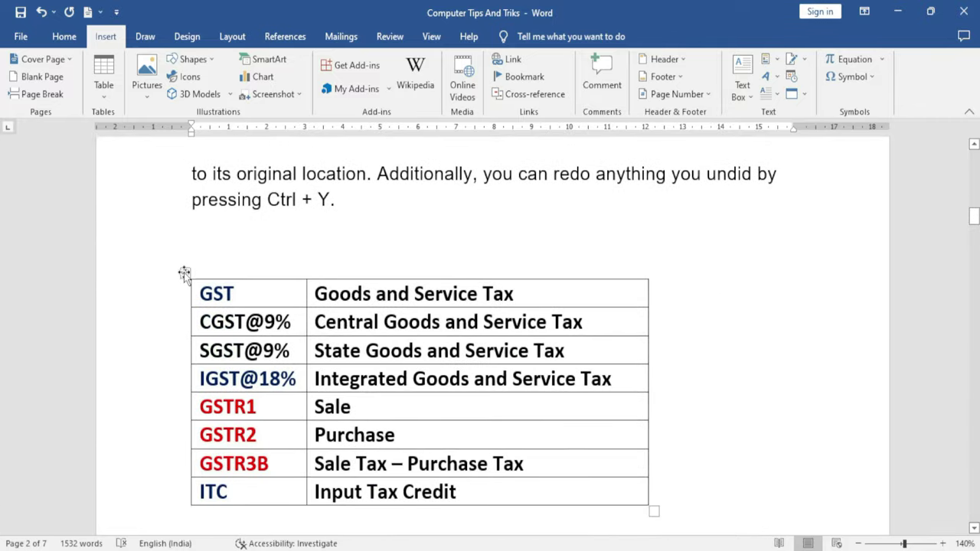
left_click(184, 273)
Start a caption on the GST table, typing 'Gst' and keeping the Table label
right_click(186, 276)
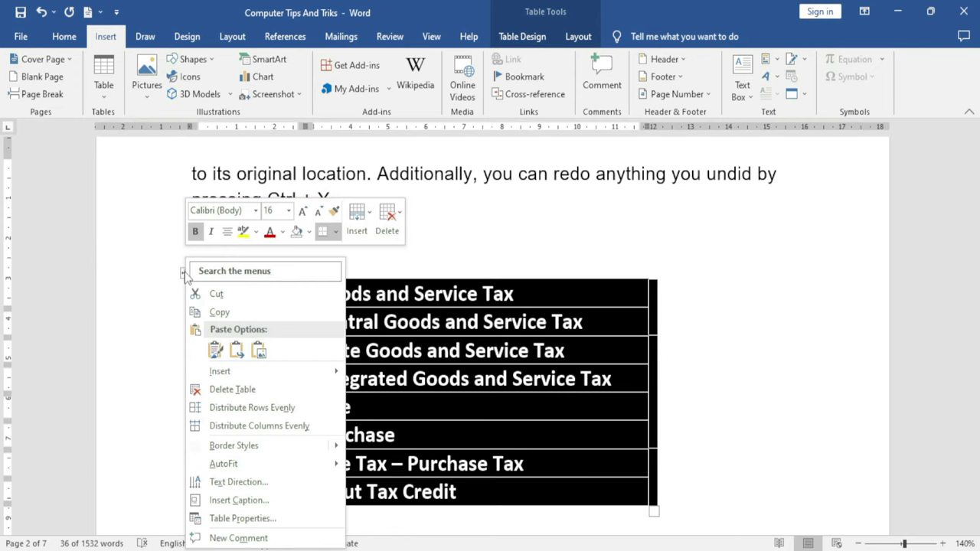
left_click(270, 501)
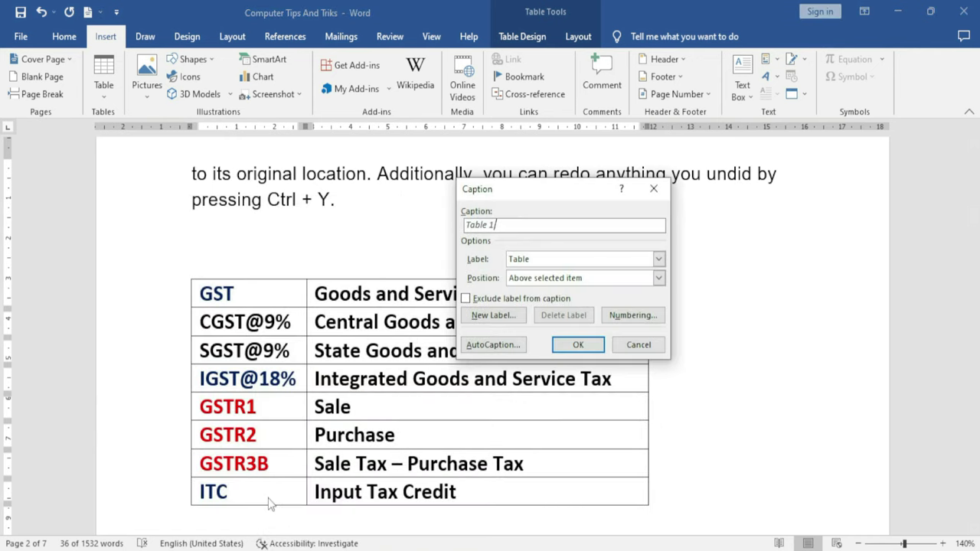
left_click_drag(504, 193, 557, 235)
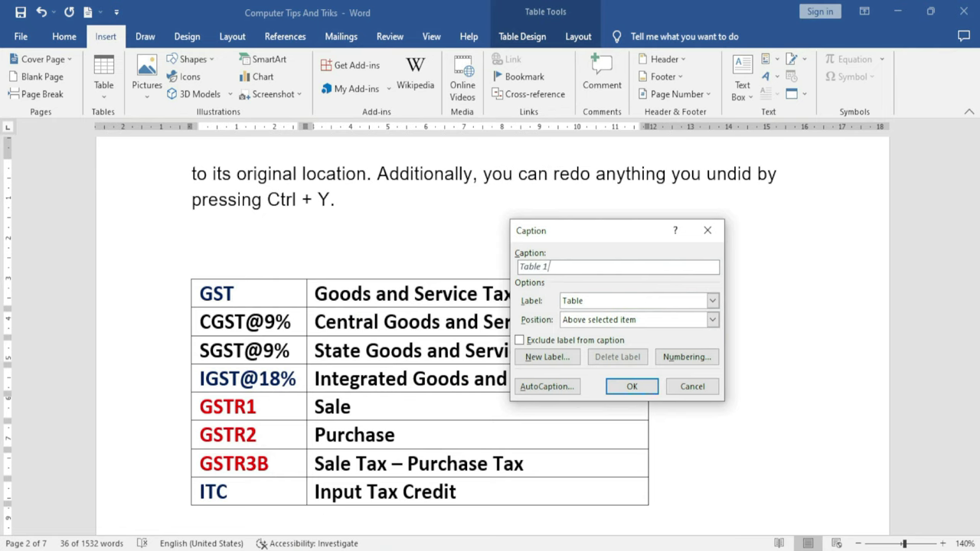
type("Gs")
left_click(594, 306)
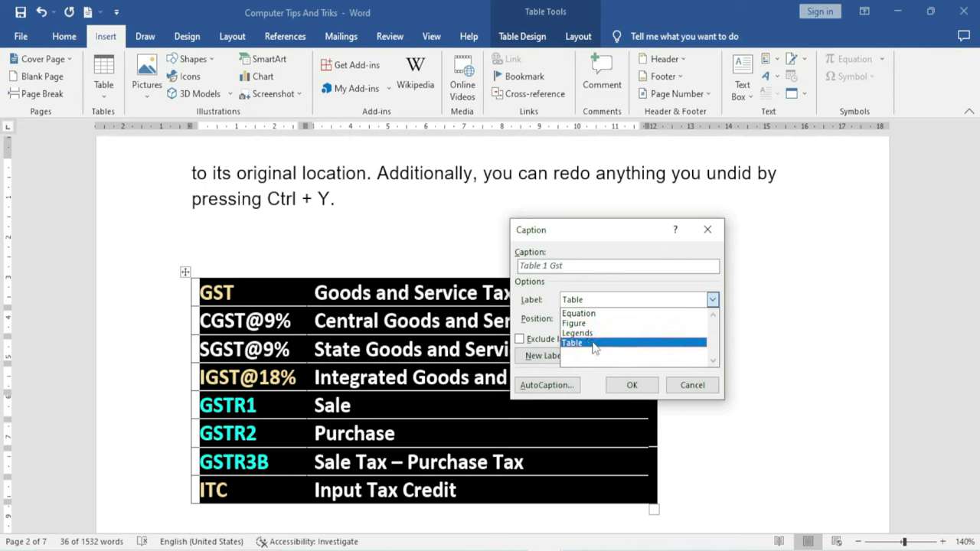
left_click(595, 344)
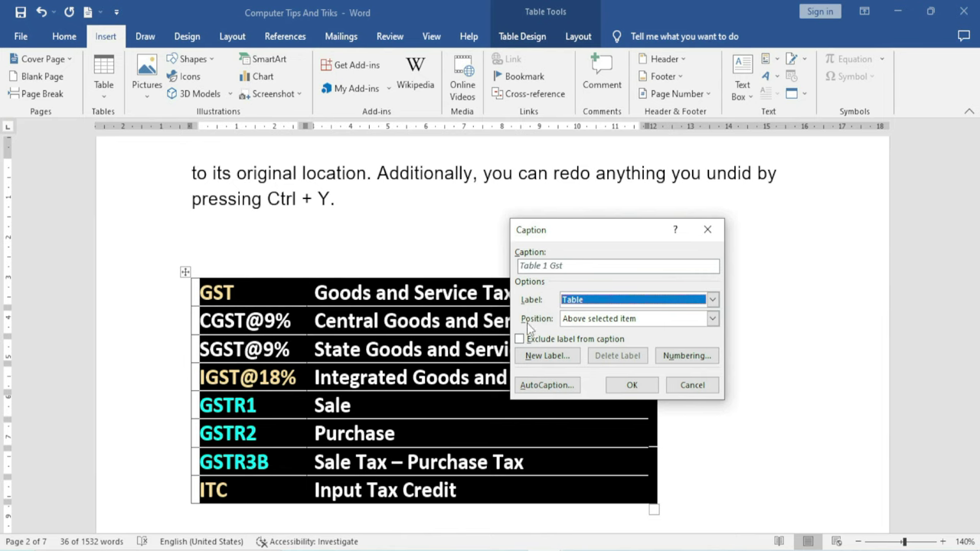
Position the Table 1 Gst caption above the table, skipping a new label, and insert it
left_click(593, 320)
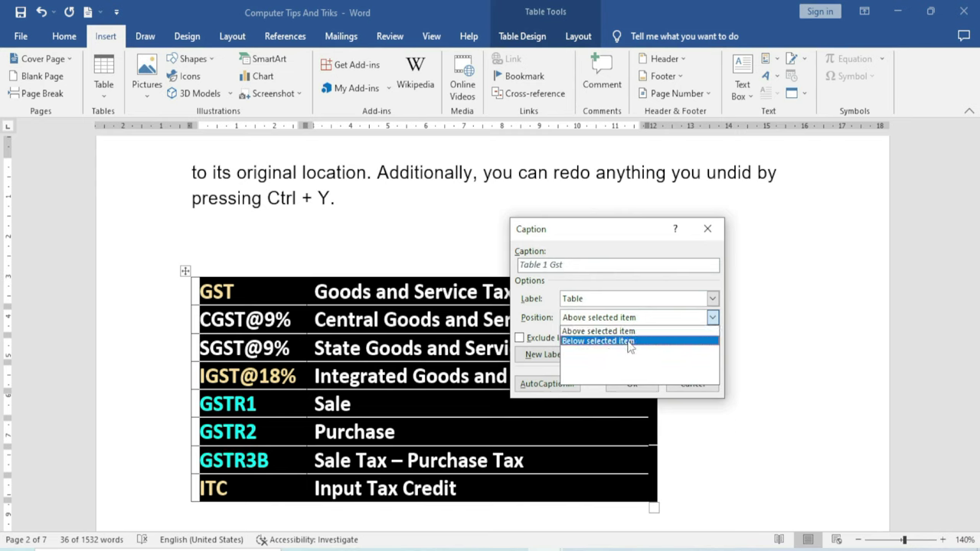
left_click(629, 332)
key("shift+Tab")
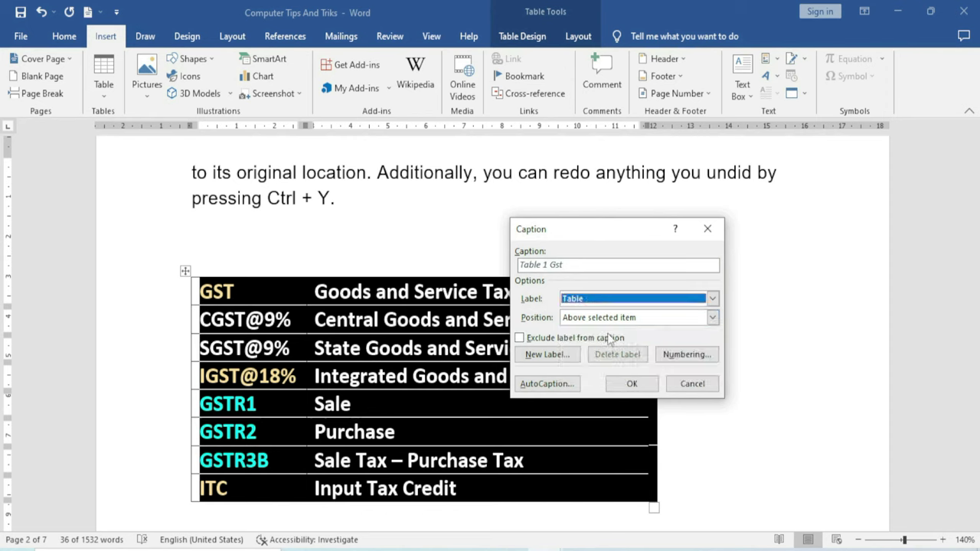
left_click(607, 299)
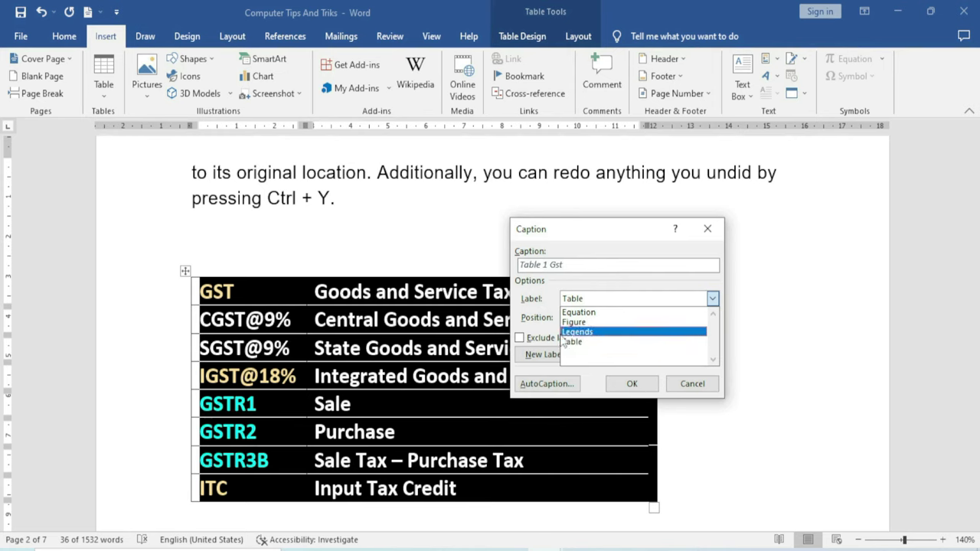
left_click(540, 354)
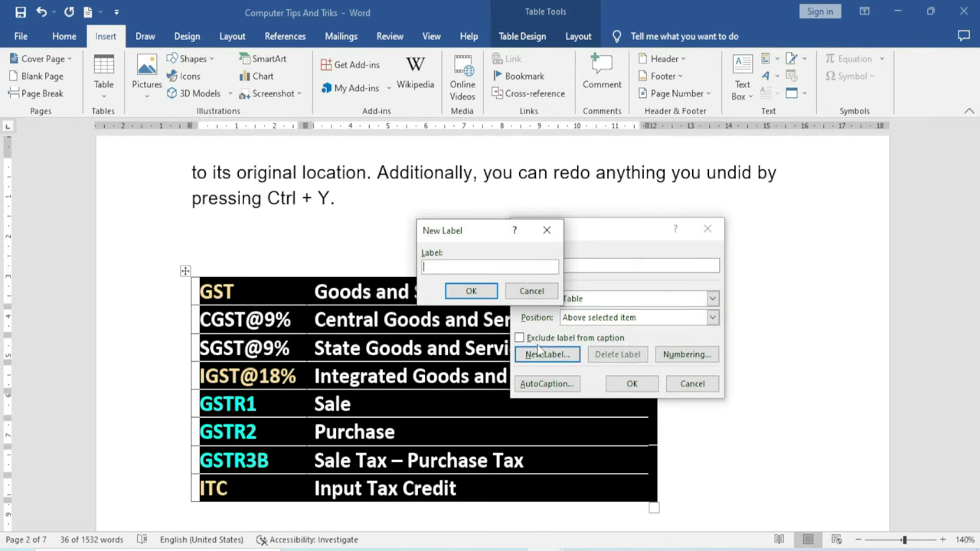
left_click(540, 294)
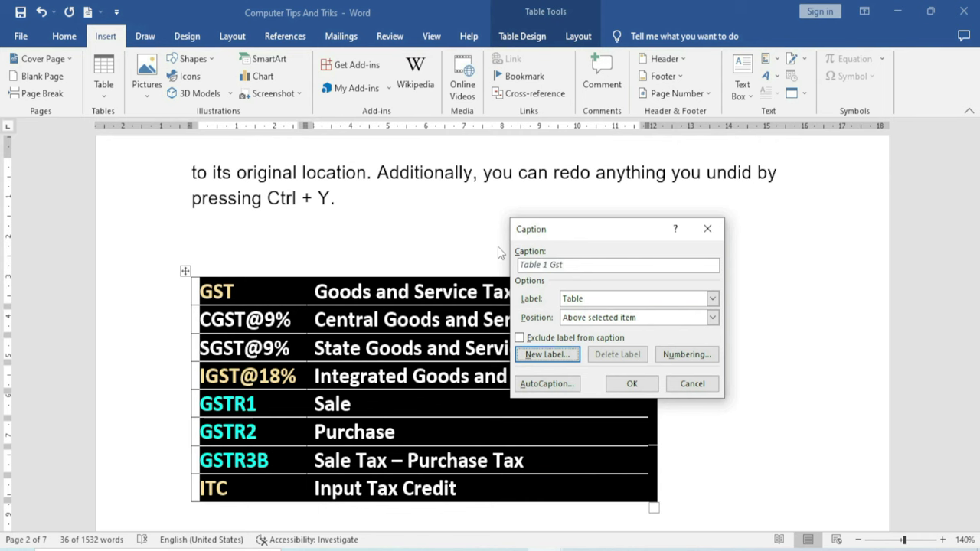
left_click(632, 384)
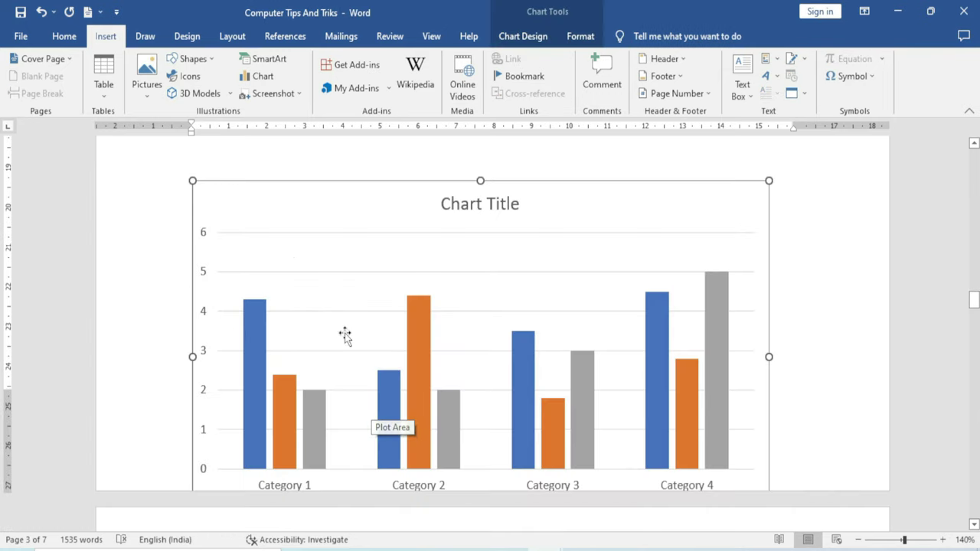
Start a caption on the bar chart, typing 'Chart' as its text
right_click(254, 216)
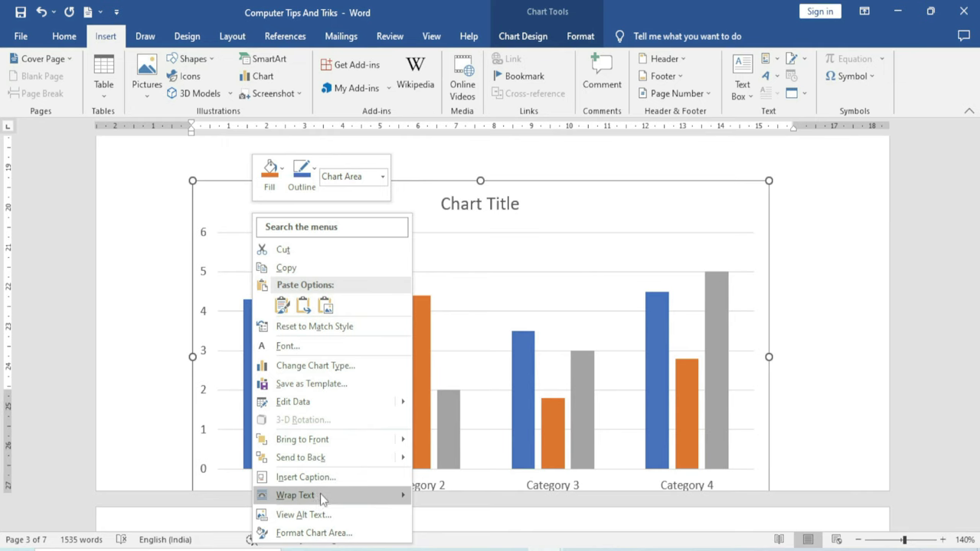
left_click(332, 474)
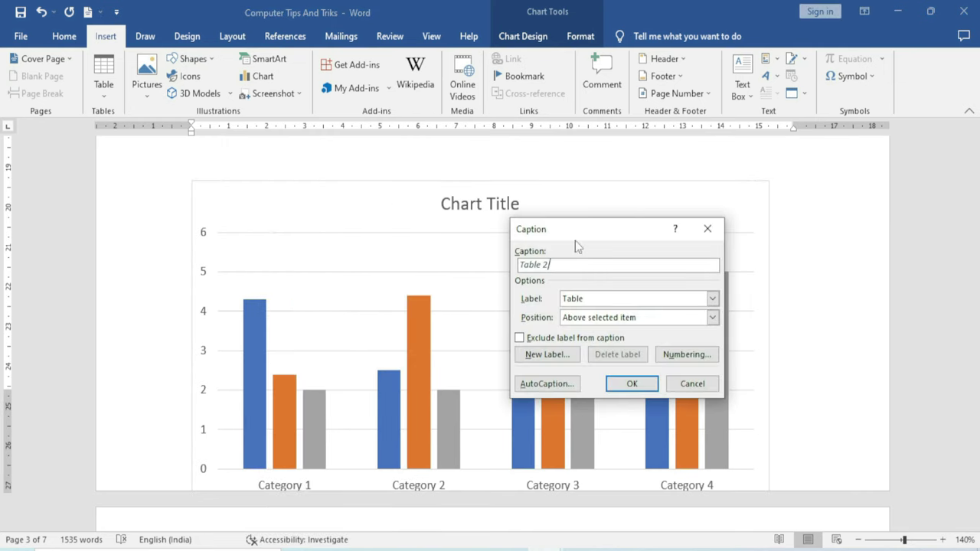
left_click_drag(572, 231, 487, 232)
left_click(488, 272)
type("Chart")
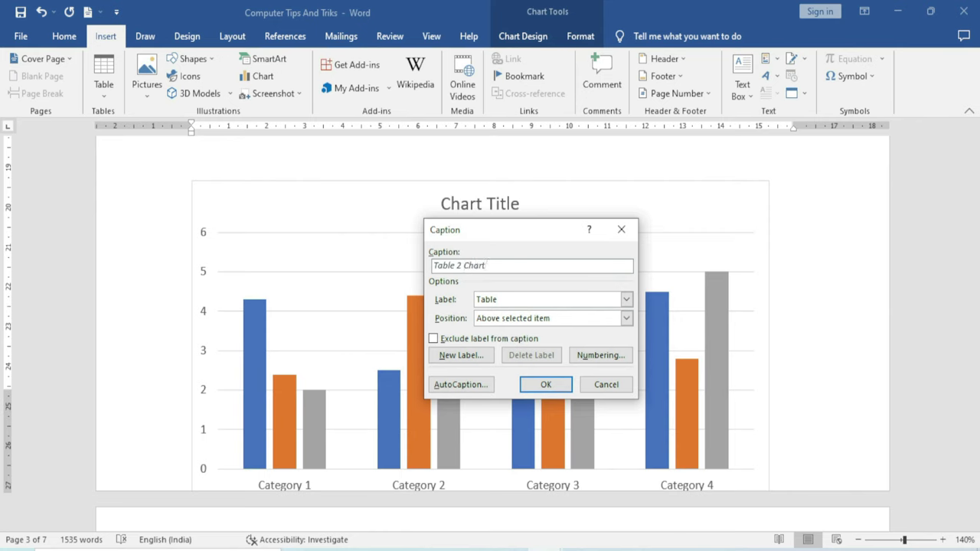
Create a new 'Chart' caption label and insert Chart 1 Chart above the chart
left_click(627, 300)
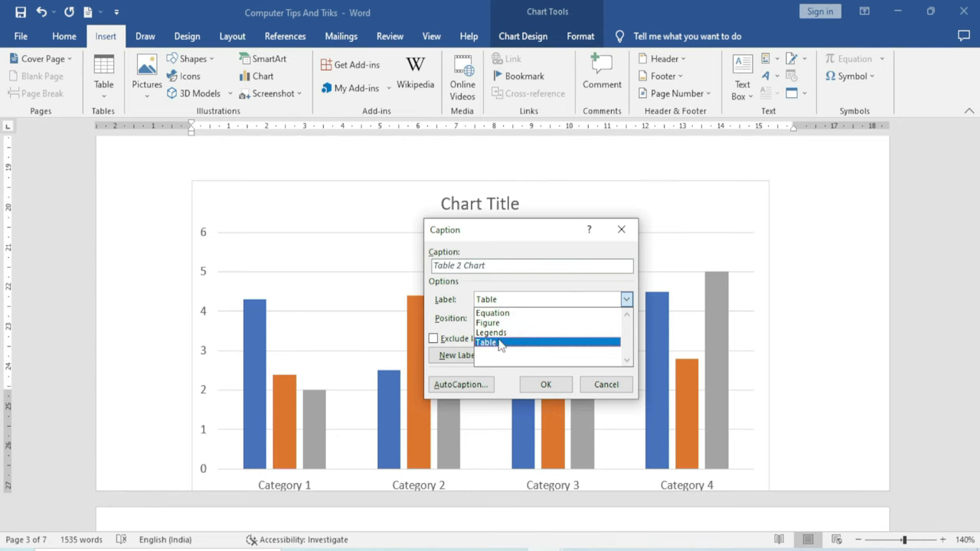
left_click(459, 357)
type("Chart")
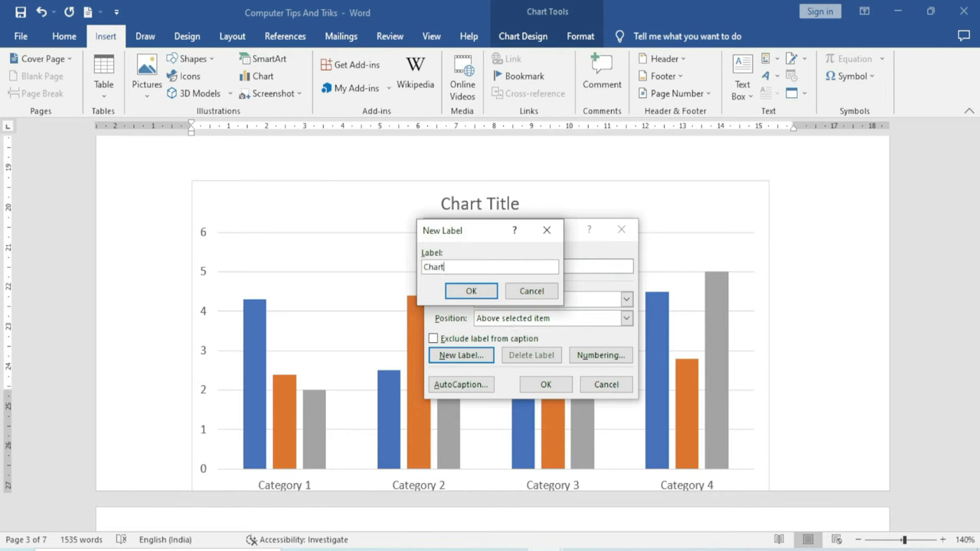
left_click(471, 292)
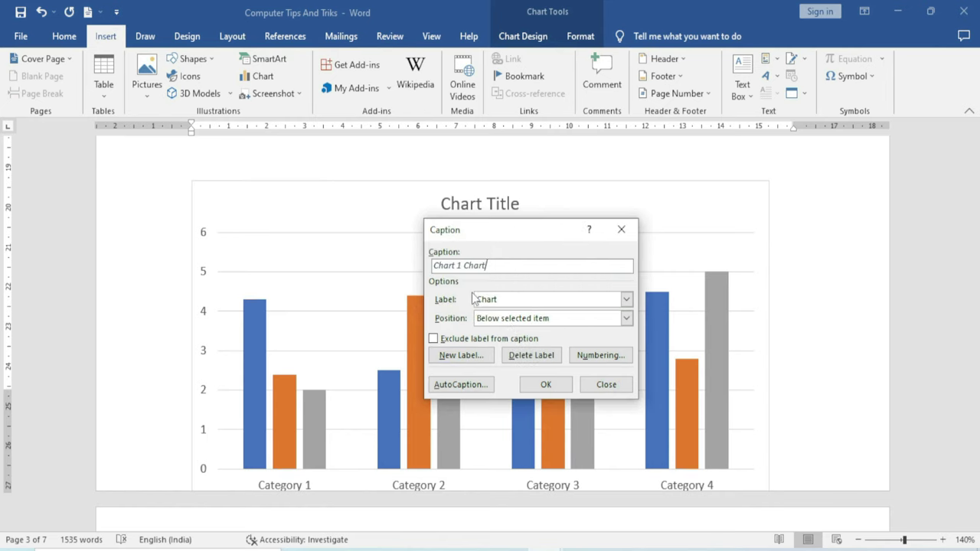
left_click(490, 318)
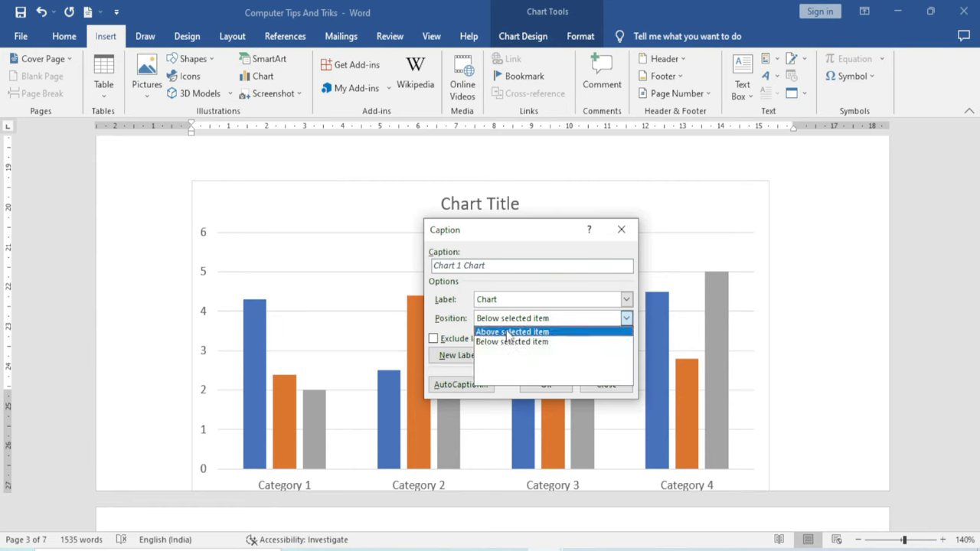
left_click(506, 332)
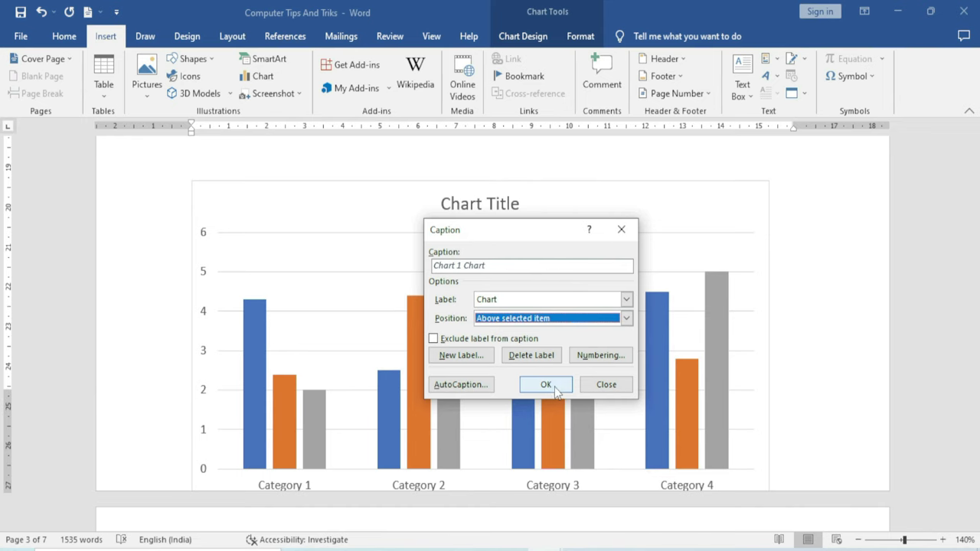
left_click(548, 384)
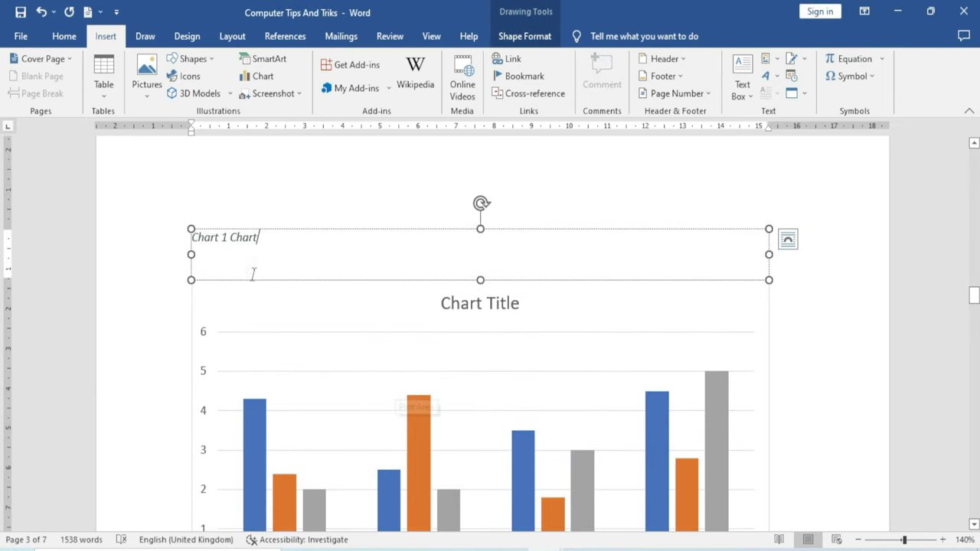
Caption the WiFi router picture 'Figure 1 WiFi' with the Figure label, placed above
scroll(337, 352, "down", 8)
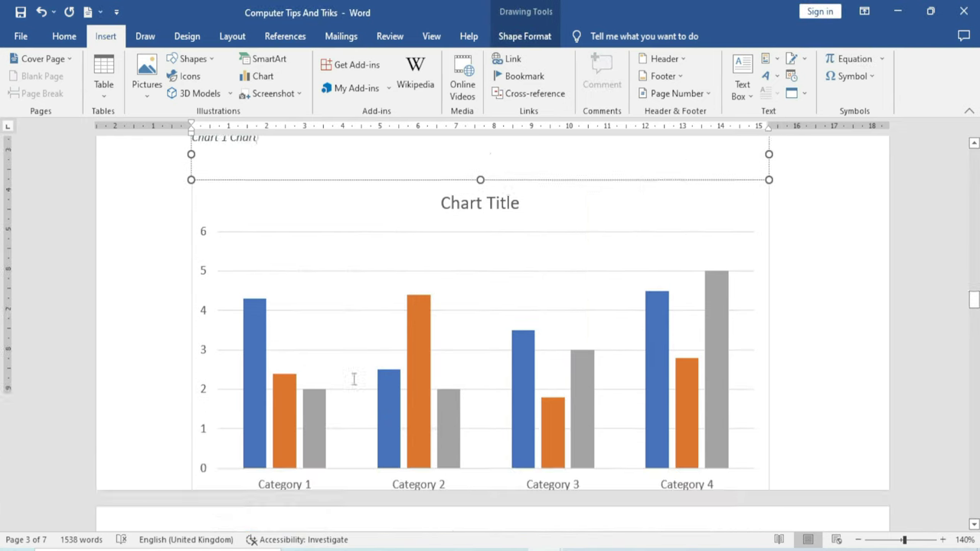
scroll(357, 380, "up", 3)
left_click(351, 388)
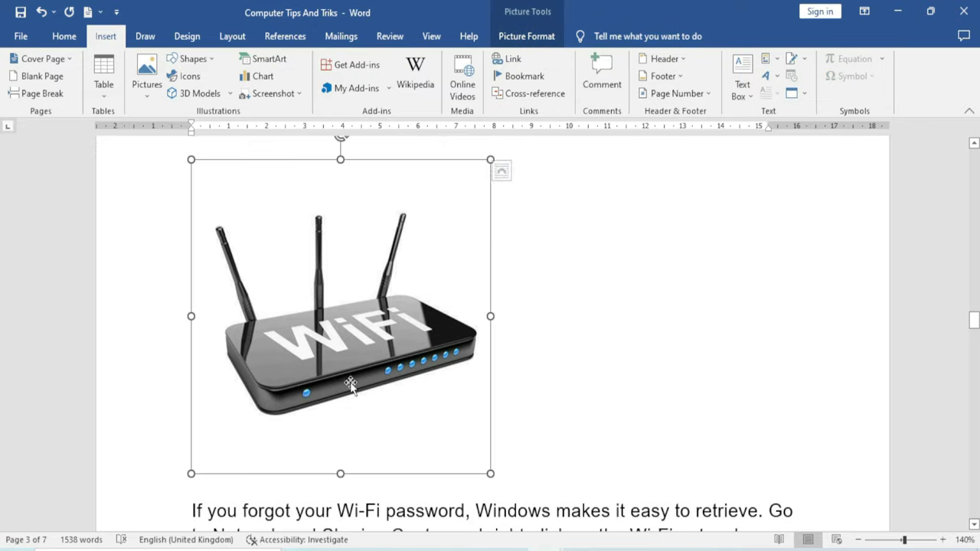
right_click(341, 335)
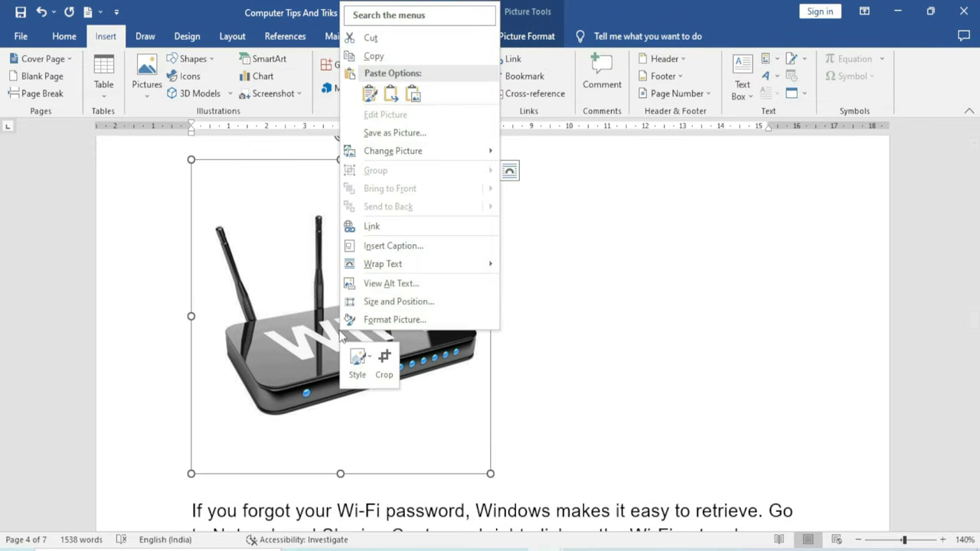
left_click(415, 249)
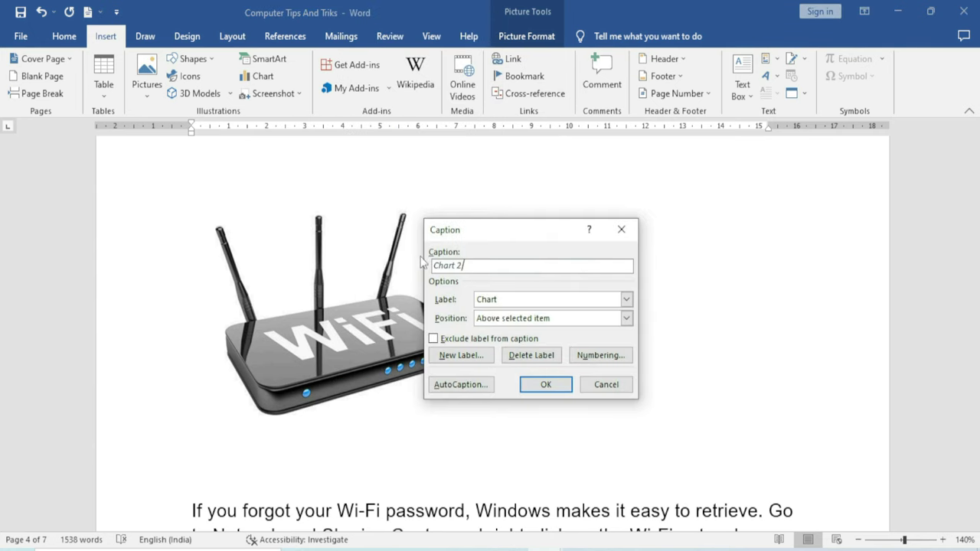
left_click(539, 301)
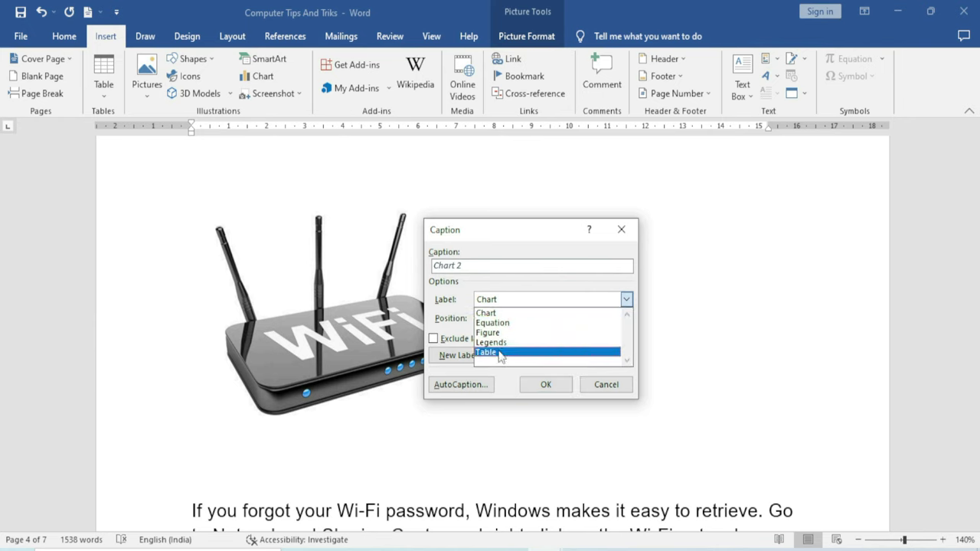
left_click(503, 332)
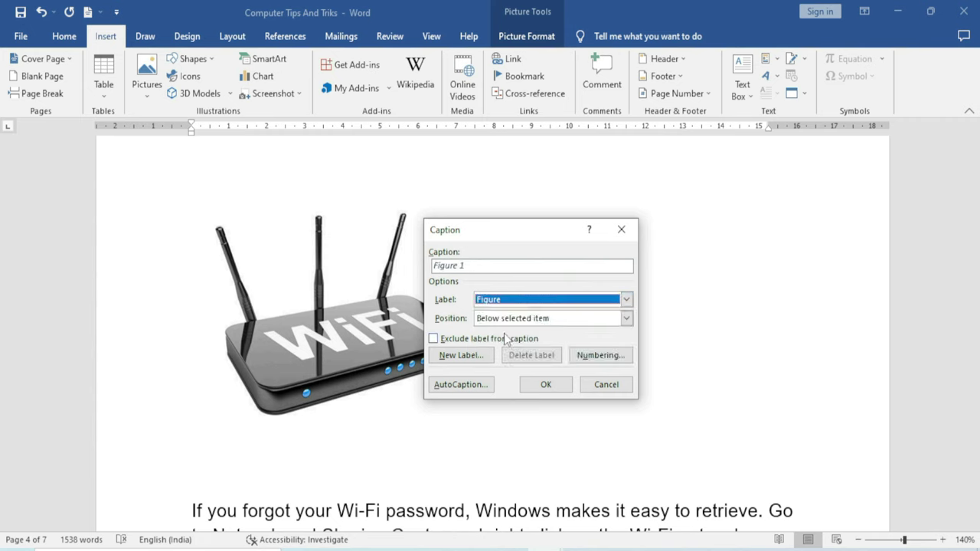
left_click(476, 265)
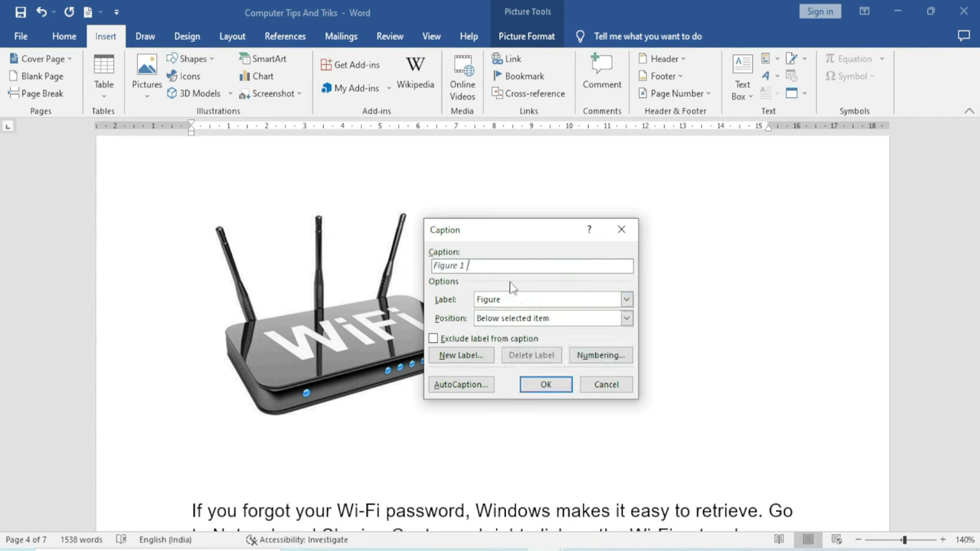
type("WiFi")
left_click(505, 320)
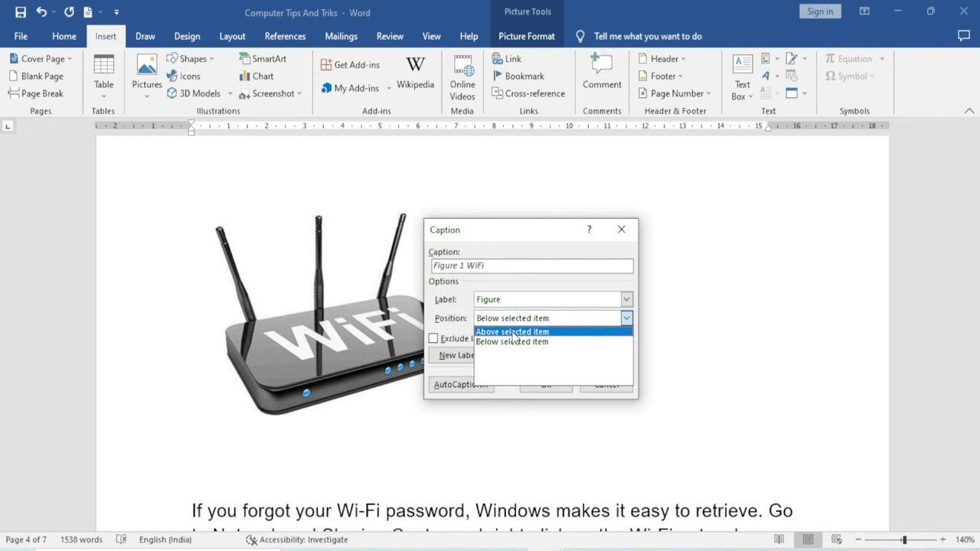
left_click(512, 333)
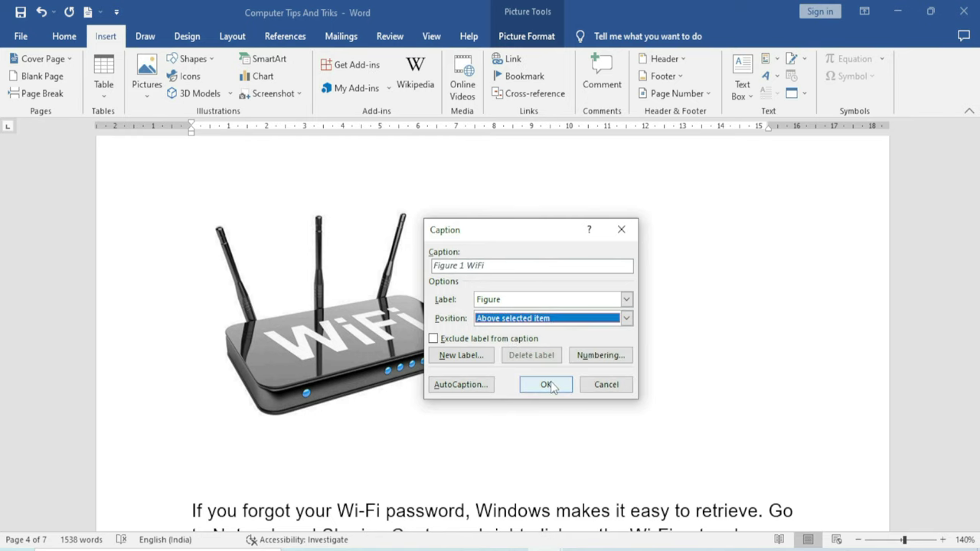
left_click(546, 385)
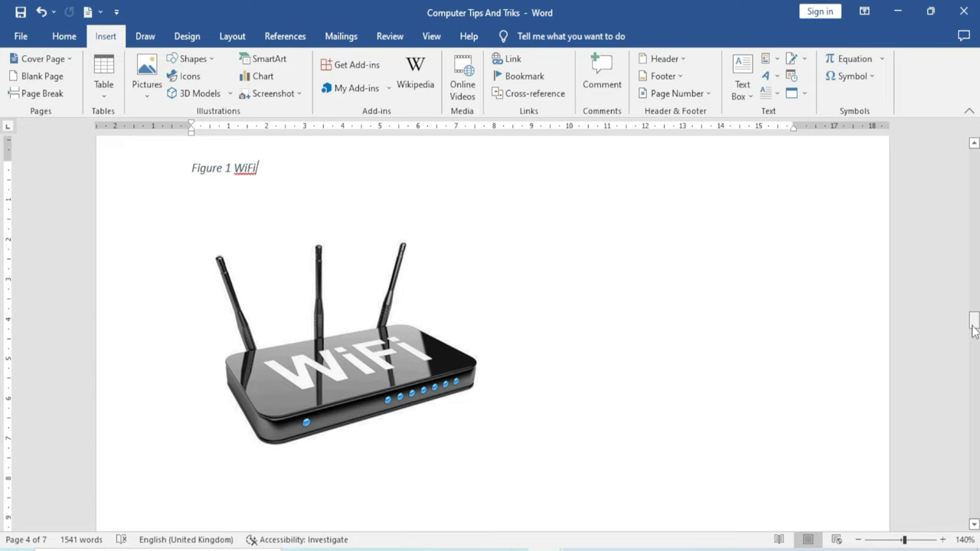
After 1.GST Table, begin a cross-reference with reference type Table
left_click_drag(973, 329, 973, 161)
left_click(281, 228)
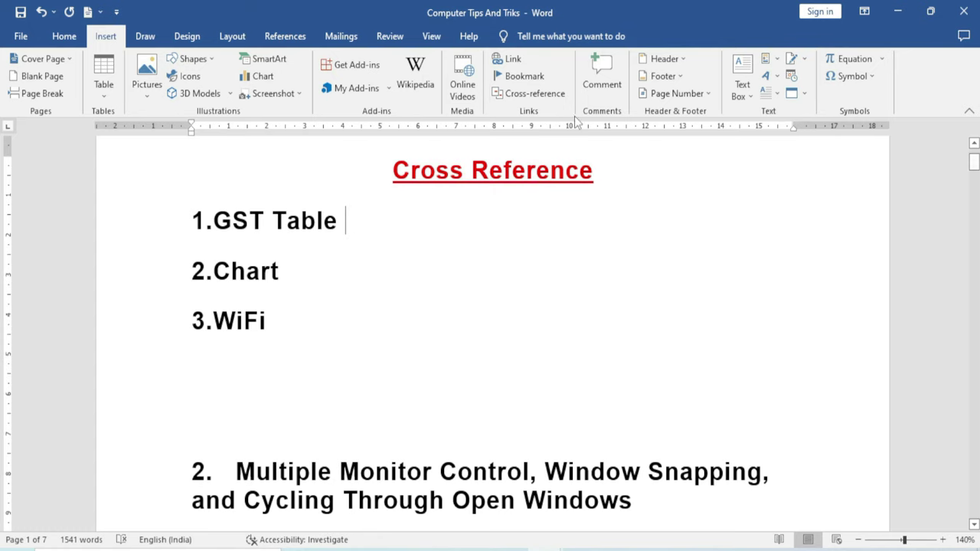
left_click(545, 98)
left_click_drag(489, 158, 541, 154)
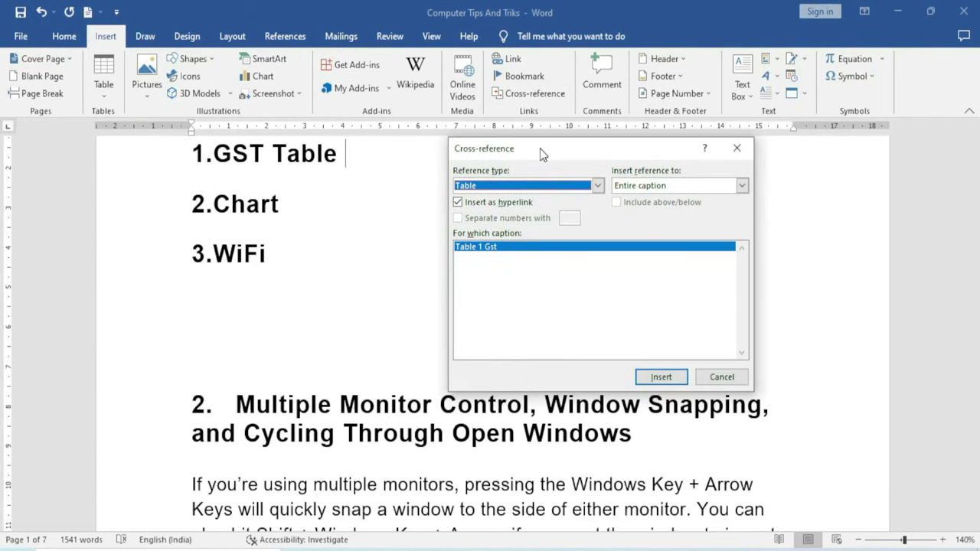
left_click(597, 185)
left_click_drag(600, 227, 600, 211)
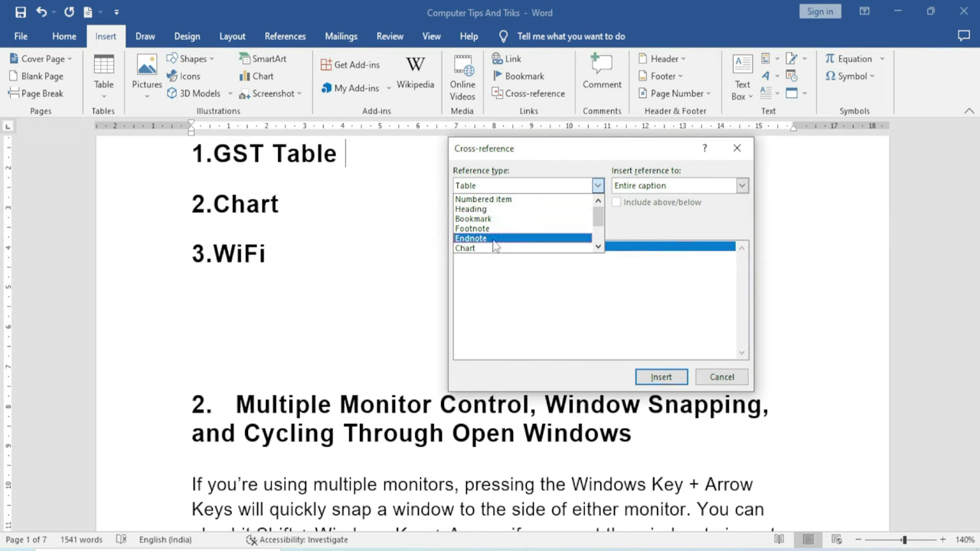
scroll(496, 246, "down", 1)
scroll(495, 239, "down", 1)
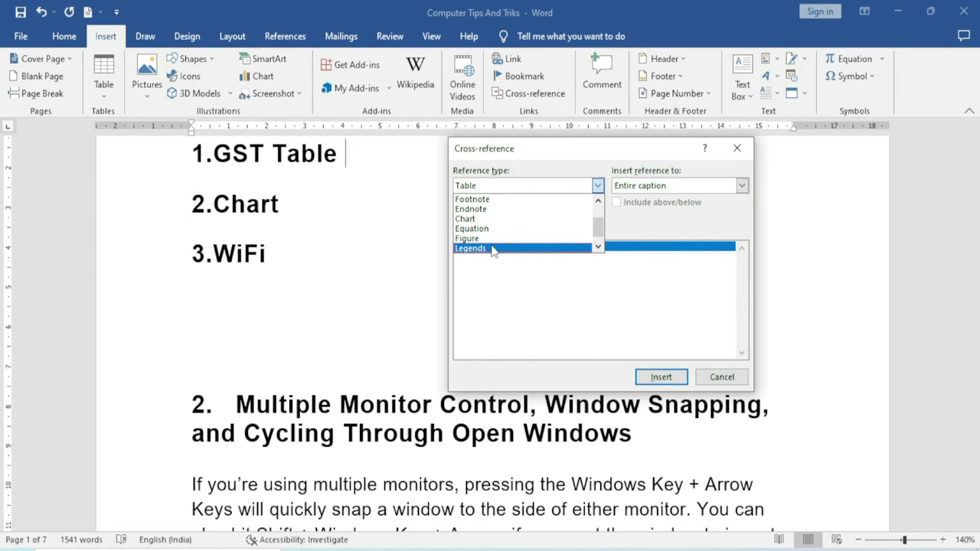
scroll(494, 251, "up", 1)
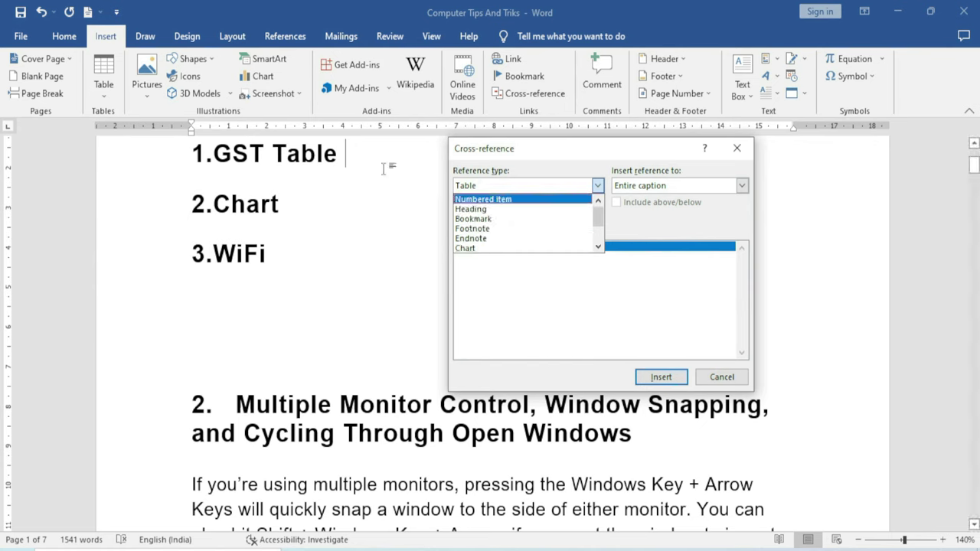
scroll(523, 241, "down", 2)
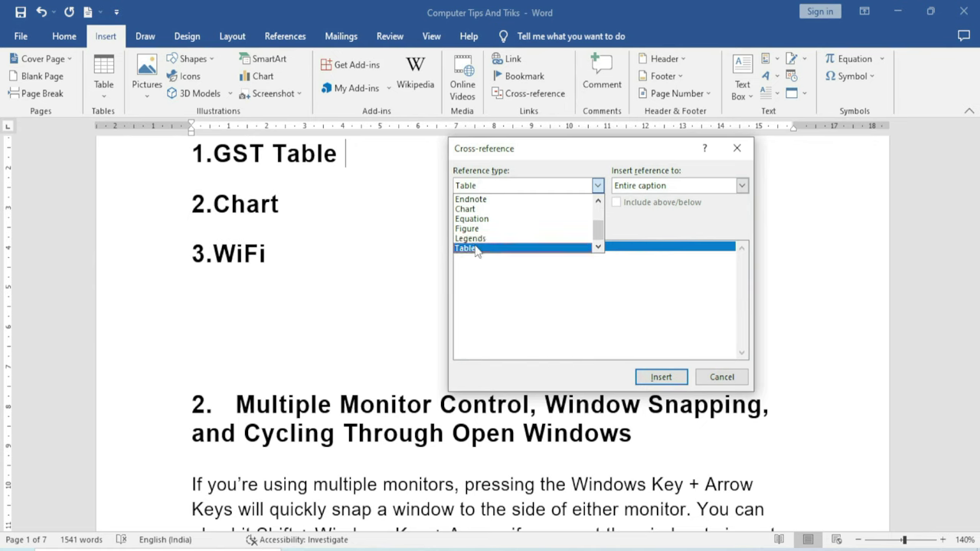
left_click(479, 248)
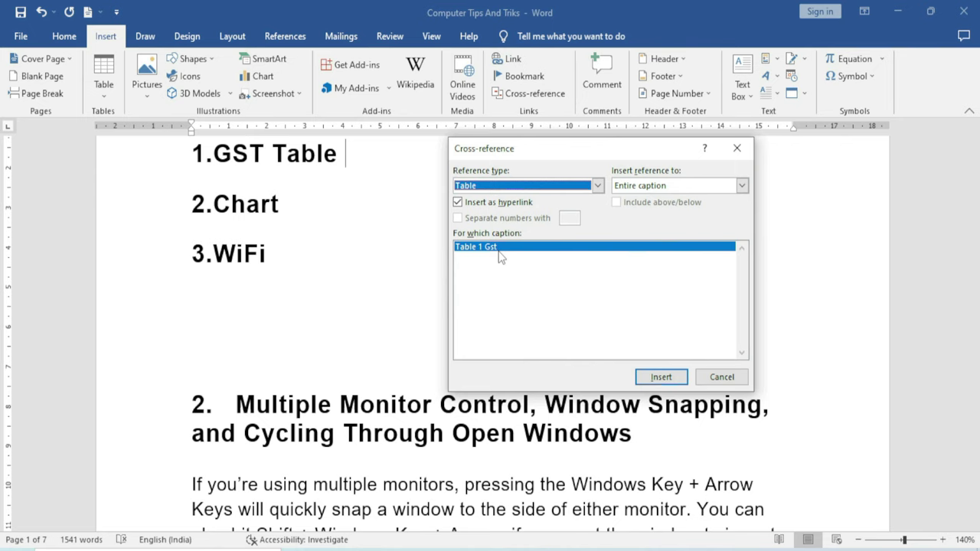
Insert the entire Table 1 Gst caption as the reference and close the dialog
left_click(351, 160)
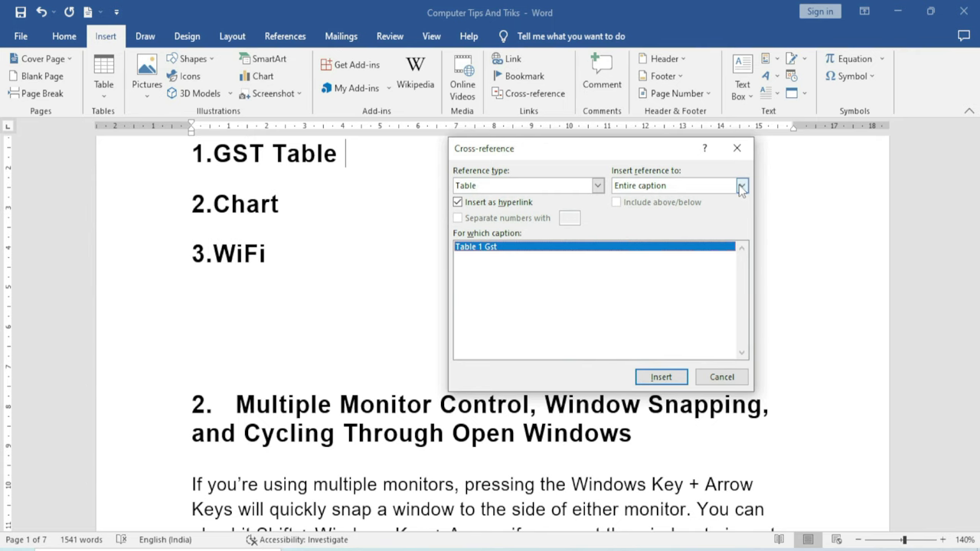
left_click(741, 186)
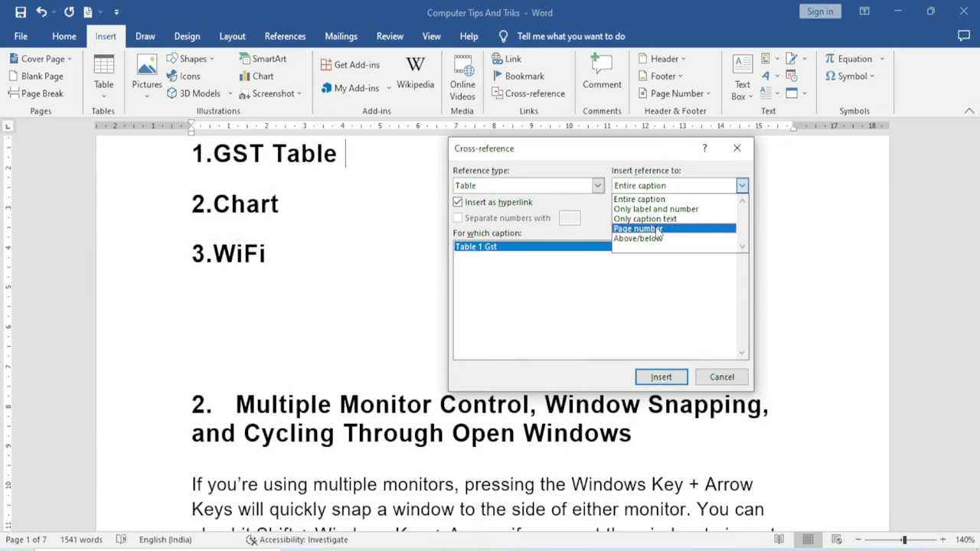
left_click(666, 199)
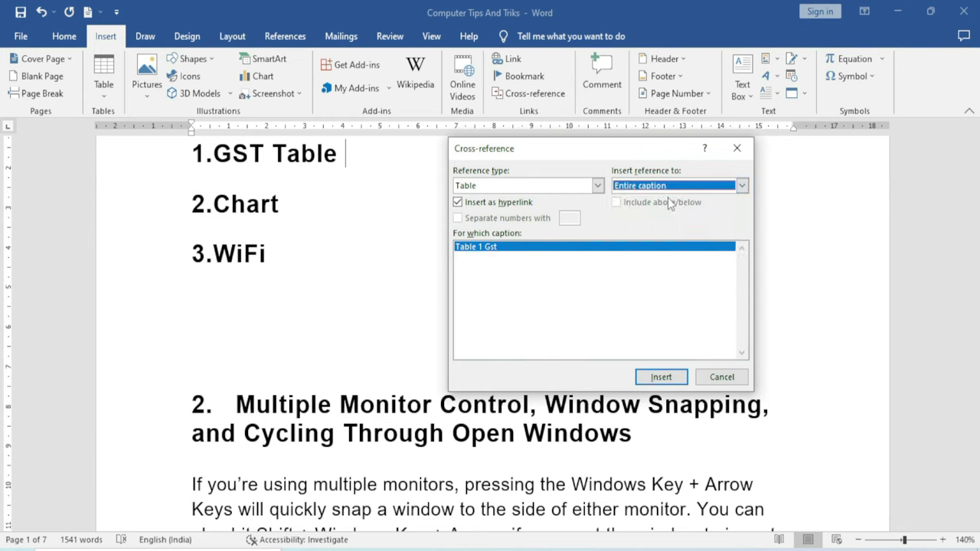
left_click(663, 379)
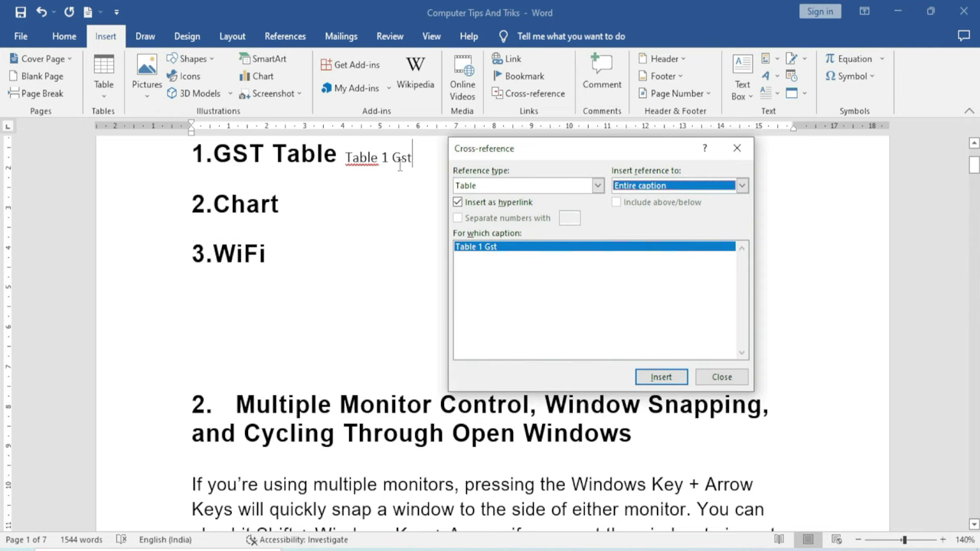
left_click(722, 377)
scroll(405, 304, "up", 1)
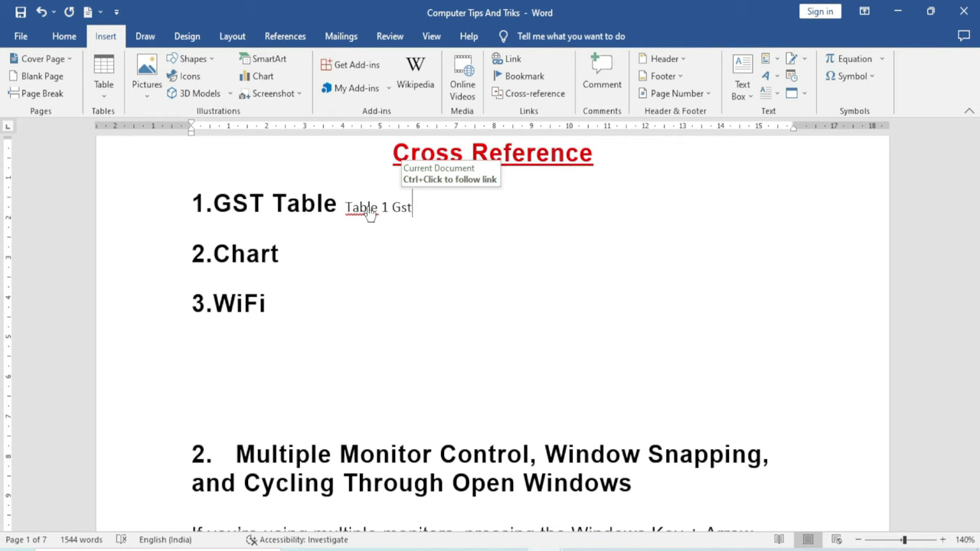
left_click(371, 212, "ctrl")
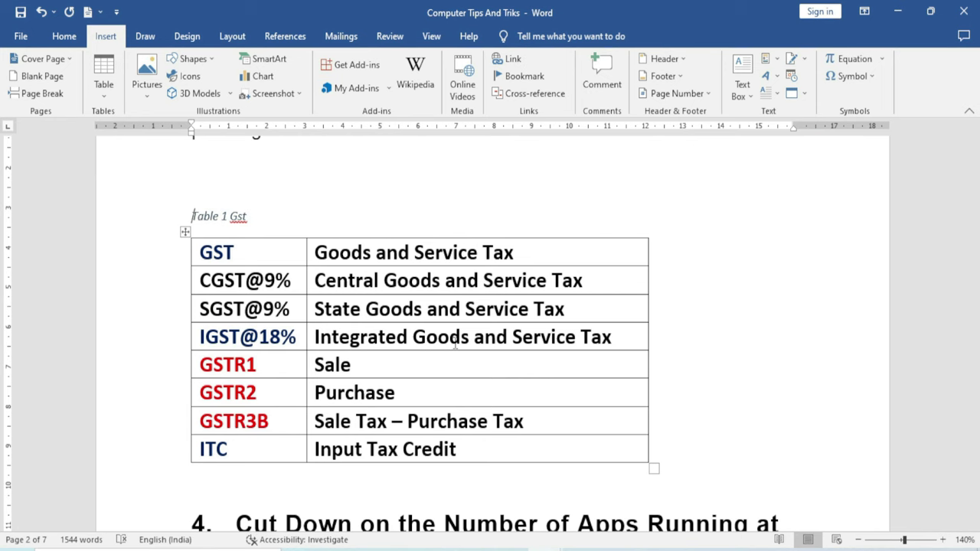
scroll(455, 345, "up", 20)
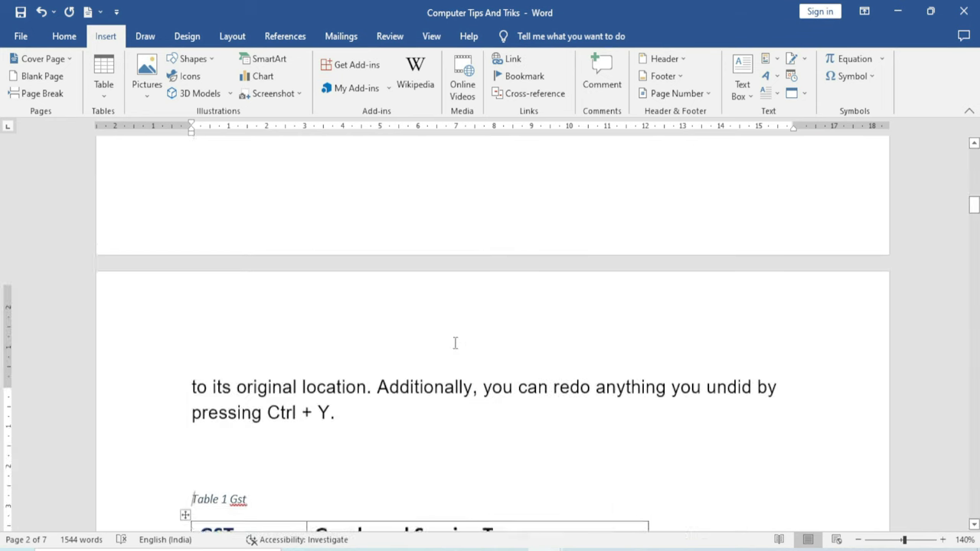
scroll(454, 345, "up", 1)
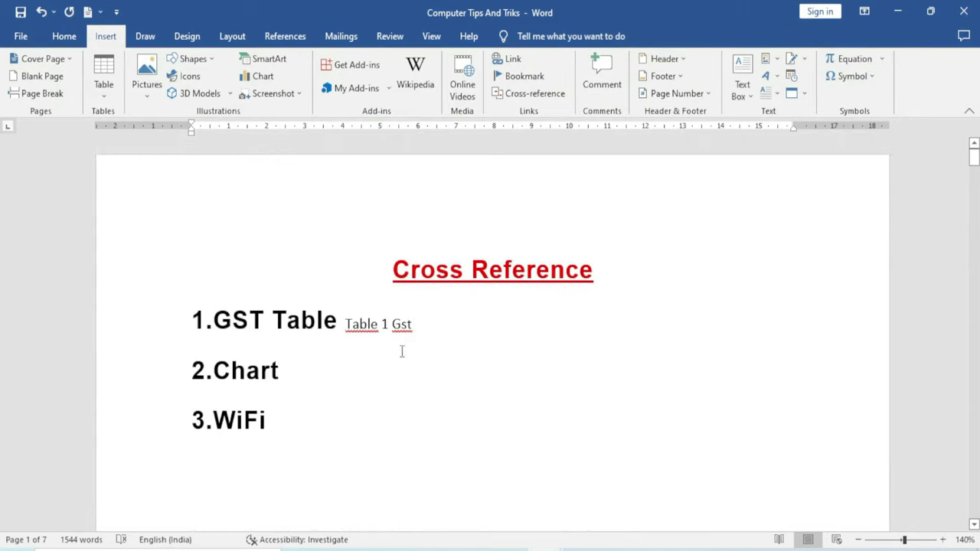
left_click(309, 365)
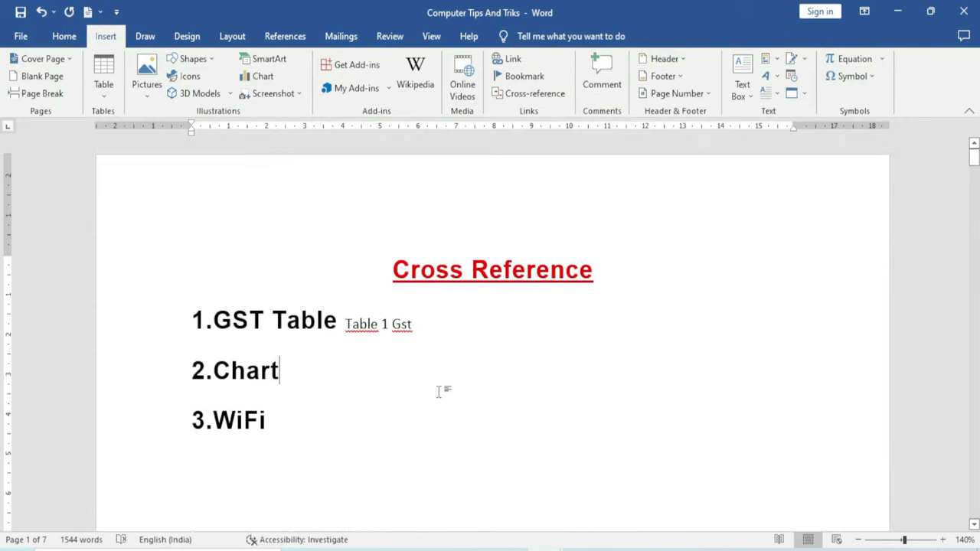
After 2.Chart, begin a cross-reference with reference type Chart
left_click(531, 97)
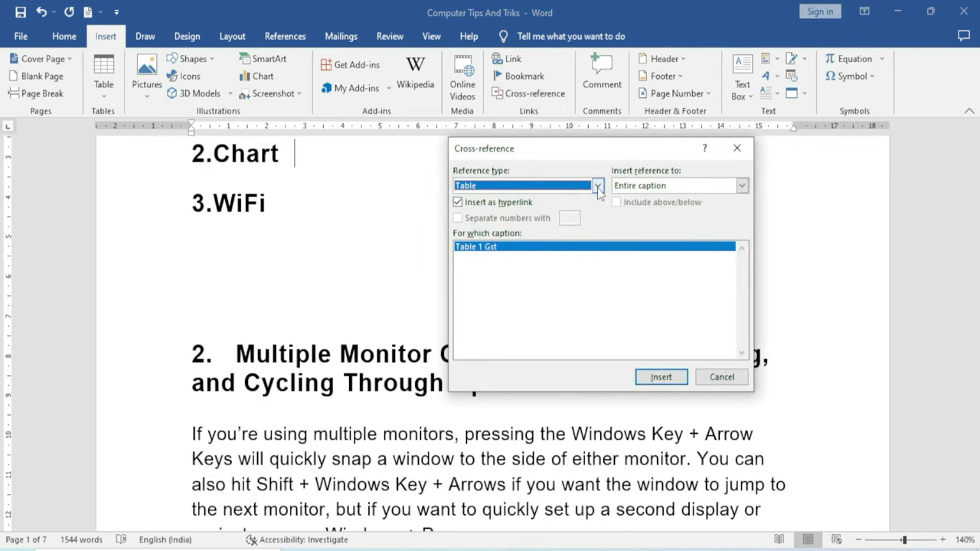
left_click(597, 185)
scroll(505, 233, "up", 1)
scroll(505, 234, "up", 1)
scroll(495, 222, "down", 2)
left_click(486, 209)
Insert the chart's page number (3) as the reference, then follow the link
left_click(709, 187)
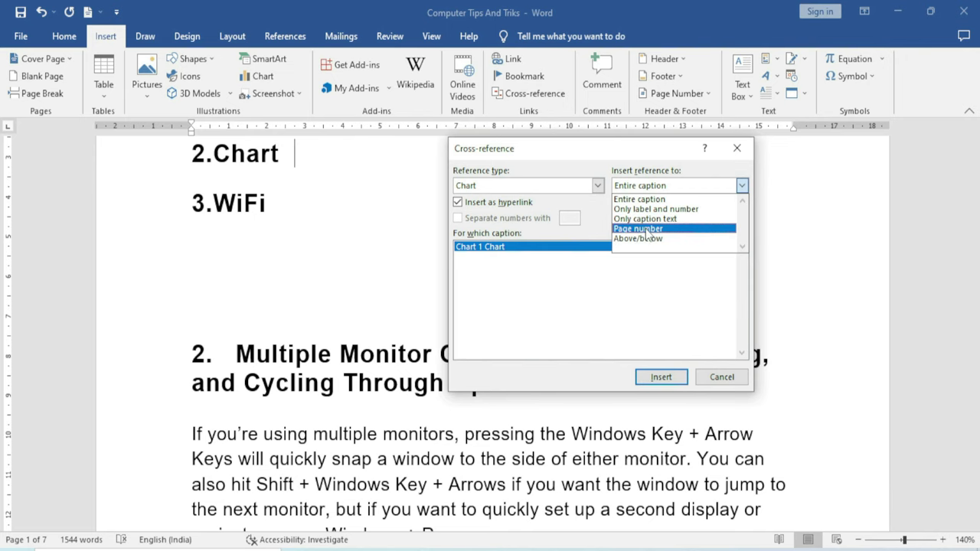
left_click(647, 228)
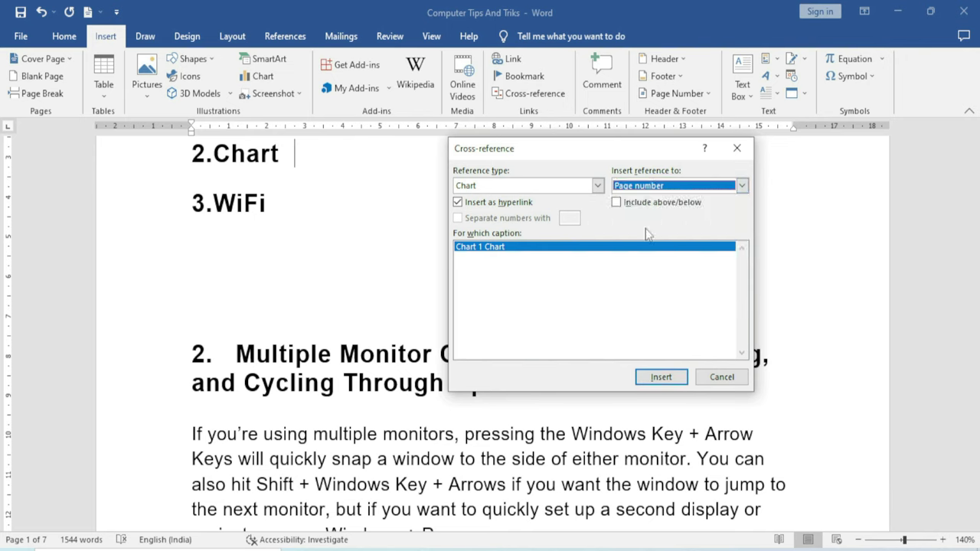
left_click(662, 379)
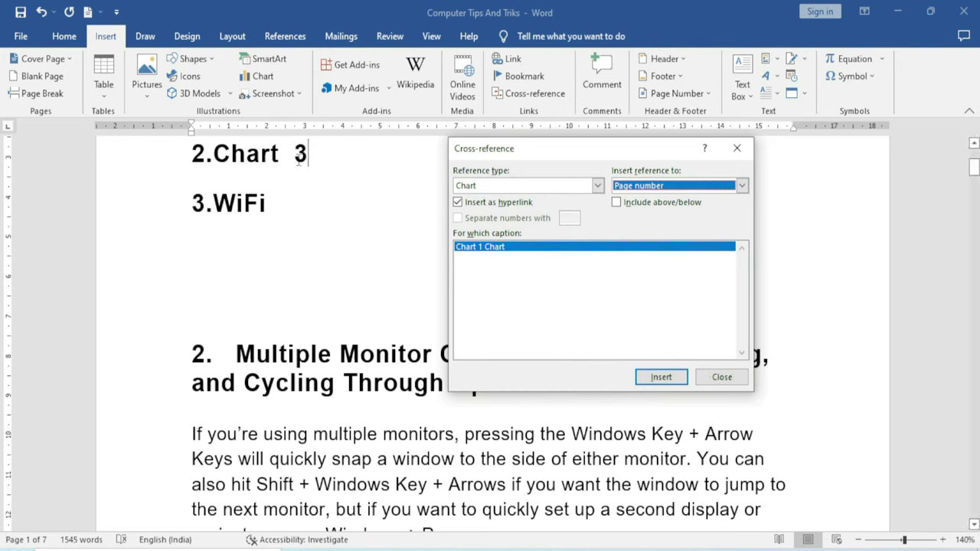
left_click(718, 380)
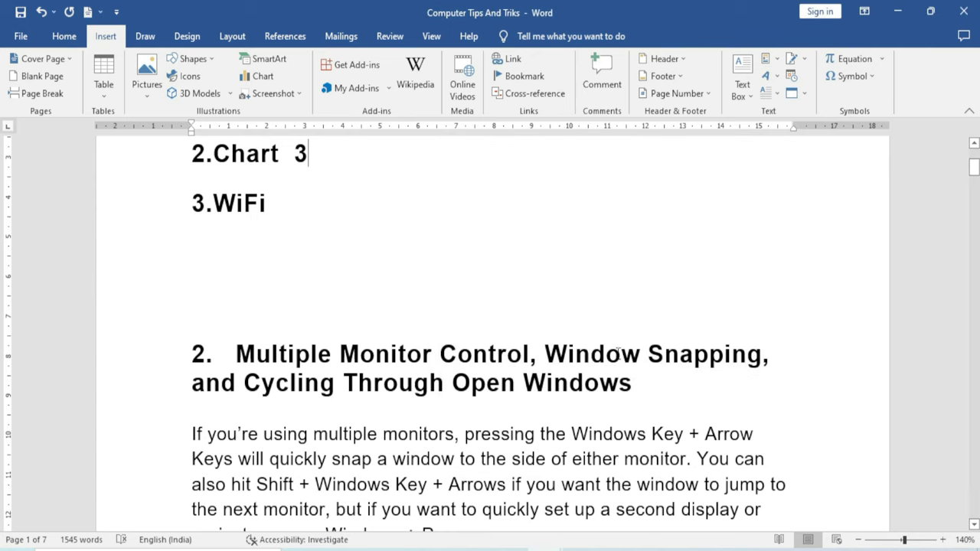
scroll(322, 253, "up", 3)
left_click(298, 255, "ctrl")
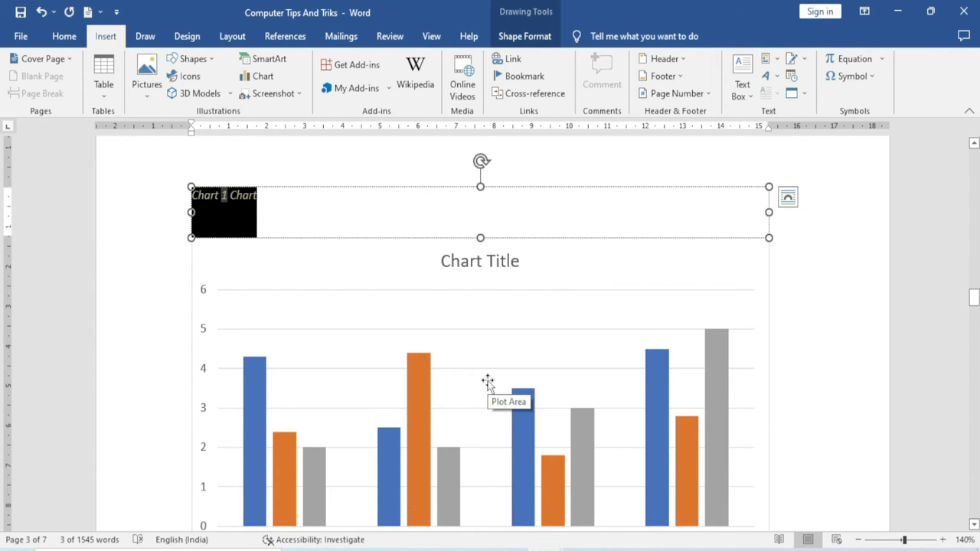
Insert a Figure 1 WiFi cross-reference after 3.WiFi and follow it to the figure
scroll(487, 383, "up", 7)
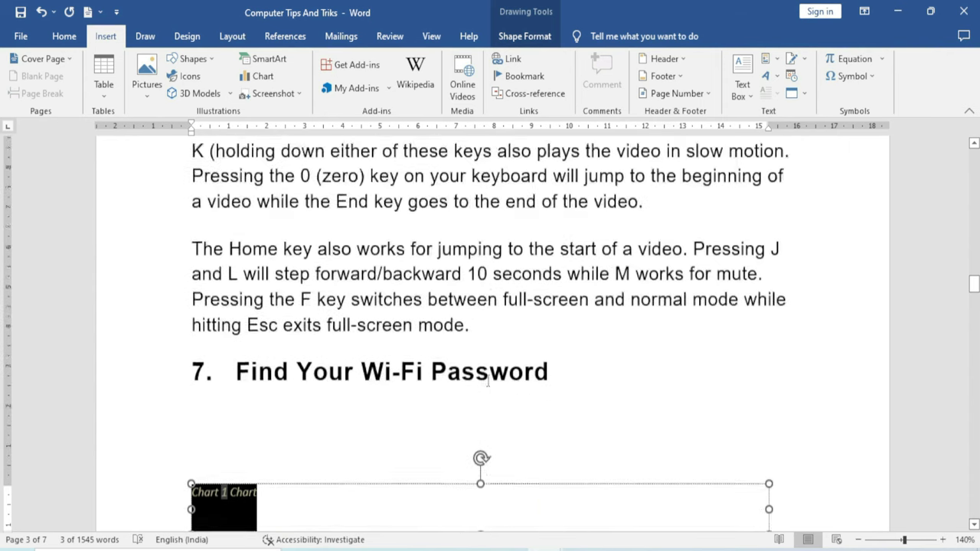
left_click_drag(975, 275, 975, 153)
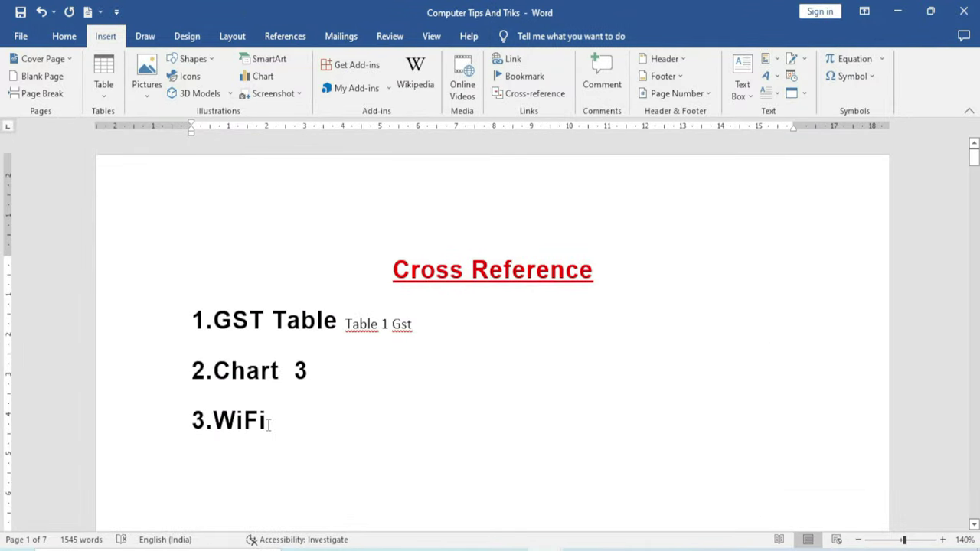
left_click(535, 93)
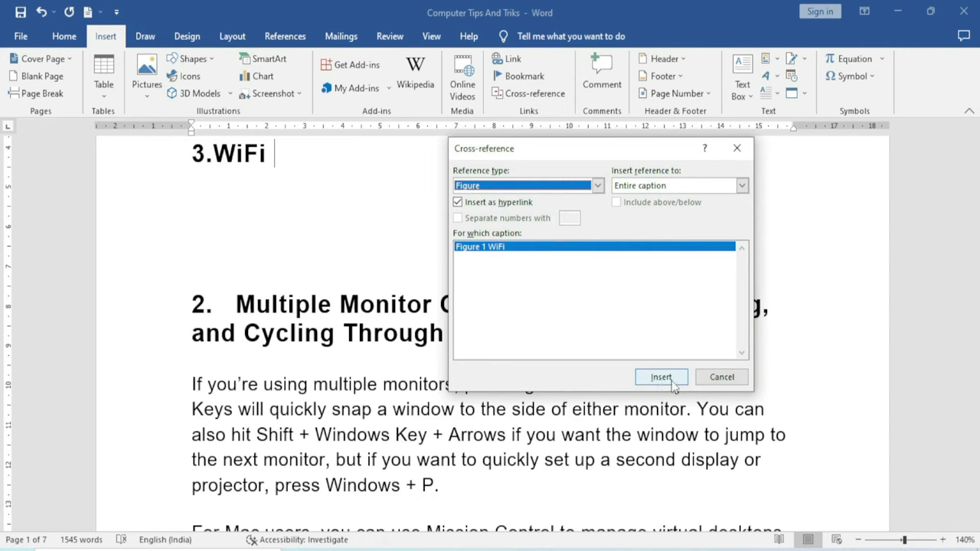
left_click(673, 385)
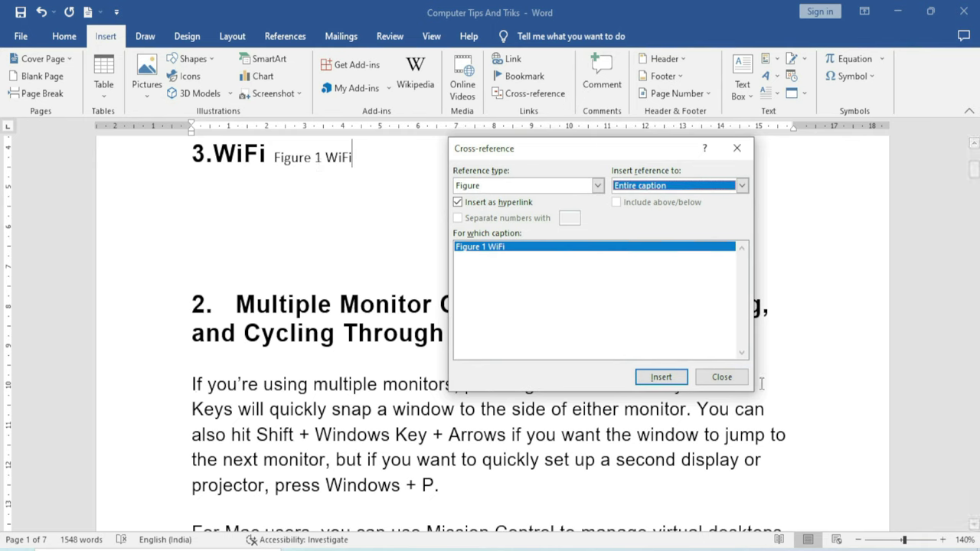
left_click(727, 379)
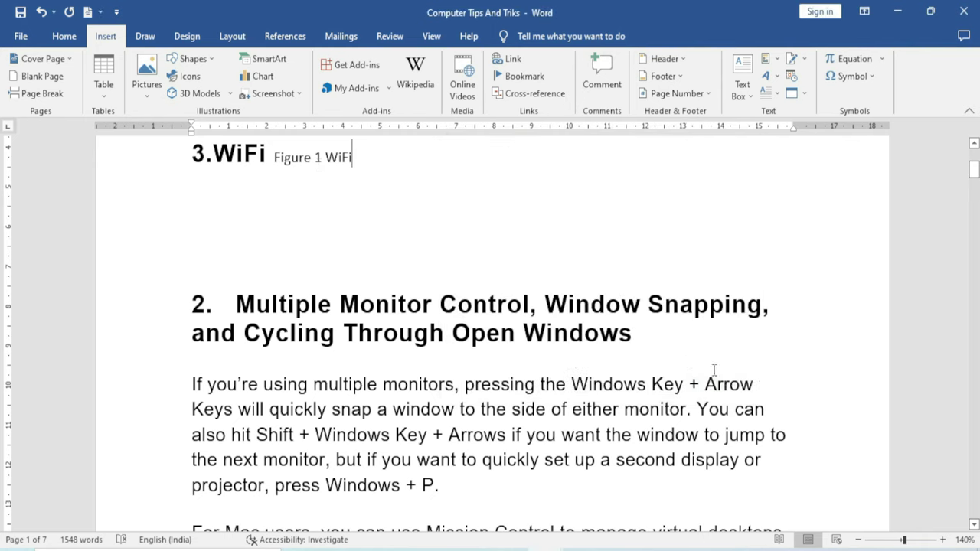
left_click(338, 160, "ctrl")
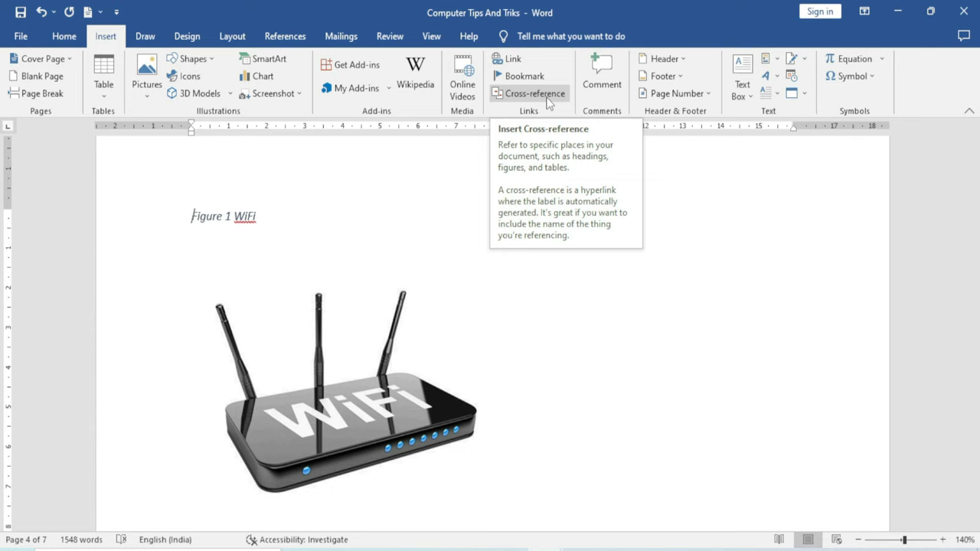
Bring up the Cross-reference dialog
left_click(545, 98)
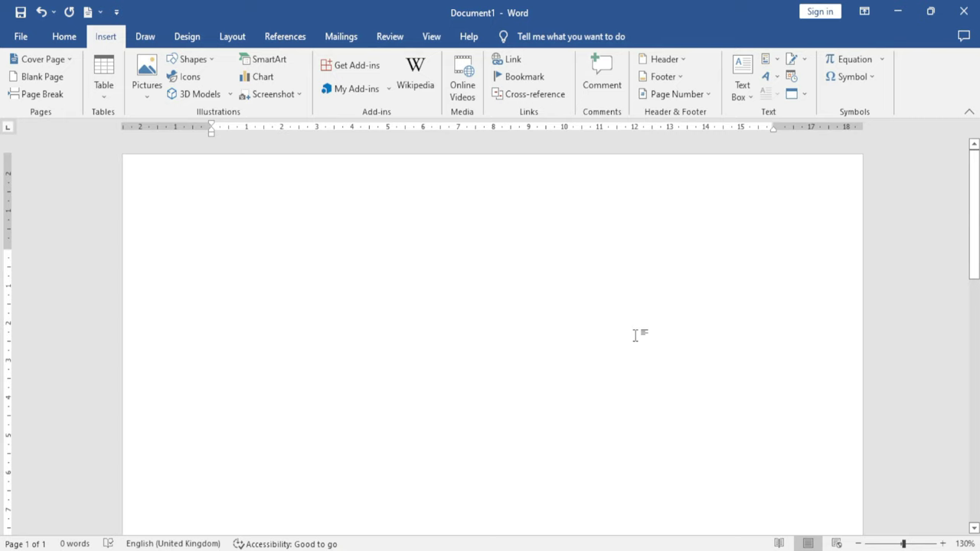
Generate five paragraphs of sample text in Document1 using =rand()
type("=r")
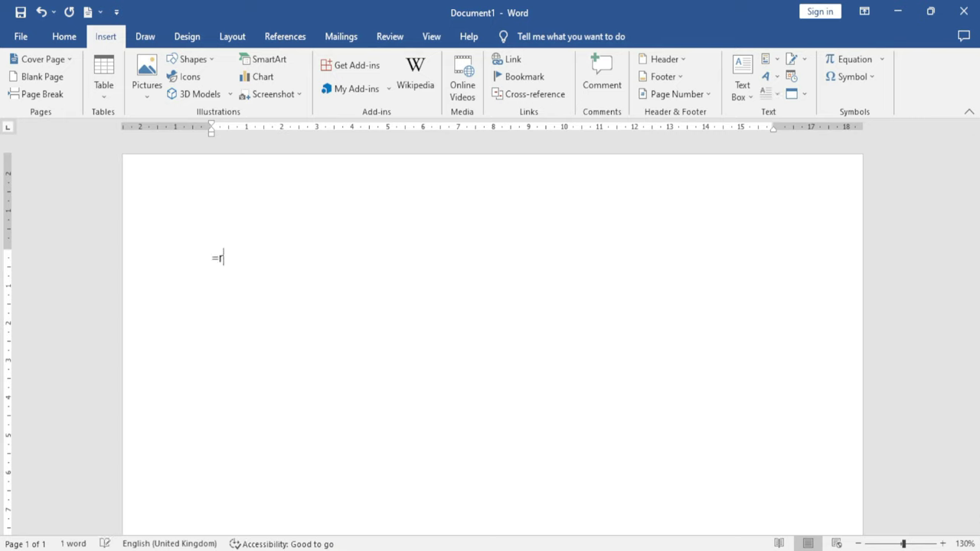
type("and()")
key("Return")
scroll(503, 368, "up", 2)
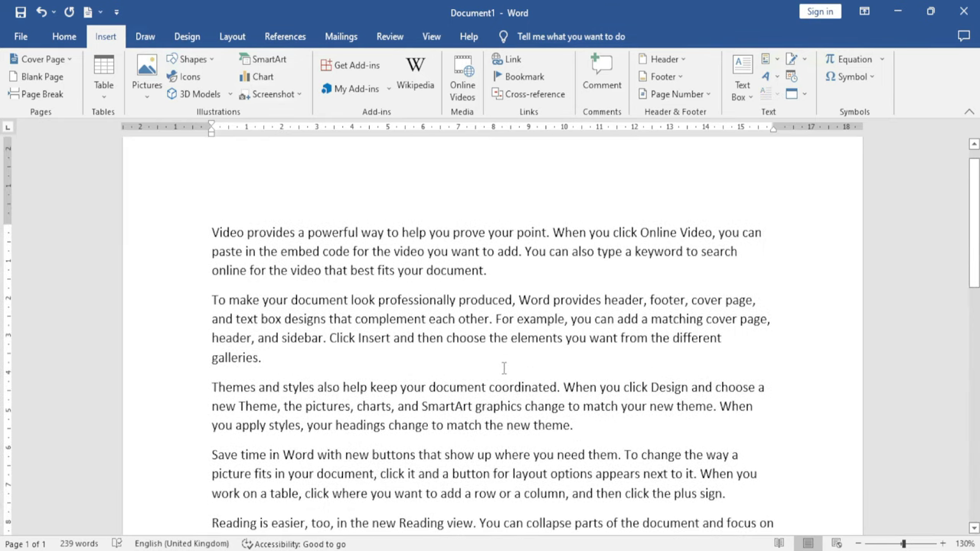
scroll(429, 310, "down", 1)
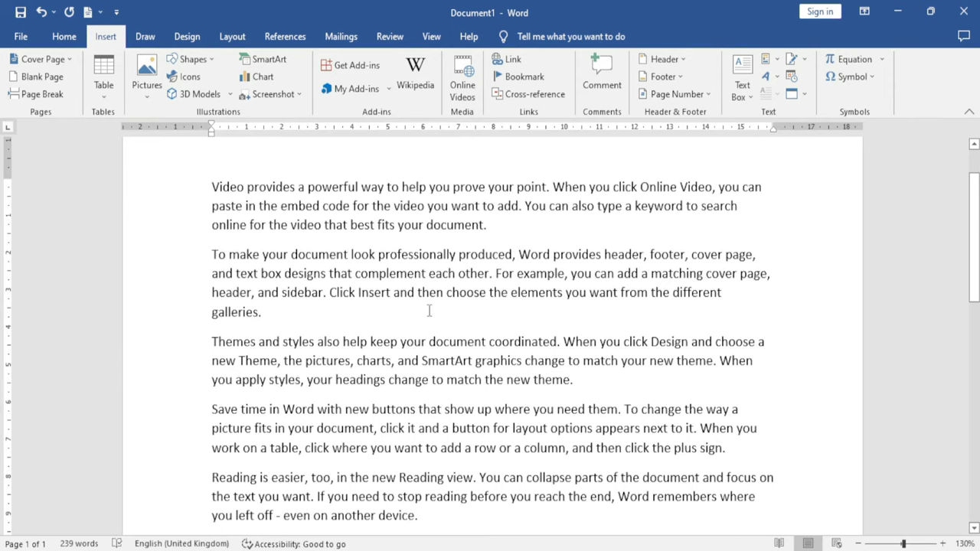
scroll(429, 311, "up", 1)
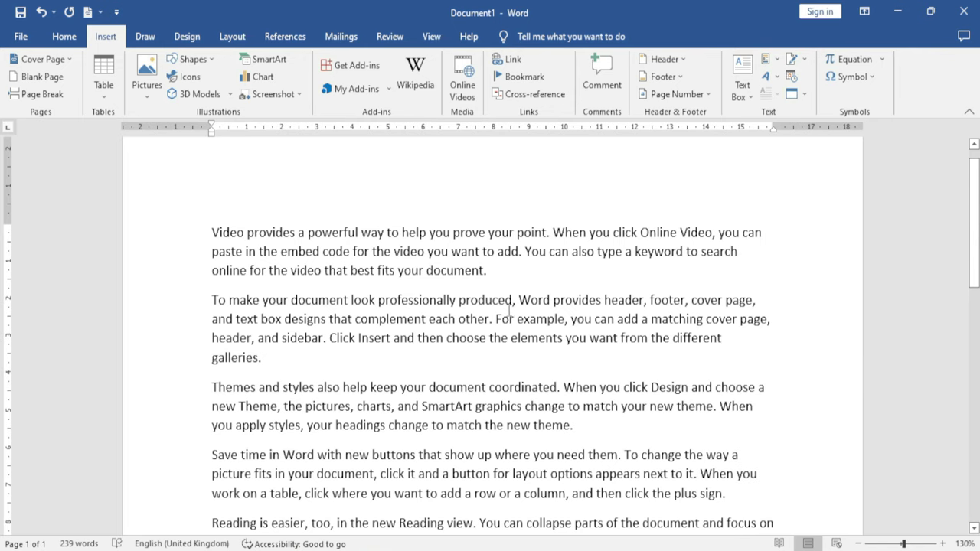
Add the comment 'This Word is Bold' to the word professionally
double_click(408, 298)
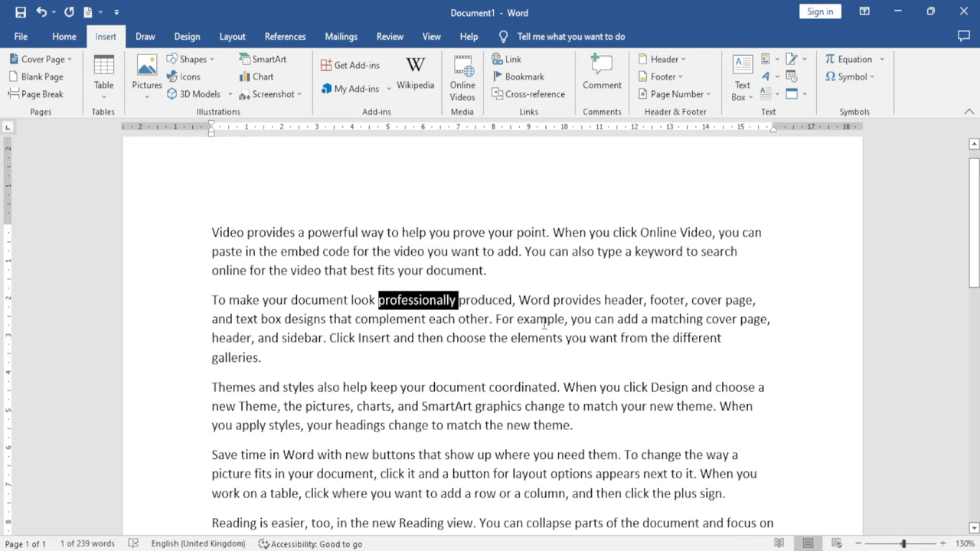
left_click(599, 75)
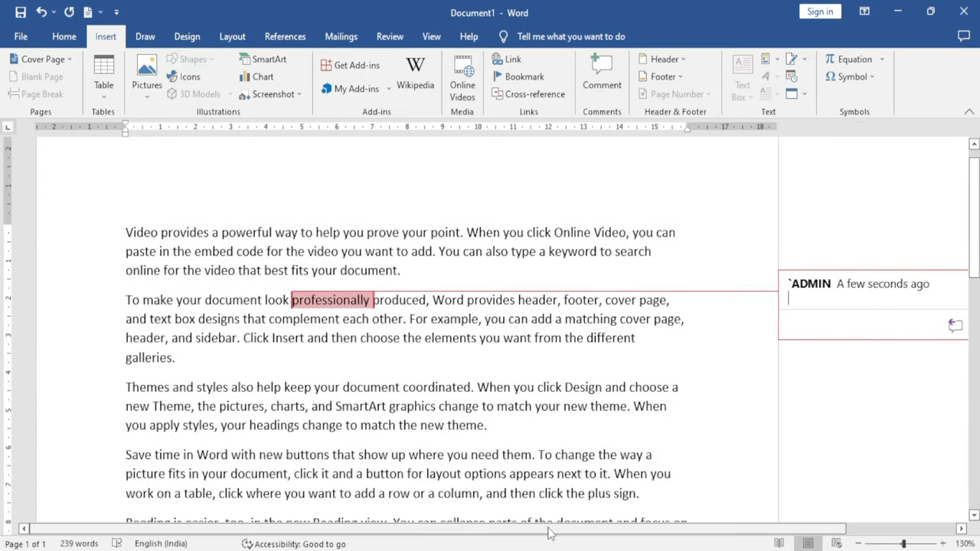
left_click_drag(576, 529, 682, 529)
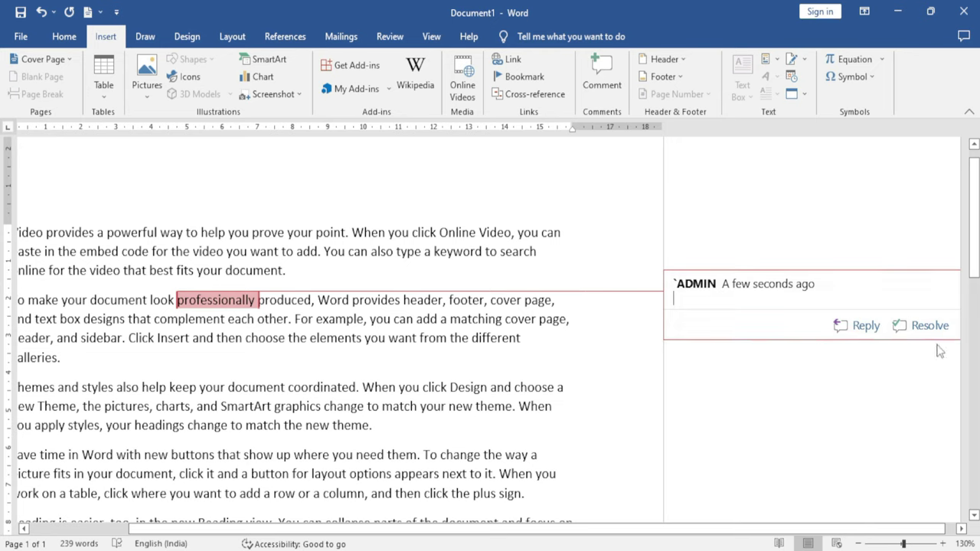
type("Tho")
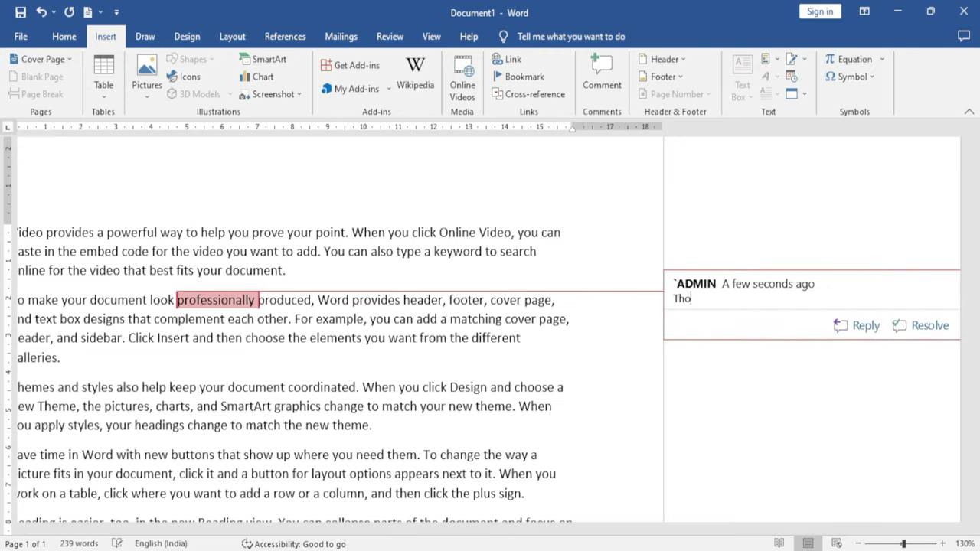
key("BackSpace")
type("is Word is Bold")
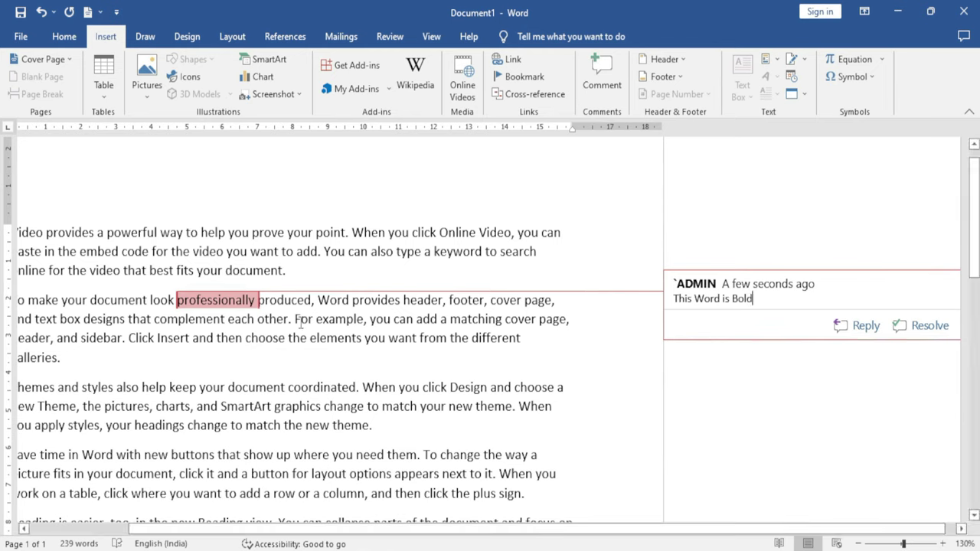
left_click(325, 397)
double_click(326, 392)
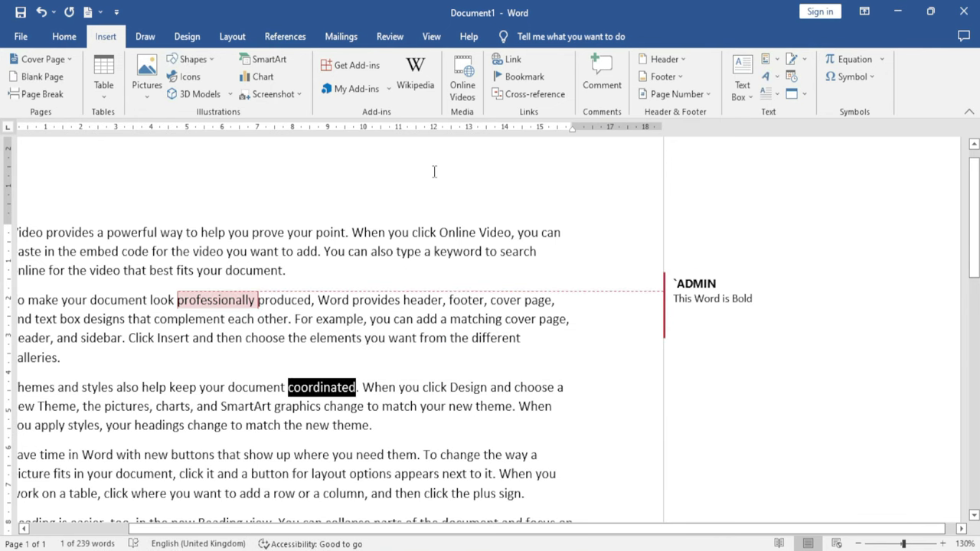
Add the comment 'This Word is Italic' to the selected word coordinated
left_click(588, 95)
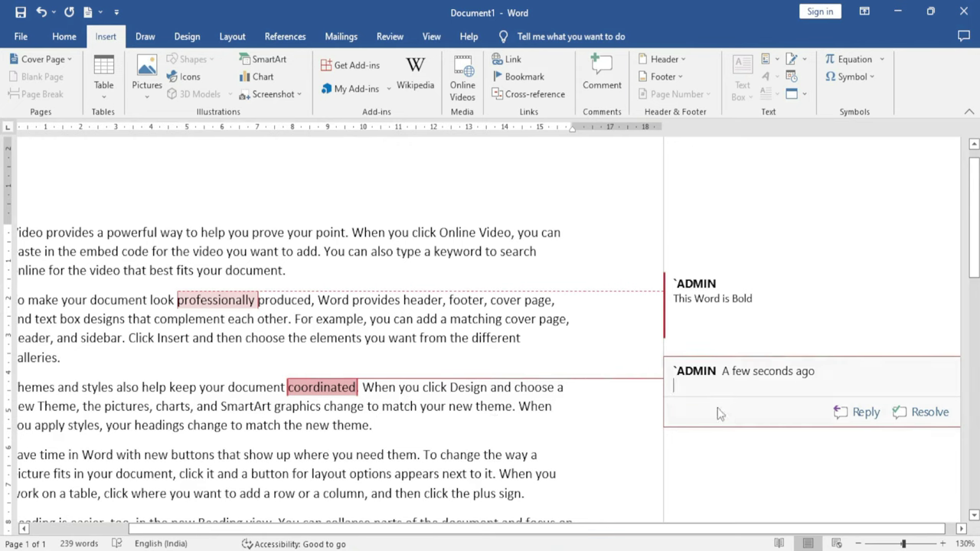
type("This Word is")
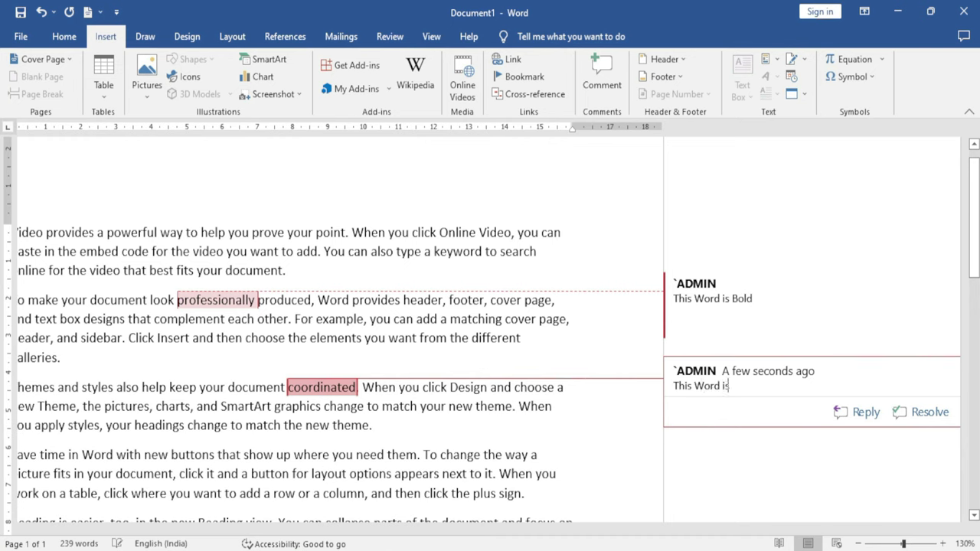
type(" Italic")
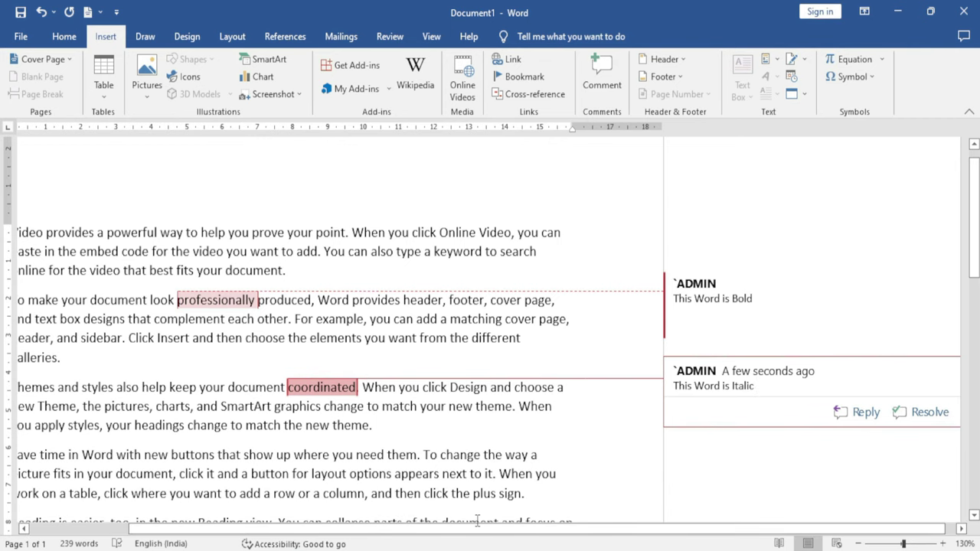
scroll(387, 462, "down", 3)
scroll(388, 463, "up", 2)
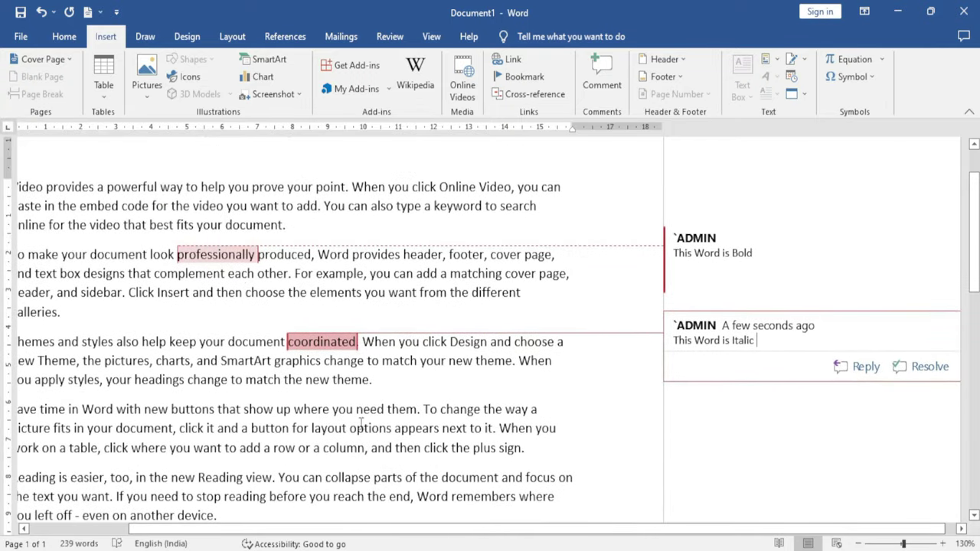
left_click(235, 259)
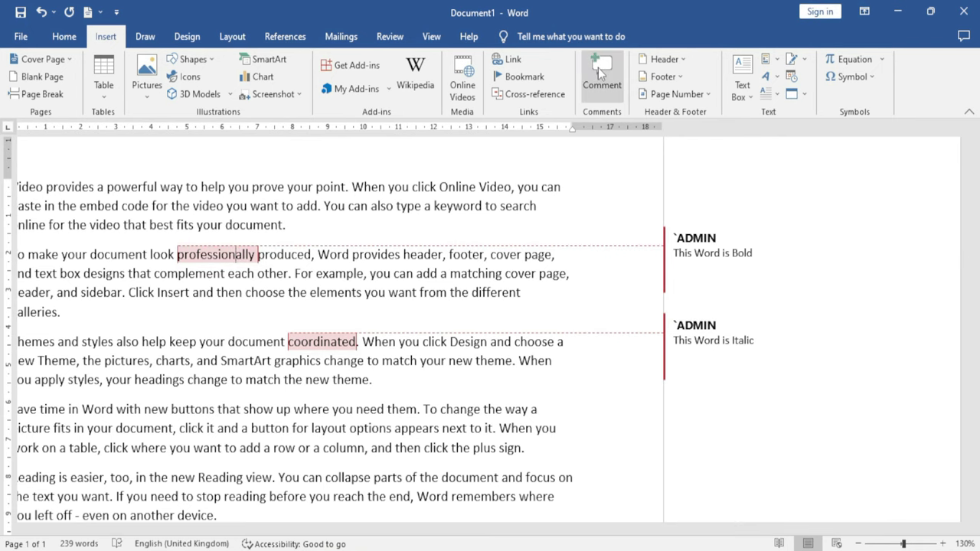
Add a third comment reading 'It is important word' on the word 'professionally'
left_click(598, 68)
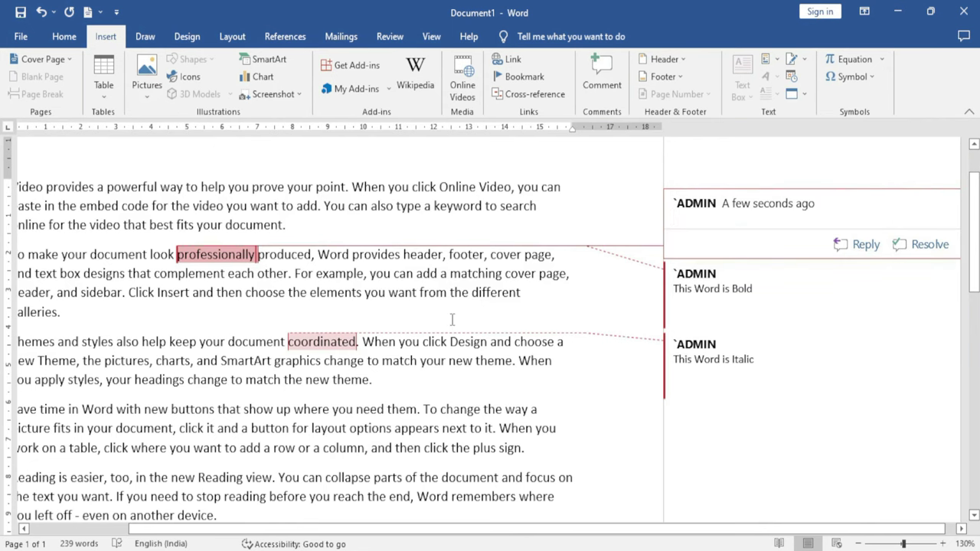
type("It is important word")
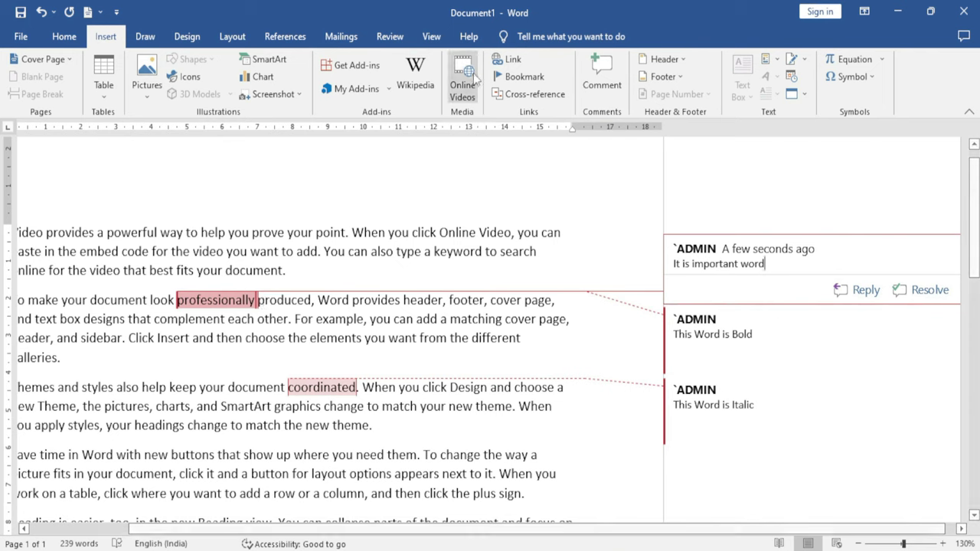
left_click(394, 39)
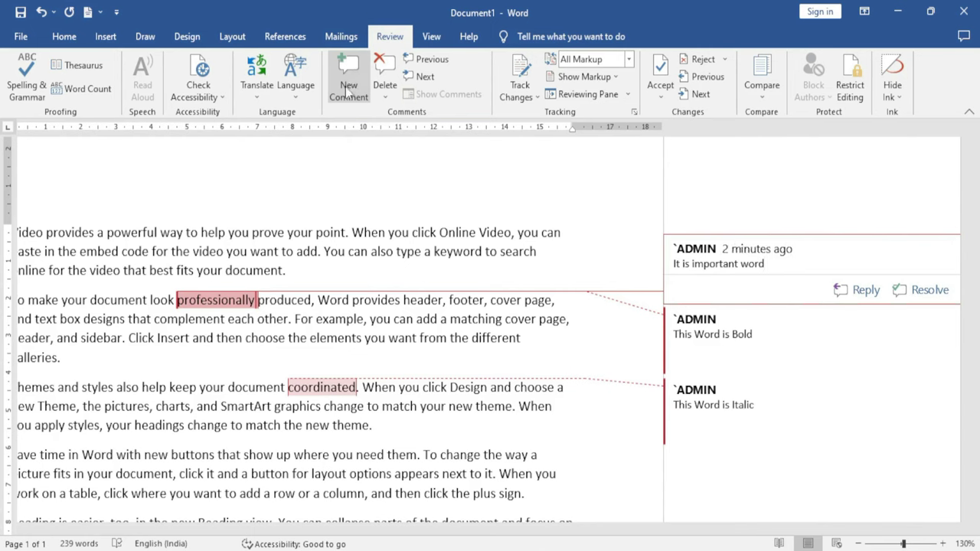
Delete the 'It is important word' comment on 'professionally', keeping the Bold and Italic comments
left_click(703, 407)
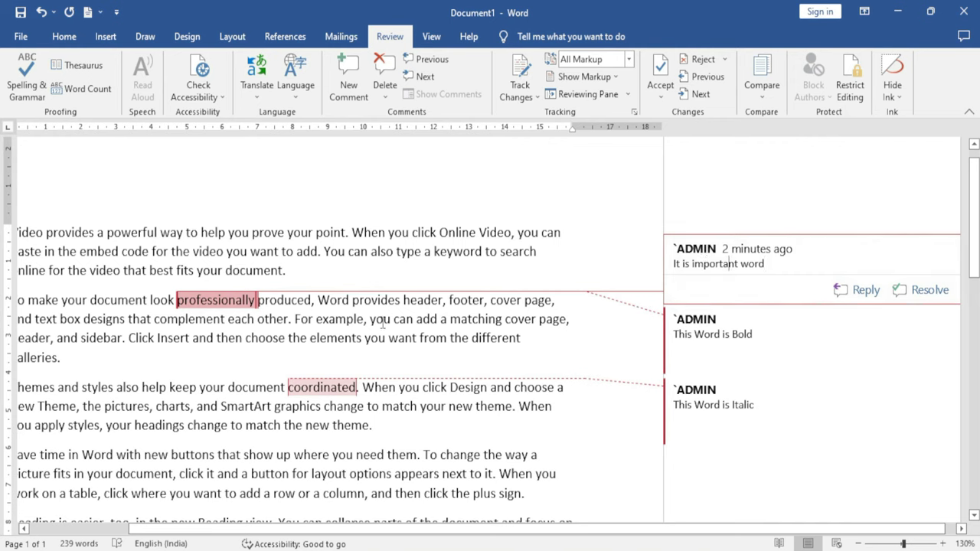
key("Left")
key("Left")
key("Left")
left_click(387, 70)
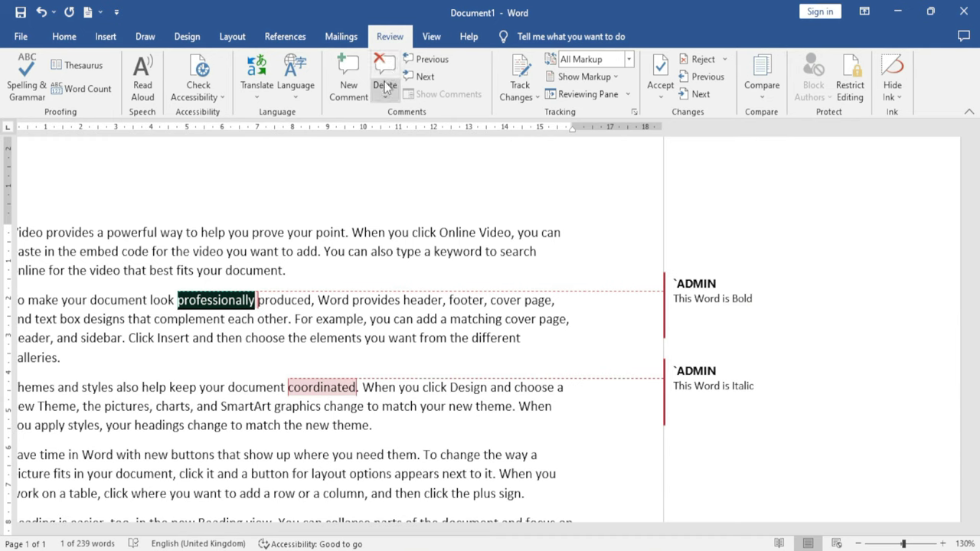
left_click(229, 300)
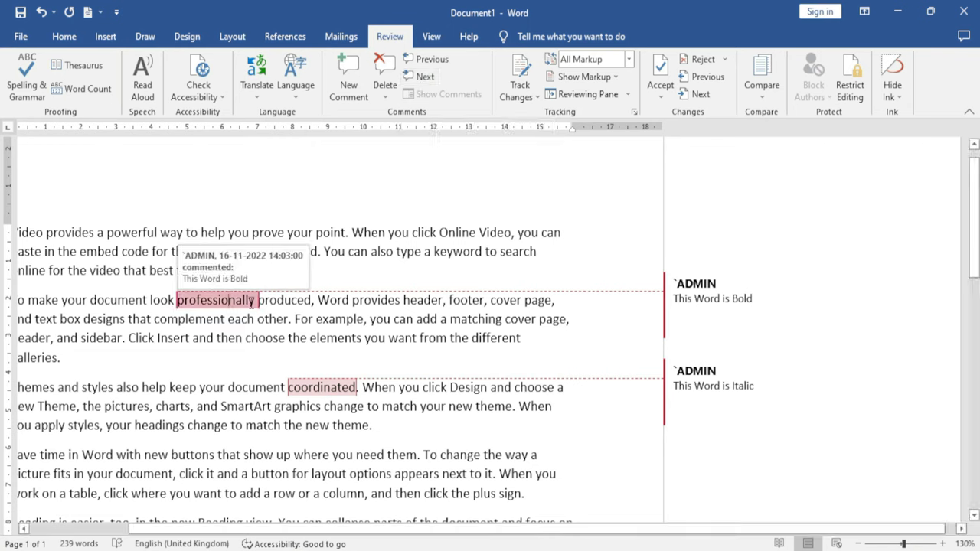
left_click(426, 78)
left_click(424, 77)
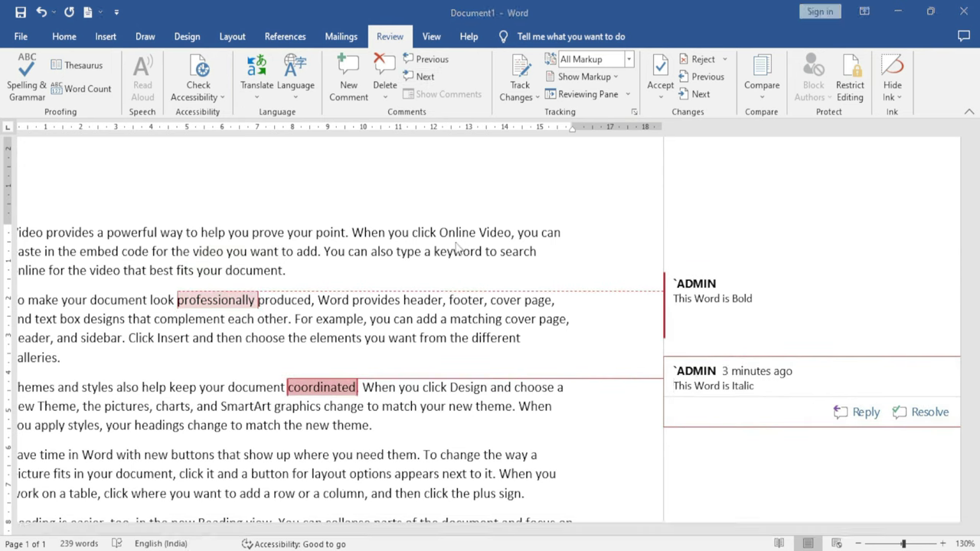
left_click(426, 61)
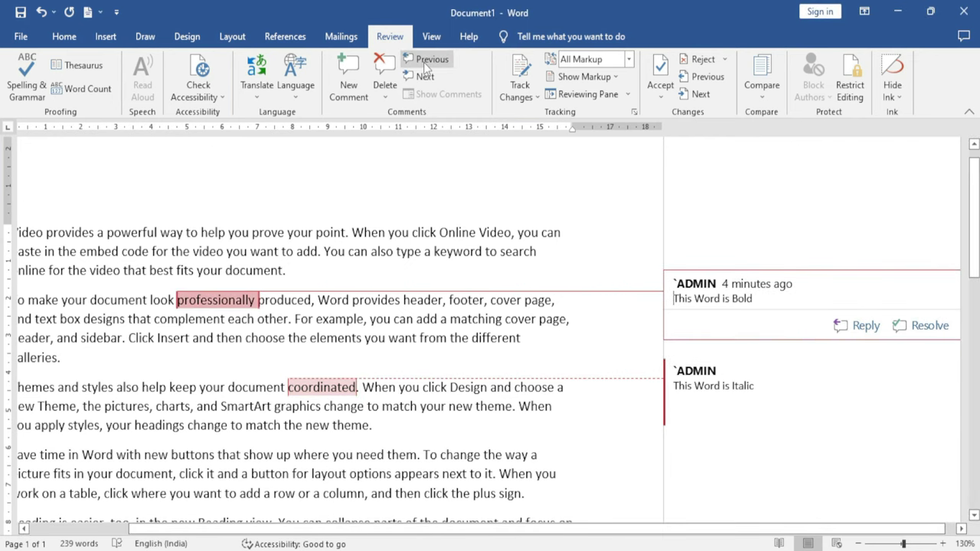
left_click(780, 298)
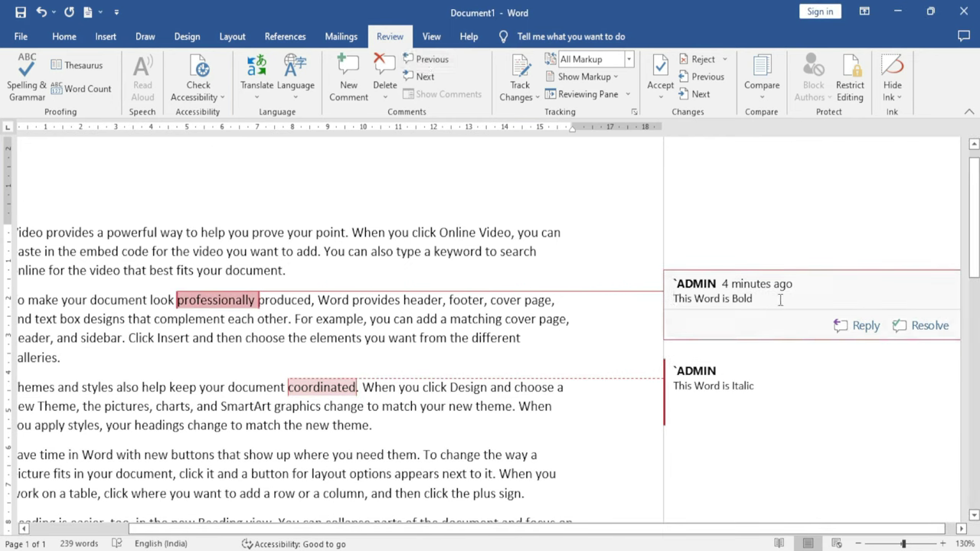
left_click(425, 77)
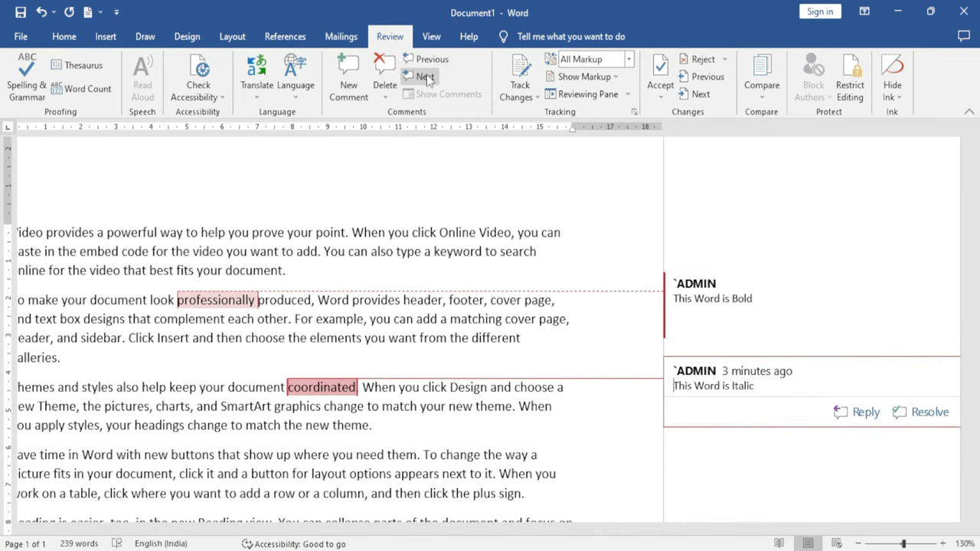
left_click(426, 77)
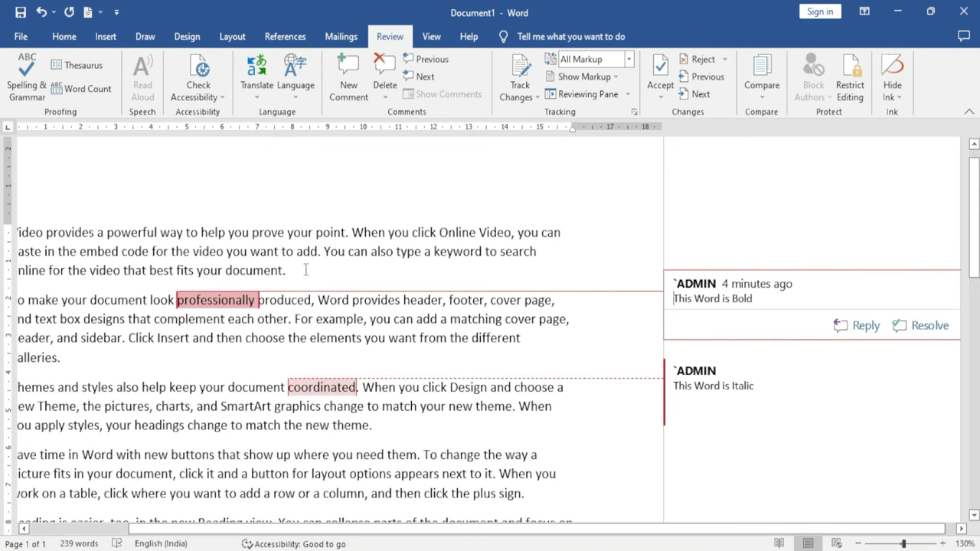
Switch the review display to Simple Markup
left_click(629, 63)
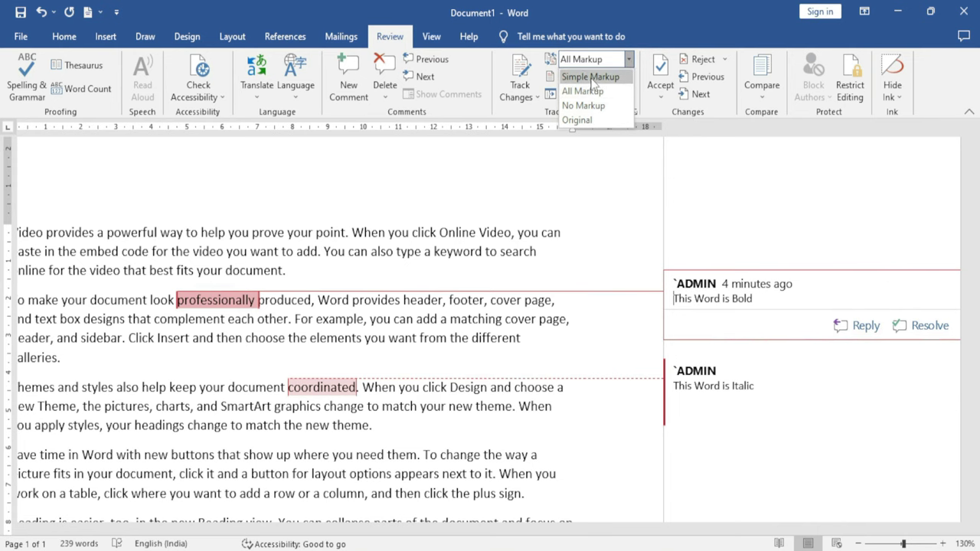
left_click(602, 78)
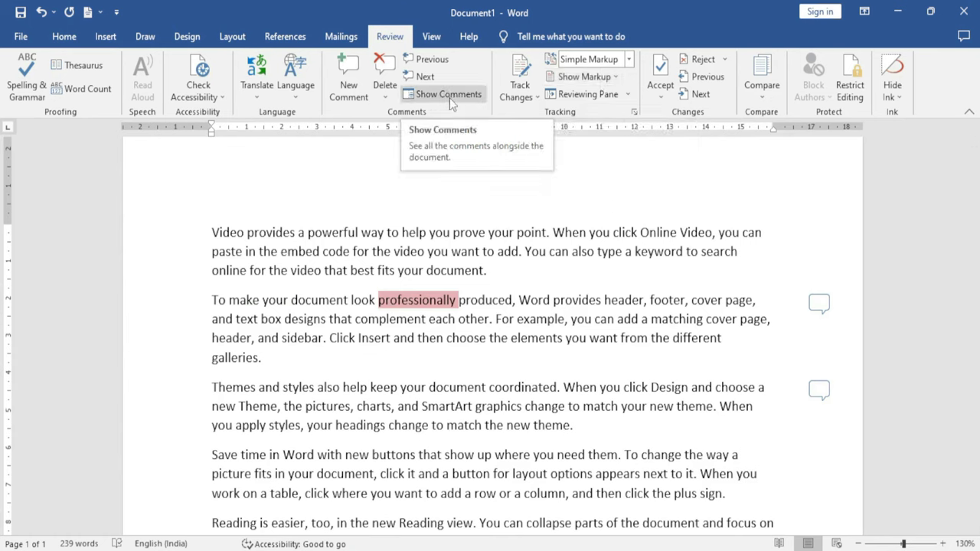
left_click(514, 387)
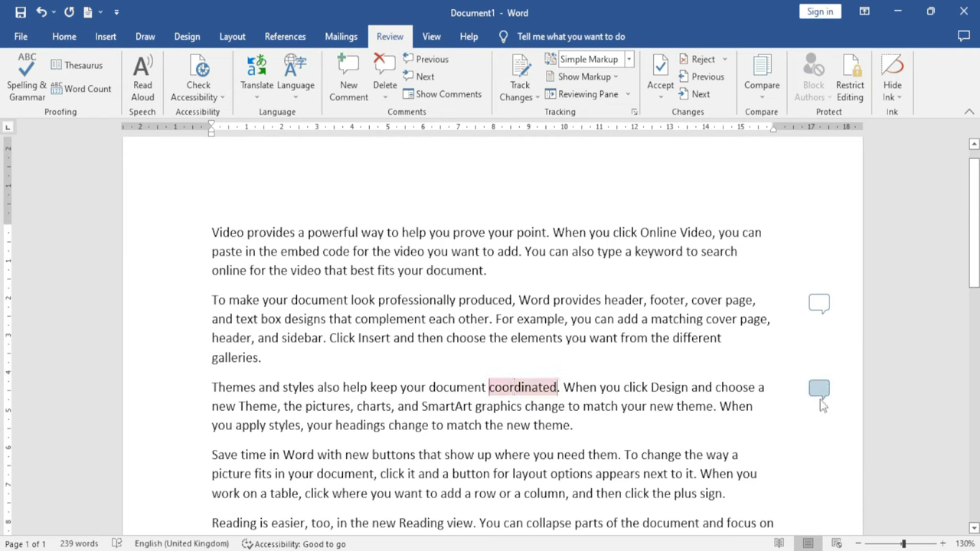
Open and close the comment icon on 'professionally', then toggle Show Comments on and off
left_click(820, 306)
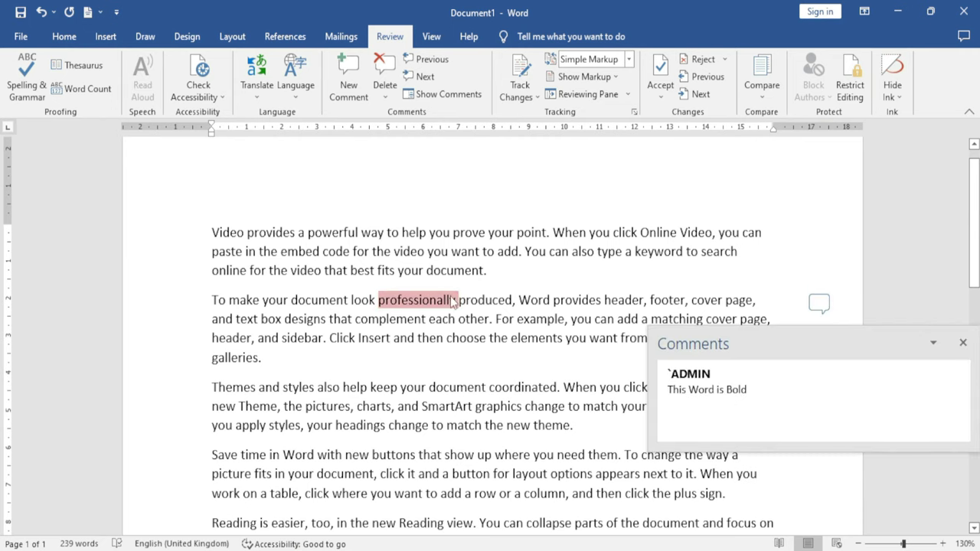
key("Escape")
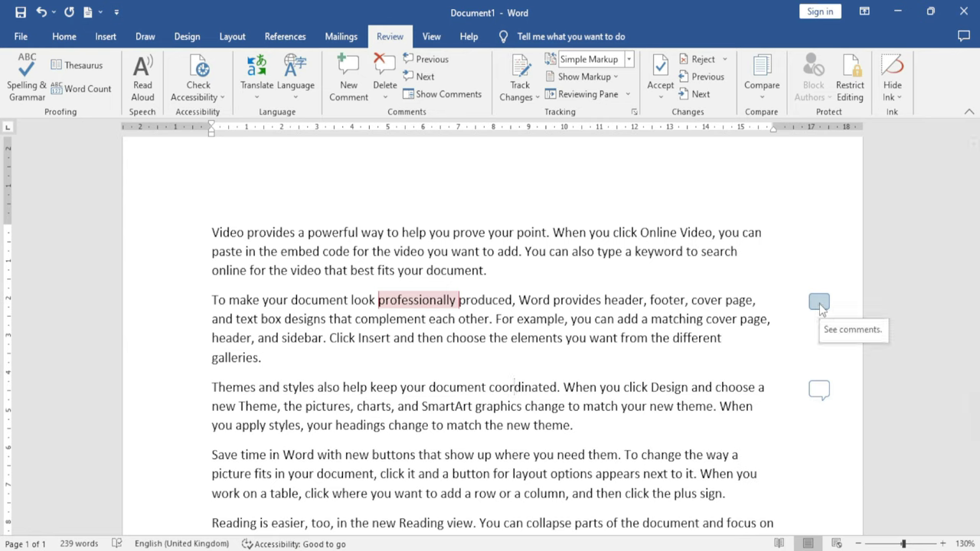
left_click(818, 303)
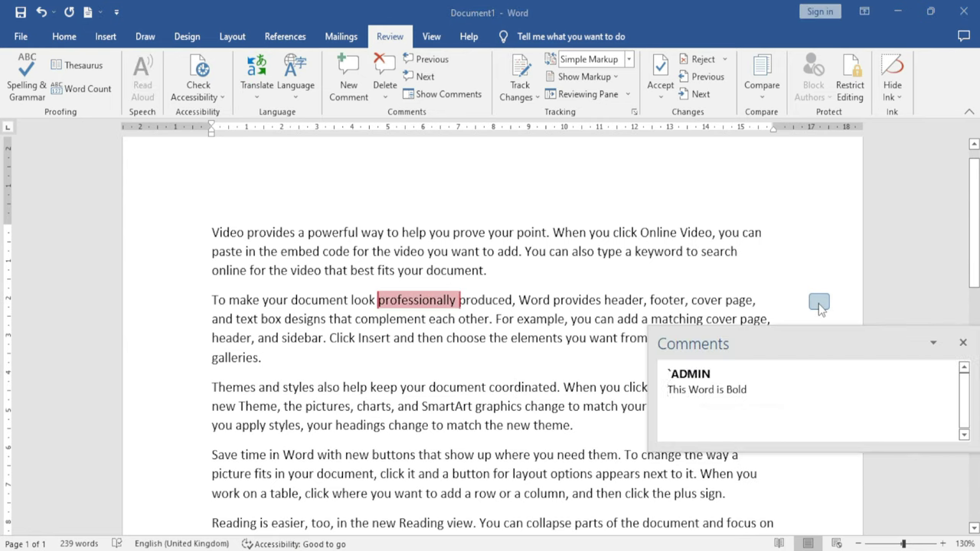
left_click(818, 303)
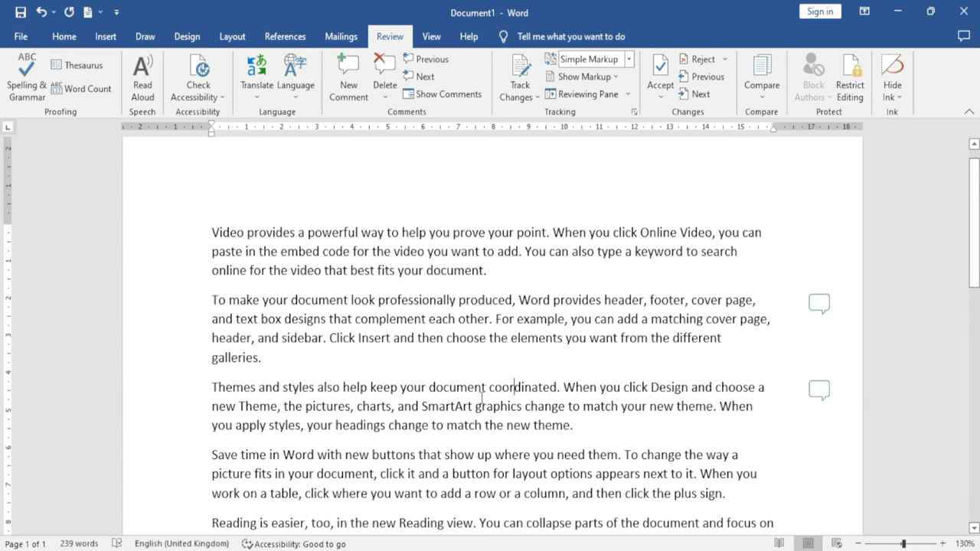
left_click(449, 99)
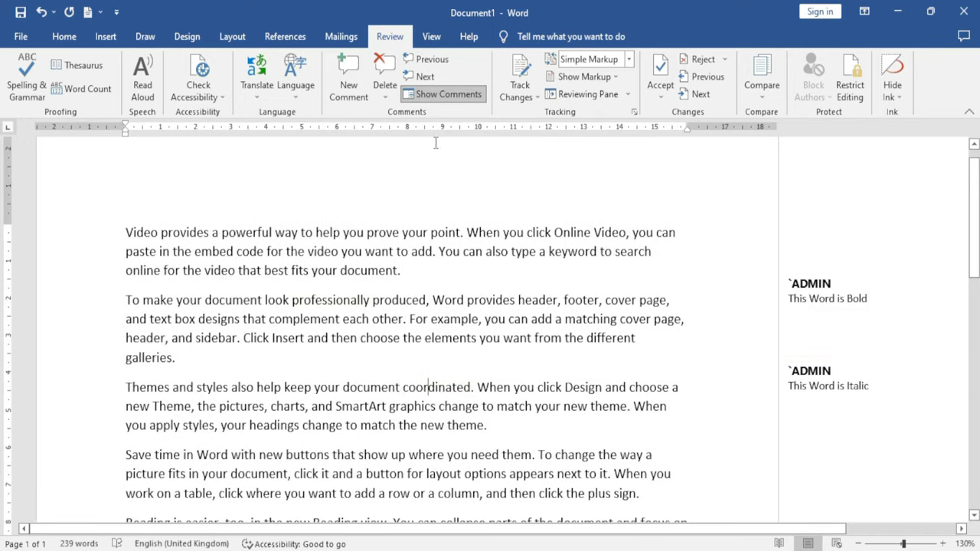
left_click(449, 95)
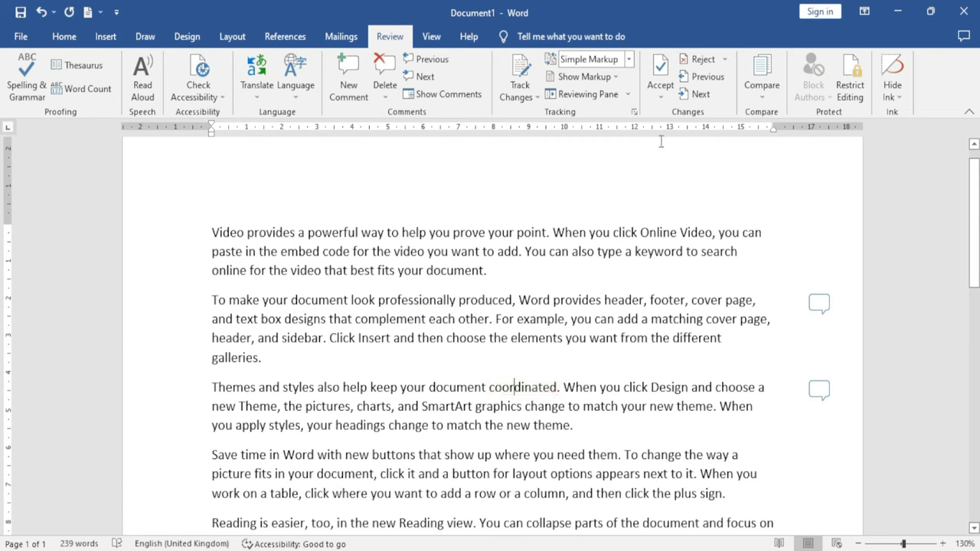
Turn off Comments in the Show Markup options
left_click(616, 77)
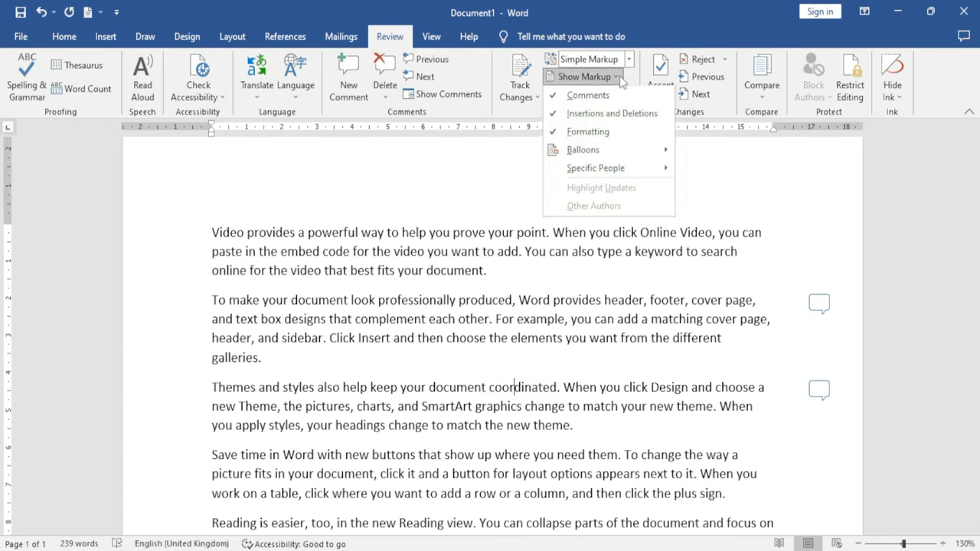
left_click(588, 96)
scroll(595, 331, "down", 6)
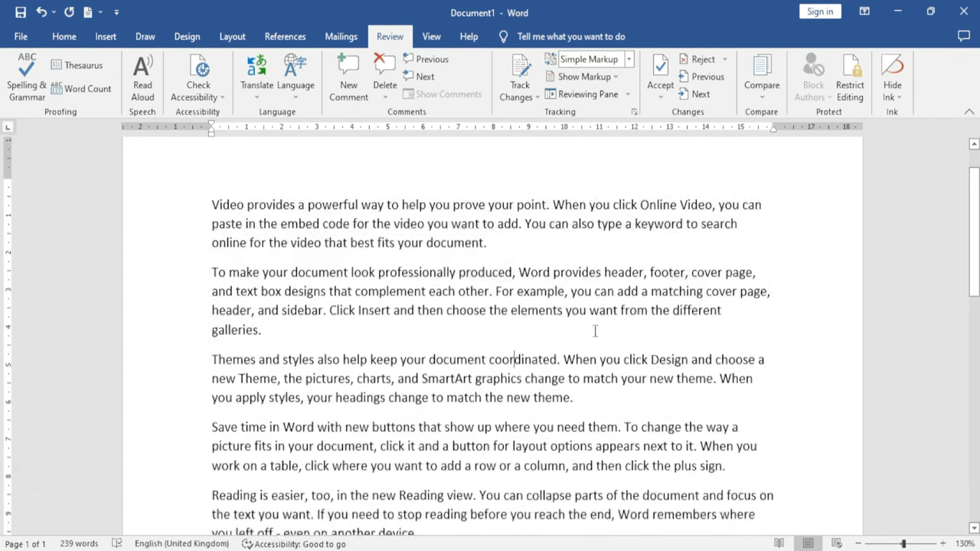
scroll(595, 331, "up", 5)
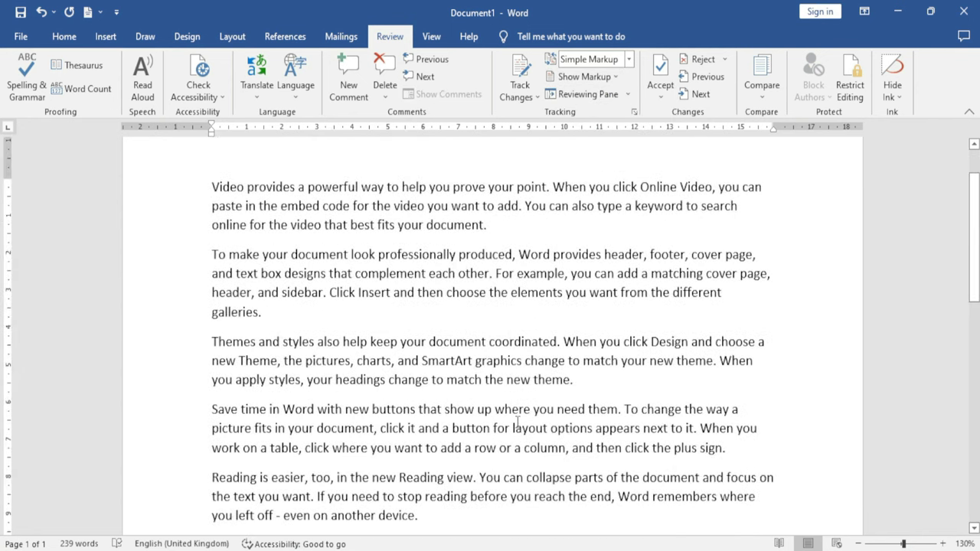
scroll(516, 420, "up", 2)
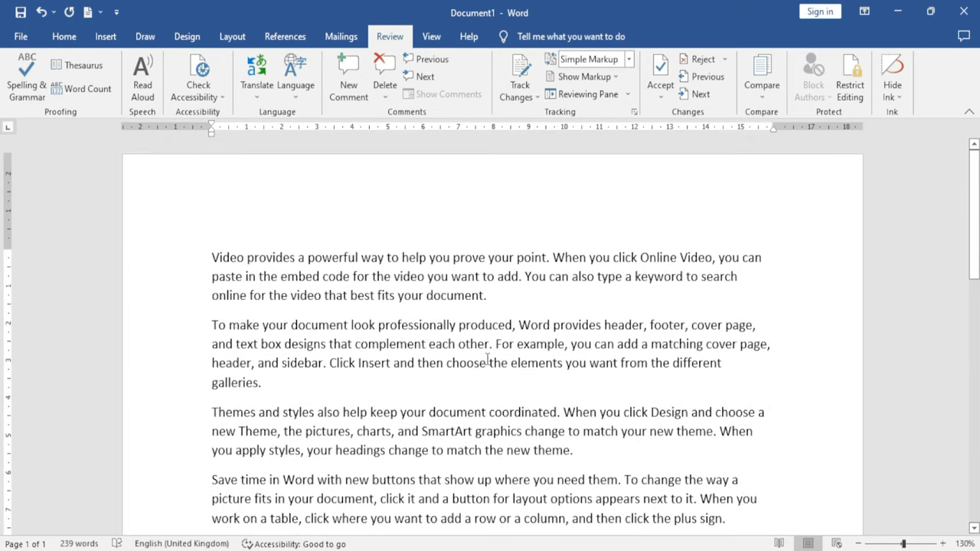
Turn Comments back on and reveal the comment attached to 'coordinated'
left_click(618, 78)
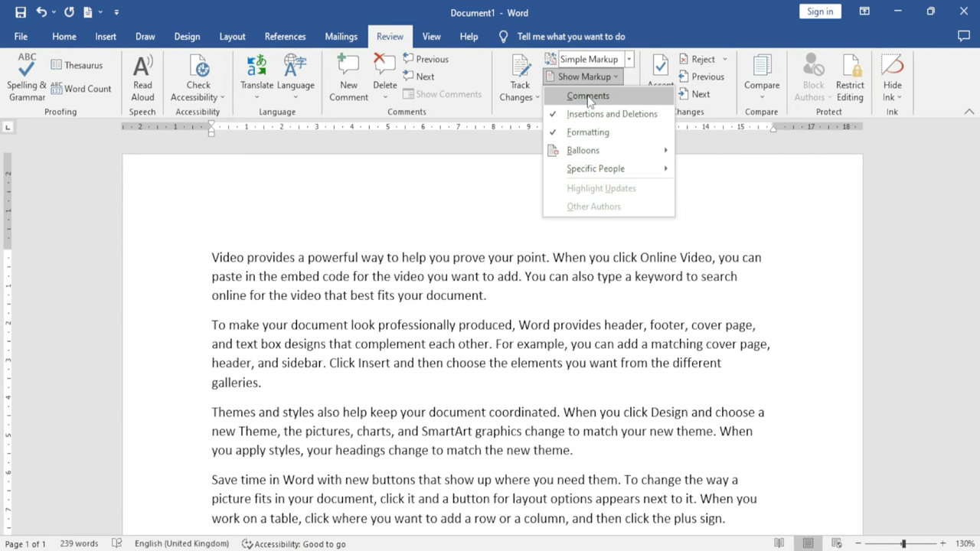
left_click(588, 97)
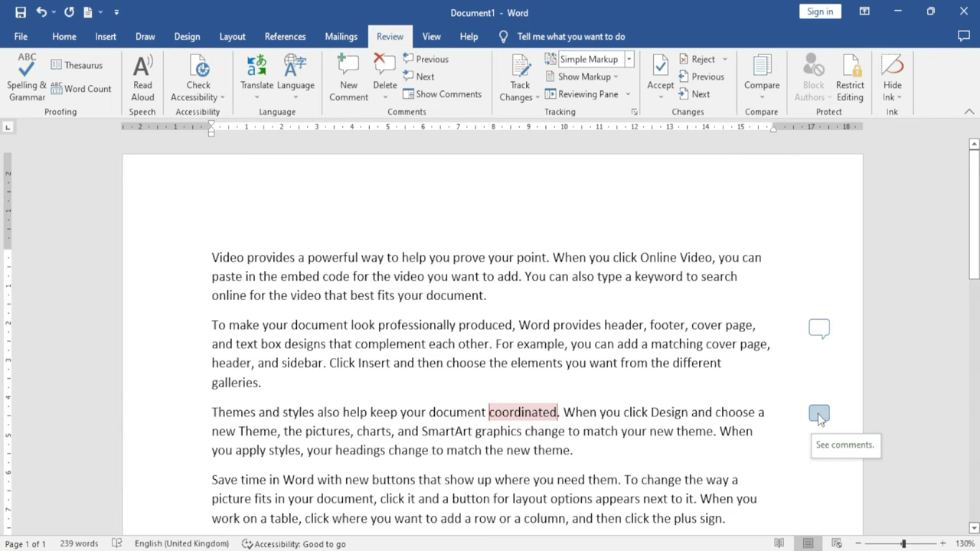
left_click(818, 416)
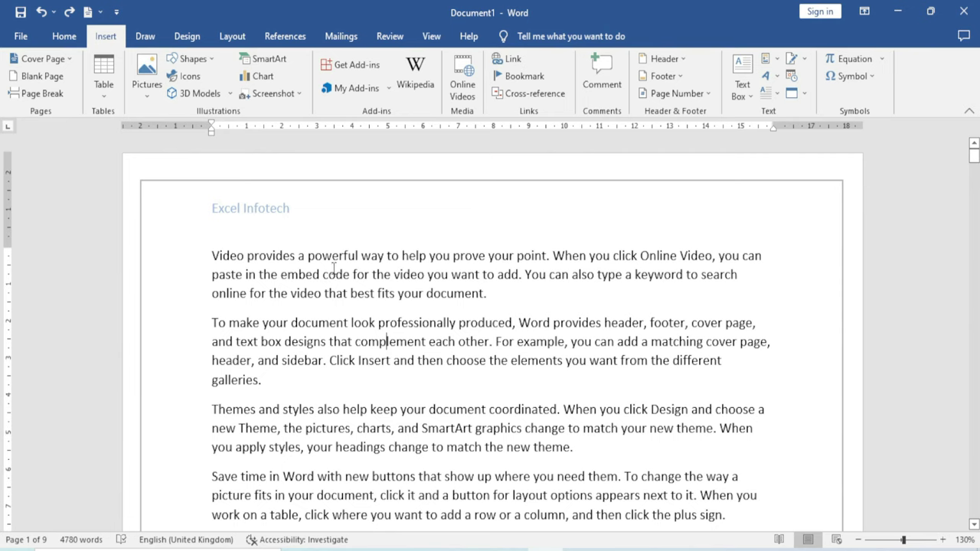
scroll(384, 352, "down", 2)
scroll(383, 362, "down", 5)
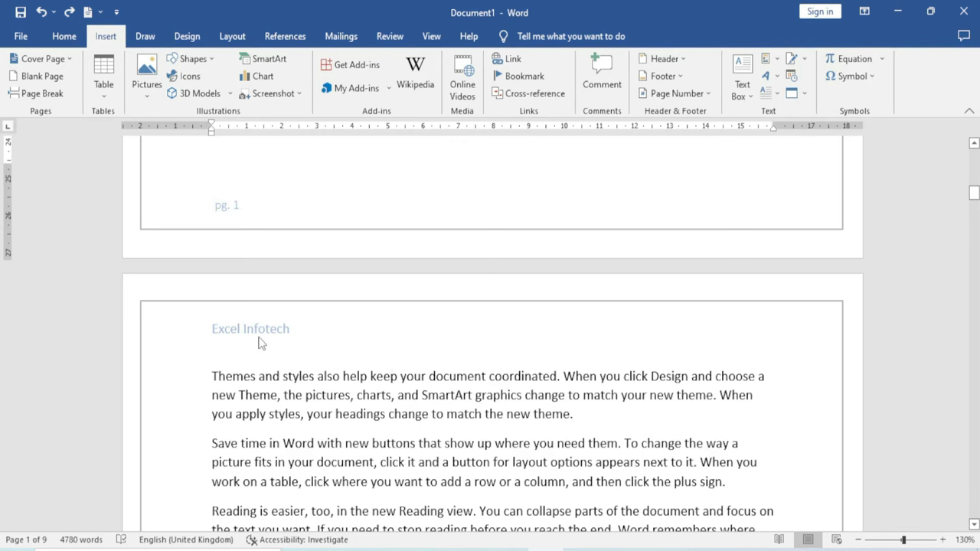
scroll(339, 350, "down", 7)
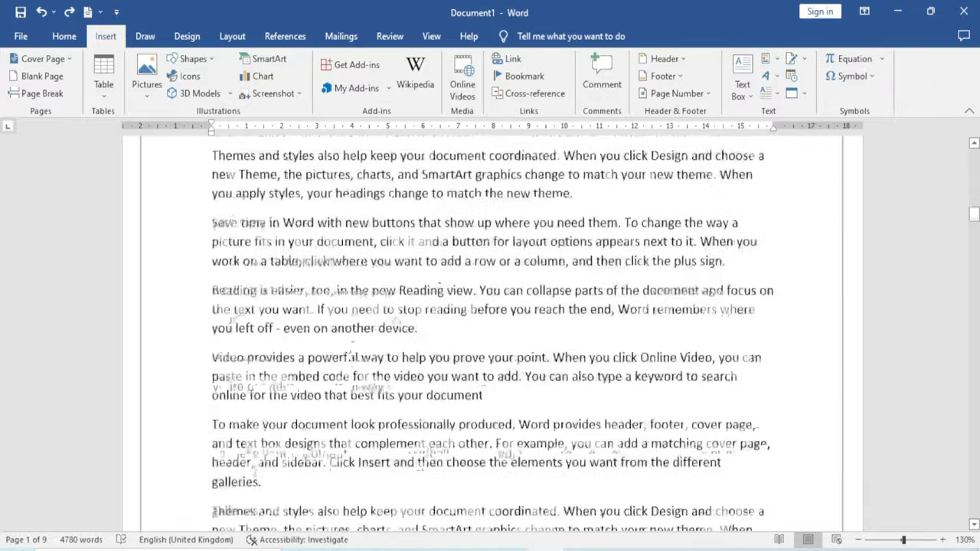
scroll(350, 348, "down", 4)
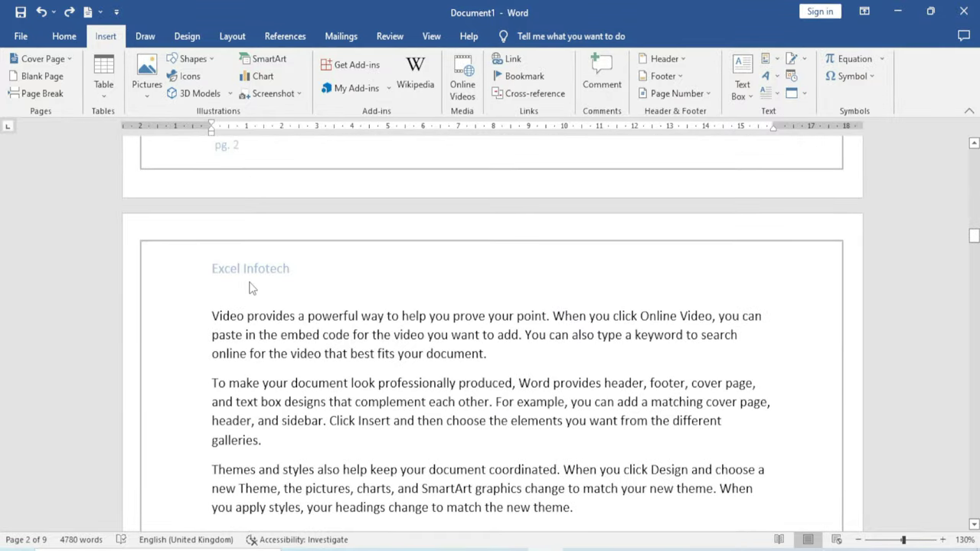
scroll(254, 307, "up", 1)
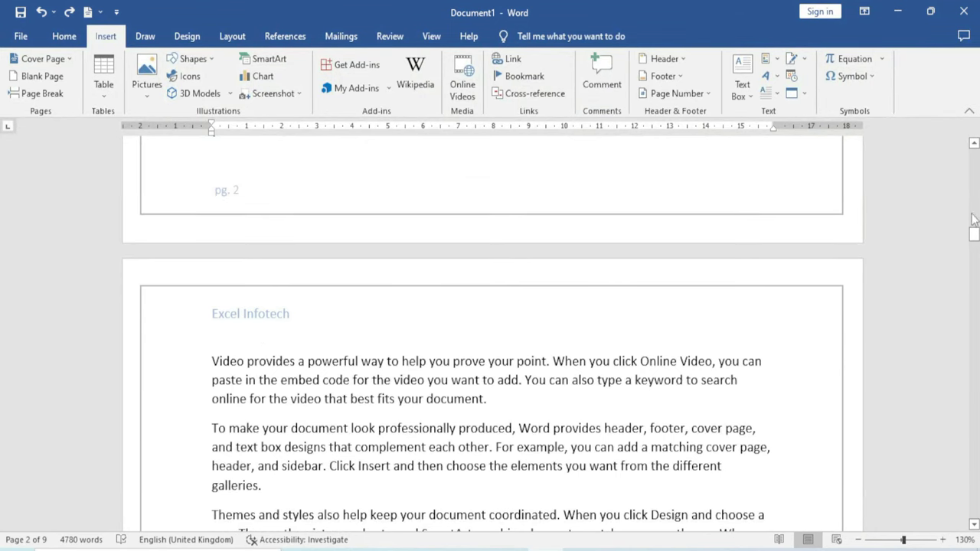
left_click_drag(974, 235, 974, 153)
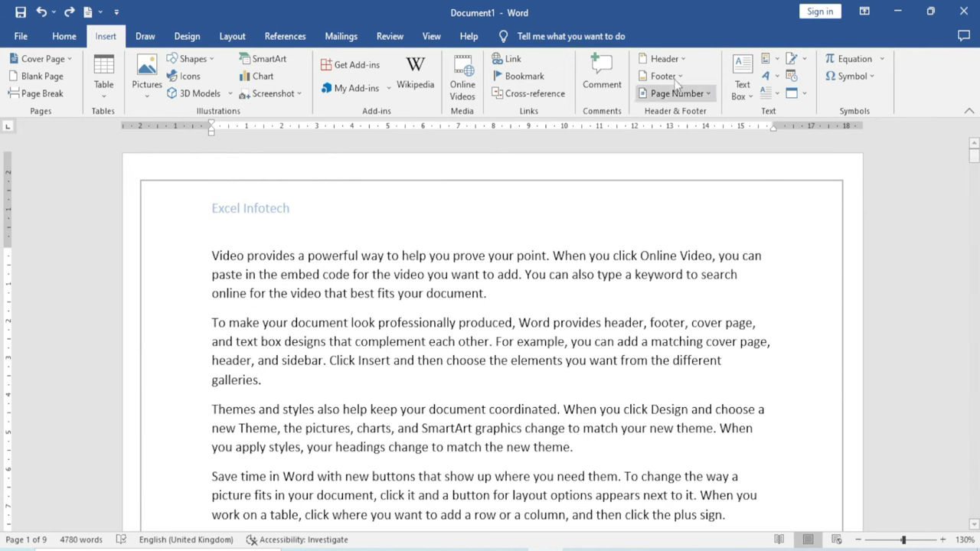
scroll(313, 323, "down", 10)
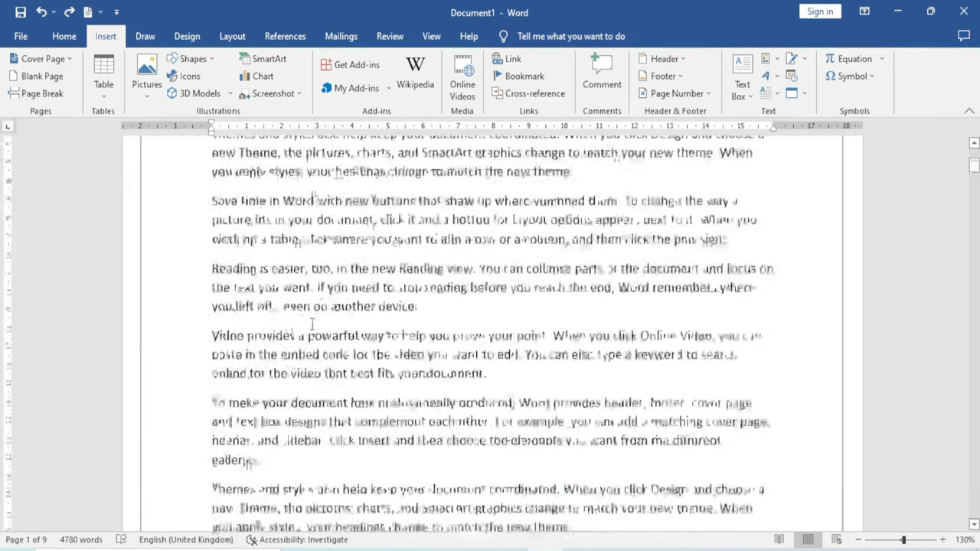
scroll(314, 323, "down", 3)
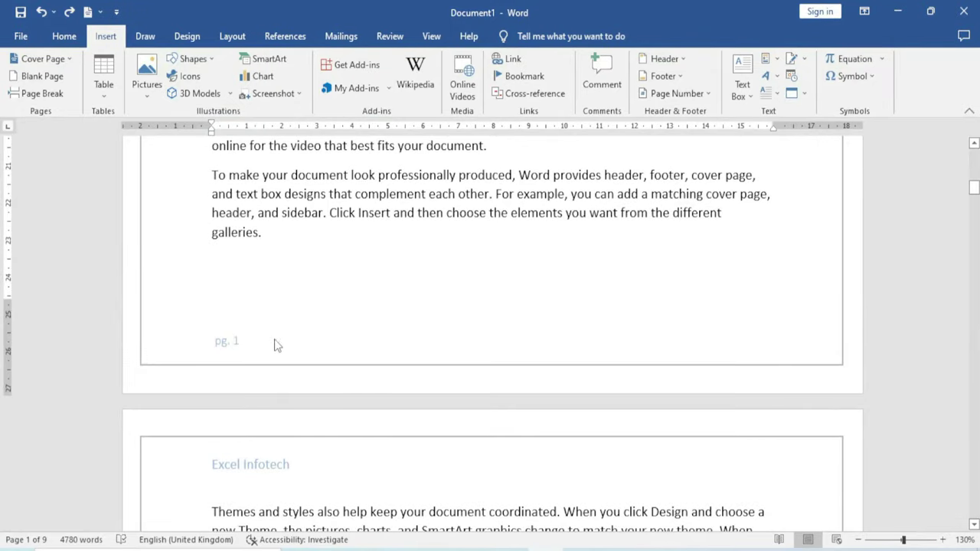
scroll(275, 367, "down", 7)
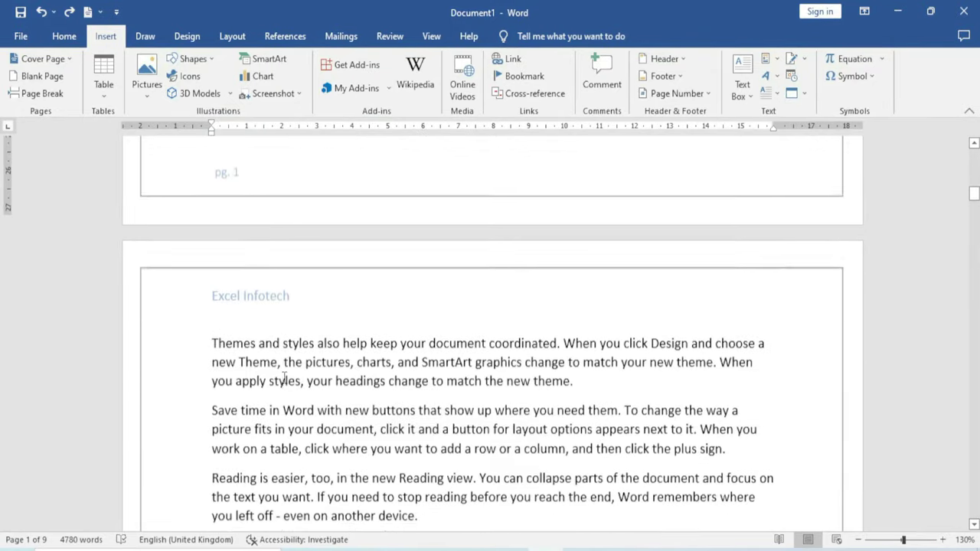
scroll(287, 379, "down", 7)
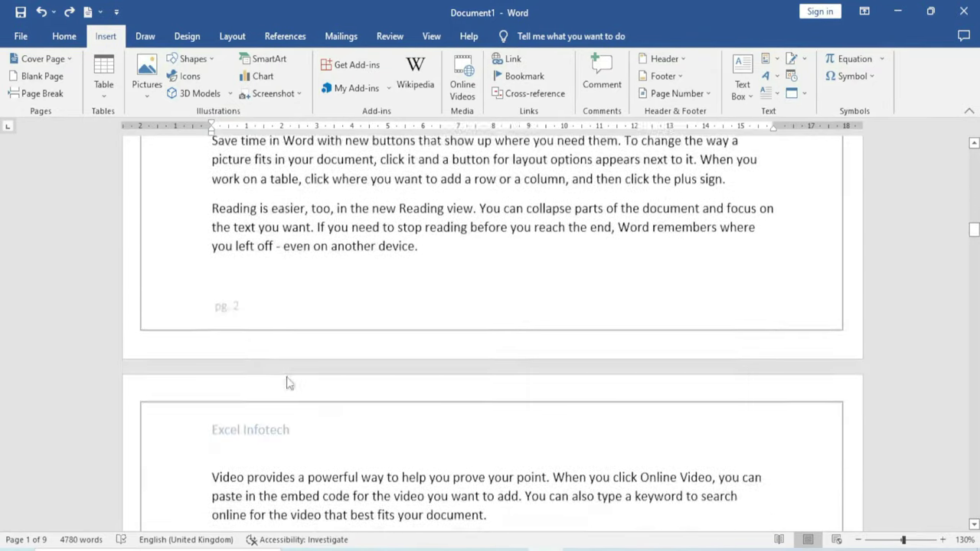
scroll(287, 390, "down", 7)
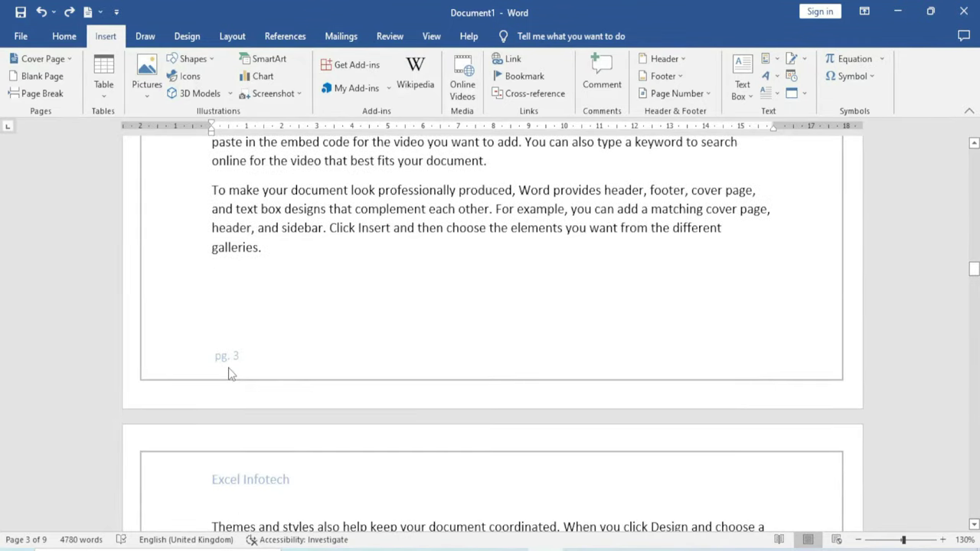
left_click_drag(974, 270, 974, 157)
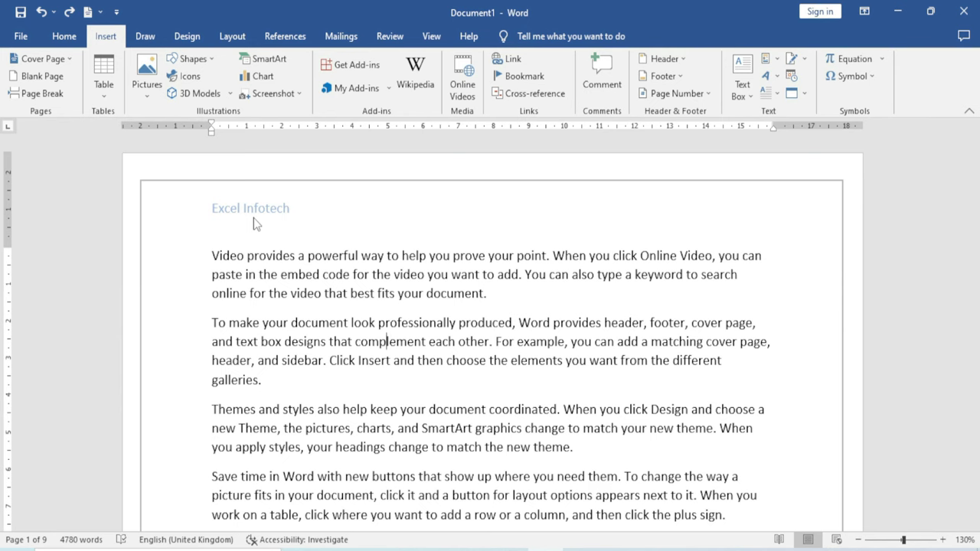
double_click(299, 210)
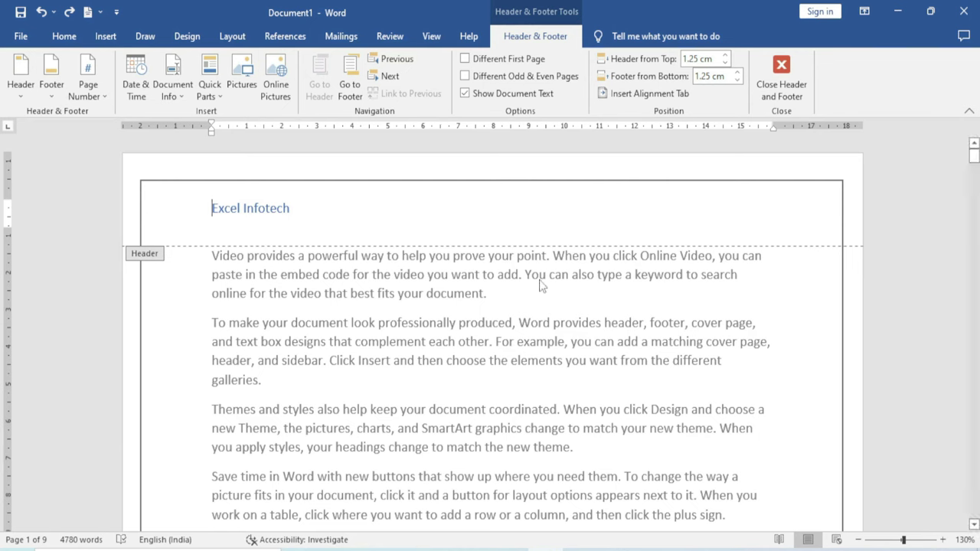
double_click(449, 342)
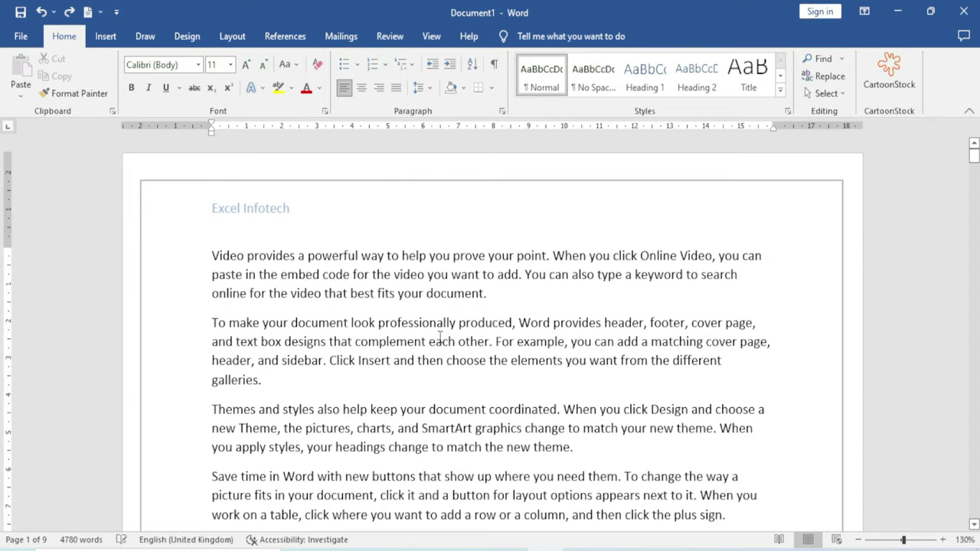
key("ctrl+n")
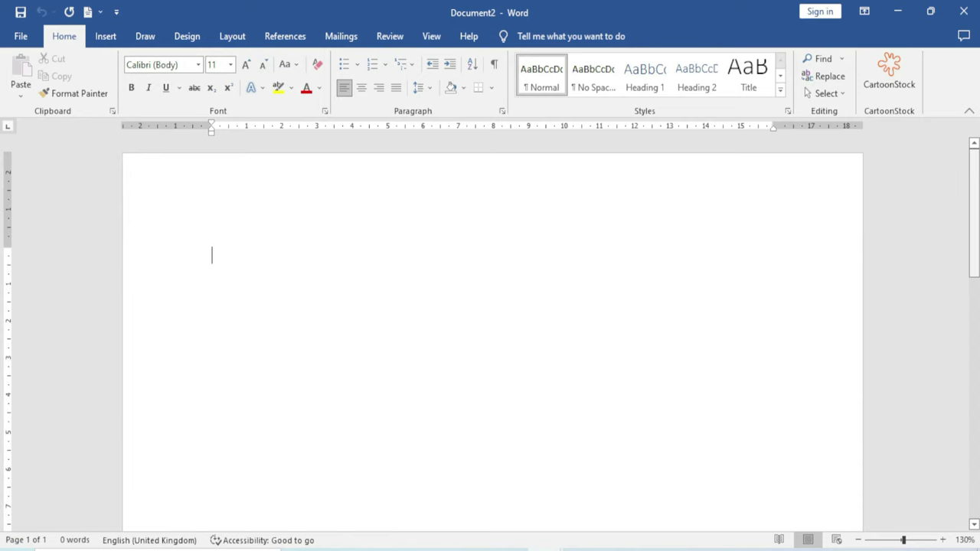
Generate nine pages of sample text with =rand(100) and return to the first line
type("=rand")
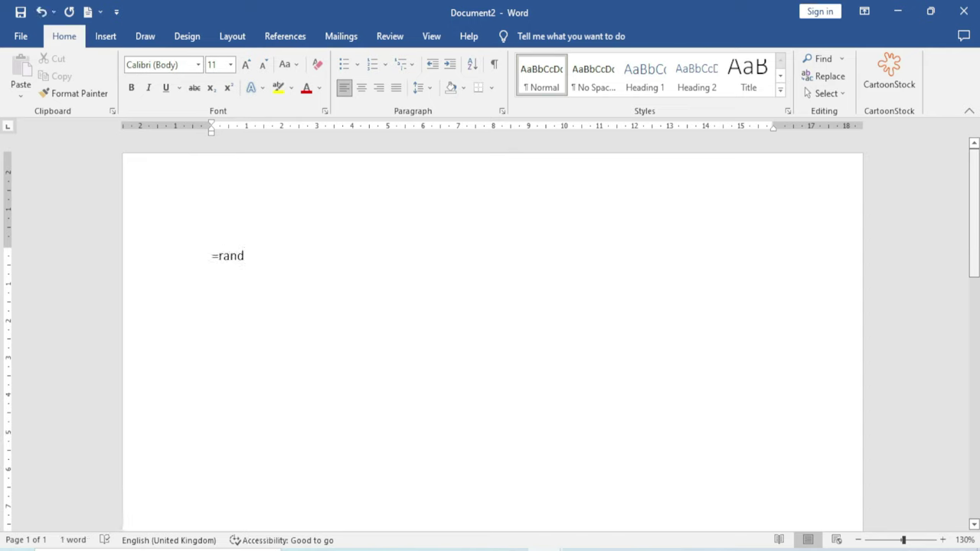
type("(100)")
key("Return")
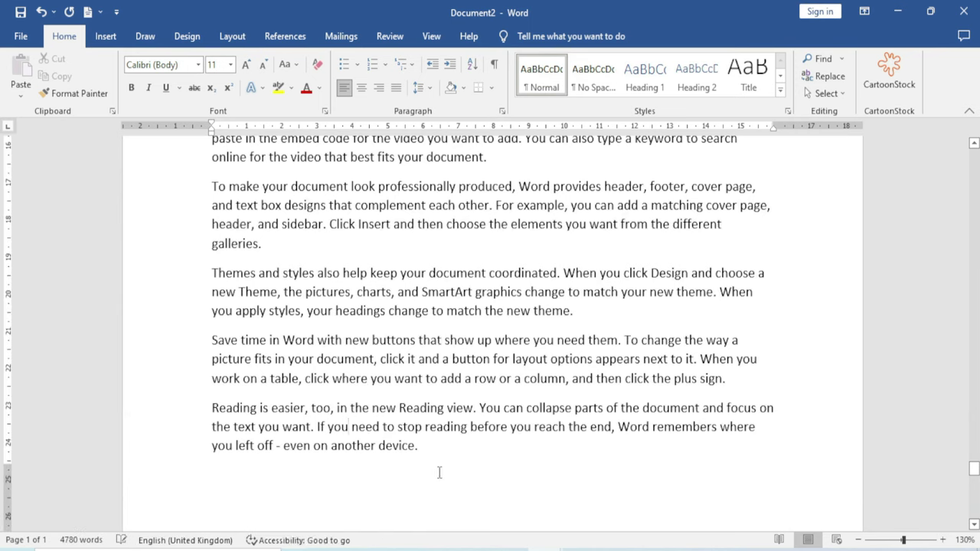
left_click_drag(974, 469, 974, 153)
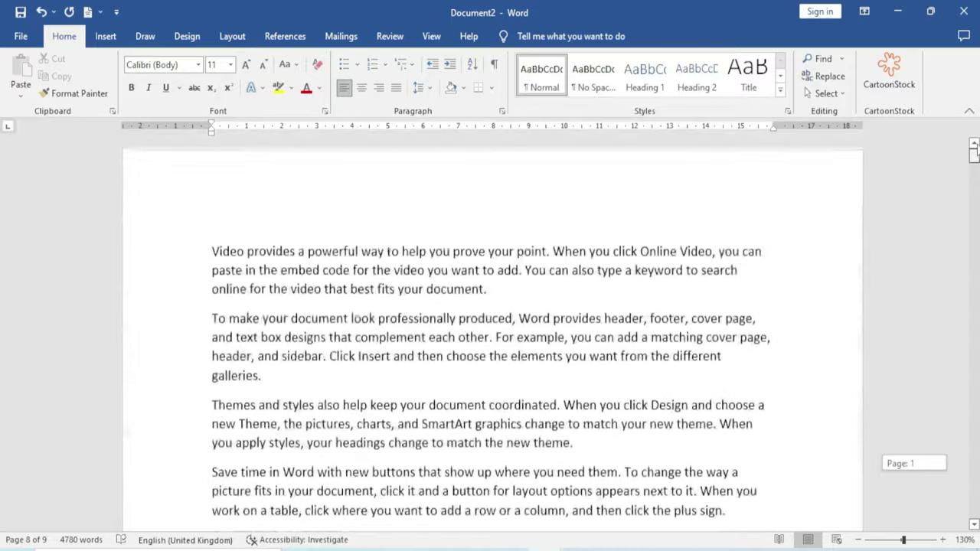
left_click(232, 219)
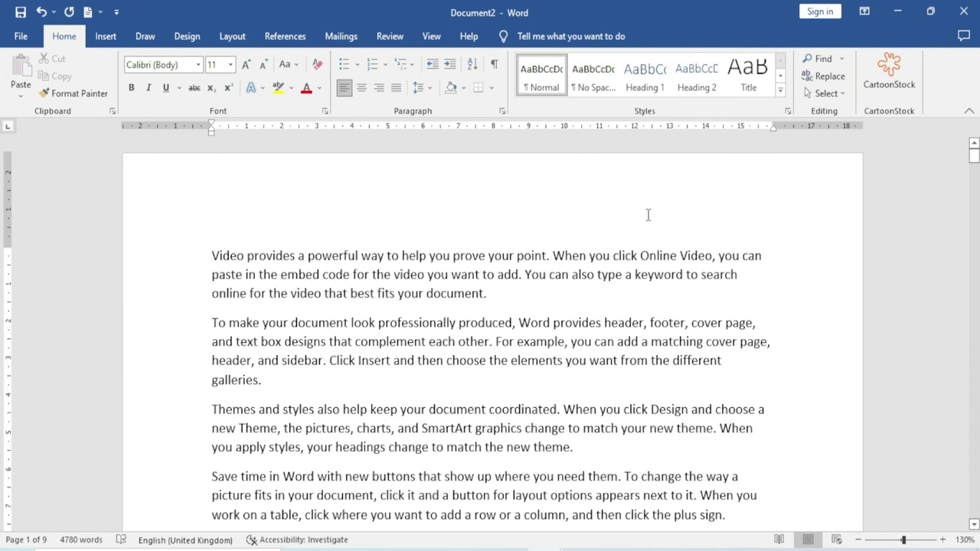
left_click(112, 43)
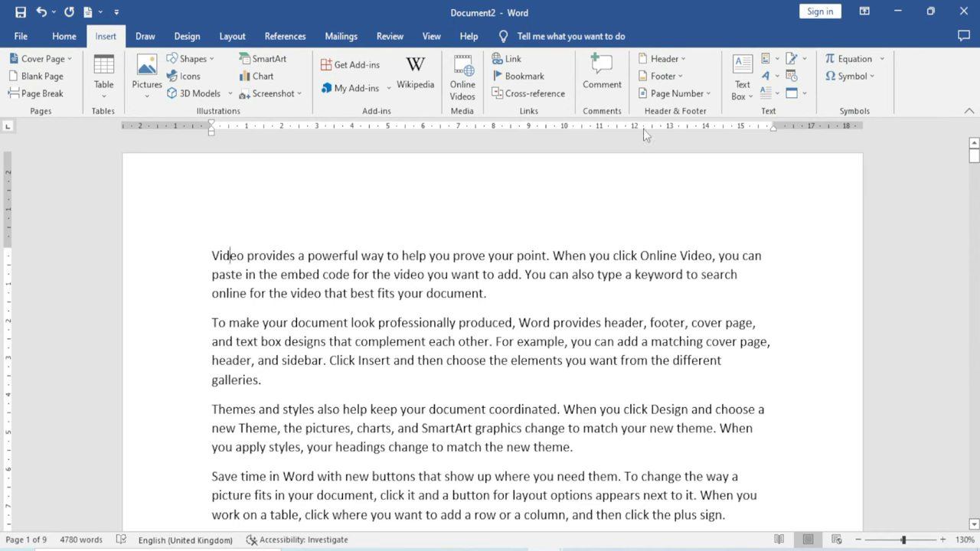
Apply the Grid header design and title it 'Excel Infotech'
left_click(687, 61)
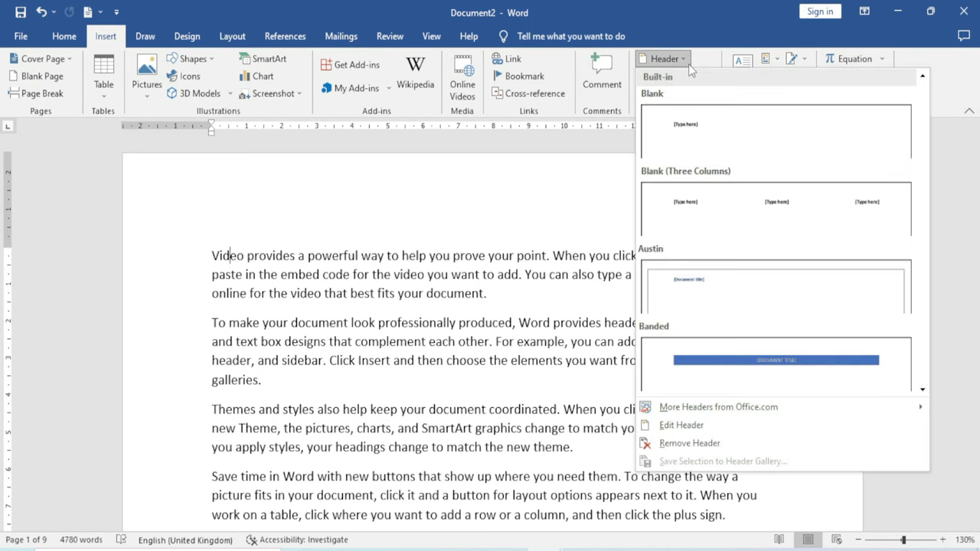
scroll(825, 175, "down", 4)
scroll(792, 226, "up", 1)
scroll(765, 222, "up", 2)
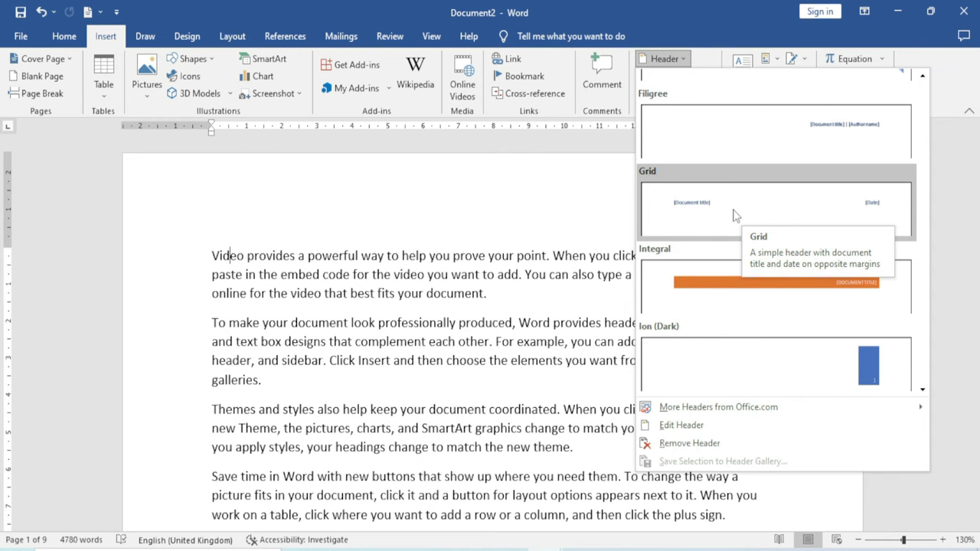
key("Escape")
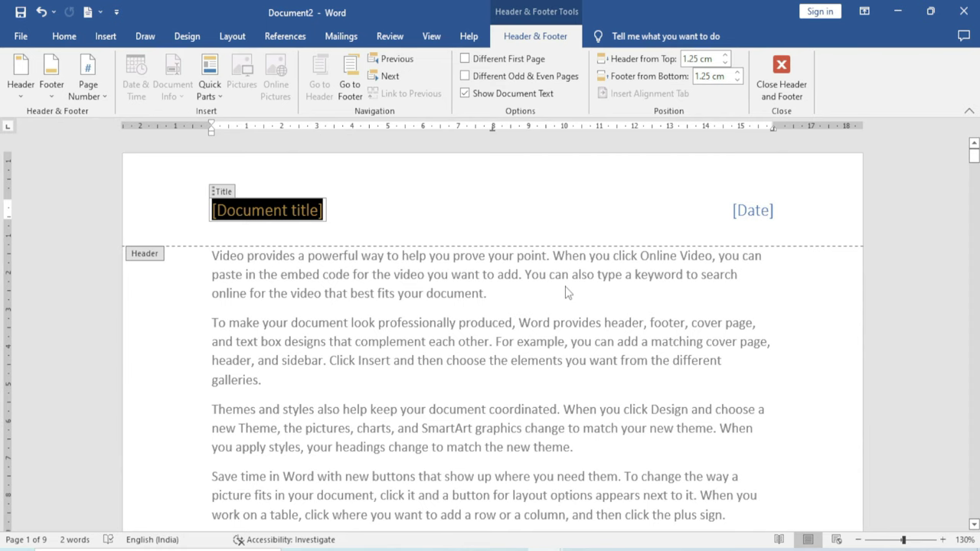
type("Excel Infotec")
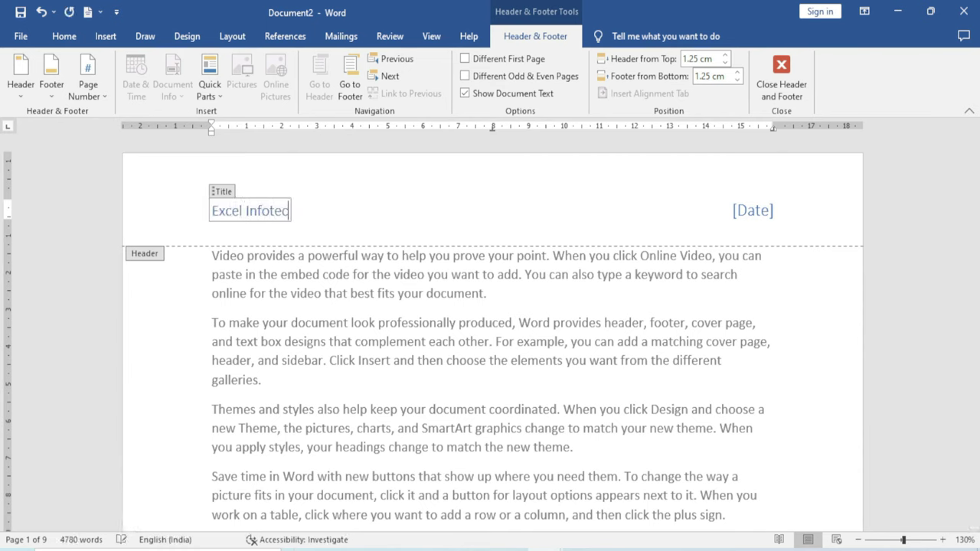
type("h")
Set the header date to today, November 22, 2022, and close header editing
left_click(753, 211)
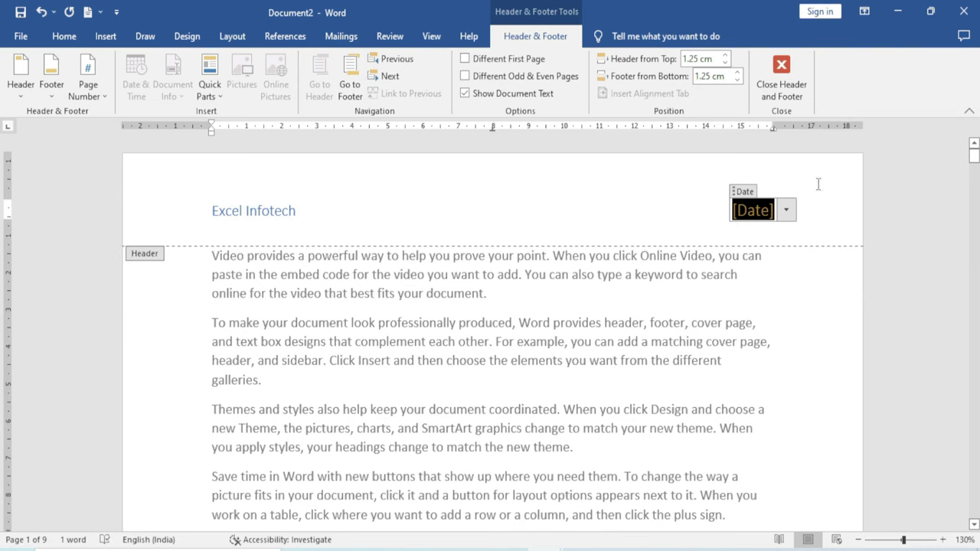
left_click(785, 214)
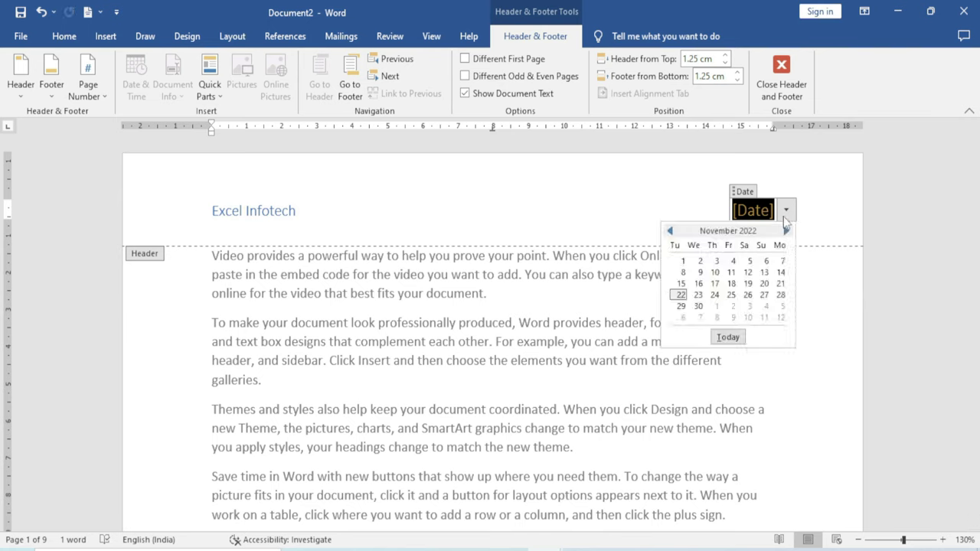
left_click(728, 337)
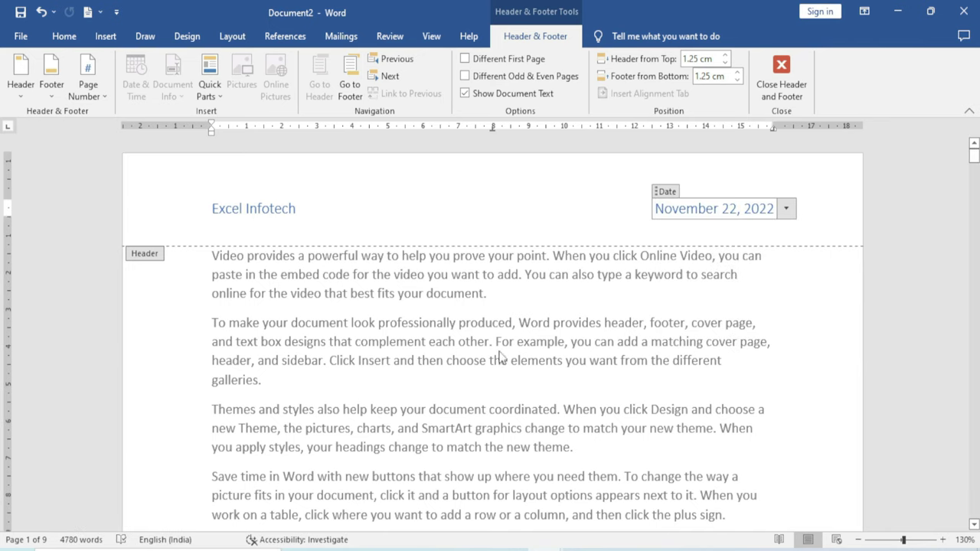
double_click(483, 370)
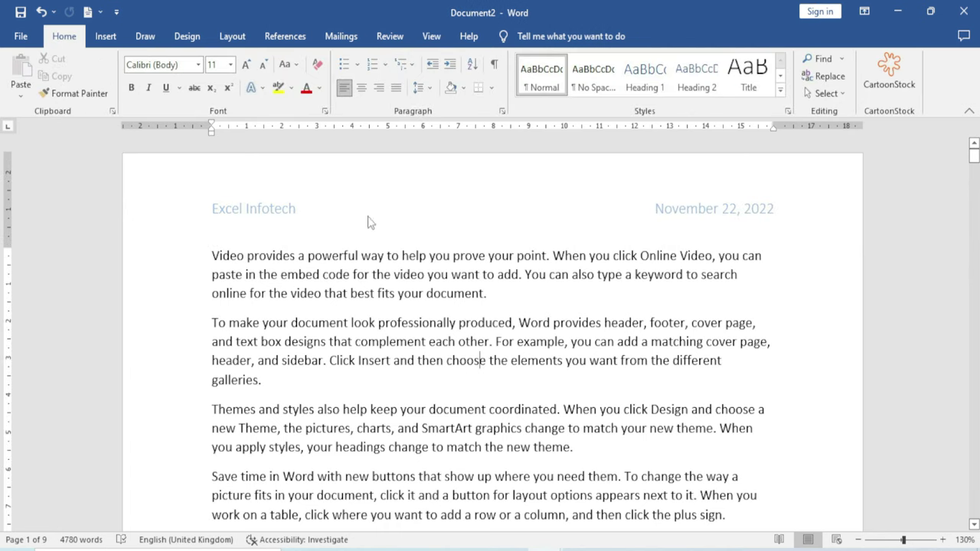
Add the Grid footer showing 'Page 1 | 9' at bottom right and close footer editing
scroll(398, 276, "down", 5)
scroll(420, 310, "down", 3)
scroll(422, 314, "up", 6)
scroll(421, 314, "down", 1)
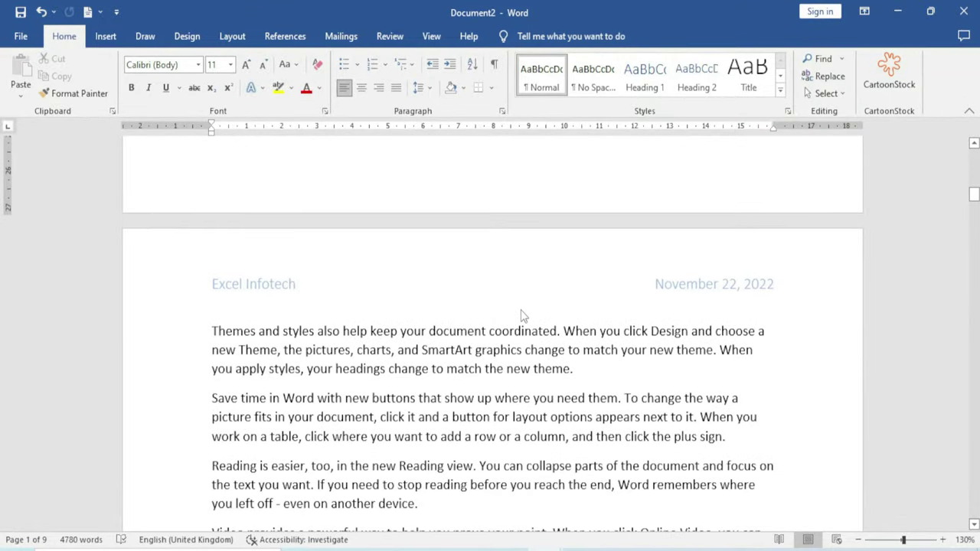
scroll(521, 316, "up", 3)
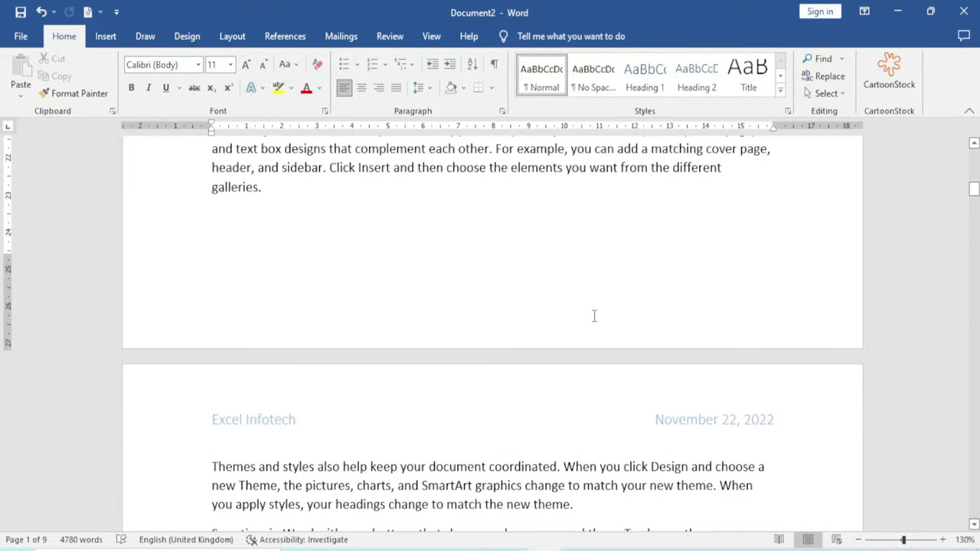
scroll(594, 315, "up", 18)
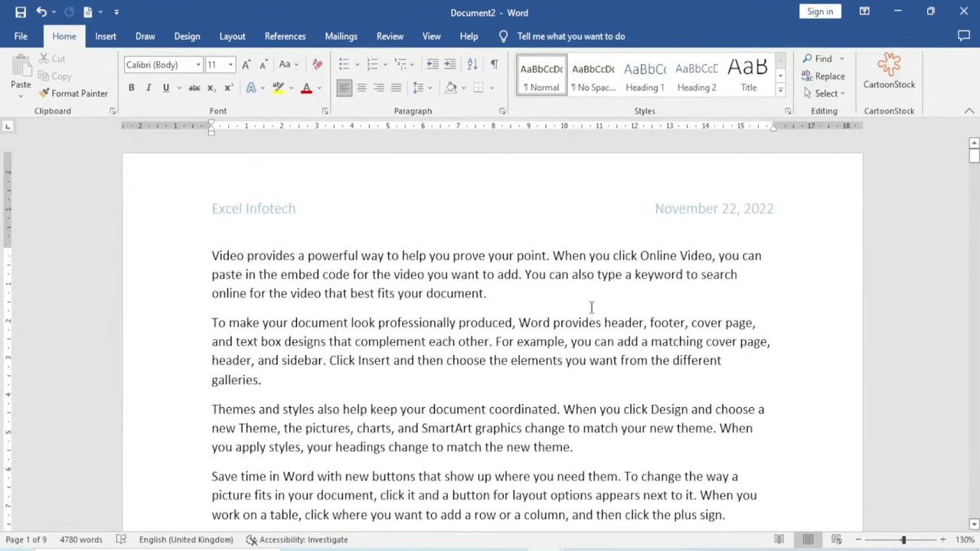
left_click(108, 37)
left_click(683, 80)
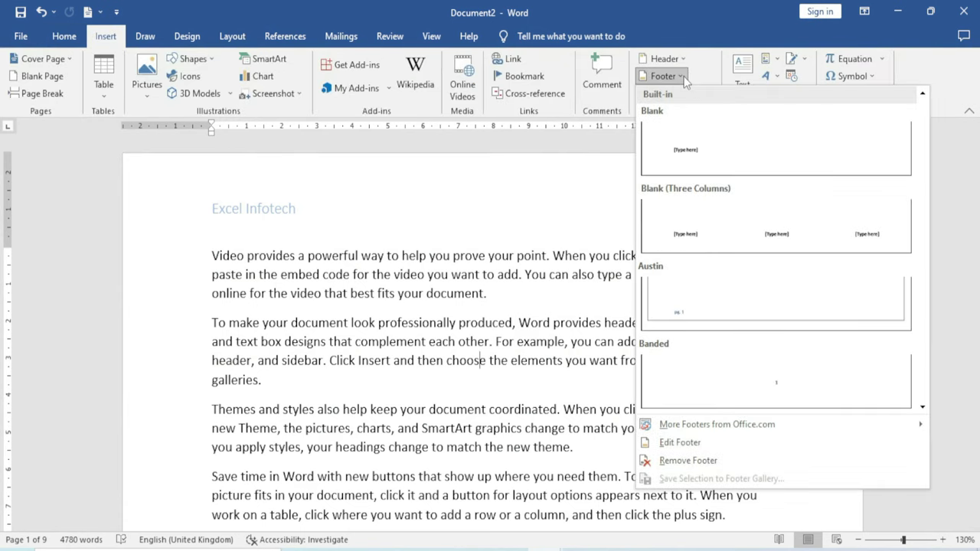
scroll(743, 297, "down", 5)
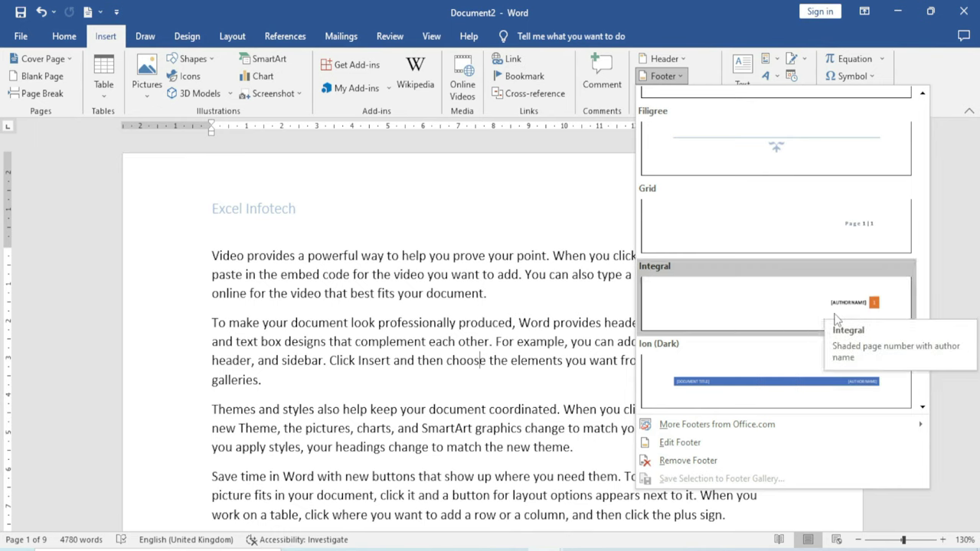
left_click(847, 236)
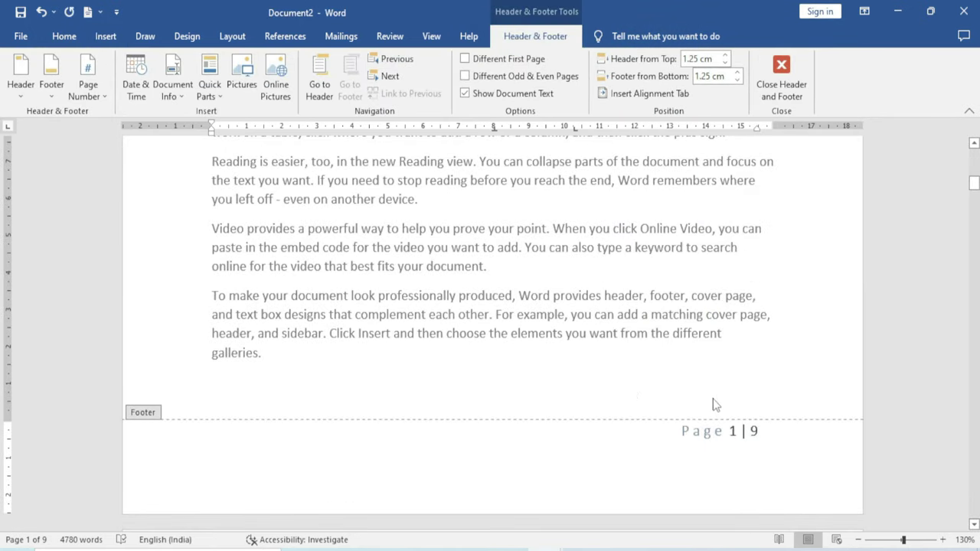
double_click(739, 367)
scroll(739, 367, "down", 5)
scroll(739, 367, "up", 5)
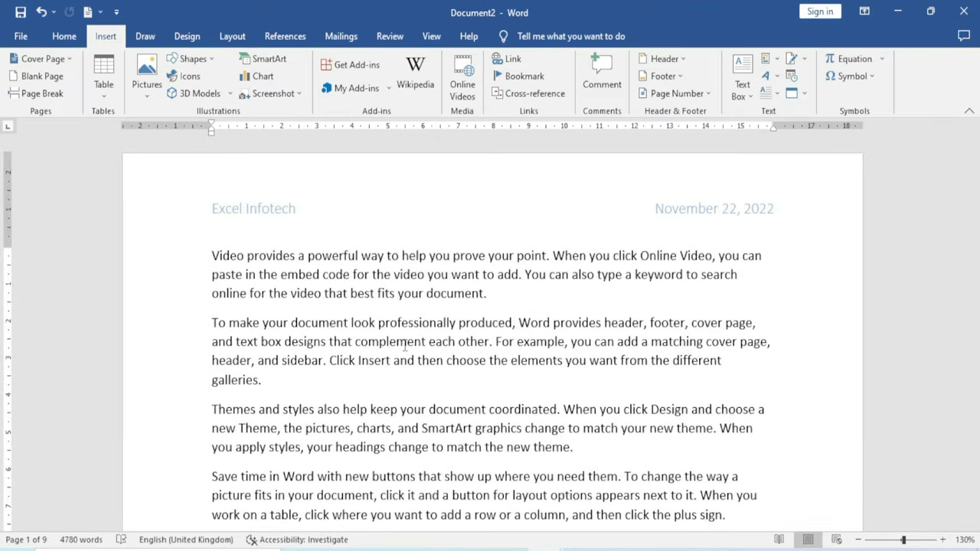
double_click(327, 208)
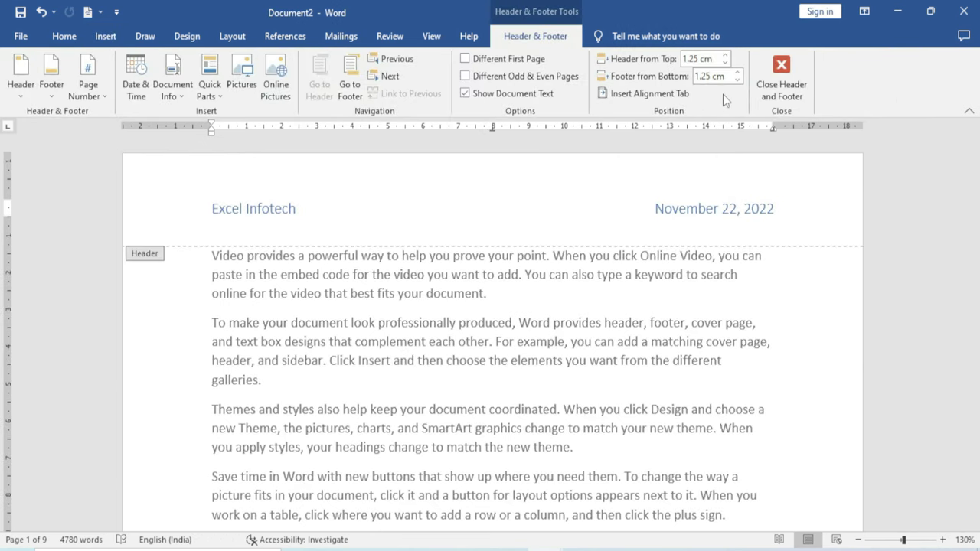
double_click(529, 370)
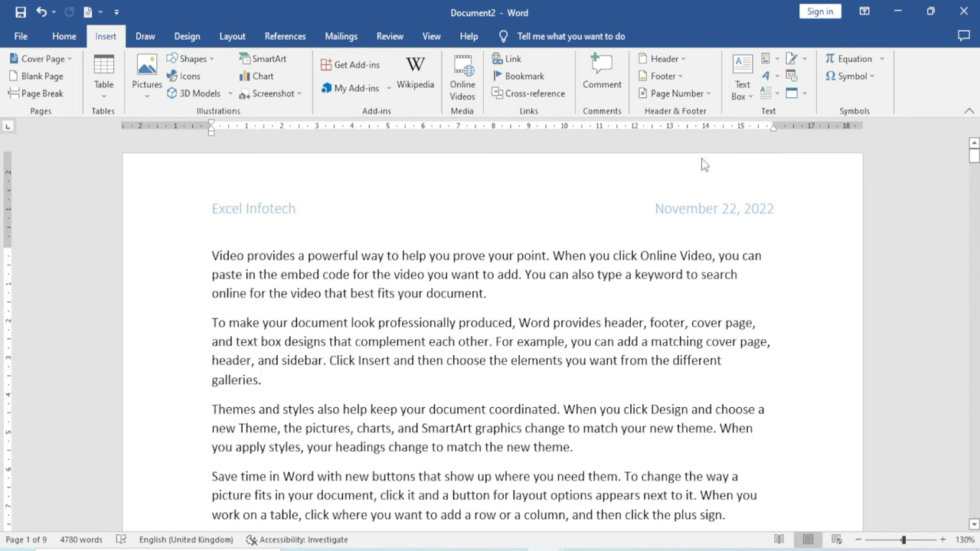
left_click(706, 93)
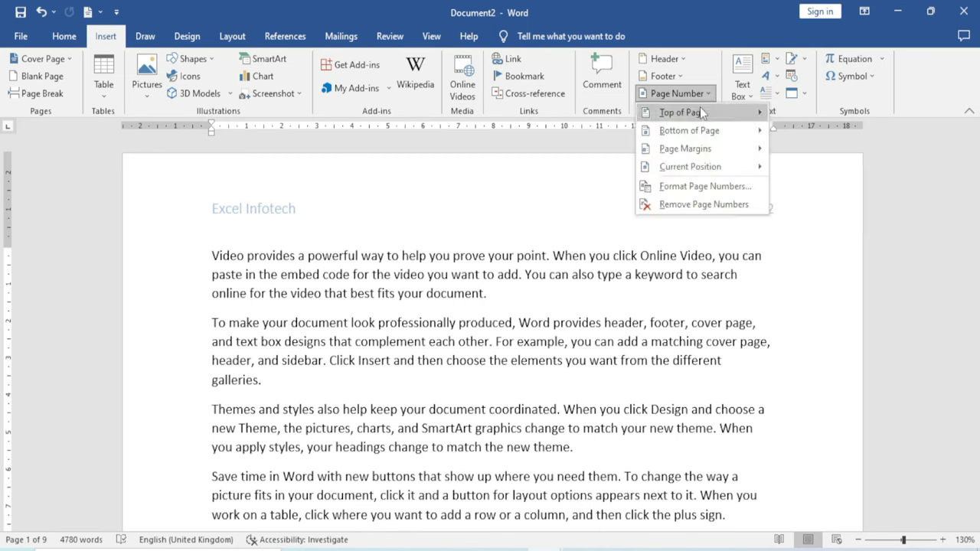
mouse_move(699, 109)
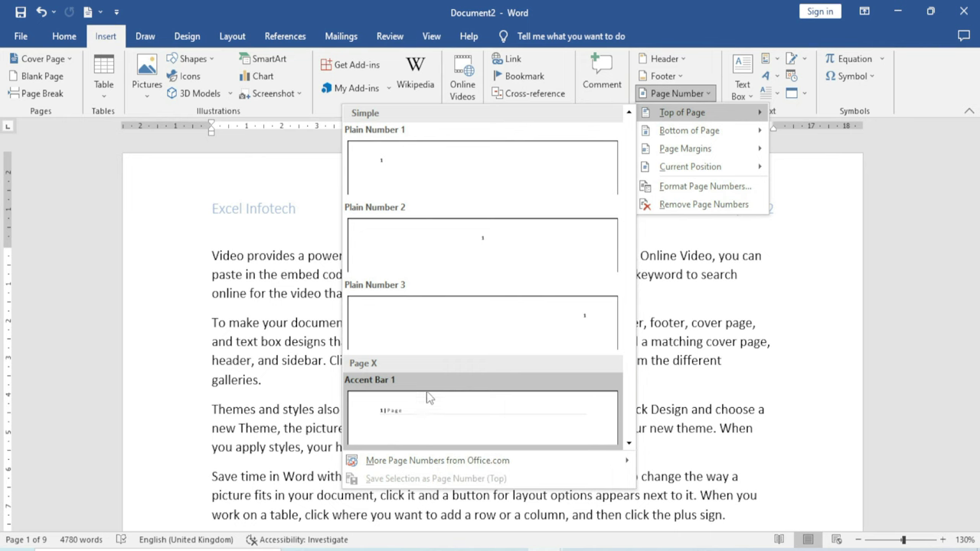
left_click(426, 414)
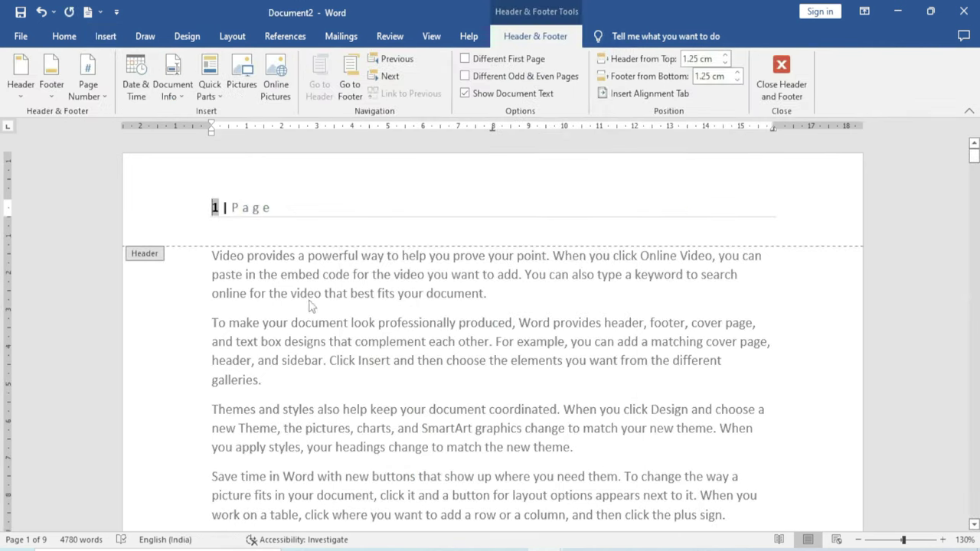
double_click(297, 340)
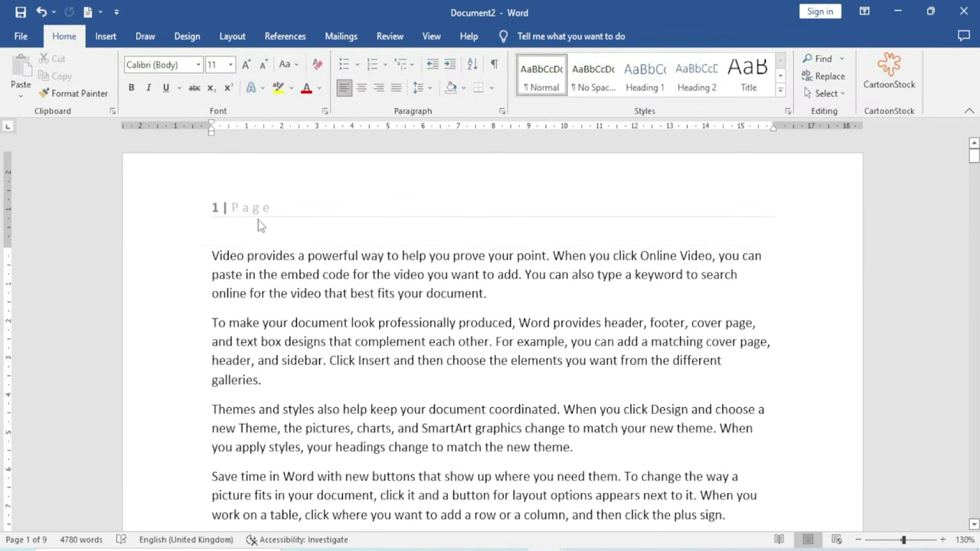
Undo the page number that replaced the header, reopen the header, and browse Page Number positions
key("ctrl+z")
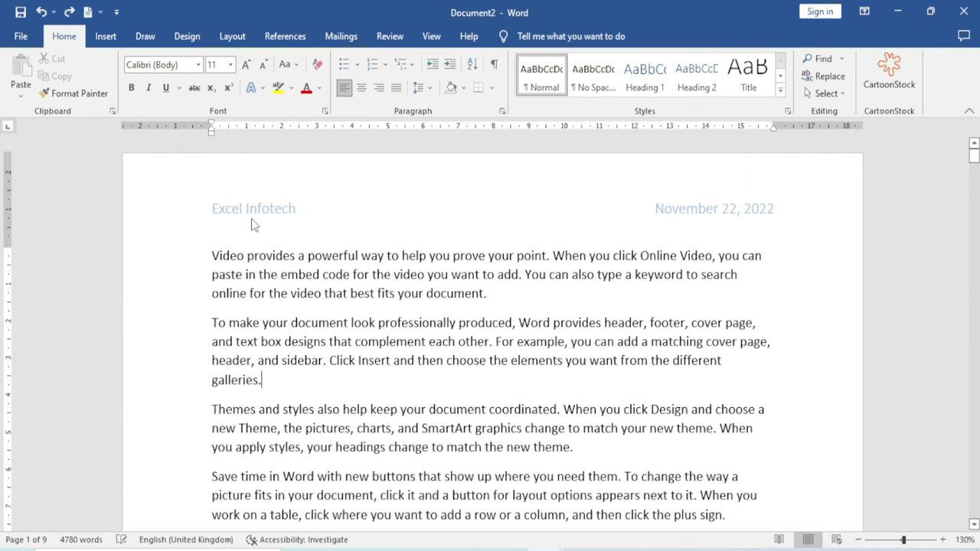
double_click(361, 208)
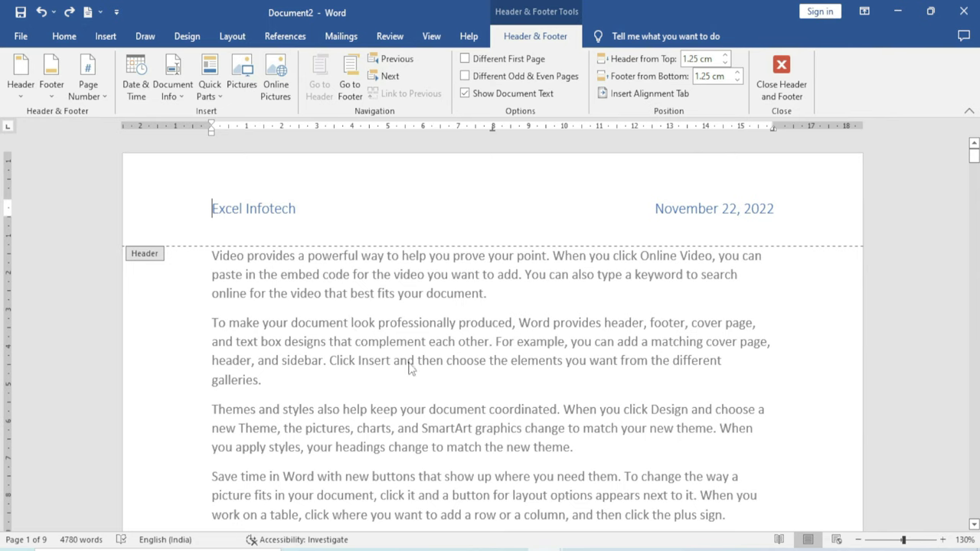
left_click(99, 98)
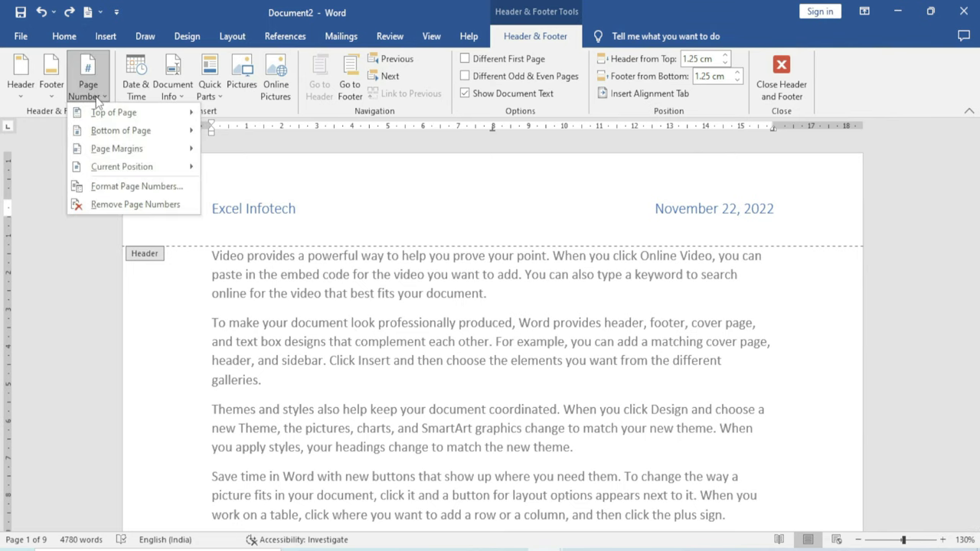
mouse_move(112, 136)
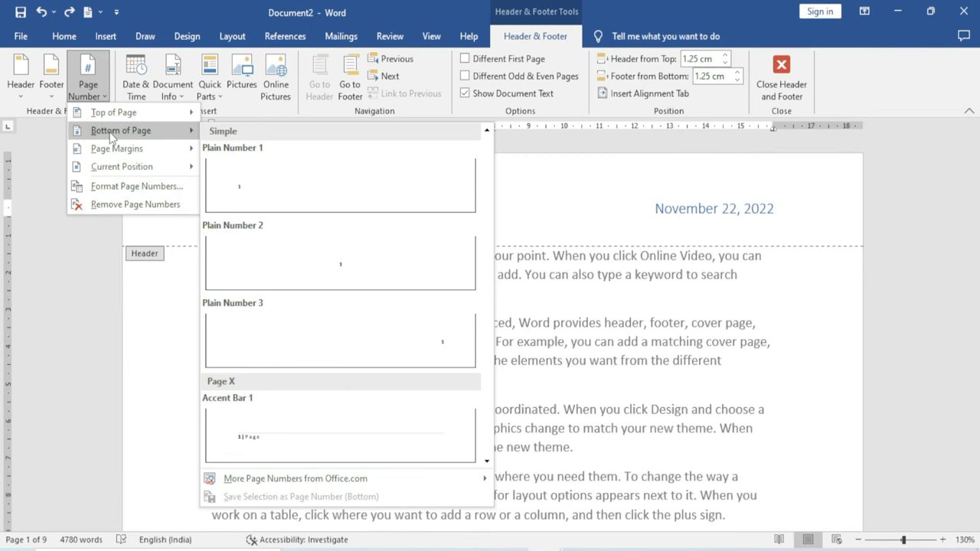
mouse_move(129, 154)
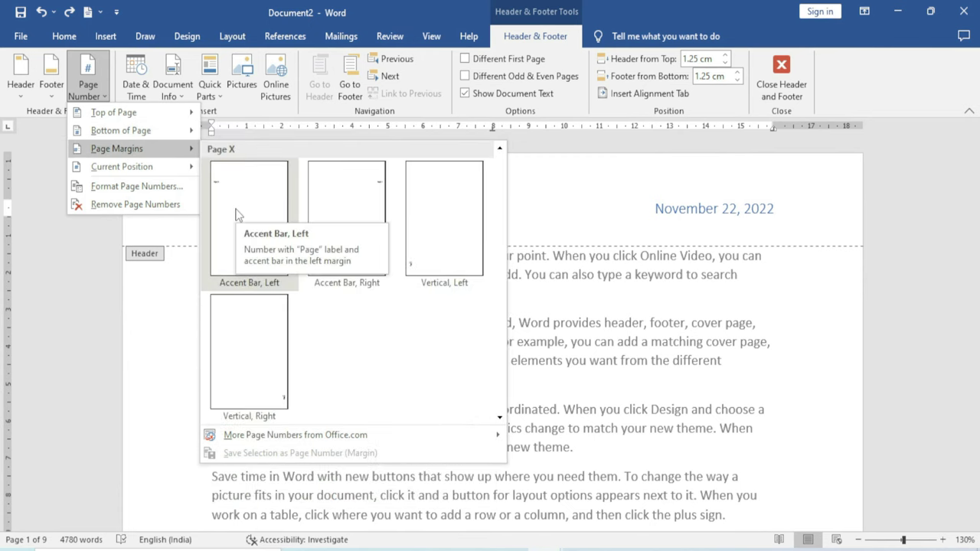
mouse_move(140, 175)
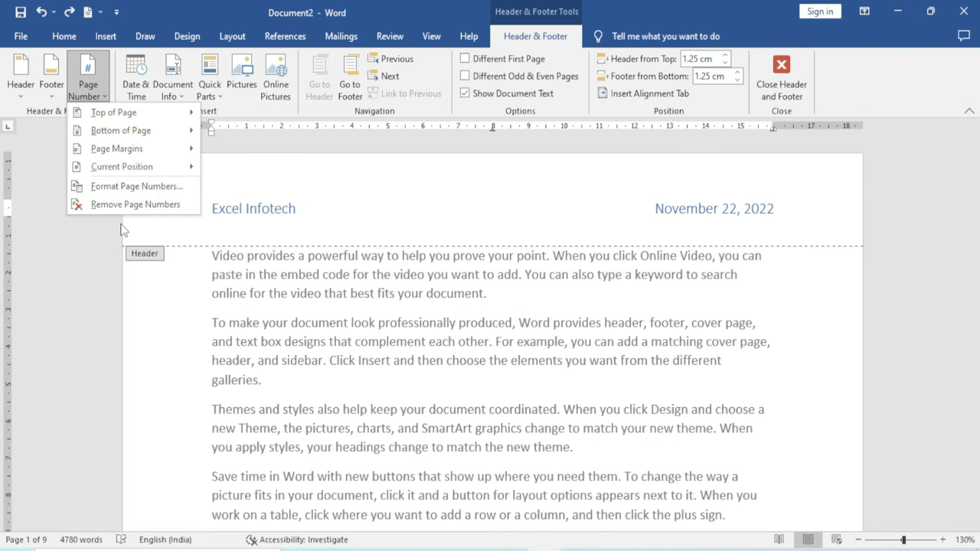
Browse the Header gallery and place the cursor below 'Excel Infotech'
left_click(19, 91)
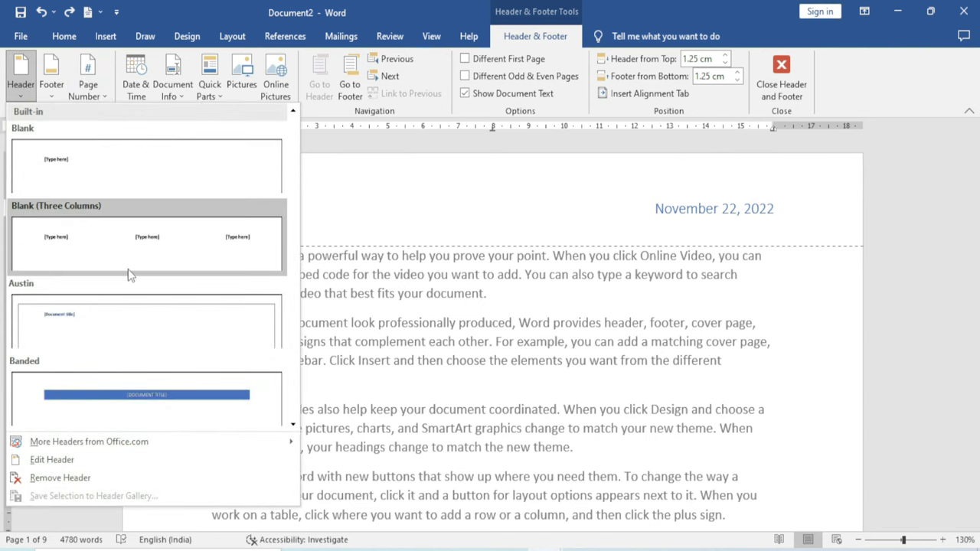
scroll(139, 305, "down", 3)
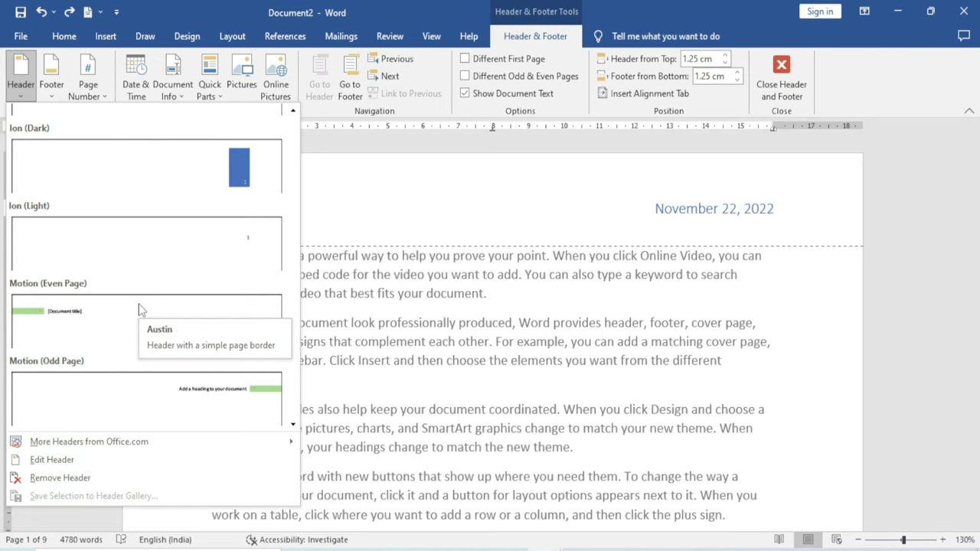
scroll(139, 306, "up", 3)
left_click(141, 310)
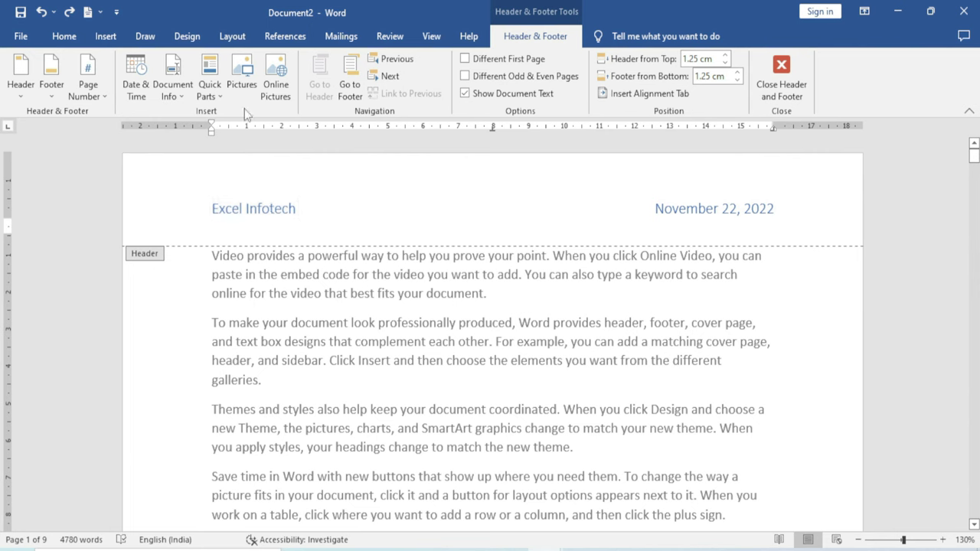
left_click(136, 81)
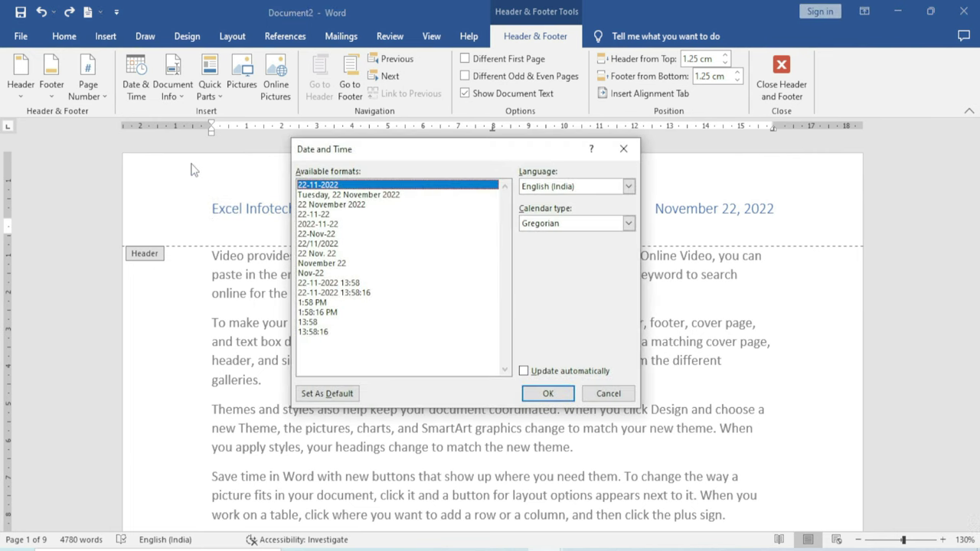
left_click_drag(359, 153, 534, 117)
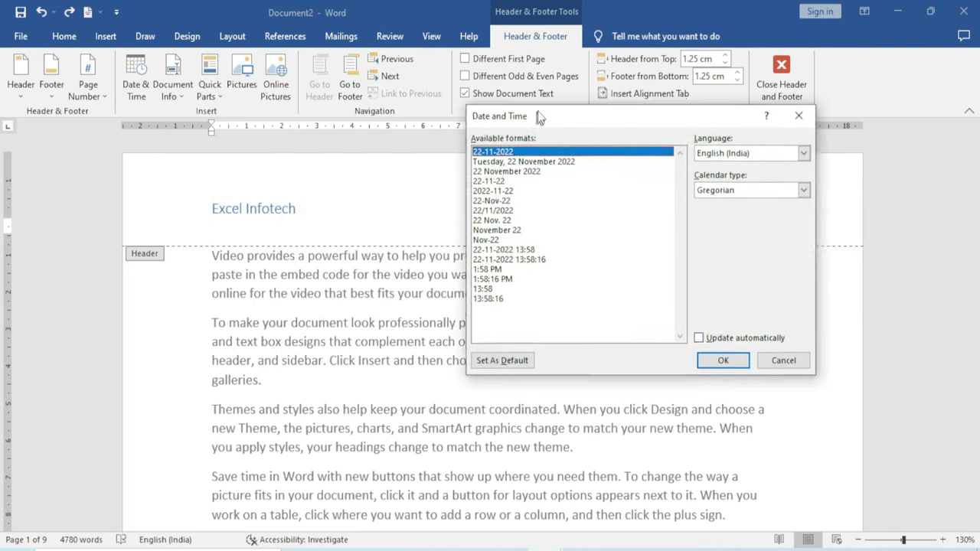
left_click(498, 228)
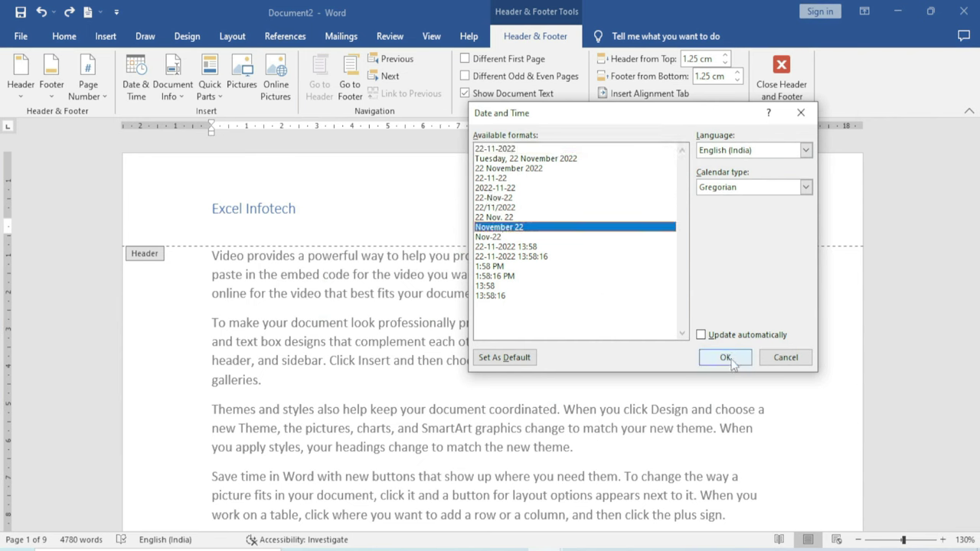
left_click(723, 358)
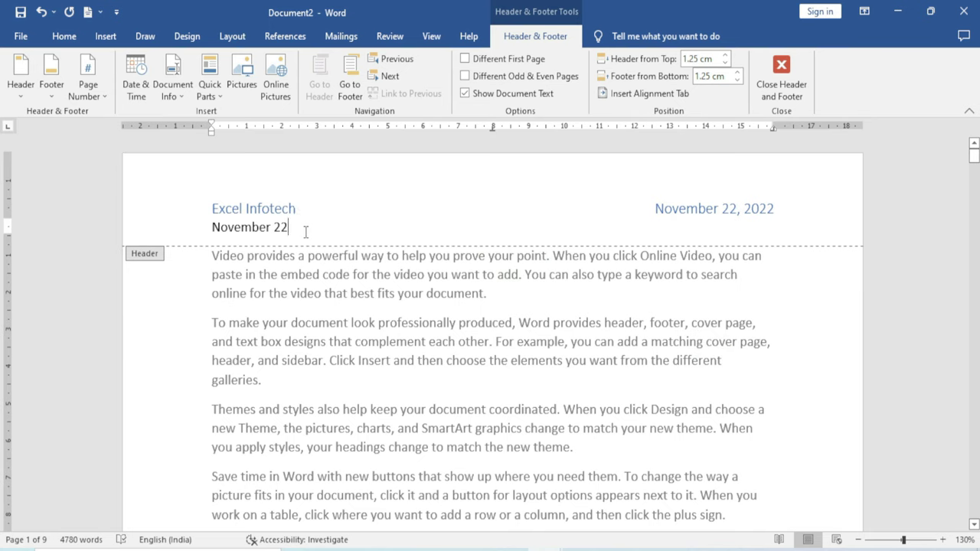
key("ctrl+z")
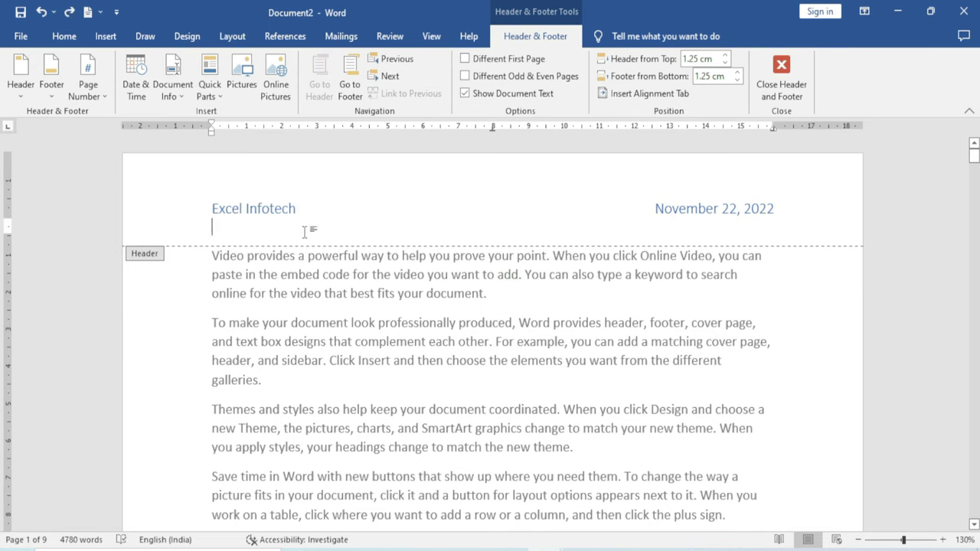
Insert the Author document property below 'Excel Infotech', then delete the ADMIN text again
left_click(181, 98)
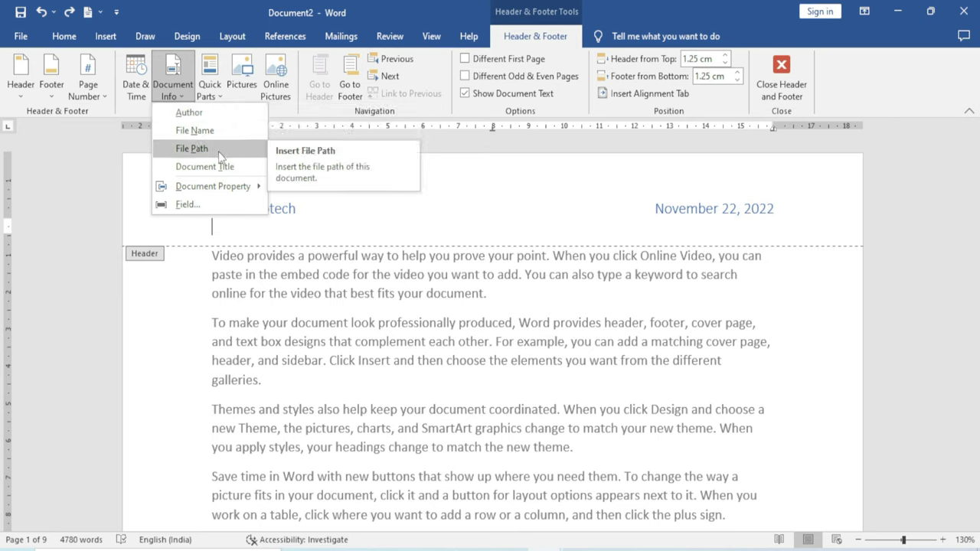
mouse_move(230, 188)
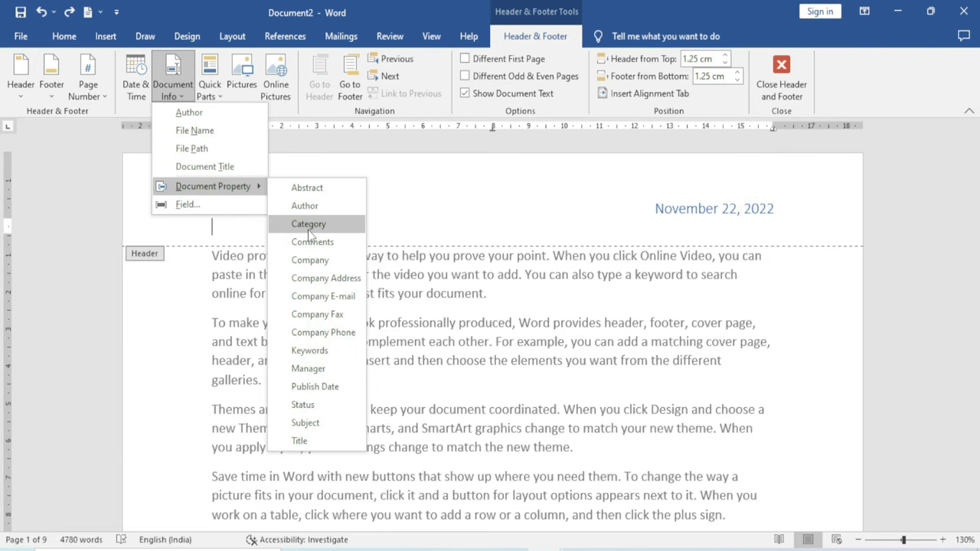
left_click(305, 205)
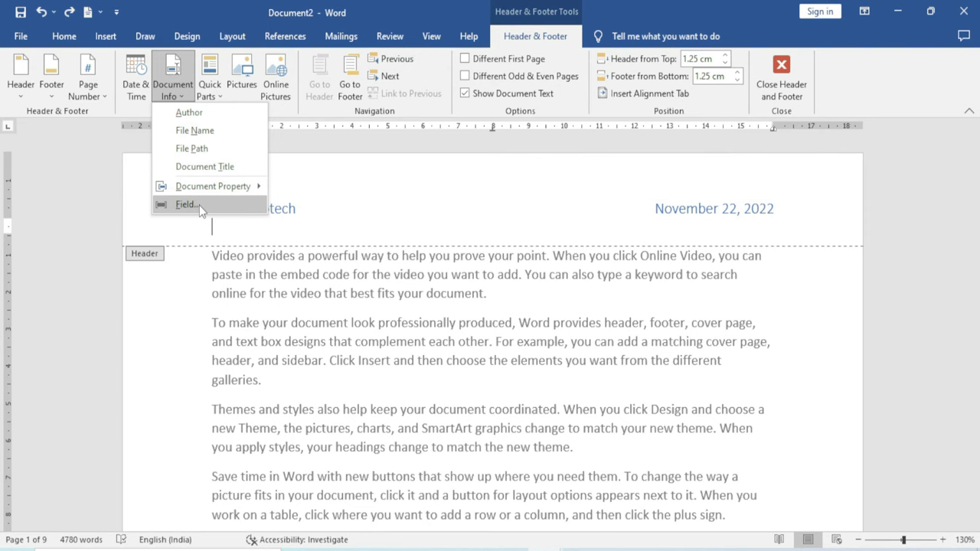
left_click(208, 113)
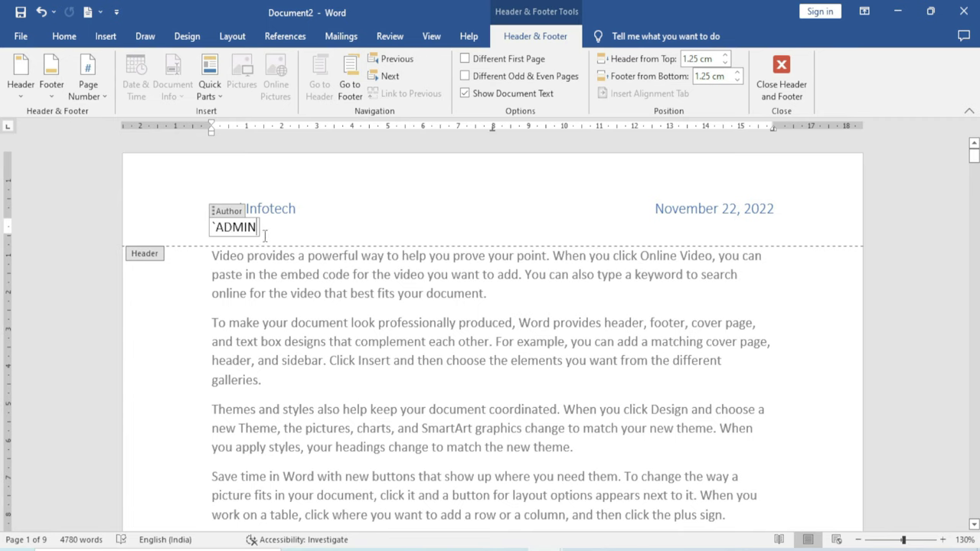
left_click_drag(268, 231, 213, 228)
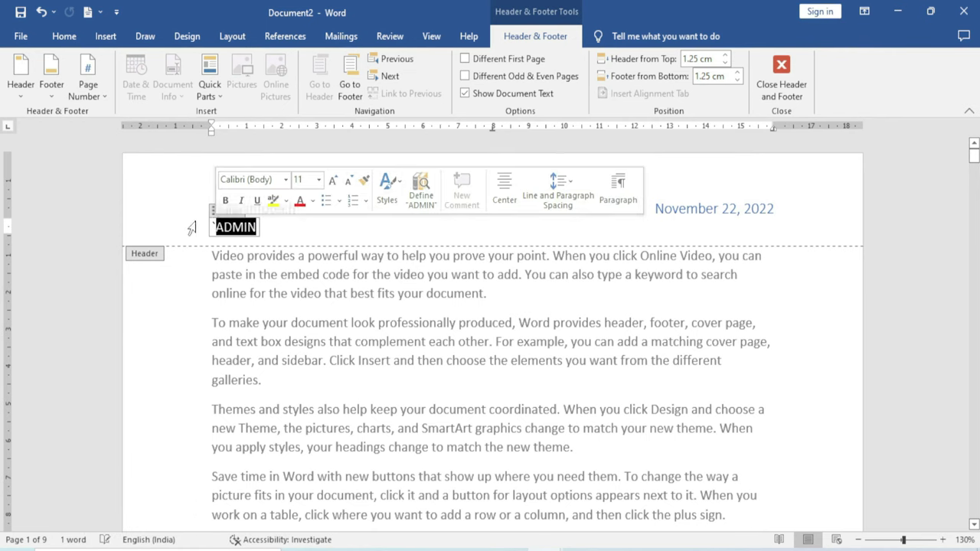
key("Delete")
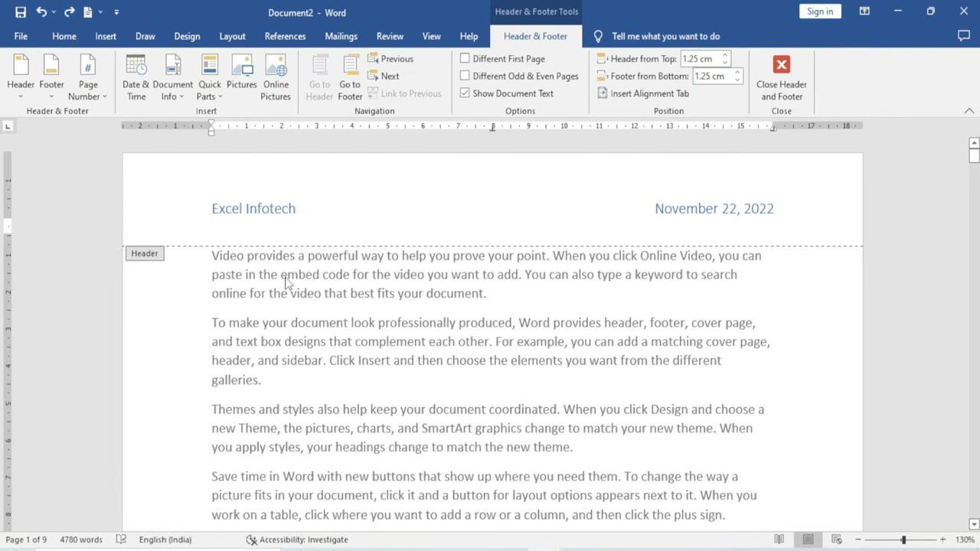
Browse Quick Parts: AutoText, Document Property and the Building Blocks Organizer
left_click(221, 96)
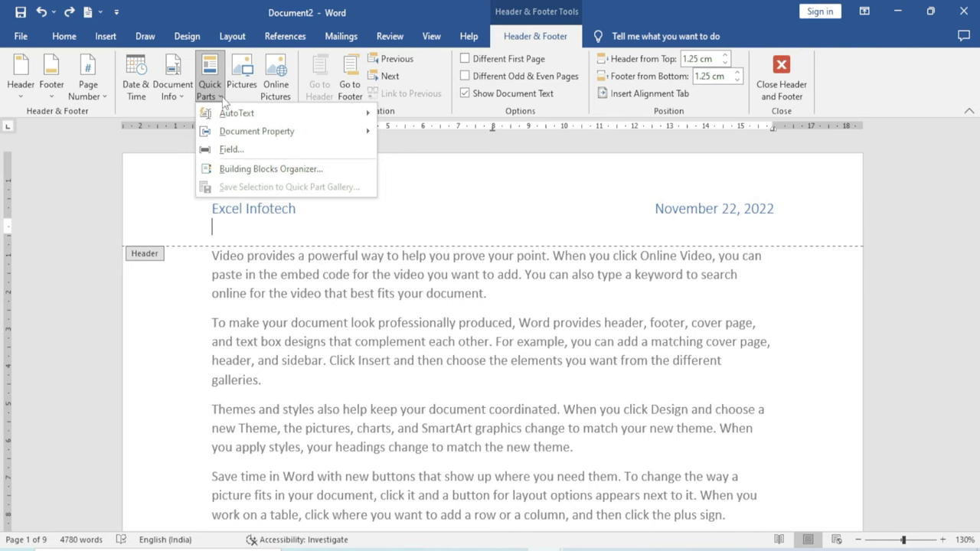
mouse_move(233, 116)
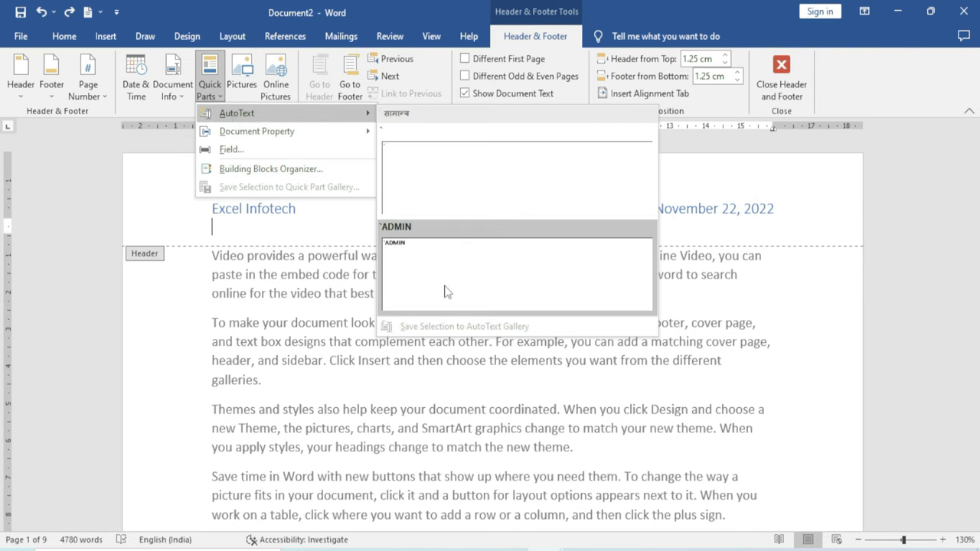
mouse_move(302, 130)
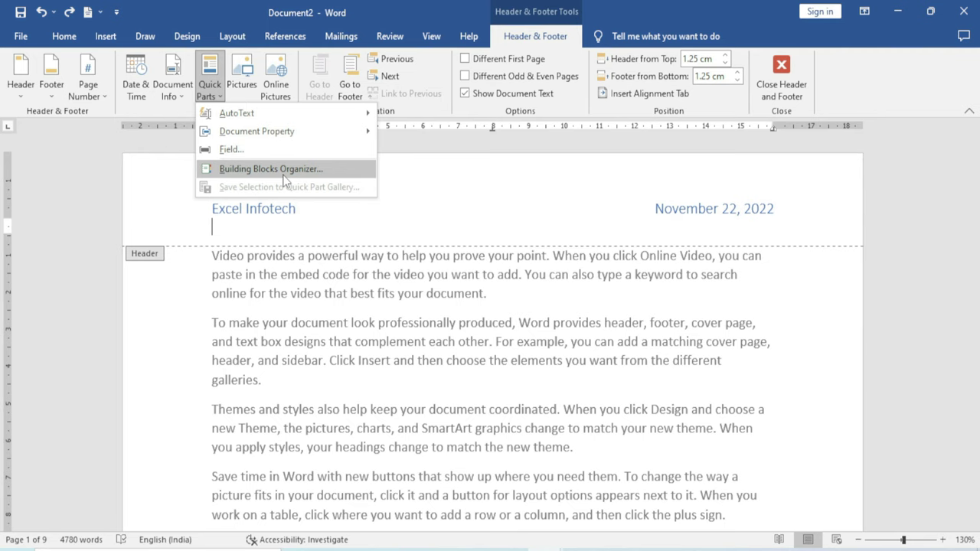
left_click(283, 175)
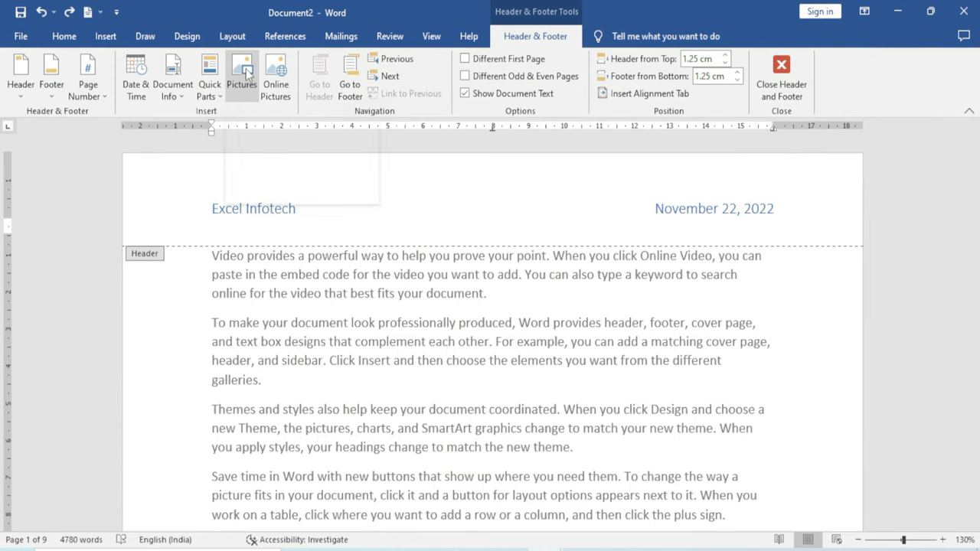
Delete 'Excel Infotech' from the header, leaving only the date at right
left_click(310, 232)
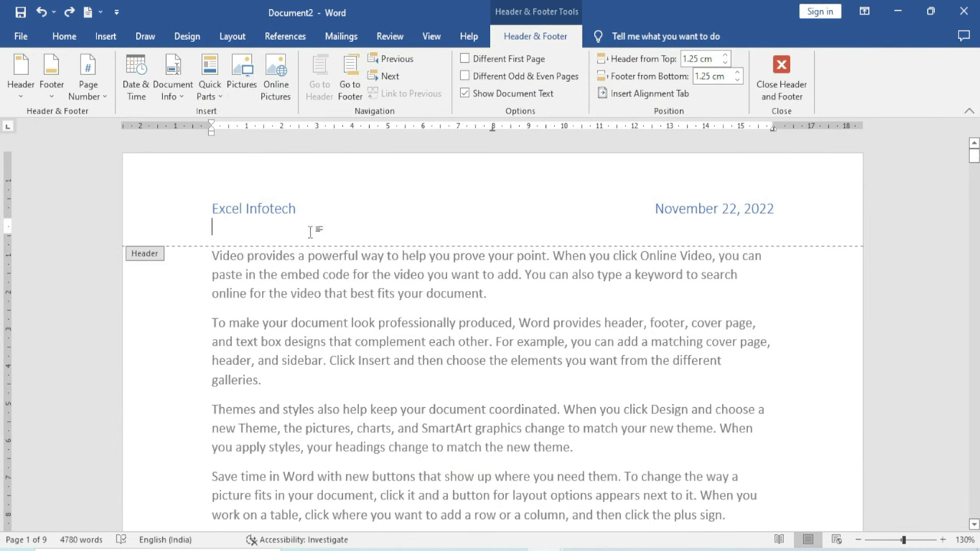
left_click_drag(301, 209, 192, 210)
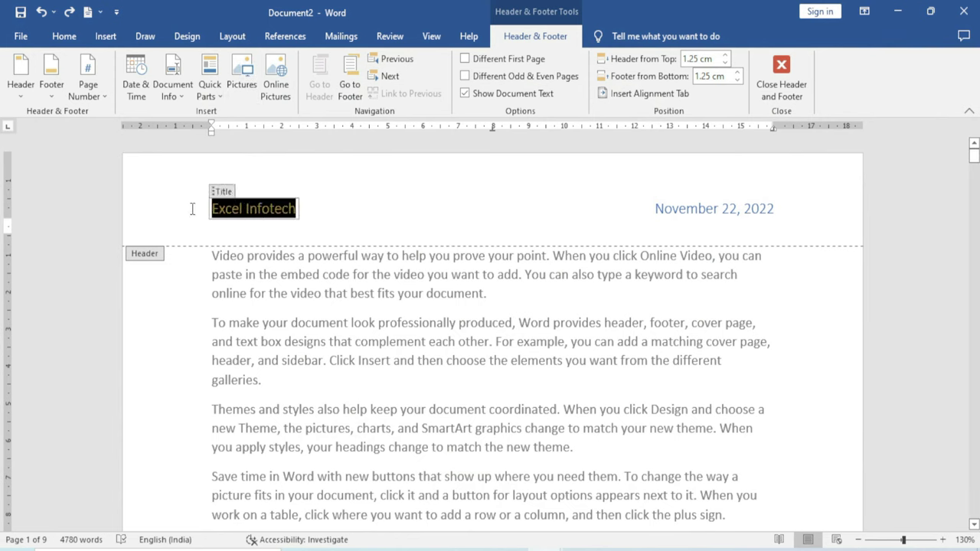
key("Delete")
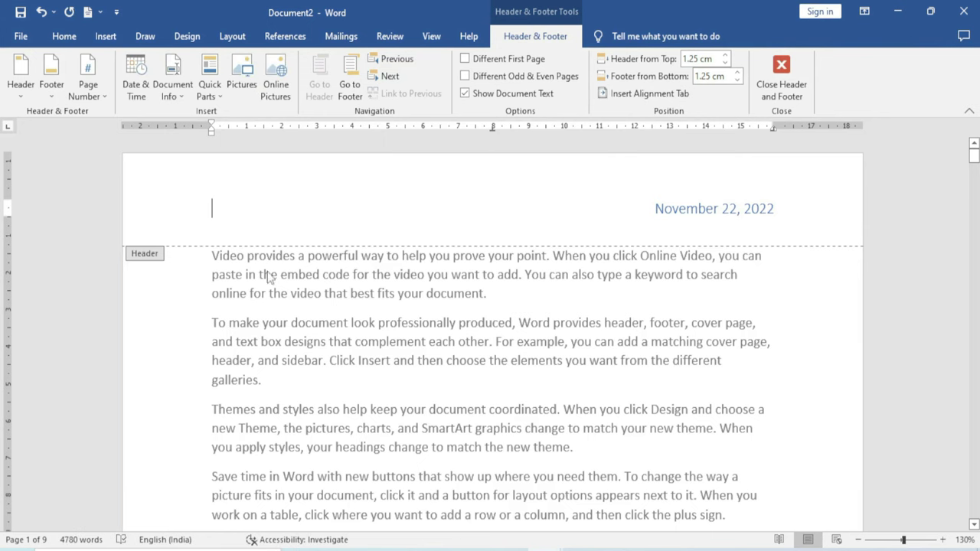
left_click(242, 73)
Insert the first portrait picture from the folder into the header
left_click_drag(296, 115, 378, 97)
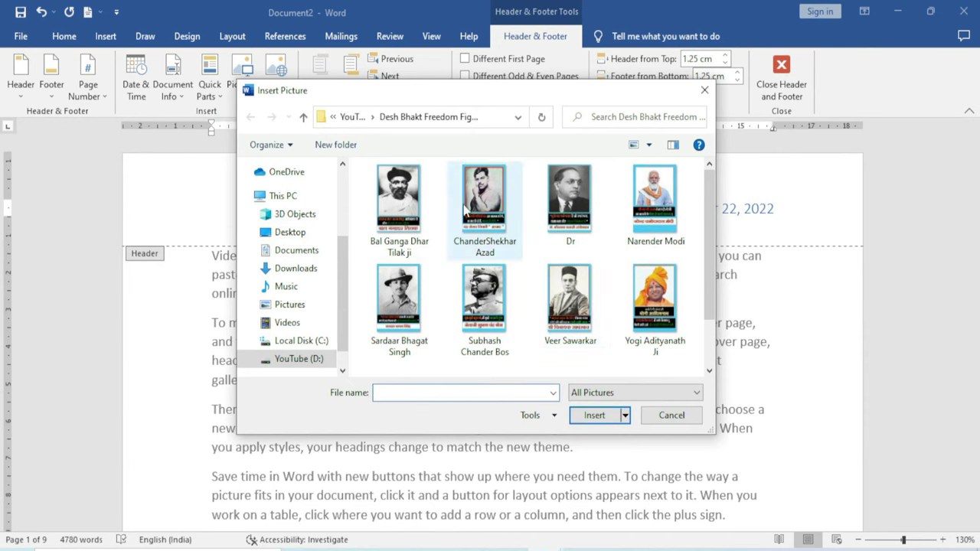
left_click(404, 211)
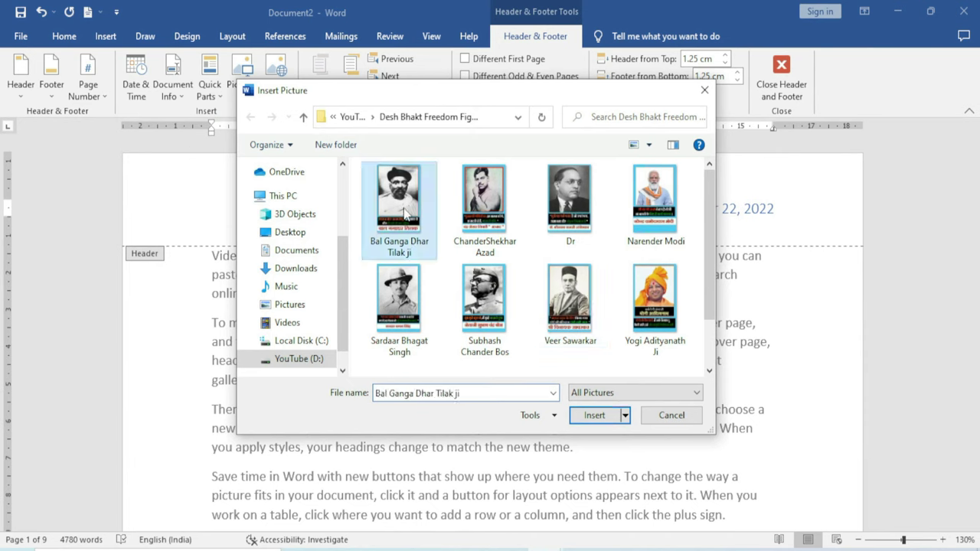
left_click(596, 415)
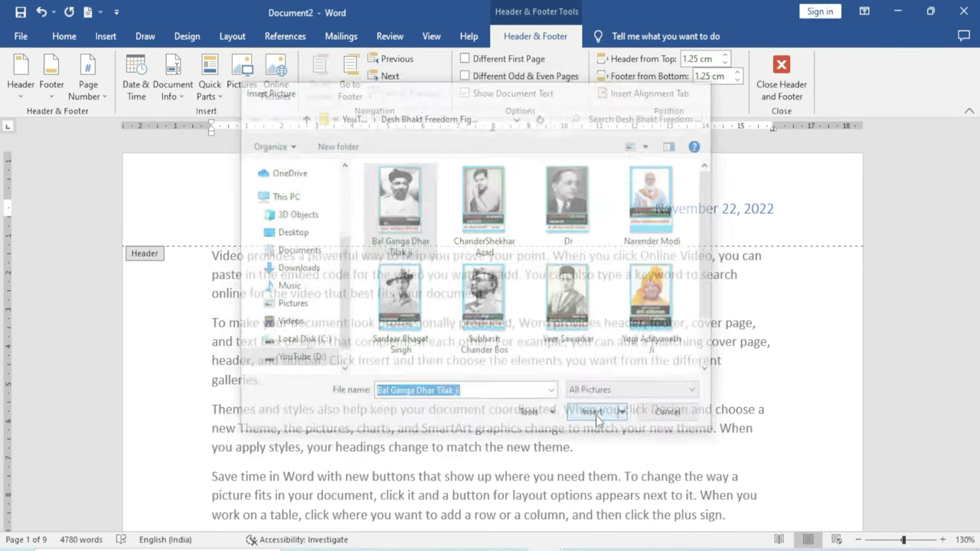
Shrink the inserted portrait to about 12.88 × 8.59 cm
scroll(479, 328, "down", 5)
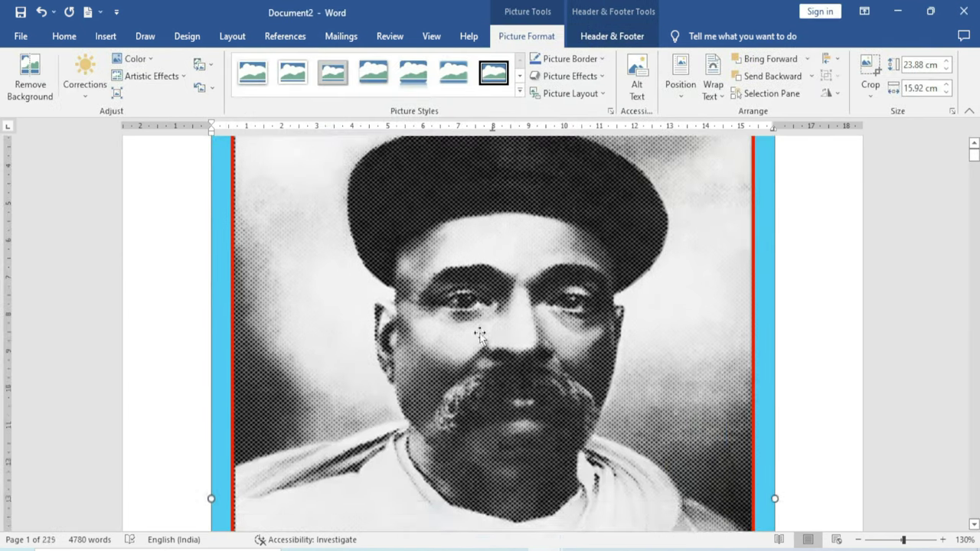
scroll(478, 335, "up", 5)
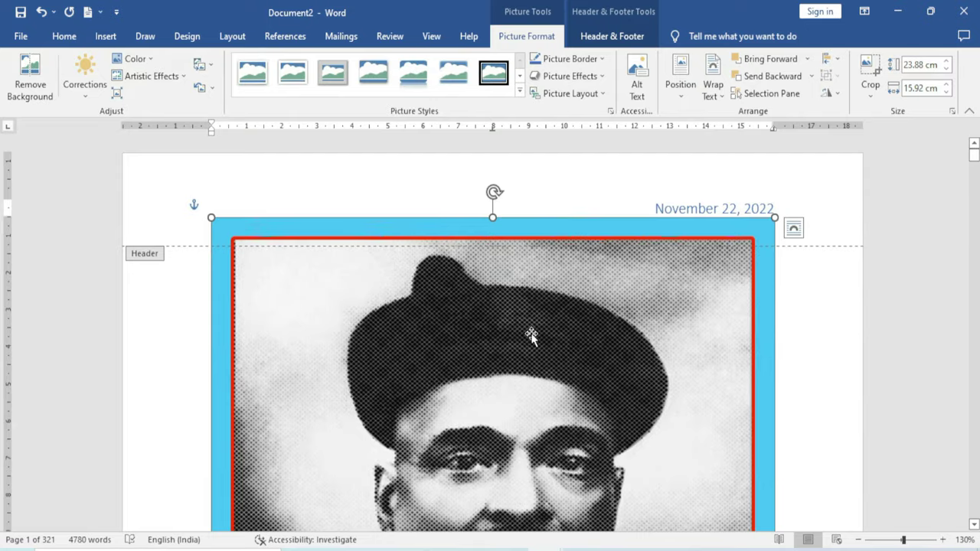
scroll(530, 335, "down", 6)
scroll(531, 334, "down", 5)
scroll(528, 335, "up", 8)
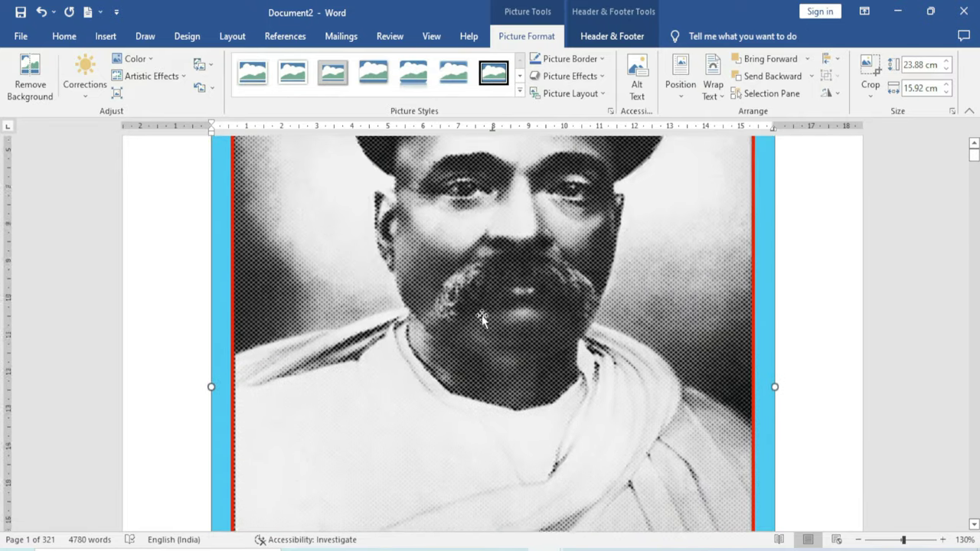
scroll(356, 264, "up", 2)
left_click_drag(212, 219, 561, 457)
scroll(712, 474, "down", 8)
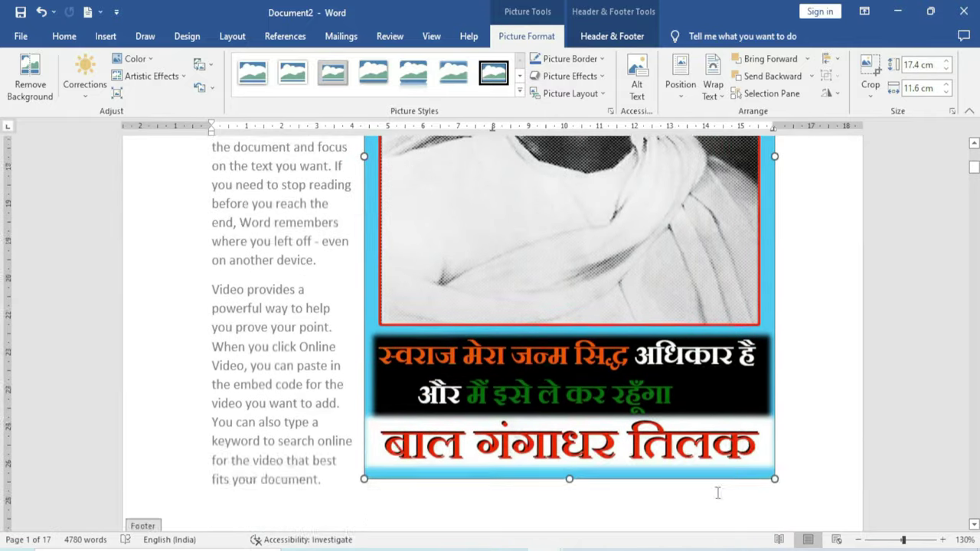
left_click_drag(774, 377, 667, 306)
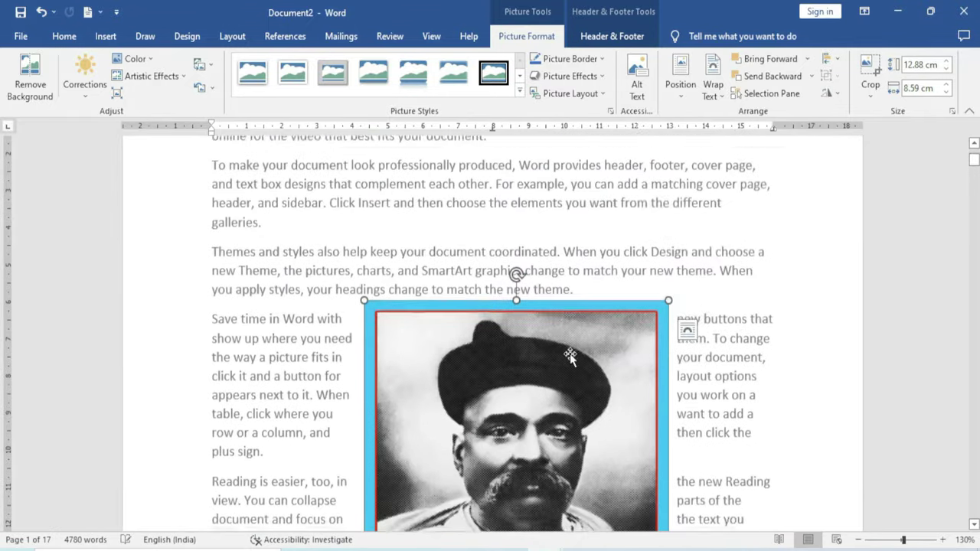
Reduce the portrait to 1.68 × 1.12 cm, move it to the header's top-left, and exit the header
left_click_drag(410, 326, 453, 455)
scroll(635, 380, "down", 6)
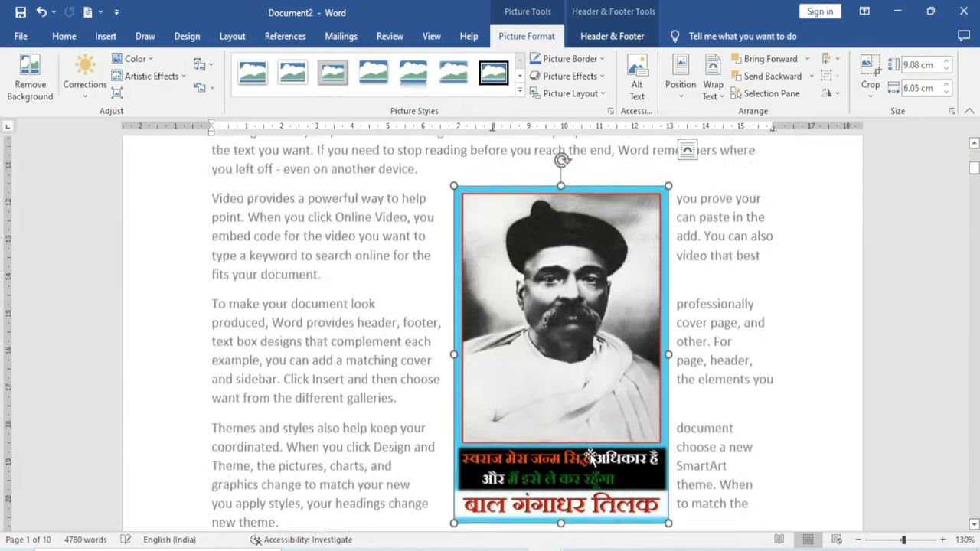
left_click_drag(668, 385, 543, 197)
scroll(438, 273, "up", 4)
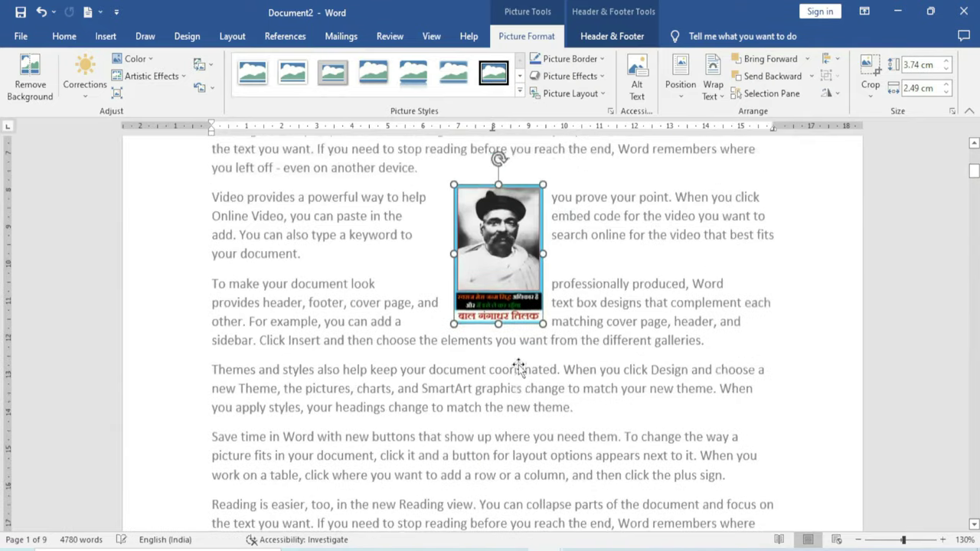
left_click_drag(437, 273, 297, 325)
scroll(297, 325, "up", 3)
left_click_drag(306, 459, 188, 189)
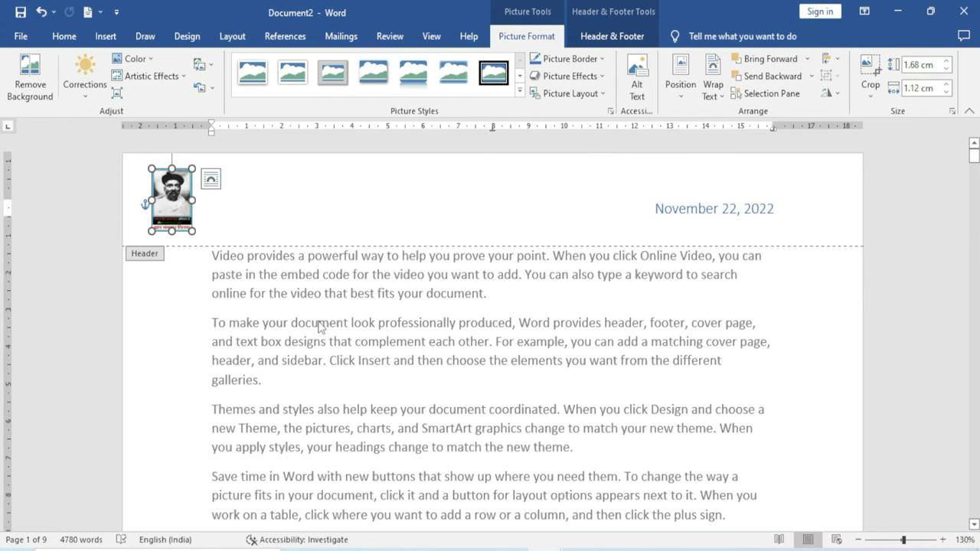
double_click(375, 329)
Scroll through the pages, then return to page 1's header and edit it again
scroll(293, 345, "down", 5)
scroll(293, 346, "down", 15)
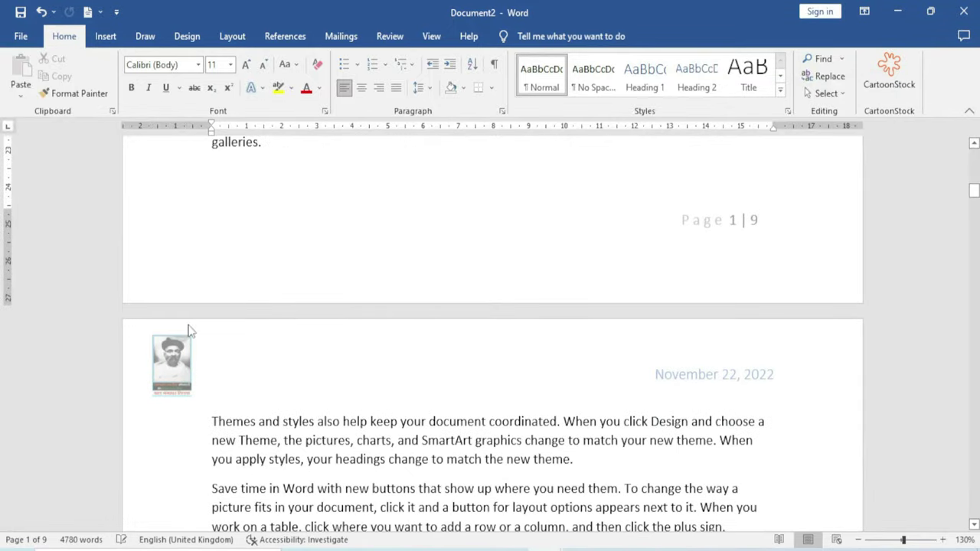
scroll(215, 362, "down", 4)
scroll(212, 363, "up", 4)
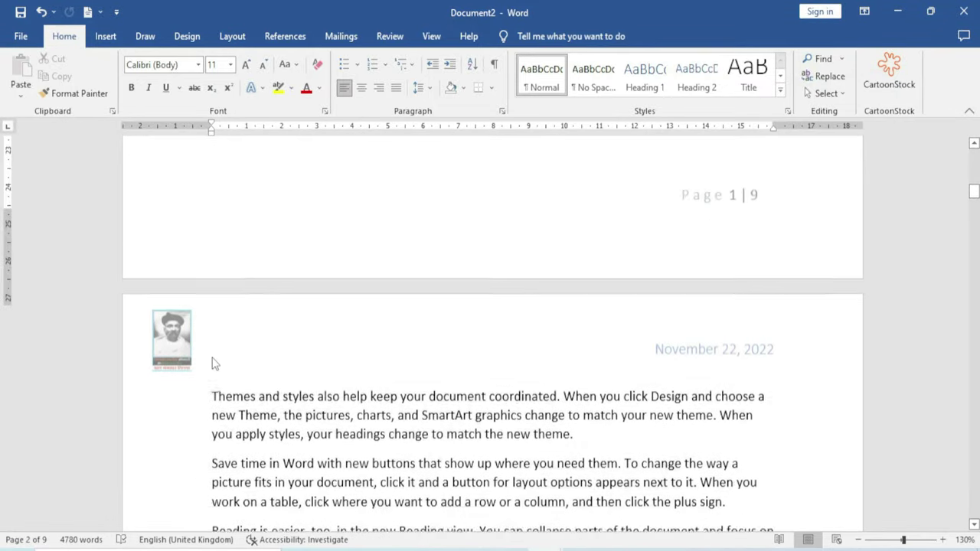
scroll(191, 370, "up", 18)
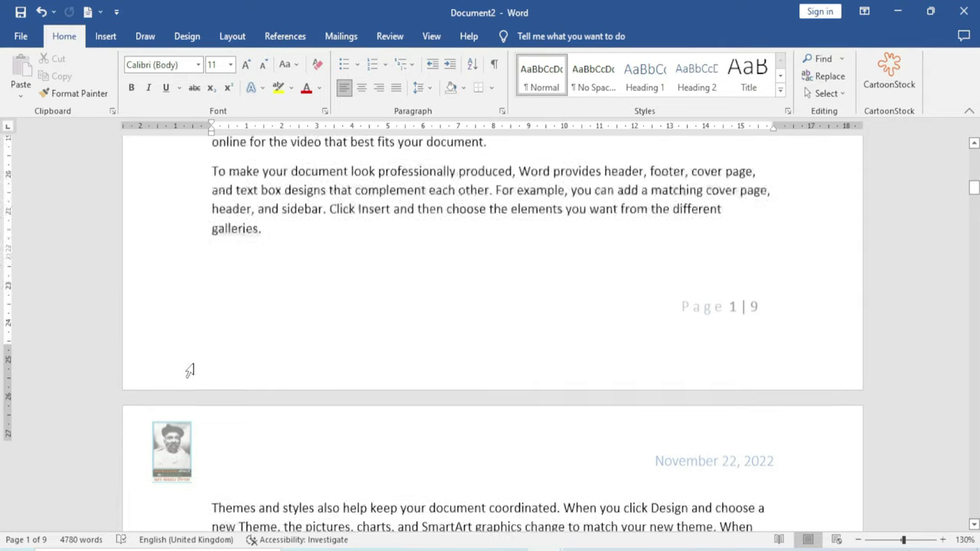
scroll(190, 371, "up", 1)
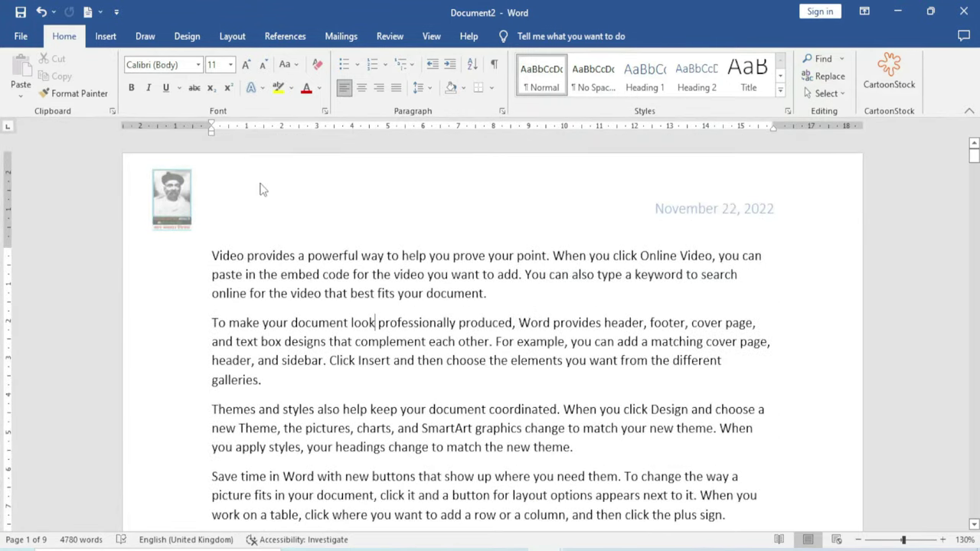
left_click(207, 240)
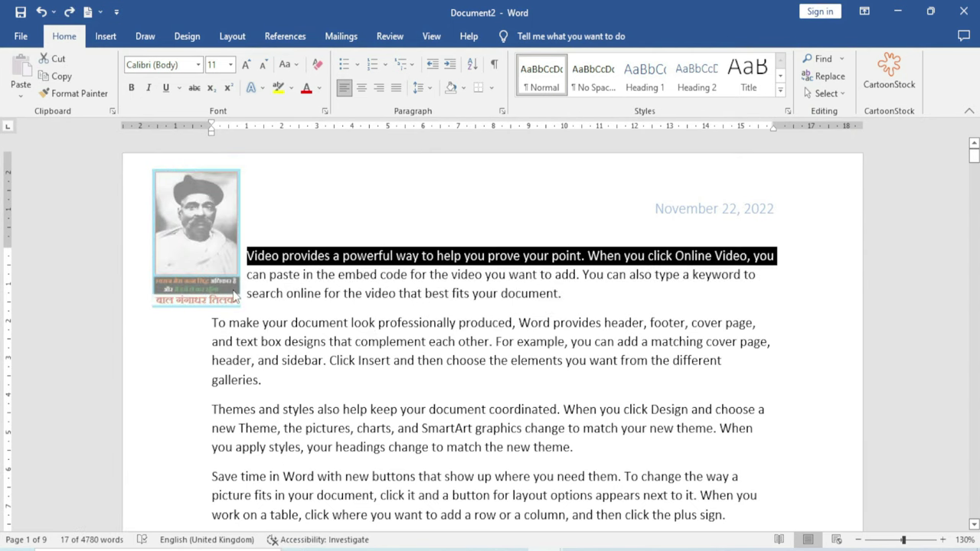
double_click(207, 239)
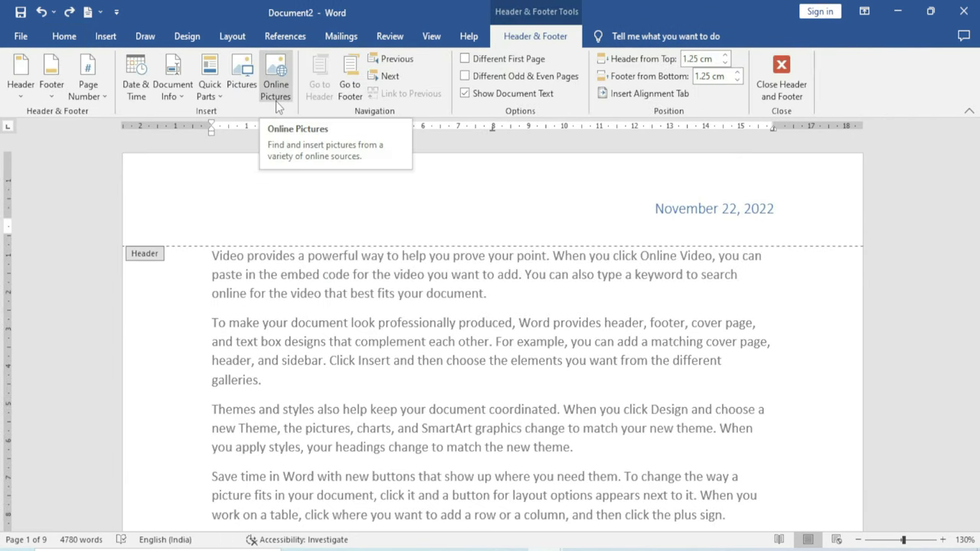
left_click(280, 83)
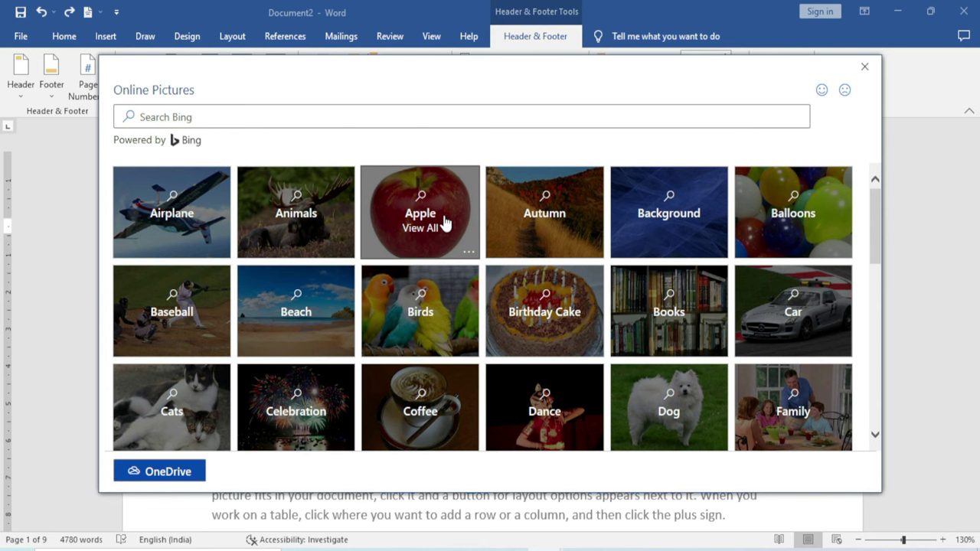
left_click(864, 68)
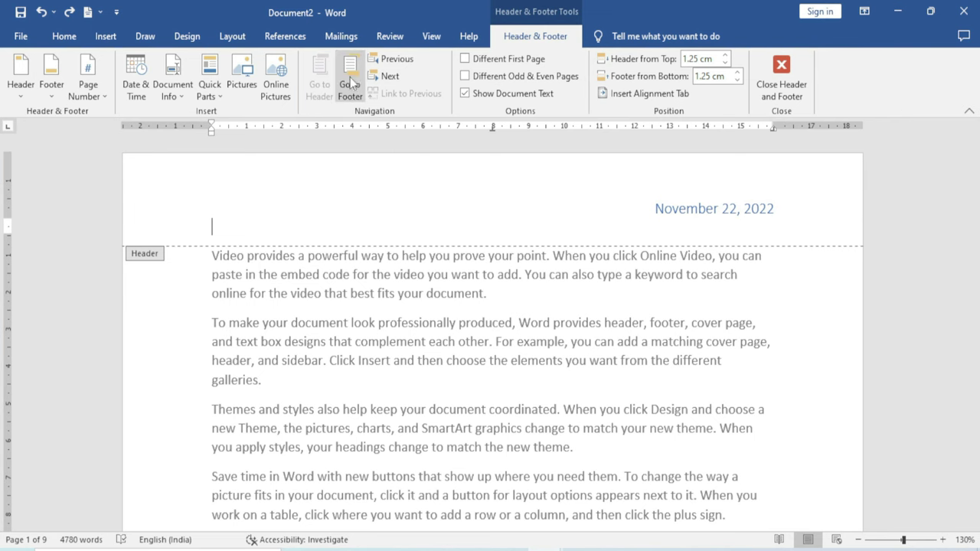
left_click(350, 79)
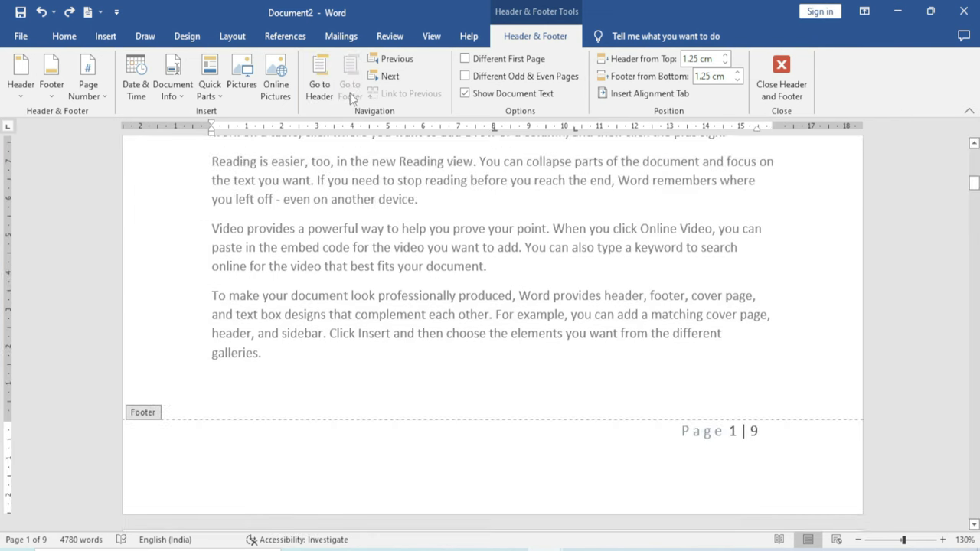
left_click(320, 78)
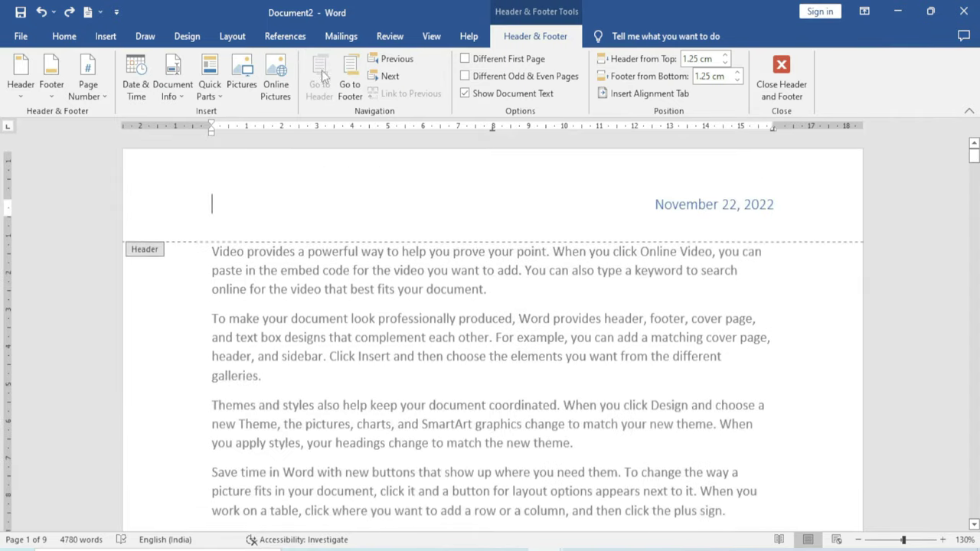
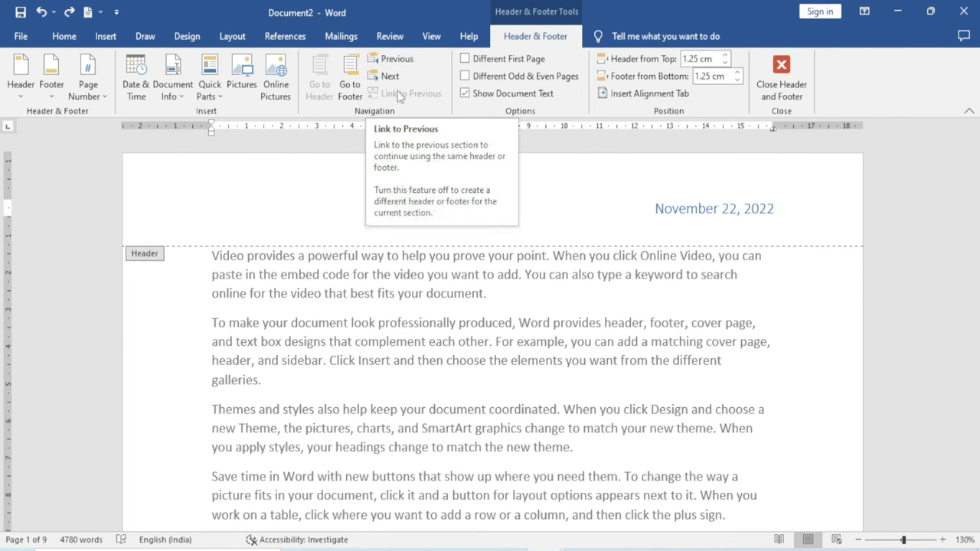
Leave the header and insert a continuous section break after the paragraph ending 'galleries.'
double_click(337, 341)
scroll(391, 376, "down", 10)
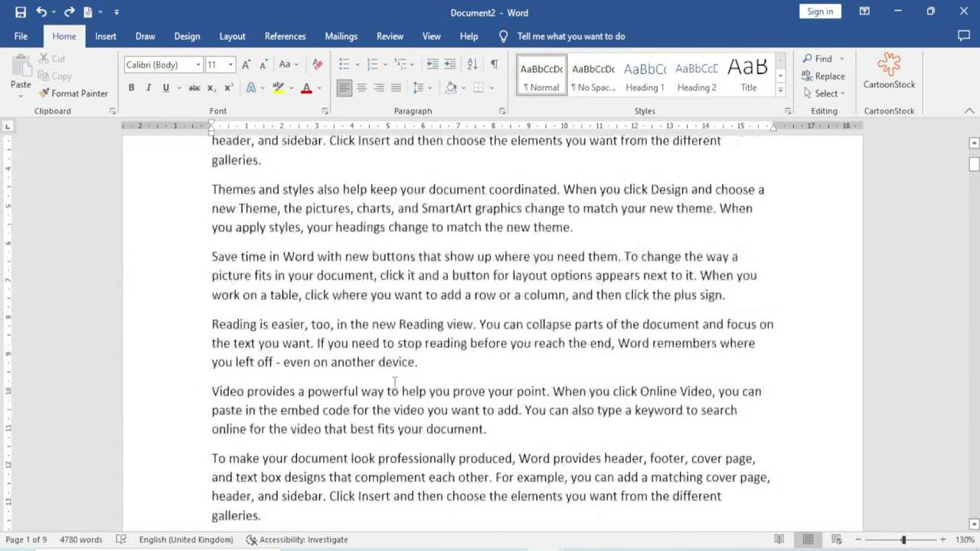
scroll(394, 387, "down", 5)
left_click(277, 368)
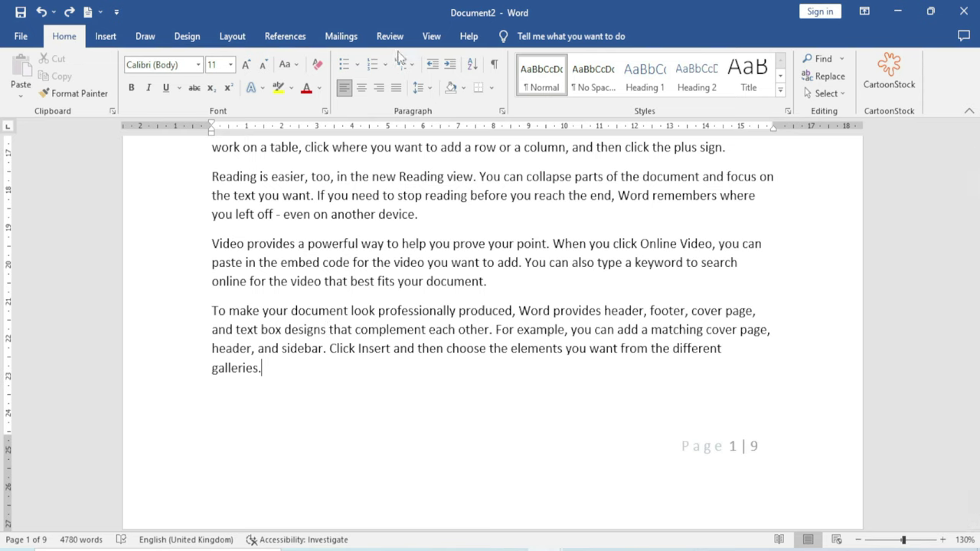
left_click(230, 38)
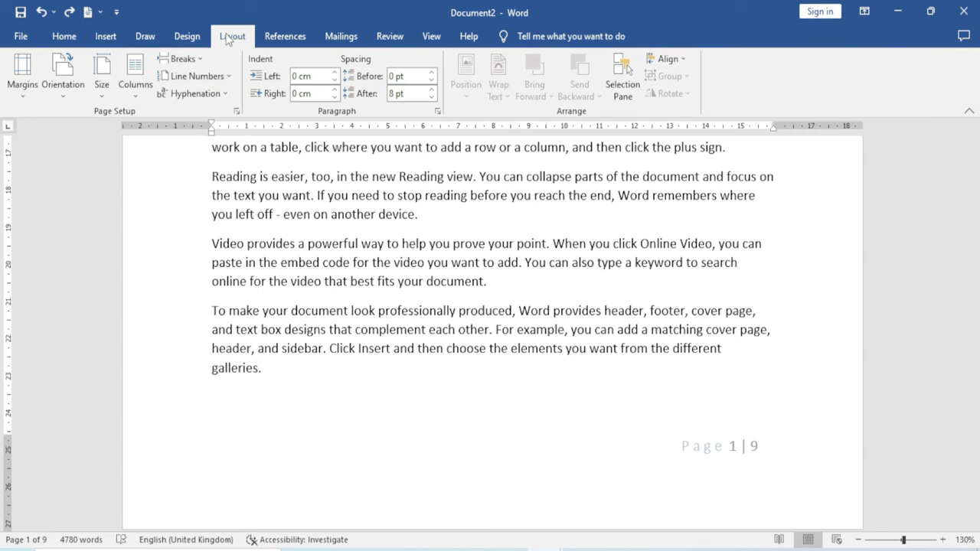
left_click(202, 62)
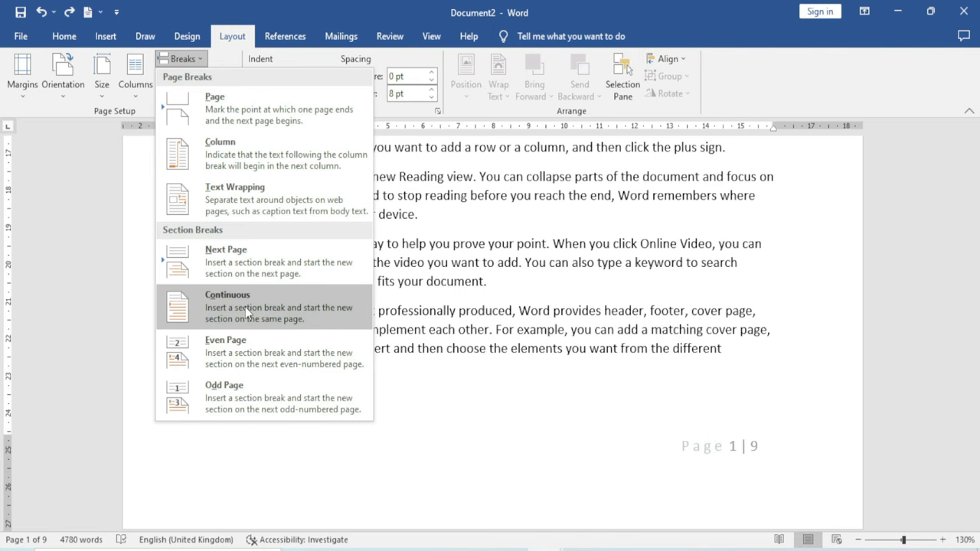
left_click(246, 306)
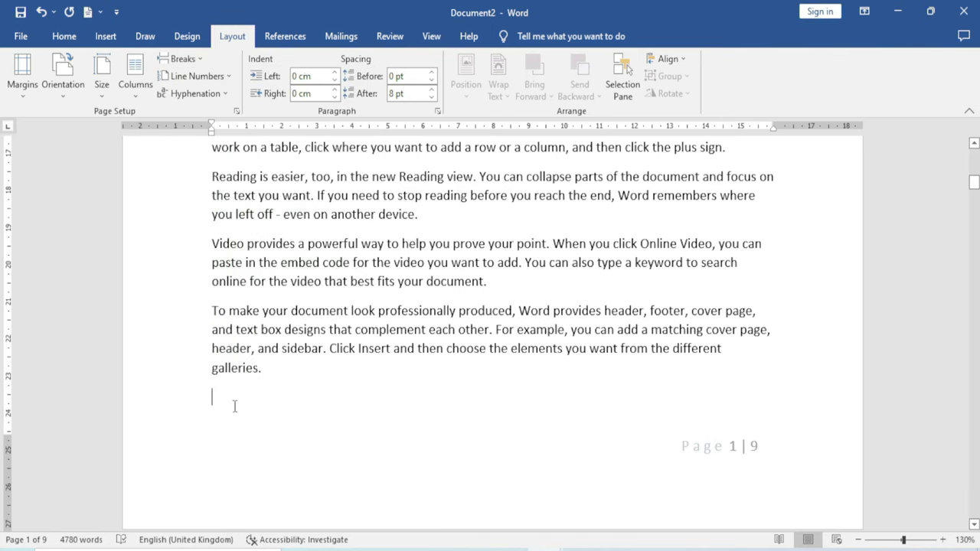
Return to the top of the document and open the page 1 header for editing
key("ctrl+z")
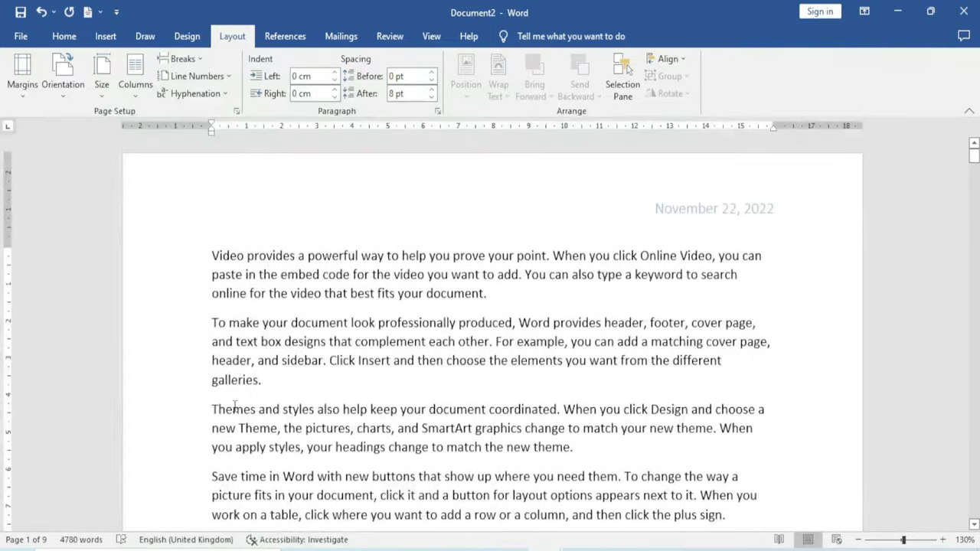
double_click(304, 222)
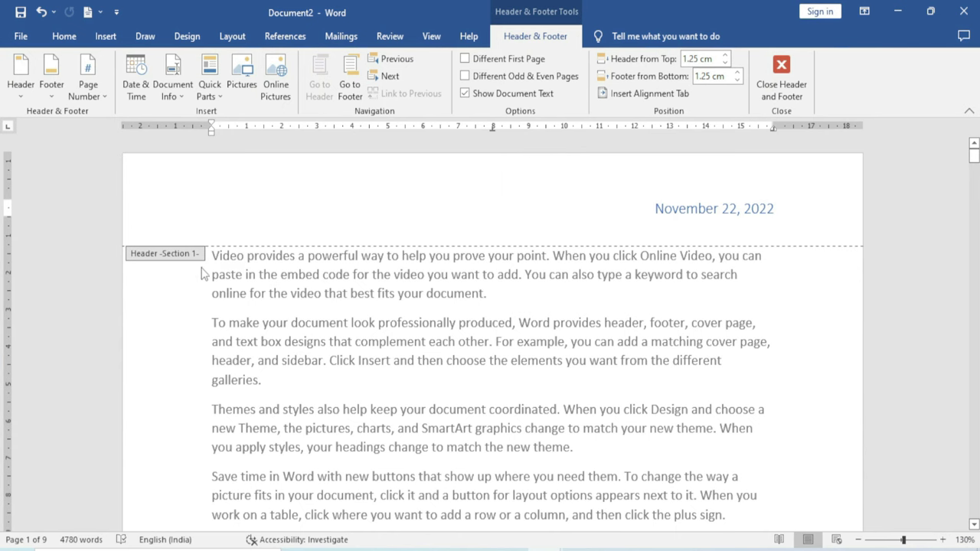
scroll(302, 351, "down", 10)
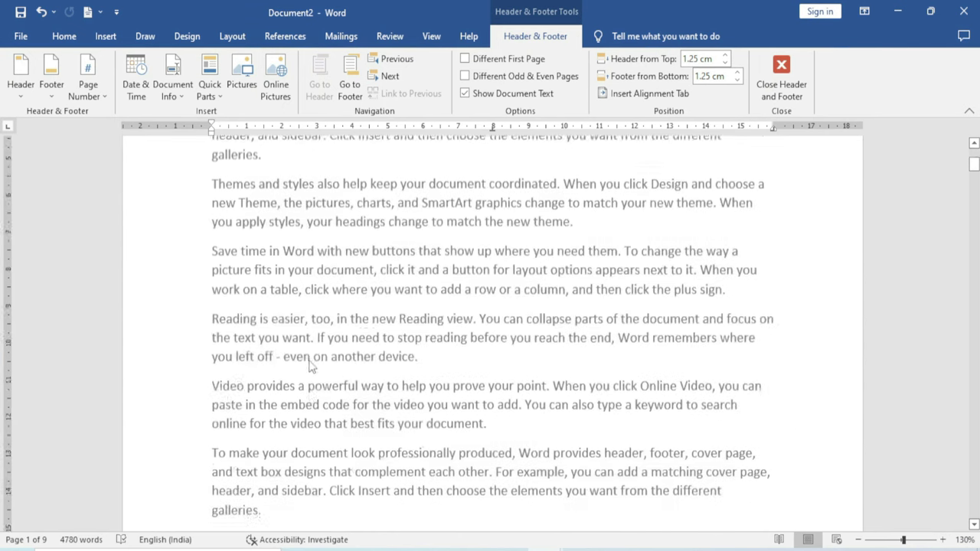
scroll(310, 360, "down", 3)
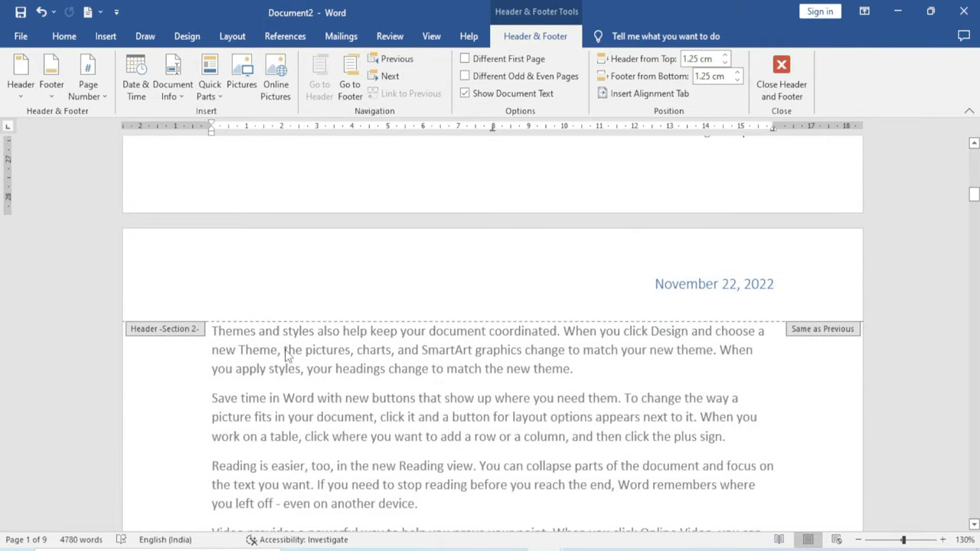
scroll(283, 350, "up", 3)
scroll(248, 345, "up", 1)
scroll(247, 359, "up", 2)
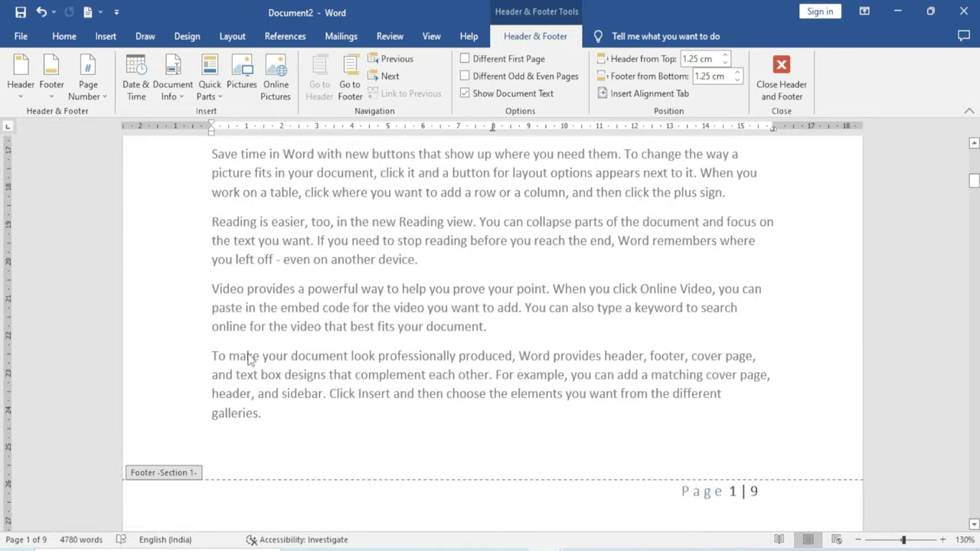
scroll(248, 359, "down", 10)
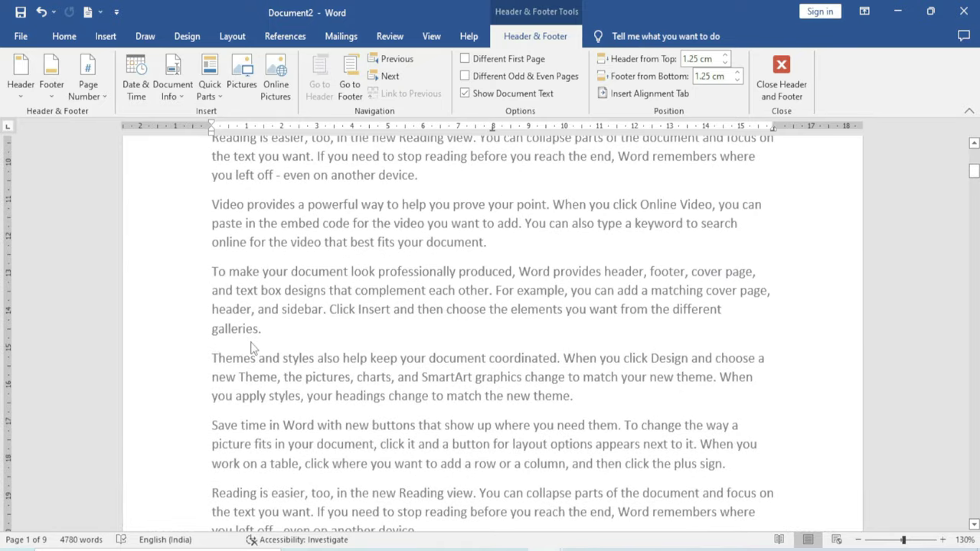
scroll(252, 348, "up", 6)
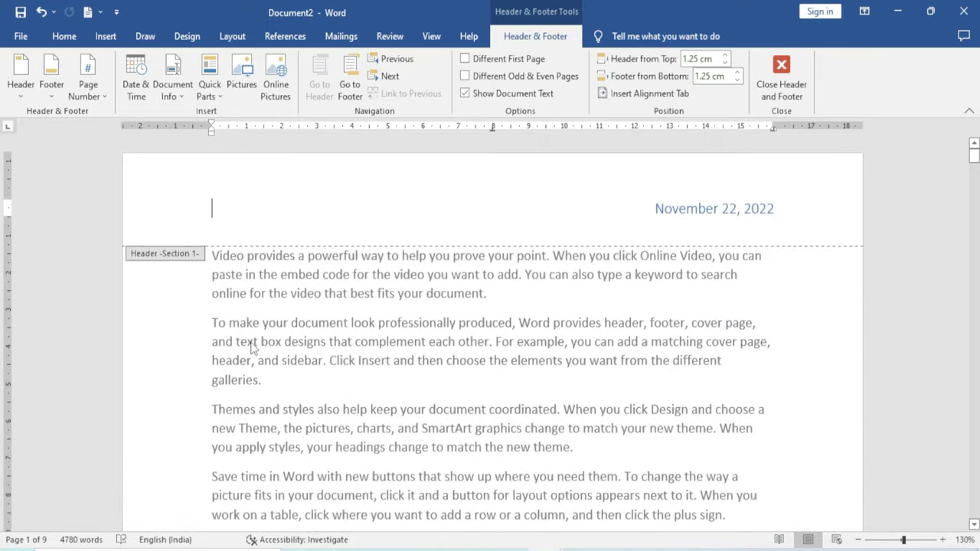
scroll(253, 346, "down", 12)
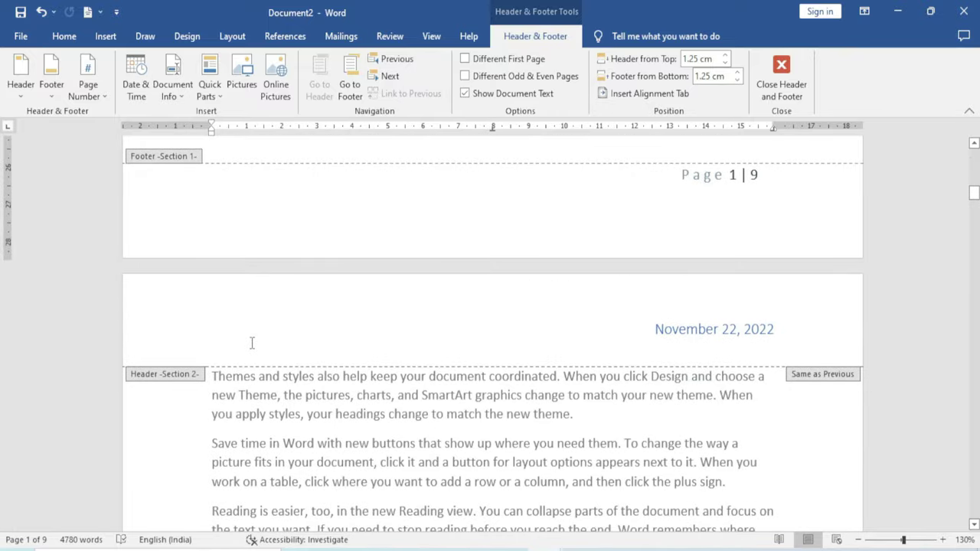
scroll(252, 343, "down", 15)
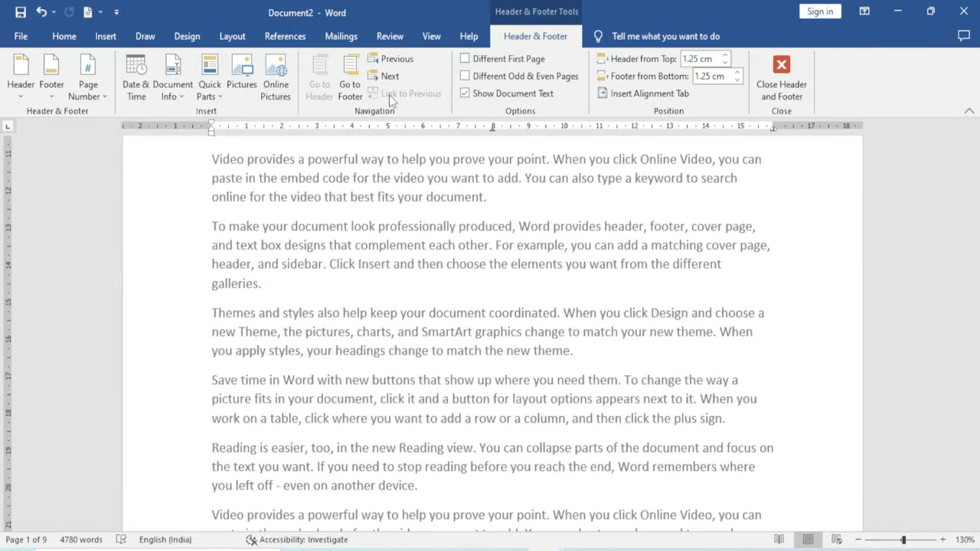
scroll(349, 222, "up", 3)
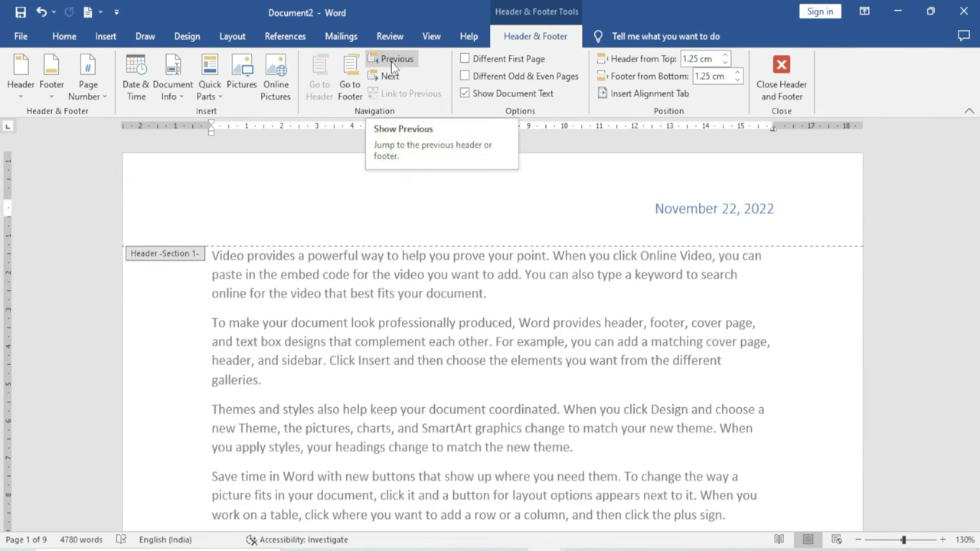
Switch back and forth between the Section 1 and Section 2 headers to compare them
left_click(389, 77)
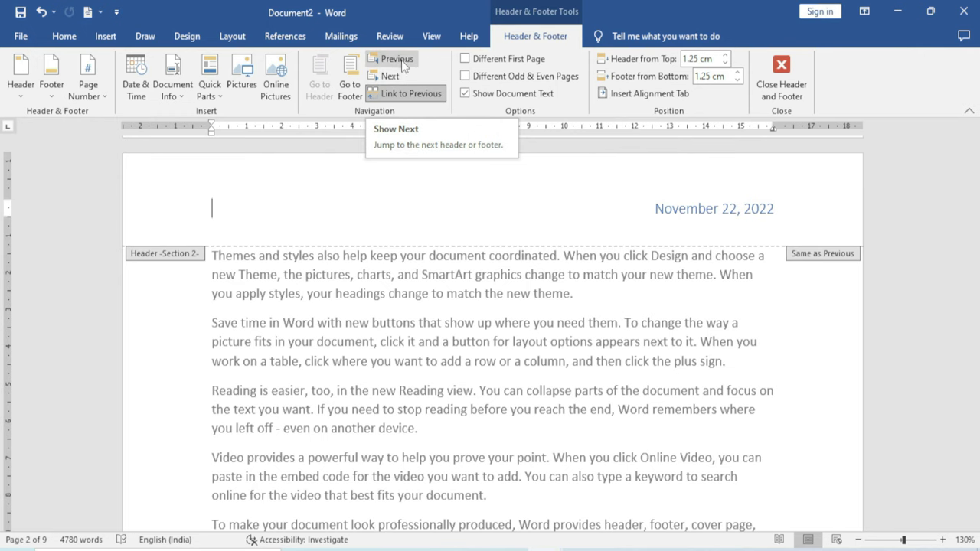
left_click(403, 64)
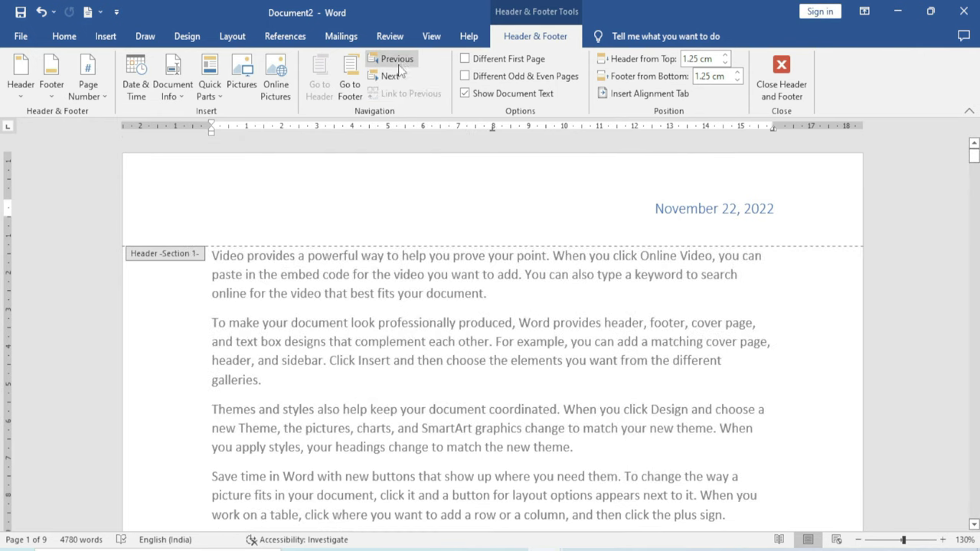
left_click(392, 76)
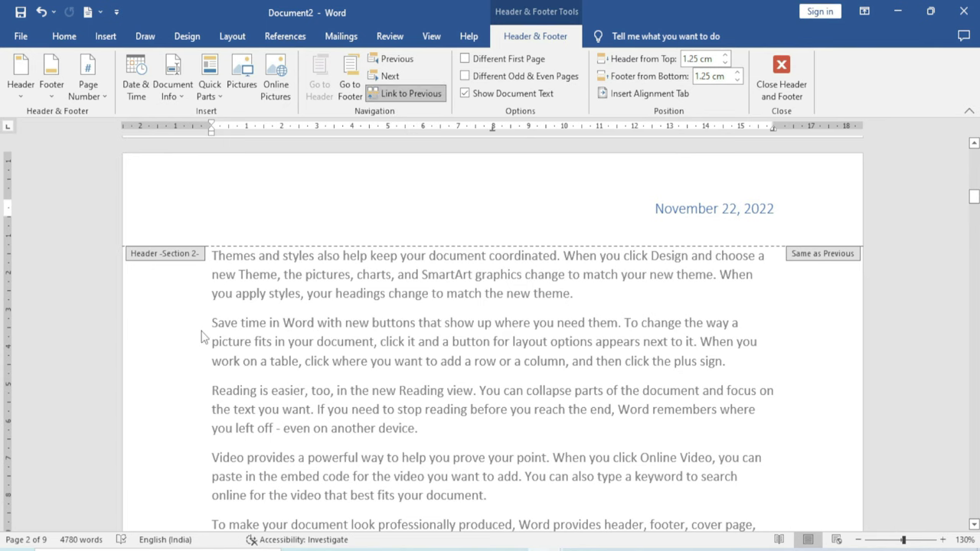
left_click(396, 60)
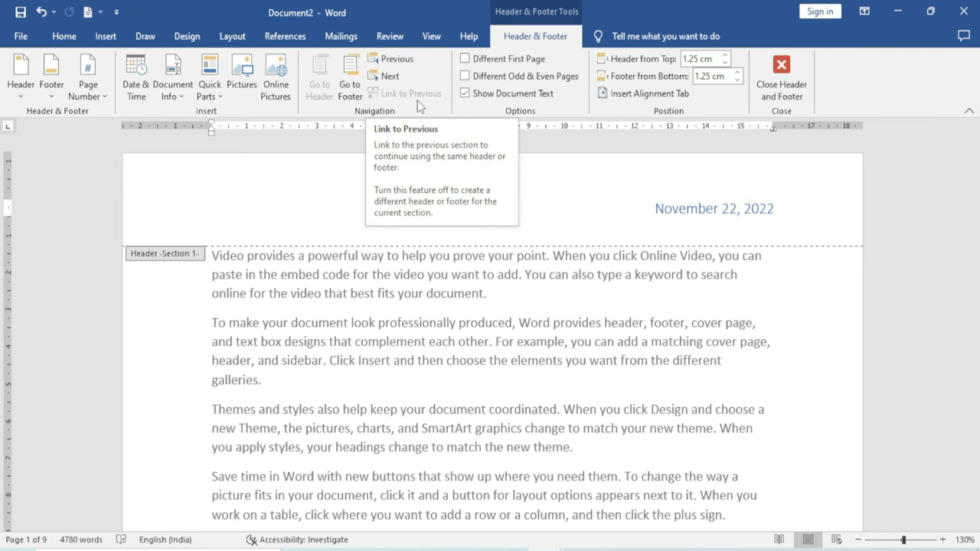
Toggle Link to Previous for the Section 2 header, then return the caret to that header
scroll(263, 369, "down", 10)
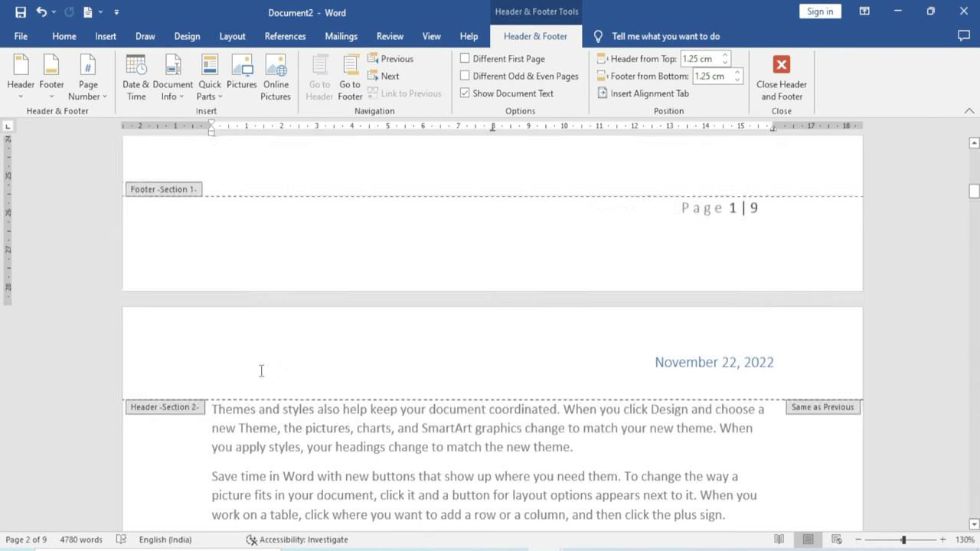
left_click(235, 408)
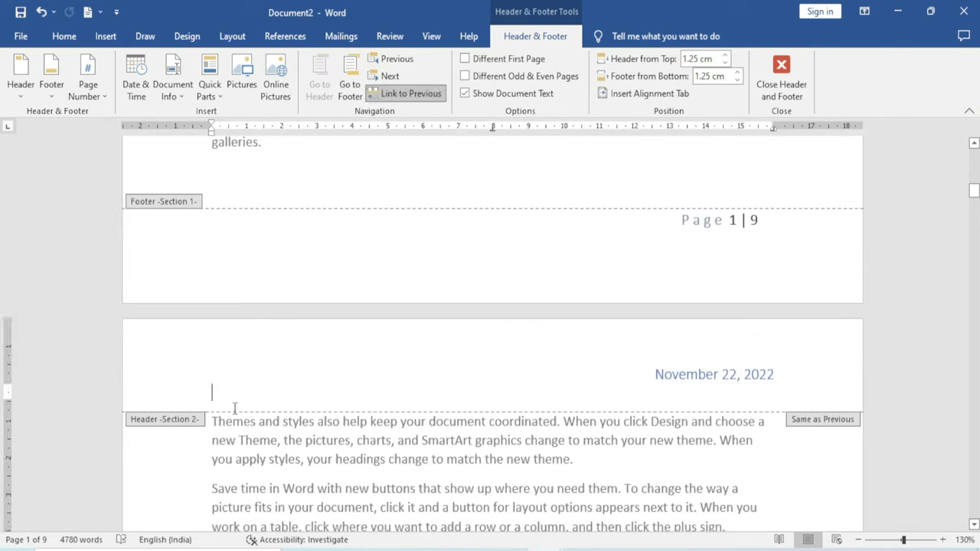
left_click(432, 101)
key("Page_Up")
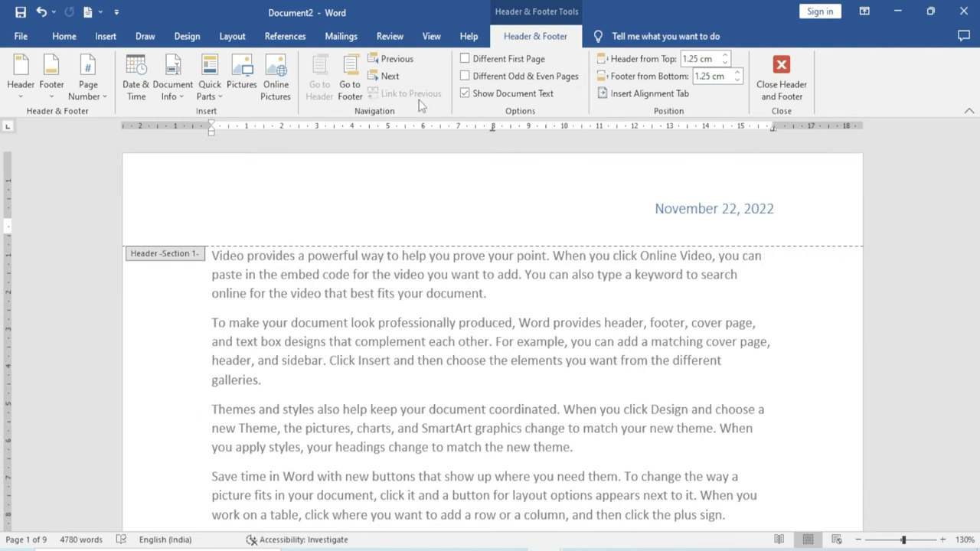
scroll(251, 444, "down", 8)
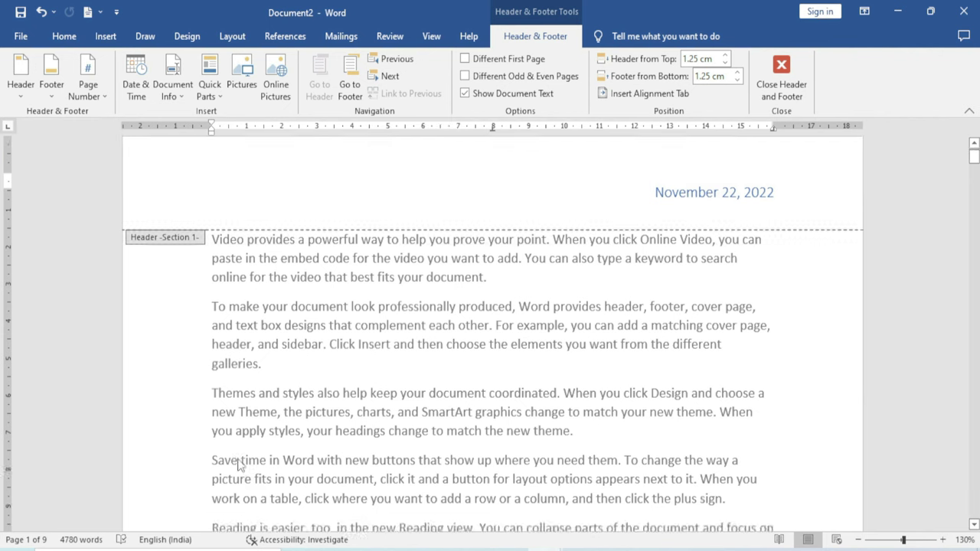
scroll(252, 445, "down", 3)
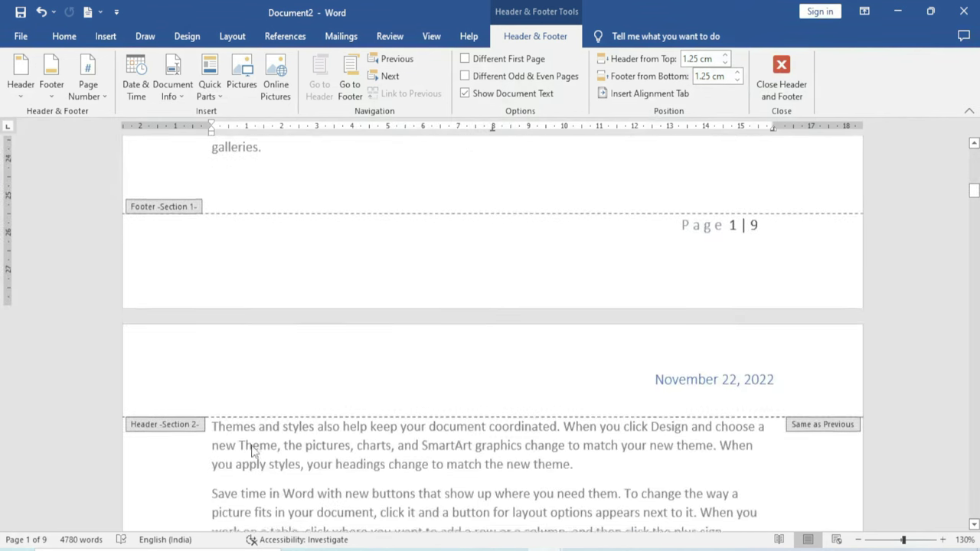
left_click(217, 377)
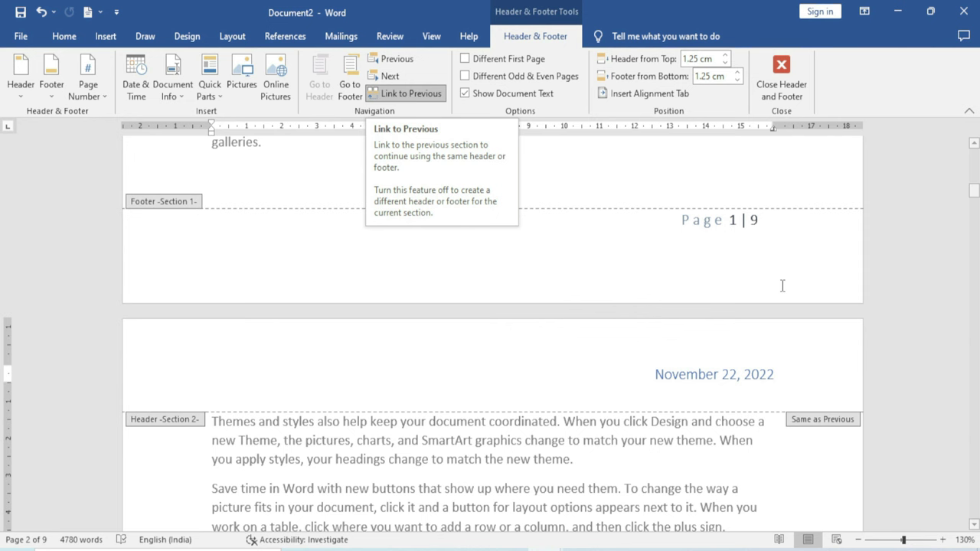
Add 'Excel infotech' on the empty line of the page 1 header
left_click_drag(974, 193, 974, 153)
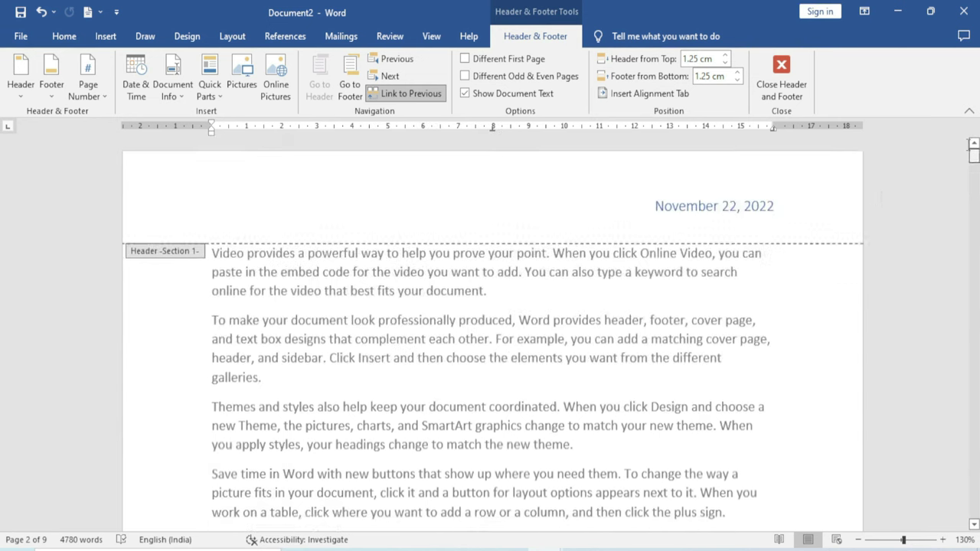
left_click(189, 211)
left_click(240, 222)
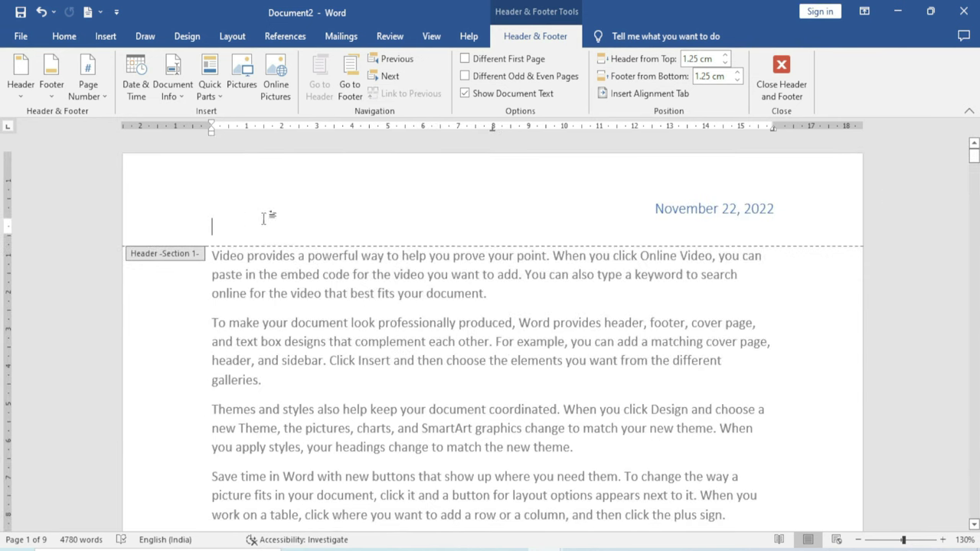
type("Excel ")
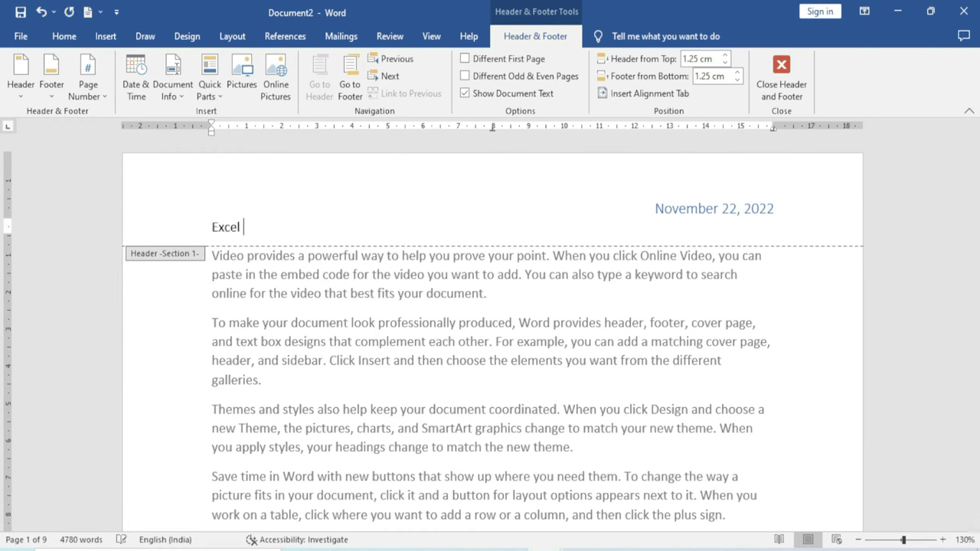
type("infotech")
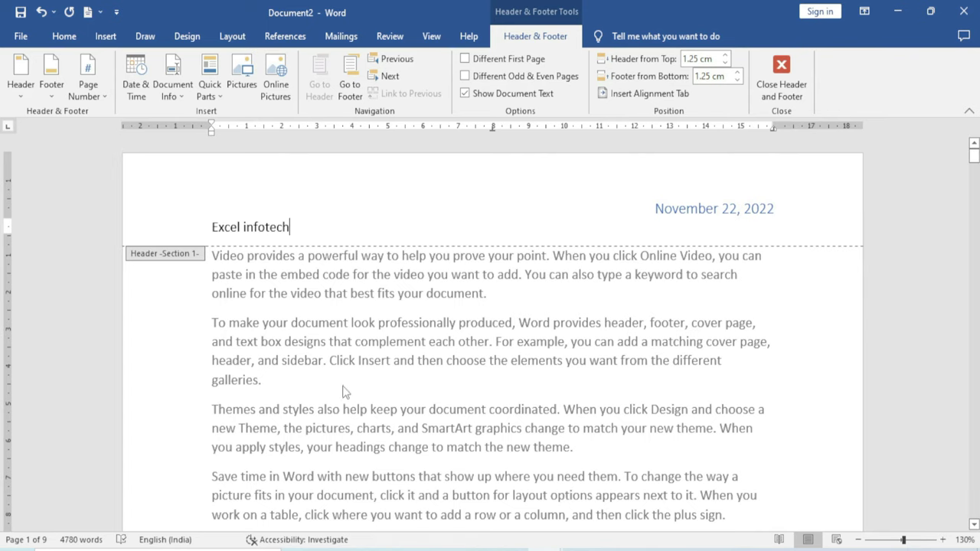
Close header editing, scroll through the pages, and reopen the header
double_click(352, 389)
scroll(348, 406, "down", 5)
scroll(351, 414, "up", 3)
scroll(352, 415, "down", 10)
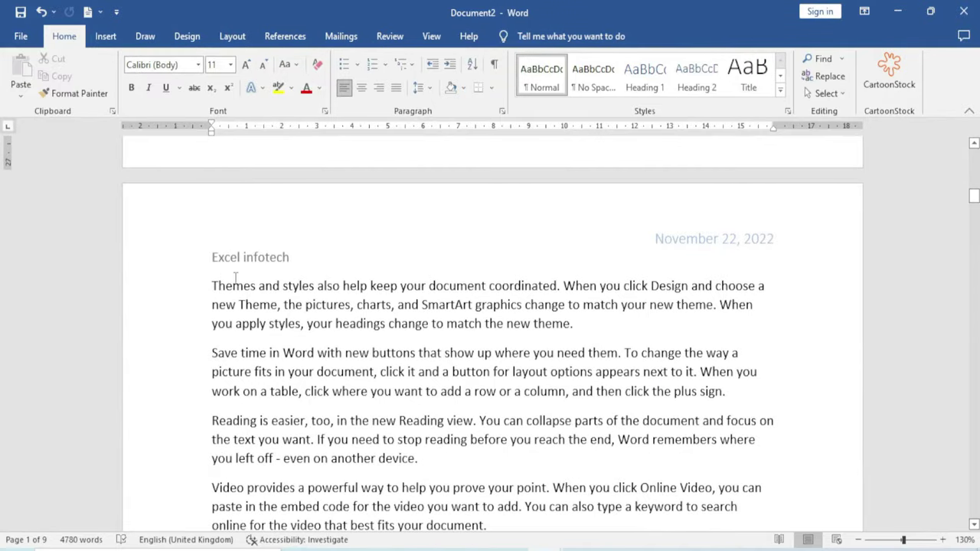
scroll(257, 313, "down", 10)
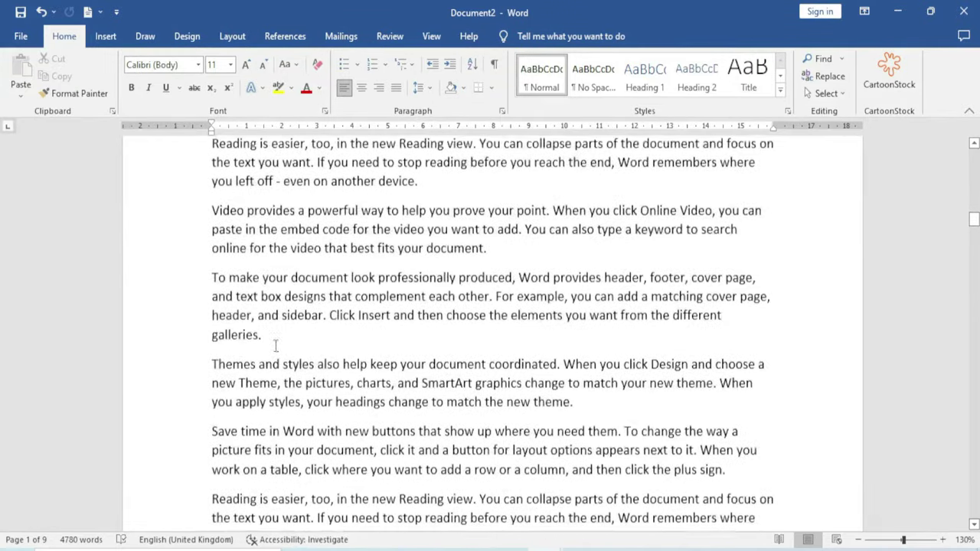
scroll(278, 352, "down", 5)
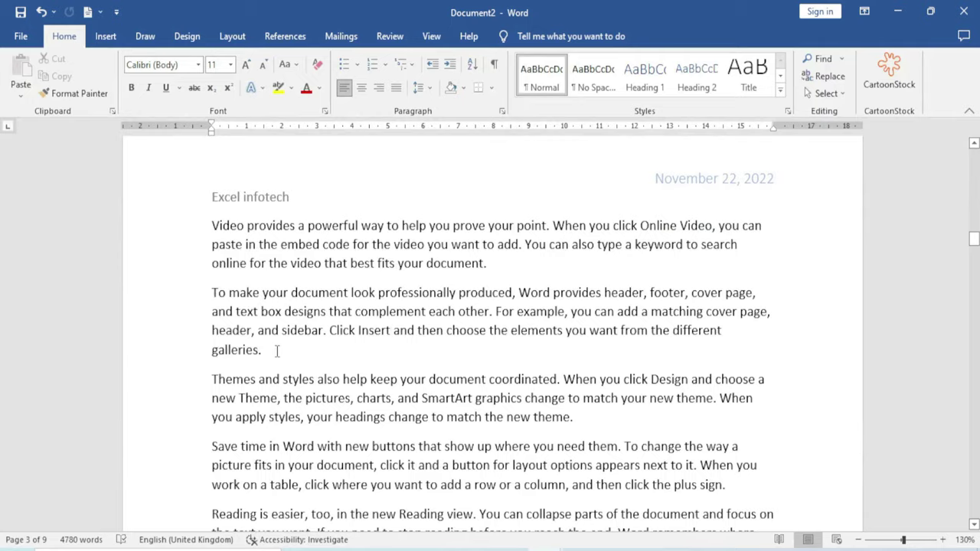
scroll(286, 367, "up", 20)
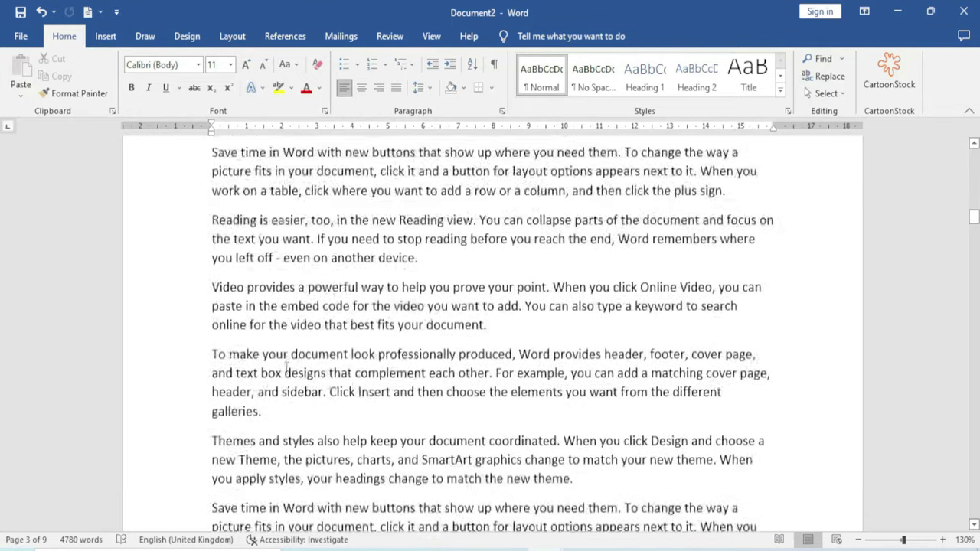
scroll(286, 368, "down", 8)
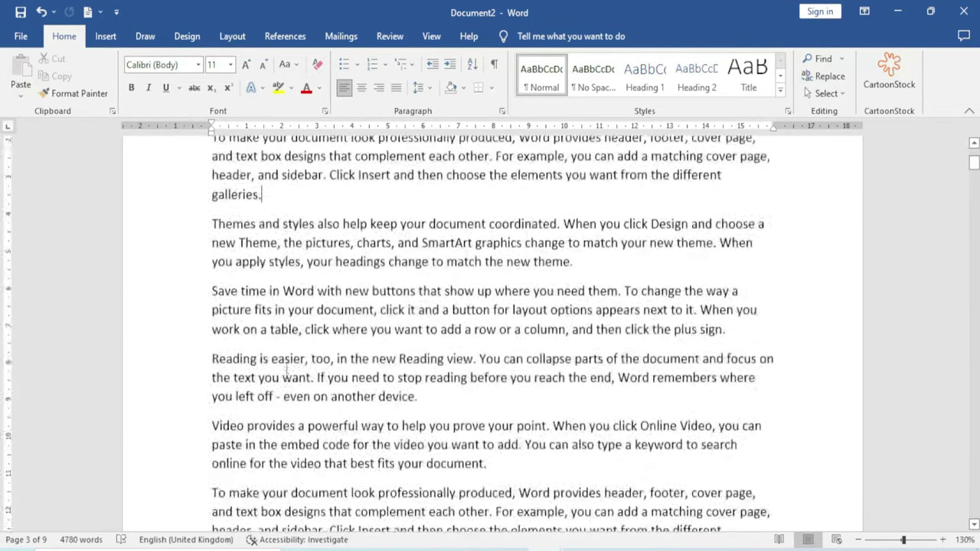
scroll(282, 242, "up", 3)
double_click(290, 240)
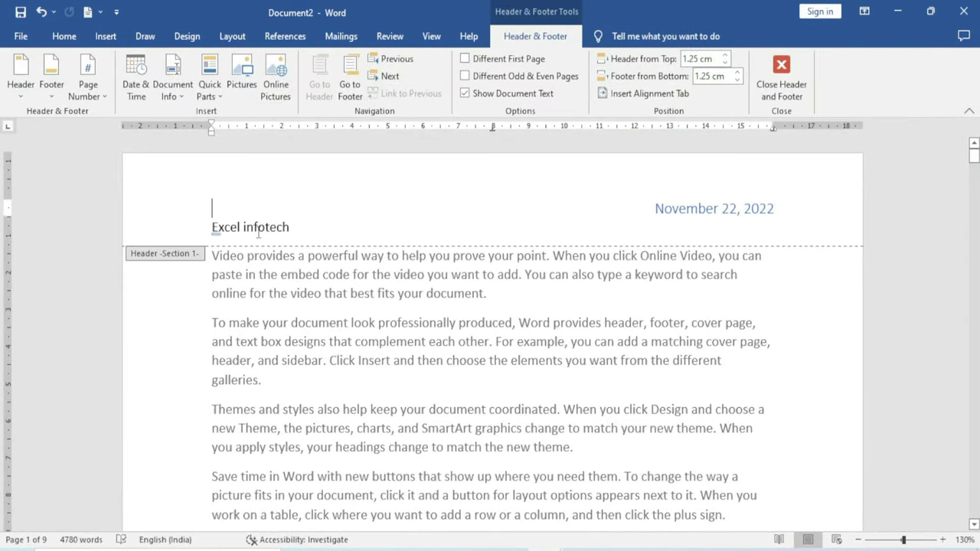
scroll(326, 351, "down", 10)
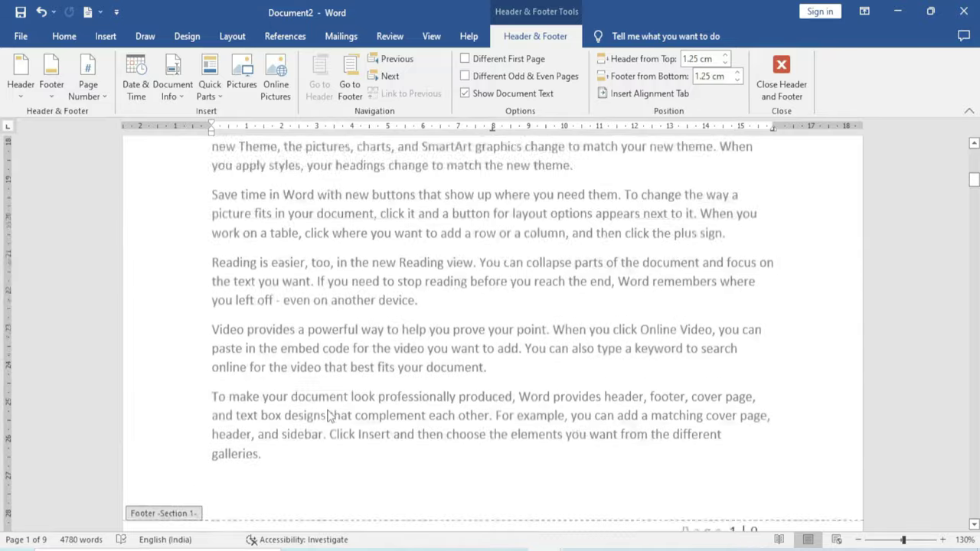
scroll(329, 410, "down", 2)
left_click(253, 393)
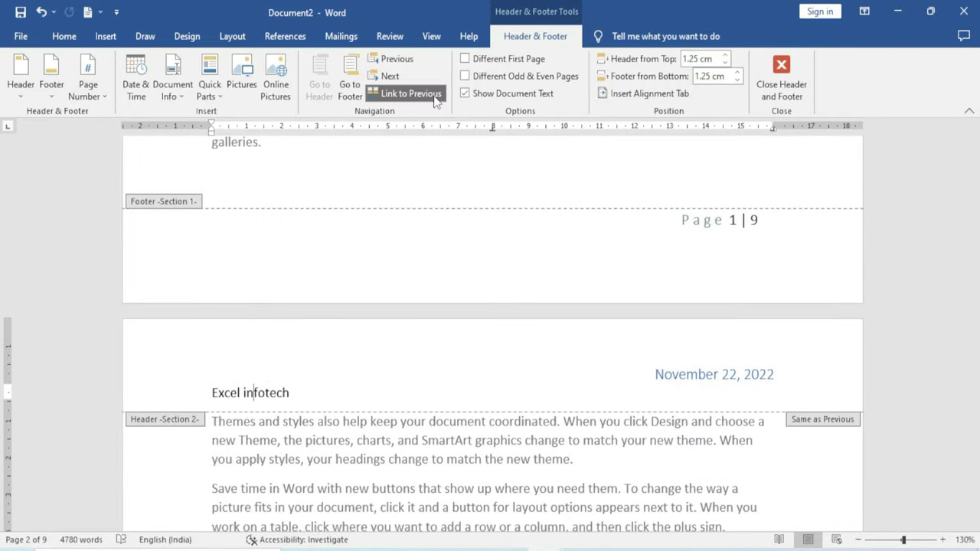
left_click(403, 93)
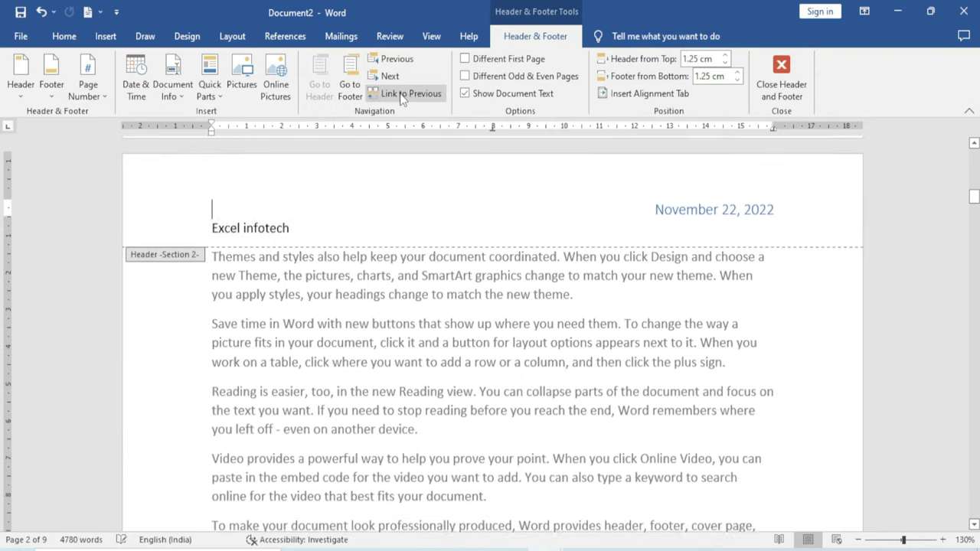
left_click_drag(298, 226, 219, 228)
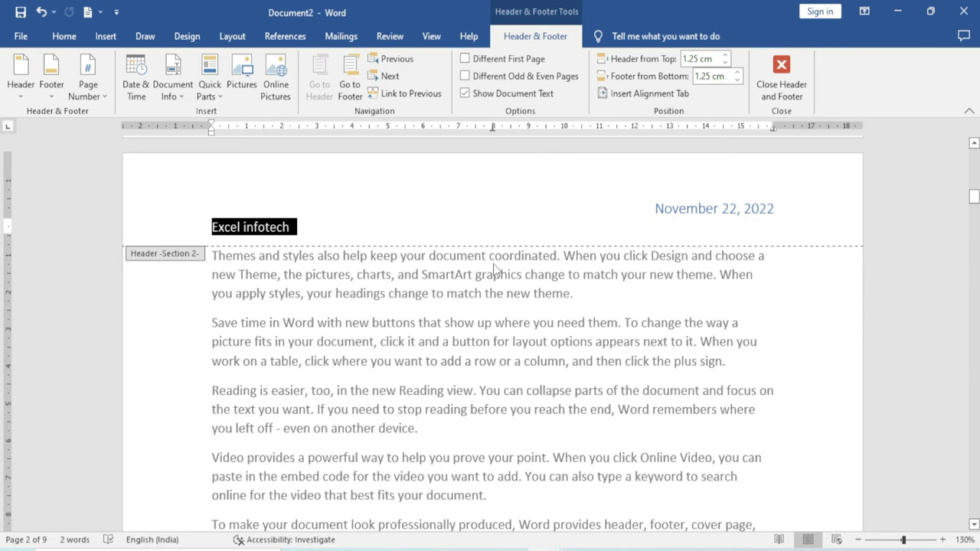
type("www.excel-infotech.com")
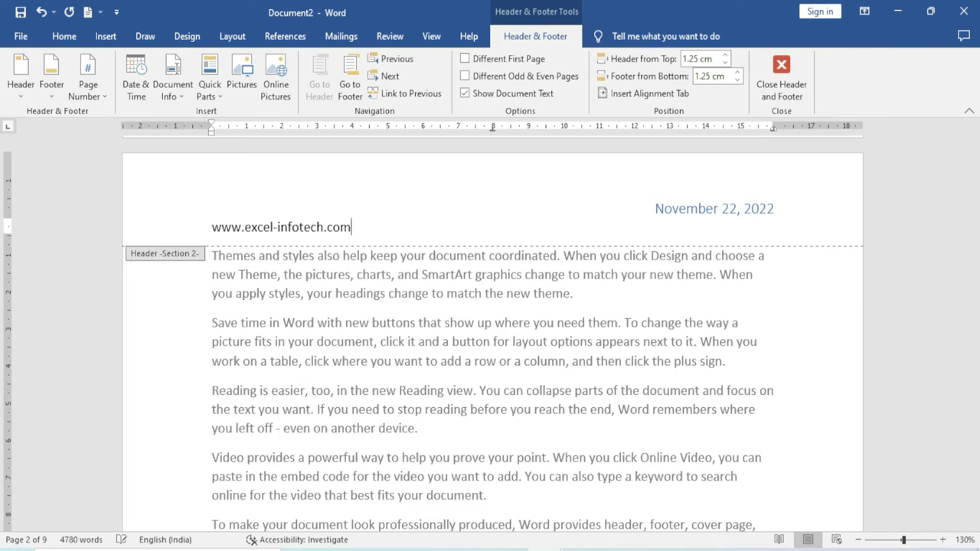
double_click(373, 356)
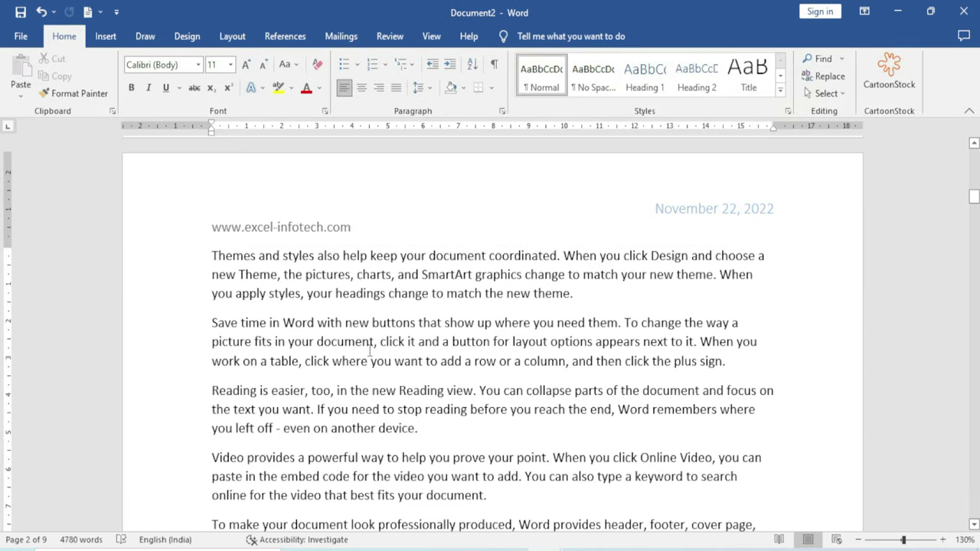
scroll(367, 353, "down", 8)
scroll(367, 353, "down", 9)
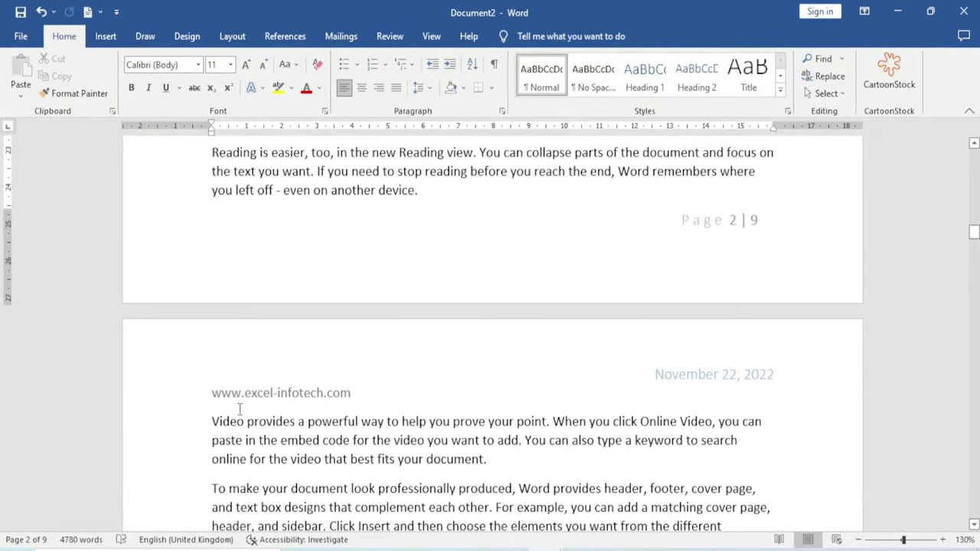
scroll(346, 412, "up", 4)
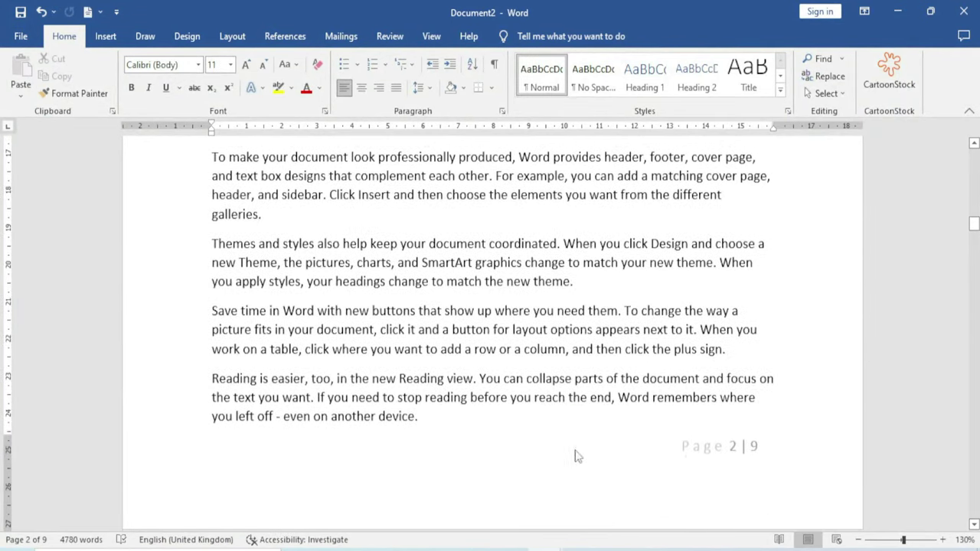
scroll(398, 245, "up", 20)
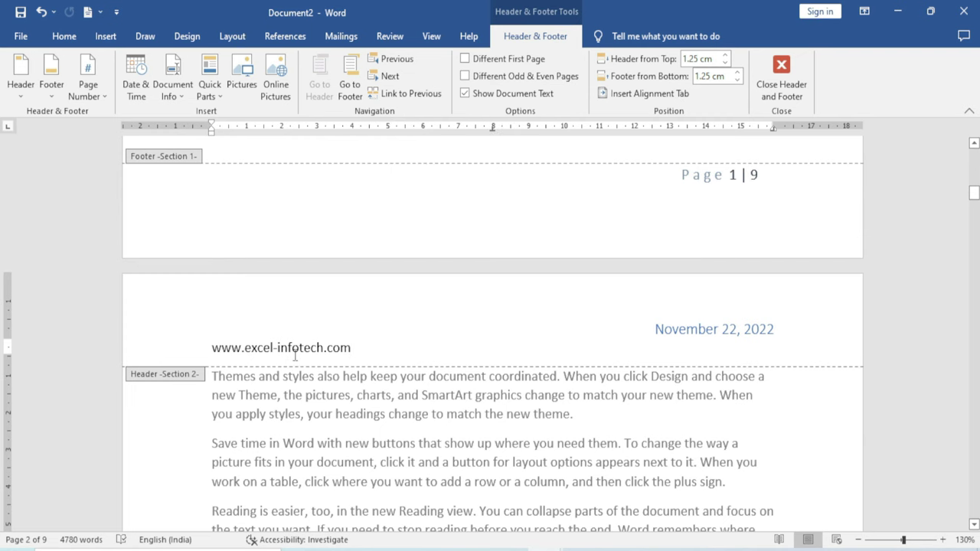
scroll(293, 354, "down", 5)
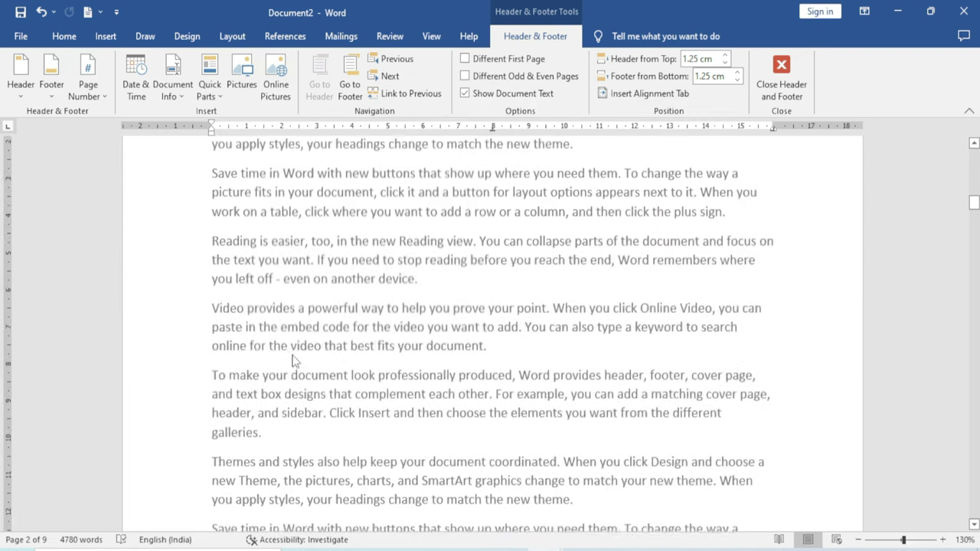
scroll(429, 140, "up", 4)
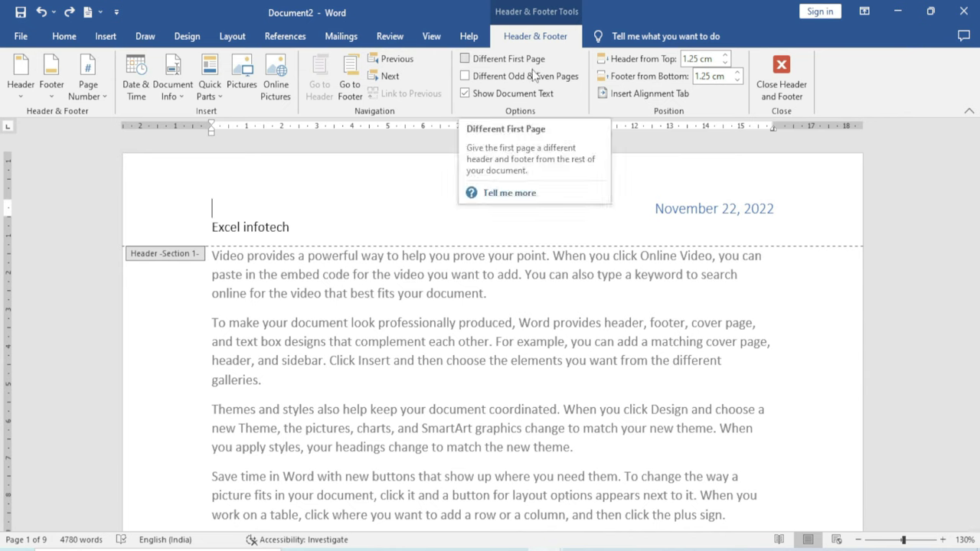
double_click(366, 386)
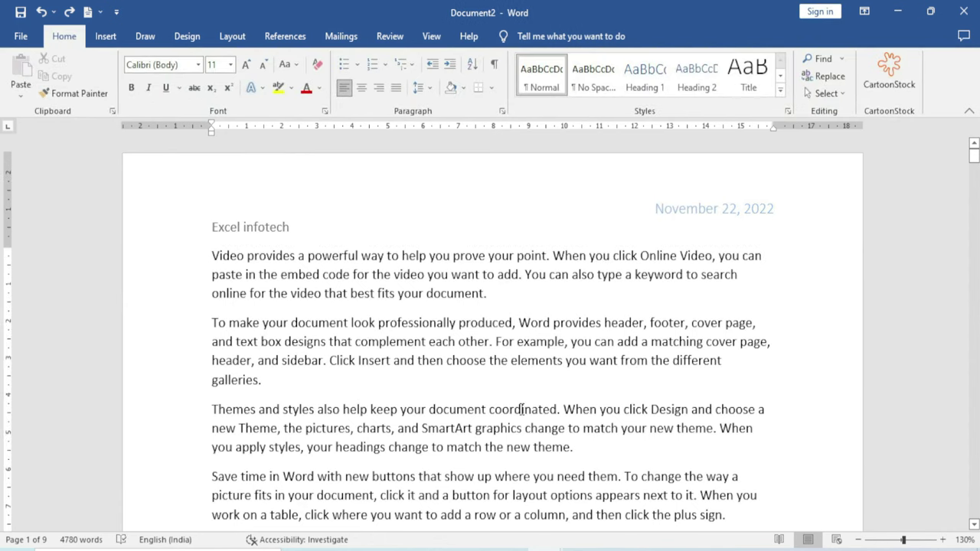
Replace all body text with sample paragraphs generated by =rand(100)
key("ctrl+a")
key("Delete")
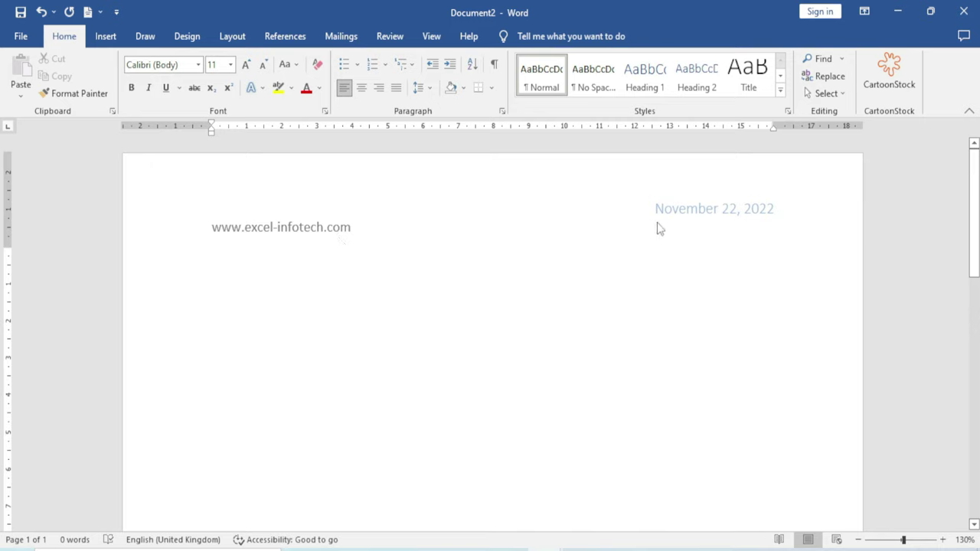
type("=")
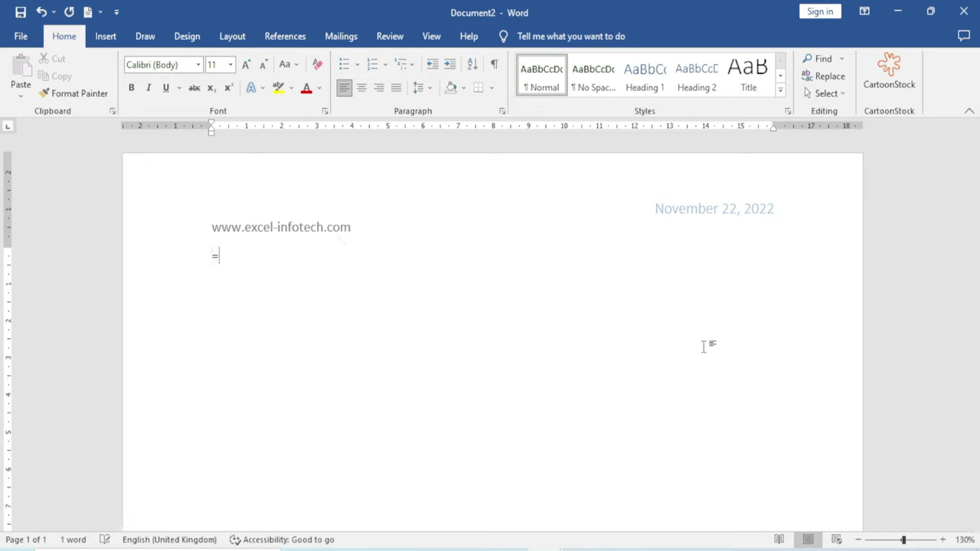
type("rand(100)")
key("Return")
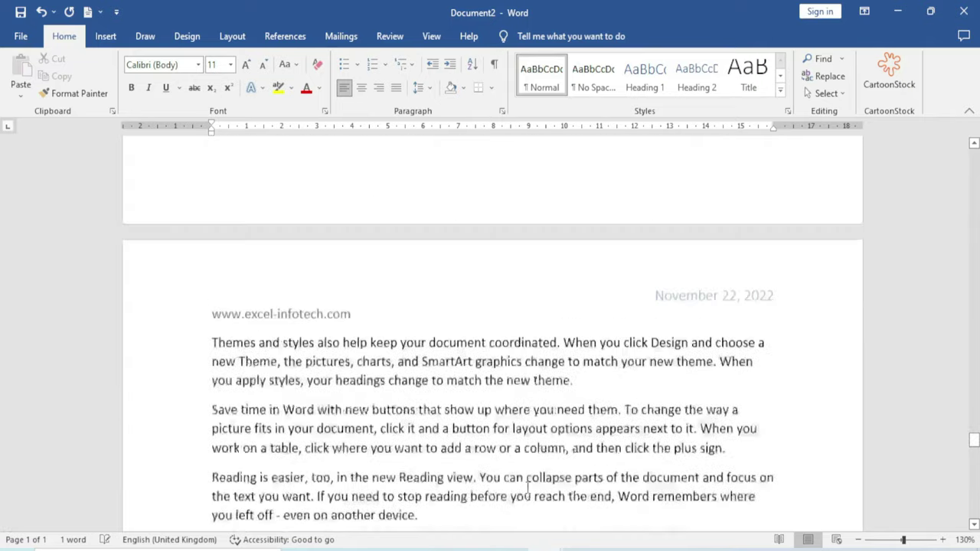
left_click_drag(973, 413, 973, 149)
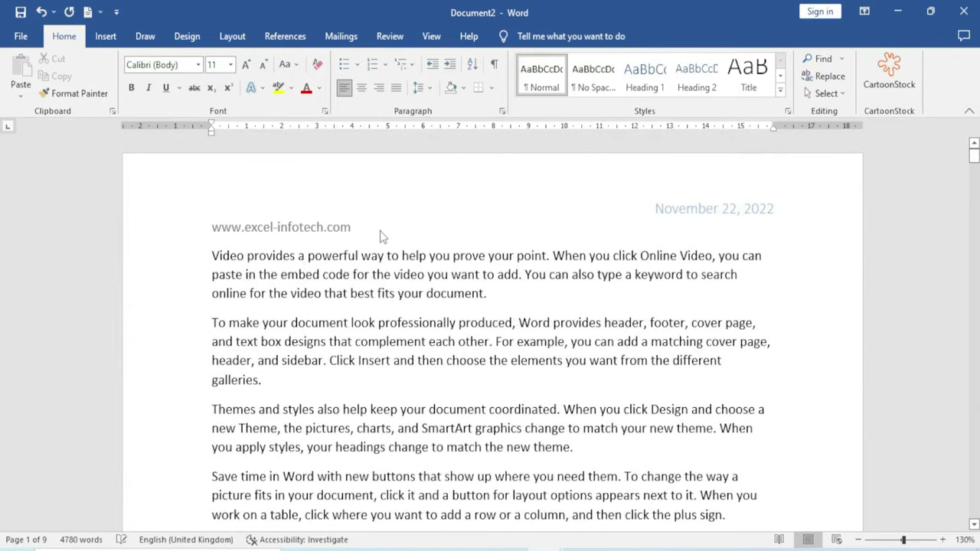
left_click(379, 238)
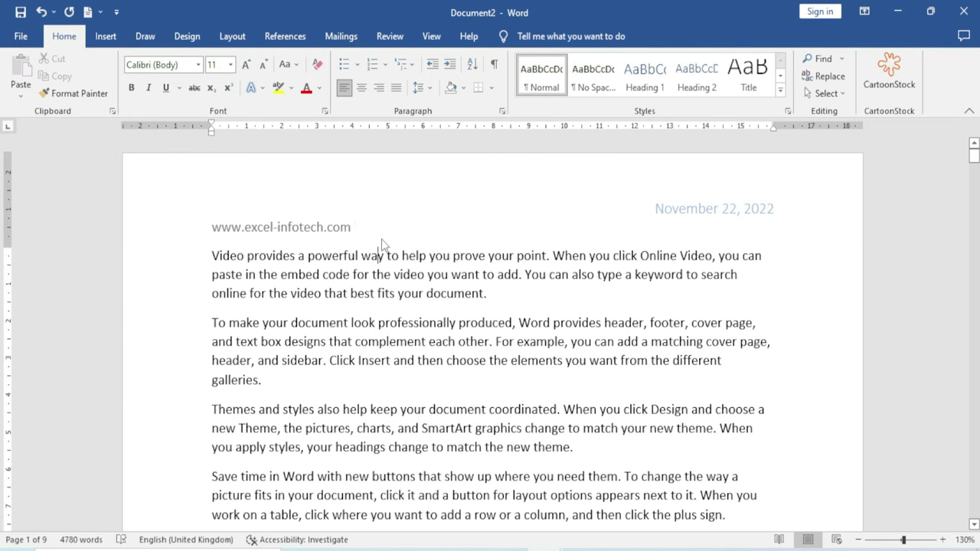
scroll(359, 283, "down", 10)
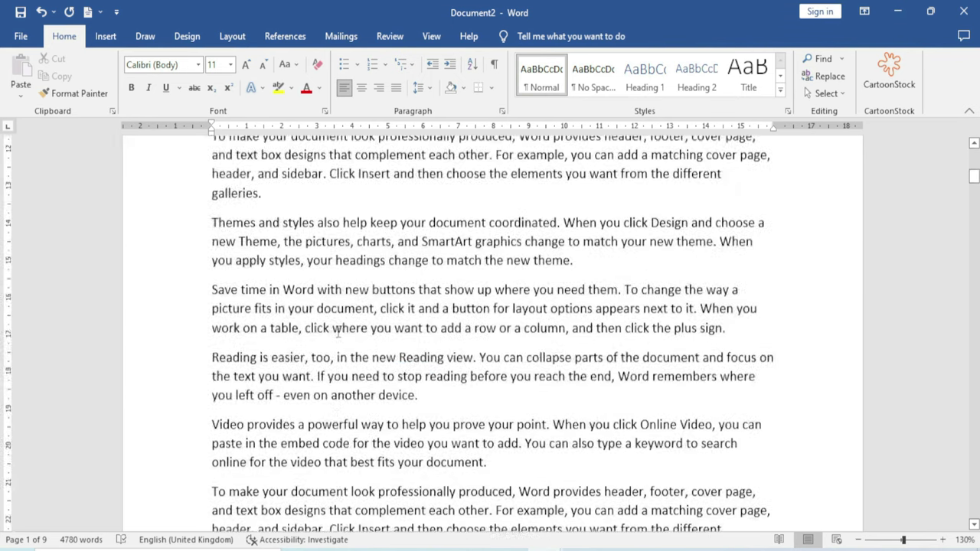
scroll(339, 332, "down", 5)
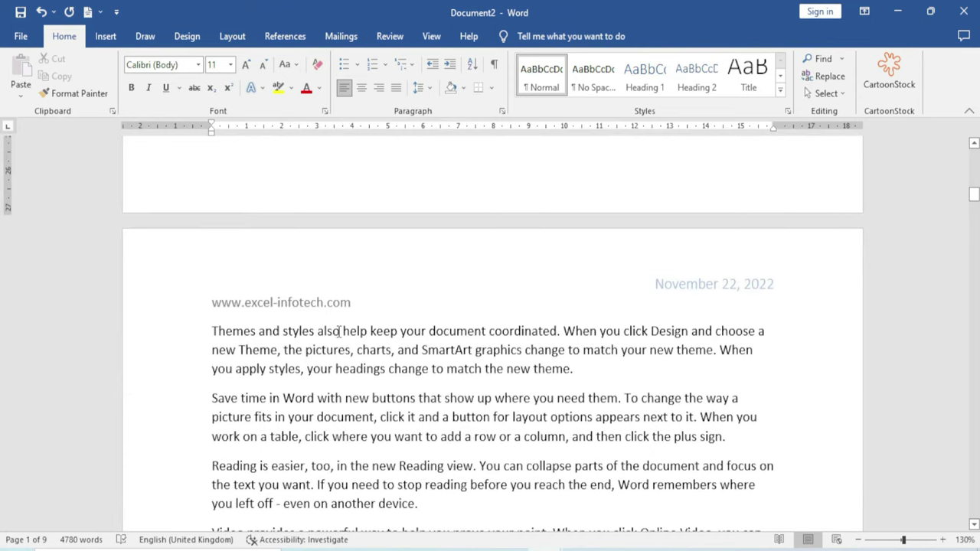
scroll(340, 332, "down", 5)
scroll(337, 329, "up", 5)
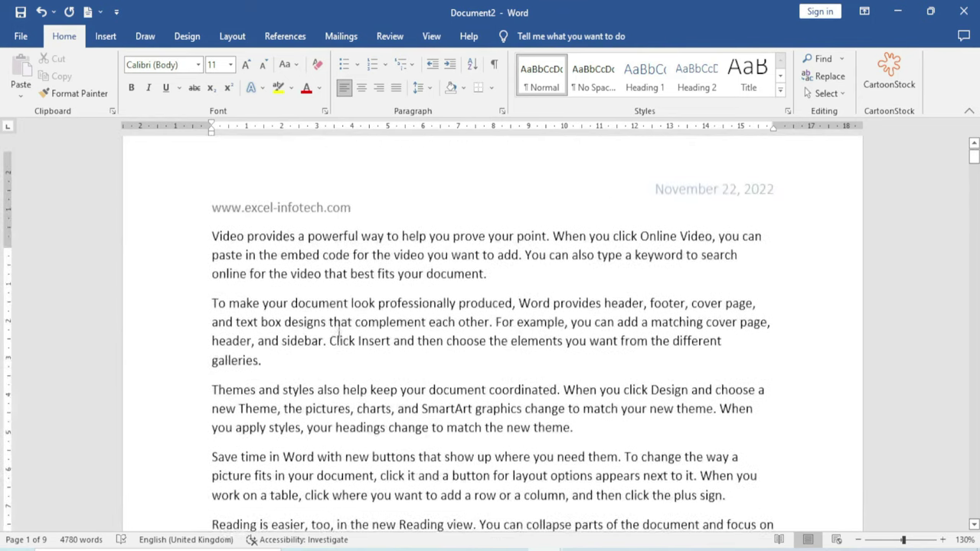
Turn on Different First Page for the header and confirm page 2 keeps the website header
double_click(301, 236)
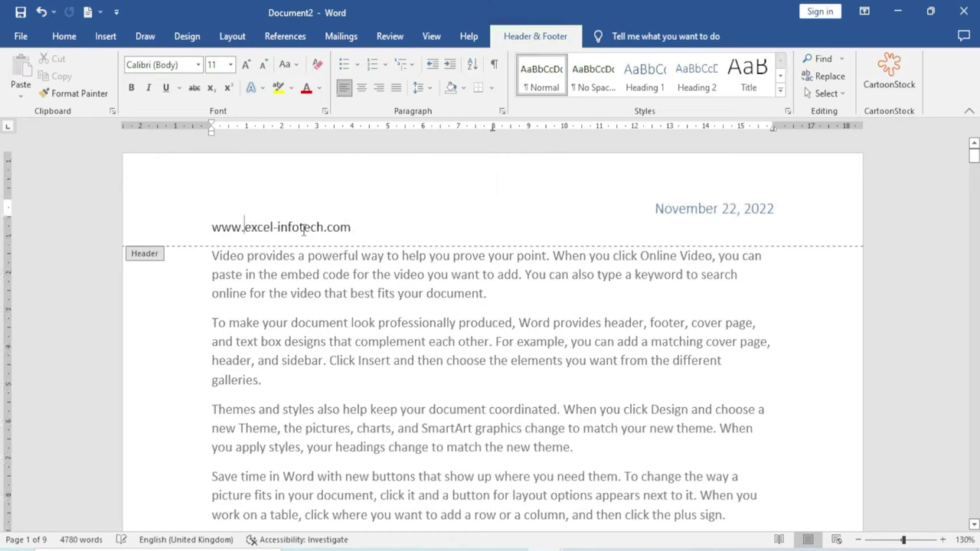
triple_click(302, 236)
left_click(430, 230)
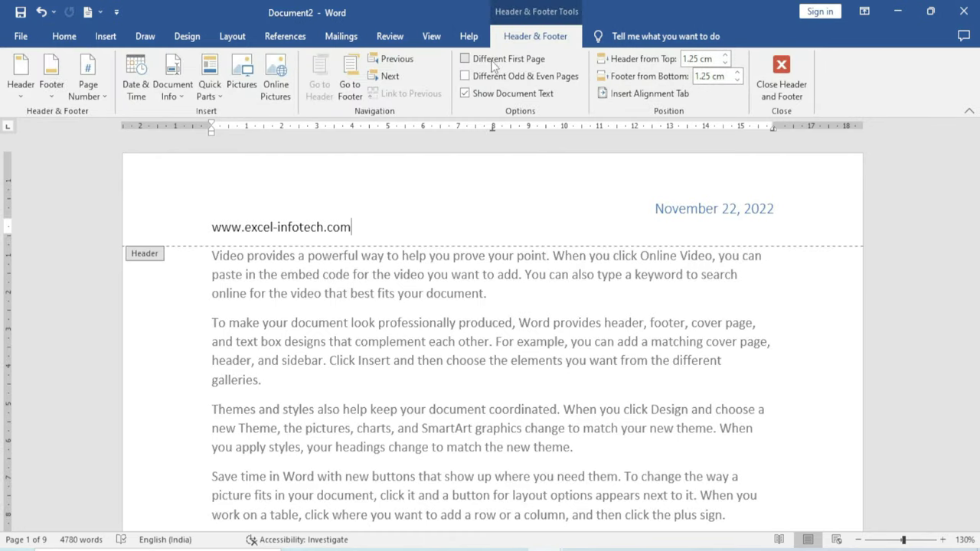
left_click(465, 60)
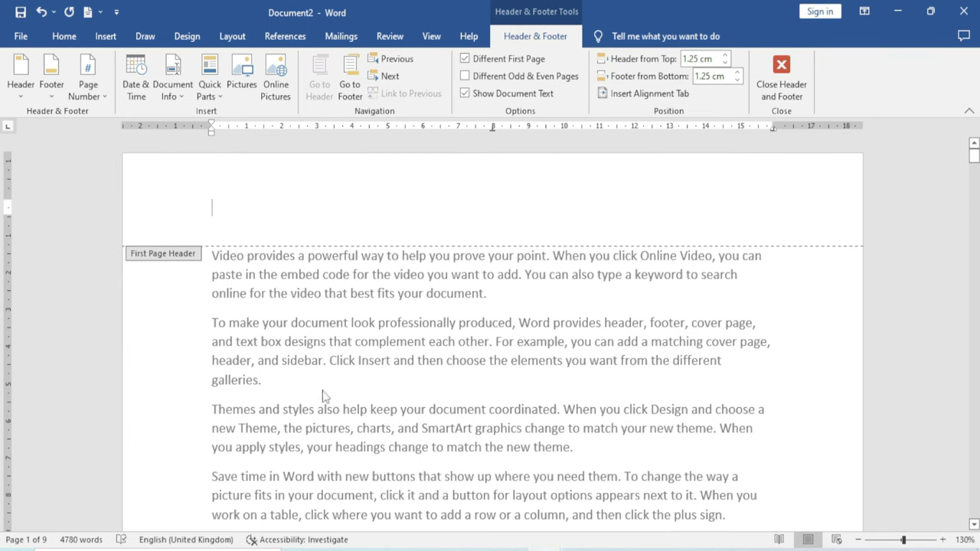
scroll(324, 391, "down", 10)
scroll(324, 391, "down", 4)
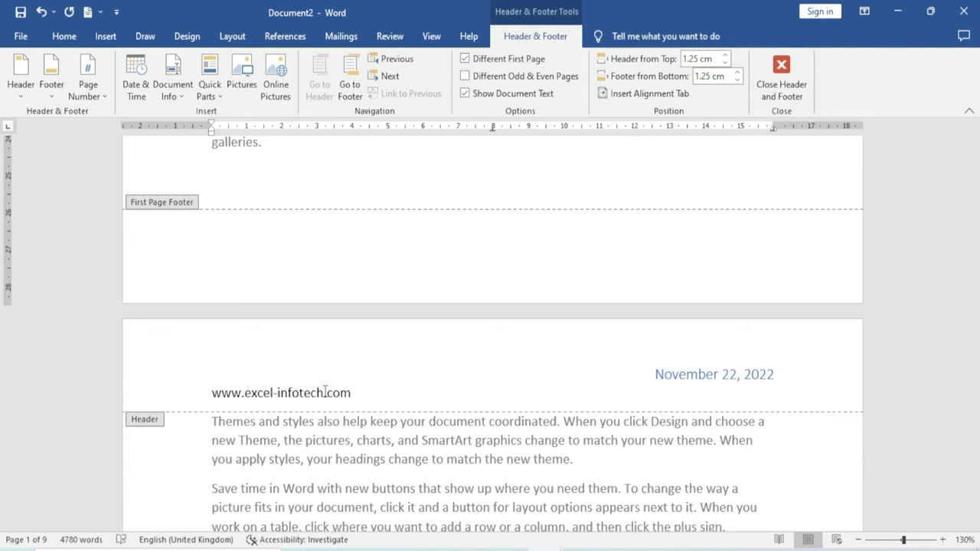
scroll(325, 391, "up", 14)
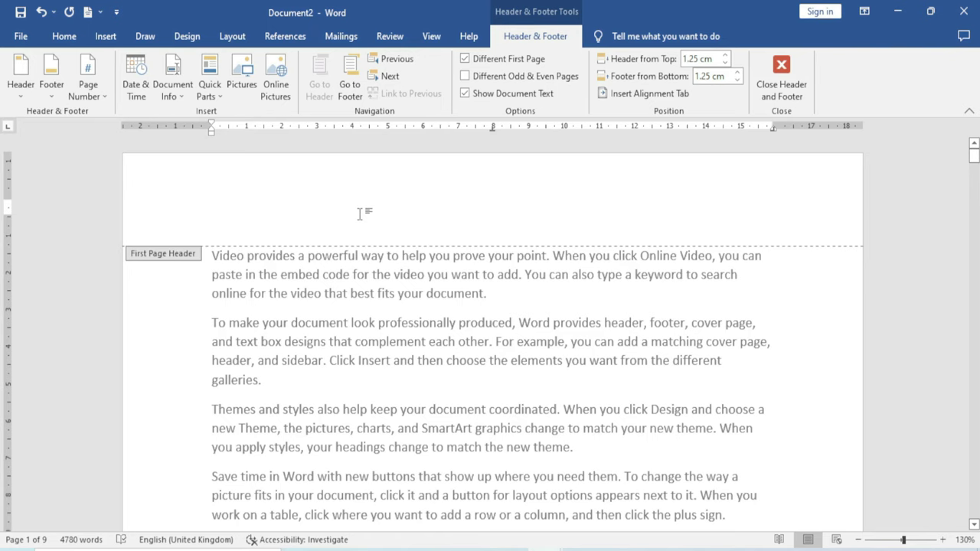
Type 'Excel Infotech' into the first-page header, then close and reopen header editing on page 1
type("E")
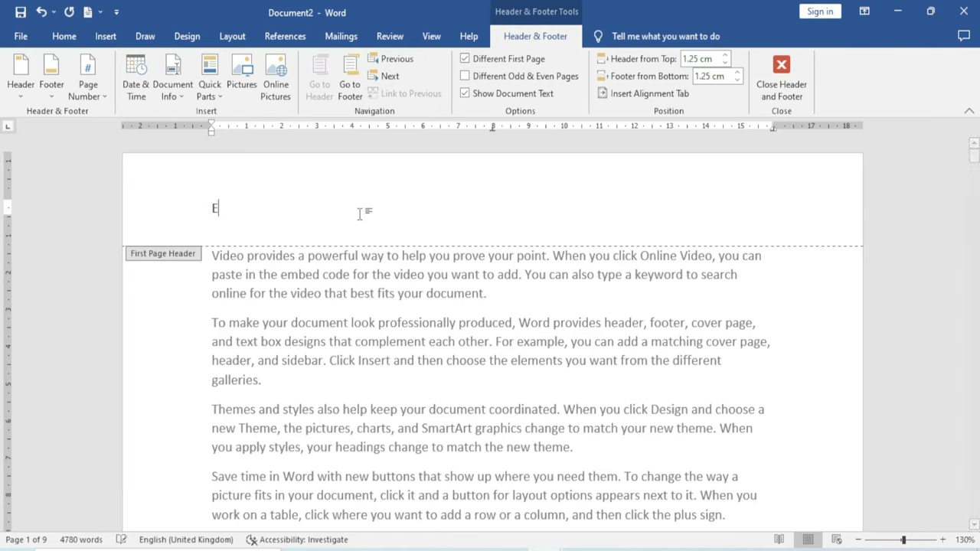
type("xcel Infotech")
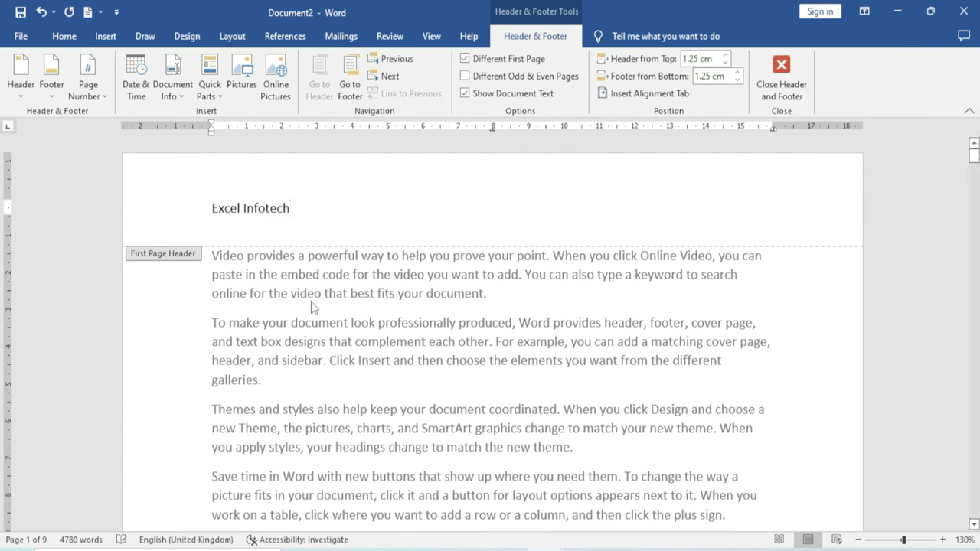
double_click(313, 359)
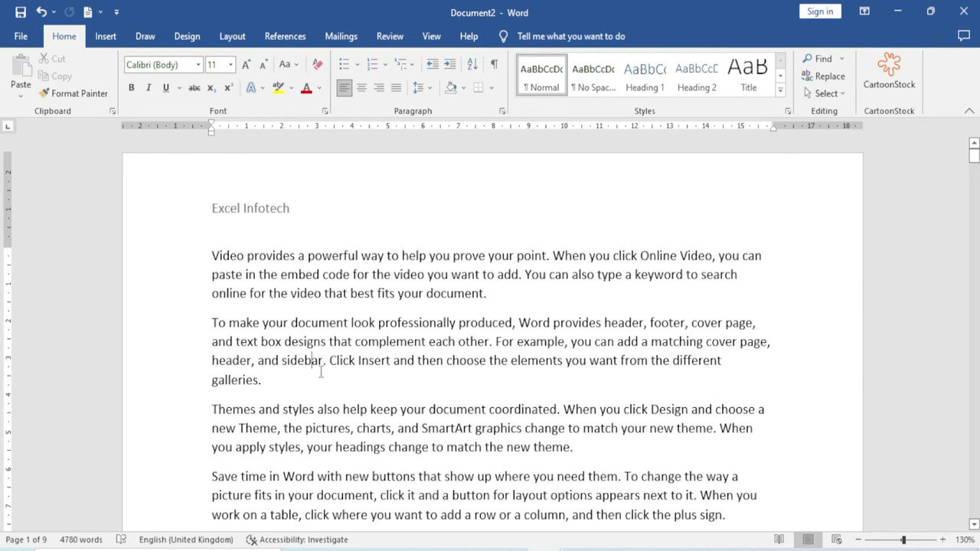
scroll(321, 372, "down", 10)
scroll(330, 375, "down", 2)
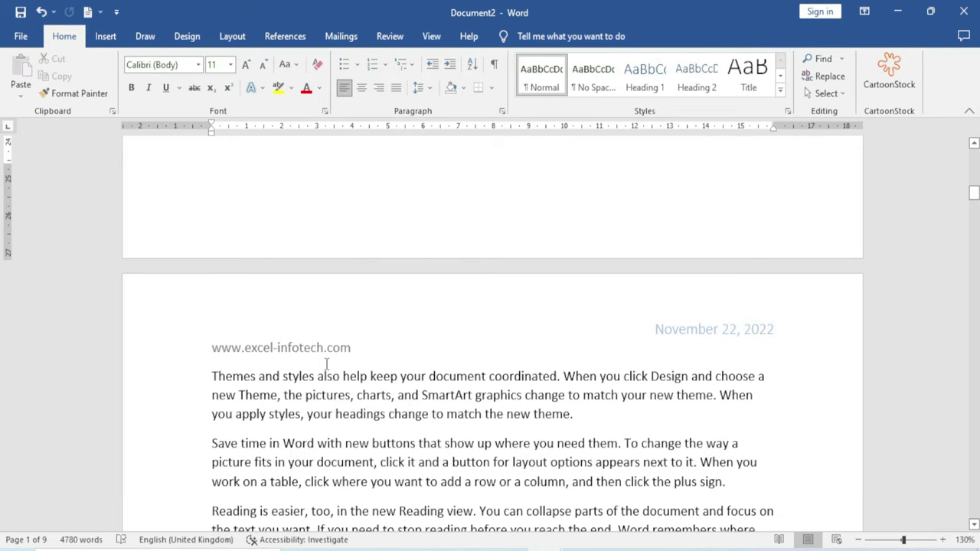
scroll(326, 363, "up", 12)
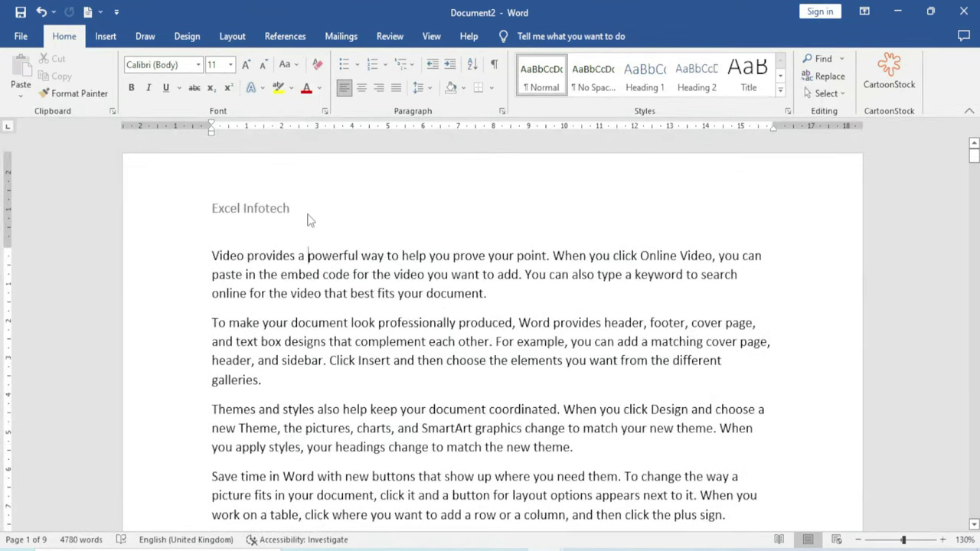
double_click(310, 218)
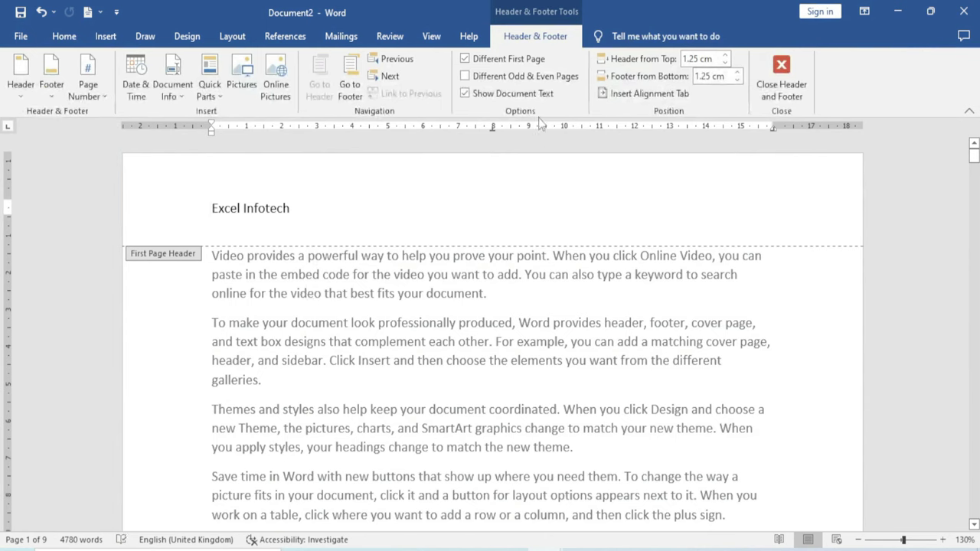
Uncheck Different First Page so page 1 shows the website and November 22, 2022 date
left_click(465, 61)
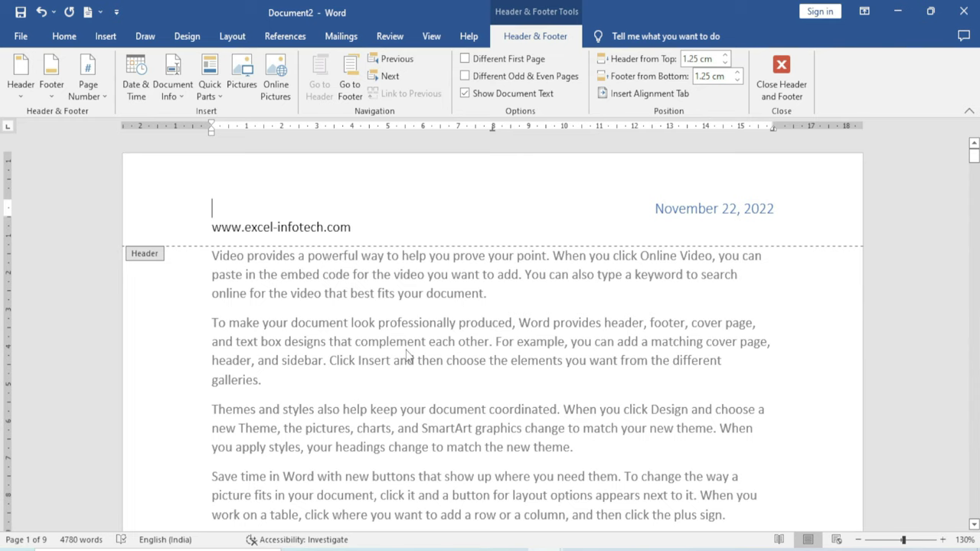
Turn on Different Odd & Even Pages and scroll down to the empty Even Page Header
left_click(467, 78)
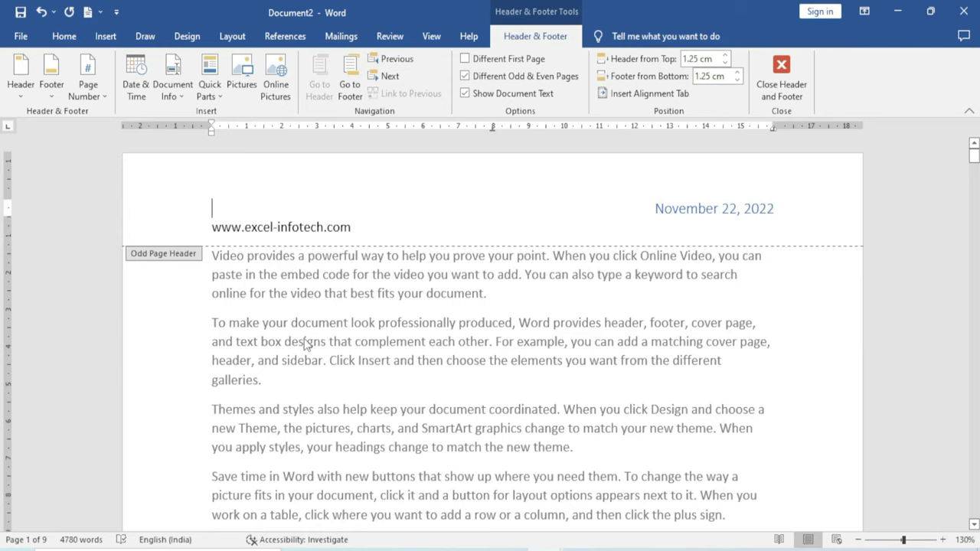
scroll(334, 375, "down", 15)
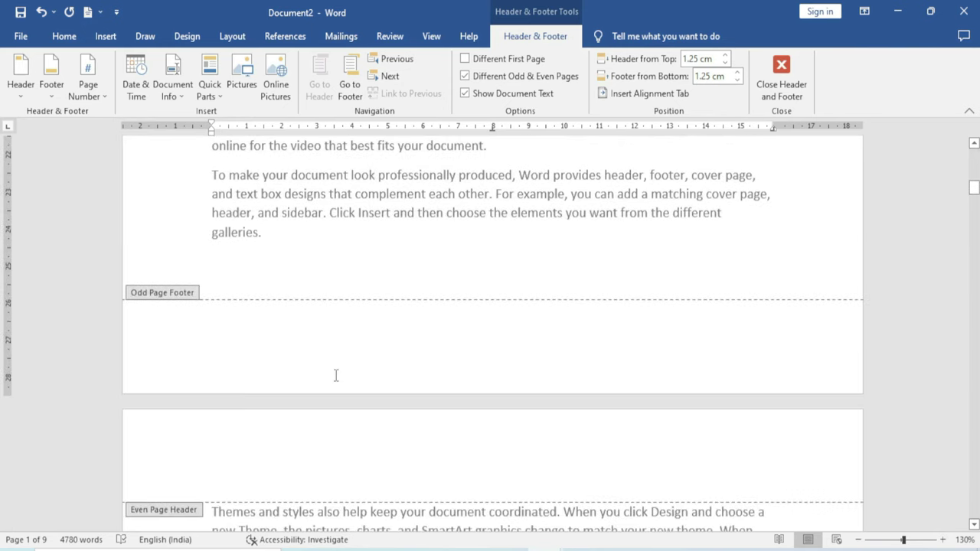
scroll(336, 375, "down", 5)
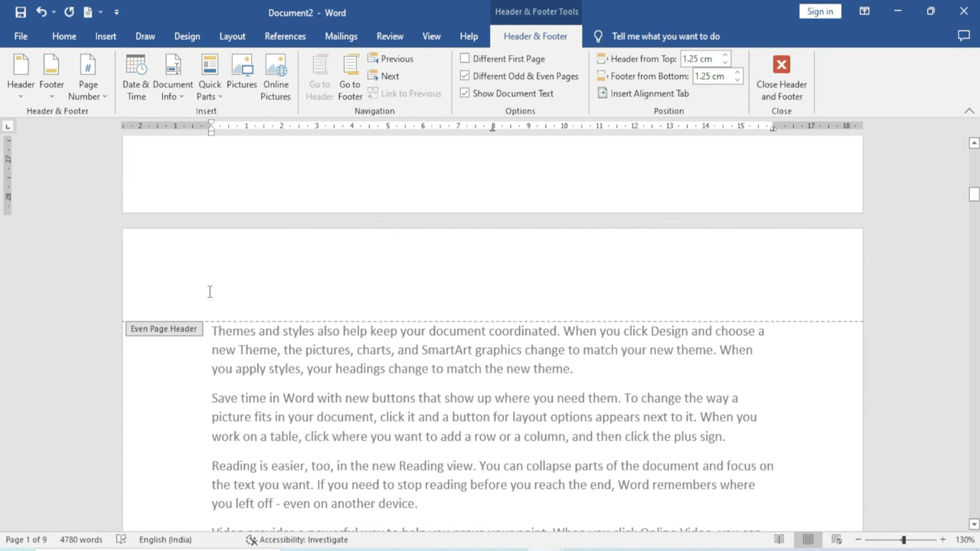
scroll(209, 292, "down", 15)
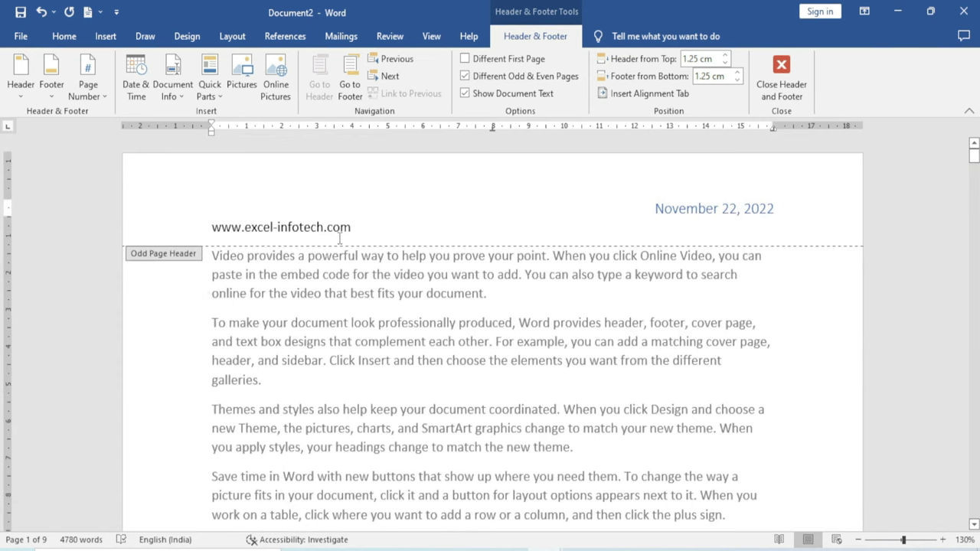
scroll(269, 406, "down", 6)
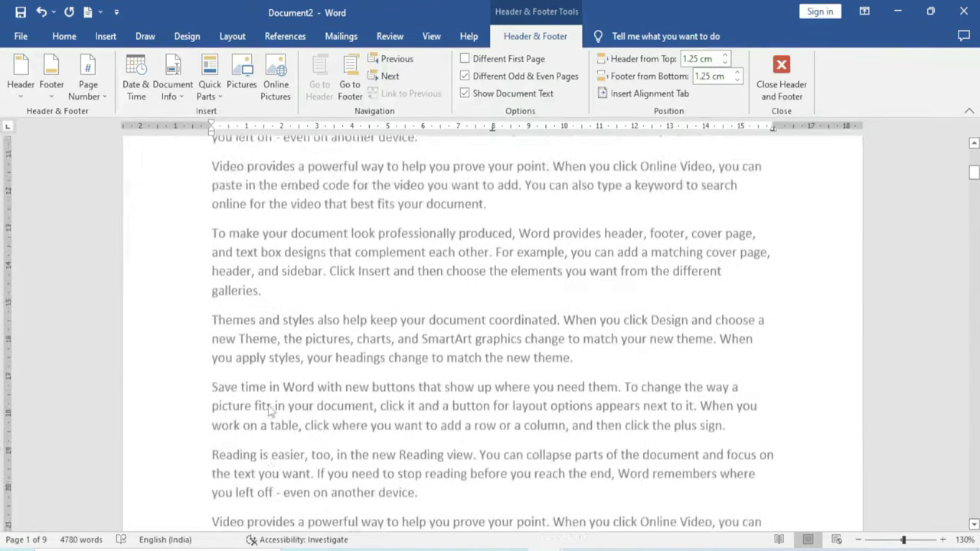
scroll(269, 404, "down", 9)
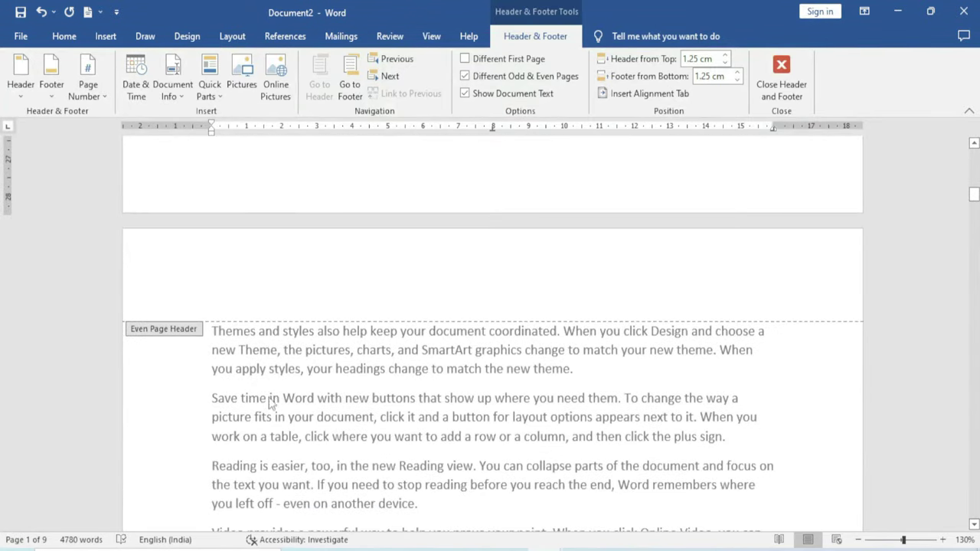
Enter 'Excel infotech' in the even-page header, close header editing, and return to page 1
left_click(184, 298)
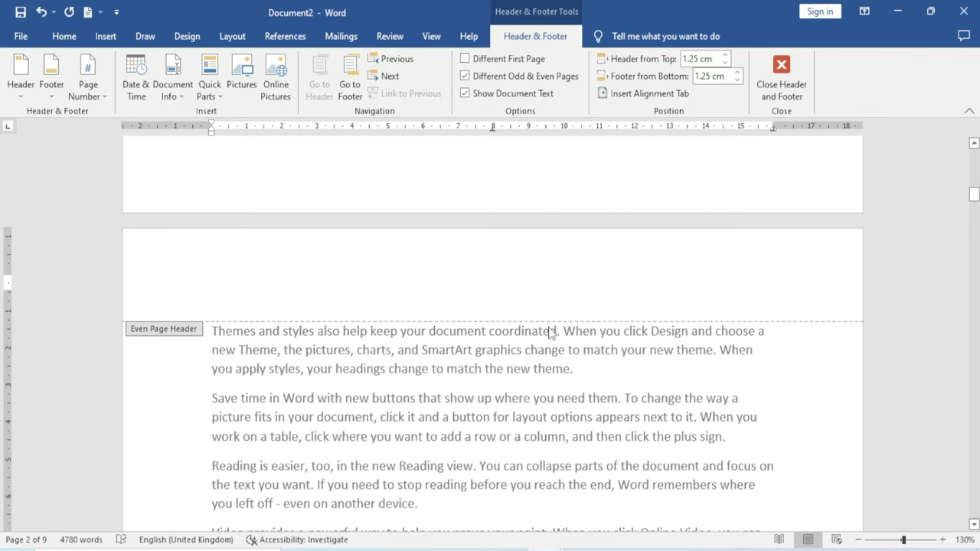
type("Excel i")
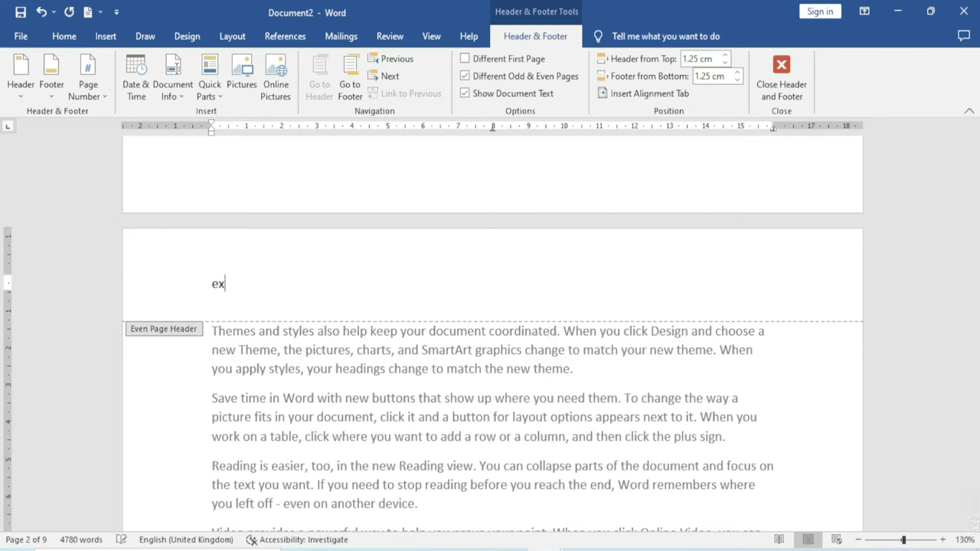
type("nfotech")
double_click(543, 380)
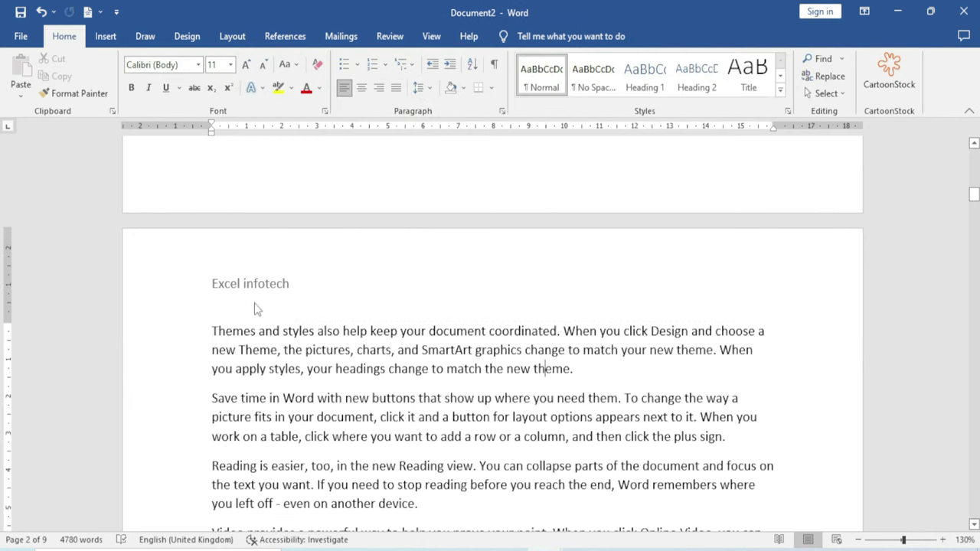
scroll(308, 317, "up", 2)
scroll(310, 228, "down", 5)
scroll(310, 228, "up", 10)
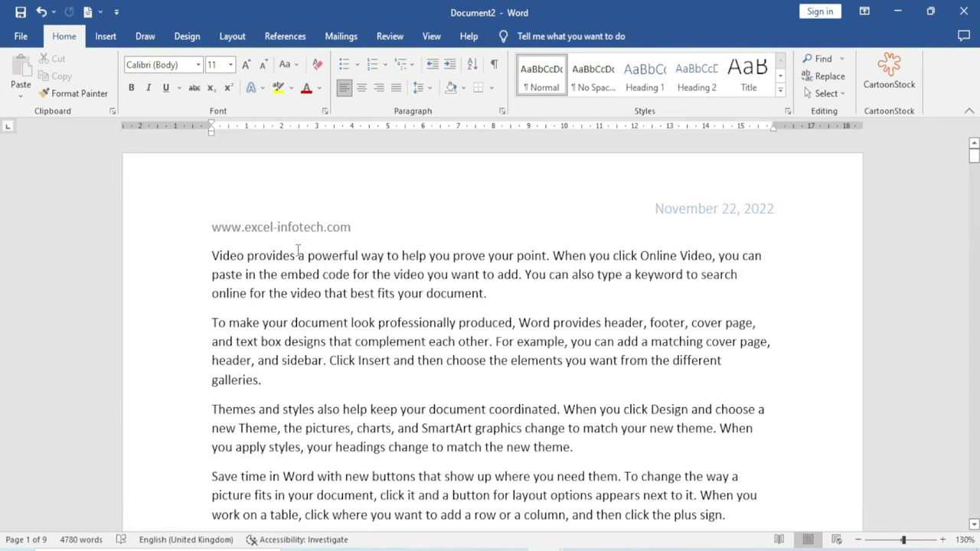
Zoom to Page Width and confirm the Excel infotech header on page 2
key("alt+w")
key("i")
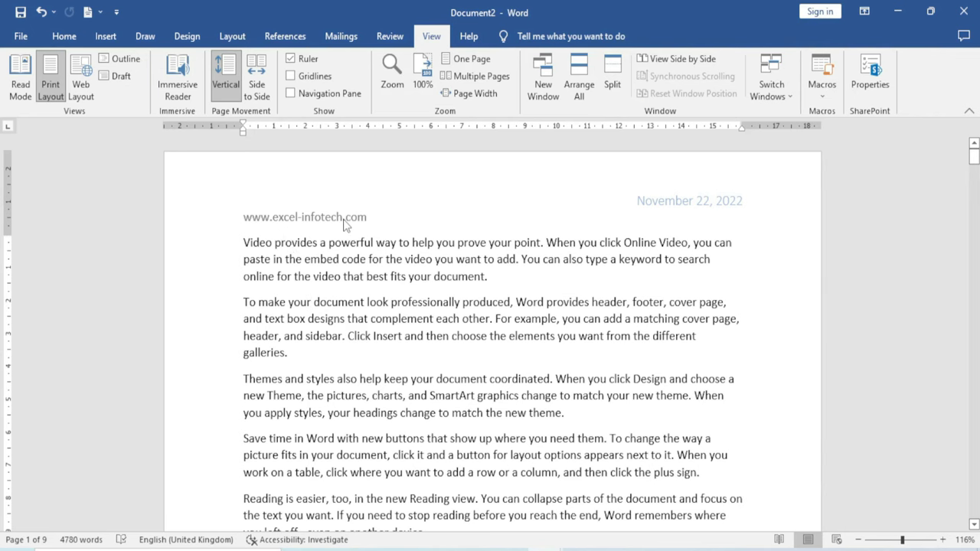
scroll(432, 387, "down", 15)
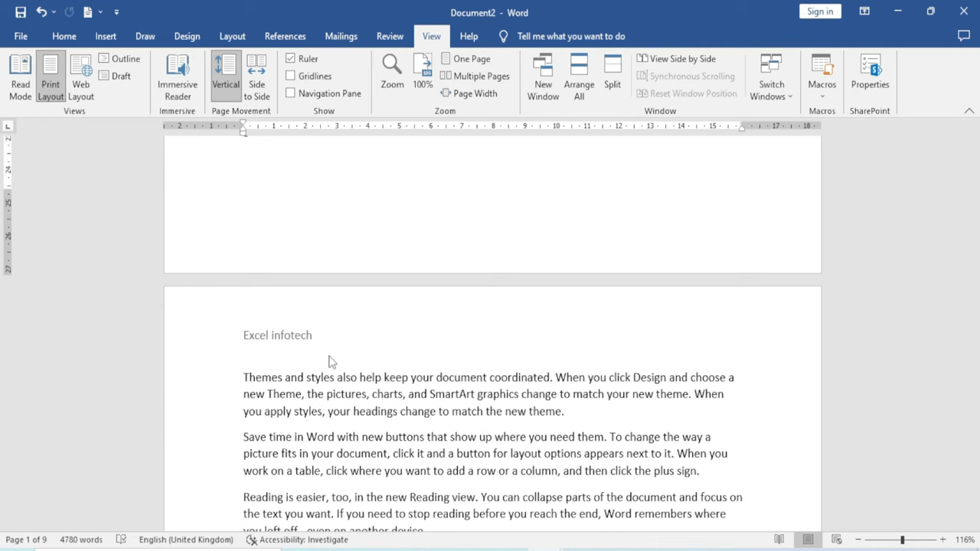
scroll(330, 360, "up", 15)
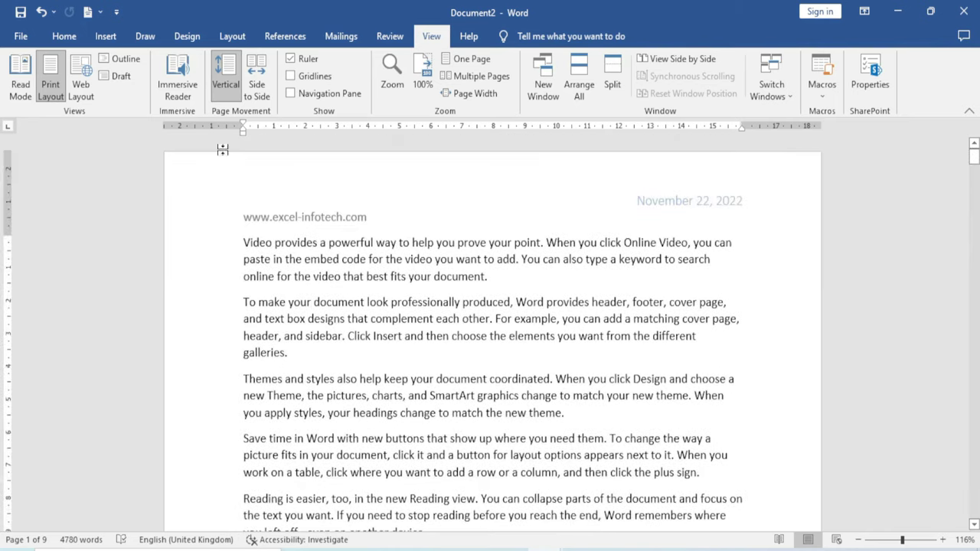
left_click(106, 36)
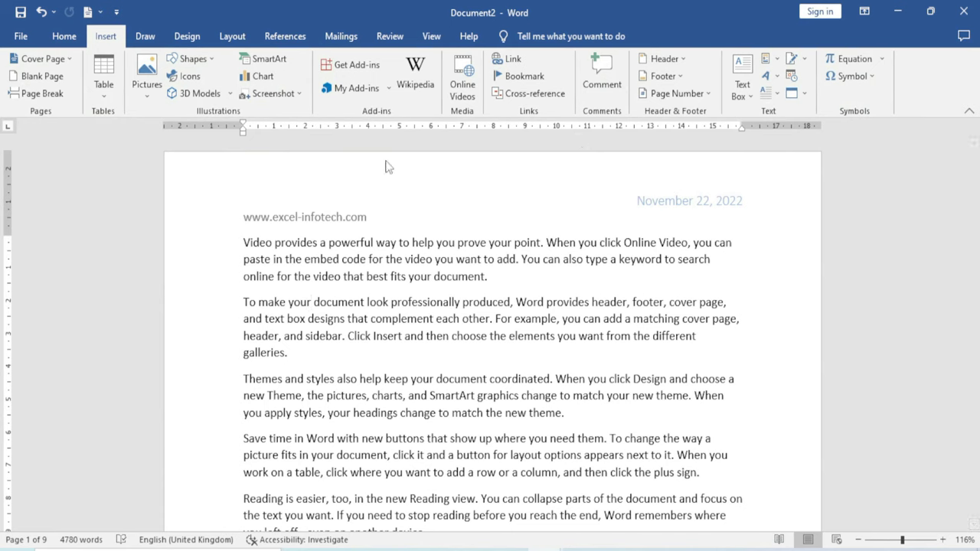
Change the header distance from the top from 1.25 cm to 1.1 cm
double_click(378, 217)
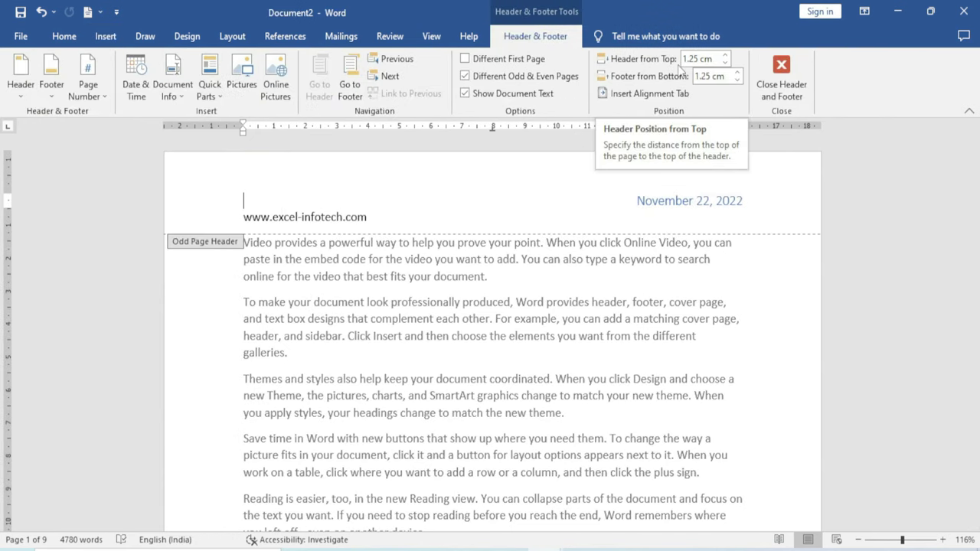
left_click(725, 56)
left_click(725, 56)
left_click(724, 63)
left_click(725, 63)
left_click(725, 64)
left_click(725, 64)
left_click(725, 63)
left_click(725, 57)
left_click(725, 57)
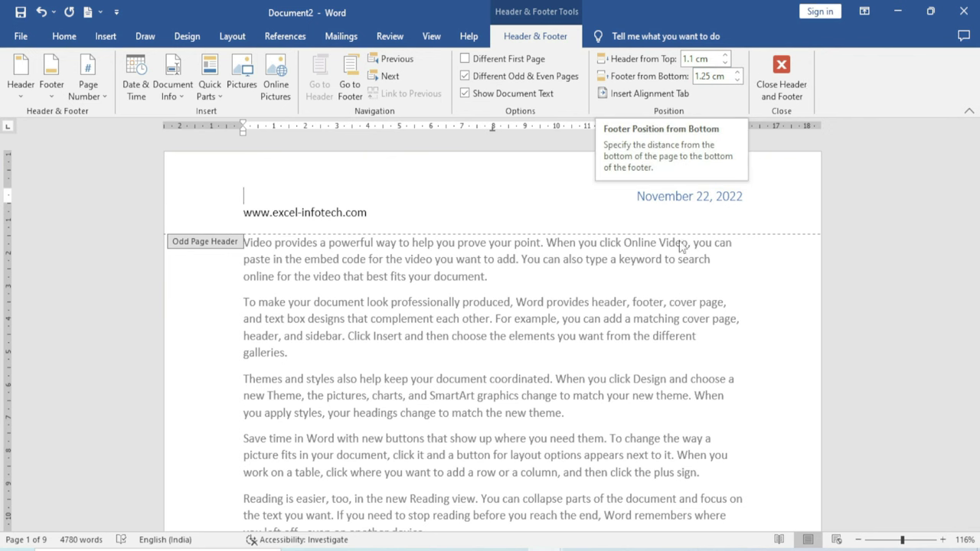
scroll(673, 307, "down", 12)
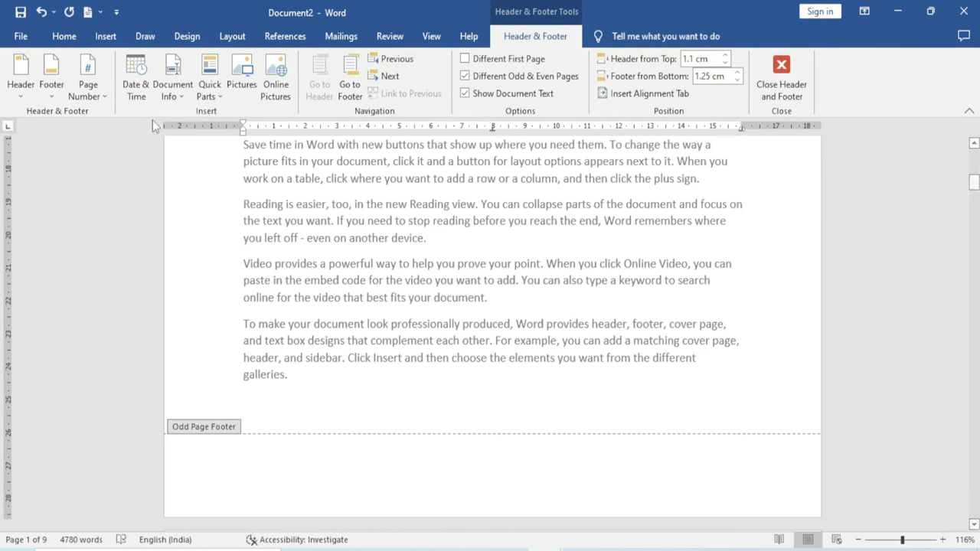
Insert the Austin footer design and set its distance from the bottom to 1.6 cm
left_click(54, 88)
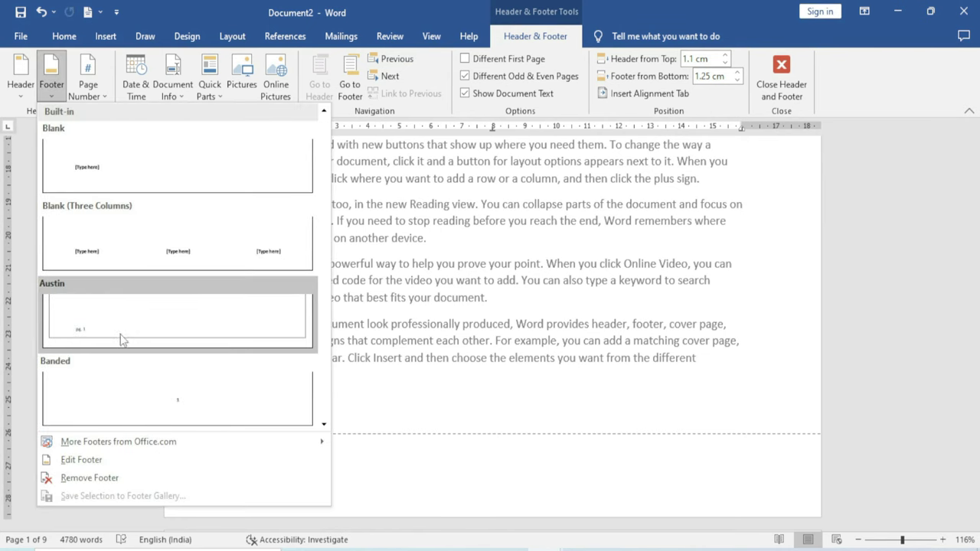
left_click(121, 339)
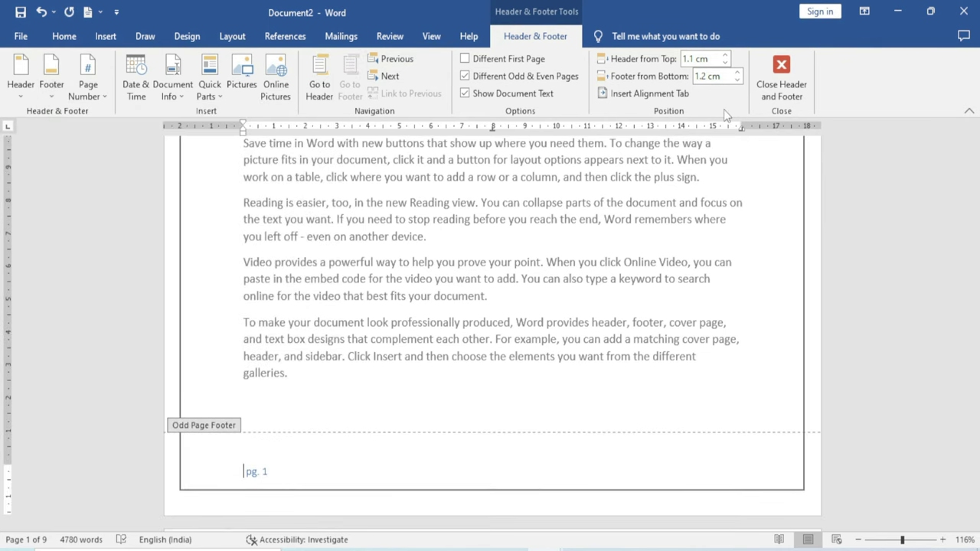
left_click(737, 72)
left_click(737, 72)
left_click(737, 72)
left_click(737, 72)
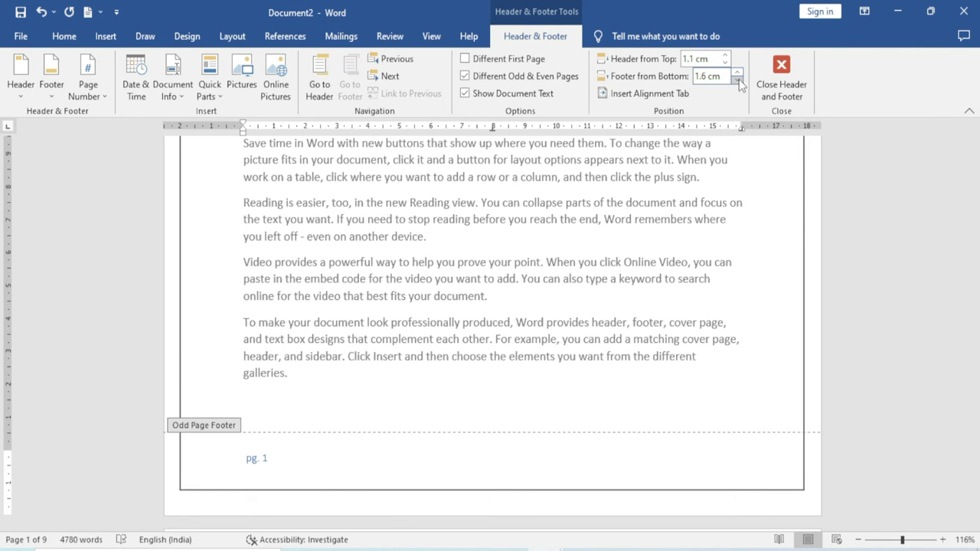
Centre pg. 1 with a Center alignment tab relative to the margin, then close the footer
left_click(641, 95)
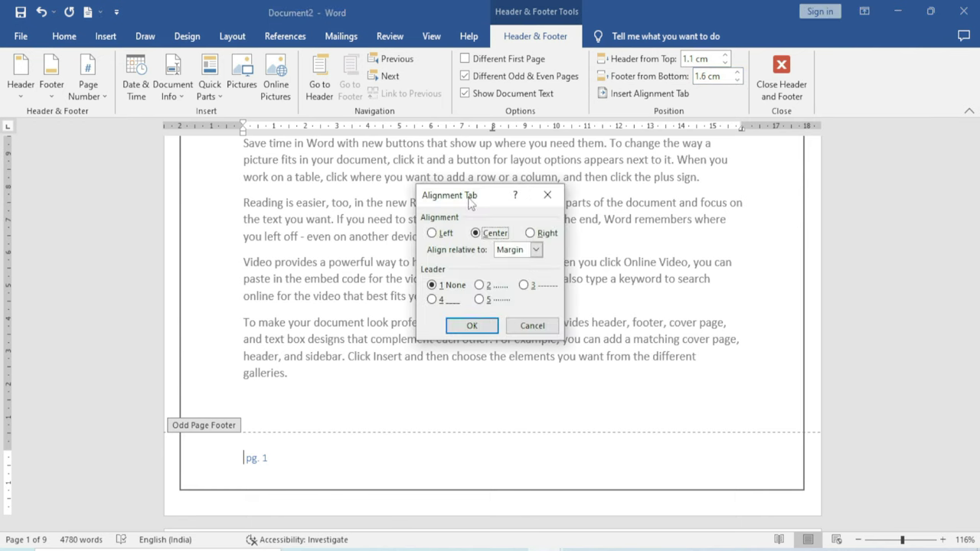
left_click_drag(467, 196, 556, 189)
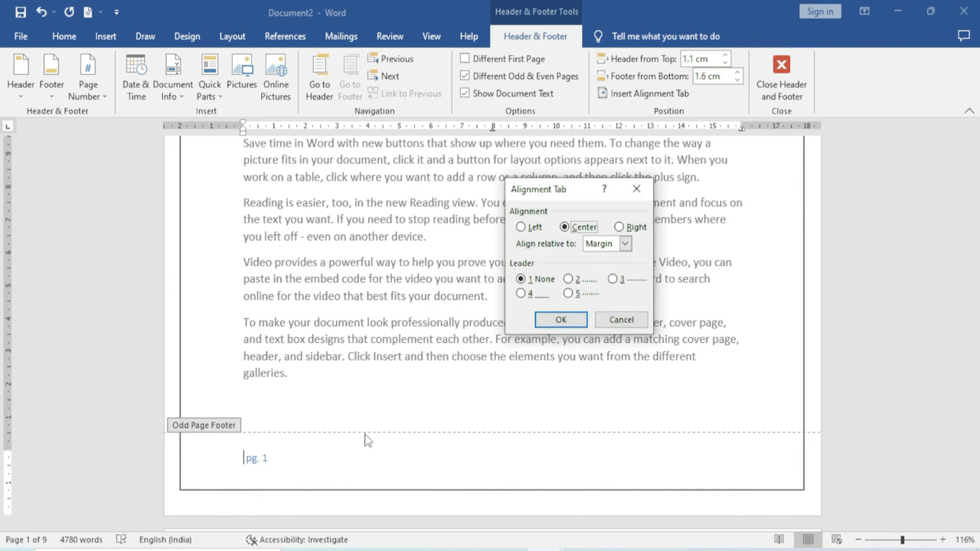
left_click(620, 227)
left_click(522, 227)
left_click(565, 228)
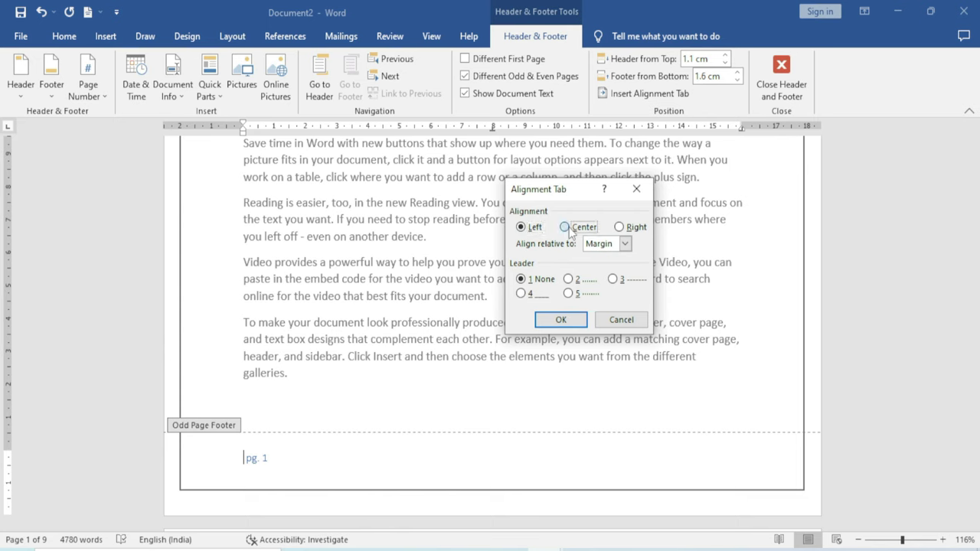
left_click(561, 320)
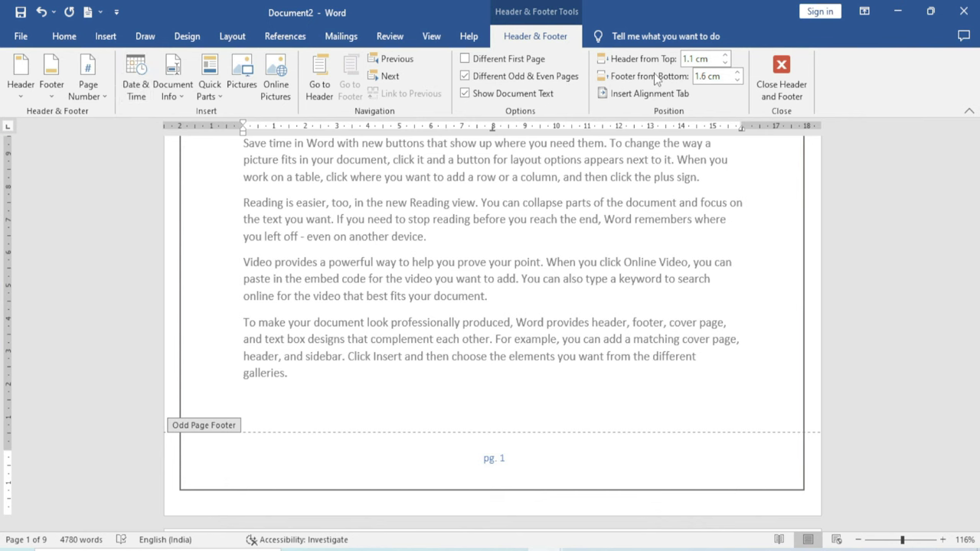
left_click(789, 72)
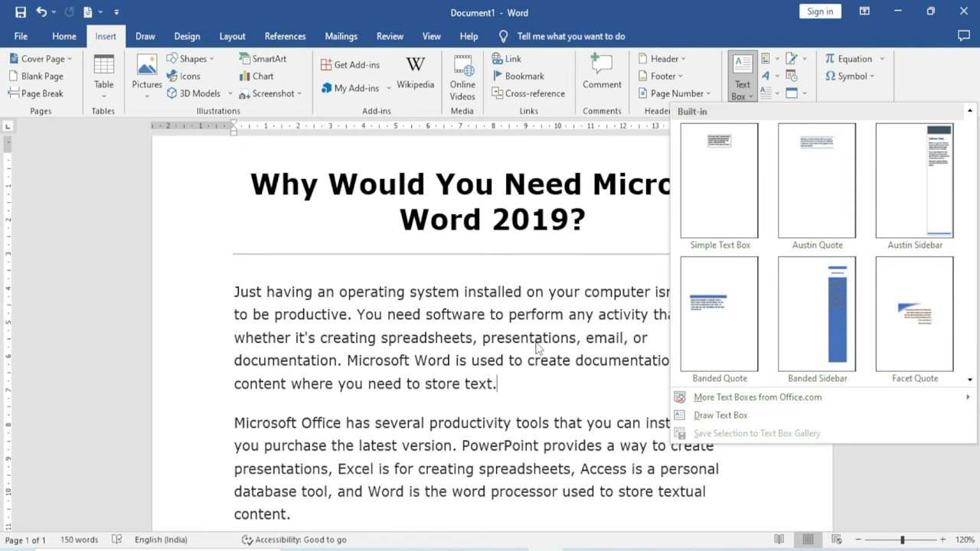
Insert a Simple Text Box from the Built-in text box gallery
key("Escape")
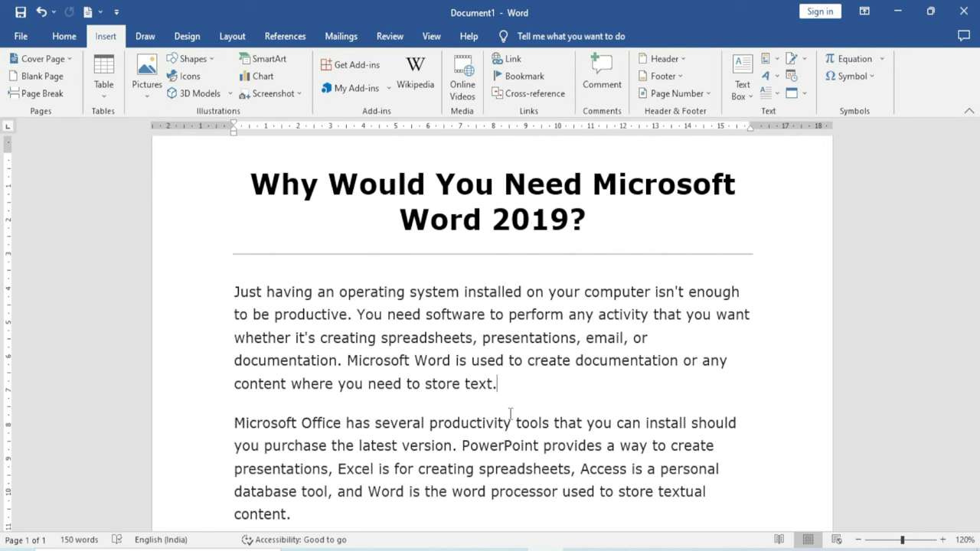
scroll(510, 414, "down", 2)
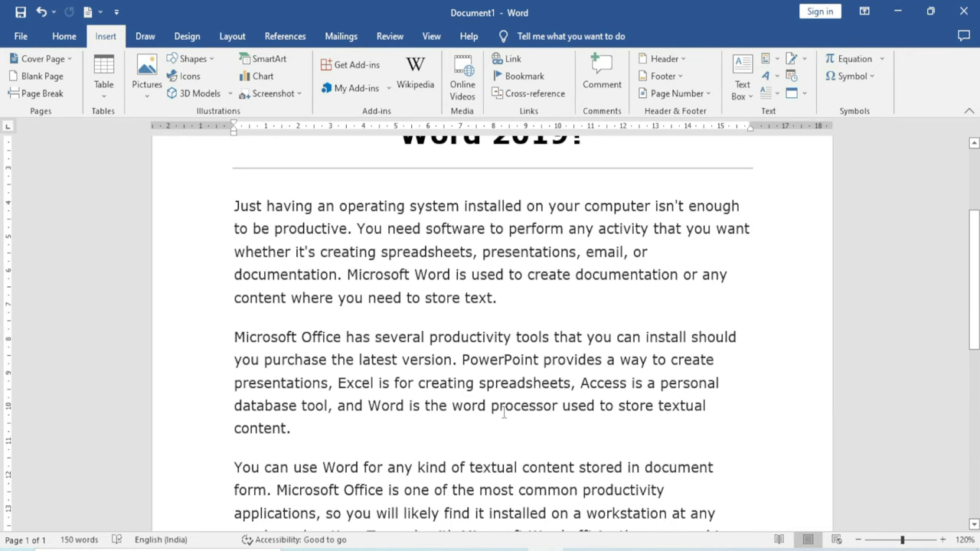
left_click(752, 103)
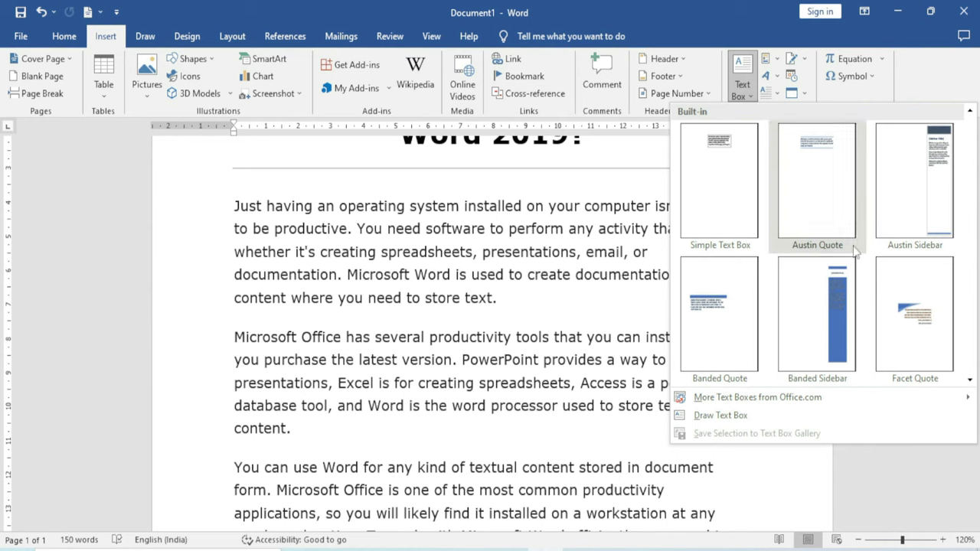
scroll(837, 264, "down", 3)
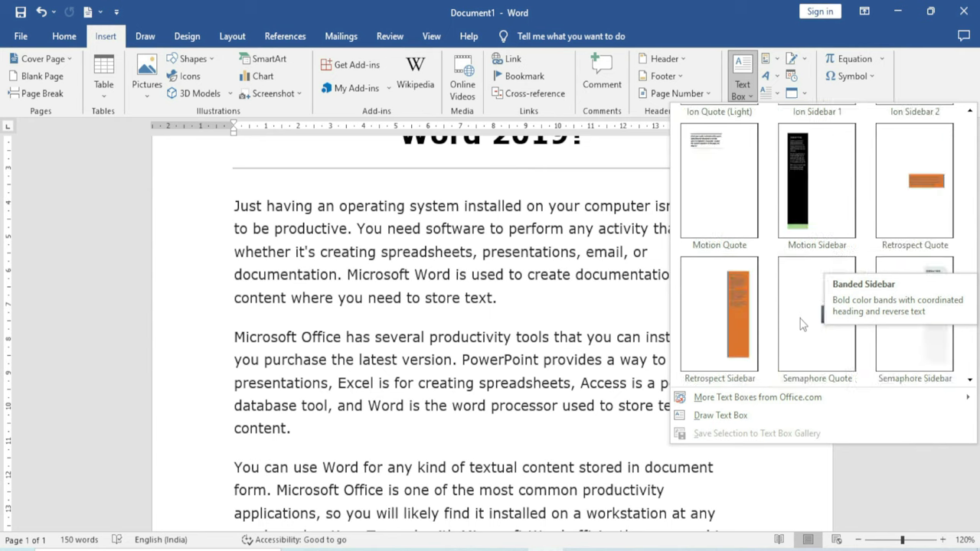
scroll(809, 312, "down", 3)
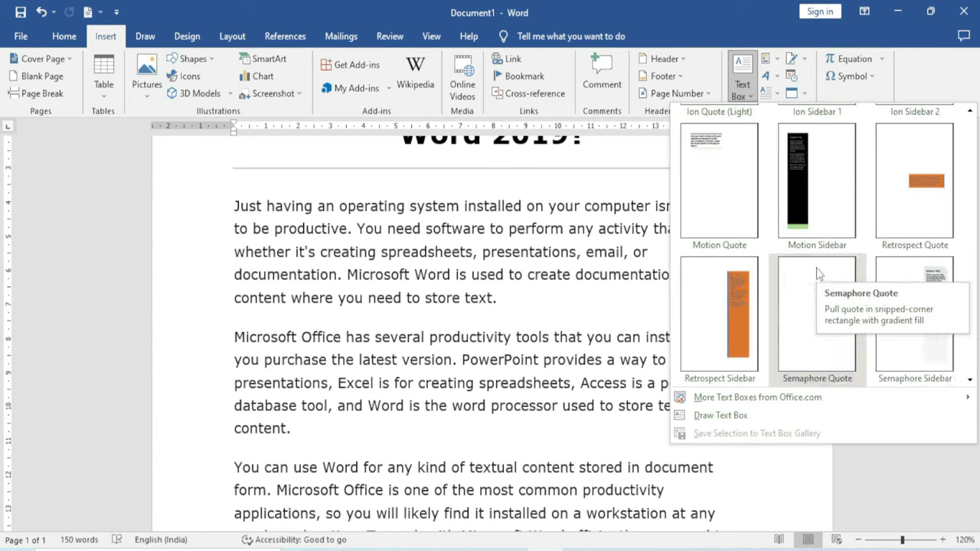
scroll(811, 256, "up", 6)
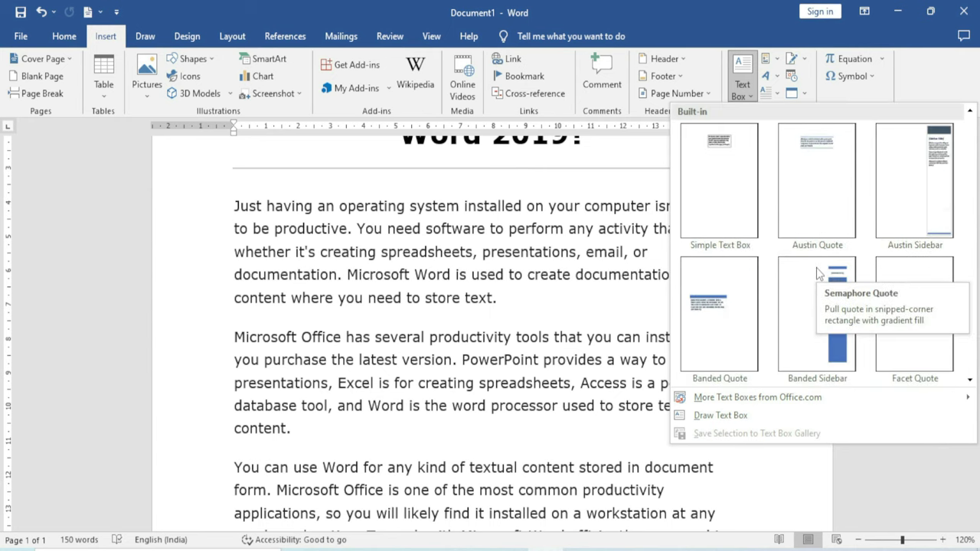
left_click(715, 156)
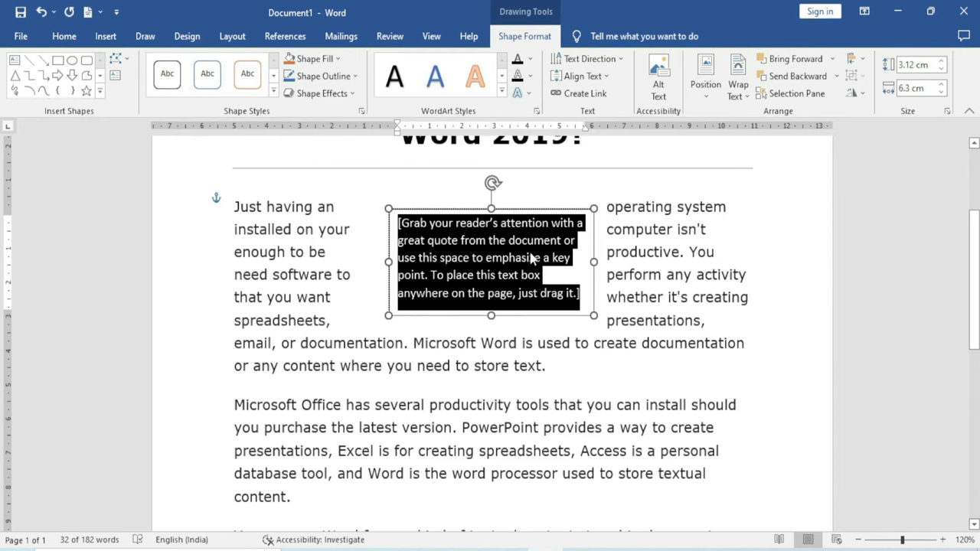
Paste the Microsoft Office paragraph into the text box, widen it, and move it left
type("Microsoft Office has several productivity tools that you can install should you purchase the latest version. PowerPoint provides a way to create presentations, Excel is for creating spreadsheets")
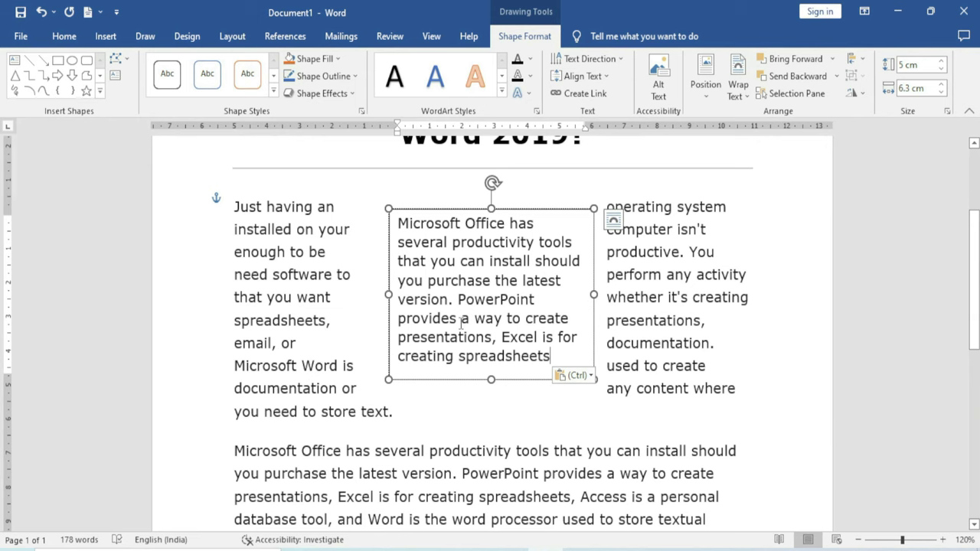
left_click_drag(389, 209, 347, 243)
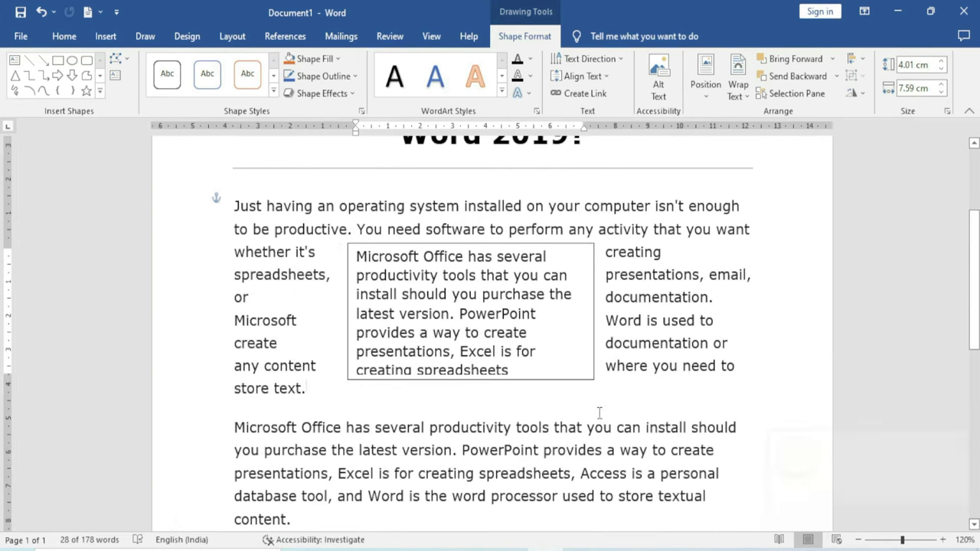
left_click(470, 380)
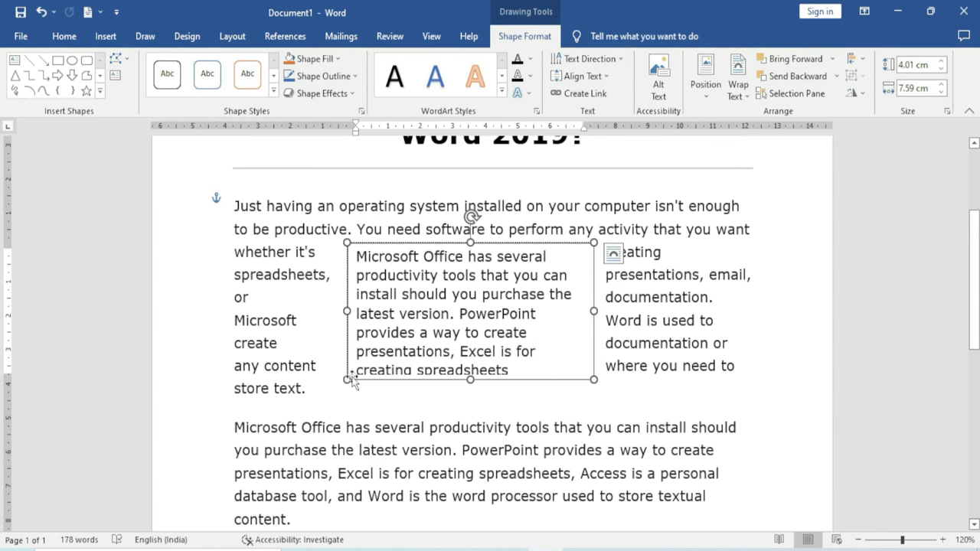
left_click_drag(351, 383, 283, 373)
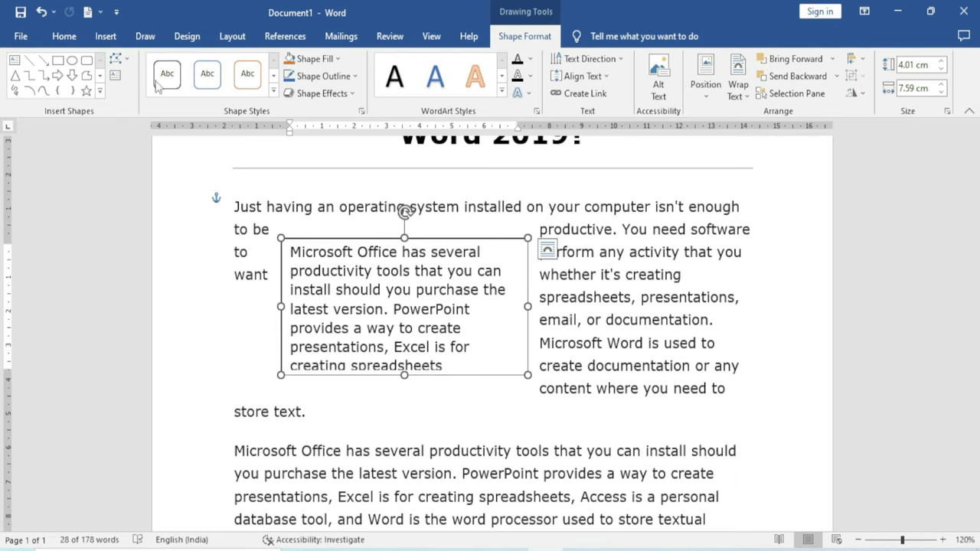
left_click(105, 35)
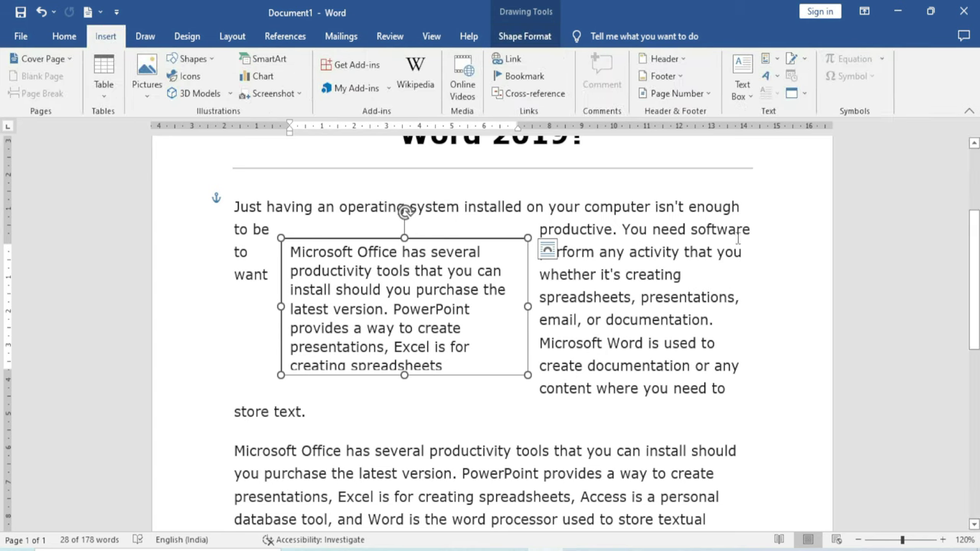
Draw a second text box, paste the Microsoft Office paragraph, enlarge it and move it right
left_click(747, 102)
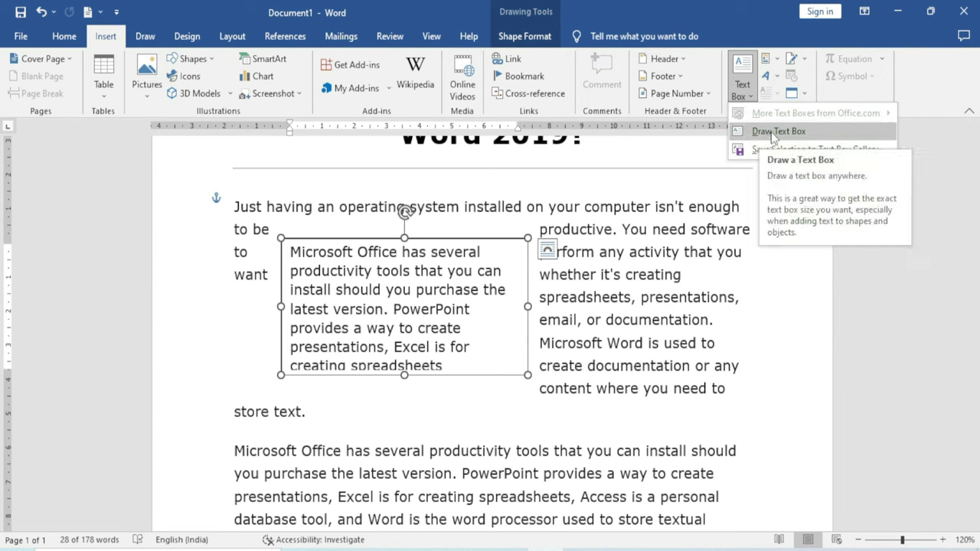
left_click(773, 134)
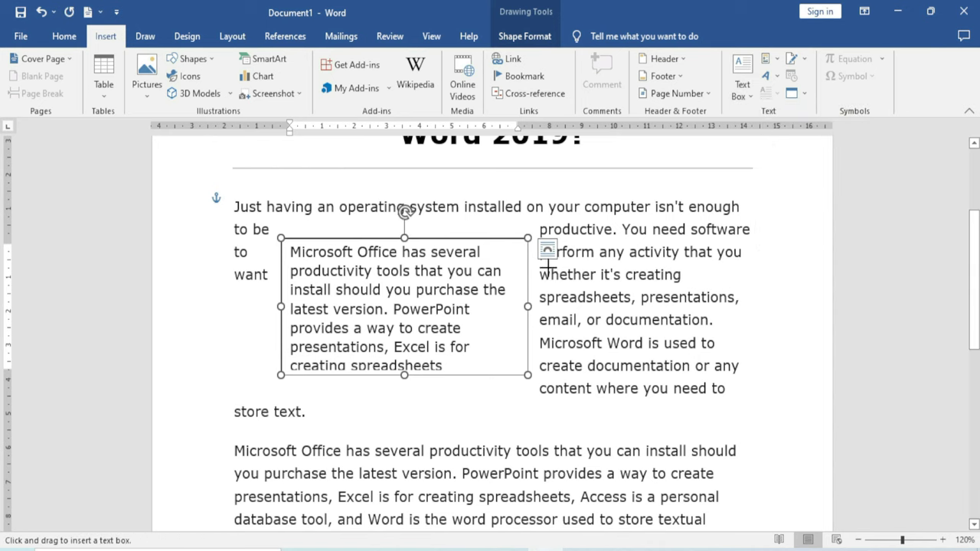
scroll(558, 302, "down", 3)
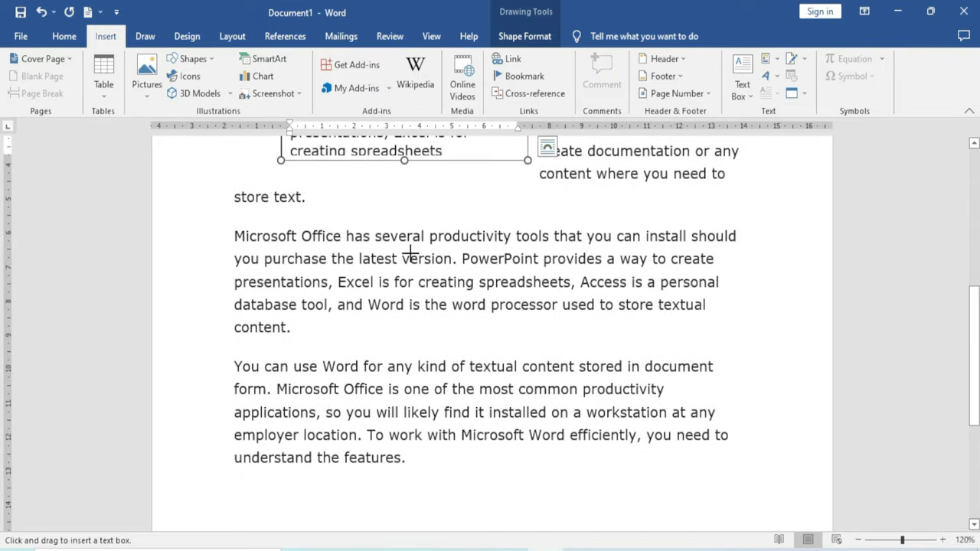
left_click_drag(404, 242, 569, 438)
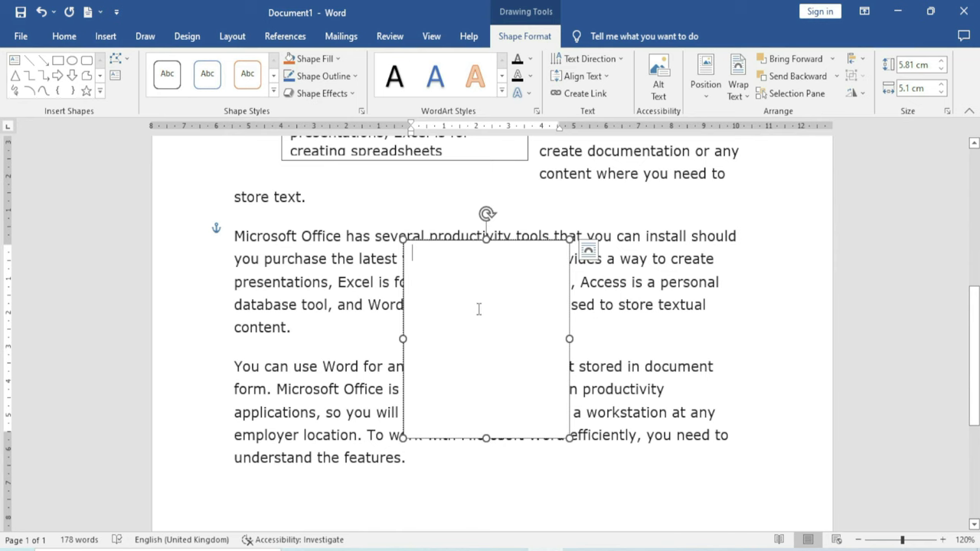
type("Microsoft Office has several productivity tools that you can install should you purchase the latest version. PowerPoint provides a way to create presentations, Excel is for creating spreadsheets")
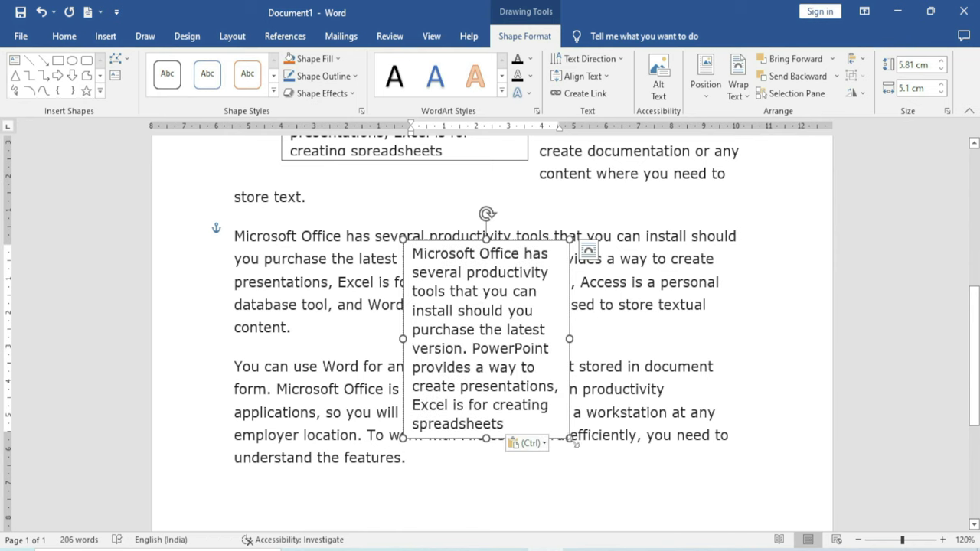
left_click_drag(570, 439, 594, 469)
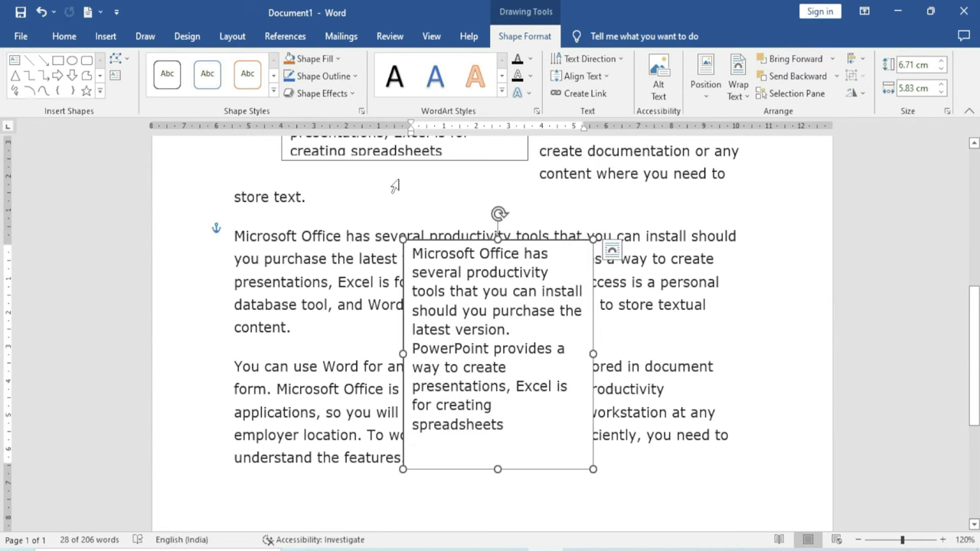
scroll(493, 358, "up", 3)
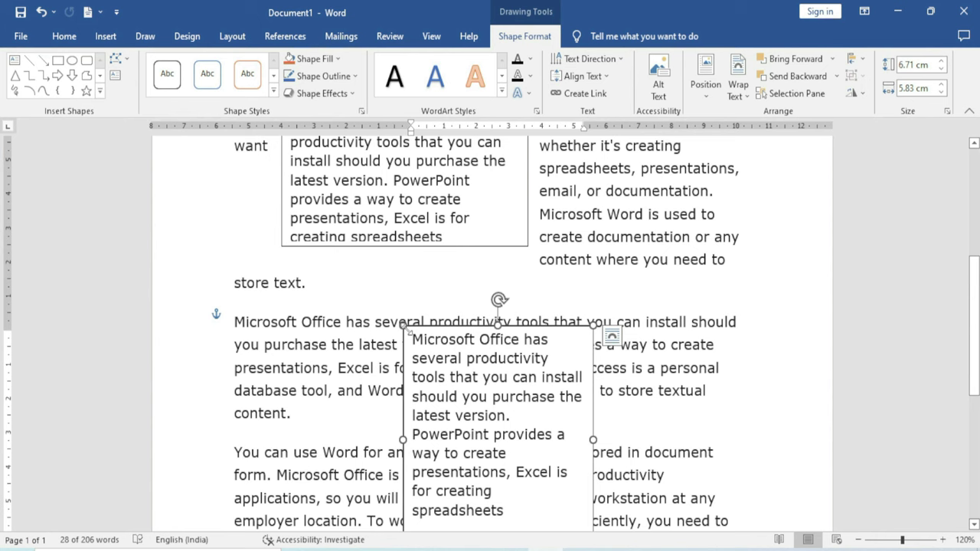
left_click_drag(404, 334, 522, 288)
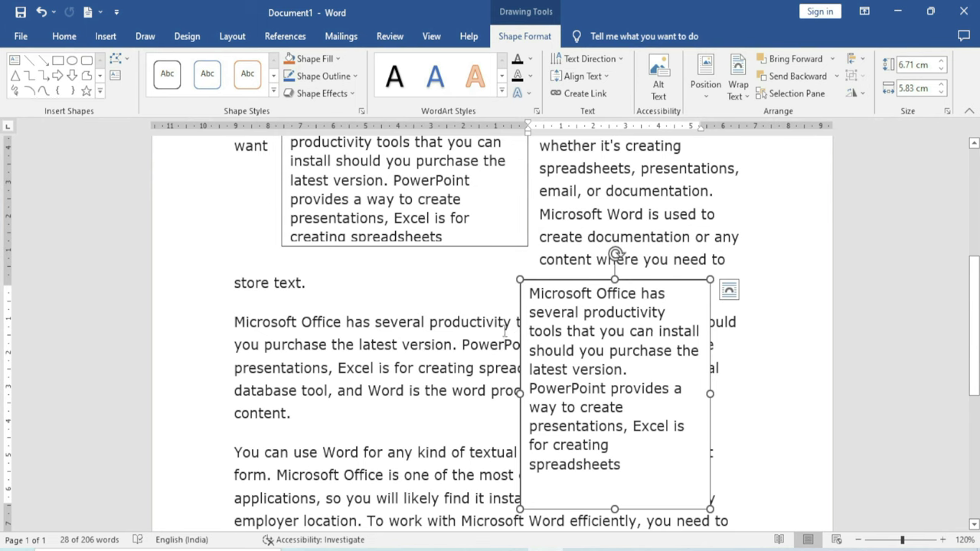
left_click(739, 91)
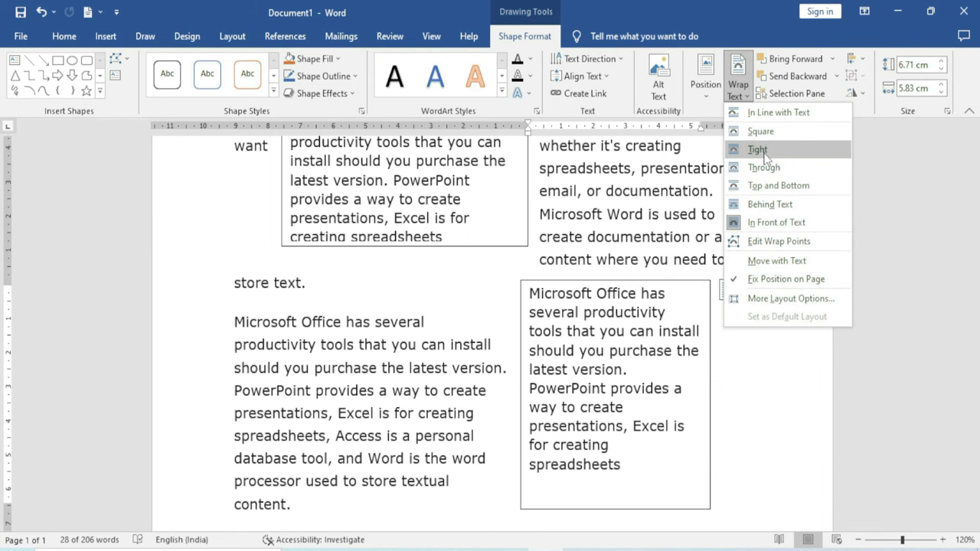
Wrap the second text box Tight, move it left, and apply Subtle Effect - Gold, Accent 4
left_click(762, 151)
left_click_drag(520, 291, 320, 310)
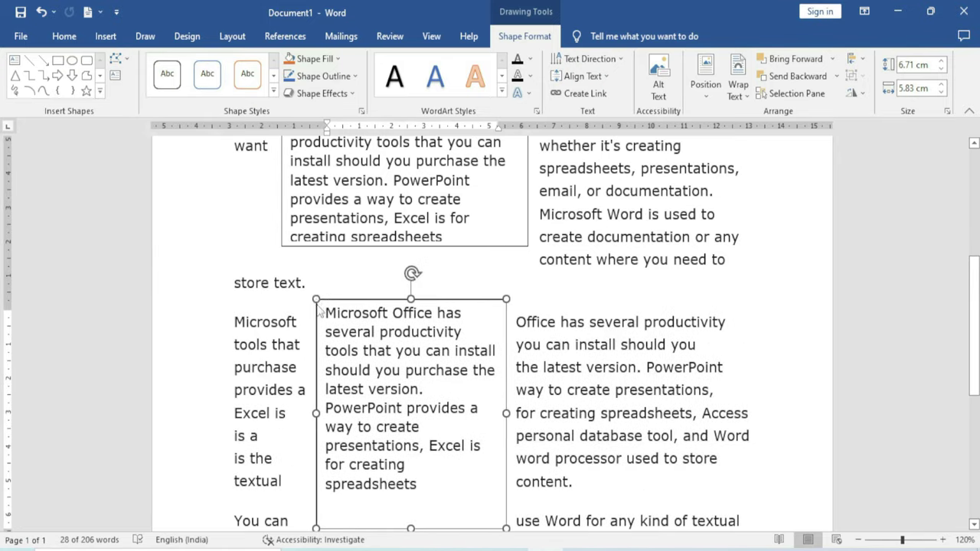
left_click(273, 91)
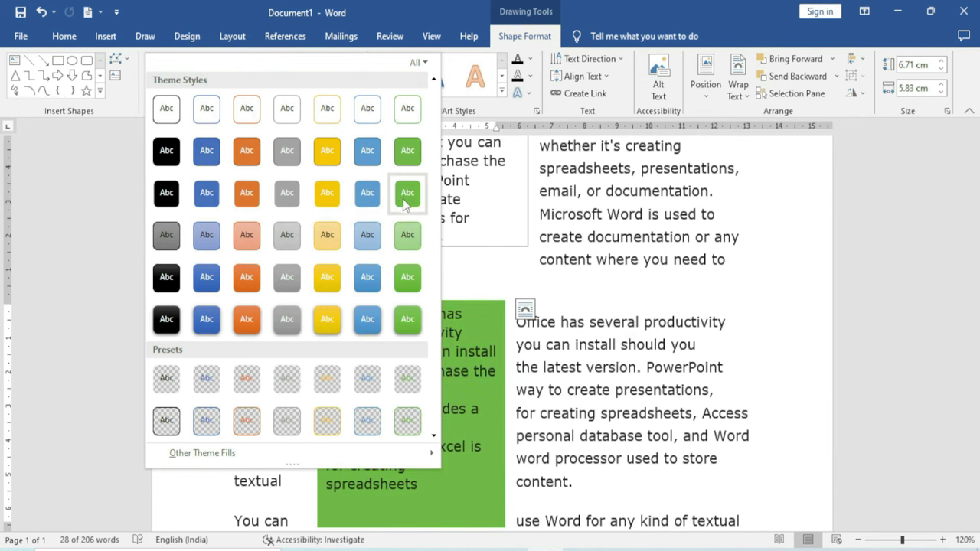
left_click(325, 241)
left_click(572, 383)
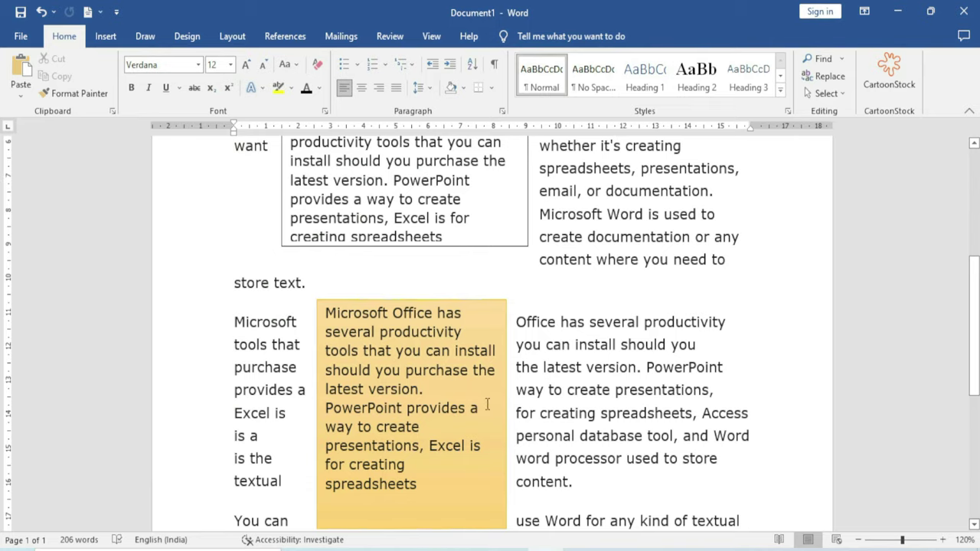
scroll(487, 403, "down", 3)
scroll(487, 403, "up", 2)
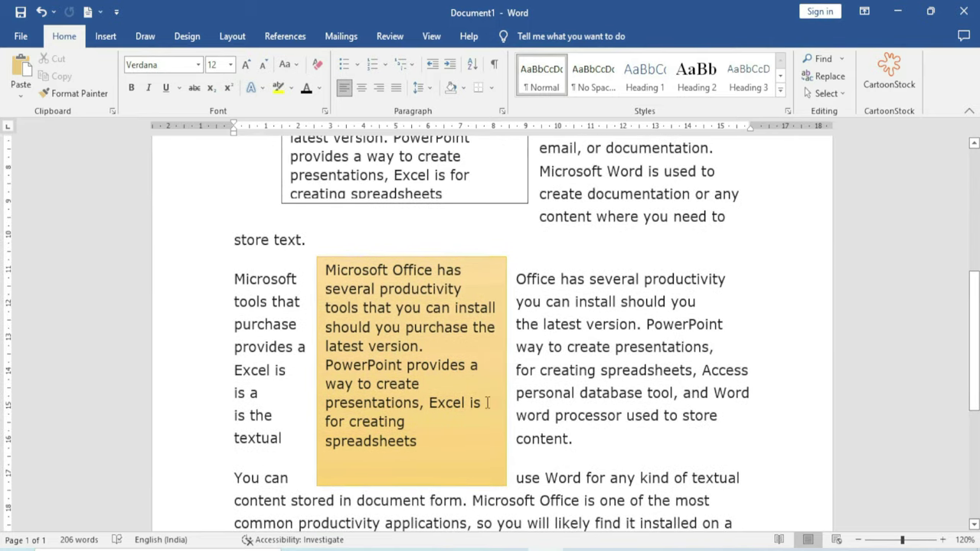
scroll(487, 403, "up", 4)
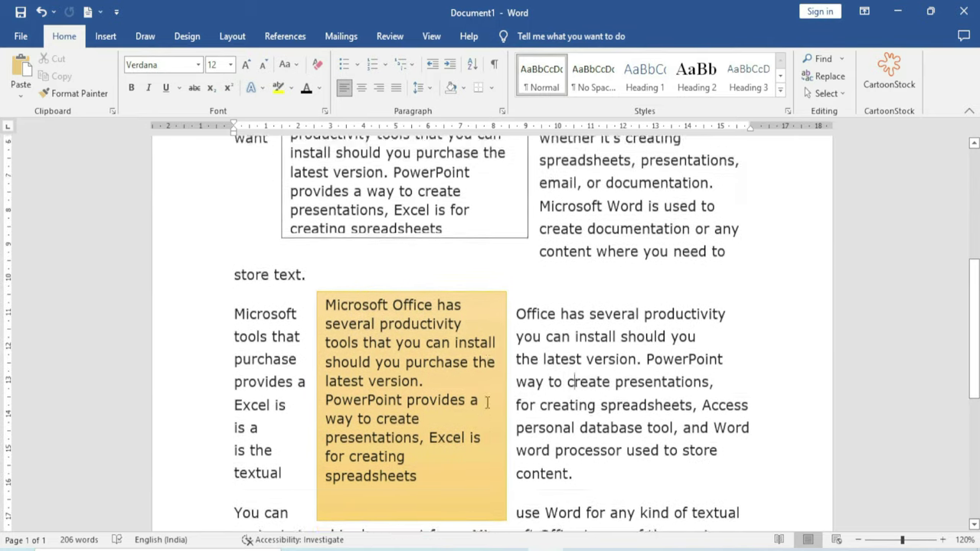
Select all the document contents and delete them, leaving a blank page
left_click(106, 36)
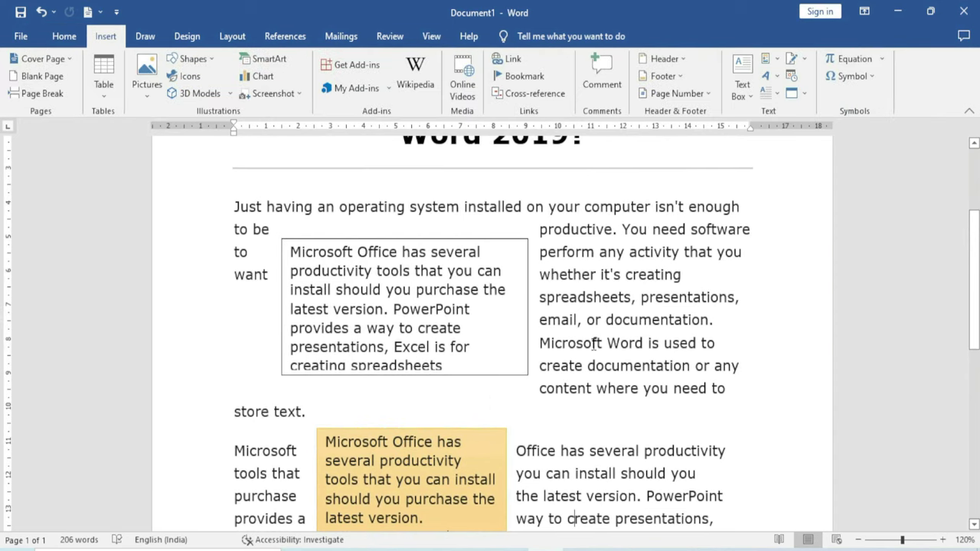
left_click(742, 84)
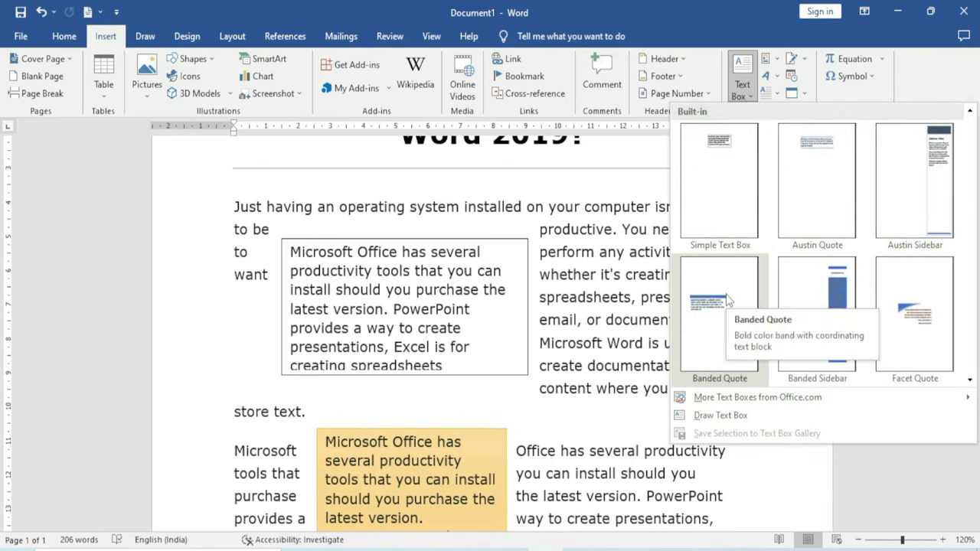
left_click(647, 331)
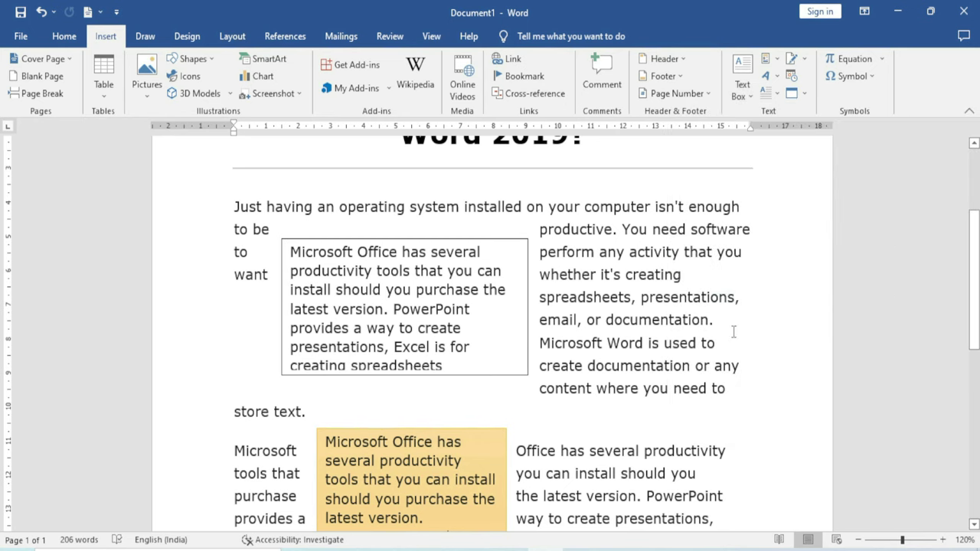
key("ctrl+a")
key("Delete")
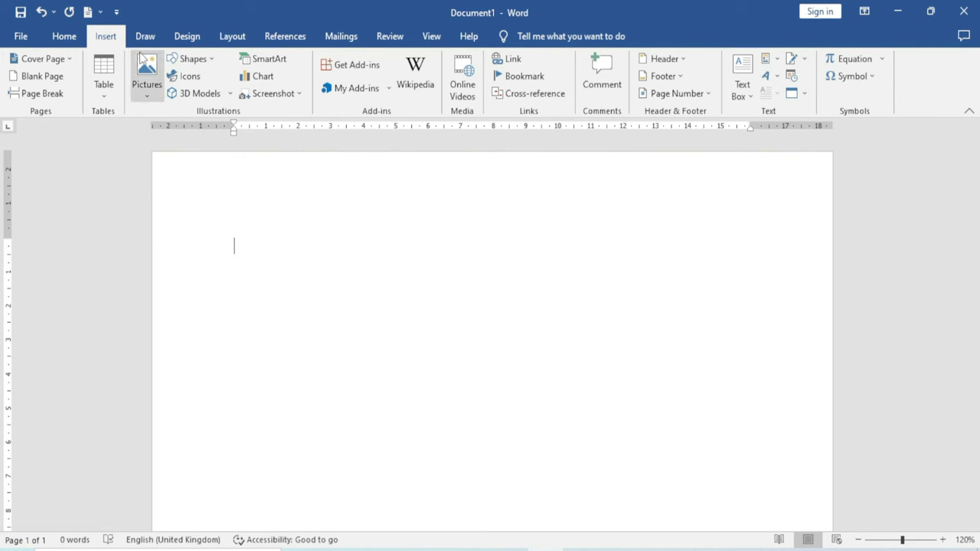
Draw a wide rounded rectangle near the page top and give it a yellow shape style
left_click(203, 62)
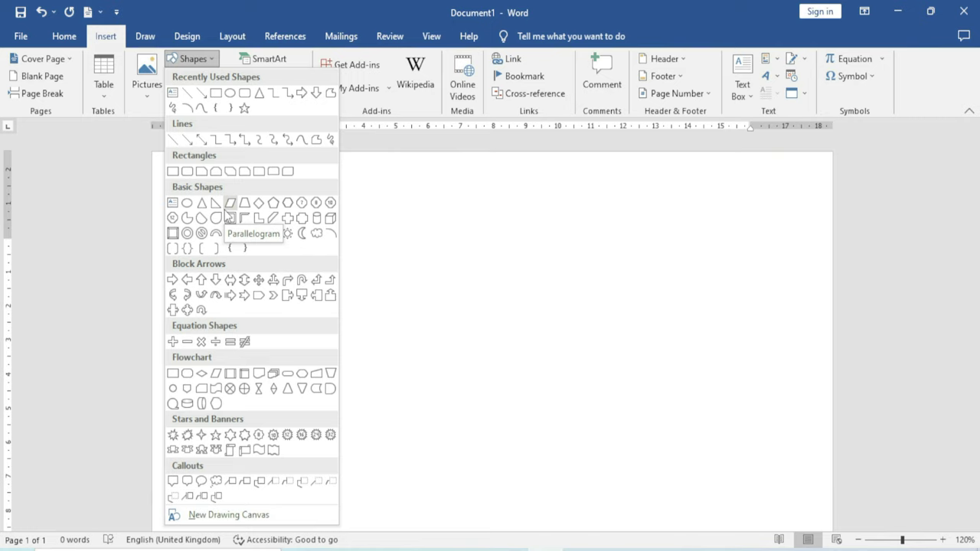
left_click(244, 94)
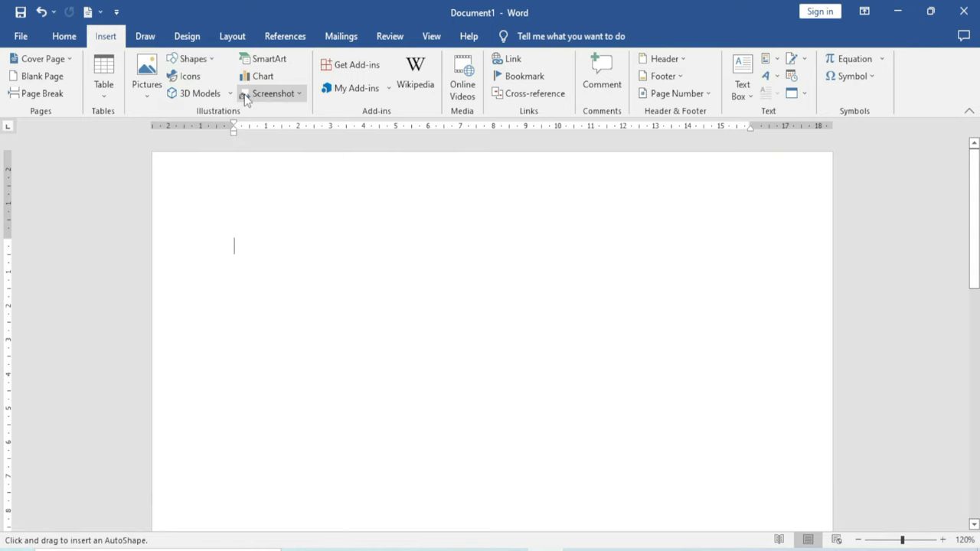
mouse_move(239, 225)
left_mouse_down()
mouse_move(536, 298)
mouse_move(755, 298)
left_mouse_up()
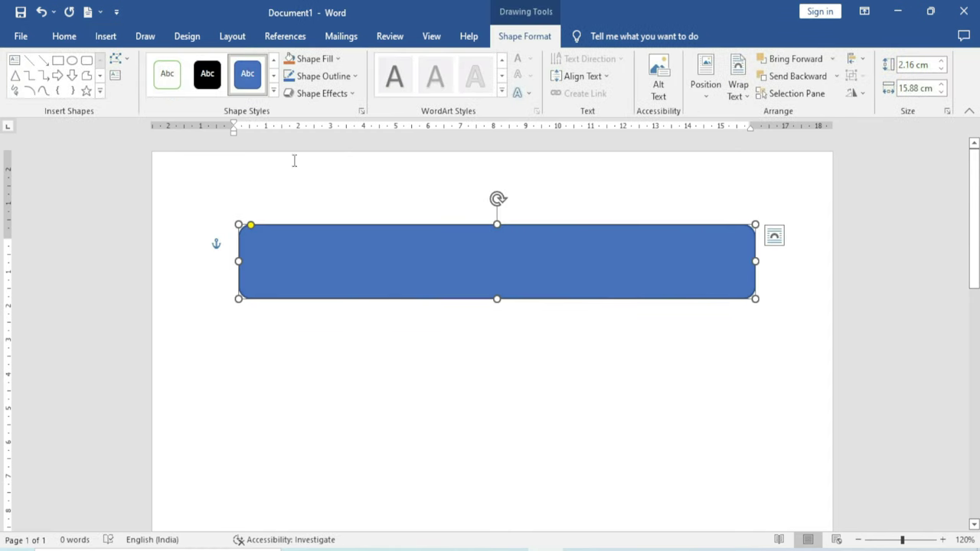
left_click(274, 90)
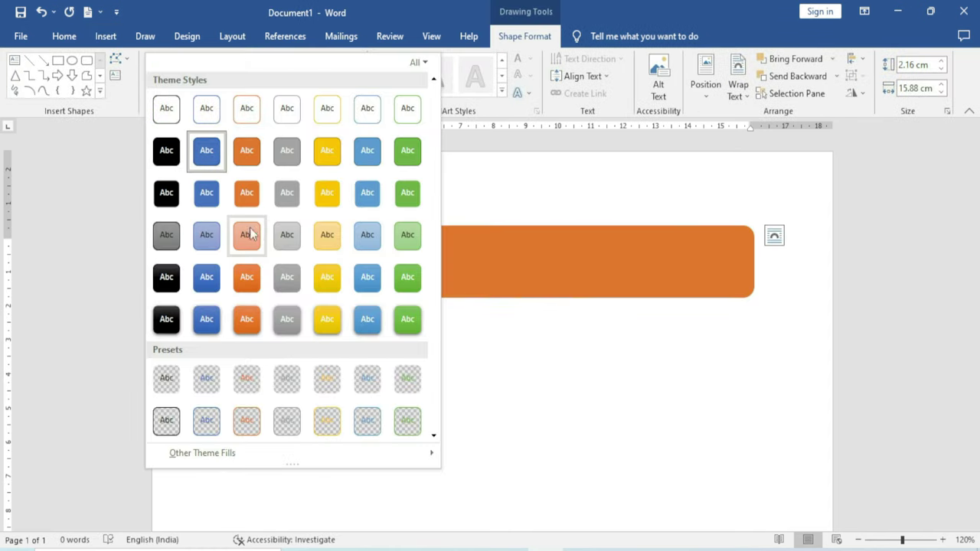
left_click(327, 279)
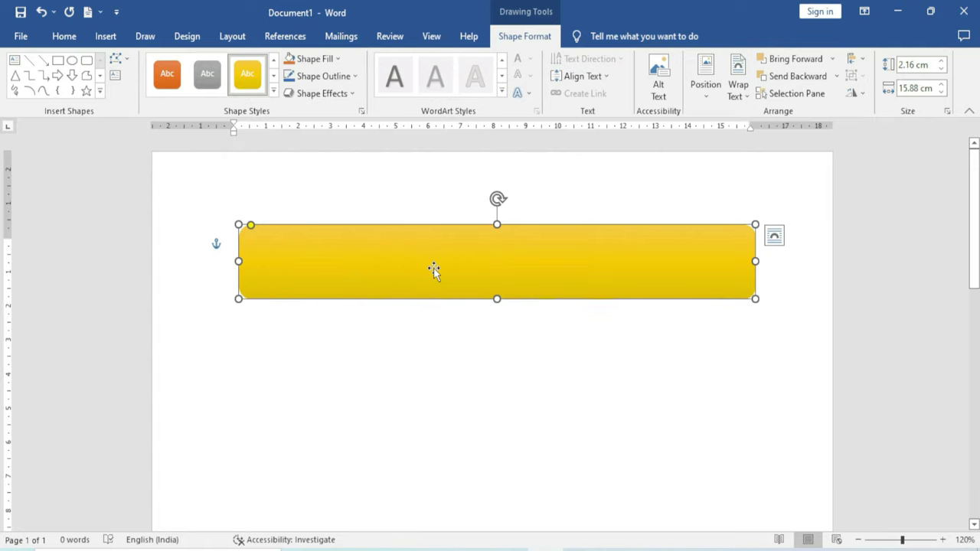
Add the text 'Excel Infotech' inside the yellow rectangle
right_click(486, 270)
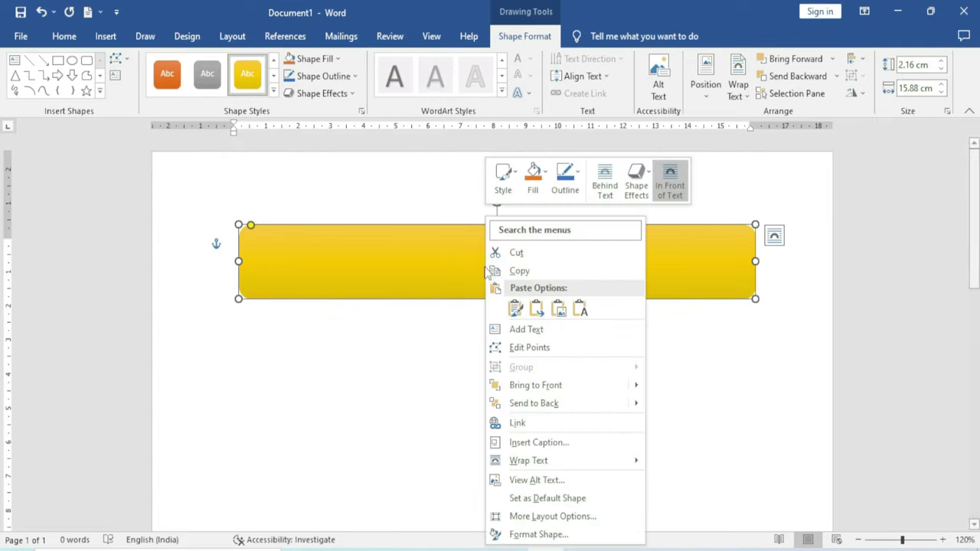
left_click(529, 331)
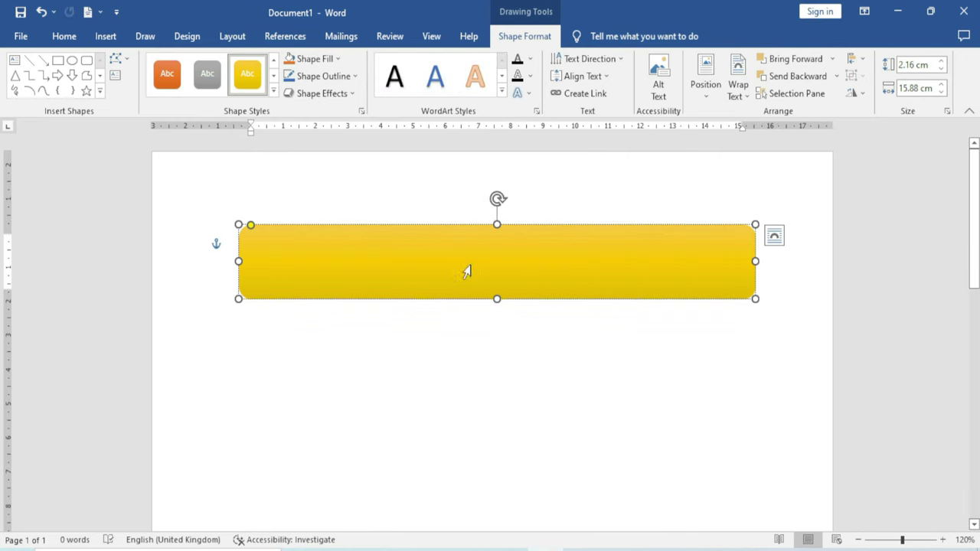
type("E")
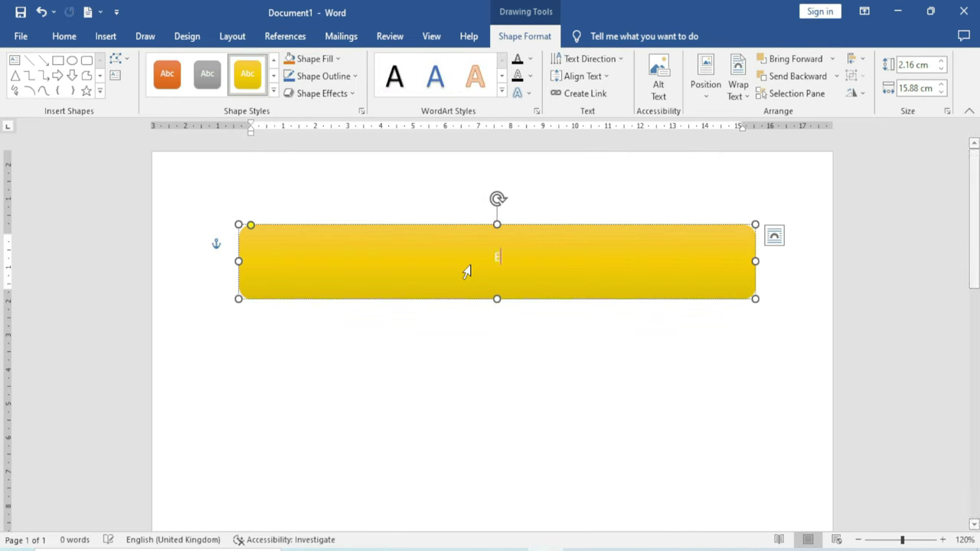
type("xcel Infotech")
left_click(337, 365)
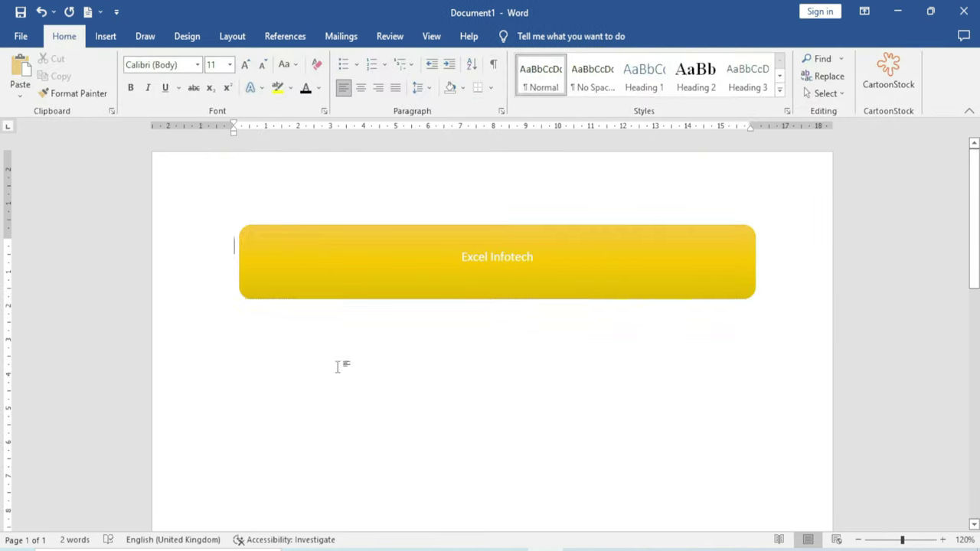
Save the shape to the Text Box Gallery as a new building block
right_click(282, 296)
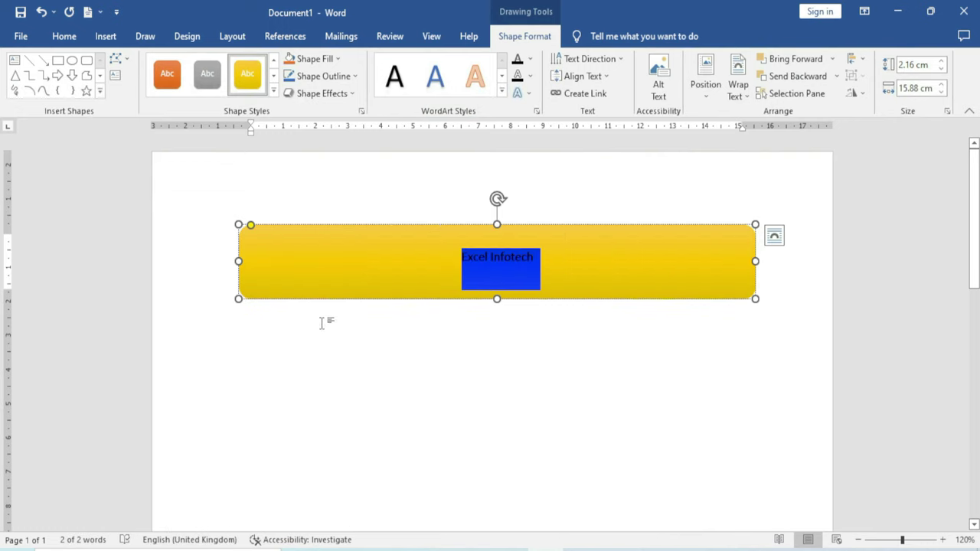
left_click(105, 36)
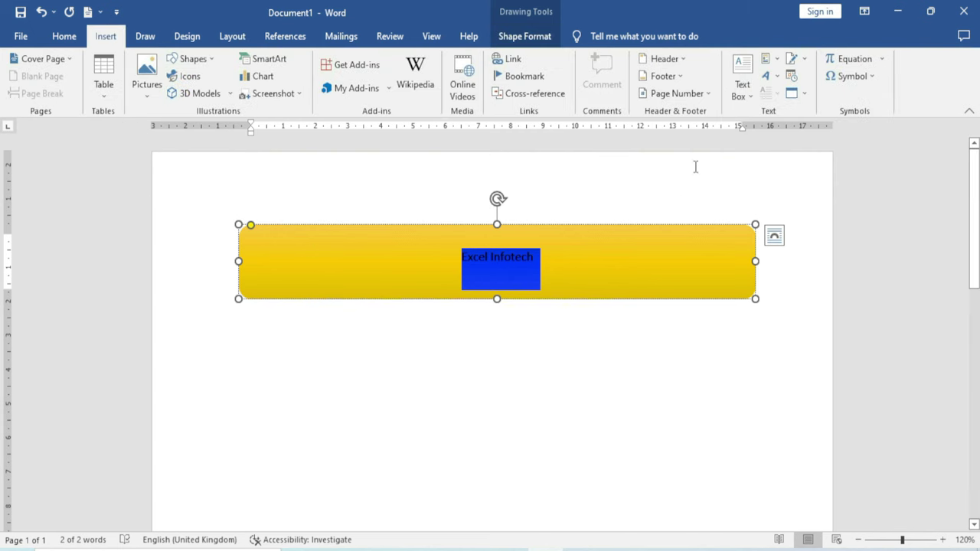
left_click(752, 97)
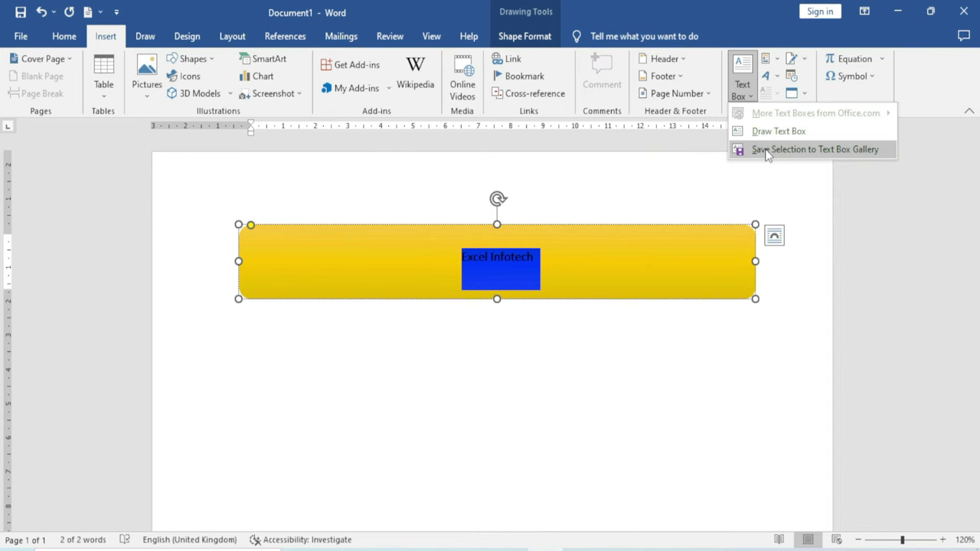
left_click(767, 150)
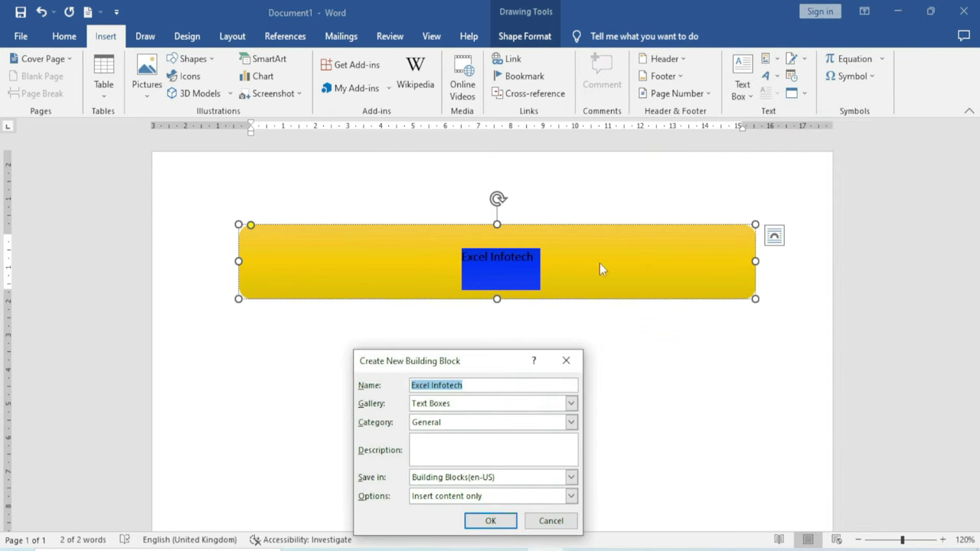
Keep Text Boxes as the gallery in the Create New Building Block dialog
left_click_drag(525, 256, 527, 199)
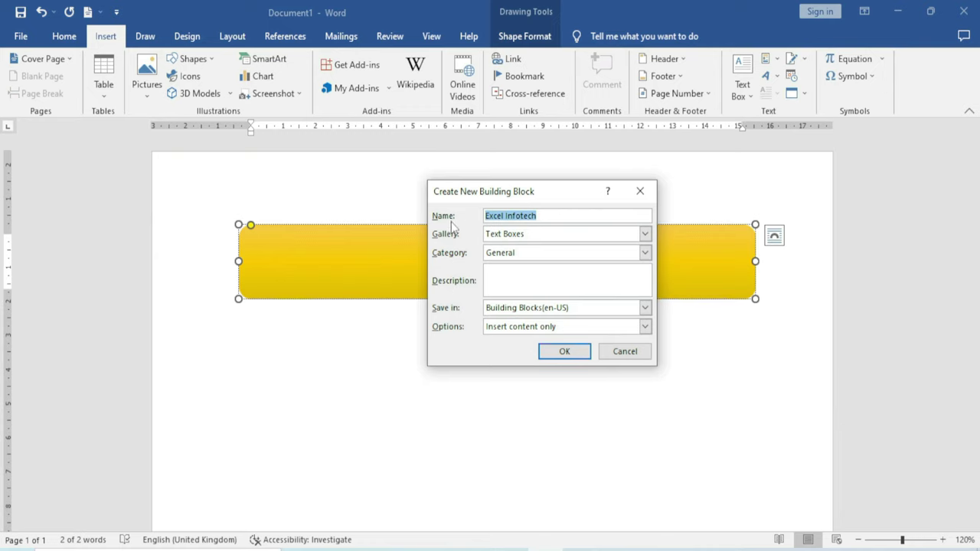
left_click_drag(547, 197, 578, 198)
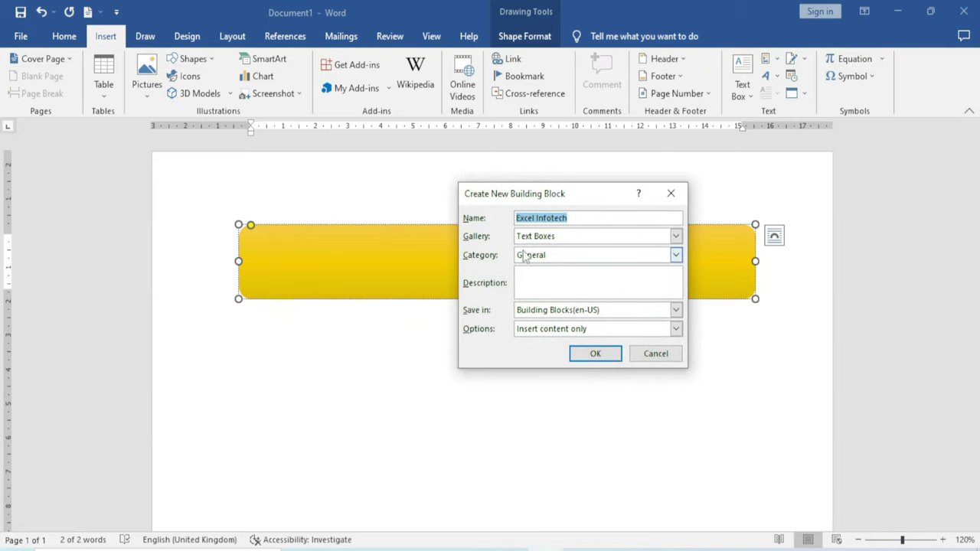
left_click(675, 237)
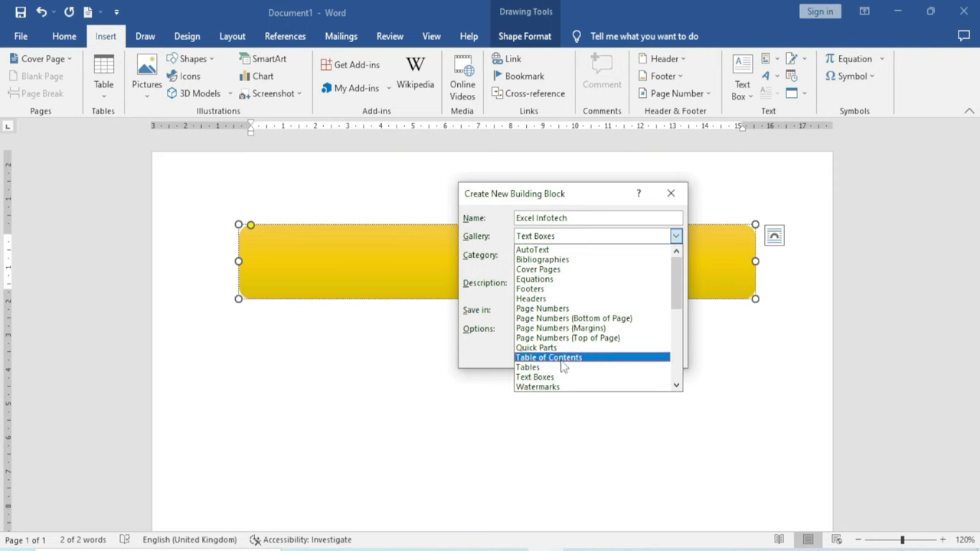
left_click(570, 239)
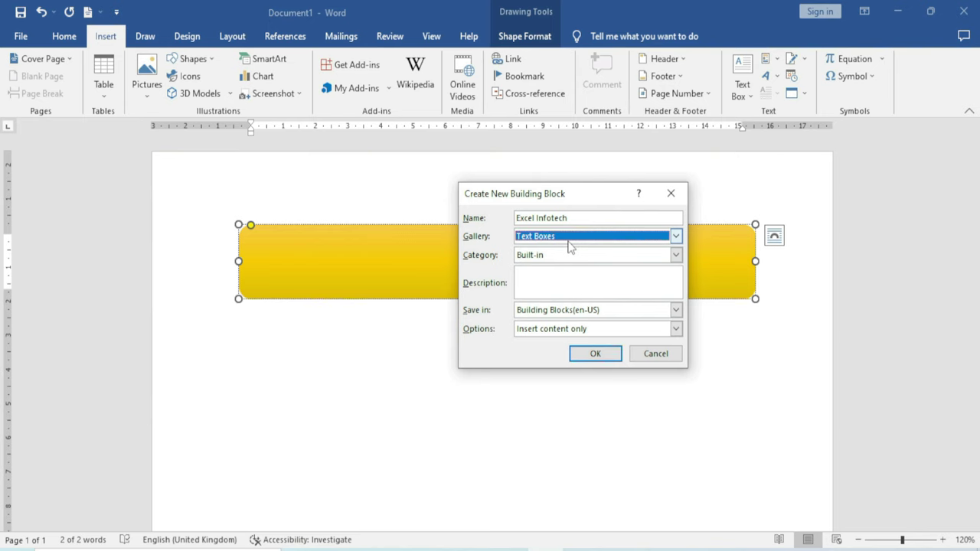
Create a new category named 'Hadding' and save the building block
left_click(676, 256)
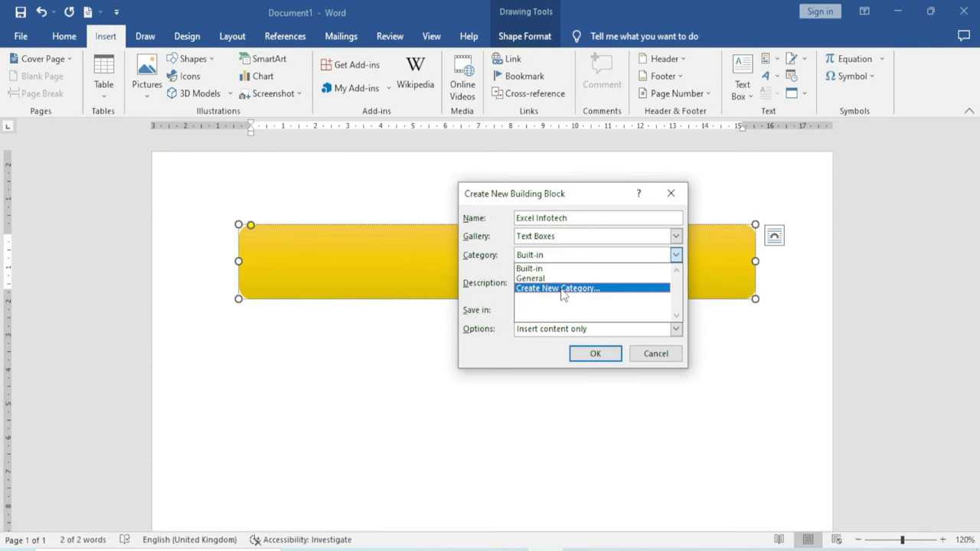
left_click(557, 293)
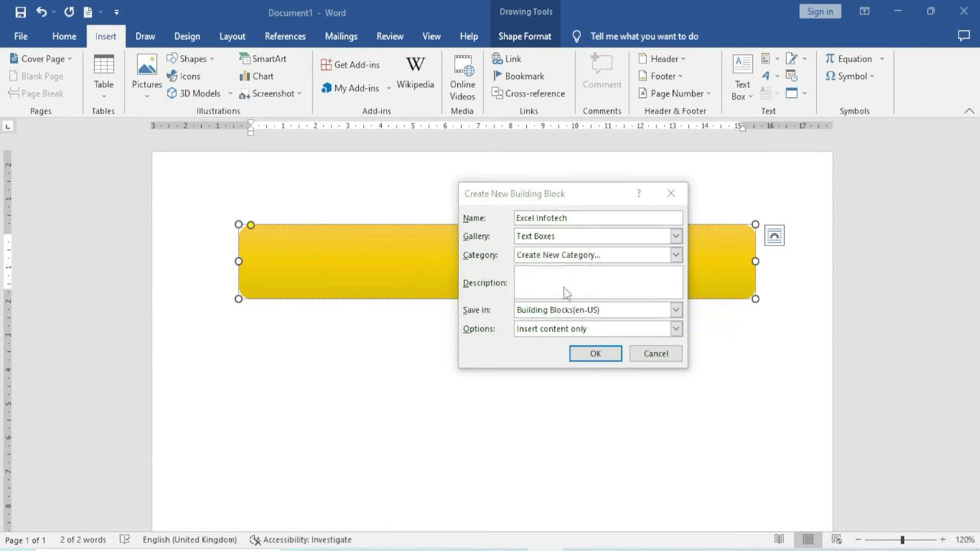
left_click_drag(479, 242, 473, 258)
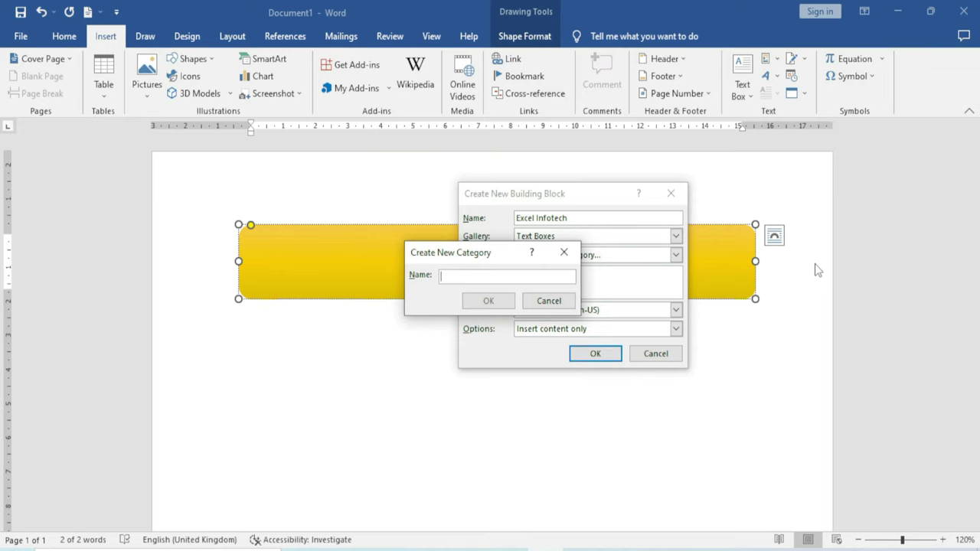
type("Hadding")
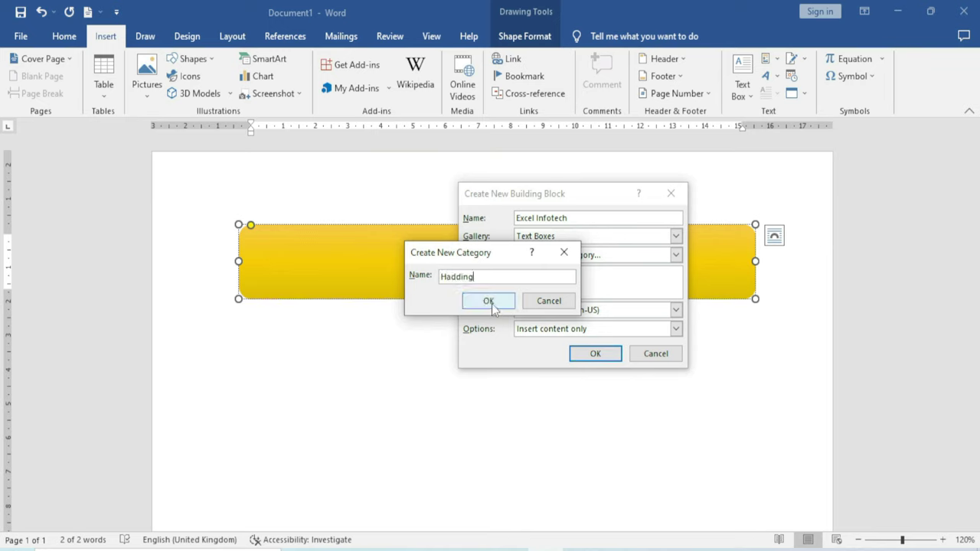
left_click(492, 302)
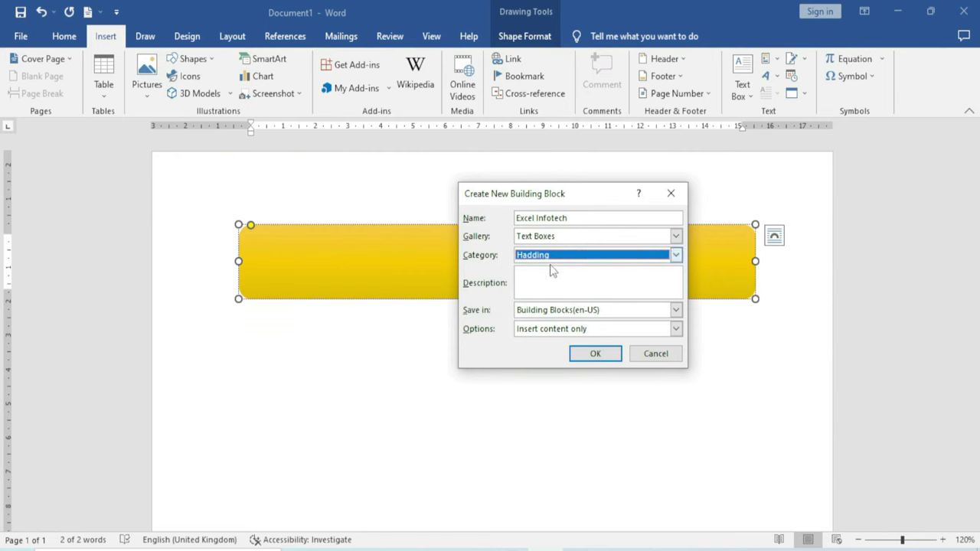
left_click(596, 353)
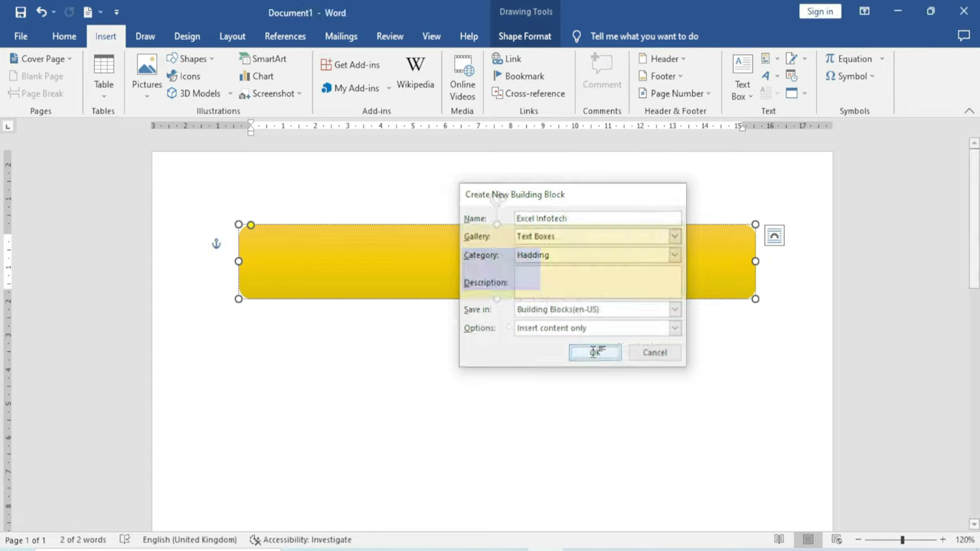
left_click(590, 349)
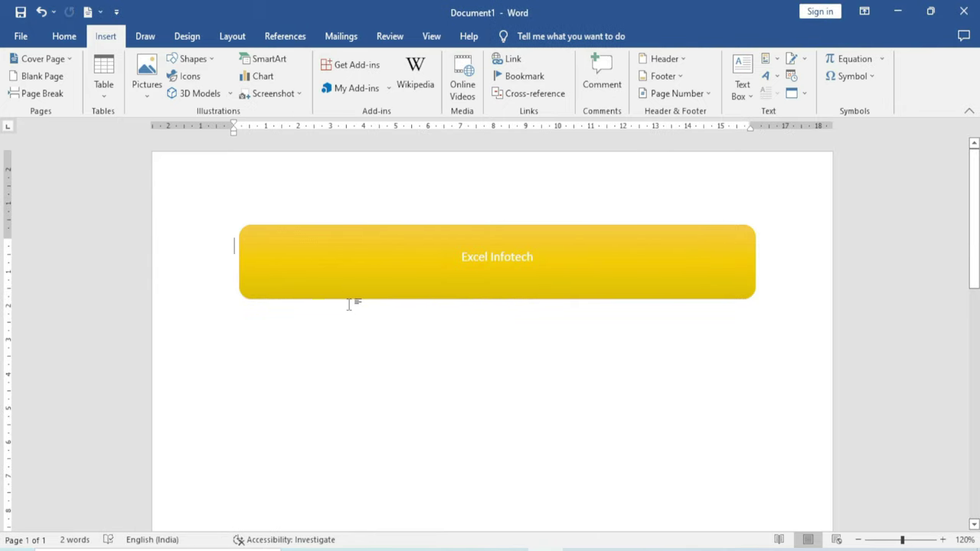
Delete the Excel Infotech shape and reinsert the saved Excel Infotech text box from the gallery
key("ctrl+a")
key("Delete")
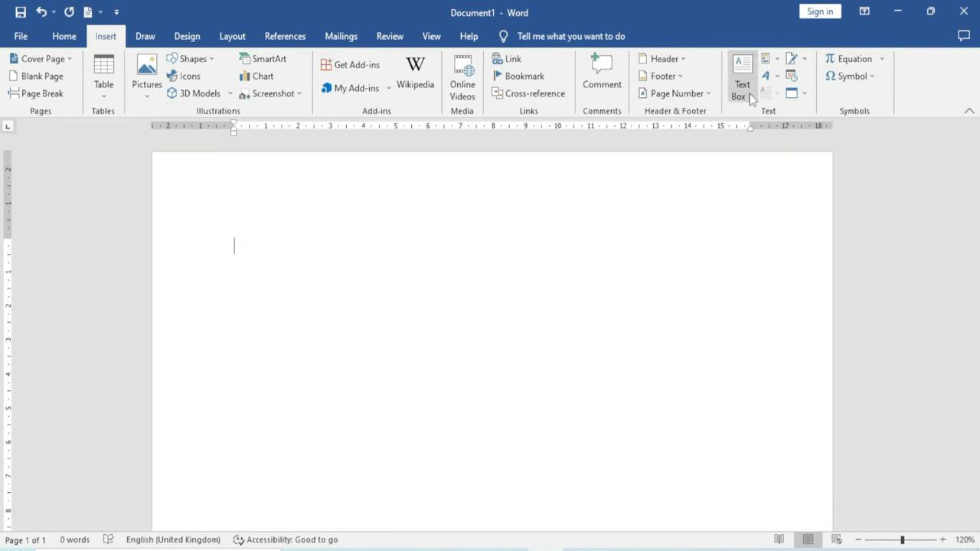
left_click(749, 93)
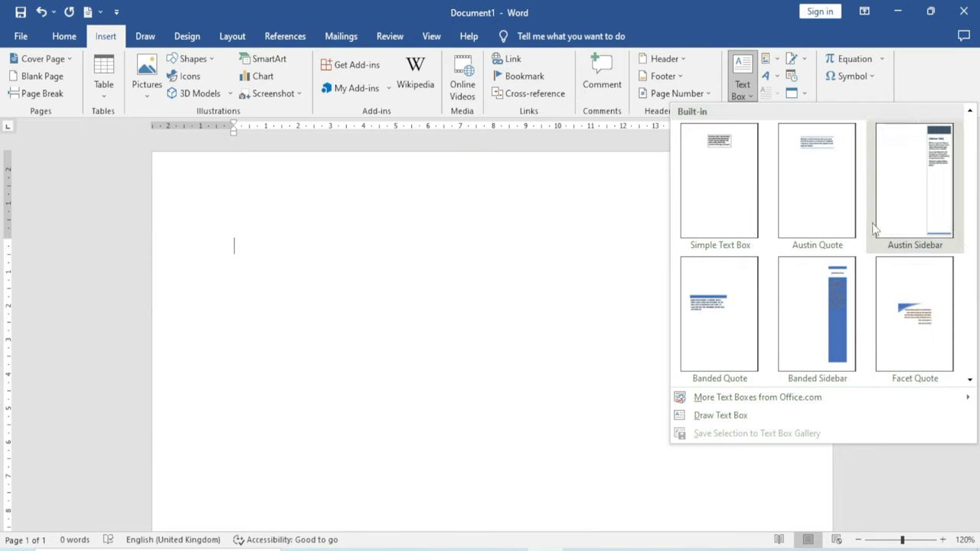
scroll(859, 235, "down", 5)
scroll(858, 243, "down", 3)
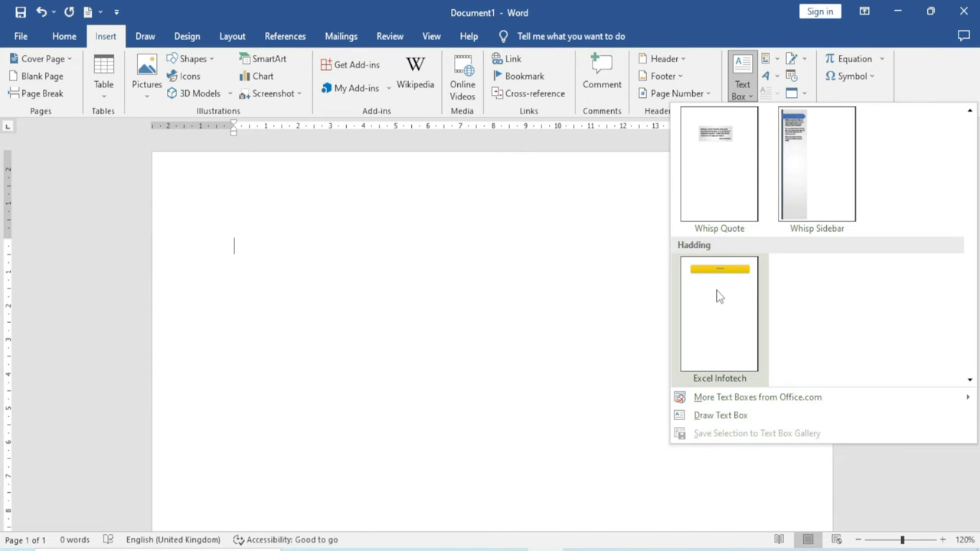
left_click(720, 297)
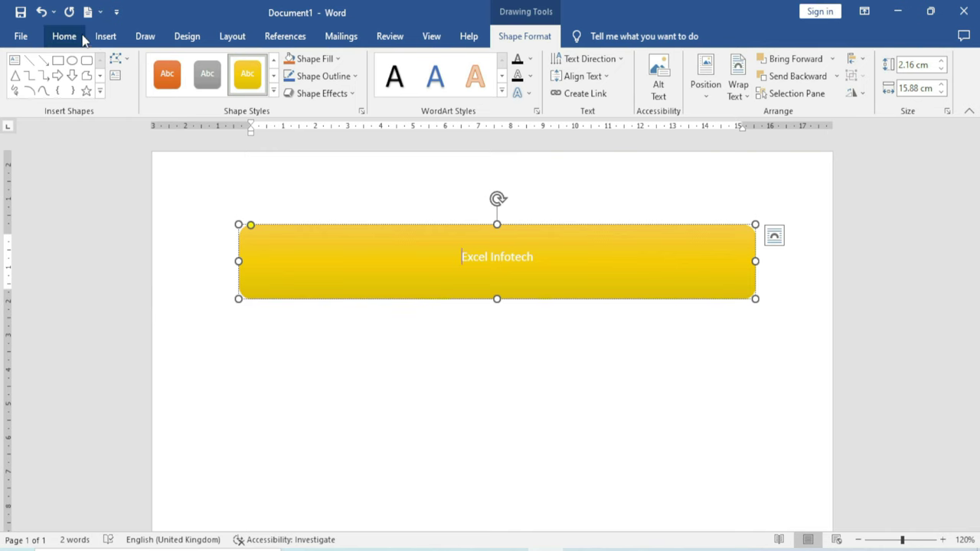
Undo the reinserted Excel Infotech bar, leaving the page blank with the Text Box gallery open
left_click(106, 36)
left_click(743, 84)
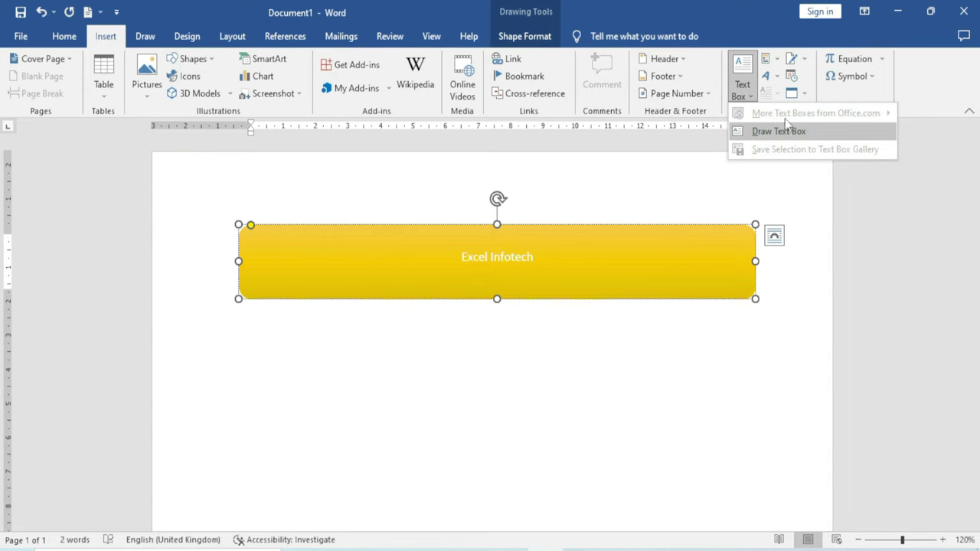
left_click(862, 126)
left_click(360, 368)
key("ctrl+z")
key("ctrl+z")
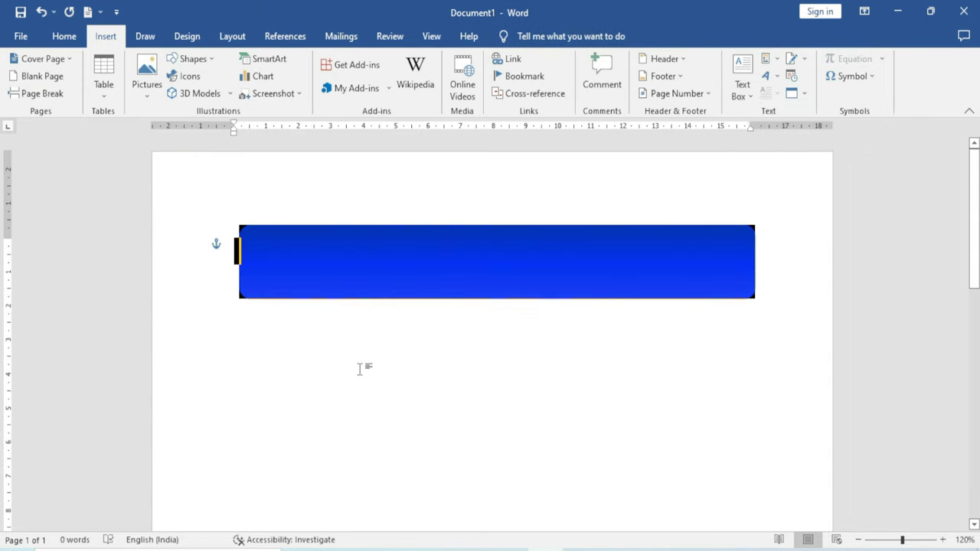
left_click(743, 84)
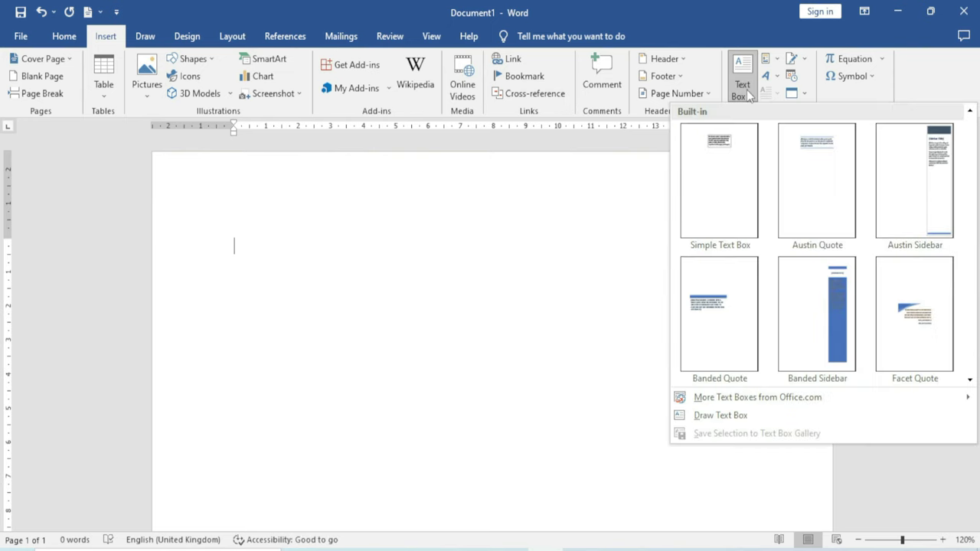
Insert the Office.com Element Sidebar text box with its placeholder text onto the page
mouse_move(741, 406)
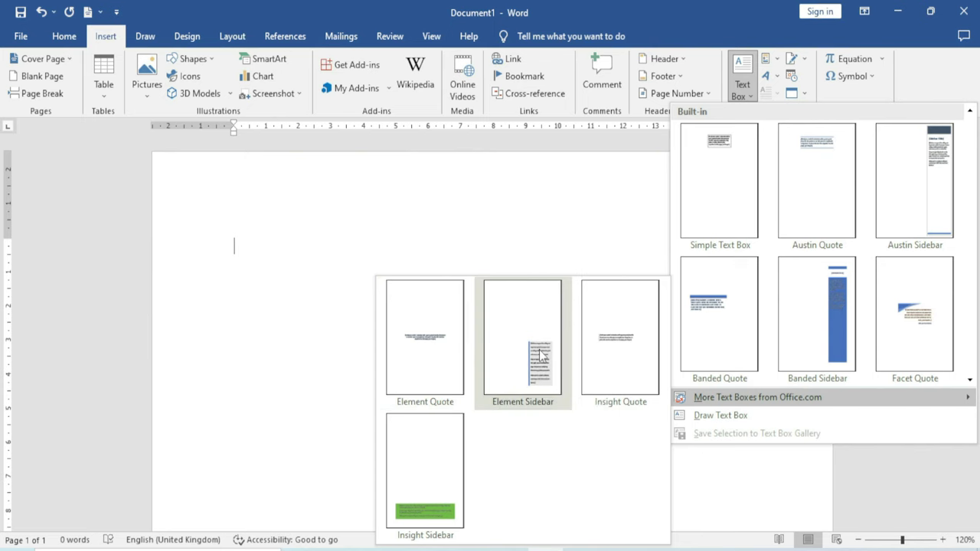
left_click(539, 354)
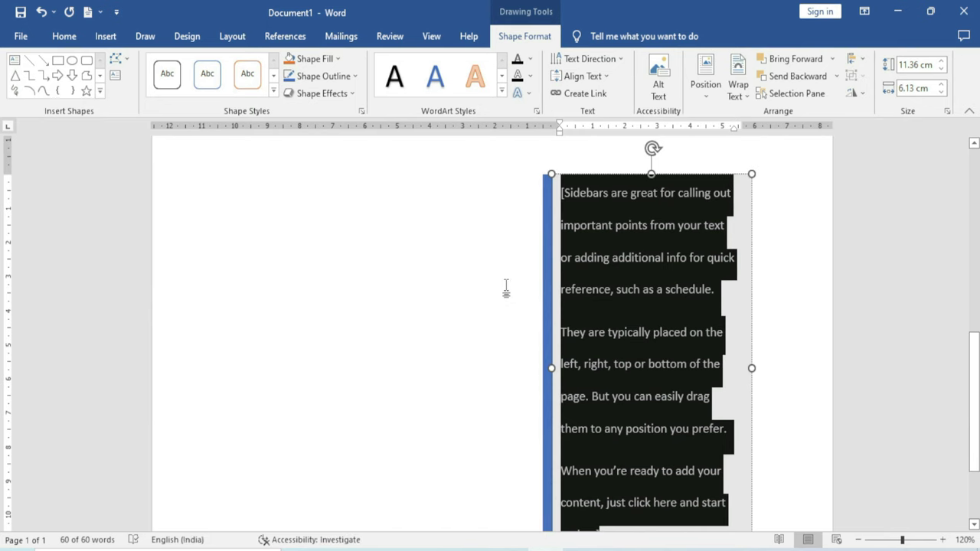
left_click(596, 317)
scroll(596, 323, "down", 5)
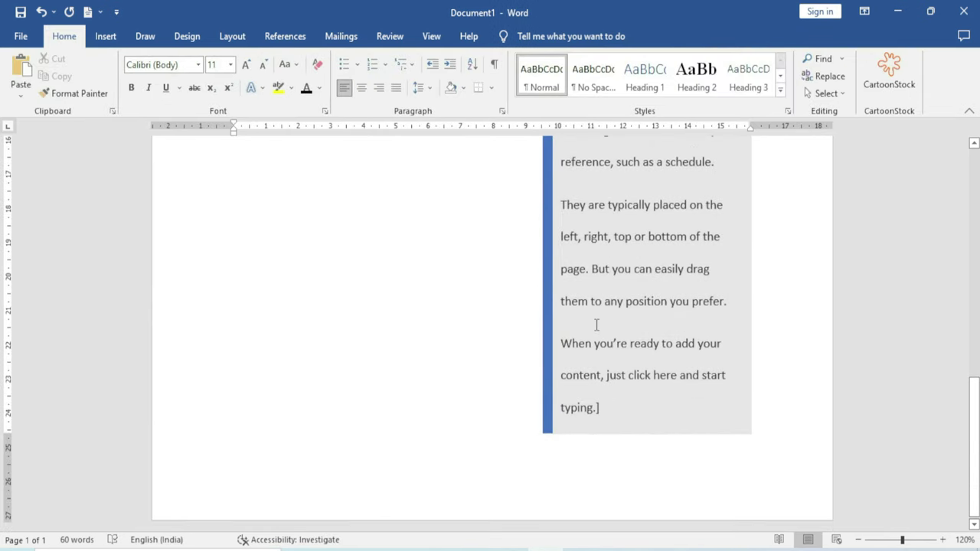
scroll(596, 324, "up", 3)
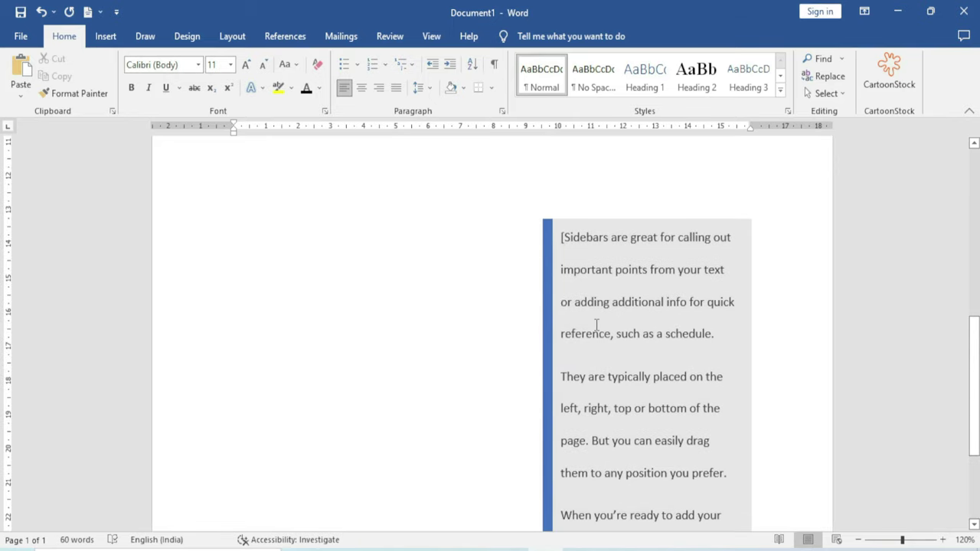
scroll(596, 324, "up", 3)
left_click(106, 36)
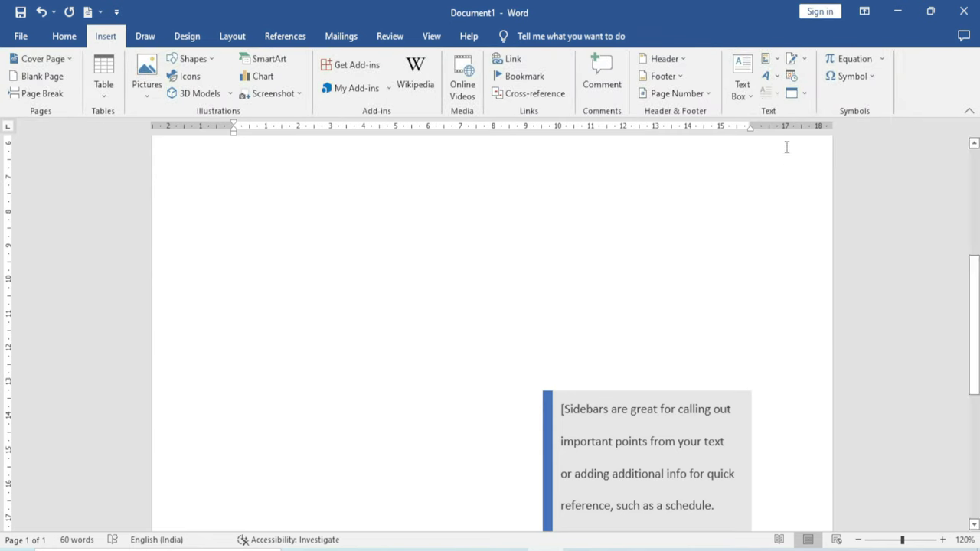
Open the Text Box gallery again
left_click(741, 88)
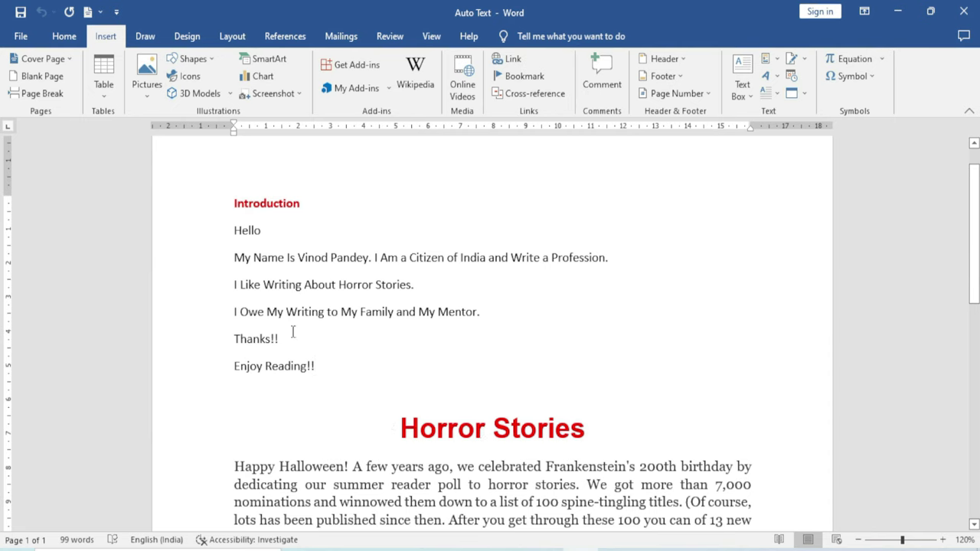
Select the lines from Hello through Thanks!! and show the Quick Parts AutoText gallery
left_click_drag(234, 230, 325, 371)
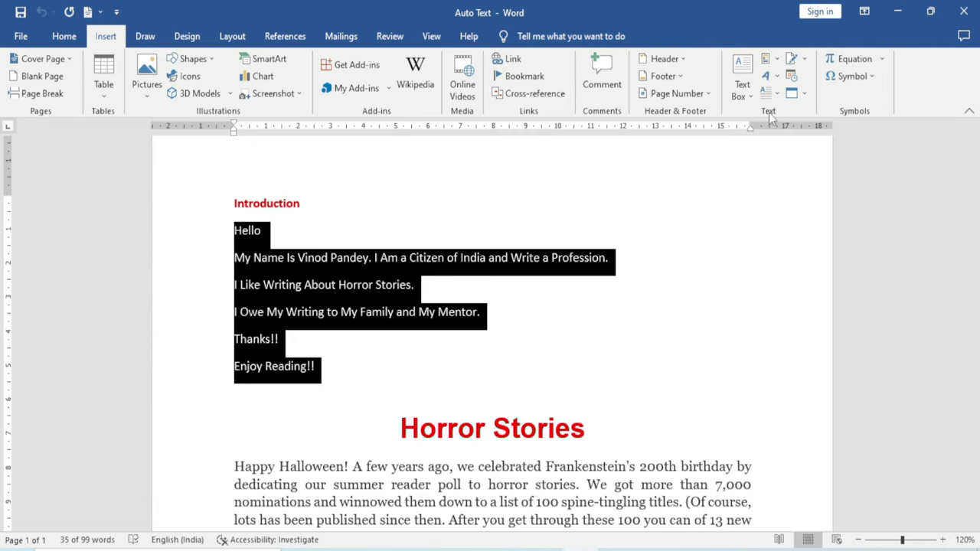
left_click(766, 58)
mouse_move(785, 81)
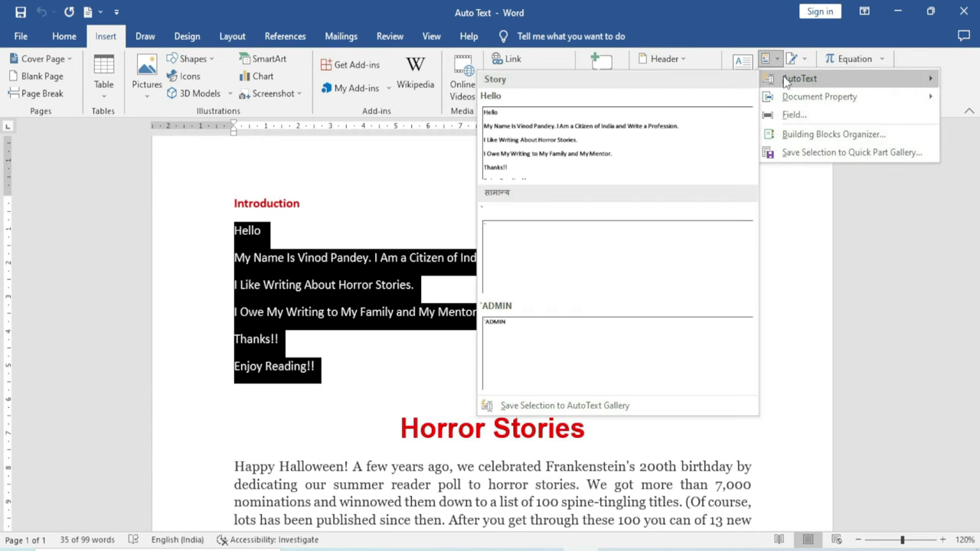
Save the selection to the AutoText gallery under the name Introduction
left_click(635, 405)
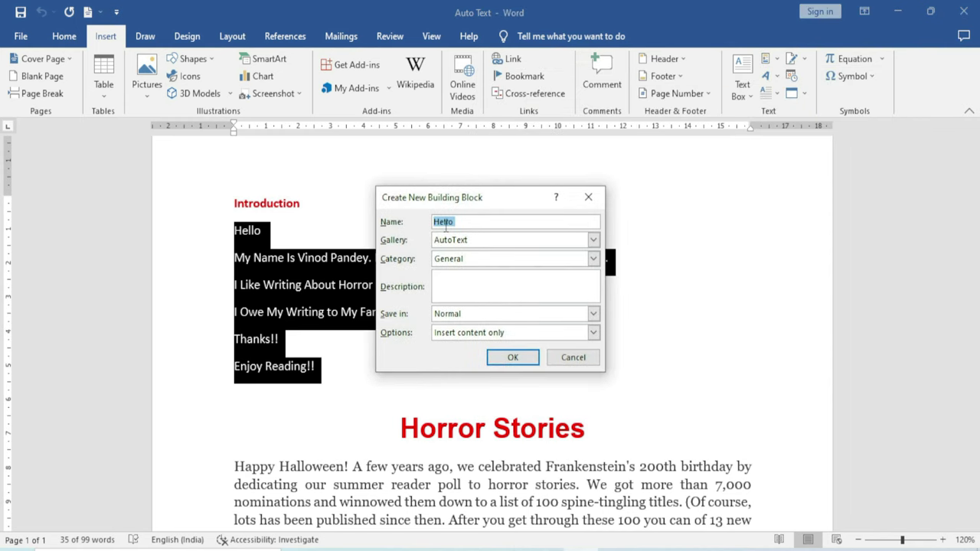
left_click(480, 222)
key("BackSpace")
key("BackSpace")
key("BackSpace")
key("BackSpace")
key("BackSpace")
key("BackSpace")
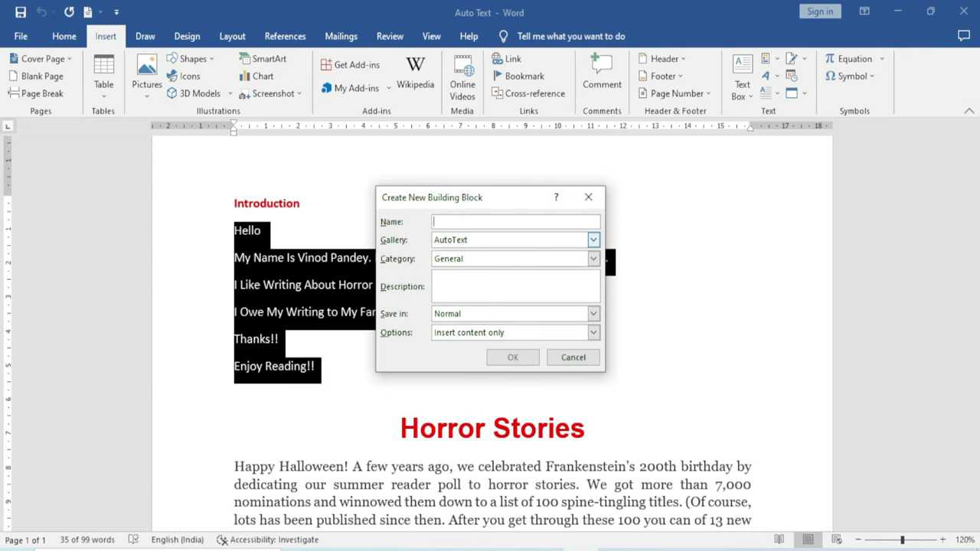
type("Introduction")
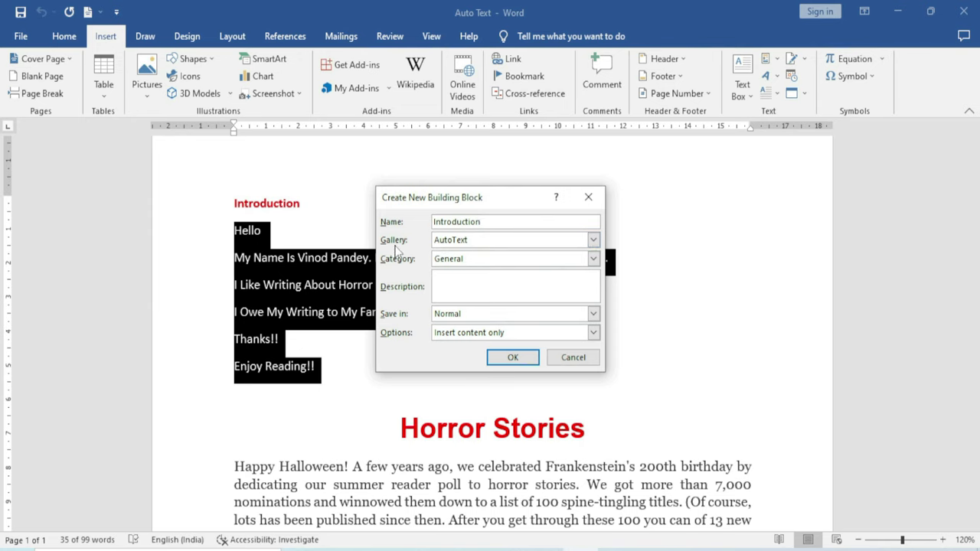
left_click(593, 241)
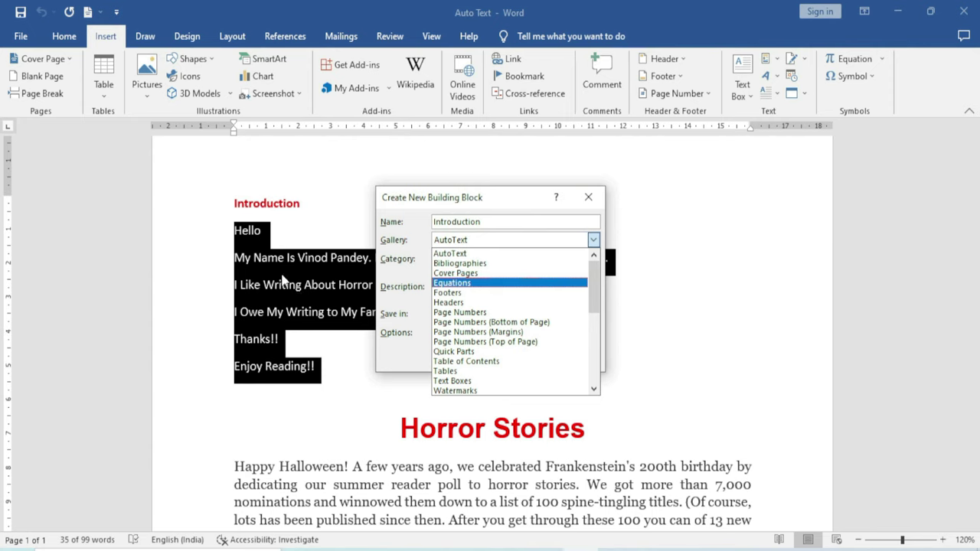
left_click(468, 253)
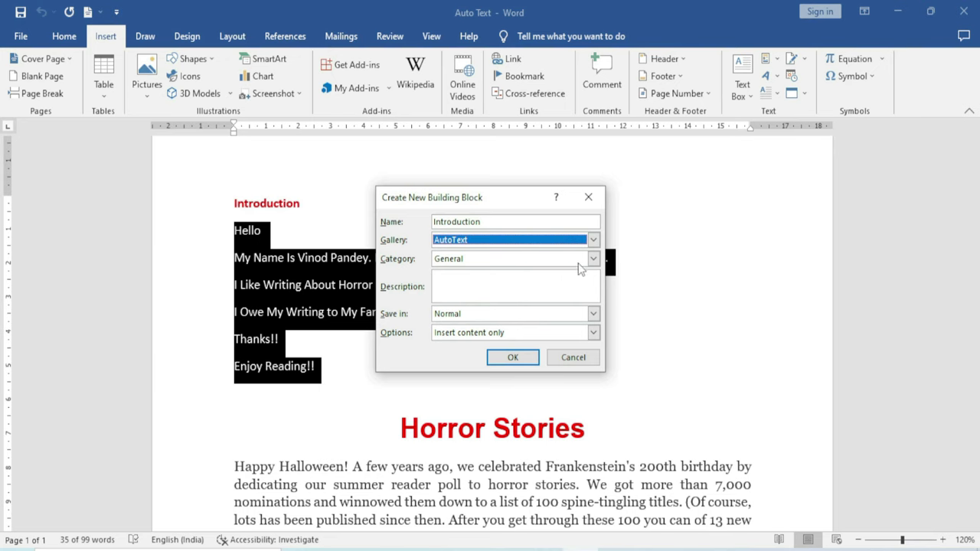
File the entry under Story with description 'Introdution my Horror stories' and confirm
left_click(593, 259)
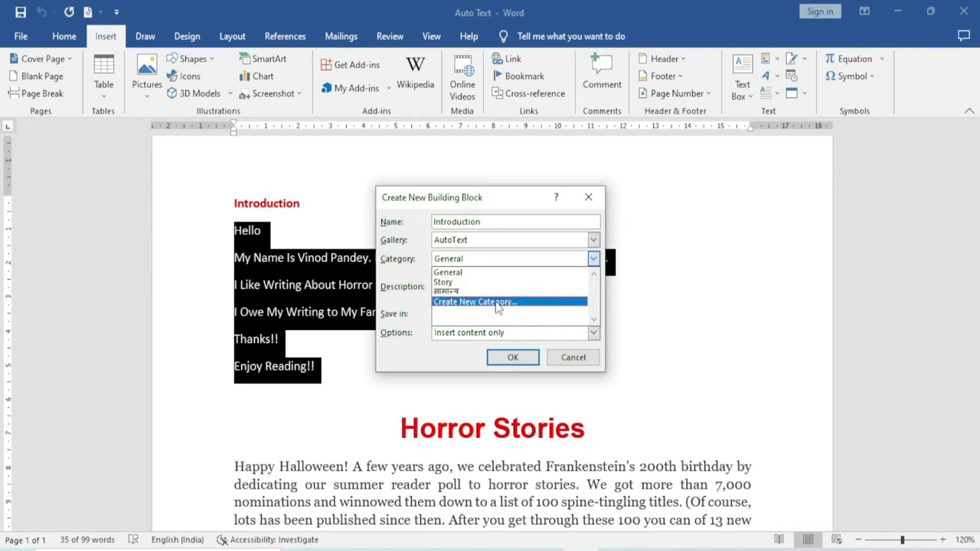
left_click(496, 303)
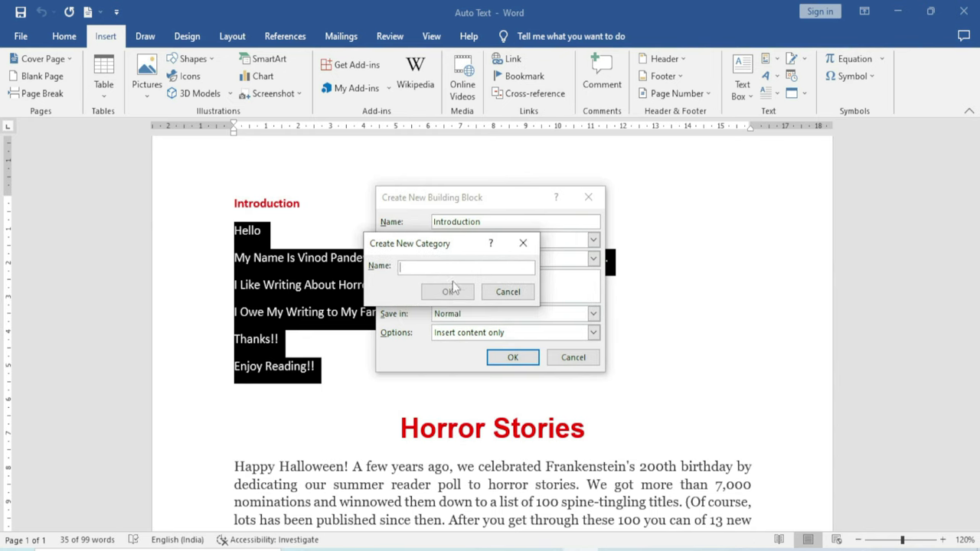
left_click(511, 292)
left_click(593, 258)
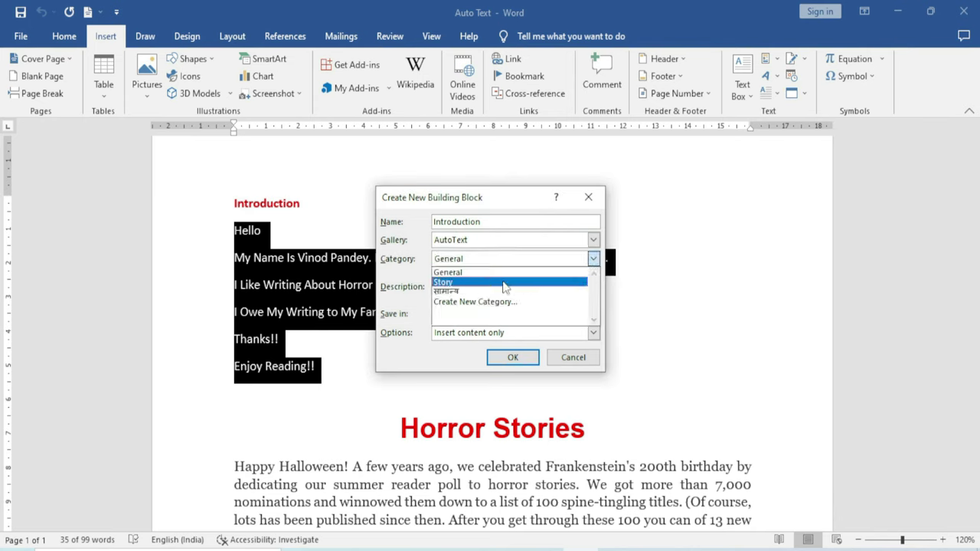
left_click(456, 283)
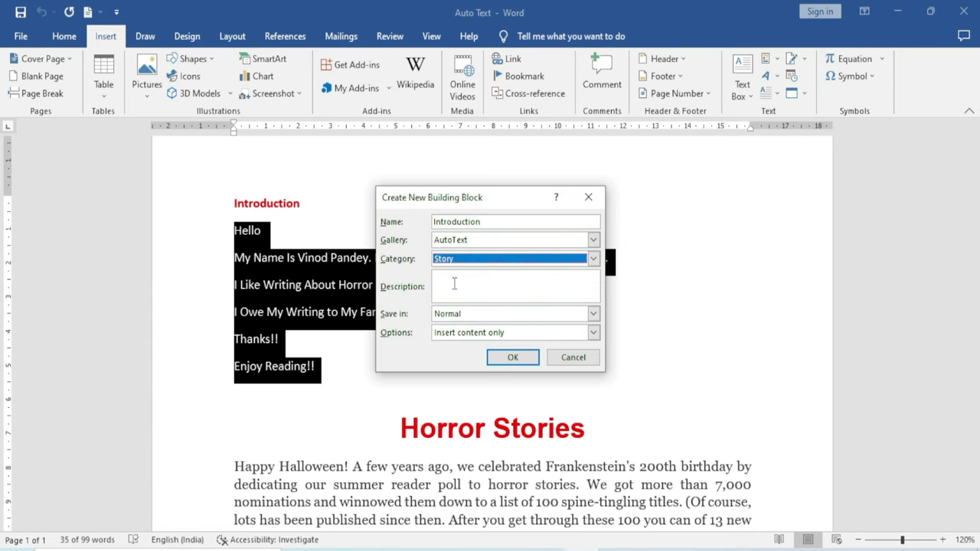
left_click(454, 284)
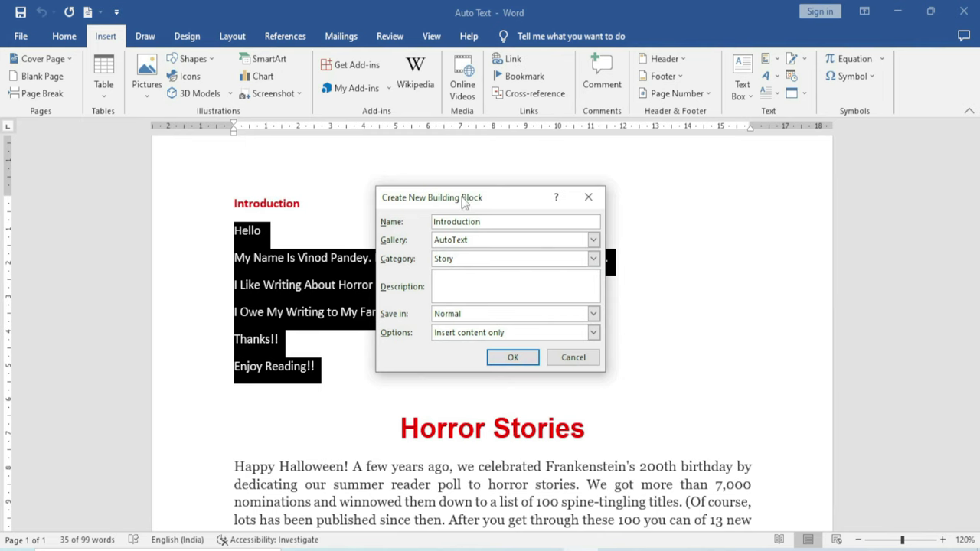
left_click_drag(462, 199, 511, 211)
type("Introdution my Horror stories")
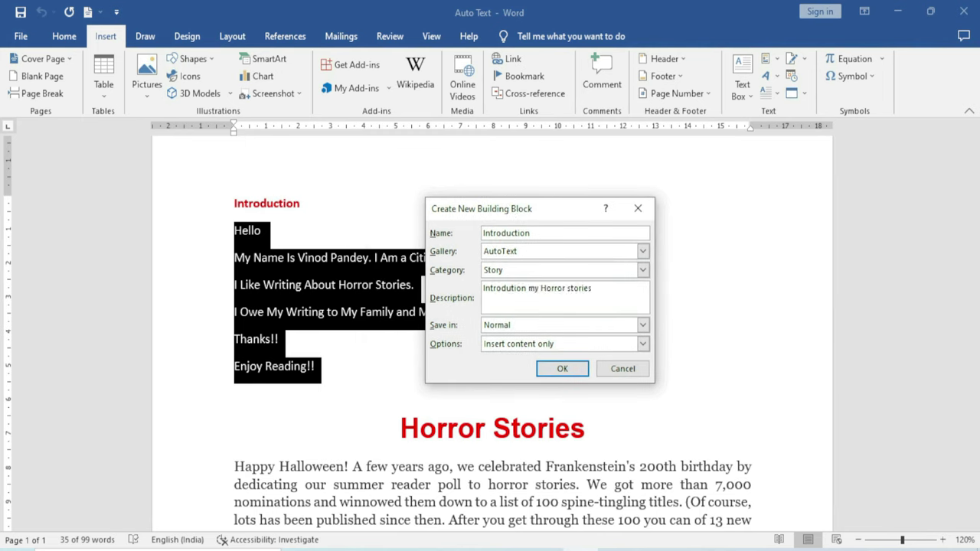
left_click(565, 369)
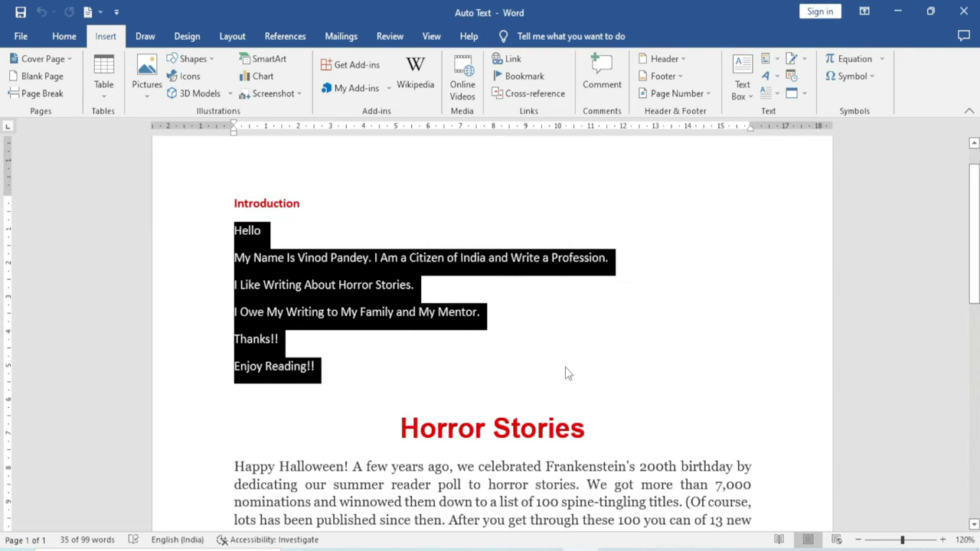
Start a new line below Enjoy Reading!! and type 'intr' to trigger the AutoText tip
left_click(341, 370)
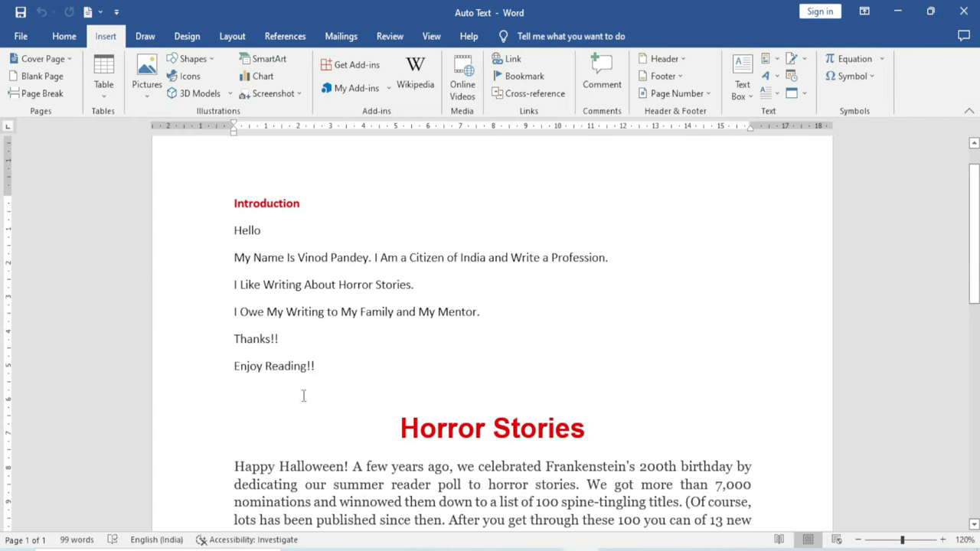
key("Return")
key("Return")
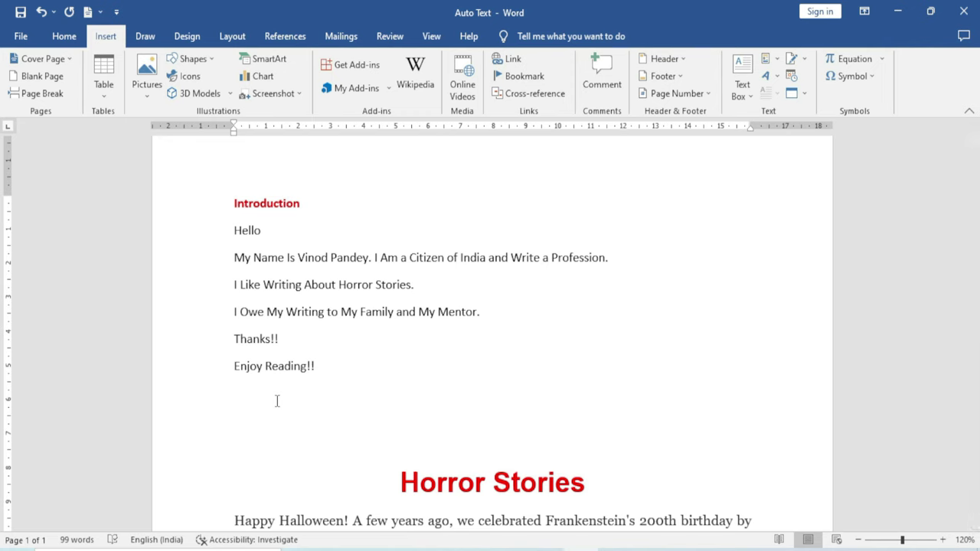
type("intr")
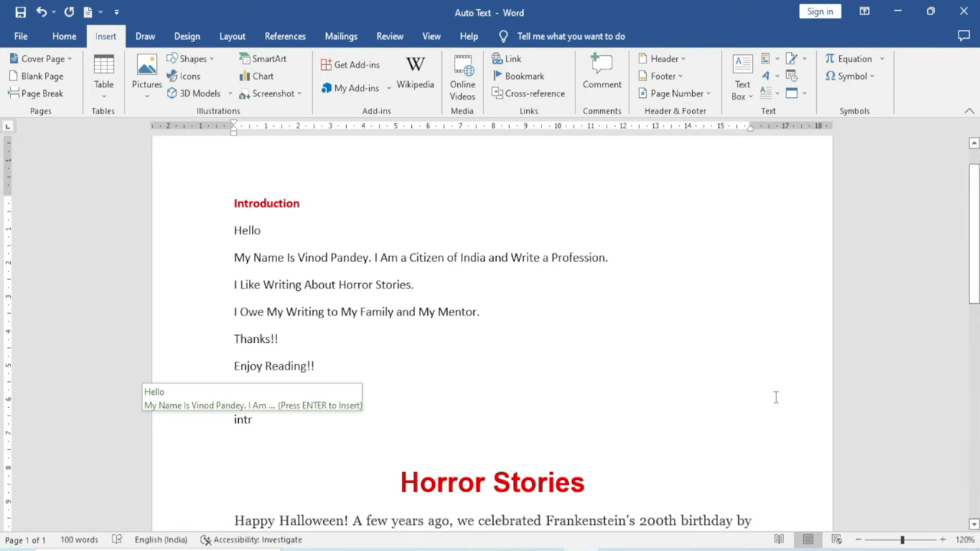
Accept the AutoText suggestion to insert a second copy of the introduction lines
key("Return")
scroll(365, 422, "down", 2)
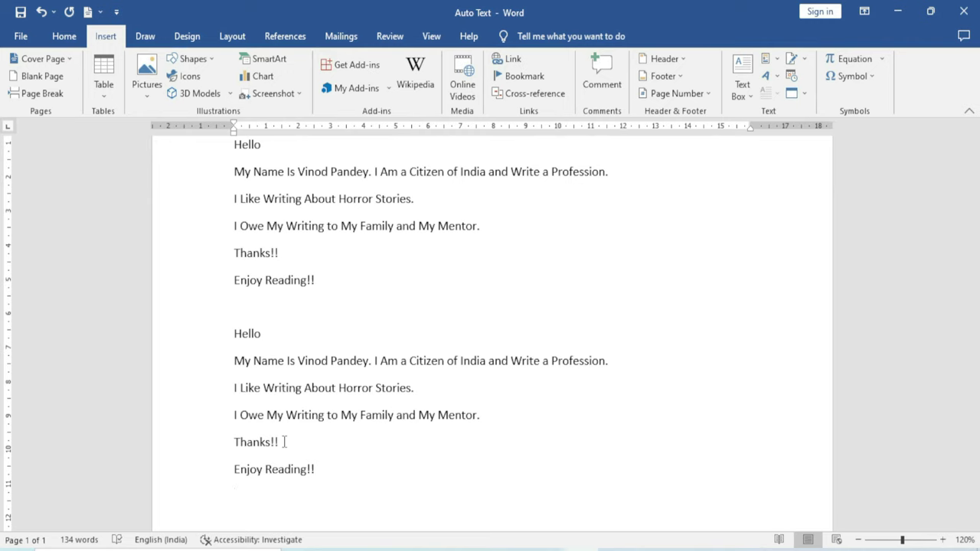
Insert the Introduction entry from the Quick Parts AutoText gallery, bringing the document to 169 words
left_click(768, 59)
mouse_move(793, 80)
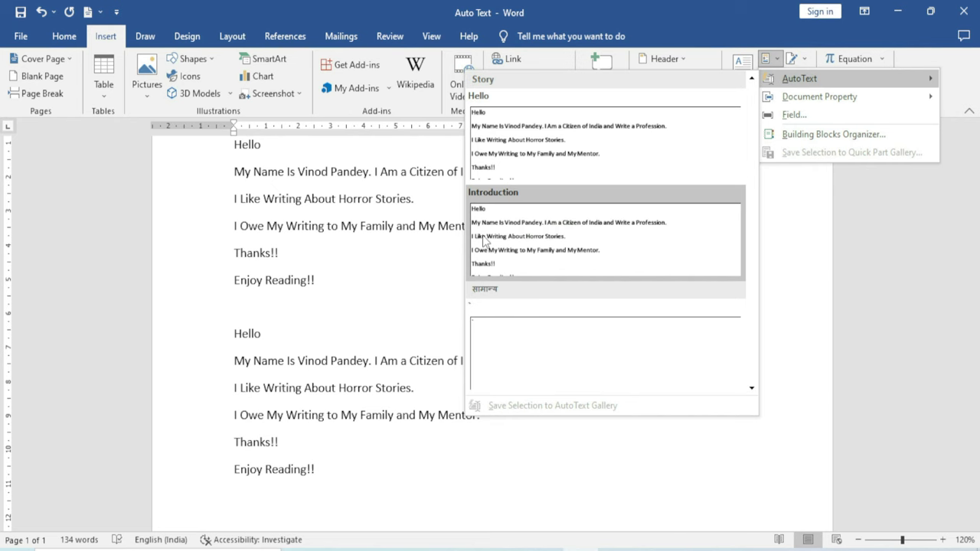
left_click(491, 239)
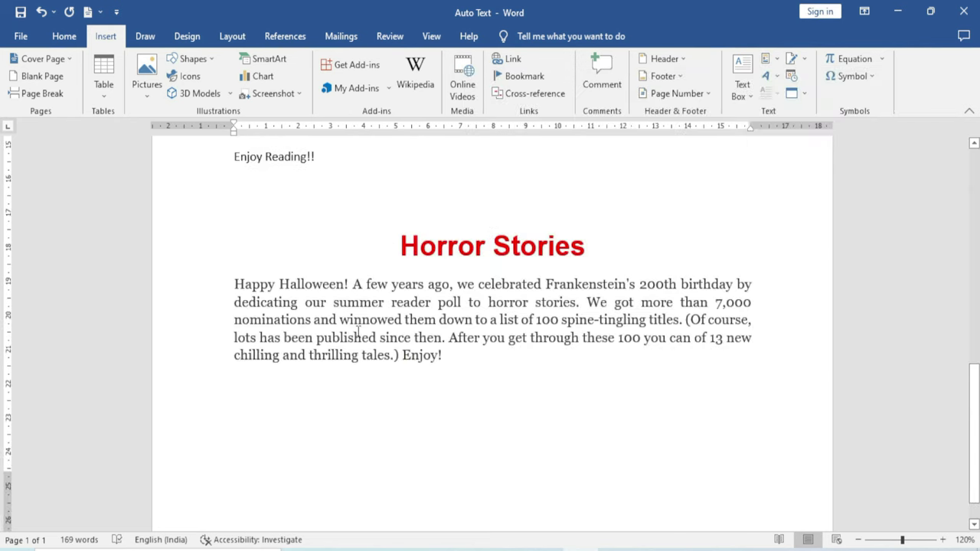
scroll(329, 344, "up", 10)
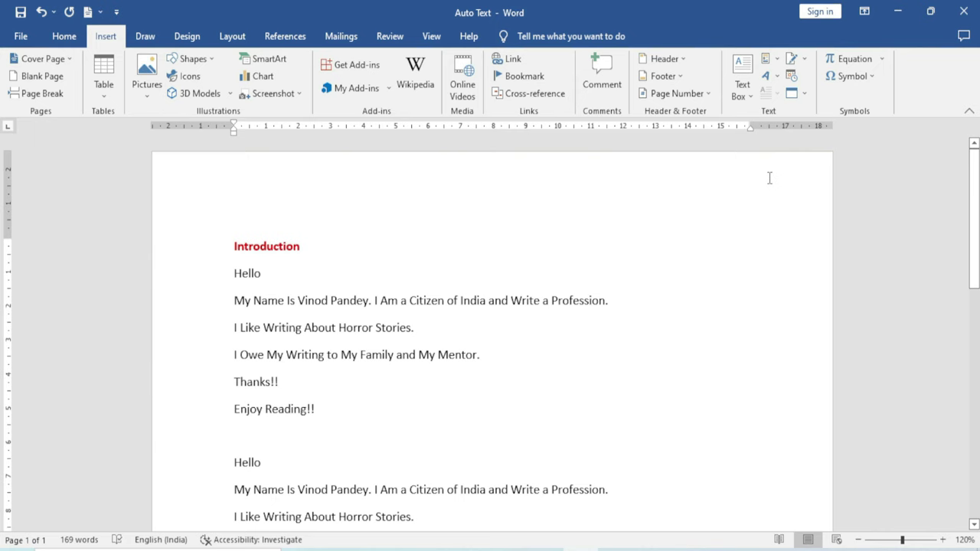
Open Edit Properties for the Introduction AutoText entry in the Modify Building Block dialog
left_click(775, 61)
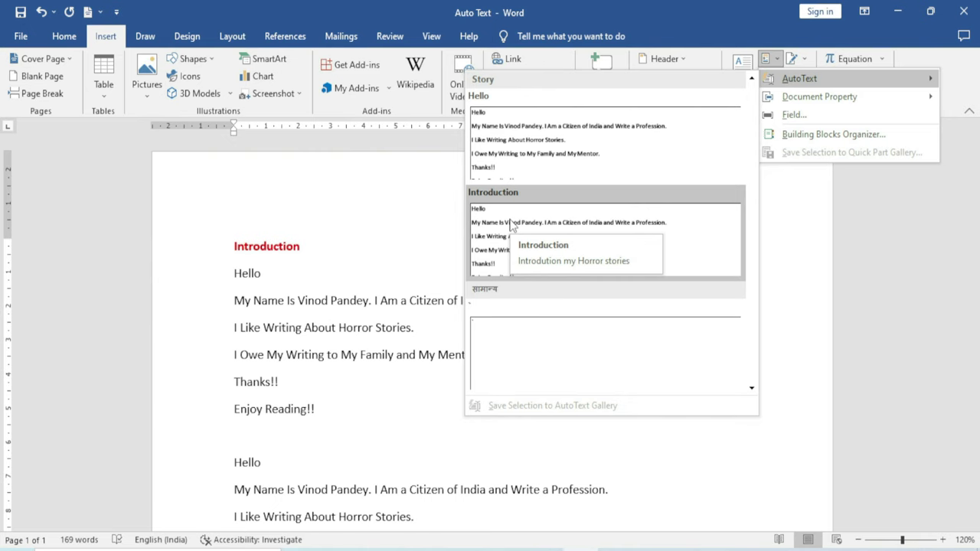
right_click(510, 207)
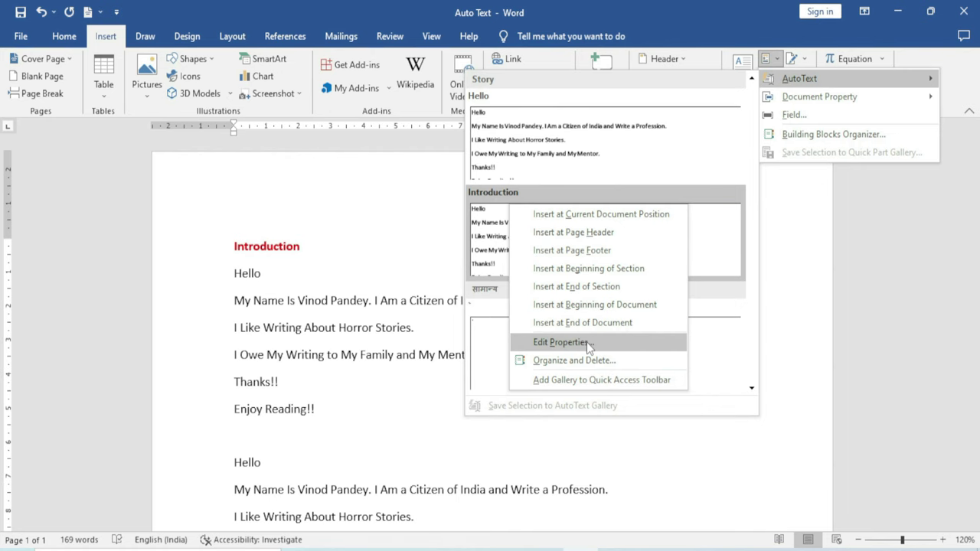
left_click(589, 345)
left_click_drag(538, 212, 456, 204)
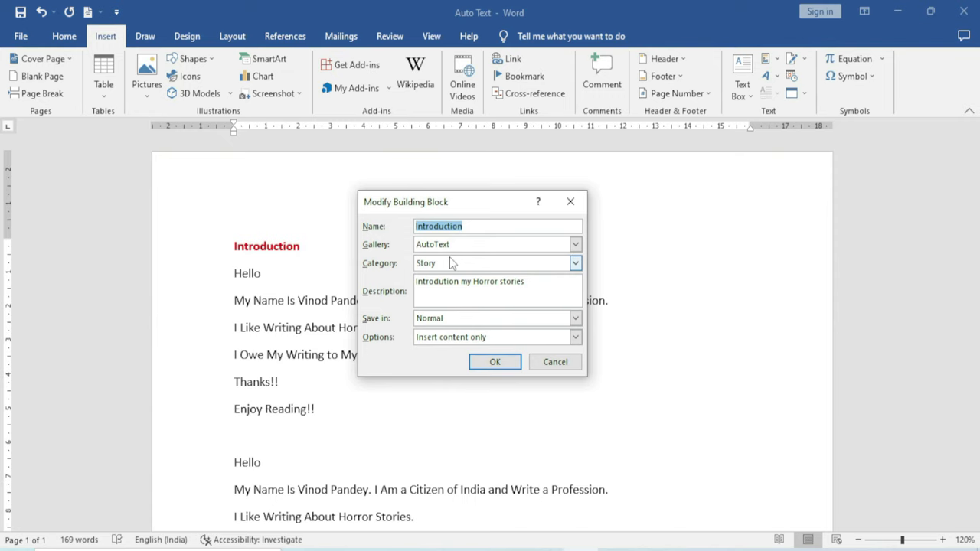
Review the entry's Story category, AutoText gallery and name, then close the dialog unchanged
left_click(575, 263)
left_click(575, 263)
left_click(574, 245)
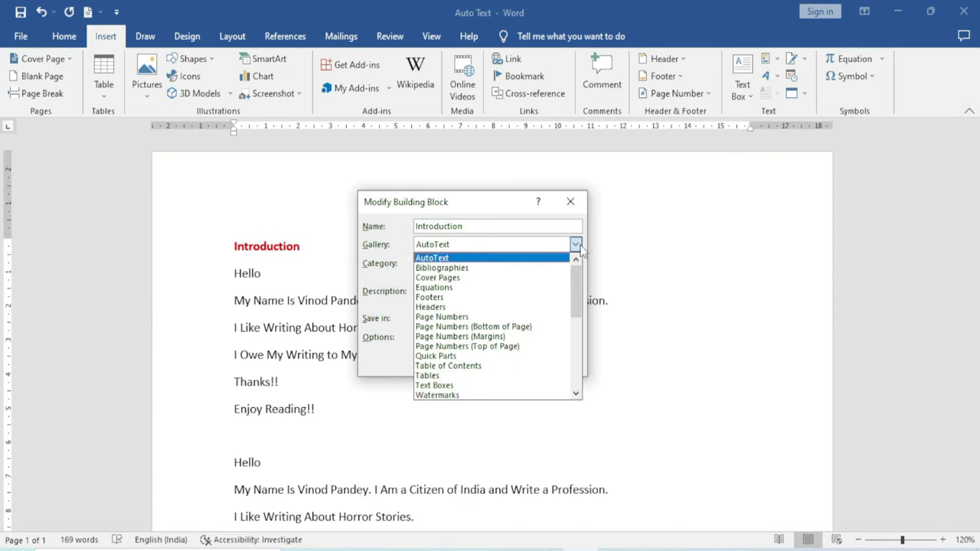
left_click(580, 245)
double_click(469, 226)
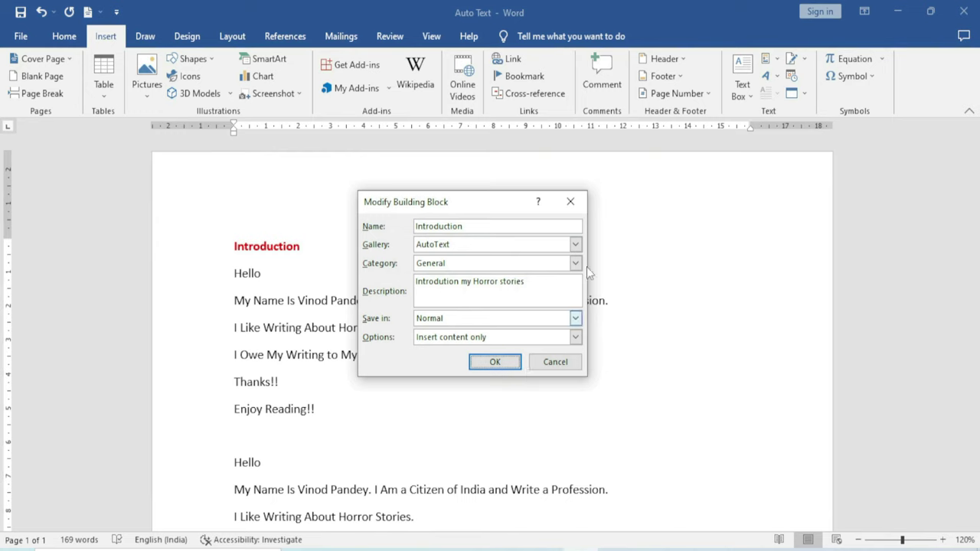
left_click(570, 201)
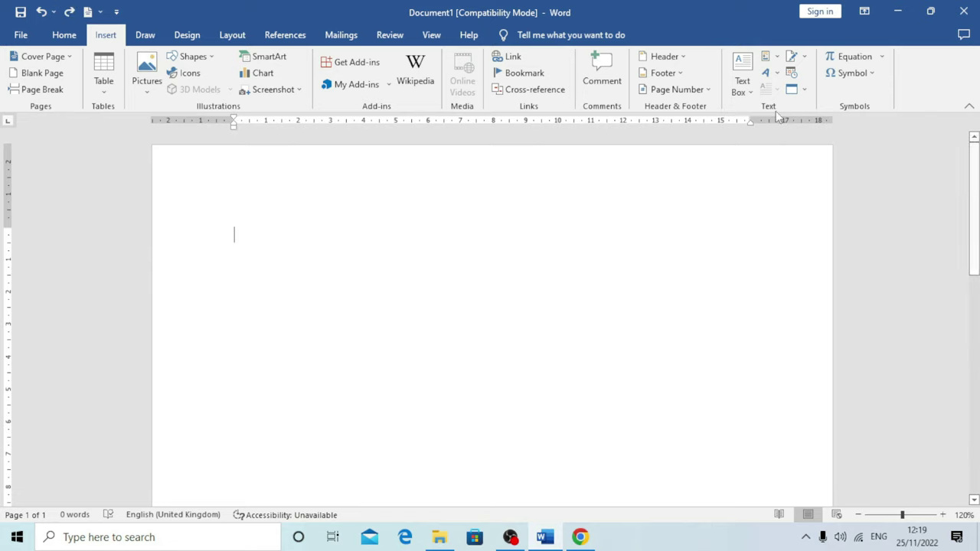
Insert the Author document property and replace its value with the author's full name
left_click(779, 57)
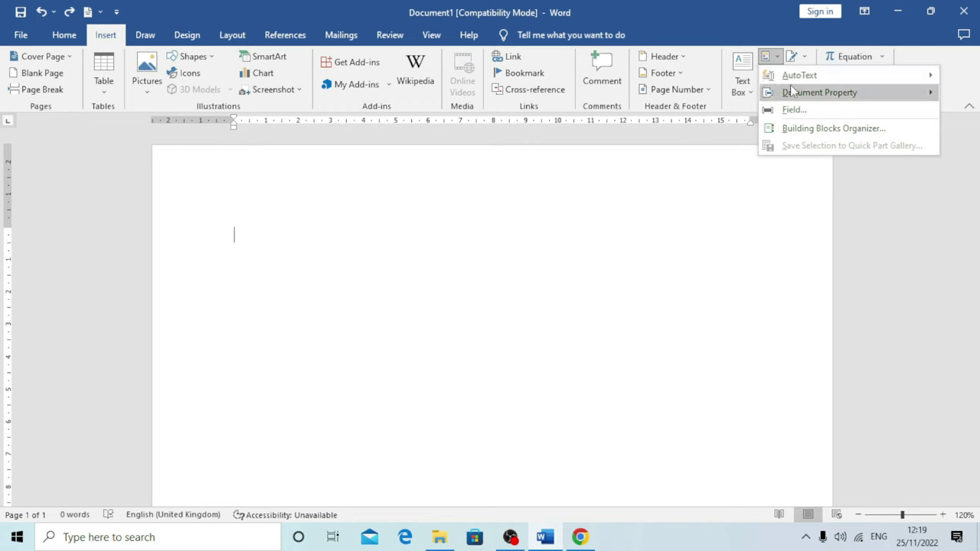
mouse_move(791, 90)
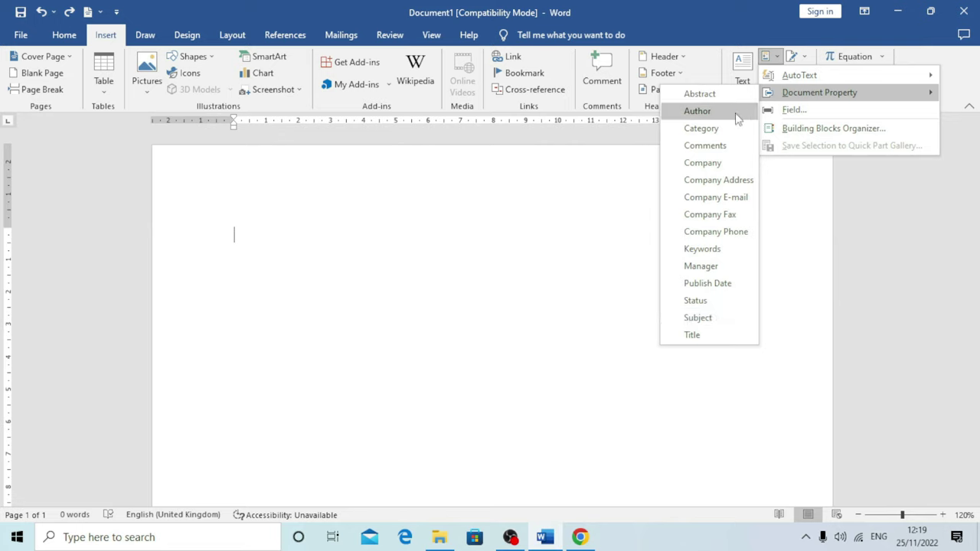
left_click(709, 114)
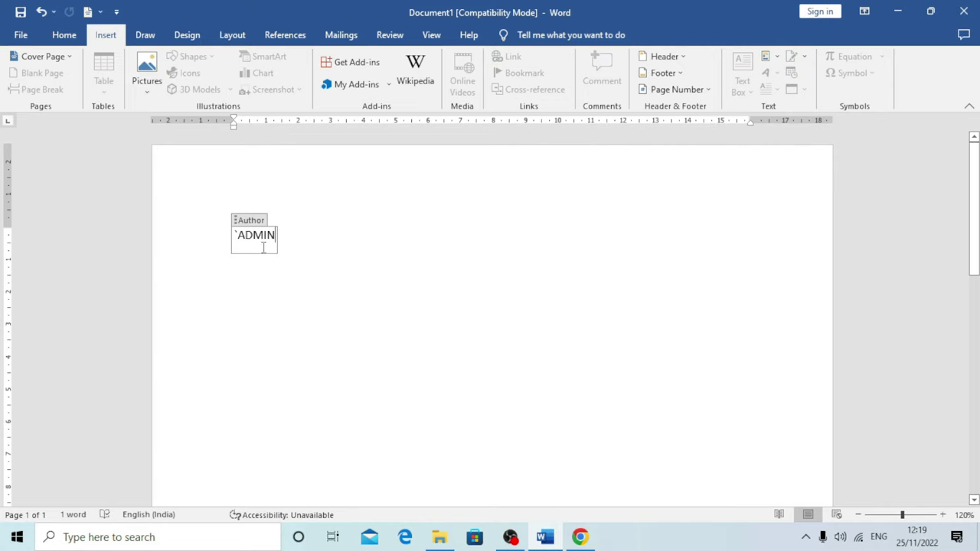
key("BackSpace")
key("BackSpace")
key("BackSpace")
key("BackSpace")
key("BackSpace")
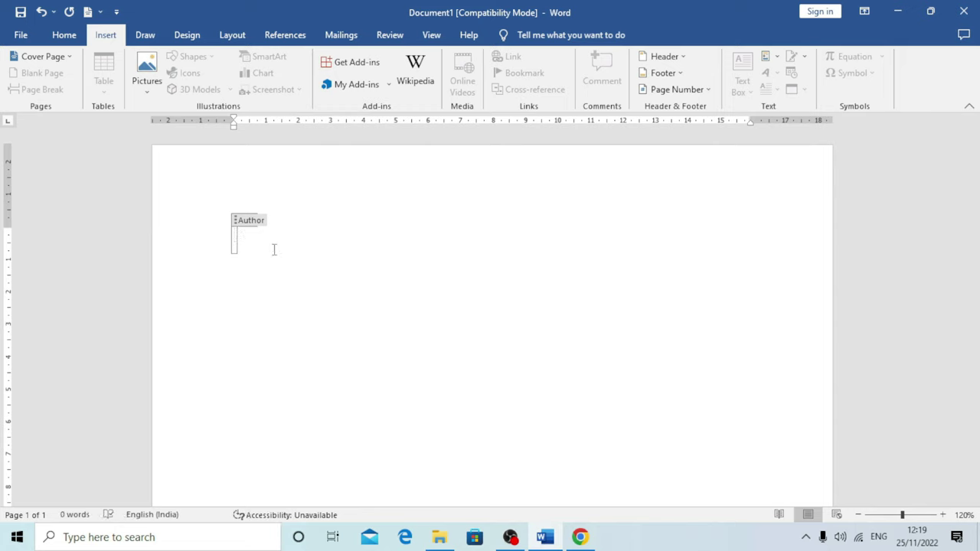
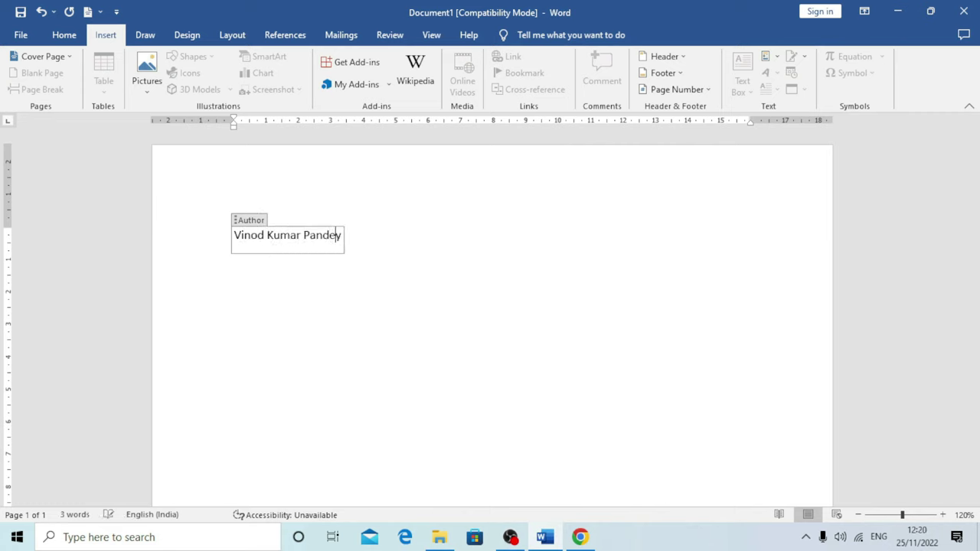
Select the author's name and delete the Author control, leaving the page empty
key("Left")
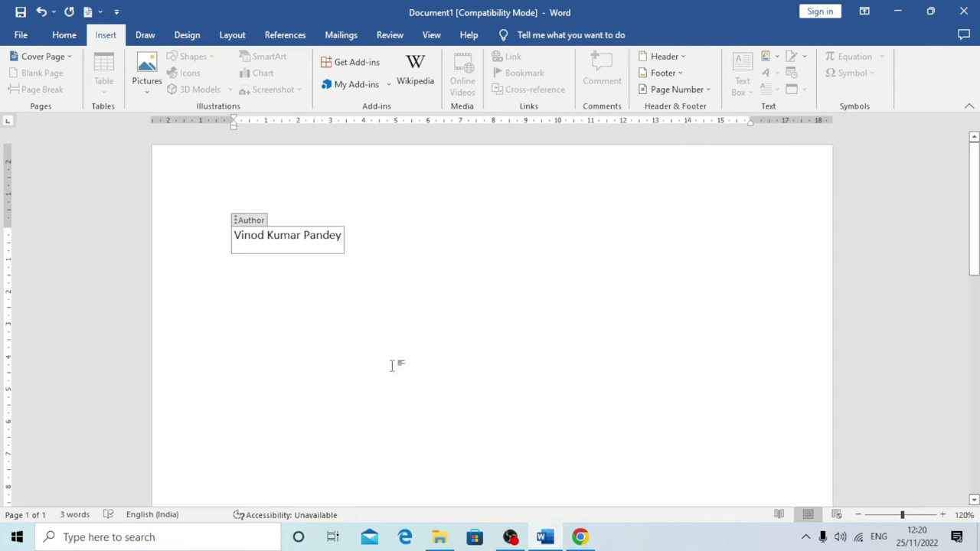
key("ctrl+a")
key("Delete")
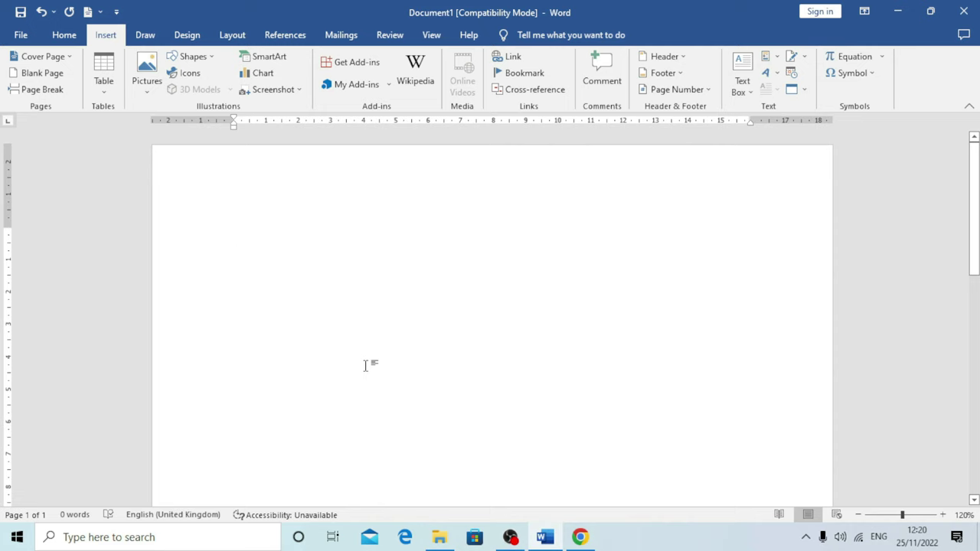
Insert the Author document property field on the page
left_click(768, 56)
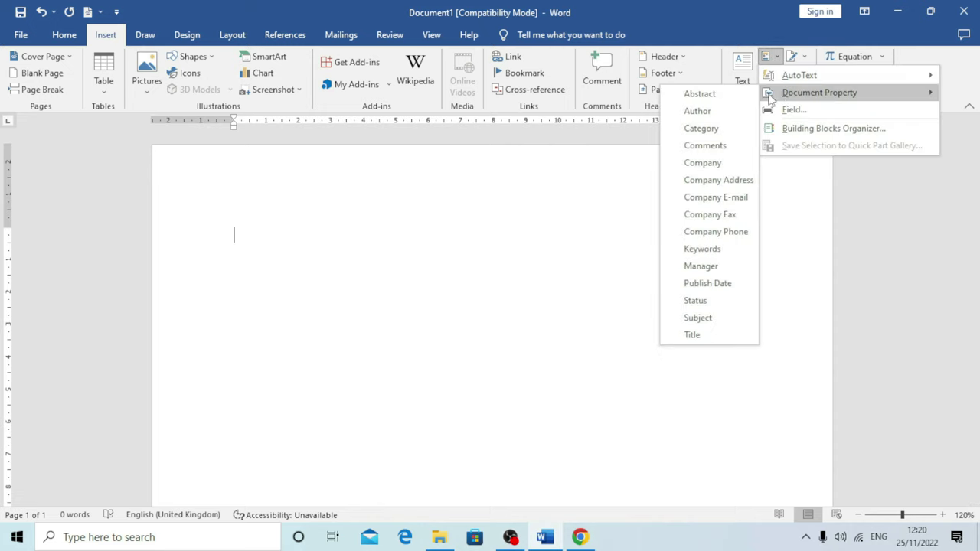
left_click(723, 113)
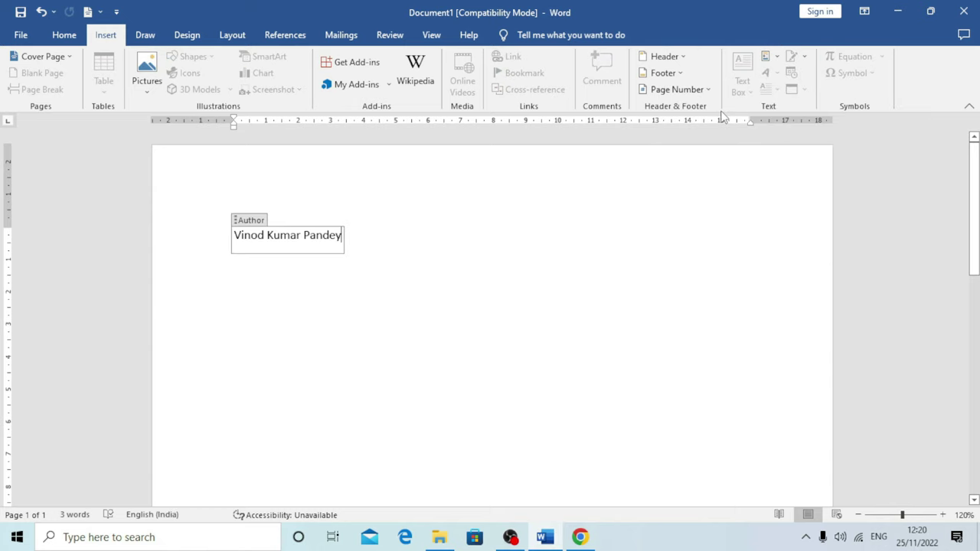
left_click(485, 266)
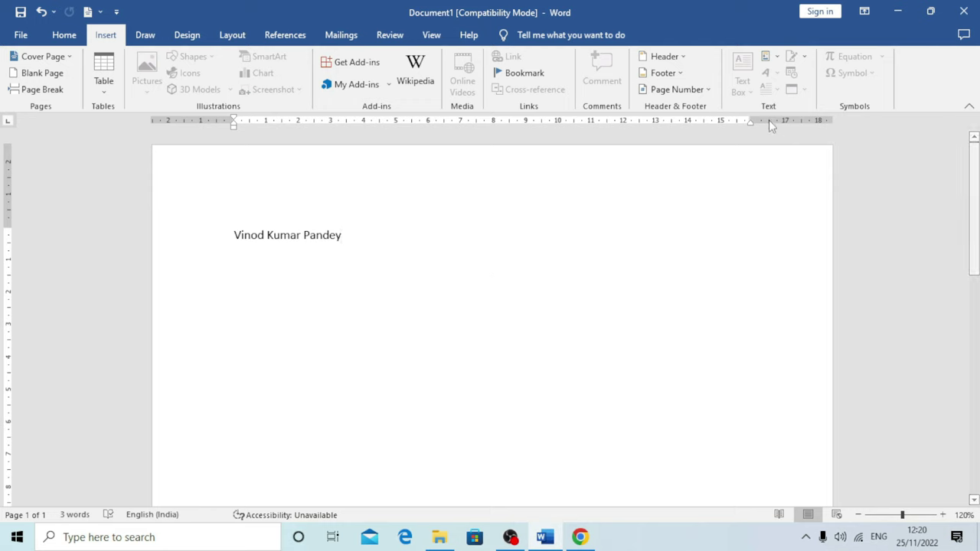
Insert the Company property, set it to 'Excel Infotech', then delete all the text
left_click(766, 57)
mouse_move(782, 93)
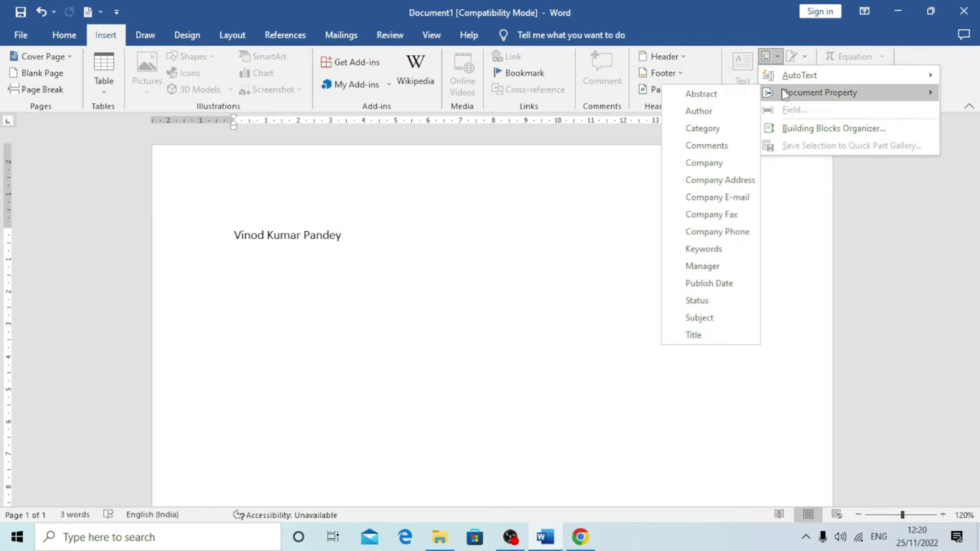
left_click(714, 164)
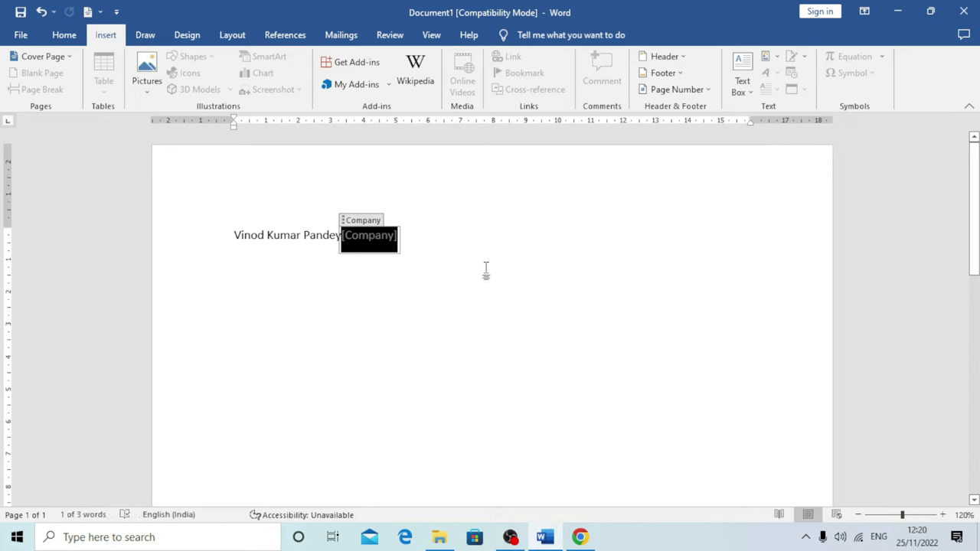
key("BackSpace")
type("Exc")
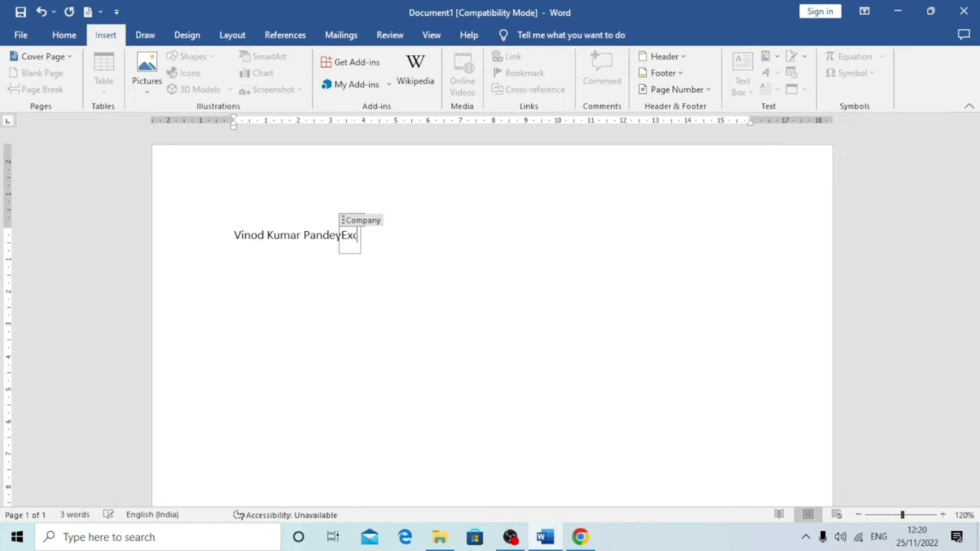
type("el In")
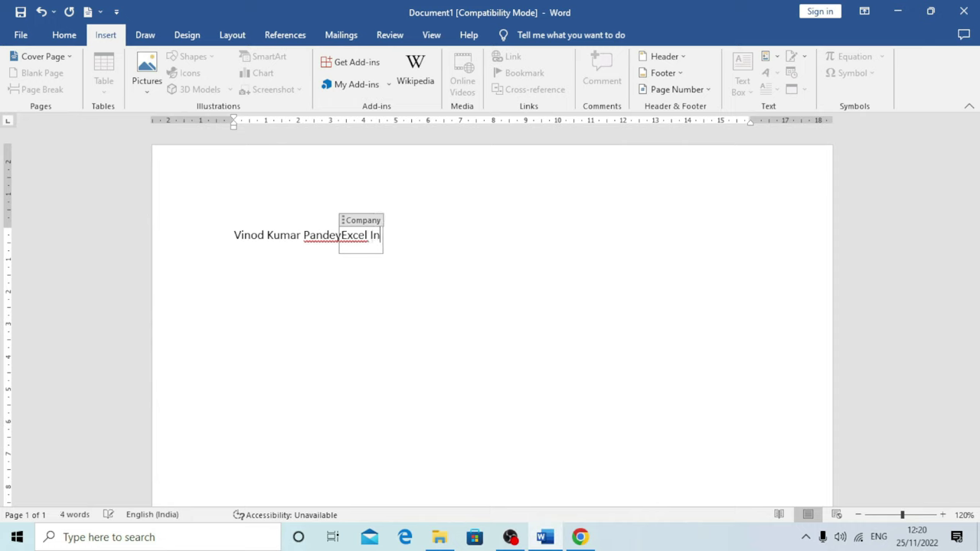
type("fotech")
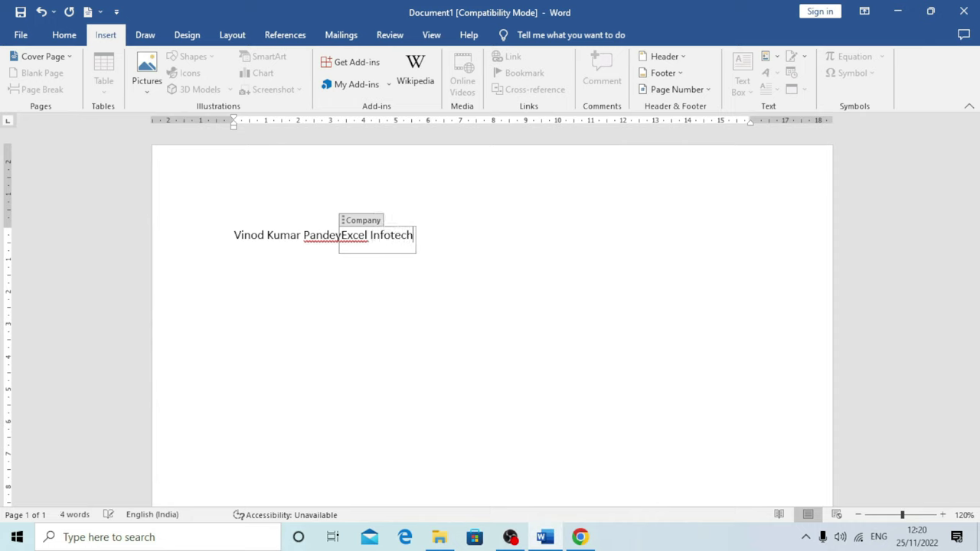
left_click(477, 281)
key("ctrl+a")
key("Delete")
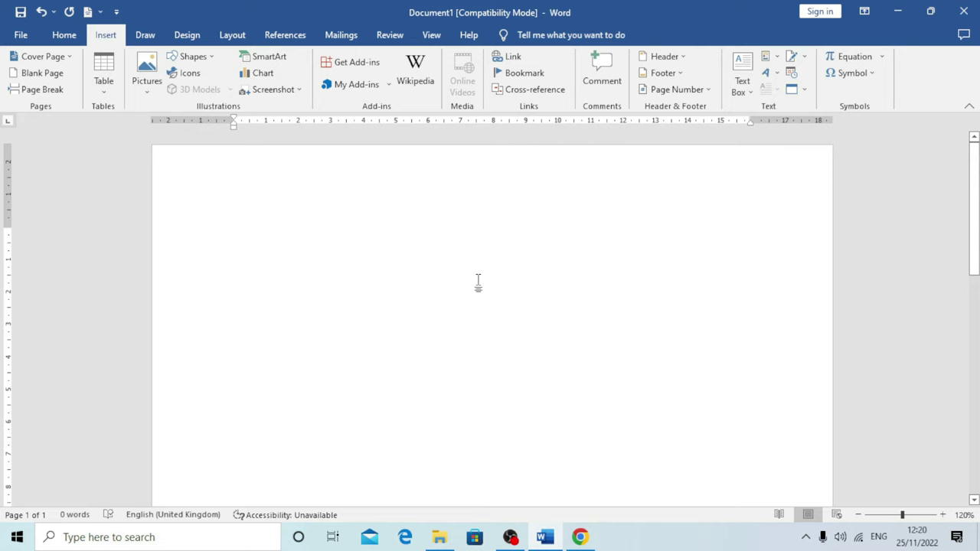
Insert the Company property showing Excel Infotech, then select and delete it
left_click(767, 58)
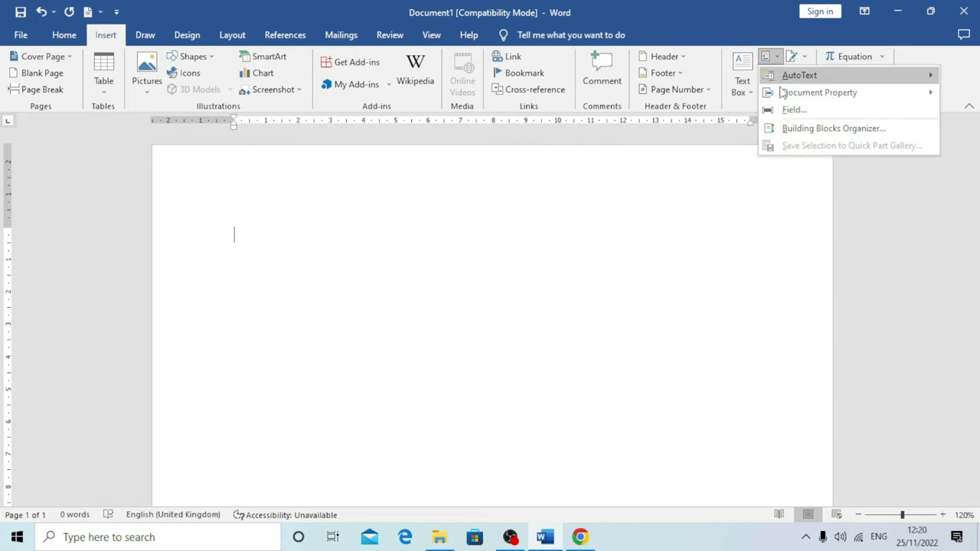
mouse_move(782, 92)
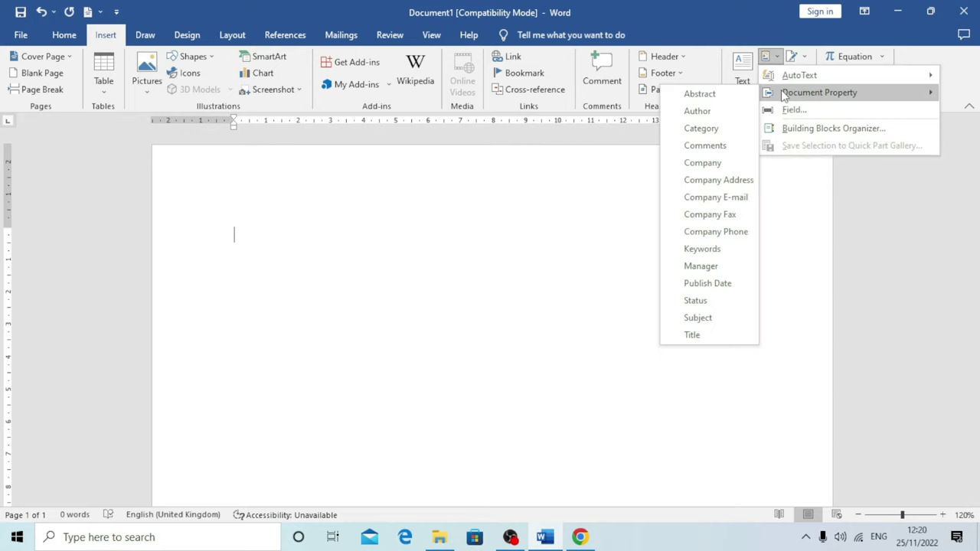
left_click(708, 162)
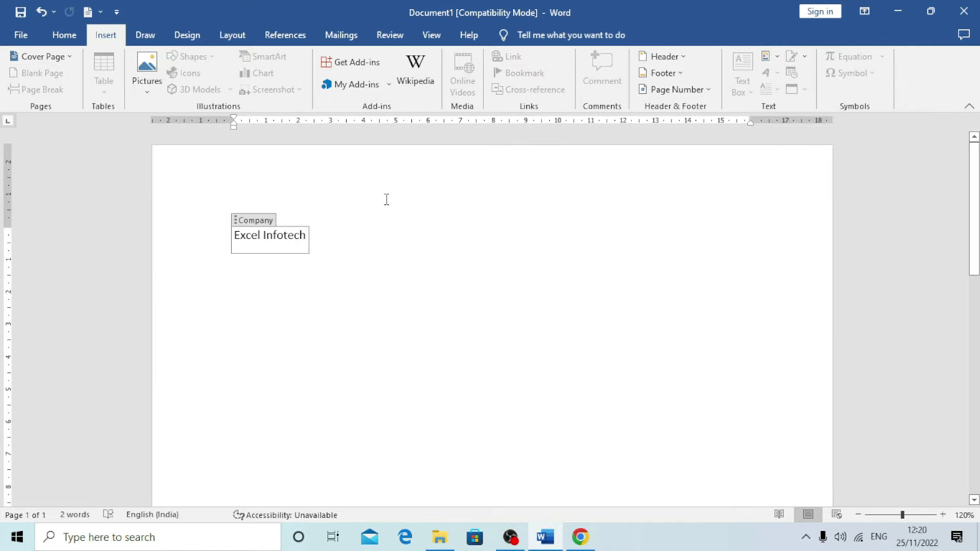
left_click_drag(339, 244, 249, 214)
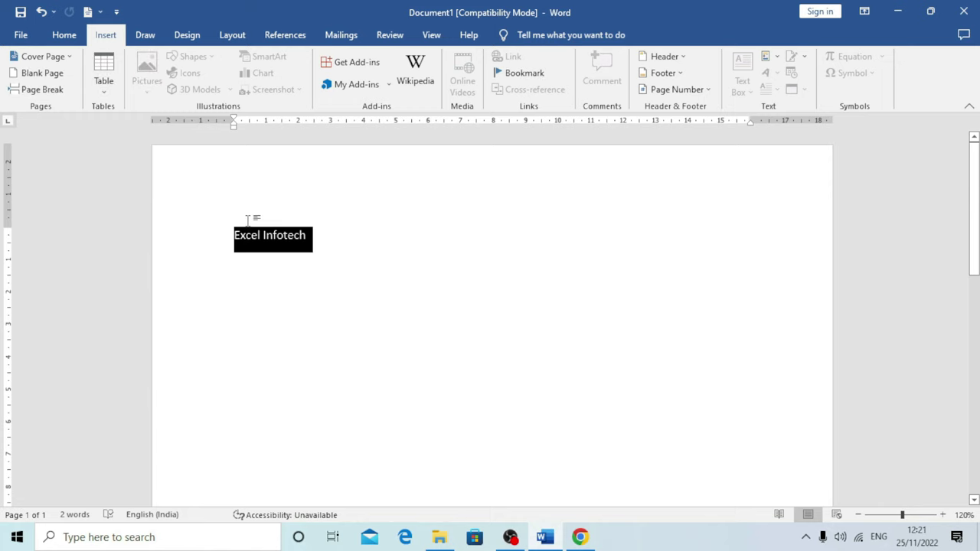
key("Delete")
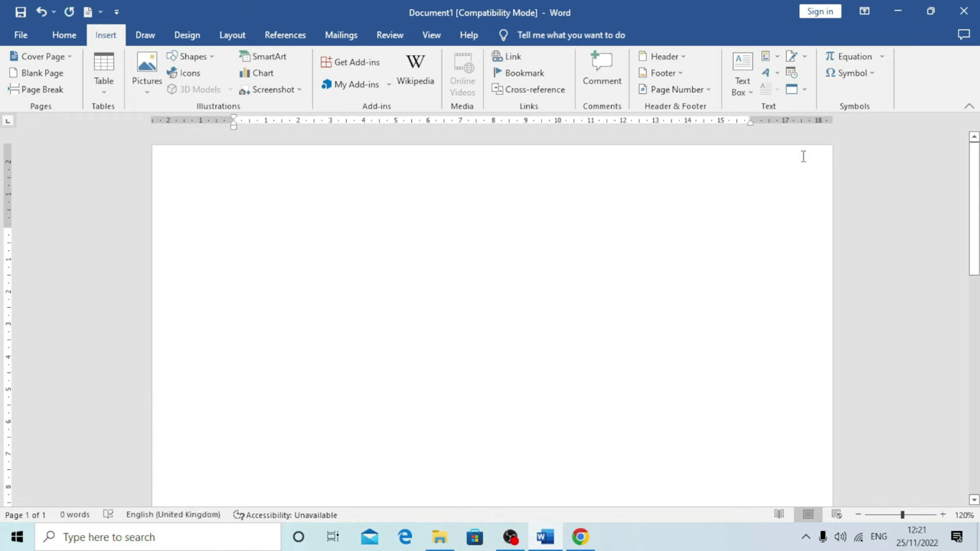
Insert the Manager property, enter the manager's full name, then delete that line
left_click(778, 59)
mouse_move(795, 95)
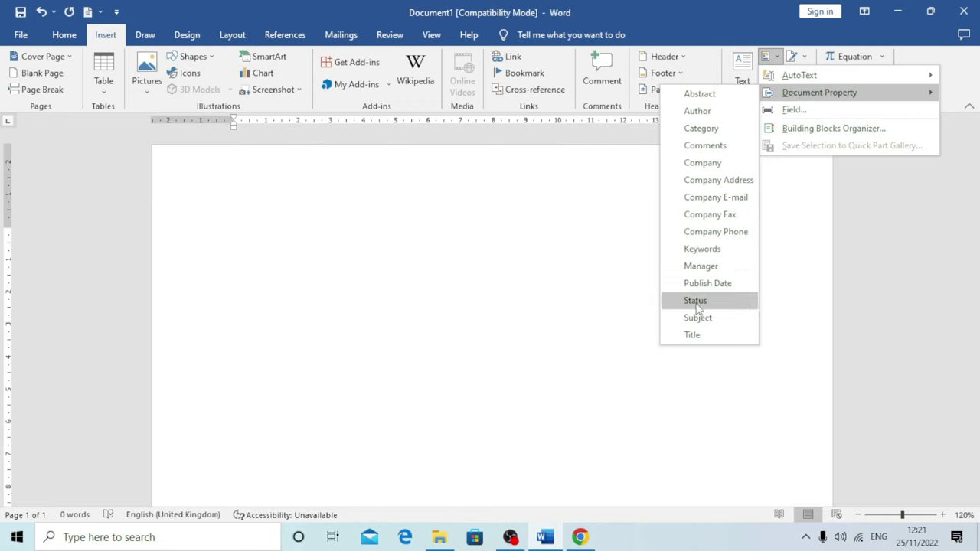
left_click(725, 267)
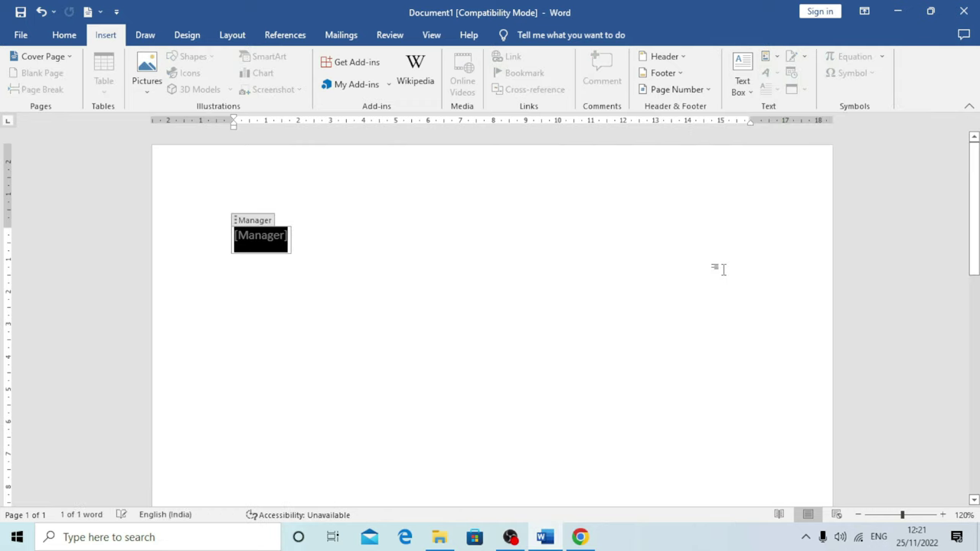
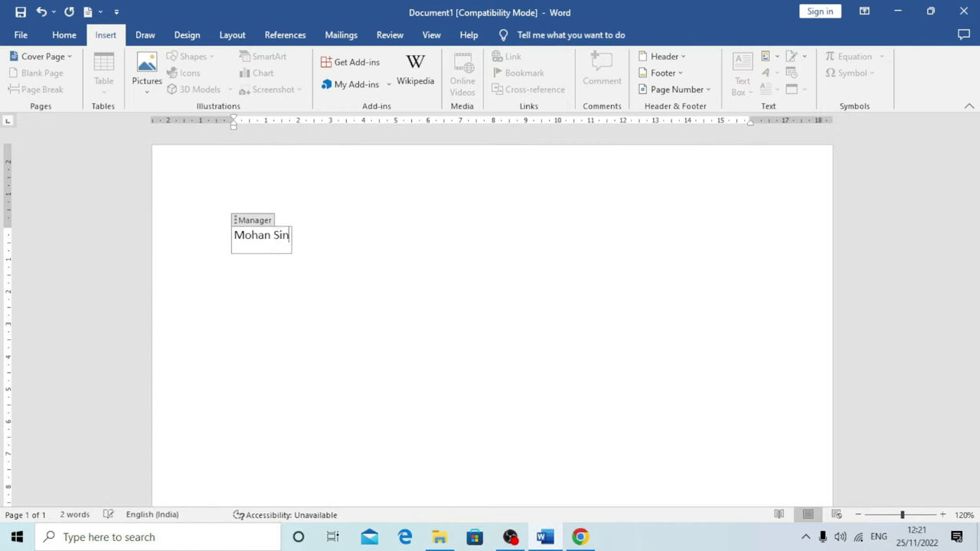
left_click(405, 313)
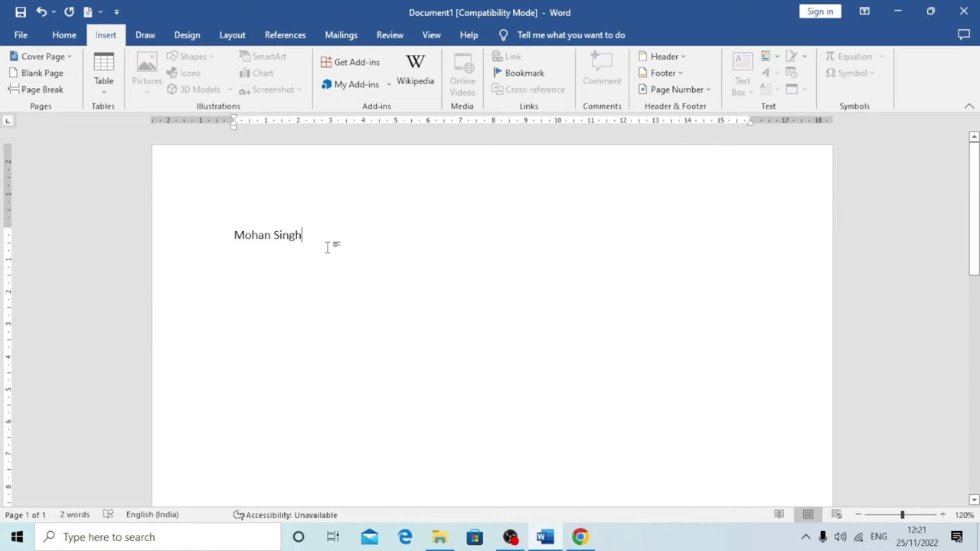
left_click(193, 229)
key("Delete")
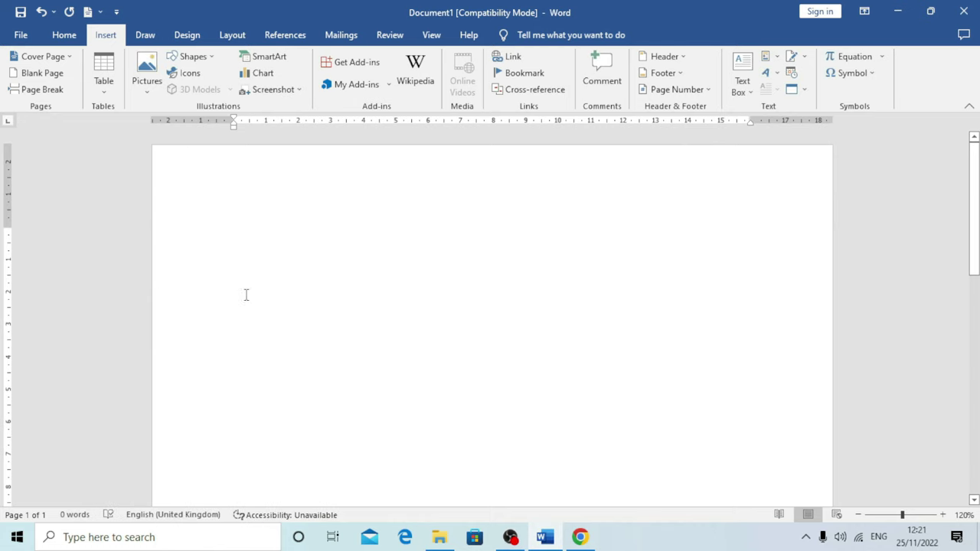
Generate five paragraphs of sample text with =rand()
scroll(269, 309, "down", 1)
scroll(269, 310, "up", 1)
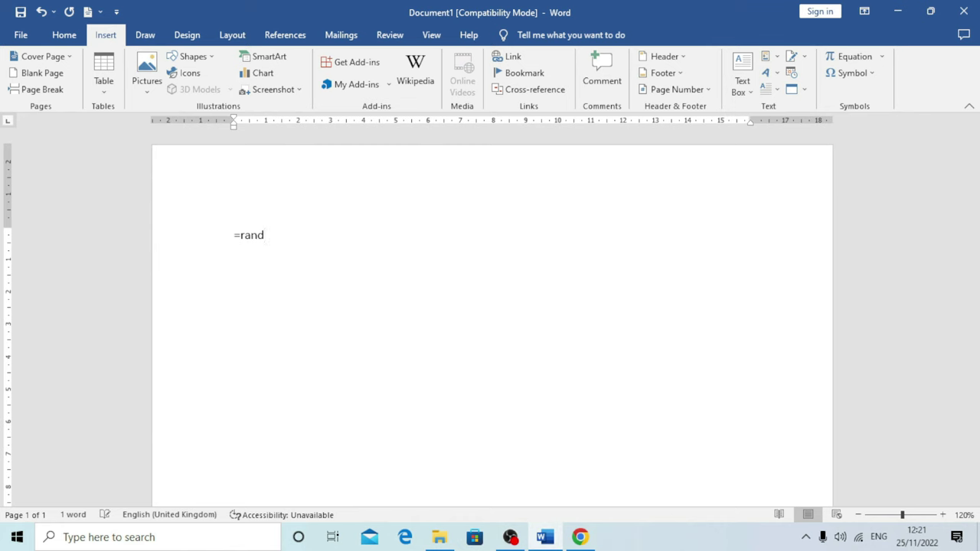
key("Return")
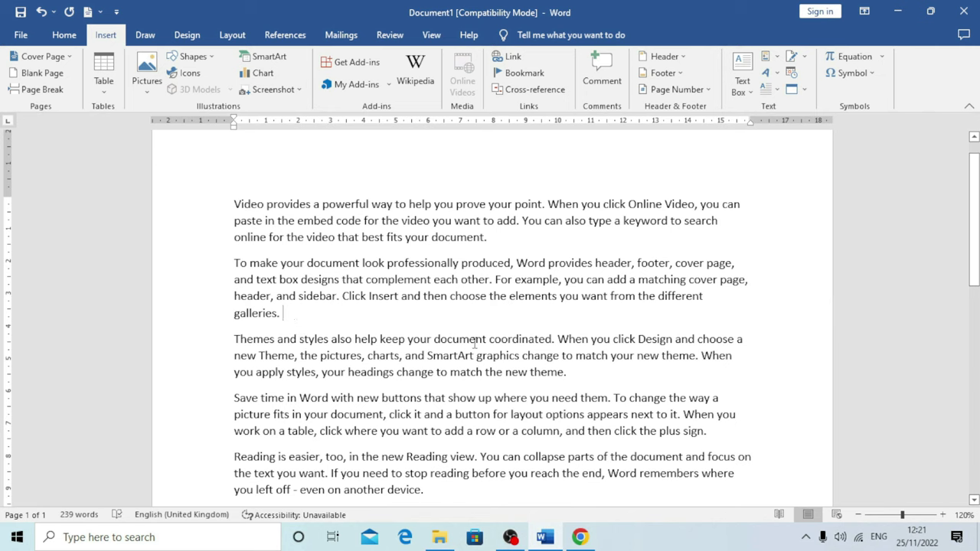
Insert the Manager document property after "galleries."
left_click(768, 57)
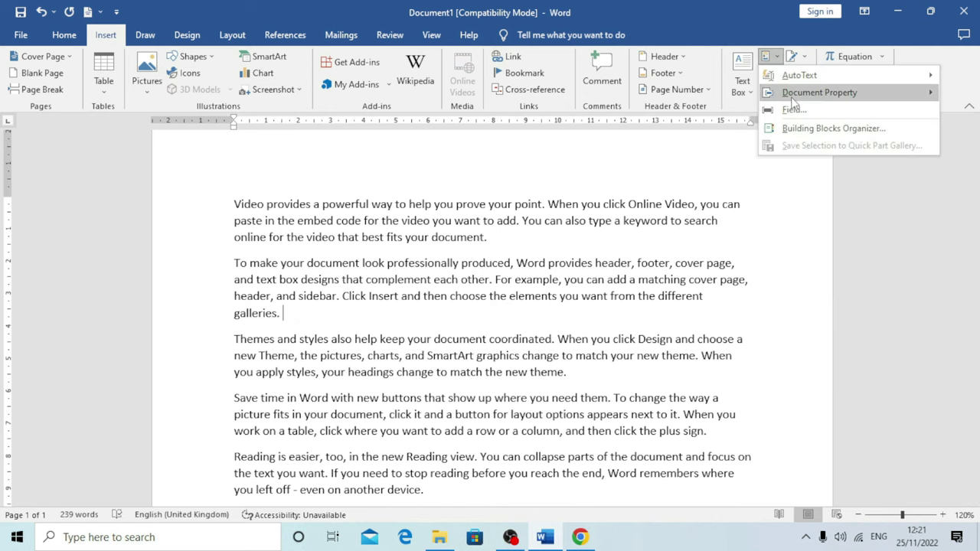
mouse_move(796, 94)
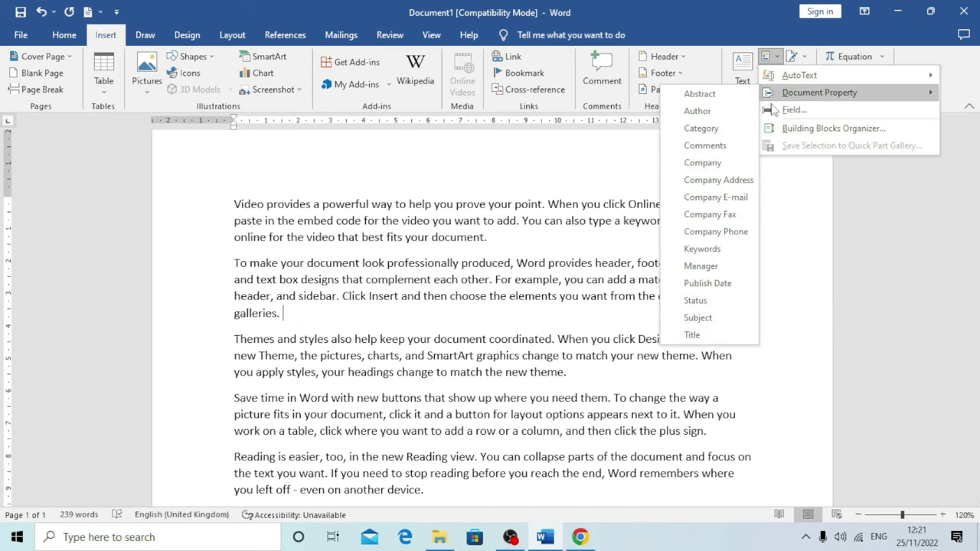
left_click(711, 269)
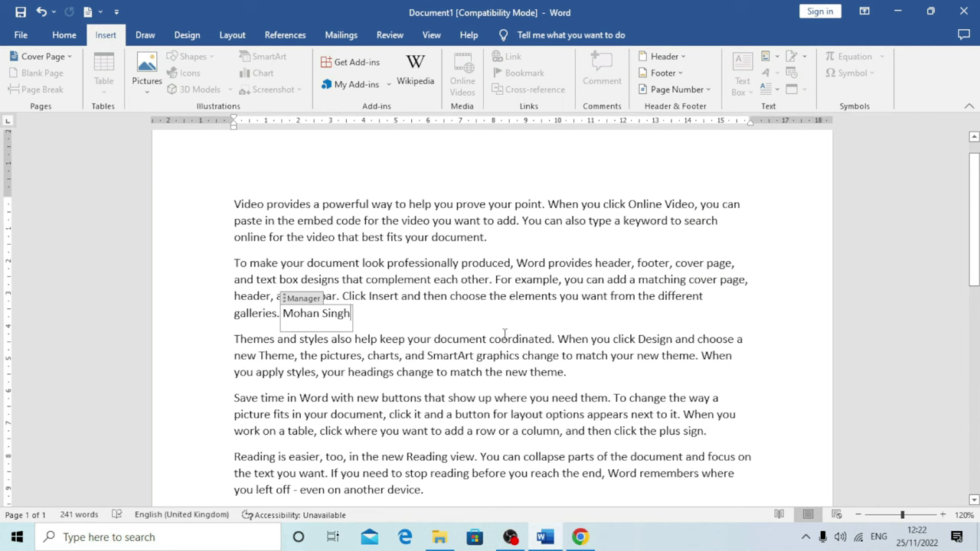
left_click(450, 354)
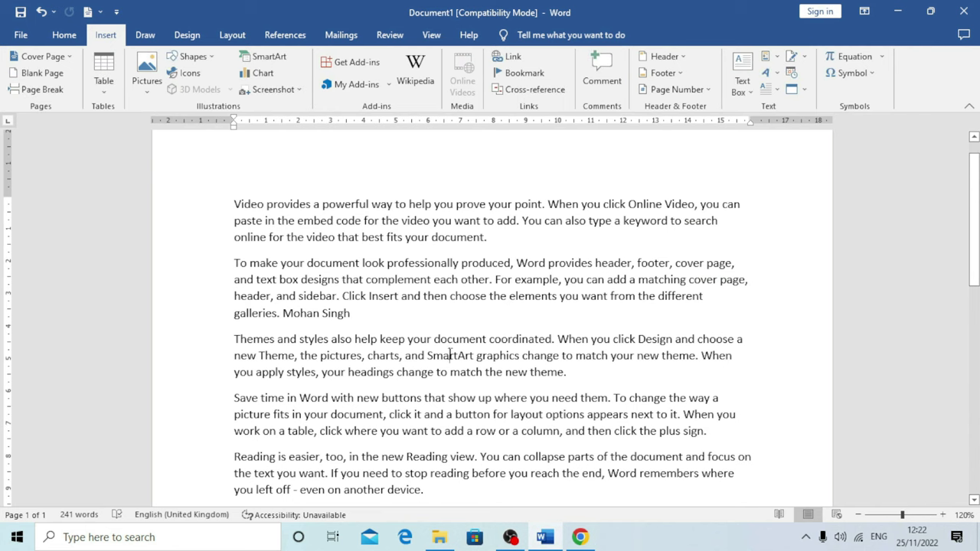
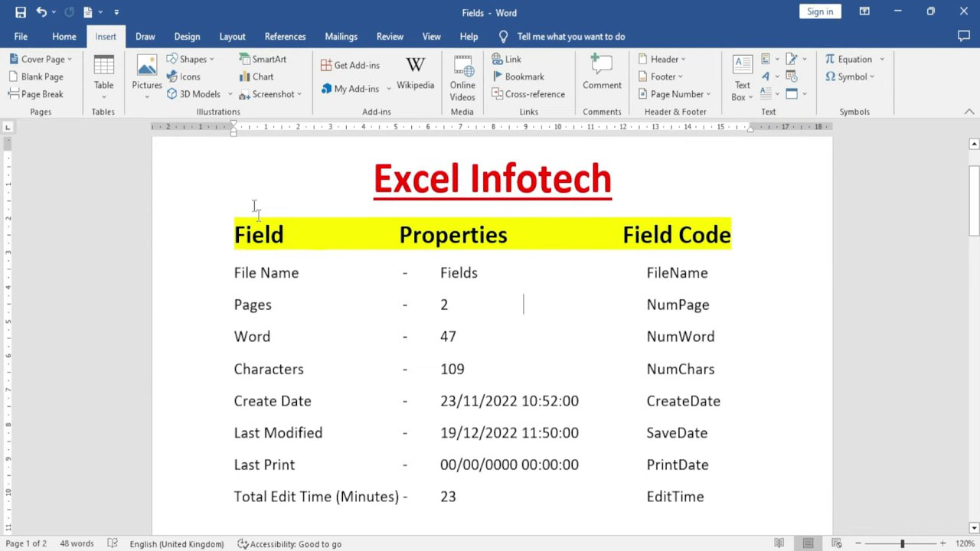
Open the Field dialog from Quick Parts, reposition it, then cancel without inserting anything
left_click(777, 60)
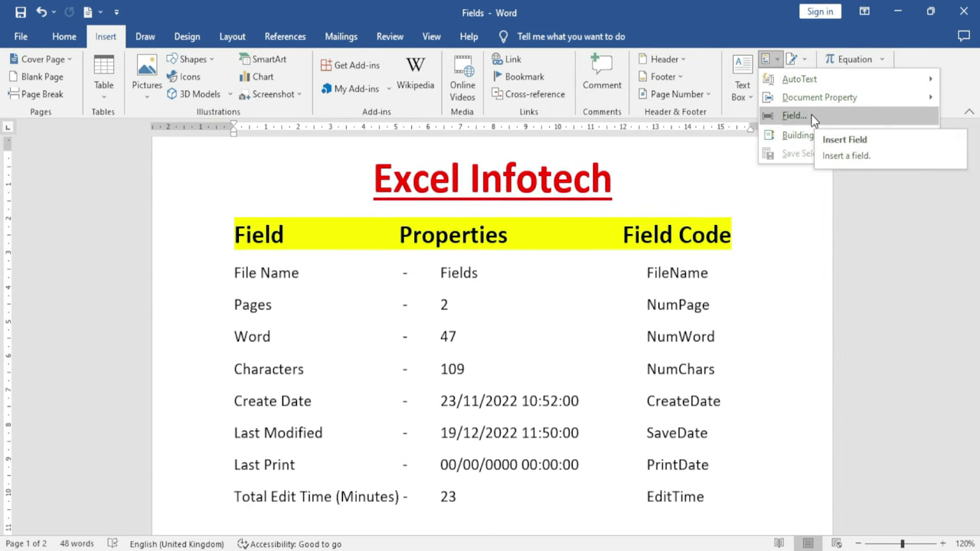
left_click(813, 114)
left_click_drag(561, 215, 650, 124)
left_click_drag(452, 218, 425, 319)
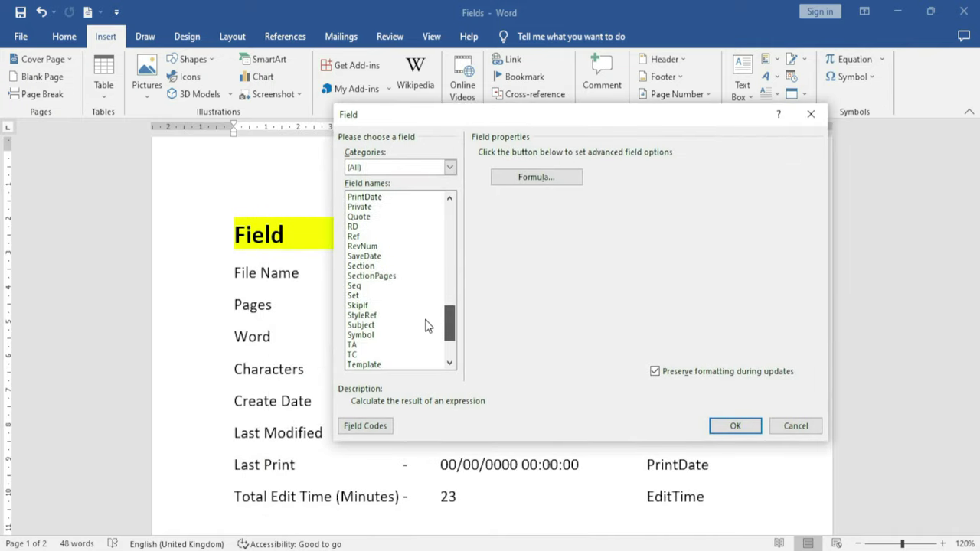
left_click_drag(473, 118, 395, 118)
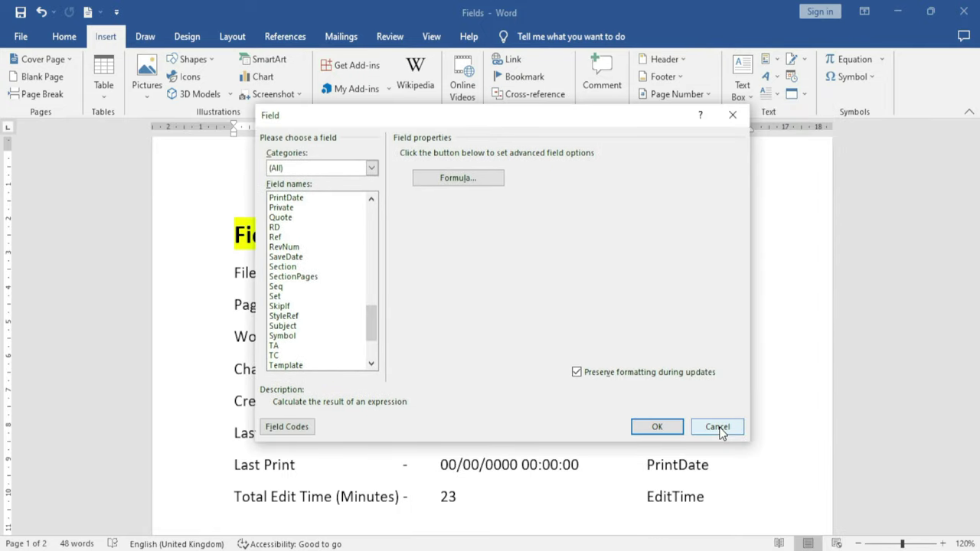
left_click(718, 427)
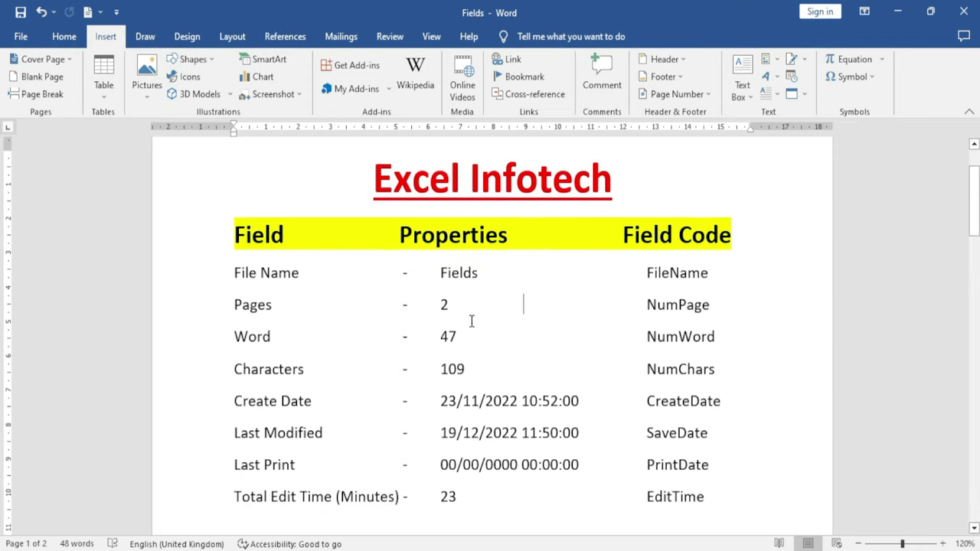
Replace the File Name row's Fields result with a manually typed, updated Filename field
left_click(467, 274)
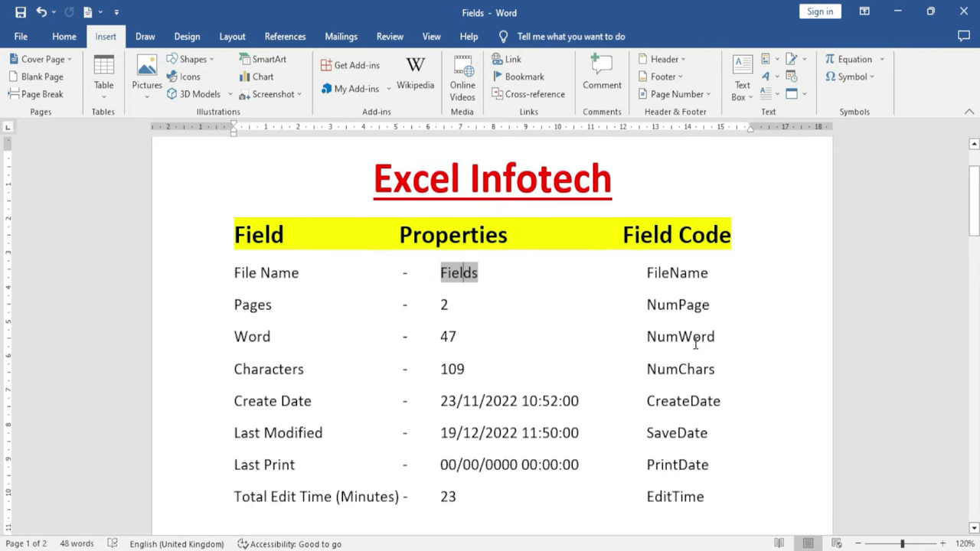
key("Right")
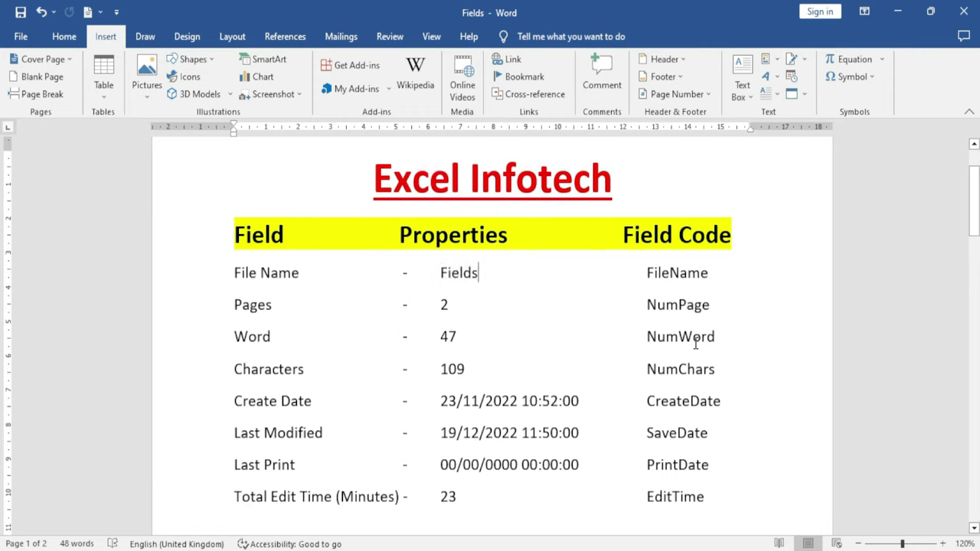
key("BackSpace")
key("BackSpace")
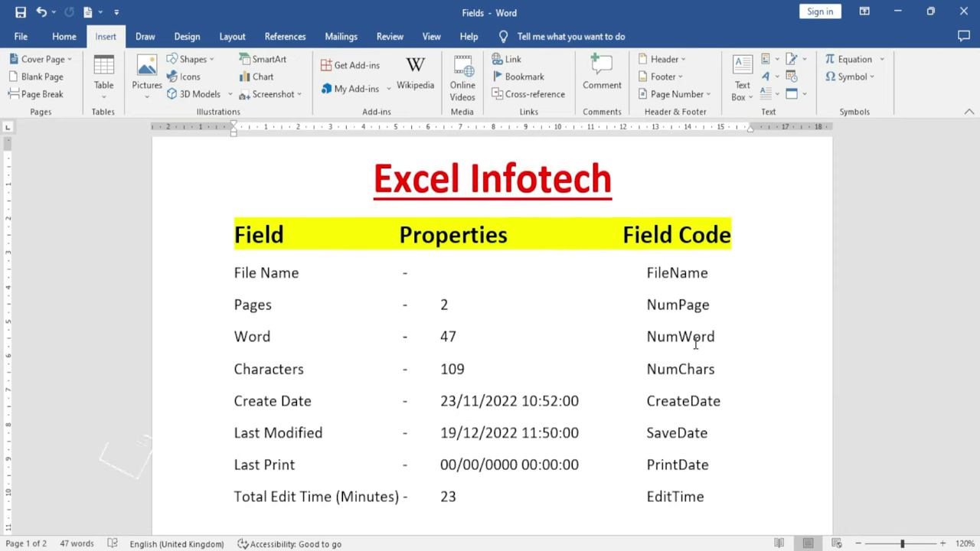
key("ctrl+F9")
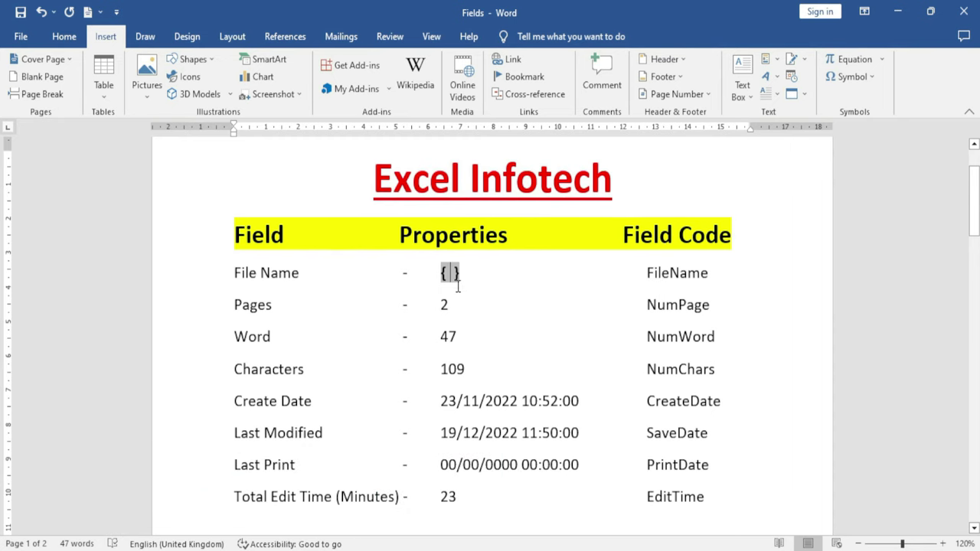
type("Filena")
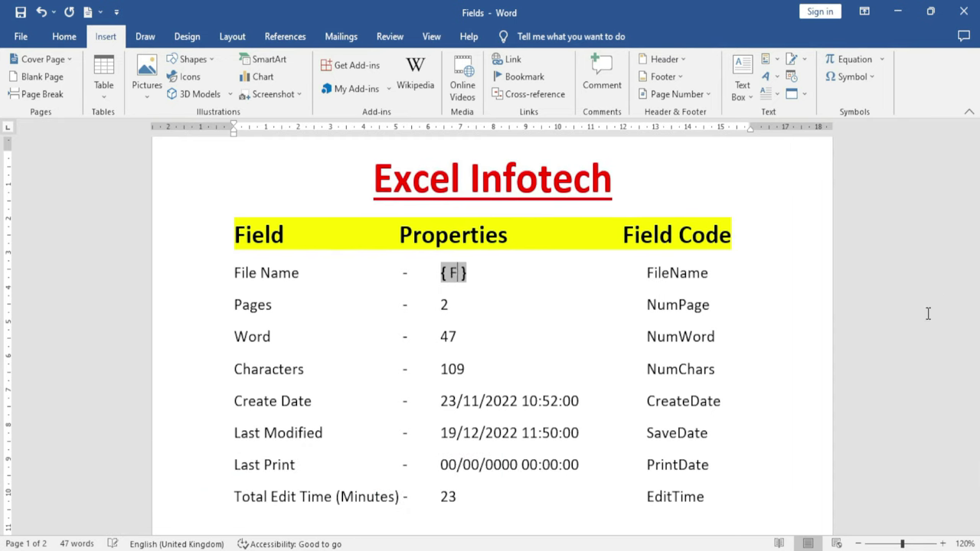
type("me")
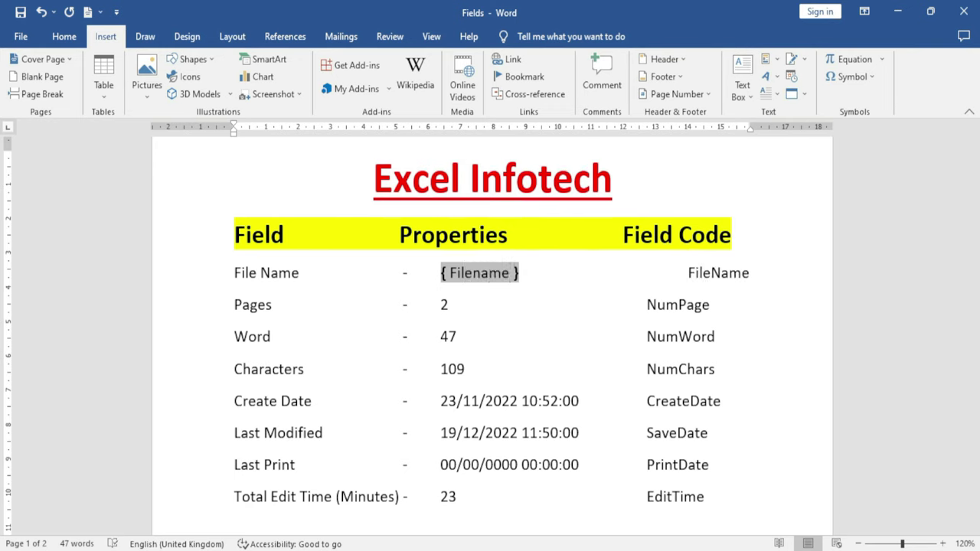
key("F9")
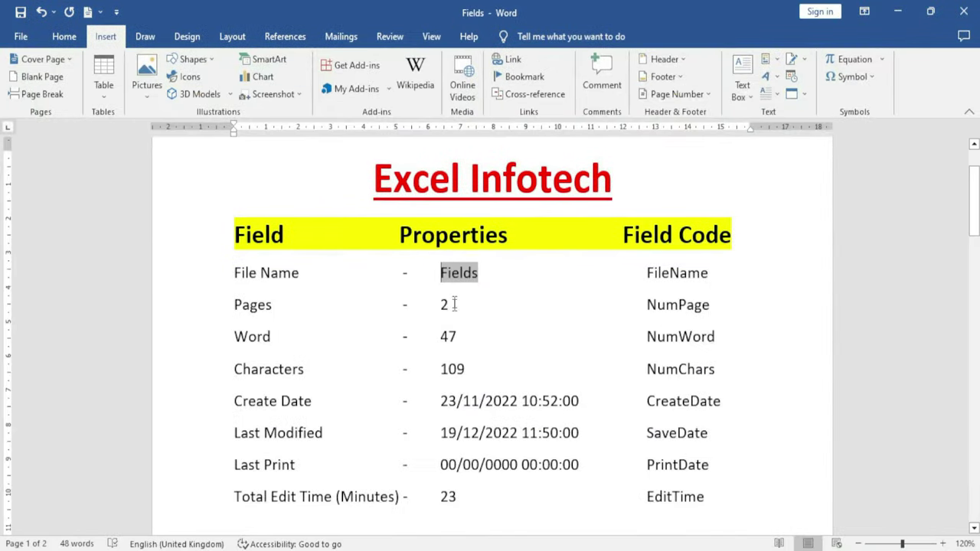
Delete the page-count field showing 2 on the Pages row
left_click(454, 303)
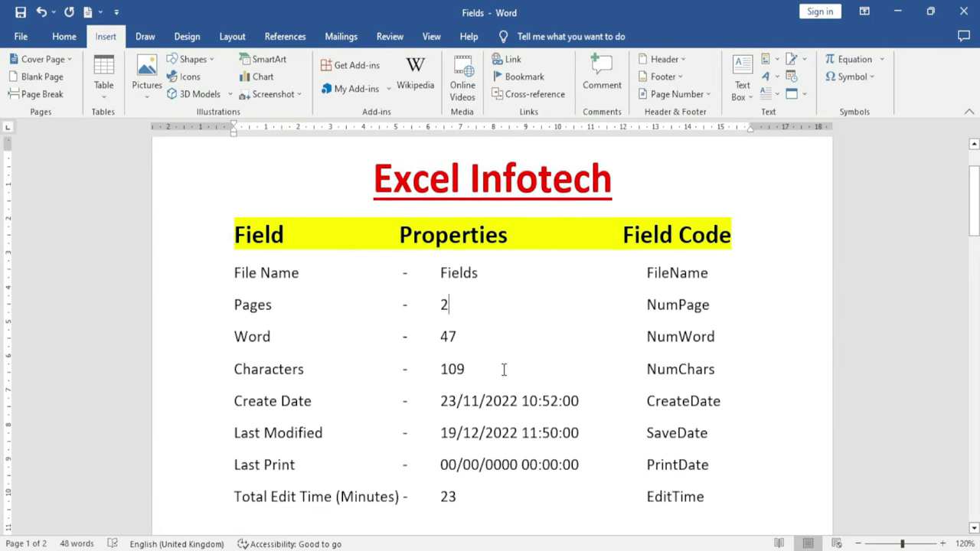
key("F9")
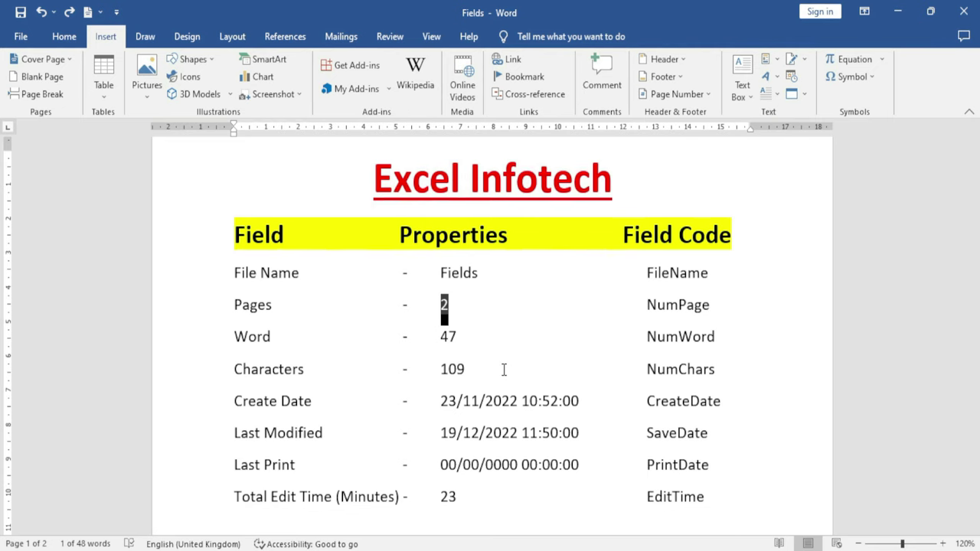
key("Delete")
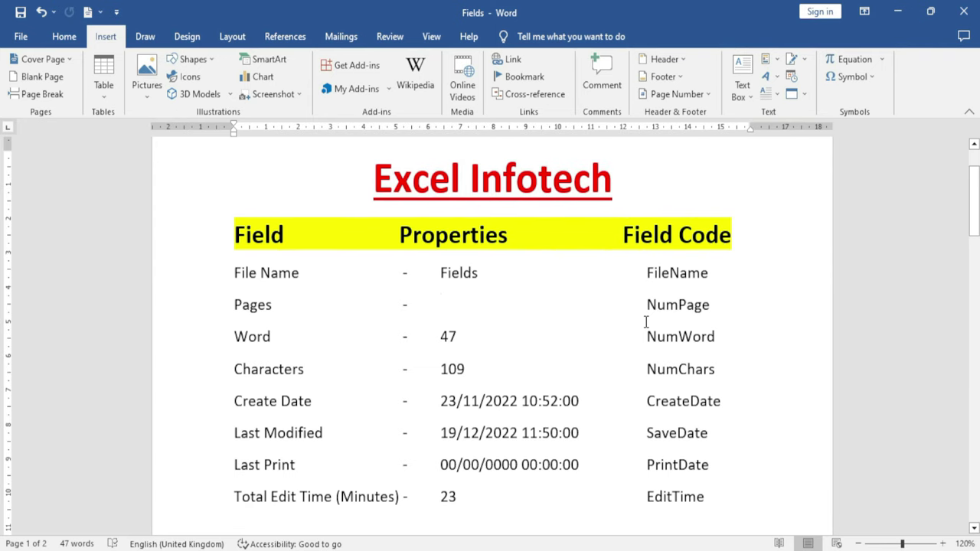
Insert a NumPages field into the Pages row through the Field dialog
left_click(768, 66)
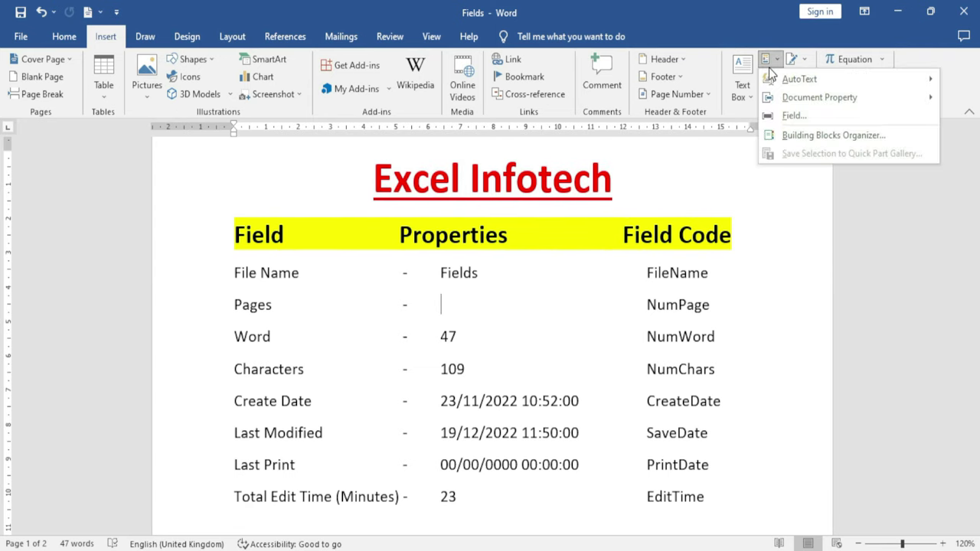
left_click(792, 116)
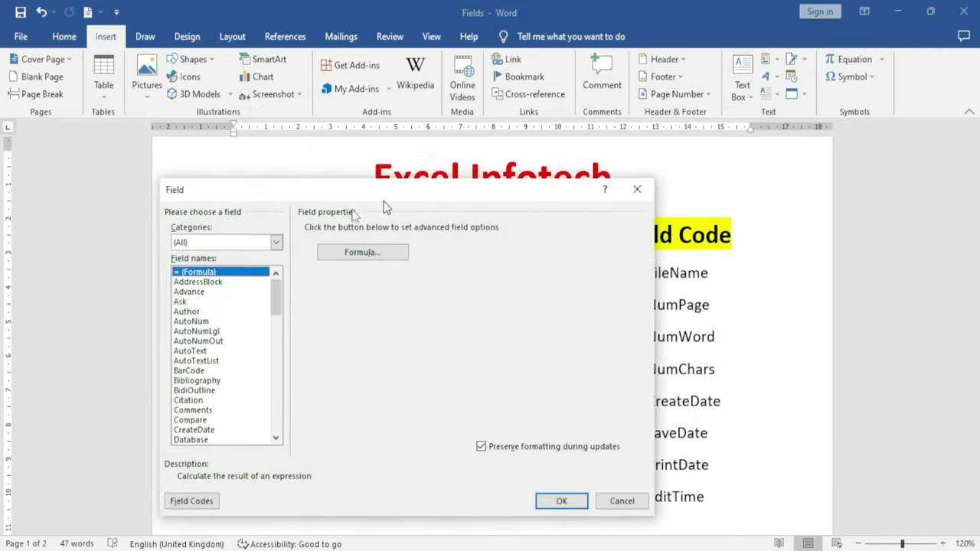
left_click_drag(383, 202, 310, 175)
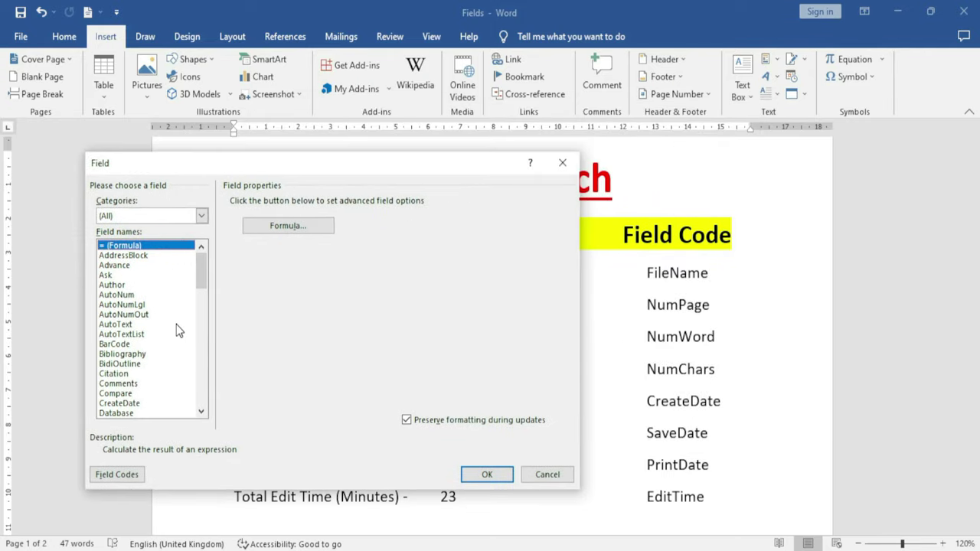
left_click(139, 307)
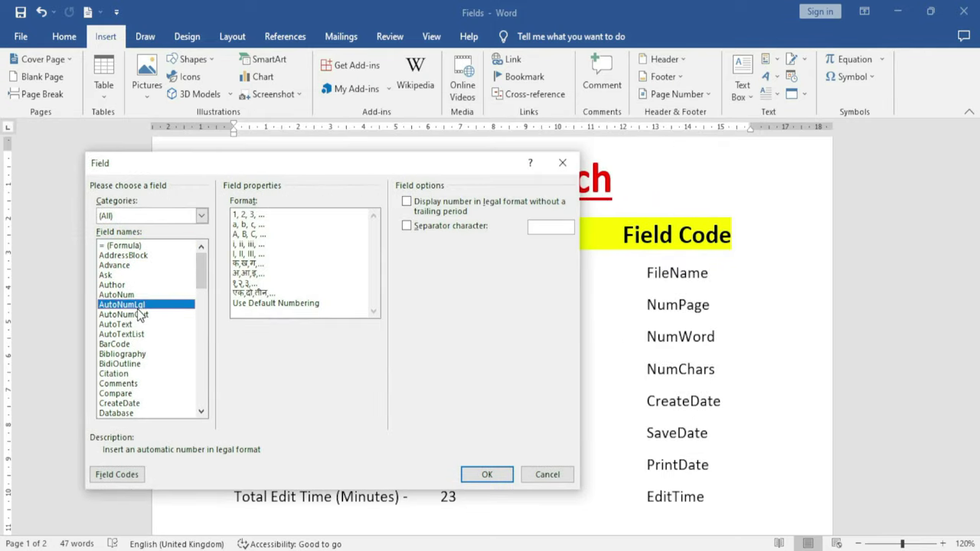
type("NumPages")
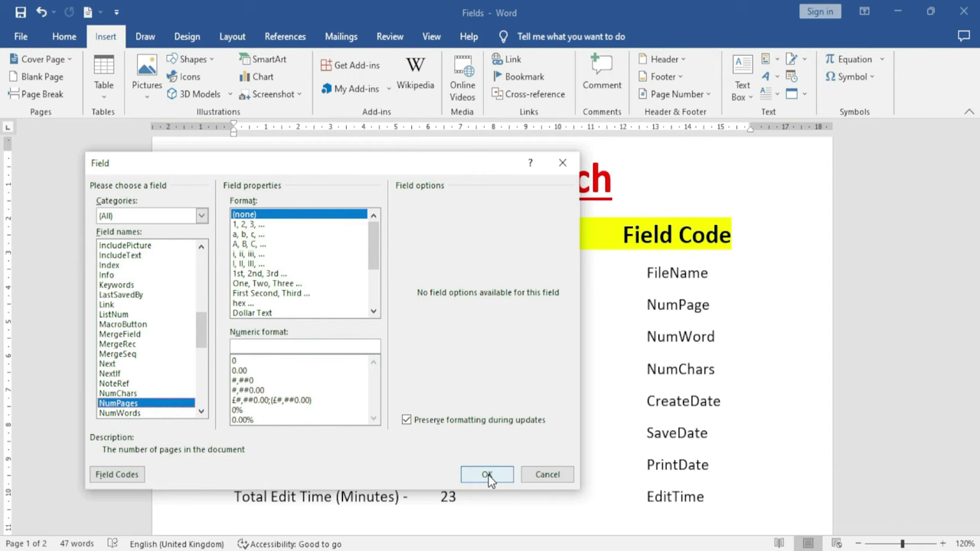
left_click(487, 475)
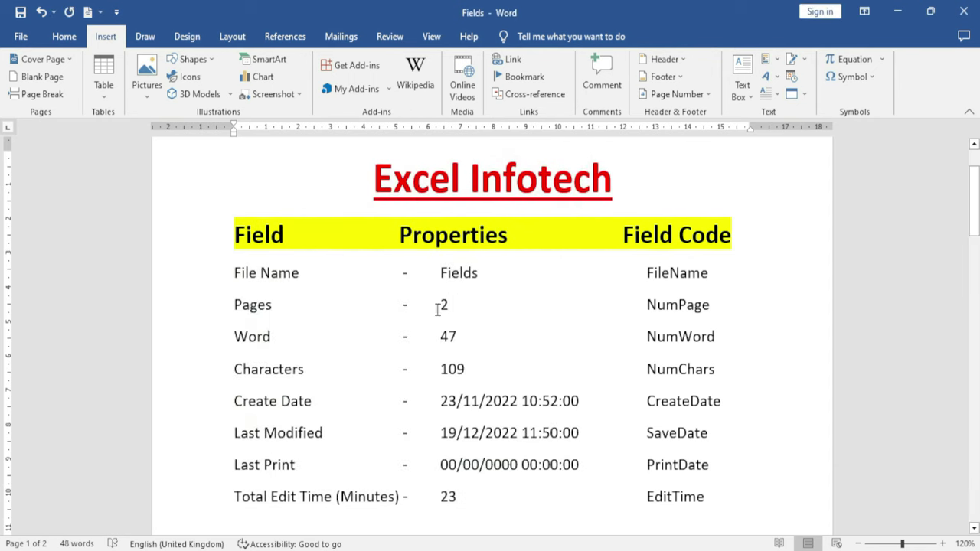
Delete the 47 word-count value on the Word row
scroll(527, 398, "down", 12)
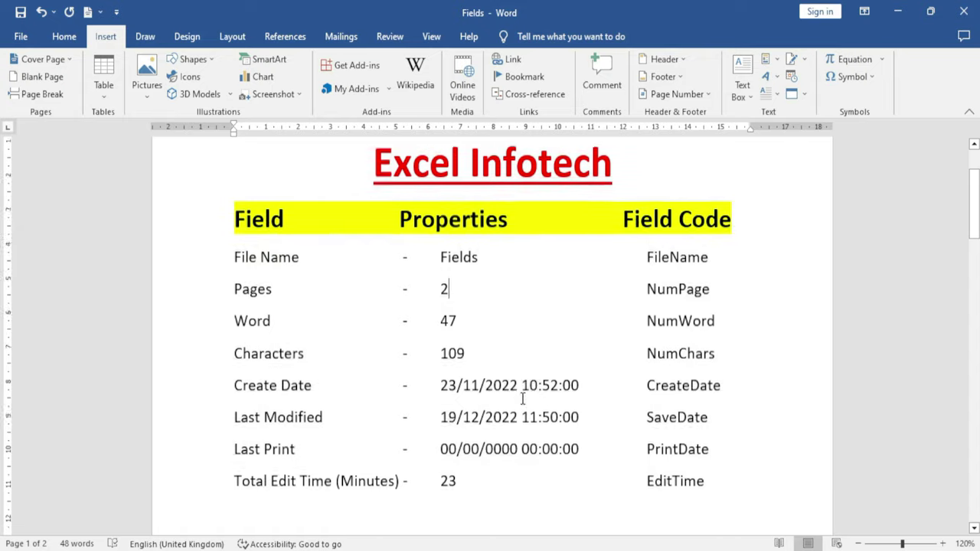
scroll(527, 396, "down", 2)
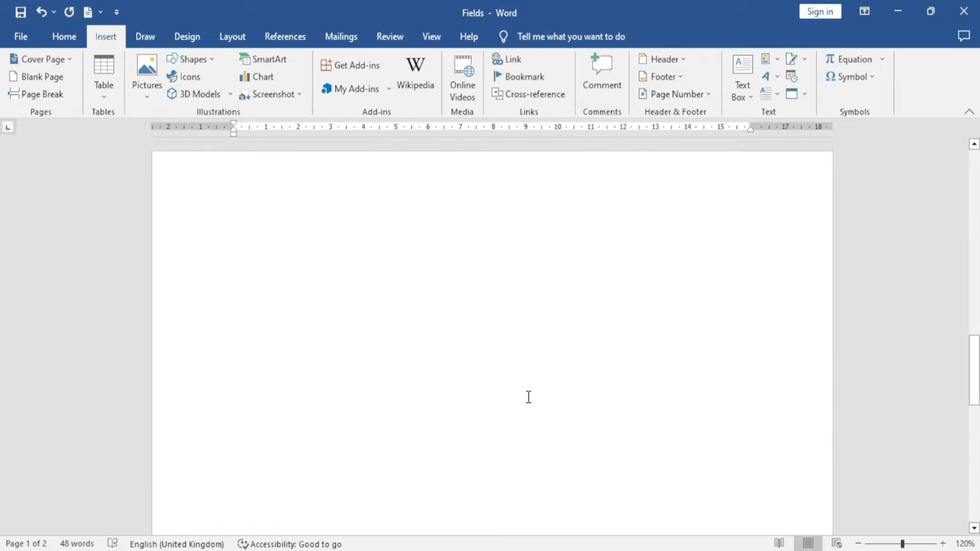
scroll(527, 397, "up", 5)
scroll(527, 396, "down", 2)
scroll(529, 396, "down", 2)
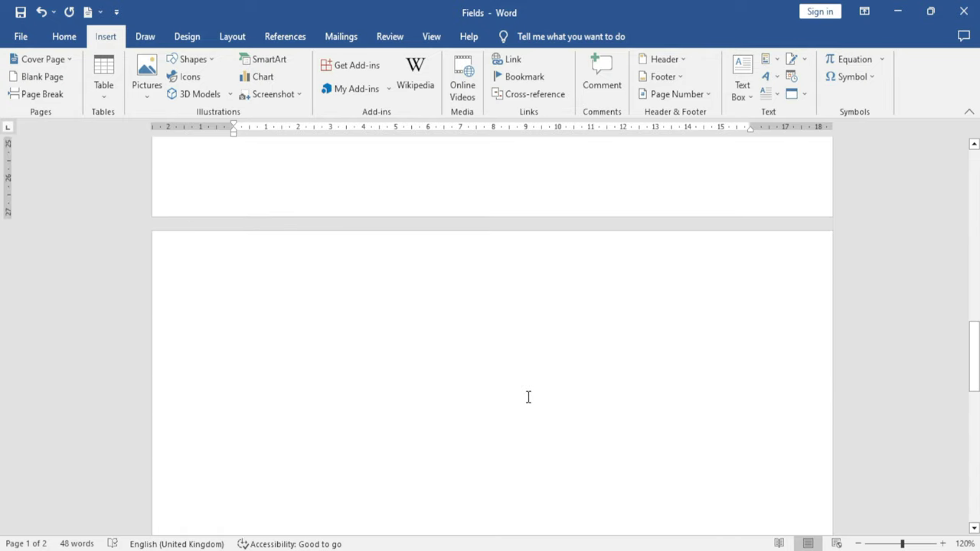
scroll(527, 397, "up", 12)
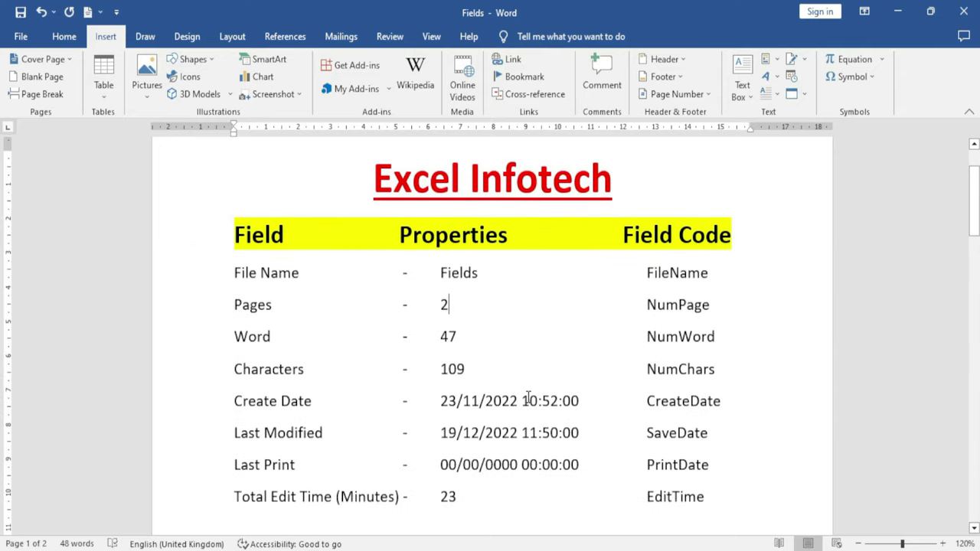
left_click(457, 336)
key("BackSpace")
key("BackSpace")
Insert a NumWords field into the Word row via the Field dialog
left_click(766, 59)
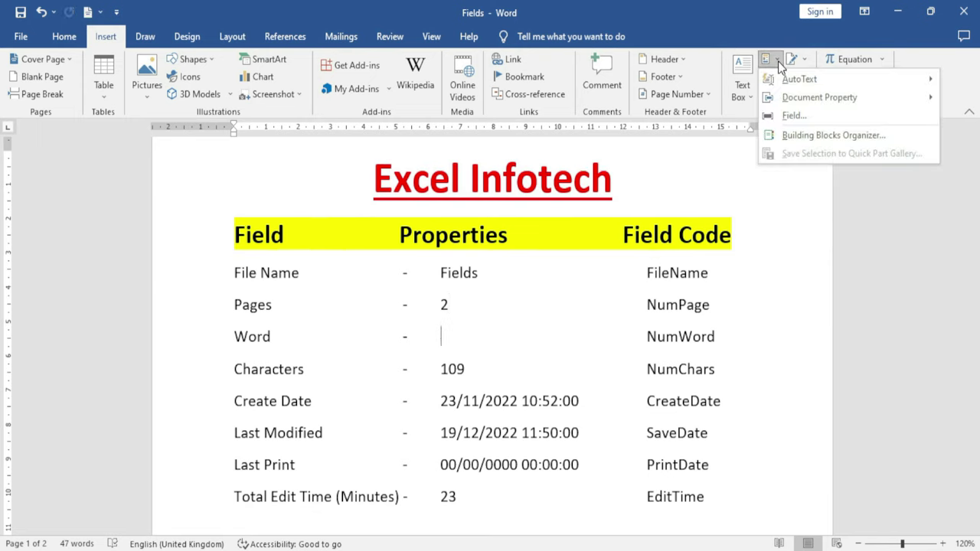
left_click(787, 114)
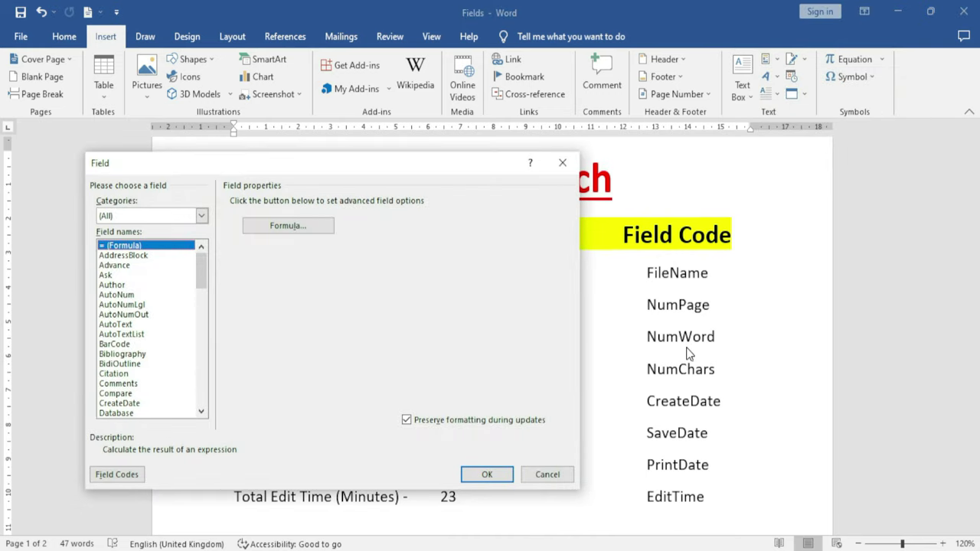
left_click(106, 416)
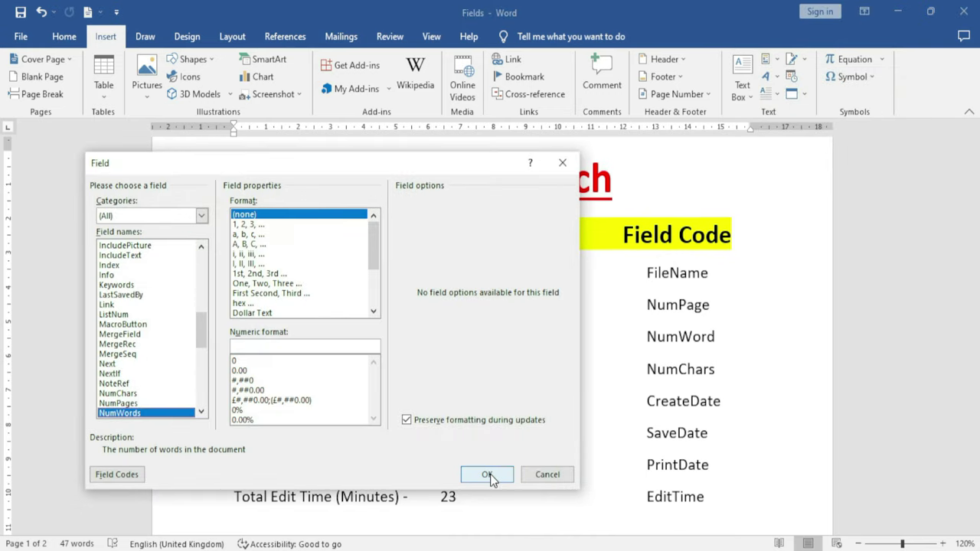
left_click(486, 474)
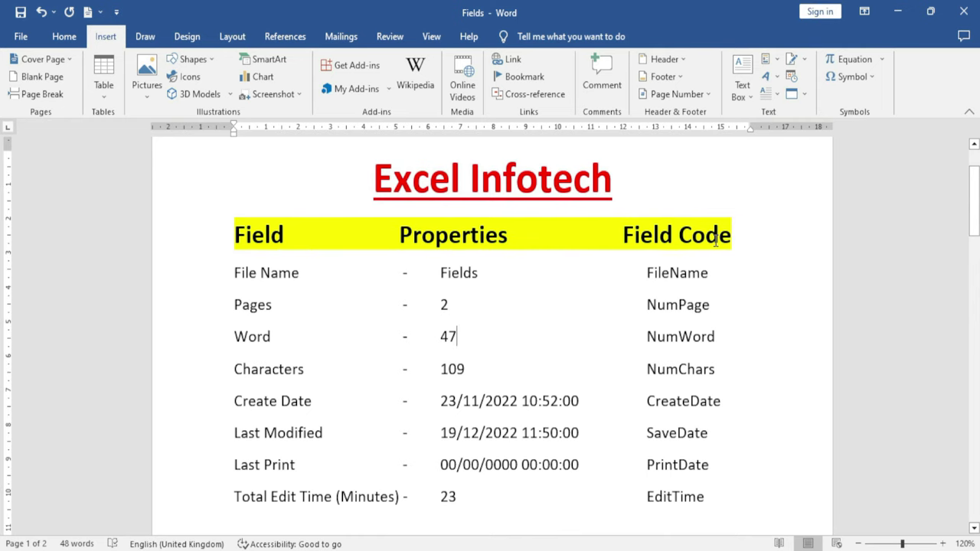
Add a line below the table with a =25+6-2 formula field updated to show 29
scroll(453, 394, "down", 1)
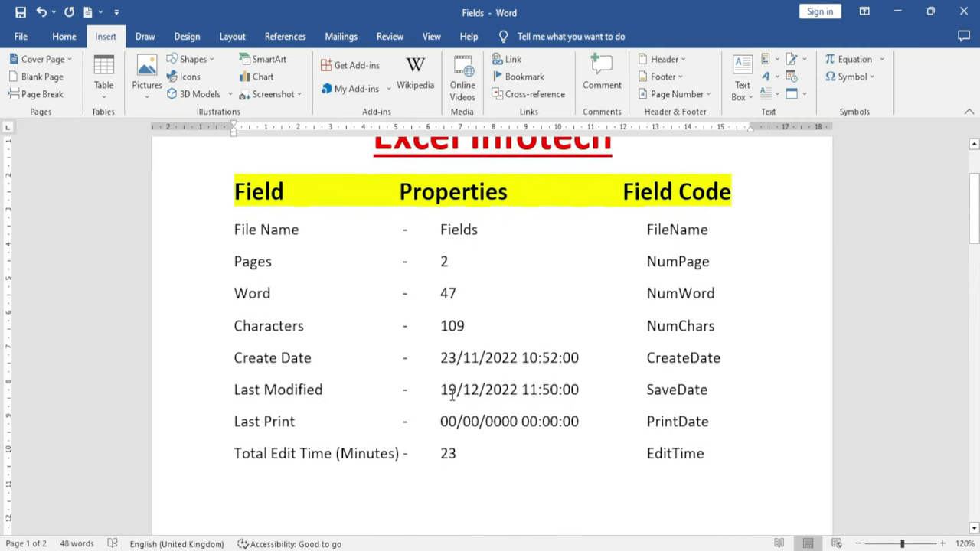
scroll(658, 452, "down", 2)
left_click(735, 378)
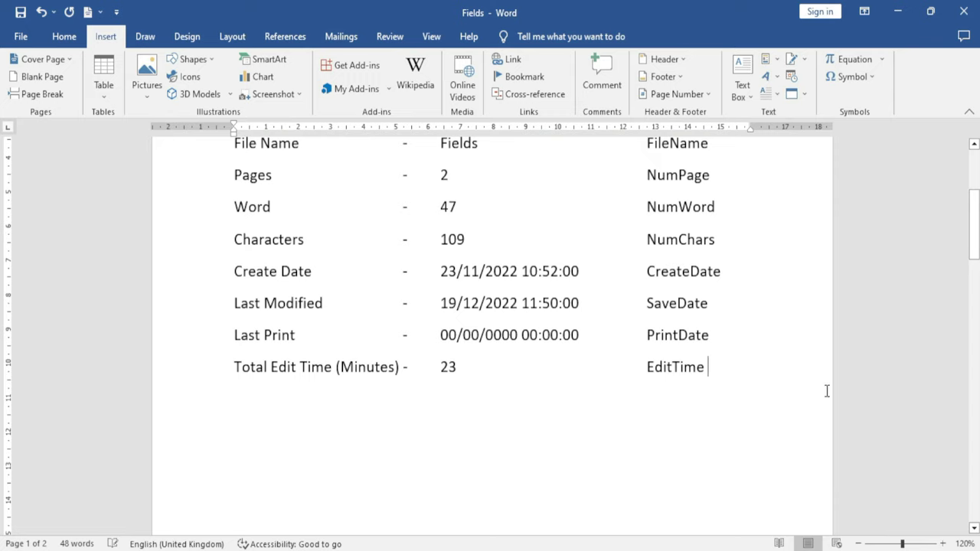
key("Return")
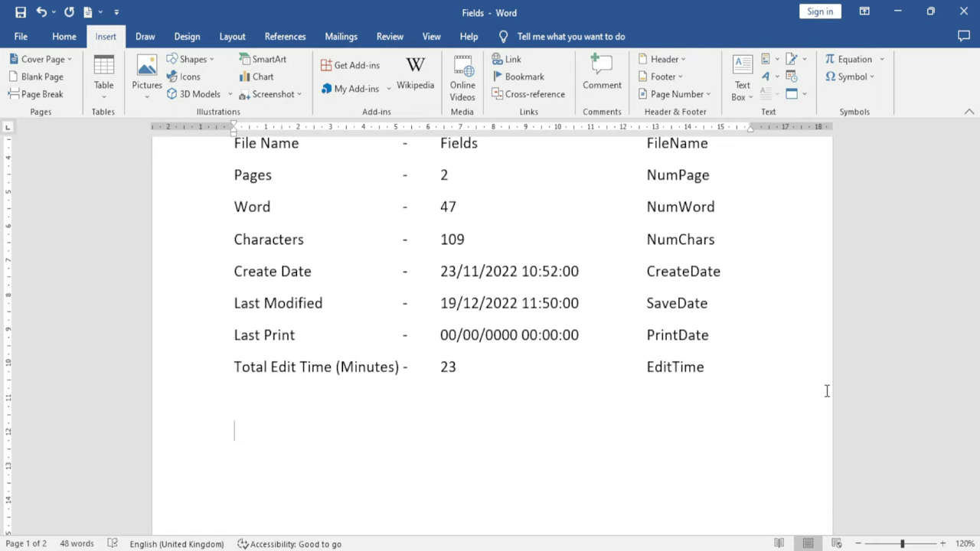
key("ctrl+F9")
type("=25+6")
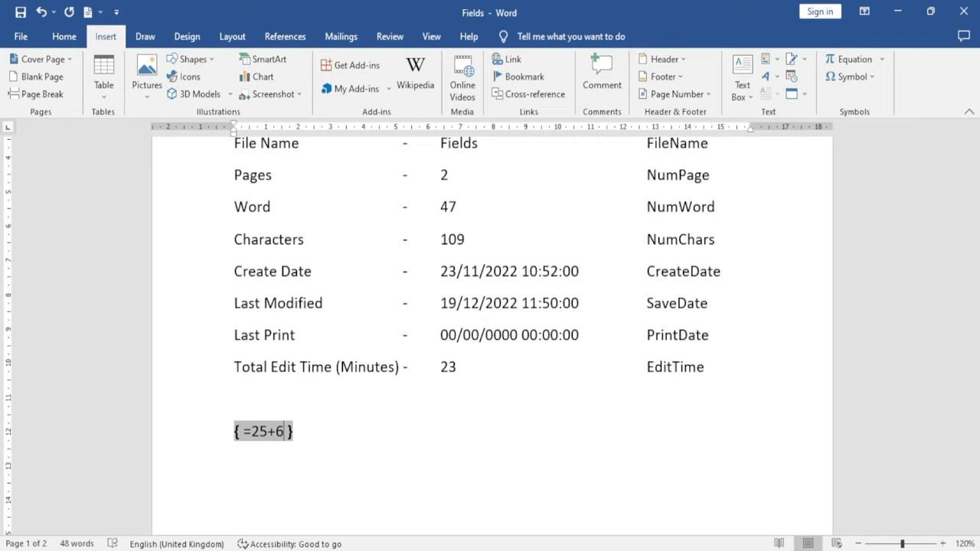
type("-")
type("2")
key("F9")
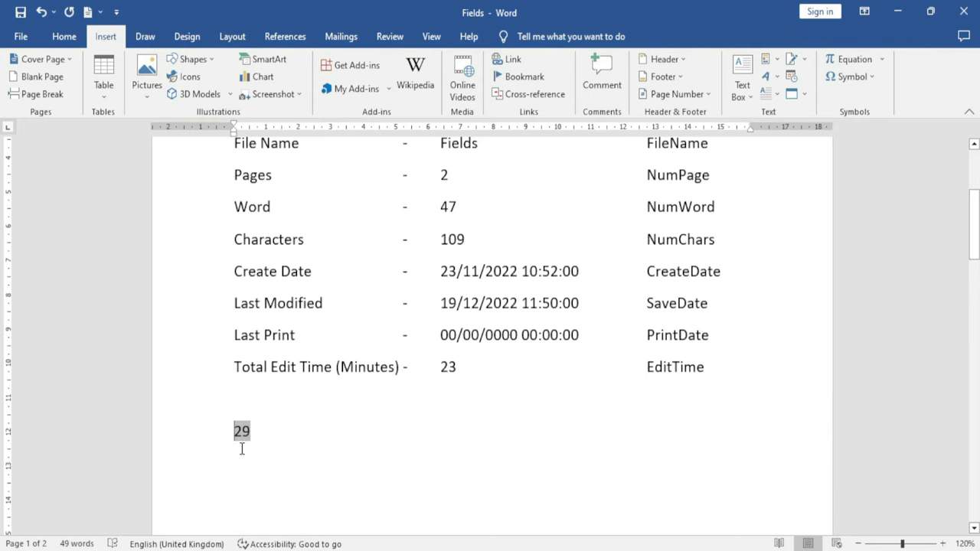
scroll(242, 449, "up", 4)
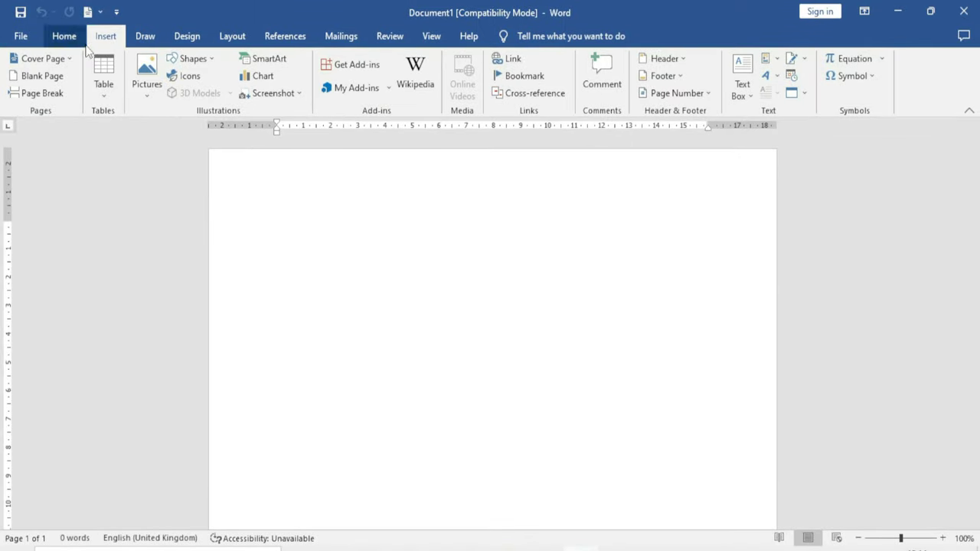
Preview ViewMaster, Slice (Dark) and Facet covers, then insert the Banded cover page
left_click(778, 60)
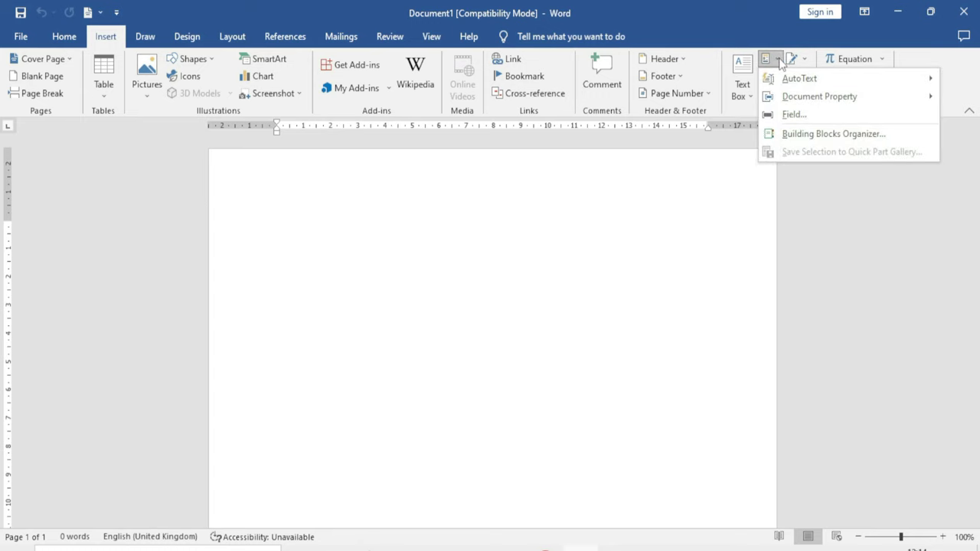
left_click(840, 138)
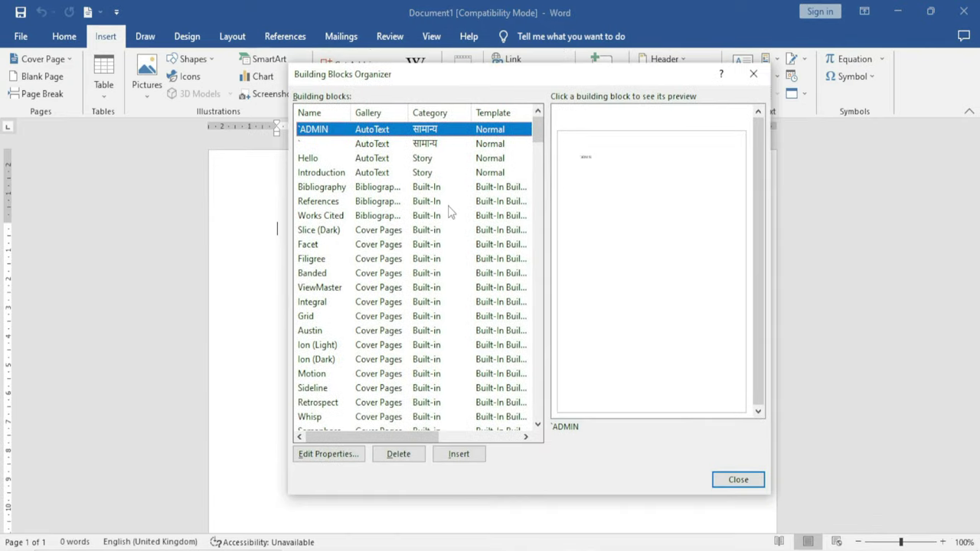
left_click_drag(536, 140, 527, 139)
left_click(390, 258)
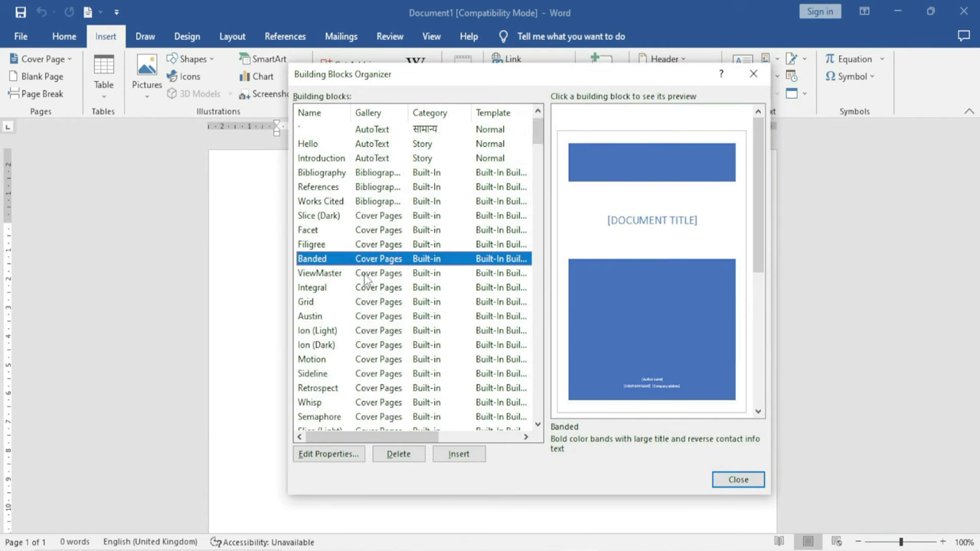
left_click(366, 275)
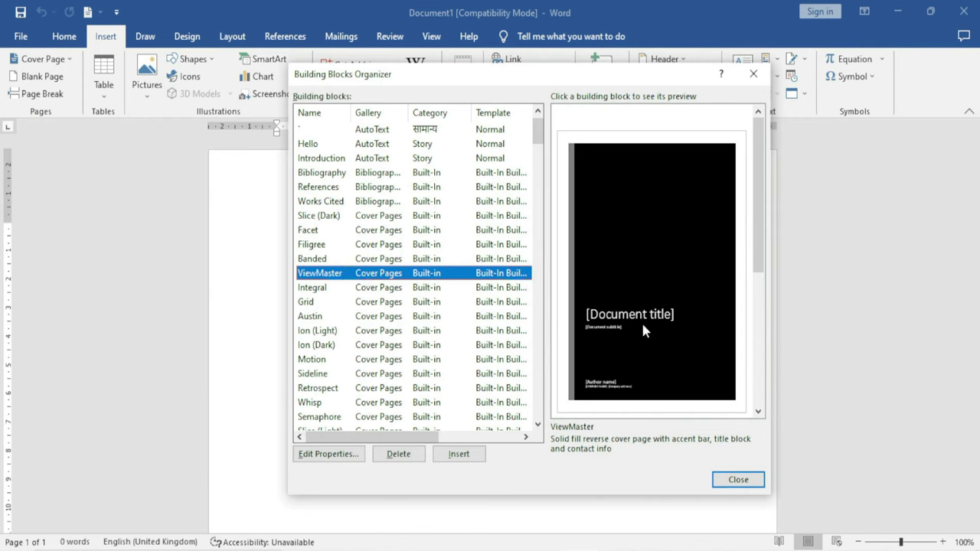
left_click(366, 215)
left_click(369, 231)
left_click(374, 260)
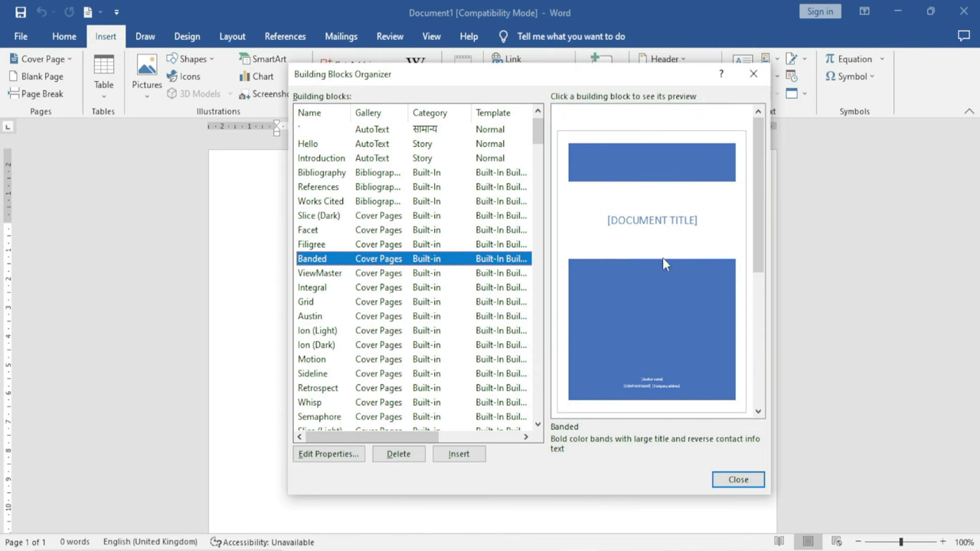
left_click(459, 454)
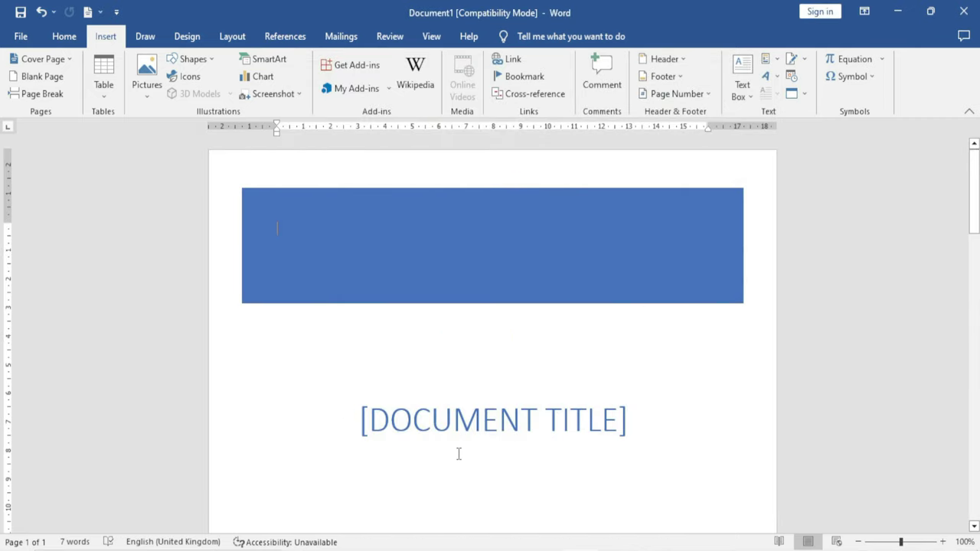
scroll(475, 436, "down", 1)
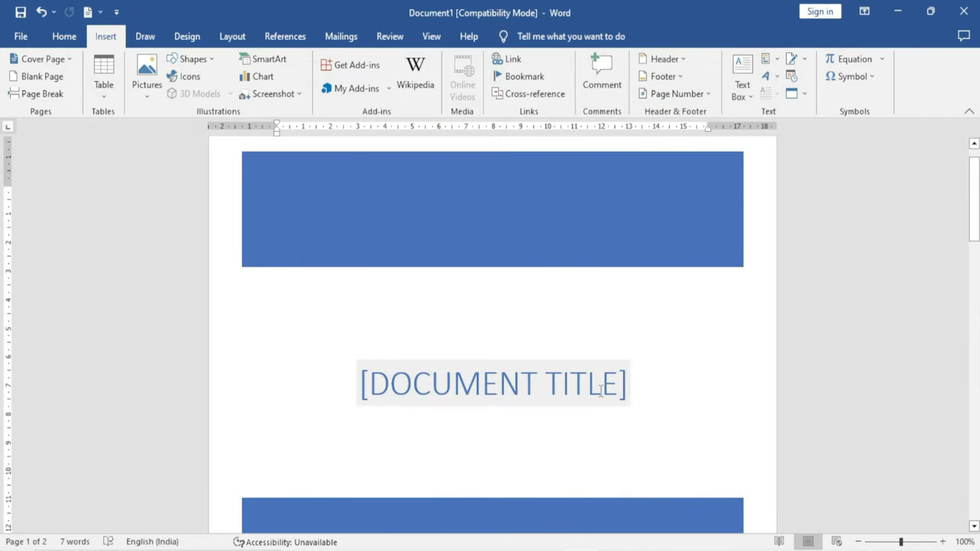
Replace the [DOCUMENT TITLE] placeholder with EXCEL INFOTECH
scroll(597, 392, "down", 3)
scroll(595, 395, "up", 2)
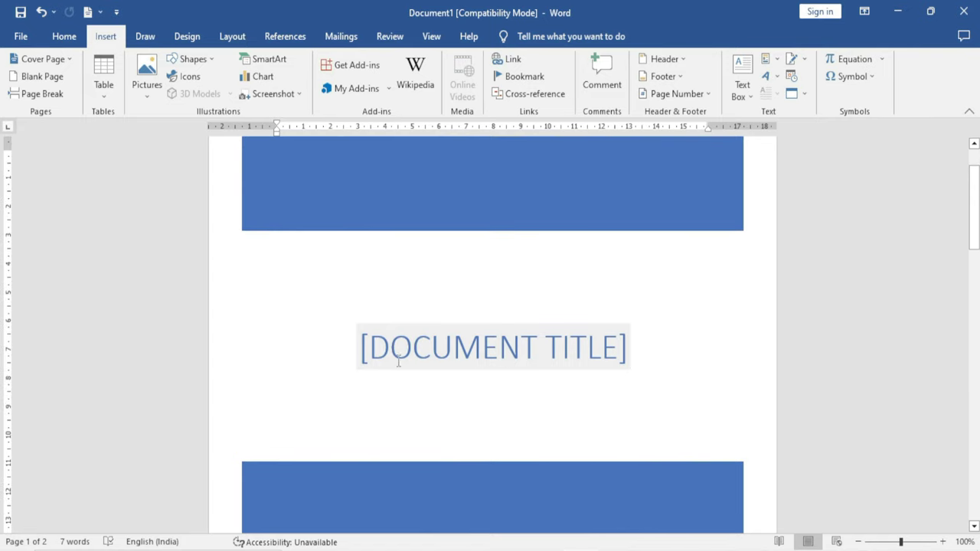
left_click(518, 352)
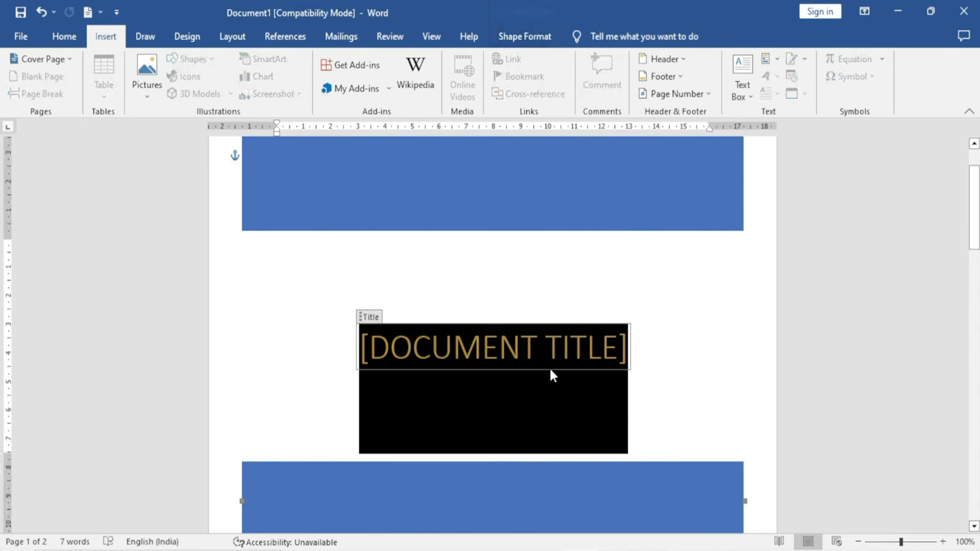
type("EXC")
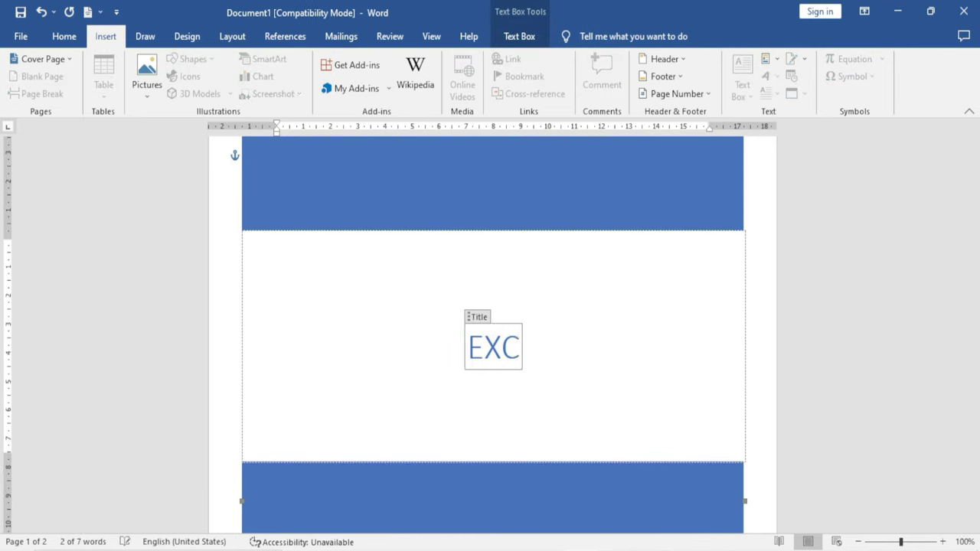
type("EL IN")
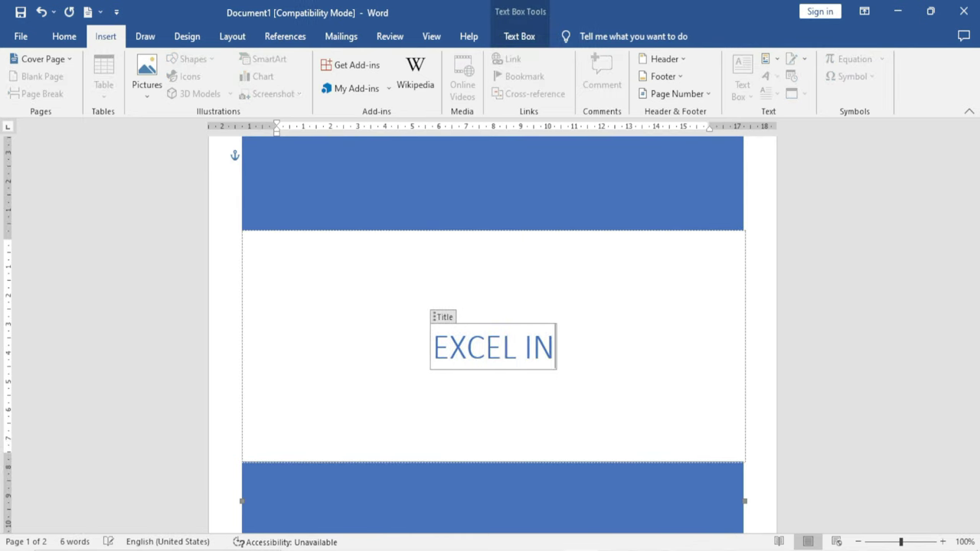
type("FOTECH")
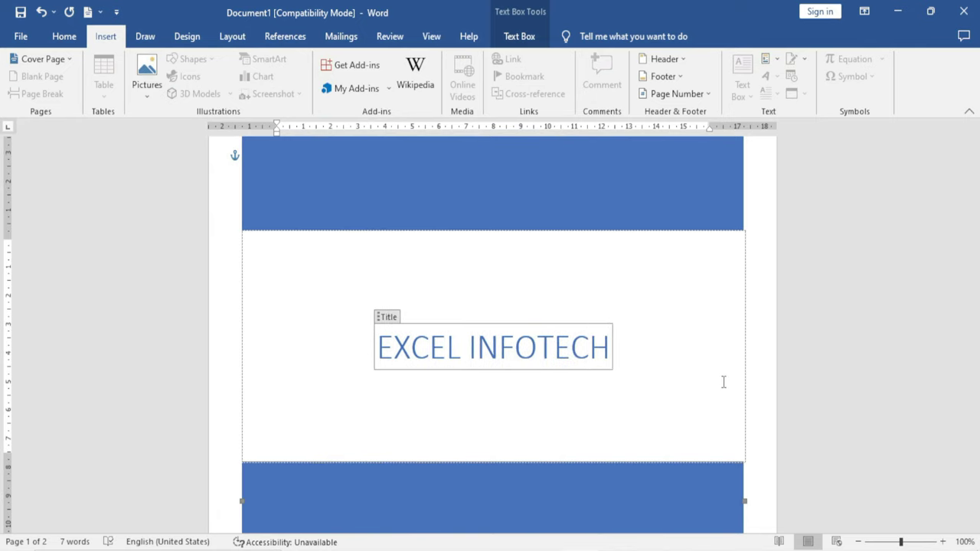
Select the author, company name and company address placeholders on the cover page
scroll(546, 404, "down", 8)
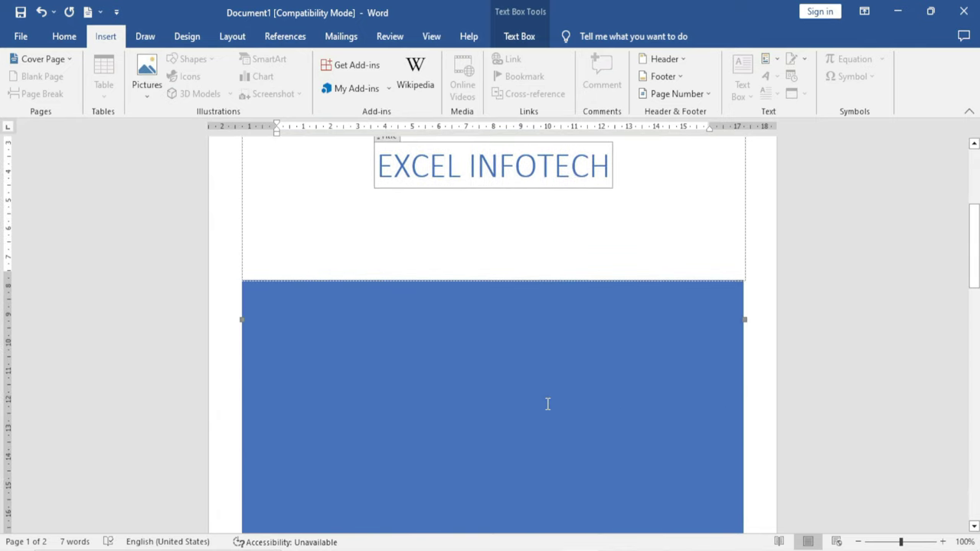
left_click(498, 426)
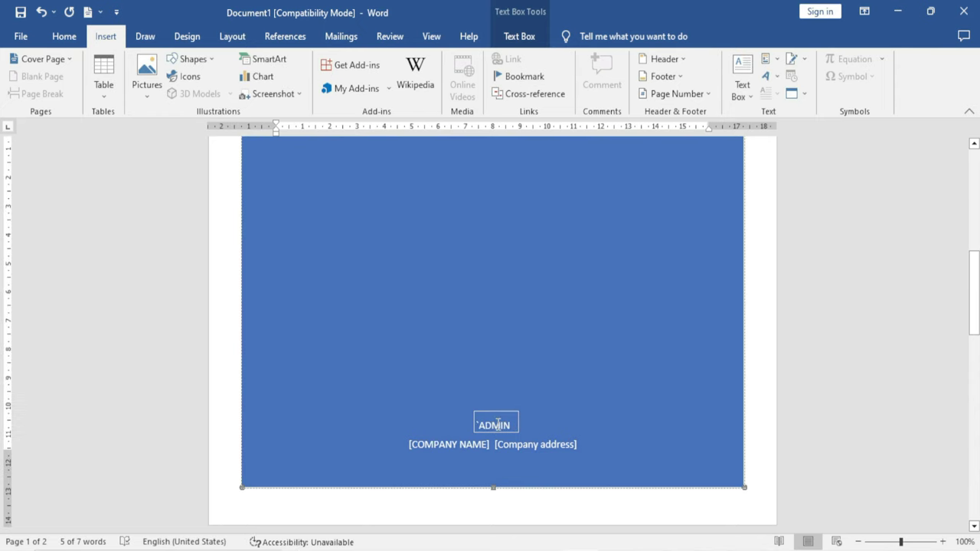
left_click(453, 444)
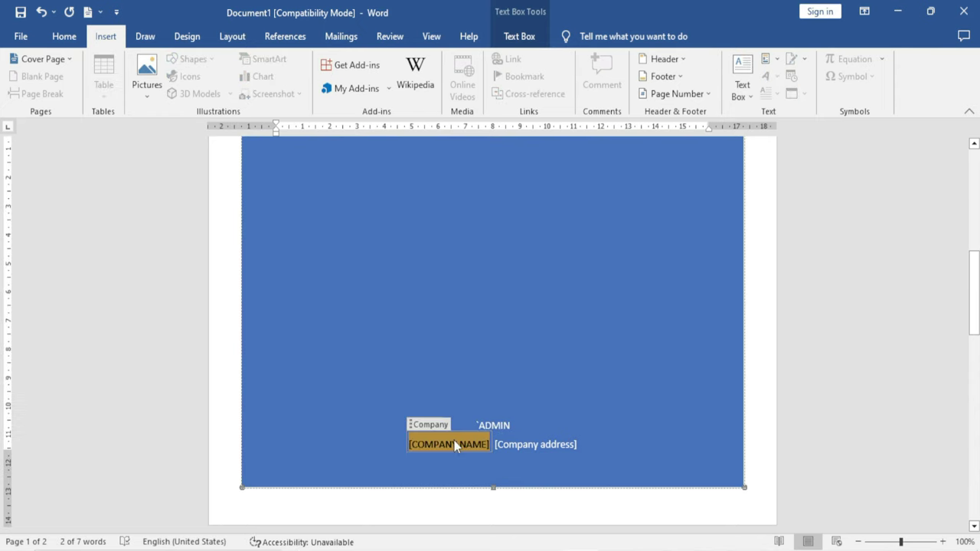
left_click(538, 447)
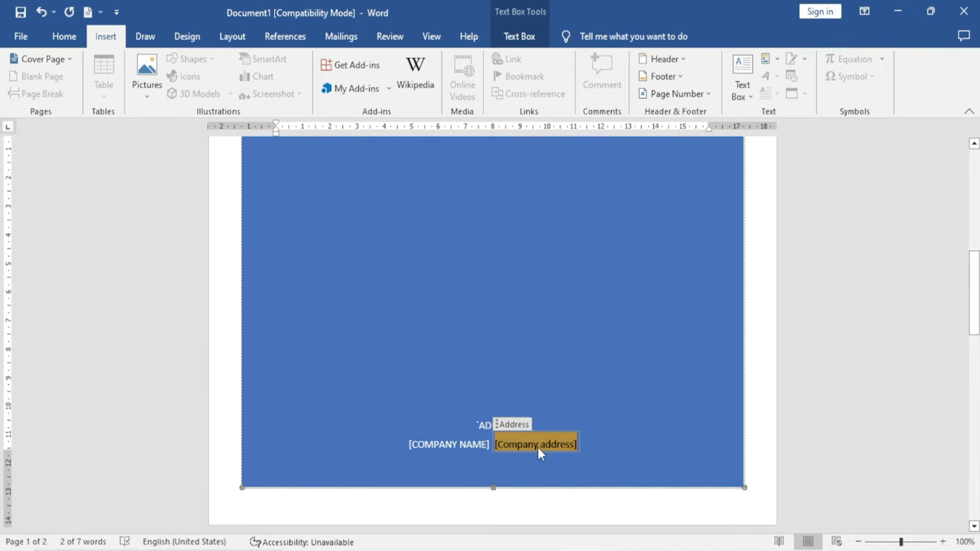
scroll(537, 447, "down", 10)
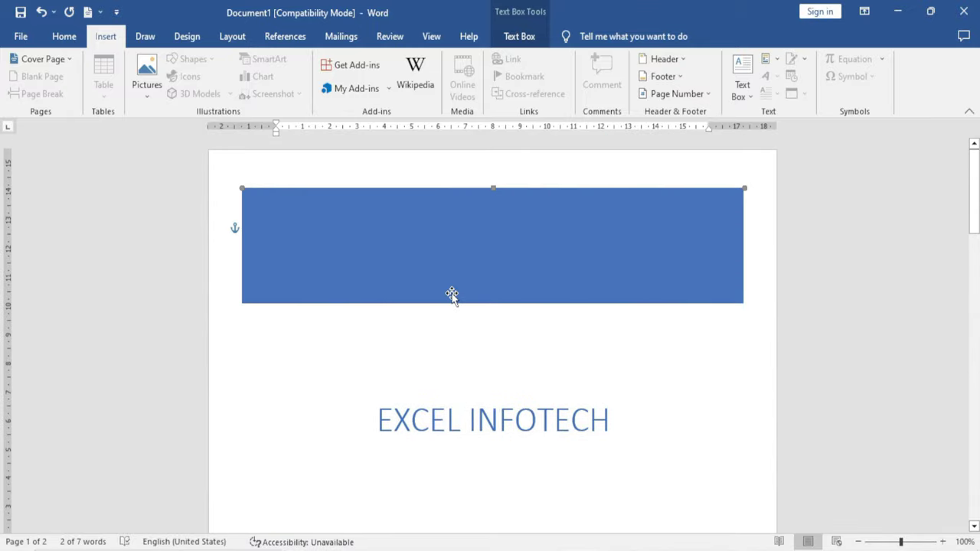
left_click(69, 60)
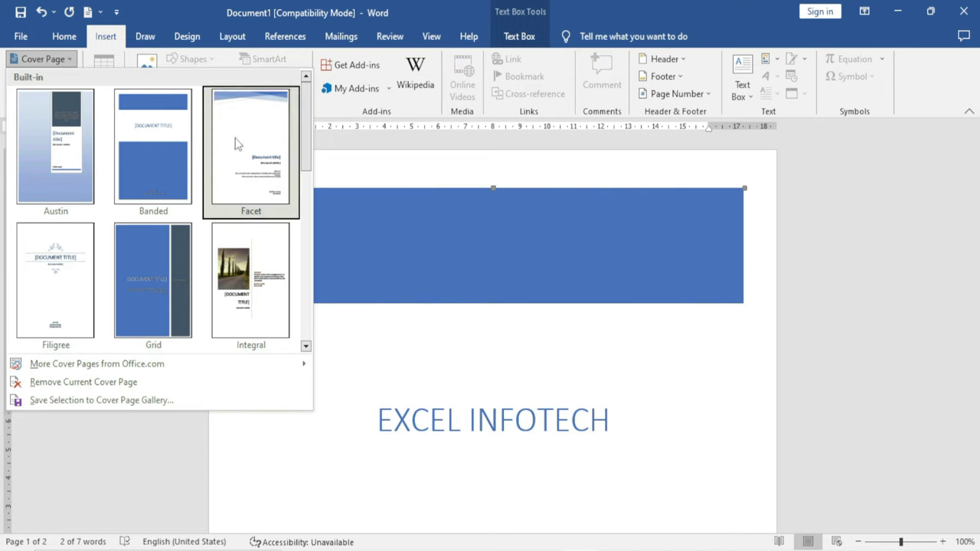
Browse the Motion, Retrospect and Whisp cover pages in the Building Blocks Organizer
left_click_drag(308, 127, 293, 276)
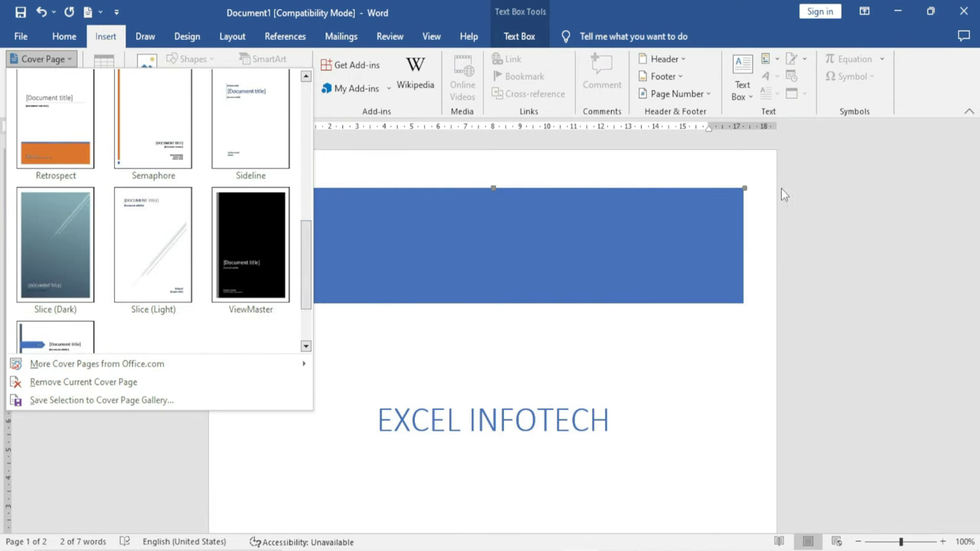
left_click(774, 61)
left_click(803, 131)
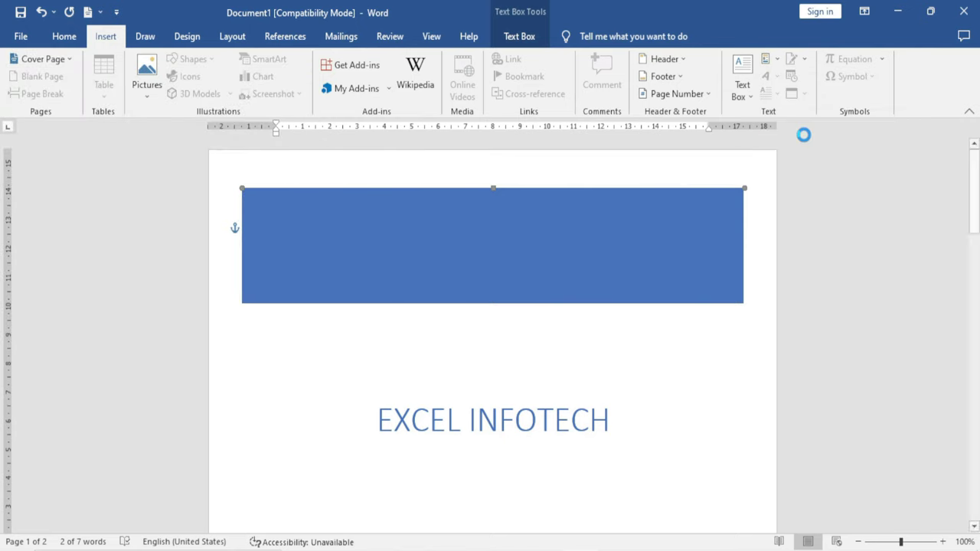
scroll(387, 290, "down", 2)
left_click(388, 288)
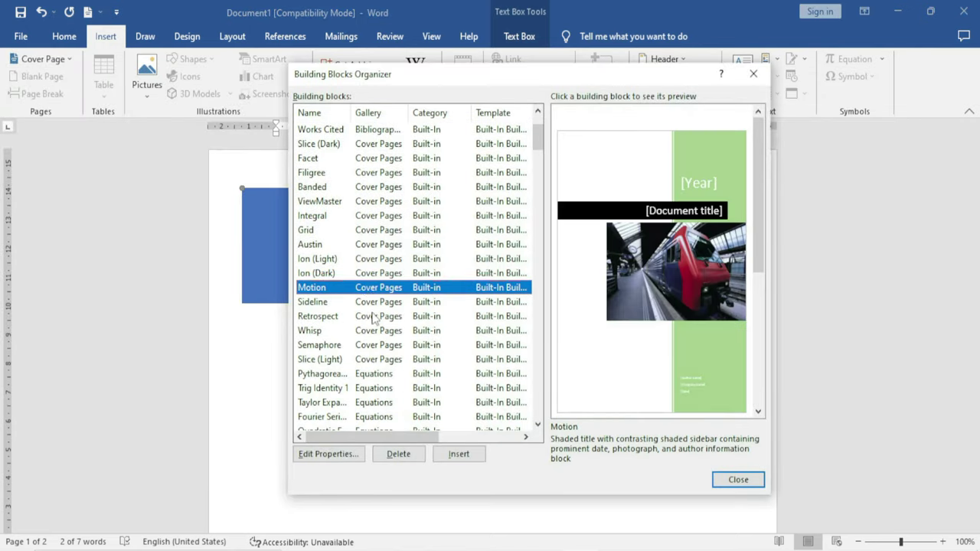
left_click(374, 317)
left_click(372, 330)
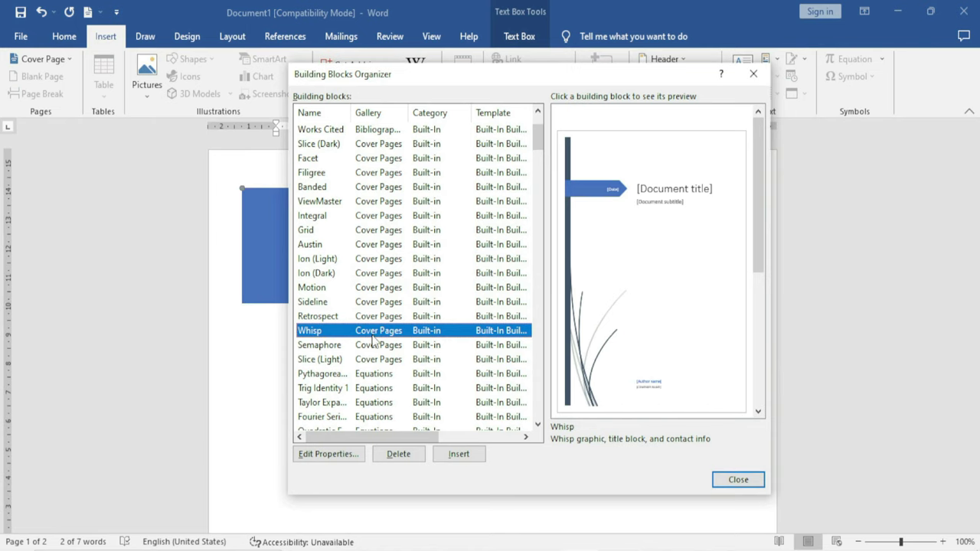
Insert the Trig Identity 1 equation at the cover page's address spot
left_click(370, 375)
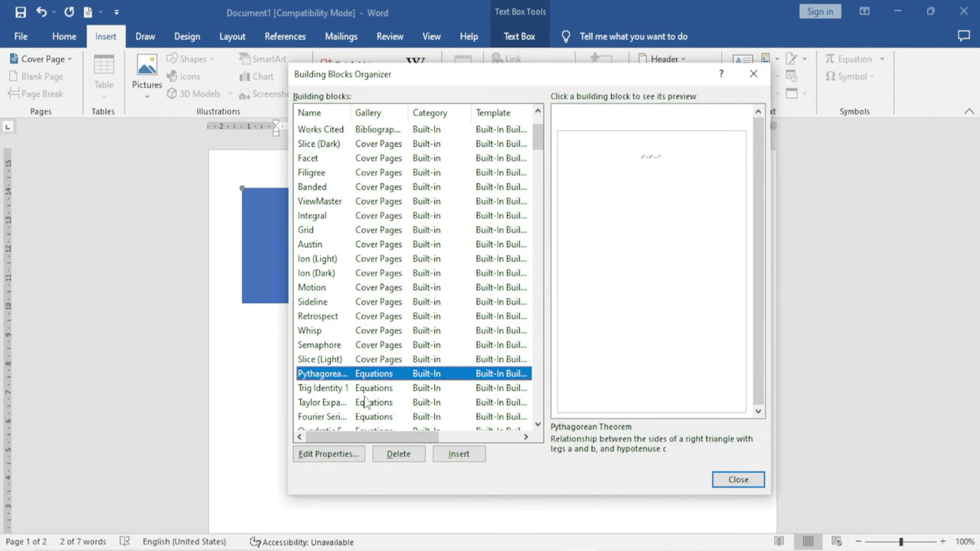
left_click(372, 390)
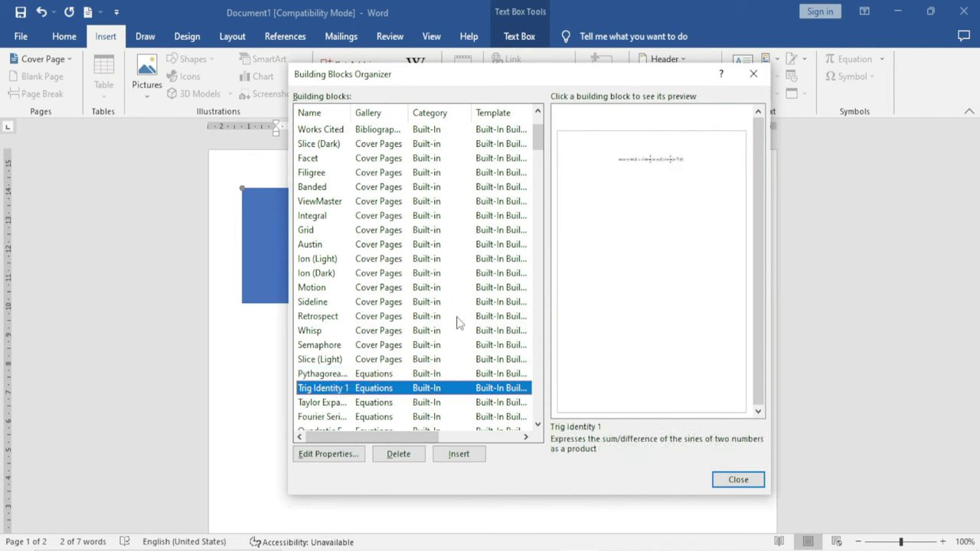
left_click(459, 454)
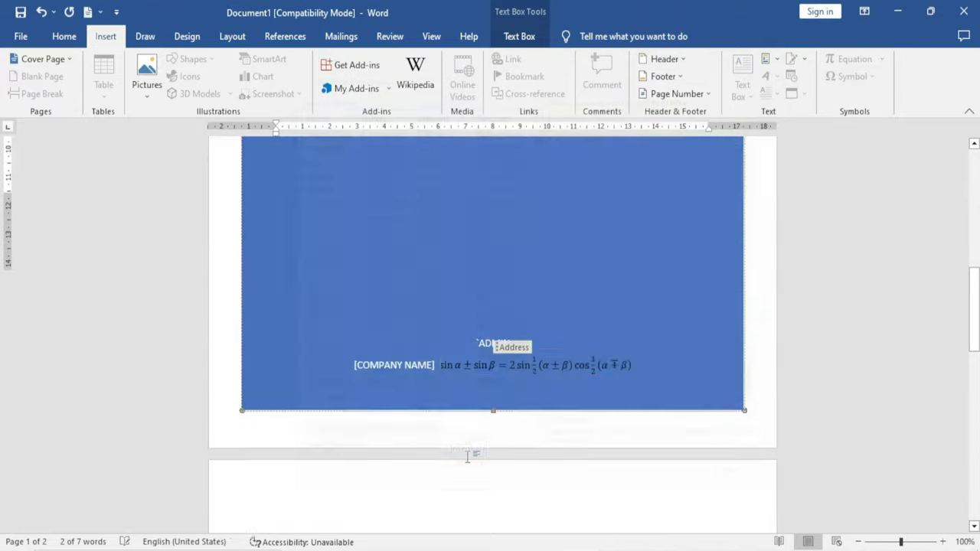
scroll(463, 448, "down", 5)
scroll(459, 425, "up", 2)
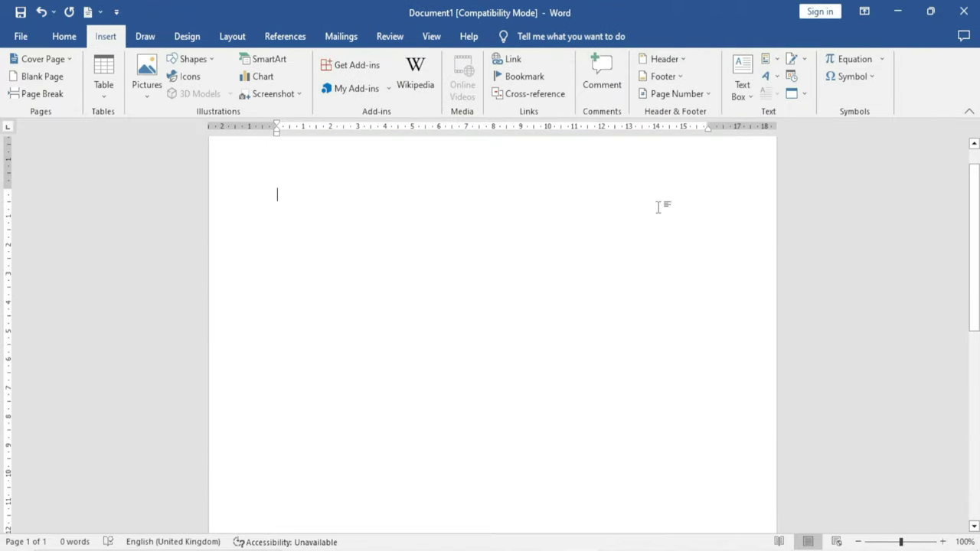
Insert the Fourier Series equation from the Building Blocks Organizer and move below it
left_click(767, 59)
left_click(833, 135)
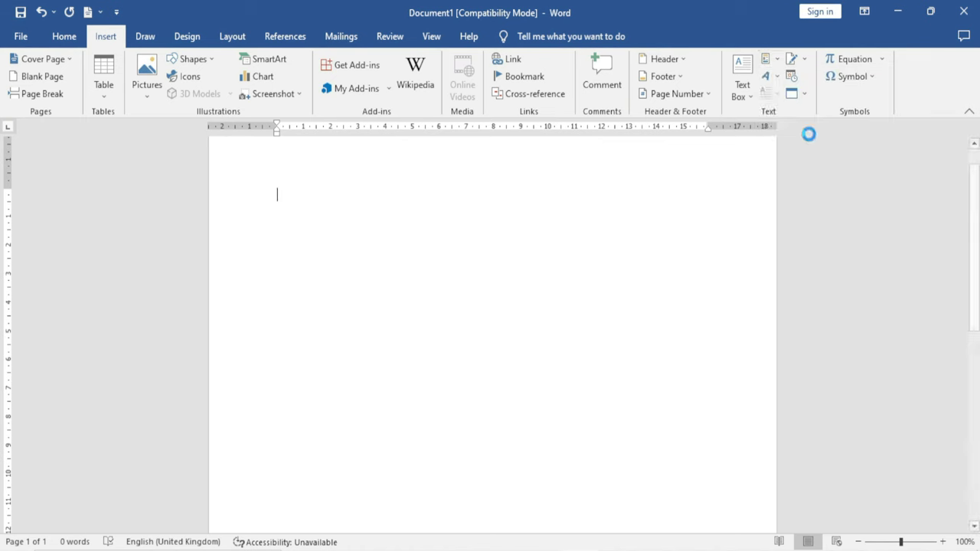
scroll(426, 324, "down", 10)
scroll(426, 324, "up", 2)
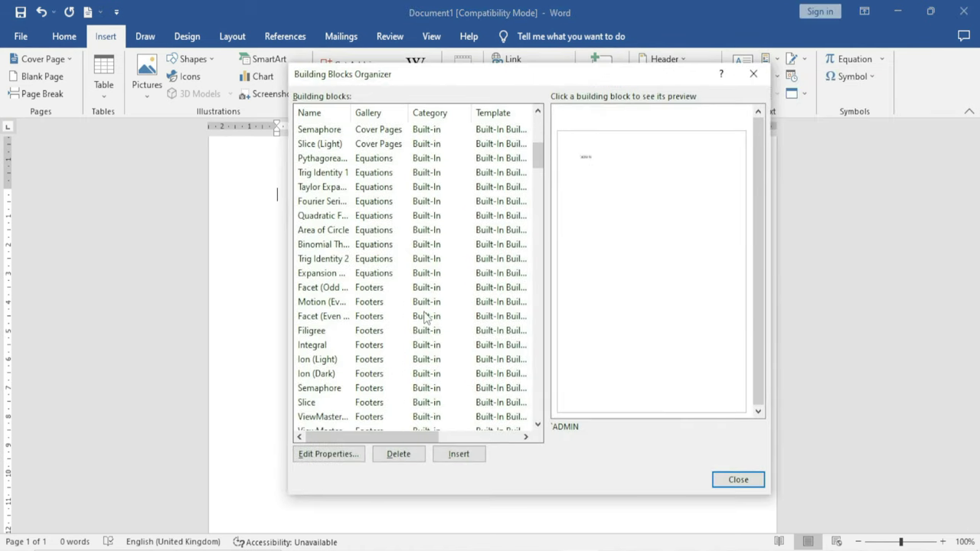
left_click(381, 229)
left_click(380, 203)
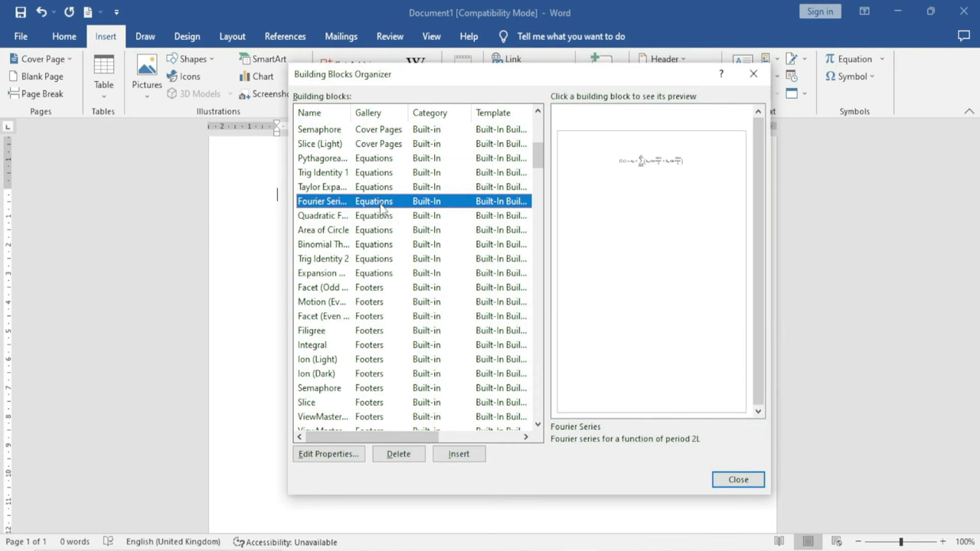
left_click(459, 455)
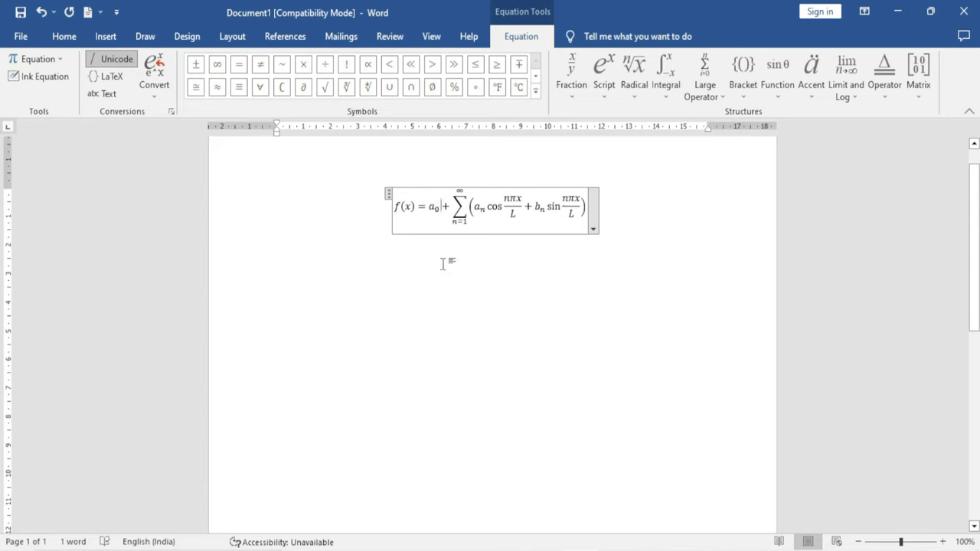
left_click(429, 294)
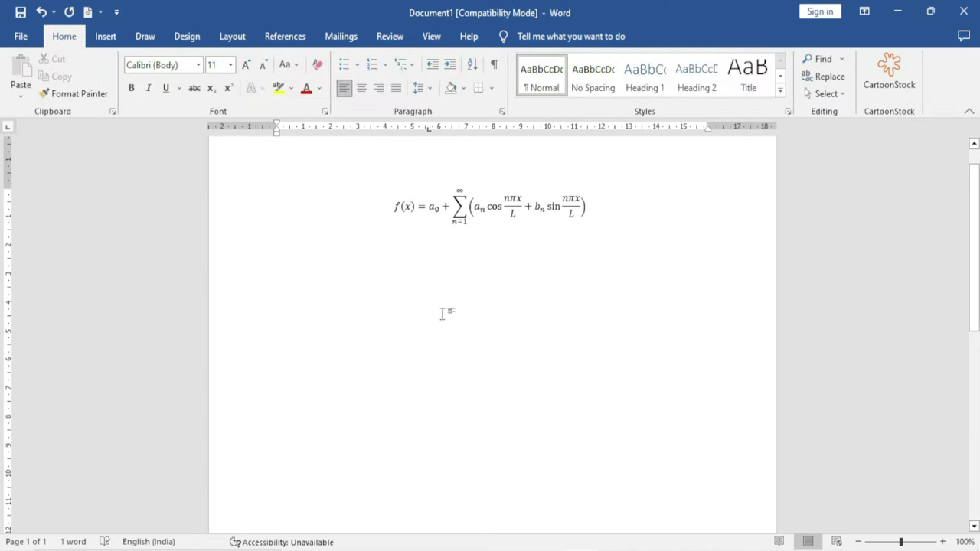
left_click(105, 36)
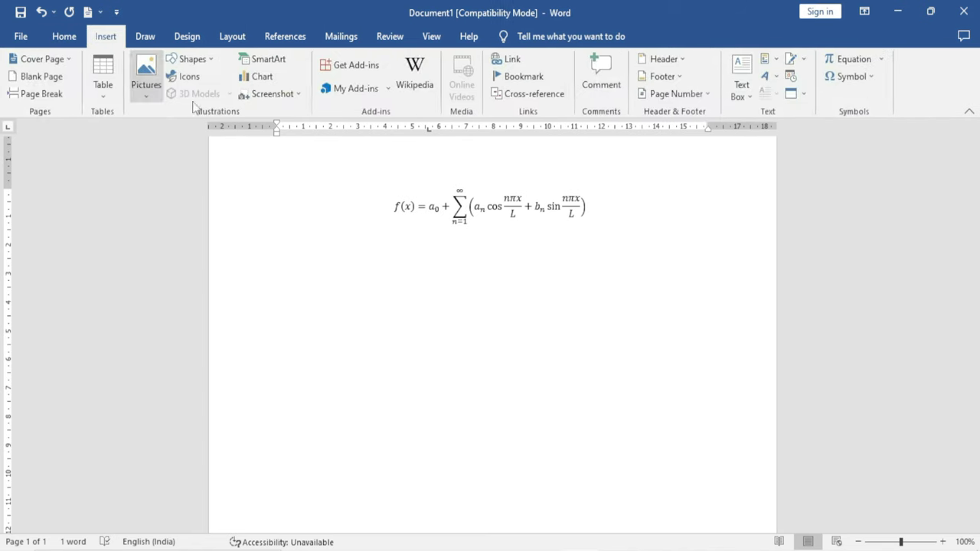
Browse the Building Blocks Organizer and preview the Banded header block
left_click(768, 59)
left_click(792, 136)
scroll(389, 317, "down", 5)
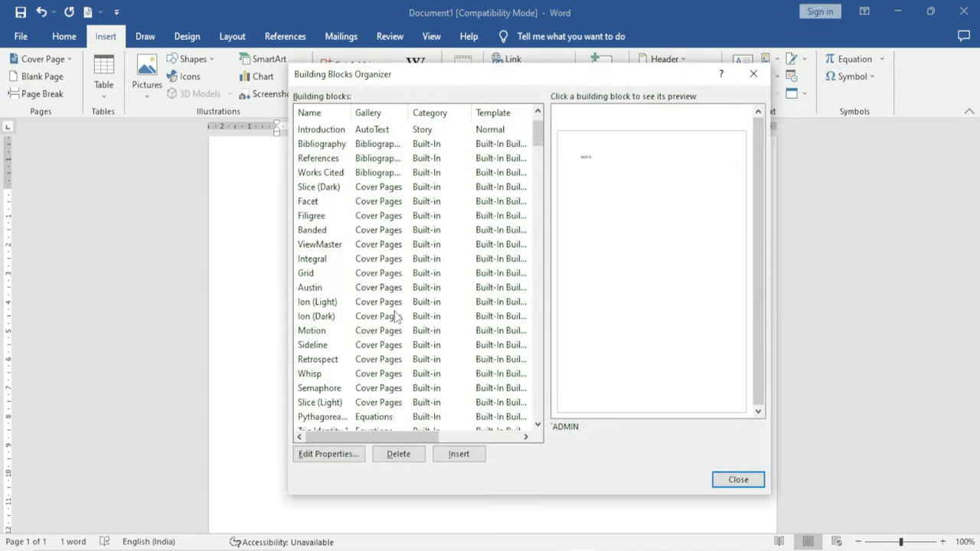
scroll(395, 316, "down", 14)
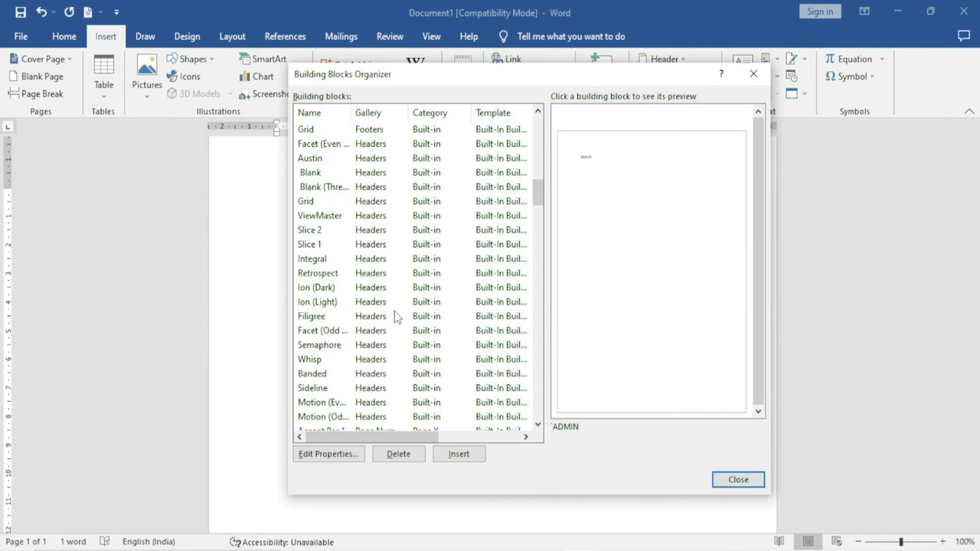
left_click(387, 246)
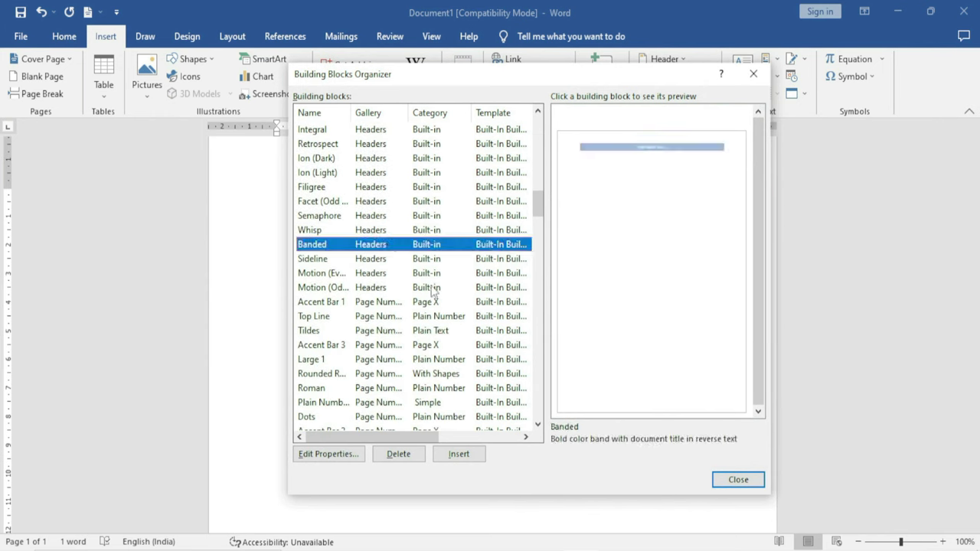
scroll(403, 322, "down", 15)
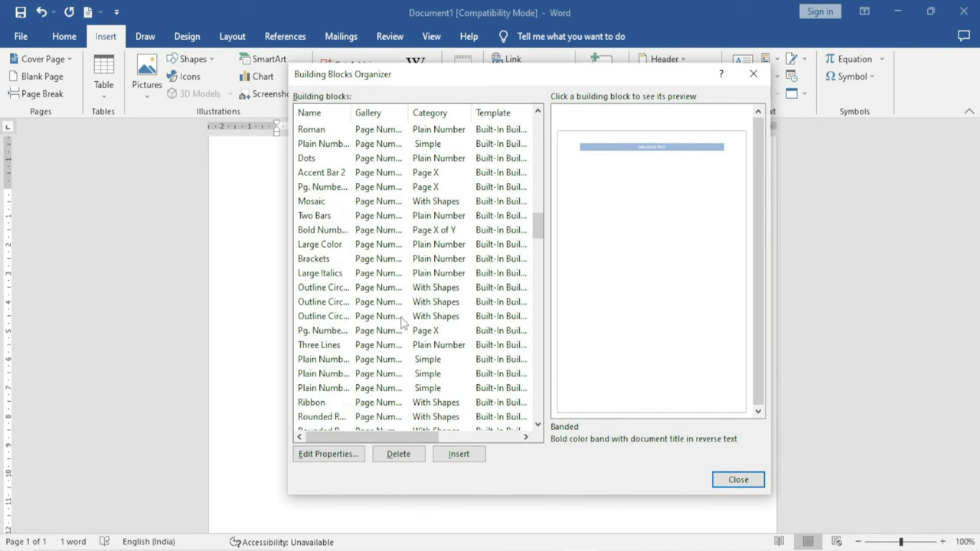
scroll(403, 321, "down", 15)
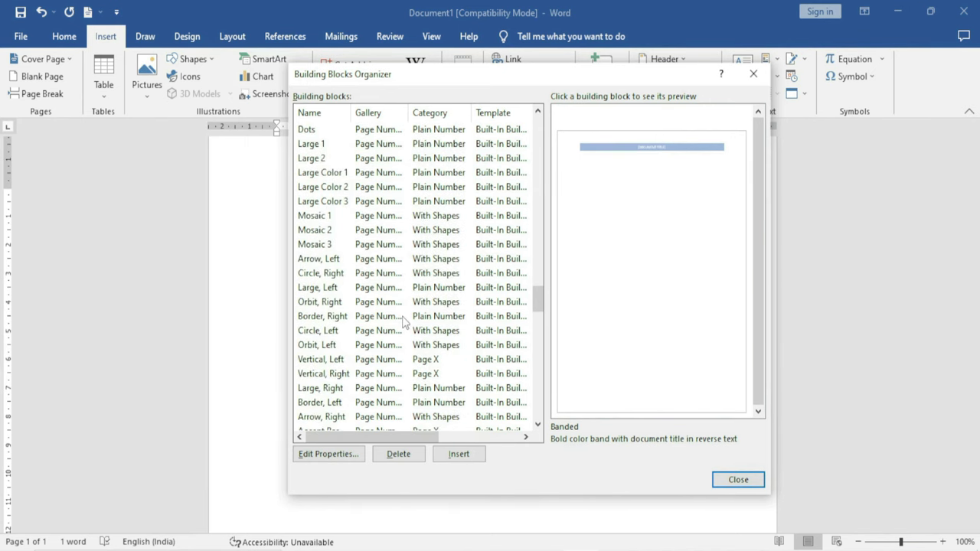
Preview Calendar 4, Double Table, Tabular List and Matrix, then edit With Subheads 1's properties
left_click(374, 289)
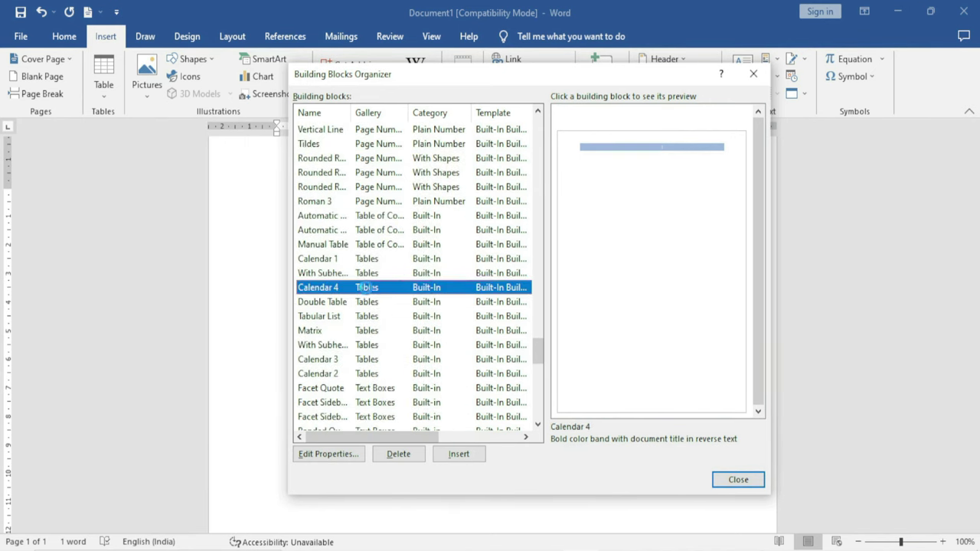
left_click(368, 303)
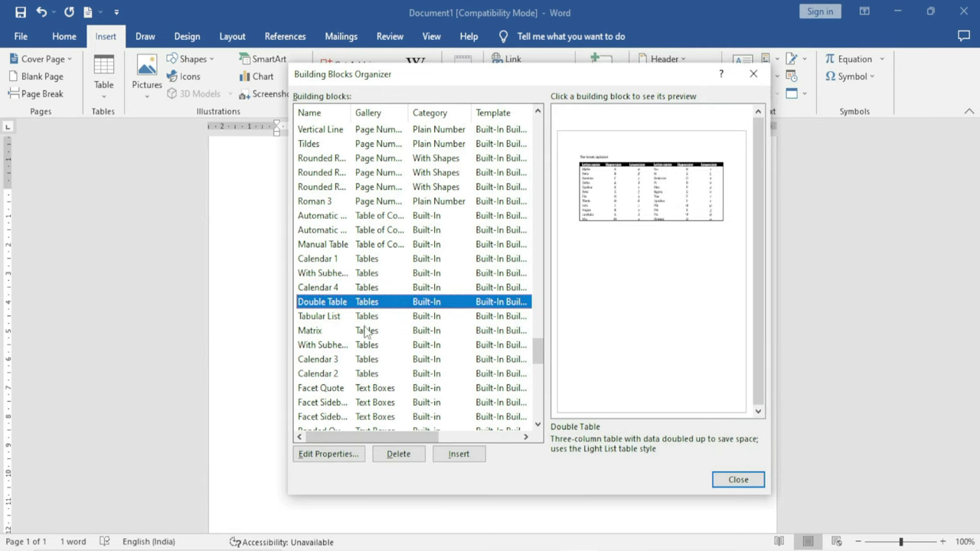
left_click(365, 317)
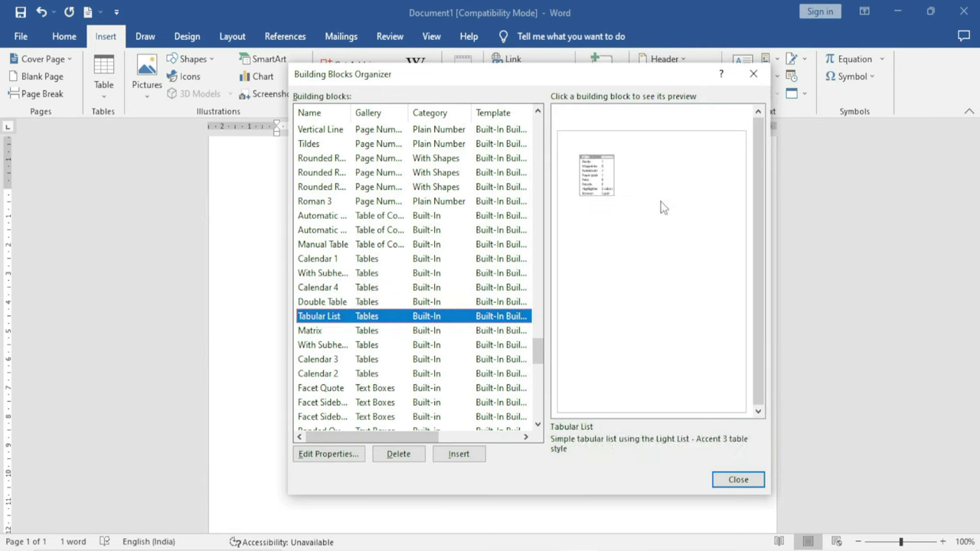
left_click(360, 331)
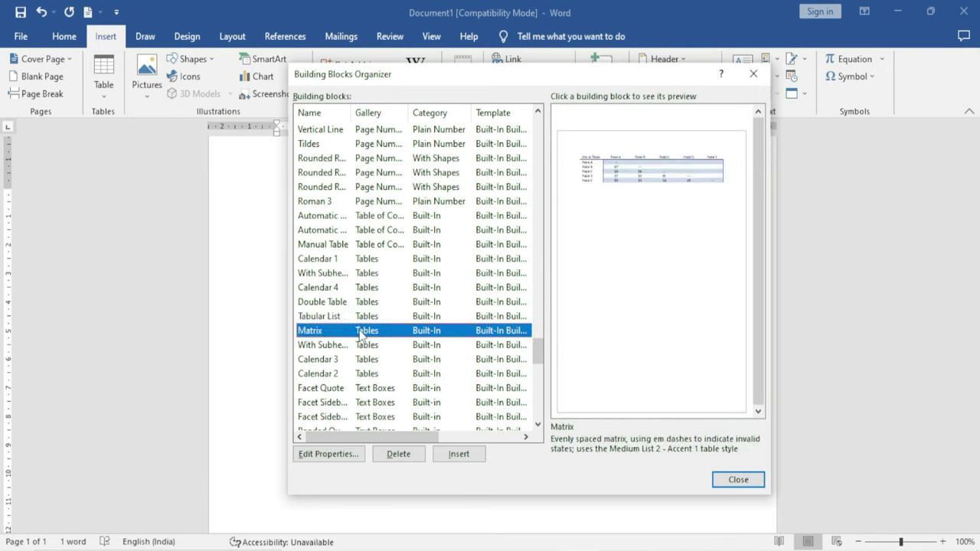
left_click(366, 346)
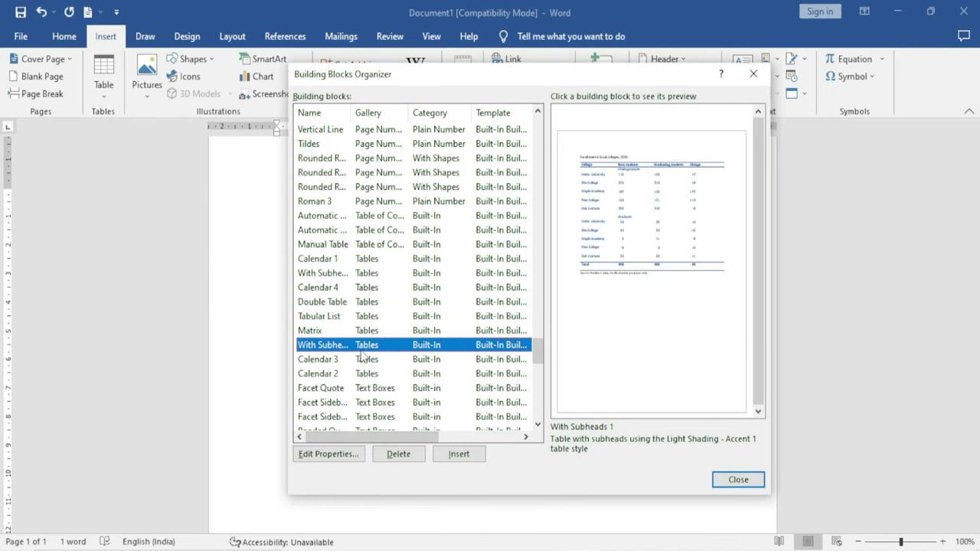
left_click(337, 456)
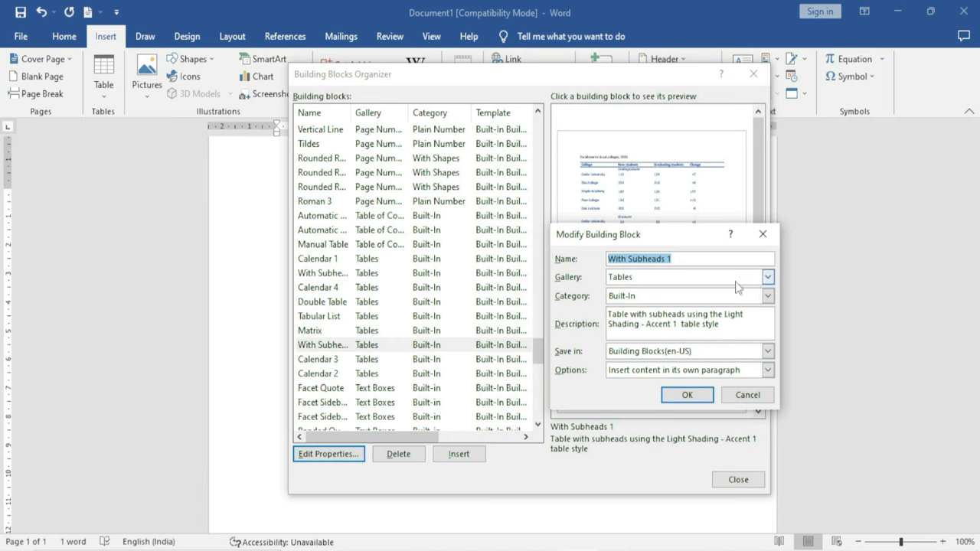
Keep With Subheads 1 in the Tables gallery and Built-In category, cancelling unchanged
left_click(767, 278)
left_click(767, 279)
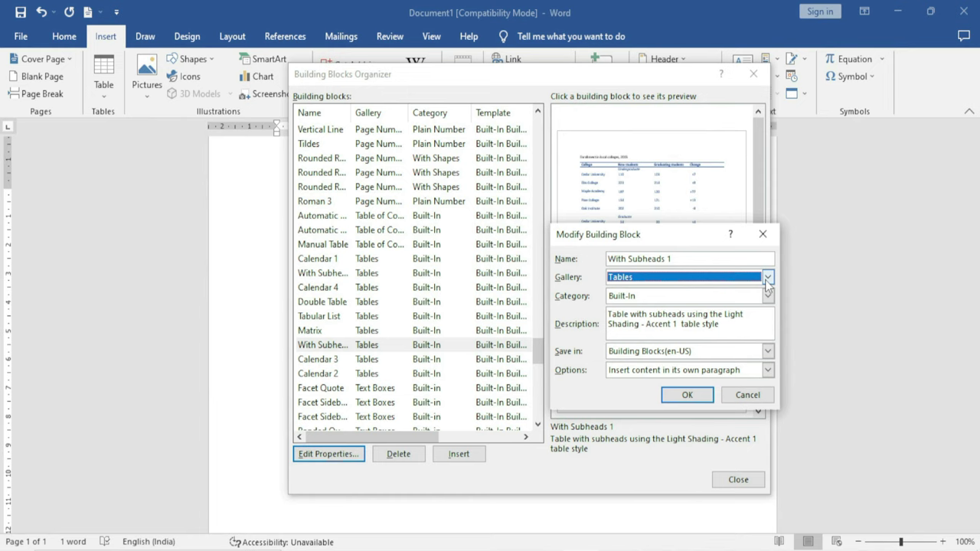
left_click(767, 297)
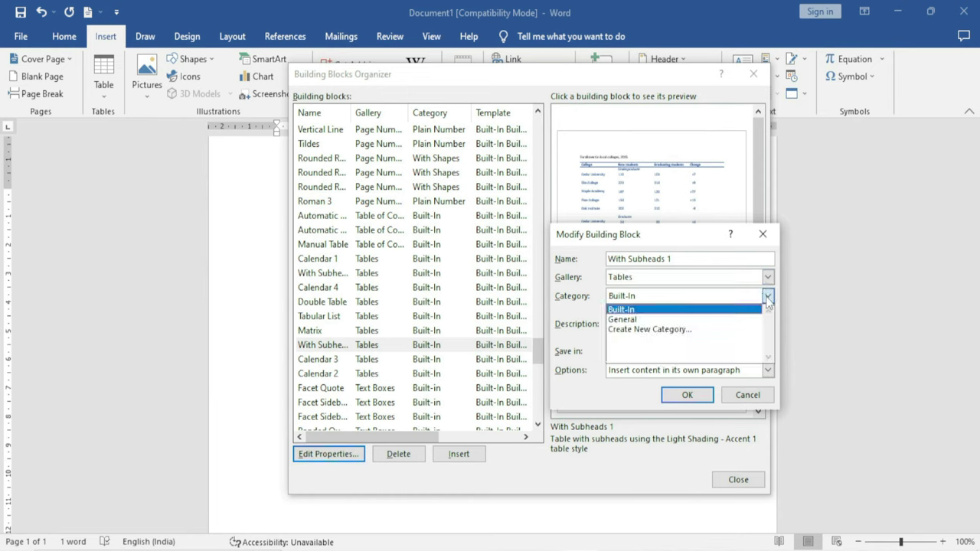
left_click(768, 298)
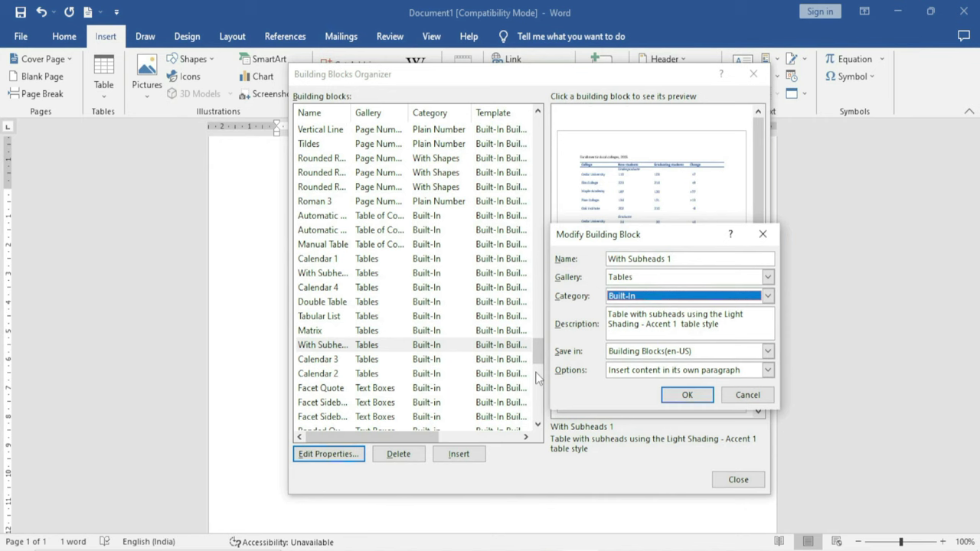
left_click(731, 395)
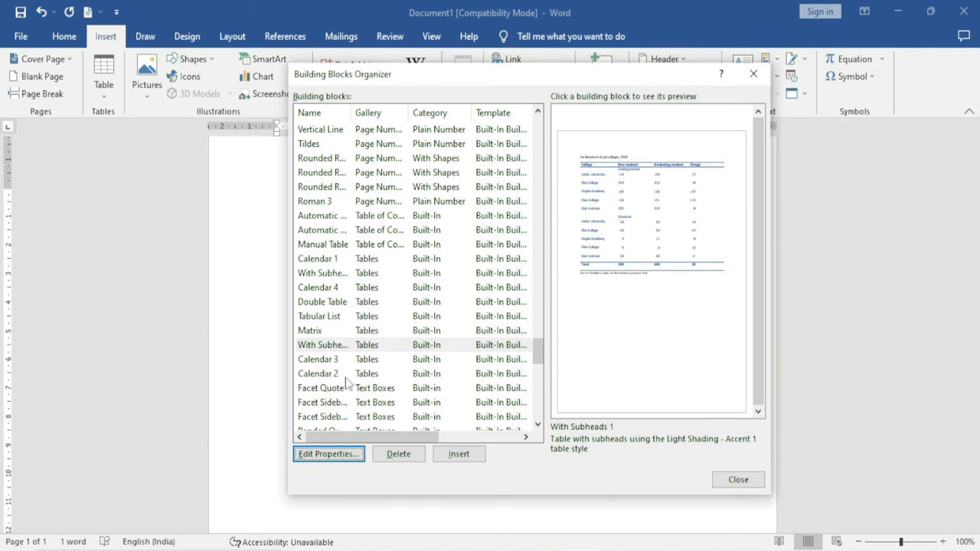
Insert the With Subheads 1 table and change Cedar University's new students from 110 to 154
left_click(469, 454)
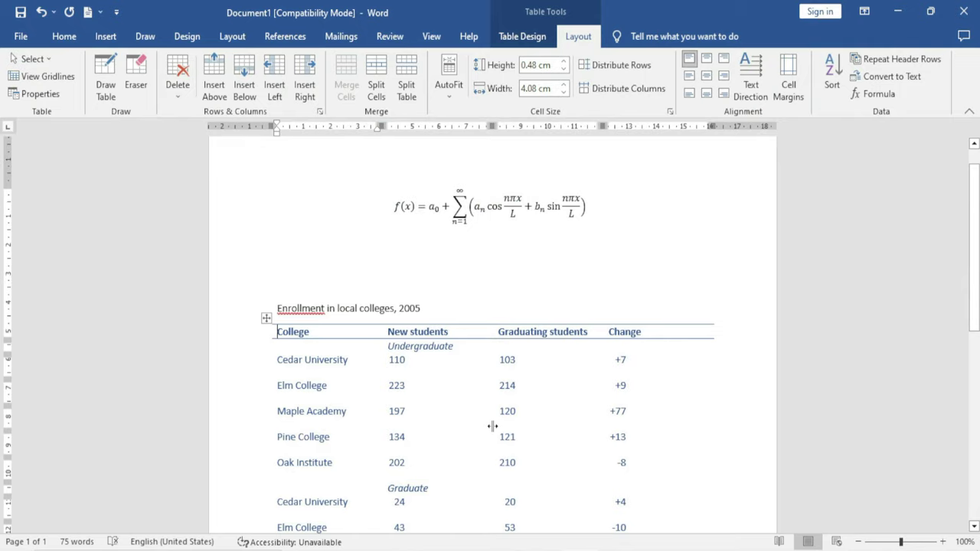
scroll(492, 427, "down", 1)
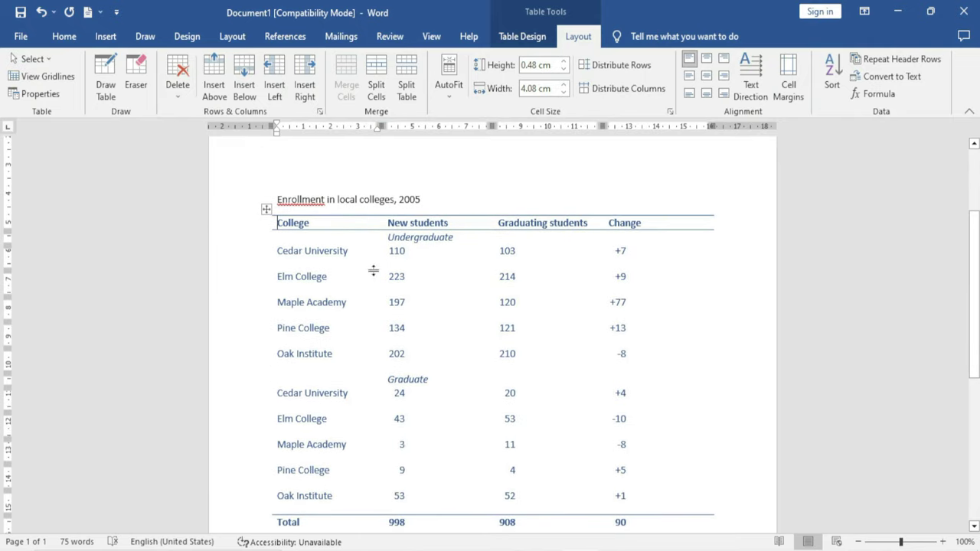
left_click(404, 251)
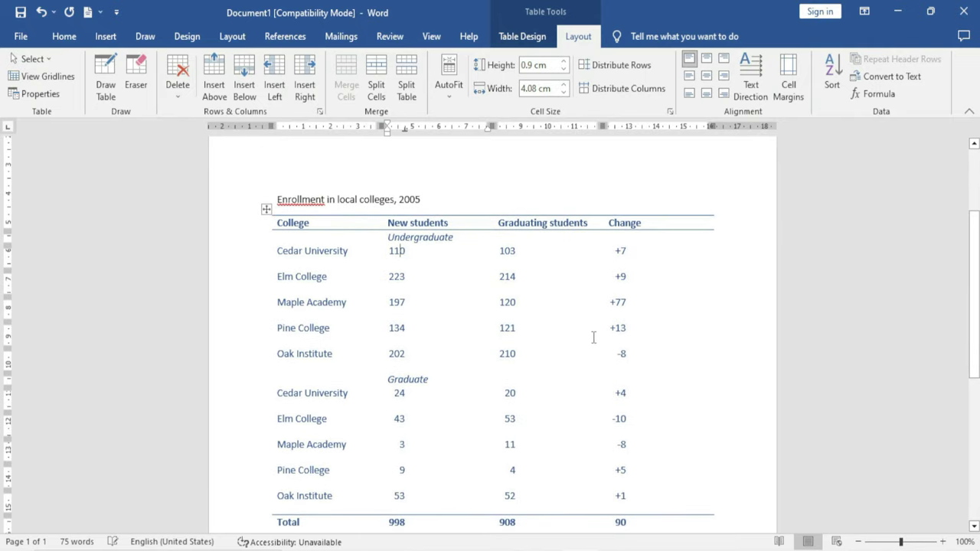
key("BackSpace")
key("BackSpace")
type("54")
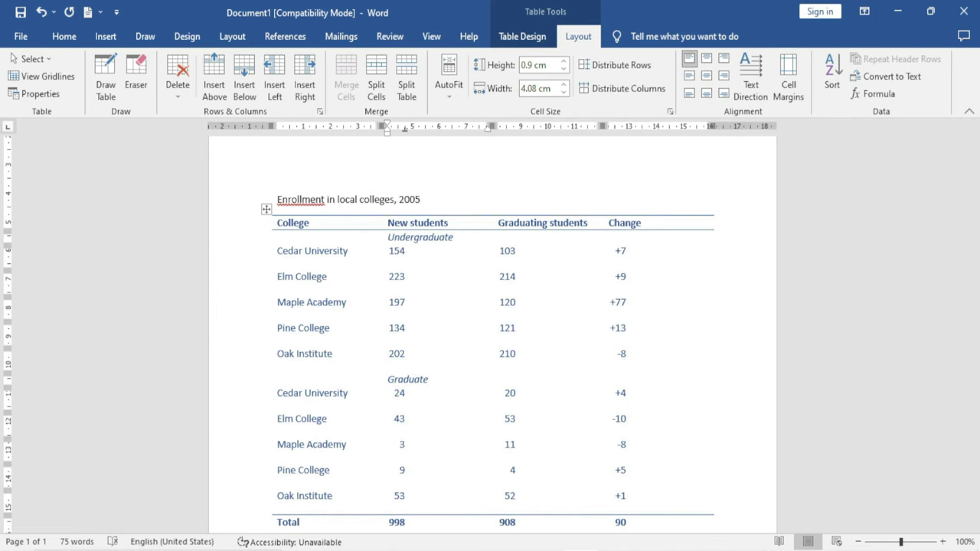
Browse the Quick Tables gallery and close it without inserting another table
left_click(99, 38)
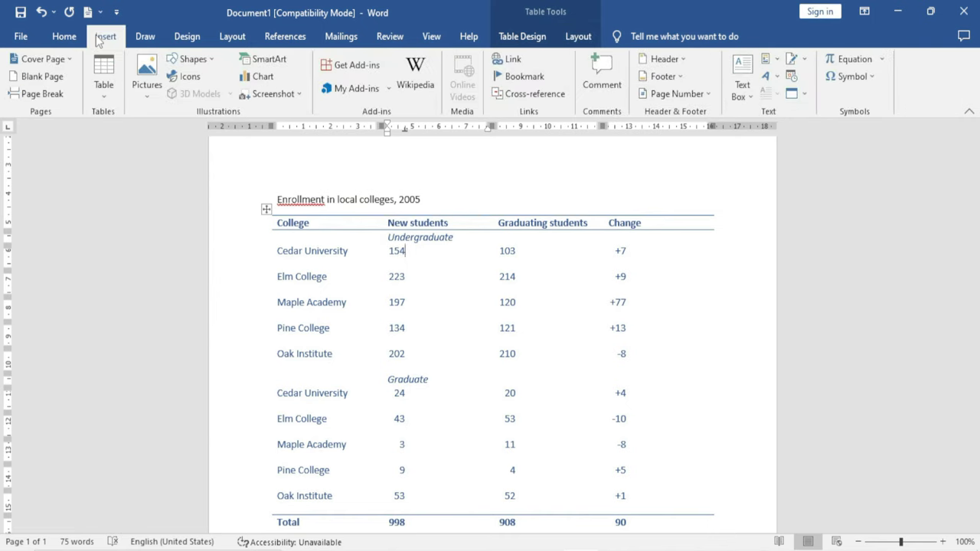
left_click(104, 84)
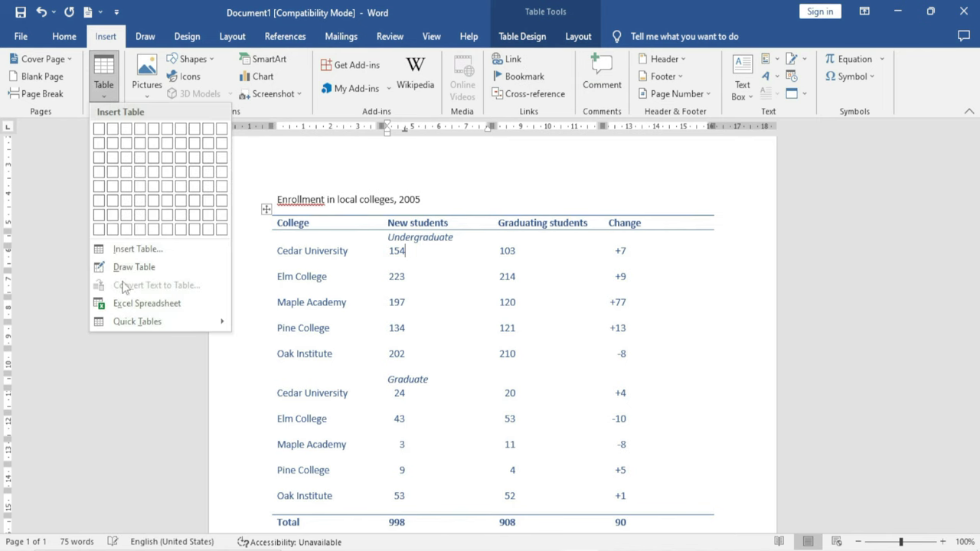
mouse_move(145, 323)
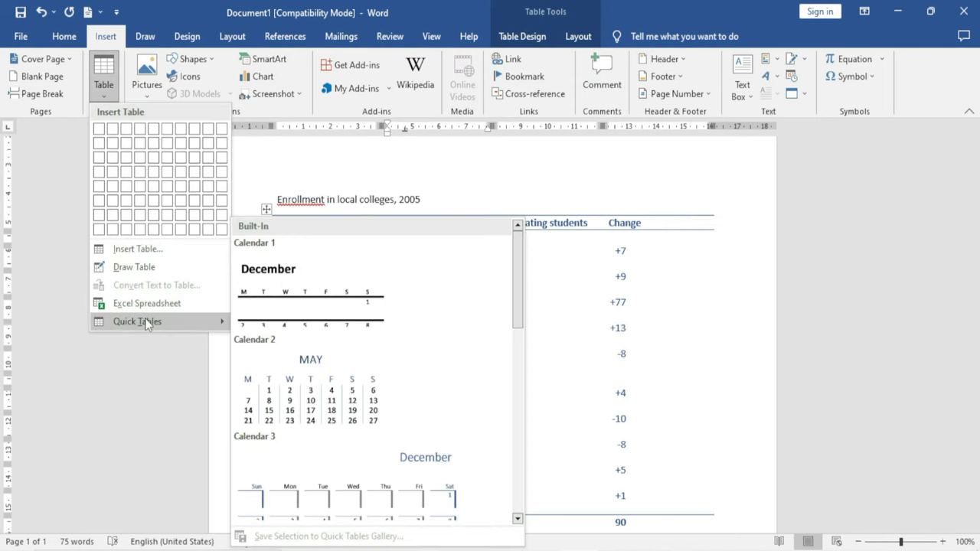
left_click_drag(518, 302, 515, 390)
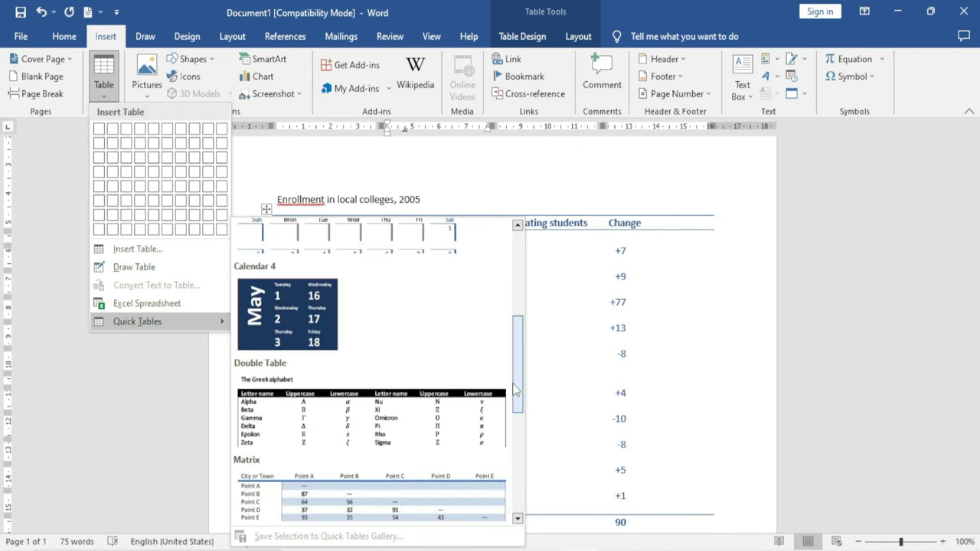
left_click(672, 339)
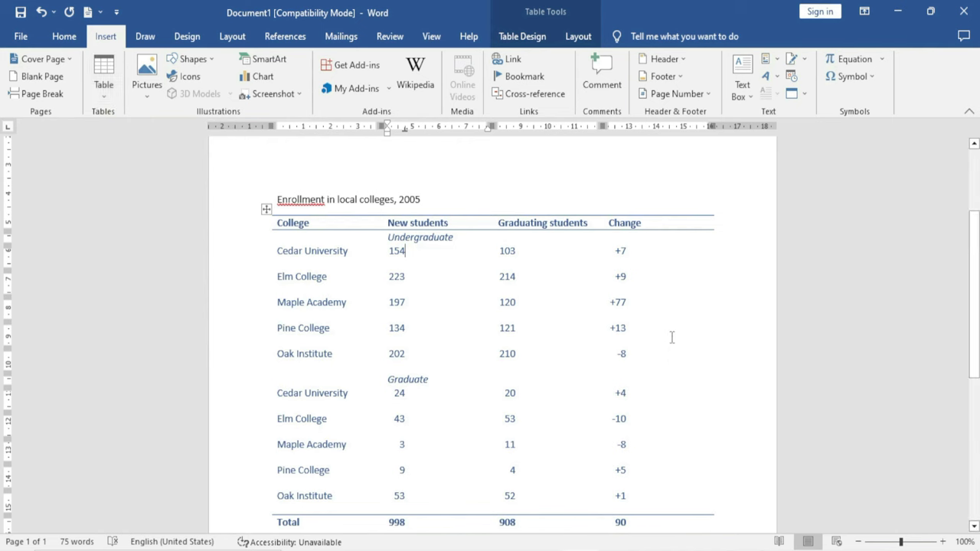
Insert the Hello AutoText from the Building Blocks Organizer, then delete all document content
left_click(776, 61)
left_click(795, 132)
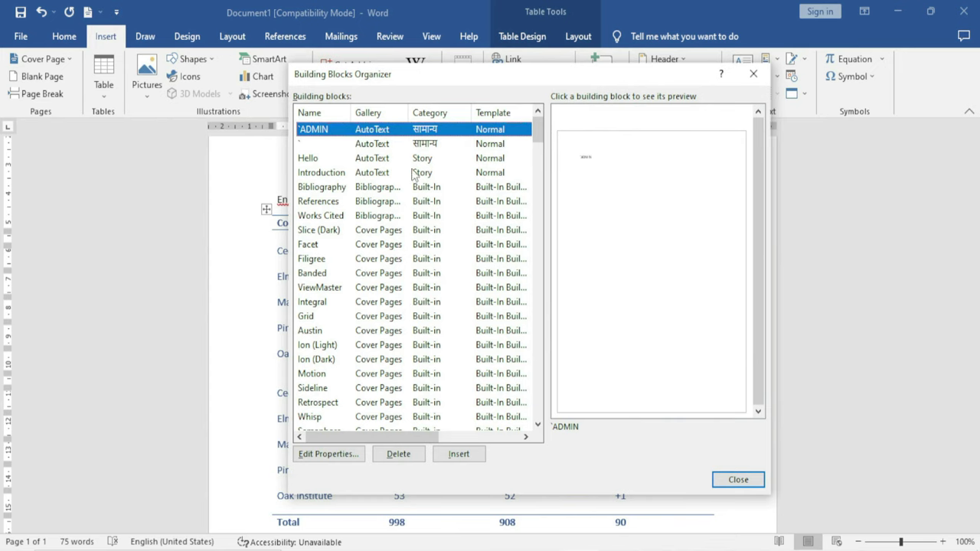
left_click(371, 159)
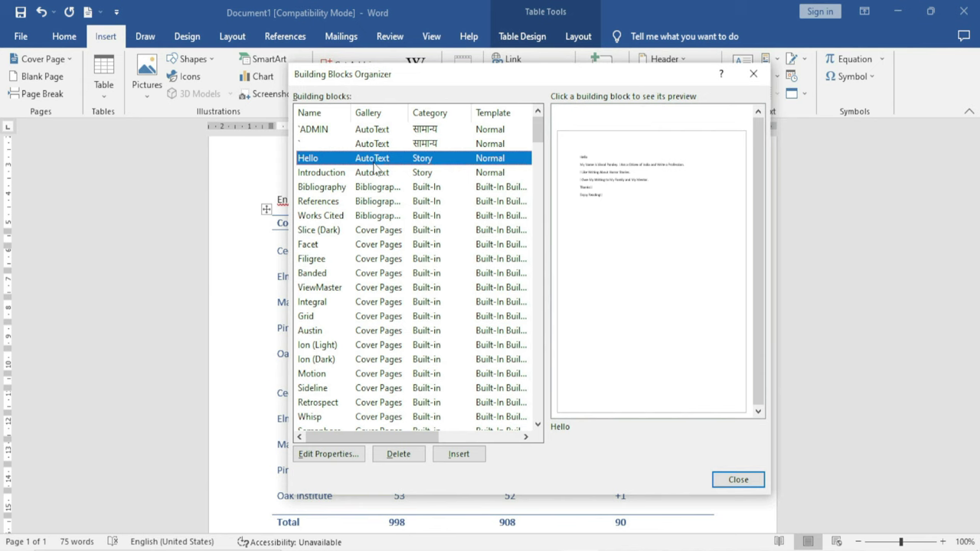
left_click(458, 457)
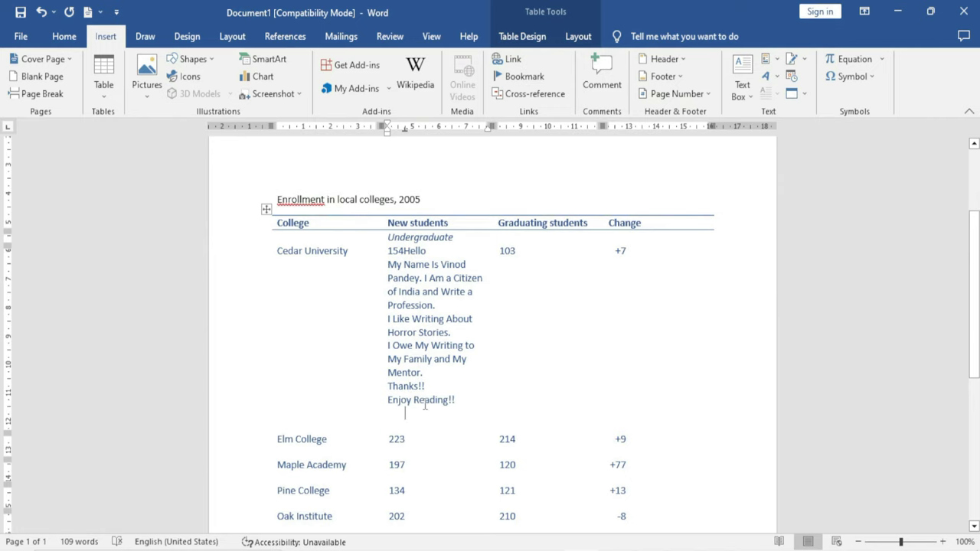
key("ctrl+a")
key("Delete")
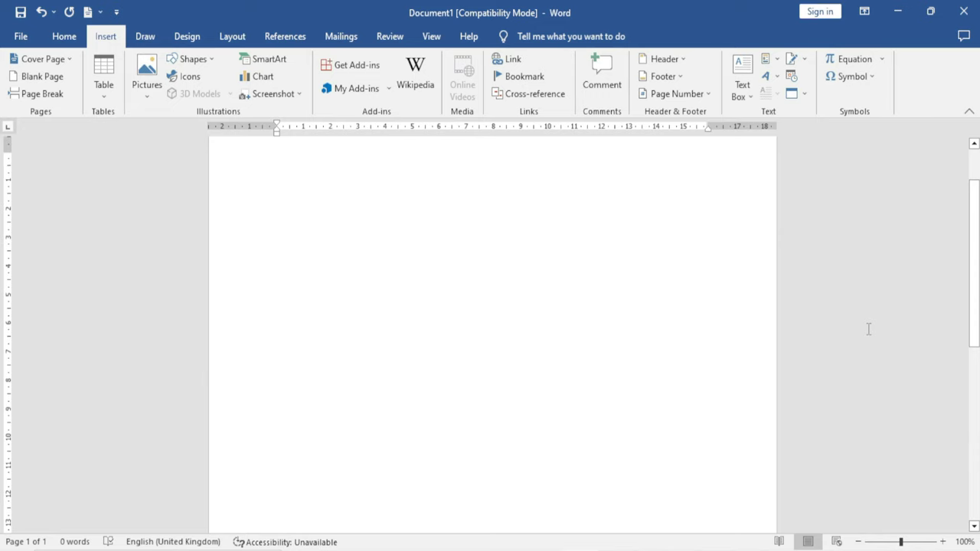
Insert the saved Hello AutoText block from Quick Parts
left_click(777, 60)
mouse_move(824, 80)
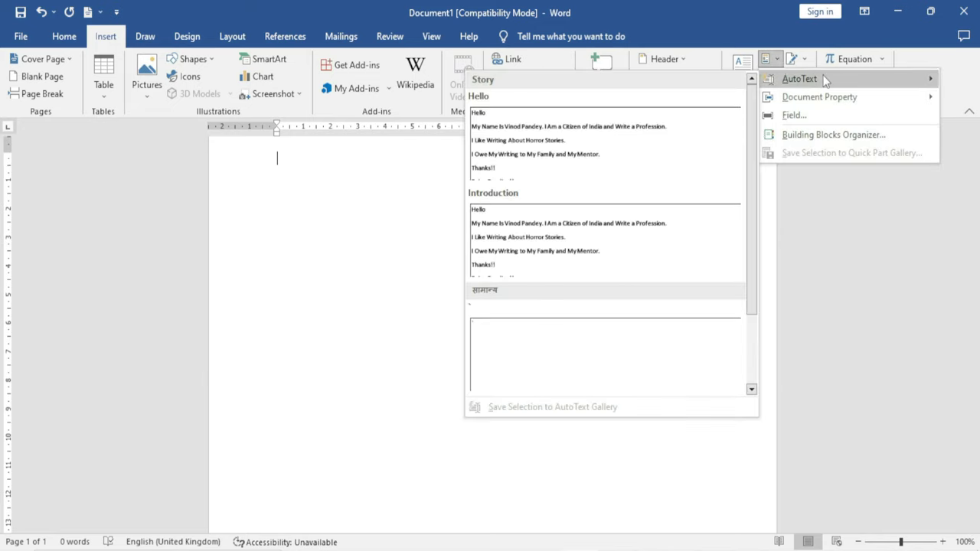
left_click(510, 152)
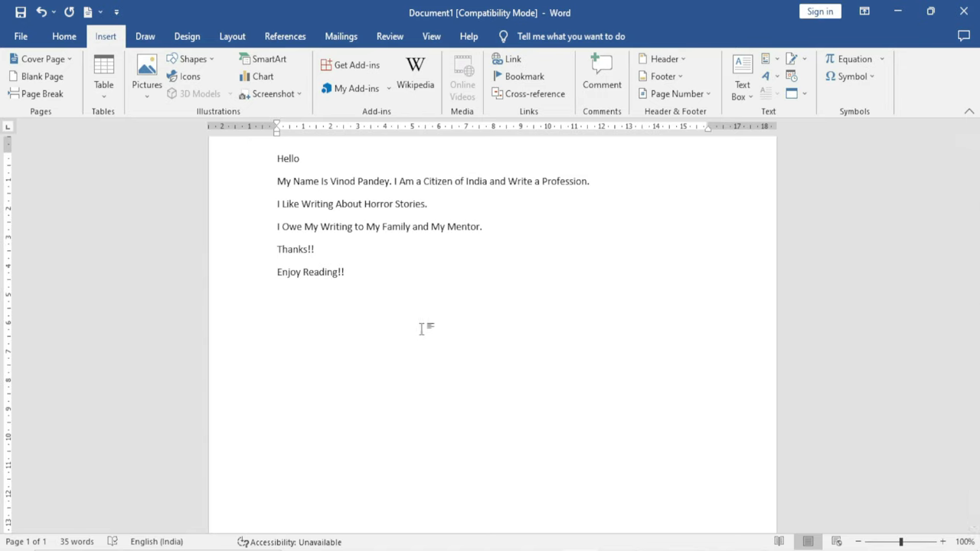
Insert a second copy of the Hello block through the Building Blocks Organizer
left_click(771, 59)
left_click(794, 134)
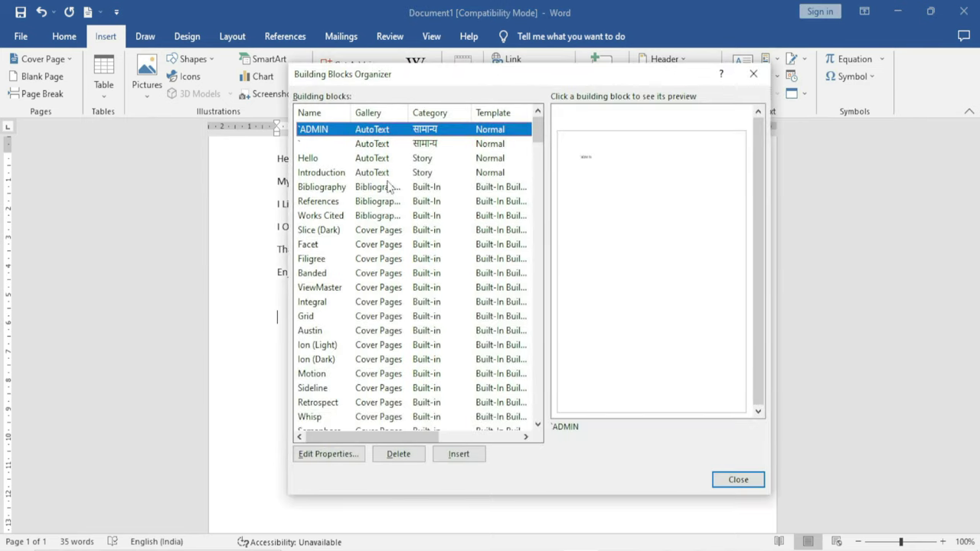
left_click(307, 159)
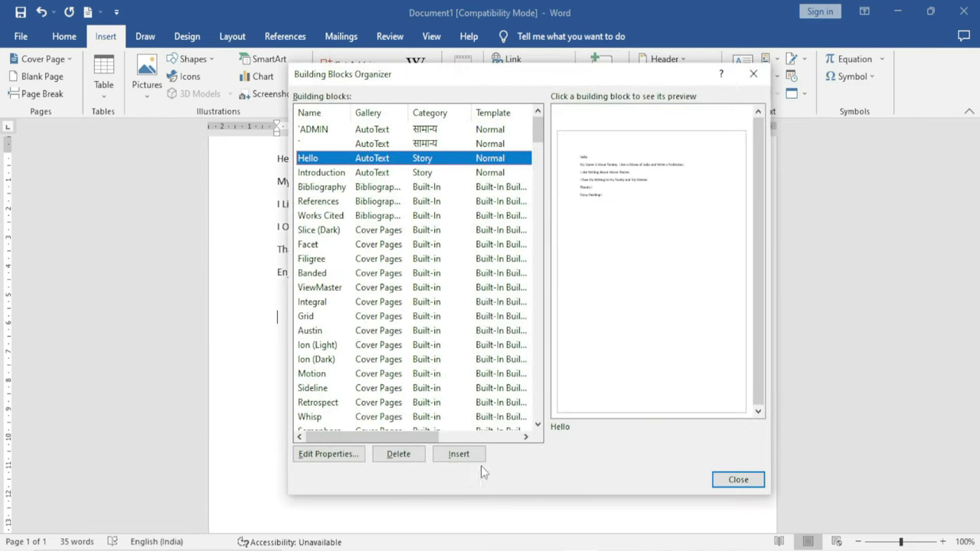
left_click(459, 454)
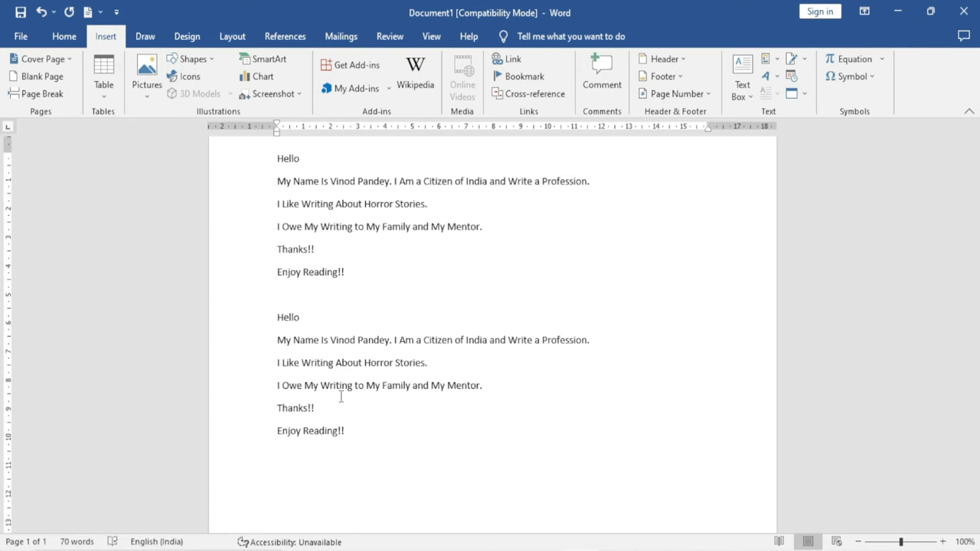
left_click(767, 59)
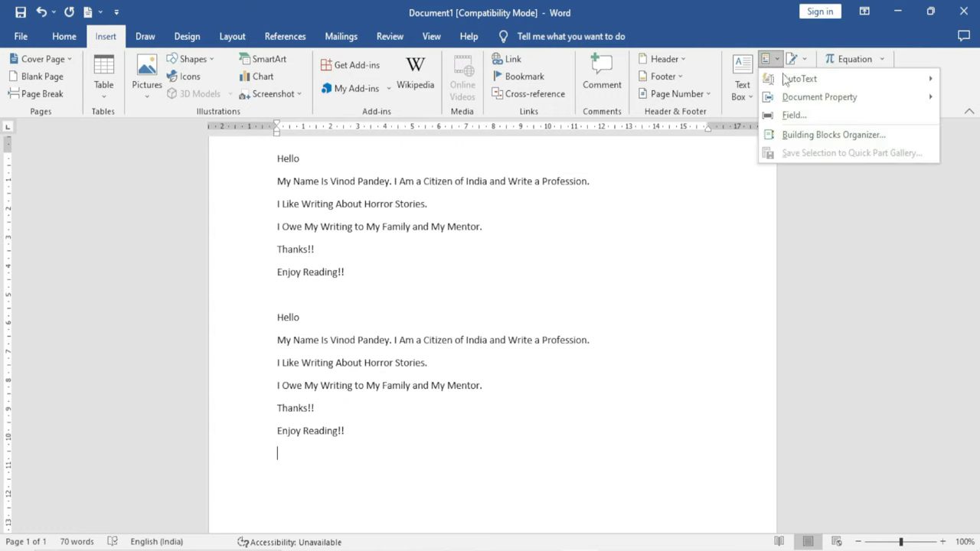
left_click(806, 139)
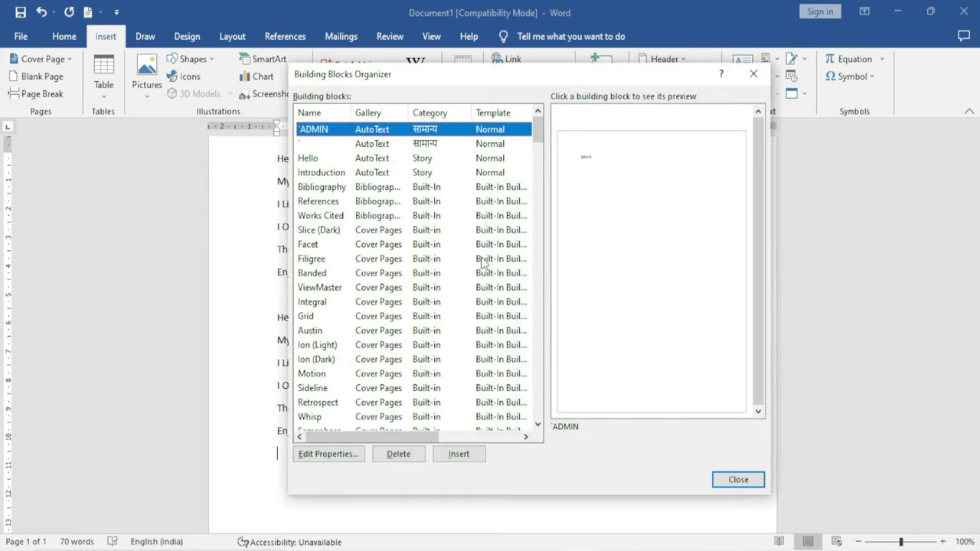
scroll(452, 262, "down", 8)
scroll(451, 262, "down", 15)
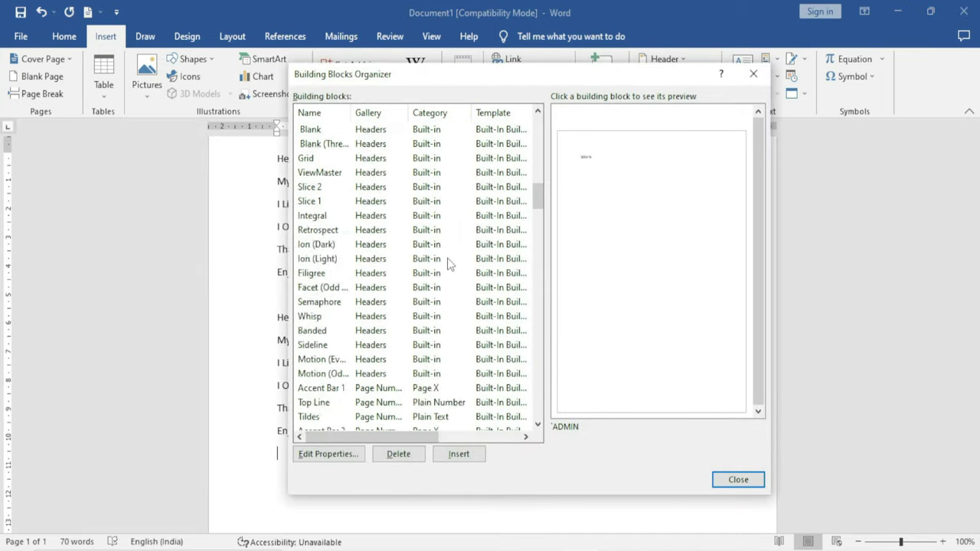
left_click_drag(538, 240, 539, 410)
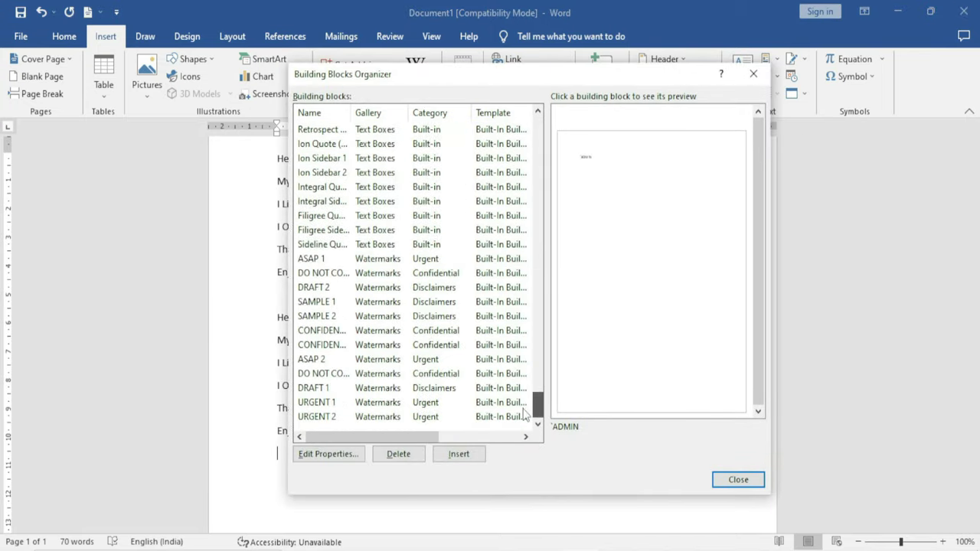
left_click(378, 191)
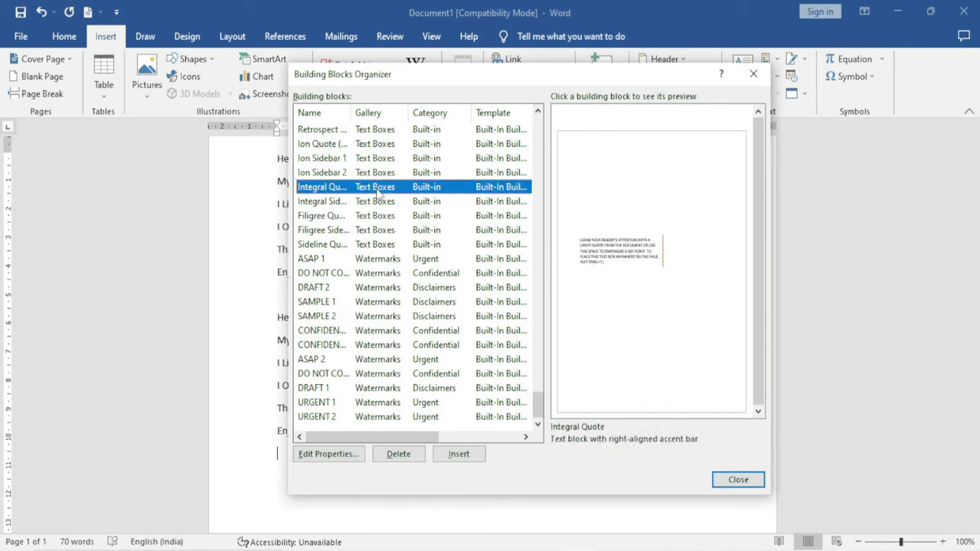
left_click(370, 215)
left_click(382, 192)
left_click(375, 307)
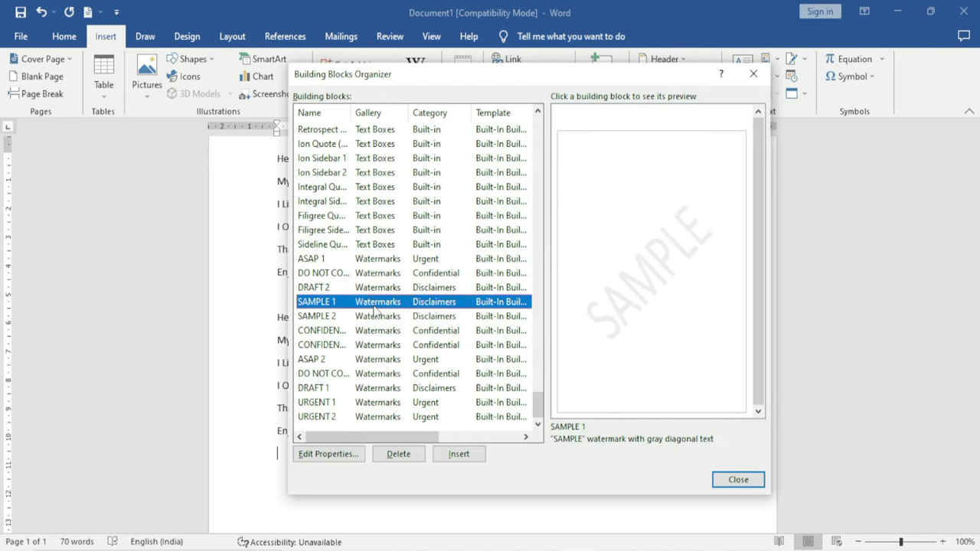
left_click(377, 332)
left_click(383, 359)
left_click(384, 388)
left_click(383, 361)
left_click(385, 332)
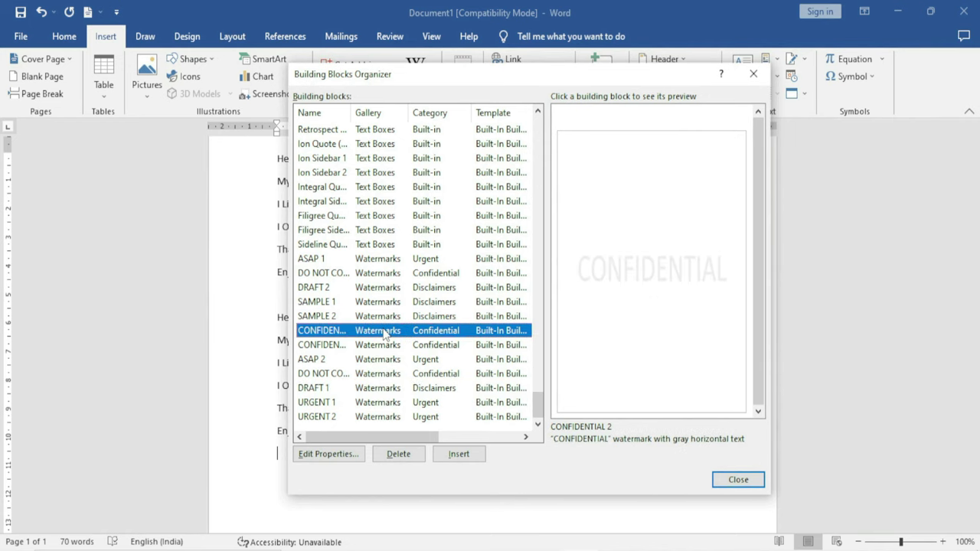
left_click(738, 479)
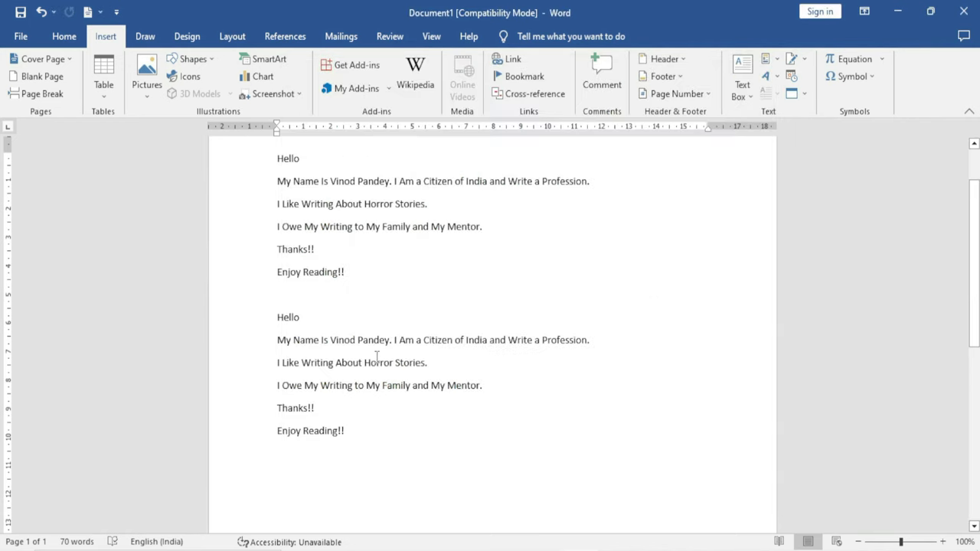
left_click(187, 36)
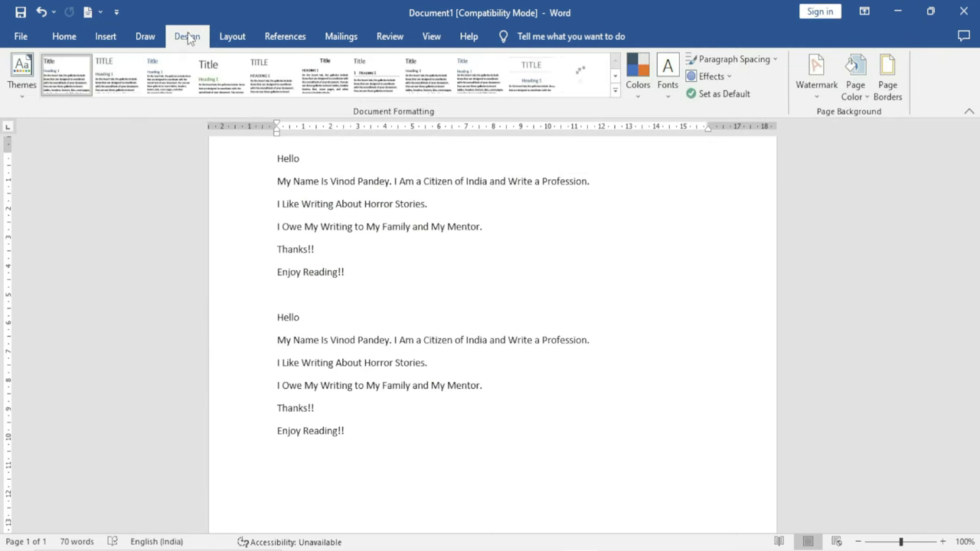
left_click(817, 98)
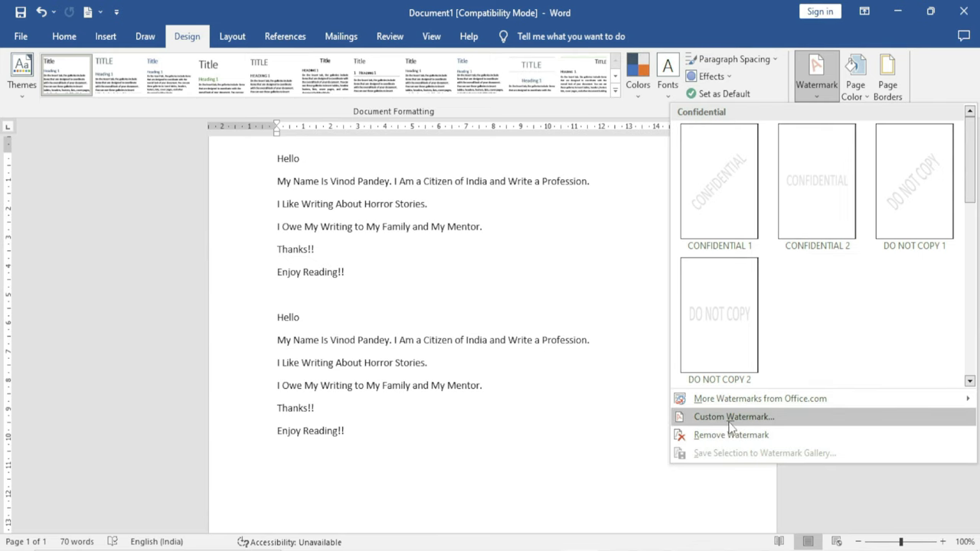
left_click(730, 419)
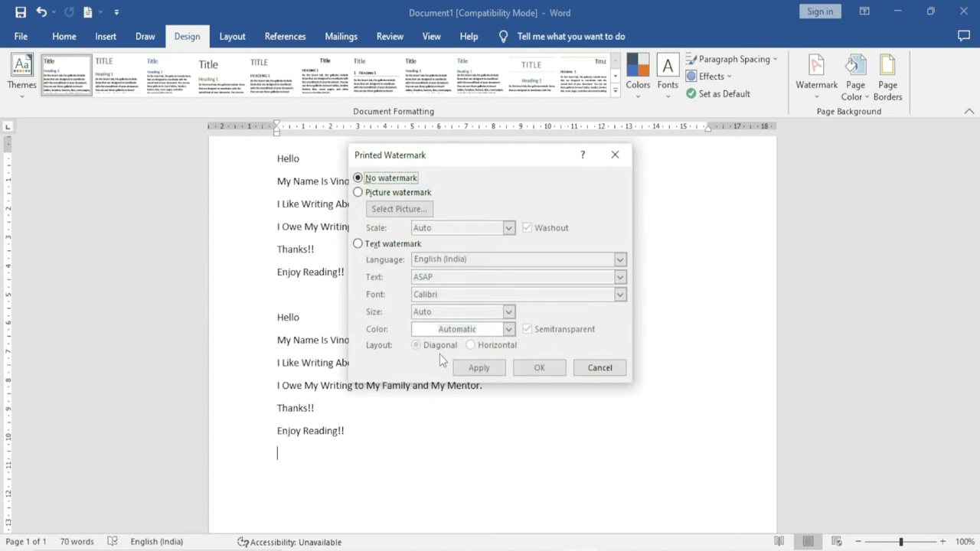
key("Escape")
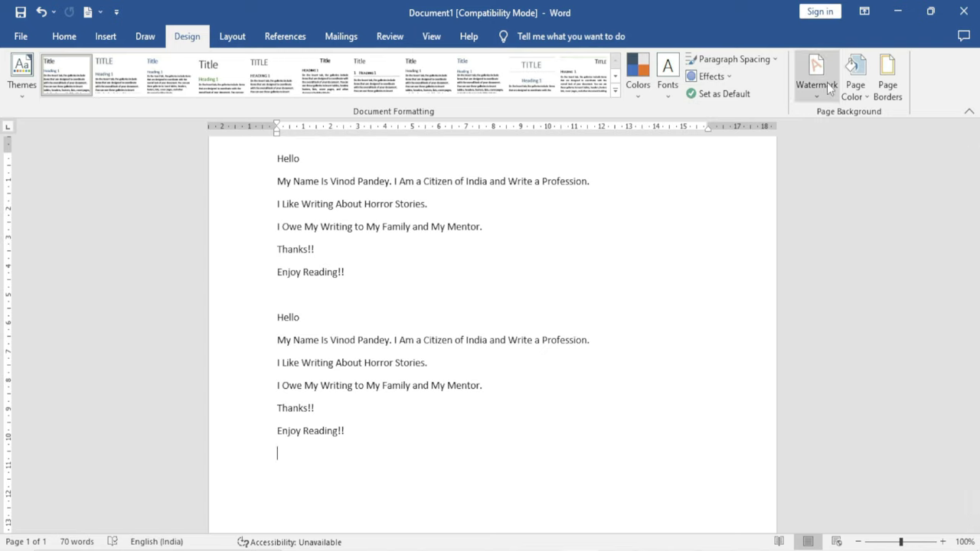
Bring up the WordArt styles gallery from the Insert ribbon on the blank page
left_click(106, 36)
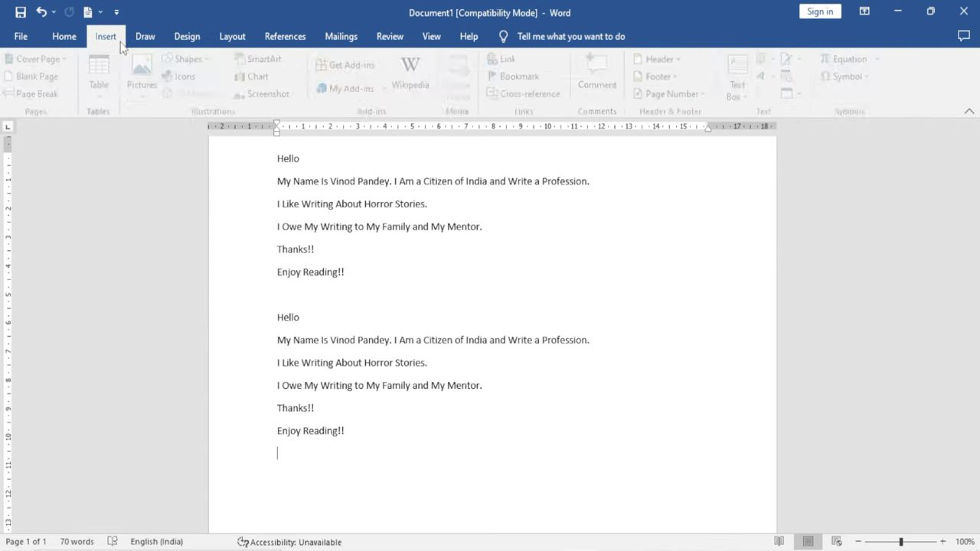
left_click(777, 61)
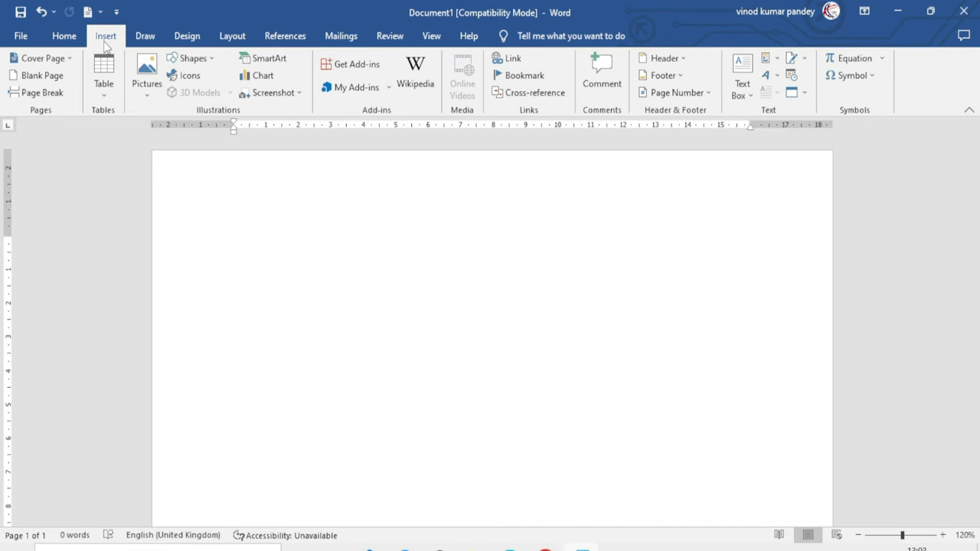
left_click(774, 77)
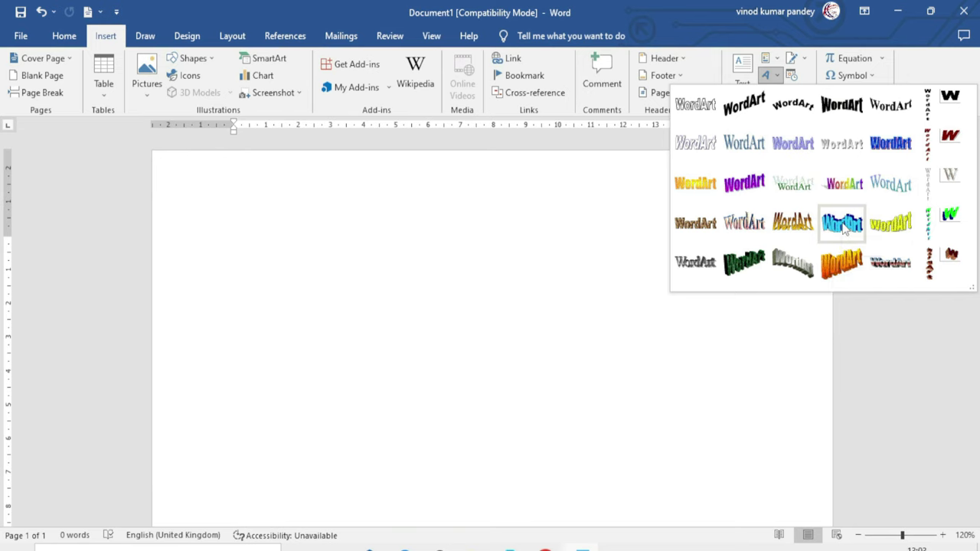
Create a teal 3-D warped WordArt reading 'Excel Infotech' in Impact, 36 pt
left_click(842, 224)
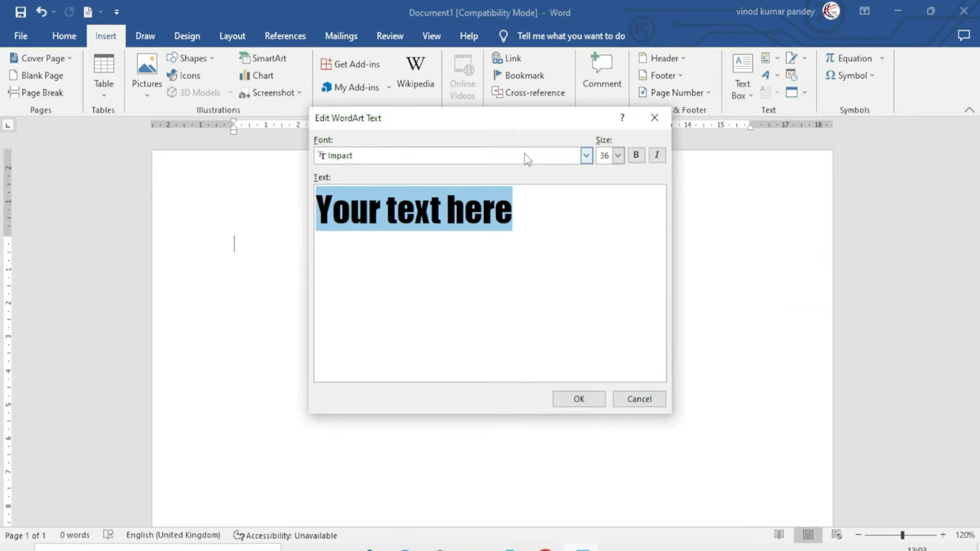
left_click_drag(460, 121, 463, 179)
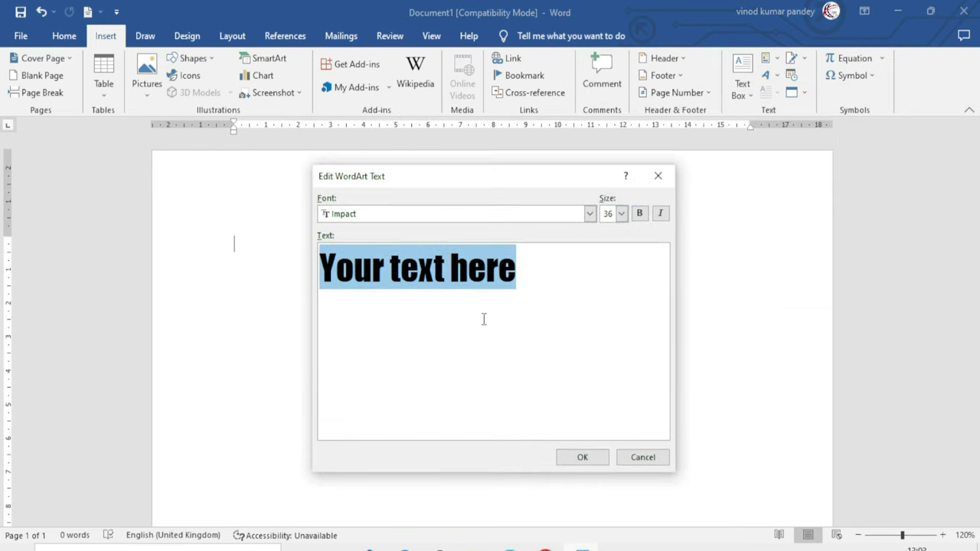
left_click(558, 274)
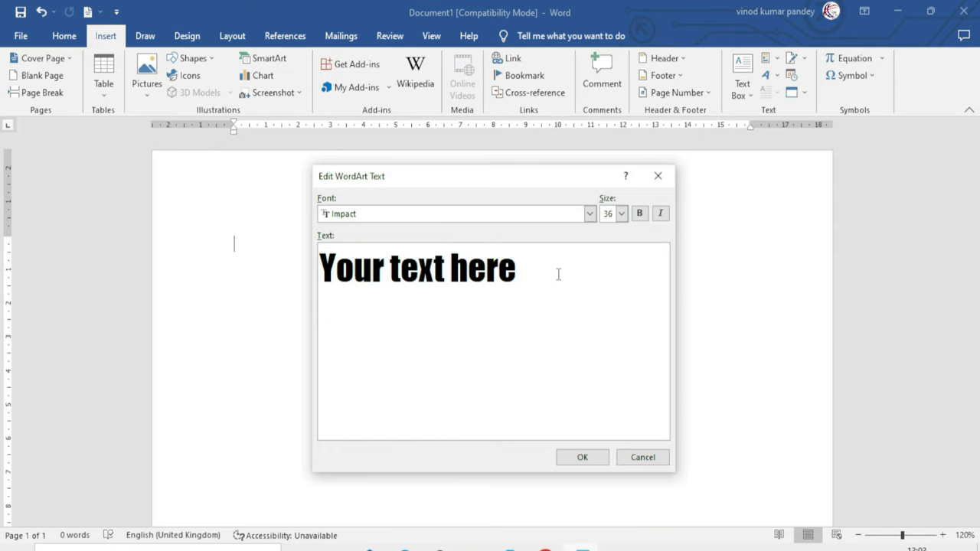
key("ctrl+shift+Left")
key("ctrl+shift+Left")
key("ctrl+shift+Left")
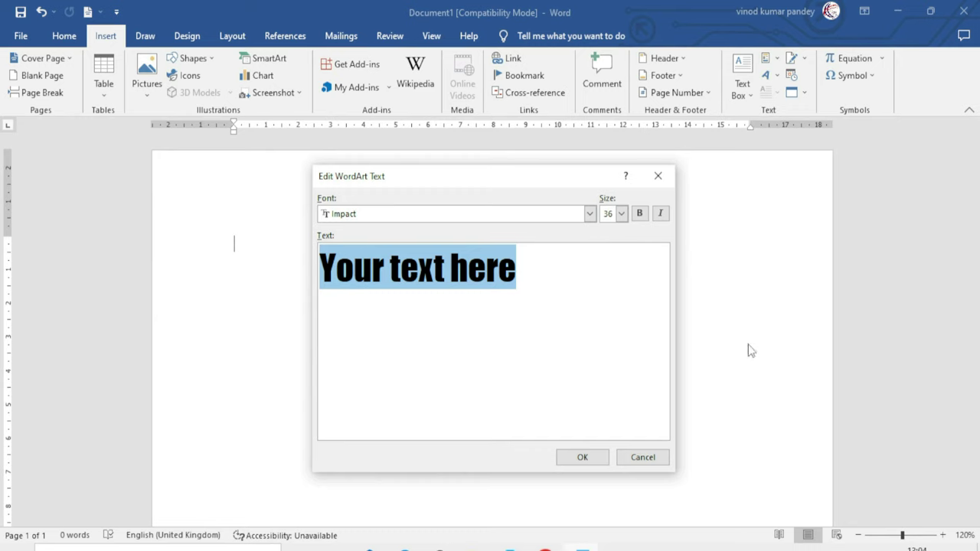
type("Excel In")
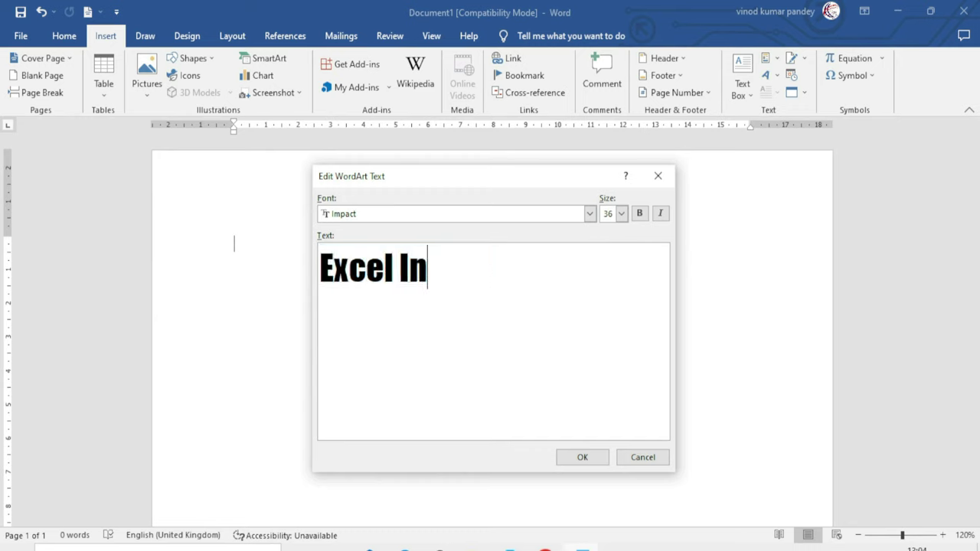
type("fotech")
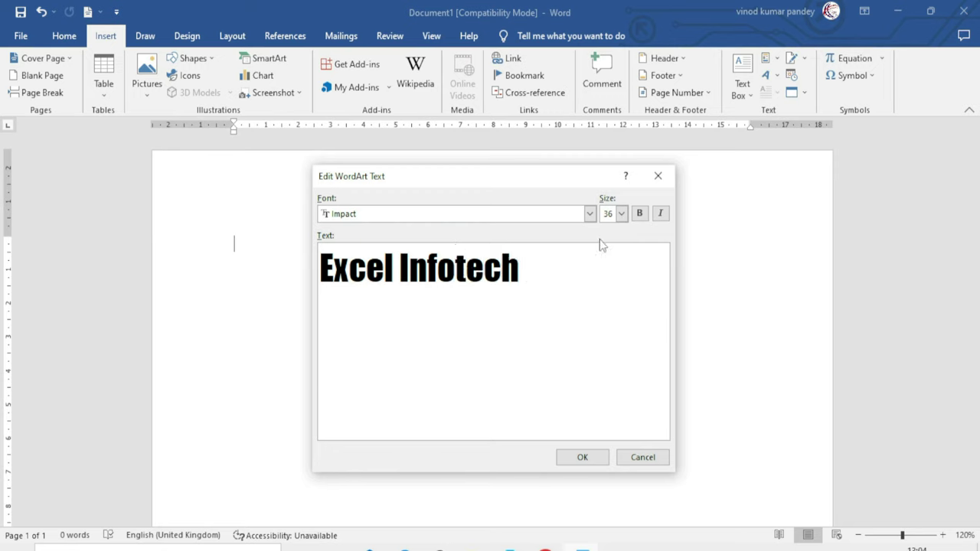
left_click(589, 214)
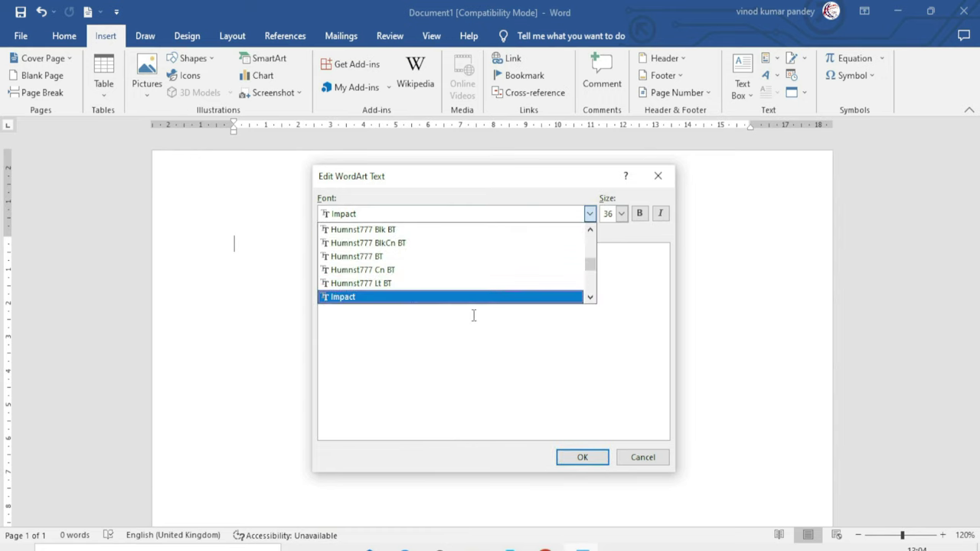
left_click(523, 347)
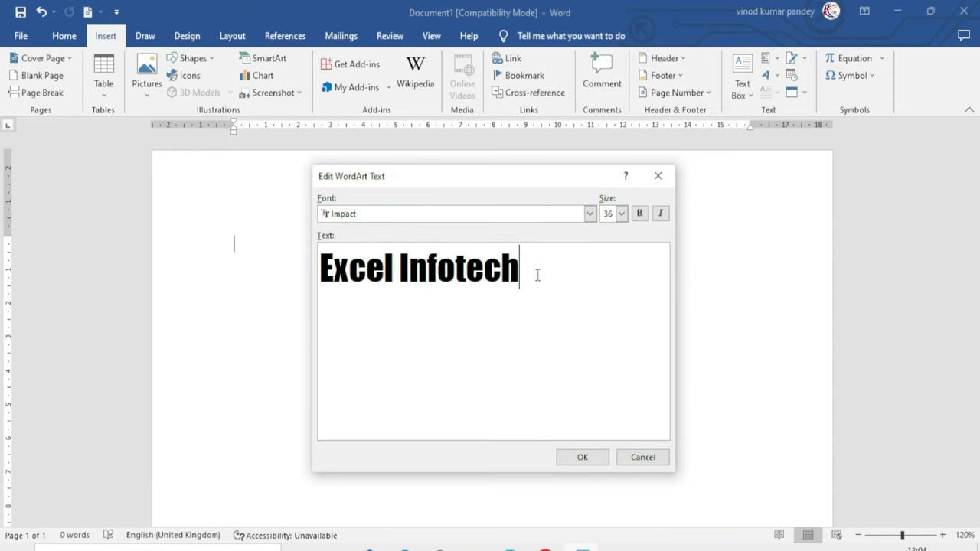
left_click(620, 217)
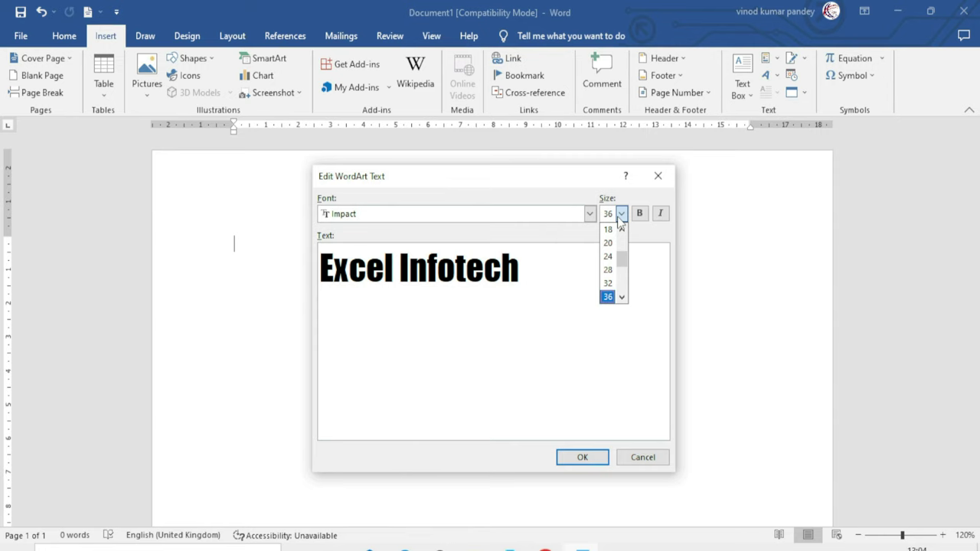
left_click(620, 218)
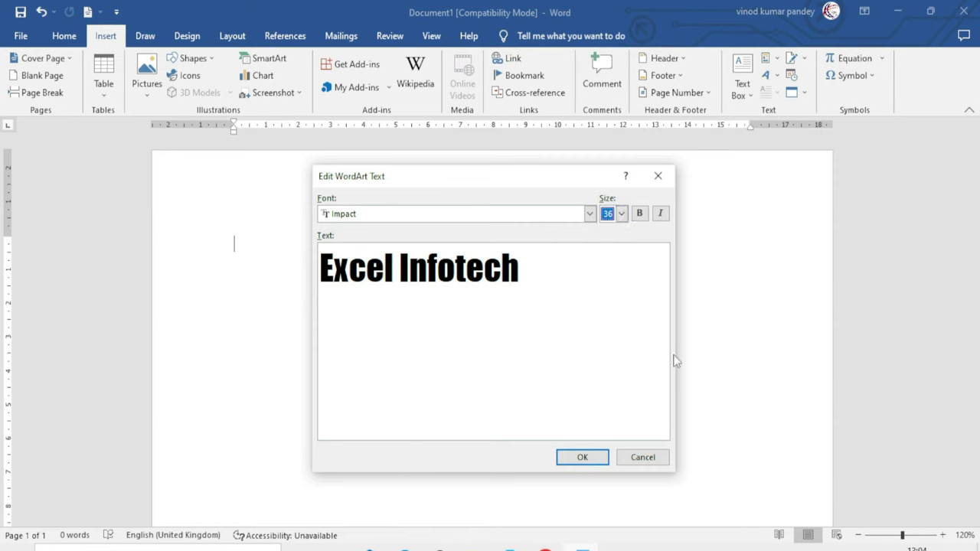
left_click(586, 457)
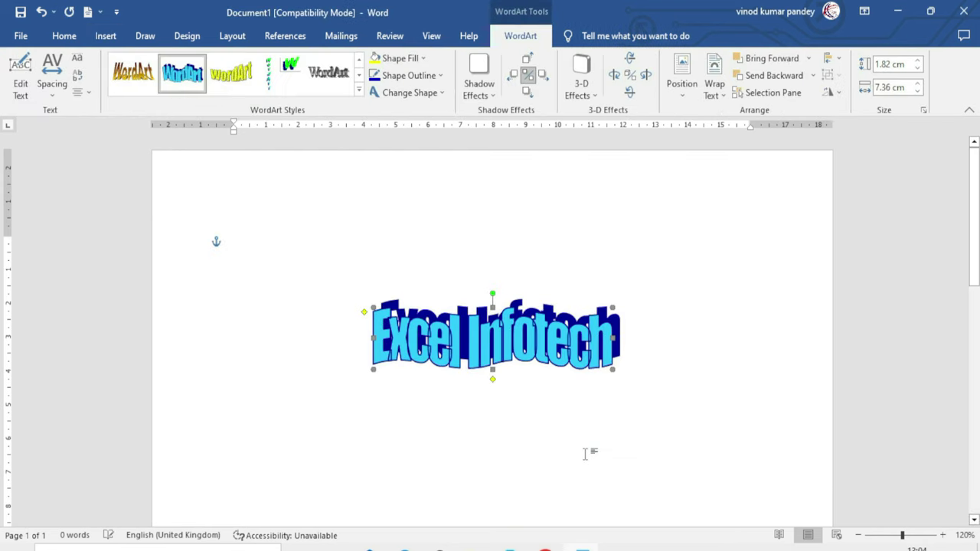
Move the Excel Infotech WordArt higher on the page and bring up its WordArt formatting tools
left_click_drag(571, 339, 551, 273)
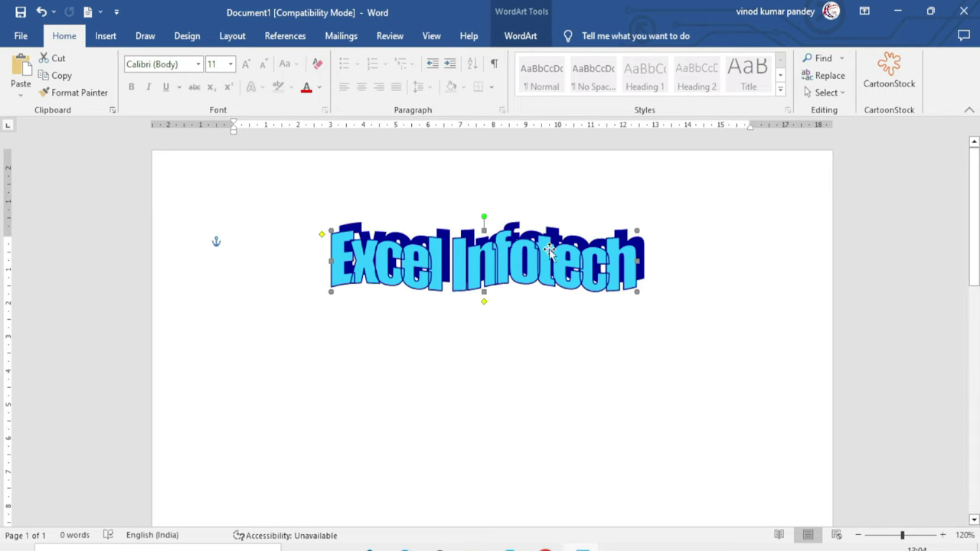
left_click(509, 251)
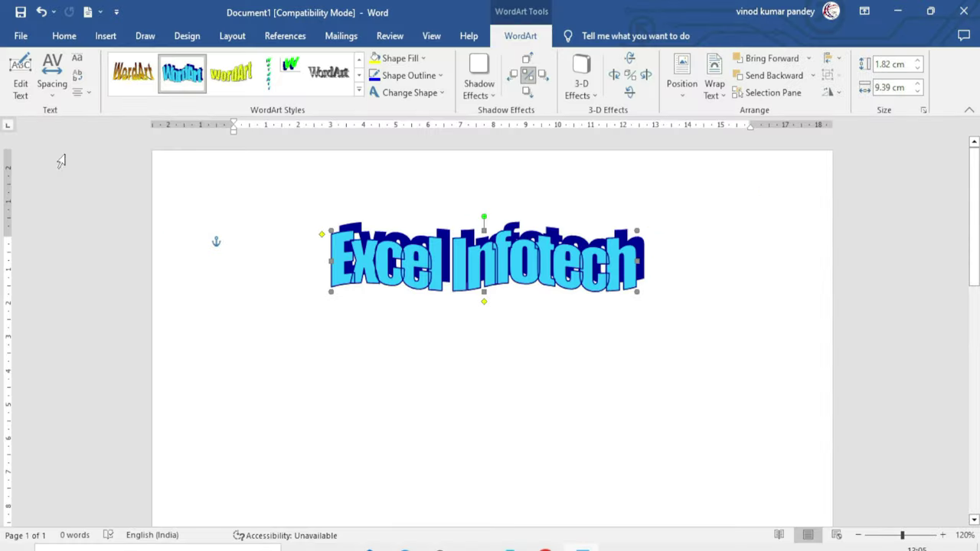
Try Loose letter spacing on the WordArt, then switch it to tight spacing
left_click(20, 86)
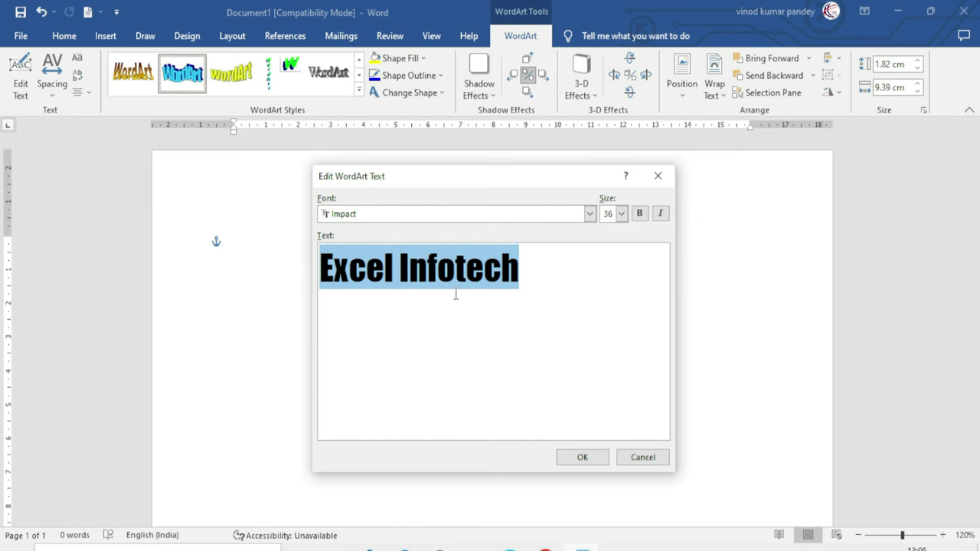
left_click(650, 459)
left_click(52, 86)
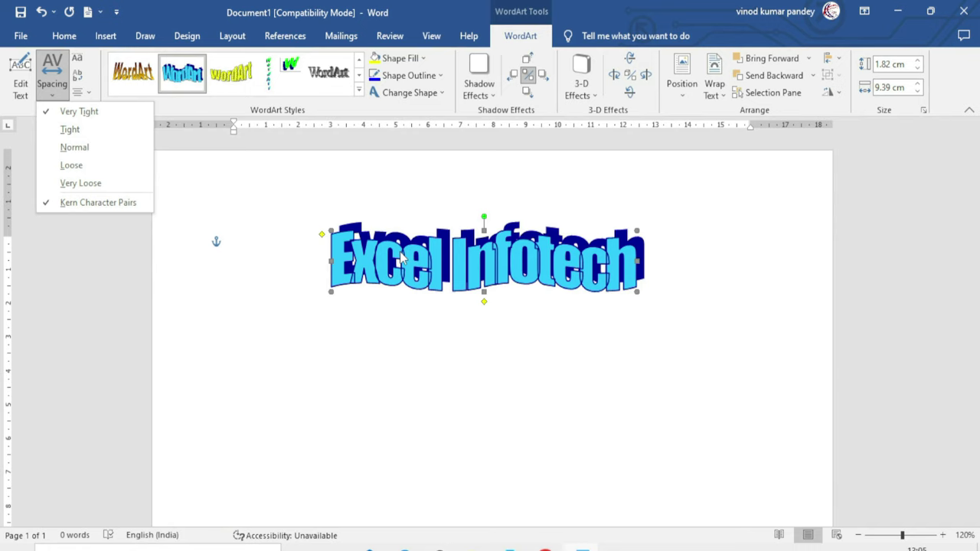
left_click(71, 165)
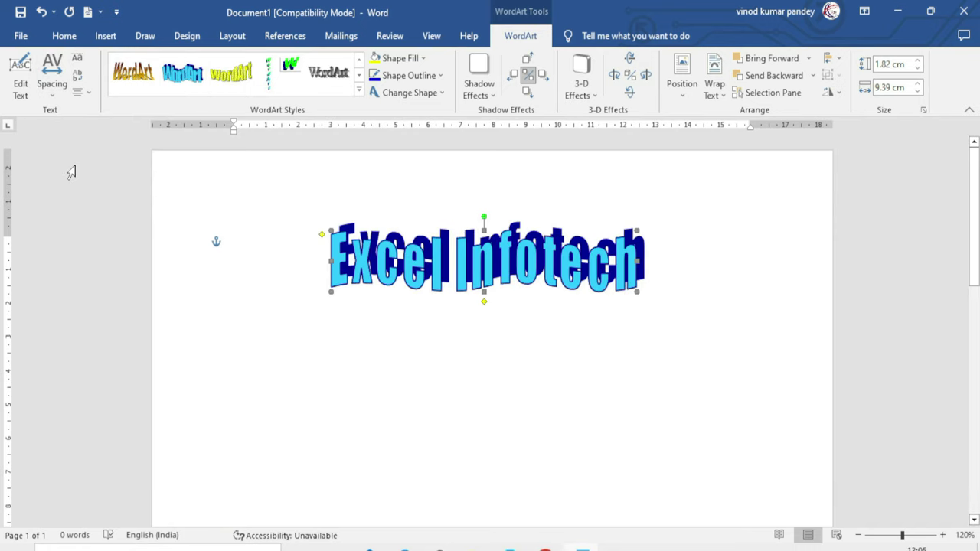
left_click(53, 89)
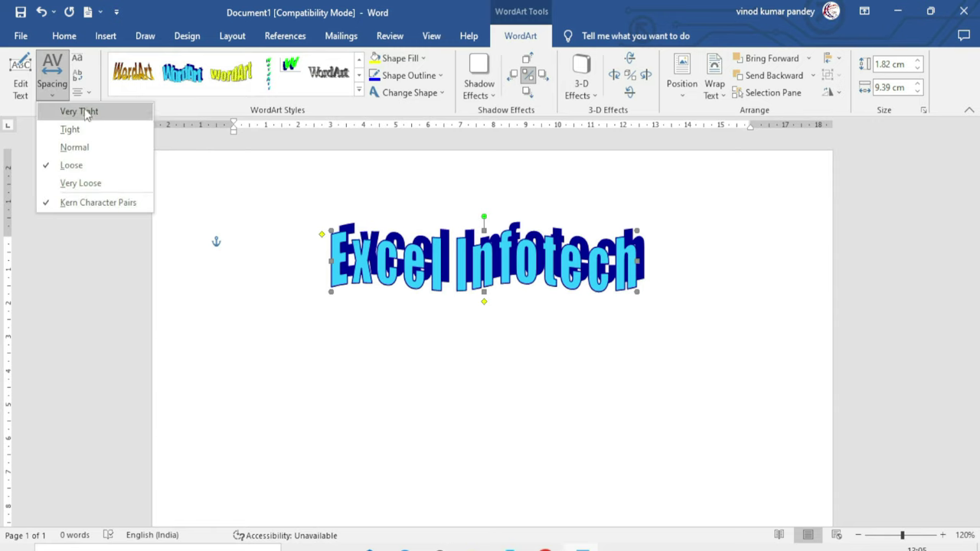
left_click(71, 129)
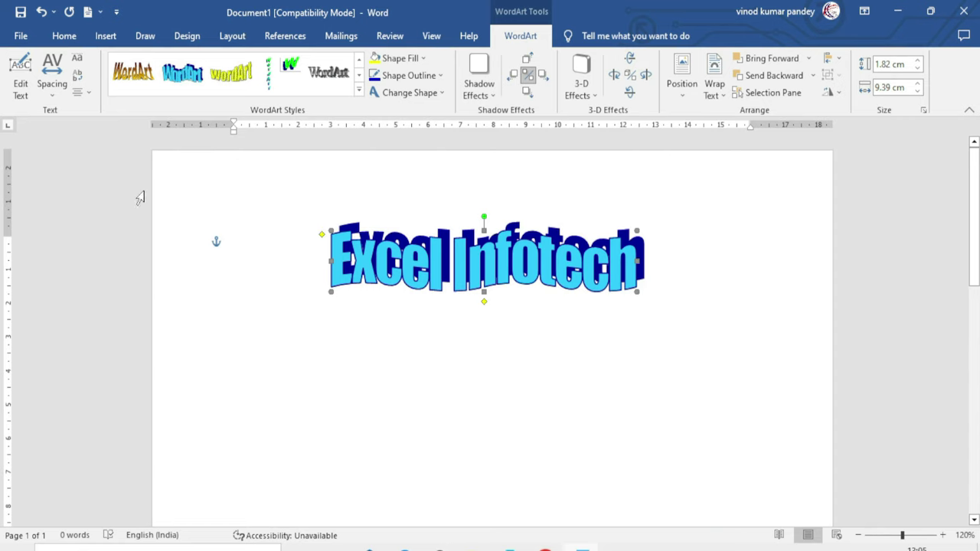
Toggle Even Height and Vertical Text on and off, leaving the WordArt horizontal and shifted down-left
left_click(77, 61)
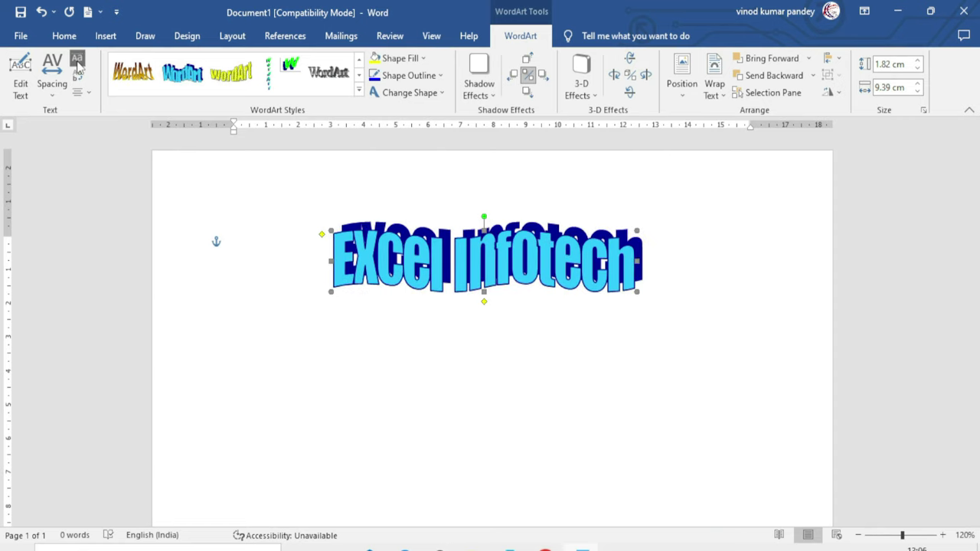
left_click(77, 63)
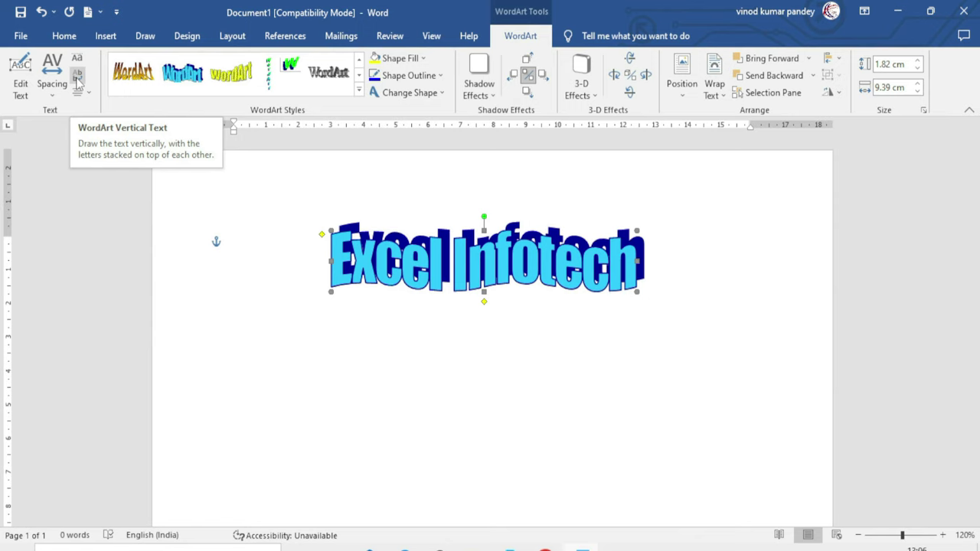
left_click(77, 81)
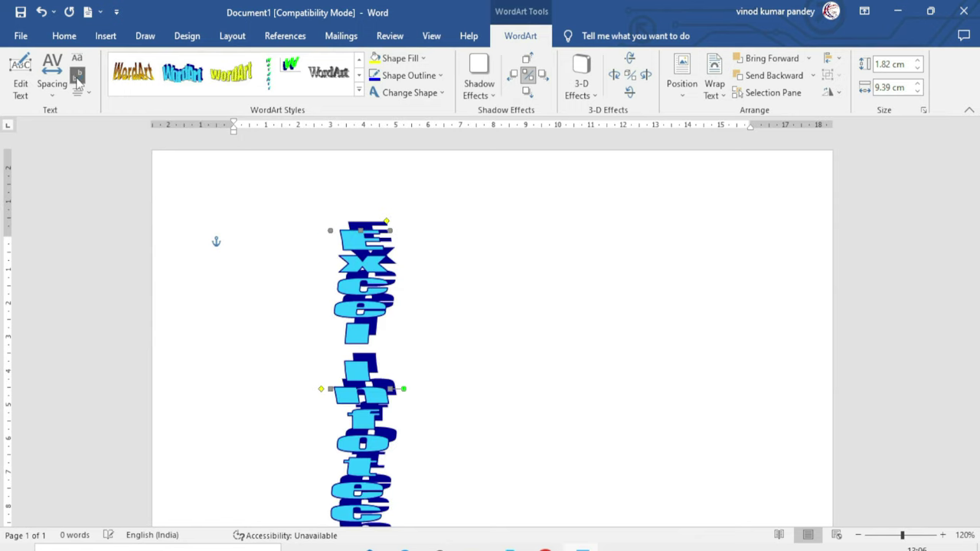
left_click_drag(367, 275, 413, 248)
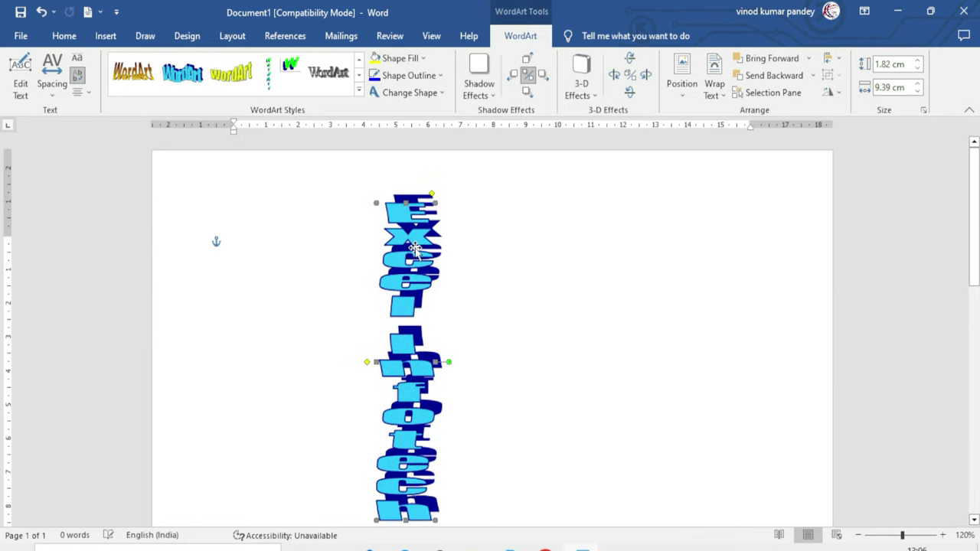
left_click(78, 78)
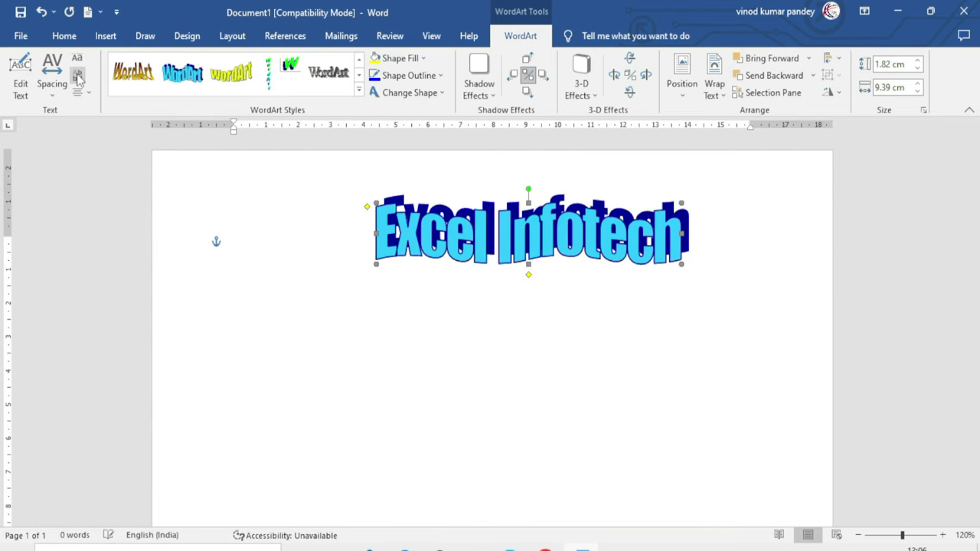
left_click_drag(503, 233, 463, 268)
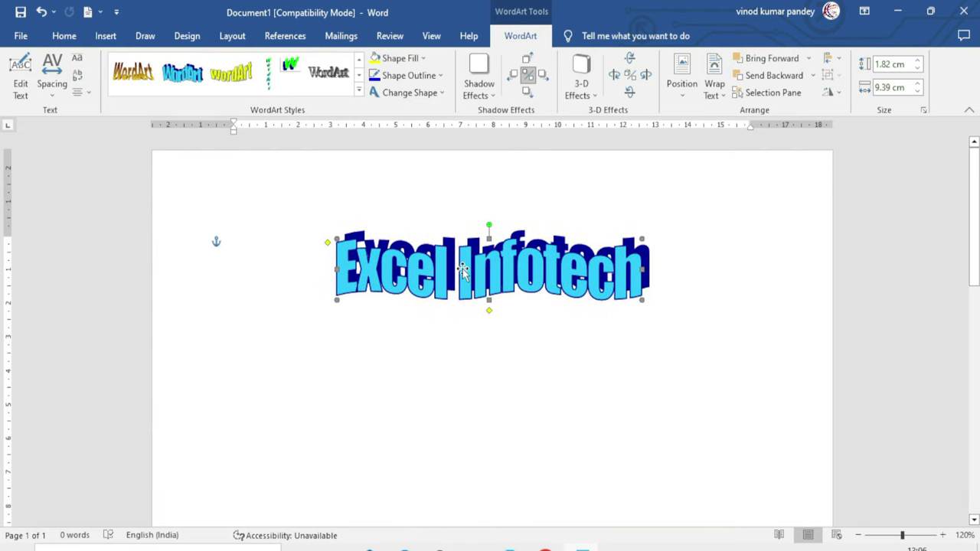
Left-align the WordArt text and move the WordArt further down and left
left_click(81, 92)
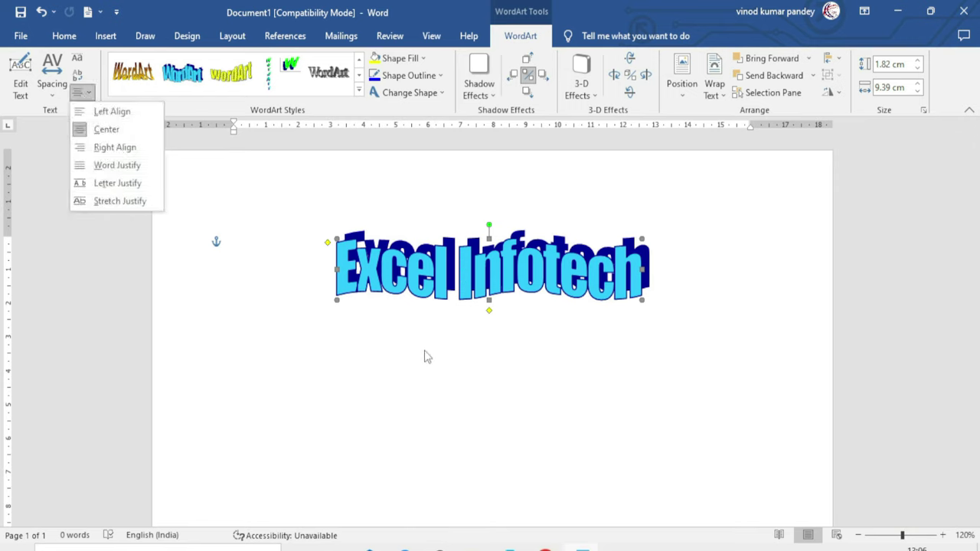
left_click(104, 112)
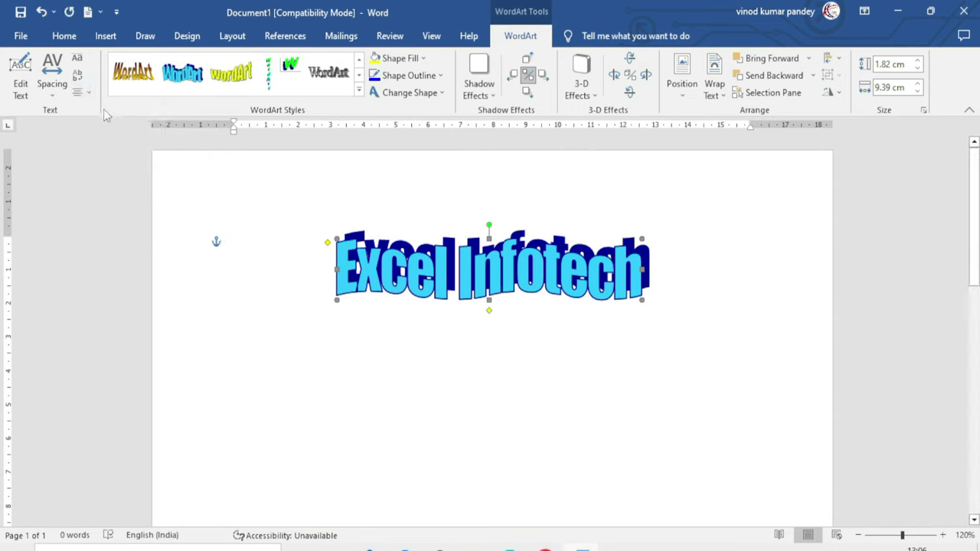
left_click(79, 91)
left_click(112, 153)
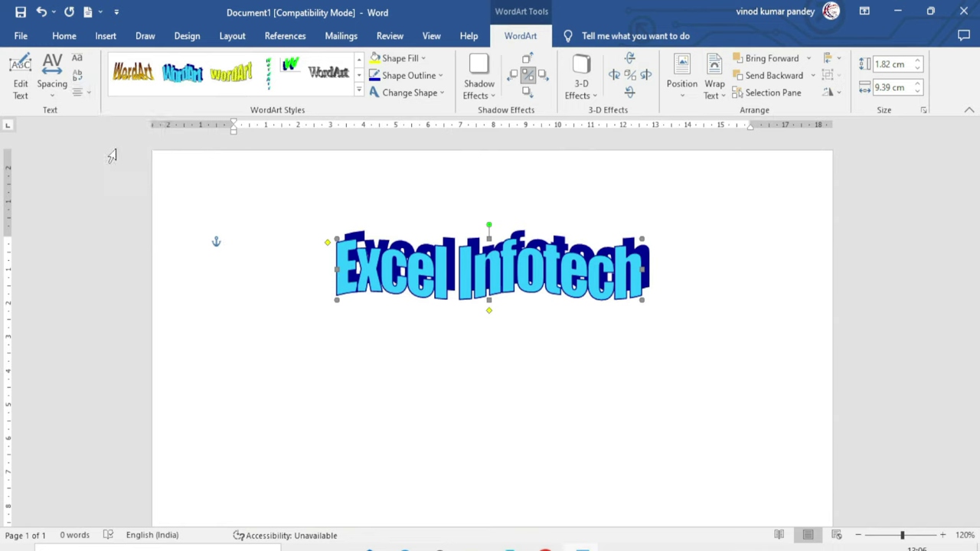
left_click_drag(411, 279, 383, 315)
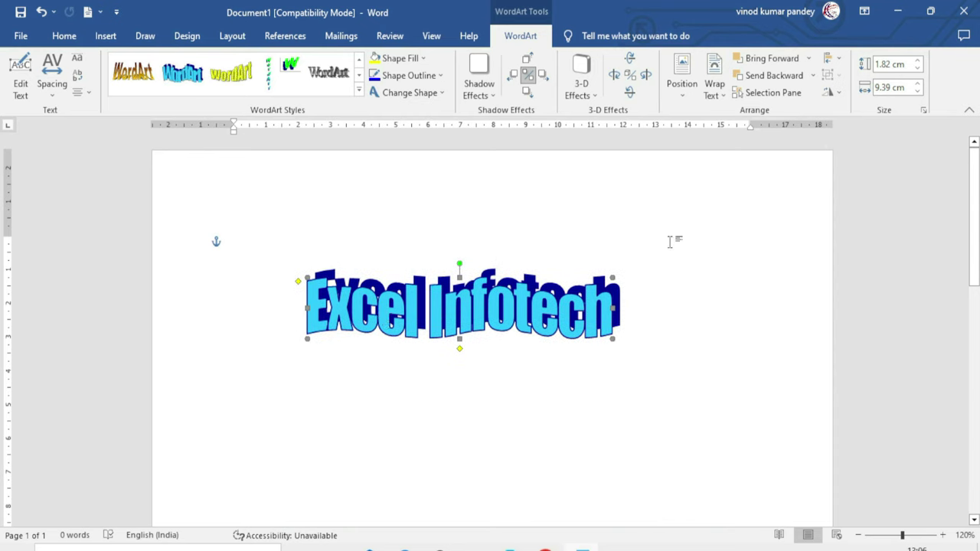
left_click(82, 91)
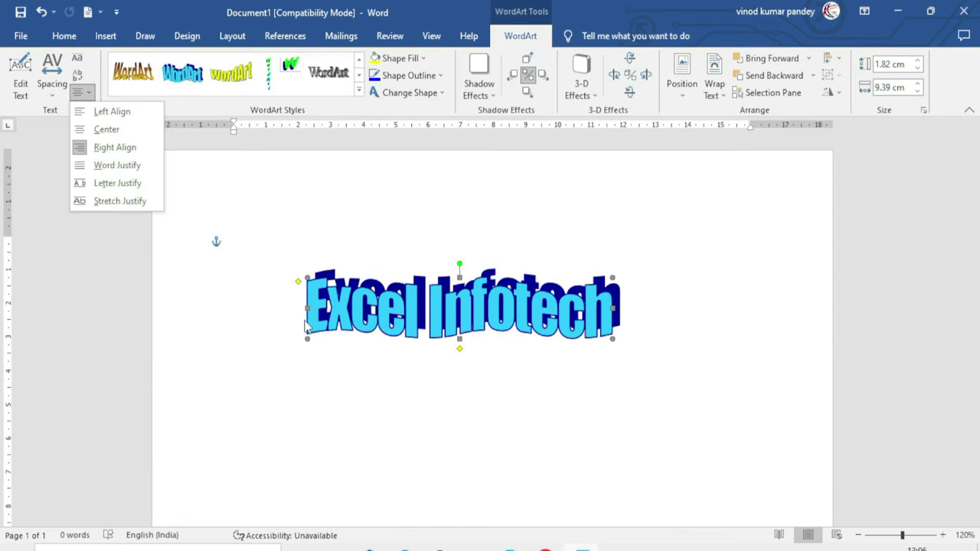
left_click(239, 221)
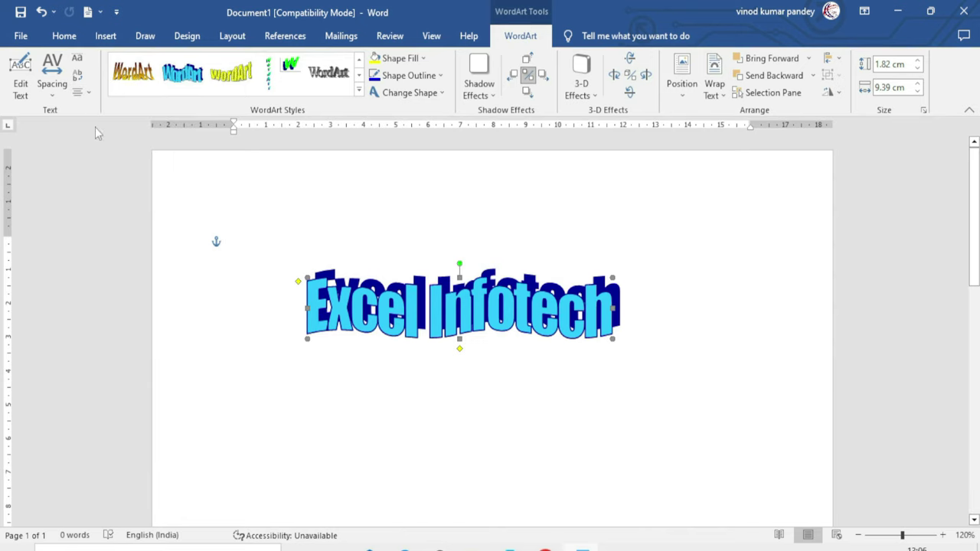
left_click(21, 83)
Add a second WordArt line reading 'Computer Institute' below Excel Infotech
left_click(546, 275)
key("Return")
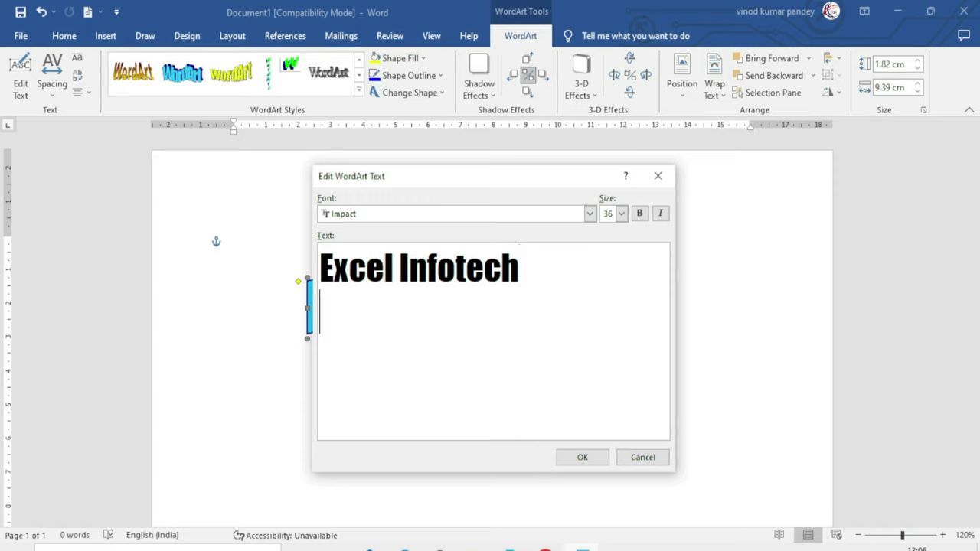
type("Computer Insti")
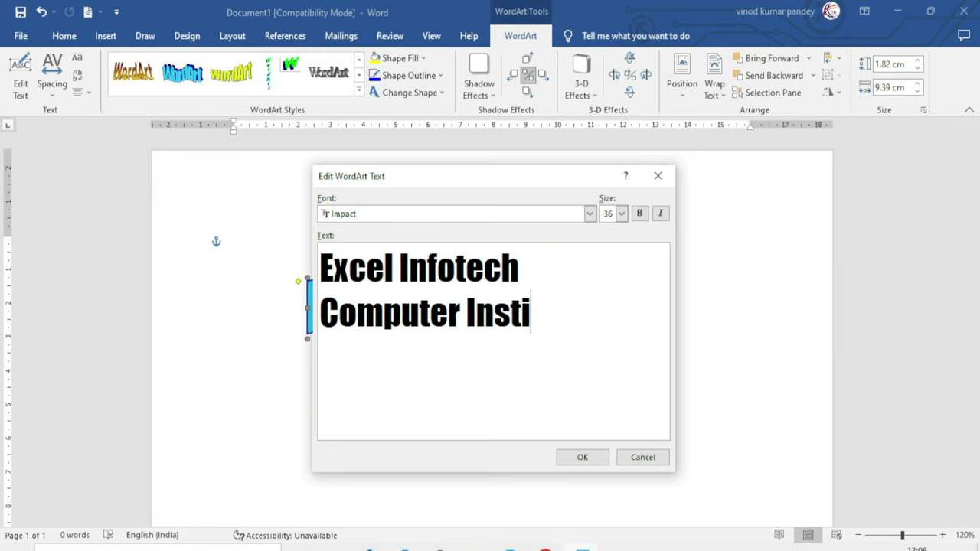
type("tute")
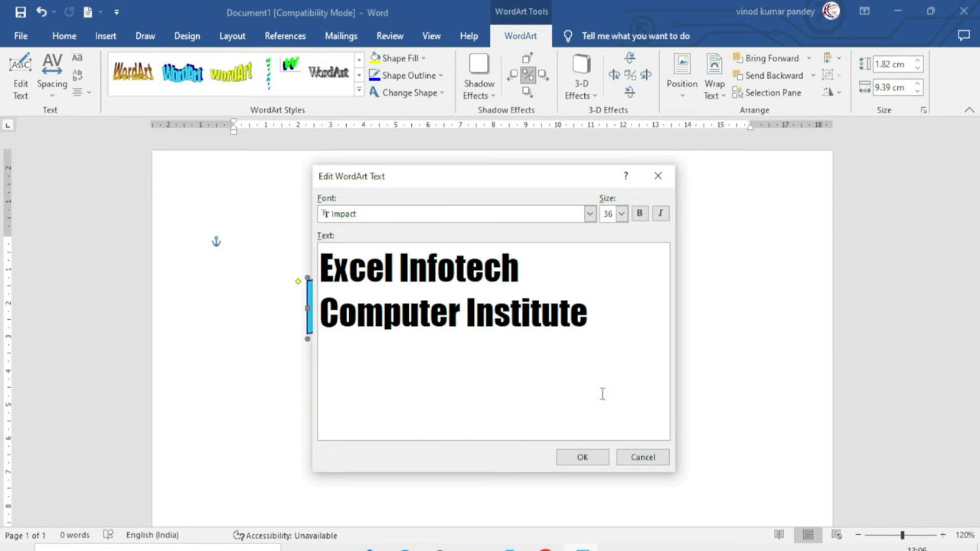
left_click(581, 457)
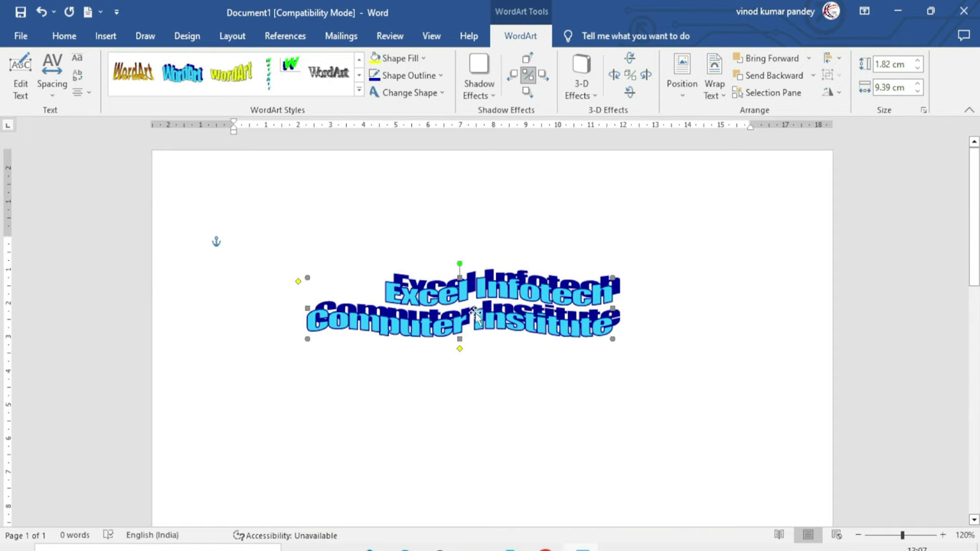
Try left, center and word-justify alignment on the two lines, ending left-aligned
left_click(81, 93)
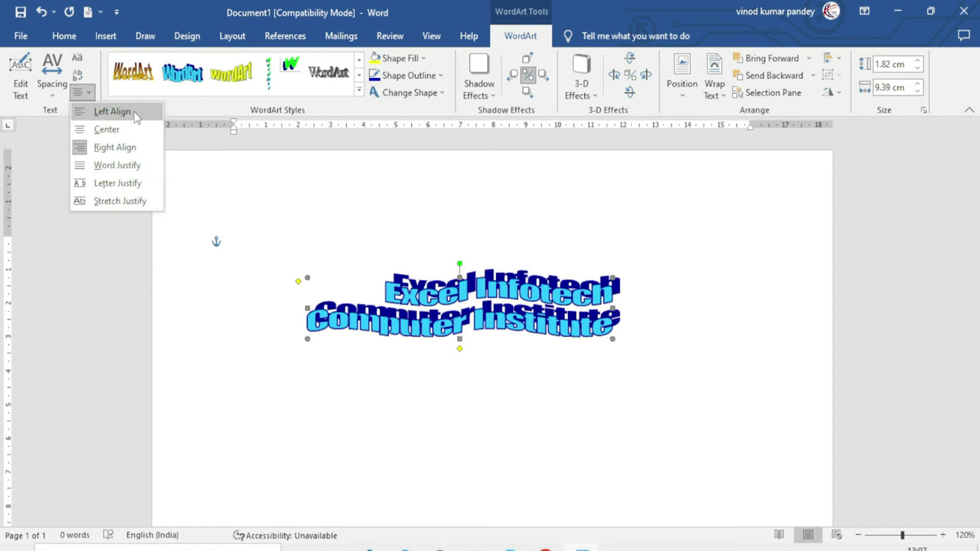
left_click(112, 112)
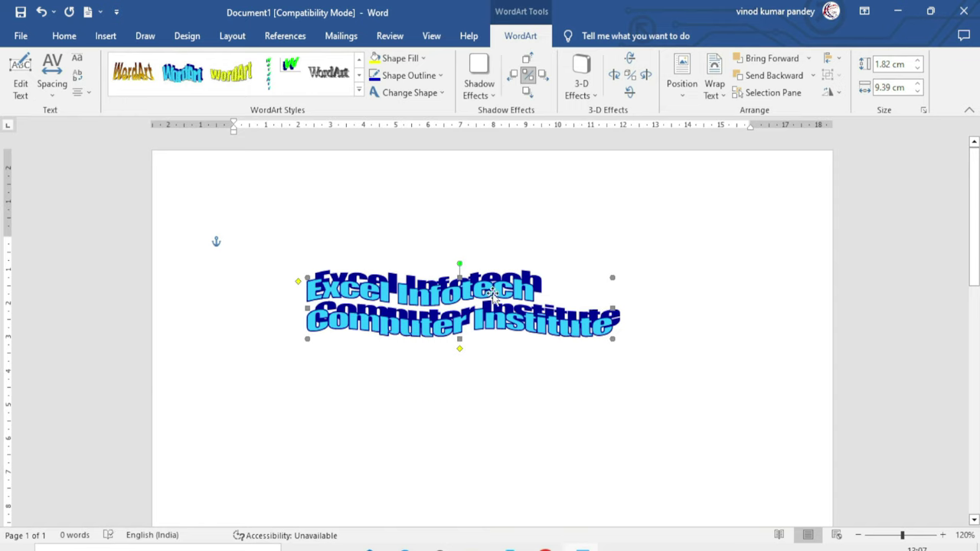
left_click(80, 92)
left_click(132, 136)
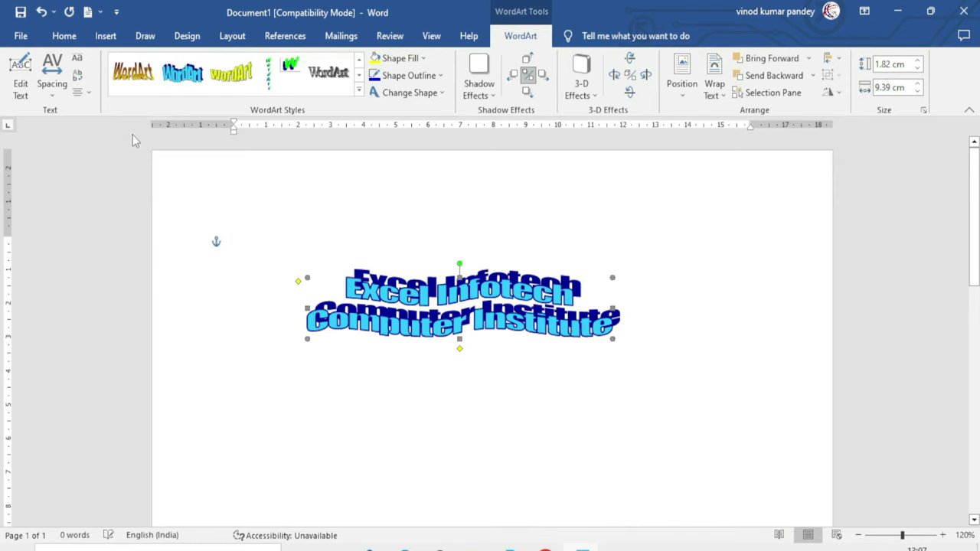
left_click(81, 92)
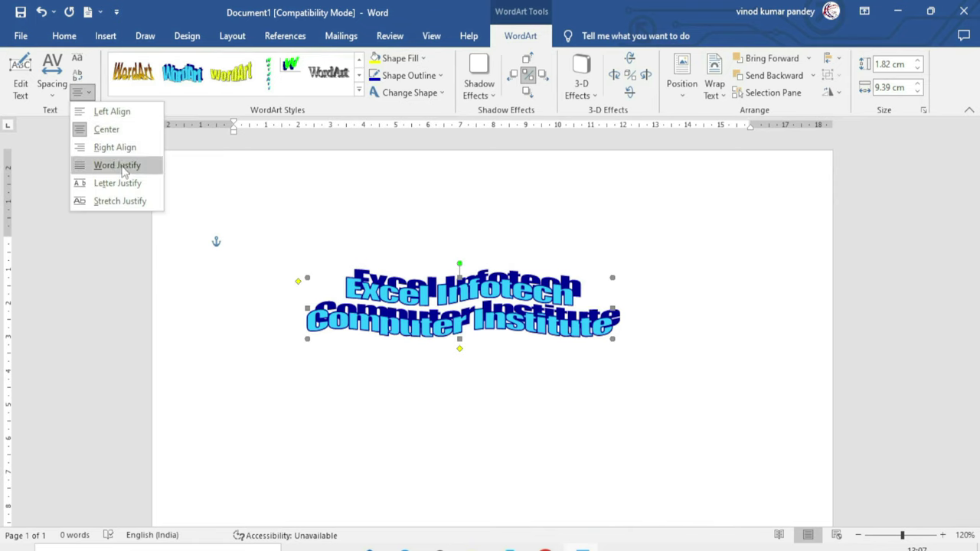
left_click(123, 167)
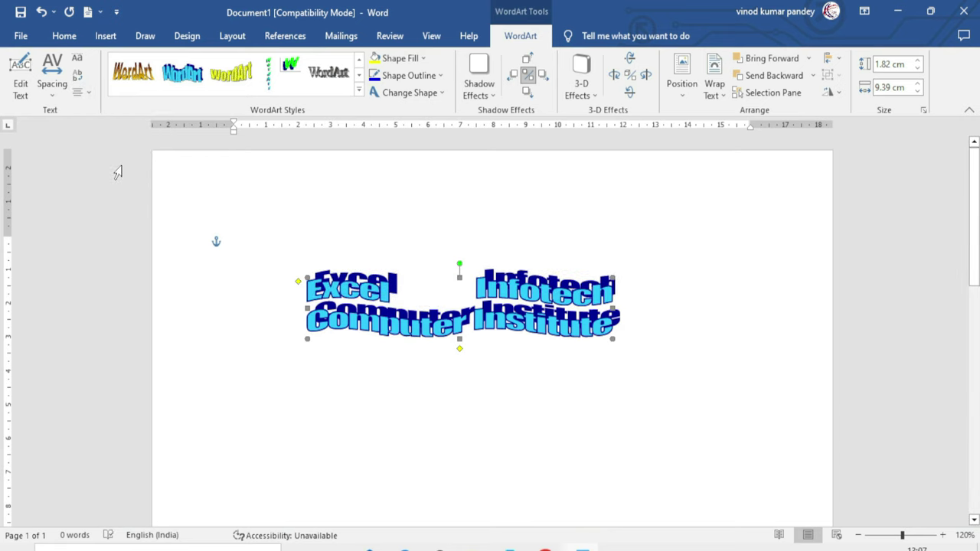
left_click(81, 92)
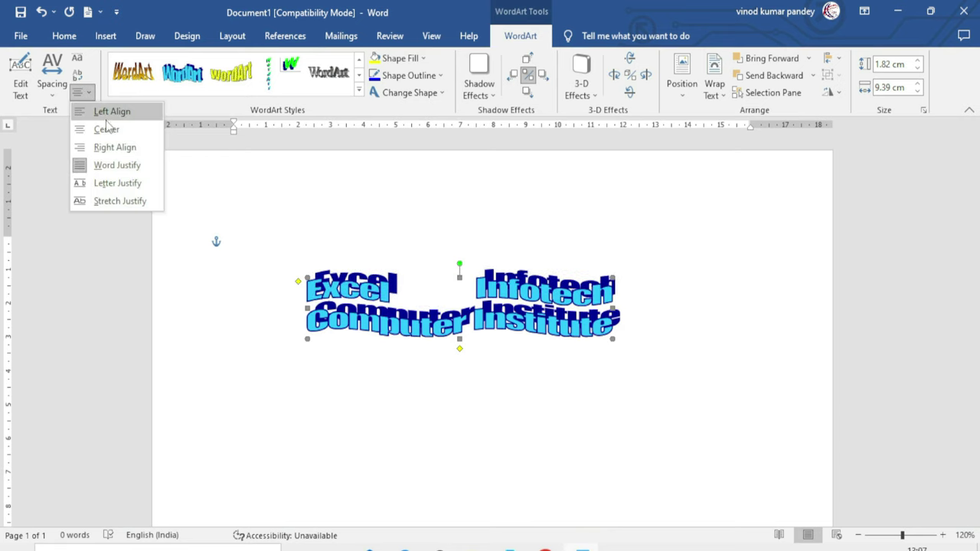
left_click(111, 115)
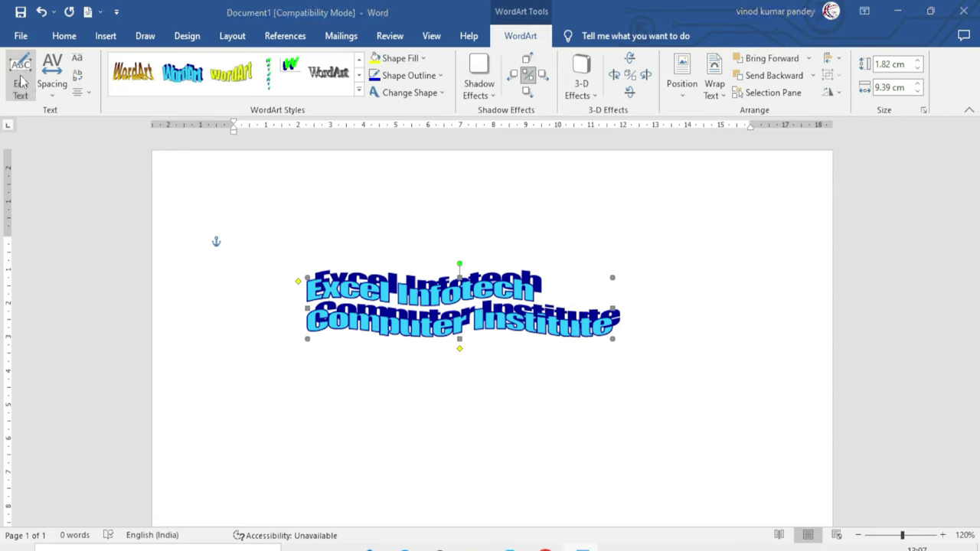
Delete the 'Computer Institute' line so the WordArt reads only Excel Infotech
left_click(20, 76)
left_click(595, 328)
left_click_drag(595, 328, 318, 310)
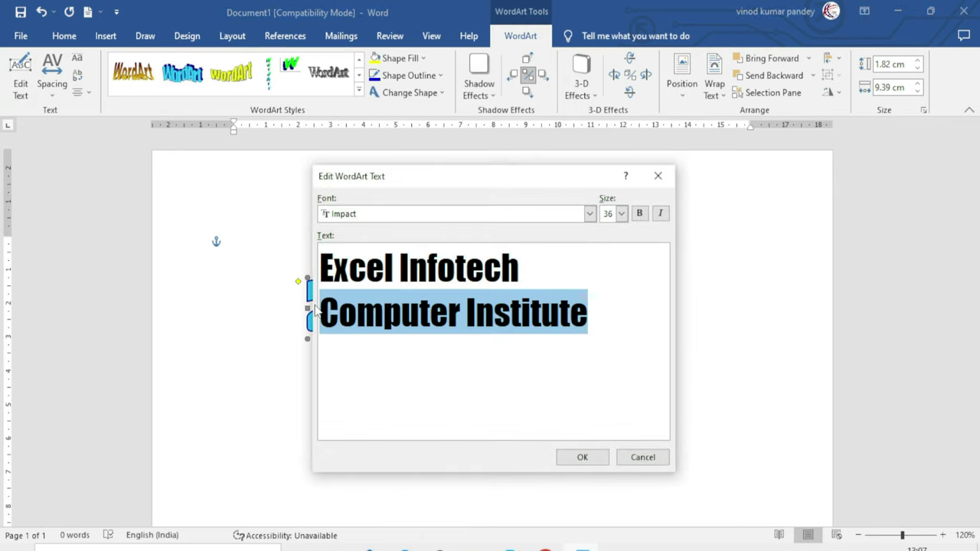
key("BackSpace")
left_click(580, 457)
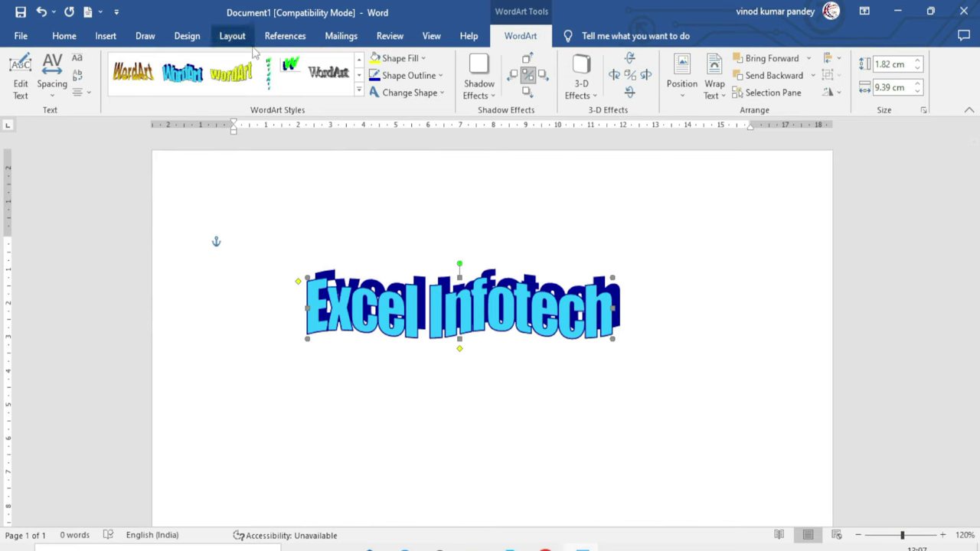
Apply the orange 3-D WordArt style, then the chrome style, and fill the letters dark gold
left_click(358, 91)
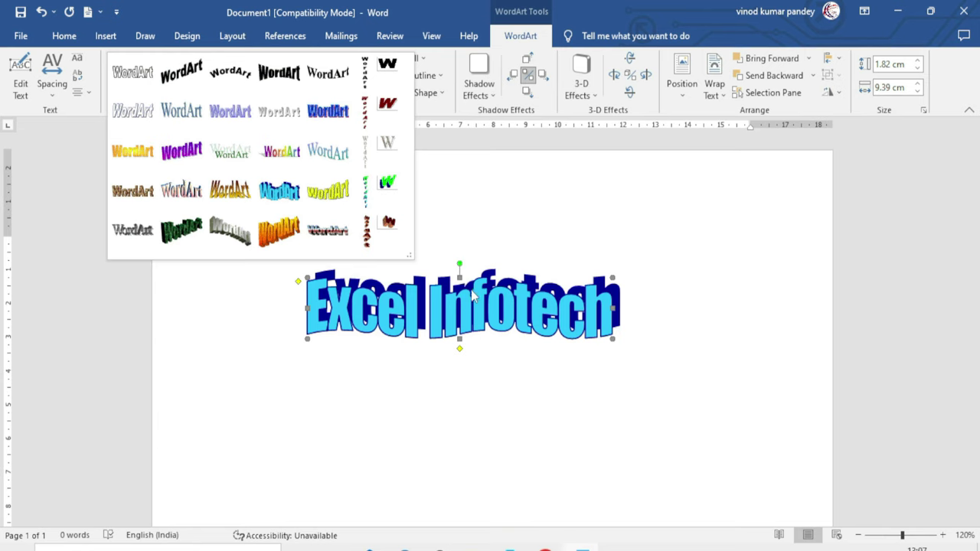
left_click(279, 232)
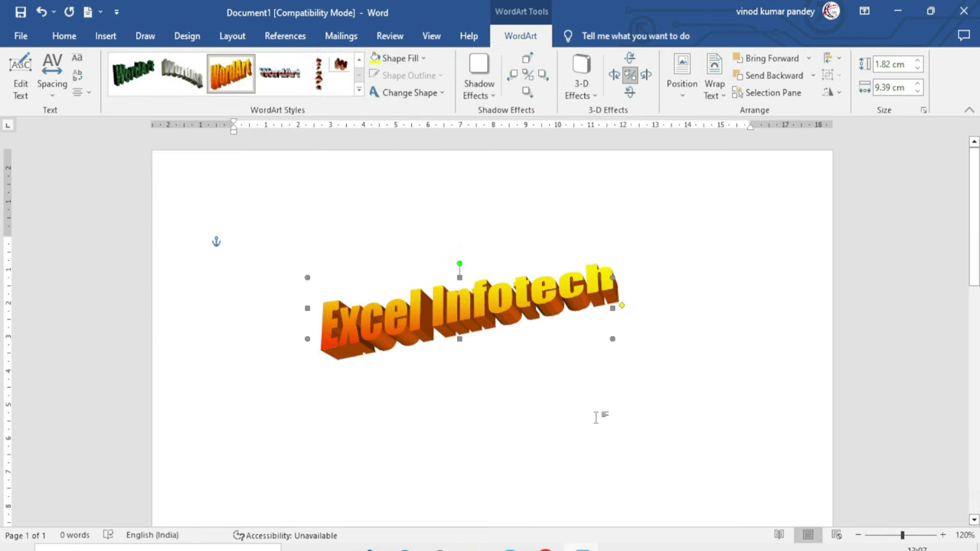
left_click(270, 76)
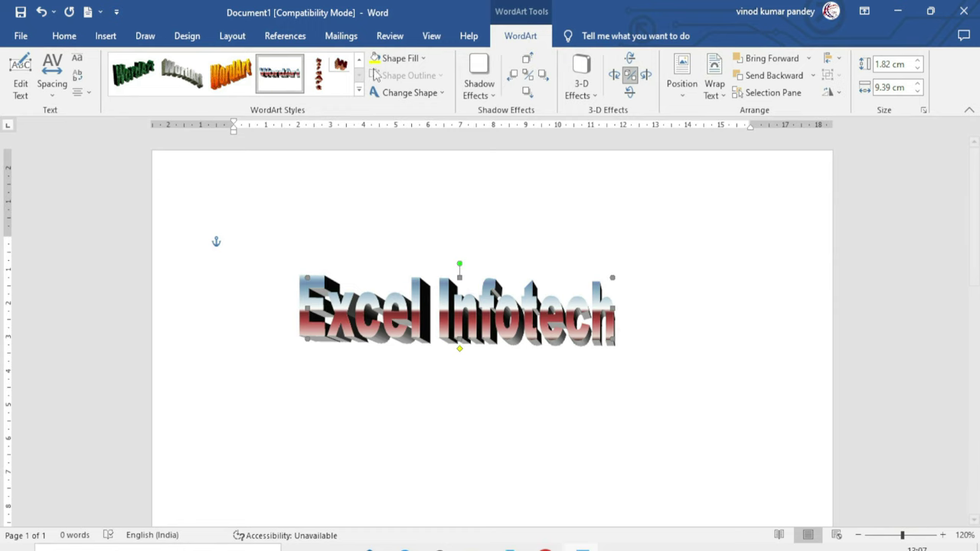
left_click(423, 59)
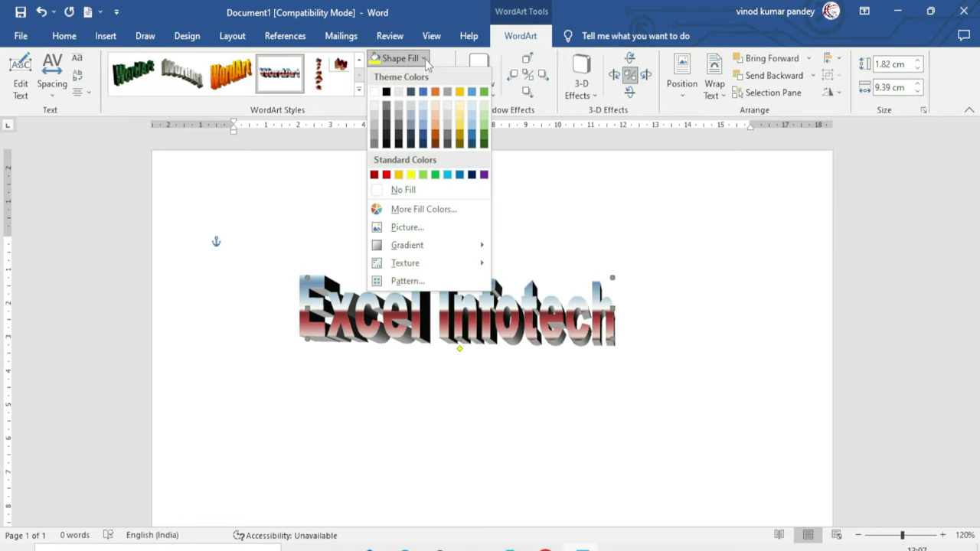
mouse_move(422, 241)
left_click(460, 126)
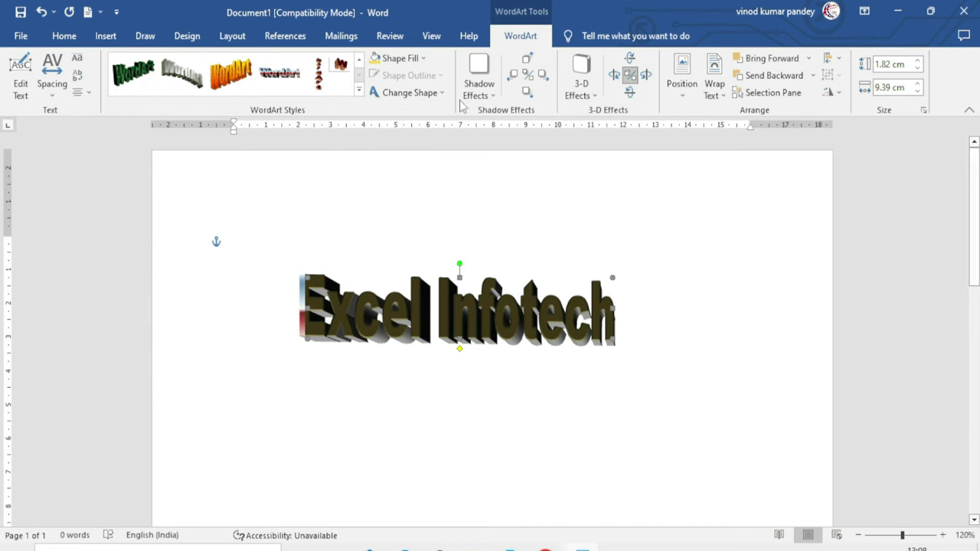
Fill the WordArt letters with a custom pink colour, RGB 232, 126, 187
left_click(399, 58)
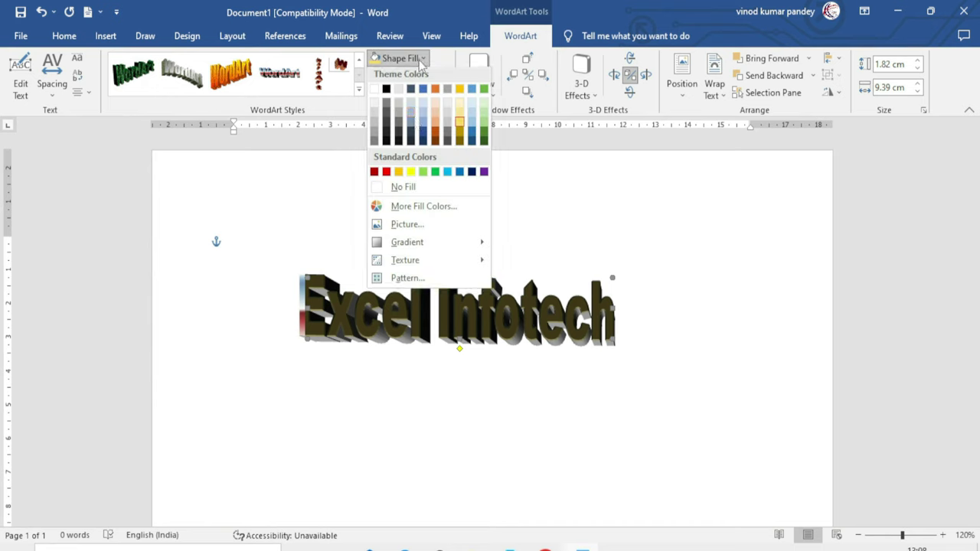
left_click(437, 209)
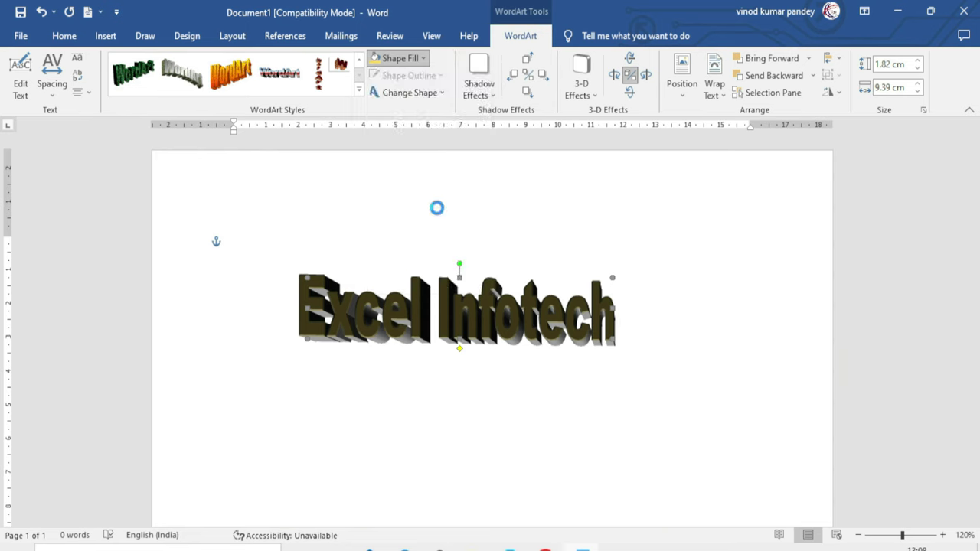
left_click(745, 205)
left_click_drag(750, 210, 800, 217)
left_click(869, 165)
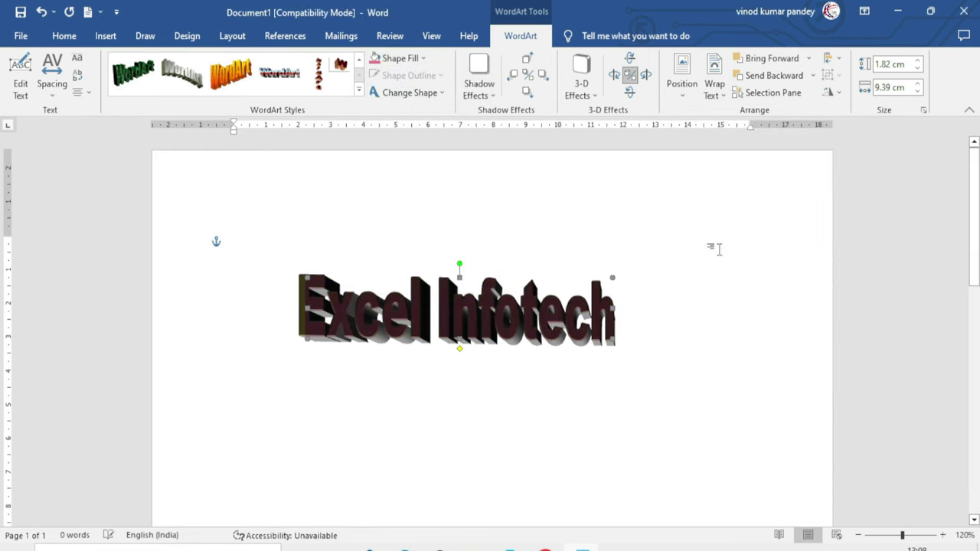
left_click(419, 59)
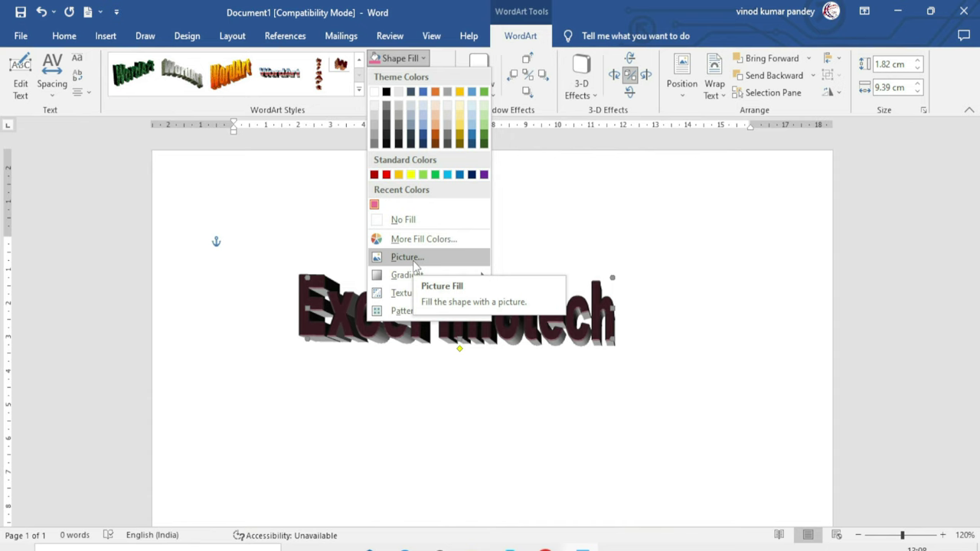
left_click(432, 337)
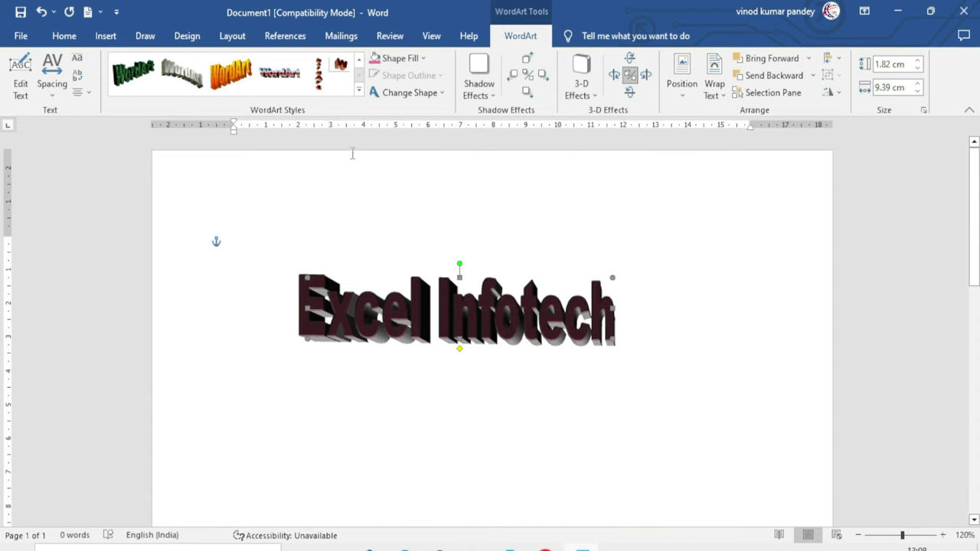
Reapply the blue wavy style, enlarge the WordArt to 12.64 × 2.25 cm, and choose a picture fill
left_click(358, 90)
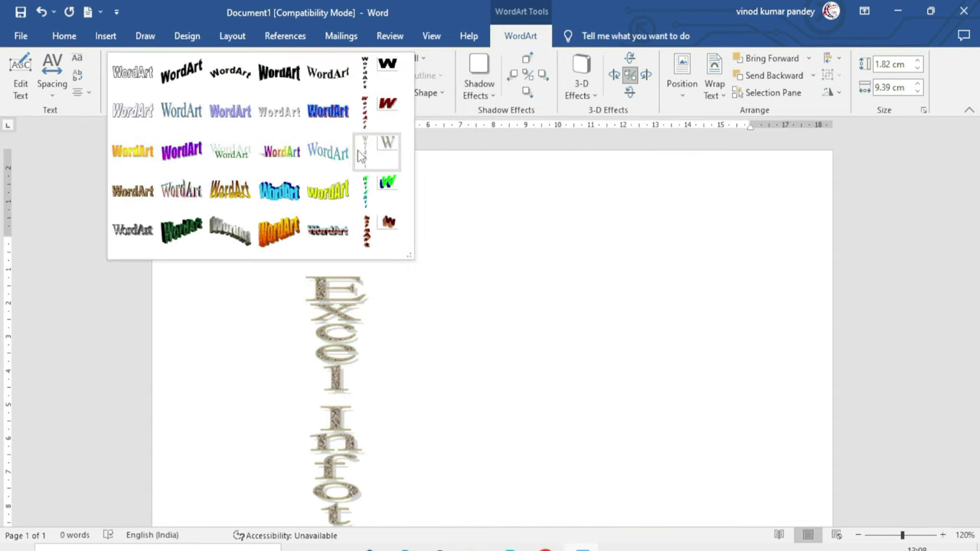
left_click(278, 190)
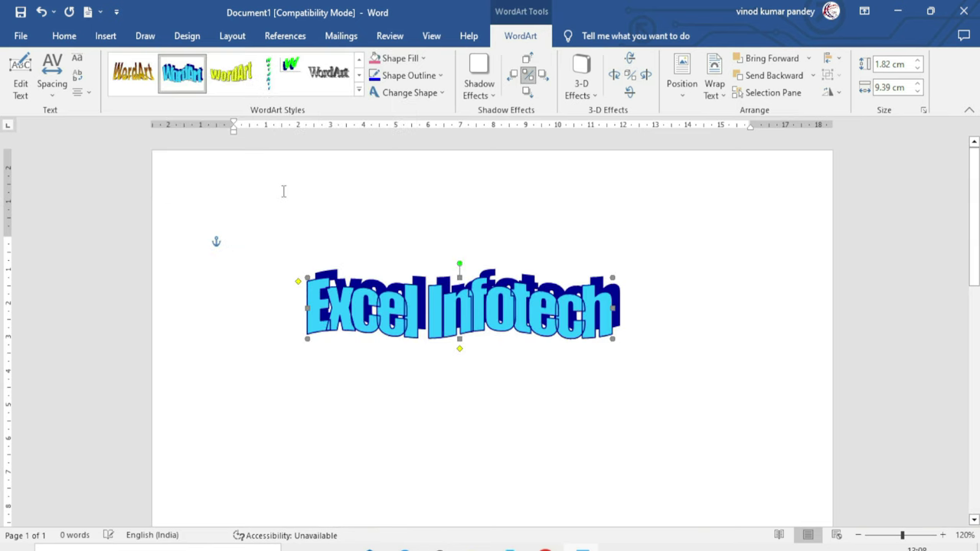
left_click_drag(612, 338, 724, 352)
left_click_drag(590, 316, 567, 342)
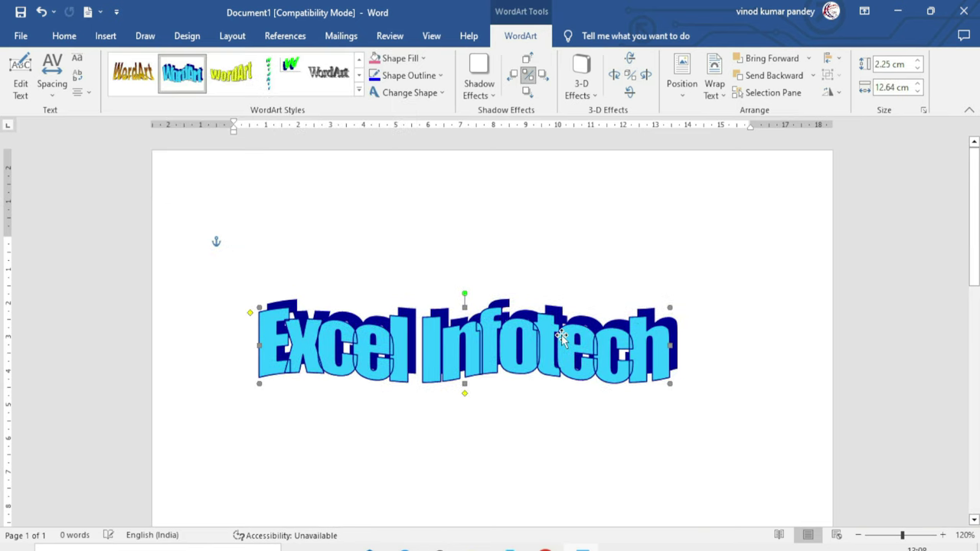
left_click(415, 59)
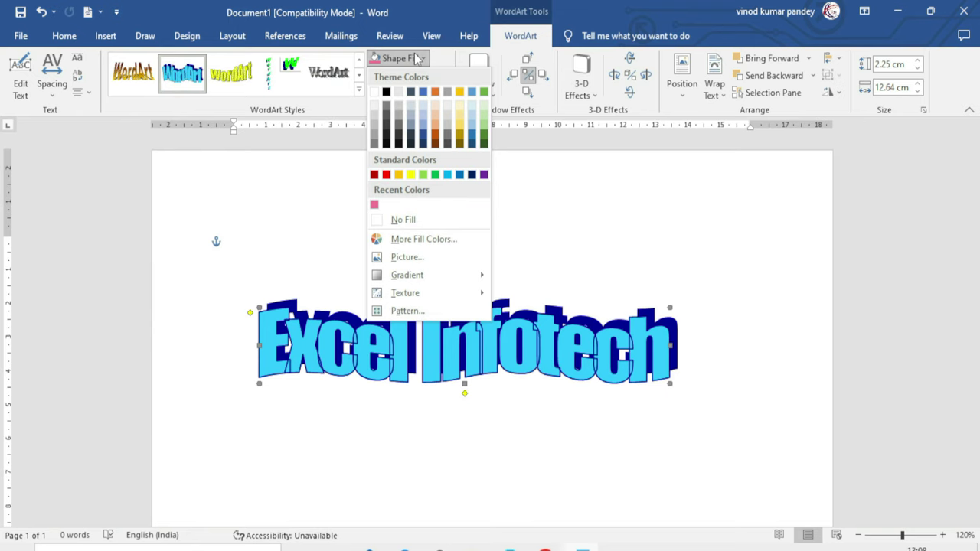
left_click(405, 261)
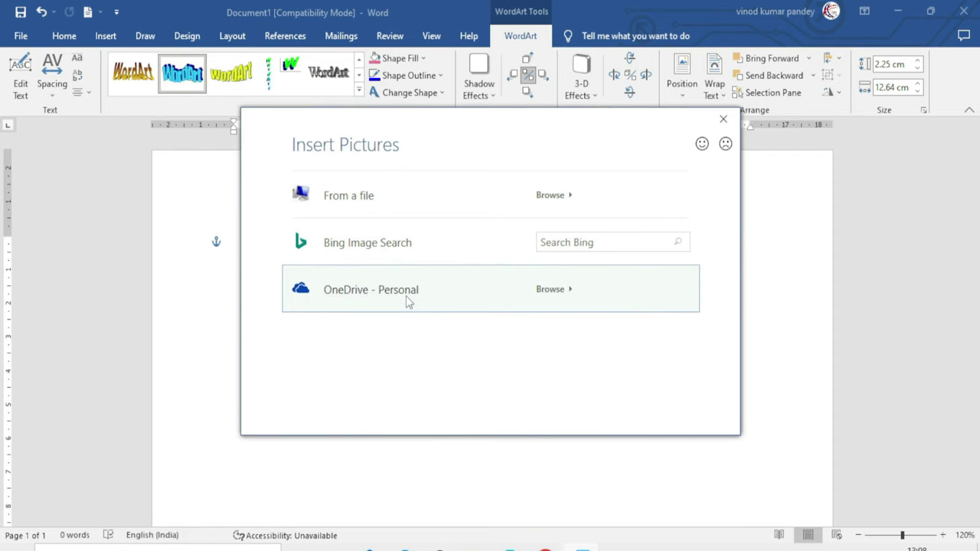
Fill the WordArt letters with the elephants photo from Bing's Animals image category
left_click(381, 250)
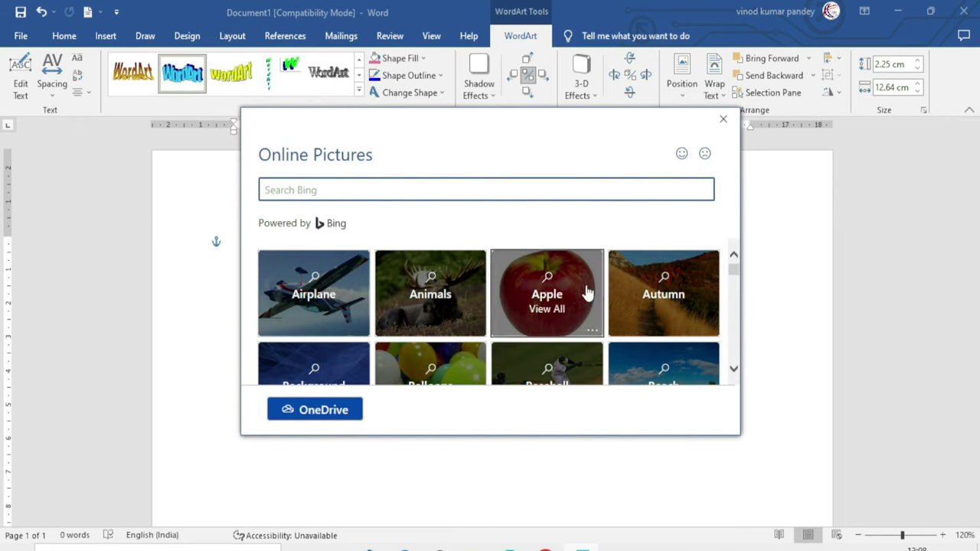
left_click(431, 291)
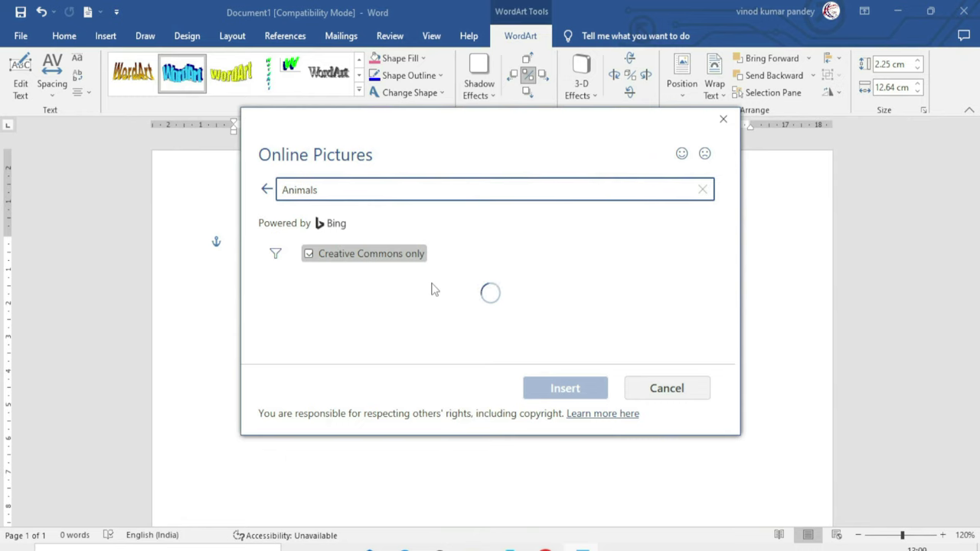
left_click_drag(739, 434, 806, 509)
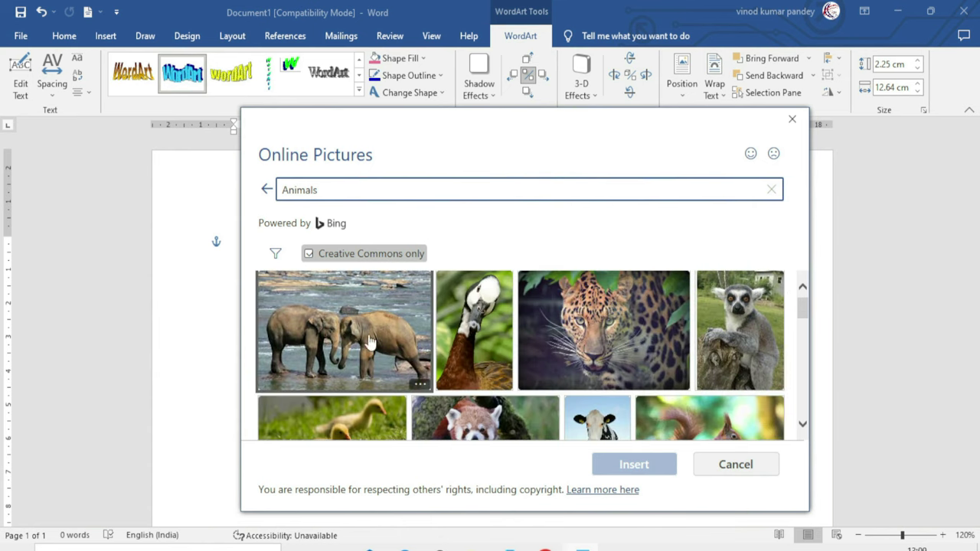
left_click(373, 342)
left_click(649, 471)
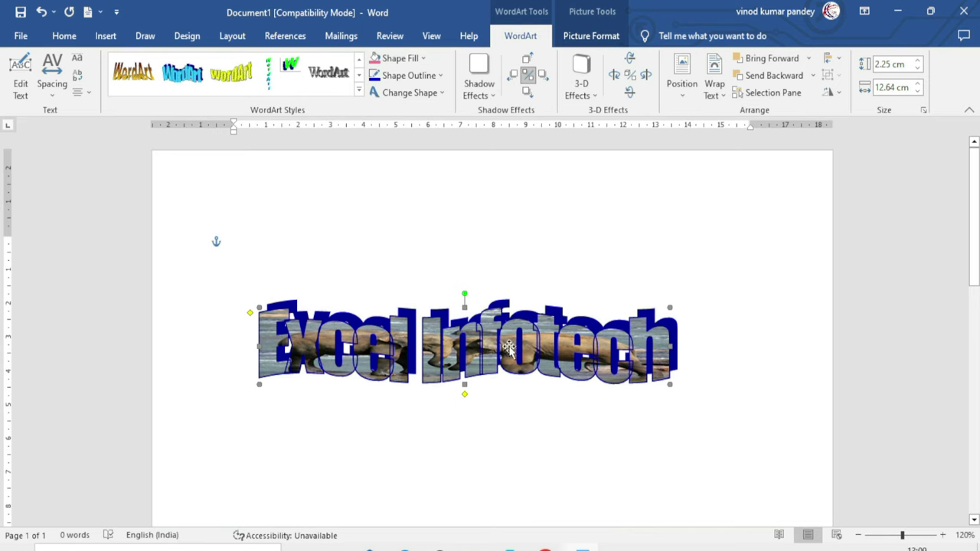
Move the WordArt up and enlarge it to 4.96 × 15.58 cm
left_click_drag(510, 350, 510, 293)
left_click_drag(670, 328, 765, 418)
left_click_drag(648, 346, 568, 340)
left_click_drag(474, 357, 540, 351)
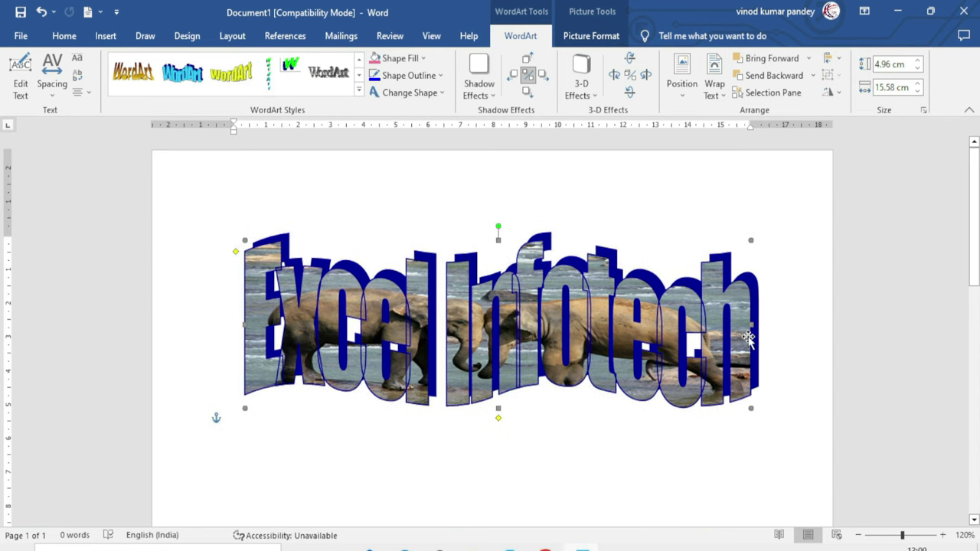
left_click_drag(616, 328, 610, 327)
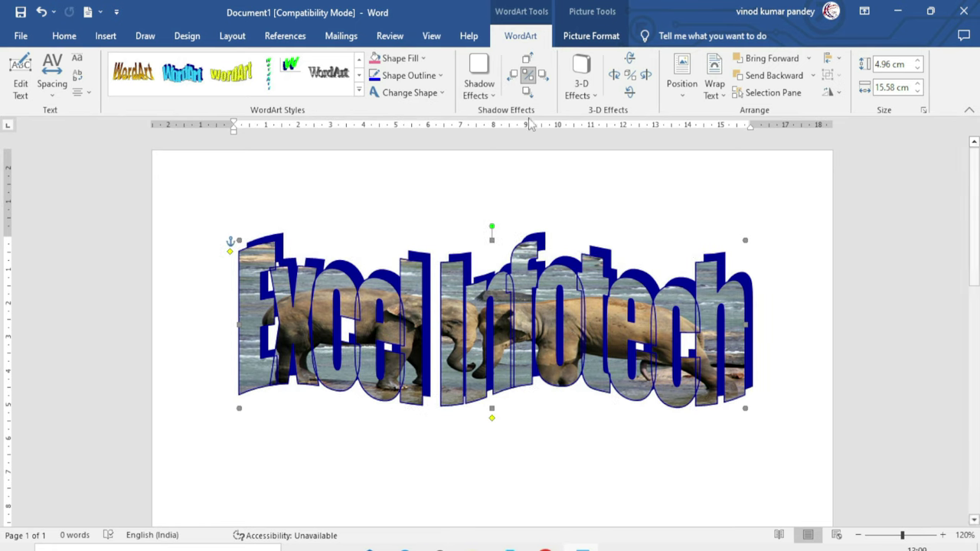
Open Fill Effects and look through the Texture, Pattern and Picture tabs before returning to Gradient
left_click(422, 58)
mouse_move(426, 284)
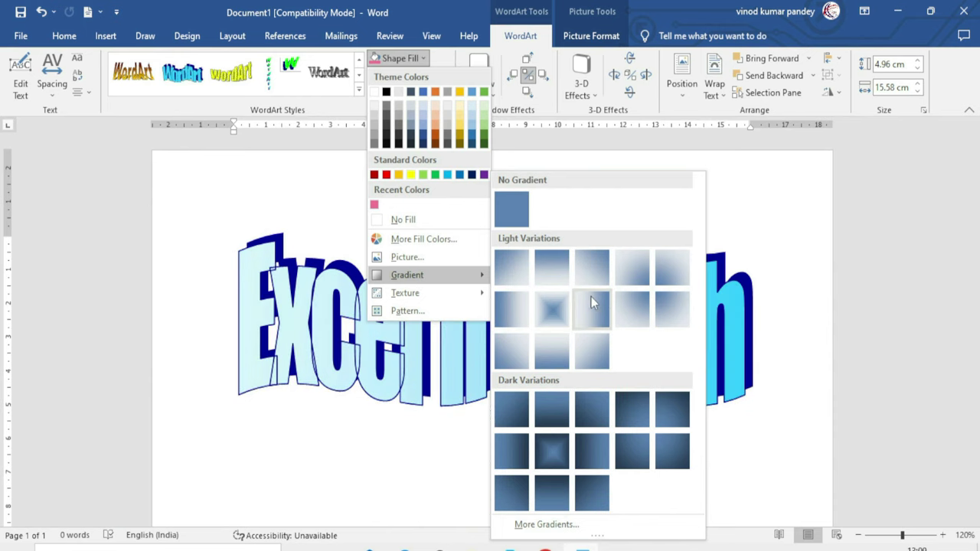
left_click(546, 524)
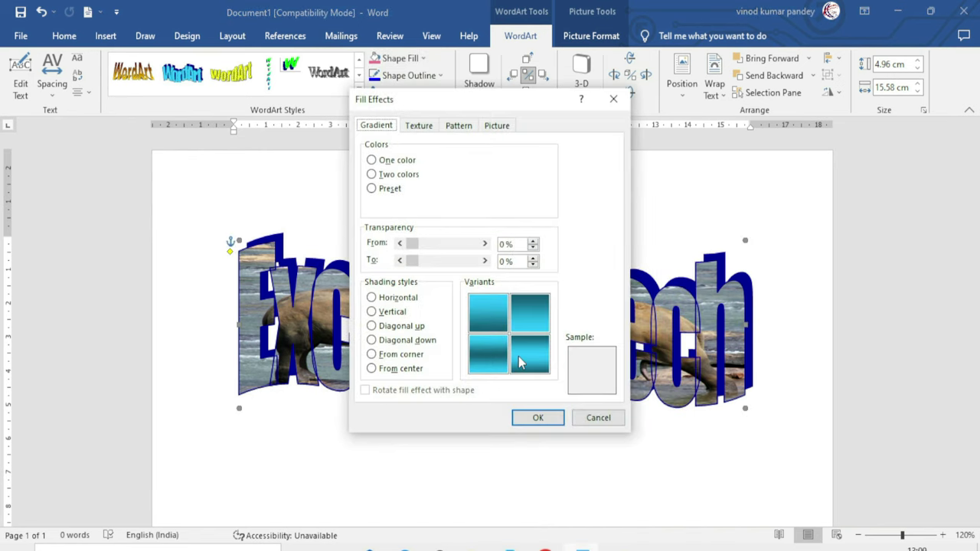
left_click(420, 127)
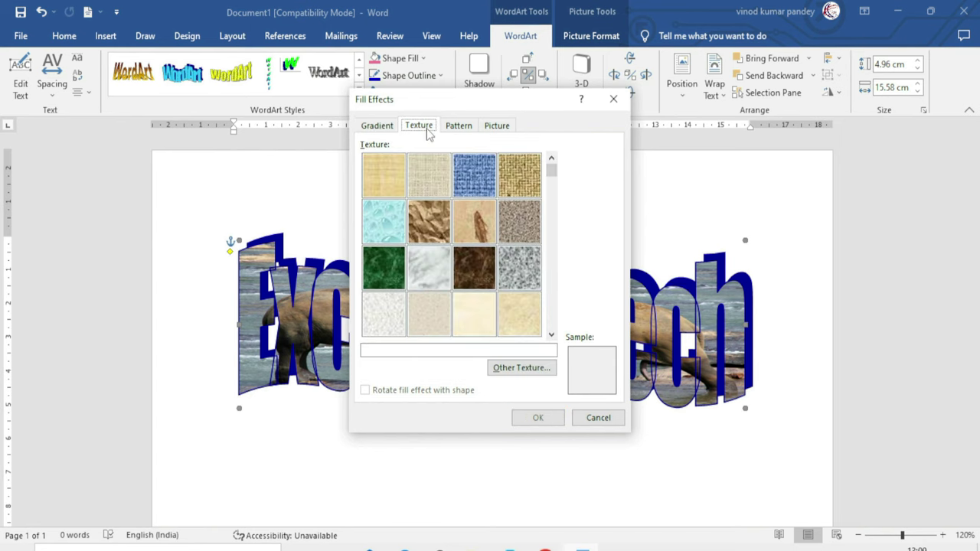
left_click(383, 129)
left_click(463, 130)
left_click(509, 130)
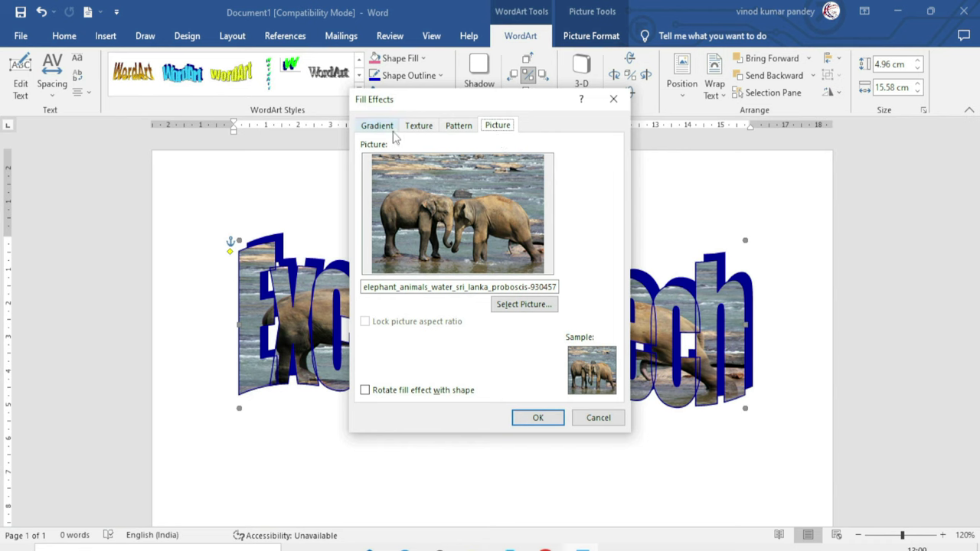
left_click(451, 129)
left_click(380, 128)
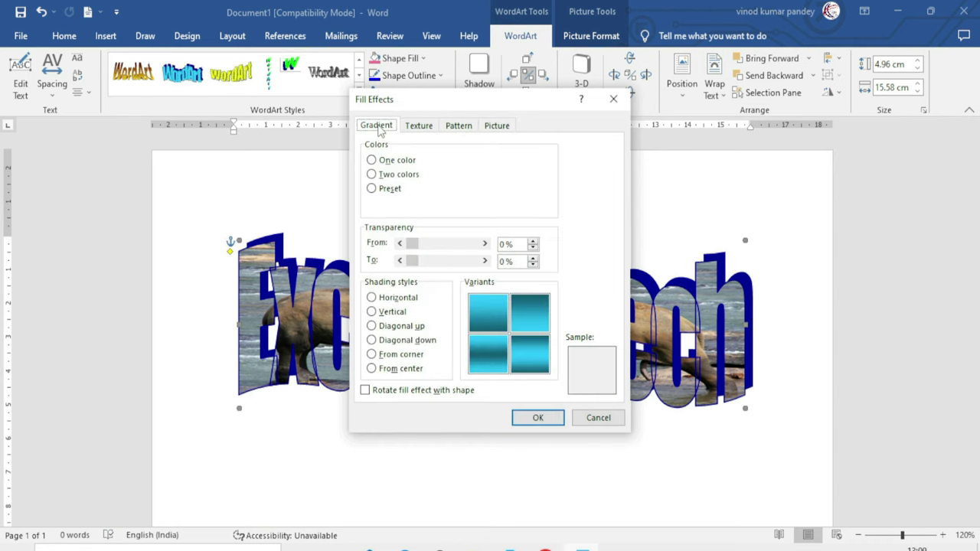
Apply the Early Sunset preset gradient with Vertical shading style
left_click(374, 326)
left_click(371, 312)
left_click(371, 298)
left_click(372, 326)
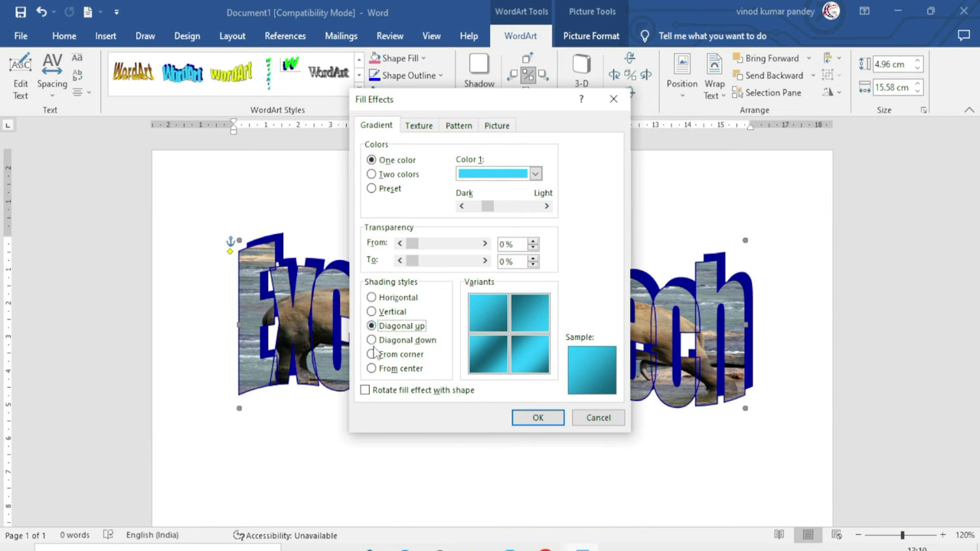
left_click(371, 174)
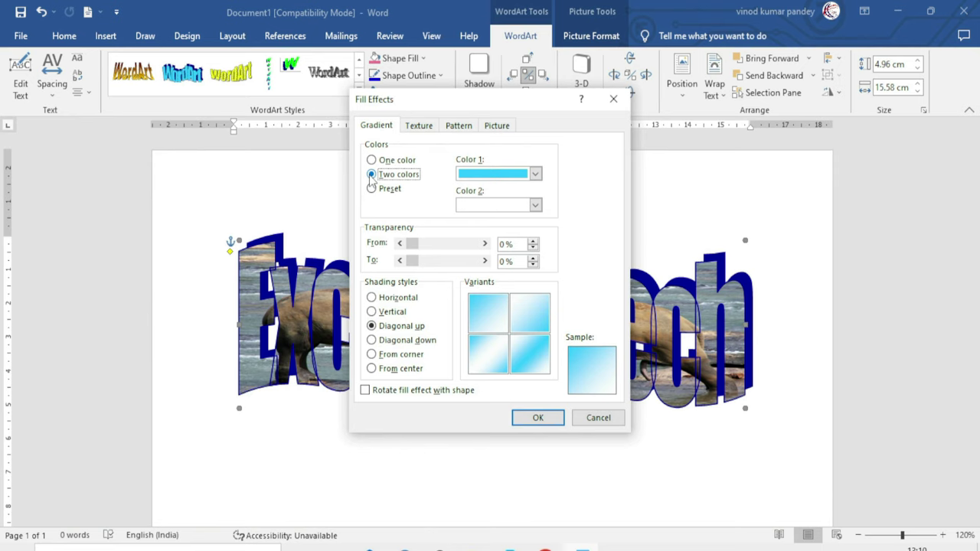
left_click(371, 189)
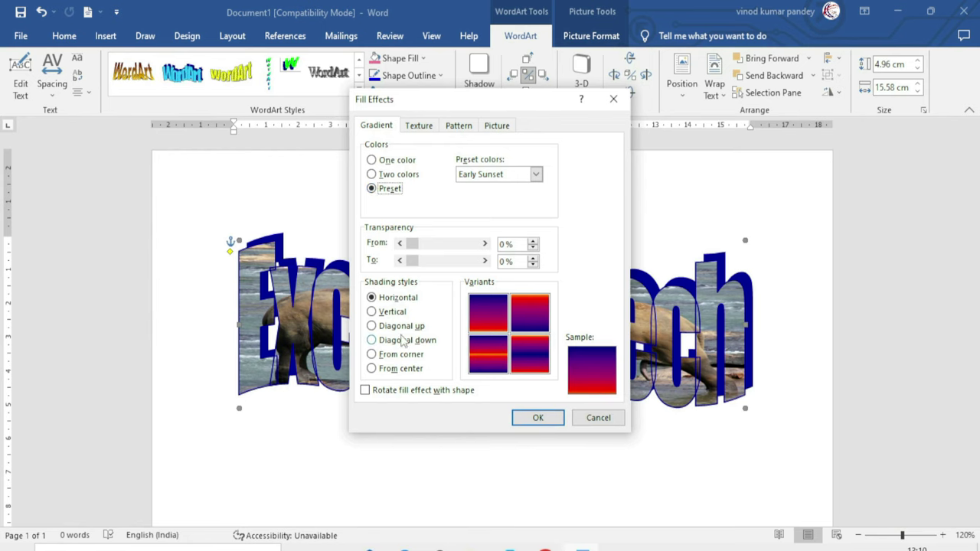
left_click(372, 311)
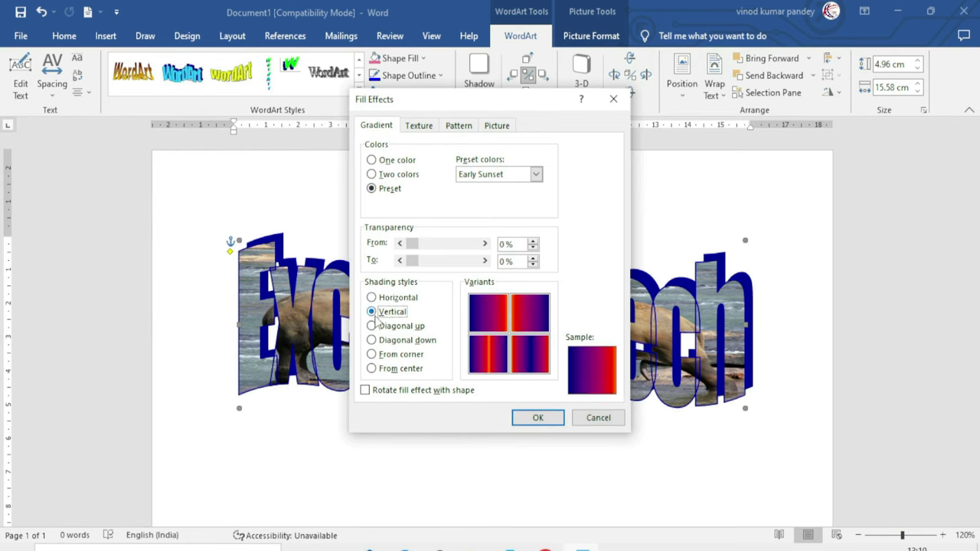
left_click(540, 418)
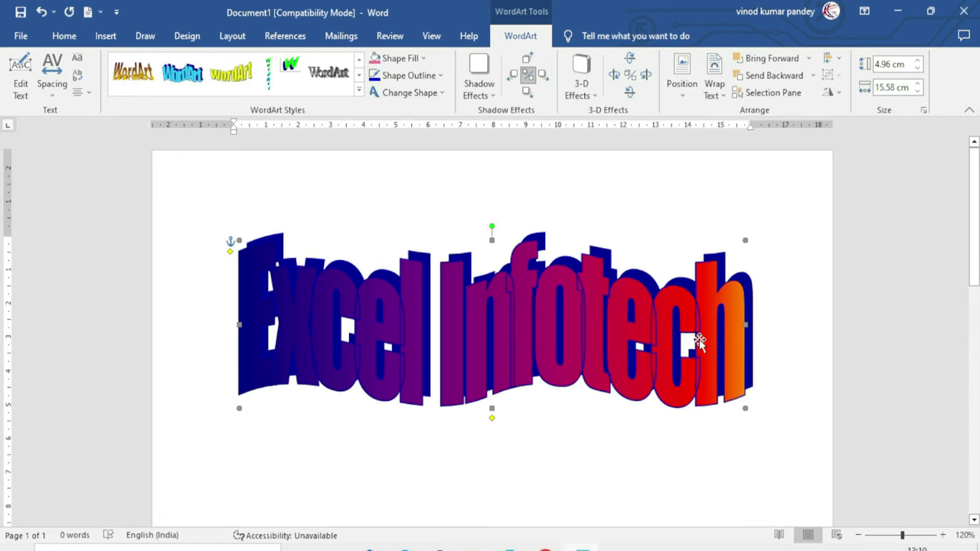
Give the WordArt letters a Trellis pattern fill
left_click(400, 58)
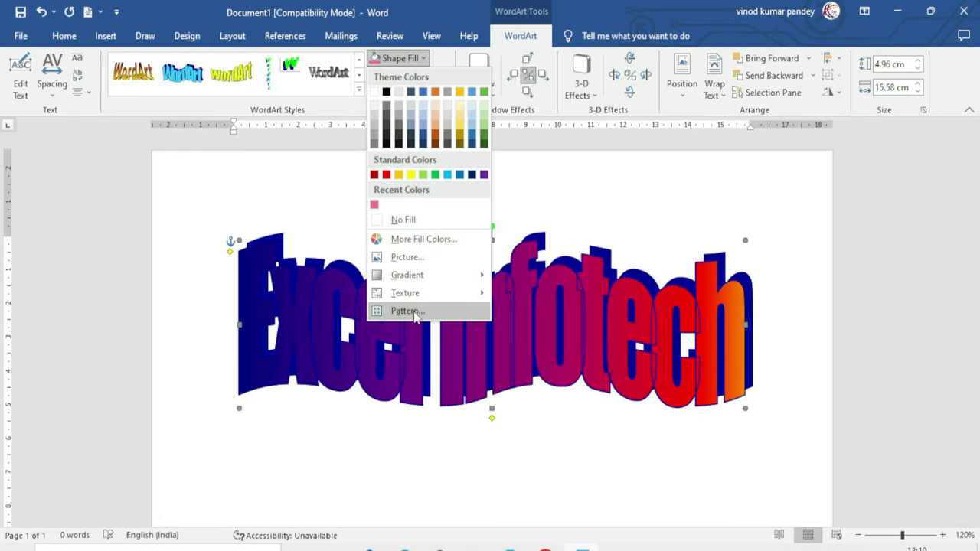
left_click(405, 311)
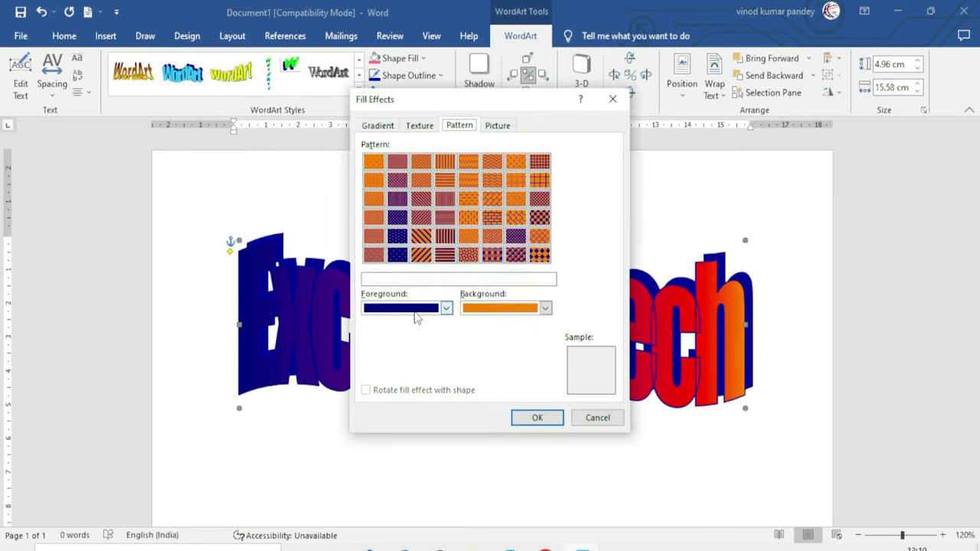
left_click(494, 236)
left_click(515, 237)
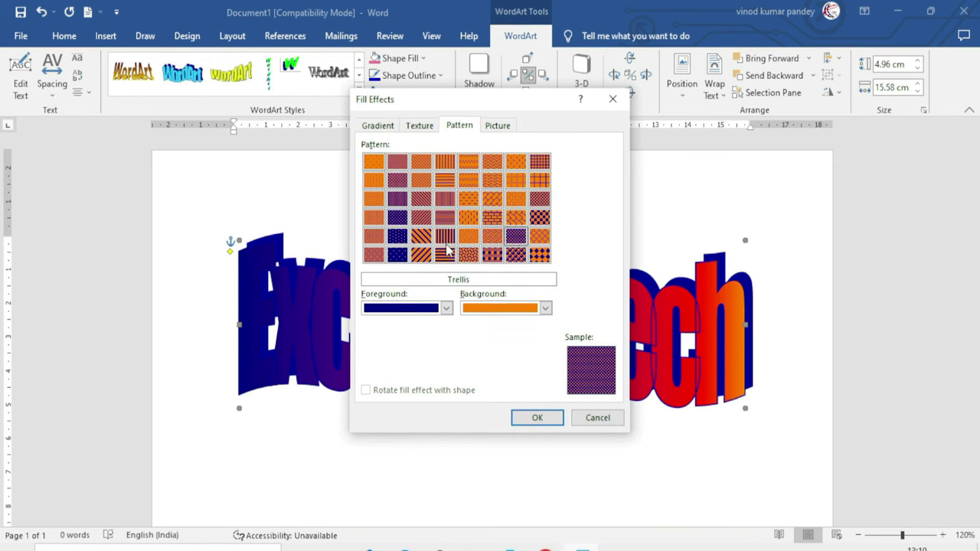
left_click(537, 418)
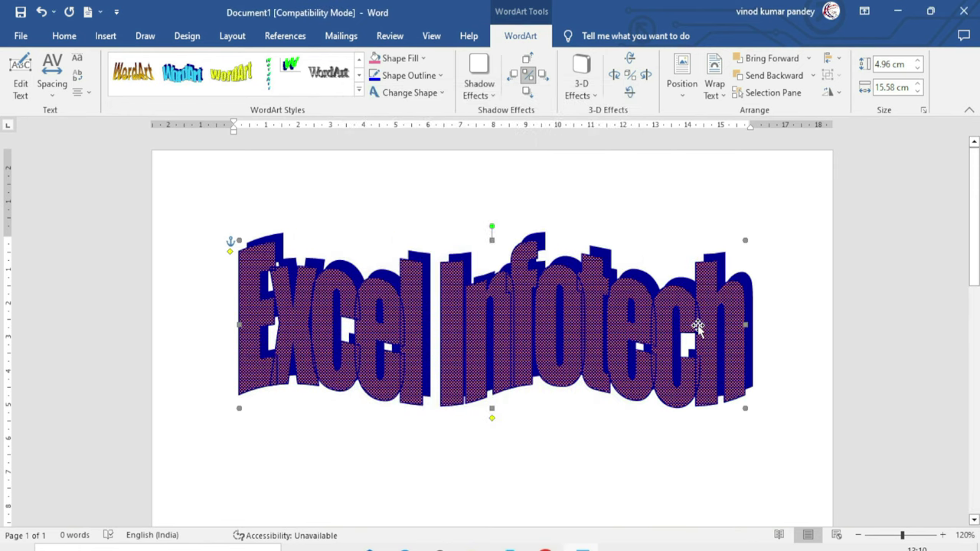
Replace the pattern with a solid yellow fill from Standard Colors
left_click(422, 59)
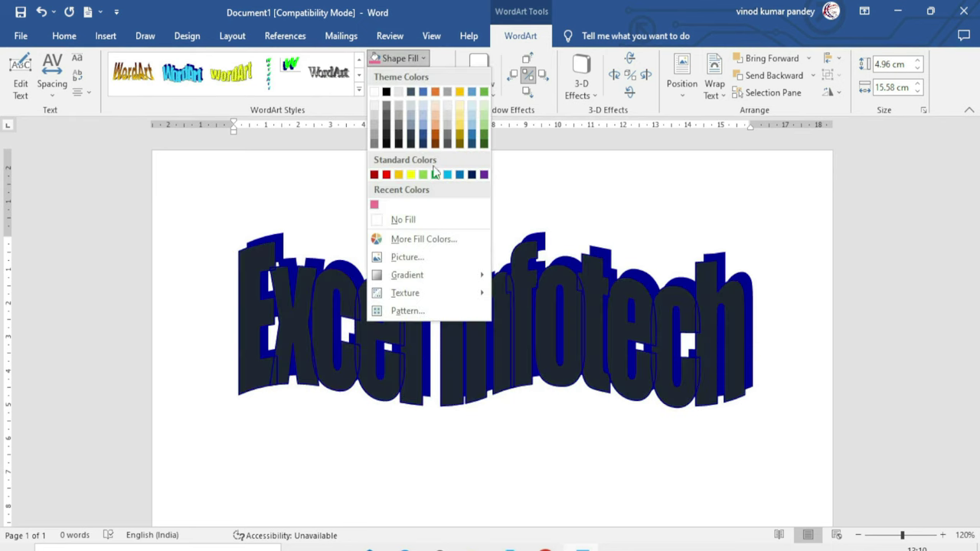
left_click(411, 176)
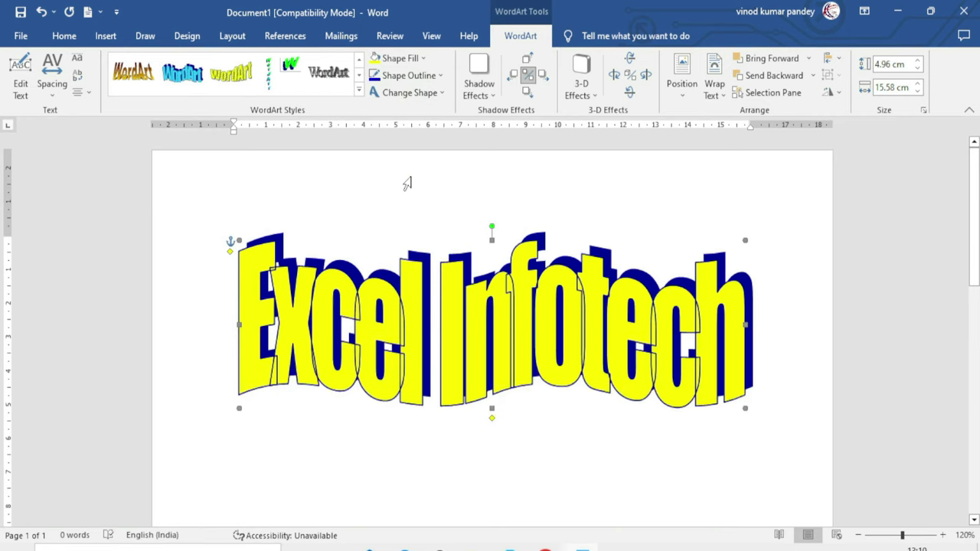
left_click(442, 76)
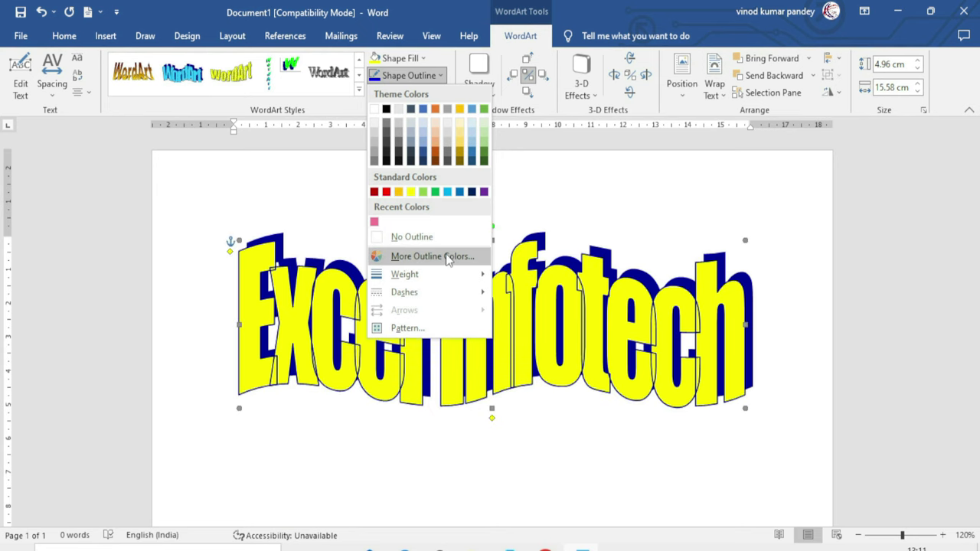
Set the WordArt outline to a custom dark blue colour
left_click(448, 261)
left_click(727, 265)
left_click(738, 237)
left_click(738, 206)
left_click(873, 165)
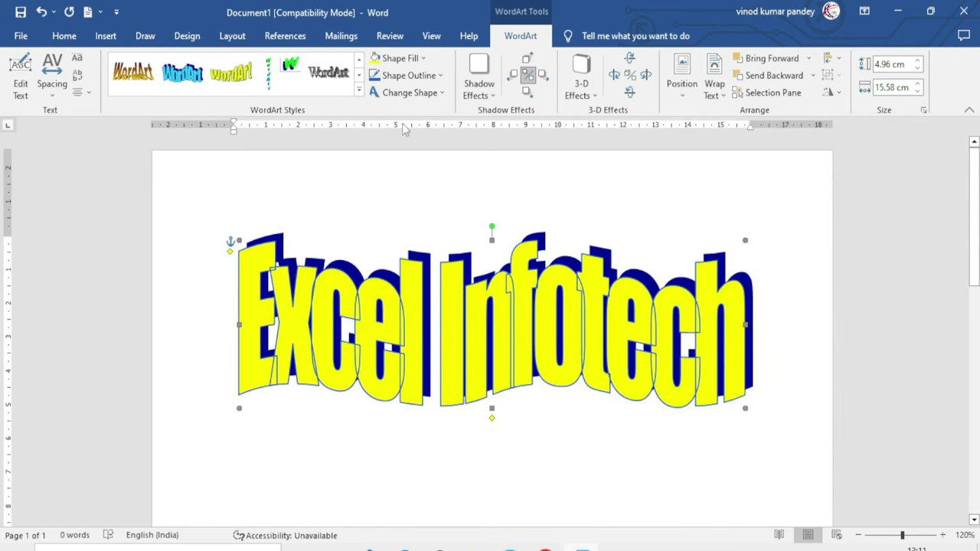
Give the outline the Diagonal stripes: Wide upward pattern
left_click(414, 75)
mouse_move(407, 292)
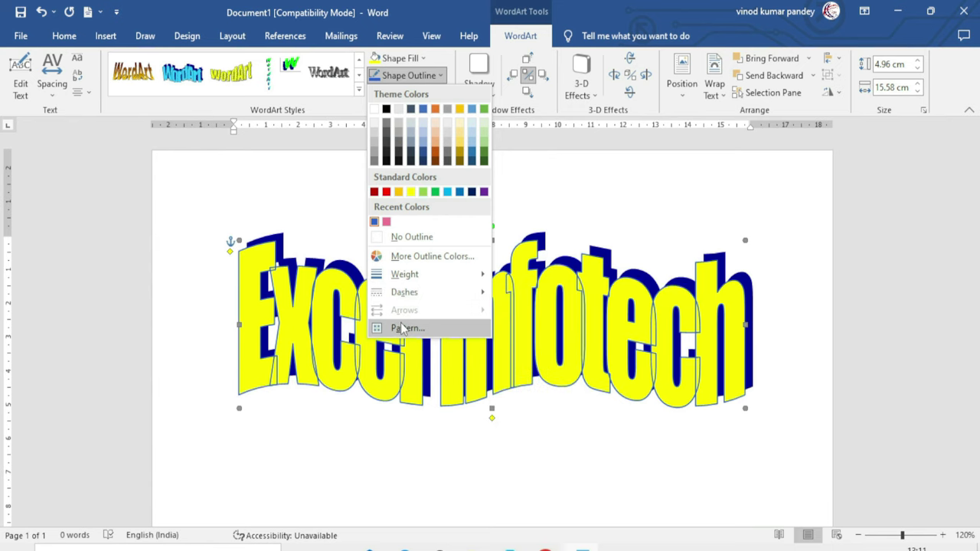
left_click(405, 327)
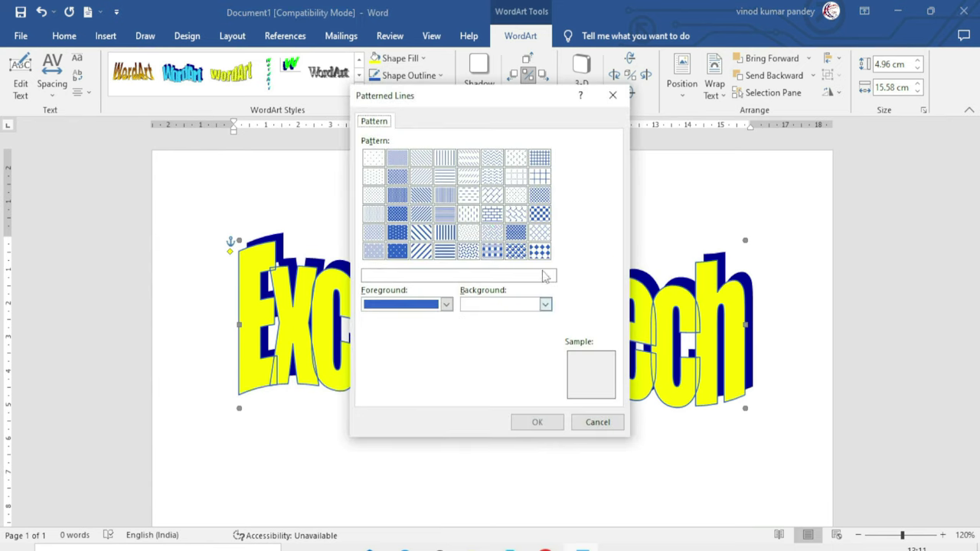
left_click(421, 251)
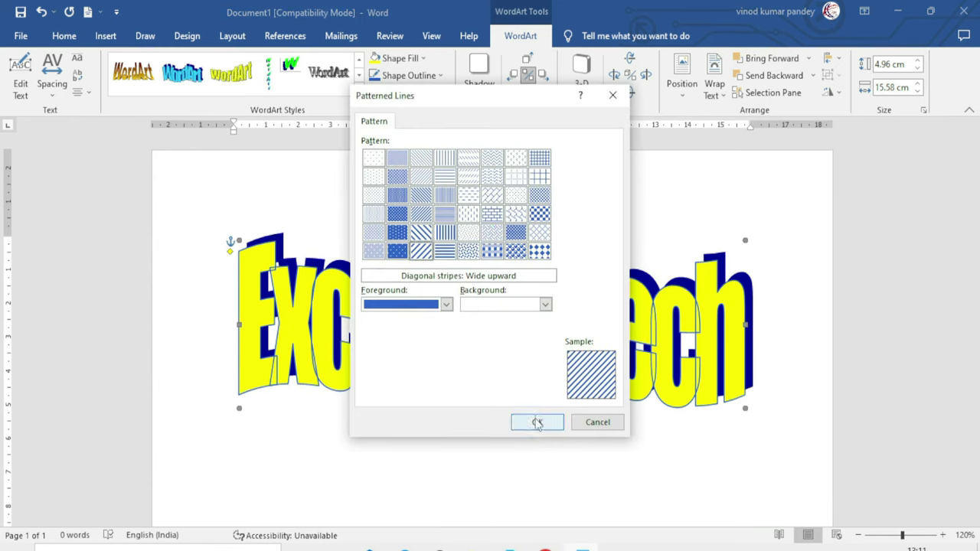
left_click(536, 422)
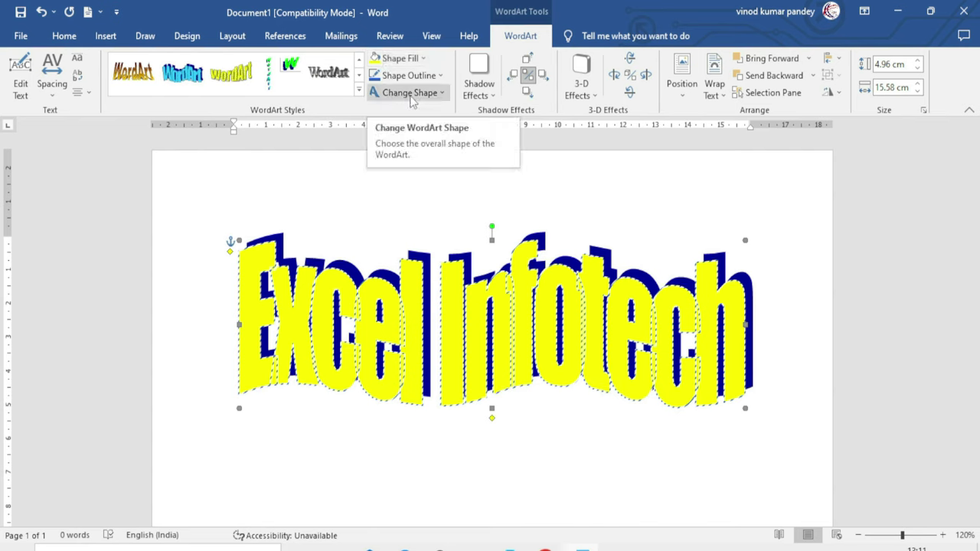
Warp the WordArt into a curved arch shape, leaving the shadow unchanged
left_click(439, 93)
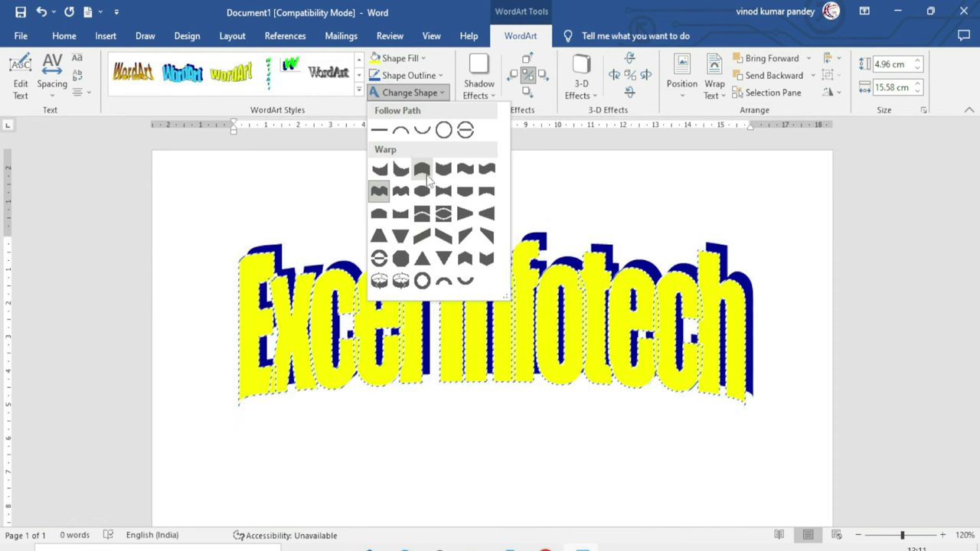
left_click(419, 131)
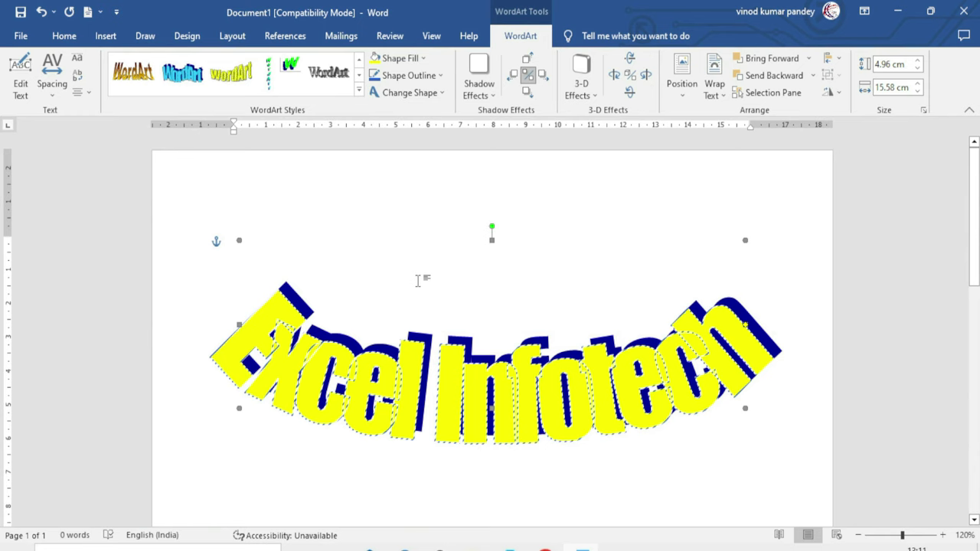
left_click(479, 90)
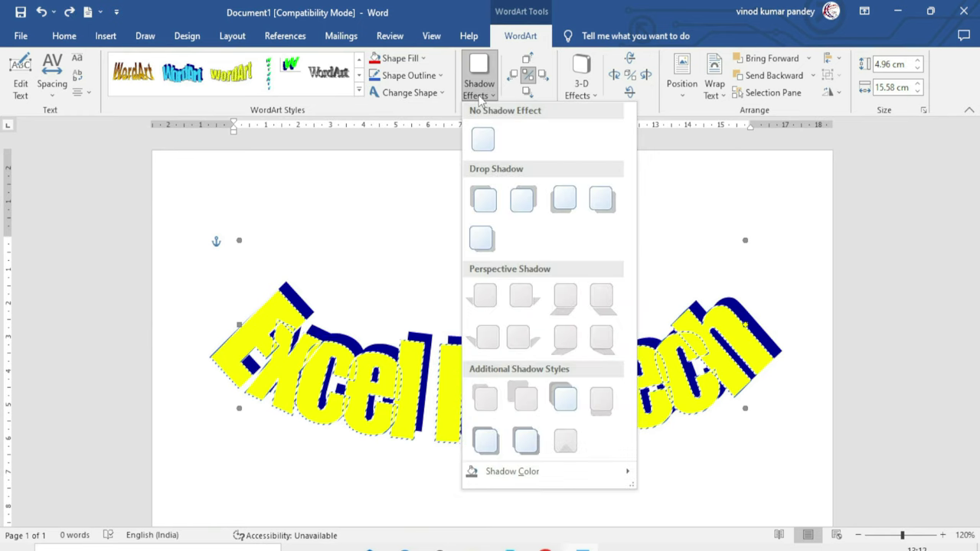
left_click(351, 239)
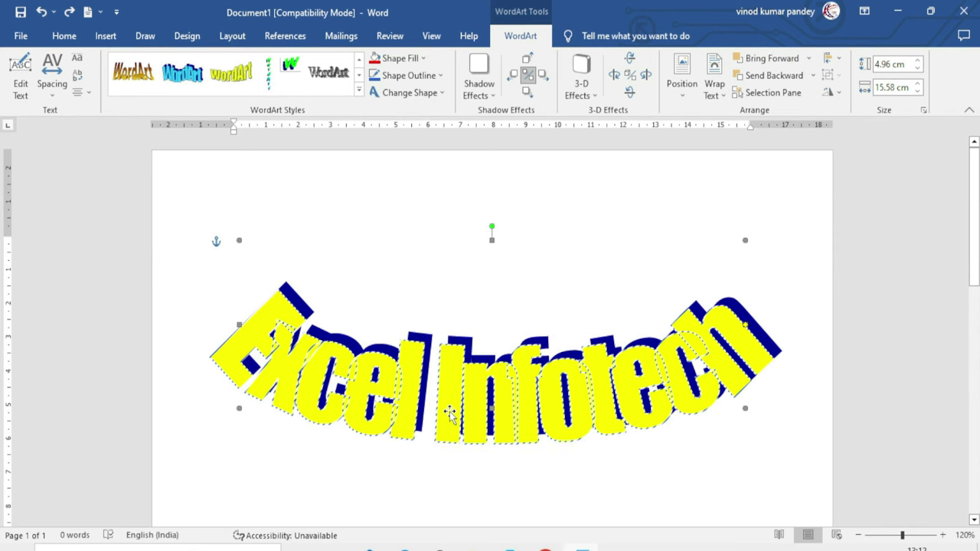
left_click(358, 89)
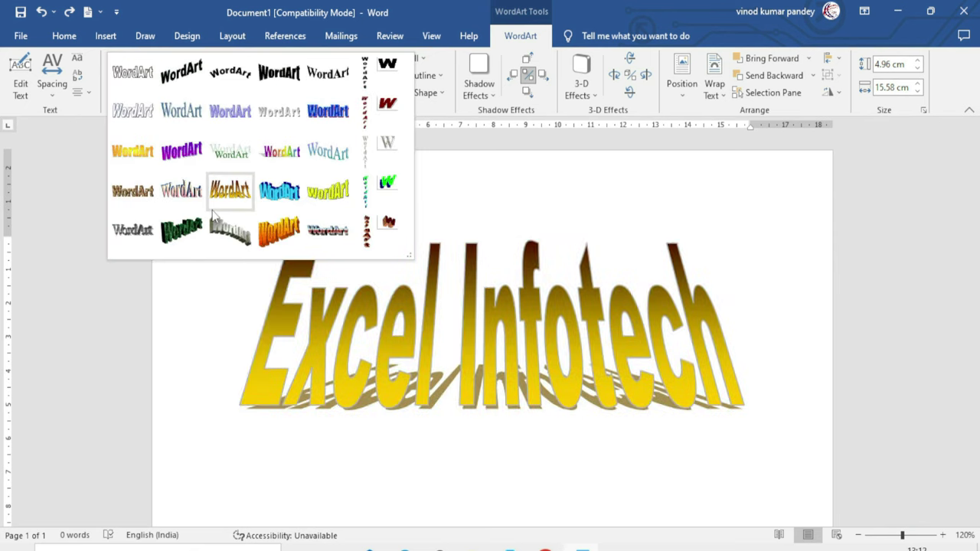
Apply the cyan WordArt style, resize it to 3.08 × 12.31 cm and move it lower-left
left_click(279, 189)
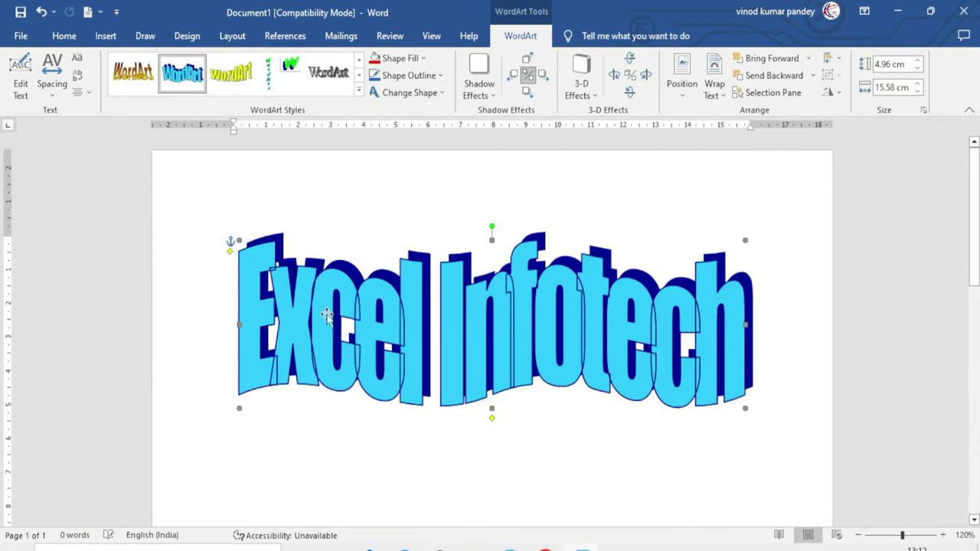
left_click_drag(745, 407, 656, 339)
left_click_drag(539, 330, 512, 364)
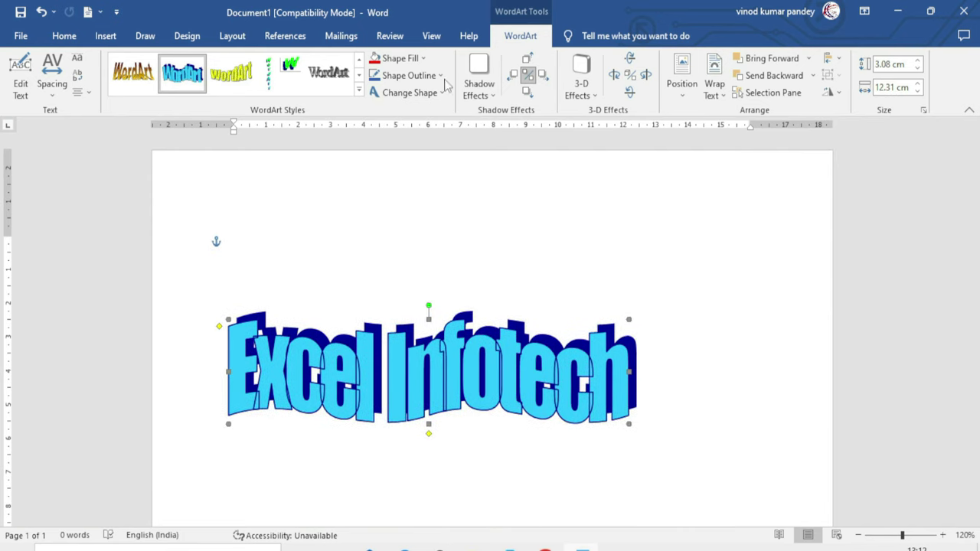
Apply purple Shadow Style 14 and nudge the shadow slightly up and left
left_click(482, 93)
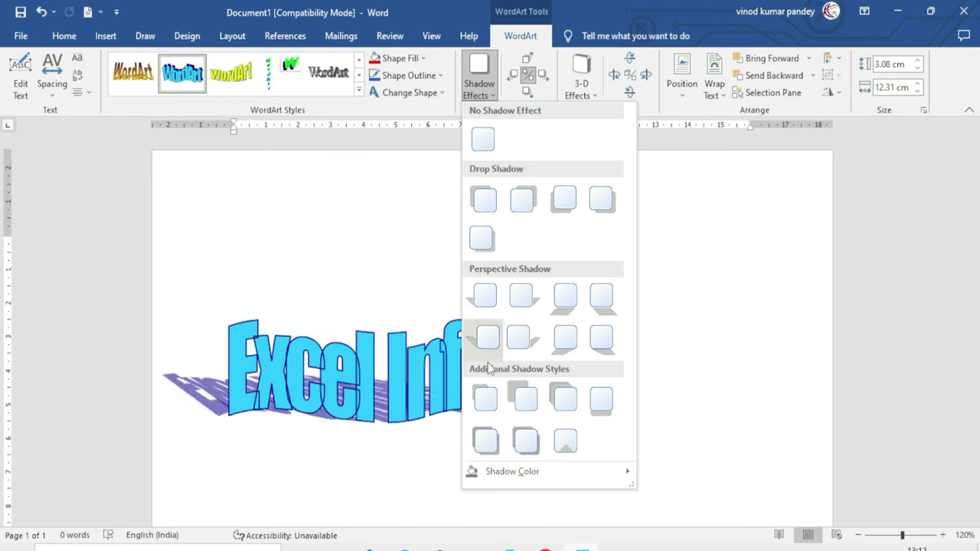
left_click(485, 396)
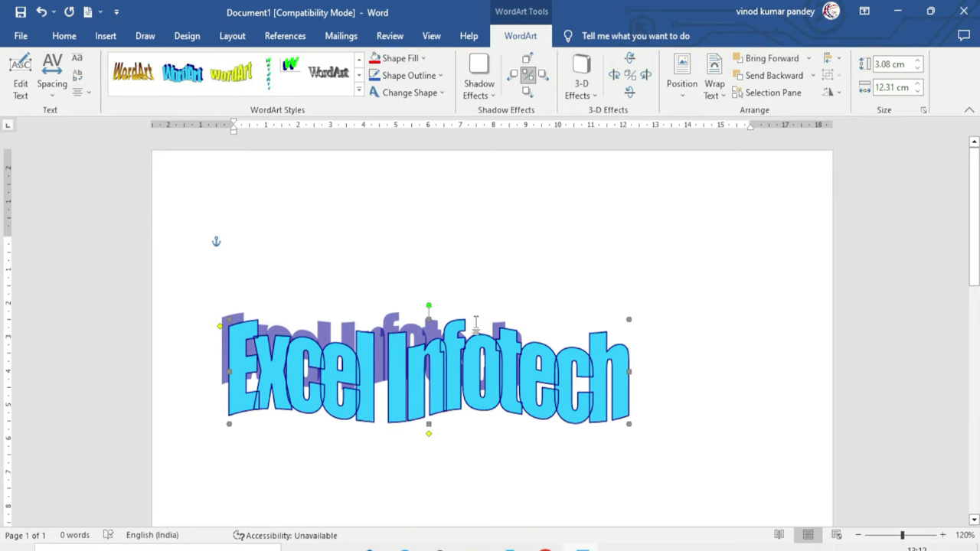
left_click(542, 74)
left_click(543, 74)
left_click(526, 91)
left_click(528, 92)
left_click(512, 74)
left_click(512, 74)
left_click(527, 60)
left_click(526, 59)
left_click(527, 60)
left_click(527, 59)
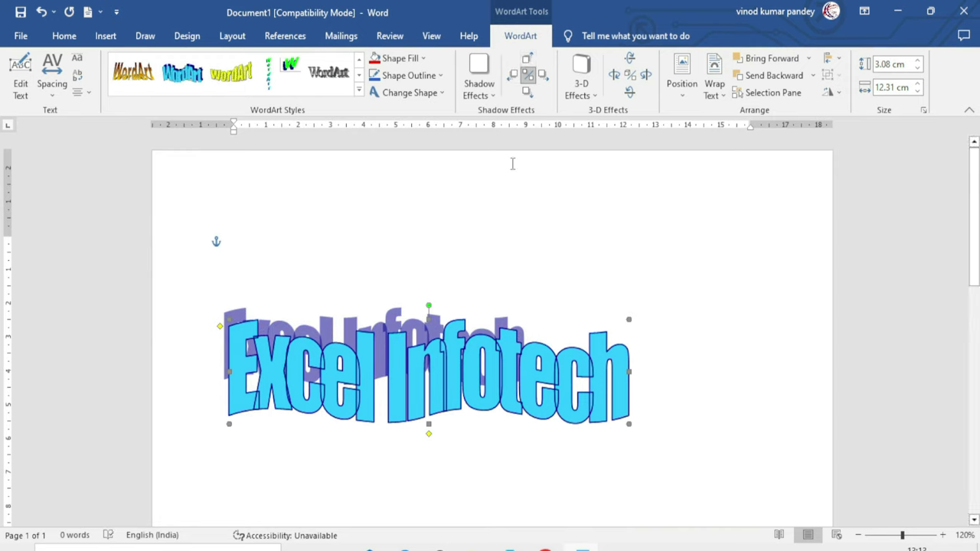
Apply 3-D Style 8 perspective extrusion with a depth of 36 pt
left_click(588, 96)
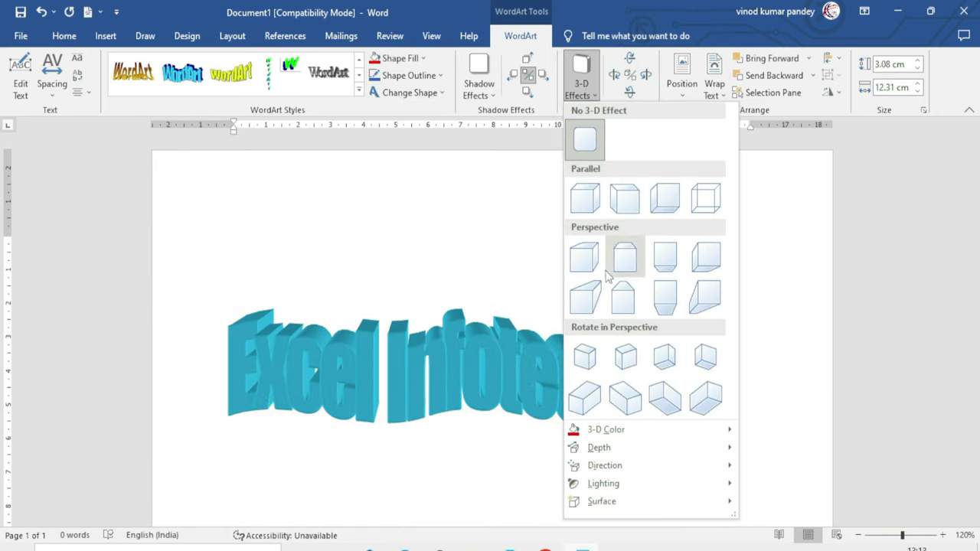
left_click(698, 264)
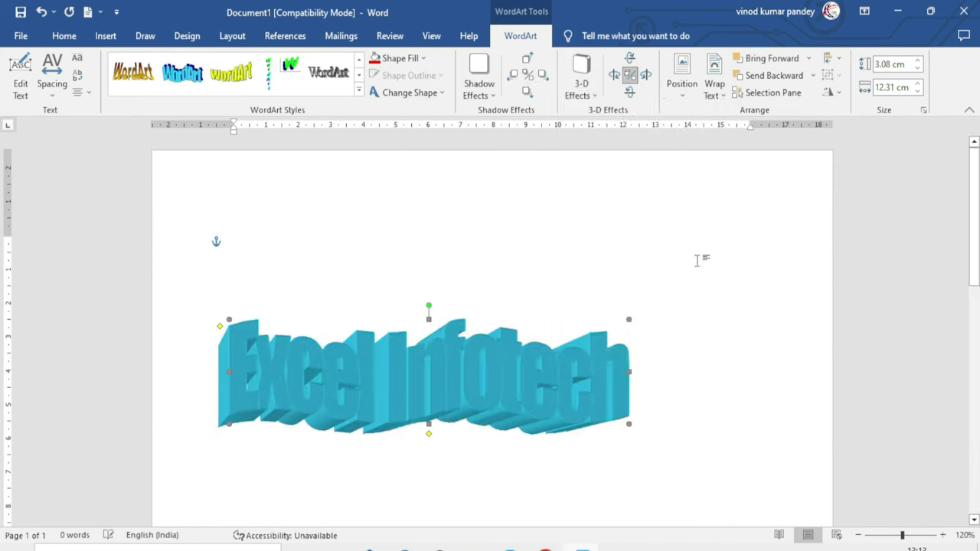
left_click(581, 80)
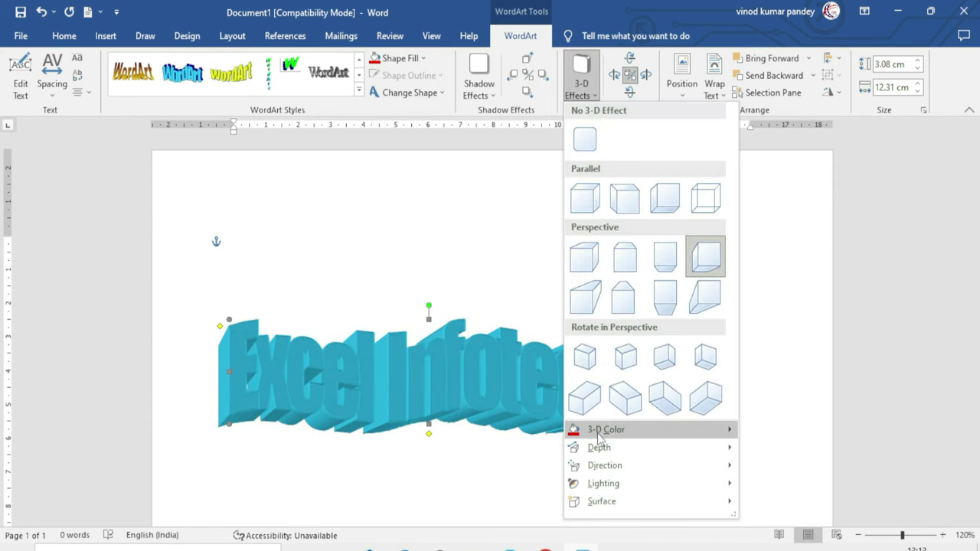
mouse_move(600, 434)
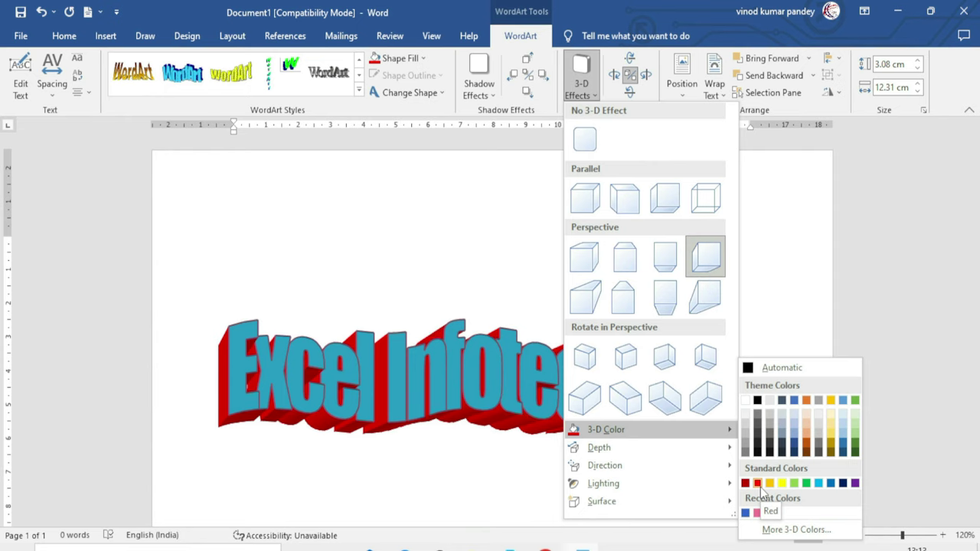
mouse_move(646, 449)
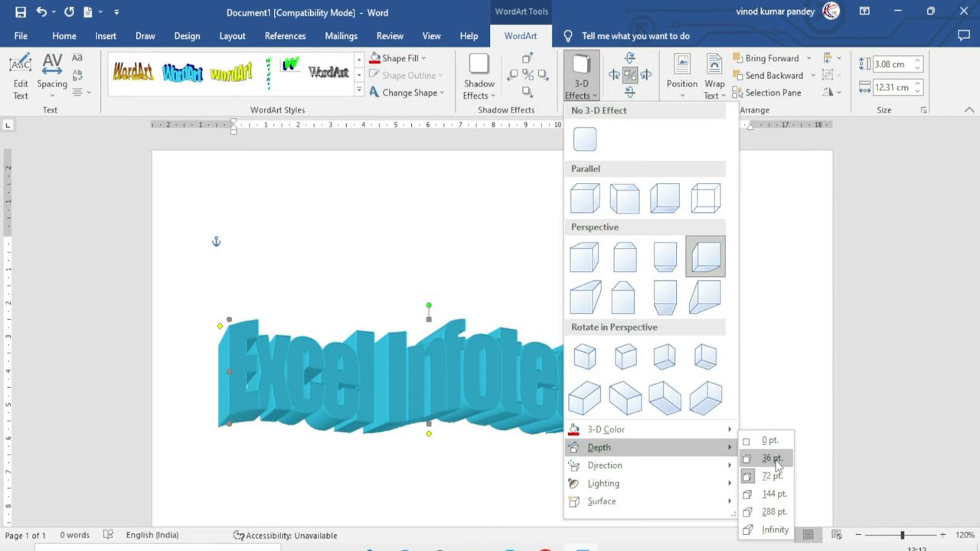
left_click(772, 459)
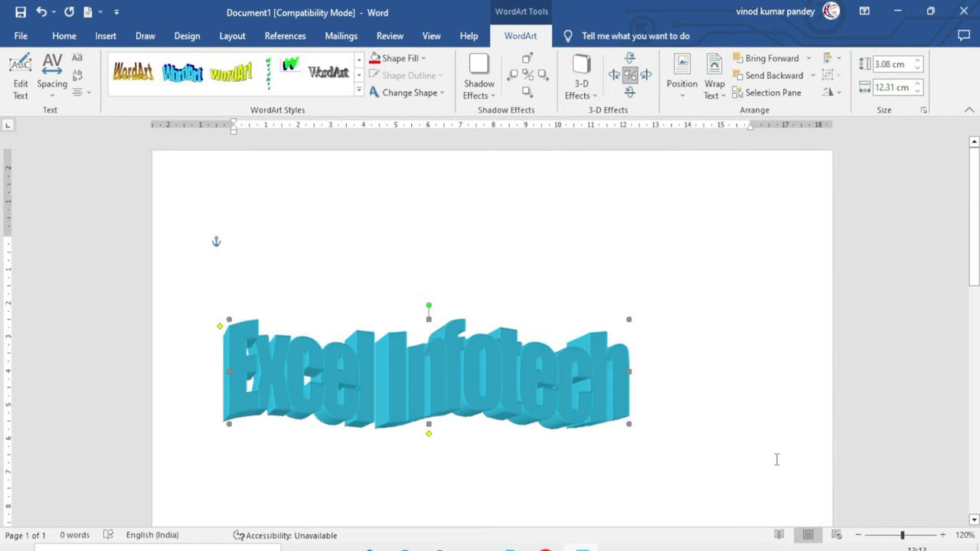
Light the 3-D WordArt from the bottom-left lighting preset
left_click(591, 98)
mouse_move(618, 462)
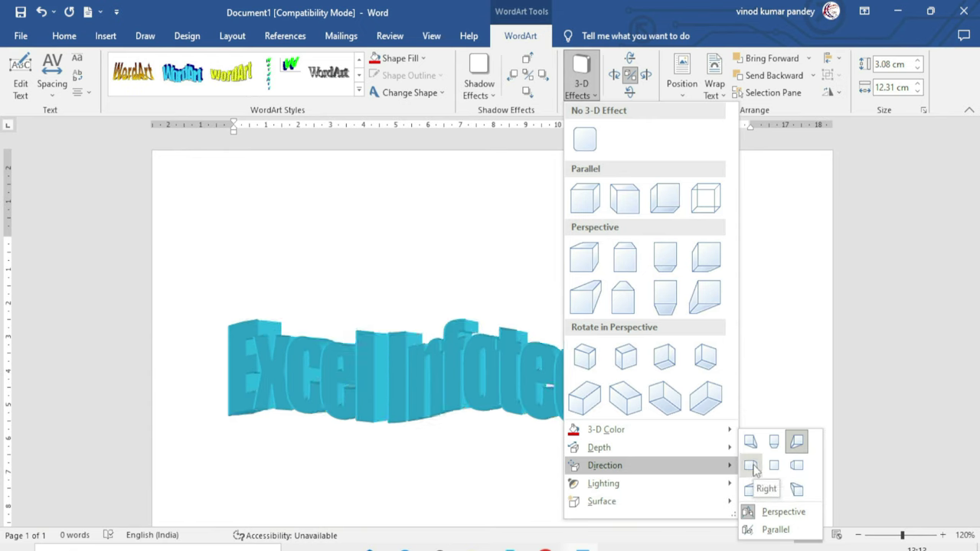
mouse_move(633, 485)
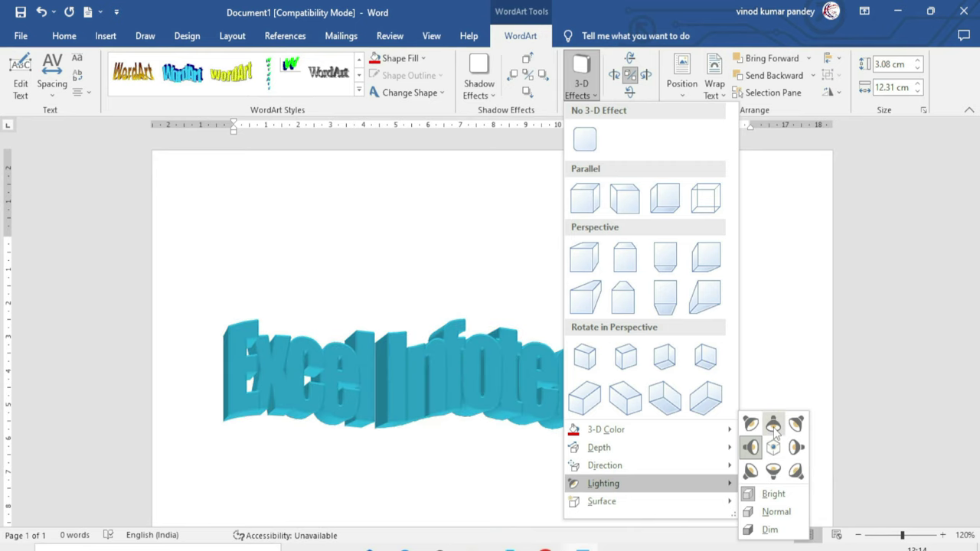
left_click(749, 473)
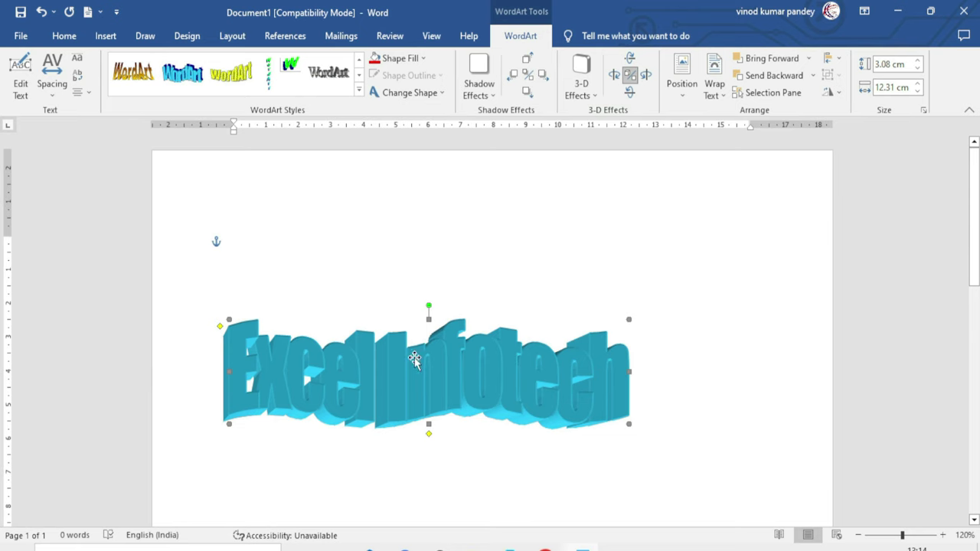
Change the WordArt's 3-D surface to Metal
left_click(582, 83)
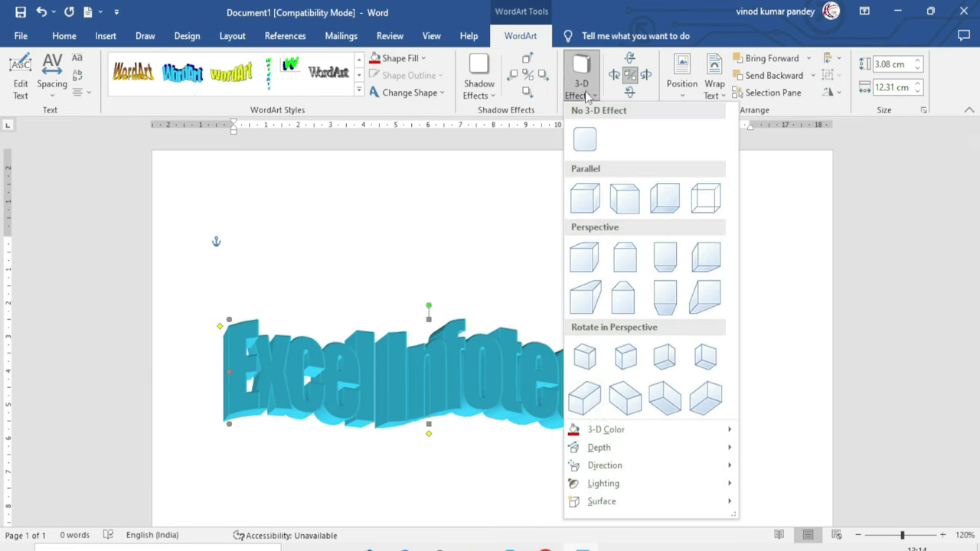
mouse_move(645, 509)
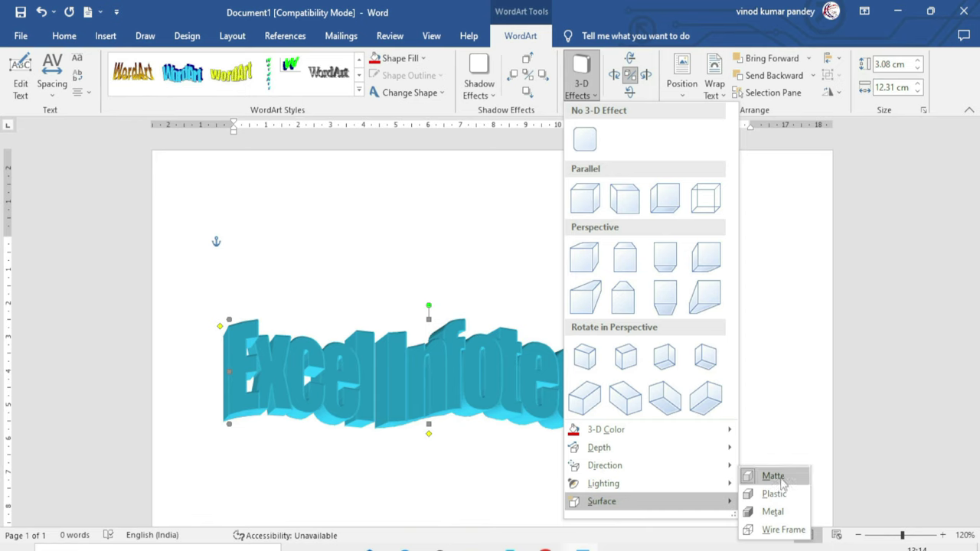
left_click(779, 518)
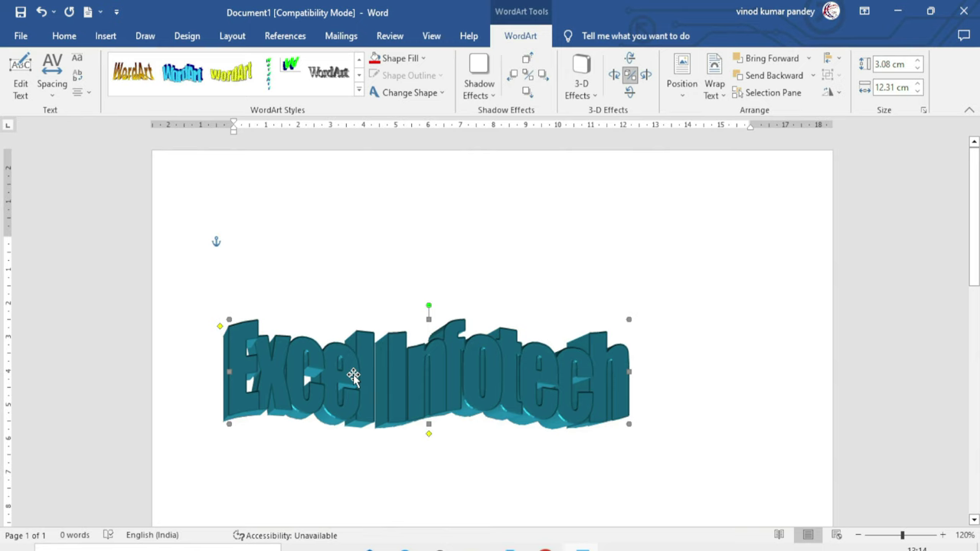
Tilt the 3-D WordArt right, left, down and up to a new angle, then show Position choices
left_click(645, 75)
left_click(645, 75)
left_click(645, 75)
left_click(614, 75)
left_click(613, 76)
left_click(613, 77)
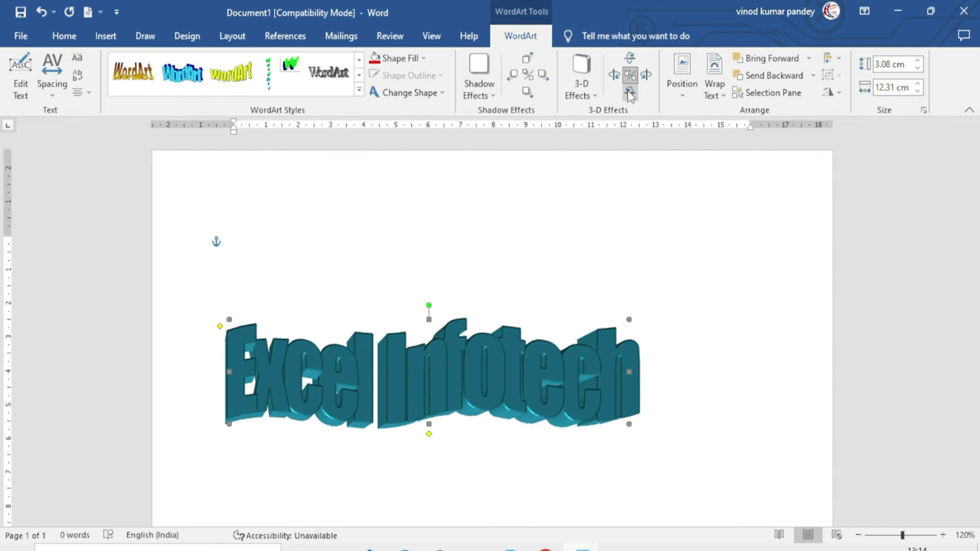
left_click(629, 92)
left_click(629, 92)
left_click(629, 60)
left_click(629, 60)
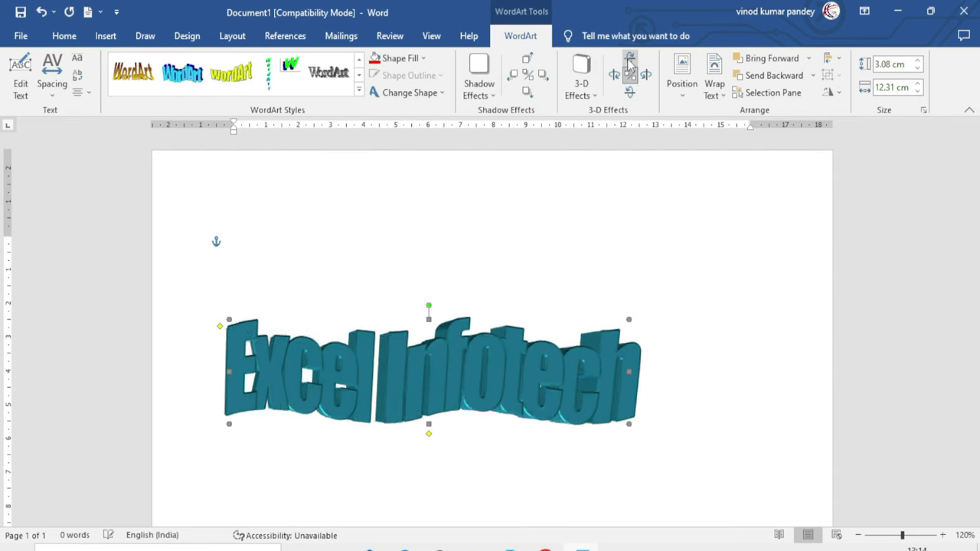
left_click(630, 60)
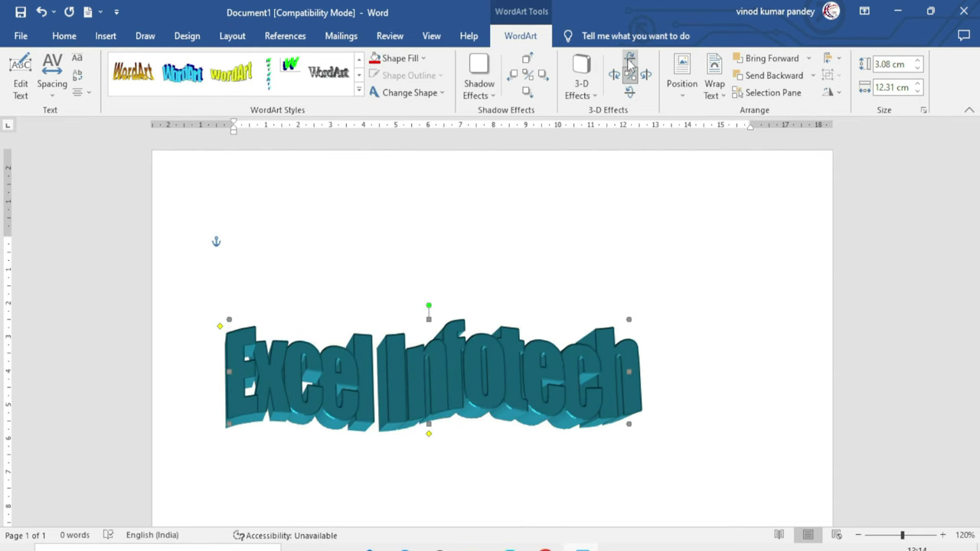
left_click(681, 96)
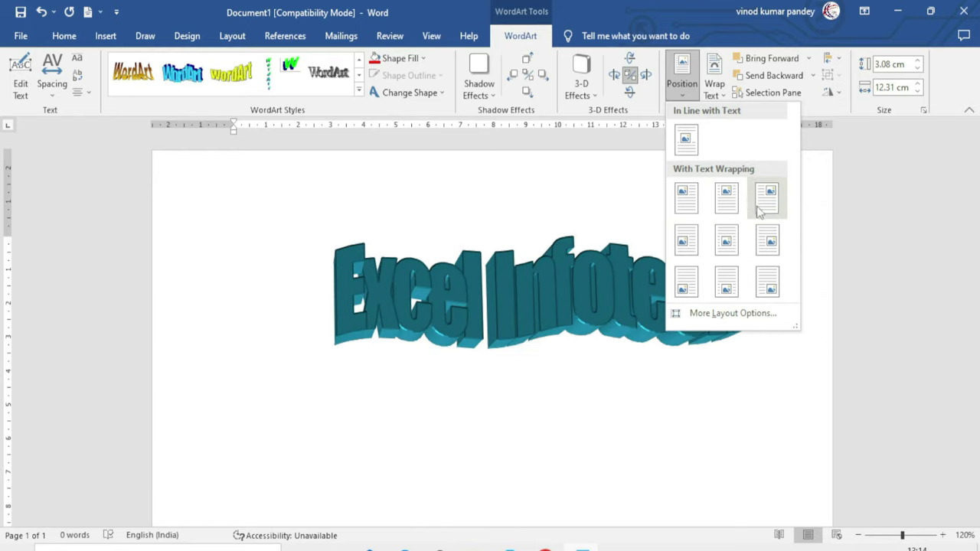
Position the WordArt at the middle right of the page, leaving wrapping unchanged, and click the empty top
left_click(767, 238)
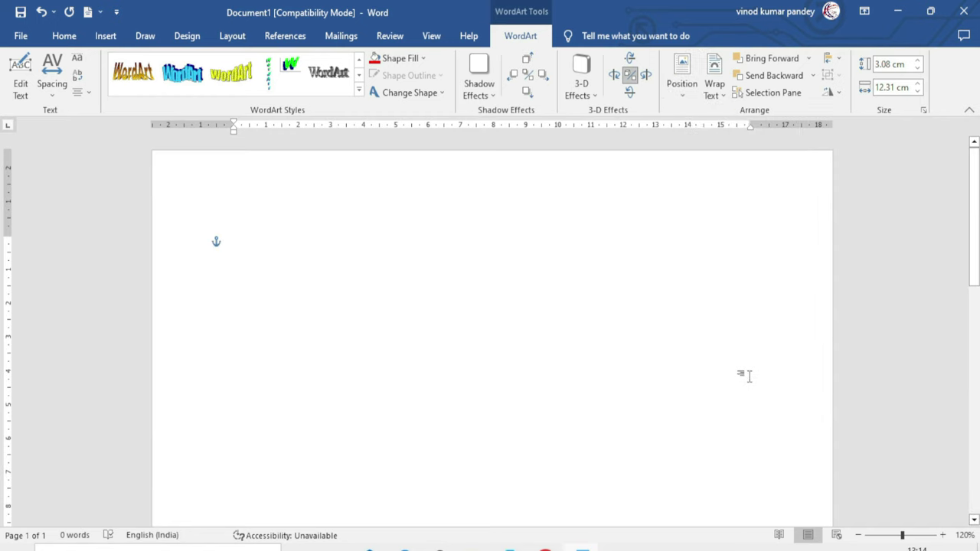
scroll(699, 368, "down", 3)
scroll(698, 368, "up", 5)
left_click(713, 93)
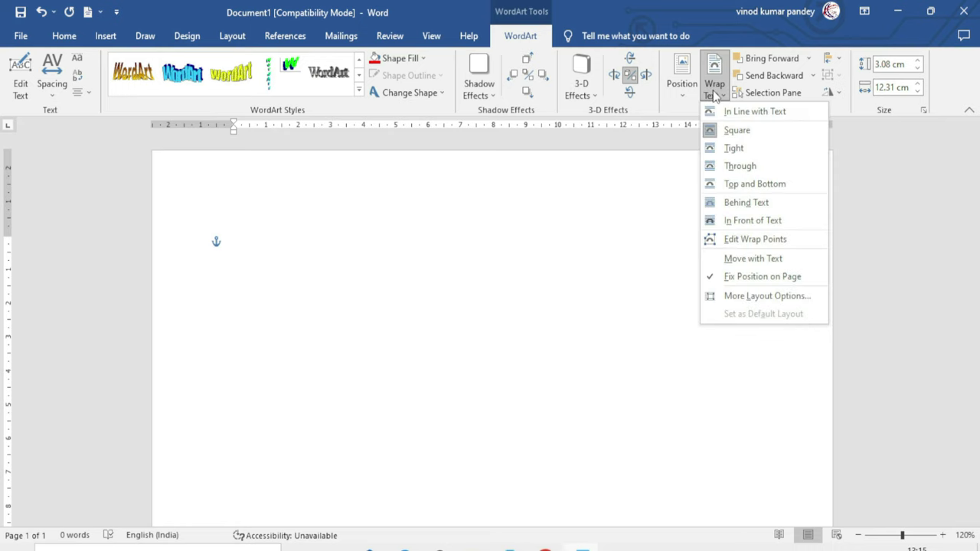
left_click(528, 291)
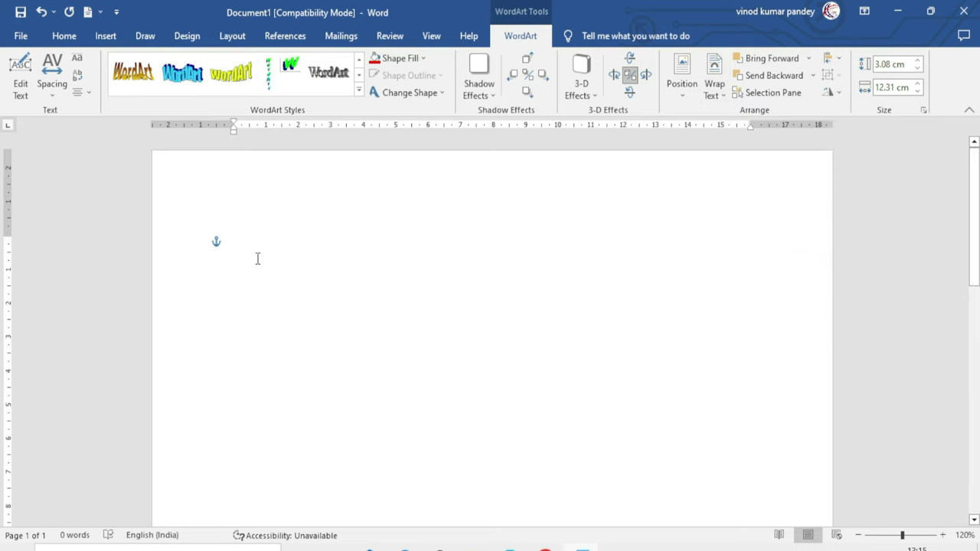
left_click(318, 296)
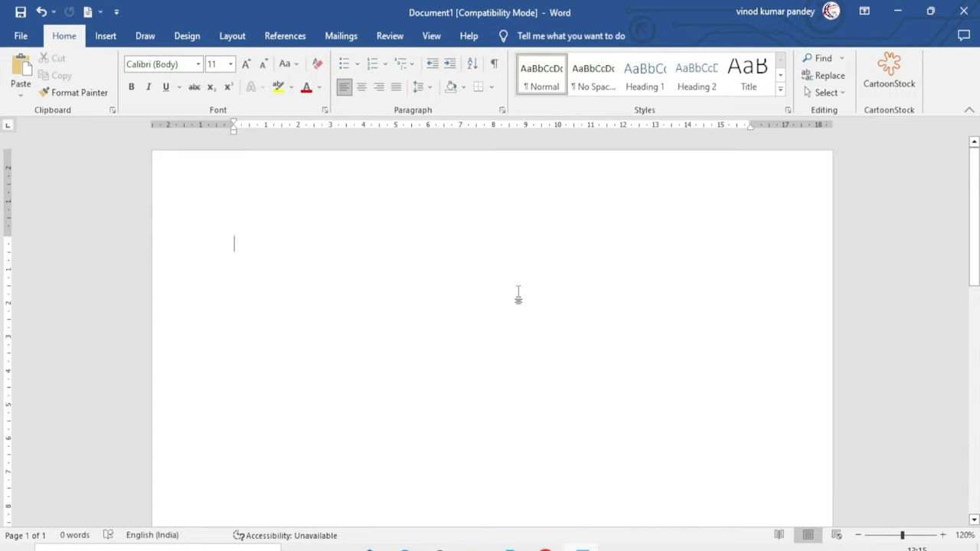
Fill the page with sample paragraphs using =rand()
type("=rand")
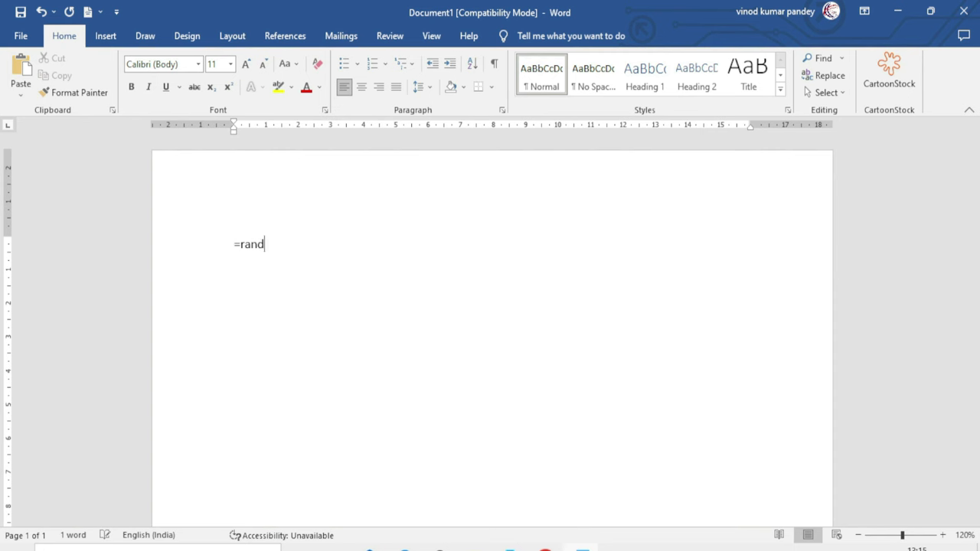
type("()")
key("Return")
scroll(599, 508, "down", 1, "ctrl")
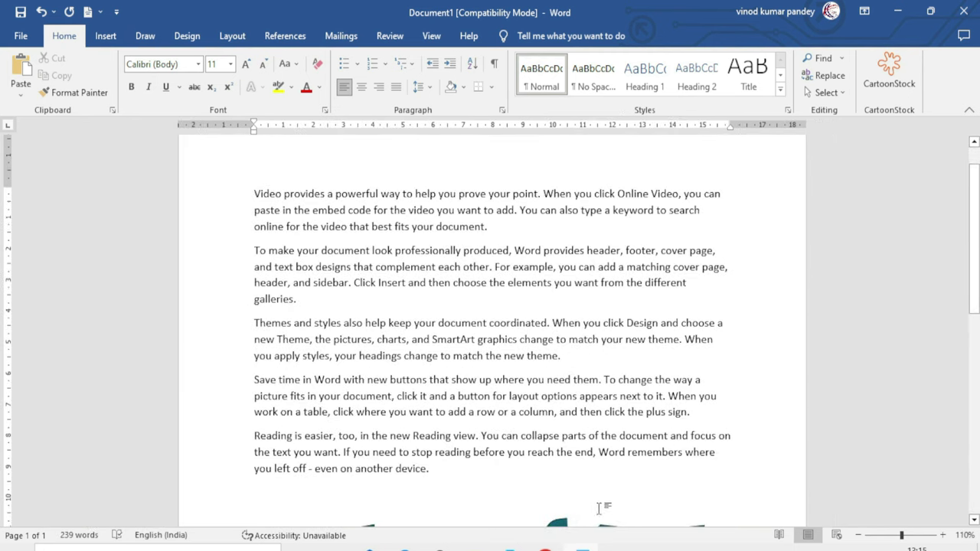
scroll(593, 502, "down", 1)
Drag the WordArt into the Themes paragraph and shrink it from a corner handle
left_click_drag(572, 515, 570, 281)
scroll(570, 284, "up", 2)
left_click_drag(536, 329, 495, 351)
left_click_drag(649, 399, 522, 373)
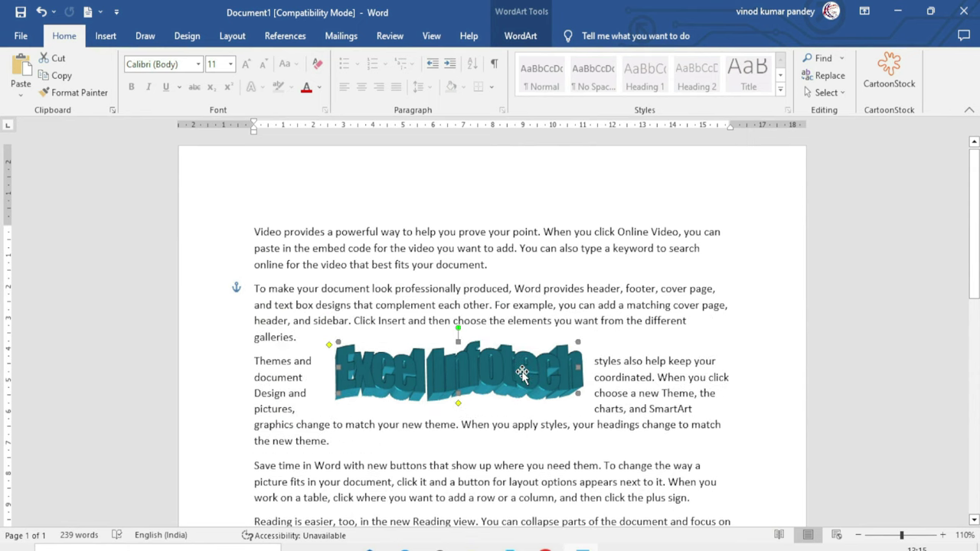
Set the WordArt's text wrapping to In Line with Text
double_click(460, 374)
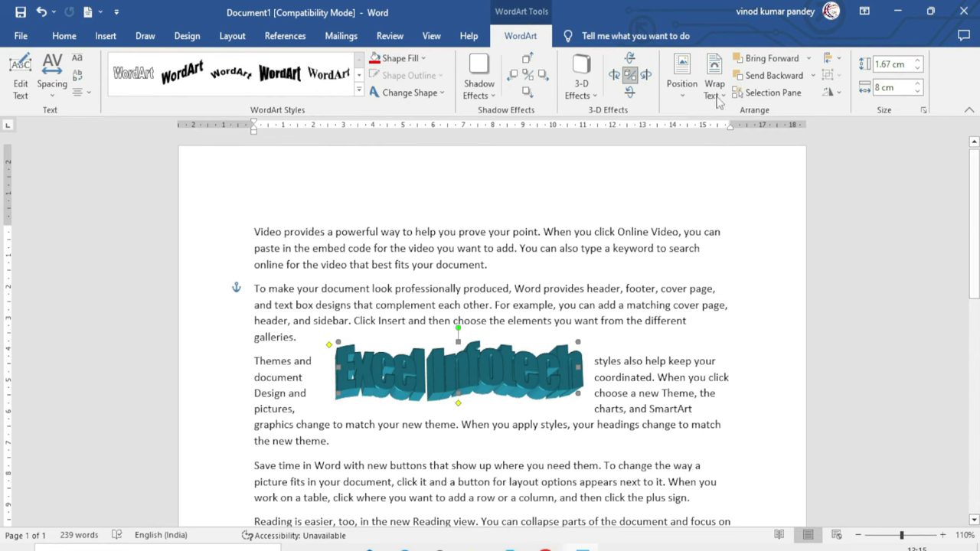
left_click(715, 88)
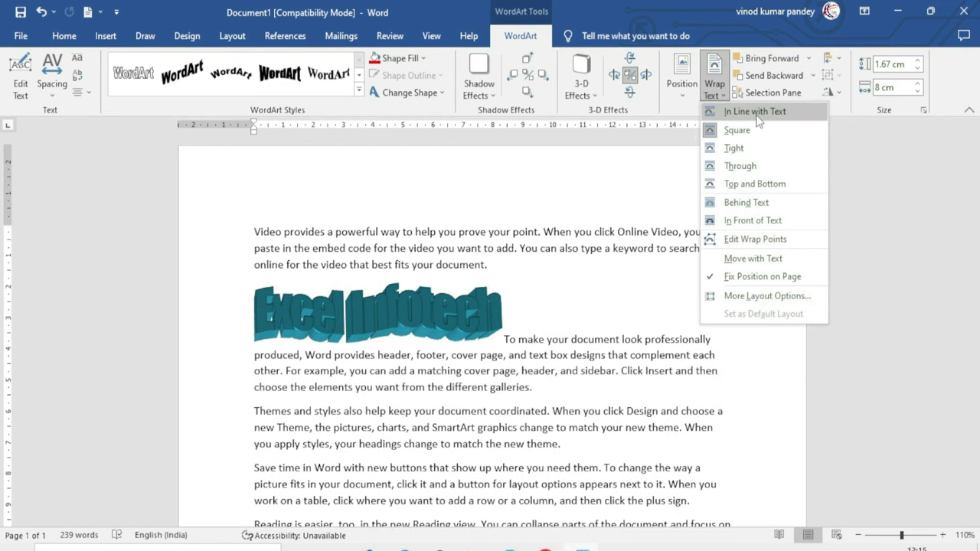
left_click(756, 112)
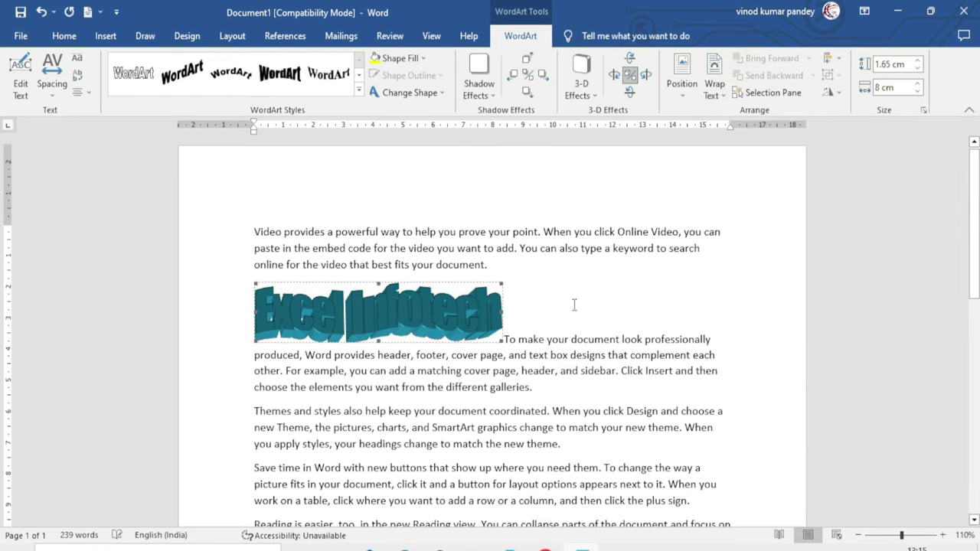
left_click_drag(507, 326, 701, 306)
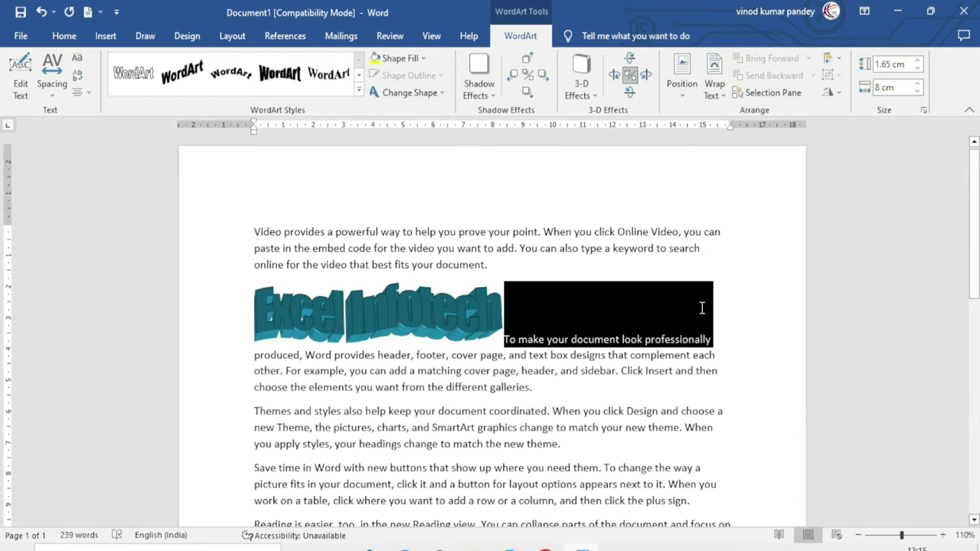
Switch the WordArt to Square wrapping and drag it down into the Themes paragraph
left_click(411, 326)
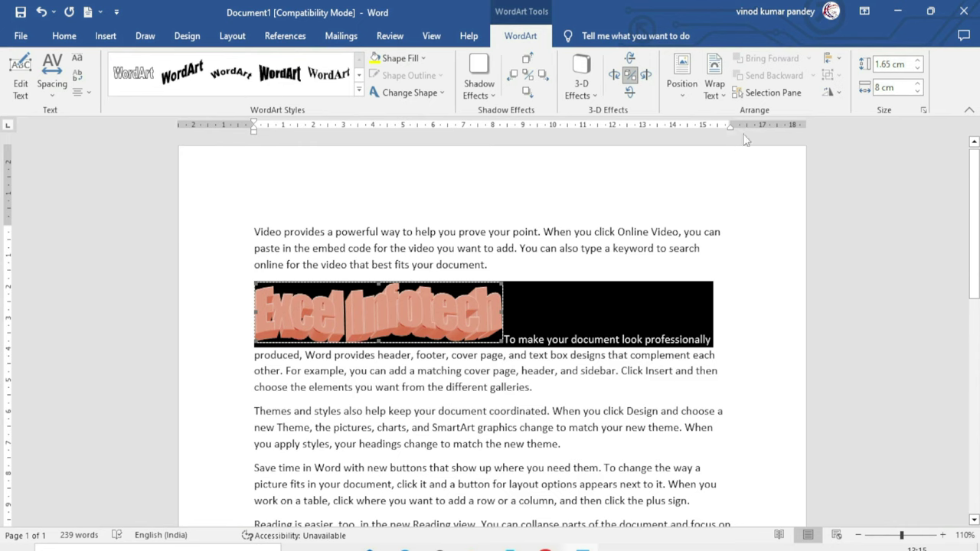
left_click(715, 91)
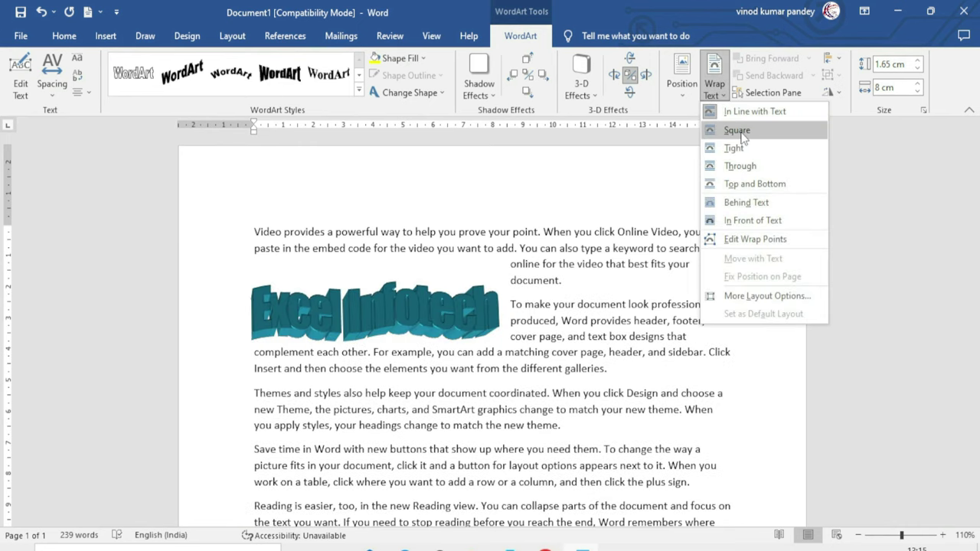
left_click(741, 136)
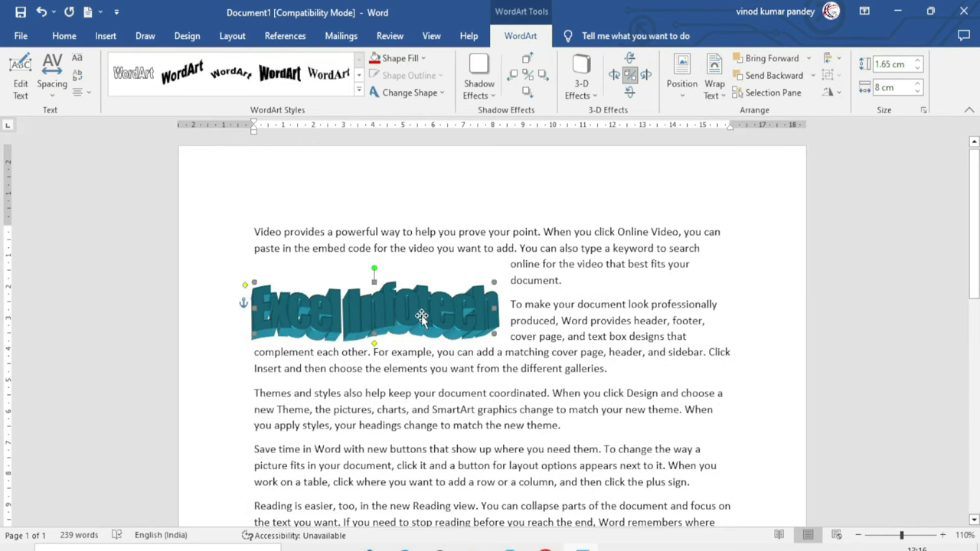
left_click_drag(430, 322, 521, 423)
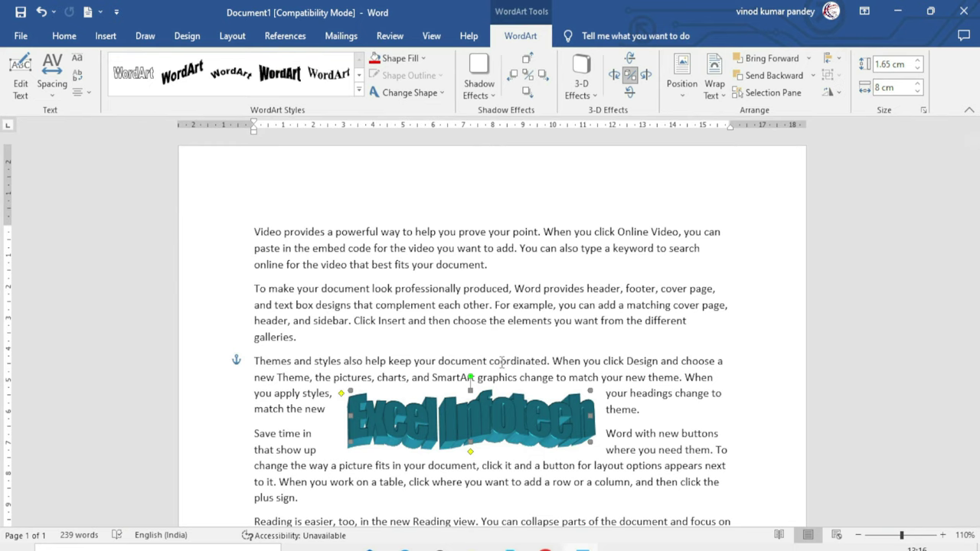
left_click(713, 84)
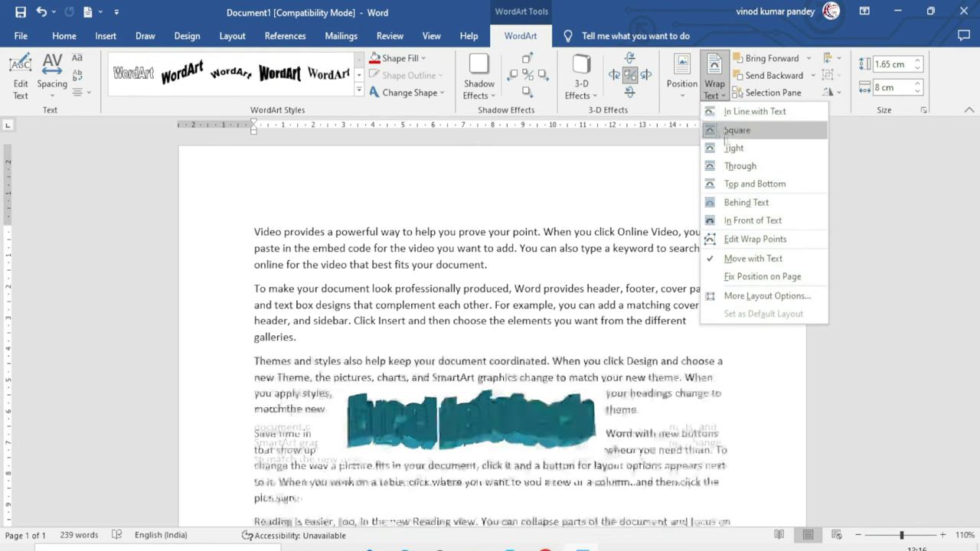
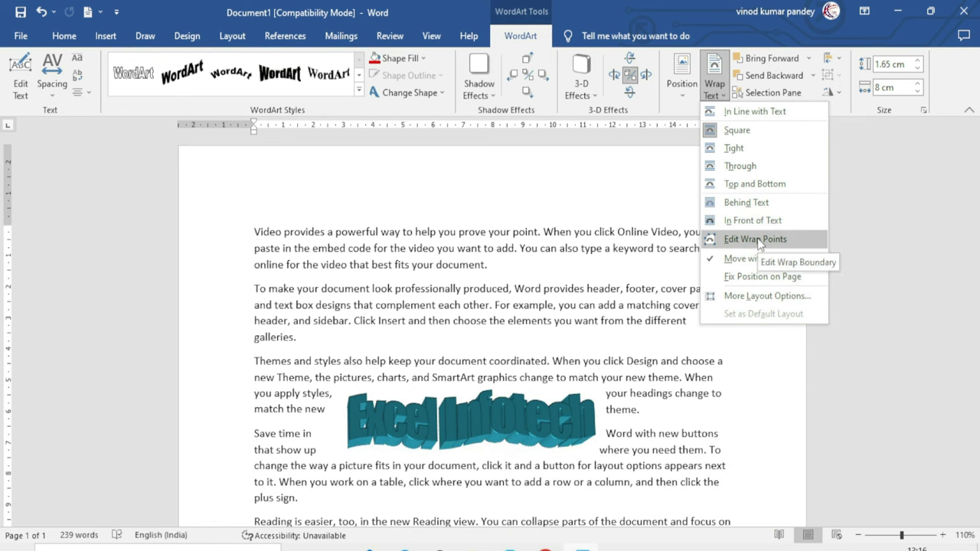
Edit the WordArt's wrap points and drag it into the second paragraph
left_click(755, 238)
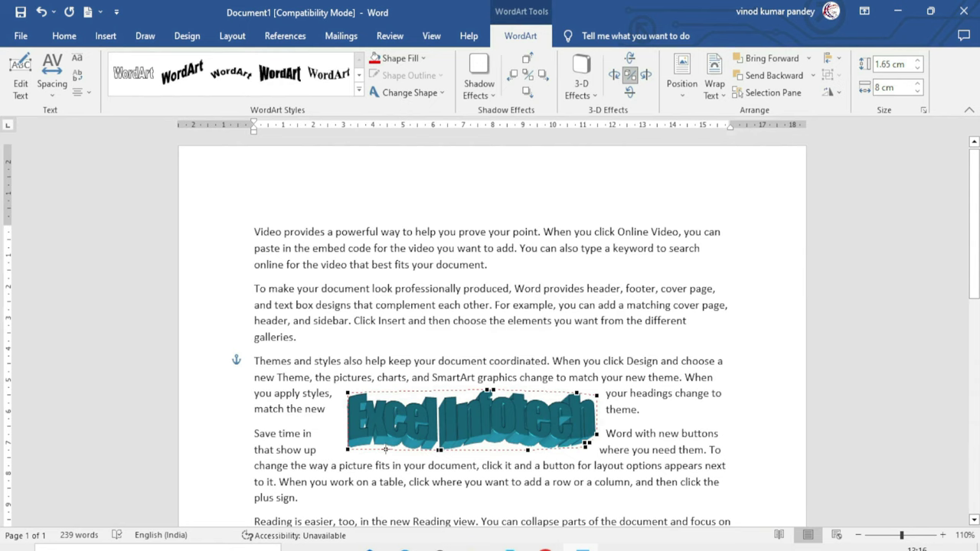
left_click_drag(490, 390, 565, 332)
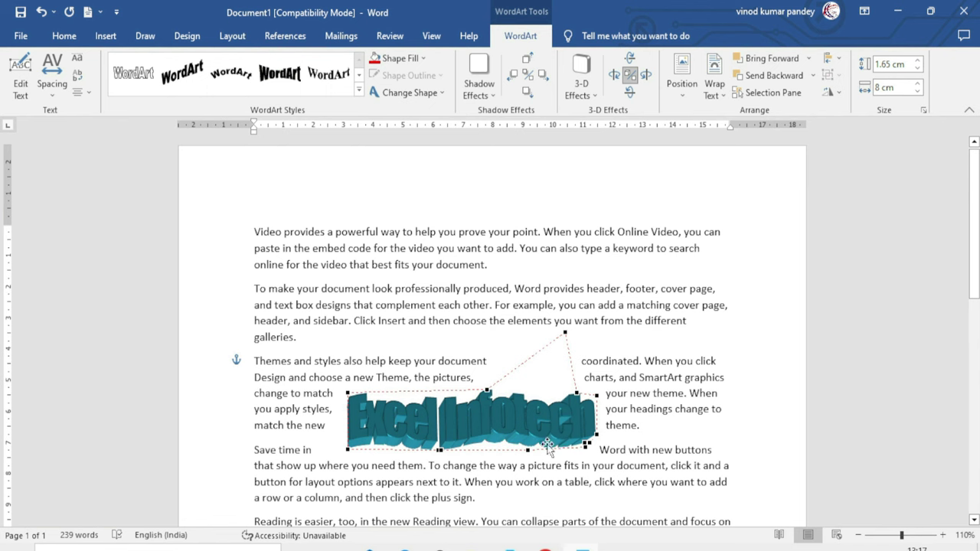
left_click_drag(550, 421, 564, 358)
left_click_drag(562, 306, 556, 361)
Give the WordArt Tight wrapping and send it backward behind the body text
left_click(714, 85)
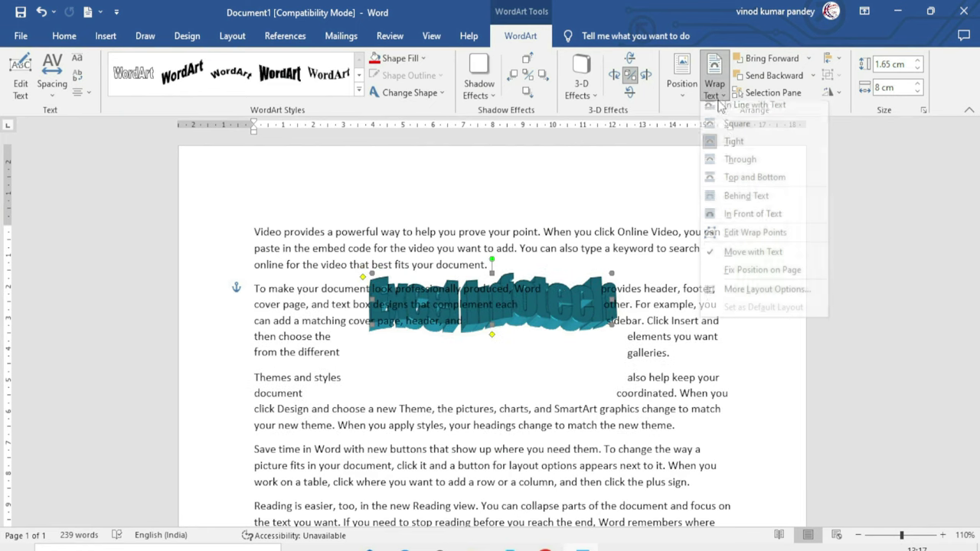
left_click(754, 297)
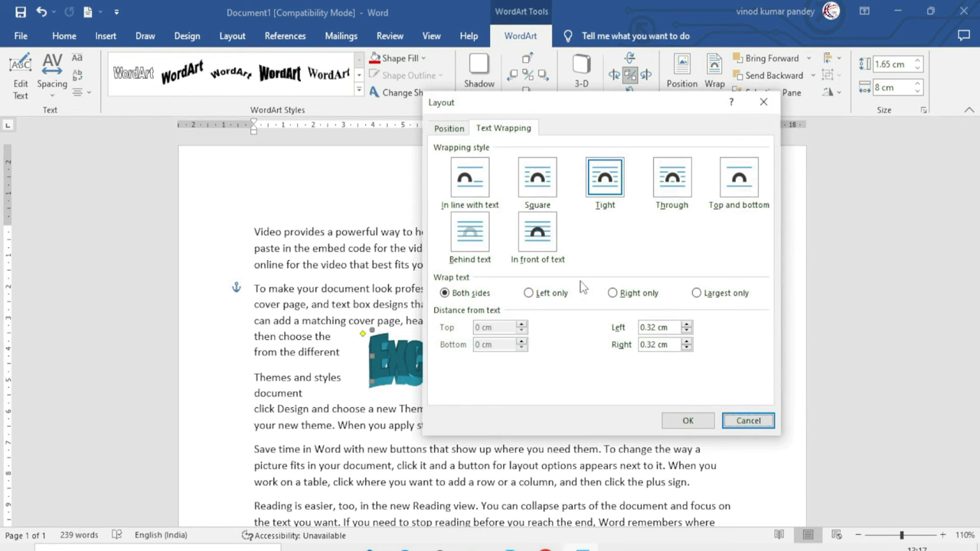
key("Return")
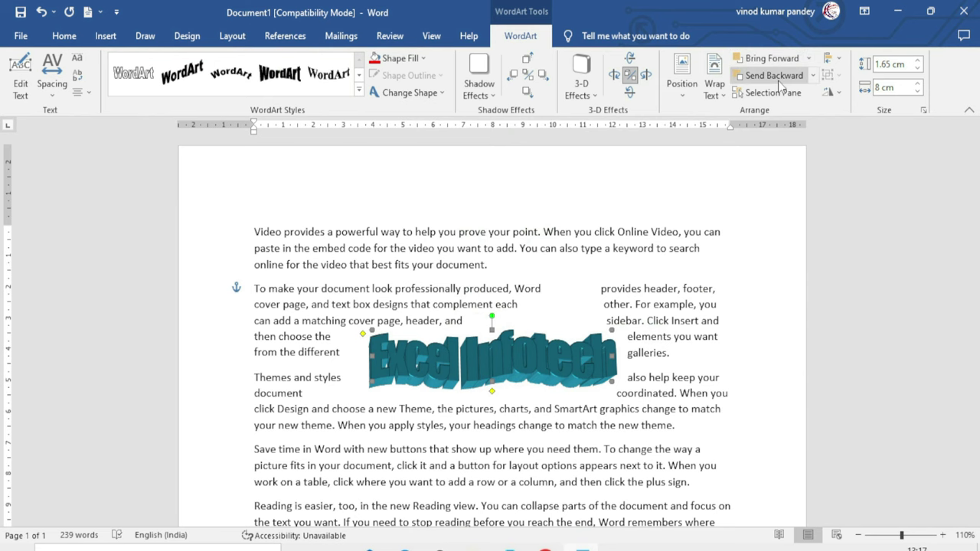
left_click(774, 77)
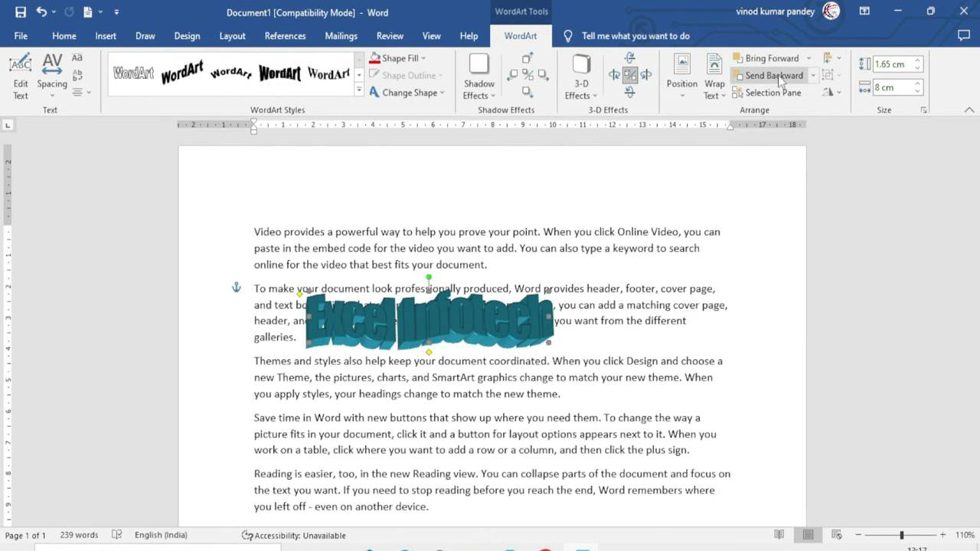
left_click(724, 352)
Clear the document and insert a default 'Your text here' WordArt
key("ctrl+a")
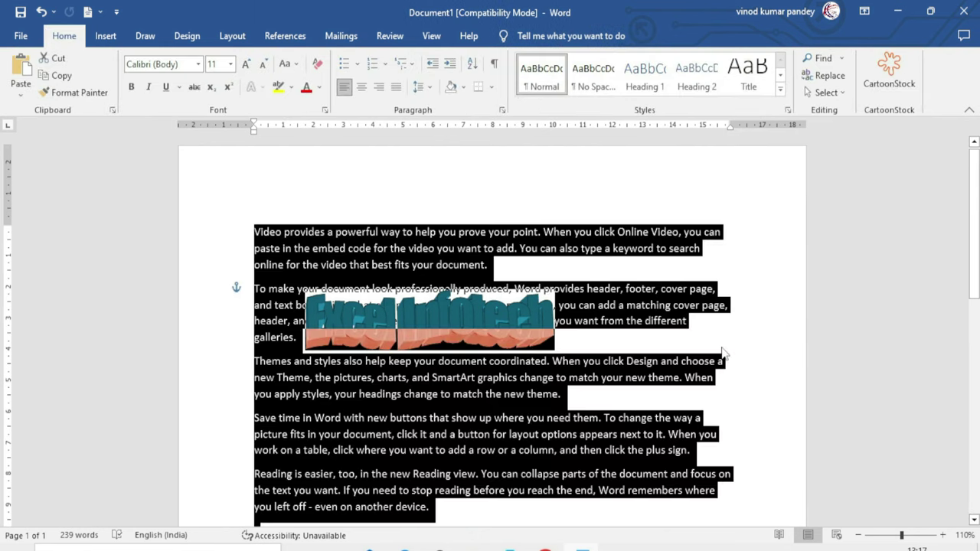
key("Delete")
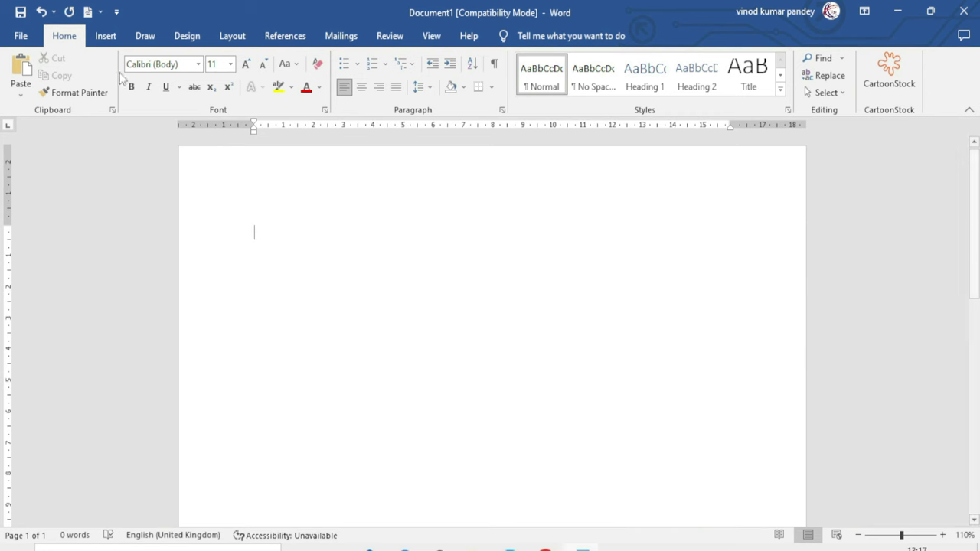
left_click(106, 36)
left_click(767, 77)
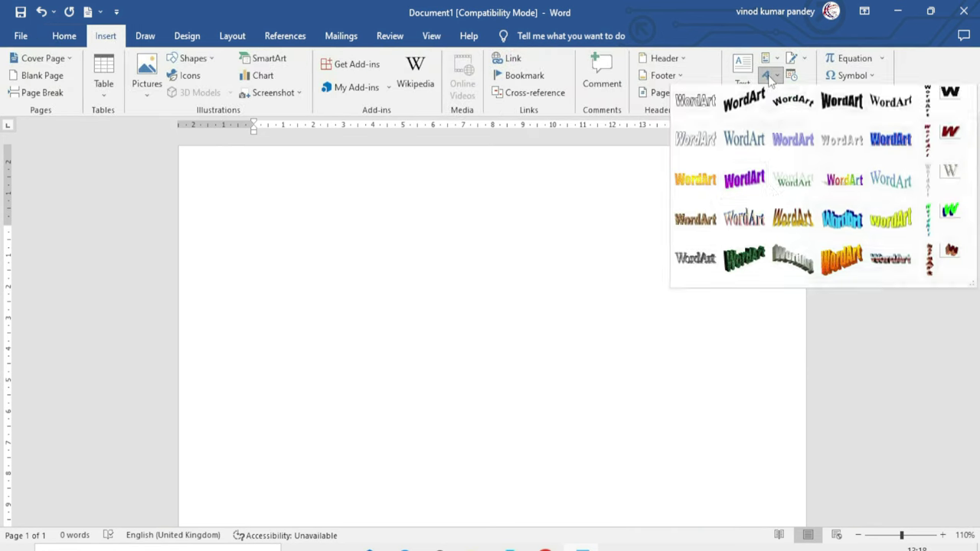
left_click(835, 222)
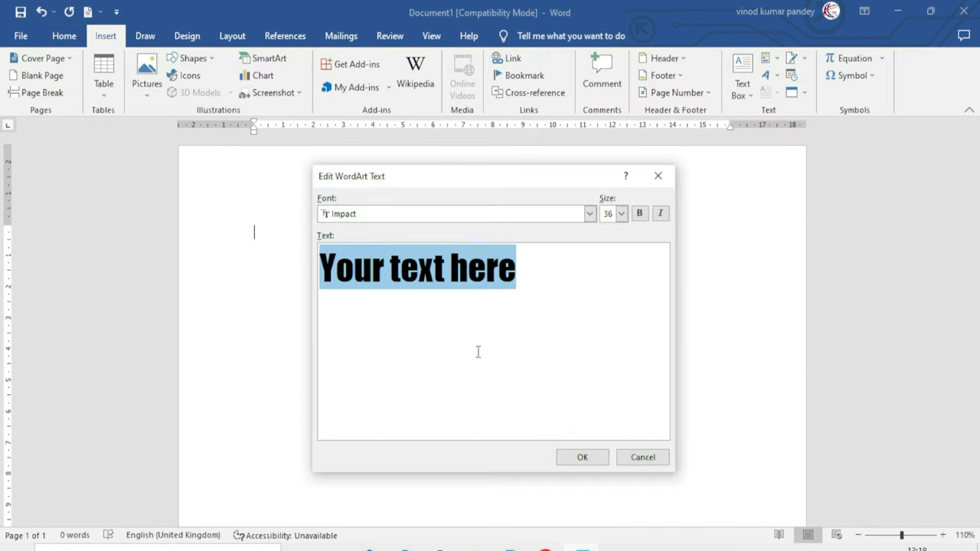
key("Return")
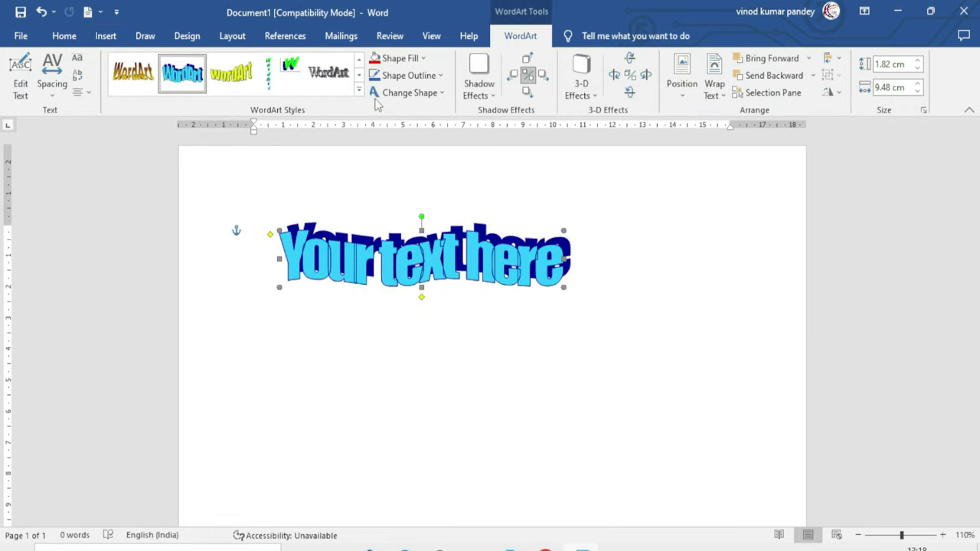
right_click(234, 277)
Insert a 3D 'Excel Infotech' WordArt and drag it over the first WordArt
left_click(105, 36)
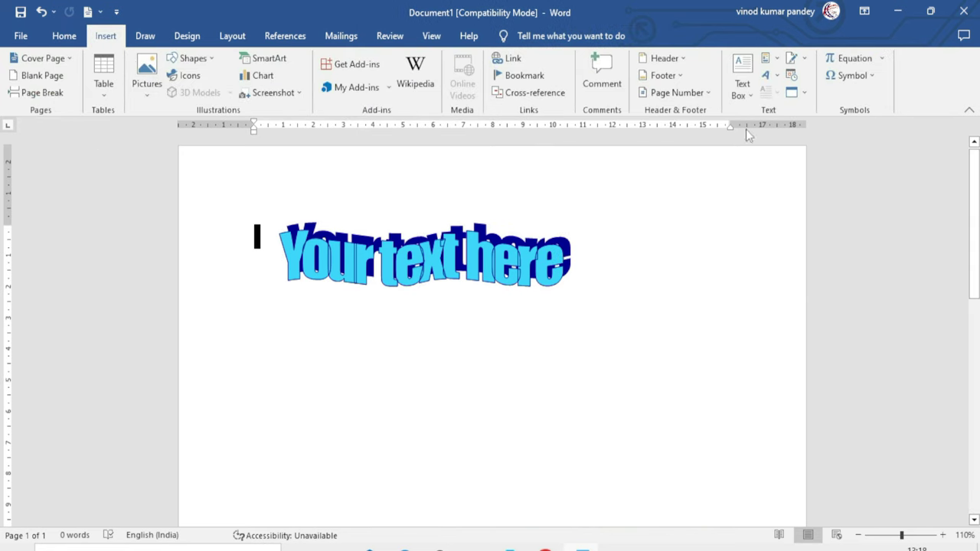
left_click(765, 75)
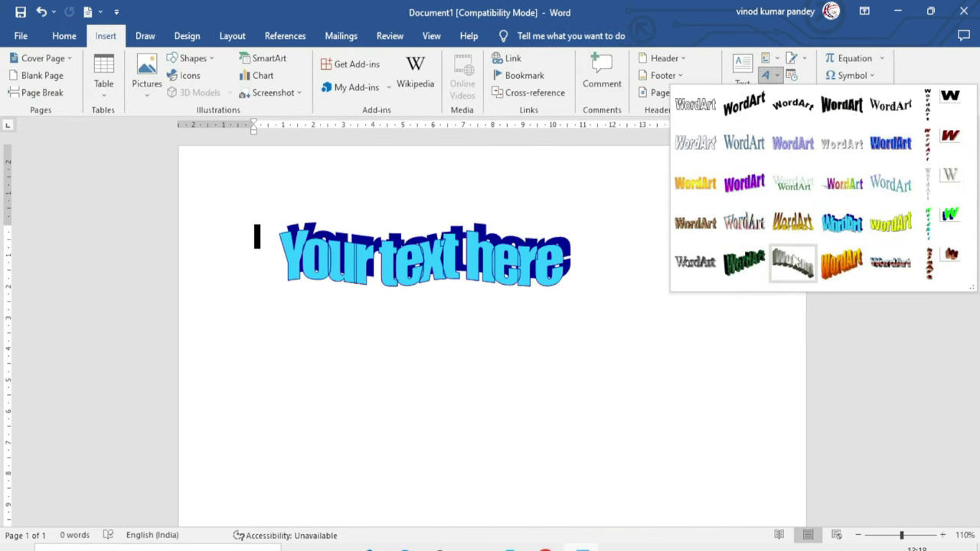
left_click(796, 267)
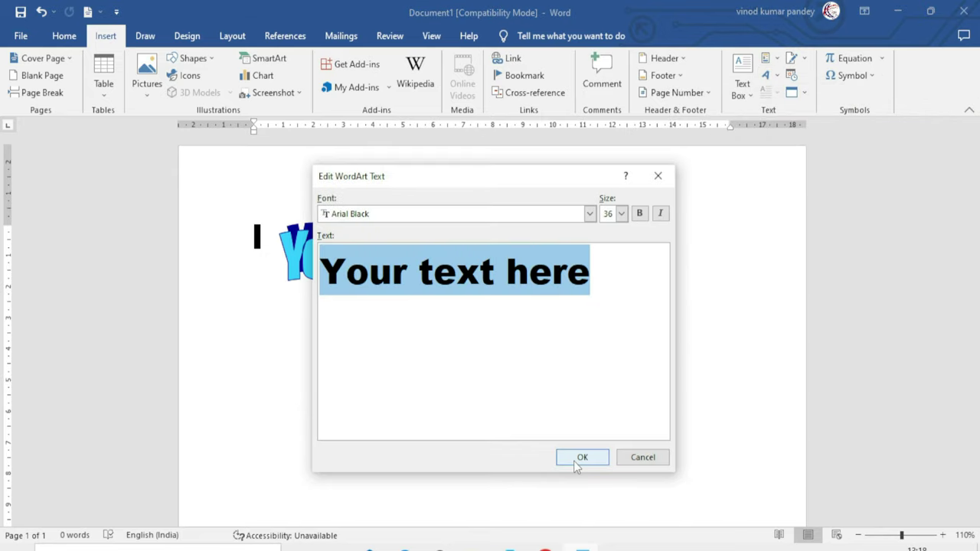
type("Exc")
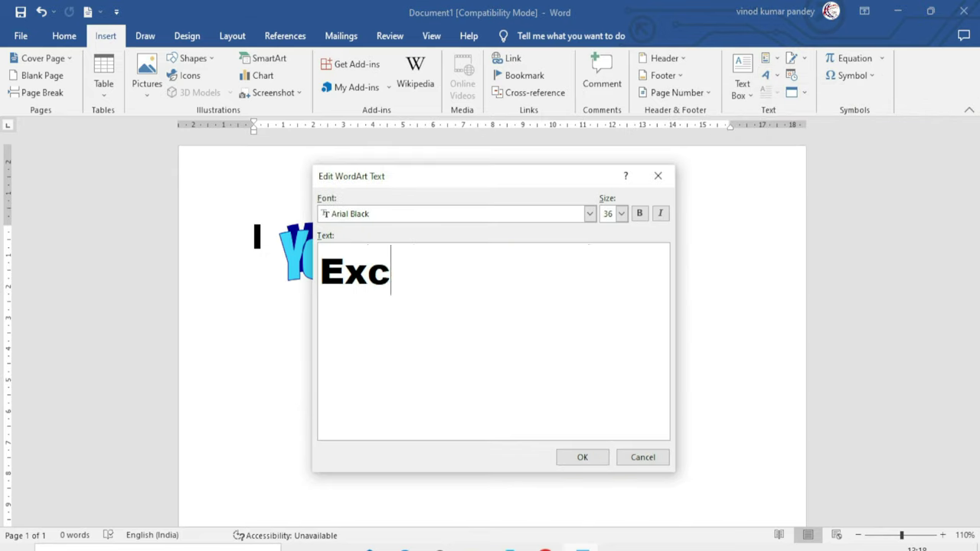
type("el Infotech")
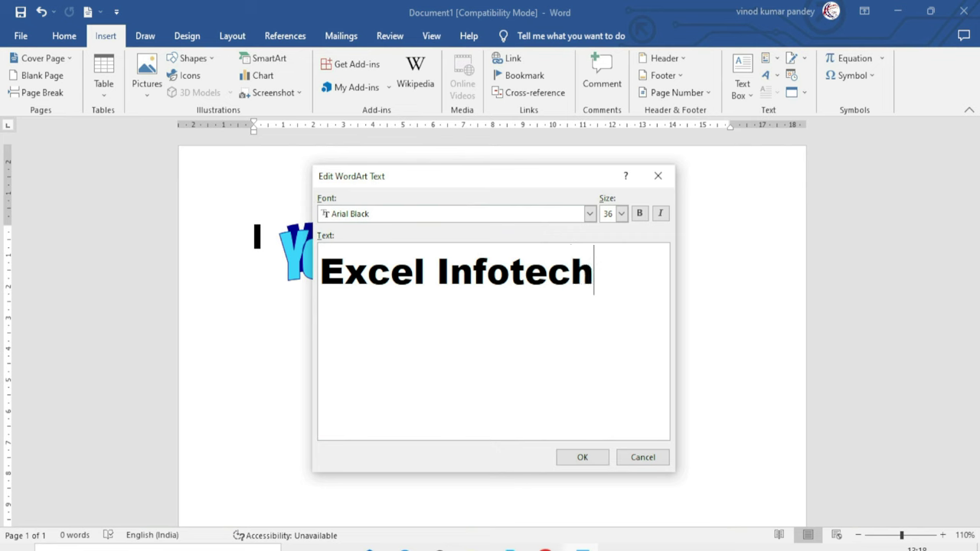
left_click(593, 462)
left_click_drag(490, 329, 449, 300)
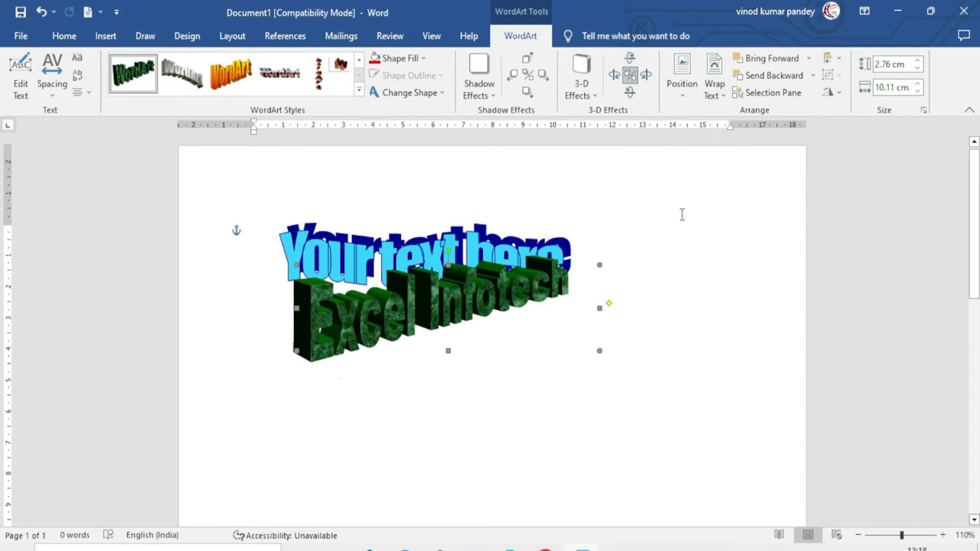
left_click(771, 80)
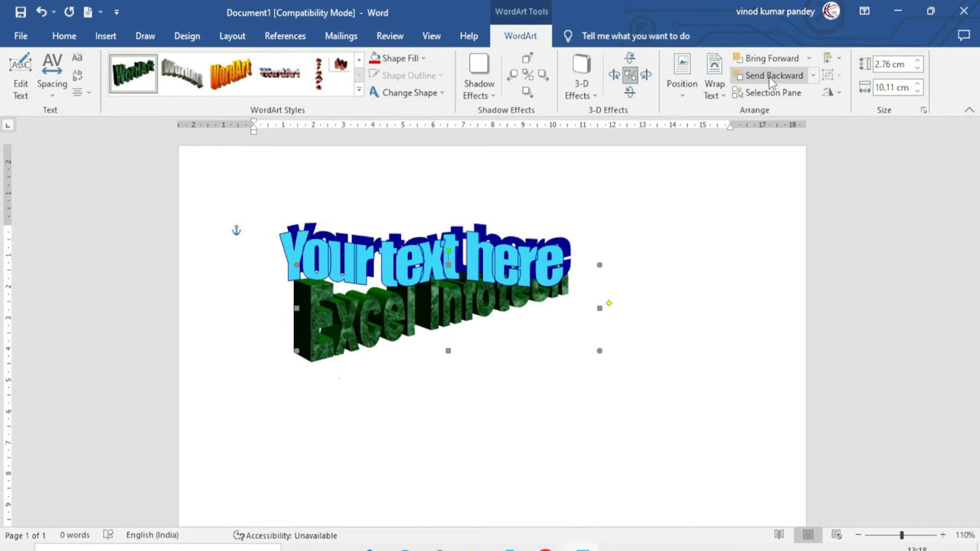
left_click(779, 61)
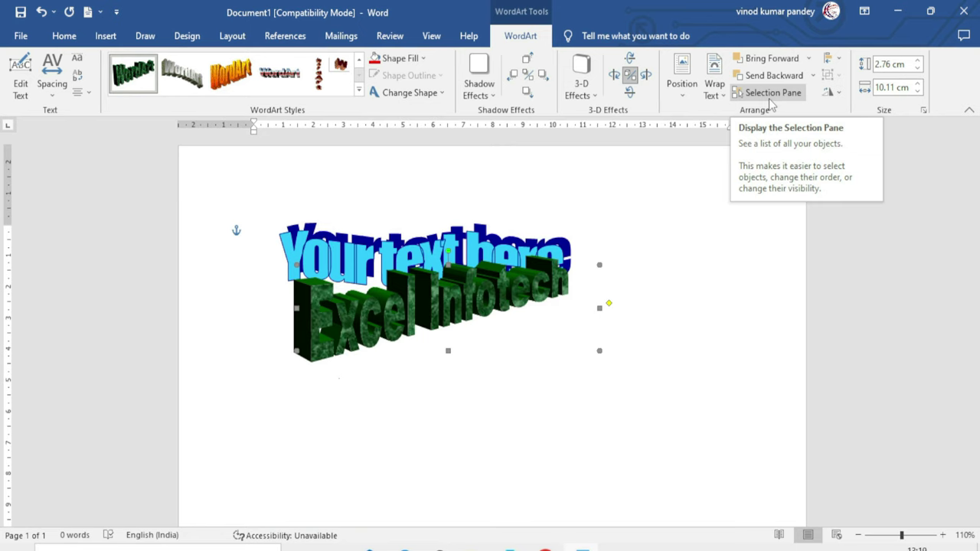
left_click(771, 96)
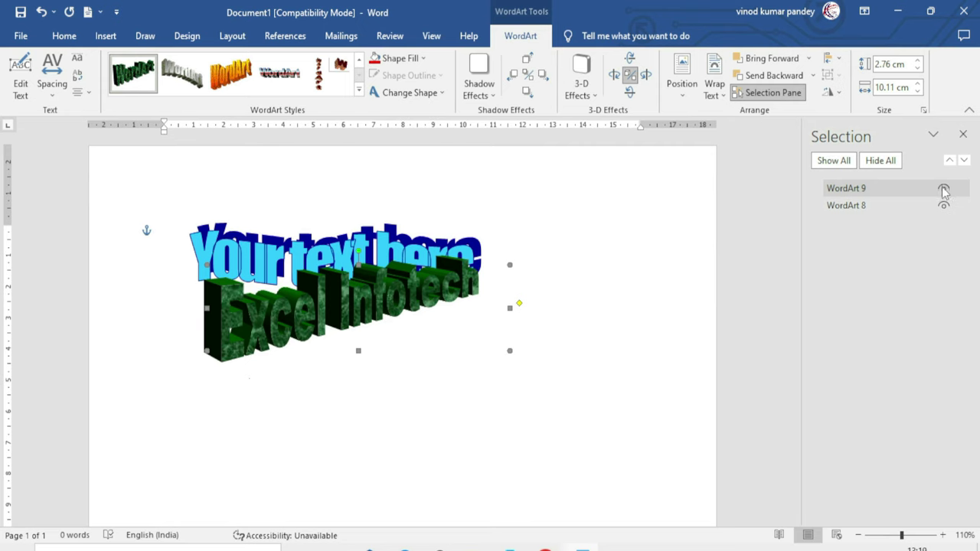
left_click(944, 207)
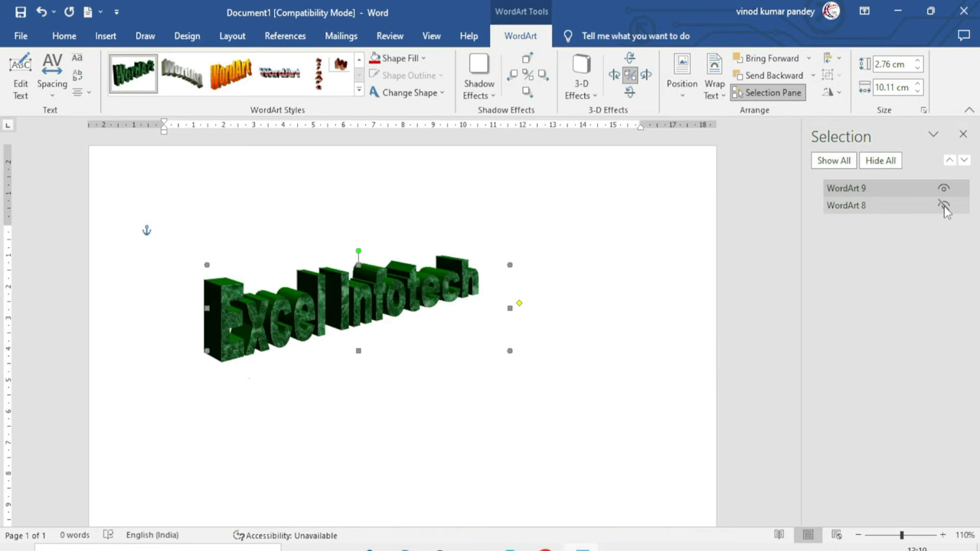
left_click(944, 207)
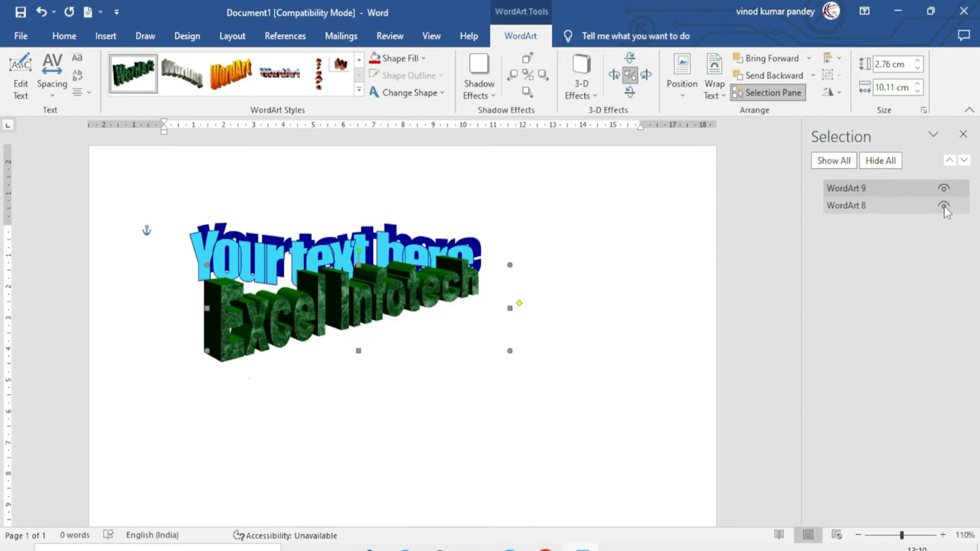
left_click(888, 161)
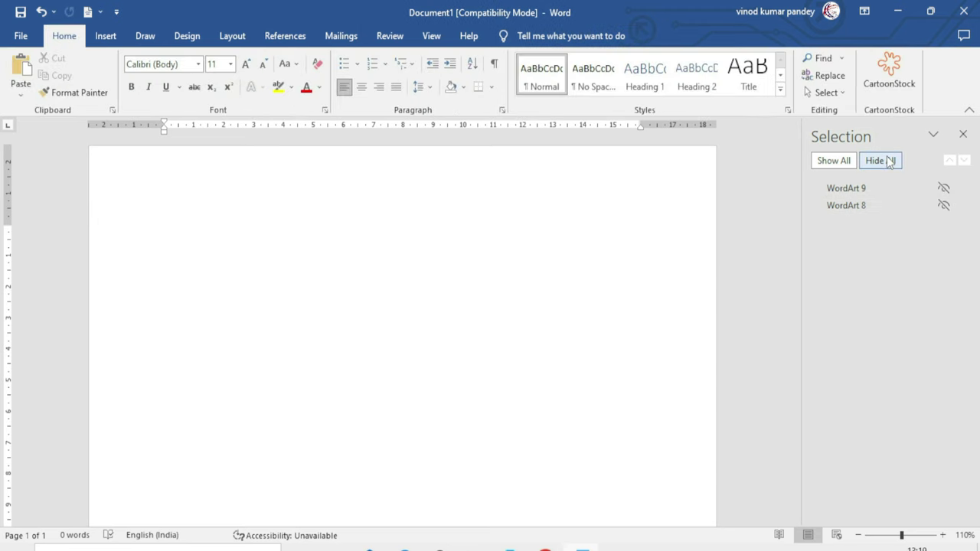
left_click(832, 163)
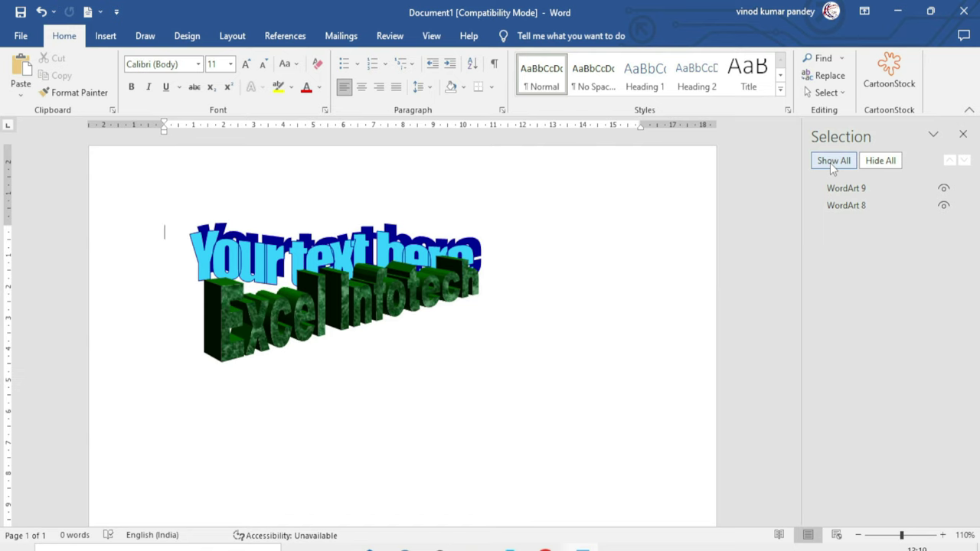
left_click(963, 134)
left_click(453, 244)
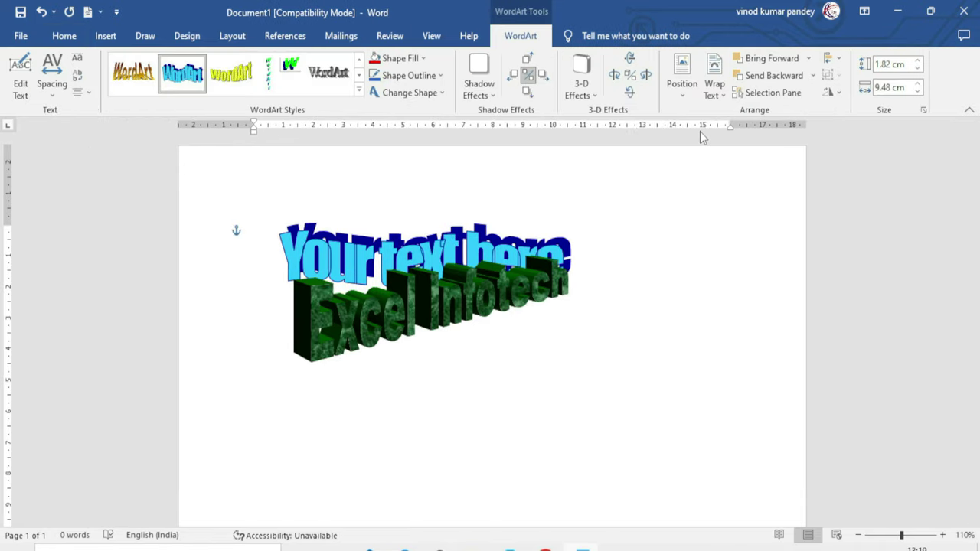
Align the 'Your text here' WordArt left, then center it horizontally
left_click(839, 63)
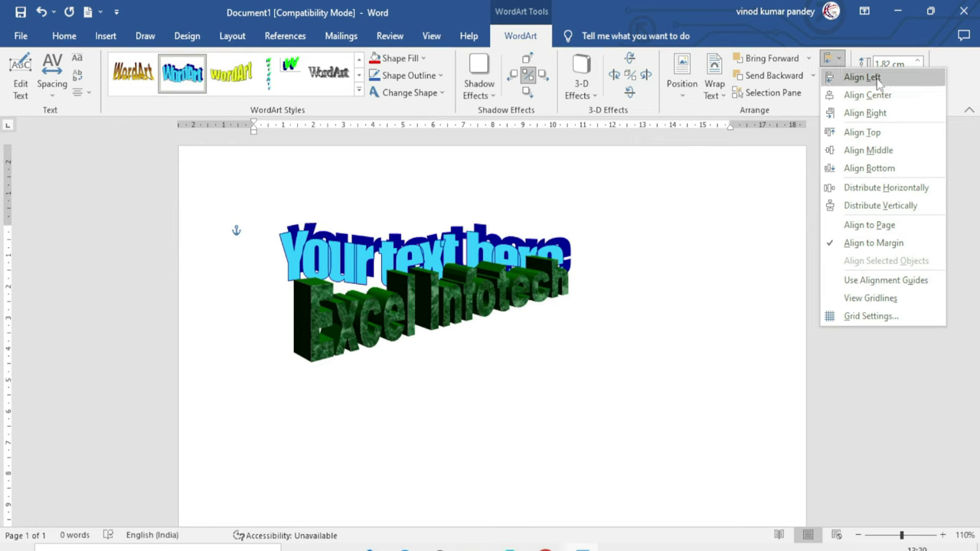
left_click(860, 77)
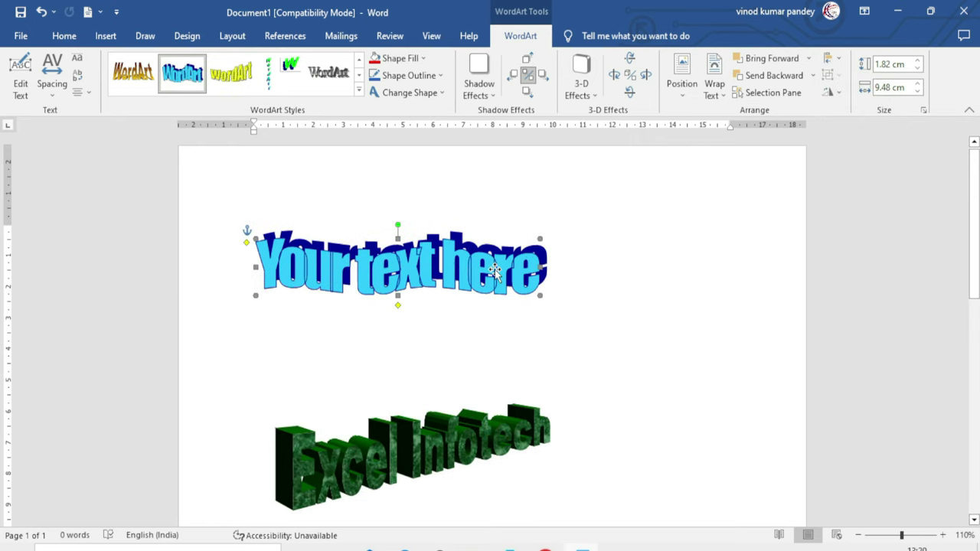
left_click(835, 59)
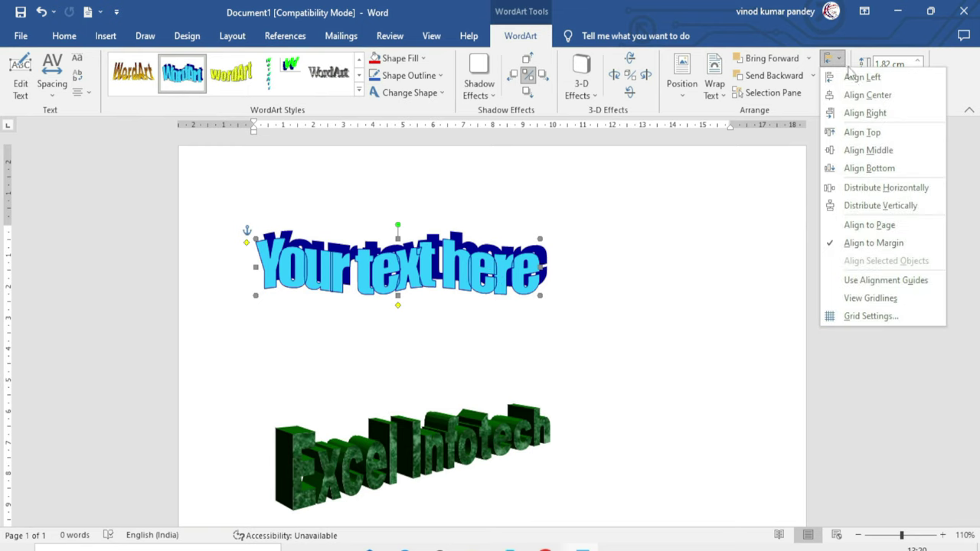
left_click(868, 95)
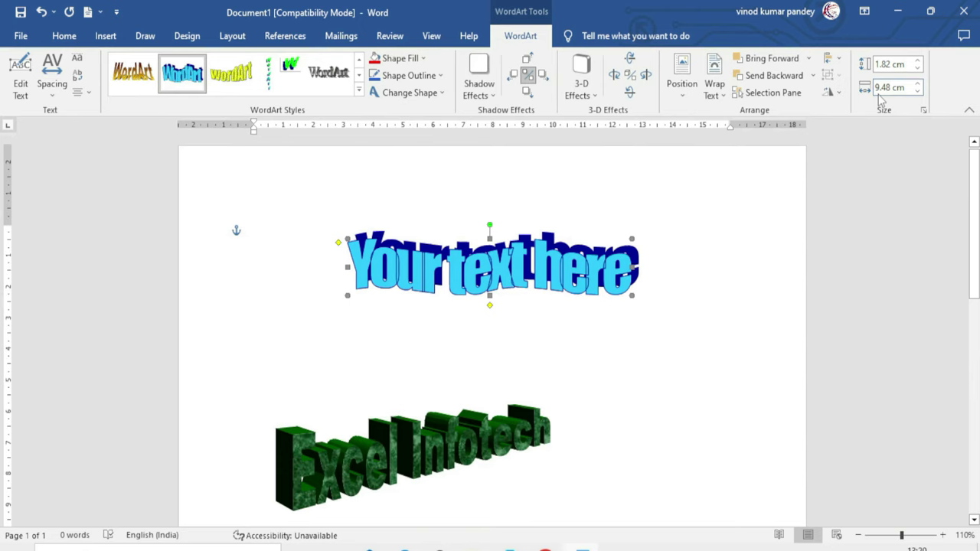
Add the 'Excel Infotech' WordArt to the selection with 'Your text here'
left_click(833, 59)
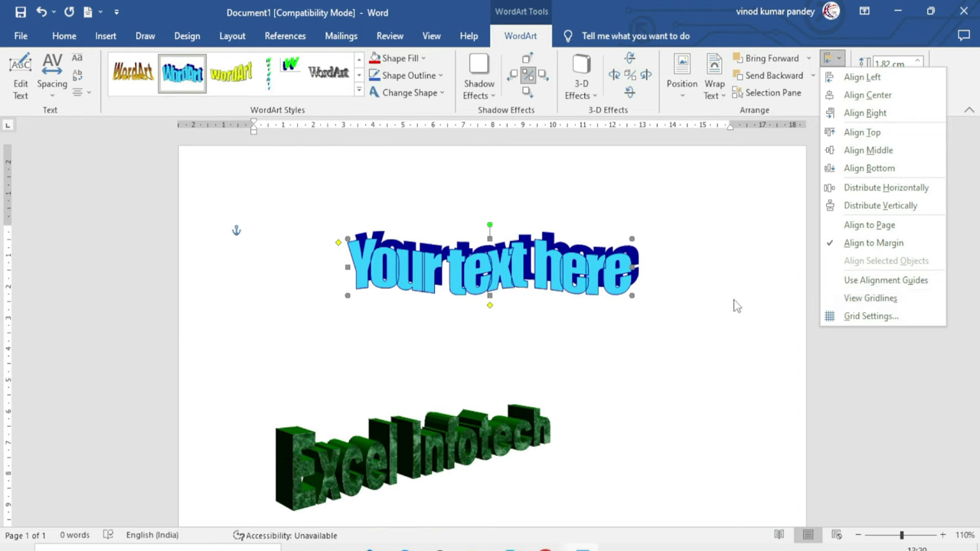
left_click(711, 309)
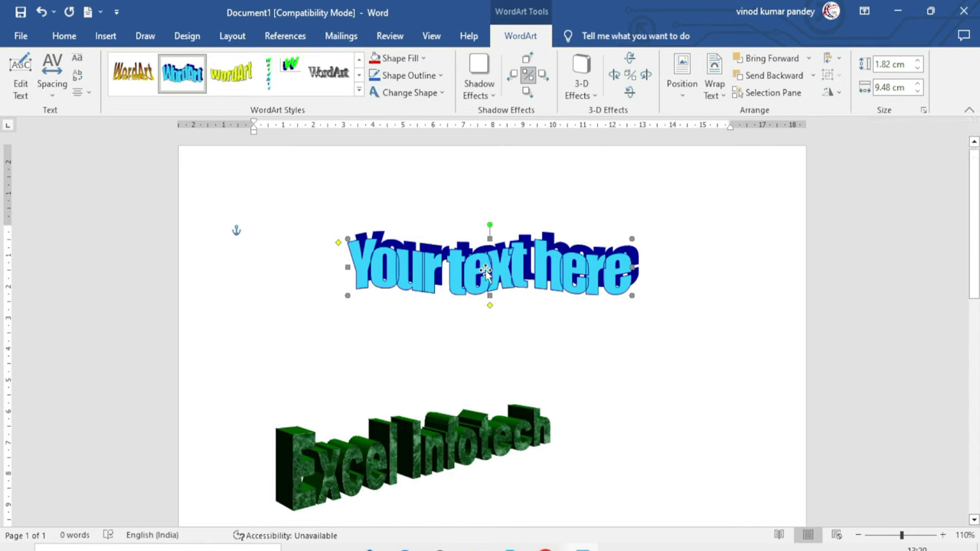
left_click(460, 434, "shift")
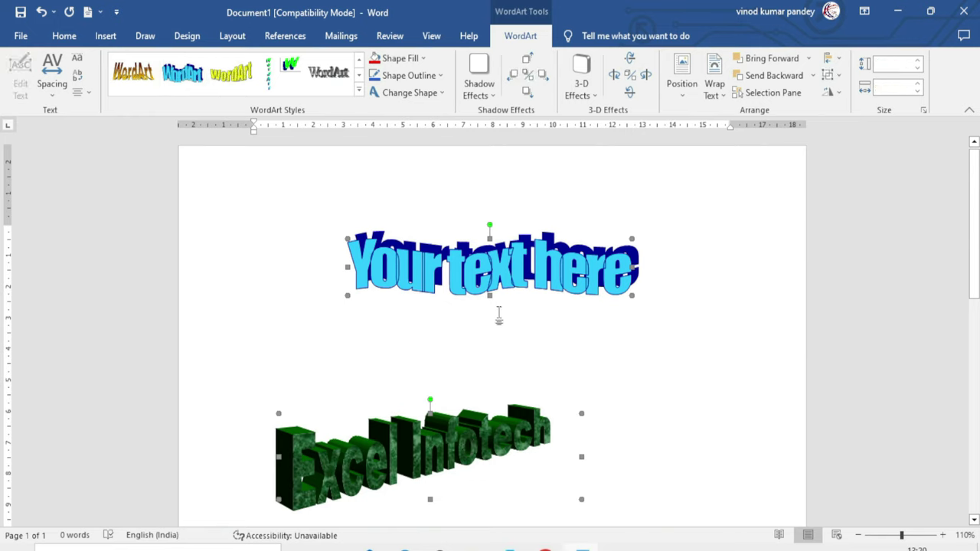
Group the two WordArt objects and drag the group to the right
left_click(831, 76)
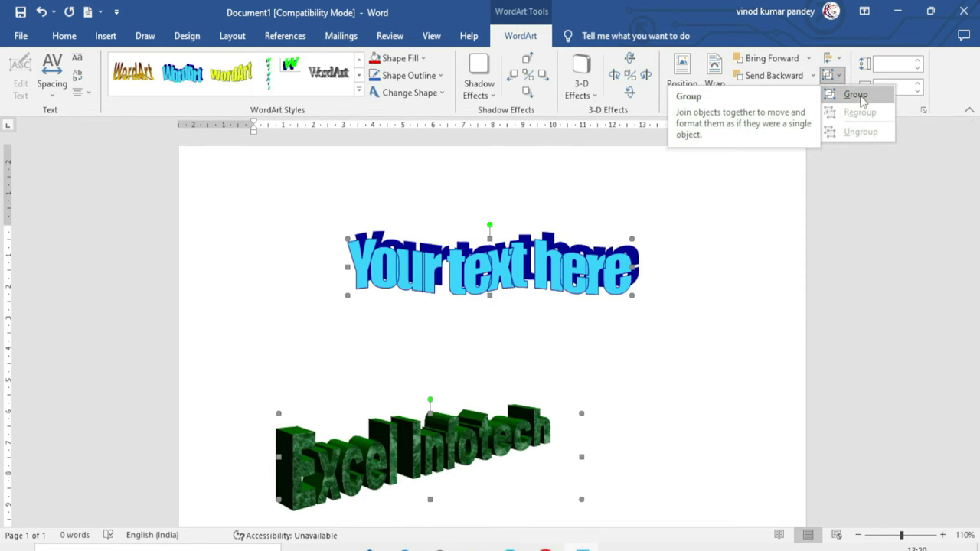
left_click(859, 95)
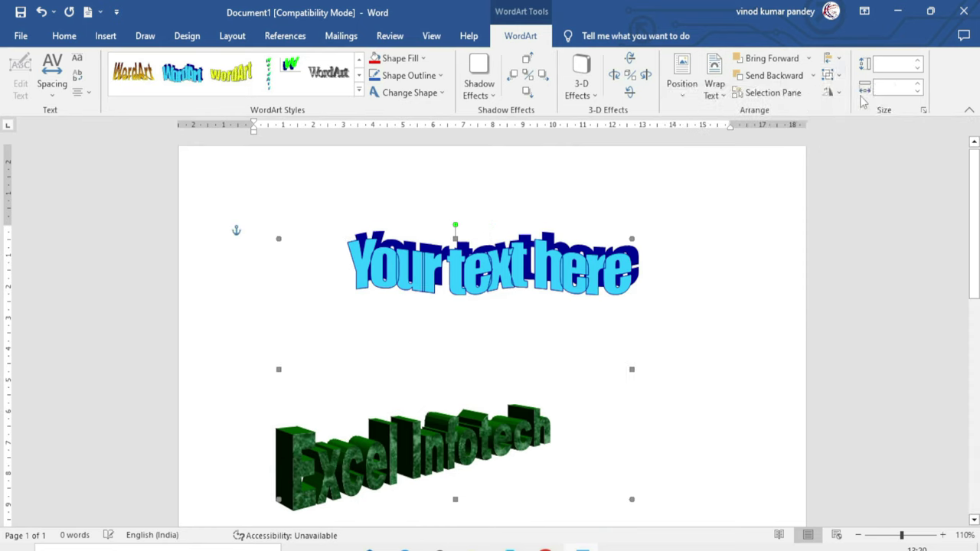
left_click_drag(542, 264, 598, 260)
key("Escape")
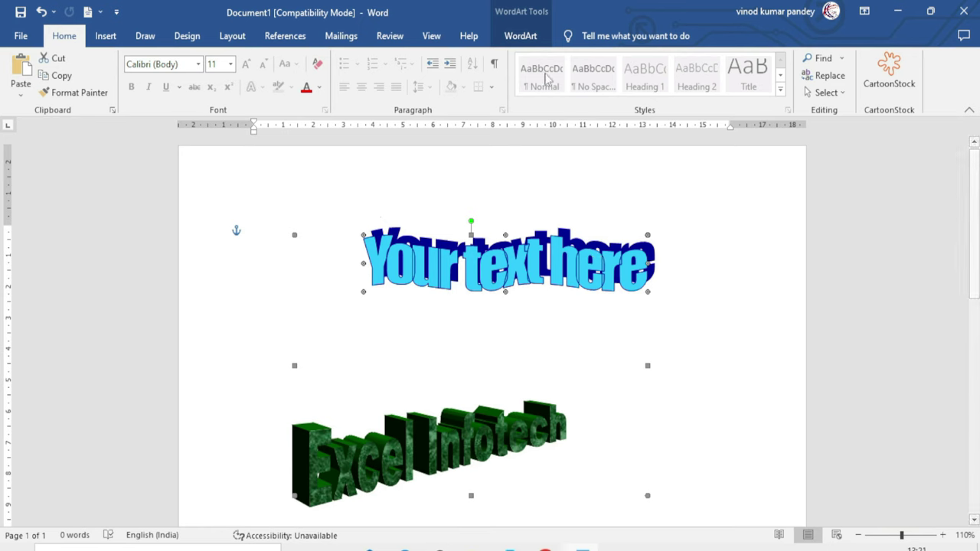
Ungroup them, moving 'Your text here' up-right and 'Excel Infotech' higher
left_click(517, 37)
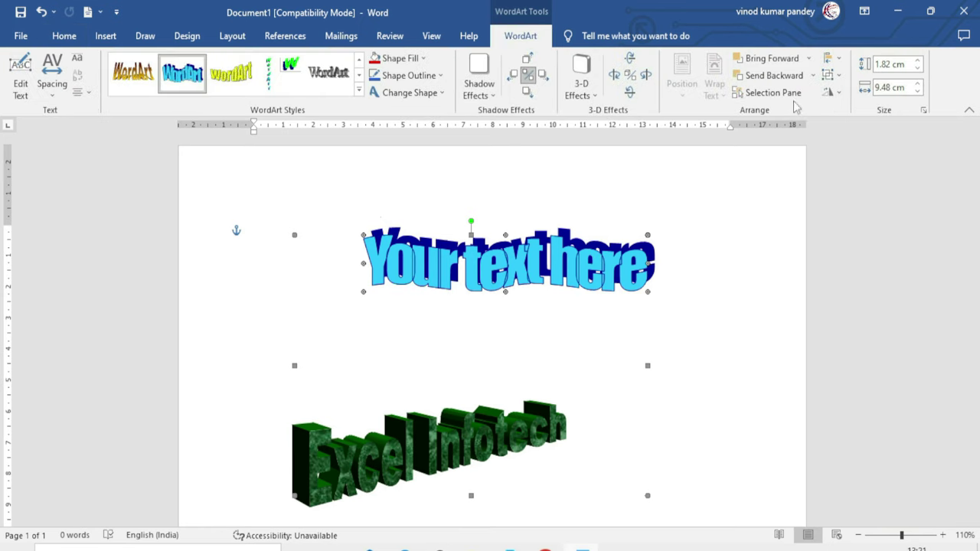
left_click(830, 75)
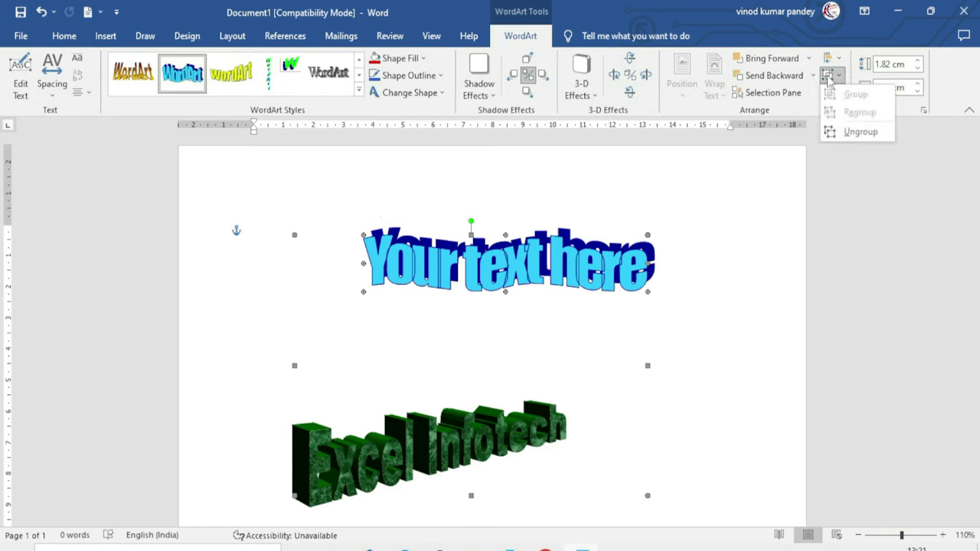
left_click(860, 133)
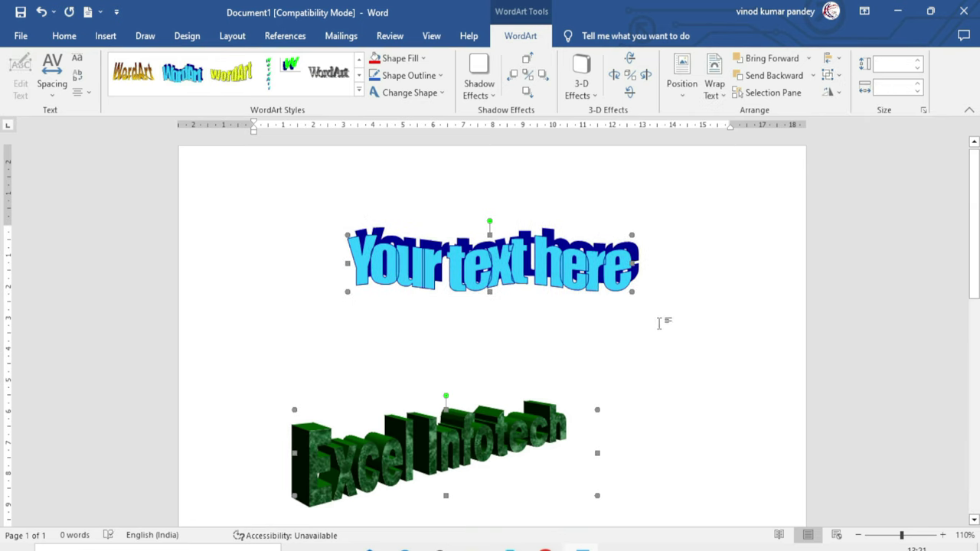
left_click(650, 345)
left_click_drag(585, 272, 724, 247)
left_click(468, 414)
left_click_drag(451, 368, 440, 350)
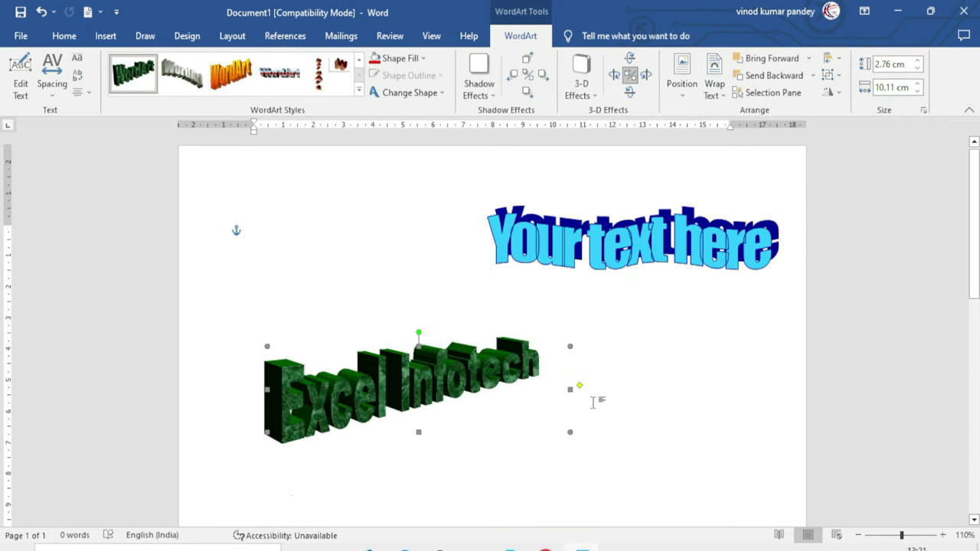
Reposition the 'Excel Infotech' WordArt higher and to the left
left_click(826, 76)
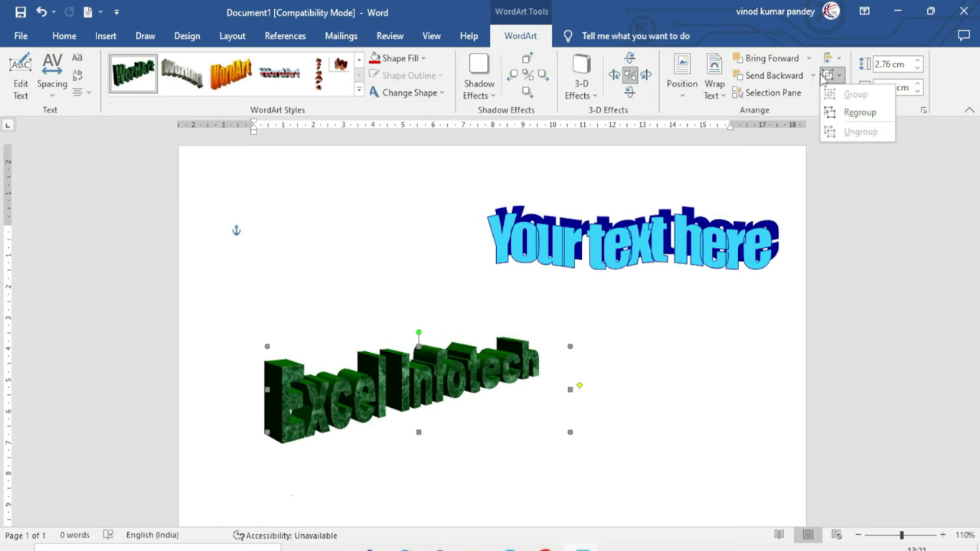
left_click(678, 327)
left_click_drag(479, 367, 486, 414)
left_click_drag(462, 349, 462, 349)
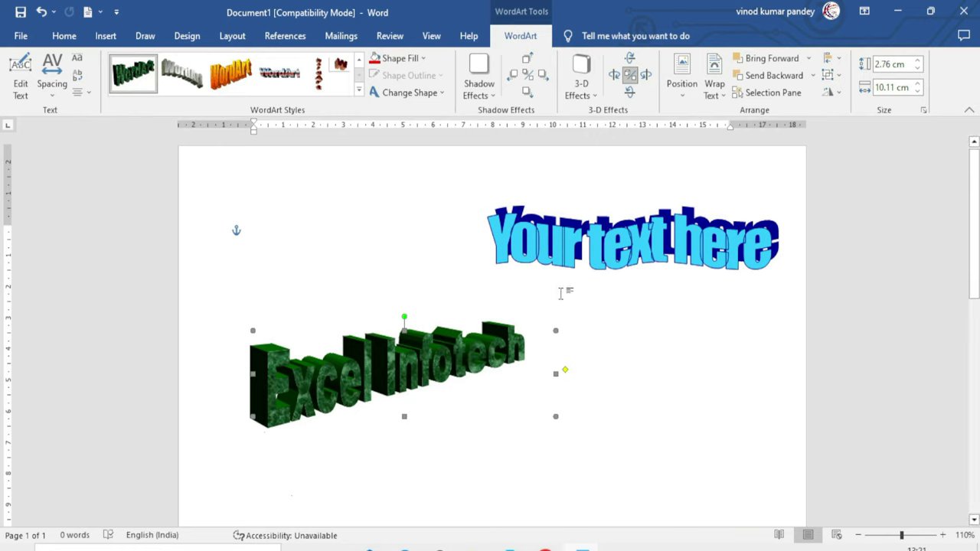
Regroup both WordArt objects, move the group down-left, and preview Rotate options
left_click(832, 75)
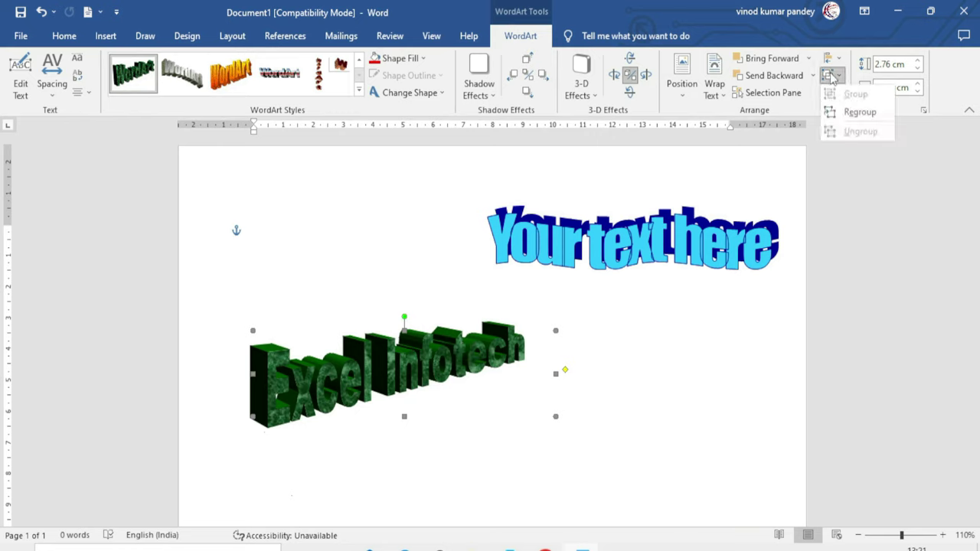
left_click(861, 113)
left_click_drag(670, 245, 645, 264)
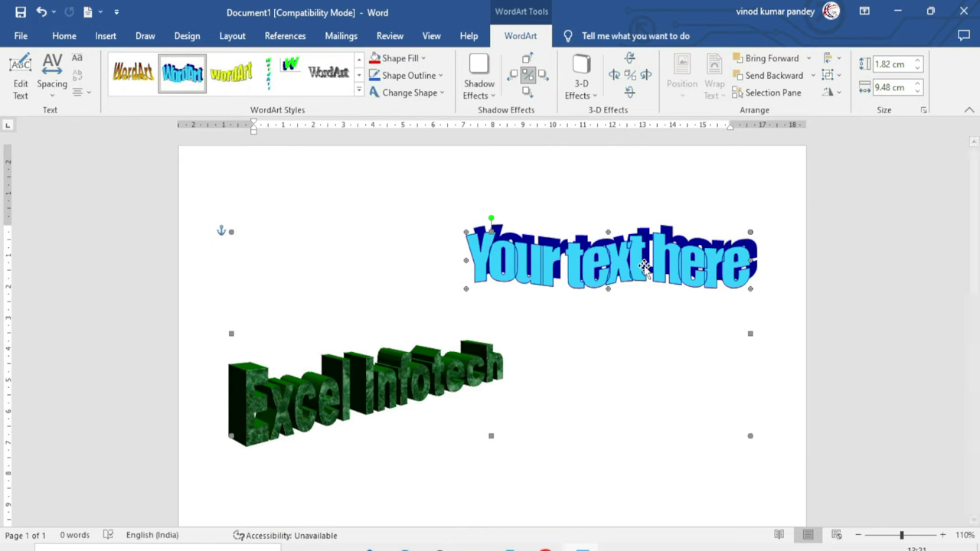
left_click(841, 92)
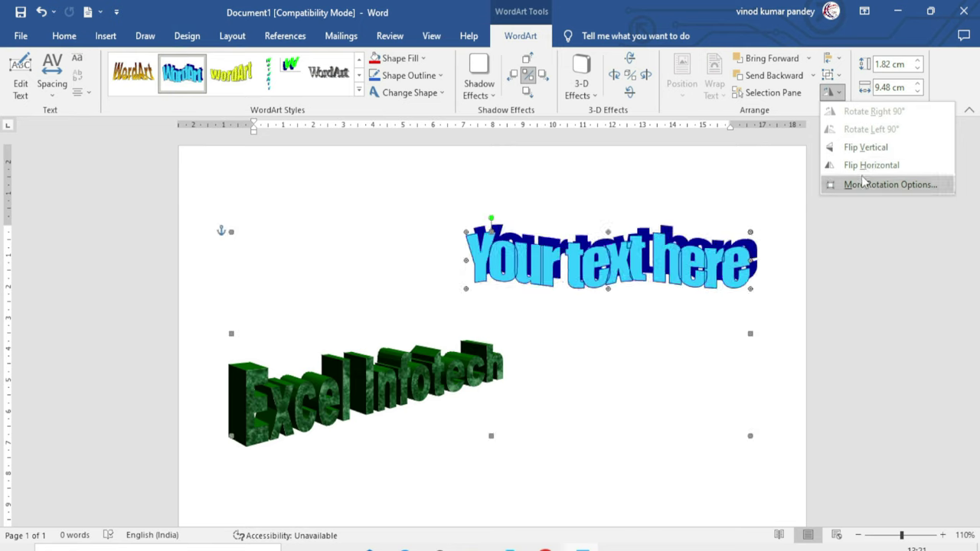
key("Escape")
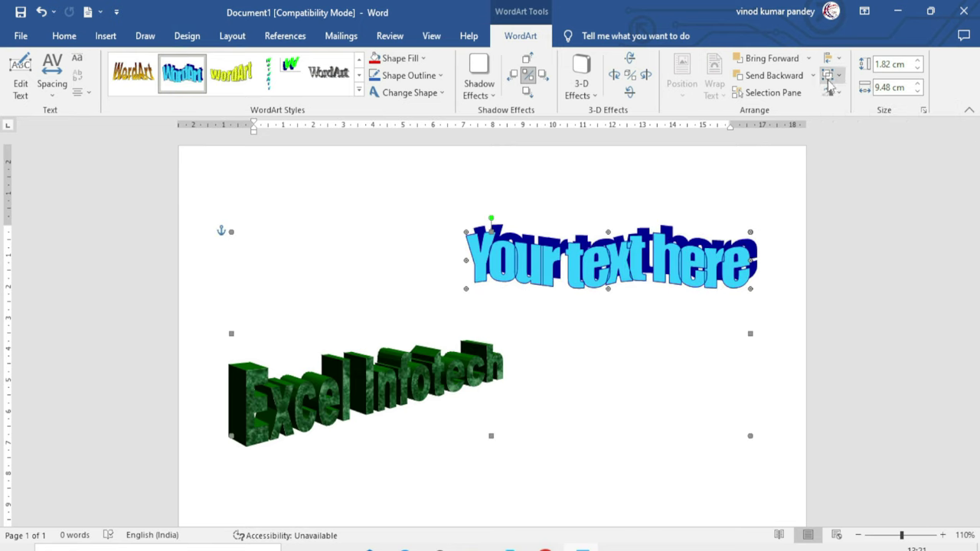
Ungroup the WordArt and select 'Excel Infotech', leaving it unflipped
left_click(832, 75)
left_click(850, 130)
left_click(674, 313)
left_click(419, 370)
left_click(831, 92)
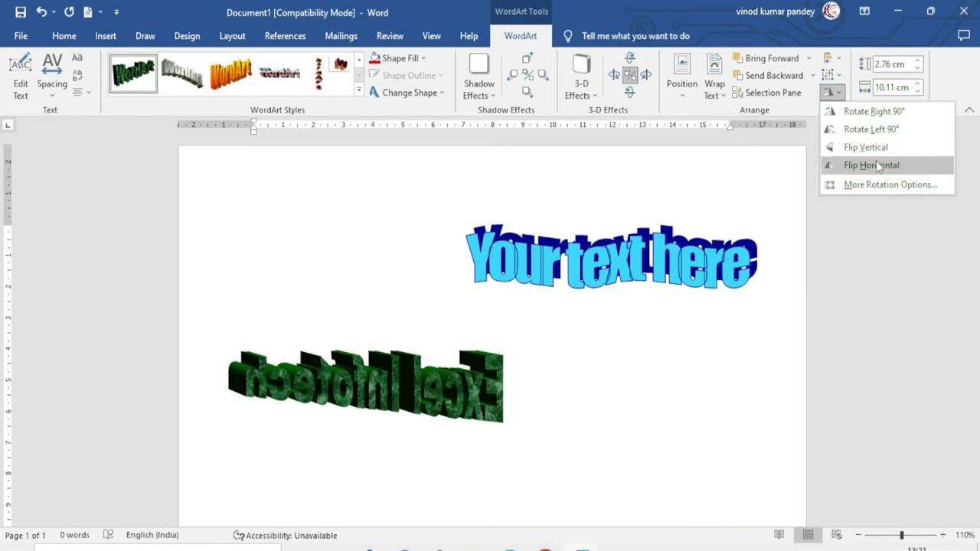
left_click(807, 209)
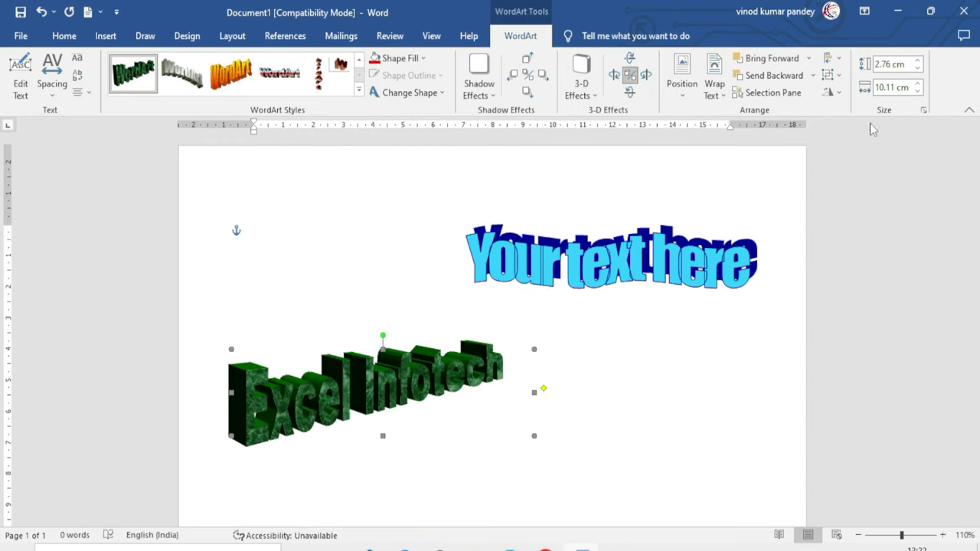
Raise the 'Excel Infotech' WordArt height to 3.5 cm and width to 19.8 cm
left_click(916, 62)
left_click(916, 62)
left_click(917, 62)
left_click(916, 62)
left_click(916, 62)
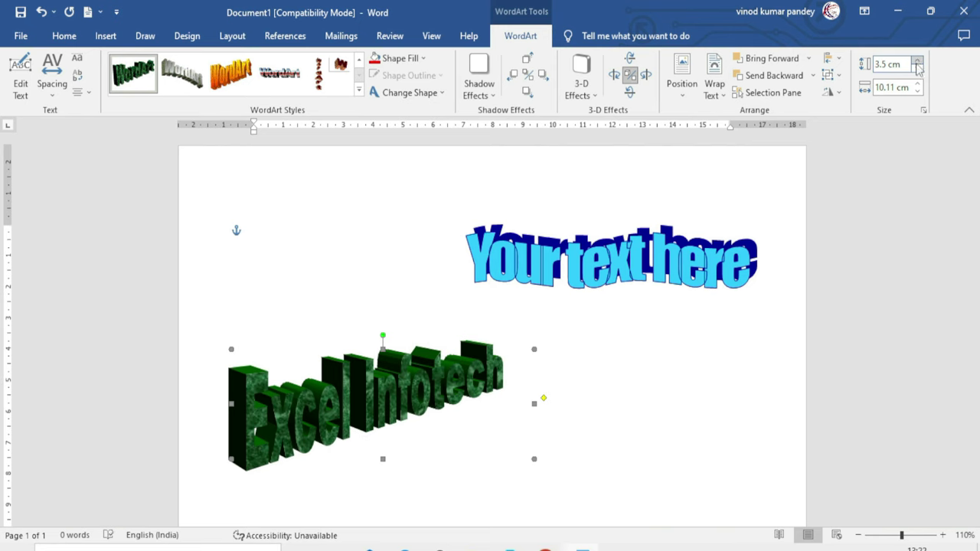
left_click(918, 85)
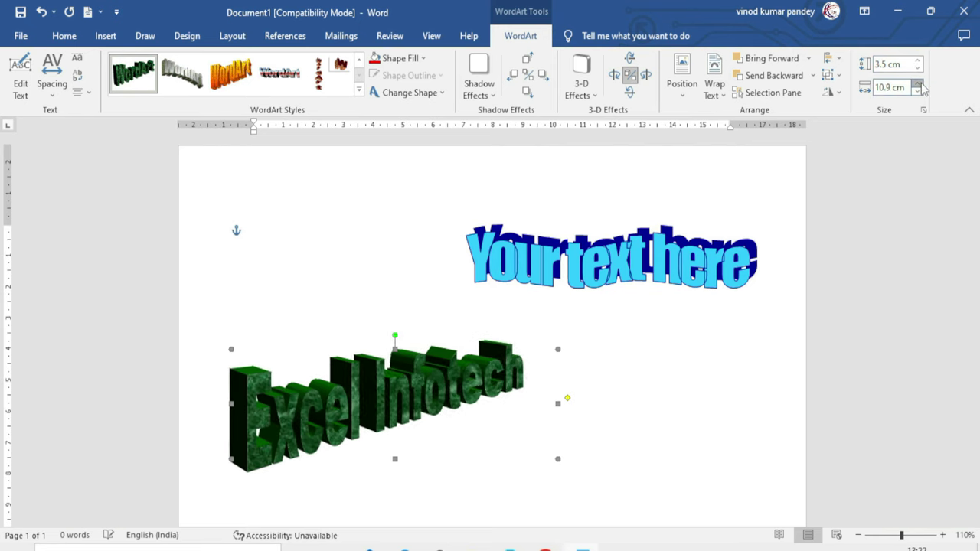
left_click(917, 85)
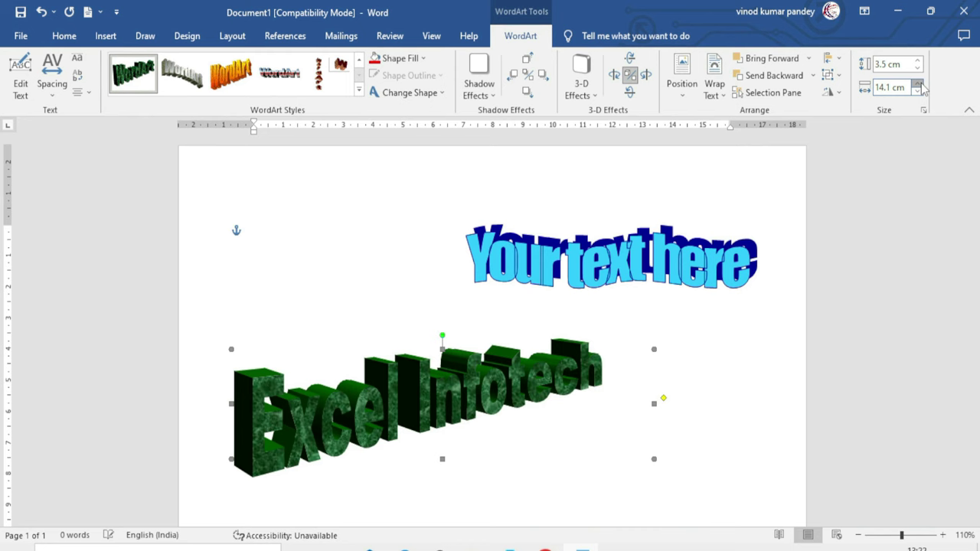
left_click(918, 85)
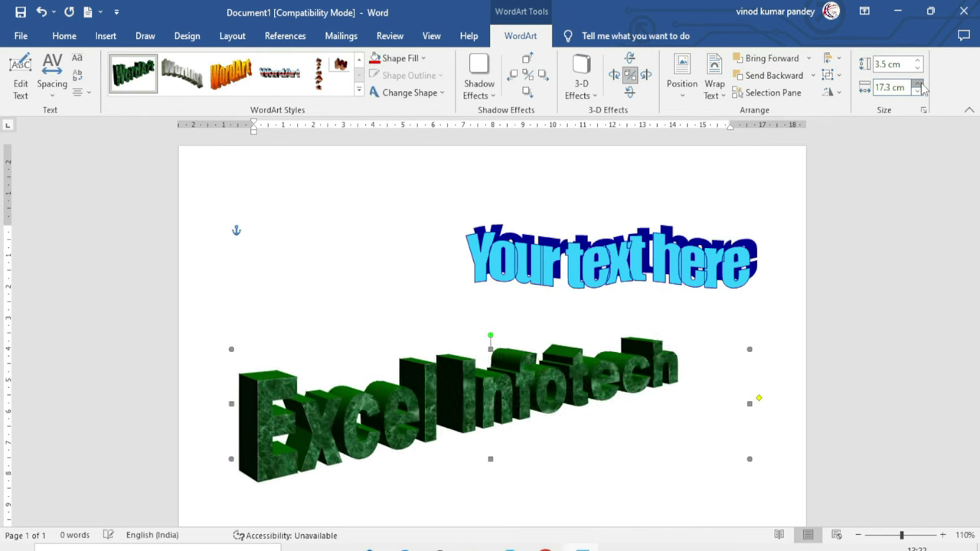
left_click(918, 85)
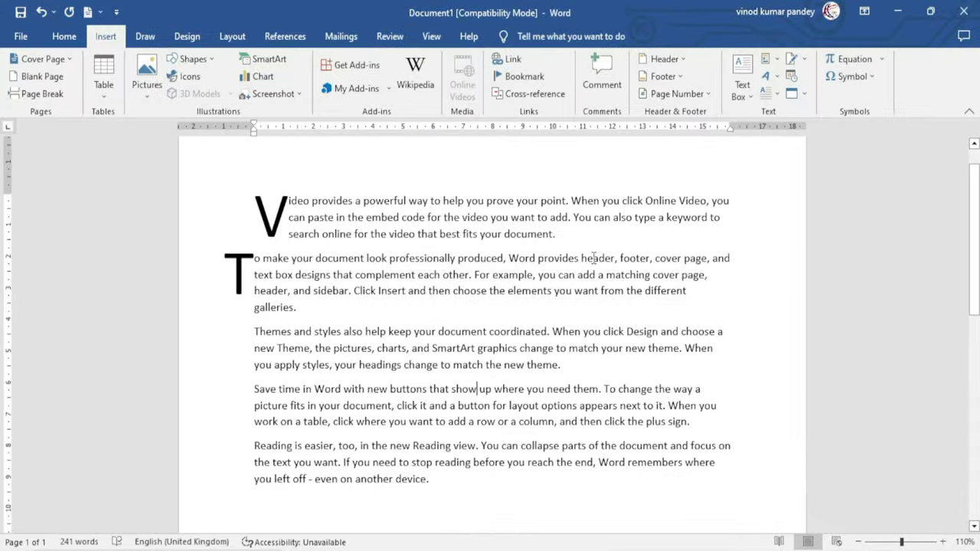
Replace all document content with five =rand() sample paragraphs and click into the first
key("ctrl+a")
key("Delete")
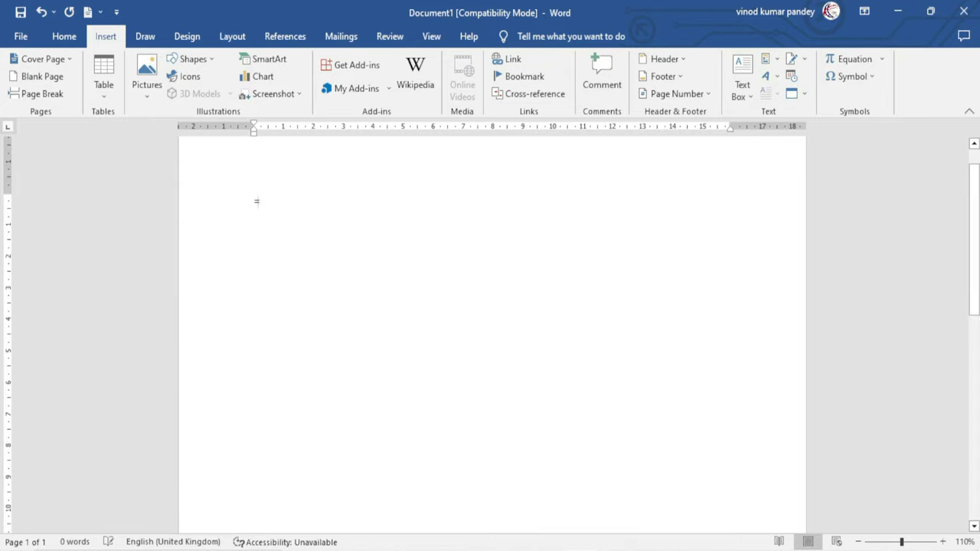
type("=rand")
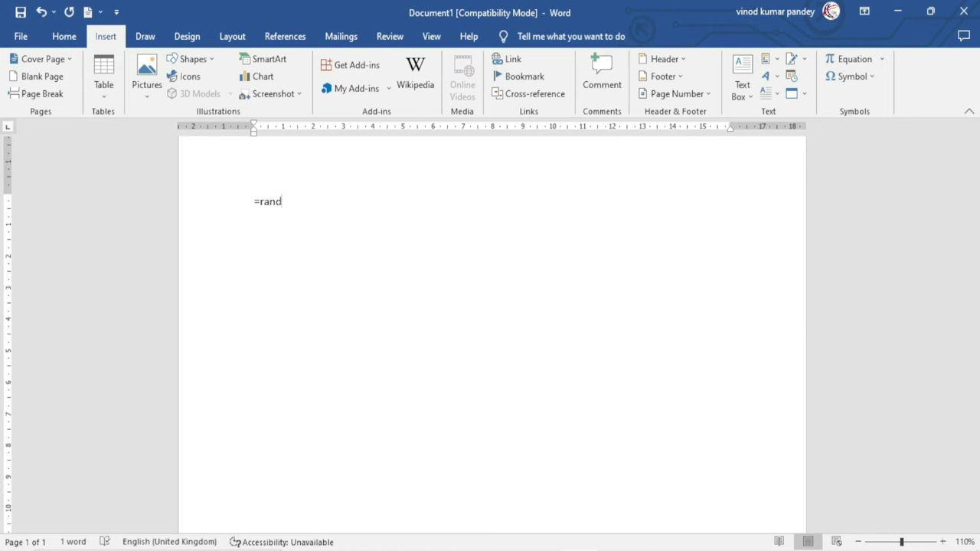
type("()")
key("Return")
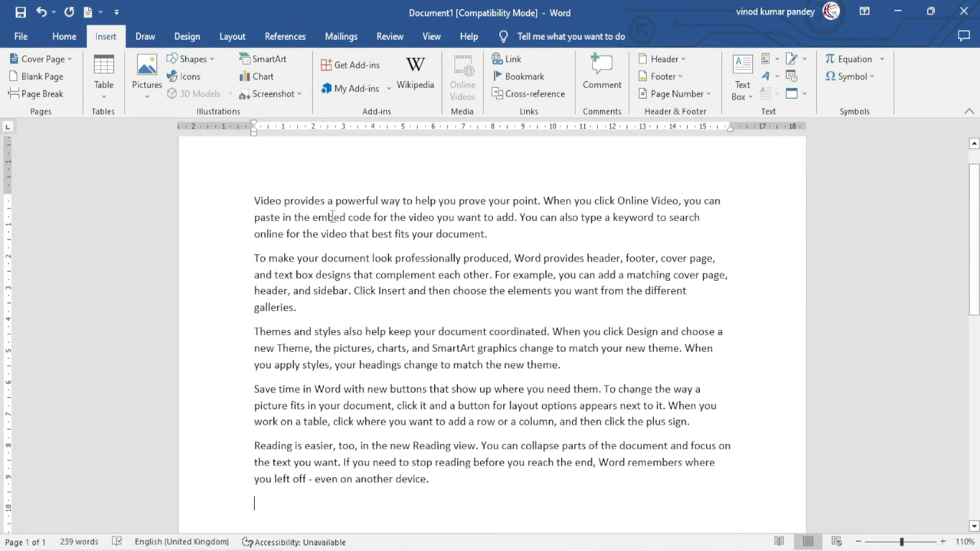
left_click(333, 216)
Give the first paragraph a Dropped capital V
left_click(778, 94)
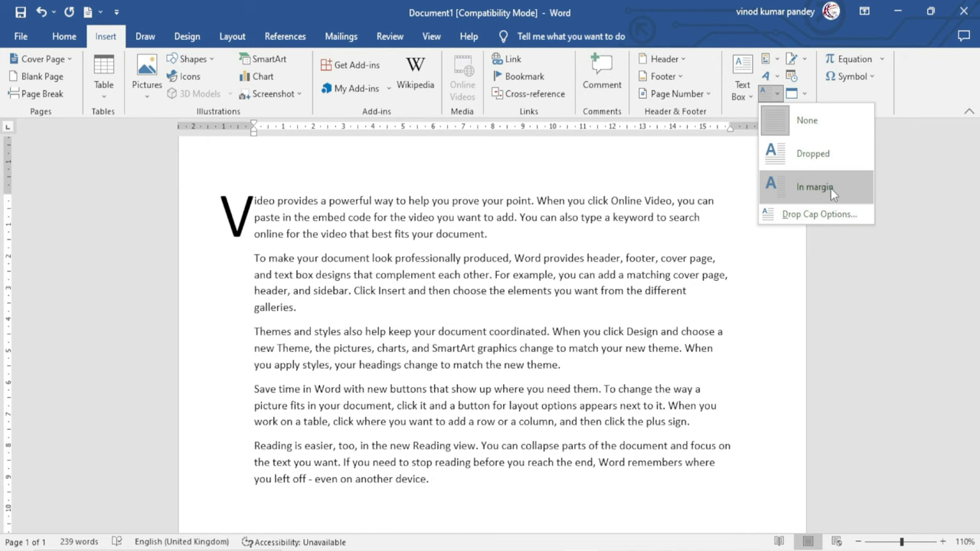
left_click(824, 155)
left_click(623, 498)
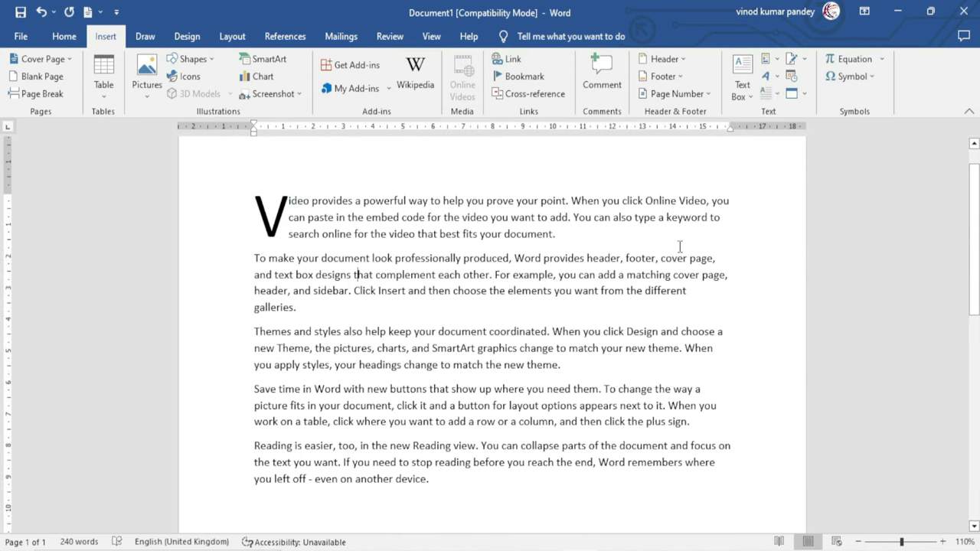
Set the second paragraph's capital T as an In margin drop cap
left_click(779, 93)
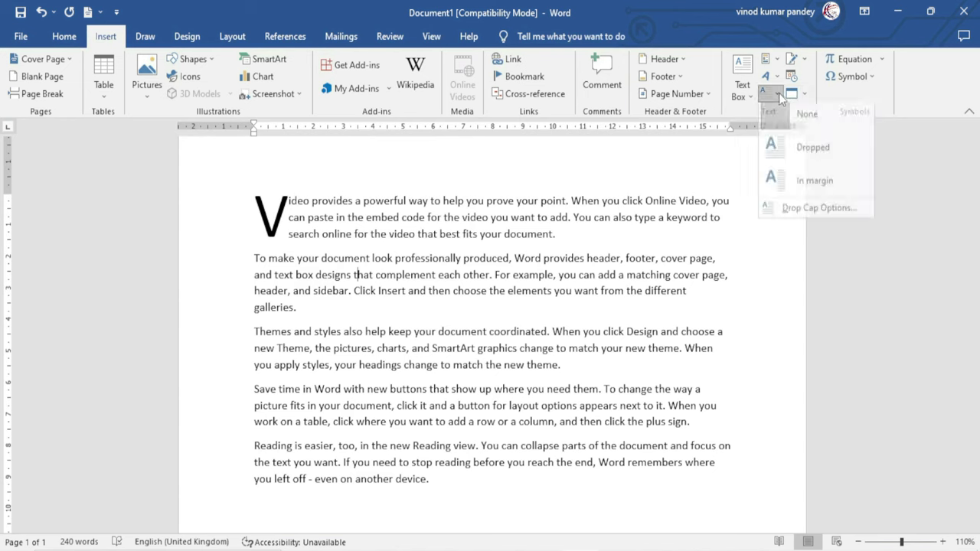
left_click(829, 184)
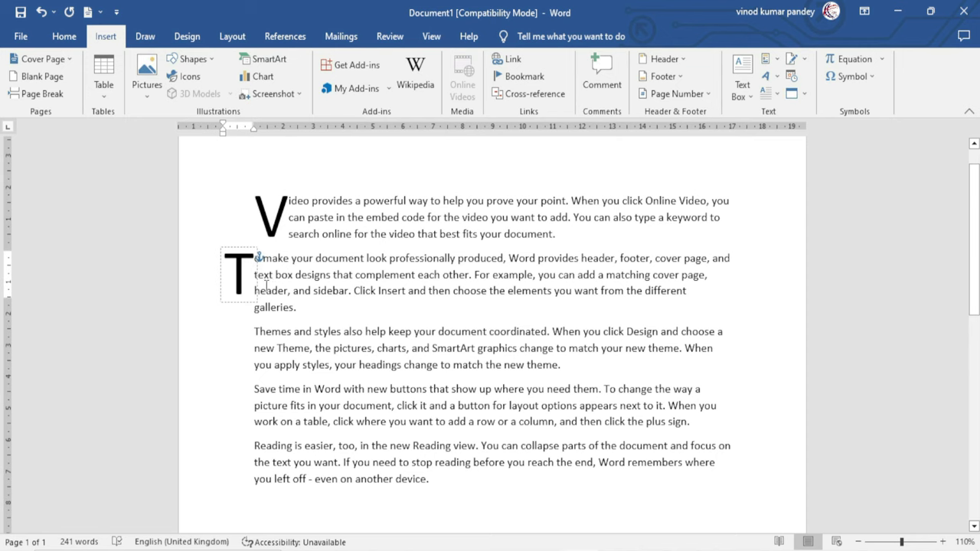
left_click(357, 269)
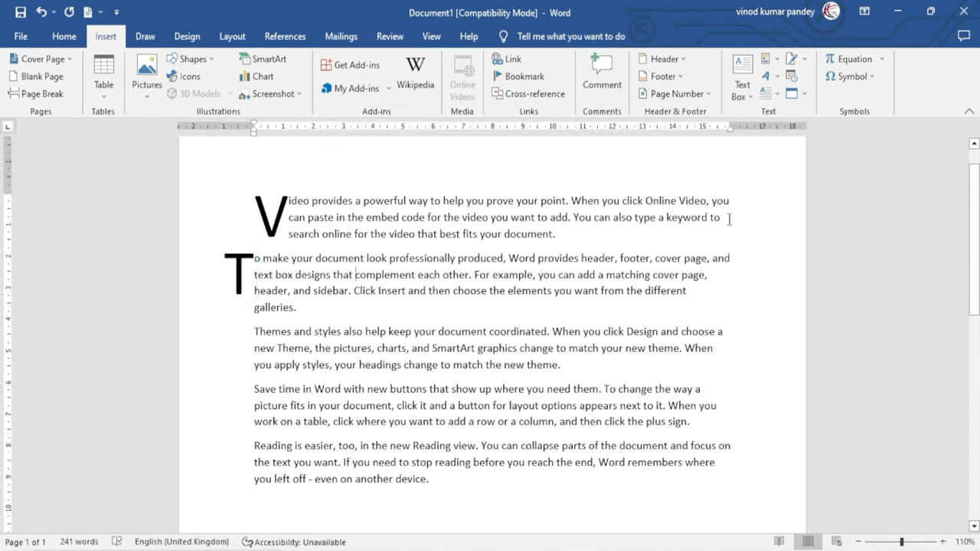
left_click(765, 93)
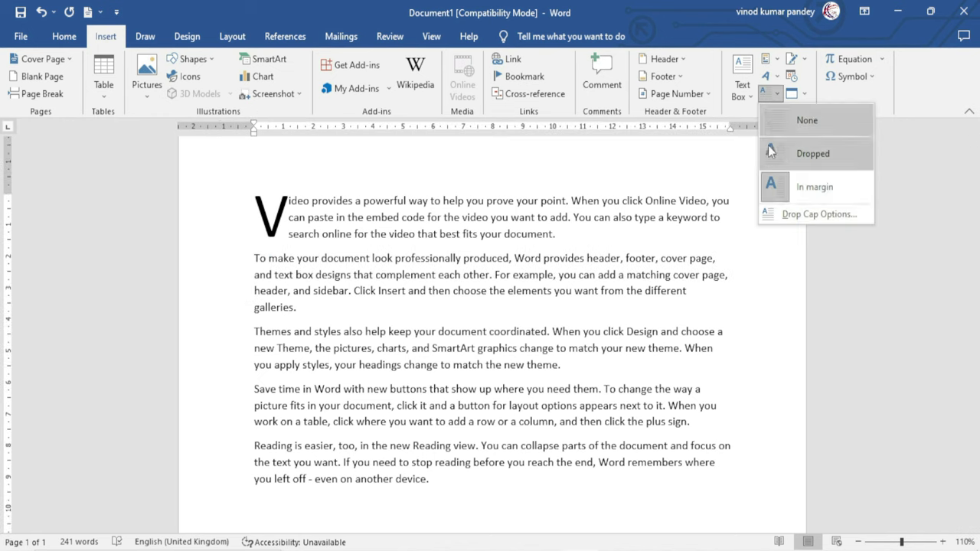
Set the in-margin T drop cap font to +Headings CS in Drop Cap Options
left_click(831, 220)
left_click_drag(688, 179, 538, 179)
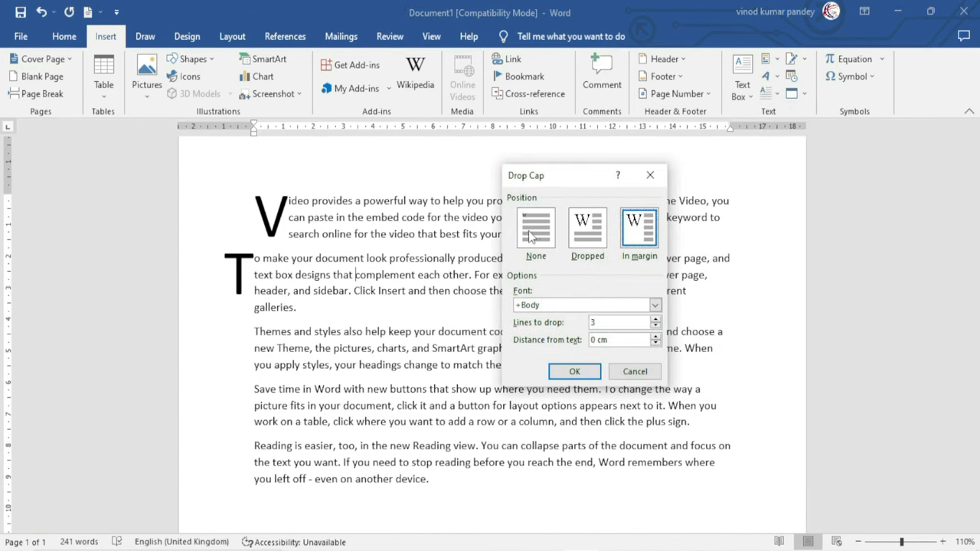
left_click_drag(557, 180, 733, 191)
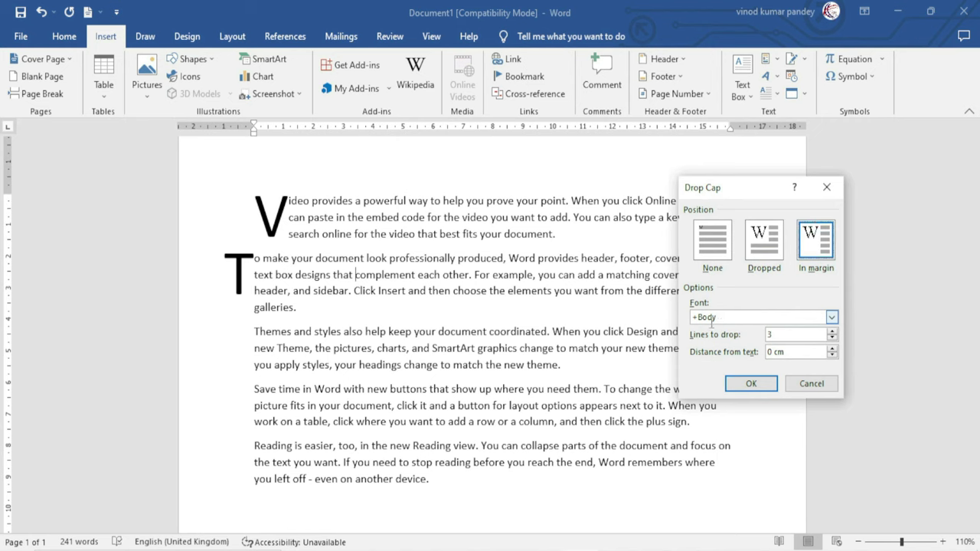
left_click(832, 318)
left_click_drag(832, 341, 830, 344)
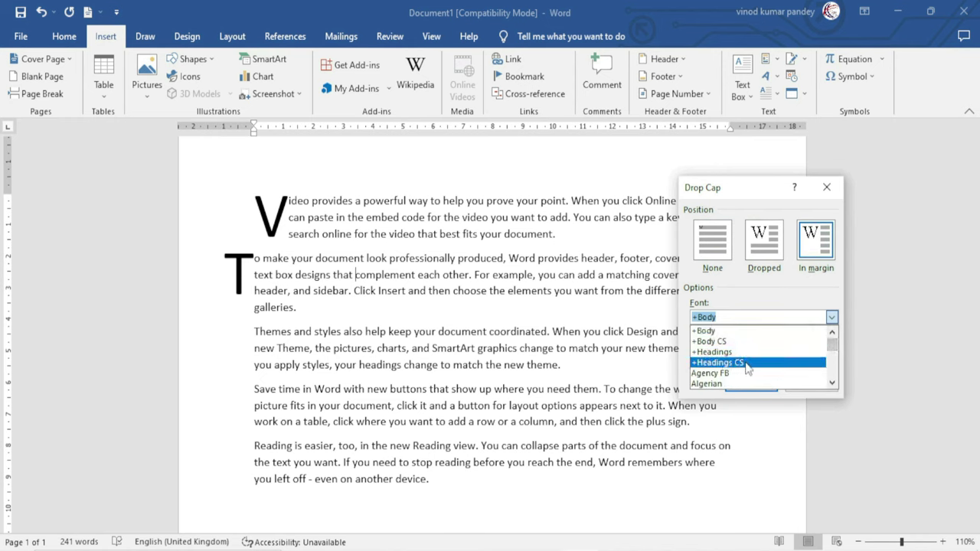
left_click(741, 365)
left_click(750, 384)
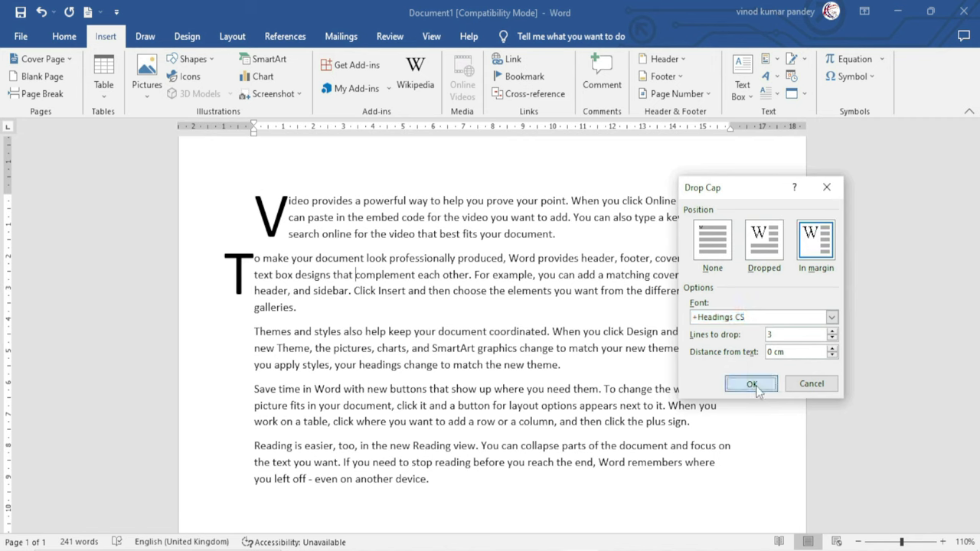
Try Juice ITC as the T drop cap font, then undo it
left_click(247, 271)
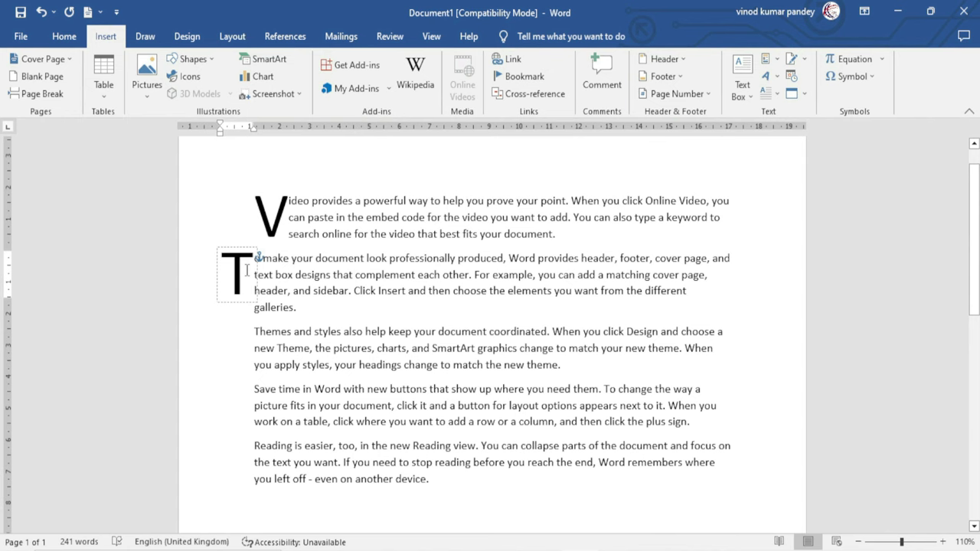
left_click(770, 93)
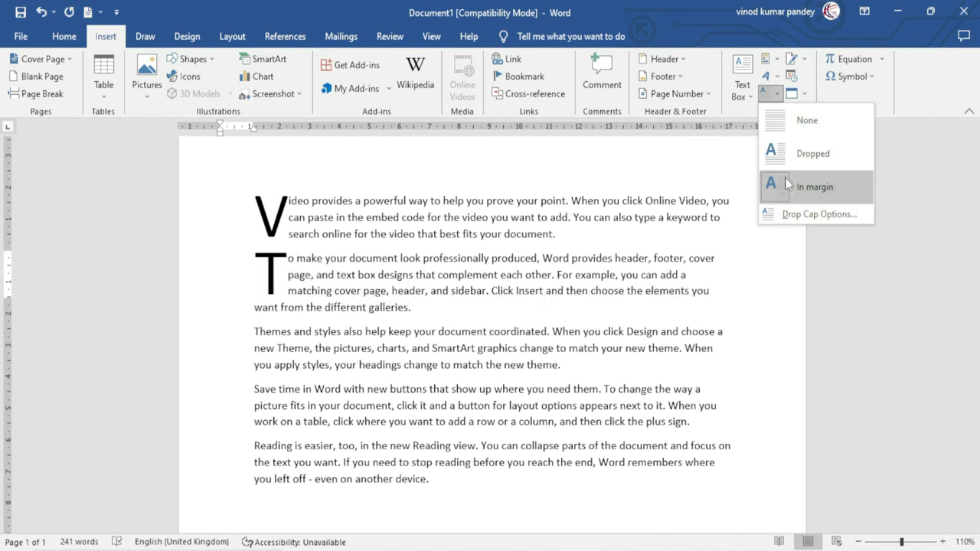
left_click(799, 215)
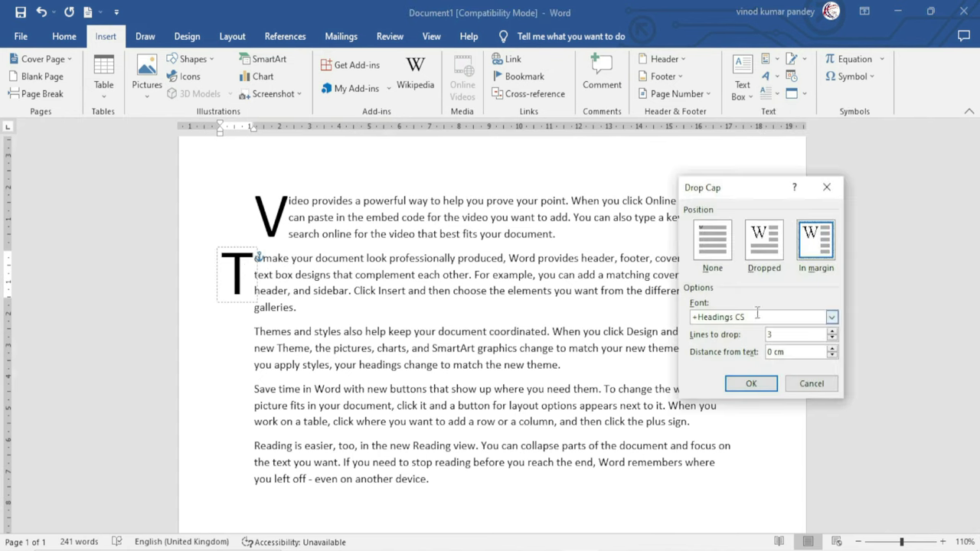
left_click(831, 317)
left_click_drag(832, 336, 832, 366)
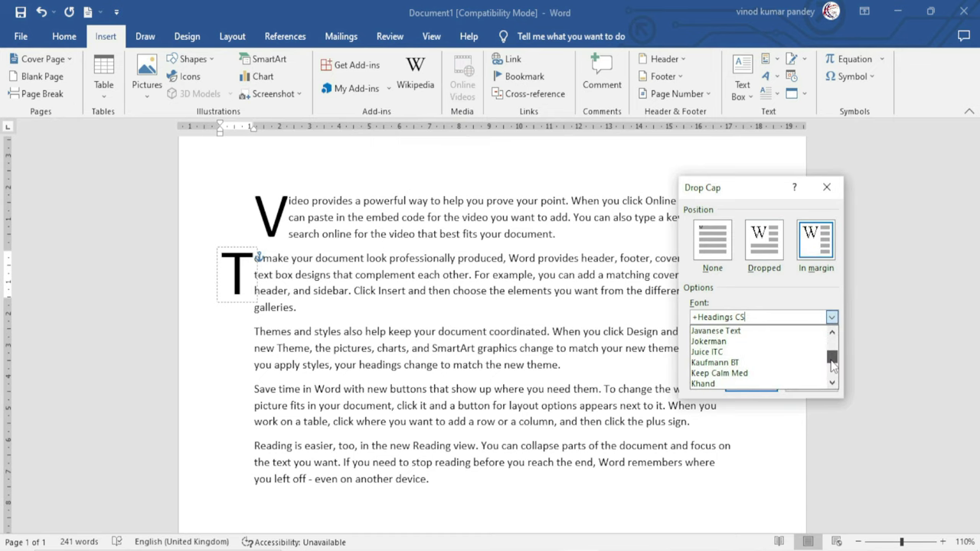
left_click(720, 352)
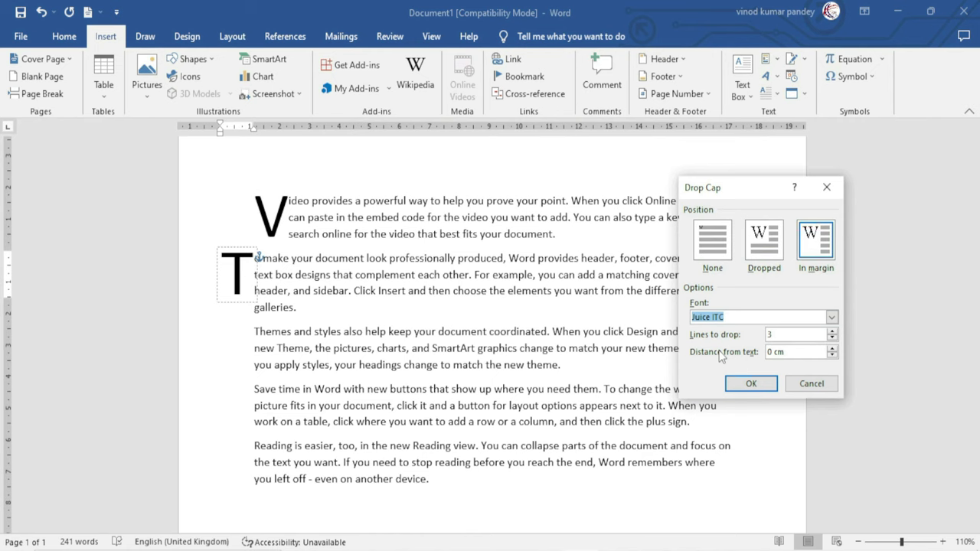
left_click(752, 384)
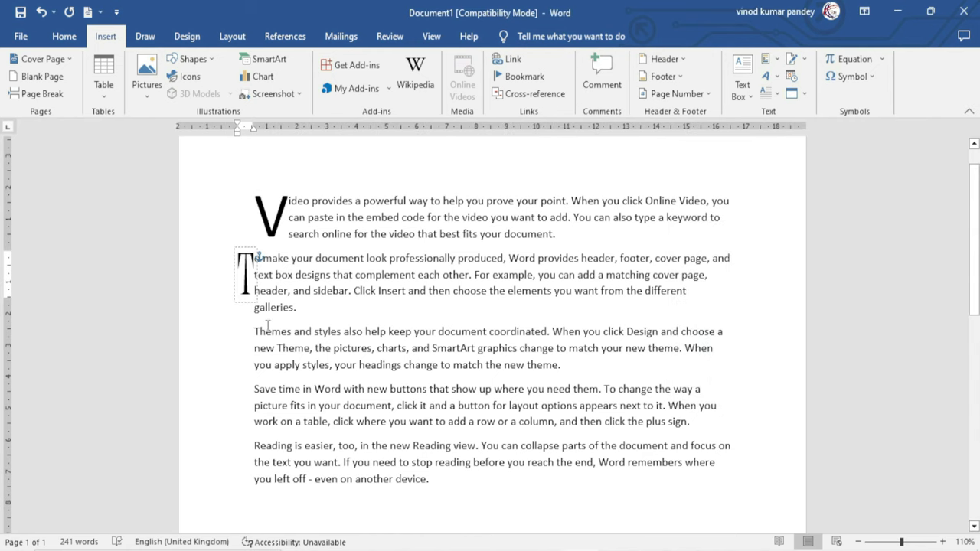
key("ctrl+z")
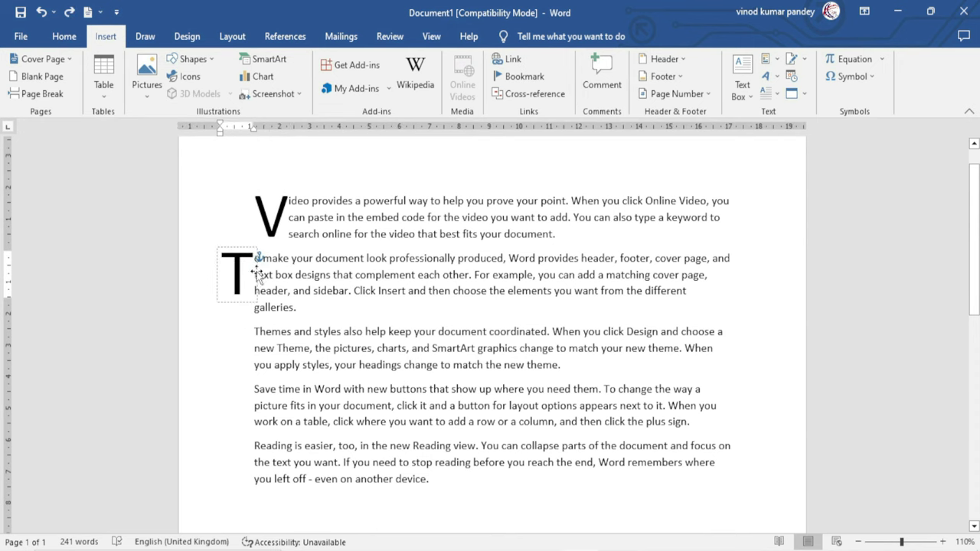
Set the first paragraph's V drop cap to drop 2 lines
left_click(771, 93)
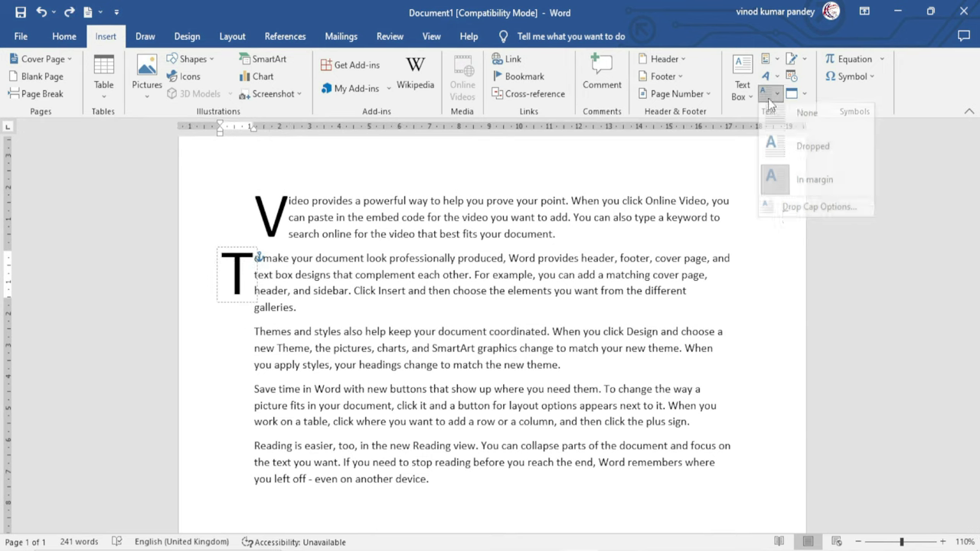
left_click(818, 214)
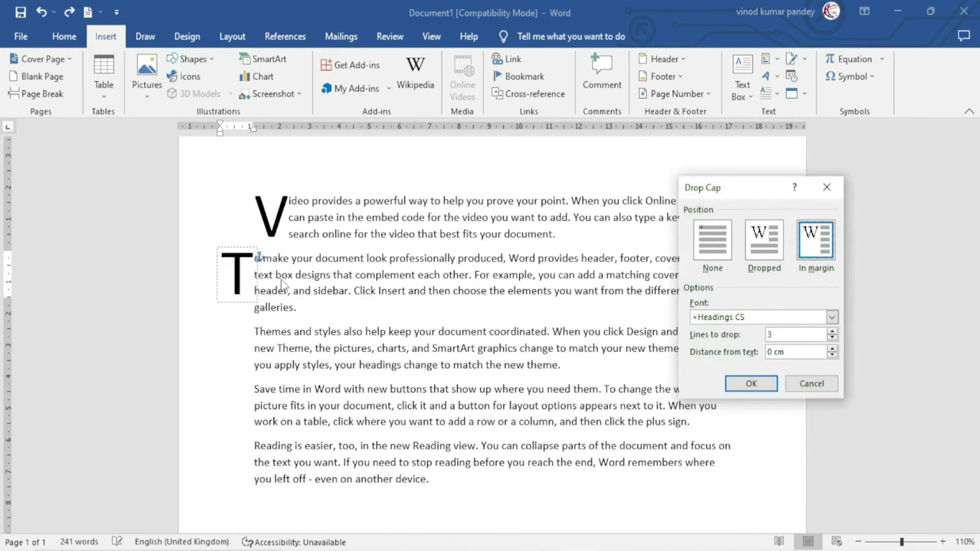
left_click(751, 383)
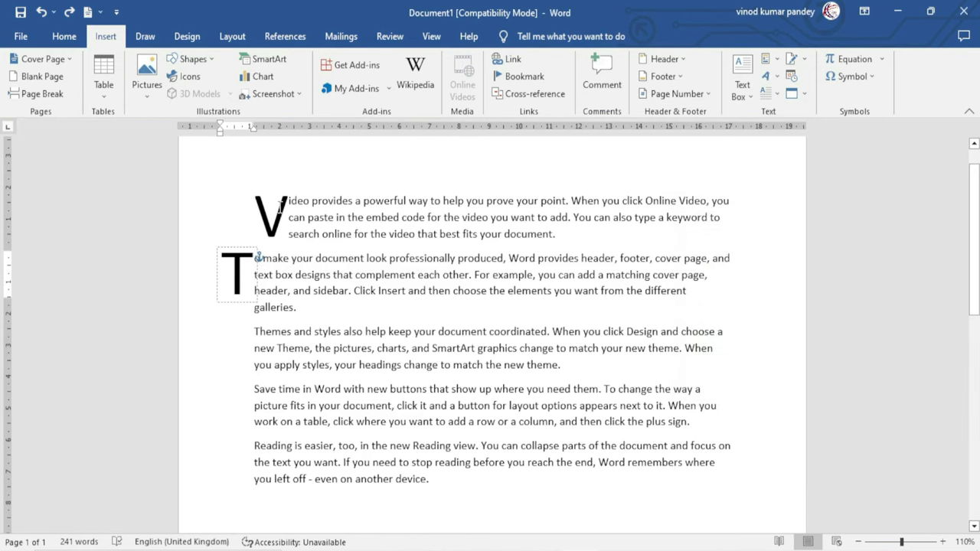
left_click(283, 203)
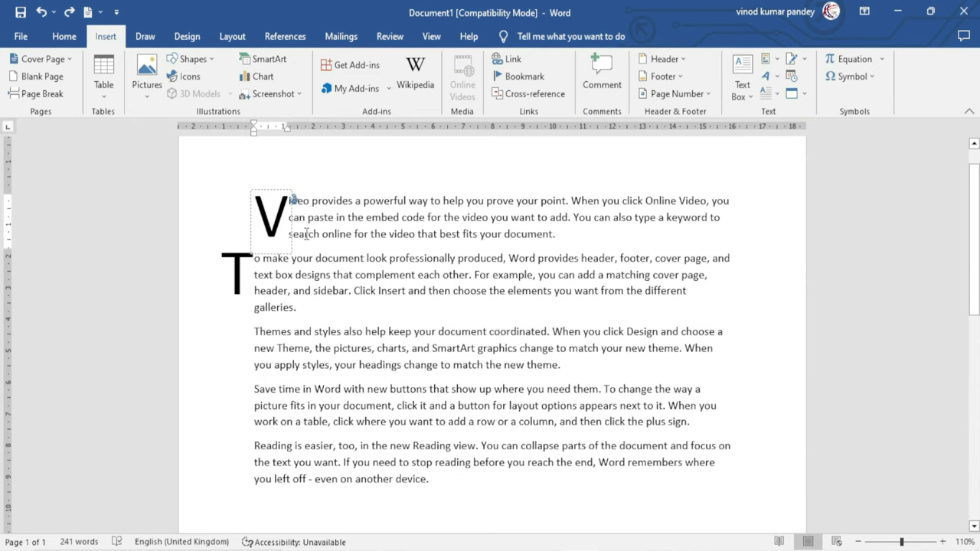
left_click(773, 93)
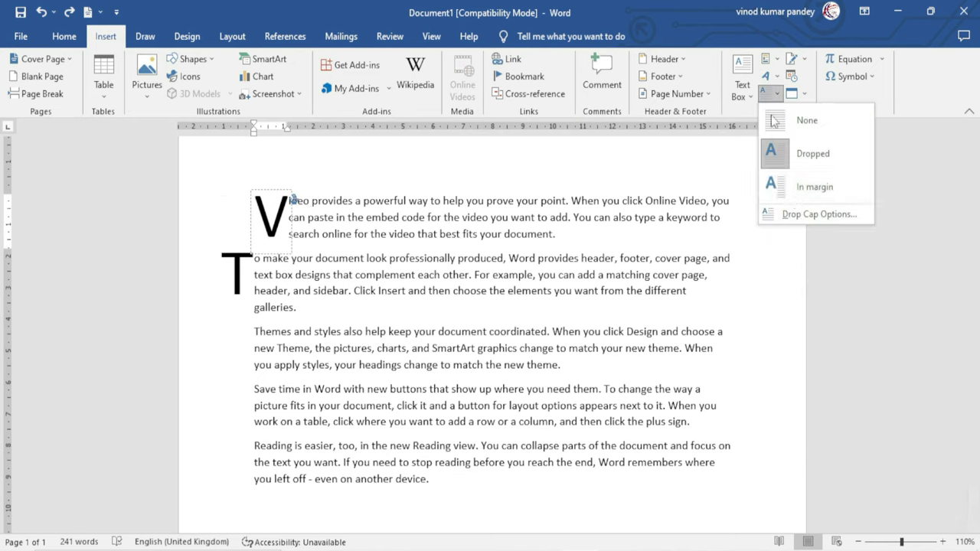
left_click(800, 218)
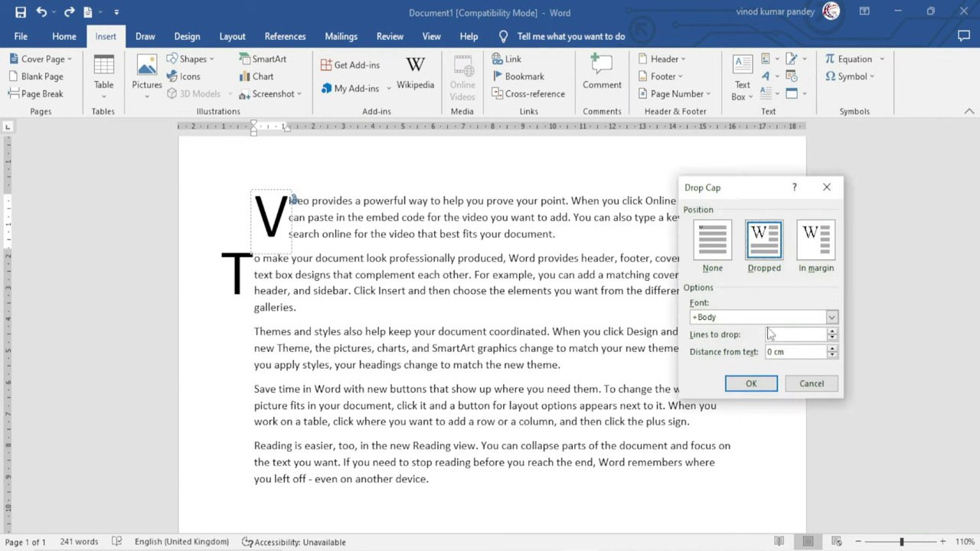
left_click(832, 334)
left_click(832, 338)
left_click(832, 338)
left_click(751, 384)
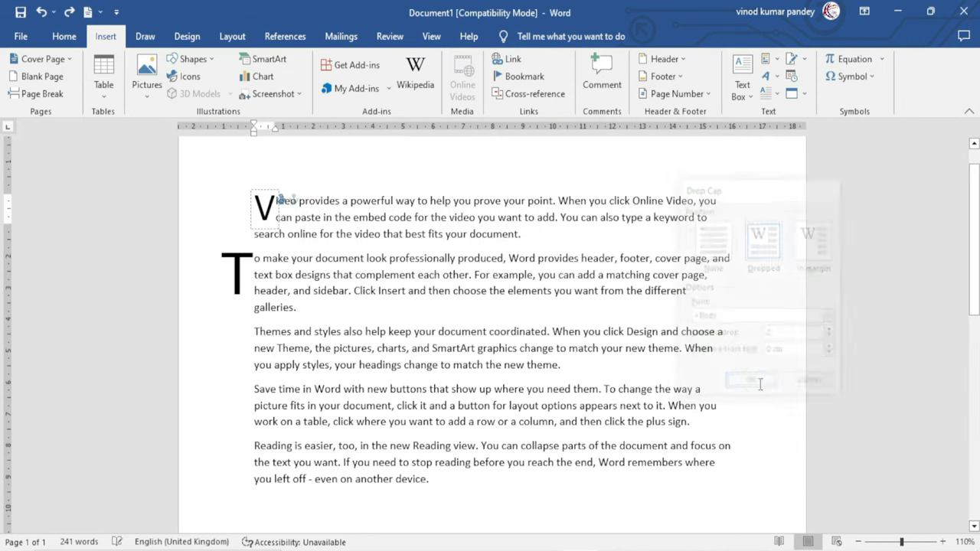
Set the V drop cap's distance from text to 4 cm
left_click(280, 205)
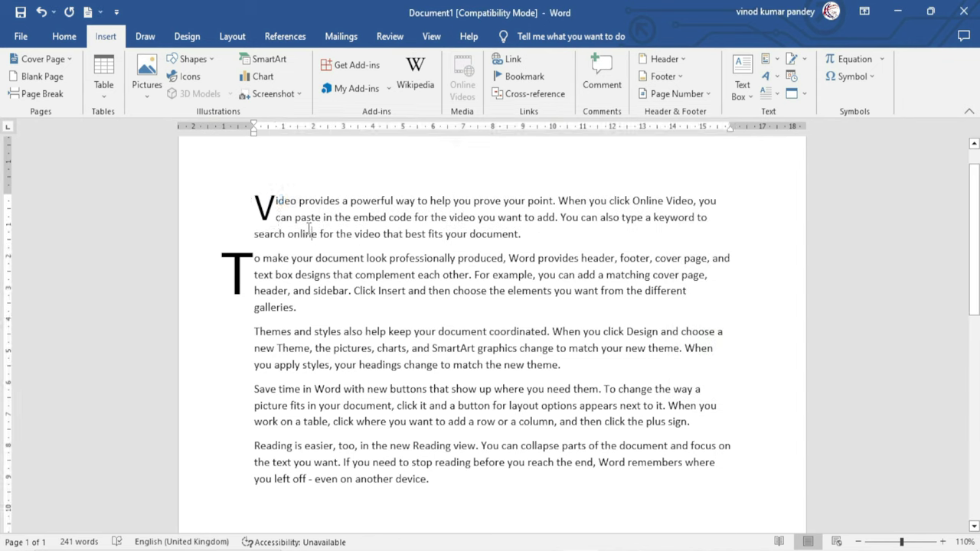
left_click(279, 200)
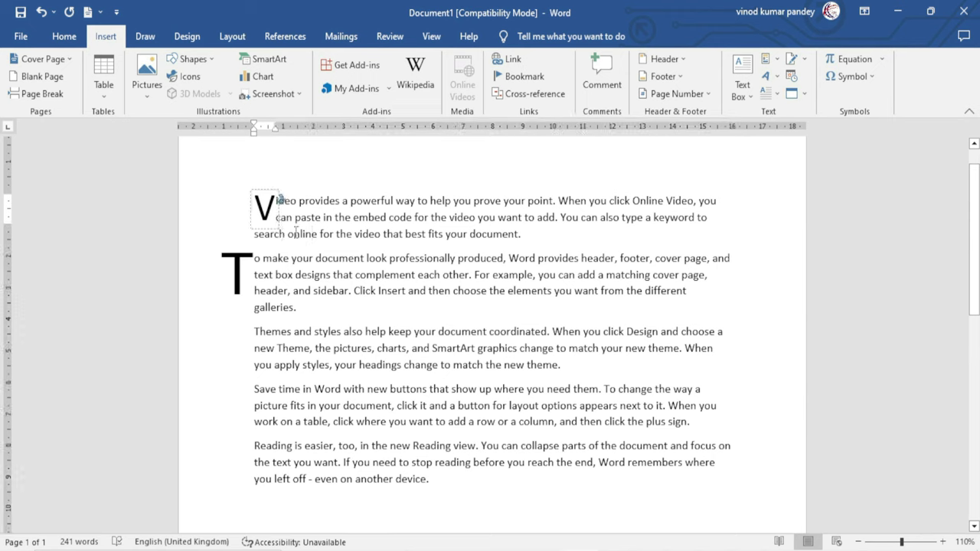
left_click(766, 93)
left_click(802, 215)
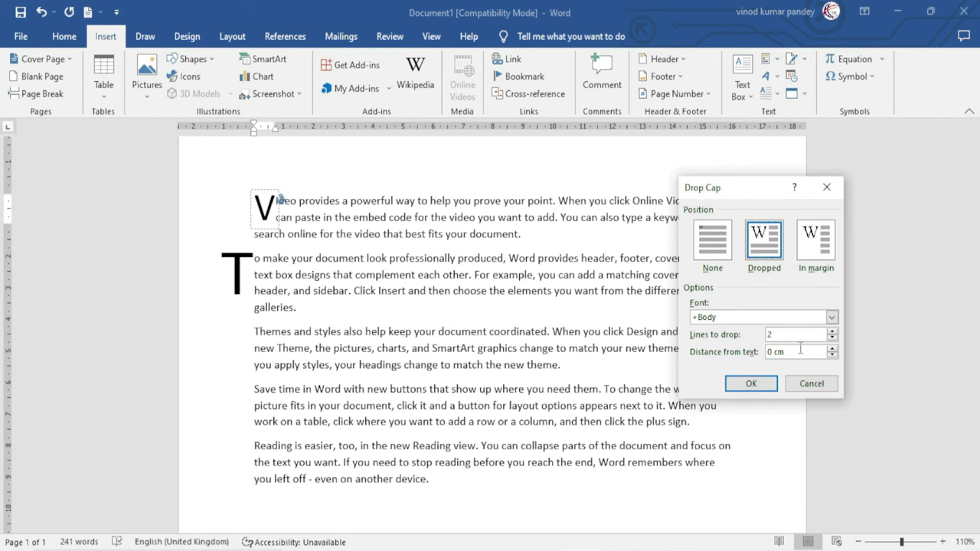
left_click_drag(800, 352, 713, 357)
type("4")
left_click(750, 383)
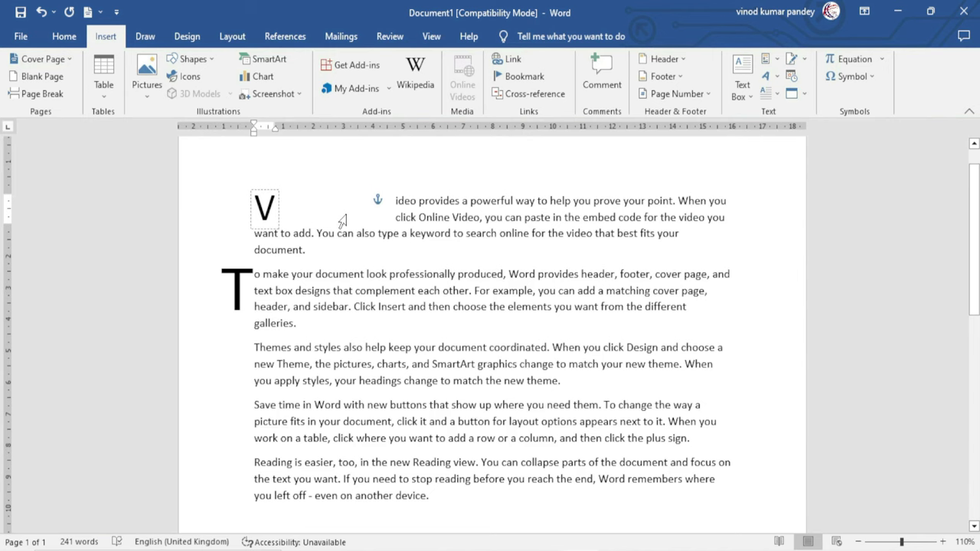
Change the V drop cap's distance from text to 0 cm
left_click(780, 95)
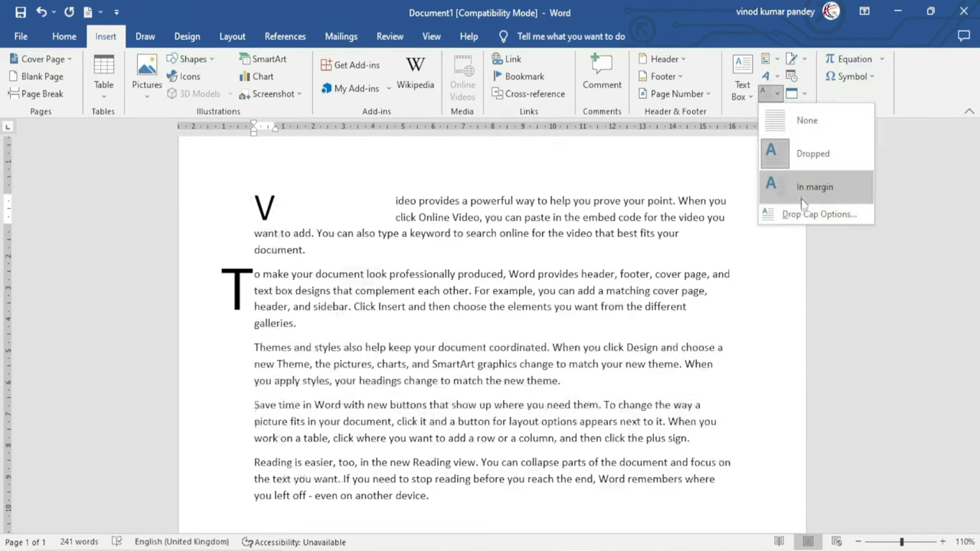
left_click(807, 219)
left_click_drag(782, 353, 732, 351)
type("0")
key("Return")
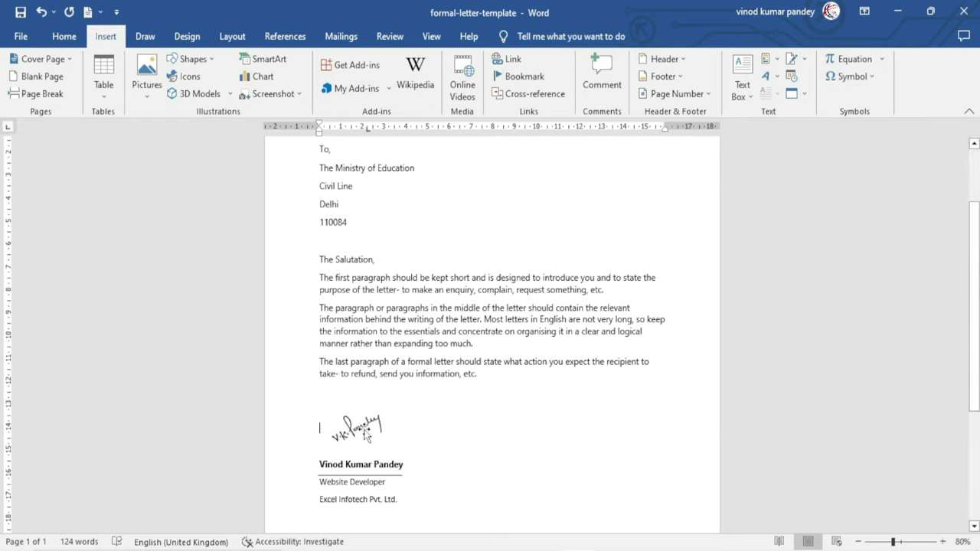
left_click(454, 416)
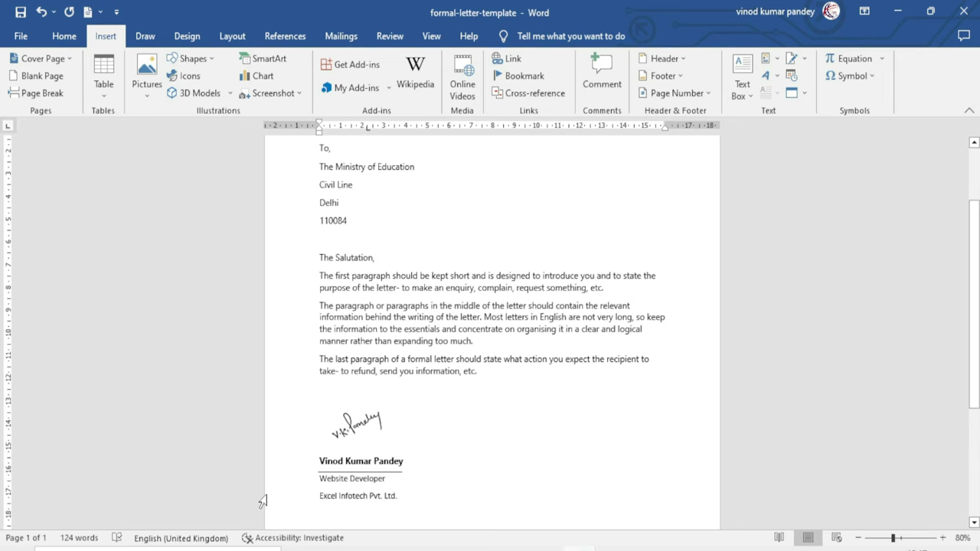
In a new blank document, insert a signature line with the signer's name and the title Manager
key("ctrl+n")
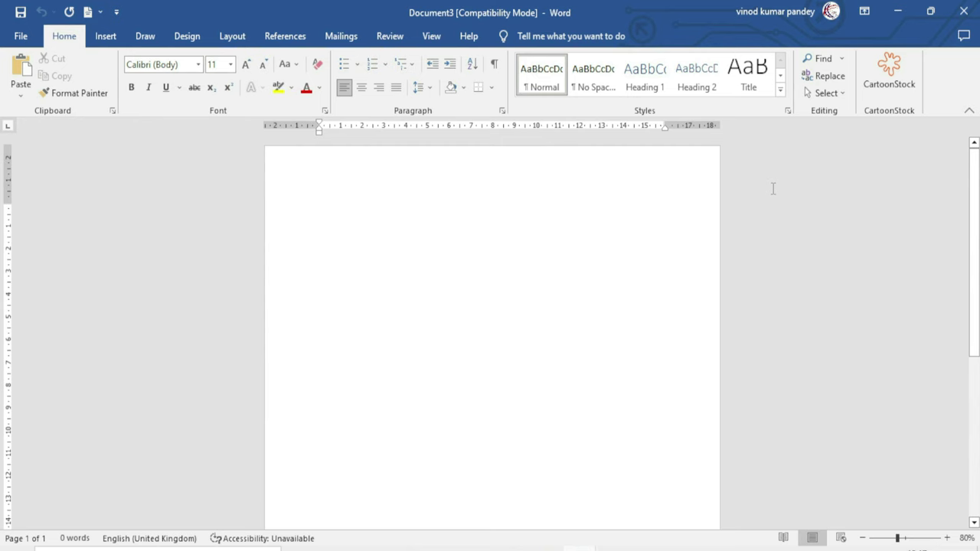
left_click(107, 38)
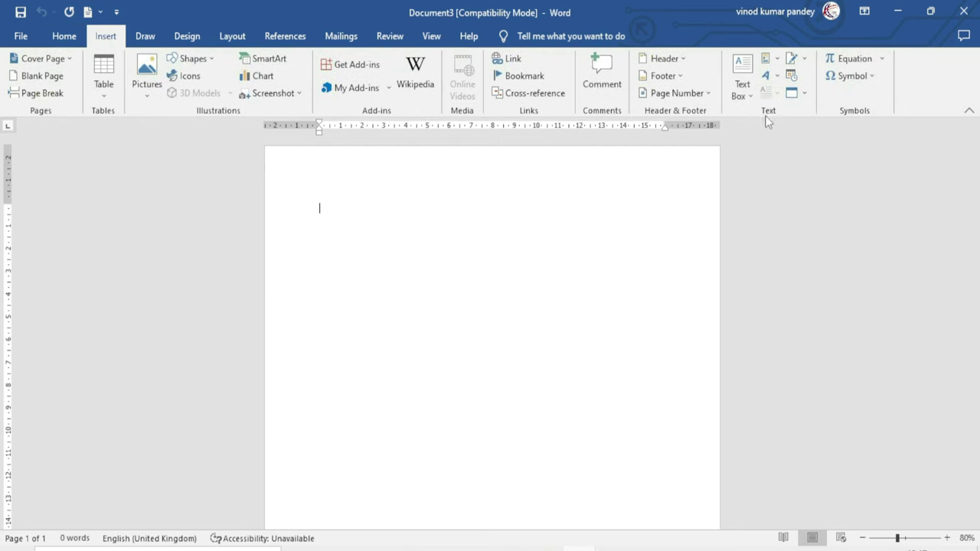
left_click(798, 61)
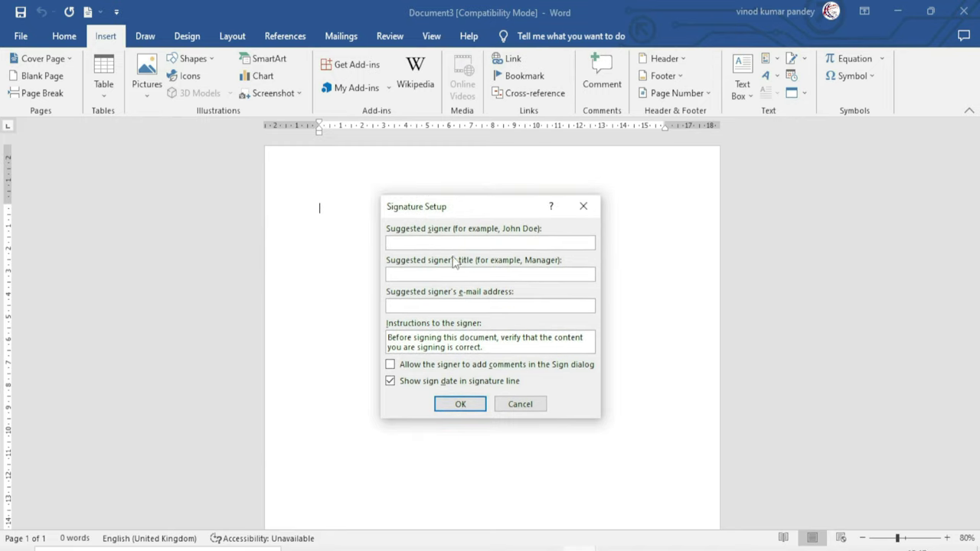
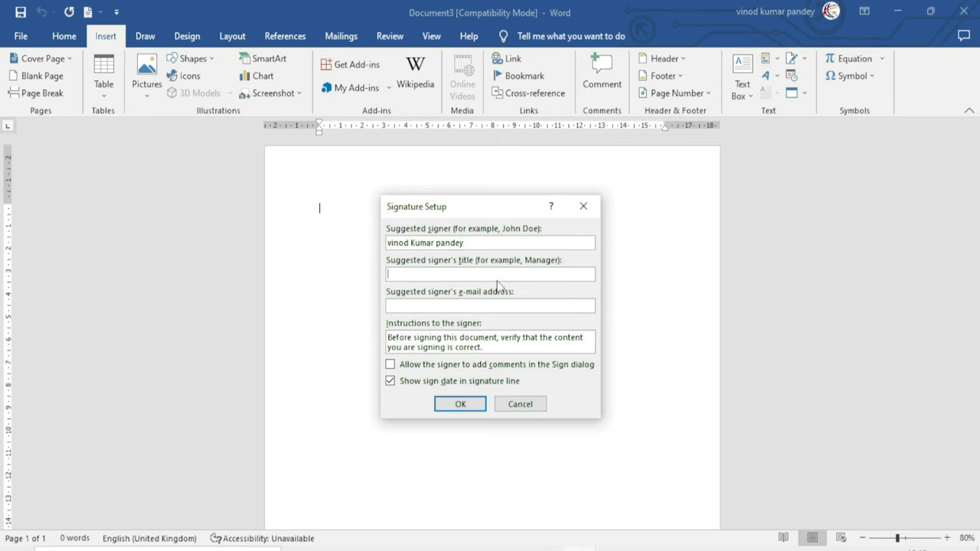
type("Manager")
left_click(402, 305)
left_click(462, 406)
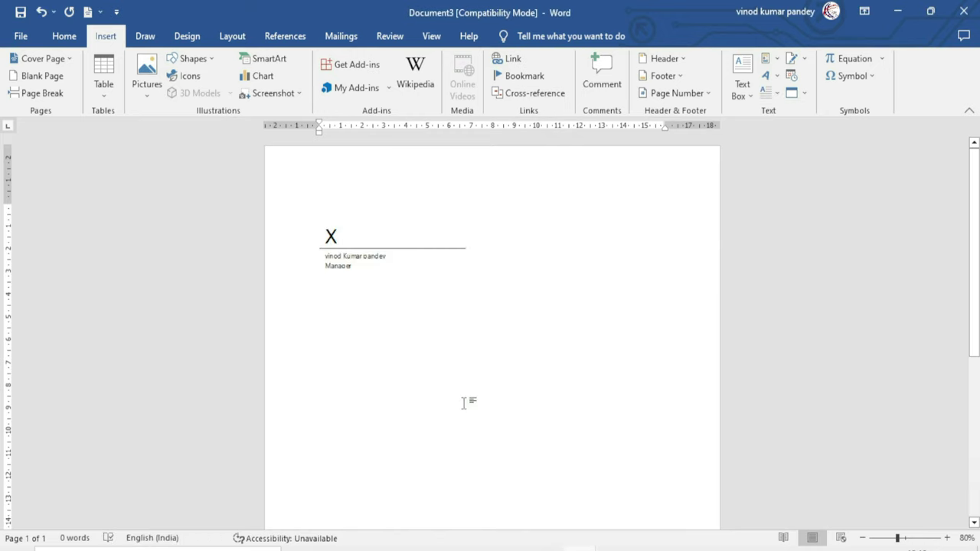
scroll(462, 403, "up", 3)
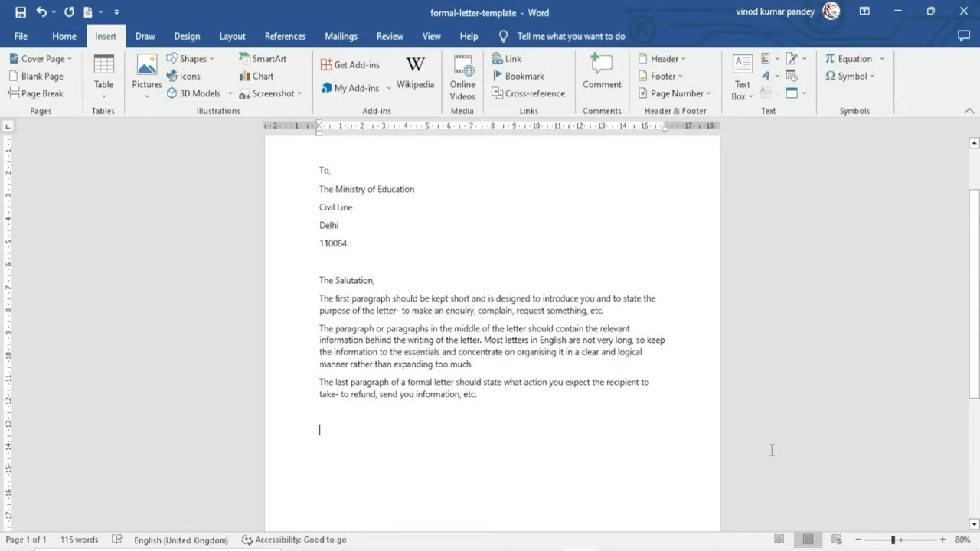
Draw a short horizontal line below the last paragraph and style it Moderate Line - Dark 1
left_click(204, 60)
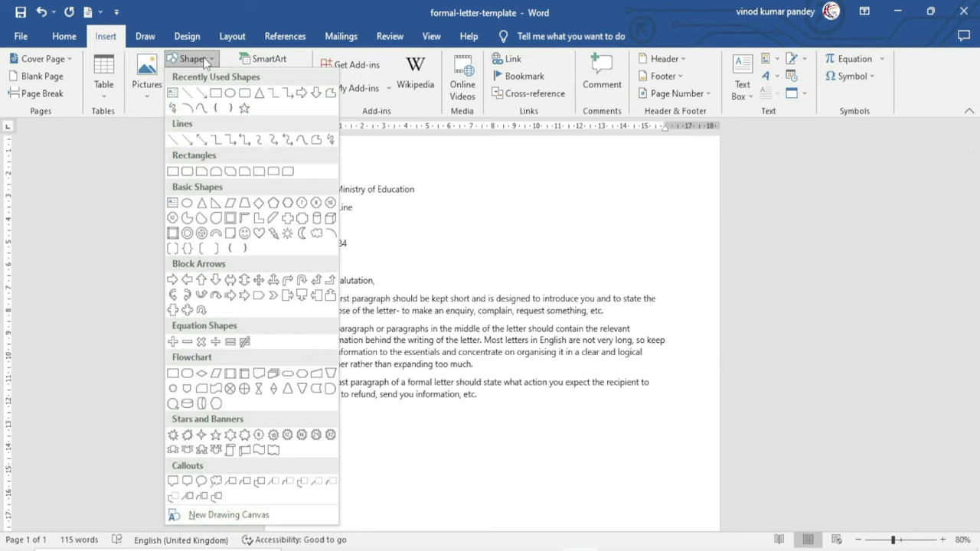
left_click(189, 95)
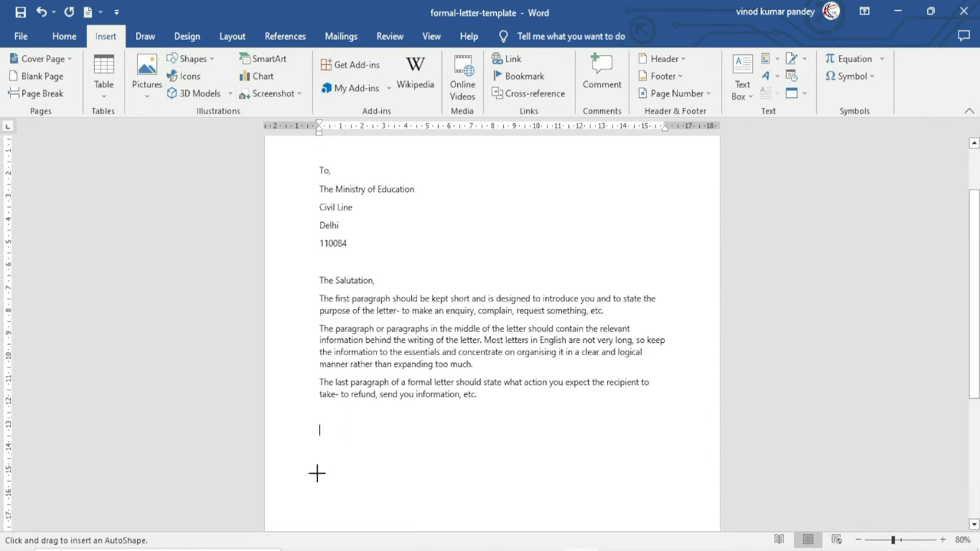
left_click_drag(313, 461, 407, 461)
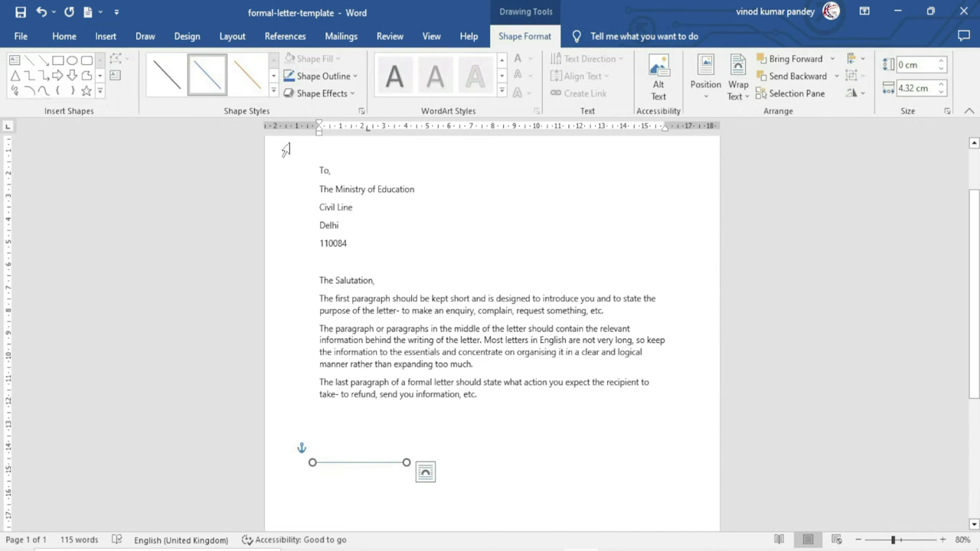
left_click(273, 93)
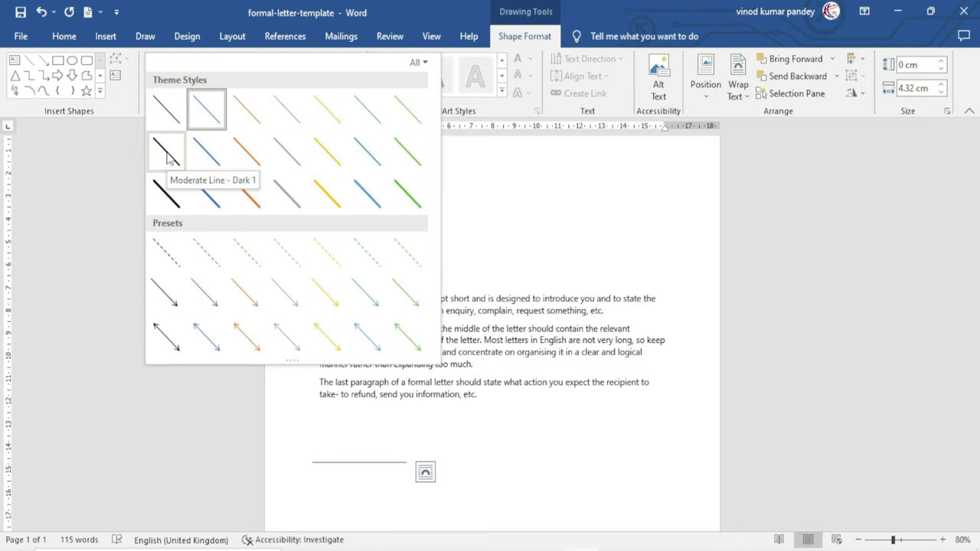
left_click(168, 153)
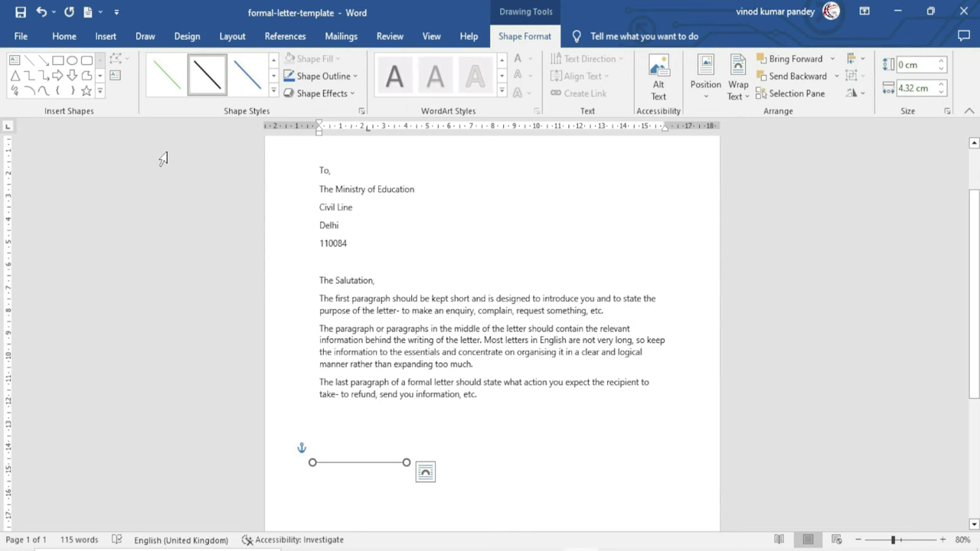
left_click(331, 477)
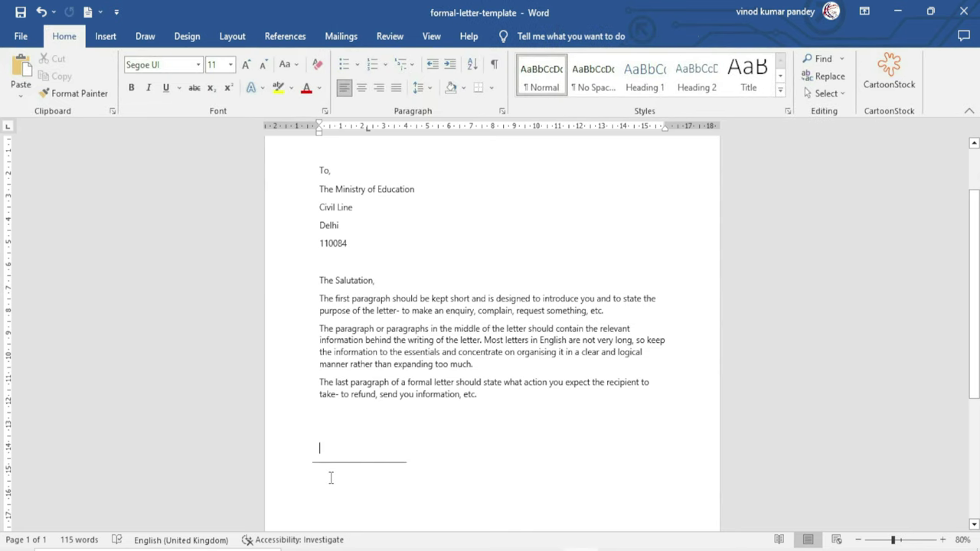
Type the sender's full name on a new line below the signature line and make it bold
key("Return")
key("Return")
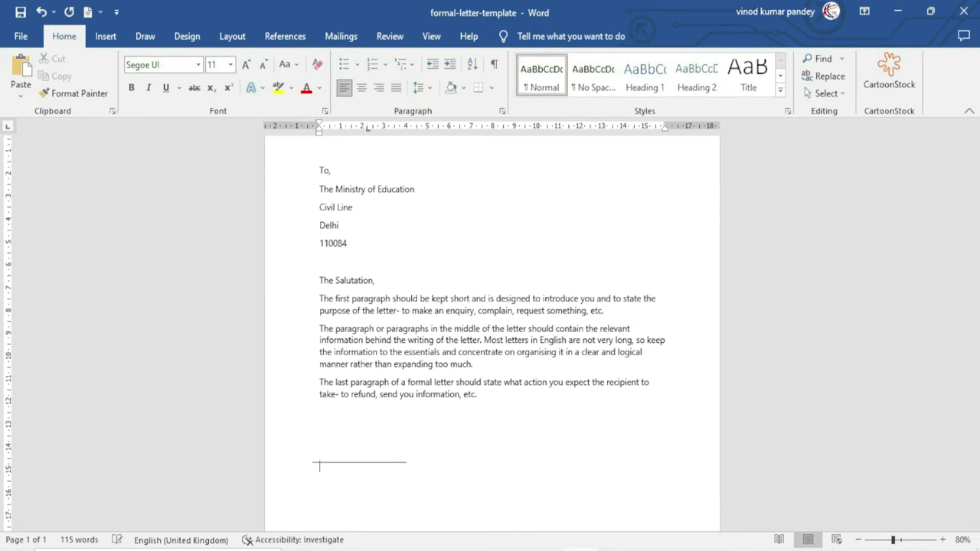
triple_click(377, 485)
key("ctrl+b")
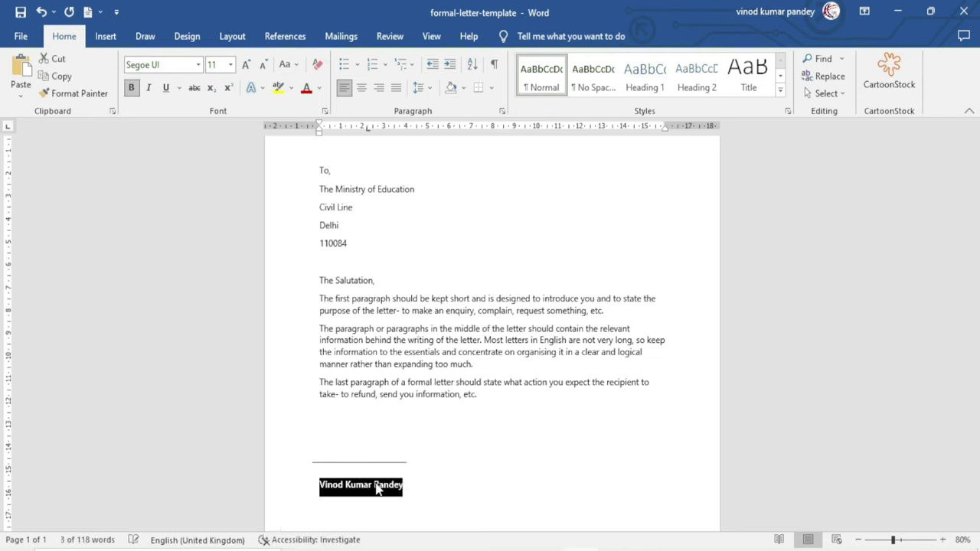
left_click(417, 466)
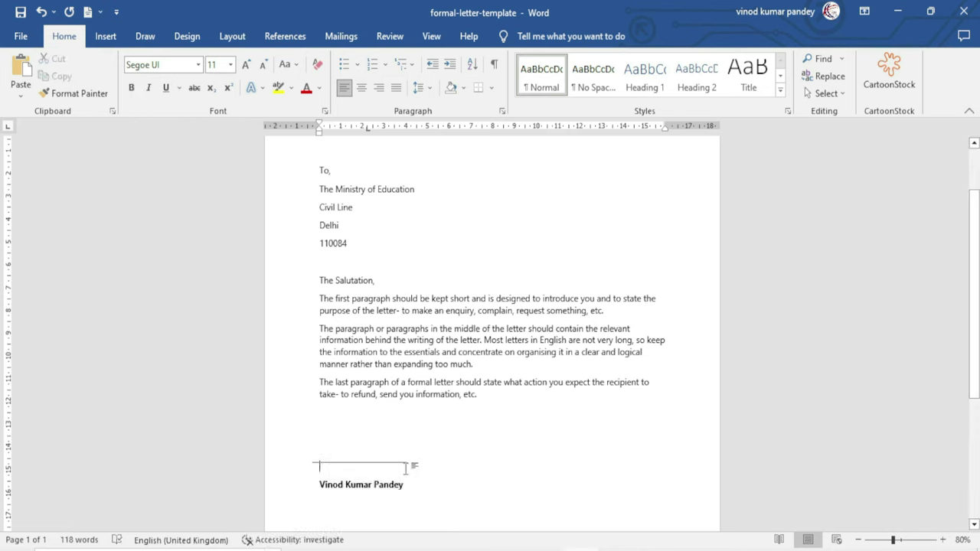
Nudge the signature line down toward the name, then start a new line after the name
left_click(359, 462)
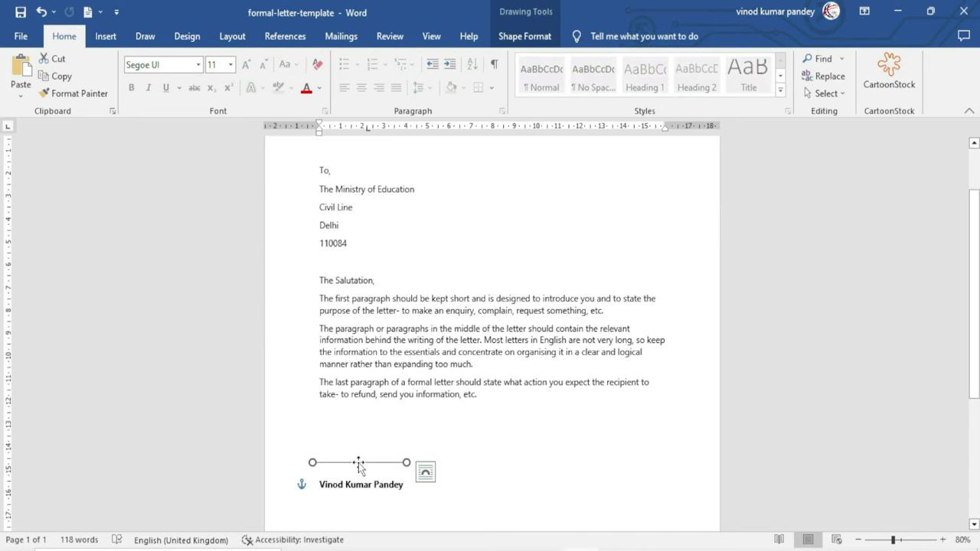
key("Down")
key("Down")
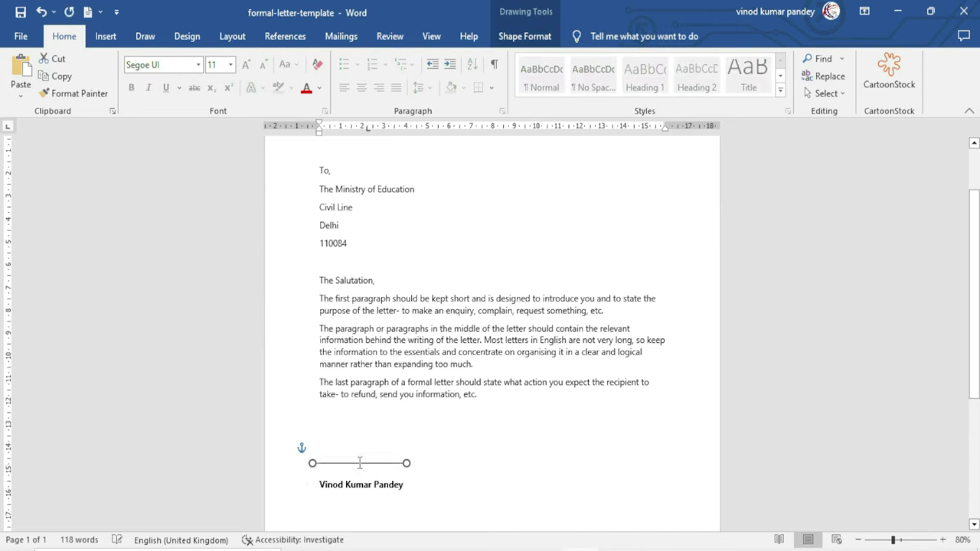
key("ctrl+Right")
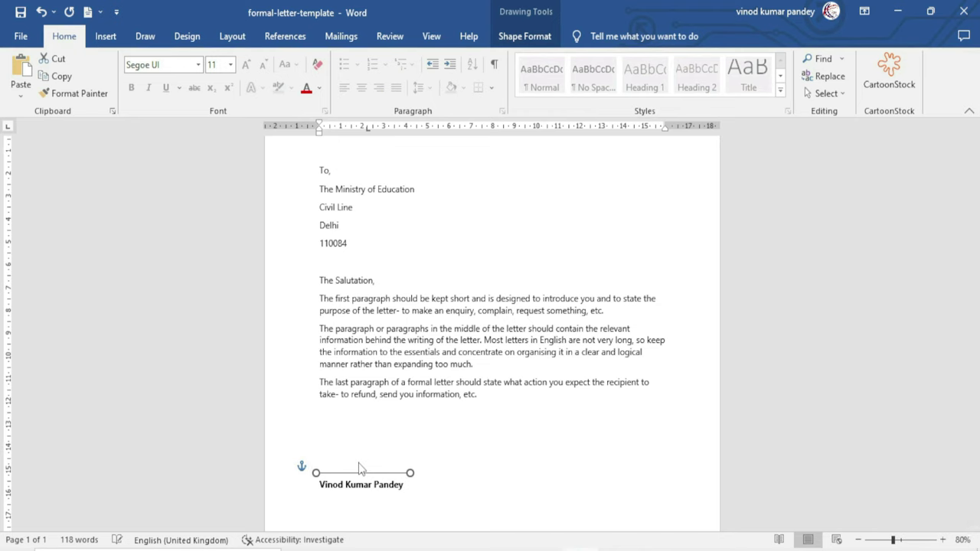
key("ctrl+Down")
key("ctrl+Up")
key("ctrl+Down")
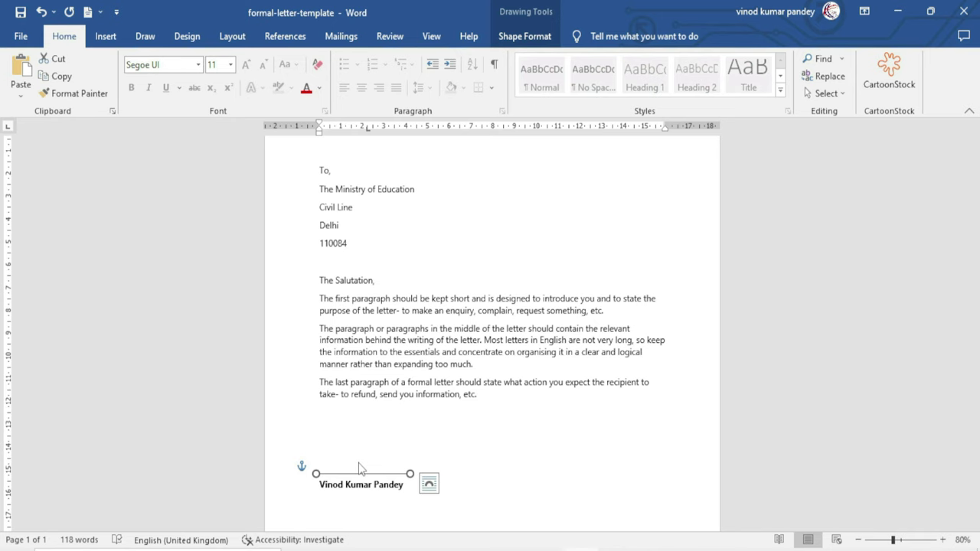
left_click(399, 491)
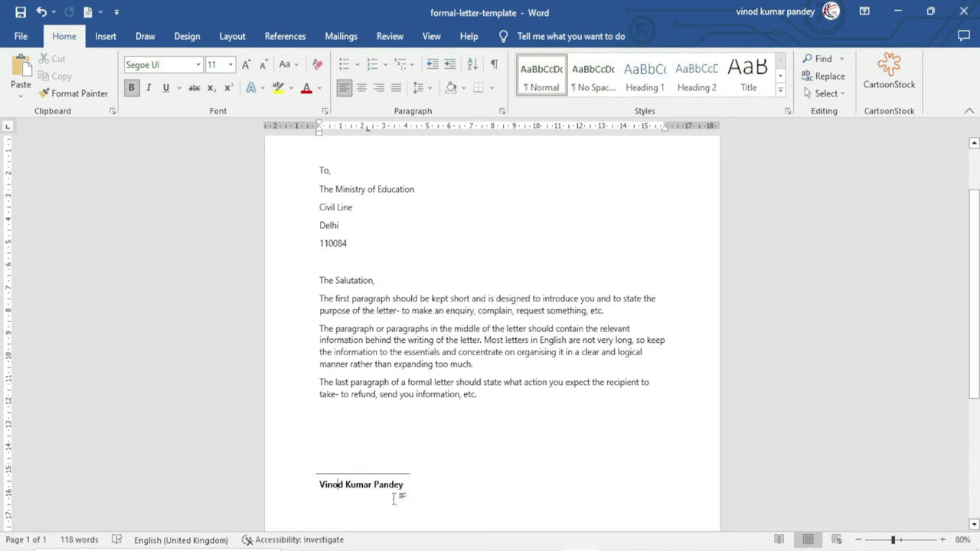
key("Return")
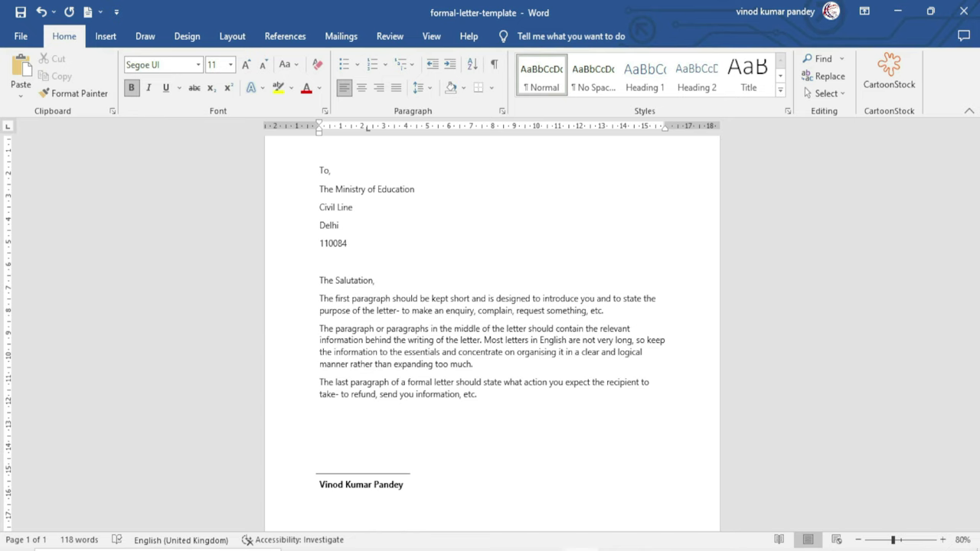
Add 'Website Developer' unbolded, then 'Excel Infotech Pvt. Ltd.' on the next line
type("Website Developer")
key("shift+Home")
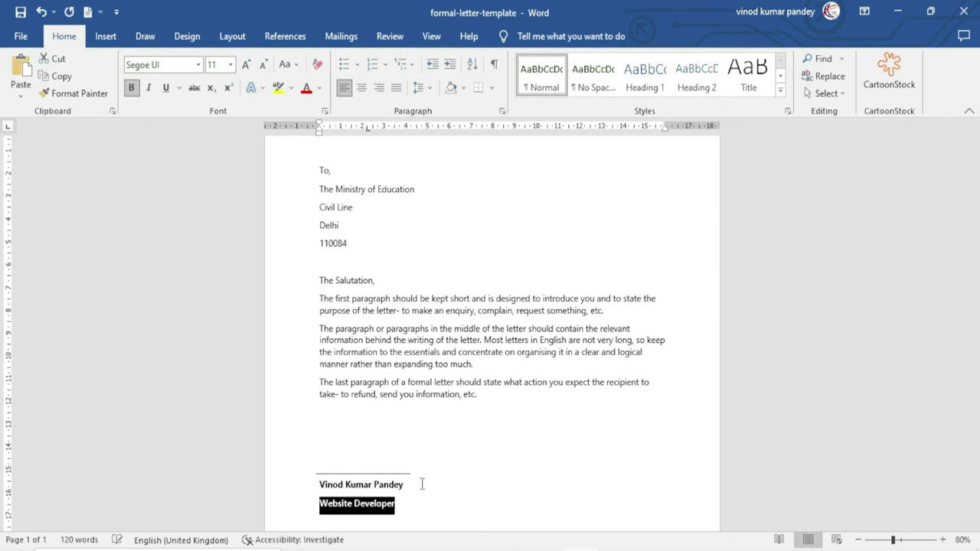
key("ctrl+b")
left_click(411, 504)
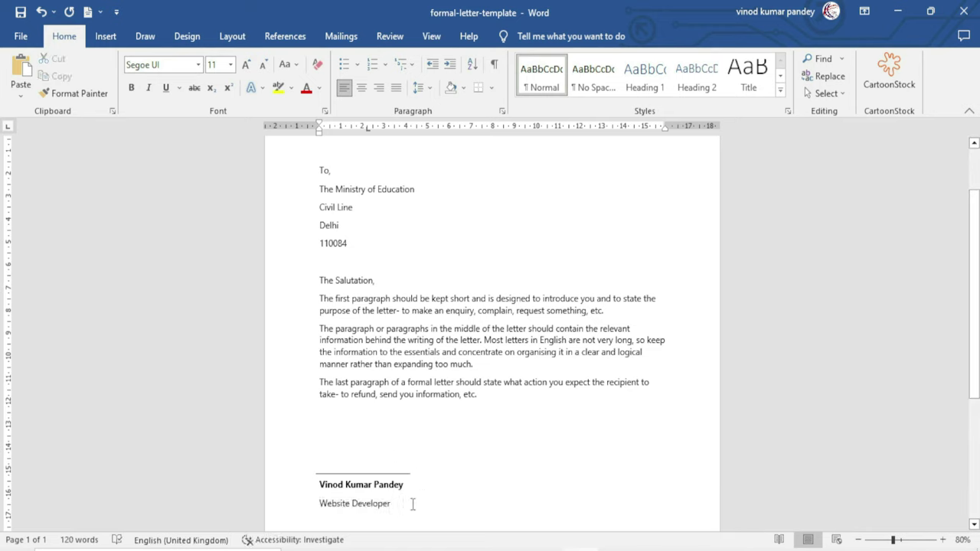
key("Return")
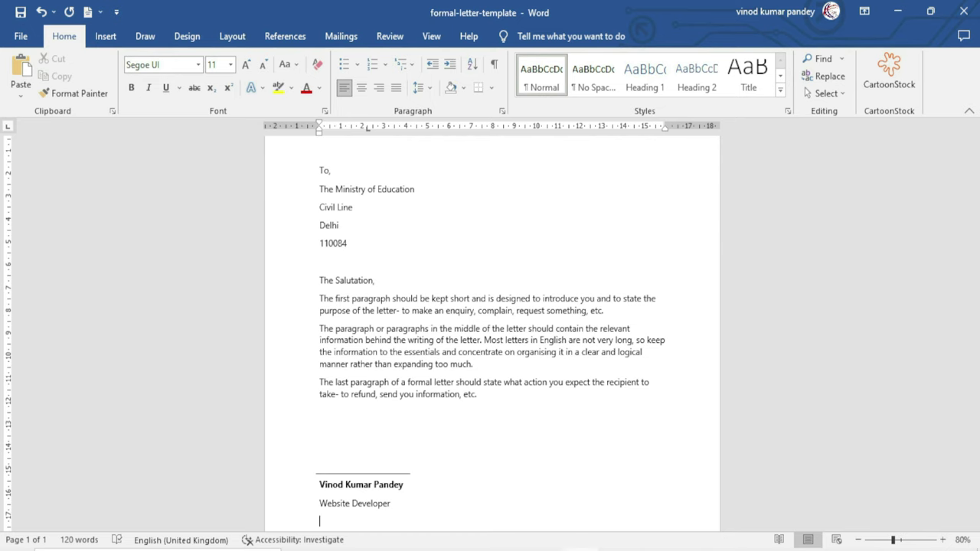
type("Excel Infotech Pvt. Ltd.")
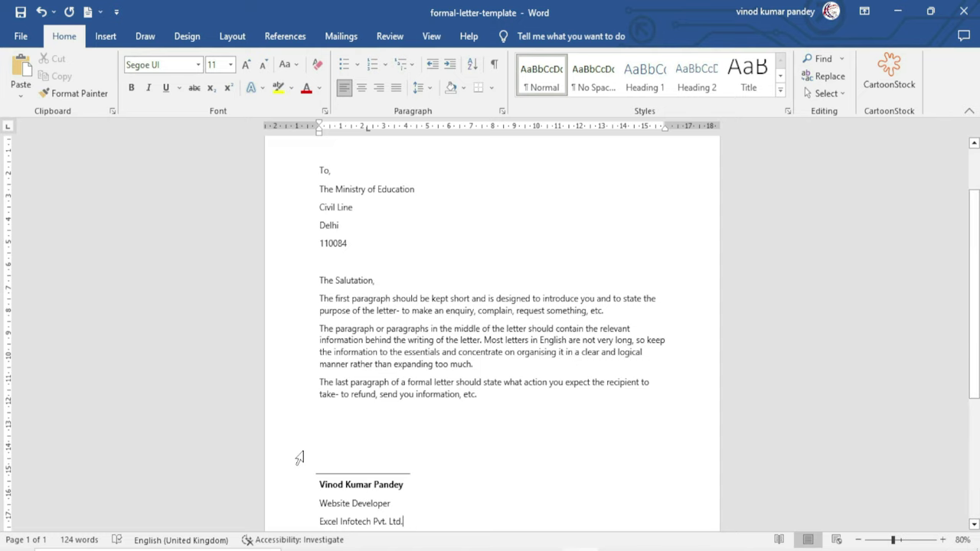
Insert the Sig image from this computer and shrink it to signature size
left_click(113, 37)
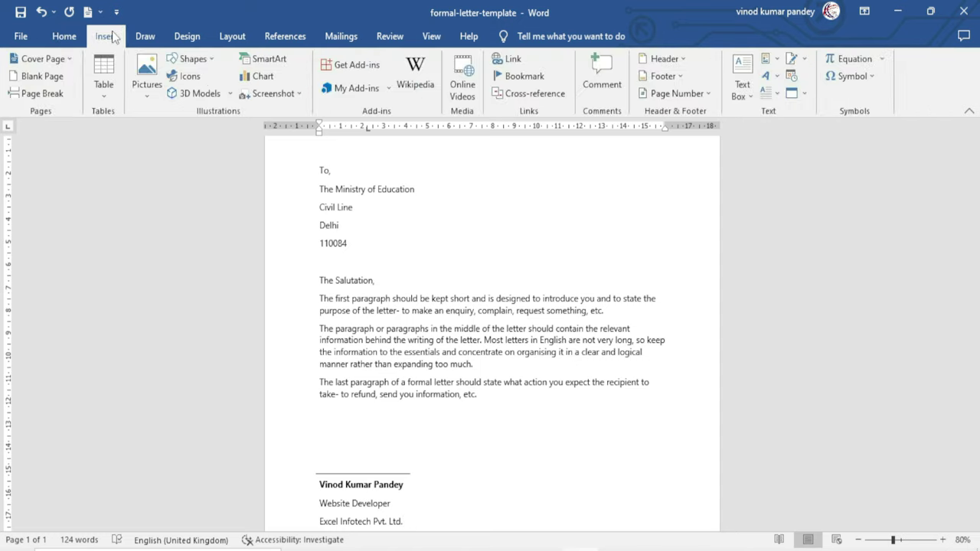
left_click(145, 71)
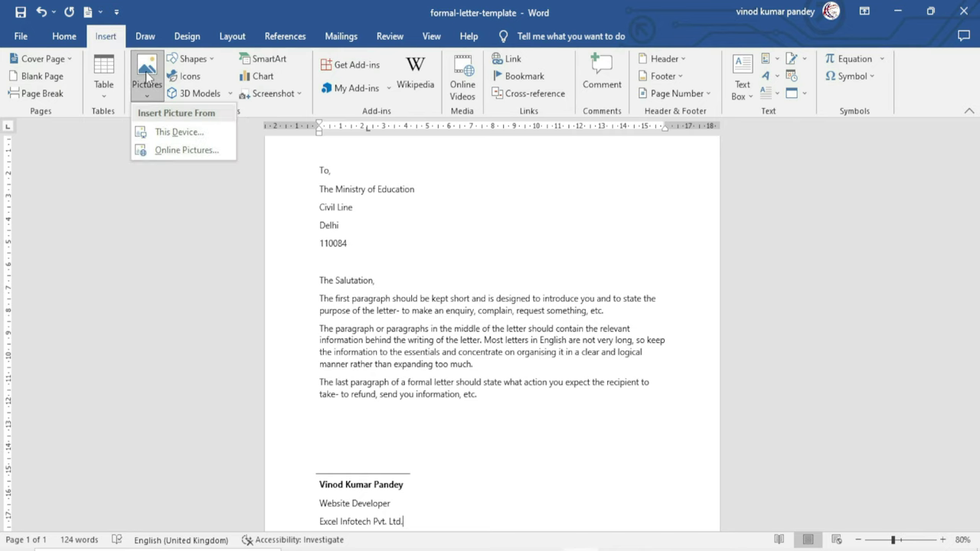
left_click(189, 135)
left_click(399, 203)
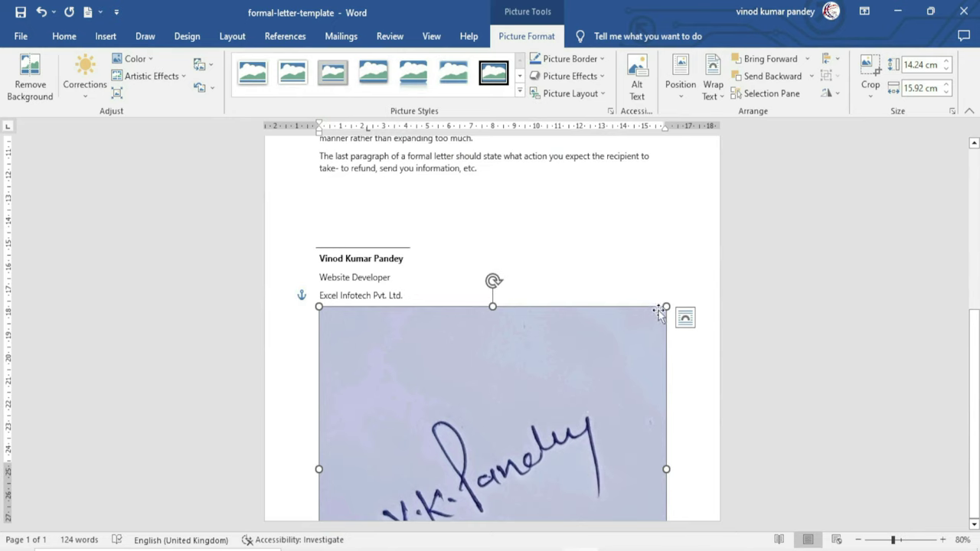
mouse_move(666, 306)
left_mouse_down()
mouse_move(571, 371)
mouse_move(503, 449)
left_mouse_up()
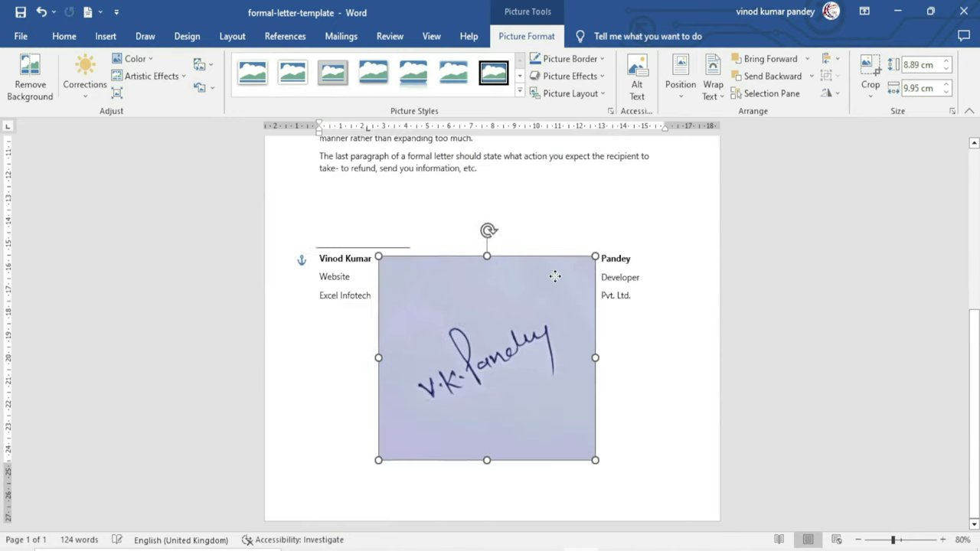
left_click_drag(596, 250, 472, 371)
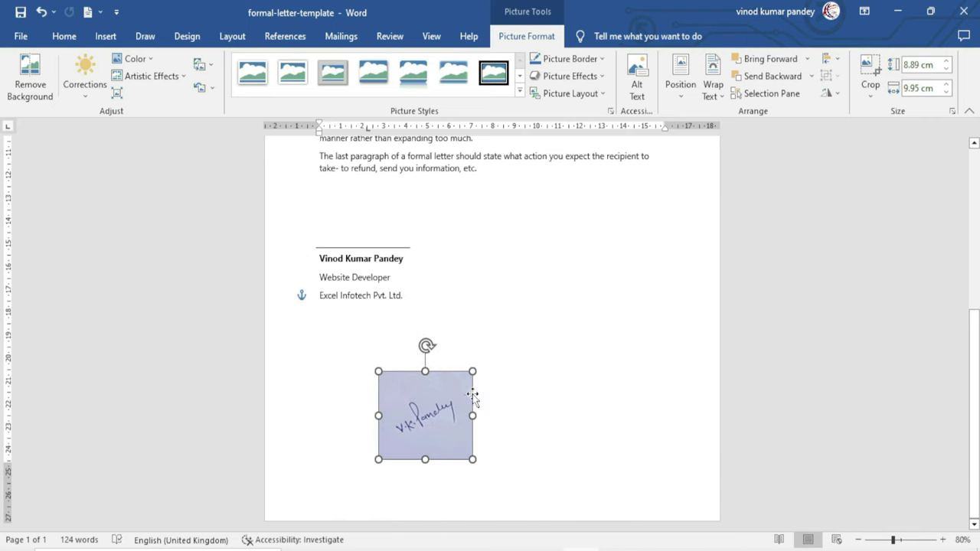
scroll(963, 385, "up", 2)
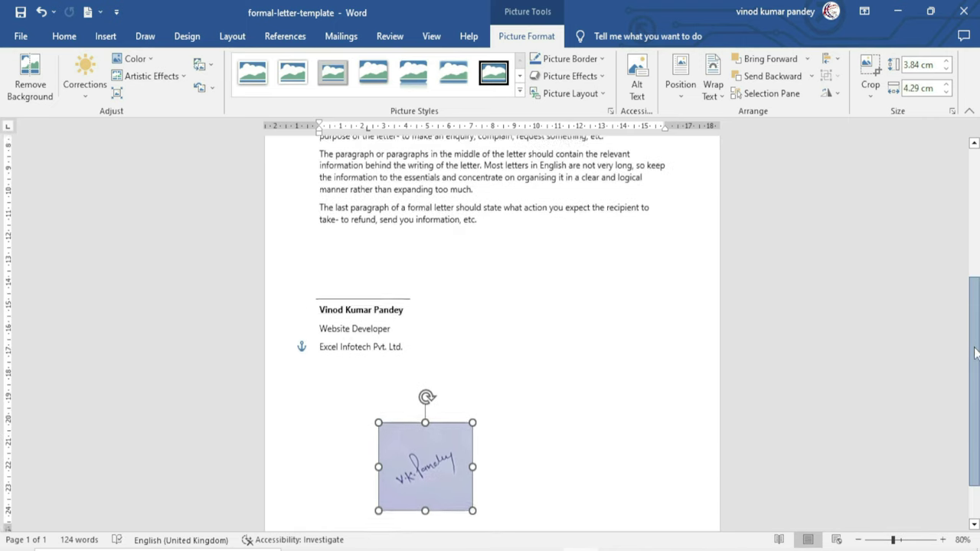
Set the signature image behind text and position it over the sender's name
mouse_move(448, 475)
left_mouse_down()
mouse_move(398, 306)
mouse_move(385, 305)
mouse_move(417, 253)
mouse_move(461, 421)
mouse_move(418, 346)
mouse_move(384, 314)
mouse_move(352, 331)
mouse_move(381, 404)
mouse_move(462, 397)
mouse_move(459, 343)
mouse_move(380, 326)
mouse_move(513, 442)
mouse_move(541, 395)
left_mouse_up()
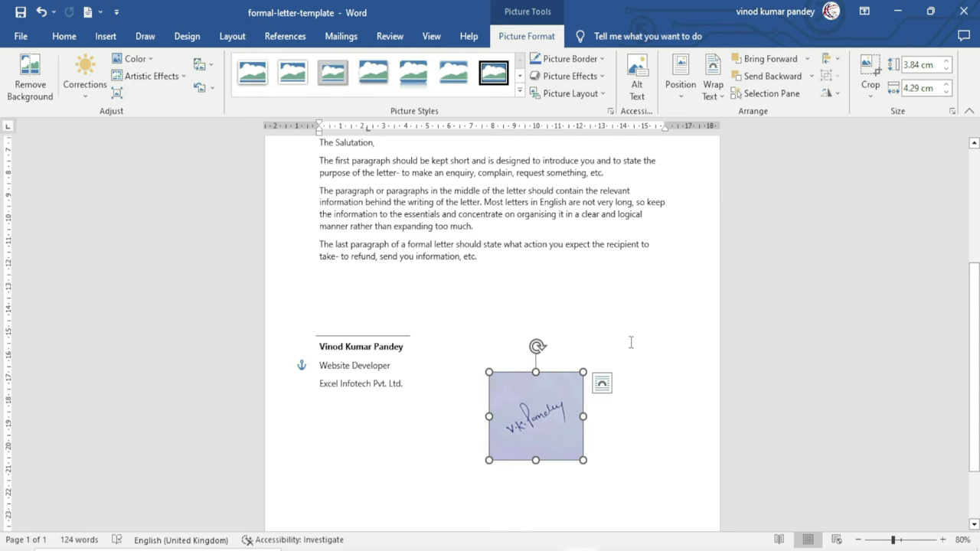
left_click(713, 90)
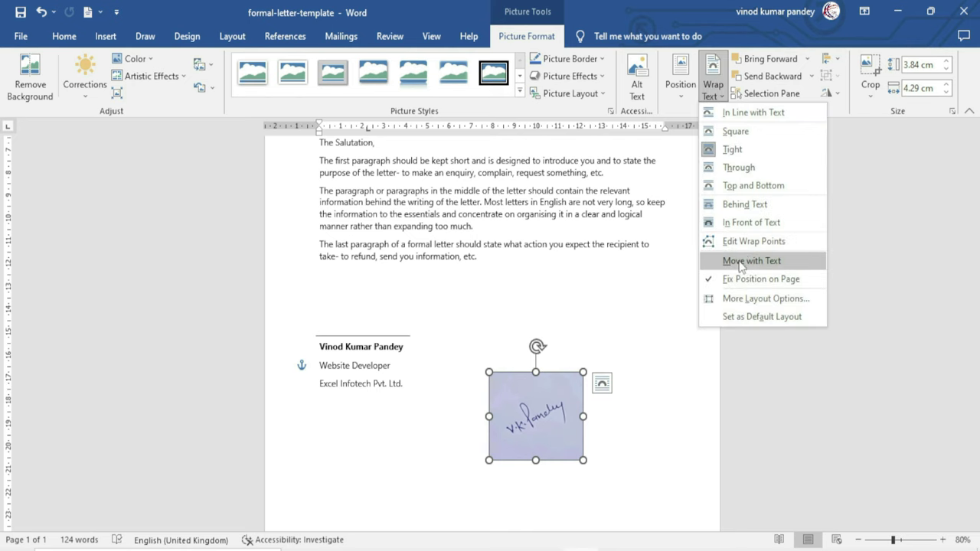
left_click(765, 205)
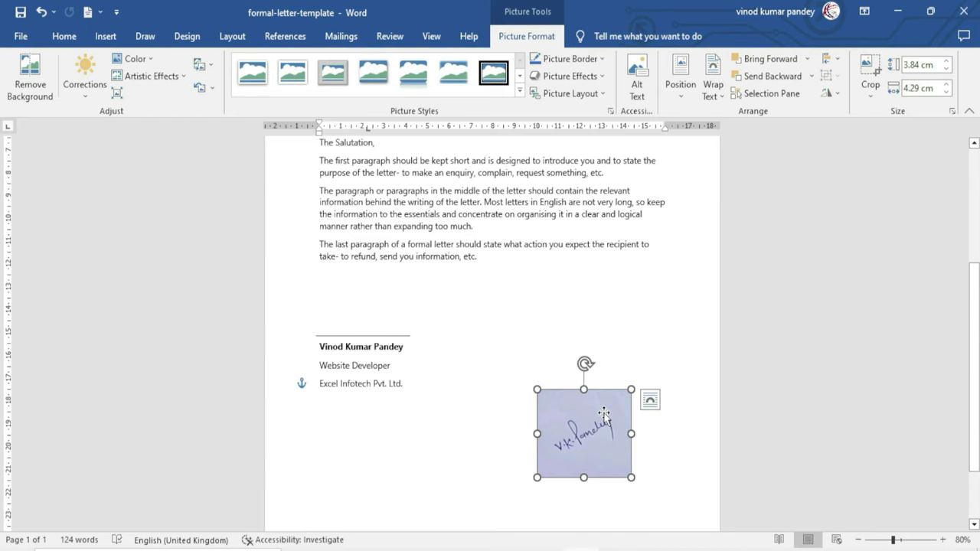
mouse_move(604, 414)
left_mouse_down()
mouse_move(501, 364)
mouse_move(428, 288)
mouse_move(371, 298)
mouse_move(380, 297)
left_mouse_up()
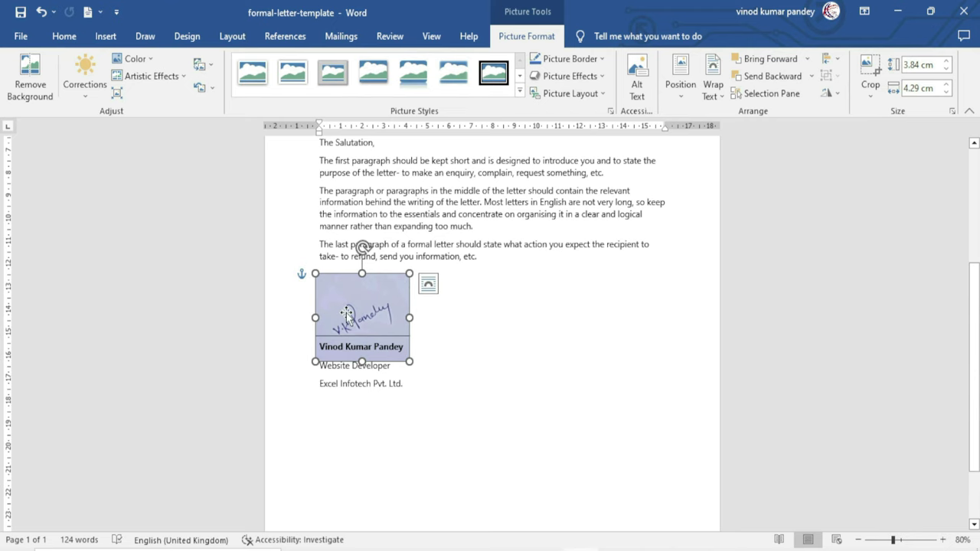
left_click(466, 402)
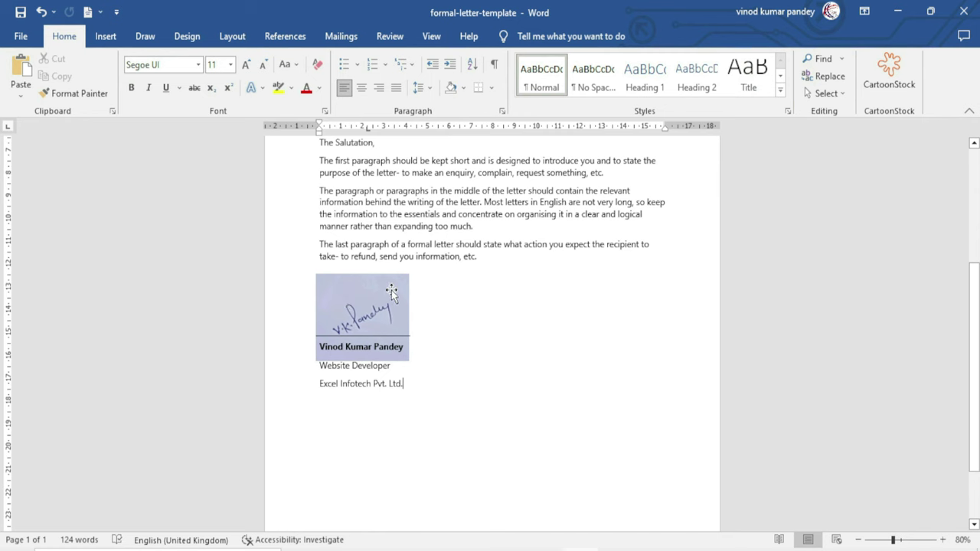
Select the signature picture, check its Corrections without applying any, and reselect it
left_click(331, 303)
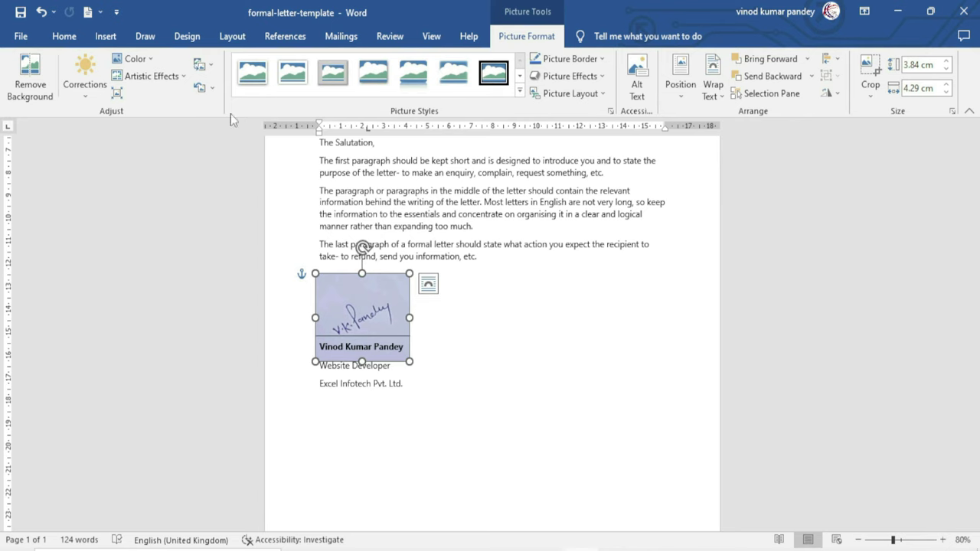
left_click(83, 98)
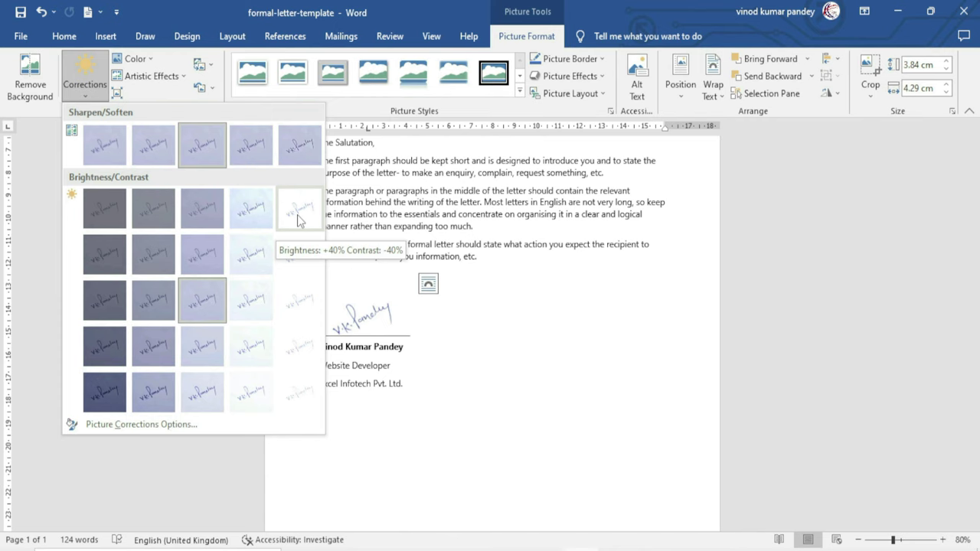
key("Escape")
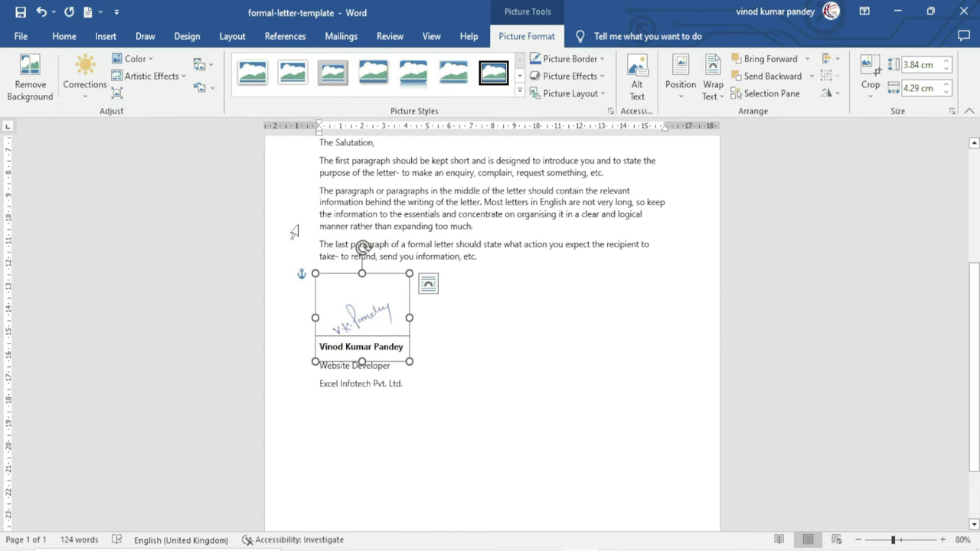
left_click(474, 353)
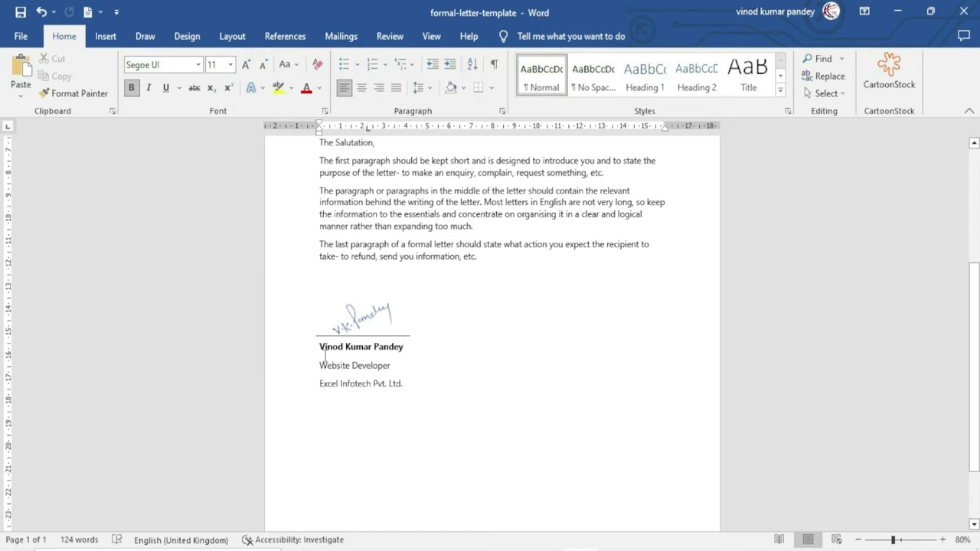
left_click(380, 297)
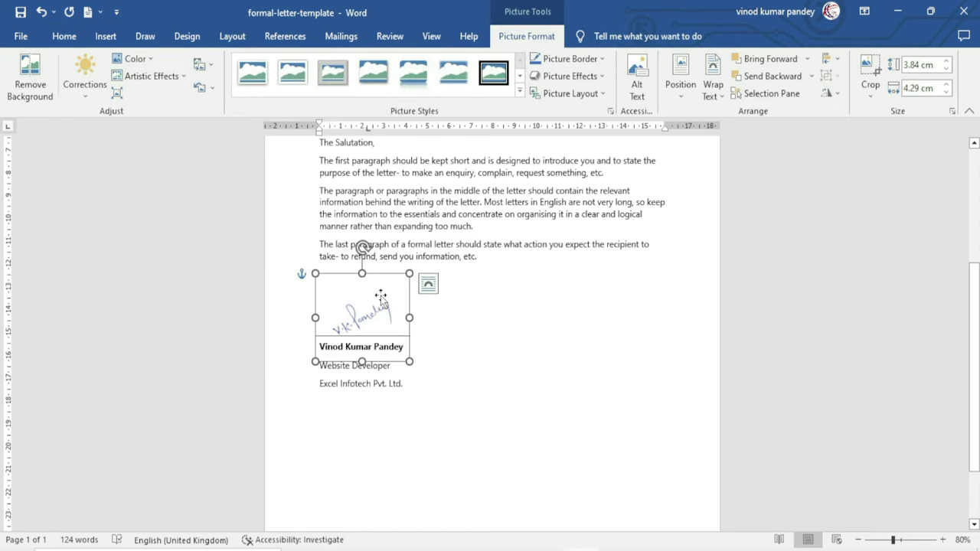
left_click(429, 329)
left_click(394, 329)
Apply the Photocopy artistic effect and a colour saturation to the signature picture
left_click(182, 76)
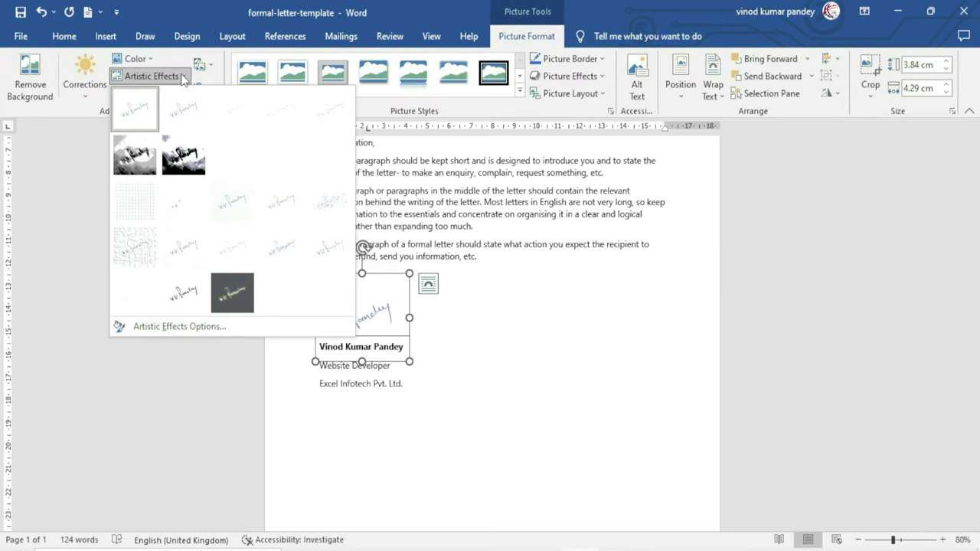
left_click(184, 293)
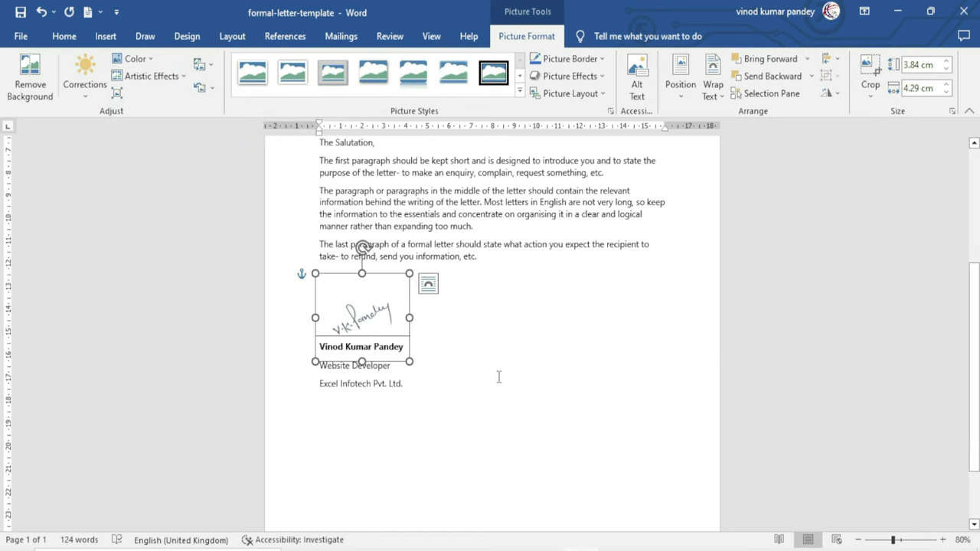
left_click(145, 59)
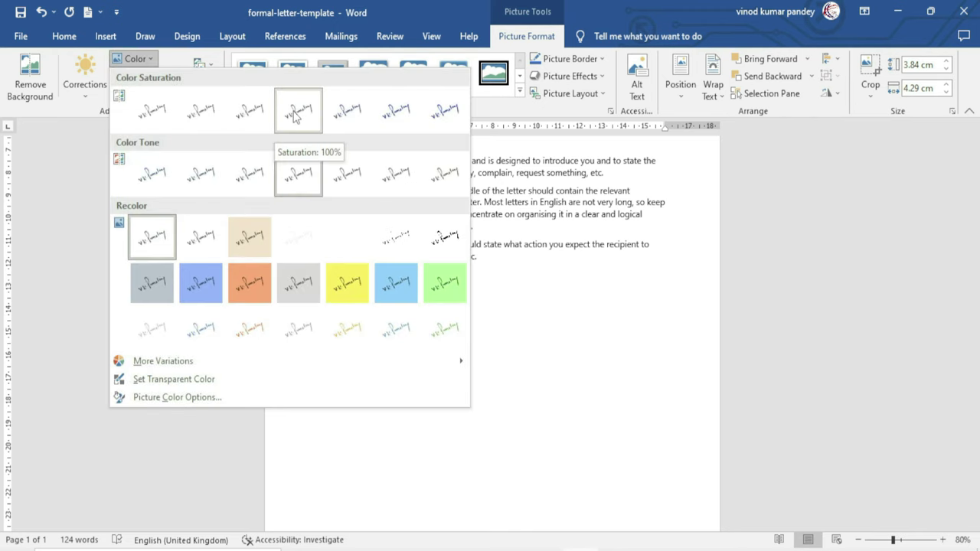
left_click(442, 117)
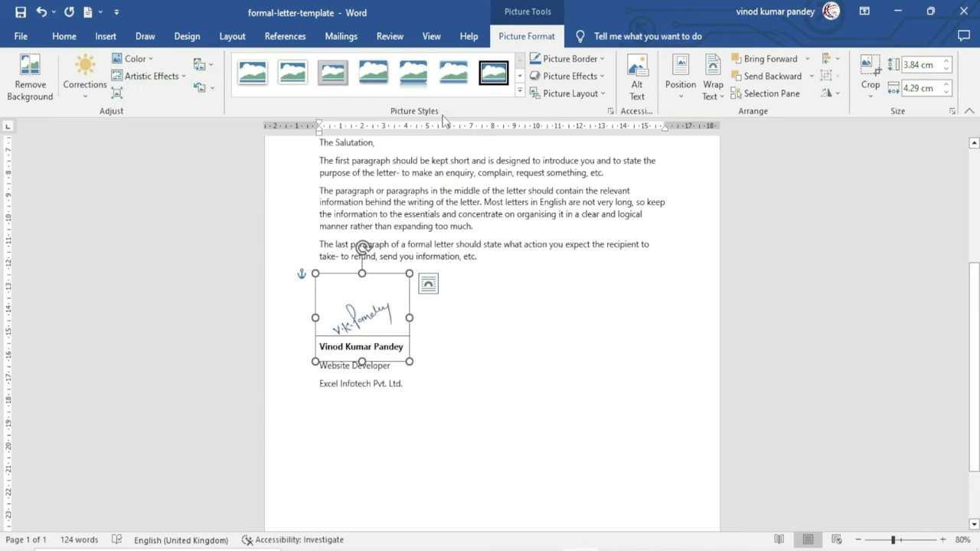
left_click(436, 349)
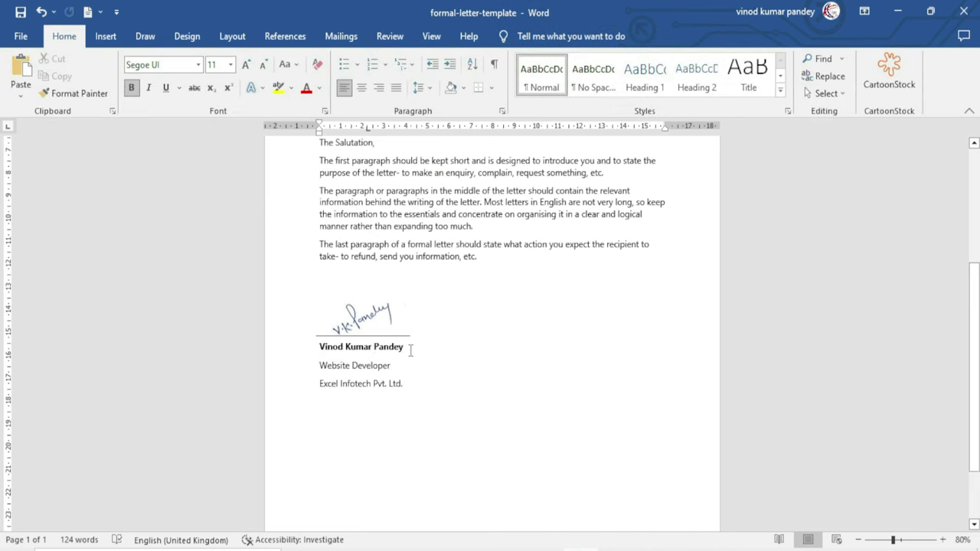
scroll(420, 409, "up", 1)
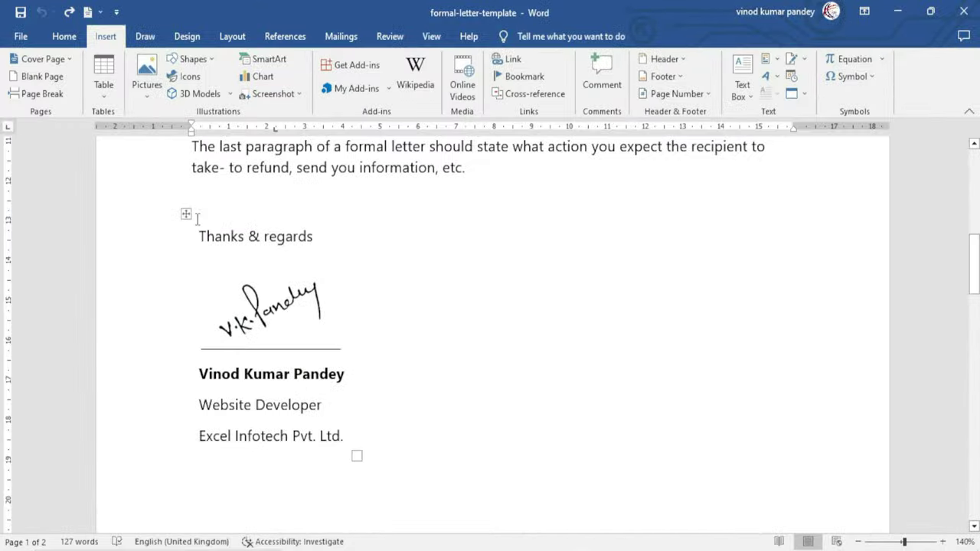
Save the closing block, Thanks & regards to the company line, as an AutoText entry named after the signer
left_click_drag(197, 214, 321, 435)
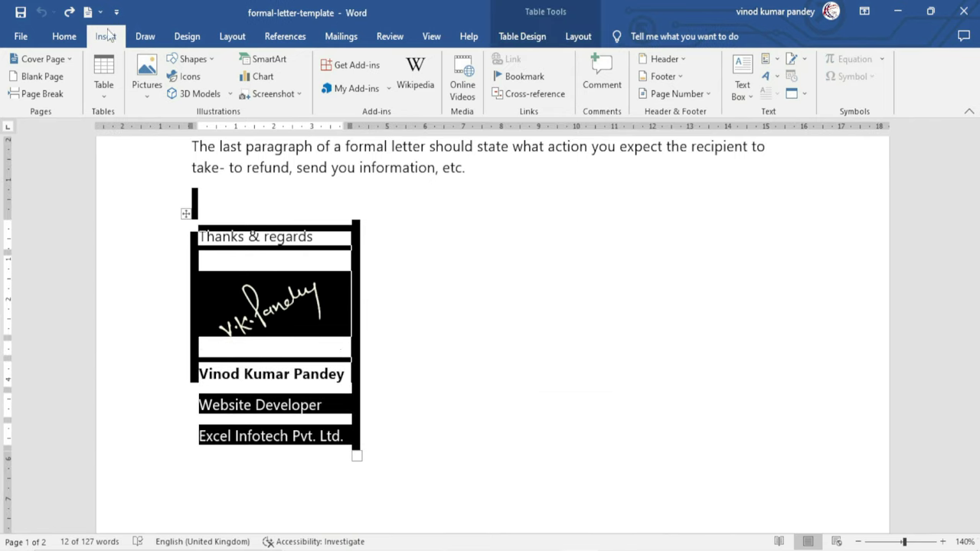
left_click(776, 61)
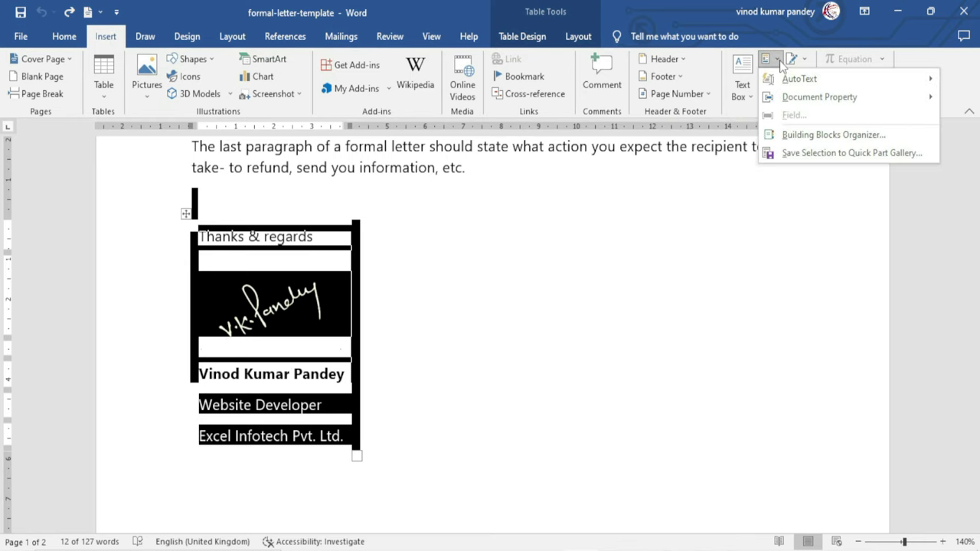
mouse_move(786, 82)
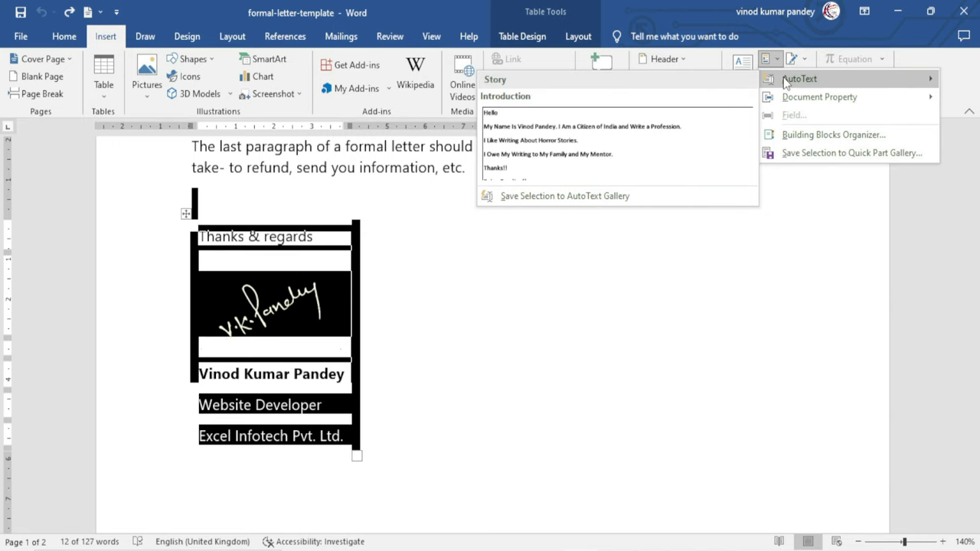
left_click(552, 198)
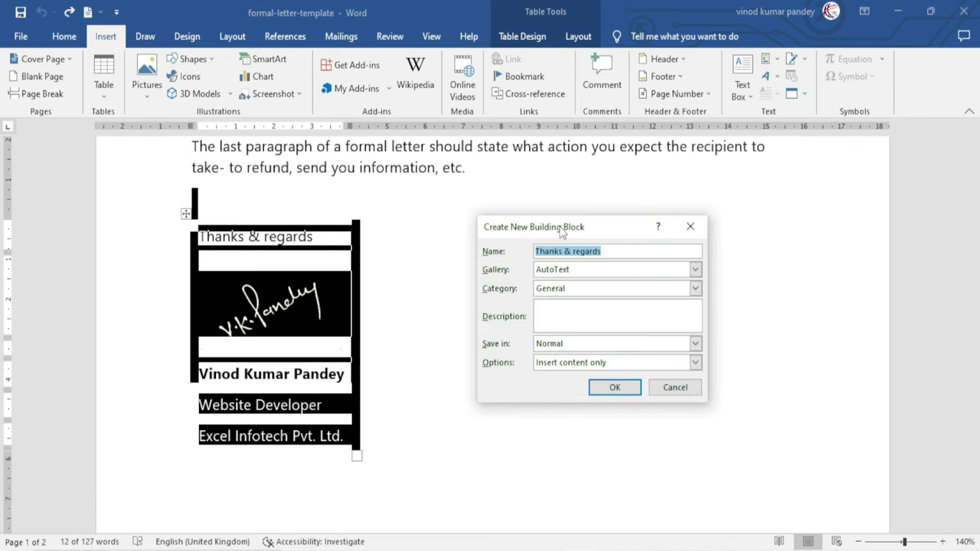
left_click_drag(561, 232, 542, 248)
left_click(593, 266)
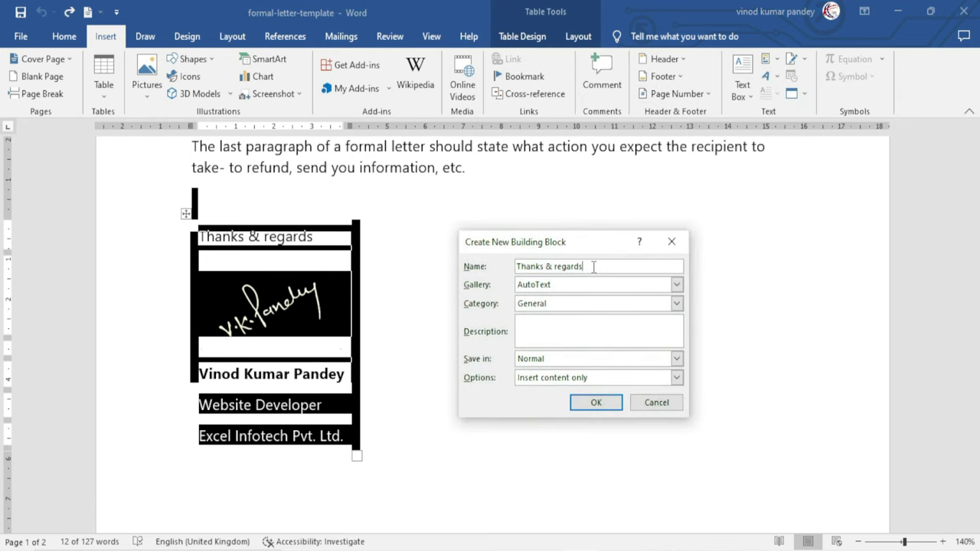
key("BackSpace")
key("BackSpace")
key("BackSpace")
key("BackSpace")
key("BackSpace")
key("BackSpace")
key("BackSpace")
key("BackSpace")
key("BackSpace")
key("BackSpace")
key("BackSpace")
key("BackSpace")
key("BackSpace")
key("BackSpace")
key("BackSpace")
key("BackSpace")
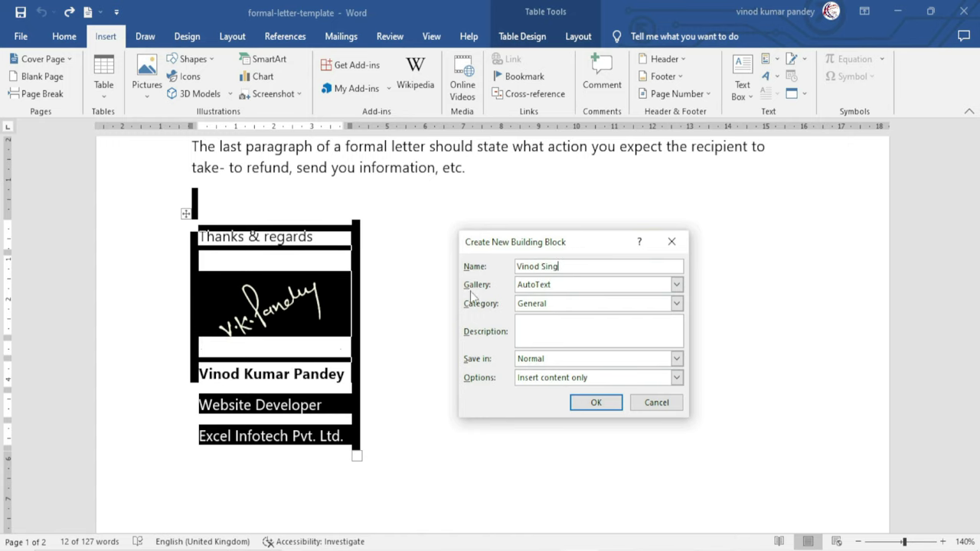
left_click(596, 403)
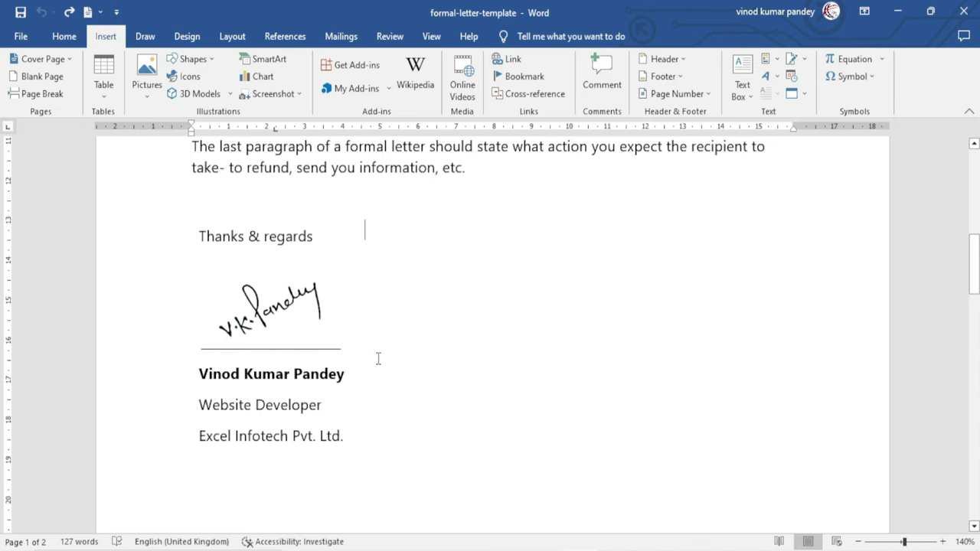
Insert the saved signature AutoText entry on the blank line below the signature
scroll(335, 383, "down", 3)
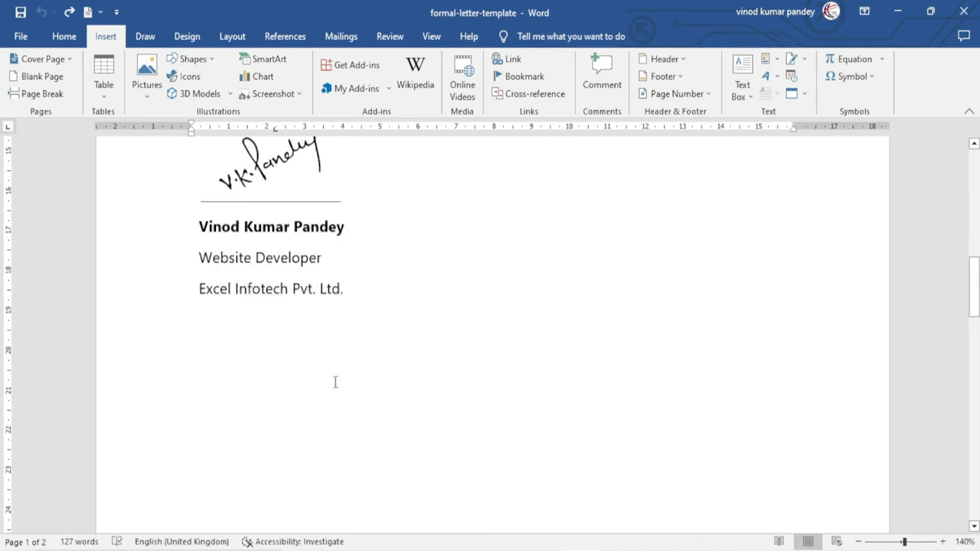
left_click(228, 347)
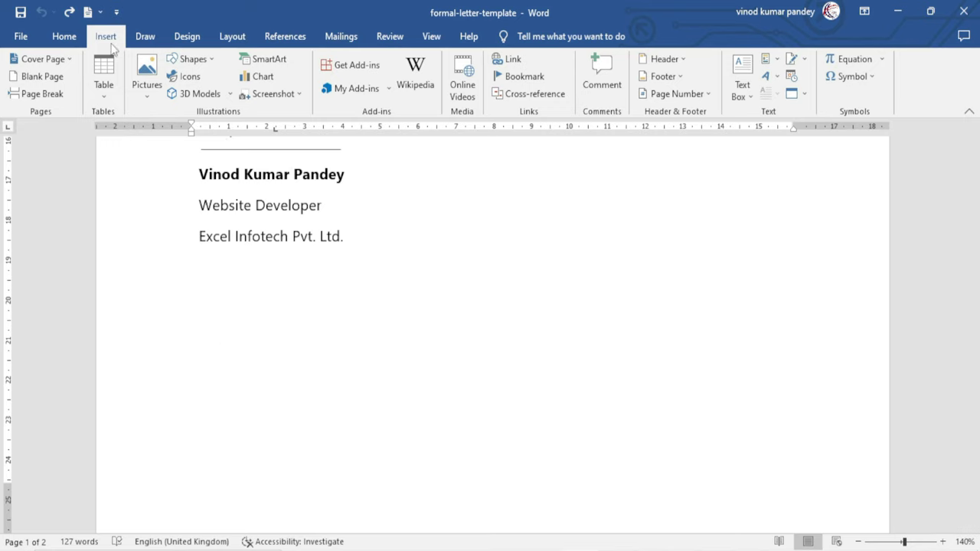
left_click(775, 61)
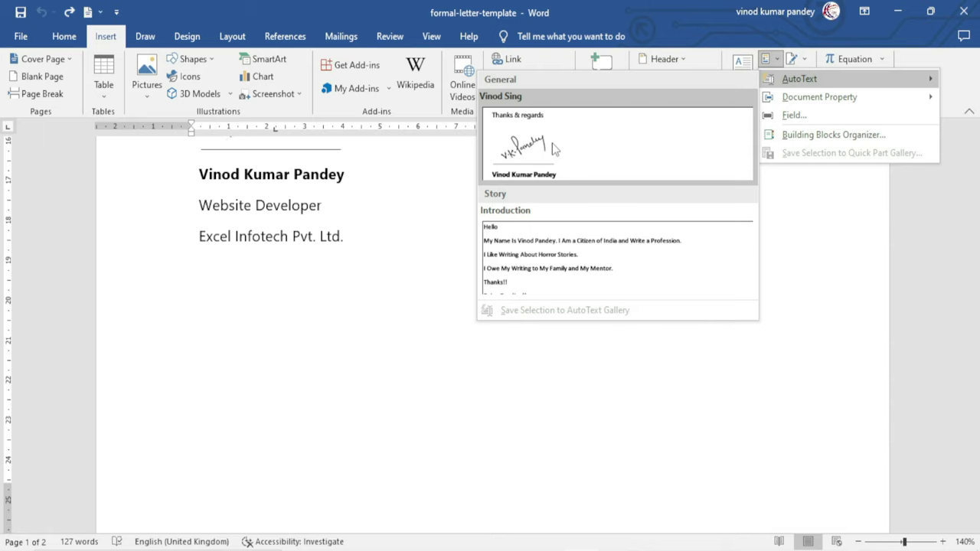
left_click(554, 149)
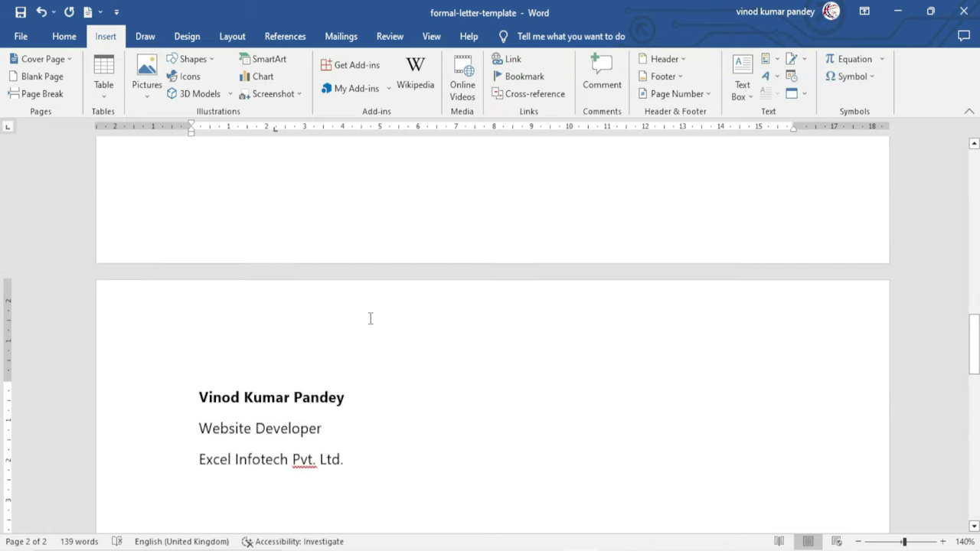
Select all the document's content and delete it, leaving a blank page
scroll(370, 319, "up", 3)
scroll(370, 318, "down", 3)
scroll(369, 318, "up", 3)
key("ctrl+a")
key("Delete")
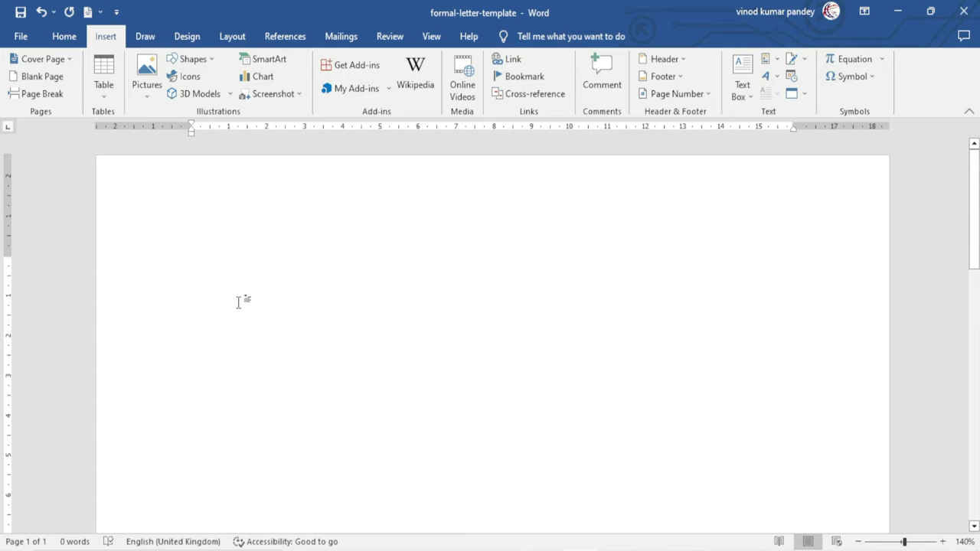
Insert the saved signature AutoText block into the blank letter from Quick Parts
left_click(776, 66)
mouse_move(793, 85)
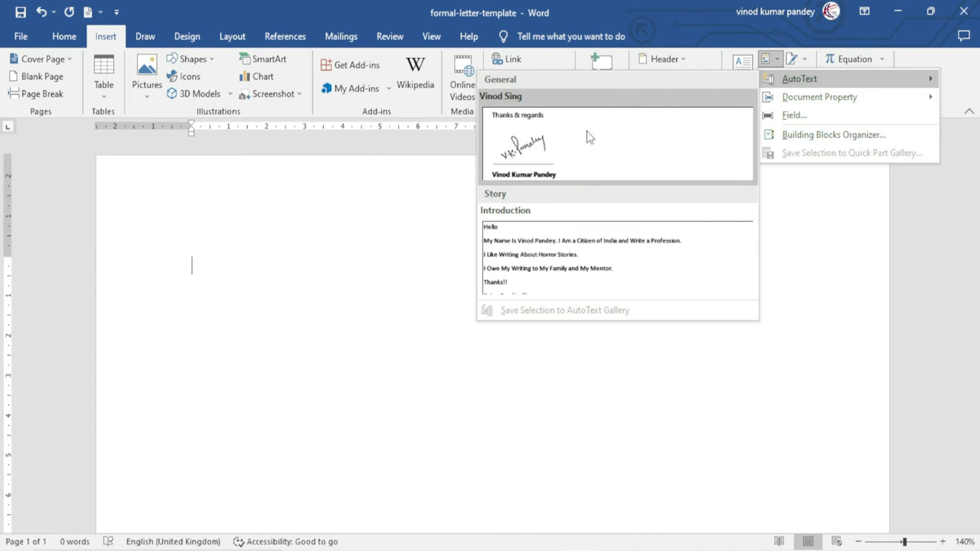
left_click(536, 149)
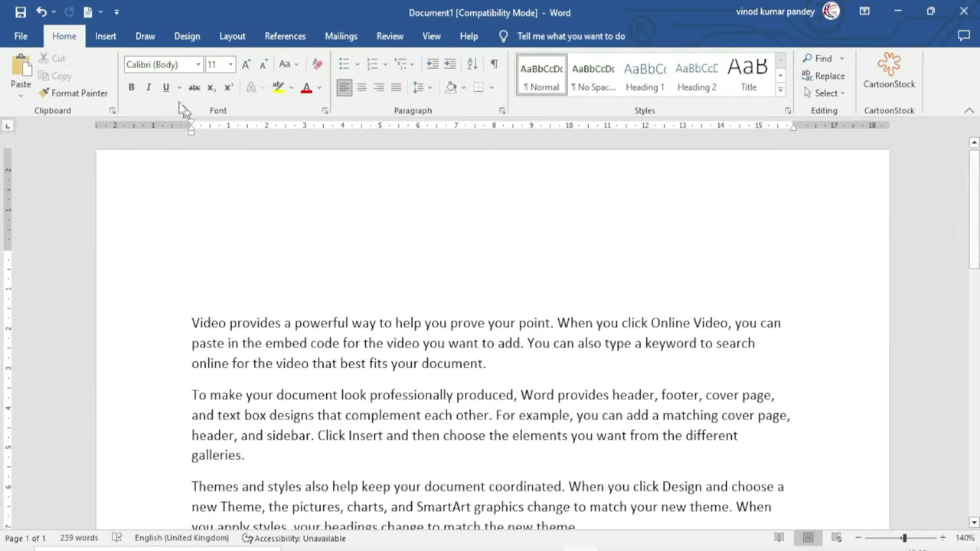
Insert the date and time 28/03/2023 12:09 at the top of Document1, then start a new line
left_click(105, 37)
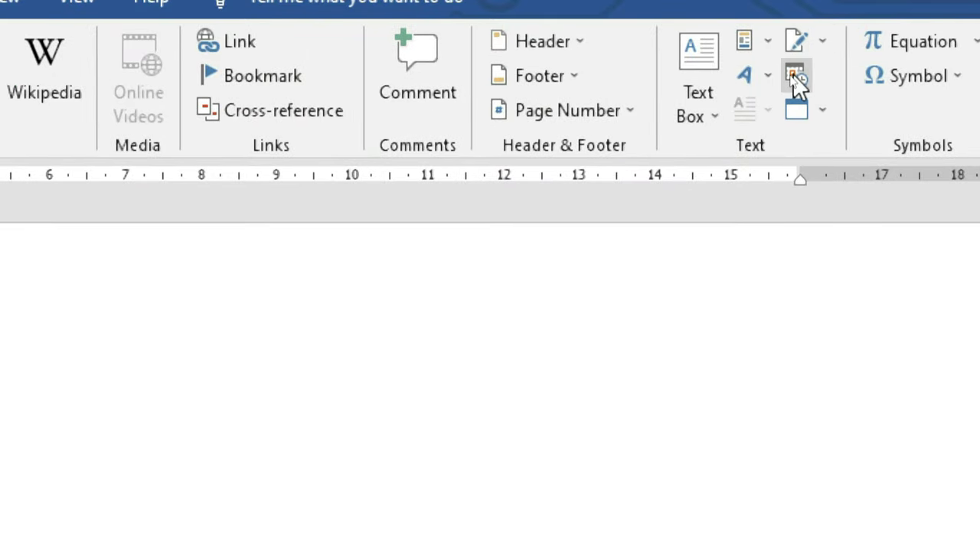
left_click(795, 77)
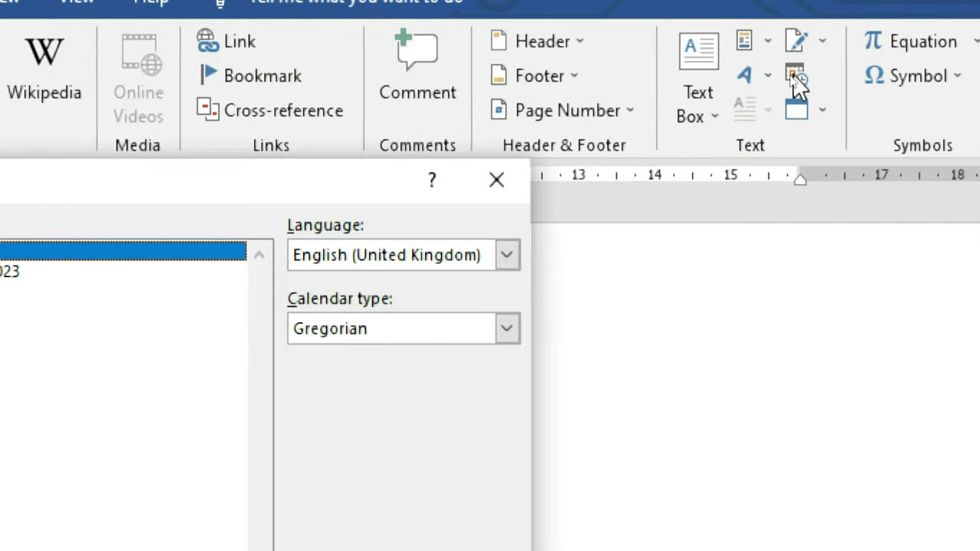
left_click_drag(530, 127, 512, 155)
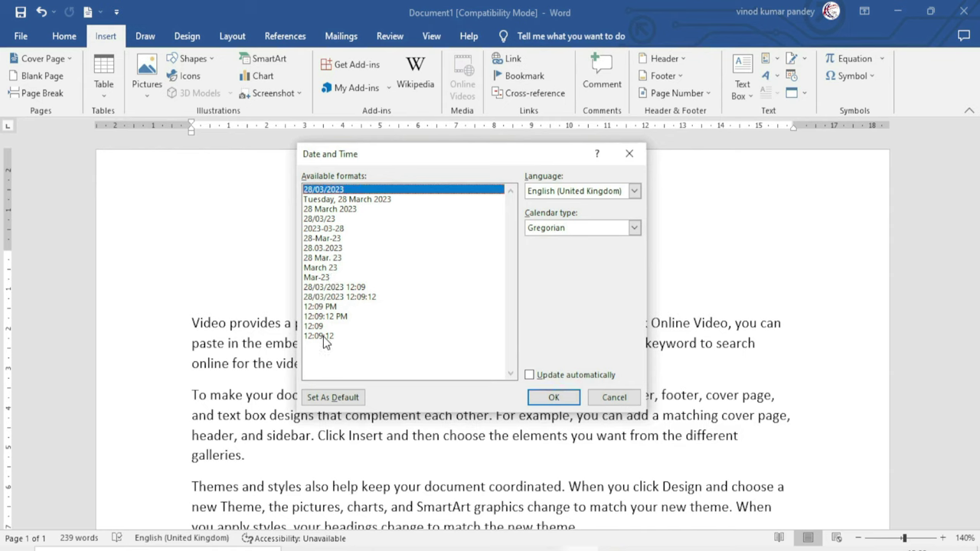
left_click(337, 288)
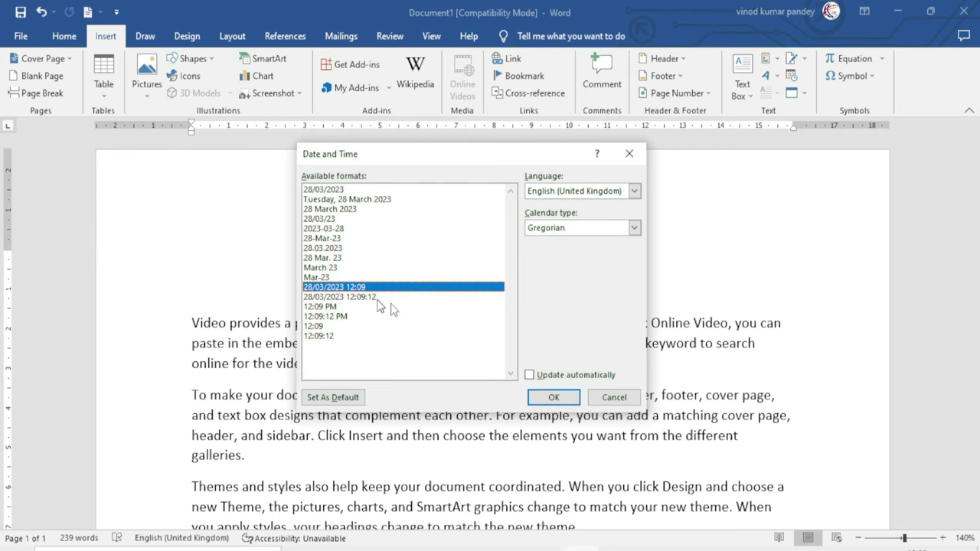
left_click(554, 398)
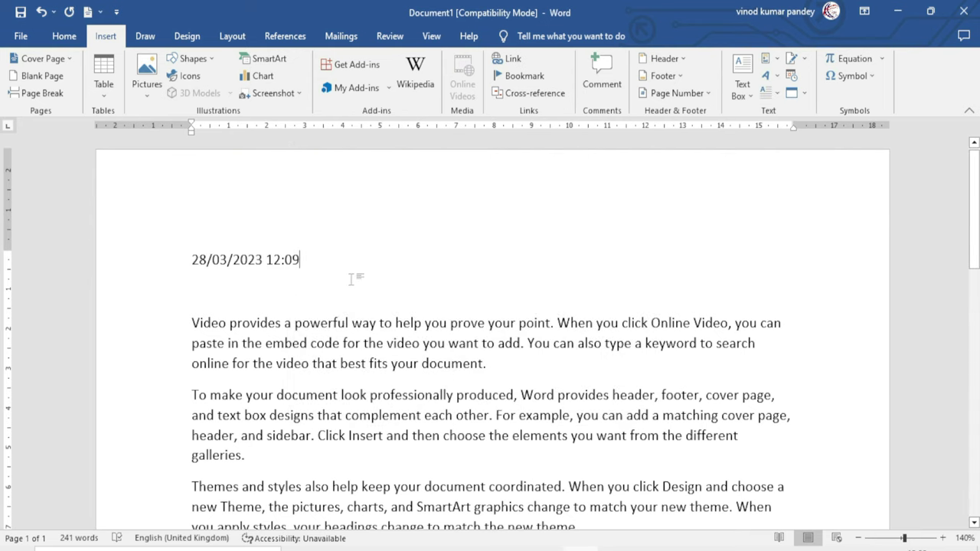
key("Return")
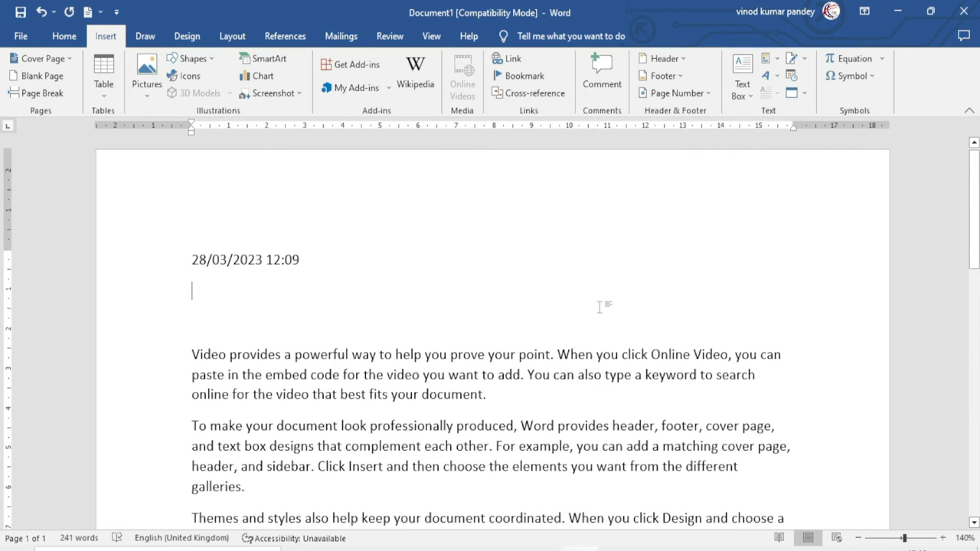
Insert the date in Hindi with the 28-मार्च-2023 format below the existing date
left_click(791, 81)
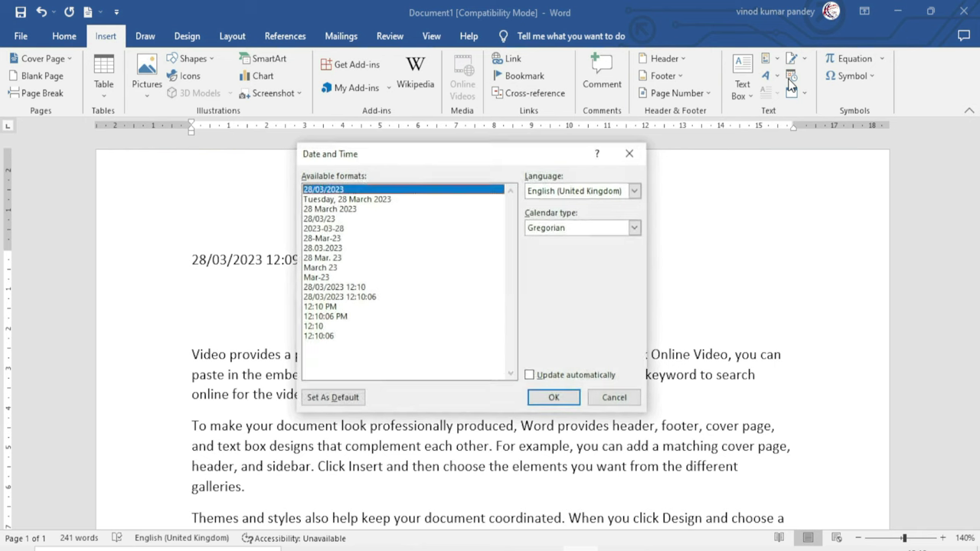
left_click_drag(497, 153, 494, 194)
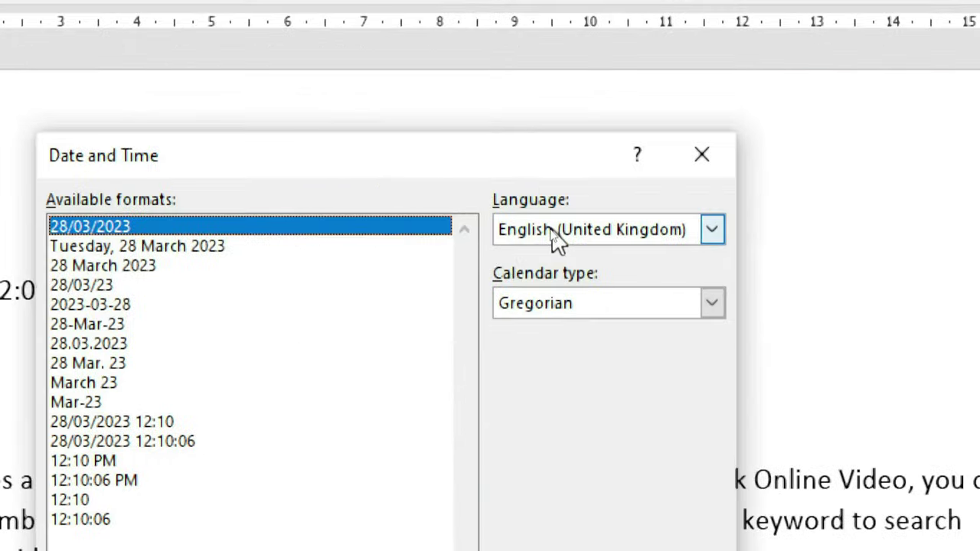
left_click(552, 233)
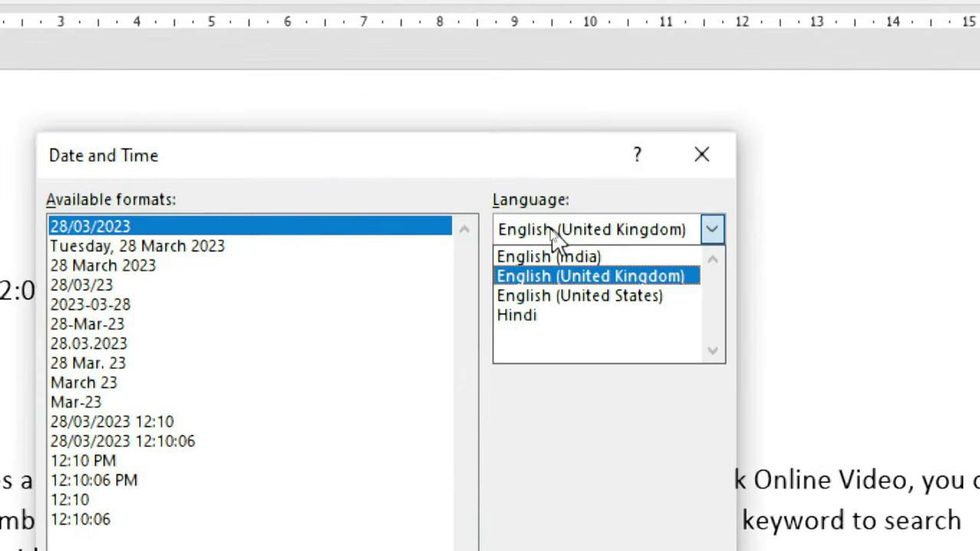
left_click(533, 317)
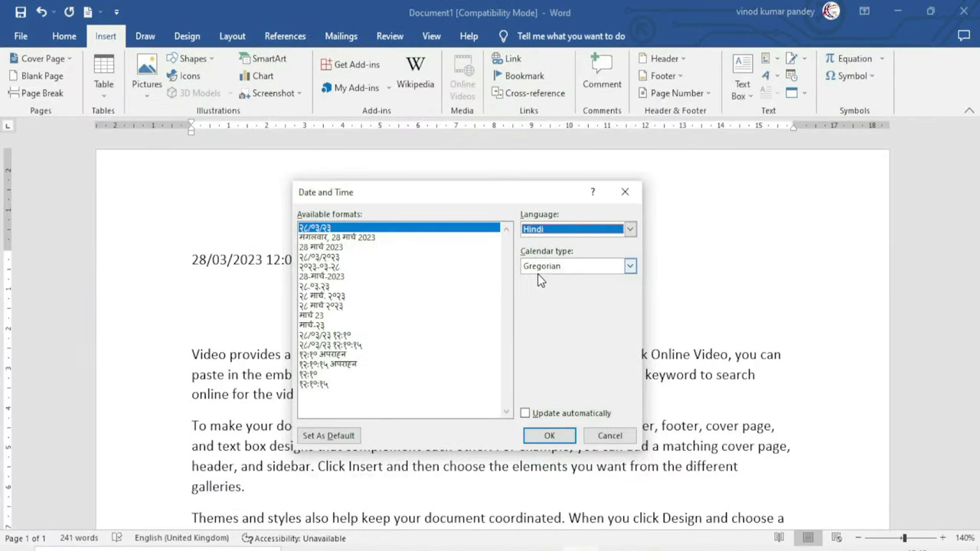
left_click_drag(474, 201, 548, 177)
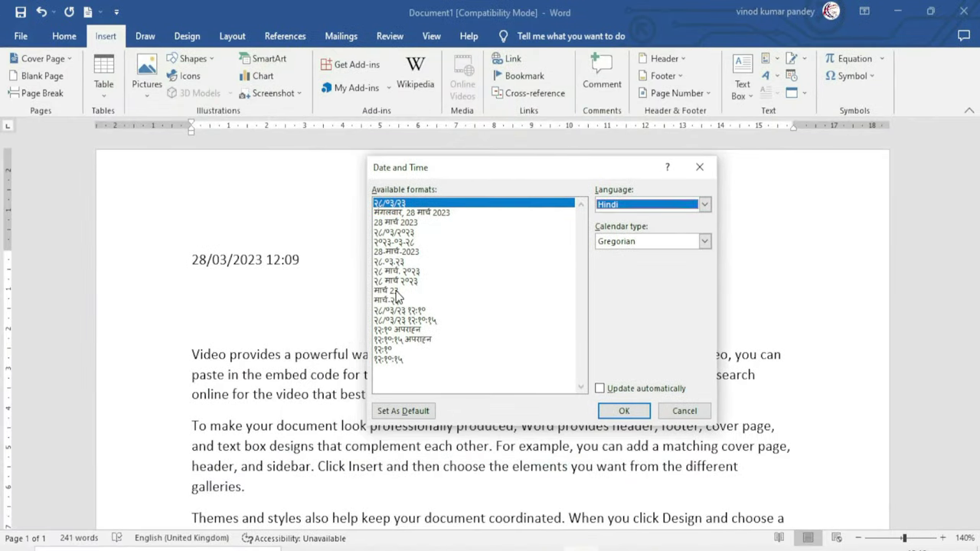
left_click(396, 252)
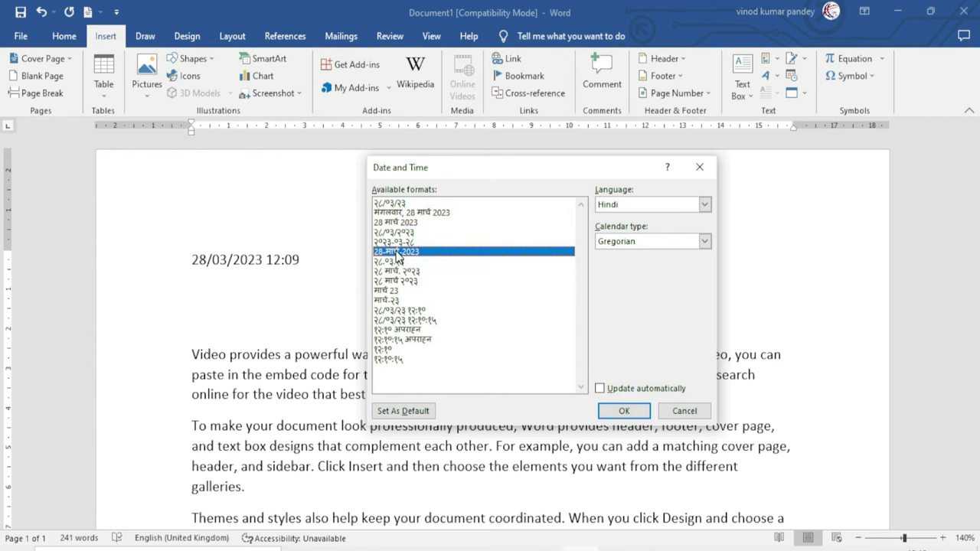
left_click(626, 411)
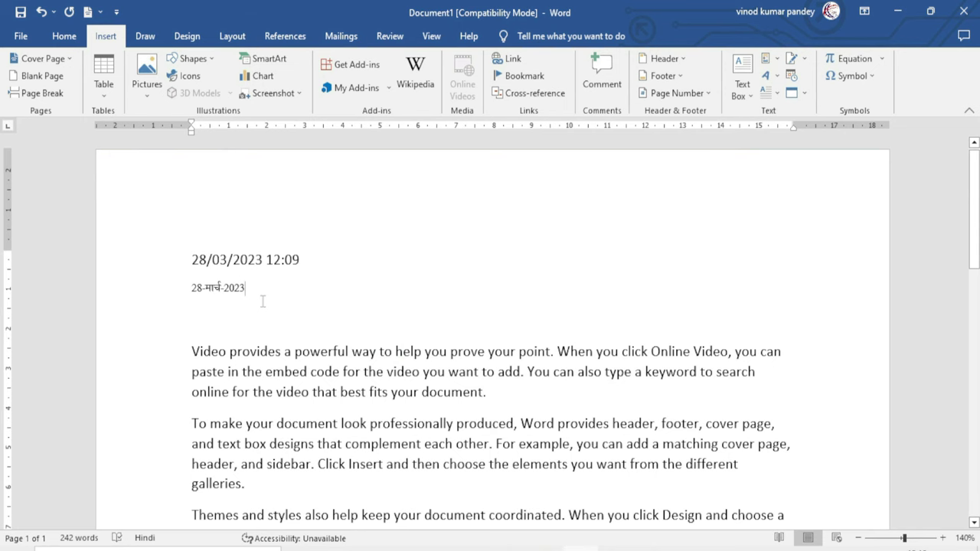
scroll(229, 305, "up", 1)
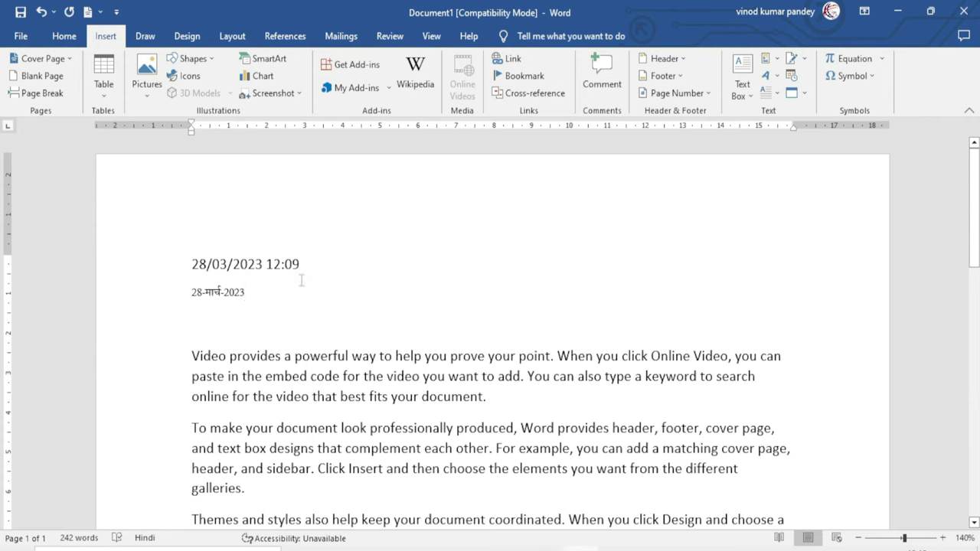
Add a new line and insert an auto-updating date and time in dd/mm/yyyy hh:mm:ss format
key("Return")
key("Return")
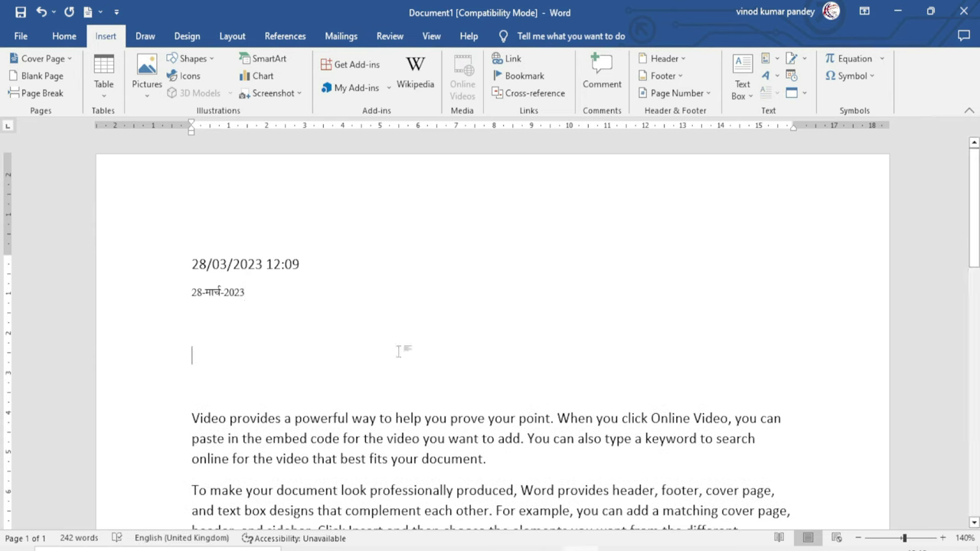
left_click(791, 76)
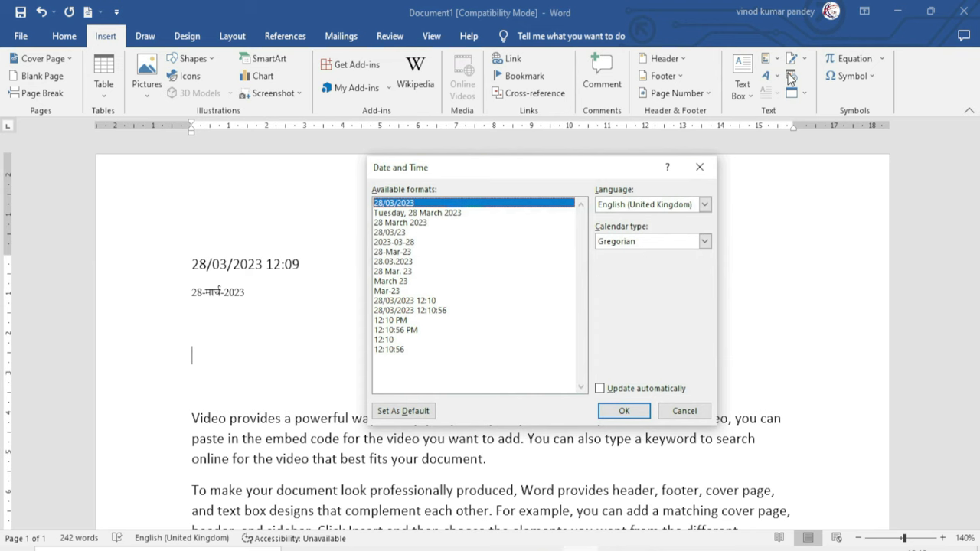
left_click_drag(580, 166, 611, 149)
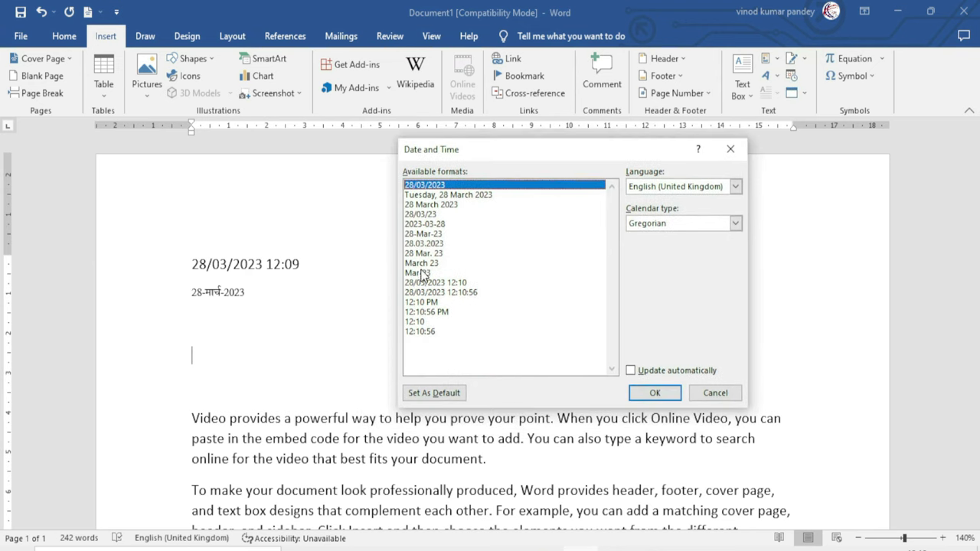
left_click(455, 292)
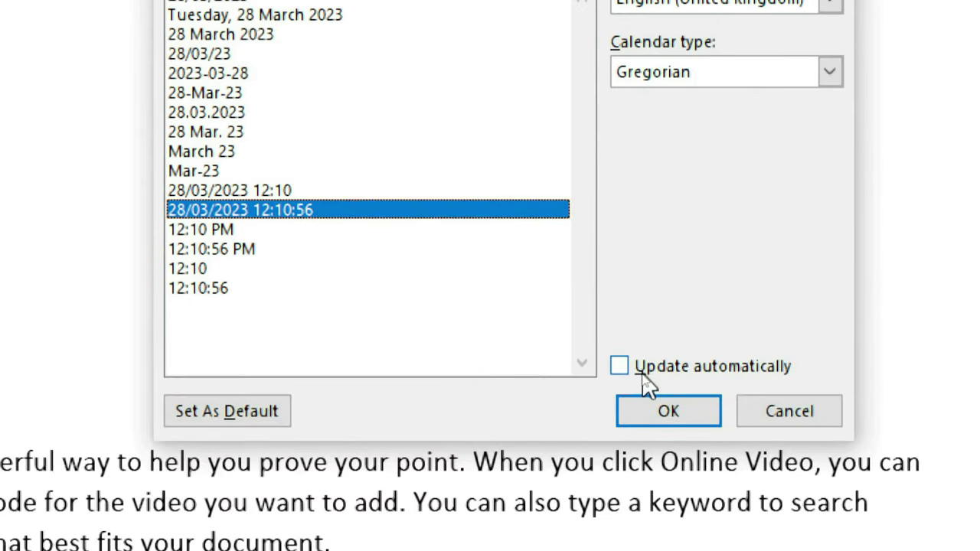
left_click(622, 373)
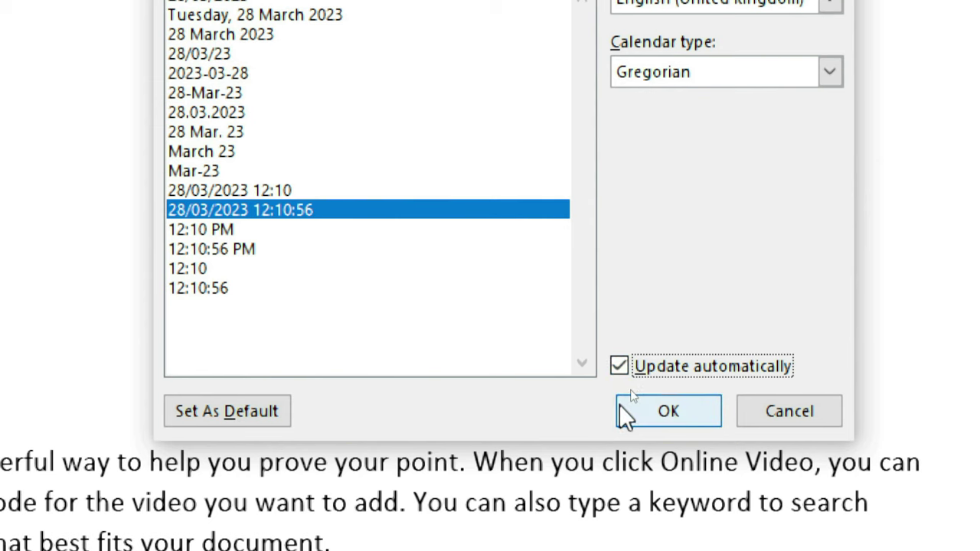
left_click(670, 413)
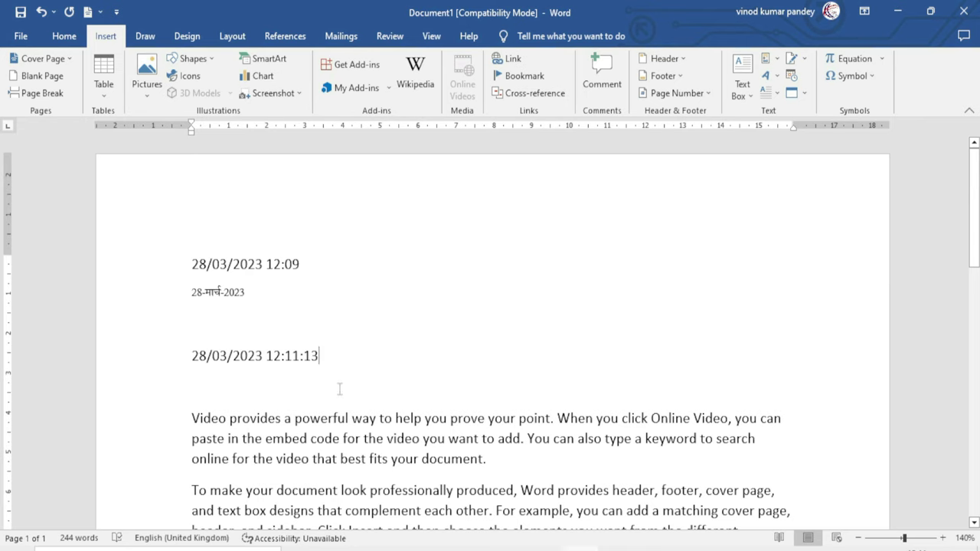
Save the document to Documents with the file name 'Date & Time'
key("ctrl+s")
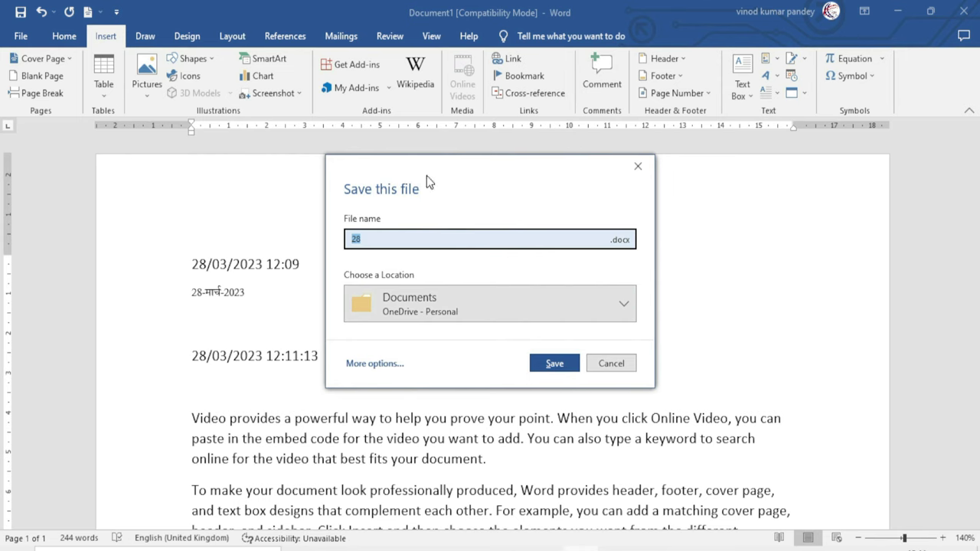
left_click(376, 240)
key("BackSpace")
key("BackSpace")
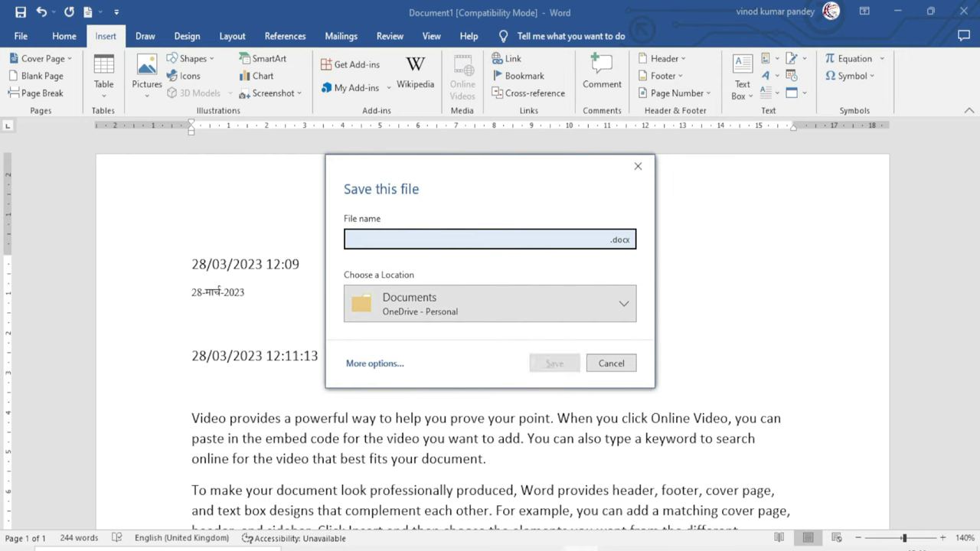
type("Date & Time")
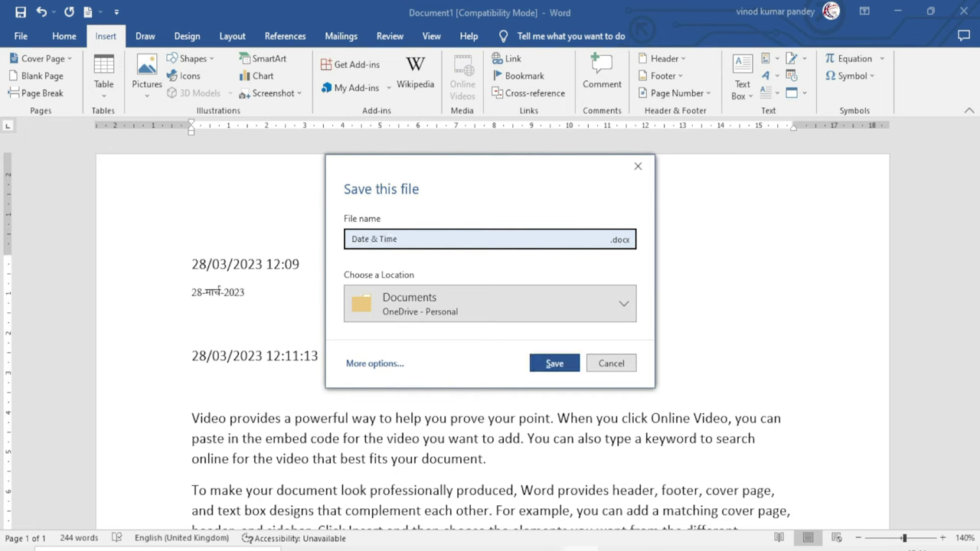
left_click(551, 364)
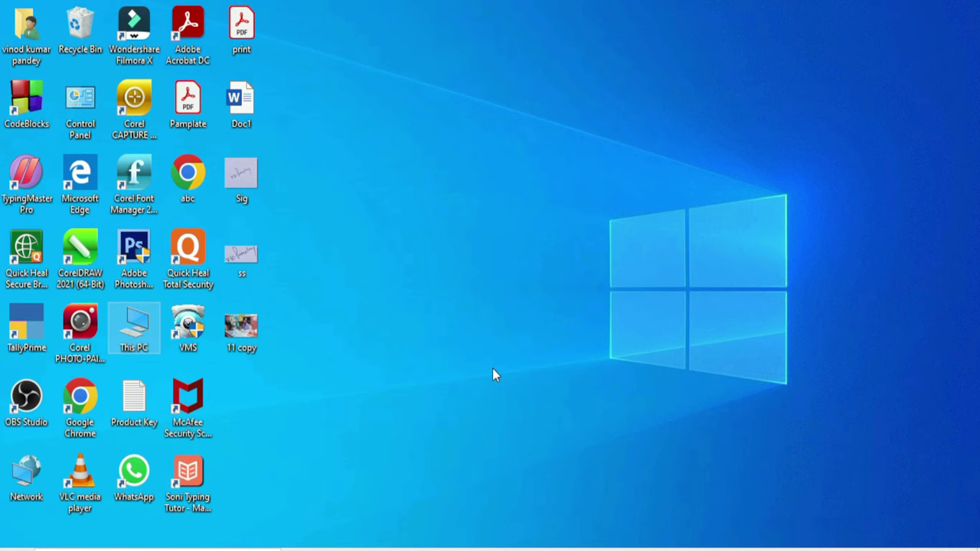
Relaunch Word with the winword command from the Run prompt
key("super+r")
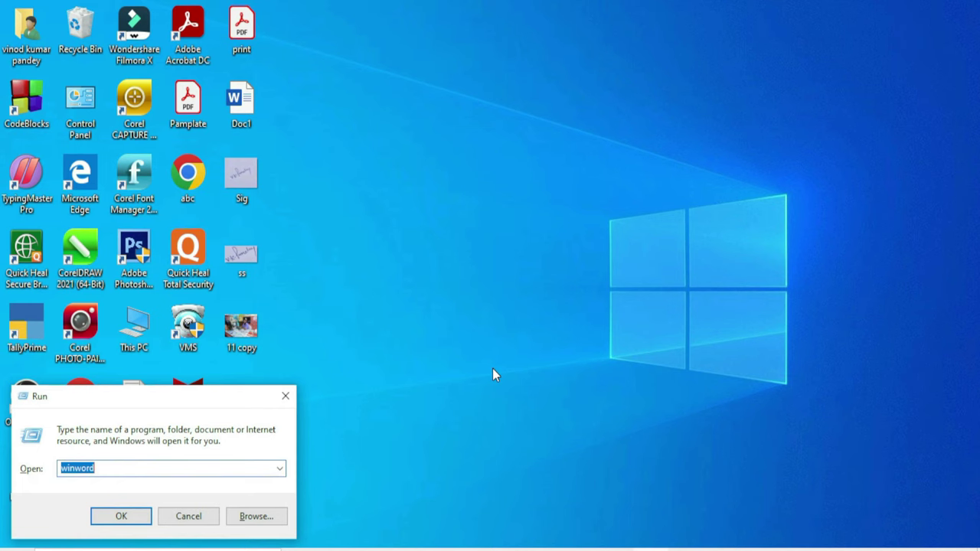
key("Return")
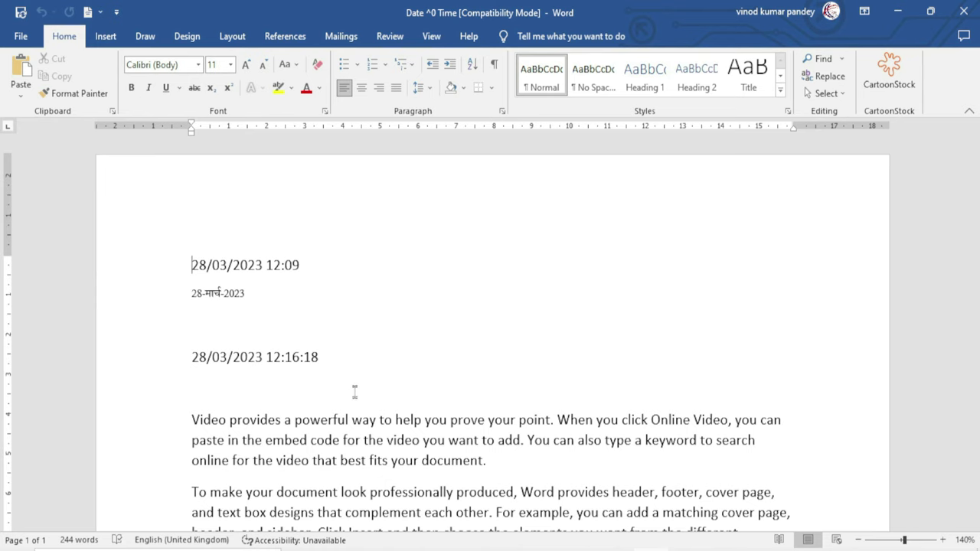
Delete the three date lines and open the page header for editing
left_click_drag(327, 358, 177, 272)
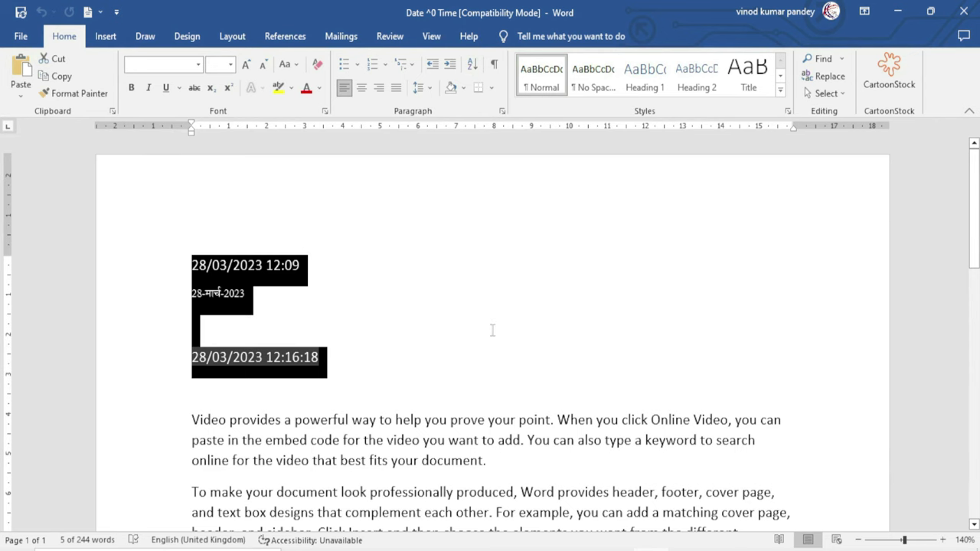
key("Delete")
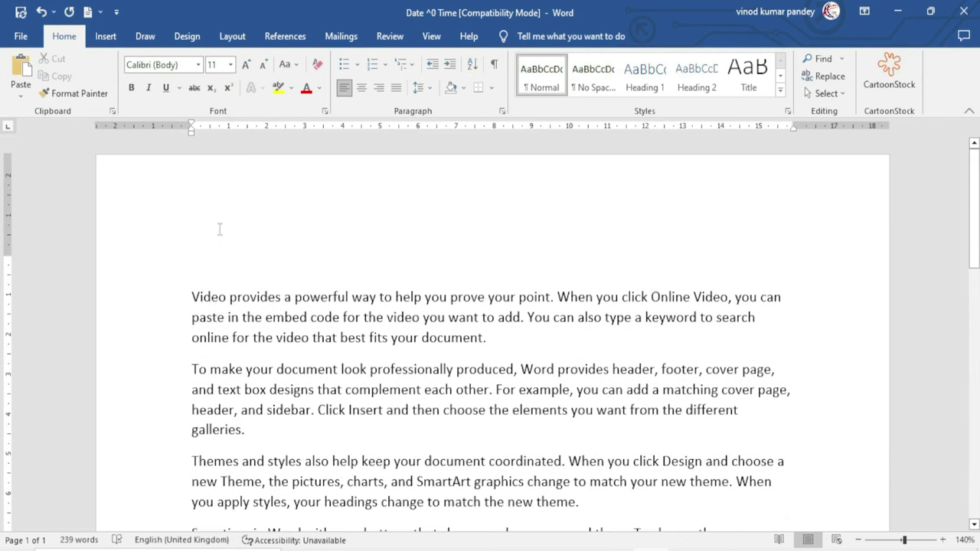
double_click(220, 235)
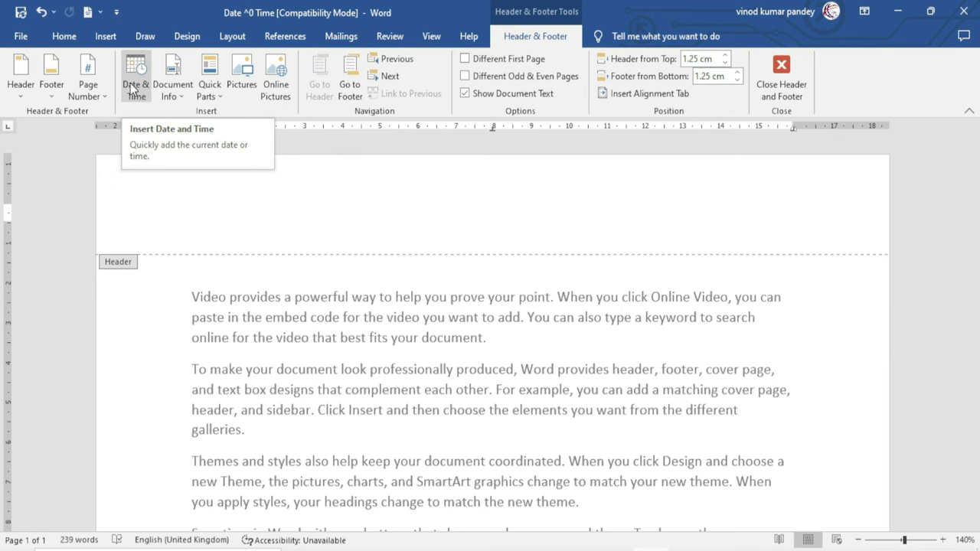
Insert the date and time 28/03/2023 12:18 (dd/mm/yyyy hh:mm) into the header and close it
left_click(131, 86)
left_click_drag(499, 159, 456, 167)
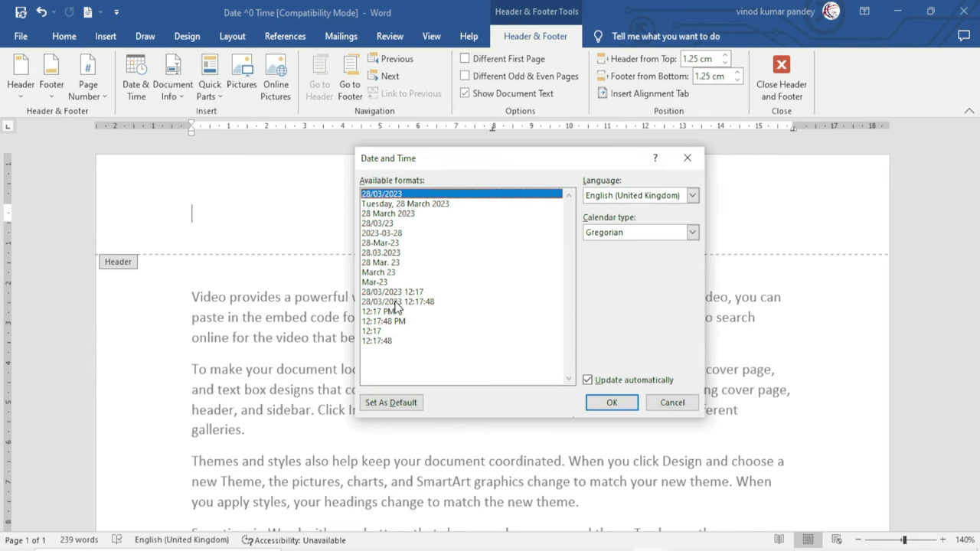
left_click(403, 294)
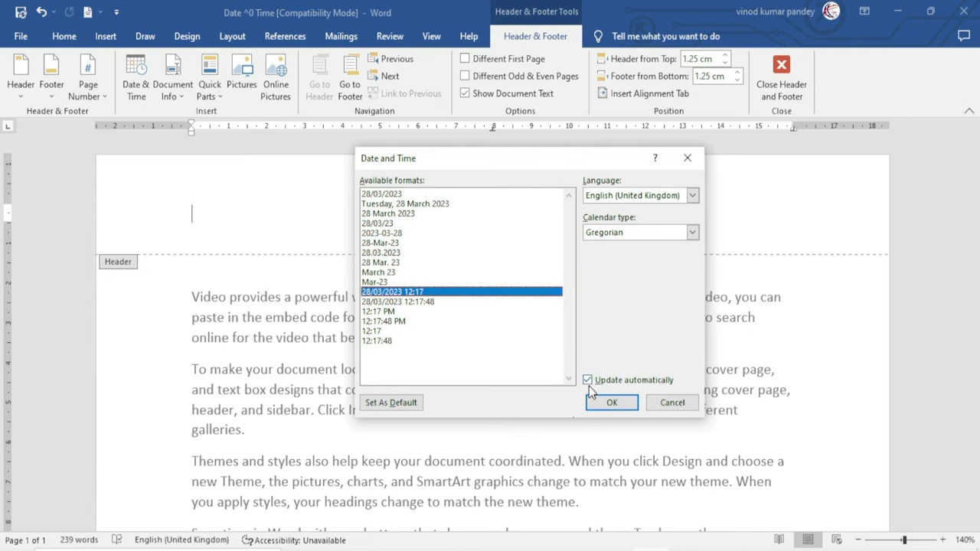
left_click(612, 402)
double_click(338, 399)
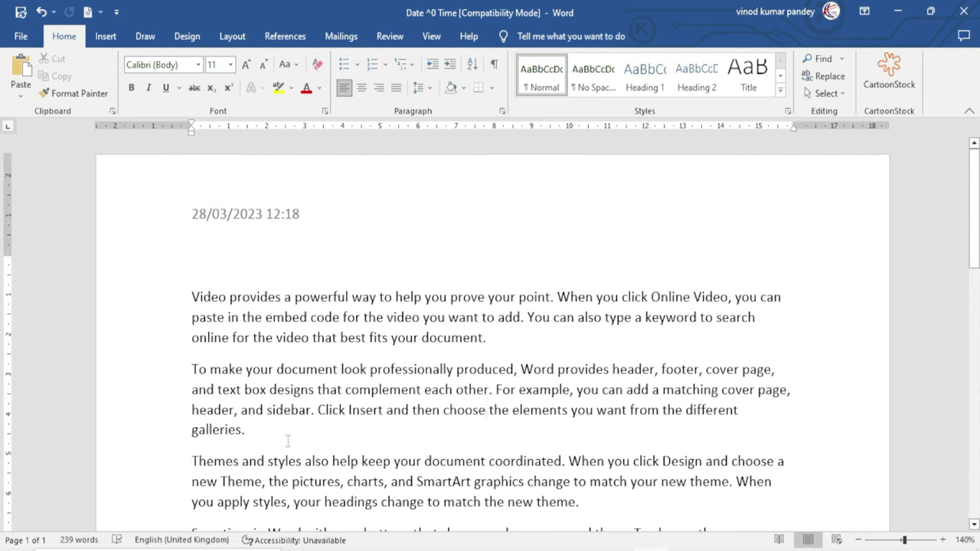
Add a page break after 'galleries.' so Themes and styles starts page 2, then zoom to 100%
left_click(254, 432)
key("ctrl+Return")
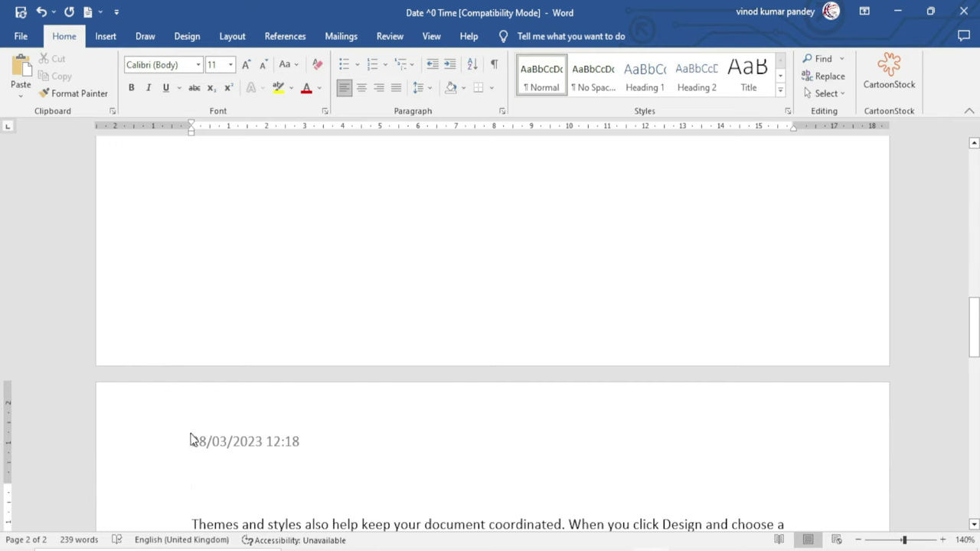
left_click(858, 540)
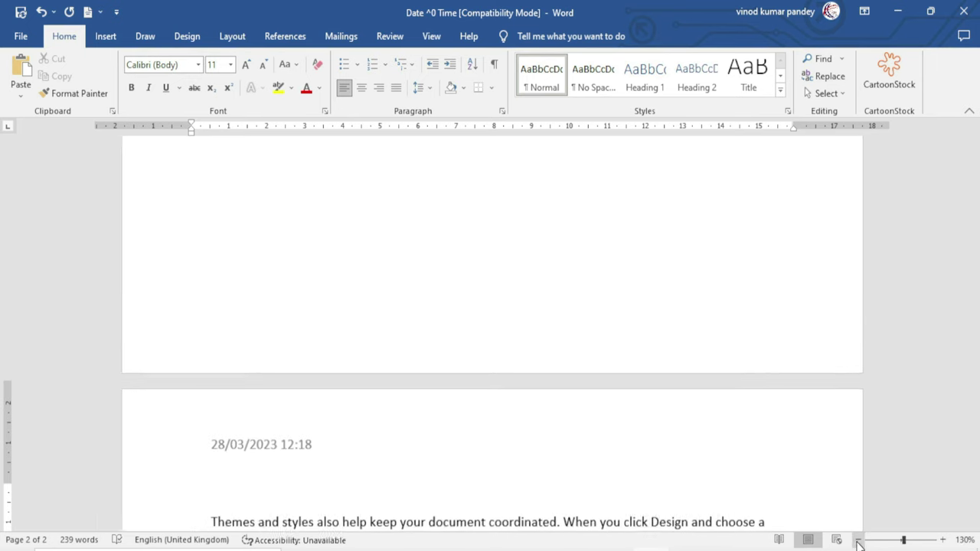
left_click(858, 541)
left_click(858, 540)
left_click(858, 541)
scroll(513, 459, "up", 3)
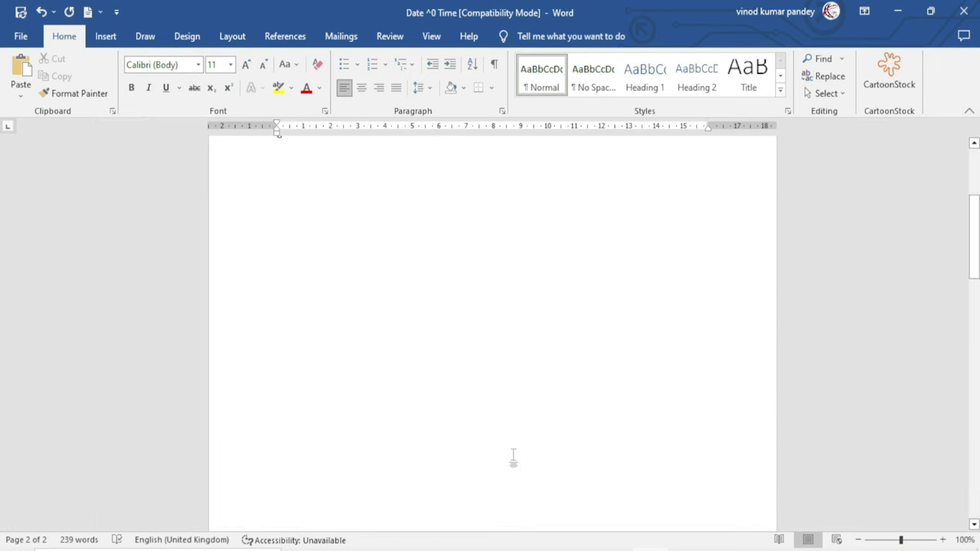
Scroll up to the top of the document
scroll(513, 457, "up", 5)
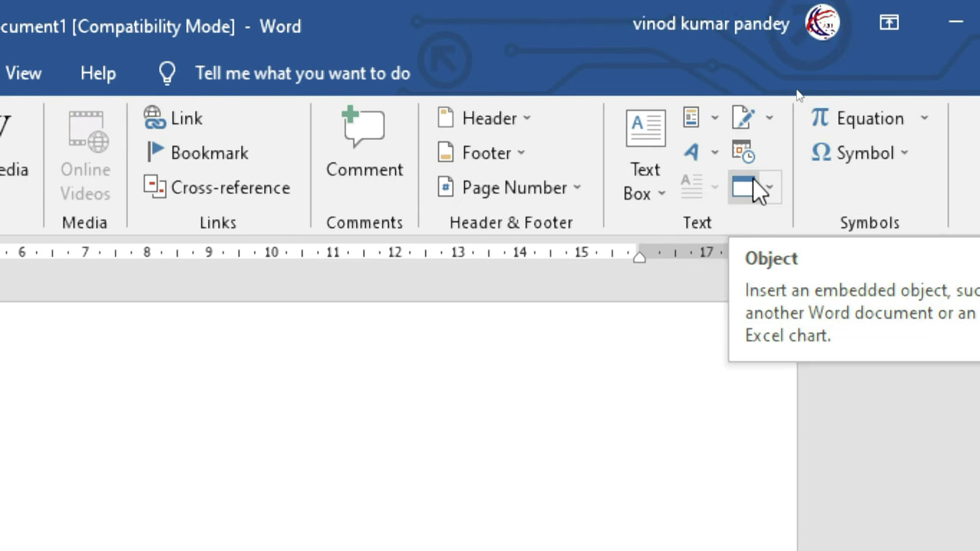
Embed a new Bitmap Image object shown as the image itself rather than an icon
left_click(751, 189)
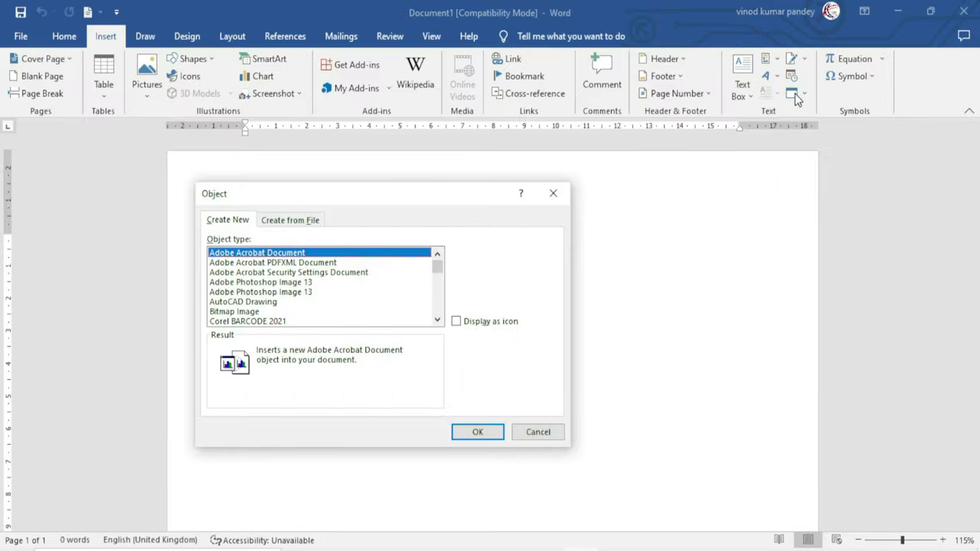
left_click_drag(264, 197, 375, 206)
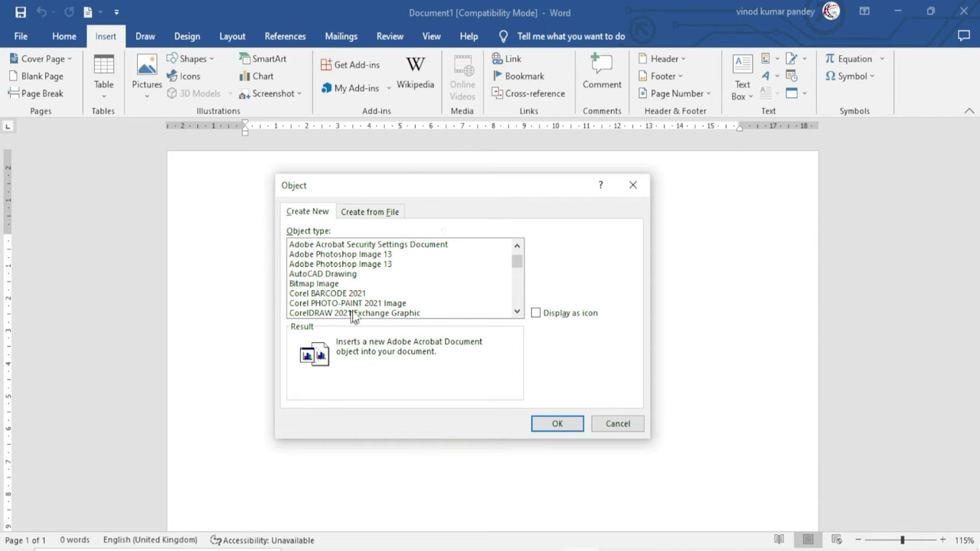
left_click(326, 285)
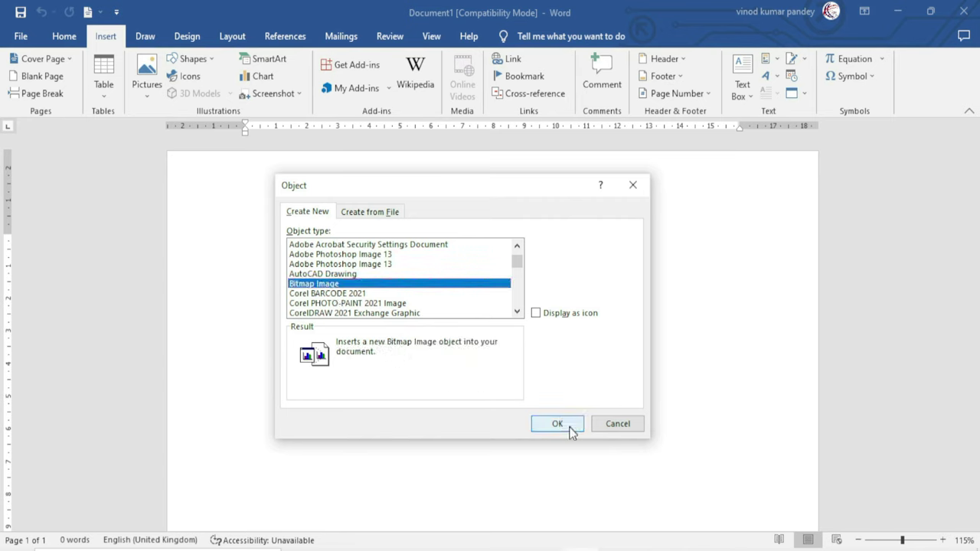
left_click(571, 313)
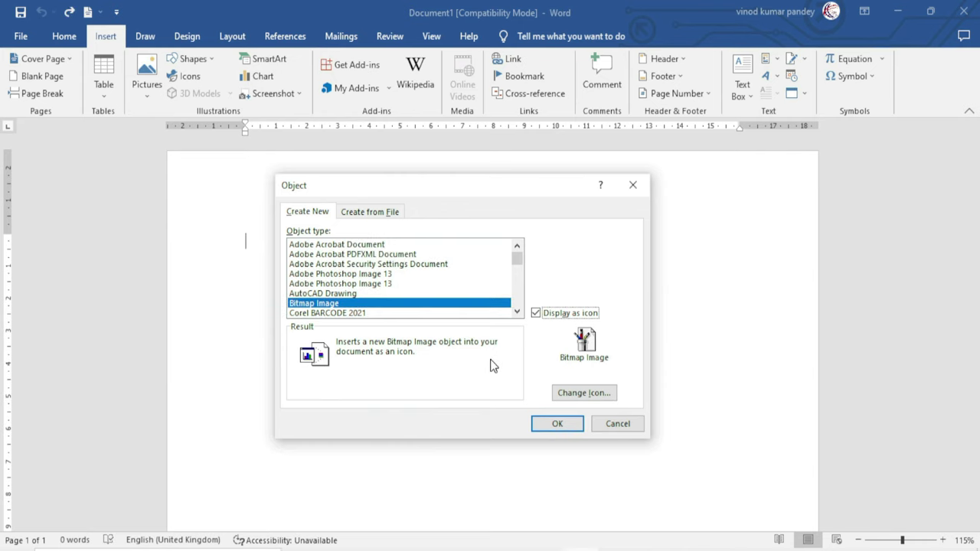
left_click(535, 314)
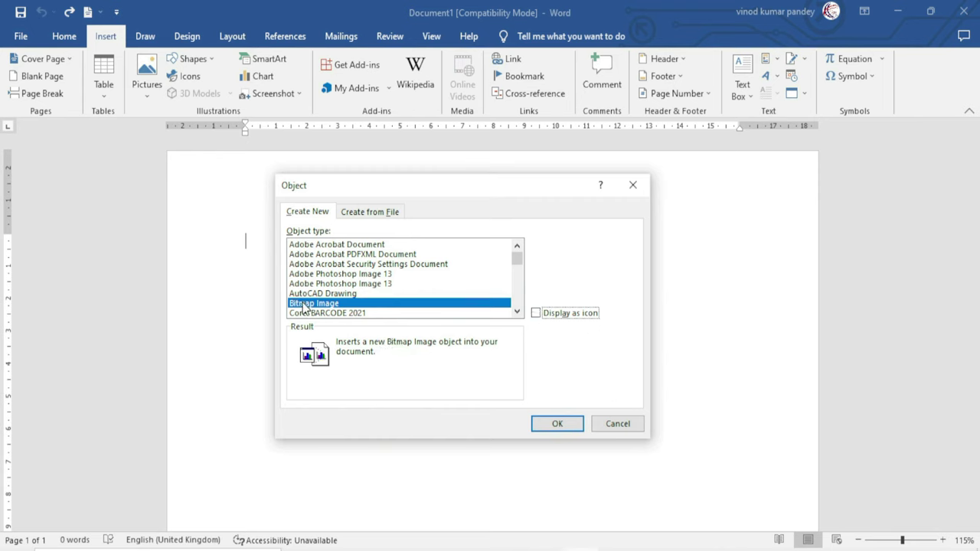
left_click(558, 424)
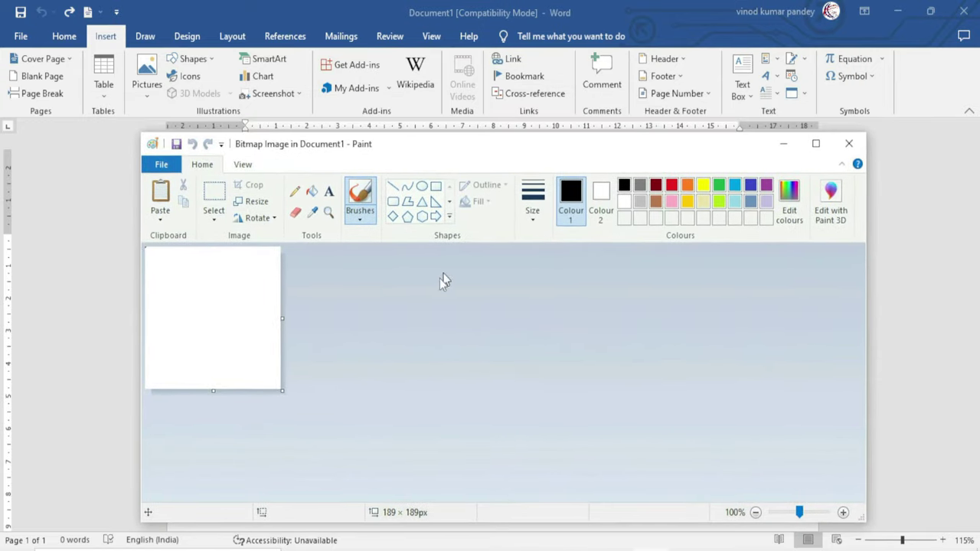
Enlarge the canvas to 313 × 258 px, draw a yellow-filled circle, and return to Word
left_click_drag(288, 392, 370, 442)
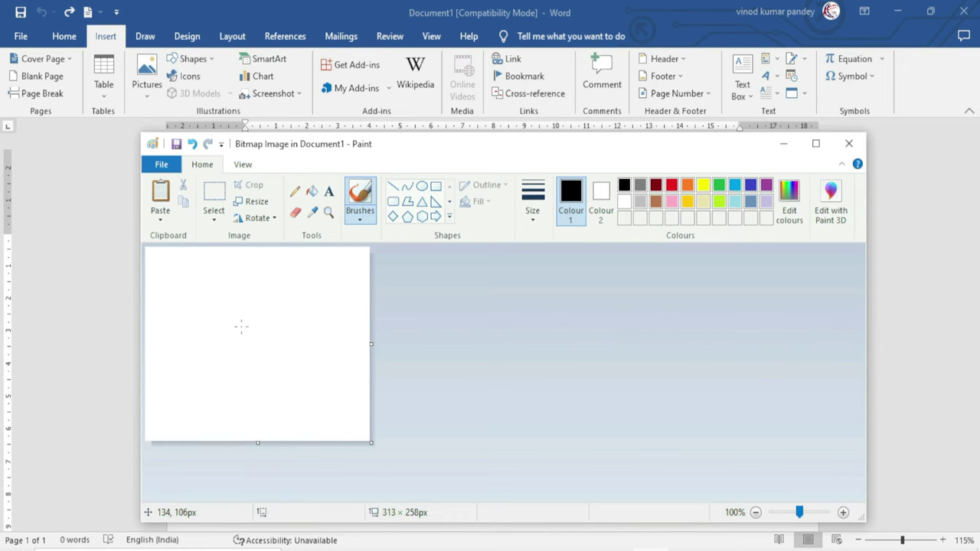
left_click(421, 186)
left_click_drag(219, 295, 310, 384)
left_click(311, 191)
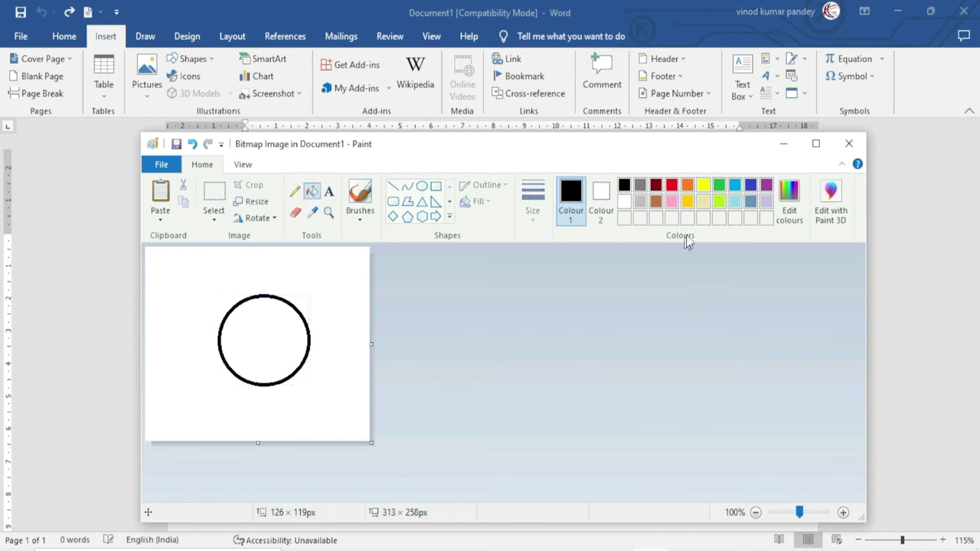
left_click(702, 186)
left_click(278, 328)
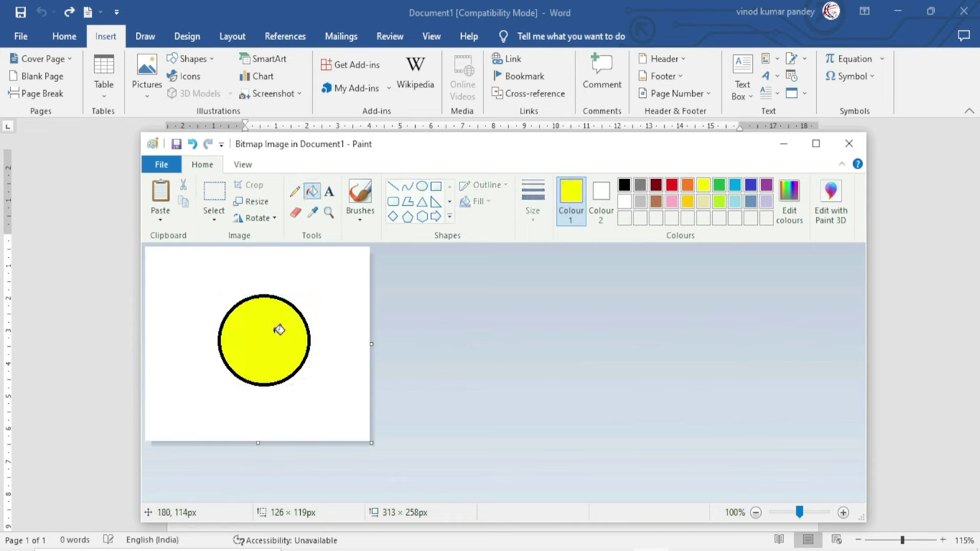
left_click(848, 143)
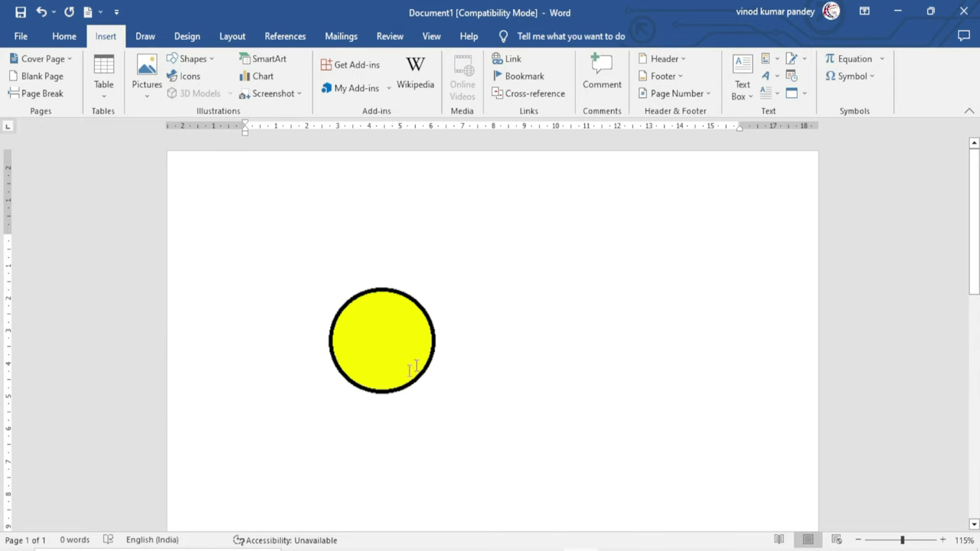
Draw an extra ellipse on the circle picture in Paint, then remove the picture from the page
left_click(340, 340)
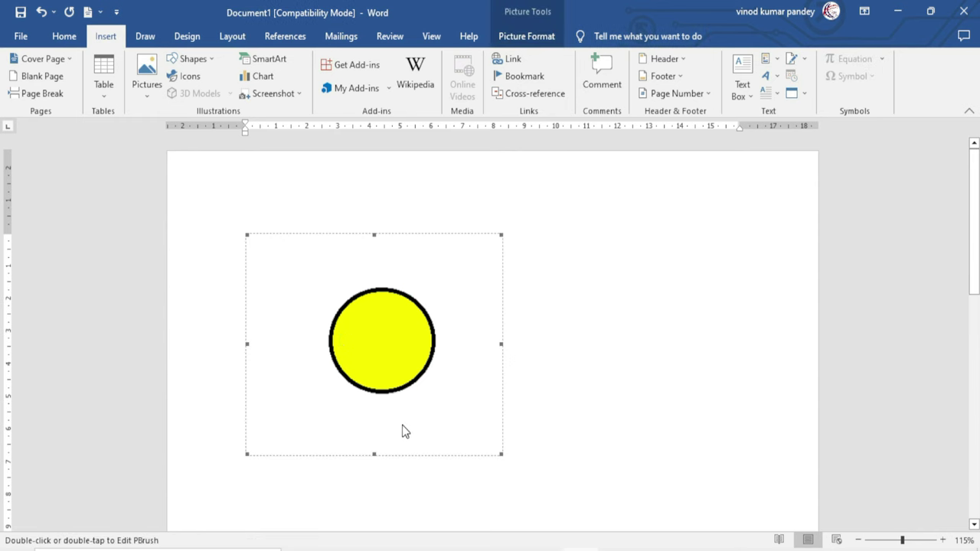
double_click(388, 335)
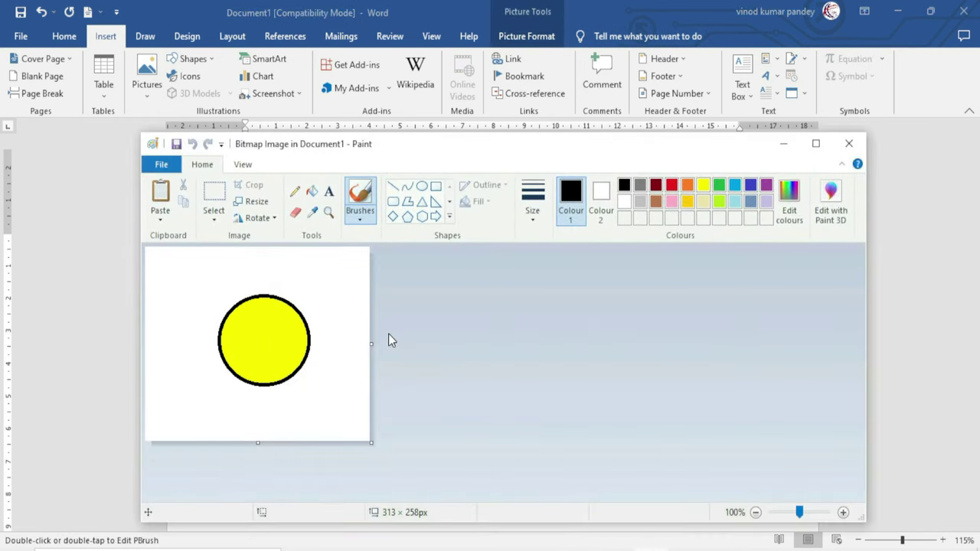
left_click_drag(396, 147, 441, 133)
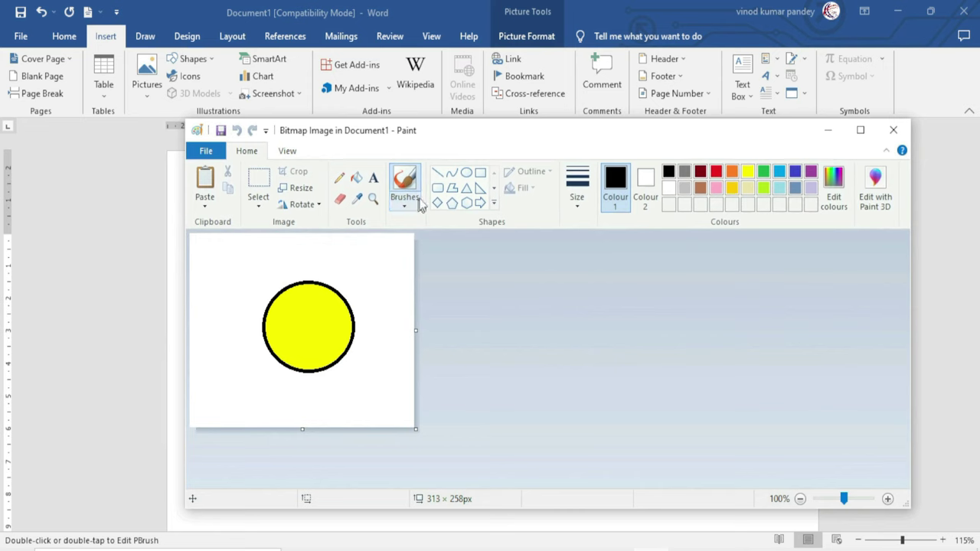
left_click(466, 172)
left_click_drag(274, 269, 349, 325)
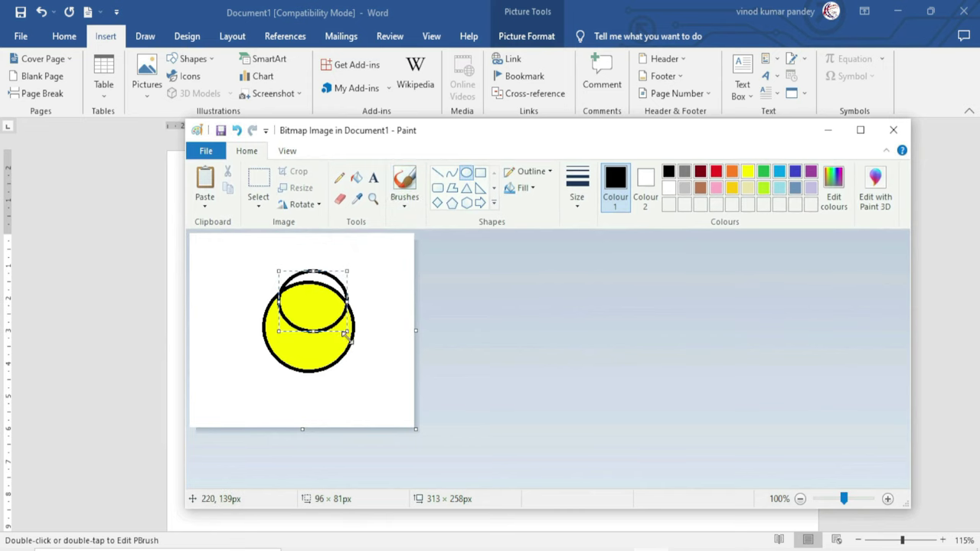
left_click(890, 131)
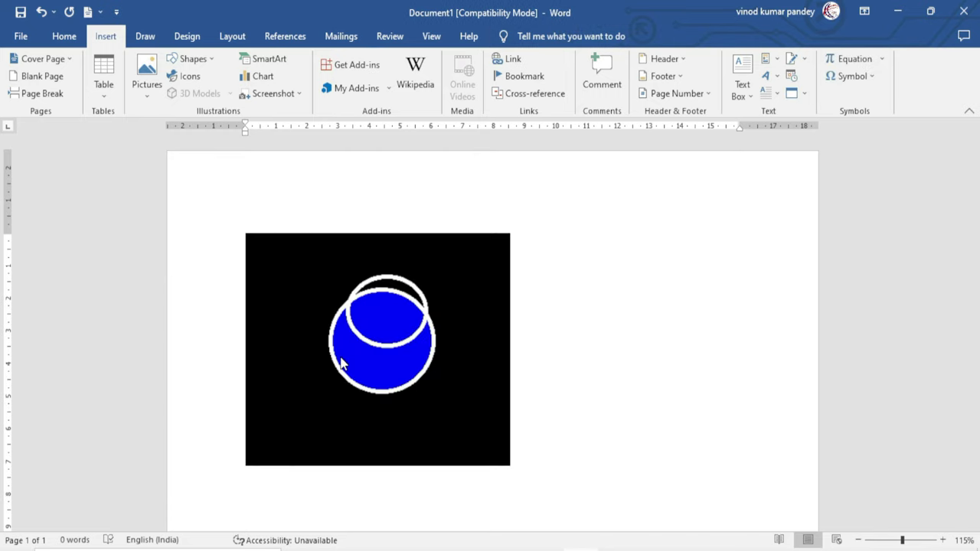
key("ctrl+z")
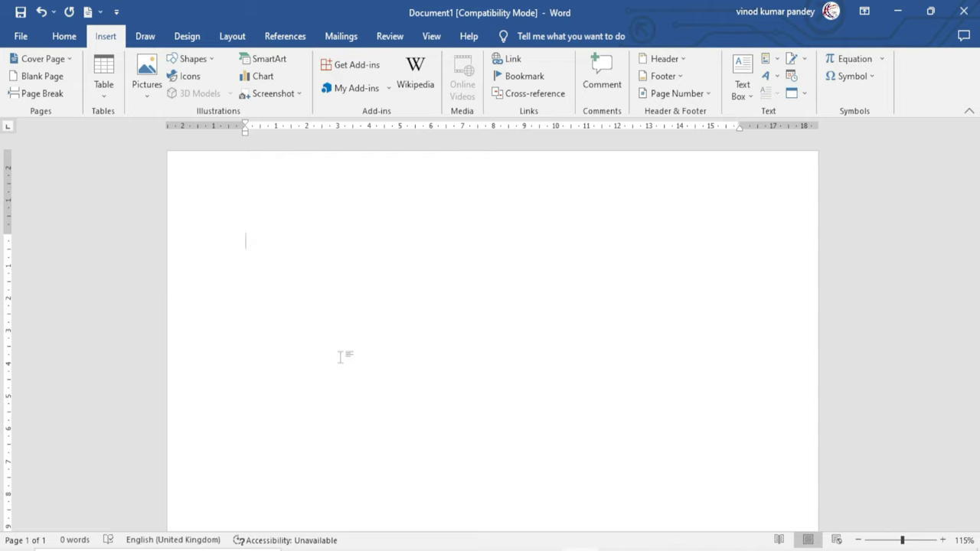
Embed a new Microsoft PowerPoint Presentation object in the document
left_click(789, 100)
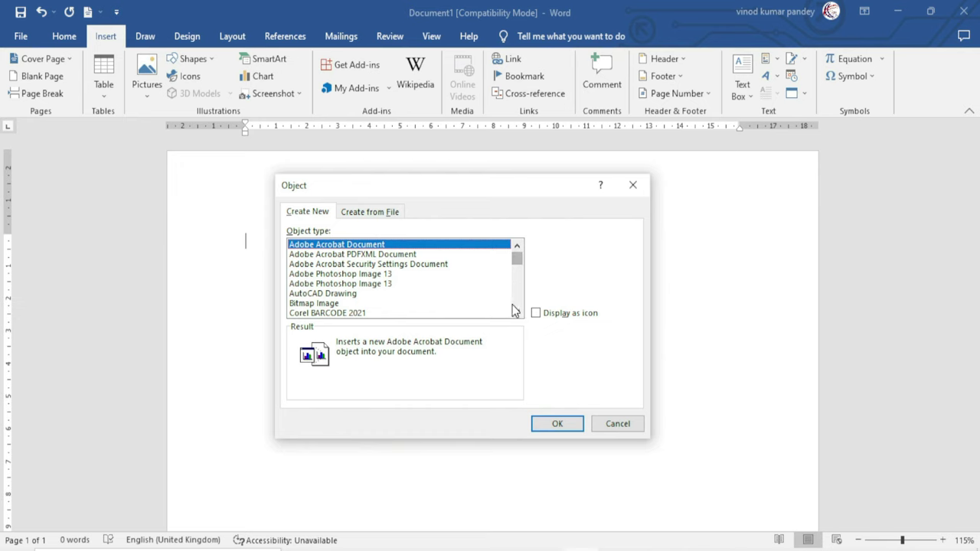
left_click(516, 313)
left_click(517, 313)
left_click(517, 313)
left_click(516, 313)
left_click(517, 313)
left_click(517, 313)
left_click(517, 313)
left_click(516, 313)
left_click(517, 313)
left_click(517, 313)
left_click(516, 313)
left_click(517, 313)
left_click(517, 313)
left_click(517, 313)
left_click(517, 313)
left_click(356, 304)
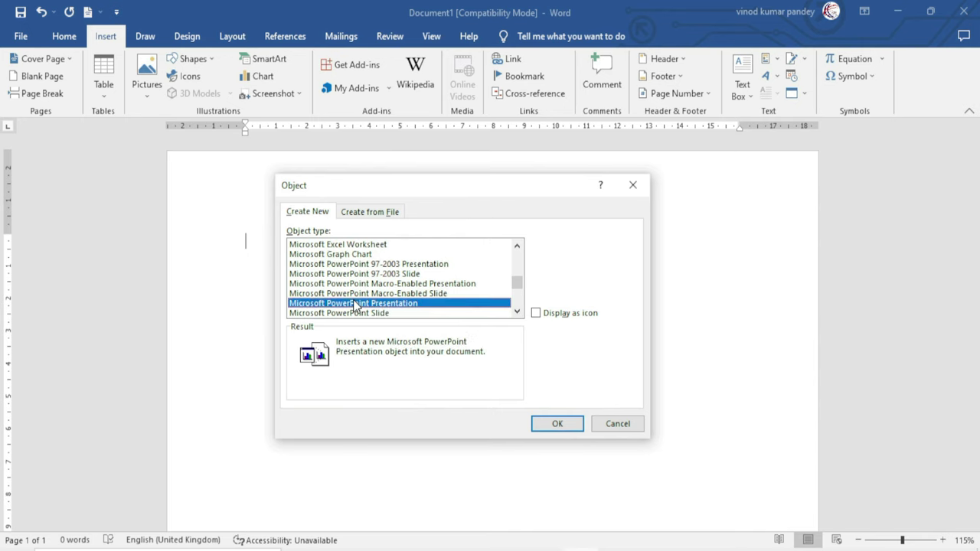
left_click(558, 424)
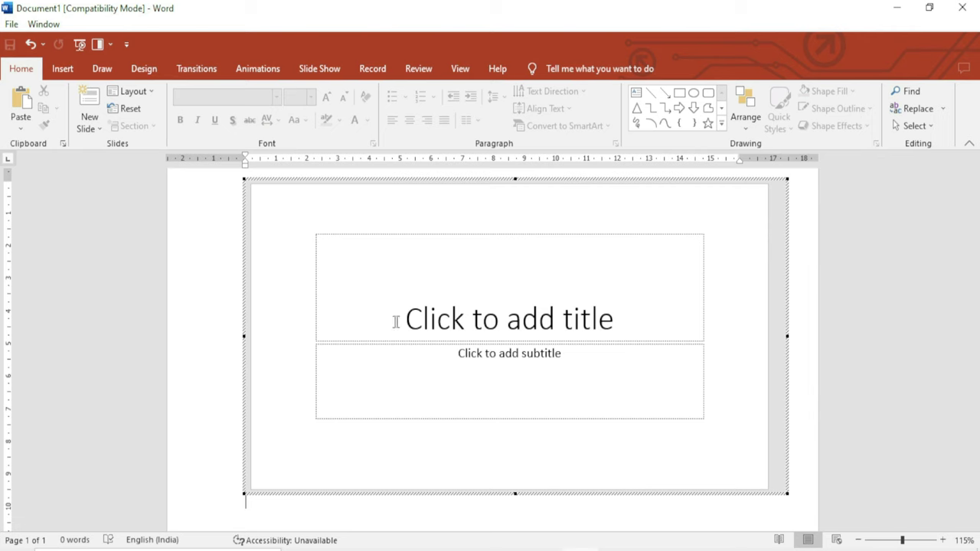
Title the first slide 'Excel Infotech' and add a Title Slide titled 'Computer Institute'
left_click(450, 323)
type("Excel Infotech")
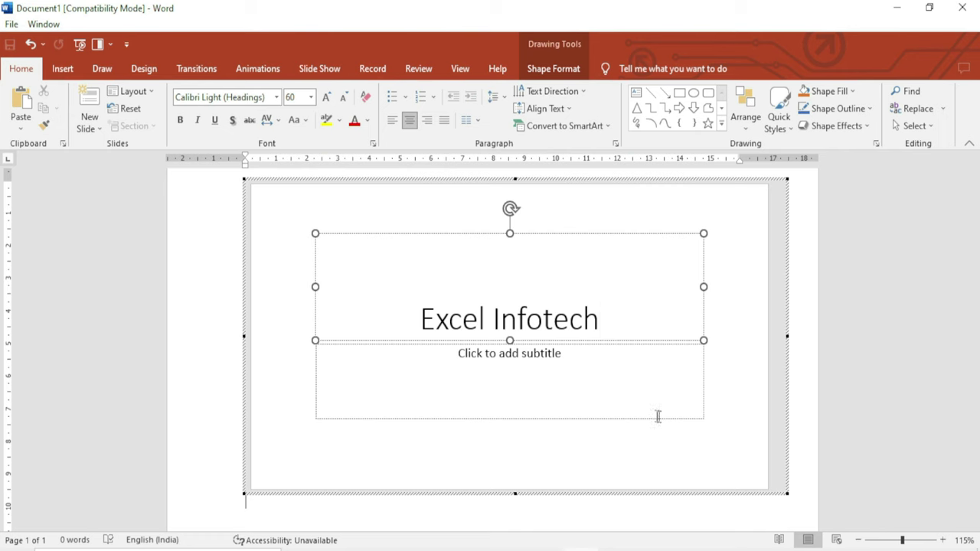
left_click(90, 127)
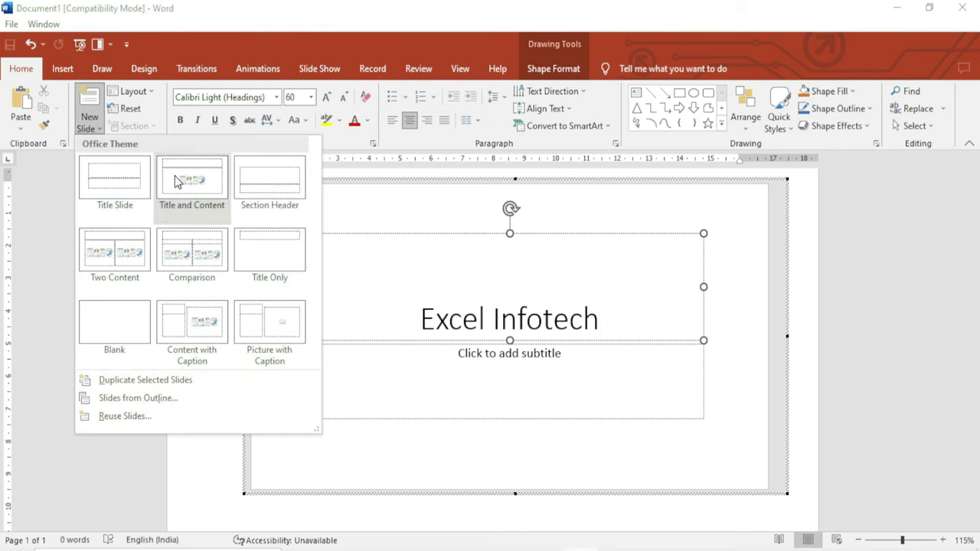
left_click(129, 204)
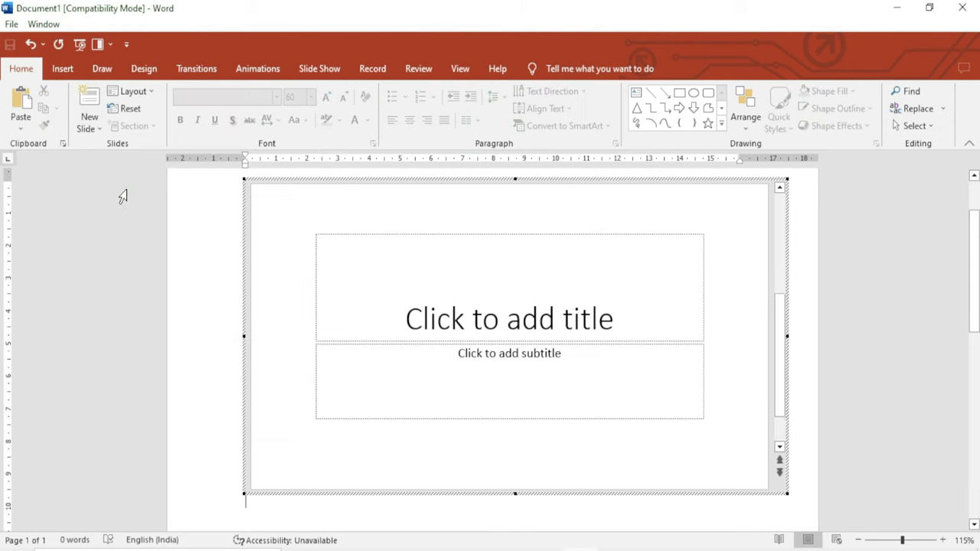
left_click(496, 324)
type("Comp")
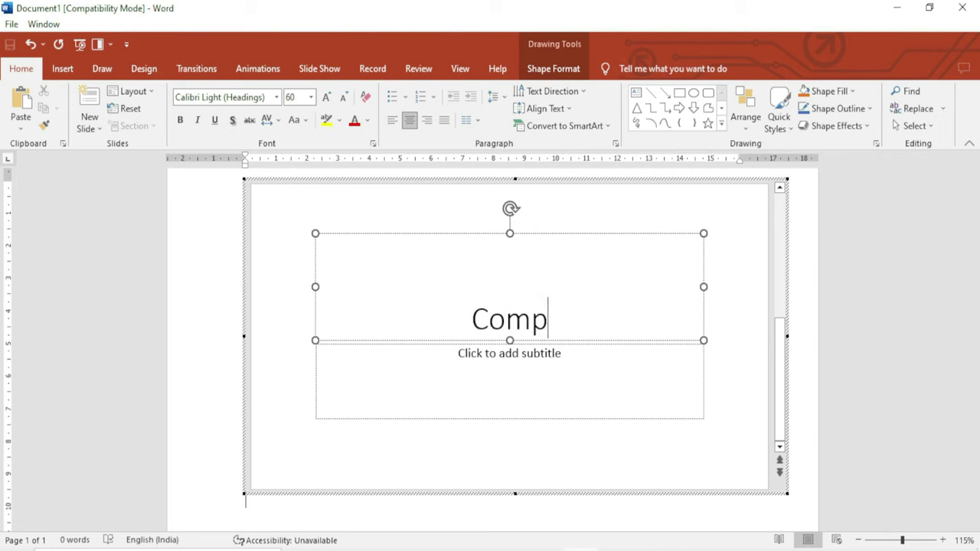
type("uter Inst")
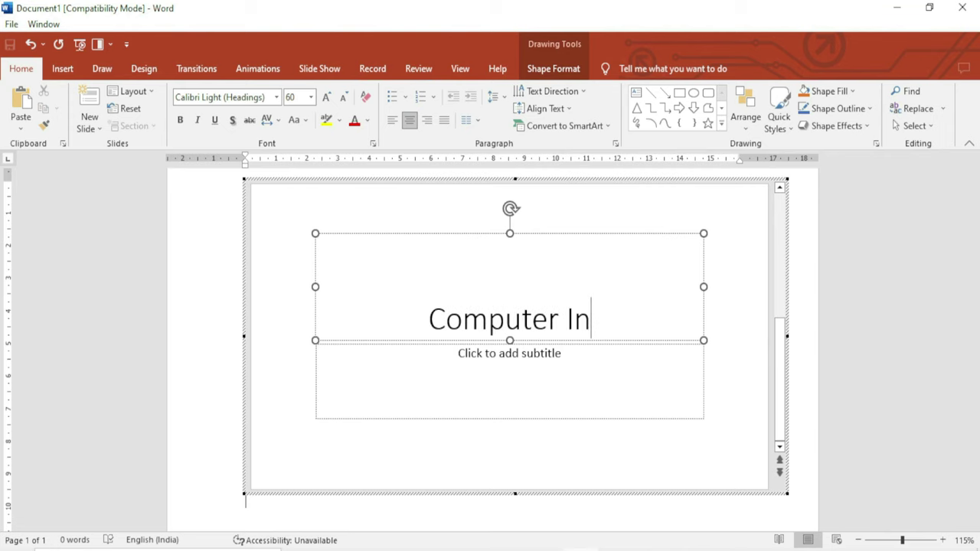
type("itute")
key("Escape")
key("Escape")
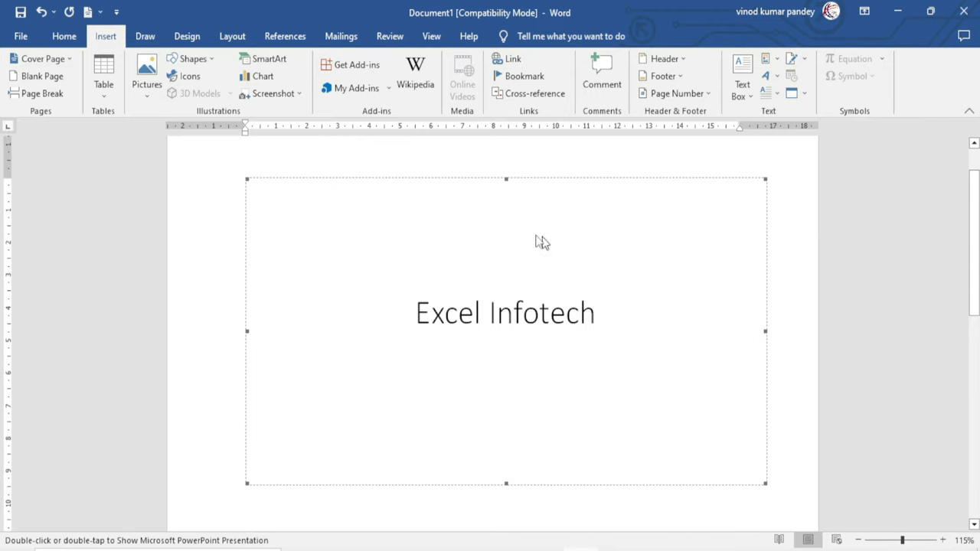
double_click(434, 264)
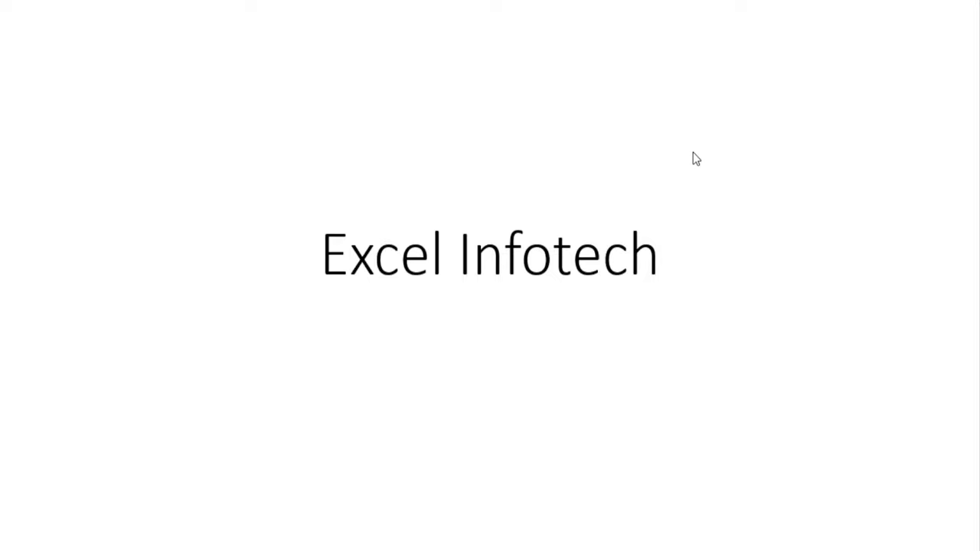
key("Right")
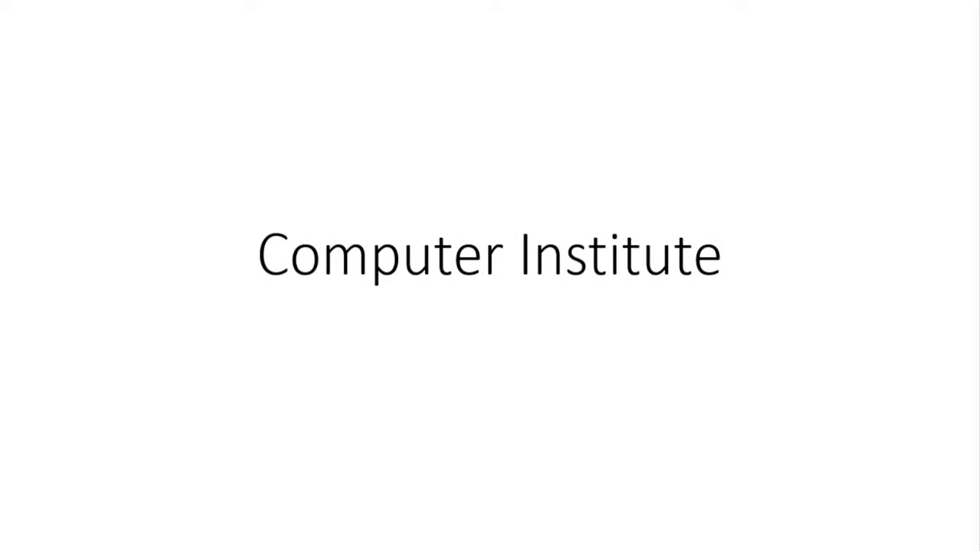
key("Left")
key("Right")
key("Escape")
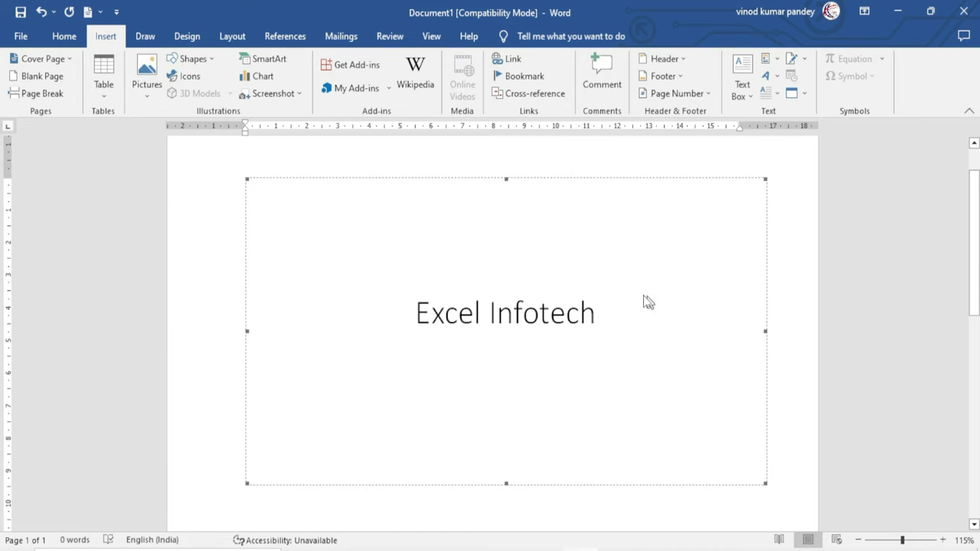
Open the embedded Excel Infotech slide in place, exit it, then select and remove it
right_click(612, 269)
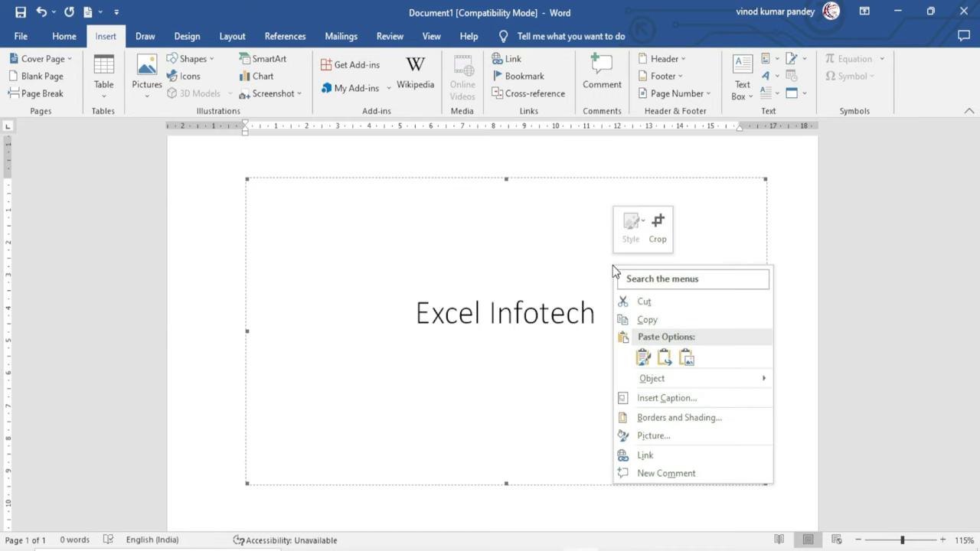
mouse_move(682, 384)
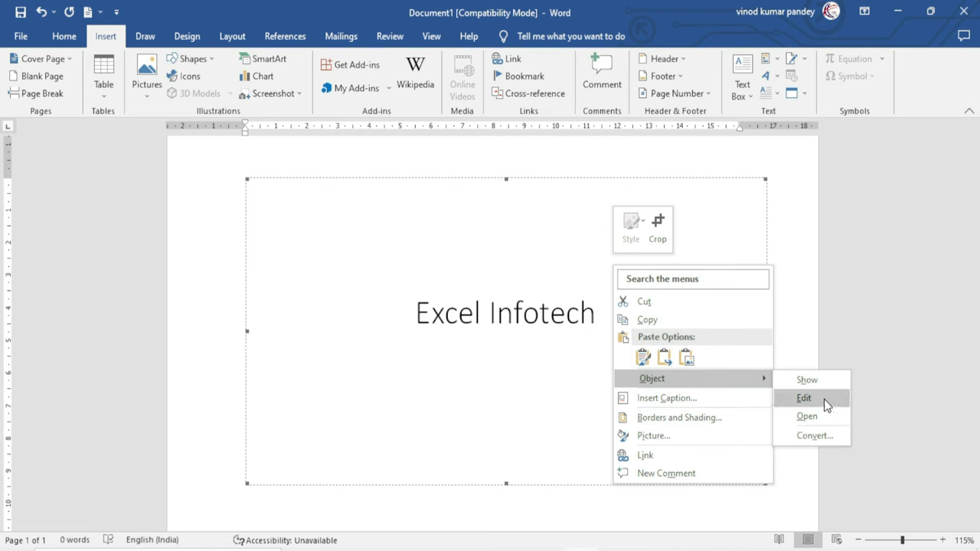
left_click(804, 398)
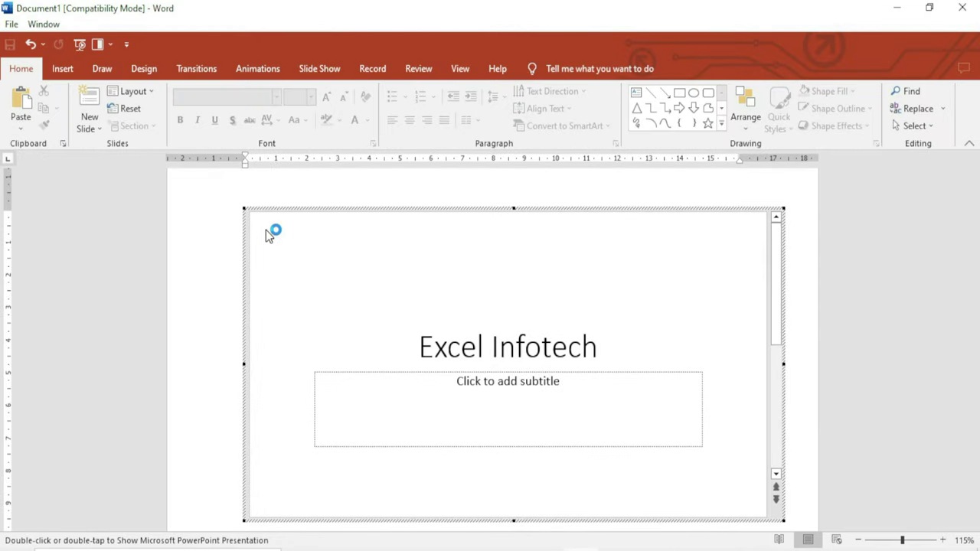
left_click(516, 407)
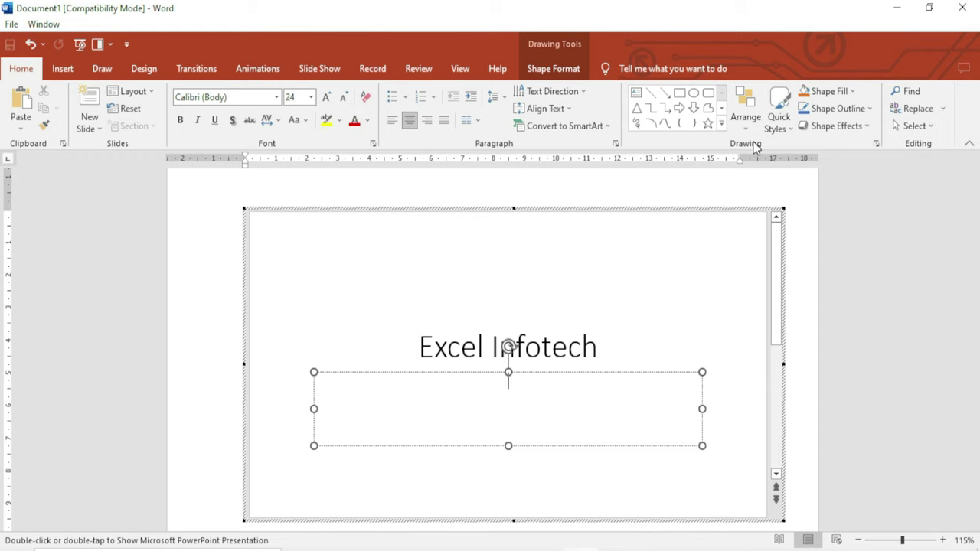
left_click(213, 247)
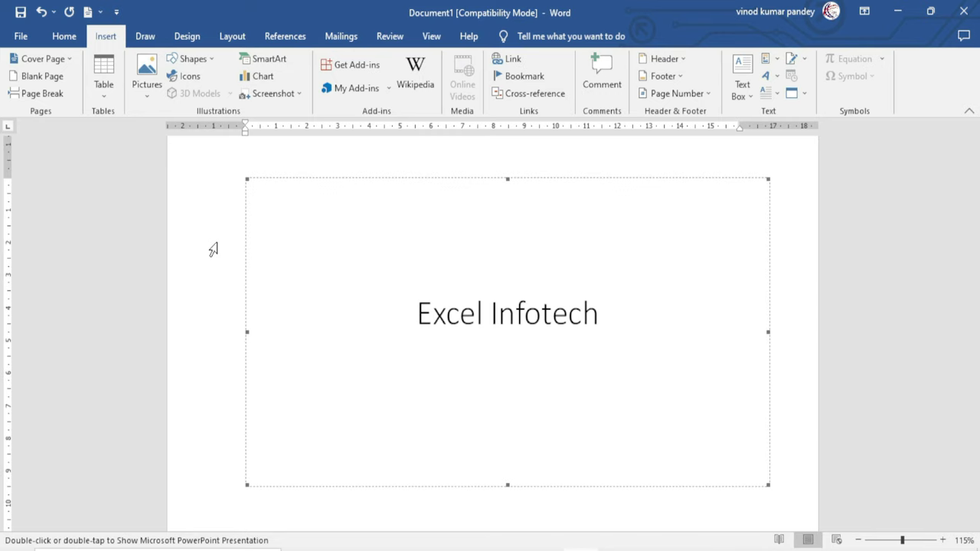
left_click(213, 249)
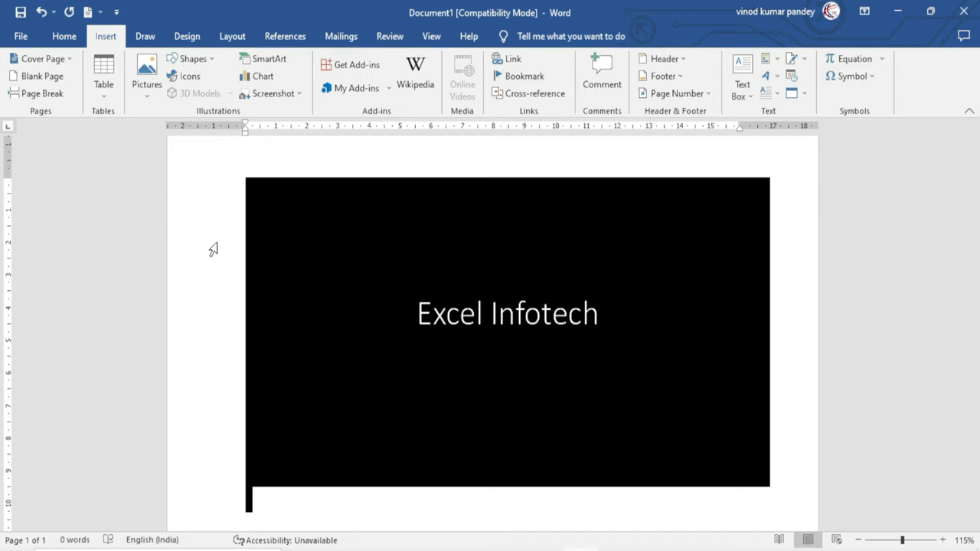
key("ctrl+z")
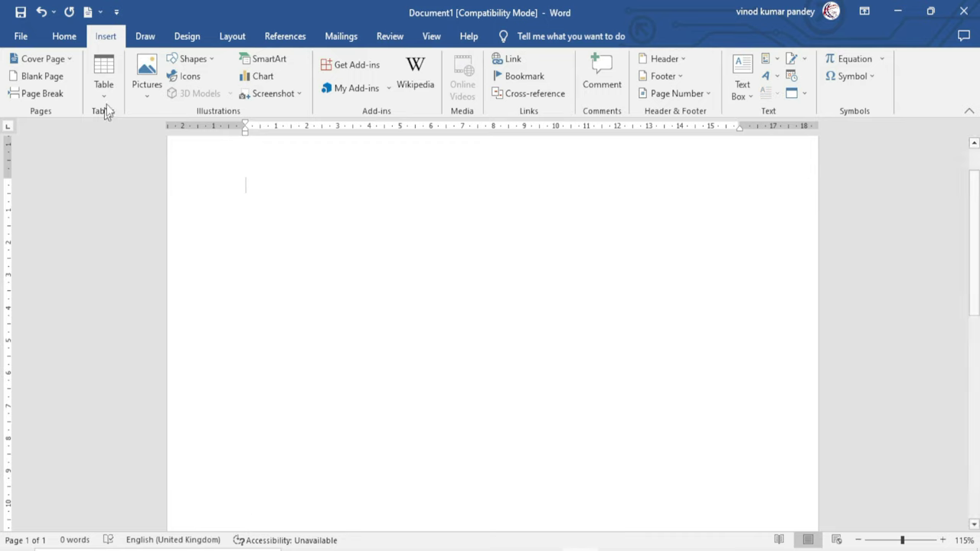
Embed a new Microsoft Excel Worksheet object in the document
left_click(790, 93)
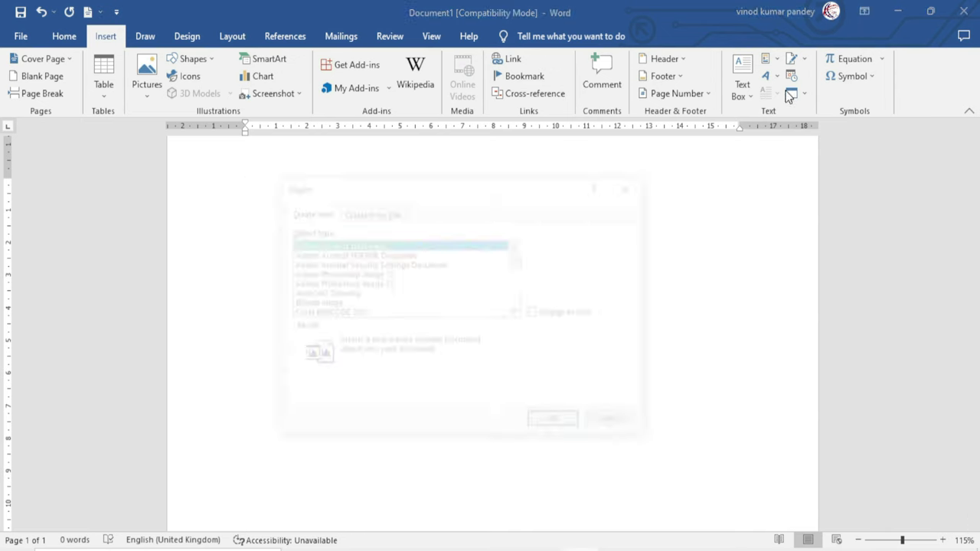
left_click(517, 312)
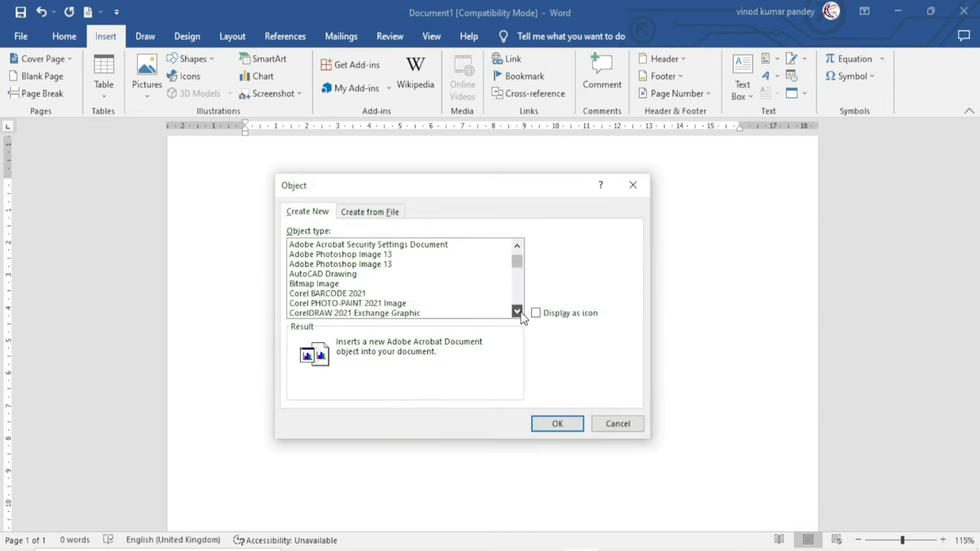
left_click(518, 313)
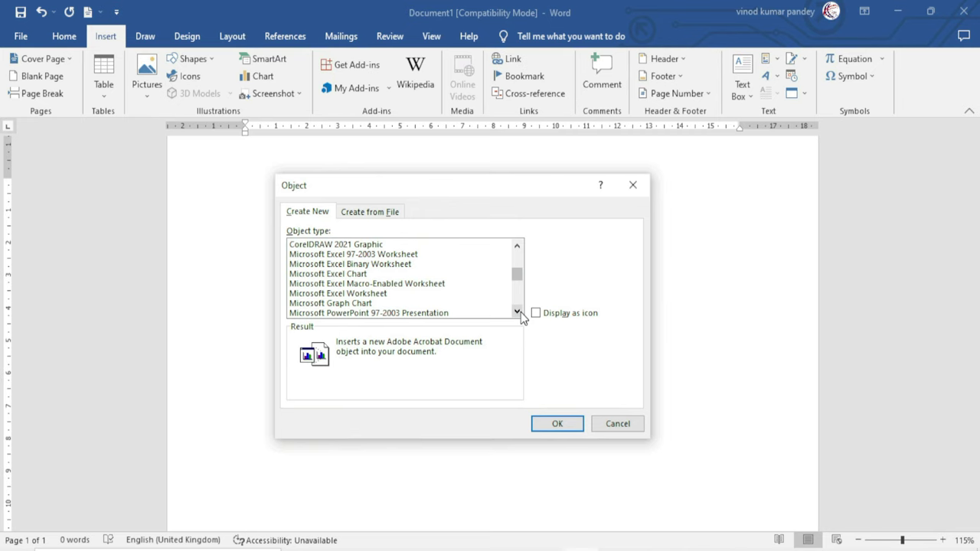
left_click(320, 294)
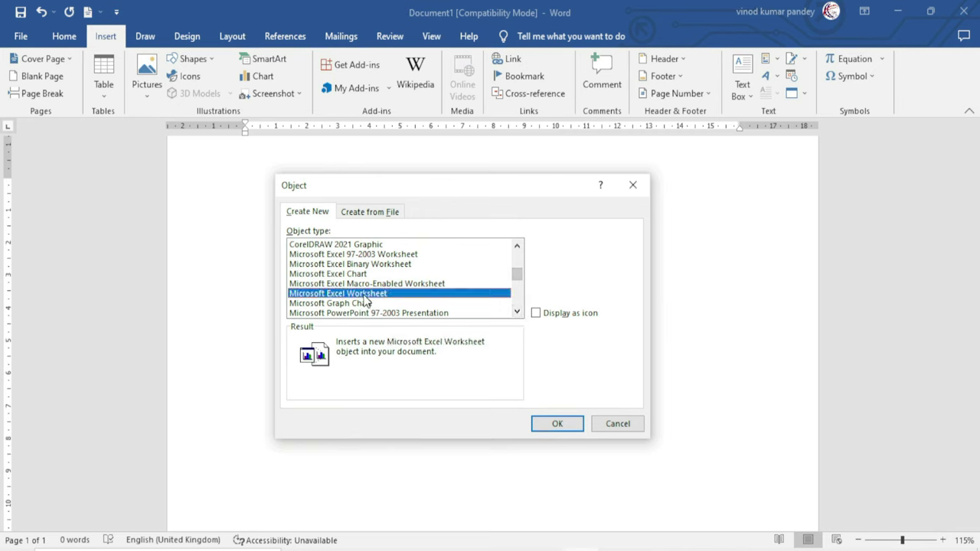
left_click(556, 424)
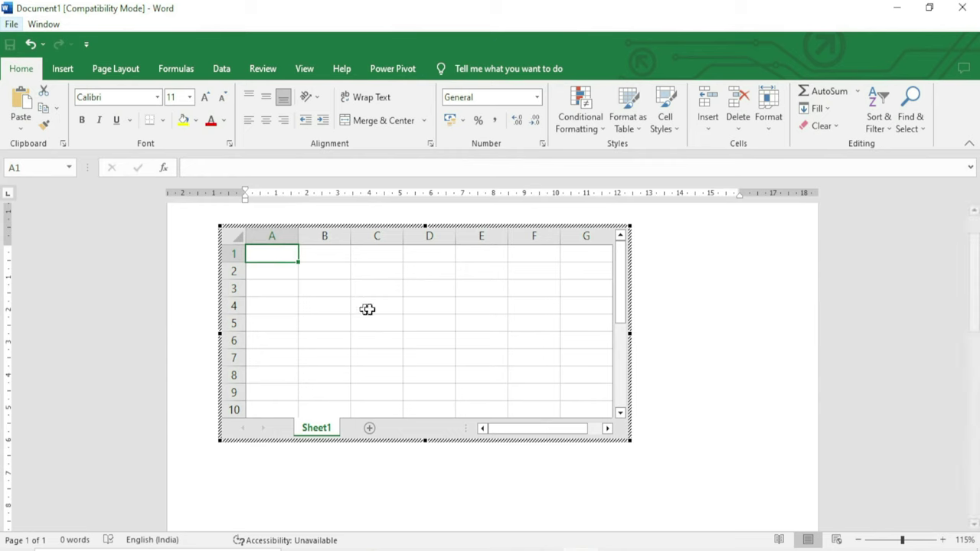
Enter 454, 54, 545 and 455 in A1–A4 and AutoSum them to 1508 in A5
type("454")
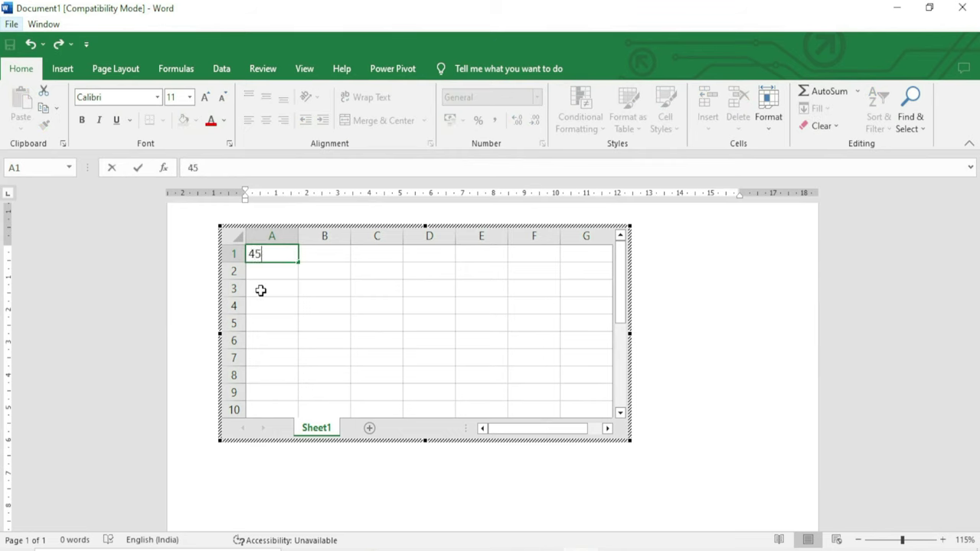
key("Return")
type("54")
key("Return")
type("545")
key("Return")
type("455")
key("Return")
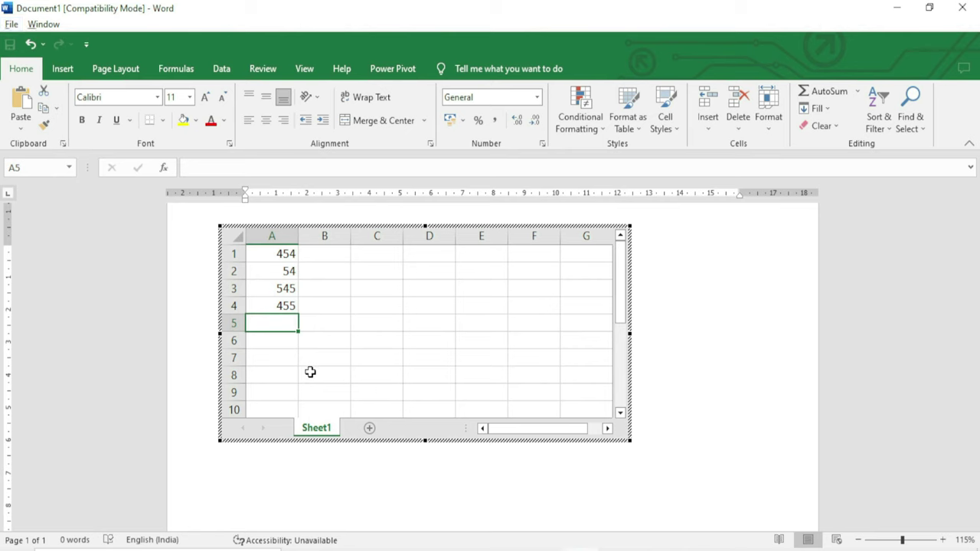
key("alt+equal")
key("Return")
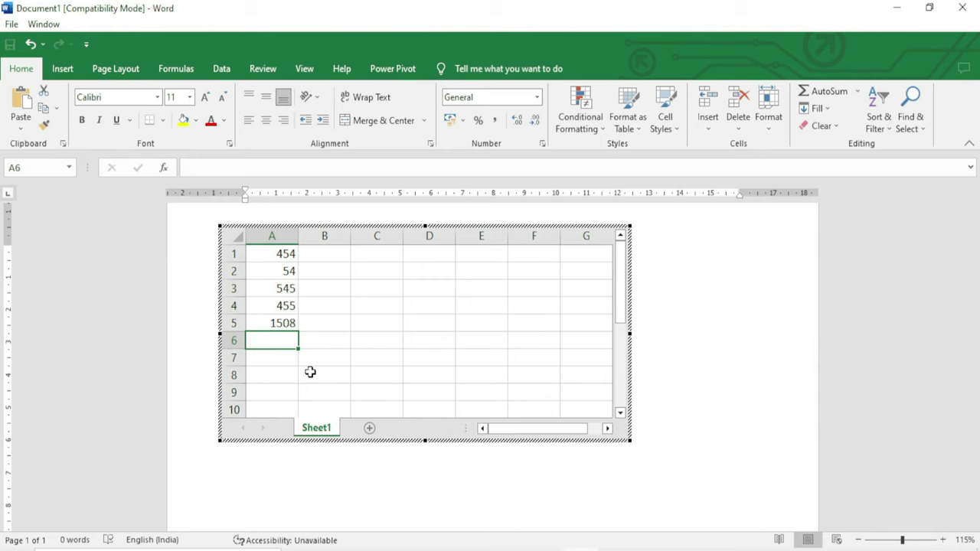
left_click(695, 344)
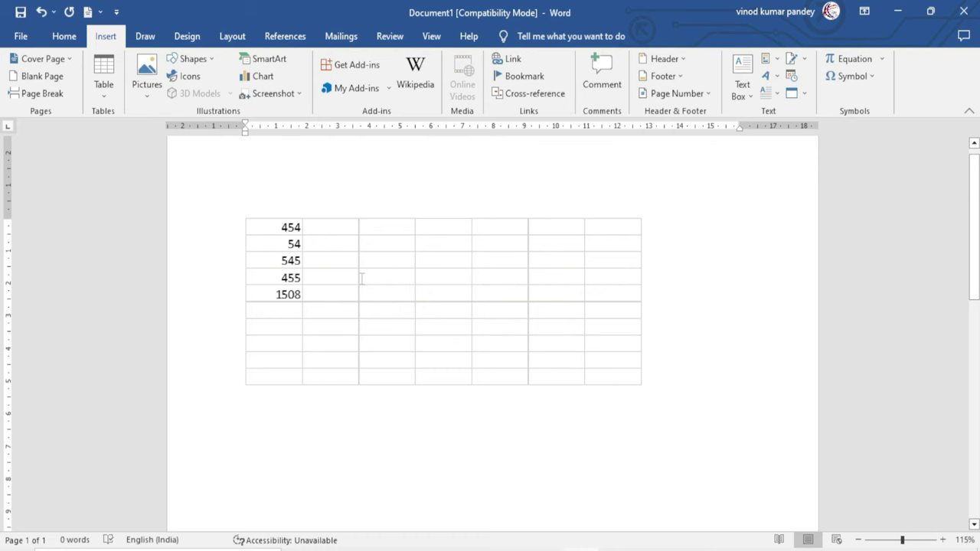
double_click(324, 258)
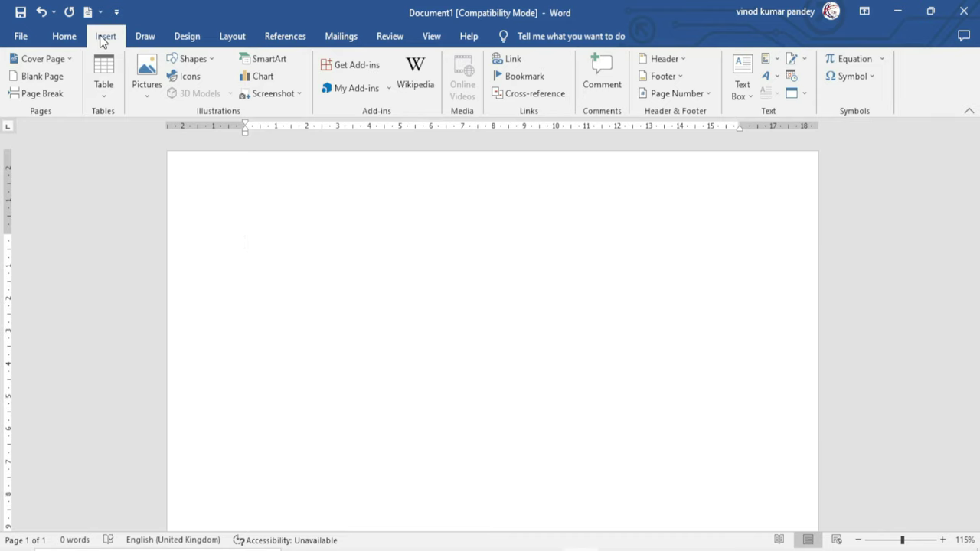
Embed D:\Building Blicks Orgnizer.mp4 from the YouTube drive as a file object
left_click(788, 92)
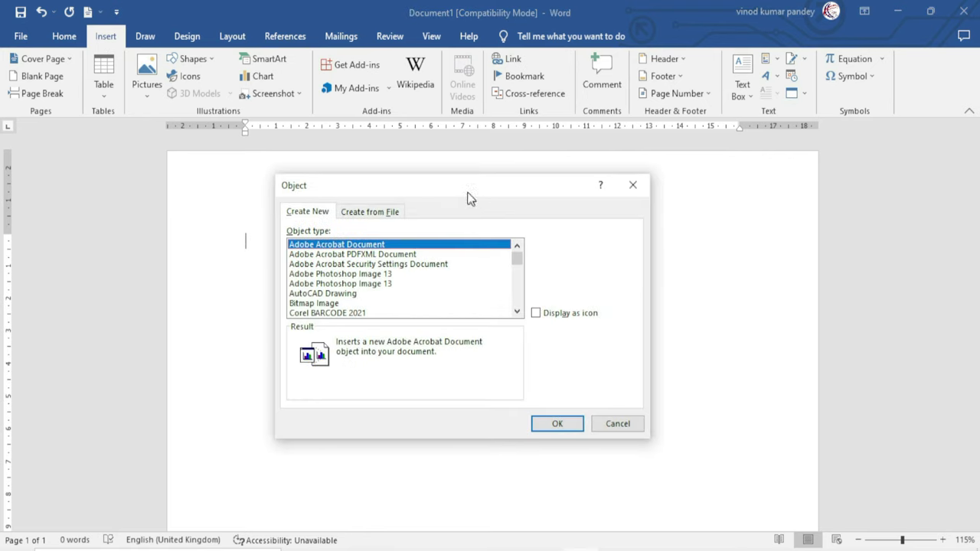
left_click_drag(466, 199, 483, 208)
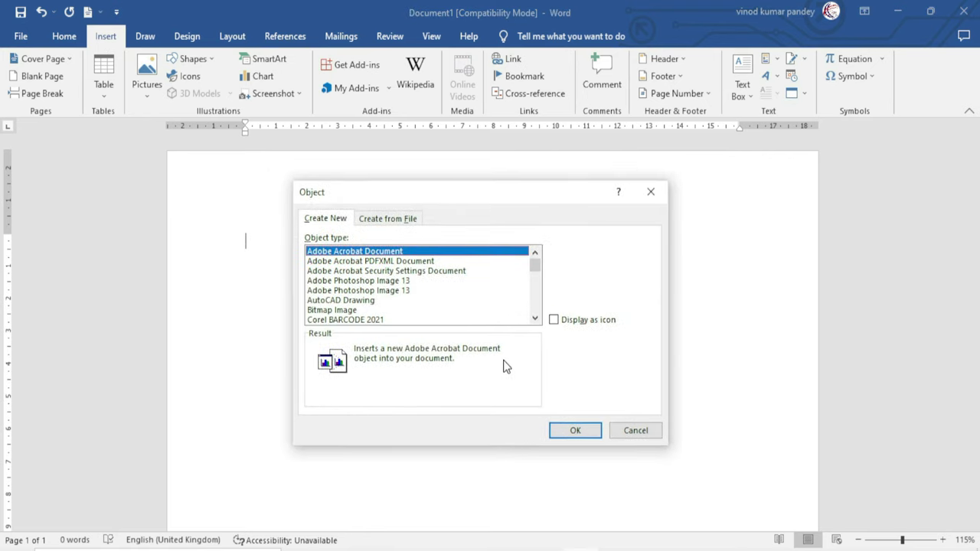
left_click(397, 226)
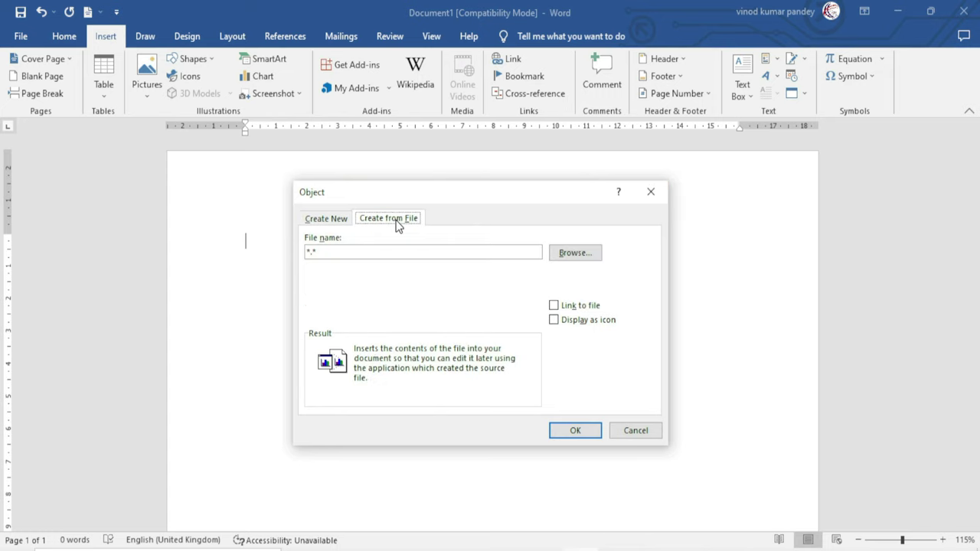
left_click(580, 257)
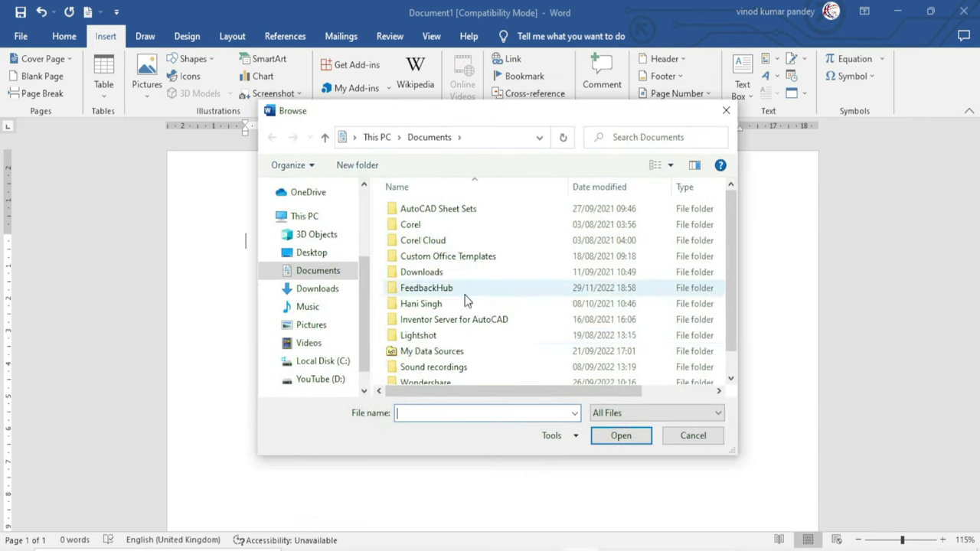
left_click(321, 379)
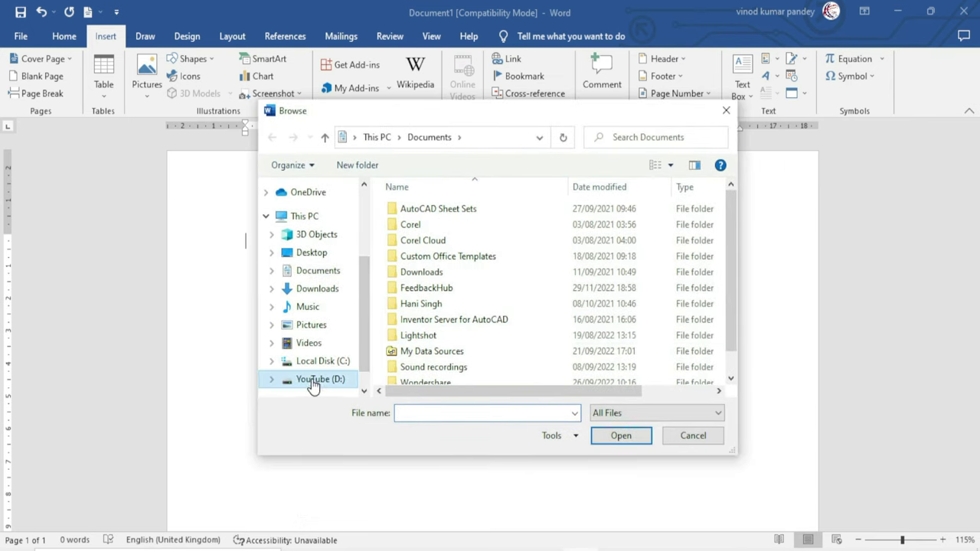
left_click_drag(731, 207, 704, 313)
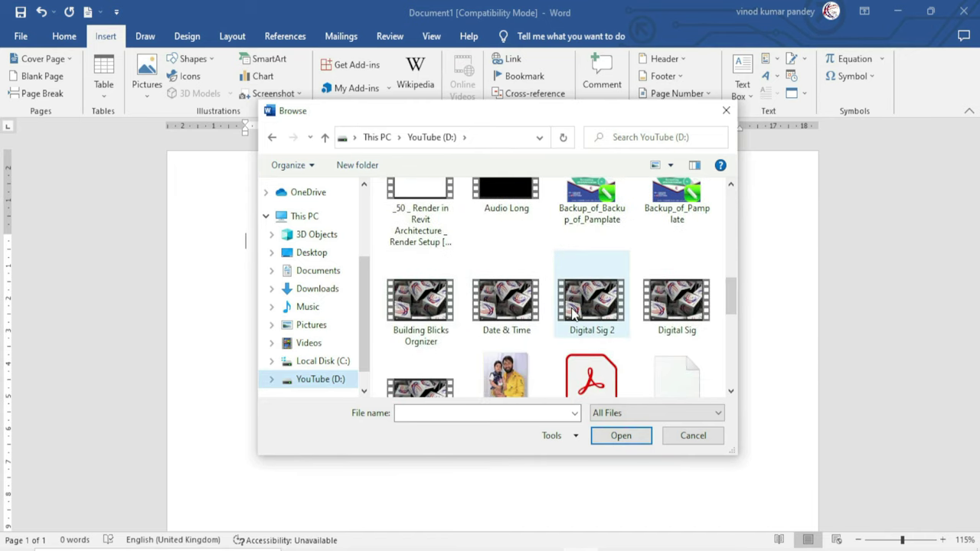
left_click(419, 319)
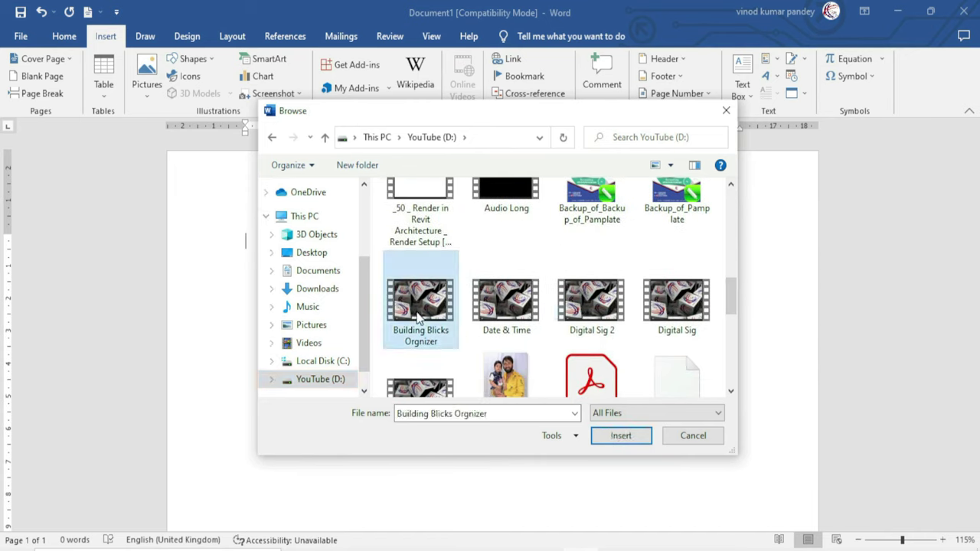
left_click(622, 436)
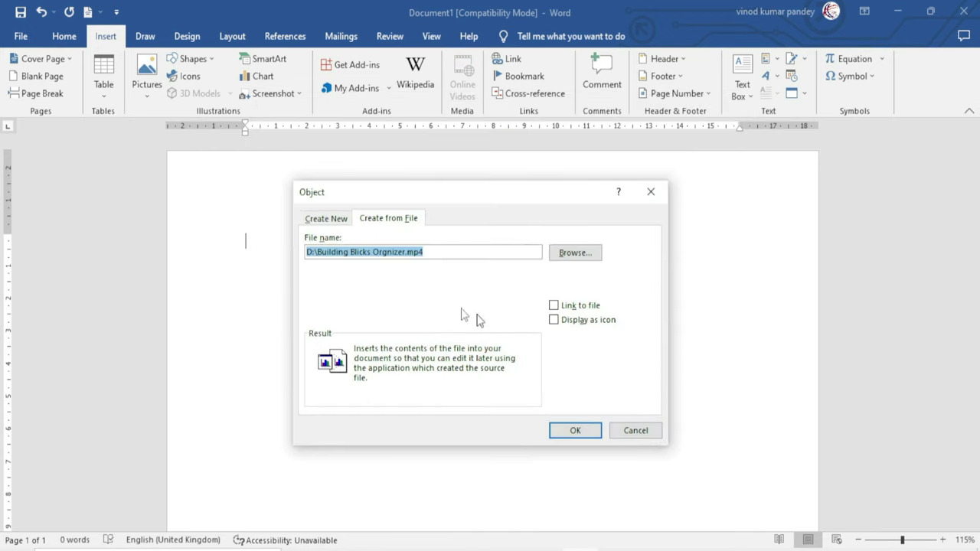
left_click(576, 431)
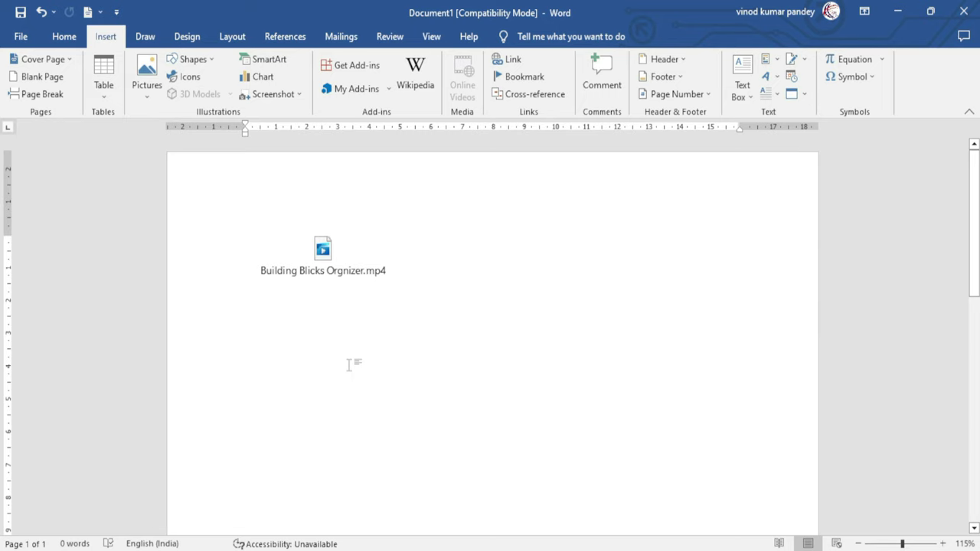
double_click(323, 250)
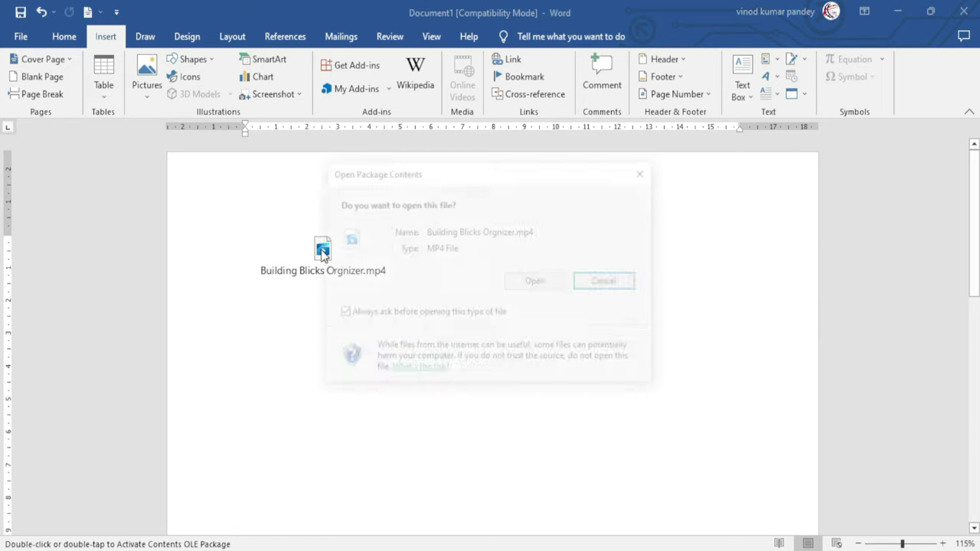
left_click_drag(407, 175, 385, 228)
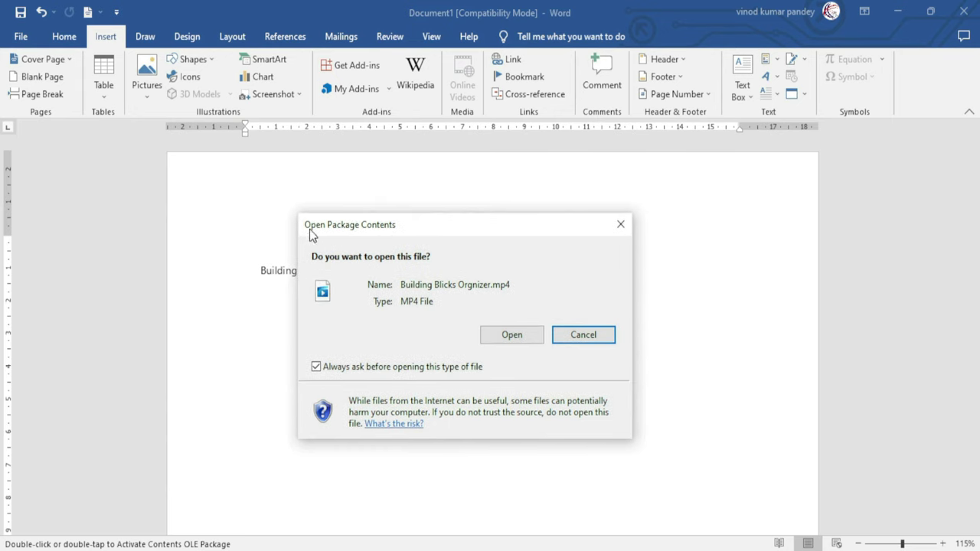
left_click(512, 336)
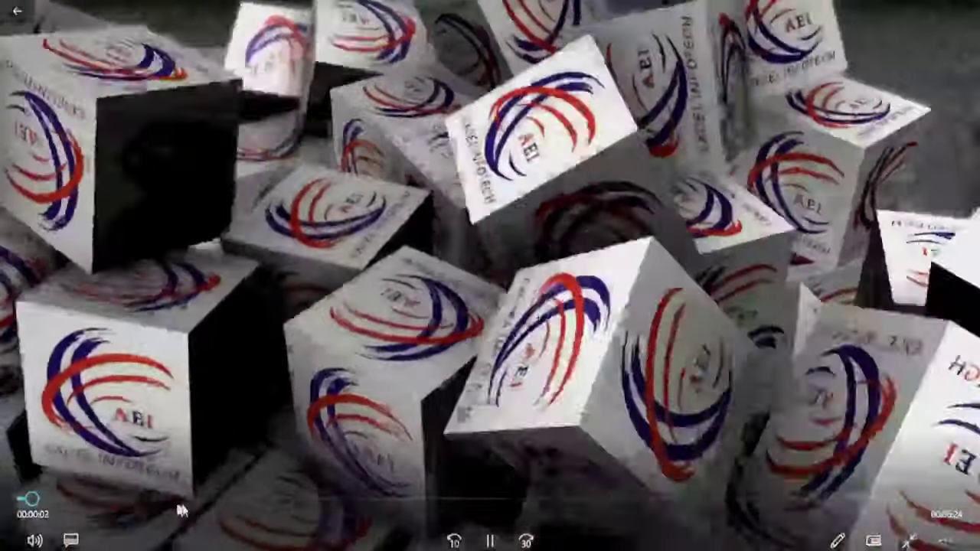
left_click(108, 468)
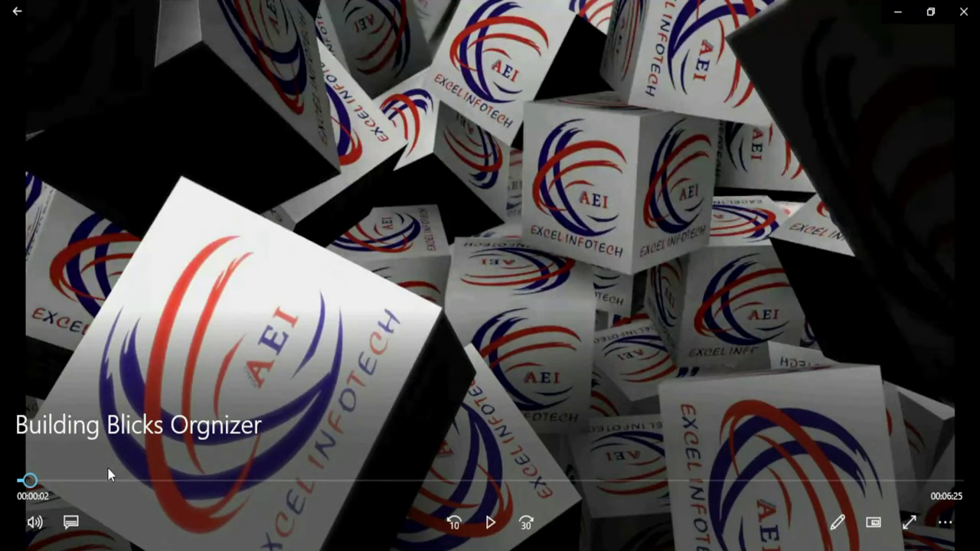
left_click(962, 11)
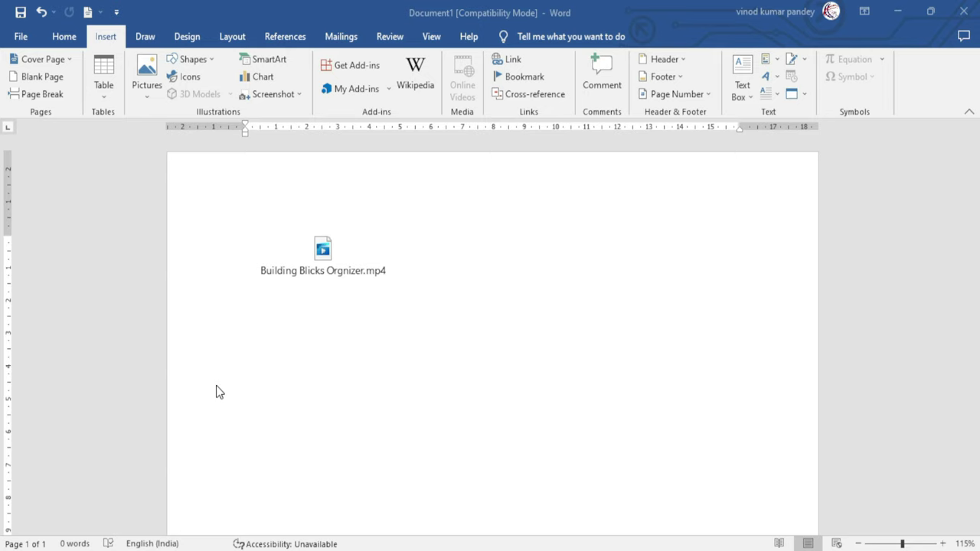
Select all and delete the embedded Building Blicks Orgnizer.mp4 icon
key("ctrl+a")
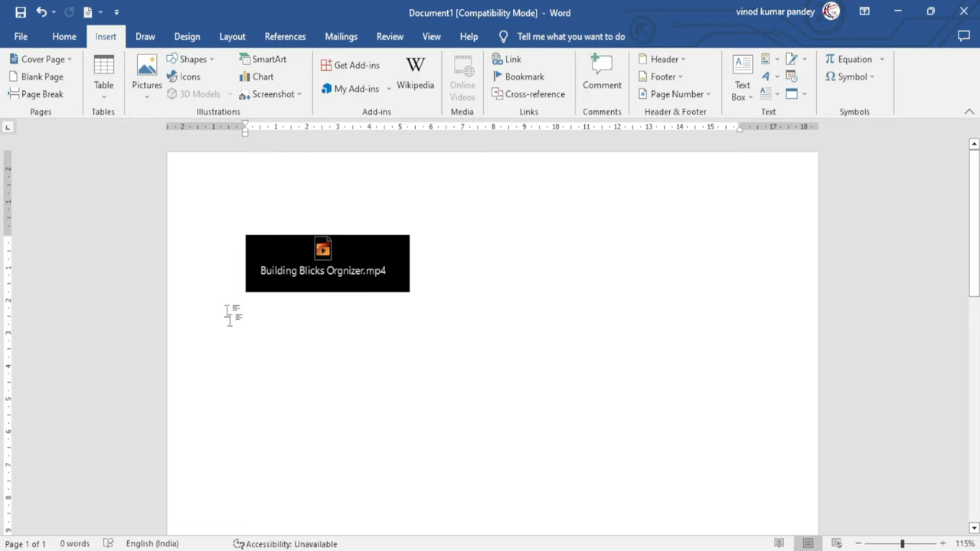
key("Delete")
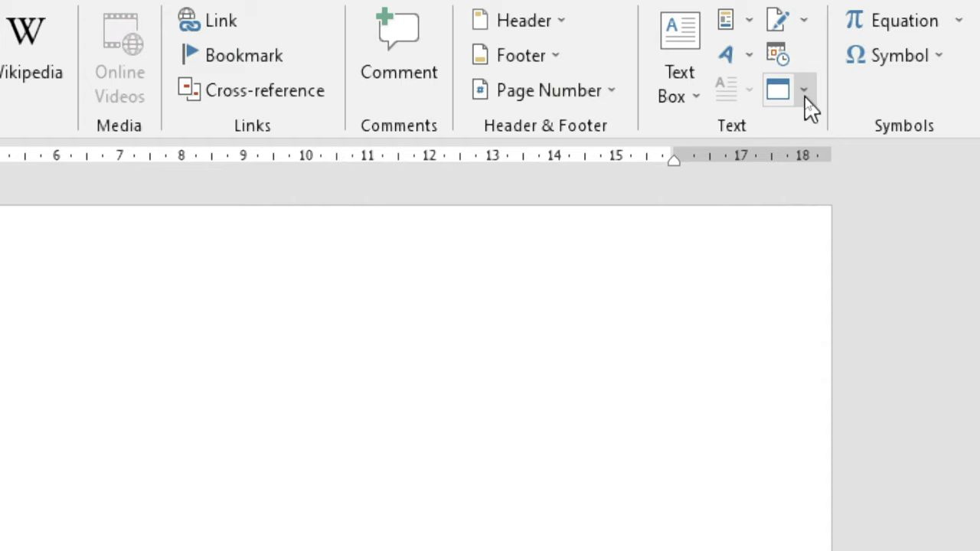
Insert print.pdf from Downloads as text, accepting its conversion to editable text
left_click(804, 92)
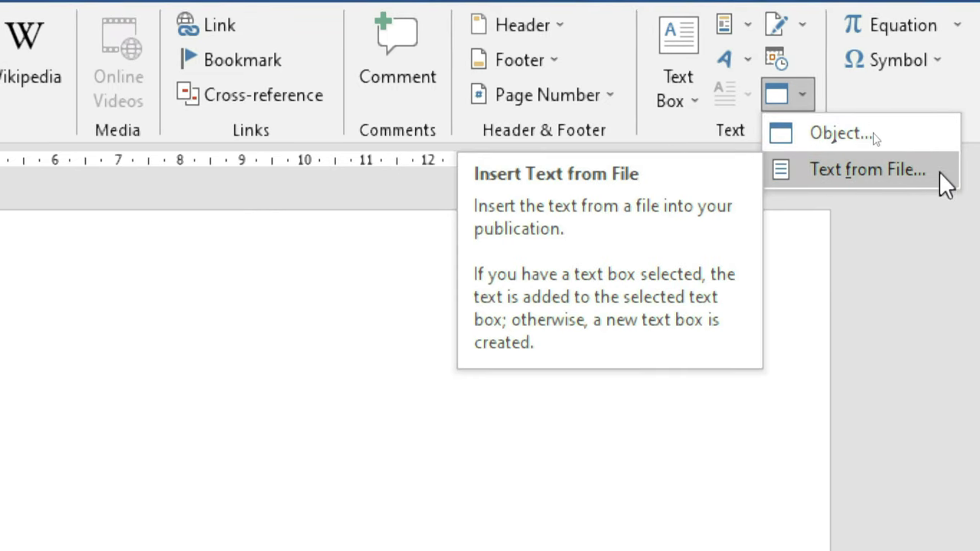
left_click(849, 170)
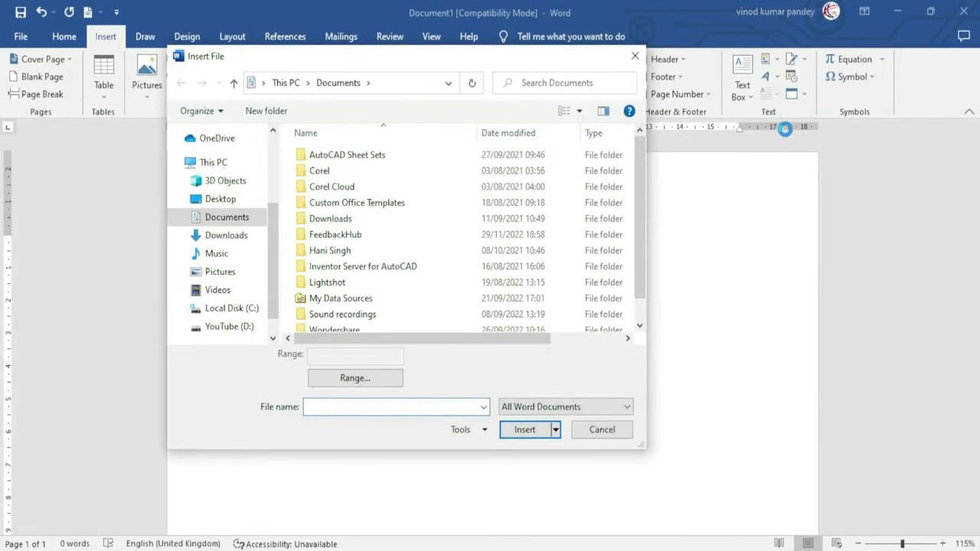
left_click_drag(375, 58, 421, 118)
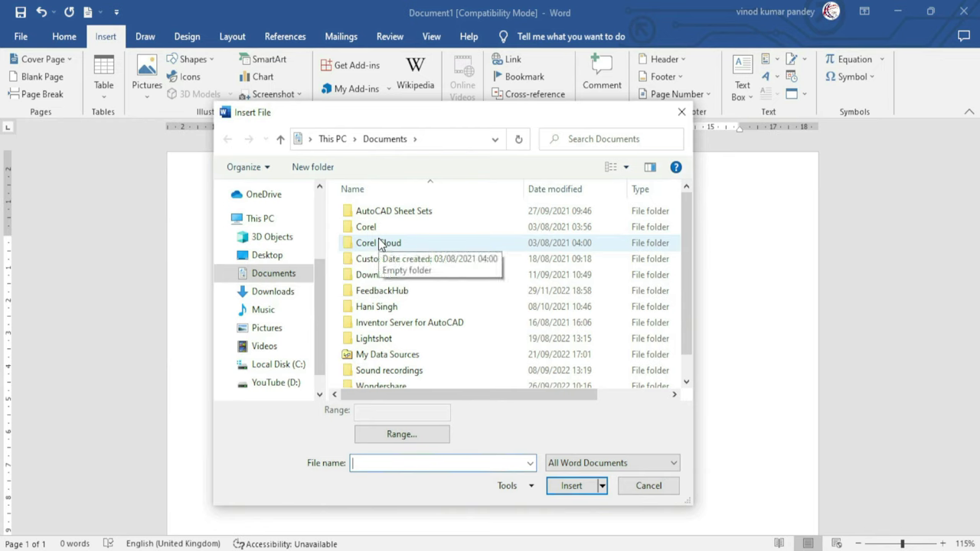
left_click(273, 292)
left_click_drag(688, 265, 686, 371)
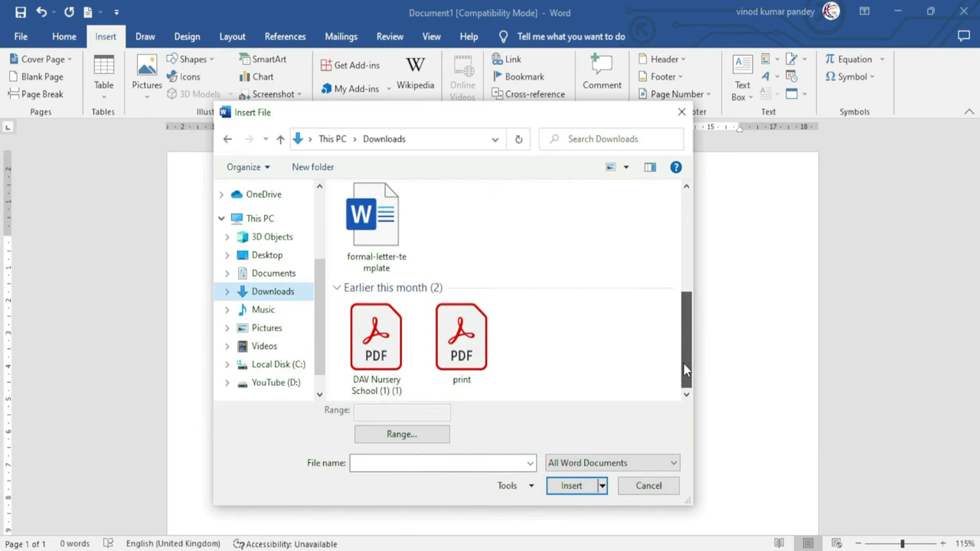
left_click(463, 343)
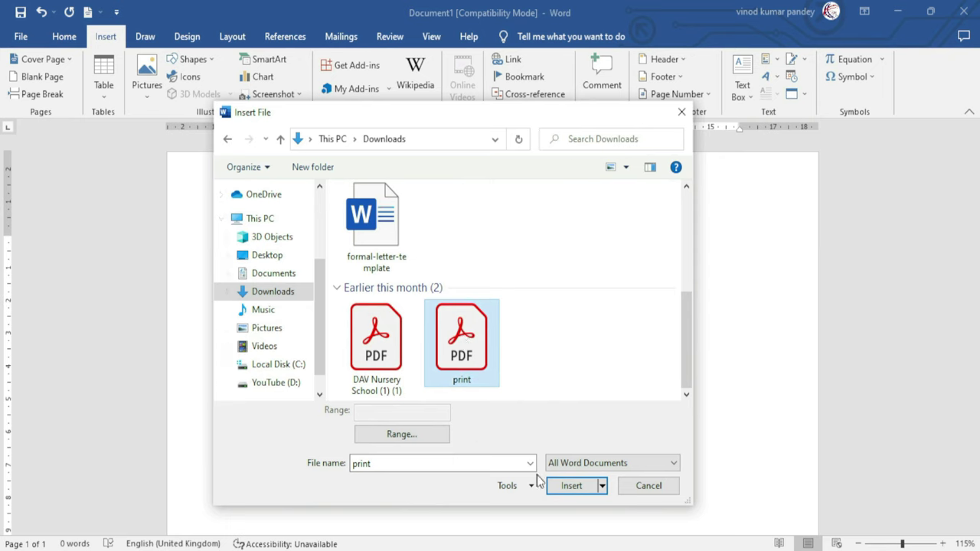
left_click(571, 487)
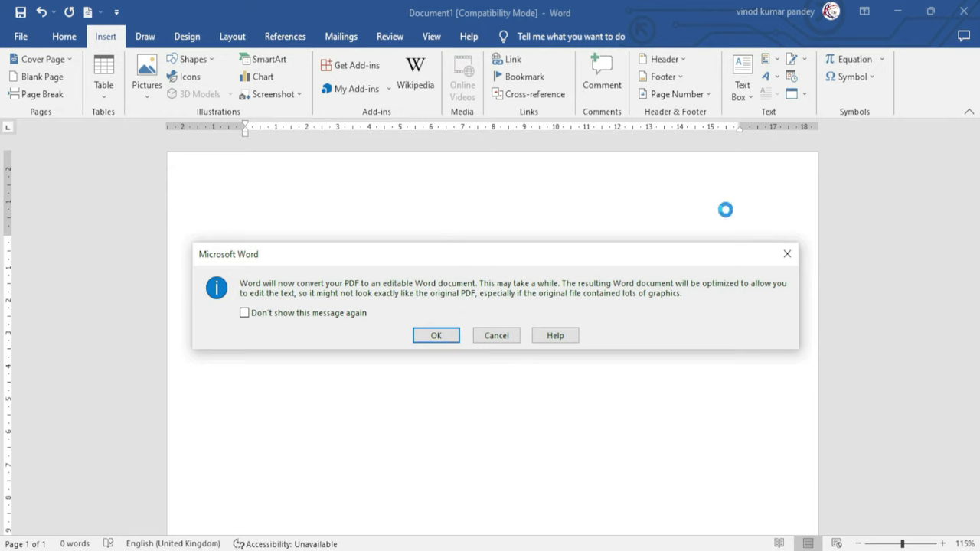
left_click(431, 334)
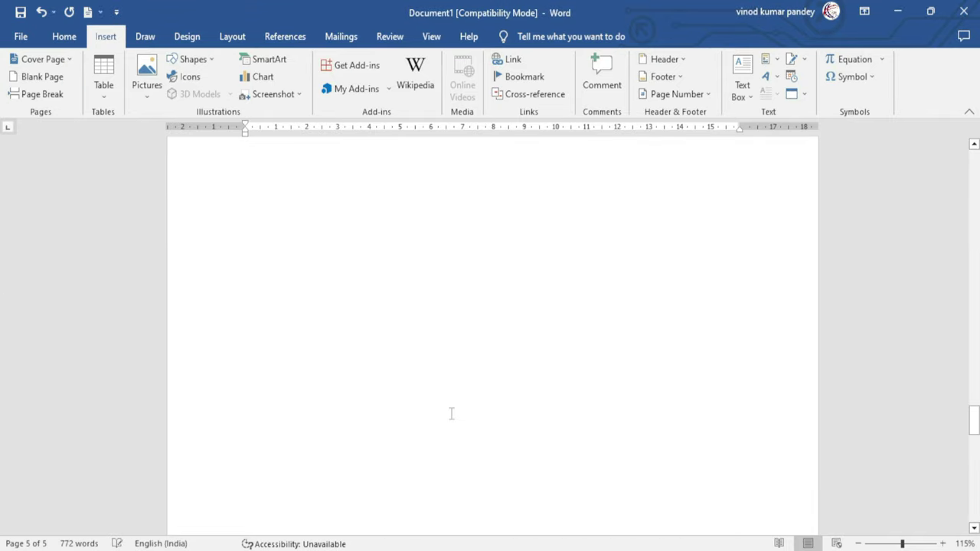
scroll(451, 414, "up", 15)
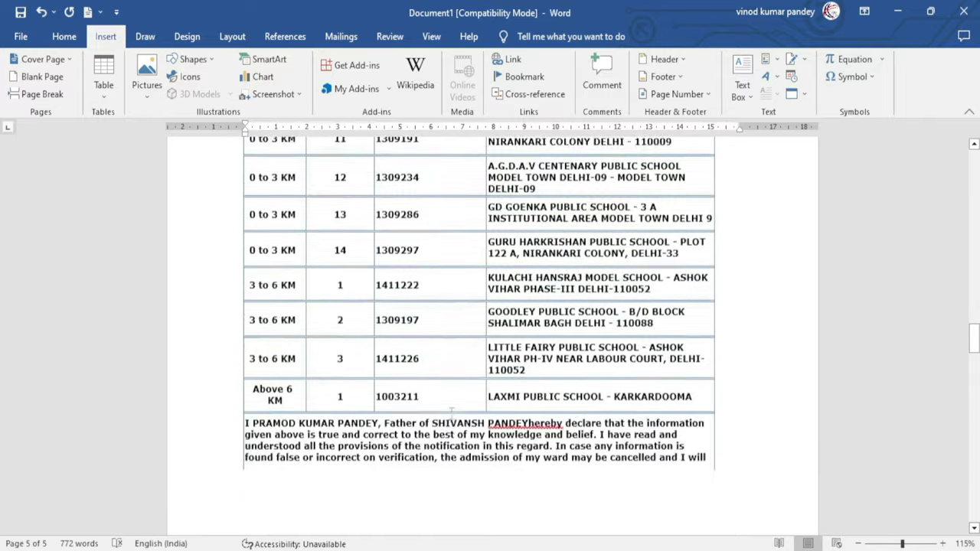
scroll(451, 414, "up", 3)
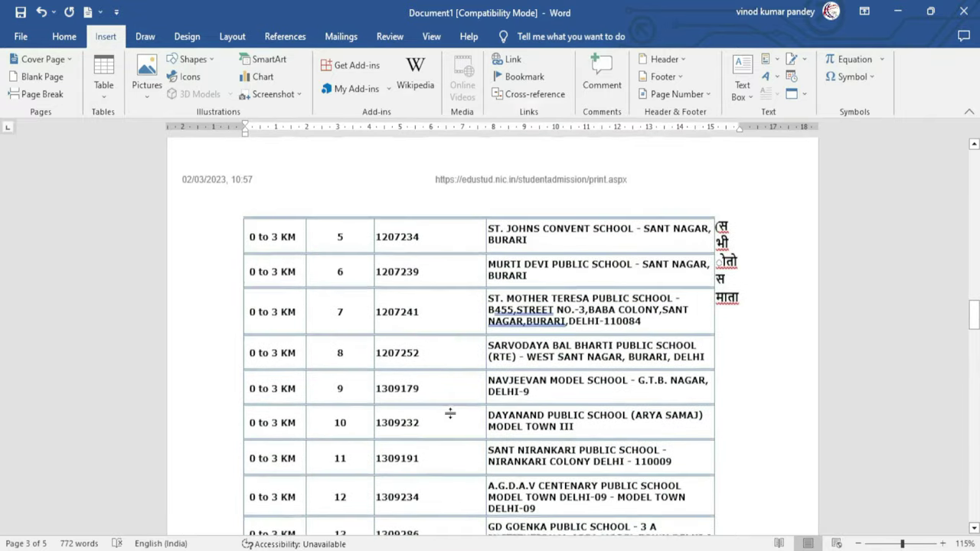
left_click(419, 331)
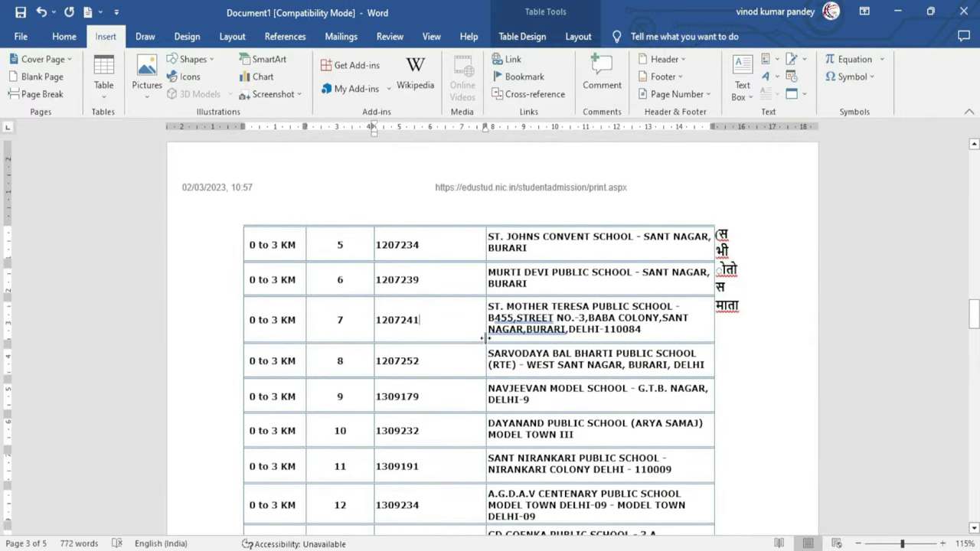
key("BackSpace")
key("BackSpace")
key("BackSpace")
key("BackSpace")
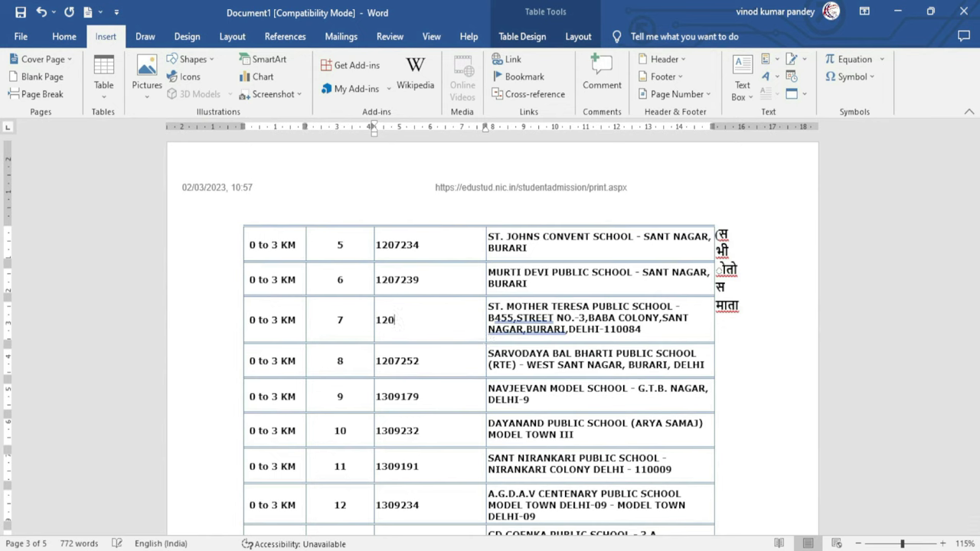
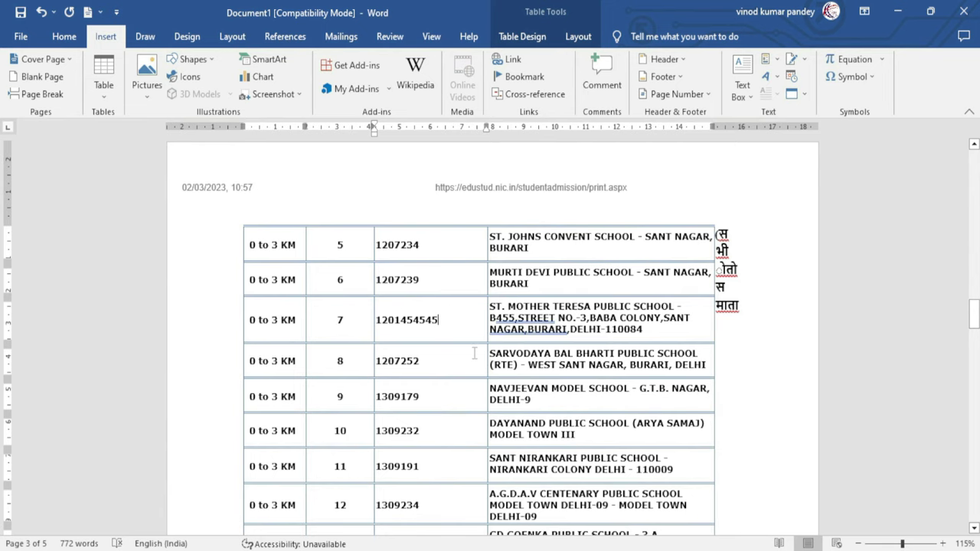
Export the document to the Desktop as REGISTRATION FORM FOR ADMISSION UNDER EWS.pdf
left_click(21, 36)
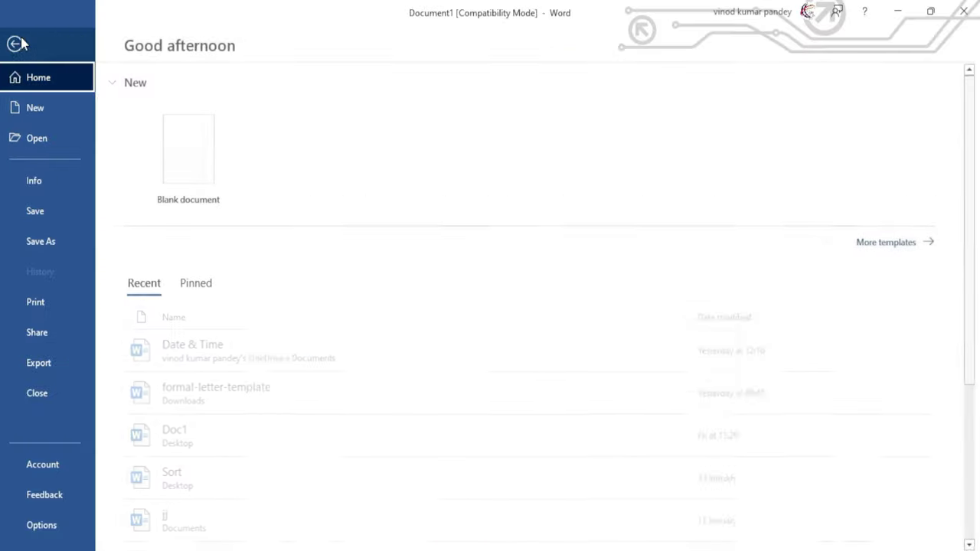
left_click(43, 365)
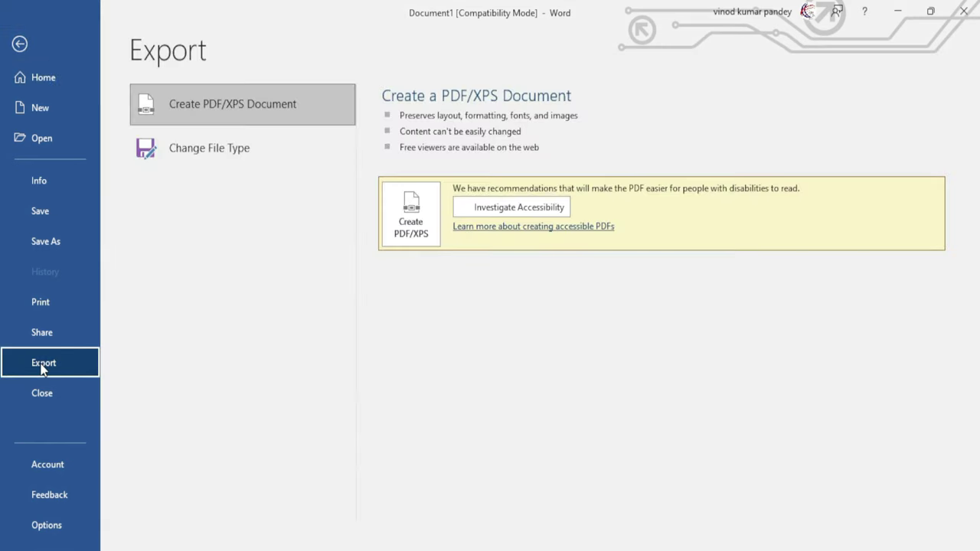
left_click(411, 210)
left_click_drag(252, 11, 491, 52)
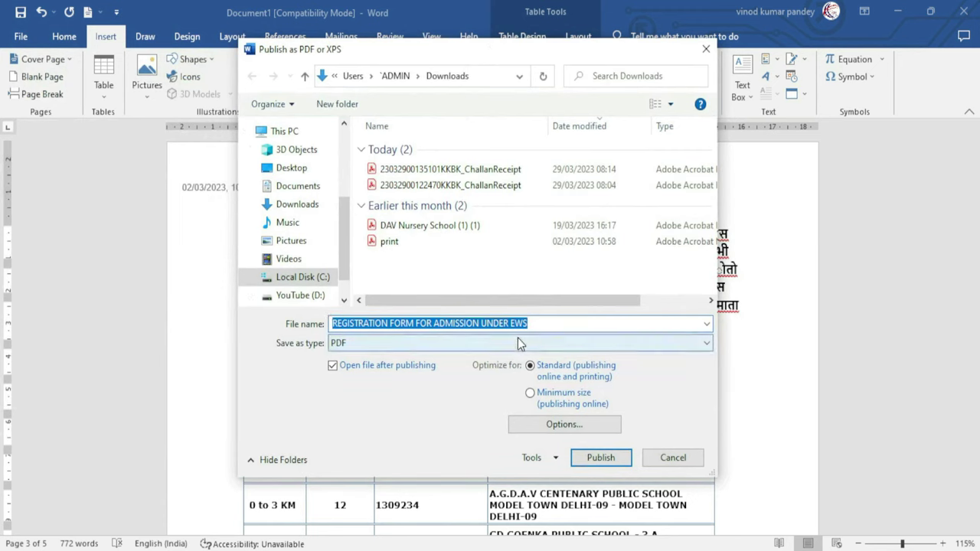
left_click(286, 170)
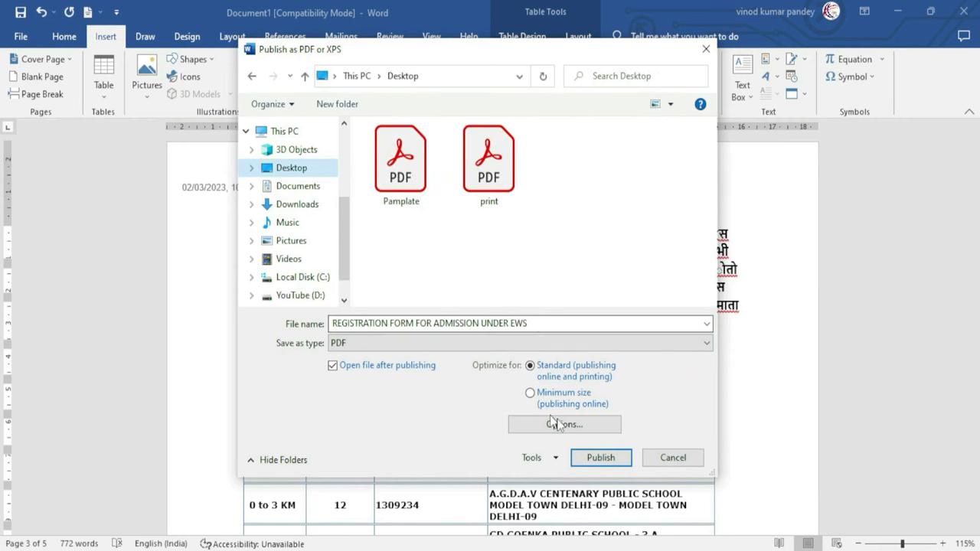
left_click(602, 457)
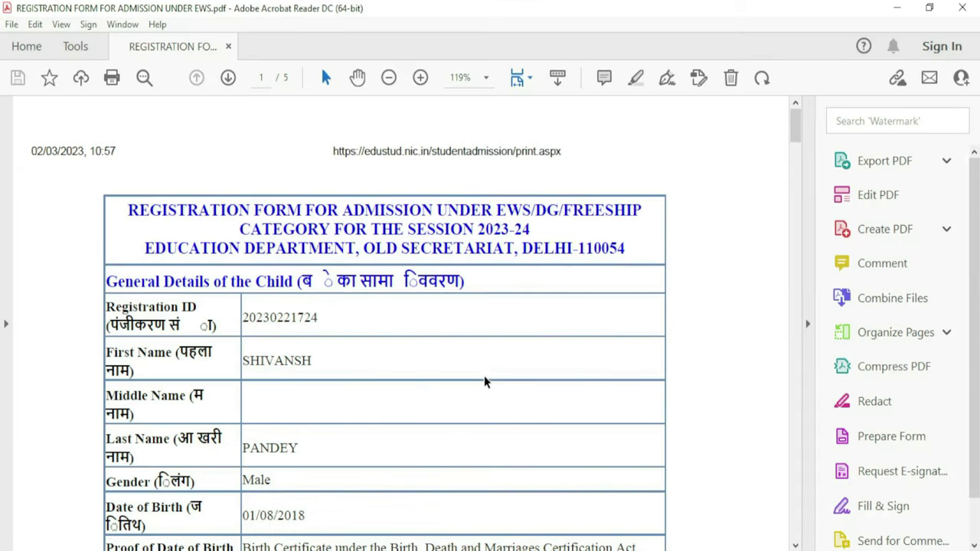
Scroll down through the exported registration form PDF in Acrobat Reader to review it
scroll(387, 384, "down", 6)
scroll(387, 383, "down", 8)
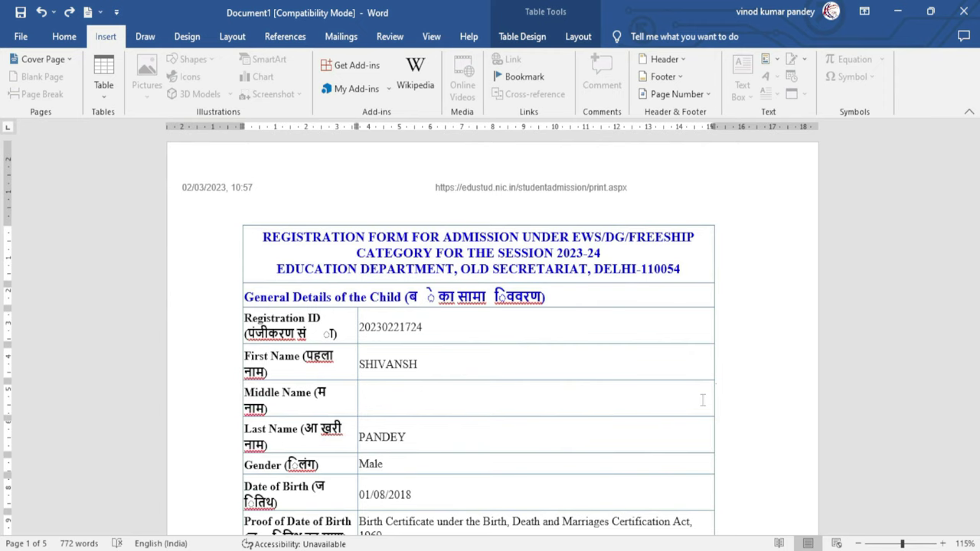
Create a new document and insert the text of Doc1 from the Desktop into it
key("ctrl+n")
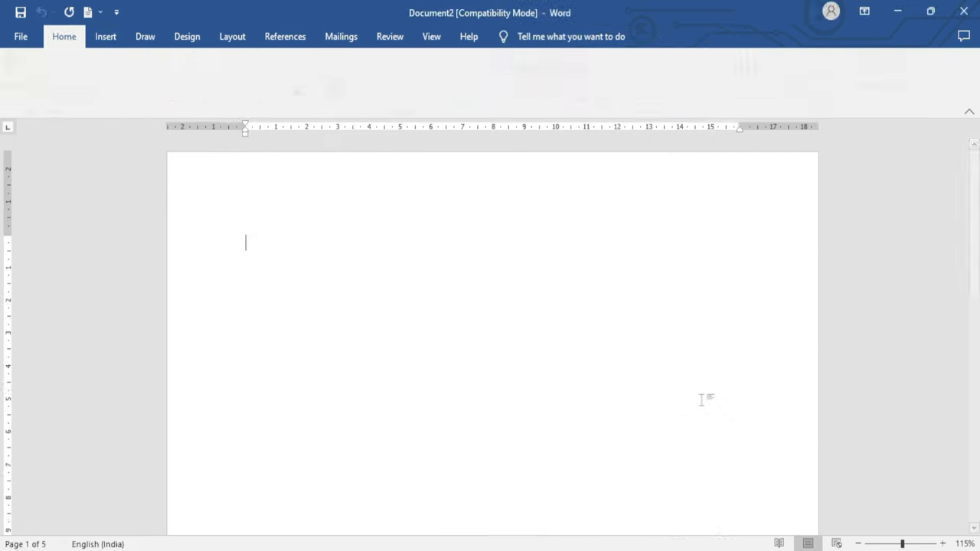
left_click(101, 37)
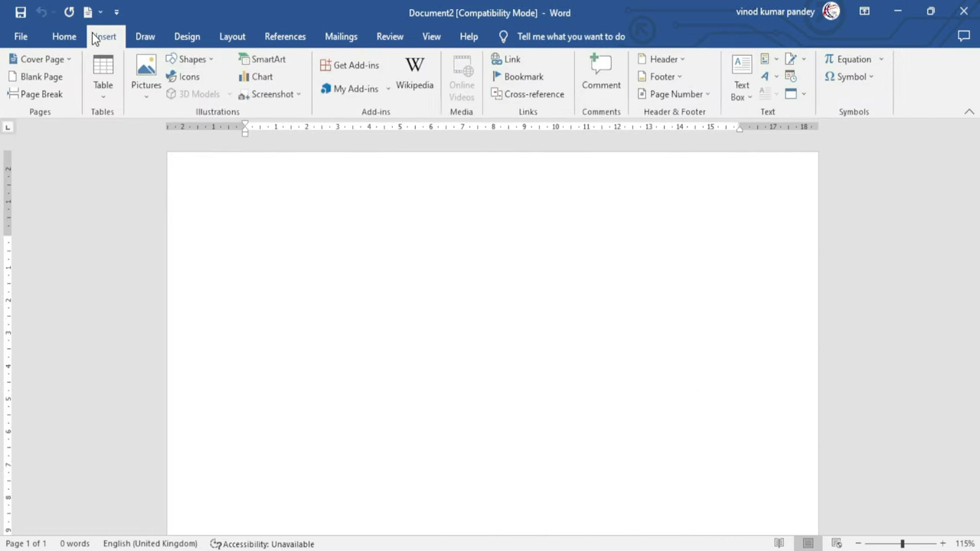
left_click(796, 94)
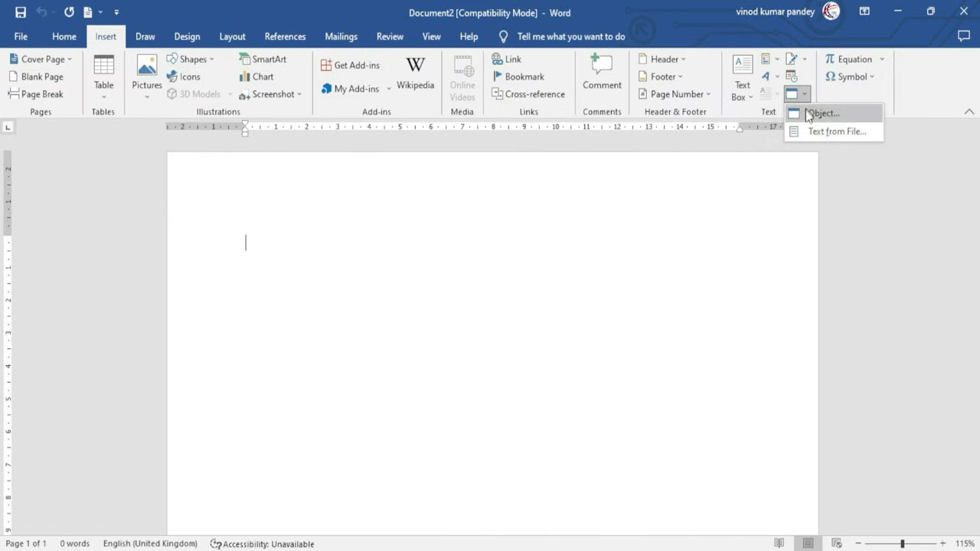
left_click(841, 132)
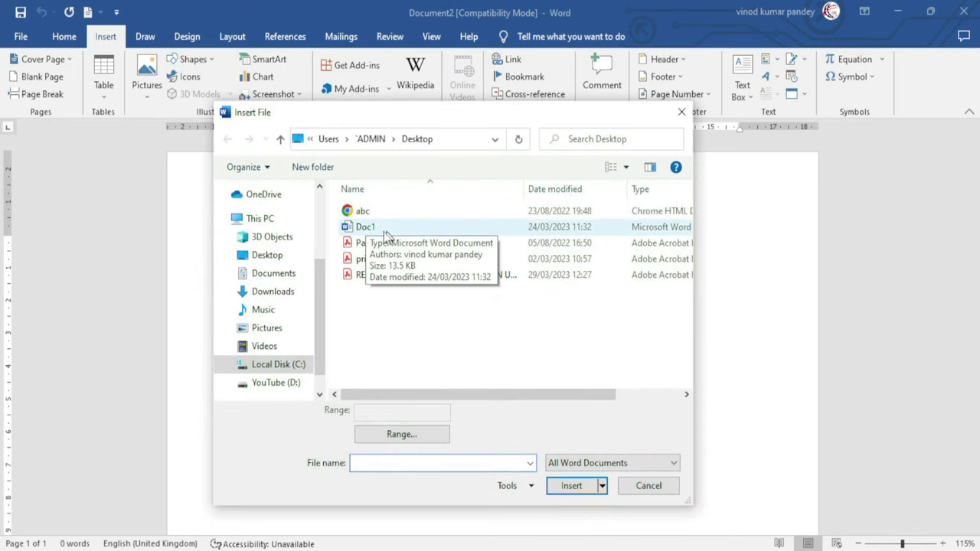
left_click(369, 230)
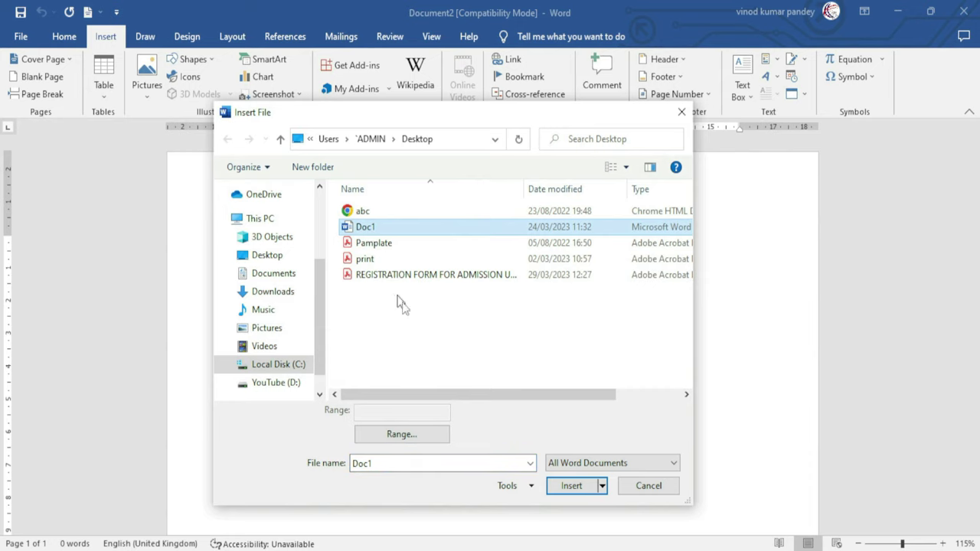
left_click(573, 486)
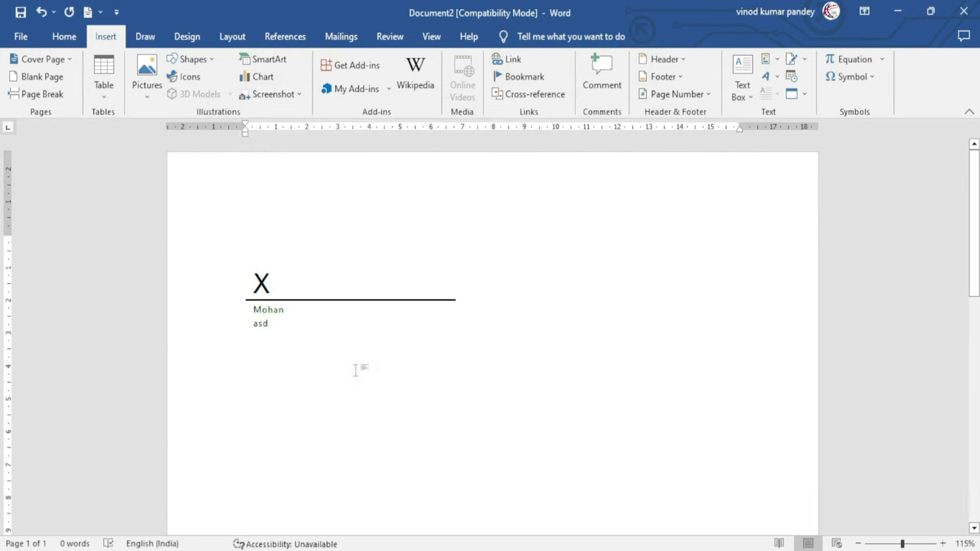
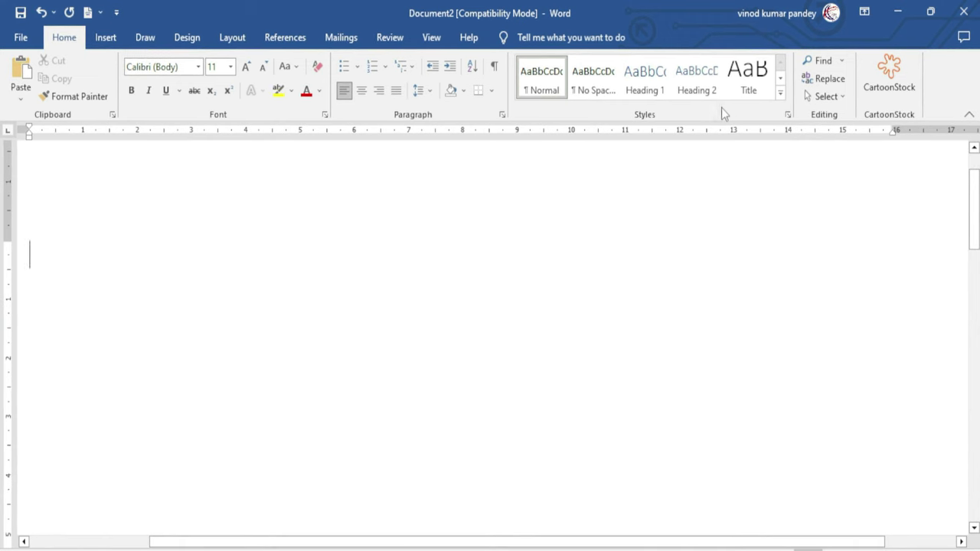
Insert the built-in General sample equation √25 3/5 from the Equation gallery
left_click(105, 37)
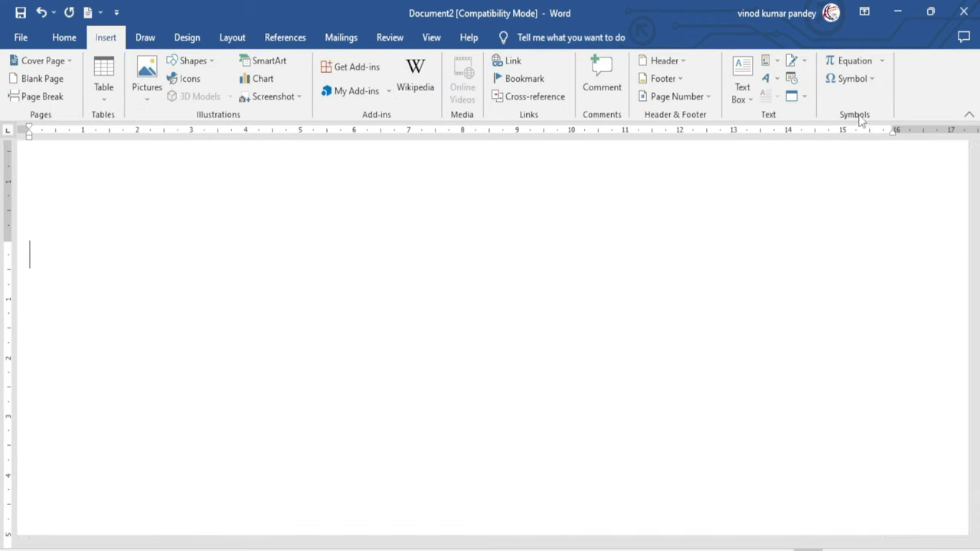
left_click(883, 62)
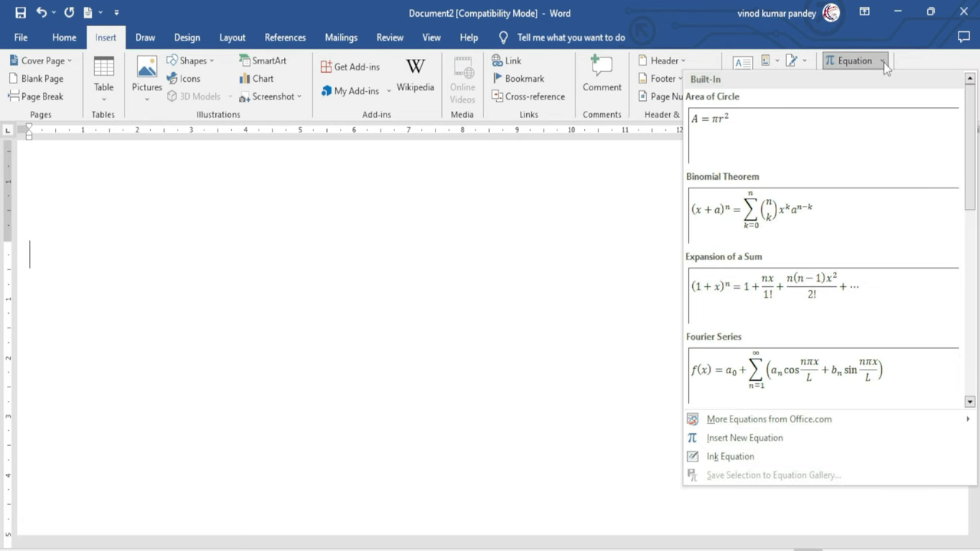
left_click_drag(969, 164, 968, 361)
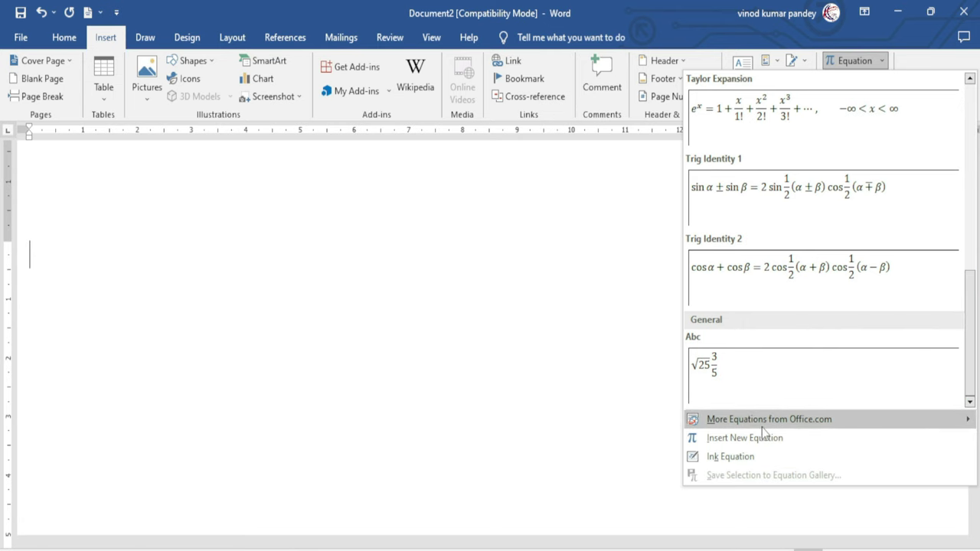
mouse_move(760, 430)
left_click_drag(676, 264, 671, 385)
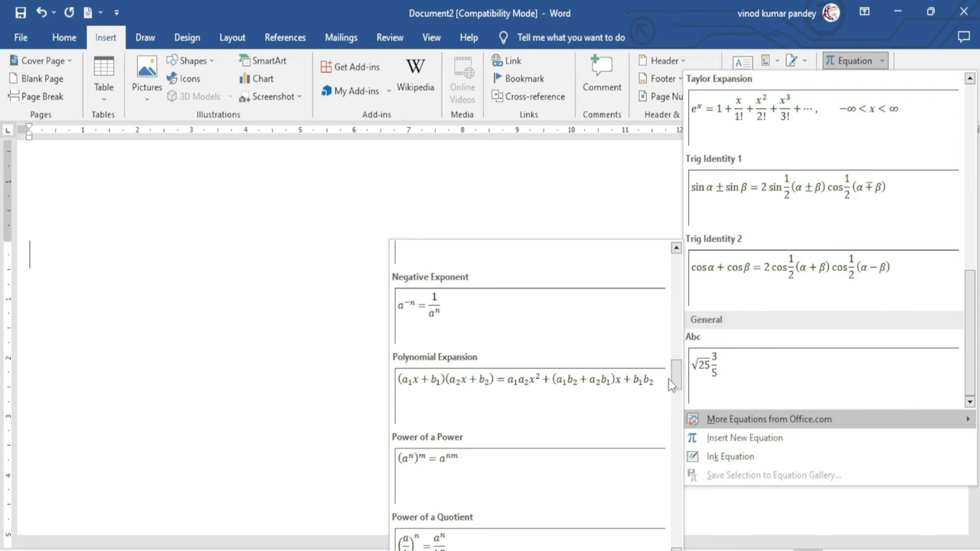
scroll(966, 307, "up", 5)
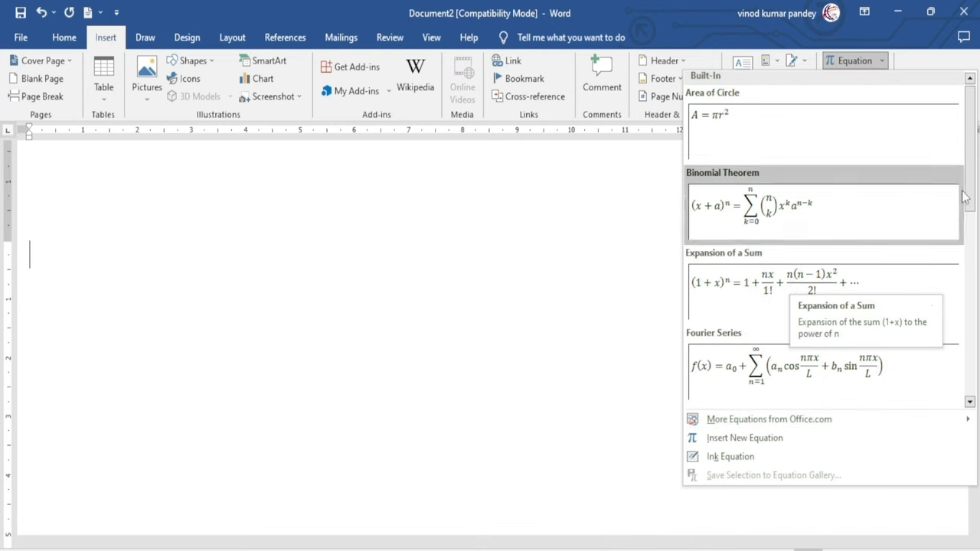
scroll(766, 360, "down", 10)
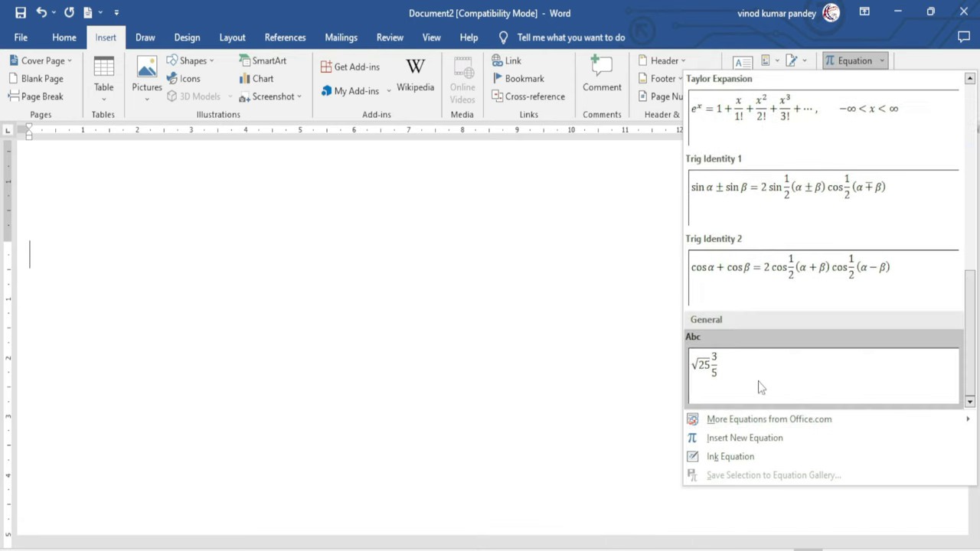
left_click(729, 375)
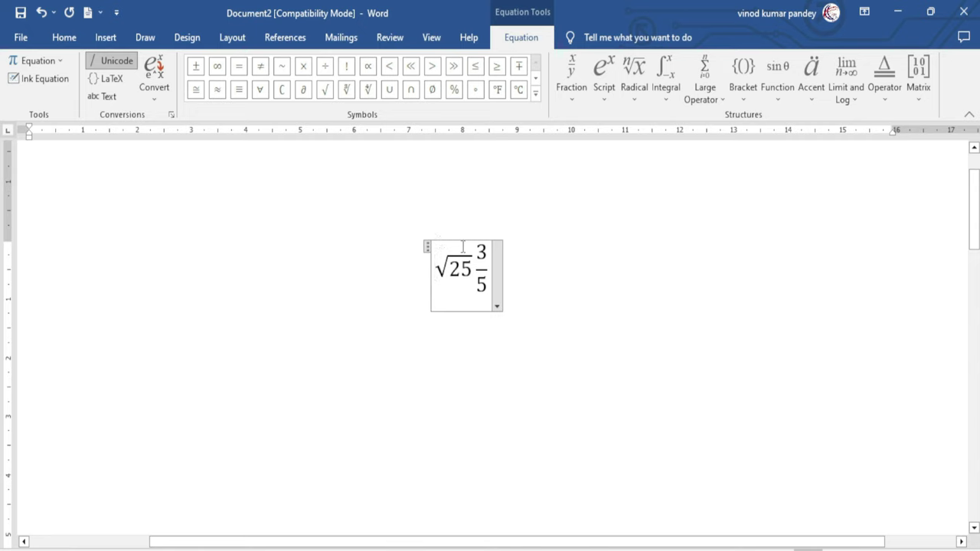
Change the radicand from 25 to 35 and place an equals sign before the square root
double_click(461, 269)
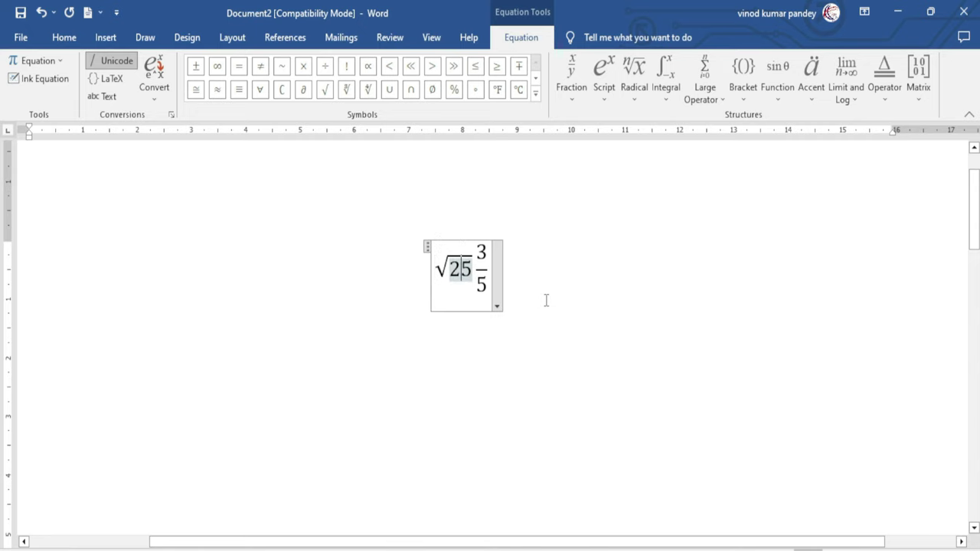
type("3")
left_click(436, 270)
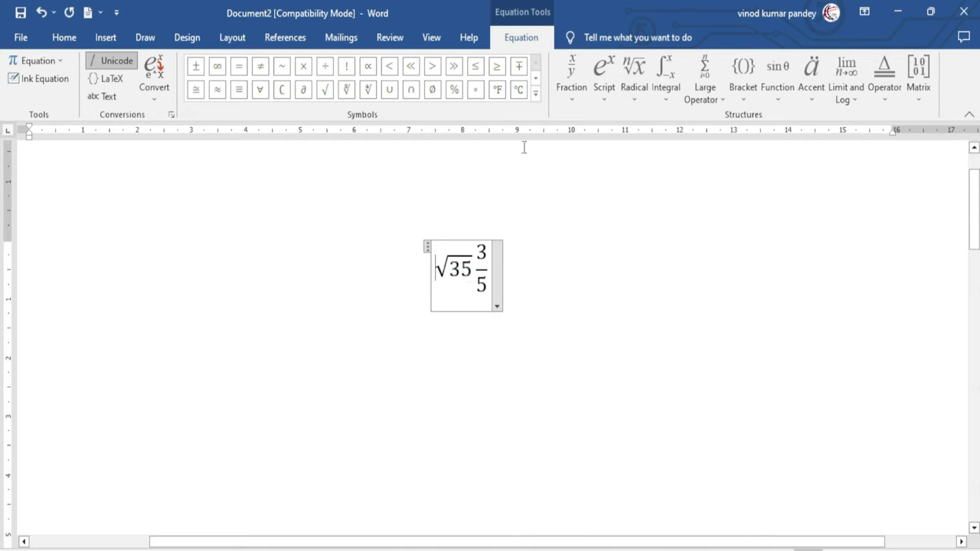
left_click(536, 90)
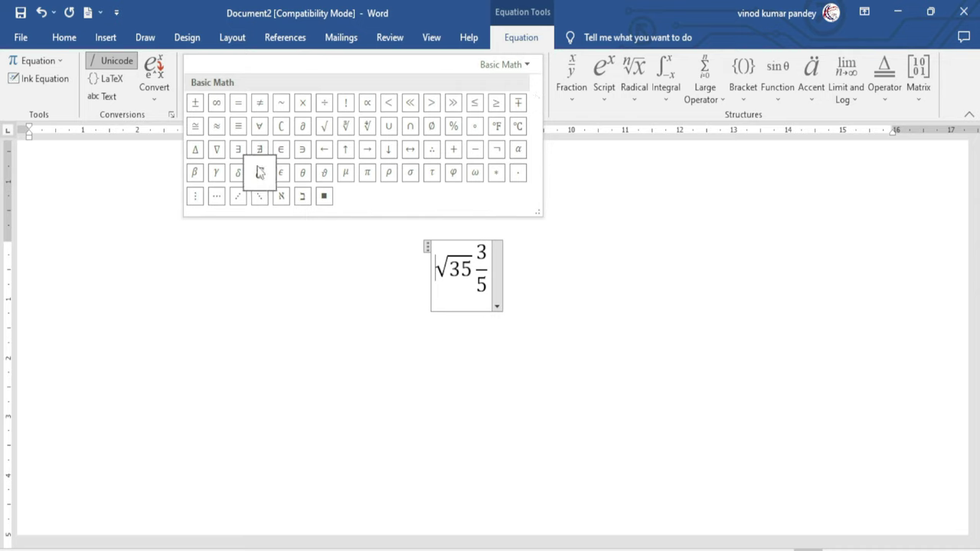
left_click(240, 107)
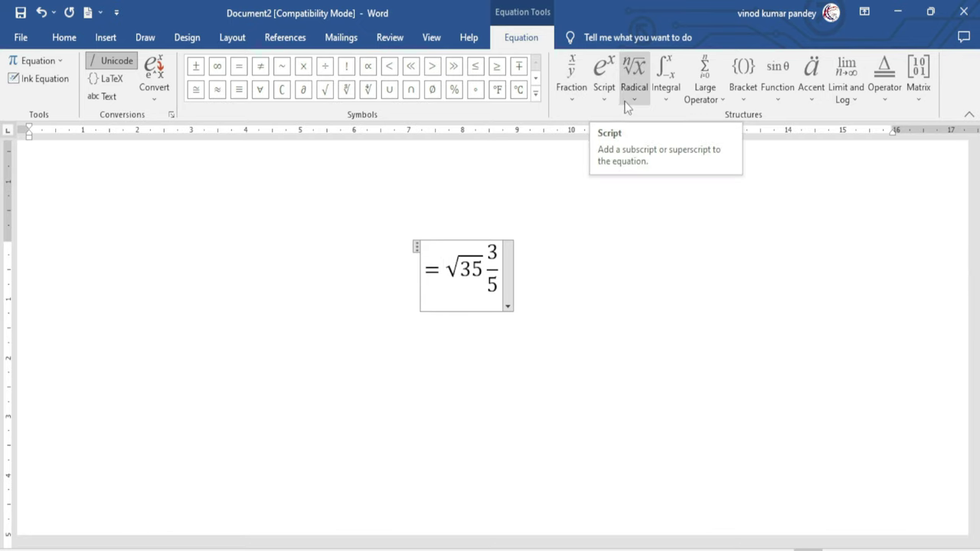
left_click(574, 98)
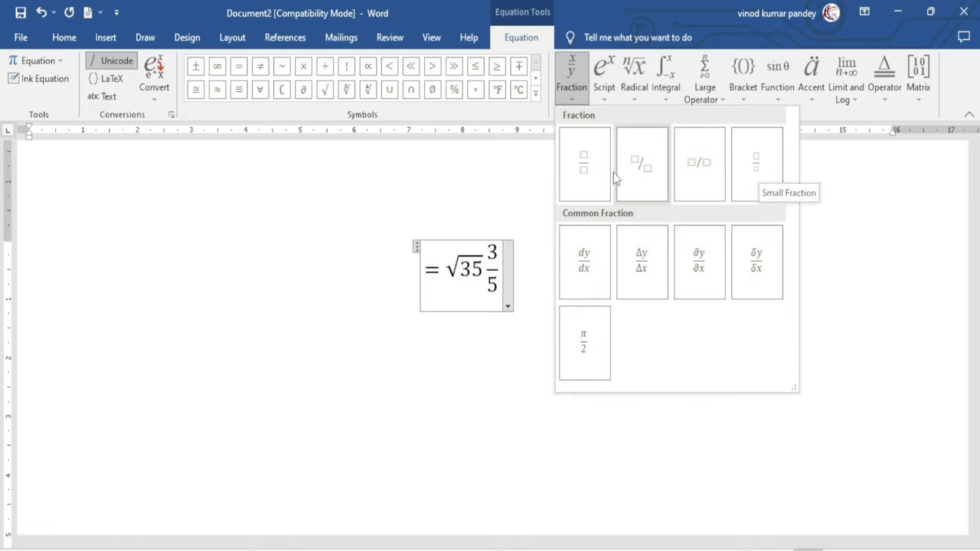
Append a stacked fraction 2/5 to the equation
left_click(583, 161)
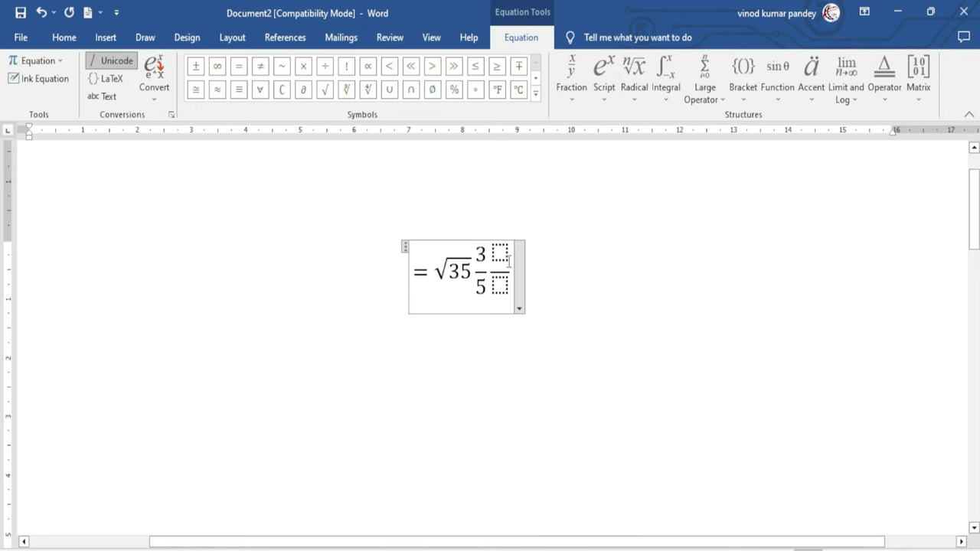
left_click(500, 252)
type("2")
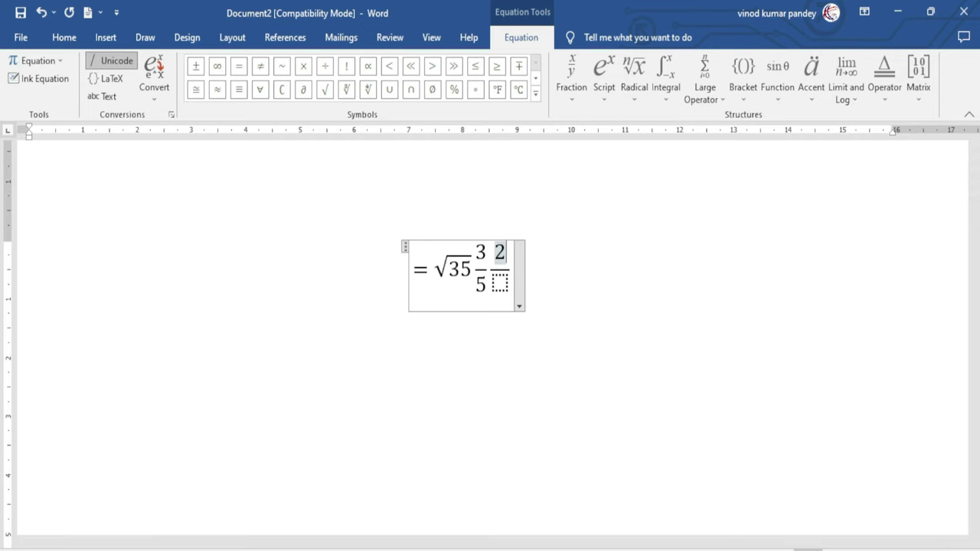
key("Down")
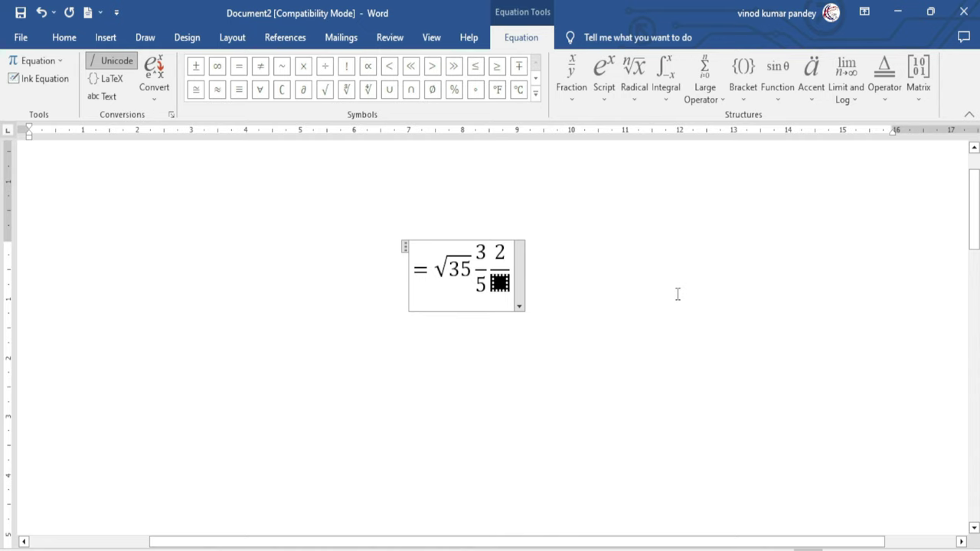
type("5")
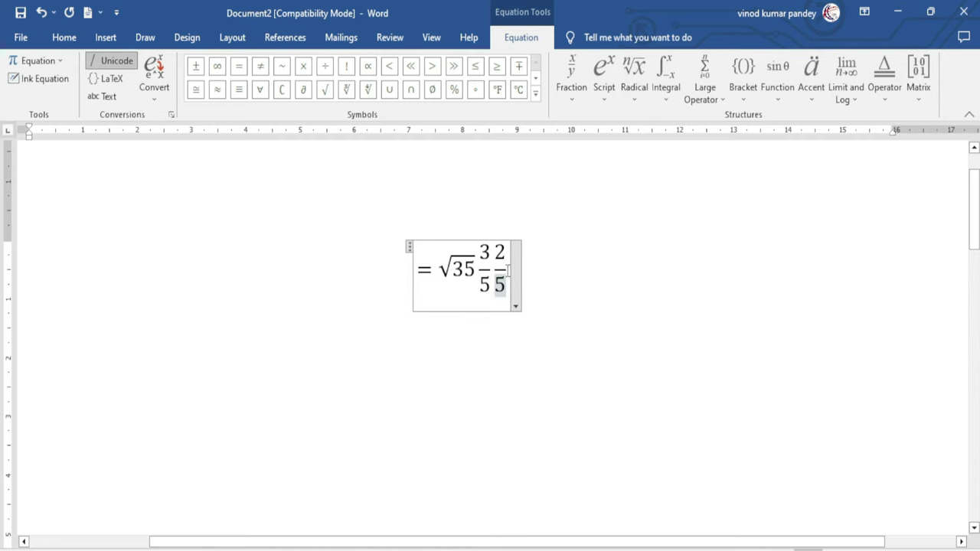
Add a superscript term 12³ after the fractions
left_click(608, 99)
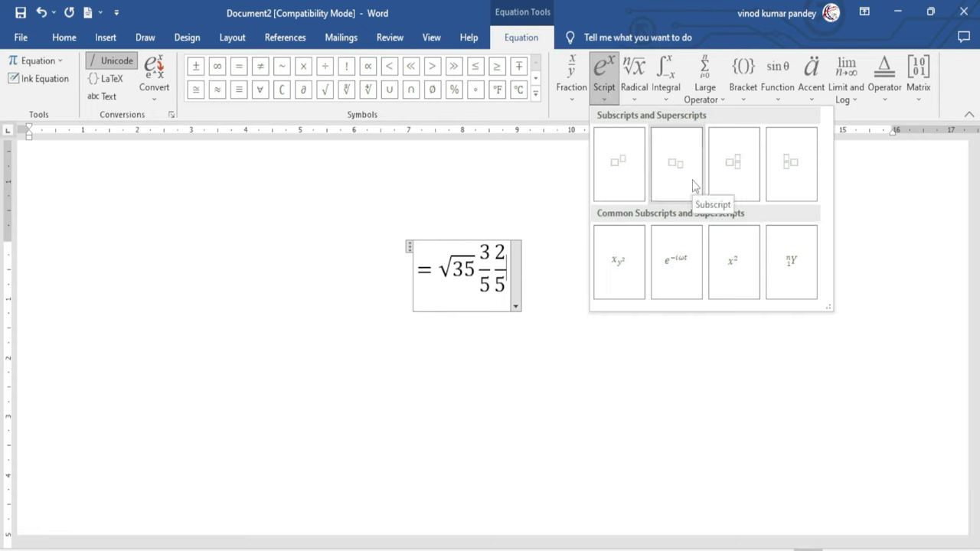
left_click(620, 166)
left_click(500, 267)
type("12")
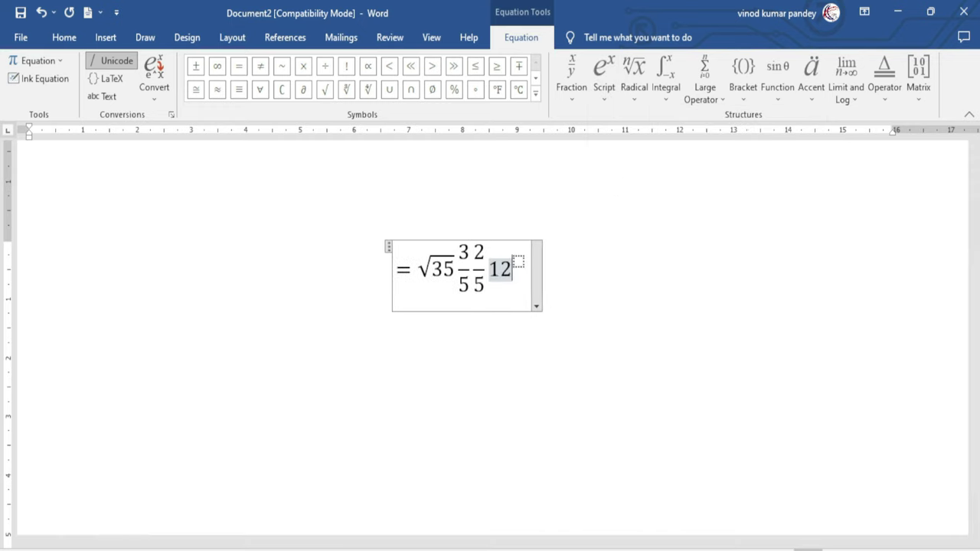
key("Right")
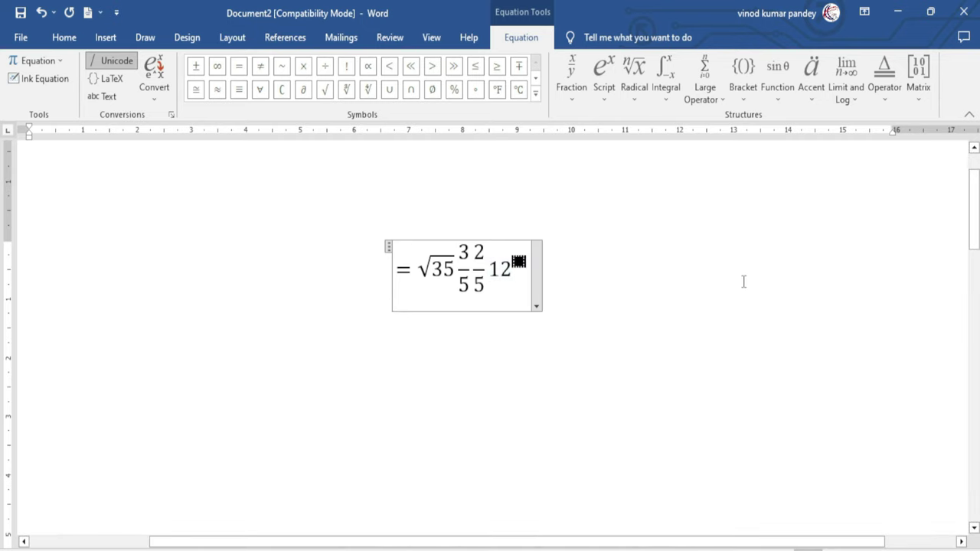
type("3")
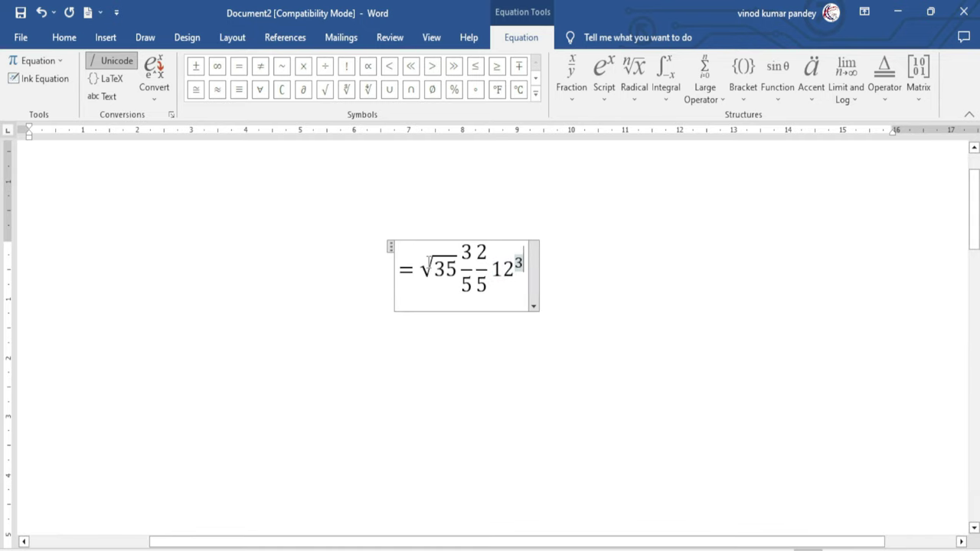
left_click(427, 262)
Save the whole equation to the Equation Gallery as 'excel', then delete it from the page
left_click_drag(400, 268, 523, 287)
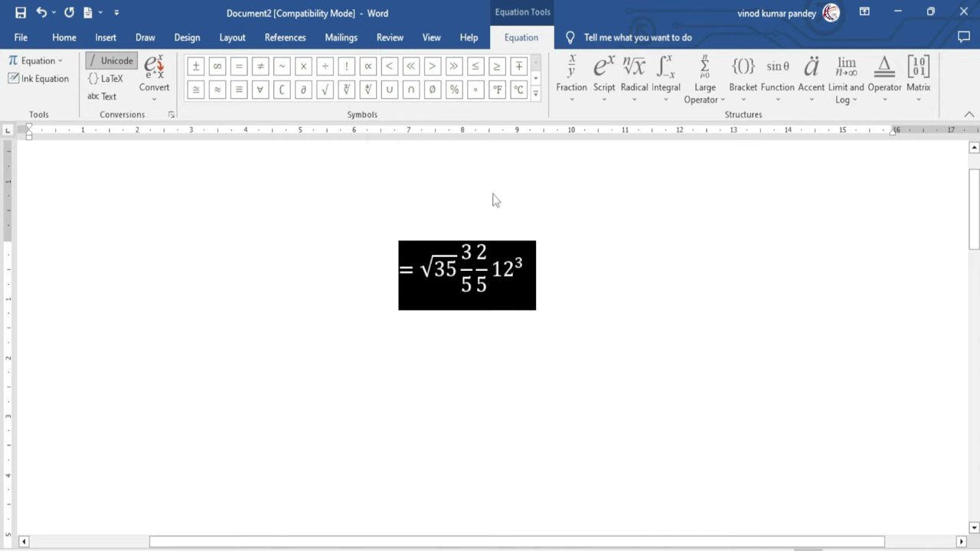
left_click(104, 38)
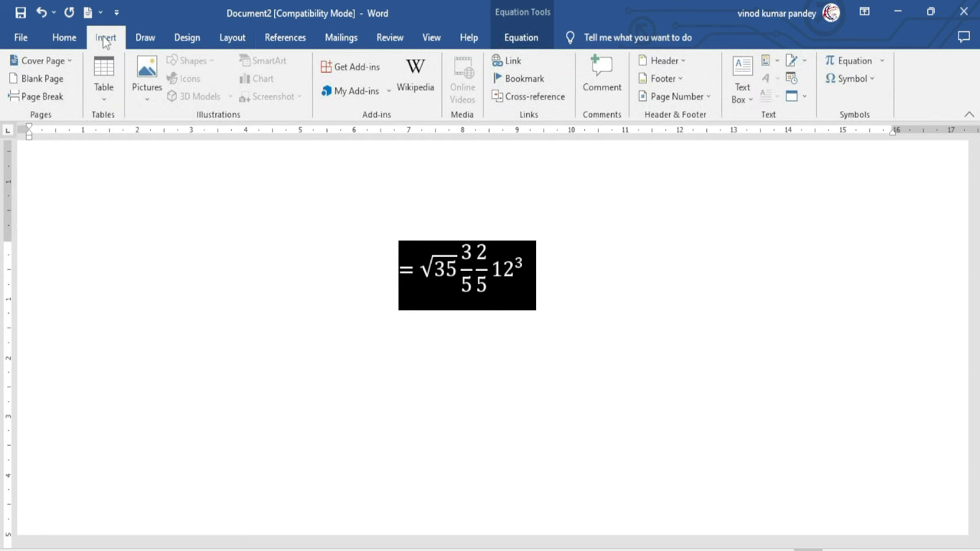
left_click(881, 61)
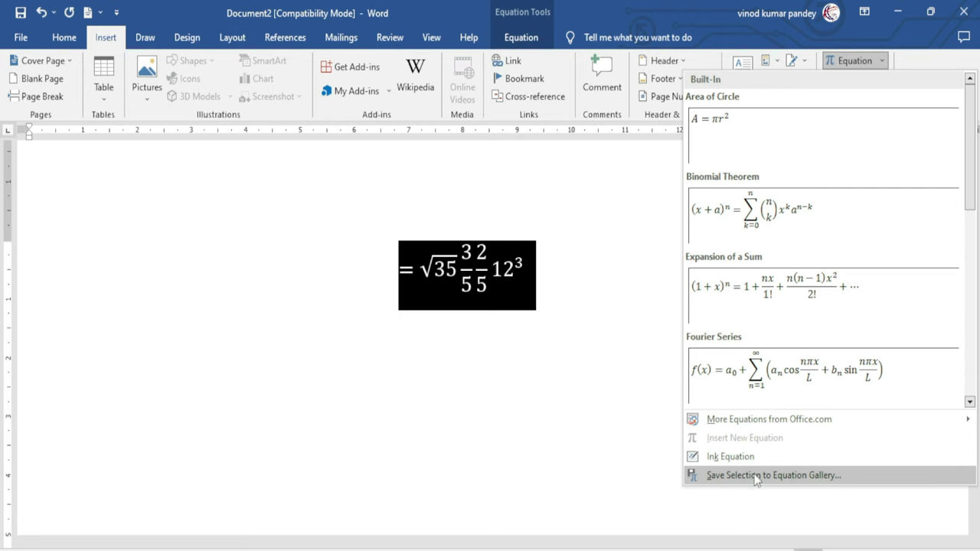
left_click(815, 477)
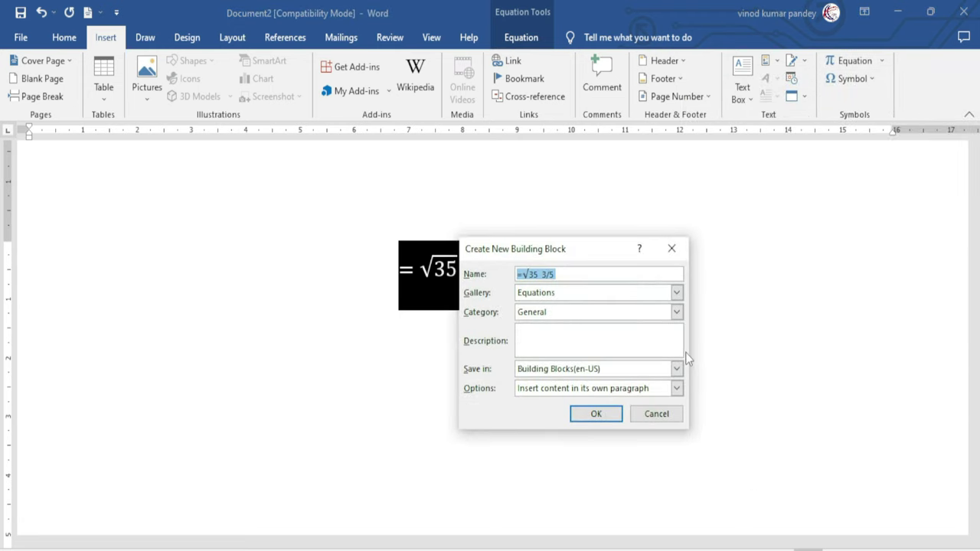
left_click_drag(564, 252, 720, 291)
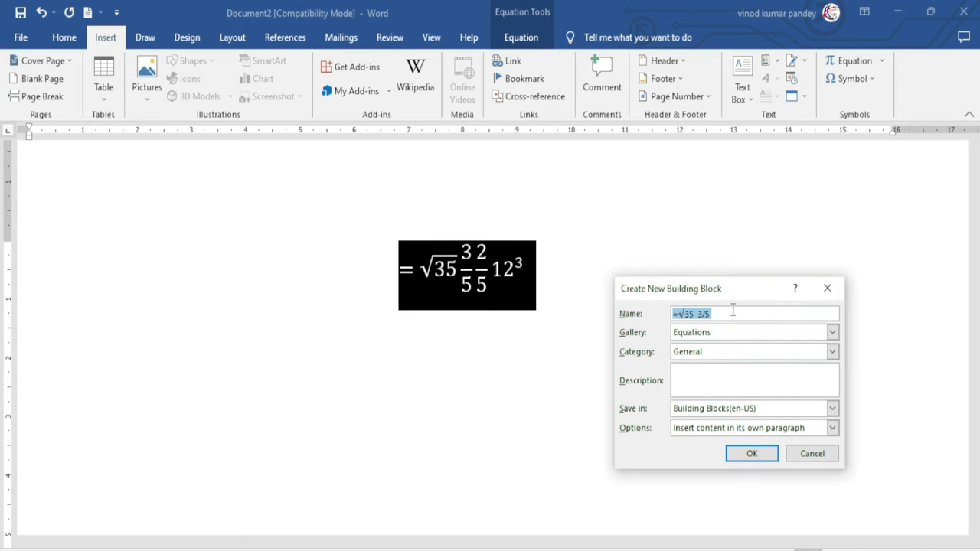
type("excel")
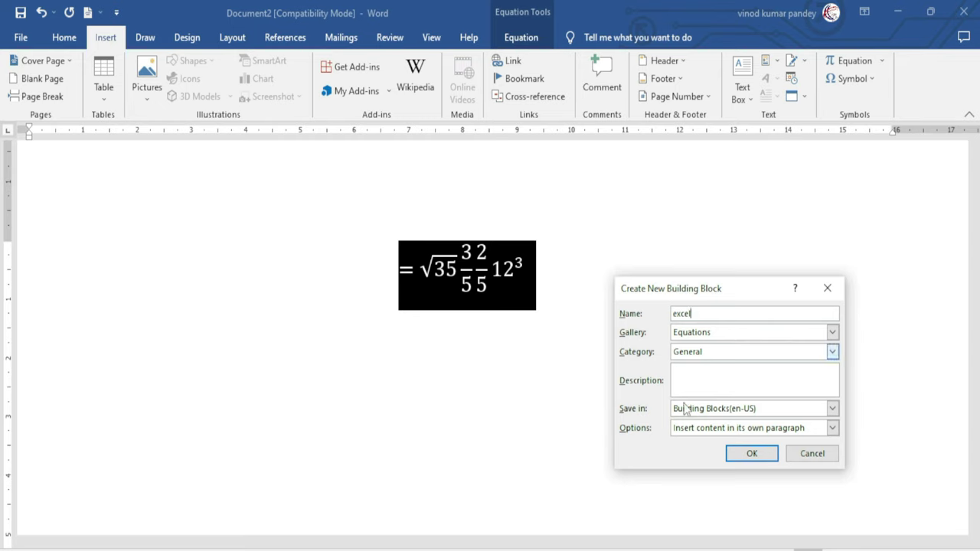
left_click(753, 454)
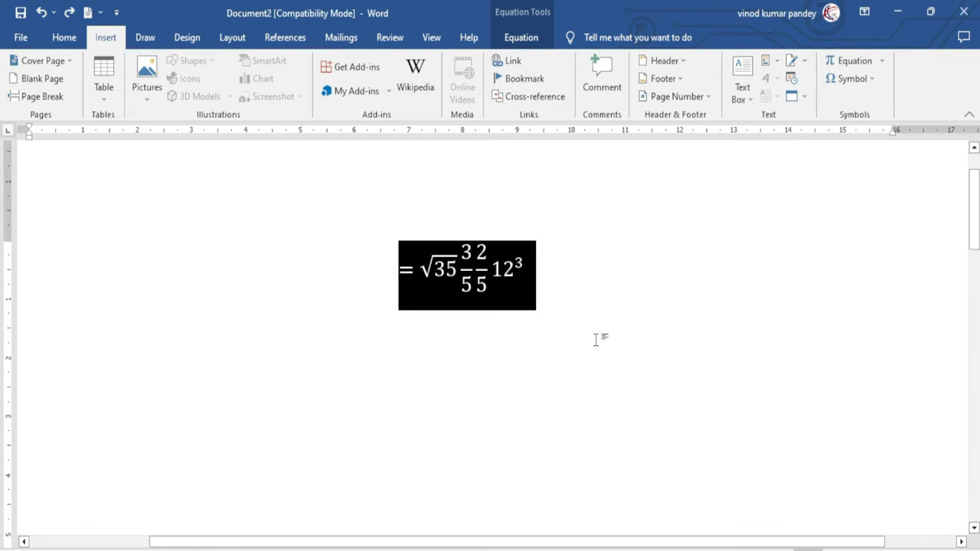
key("Delete")
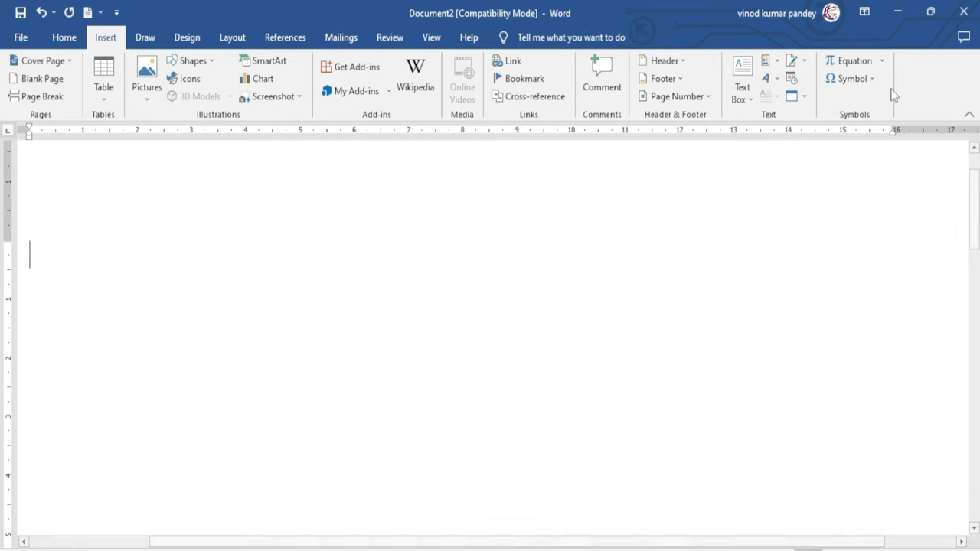
Insert the saved 'excel' equation (= √35 3/5 2/5 12³) from the gallery onto the page
left_click(884, 62)
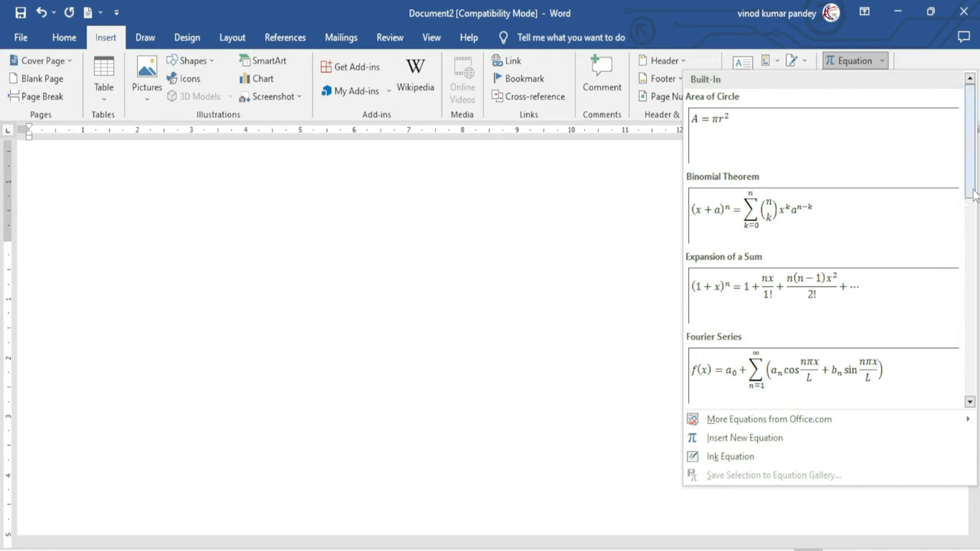
left_click_drag(972, 191, 970, 420)
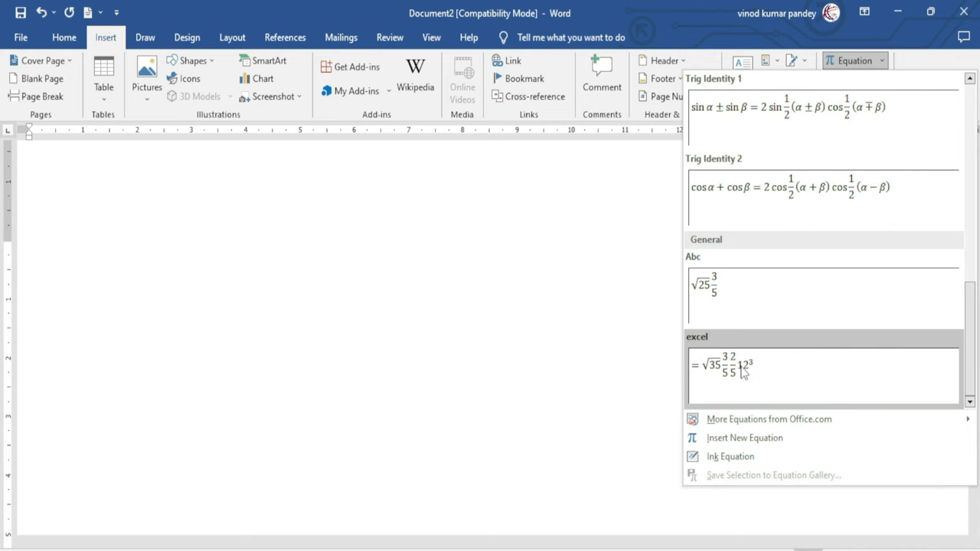
left_click(742, 371)
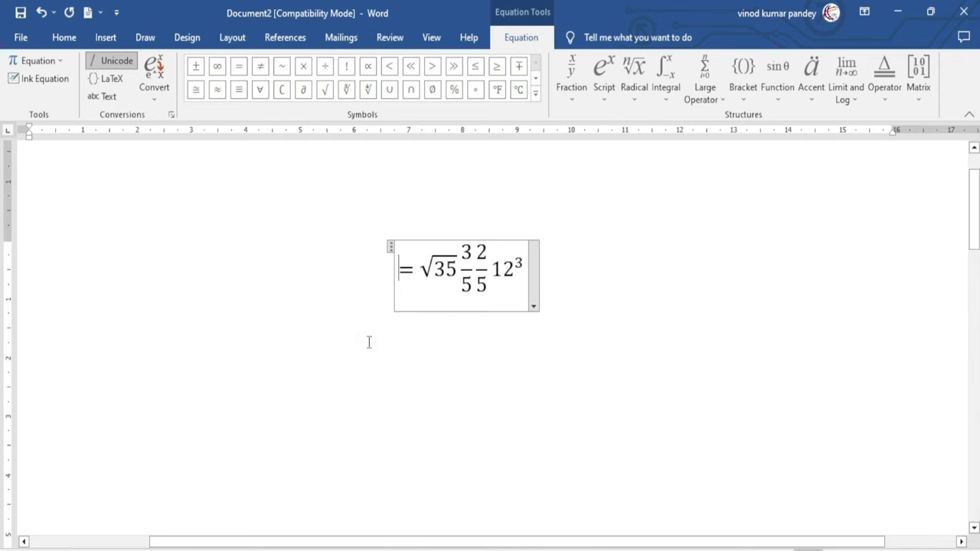
left_click(465, 252)
left_click(495, 260)
double_click(513, 268)
left_click(374, 347)
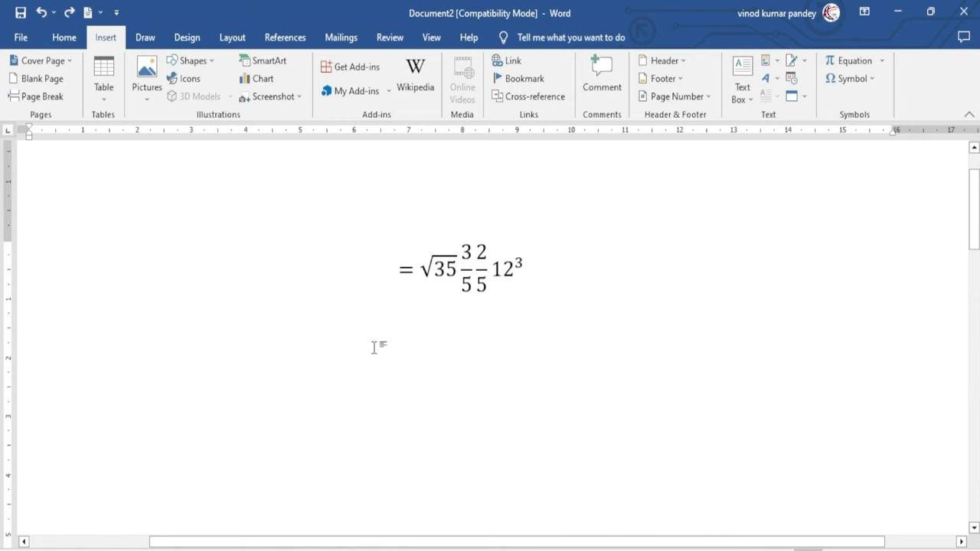
left_click(882, 61)
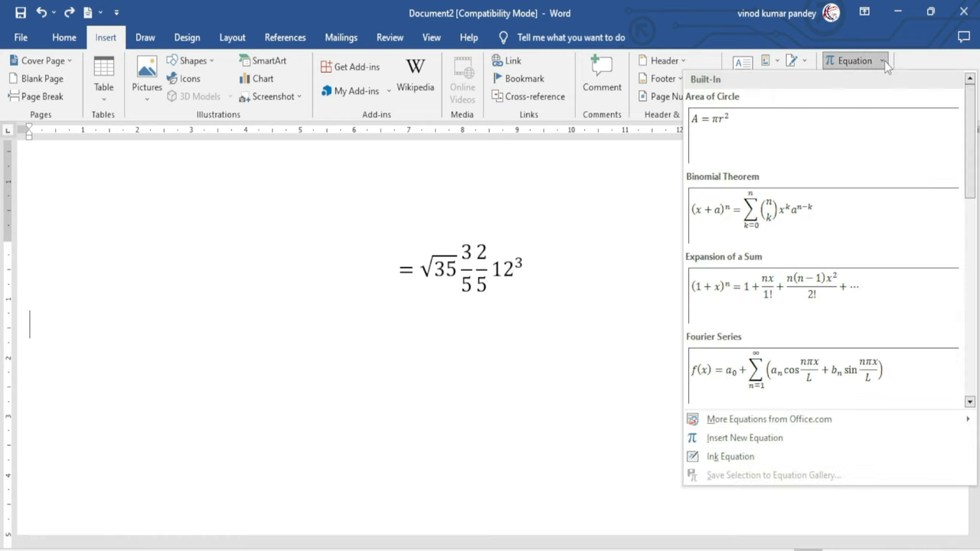
Handwrite a square root with Ink Equation, insert it, and fill in 12 under the radical
left_click(755, 457)
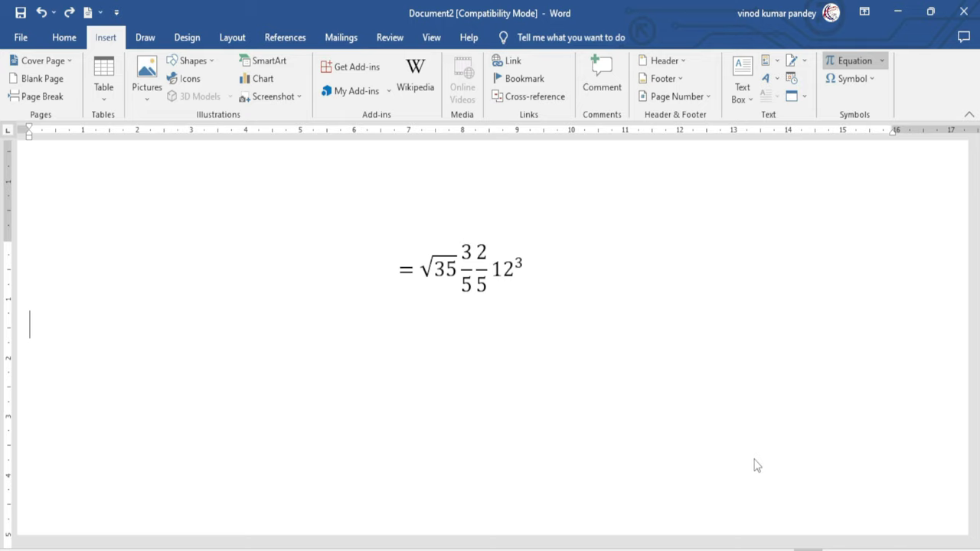
left_click_drag(532, 157, 663, 189)
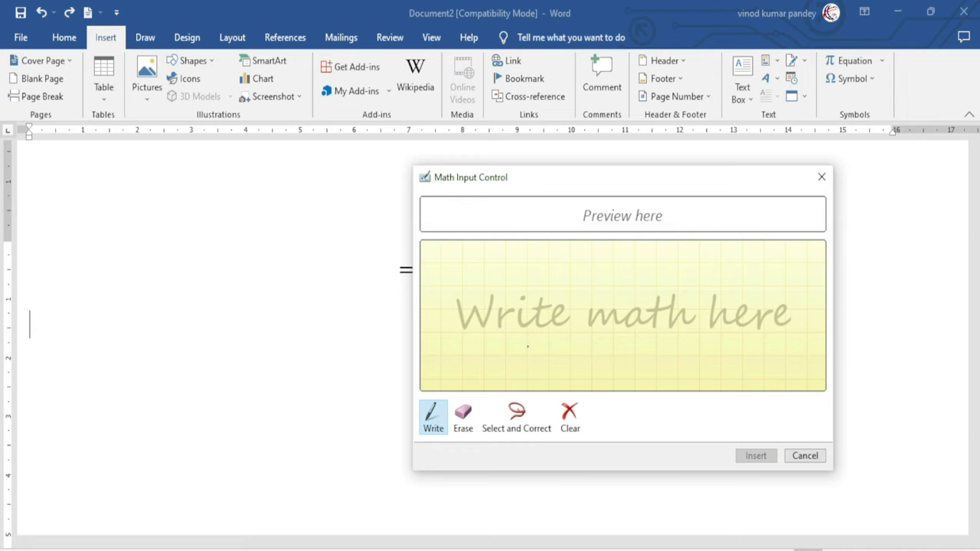
left_click_drag(559, 186, 562, 191)
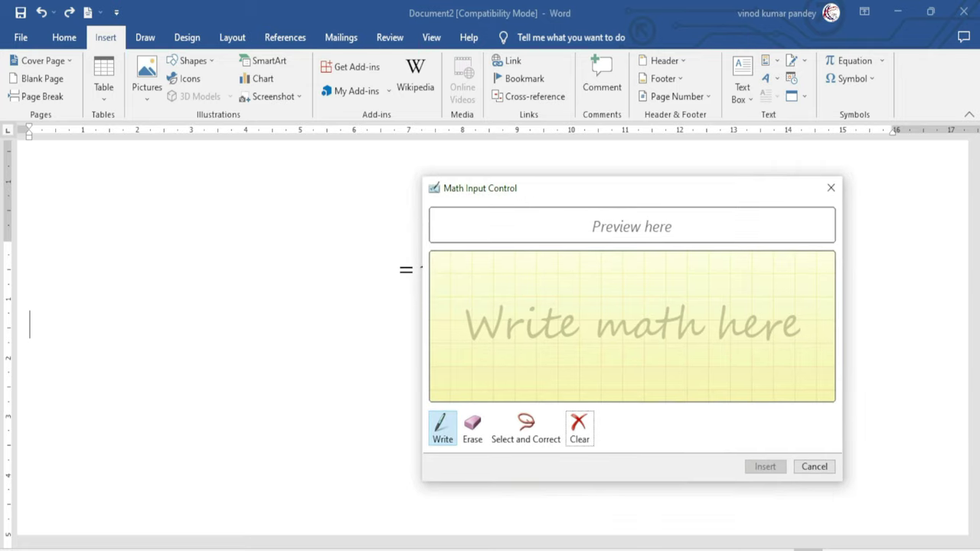
mouse_move(536, 374)
left_mouse_down()
mouse_move(548, 327)
mouse_move(675, 329)
left_mouse_up()
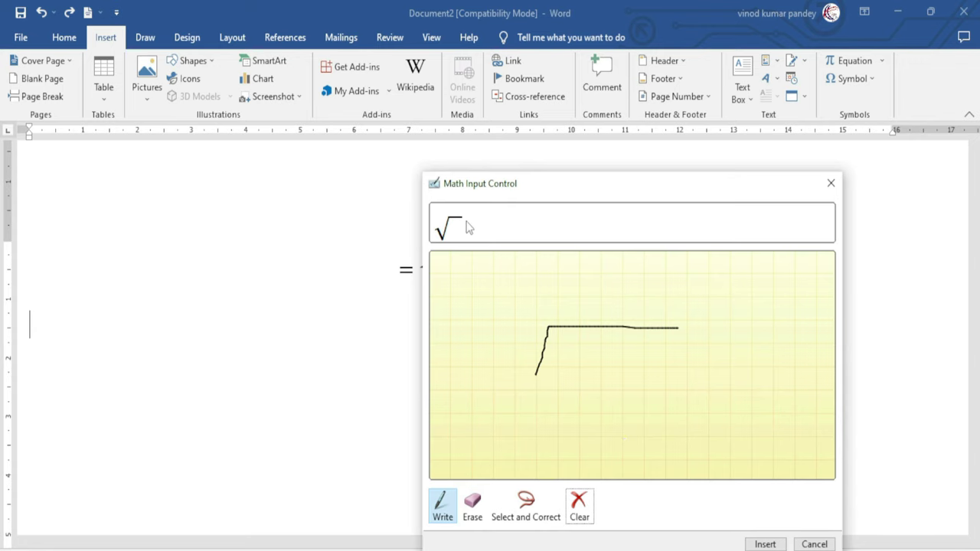
left_click_drag(501, 187, 481, 142)
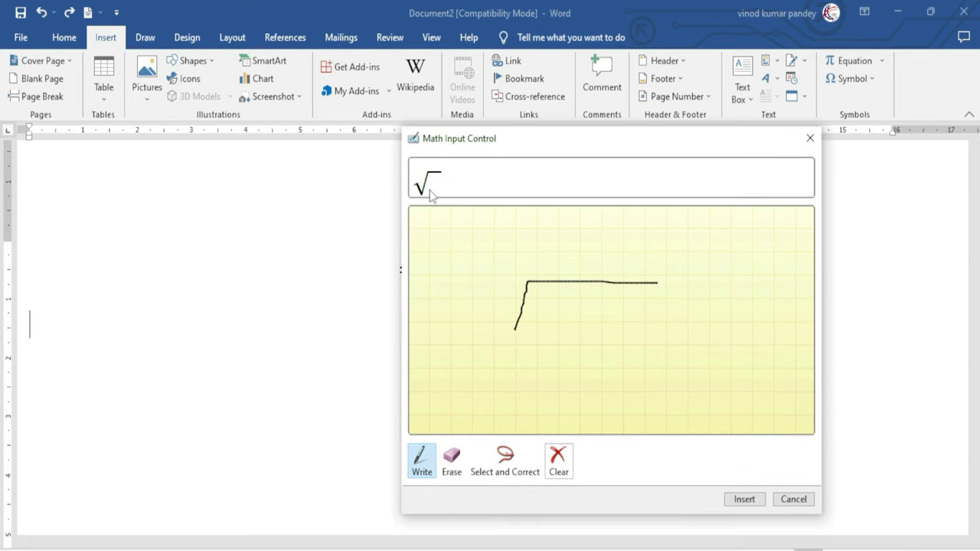
left_click(743, 500)
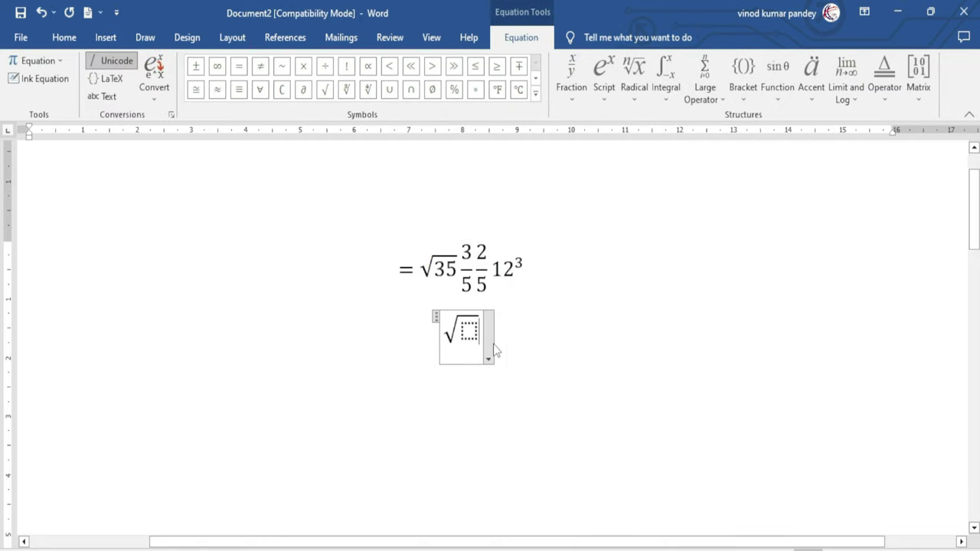
key("shift+Left")
type("12")
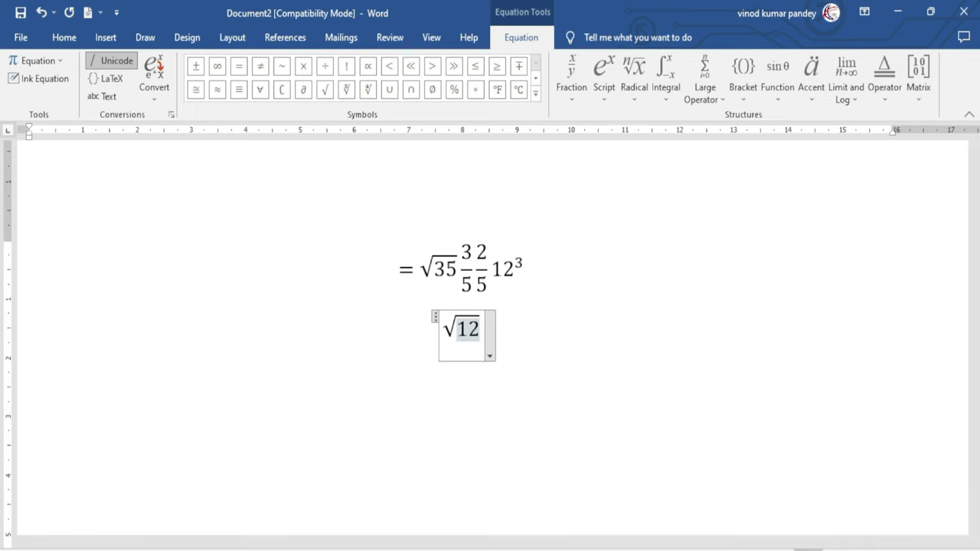
key("Right")
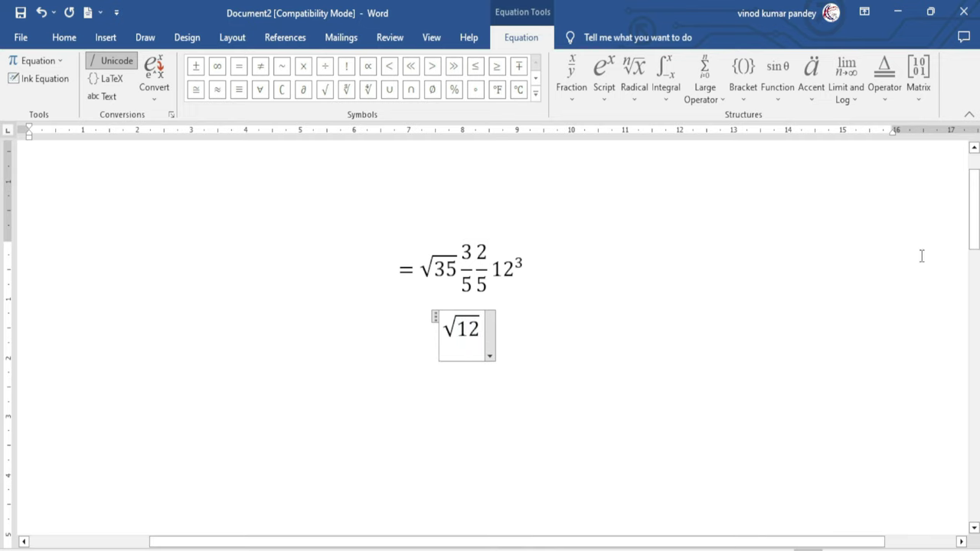
Handwrite an x with a second Ink Equation and insert it after √12
left_click(62, 40)
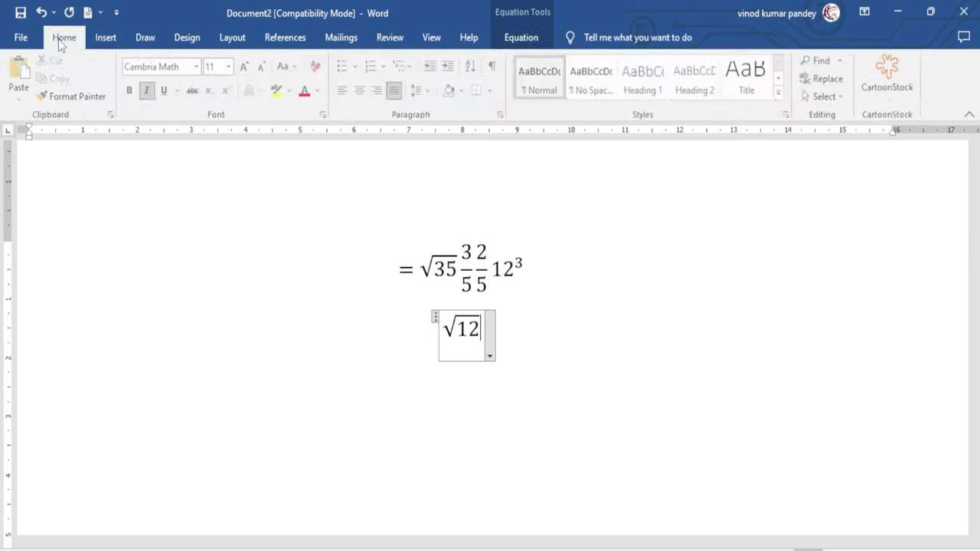
left_click(105, 38)
left_click(882, 61)
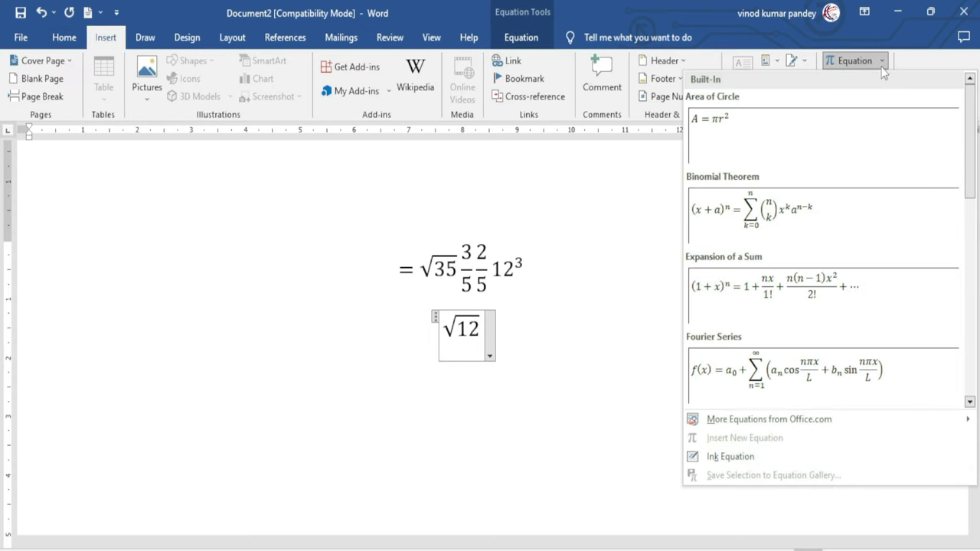
left_click(752, 457)
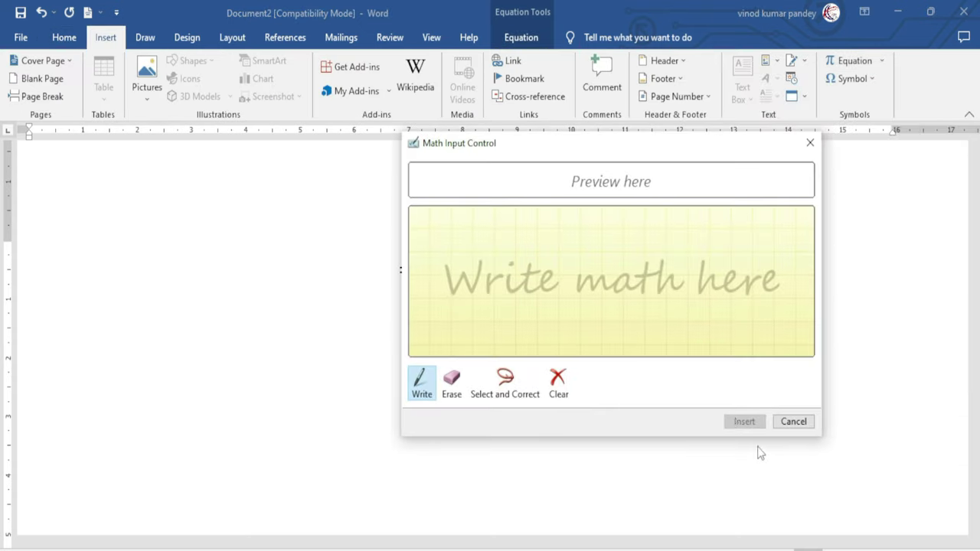
mouse_move(575, 146)
left_mouse_down()
mouse_move(215, 169)
mouse_move(623, 209)
mouse_move(660, 181)
mouse_move(681, 182)
left_mouse_up()
mouse_move(641, 295)
left_mouse_down()
mouse_move(682, 321)
mouse_move(634, 330)
left_mouse_up()
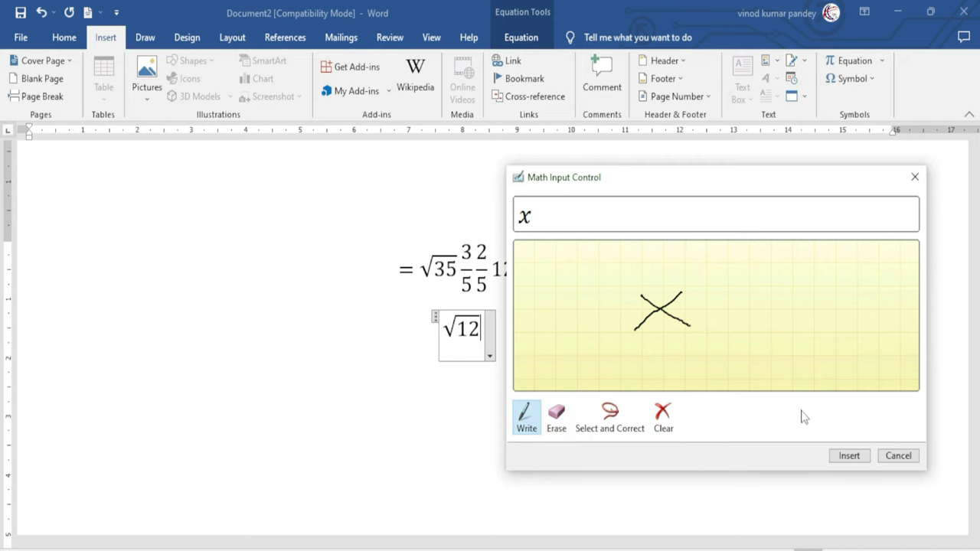
left_click(848, 456)
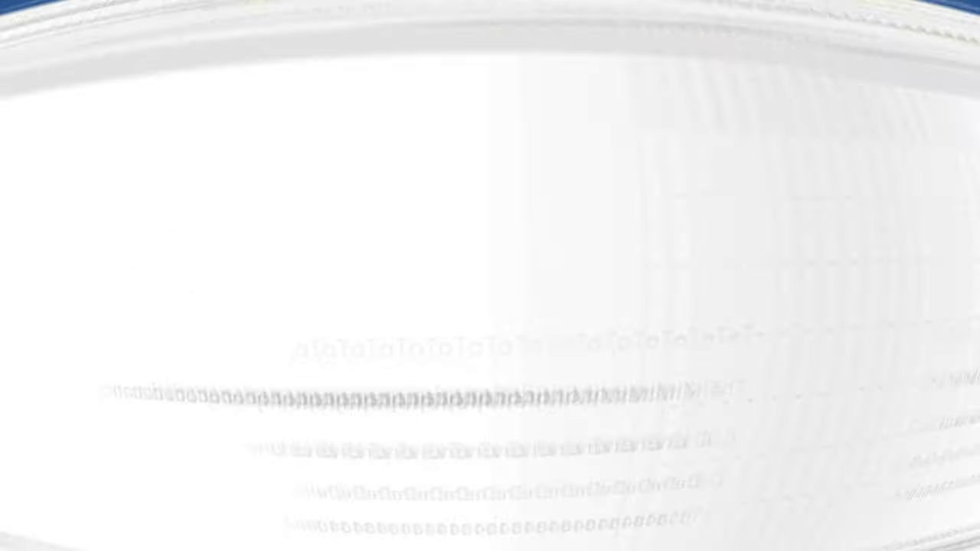
In the formal letter, put the cursor before the mobile number and open More Symbols
scroll(416, 399, "down", 8)
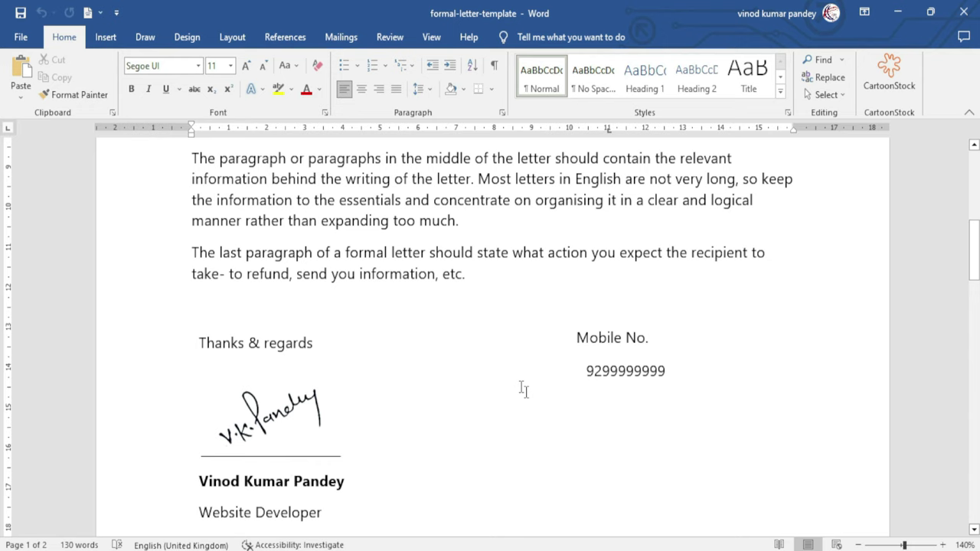
left_click_drag(579, 371, 625, 373)
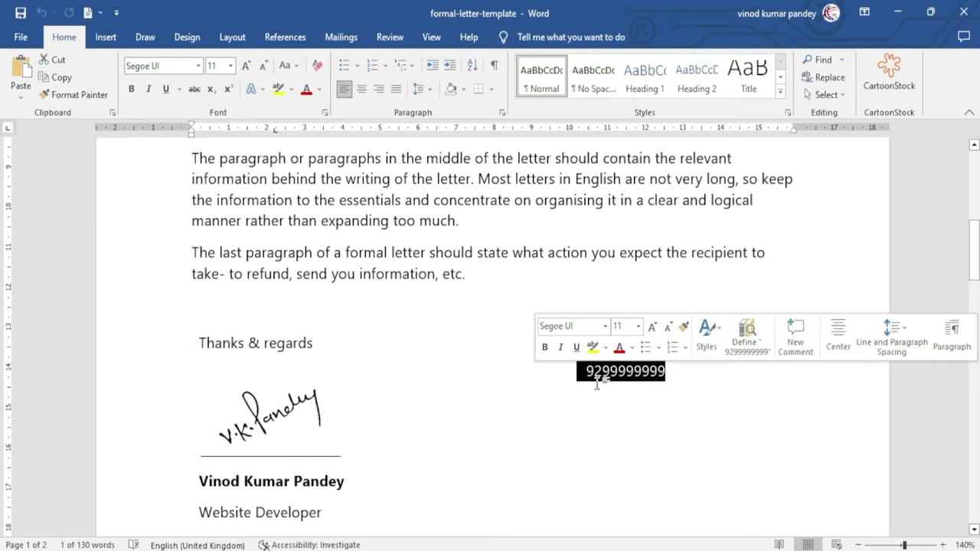
left_click(587, 372)
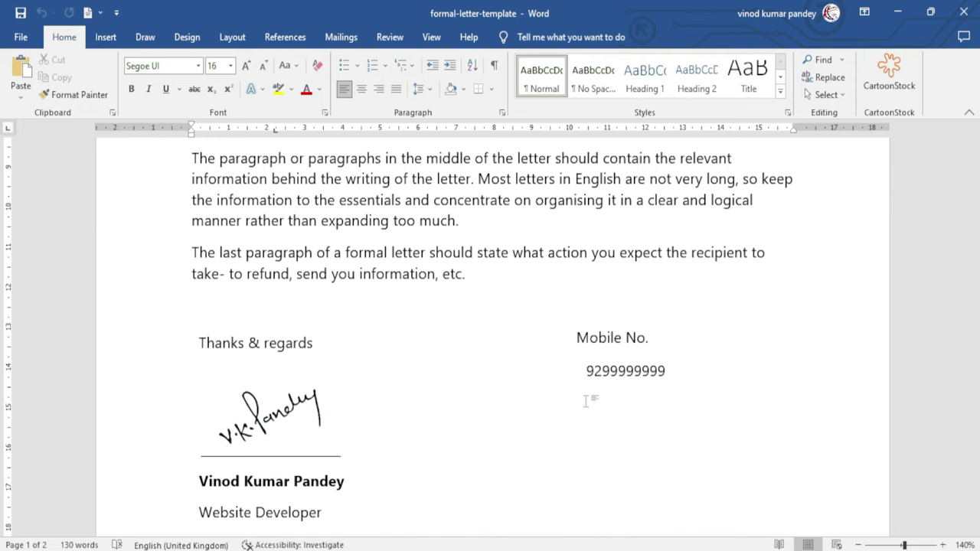
left_click(105, 37)
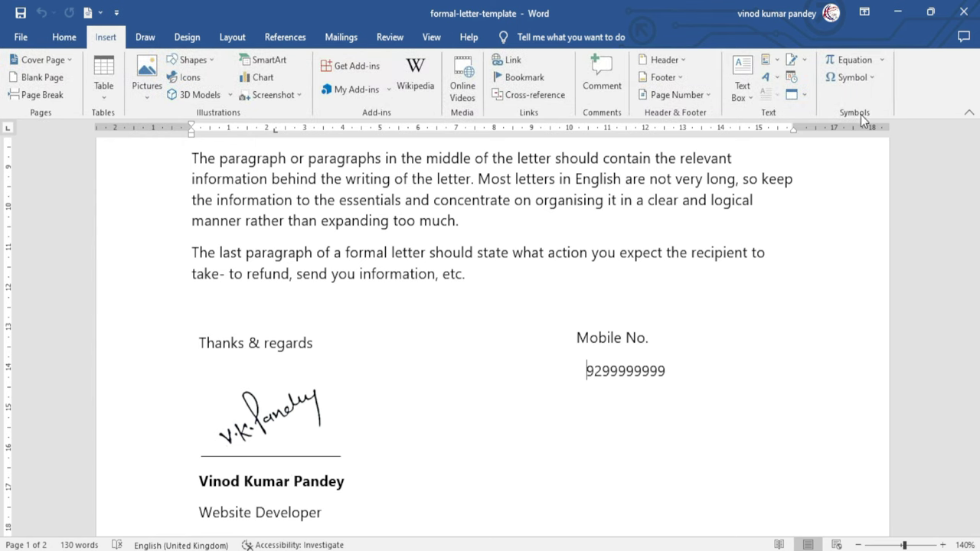
left_click(870, 80)
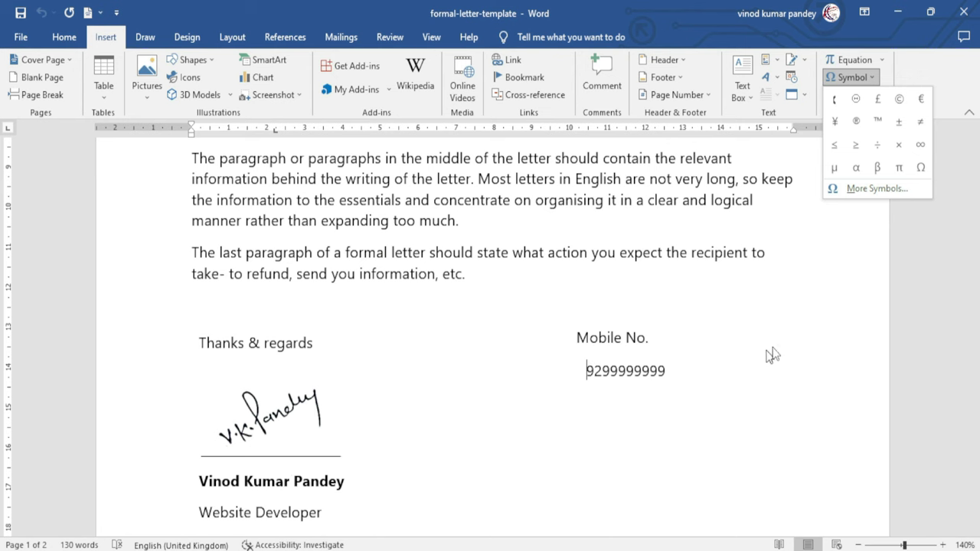
left_click(879, 189)
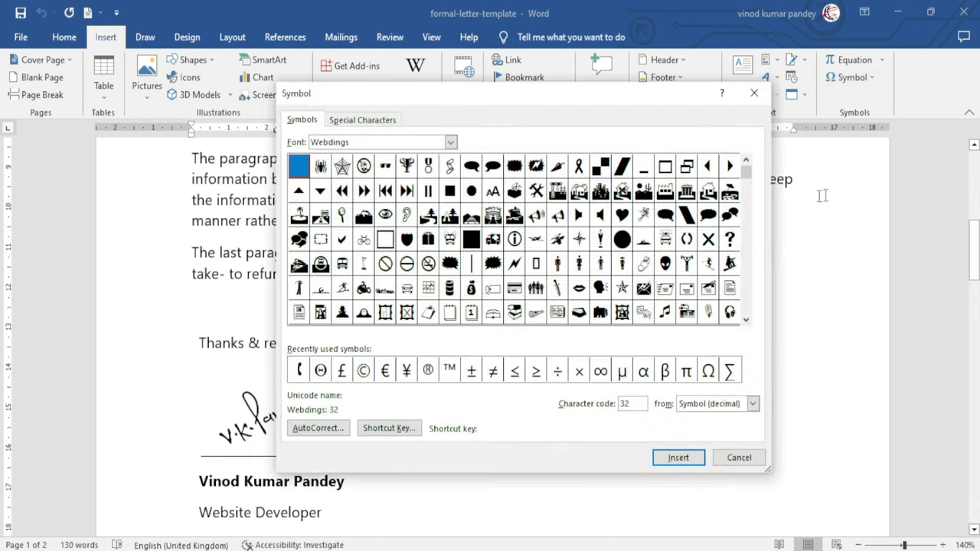
Switch the Symbol dialog's font to Webdings
left_click_drag(548, 98, 588, 92)
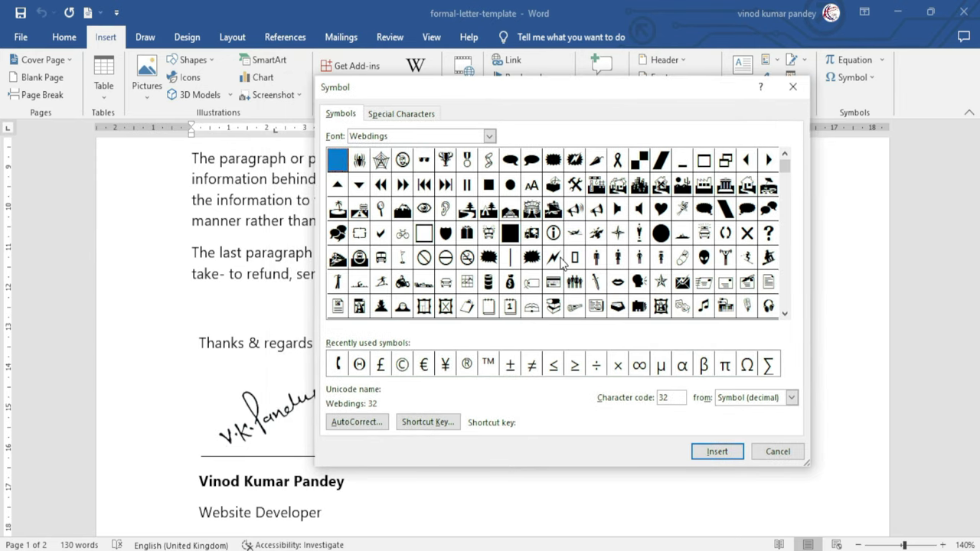
left_click(490, 136)
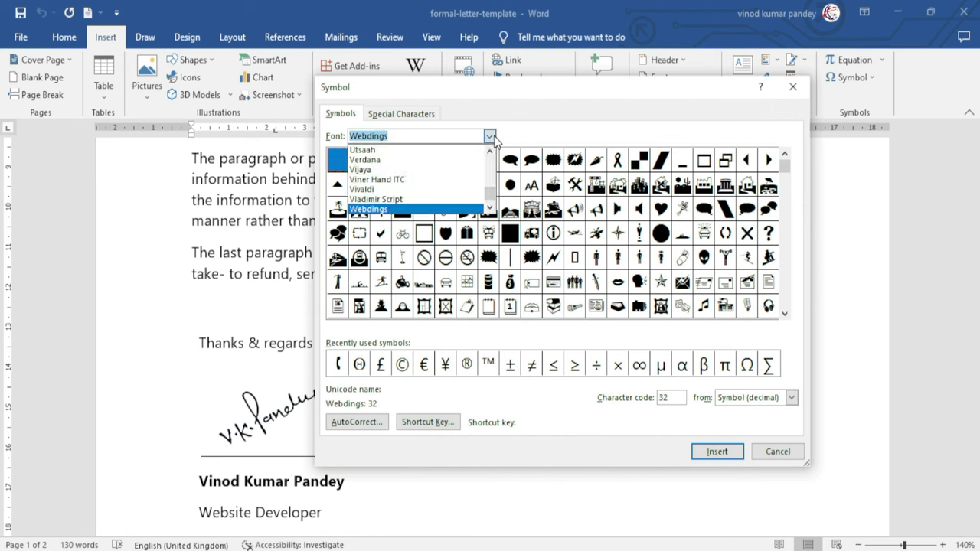
left_click_drag(490, 193, 497, 164)
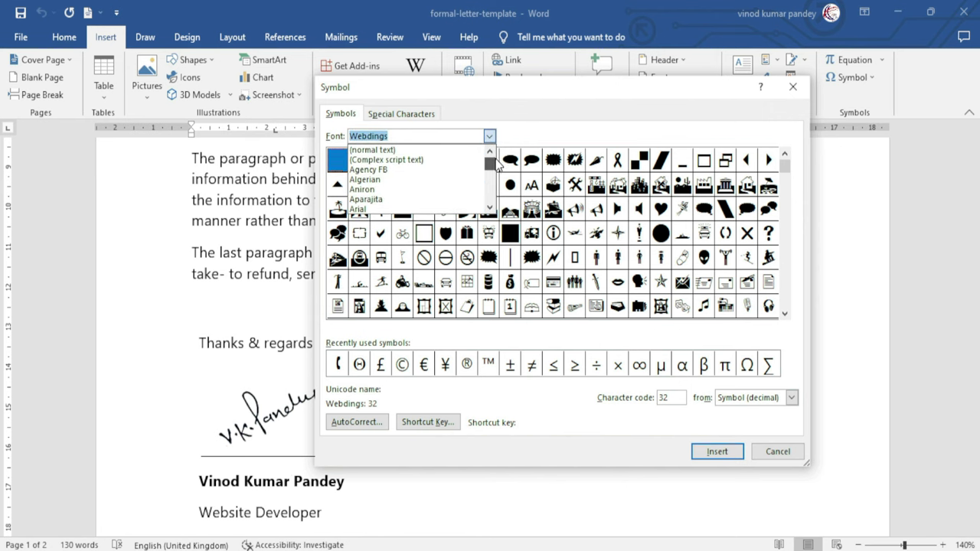
left_click(401, 136)
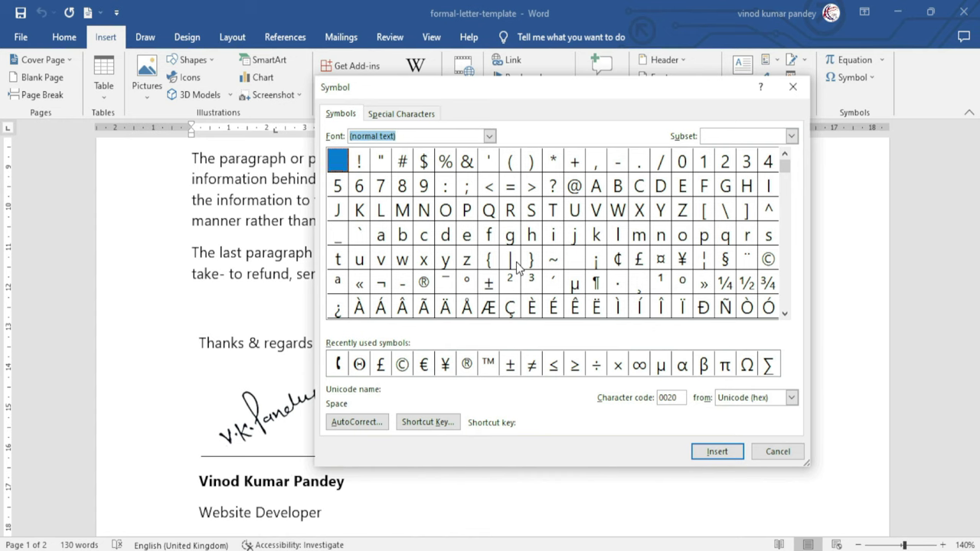
left_click(489, 136)
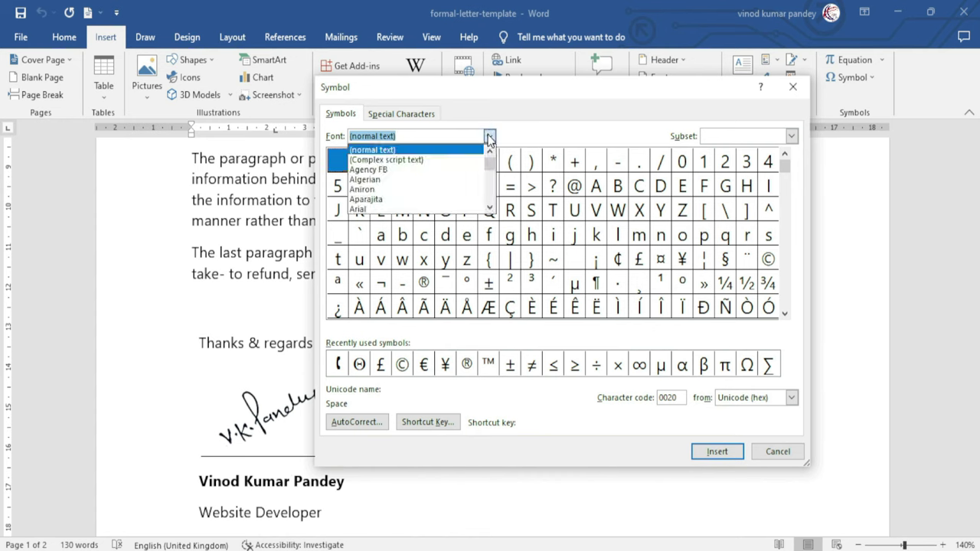
type("w")
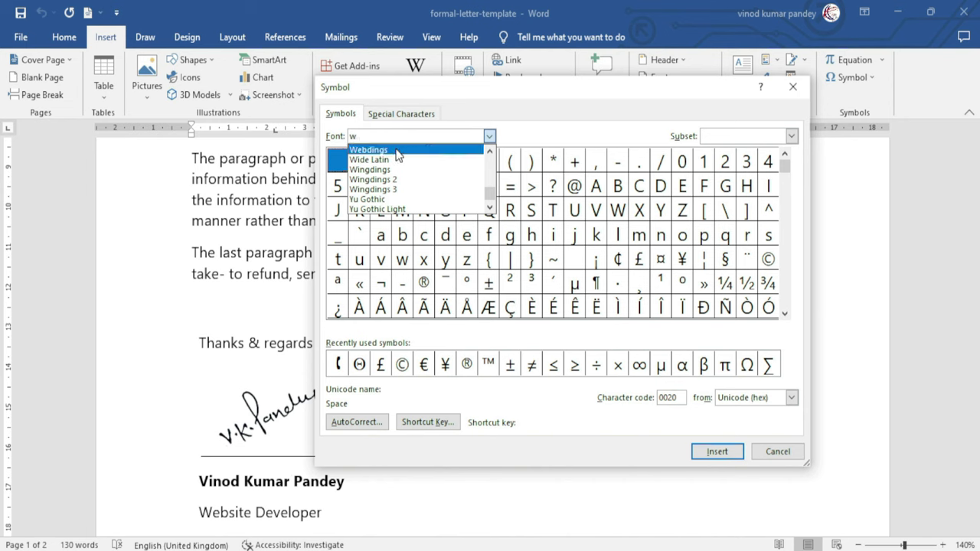
left_click(397, 152)
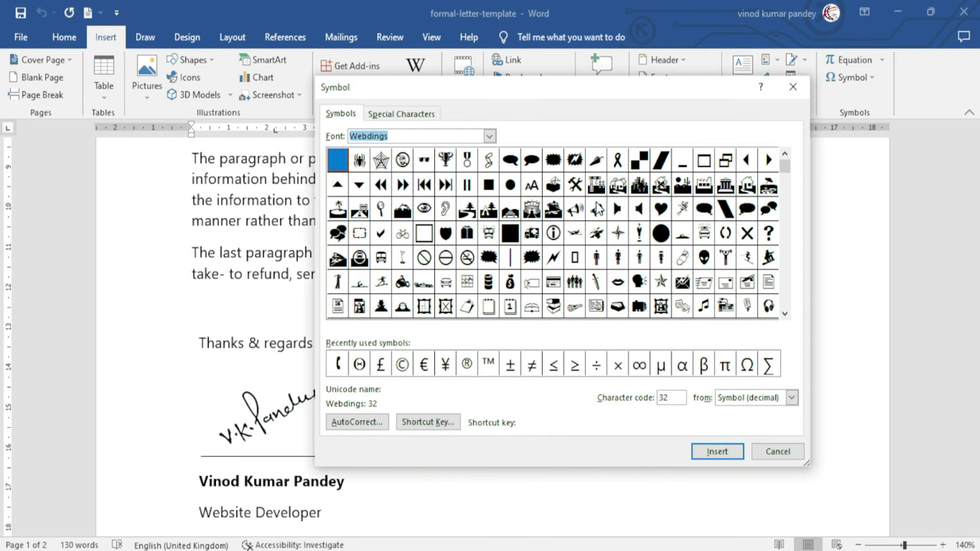
Insert the Webdings telephone handset symbol (code 198) before the mobile number and close the dialog
left_click_drag(784, 162, 786, 203)
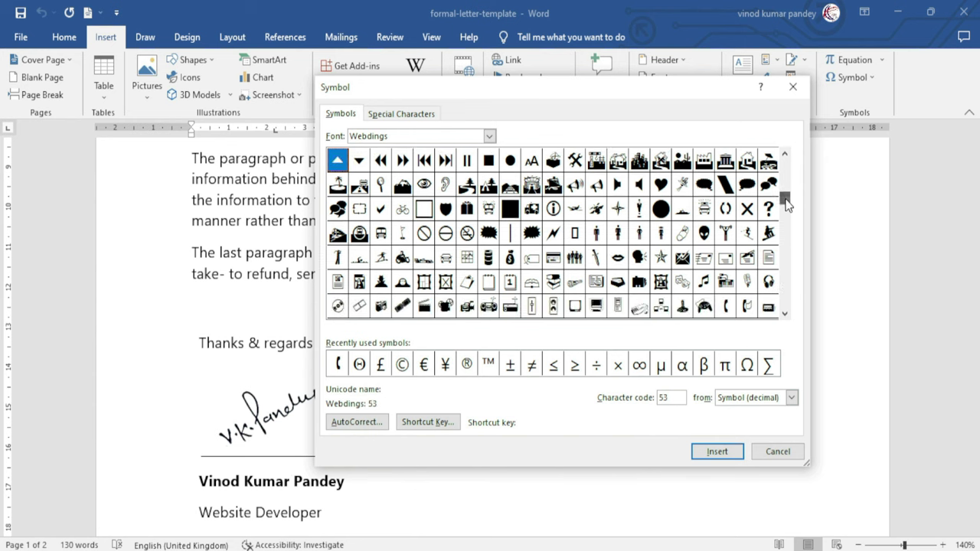
left_click(785, 313)
left_click(785, 313)
left_click(784, 313)
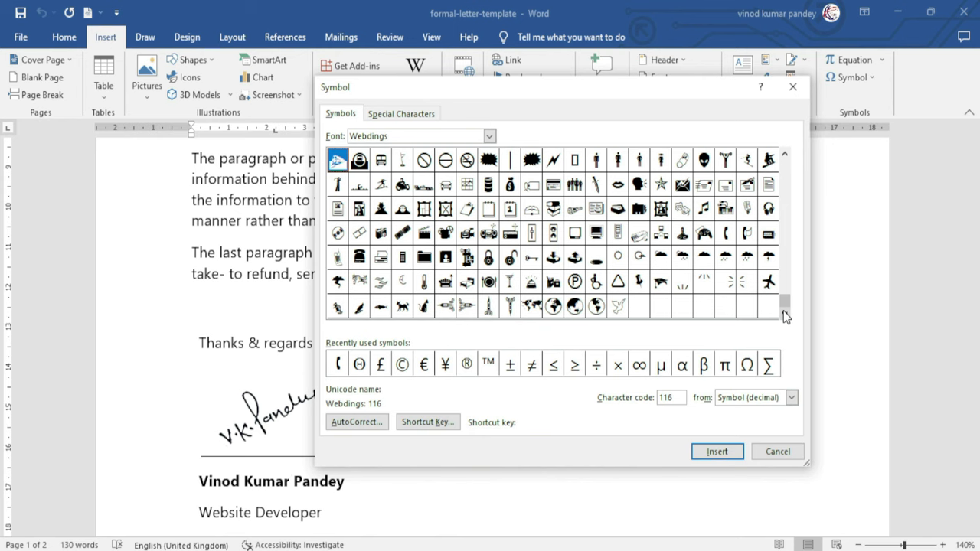
left_click(746, 232)
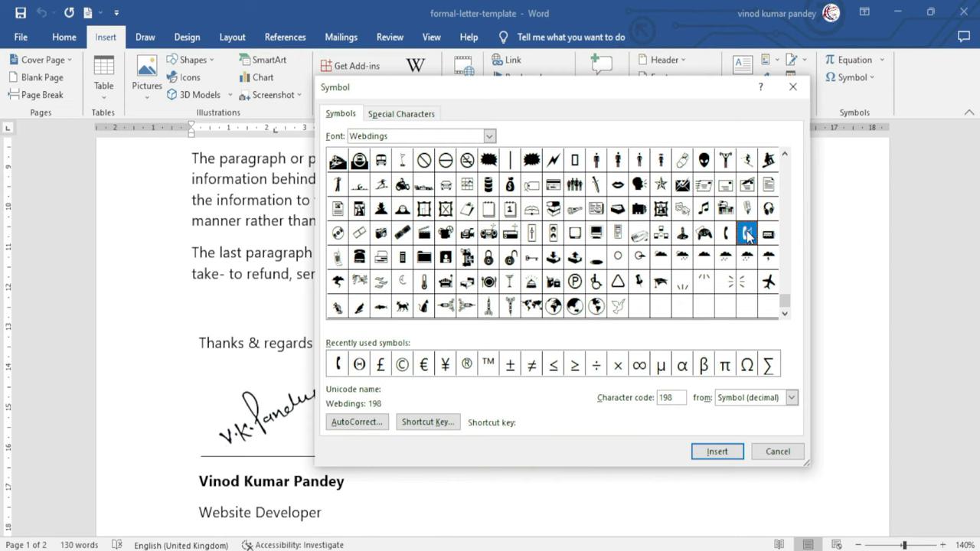
left_click(714, 451)
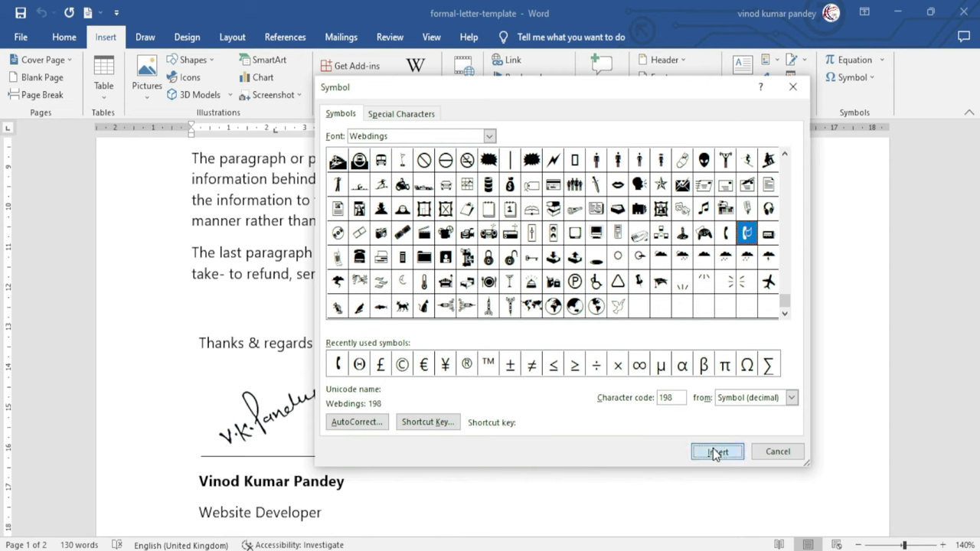
left_click(777, 451)
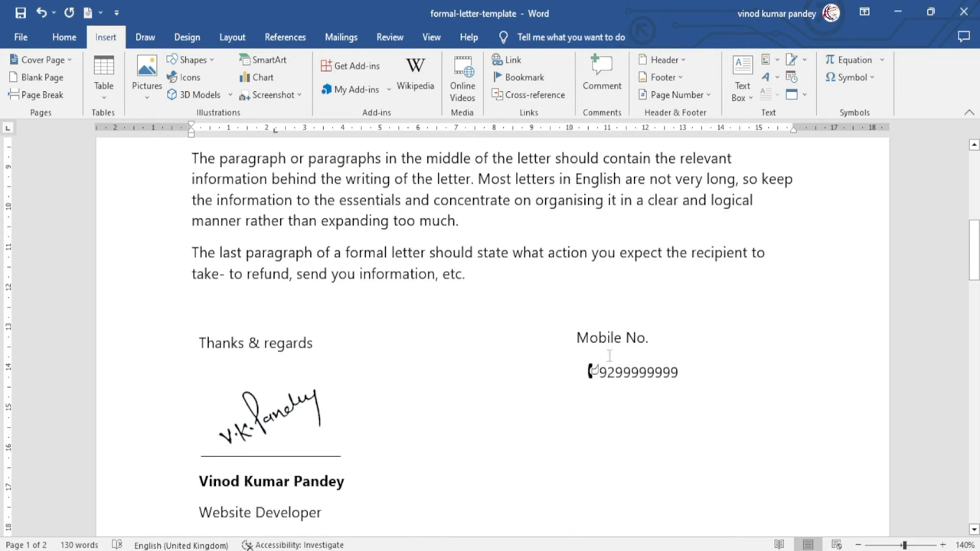
Remove the phone symbol, reinsert it from recent symbols, then remove it again
key("BackSpace")
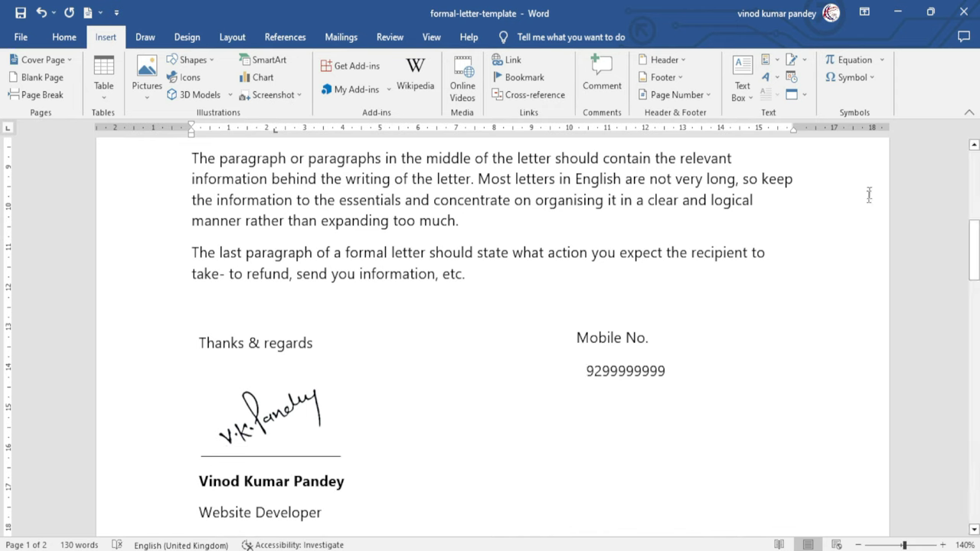
left_click(870, 77)
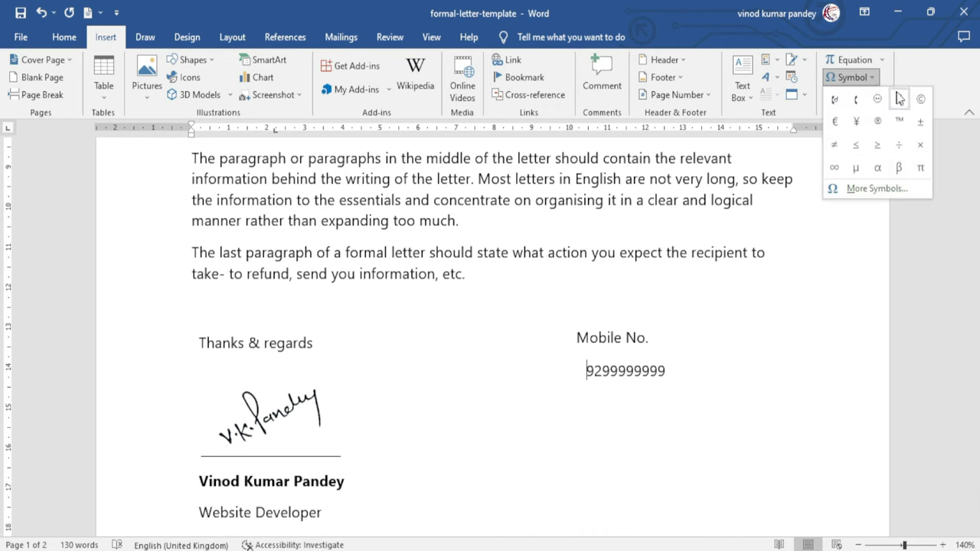
left_click(857, 104)
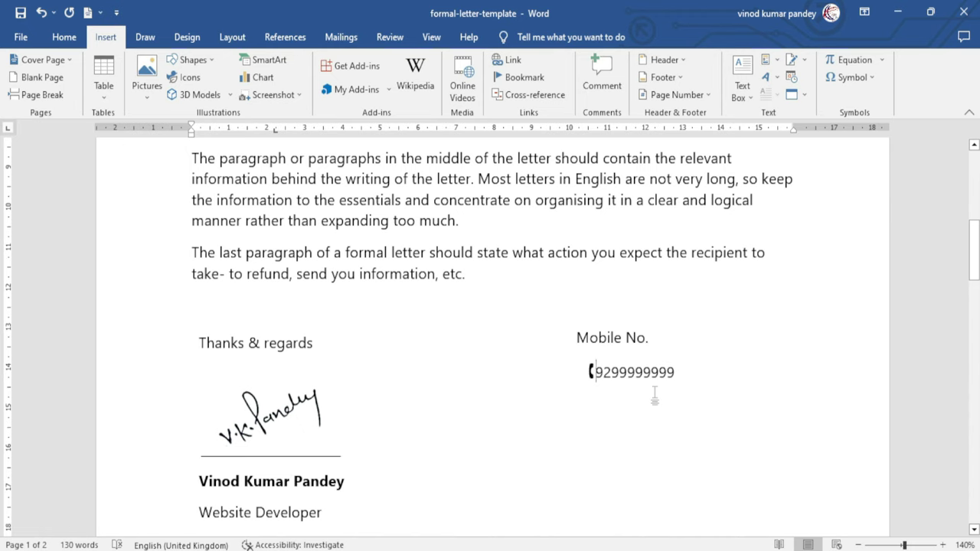
left_click(862, 79)
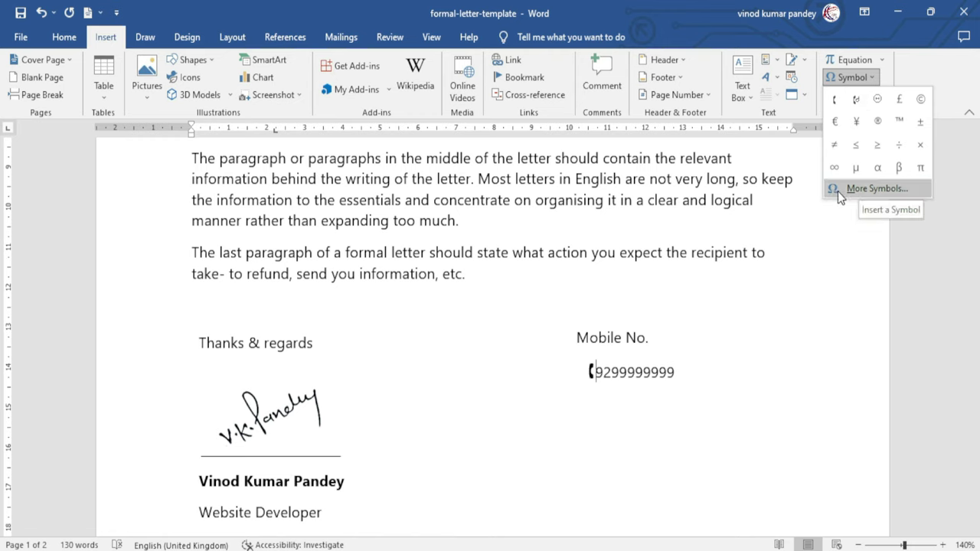
left_click(672, 367)
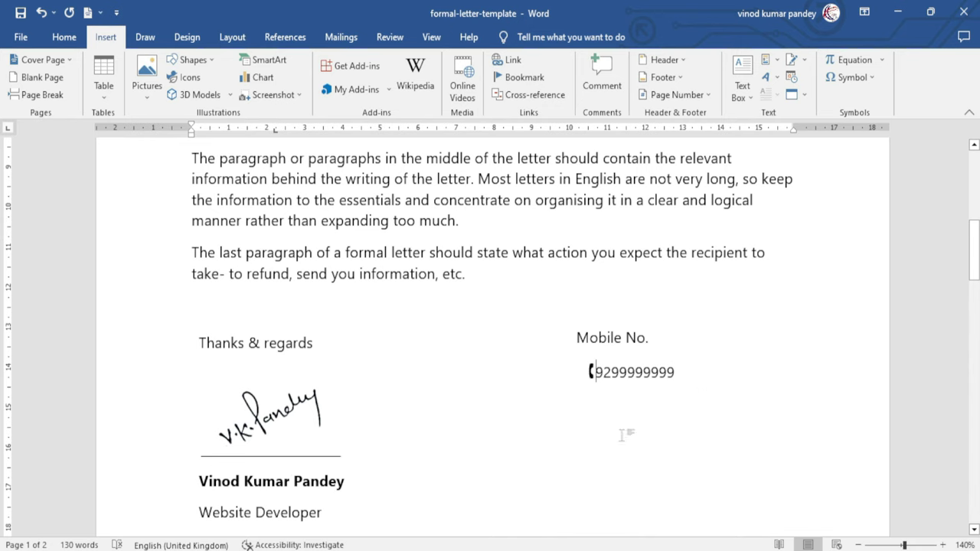
key("BackSpace")
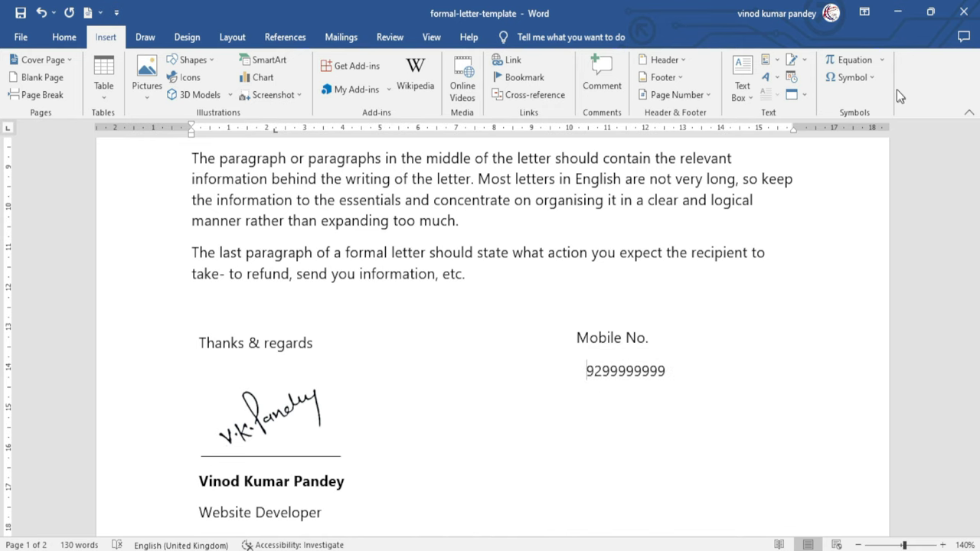
left_click(872, 77)
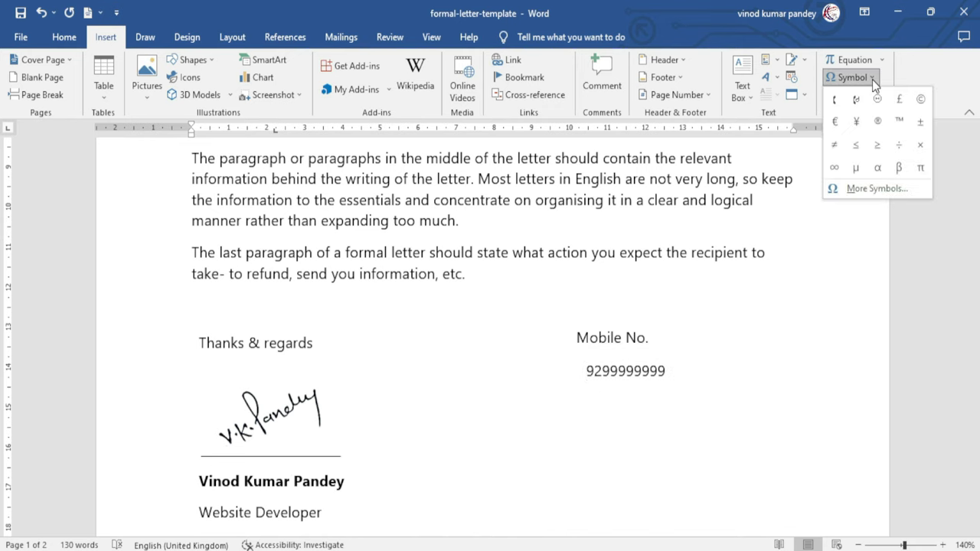
Select the Webdings telephone symbol (code 201) and open its Shortcut Key settings
left_click(876, 189)
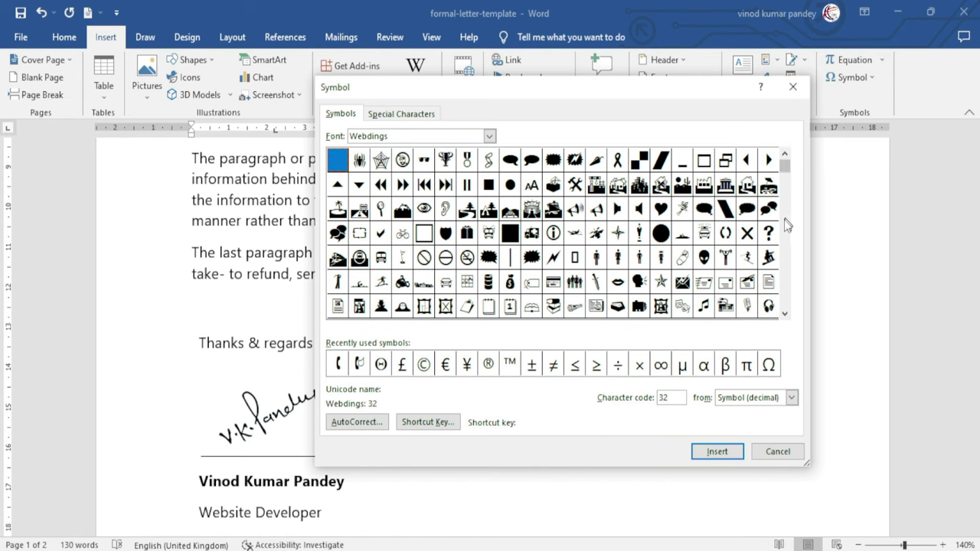
scroll(786, 224, "down", 2)
left_click(359, 306)
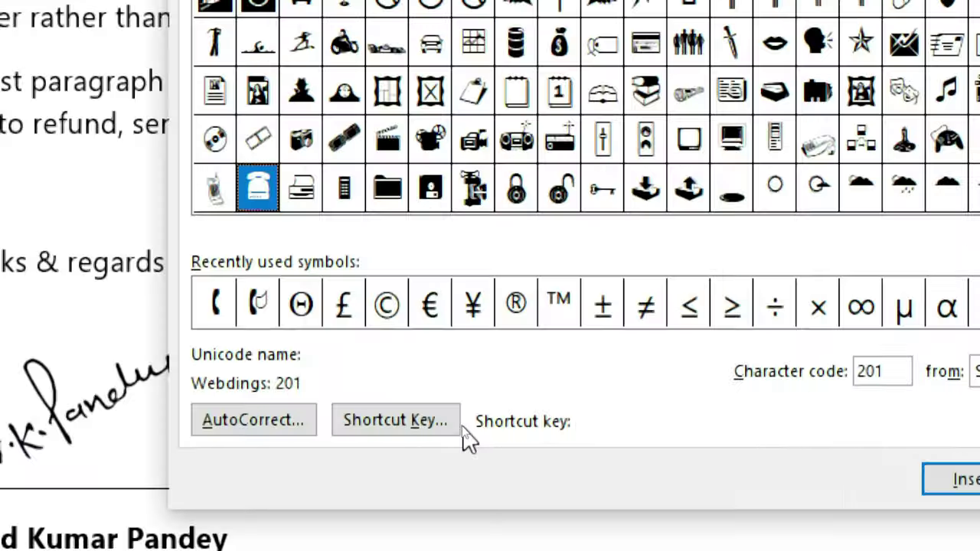
left_click(412, 417)
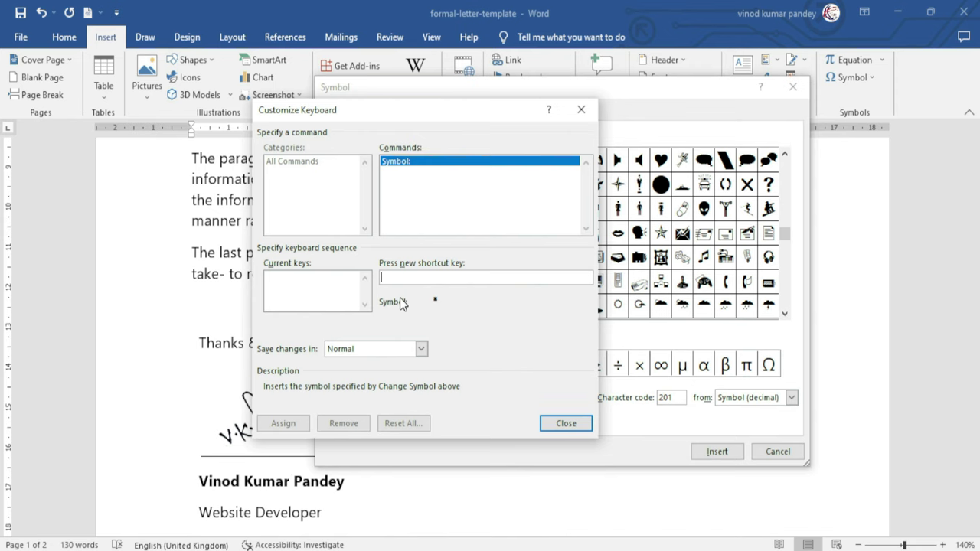
Assign Ctrl+Shift+Q to the Webdings telephone symbol after clearing the conflicting Ctrl+C combination
key("ctrl+c")
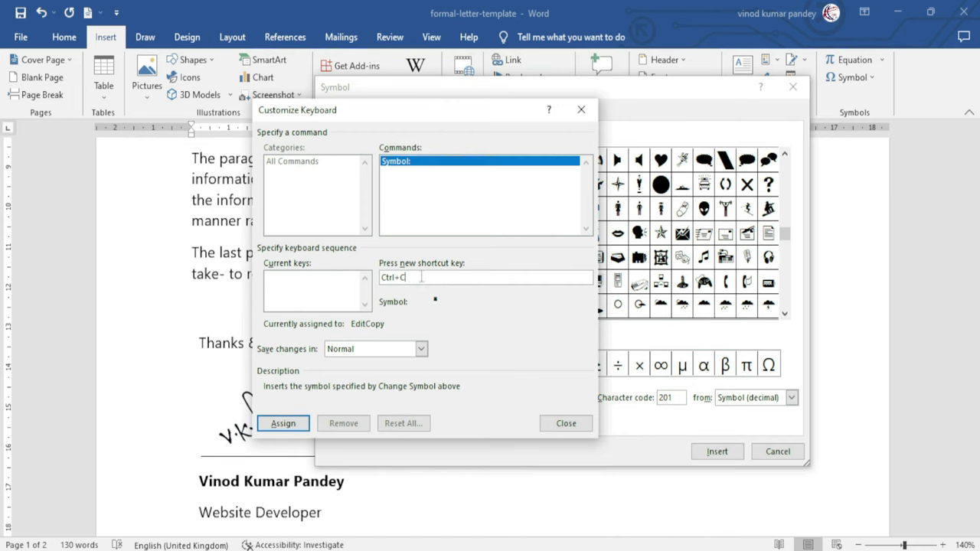
key("BackSpace")
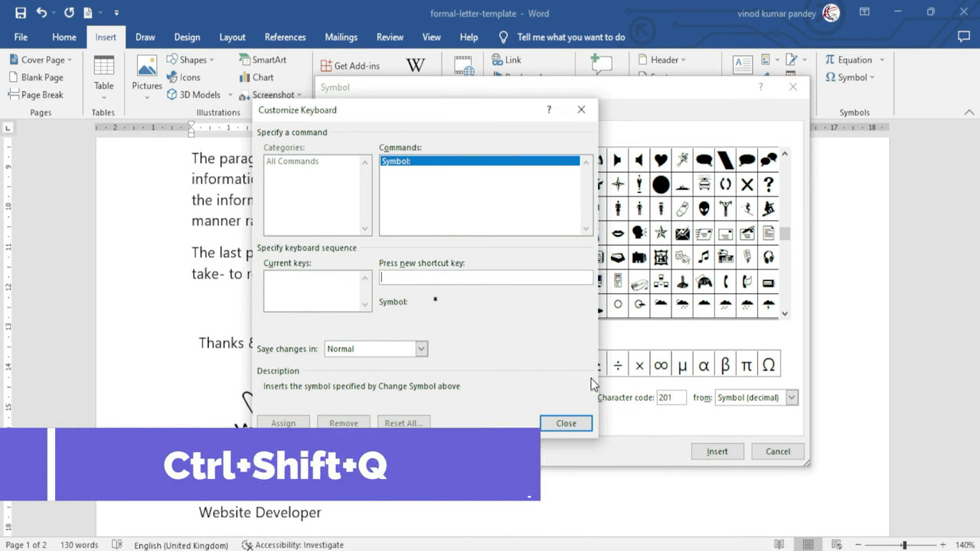
key("ctrl+shift+q")
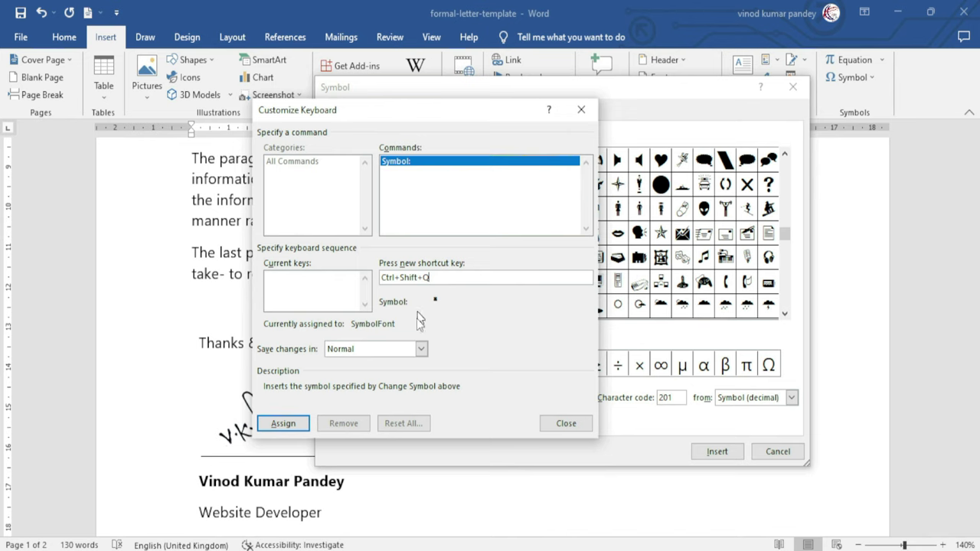
left_click(283, 423)
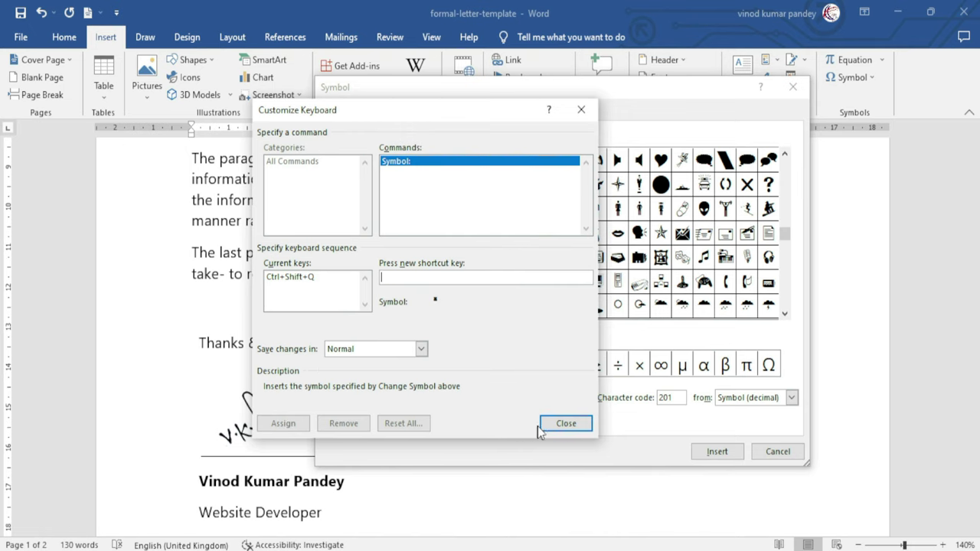
Close the keyboard customization and Symbol dialogs, then insert the telephone symbol before the mobile number
left_click(574, 427)
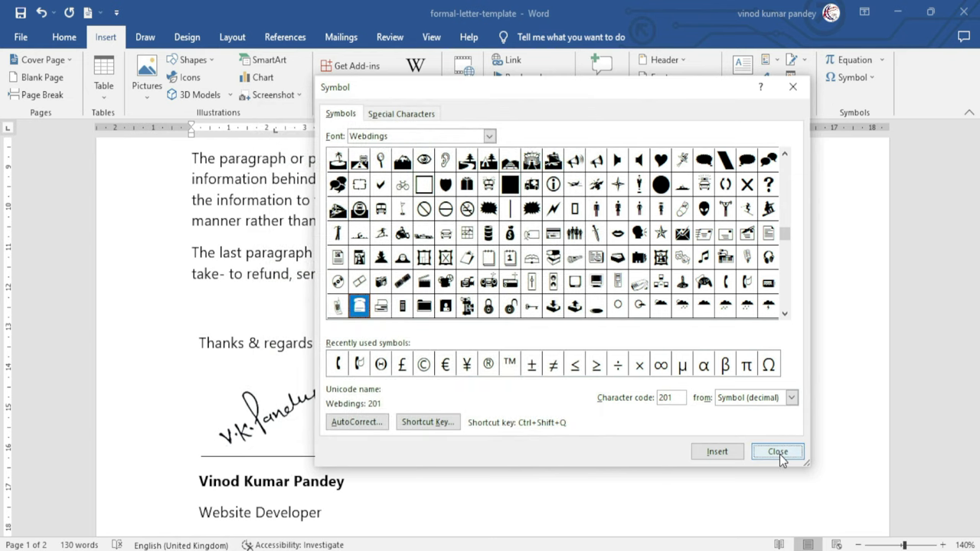
left_click(778, 453)
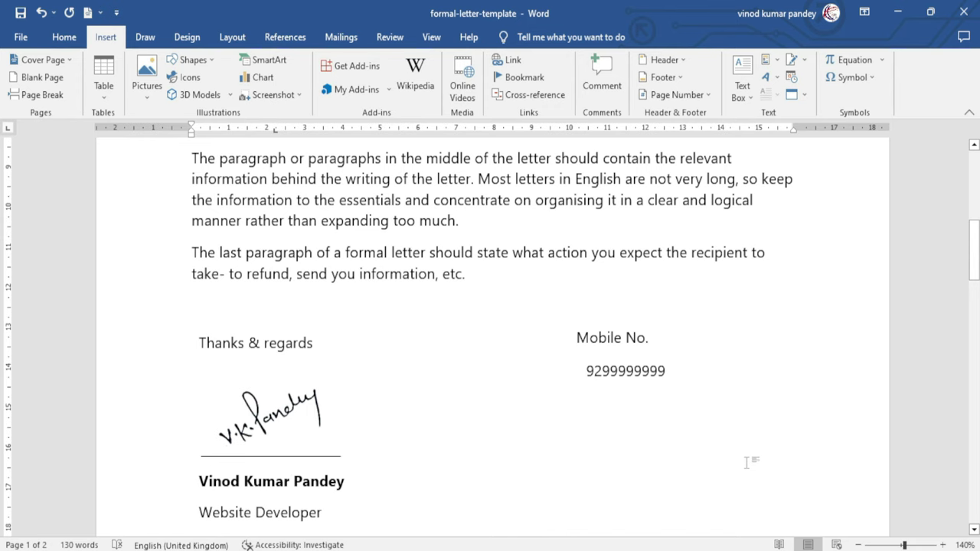
key("ctrl+y")
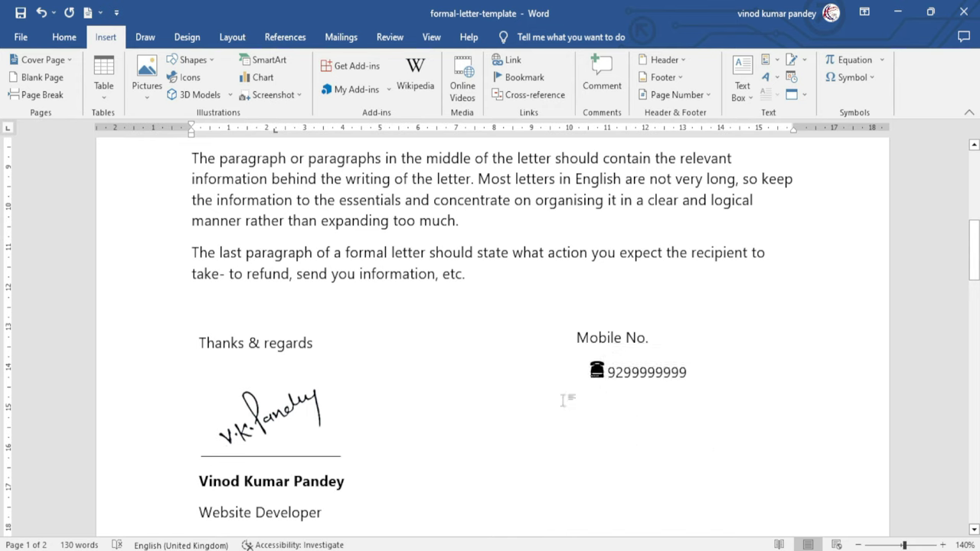